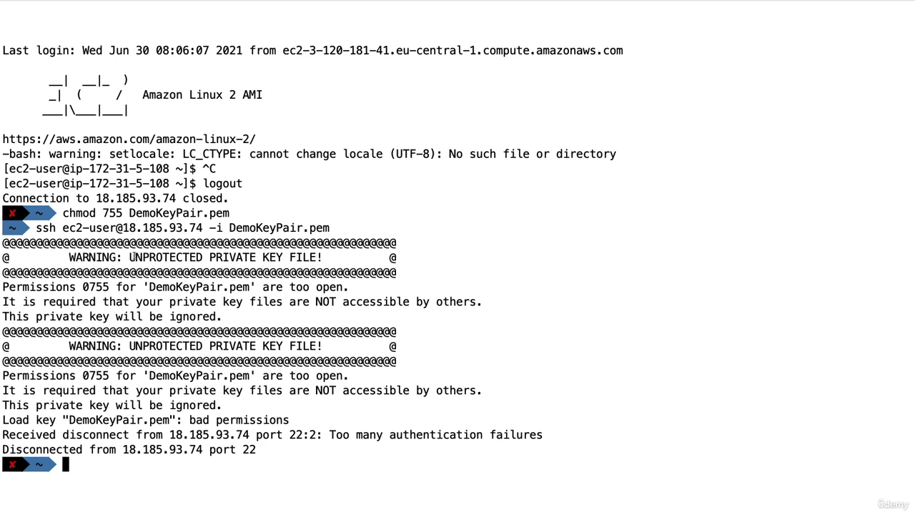
Clear the terminal and restore DemoKeyPair.pem permissions to 0400 with chmod.
click(336, 256)
text(clear)
key(Return)
text(chmod)
key(BackSpace)
key(BackSpace)
text(mod )
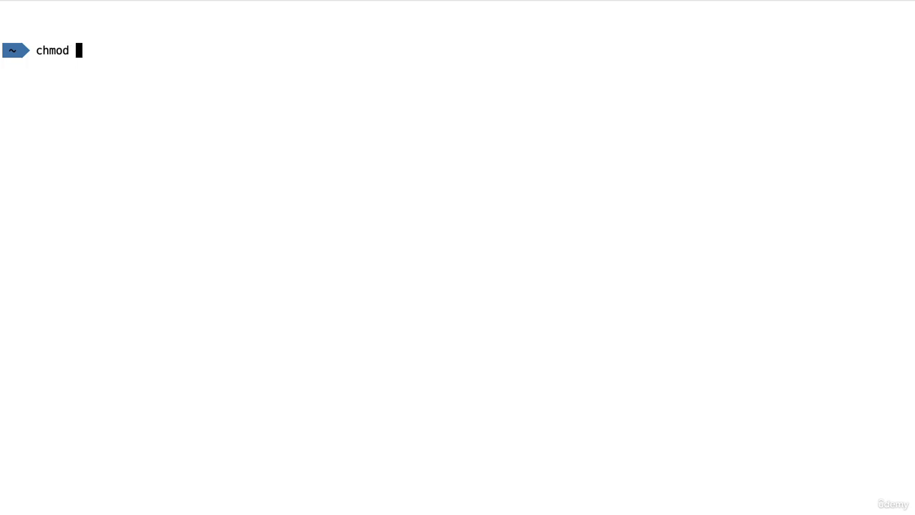
text(0400 De)
key(Tab)
key(Return)
Log in to the instance over ssh as ec2-user, then log out and clear the screen.
key(Up)
key(Up)
key(Up)
key(Return)
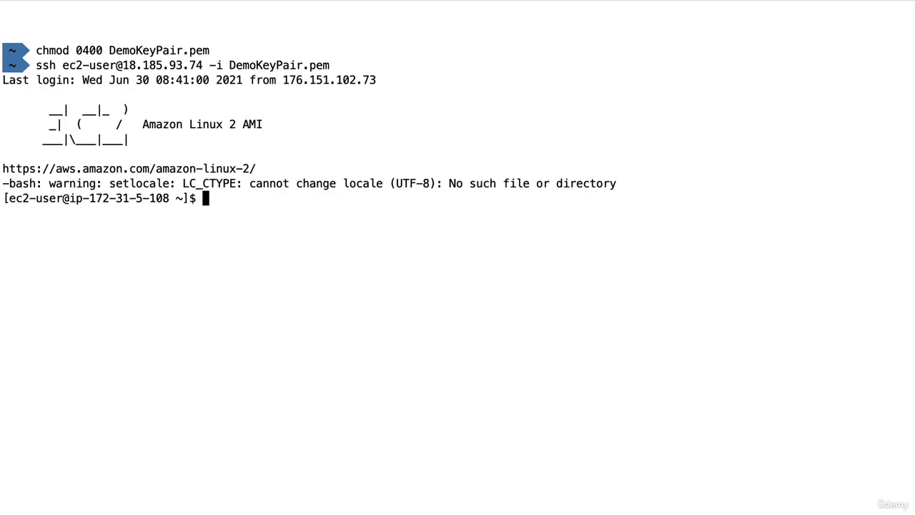
key(ctrl+c)
key(ctrl+d)
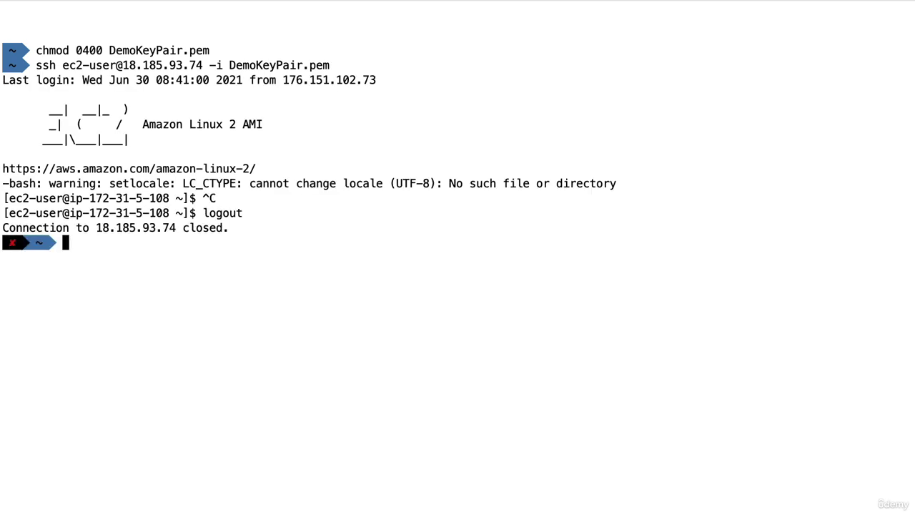
key(ctrl+l)
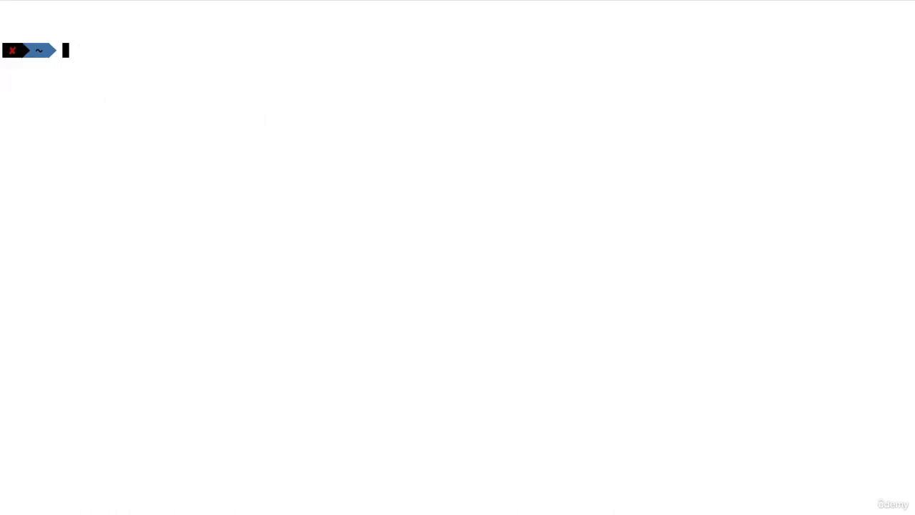
Retry the ssh login with the user name changed to ubuntu.
key(Up)
key(Left)
key(Left)
key(Left)
key(Left)
key(Left)
key(Left)
key(Left)
key(Left)
key(Left)
key(Left)
key(Left)
key(Left)
key(Left)
key(Left)
key(Left)
key(Left)
key(Left)
key(Left)
key(Left)
key(Left)
key(Left)
key(Left)
key(Left)
key(Left)
key(Left)
key(Left)
key(Left)
key(Left)
key(Left)
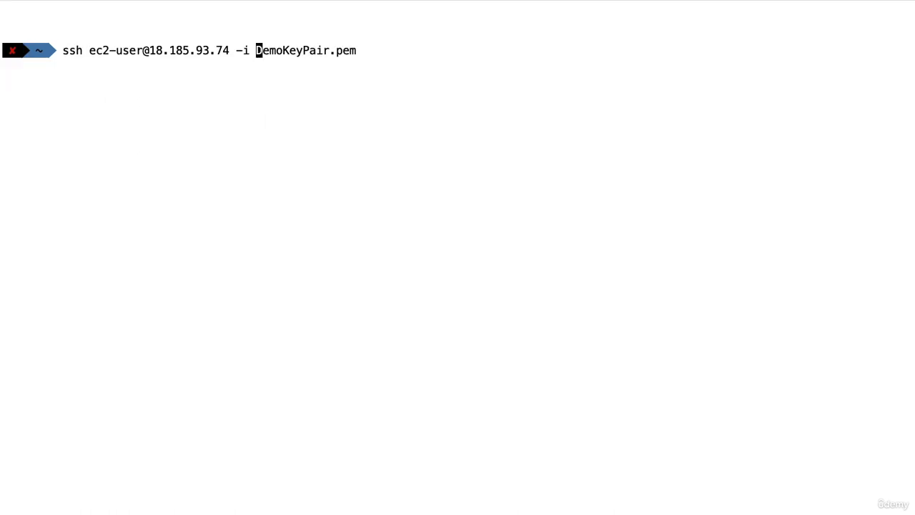
key(Left)
key(BackSpace)
key(BackSpace)
key(BackSpace)
key(BackSpace)
key(BackSpace)
key(BackSpace)
key(BackSpace)
key(BackSpace)
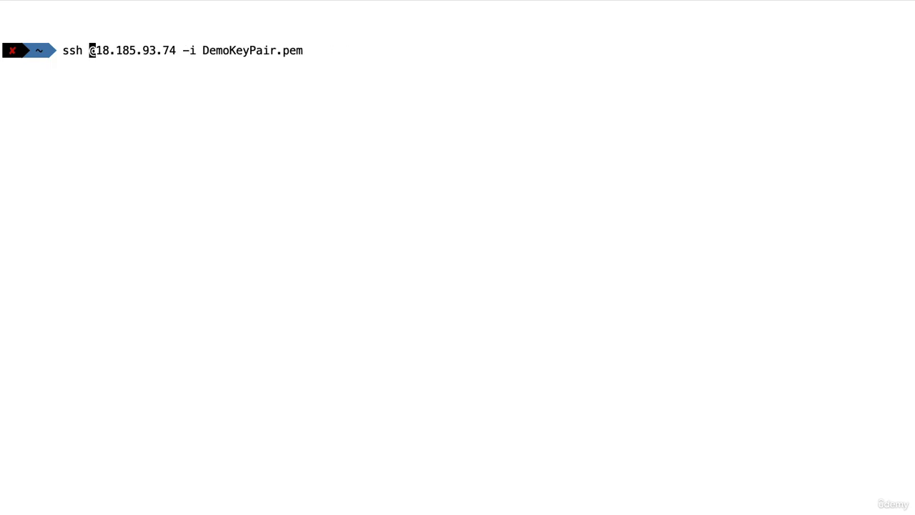
text(ubuntu)
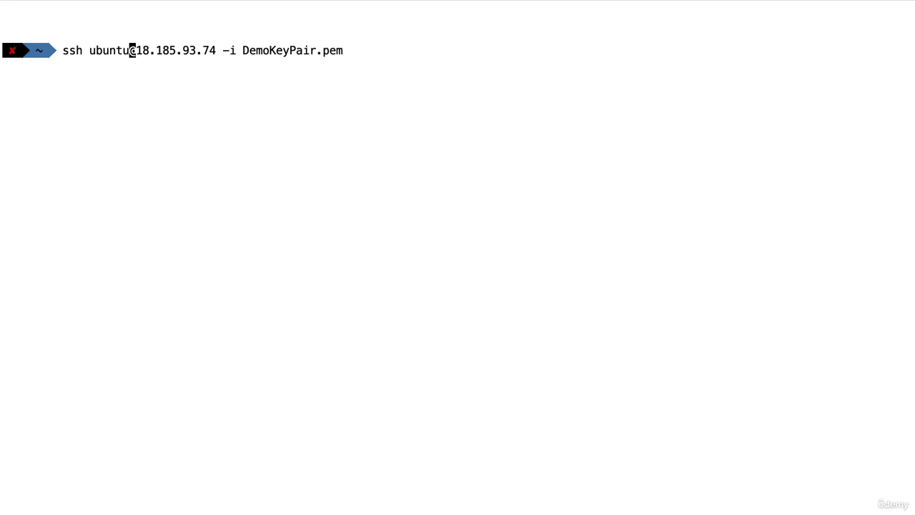
key(Return)
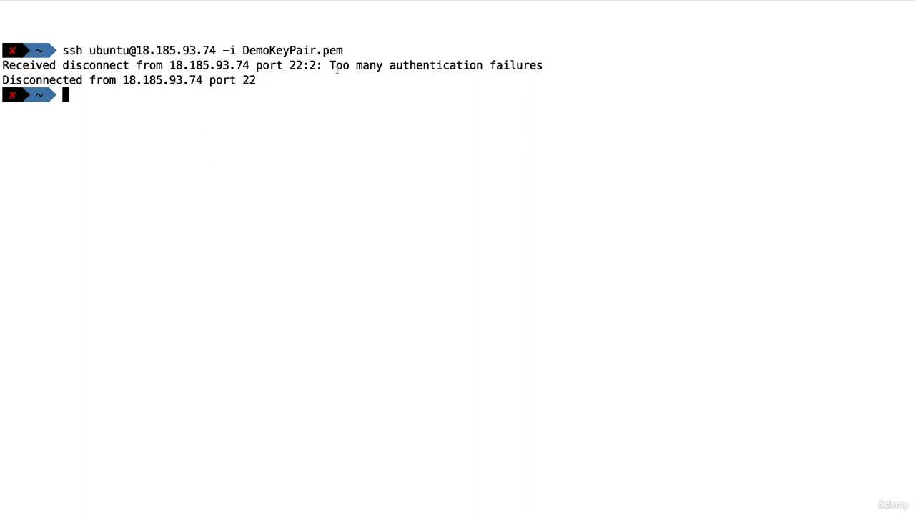
Inspect the ubuntu authentication failure, the instance IP and the DemoKeyPair.pem key in the output.
drag(291, 65, 444, 65)
click(440, 65)
drag(123, 80, 203, 80)
click(196, 80)
drag(216, 50, 139, 50)
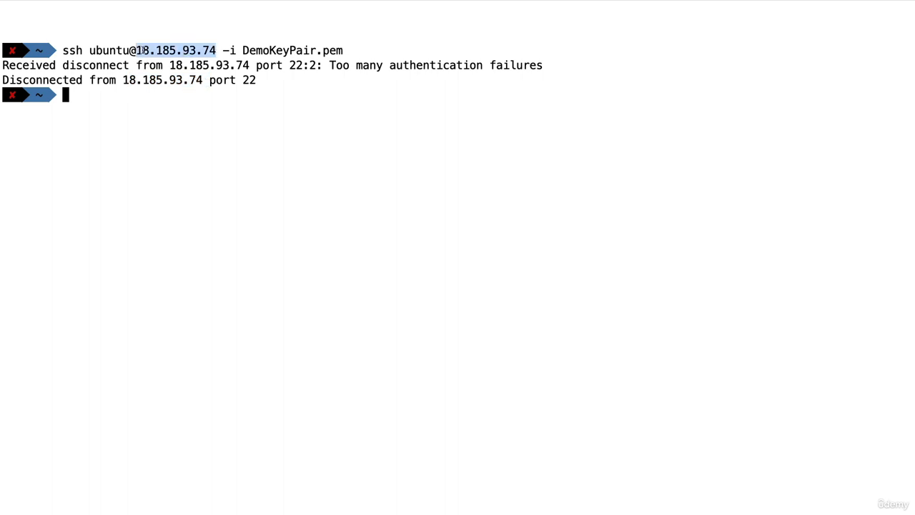
click(108, 50)
double_click(107, 50)
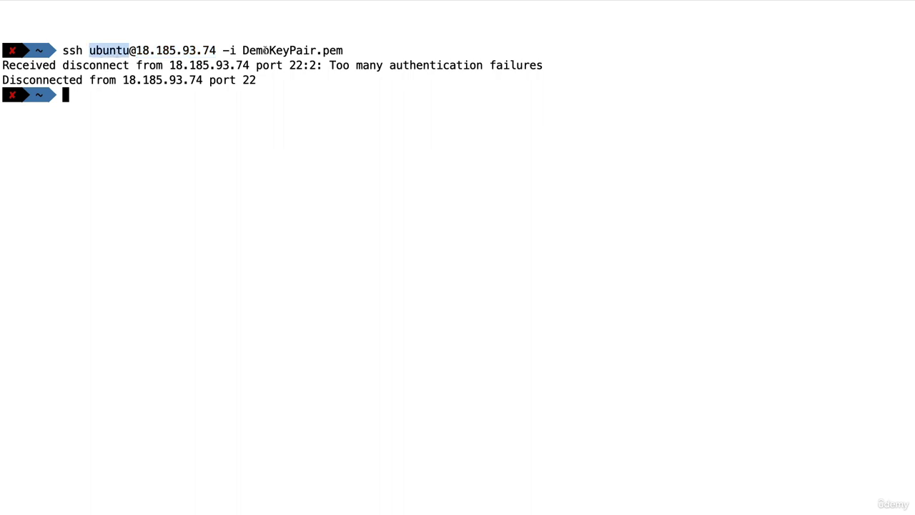
double_click(312, 50)
drag(311, 50, 350, 51)
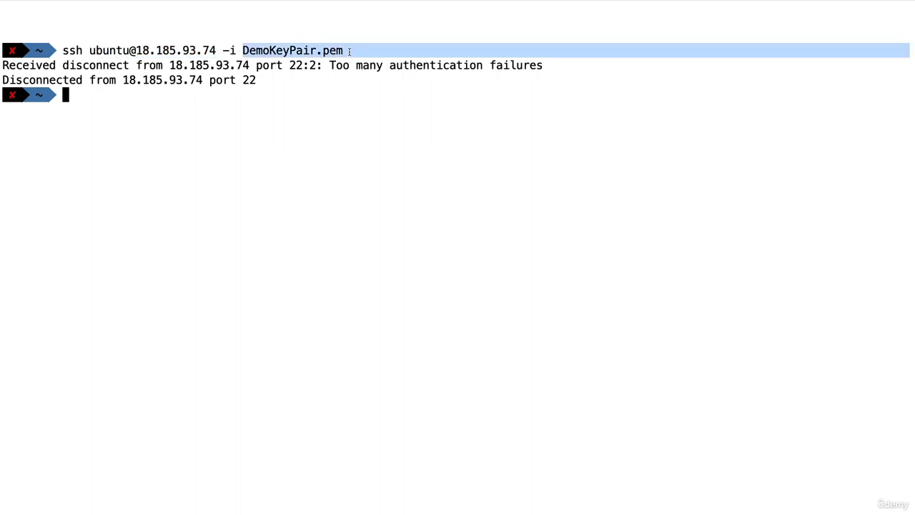
click(257, 113)
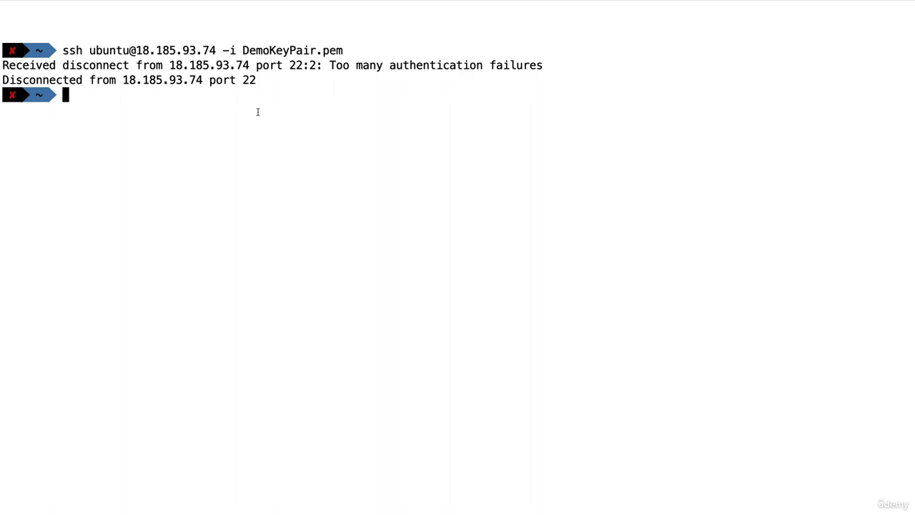
Edit the recalled ssh command back to ec2-user and return to the EC2 console.
key(Up)
key(Left)
key(Left)
key(Left)
key(Left)
key(Left)
key(Left)
key(Left)
key(Left)
key(Left)
key(Left)
key(Left)
key(Left)
key(Left)
key(Left)
key(Left)
key(Left)
key(Left)
key(Left)
key(Left)
key(Left)
key(Left)
key(Left)
key(Left)
key(Left)
key(Left)
key(Left)
key(Left)
key(Left)
key(Left)
key(Left)
key(Left)
key(Left)
key(BackSpace)
key(BackSpace)
key(BackSpace)
key(BackSpace)
key(BackSpace)
key(BackSpace)
text(ec20)
key(BackSpace)
text(-user)
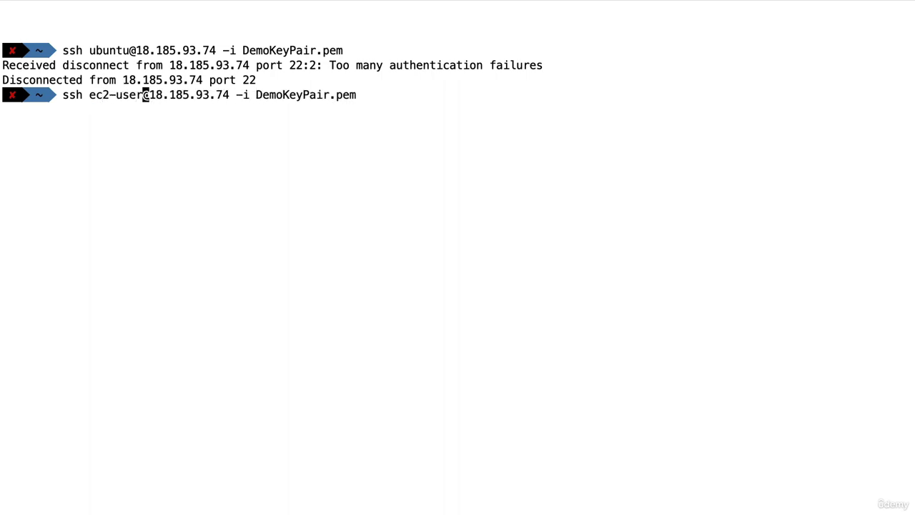
key(super+Tab)
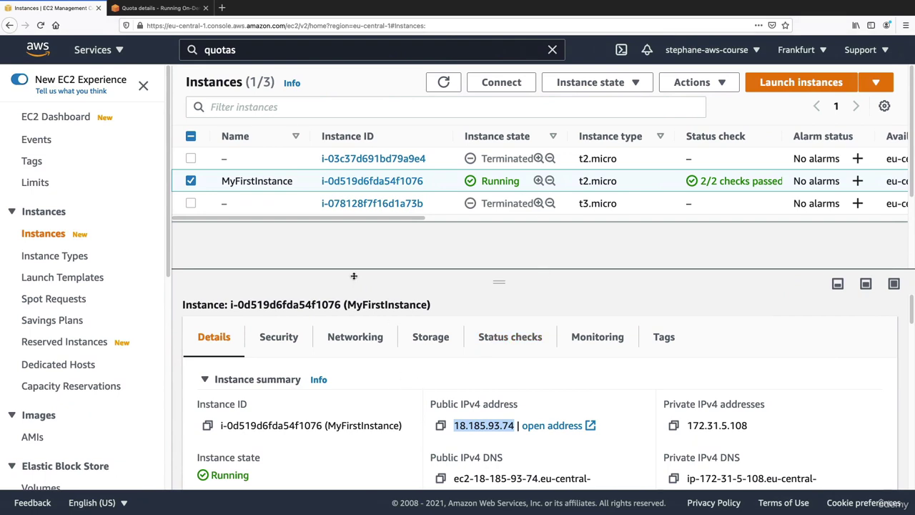
Show MyFirstInstance's security details and locate the SSH inbound rule open to 0.0.0.0/0.
drag(353, 276, 353, 250)
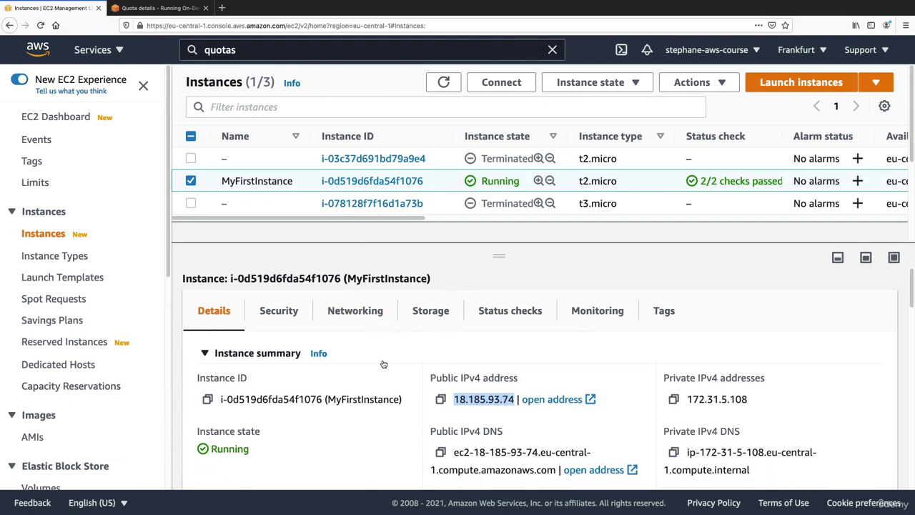
click(377, 391)
click(289, 319)
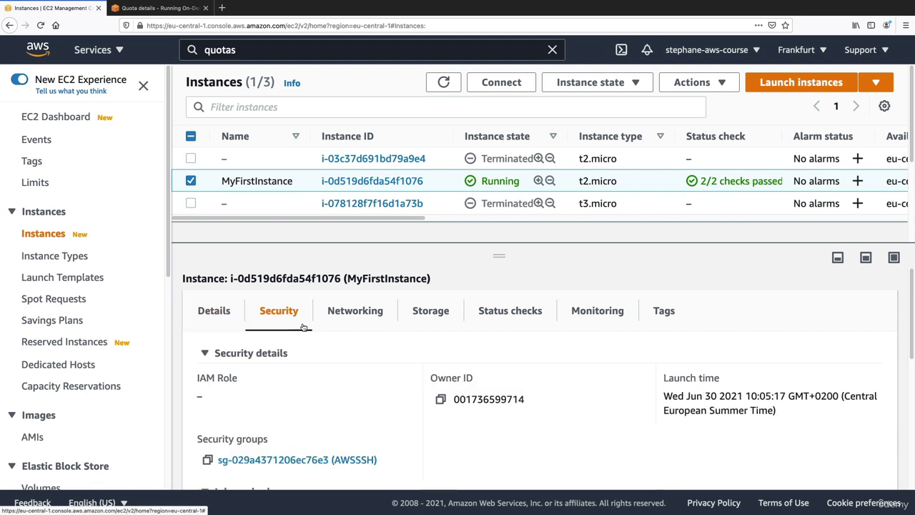
scroll(304, 327, down, 5)
drag(195, 401, 462, 408)
scroll(461, 409, up, 5)
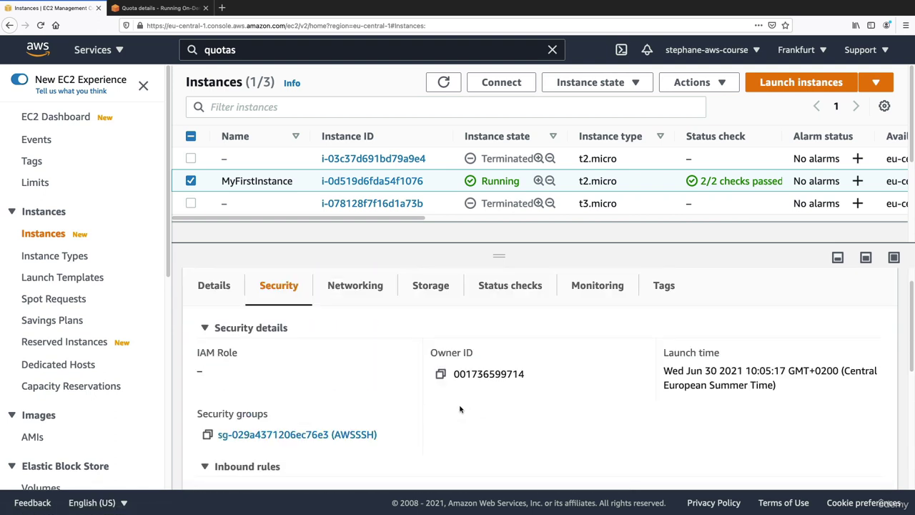
scroll(429, 415, down, 1)
Delete the AWSSSH group's SSH inbound rule and save the empty rule set.
click(372, 423)
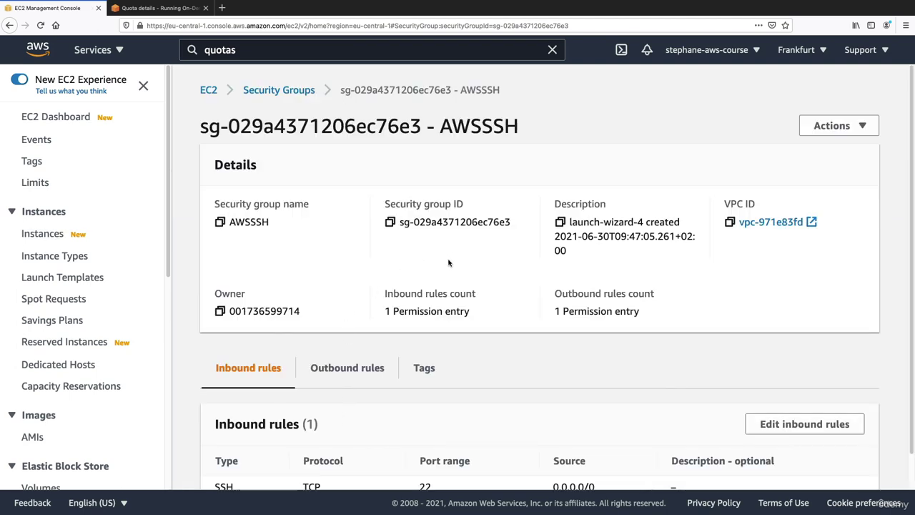
click(787, 423)
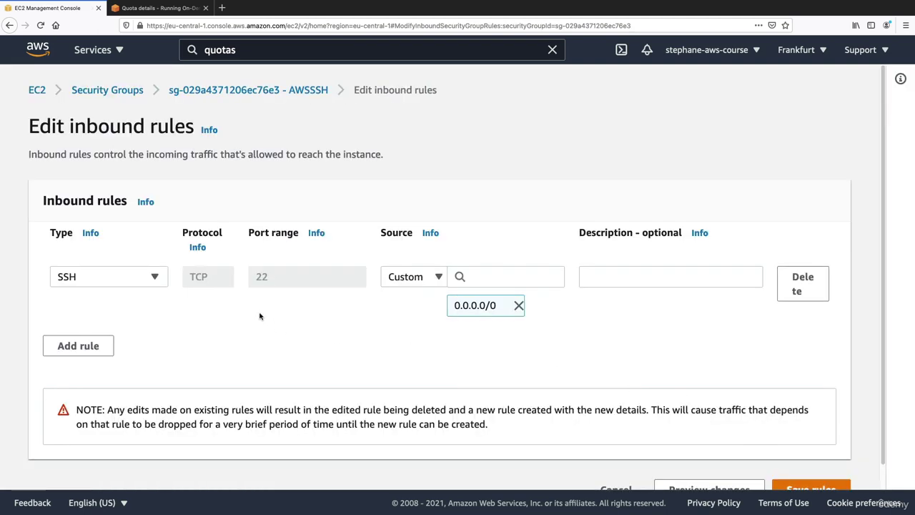
click(809, 280)
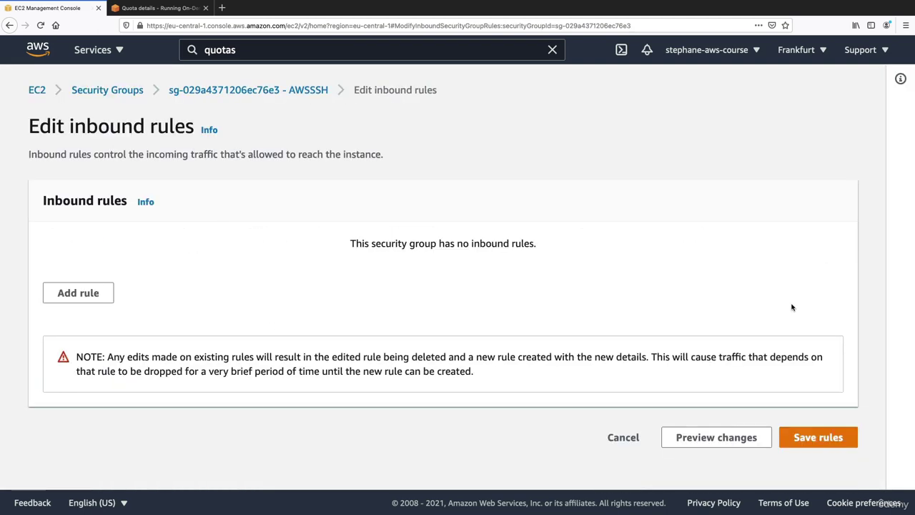
click(802, 432)
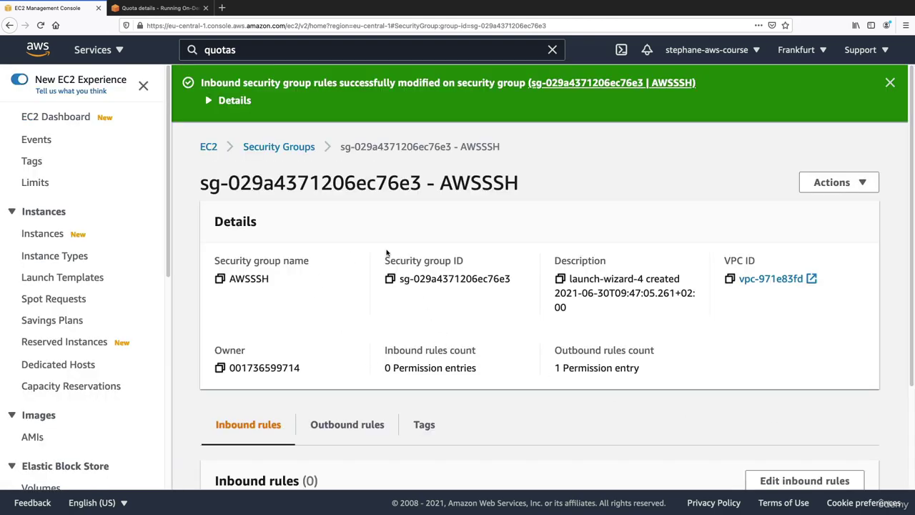
key(ctrl+Right)
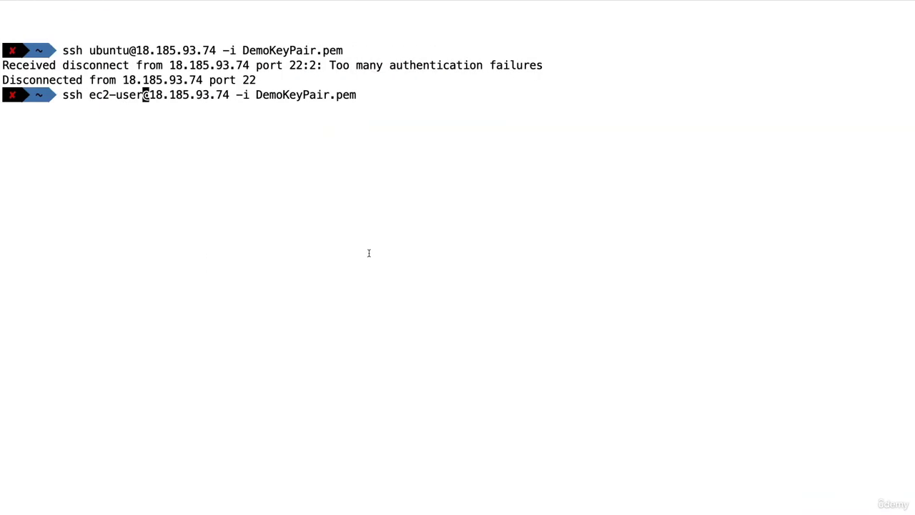
Rerun the ec2-user ssh login, cancel it when it hangs, and reopen AWSSSH's inbound rules.
key(Return)
key(ctrl+c)
key(ctrl+Left)
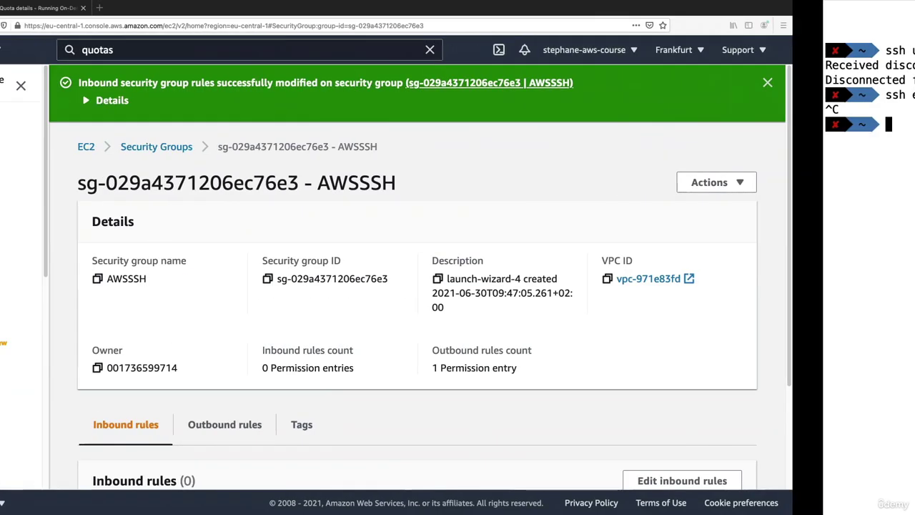
scroll(364, 288, down, 3)
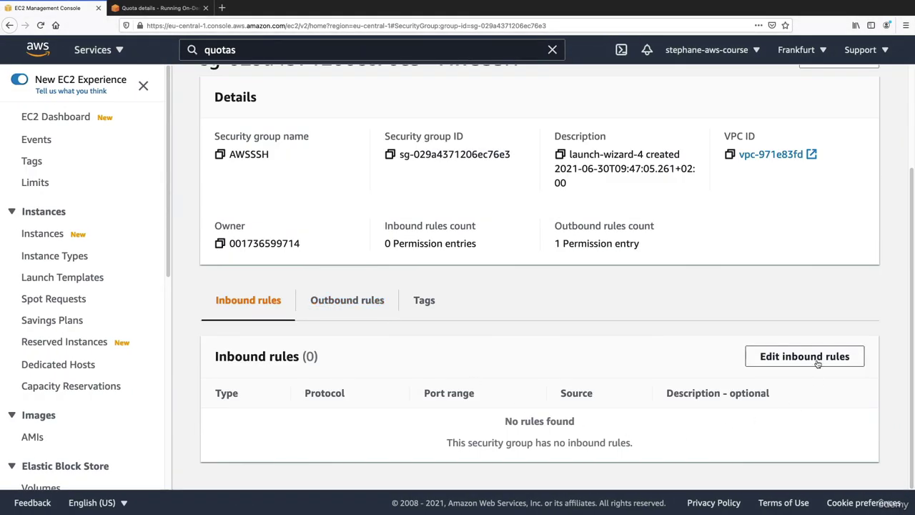
Add an SSH inbound rule on port 22 with source My IP and save it.
click(815, 357)
click(88, 293)
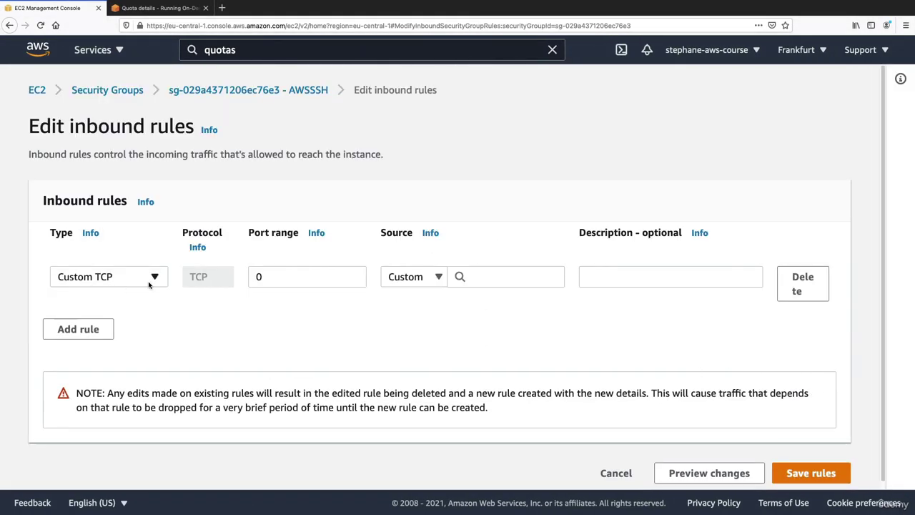
click(152, 279)
text(ssh)
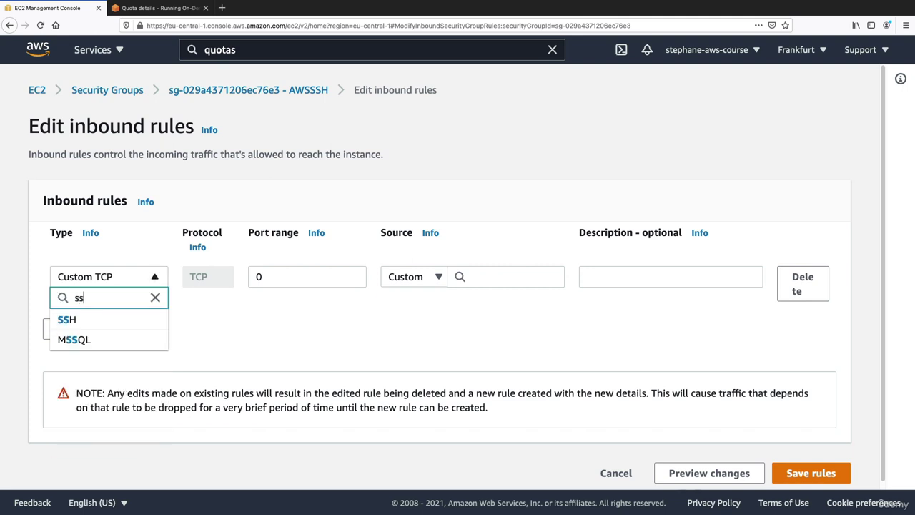
click(68, 320)
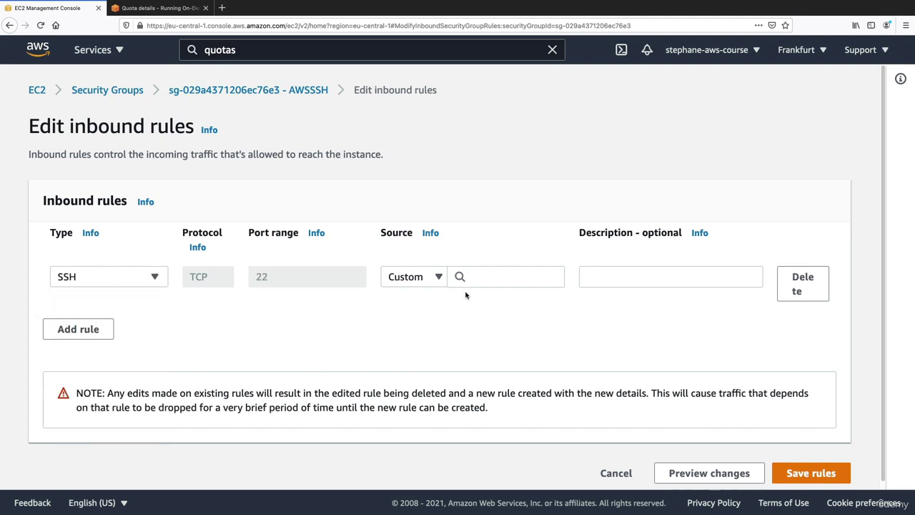
click(421, 277)
click(400, 336)
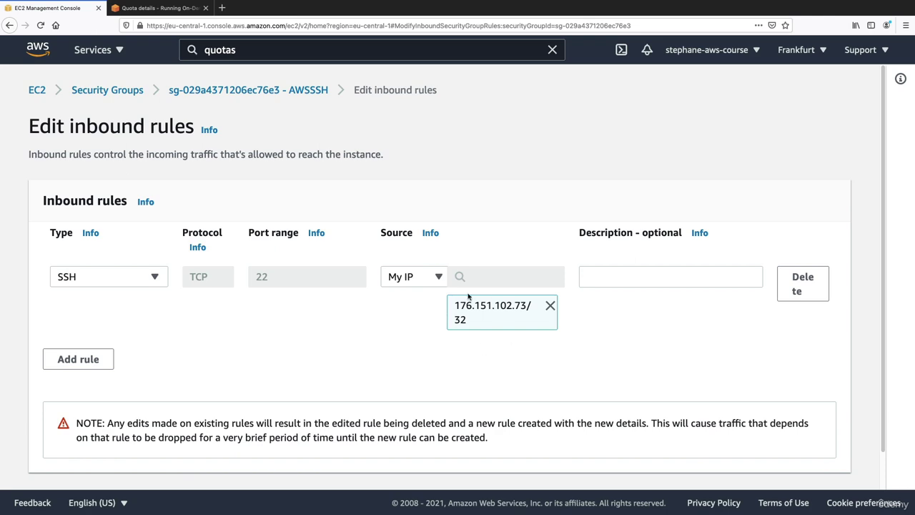
scroll(726, 396, down, 1)
click(804, 466)
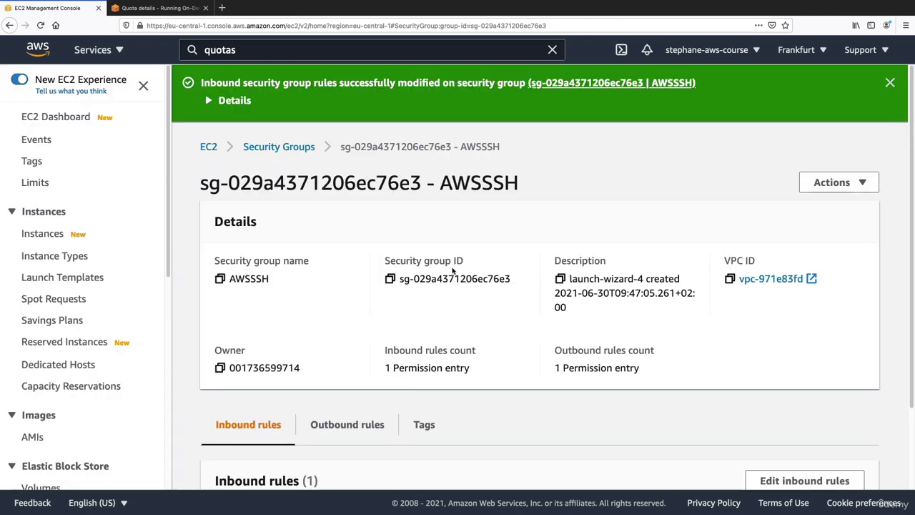
Confirm the ec2-user ssh login works again, log out, and clear the terminal.
key(ctrl+Right)
key(Up)
key(Return)
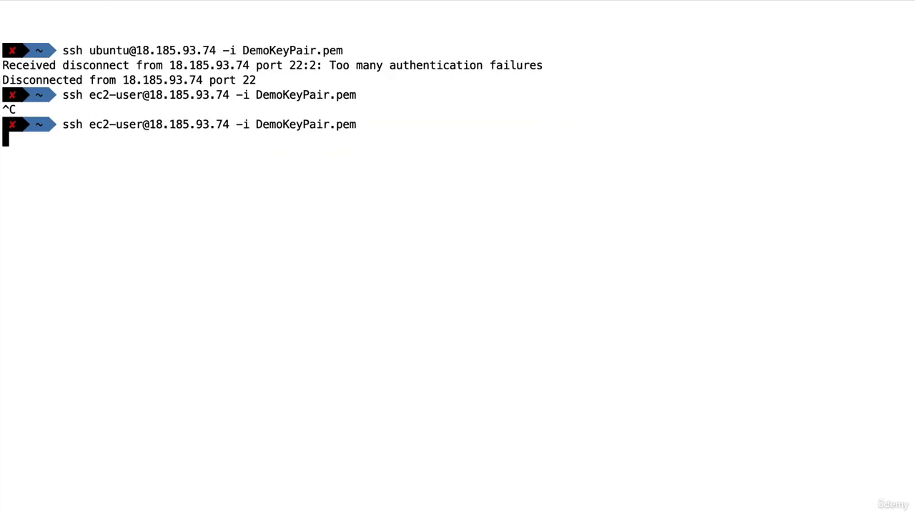
key(ctrl+c)
key(ctrl+d)
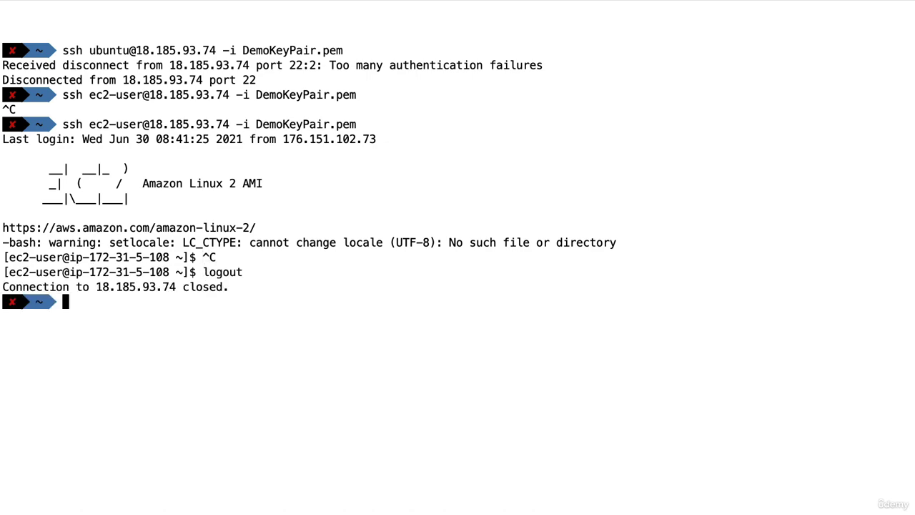
text(clear)
key(Return)
key(ctrl+Left)
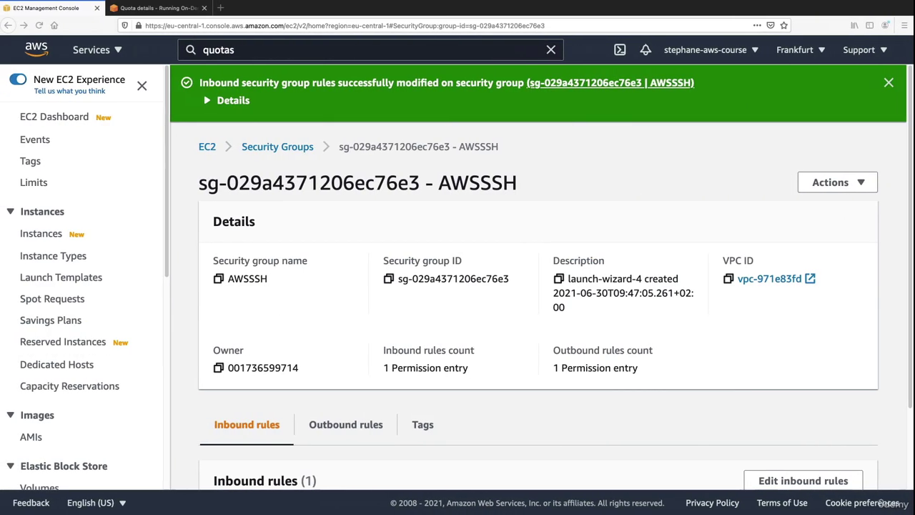
Close the Quota details tab, review the SSH rule's My IP source, and go to Instances.
drag(385, 146, 389, 151)
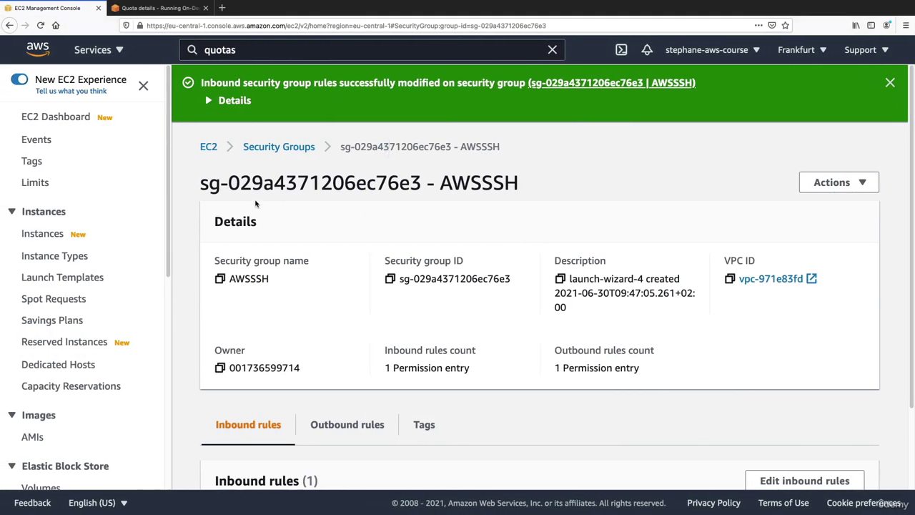
key(ctrl+Tab)
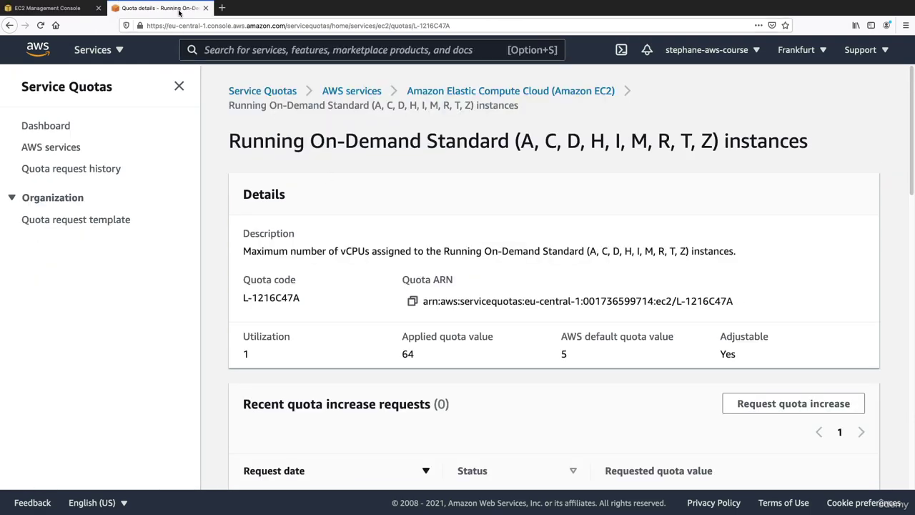
click(205, 8)
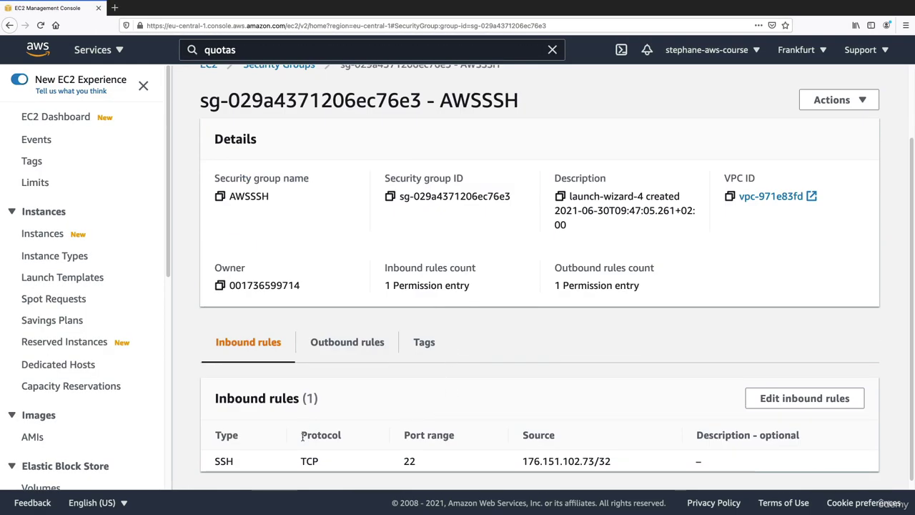
drag(214, 461, 418, 463)
click(464, 468)
drag(514, 463, 629, 466)
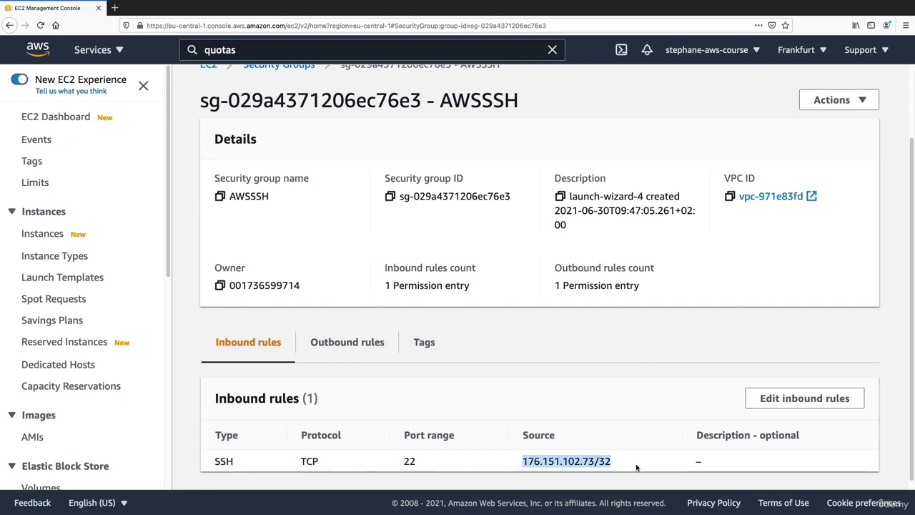
click(43, 233)
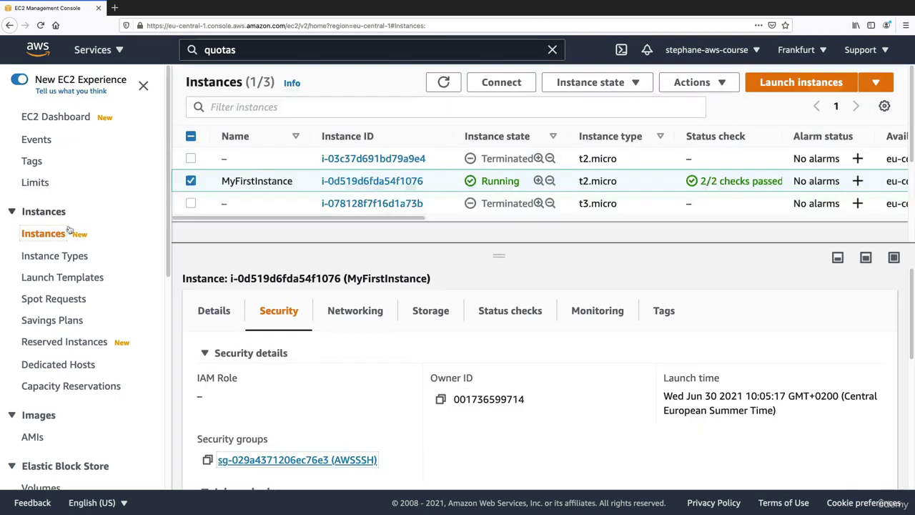
Try EC2 Instance Connect to MyFirstInstance as ec2-user, then open the network-access guide after it fails.
click(484, 89)
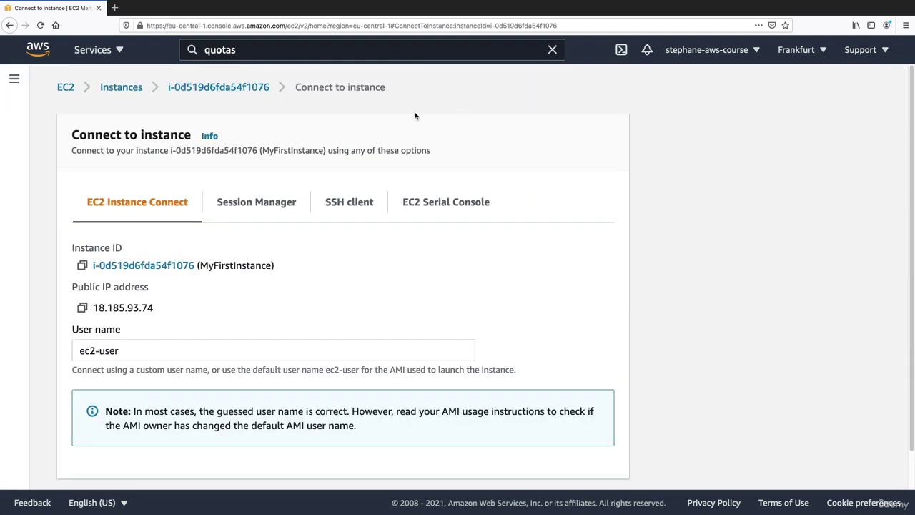
scroll(592, 436, down, 2)
click(616, 467)
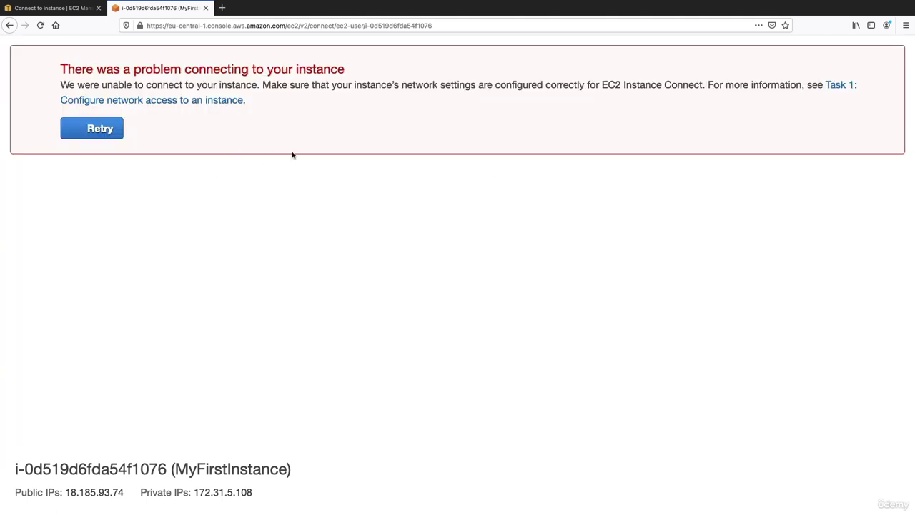
click(213, 107)
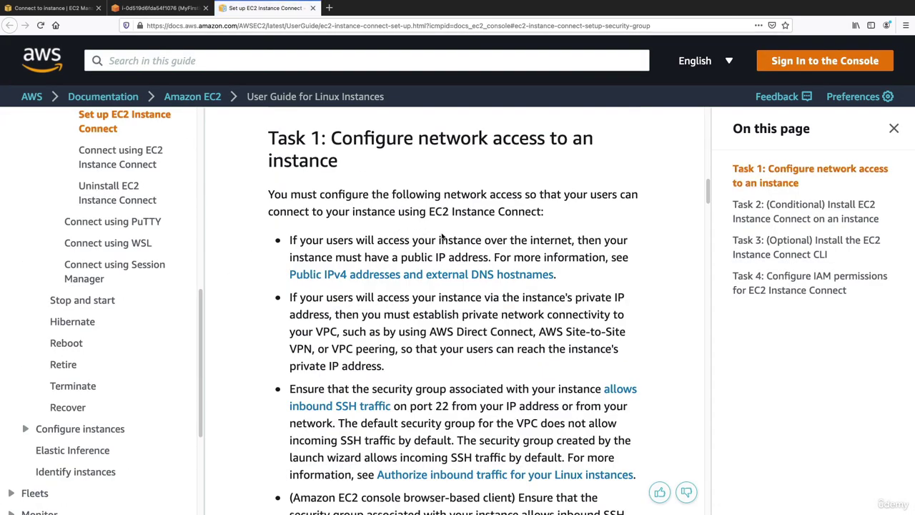
Scroll to Task 1's browser-client requirement and select the service value EC2_INSTANCE_CONNECT.
scroll(462, 380, down, 1)
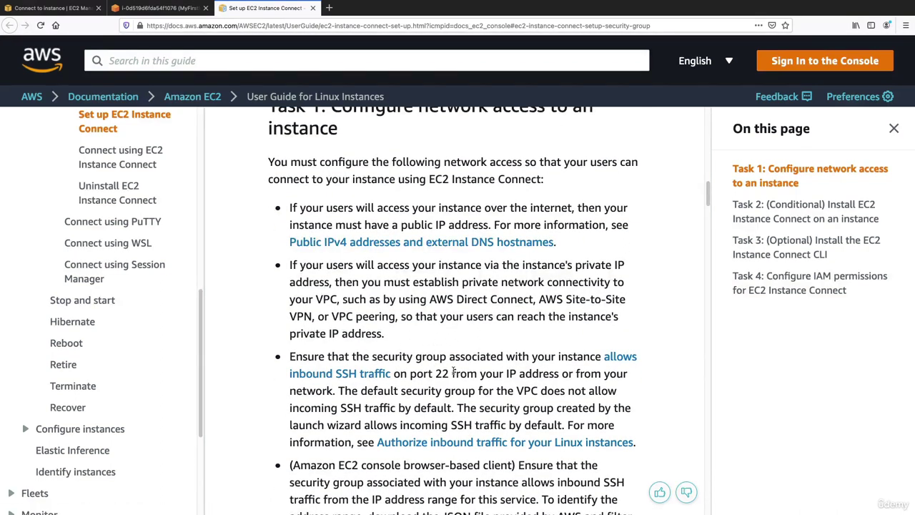
scroll(454, 371, down, 5)
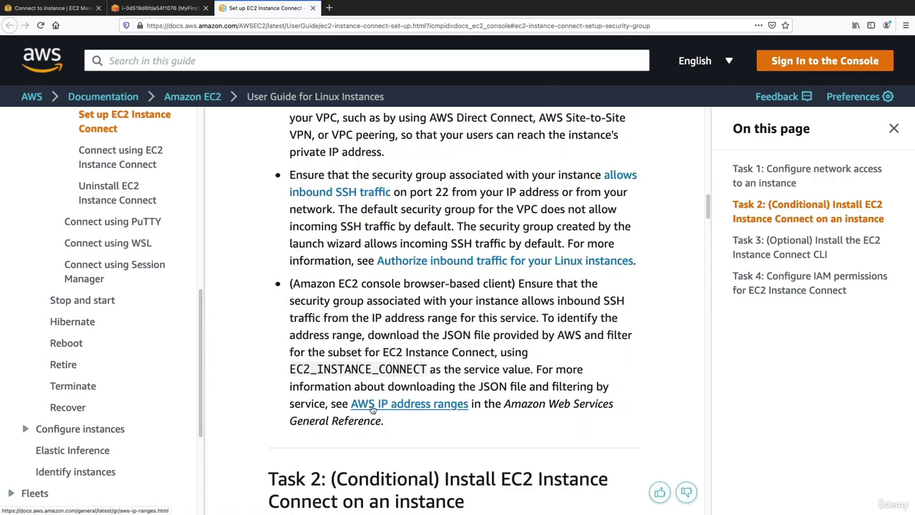
double_click(377, 370)
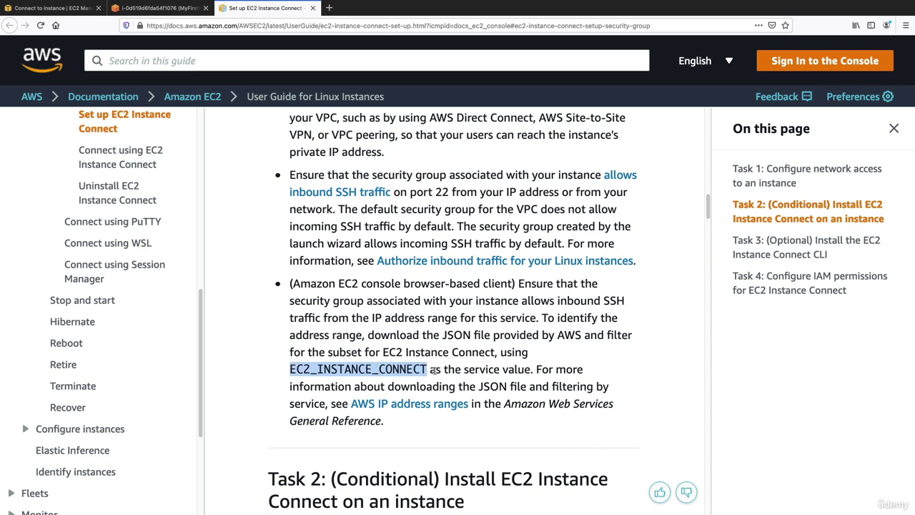
drag(289, 369, 428, 368)
key(ctrl+c)
click(418, 334)
Open the AWS IP address ranges page in a new tab and load ip-ranges.json.
middle_click(409, 404)
click(385, 8)
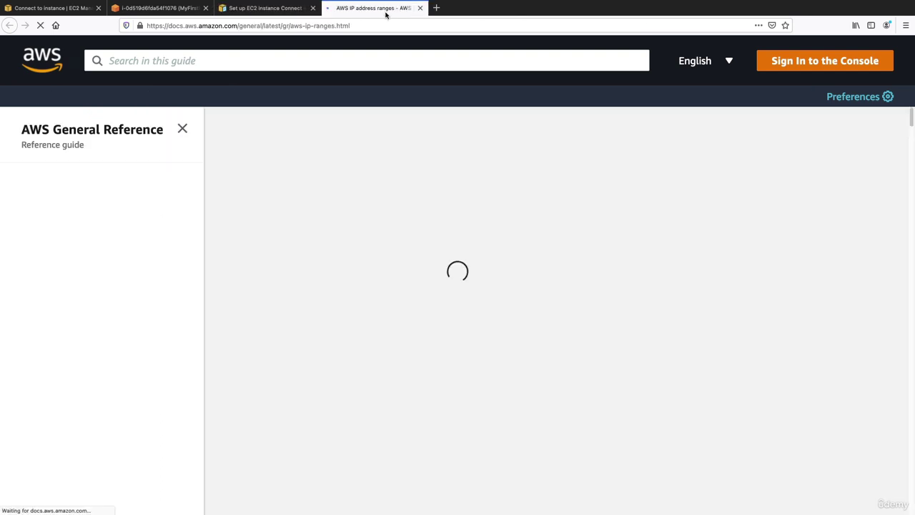
scroll(359, 332, down, 5)
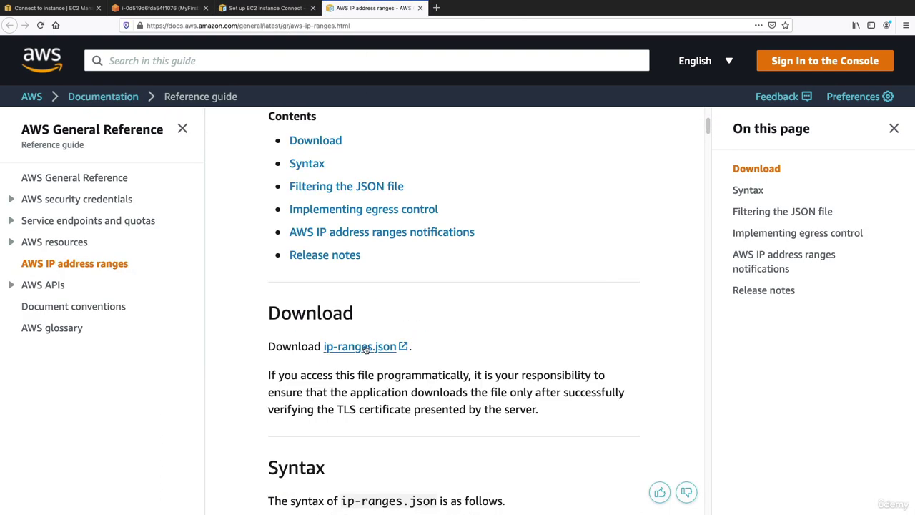
click(365, 347)
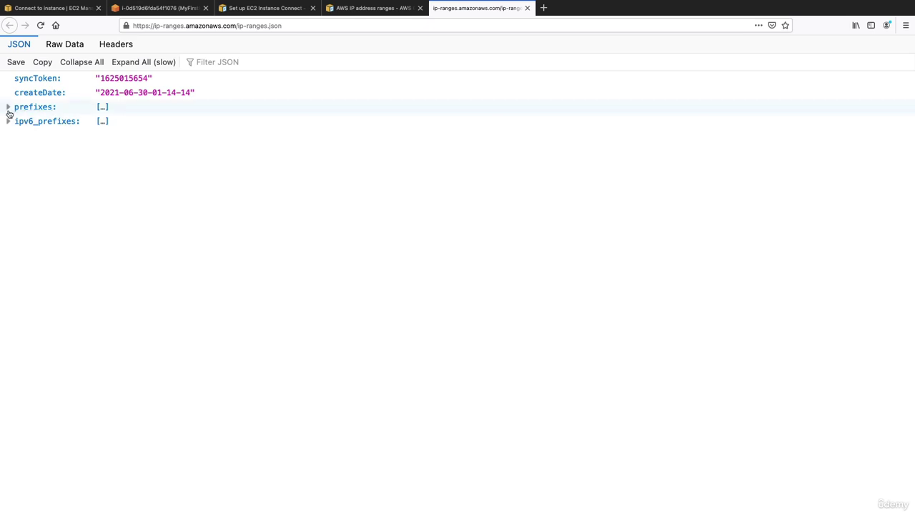
click(9, 108)
click(9, 107)
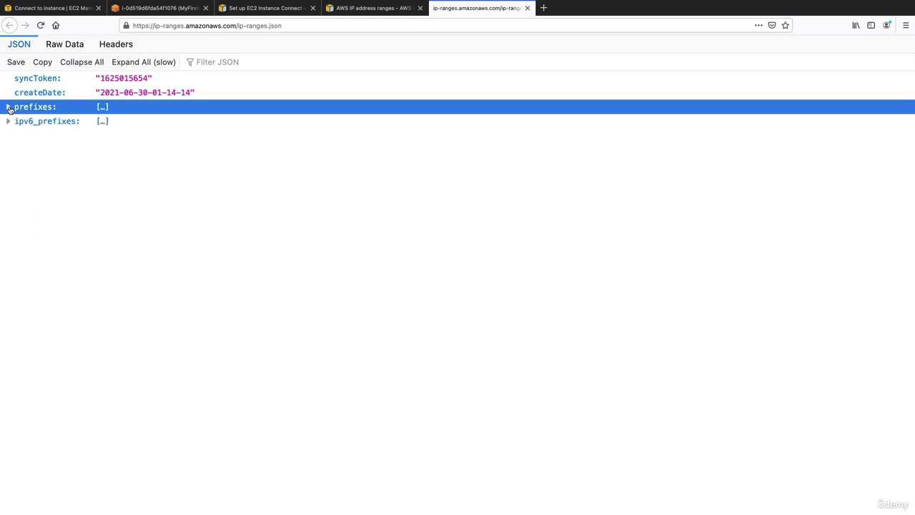
Filter the JSON to EC2_INSTANCE_CONNECT, expand the prefix entries, then switch to Raw Data.
click(214, 62)
key(ctrl+v)
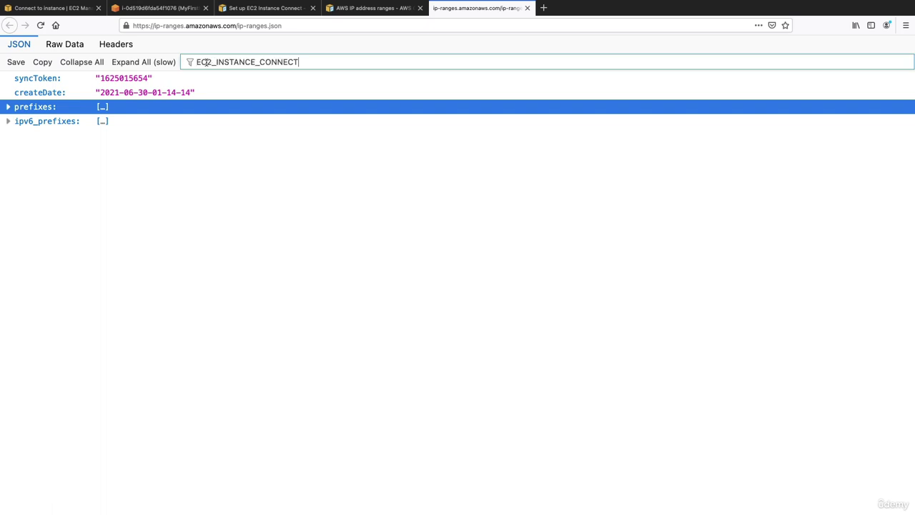
click(12, 83)
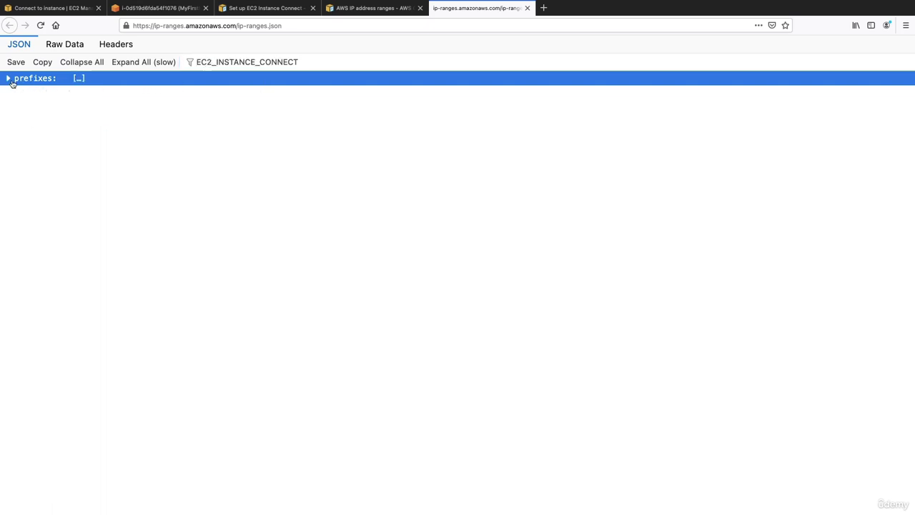
click(9, 79)
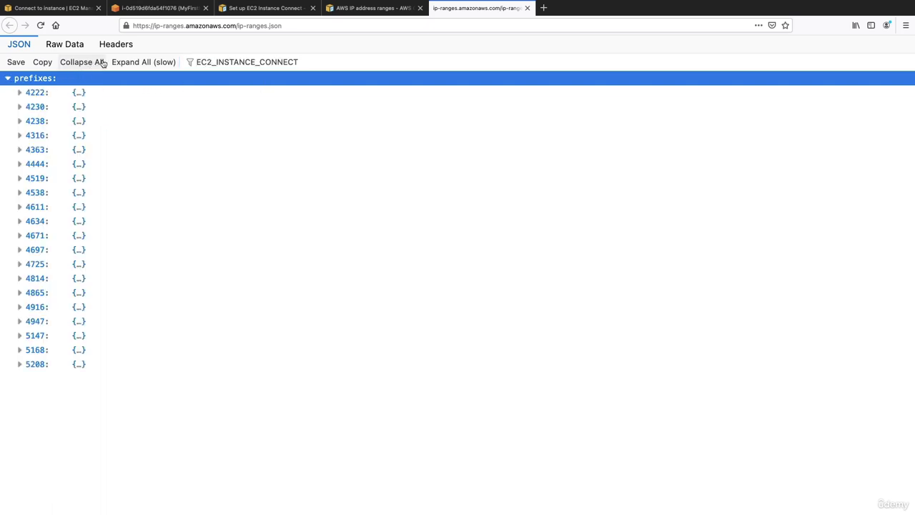
click(158, 66)
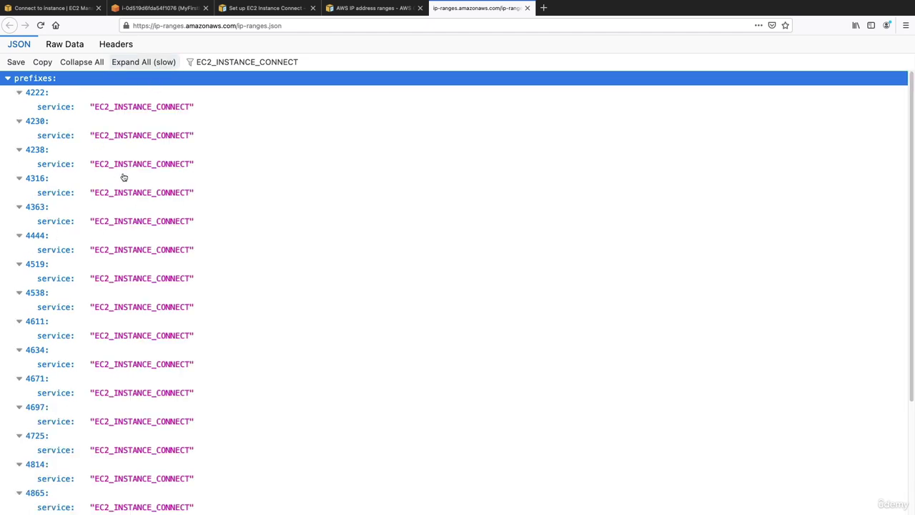
scroll(75, 133, down, 3)
scroll(117, 219, up, 3)
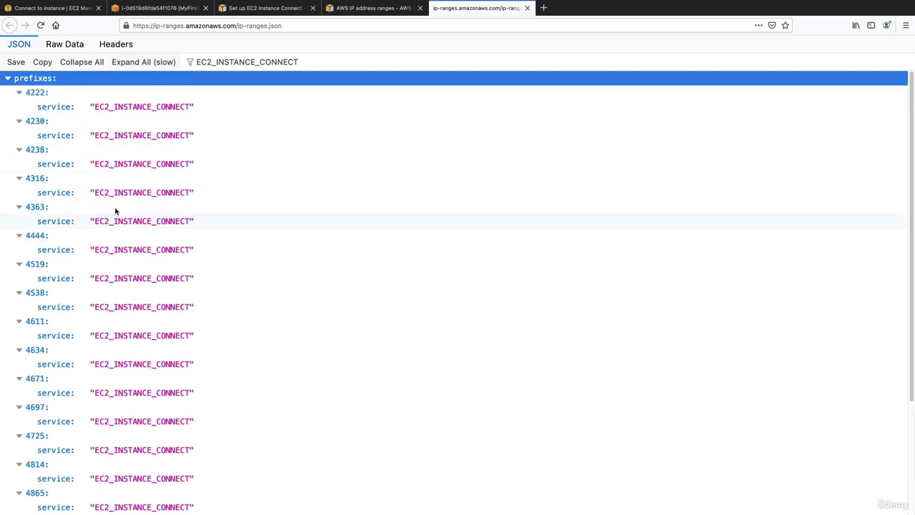
click(88, 48)
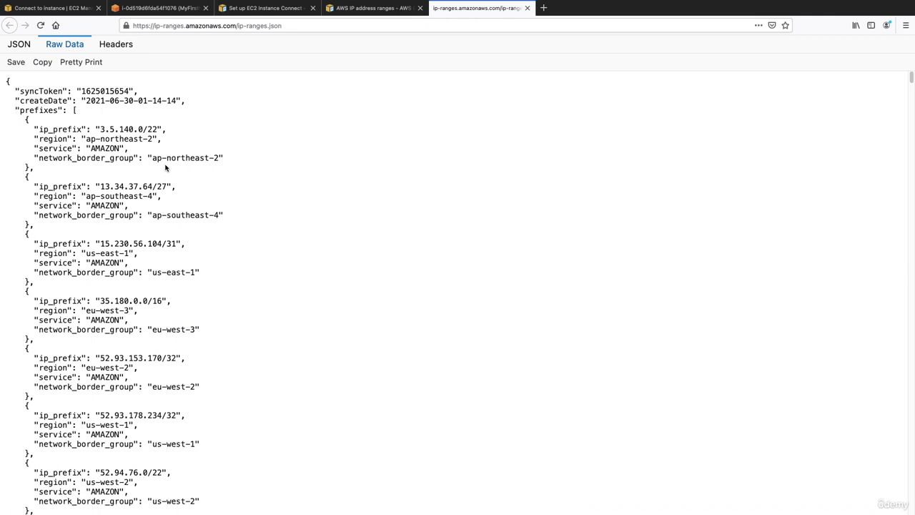
Search the raw JSON for EC2_INSTANCE_CONNECT and check the console's region is eu-central-1.
key(super+f)
key(super+v)
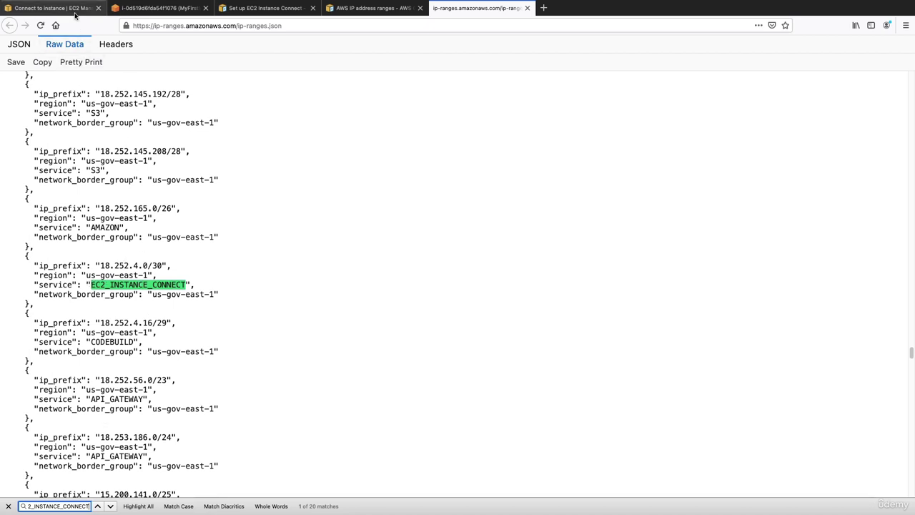
click(54, 8)
click(790, 53)
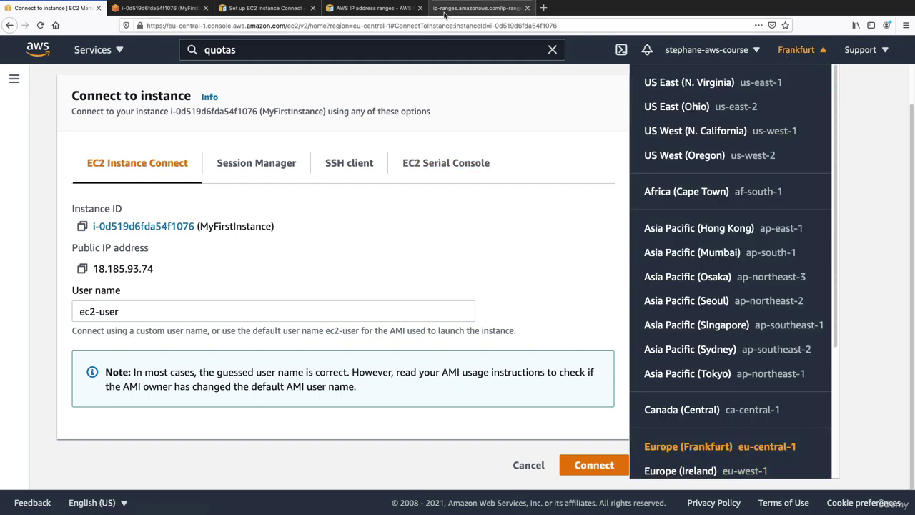
click(475, 7)
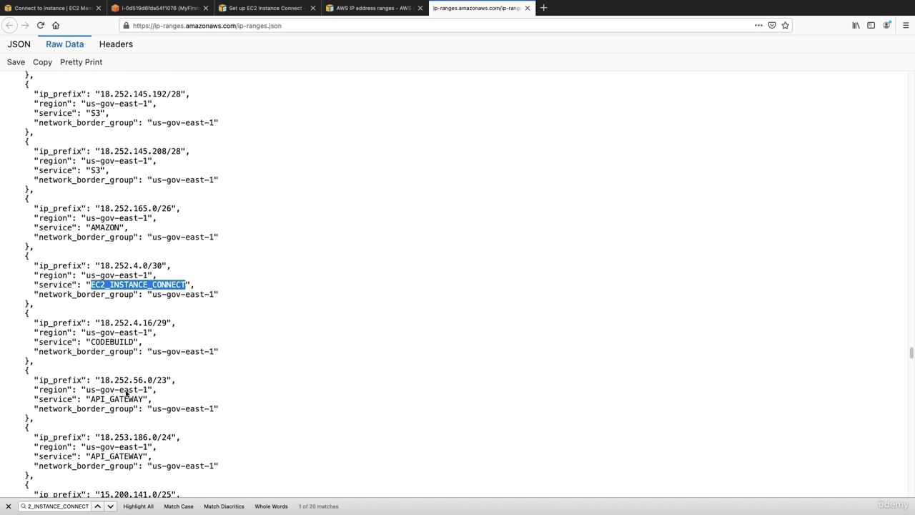
Step through matches to the eu-central-1 entry and copy its ip_prefix 3.120.181.40/29.
click(113, 506)
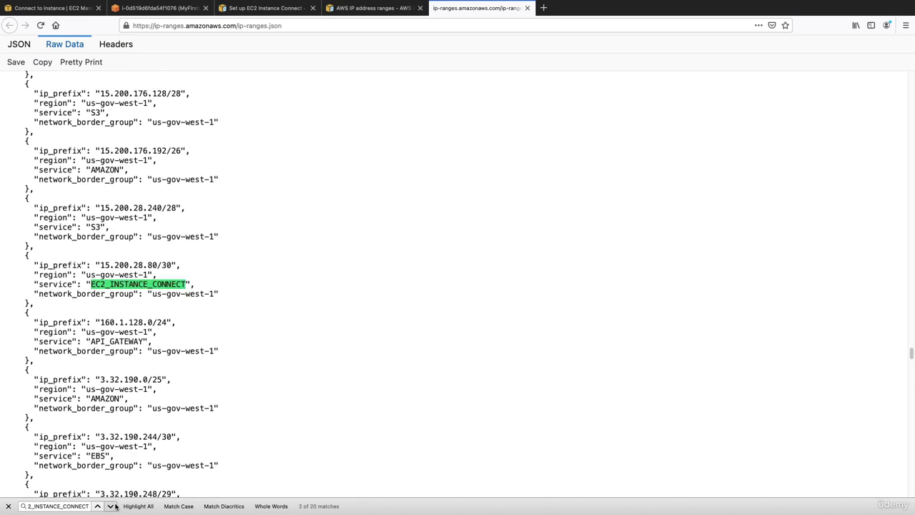
click(113, 507)
click(113, 506)
click(113, 506)
click(113, 506)
click(113, 506)
click(113, 506)
click(113, 506)
click(113, 506)
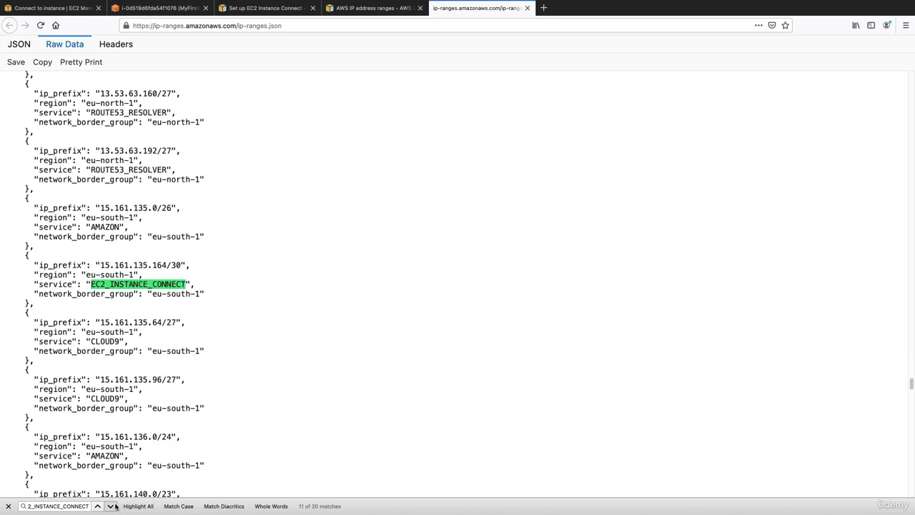
click(113, 507)
click(113, 506)
click(113, 506)
click(113, 506)
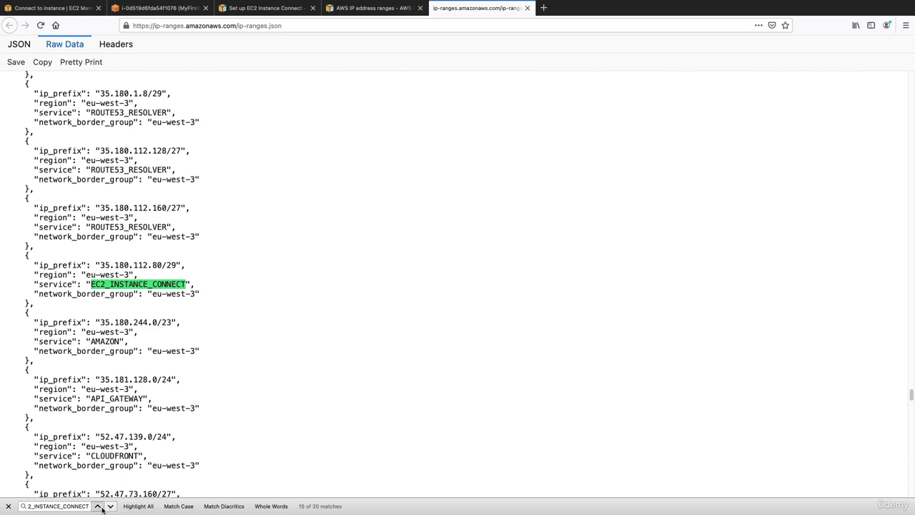
click(101, 507)
click(101, 507)
click(101, 507)
click(101, 507)
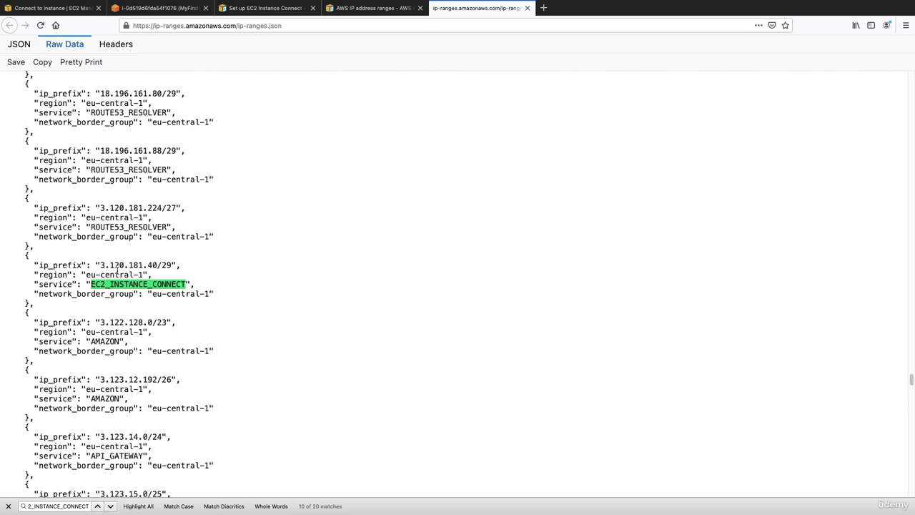
drag(86, 275, 195, 284)
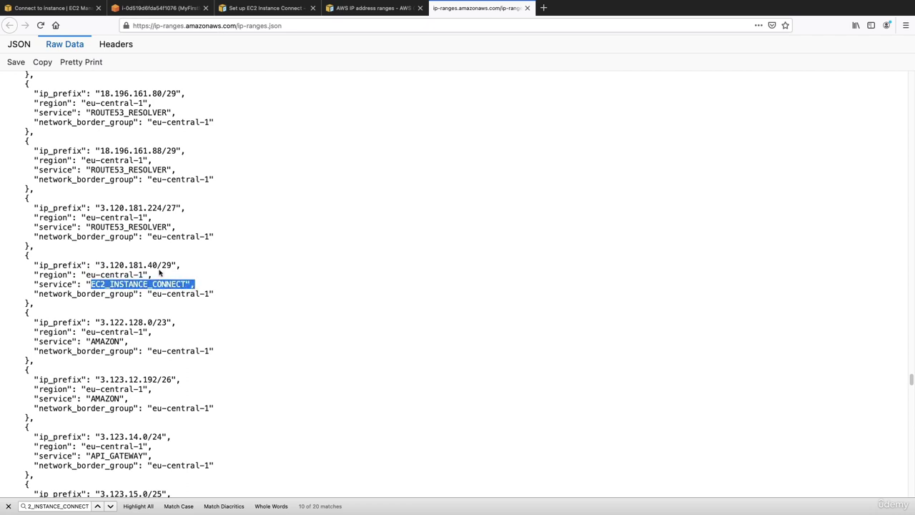
drag(99, 266, 175, 264)
key(ctrl+c)
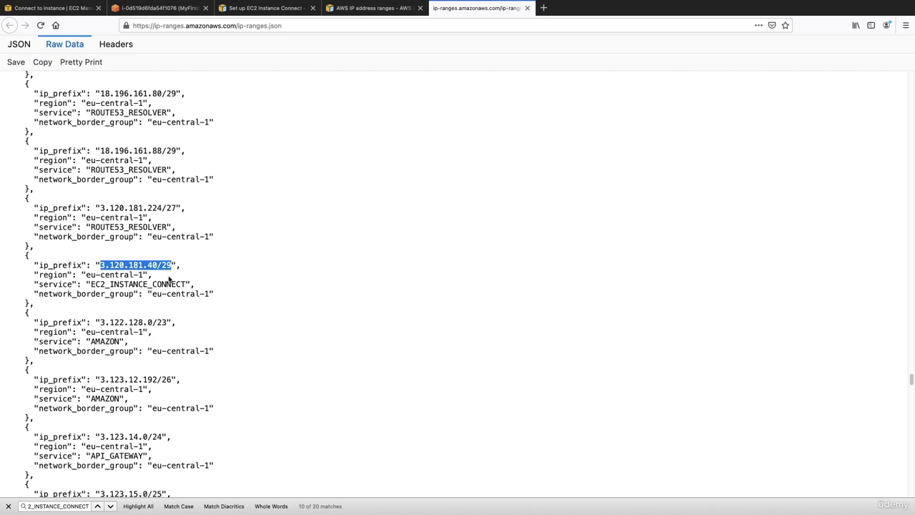
click(184, 15)
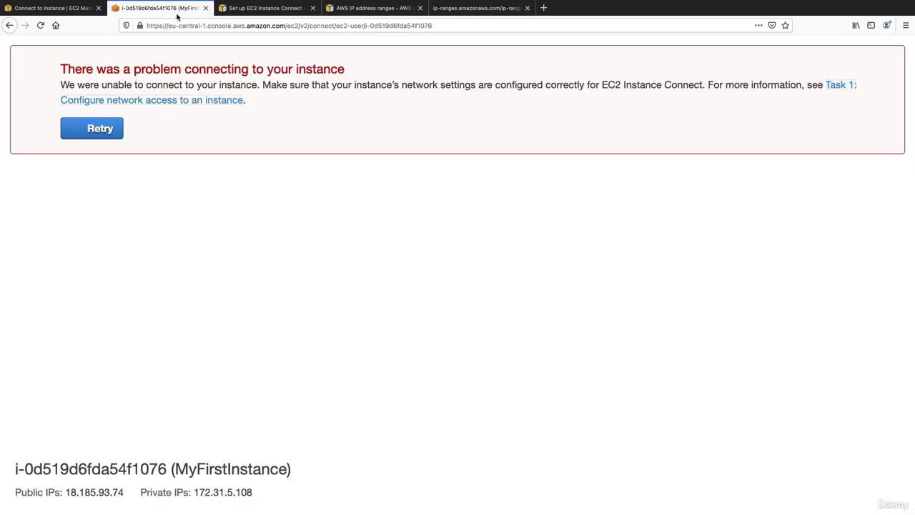
Return to MyFirstInstance's security details and open the AWSSSH group's inbound rules editor.
click(64, 11)
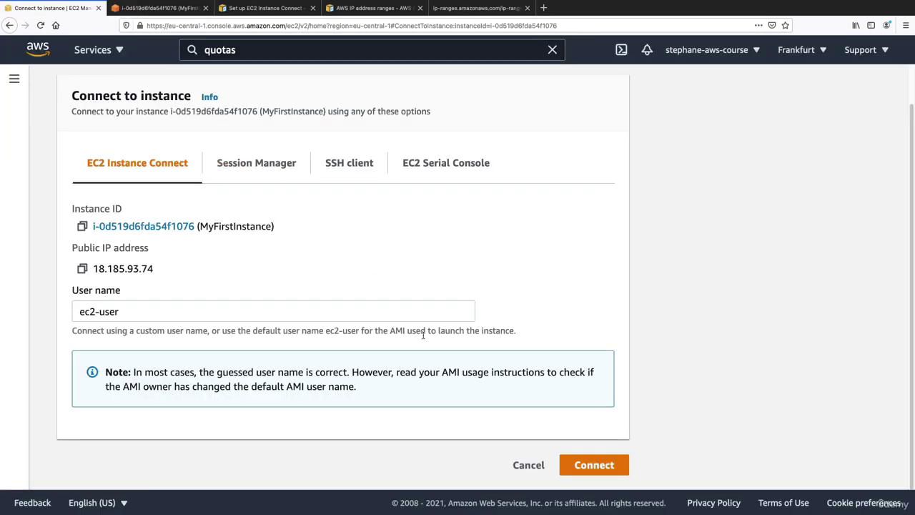
click(525, 466)
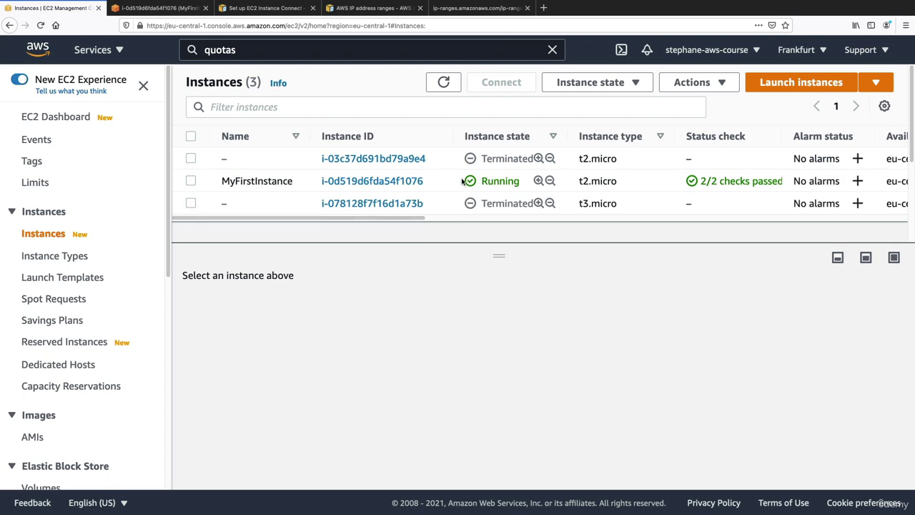
click(462, 181)
click(299, 308)
scroll(302, 306, down, 4)
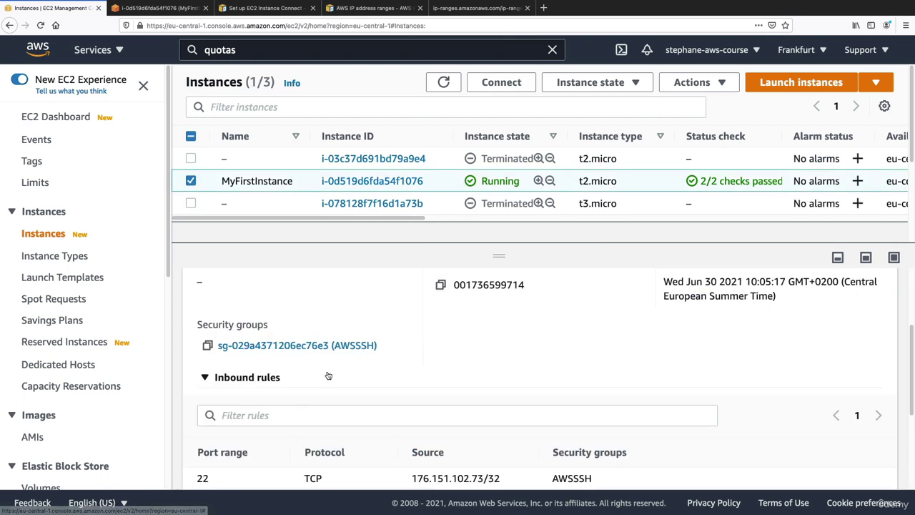
click(316, 345)
scroll(582, 274, down, 3)
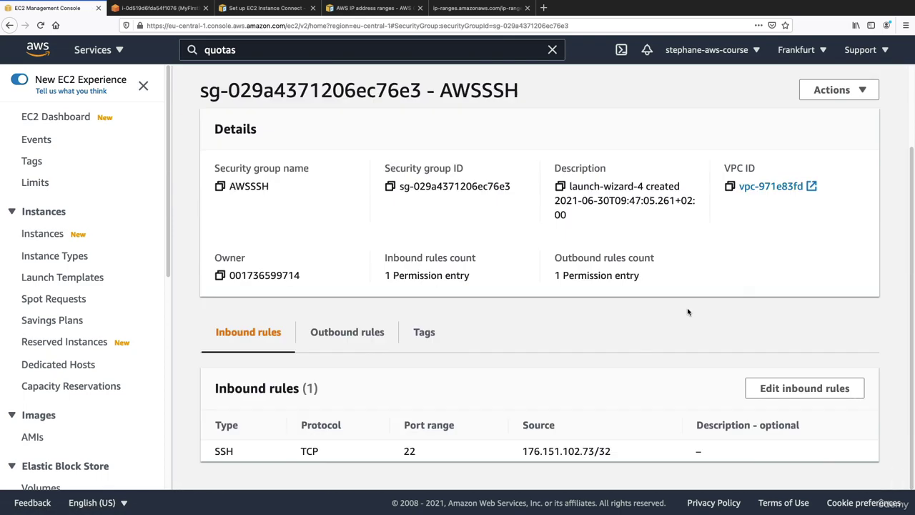
click(772, 387)
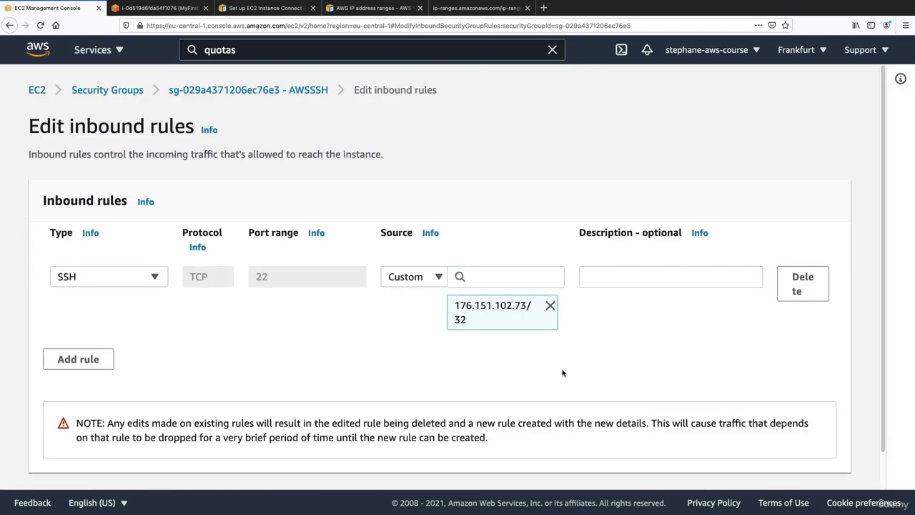
click(550, 305)
click(520, 277)
key(ctrl+v)
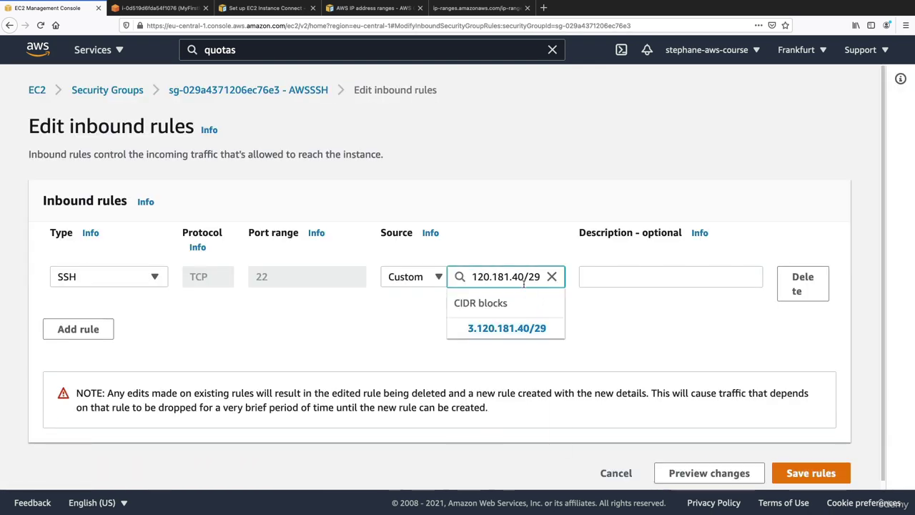
click(514, 326)
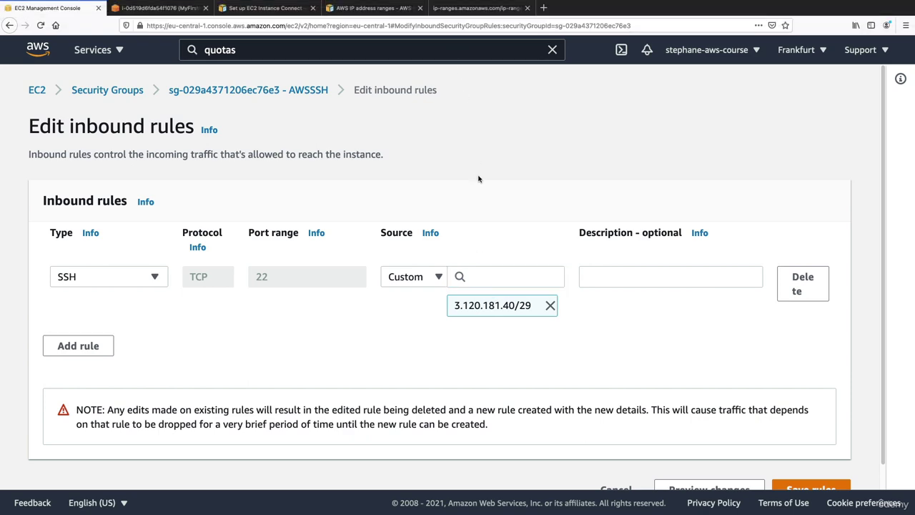
scroll(715, 393, down, 1)
click(799, 461)
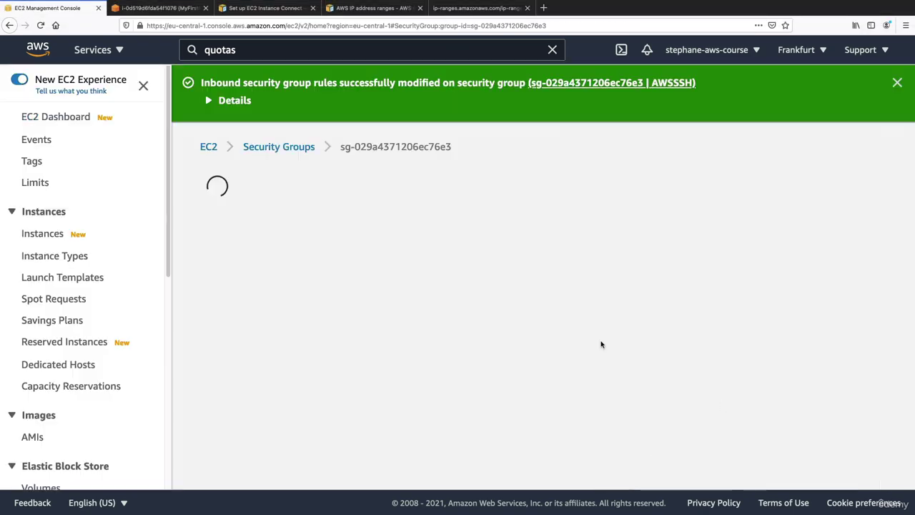
scroll(586, 432, down, 2)
scroll(577, 439, down, 1)
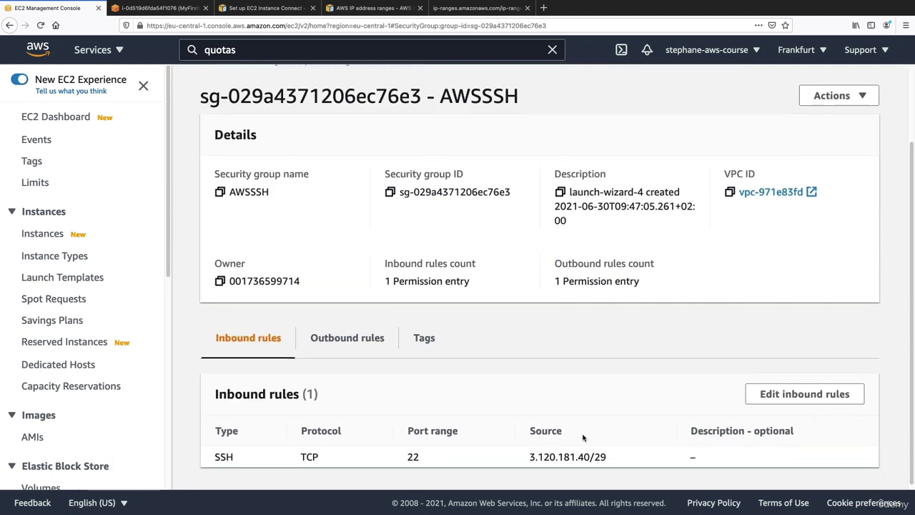
drag(529, 458, 617, 455)
Retry the failed Instance Connect session to open MyFirstInstance's terminal, then return to the EC2 Instances list.
click(602, 474)
click(175, 7)
click(108, 129)
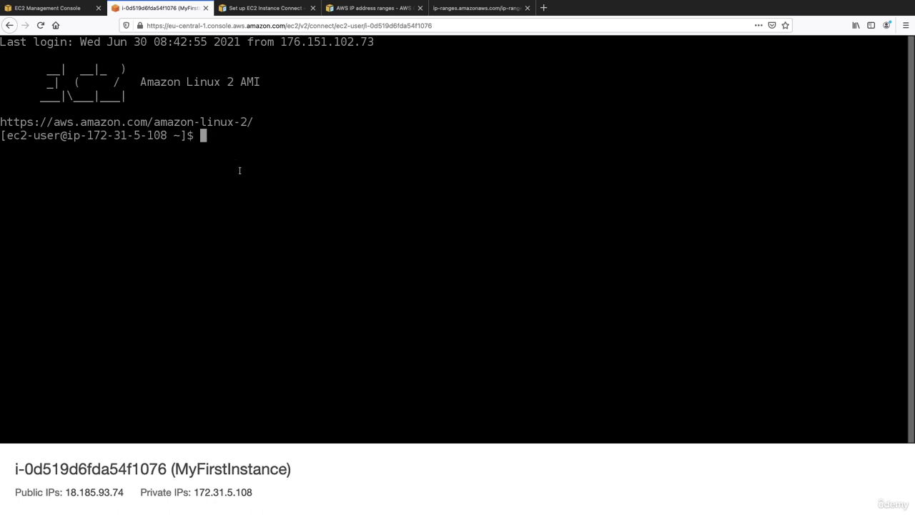
click(279, 191)
click(77, 10)
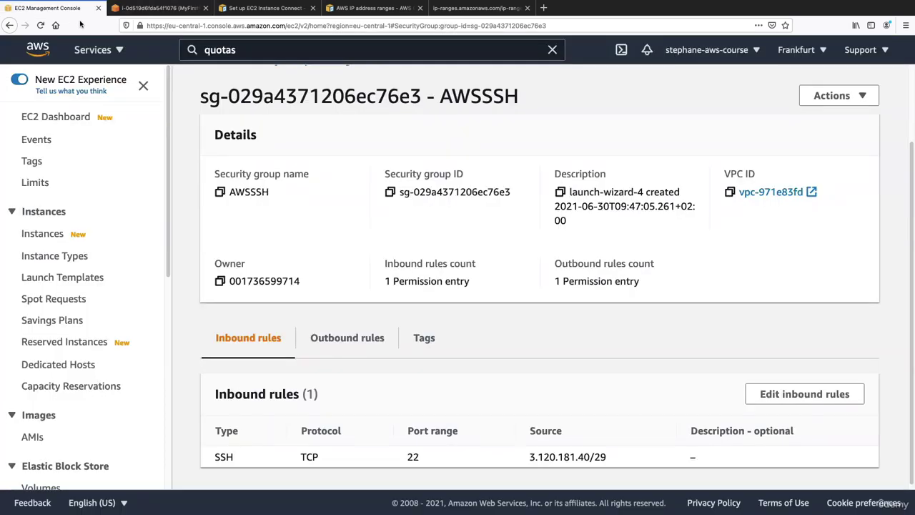
click(50, 233)
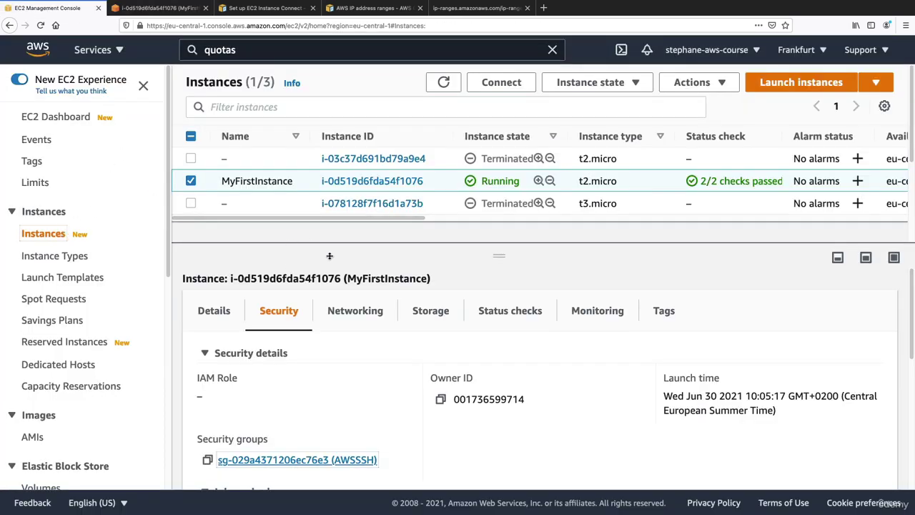
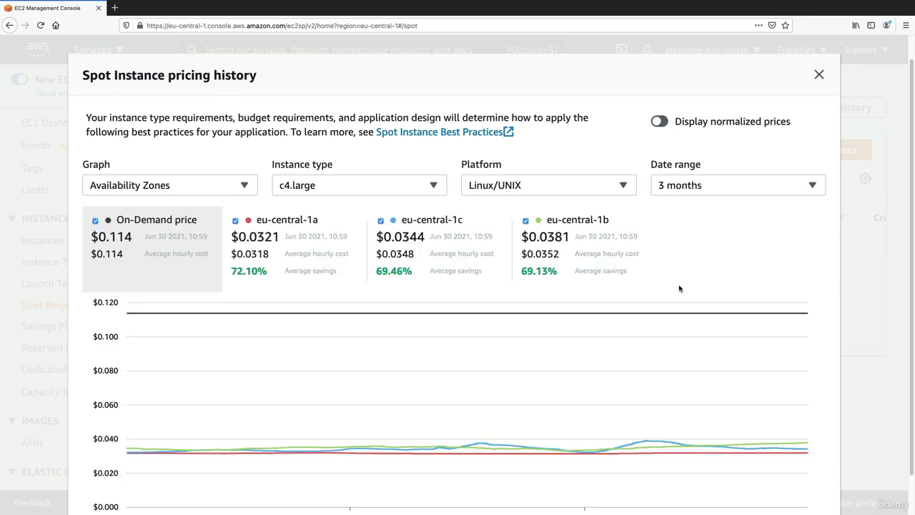
Close the Spot Instance pricing history dialog to get back to the Spot Requests list with 0 requests.
scroll(501, 327, down, 1)
scroll(436, 336, down, 1)
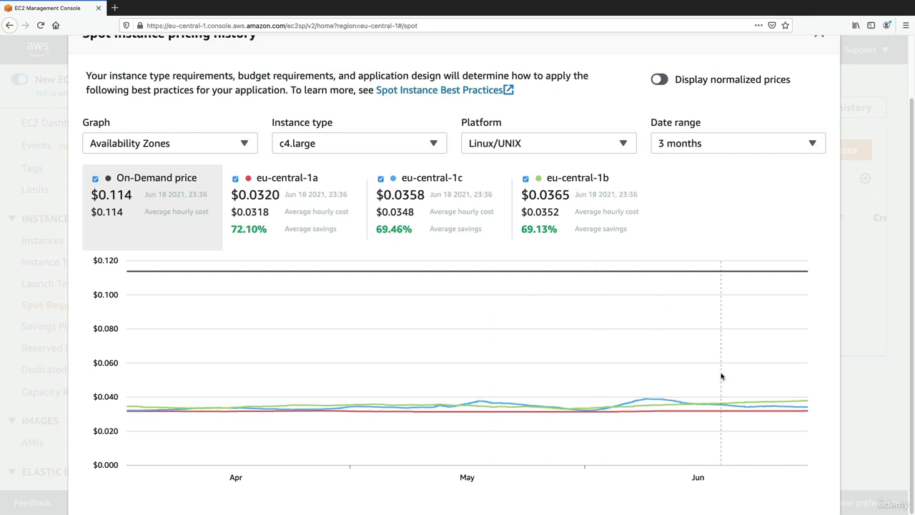
scroll(721, 374, up, 2)
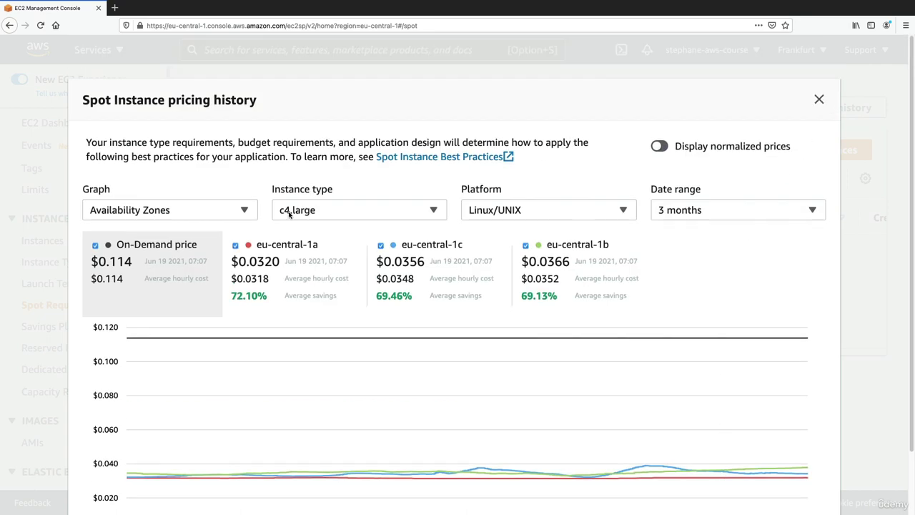
click(820, 100)
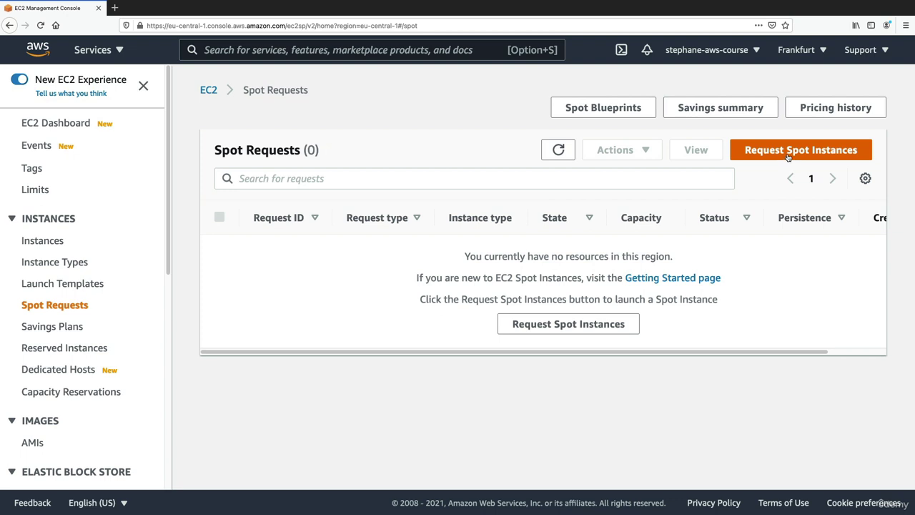
Open the Create Spot Fleet Request form and keep the launch parameters on Manually configure.
click(788, 157)
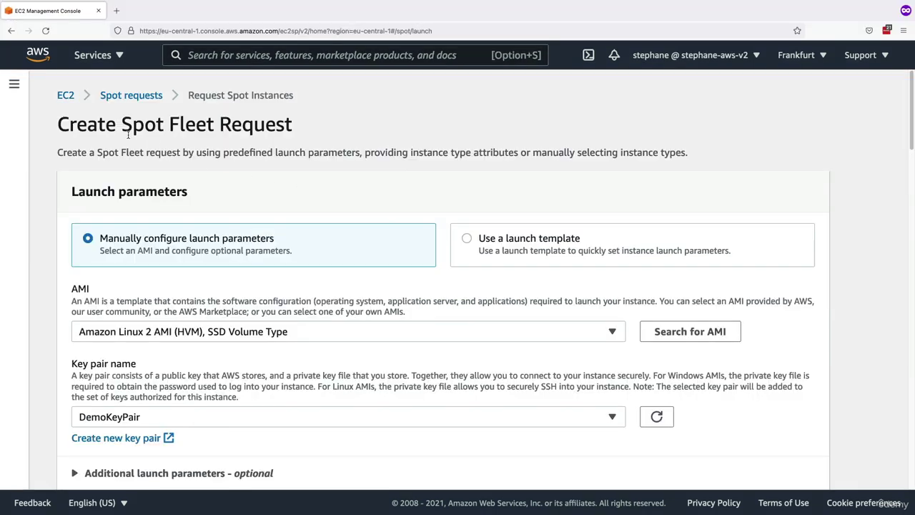
drag(128, 134, 287, 131)
click(293, 143)
scroll(294, 137, down, 1)
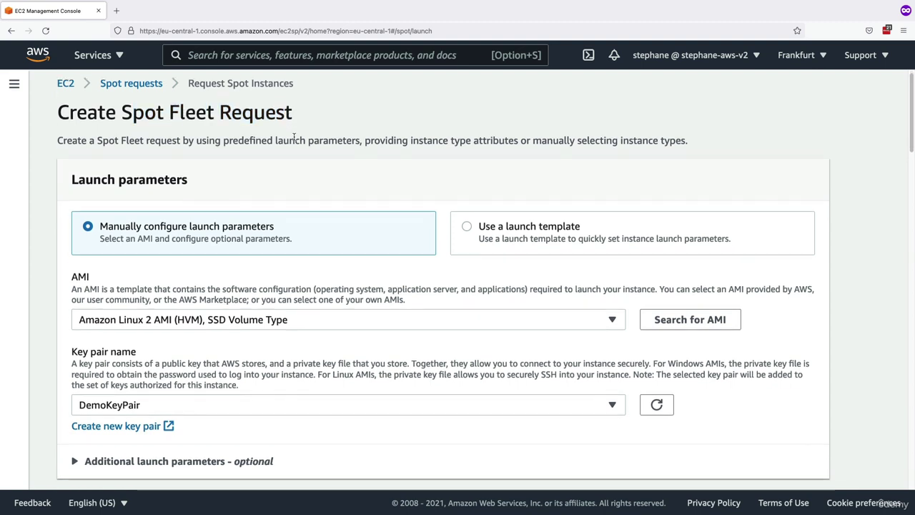
scroll(294, 136, down, 1)
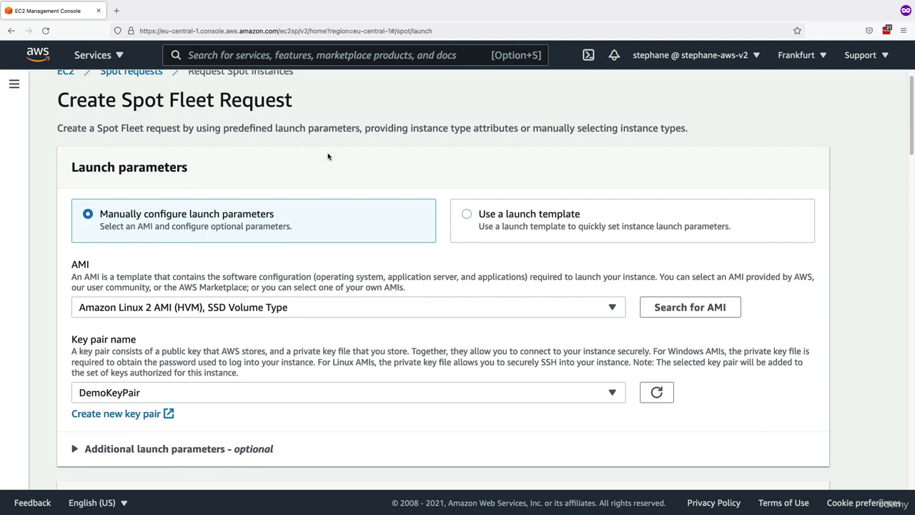
click(499, 215)
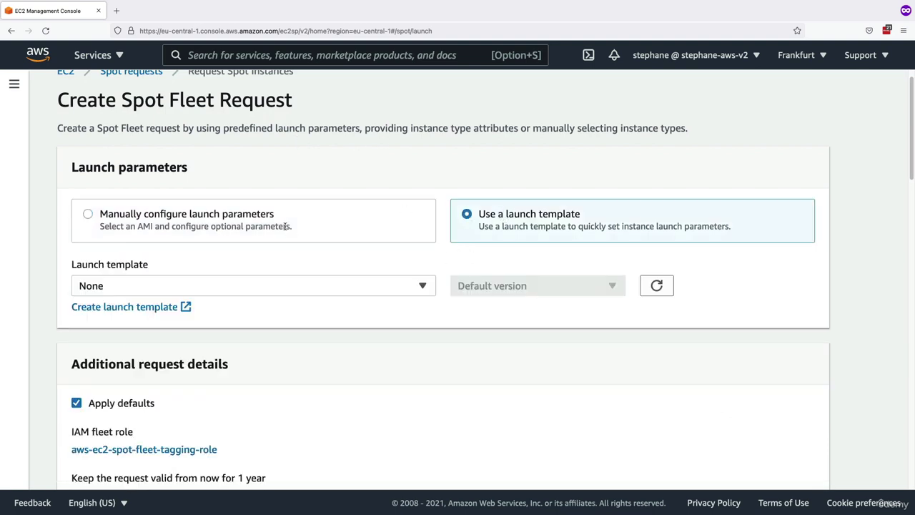
click(204, 221)
Look through Additional launch parameters, then uncheck Apply defaults for the request details.
scroll(164, 315, down, 1)
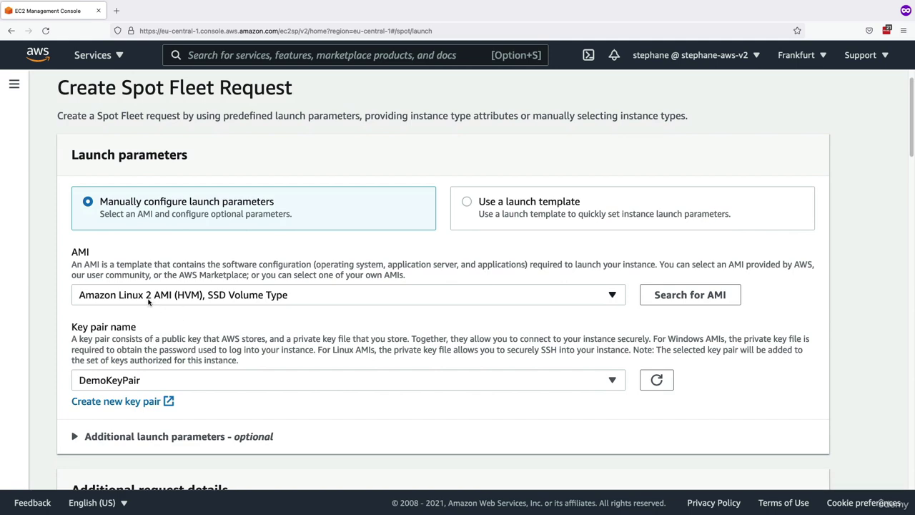
scroll(186, 294, down, 1)
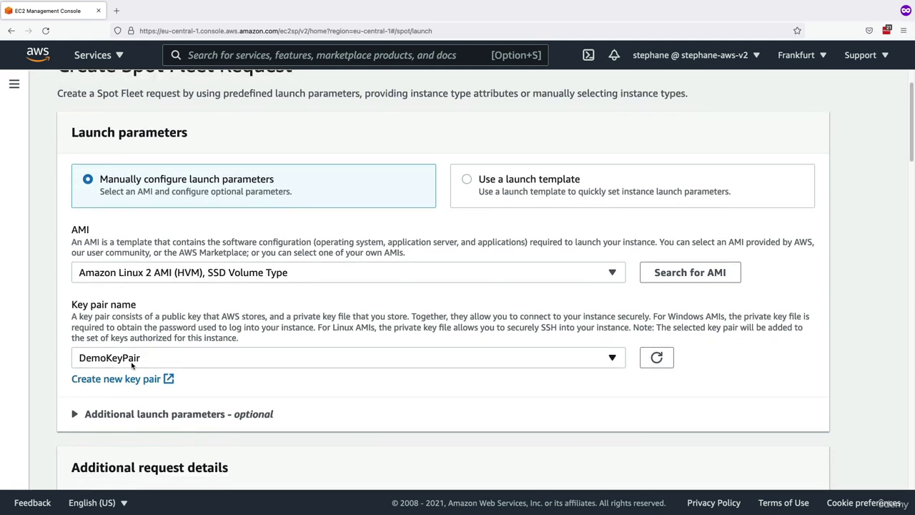
scroll(135, 357, down, 3)
click(141, 306)
scroll(140, 308, down, 4)
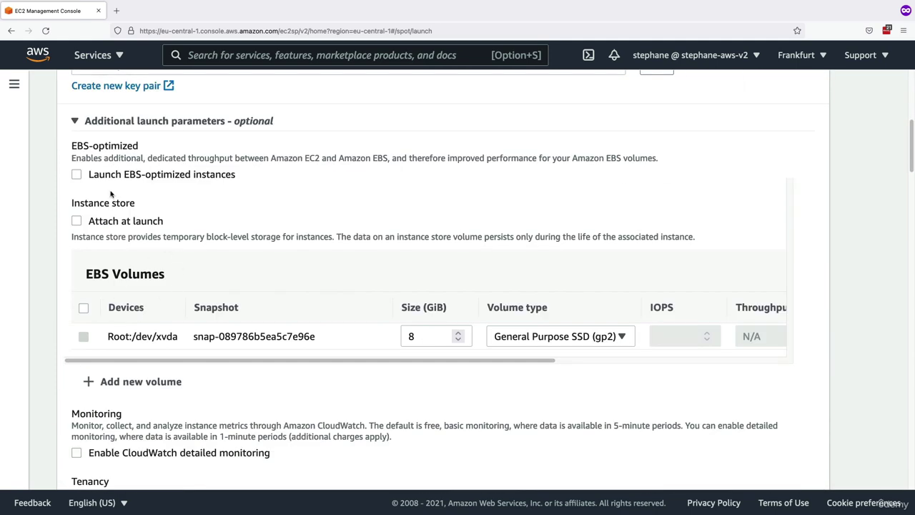
click(191, 121)
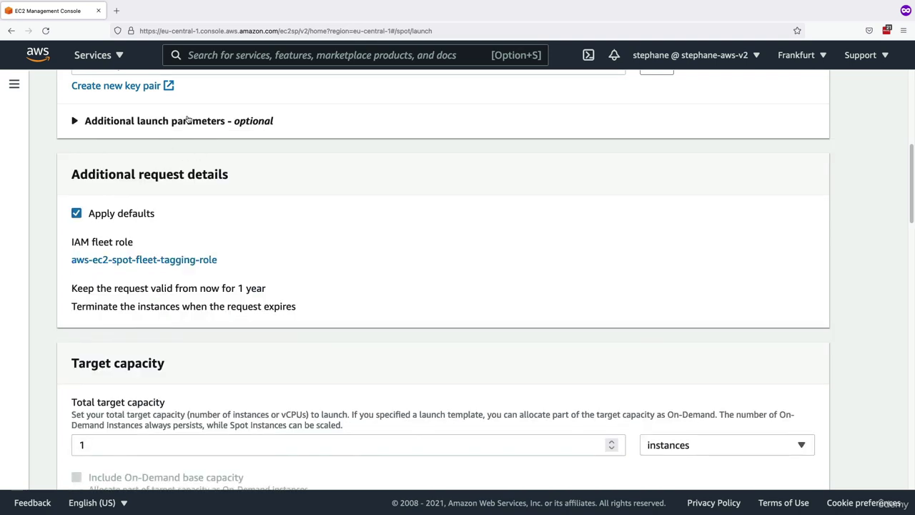
scroll(214, 136, up, 1)
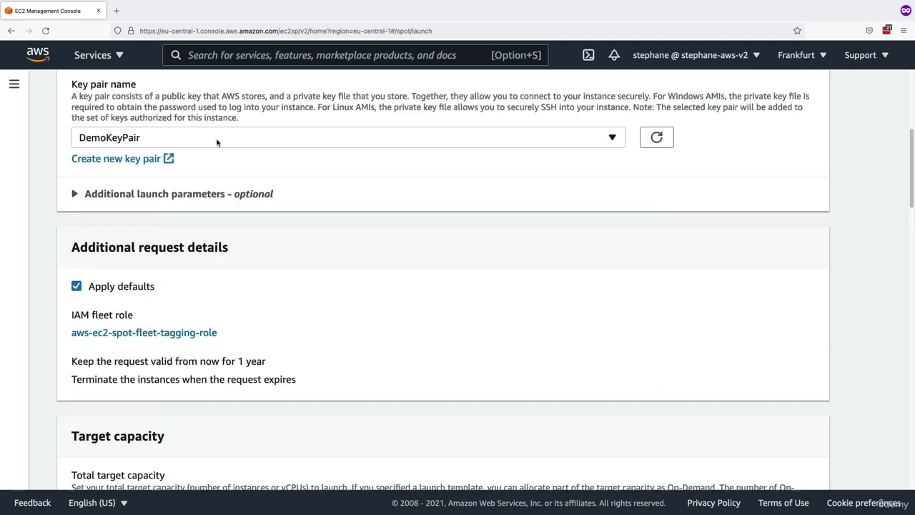
scroll(217, 143, up, 3)
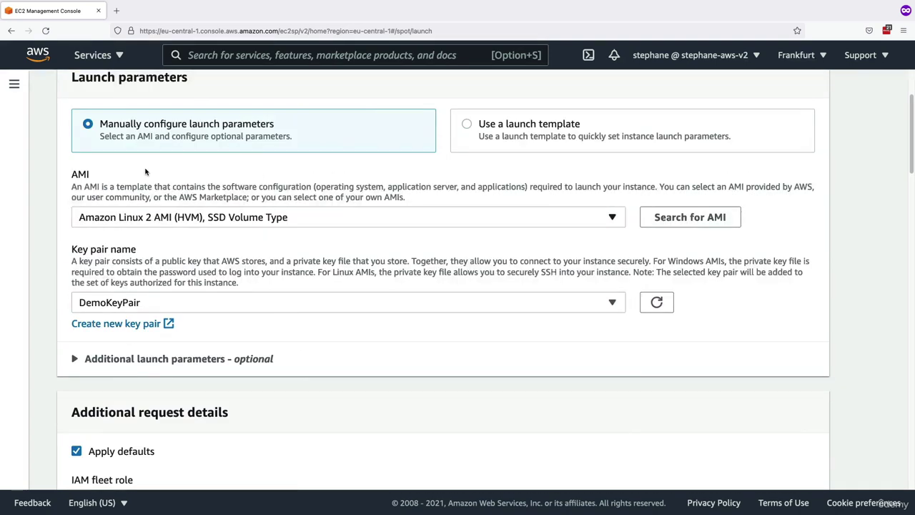
scroll(192, 320, down, 3)
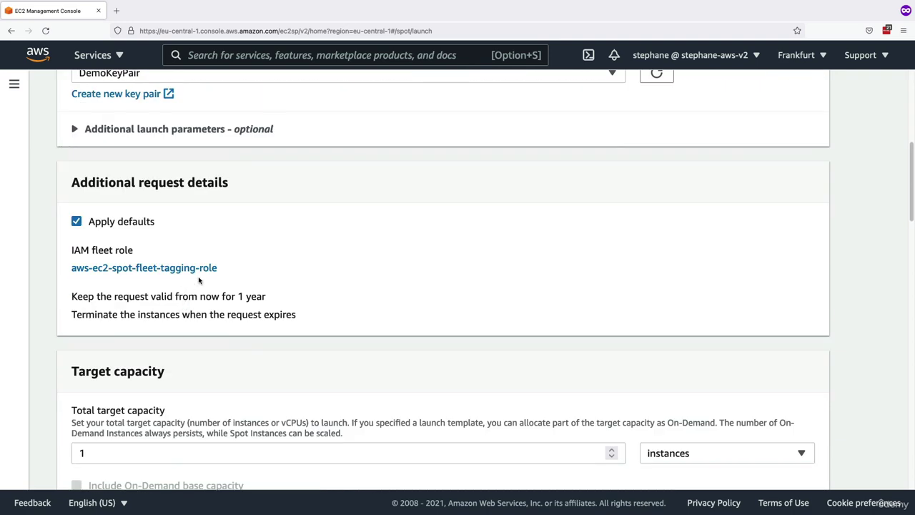
click(141, 224)
scroll(142, 226, down, 1)
Review the Maximum price, Request valid from and Request valid until fields.
scroll(139, 244, down, 1)
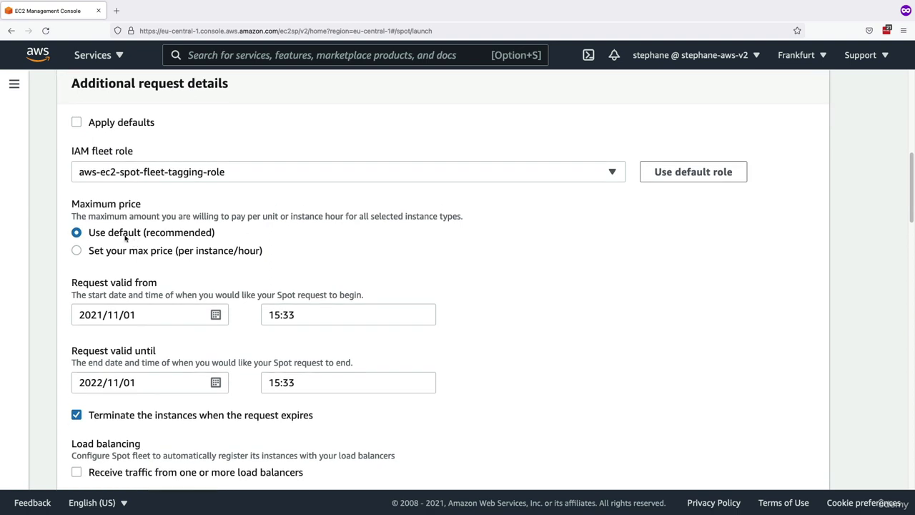
drag(96, 216, 184, 226)
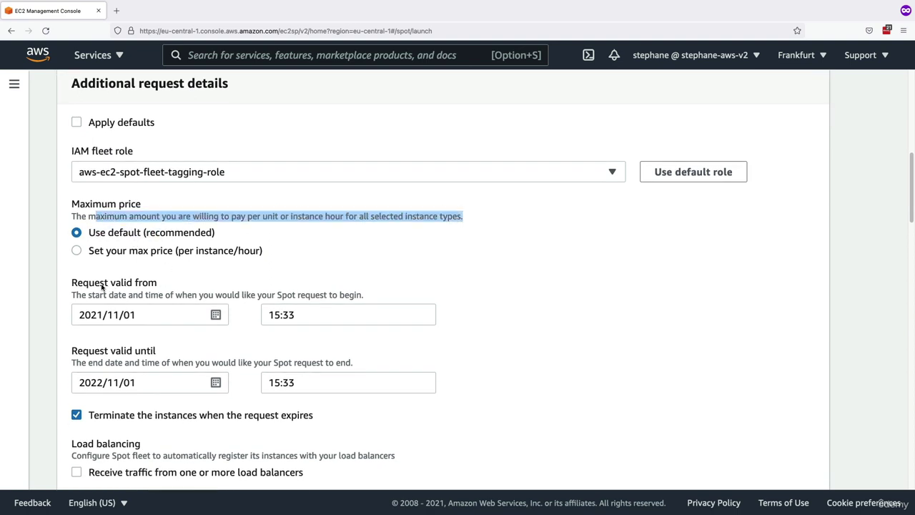
drag(95, 286, 155, 288)
drag(95, 356, 148, 356)
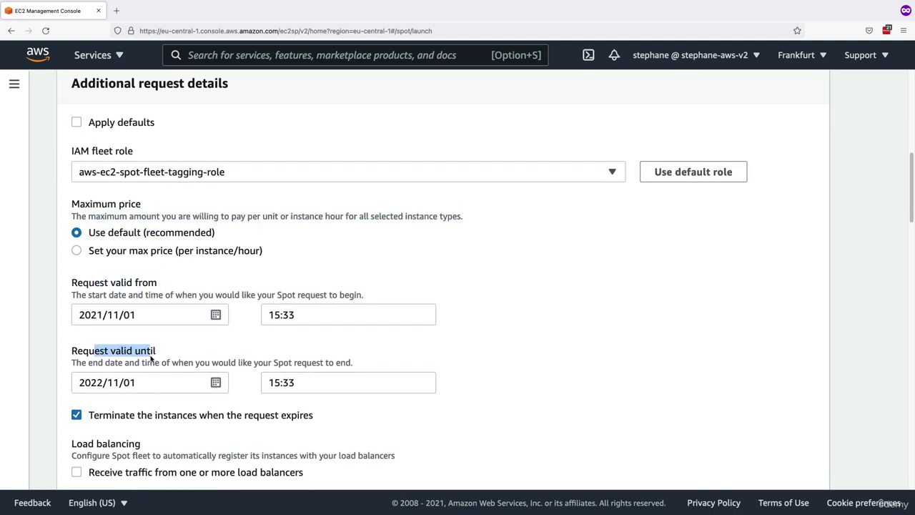
scroll(146, 343, down, 3)
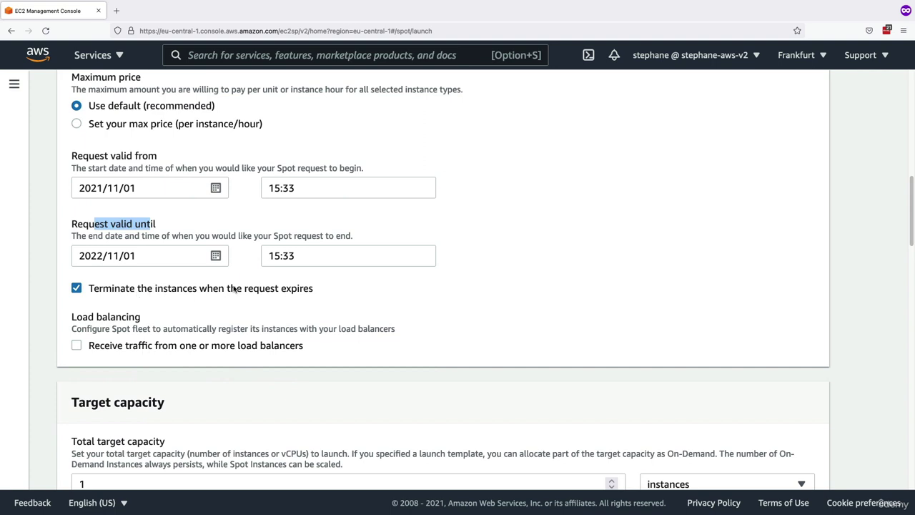
Try load balancer traffic and the empty Target Groups list, then undo it and re-check Apply defaults.
click(208, 345)
scroll(206, 347, down, 1)
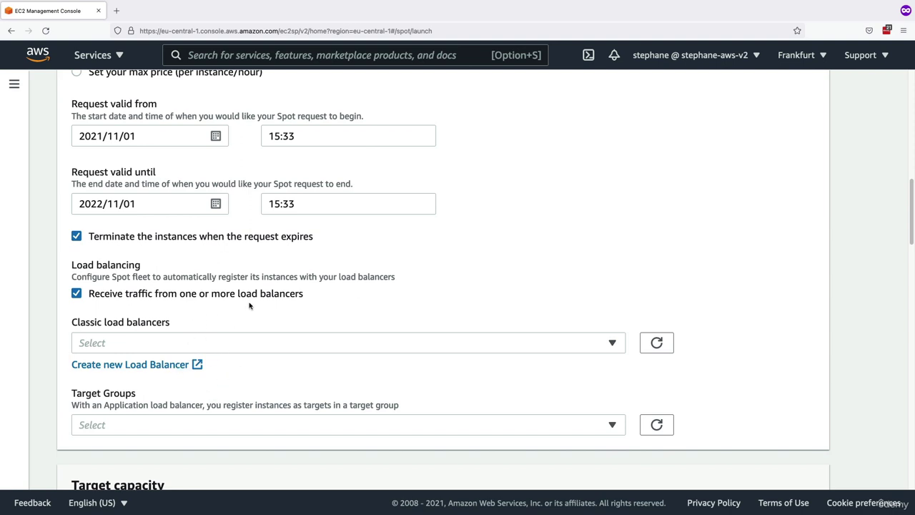
click(123, 425)
click(133, 421)
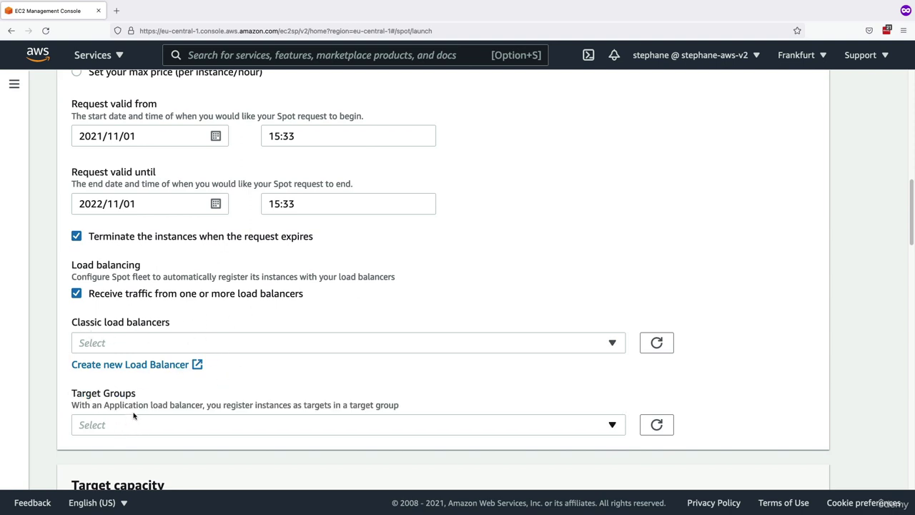
click(106, 297)
scroll(128, 295, up, 3)
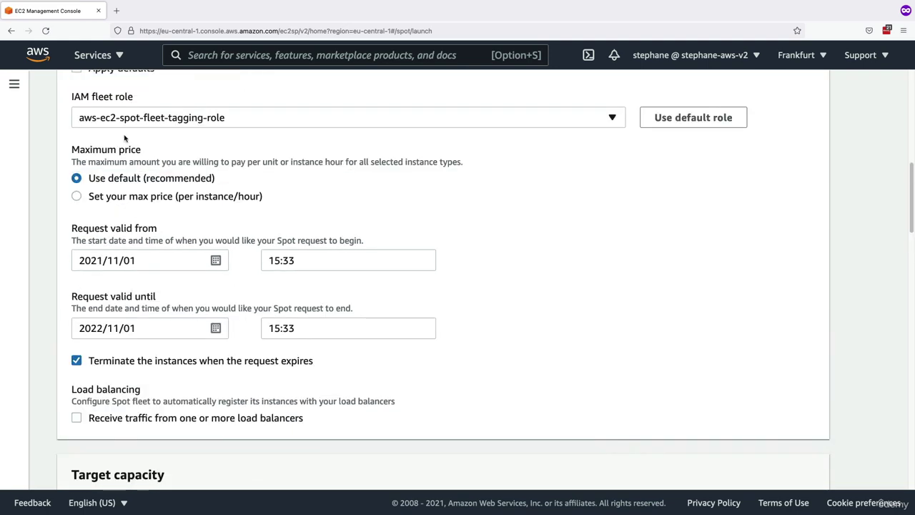
click(123, 86)
scroll(171, 274, down, 1)
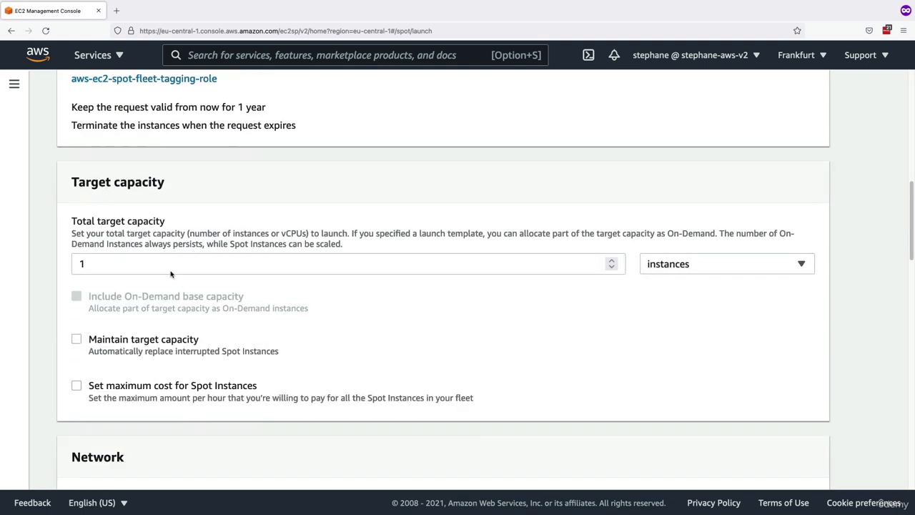
Set total target capacity to 10, measured in vCPUs.
drag(82, 222, 163, 229)
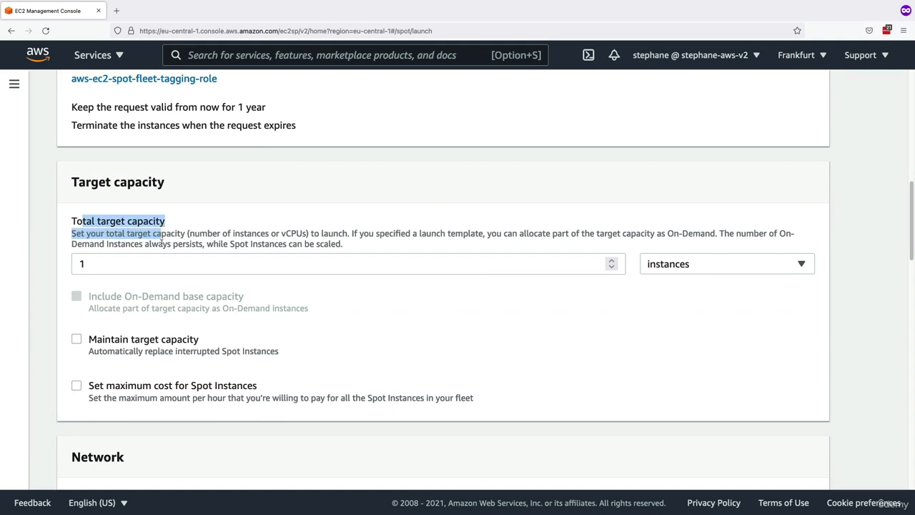
click(169, 258)
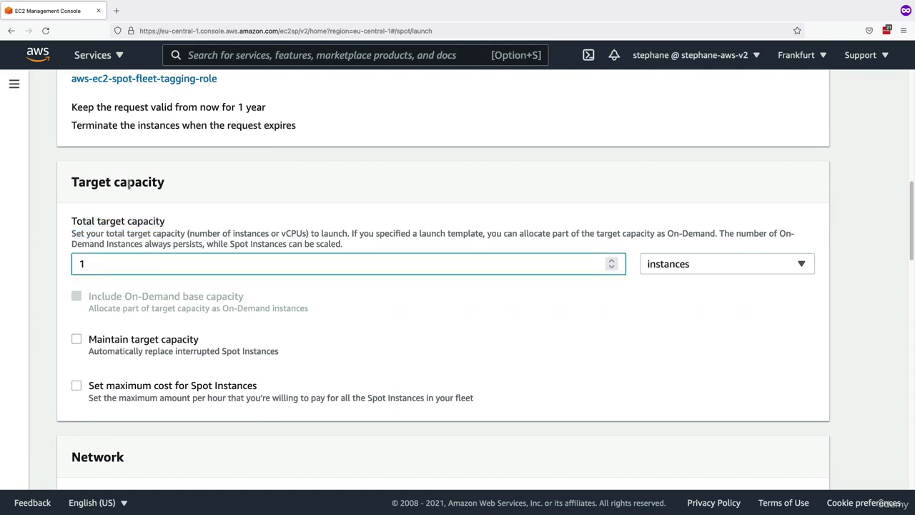
click(156, 232)
scroll(173, 207, down, 3)
double_click(561, 179)
text(1)
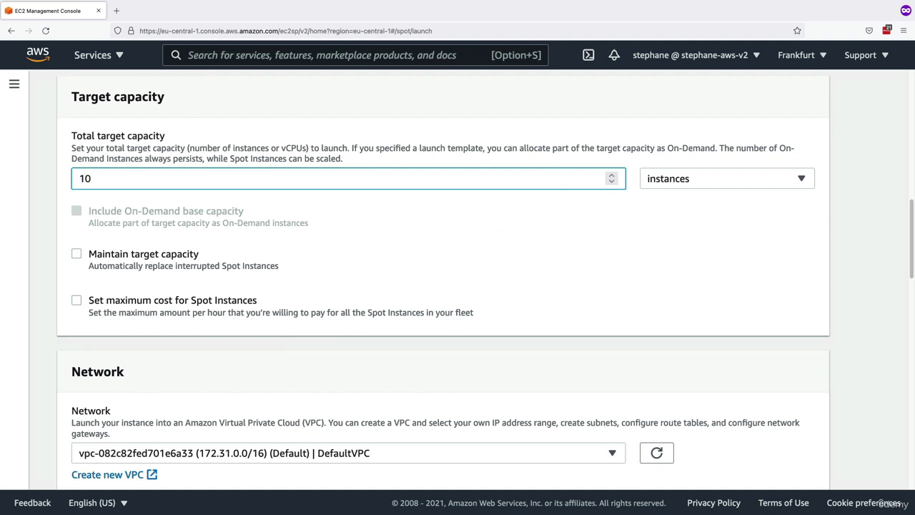
click(670, 173)
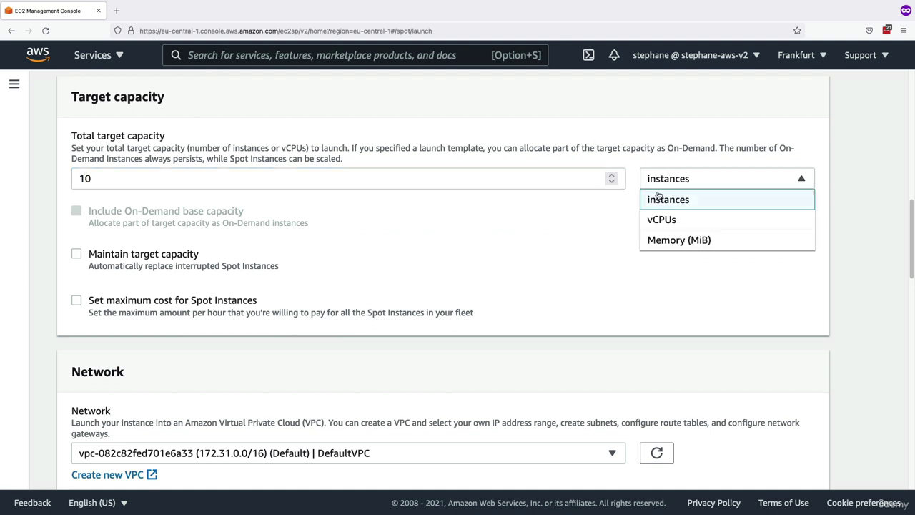
click(665, 225)
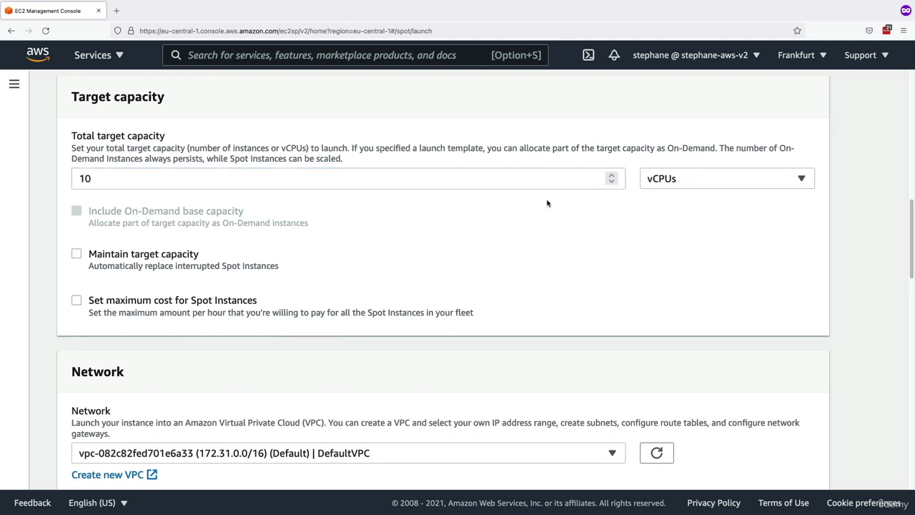
click(649, 176)
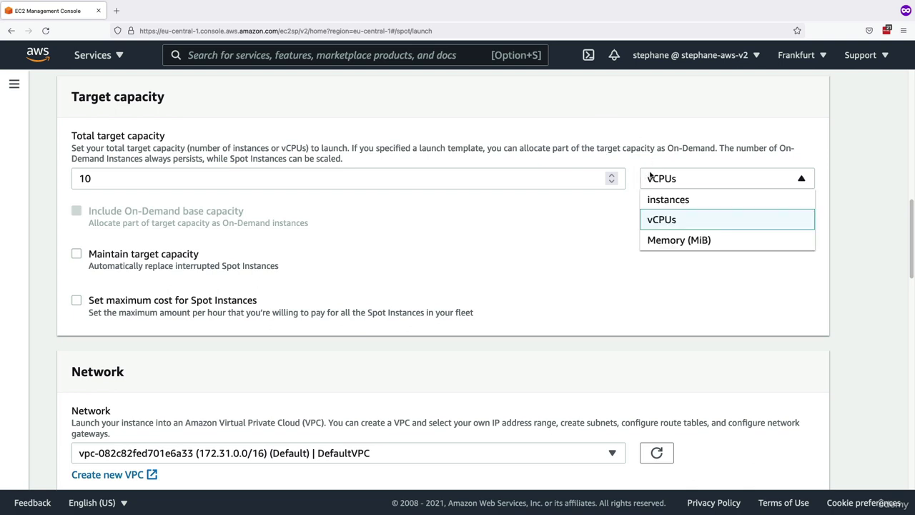
click(678, 246)
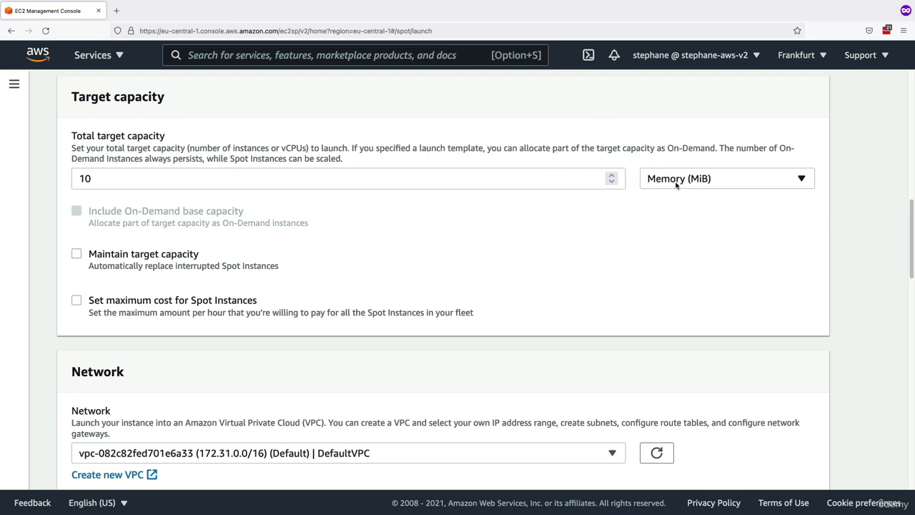
click(676, 184)
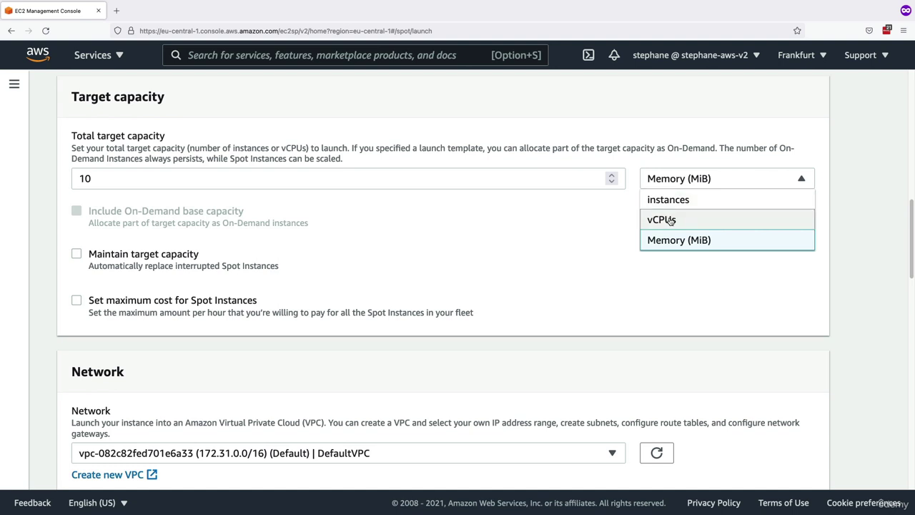
click(673, 223)
double_click(313, 182)
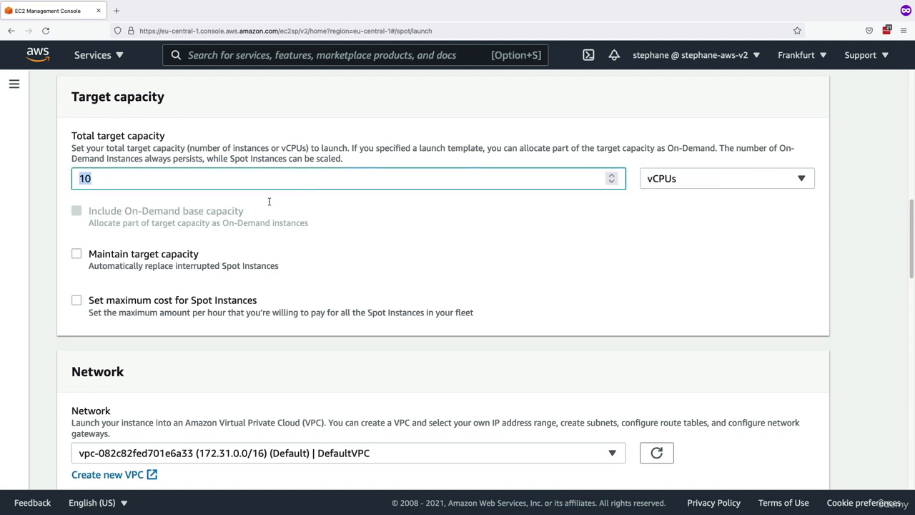
Maintain target capacity, keep Terminate as the interruption behavior, and leave capacity rebalance off.
click(159, 254)
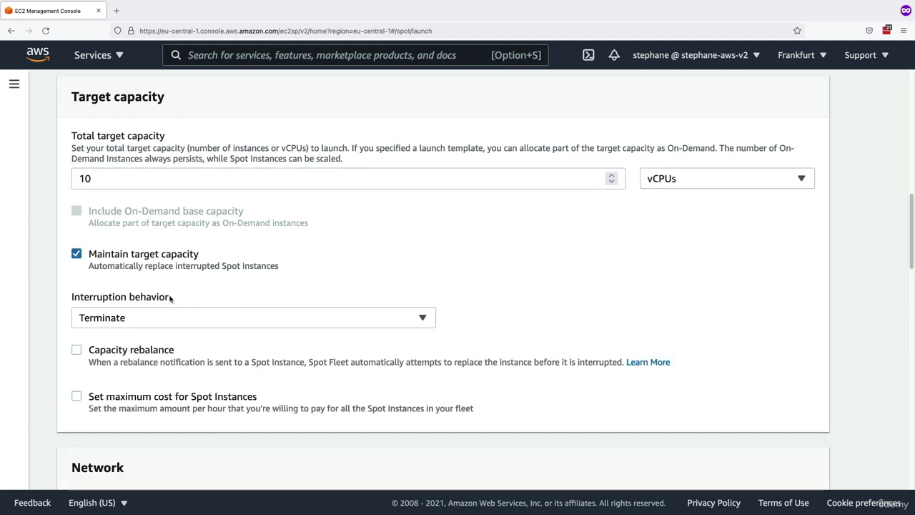
scroll(172, 296, down, 1)
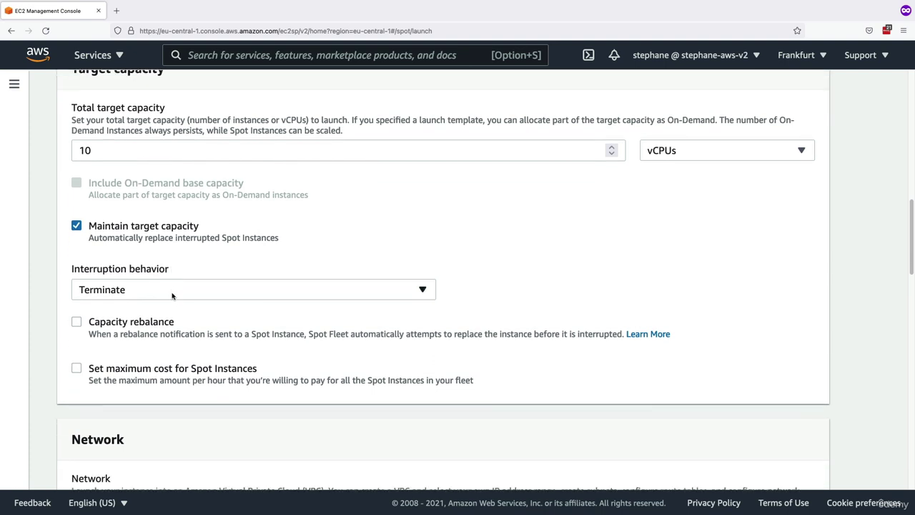
drag(79, 271, 134, 284)
click(135, 286)
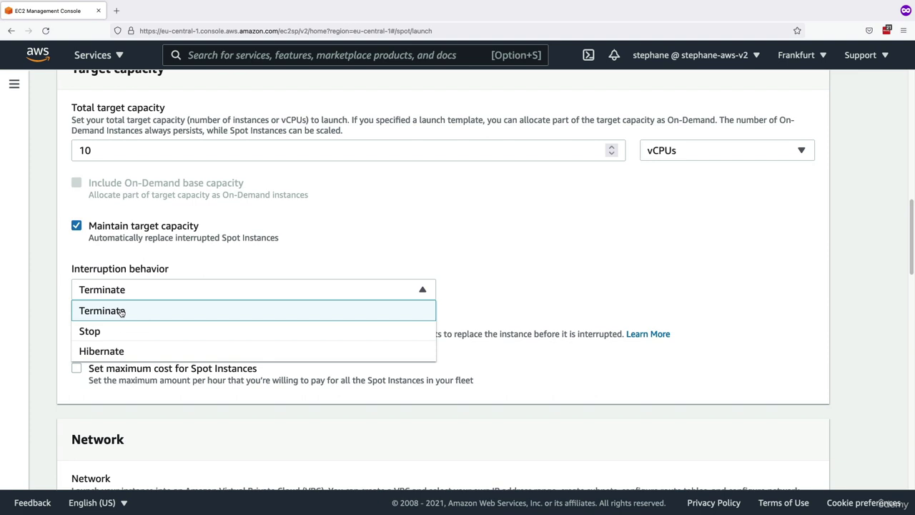
click(137, 311)
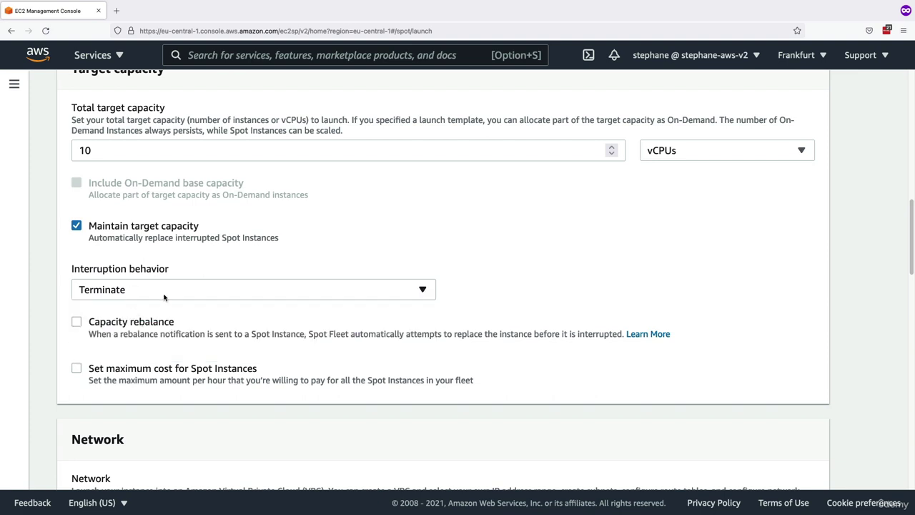
click(148, 329)
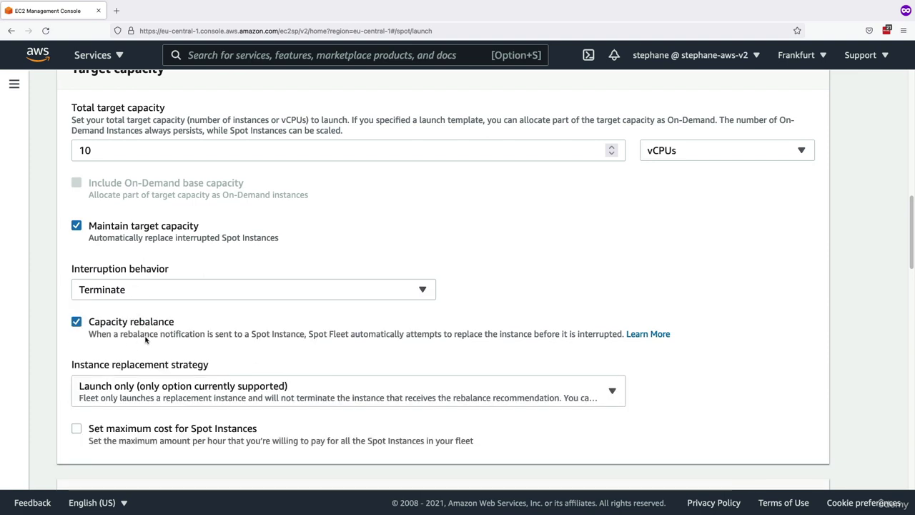
click(145, 325)
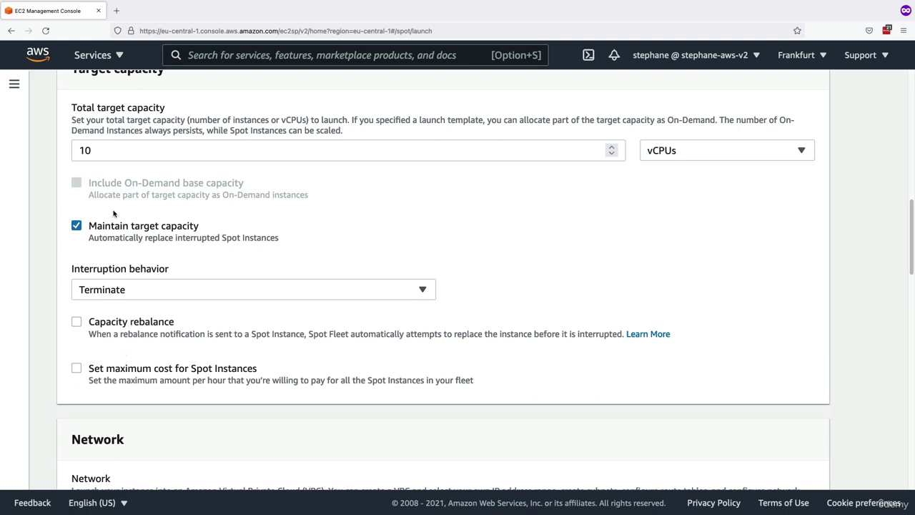
scroll(110, 143, up, 1)
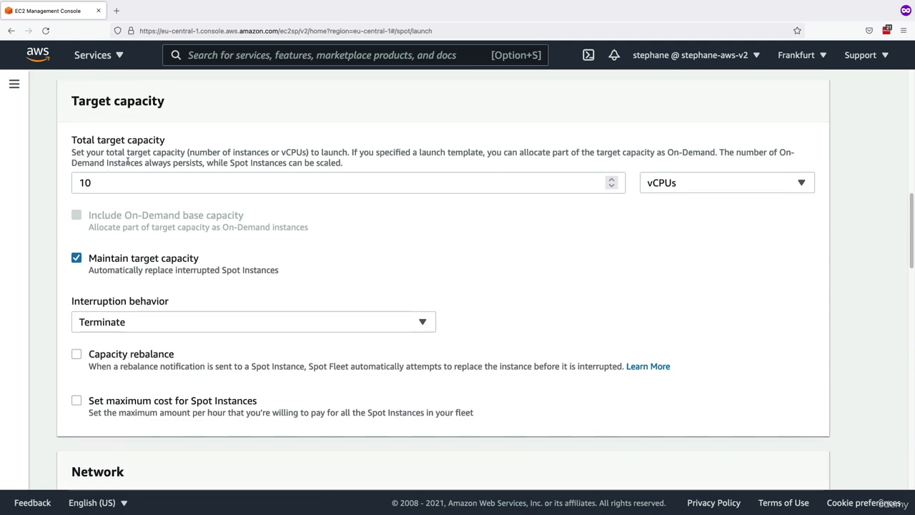
Leave the Availability Zone set to No preference.
triple_click(129, 163)
click(153, 163)
scroll(154, 163, down, 10)
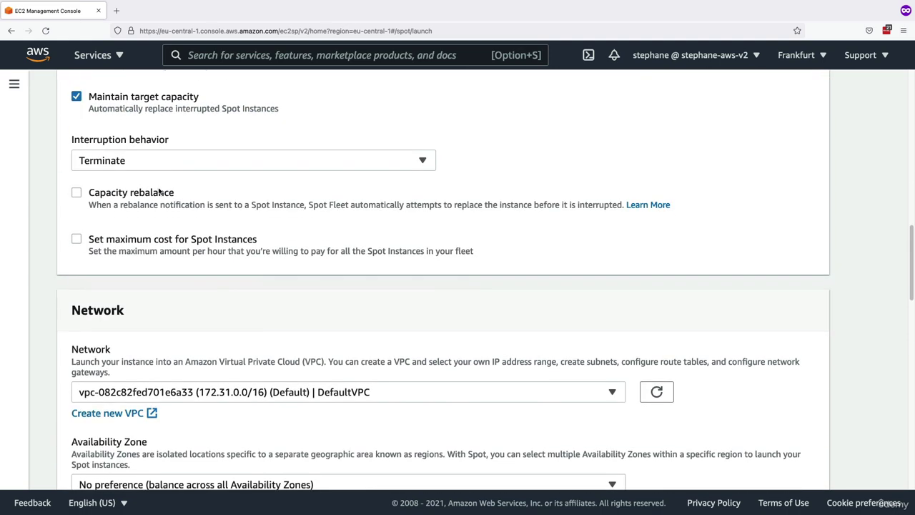
scroll(170, 317, down, 2)
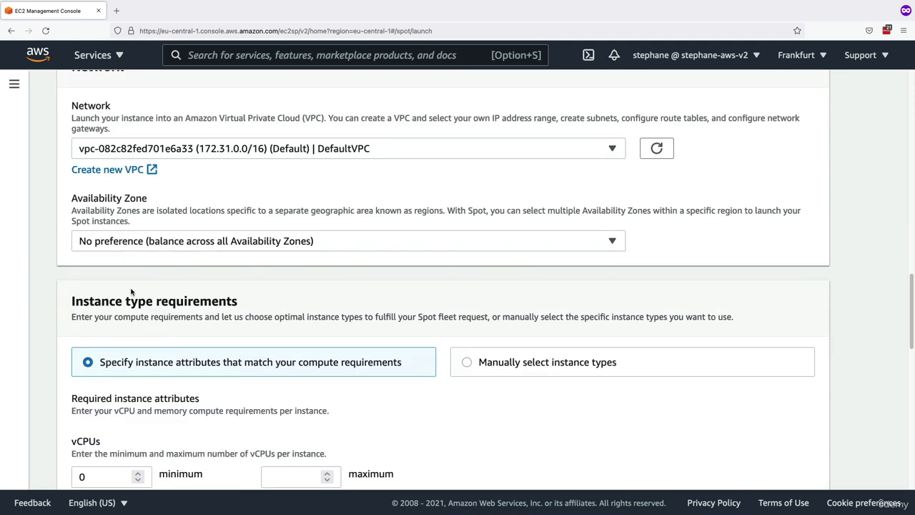
click(141, 244)
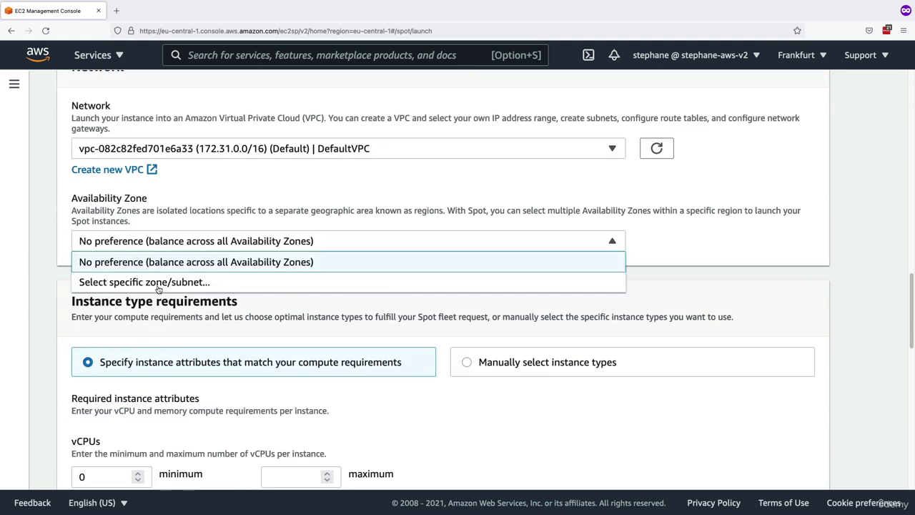
click(162, 223)
Switch to manually selected instance types and tick c3.large and c4.large.
scroll(187, 195, down, 4)
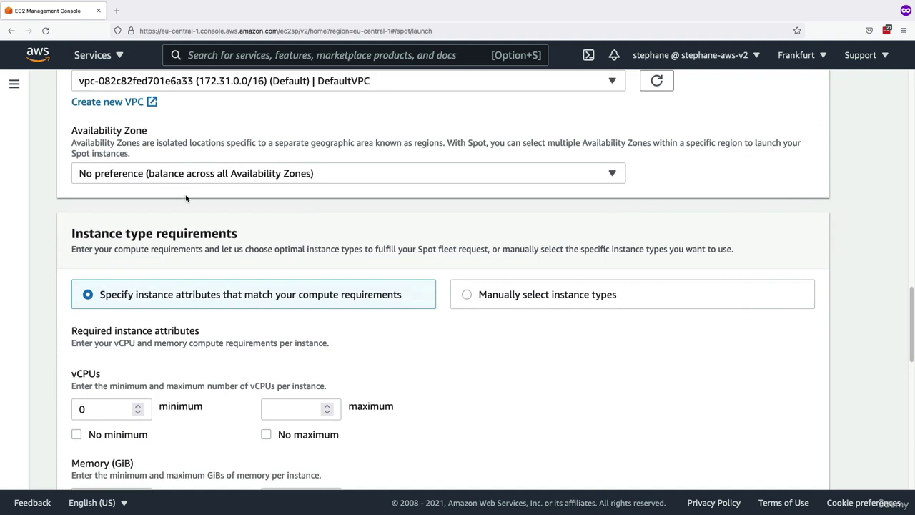
scroll(184, 223, down, 1)
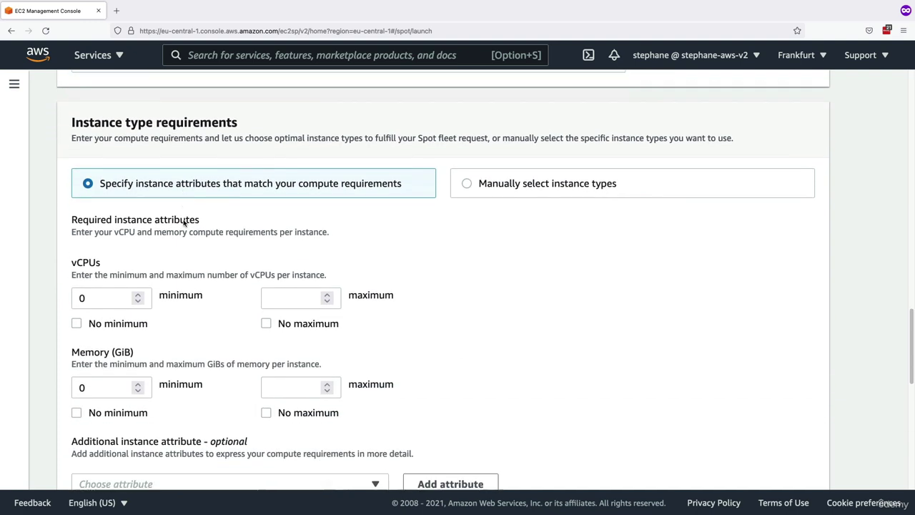
scroll(164, 228, down, 1)
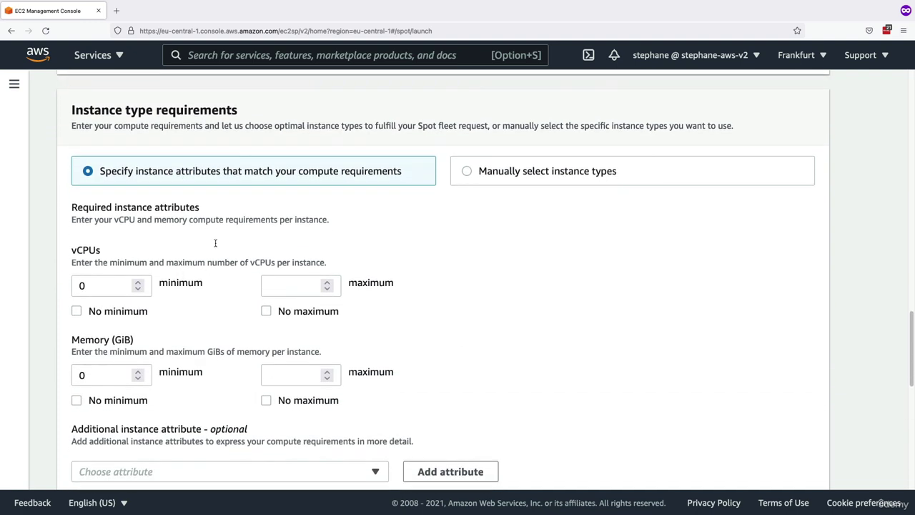
scroll(236, 240, down, 1)
click(478, 149)
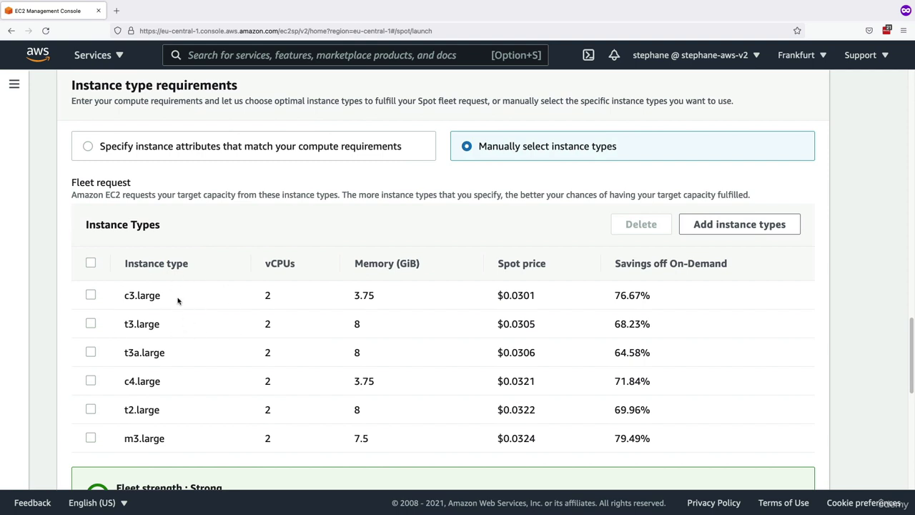
click(91, 295)
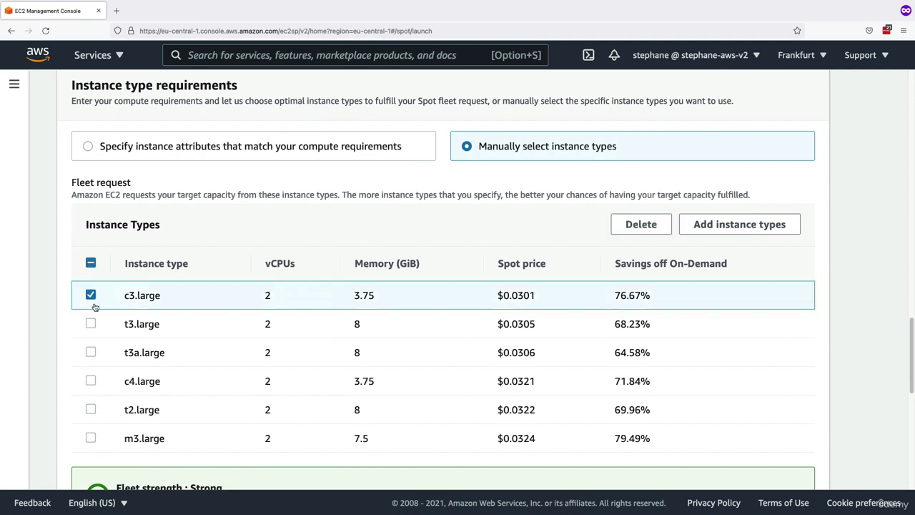
click(91, 381)
Untick c3.large and c4.large and return to specifying instance attributes.
scroll(91, 386, down, 1)
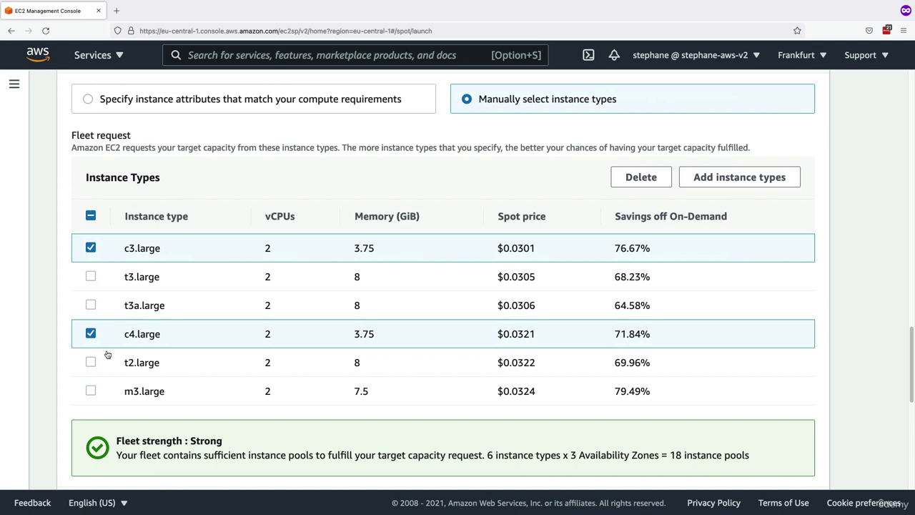
click(91, 249)
click(91, 333)
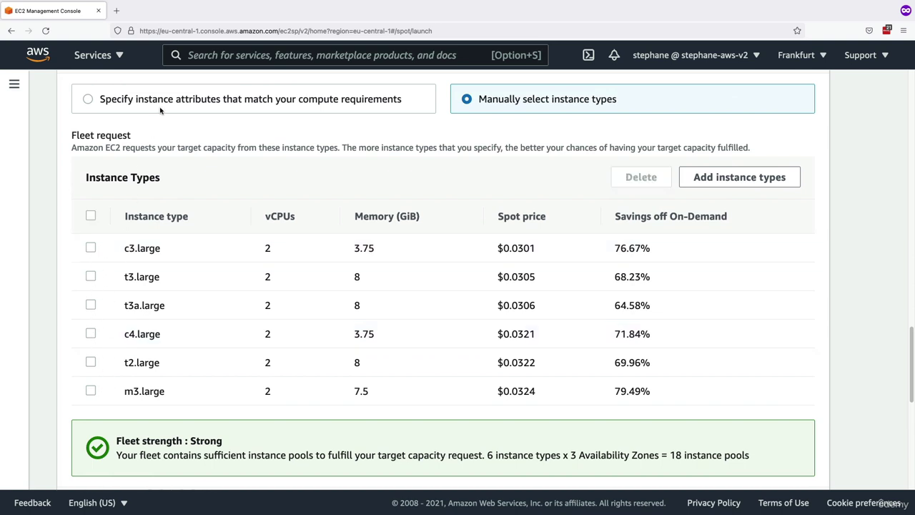
click(222, 100)
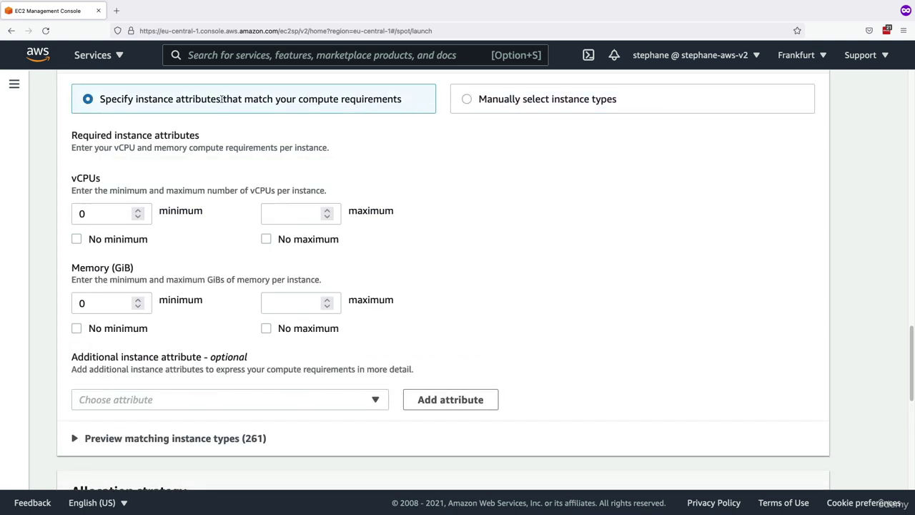
Review the vCPU and memory fields and the additional attributes list without adding any.
click(109, 210)
drag(117, 190, 170, 289)
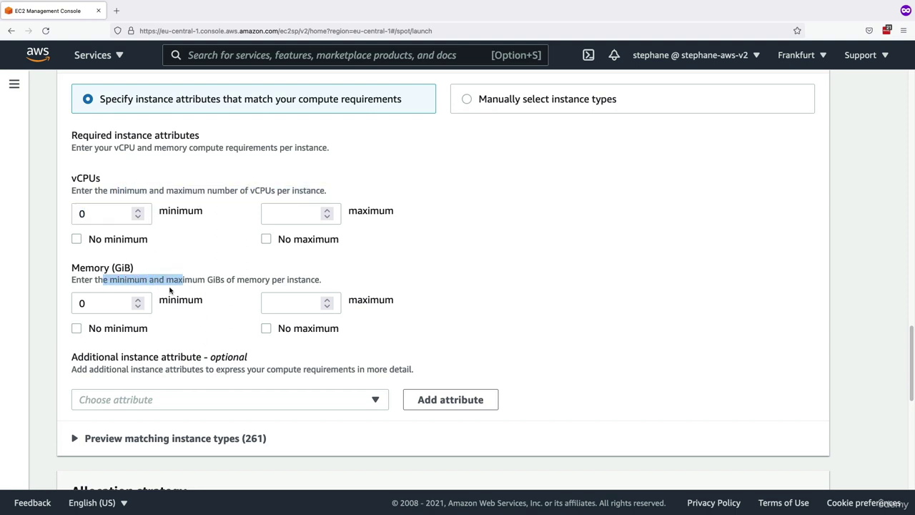
scroll(154, 390, down, 2)
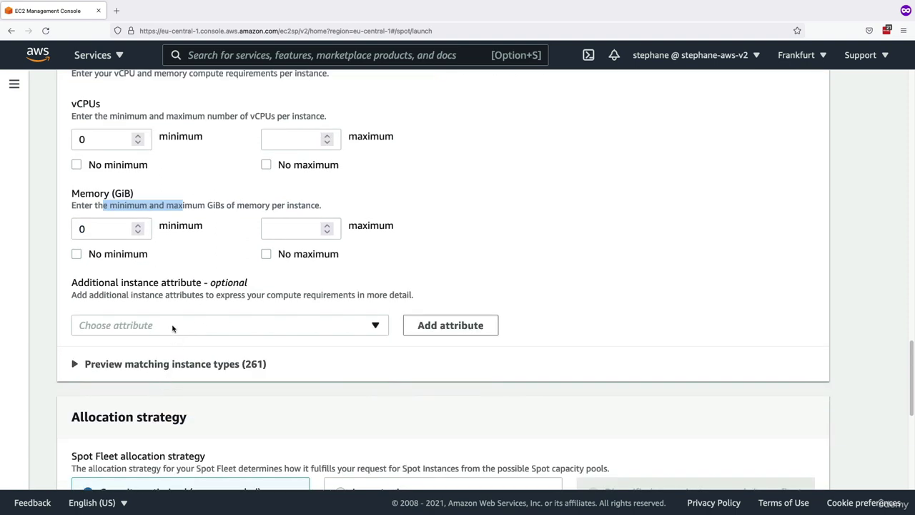
click(174, 327)
click(465, 222)
scroll(320, 262, up, 5)
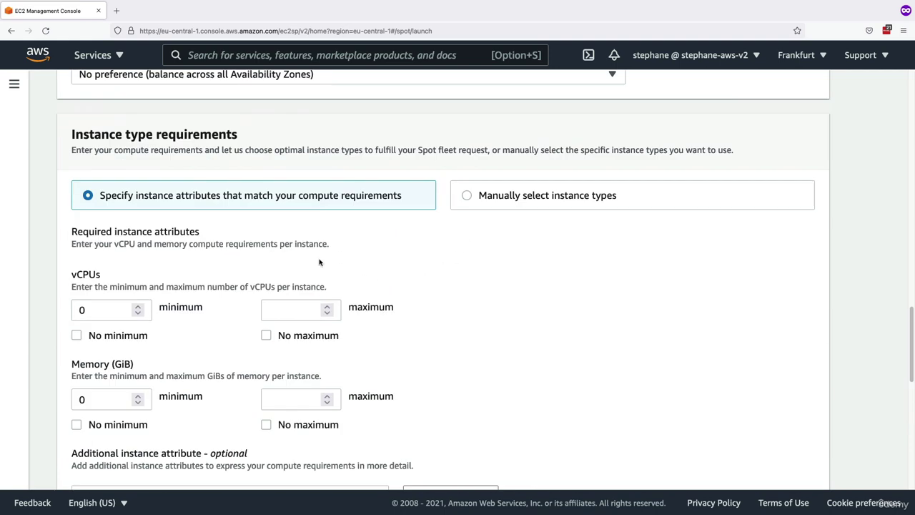
scroll(176, 335, down, 4)
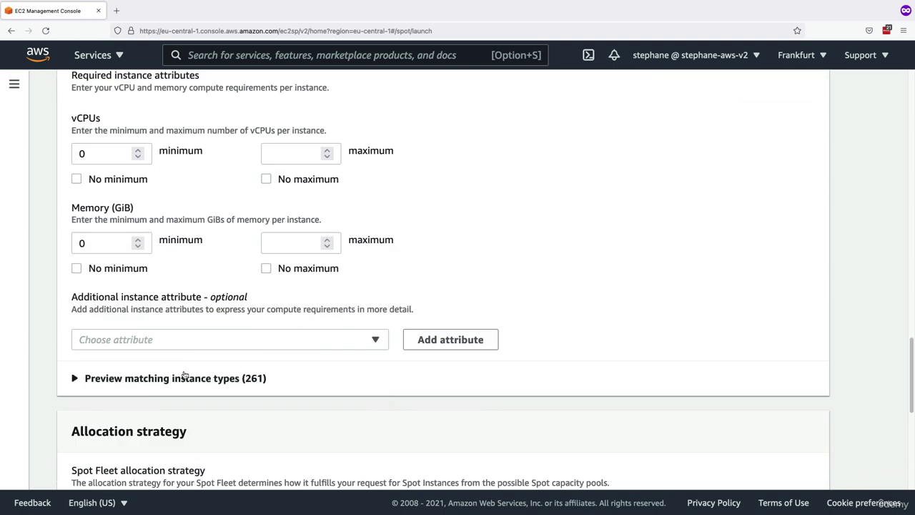
Expand the preview of 261 matching instance types, look through it, then collapse it.
click(174, 378)
scroll(189, 371, down, 4)
scroll(189, 371, down, 3)
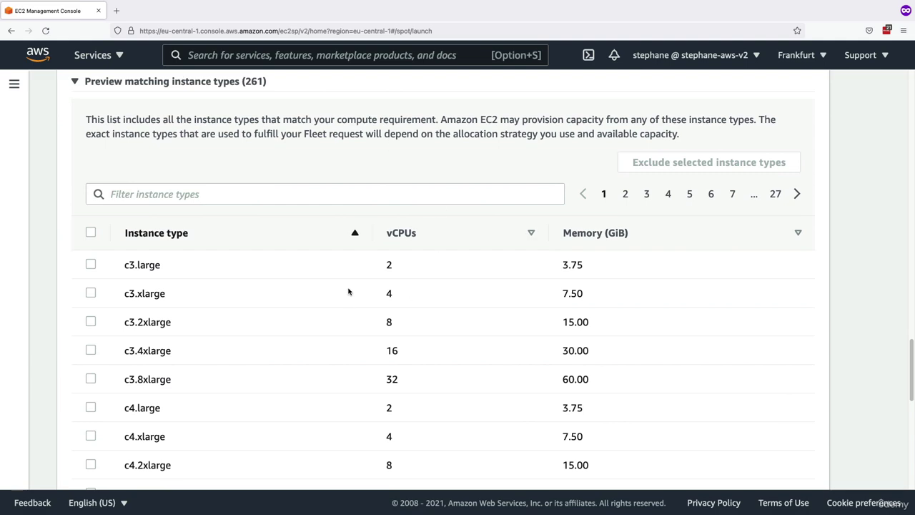
scroll(357, 352, up, 5)
scroll(189, 226, up, 3)
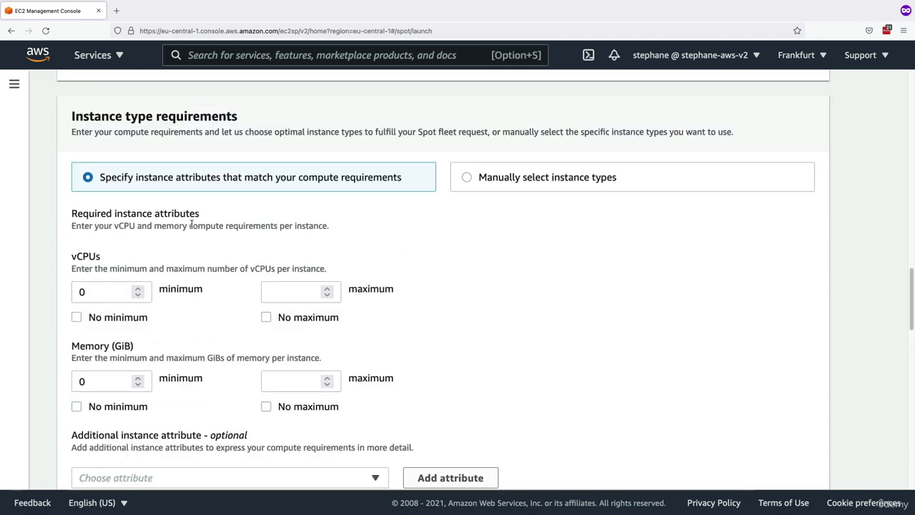
scroll(186, 294, down, 4)
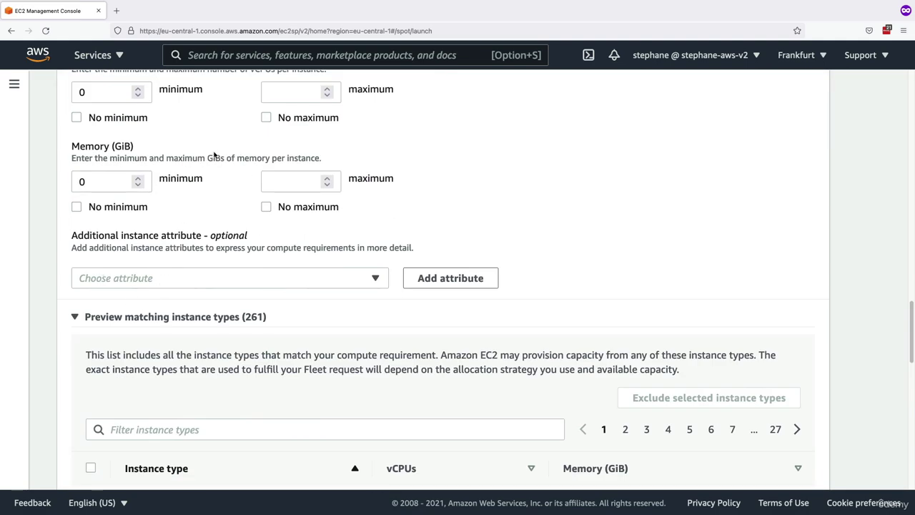
click(217, 320)
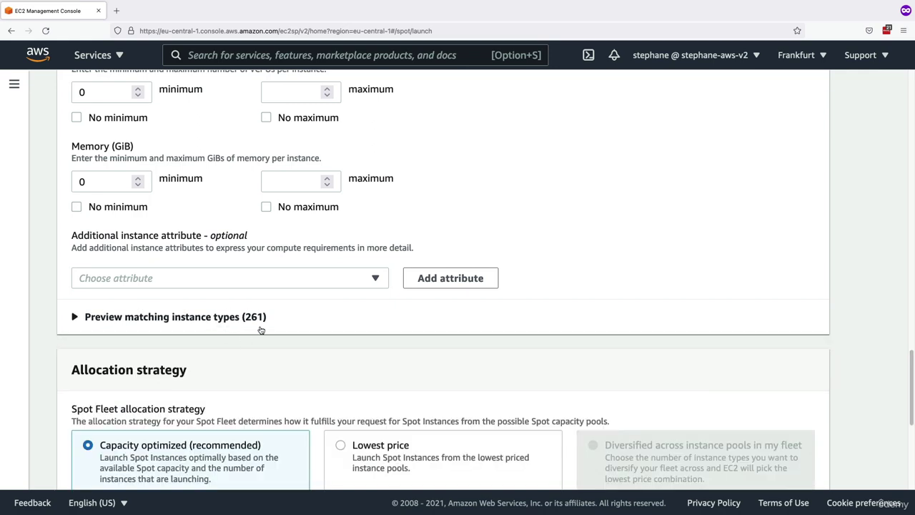
scroll(215, 322, up, 3)
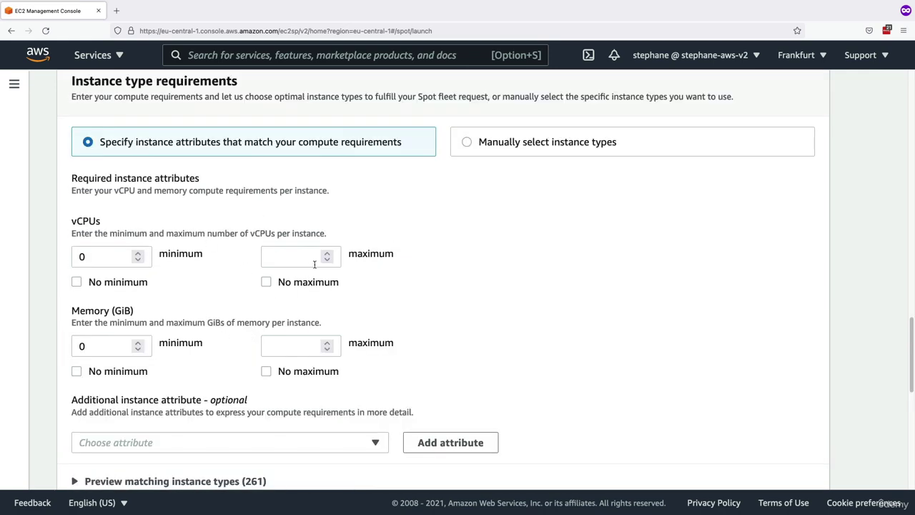
scroll(338, 226, down, 5)
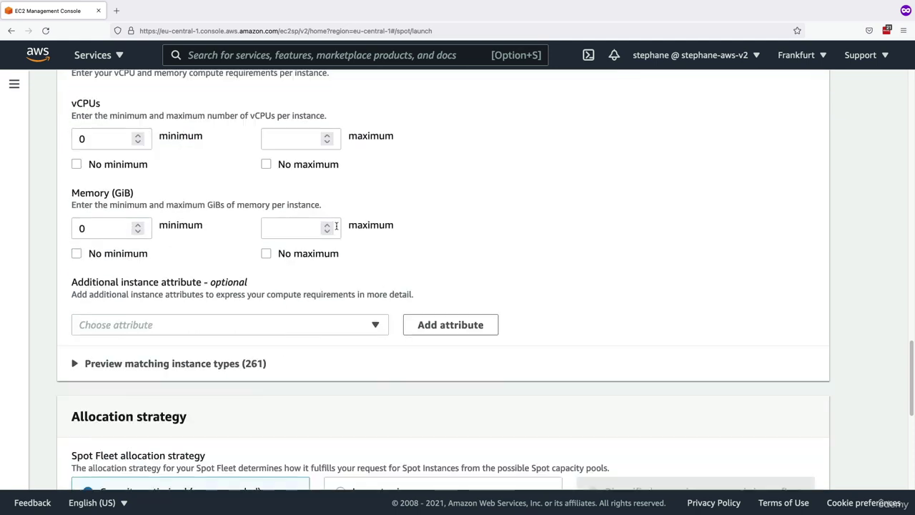
scroll(329, 265, up, 2)
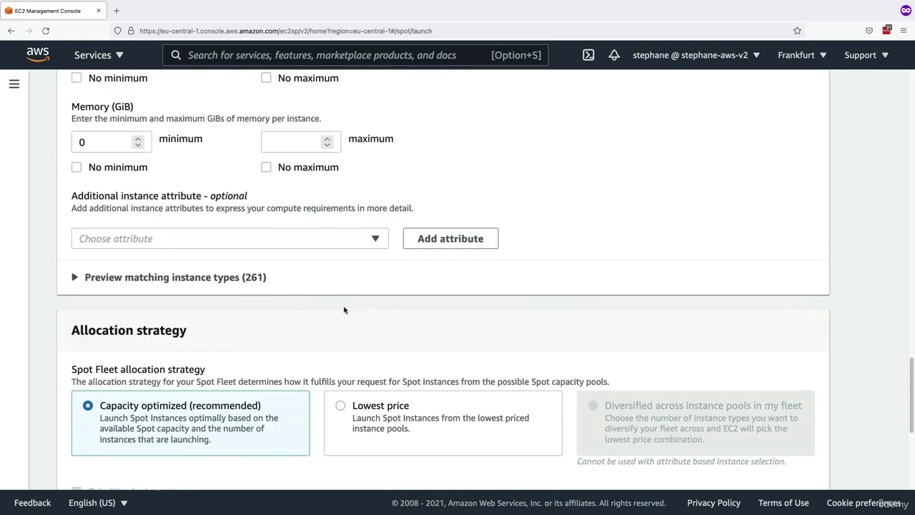
scroll(286, 236, down, 2)
scroll(204, 188, up, 3)
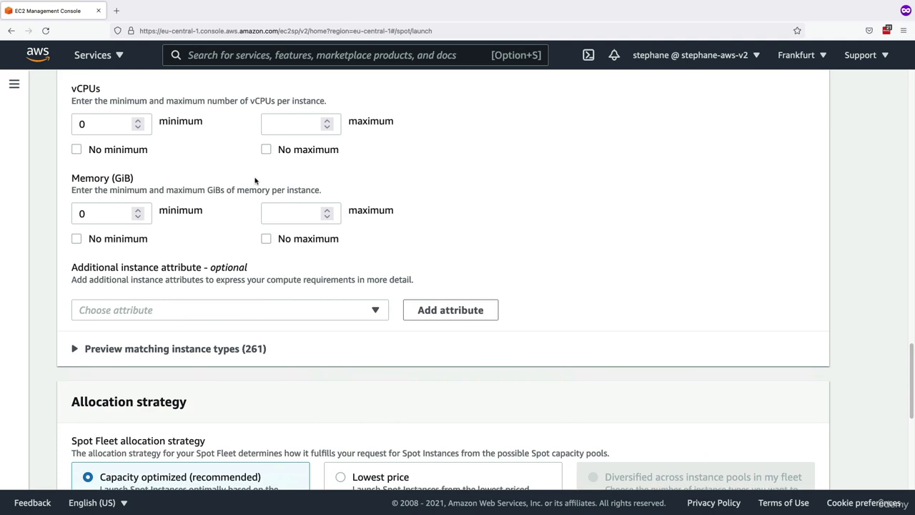
scroll(159, 226, down, 3)
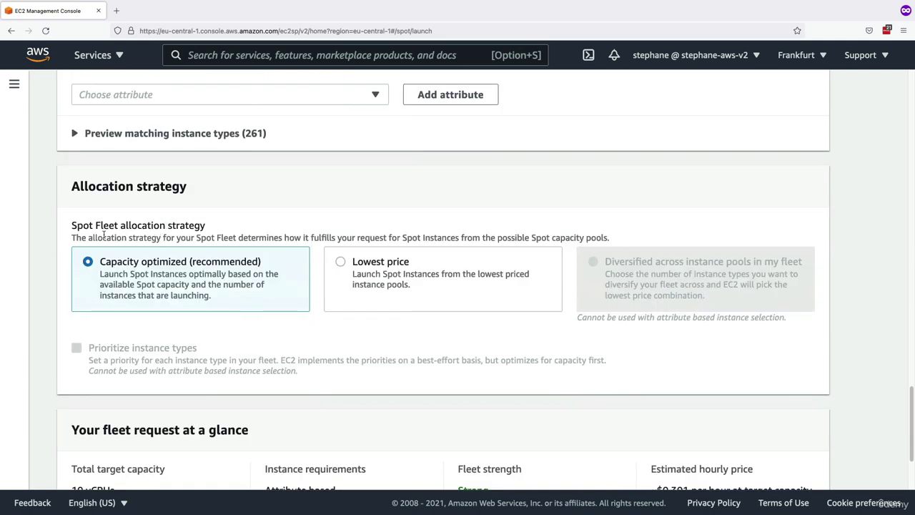
Read the Capacity optimized description, then switch the allocation strategy to Lowest price.
drag(108, 265, 189, 265)
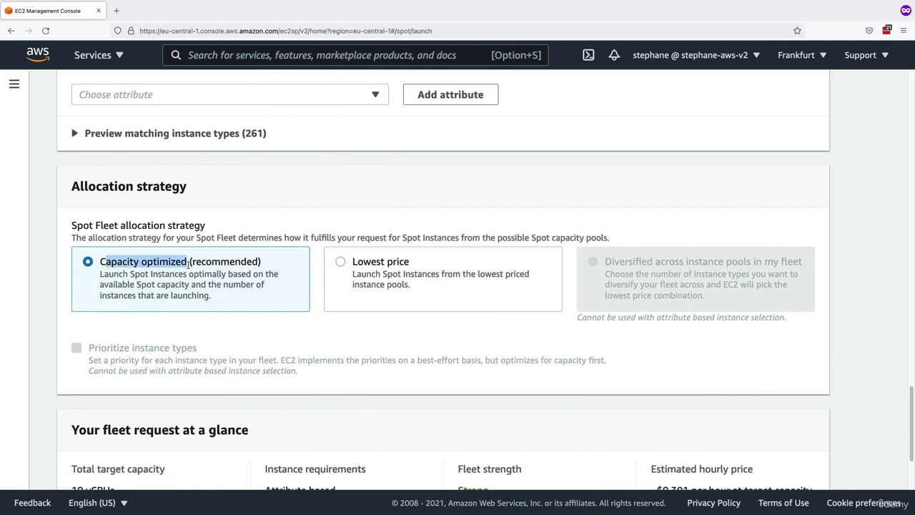
click(185, 280)
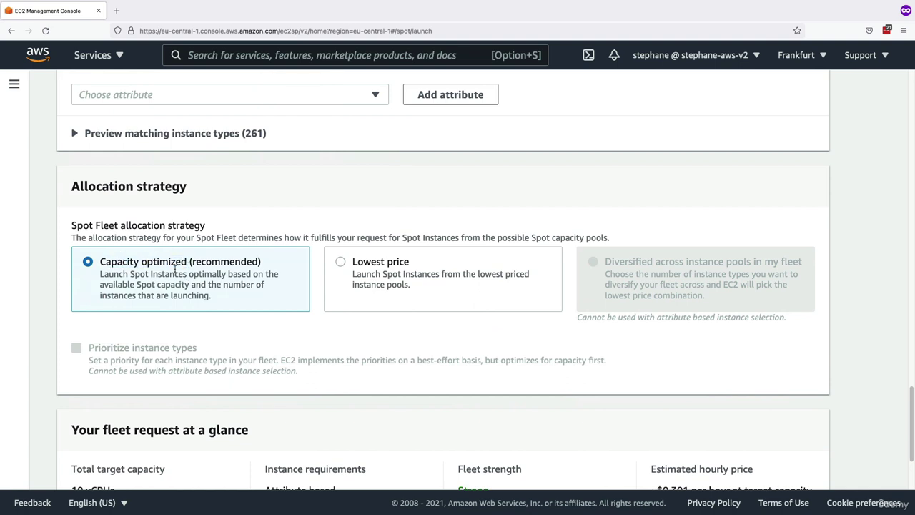
triple_click(191, 281)
click(192, 282)
click(340, 276)
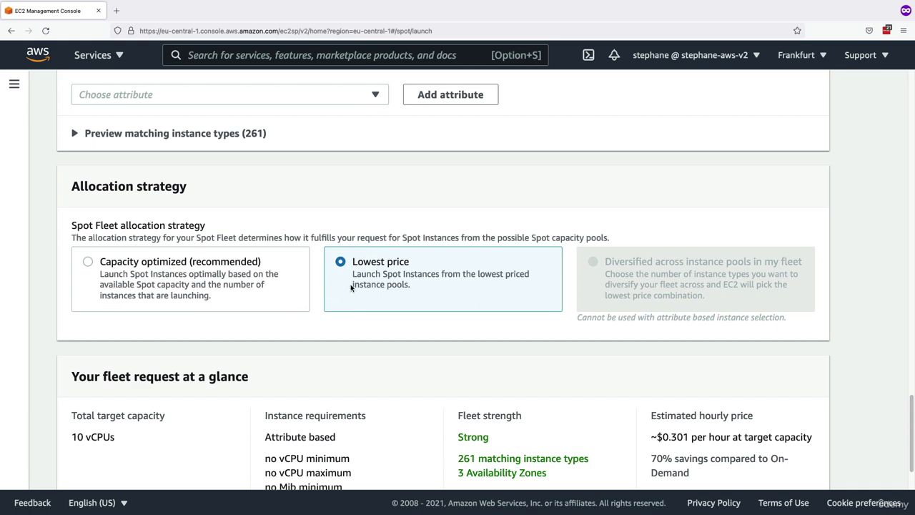
Switch to manual instance types and tick c3.large, t3.large, t3a.large and c4.large.
scroll(606, 259, up, 10)
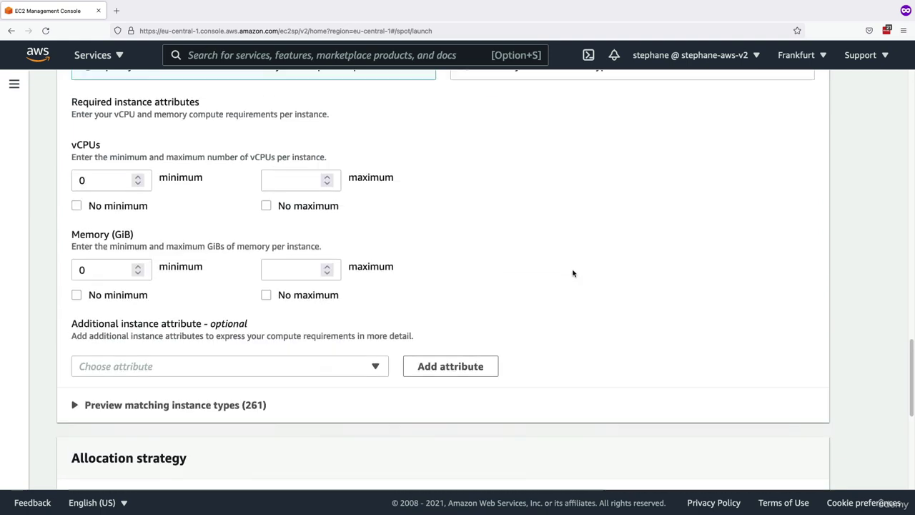
click(539, 222)
scroll(523, 234, down, 1)
click(90, 348)
click(91, 377)
click(90, 405)
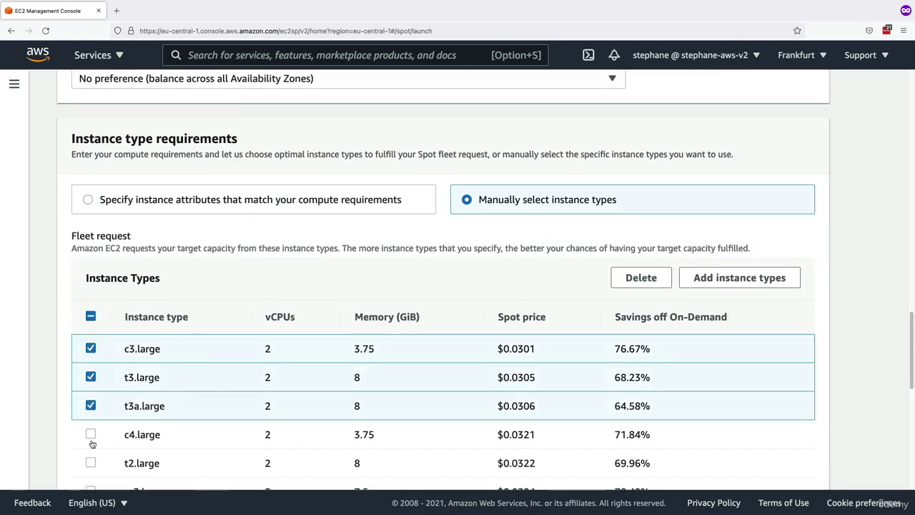
click(91, 434)
Use the 'Diversified across instance pools in my fleet' allocation strategy with 10 pools.
scroll(90, 403, down, 10)
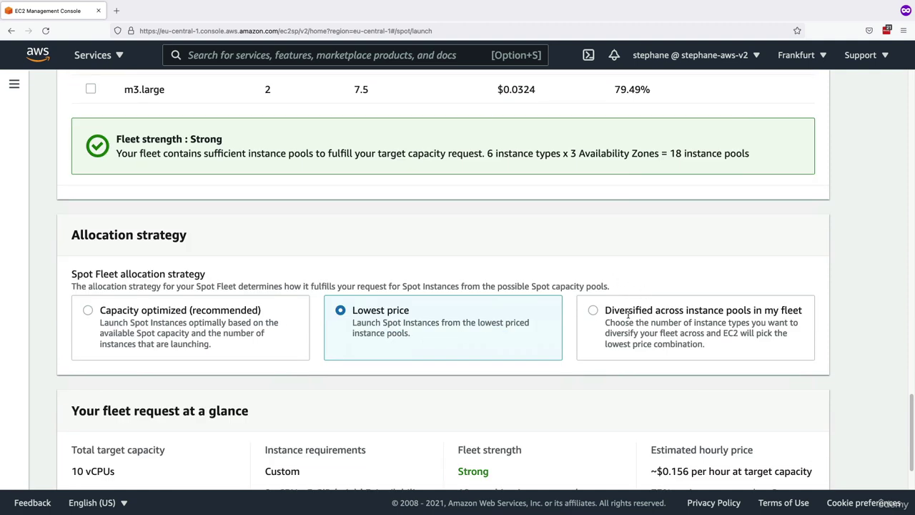
click(628, 313)
scroll(640, 300, down, 1)
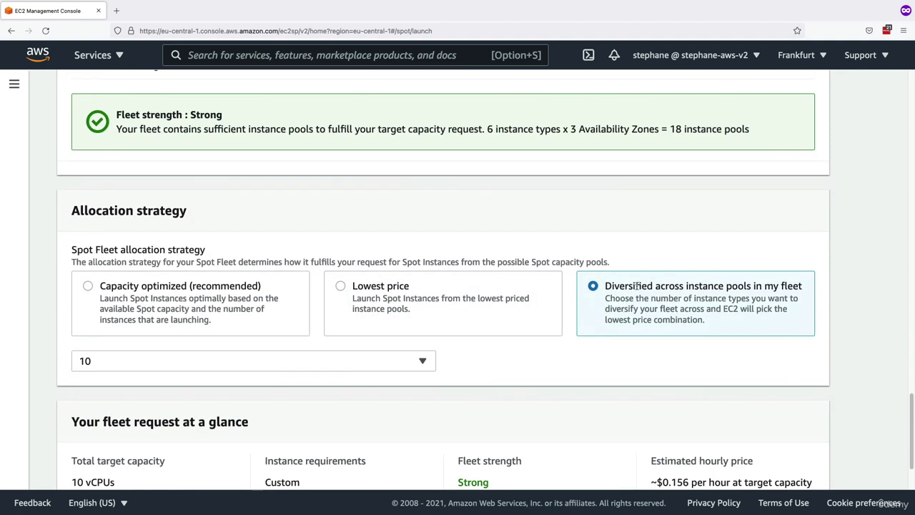
drag(624, 286, 741, 281)
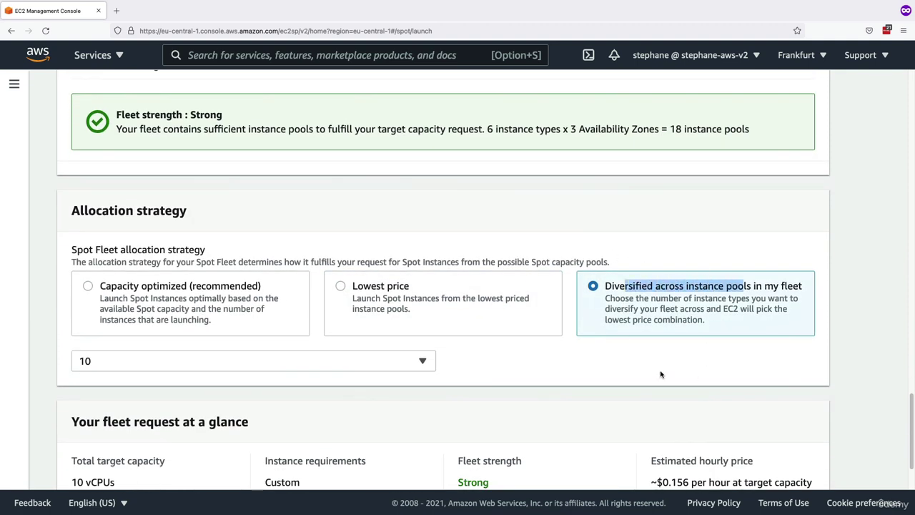
scroll(647, 397, up, 5)
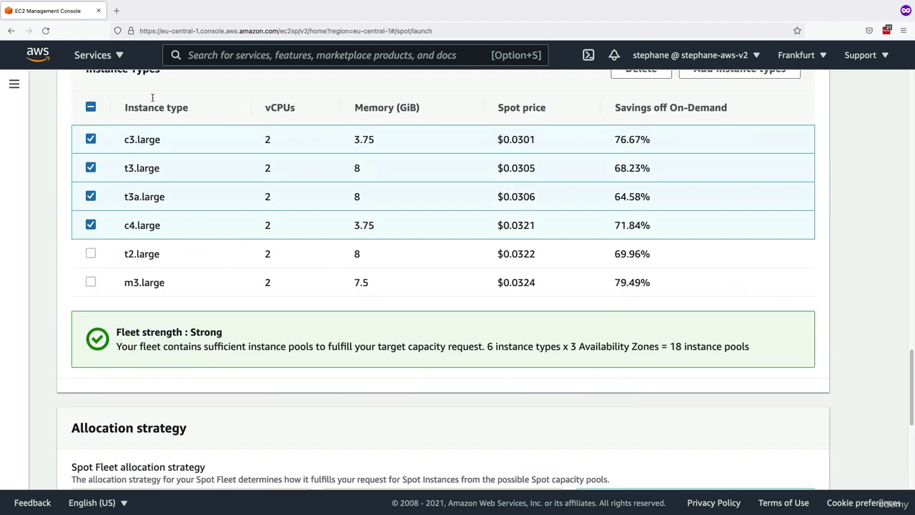
scroll(262, 199, down, 7)
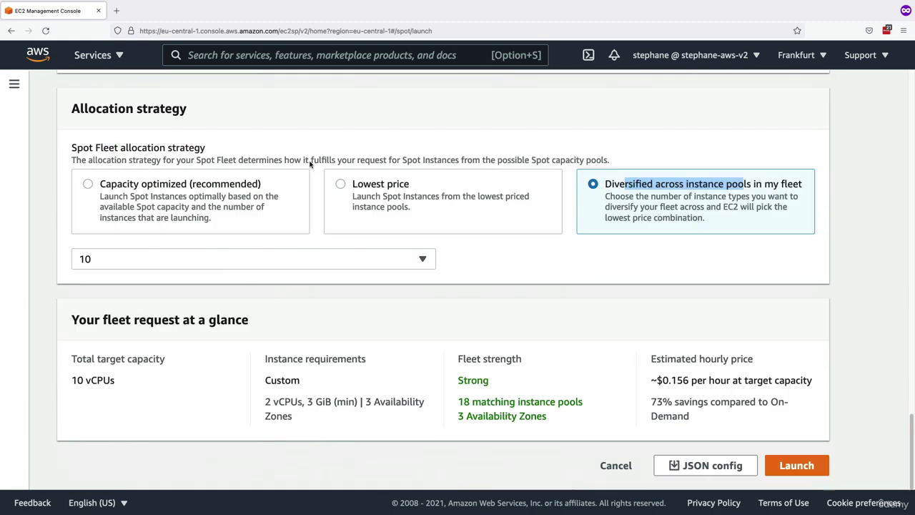
Review the fleet summary: Strong fleet strength across 18 matching instance pools.
drag(78, 317, 249, 319)
click(249, 320)
drag(458, 368, 458, 402)
click(490, 391)
click(459, 401)
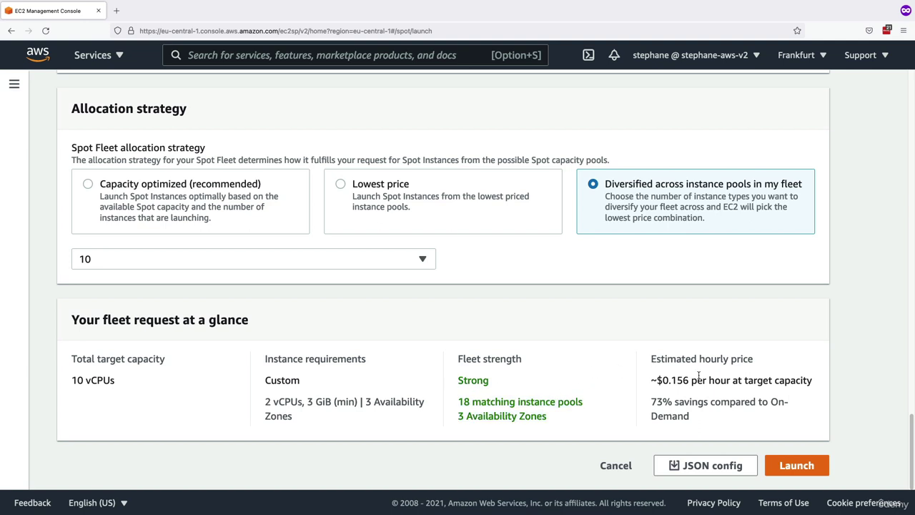
Note the 0.156 estimated hourly price and 73% savings, then cancel the Spot Fleet request.
drag(667, 359, 760, 361)
drag(662, 382, 691, 382)
triple_click(711, 382)
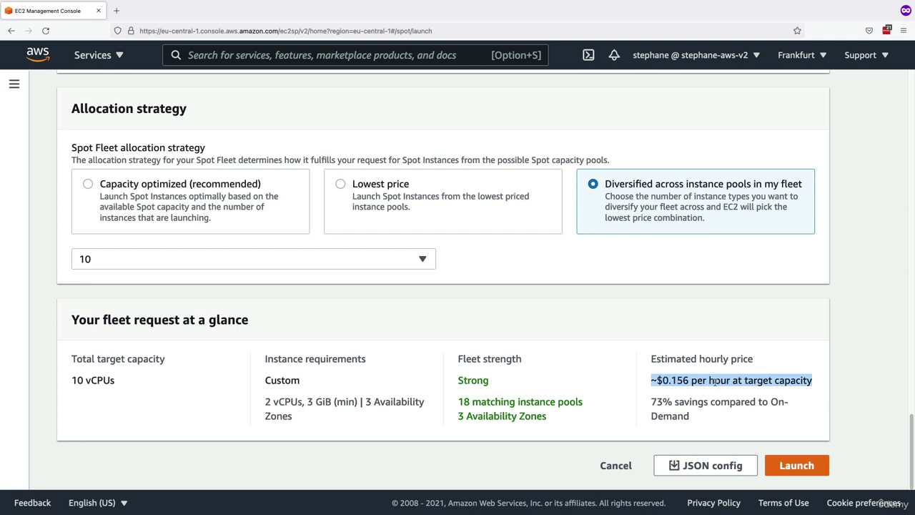
drag(649, 402, 716, 423)
click(715, 424)
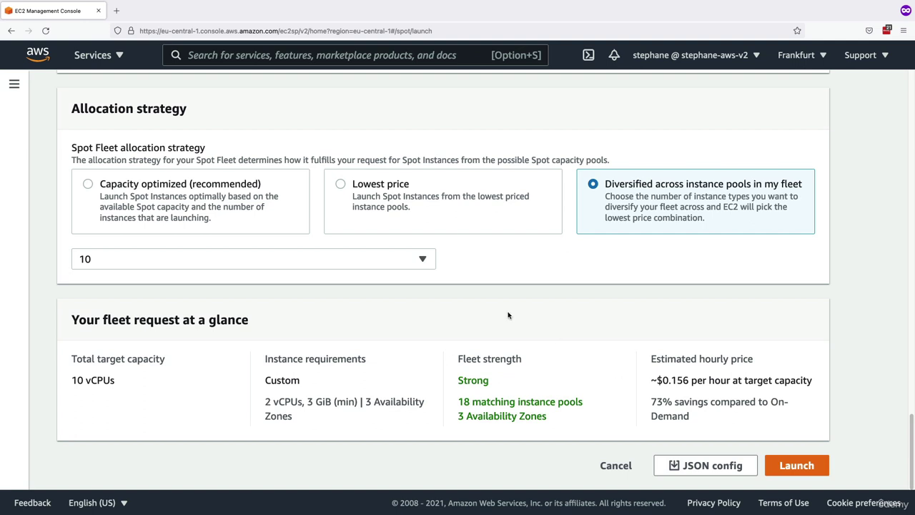
click(618, 472)
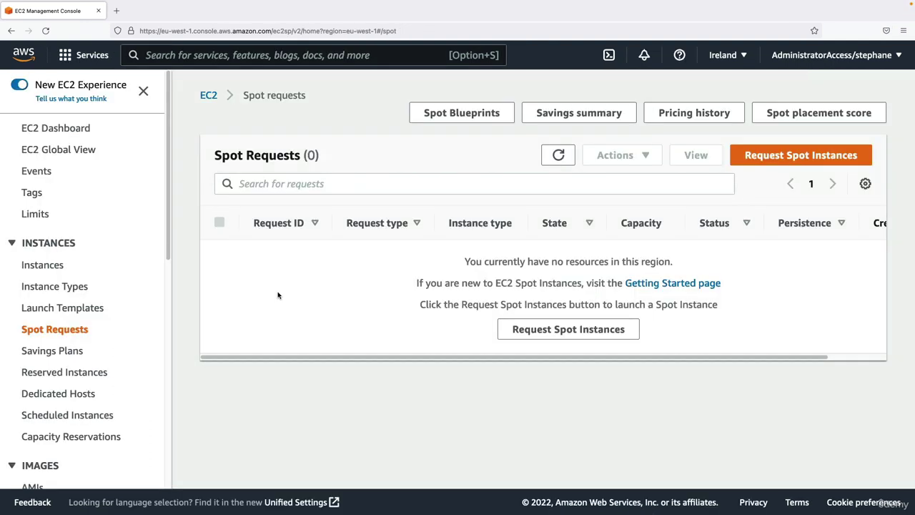
Go to Instances, start Launch an instance, and expand its Advanced details section.
click(59, 268)
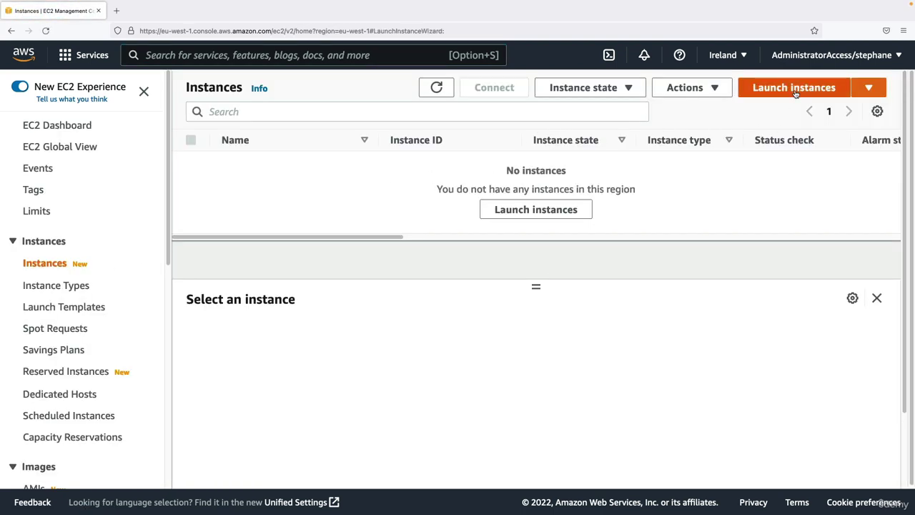
click(795, 91)
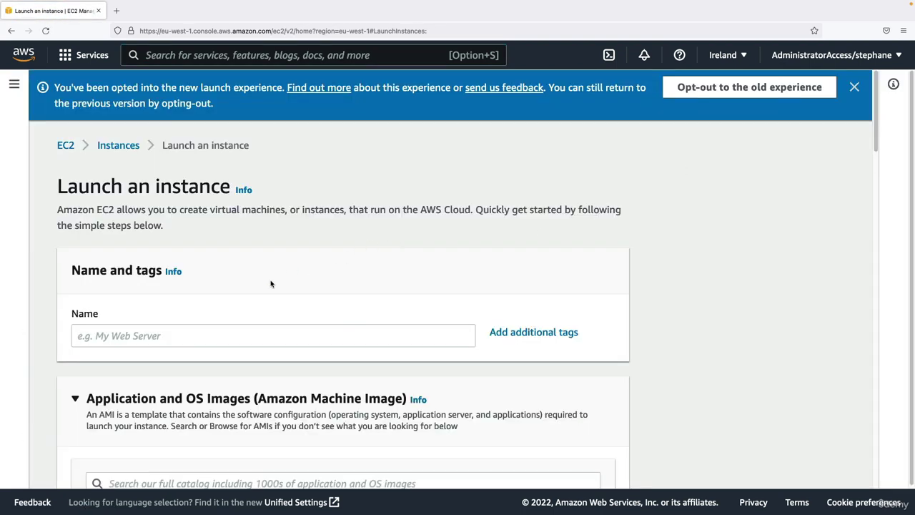
scroll(308, 286, down, 10)
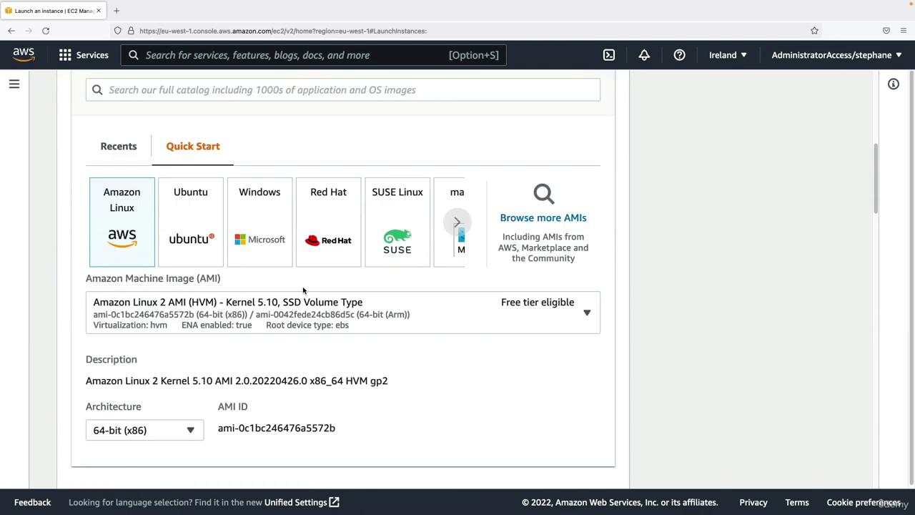
scroll(312, 283, down, 10)
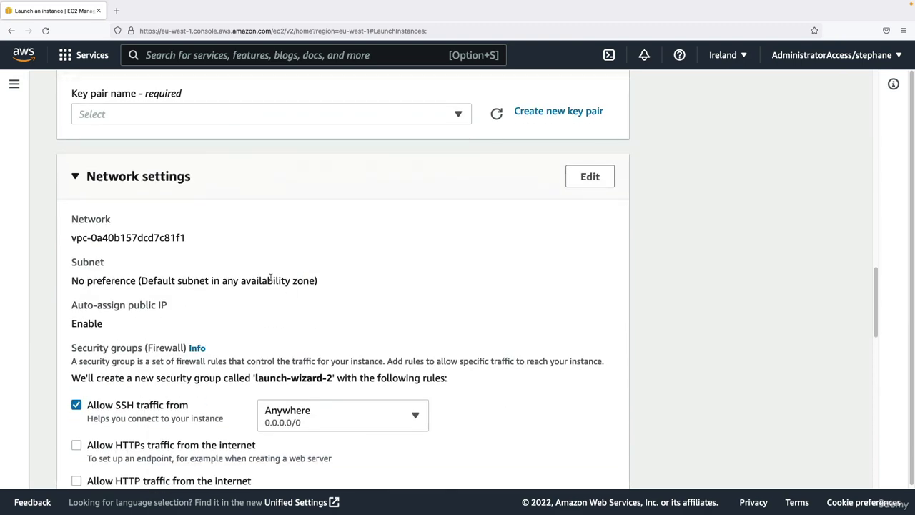
scroll(270, 301, down, 5)
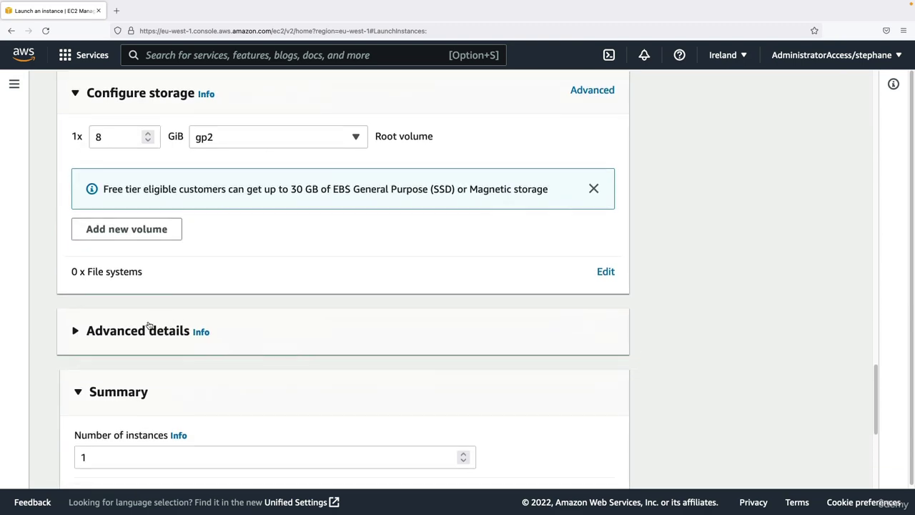
click(149, 326)
scroll(147, 322, down, 5)
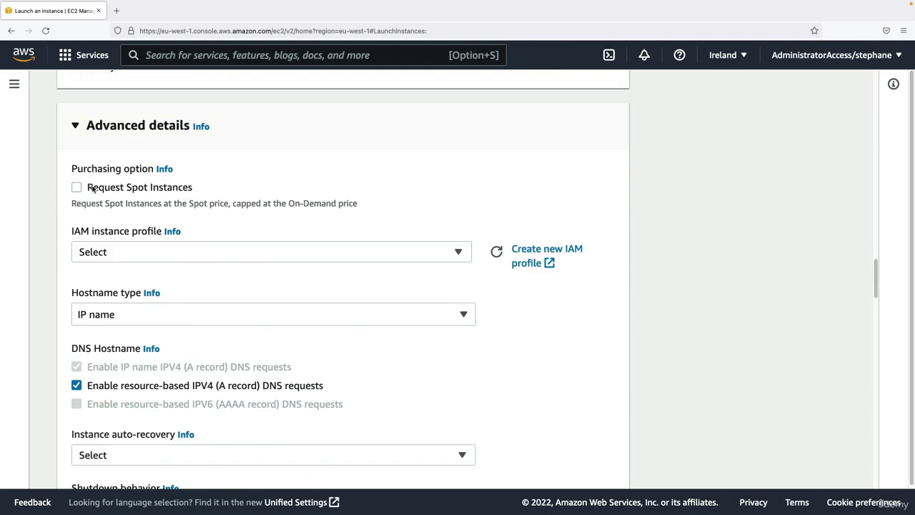
Request Spot Instances with 'Set your maximum price (per instance/hour)' as the maximum price option.
click(131, 190)
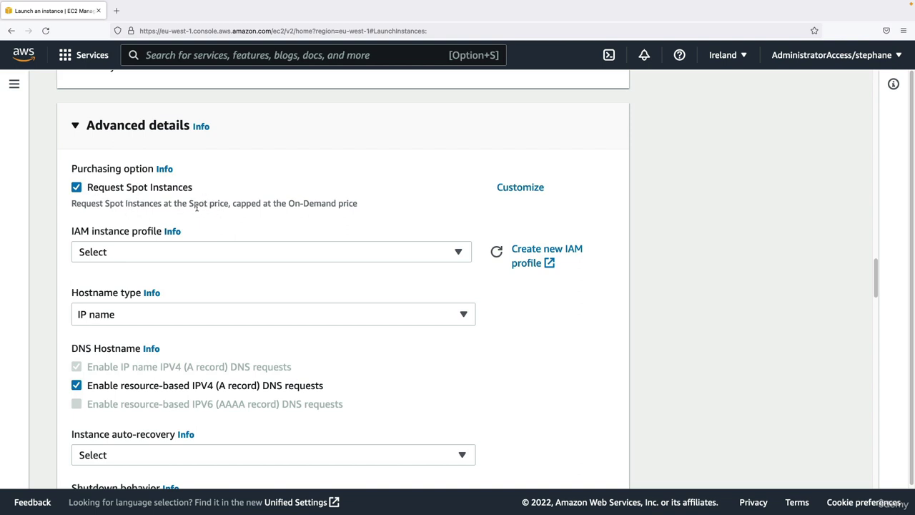
drag(285, 205, 372, 202)
click(372, 203)
click(527, 187)
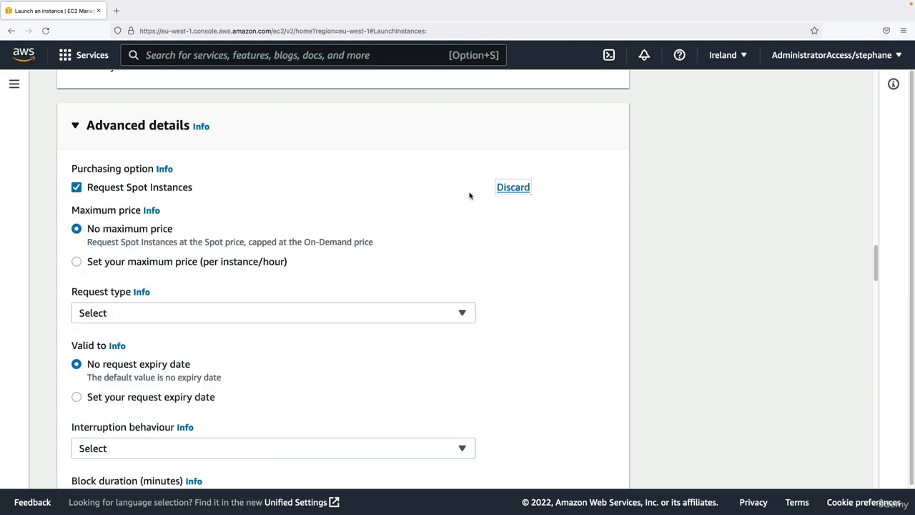
click(174, 261)
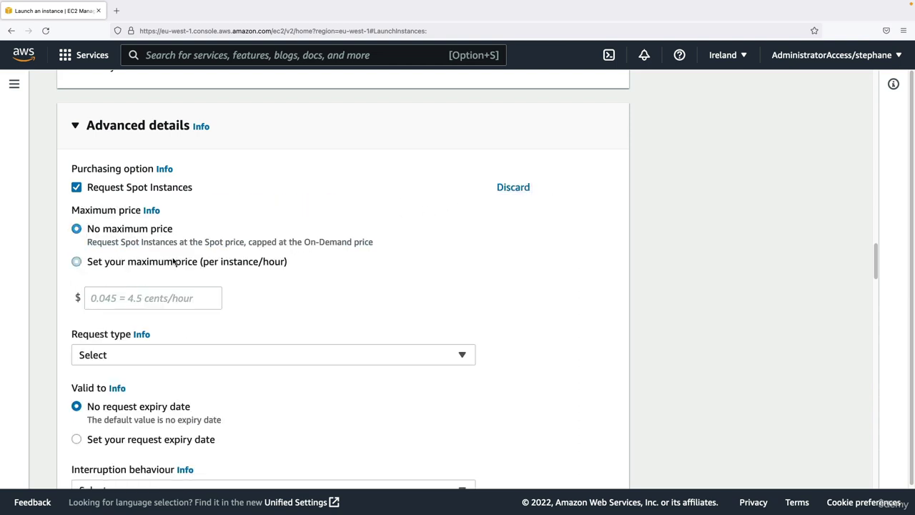
drag(128, 264, 277, 265)
click(274, 266)
scroll(274, 267, down, 4)
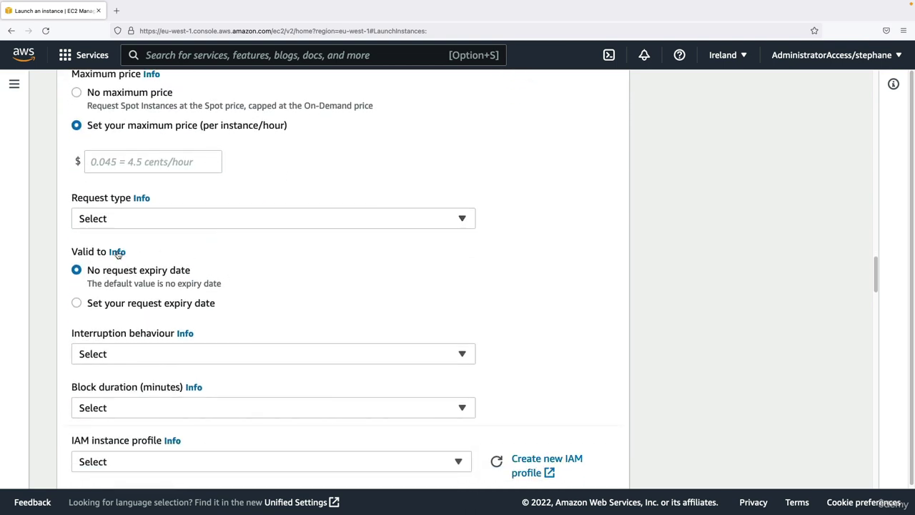
Set the Spot request type to Persistent with no request expiry date.
click(133, 220)
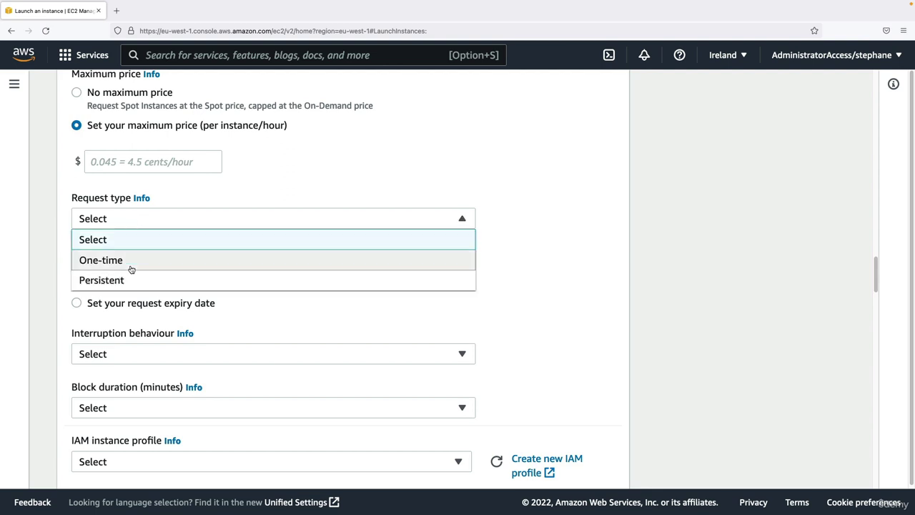
click(130, 262)
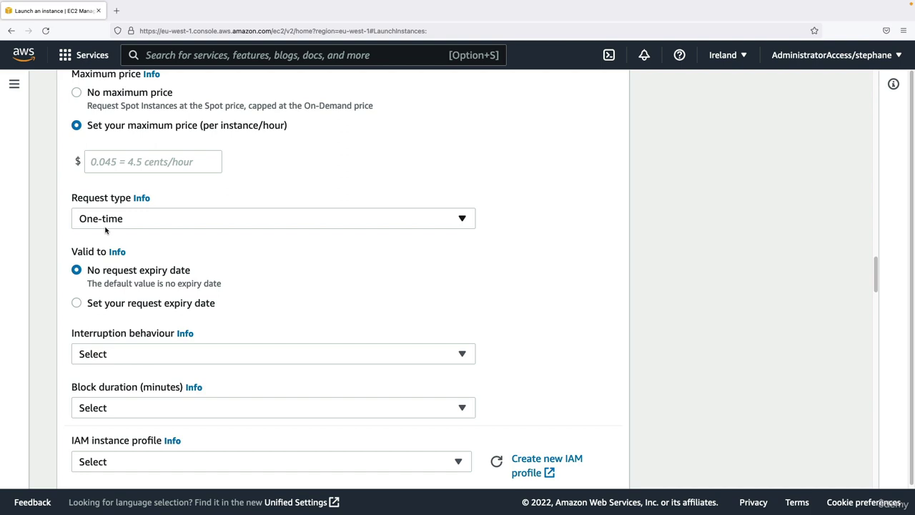
click(120, 350)
click(129, 434)
click(173, 225)
click(171, 283)
click(114, 308)
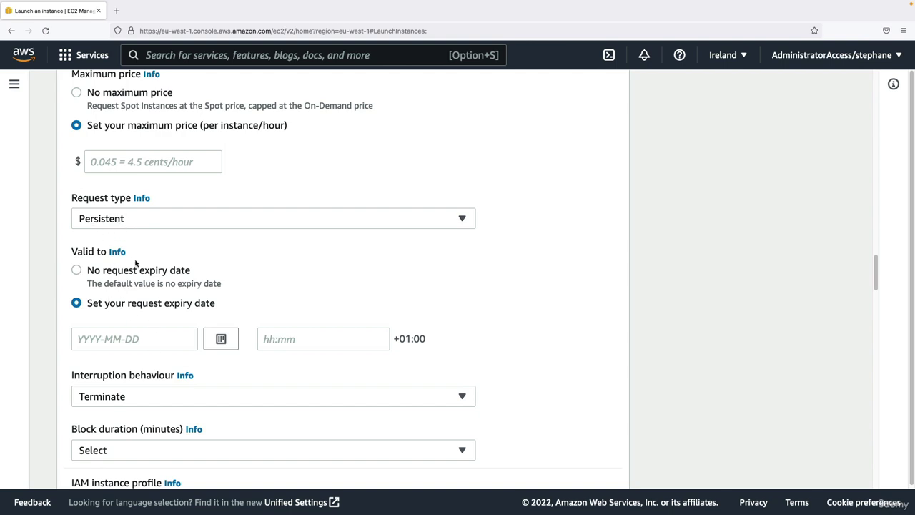
drag(128, 304, 208, 306)
click(163, 272)
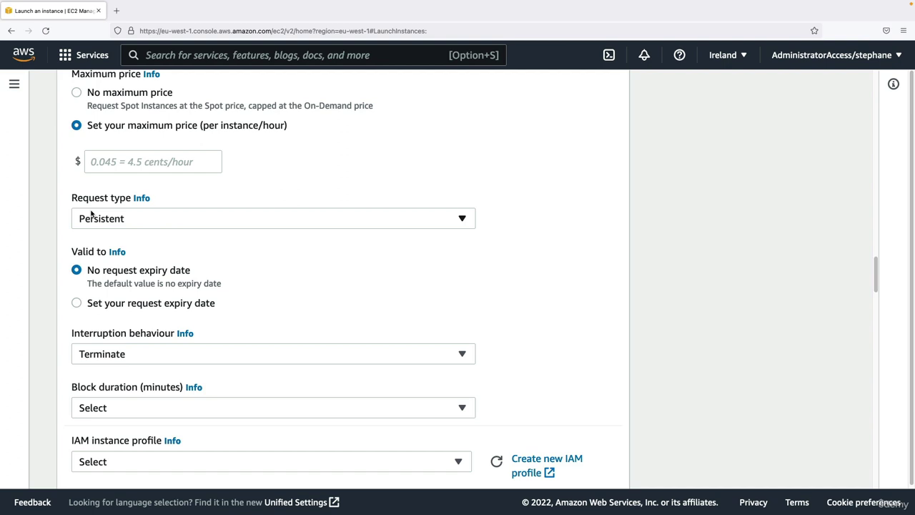
Set the interruption behaviour to Stop for interrupted Spot instances.
scroll(129, 350, down, 1)
click(124, 350)
click(126, 391)
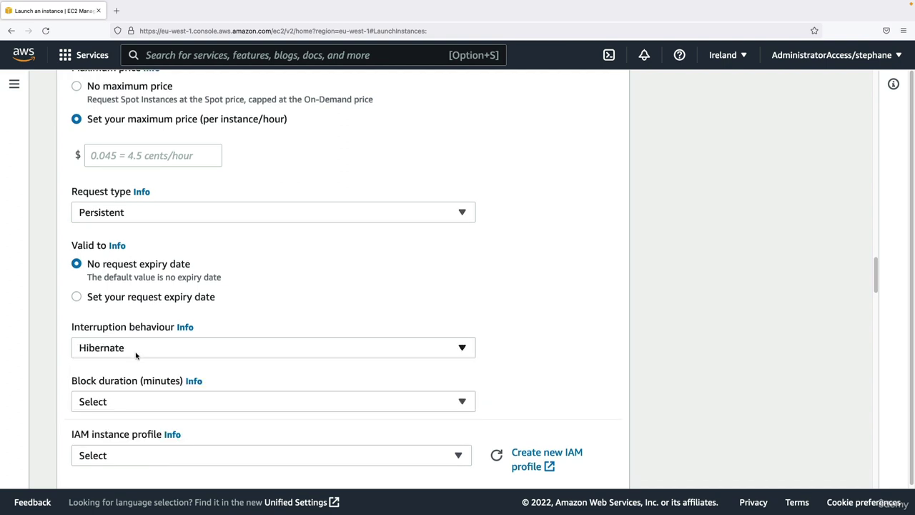
click(137, 350)
click(131, 410)
drag(76, 383, 154, 386)
click(143, 384)
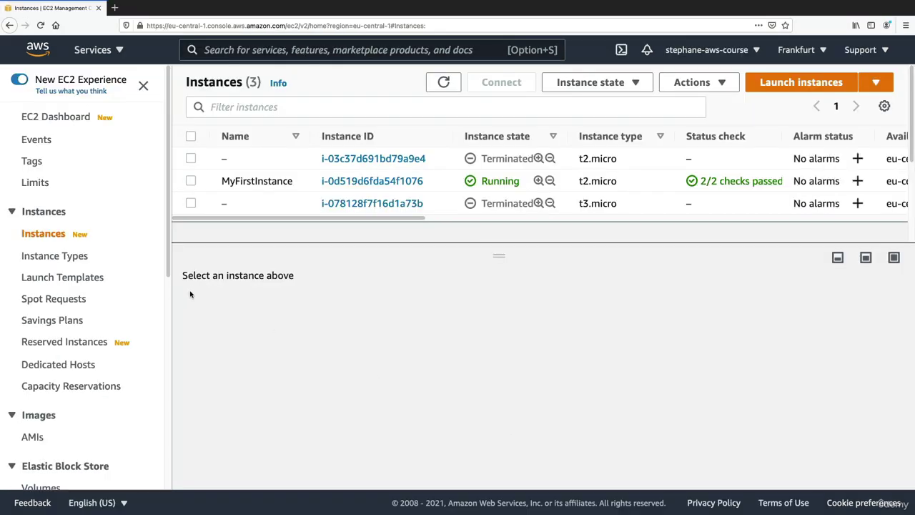
Go to the Reserved Instances page, which lists 0 Reserved Instances in Frankfurt.
click(78, 341)
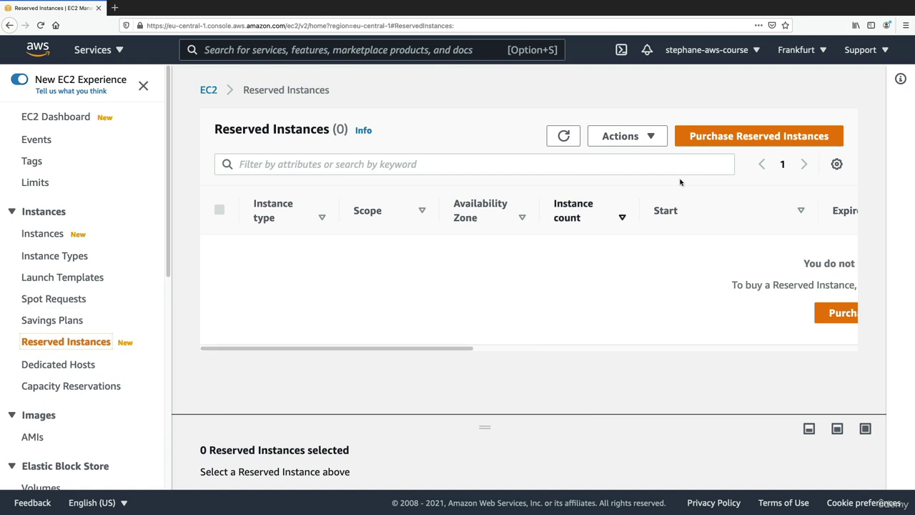
click(741, 136)
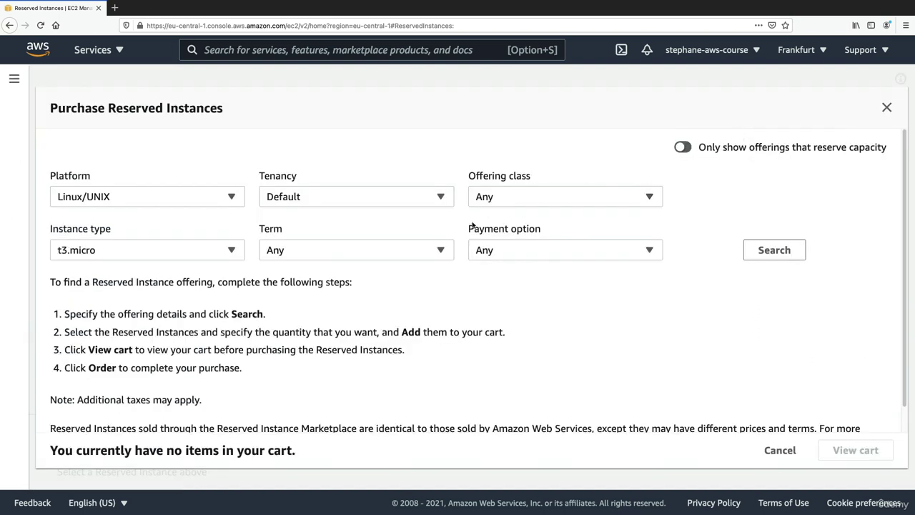
click(143, 255)
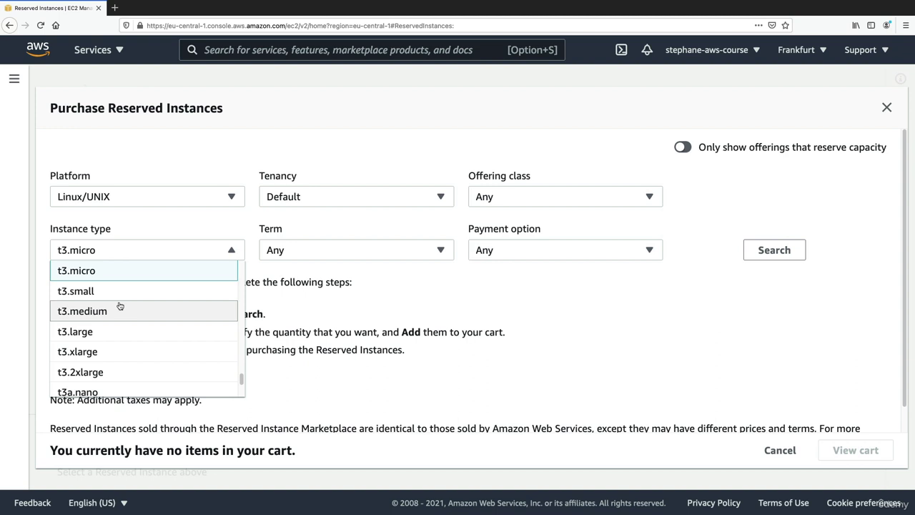
scroll(129, 296, up, 10)
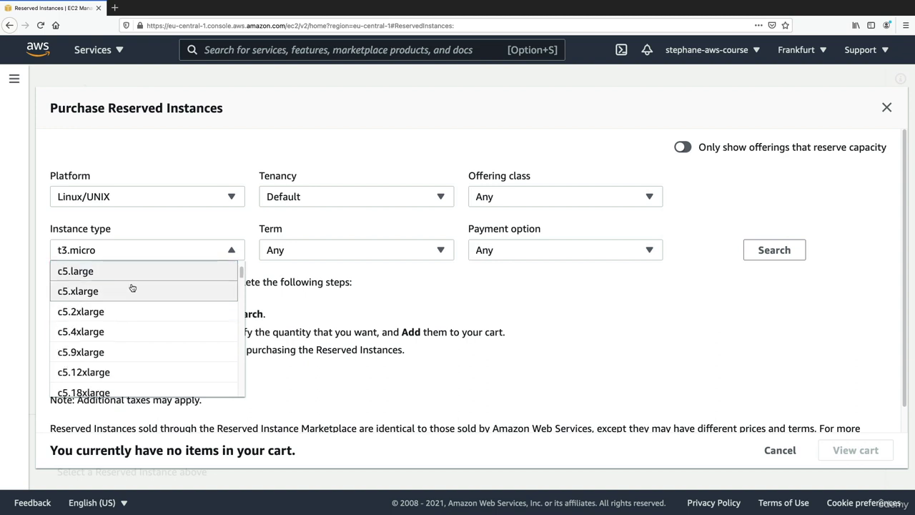
click(131, 272)
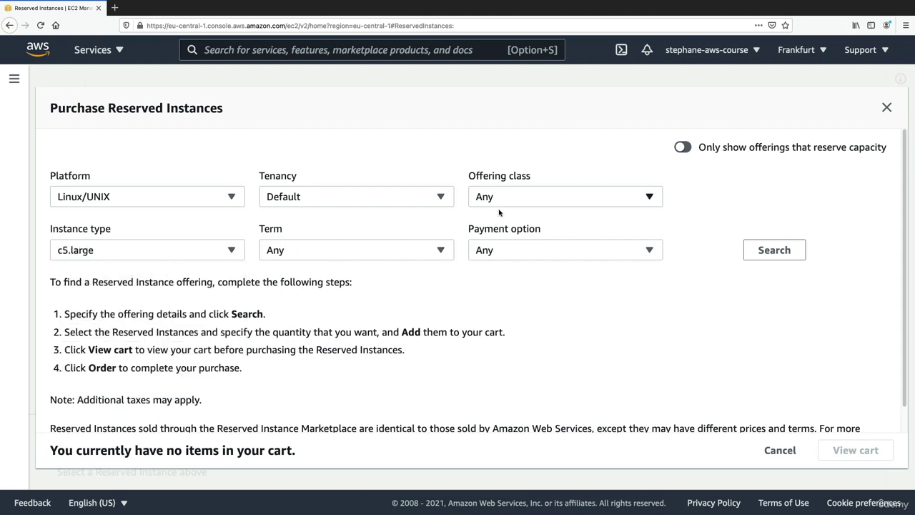
click(769, 251)
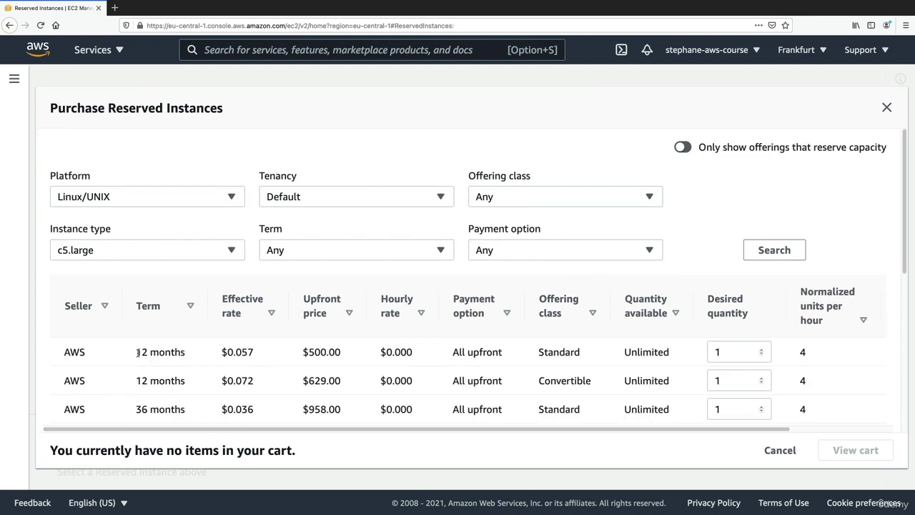
drag(138, 351, 194, 352)
drag(137, 409, 194, 411)
click(193, 412)
double_click(546, 351)
double_click(566, 386)
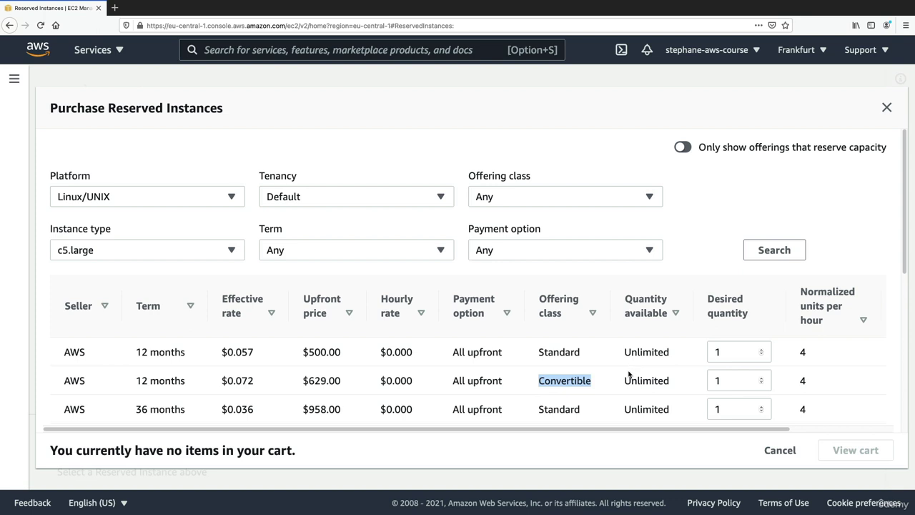
scroll(629, 374, down, 3)
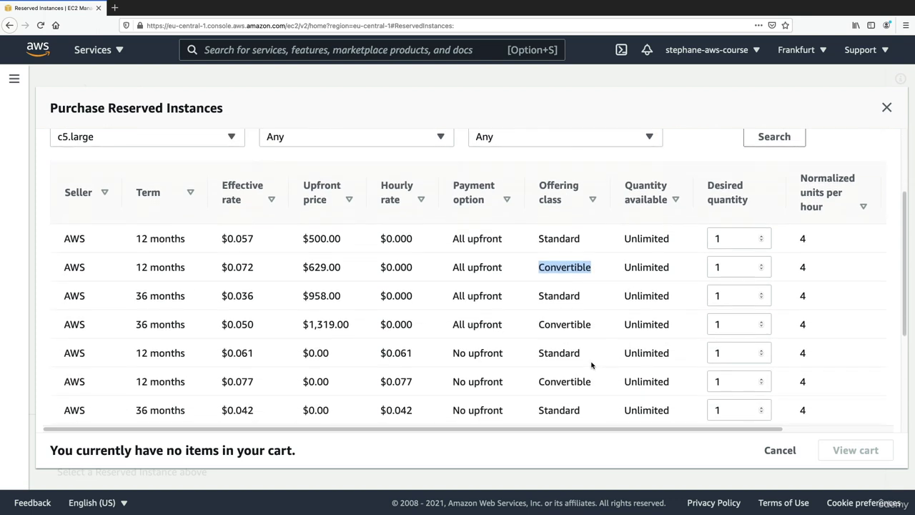
drag(452, 324, 519, 336)
drag(454, 350, 530, 354)
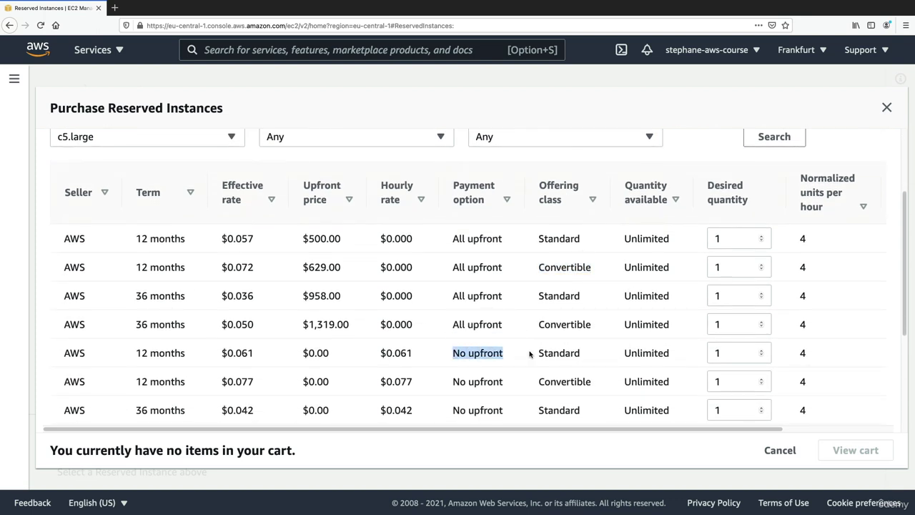
scroll(530, 357, down, 5)
click(454, 287)
drag(454, 287, 477, 319)
scroll(479, 318, up, 5)
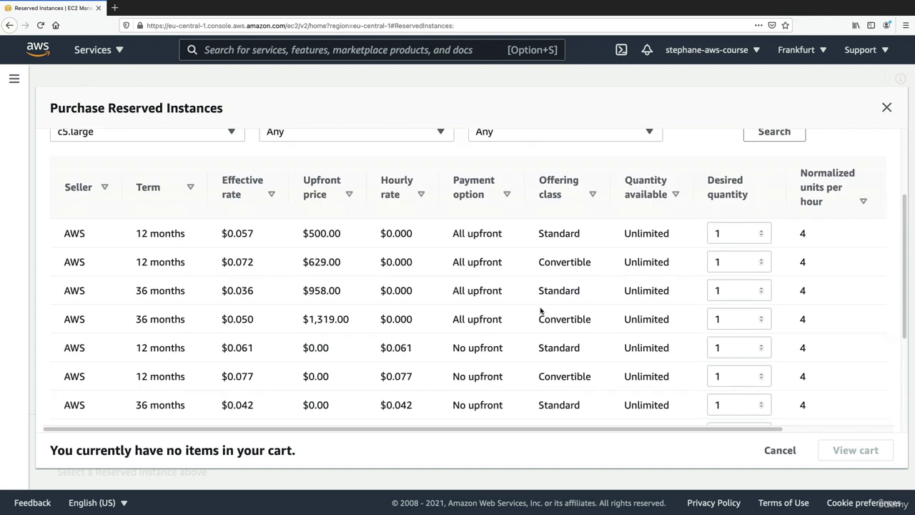
click(760, 230)
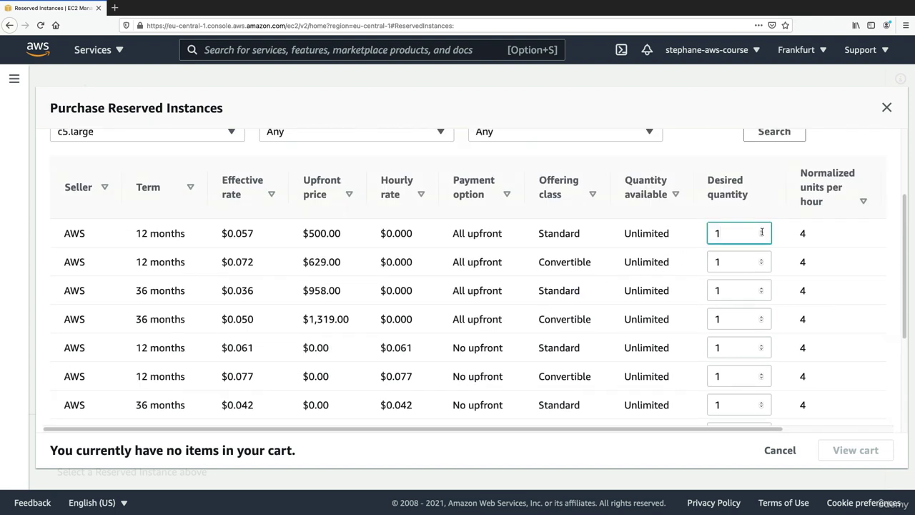
key(BackSpace)
text(2)
drag(723, 430, 787, 427)
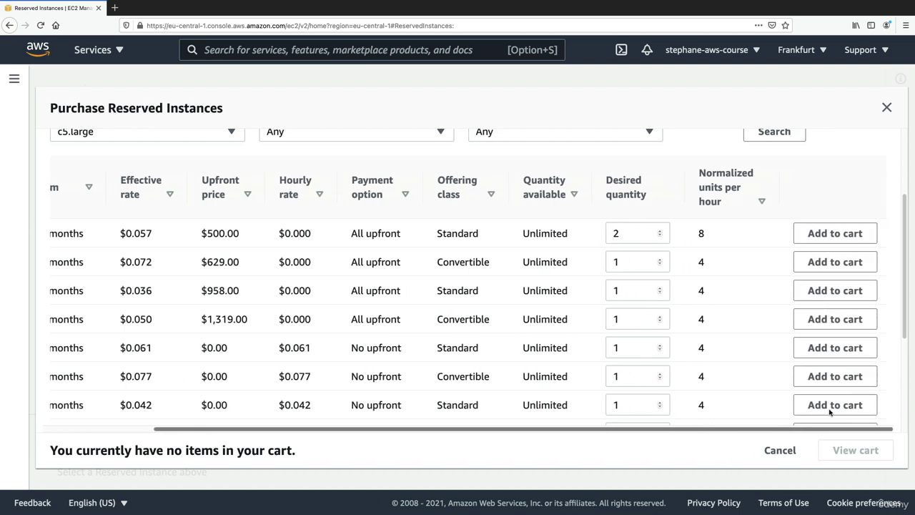
click(830, 229)
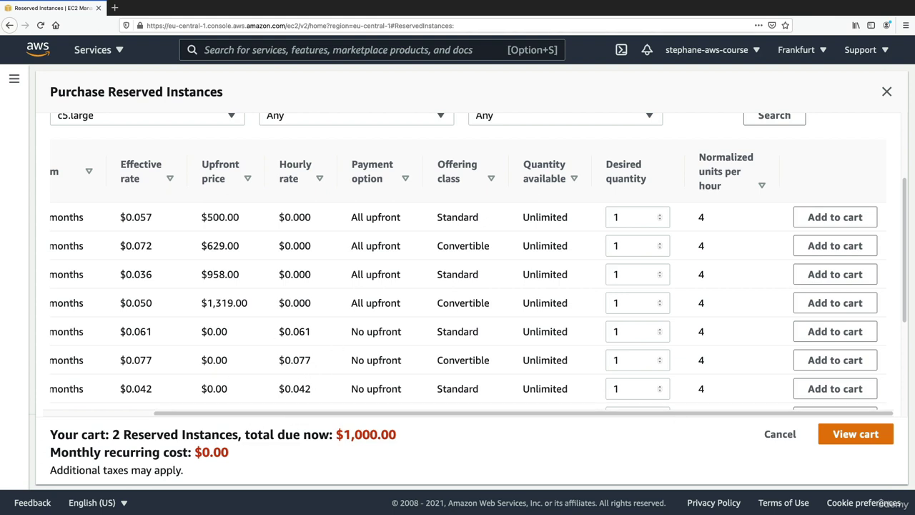
click(873, 440)
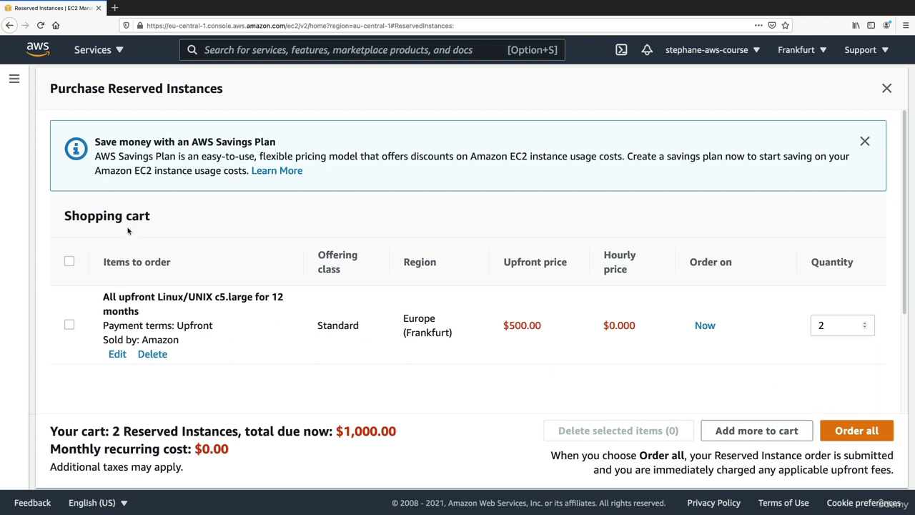
drag(117, 92, 180, 90)
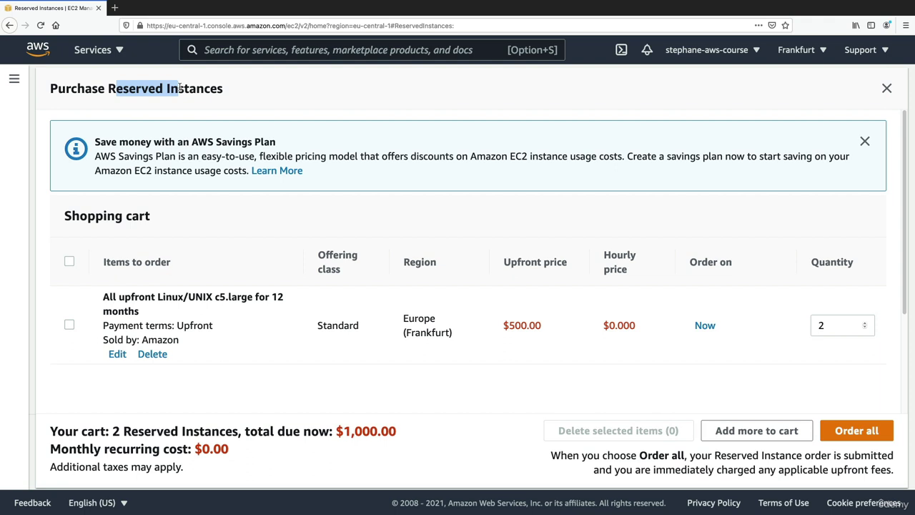
click(175, 100)
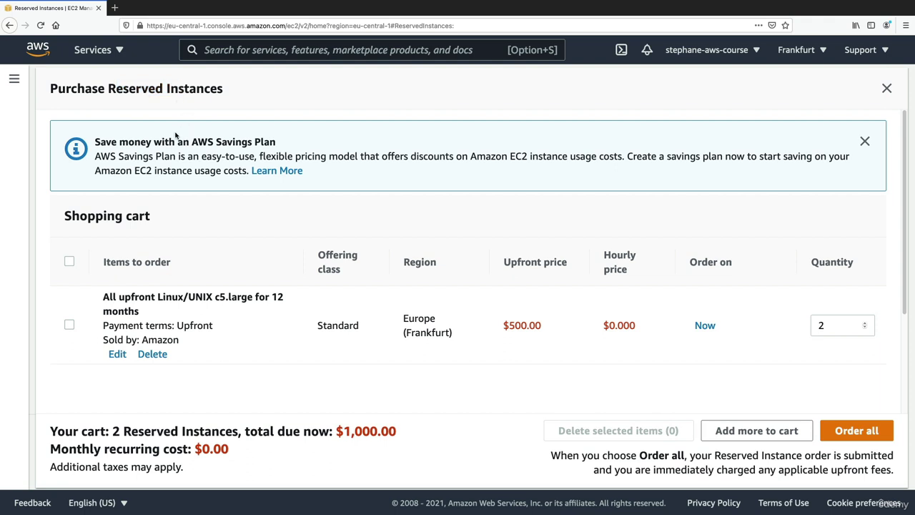
drag(192, 139, 271, 142)
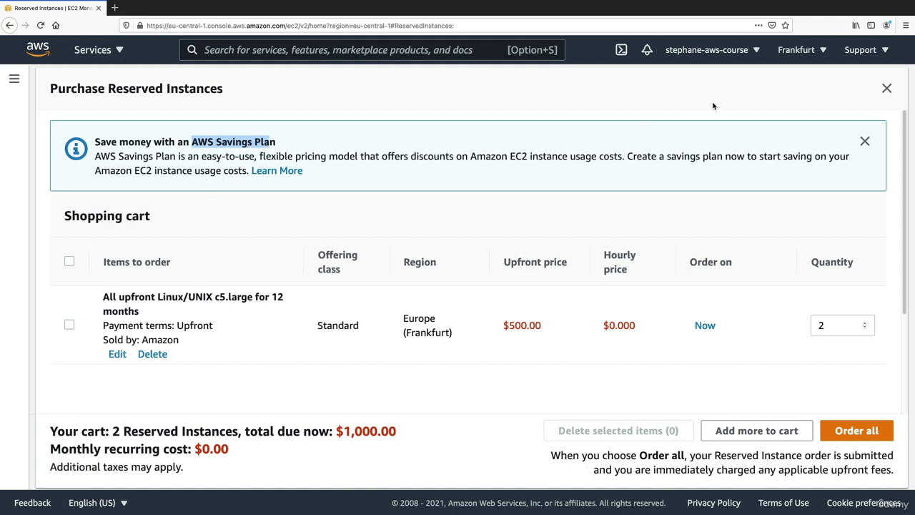
click(886, 88)
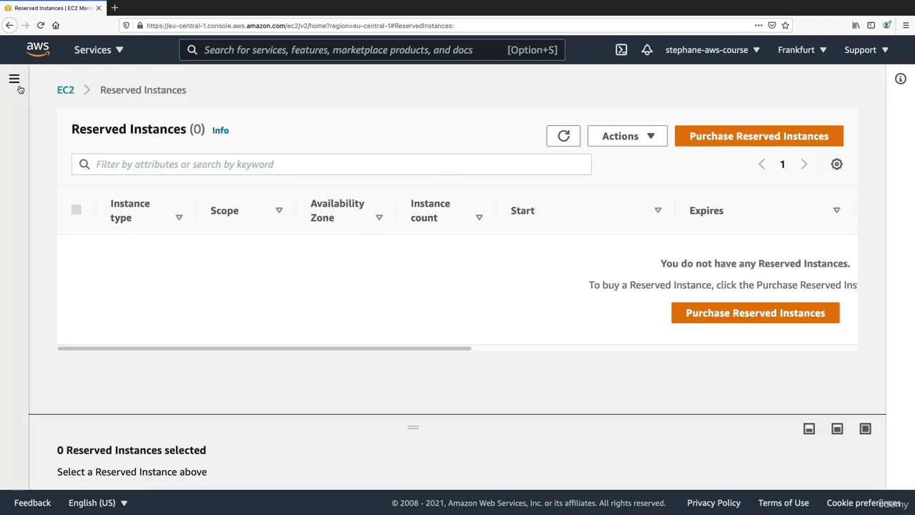
Review the Savings Plans hourly commitment info, then go to the empty Dedicated Hosts list.
click(14, 79)
click(70, 319)
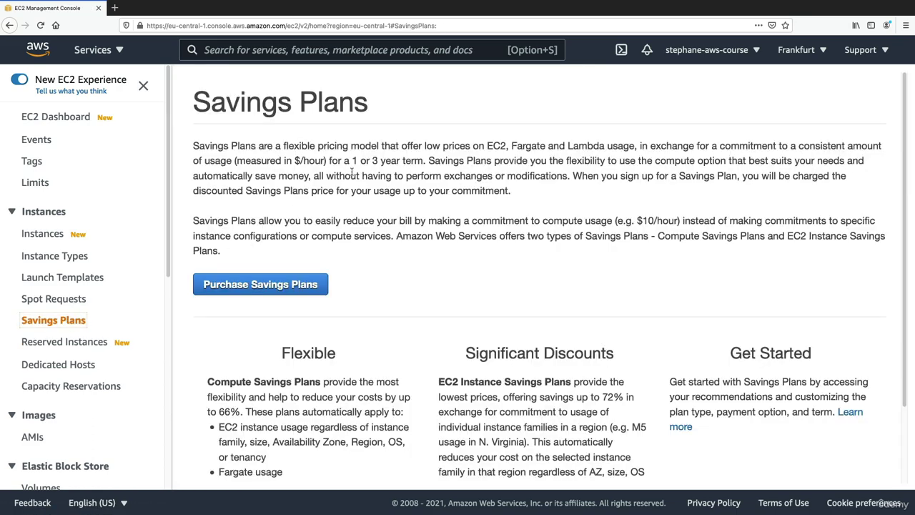
drag(270, 160, 421, 163)
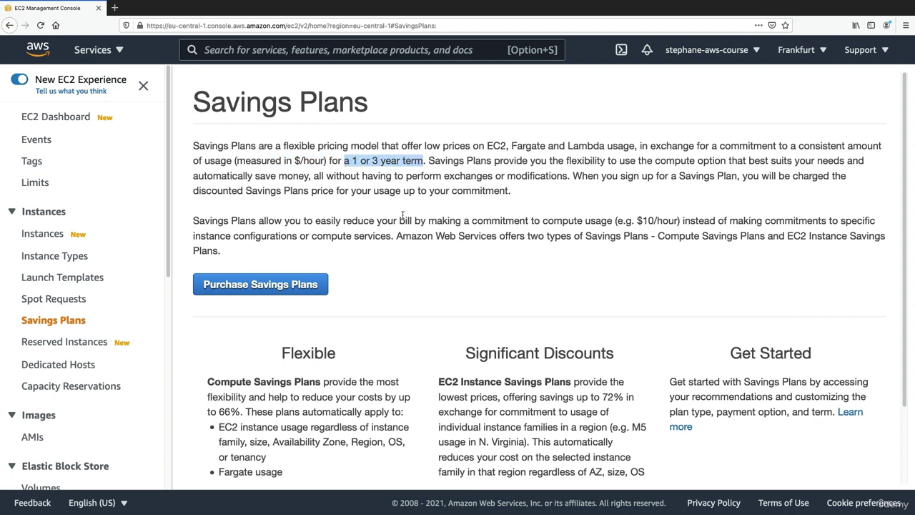
click(428, 210)
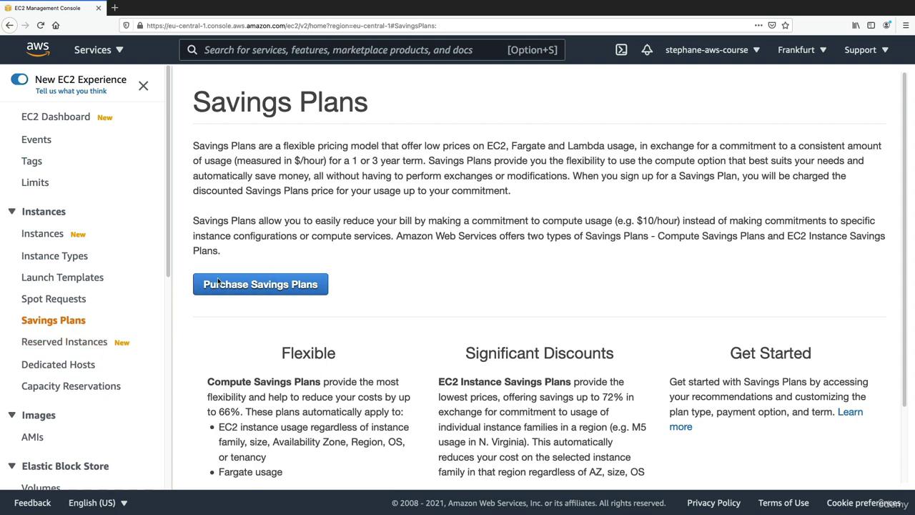
click(76, 362)
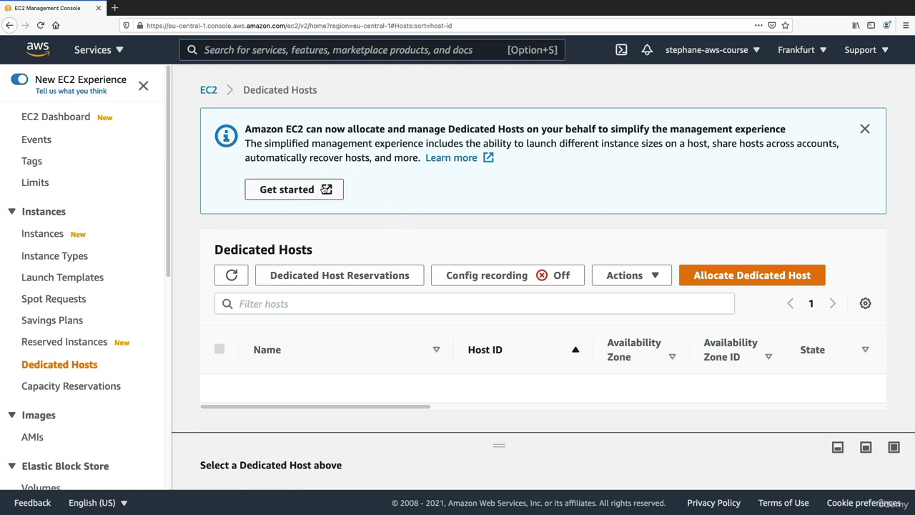
click(316, 189)
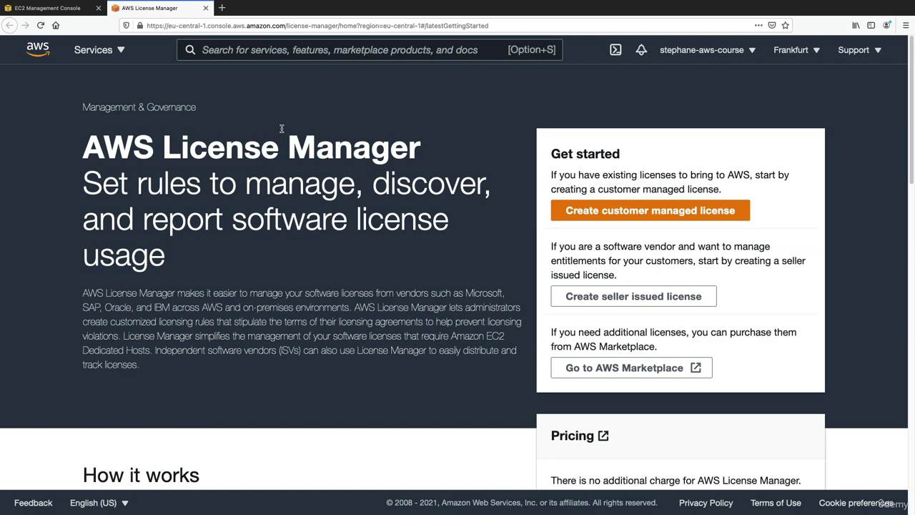
click(205, 8)
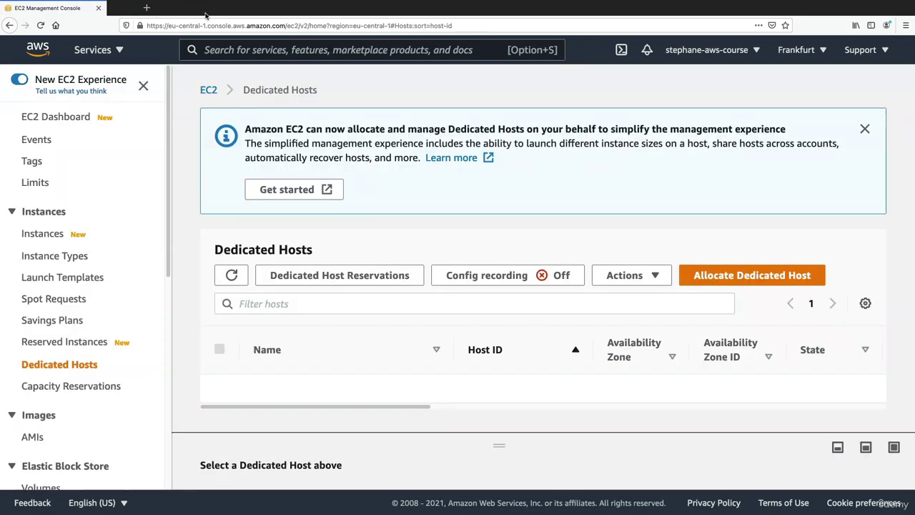
drag(451, 129, 524, 130)
click(557, 136)
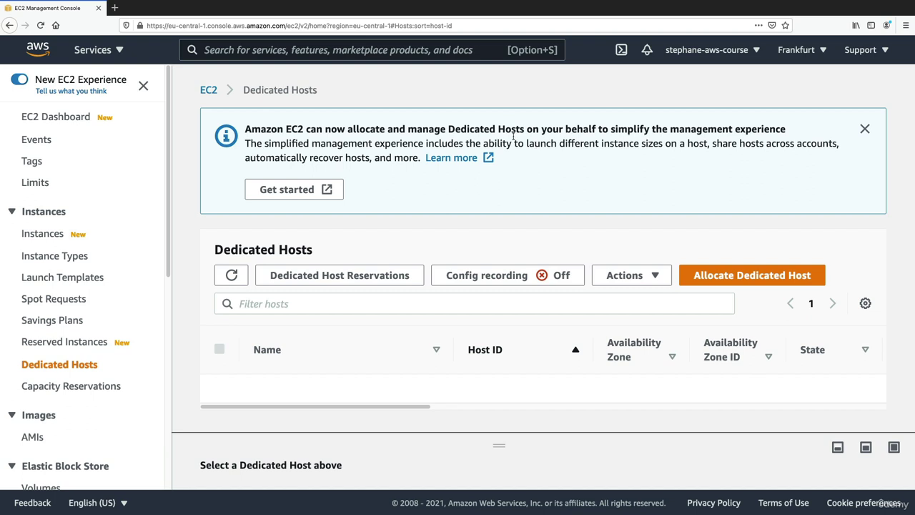
click(744, 278)
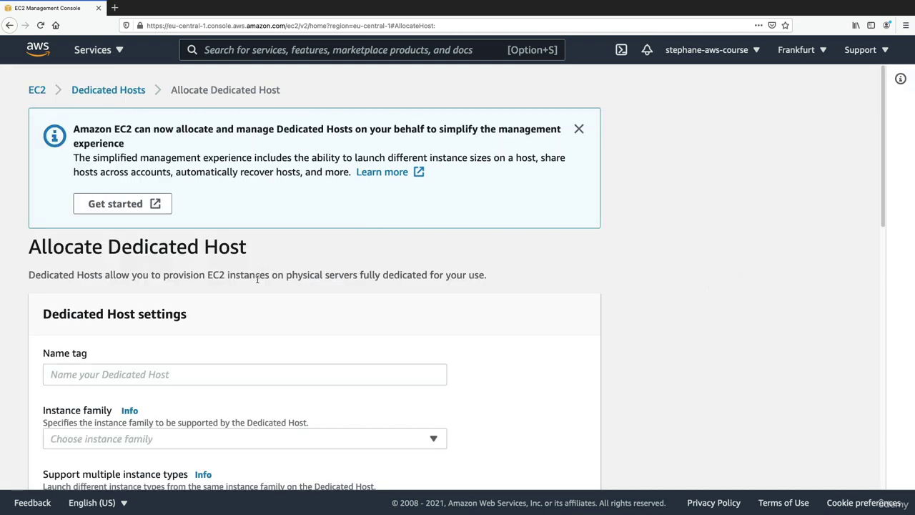
scroll(257, 279, down, 3)
click(199, 272)
scroll(198, 276, down, 1)
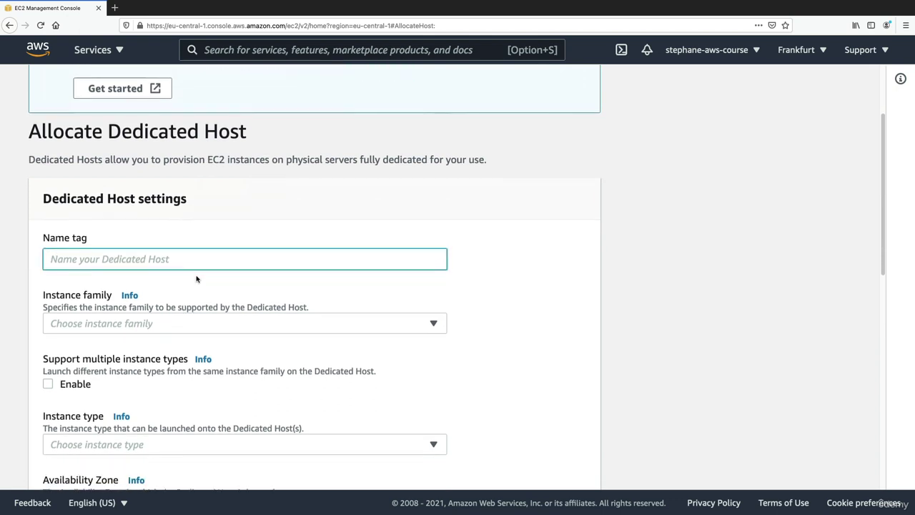
click(188, 323)
click(184, 182)
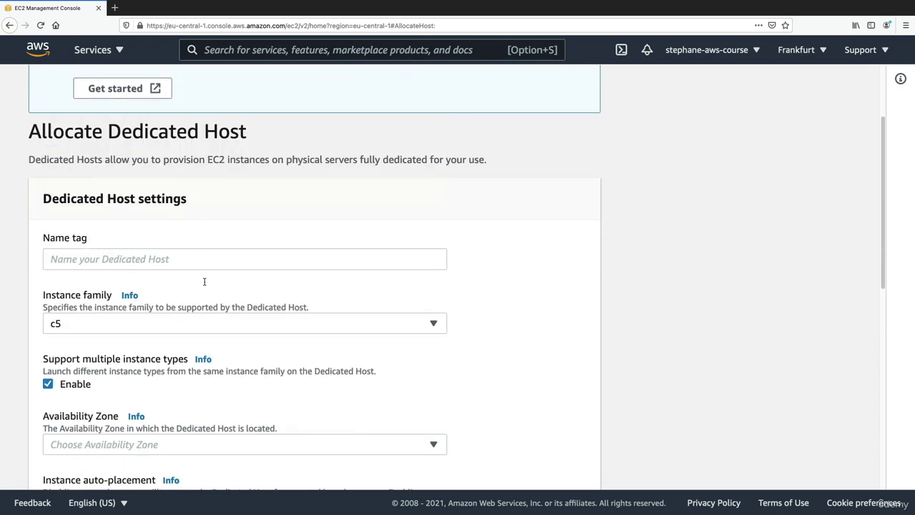
scroll(202, 301, down, 3)
click(206, 347)
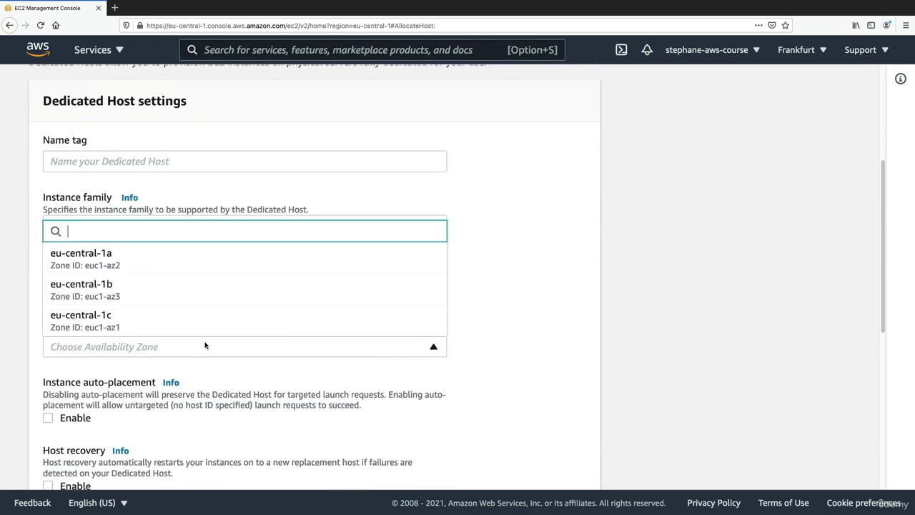
click(199, 263)
scroll(205, 323, down, 3)
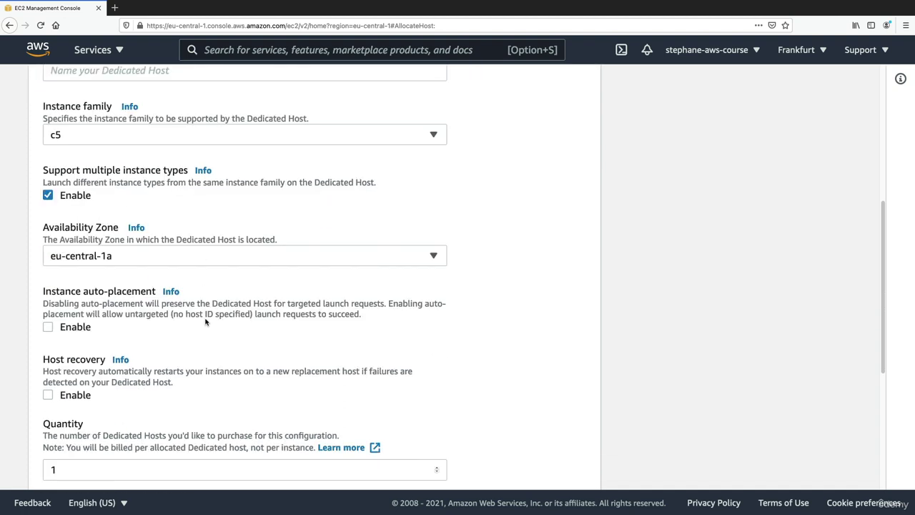
drag(74, 181, 168, 181)
click(169, 181)
scroll(237, 210, down, 5)
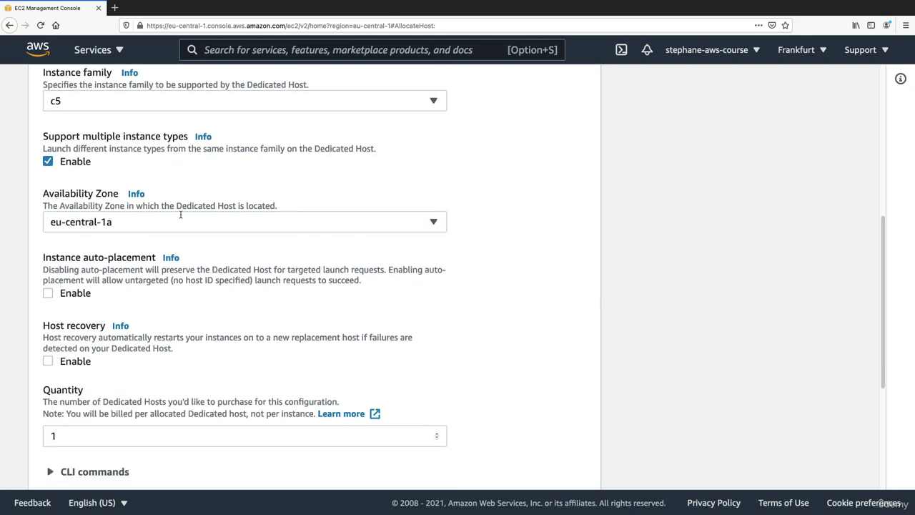
scroll(137, 202, down, 3)
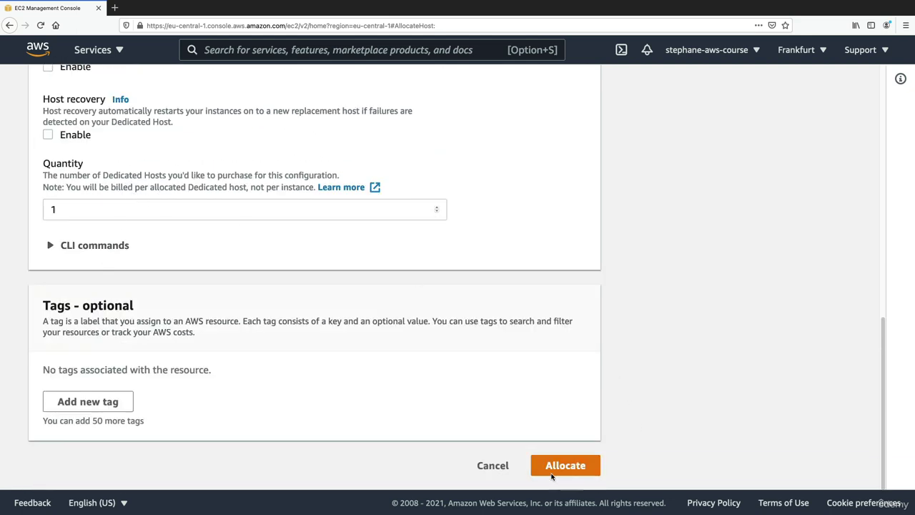
click(493, 465)
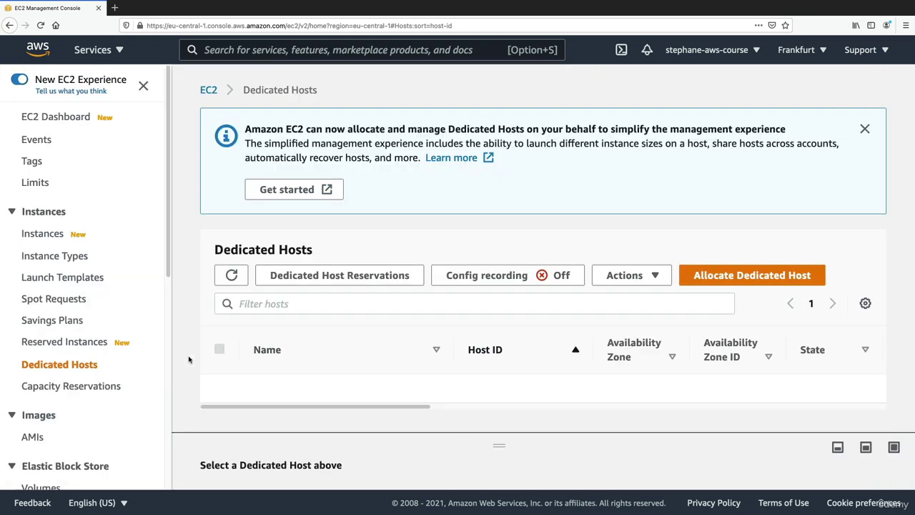
click(115, 386)
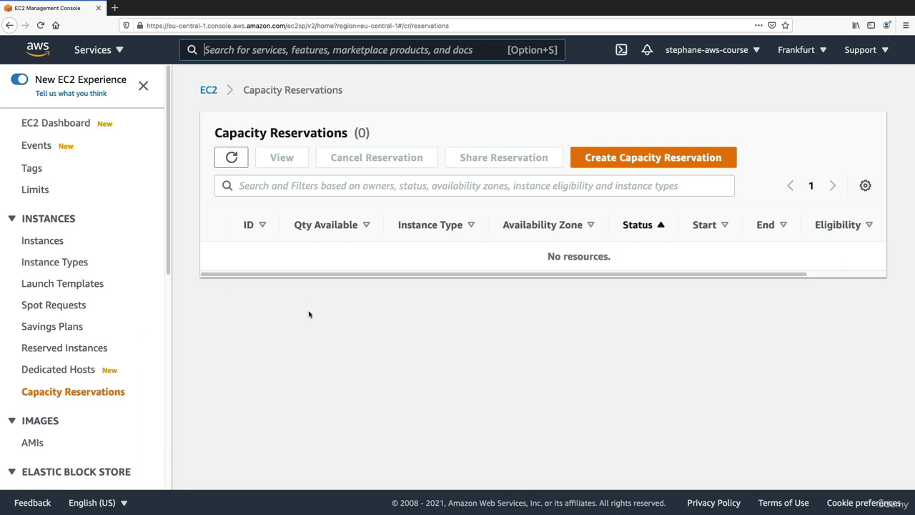
Start a new Capacity Reservation for the m5.2xlarge instance type with quantity 4.
click(622, 159)
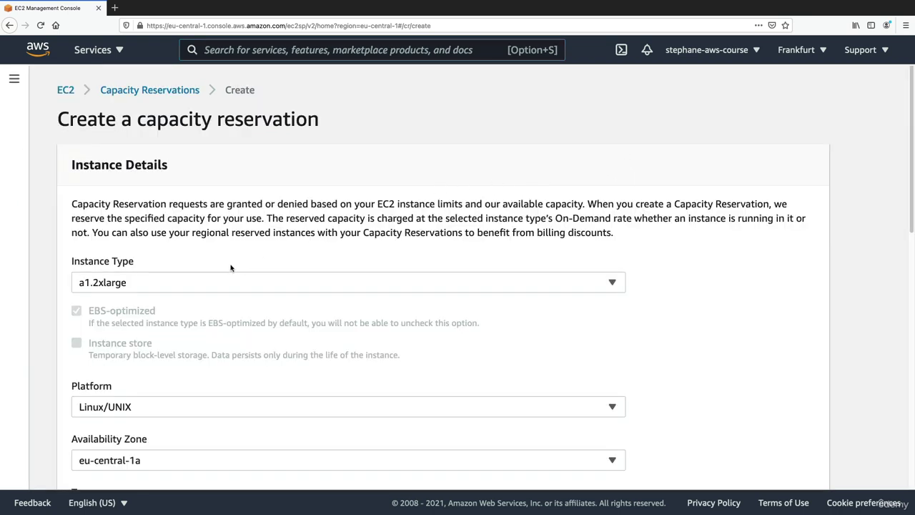
scroll(186, 268, down, 1)
click(186, 269)
scroll(152, 386, down, 10)
scroll(152, 383, down, 3)
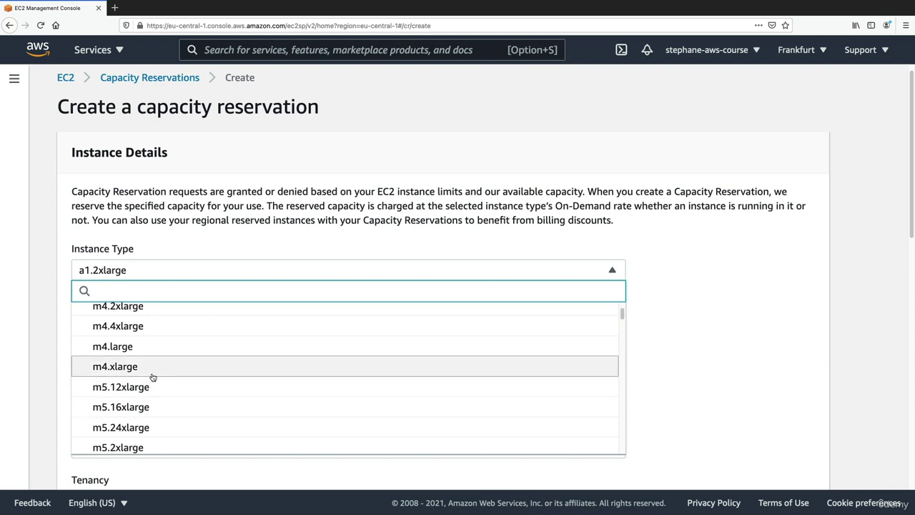
click(155, 444)
scroll(172, 322, down, 3)
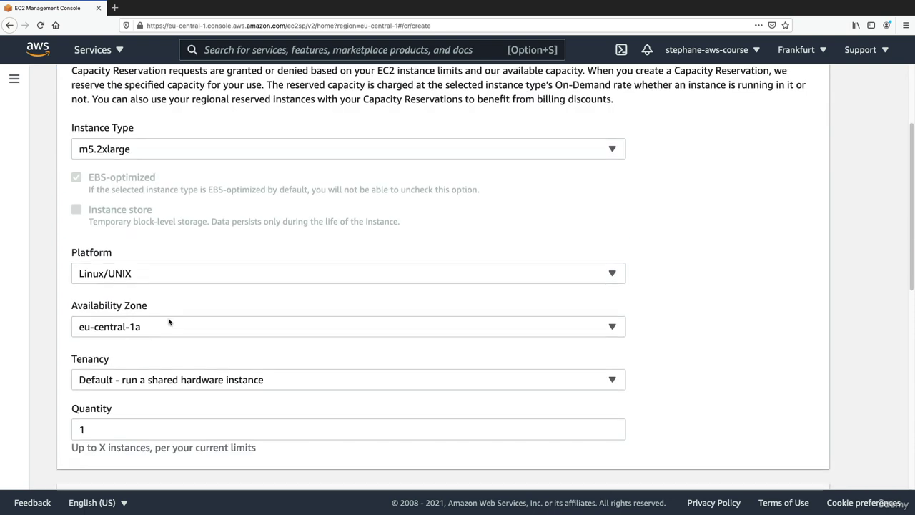
double_click(130, 428)
text(4)
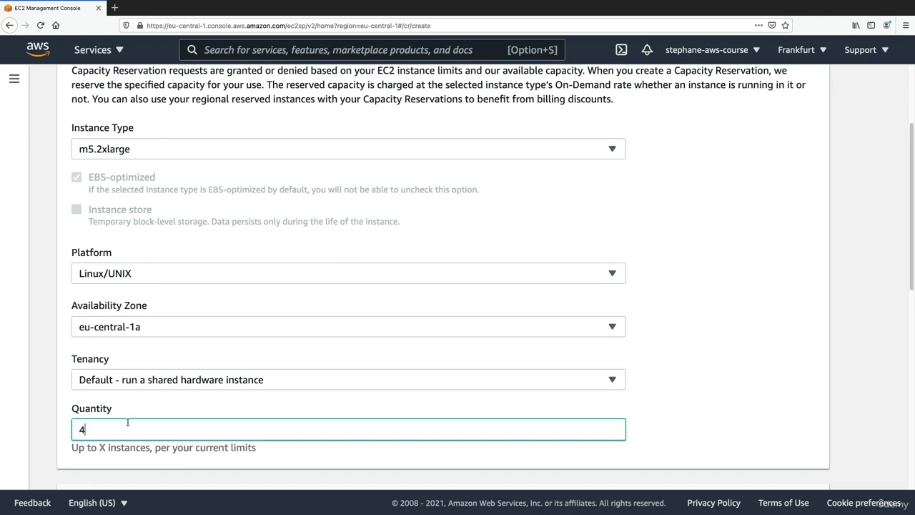
click(55, 425)
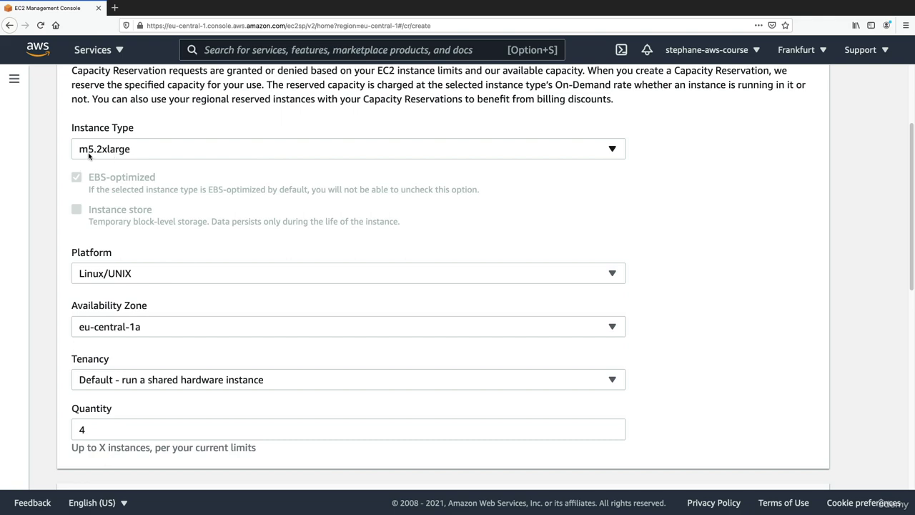
Keep the reservation ending manually, then cancel the draft without creating it.
scroll(178, 322, down, 5)
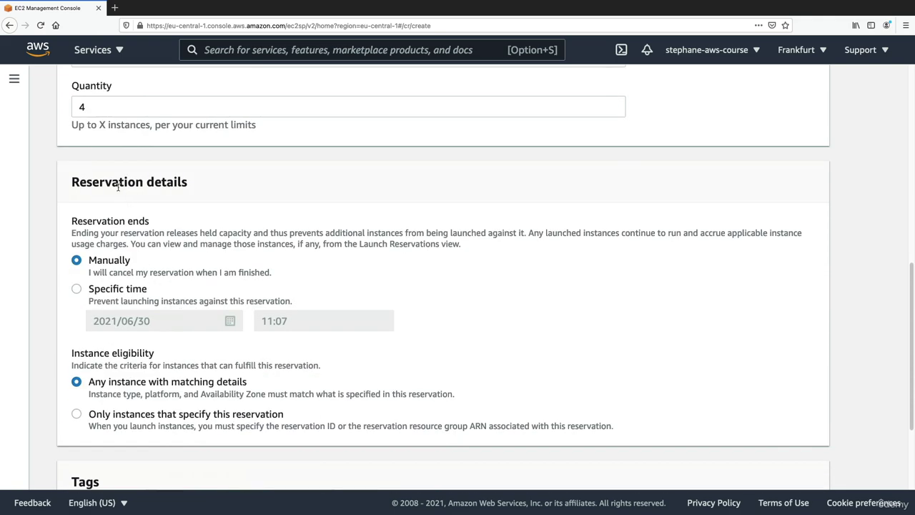
drag(114, 185, 156, 198)
click(128, 275)
drag(127, 275, 160, 276)
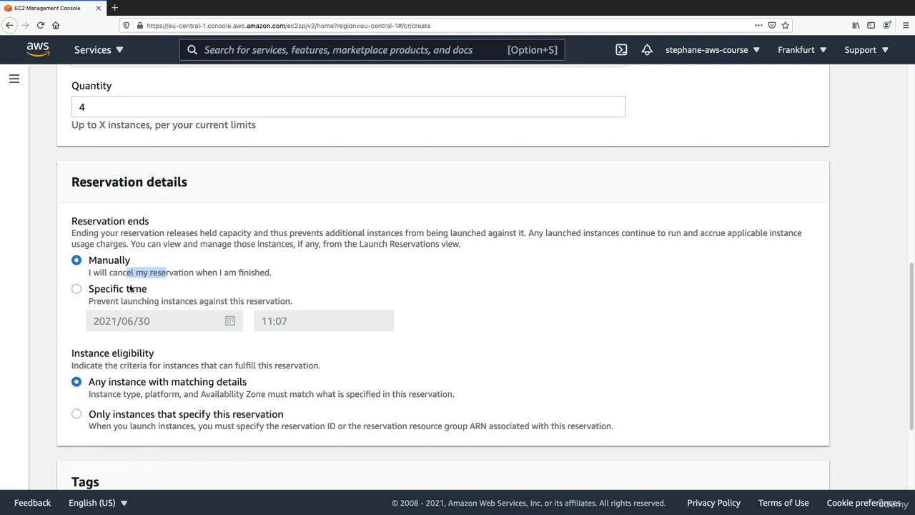
click(129, 289)
click(119, 264)
scroll(163, 269, down, 2)
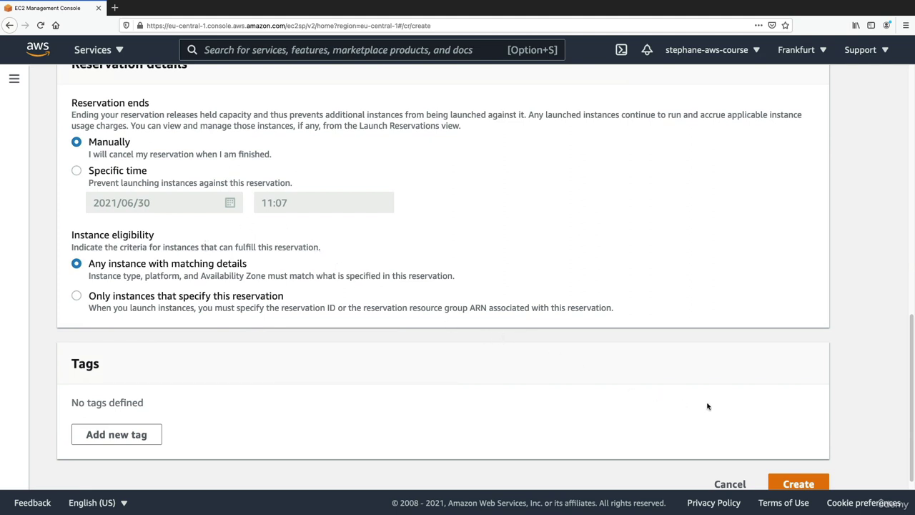
click(729, 483)
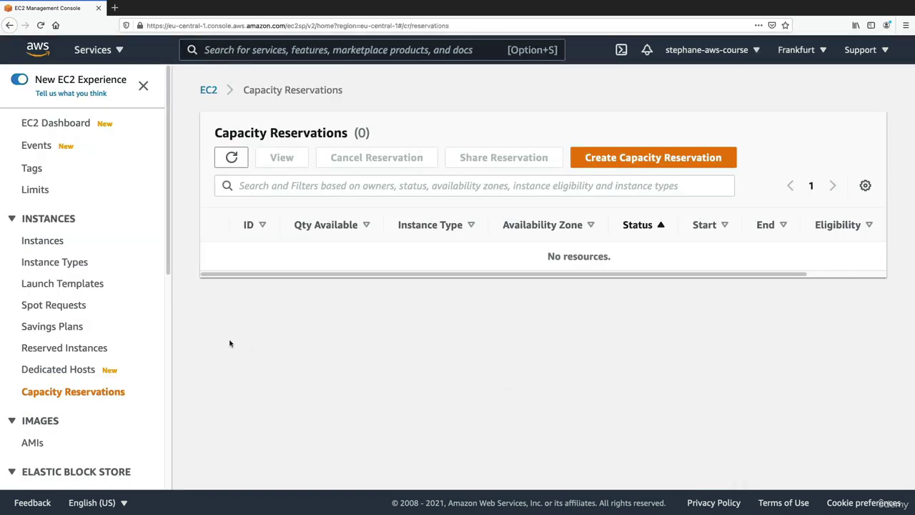
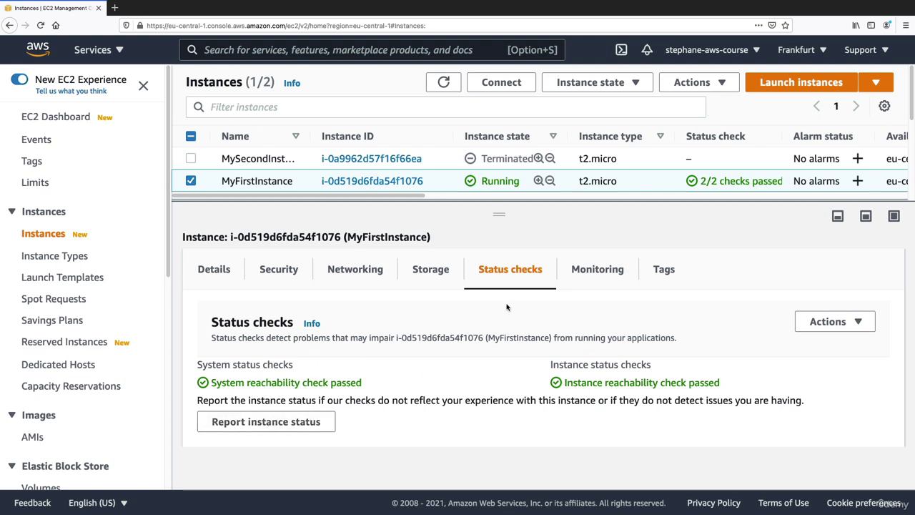
Select MyFirstInstance and view its Status checks, where both reachability checks show passed.
double_click(323, 383)
click(366, 388)
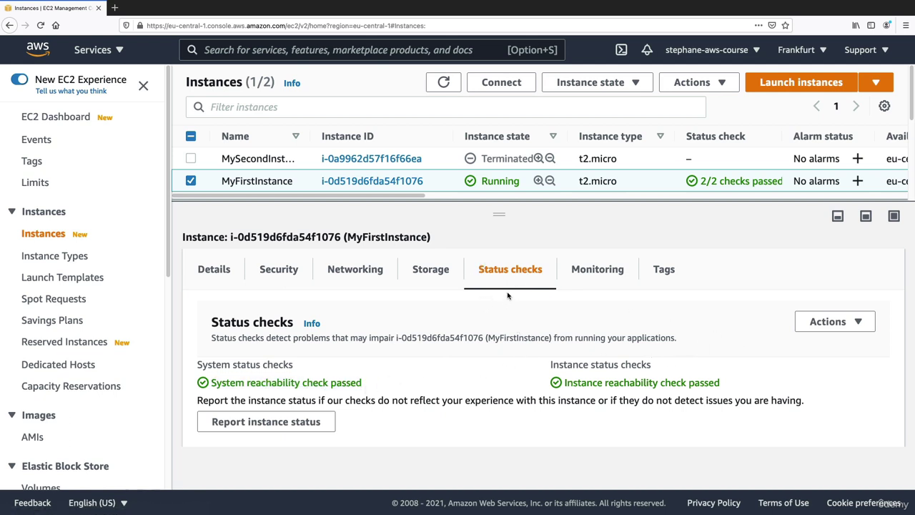
Start a status check alarm for MyFirstInstance that notifies Default_CloudWatch_Alarms_Topic.
click(851, 322)
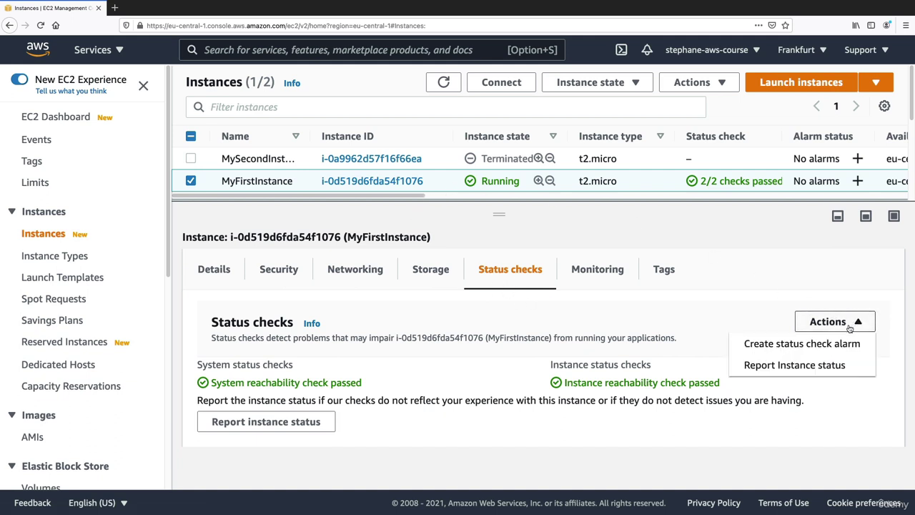
click(773, 346)
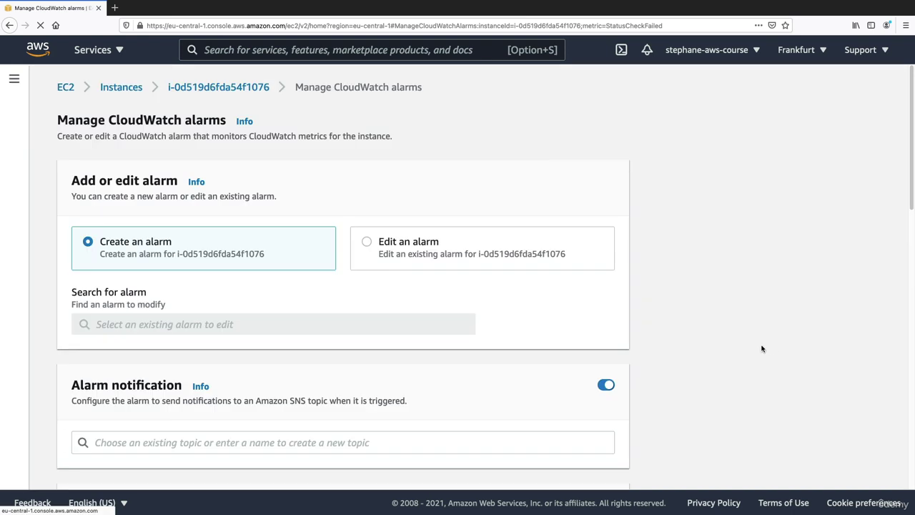
scroll(173, 278, down, 2)
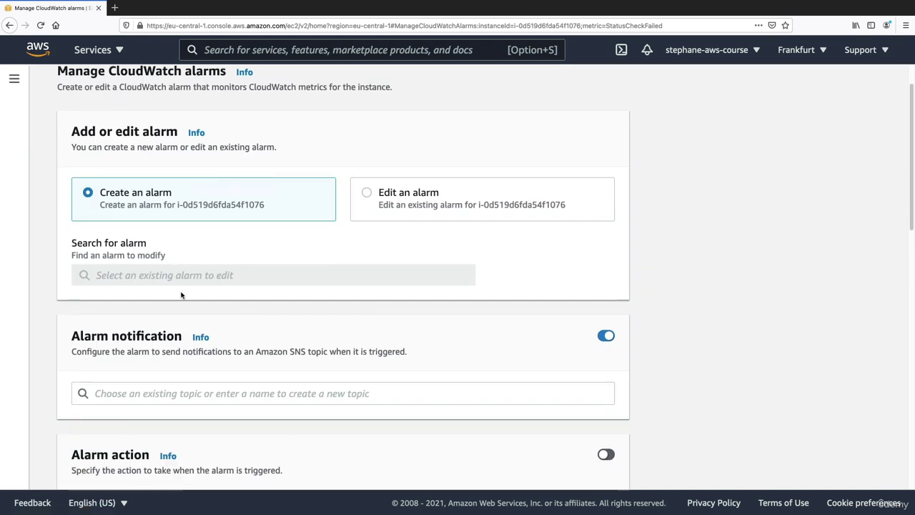
click(191, 368)
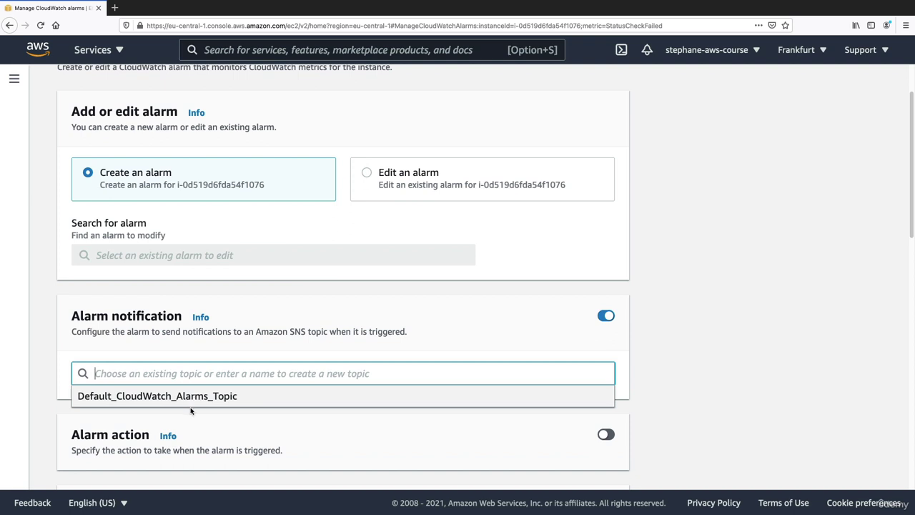
click(157, 400)
Turn on the alarm action and choose Recover as the action.
scroll(183, 398, down, 4)
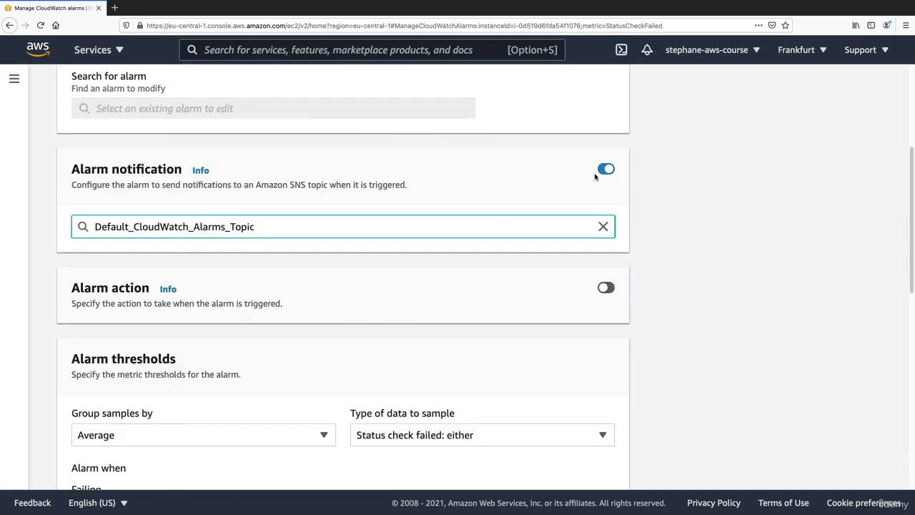
click(240, 307)
click(606, 289)
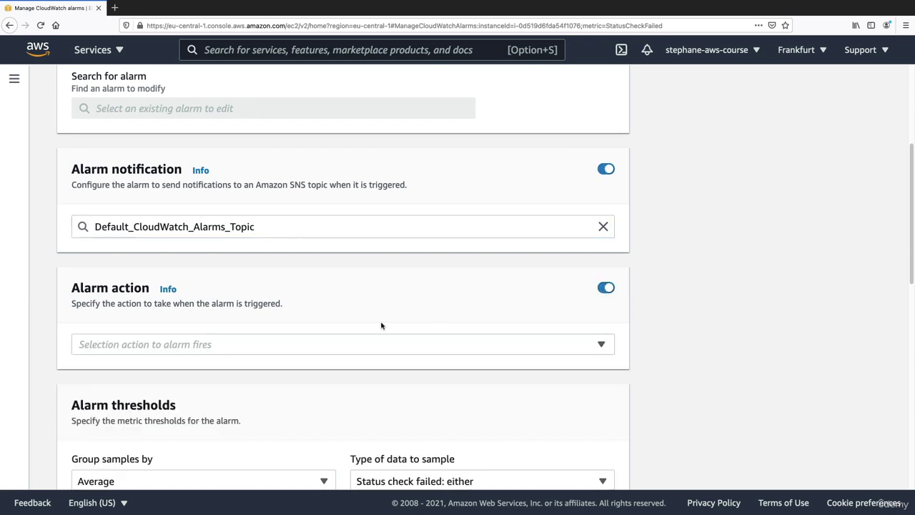
scroll(379, 323, down, 1)
double_click(184, 270)
drag(197, 270, 241, 269)
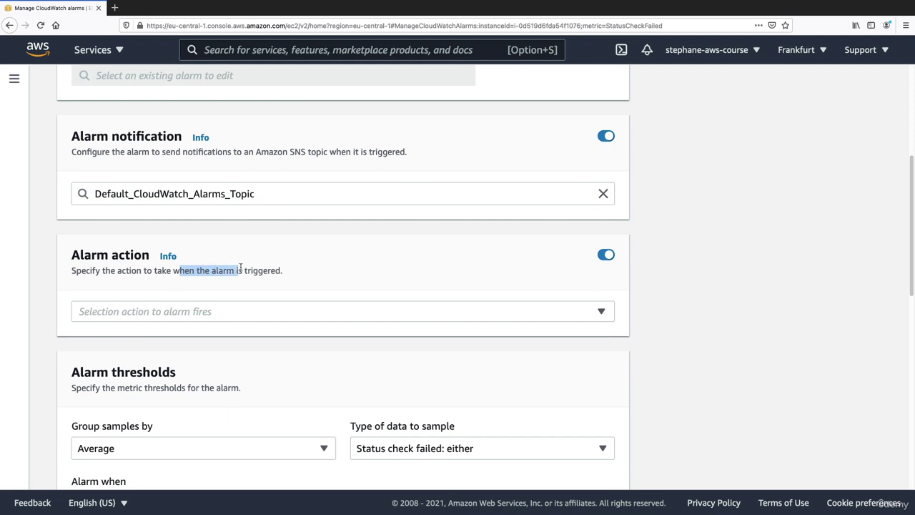
click(247, 288)
click(228, 305)
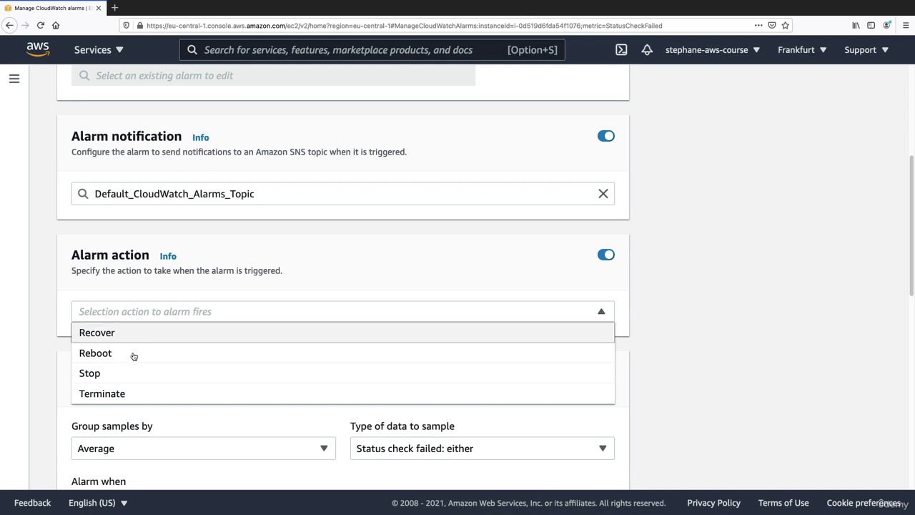
click(102, 333)
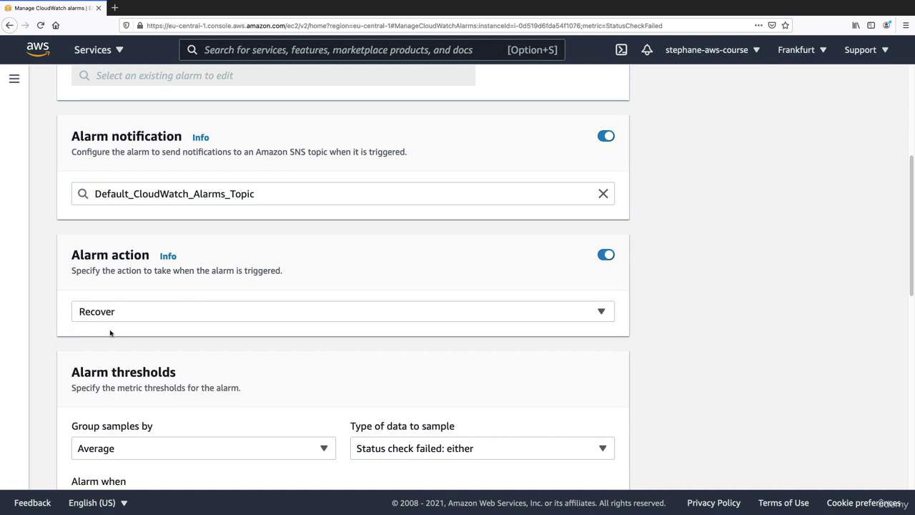
scroll(121, 340, down, 2)
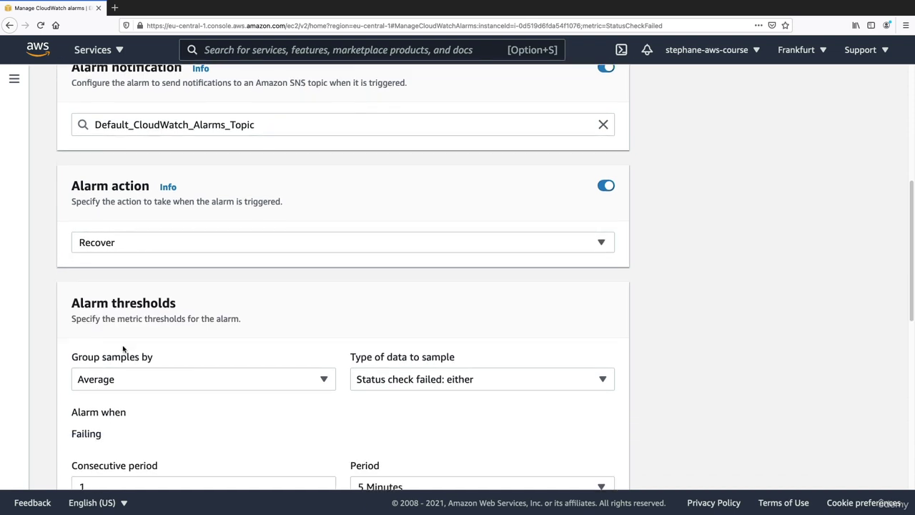
scroll(103, 338, down, 3)
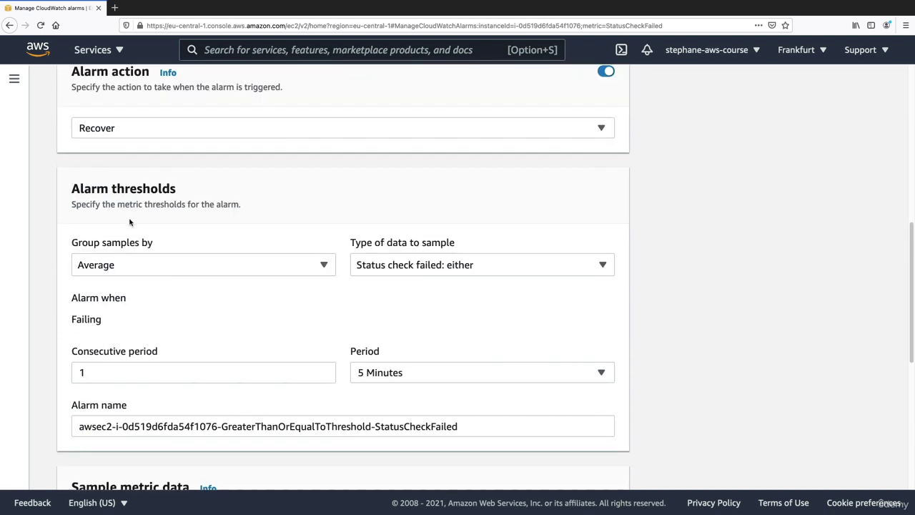
click(390, 265)
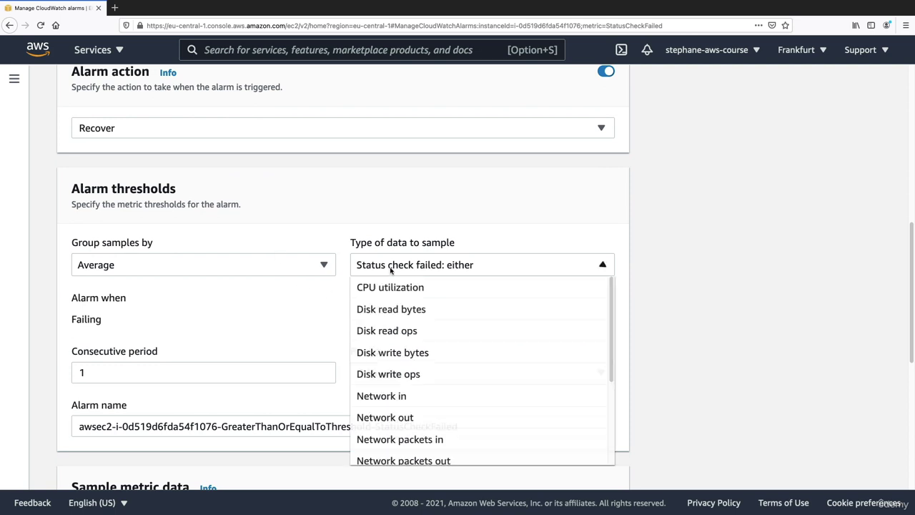
scroll(420, 372, down, 5)
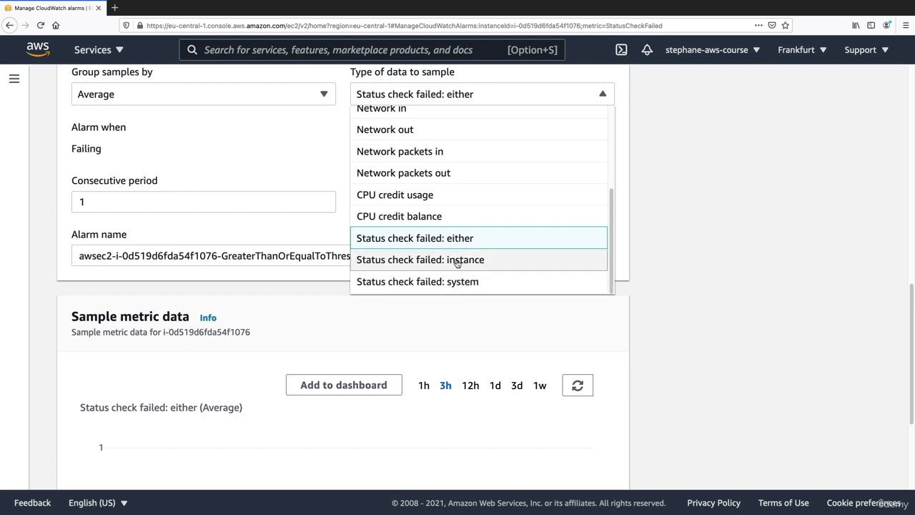
click(457, 301)
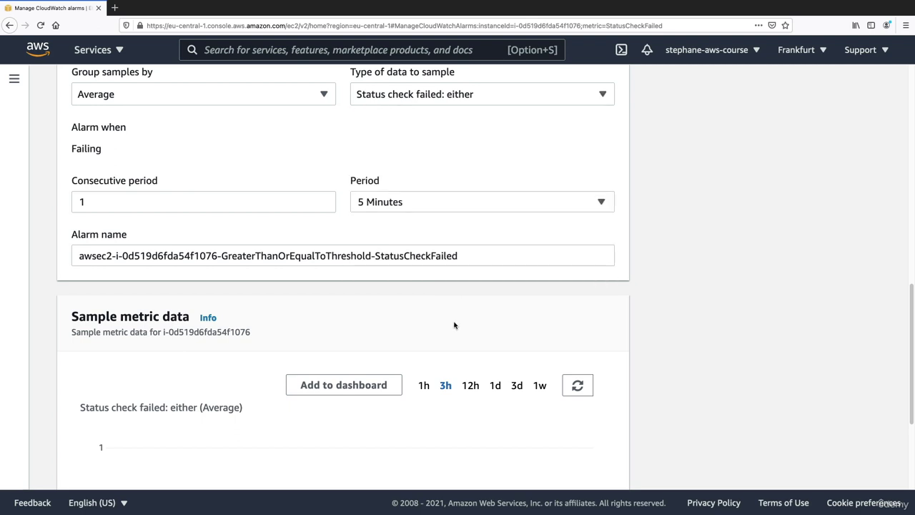
scroll(453, 323, up, 3)
click(143, 317)
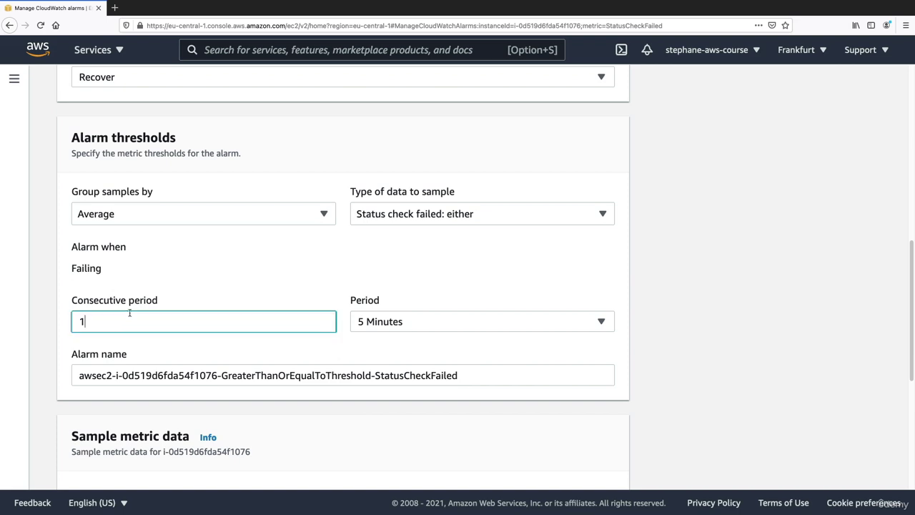
click(353, 279)
scroll(353, 280, down, 2)
drag(198, 294, 347, 294)
click(347, 294)
scroll(347, 294, down, 3)
scroll(351, 296, down, 3)
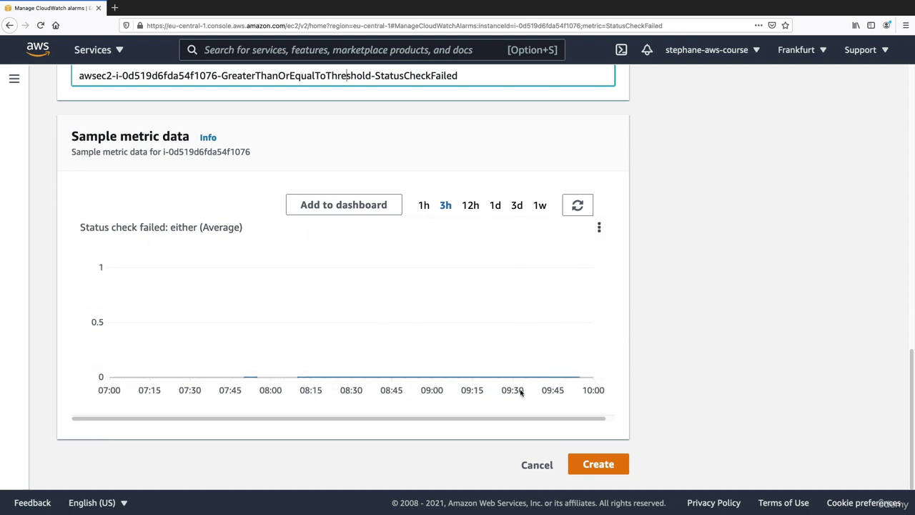
scroll(522, 390, up, 5)
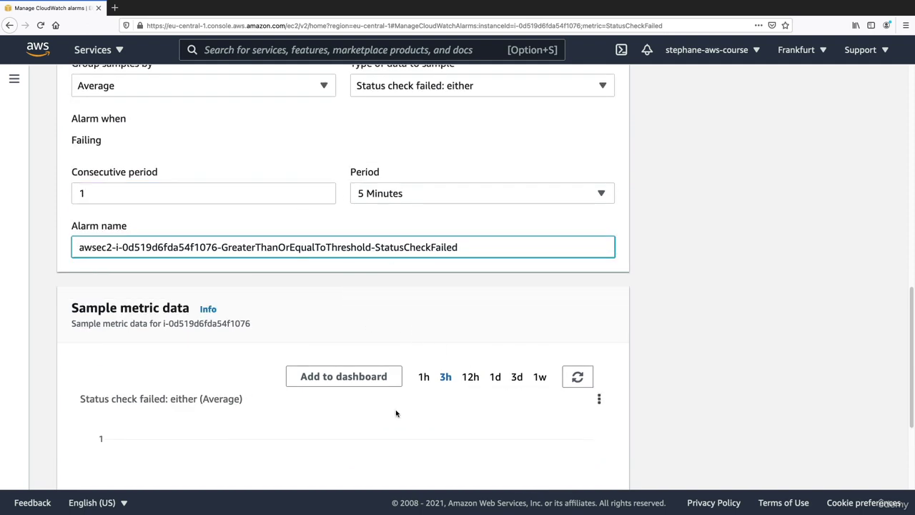
scroll(396, 413, down, 1)
click(249, 178)
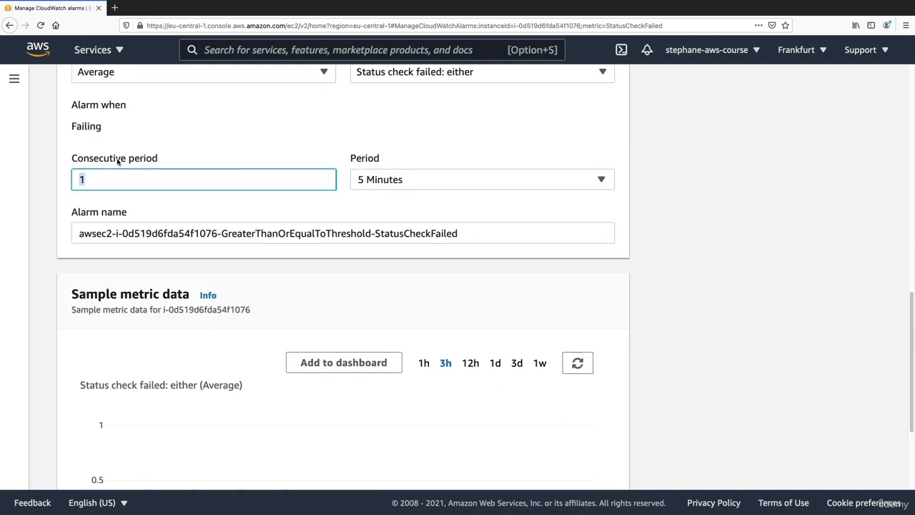
click(371, 139)
scroll(341, 240, down, 5)
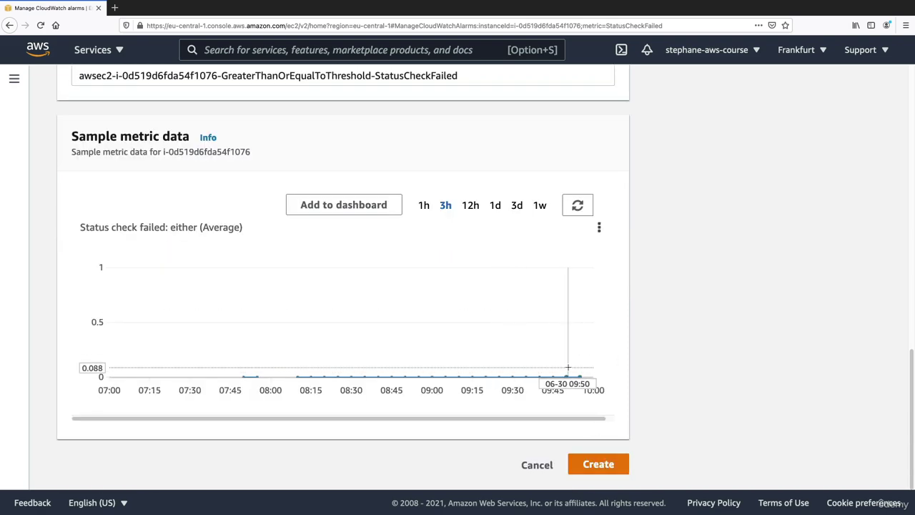
Try to create the alarm and review the Recover-action error it returns.
click(599, 464)
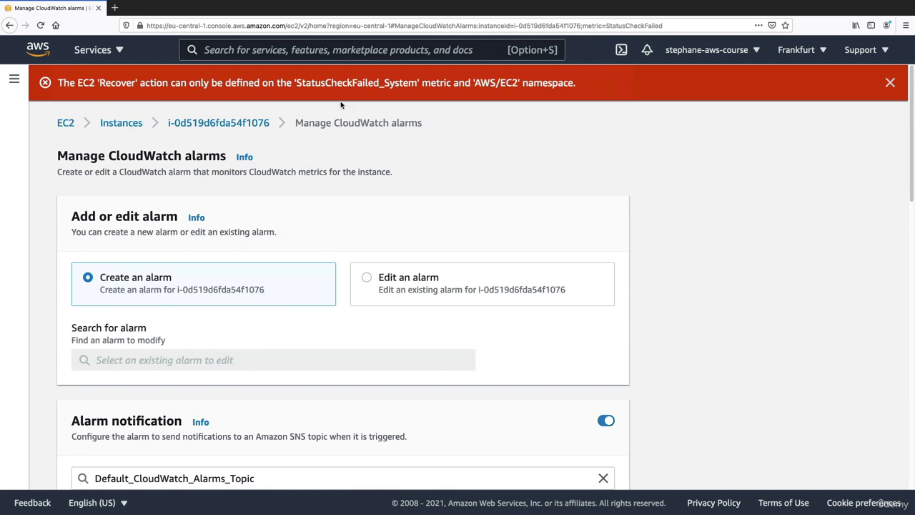
drag(188, 83, 363, 82)
click(312, 82)
double_click(312, 83)
scroll(470, 251, down, 10)
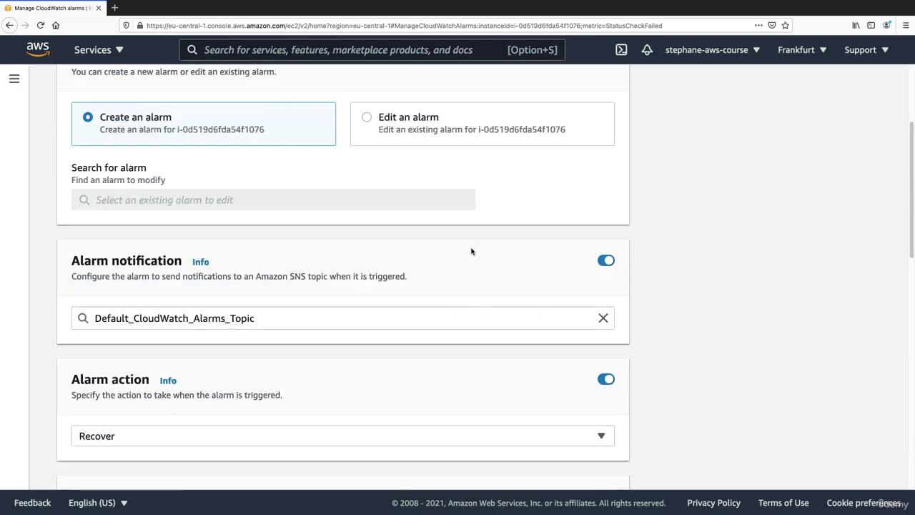
scroll(452, 286, up, 1)
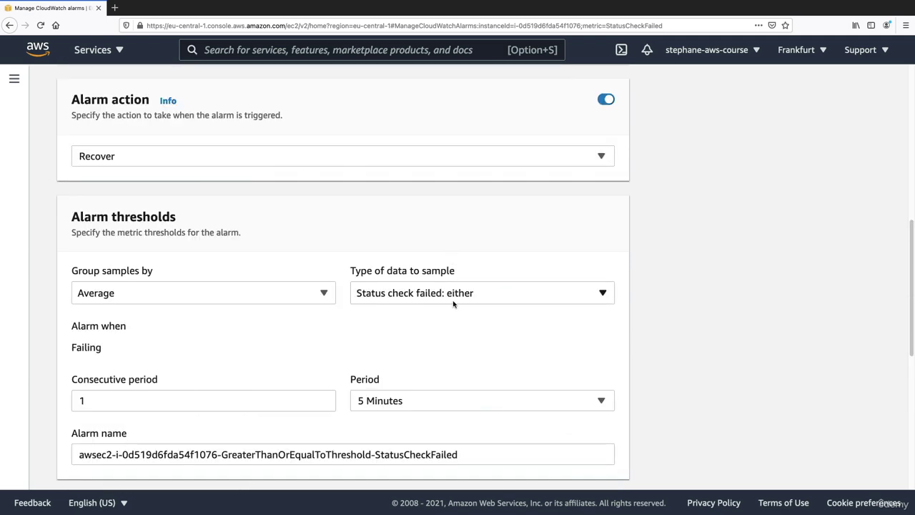
Sample 'Status check failed: system' instead and create the alarm again.
click(453, 301)
scroll(449, 265, down, 4)
click(455, 268)
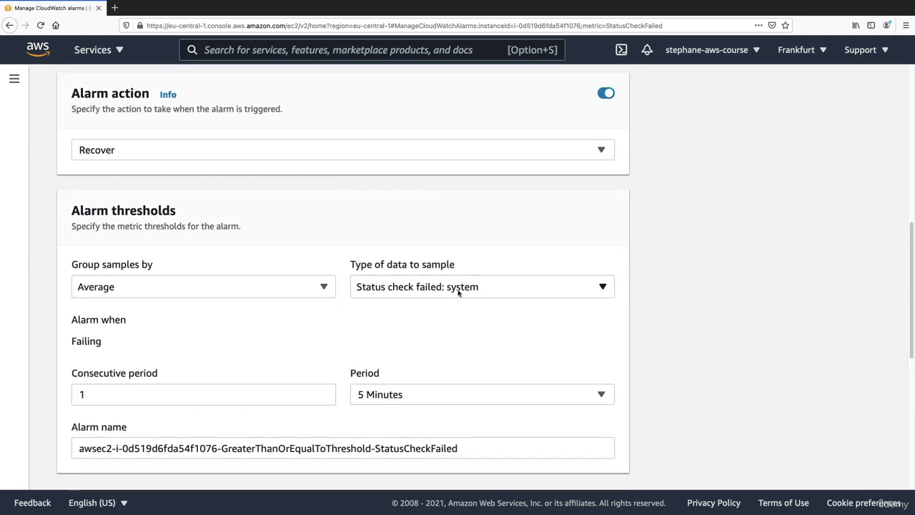
scroll(467, 341, down, 3)
scroll(444, 329, up, 6)
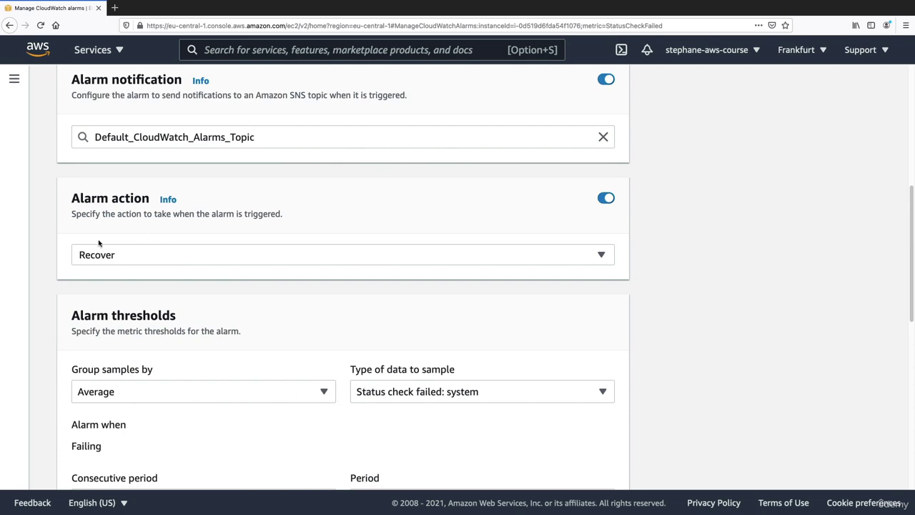
scroll(190, 281, down, 10)
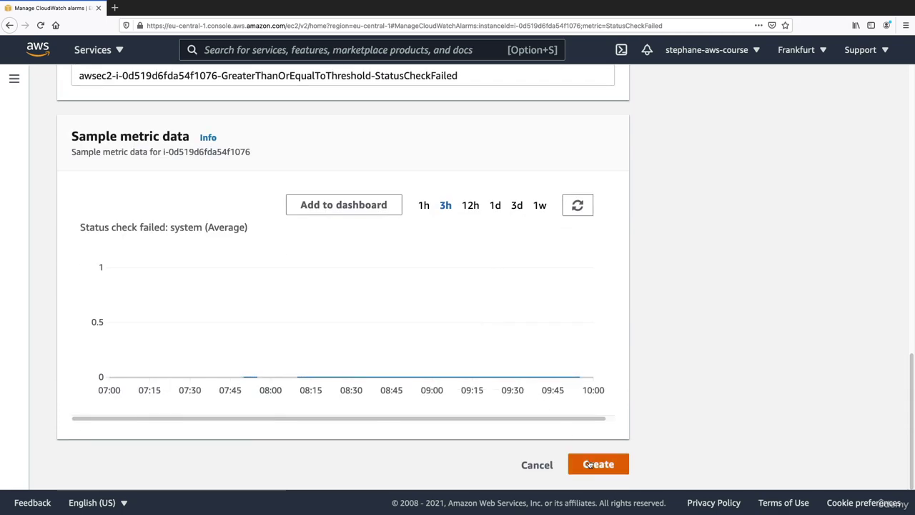
click(590, 465)
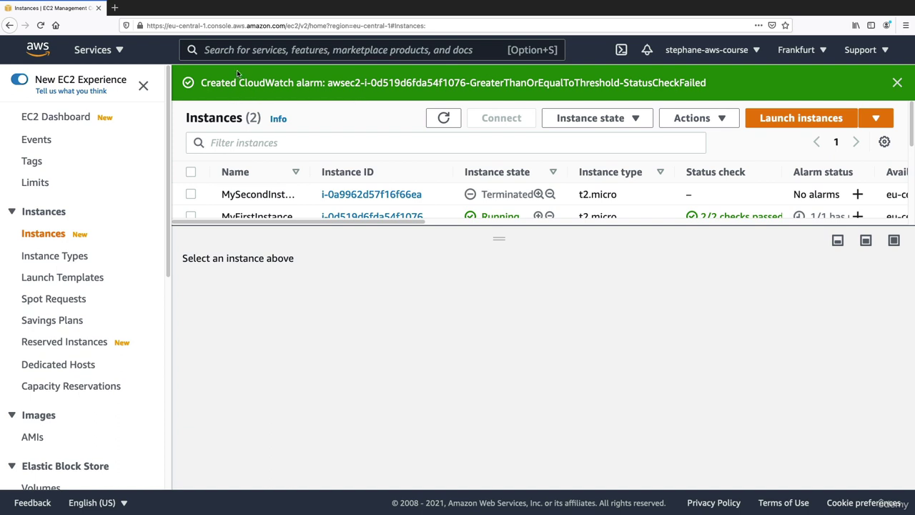
Recheck MyFirstInstance's status checks and their alarm options without changing anything.
click(279, 213)
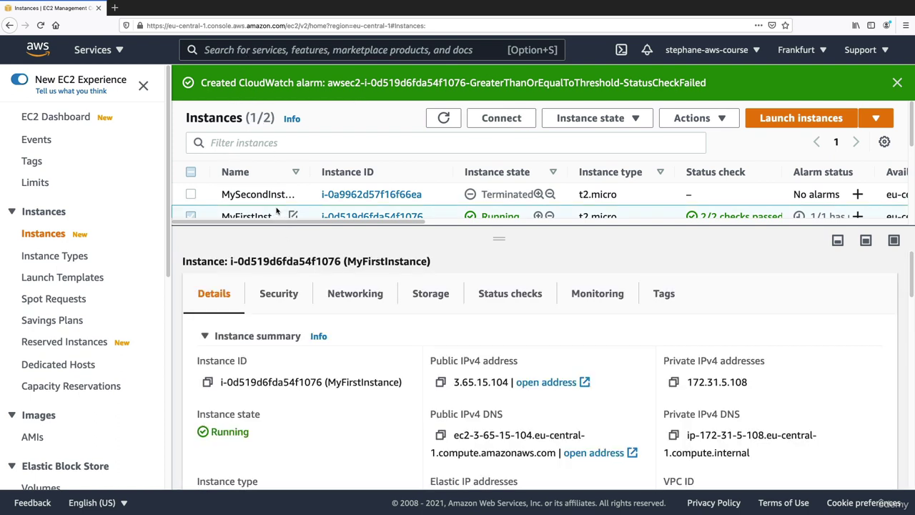
click(503, 303)
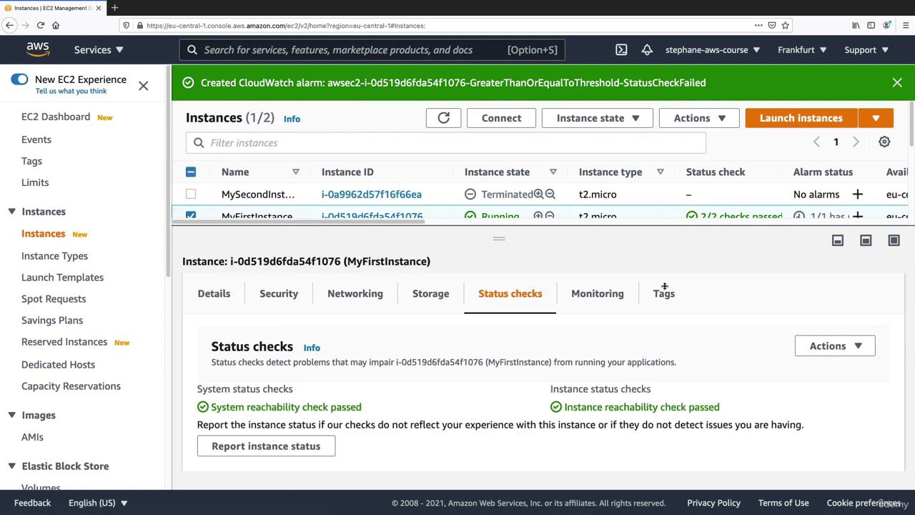
click(832, 350)
click(832, 346)
Search the console for 'cloudwatch alarm' and open CloudWatch Alarms in a new tab.
click(187, 53)
text(cloudwatch alarm)
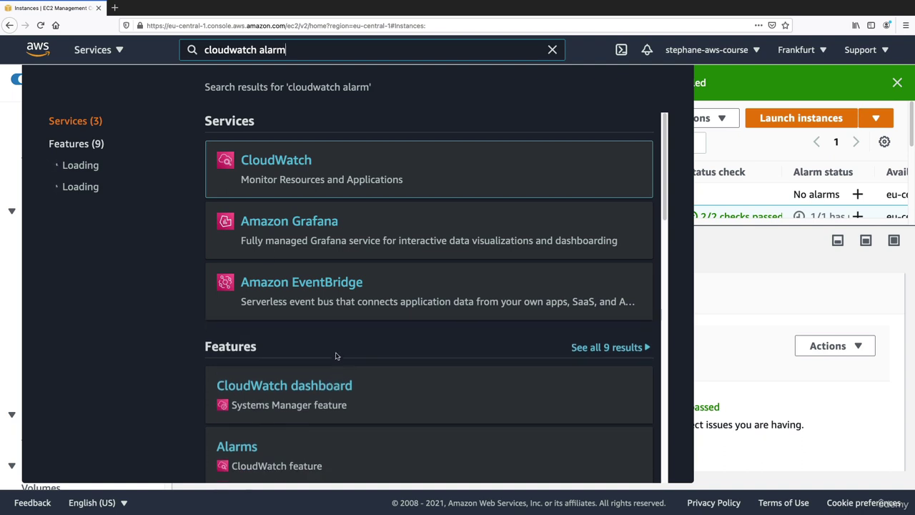
super+click(235, 452)
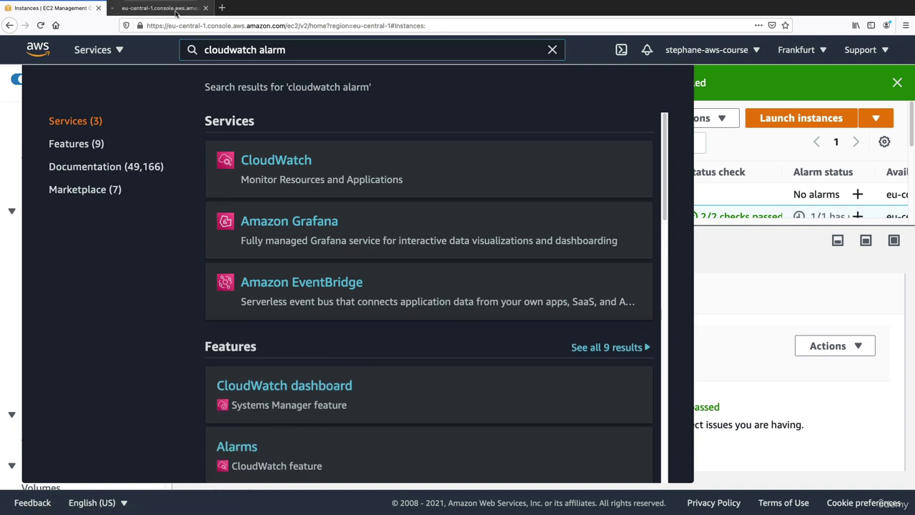
click(178, 14)
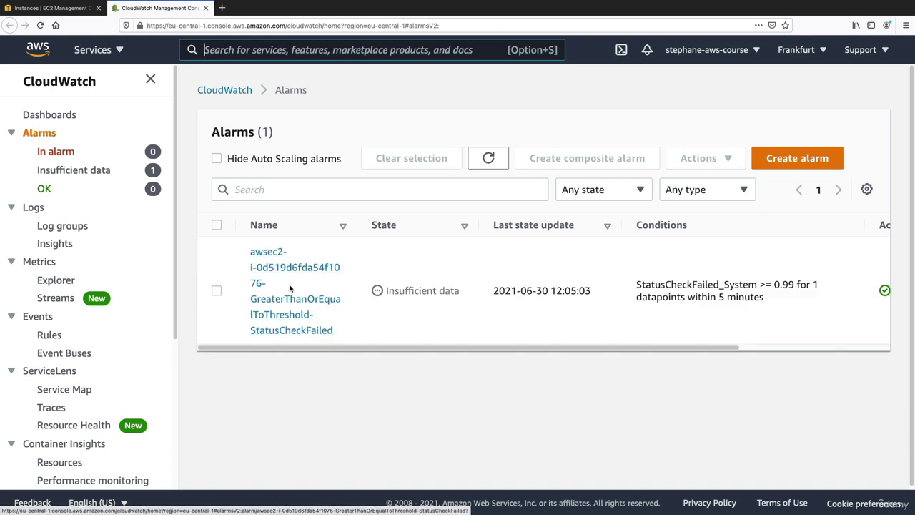
Select the StatusCheckFailed alarm and refresh the list to update its Insufficient data state.
click(226, 289)
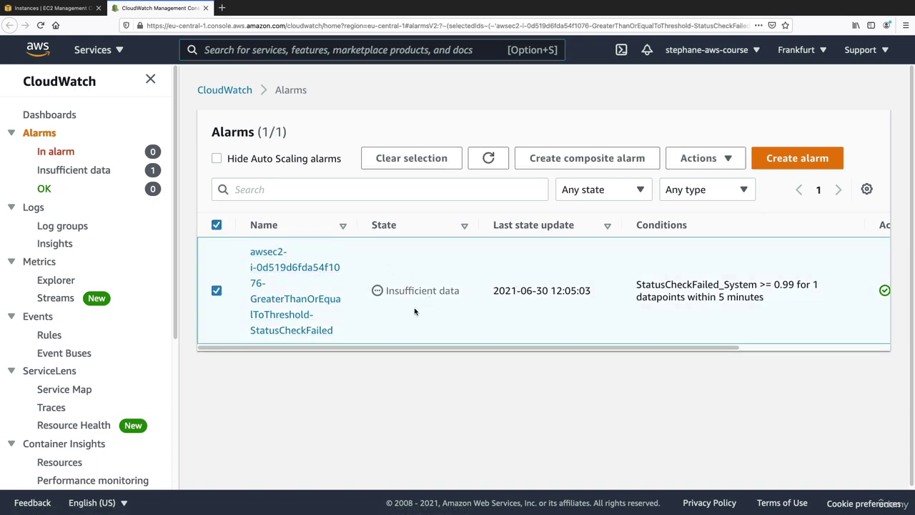
triple_click(450, 291)
click(465, 309)
click(479, 160)
triple_click(446, 301)
click(467, 299)
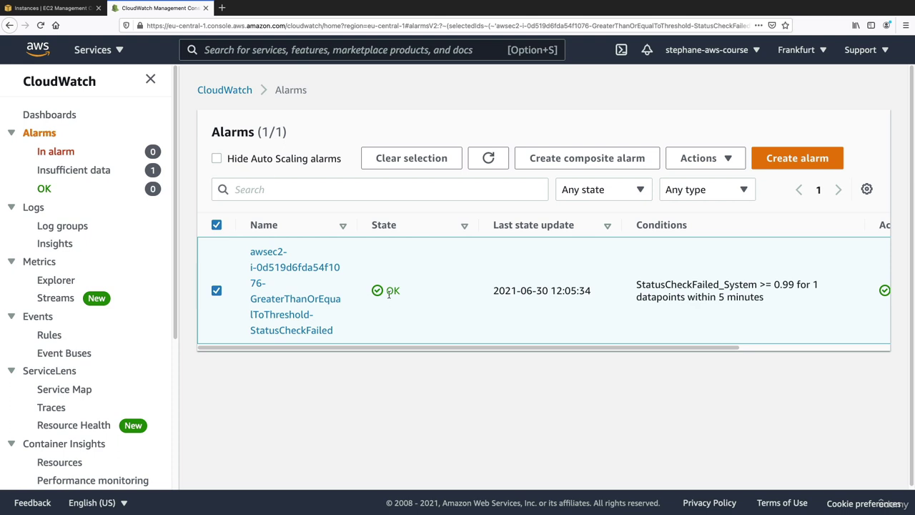
Open the StatusCheckFailed alarm's detail page and look over its actions.
click(326, 306)
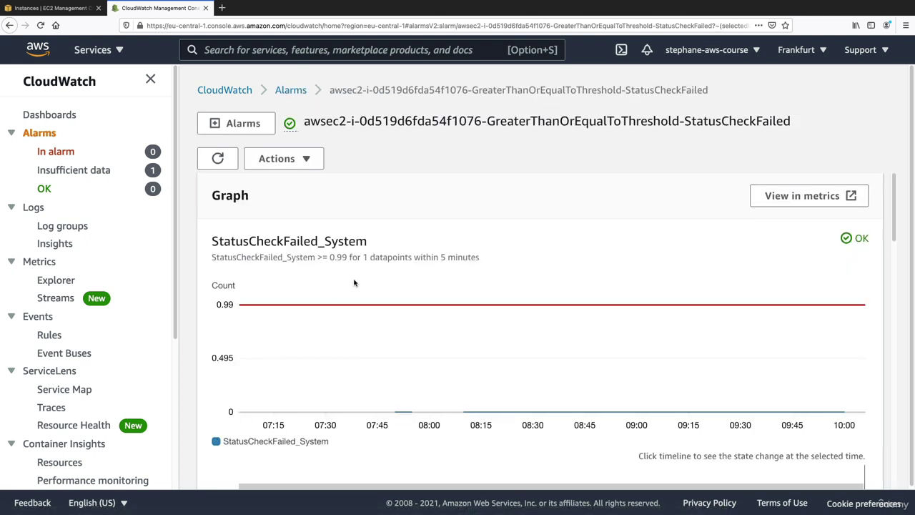
scroll(329, 283, down, 4)
scroll(372, 286, up, 4)
click(303, 159)
click(314, 161)
Review the History entries for alarm creation and the Insufficient data-to-OK update.
scroll(329, 243, down, 9)
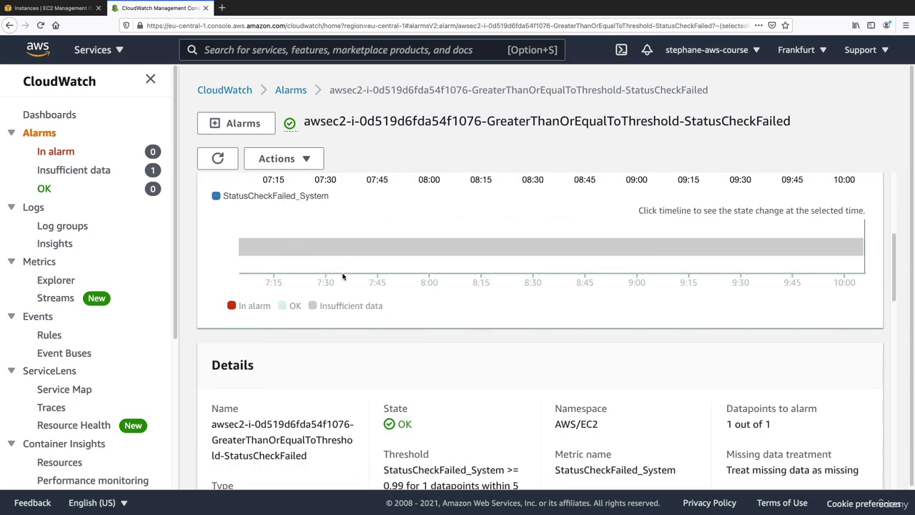
scroll(343, 315, down, 5)
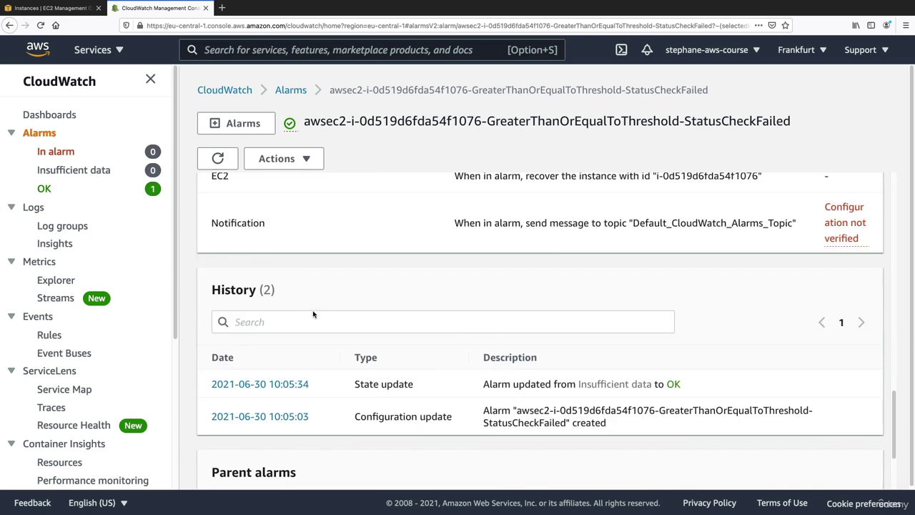
scroll(325, 266, up, 1)
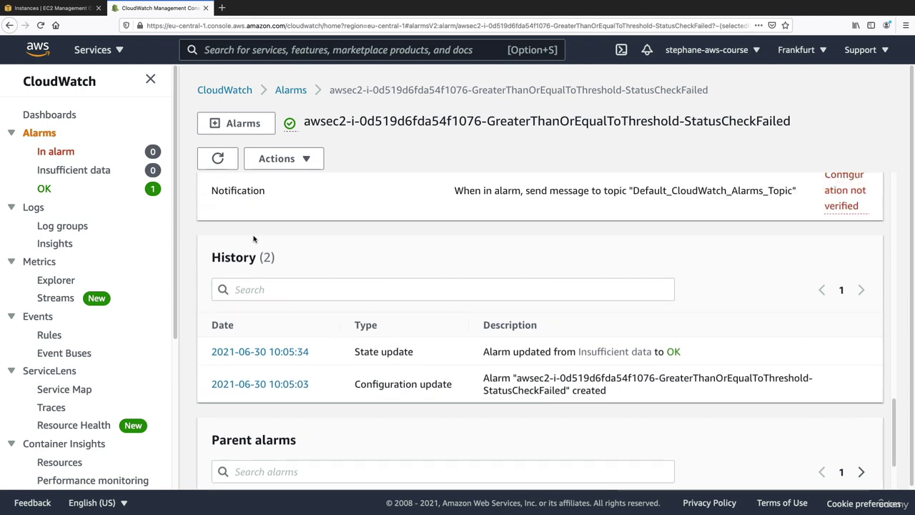
drag(226, 258, 271, 249)
click(278, 254)
drag(513, 379, 607, 390)
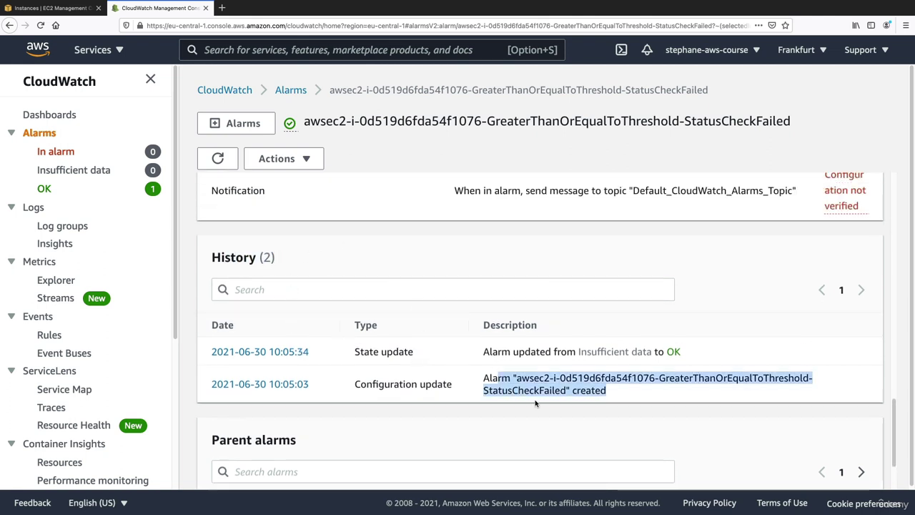
drag(530, 352, 619, 351)
triple_click(620, 351)
click(626, 342)
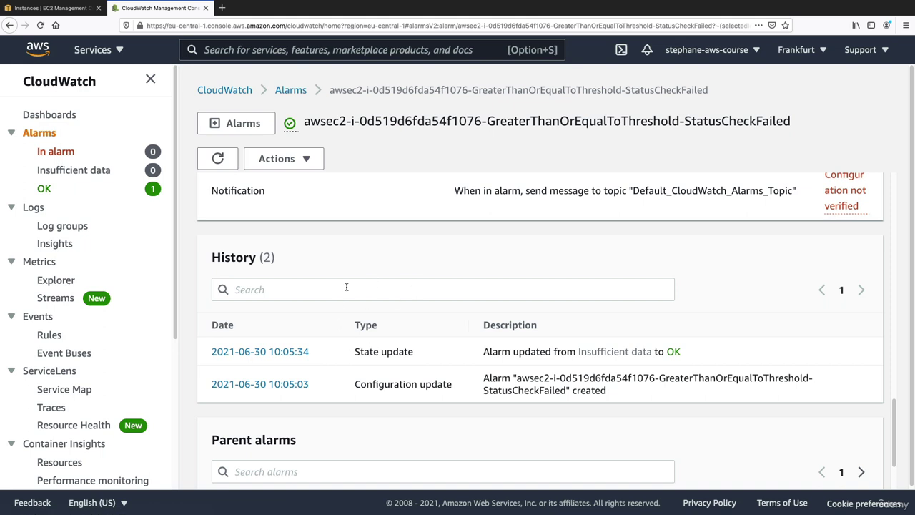
Launch CloudShell, then start a 'cloudwatch' web search in a new browser tab.
click(622, 51)
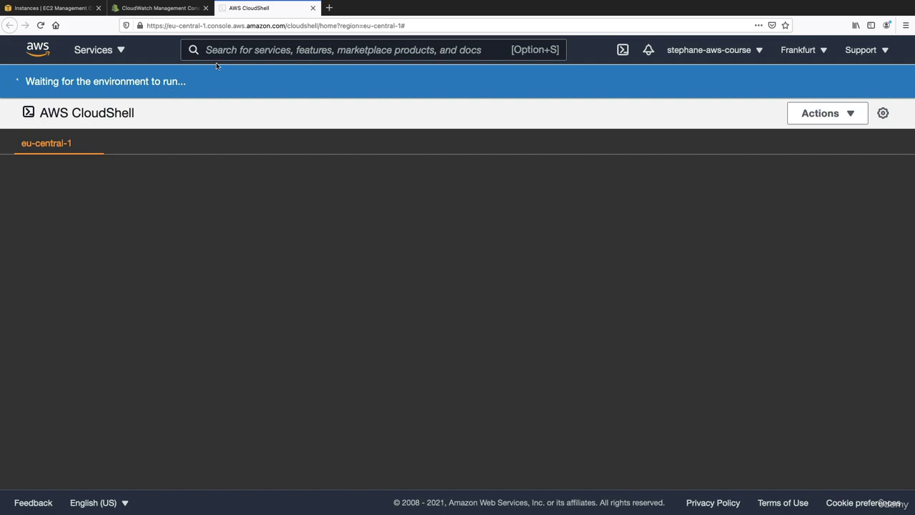
key(super+t)
text(cloudwatch m)
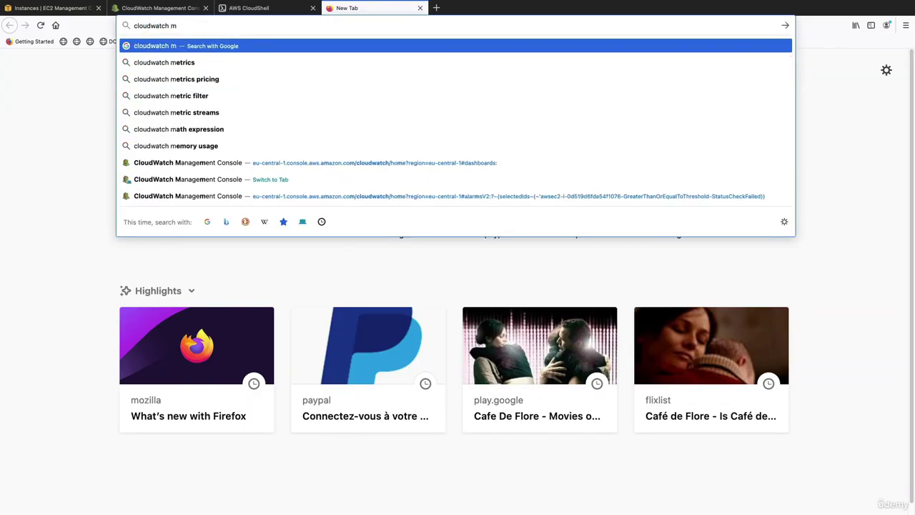
key(BackSpace)
Search Google for 'cloudwatch alarm set alarm state'.
text(alarm)
key(Return)
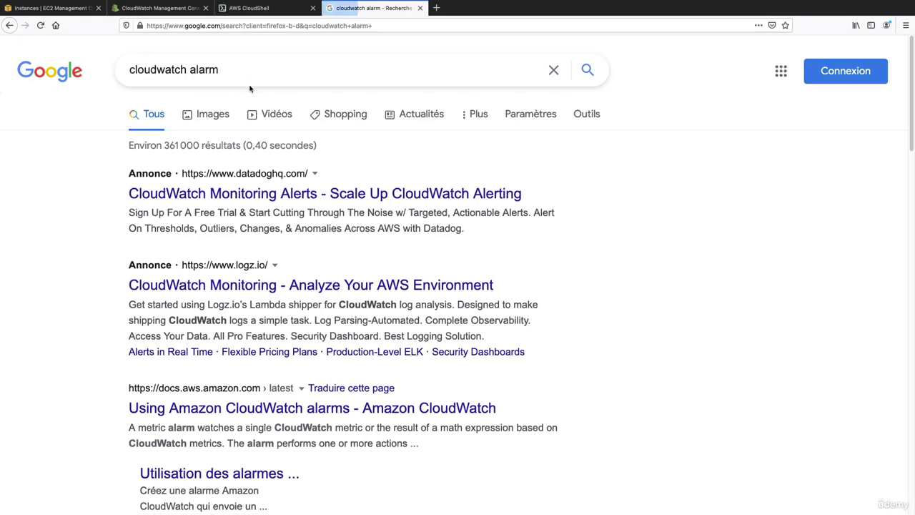
text(set aa)
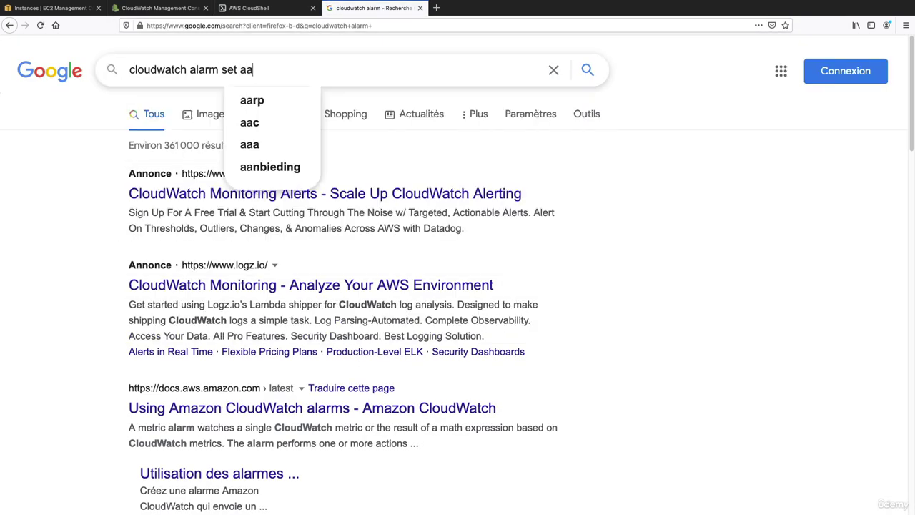
text(l)
key(BackSpace)
key(BackSpace)
key(Down)
key(Return)
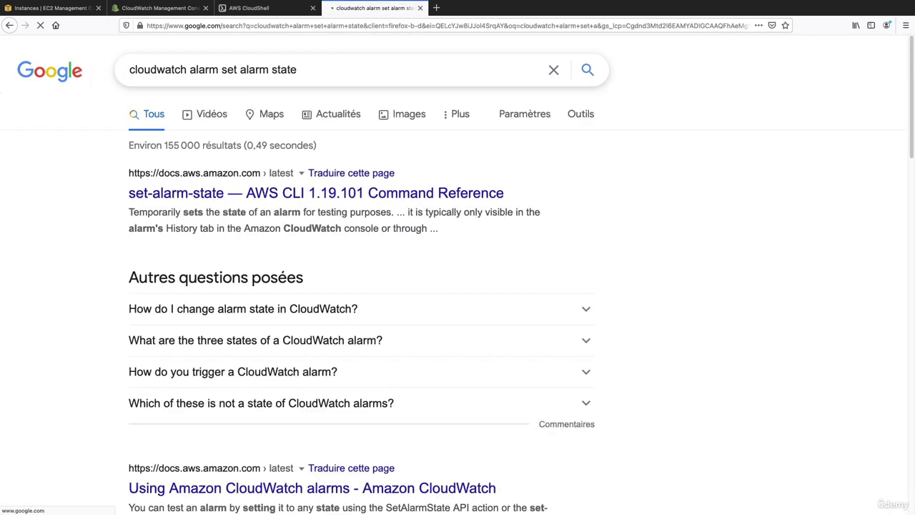
Open the AWS CLI v2 set-alarm-state reference and study the --alarm-name synopsis.
click(254, 196)
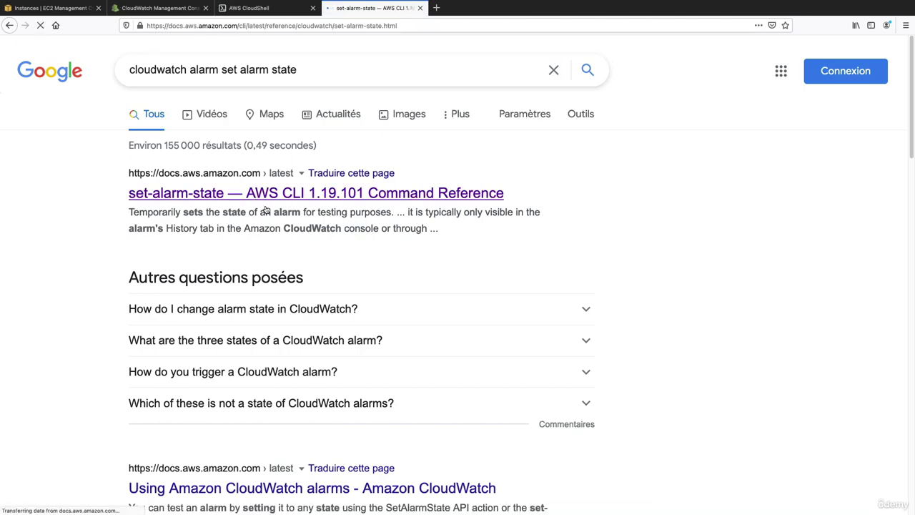
click(575, 169)
scroll(462, 278, down, 5)
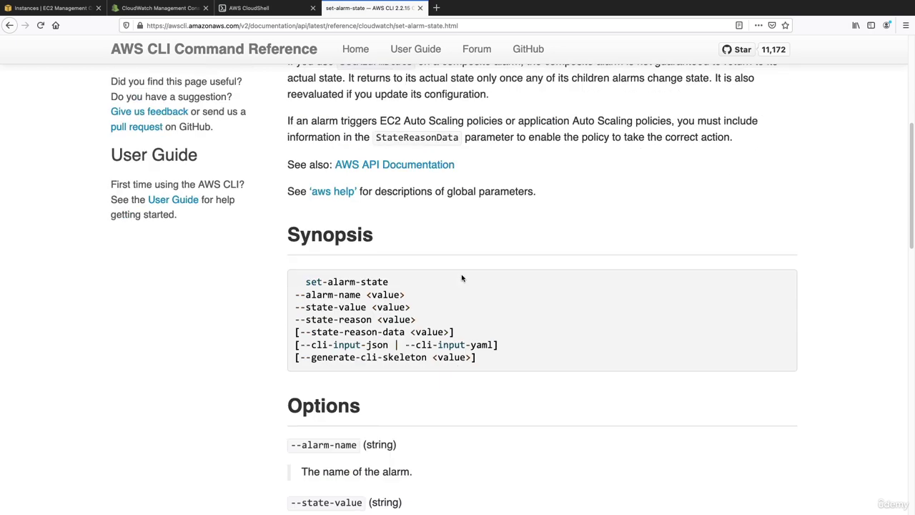
mouse_move(294, 283)
mouse_down()
mouse_move(361, 283)
mouse_move(298, 295)
mouse_up()
click(366, 295)
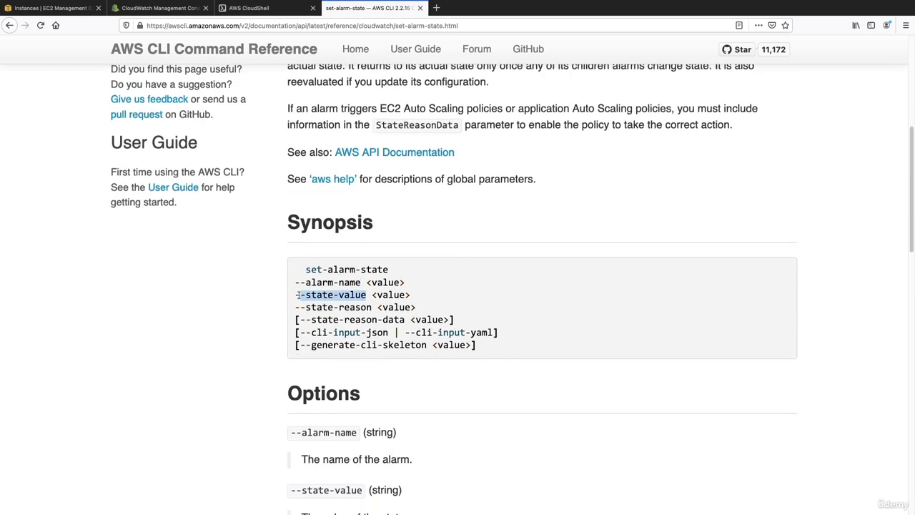
drag(372, 307, 295, 307)
Check the ALARM state value under Options, then return to CloudShell.
scroll(352, 356, down, 2)
scroll(352, 356, down, 4)
double_click(346, 404)
click(408, 370)
click(258, 14)
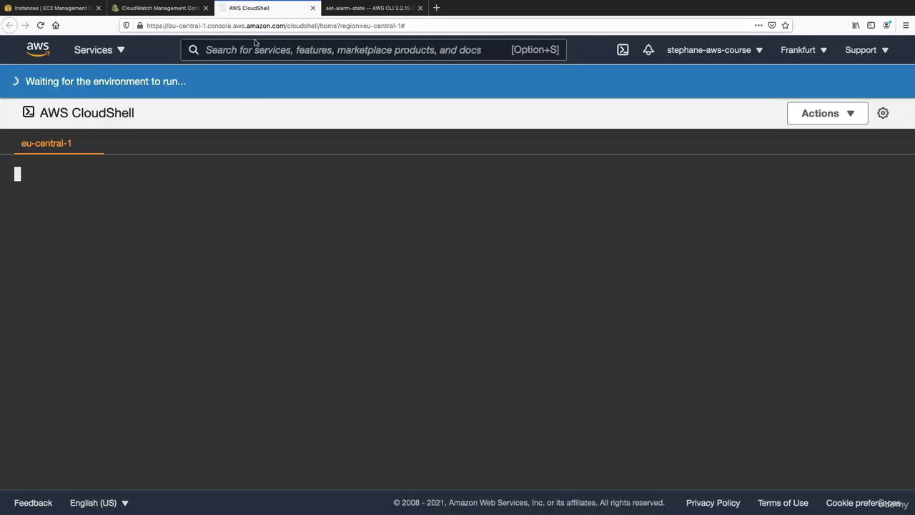
Copy the alarm name and type 'aws cloudwatch set-alarm-state --alarm-name' with it pasted.
click(164, 9)
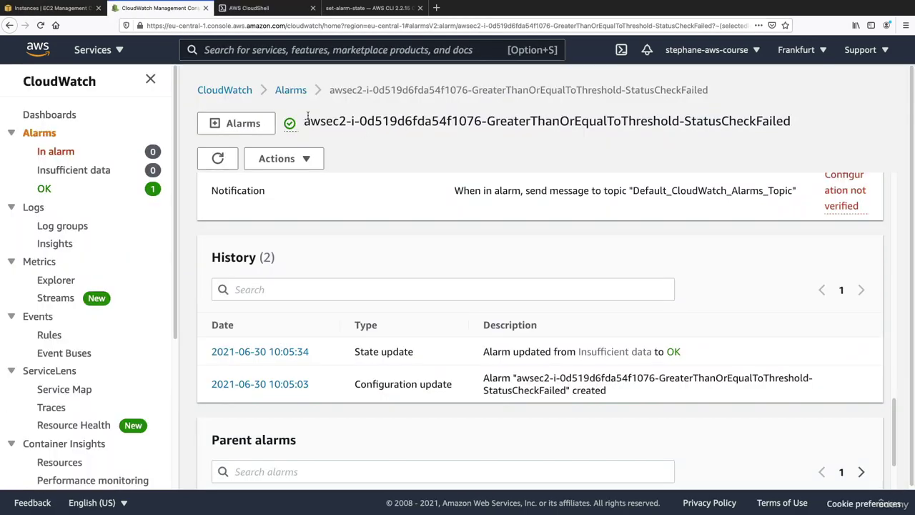
drag(304, 121, 804, 120)
key(super+c)
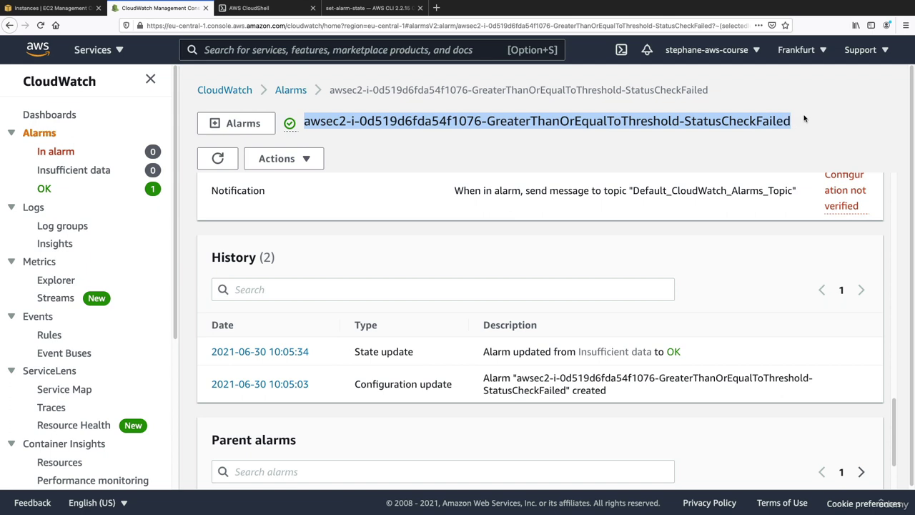
click(250, 9)
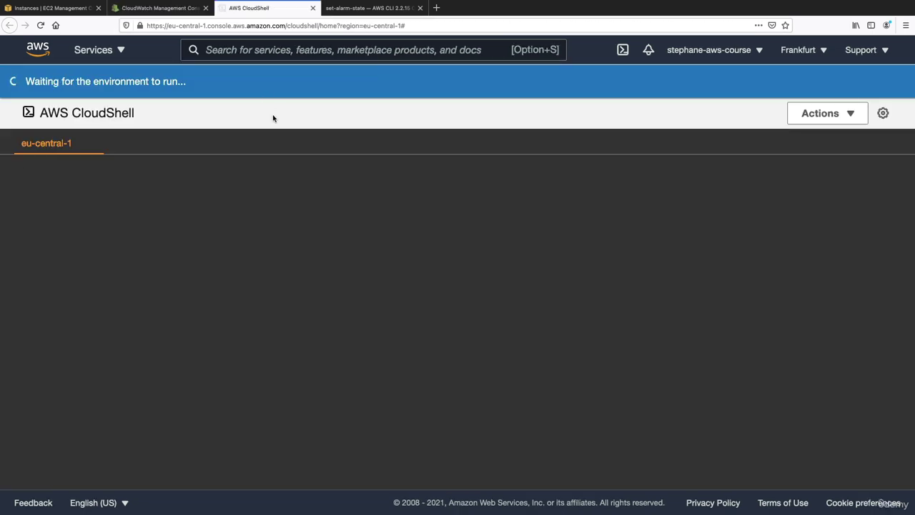
text(aws )
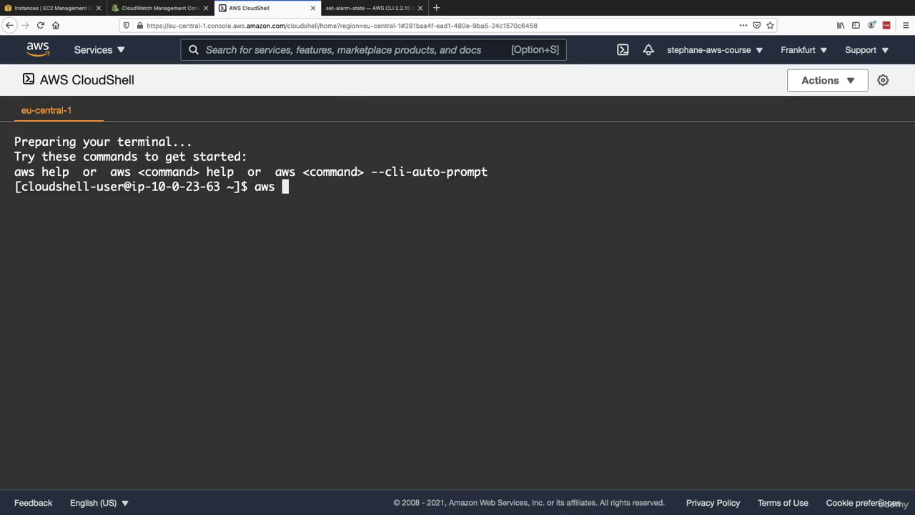
text(cloudwatch set-)
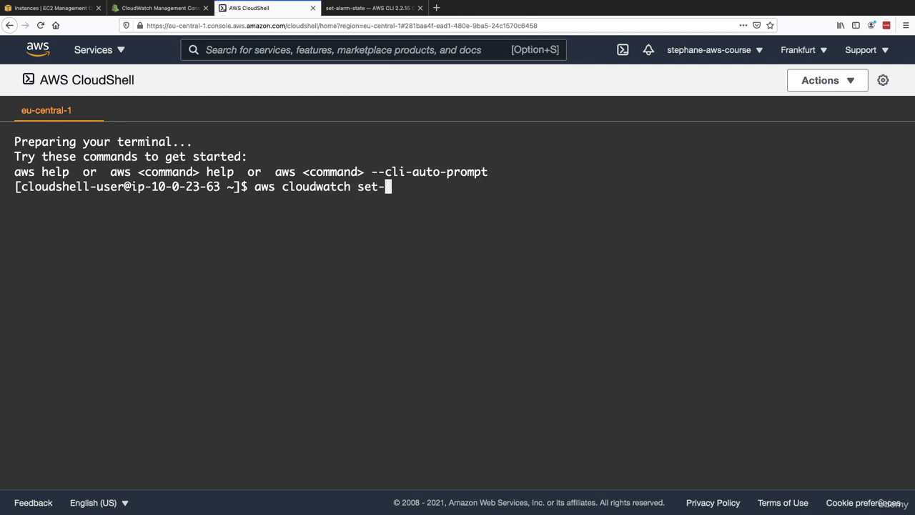
text(alarm-state -)
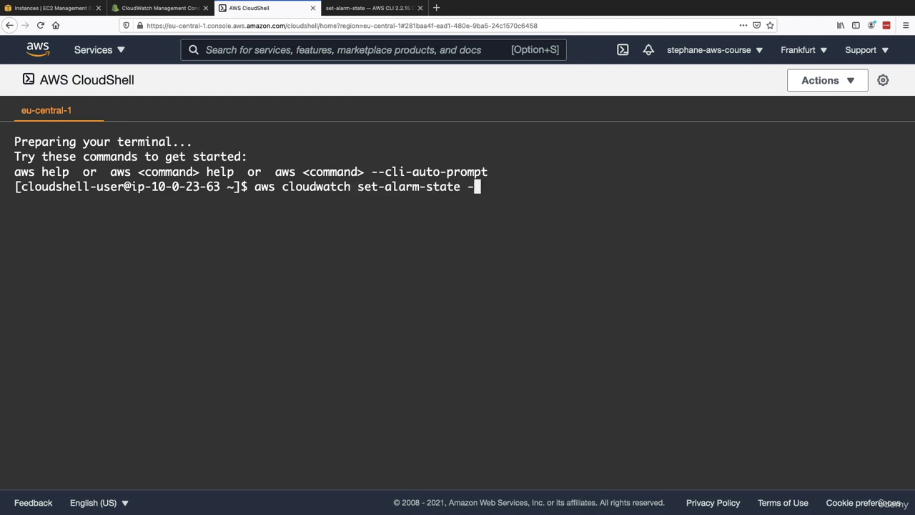
text(-alarm-name)
key(super+v)
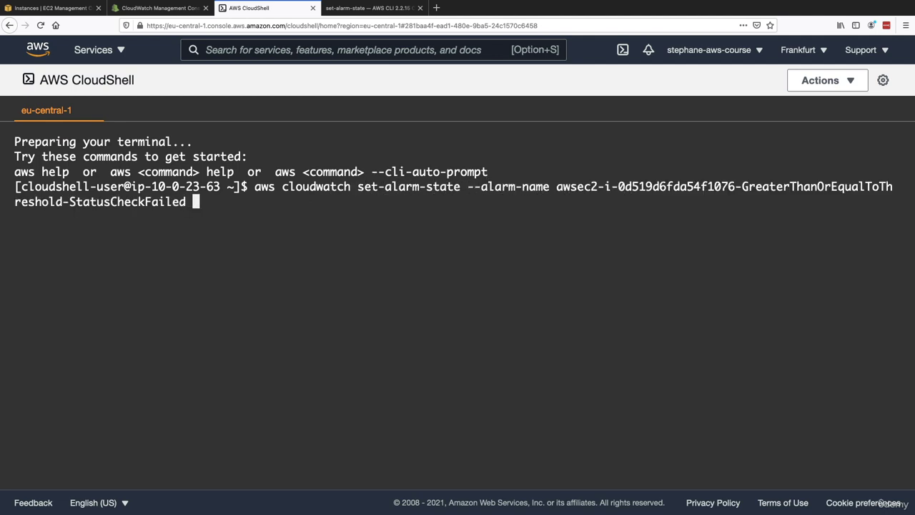
text(--alarm-state-)
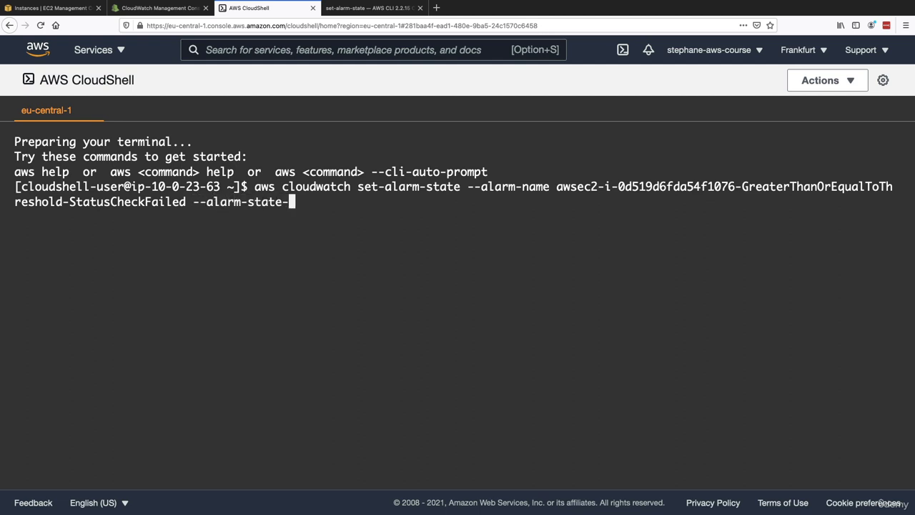
text( ALARM --)
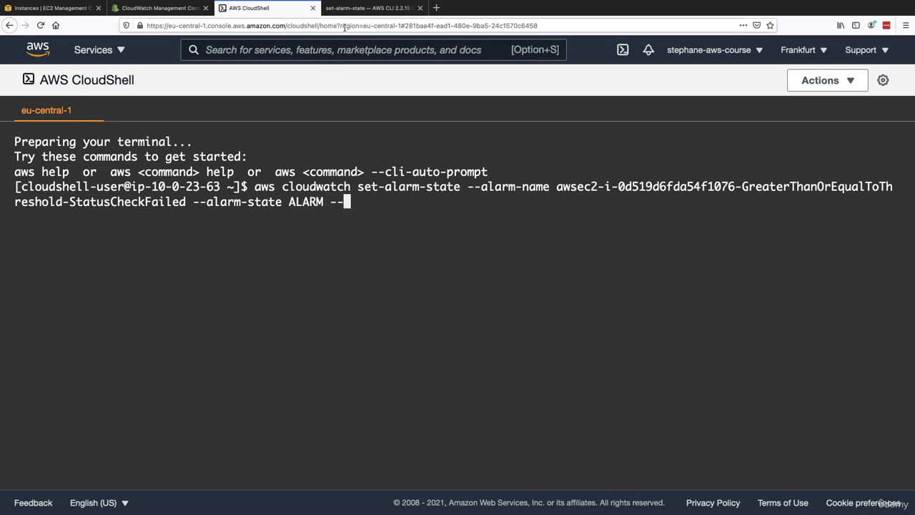
Fix the command to --state-value ALARM --state-reason "testing recovery action" and run it.
click(350, 8)
mouse_move(300, 286)
mouse_down()
mouse_move(366, 284)
mouse_move(343, 296)
mouse_move(284, 300)
mouse_move(290, 296)
mouse_up()
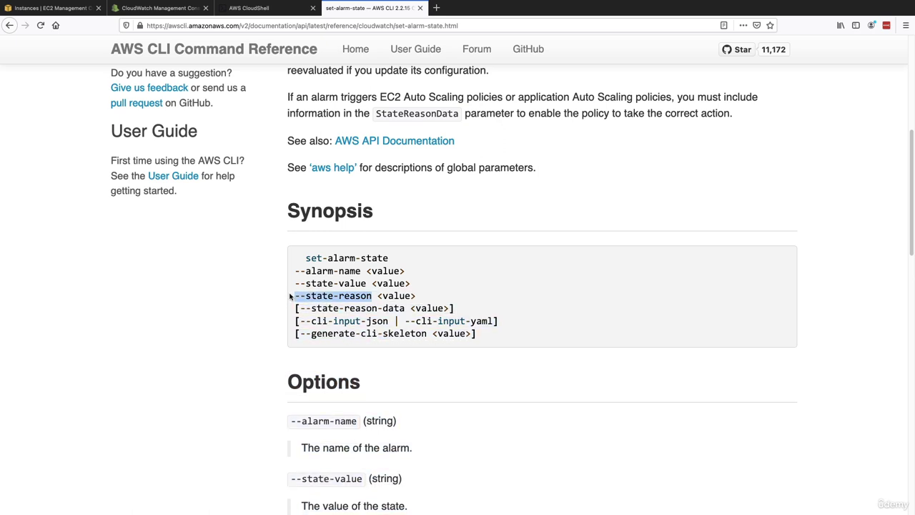
click(274, 8)
key(BackSpace)
key(BackSpace)
key(BackSpace)
key(BackSpace)
key(BackSpace)
key(BackSpace)
key(BackSpace)
key(BackSpace)
key(BackSpace)
key(BackSpace)
key(BackSpace)
key(BackSpace)
key(BackSpace)
key(BackSpace)
key(BackSpace)
key(BackSpace)
key(BackSpace)
key(BackSpace)
key(BackSpace)
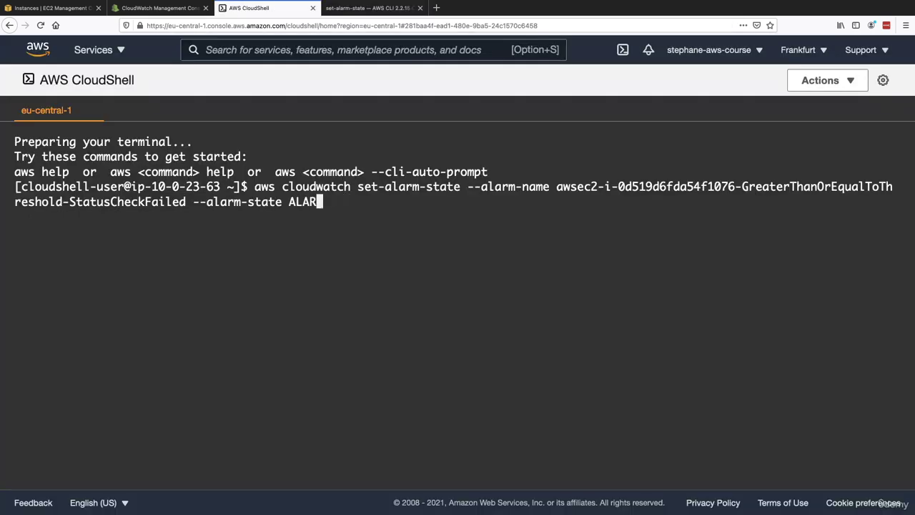
text(statu)
key(BackSpace)
text(e-value AL)
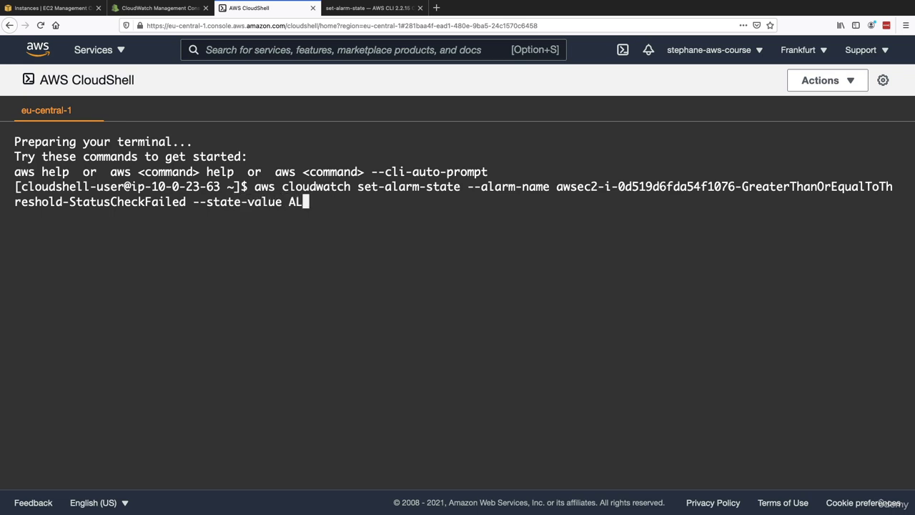
text(ARM --state-reason --state-reason)
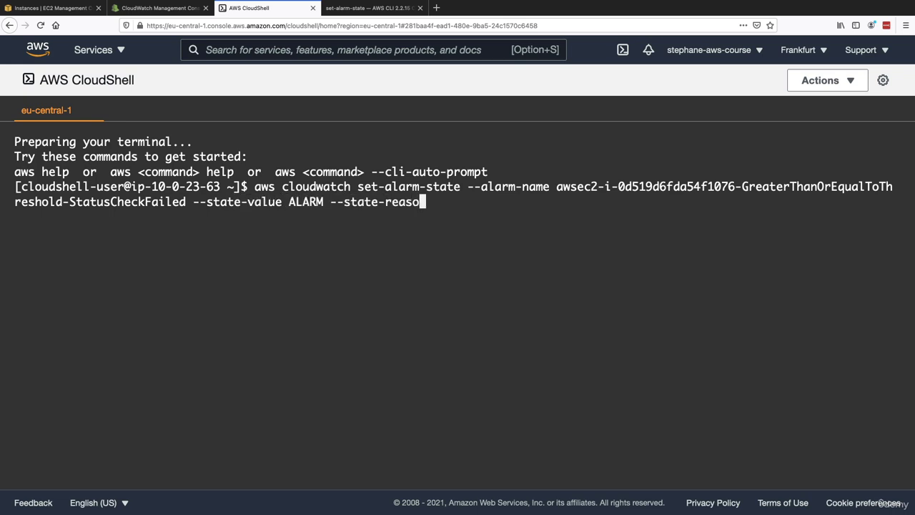
key(BackSpace)
key(BackSpace)
key(BackSpace)
key(BackSpace)
key(BackSpace)
key(BackSpace)
key(BackSpace)
key(BackSpace)
key(BackSpace)
key(BackSpace)
key(BackSpace)
key(BackSpace)
key(BackSpace)
key(BackSpace)
key(BackSpace)
text("testing recovery action")
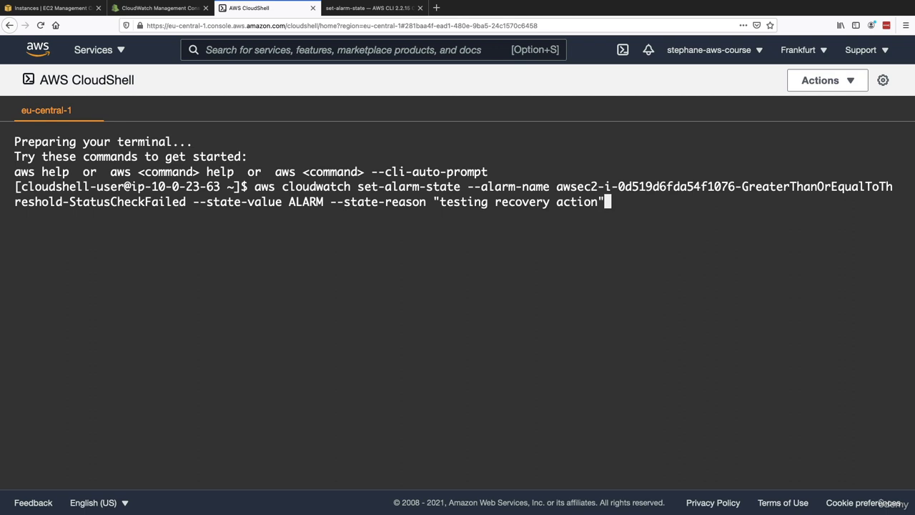
key(Return)
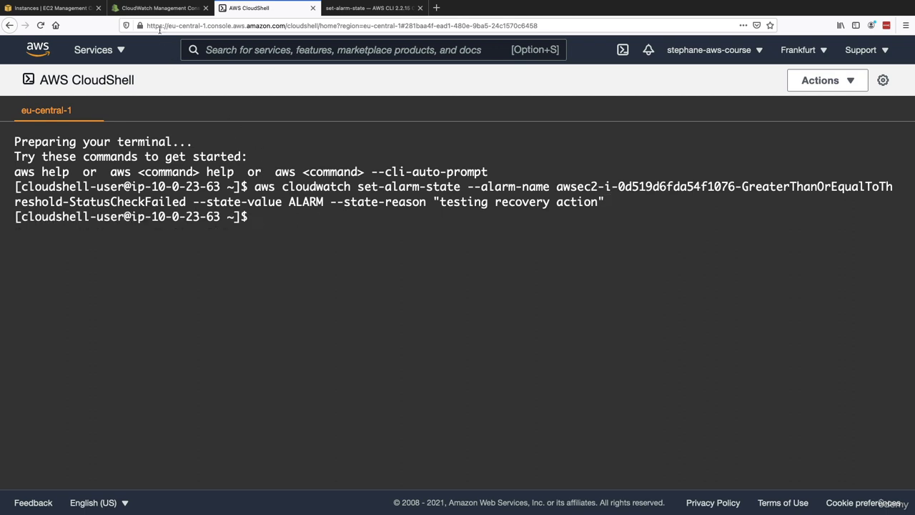
Refresh the alarm page and check the EC2 recover-the-instance action's condition and description.
click(159, 8)
scroll(408, 176, up, 2)
click(217, 158)
scroll(332, 300, up, 8)
scroll(332, 301, down, 5)
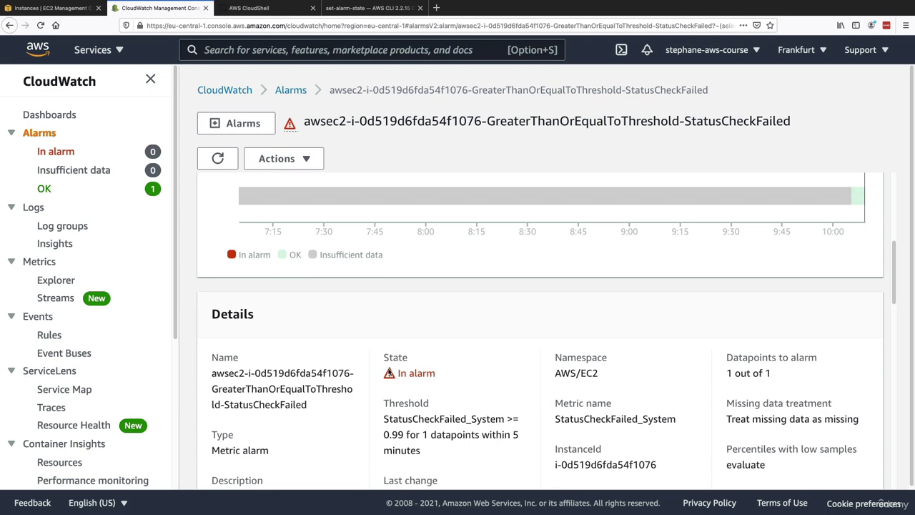
scroll(439, 377, down, 7)
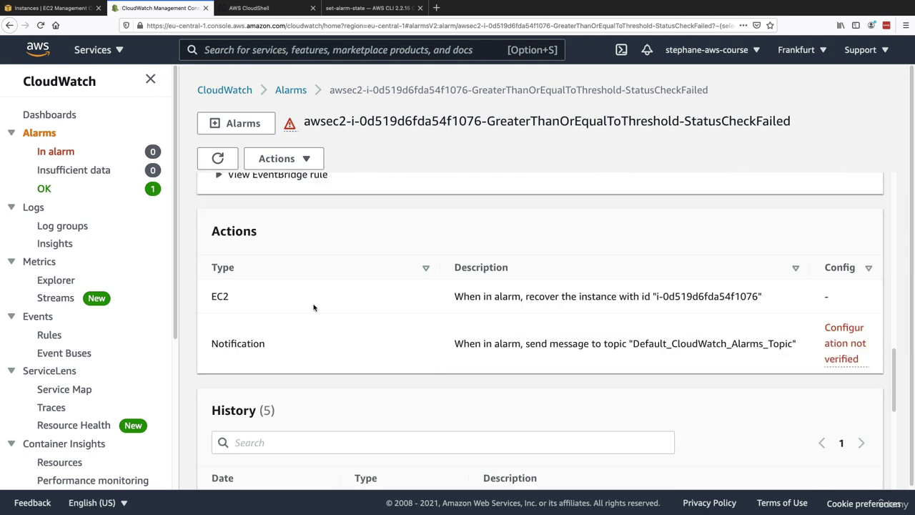
drag(486, 345, 612, 345)
click(604, 345)
drag(495, 292, 678, 295)
click(590, 296)
Find the OK-to-In alarm state change and the SNS notification entry in History.
scroll(359, 342, down, 5)
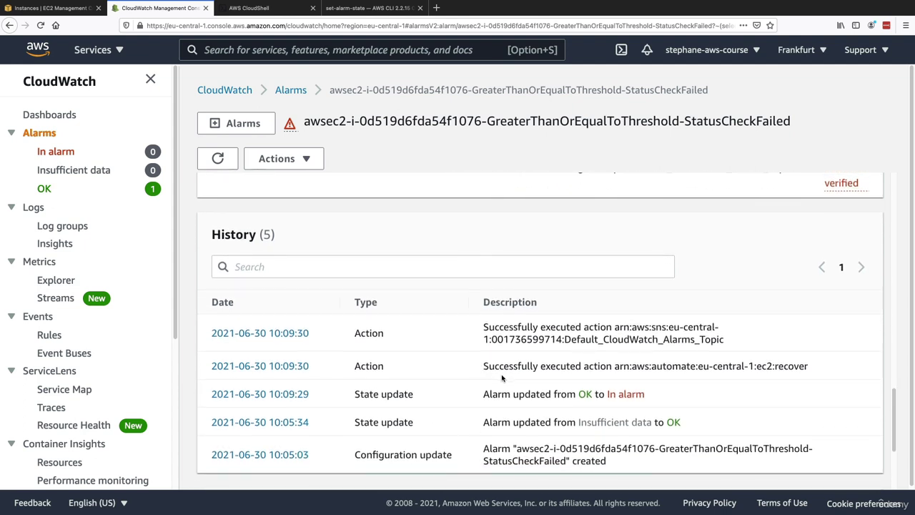
scroll(515, 379, down, 1)
scroll(485, 392, down, 1)
drag(487, 369, 644, 363)
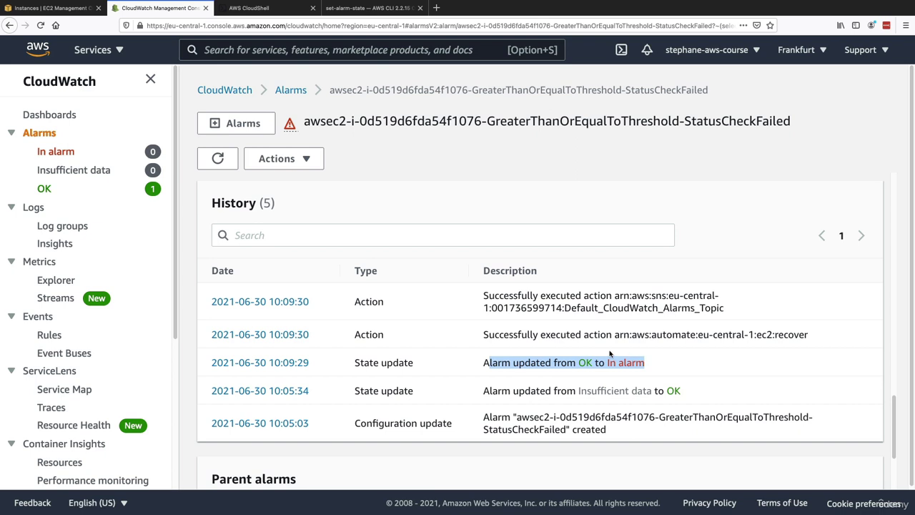
triple_click(484, 295)
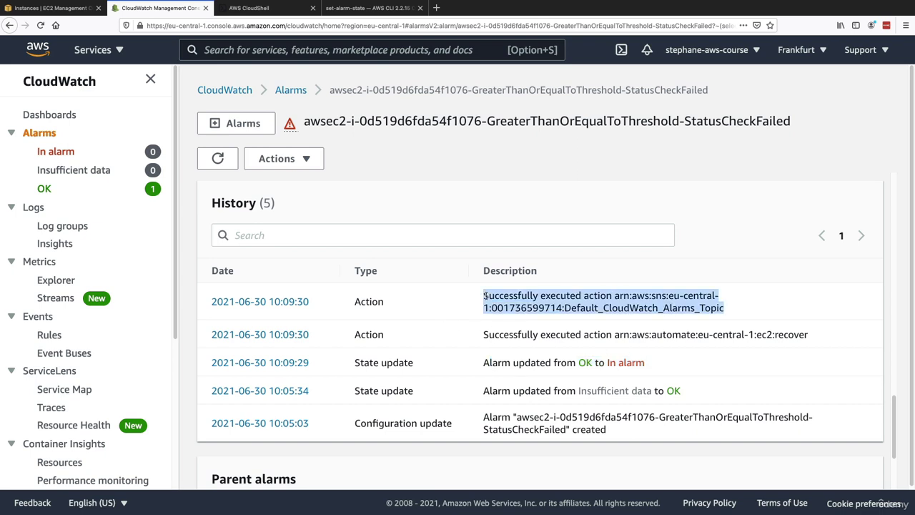
click(570, 302)
double_click(587, 296)
triple_click(604, 296)
Confirm the recover action's success entry in History, then return to EC2 instances.
double_click(369, 334)
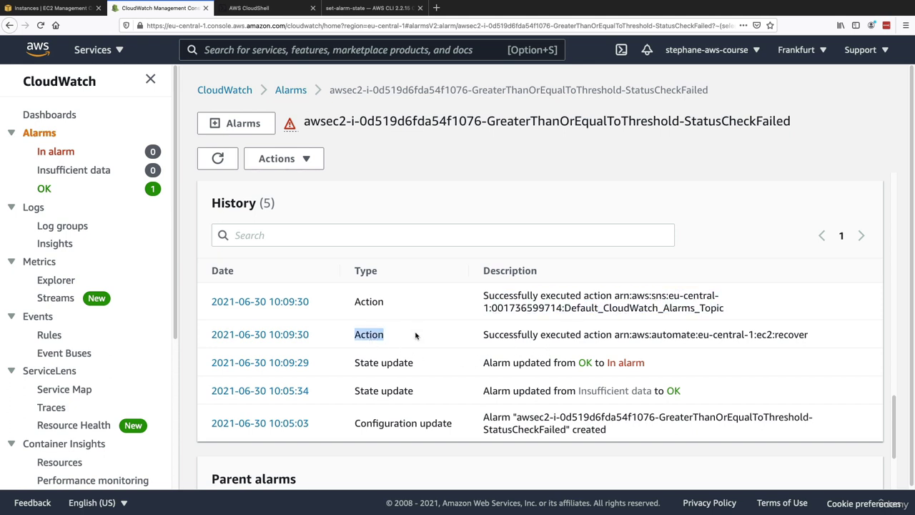
drag(508, 331, 597, 337)
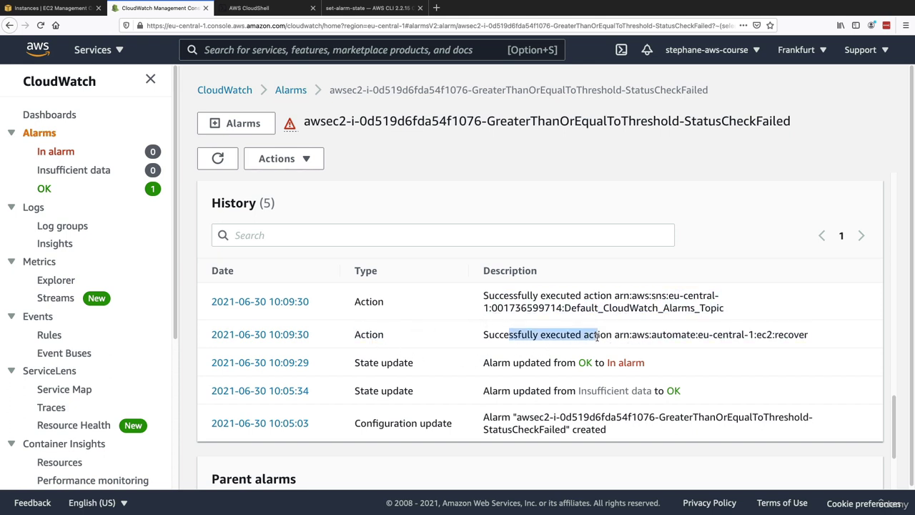
click(736, 346)
double_click(790, 334)
click(790, 335)
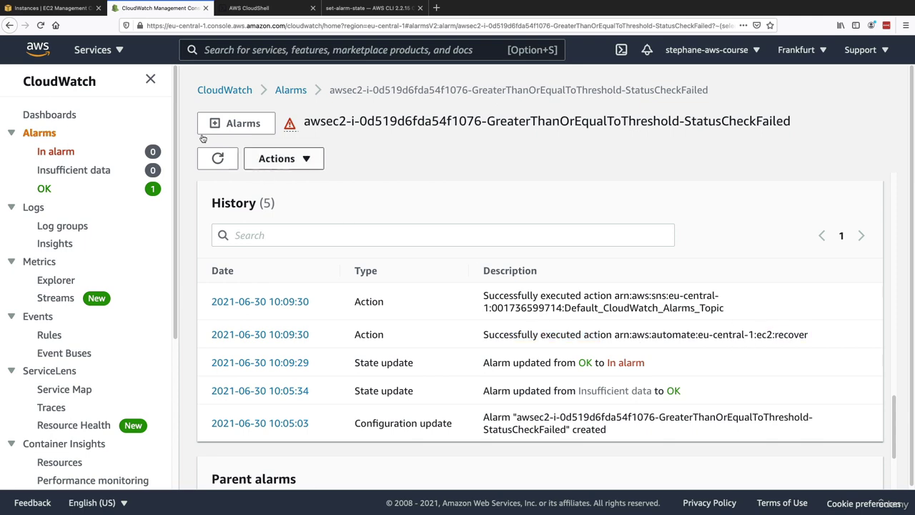
click(68, 9)
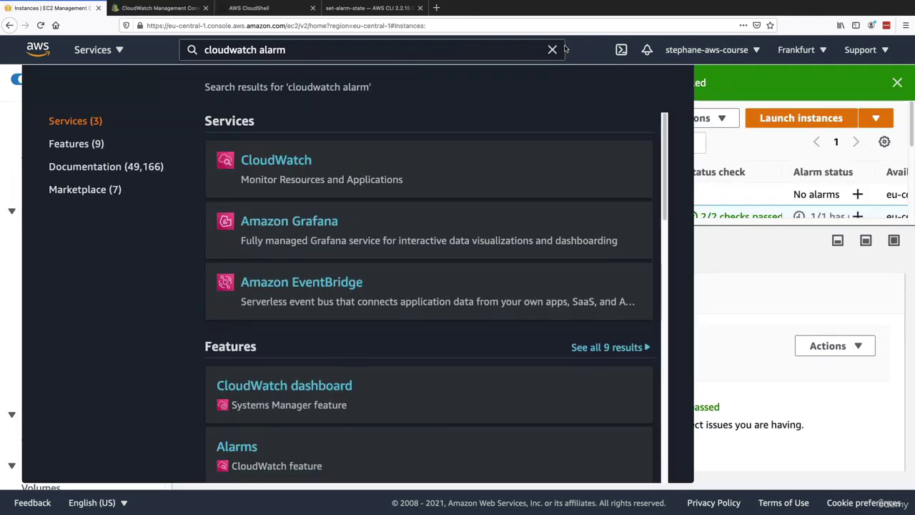
Reload the instances list, select MyFirstInstance and widen Alarm status to read 1/1 in alarm.
click(553, 49)
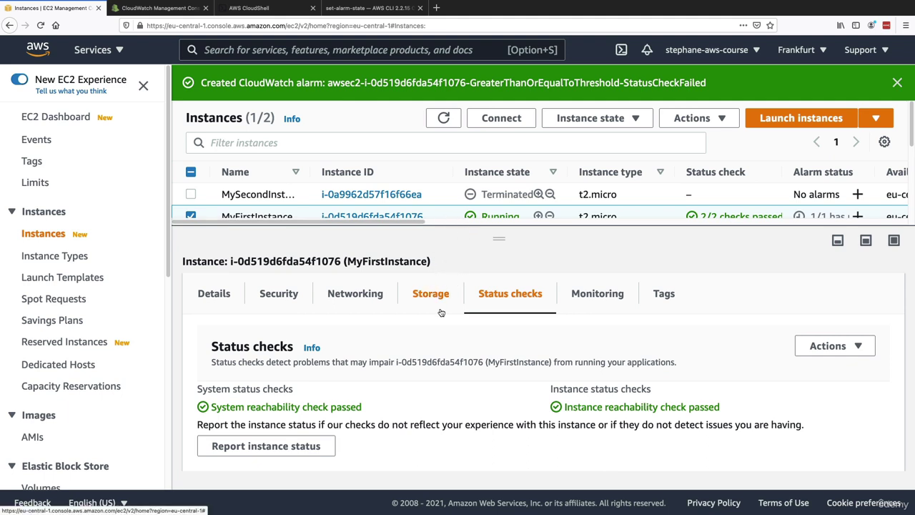
click(443, 118)
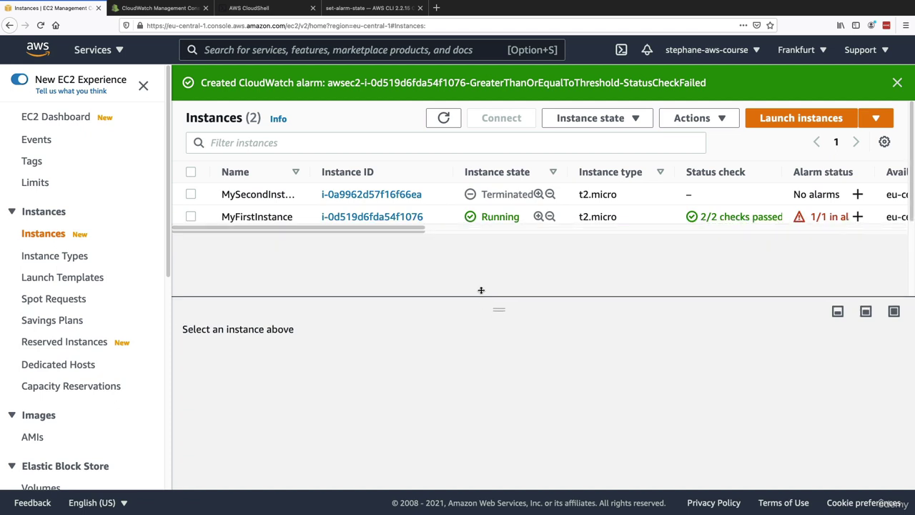
click(740, 212)
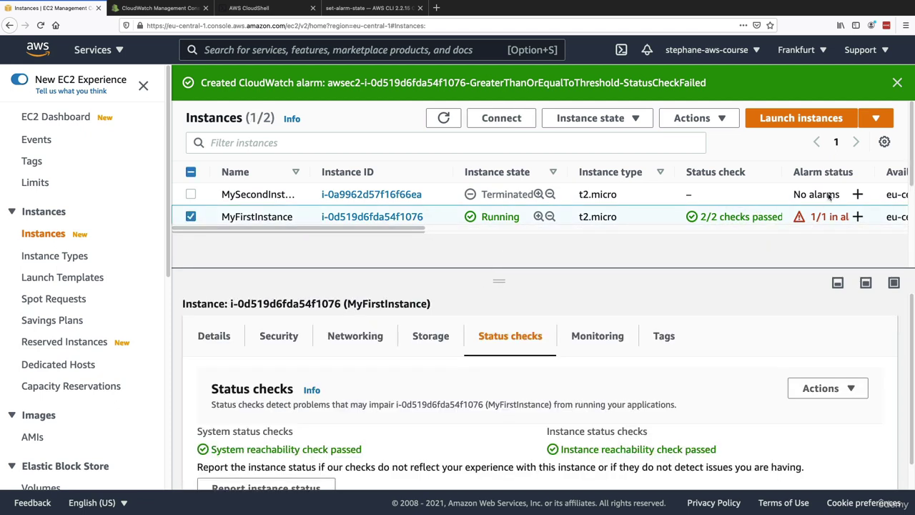
drag(876, 172, 898, 170)
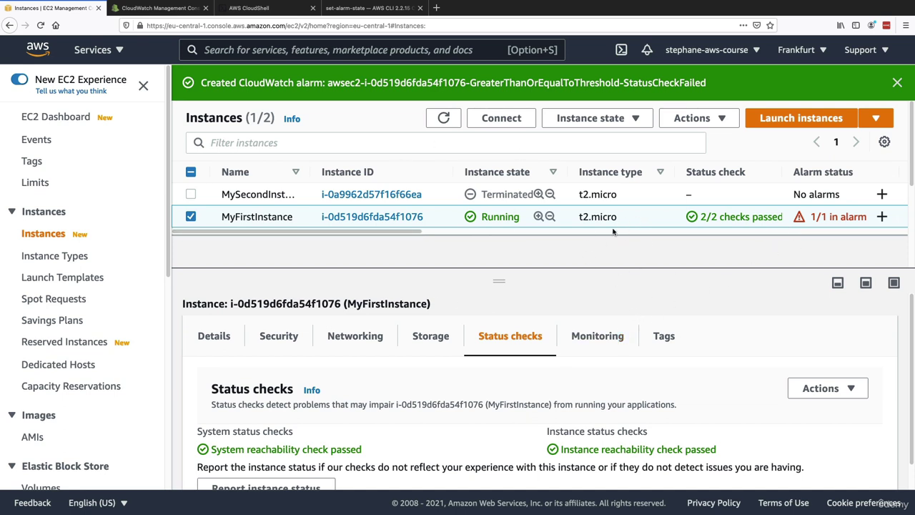
scroll(386, 235, right, 3)
scroll(404, 234, left, 3)
Return to the StatusCheckFailed alarm page and check the recover action entry in its history.
click(161, 8)
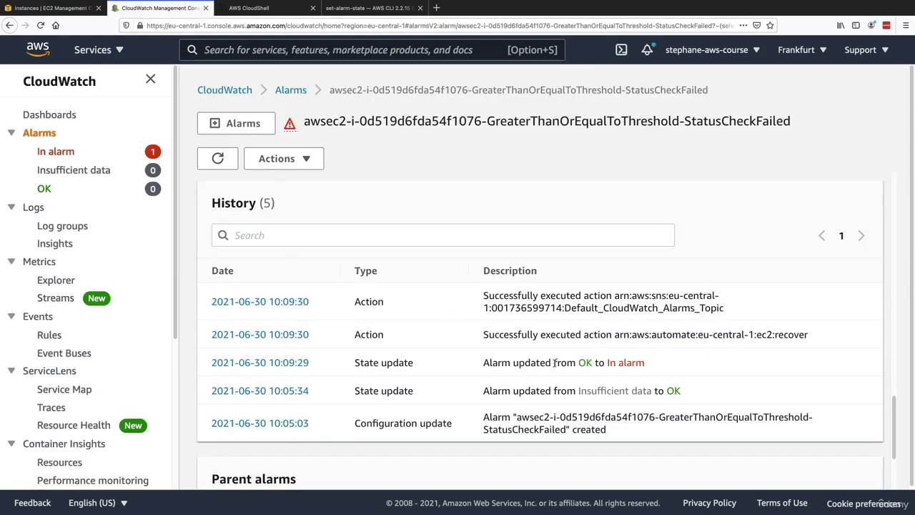
drag(548, 336, 816, 334)
click(816, 335)
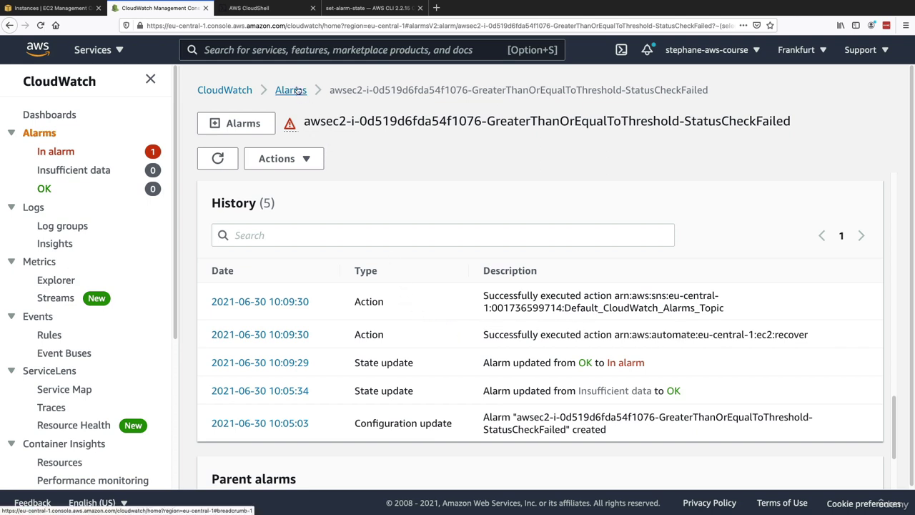
Delete the StatusCheckFailed alarm from the CloudWatch Alarms list.
click(298, 90)
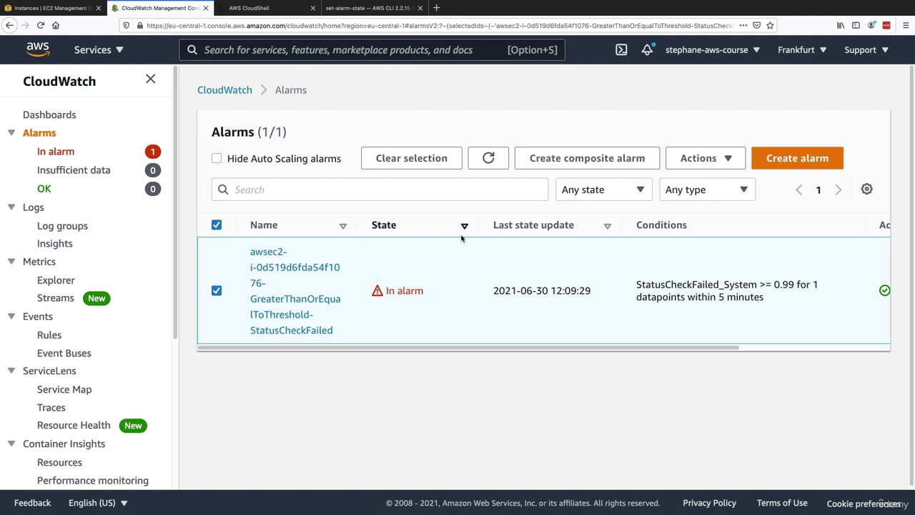
click(692, 160)
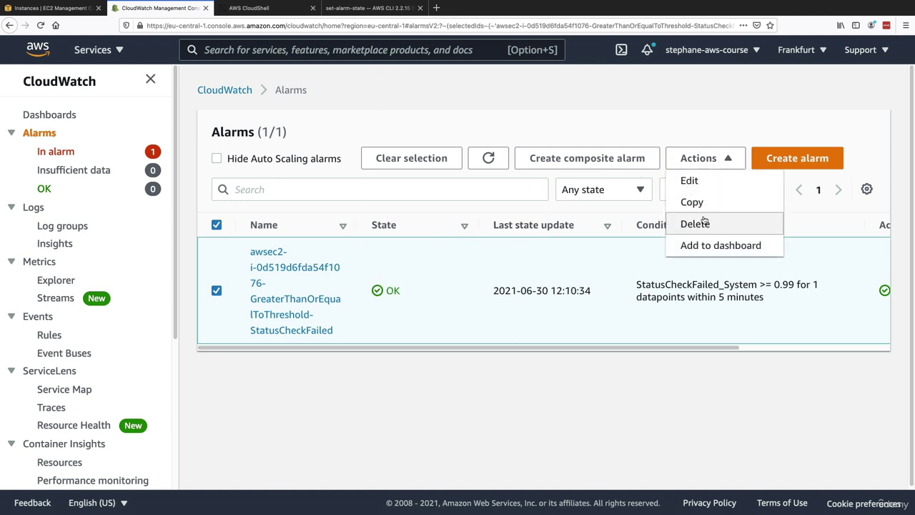
click(695, 224)
click(710, 334)
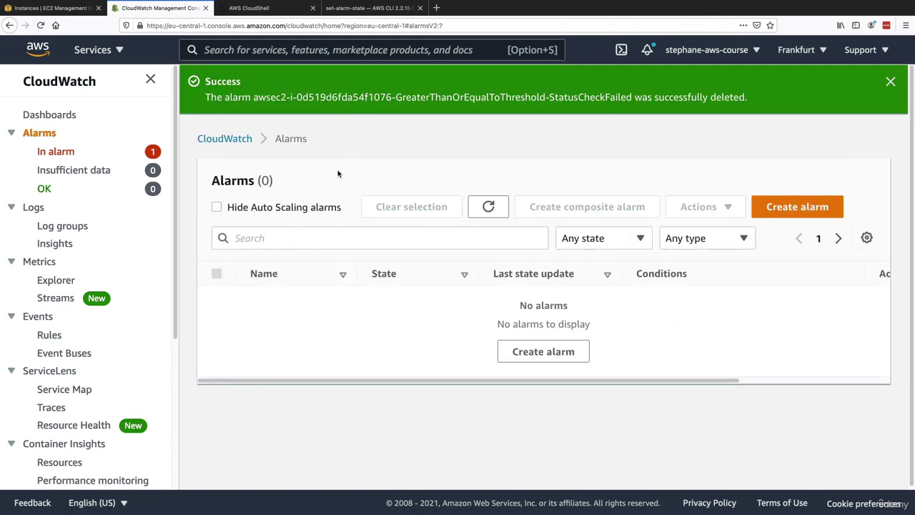
Close the CloudShell, CLI documentation and CloudWatch browser tabs, returning to EC2 Instances.
click(261, 9)
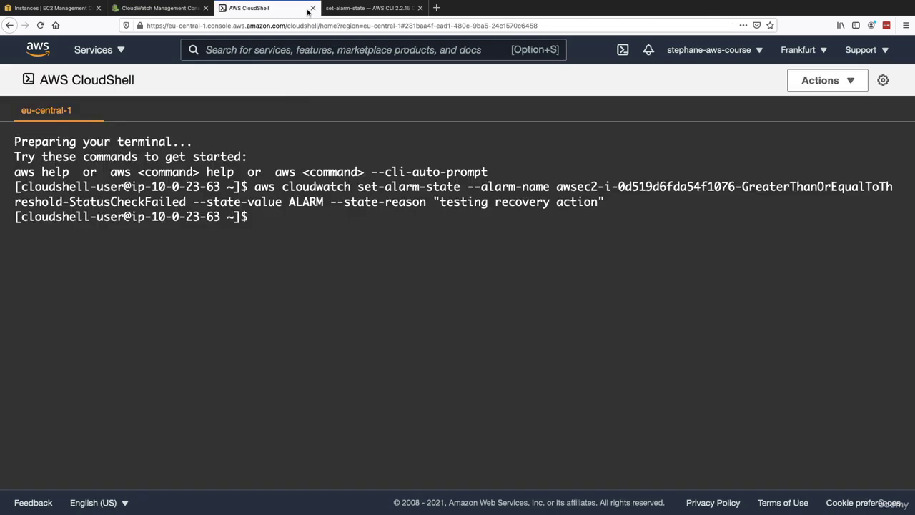
click(313, 8)
click(319, 8)
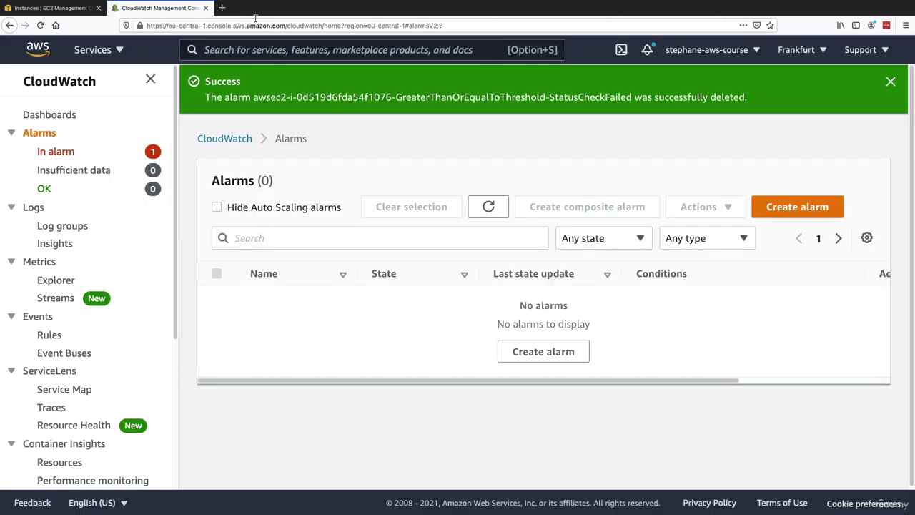
click(205, 8)
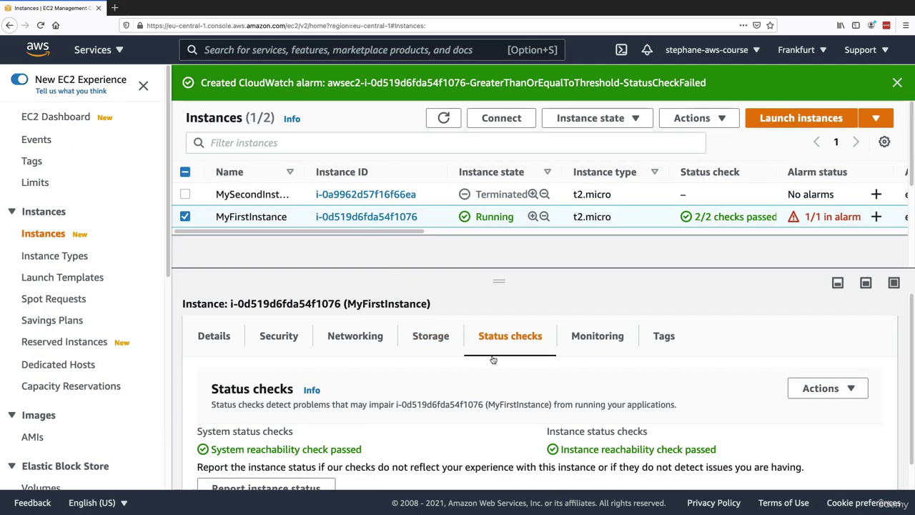
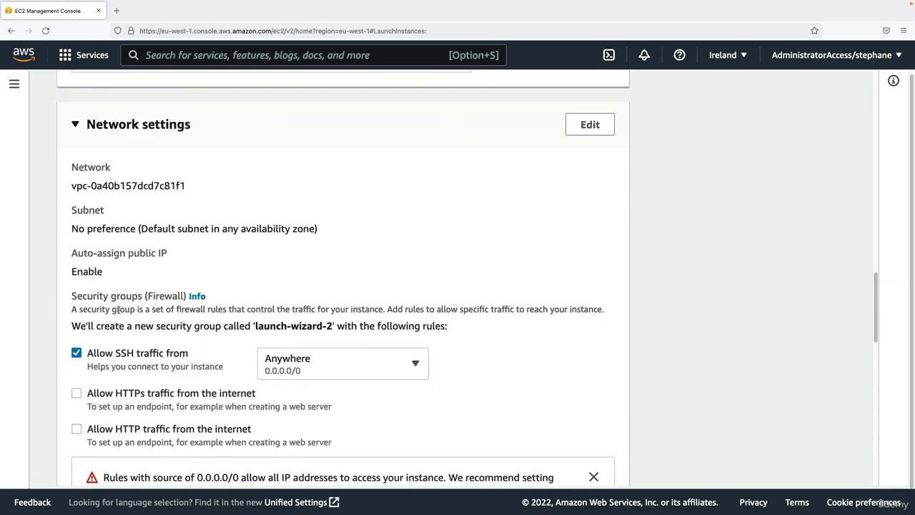
Switch network settings to the existing security group launch-wizard-1.
click(570, 136)
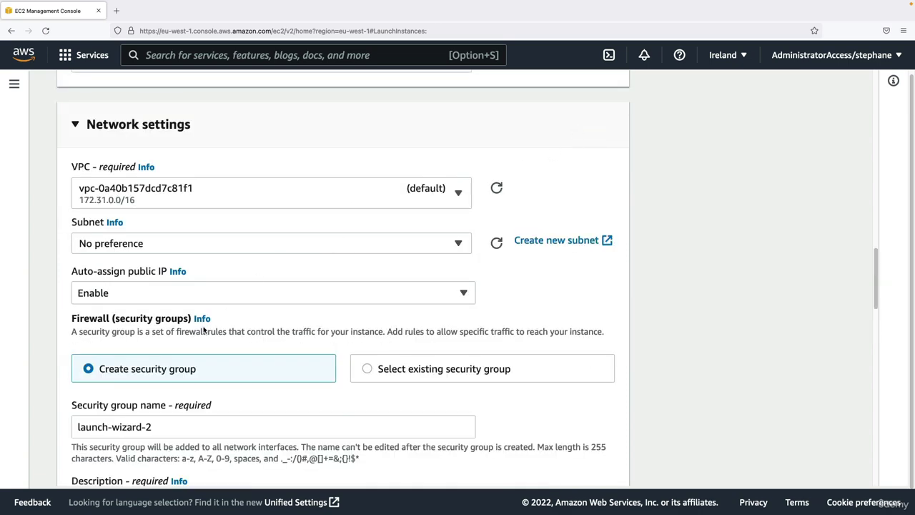
scroll(248, 359, down, 3)
click(442, 226)
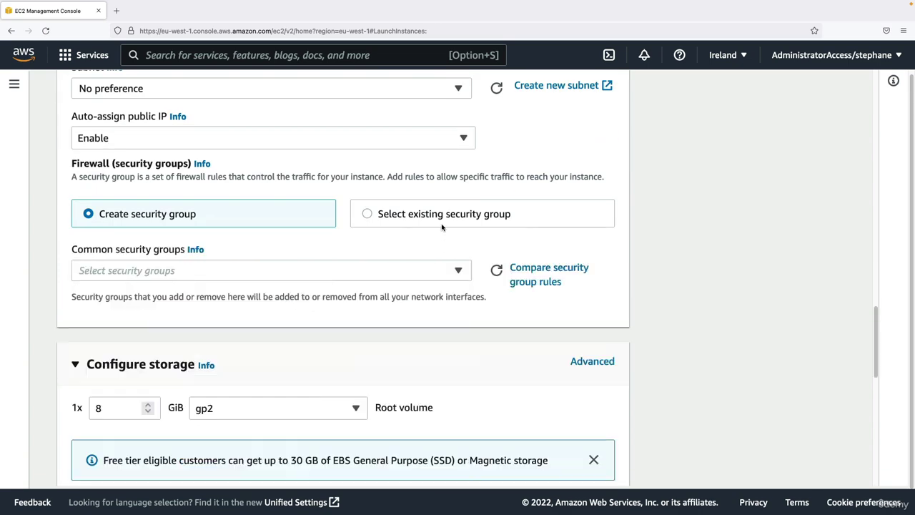
click(215, 271)
click(110, 348)
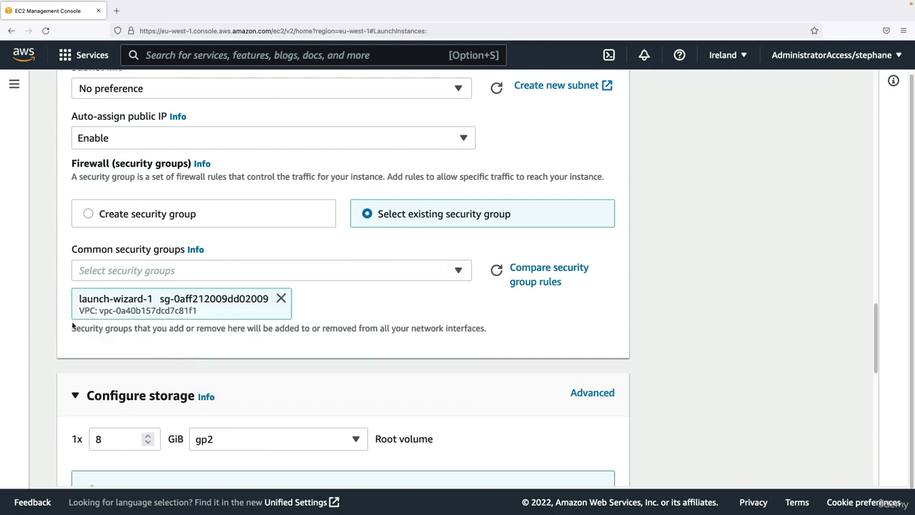
Set Stop - Hibernate behavior to Enable under Advanced details.
scroll(70, 334, down, 3)
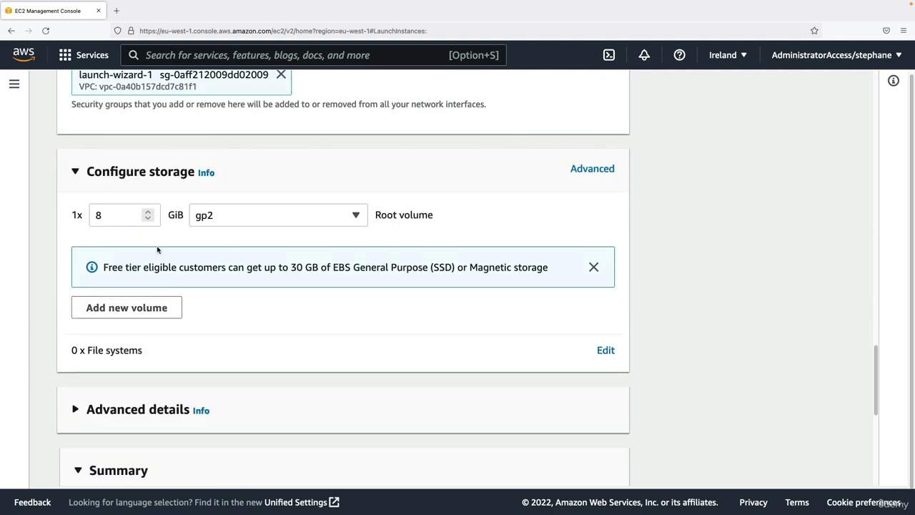
scroll(164, 343, down, 2)
click(141, 301)
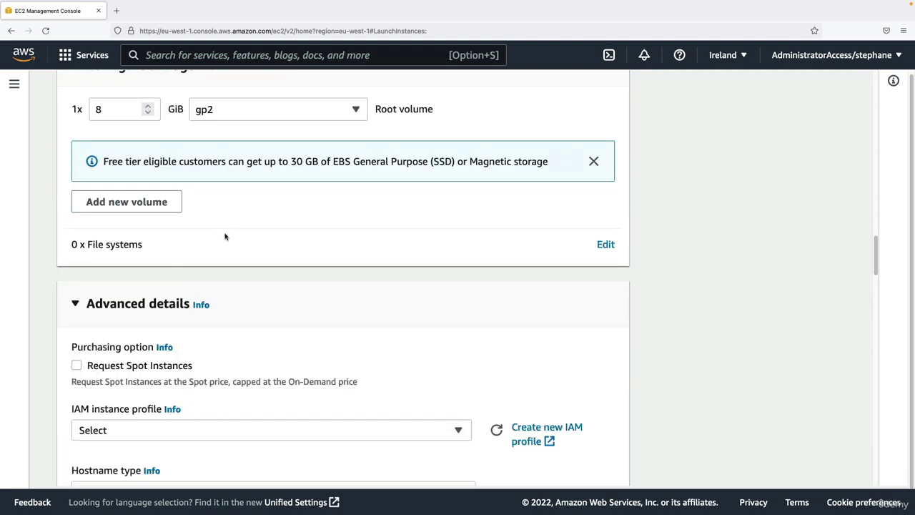
scroll(227, 185, up, 1)
scroll(207, 206, down, 4)
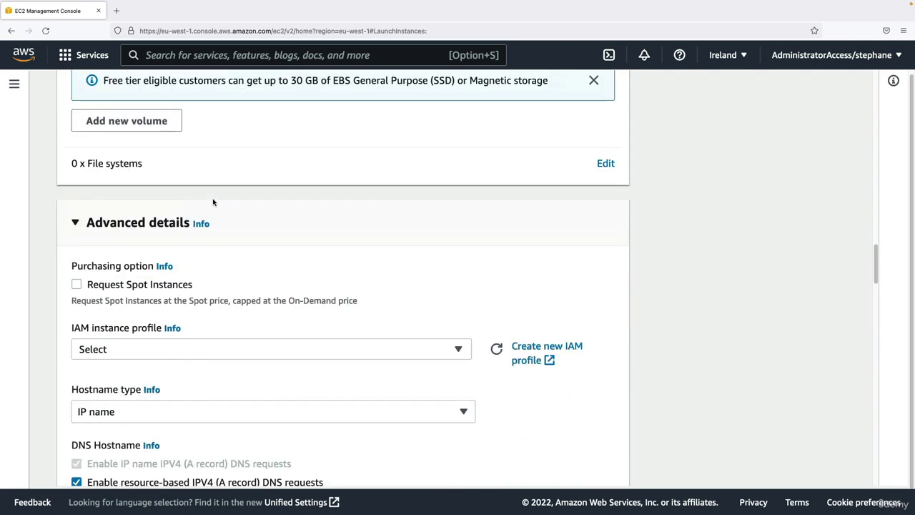
scroll(215, 210, down, 3)
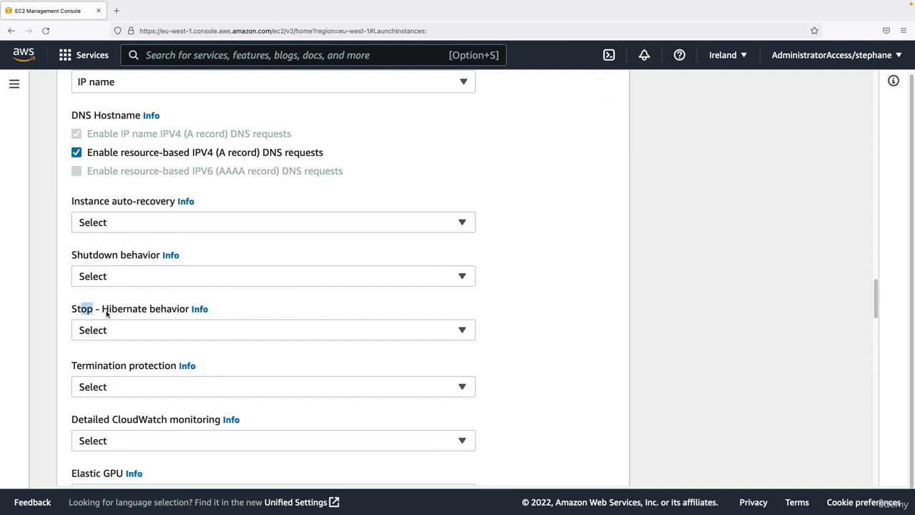
click(149, 330)
click(143, 371)
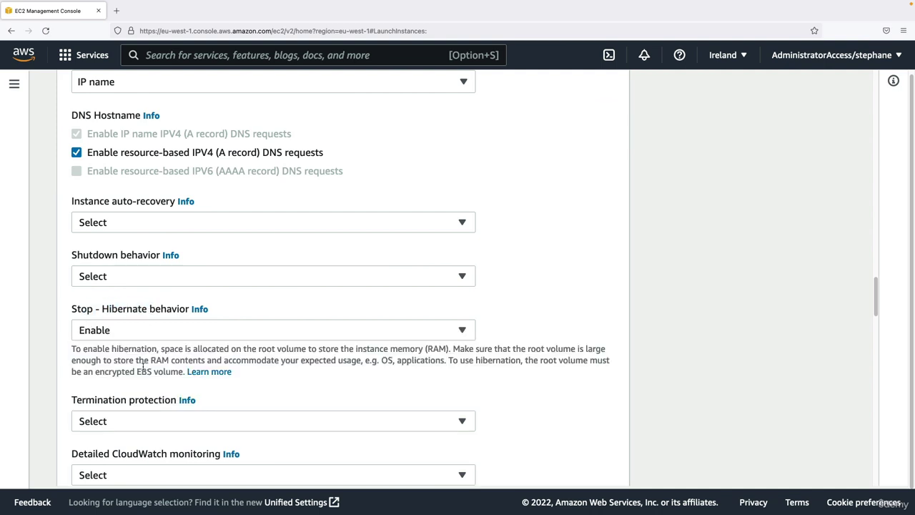
Review the hibernation requirements, noting the encrypted EBS root volume prerequisite.
scroll(131, 343, down, 1)
scroll(122, 340, down, 1)
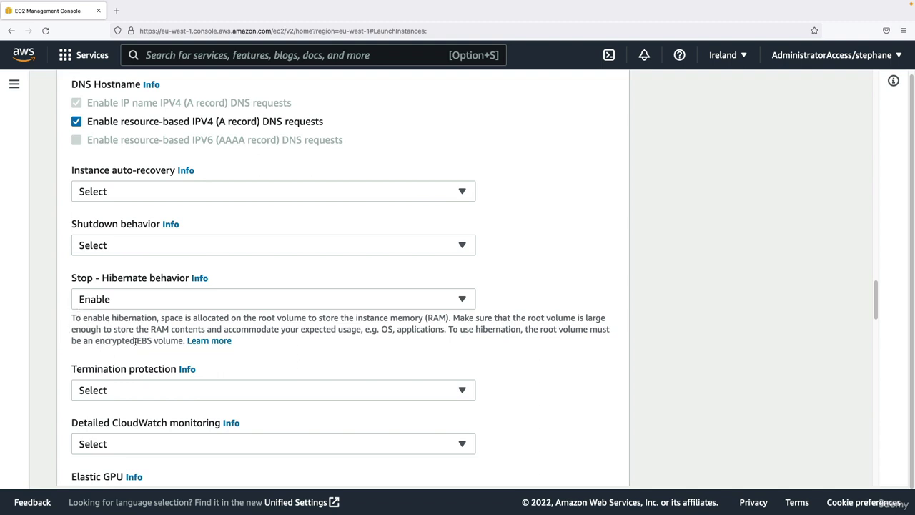
drag(111, 318, 134, 340)
click(136, 336)
scroll(143, 339, down, 3)
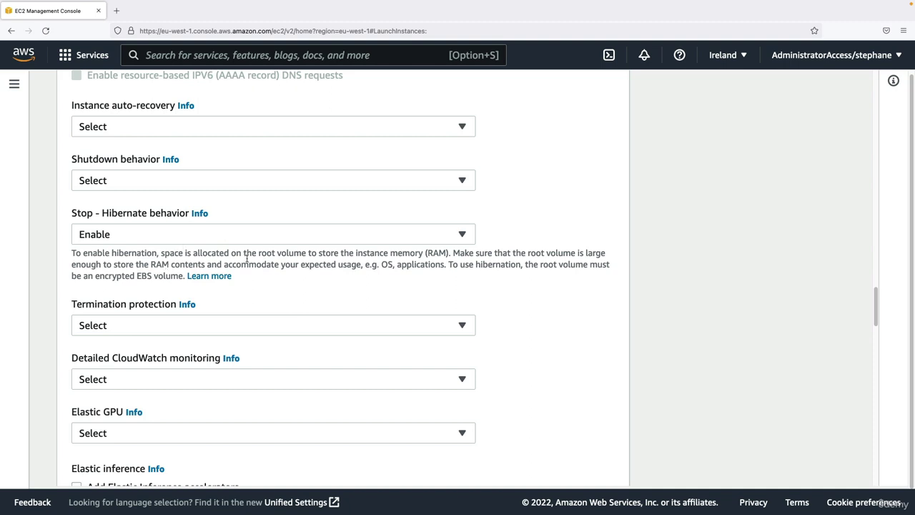
drag(128, 275, 181, 276)
click(180, 276)
scroll(181, 275, up, 10)
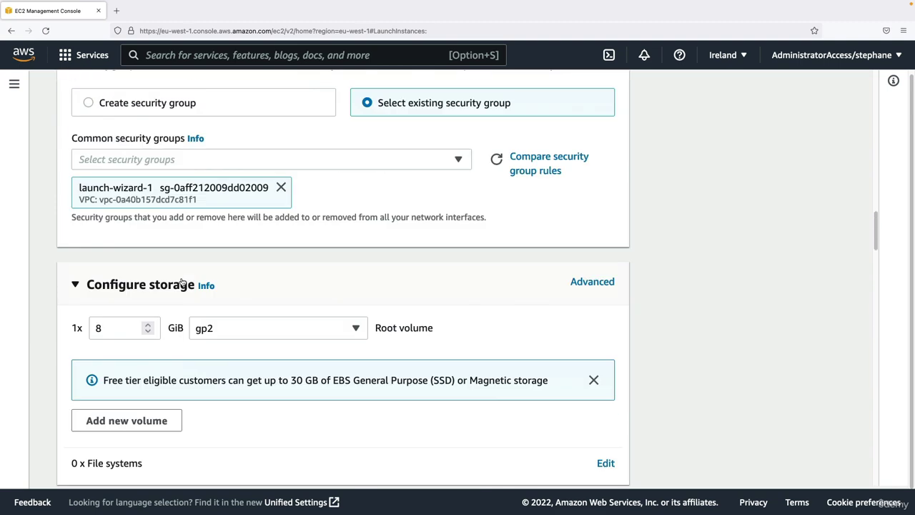
In advanced storage, set Volume 1 (AMI Root) Encrypted to Yes.
scroll(282, 286, down, 1)
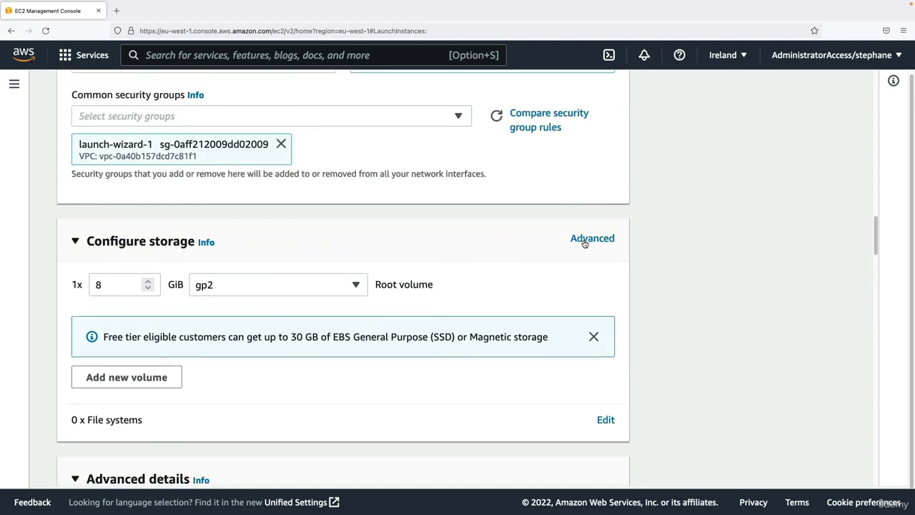
click(592, 239)
scroll(267, 279, down, 2)
click(198, 222)
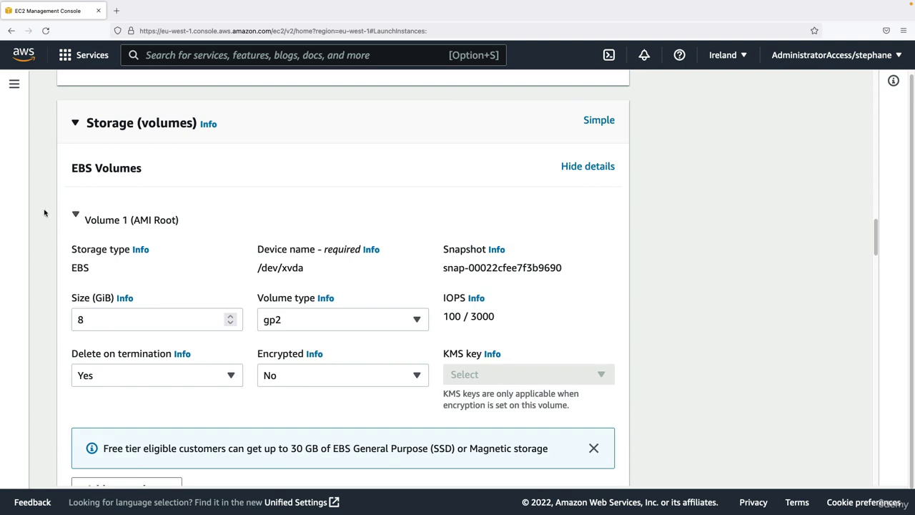
click(284, 384)
click(286, 337)
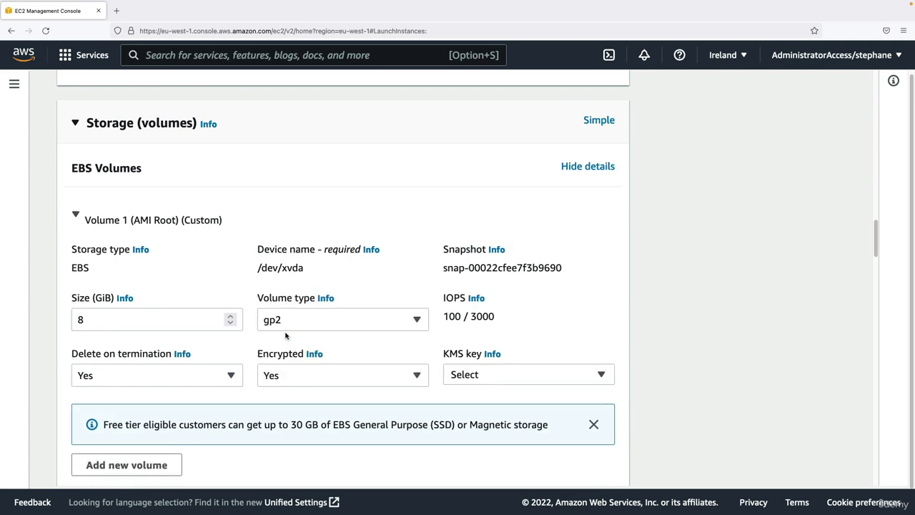
Choose the (default) aws/ebs KMS key and check the 8 GiB volume size.
scroll(286, 335, down, 1)
click(470, 349)
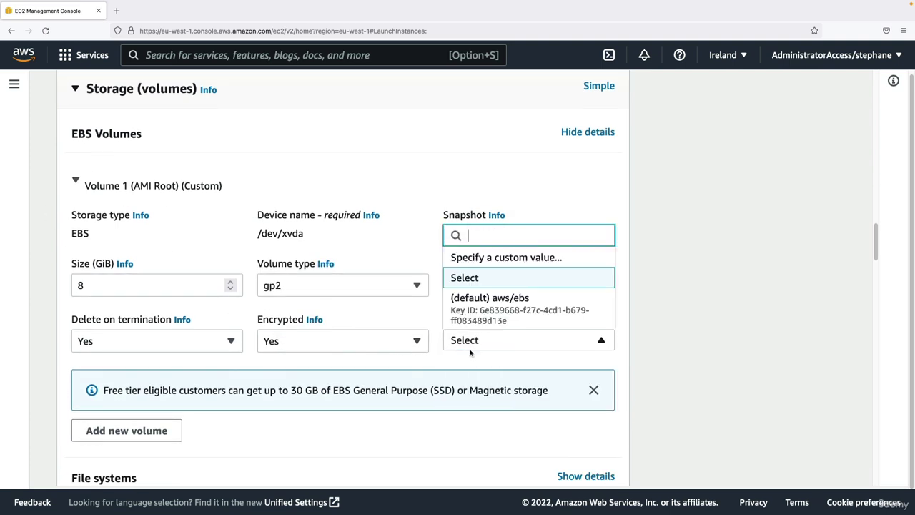
click(510, 306)
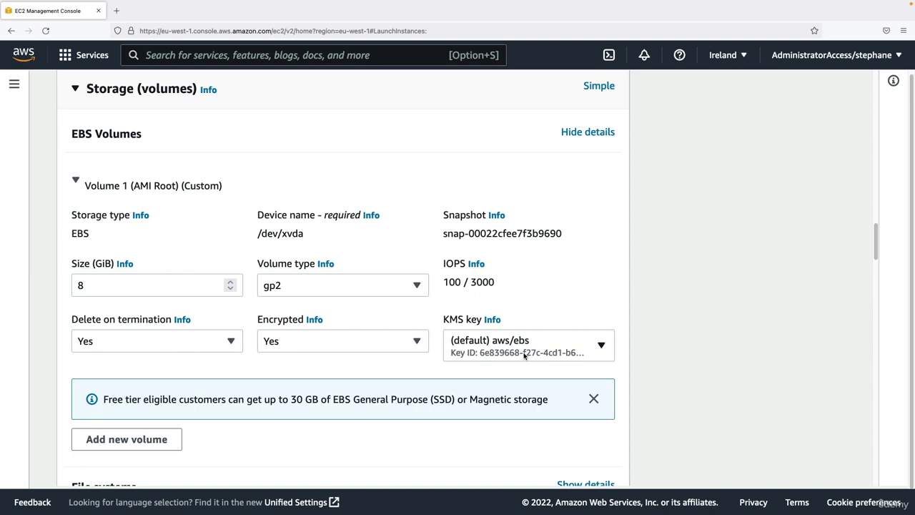
scroll(524, 336, down, 1)
scroll(524, 331, down, 1)
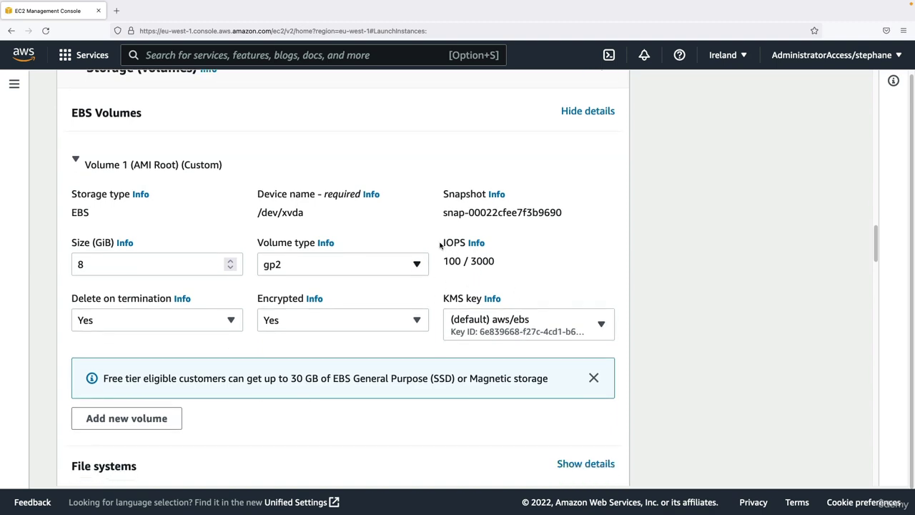
scroll(535, 296, up, 5)
scroll(531, 296, down, 2)
scroll(529, 302, down, 4)
double_click(94, 378)
click(57, 379)
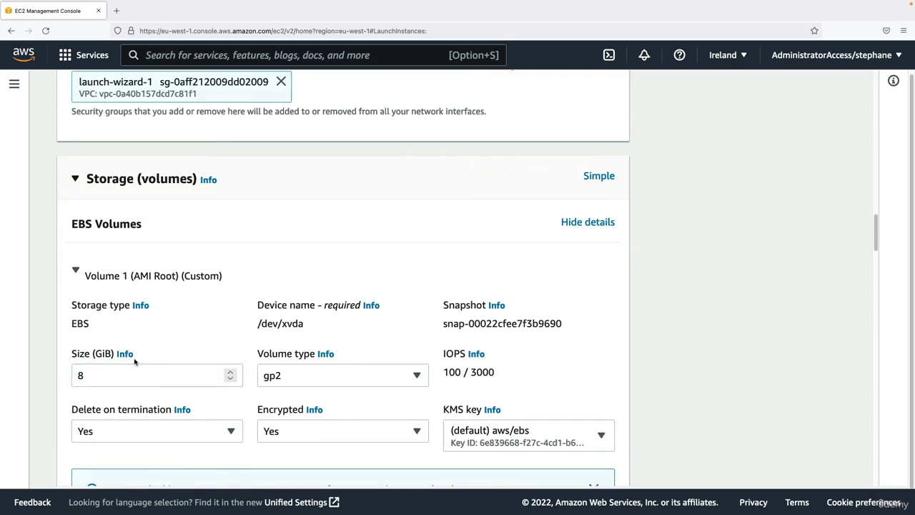
scroll(135, 361, up, 20)
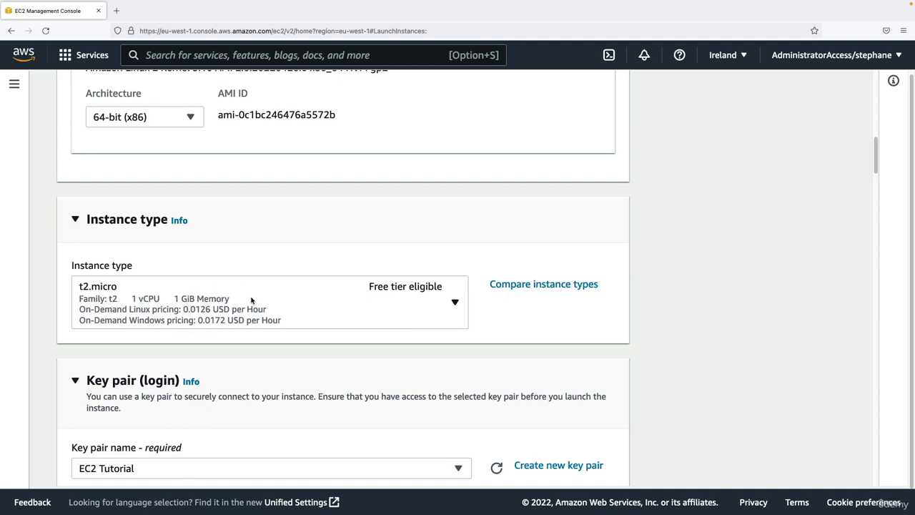
Launch the t2.micro instance from the Summary panel.
scroll(275, 305, down, 15)
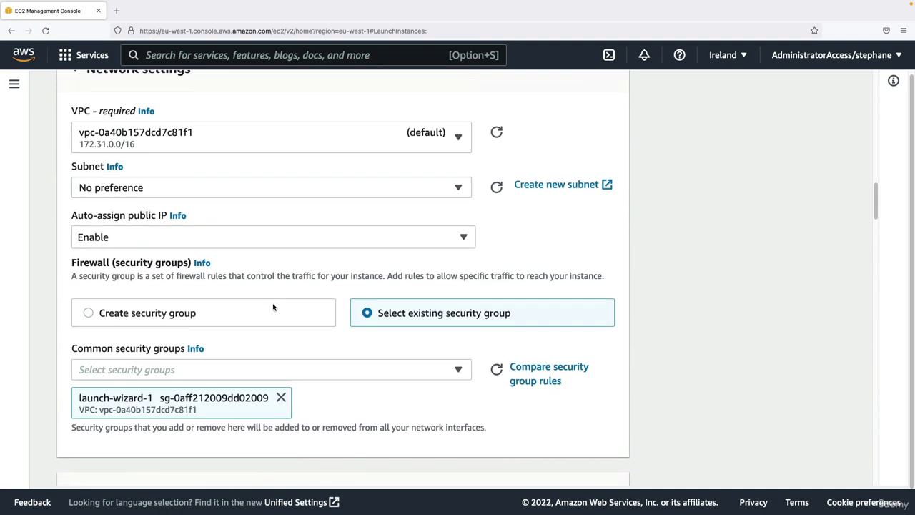
scroll(273, 307, down, 15)
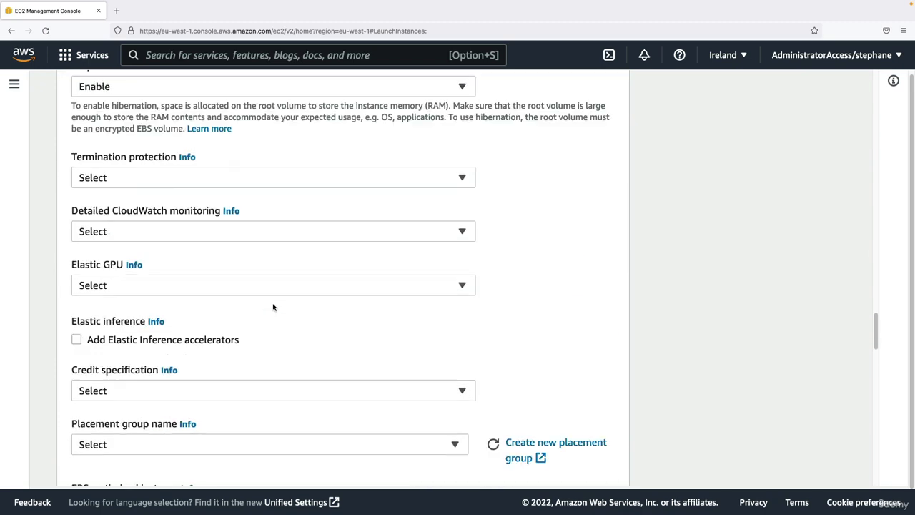
scroll(274, 307, down, 10)
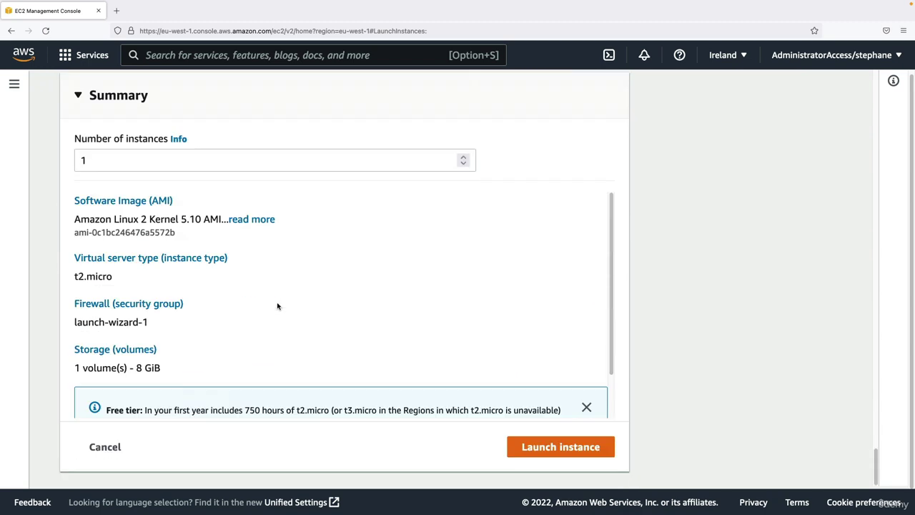
click(520, 446)
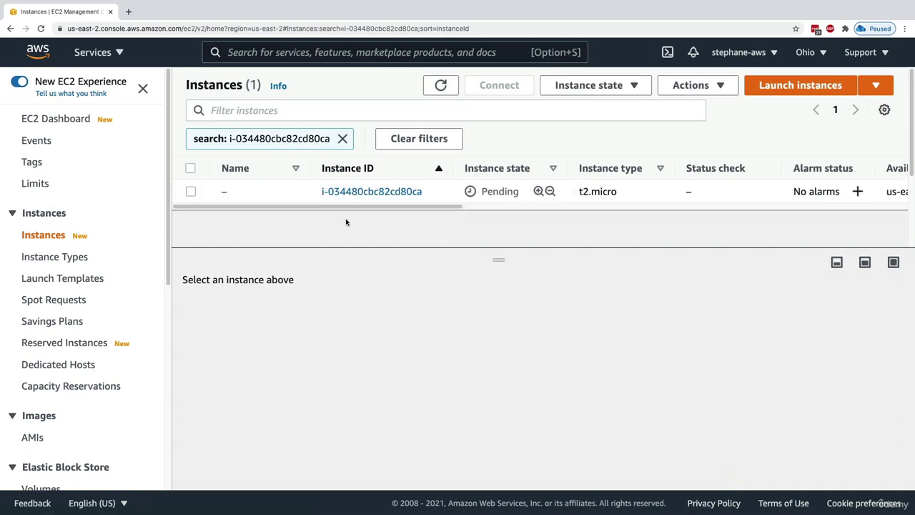
Select the new instance and start an EC2 Instance Connect session as ec2-user.
click(277, 200)
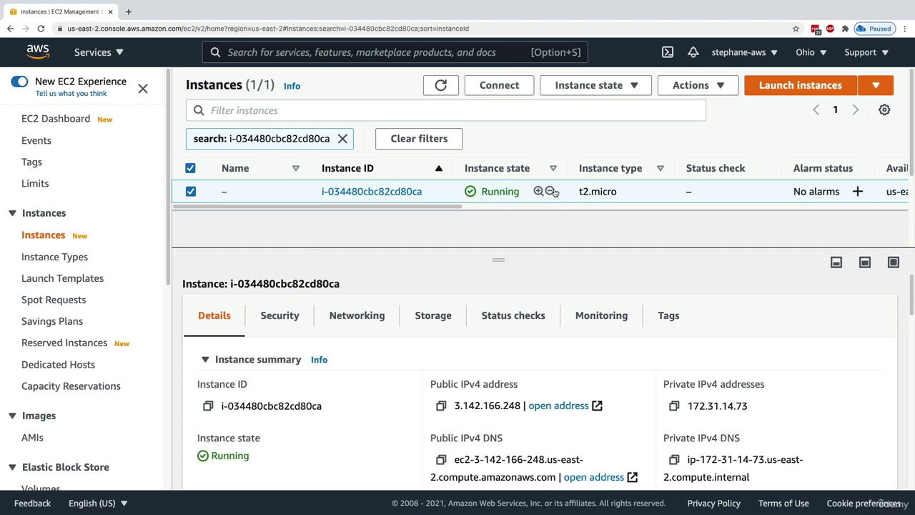
click(512, 93)
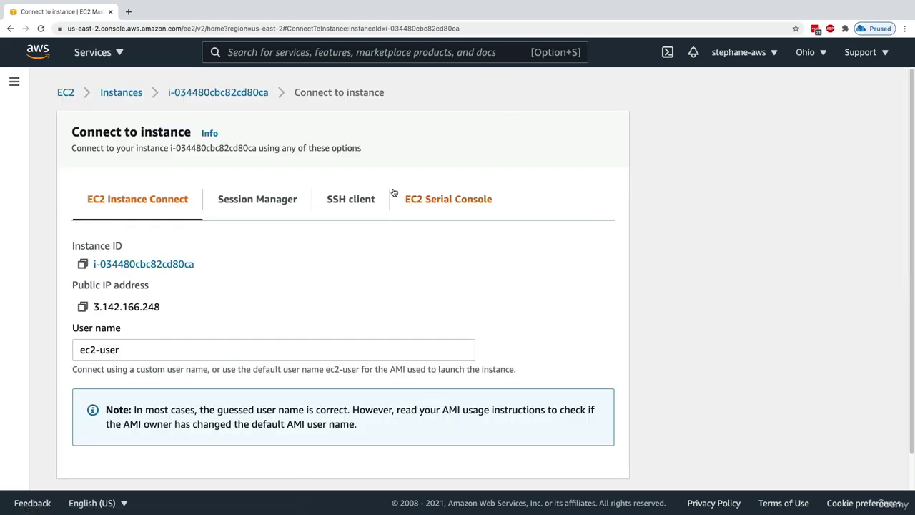
click(405, 201)
click(199, 207)
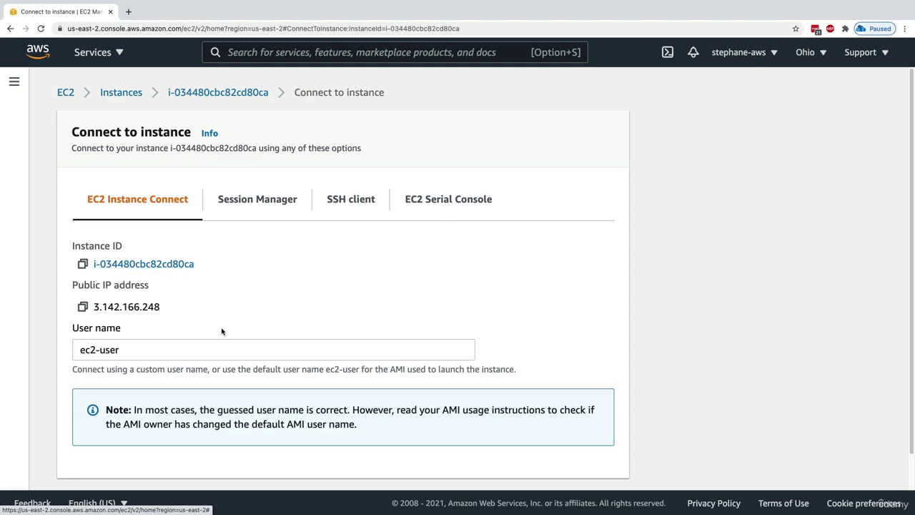
scroll(221, 331, down, 1)
click(600, 459)
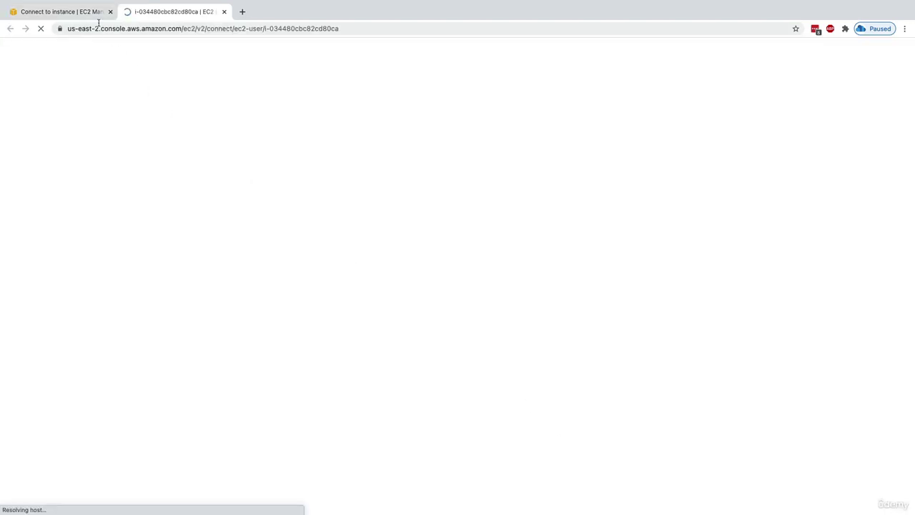
Open the instance summary page in the console, then return to the terminal.
click(72, 12)
scroll(161, 123, up, 1)
click(211, 92)
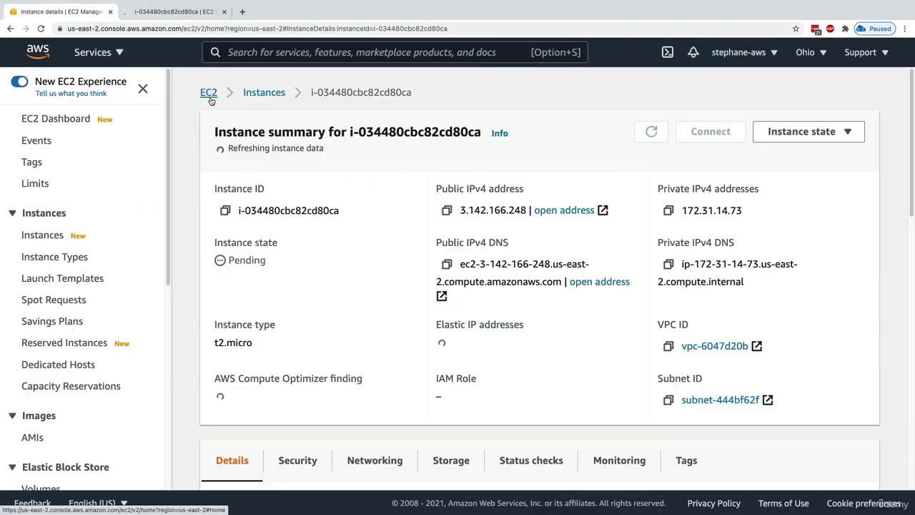
click(171, 12)
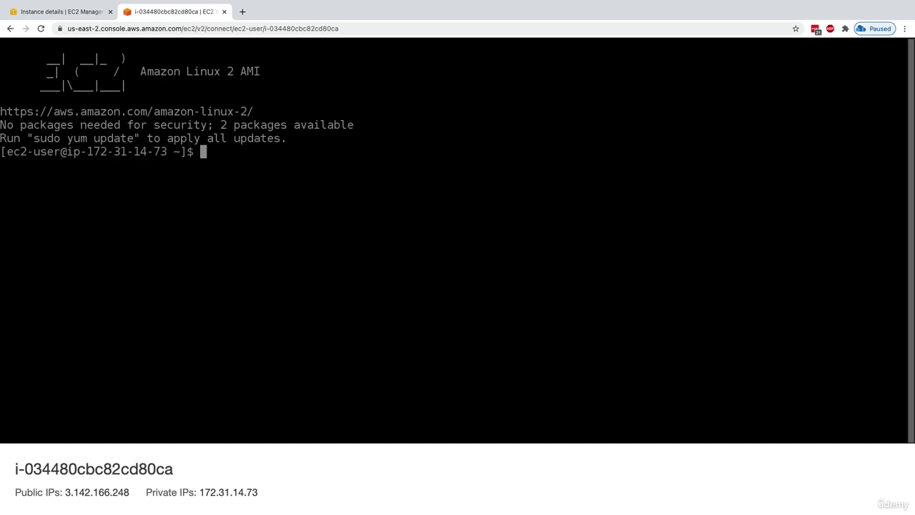
Run uptime several times in the terminal, seeing it report up 0 min.
text(uptime)
key(Return)
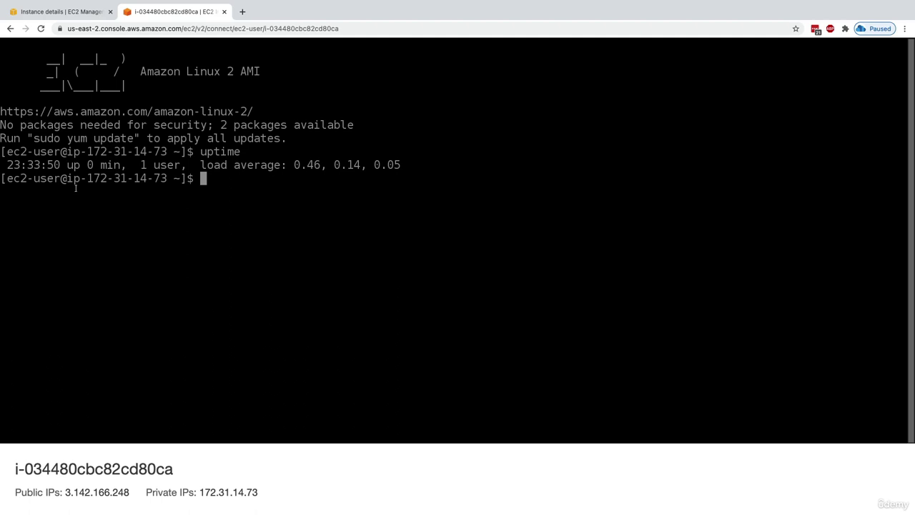
drag(74, 164, 124, 169)
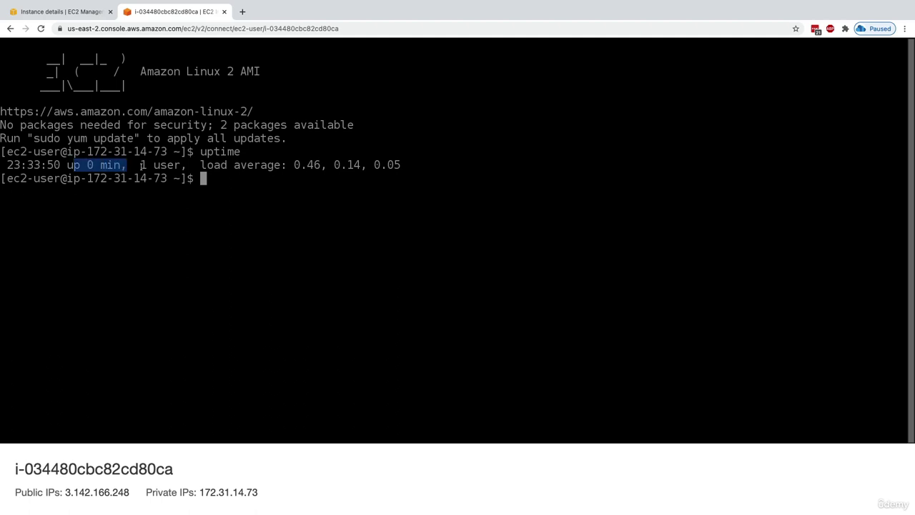
key(Up)
key(Return)
key(Up)
key(Return)
key(Up)
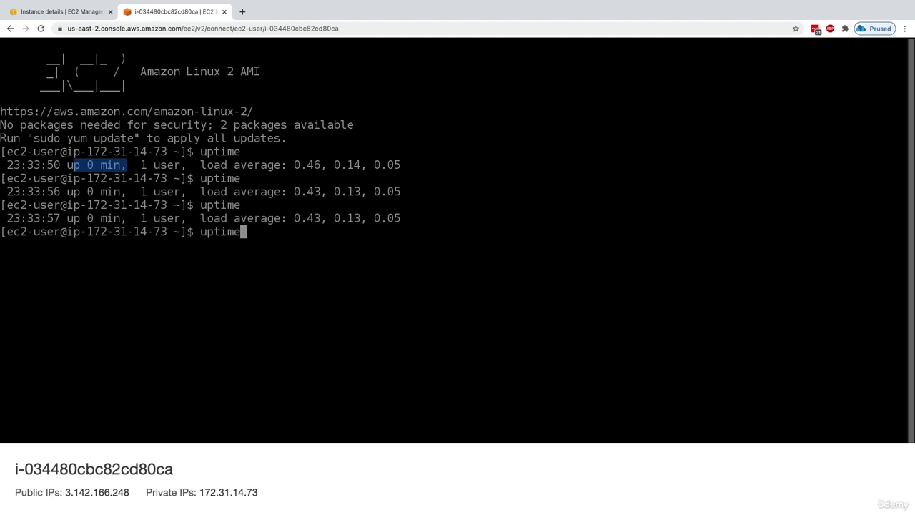
key(Return)
drag(160, 192, 169, 191)
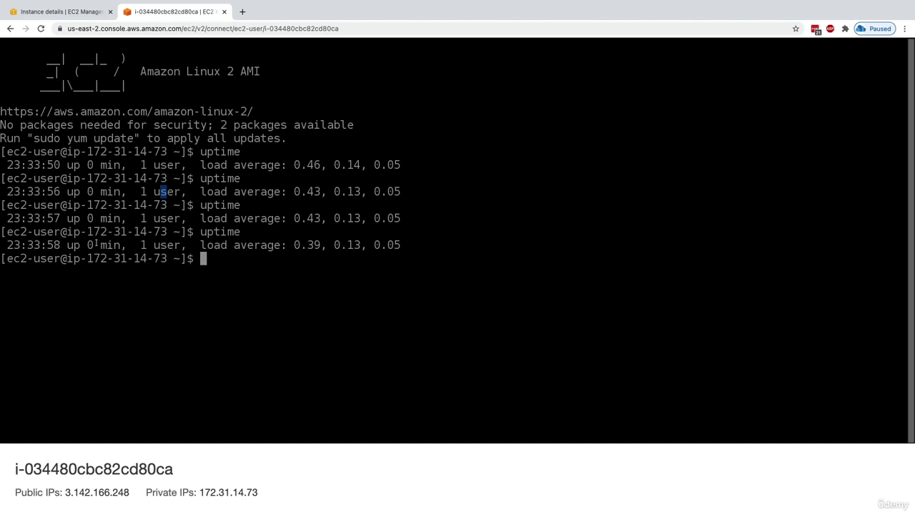
drag(137, 245, 135, 245)
Rerun uptime until it reads up 1 min, then close the terminal.
key(Up)
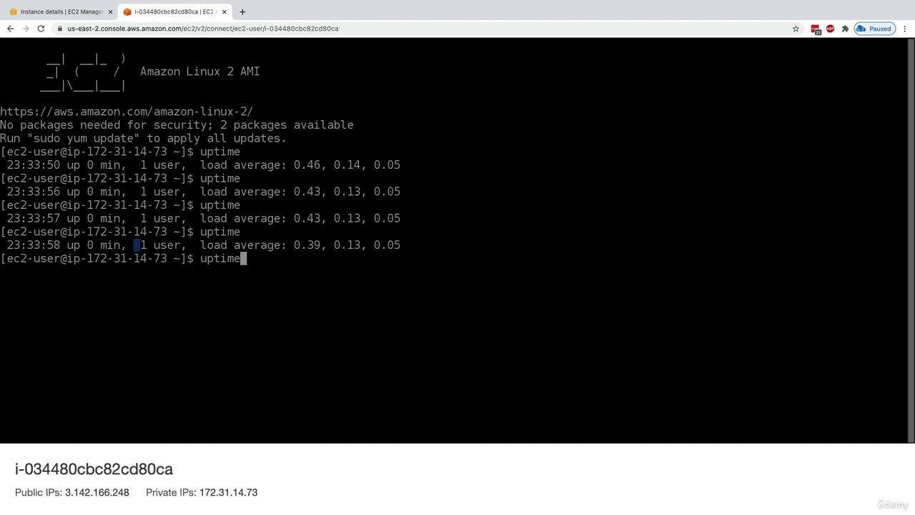
key(Return)
key(Up)
key(Return)
key(Up)
key(Return)
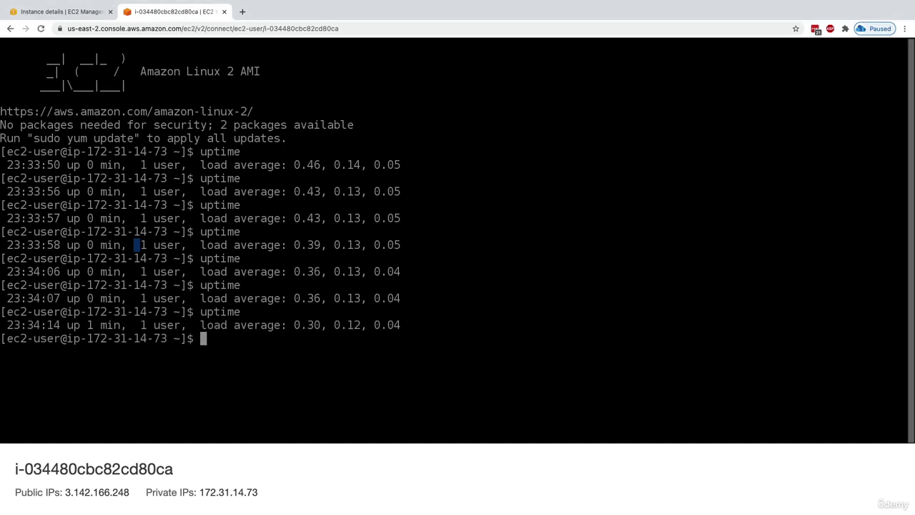
key(Up)
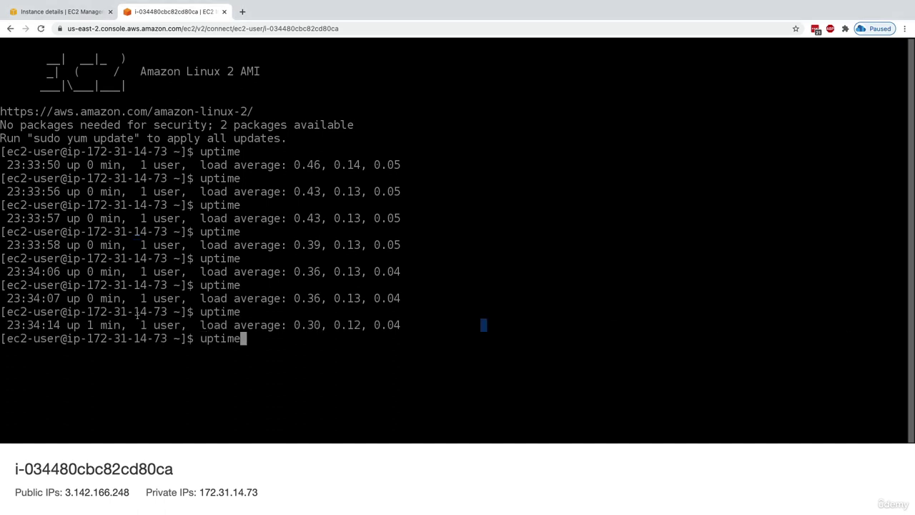
key(Return)
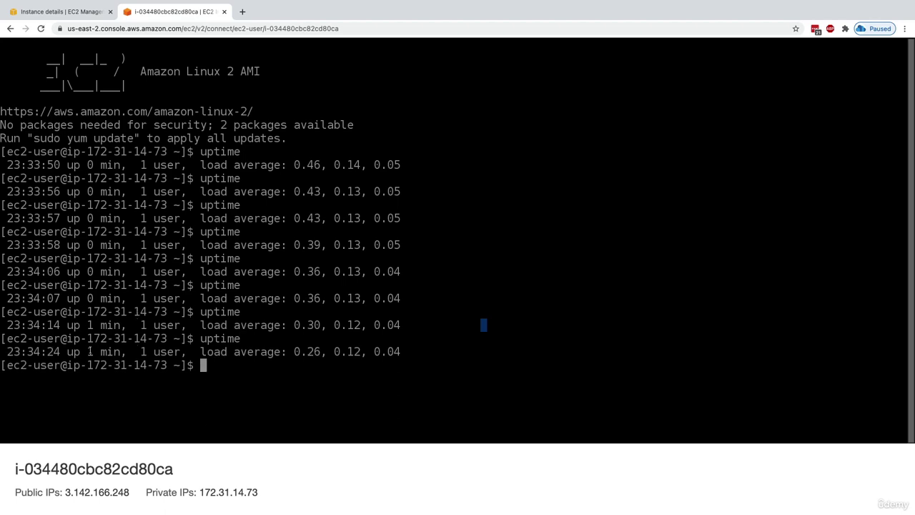
drag(66, 352, 131, 356)
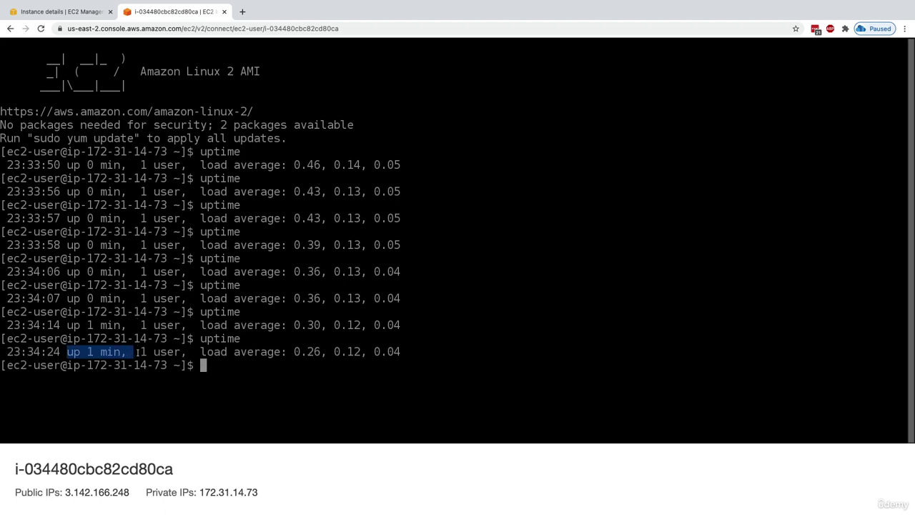
click(224, 12)
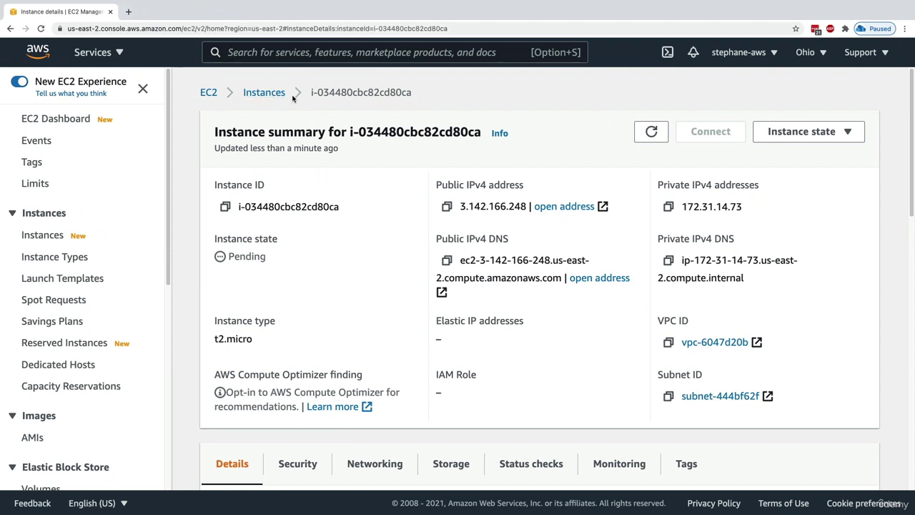
Hibernate instance i-034480cbc82cd80ca, confirm it, and return to the Instances list.
click(789, 130)
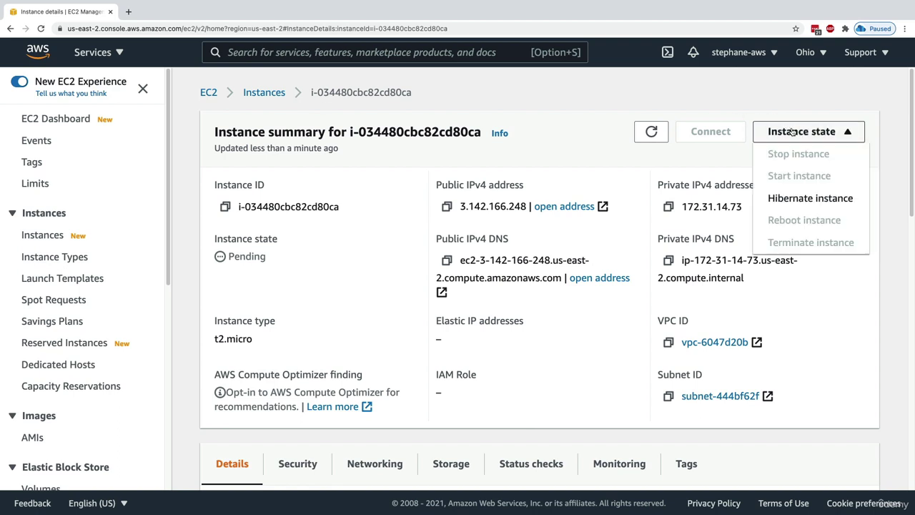
click(807, 197)
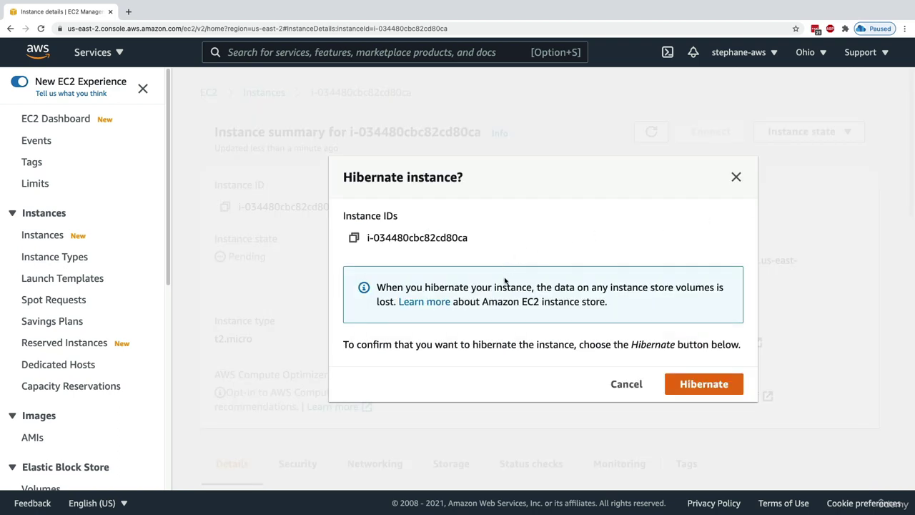
double_click(562, 302)
click(561, 302)
click(695, 396)
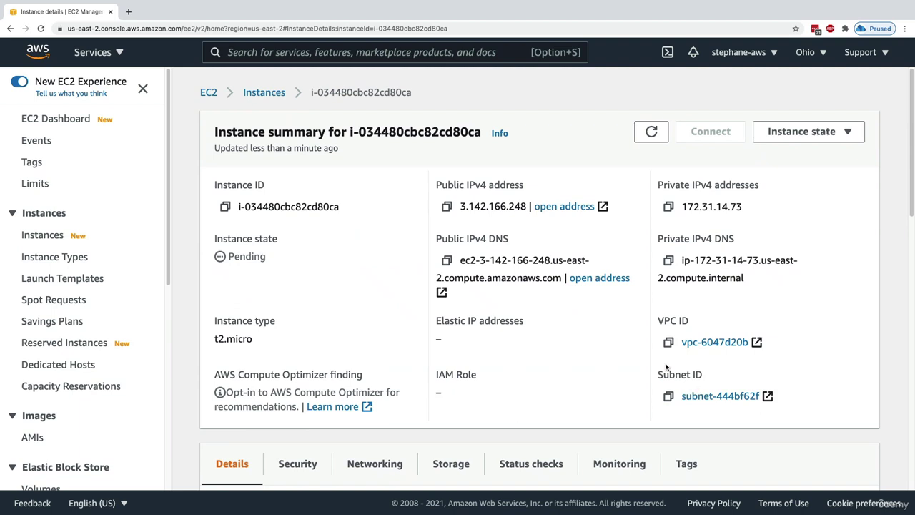
click(282, 134)
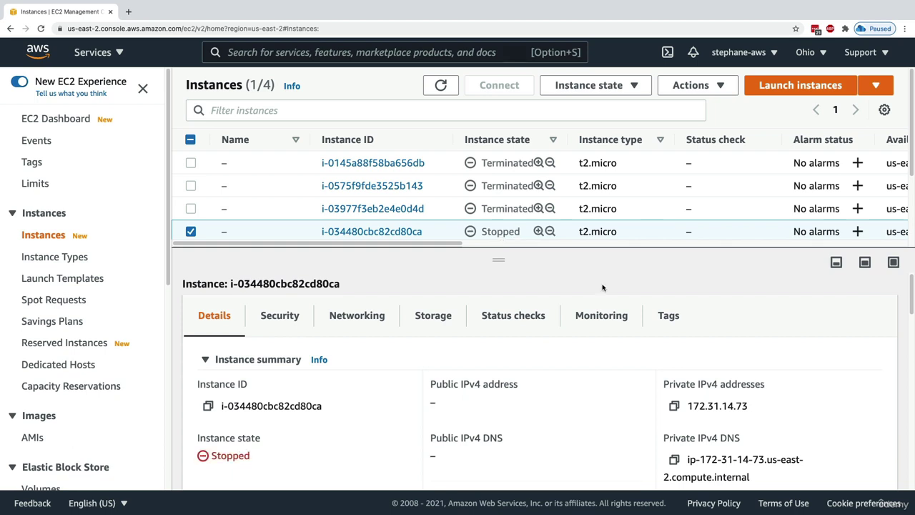
Start the stopped instance, refresh until it shows Running, and open its Connect page.
right_click(503, 236)
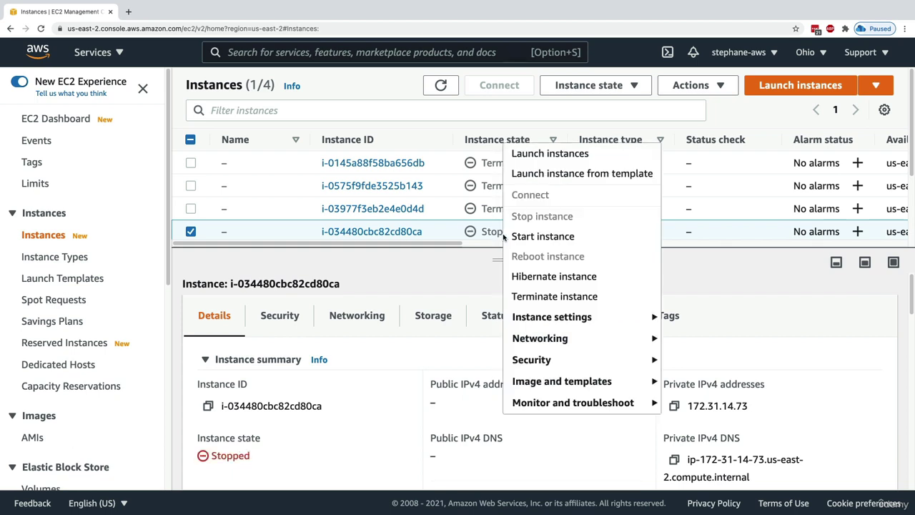
click(520, 236)
scroll(527, 239, down, 1)
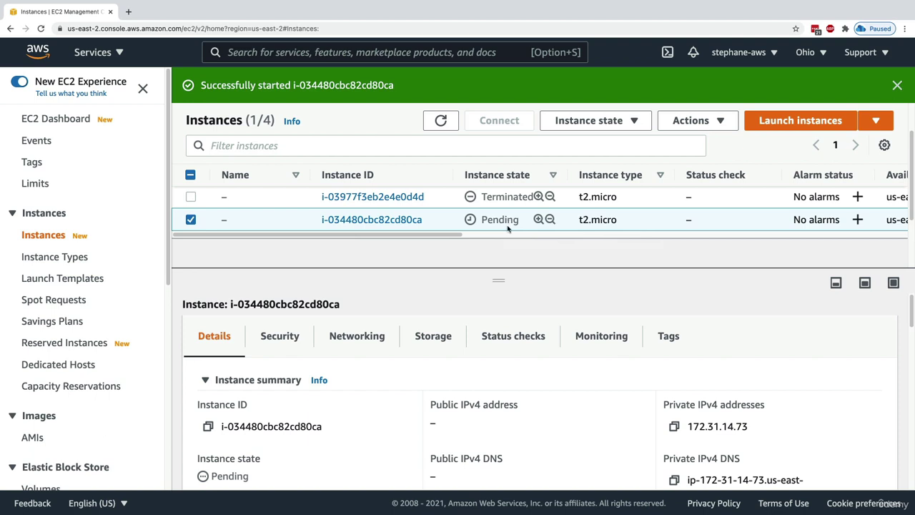
click(440, 121)
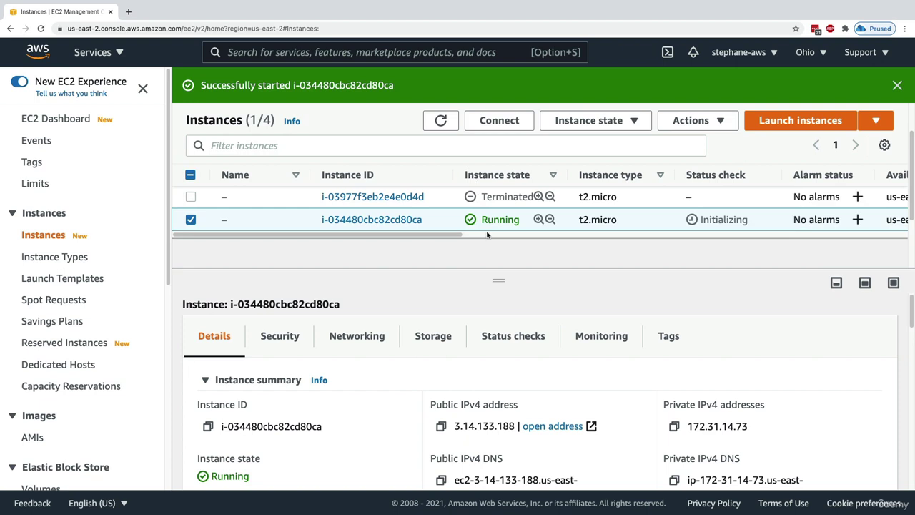
click(505, 127)
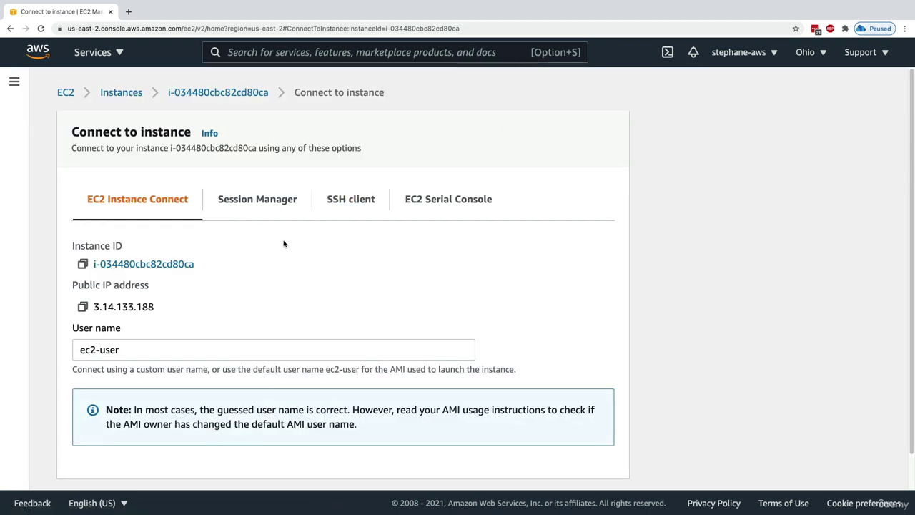
scroll(350, 316, down, 1)
Connect via EC2 Instance Connect and run uptime twice, reading up 2 min then 3 min.
click(593, 464)
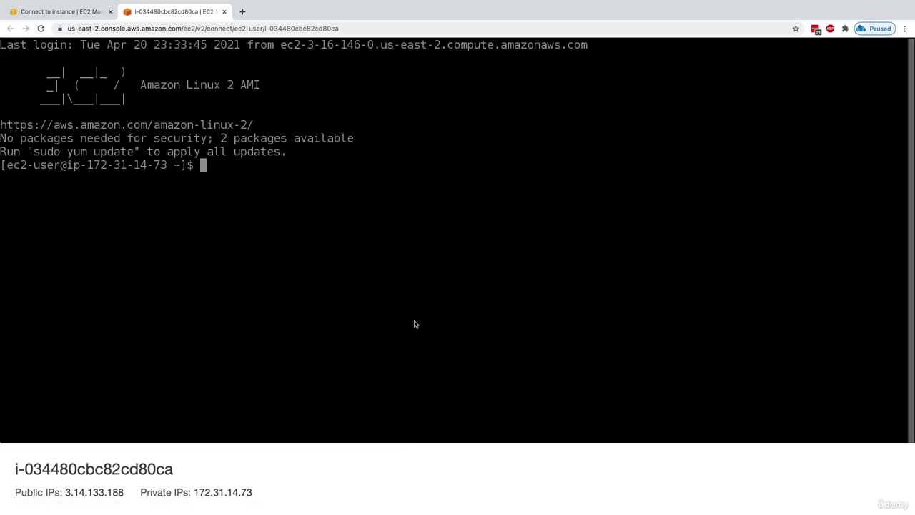
text(uptime)
key(Return)
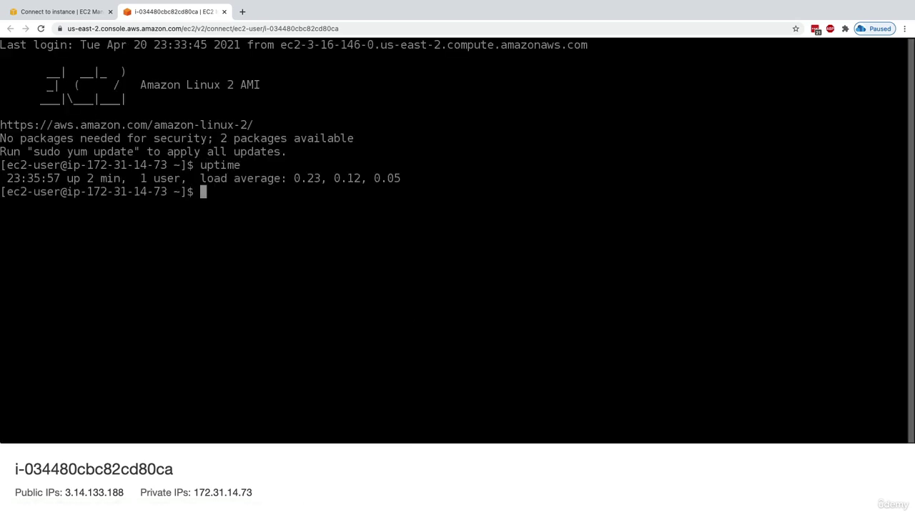
drag(60, 178, 131, 179)
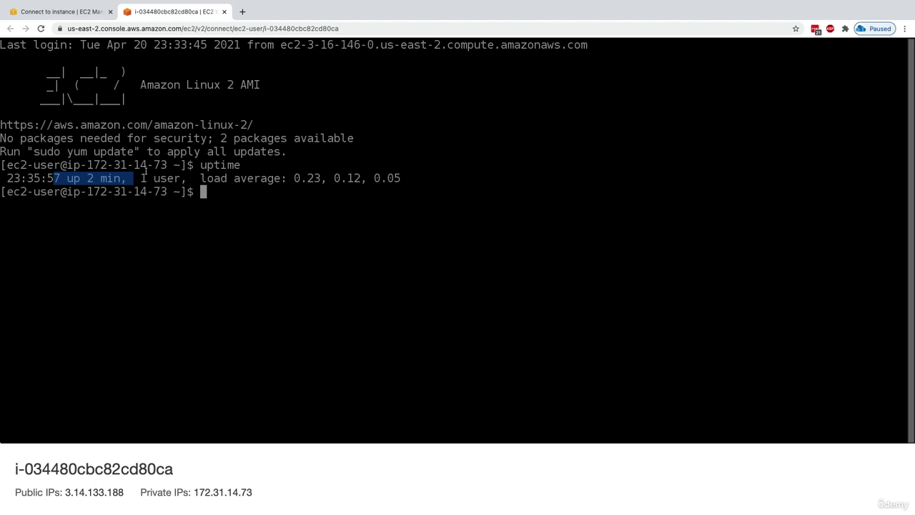
key(Up)
key(Return)
drag(77, 207, 128, 208)
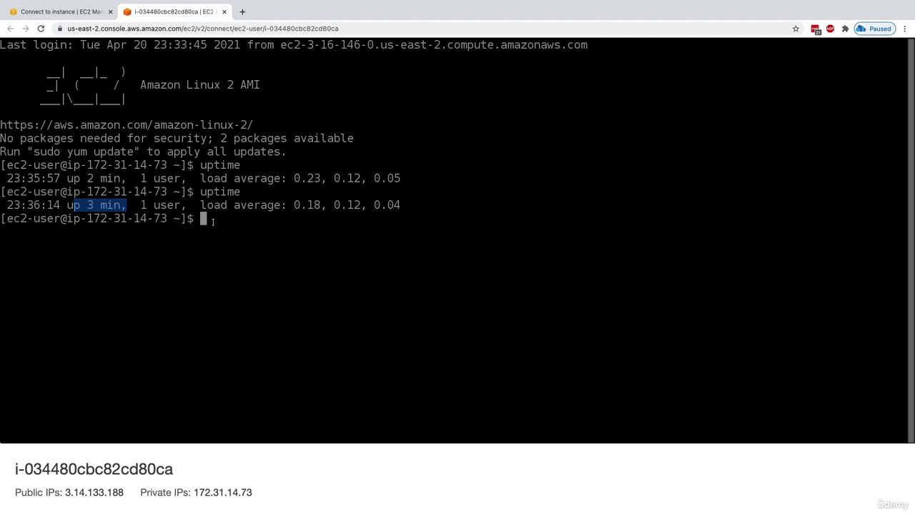
drag(221, 222, 224, 223)
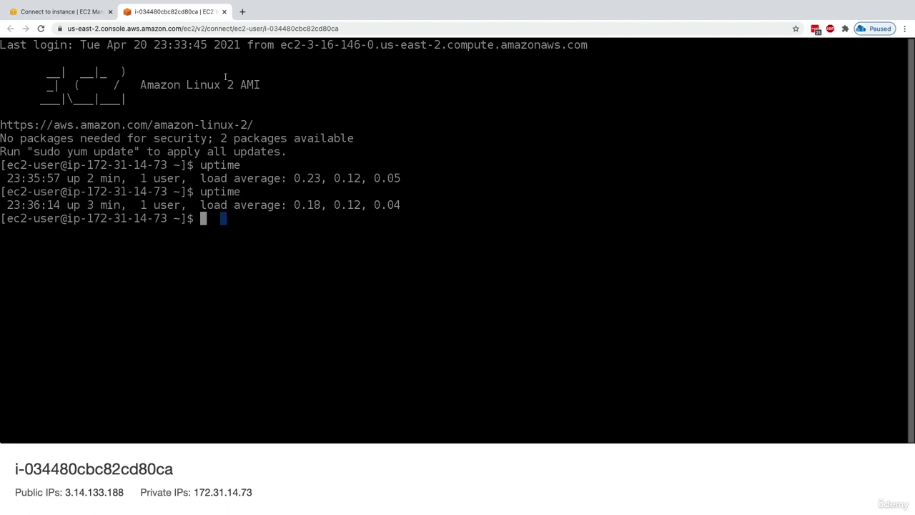
Close the terminal, cancel the Connect page, and switch to the Frankfurt instances list.
click(224, 12)
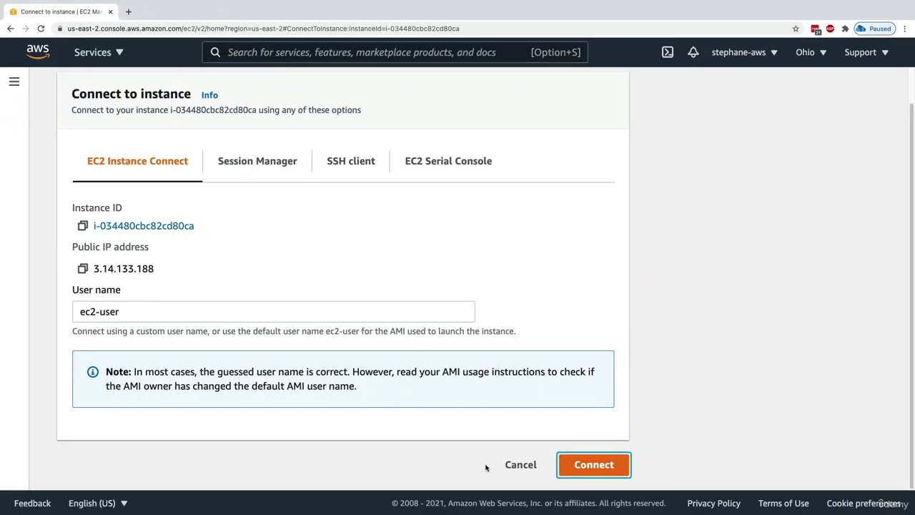
click(520, 465)
click(562, 85)
click(605, 193)
Select MyFirstInstance and confirm Terminate instance from the Instance state menu.
click(675, 348)
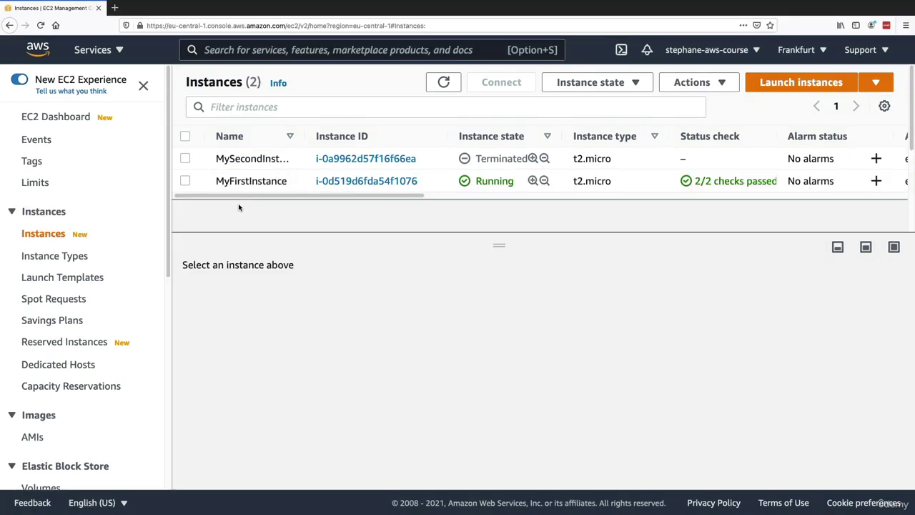
click(198, 183)
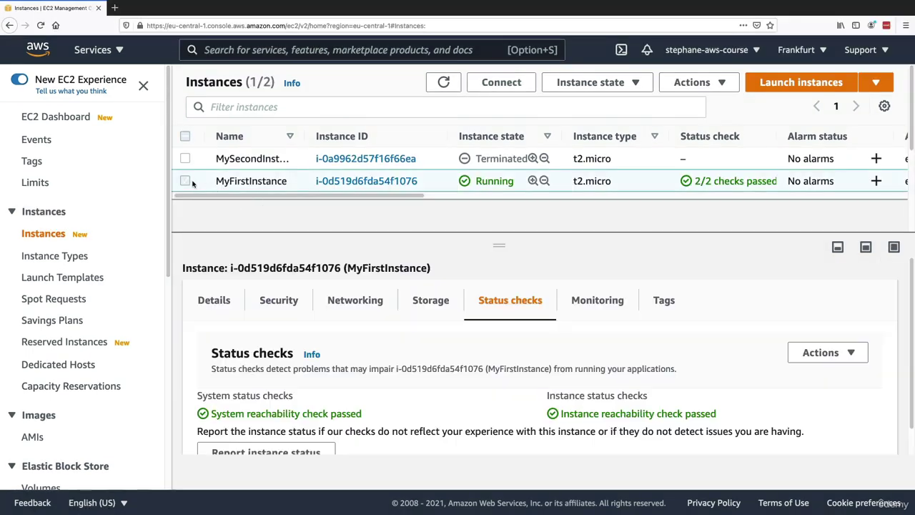
click(564, 88)
click(581, 189)
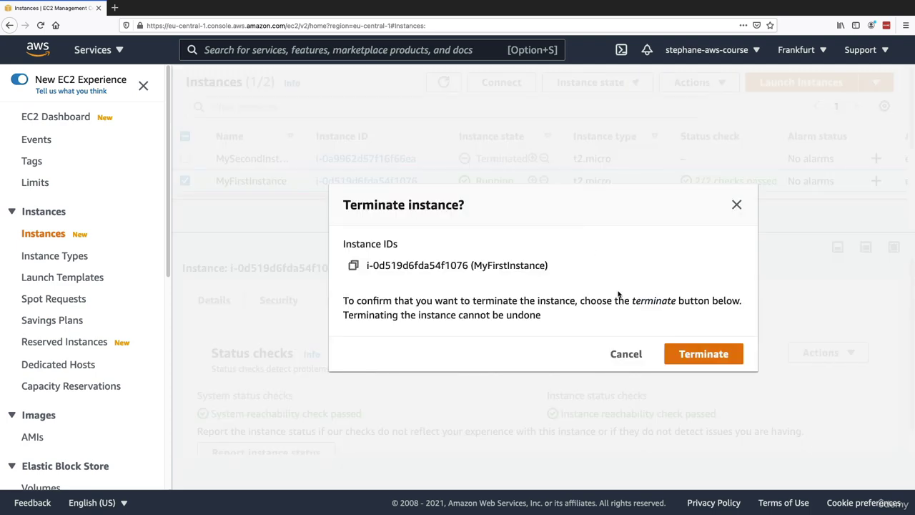
click(685, 356)
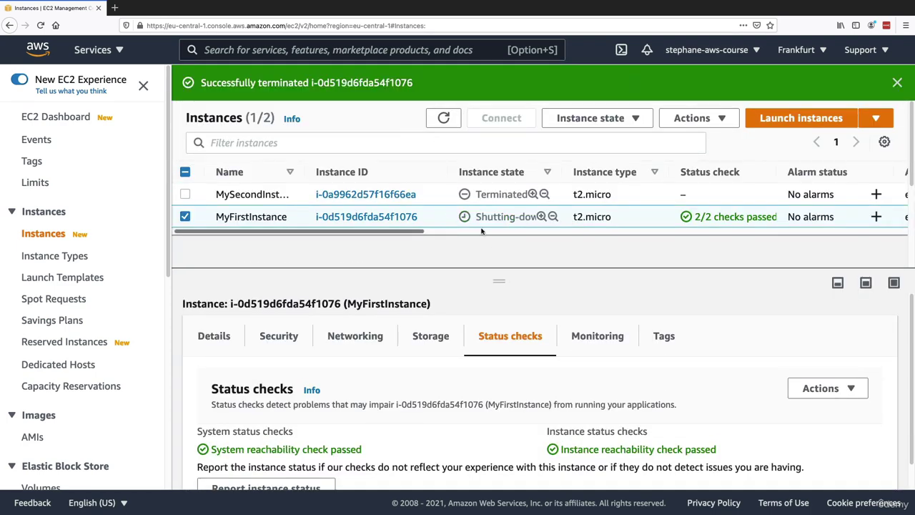
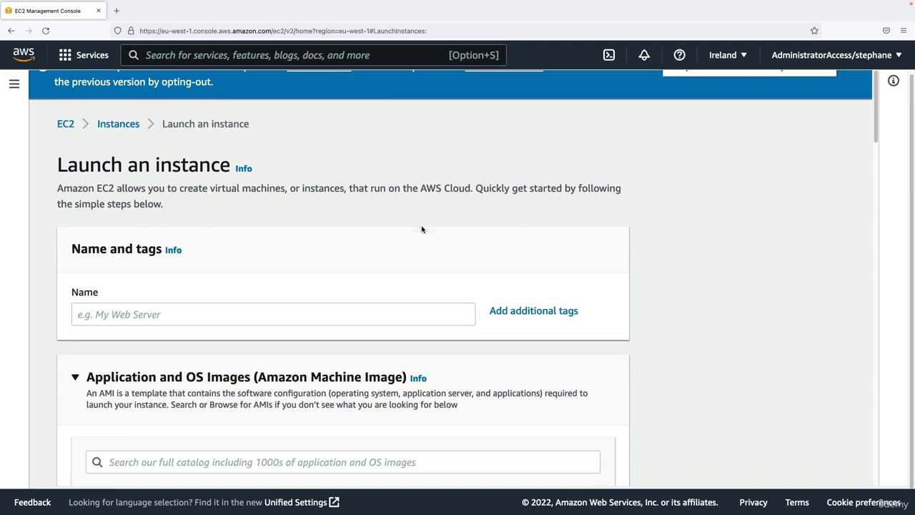
Dismiss the announcement banner and select the EC2 Tutorial key pair.
click(853, 83)
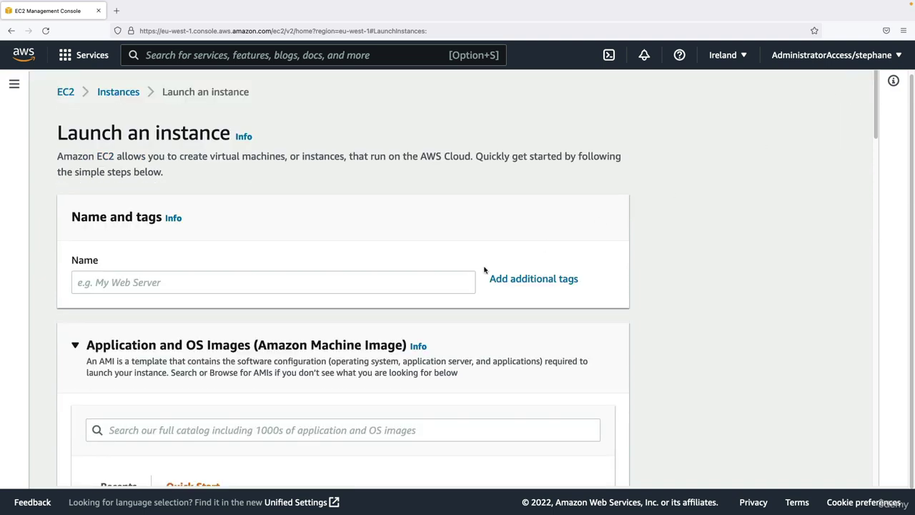
scroll(343, 282, down, 5)
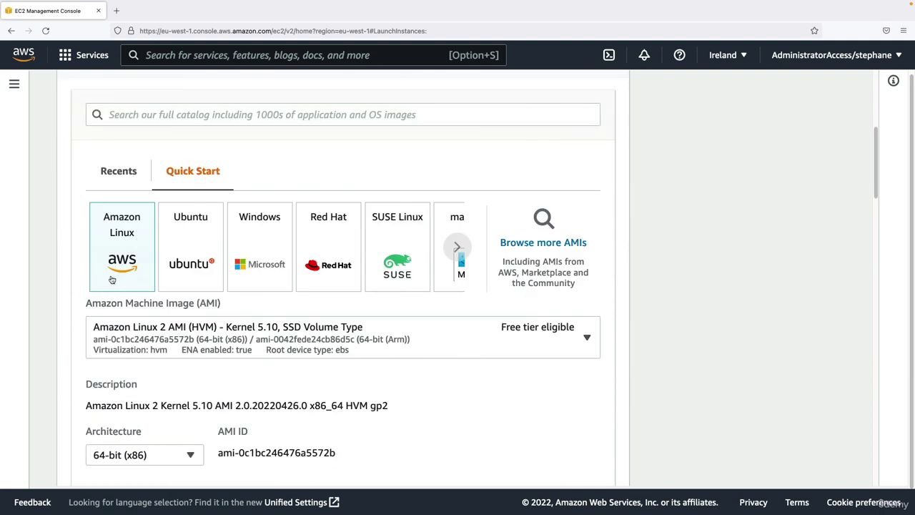
scroll(100, 375, down, 6)
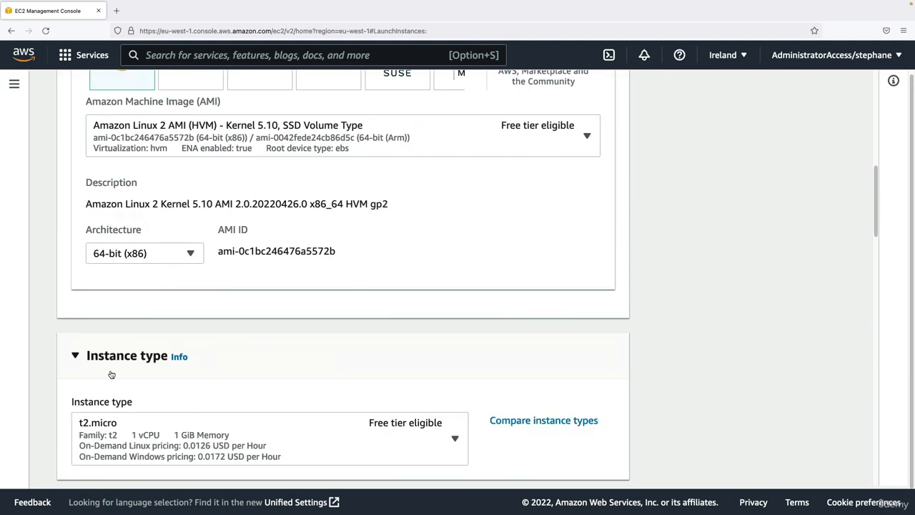
scroll(92, 242, down, 2)
click(122, 294)
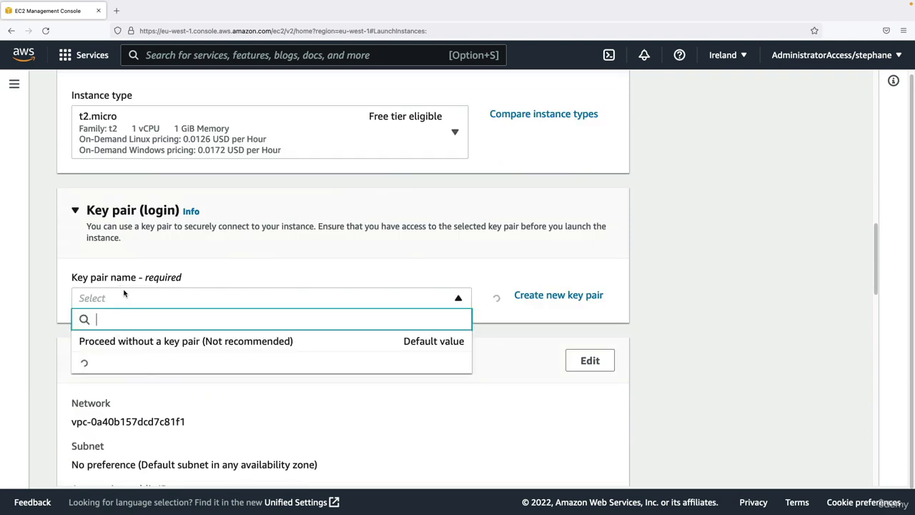
click(107, 361)
Set the network settings to use the existing launch-wizard-1 security group.
scroll(85, 334, down, 3)
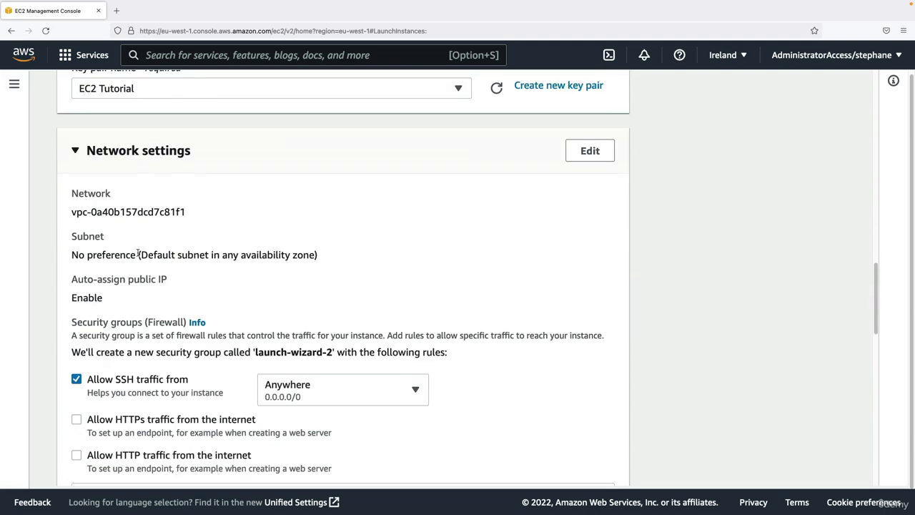
scroll(137, 254, down, 1)
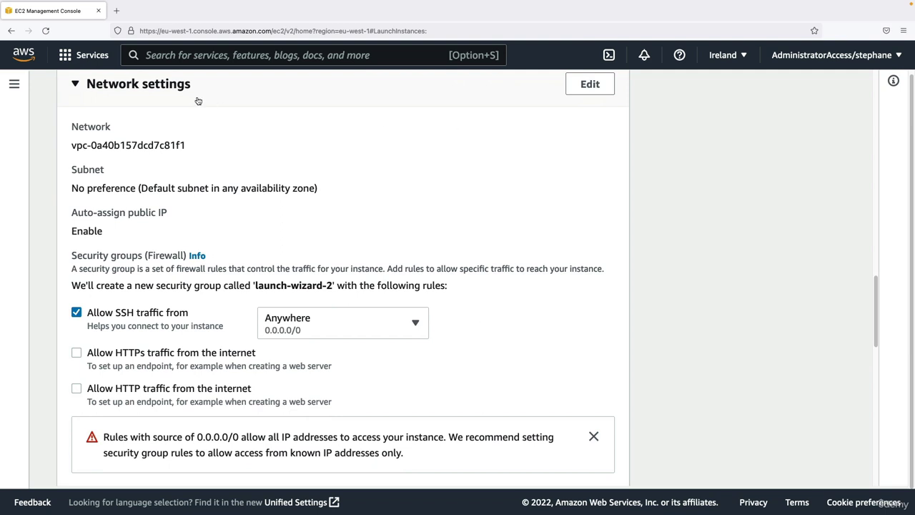
click(566, 89)
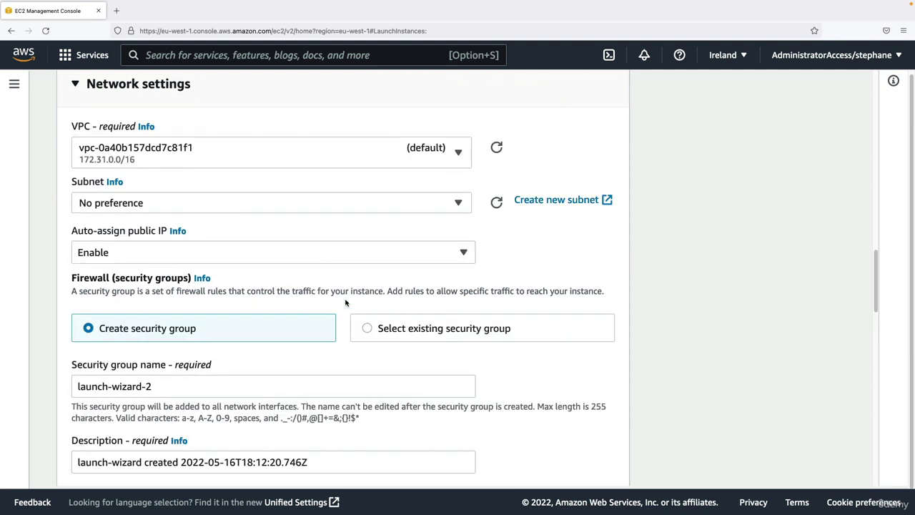
click(386, 330)
click(186, 387)
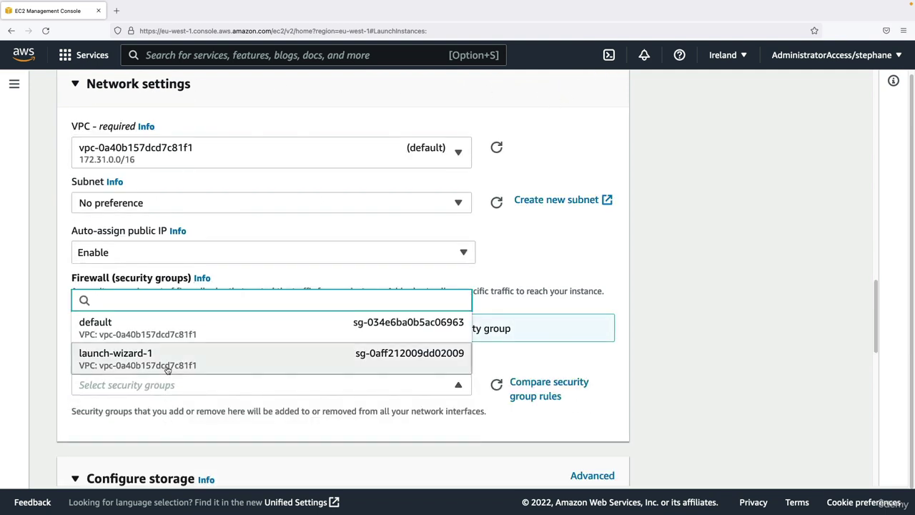
click(166, 365)
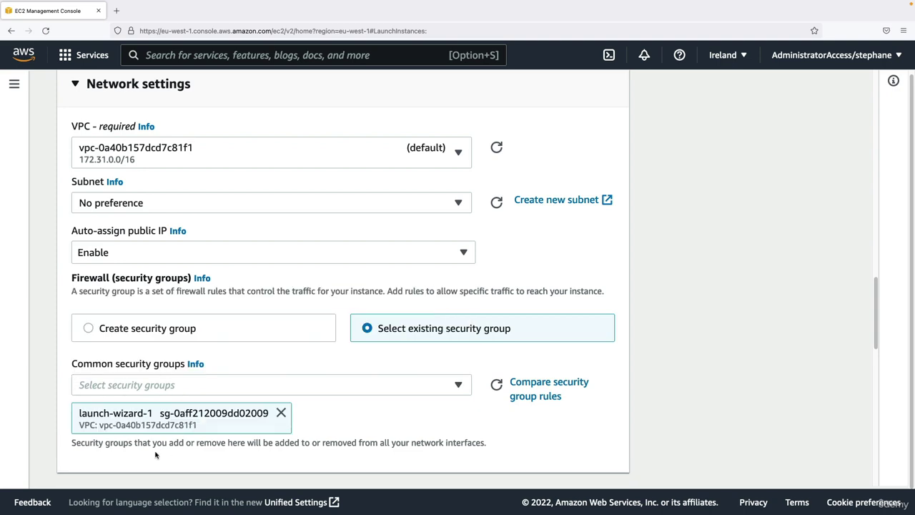
Expand Advanced details and place the cursor in the empty User data field.
scroll(76, 384, down, 6)
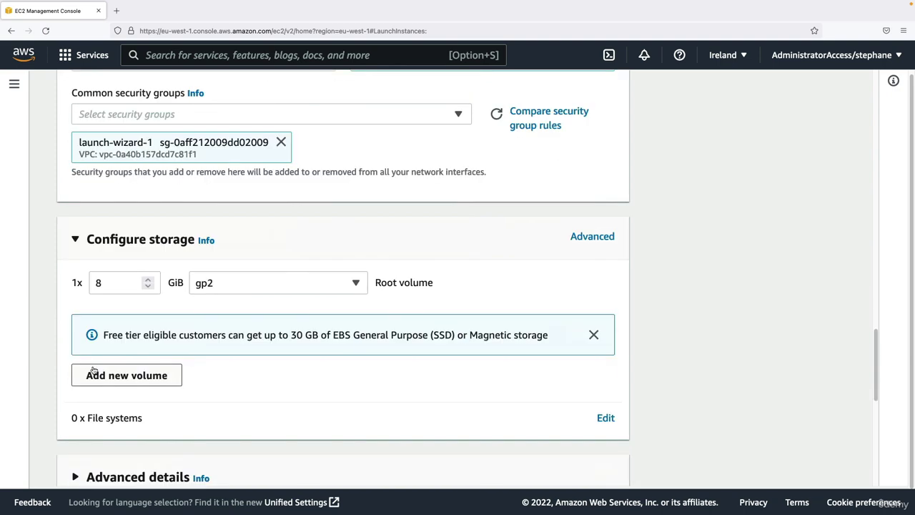
scroll(214, 251, down, 2)
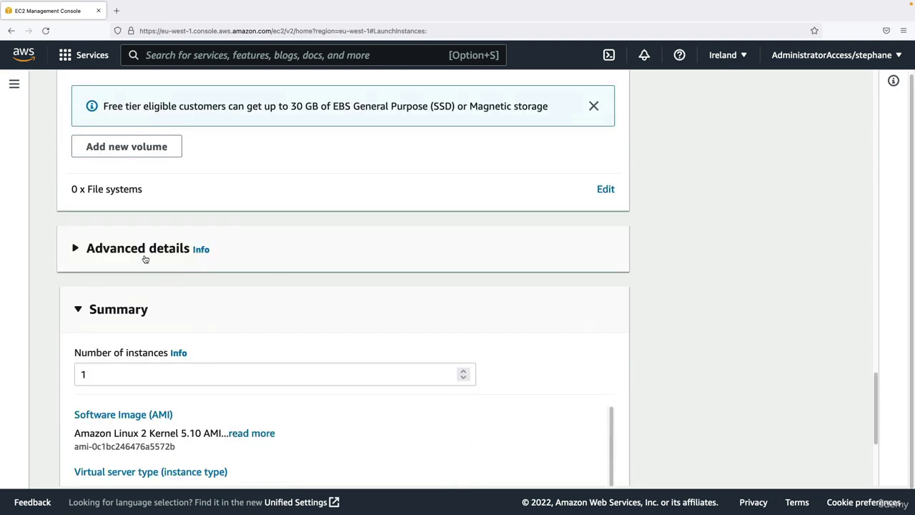
click(146, 259)
scroll(174, 287, down, 3)
scroll(173, 287, down, 15)
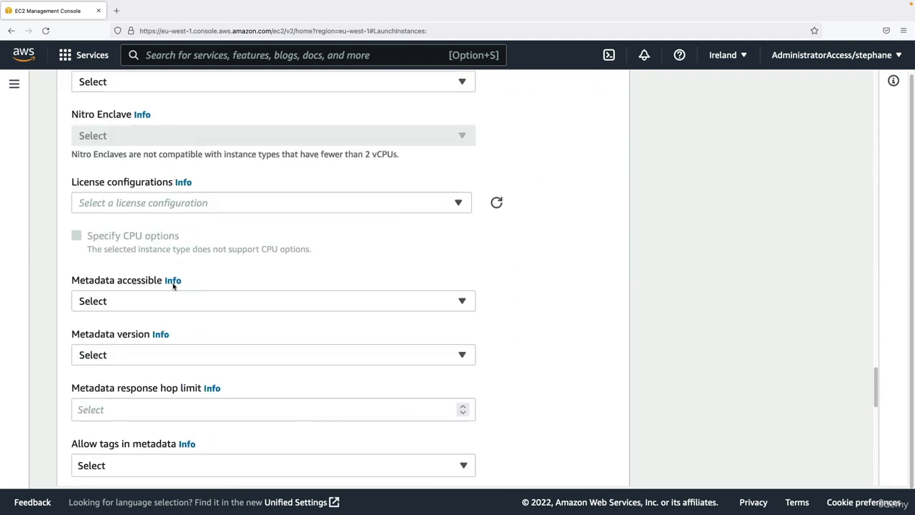
click(192, 247)
Select lines 1–7 of ec2-user-data.sh in VS Code, then return to Firefox.
key(ctrl+Left)
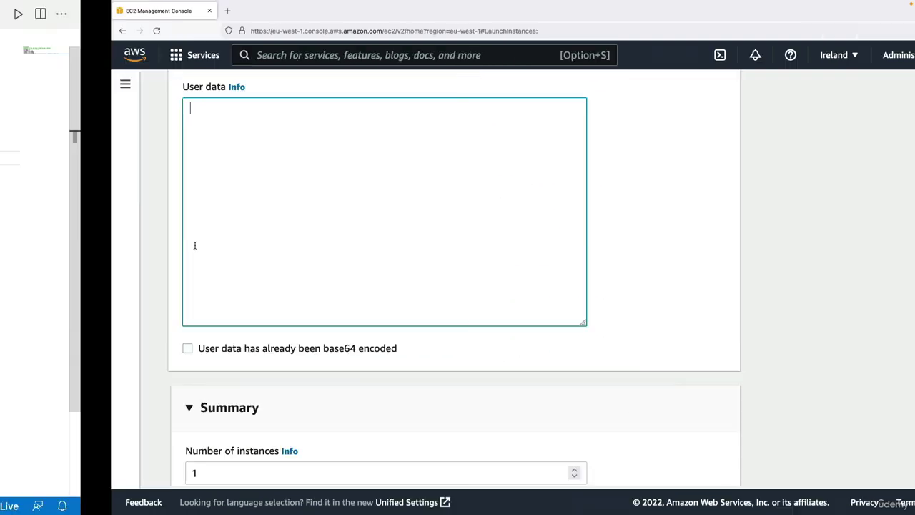
drag(468, 151, 325, 37)
key(super+c)
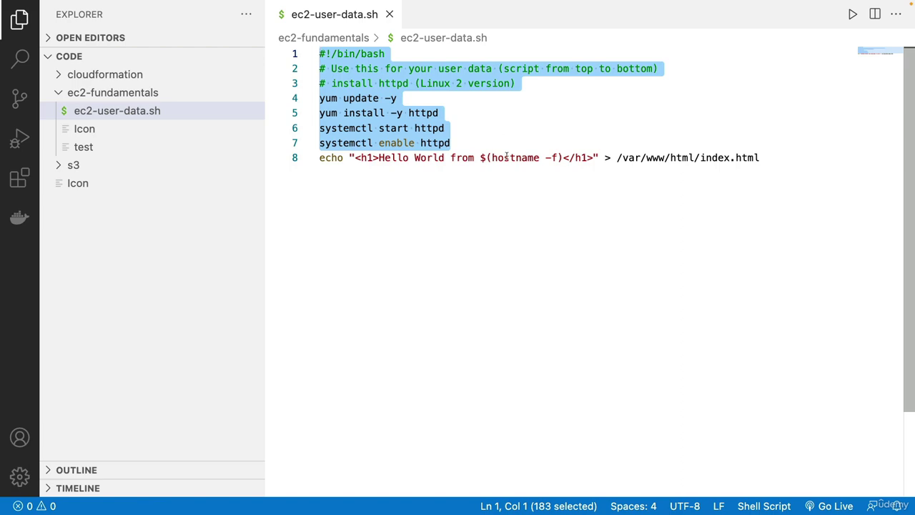
key(ctrl+Right)
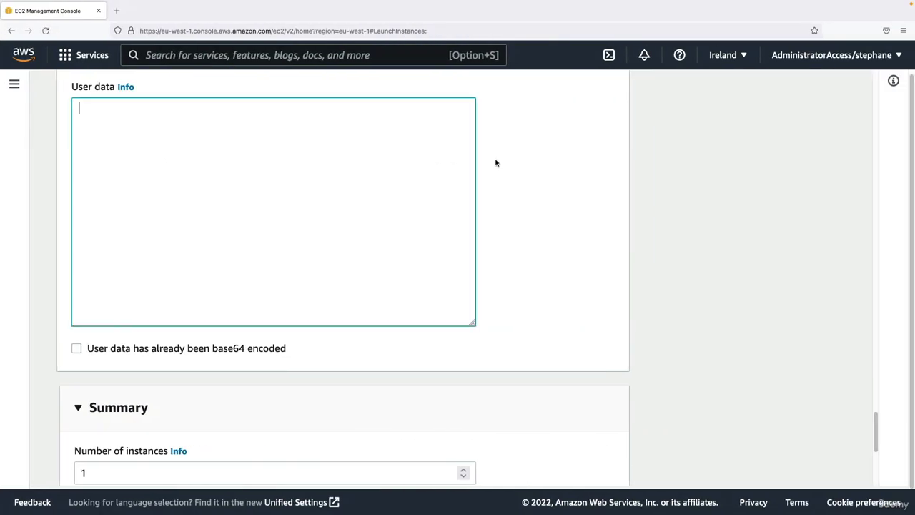
Paste the seven-line httpd install script into User data and review it.
key(super+v)
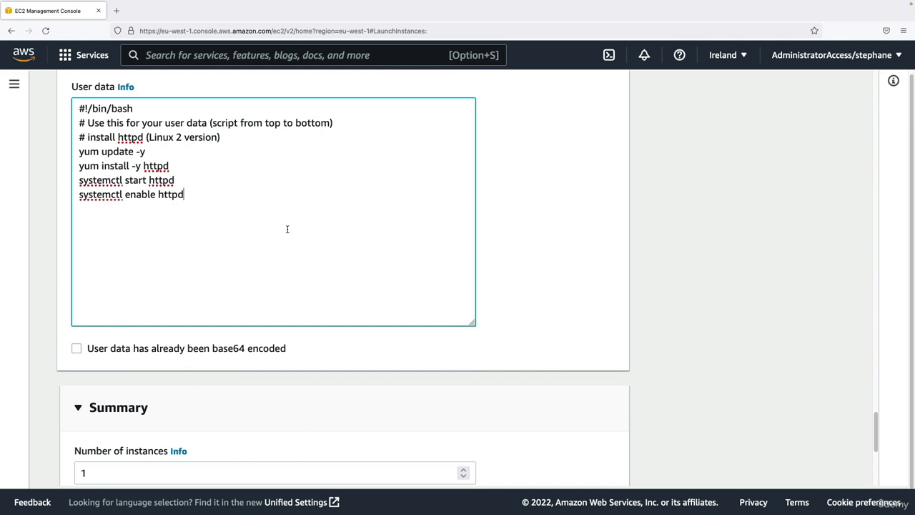
drag(193, 198, 77, 197)
double_click(140, 196)
click(151, 200)
Launch the instance with the configured settings.
scroll(163, 206, down, 5)
scroll(429, 344, down, 1)
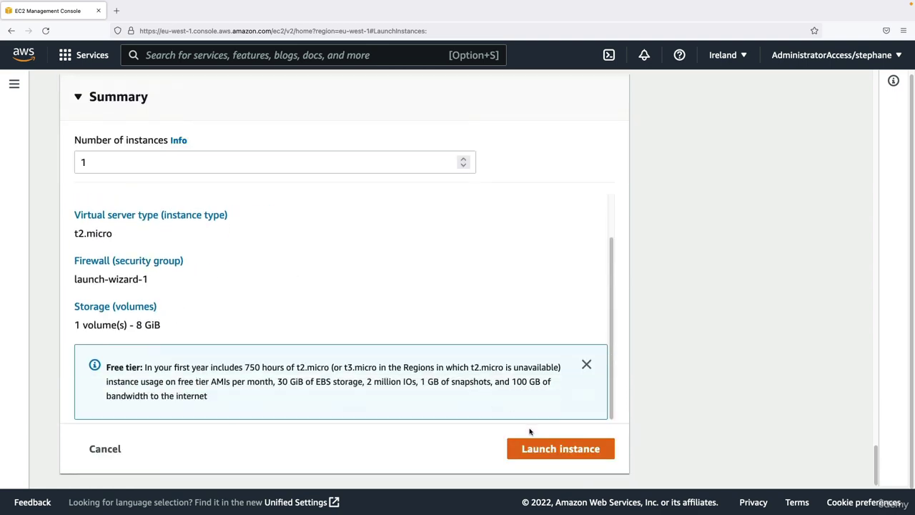
click(561, 449)
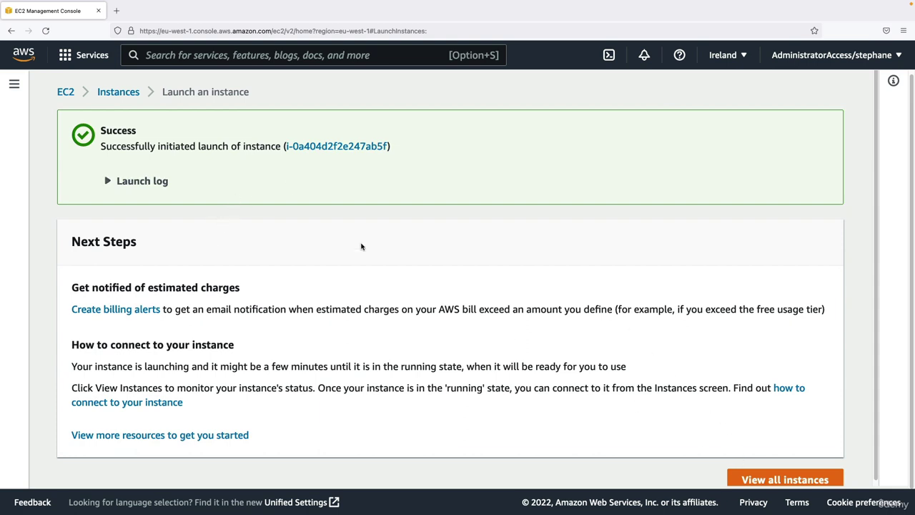
Refresh the Instances list and select the new pending instance.
click(133, 96)
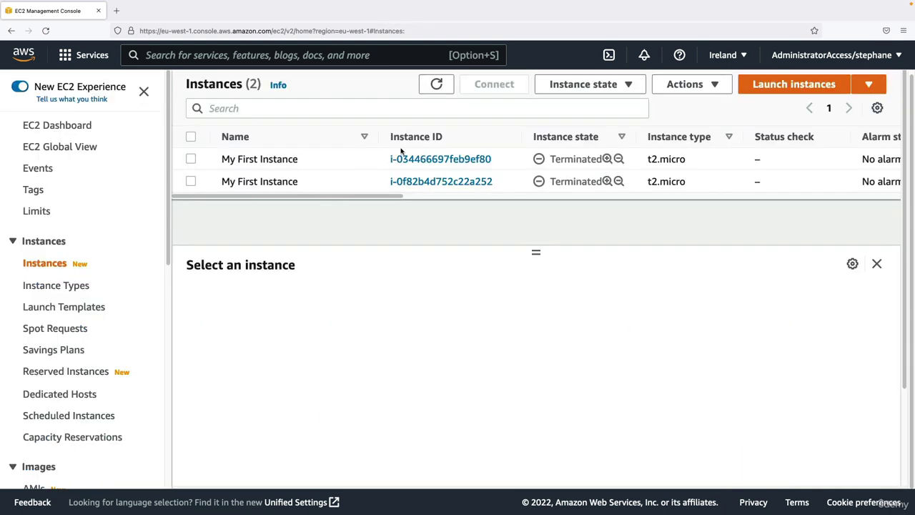
click(442, 85)
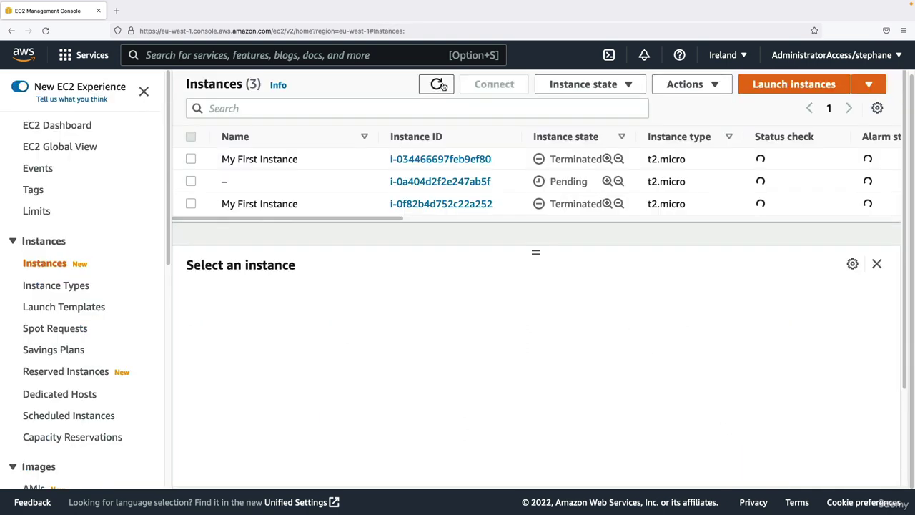
click(336, 186)
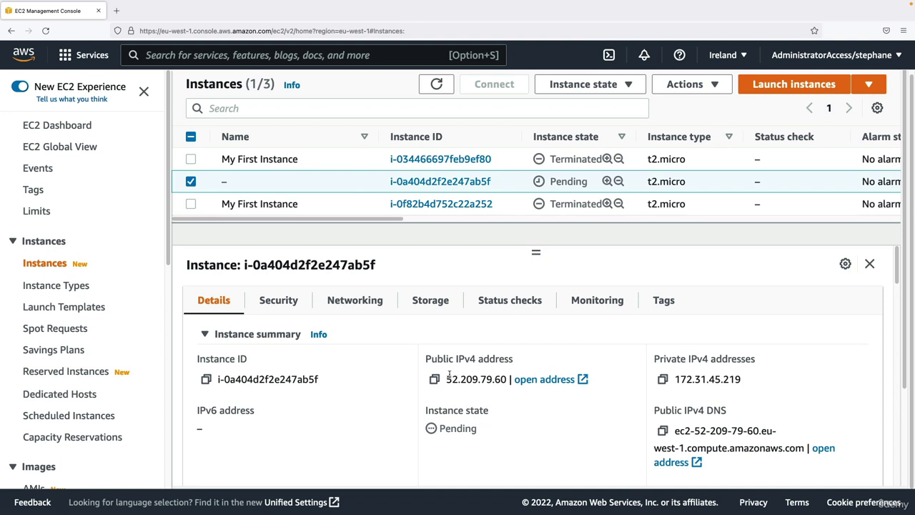
mouse_move(448, 378)
mouse_down()
mouse_move(510, 379)
mouse_move(446, 378)
mouse_up()
key(ctrl+c)
key(ctrl+t)
key(ctrl+v)
key(Return)
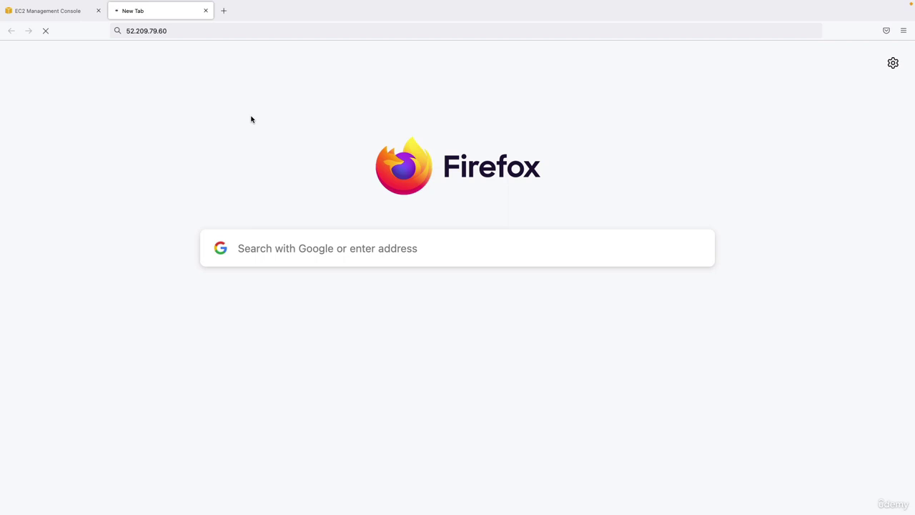
click(213, 30)
key(Left)
text(http:/)
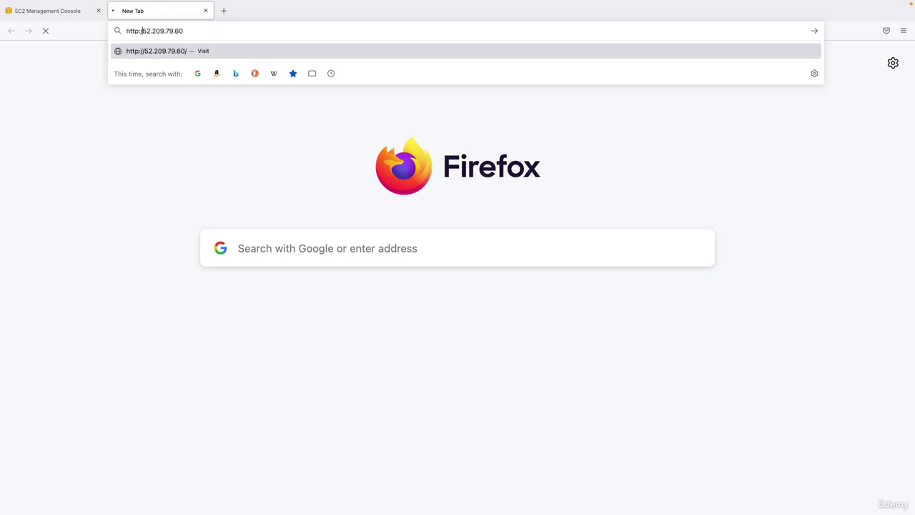
text(/)
key(Return)
Back in the EC2 console, refresh and select the now Running instance.
click(57, 12)
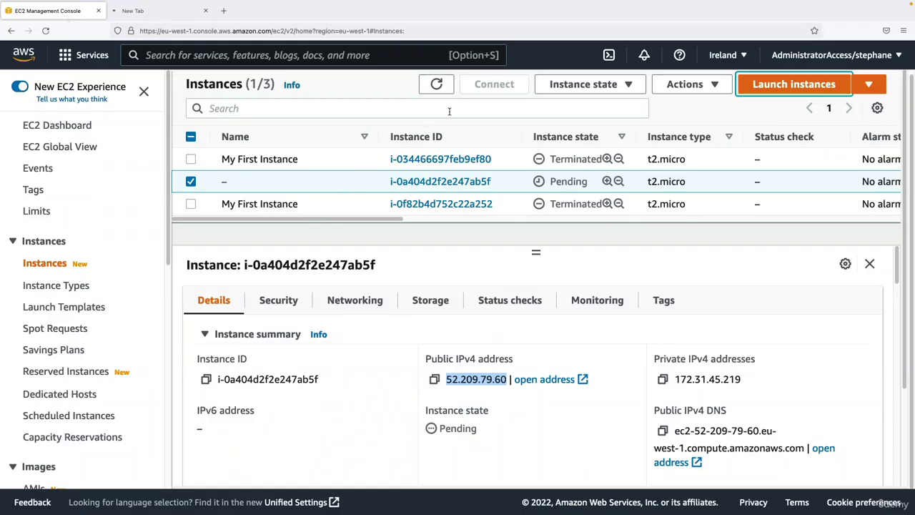
click(444, 85)
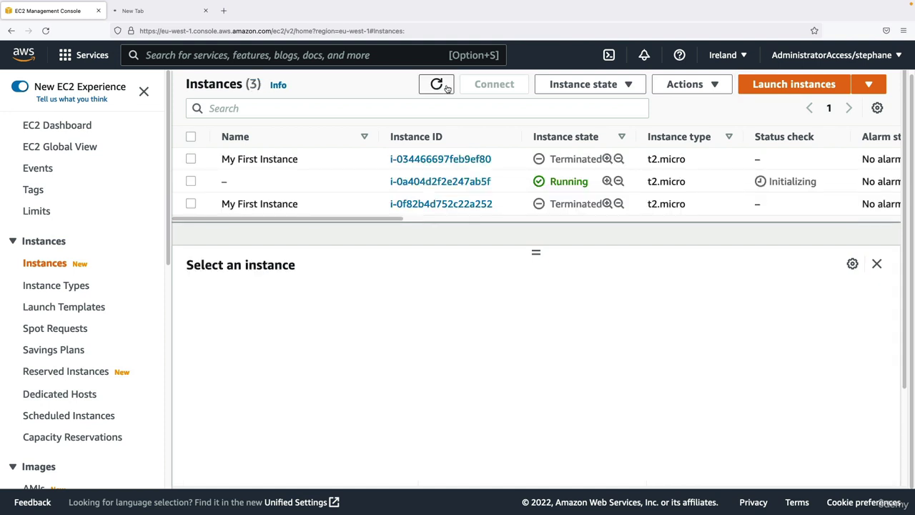
click(544, 177)
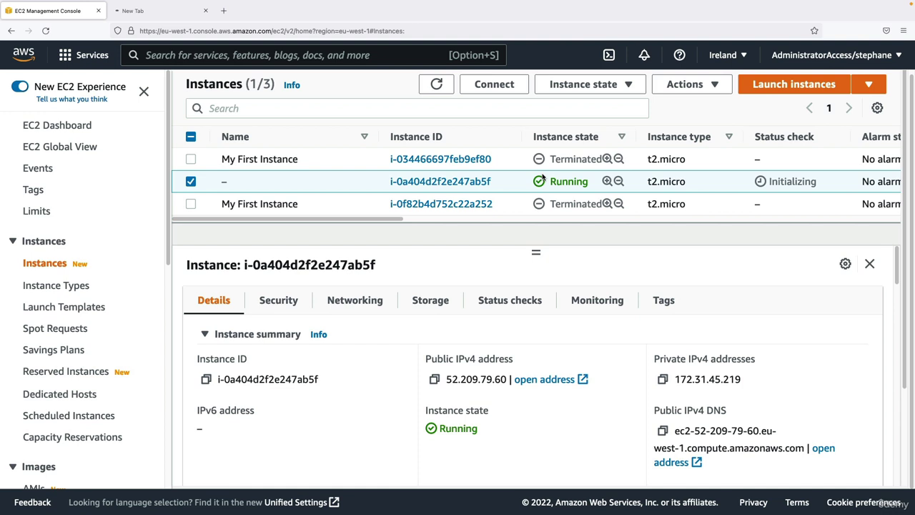
Load 52.209.79.60 in the empty tab and reload until the page appears.
click(167, 18)
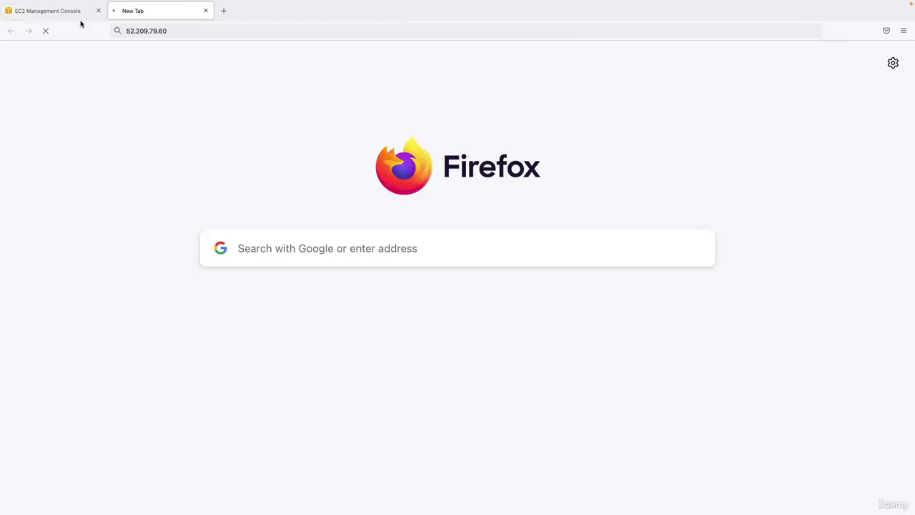
click(45, 31)
click(143, 30)
key(ctrl+v)
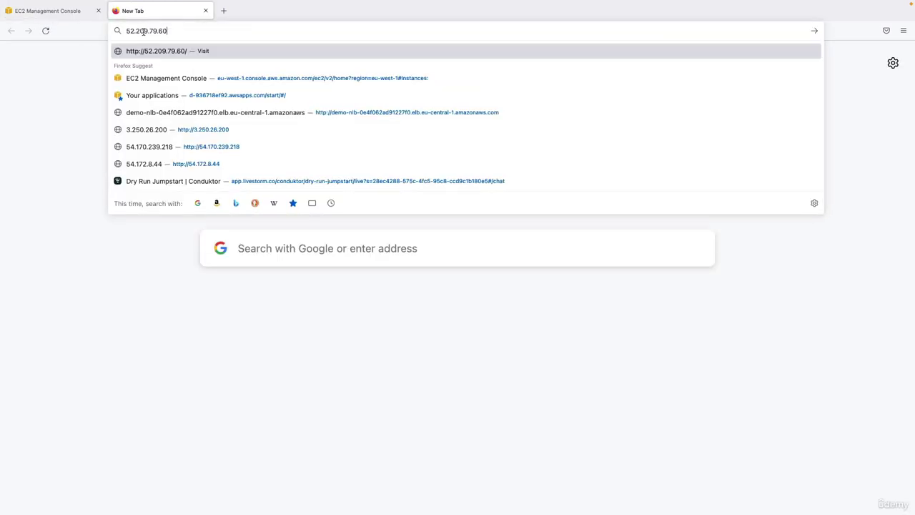
key(Return)
click(46, 31)
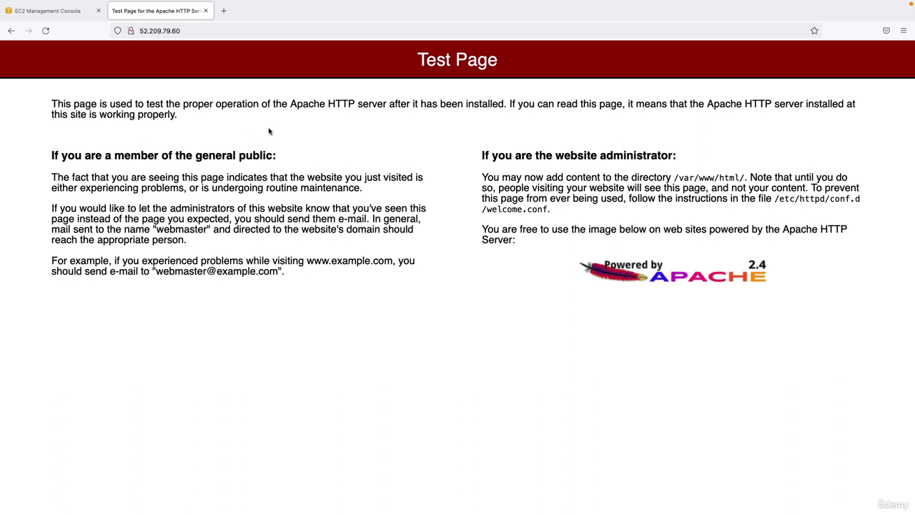
Check the Apache Test Page heading, then go back to the EC2 console tab.
drag(414, 68, 530, 58)
click(455, 225)
click(63, 14)
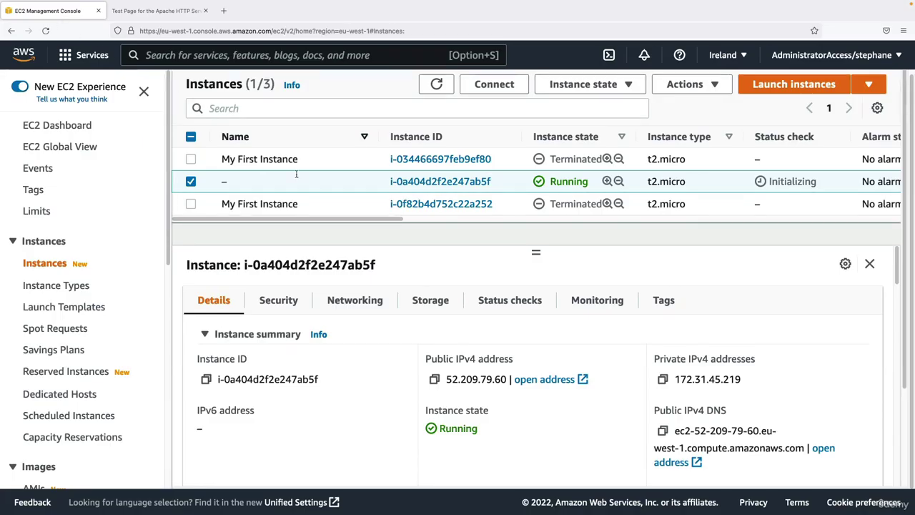
key(ctrl+Tab)
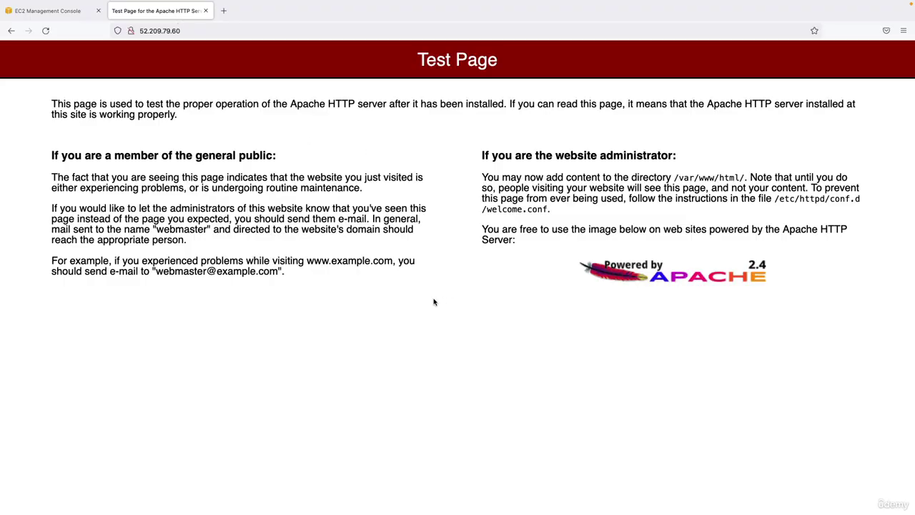
click(47, 10)
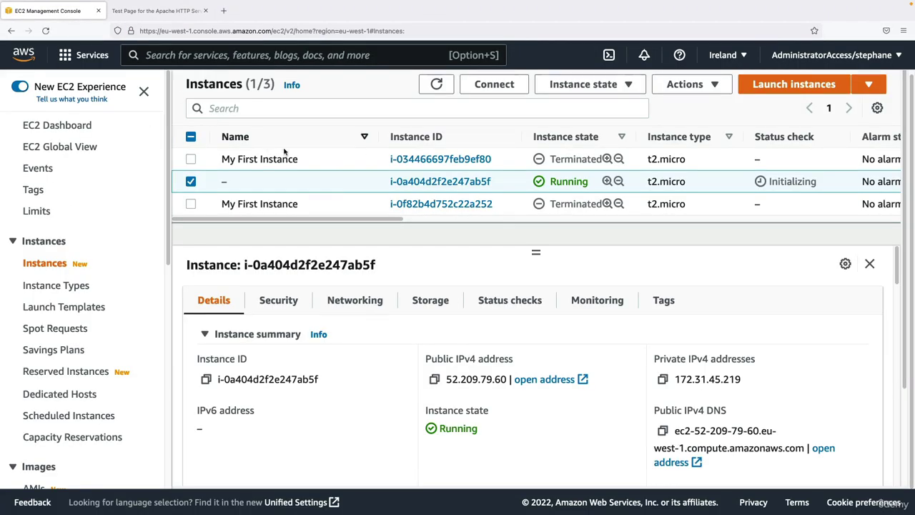
Start Image and templates > Create image on the running instance and name it DemoImage.
right_click(355, 187)
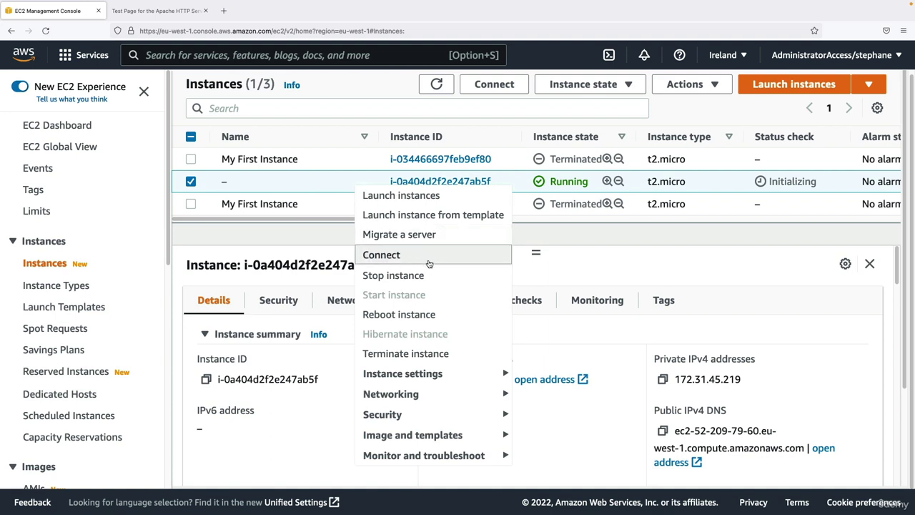
mouse_move(468, 445)
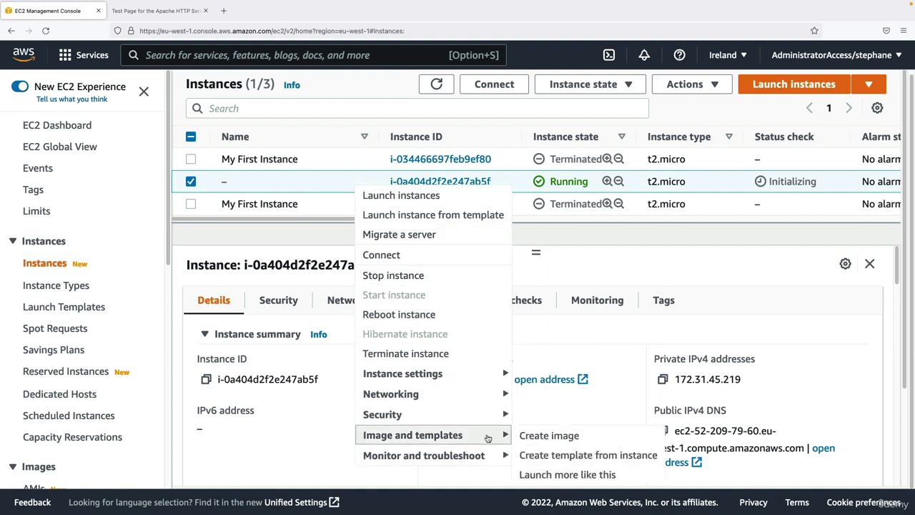
click(545, 436)
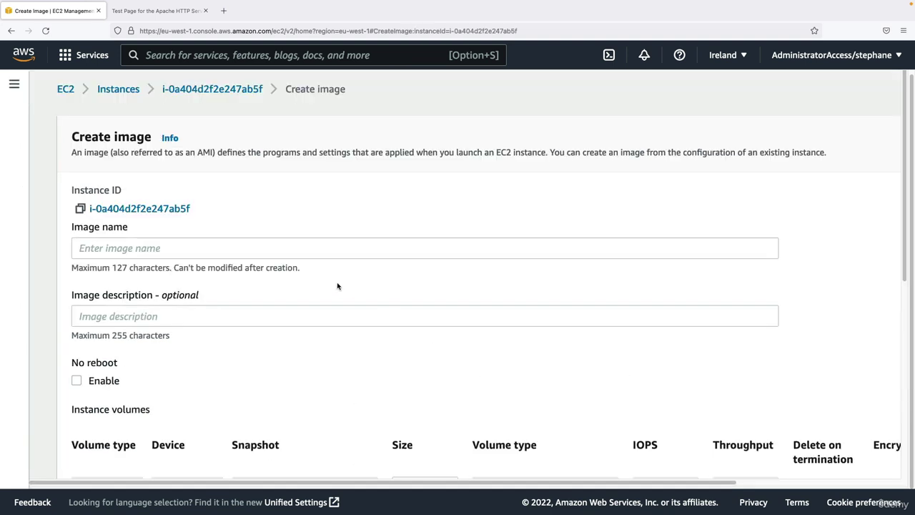
click(209, 250)
text(Demo)
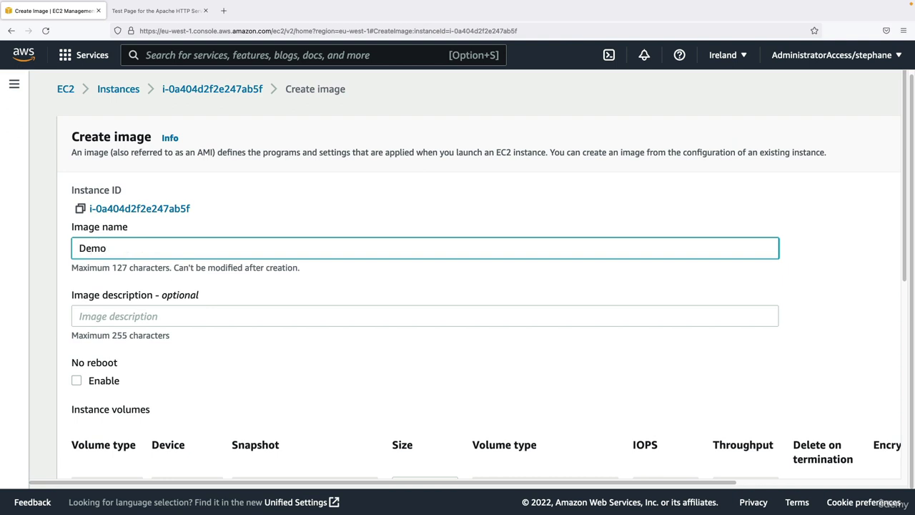
text(Image)
Submit the form to create the DemoImage AMI.
scroll(175, 247, down, 5)
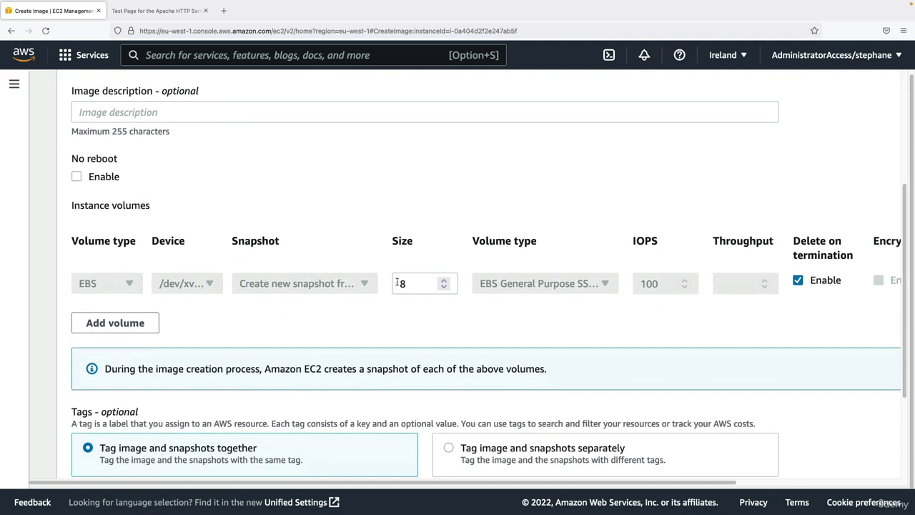
scroll(403, 293, down, 3)
scroll(454, 270, down, 1)
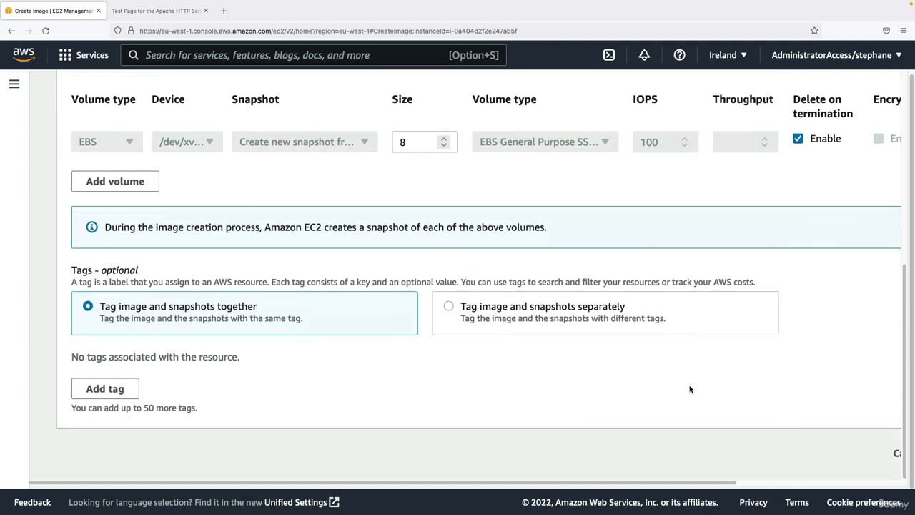
drag(625, 486, 757, 466)
scroll(757, 466, right, 2)
click(808, 455)
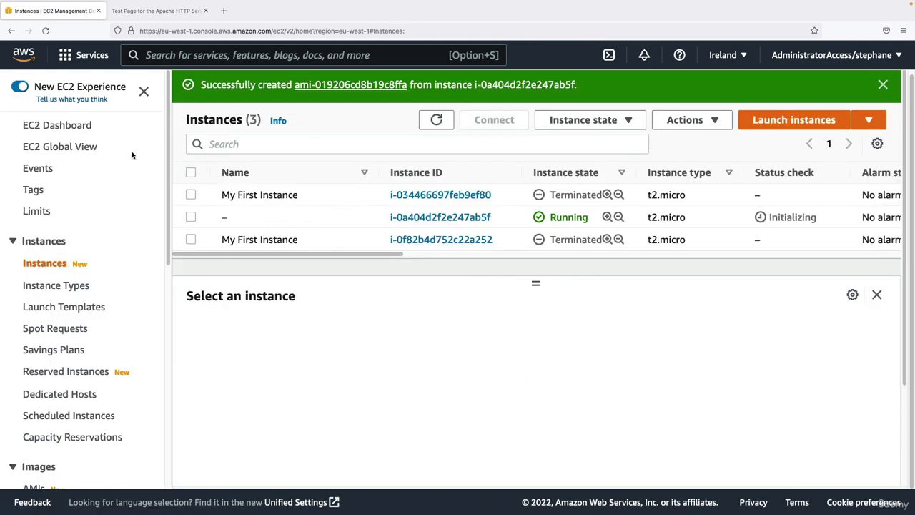
scroll(88, 278, down, 1)
scroll(88, 278, down, 5)
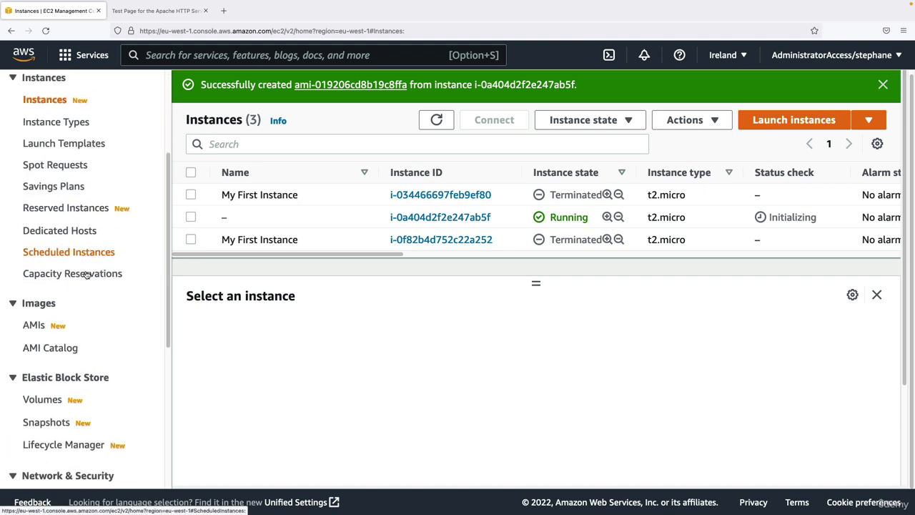
Open the AMIs list and select the DemoImage AMI.
click(33, 326)
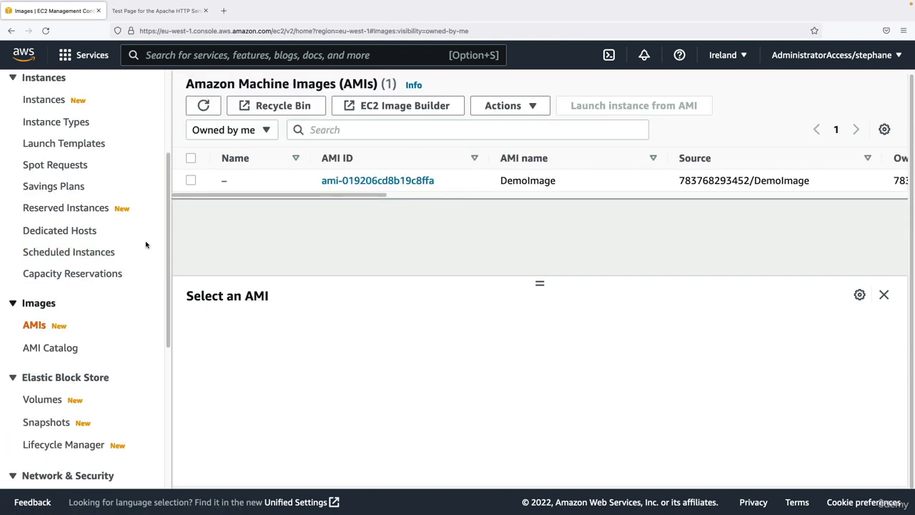
drag(540, 284, 539, 248)
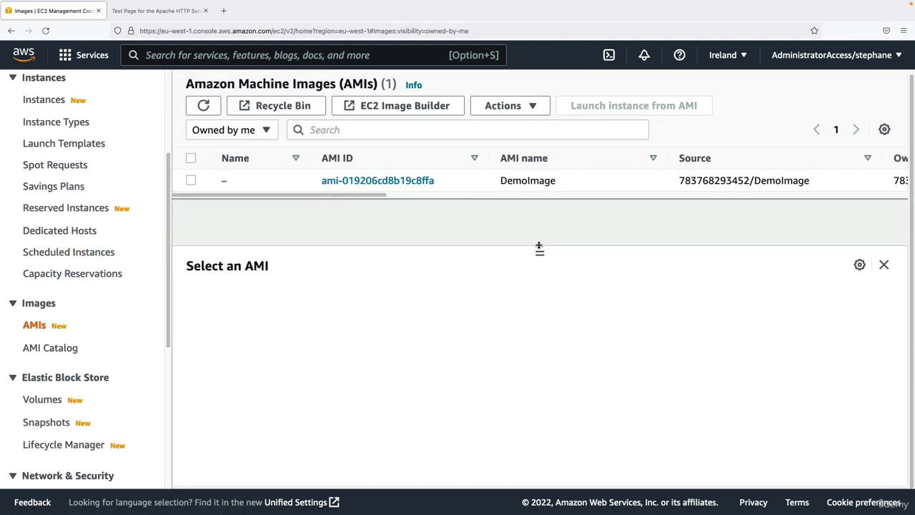
click(499, 190)
scroll(529, 182, right, 8)
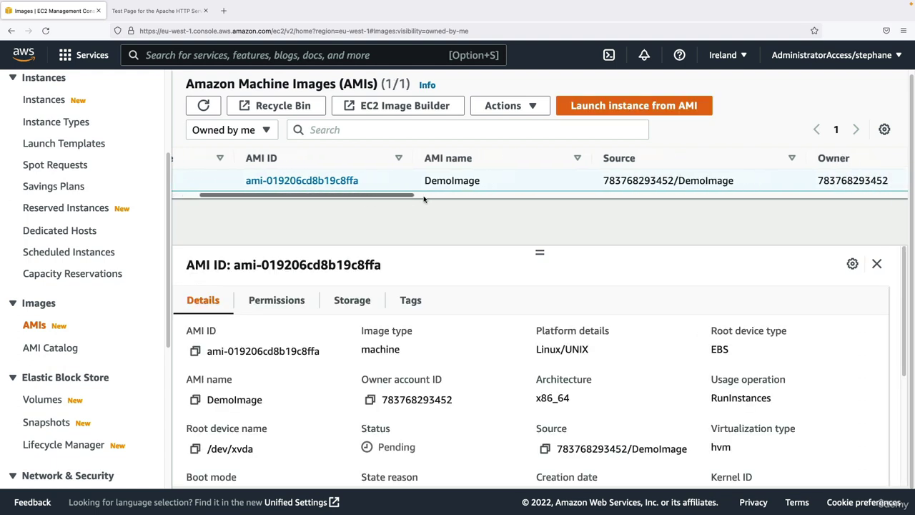
scroll(547, 189, right, 4)
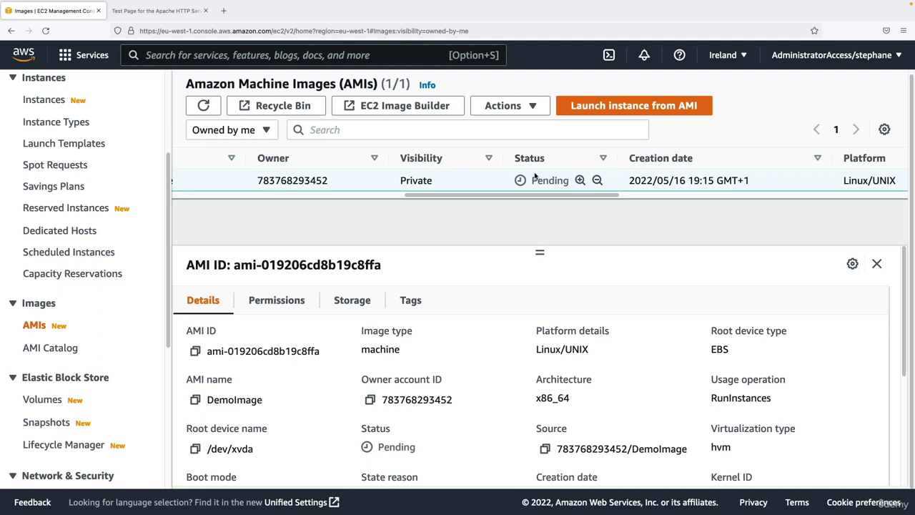
Refresh until DemoImage shows Available, then reselect it to launch from it.
click(203, 105)
click(525, 178)
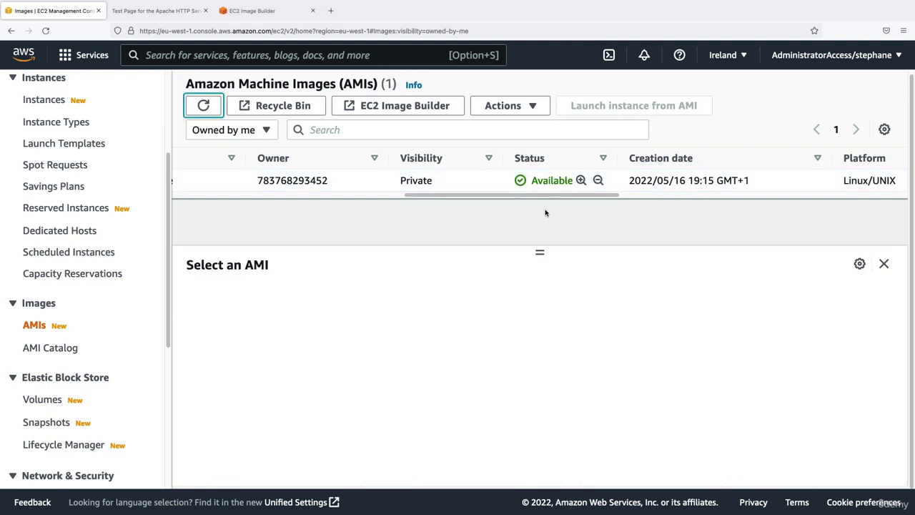
scroll(525, 195, left, 3)
scroll(533, 186, right, 3)
drag(539, 191, 275, 194)
click(293, 189)
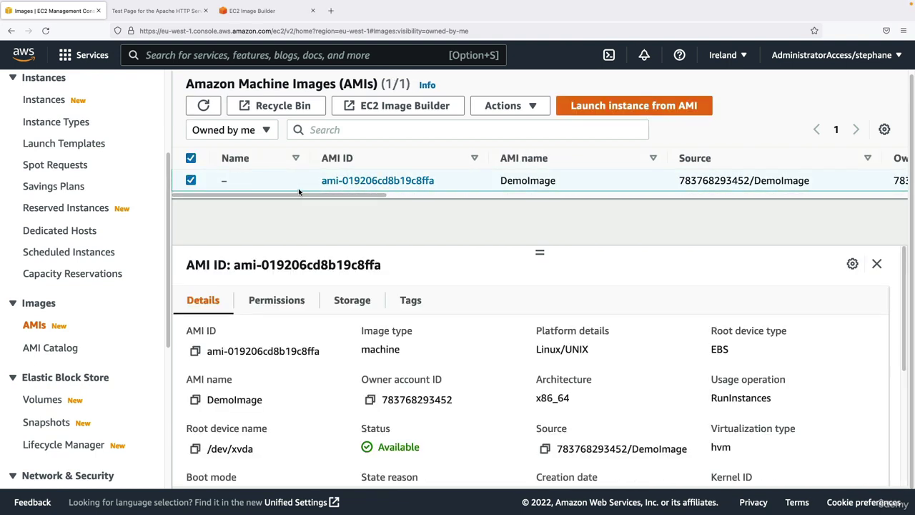
click(632, 109)
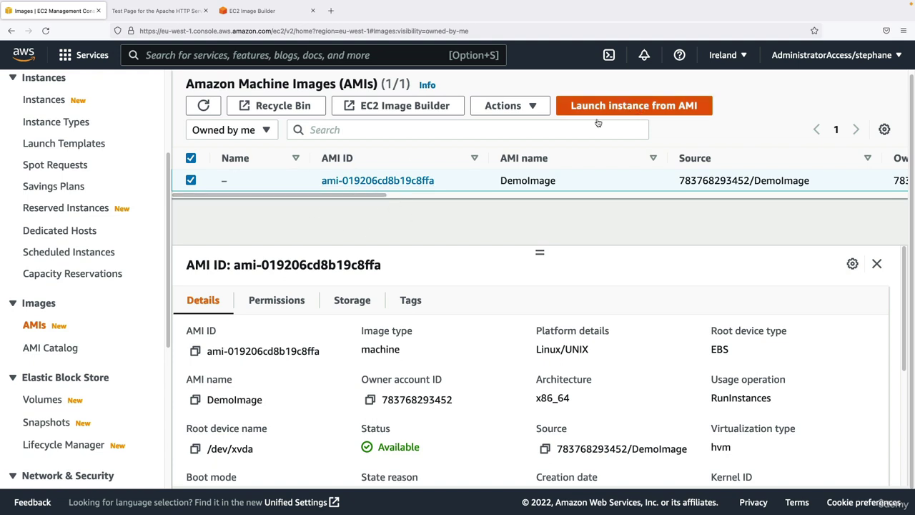
Start a new instance launch named From AMI.
click(49, 102)
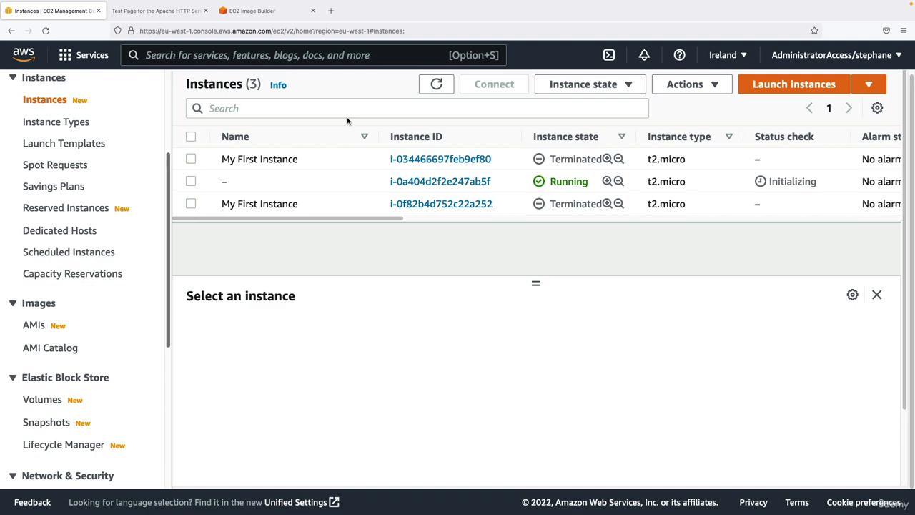
click(799, 89)
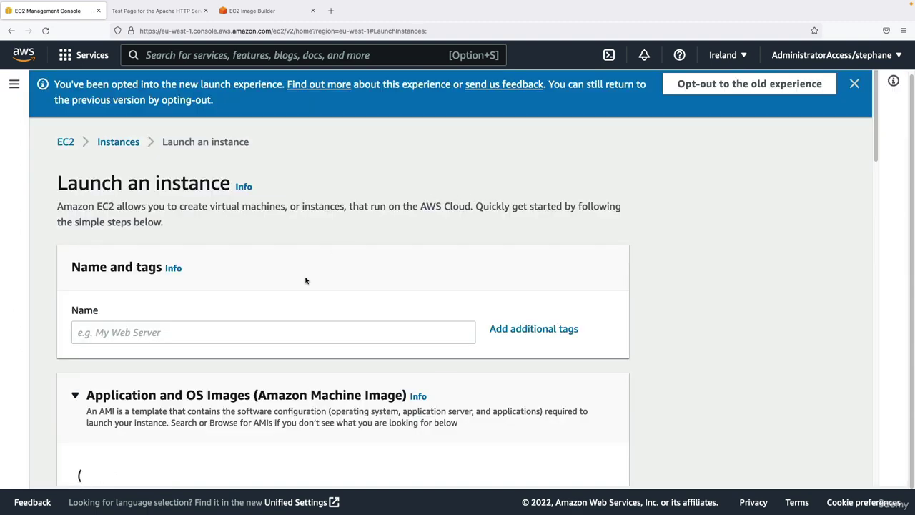
scroll(286, 294, down, 3)
click(246, 214)
text(From AMI)
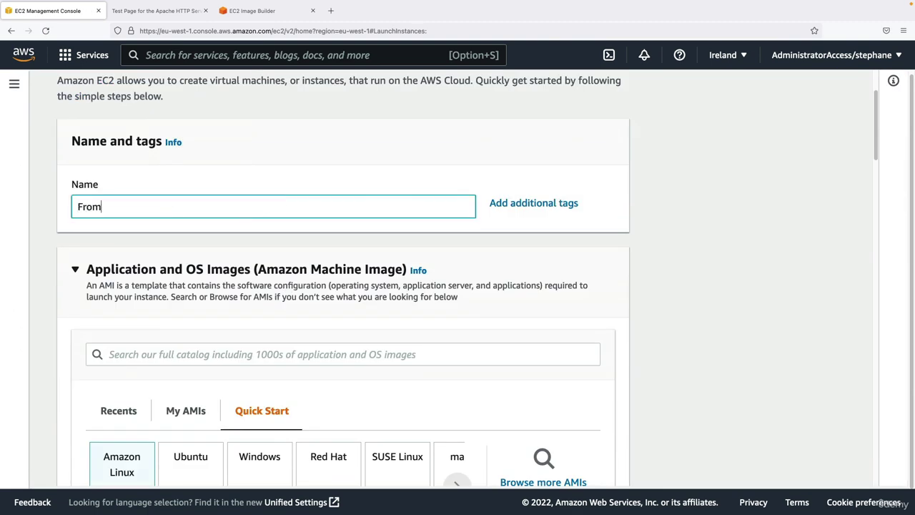
click(211, 145)
Choose the DemoImage AMI from My AMIs.
scroll(219, 136, down, 1)
scroll(220, 135, down, 4)
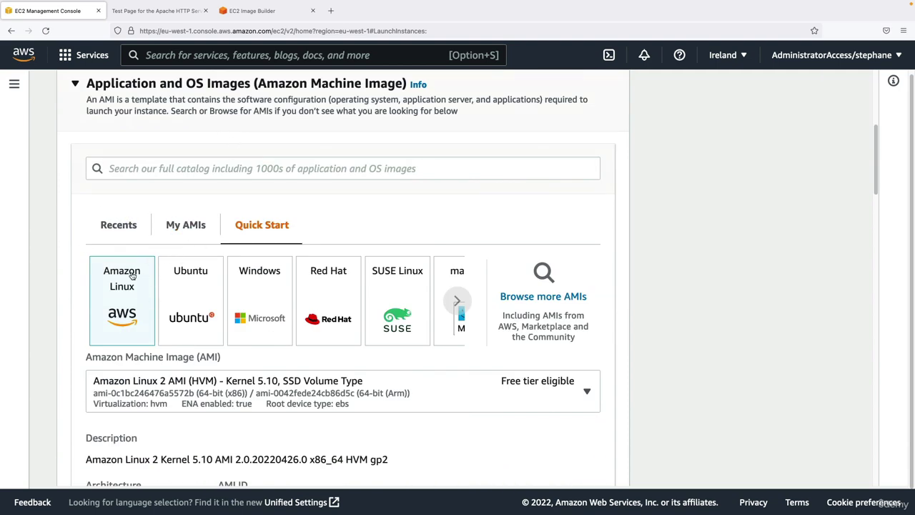
click(178, 228)
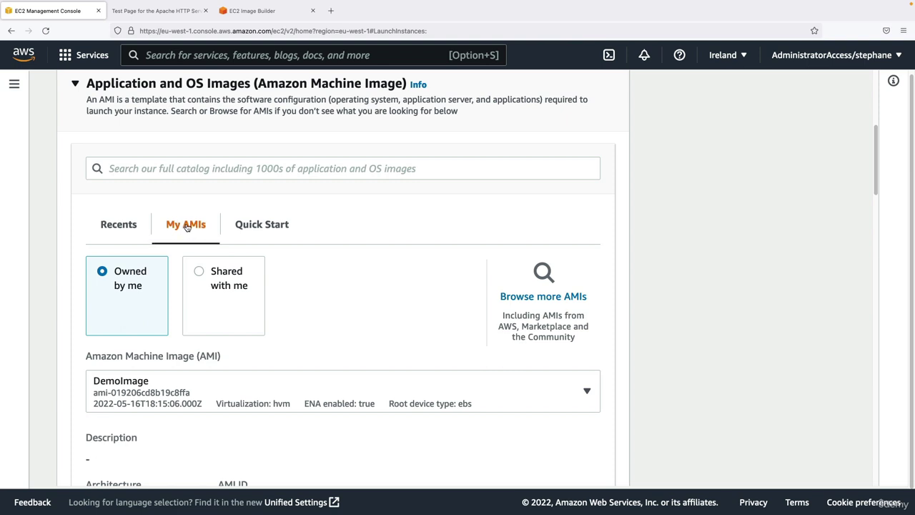
scroll(50, 318, down, 2)
scroll(121, 254, down, 1)
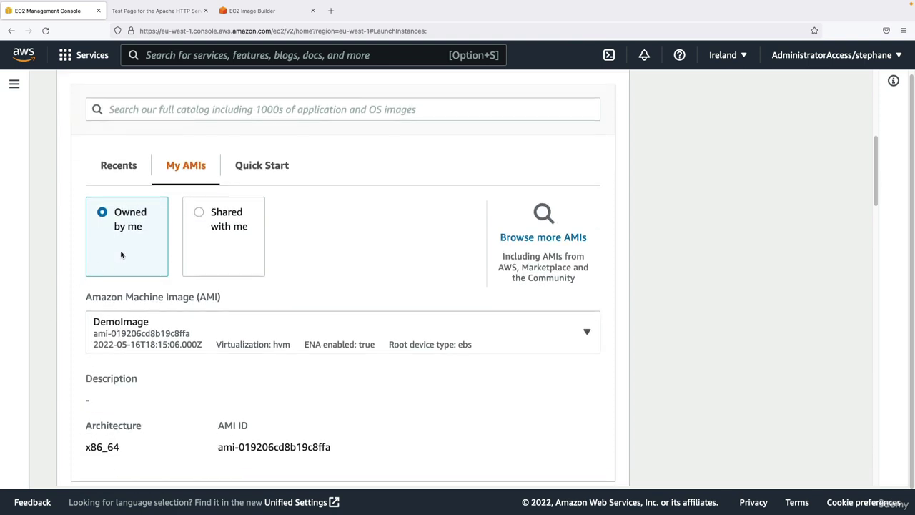
scroll(121, 254, down, 2)
click(131, 279)
click(135, 315)
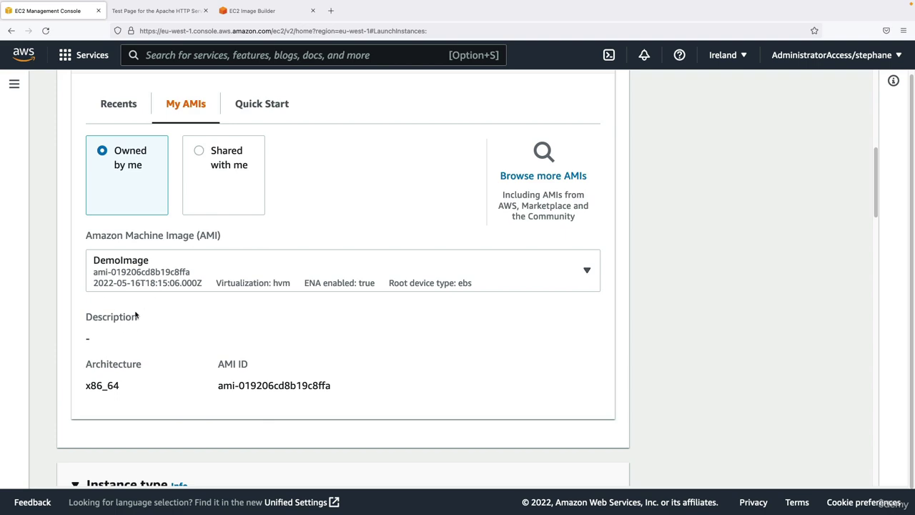
Select the EC2 Tutorial key pair.
scroll(145, 304, down, 5)
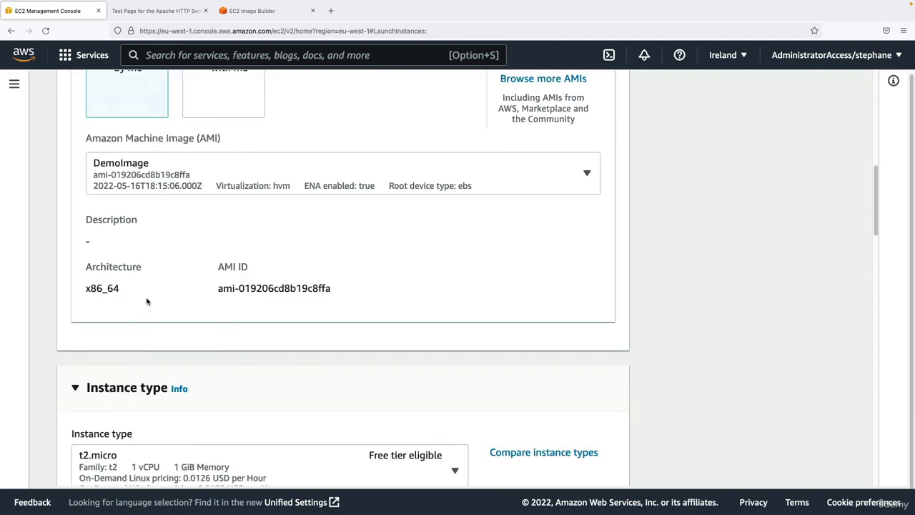
click(150, 303)
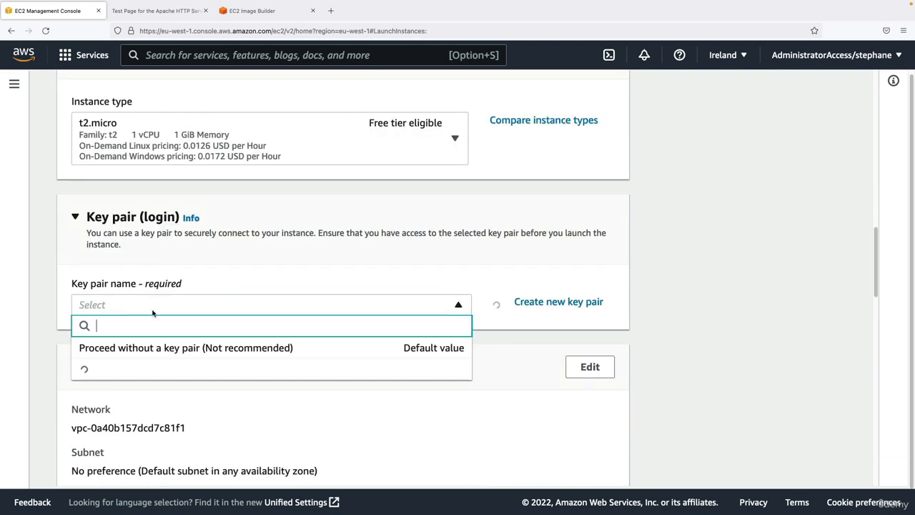
click(143, 369)
scroll(174, 283, down, 3)
scroll(173, 283, down, 2)
scroll(414, 189, up, 2)
Switch network settings to the existing launch-wizard-1 security group.
click(593, 182)
scroll(215, 329, down, 5)
click(405, 226)
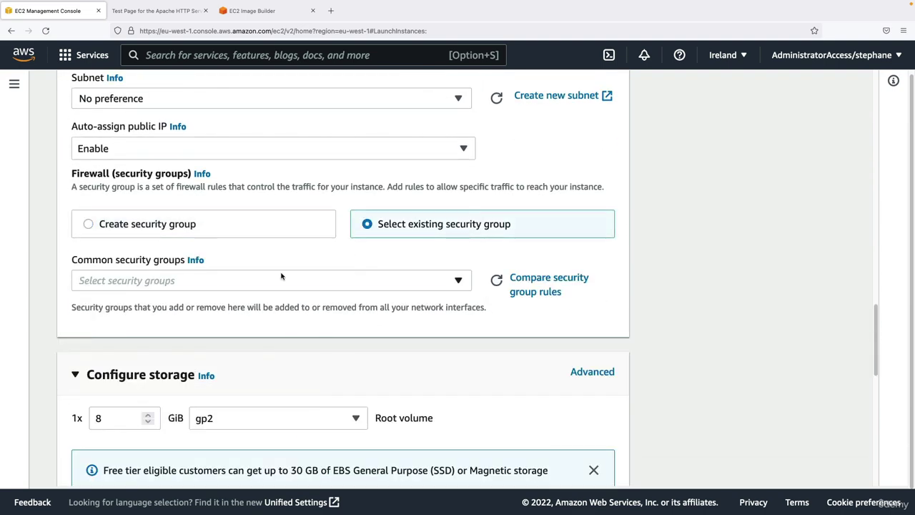
click(282, 279)
click(251, 368)
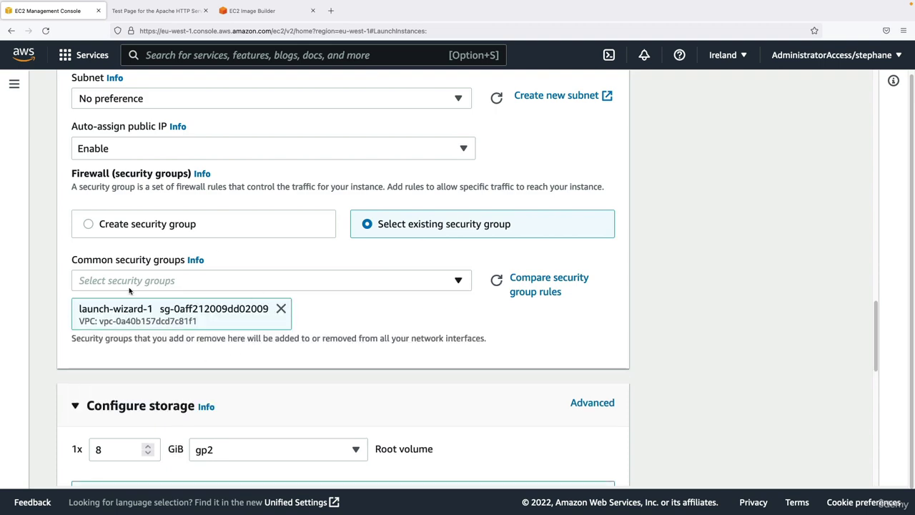
Expand the Advanced details section.
scroll(146, 304, down, 5)
scroll(255, 321, down, 2)
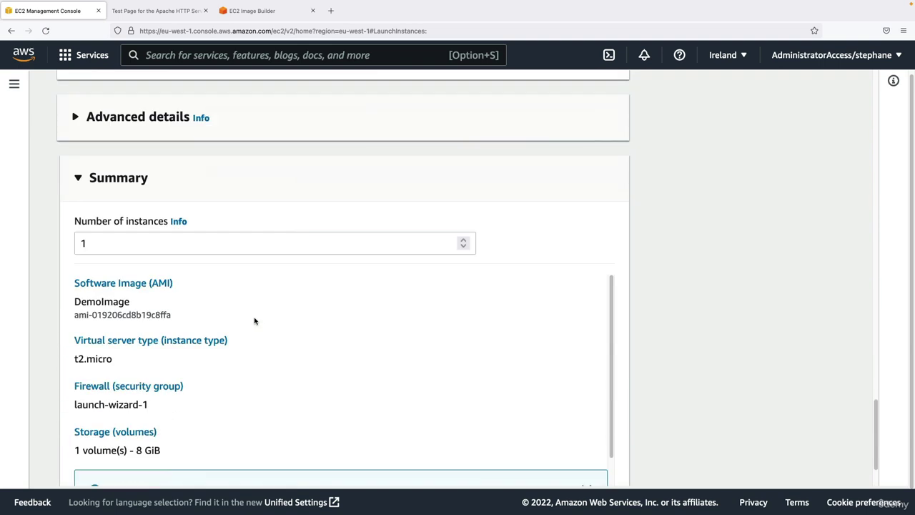
scroll(186, 262, down, 1)
scroll(134, 200, up, 2)
click(135, 200)
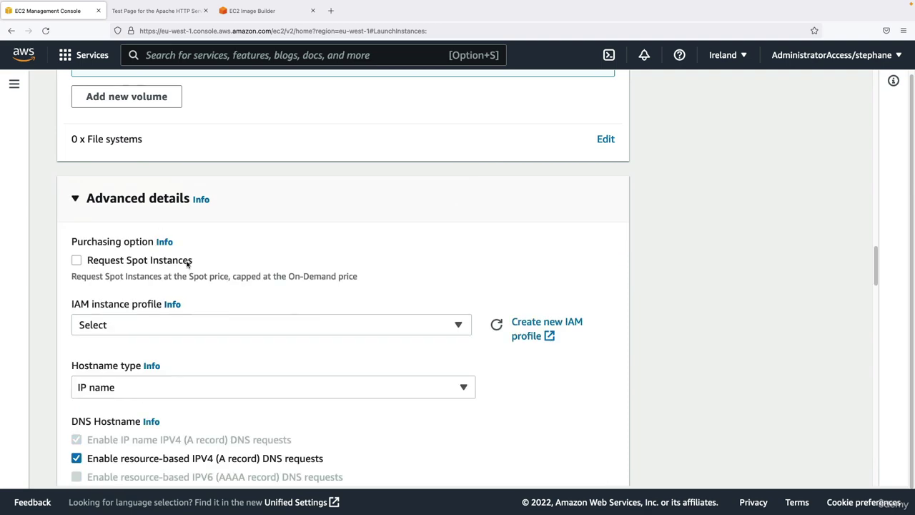
scroll(236, 265, down, 10)
scroll(186, 255, up, 5)
Copy the first three lines of ec2-user-data.sh into User data.
click(183, 255)
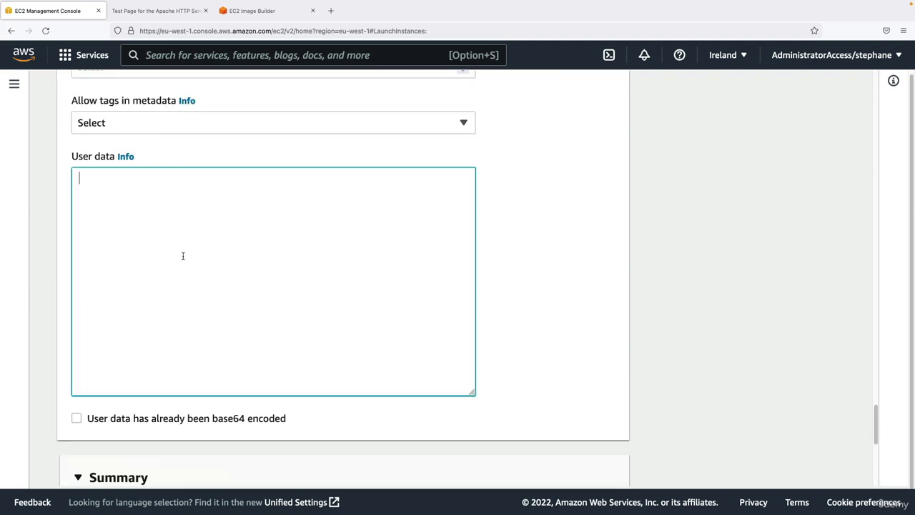
key(ctrl+Left)
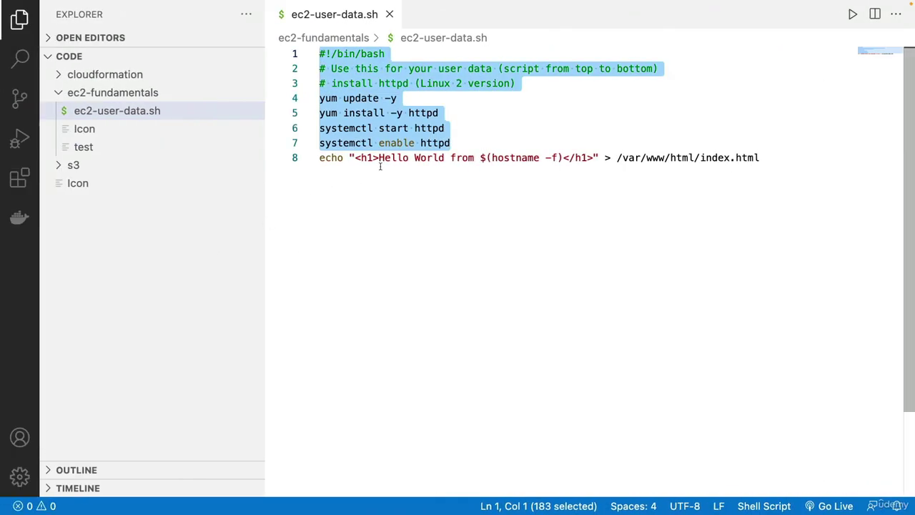
click(482, 98)
drag(517, 84, 284, 45)
key(super+c)
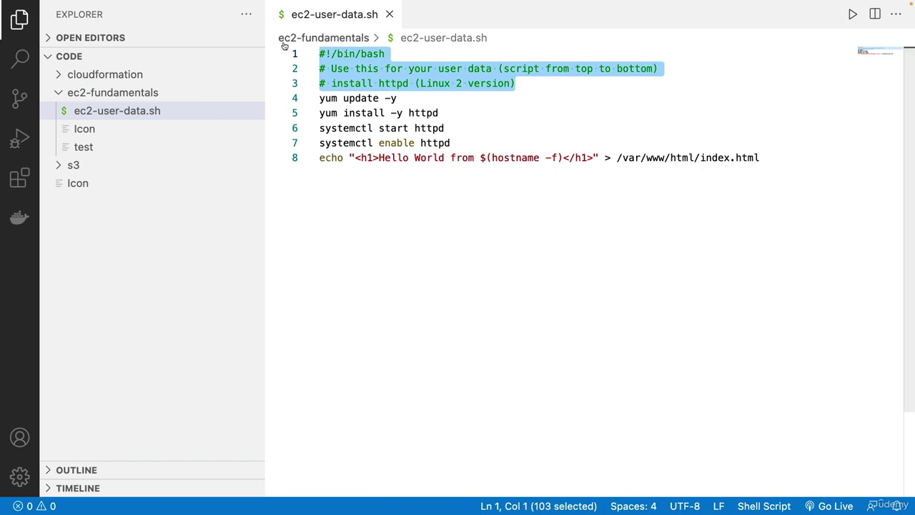
key(ctrl+Right)
key(super+v)
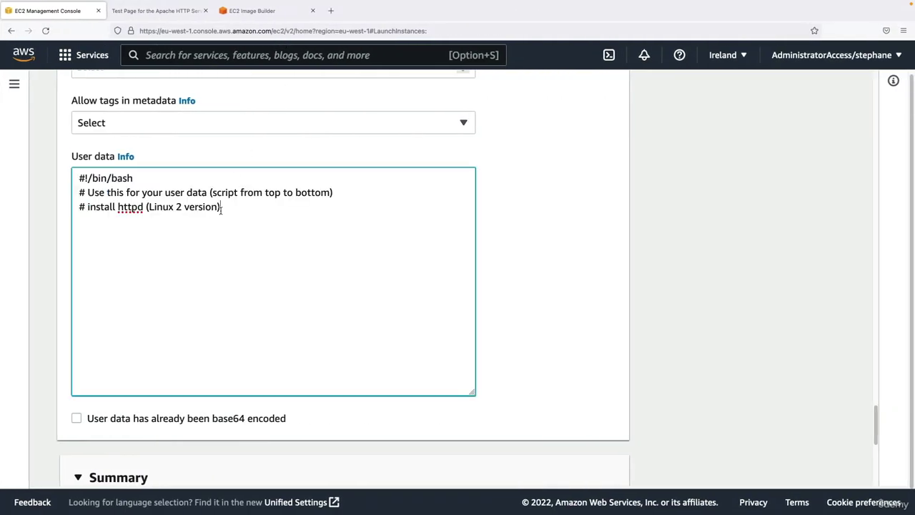
Add the echo line writing Hello World from $(hostname -f) to /var/www/html/index.html.
key(ctrl+Left)
triple_click(332, 153)
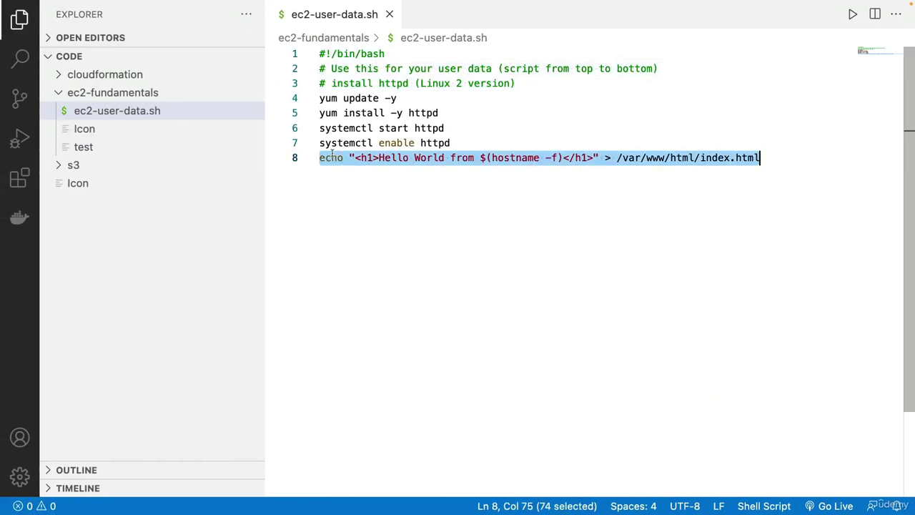
key(super+c)
key(ctrl+Right)
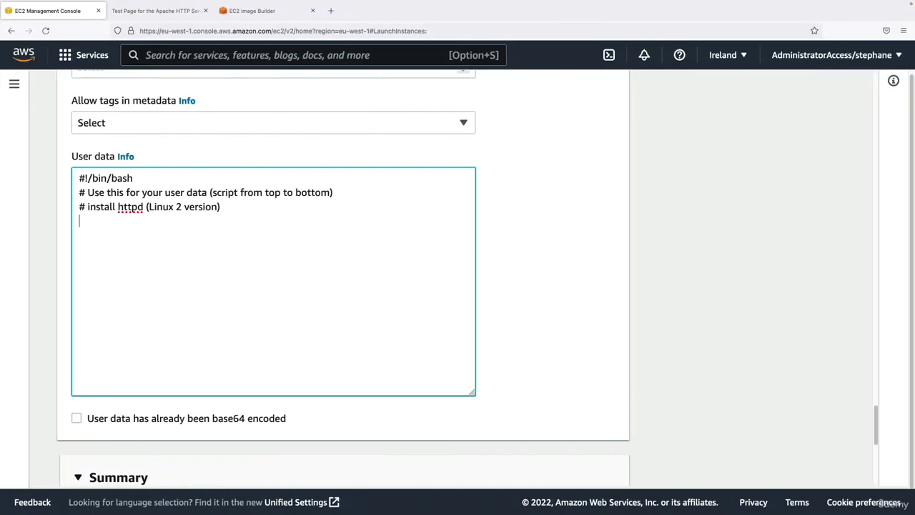
key(super+v)
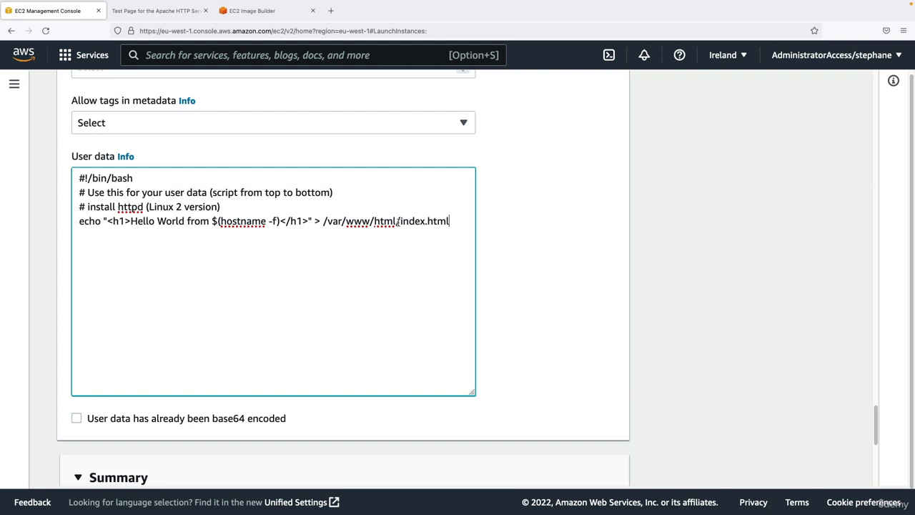
triple_click(384, 220)
click(398, 222)
scroll(257, 236, down, 2)
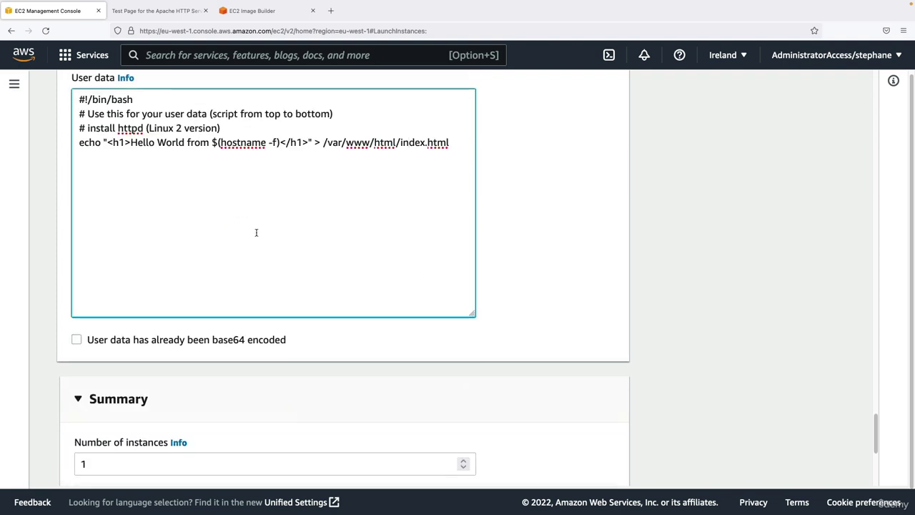
scroll(282, 236, down, 5)
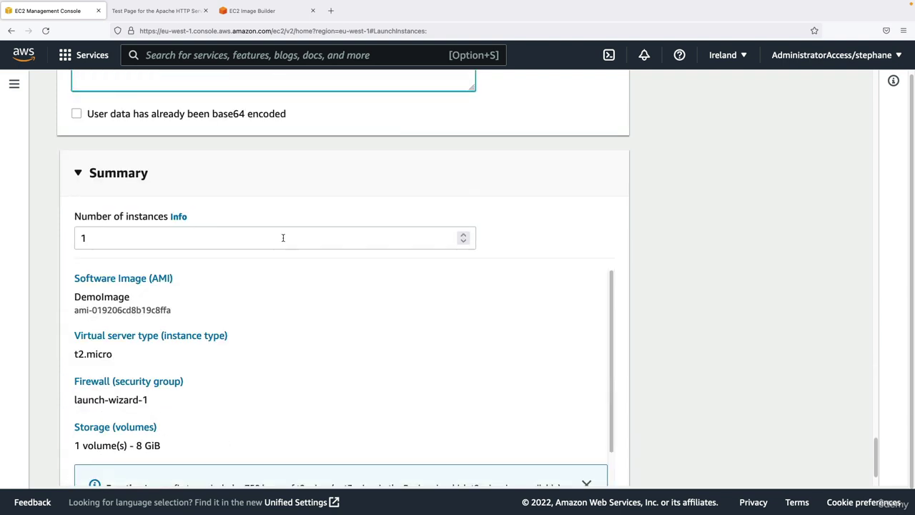
scroll(300, 237, down, 2)
scroll(389, 277, down, 1)
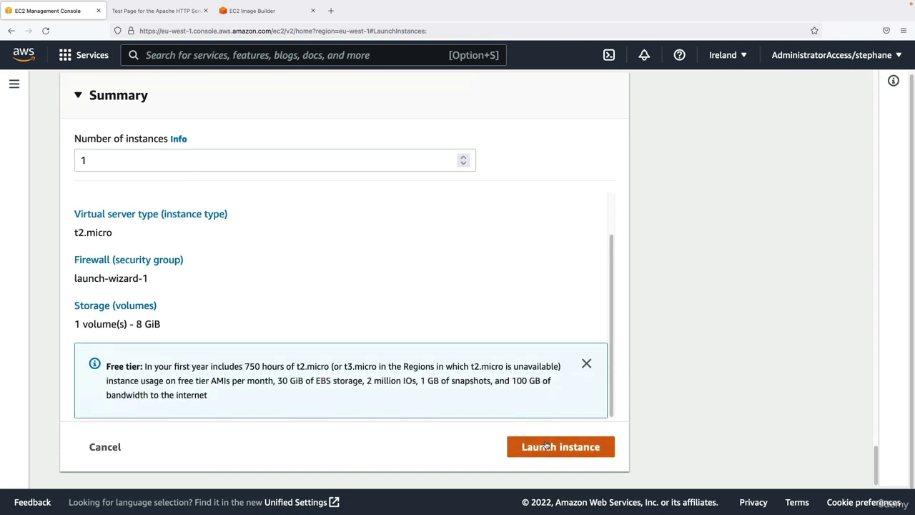
Launch the From AMI instance and select it in the Instances list.
click(545, 444)
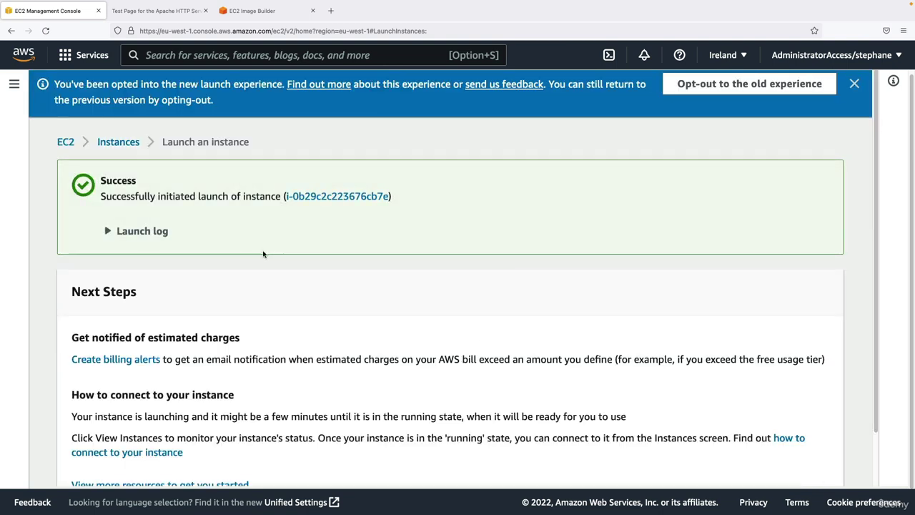
click(321, 198)
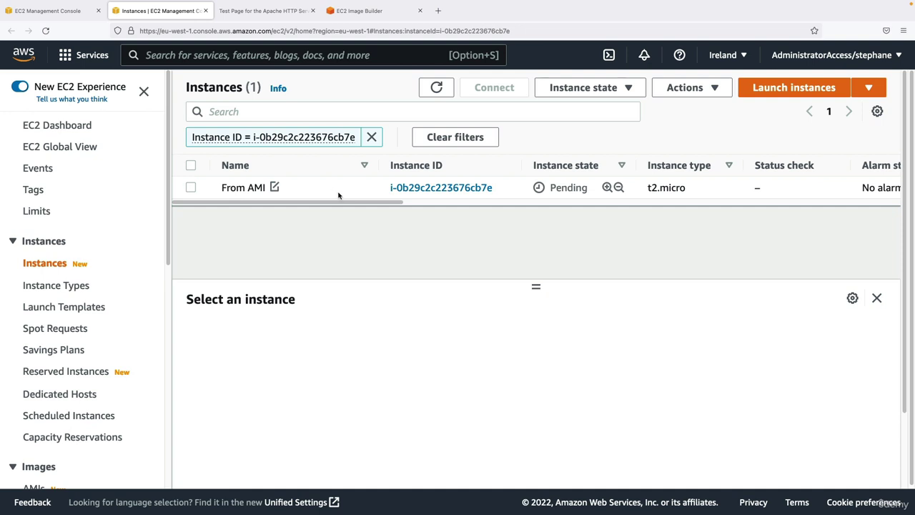
click(321, 187)
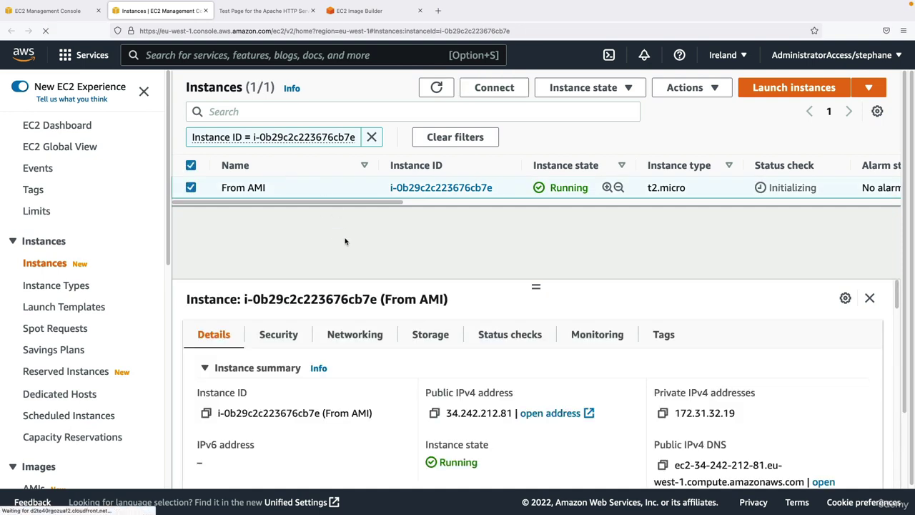
Load its public IPv4 34.242.212.81 in a new tab to see Hello World.
drag(444, 413, 512, 413)
key(super+c)
key(super+t)
key(super+v)
key(Return)
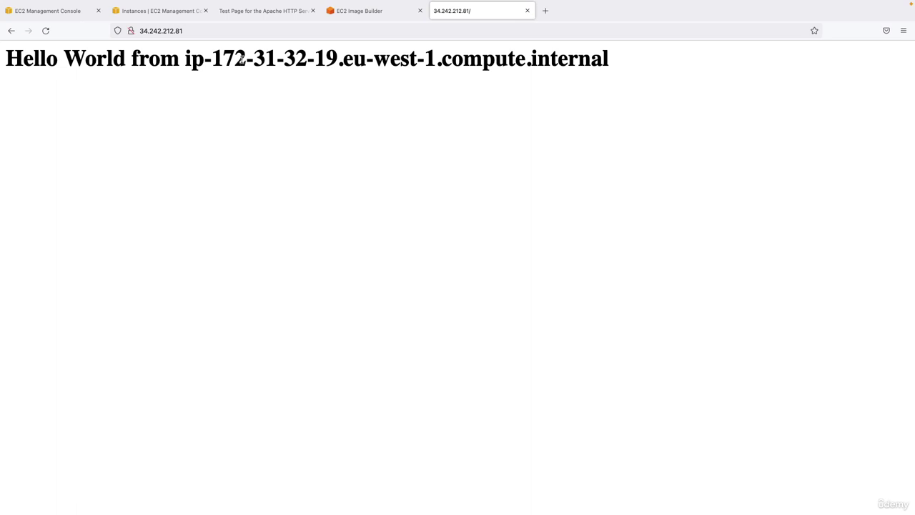
Clear the instance ID filter, then terminate instance i-0a404d2f2e247ab5f and the From AMI instance.
click(172, 19)
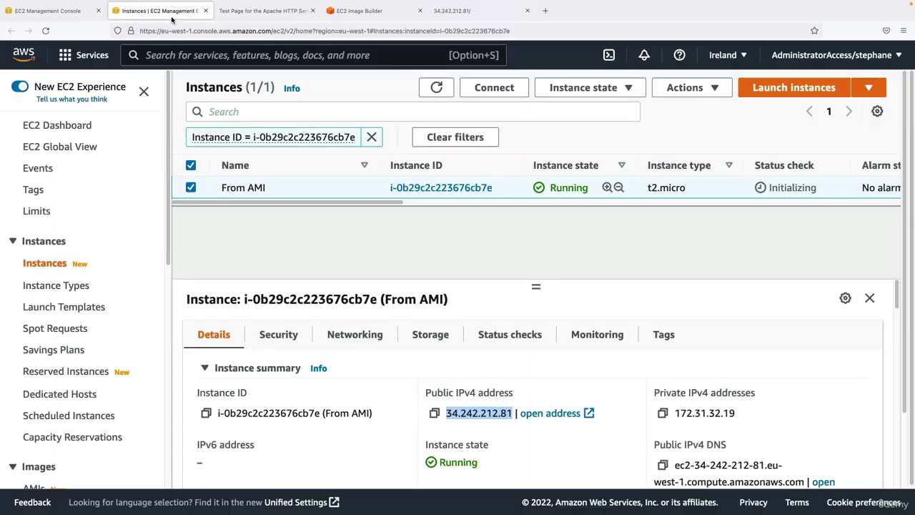
click(372, 136)
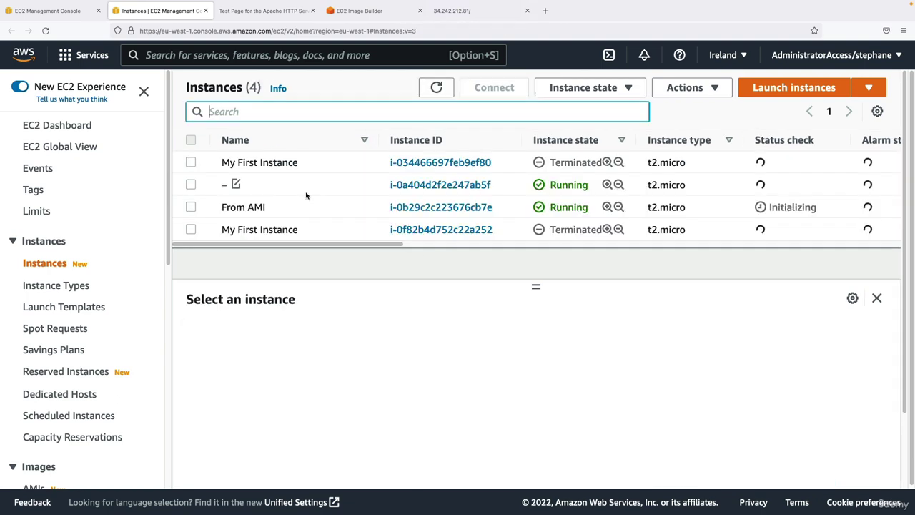
click(191, 185)
click(191, 206)
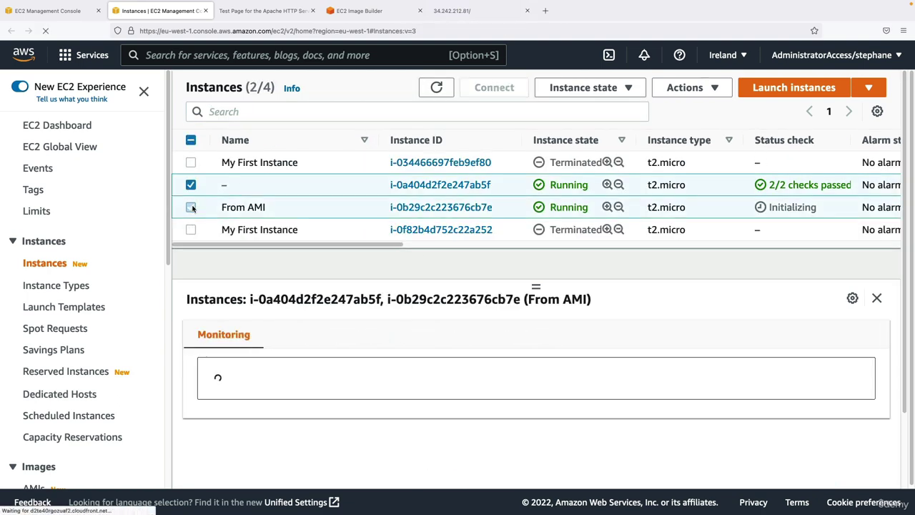
click(583, 87)
click(604, 193)
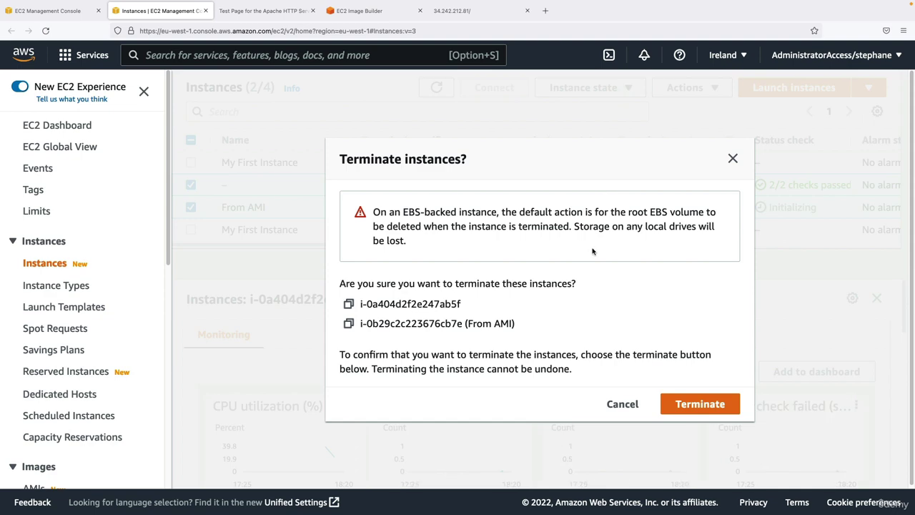
click(690, 405)
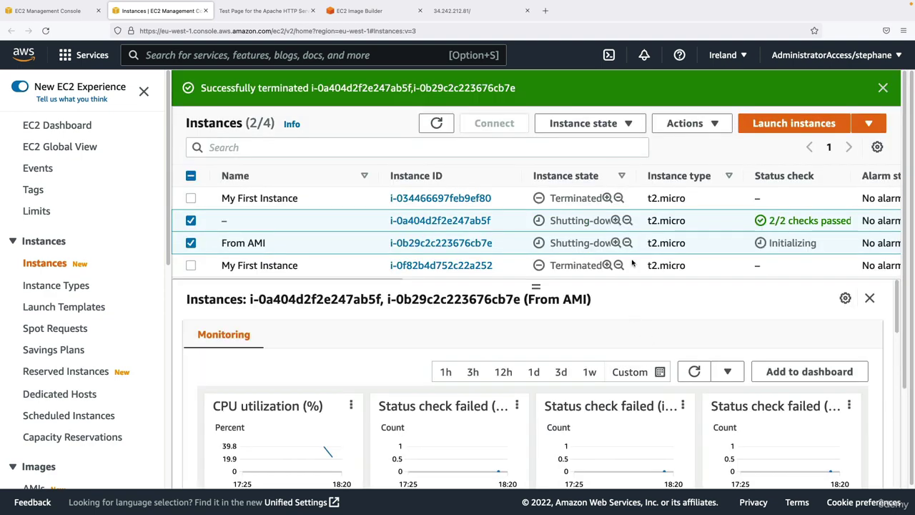
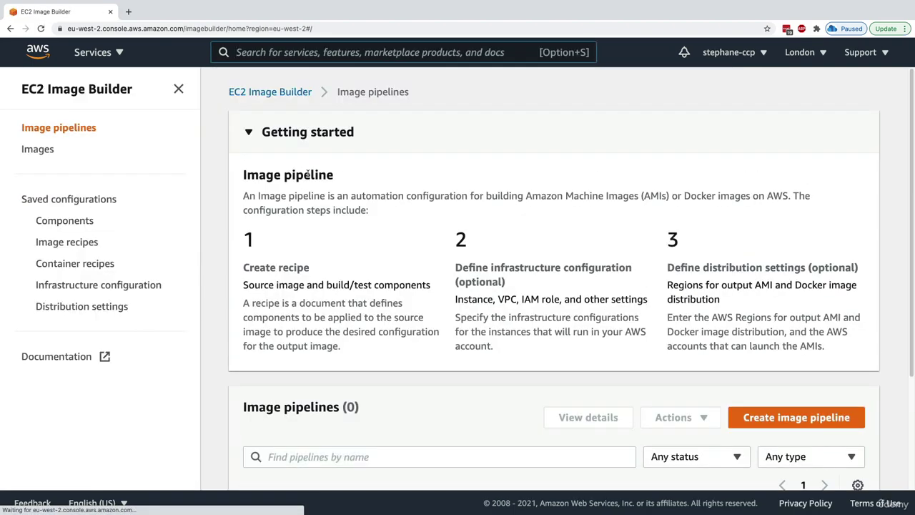
From the Image Builder home page, start a new image pipeline named MyDemoPipeline.
click(280, 94)
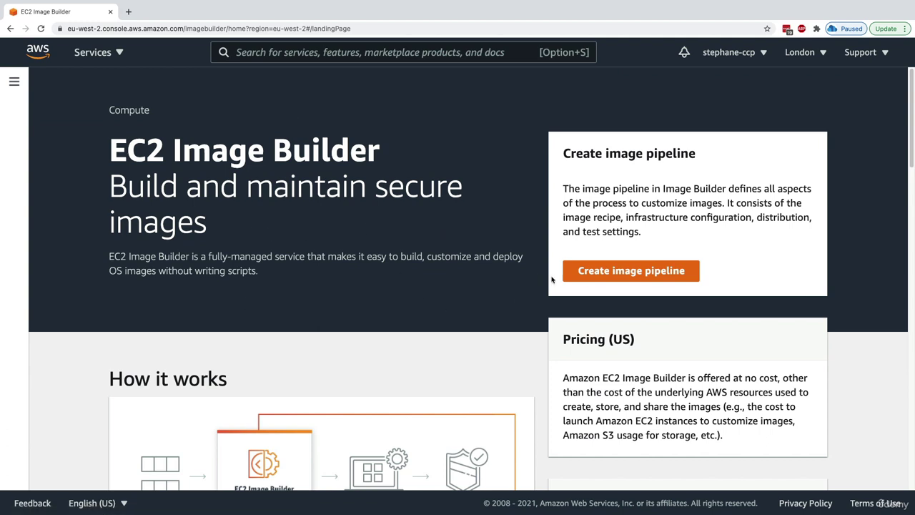
click(583, 273)
click(481, 226)
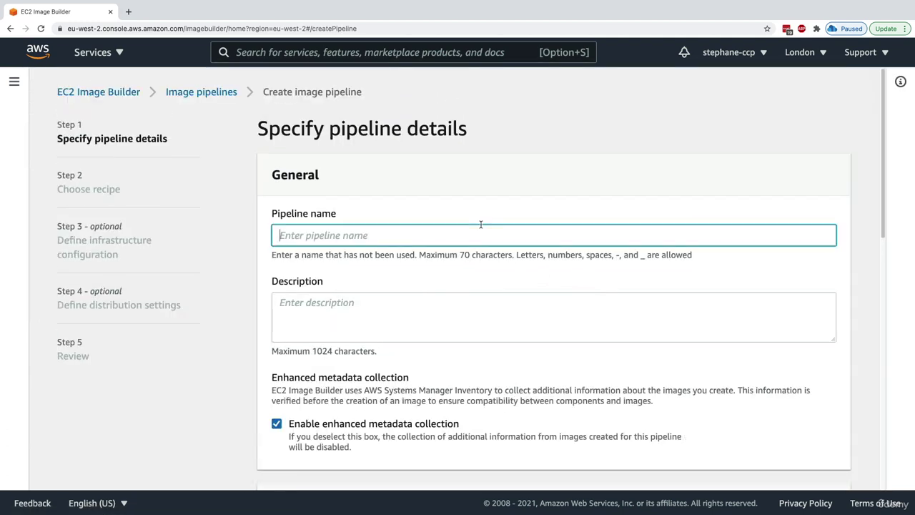
text(MyDemoPipeline)
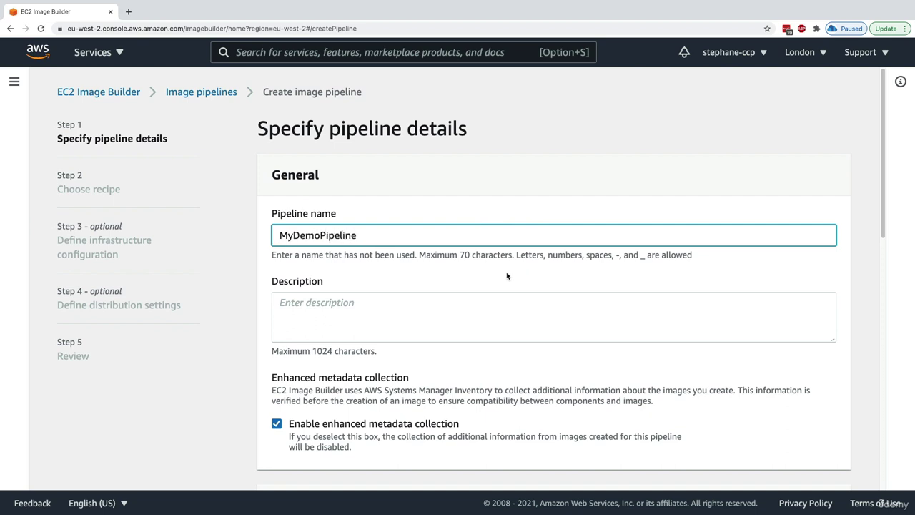
Set the pipeline's build schedule to Manual and move on to the recipe step.
scroll(507, 276, down, 6)
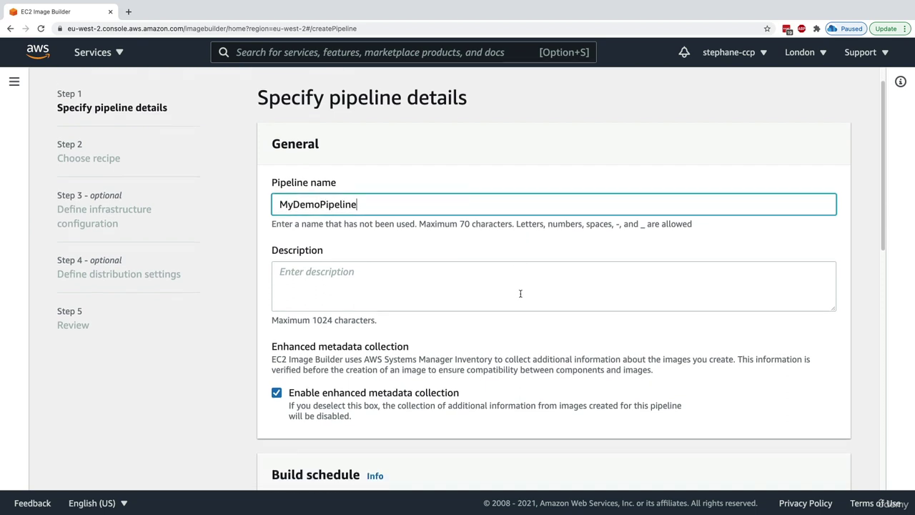
scroll(429, 299, down, 1)
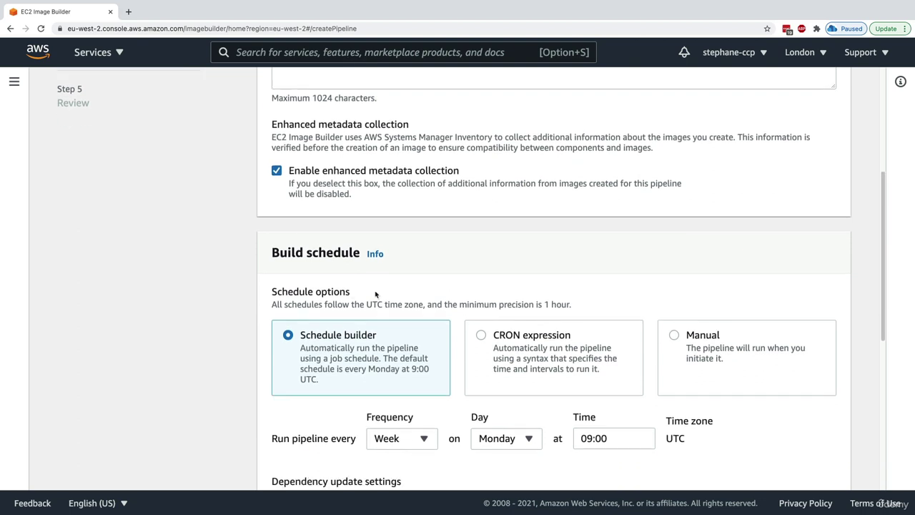
drag(297, 255, 328, 255)
scroll(328, 255, down, 3)
click(326, 250)
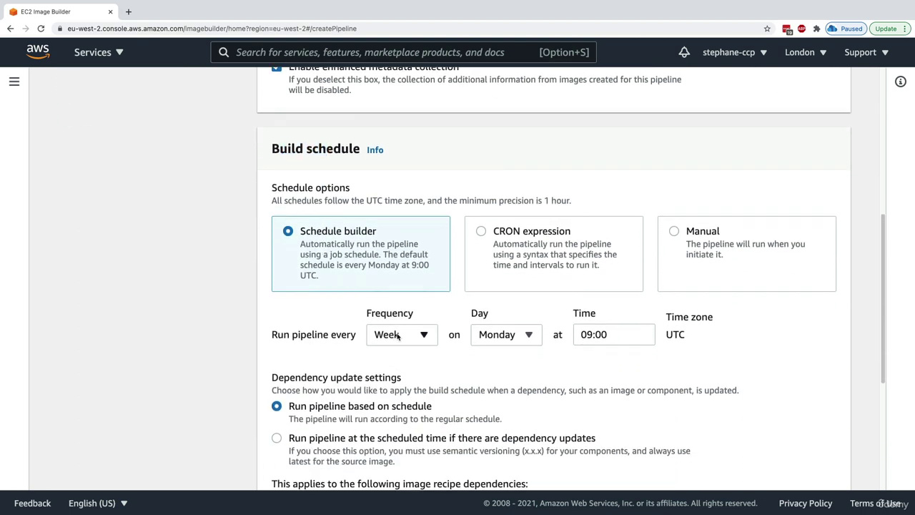
scroll(597, 343, down, 2)
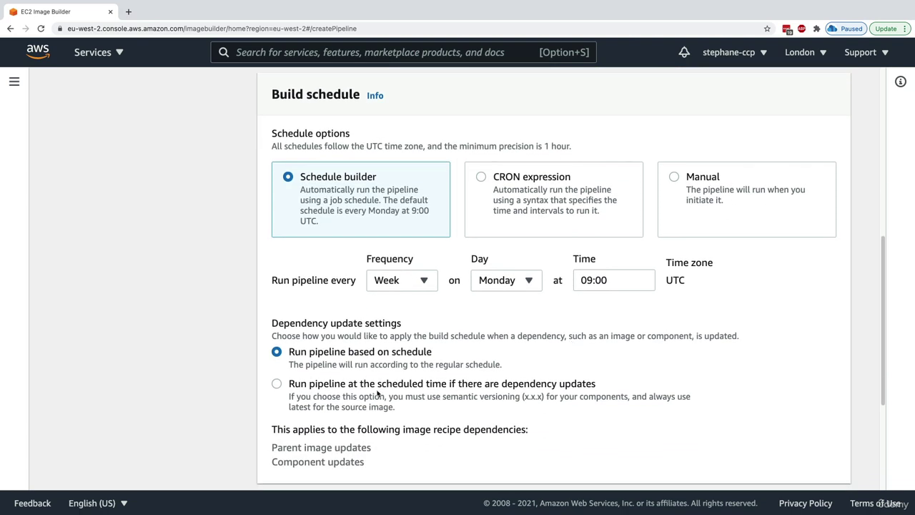
drag(365, 384, 590, 386)
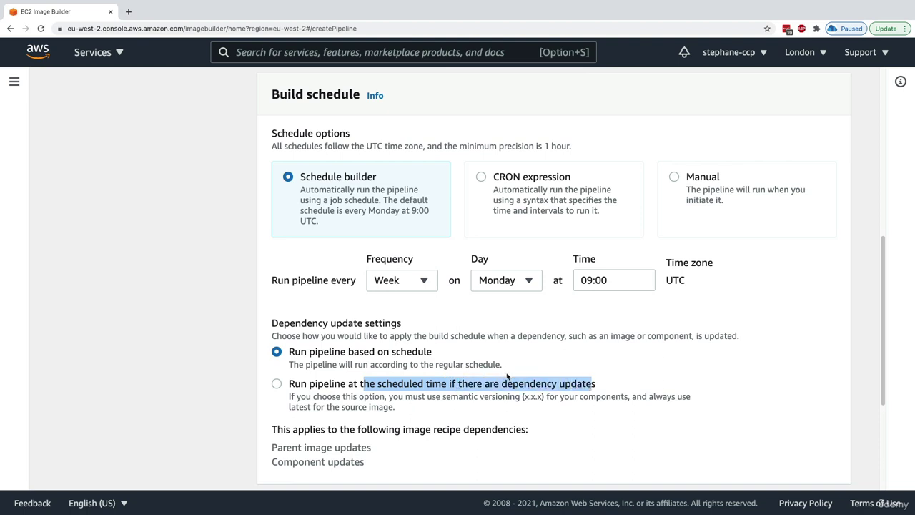
click(466, 353)
drag(353, 353, 409, 357)
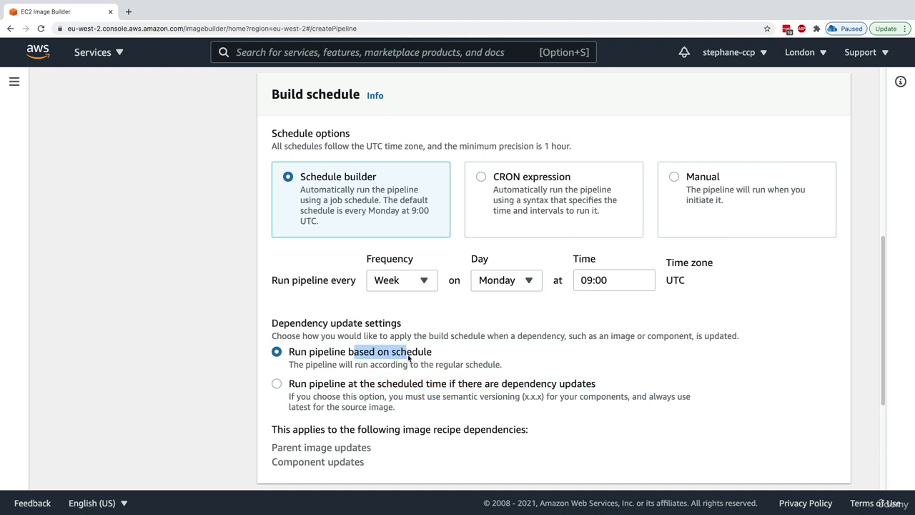
click(495, 188)
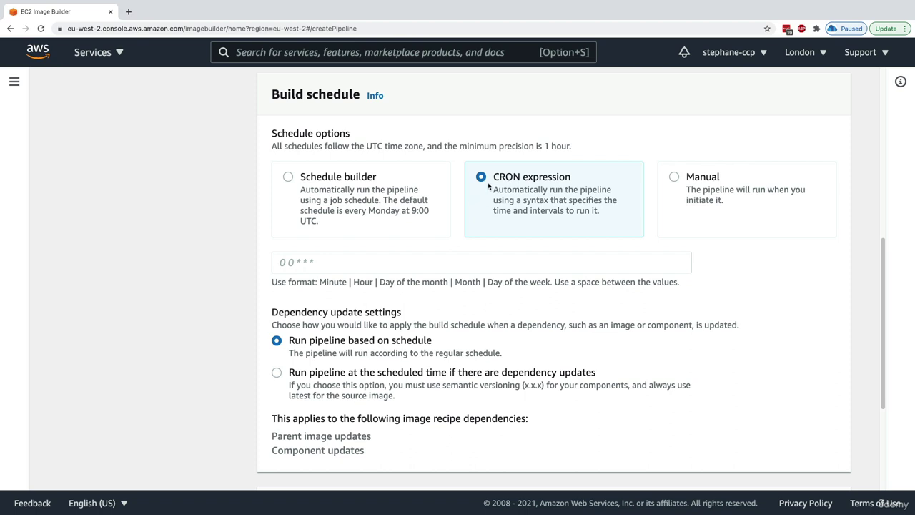
click(682, 180)
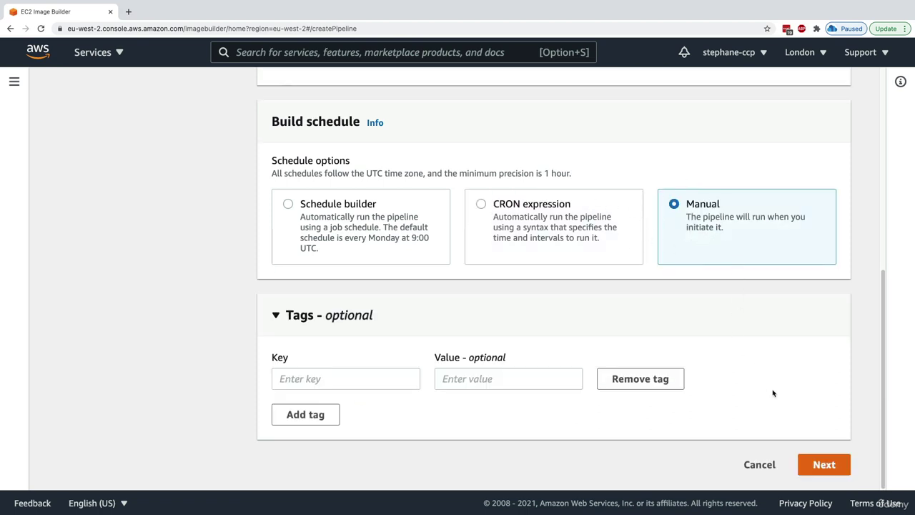
click(823, 464)
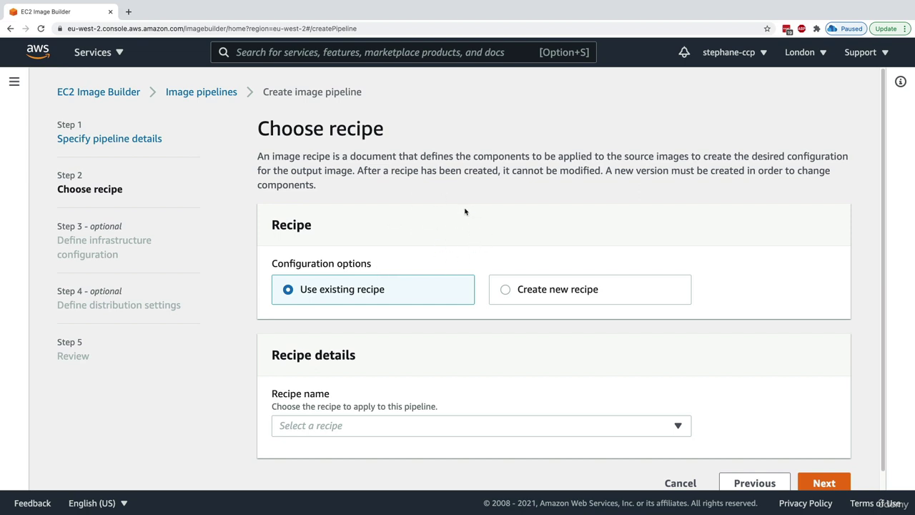
Choose to create a new recipe, keeping AMI as the output type.
click(522, 289)
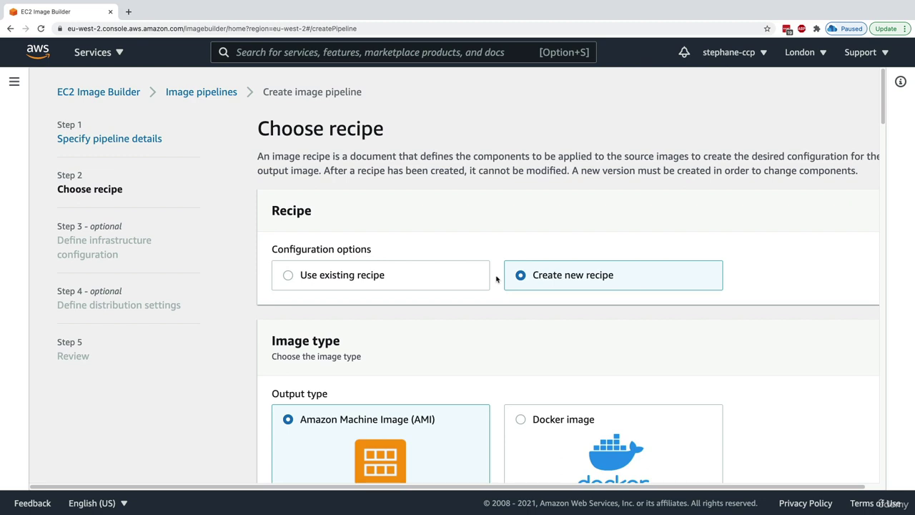
scroll(501, 266, down, 4)
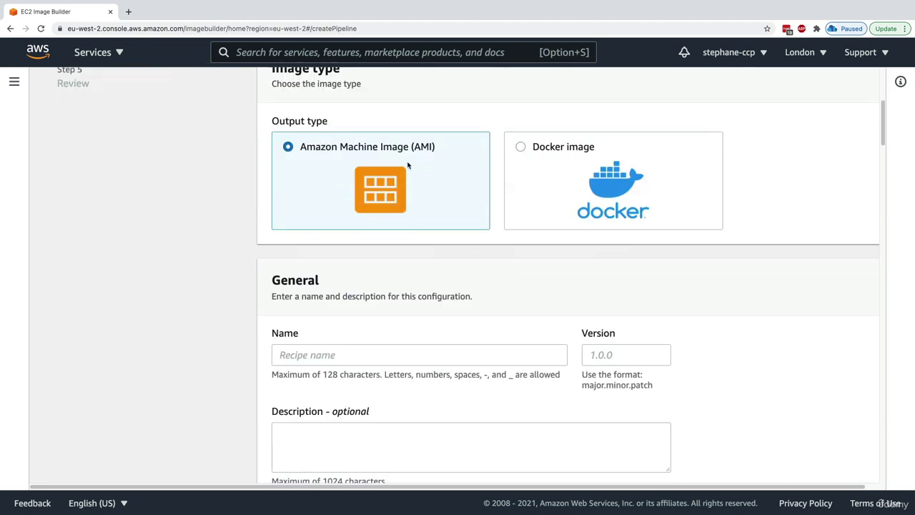
scroll(390, 188, up, 1)
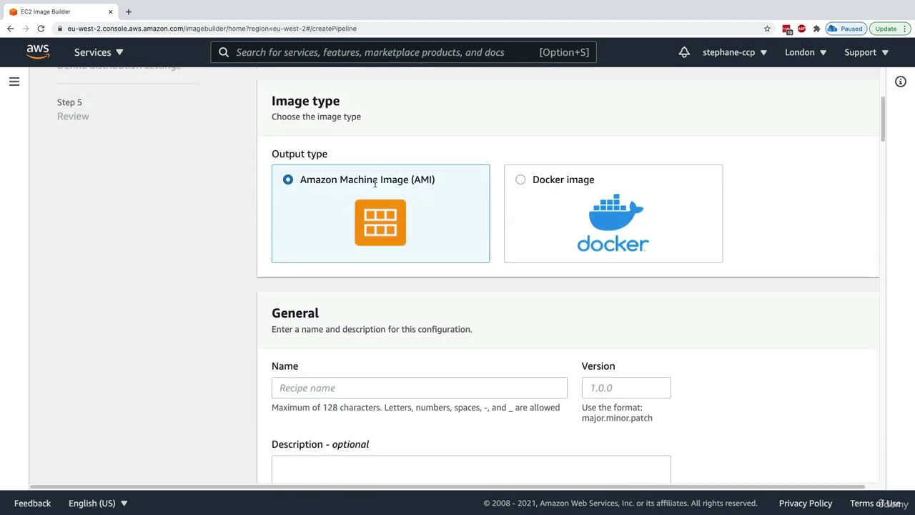
drag(357, 179, 436, 180)
click(522, 179)
click(414, 189)
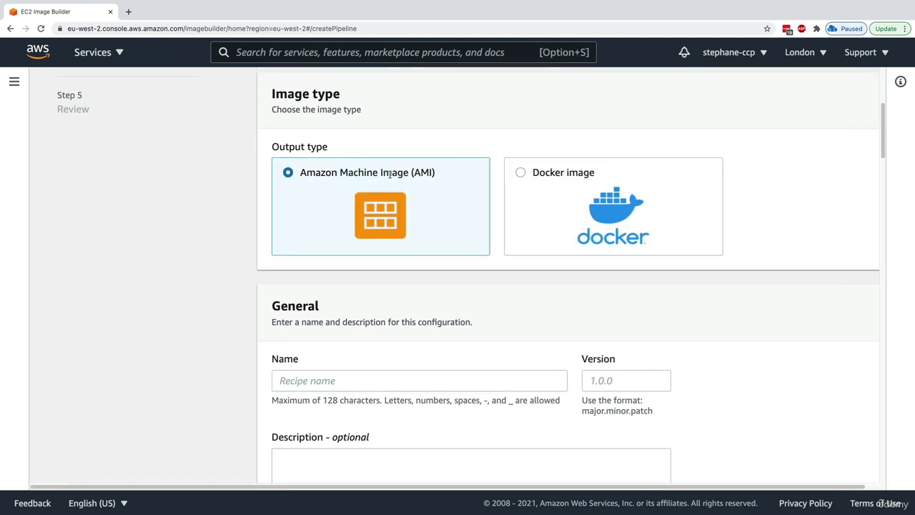
scroll(391, 276, down, 1)
Name the recipe MyDemoRecipe with version 1.0.0.
click(391, 375)
scroll(389, 362, down, 2)
text(MyDemoRecipe)
key(Tab)
text(1.0)
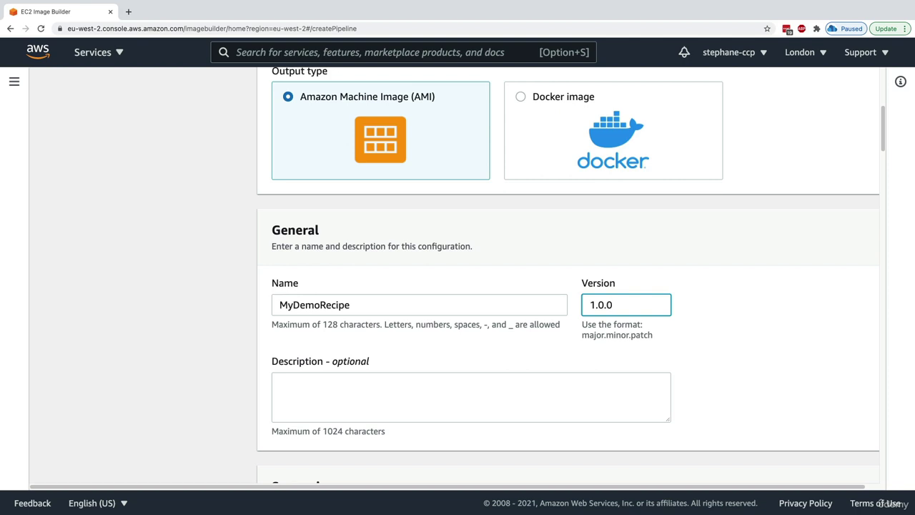
Review the base image section's Amazon-managed and Quick start image options.
scroll(380, 384, down, 3)
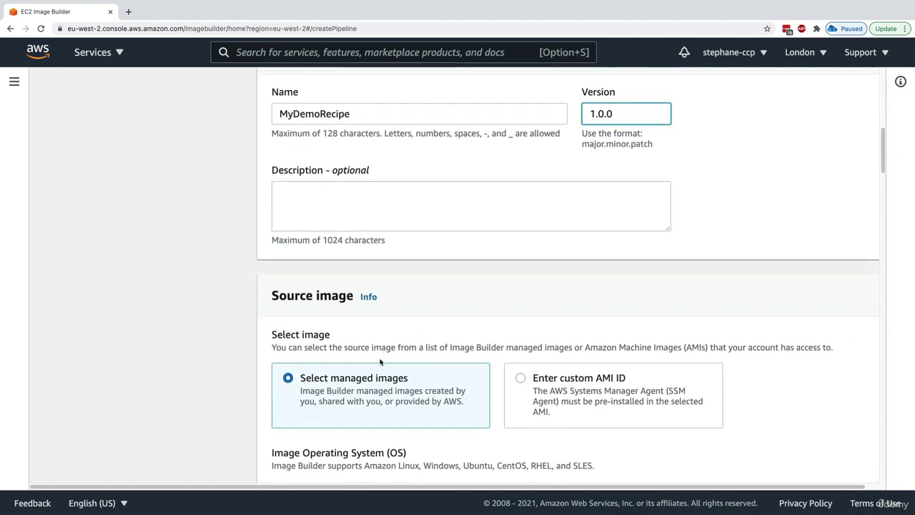
scroll(379, 350, down, 1)
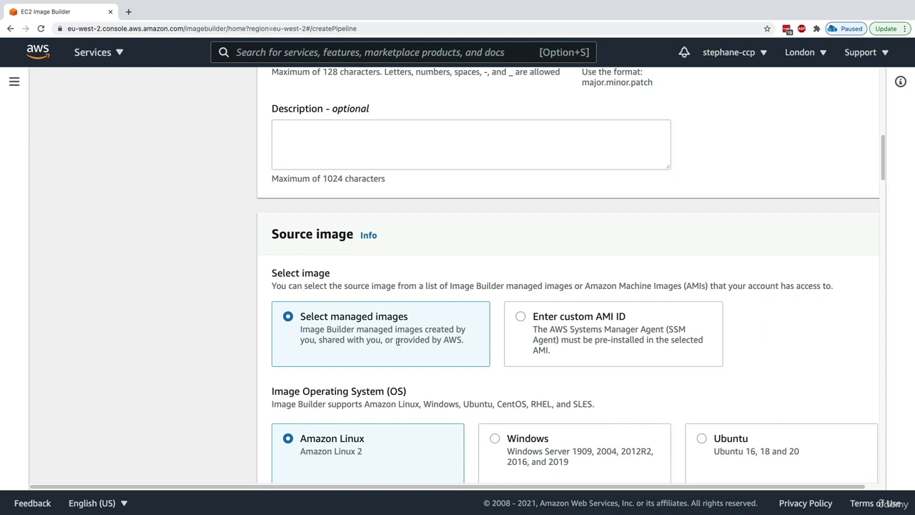
drag(396, 341, 449, 341)
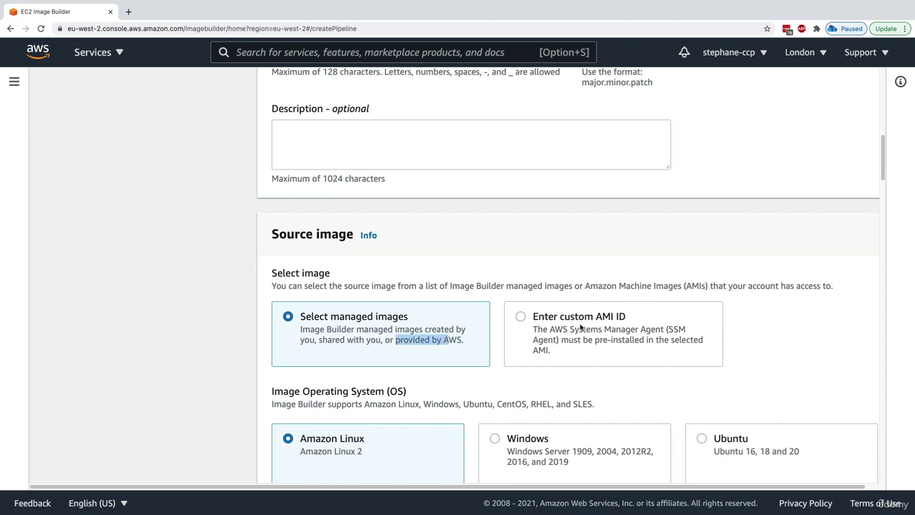
click(567, 288)
scroll(365, 327, down, 1)
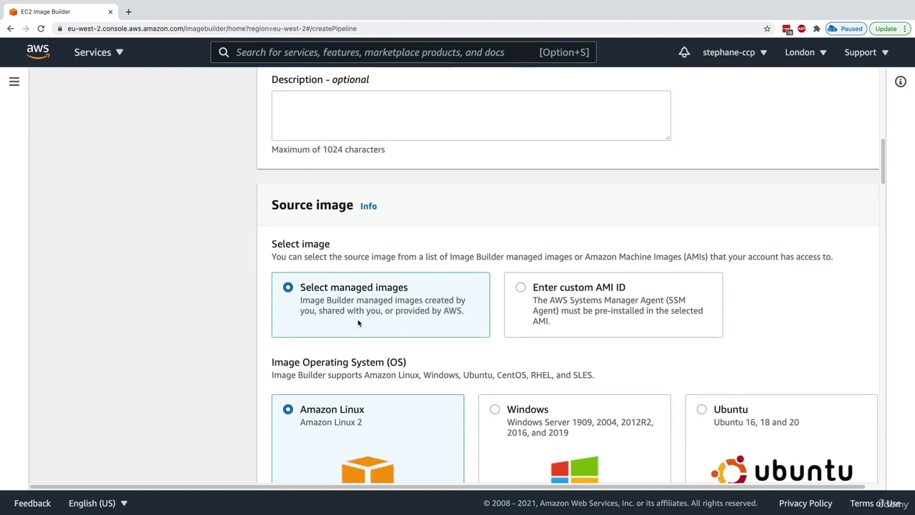
drag(331, 287, 392, 287)
scroll(393, 290, down, 1)
scroll(393, 292, down, 3)
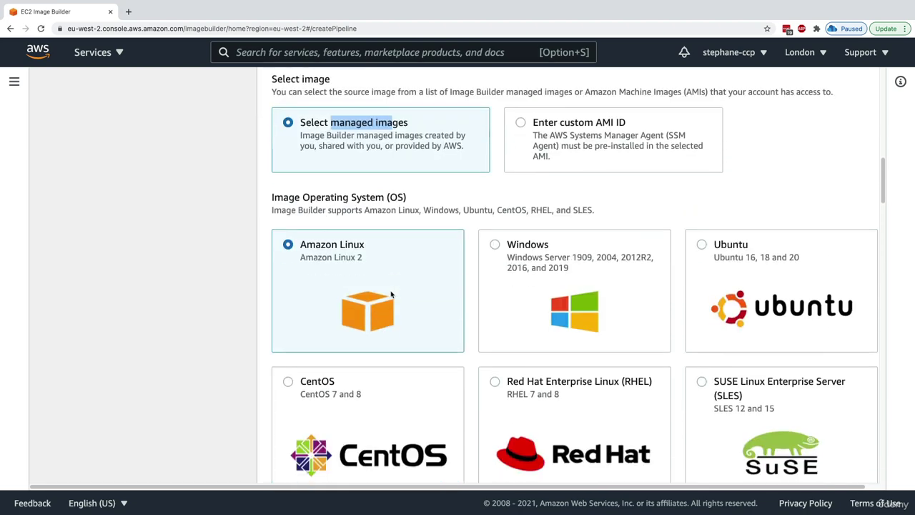
drag(312, 251, 359, 260)
scroll(359, 260, down, 2)
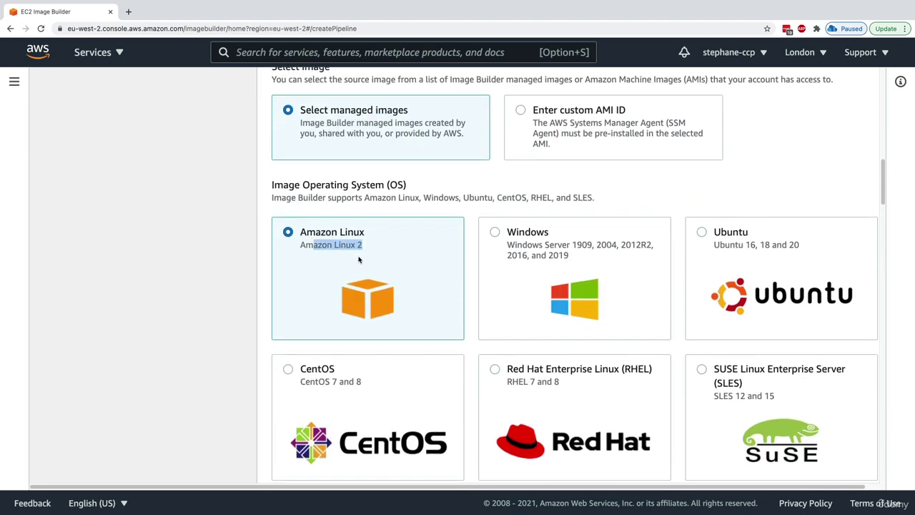
scroll(604, 285, down, 5)
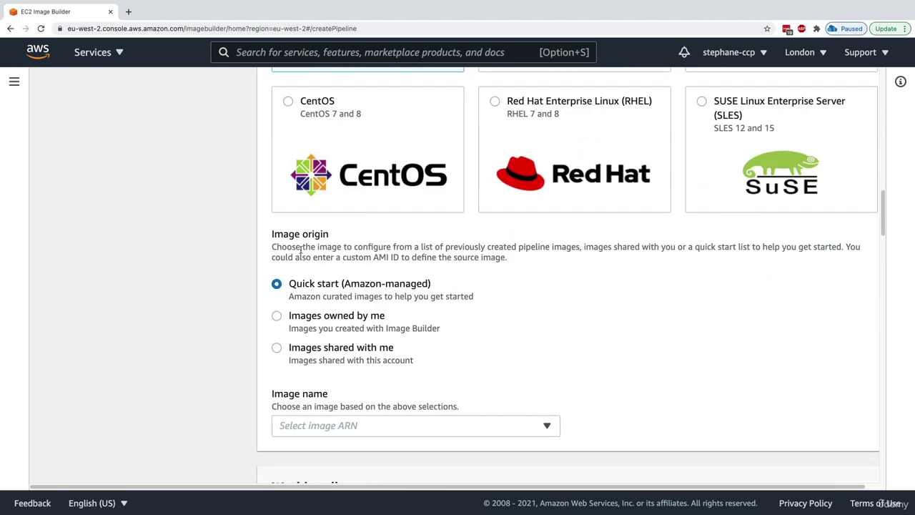
drag(309, 289, 383, 289)
click(373, 322)
scroll(374, 398, down, 1)
Pick Amazon Linux 2 x86 as the source image, using the latest OS version.
click(372, 380)
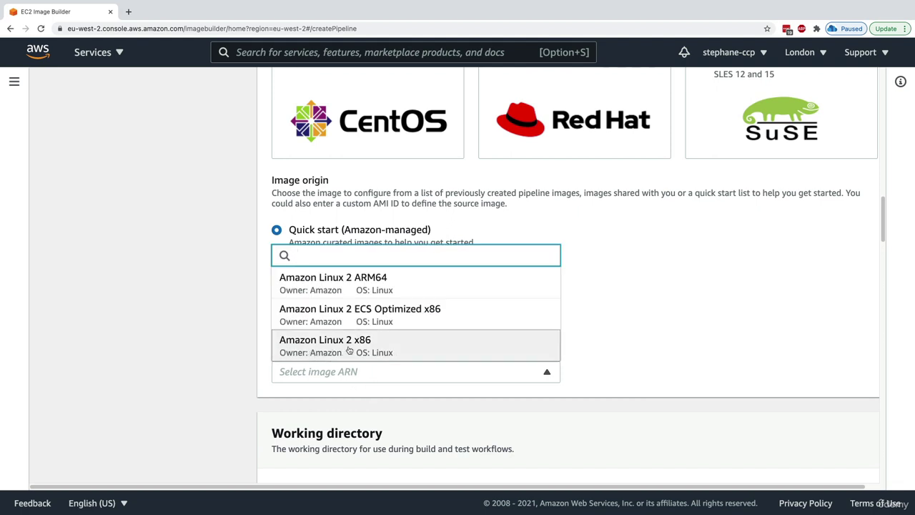
click(362, 345)
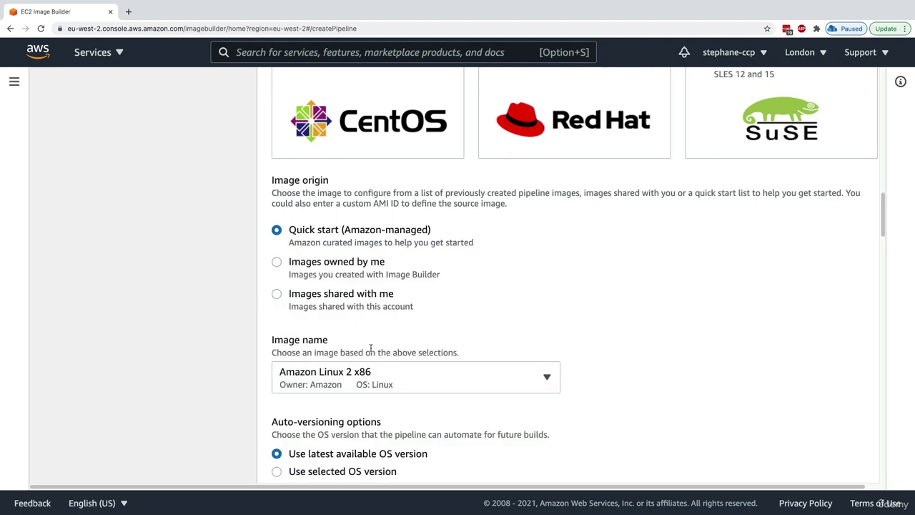
scroll(371, 346, down, 1)
click(372, 350)
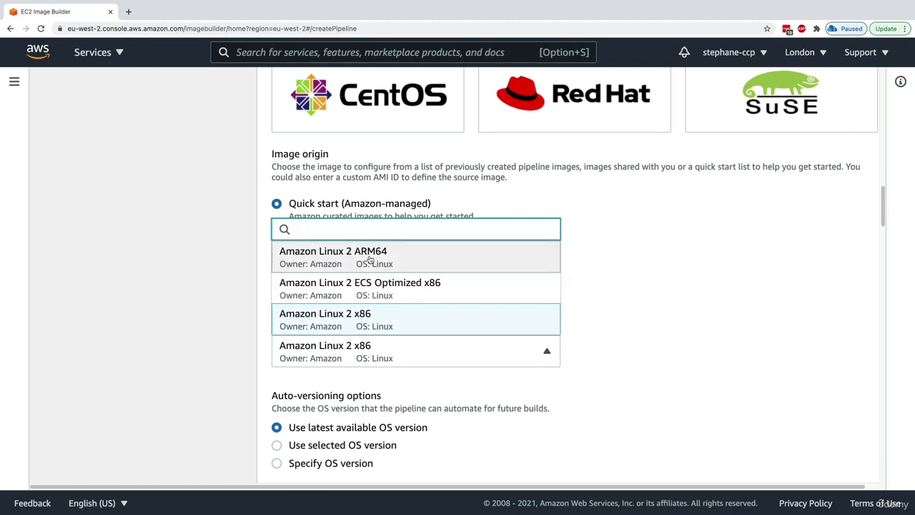
click(344, 324)
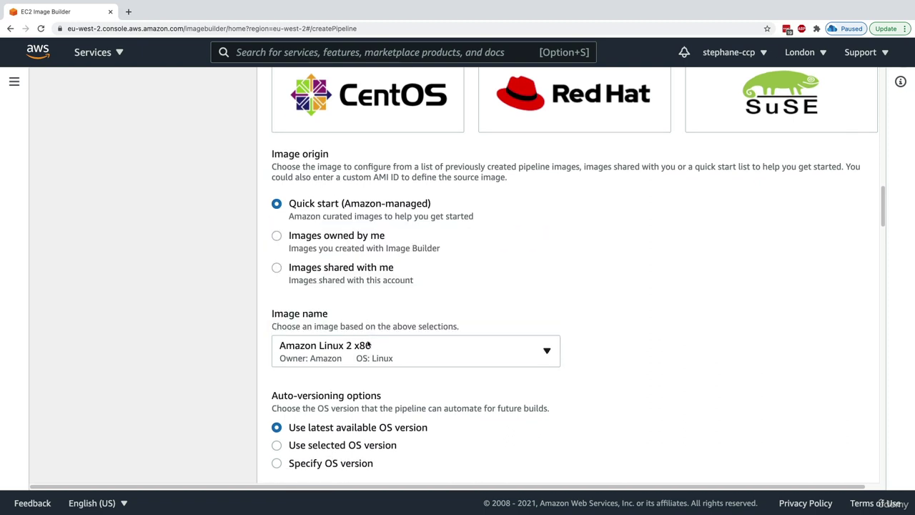
scroll(370, 360, down, 1)
scroll(372, 368, down, 2)
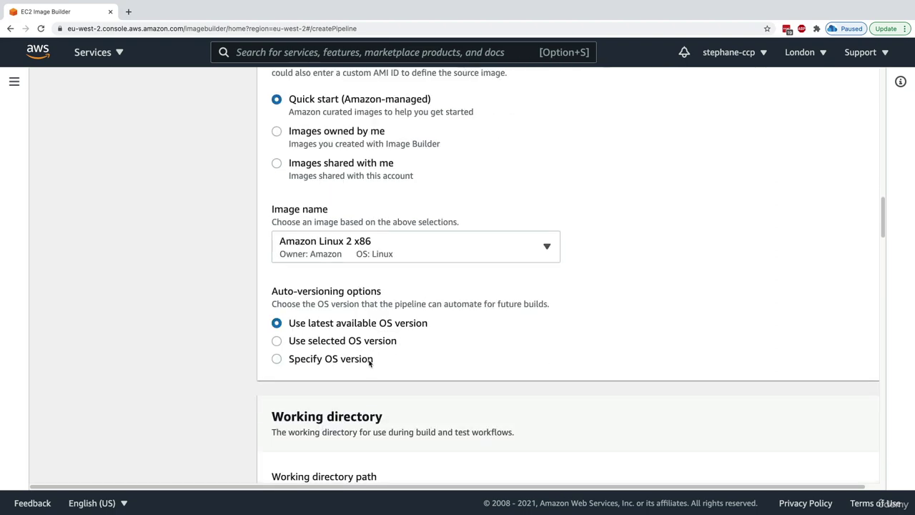
drag(299, 326, 407, 323)
click(417, 322)
Add the amazon-corretto-11-headless build component.
scroll(412, 324, down, 2)
scroll(413, 324, down, 8)
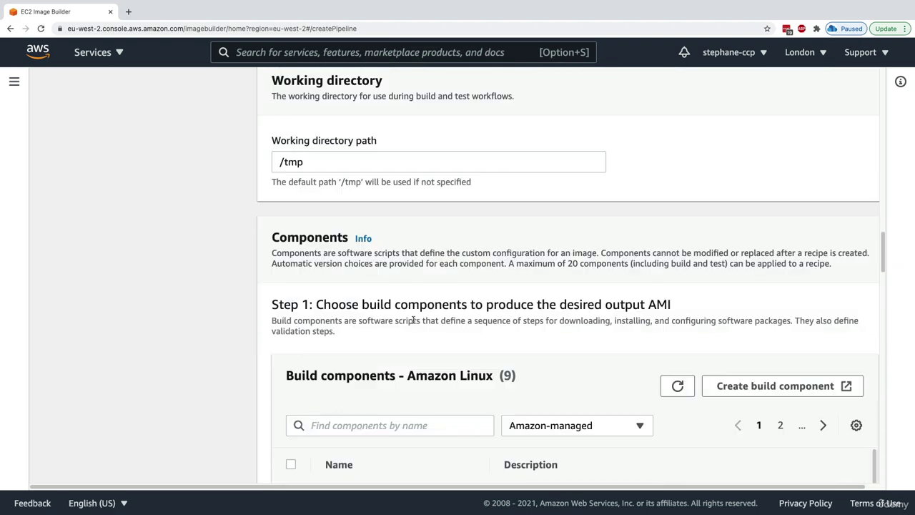
scroll(413, 321, down, 1)
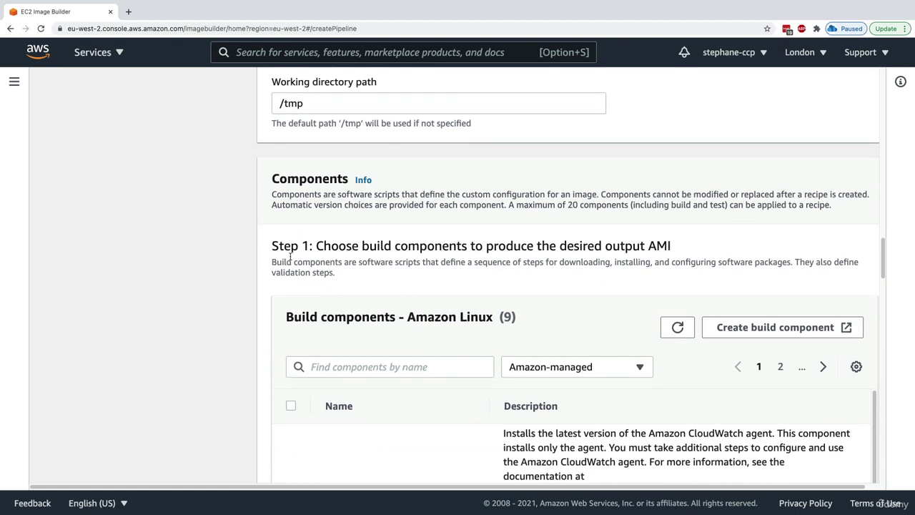
scroll(267, 267, down, 2)
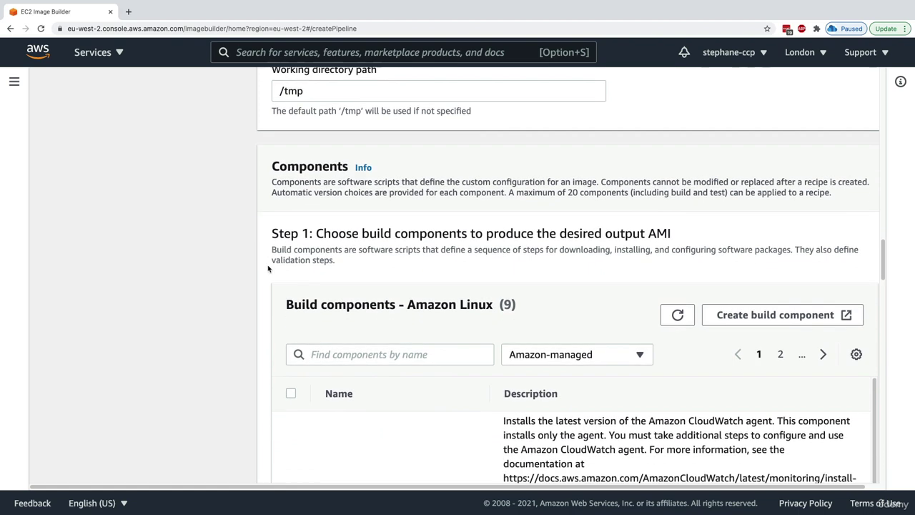
scroll(299, 303, down, 4)
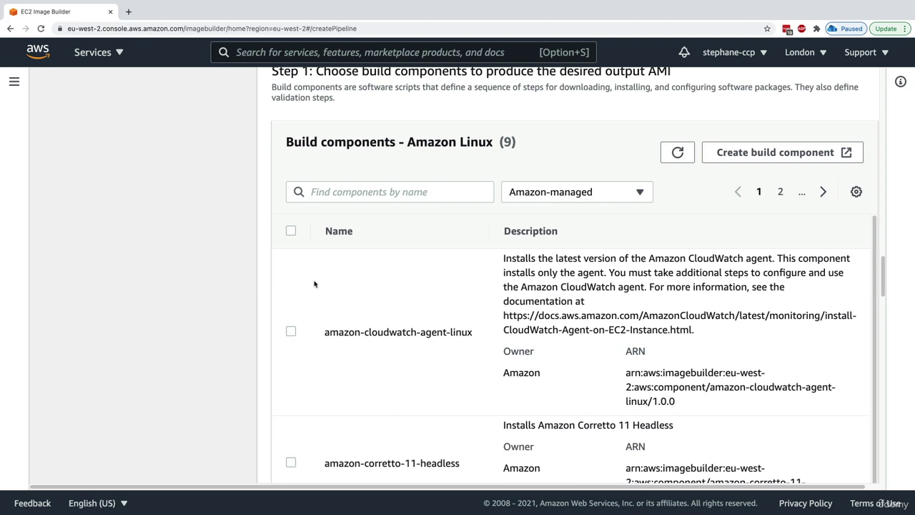
scroll(231, 284, down, 1)
scroll(232, 282, down, 3)
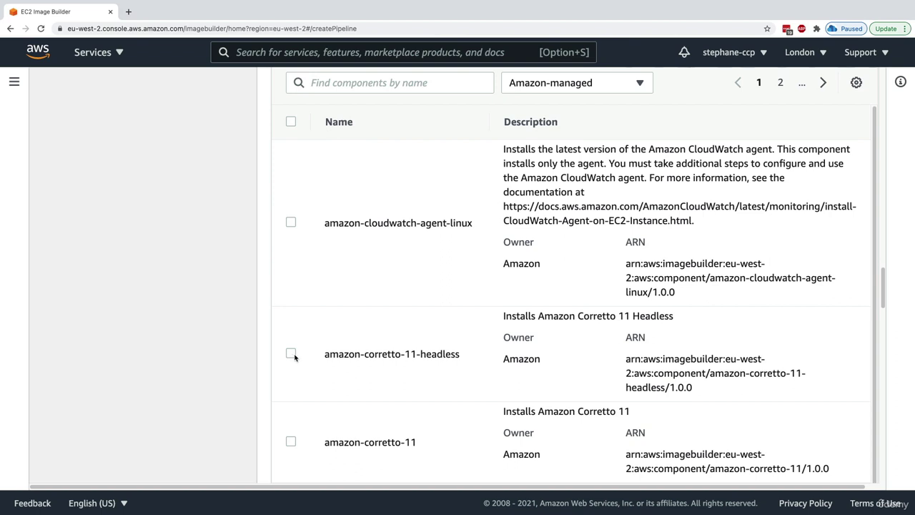
click(291, 353)
drag(328, 354, 450, 355)
click(441, 366)
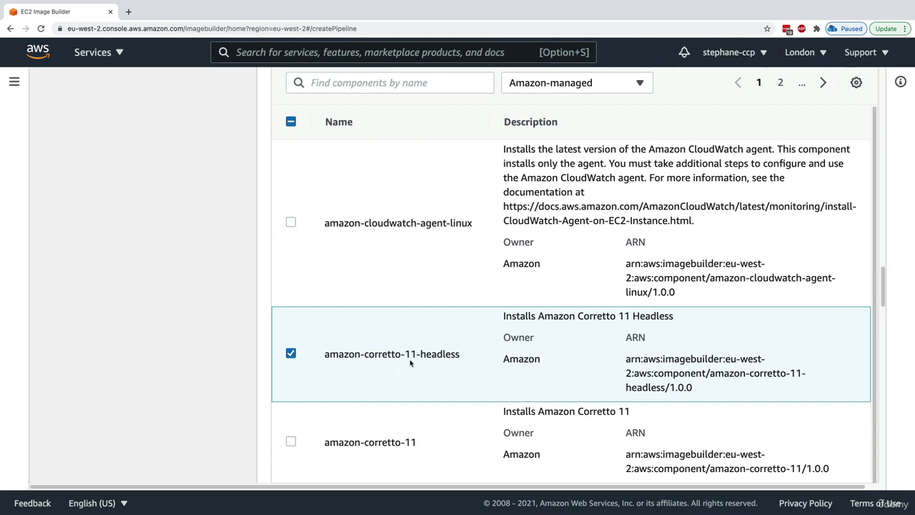
Add aws-cli-version-2-linux from the second page of build components.
click(779, 83)
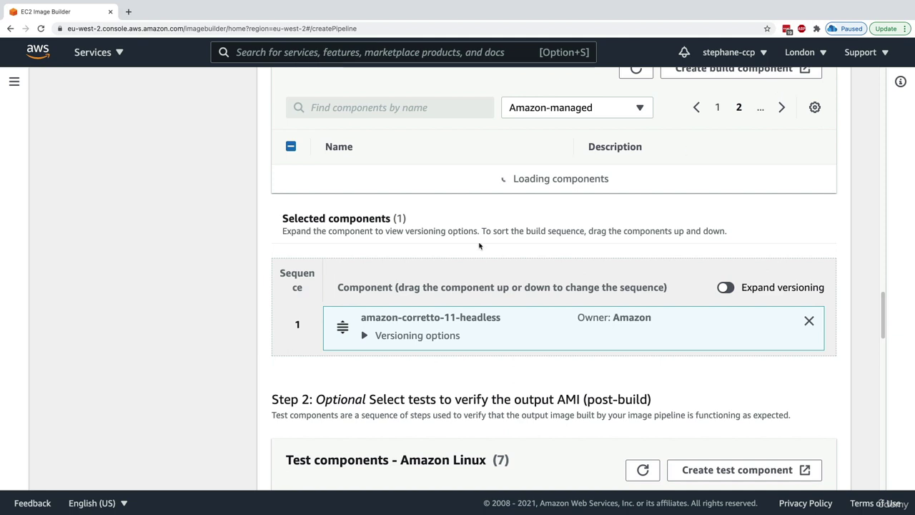
drag(328, 309, 406, 309)
click(327, 307)
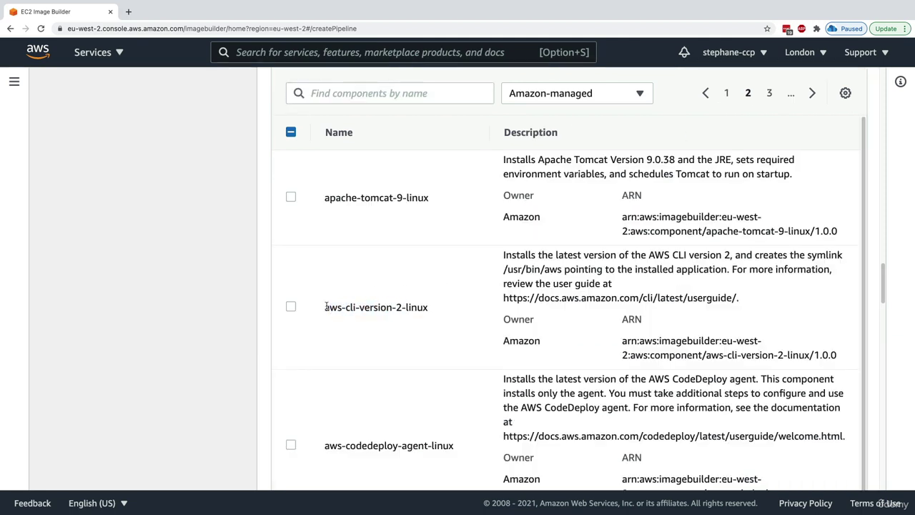
click(291, 307)
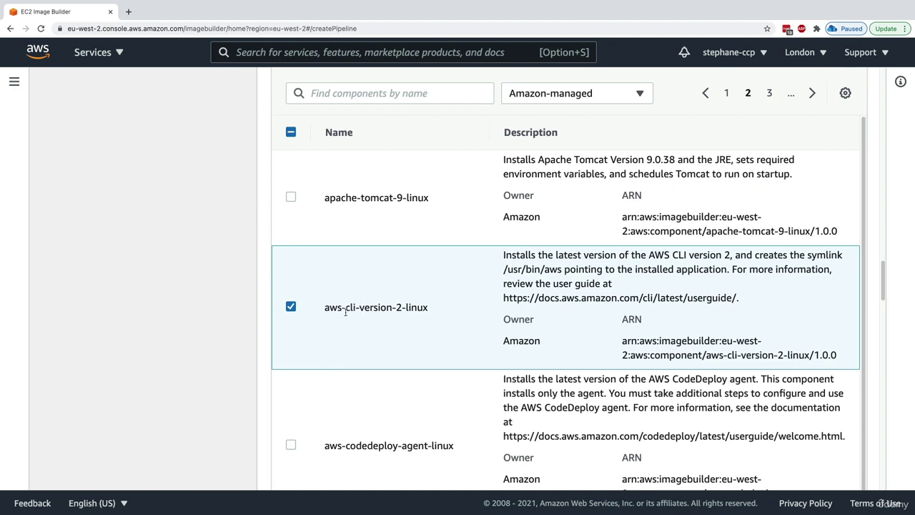
drag(324, 312, 431, 317)
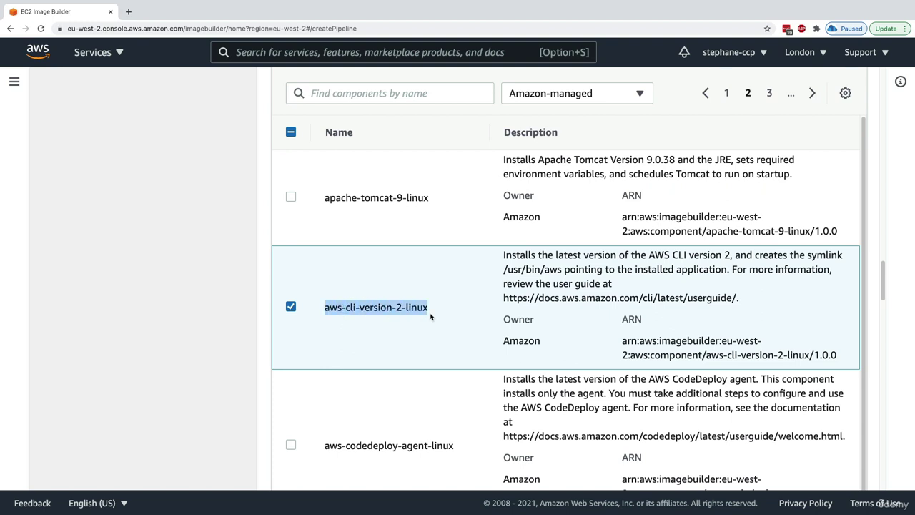
scroll(434, 332, up, 3)
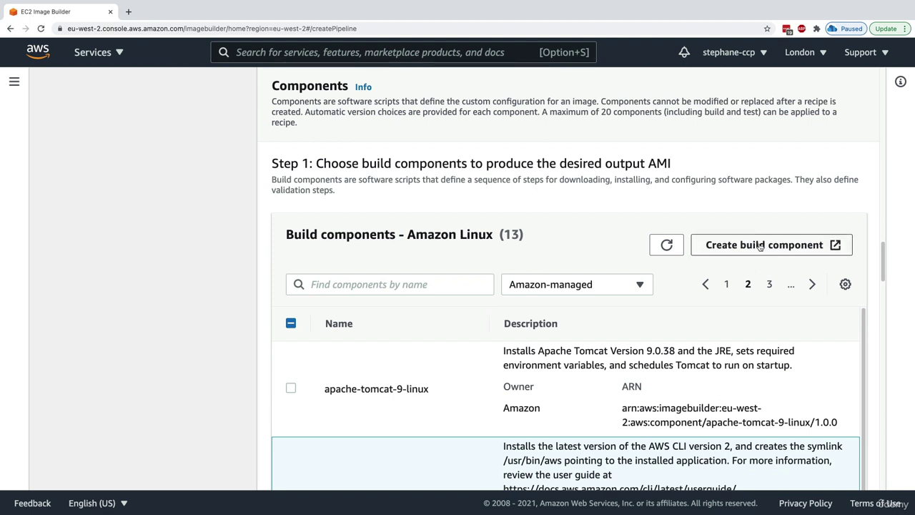
Reorder the selected components so aws-cli-version-2-linux comes before amazon-corretto-11-headless.
scroll(256, 296, down, 7)
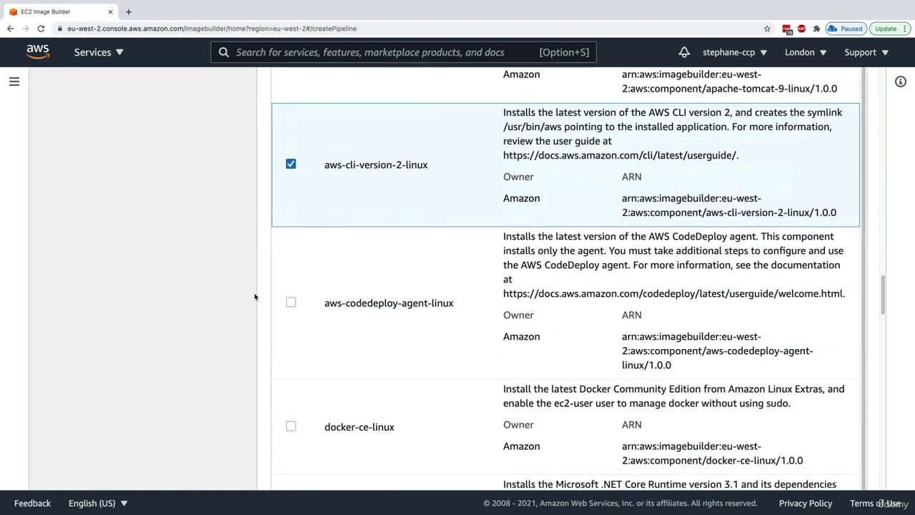
scroll(254, 296, down, 5)
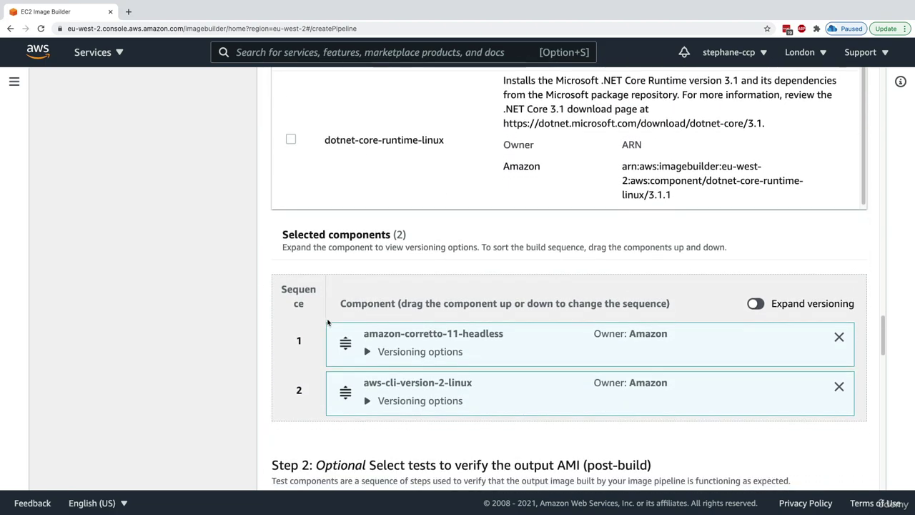
scroll(349, 347, down, 1)
drag(351, 357, 347, 313)
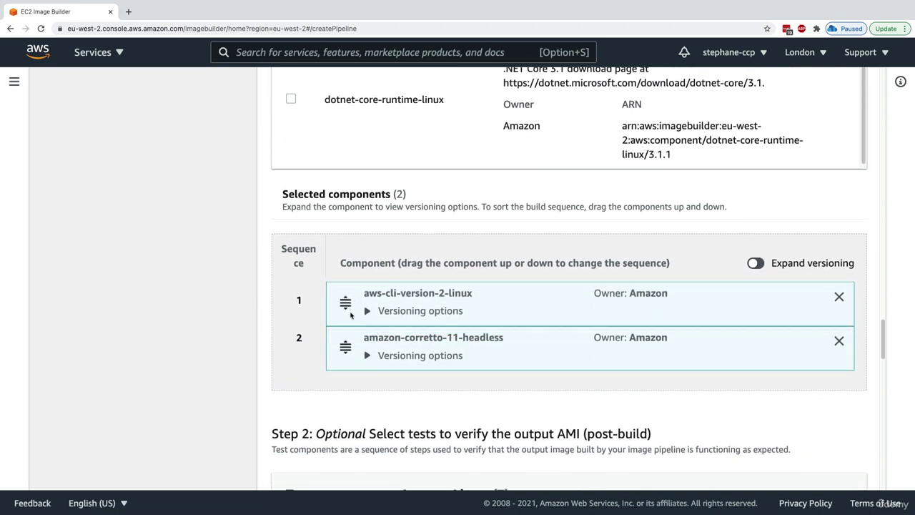
scroll(347, 315, down, 1)
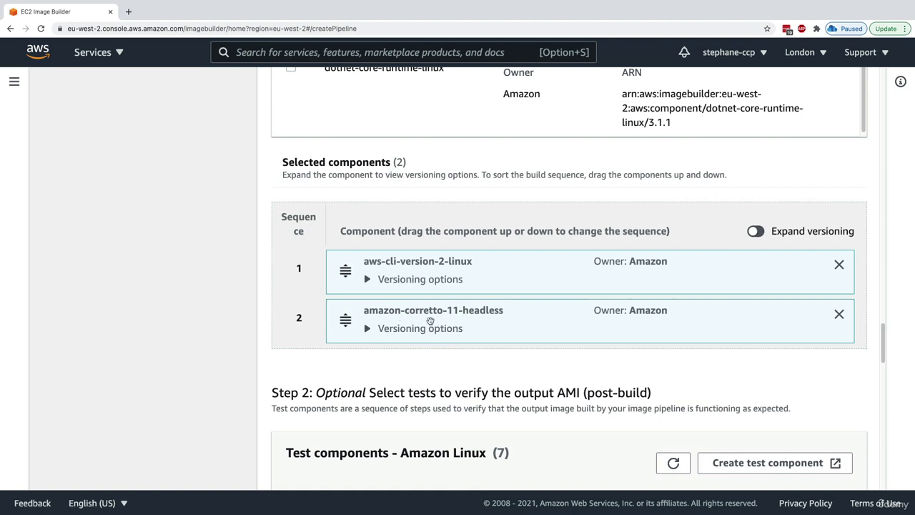
scroll(274, 317, down, 3)
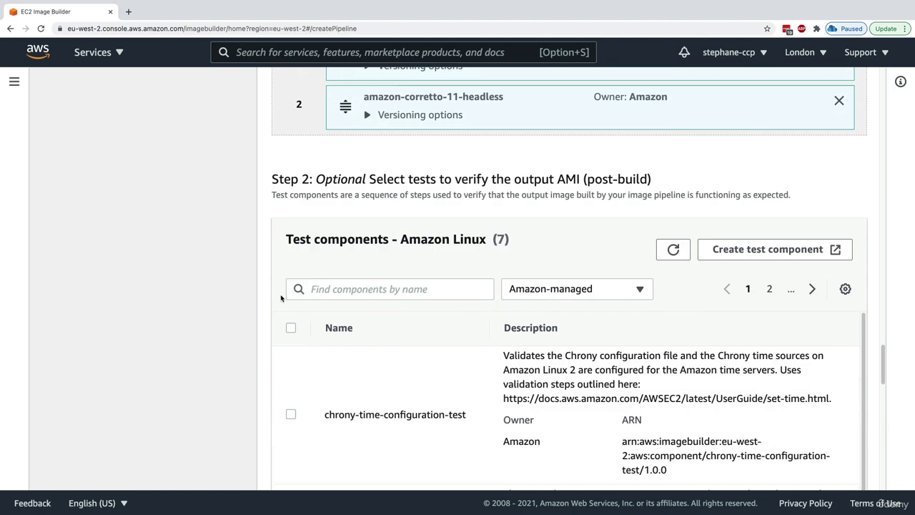
Leave test components empty and the 8 GiB gp2 root volume as is, then proceed.
drag(324, 184, 401, 192)
click(403, 190)
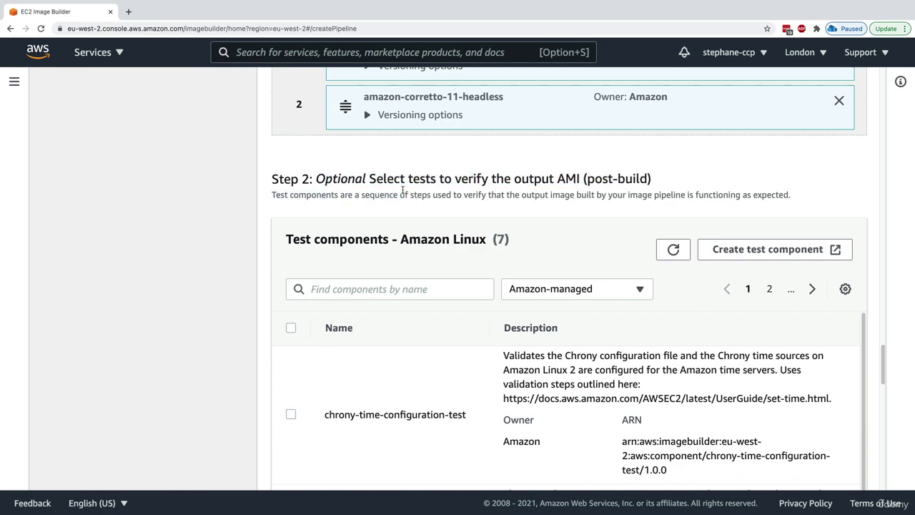
scroll(405, 193, down, 2)
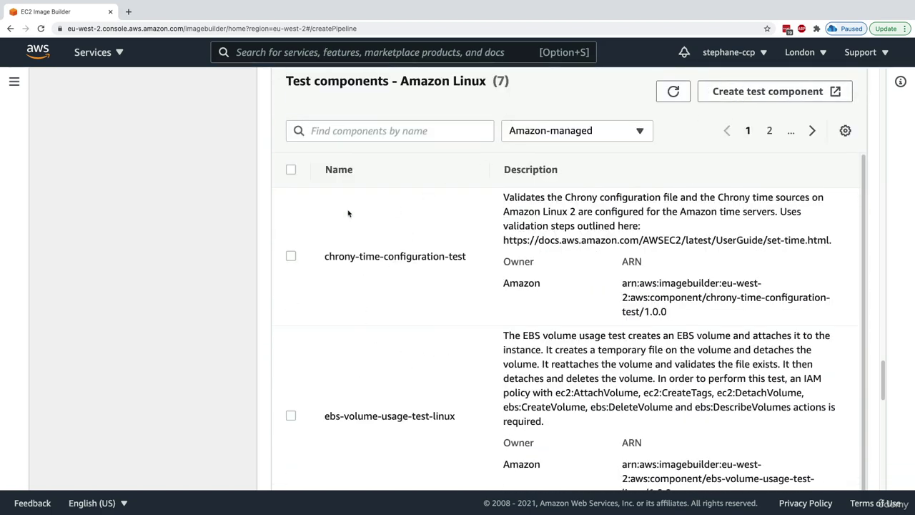
scroll(235, 280, down, 1)
scroll(235, 280, down, 10)
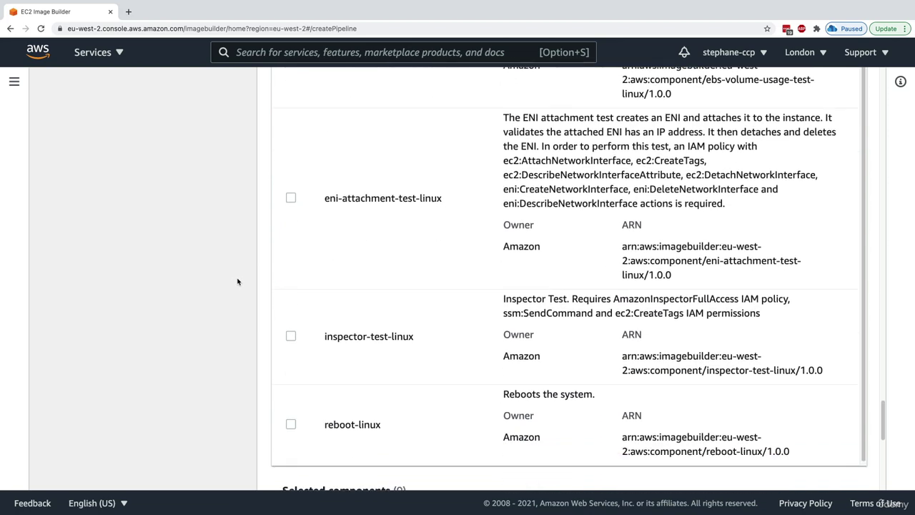
scroll(239, 279, down, 3)
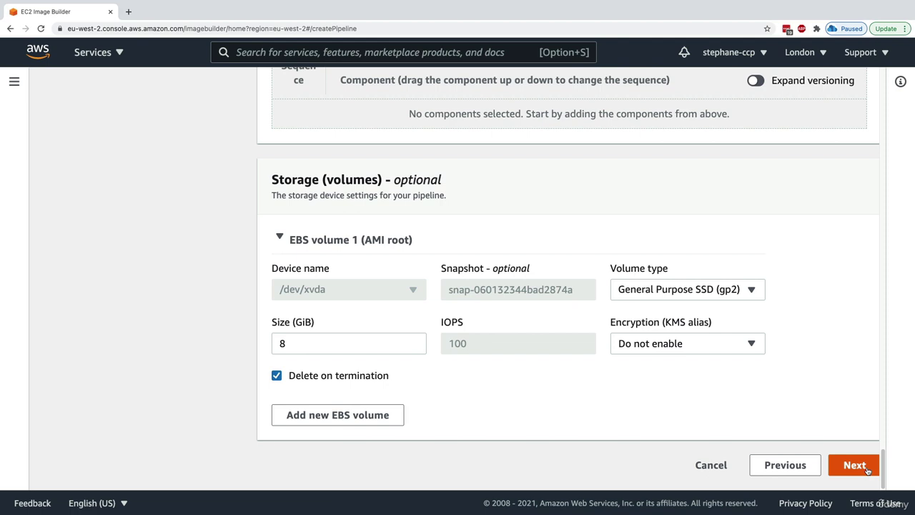
click(855, 465)
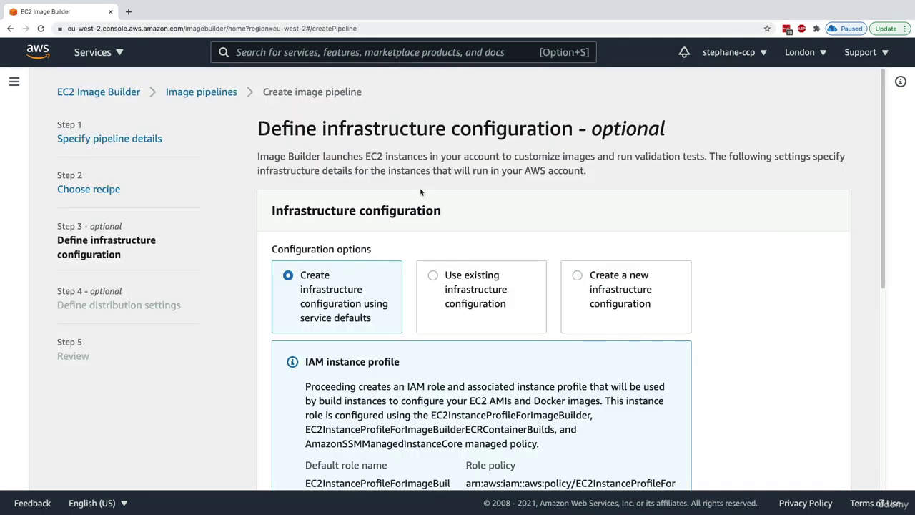
Choose to create a new infrastructure configuration.
scroll(429, 169, down, 1)
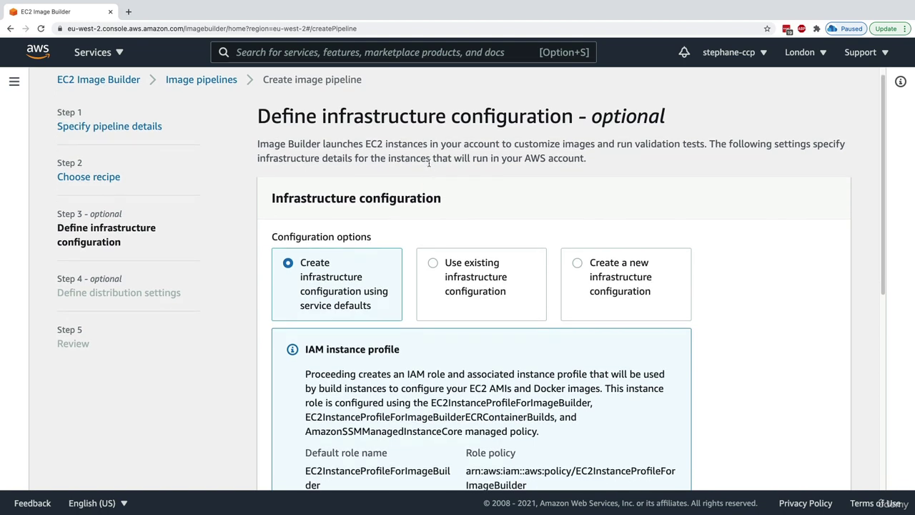
scroll(434, 163, down, 3)
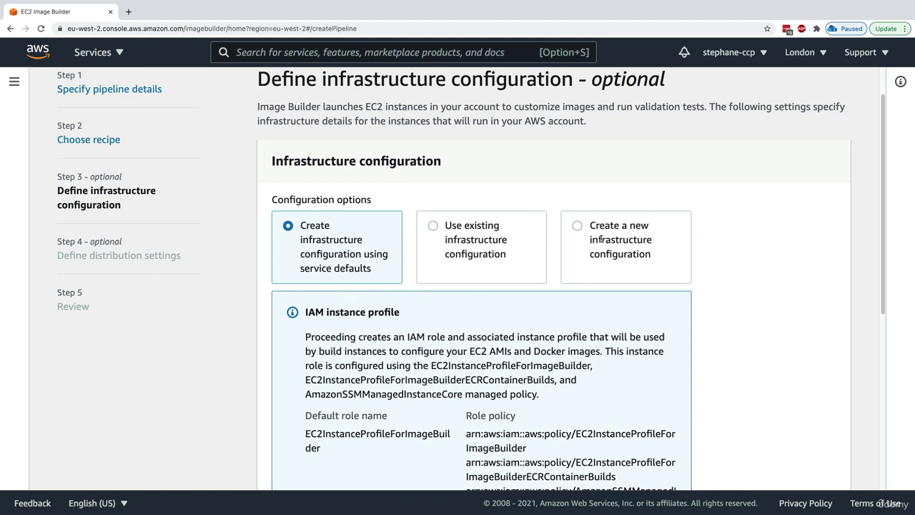
scroll(603, 250, down, 1)
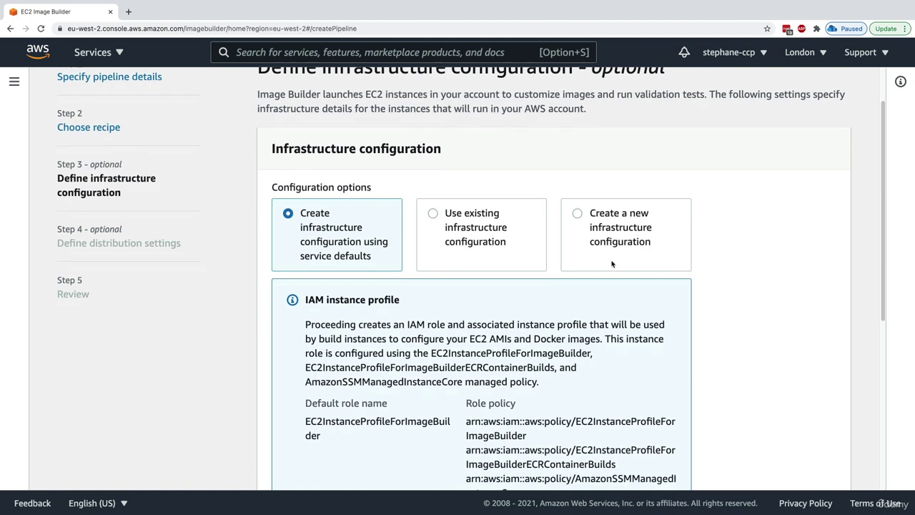
click(602, 228)
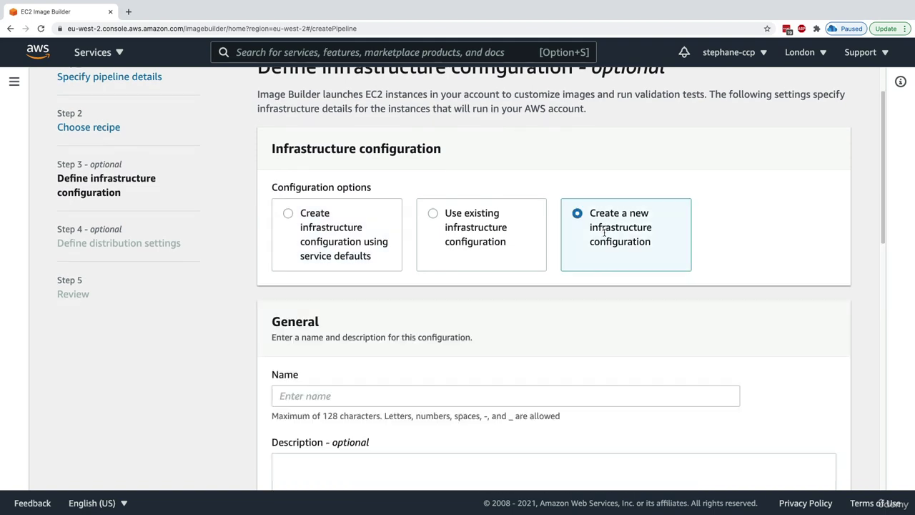
scroll(607, 258, down, 5)
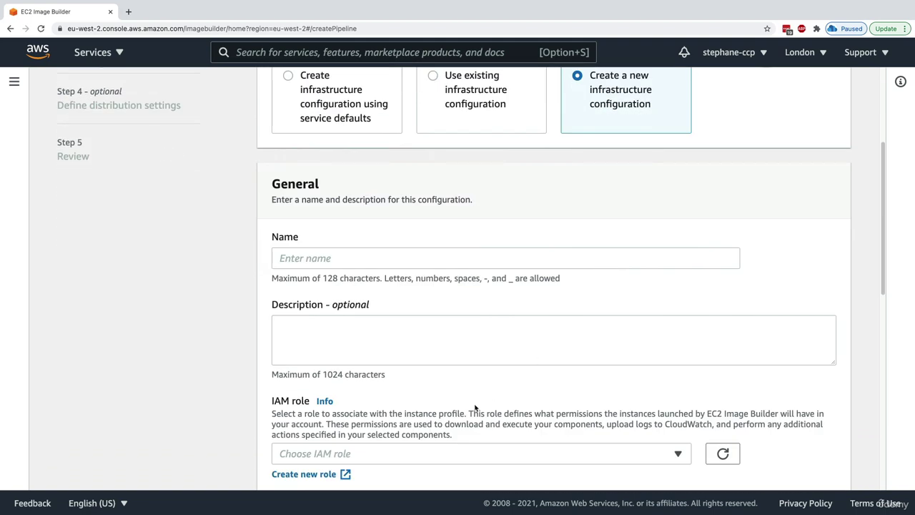
click(329, 256)
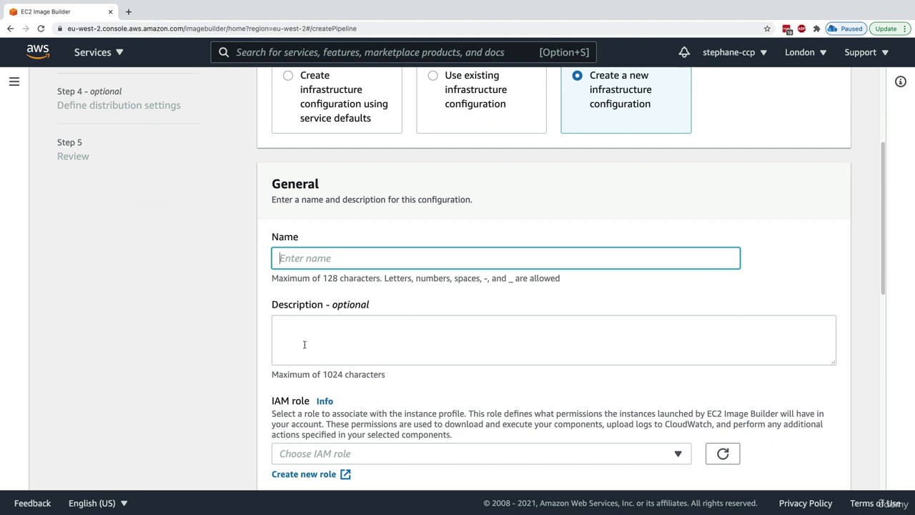
Find the IAM role list empty and launch role creation in IAM in a new tab.
scroll(304, 345, down, 1)
drag(298, 401, 323, 422)
click(338, 440)
click(339, 441)
click(339, 440)
click(339, 440)
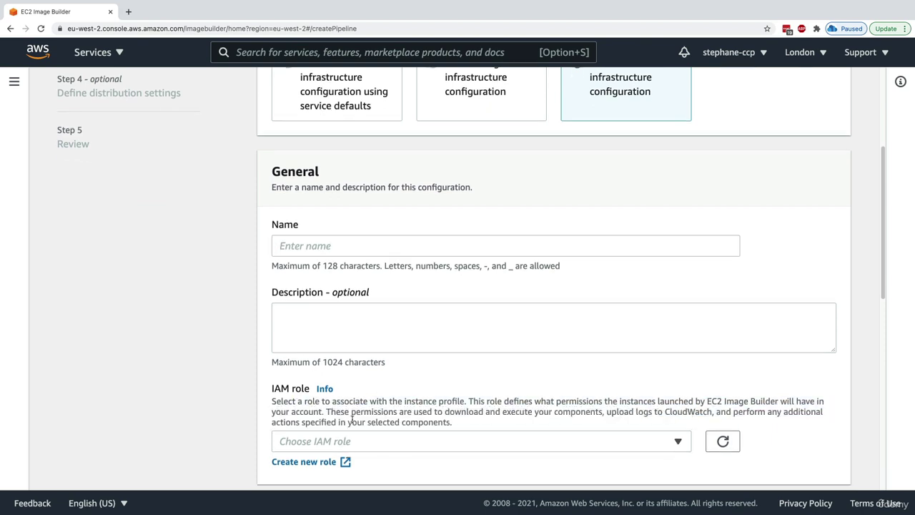
double_click(353, 411)
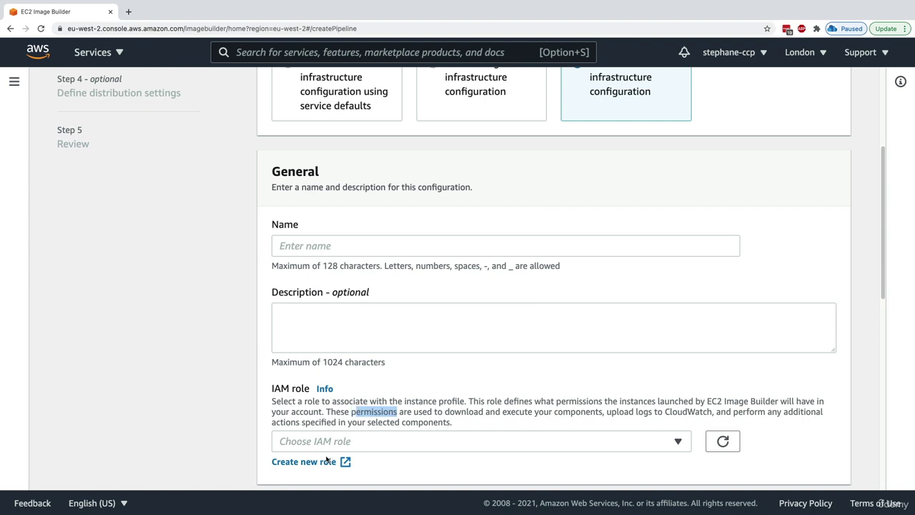
click(323, 417)
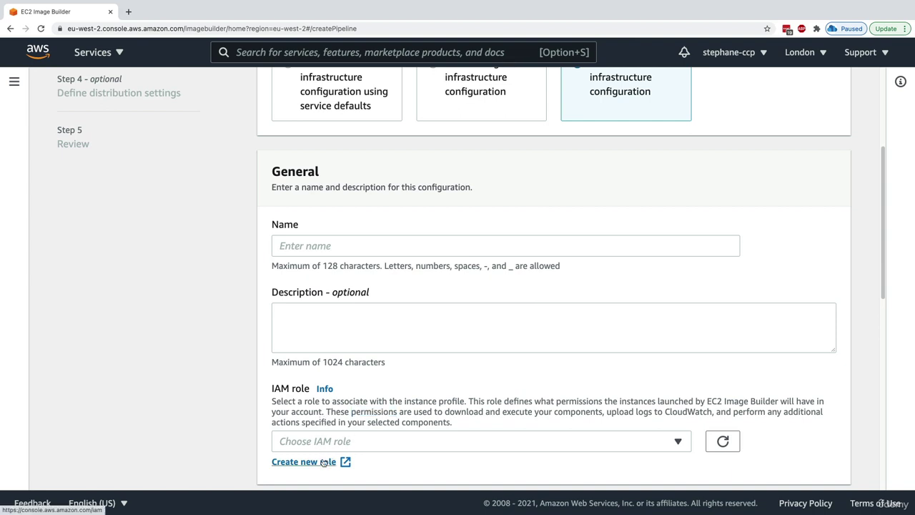
click(322, 463)
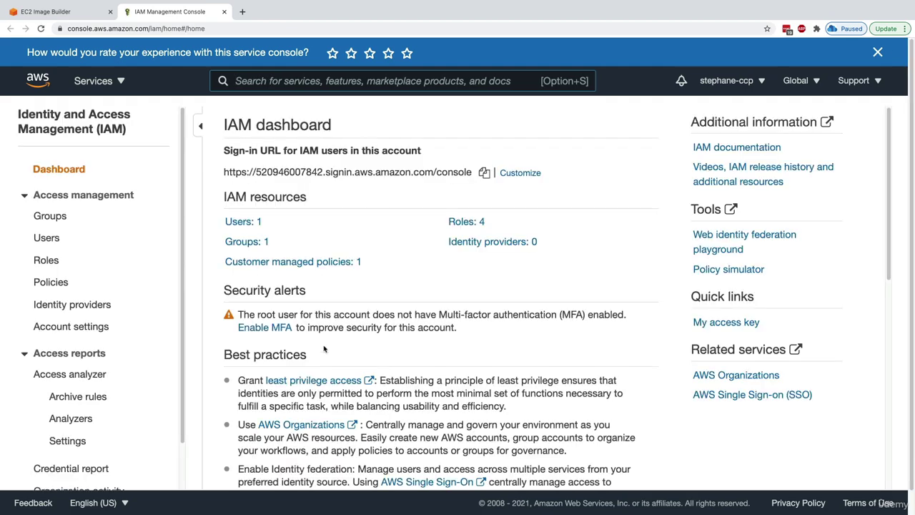
Start a new EC2 service role in IAM, reach the permissions step, then return to Image Builder.
click(41, 261)
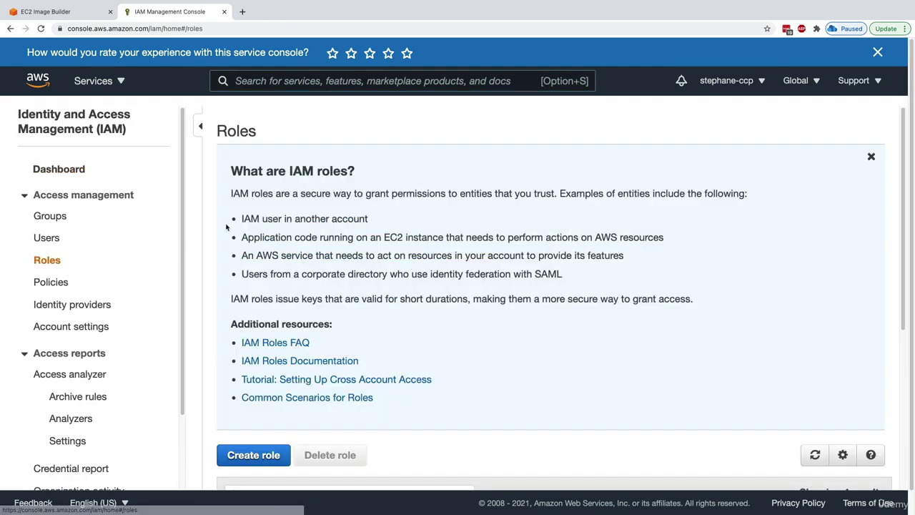
click(253, 455)
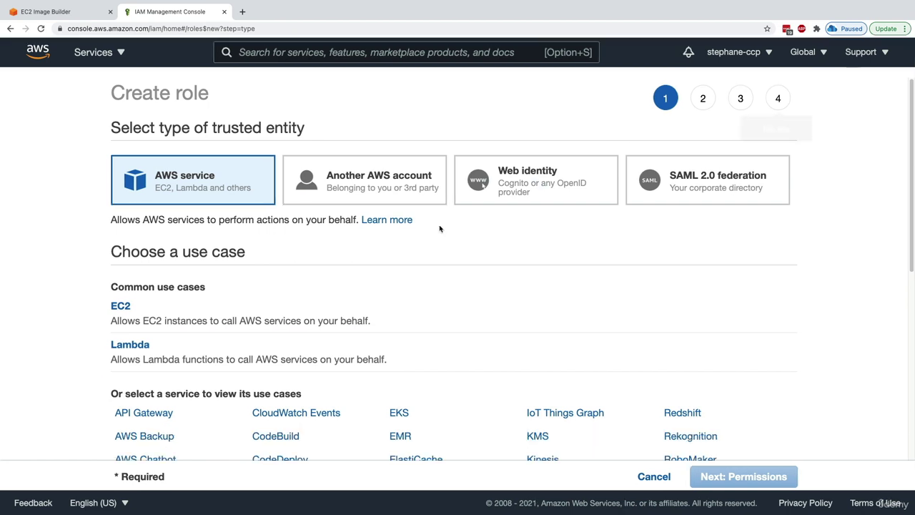
click(236, 319)
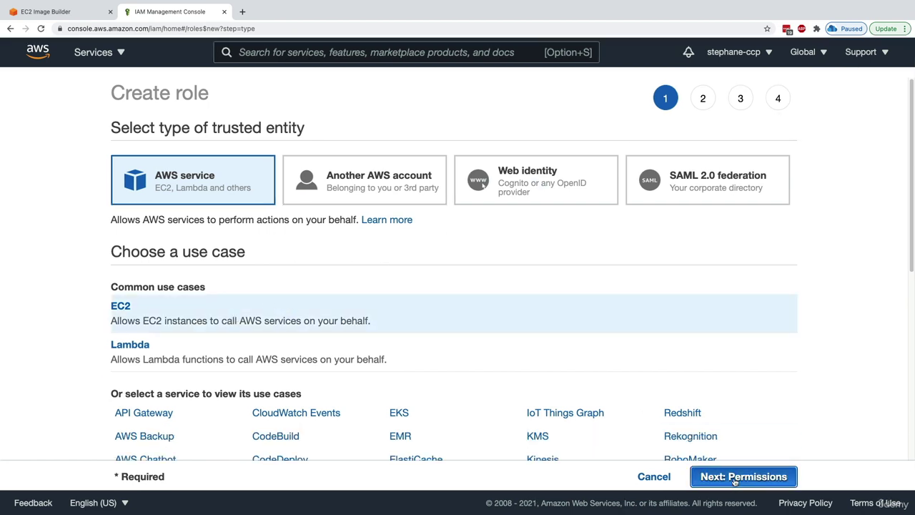
click(736, 476)
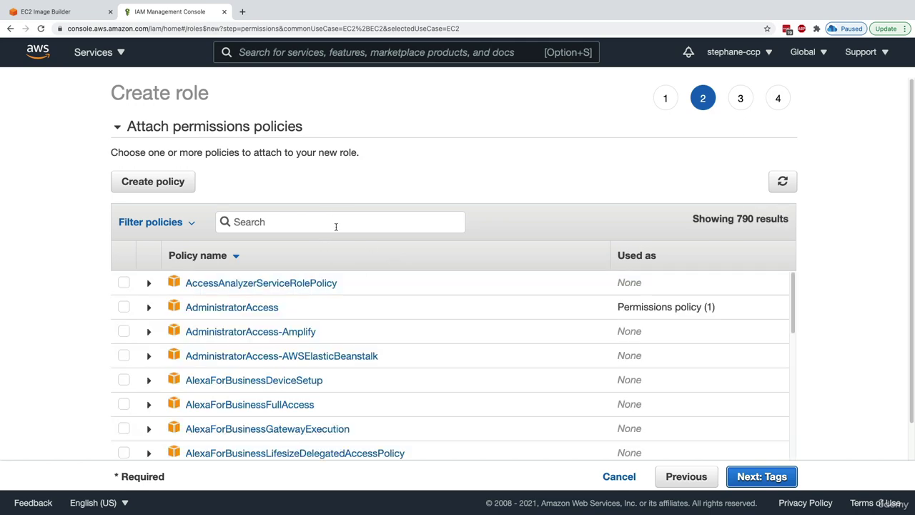
key(ctrl+shift+Tab)
scroll(358, 255, up, 5)
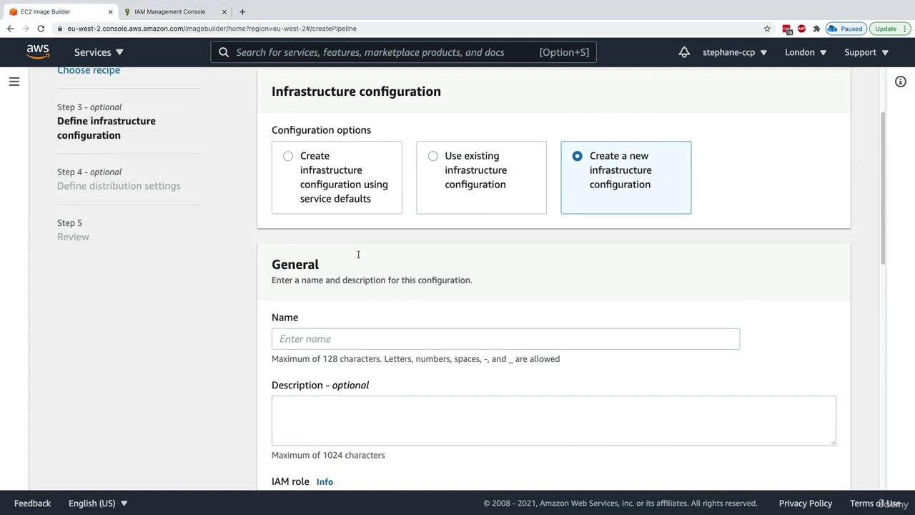
Switch Image Builder to the service-default infrastructure configuration and select its default role name.
scroll(360, 260, up, 1)
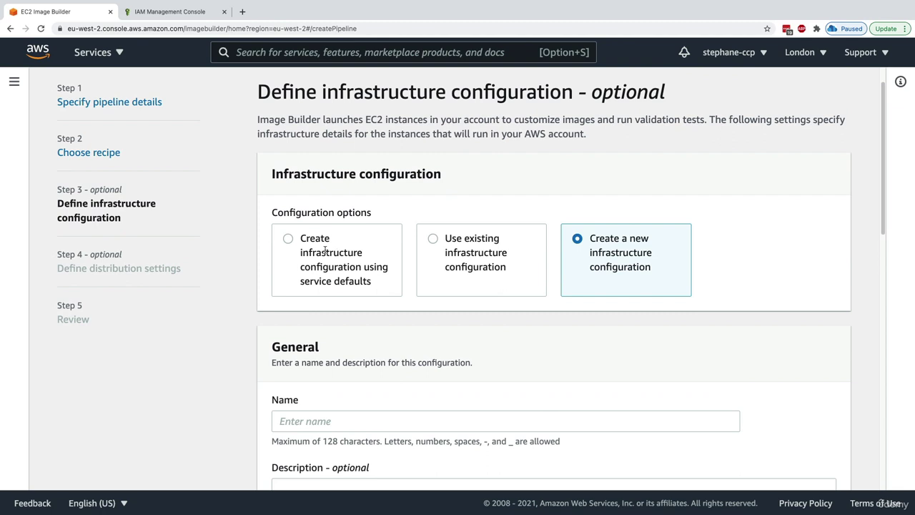
click(326, 252)
scroll(365, 300, down, 3)
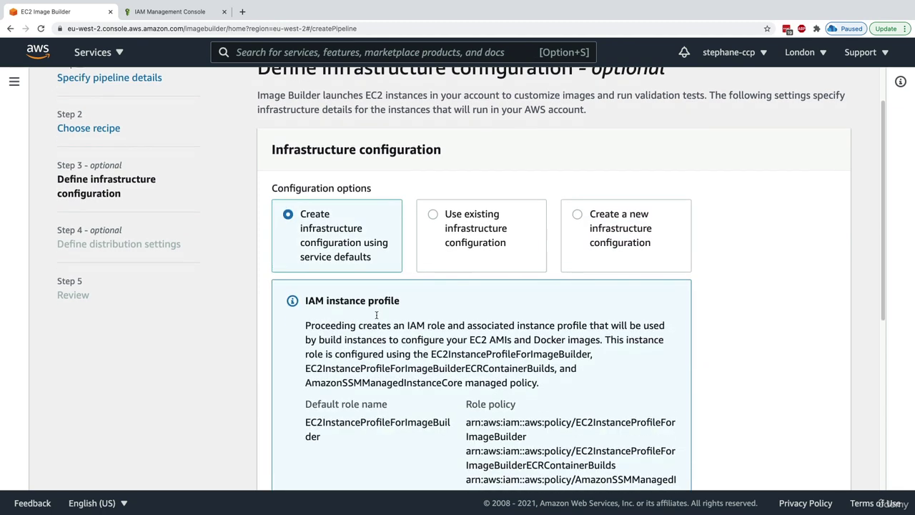
scroll(416, 340, down, 2)
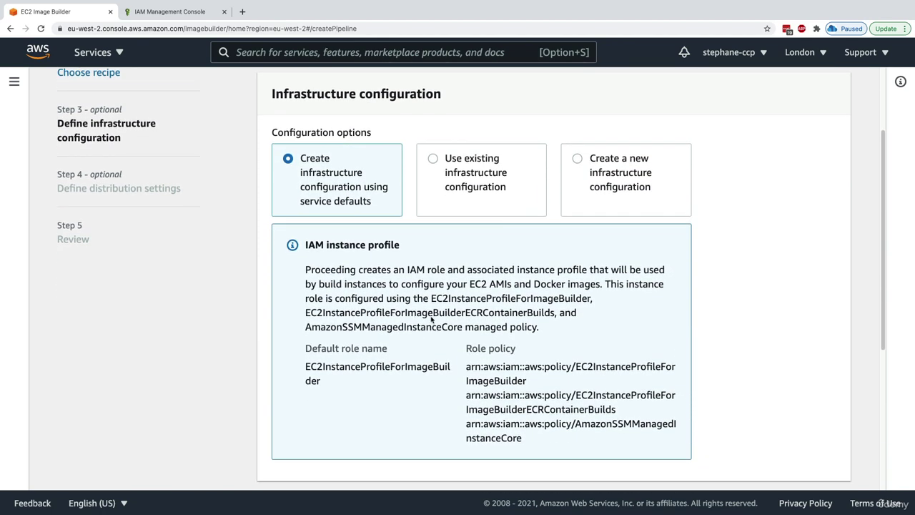
double_click(385, 366)
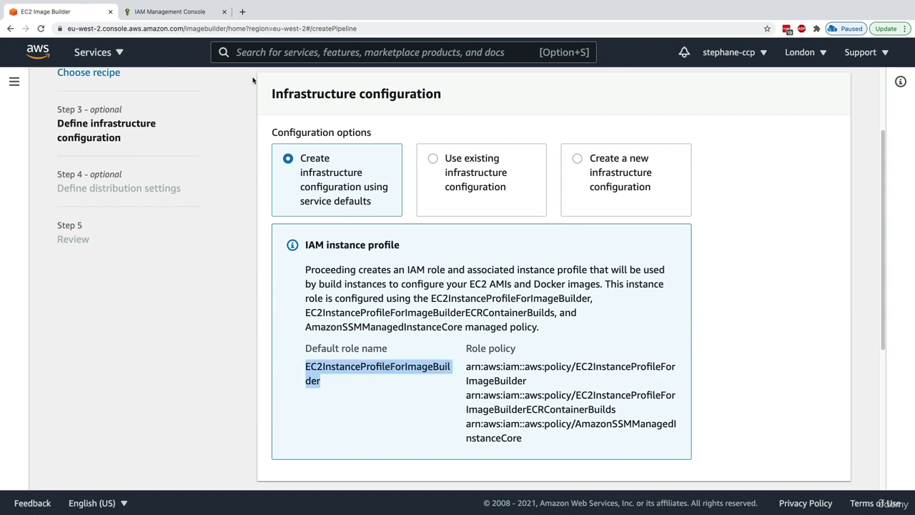
click(179, 12)
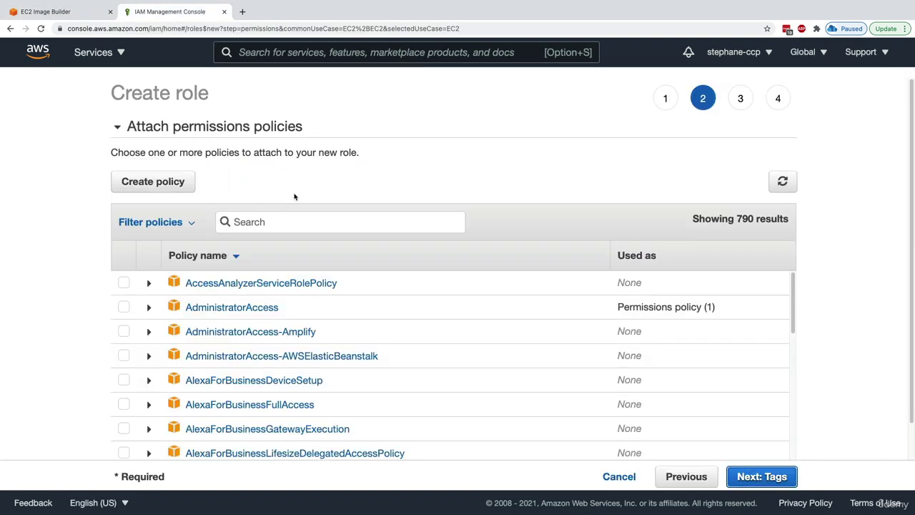
key(ctrl+shift+Tab)
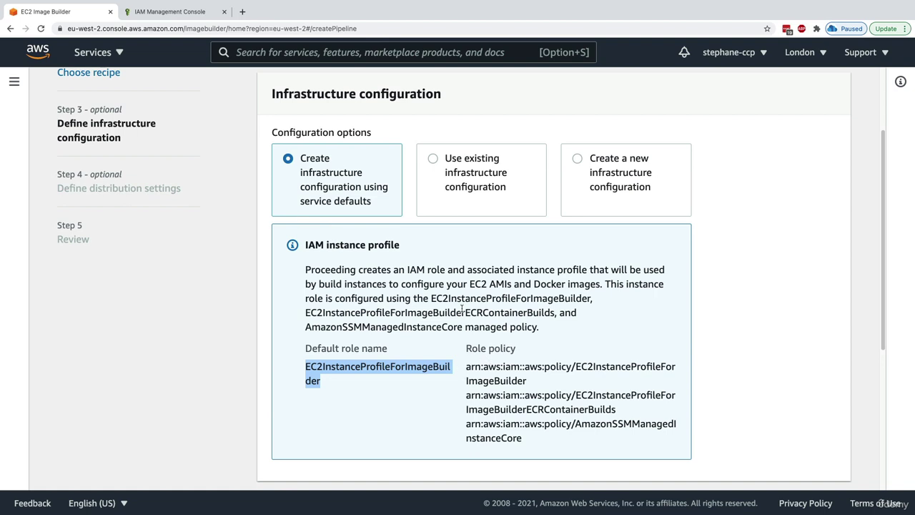
Attach the EC2InstanceProfileForImageBuilder and EC2InstanceProfileForImageBuilderECRContainerBuilds policies to the role.
double_click(470, 312)
double_click(529, 298)
key(super+c)
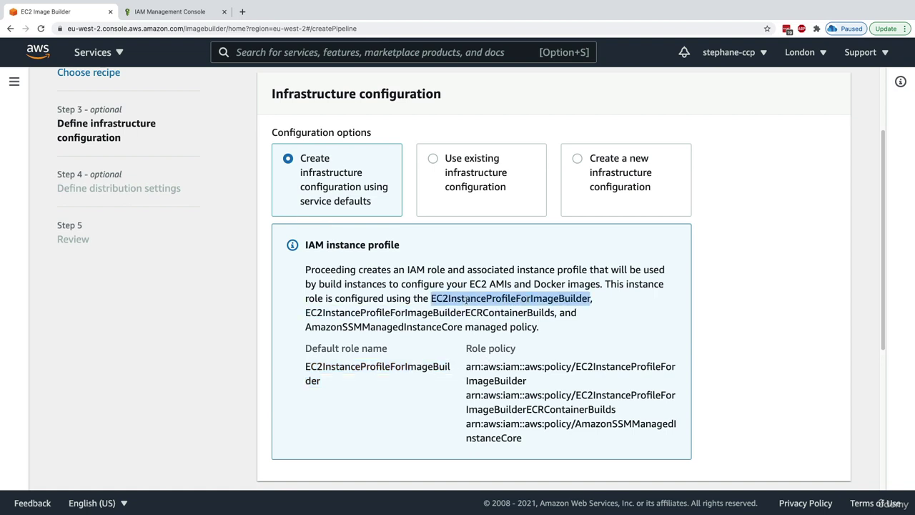
key(ctrl+Tab)
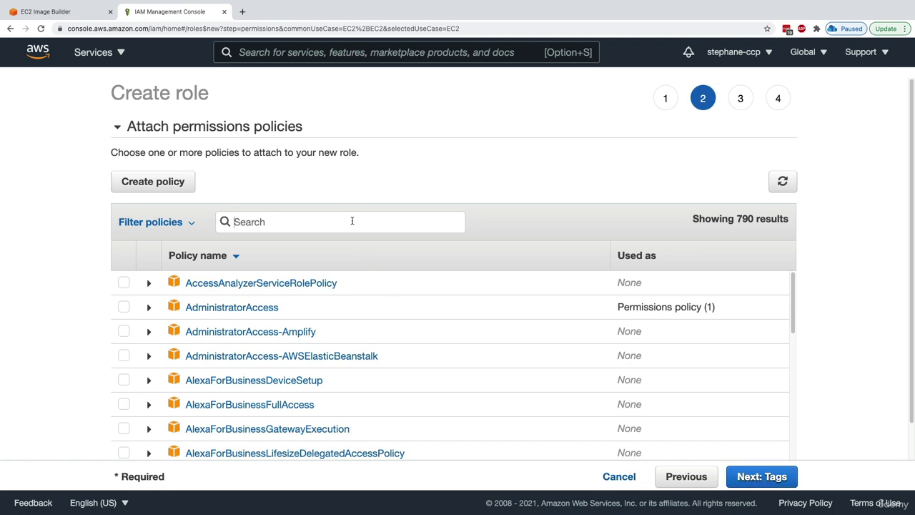
click(351, 221)
key(super+v)
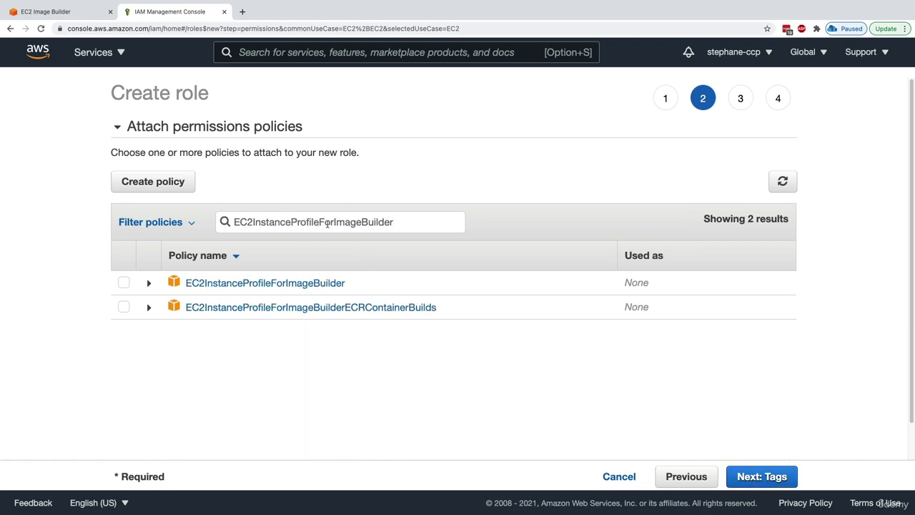
click(124, 282)
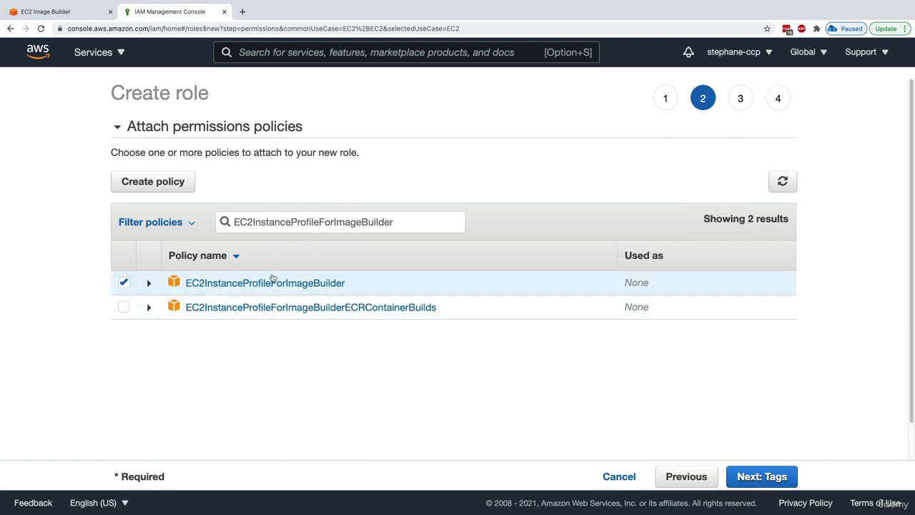
click(124, 308)
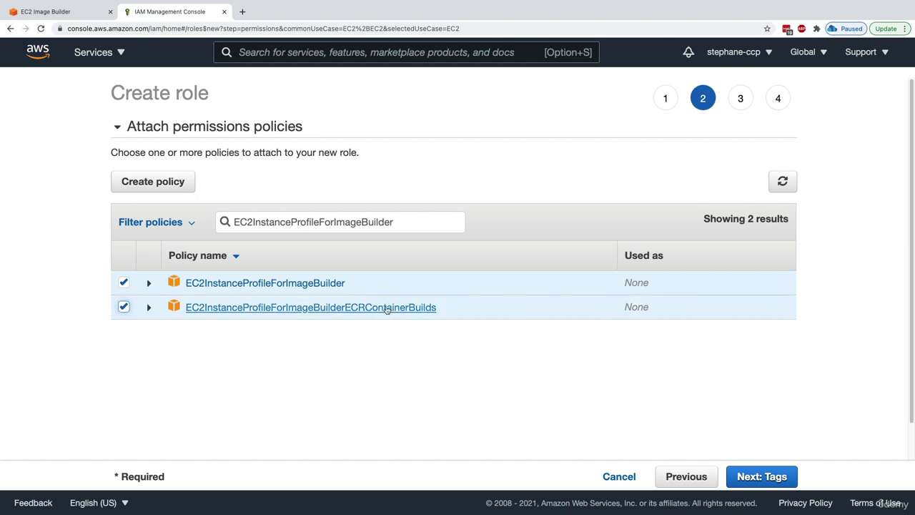
Also search for and attach the AmazonSSMManagedInstanceCore policy.
click(90, 17)
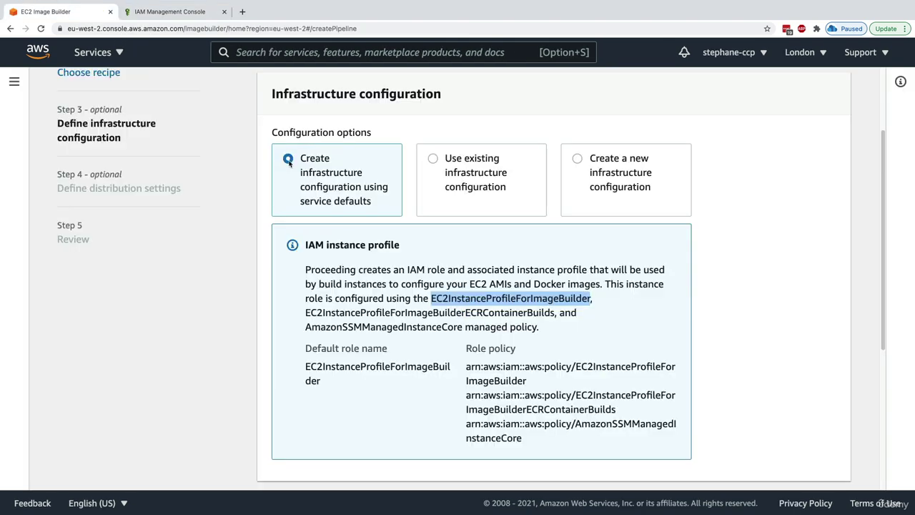
double_click(415, 327)
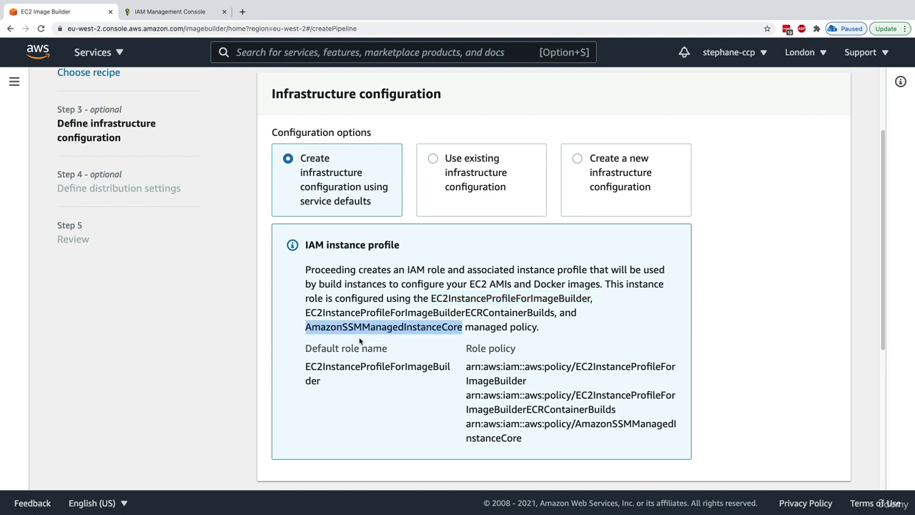
key(super+c)
key(ctrl+Tab)
double_click(386, 221)
key(super+v)
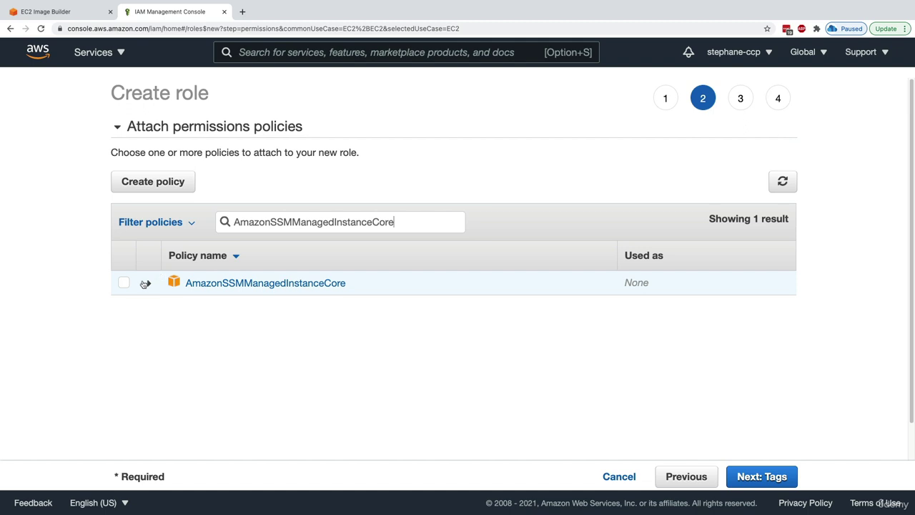
click(123, 283)
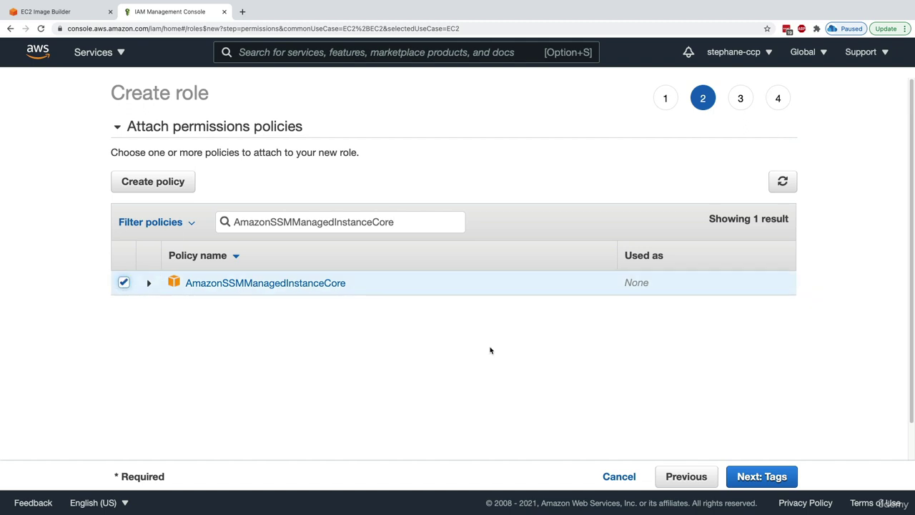
Skip tags and name the role EC2InstanceProfileForImageBuilder on the review page.
click(771, 475)
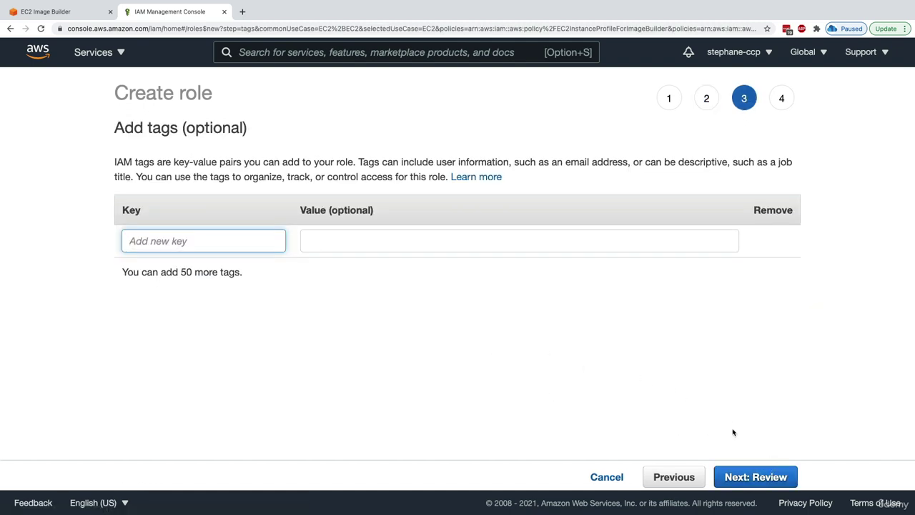
click(756, 476)
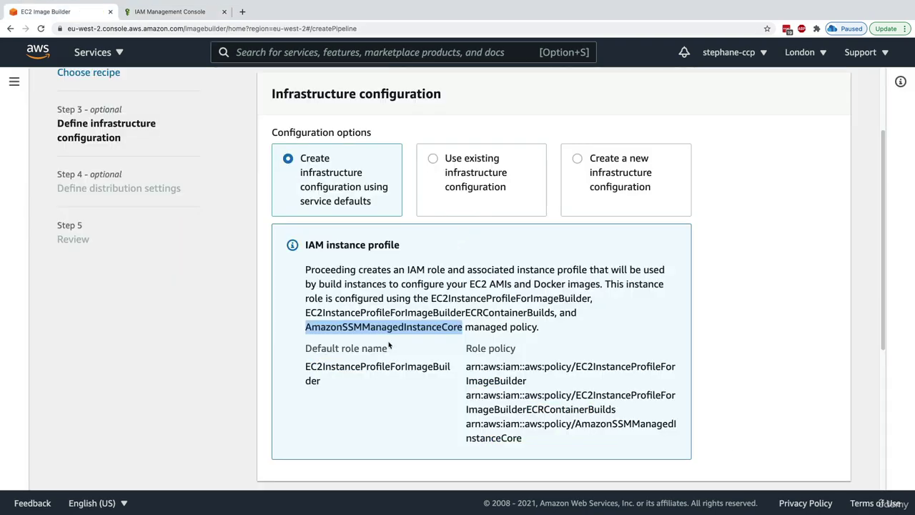
double_click(381, 361)
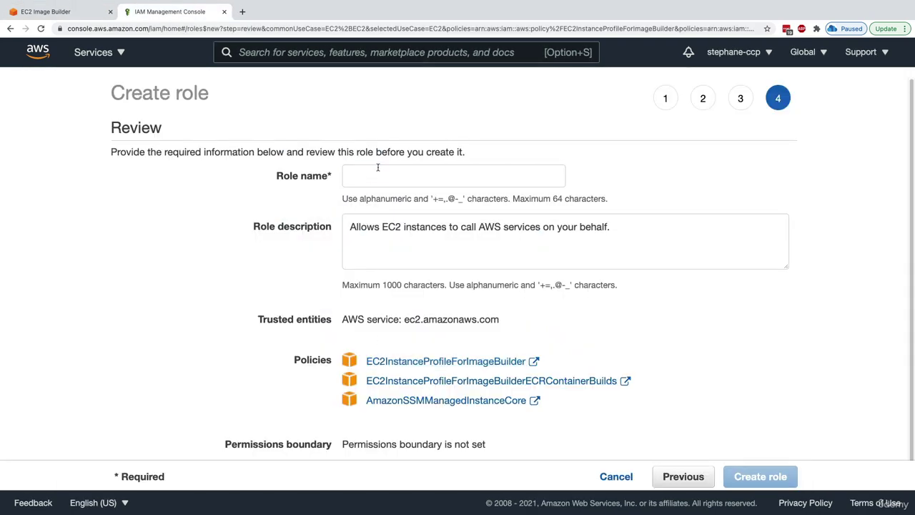
click(378, 167)
key(super+v)
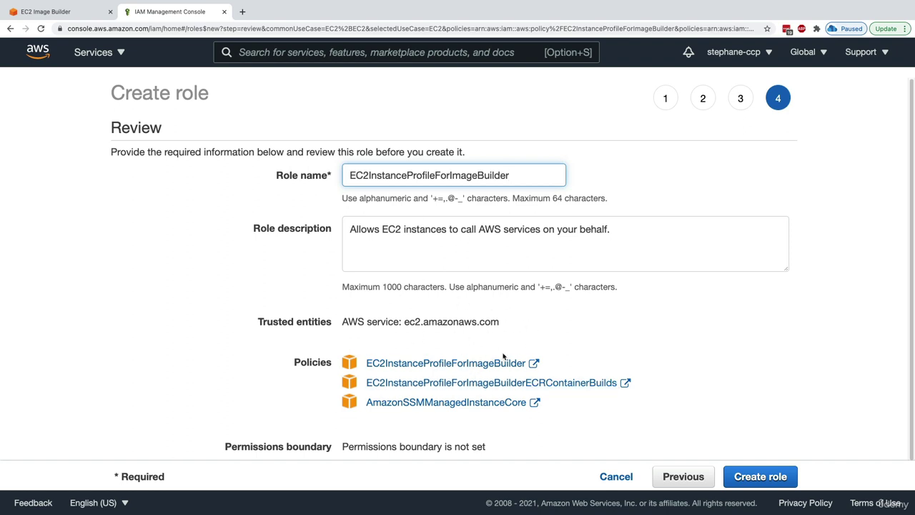
Create the role, view its summary, and go back to the Image Builder pipeline.
click(462, 263)
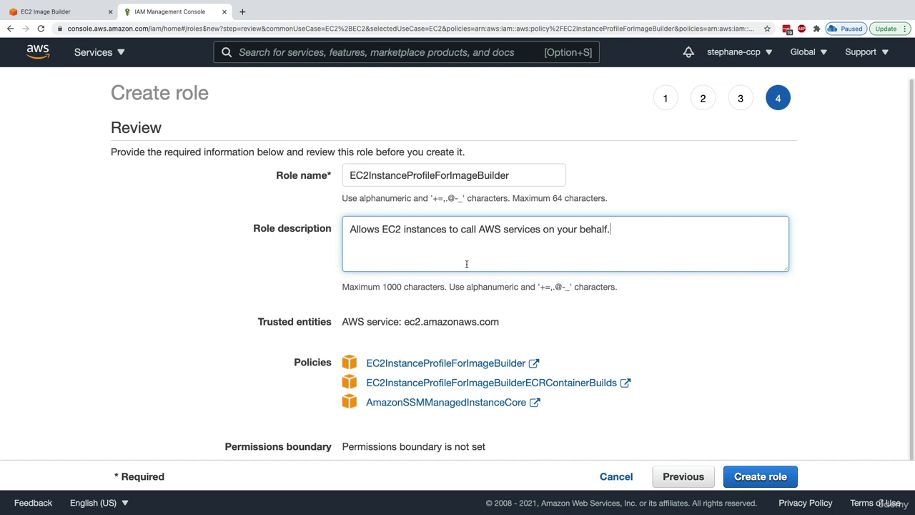
scroll(465, 314, down, 1)
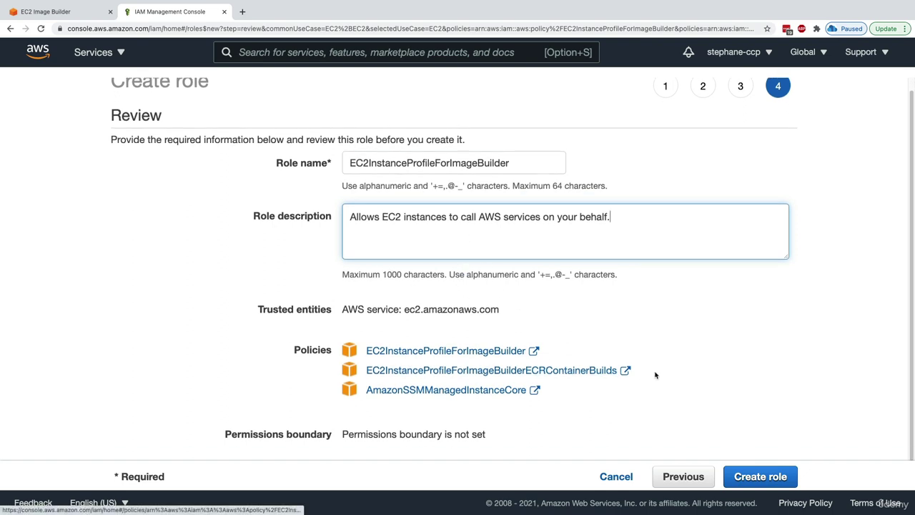
click(761, 477)
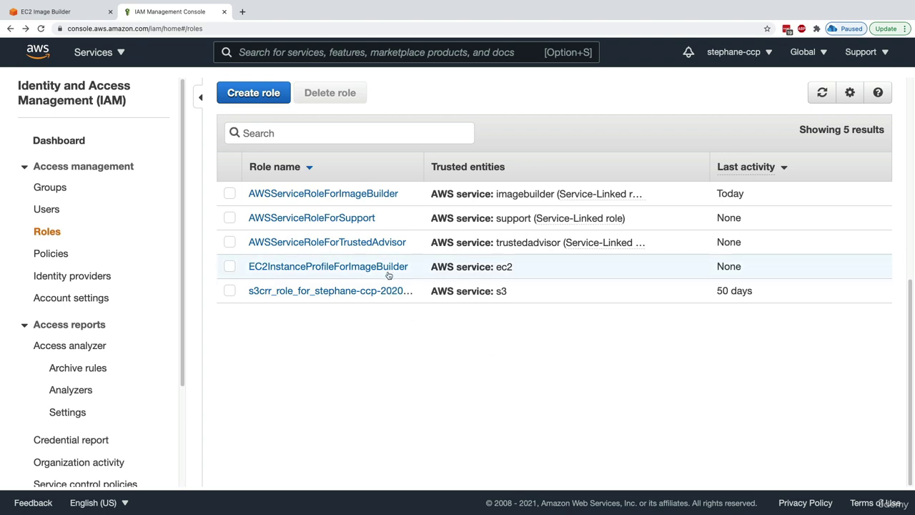
click(379, 267)
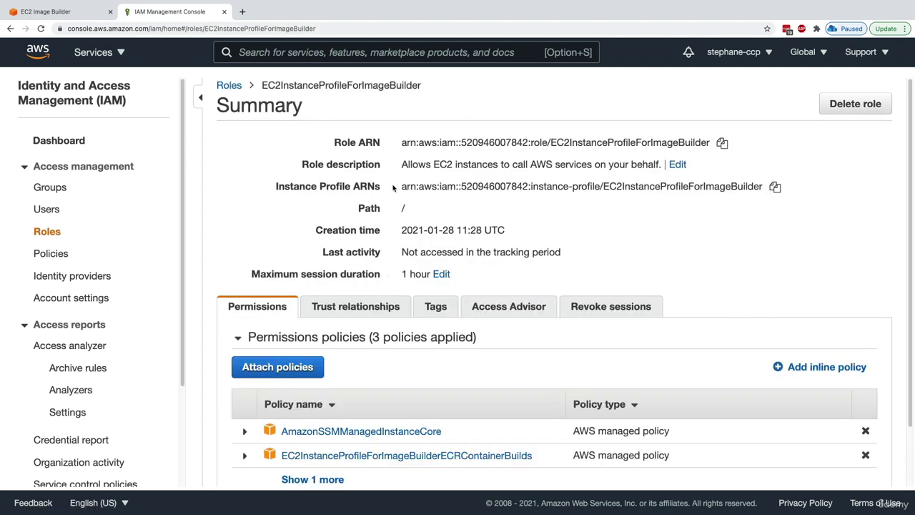
click(89, 17)
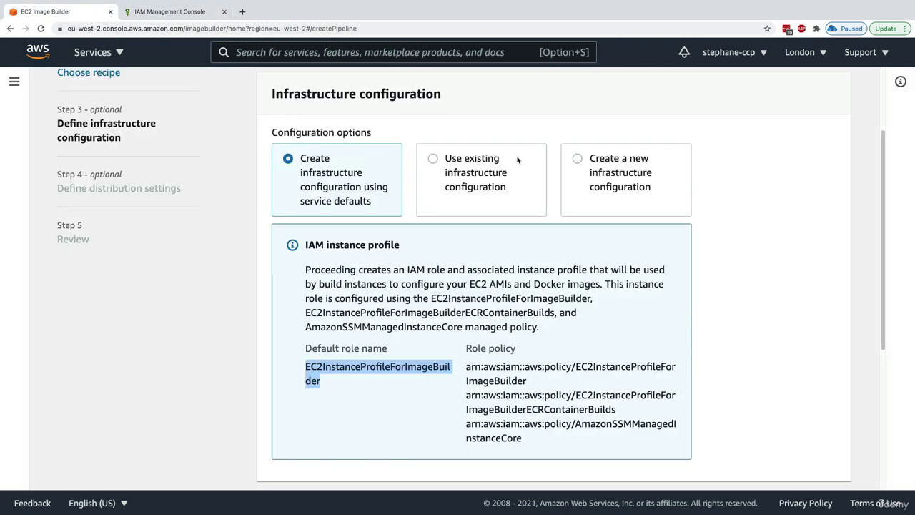
Create a new infrastructure configuration named MyDemoInfra with the EC2InstanceProfileForImageBuilder IAM role.
click(582, 176)
click(383, 335)
text(MyDem)
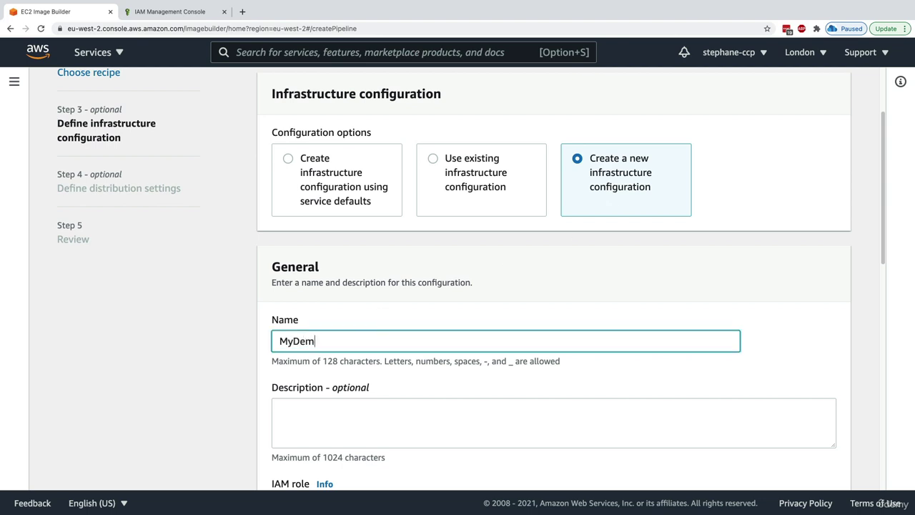
text(oInfra)
scroll(433, 376, down, 3)
click(449, 382)
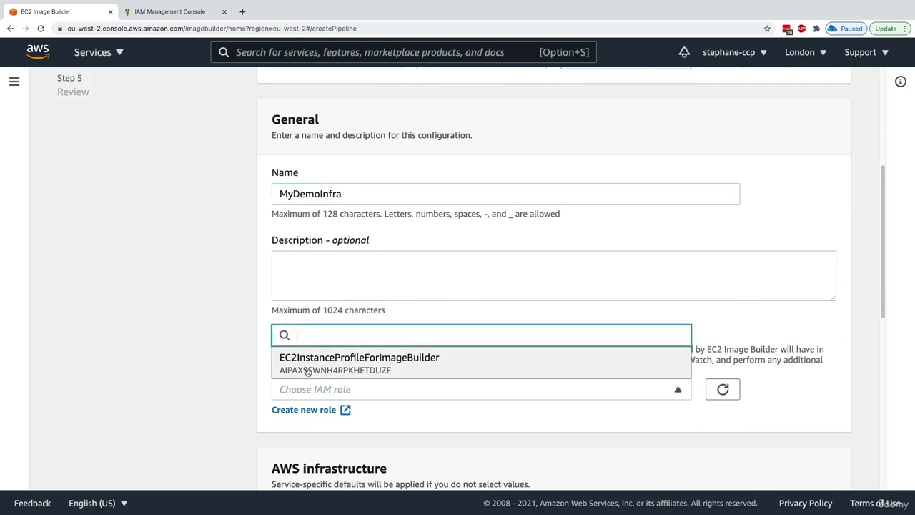
click(383, 363)
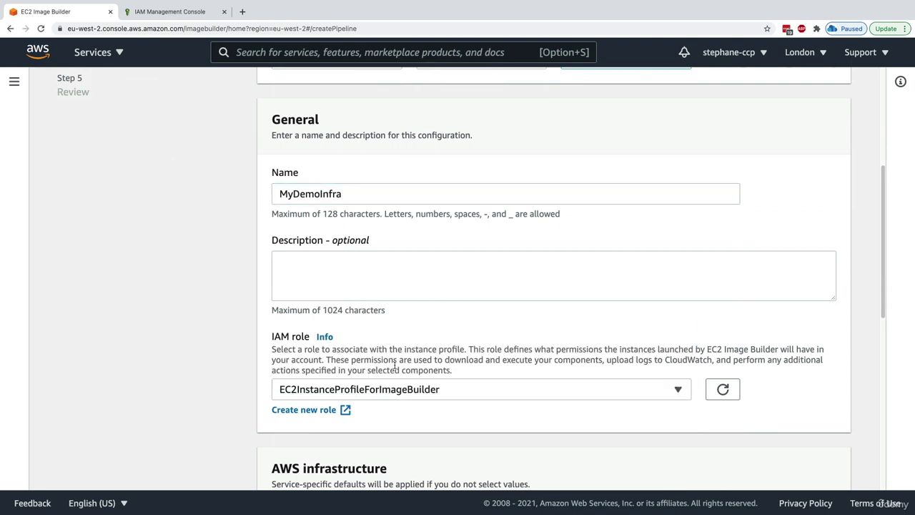
Choose t2.micro as the instance type.
scroll(407, 366, down, 5)
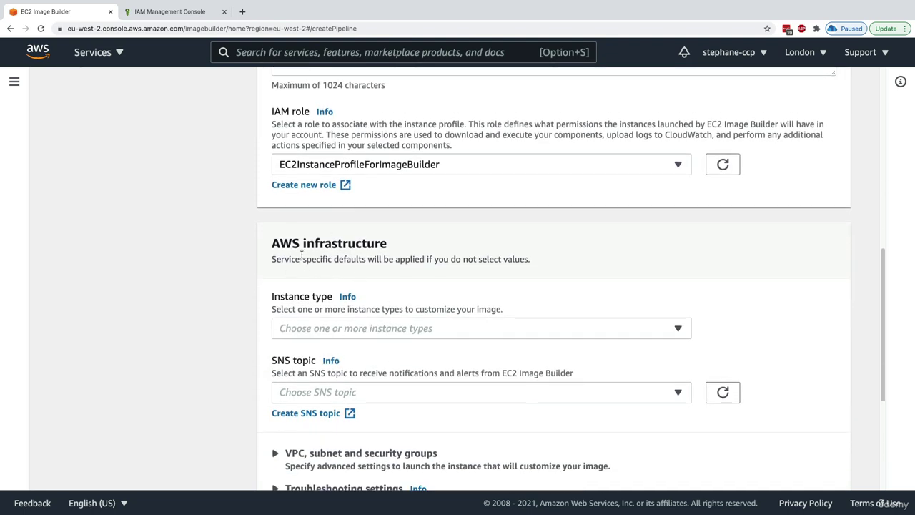
drag(288, 245, 306, 244)
click(308, 302)
scroll(308, 303, down, 1)
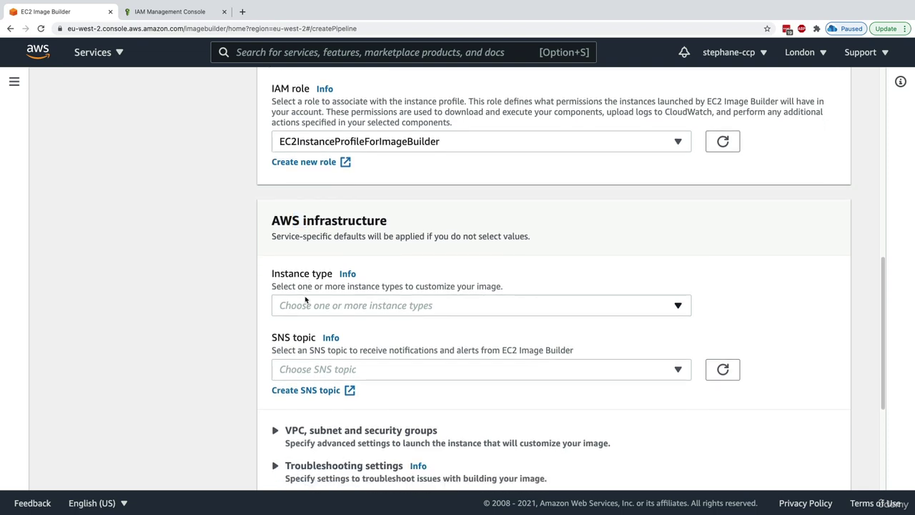
click(308, 303)
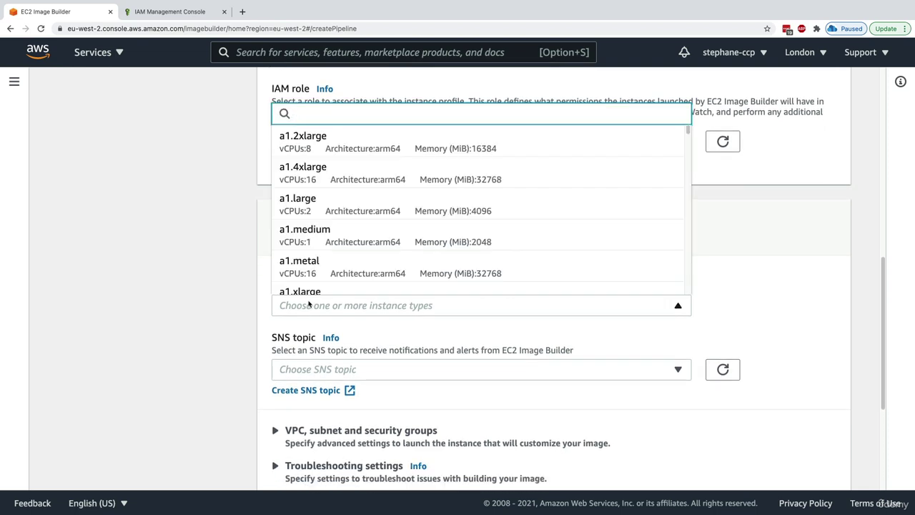
text(t2)
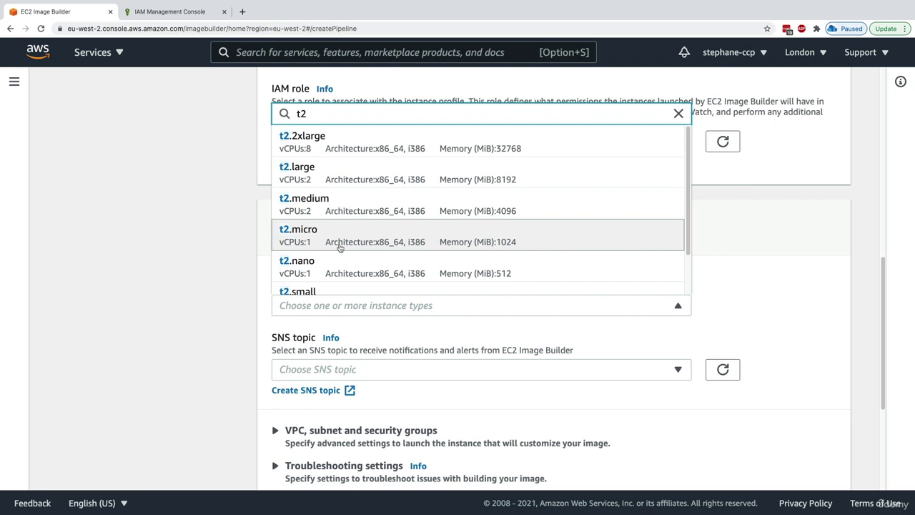
click(340, 246)
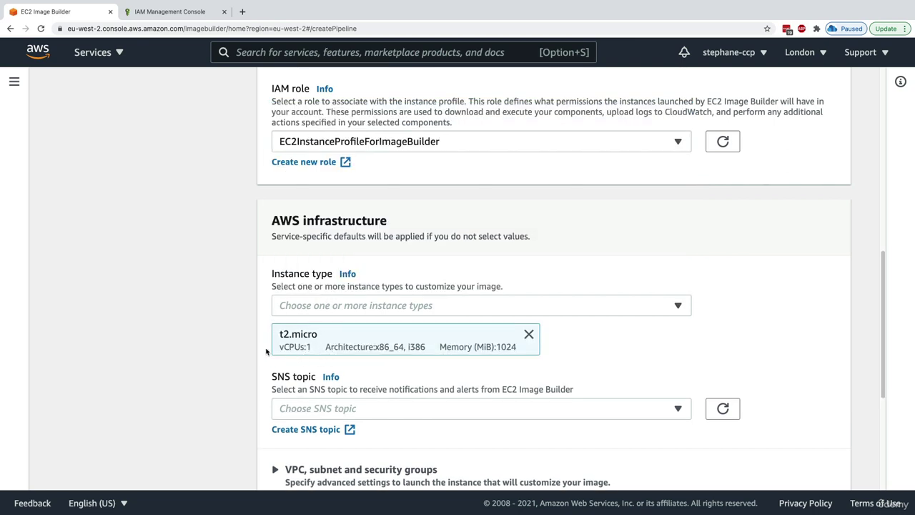
Point out t2.micro's x86_64 architecture, then continue to distribution settings.
scroll(265, 353, down, 1)
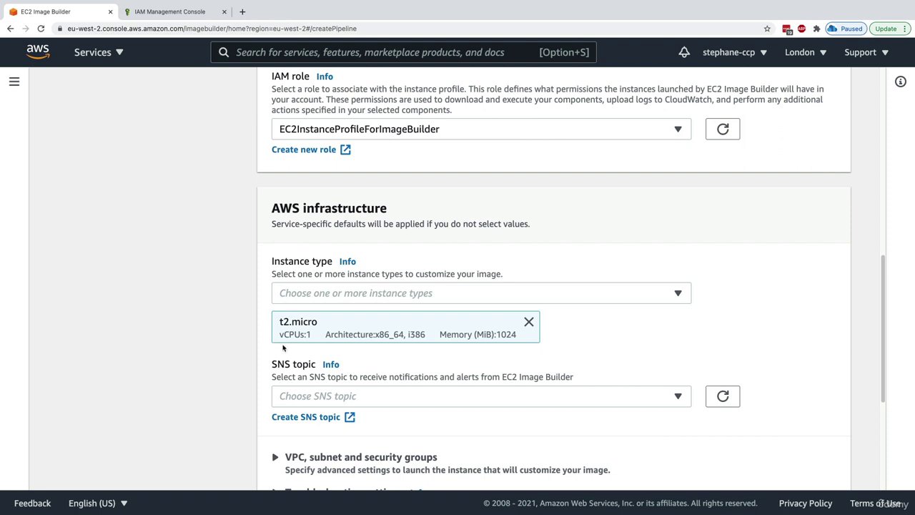
scroll(301, 344, down, 1)
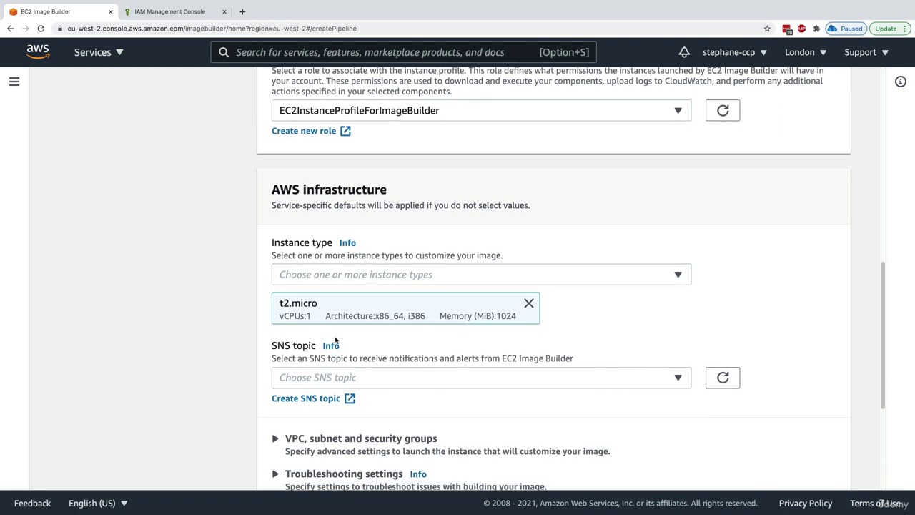
scroll(349, 319, down, 1)
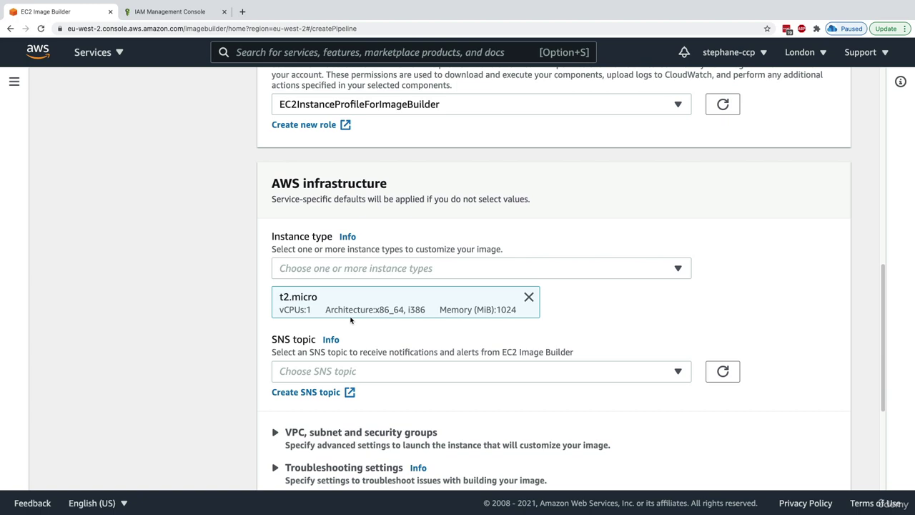
scroll(351, 319, up, 10)
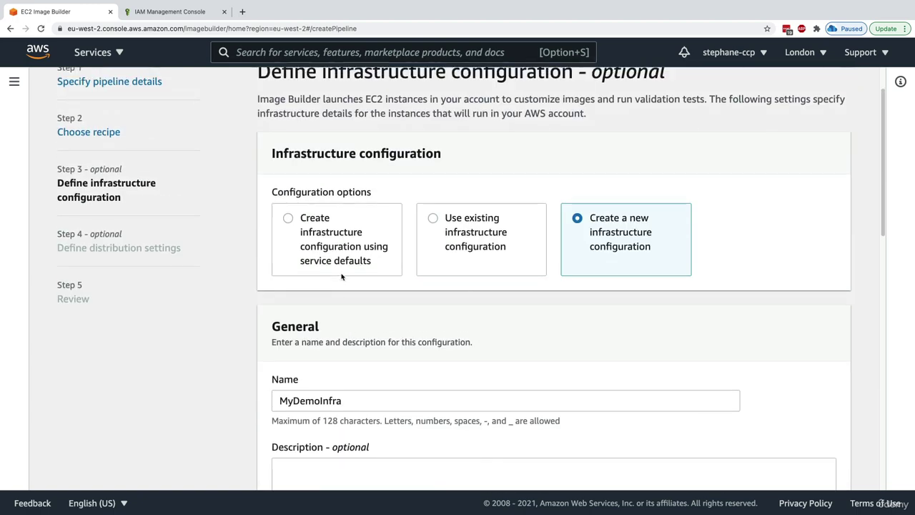
scroll(339, 280, down, 10)
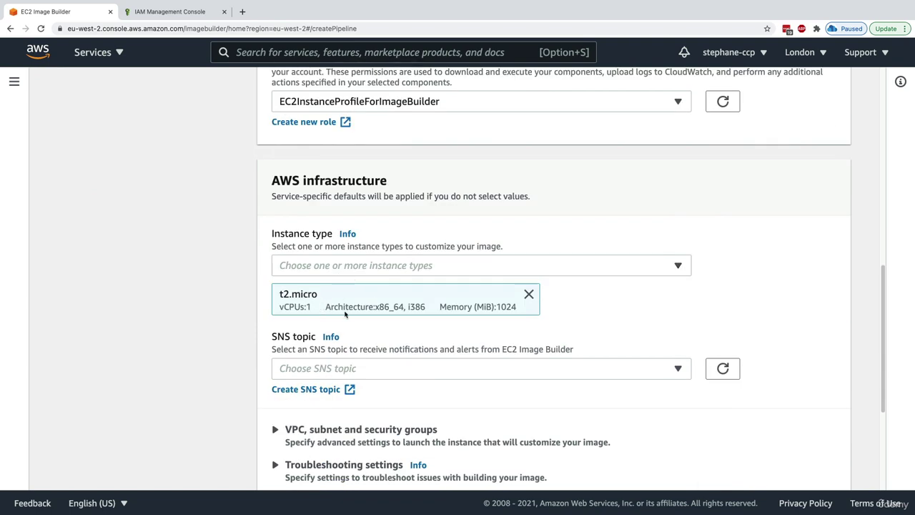
drag(376, 306, 386, 307)
click(378, 307)
drag(375, 307, 391, 308)
click(391, 310)
scroll(267, 339, down, 5)
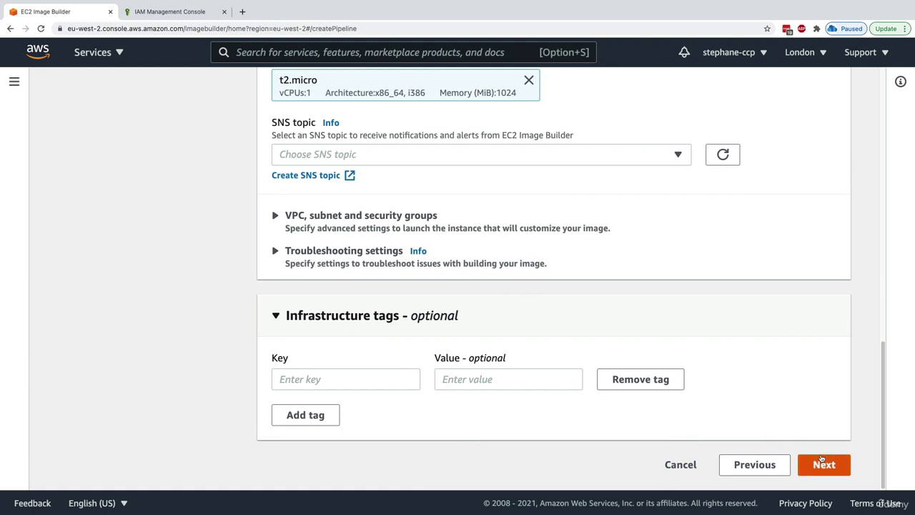
click(824, 463)
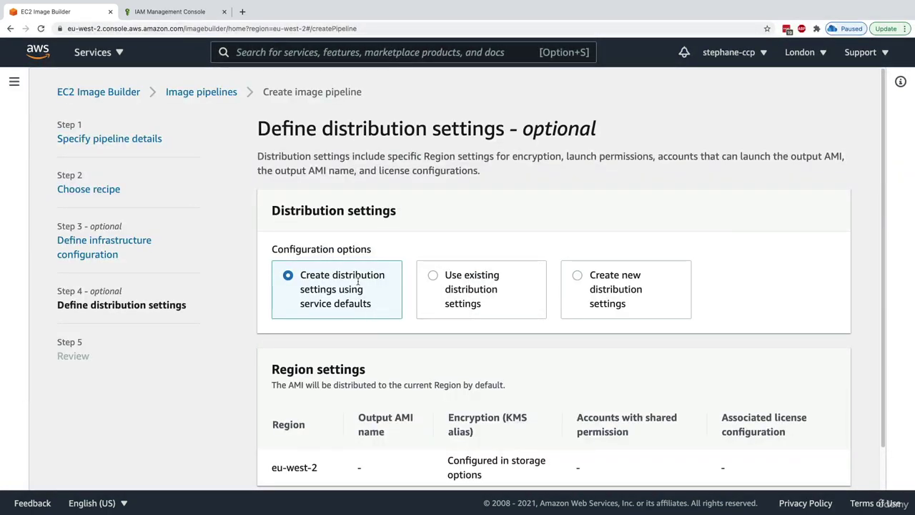
Highlight eu-west-2 as the default distribution region.
scroll(386, 331, down, 1)
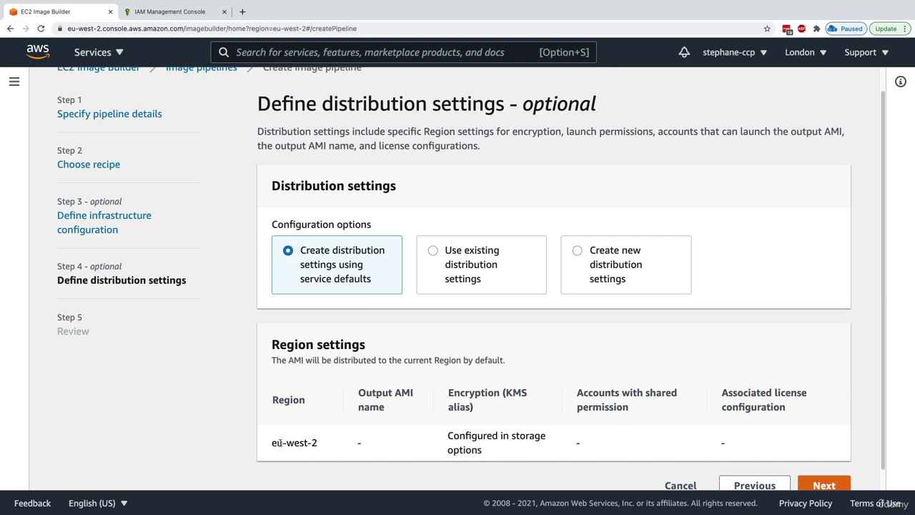
drag(273, 443, 319, 444)
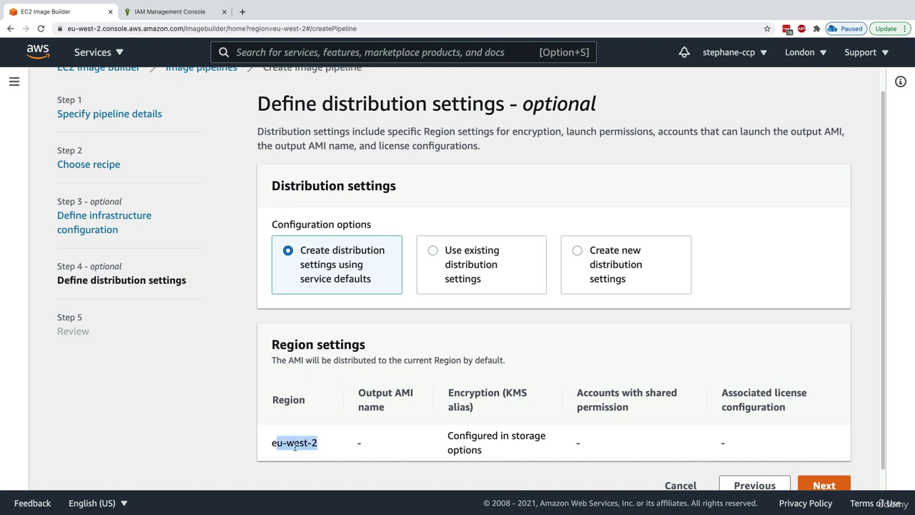
triple_click(300, 444)
scroll(306, 441, down, 1)
Try creating new distribution settings with a second and third region.
click(584, 255)
scroll(593, 261, down, 4)
scroll(592, 268, down, 3)
drag(278, 270, 319, 273)
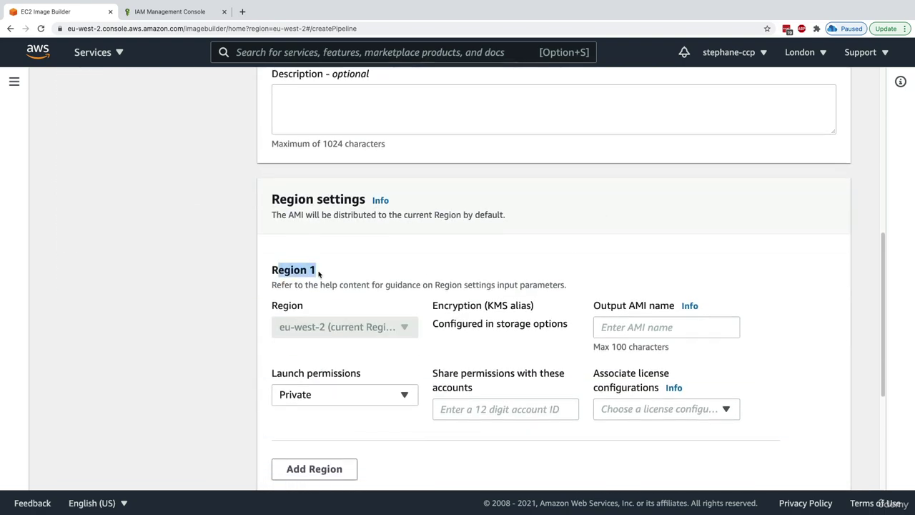
scroll(318, 272, down, 3)
click(322, 362)
drag(279, 381, 336, 391)
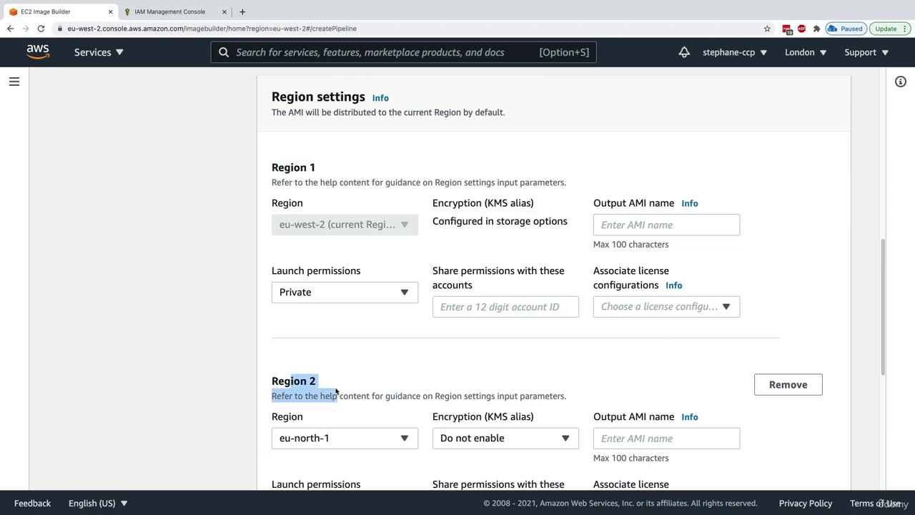
scroll(336, 391, down, 5)
click(300, 292)
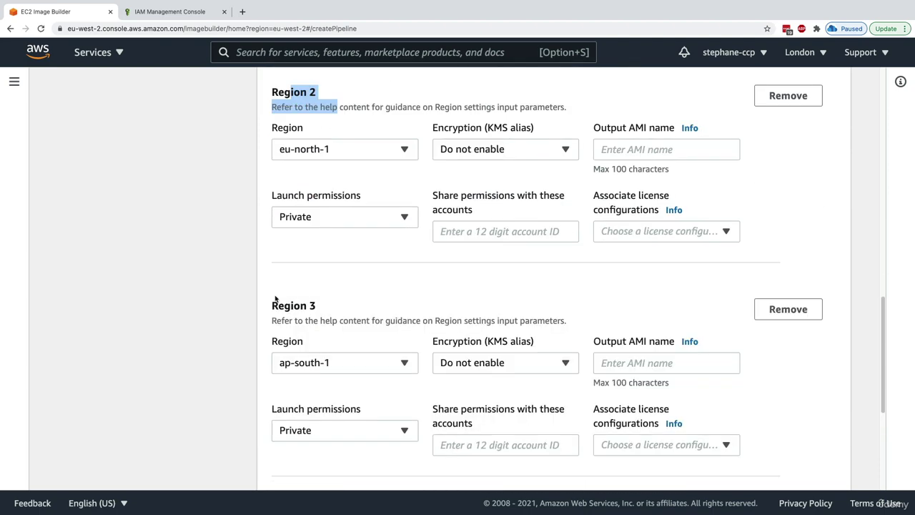
click(306, 320)
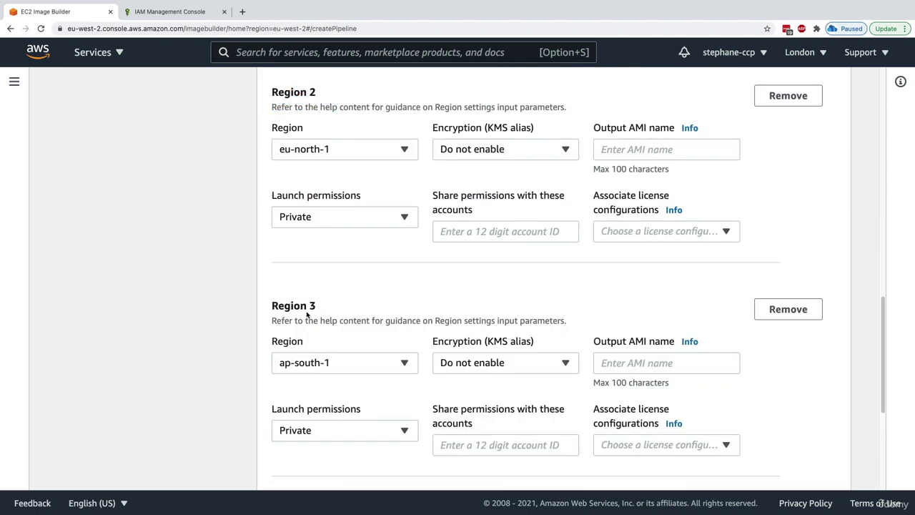
scroll(439, 313, down, 2)
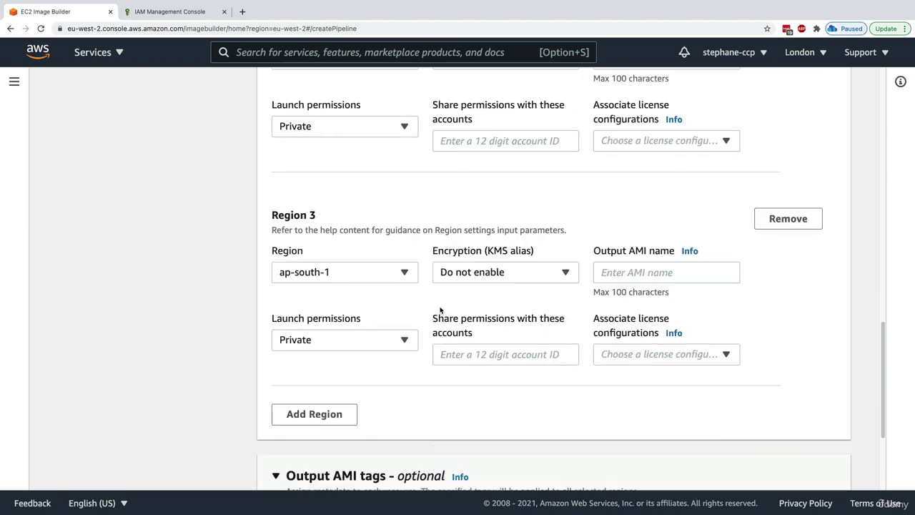
scroll(490, 304, up, 6)
scroll(489, 307, up, 10)
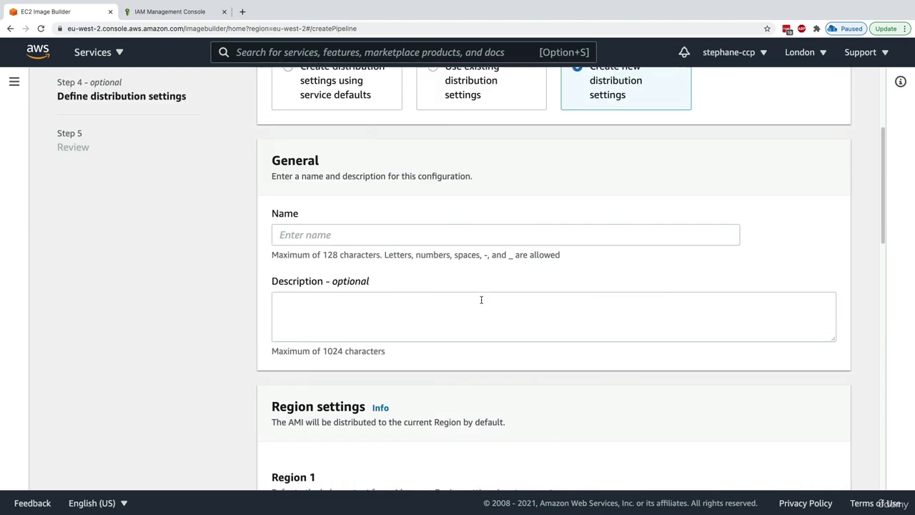
Revert to the default eu-west-2 distribution settings and proceed to the Review step.
click(367, 231)
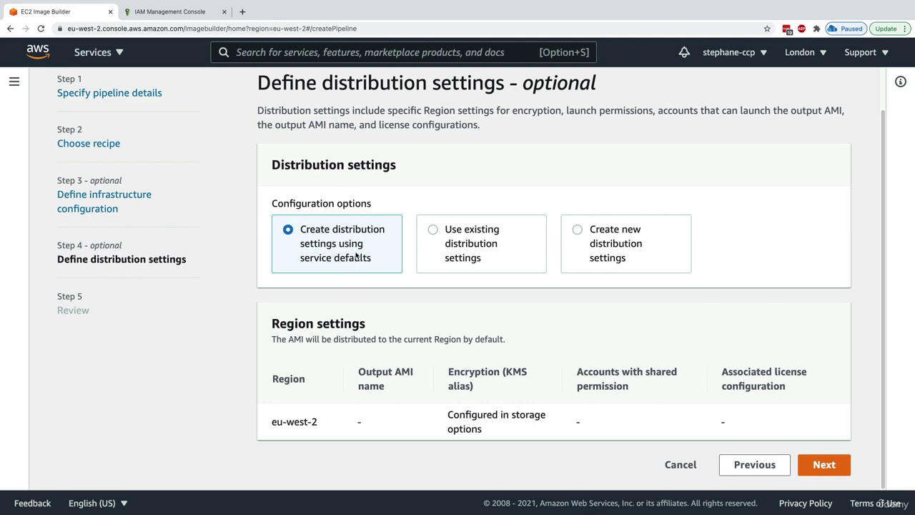
drag(322, 426, 281, 422)
click(435, 423)
click(822, 465)
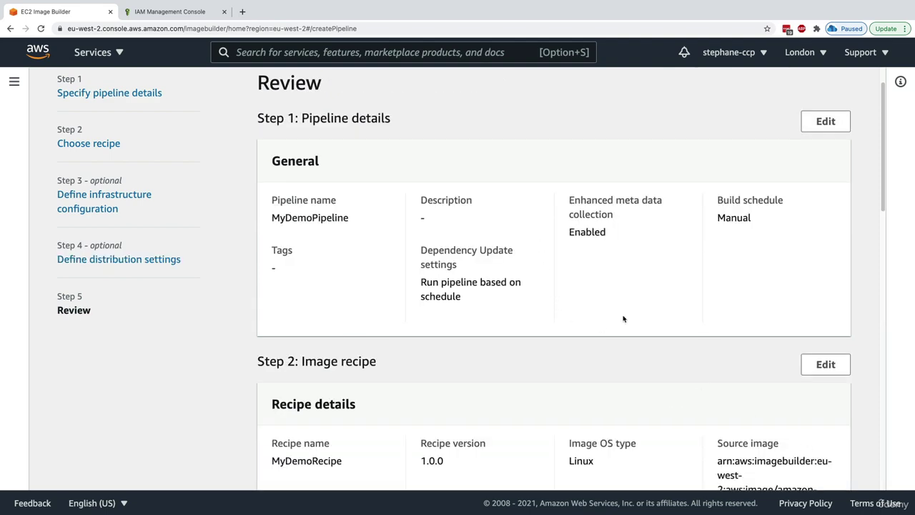
scroll(542, 268, down, 9)
scroll(542, 270, down, 4)
click(824, 465)
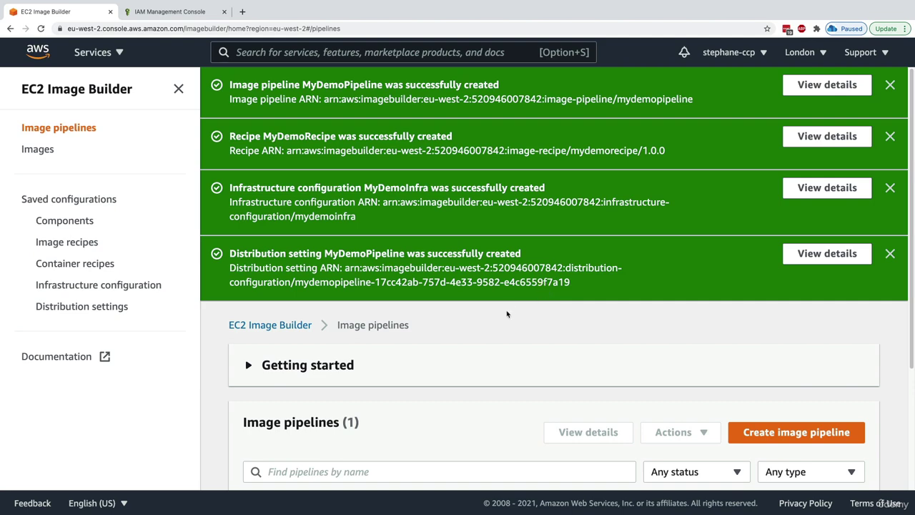
click(340, 437)
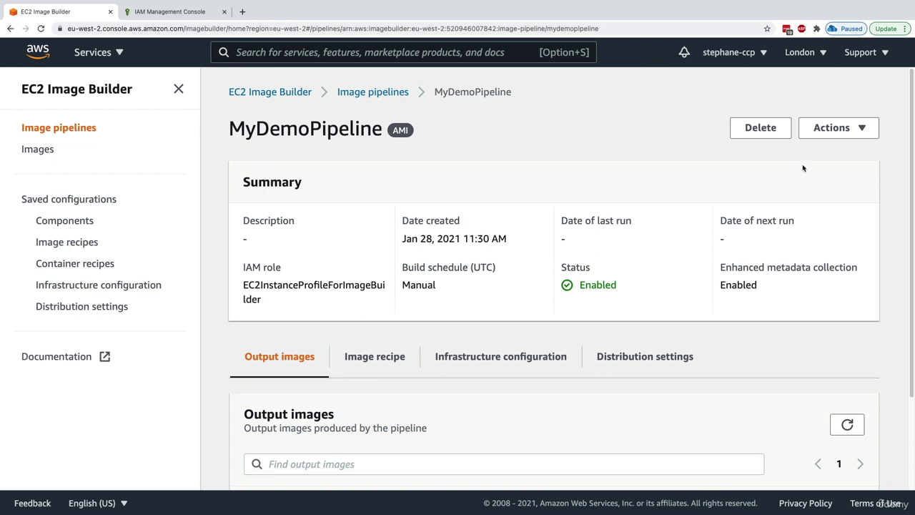
click(829, 128)
click(822, 150)
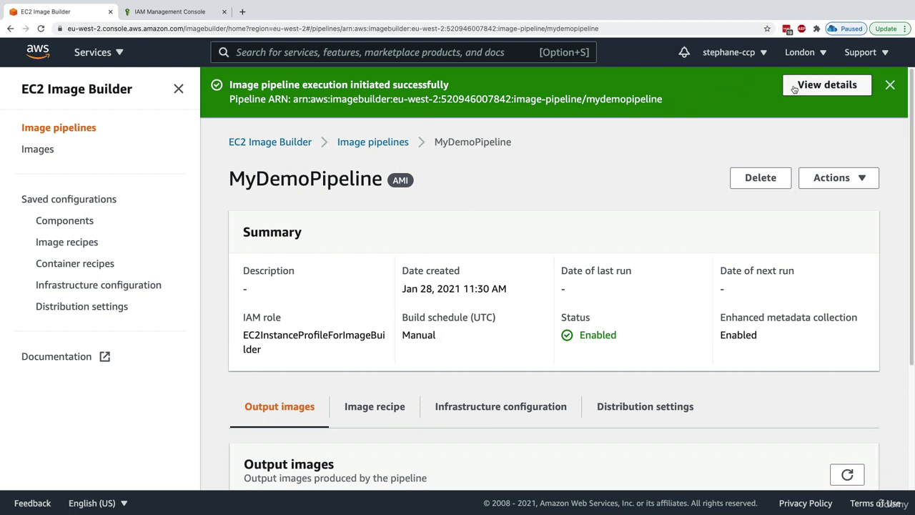
scroll(680, 200, down, 1)
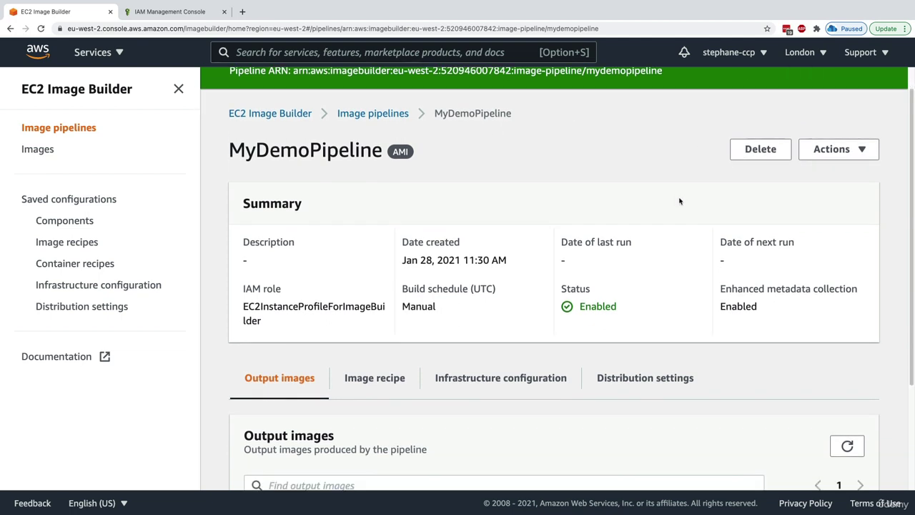
scroll(506, 286, down, 5)
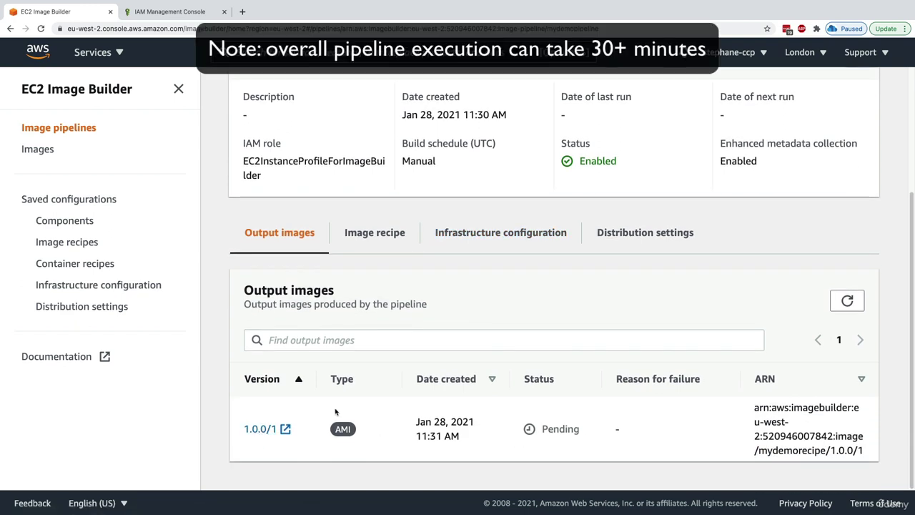
click(261, 429)
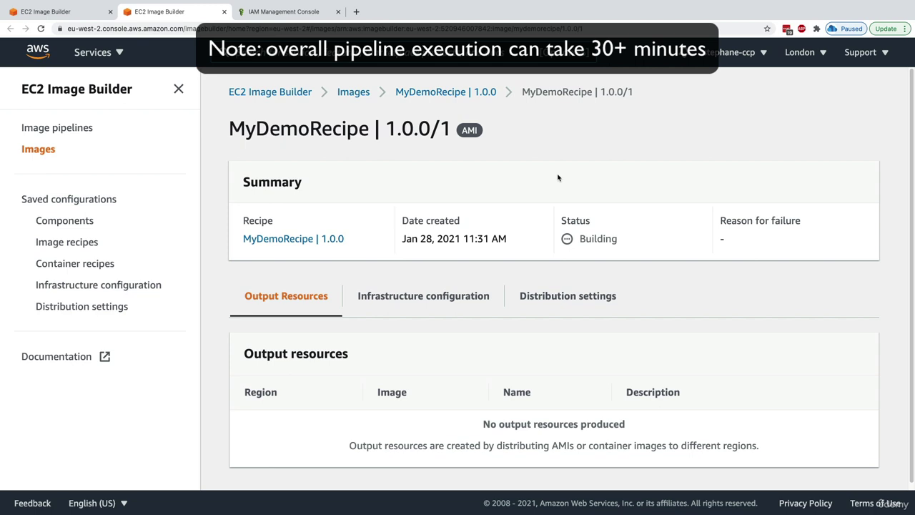
double_click(598, 239)
click(614, 239)
Open the EC2 console in a new tab via the 'ec2' search and go to Instances.
text(ec2)
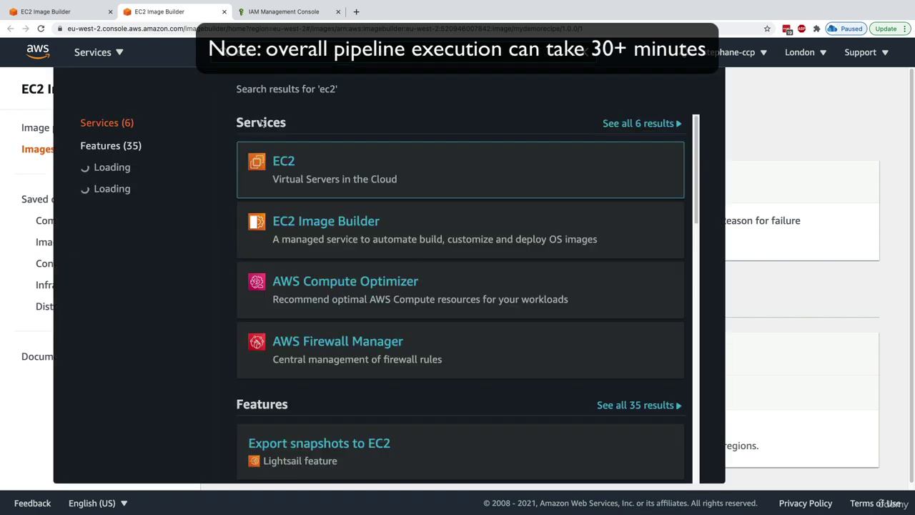
middle_click(282, 160)
click(136, 57)
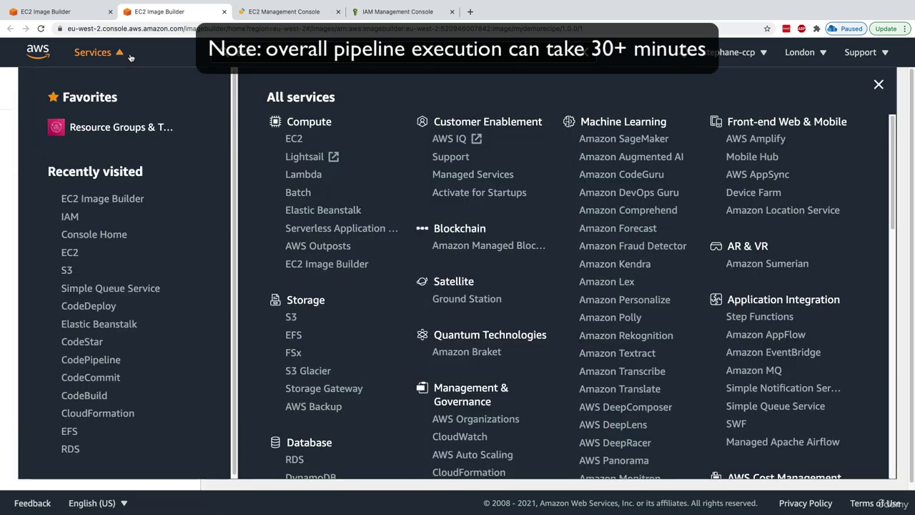
click(118, 54)
click(275, 12)
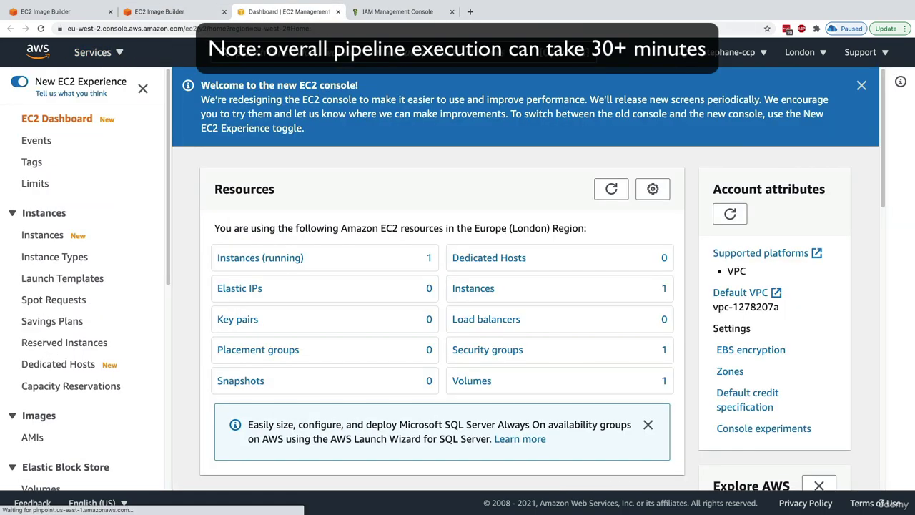
click(861, 85)
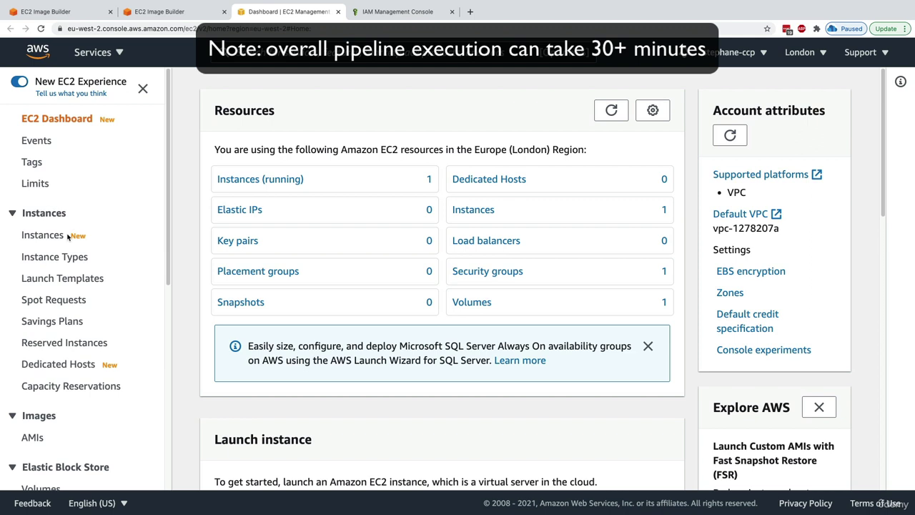
click(43, 235)
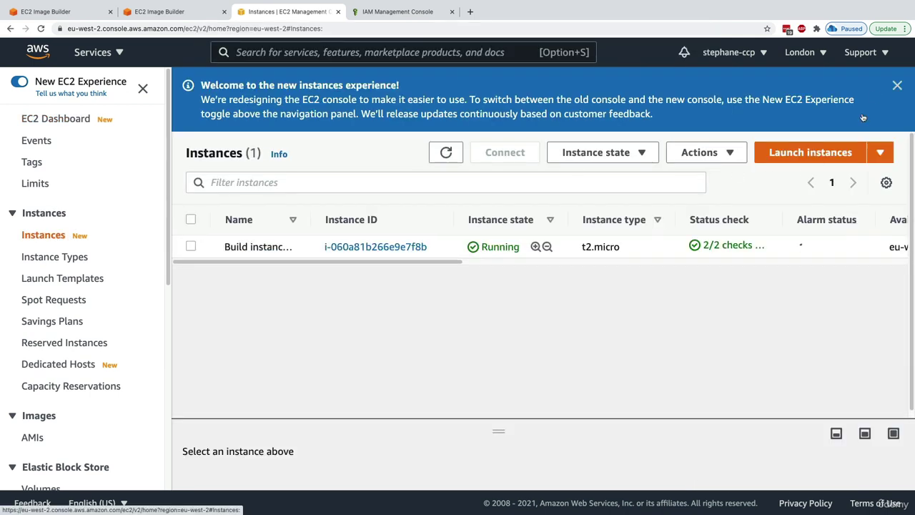
click(898, 85)
Select the MyDemoRecipe Build instance and review its CreatedBy, Ec2ImageBuilderArn and Name tags.
drag(311, 154, 429, 156)
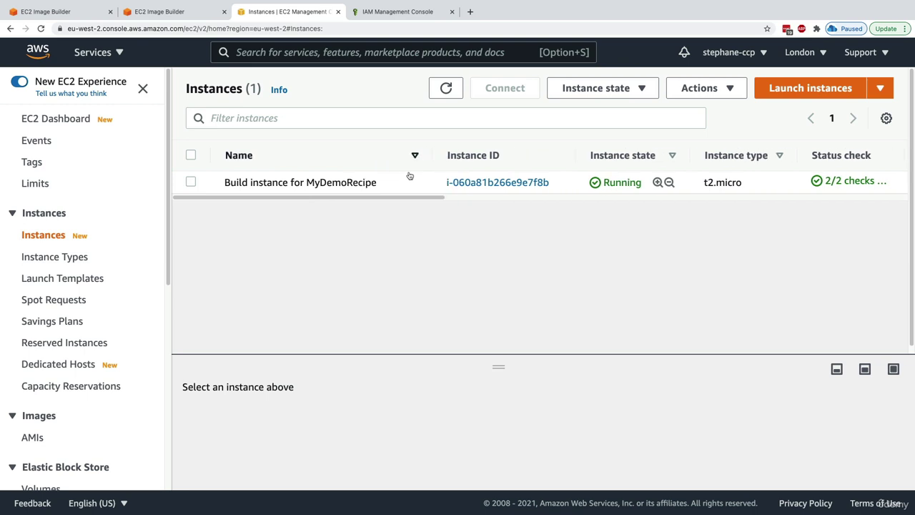
click(362, 183)
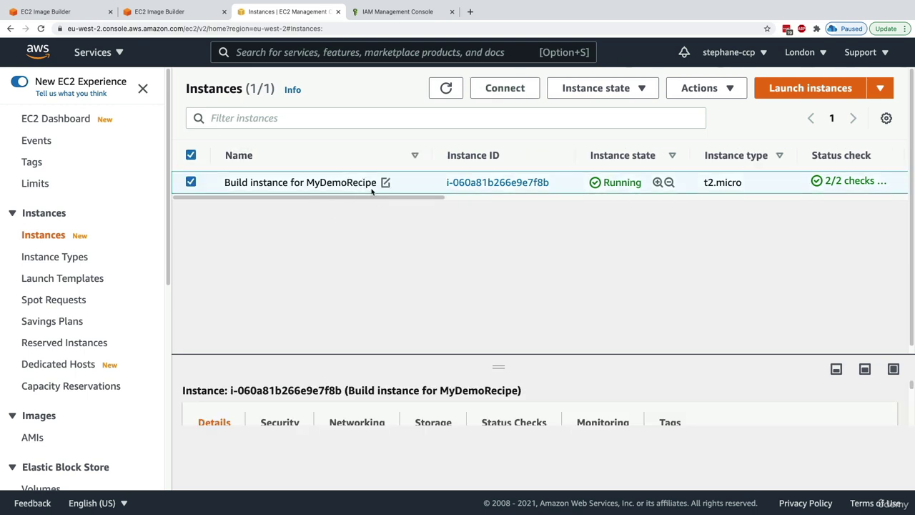
drag(406, 357, 425, 208)
click(664, 275)
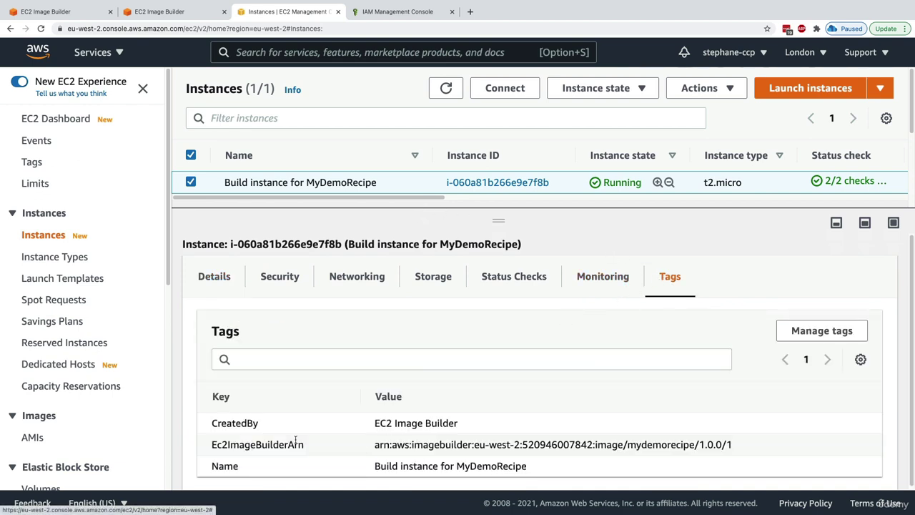
double_click(251, 425)
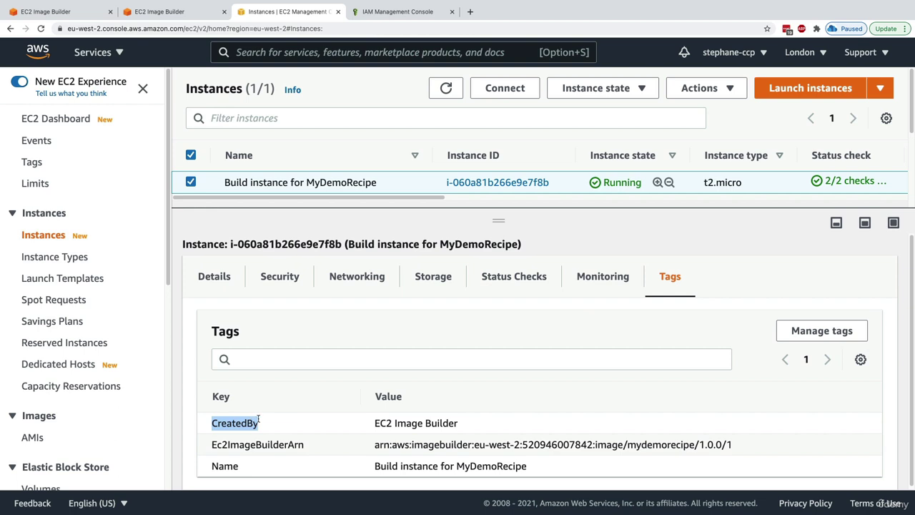
drag(373, 423, 463, 429)
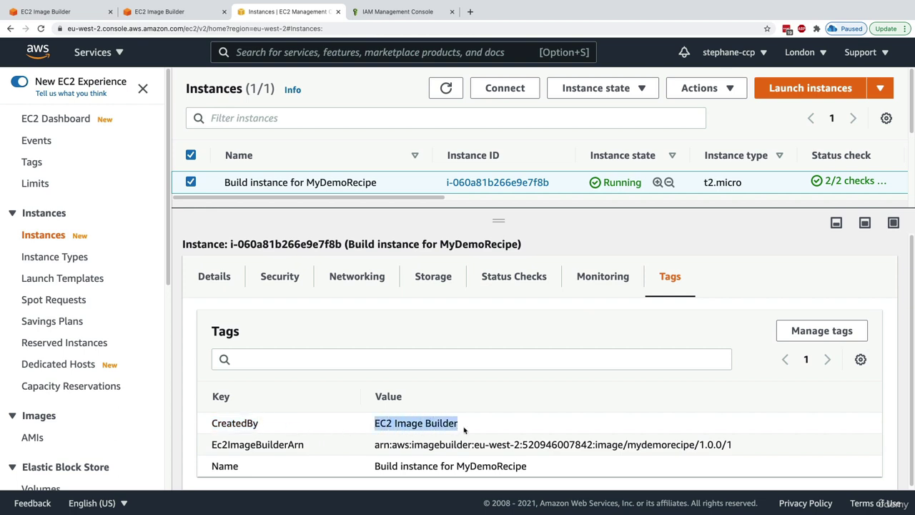
double_click(300, 445)
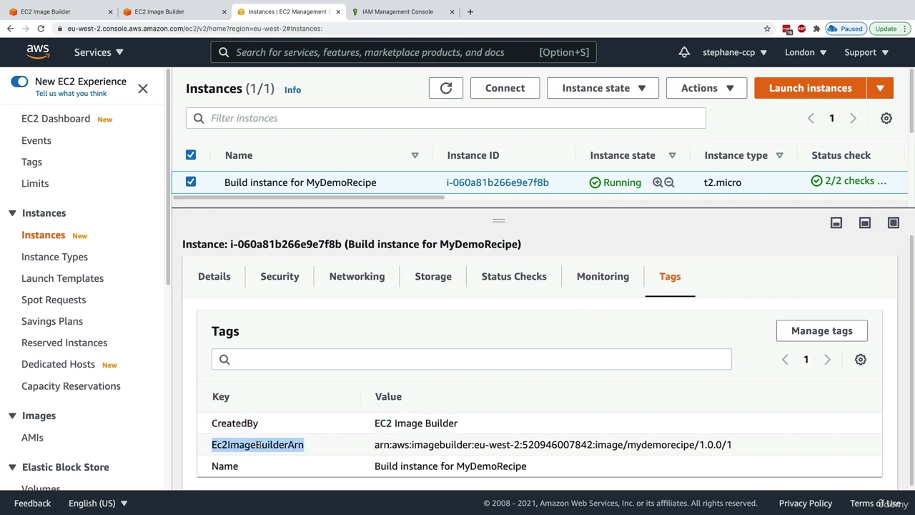
click(408, 447)
triple_click(408, 446)
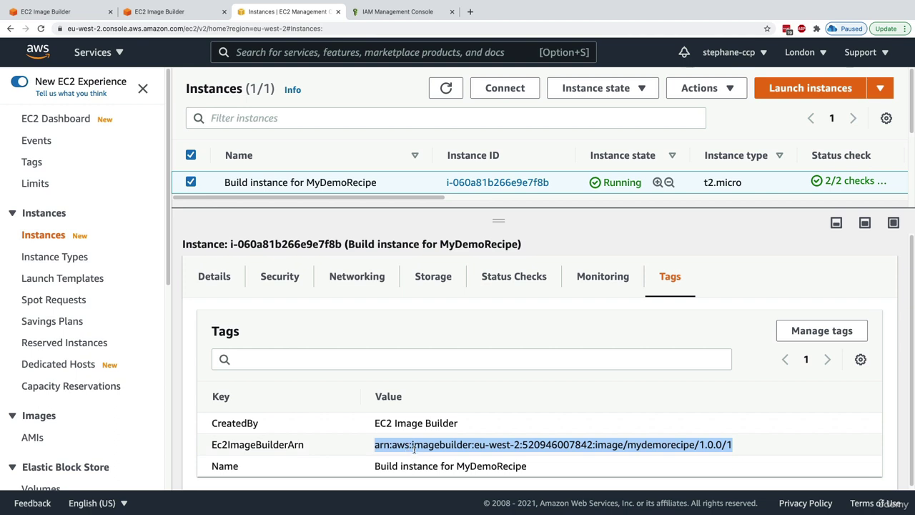
click(236, 466)
drag(376, 471, 526, 472)
click(386, 398)
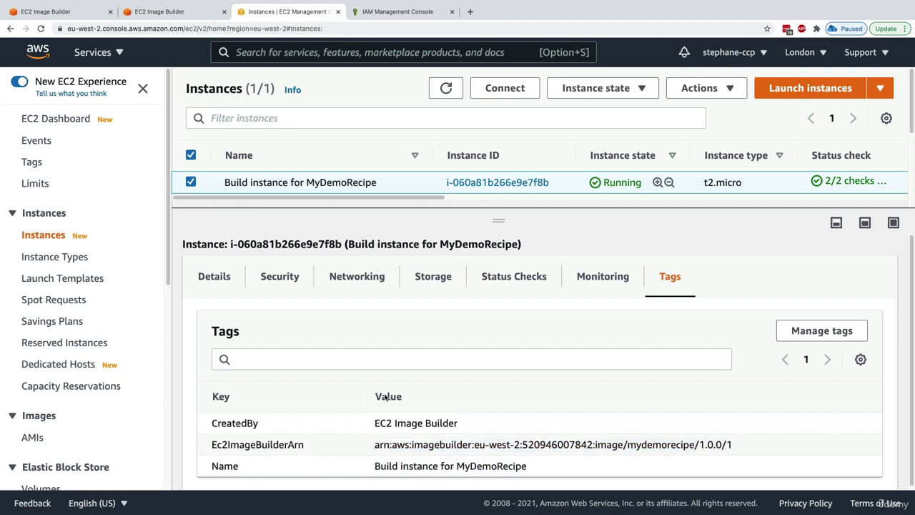
Find the instance's IAM role in Details and open EC2InstanceProfileForImageBuilder.
click(215, 278)
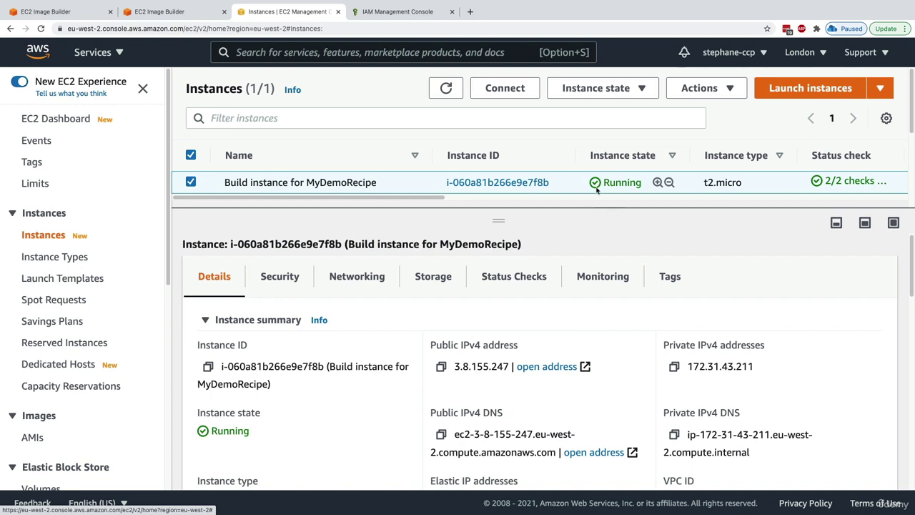
scroll(595, 301, down, 5)
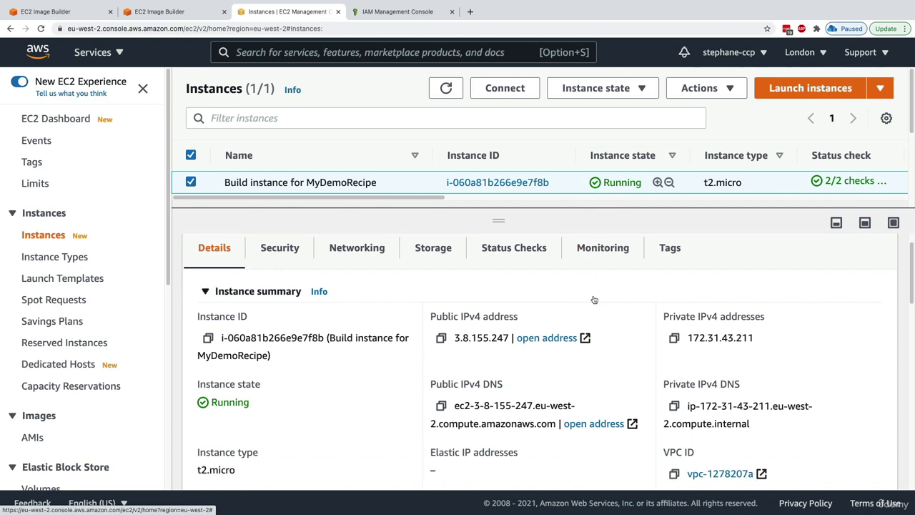
drag(431, 411, 469, 409)
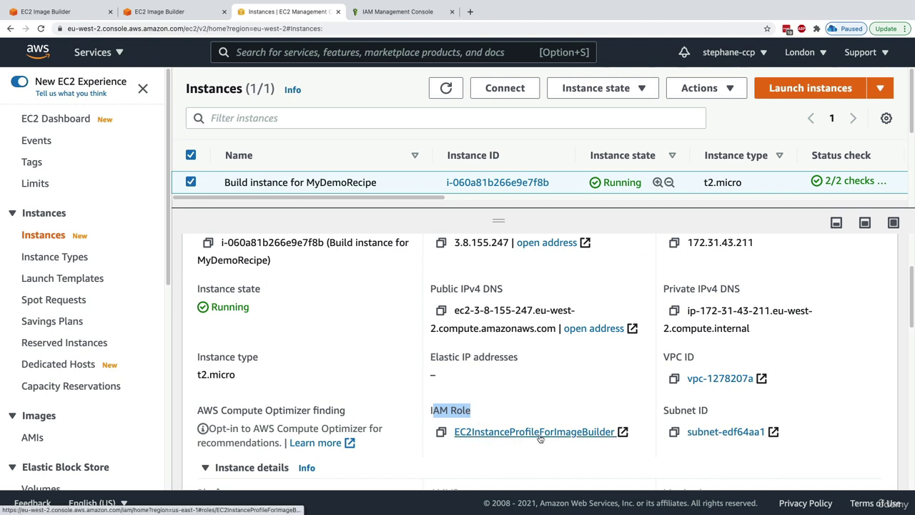
click(585, 432)
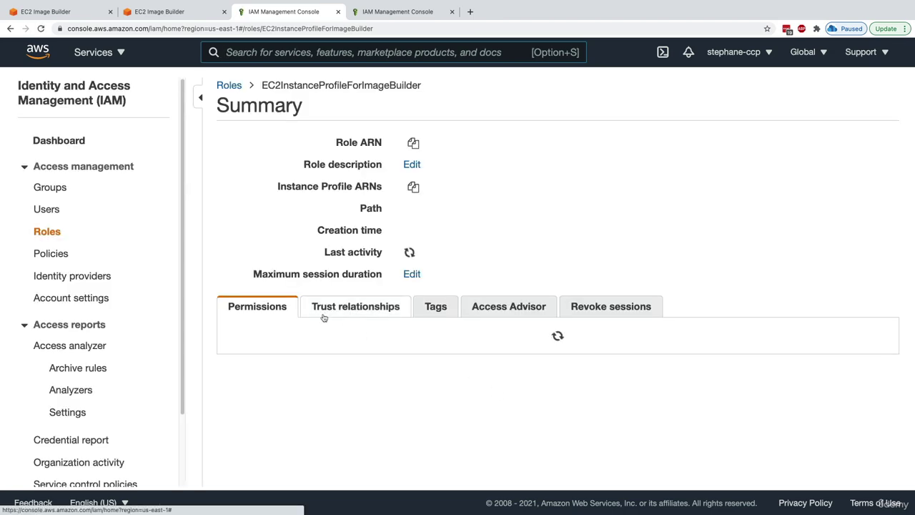
Reveal all three policies on the EC2InstanceProfileForImageBuilder role, then go back to EC2 instances.
scroll(326, 372, down, 2)
click(328, 411)
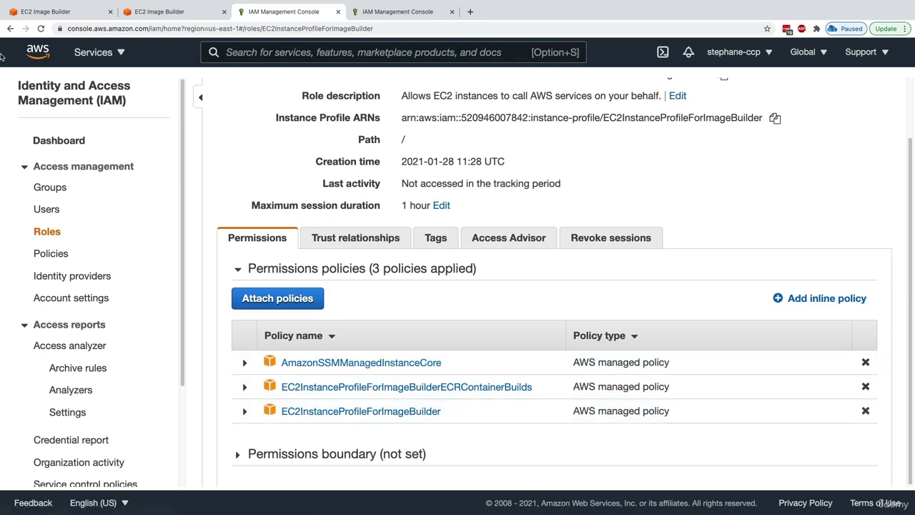
click(10, 29)
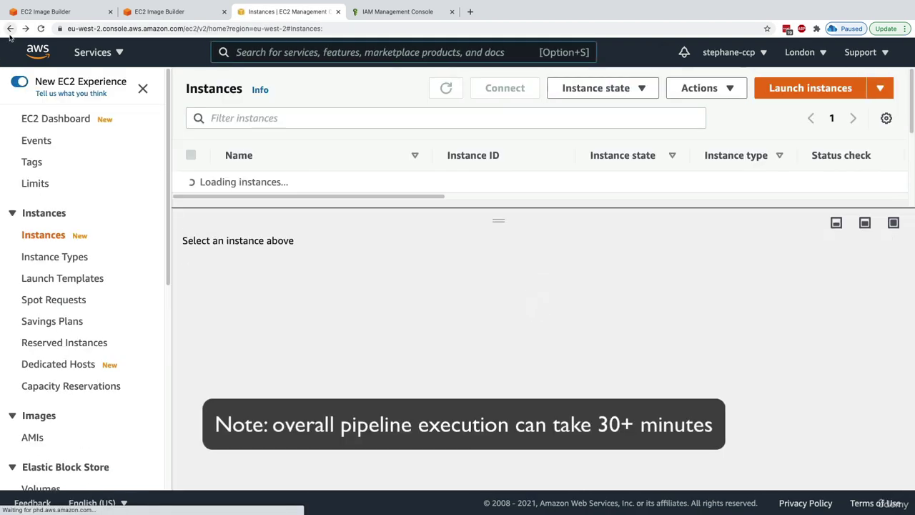
Check that the image build shows the Testing status in Image Builder.
click(171, 11)
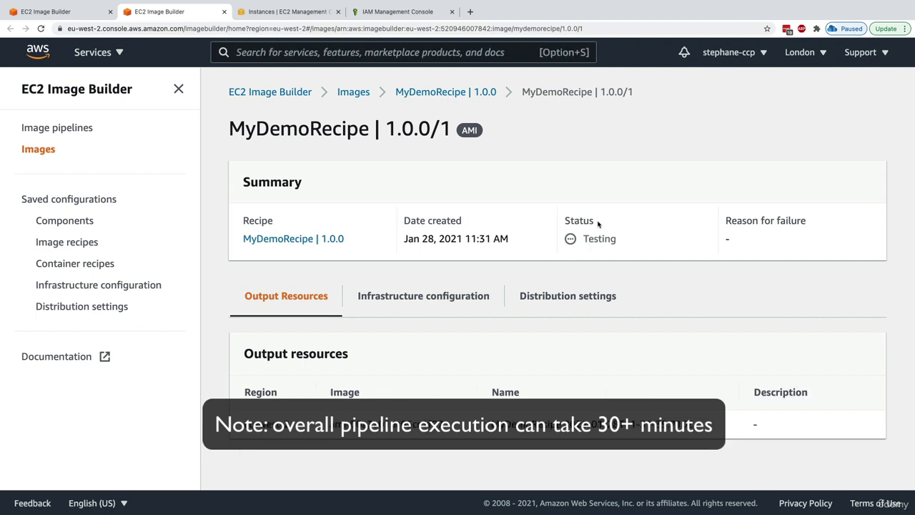
drag(578, 221, 621, 241)
click(619, 245)
Refresh the instances, select the MyDemoRecipe Test instance, and open its AMI ID.
click(289, 12)
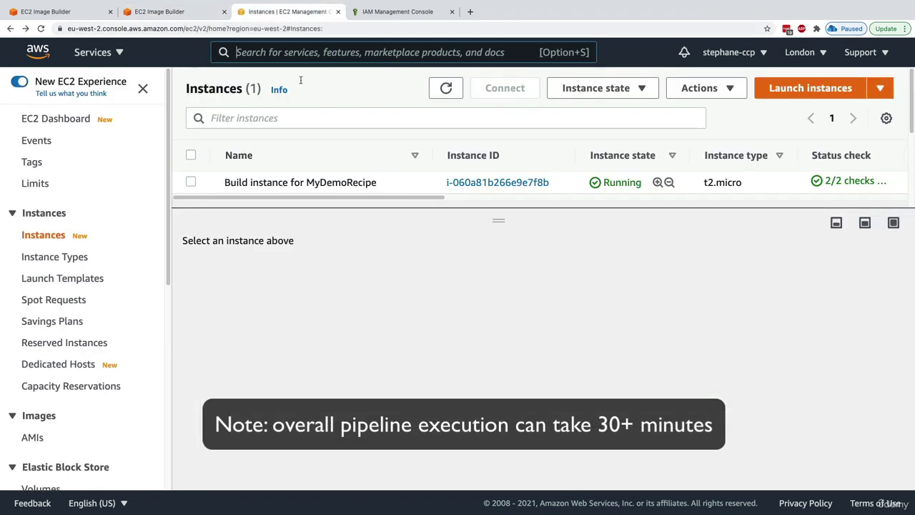
drag(375, 208, 384, 279)
click(439, 91)
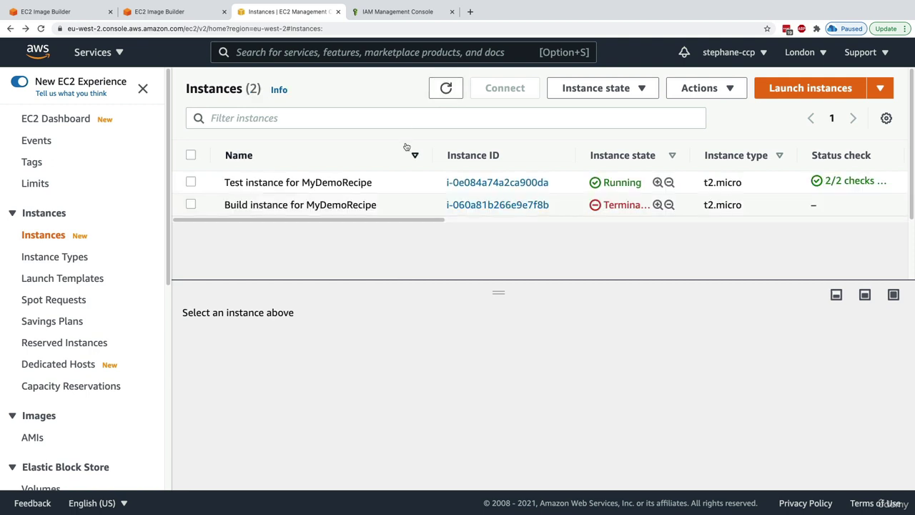
click(293, 206)
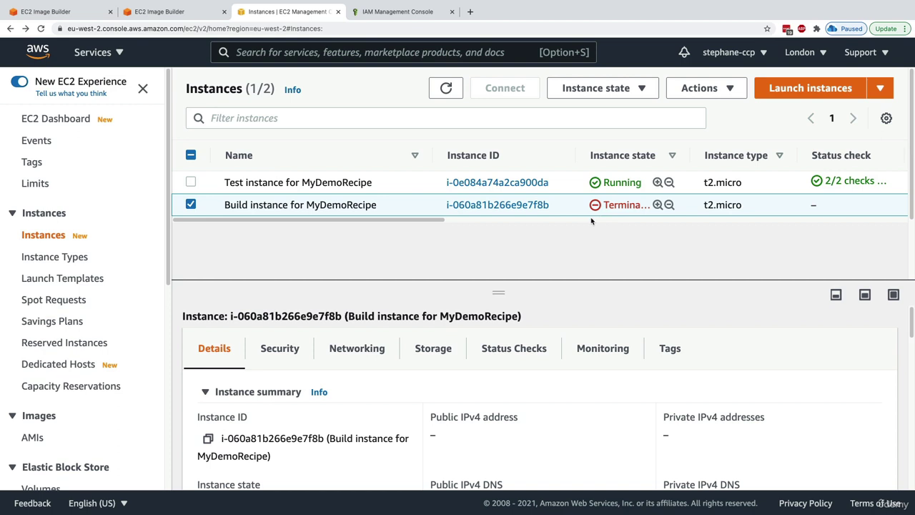
click(357, 189)
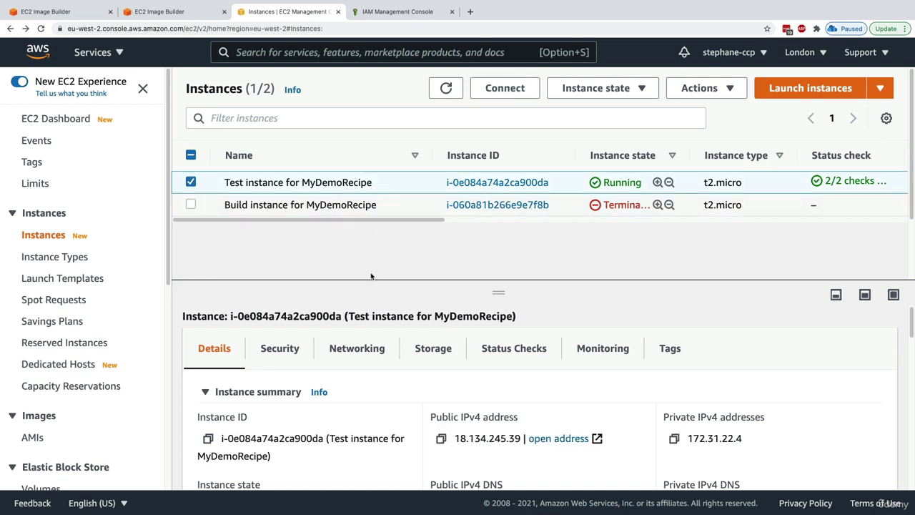
drag(367, 283, 368, 224)
scroll(387, 321, down, 5)
scroll(387, 322, down, 3)
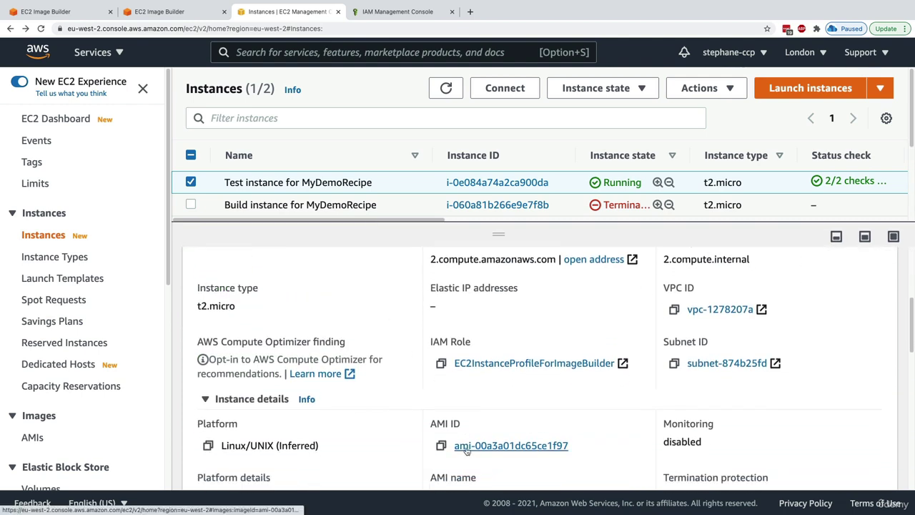
click(466, 447)
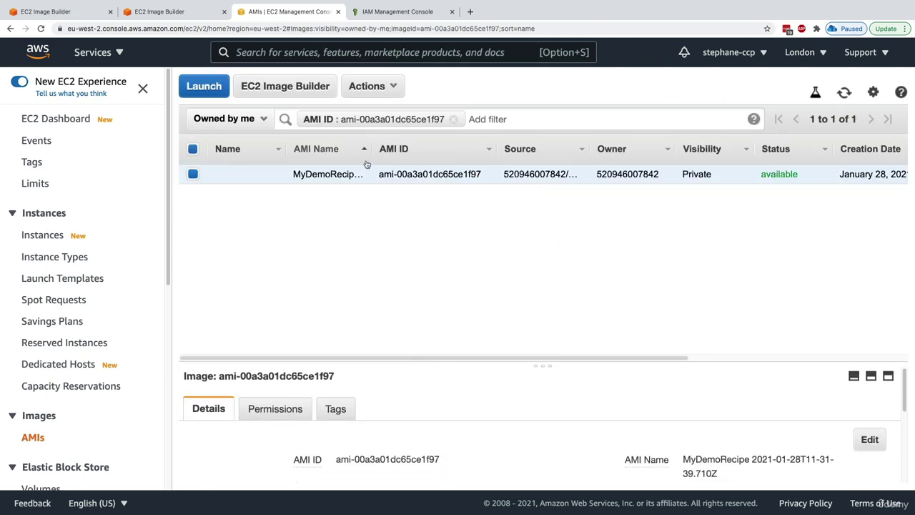
Widen the Name column to show the full AMI name.
drag(371, 150, 481, 165)
drag(346, 174, 394, 174)
drag(475, 151, 470, 168)
click(470, 169)
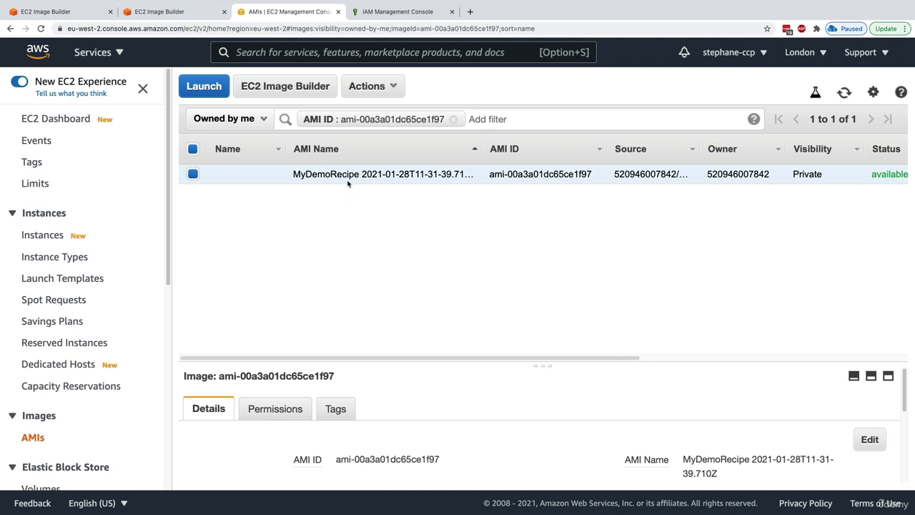
Review the AMI's CreatedBy 'EC2 Image Builder' and Ec2ImageBuilderArn tags, then return to the image page.
drag(376, 363, 369, 222)
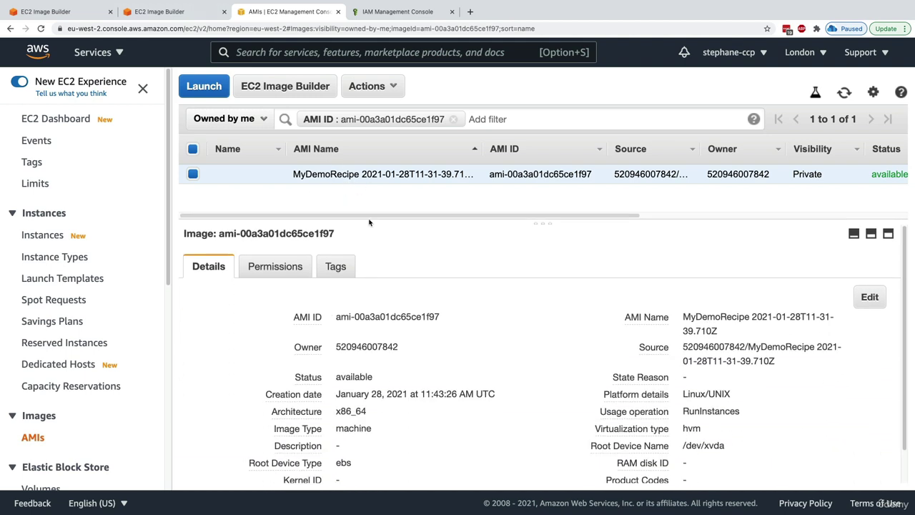
click(336, 266)
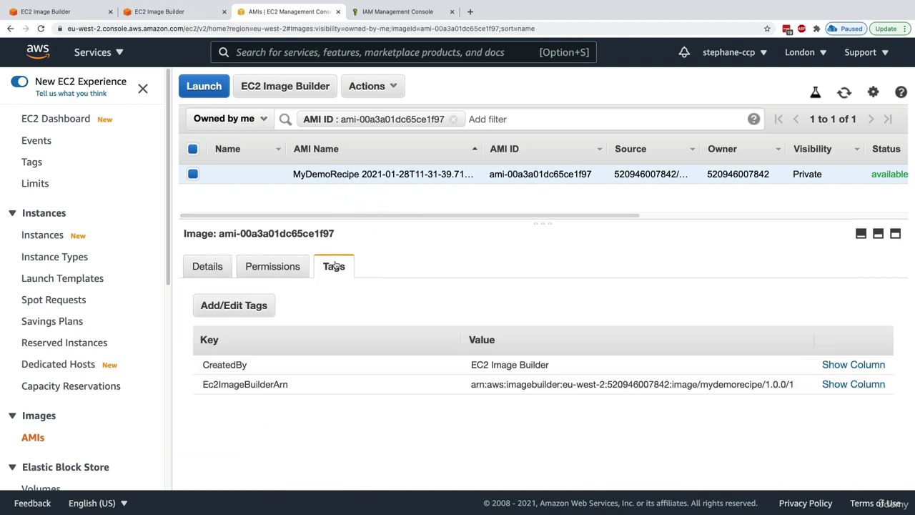
double_click(240, 364)
drag(551, 365, 500, 364)
click(378, 377)
triple_click(505, 384)
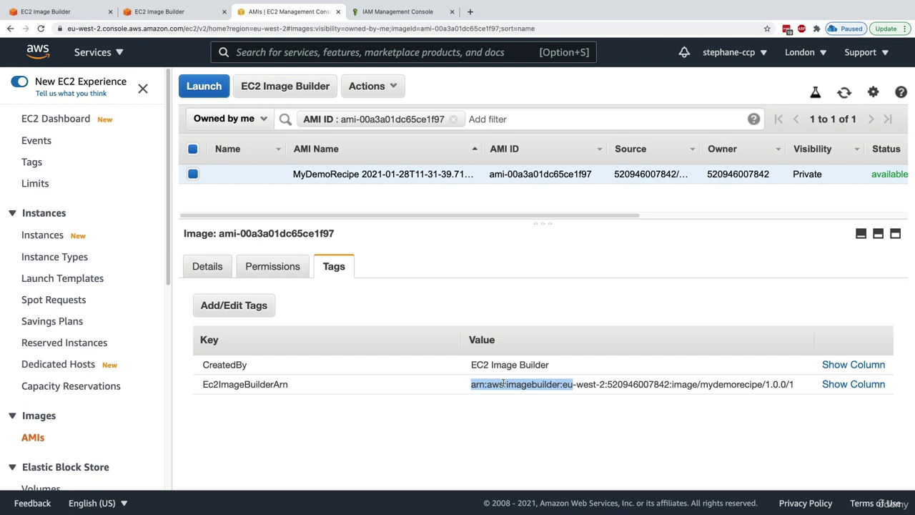
click(527, 386)
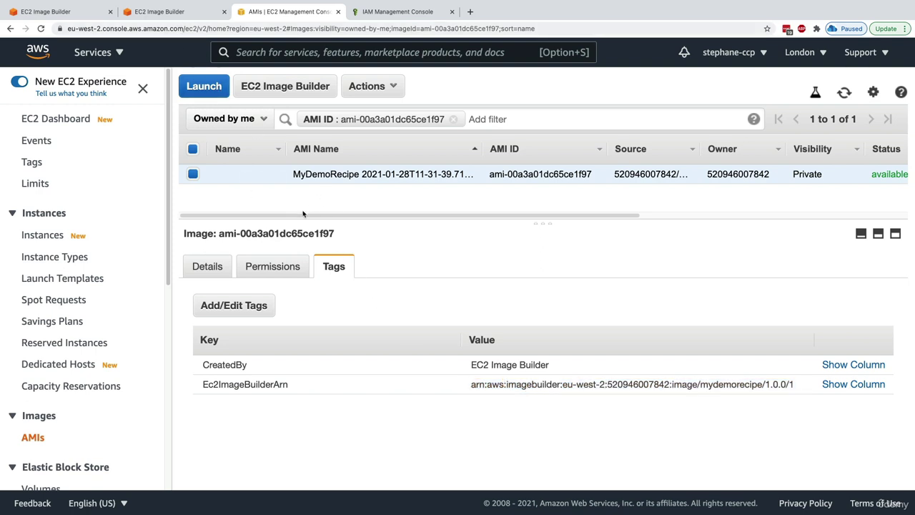
click(175, 13)
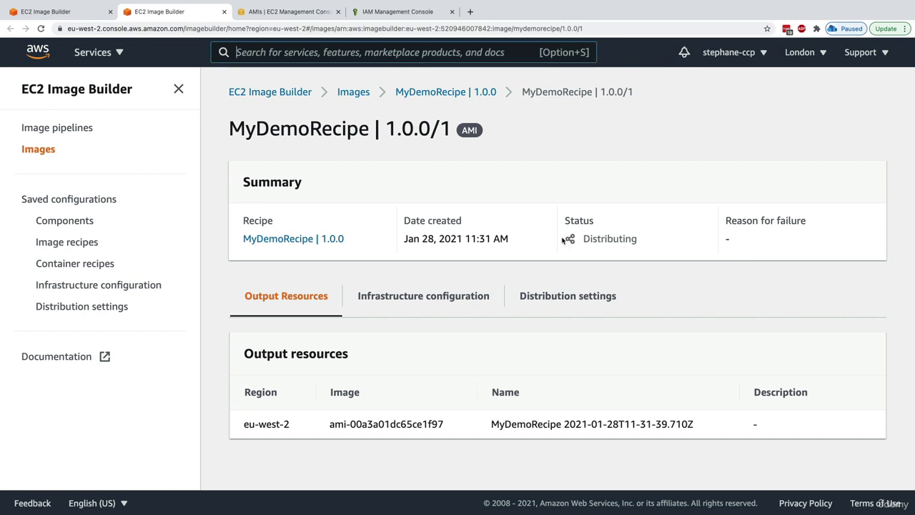
Note the Distributing status, then refresh EC2 instances and view the test instance's details.
drag(567, 217, 610, 240)
click(610, 241)
click(319, 14)
click(51, 237)
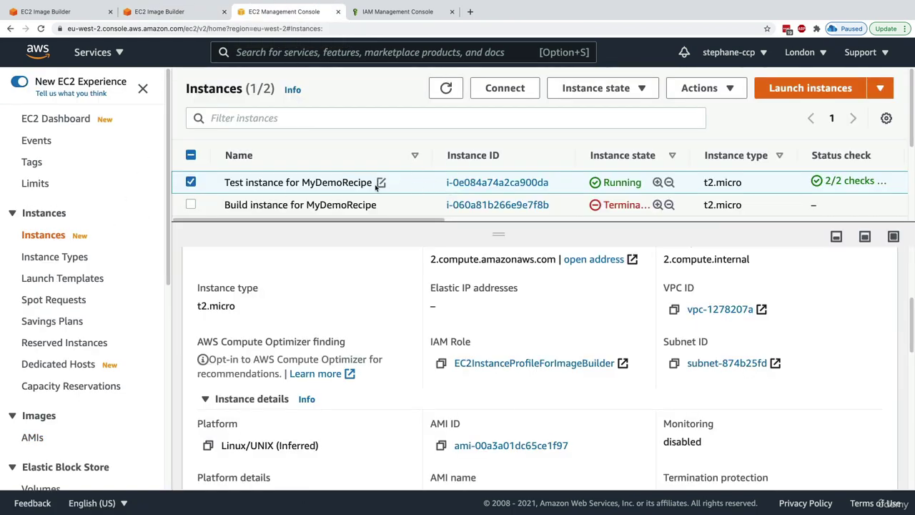
click(445, 88)
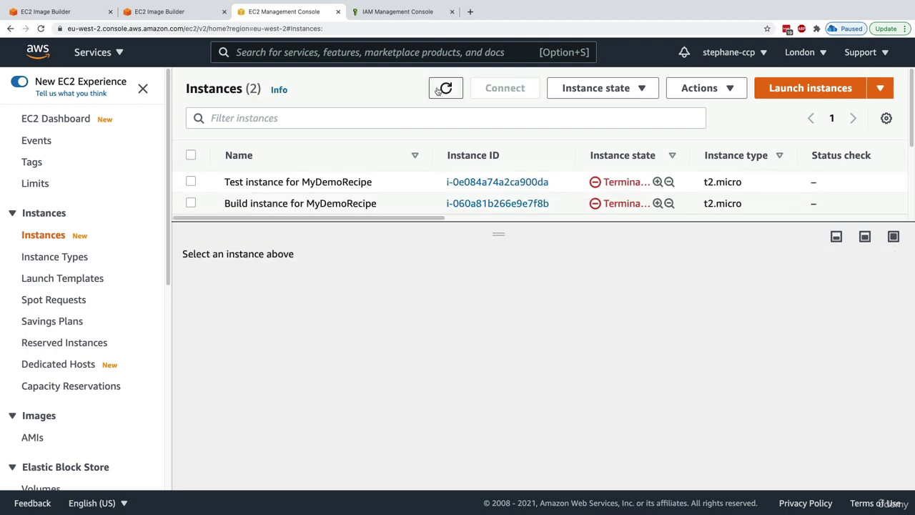
click(319, 182)
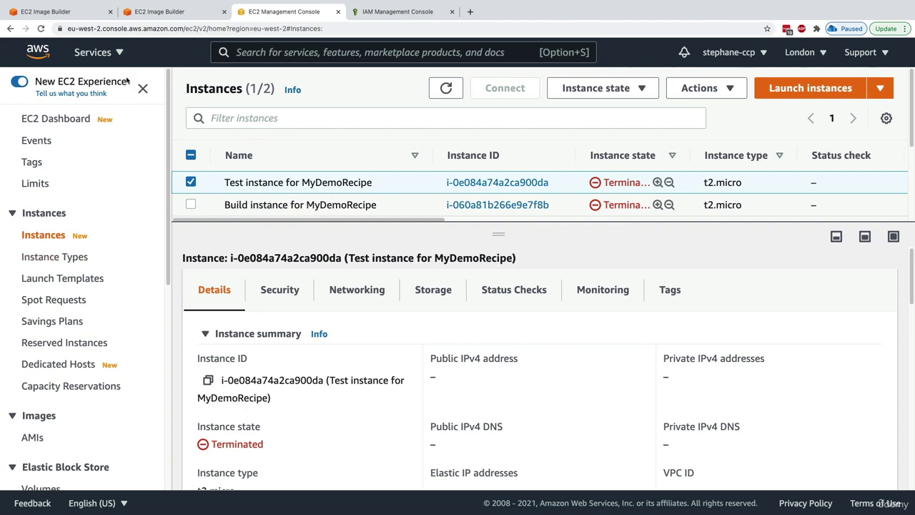
Review the image's distribution settings showing the eu-west-2 region.
click(158, 15)
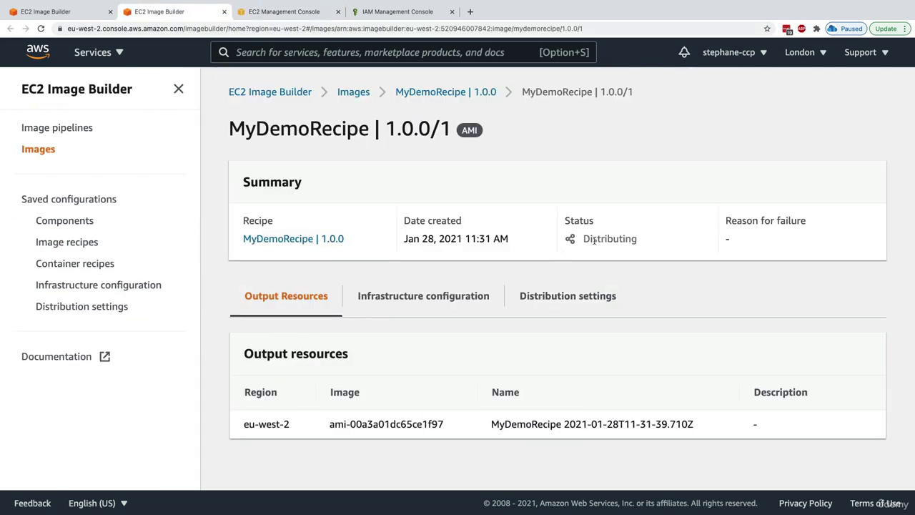
click(583, 295)
scroll(533, 325, down, 2)
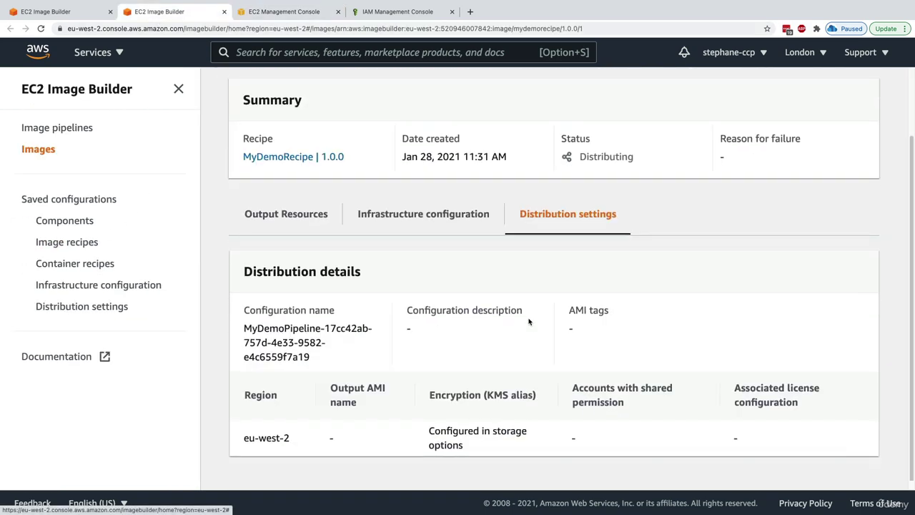
triple_click(276, 439)
click(282, 440)
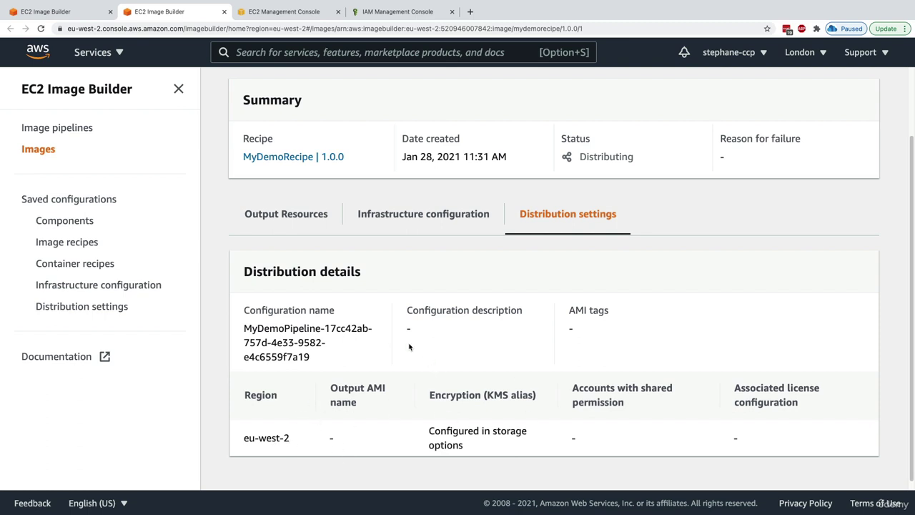
Confirm the image status is Available, list the Image Builder images, and return to EC2 instances.
scroll(409, 348, up, 2)
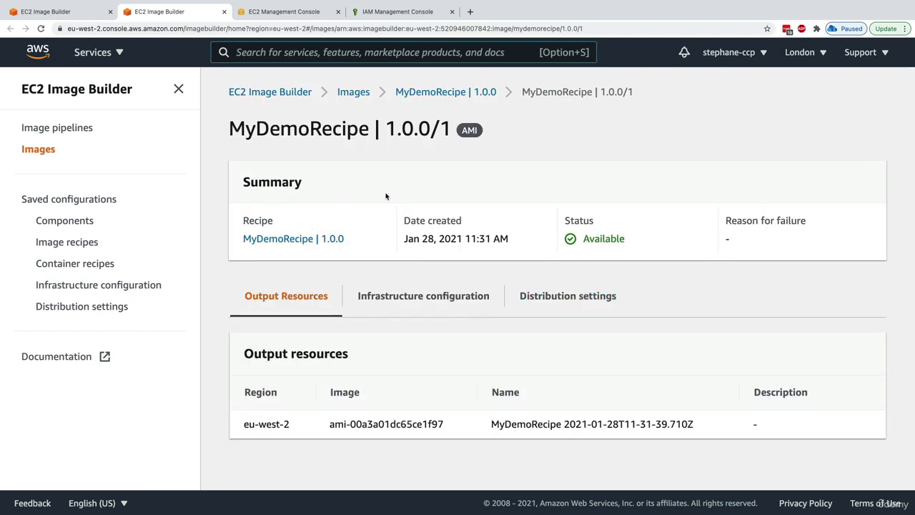
double_click(605, 242)
click(529, 274)
click(32, 154)
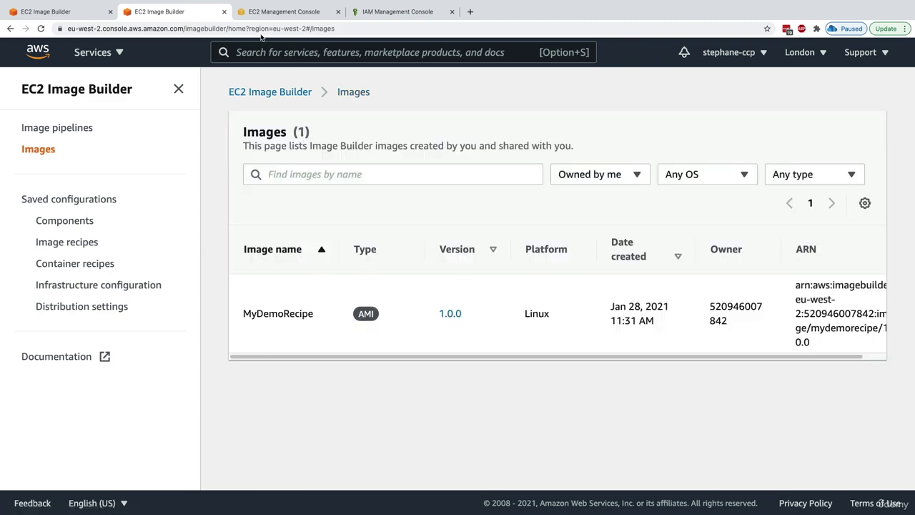
click(272, 13)
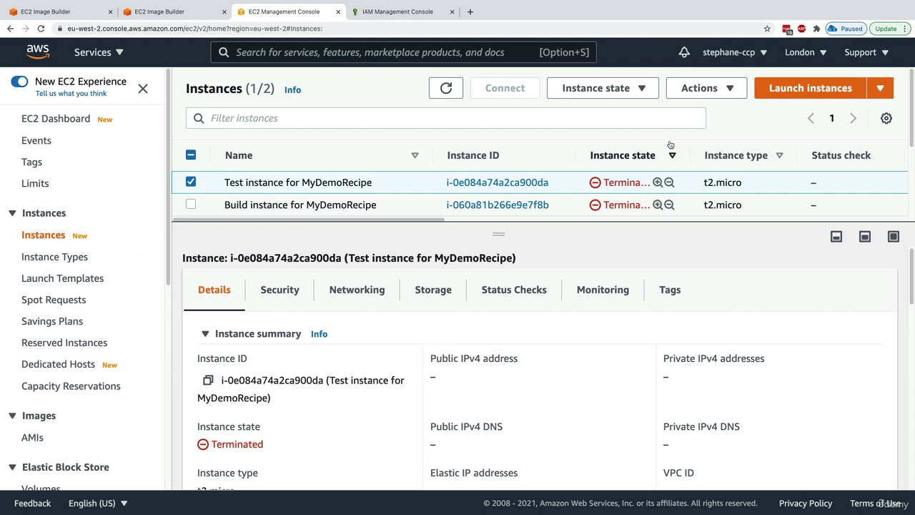
Start a new instance named 'Test from AMI' using the MyDemoRecipe AMI.
click(810, 88)
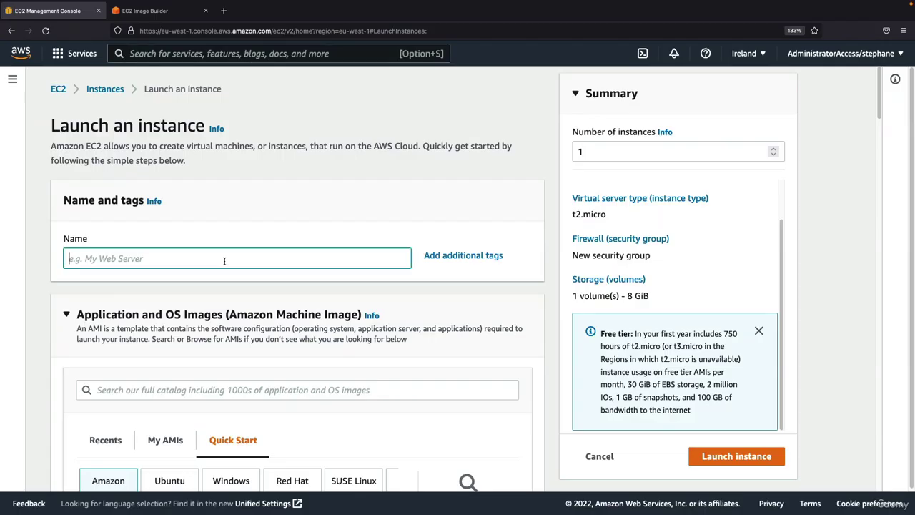
text(Test from AMI)
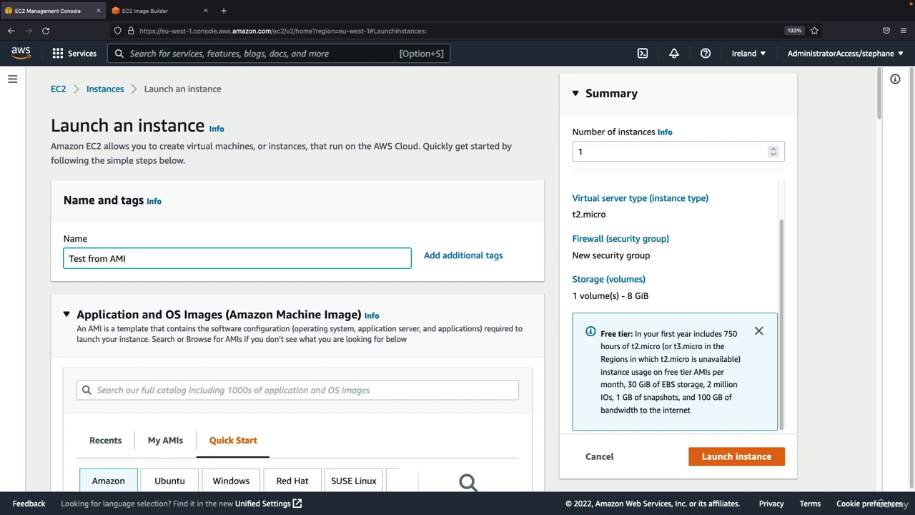
scroll(223, 272, down, 5)
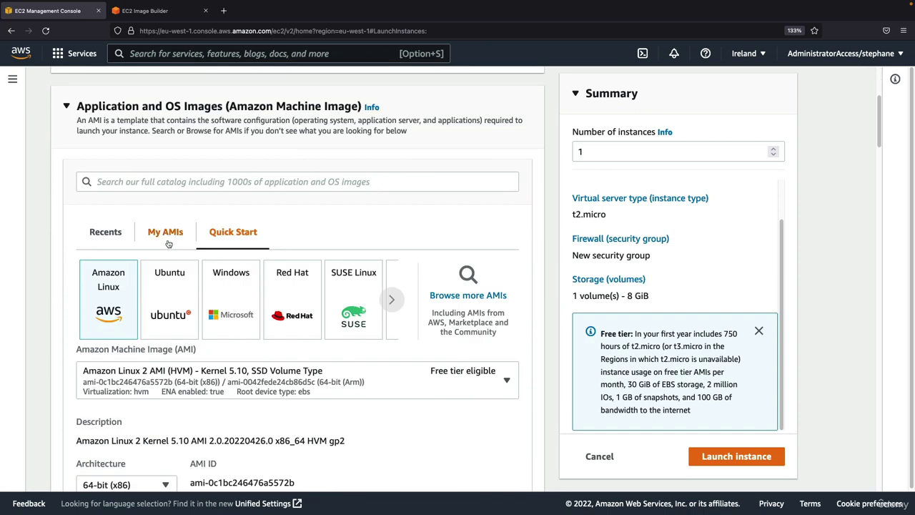
click(167, 246)
scroll(171, 268, down, 3)
click(172, 263)
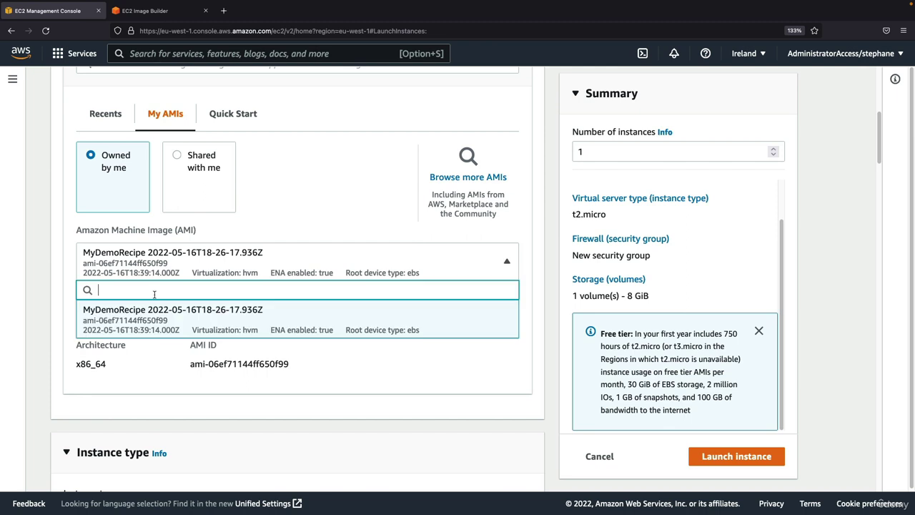
click(171, 325)
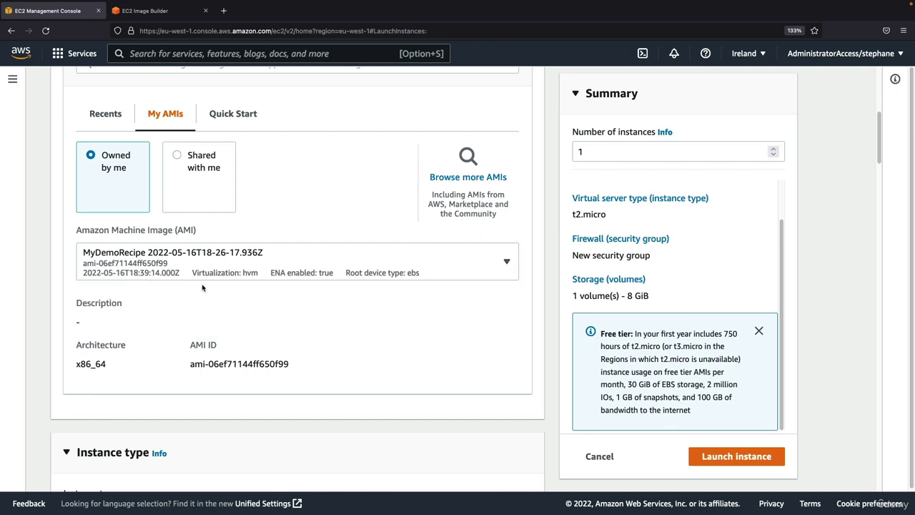
Set the instance to launch without a key pair.
scroll(221, 308, down, 8)
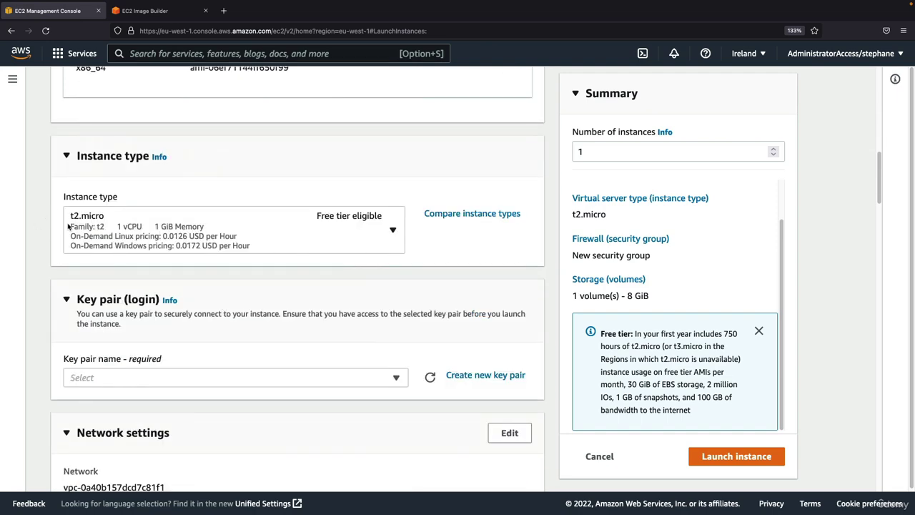
scroll(130, 229, down, 2)
click(136, 312)
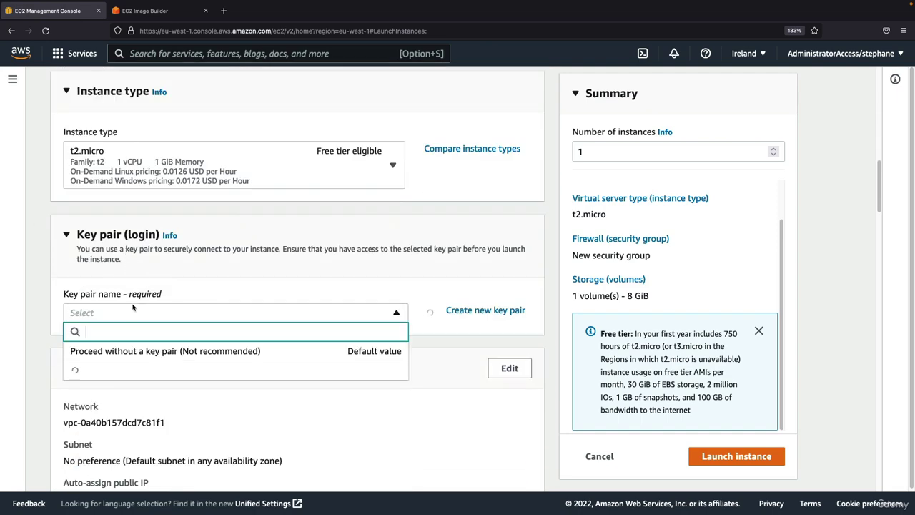
click(147, 351)
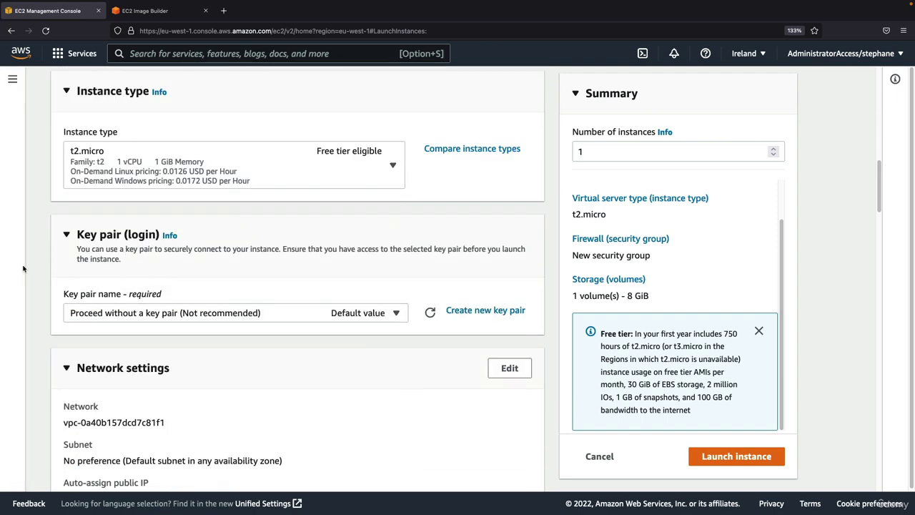
Attach the existing launch-wizard-1 security group and launch the instance.
scroll(187, 300, down, 5)
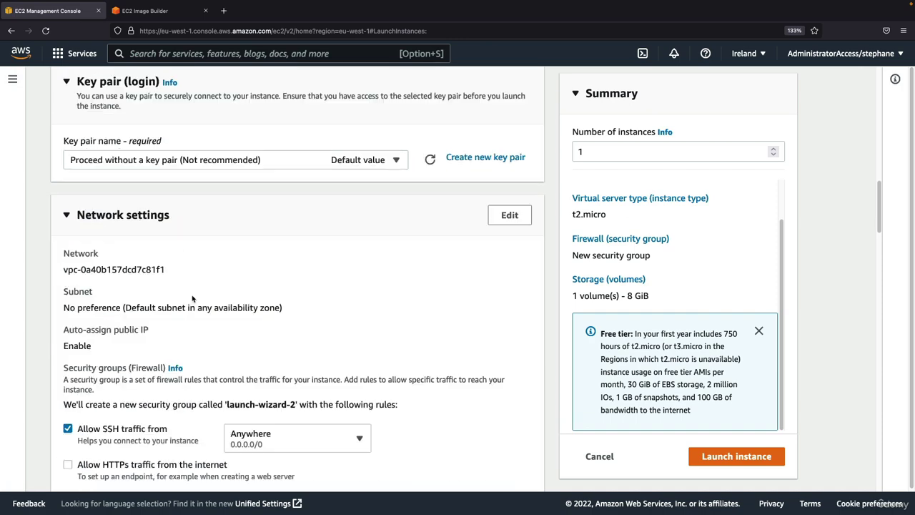
scroll(198, 293, down, 1)
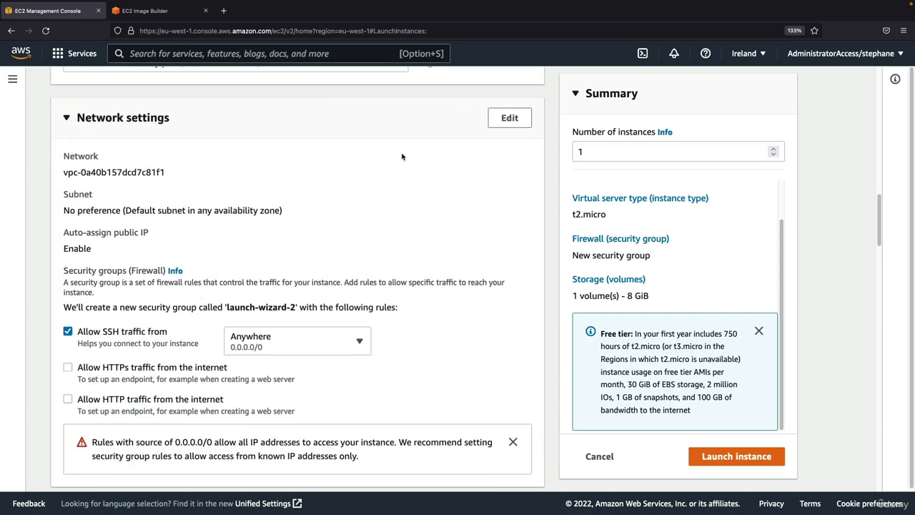
click(486, 127)
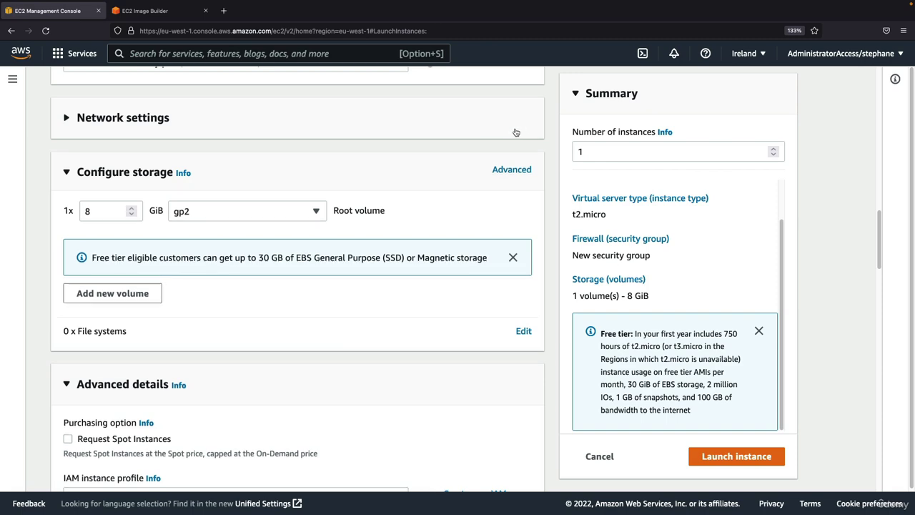
scroll(302, 234, up, 2)
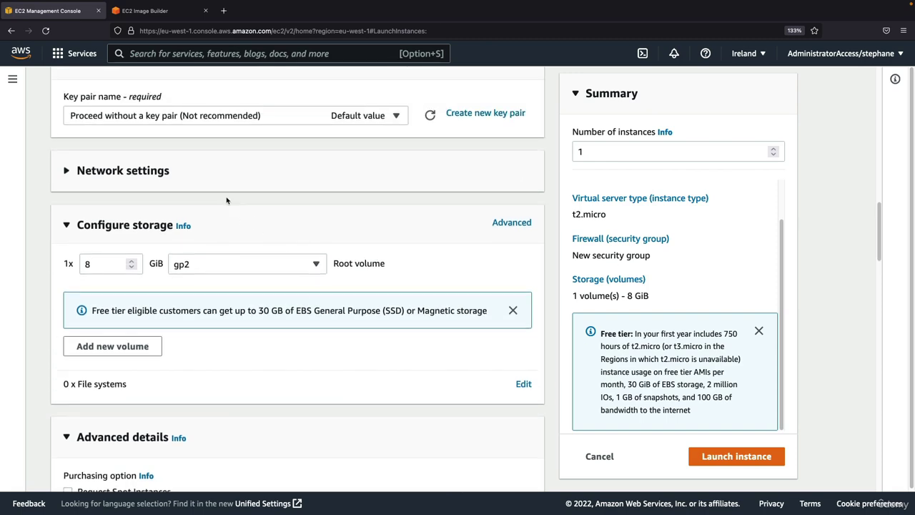
click(219, 185)
scroll(401, 288, down, 1)
scroll(402, 288, down, 1)
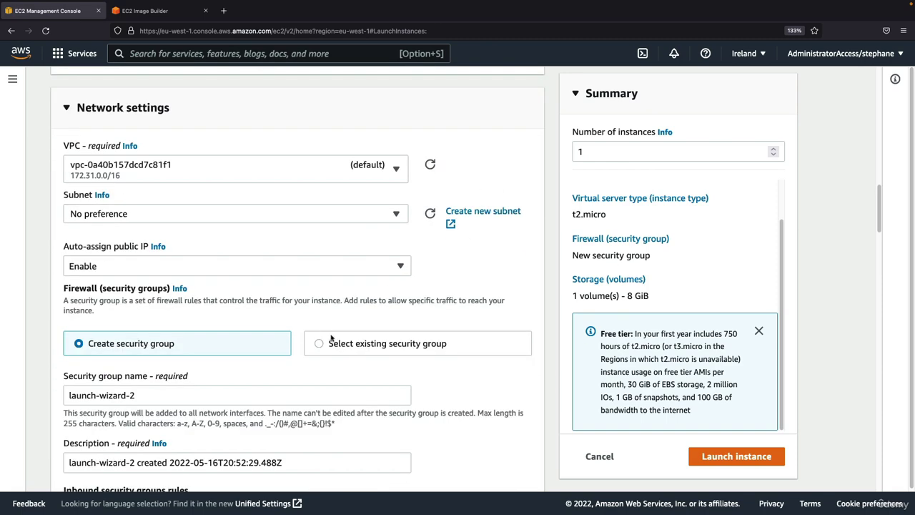
click(332, 340)
click(262, 396)
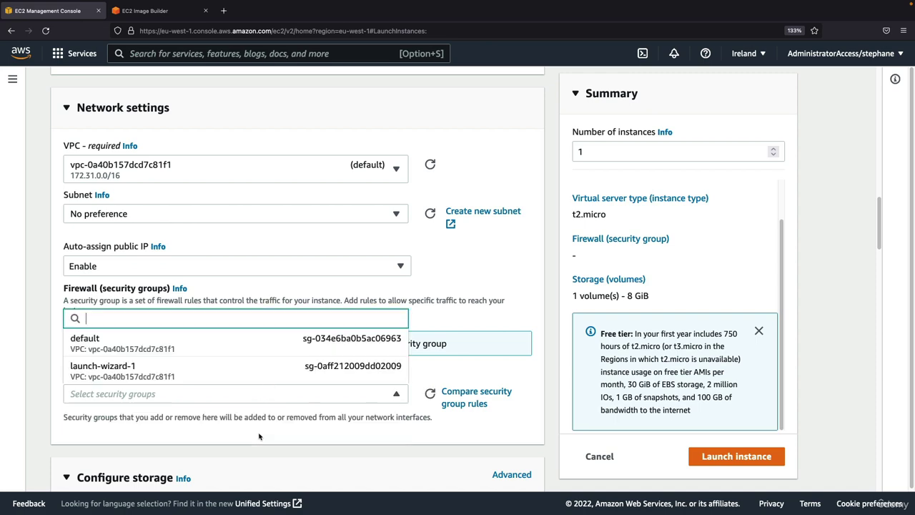
click(260, 375)
scroll(68, 365, down, 5)
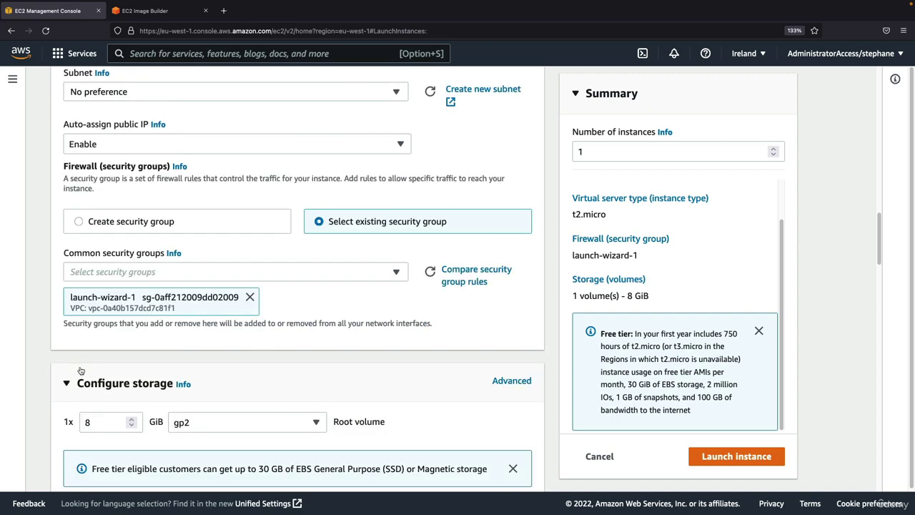
scroll(114, 372, down, 8)
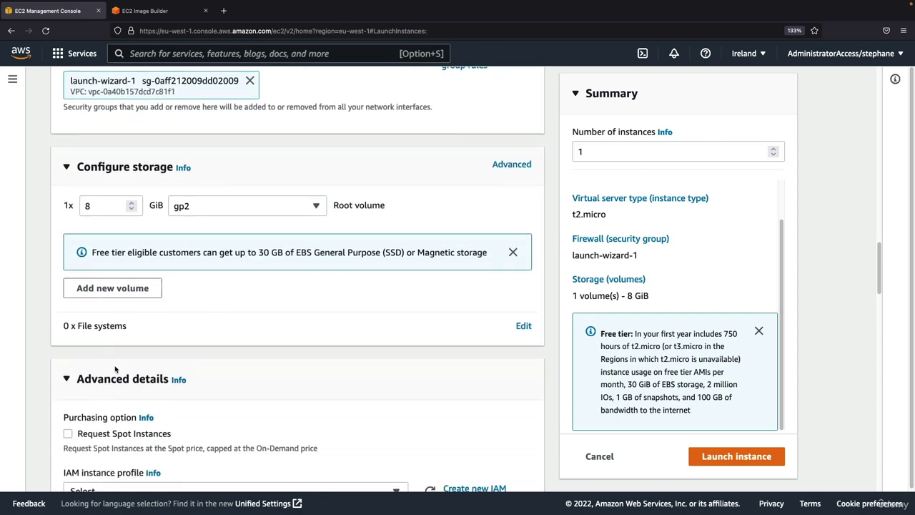
scroll(122, 366, down, 12)
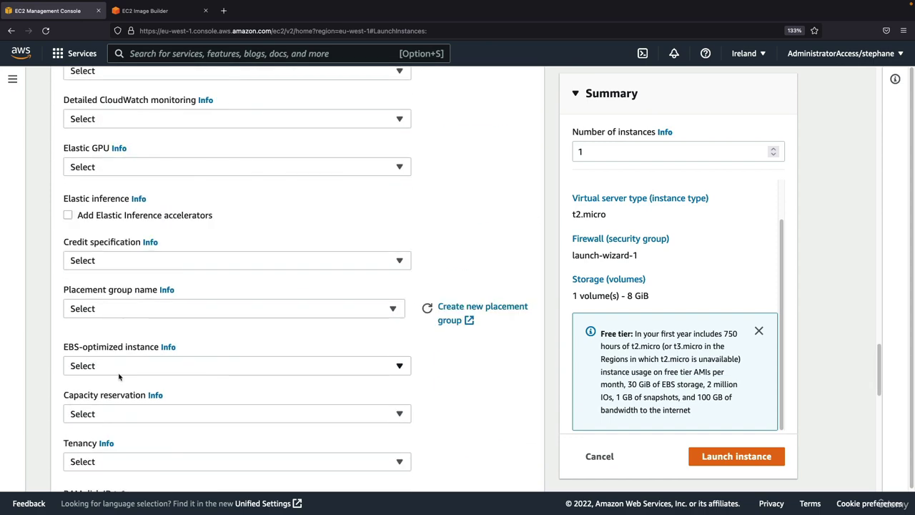
click(753, 459)
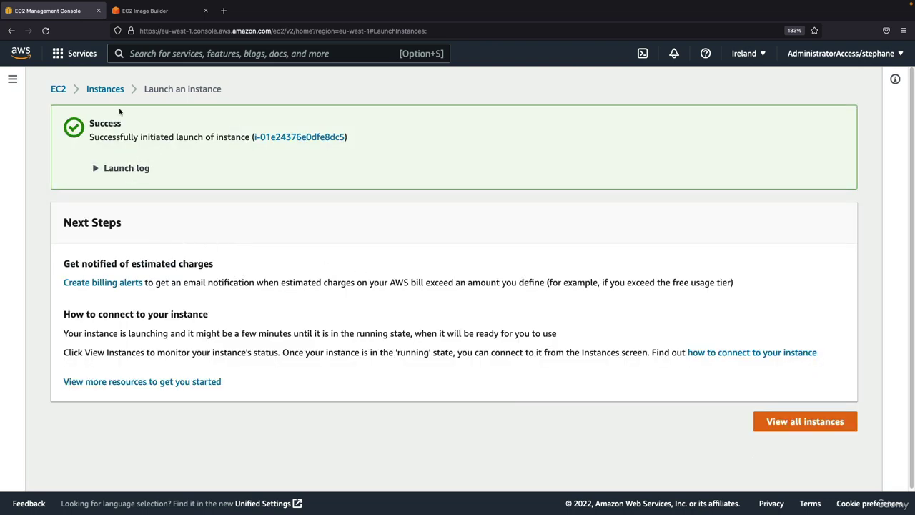
Refresh the instance list, select Test from AMI, and connect through EC2 Instance Connect as ec2-user.
click(118, 92)
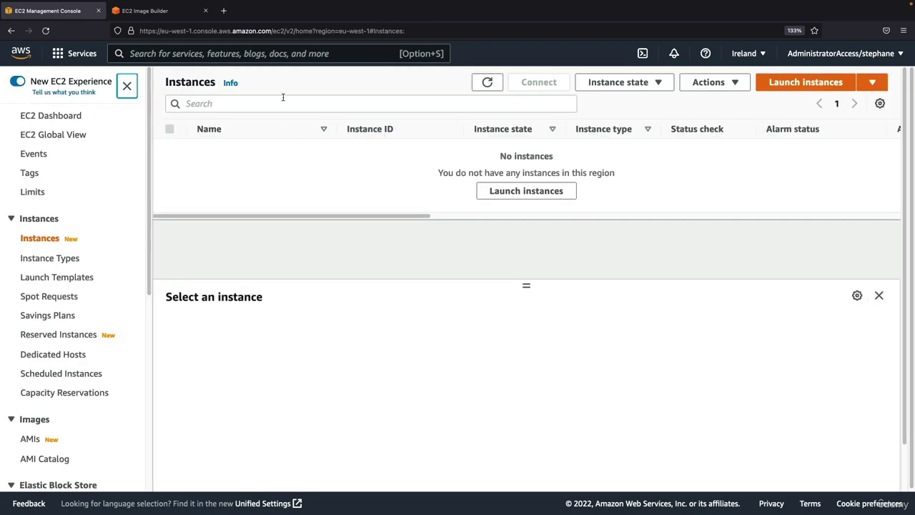
click(498, 85)
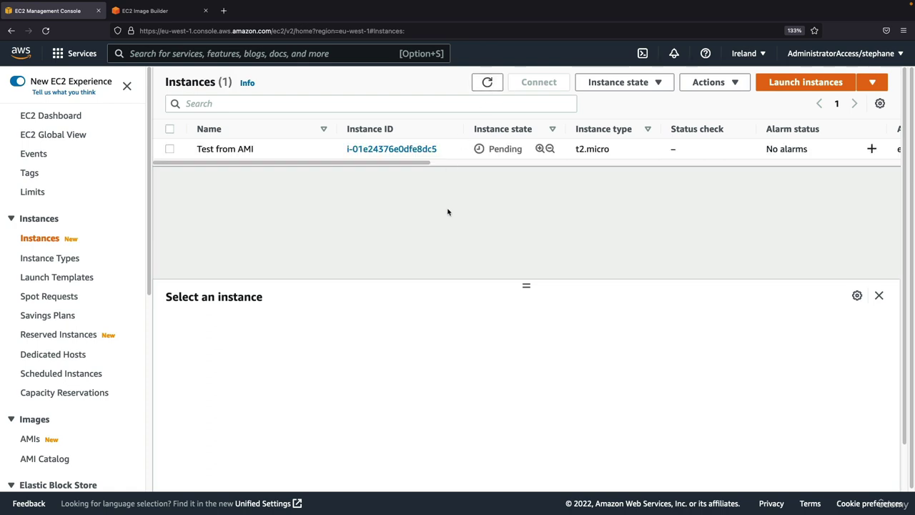
click(260, 148)
click(540, 84)
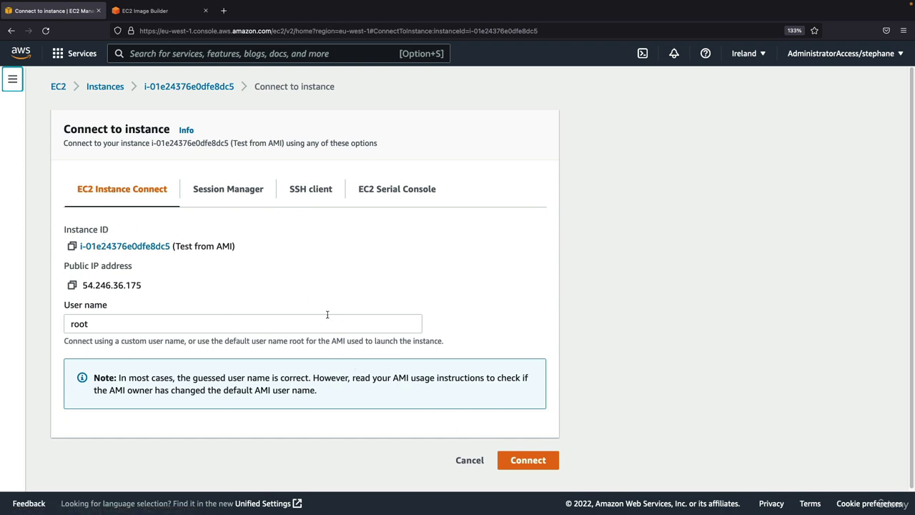
triple_click(306, 321)
key(BackSpace)
text(ec2)
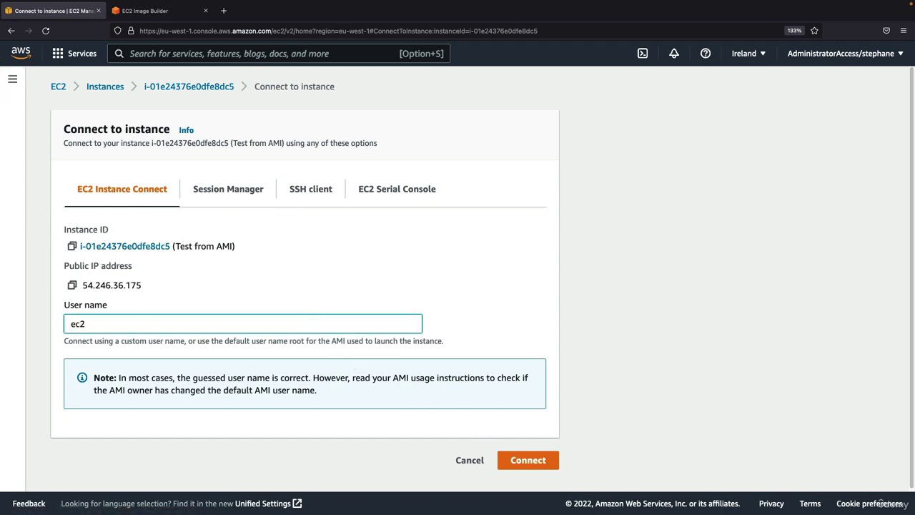
text(-user)
drag(107, 323, 45, 316)
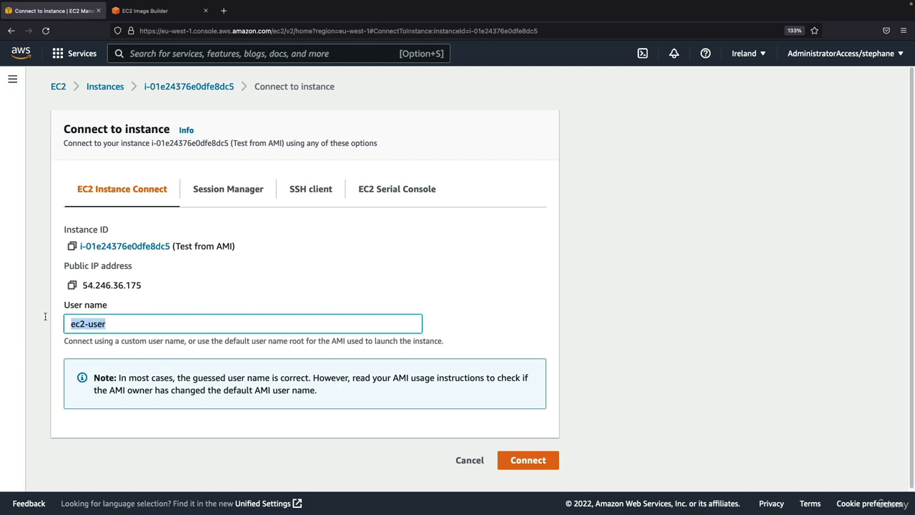
click(105, 323)
click(528, 460)
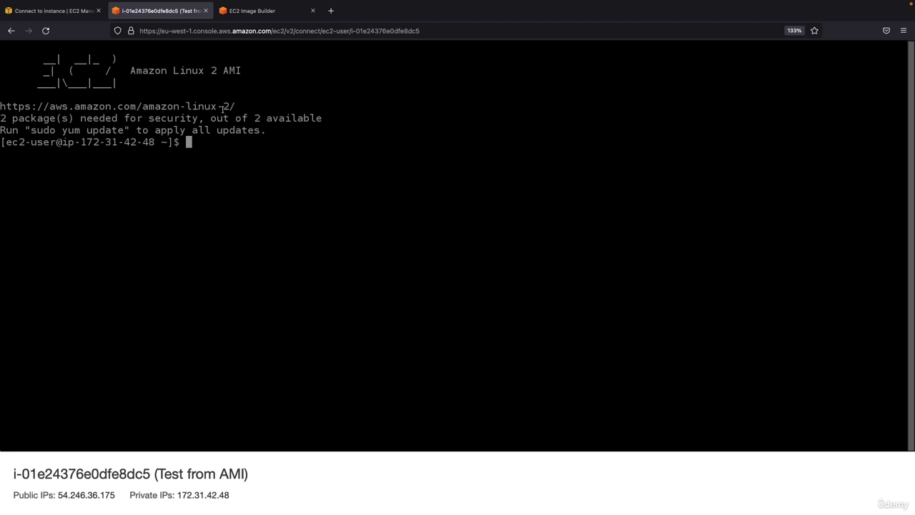
Run aws --version and java --version, highlighting aws-cli/2.7.0 and OpenJDK 11.0.15 Corretto in the output.
text(aws --version)
key(Return)
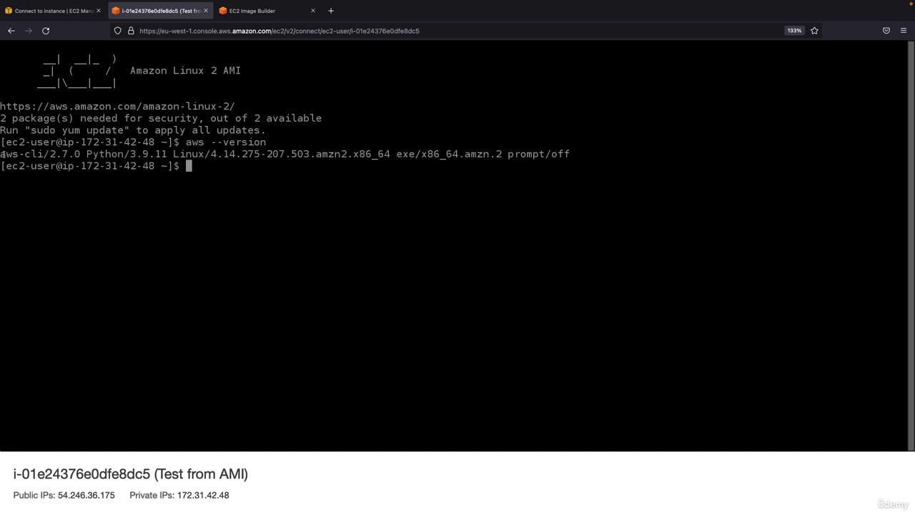
drag(1, 154, 86, 154)
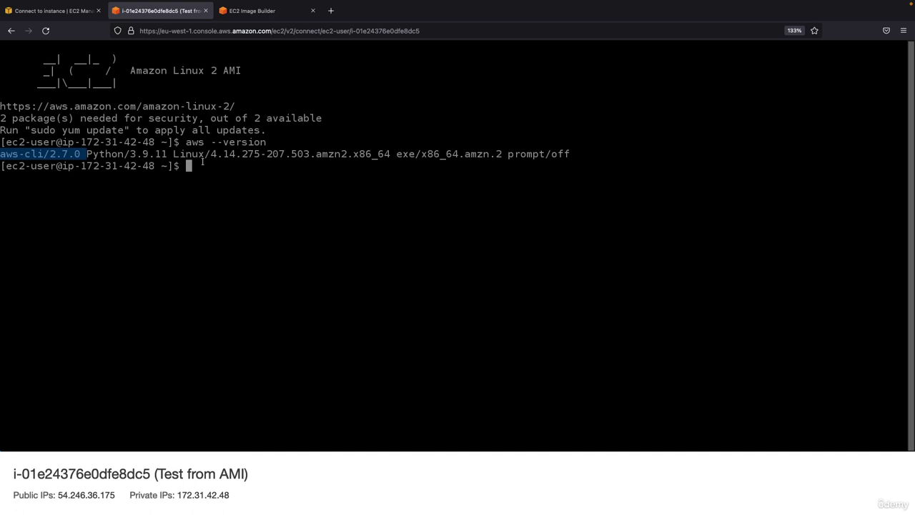
text(java --version)
key(Return)
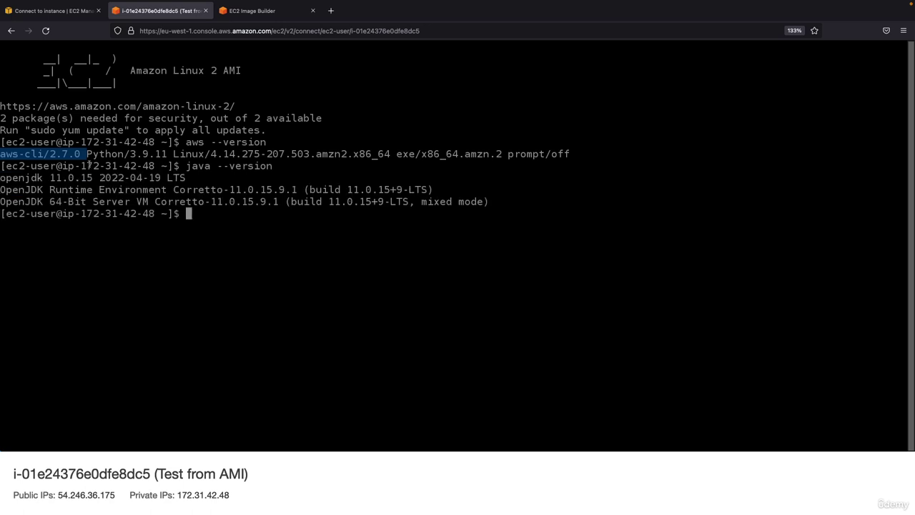
drag(6, 178, 98, 177)
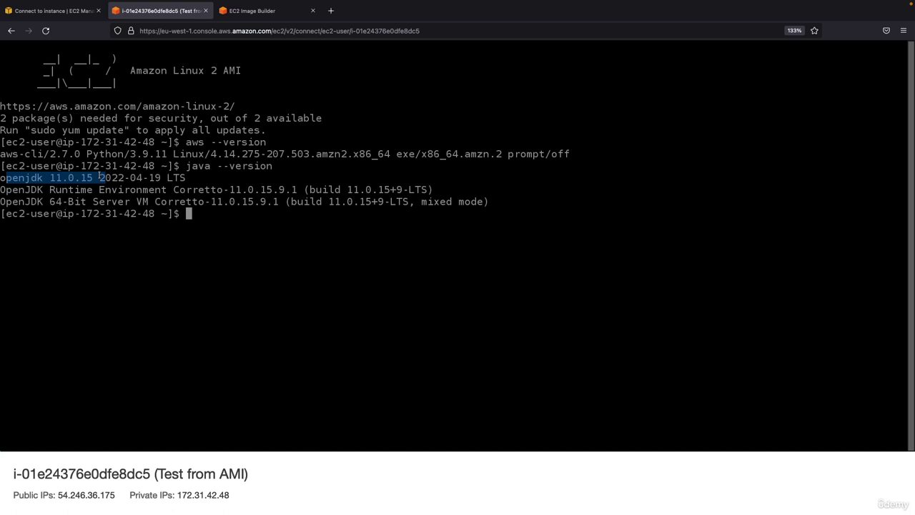
drag(154, 198, 254, 189)
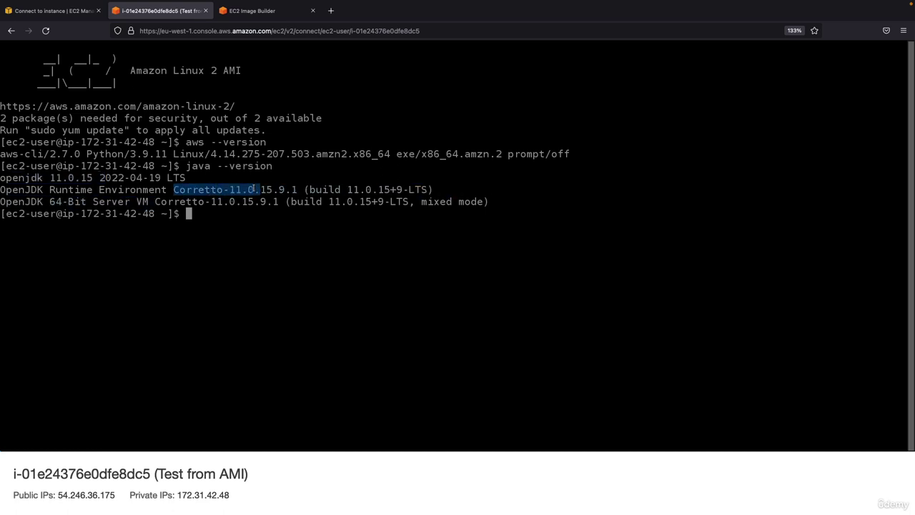
Close the terminal and terminate the Test from AMI instance.
click(206, 11)
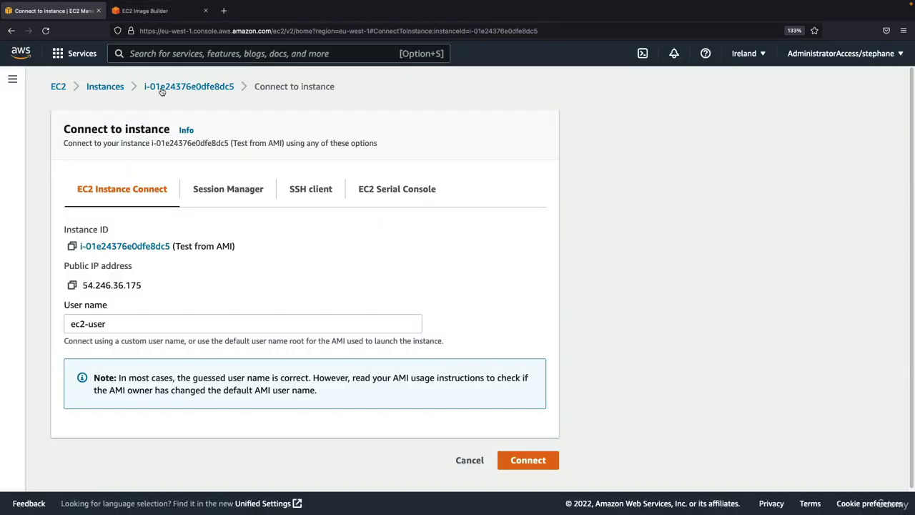
click(158, 89)
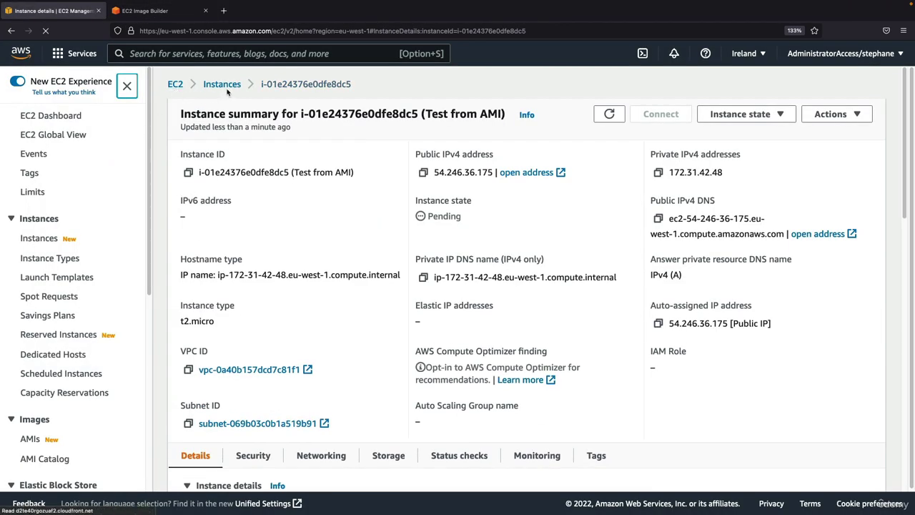
click(228, 84)
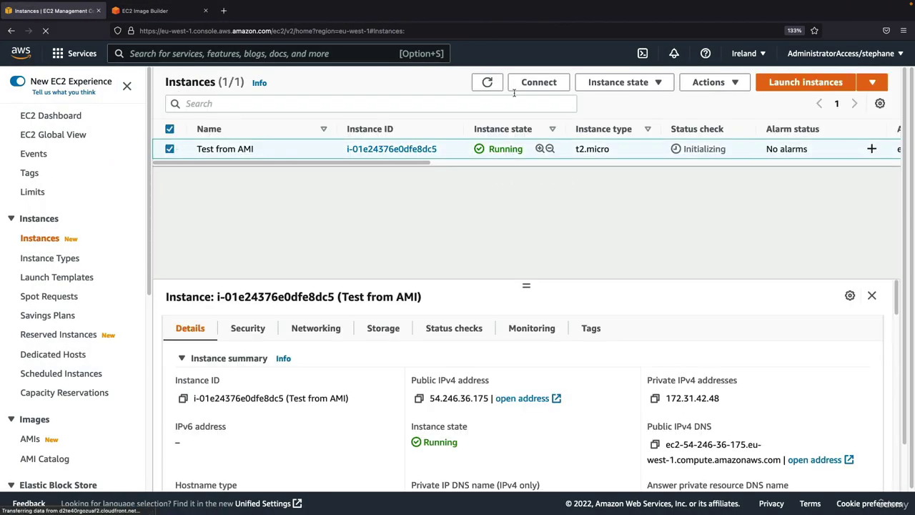
click(607, 84)
click(628, 177)
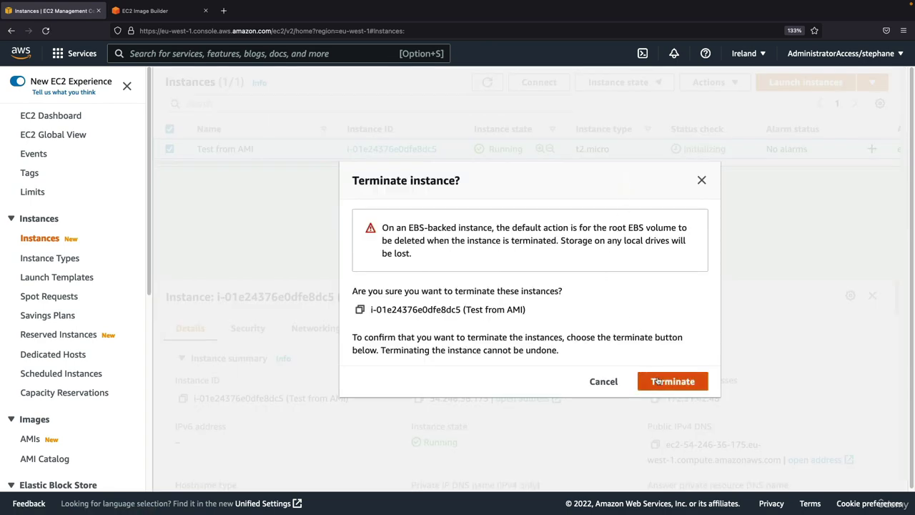
click(651, 381)
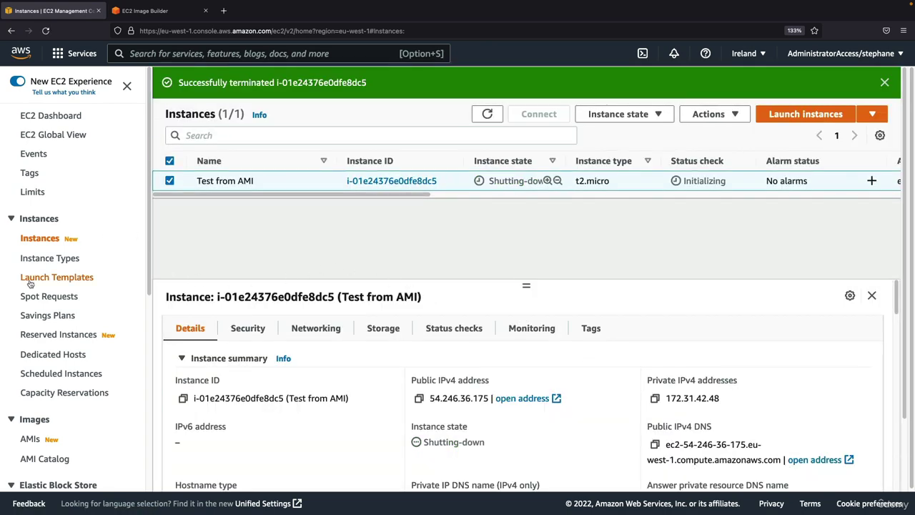
Deregister the MyDemoRecipe AMI.
scroll(78, 315, down, 3)
click(30, 315)
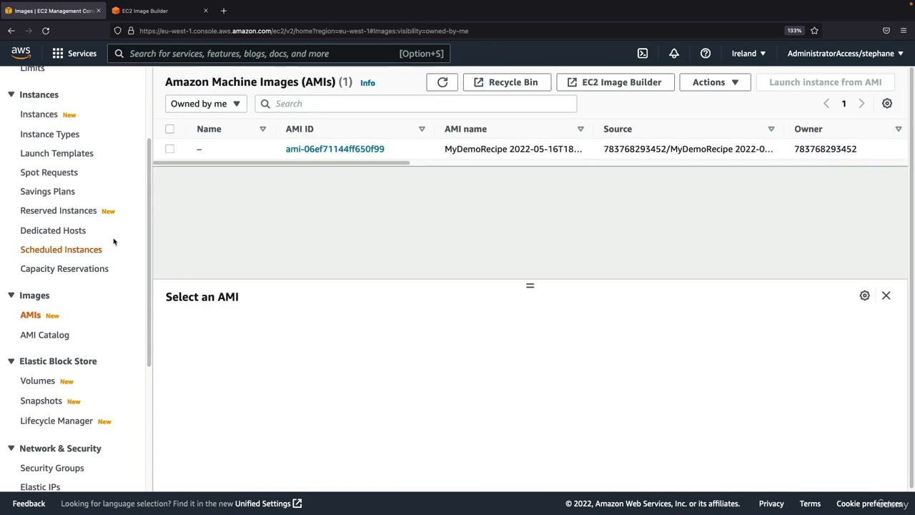
click(257, 149)
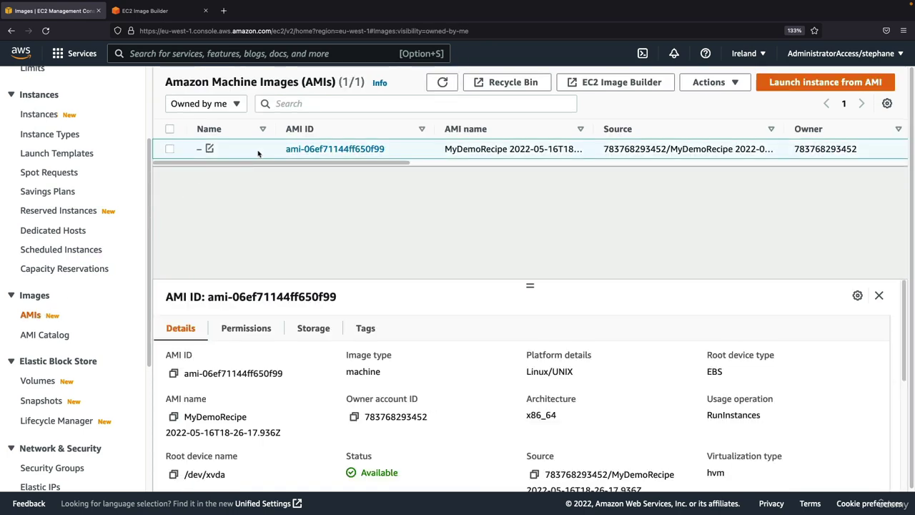
click(712, 82)
click(727, 180)
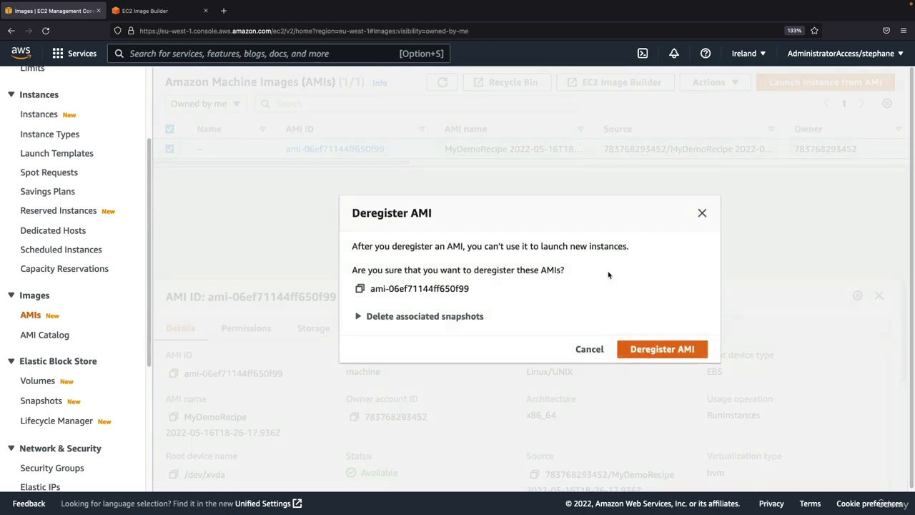
click(620, 349)
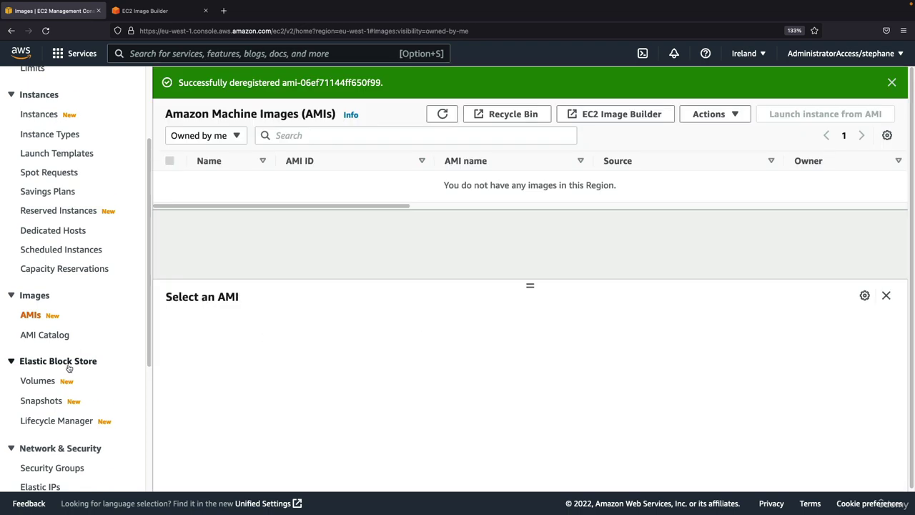
Delete snapshot snap-0cd21aaccab26fab9, then return to the Image Builder images list.
scroll(64, 368, down, 1)
click(55, 381)
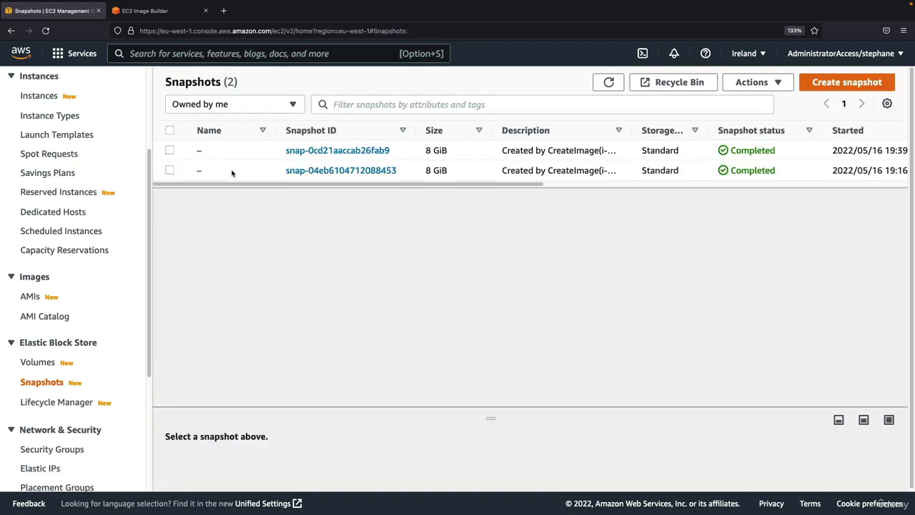
drag(631, 130, 632, 150)
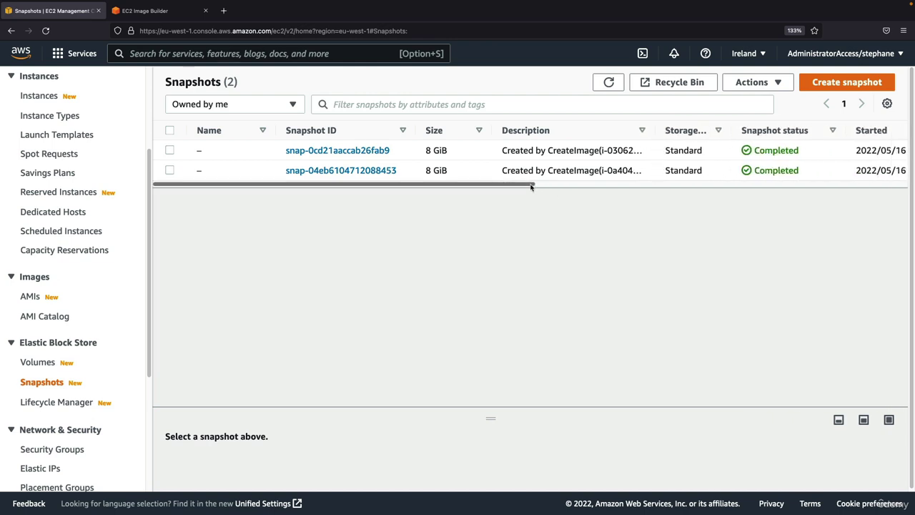
scroll(541, 191, right, 5)
scroll(390, 178, left, 5)
click(171, 149)
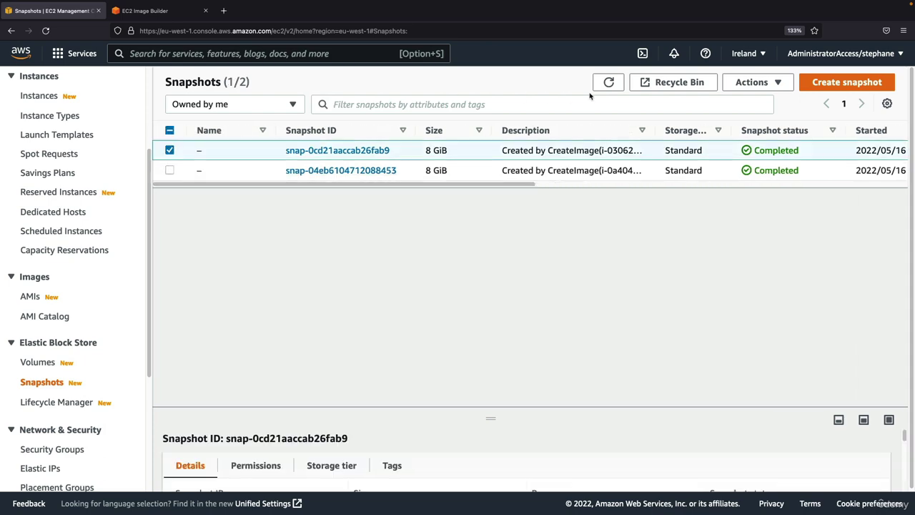
click(764, 83)
click(780, 255)
click(677, 314)
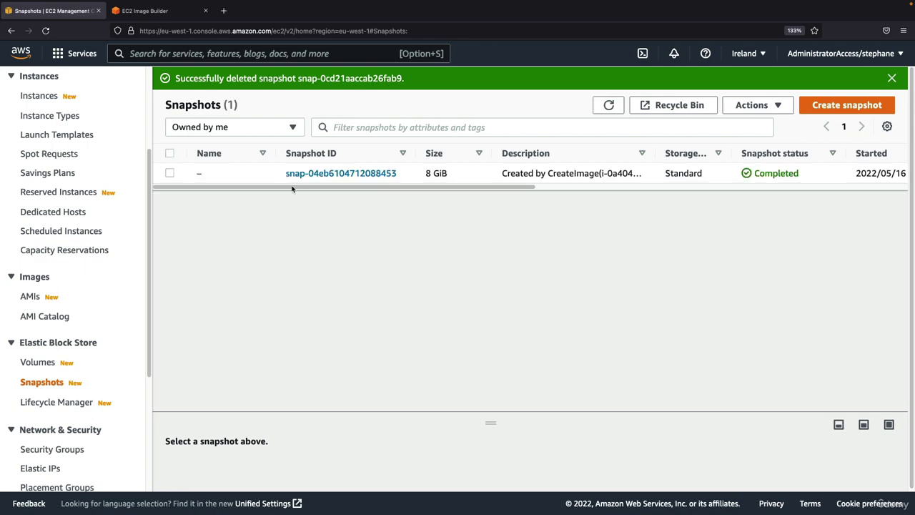
key(ctrl+Tab)
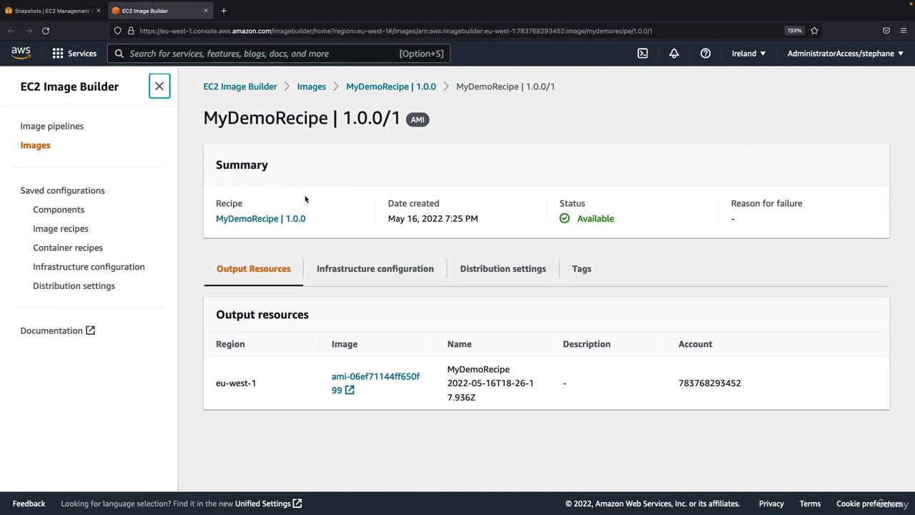
click(319, 87)
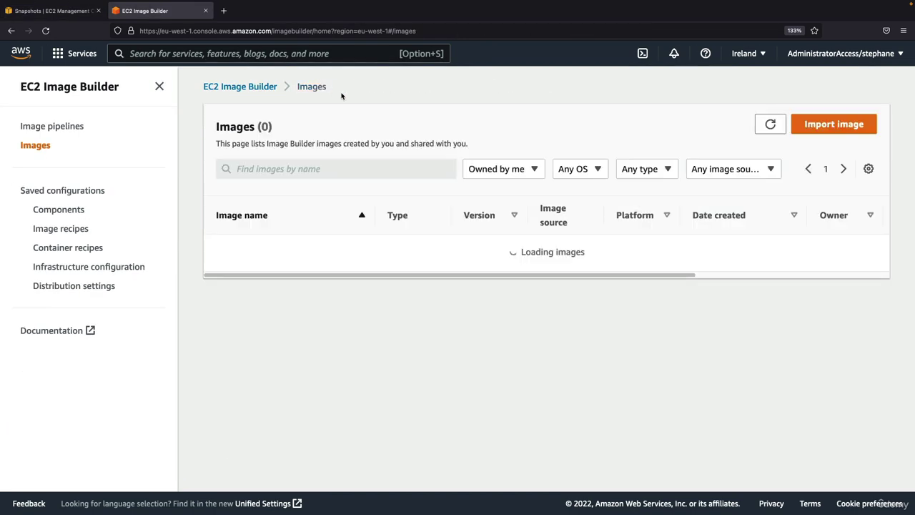
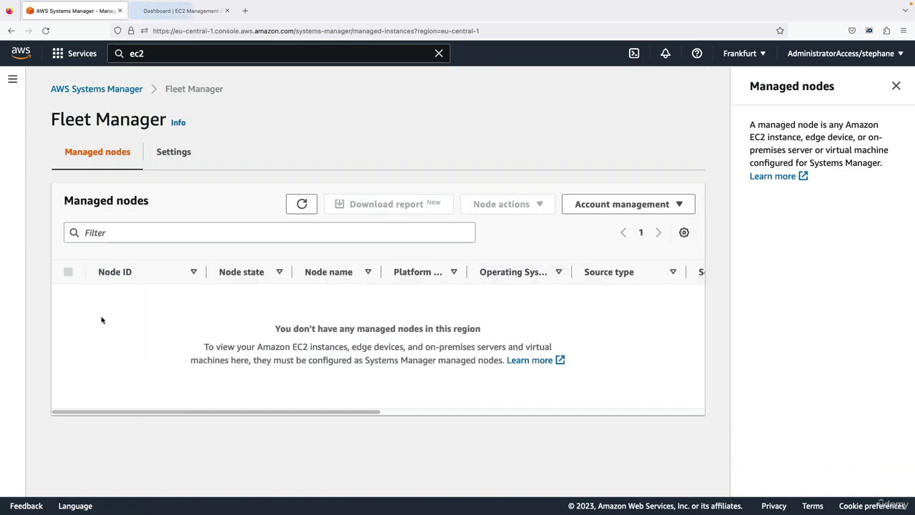
Go from Systems Manager to the EC2 instances list and begin launching a new instance.
click(95, 294)
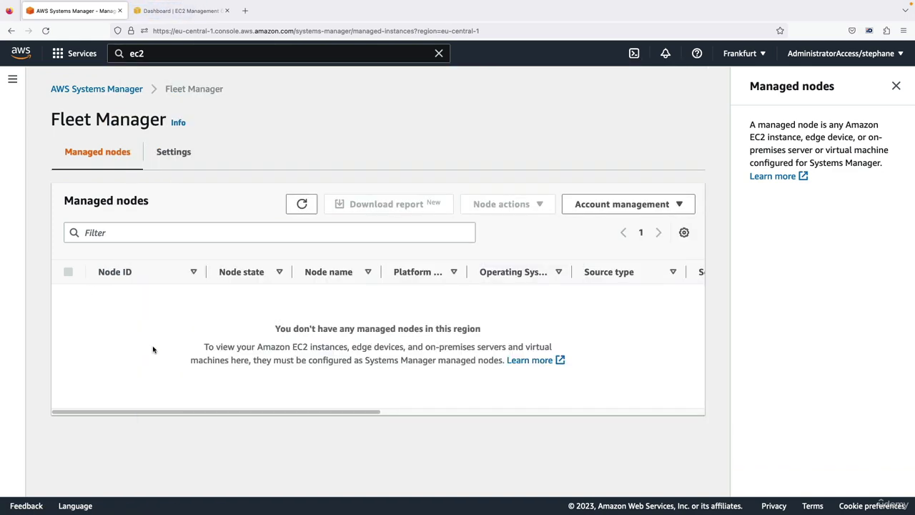
key(ctrl+Tab)
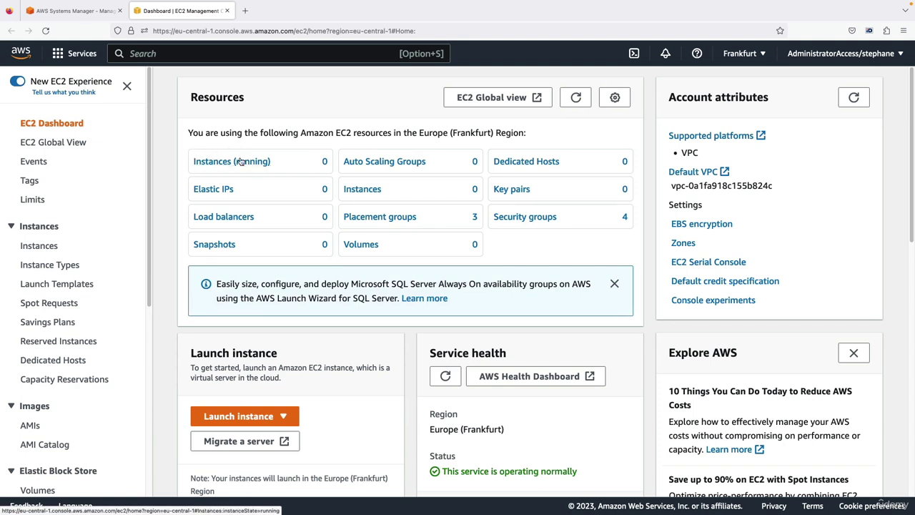
click(55, 249)
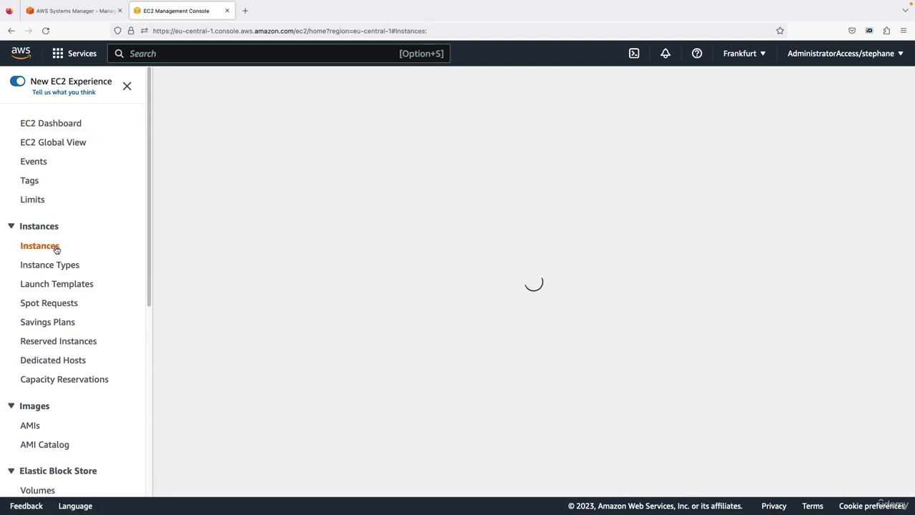
click(790, 85)
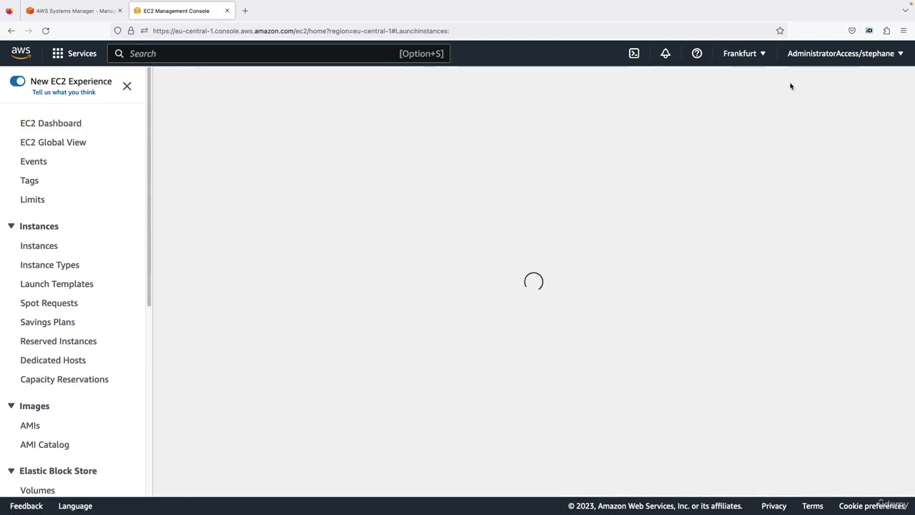
Set the instance to proceed without a key pair and disallow SSH traffic.
click(185, 257)
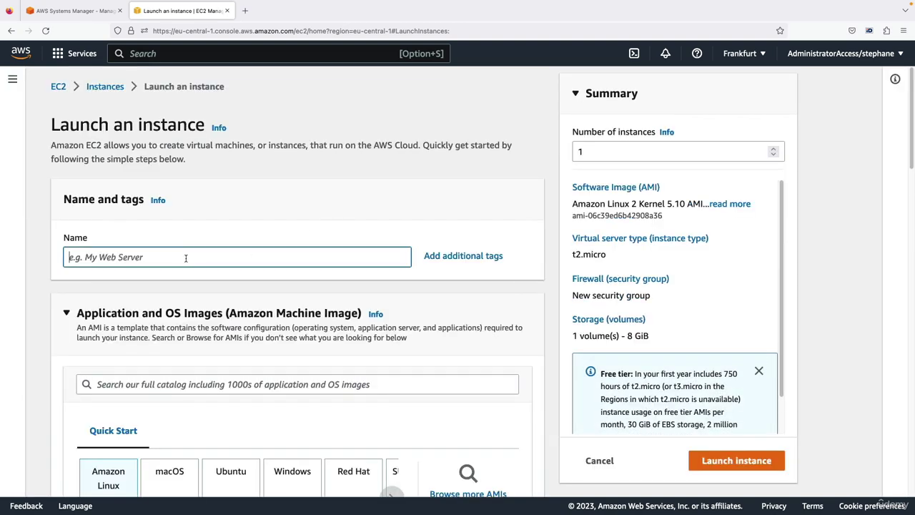
scroll(151, 321, down, 5)
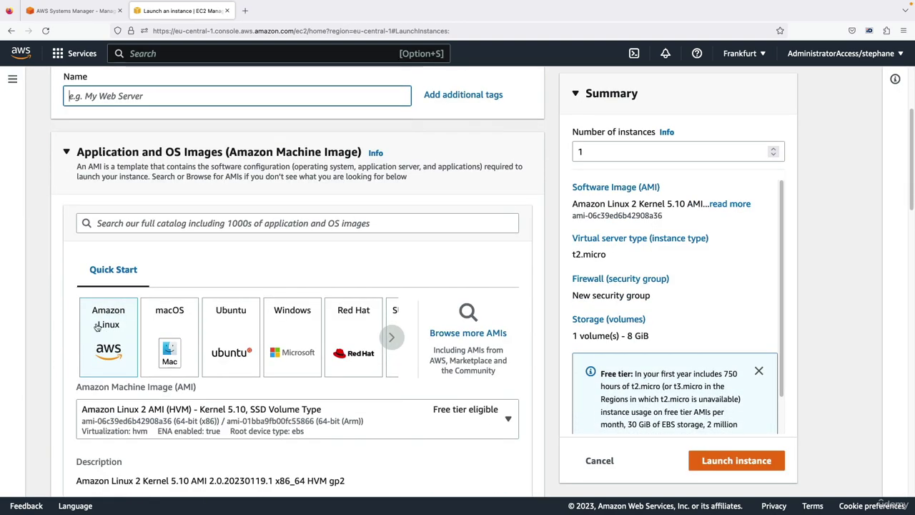
scroll(107, 322, down, 3)
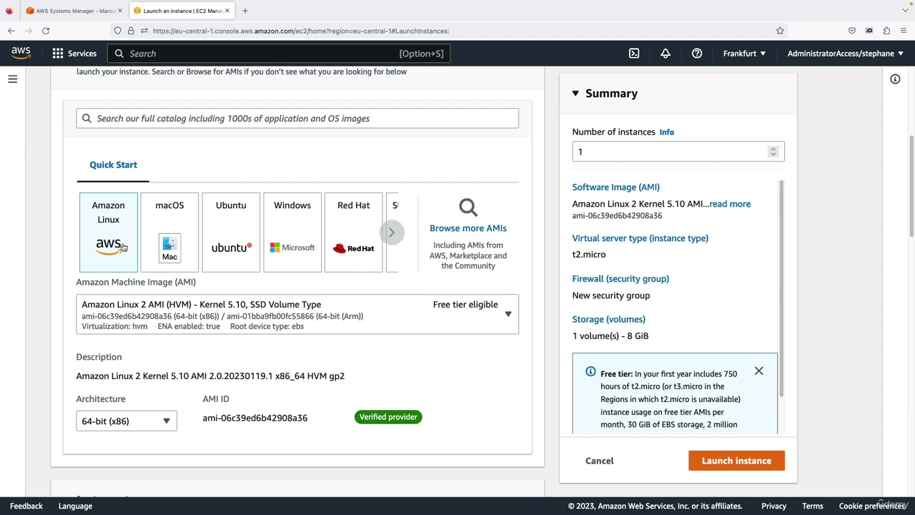
scroll(116, 289, down, 1)
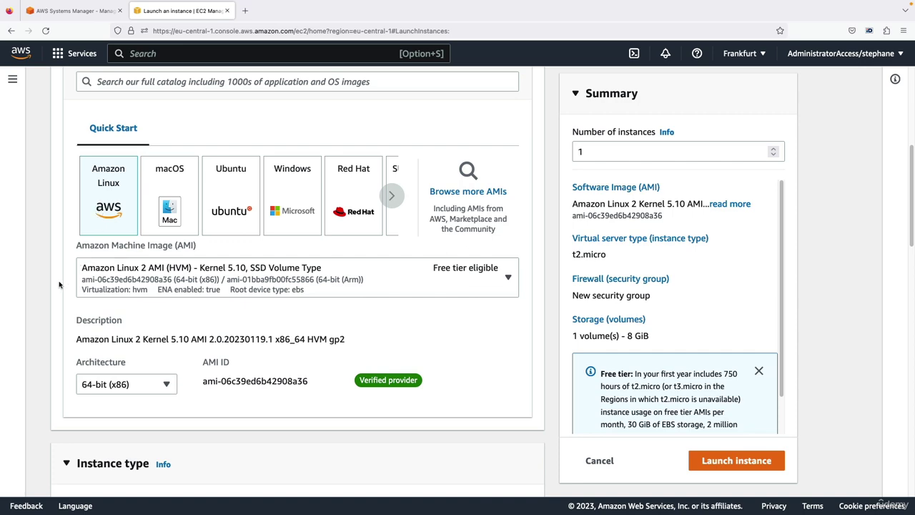
scroll(59, 284, down, 5)
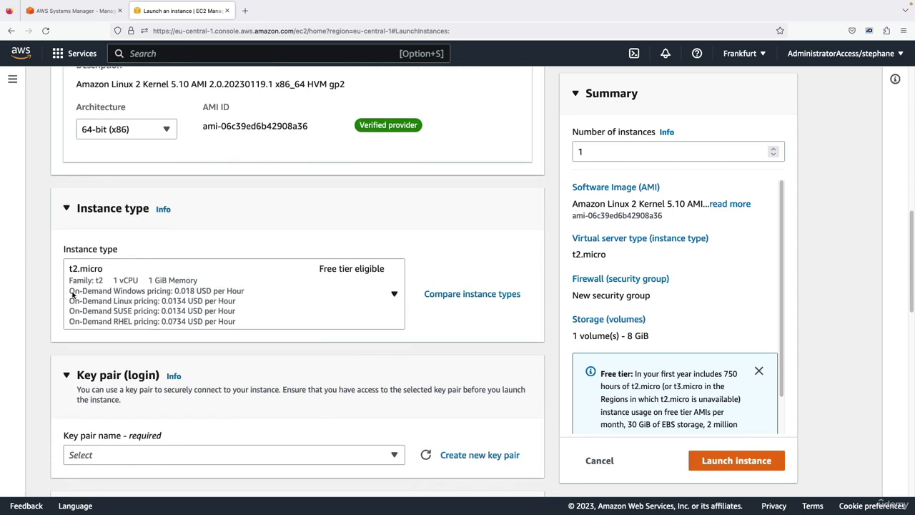
scroll(83, 296, down, 3)
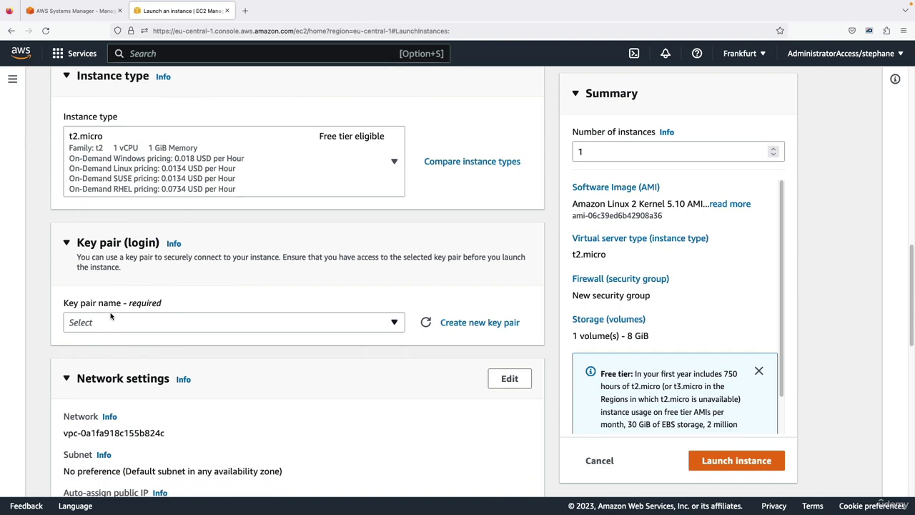
click(112, 323)
click(108, 365)
scroll(216, 331, down, 5)
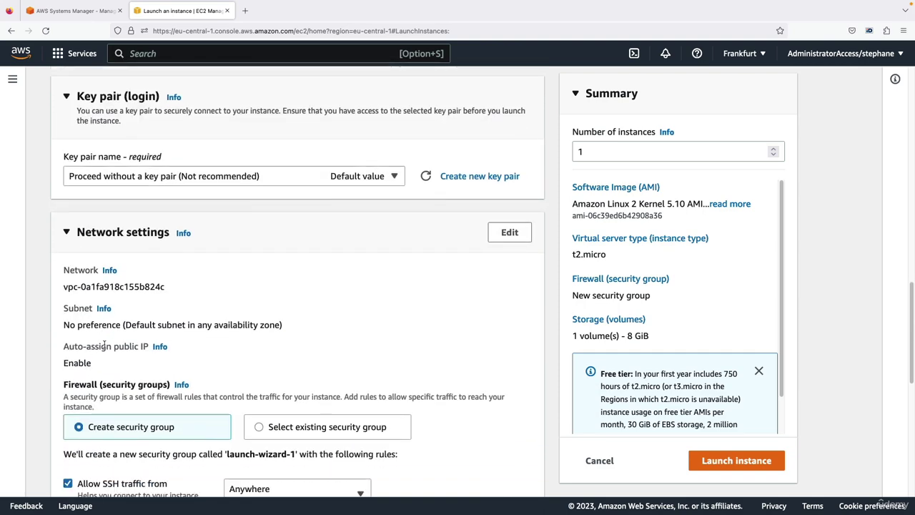
scroll(216, 330, down, 3)
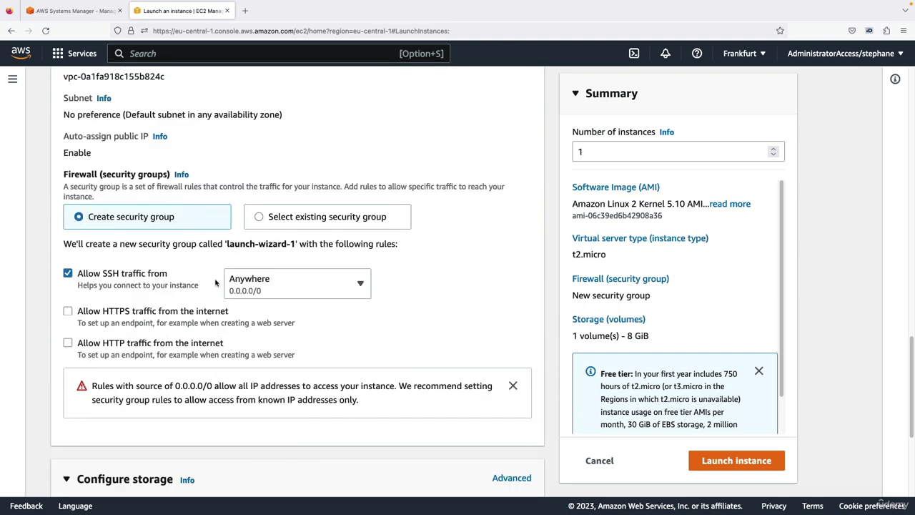
click(151, 276)
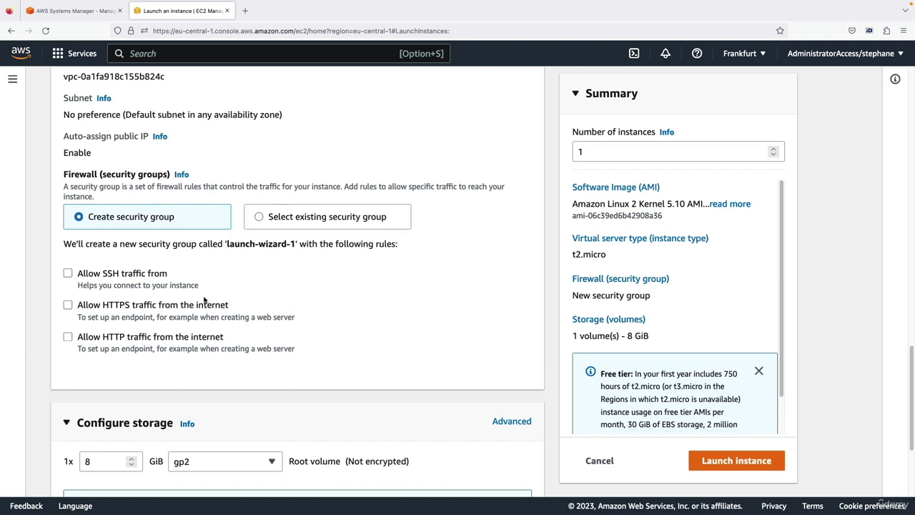
In Advanced details, choose to create a new IAM instance profile.
scroll(174, 270, down, 5)
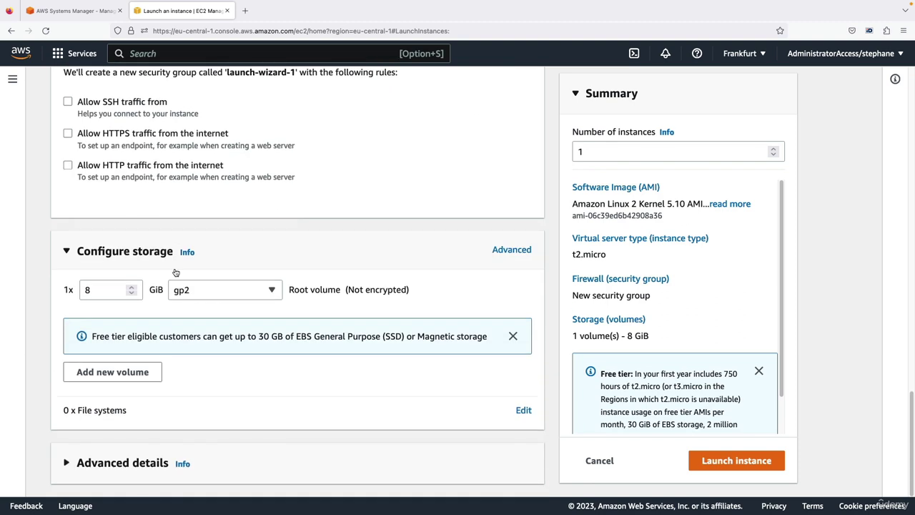
click(135, 463)
scroll(143, 419, down, 6)
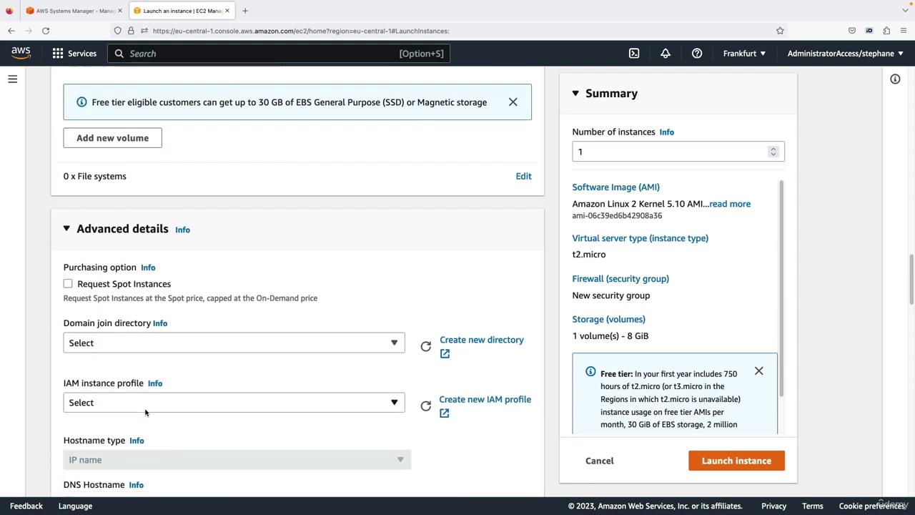
scroll(145, 412, down, 4)
drag(79, 242, 129, 243)
click(129, 243)
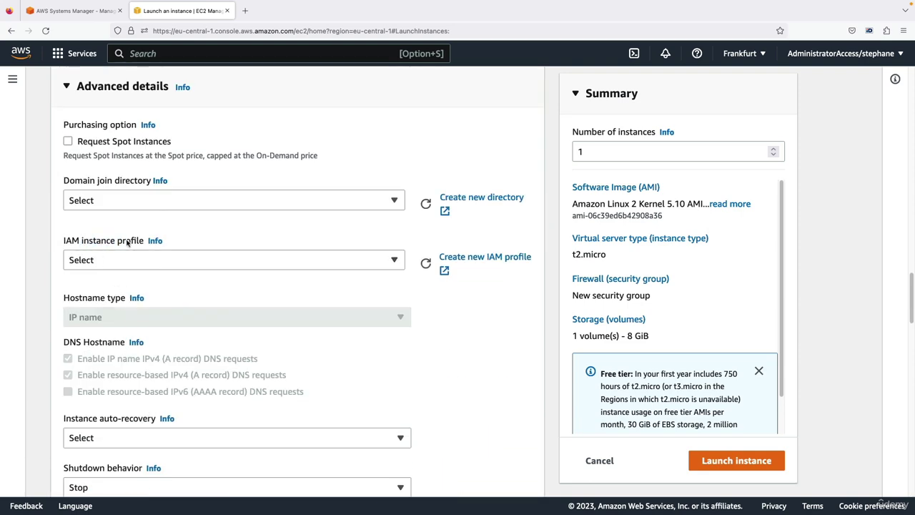
click(468, 259)
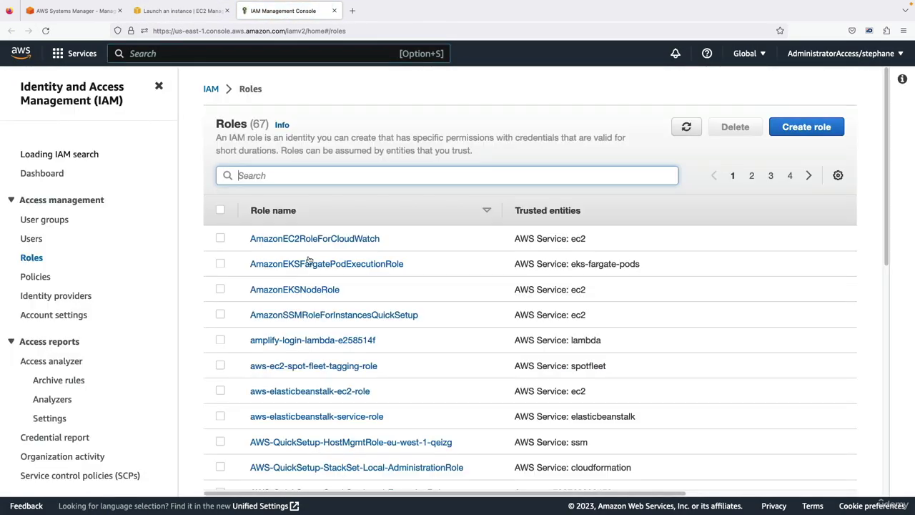
Start a new IAM role with EC2 as its trusted use case.
click(778, 127)
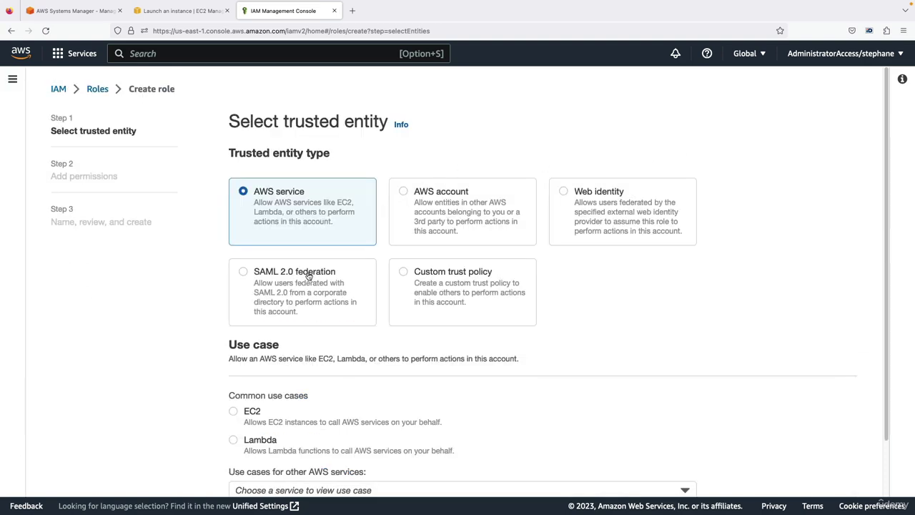
scroll(290, 299, down, 2)
click(258, 352)
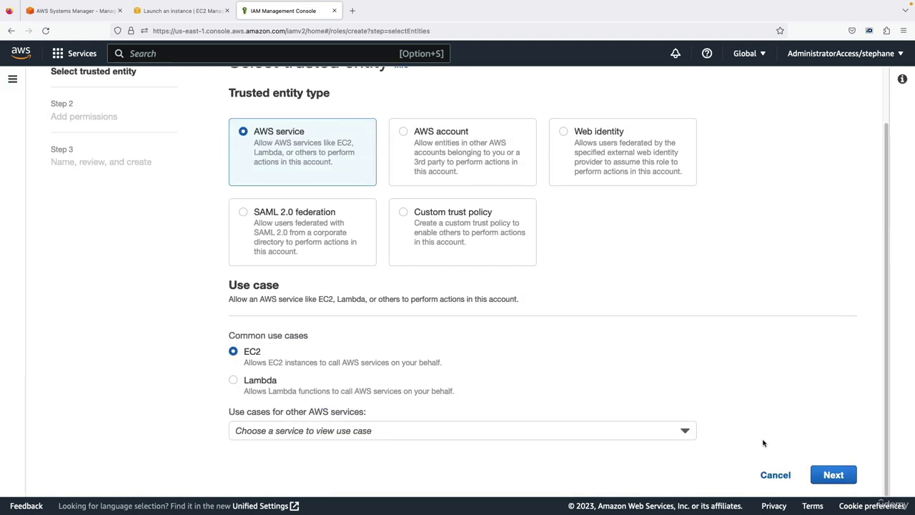
click(829, 475)
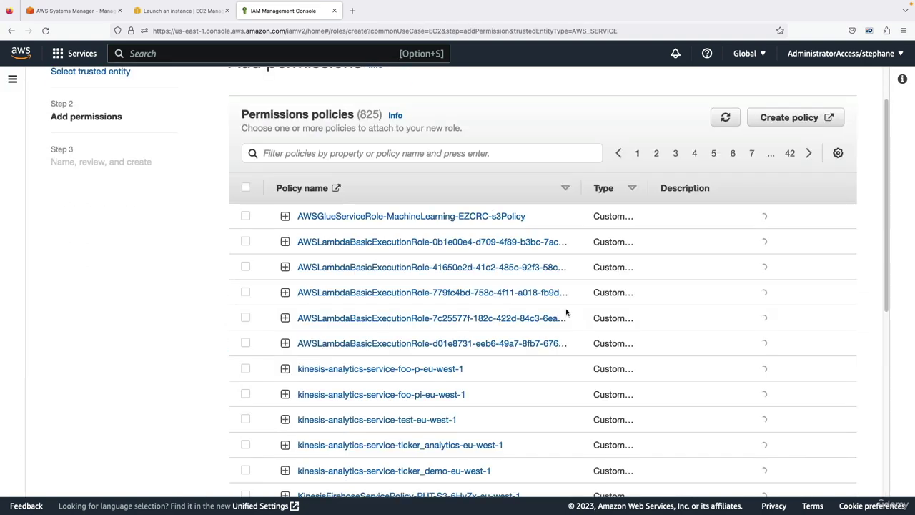
Filter policies by 'SSM' and attach AmazonSSMManagedInstanceCore, reviewing its policy JSON.
click(324, 153)
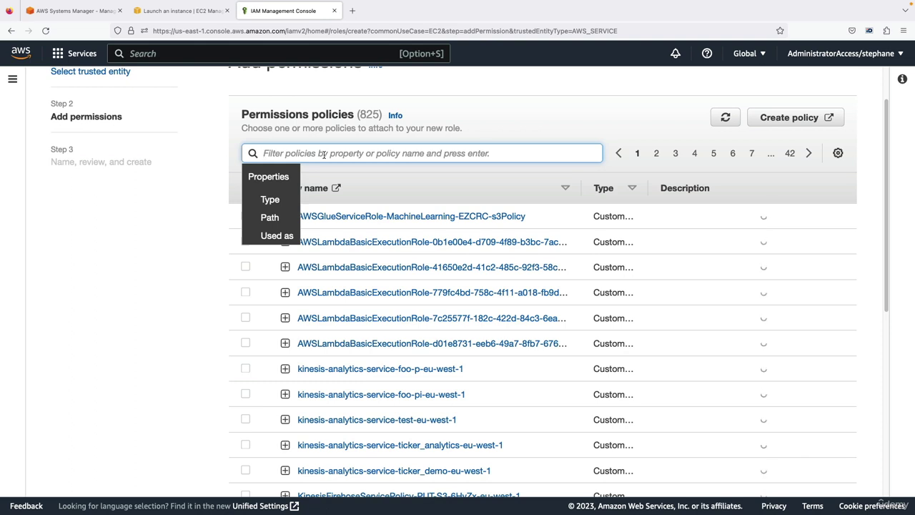
text(SSM)
key(Return)
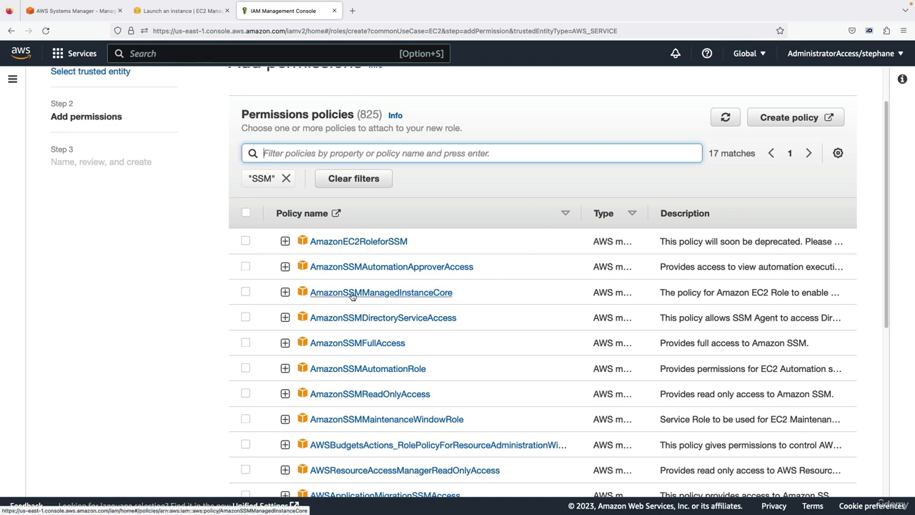
click(246, 293)
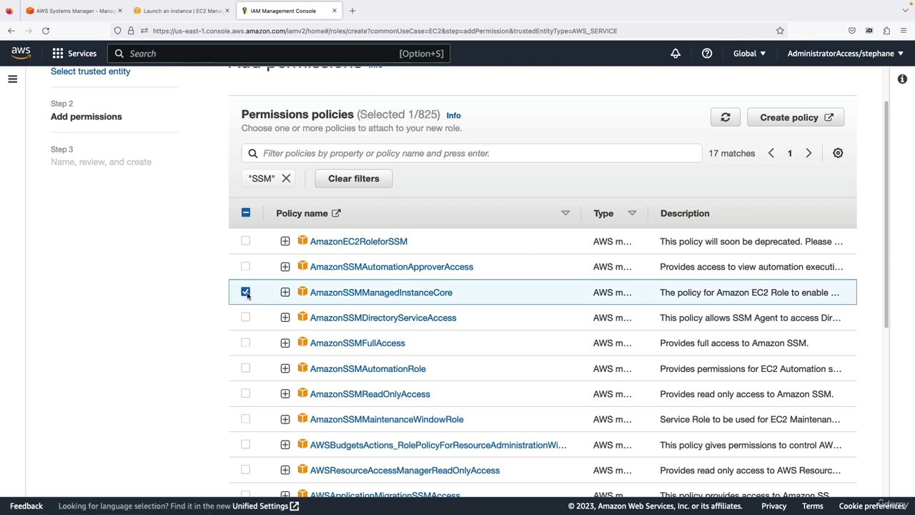
click(284, 292)
scroll(271, 336, down, 5)
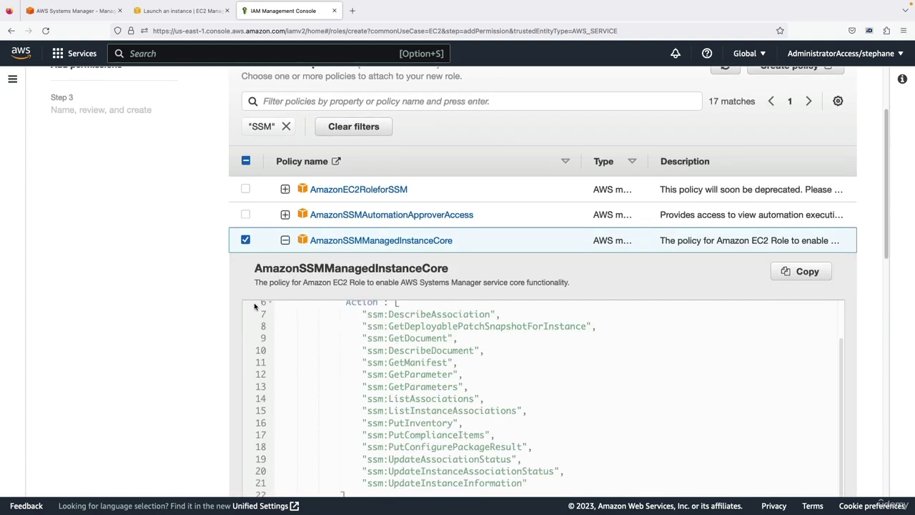
scroll(271, 336, up, 3)
scroll(198, 312, down, 3)
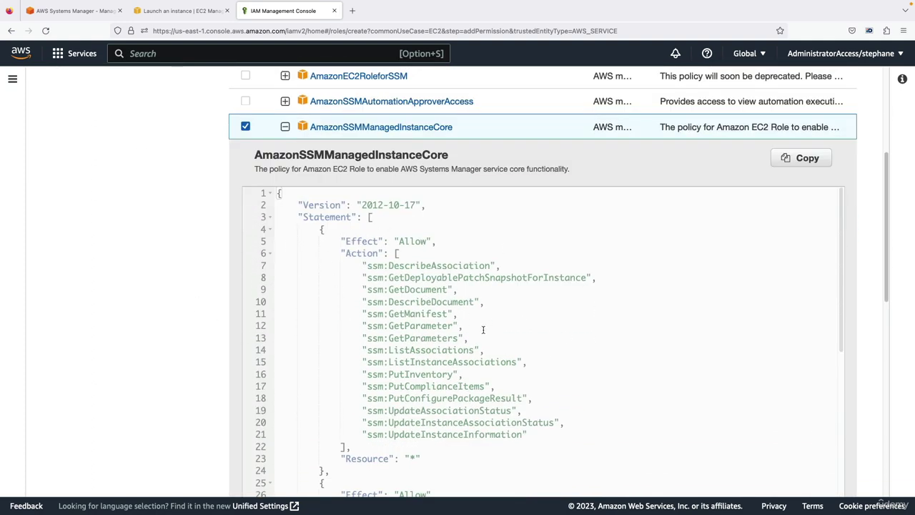
scroll(465, 334, down, 5)
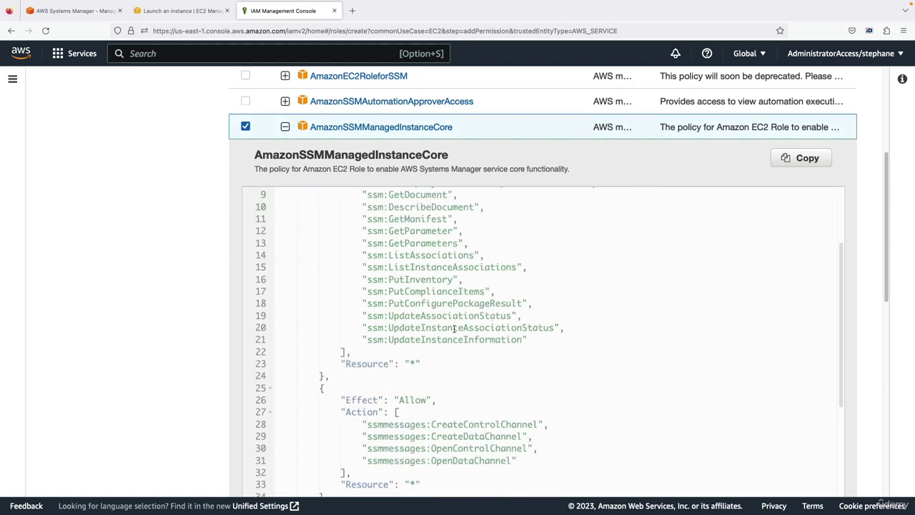
scroll(380, 350, down, 5)
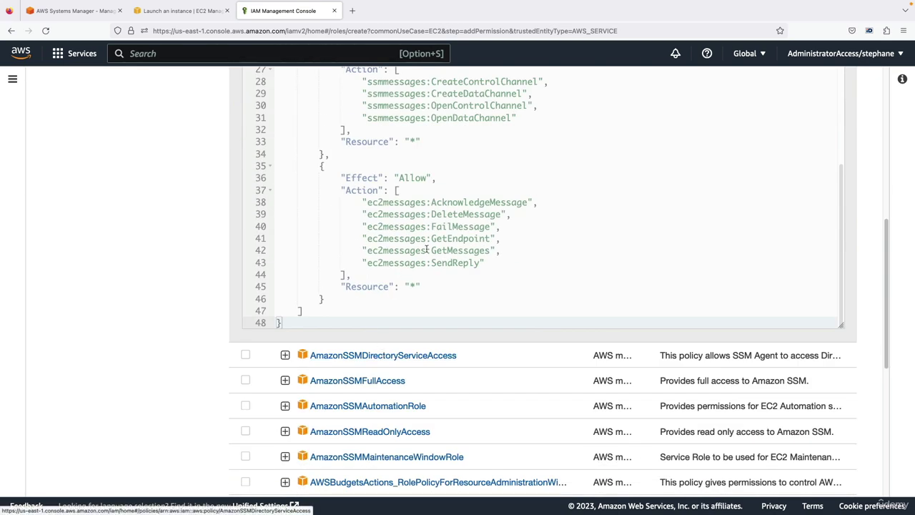
scroll(322, 215, up, 10)
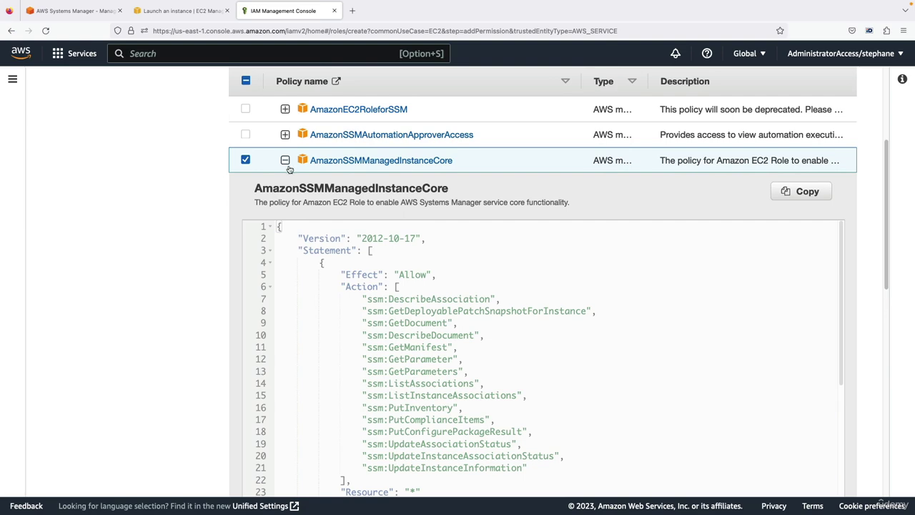
click(286, 162)
scroll(515, 341, down, 5)
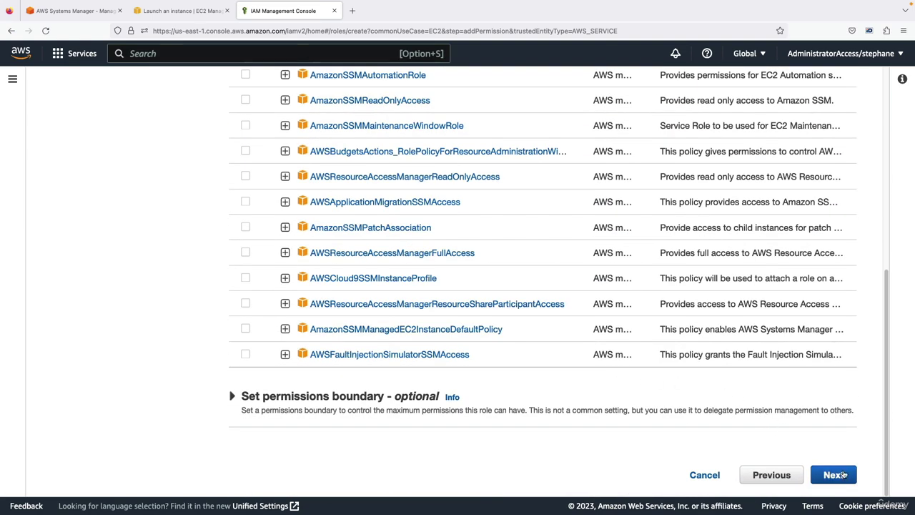
Name the role AmazonEC2RoleForSSM and create it.
click(836, 474)
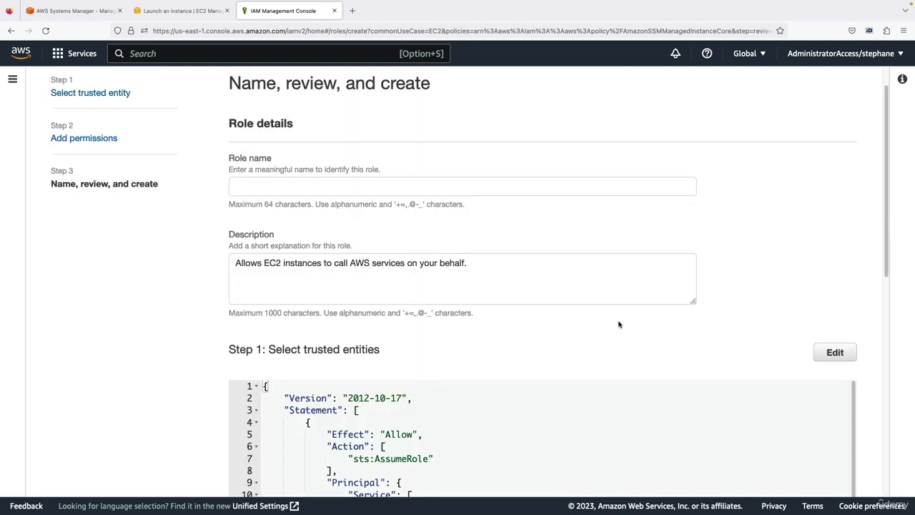
click(367, 188)
text(AmazonECC)
text(RoleForSSM)
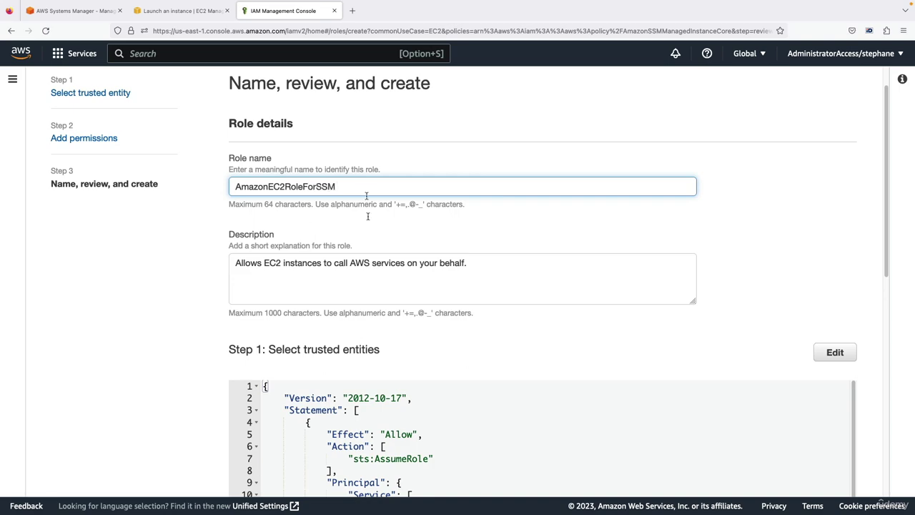
scroll(368, 221, down, 10)
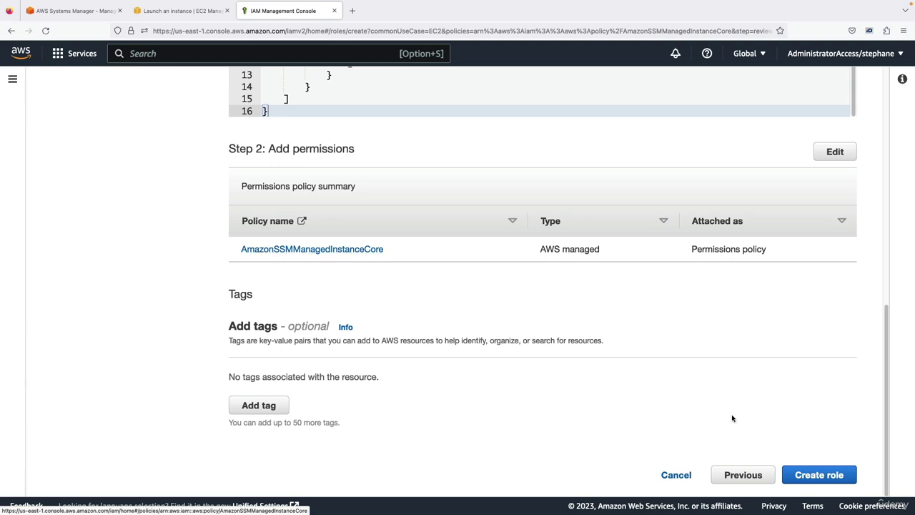
scroll(809, 472, up, 2)
scroll(670, 377, up, 5)
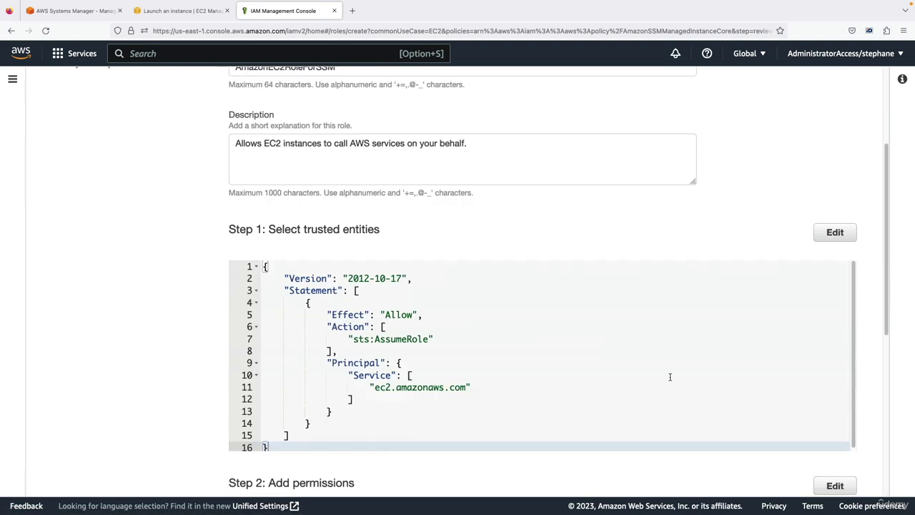
scroll(751, 422, down, 8)
click(830, 468)
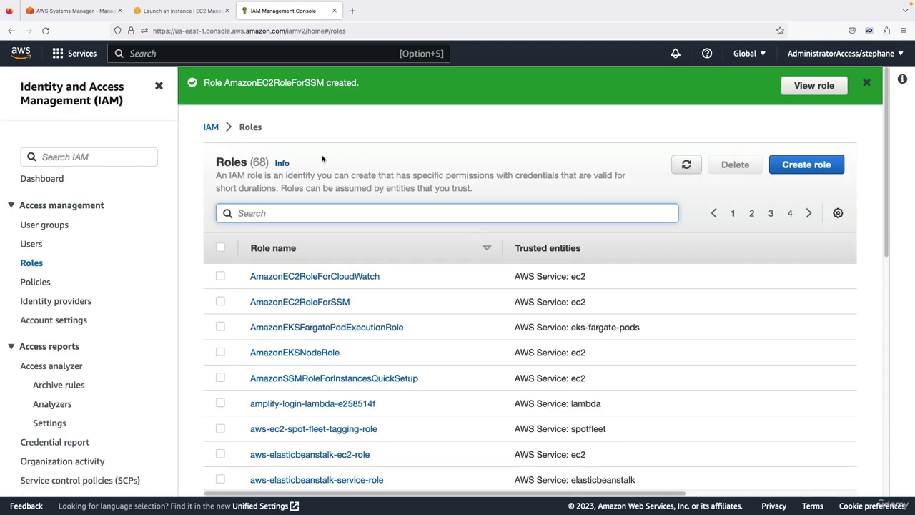
Back on the launch form, select AmazonEC2RoleForSSM as the IAM instance profile.
click(180, 11)
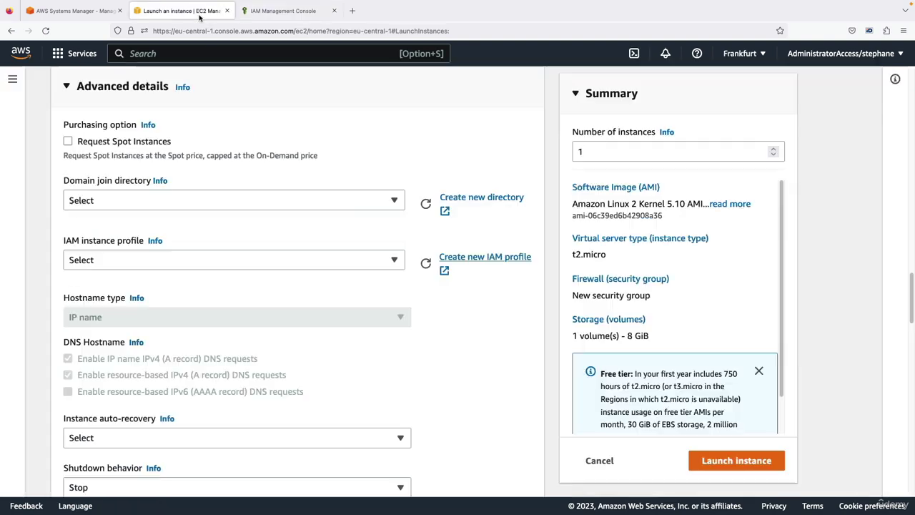
click(343, 259)
text(sSS)
key(BackSpace)
key(BackSpace)
key(BackSpace)
text(SSM)
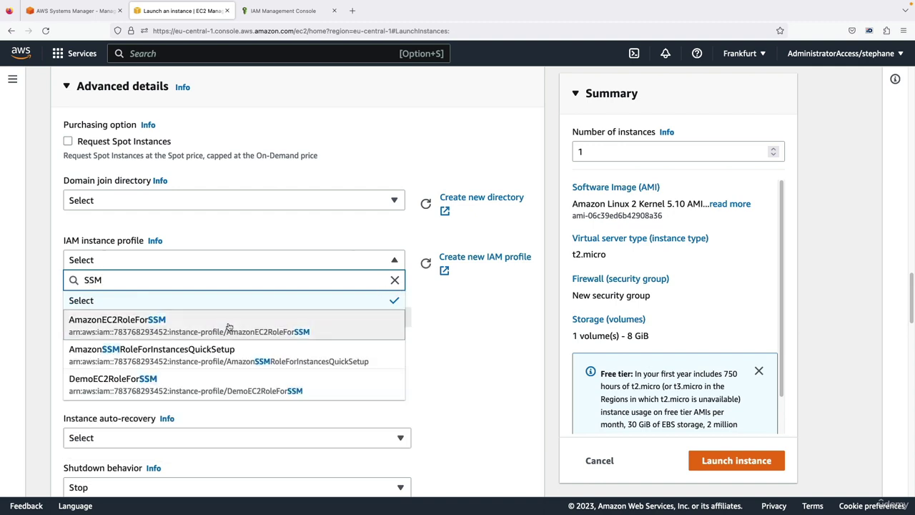
click(229, 325)
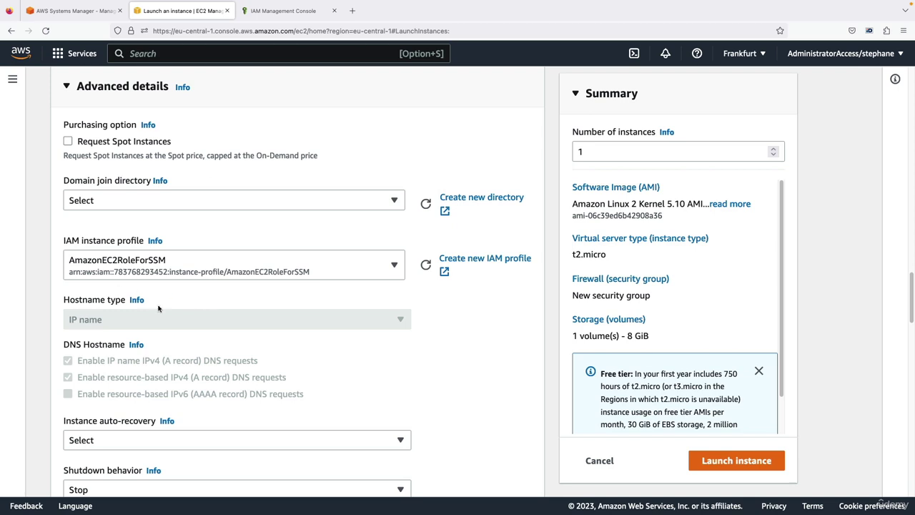
Set the number of instances to 3 and launch them.
double_click(593, 148)
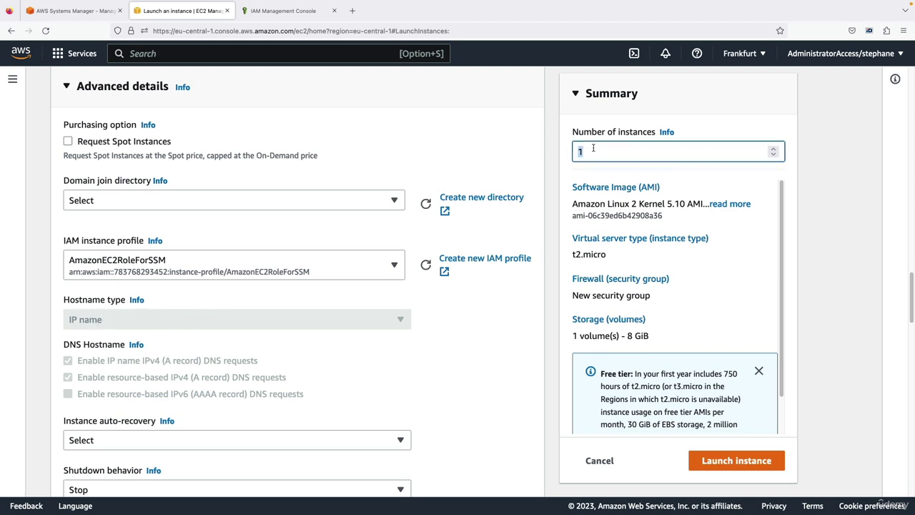
text(3)
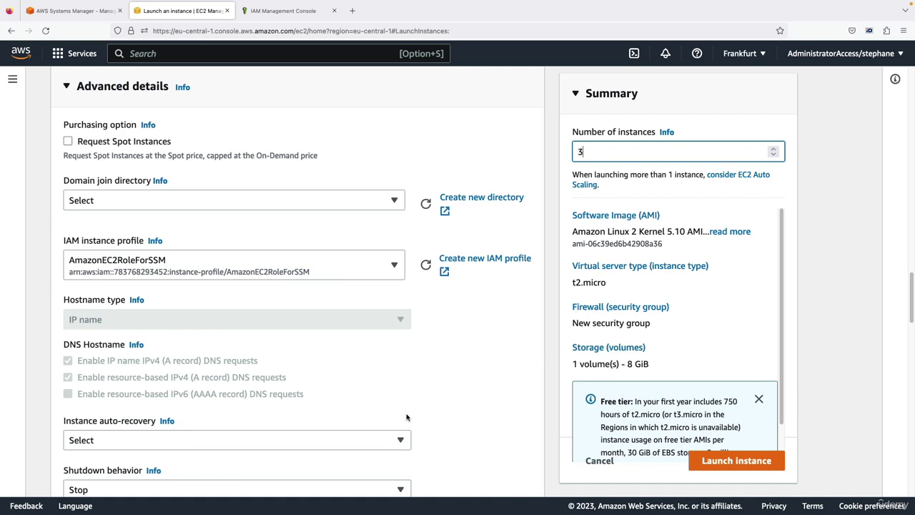
scroll(419, 398, down, 3)
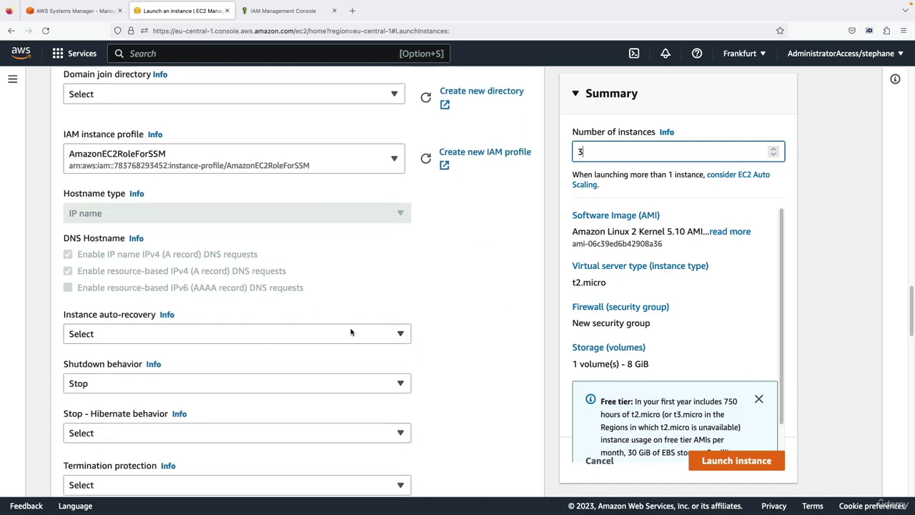
scroll(500, 343, down, 8)
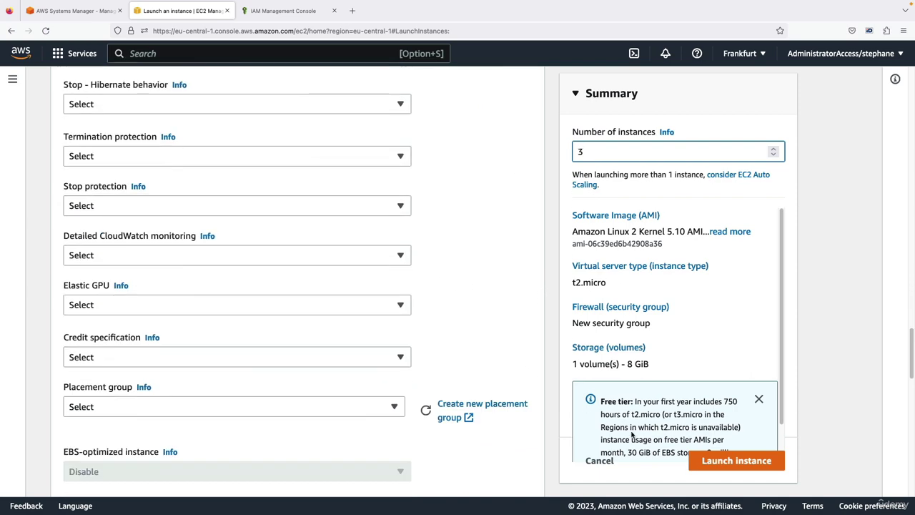
click(736, 461)
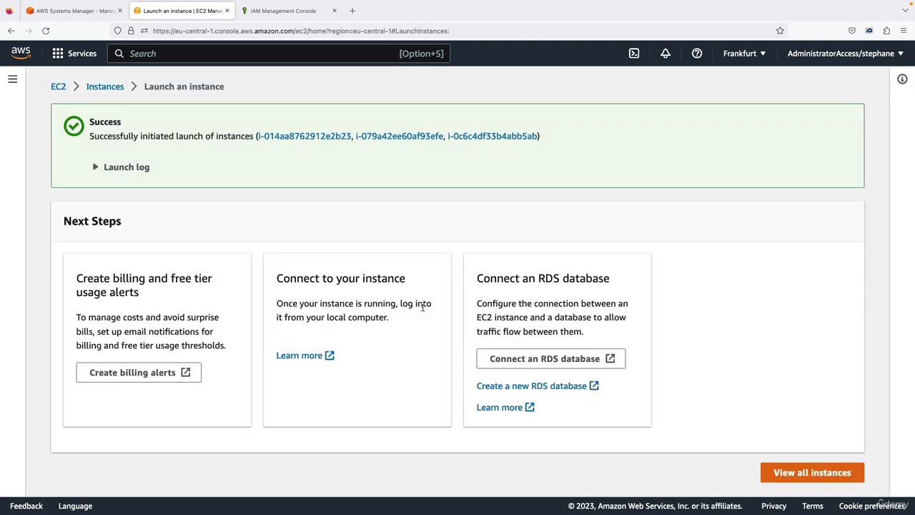
Refresh Fleet Manager and check the new nodes' SSM Agent ping status.
click(780, 471)
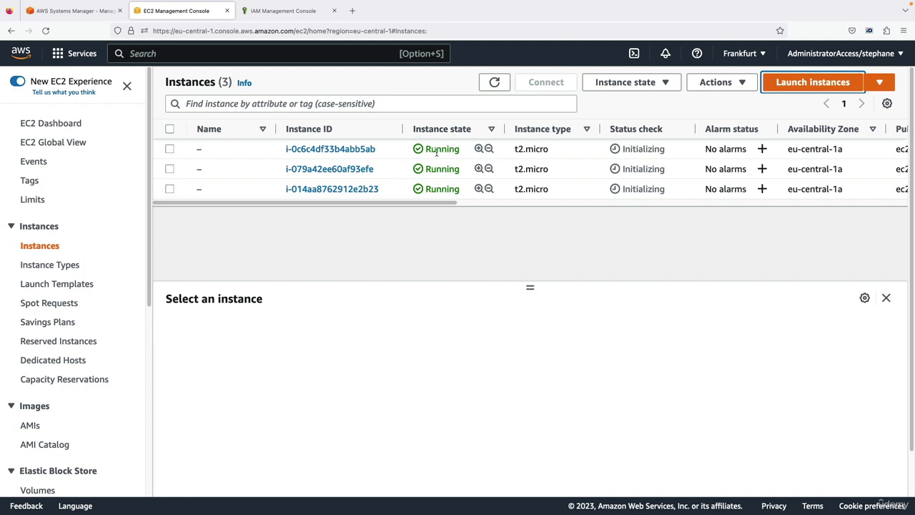
click(95, 12)
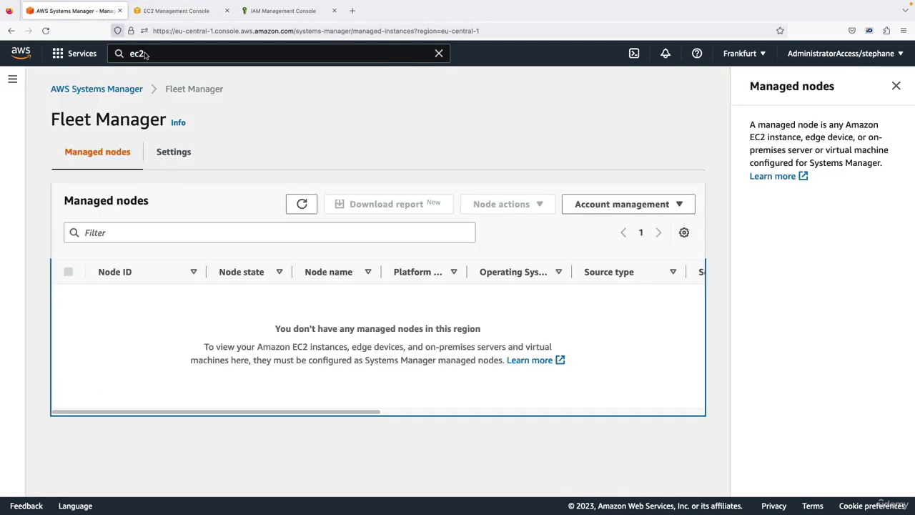
click(301, 205)
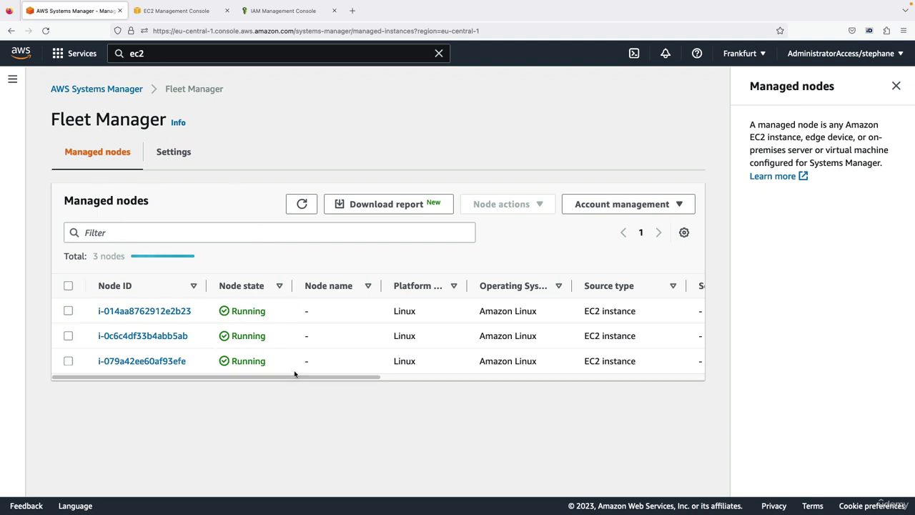
drag(278, 377, 366, 383)
drag(432, 377, 593, 351)
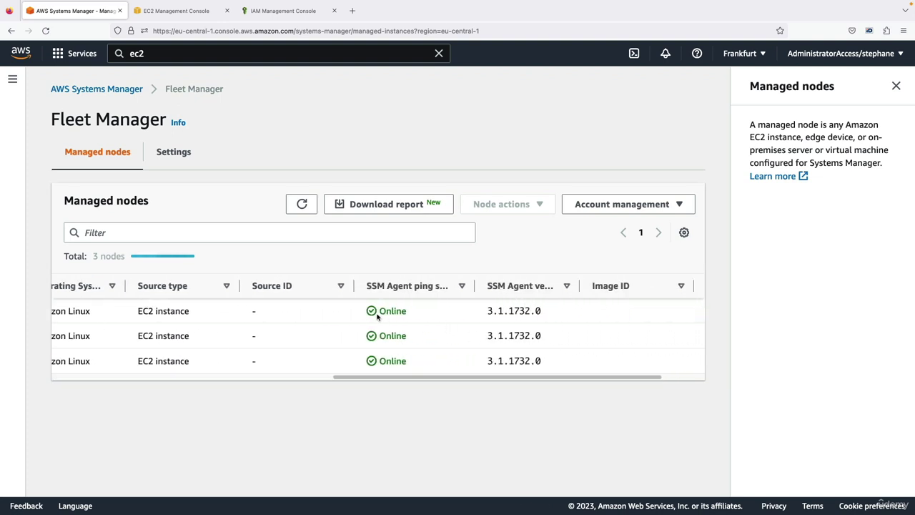
drag(490, 308, 550, 312)
click(547, 322)
drag(538, 377, 219, 358)
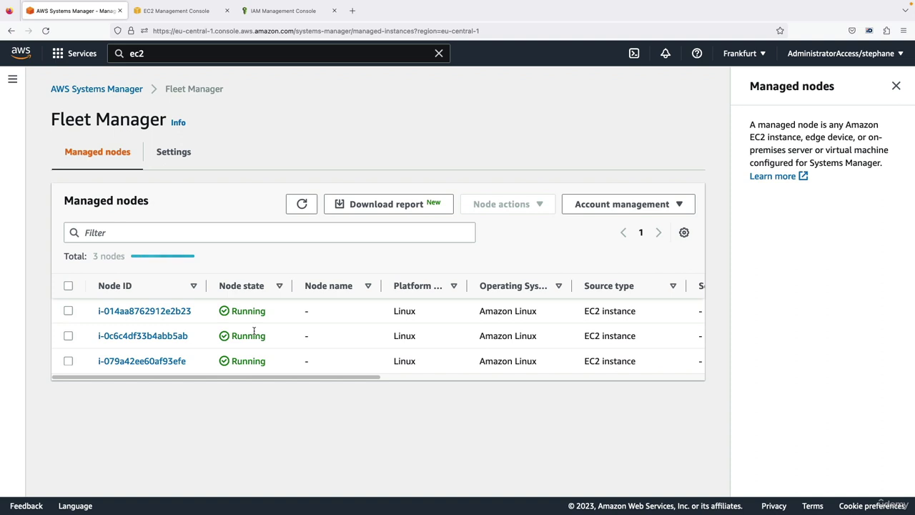
Inspect the Security details of instance i-0c6c4df33b4abb5ab, then return to Fleet Manager.
key(ctrl+Tab)
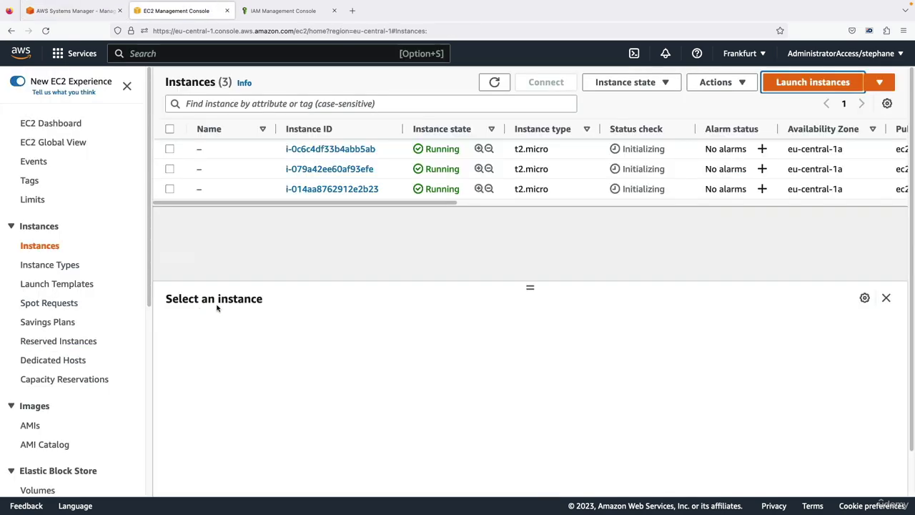
click(391, 159)
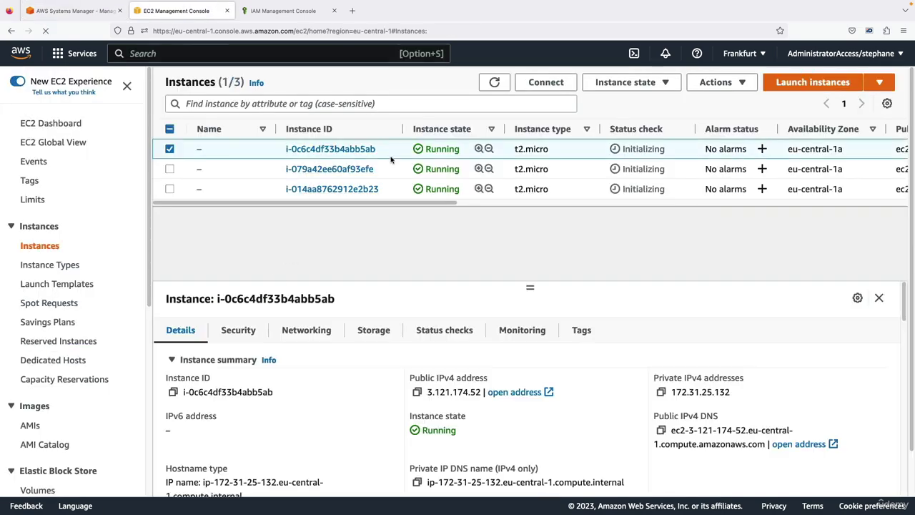
click(238, 330)
scroll(318, 429, down, 2)
scroll(318, 429, down, 1)
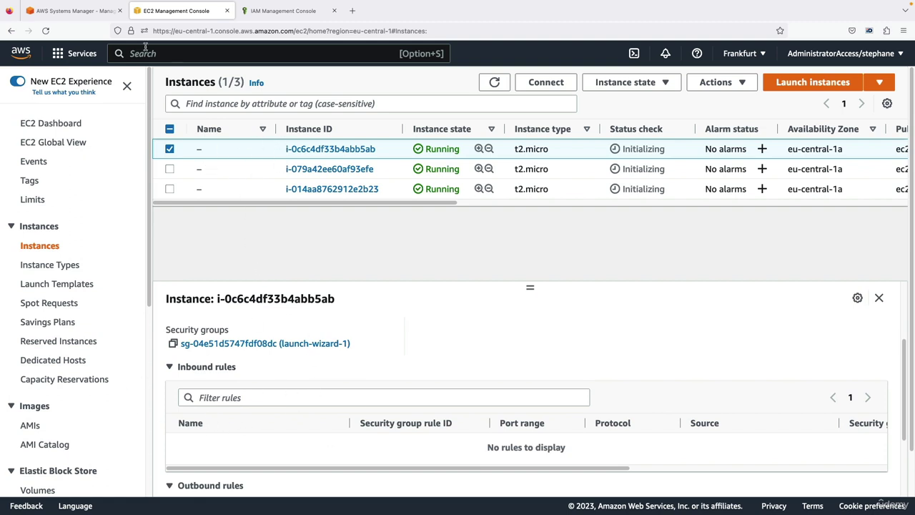
click(72, 11)
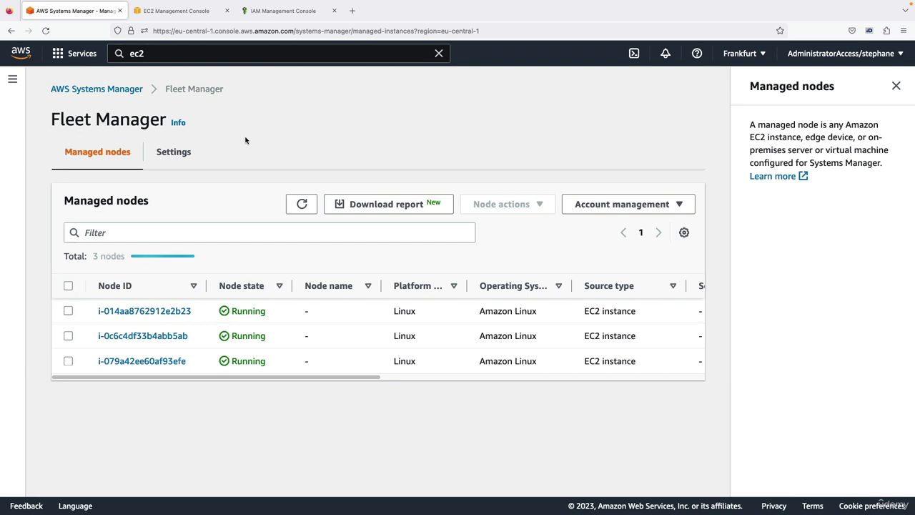
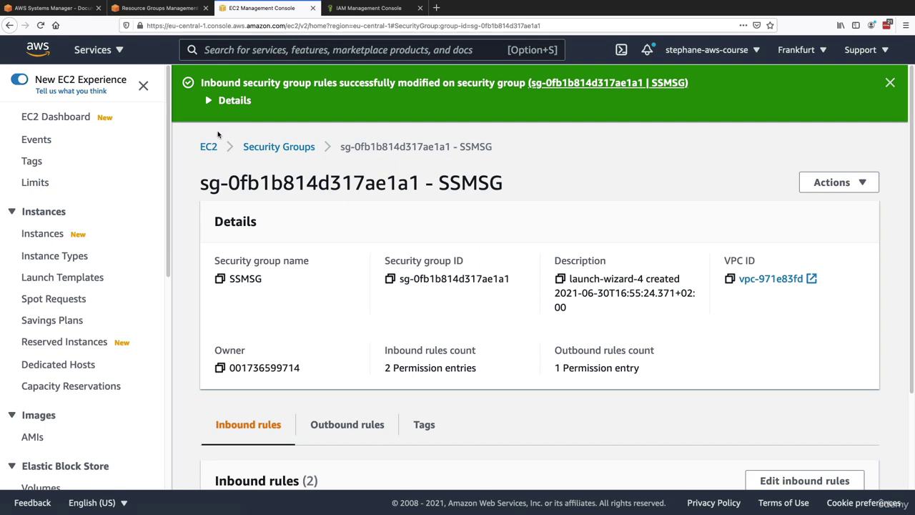
Copy MyDevInstance's public IPv4 3.123.35.110 and load it in a new browser tab.
click(45, 234)
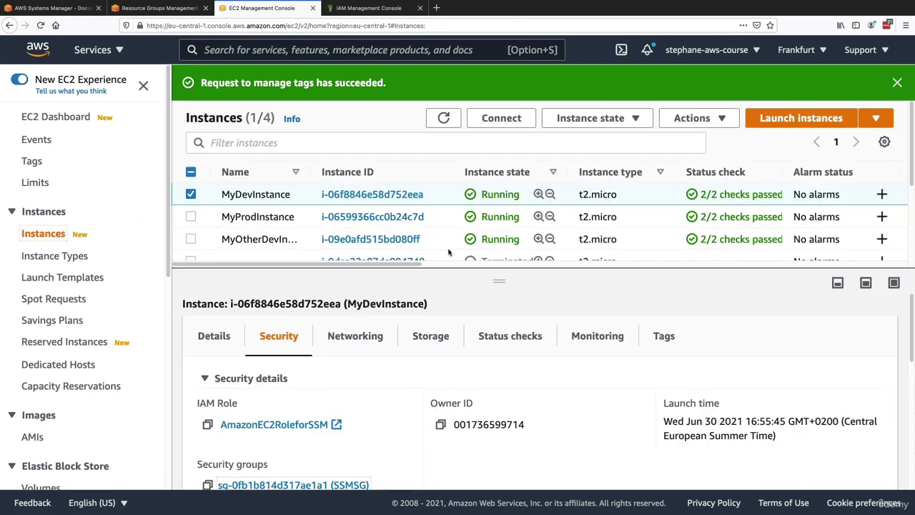
click(215, 336)
drag(515, 425, 452, 425)
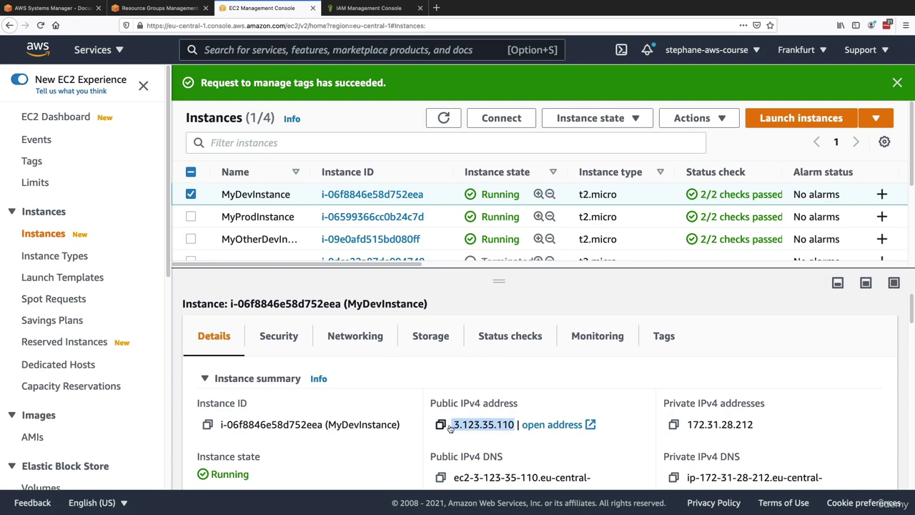
key(super+c)
key(super+t)
key(super+v)
key(Return)
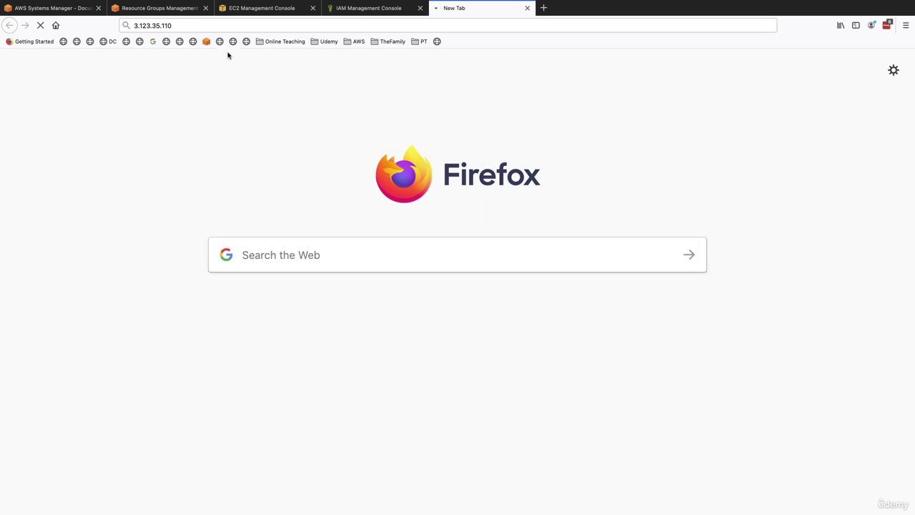
Review MyDevInstance's security group rules in the Security tab.
click(239, 8)
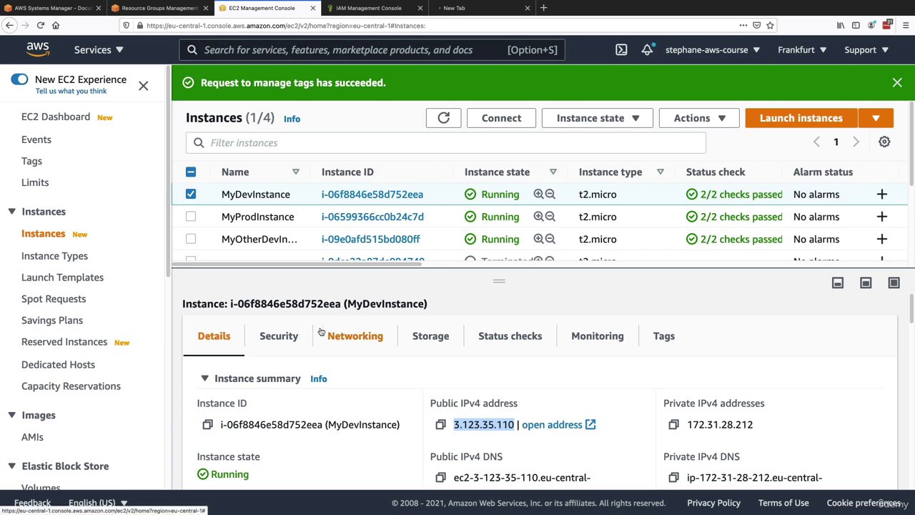
click(279, 336)
scroll(319, 362, down, 5)
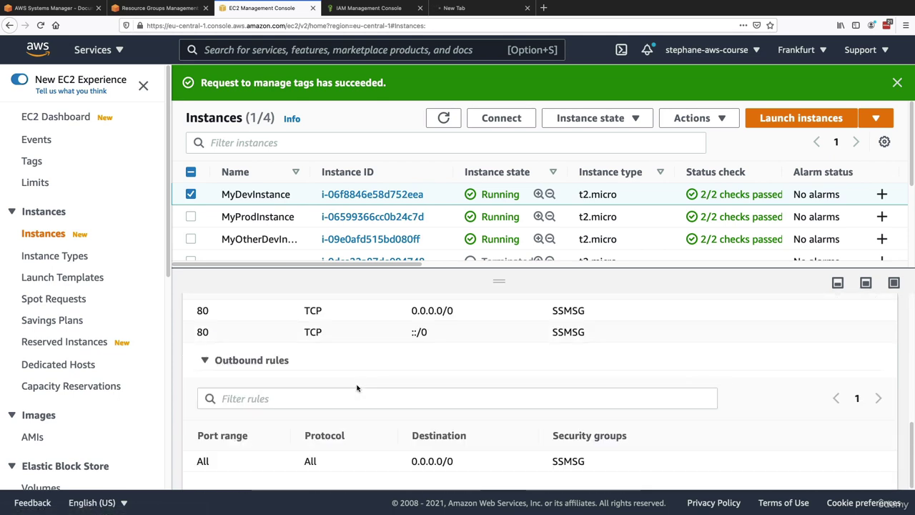
scroll(366, 336, up, 1)
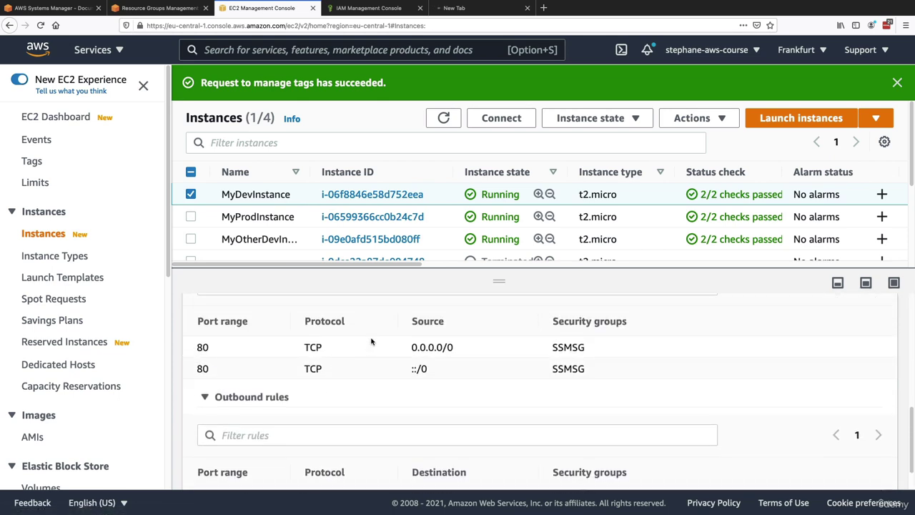
Retry loading 3.123.35.110, then close that browser tab.
click(462, 8)
click(406, 24)
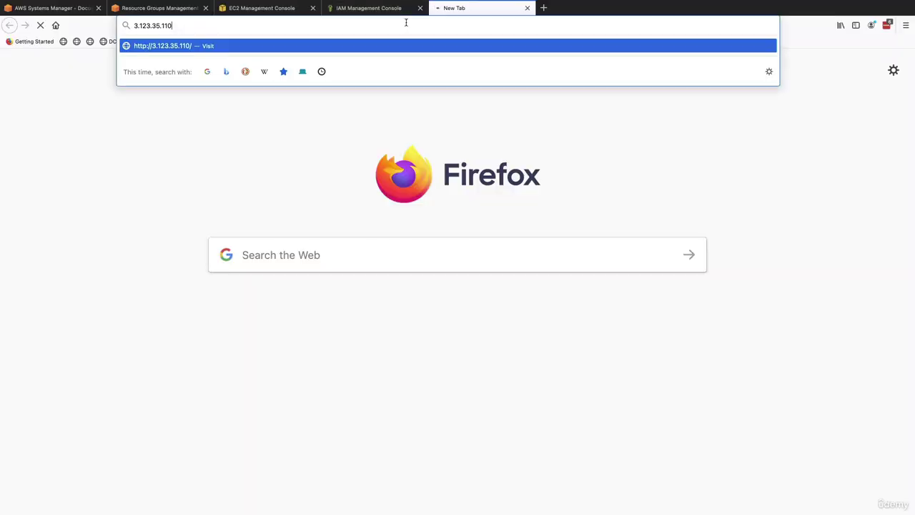
key(Return)
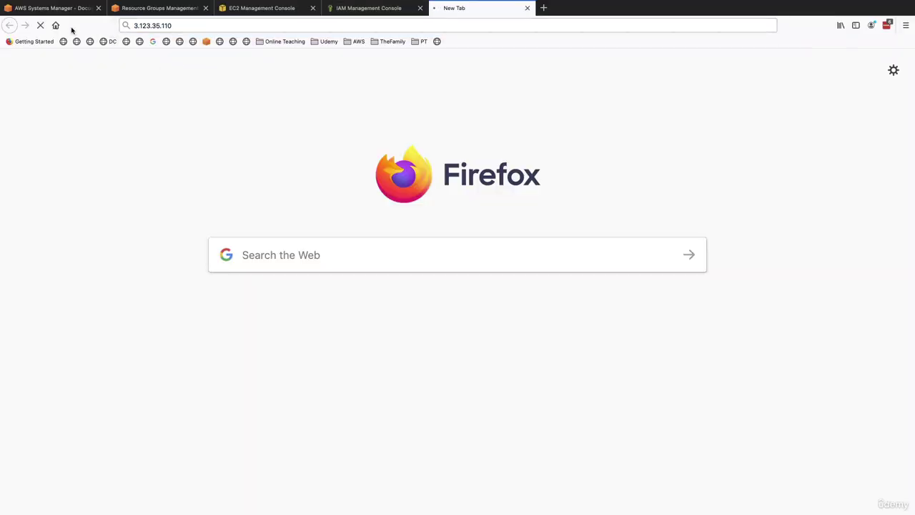
key(ctrl+w)
Retry the public IP 3.123.35.110 and confirm the connection is refused.
scroll(333, 399, up, 5)
click(214, 336)
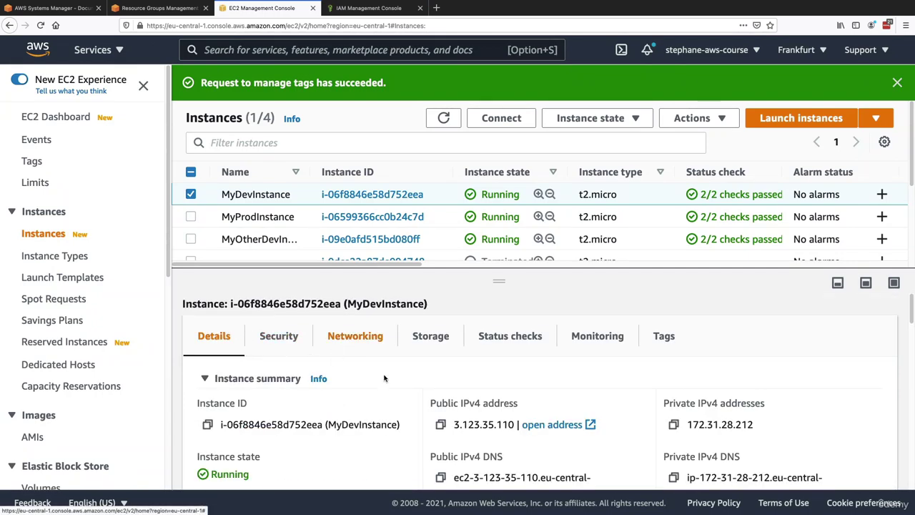
drag(457, 424, 512, 424)
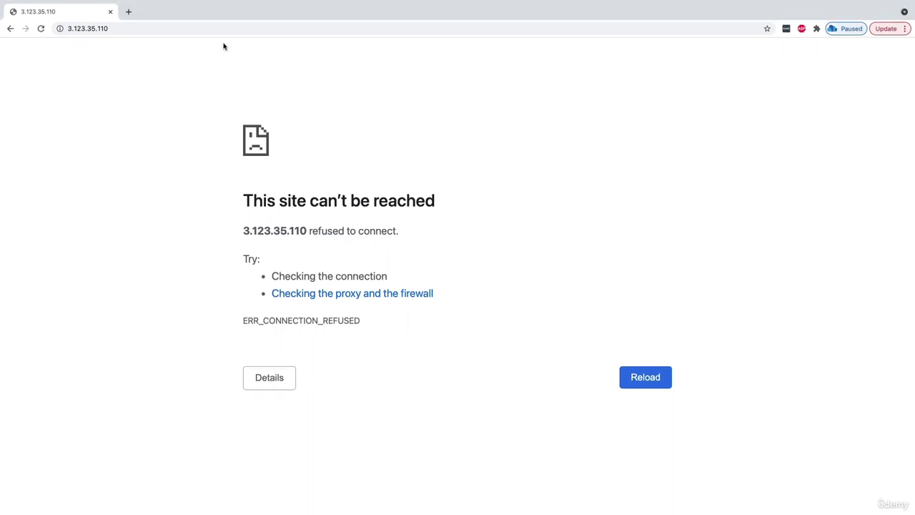
key(Return)
drag(298, 199, 381, 200)
click(330, 227)
drag(308, 230, 263, 230)
click(304, 223)
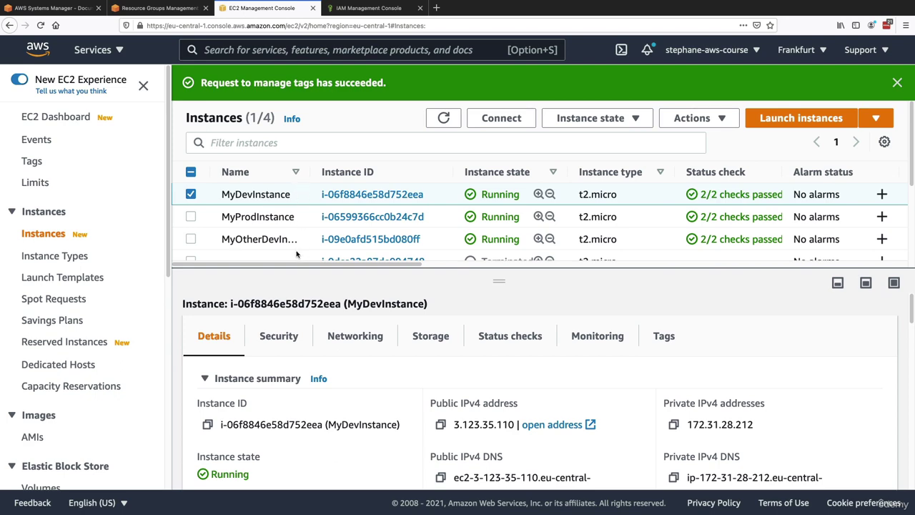
Start a new Command or Session document named InstallApache.
click(78, 13)
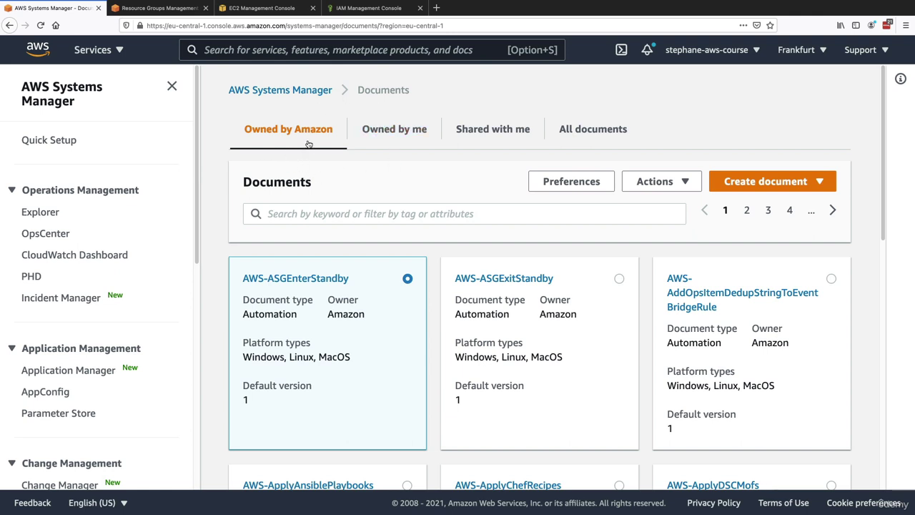
click(810, 188)
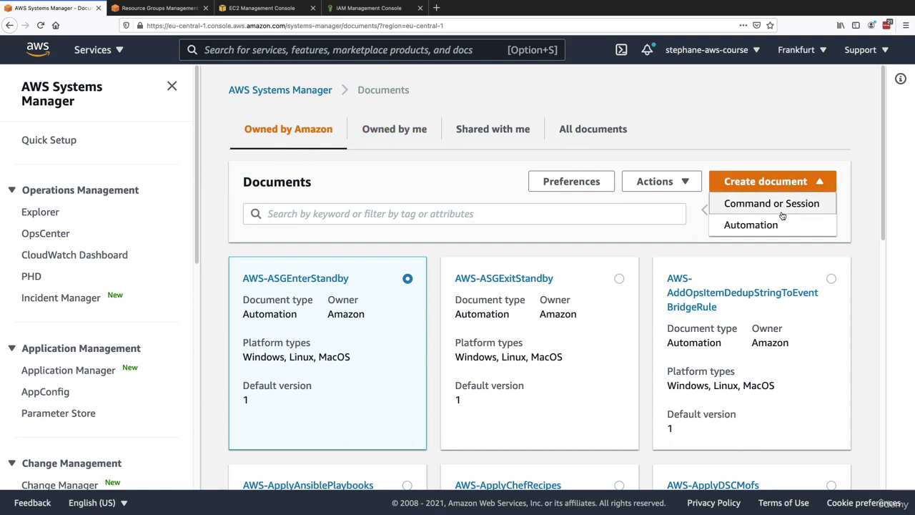
click(731, 206)
click(432, 248)
text(InstallApache)
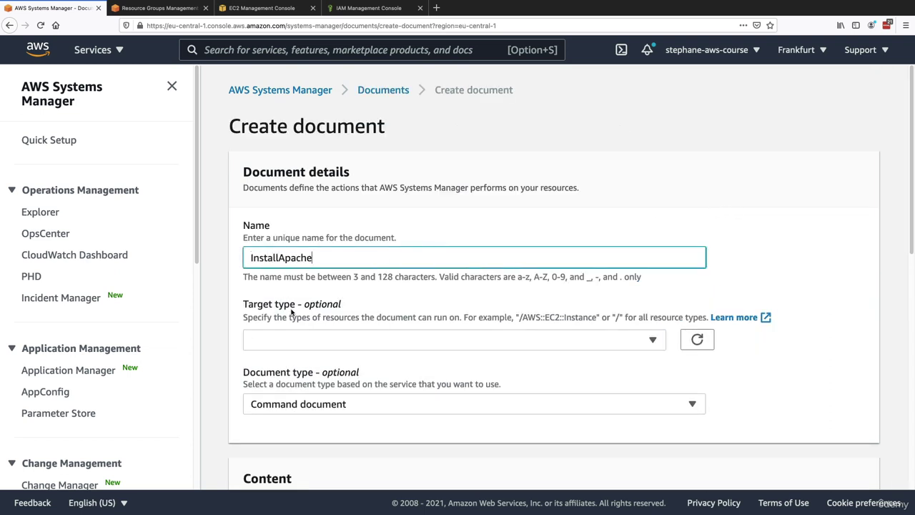
scroll(371, 343, down, 1)
Set the target type to /AWS::EC2::Instance and the document type to Command.
click(412, 331)
text(ec2)
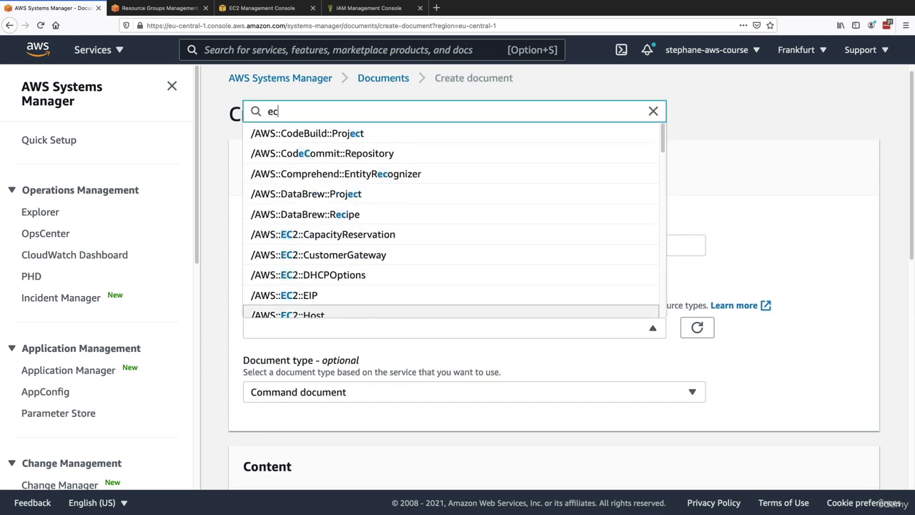
click(396, 254)
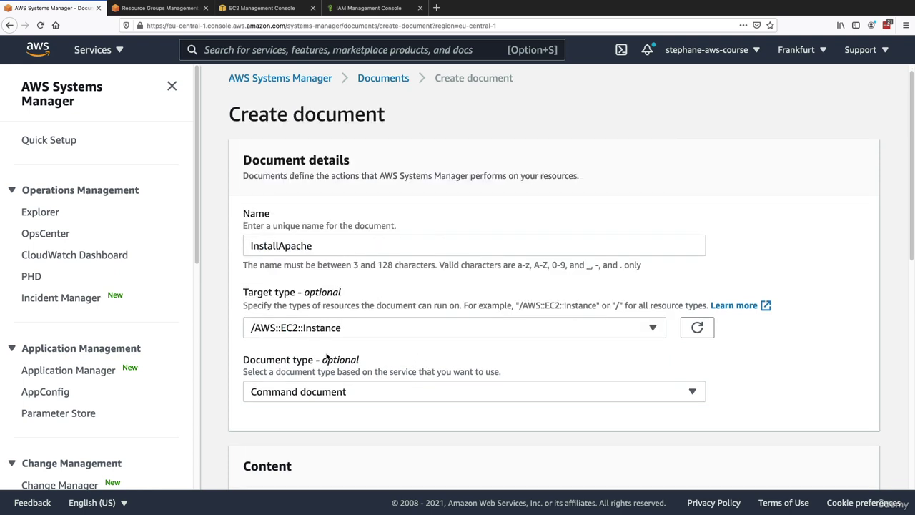
scroll(327, 356, down, 2)
click(326, 344)
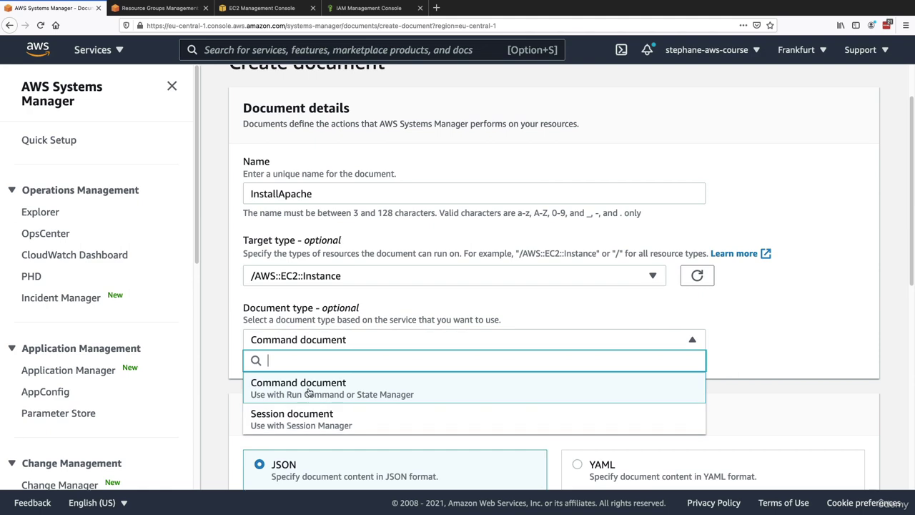
click(309, 392)
Switch the document content format to YAML and inspect the sample content.
scroll(303, 335, down, 4)
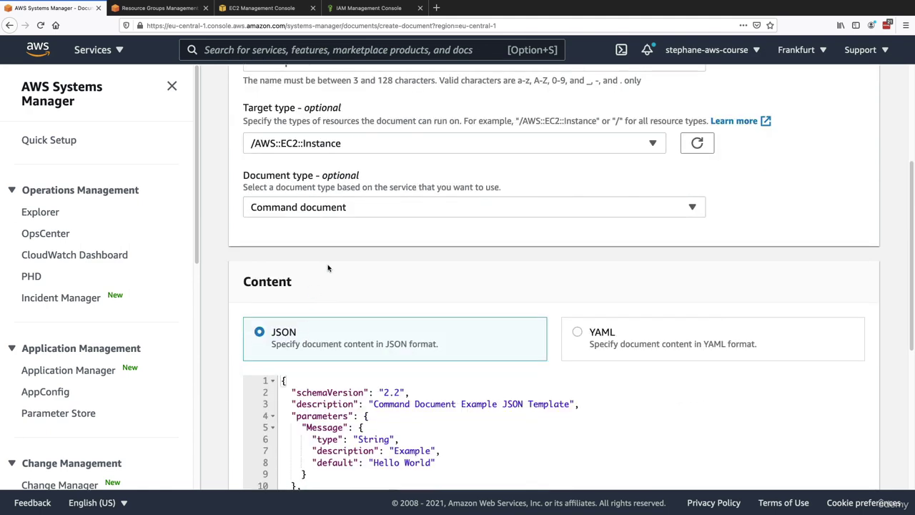
scroll(328, 268, down, 2)
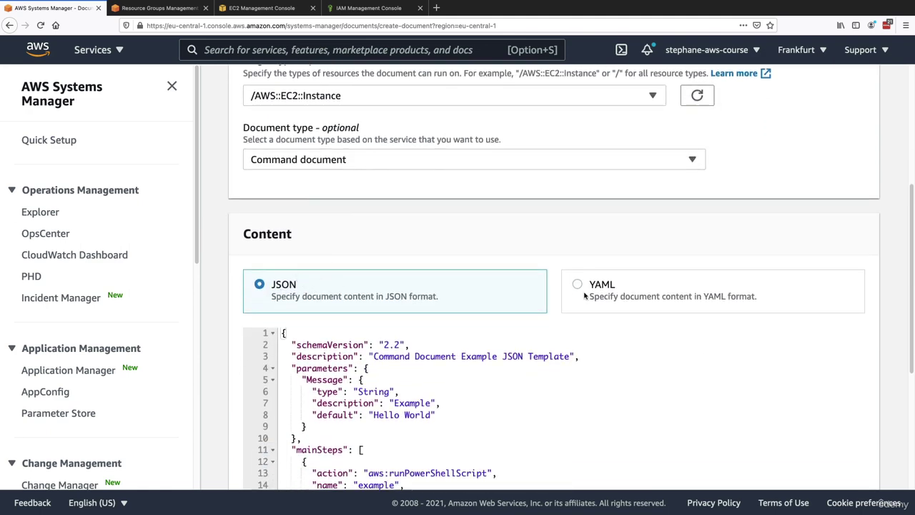
click(583, 290)
scroll(510, 294, down, 5)
drag(450, 319, 280, 166)
click(322, 190)
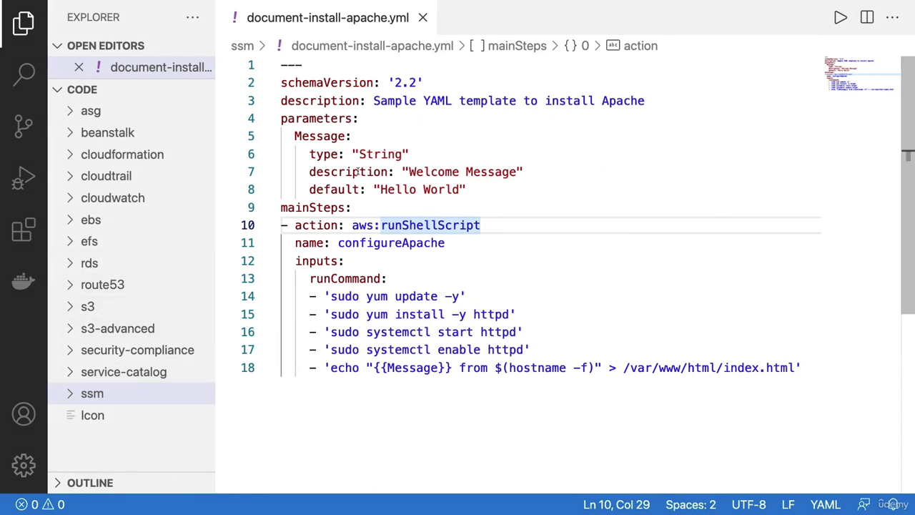
Replace the sample template with the Apache YAML copied from document-install-apache.yml.
click(354, 166)
key(ctrl+a)
key(ctrl+c)
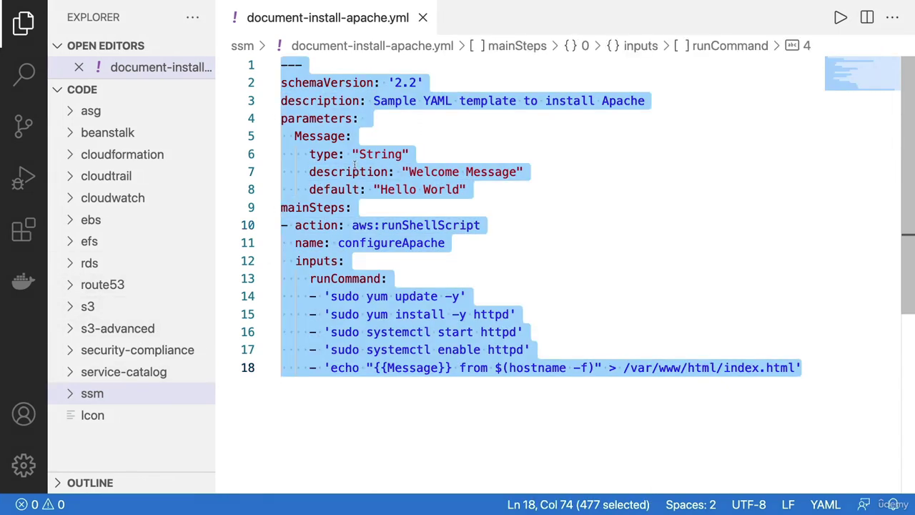
click(139, 394)
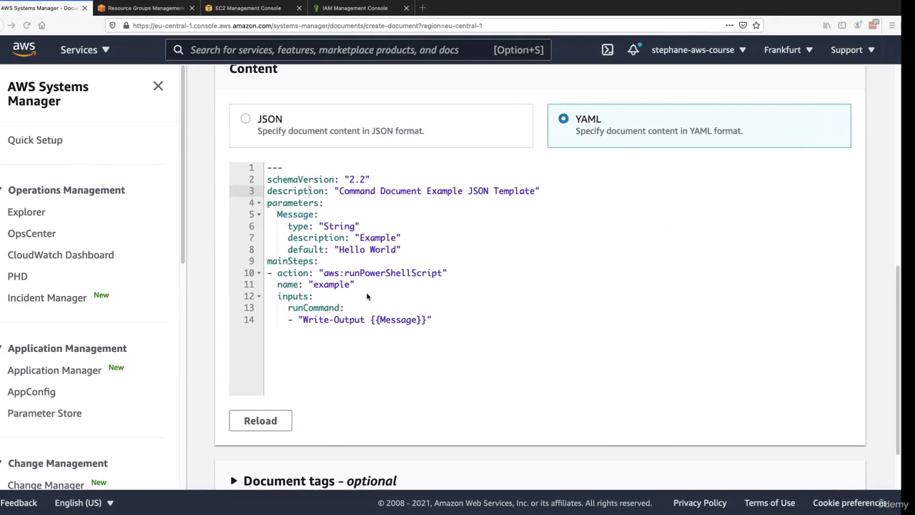
click(367, 297)
key(ctrl+a)
key(ctrl+v)
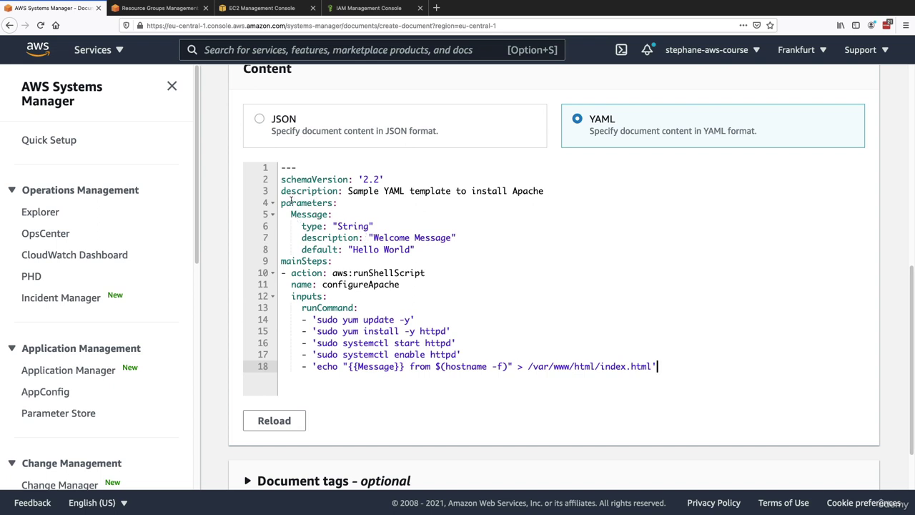
Review the Message parameter, its Hello World default, and the runShellScript mainSteps.
drag(280, 202, 349, 249)
click(308, 213)
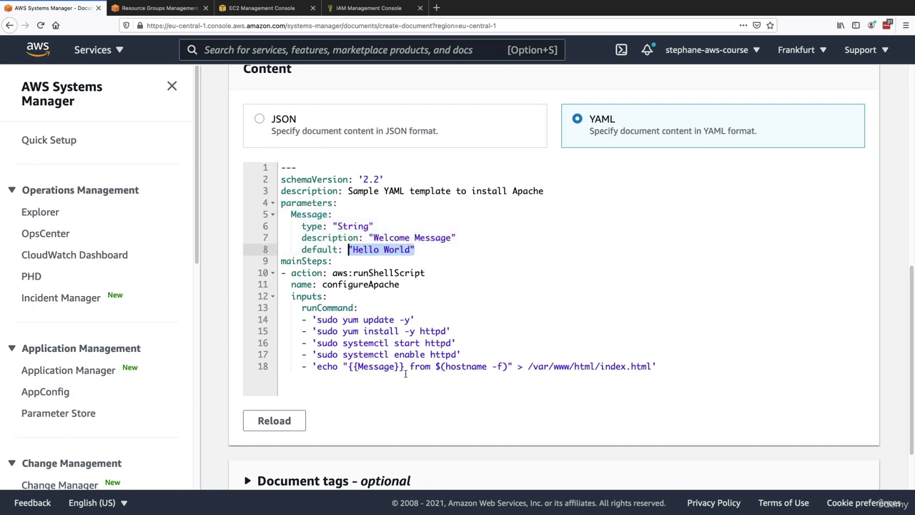
drag(368, 238, 464, 237)
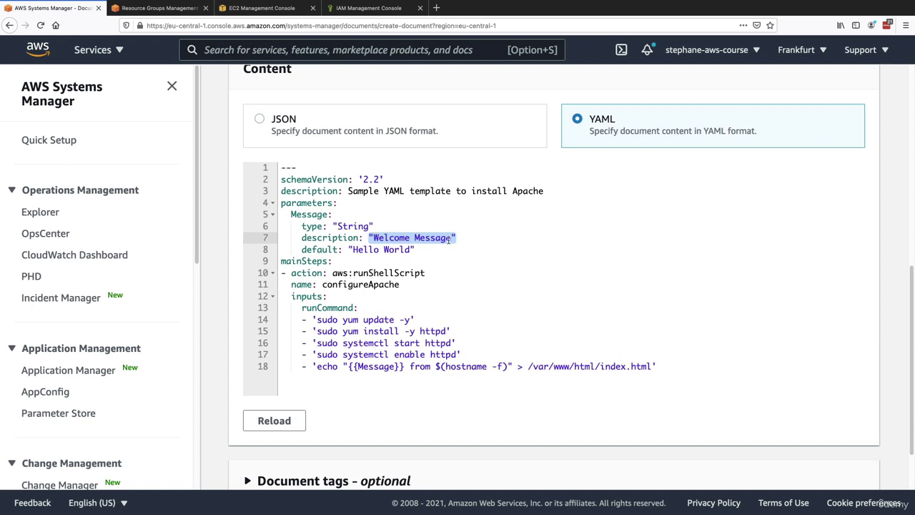
double_click(306, 261)
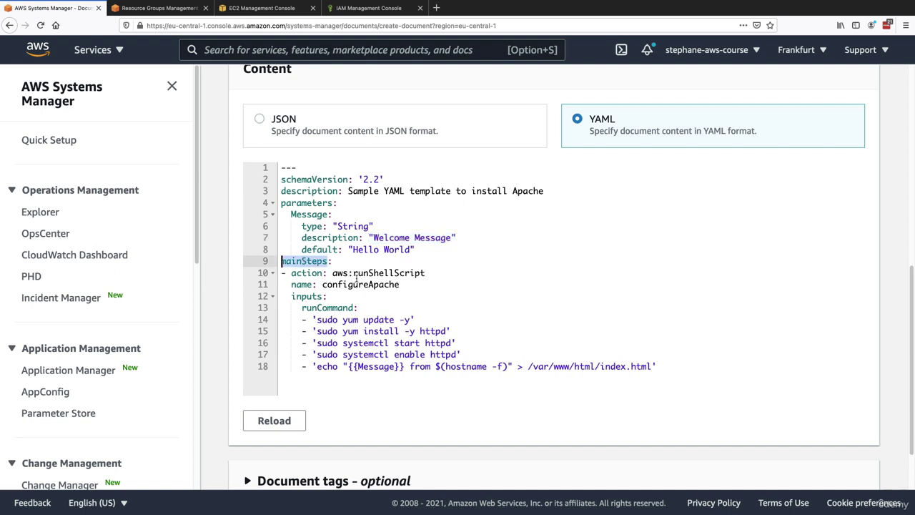
double_click(358, 272)
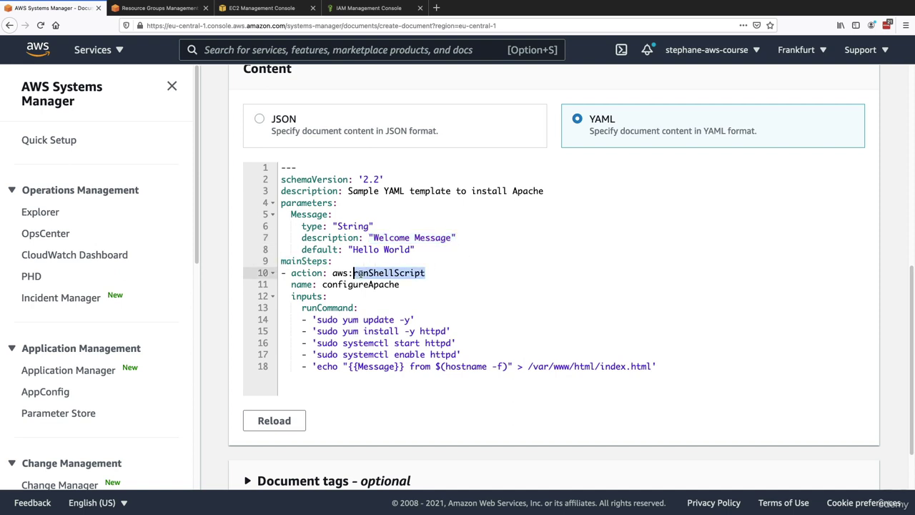
double_click(304, 307)
click(361, 309)
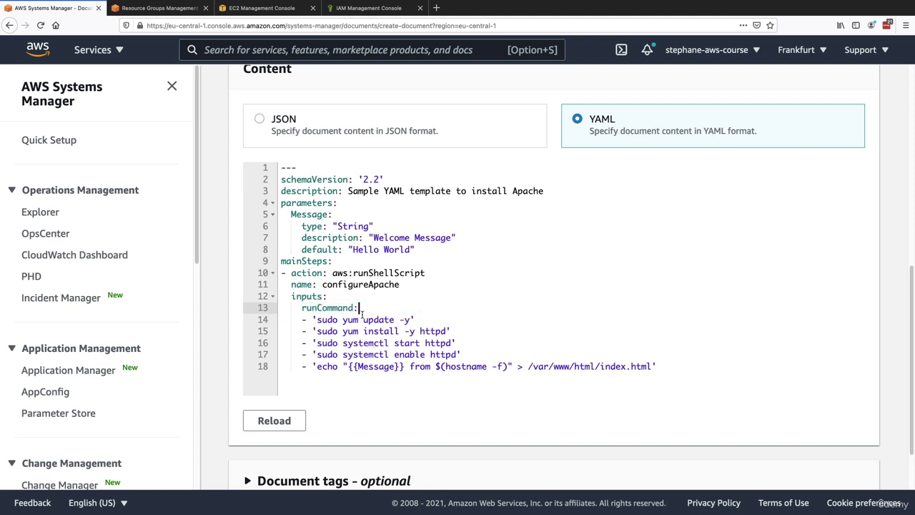
Review the yum install and echo-to-/var/www/html/index.html commands, then create the document.
drag(364, 319, 450, 355)
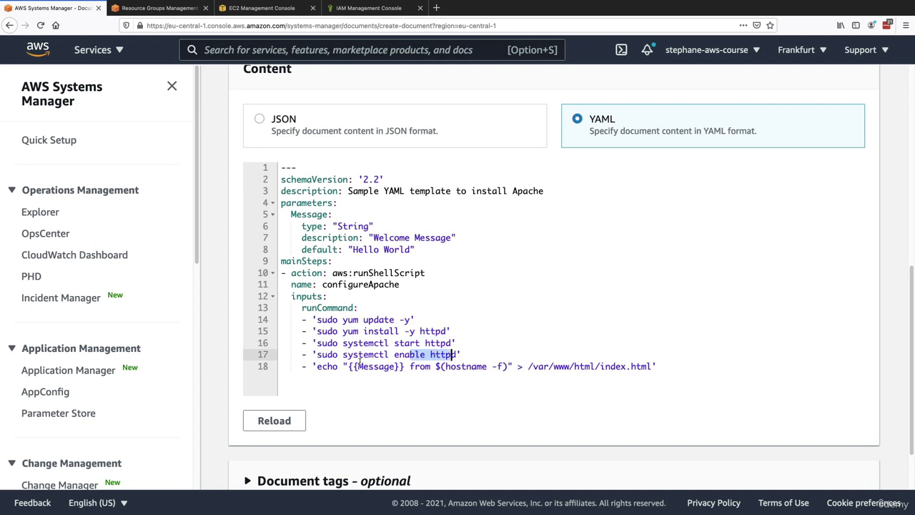
drag(352, 367, 427, 367)
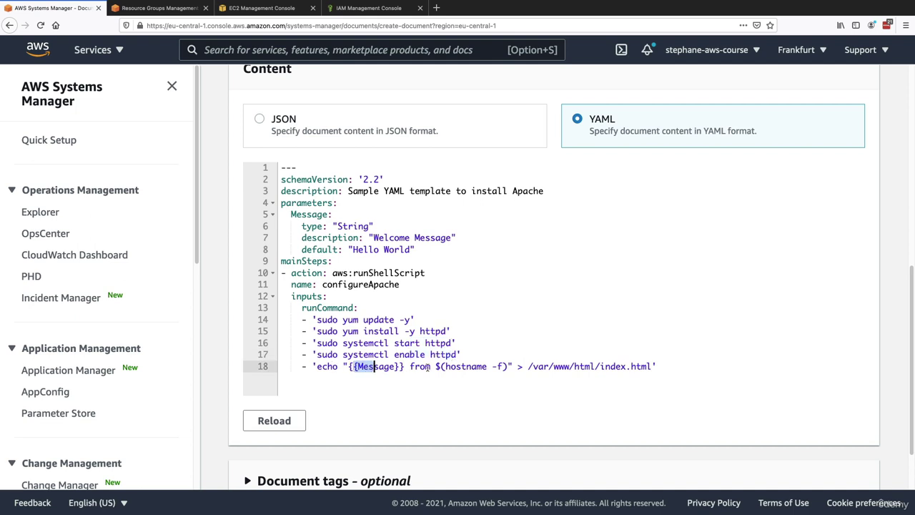
drag(529, 366, 654, 367)
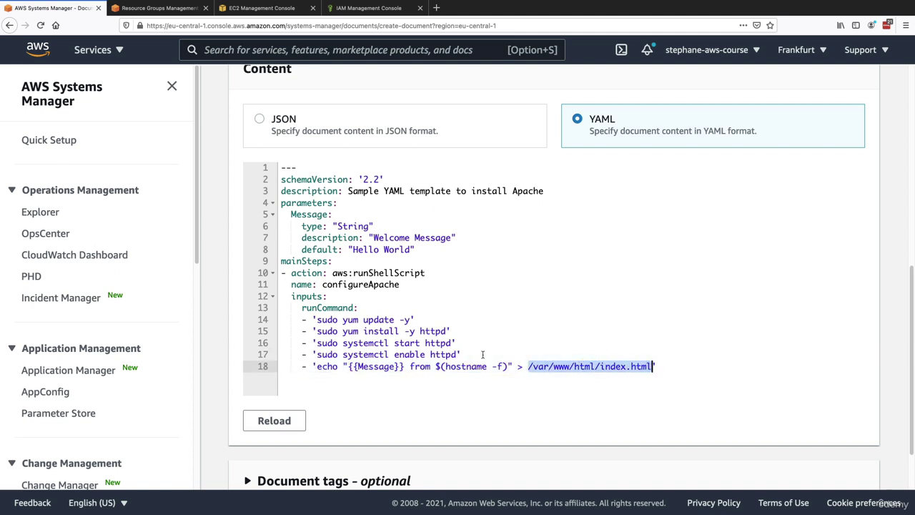
drag(349, 366, 393, 366)
click(380, 366)
double_click(380, 366)
double_click(309, 213)
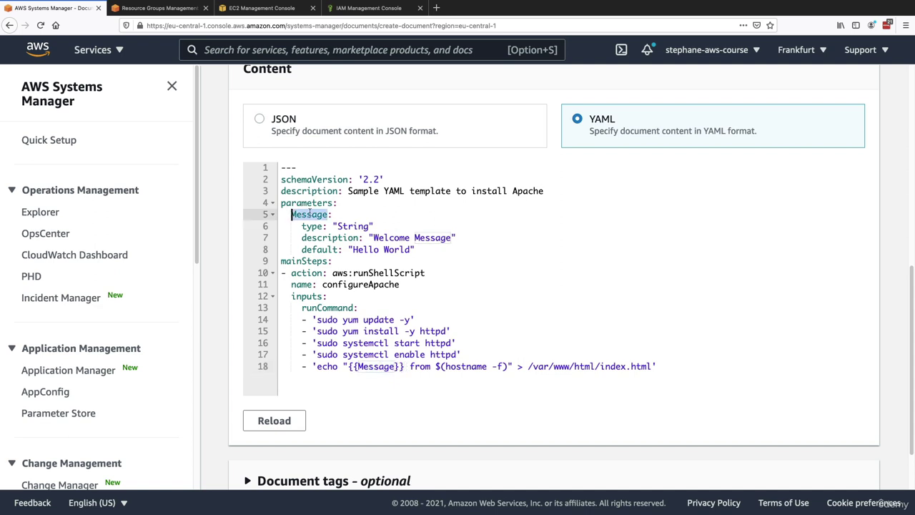
scroll(372, 266, down, 2)
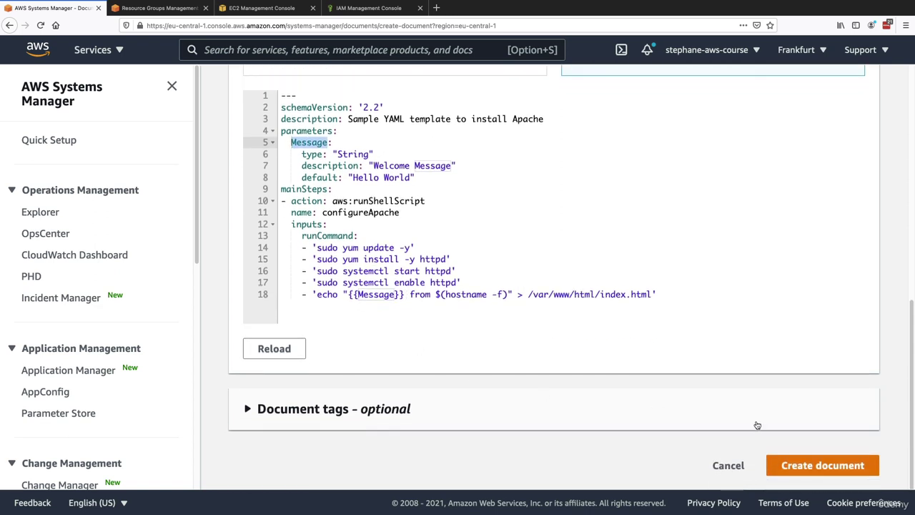
click(819, 468)
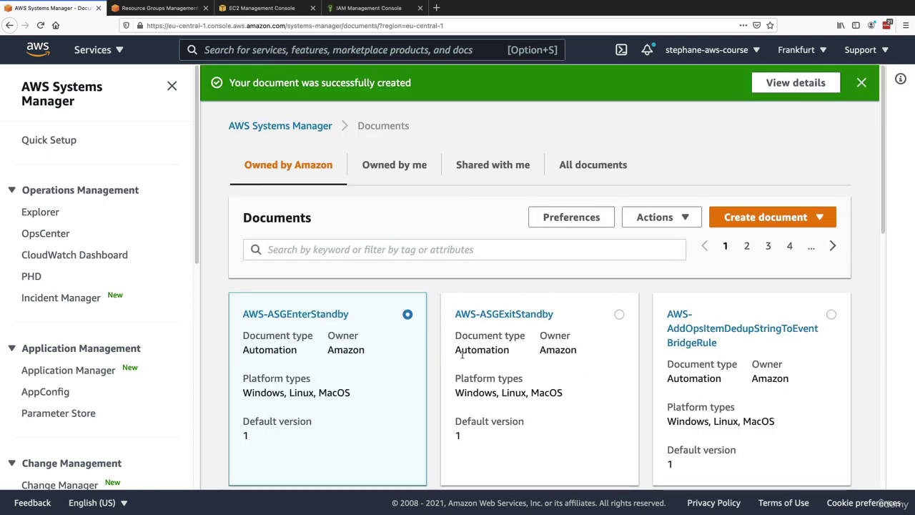
In a new Run Command, filter documents to Owned by me and select InstallApache.
click(421, 176)
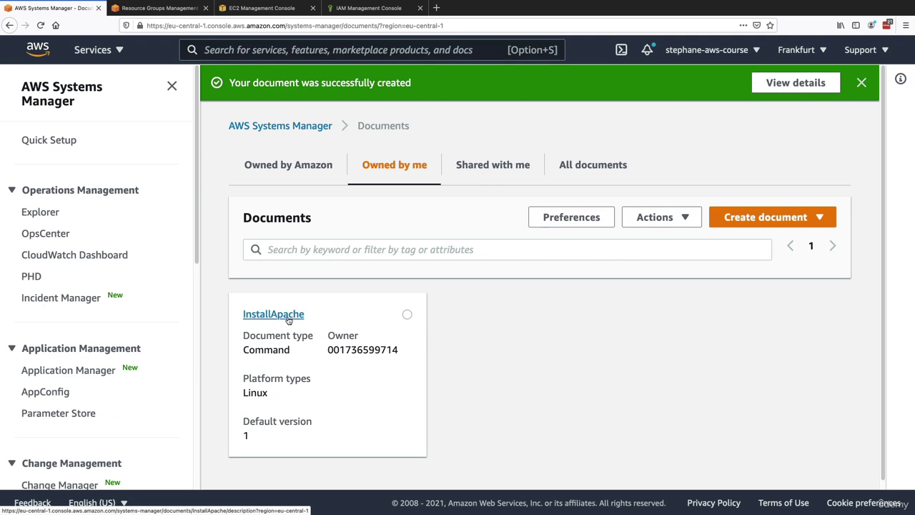
scroll(151, 329, down, 8)
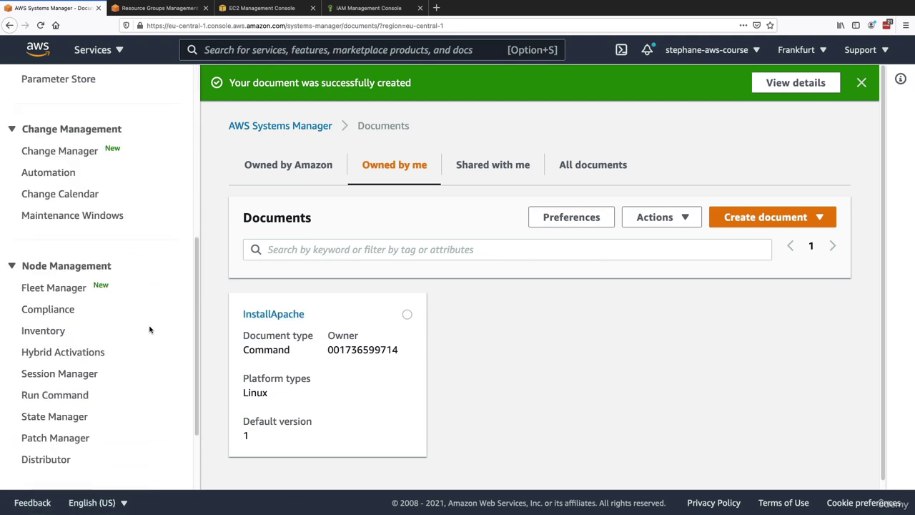
click(81, 383)
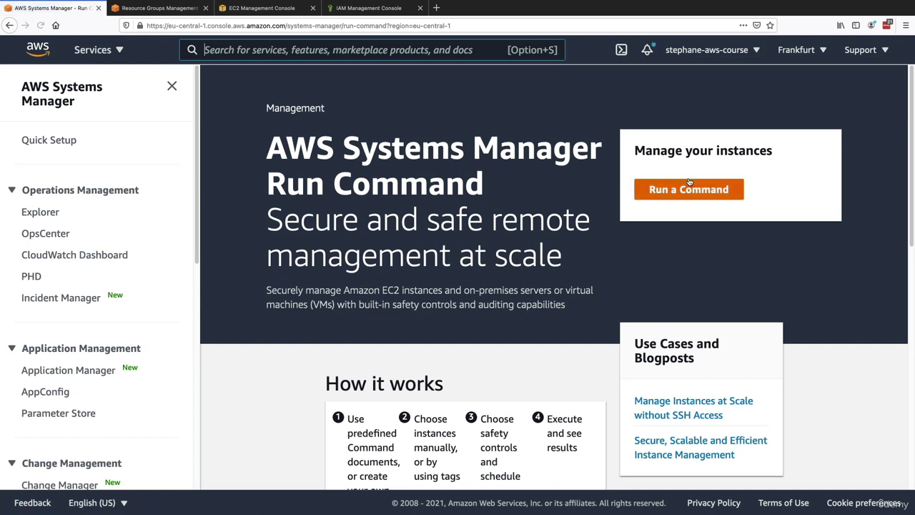
click(631, 192)
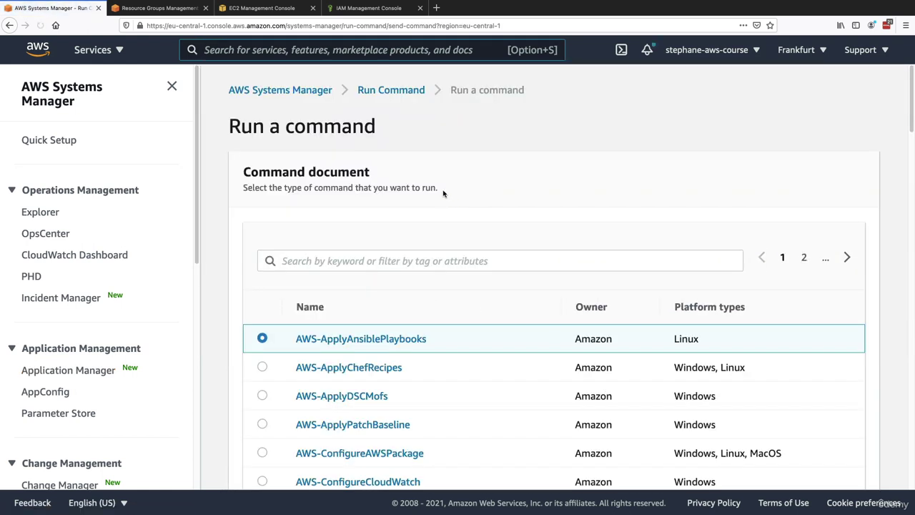
click(364, 256)
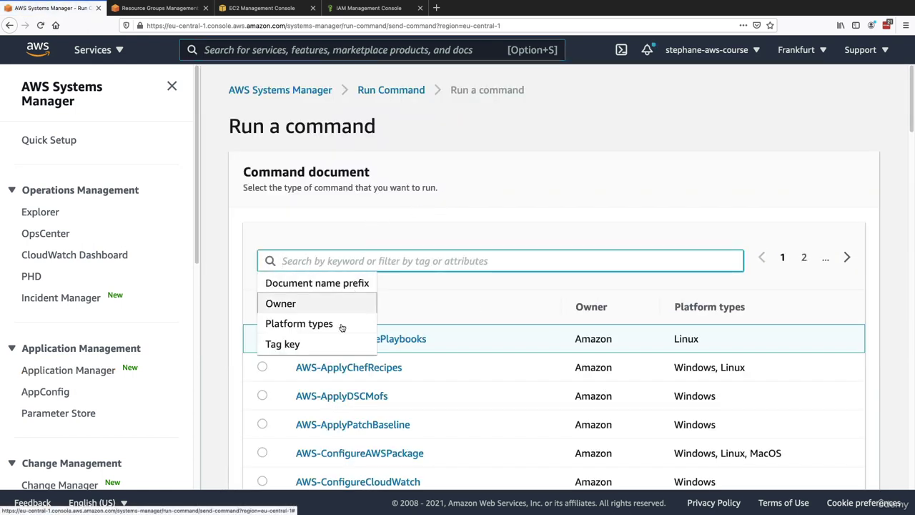
click(318, 305)
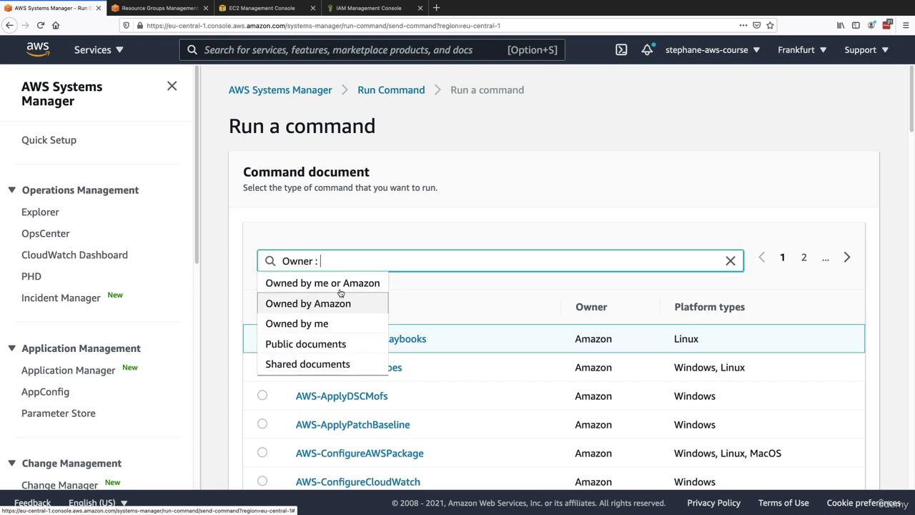
click(342, 323)
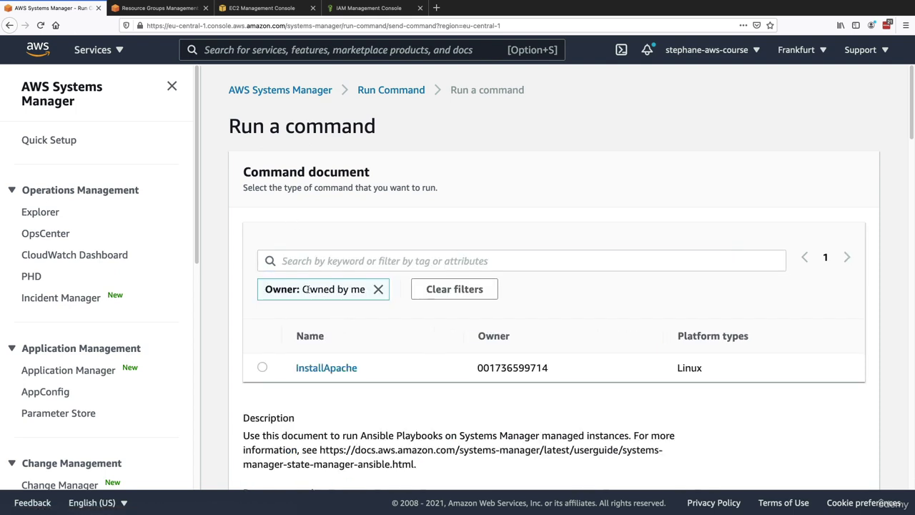
scroll(336, 370, down, 1)
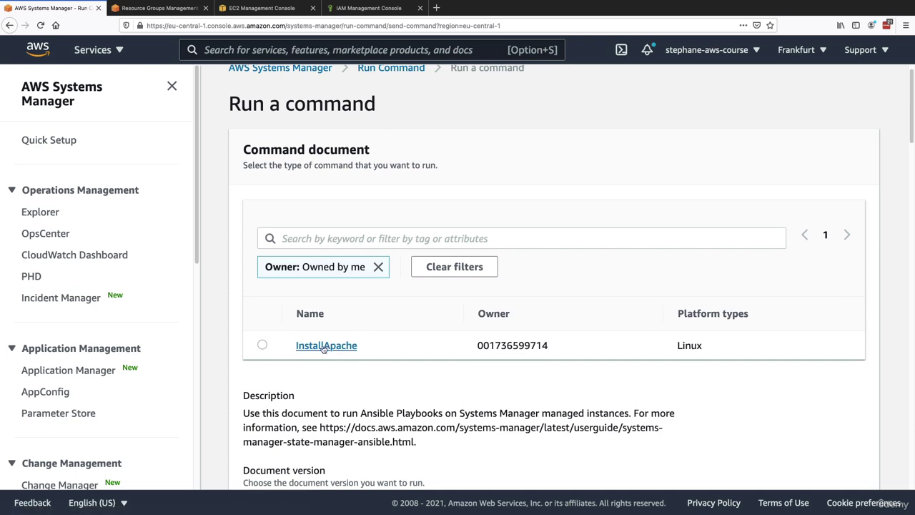
click(262, 345)
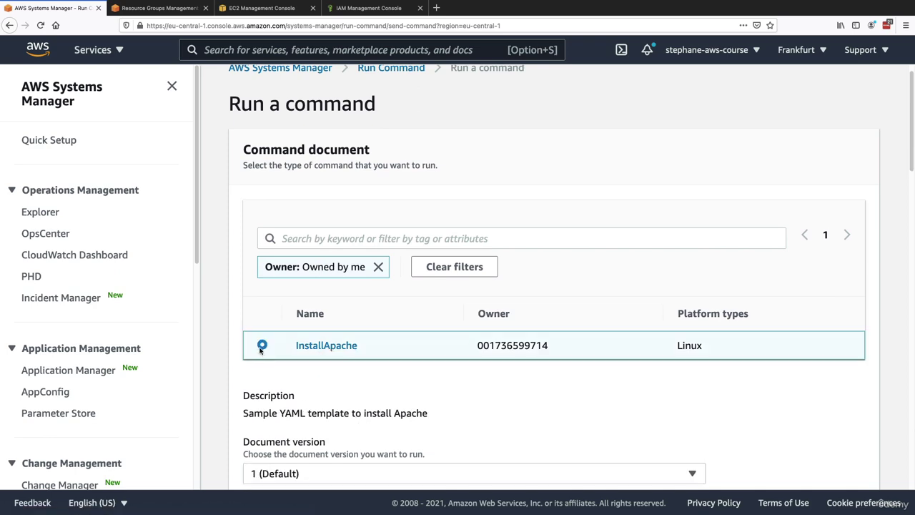
Set the Message parameter to Custom Hello World.
scroll(400, 361, down, 3)
scroll(311, 327, down, 3)
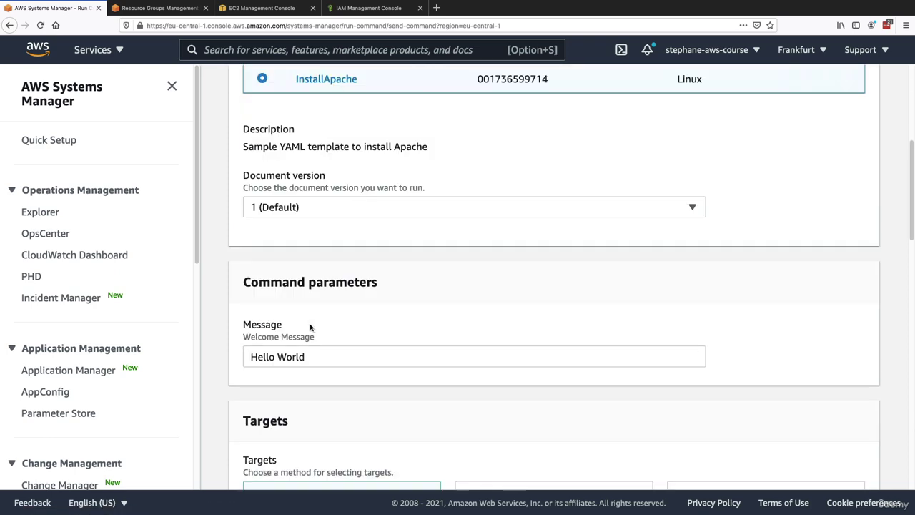
double_click(313, 335)
triple_click(313, 335)
scroll(327, 323, down, 2)
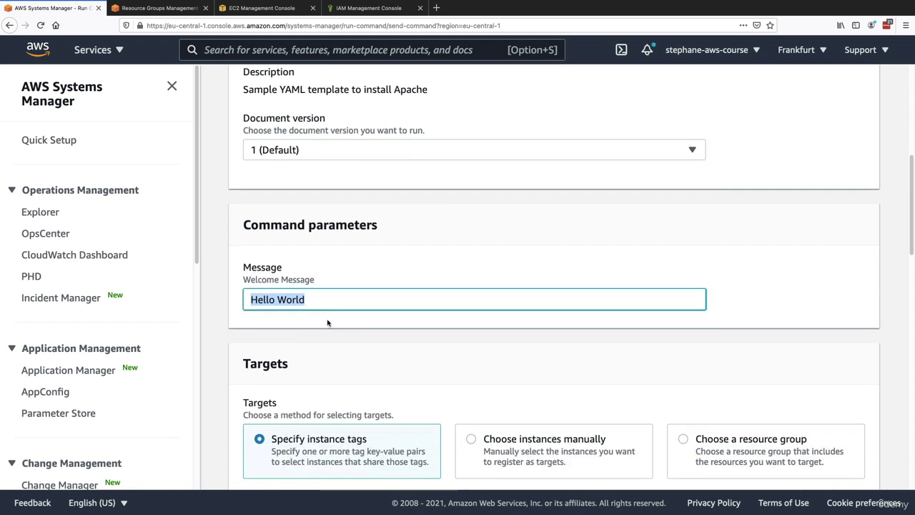
text(Custom H)
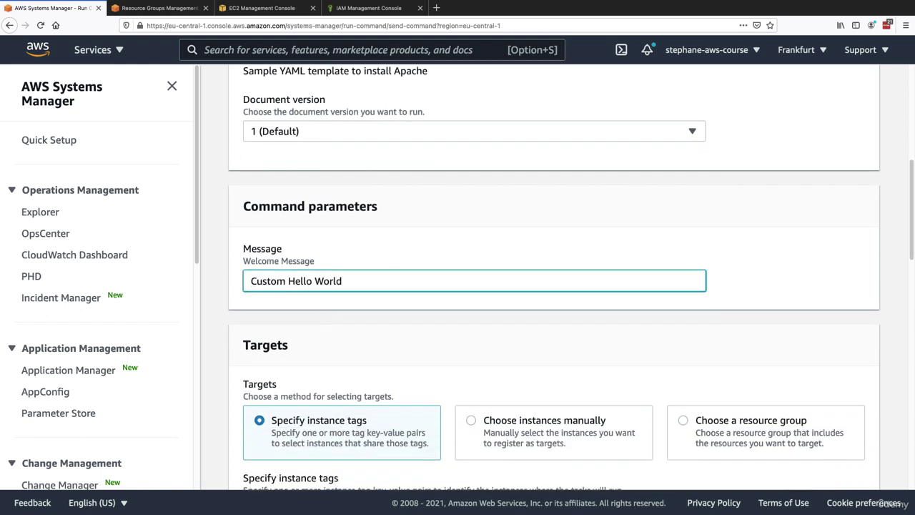
Manually target MyProdInstance, MyDevInstance and MyOtherDevInstance.
scroll(390, 165, down, 4)
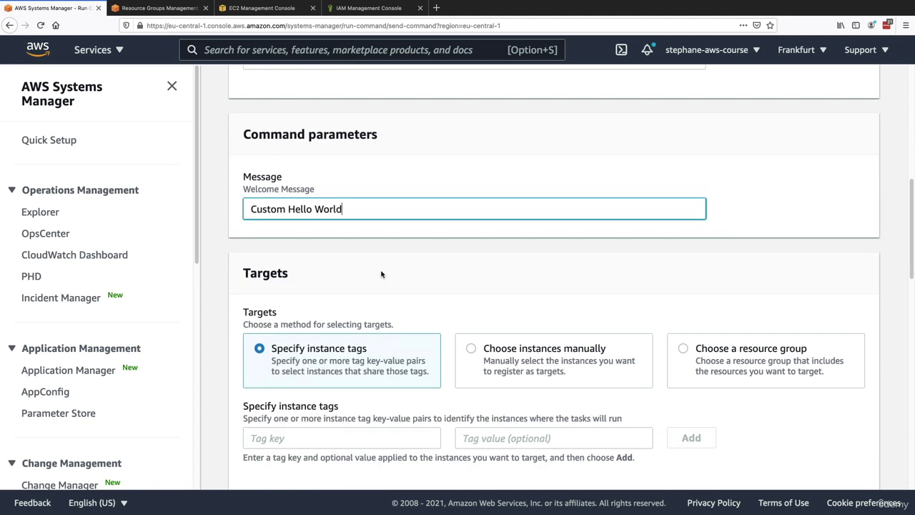
drag(307, 261, 469, 267)
click(473, 261)
scroll(457, 291, down, 2)
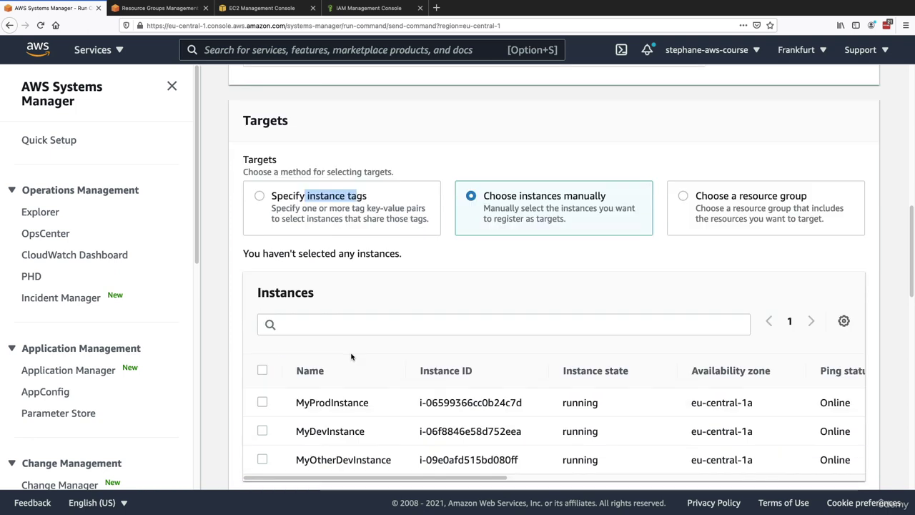
click(696, 217)
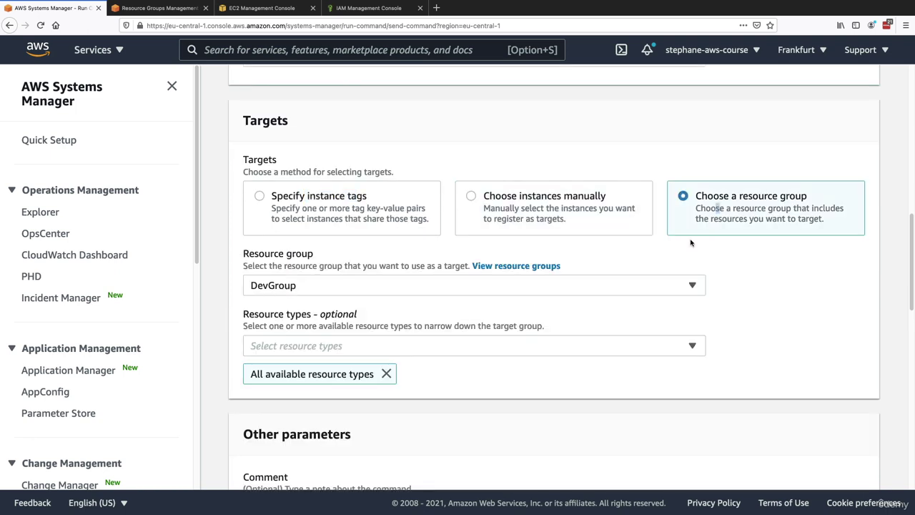
click(420, 290)
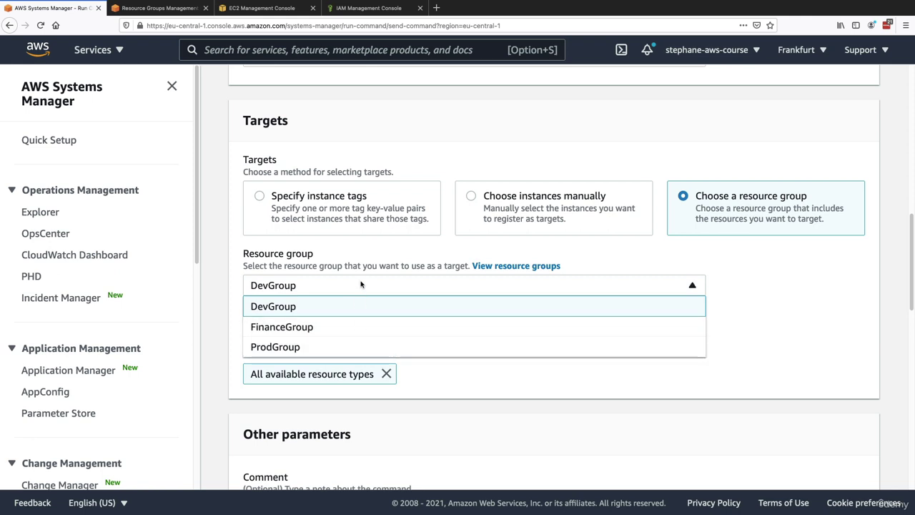
click(343, 300)
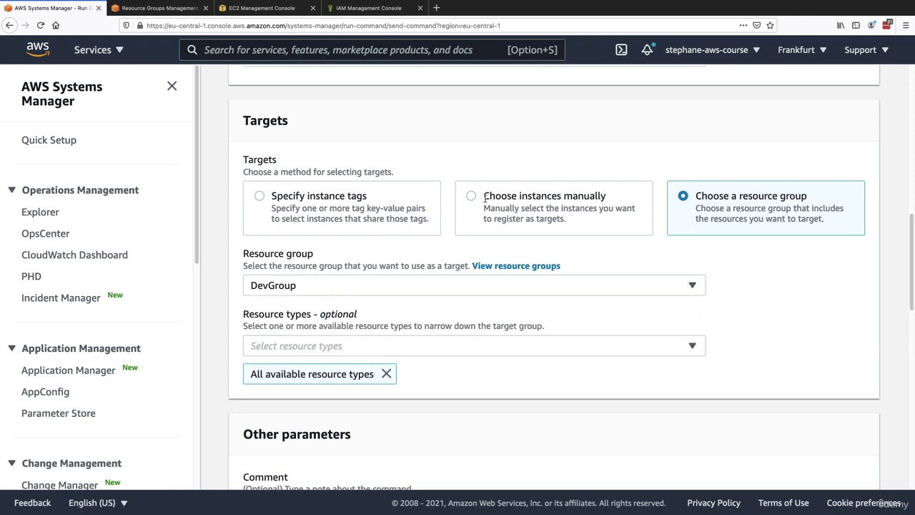
click(485, 203)
scroll(276, 366, down, 2)
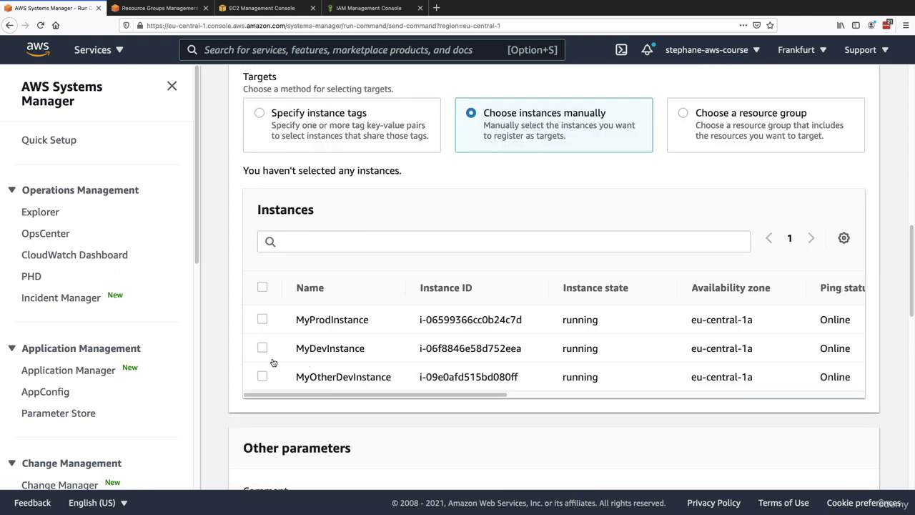
click(261, 288)
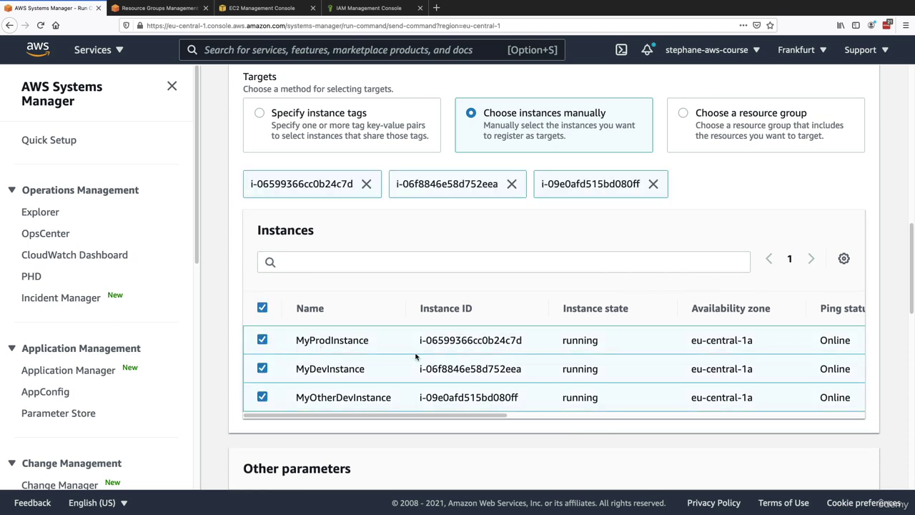
scroll(413, 390, down, 5)
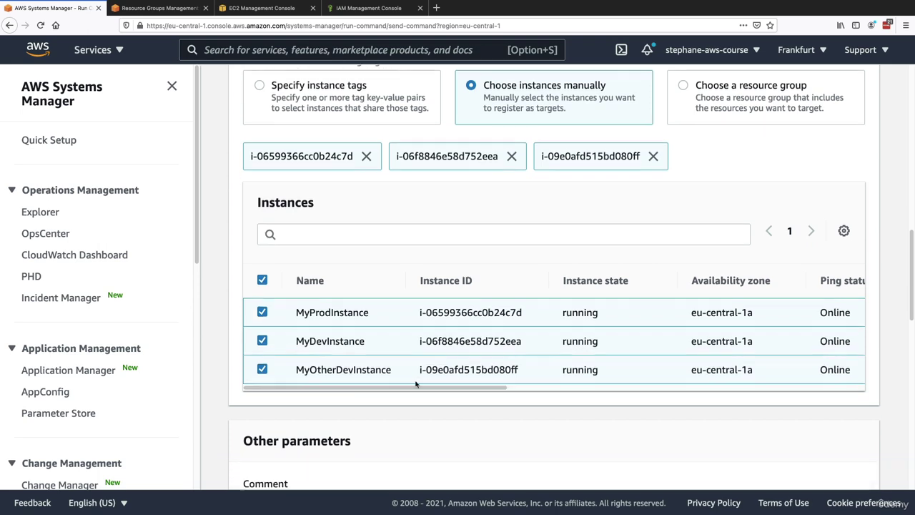
Review the command's 600-second timeout setting.
scroll(408, 379, down, 1)
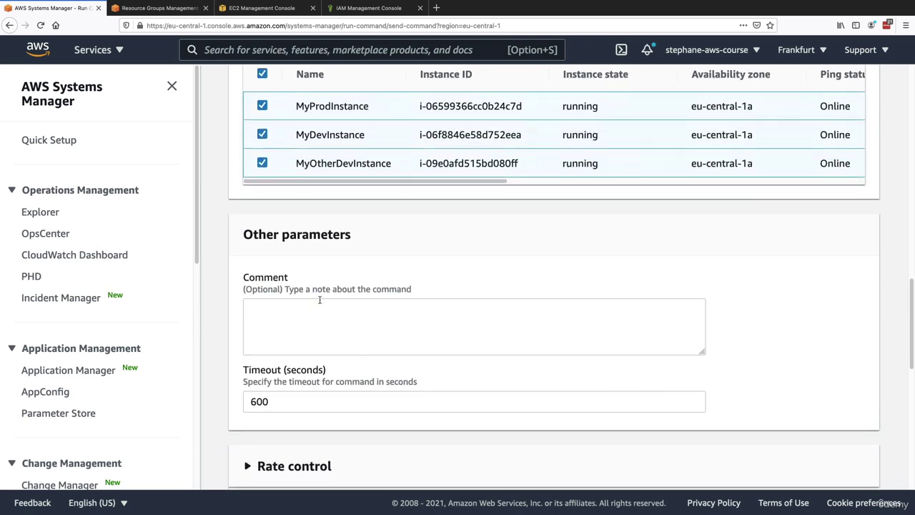
scroll(283, 241, down, 2)
drag(252, 304, 315, 307)
scroll(314, 307, down, 1)
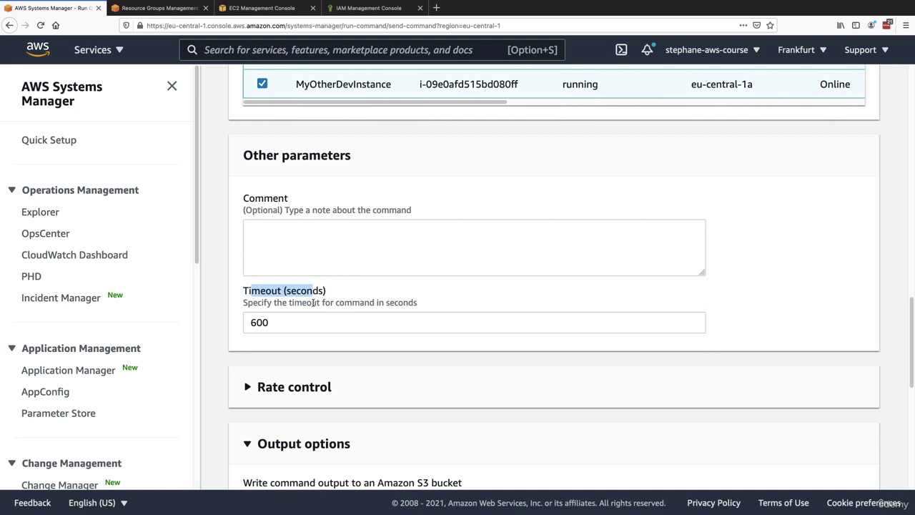
triple_click(298, 305)
drag(271, 321, 249, 319)
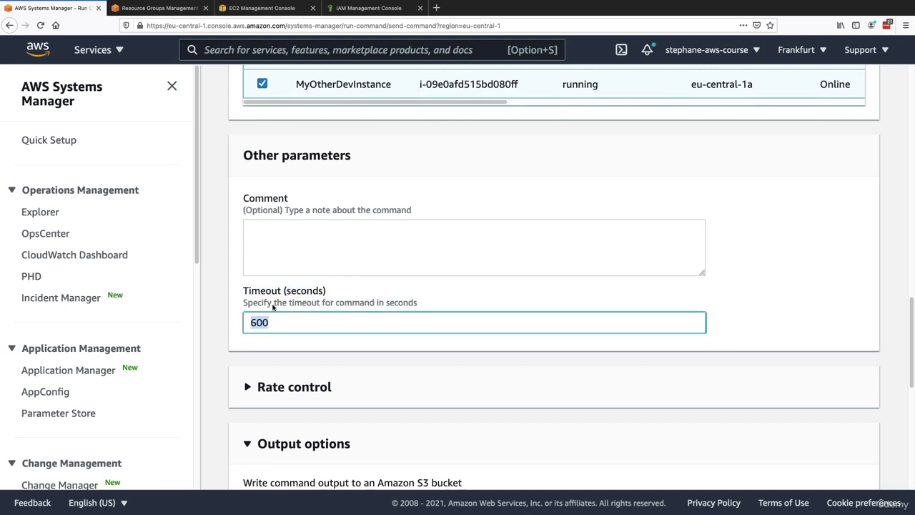
click(274, 303)
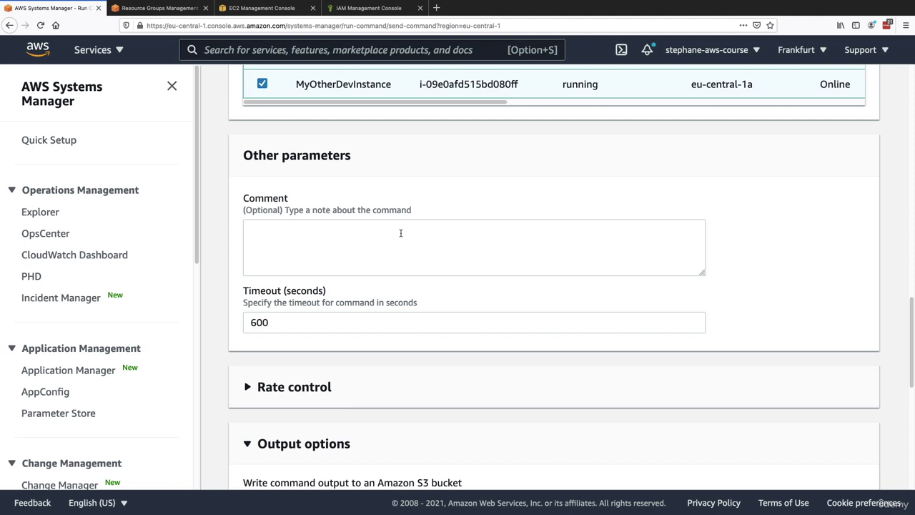
scroll(400, 232, down, 1)
drag(271, 291, 246, 291)
double_click(273, 271)
click(274, 271)
scroll(275, 275, down, 3)
Set rate control concurrency to 1 target.
click(280, 243)
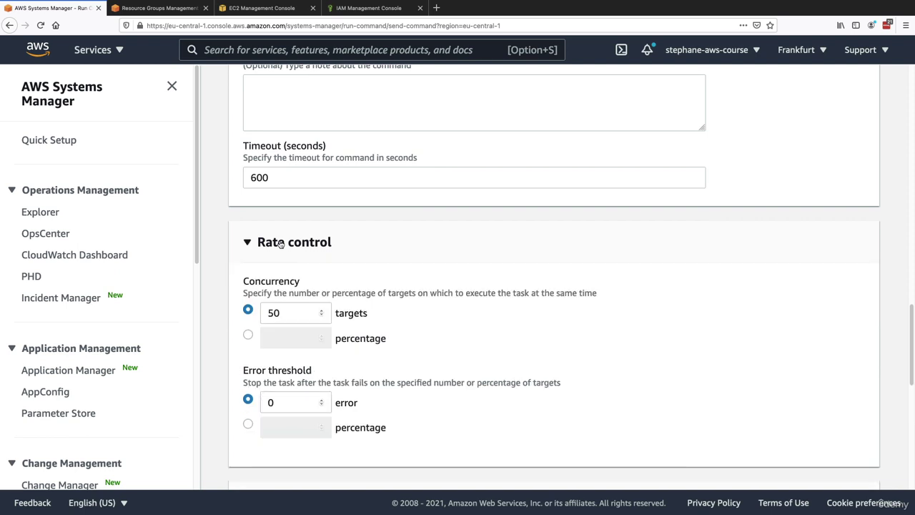
scroll(326, 256, down, 3)
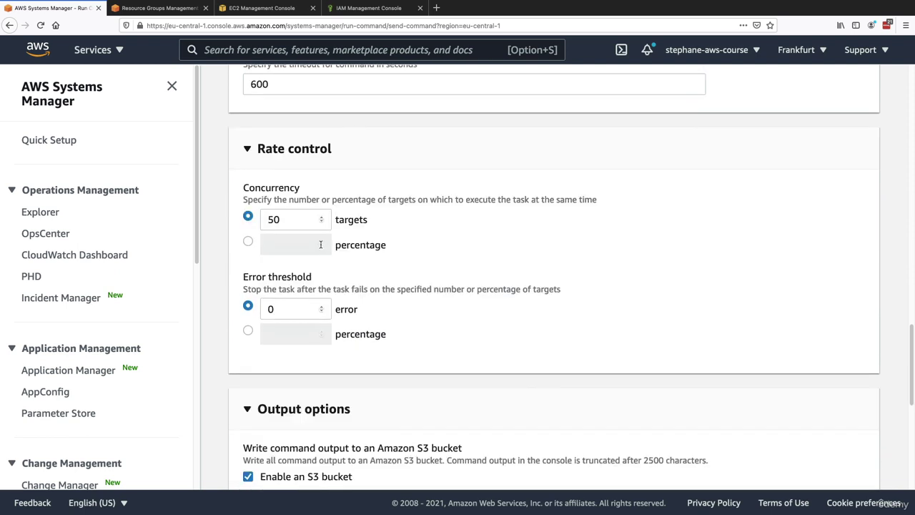
drag(290, 214, 264, 212)
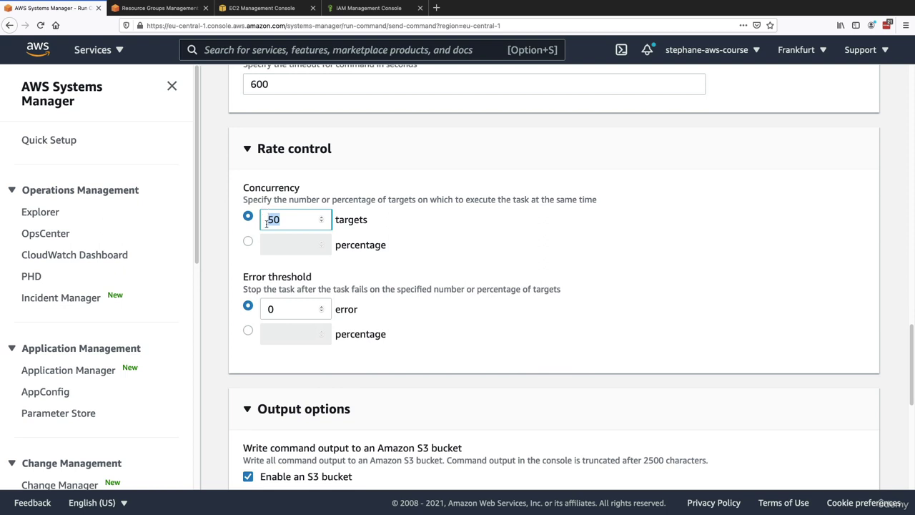
click(285, 191)
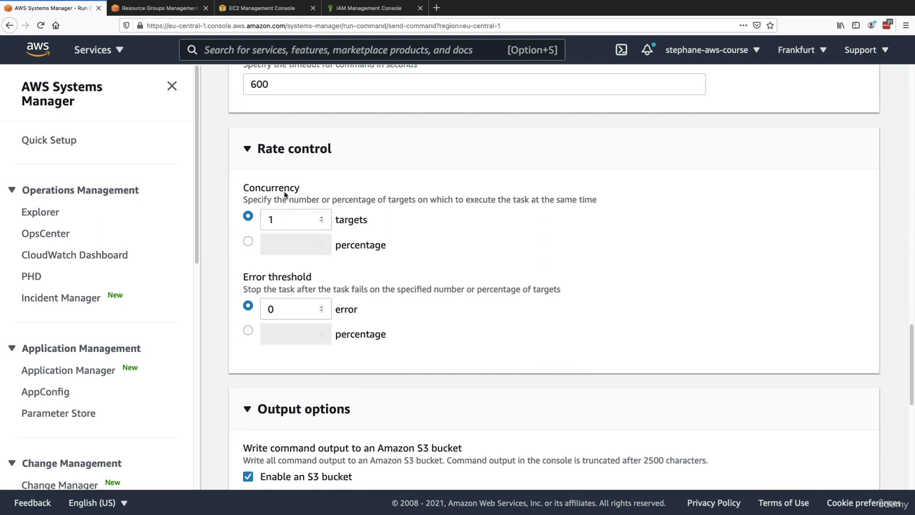
click(248, 241)
click(271, 244)
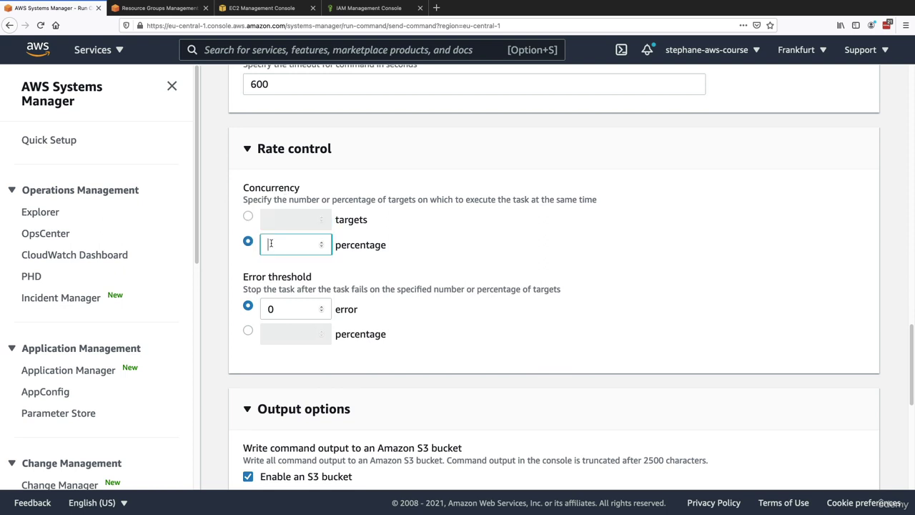
text(33)
click(249, 217)
click(281, 221)
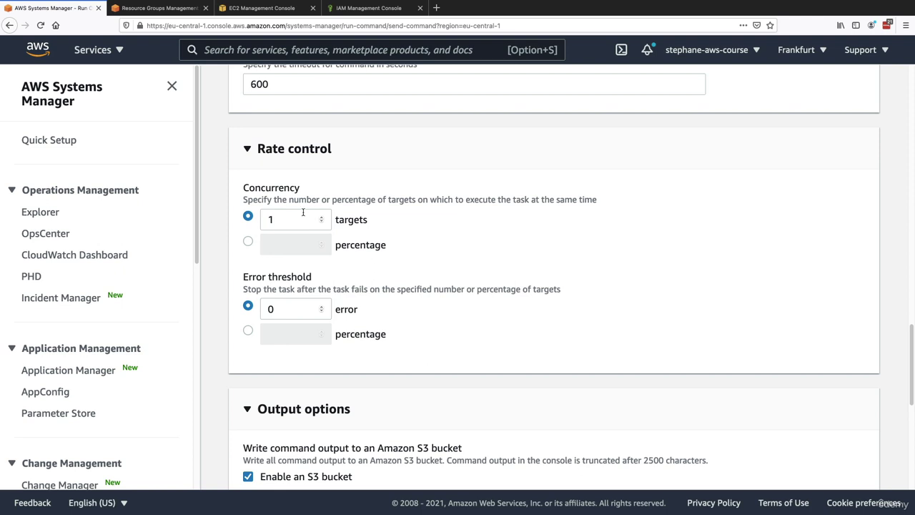
Set the error threshold to 0 errors.
drag(268, 286, 331, 289)
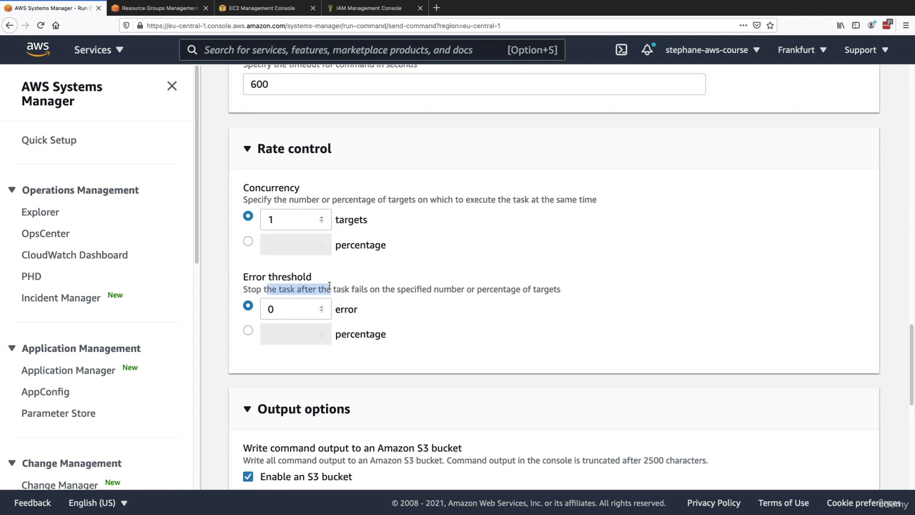
double_click(296, 306)
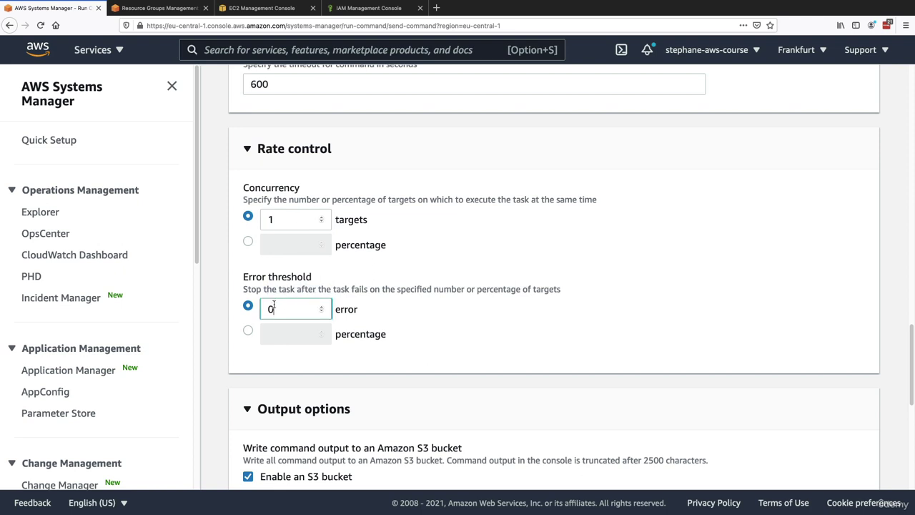
drag(561, 289, 343, 289)
click(347, 289)
double_click(306, 306)
click(251, 328)
click(249, 331)
click(271, 331)
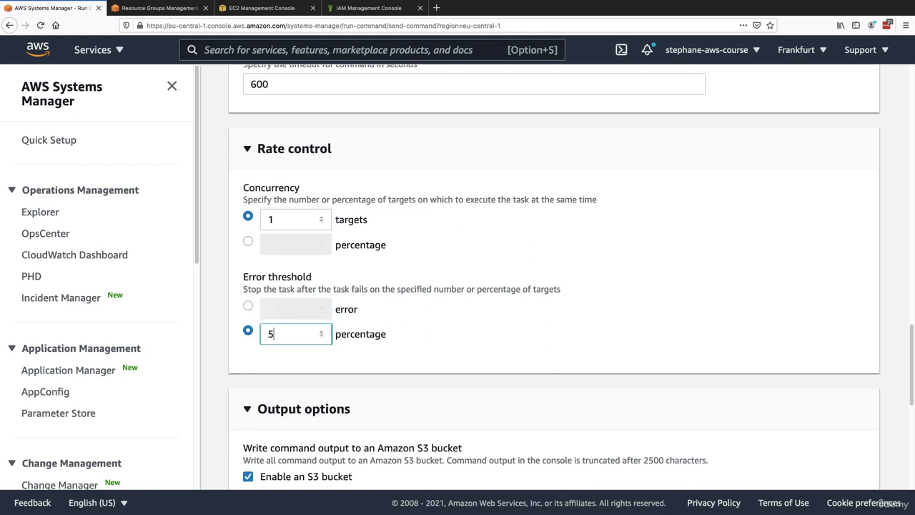
click(230, 331)
drag(273, 338, 258, 336)
click(248, 308)
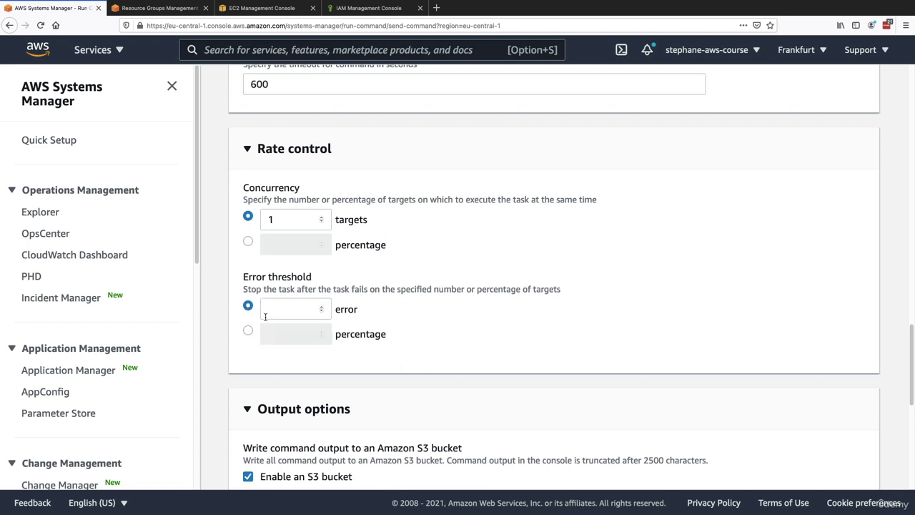
click(272, 309)
click(304, 287)
Disable S3 output and send output to the CloudWatch log group runCommandOuput.
scroll(316, 316, down, 4)
scroll(306, 276, down, 2)
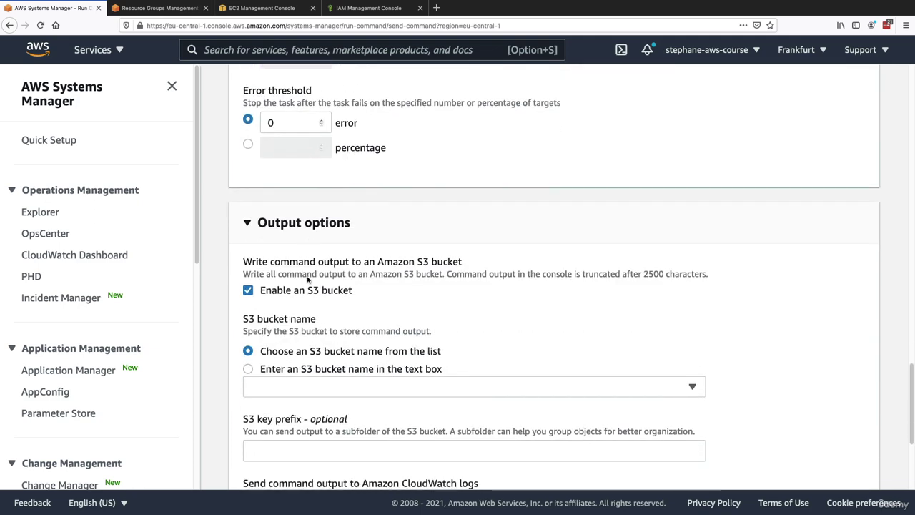
scroll(266, 288, down, 1)
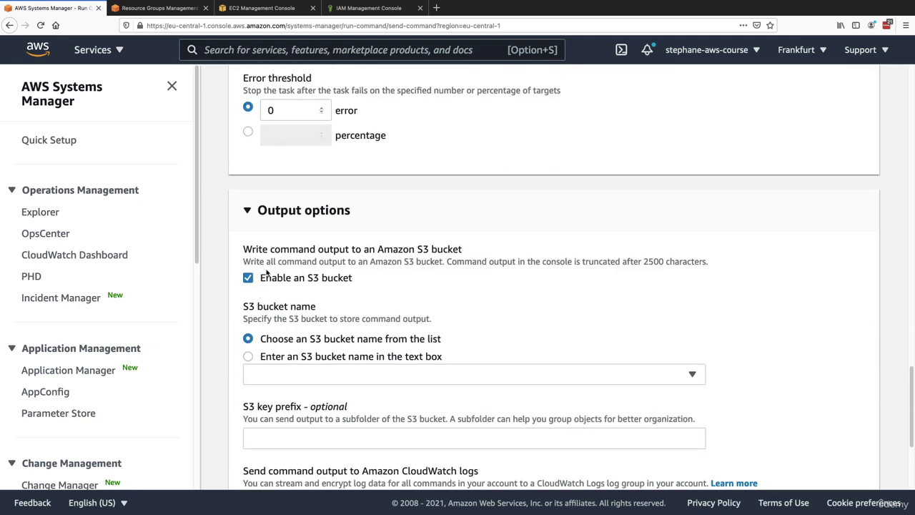
click(249, 279)
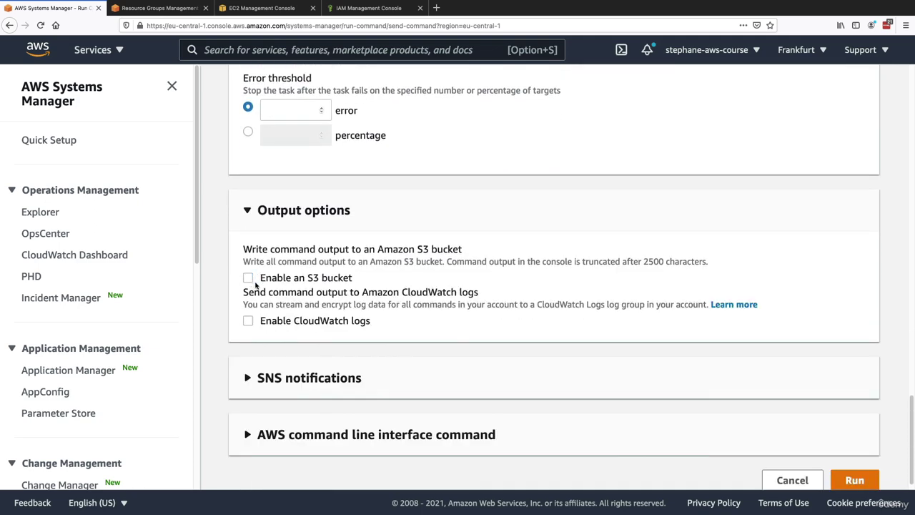
click(248, 321)
scroll(272, 308, down, 1)
click(300, 342)
text(runCommadn)
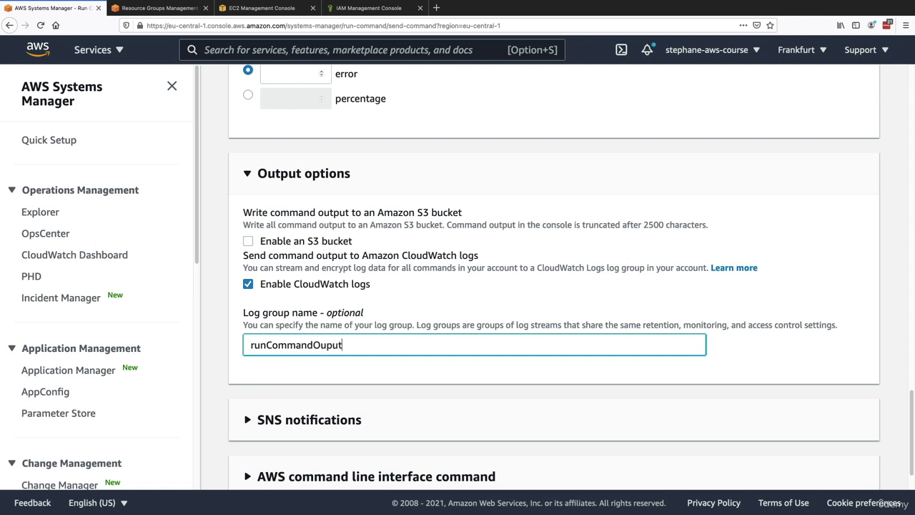
Check the SNS options and the generated CLI command, then run InstallApache.
scroll(265, 351, down, 1)
click(286, 356)
scroll(286, 357, down, 1)
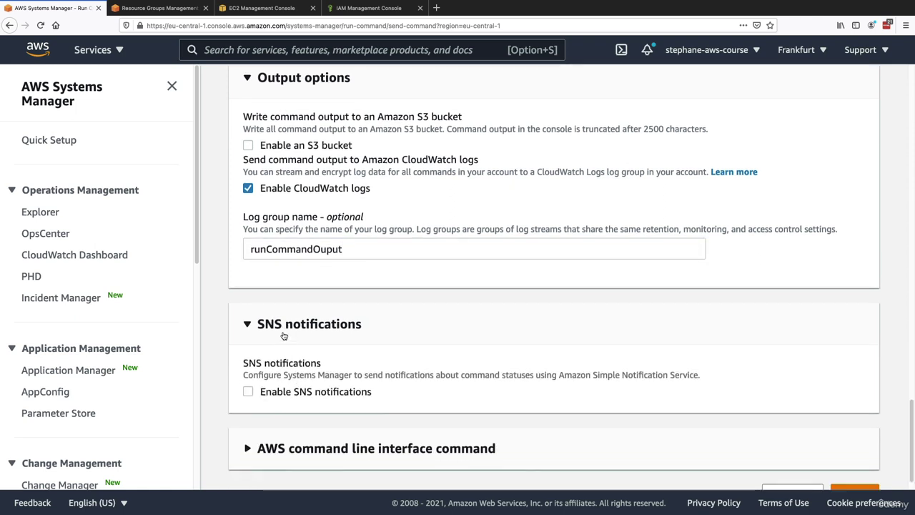
click(285, 336)
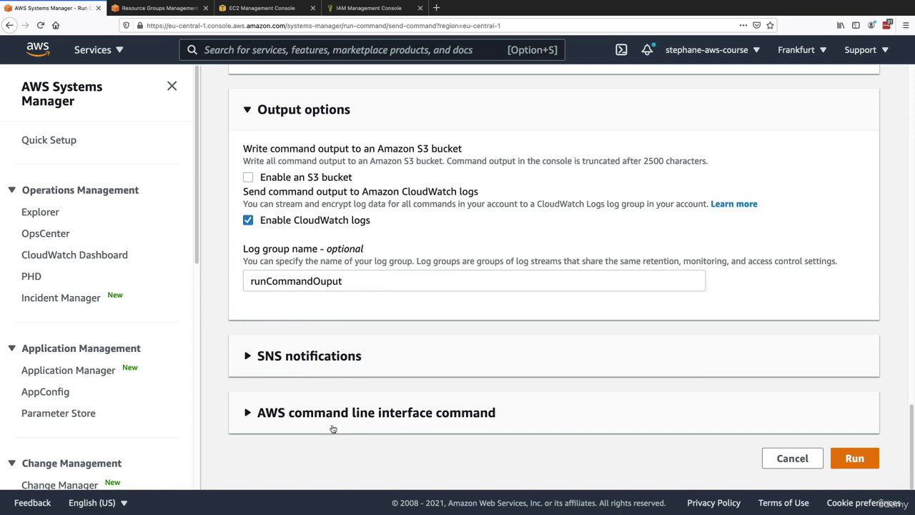
click(333, 428)
scroll(334, 429, down, 4)
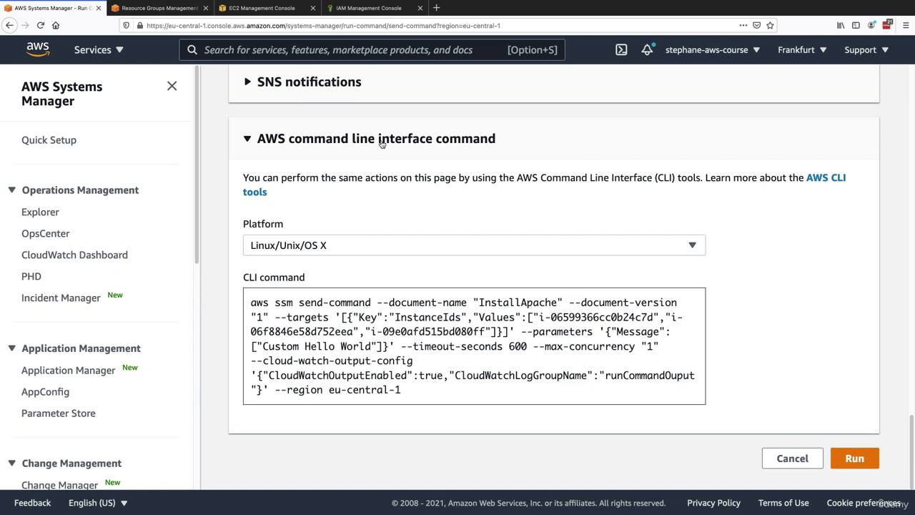
drag(438, 396, 253, 298)
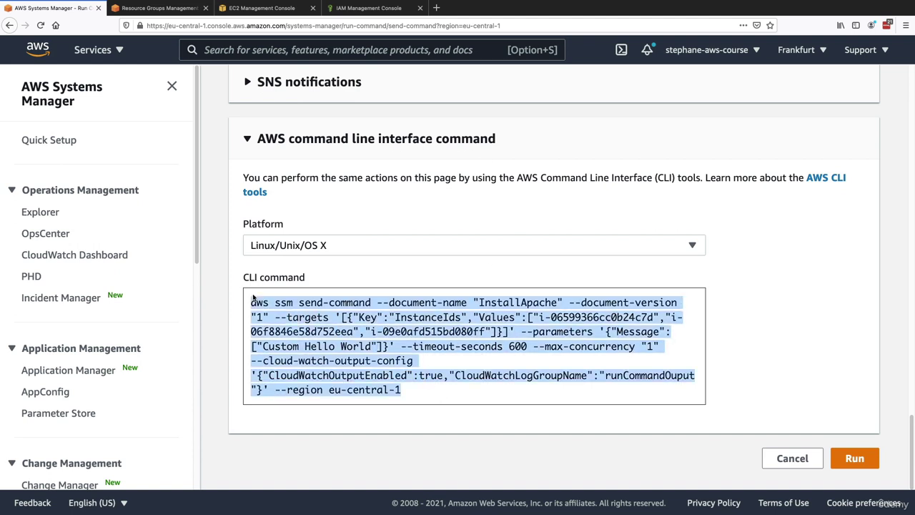
click(428, 366)
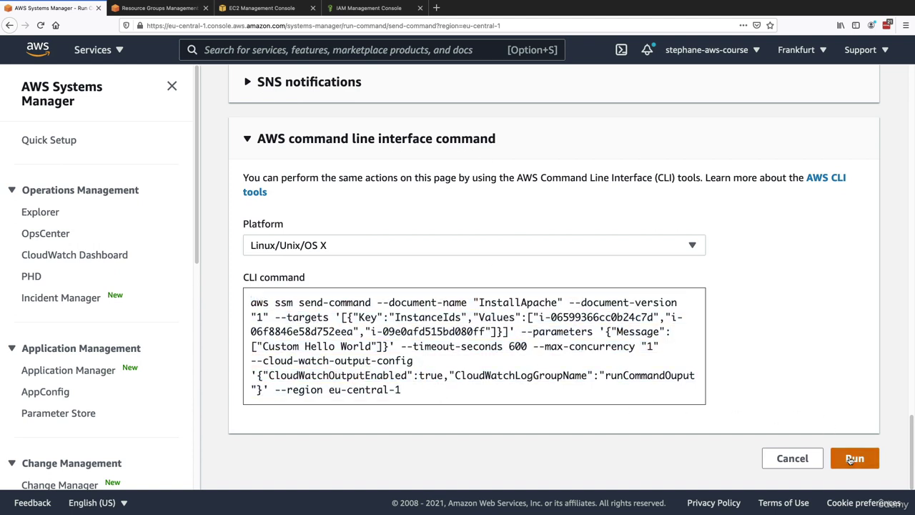
click(844, 456)
Check the third instance's In Progress status and refresh the InstallApache command.
scroll(346, 293, down, 2)
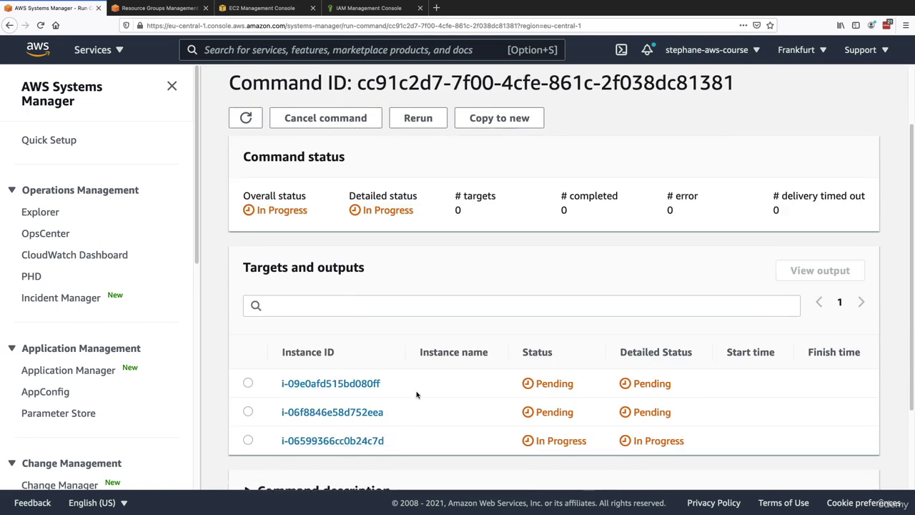
scroll(417, 394, down, 2)
drag(534, 351, 601, 347)
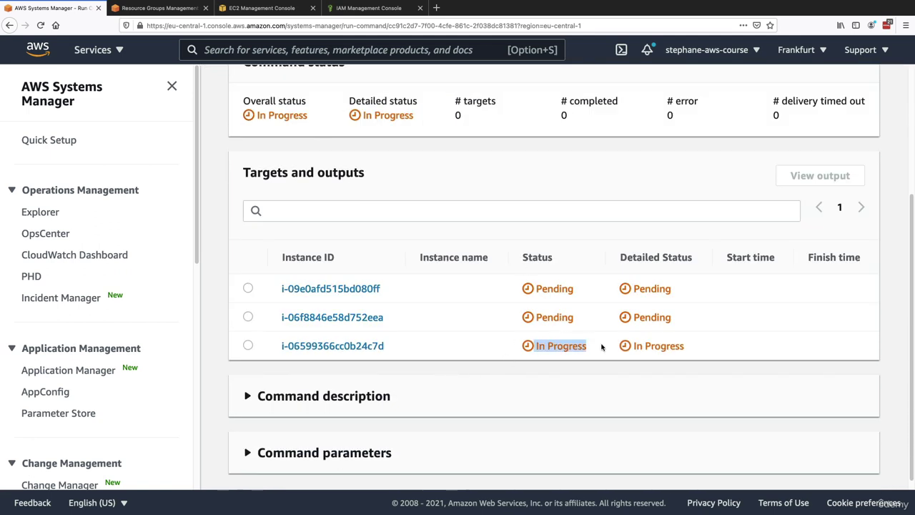
click(536, 313)
scroll(680, 241, up, 2)
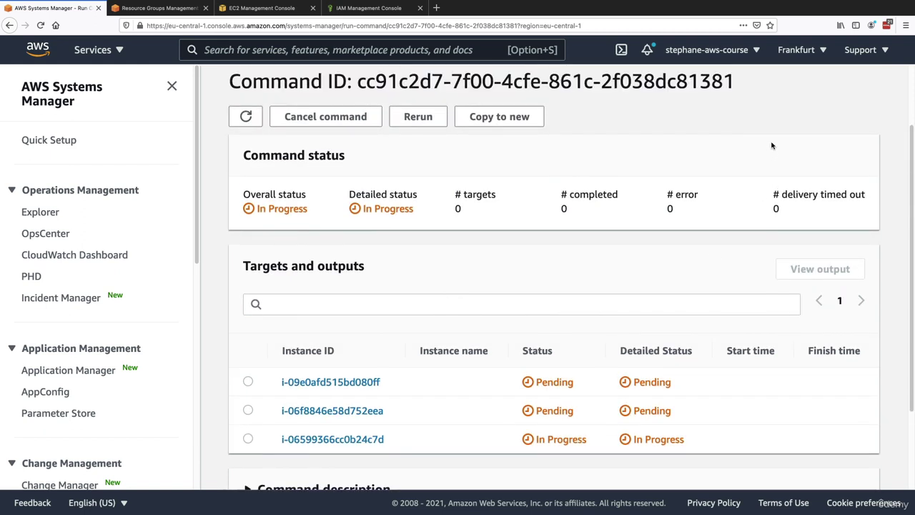
click(246, 117)
Compare each instance's status and refresh again until two of three show Success.
scroll(457, 289, down, 1)
scroll(554, 276, down, 2)
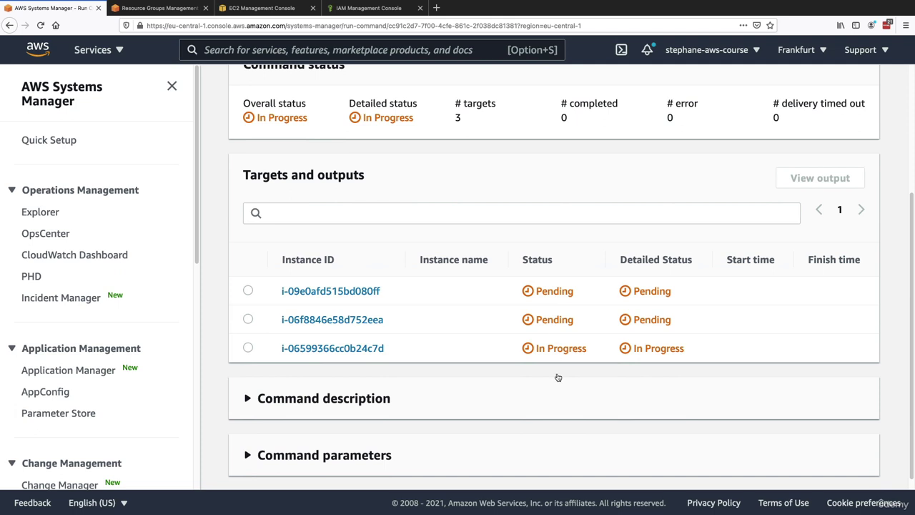
drag(537, 350, 583, 351)
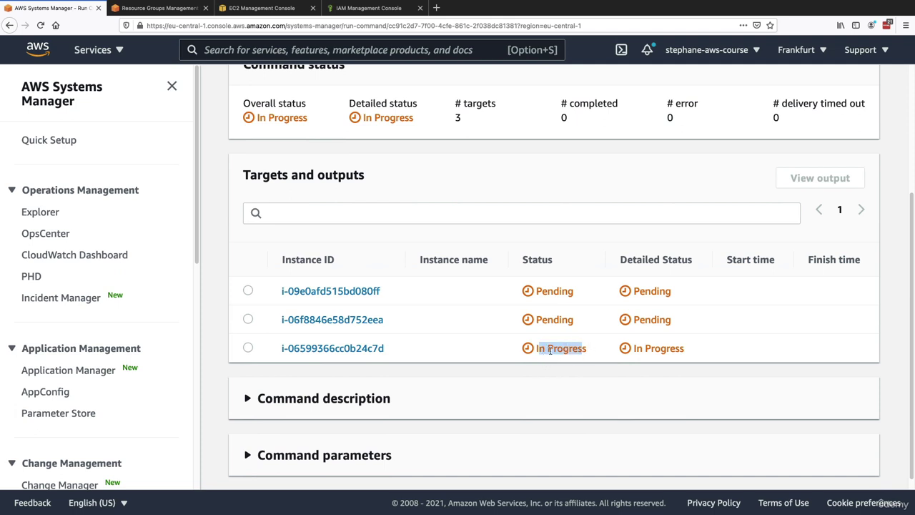
double_click(548, 344)
double_click(558, 320)
double_click(559, 292)
click(574, 326)
scroll(575, 394, up, 4)
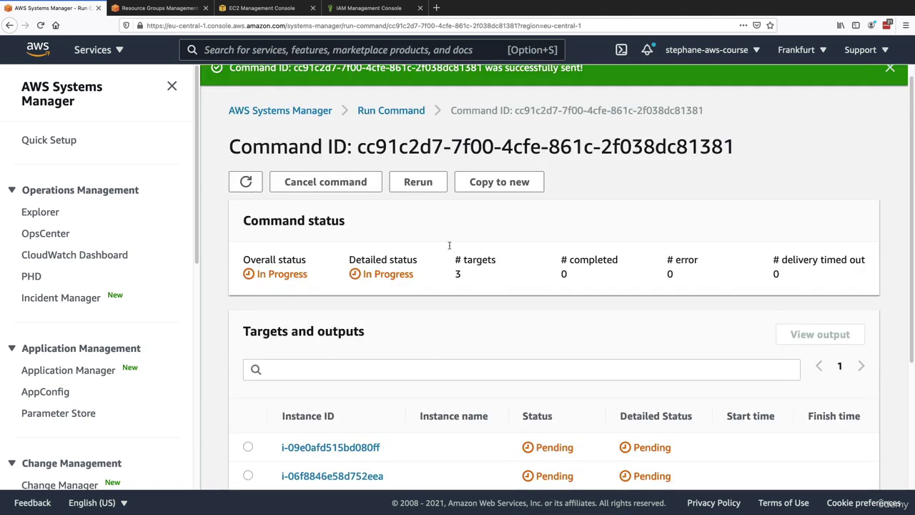
click(250, 180)
scroll(379, 318, down, 4)
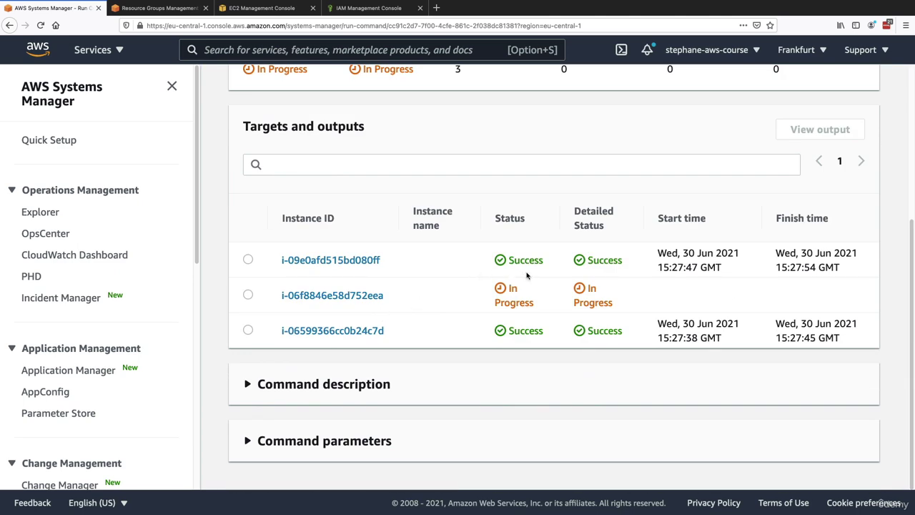
Open the command output of the first instance, which succeeded.
triple_click(679, 251)
triple_click(797, 251)
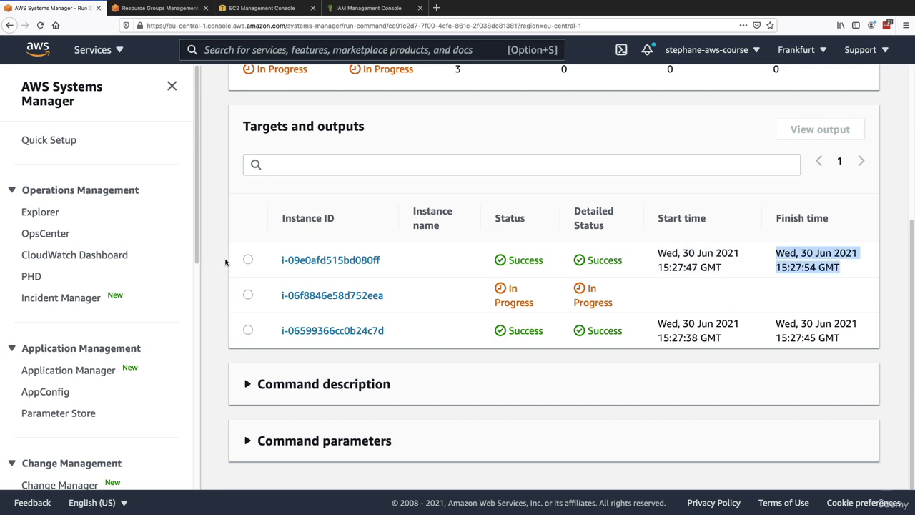
click(247, 260)
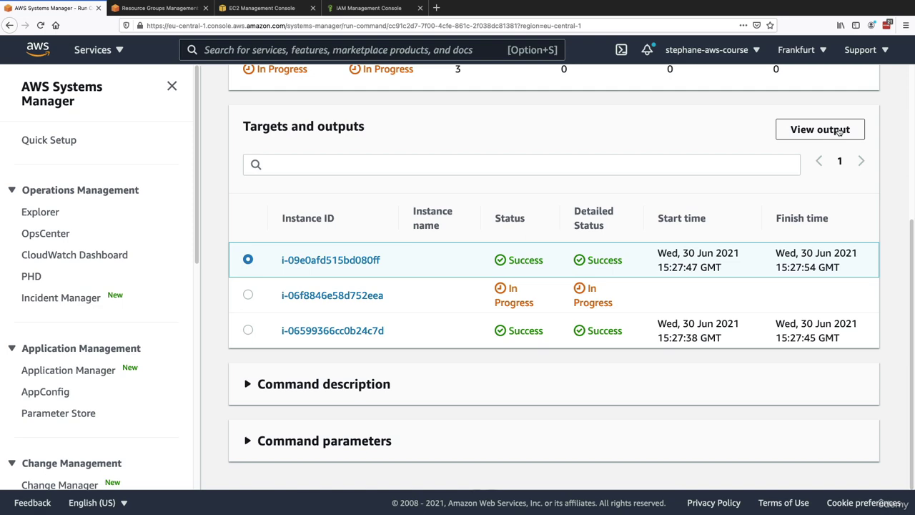
click(838, 131)
Expand the instance's output and confirm the httpd package was installed.
scroll(459, 302, down, 3)
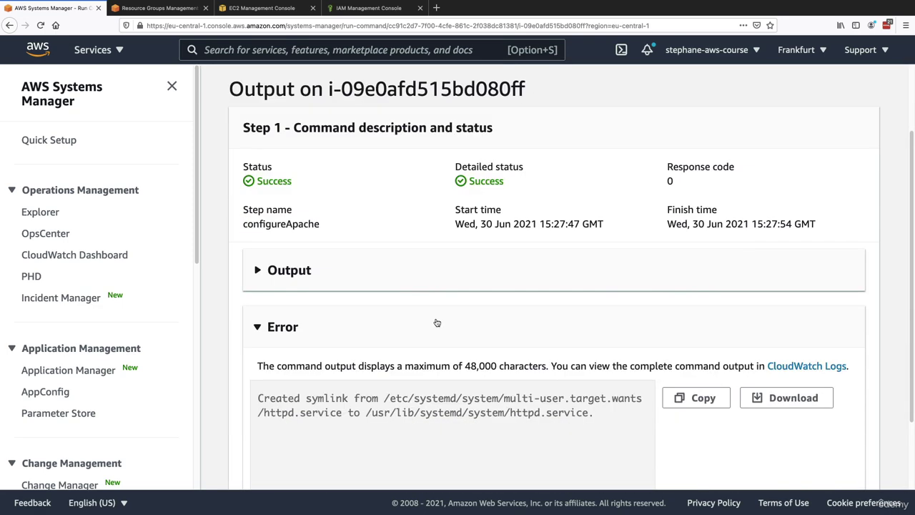
click(386, 276)
scroll(385, 285, down, 1)
scroll(386, 284, down, 2)
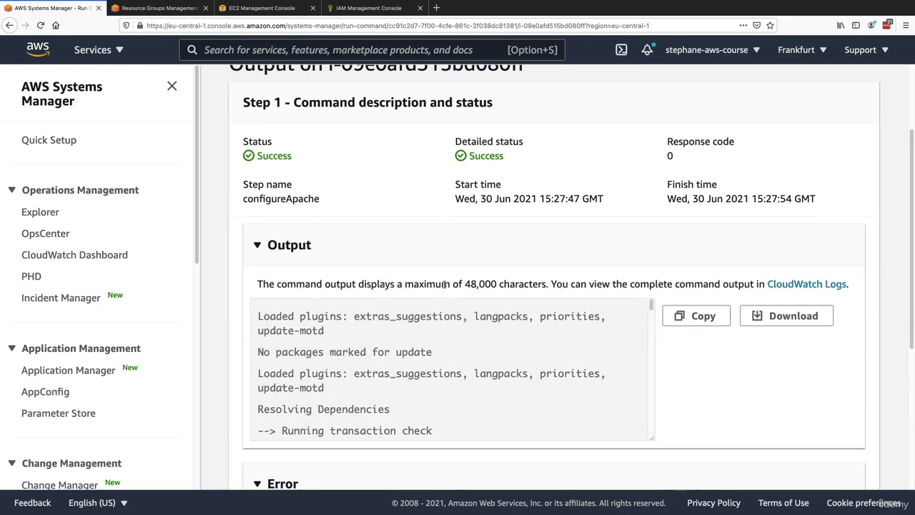
drag(465, 272, 501, 272)
click(515, 273)
drag(651, 294, 653, 405)
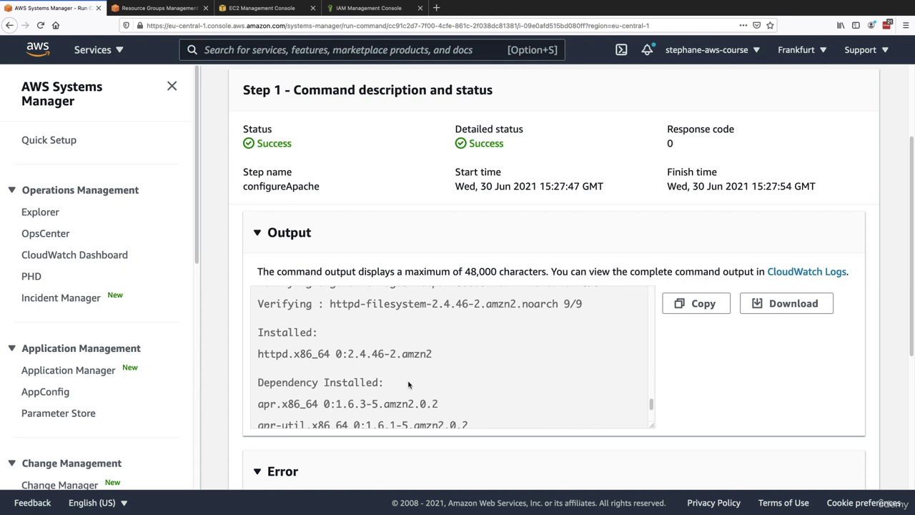
drag(254, 356, 451, 361)
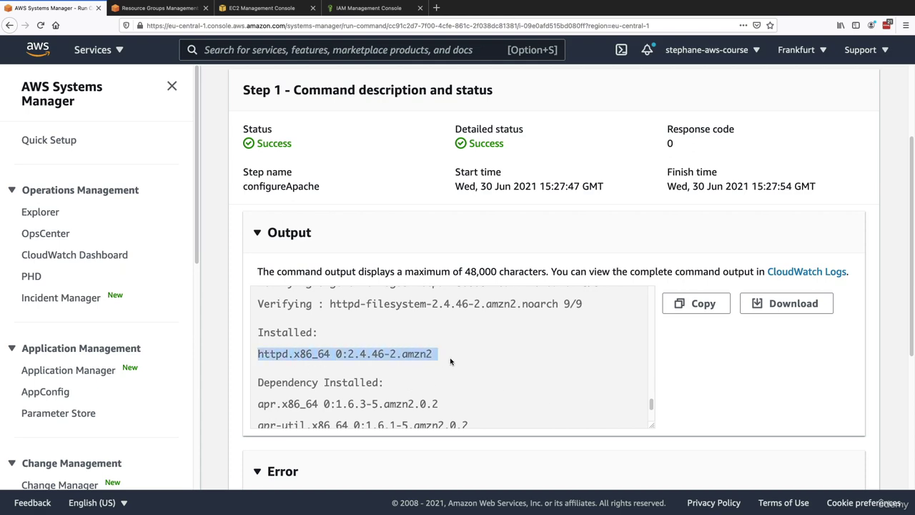
click(450, 362)
Confirm the output ends with Complete! and open the full output in CloudWatch Logs.
scroll(451, 365, down, 10)
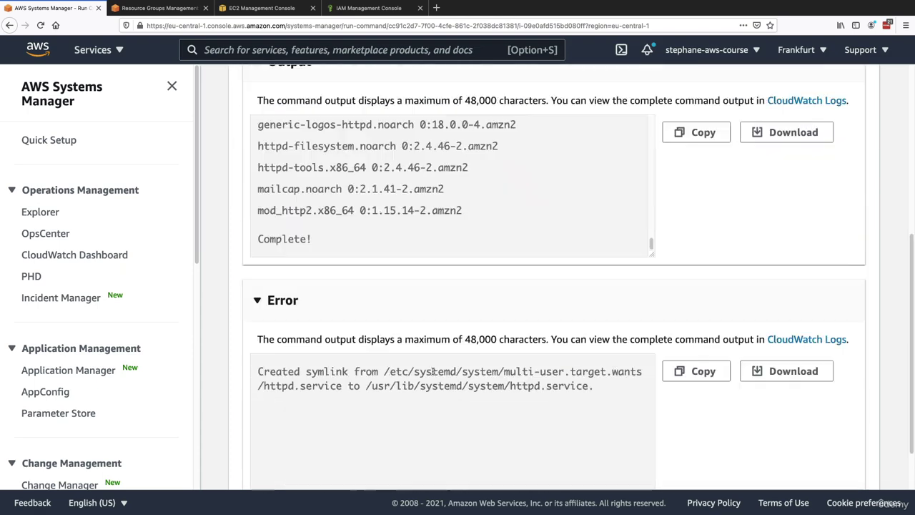
drag(326, 240, 242, 245)
click(781, 205)
scroll(772, 172, up, 1)
click(793, 140)
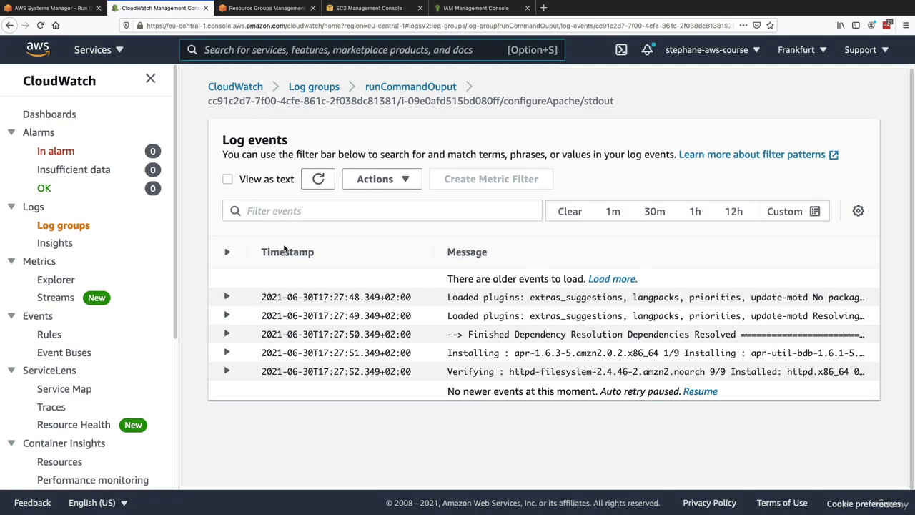
Read i-06f8846e58d752eea's configureApache stdout stream in runCommandOuput, then return to Systems Manager.
click(410, 87)
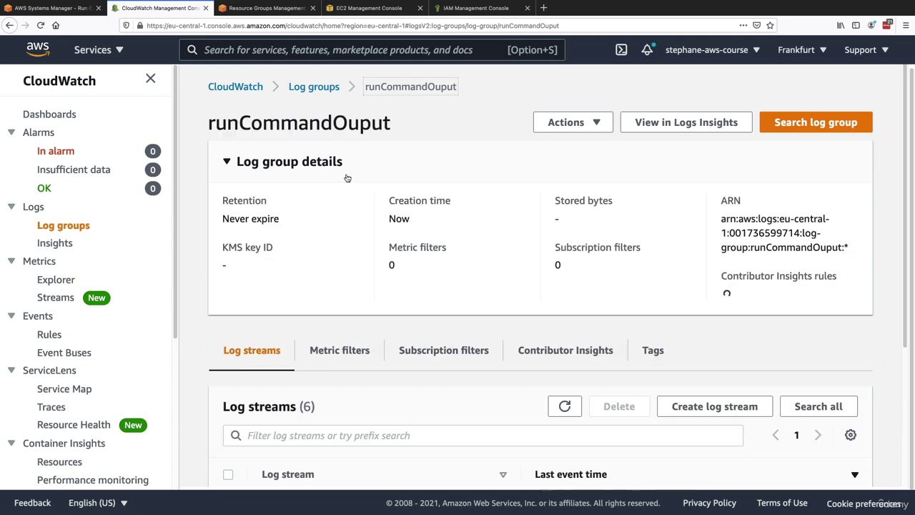
scroll(347, 178, down, 5)
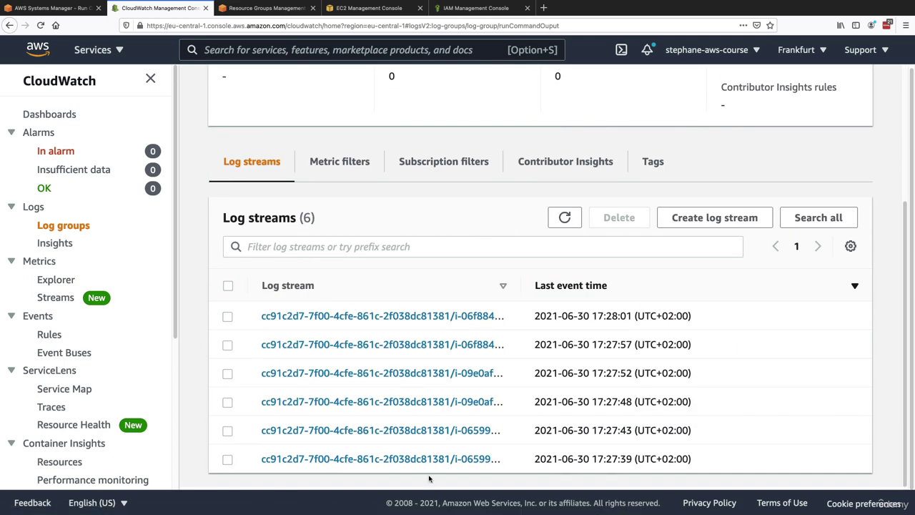
drag(519, 289, 722, 287)
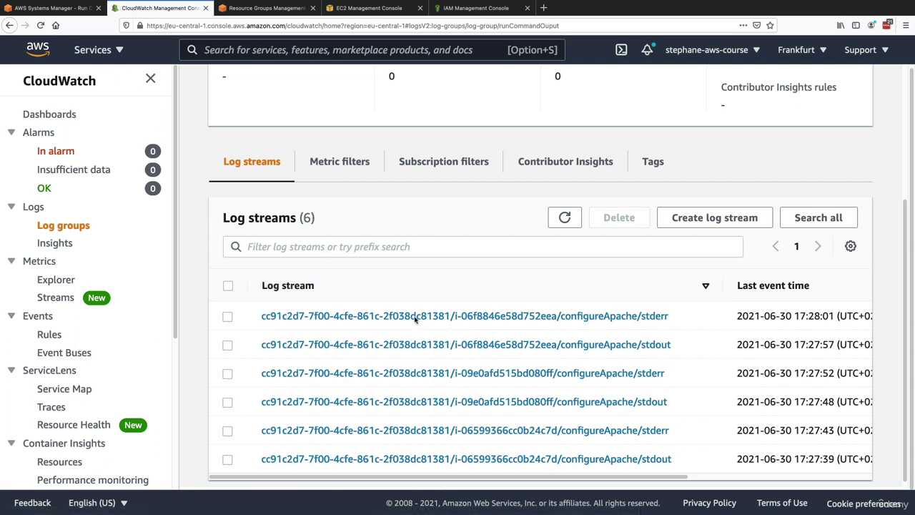
click(439, 345)
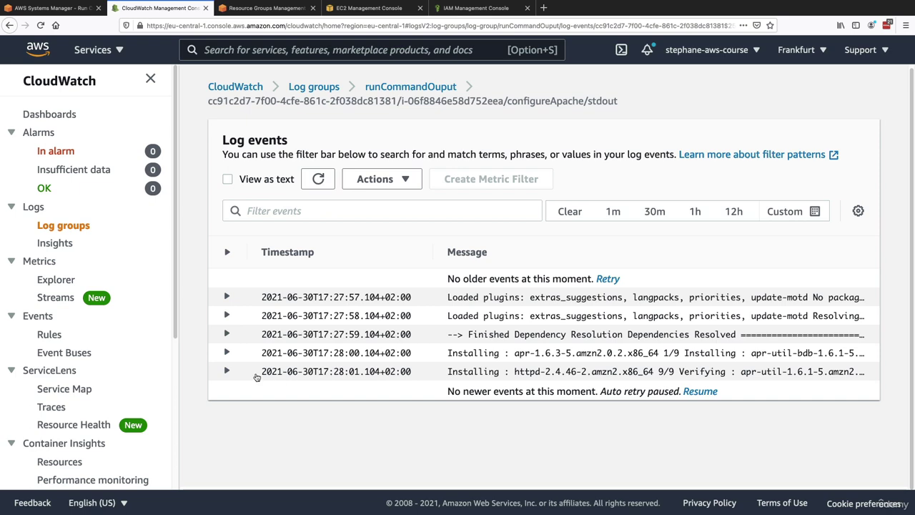
click(228, 372)
click(227, 371)
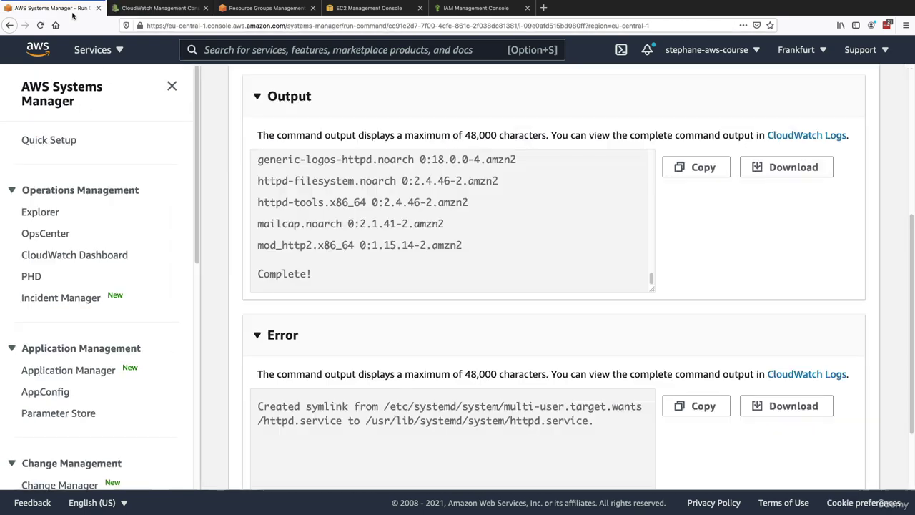
click(71, 8)
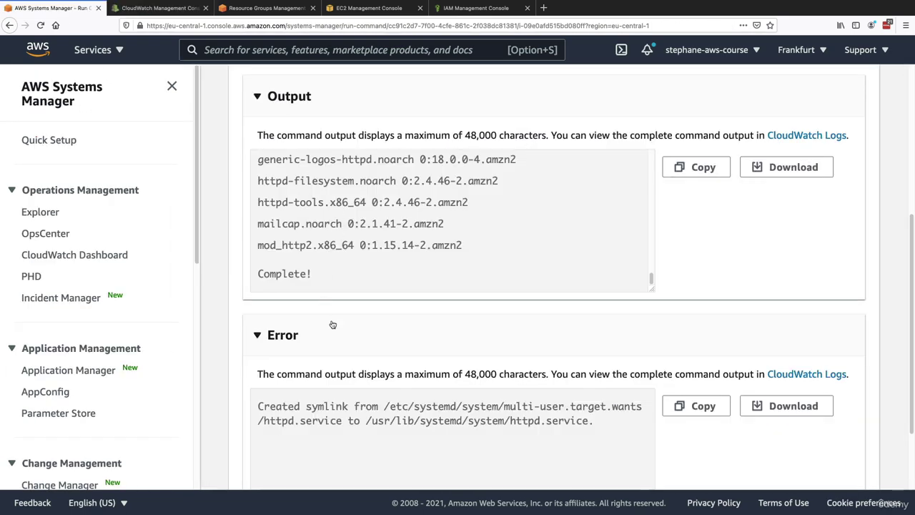
Open the InstallApache command from Command history to verify 3 completed targets with 0 errors.
scroll(389, 372, down, 3)
scroll(409, 221, up, 10)
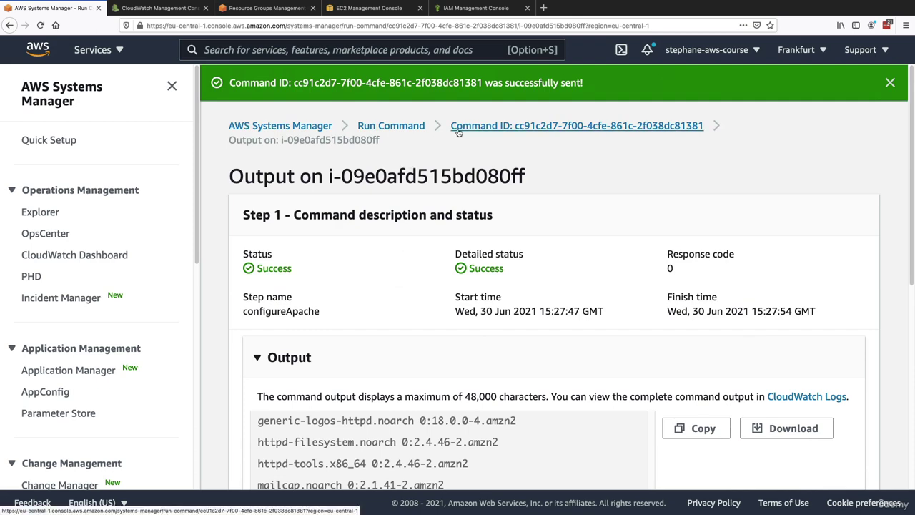
click(422, 128)
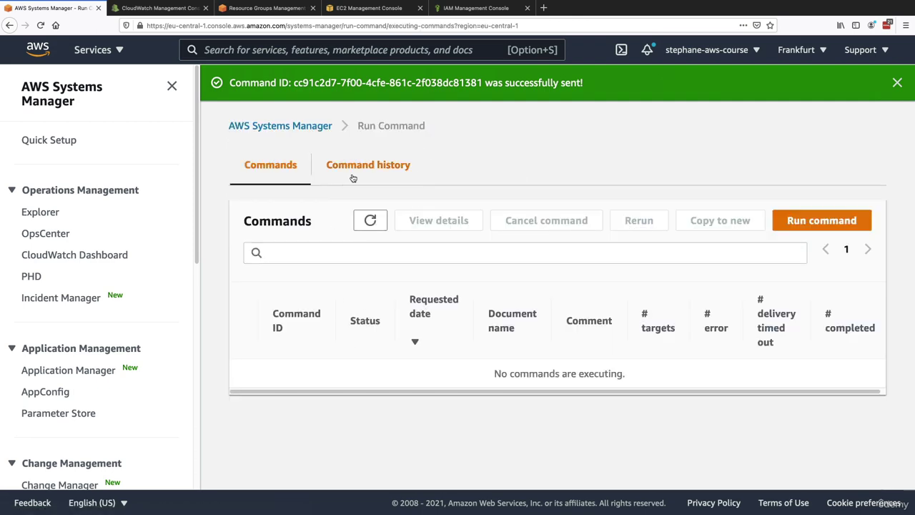
click(347, 172)
click(283, 392)
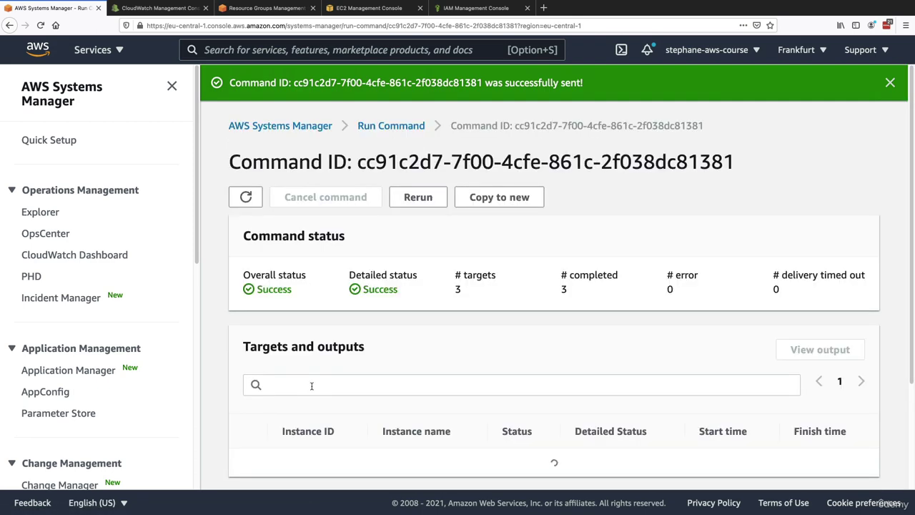
scroll(308, 364, down, 2)
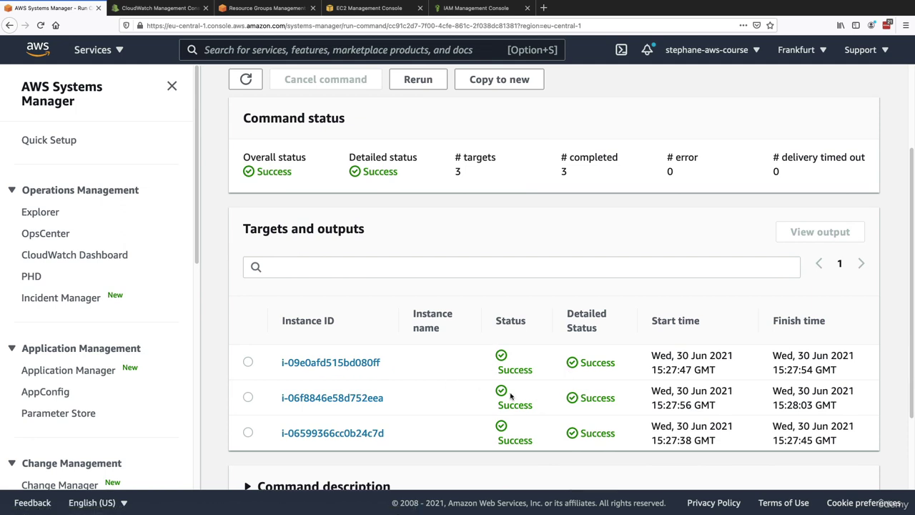
scroll(525, 322, down, 3)
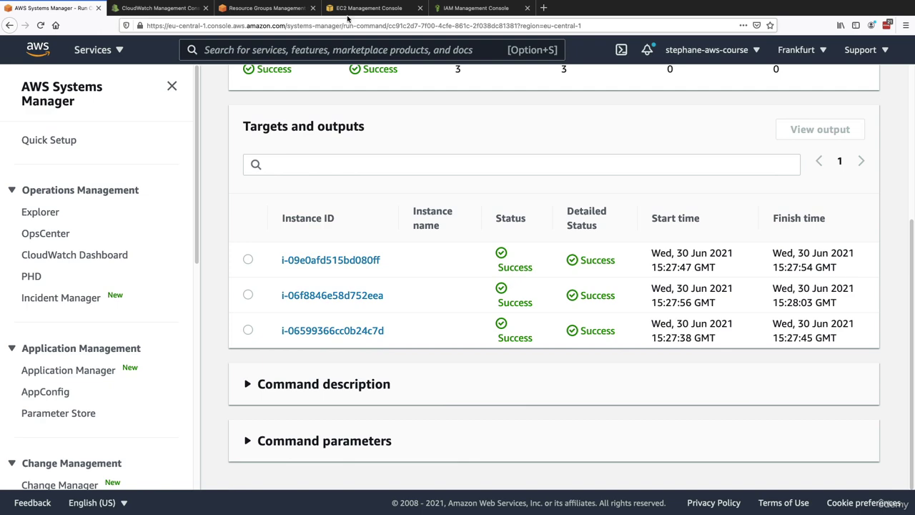
click(366, 8)
Load MyDevInstance's public IPv4 address in a new tab, showing the Custom Hello World page.
click(459, 119)
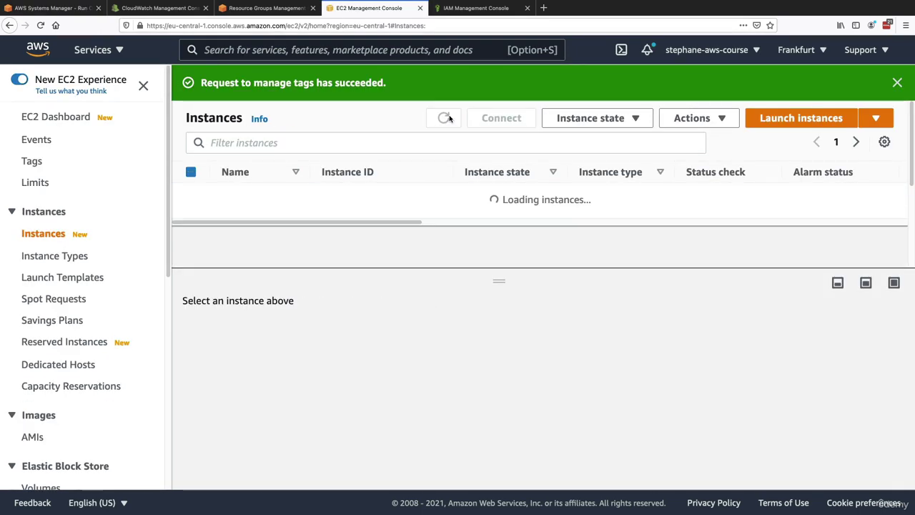
click(435, 198)
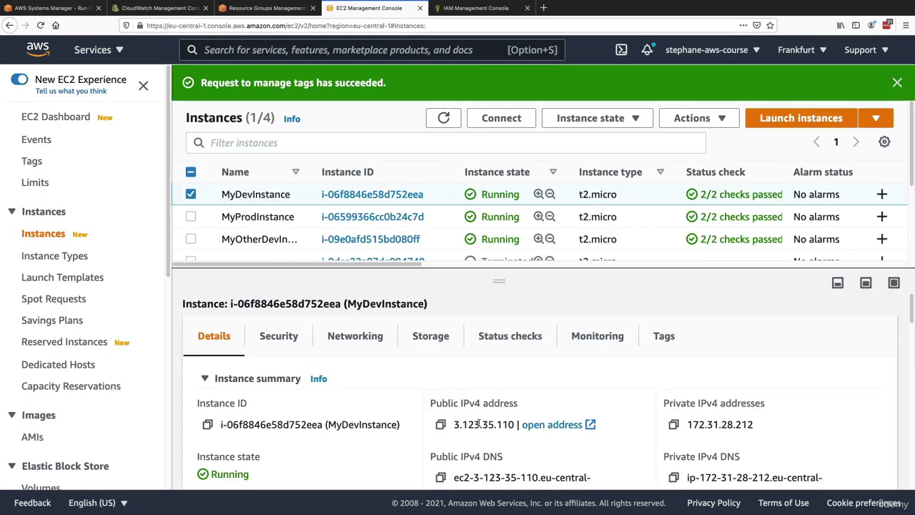
double_click(510, 424)
key(ctrl+t)
key(ctrl+v)
key(Return)
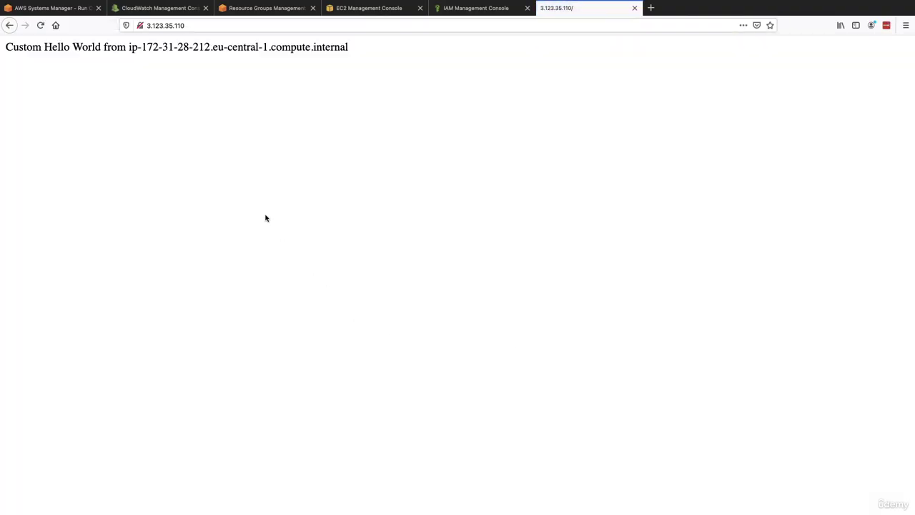
drag(43, 46, 276, 46)
click(277, 46)
triple_click(277, 46)
click(280, 46)
Load MyProdInstance's address 3.124.4.244 in a new tab and compare its hostname with 3.123.35.110.
click(369, 9)
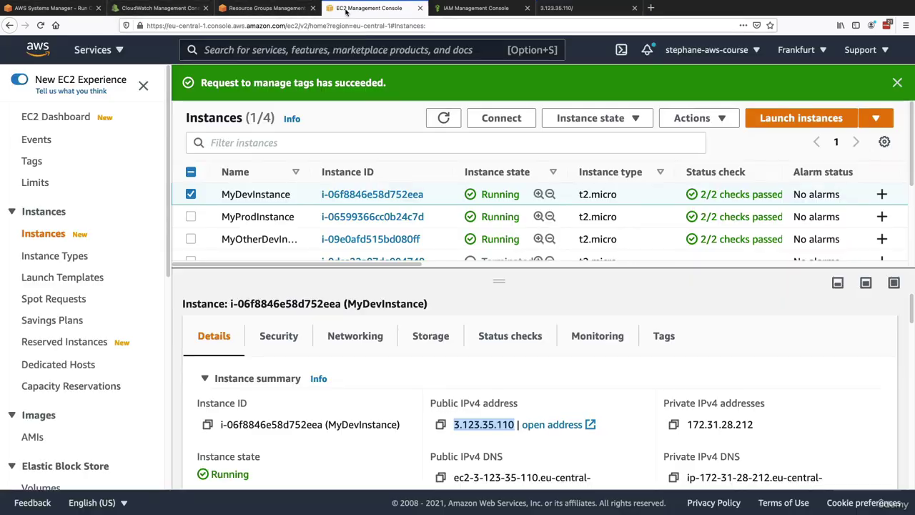
click(460, 222)
drag(511, 424, 455, 423)
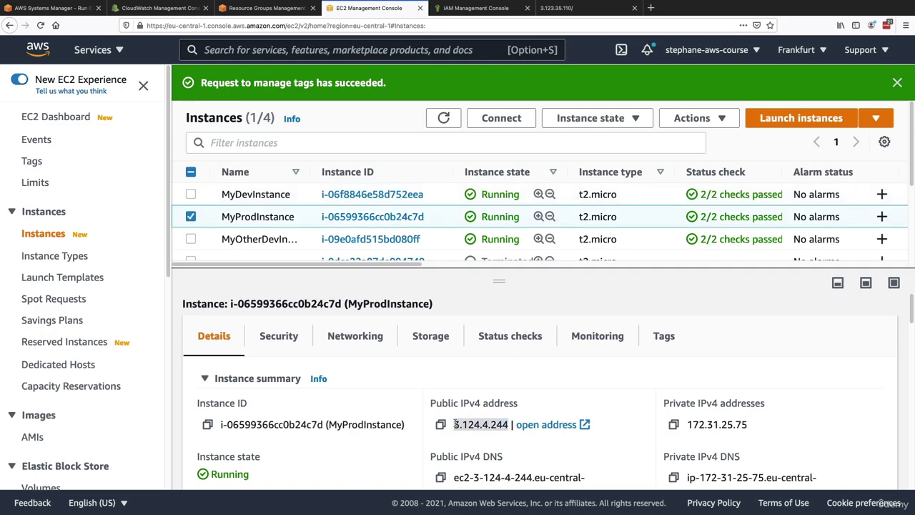
key(ctrl+c)
key(ctrl+t)
key(ctrl+v)
key(Return)
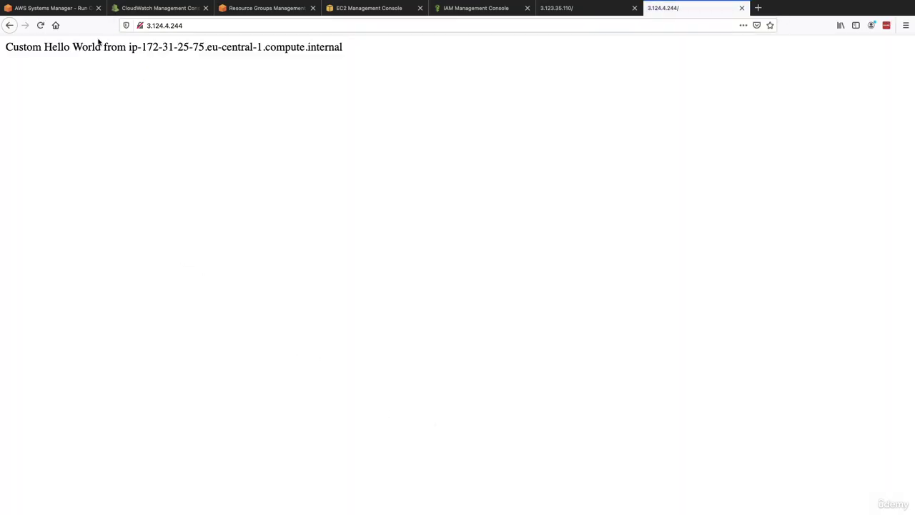
drag(102, 46, 8, 45)
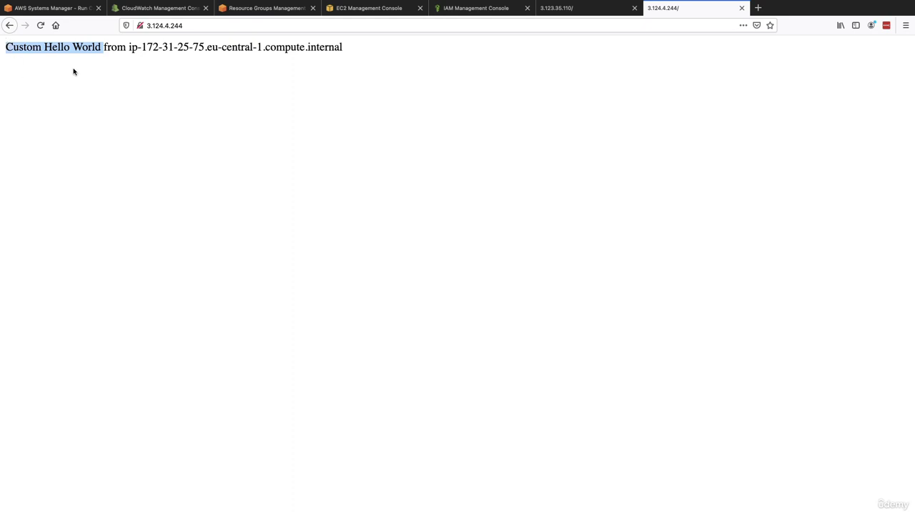
click(131, 135)
drag(129, 47, 306, 47)
click(394, 47)
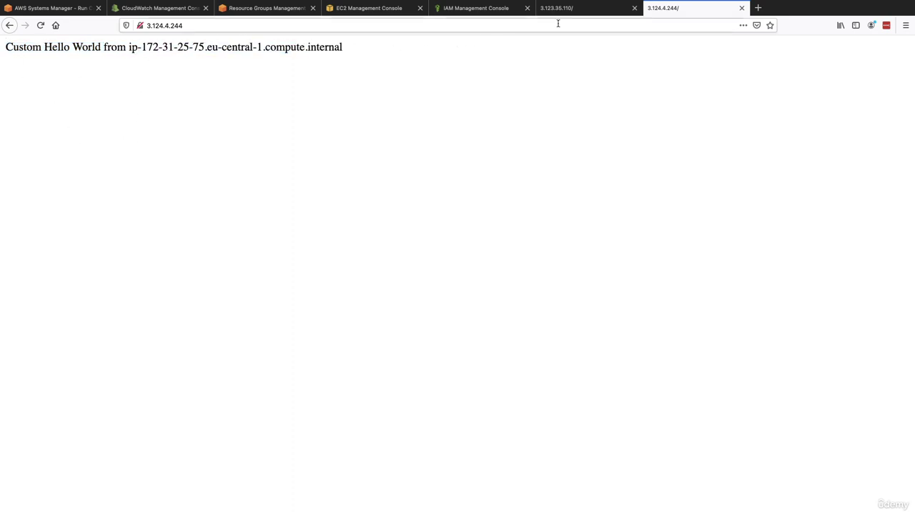
click(588, 12)
click(692, 16)
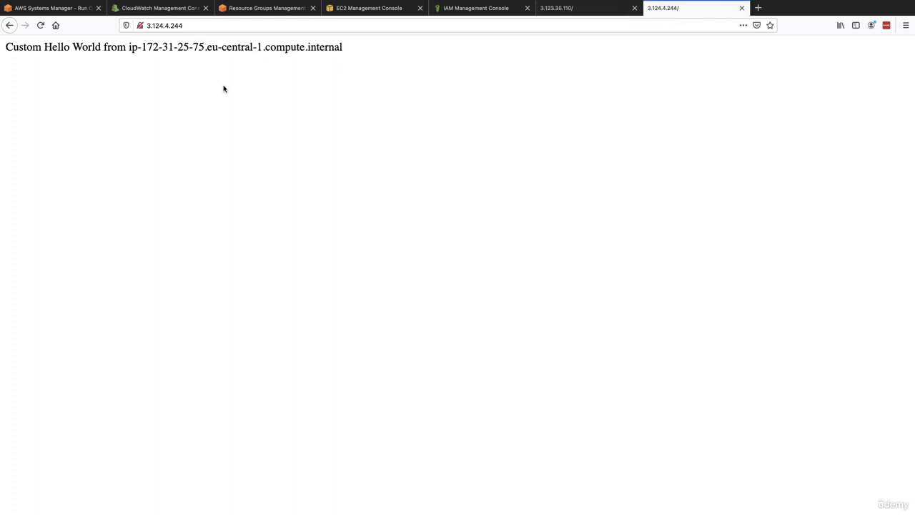
click(78, 11)
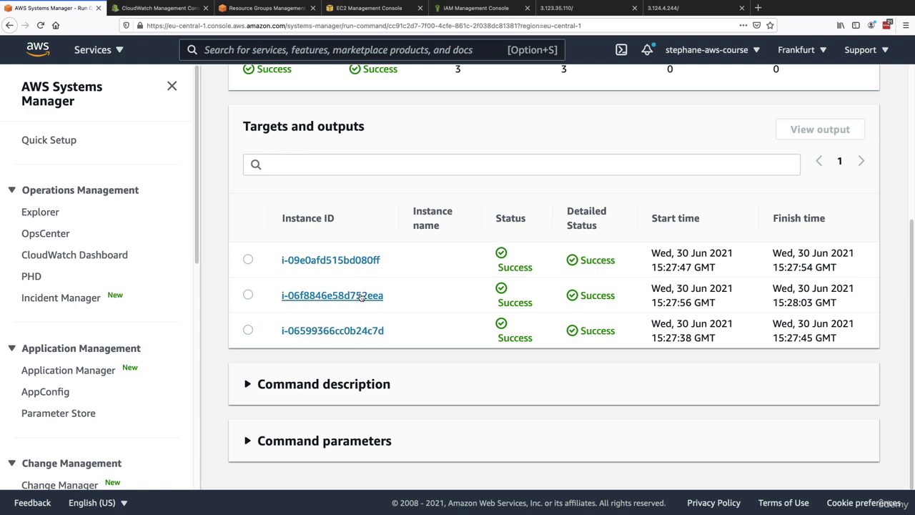
Display MyProdInstance's SSMSG inbound rules allowing port 80 TCP from 0.0.0.0/0 and ::/0.
scroll(392, 324, up, 3)
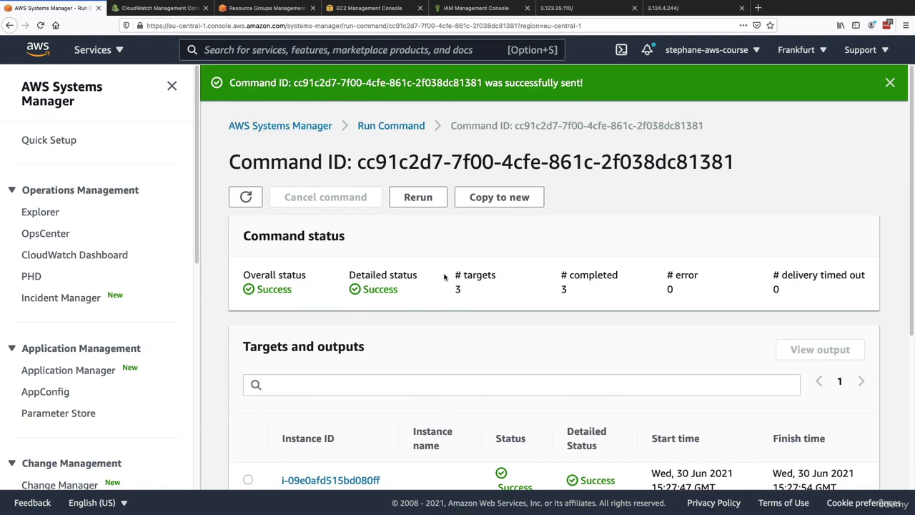
click(368, 8)
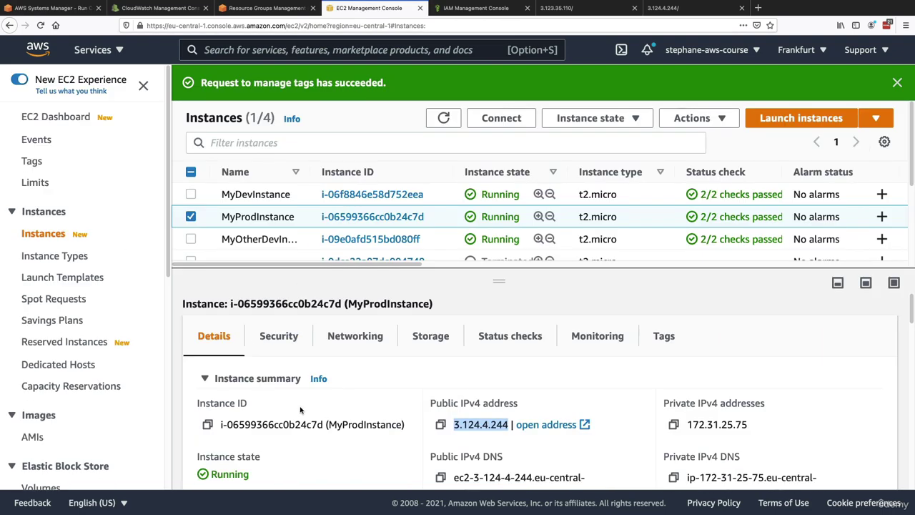
scroll(300, 410, down, 1)
click(279, 326)
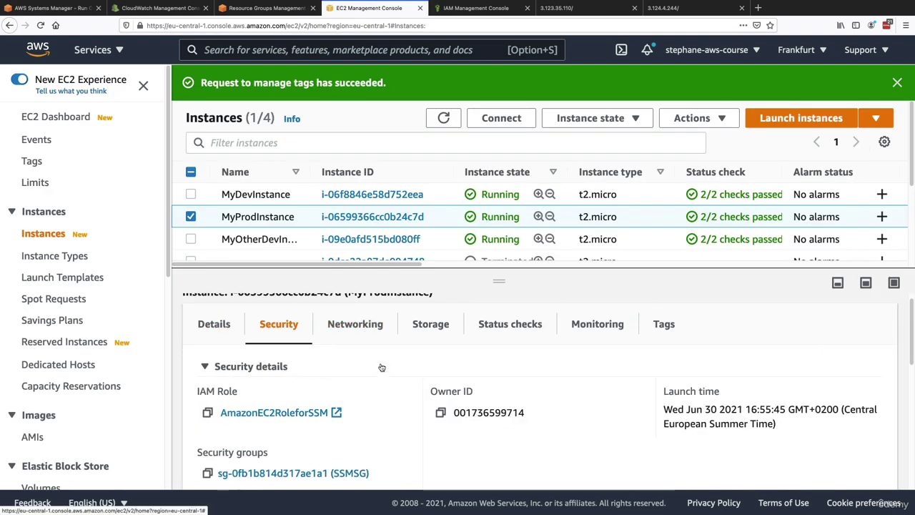
scroll(381, 368, down, 6)
scroll(365, 399, up, 2)
scroll(319, 415, down, 1)
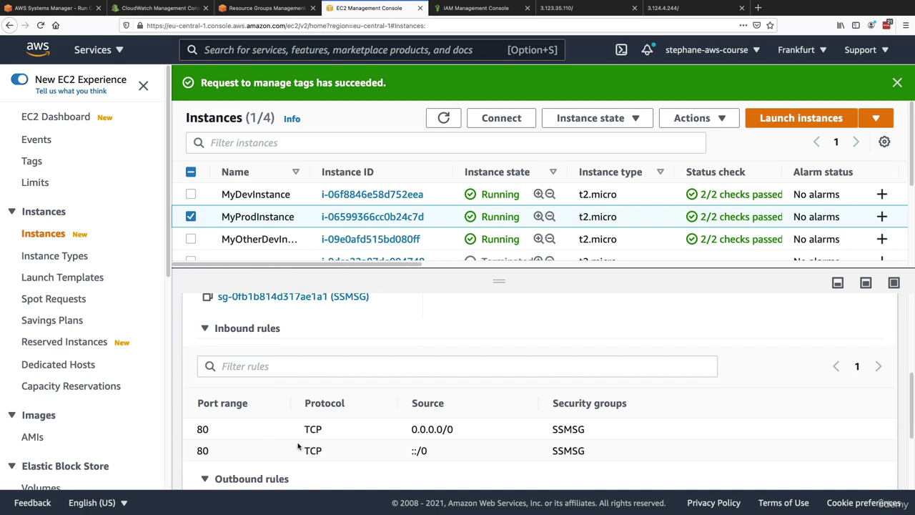
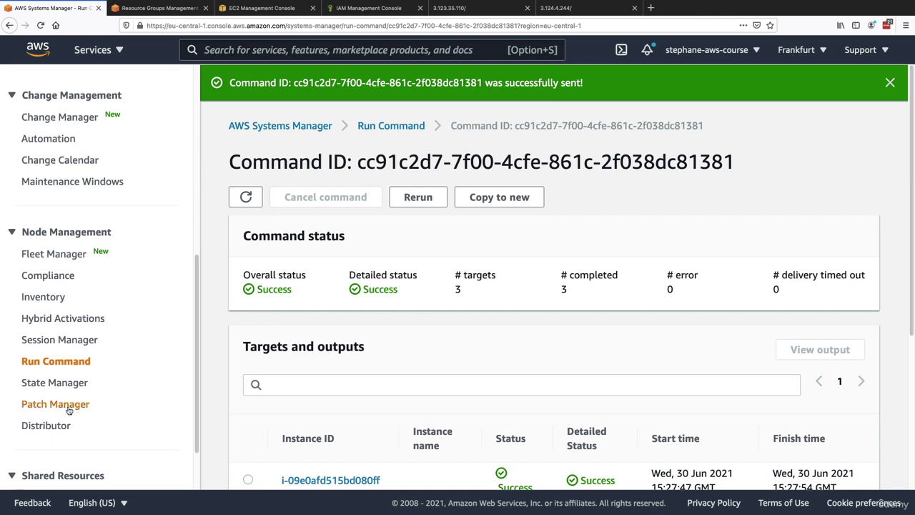
Go from the finished Run Command results to the Systems Manager Automation page.
click(56, 141)
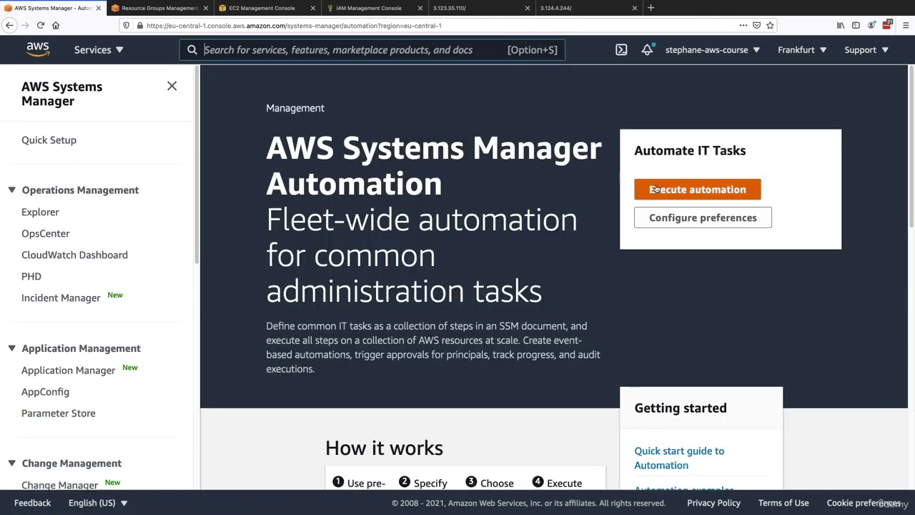
Start a new automation execution and reach the Amazon-owned document list.
click(677, 189)
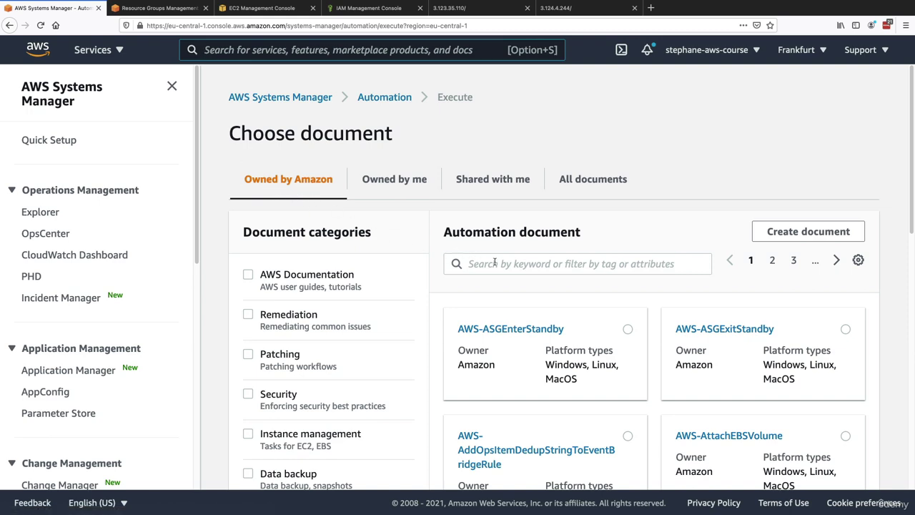
click(447, 263)
scroll(408, 275, down, 3)
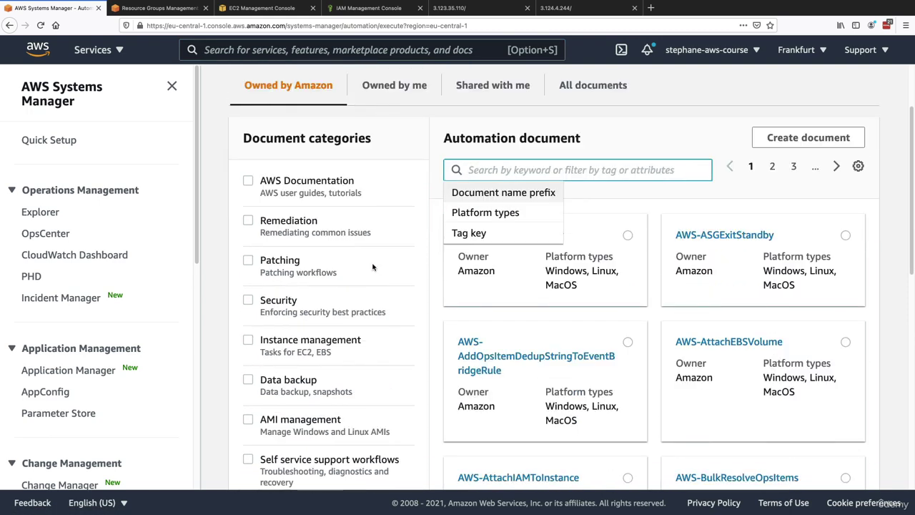
drag(289, 194, 314, 223)
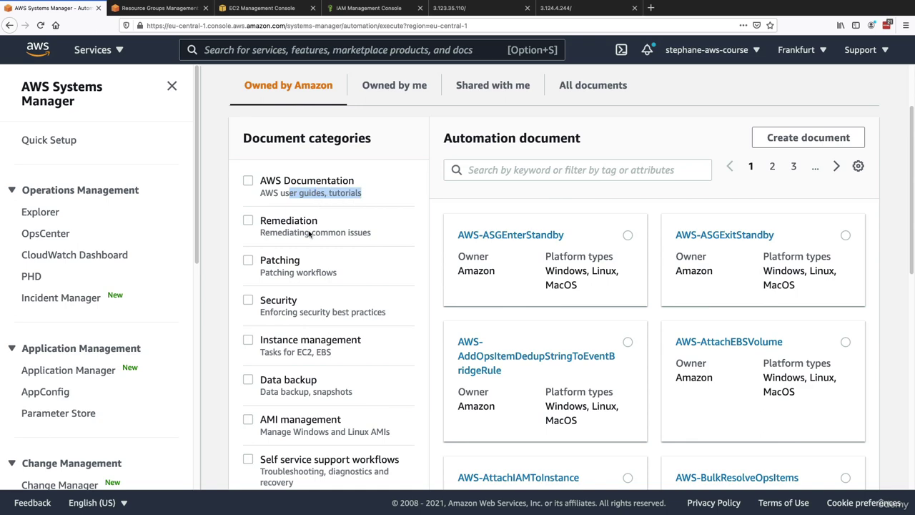
Filter by Remediation, Patching, Security and Instance management, then drop the first three categories.
click(304, 241)
click(300, 271)
click(299, 315)
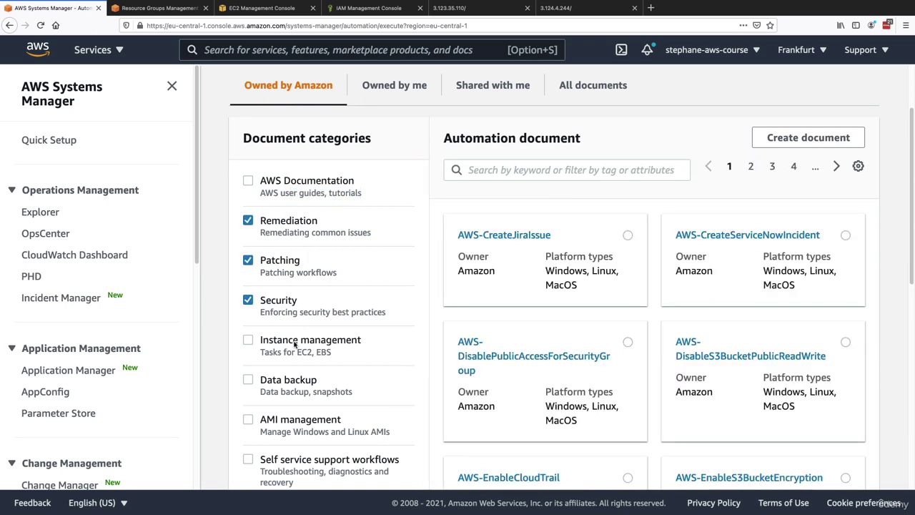
click(295, 346)
click(248, 221)
click(248, 262)
click(253, 314)
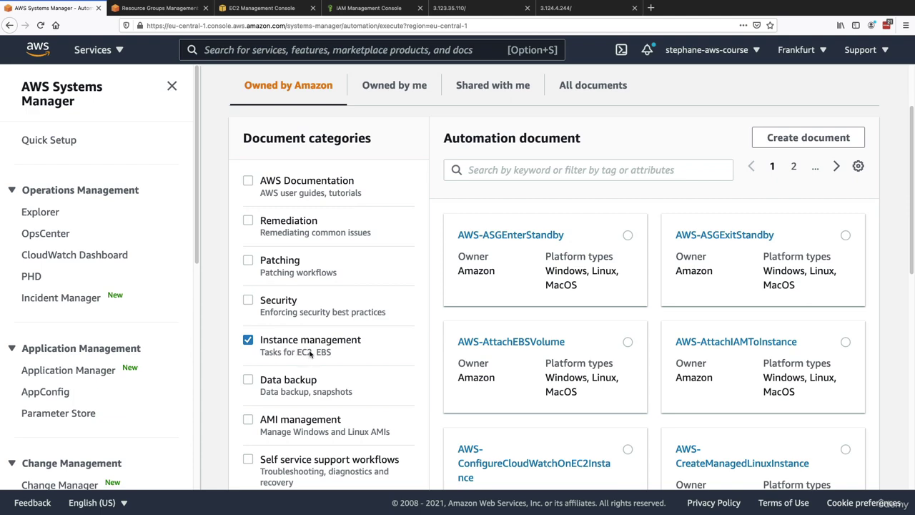
Browse the Instance management documents, then clear that category filter.
scroll(309, 356, down, 2)
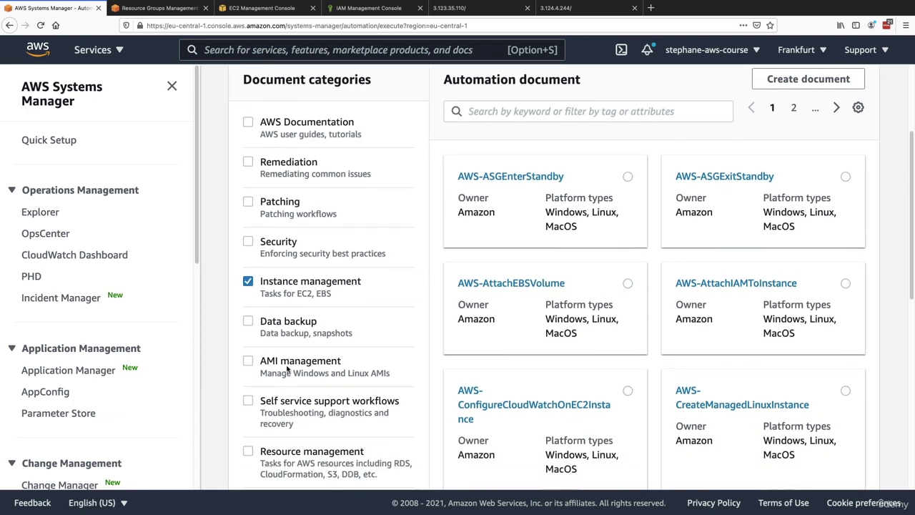
scroll(338, 369, down, 3)
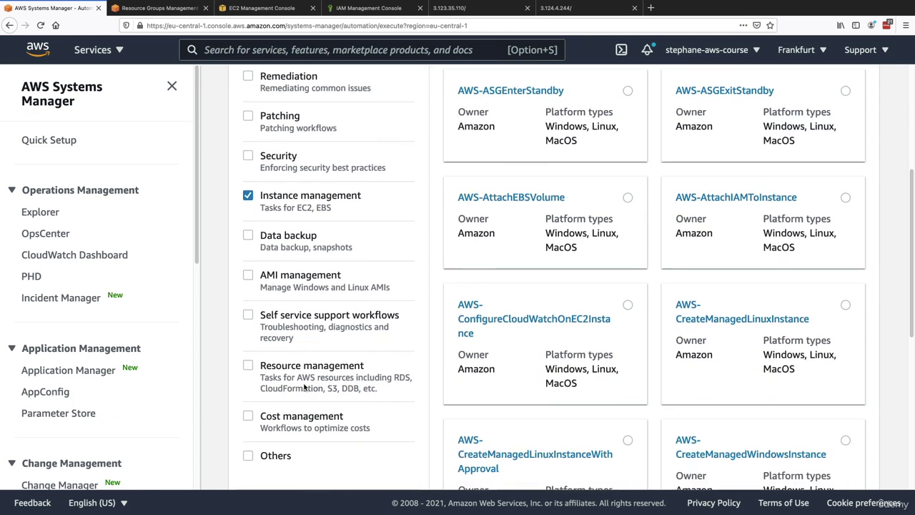
scroll(306, 389, down, 1)
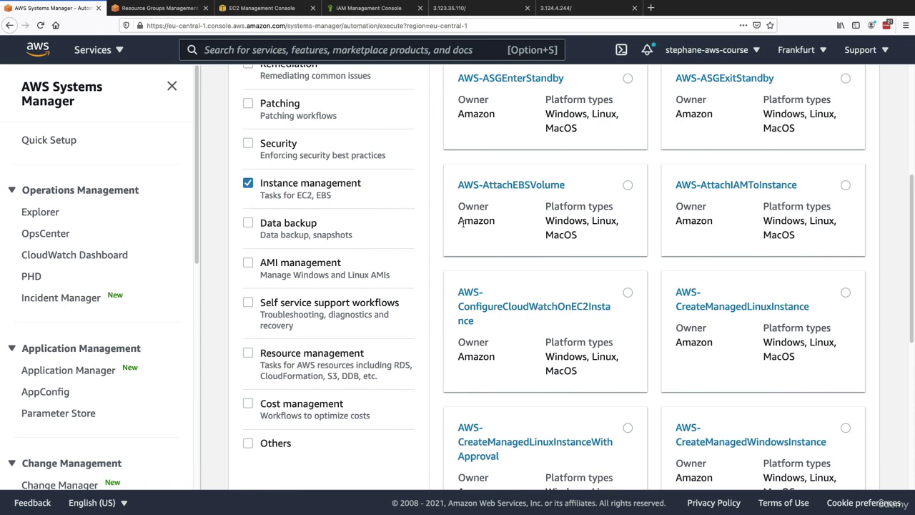
scroll(465, 236, up, 5)
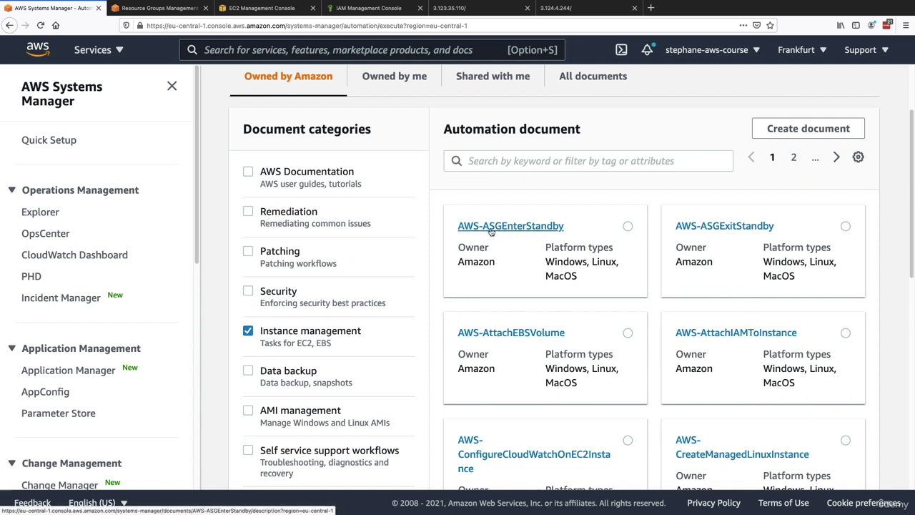
scroll(704, 279, down, 4)
scroll(704, 279, down, 12)
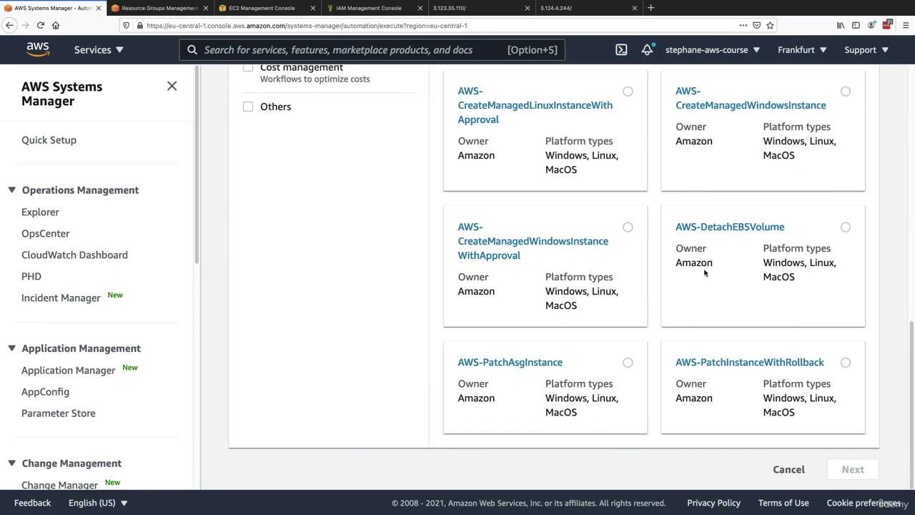
scroll(715, 272, up, 15)
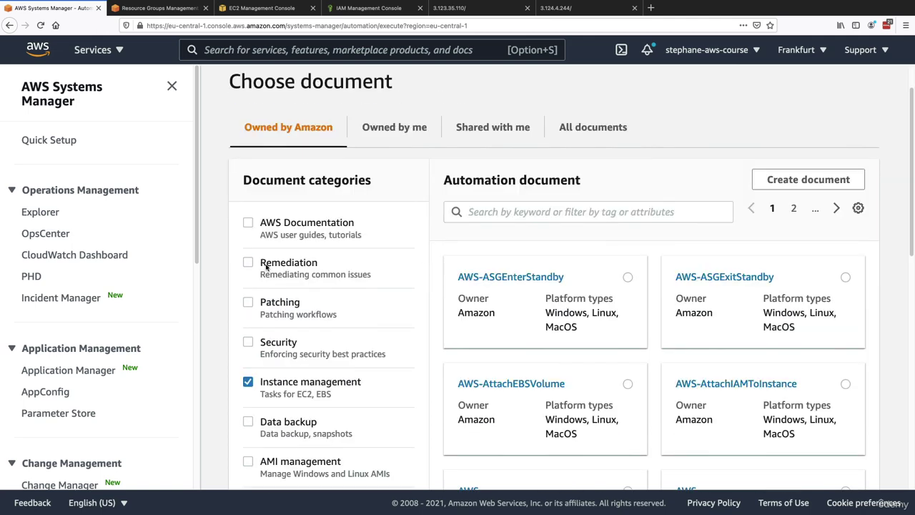
click(293, 390)
Filter the document list by the name prefix AWS-Restart.
click(501, 214)
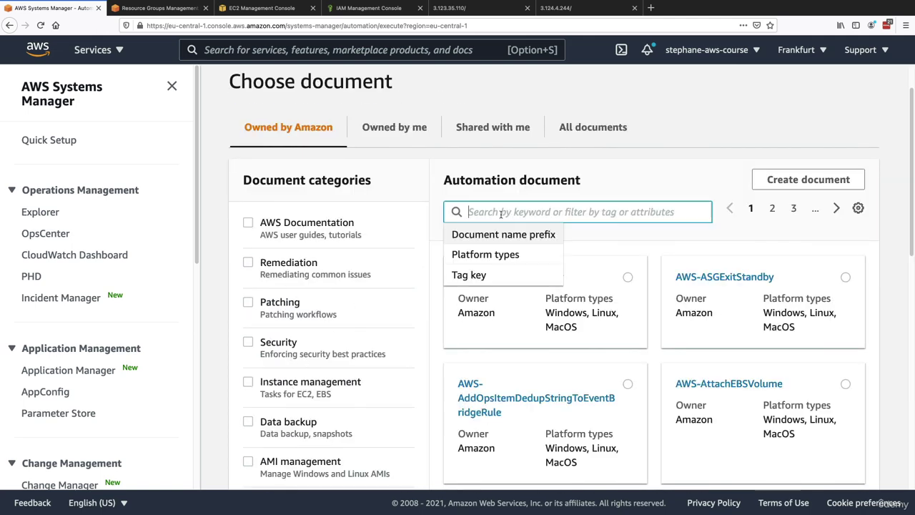
text(restart)
key(Return)
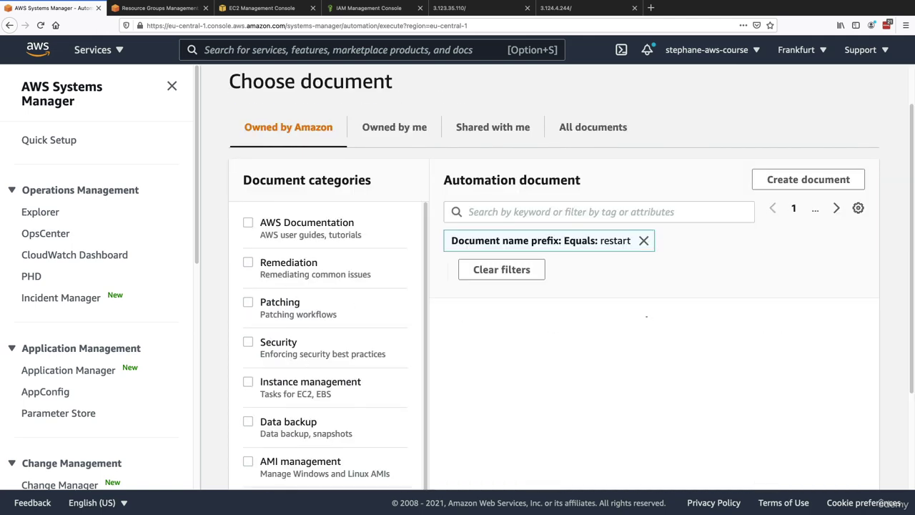
click(644, 240)
text(AW)
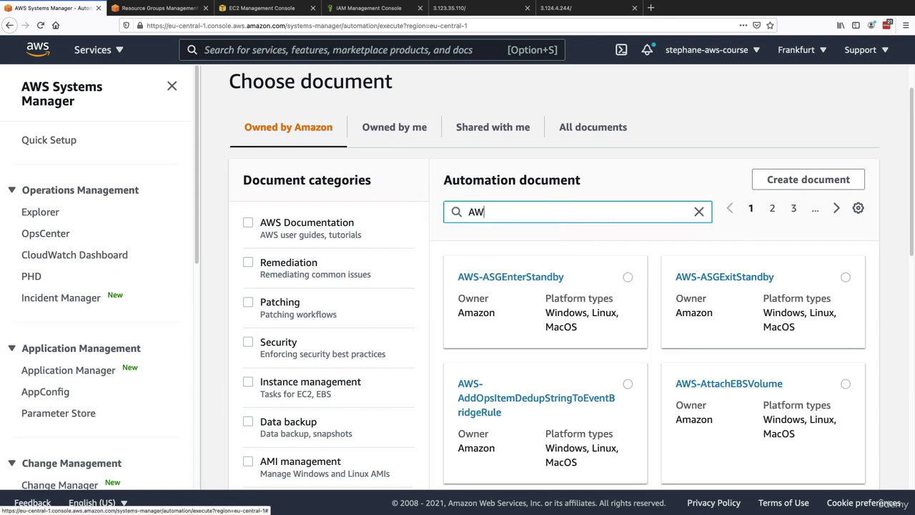
text(S-Restart)
key(Return)
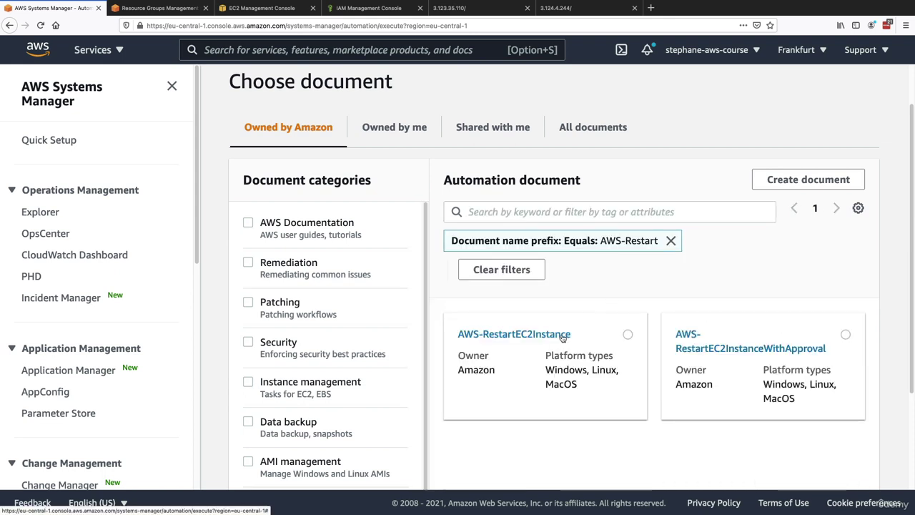
Select AWS-RestartEC2InstanceWithApproval from the AWS-Restart results.
click(629, 336)
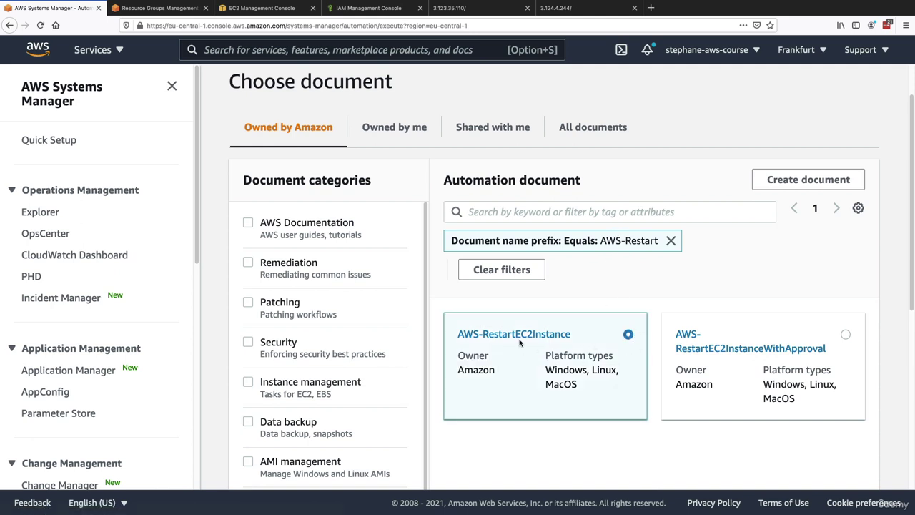
scroll(572, 335, down, 1)
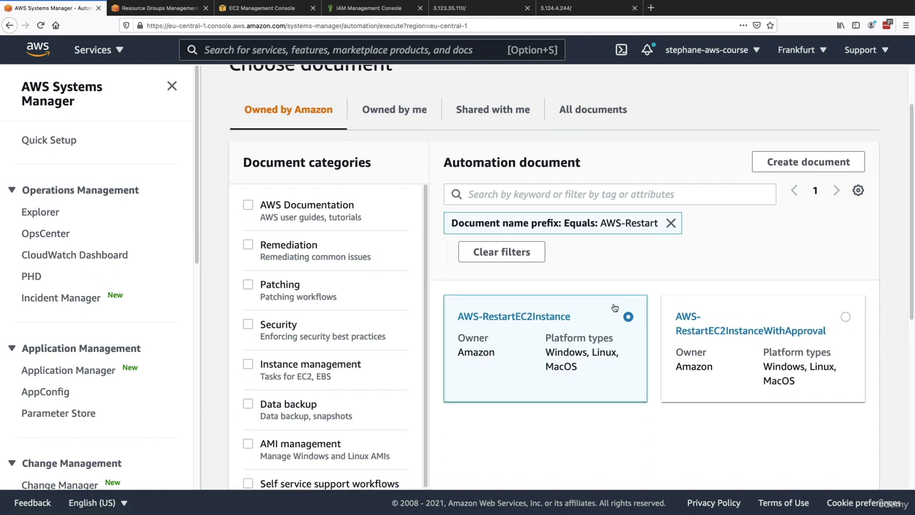
click(842, 317)
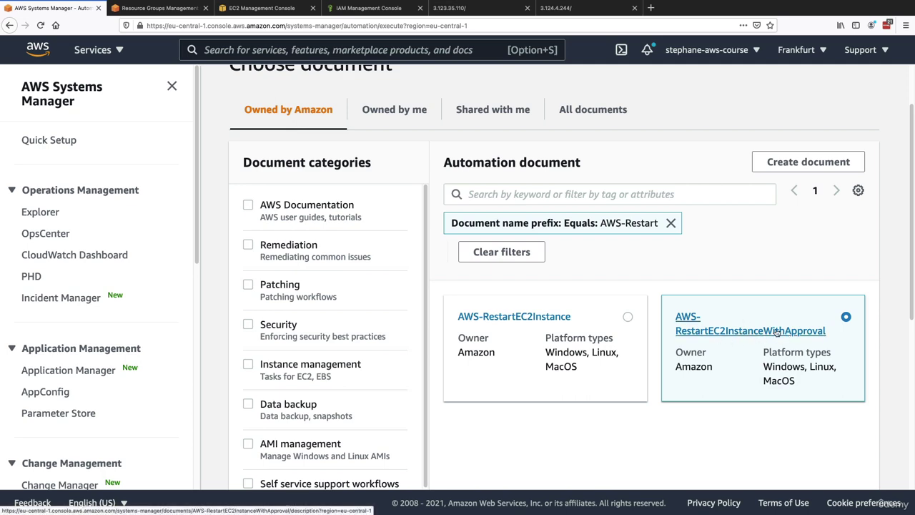
scroll(785, 343, down, 2)
scroll(746, 267, up, 3)
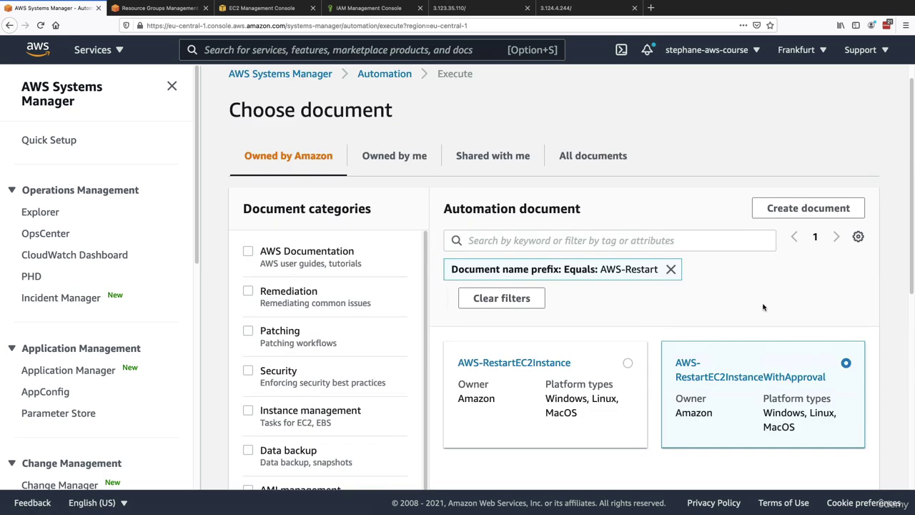
scroll(787, 358, down, 5)
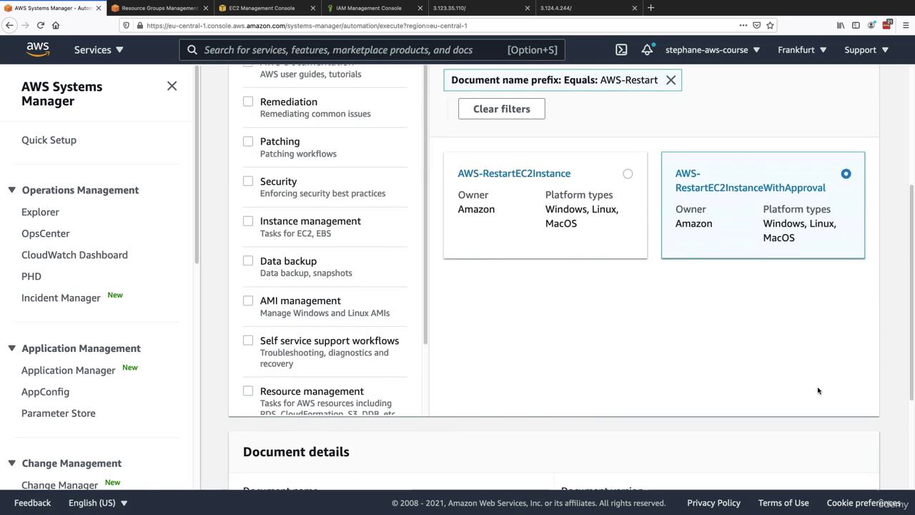
scroll(508, 365, up, 1)
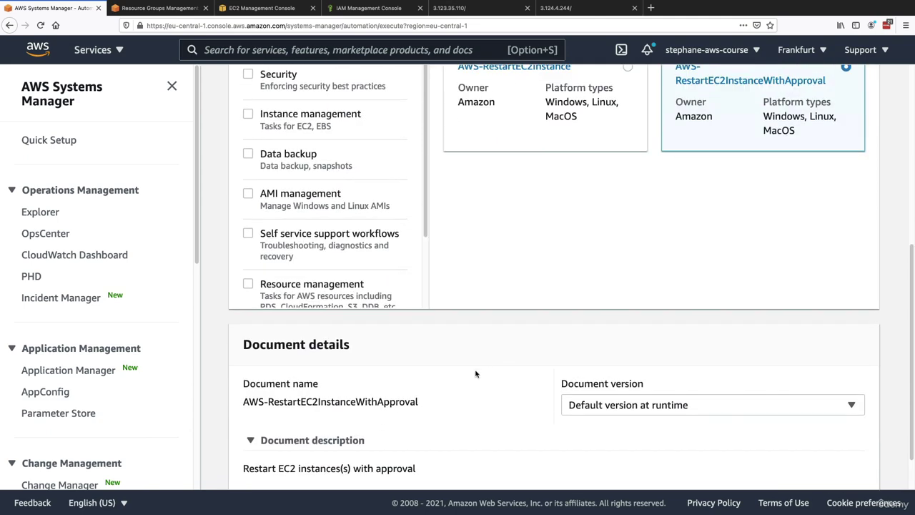
Set the document version to Latest version at runtime and continue.
click(580, 403)
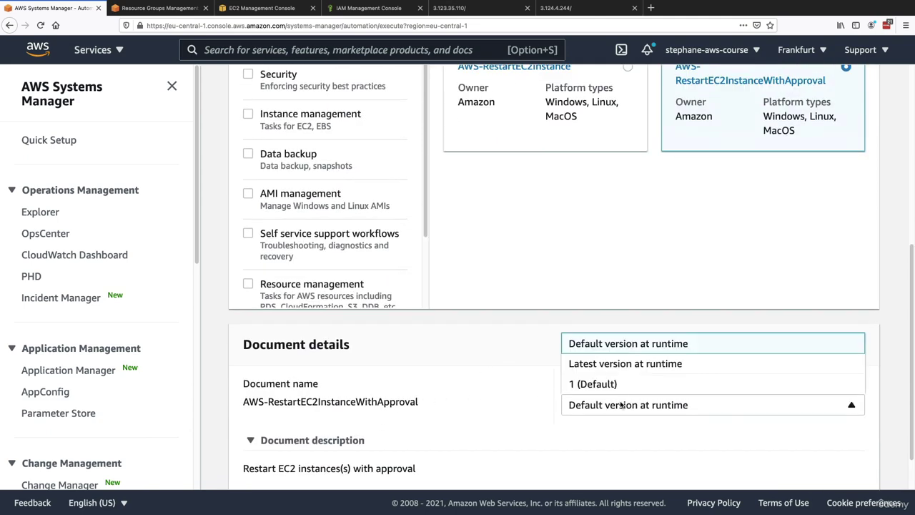
click(624, 366)
scroll(600, 386, down, 1)
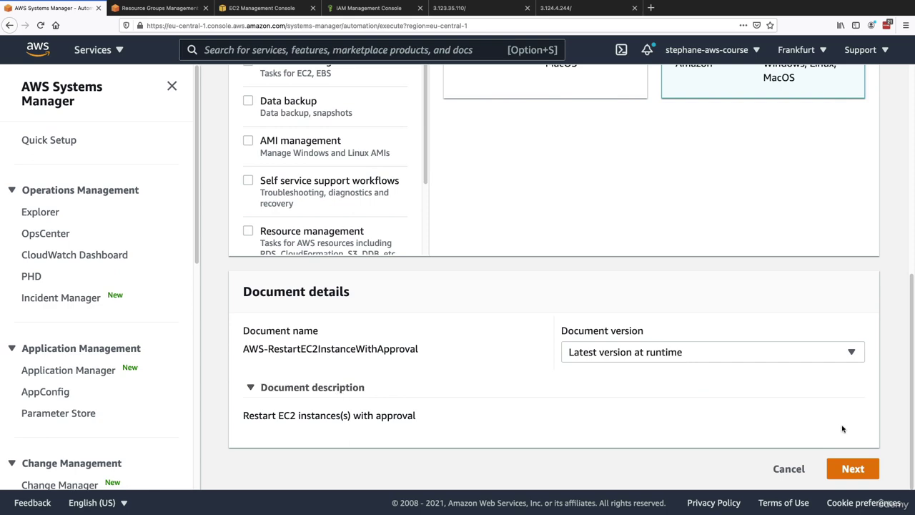
click(853, 469)
Compare the multi-account and manual execution modes, then settle on Rate control.
scroll(445, 281, up, 10)
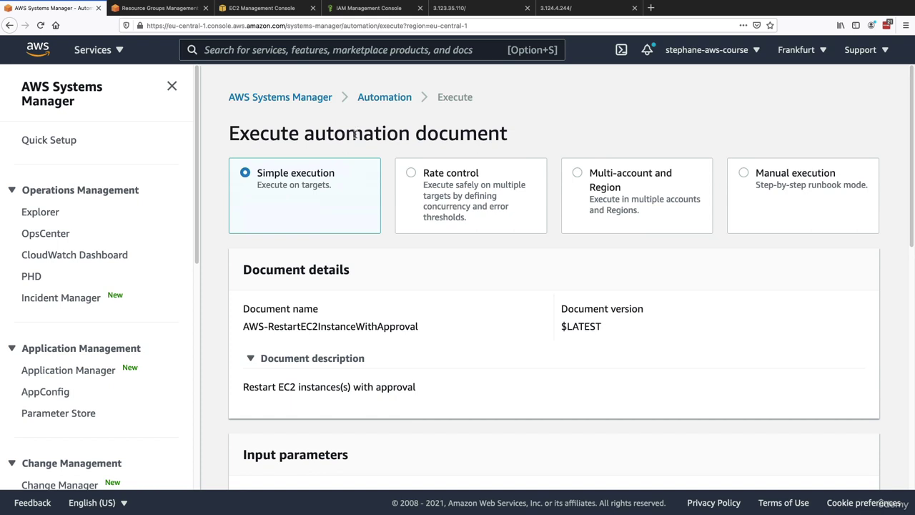
drag(284, 184, 322, 187)
click(417, 178)
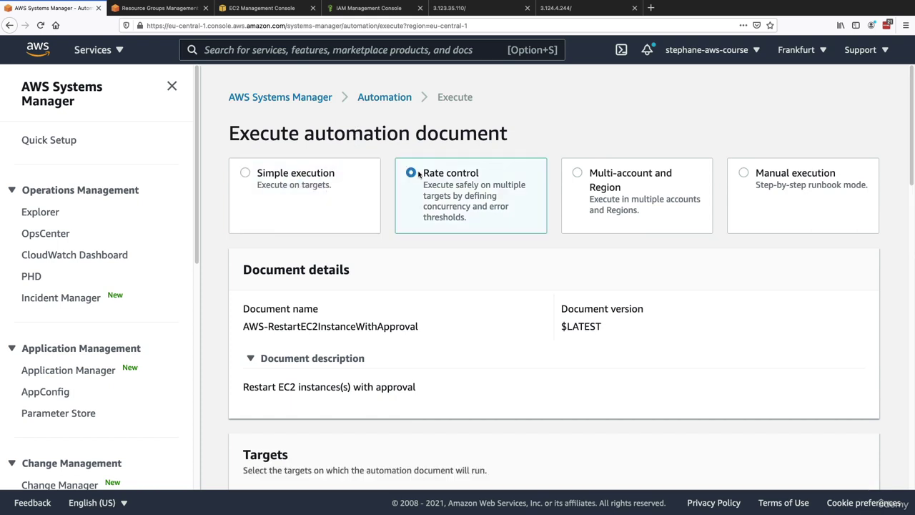
click(583, 176)
click(751, 171)
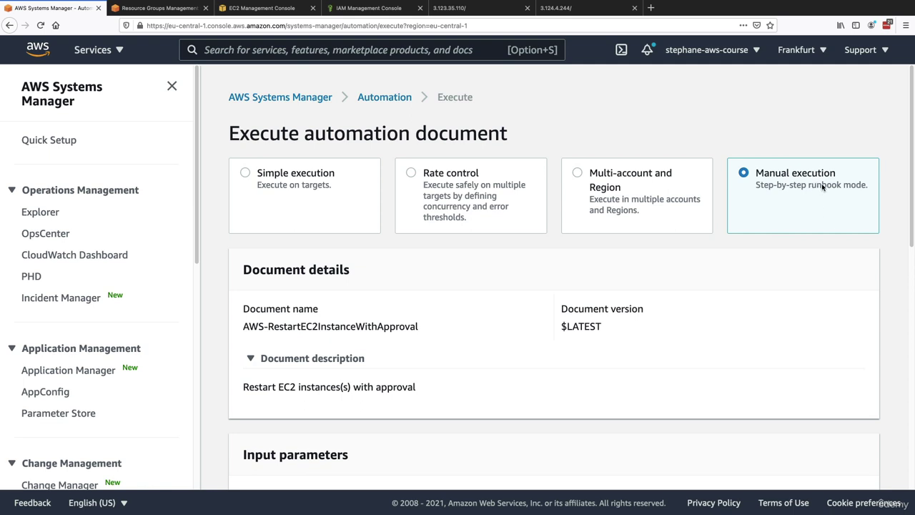
click(460, 195)
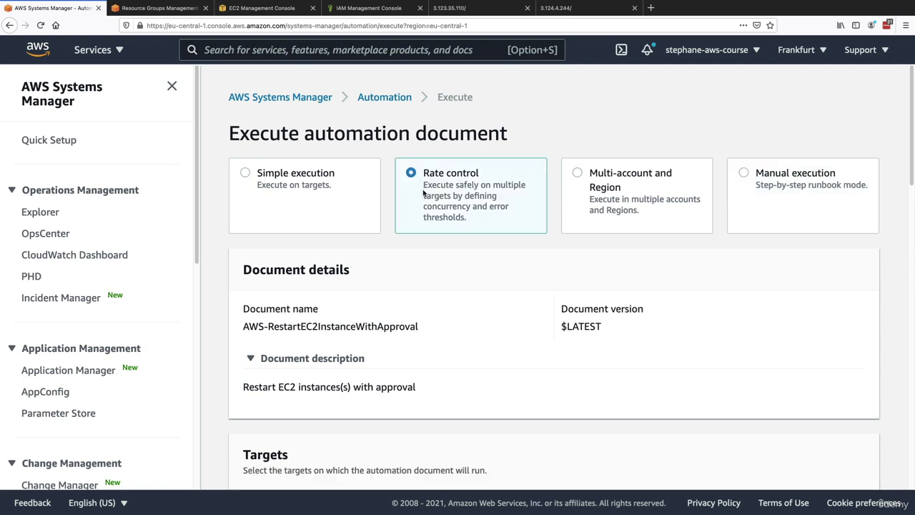
drag(273, 381, 331, 385)
click(329, 385)
scroll(361, 383, down, 3)
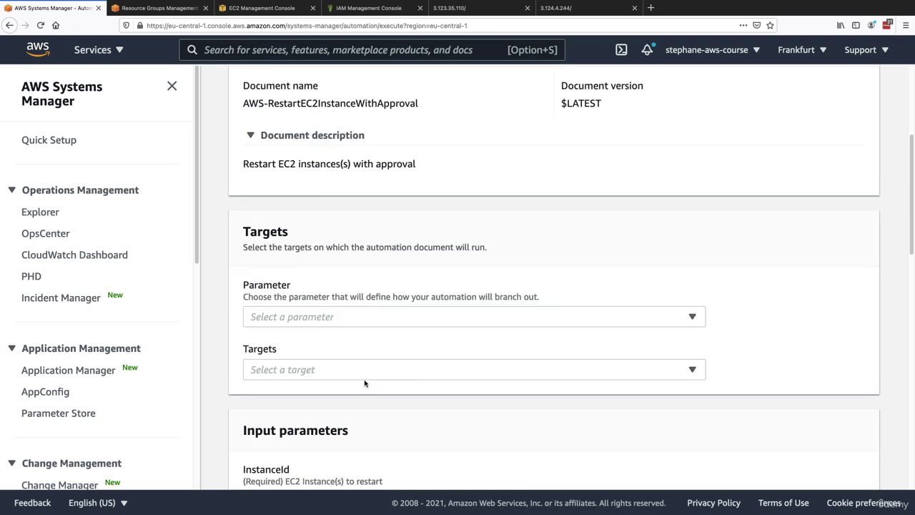
Set the Parameter to InstanceId and the target type to Resource Group.
click(351, 316)
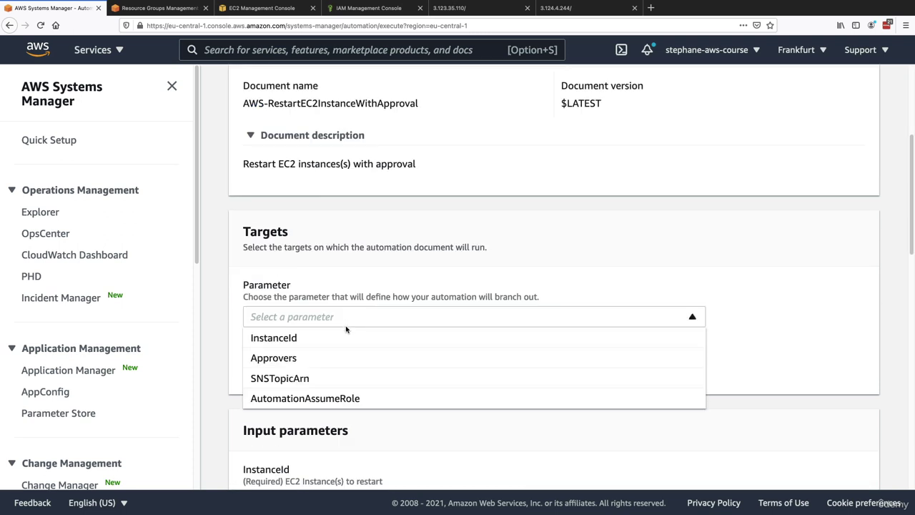
click(345, 336)
click(341, 369)
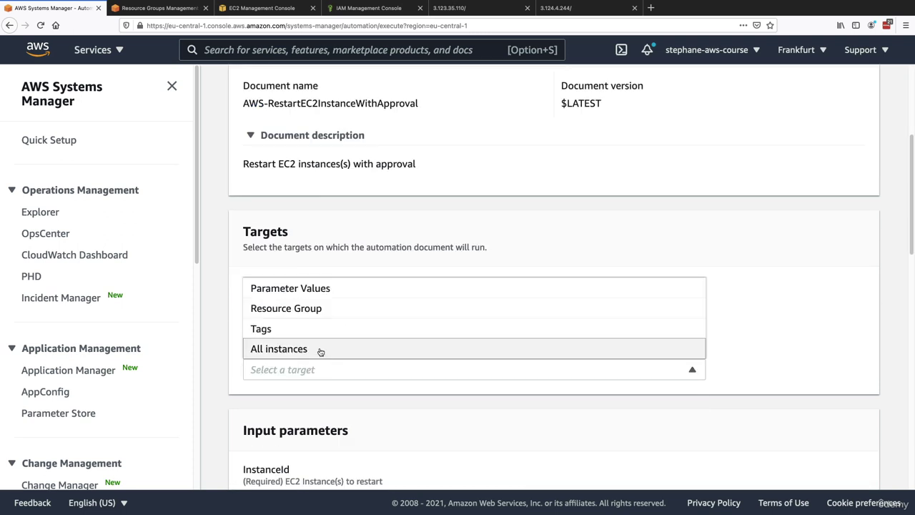
click(296, 310)
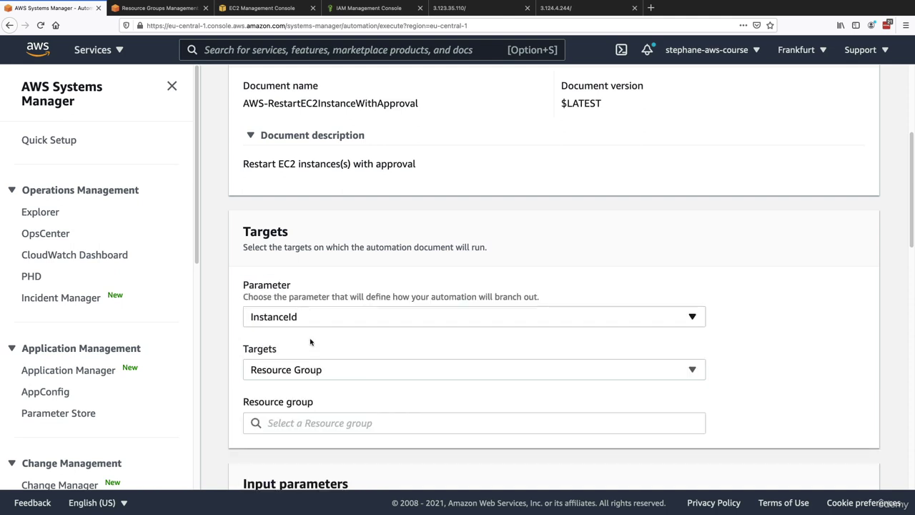
click(325, 421)
click(321, 280)
click(321, 370)
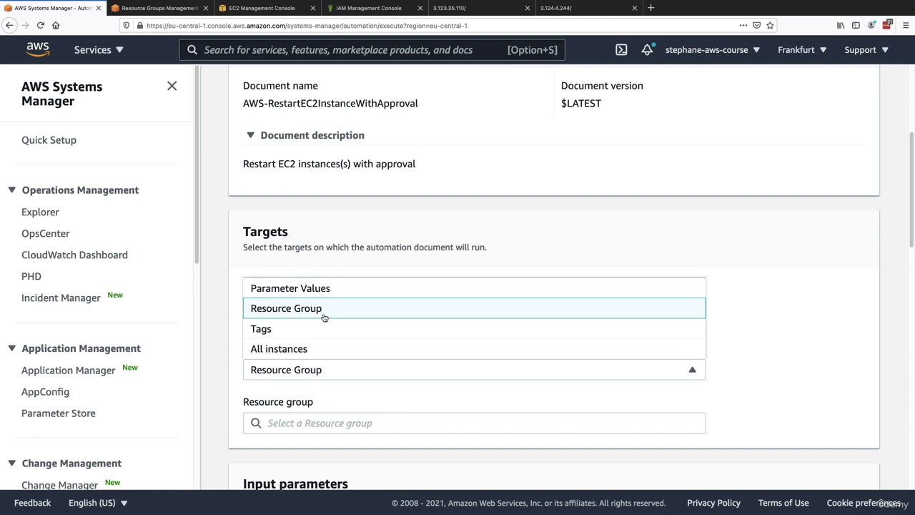
click(322, 349)
scroll(322, 369, down, 1)
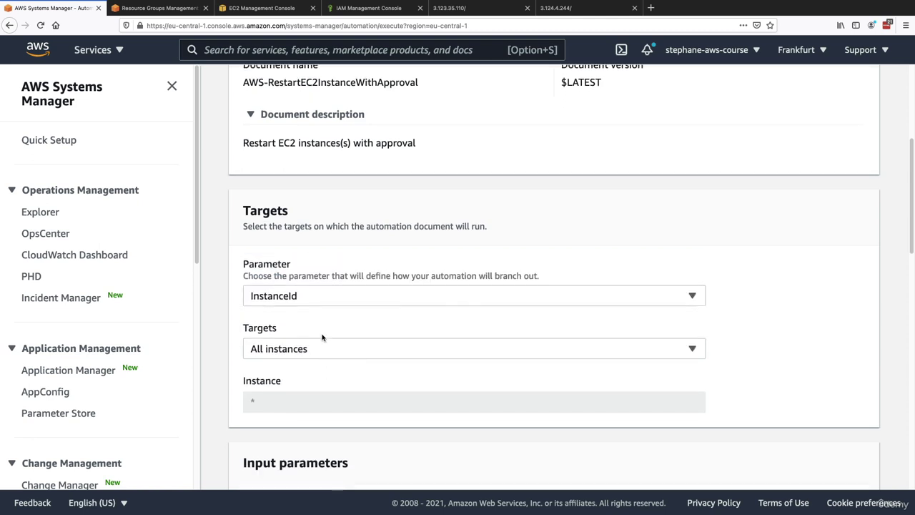
click(323, 346)
click(329, 390)
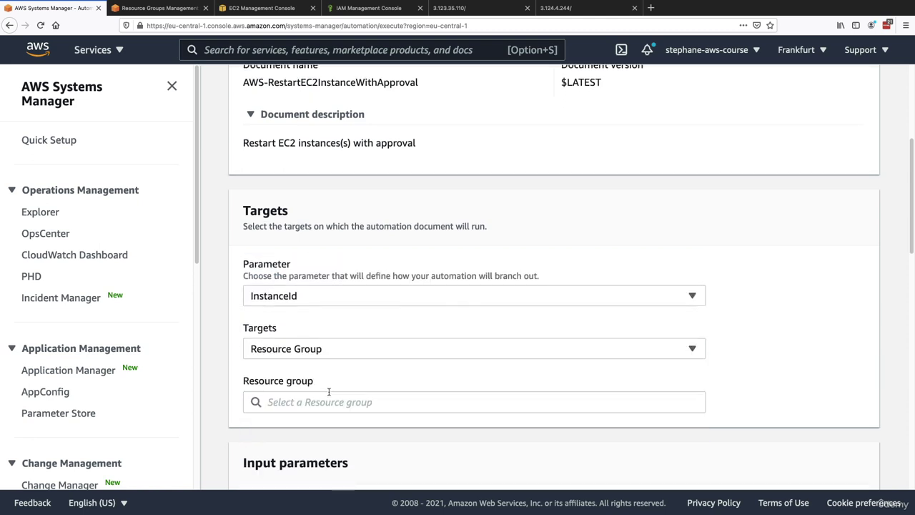
Choose DevGroup as the resource group and review the target settings.
scroll(332, 386, down, 1)
click(333, 383)
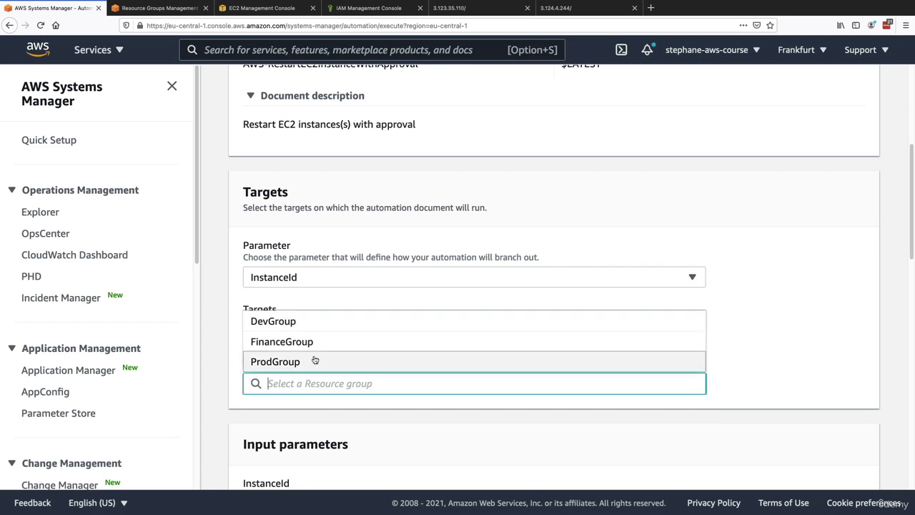
click(300, 318)
click(262, 366)
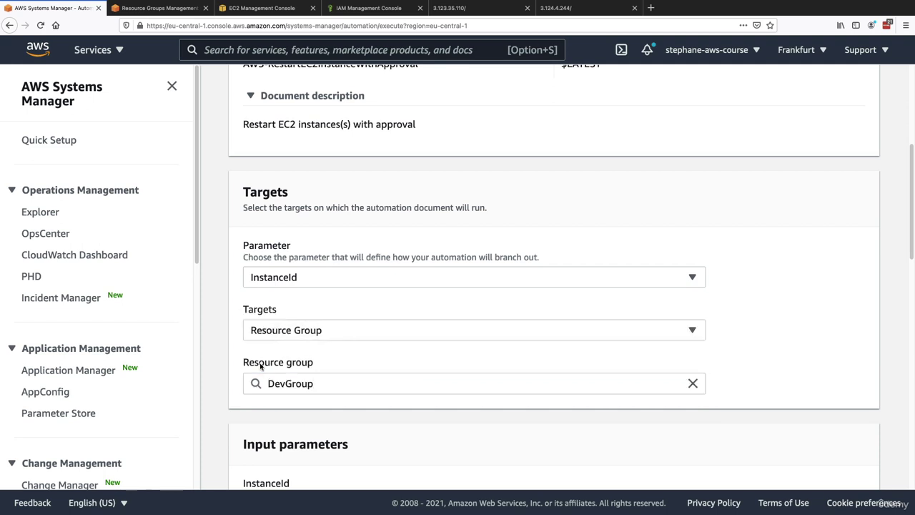
scroll(310, 368, down, 3)
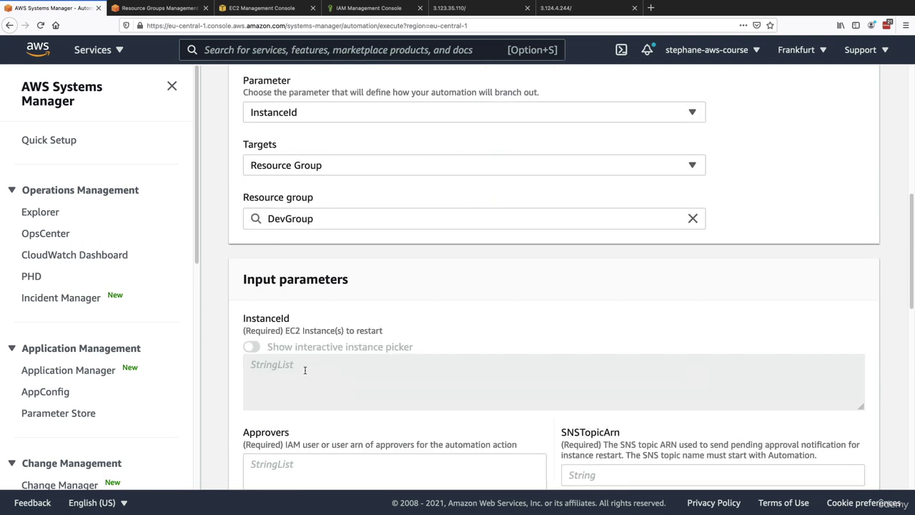
scroll(304, 369, down, 1)
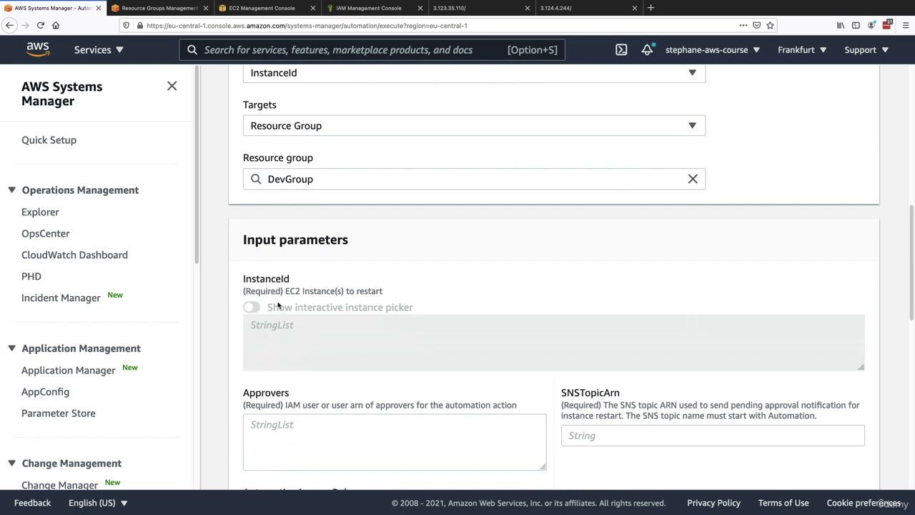
drag(257, 277, 297, 286)
scroll(301, 289, up, 1)
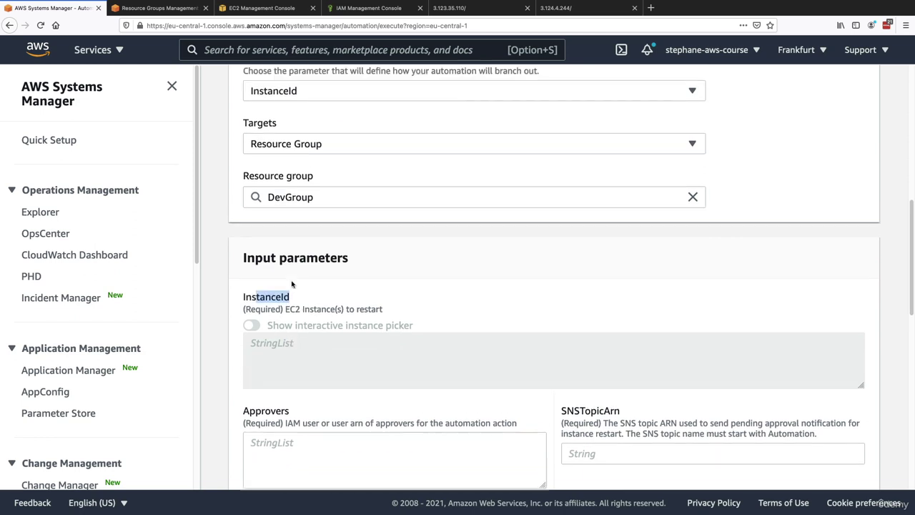
scroll(300, 175, up, 1)
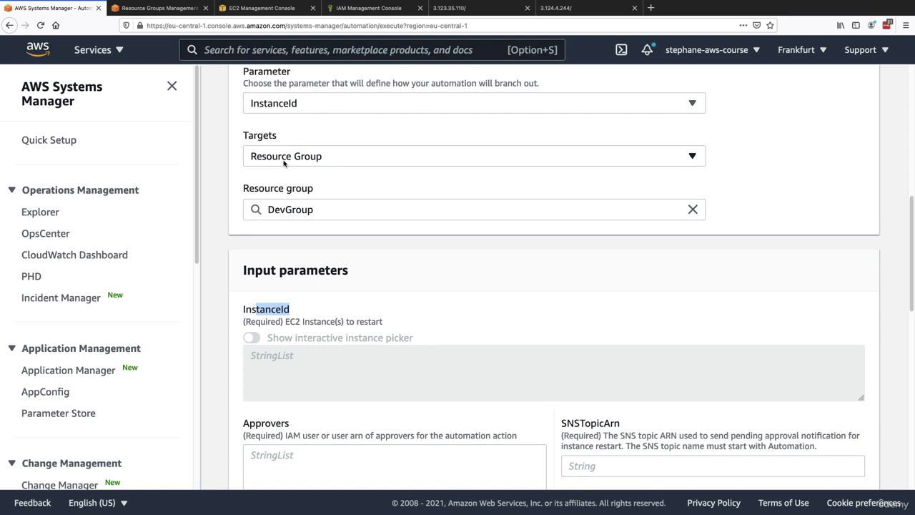
drag(261, 322, 383, 323)
scroll(329, 323, down, 5)
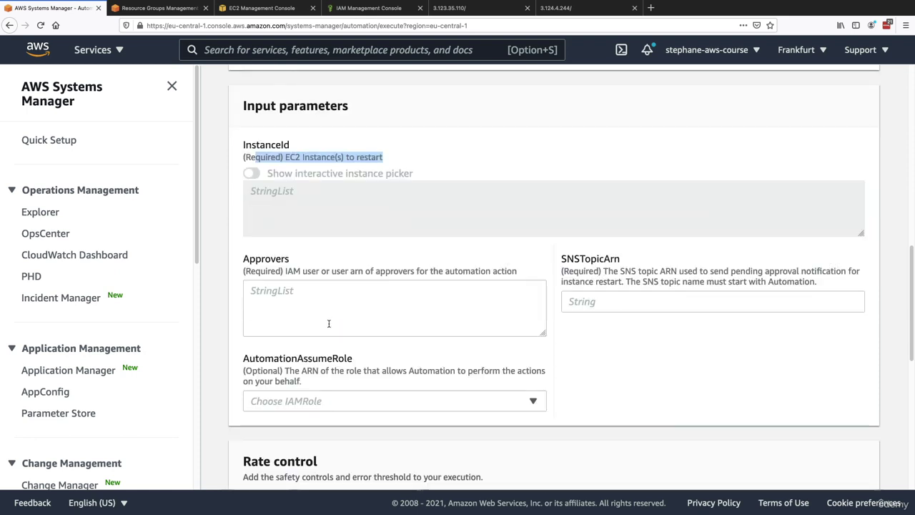
Look over the Approvers and IAM role fields, then go back to Choose document.
click(303, 300)
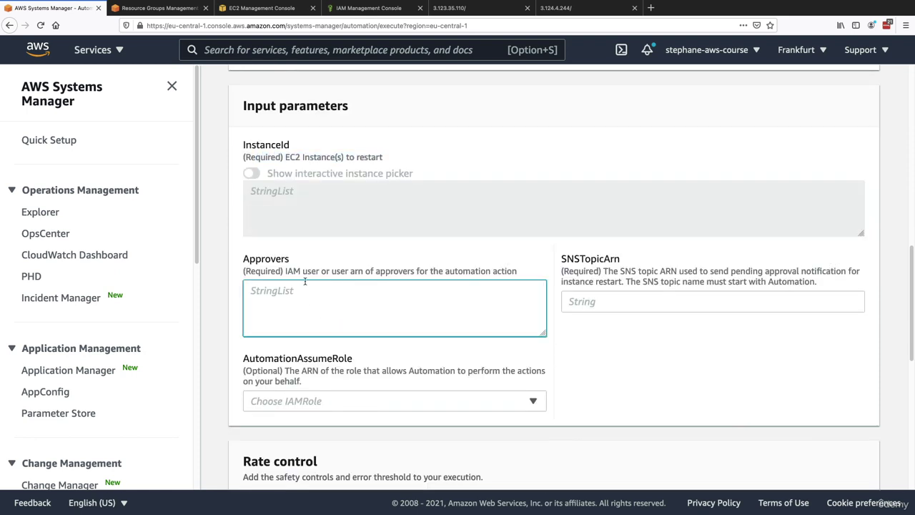
drag(284, 270, 498, 270)
click(490, 302)
click(329, 400)
click(321, 399)
click(299, 303)
scroll(515, 336, down, 10)
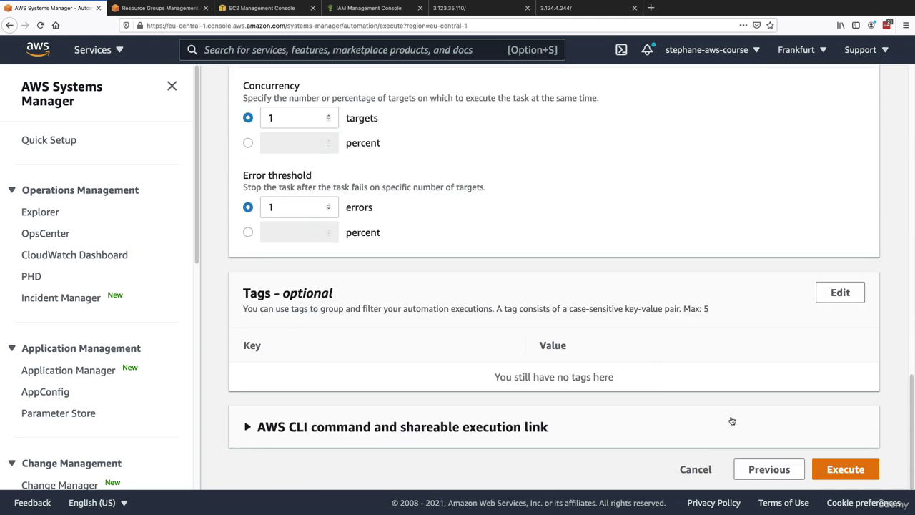
click(759, 470)
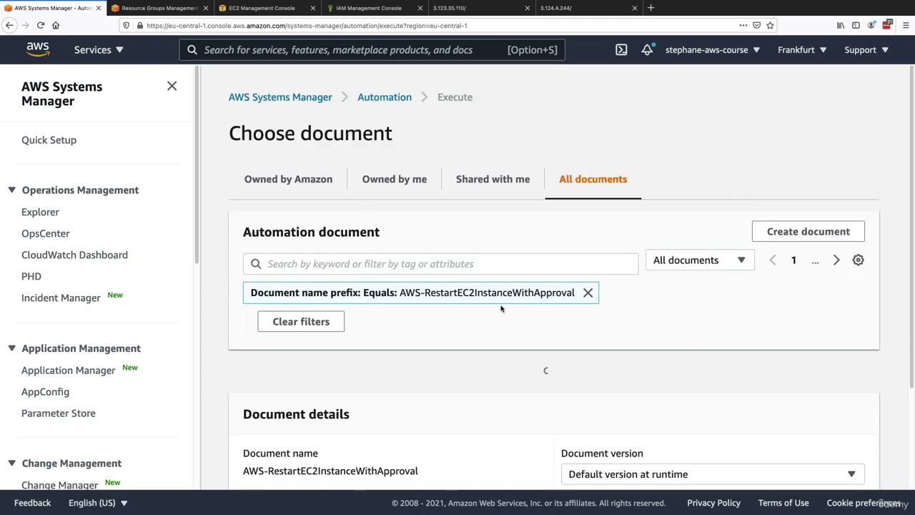
scroll(546, 358, down, 1)
Clear the old filter and search documents by the AWS-Restart name prefix.
scroll(543, 349, down, 1)
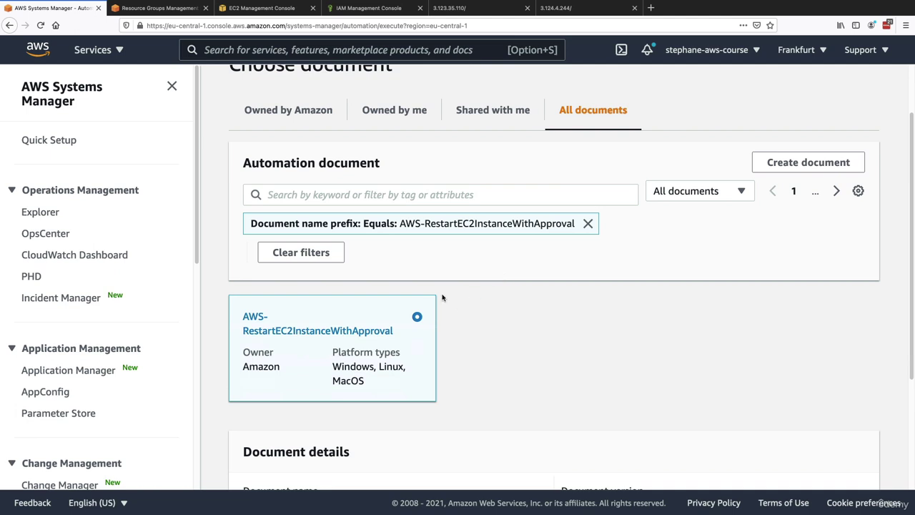
click(587, 223)
click(557, 200)
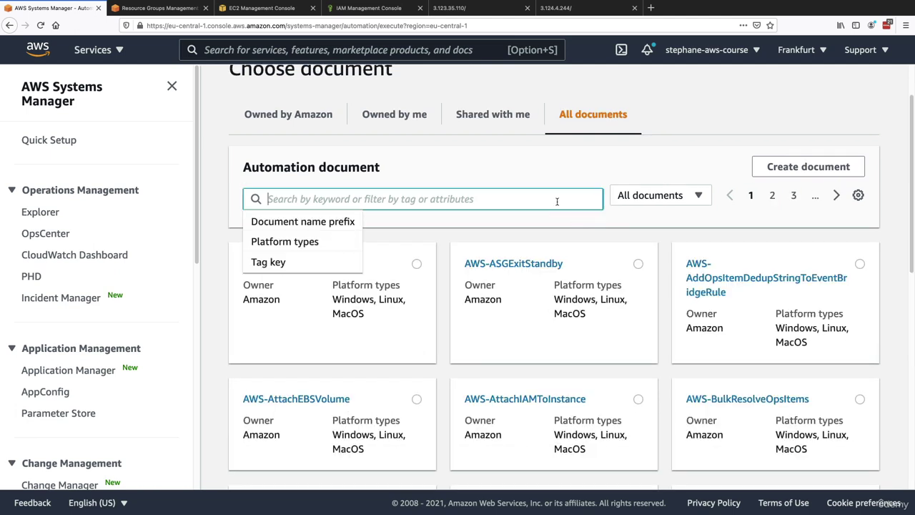
text(AWS)
text(_Re)
key(BackSpace)
key(BackSpace)
key(BackSpace)
key(BackSpace)
text(-Restart)
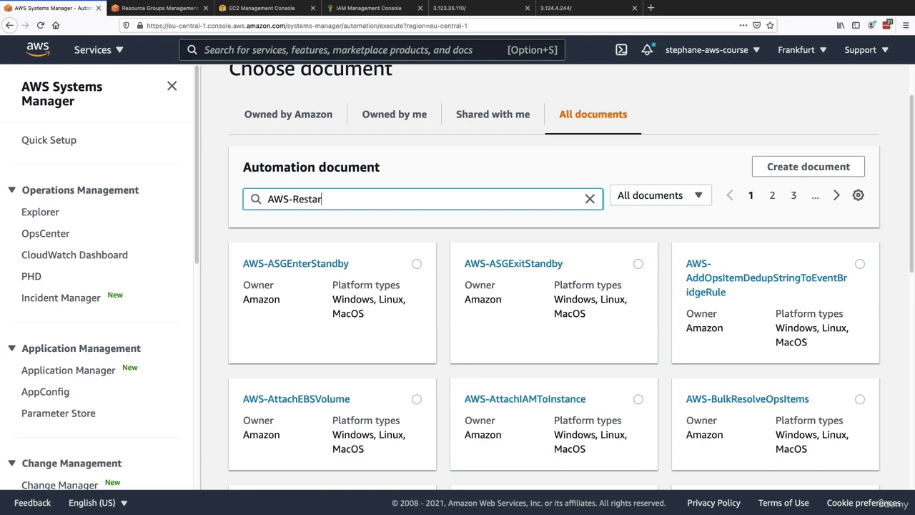
key(Return)
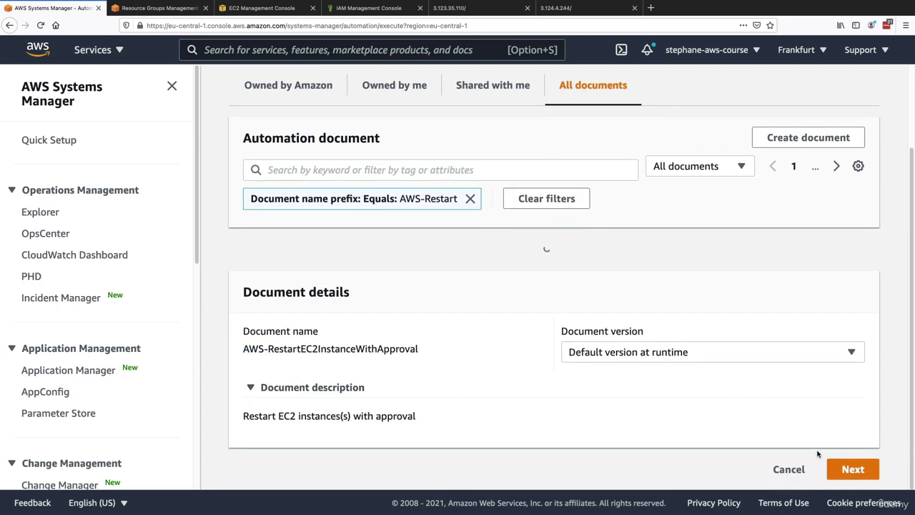
Select AWS-RestartEC2Instance and continue to its execution settings.
click(413, 266)
scroll(537, 341, down, 3)
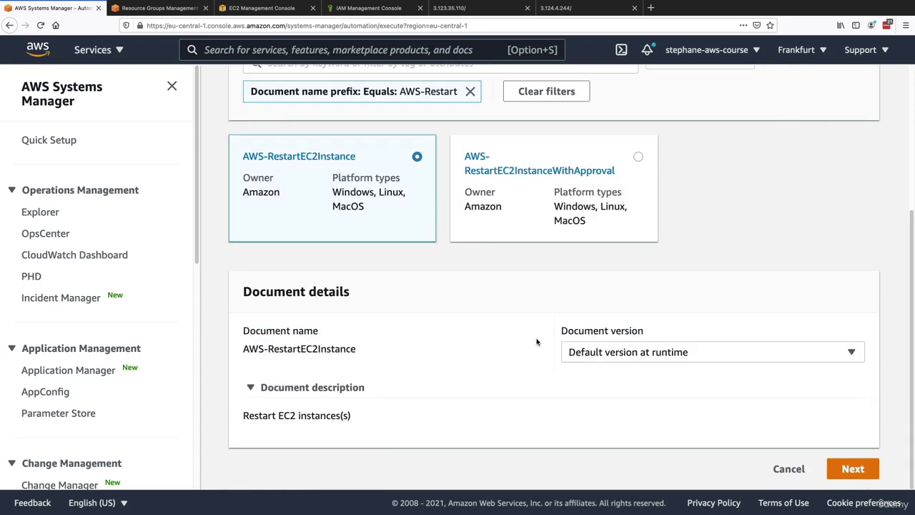
click(851, 468)
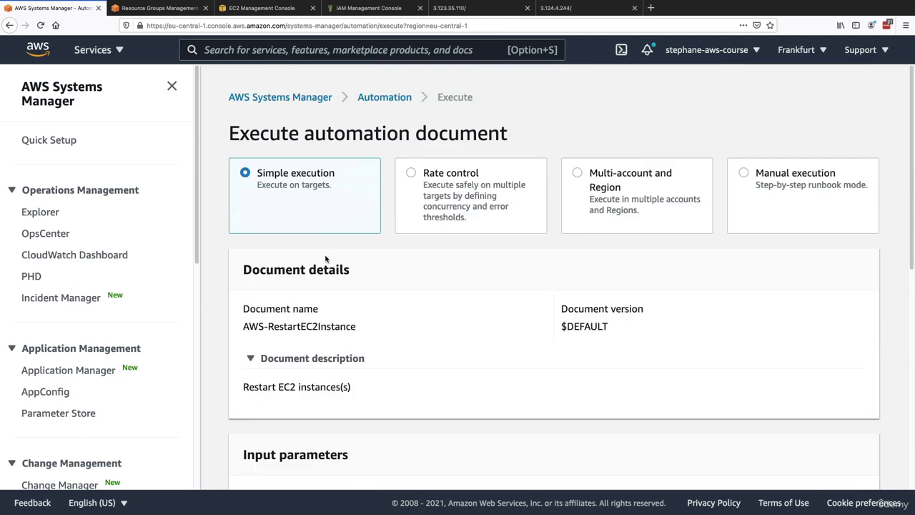
Switch to Rate control execution and review the automation IAM role field.
scroll(349, 322, down, 2)
scroll(344, 321, up, 3)
click(439, 213)
scroll(372, 319, down, 5)
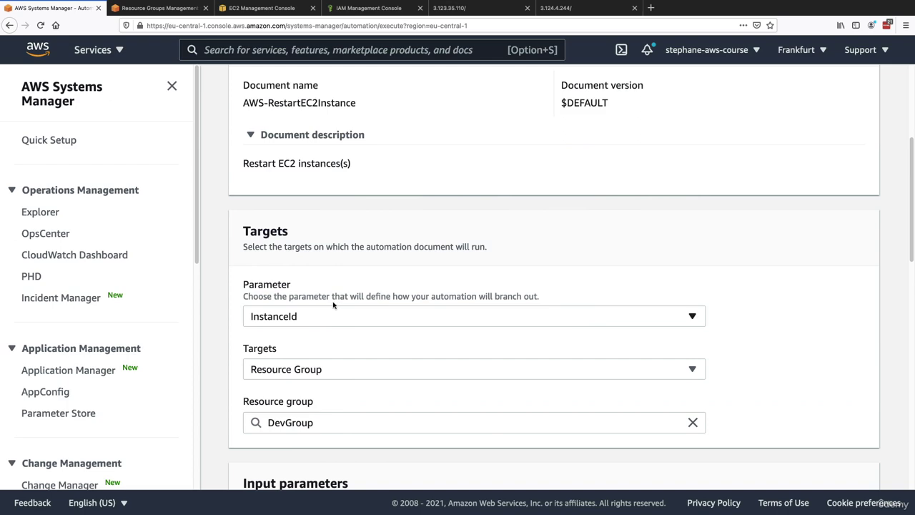
scroll(296, 418, down, 3)
scroll(296, 419, down, 5)
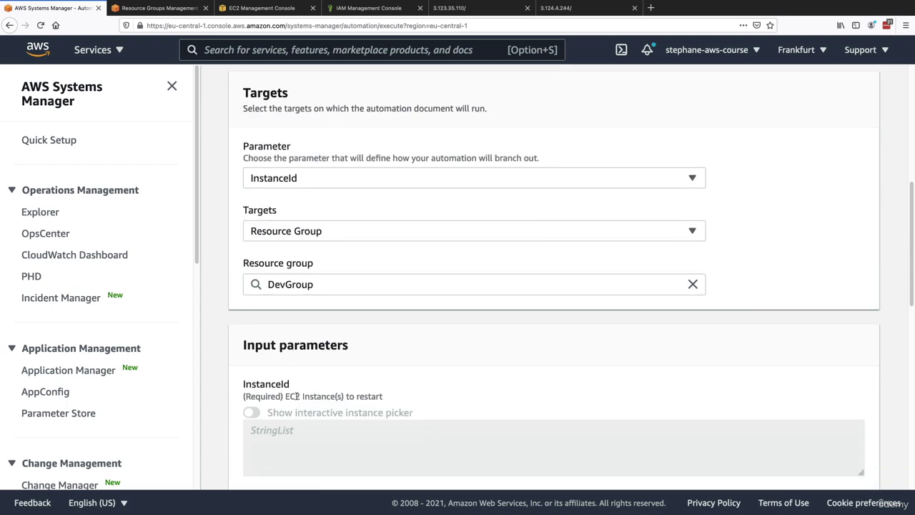
click(301, 371)
click(301, 371)
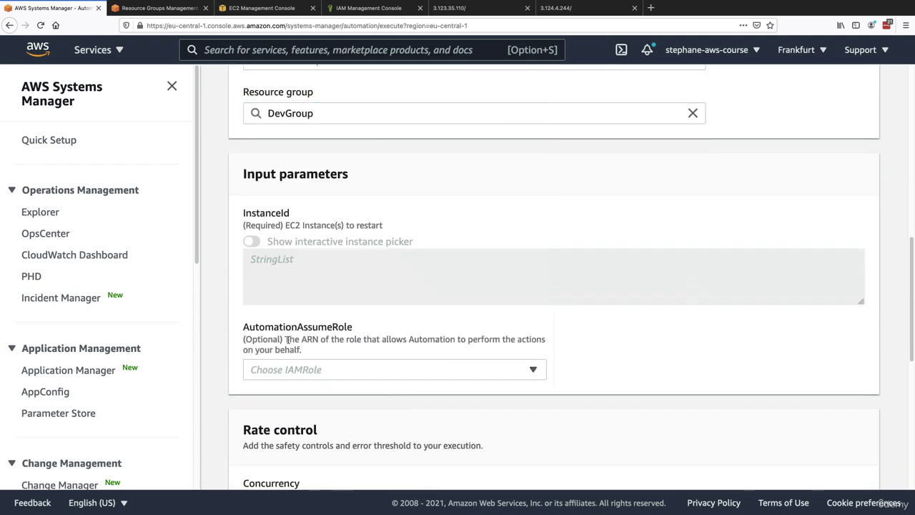
double_click(411, 339)
click(436, 346)
triple_click(444, 349)
click(420, 350)
Keep concurrency at 1 target and error threshold at 1 error, then execute.
scroll(378, 295, down, 2)
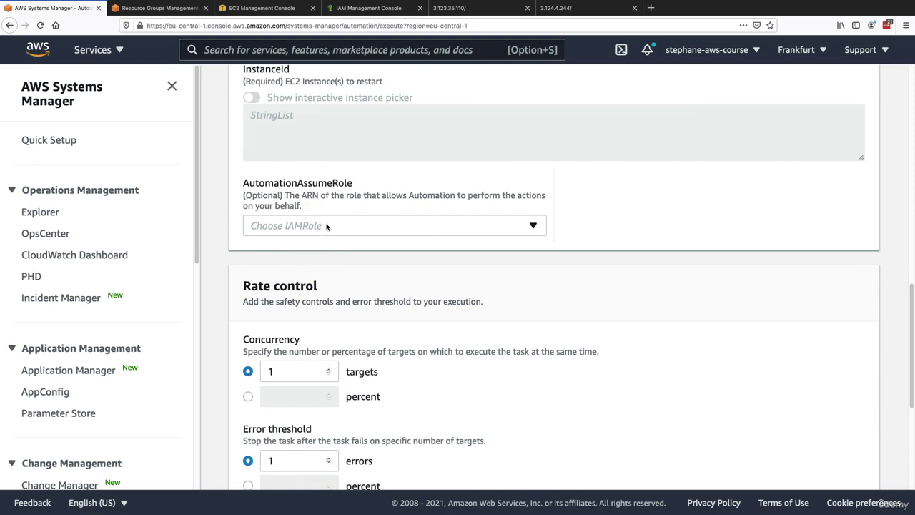
scroll(307, 282, down, 1)
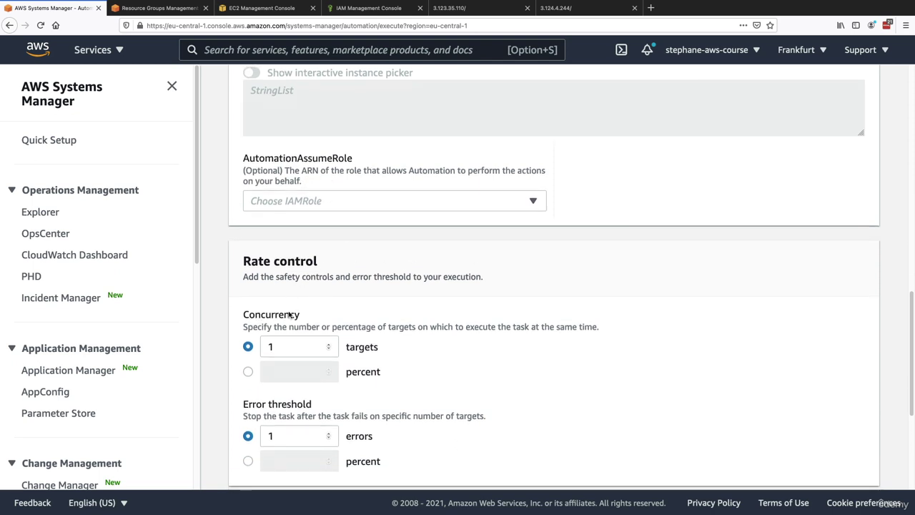
click(277, 342)
scroll(286, 332, down, 3)
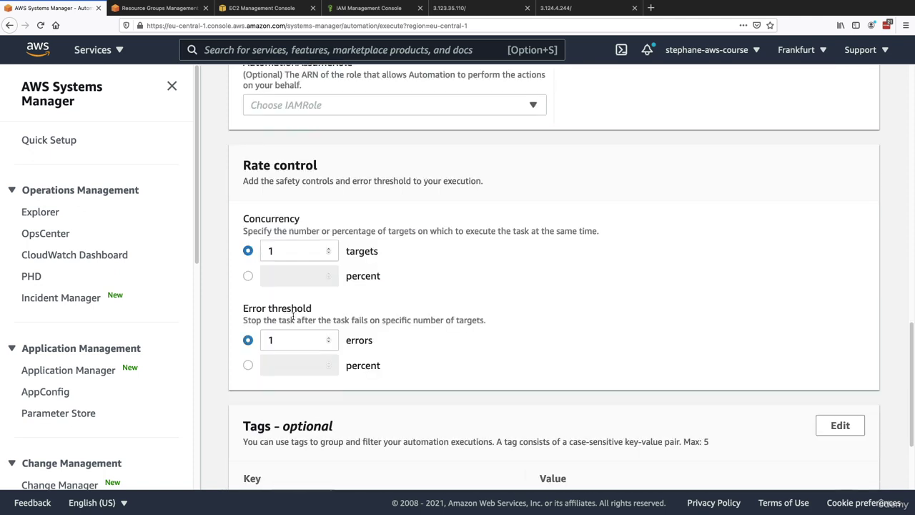
click(277, 339)
click(296, 326)
scroll(398, 313, down, 4)
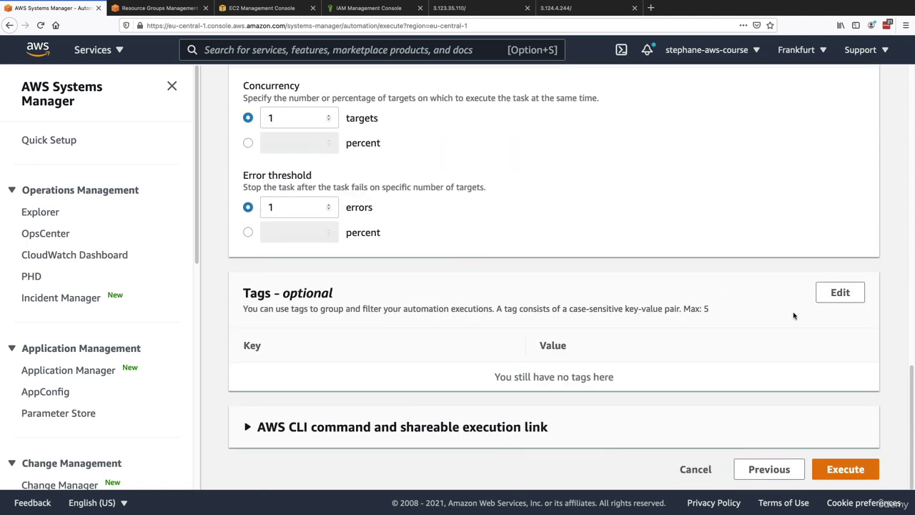
click(844, 467)
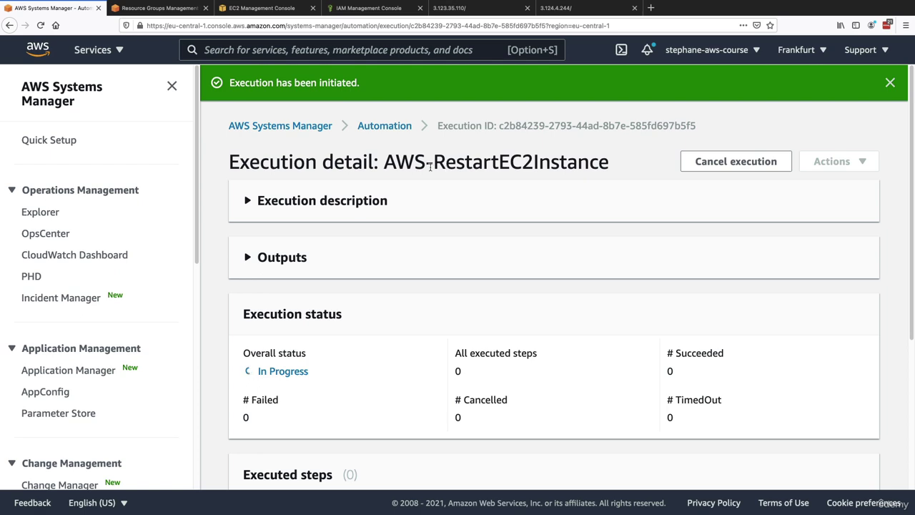
Review the running execution's Executed steps table.
scroll(394, 331, down, 5)
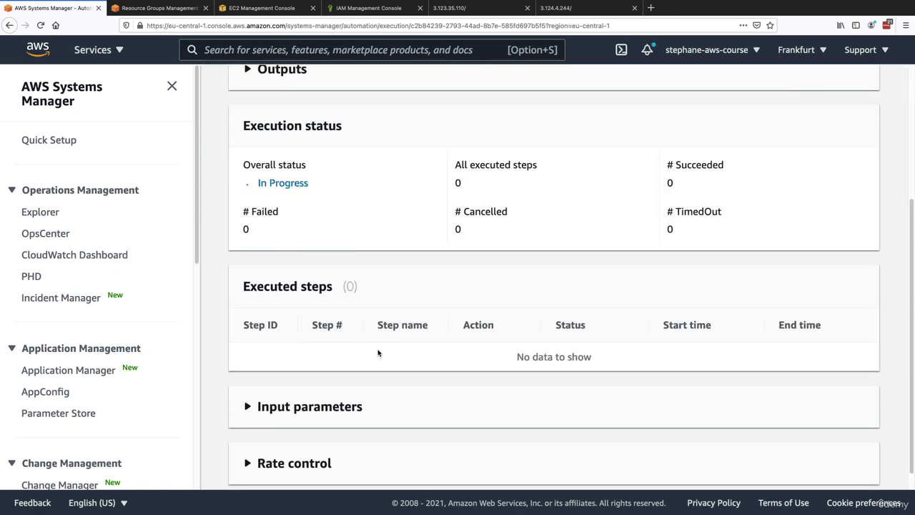
scroll(378, 352, up, 5)
scroll(424, 296, down, 6)
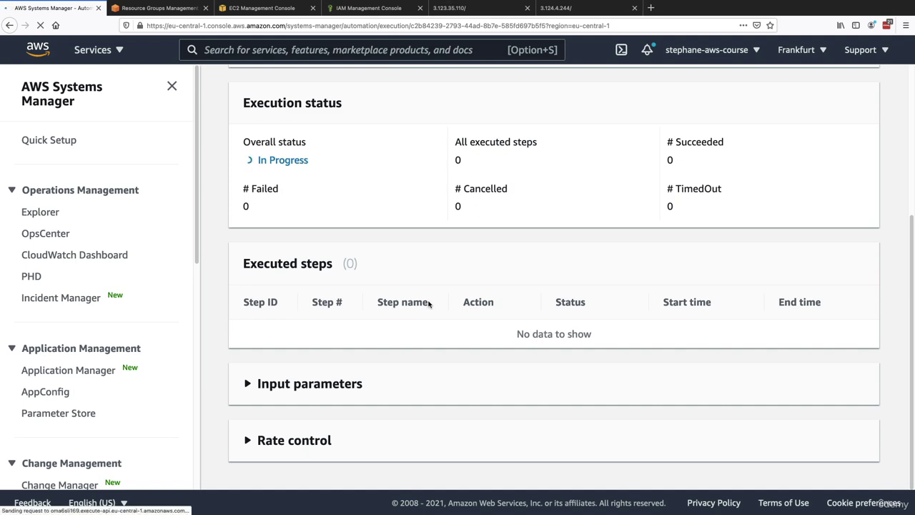
scroll(427, 304, down, 1)
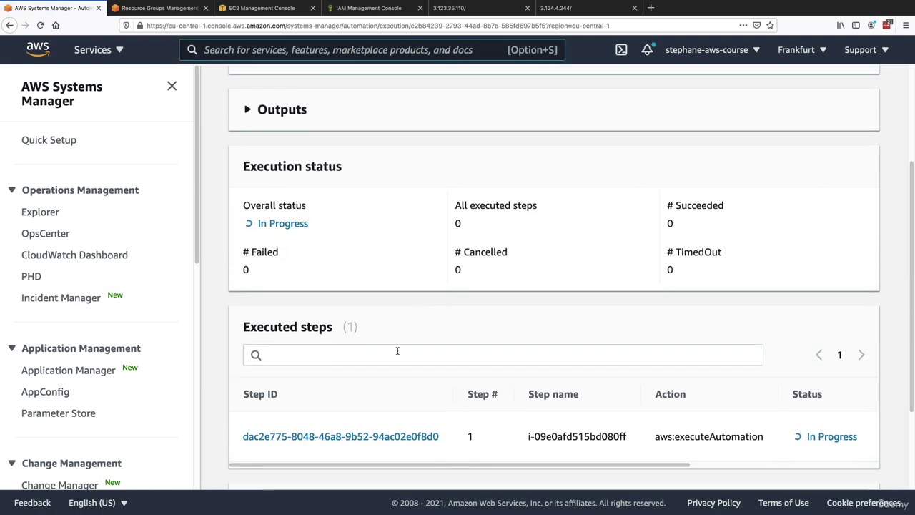
double_click(293, 329)
click(377, 328)
scroll(405, 333, down, 2)
drag(548, 357, 683, 357)
click(683, 356)
drag(662, 387, 770, 389)
scroll(770, 390, right, 2)
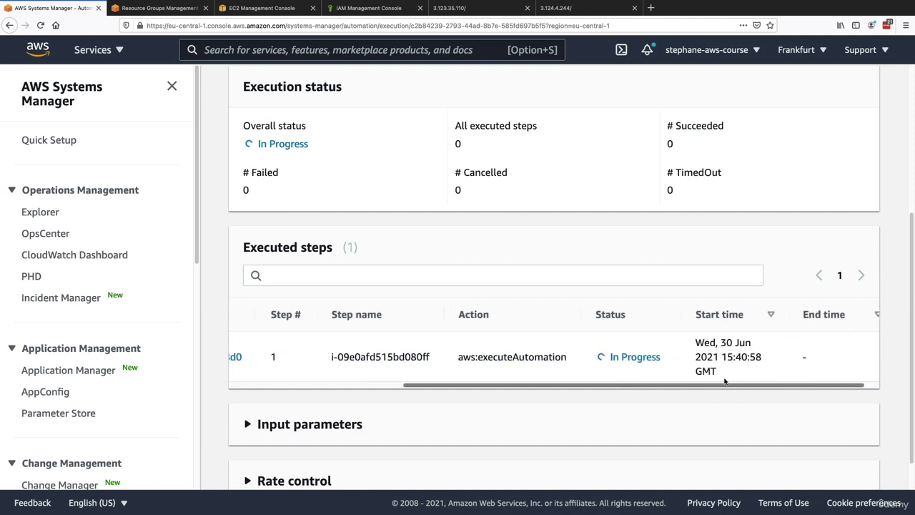
scroll(500, 358, left, 5)
Open step 1's child restart execution and inspect its stopInstances changeInstanceState step.
click(344, 361)
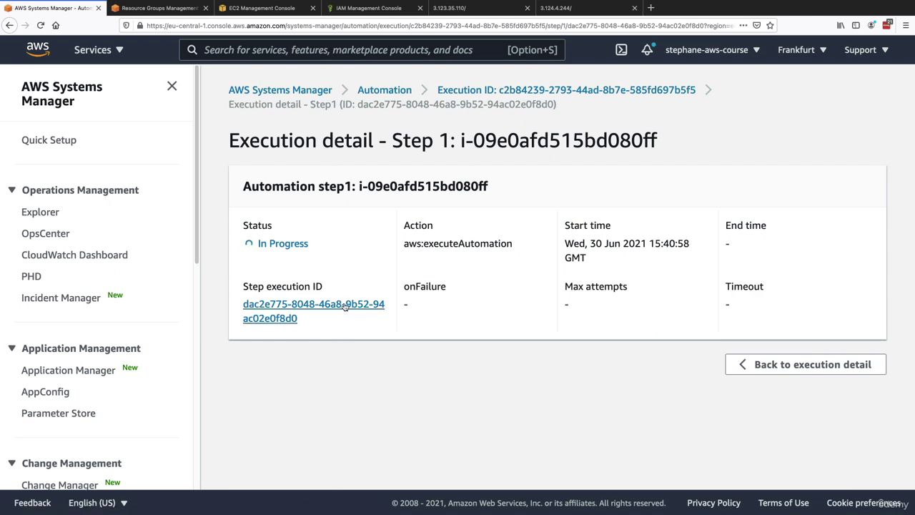
click(344, 308)
scroll(361, 309, down, 3)
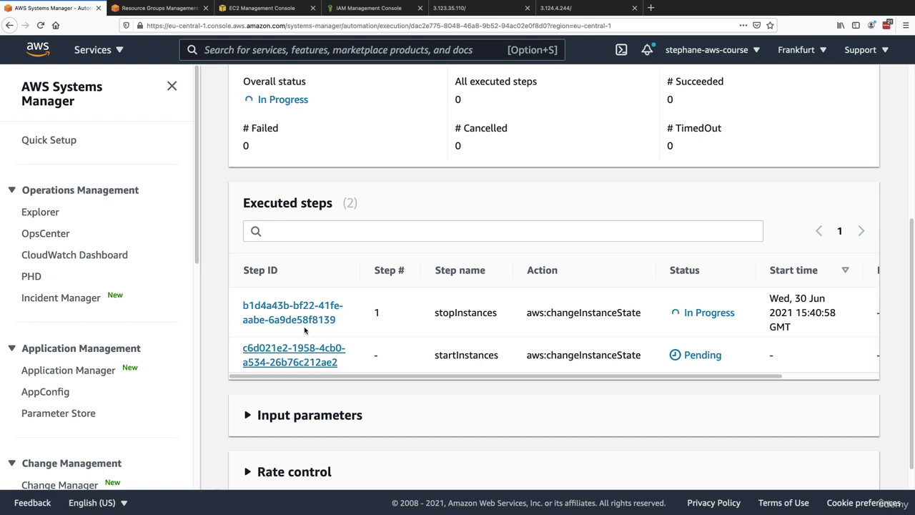
double_click(465, 313)
drag(539, 312, 641, 313)
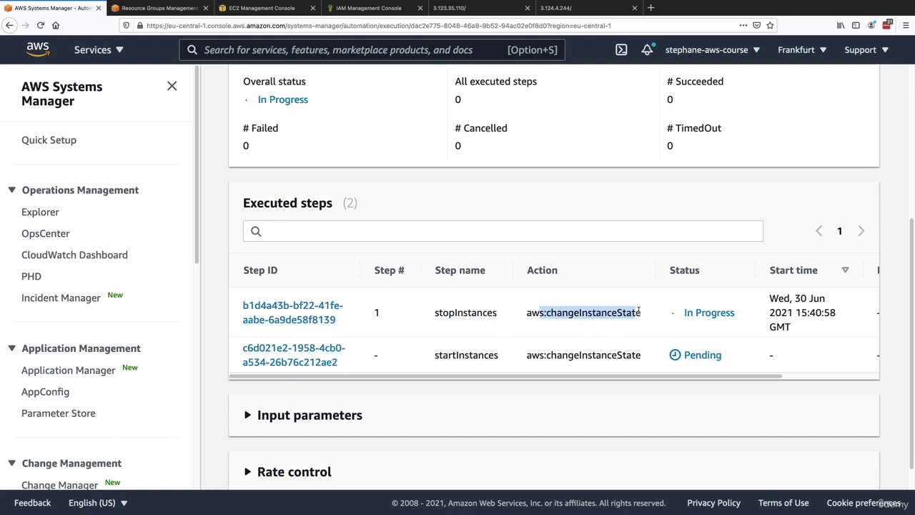
click(641, 313)
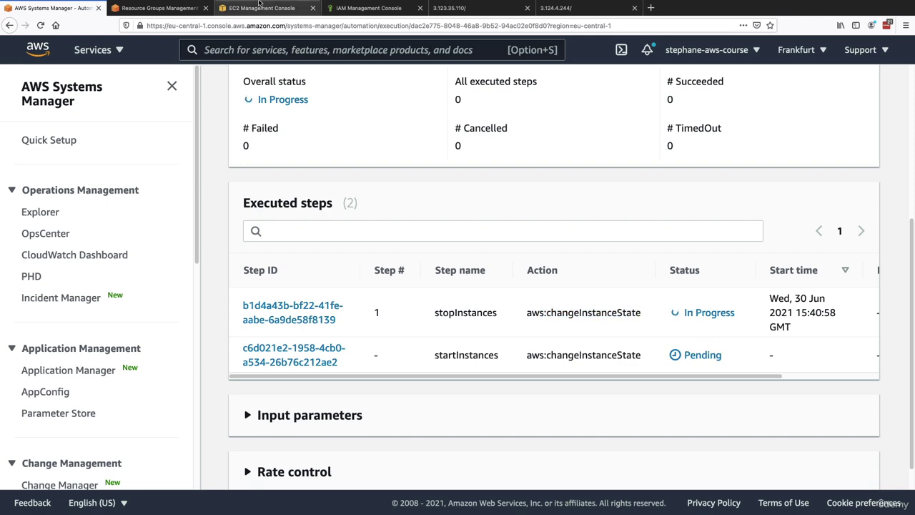
click(262, 8)
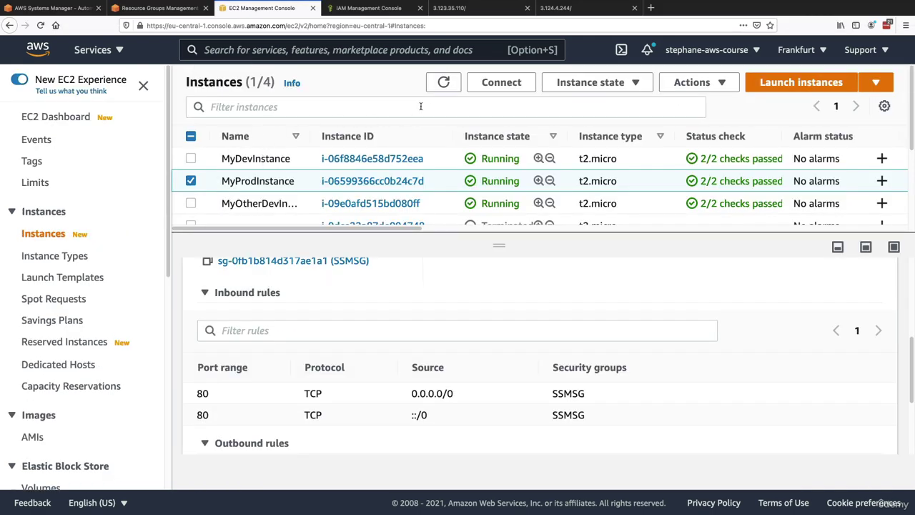
Refresh EC2 Instances to see MyOtherDevInstance stopped, then check the stop and start steps.
click(443, 82)
click(490, 206)
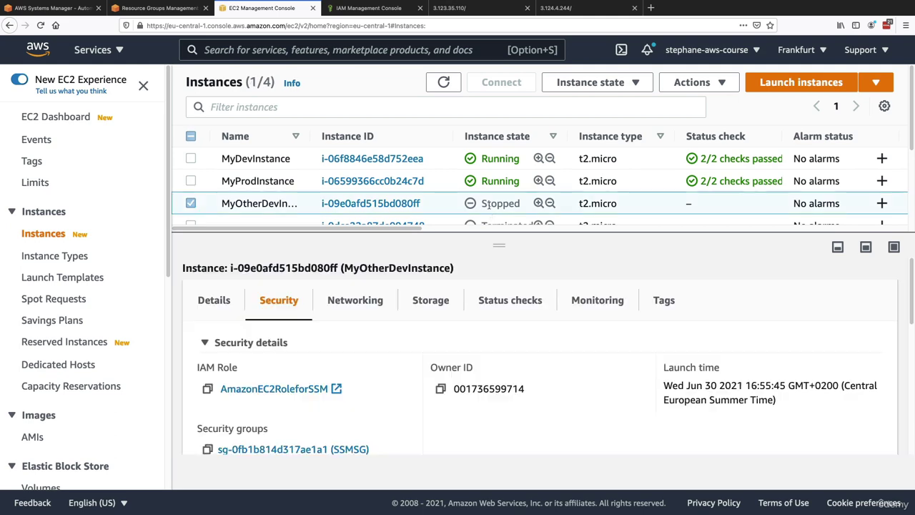
scroll(492, 206, down, 1)
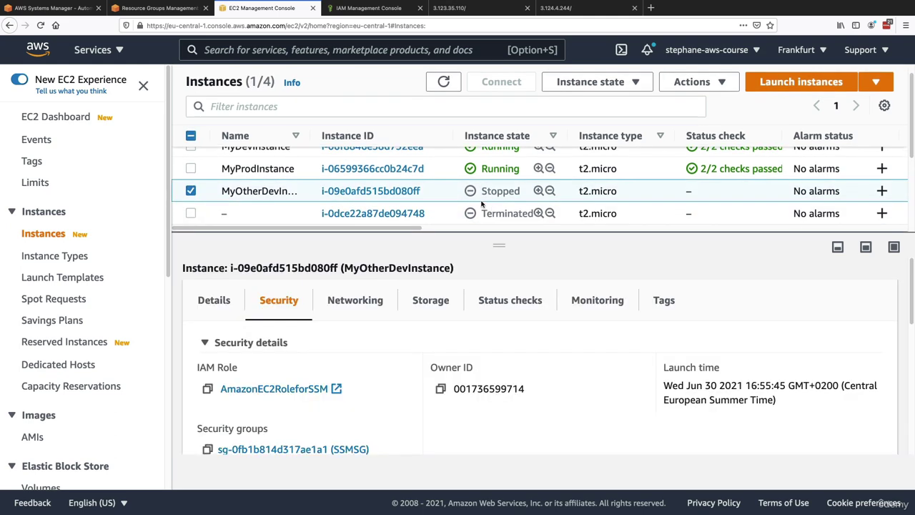
click(154, 8)
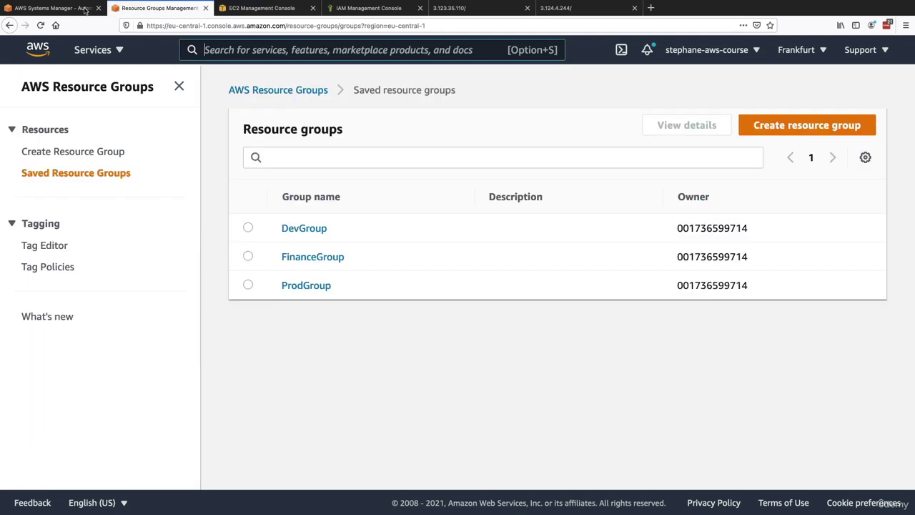
click(57, 8)
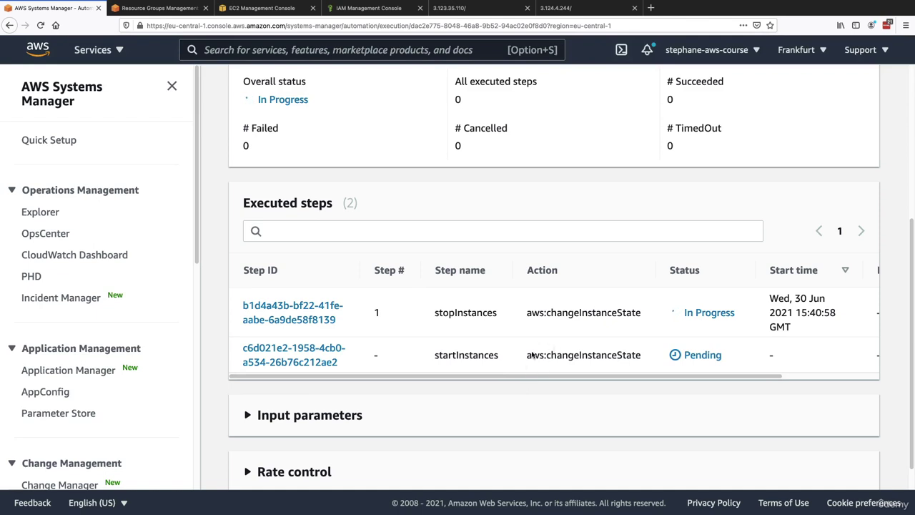
double_click(497, 358)
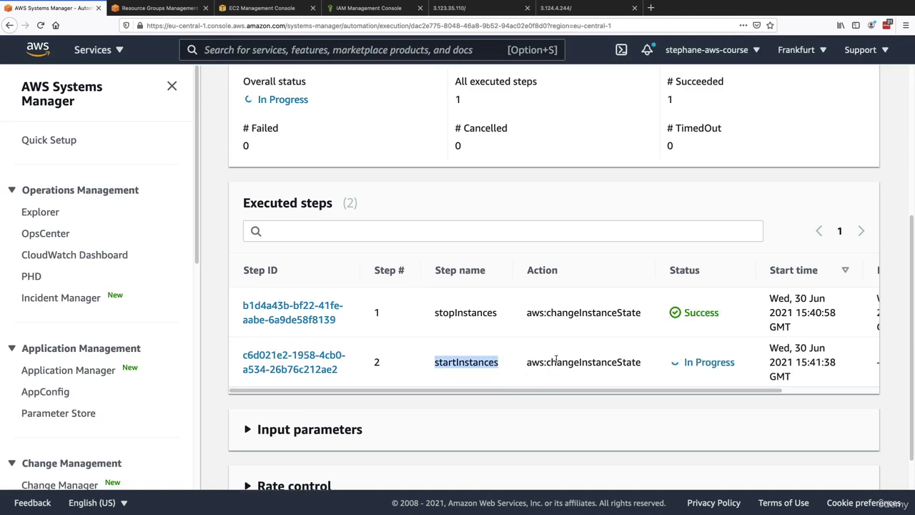
double_click(612, 309)
double_click(631, 363)
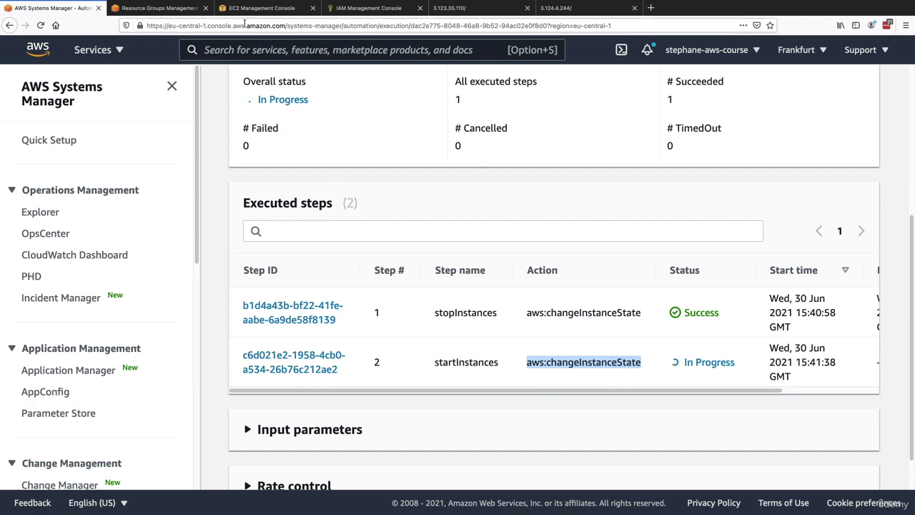
Refresh EC2 again to see the instance starting, then watch the restart execution's progress.
click(243, 8)
click(443, 81)
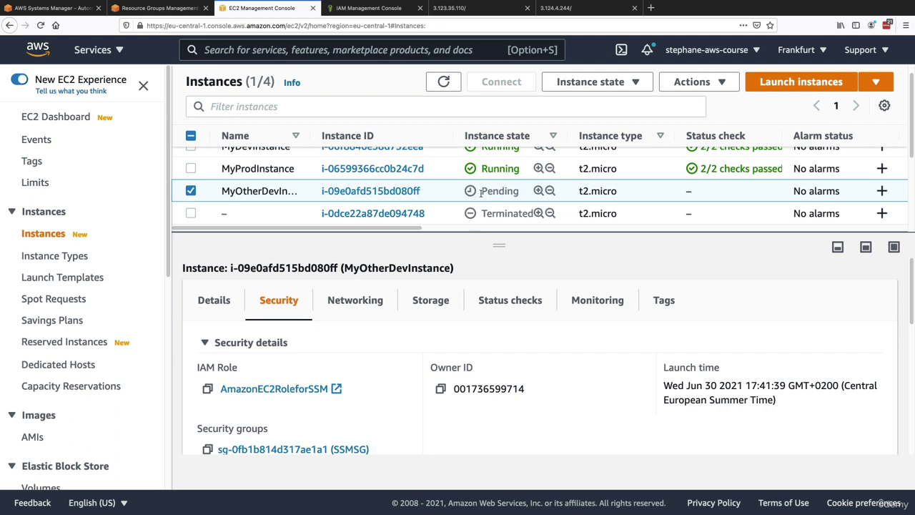
click(79, 8)
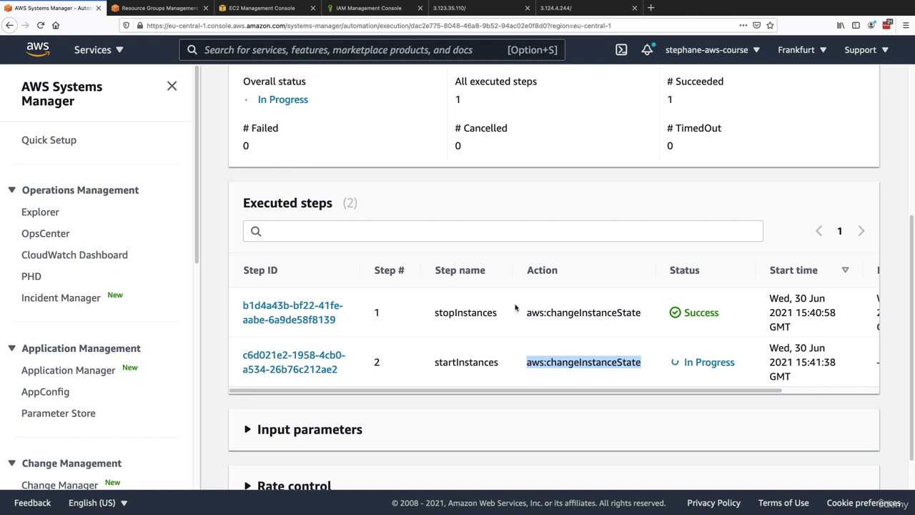
scroll(513, 300, up, 2)
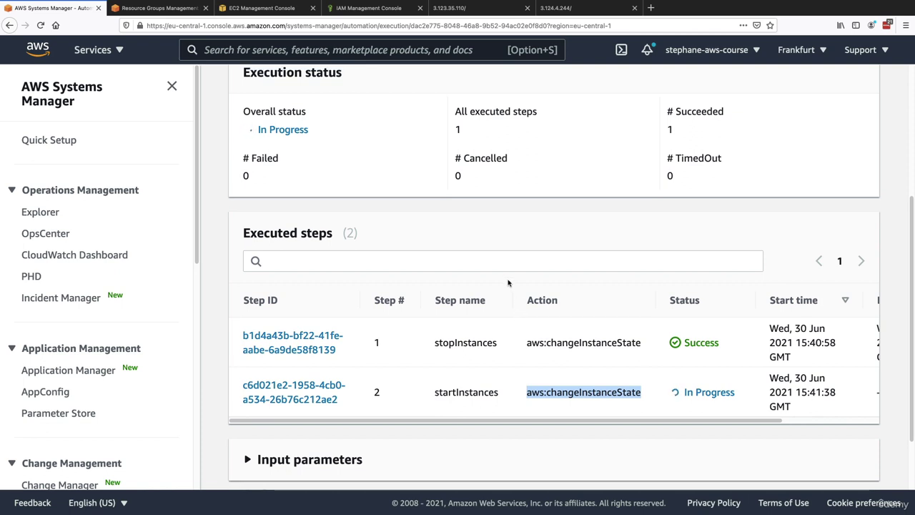
scroll(490, 276, up, 5)
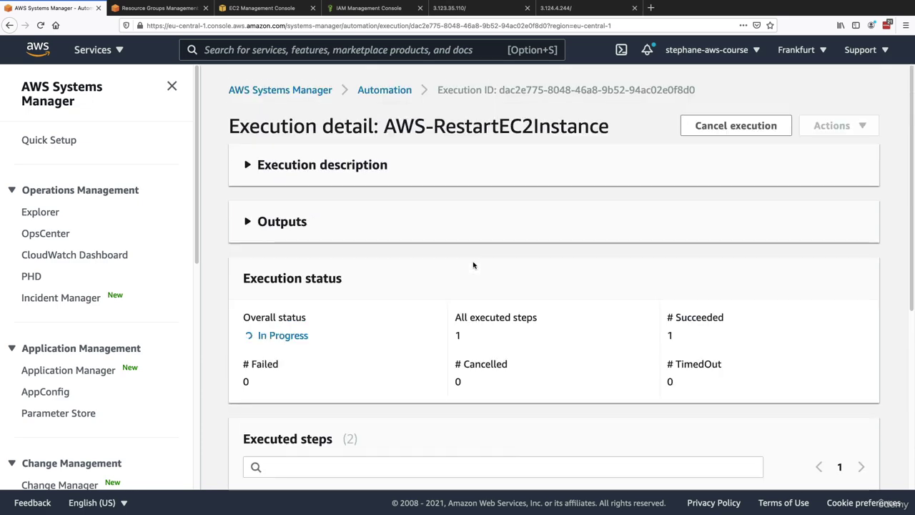
Review both in-progress AWS-RestartEC2Instance executions and the EC2 instances, then open the Systems Manager Documents page.
click(393, 95)
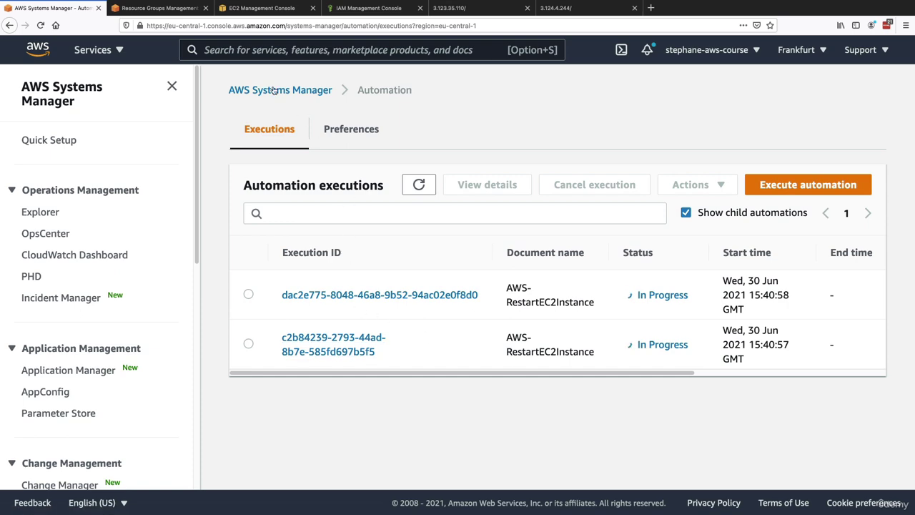
click(262, 8)
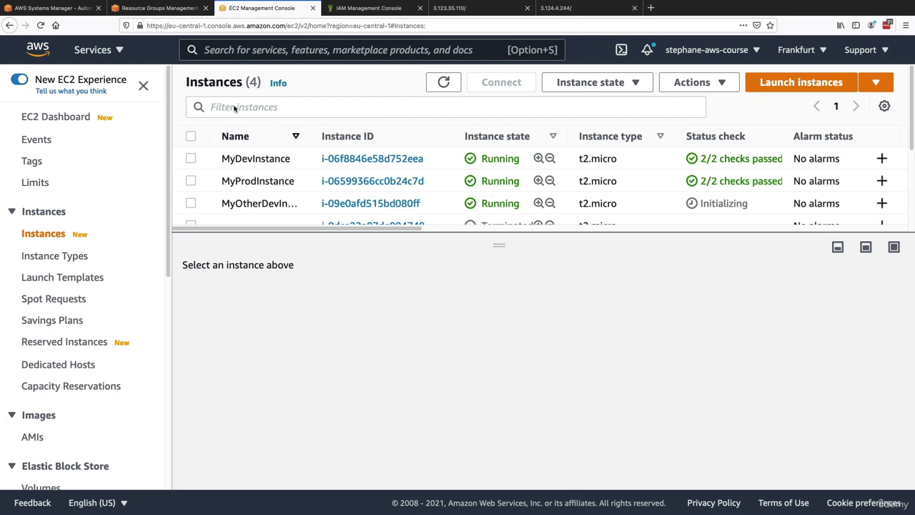
click(75, 8)
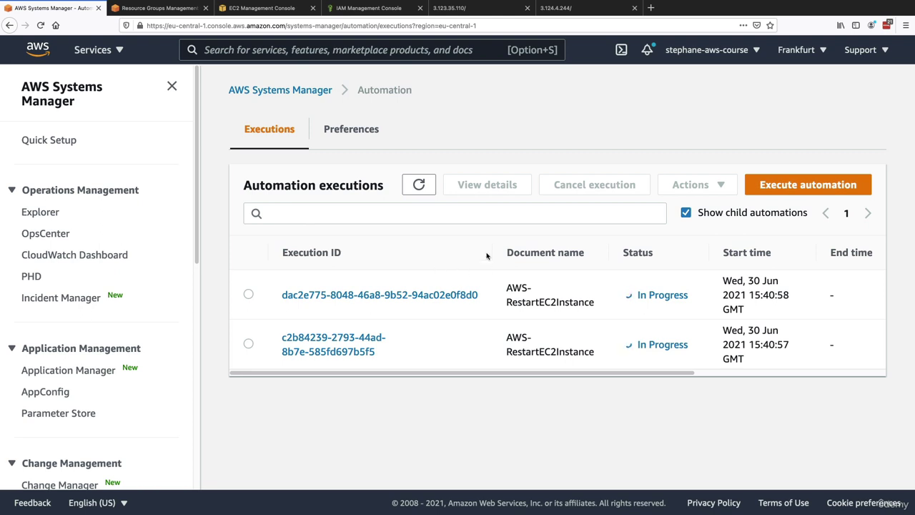
scroll(143, 357, down, 6)
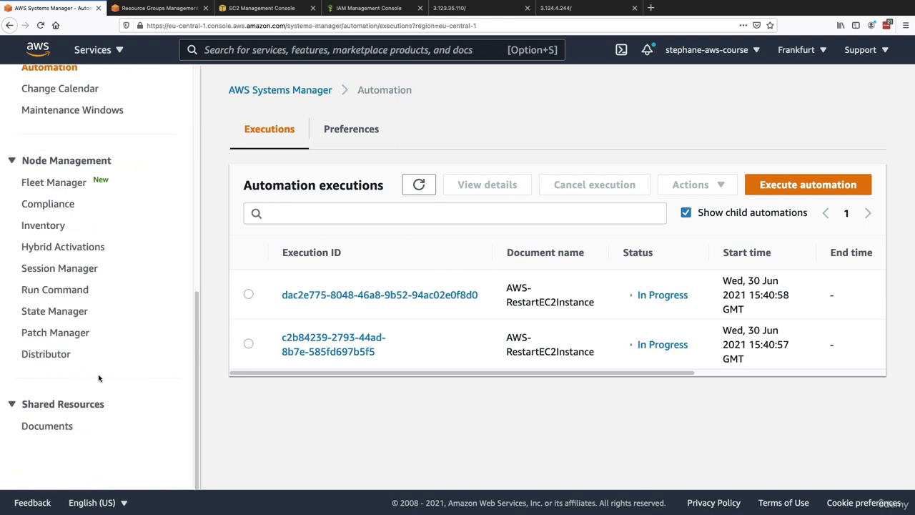
click(70, 428)
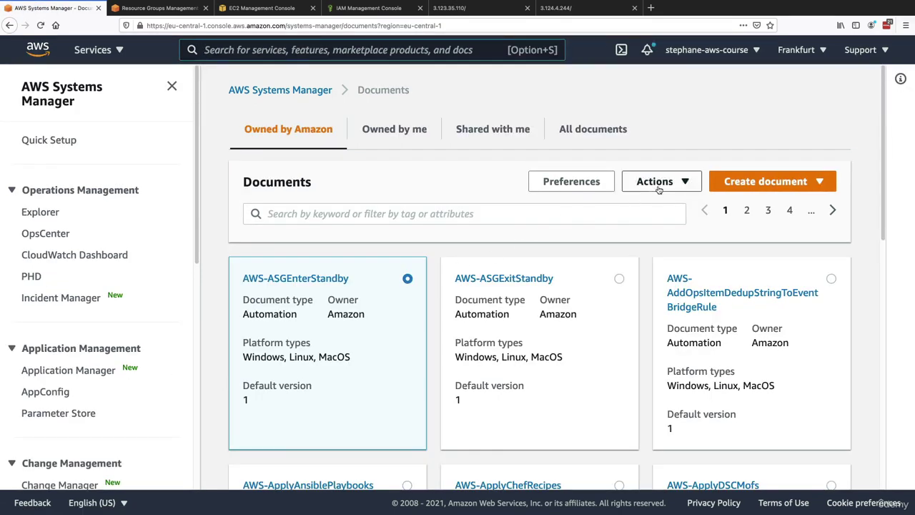
click(658, 181)
click(572, 214)
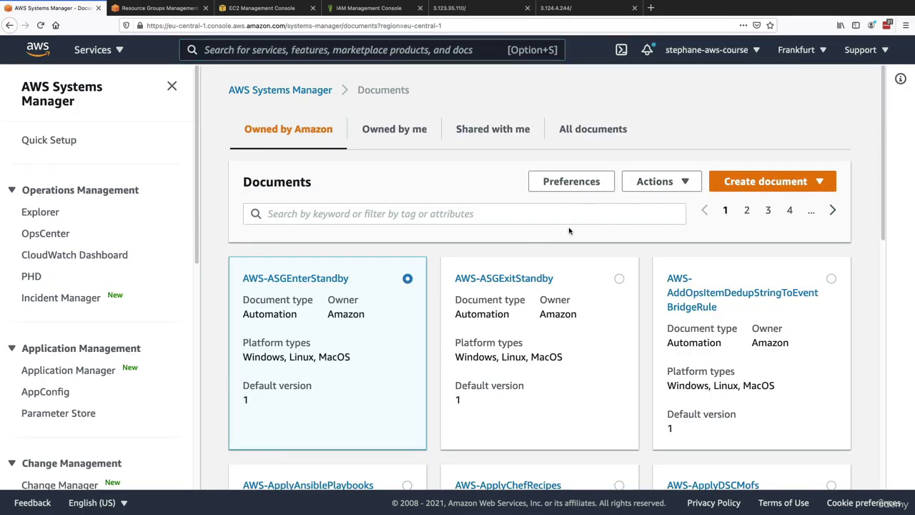
click(323, 279)
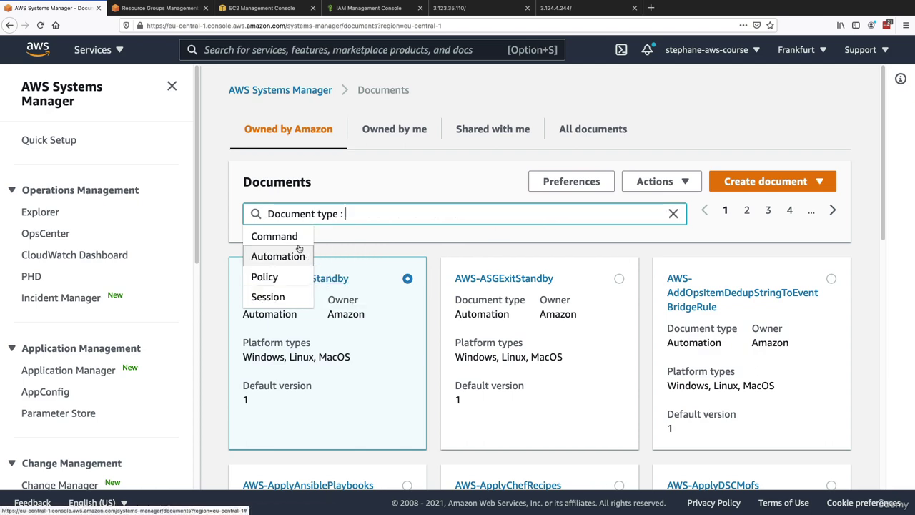
click(298, 255)
scroll(369, 289, down, 5)
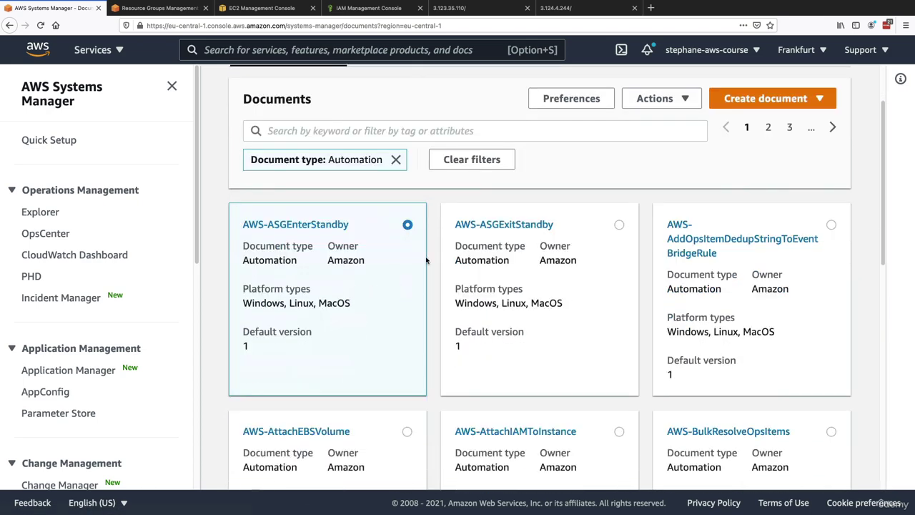
scroll(486, 293, down, 15)
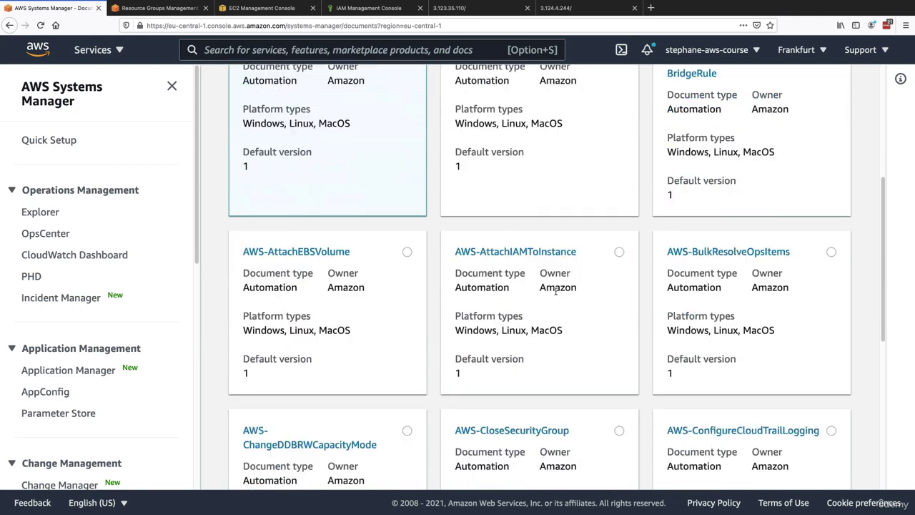
scroll(670, 358, up, 20)
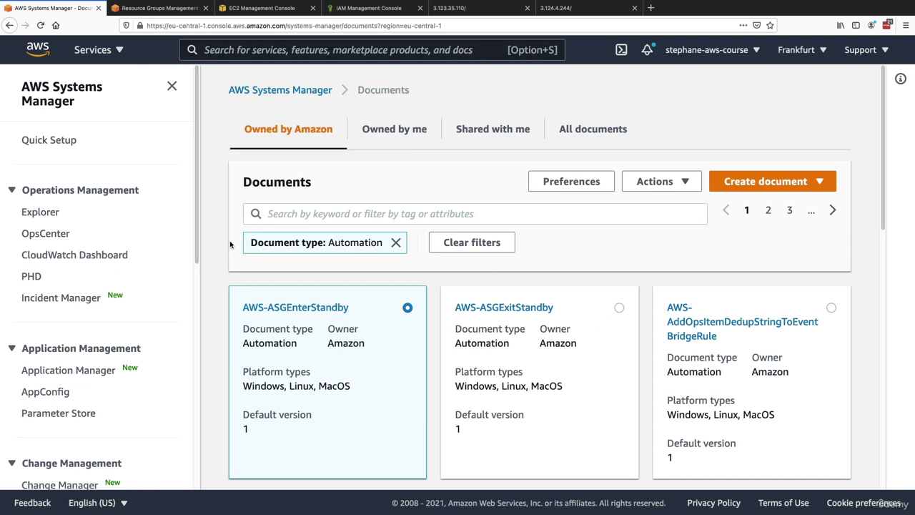
scroll(109, 323, down, 5)
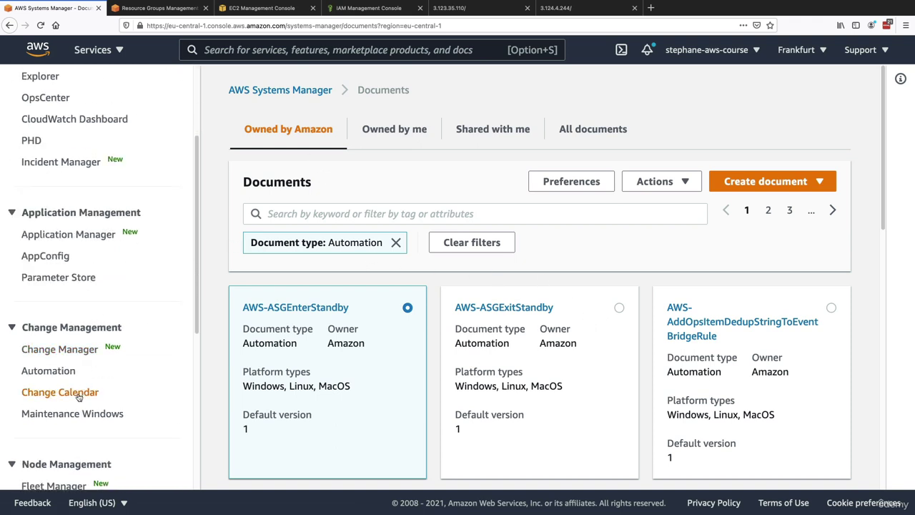
click(50, 359)
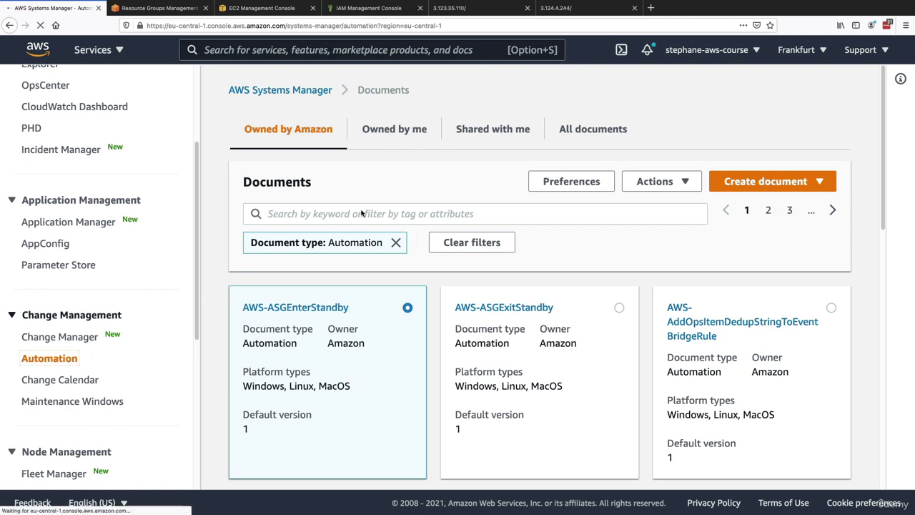
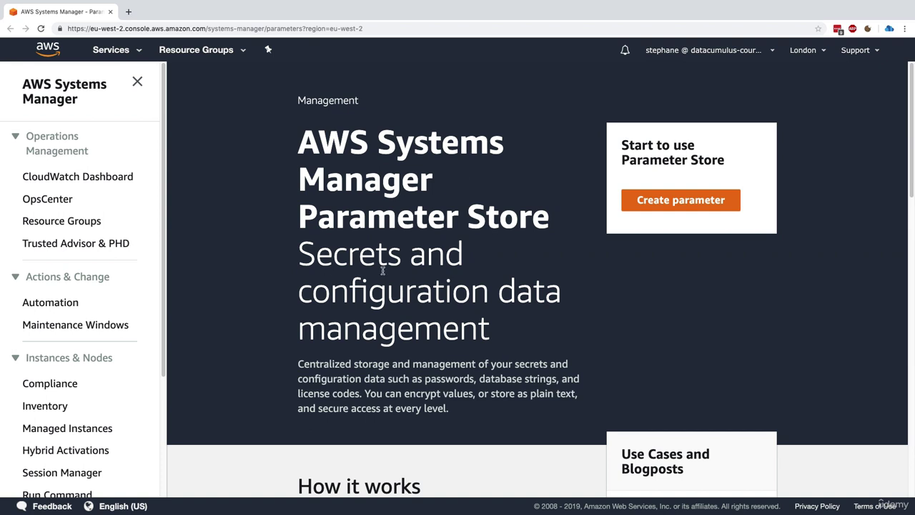
drag(310, 252, 413, 261)
drag(350, 286, 528, 293)
double_click(474, 331)
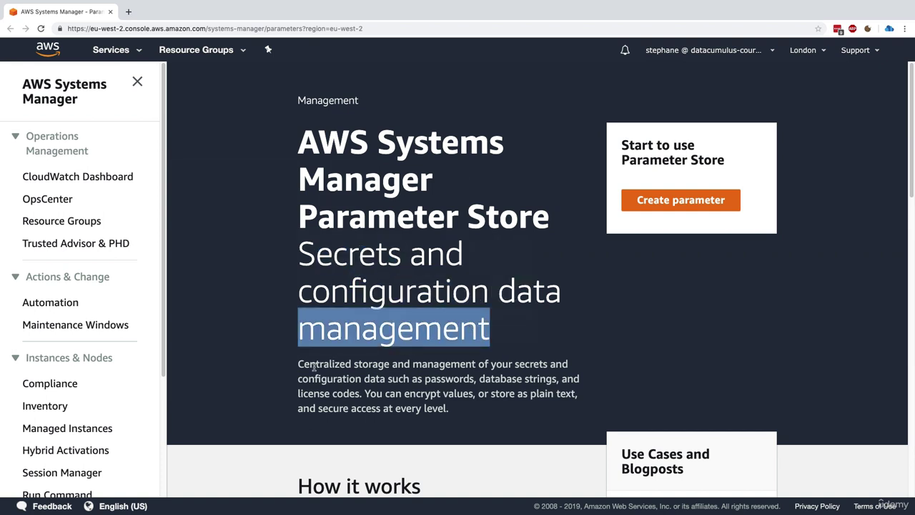
click(437, 264)
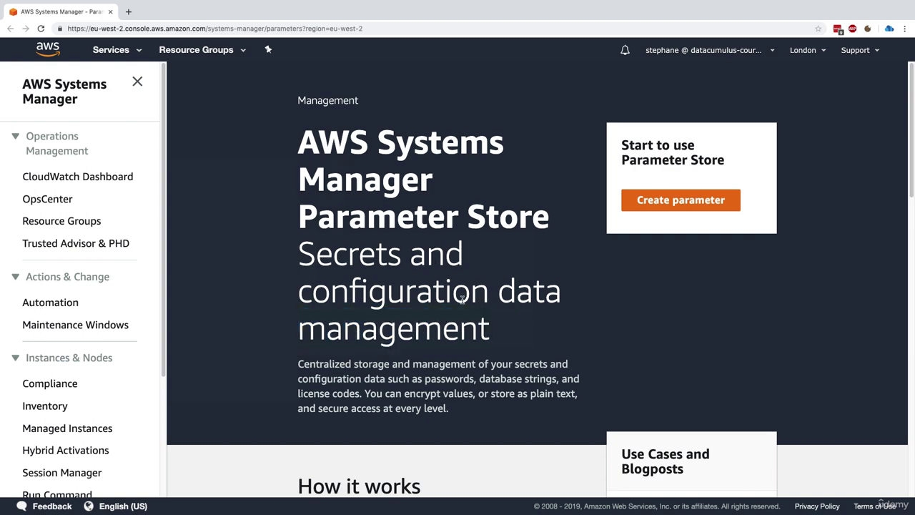
scroll(420, 303, down, 3)
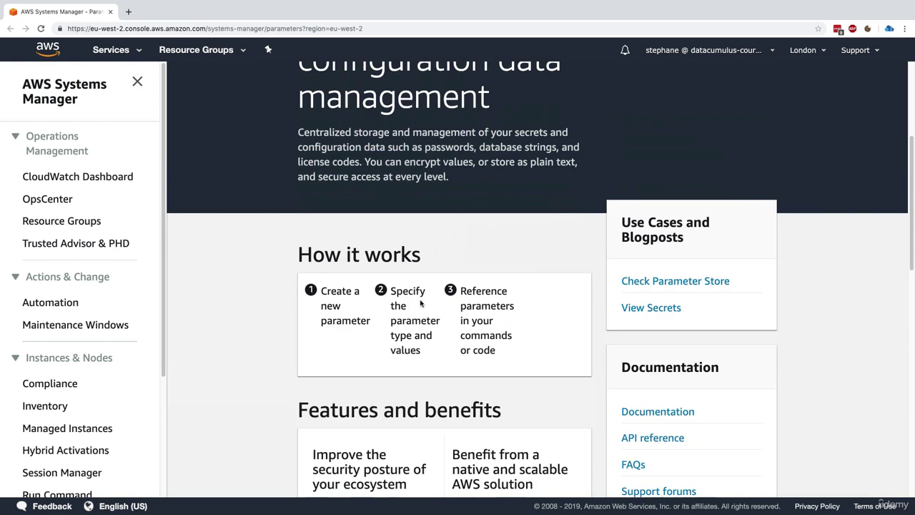
drag(323, 291, 365, 322)
click(361, 322)
drag(391, 291, 411, 335)
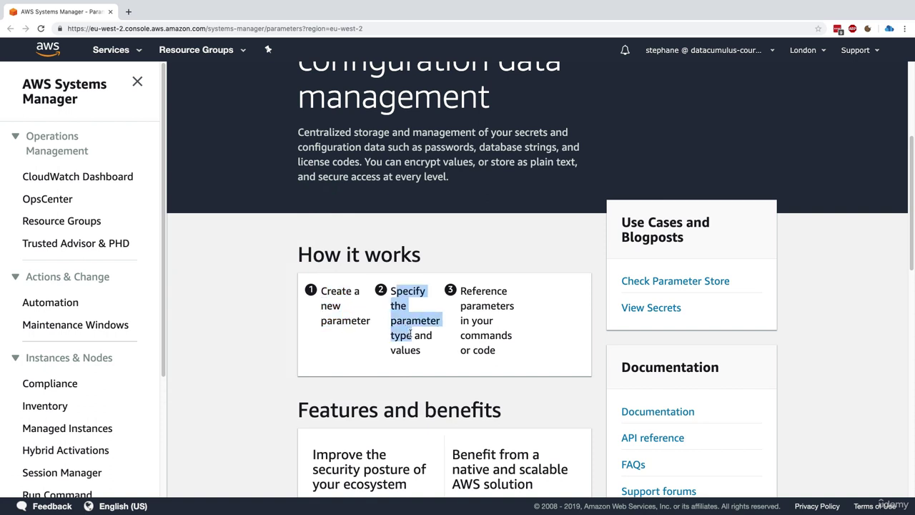
drag(461, 292, 490, 325)
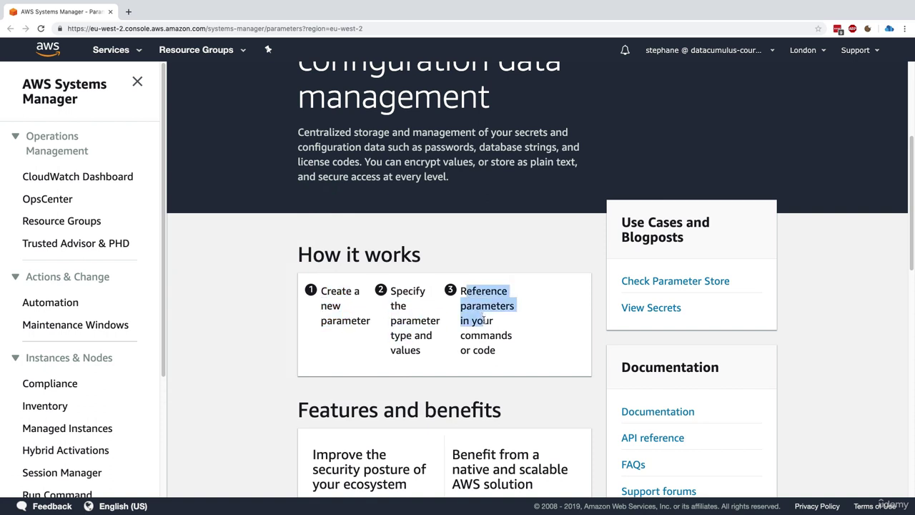
click(488, 325)
double_click(488, 335)
double_click(489, 349)
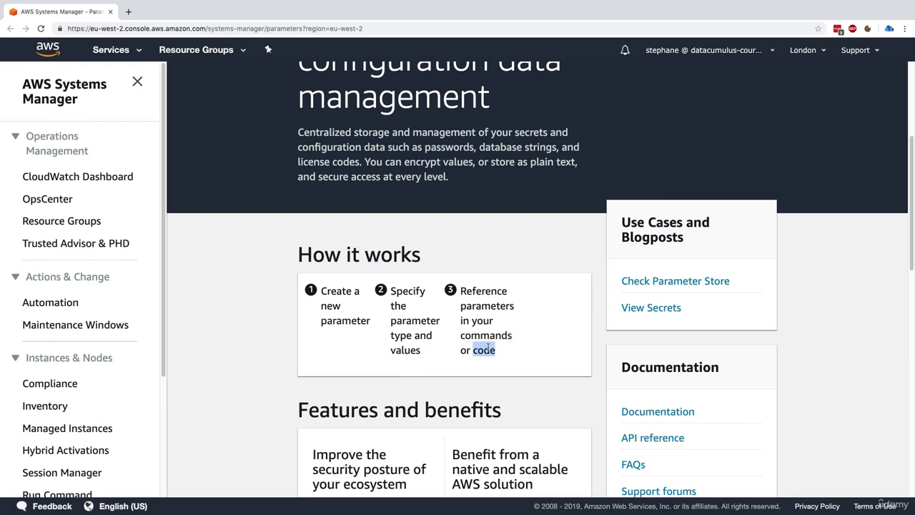
click(517, 351)
scroll(521, 354, up, 3)
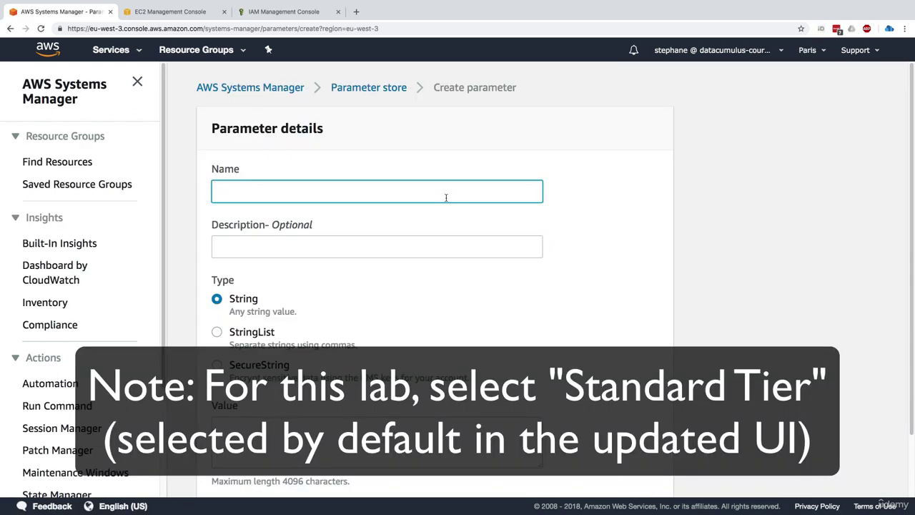
Name the parameter /my-app/dev/db-url with the description 'Database URL for my app in development'.
text(/my-ap)
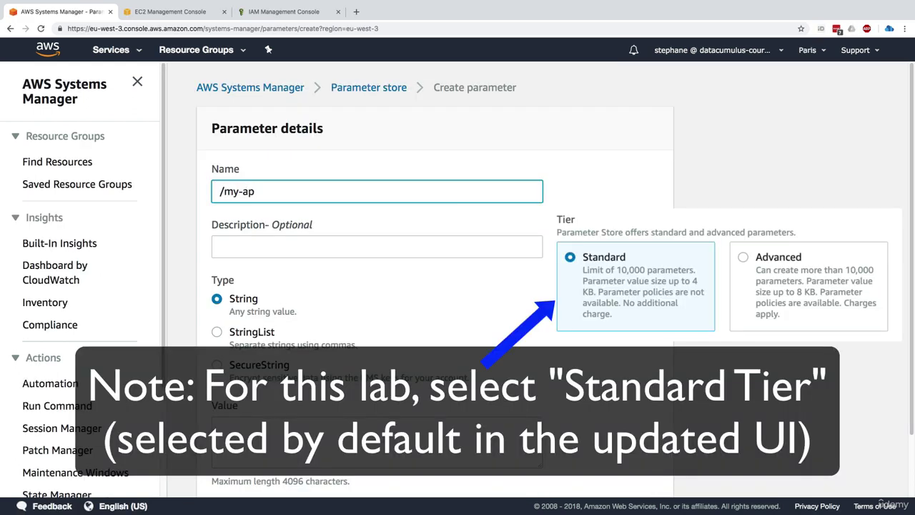
text(p/dev/db-)
click(376, 247)
text(Dat)
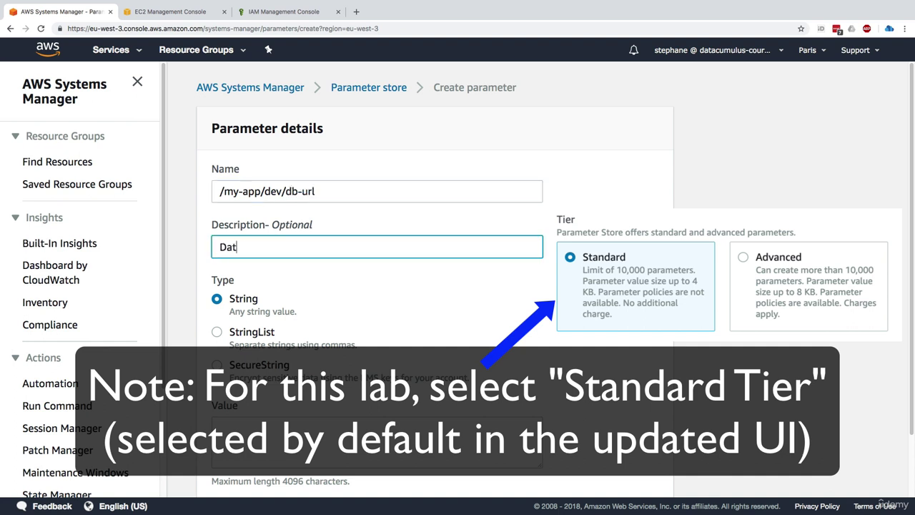
text(abase URL for my )
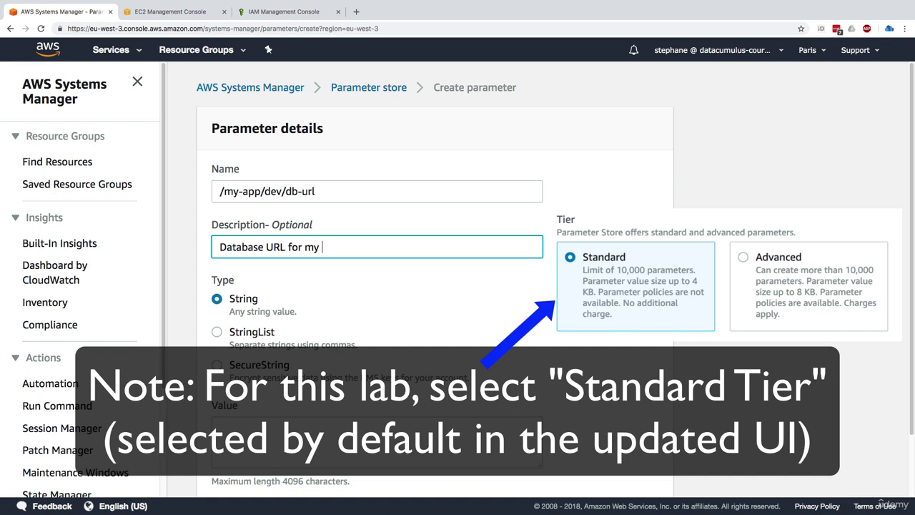
text(app in development)
Compare the StringList and SecureString types, then keep the parameter type as String.
scroll(383, 228, down, 2)
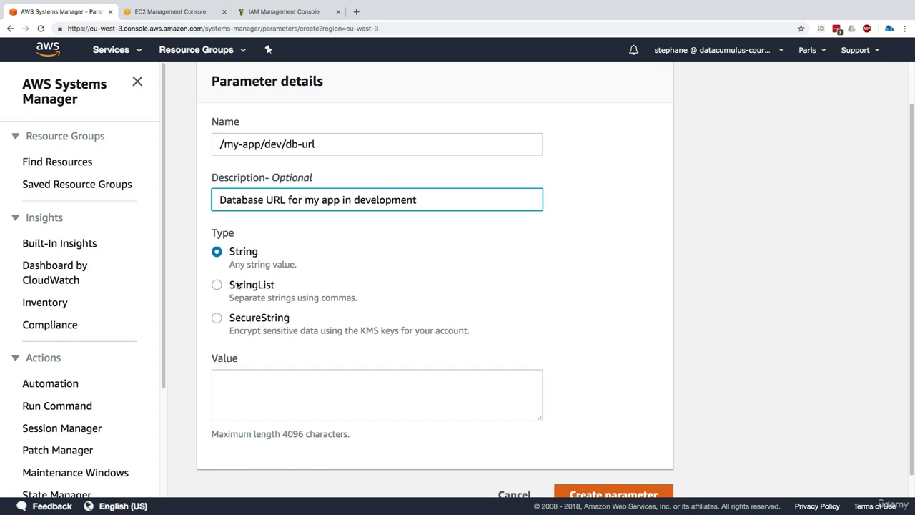
click(288, 392)
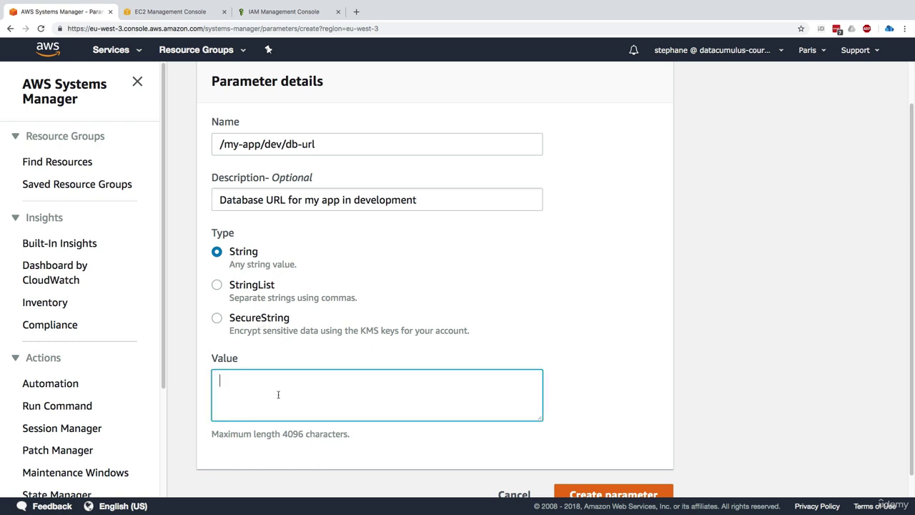
click(259, 289)
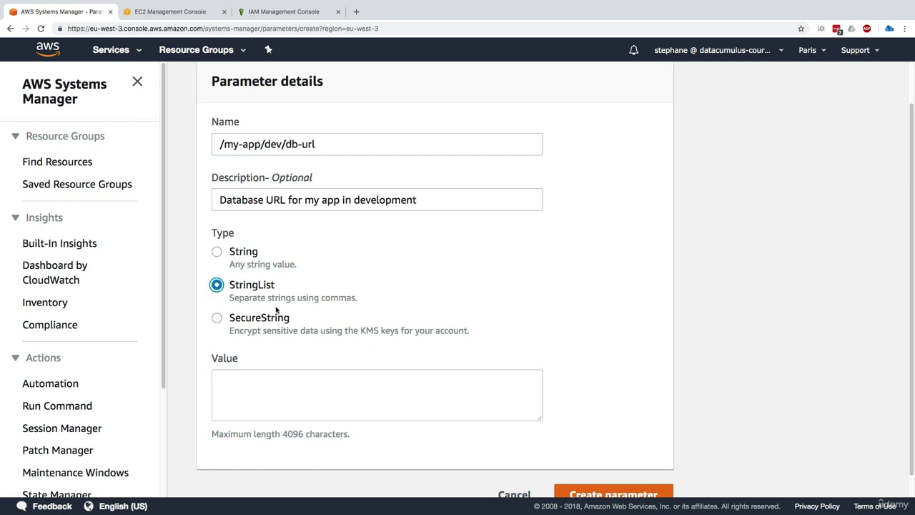
drag(252, 303, 335, 300)
click(333, 303)
click(279, 323)
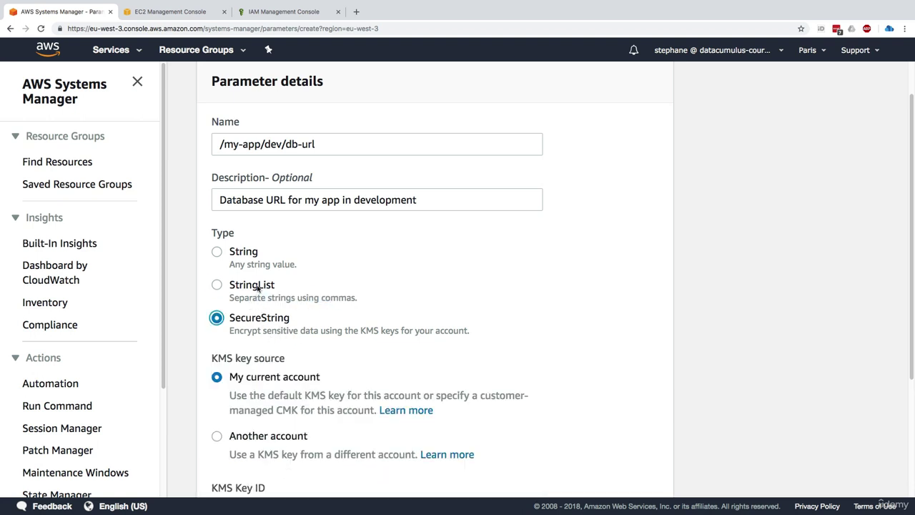
click(257, 262)
Enter the value dev.database.stephanetheteacher.com:3306 and create the parameter.
click(303, 383)
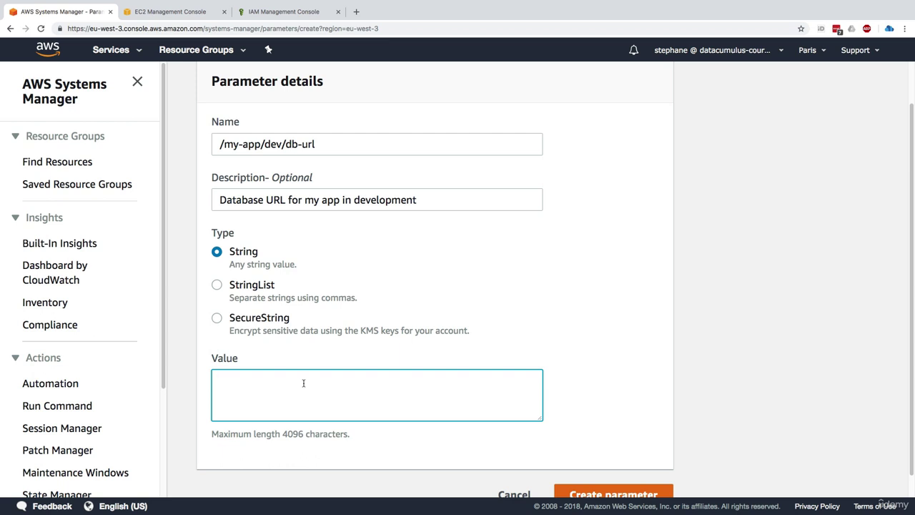
drag(281, 448, 304, 448)
click(318, 400)
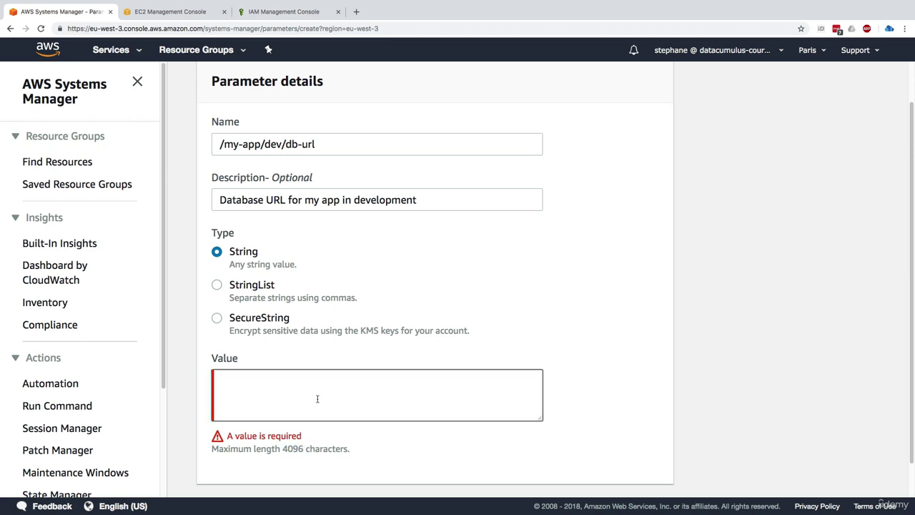
text(dev.database.stephaneth)
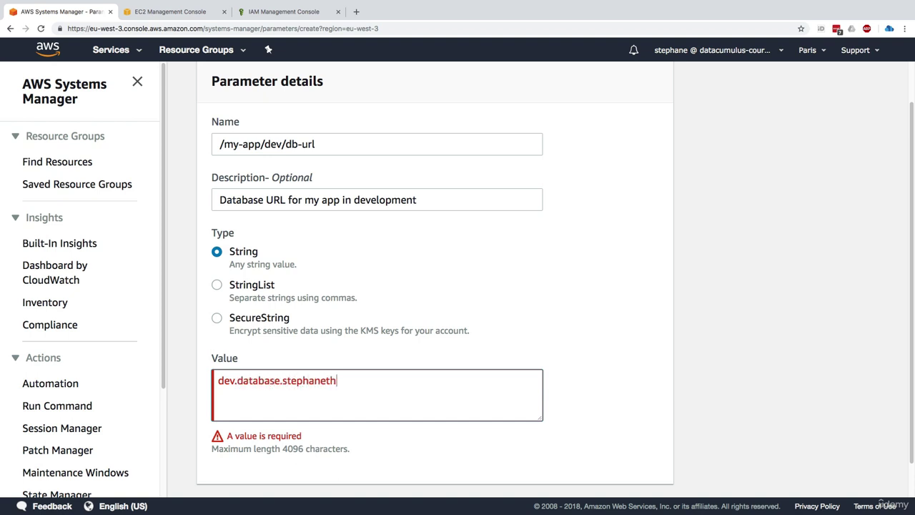
text(eteacher.com)
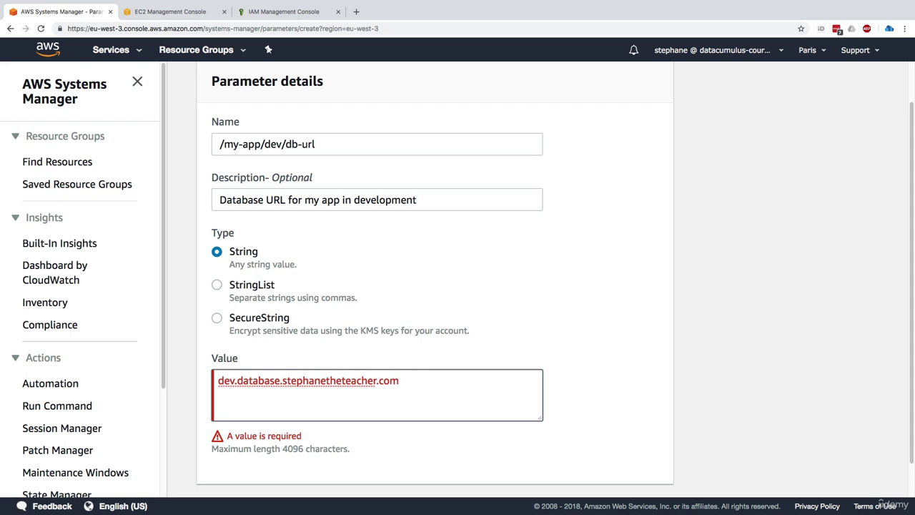
text(:)
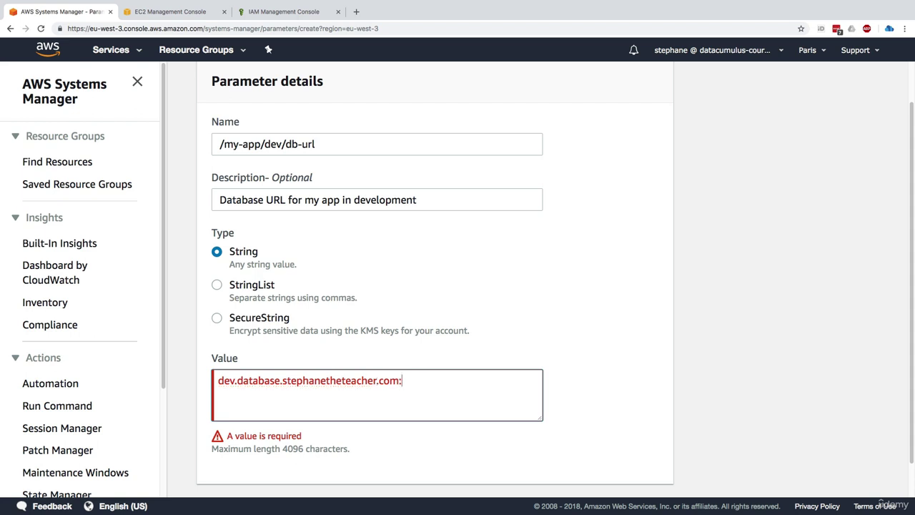
text(3306)
click(542, 359)
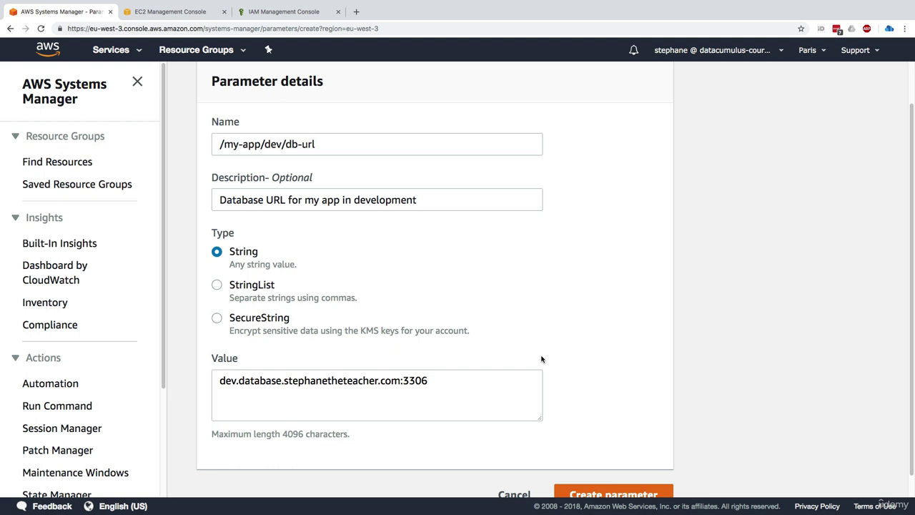
drag(284, 380, 428, 380)
click(428, 380)
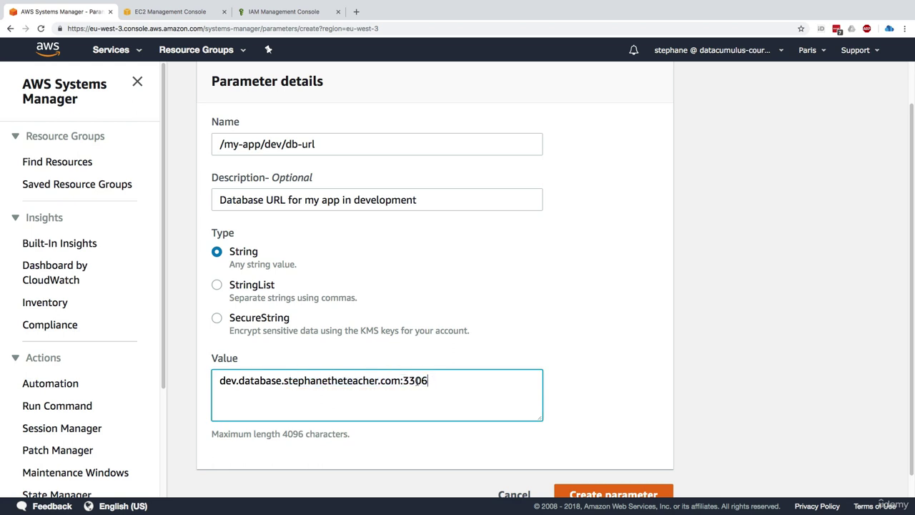
scroll(501, 376, down, 1)
click(619, 482)
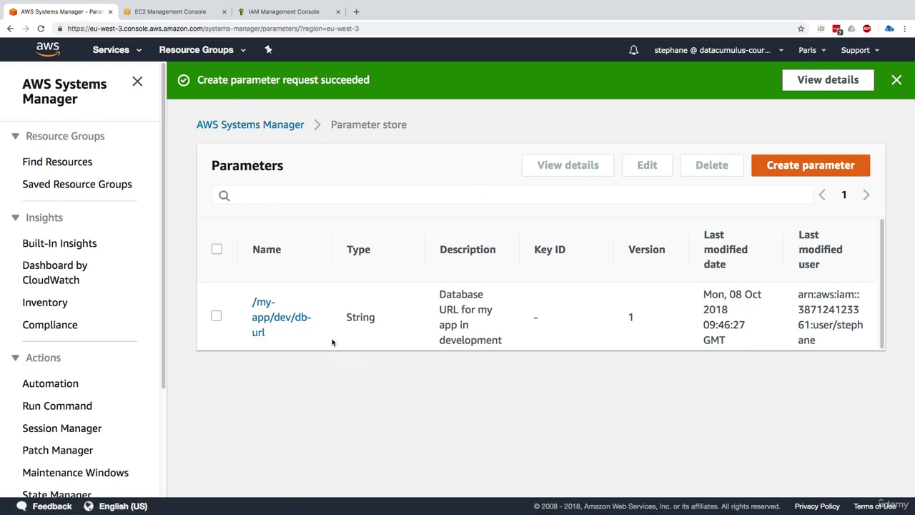
Review the new parameter's description, last modified date and last modified user in the list.
triple_click(448, 299)
click(385, 317)
drag(704, 249, 723, 343)
click(780, 290)
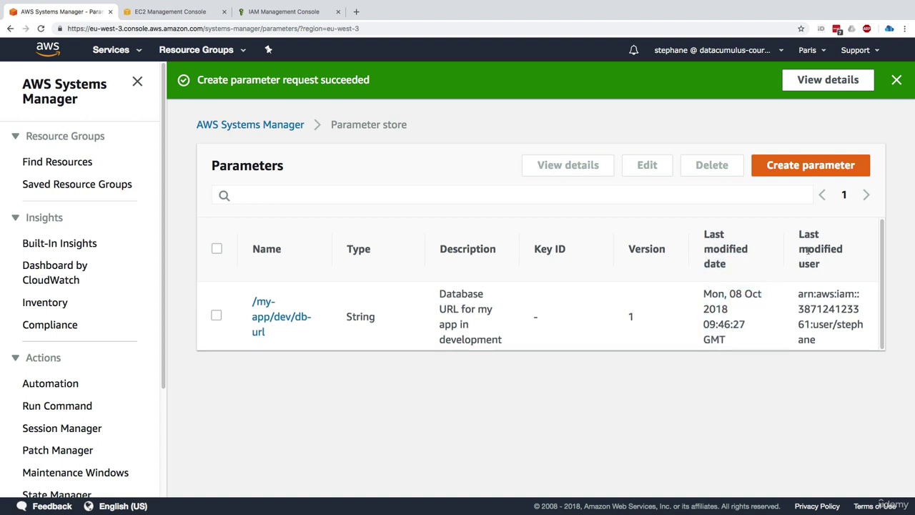
drag(805, 294, 815, 342)
click(828, 297)
Open /my-app/dev/db-url, view its History, Tags and Overview, then return to the parameter list.
click(295, 318)
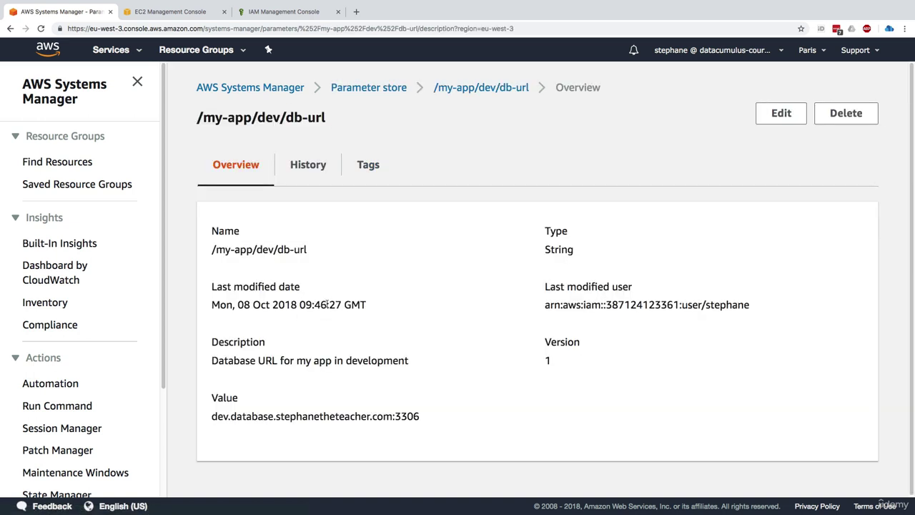
click(308, 171)
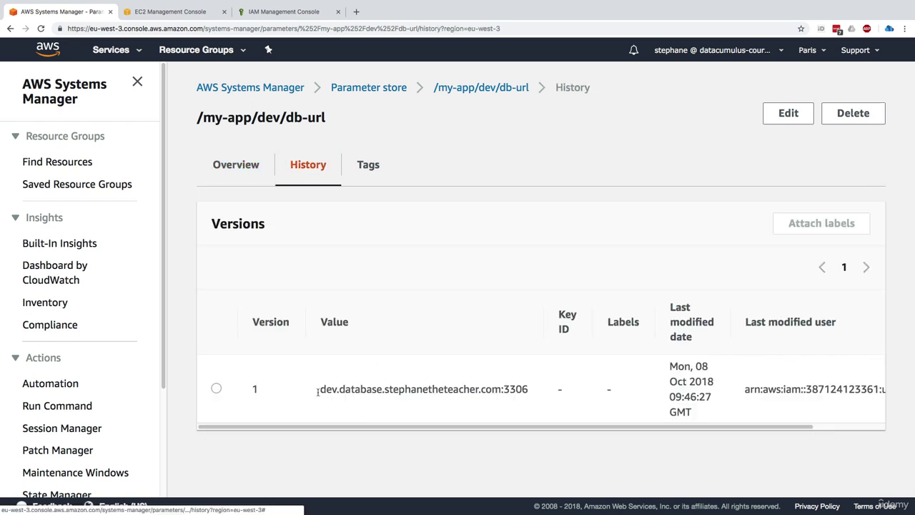
click(360, 175)
click(233, 174)
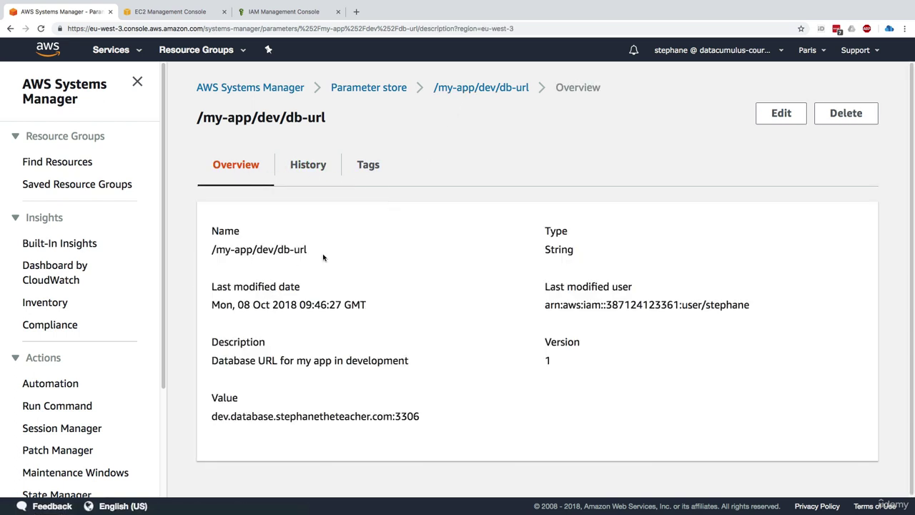
click(403, 92)
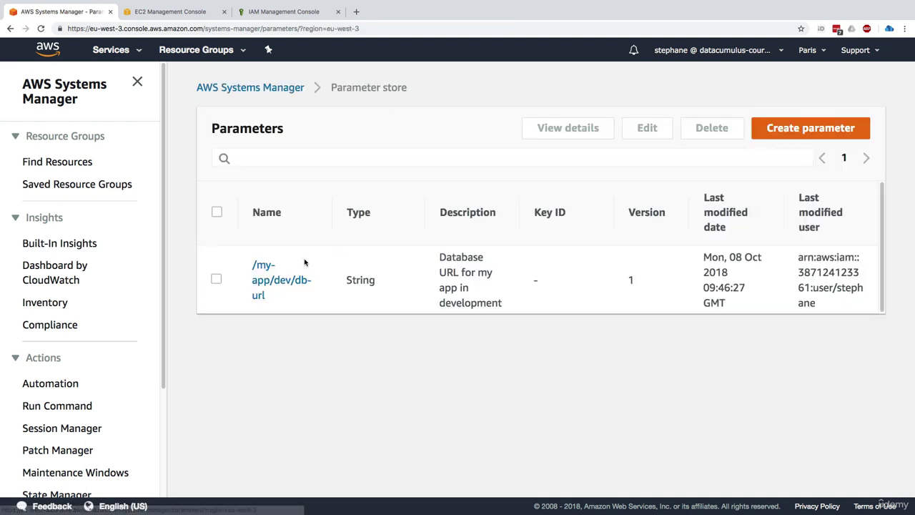
click(811, 128)
Name the parameter /my-app/dev/db-password, described as 'Database Password for my app in development'.
click(321, 188)
click(256, 216)
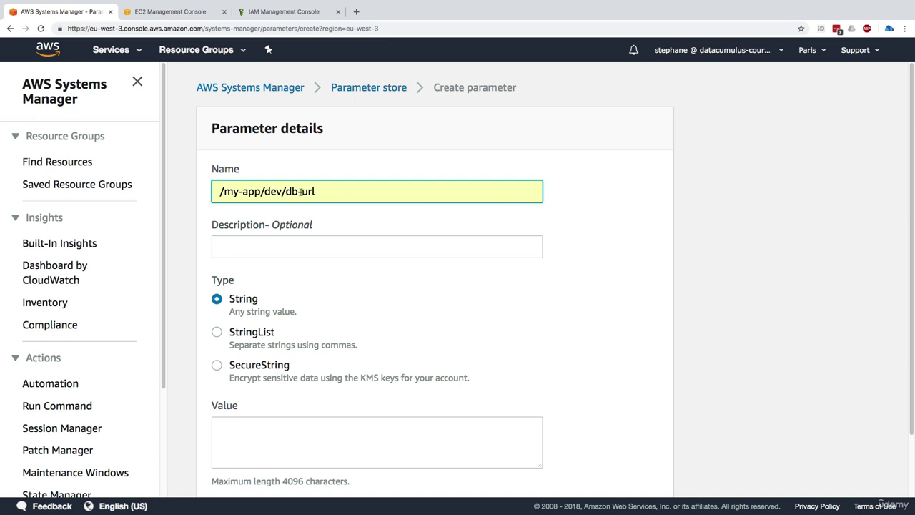
double_click(303, 191)
text(password)
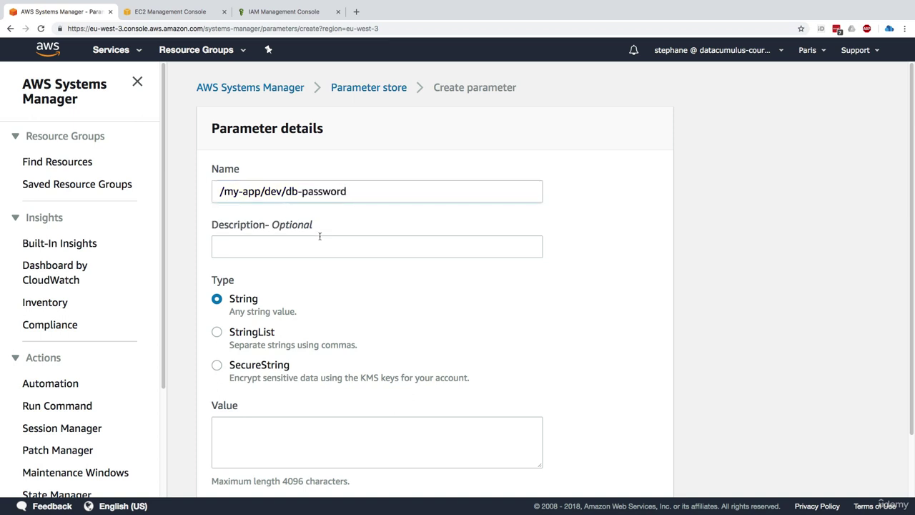
click(318, 248)
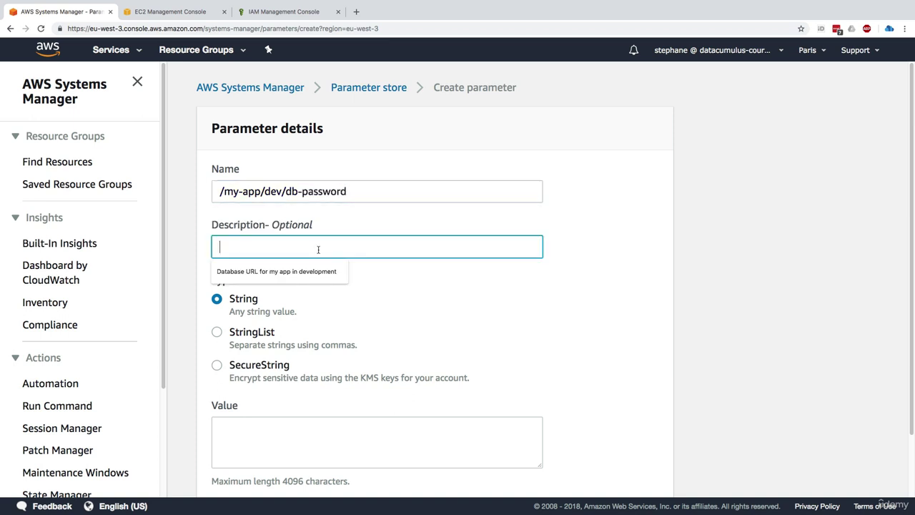
click(318, 272)
double_click(276, 247)
text(Passw)
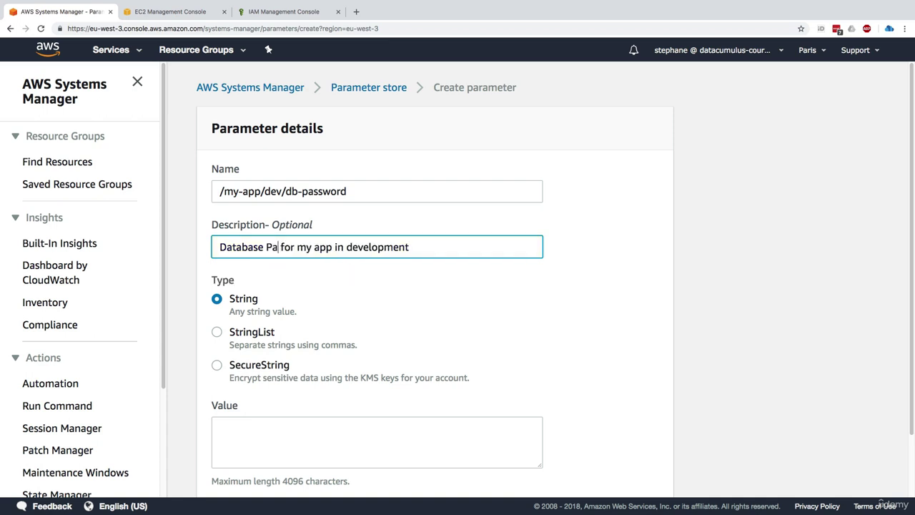
text(ord)
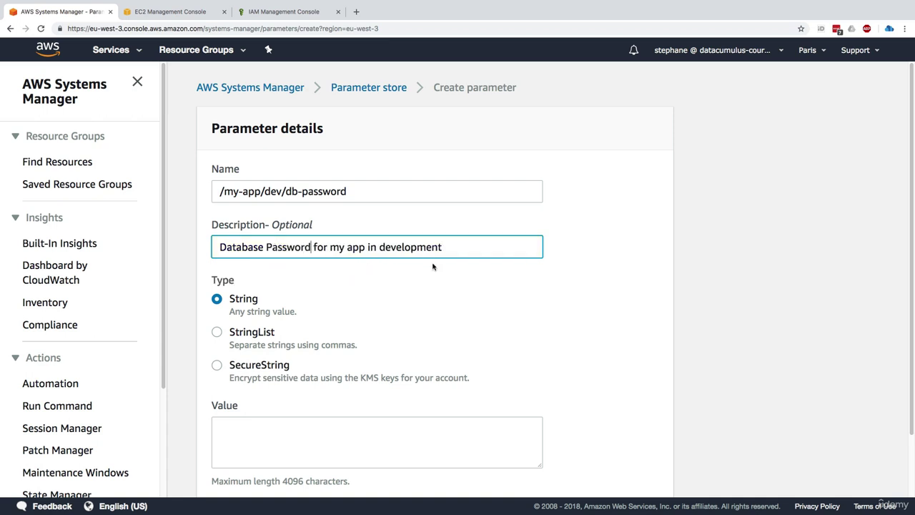
Make it a SecureString using a KMS key from the current account.
scroll(415, 275, down, 1)
click(282, 347)
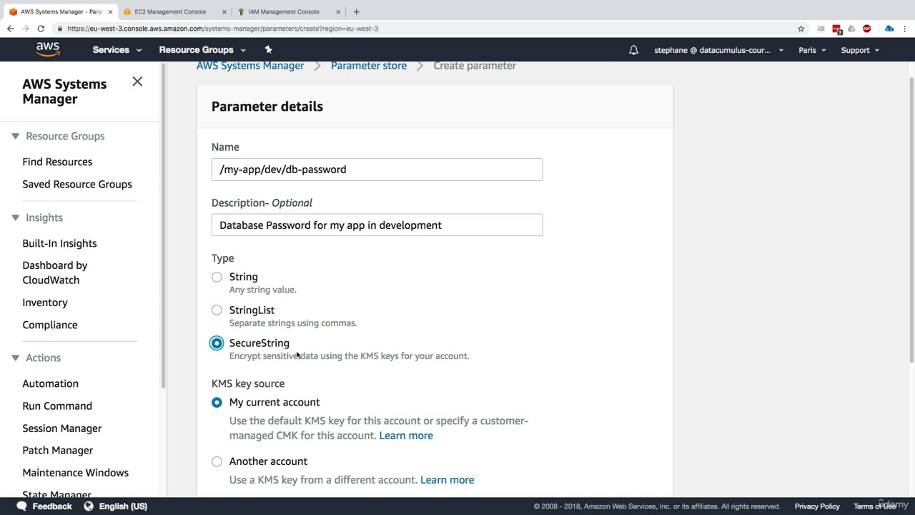
drag(314, 358, 389, 359)
click(391, 357)
scroll(390, 357, down, 2)
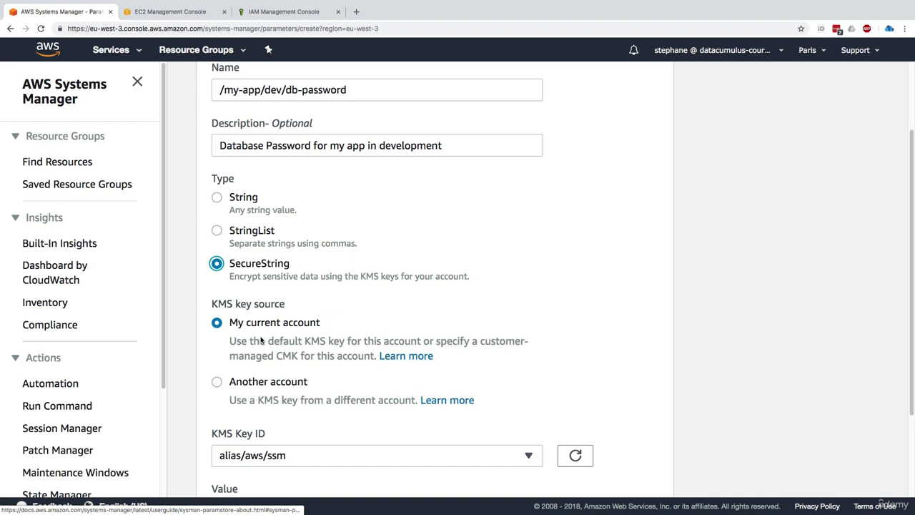
double_click(246, 341)
click(308, 351)
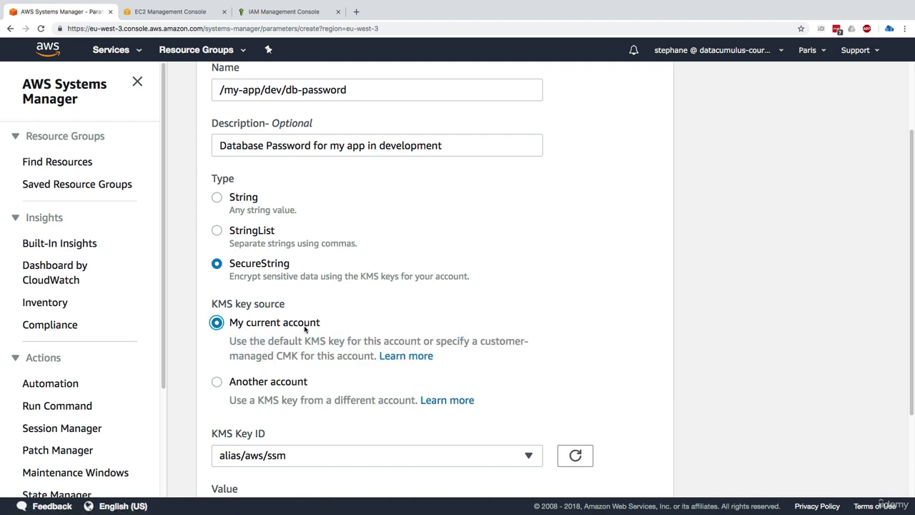
scroll(307, 327, down, 3)
Choose alias/tutorial as the KMS Key ID after checking the keys in the IAM console.
click(291, 339)
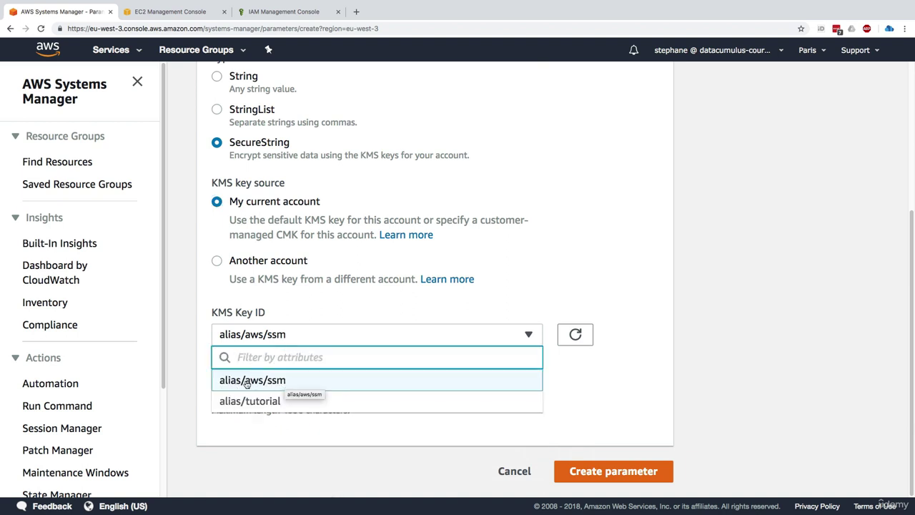
click(263, 402)
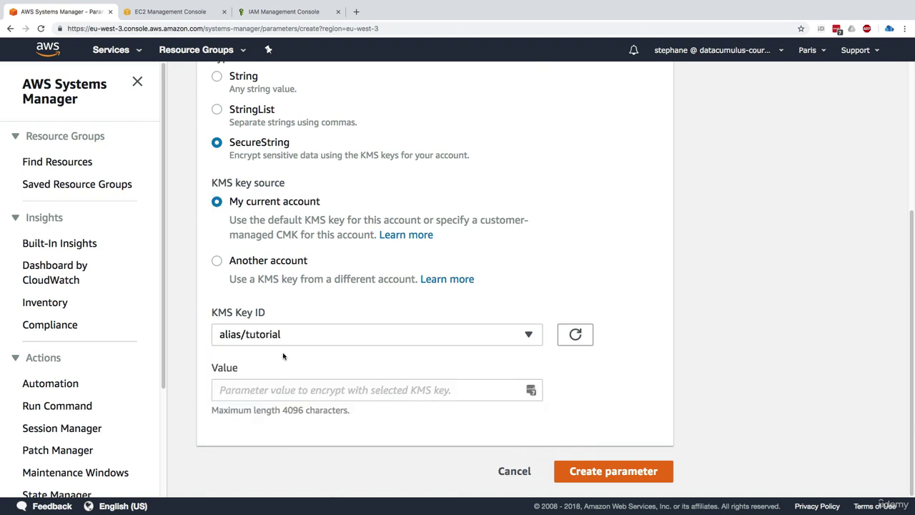
click(284, 12)
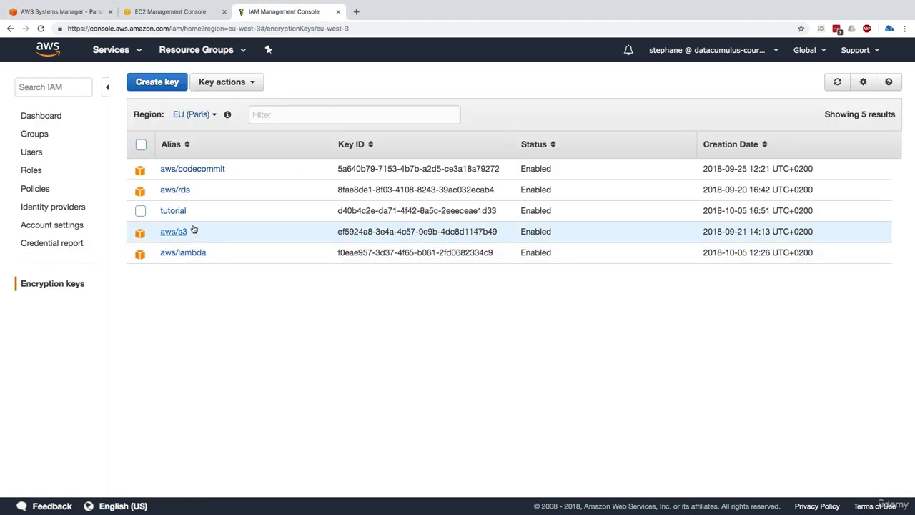
click(88, 18)
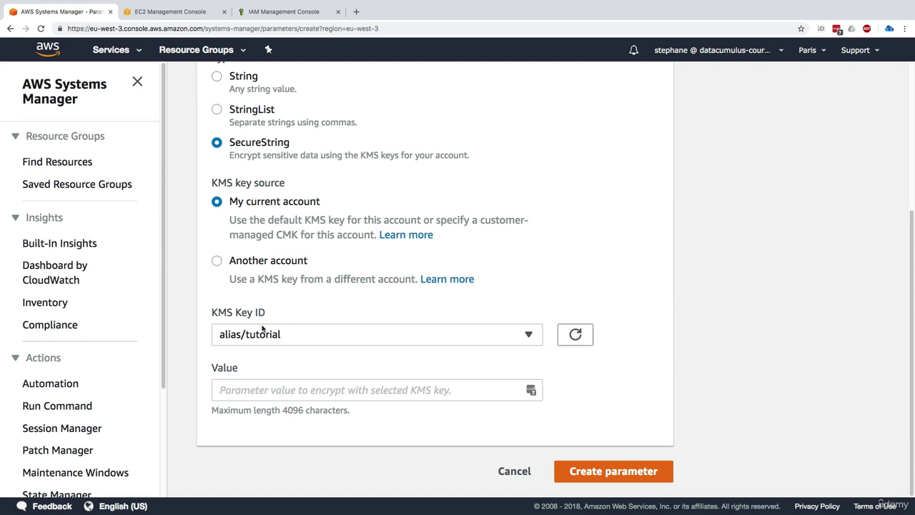
click(283, 339)
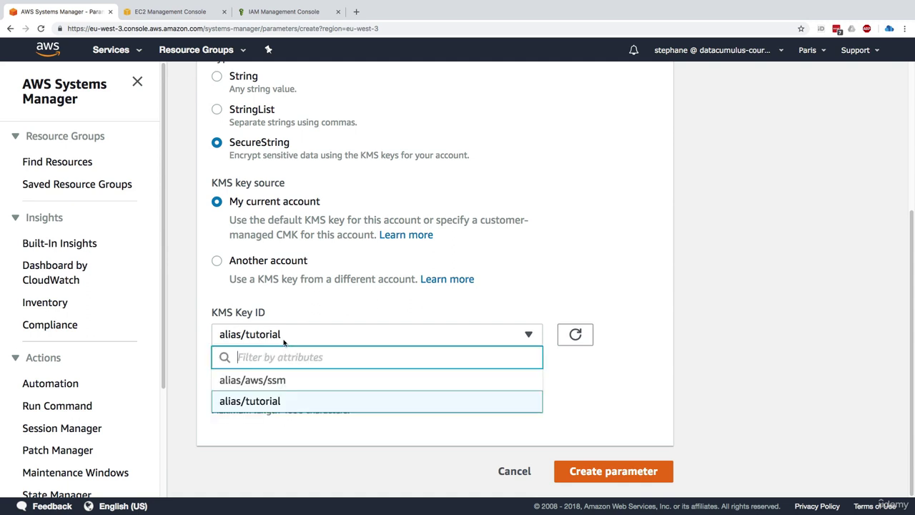
click(270, 402)
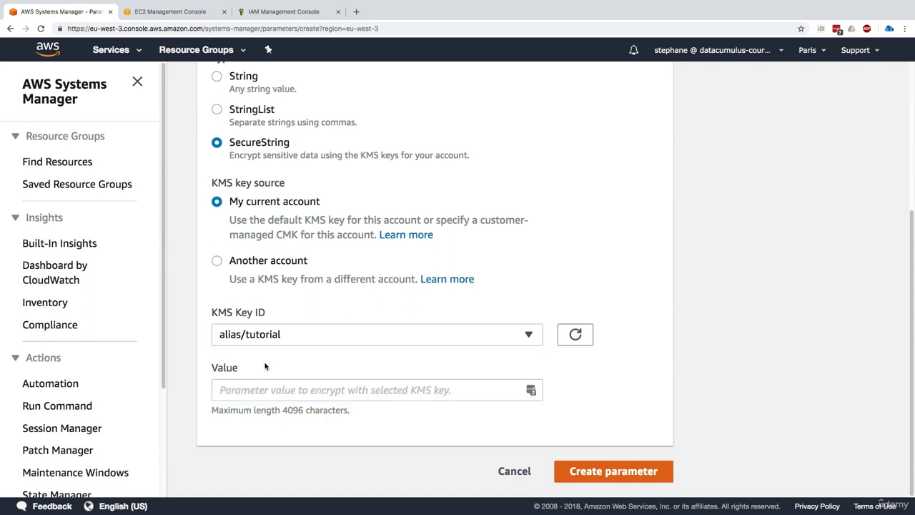
Enter the secret password value and create the parameter.
click(278, 391)
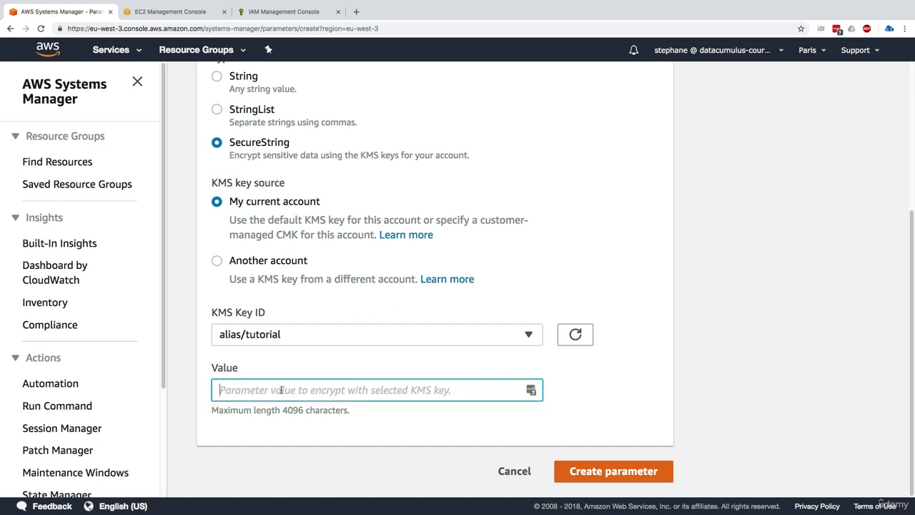
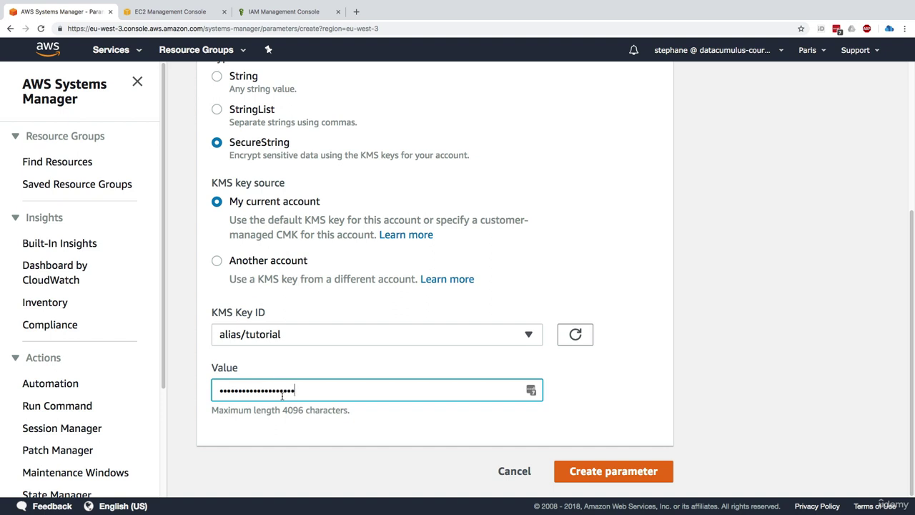
triple_click(284, 411)
click(330, 429)
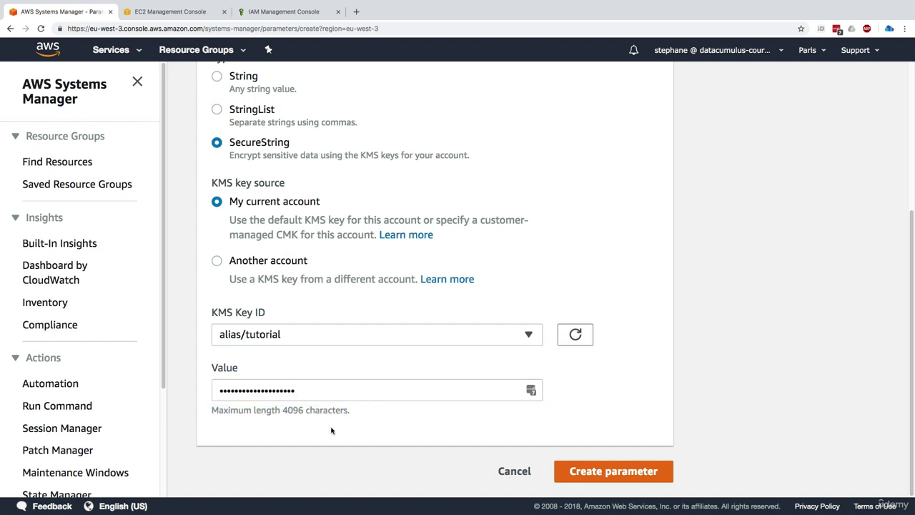
click(587, 469)
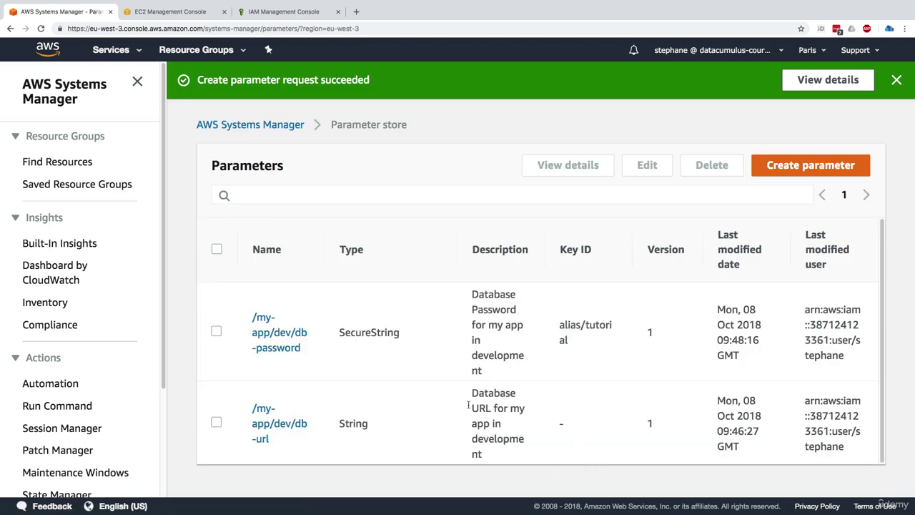
Collapse the sidebar and check db-password's SecureString type and alias/tutorial key in the list.
click(137, 81)
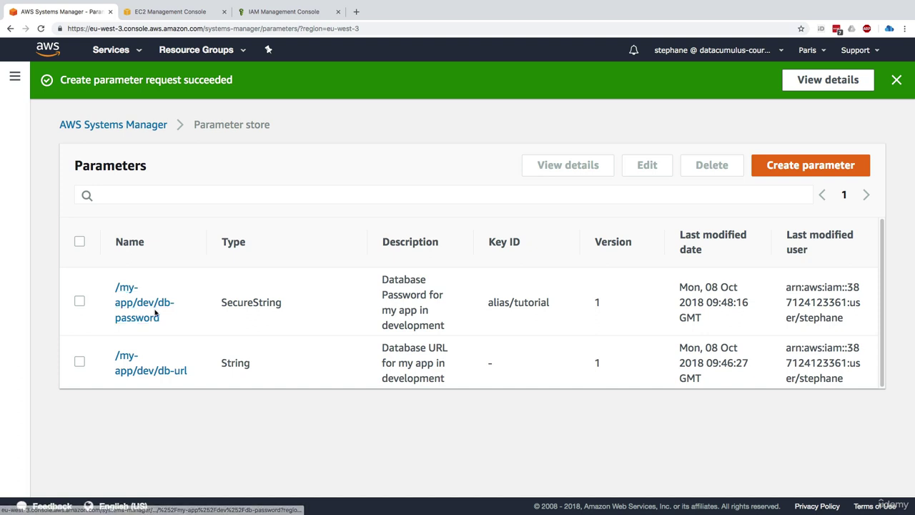
drag(227, 302, 283, 303)
click(283, 304)
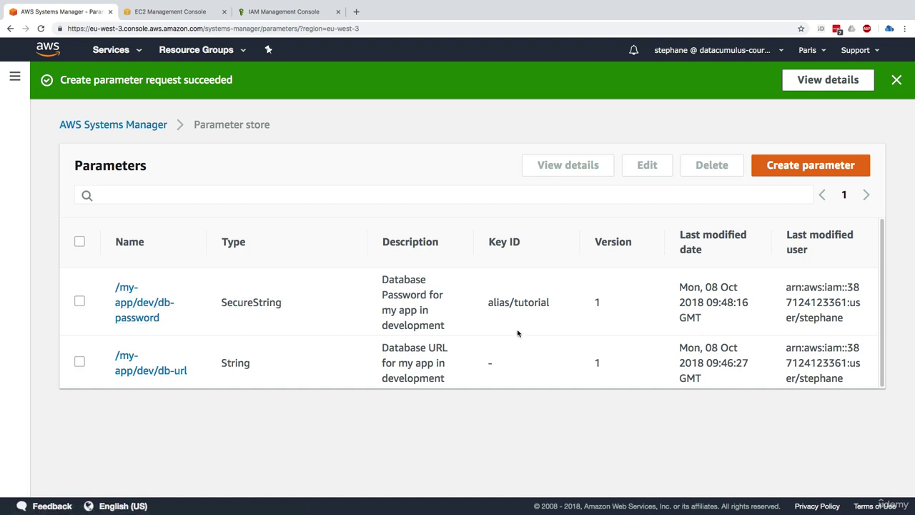
drag(488, 302, 549, 303)
click(552, 303)
Reveal db-password's decrypted value, reload to mask it, and return to the parameter list.
click(162, 303)
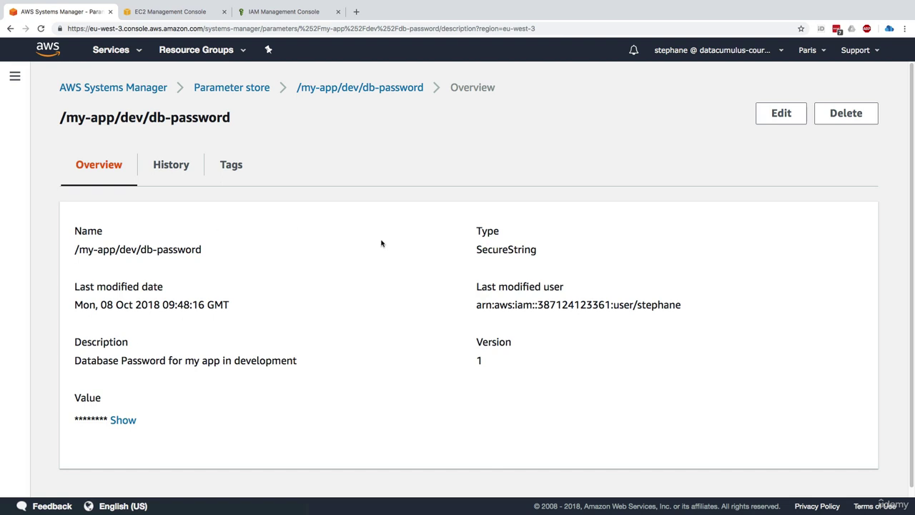
click(116, 421)
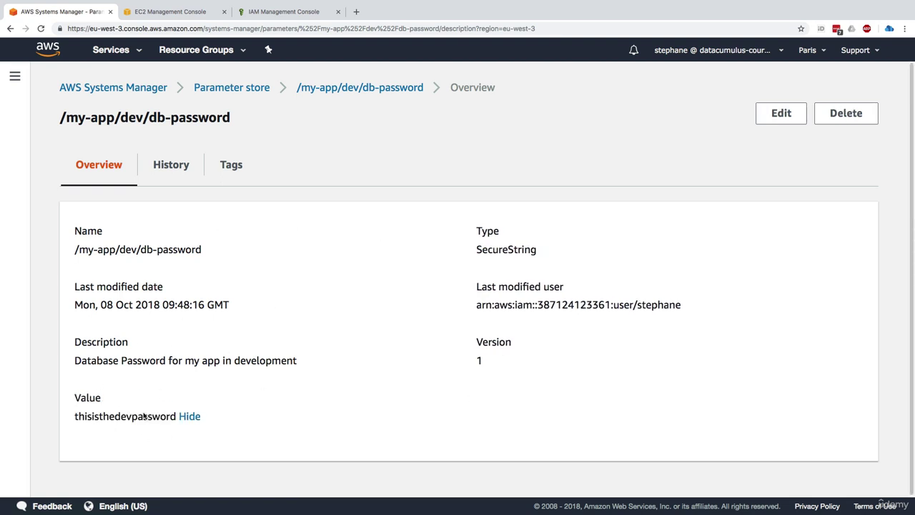
drag(79, 421, 176, 416)
click(175, 416)
click(312, 92)
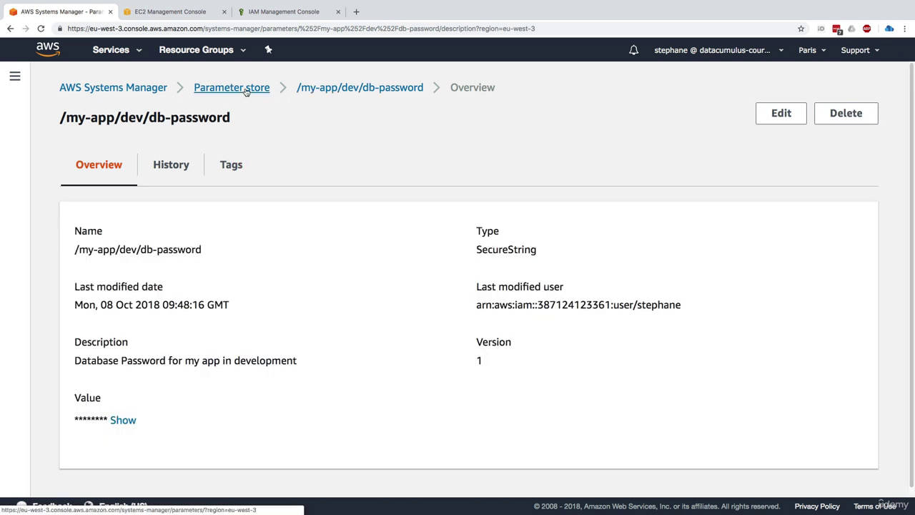
click(245, 88)
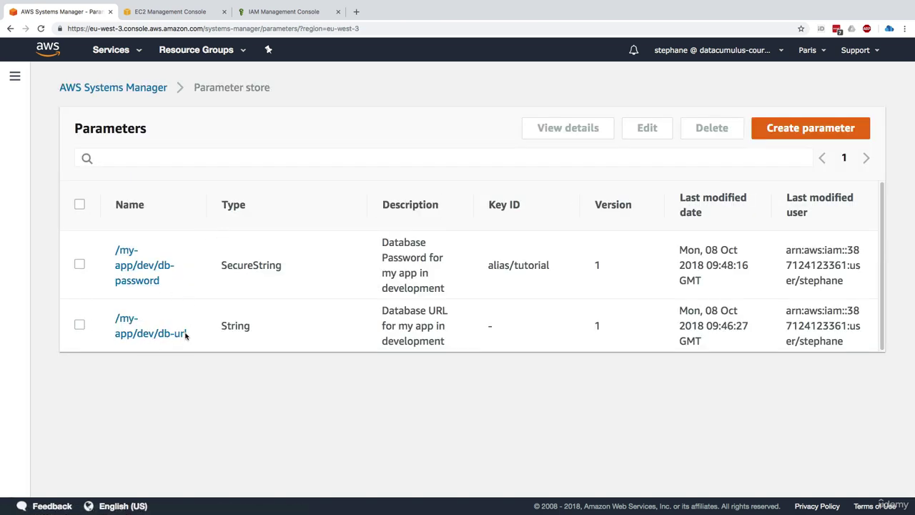
Name a new parameter /my-app/prod/db-url with the description 'Database URL for my app in prod'.
click(803, 127)
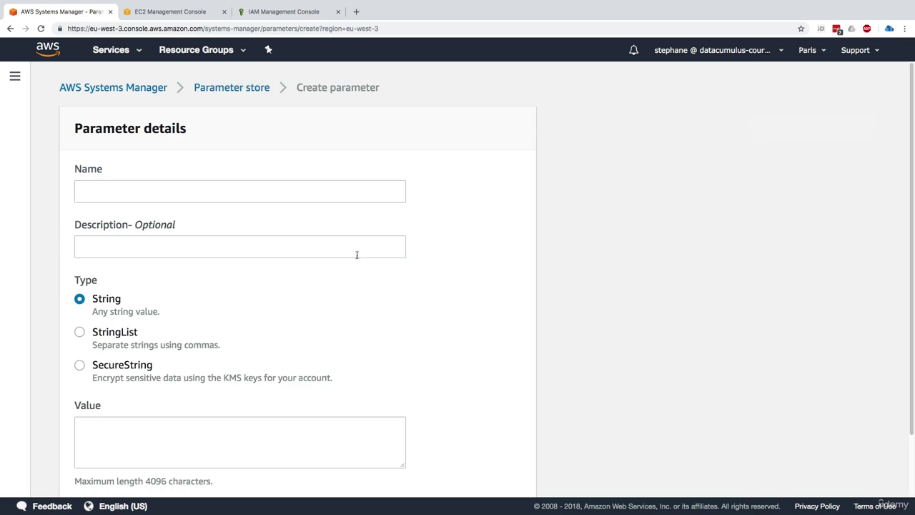
click(273, 189)
click(108, 215)
double_click(136, 191)
text(prod/db-url)
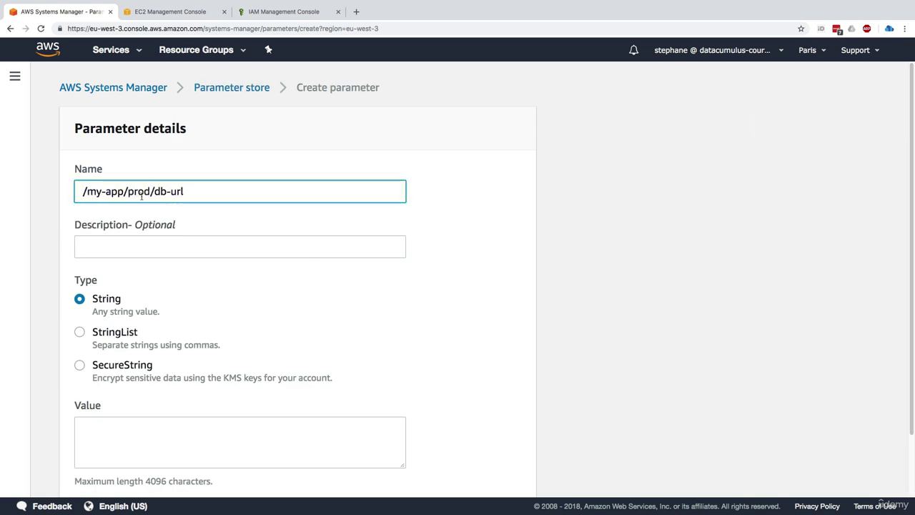
click(176, 246)
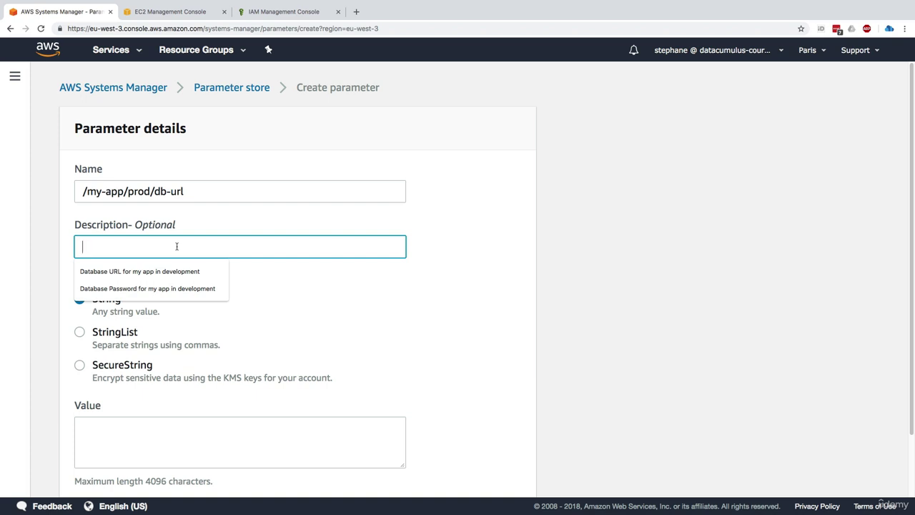
double_click(153, 250)
text(URL for my app in development)
double_click(231, 250)
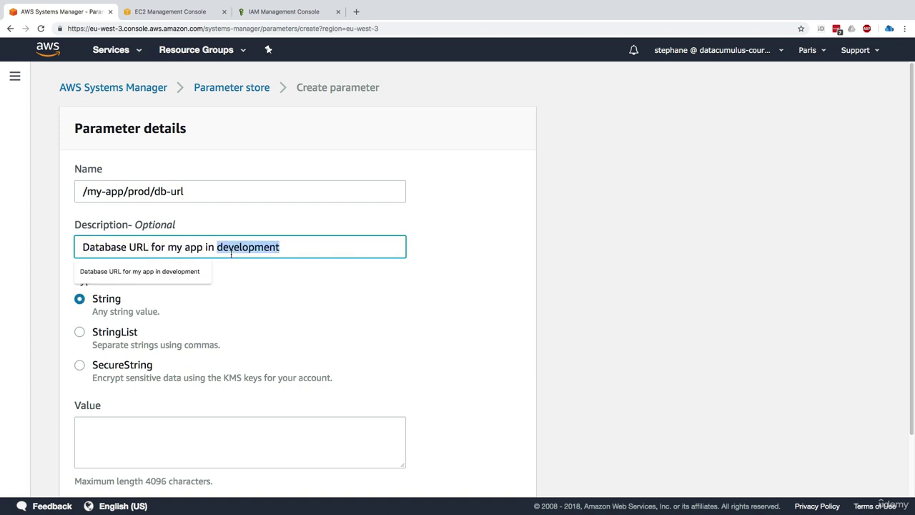
text(prod)
Enter the value prod.database.stephanetheteacher.com:3306 and create the parameter.
scroll(228, 249, down, 2)
click(211, 355)
text(prod.)
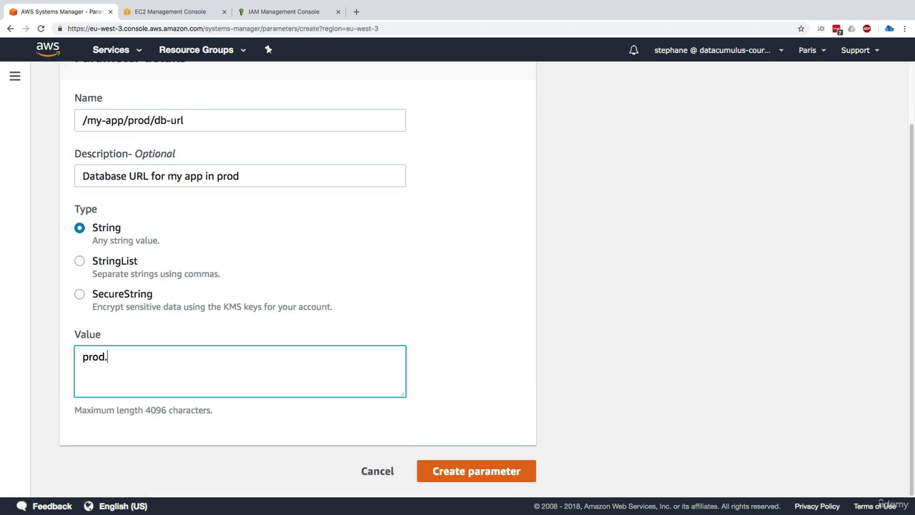
text(database.stephan)
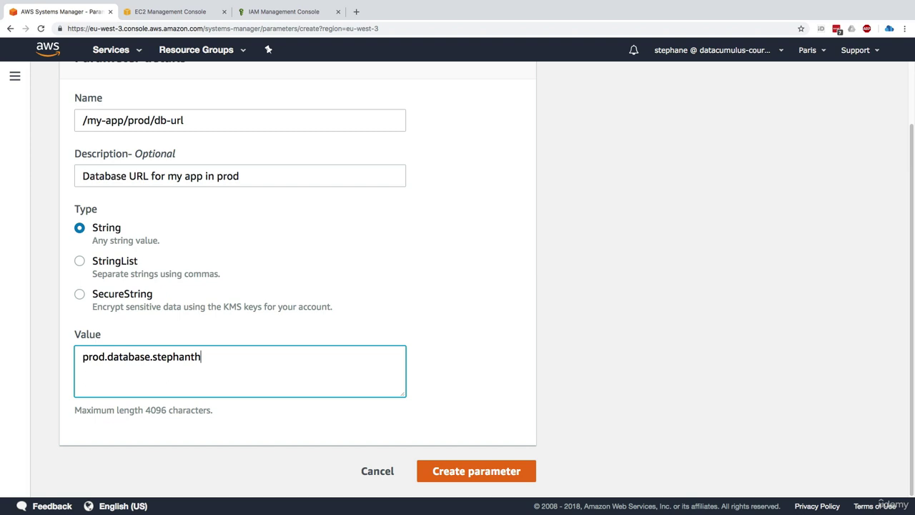
text(etheteacher.com:3306)
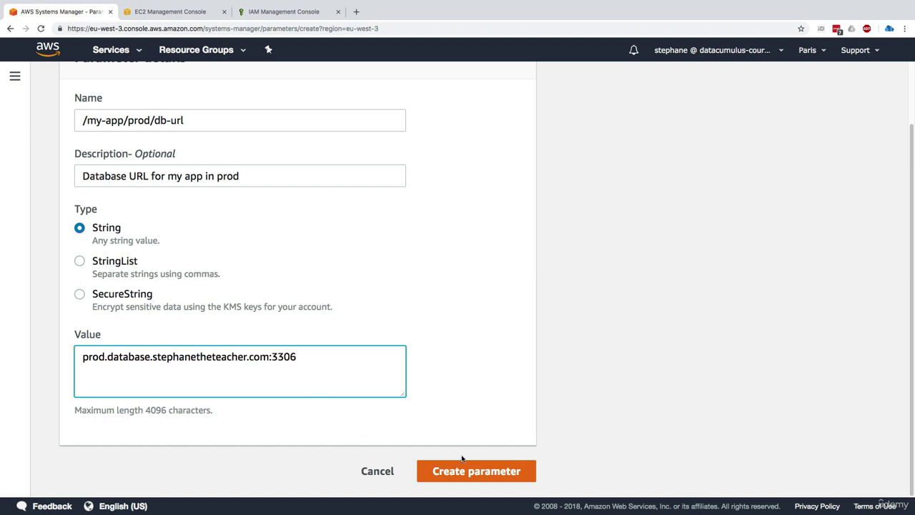
click(462, 465)
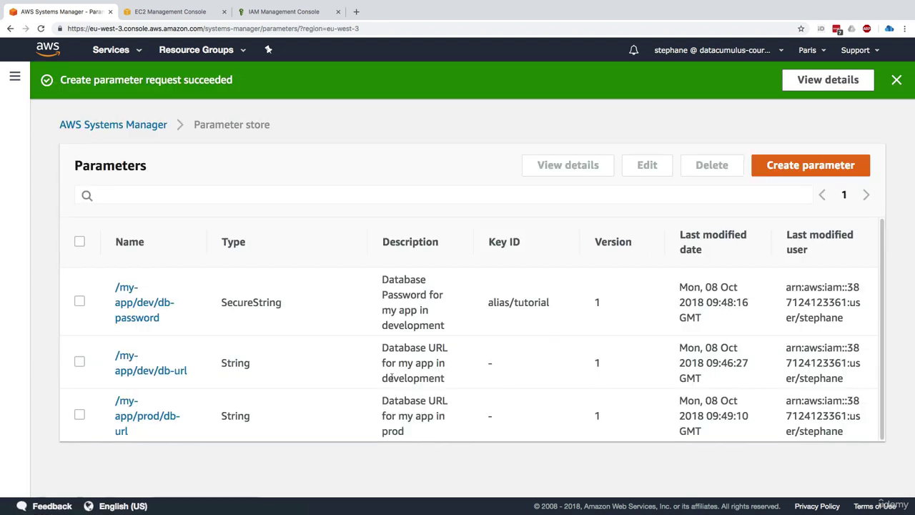
Name a new parameter /my-app/prod/db-password, with its description changed to production.
click(799, 175)
click(339, 192)
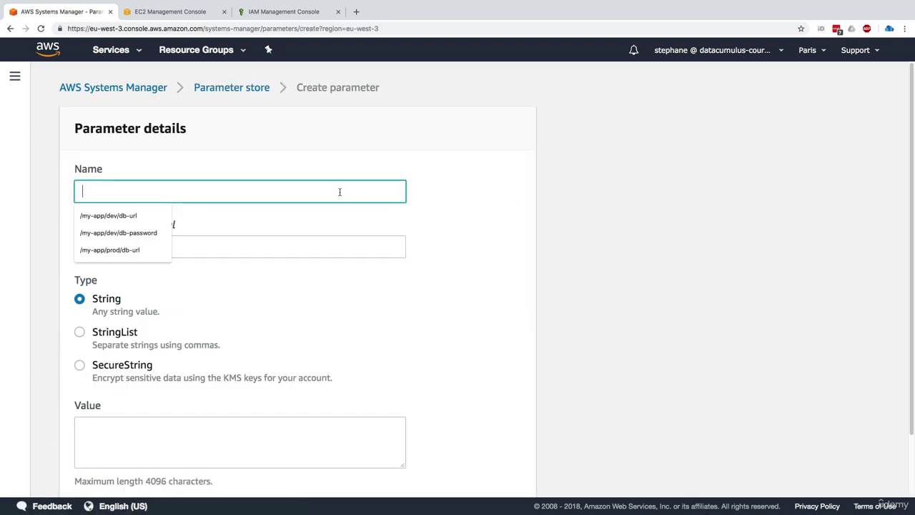
click(139, 234)
double_click(136, 192)
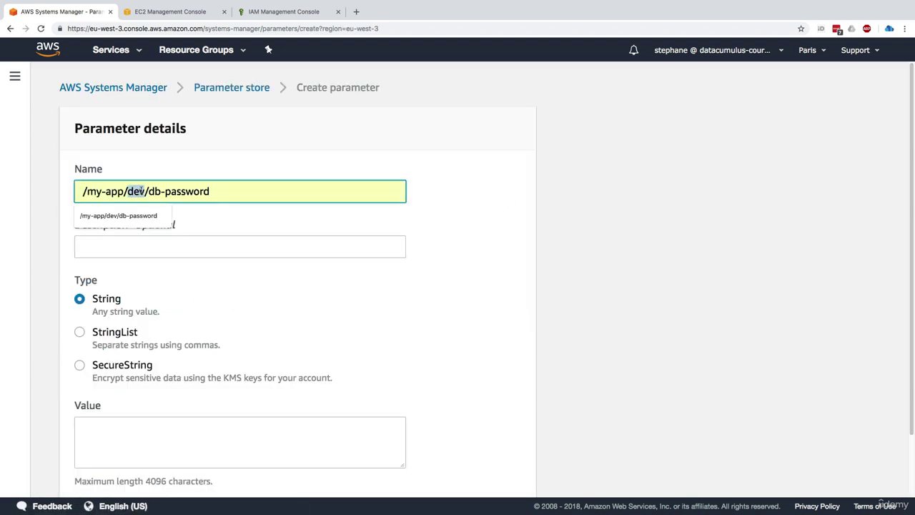
text(prod)
click(139, 240)
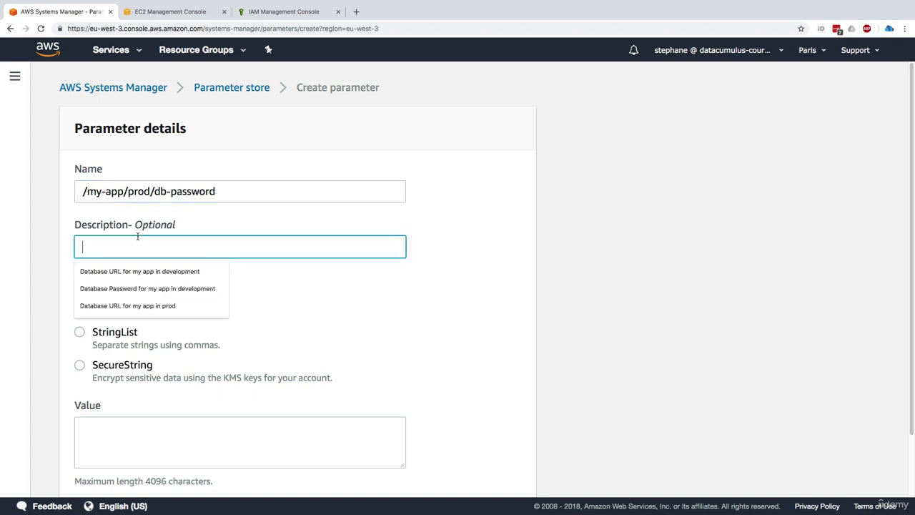
click(141, 286)
double_click(271, 247)
text(production)
Make it a SecureString encrypted with the alias/tutorial KMS key.
click(146, 366)
scroll(150, 369, down, 3)
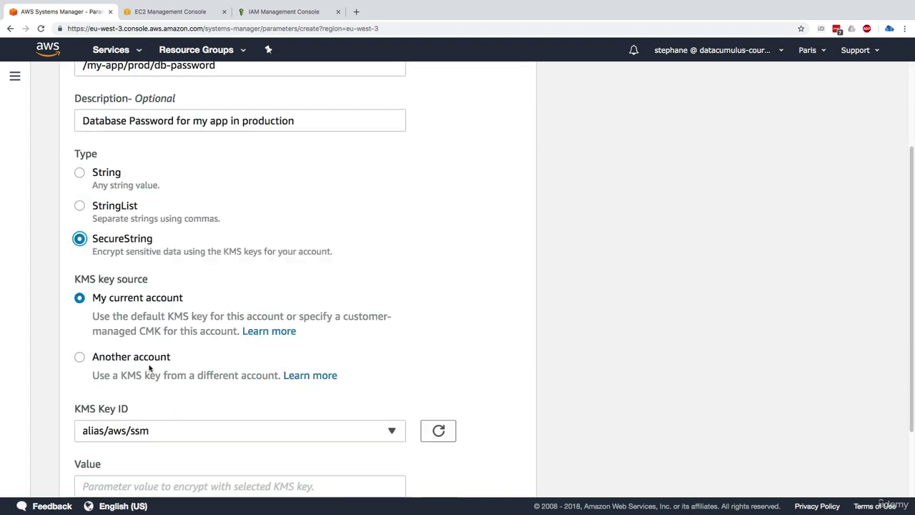
click(132, 389)
click(147, 364)
Enter the secret password value and create the parameter.
scroll(152, 397, down, 1)
click(166, 406)
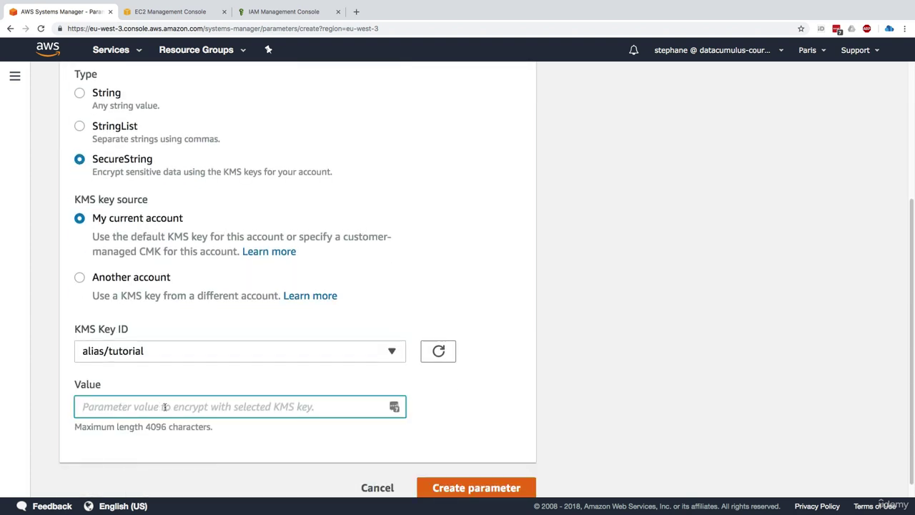
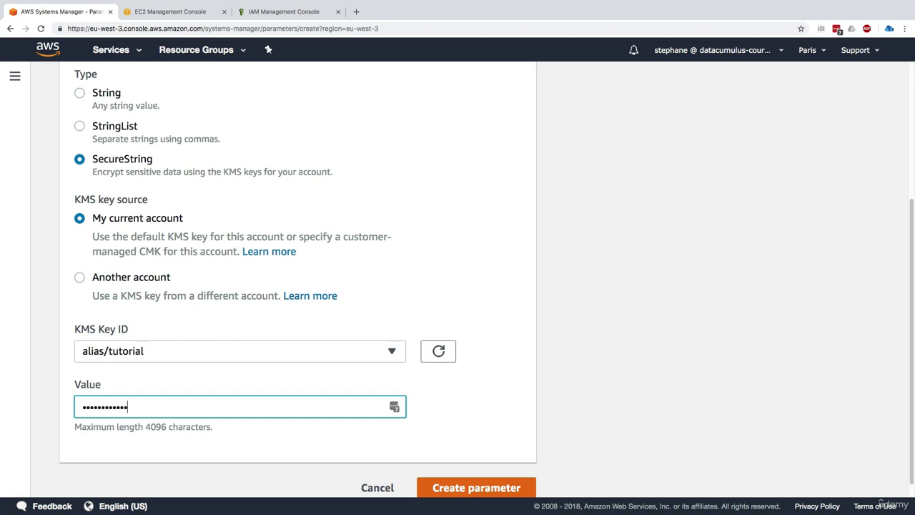
click(436, 486)
scroll(328, 333, down, 1)
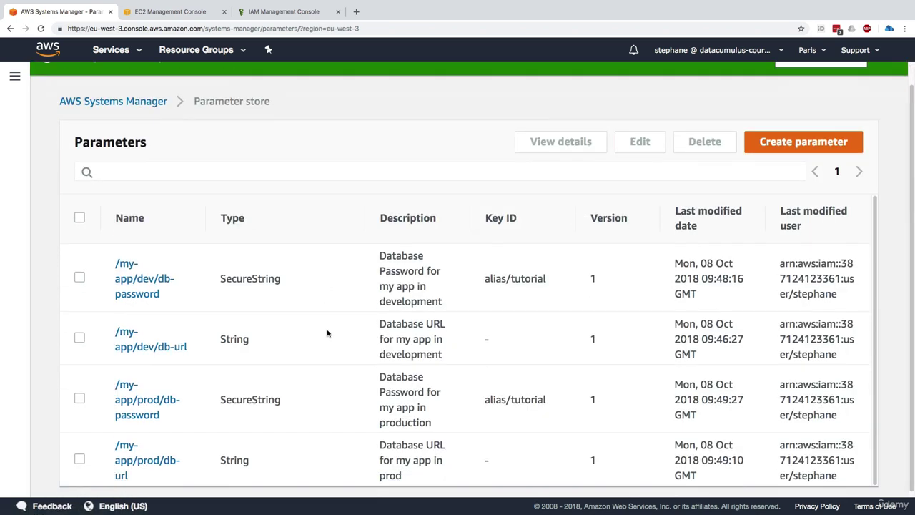
scroll(327, 333, down, 1)
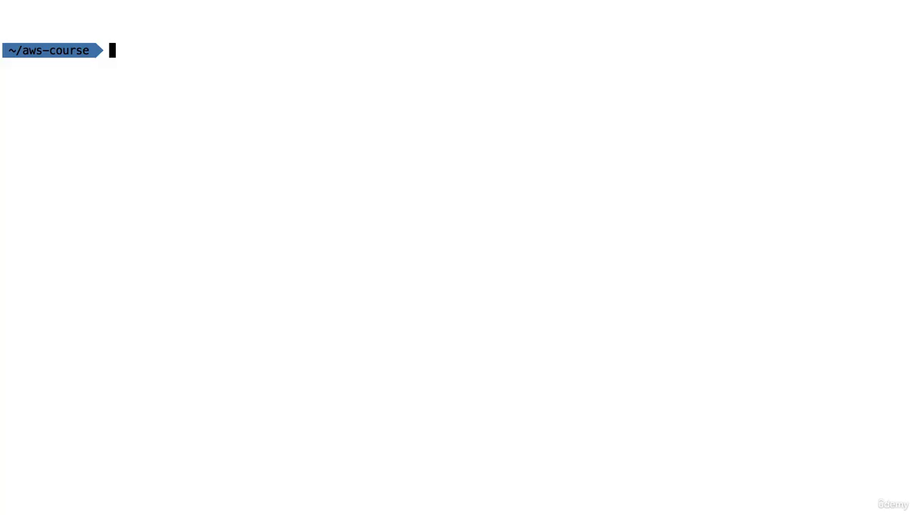
Run aws ssm get-parameters --names /my-app/dev/db-url /my-app/dev/db-password.
text(aws ssm get-paramters)
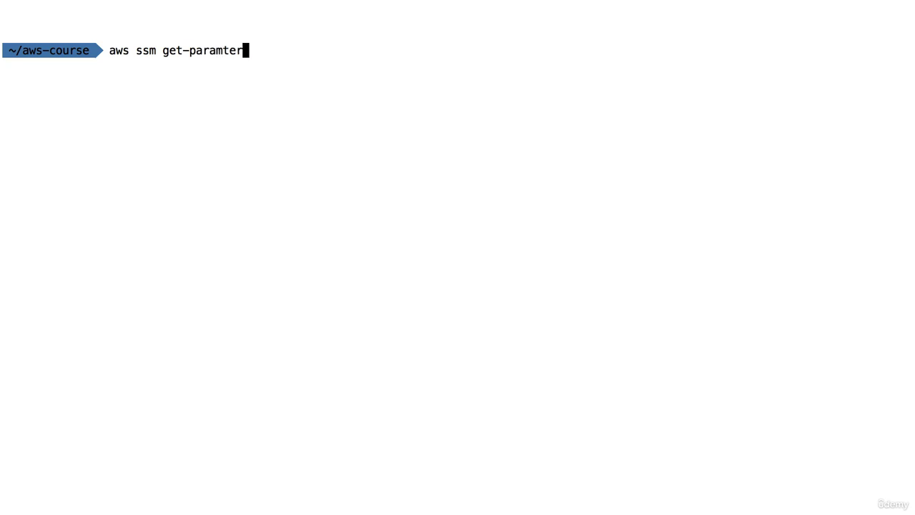
key(BackSpace)
key(BackSpace)
key(BackSpace)
key(BackSpace)
key(BackSpace)
text(eters --names)
key(super+v)
key(Left)
key(Left)
key(Left)
key(Left)
key(Left)
key(Left)
key(Left)
key(Left)
key(Left)
key(Left)
key(Left)
key(Left)
key(Left)
key(Left)
key(Left)
key(Left)
key(Left)
key(Left)
key(Left)
key(Left)
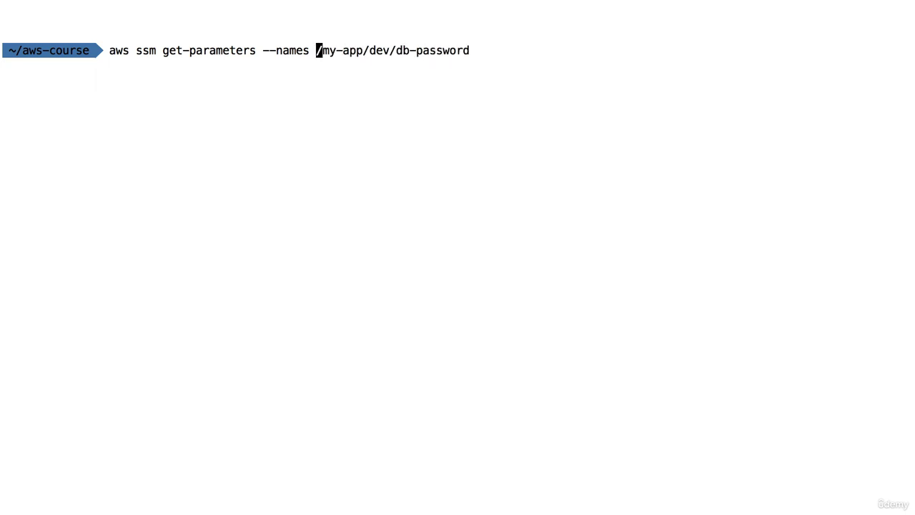
key(super+v)
key(BackSpace)
key(BackSpace)
key(BackSpace)
key(BackSpace)
key(BackSpace)
key(BackSpace)
key(BackSpace)
key(BackSpace)
text(url)
key(Right)
key(Right)
key(Right)
key(Right)
key(Right)
key(Right)
key(Right)
key(Right)
key(Right)
key(Right)
key(Right)
key(Right)
key(Right)
key(Right)
key(Right)
key(Right)
key(Right)
key(Right)
key(Right)
key(Right)
key(Right)
key(Right)
key(Right)
key(Return)
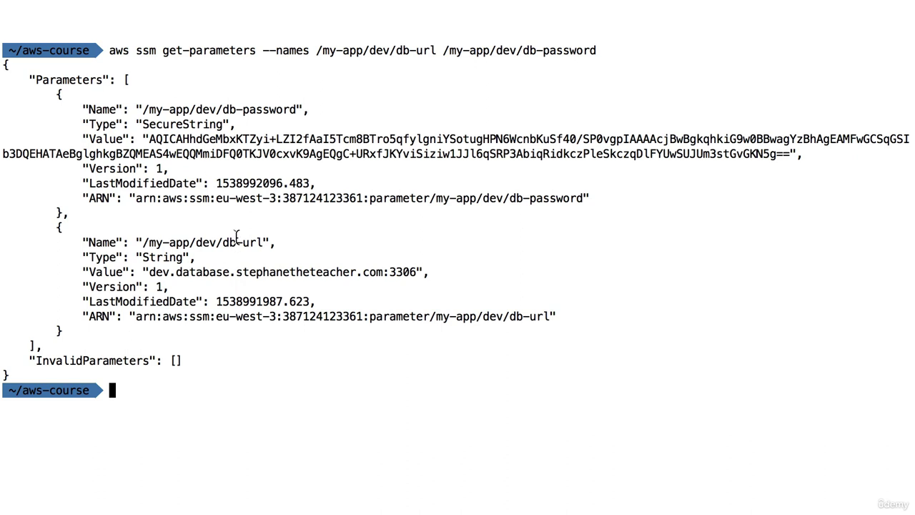
Highlight the db-password and db-url entries in the command output.
drag(222, 110, 298, 110)
drag(223, 242, 264, 242)
click(264, 242)
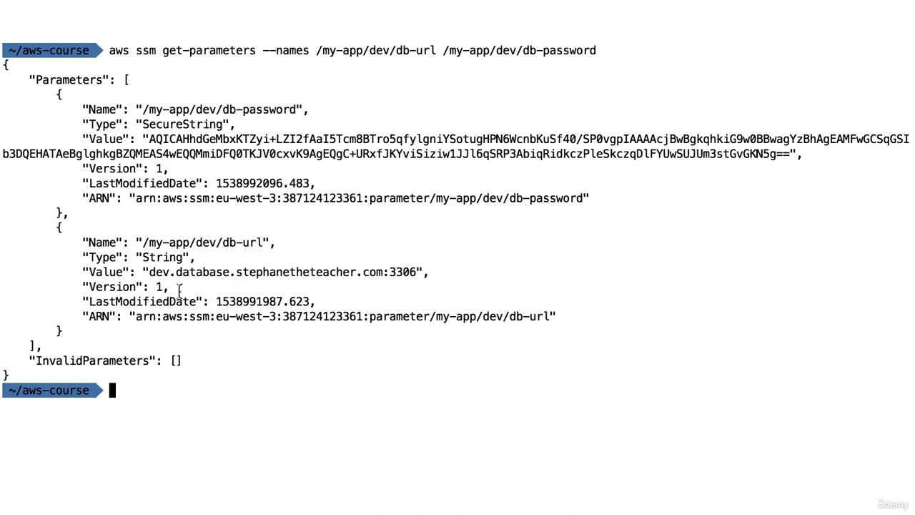
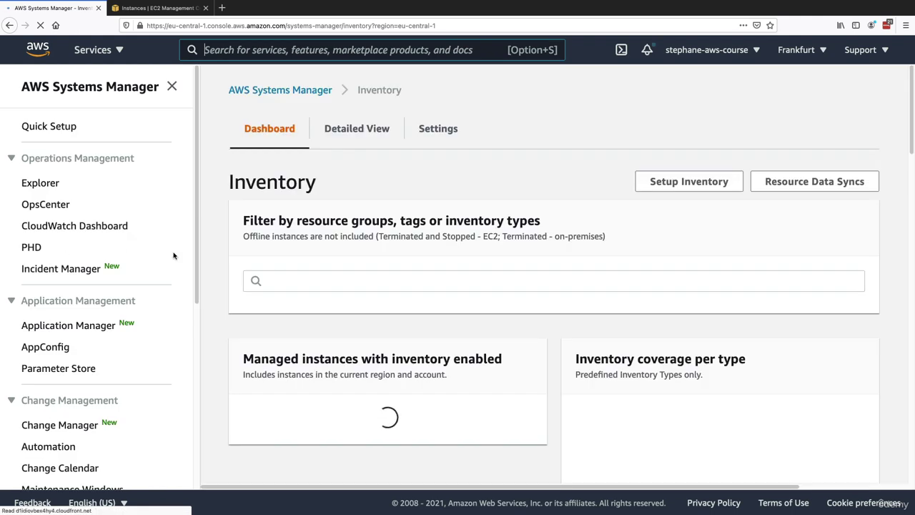
Scroll through the Inventory Dashboard charts, briefly hiding and restoring the donut chart's Enabled share.
scroll(367, 386, down, 2)
scroll(367, 386, down, 1)
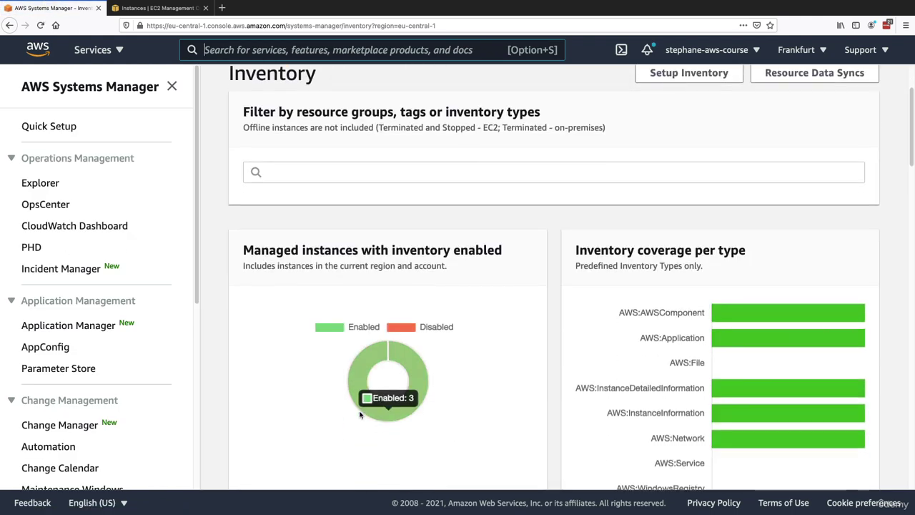
click(379, 332)
click(366, 332)
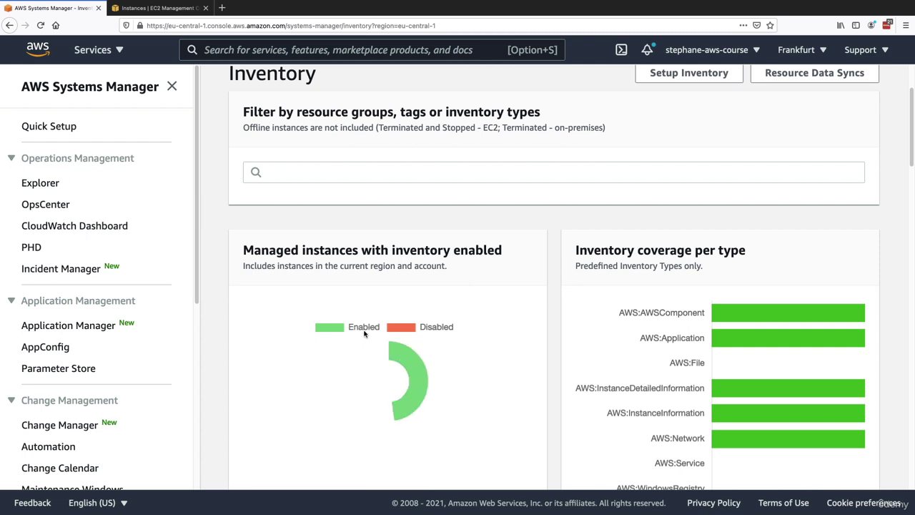
scroll(643, 289, down, 2)
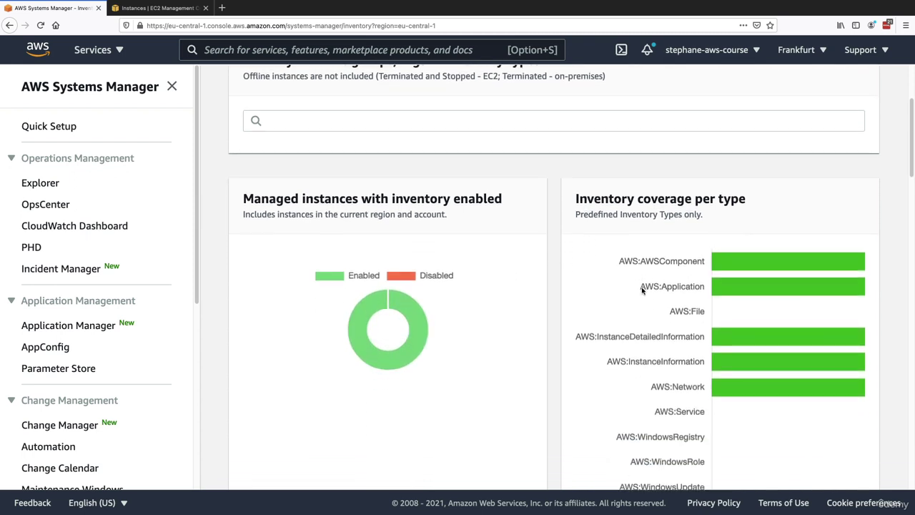
drag(603, 167, 727, 169)
scroll(730, 233, down, 5)
scroll(733, 184, down, 6)
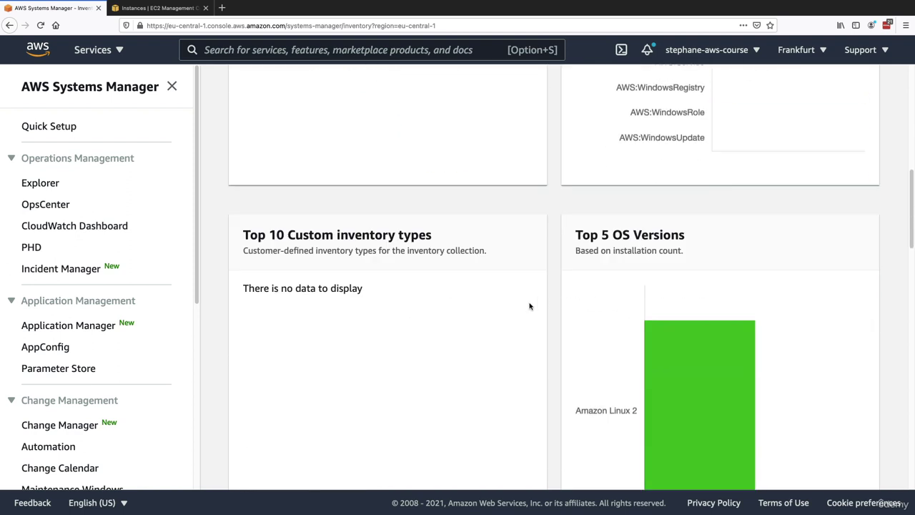
mouse_move(683, 332)
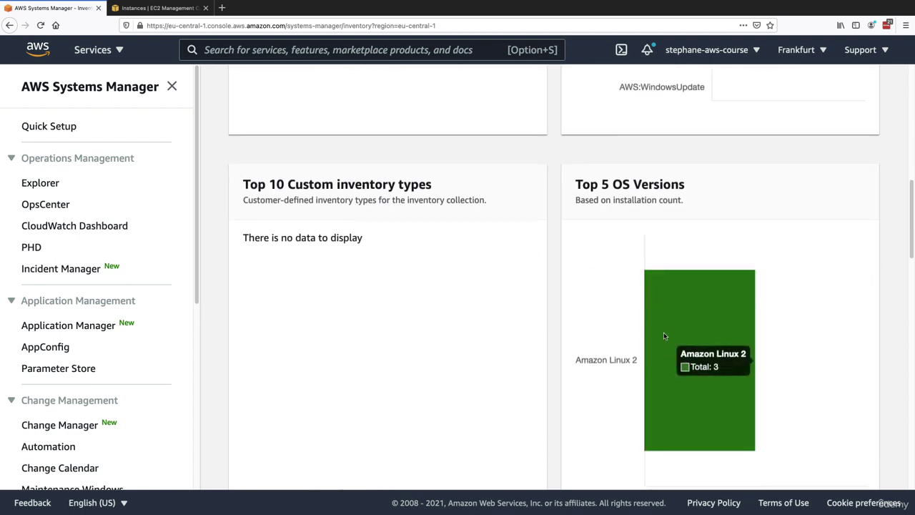
scroll(677, 361, down, 1)
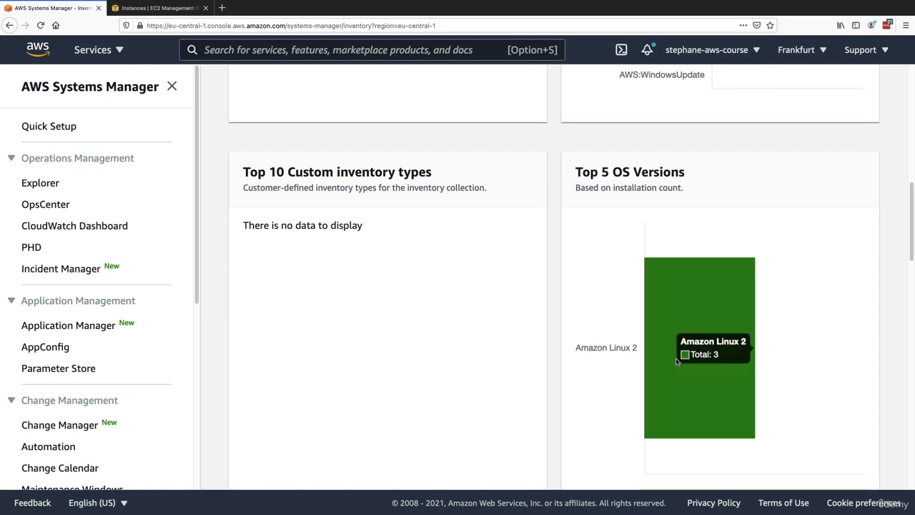
scroll(677, 361, down, 1)
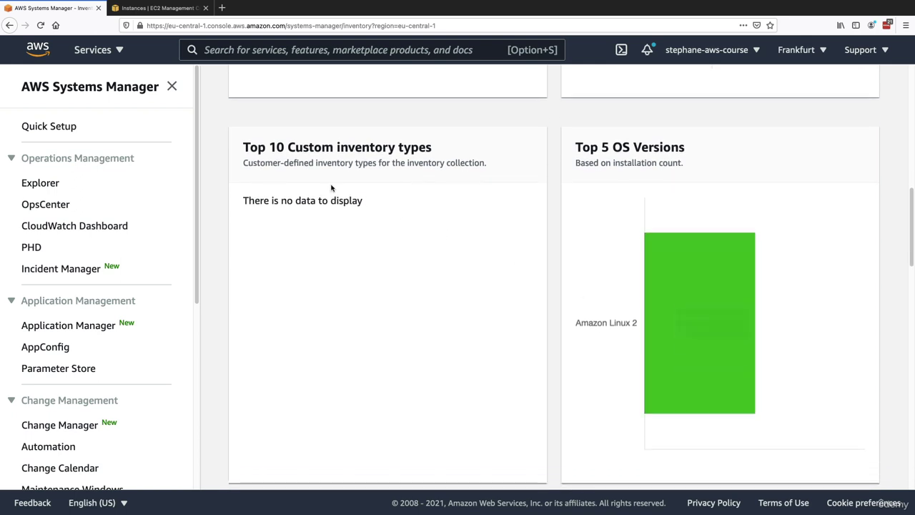
Review the remaining inventory charts, then switch to the Detailed View tab.
drag(283, 163, 243, 163)
click(411, 160)
scroll(264, 263, down, 8)
scroll(336, 304, down, 2)
drag(278, 259, 397, 262)
scroll(336, 263, down, 3)
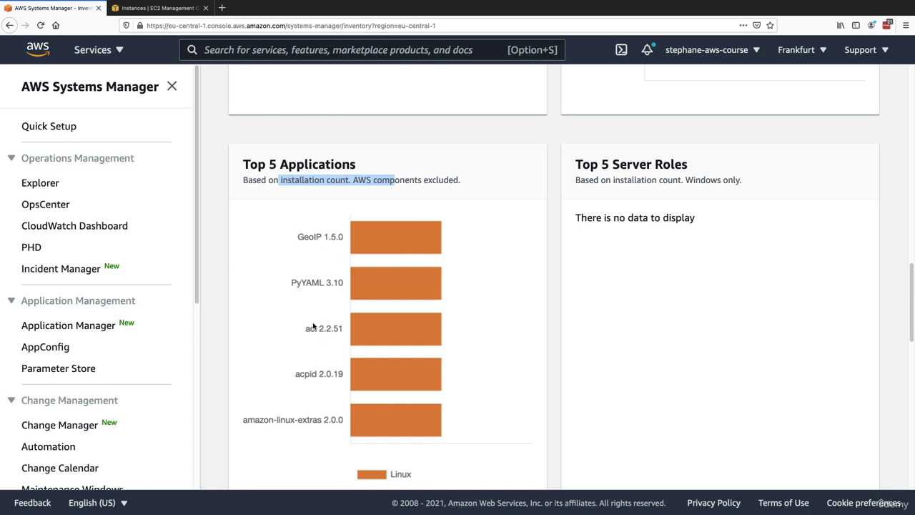
scroll(328, 392, down, 1)
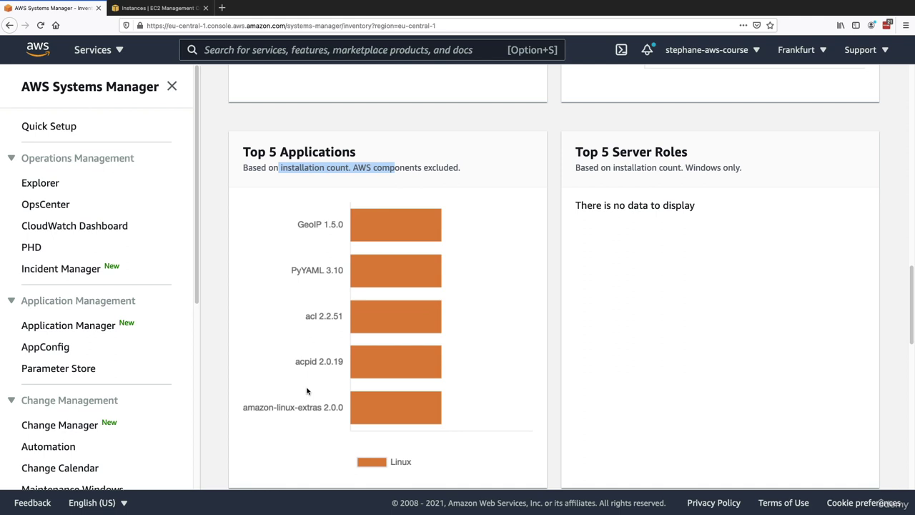
scroll(311, 361, down, 5)
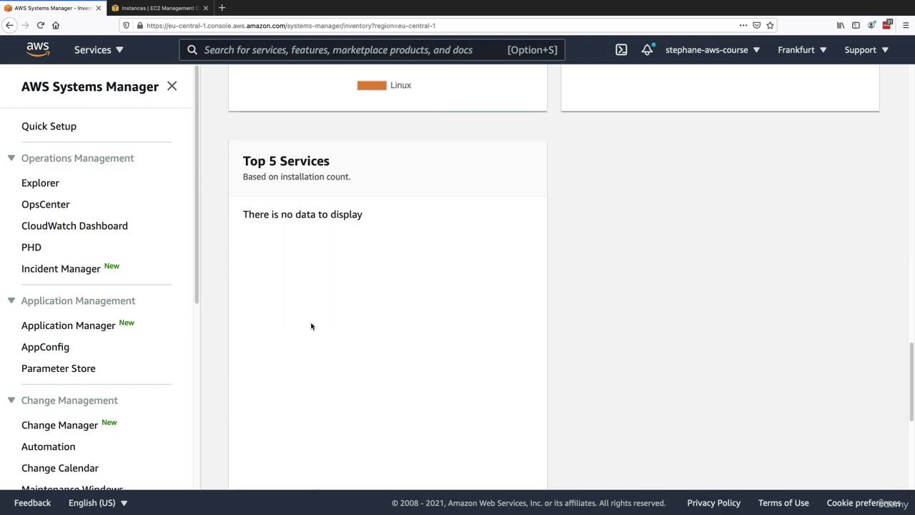
scroll(313, 341, up, 10)
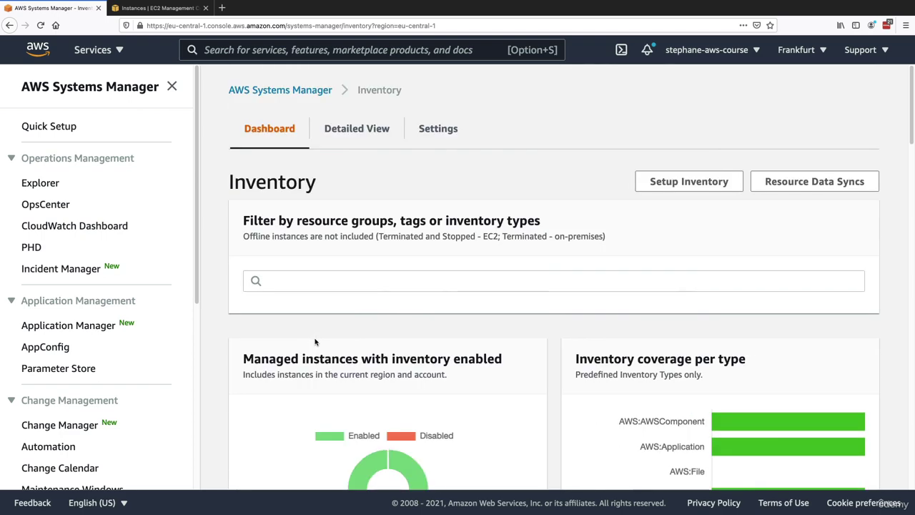
click(342, 135)
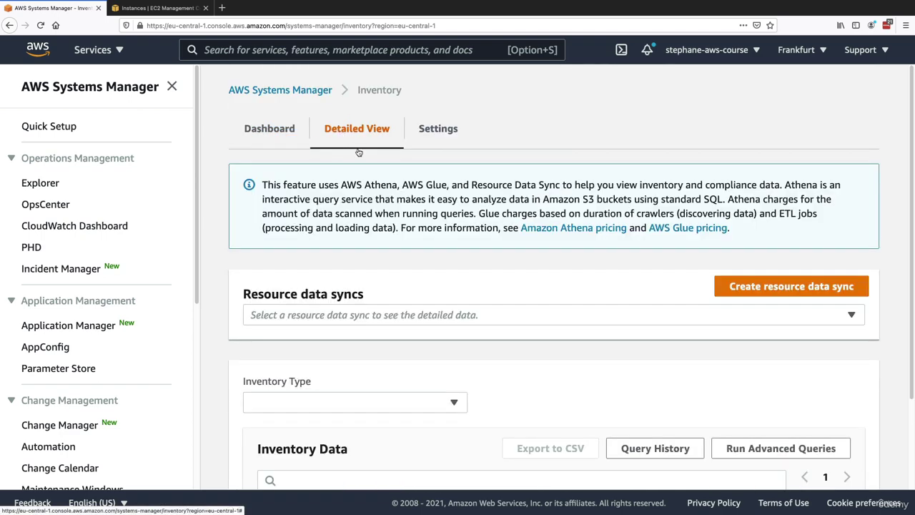
Check which inventory types are available in the Detailed View.
scroll(331, 289, down, 1)
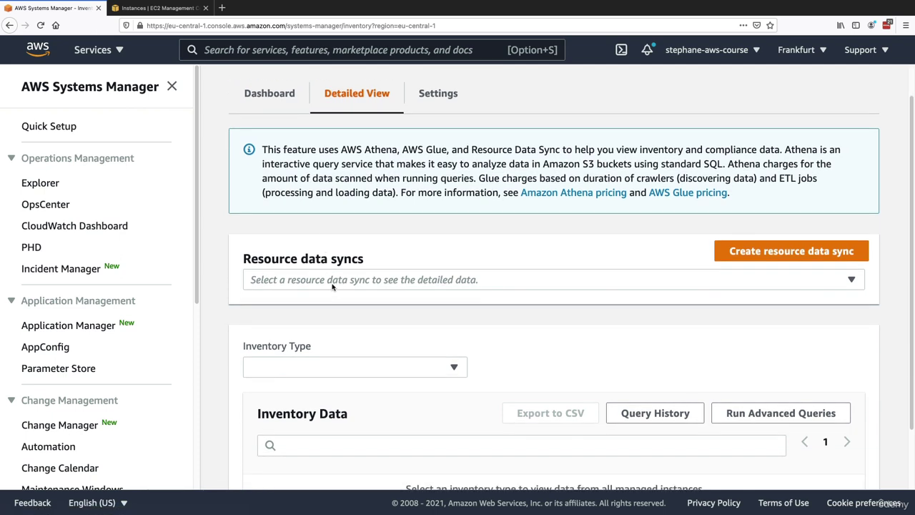
scroll(333, 284, down, 2)
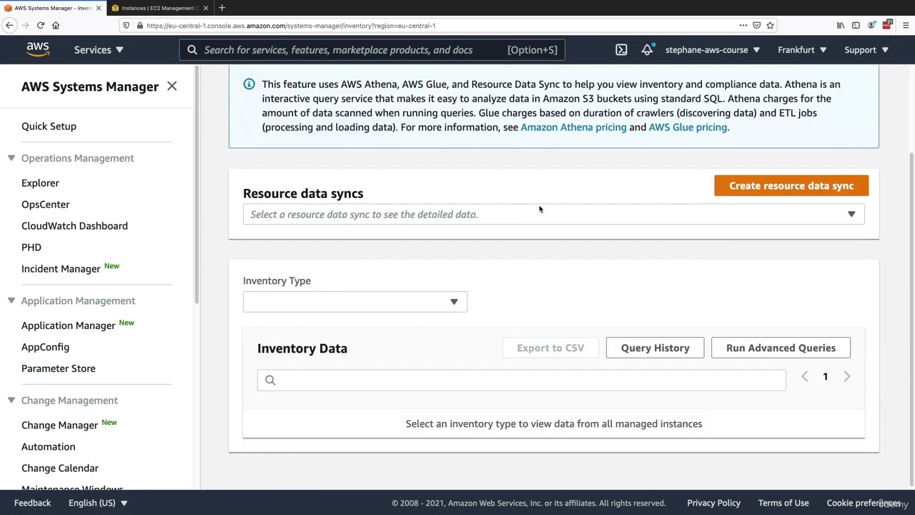
click(390, 301)
scroll(429, 293, up, 3)
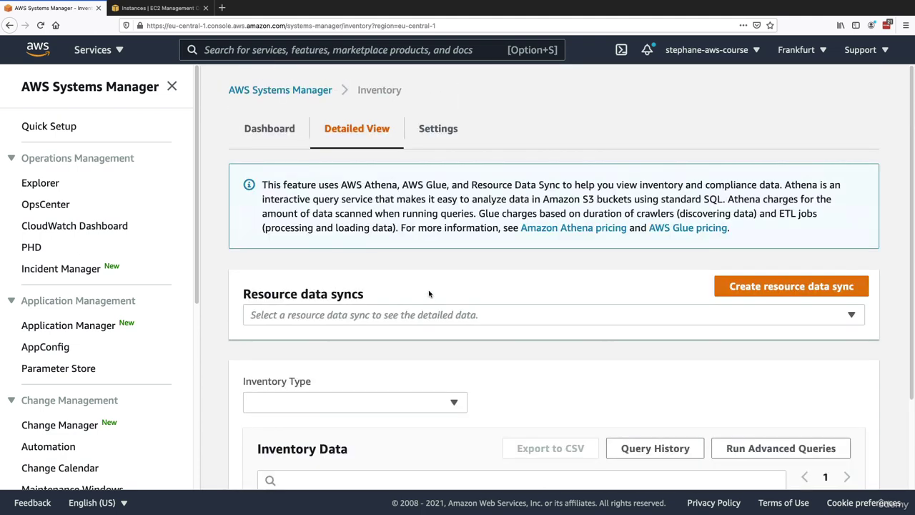
Create resource data sync 'DemoSync' targeting bucket demo-ssm-inventory-stephane; it fails because the bucket is missing.
click(776, 289)
click(281, 284)
text(DemoSync)
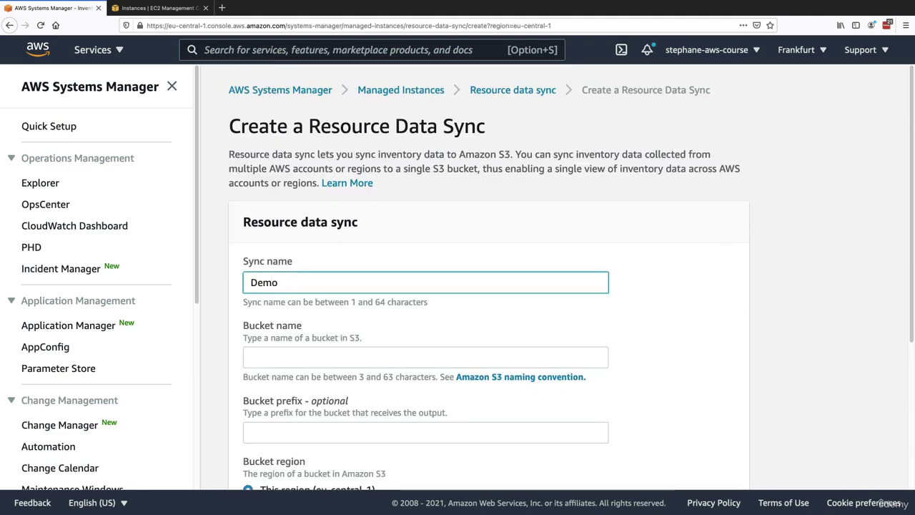
click(388, 356)
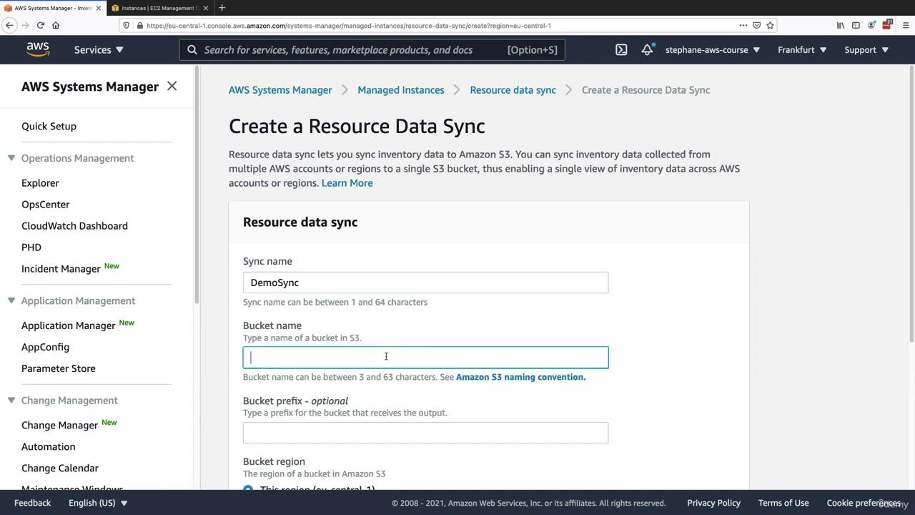
scroll(387, 361, down, 1)
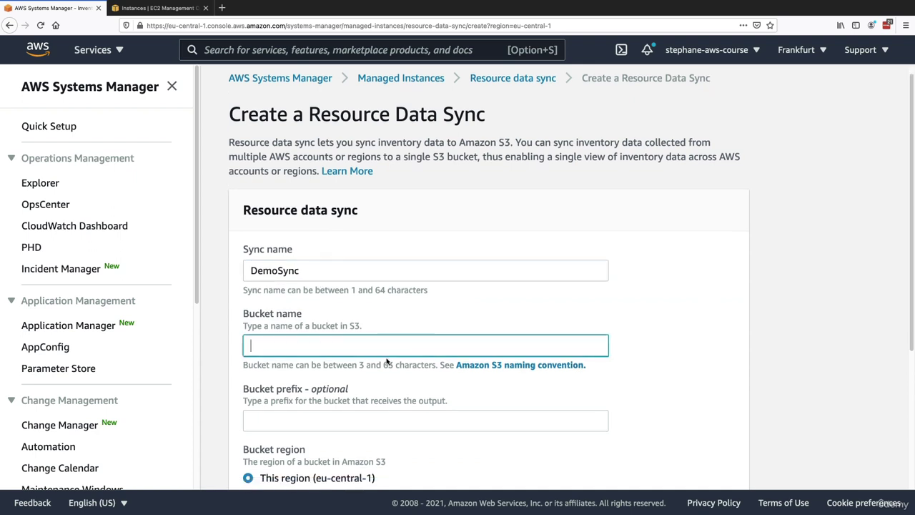
text(demo-ssm-inventory-stephane)
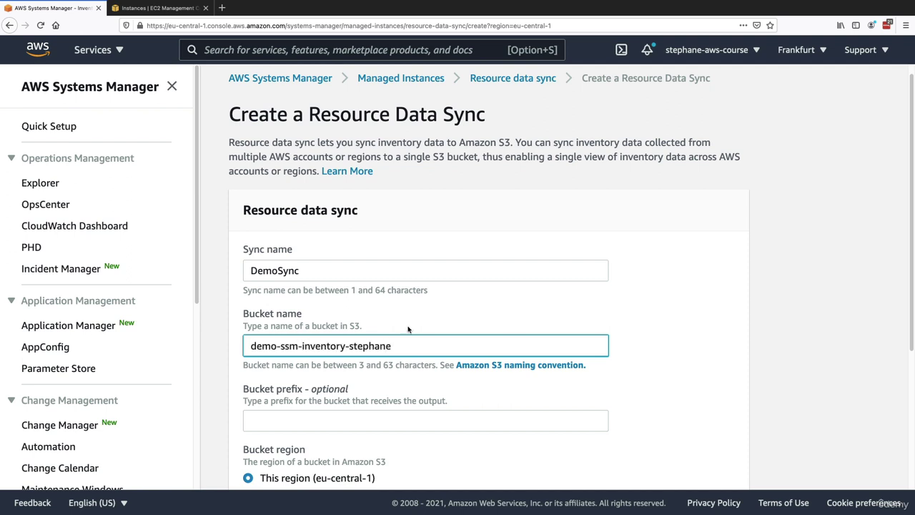
scroll(327, 401, down, 5)
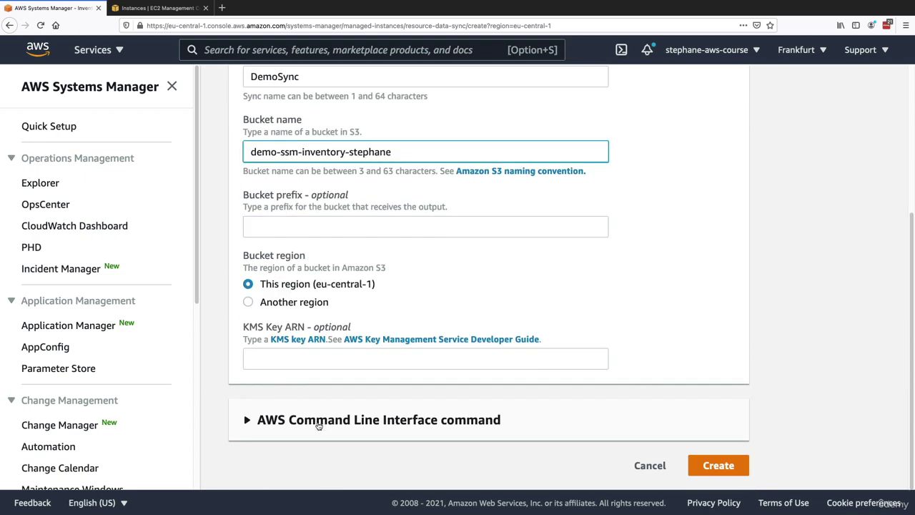
click(730, 466)
Copy the bucket name demo-ssm-inventory-stephane and search the AWS services list.
scroll(603, 434, down, 2)
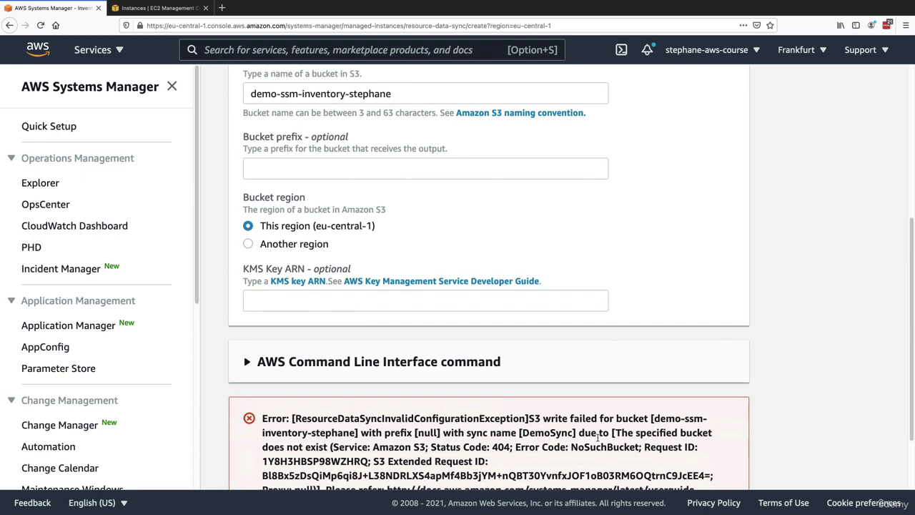
scroll(585, 442, up, 6)
triple_click(345, 315)
click(118, 50)
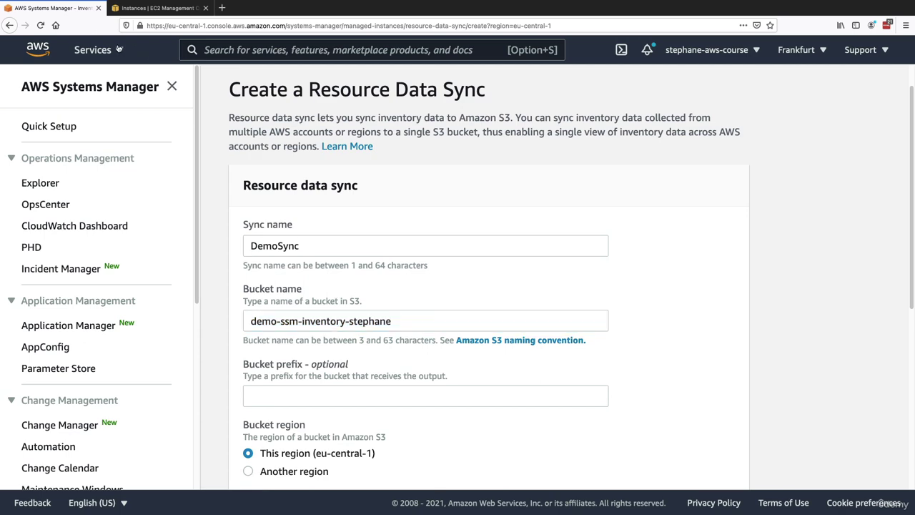
click(265, 49)
Open the S3 console in a new tab via the 's3' services search.
text(s3)
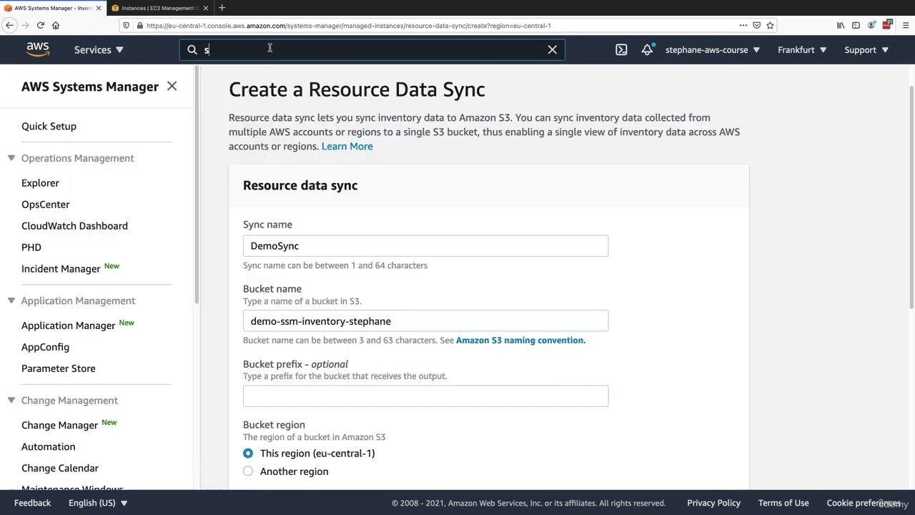
super+click(247, 160)
key(ctrl+Tab)
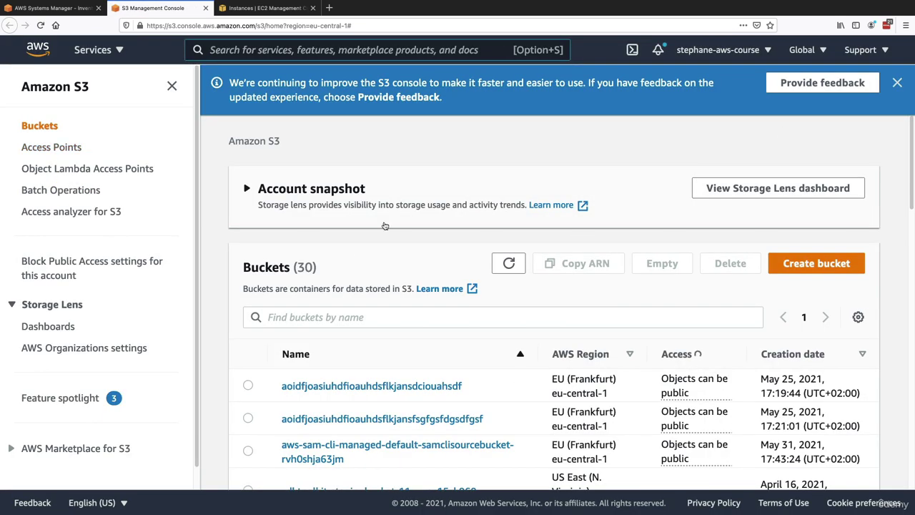
Create S3 bucket demo-ssm-inventory-stephane, then go back to the Systems Manager sync form.
click(824, 263)
click(229, 313)
text(demo-ssm-inventory-stephane)
scroll(433, 425, down, 15)
scroll(434, 426, down, 5)
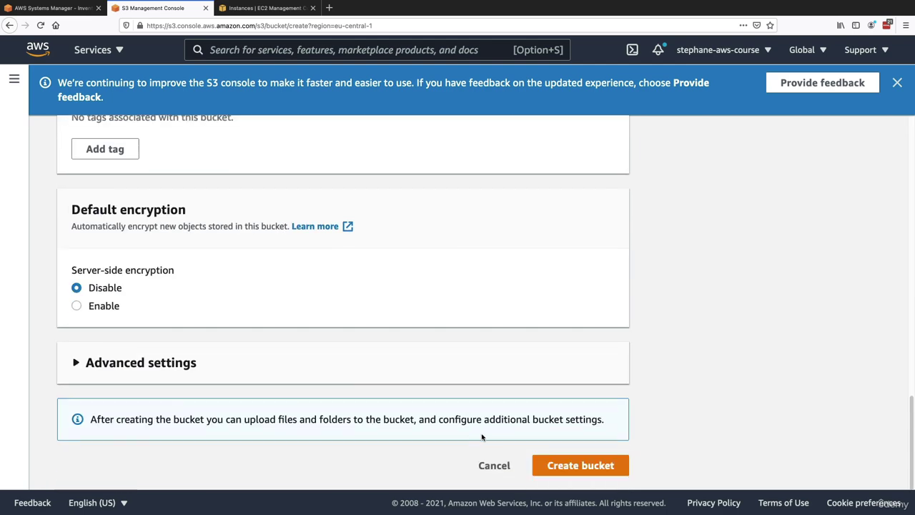
click(560, 463)
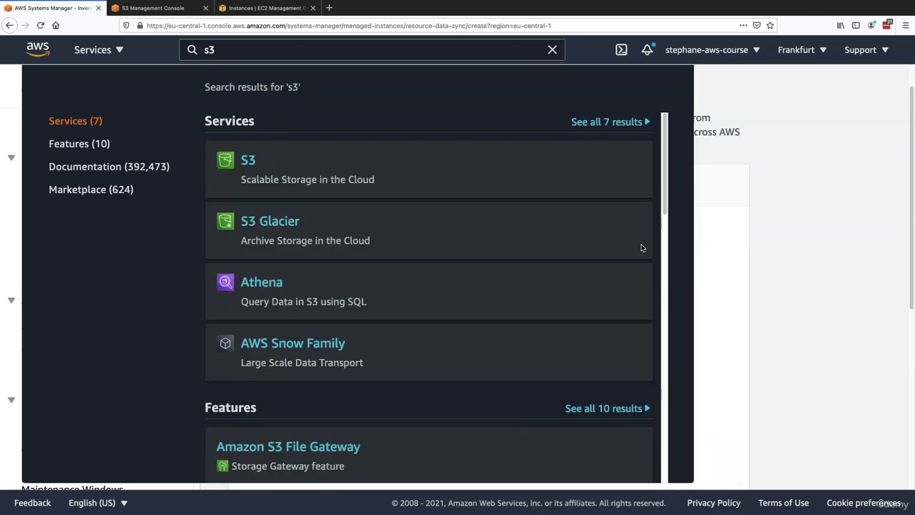
click(794, 248)
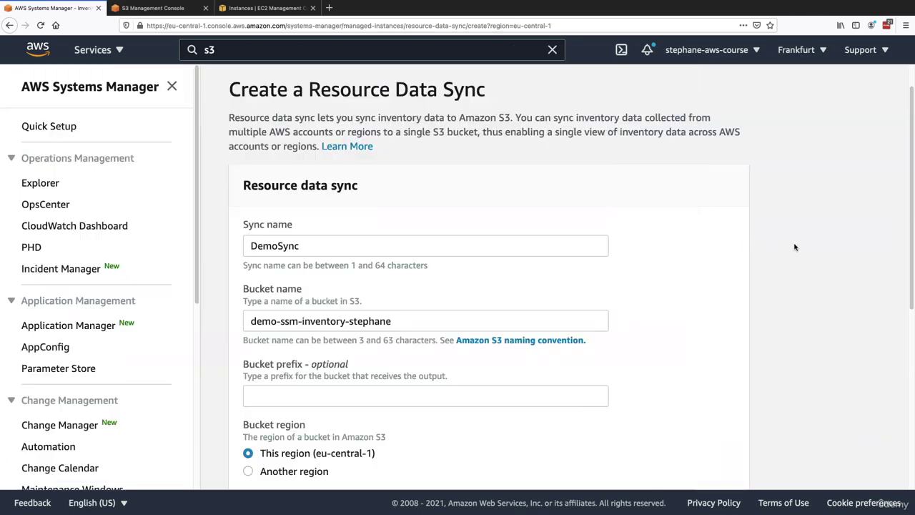
Resubmit the DemoSync resource data sync, which now fails with S3 Access Denied.
scroll(795, 248, down, 5)
click(697, 466)
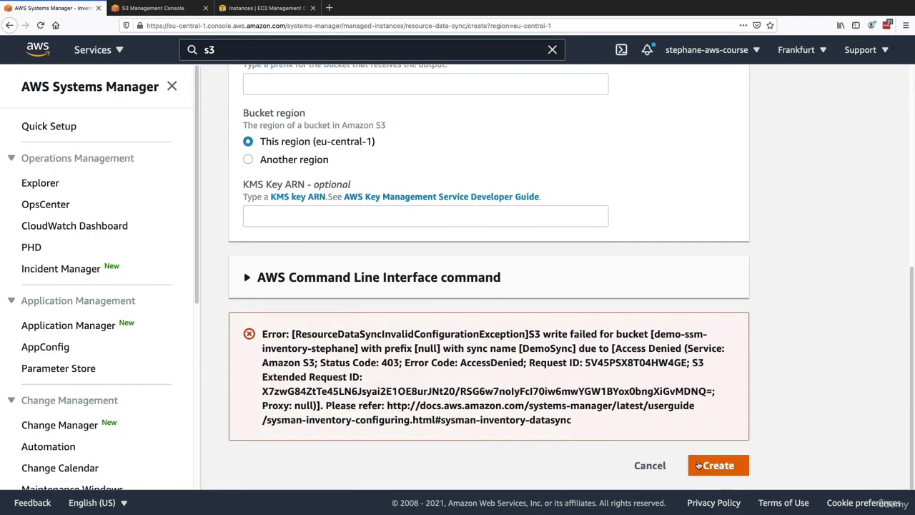
click(709, 465)
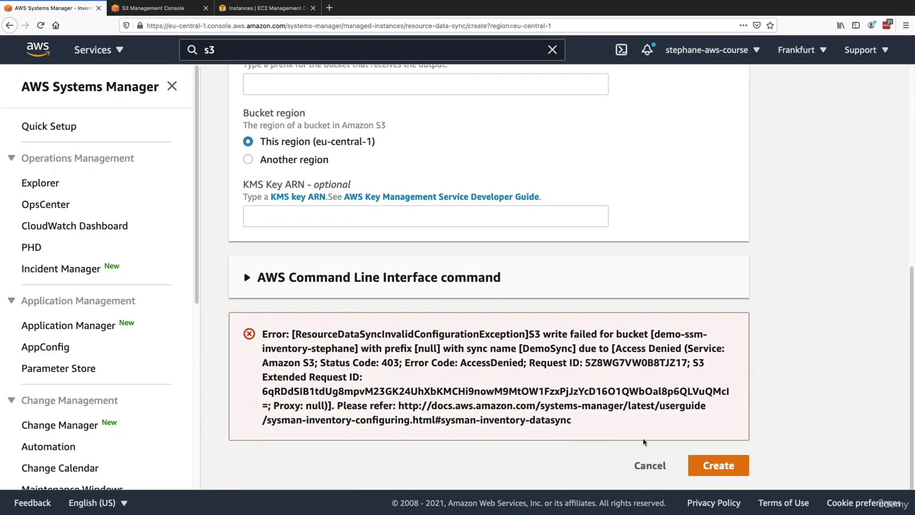
Open the Configuring resource data sync documentation from the Learn More link.
scroll(510, 369, up, 5)
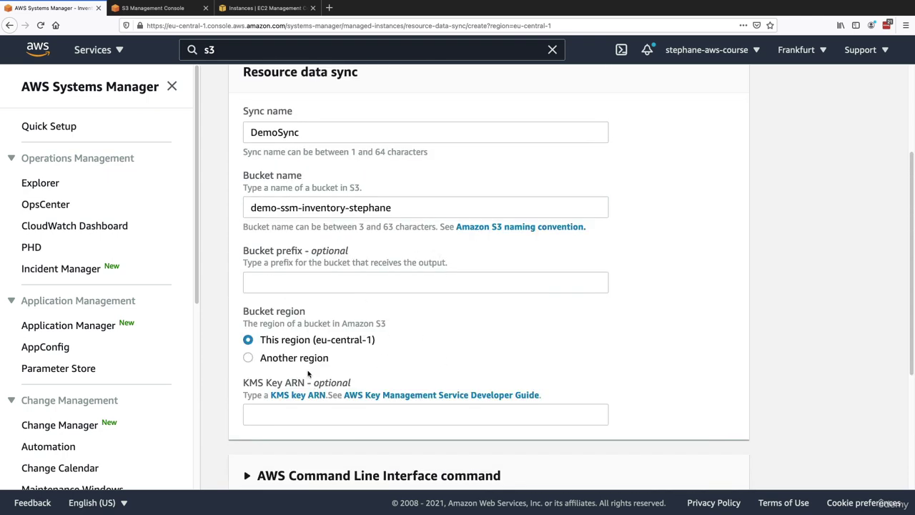
scroll(340, 312, up, 4)
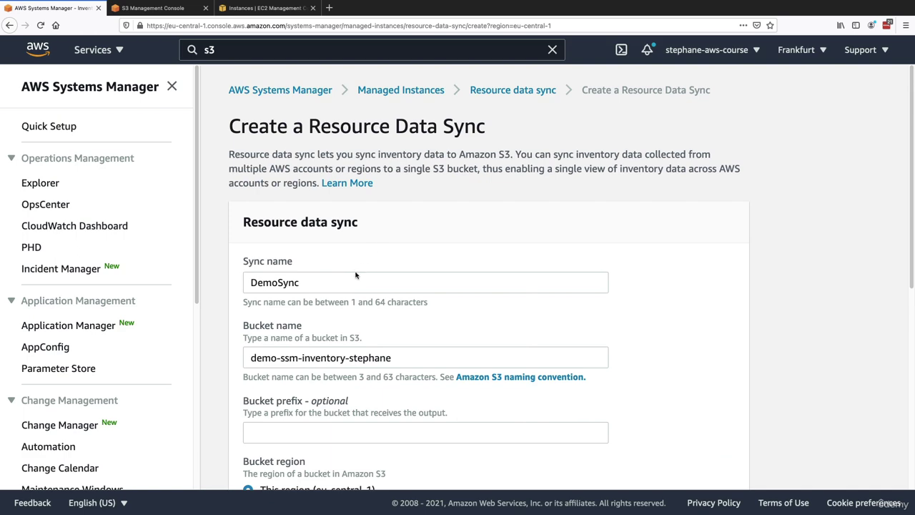
click(360, 187)
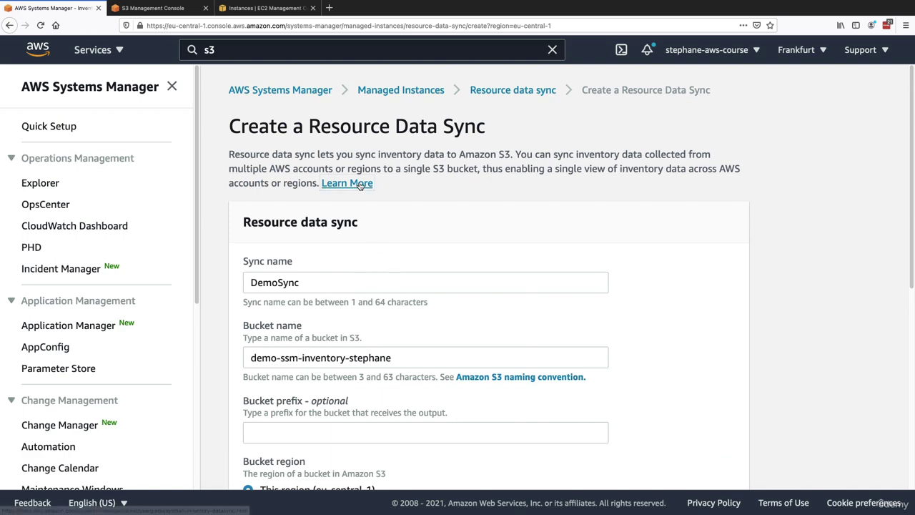
click(254, 9)
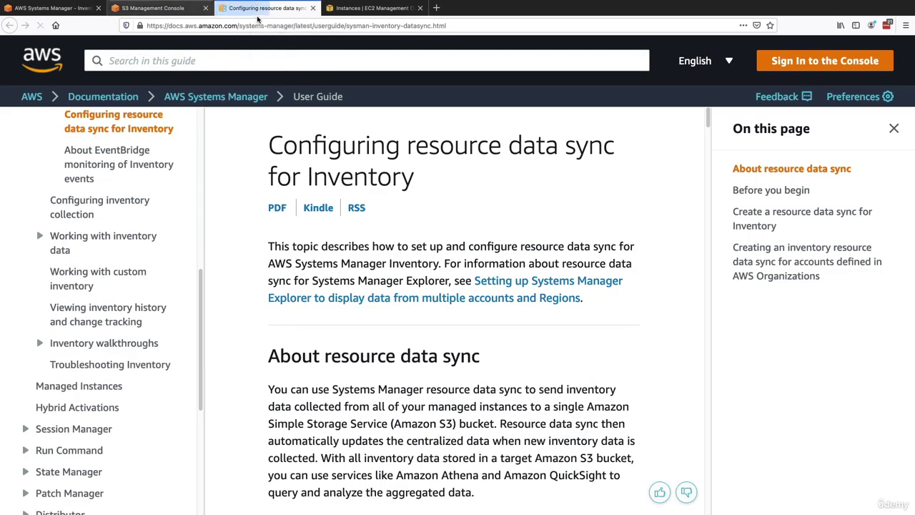
Find the Before you begin bucket policy granting ssm.amazonaws.com GetBucketAcl and PutObject.
scroll(377, 293, down, 9)
scroll(377, 295, down, 20)
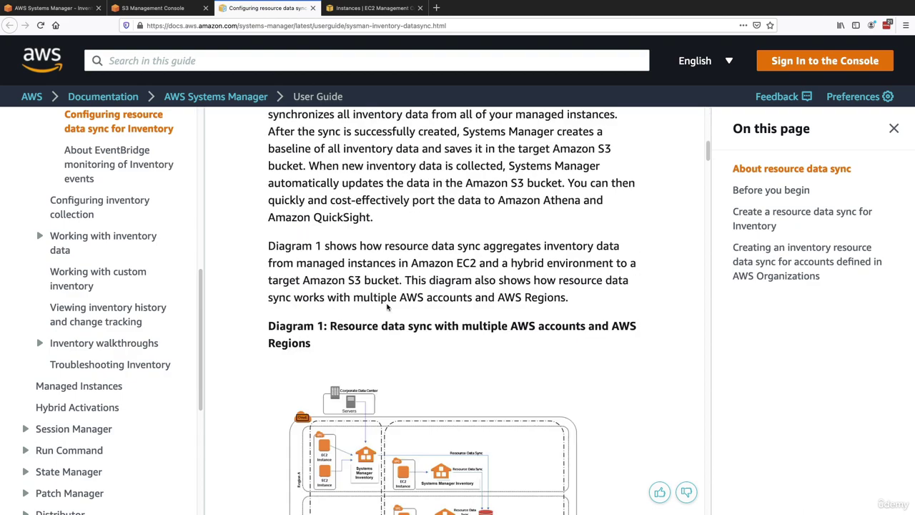
scroll(391, 316, down, 3)
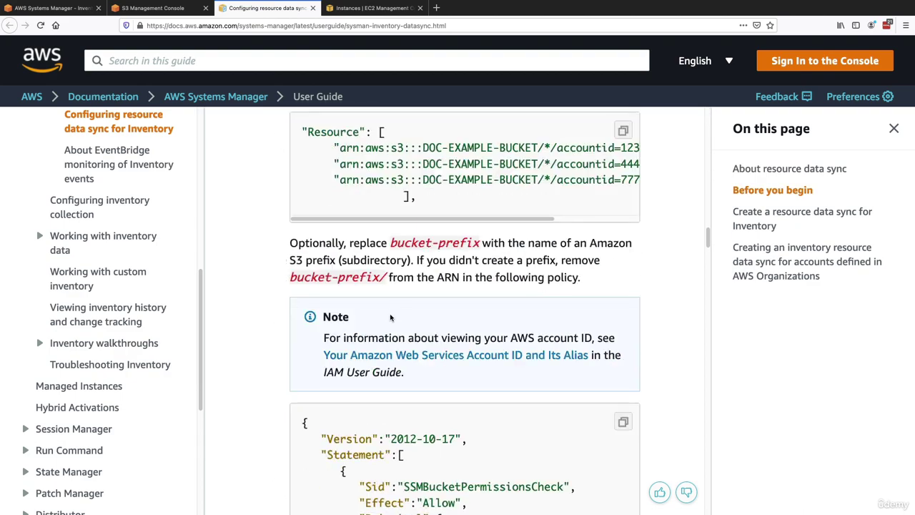
scroll(390, 318, up, 2)
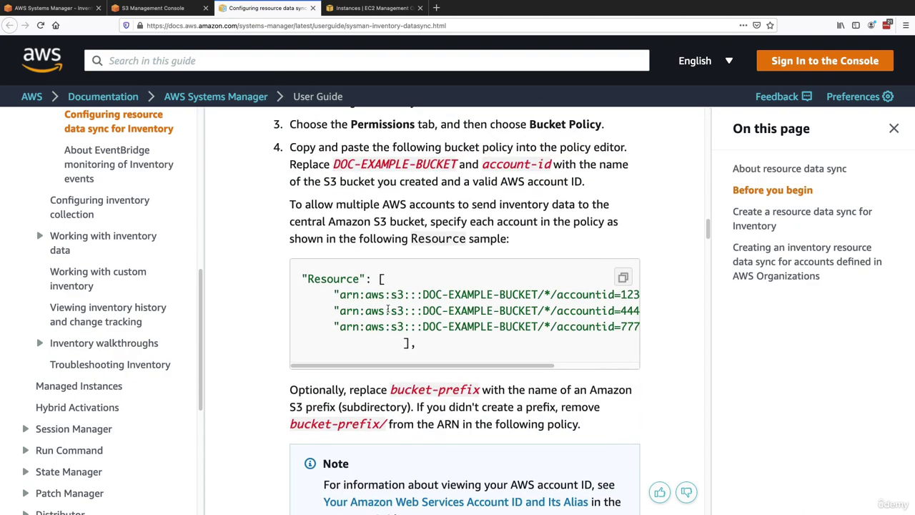
scroll(388, 310, down, 4)
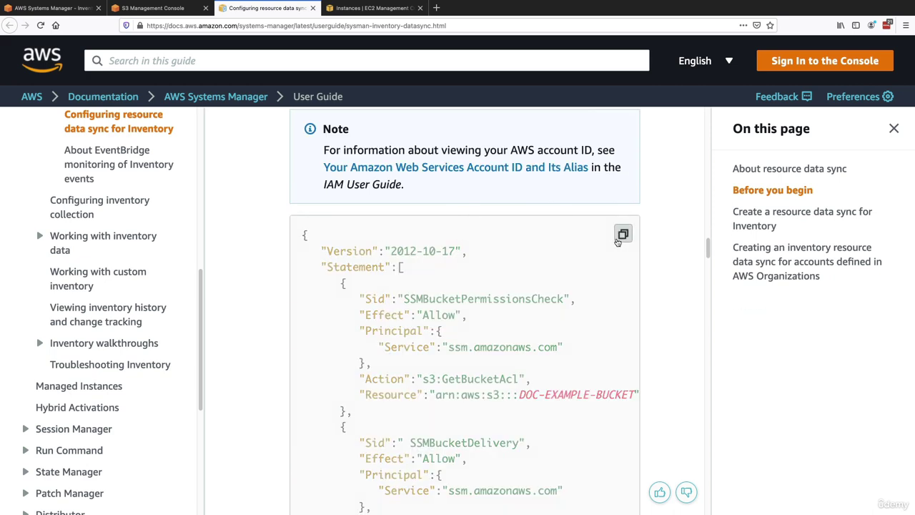
scroll(512, 343, down, 6)
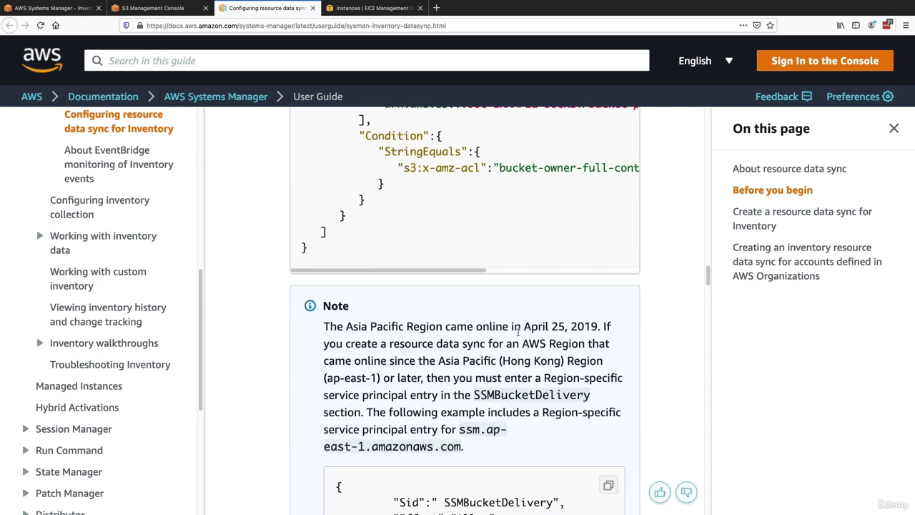
scroll(515, 336, up, 5)
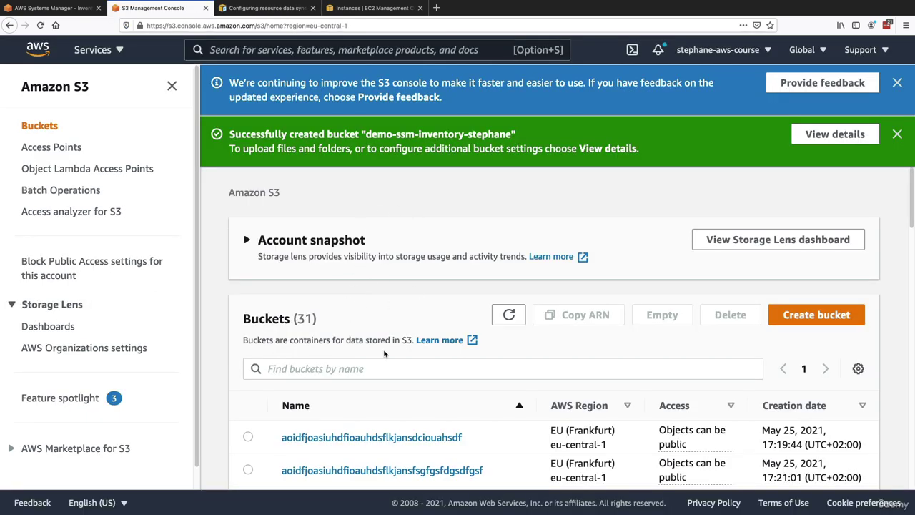
Paste the SSM bucket policy JSON into the demo-ssm-inventory-stephane bucket policy editor.
click(797, 135)
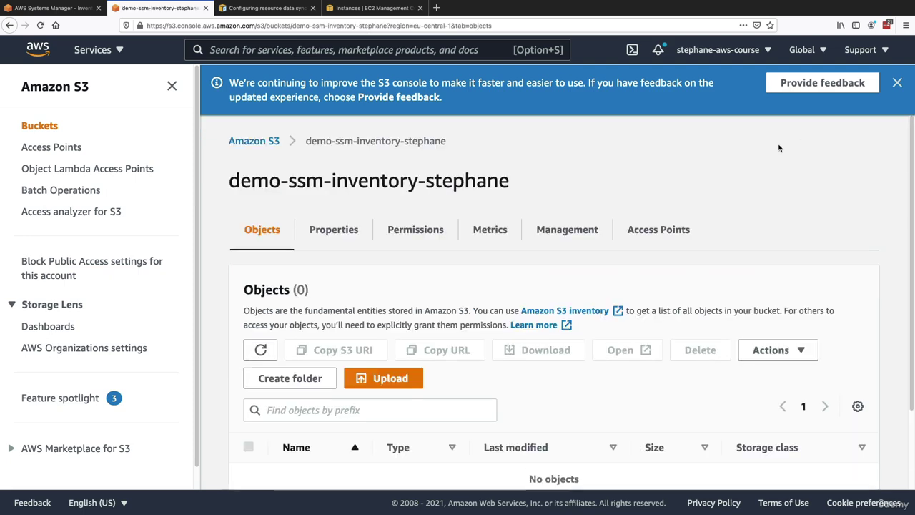
drag(293, 179, 428, 181)
click(428, 182)
click(403, 238)
scroll(402, 239, down, 10)
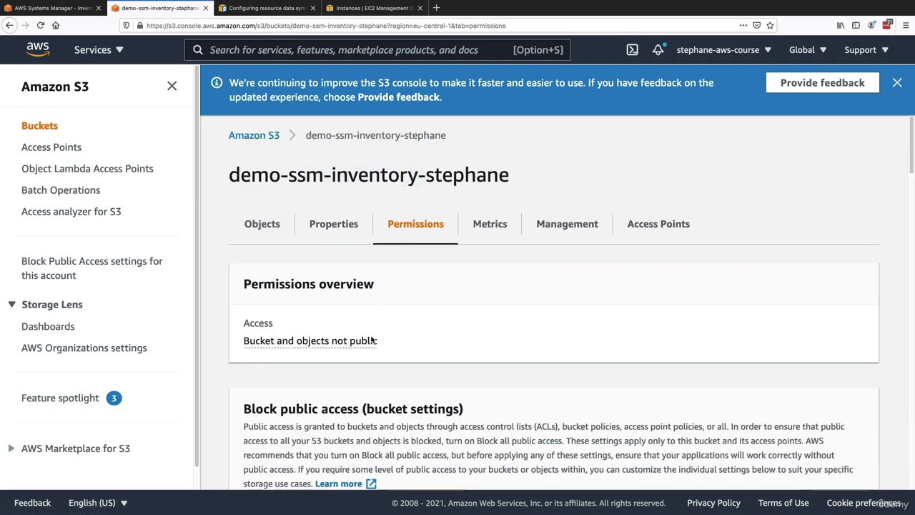
click(267, 218)
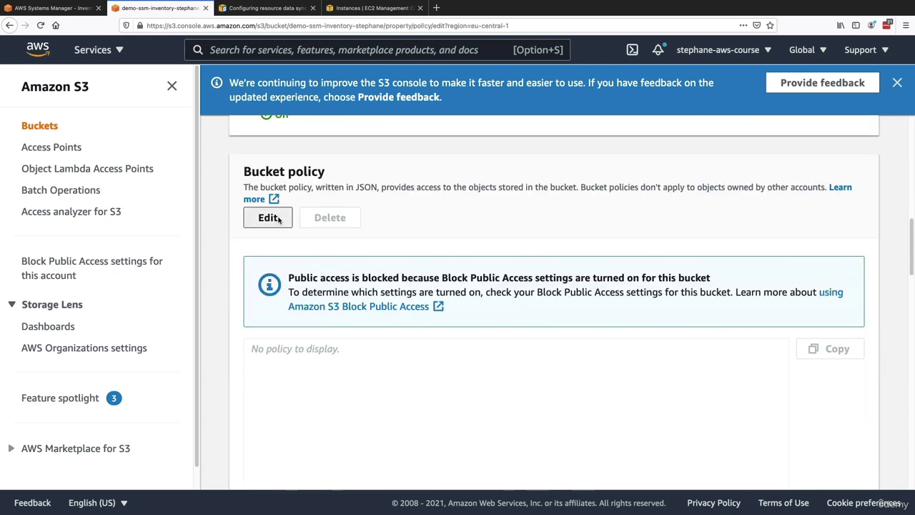
key(ctrl+v)
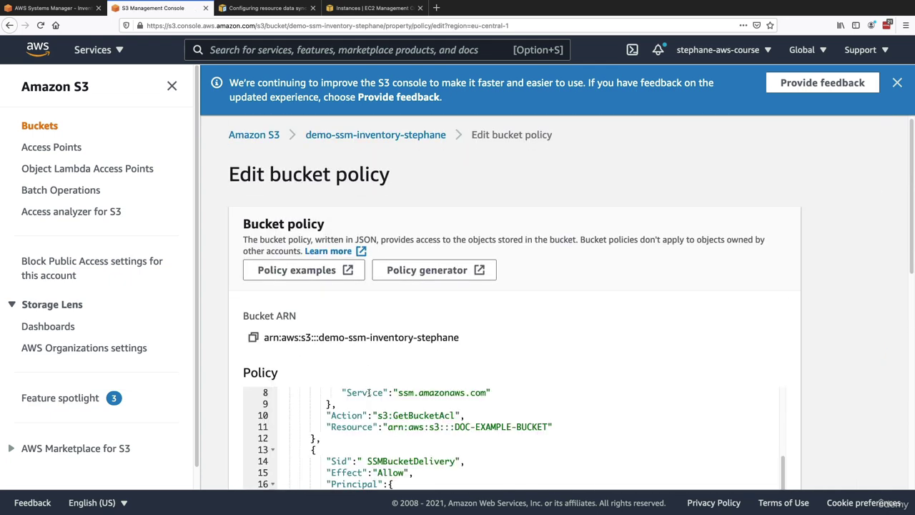
Replace DOC-EXAMPLE-BUCKET with demo-ssm-inventory-stephane on lines 11 and 21.
scroll(372, 390, down, 2)
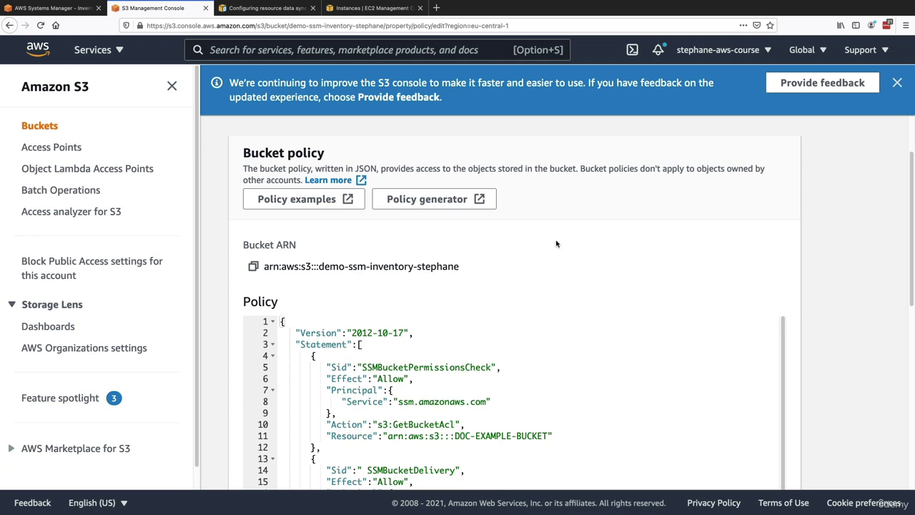
scroll(432, 194, up, 2)
drag(452, 138, 306, 143)
key(super+c)
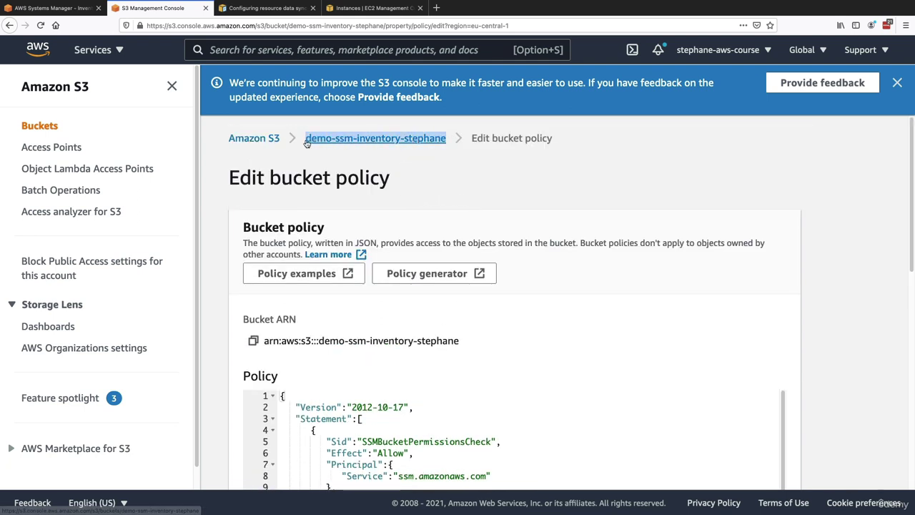
scroll(423, 242, down, 5)
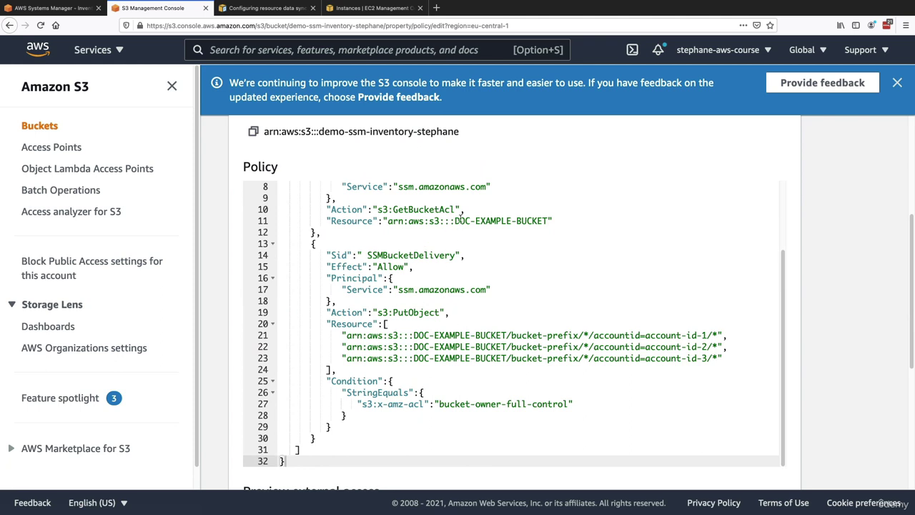
drag(456, 220, 549, 220)
key(super+v)
drag(417, 334, 507, 335)
key(BackSpace)
key(super+v)
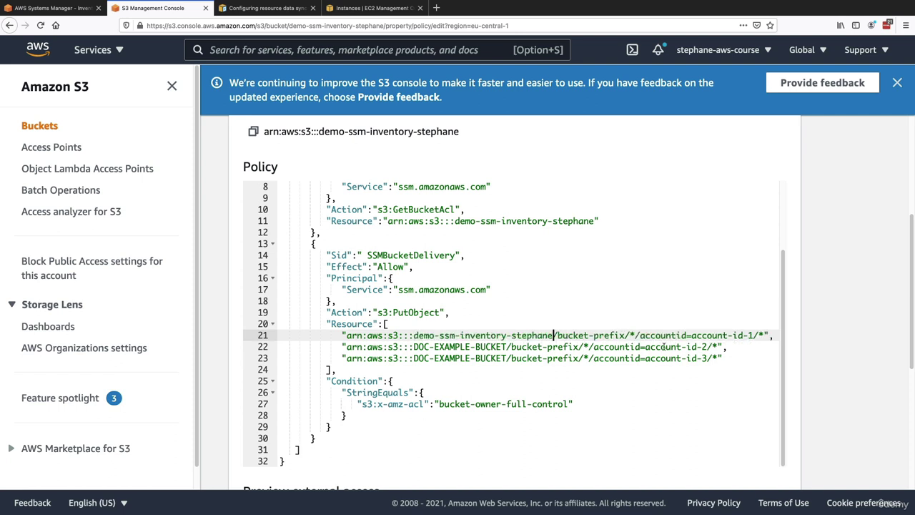
Remove bucket-prefix/ from line 21 and replace its account-id placeholder.
drag(556, 335, 629, 335)
key(BackSpace)
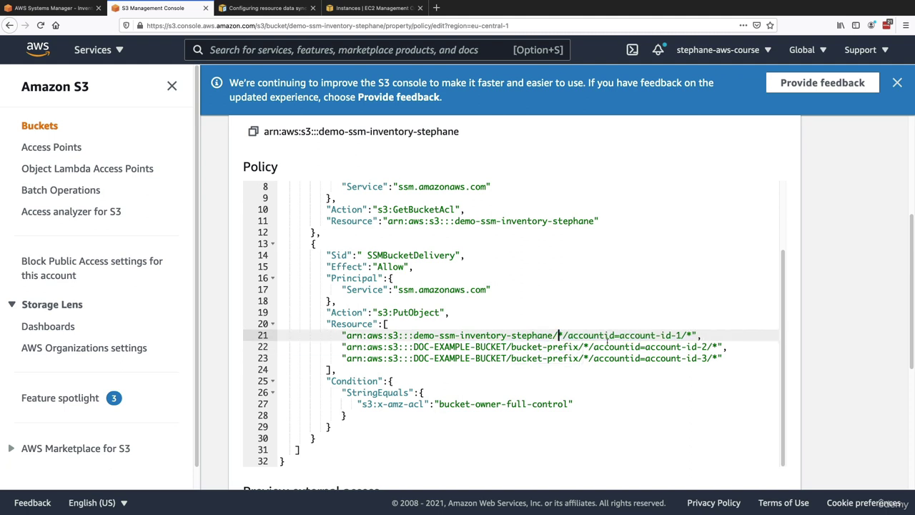
click(610, 335)
drag(619, 334, 683, 334)
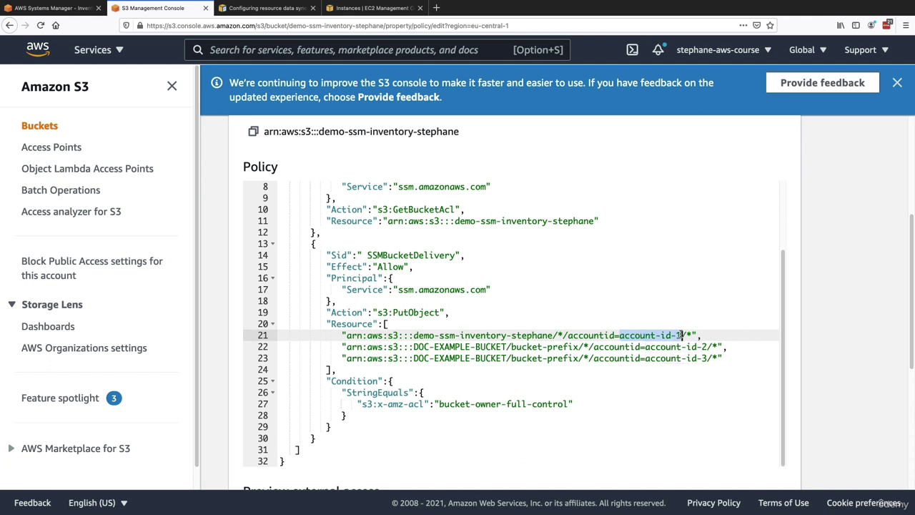
click(715, 52)
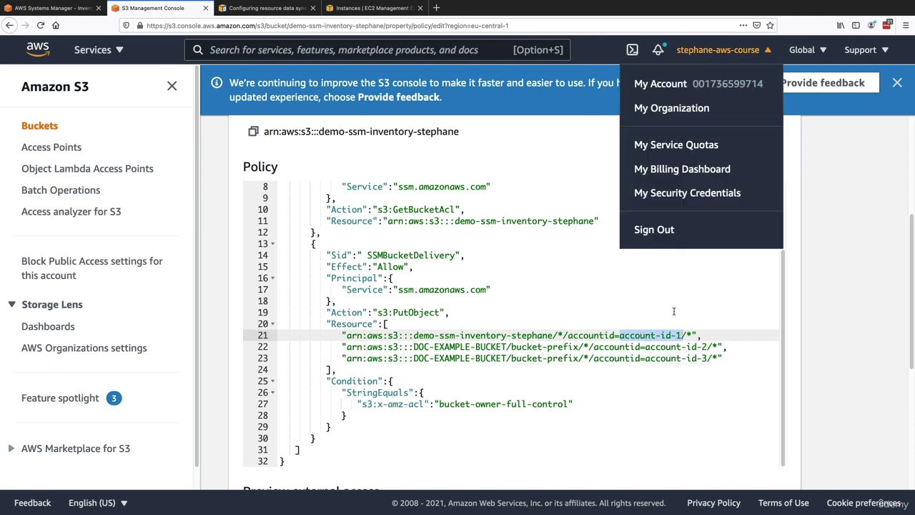
click(674, 312)
drag(619, 334, 682, 334)
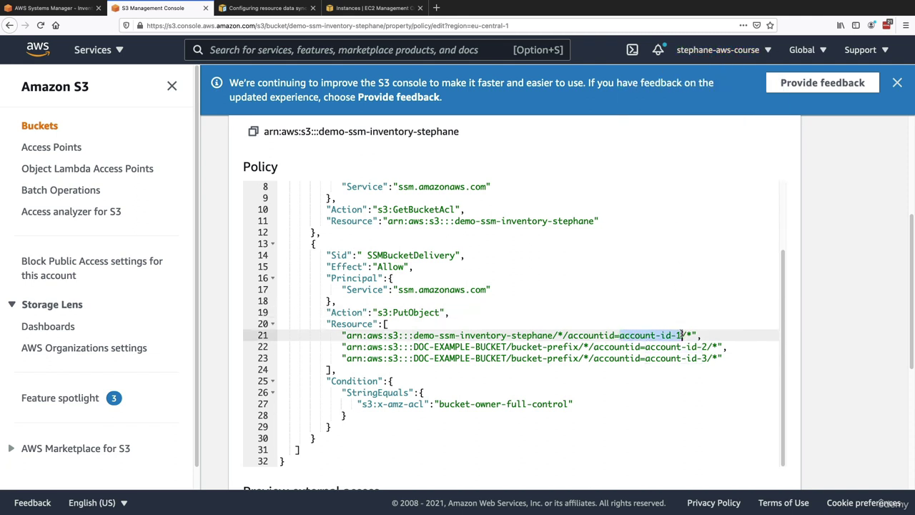
key(super+v)
Delete the extra resource lines and line 21's trailing comma, then save the bucket policy.
drag(280, 346, 280, 358)
key(BackSpace)
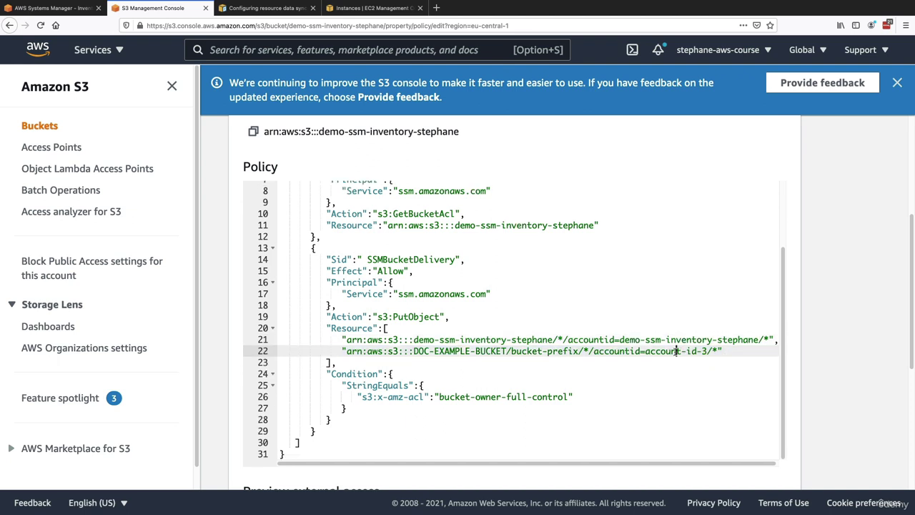
triple_click(676, 350)
key(BackSpace)
click(778, 355)
key(BackSpace)
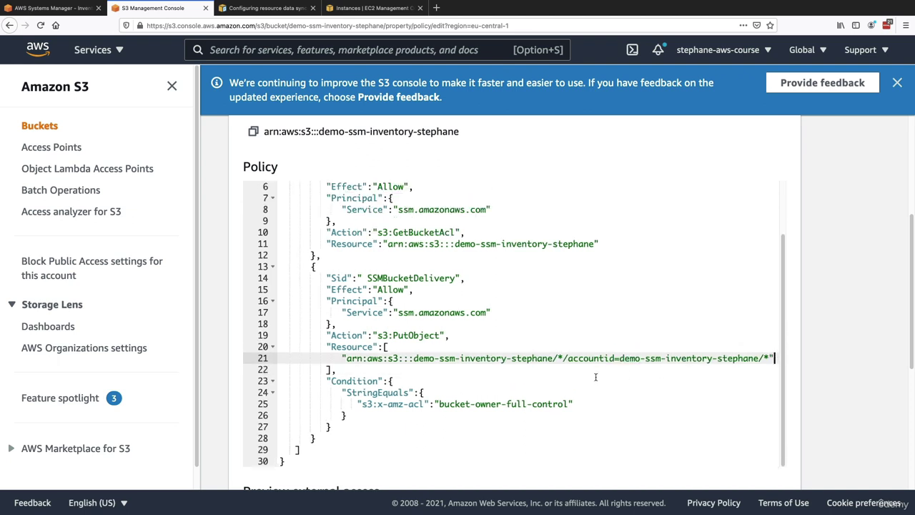
scroll(502, 305, up, 3)
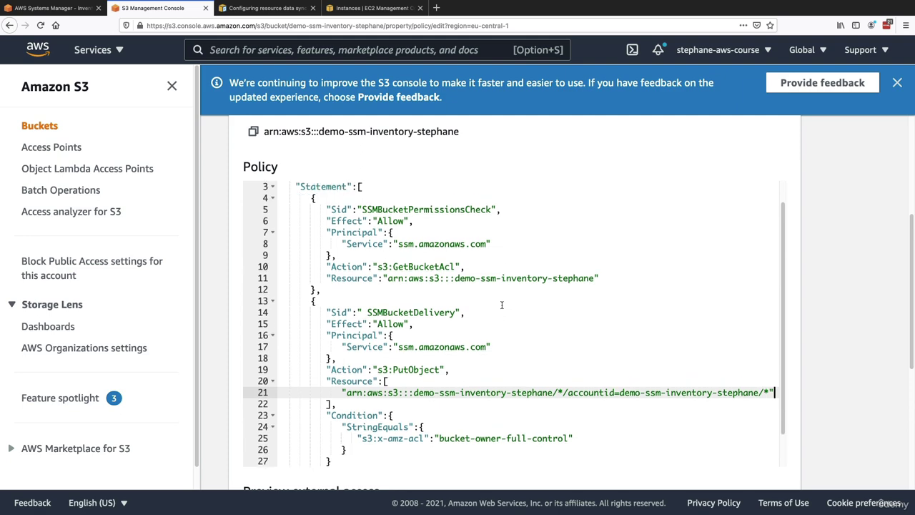
scroll(502, 305, down, 8)
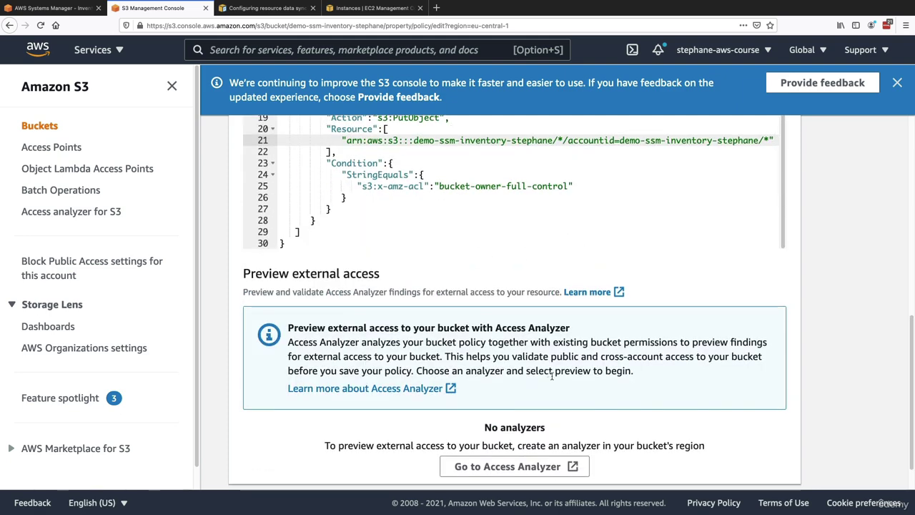
scroll(543, 372, down, 1)
click(747, 463)
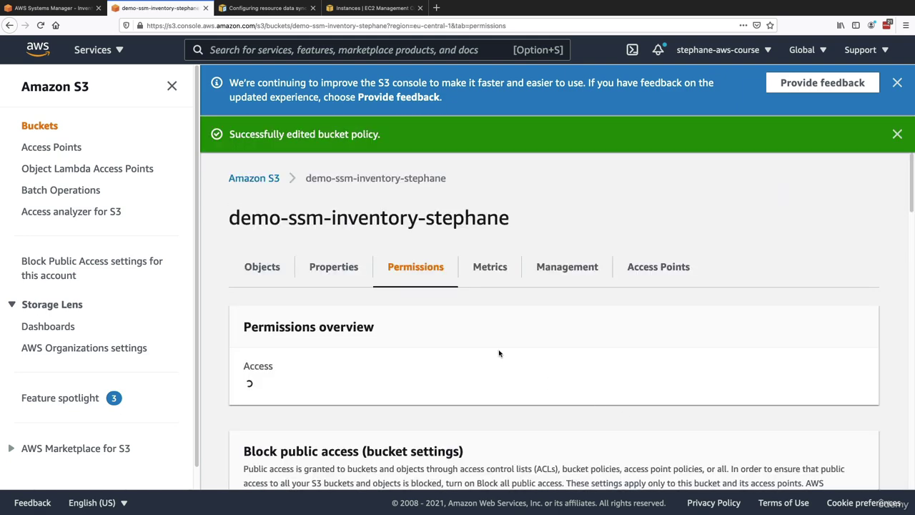
Retry creating the DemoSync resource data sync, which still returns AccessDenied.
click(85, 16)
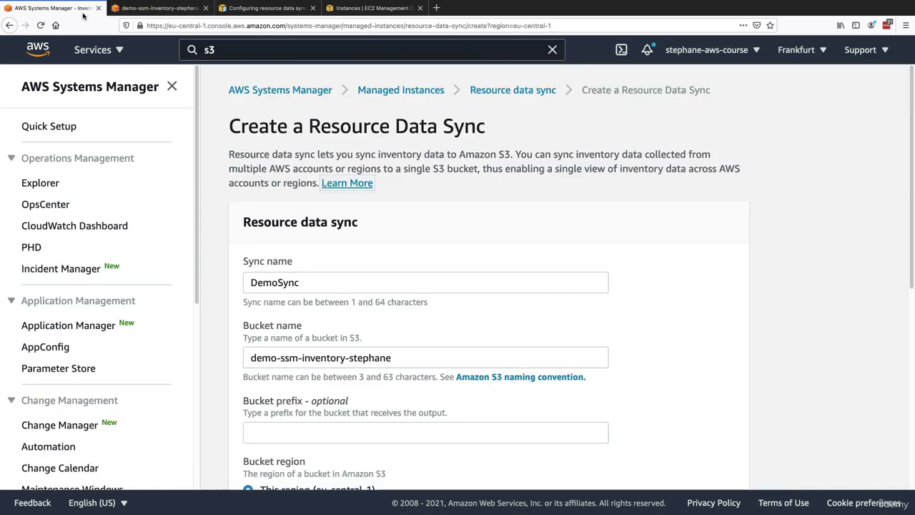
scroll(420, 296, down, 5)
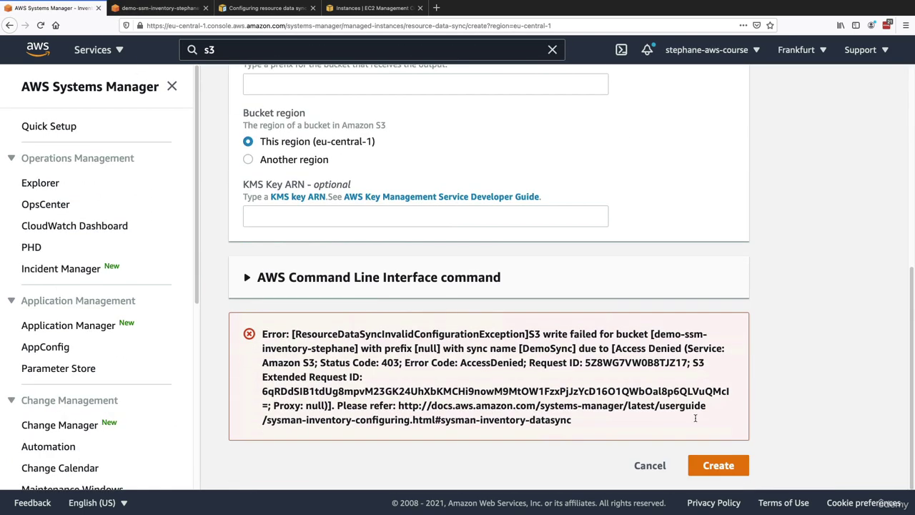
click(737, 464)
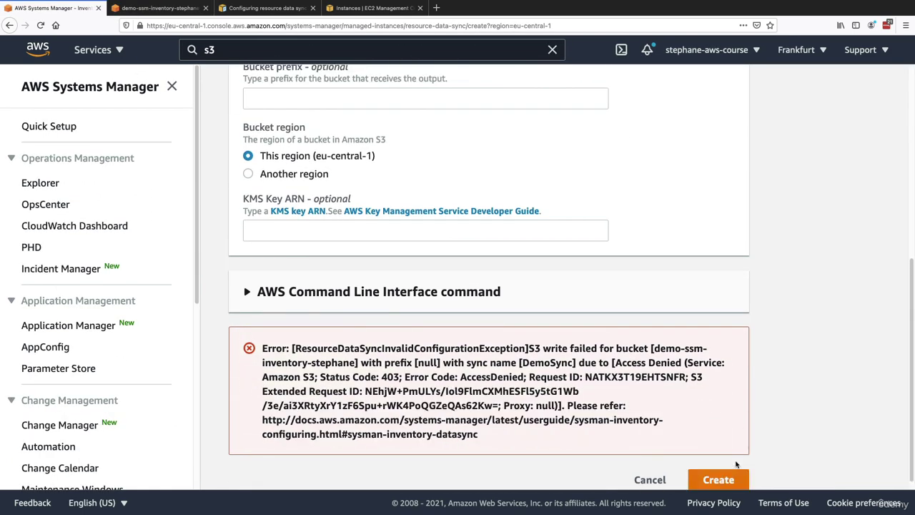
click(730, 471)
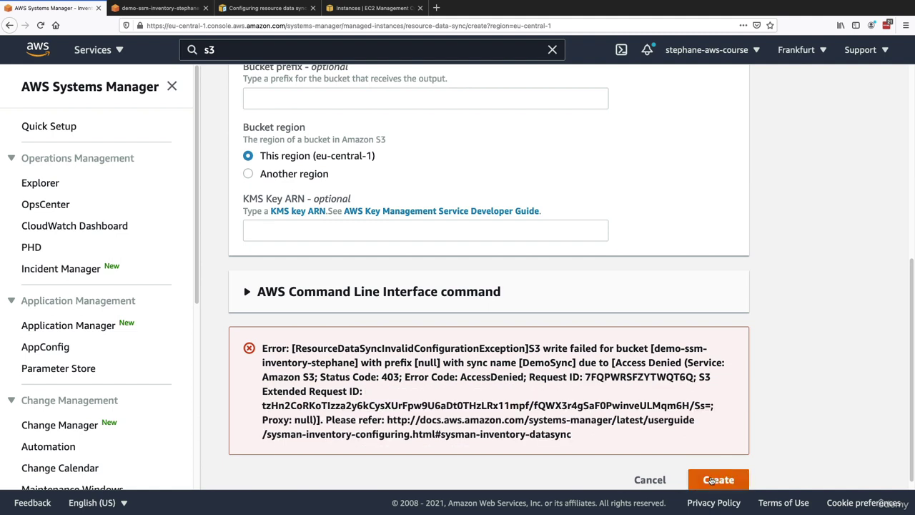
click(713, 479)
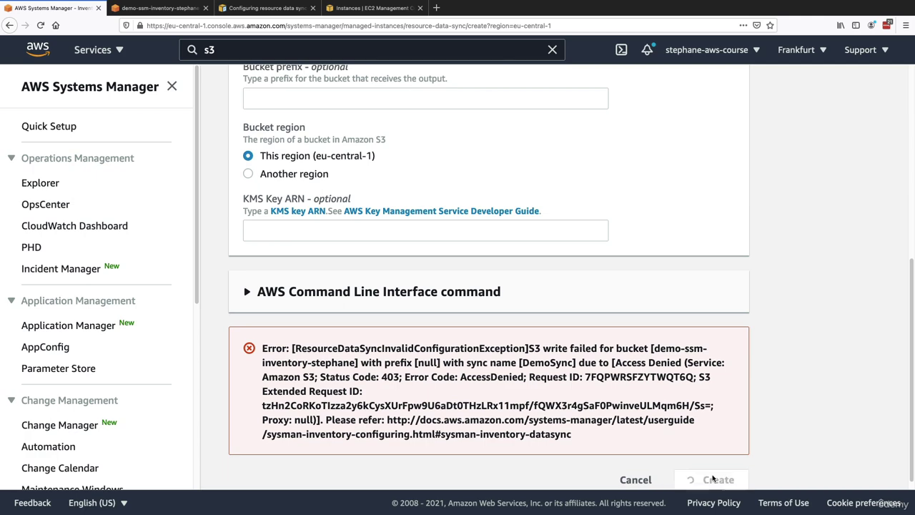
click(713, 479)
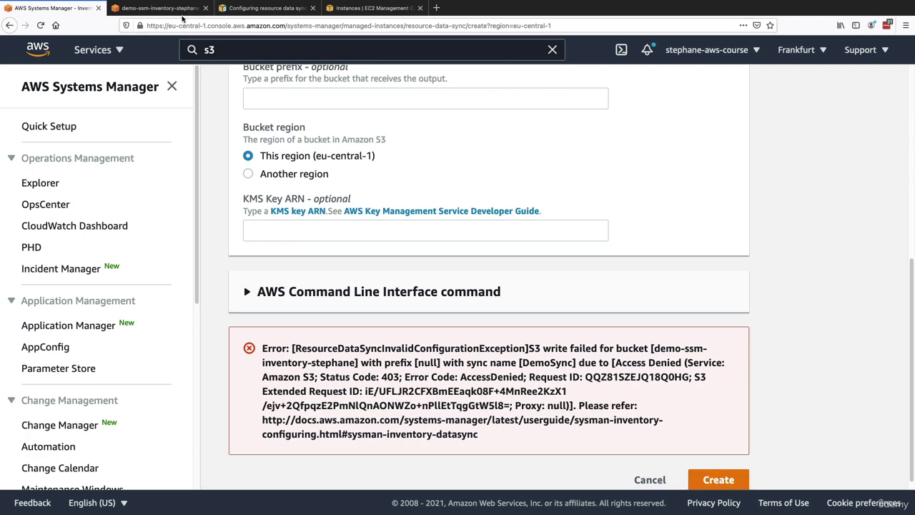
Go back to the demo-ssm-inventory-stephane bucket's Permissions page in S3.
key(ctrl+Tab)
scroll(548, 340, down, 2)
scroll(549, 340, down, 5)
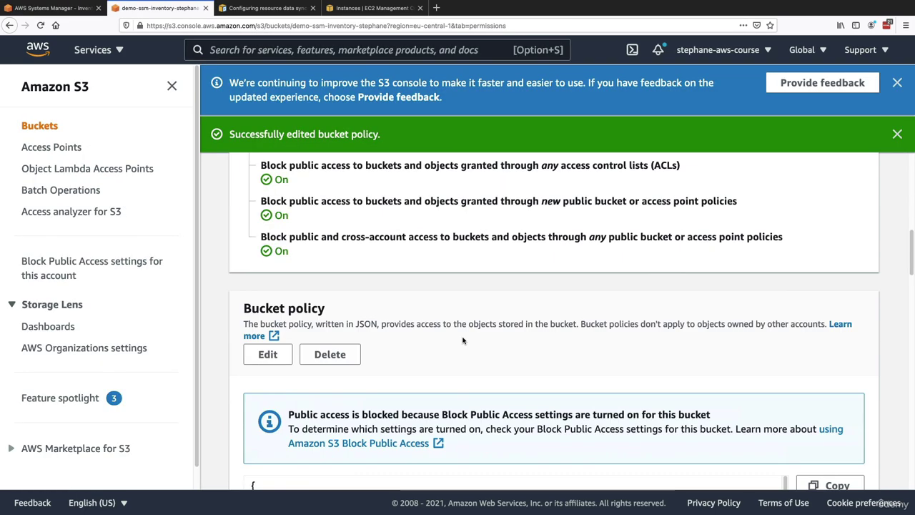
Cut '/accountid=demo-ssm-inventory-stephane/' so the PutObject resource reads demo-ssm-inventory-stephane/*, then save.
click(267, 236)
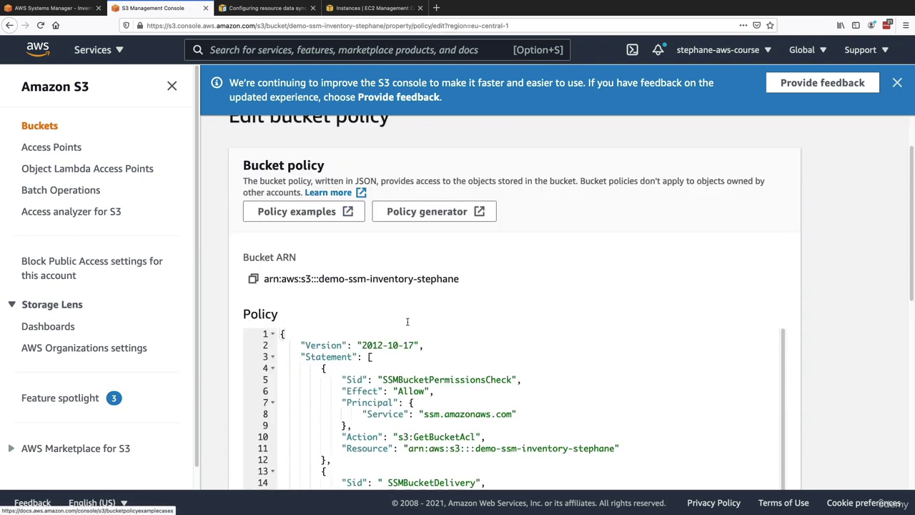
scroll(464, 379, down, 5)
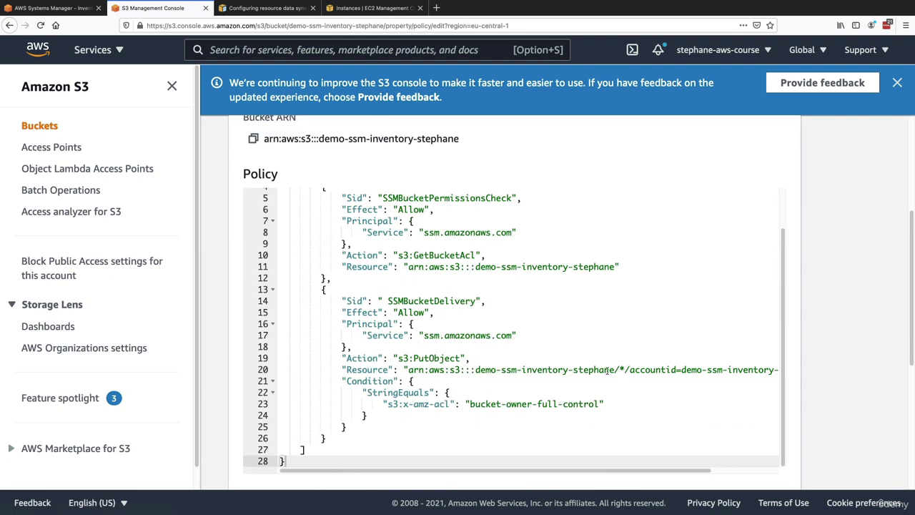
drag(626, 370, 766, 370)
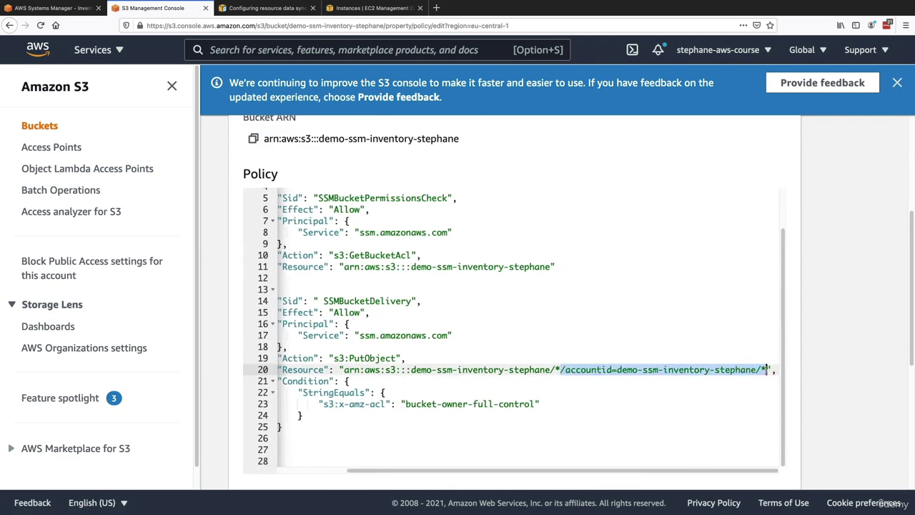
key(BackSpace)
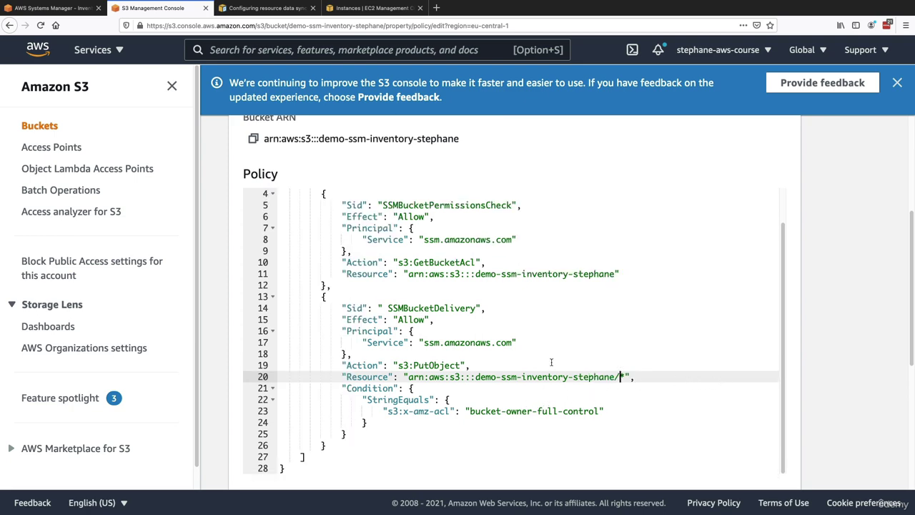
scroll(552, 363, down, 4)
scroll(566, 364, down, 5)
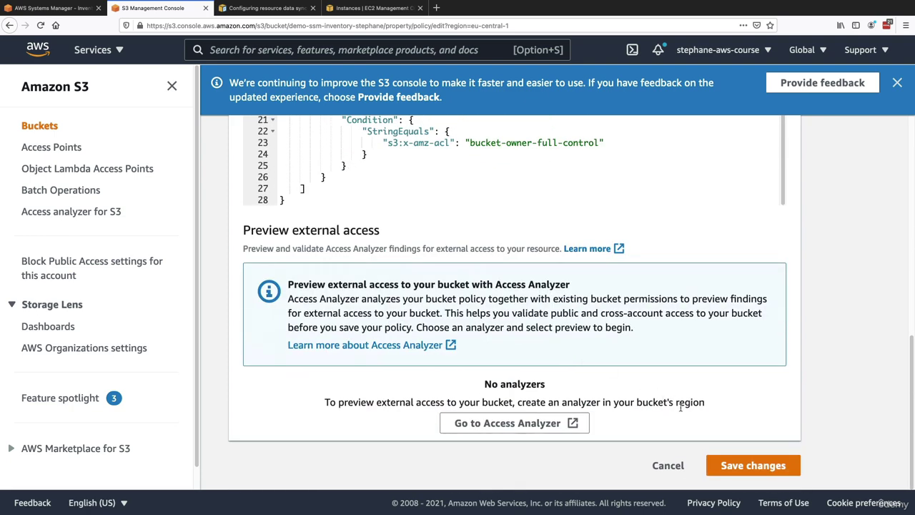
click(747, 465)
scroll(600, 390, down, 15)
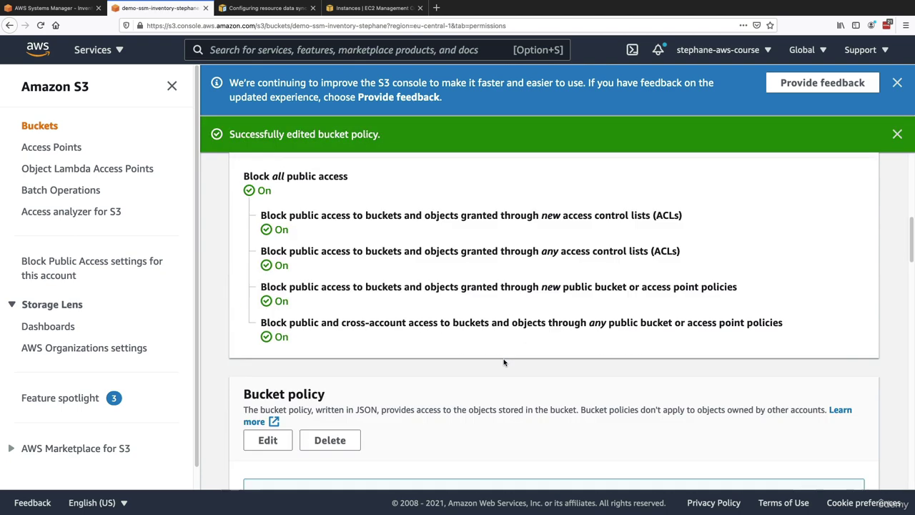
scroll(461, 365, down, 2)
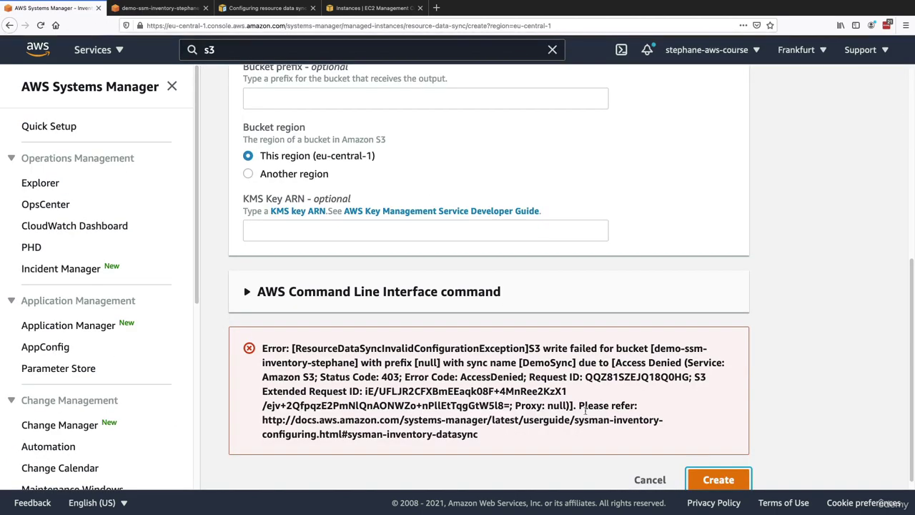
Create DemoSync successfully and select it from the Resource data syncs dropdown in Detailed View.
click(715, 480)
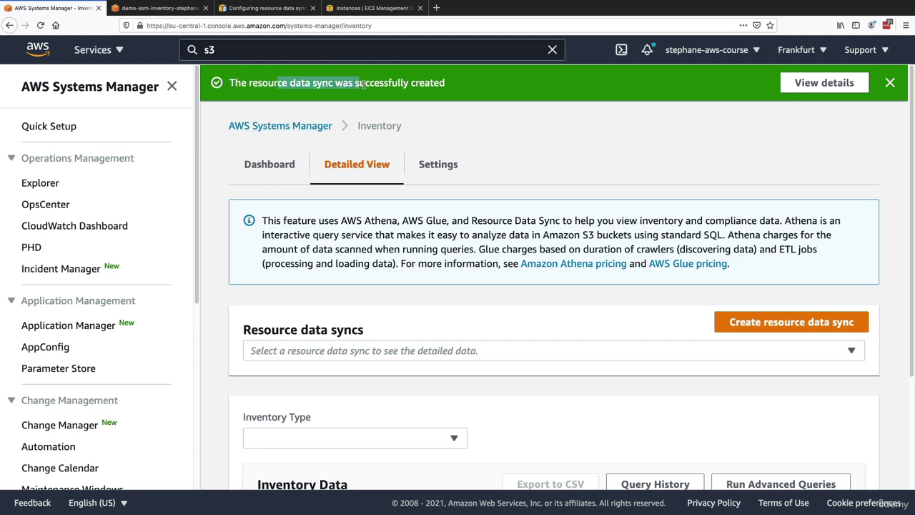
scroll(413, 272, down, 1)
click(398, 299)
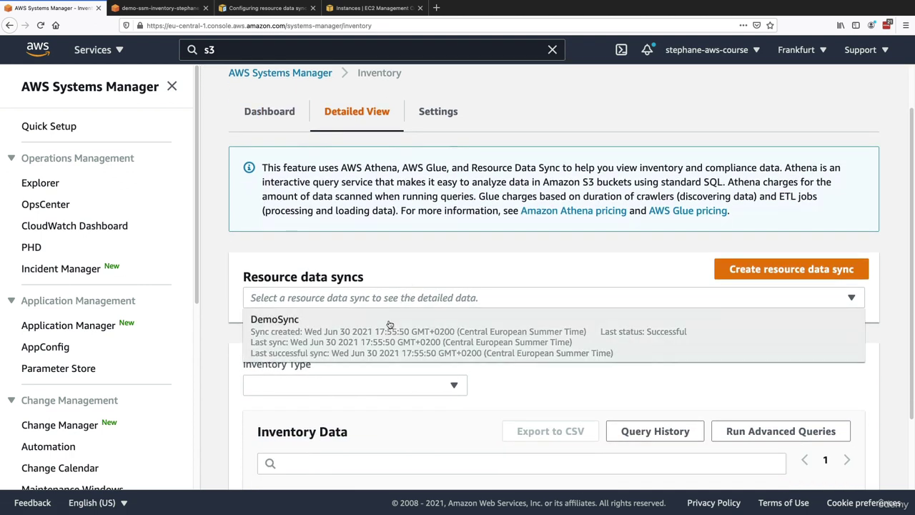
click(388, 324)
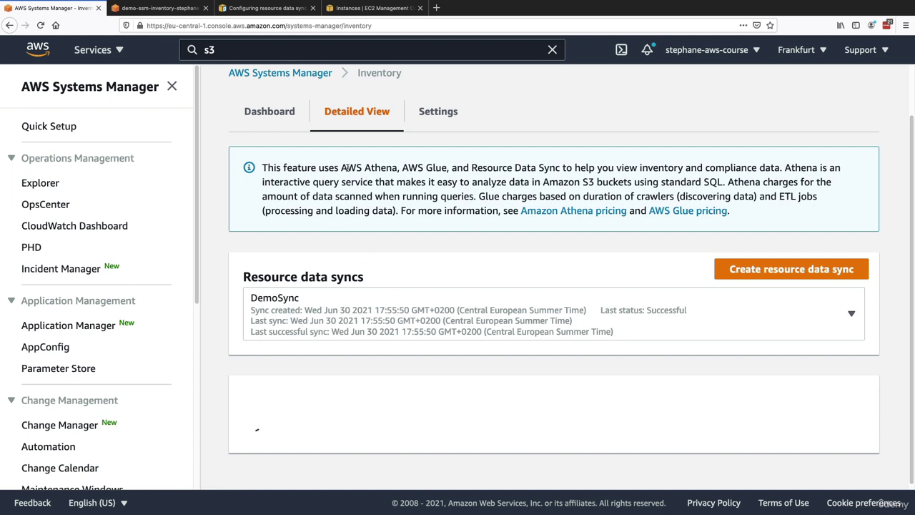
drag(370, 171, 398, 169)
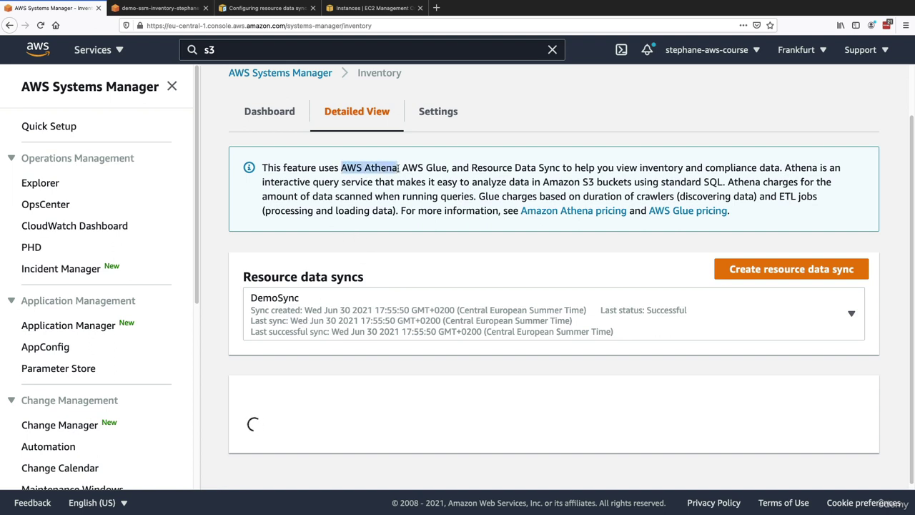
click(401, 207)
scroll(402, 222, down, 1)
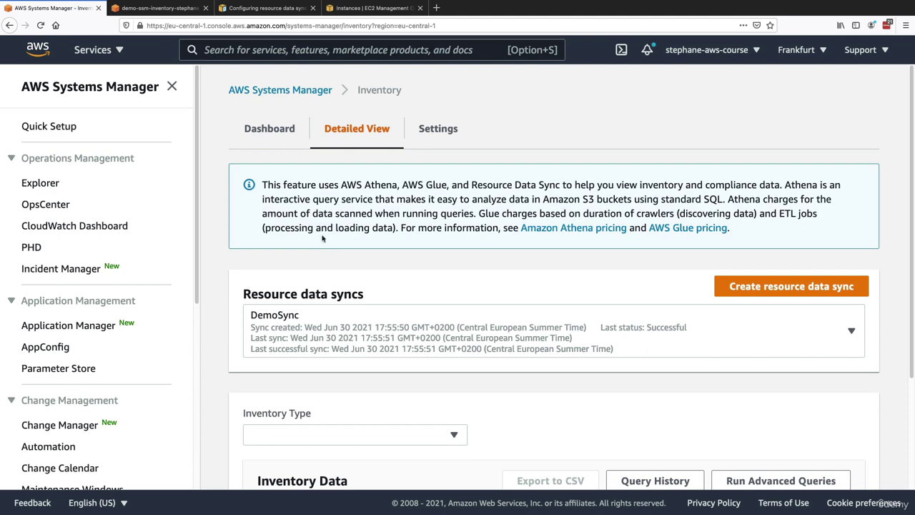
scroll(361, 240, down, 3)
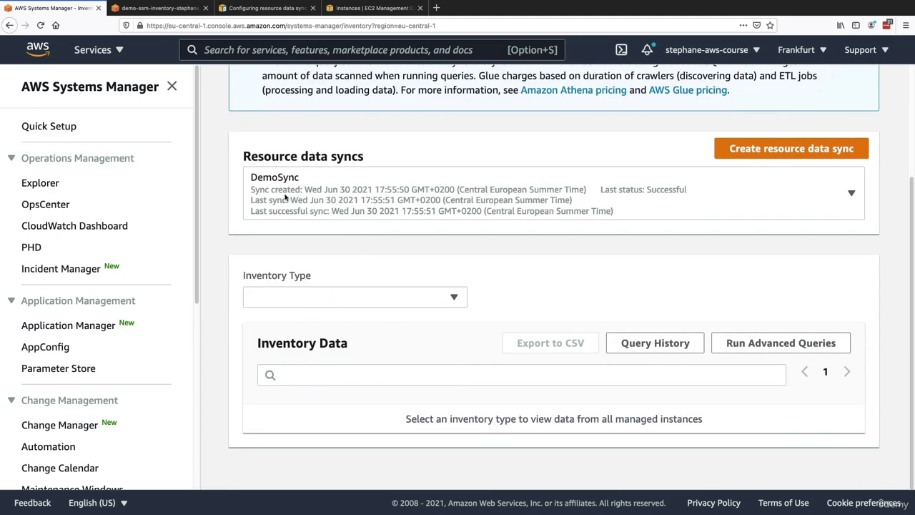
Show AWS:Application inventory data and scroll through the results table.
click(321, 293)
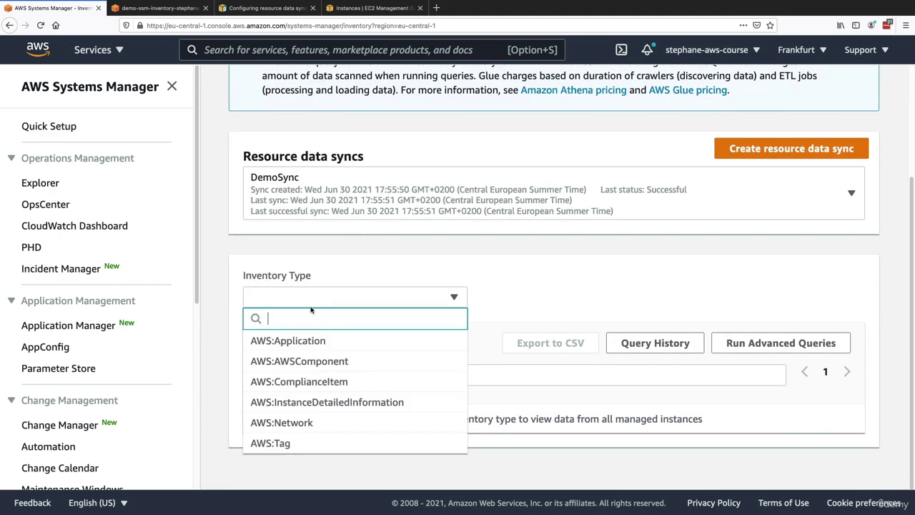
click(282, 341)
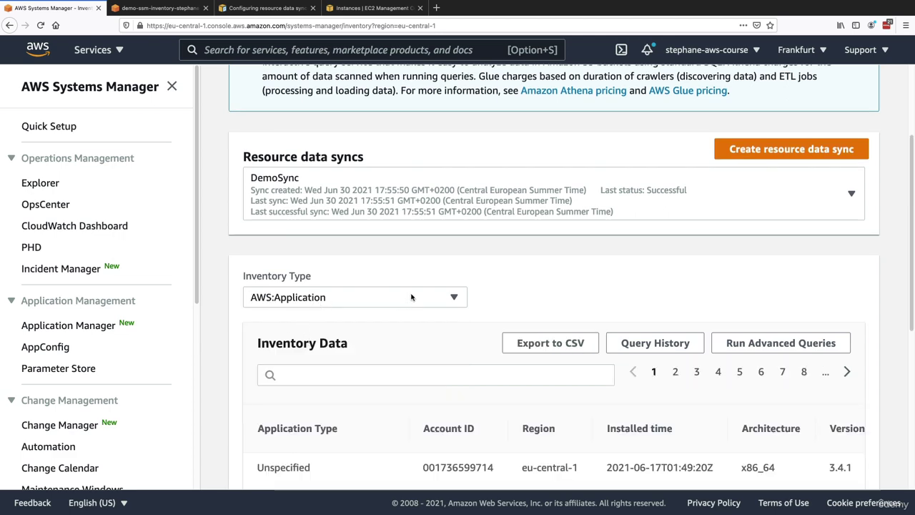
scroll(411, 295, down, 3)
scroll(521, 229, down, 4)
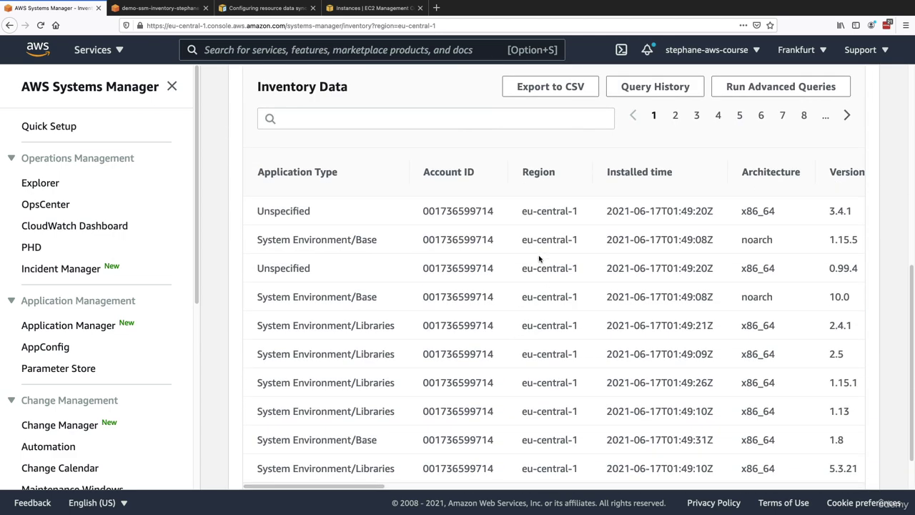
scroll(584, 374, down, 2)
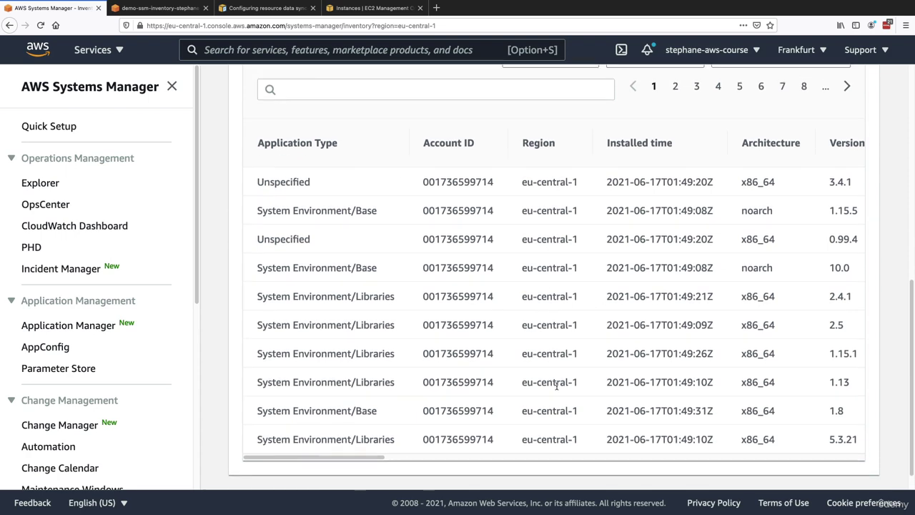
drag(381, 457, 752, 465)
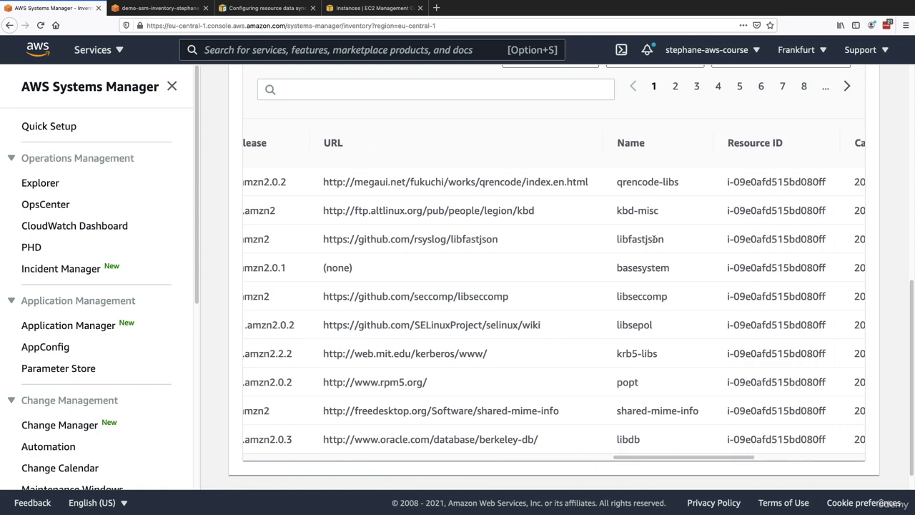
scroll(658, 286, up, 1)
scroll(672, 184, up, 1)
Page through the application data (pages 8, 10, 13, 16), then return to the Dashboard.
click(806, 147)
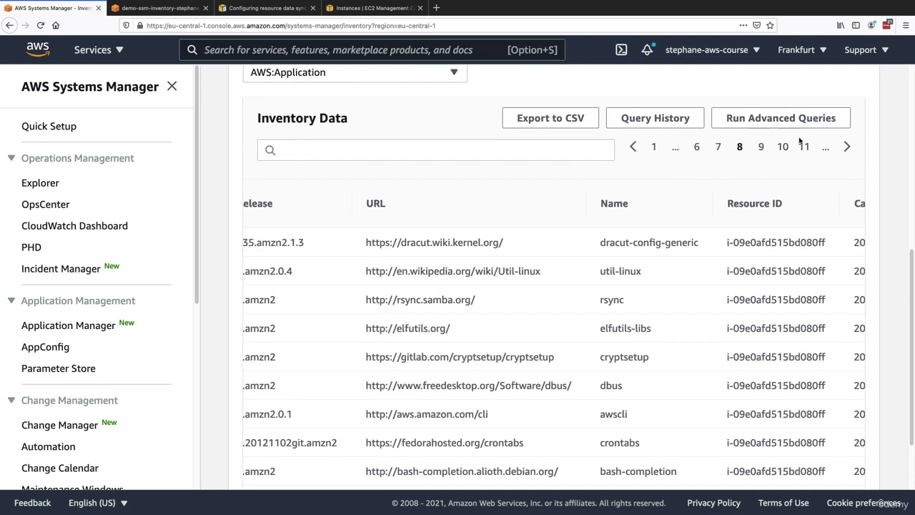
click(782, 147)
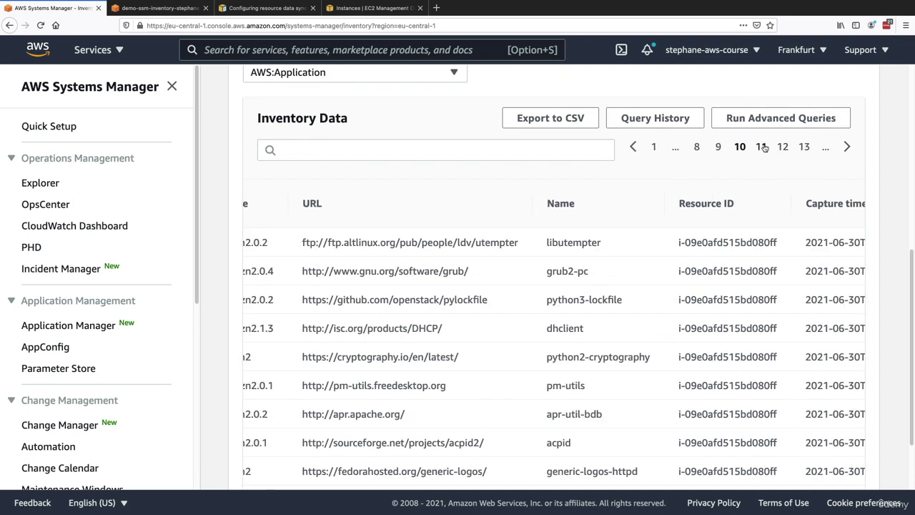
click(803, 148)
click(802, 148)
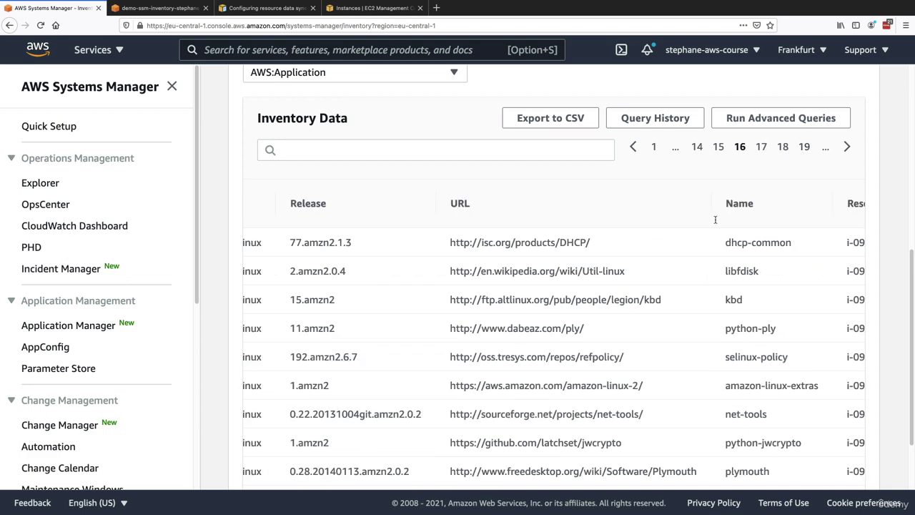
scroll(667, 263, up, 5)
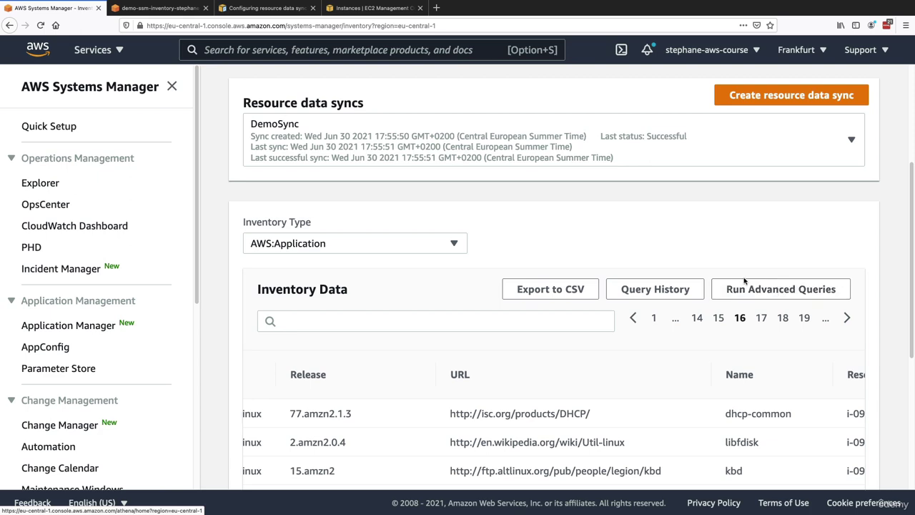
scroll(744, 236, up, 5)
click(265, 128)
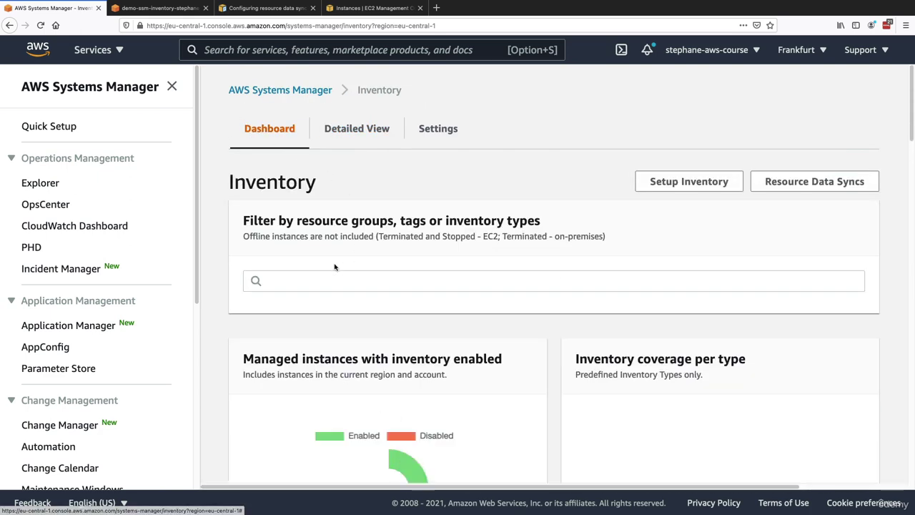
scroll(142, 411, down, 5)
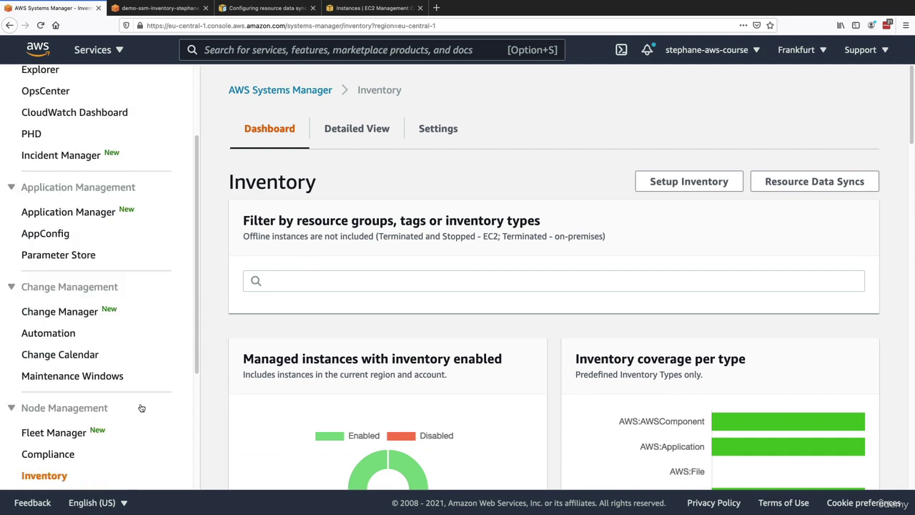
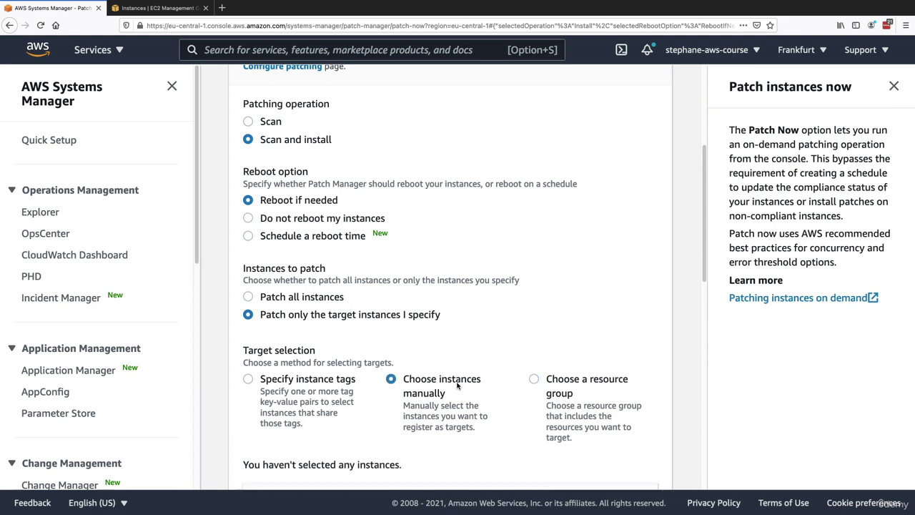
Switch the on-demand patching form to Patch all instances, keeping the current log bucket.
click(315, 296)
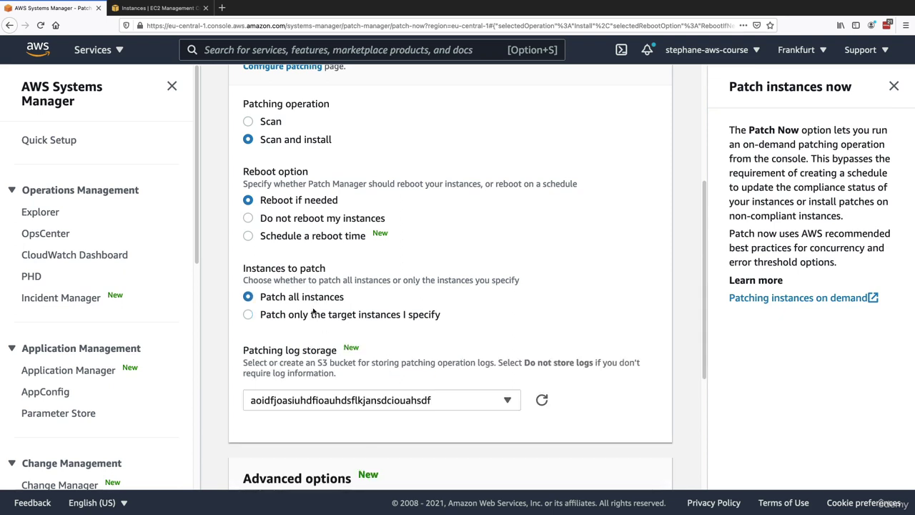
scroll(339, 370, down, 1)
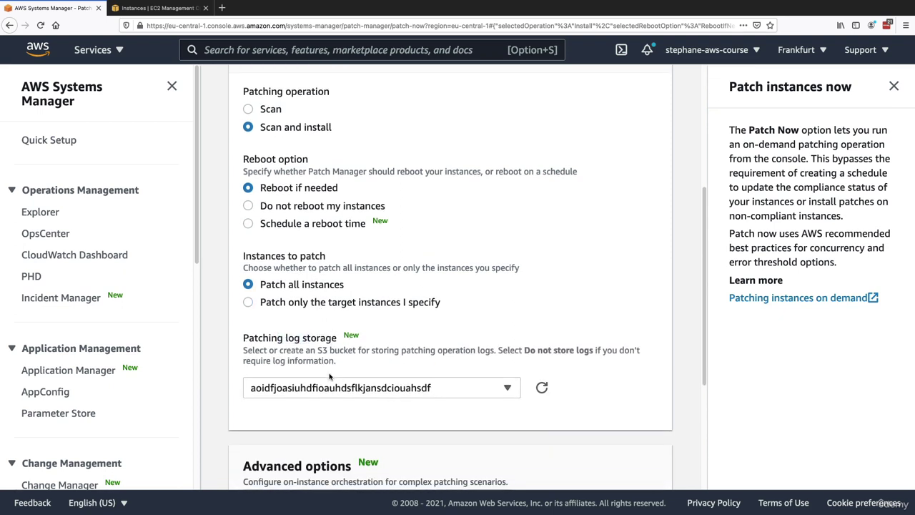
click(331, 392)
click(332, 391)
Leave the form unsubmitted and go to Patch Manager's predefined patch baselines.
scroll(323, 330, down, 2)
scroll(323, 331, down, 2)
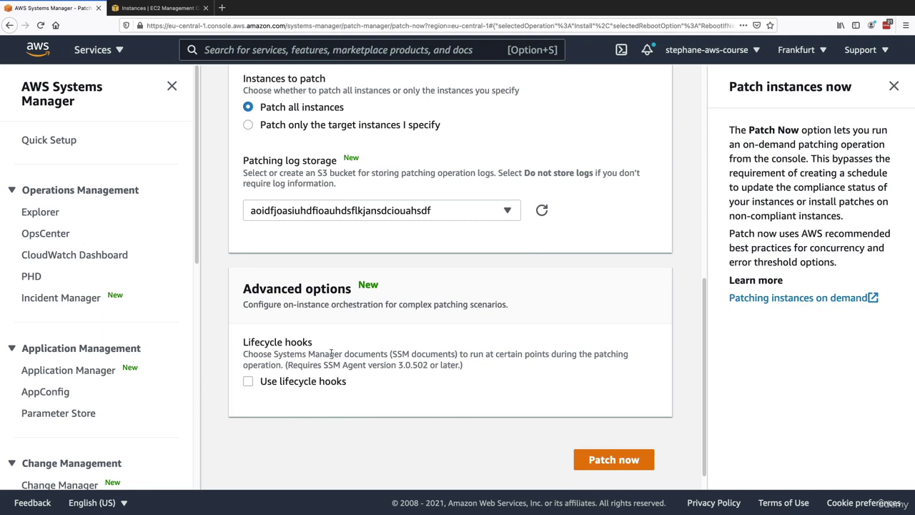
scroll(489, 409, up, 10)
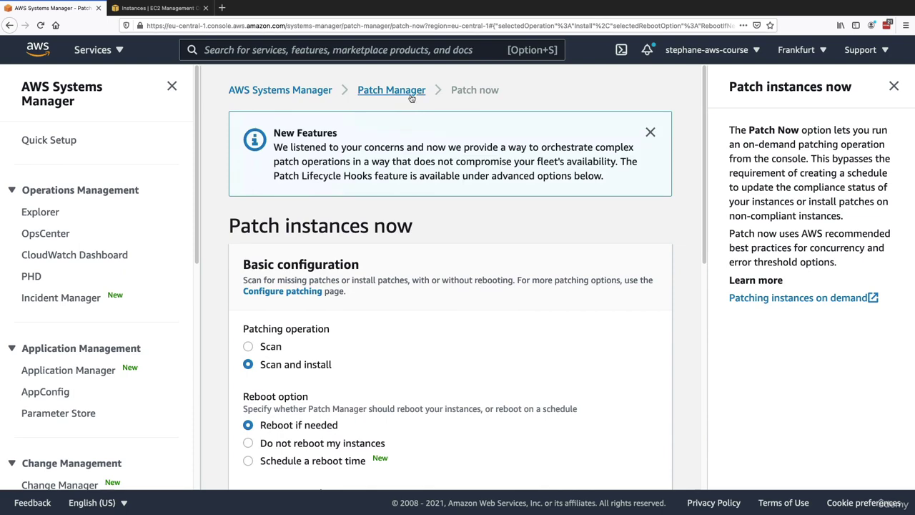
click(411, 97)
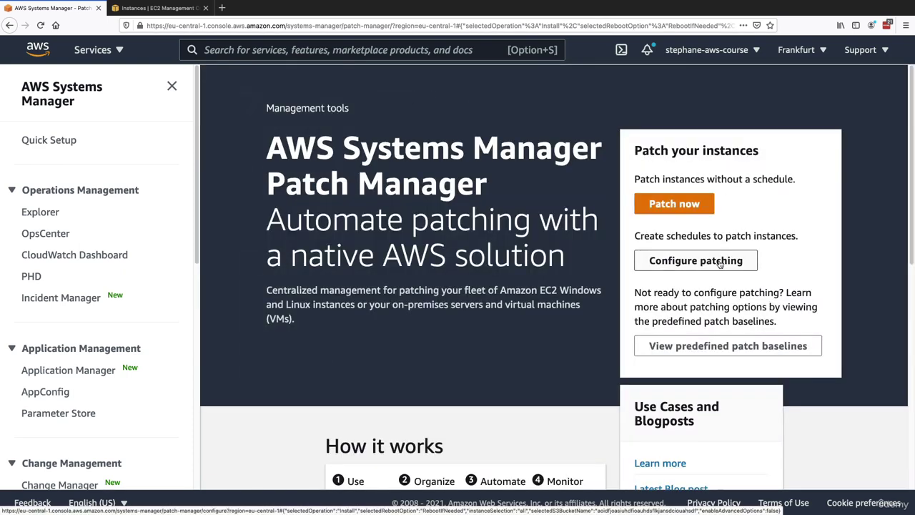
click(724, 346)
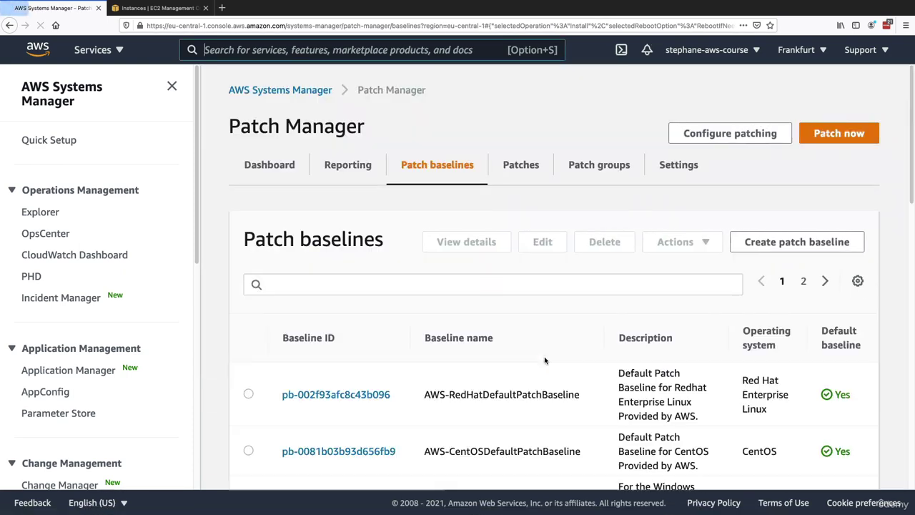
Scroll the predefined baselines table, highlighting the Red Hat and Windows OS-Applications baseline names.
scroll(472, 287, down, 3)
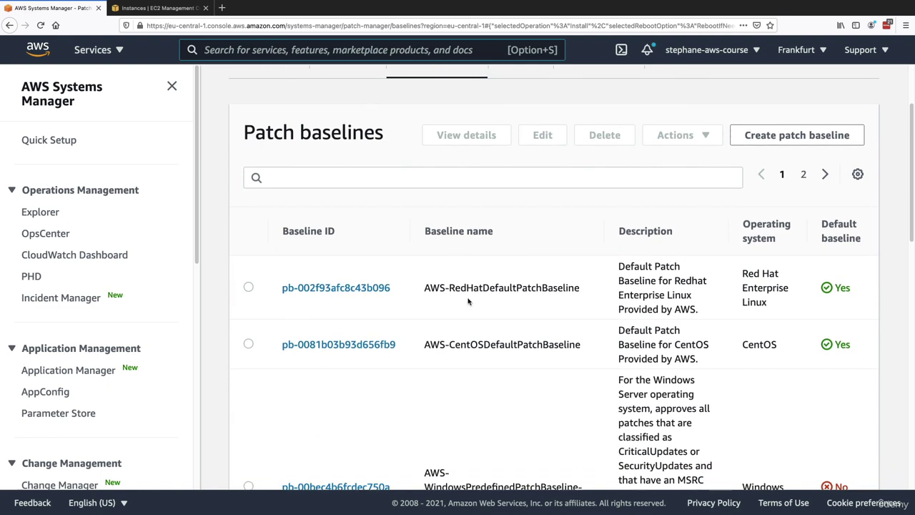
drag(449, 287, 558, 289)
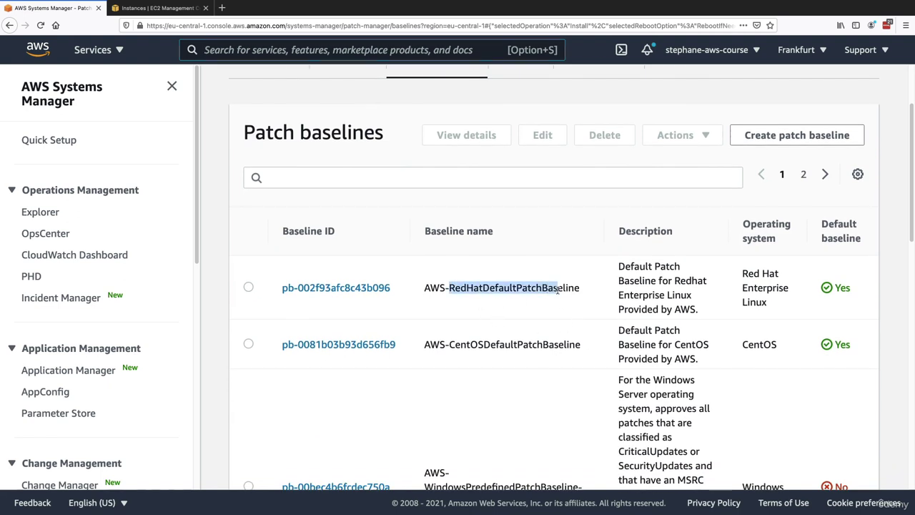
drag(462, 345, 582, 347)
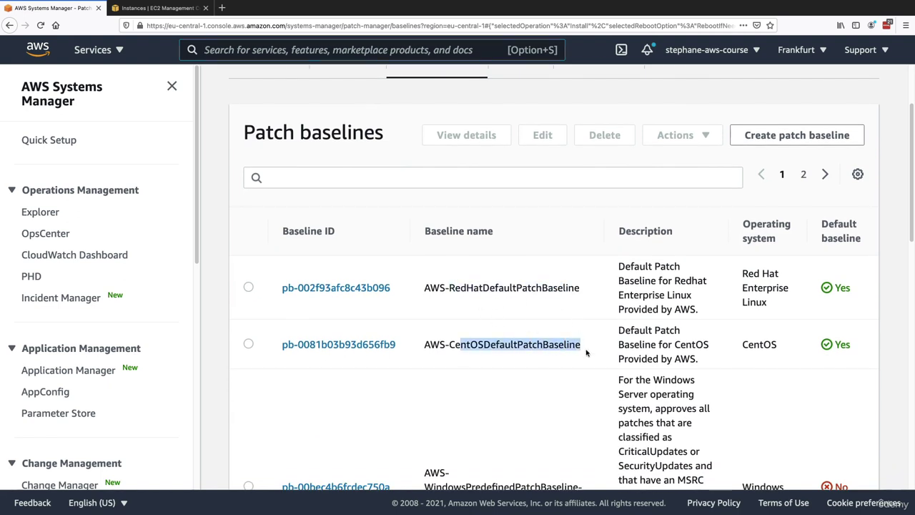
scroll(474, 369, down, 3)
drag(466, 379, 490, 405)
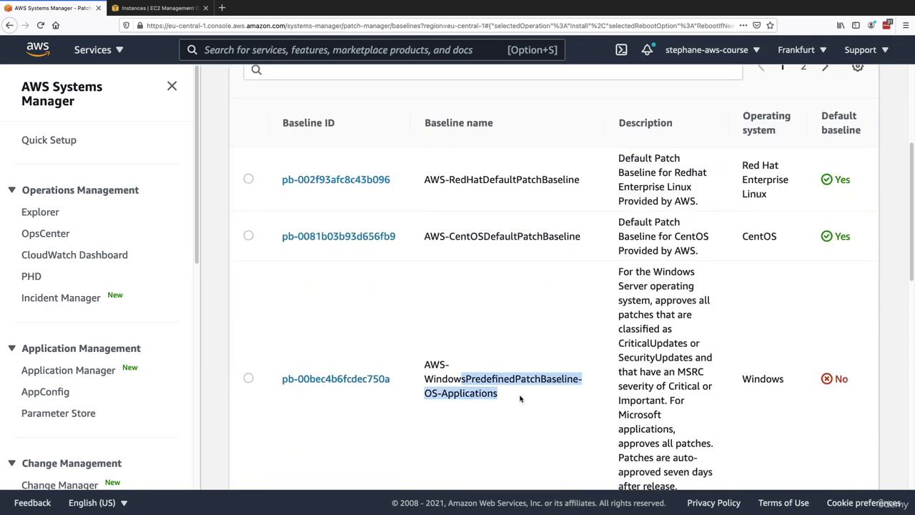
scroll(822, 286, down, 10)
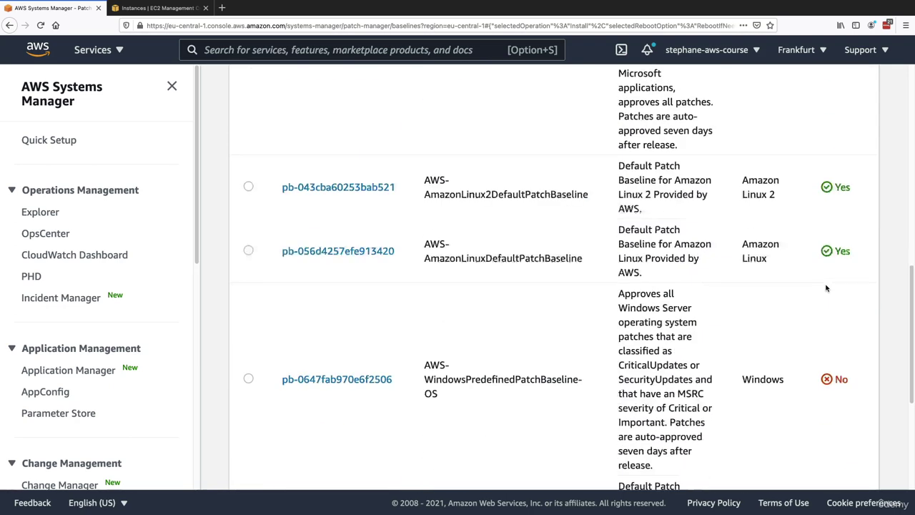
scroll(827, 302, down, 2)
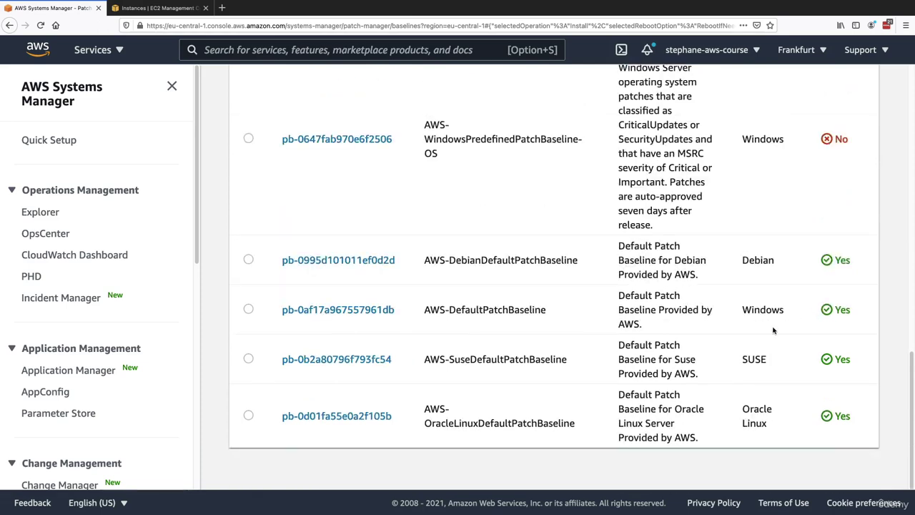
scroll(520, 252, up, 15)
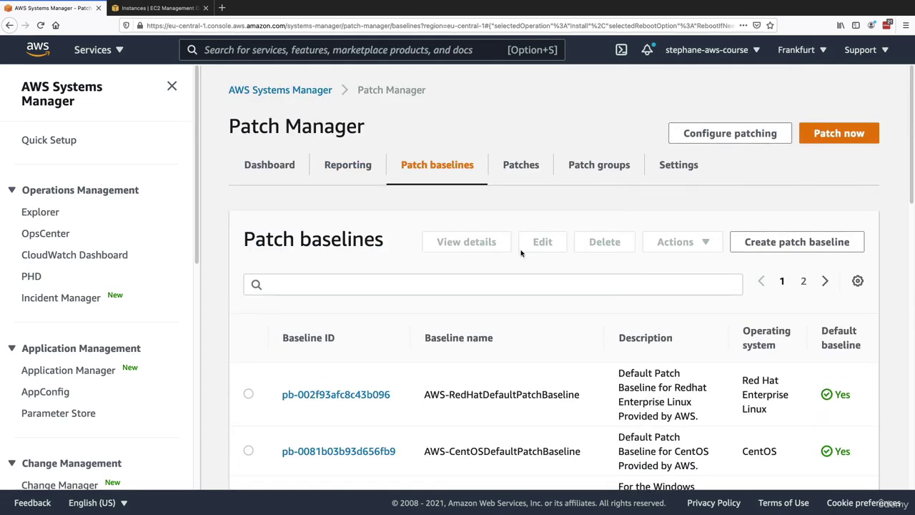
List the available Amazon Linux 2 patches, noting the Security classification and Critical severity.
click(522, 165)
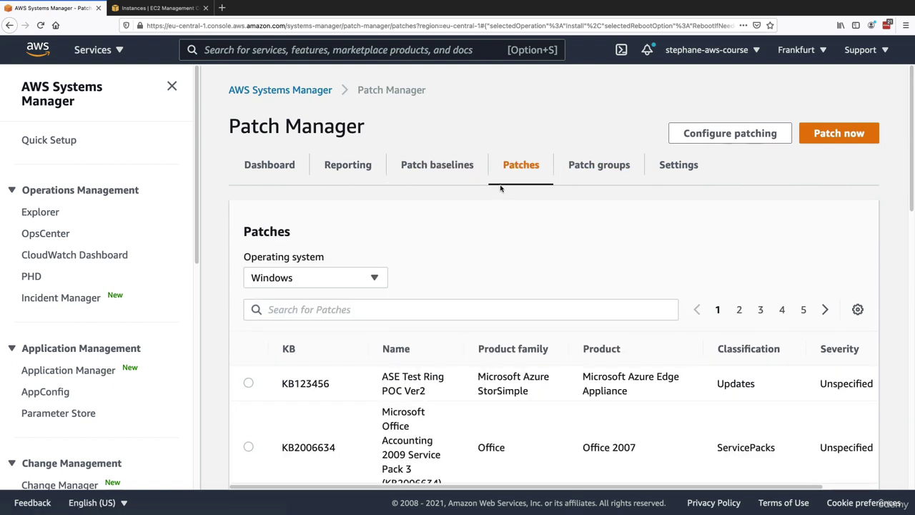
click(336, 279)
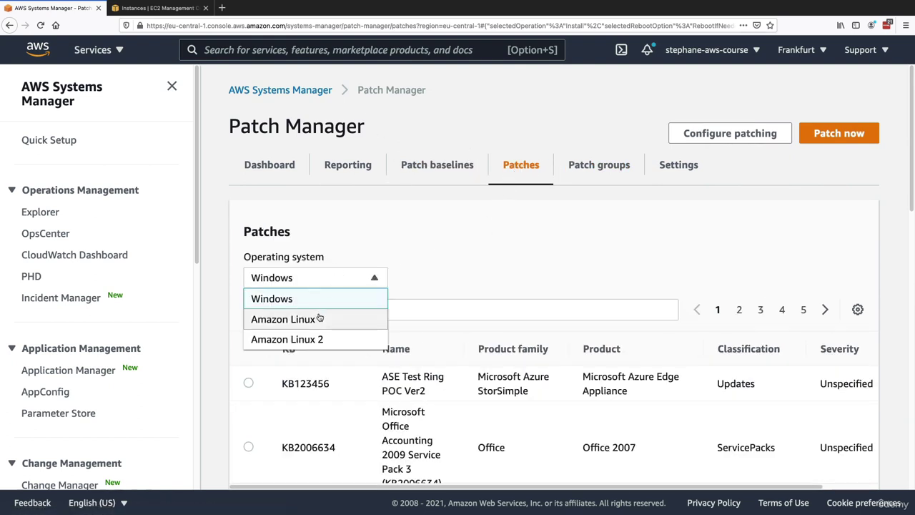
click(320, 339)
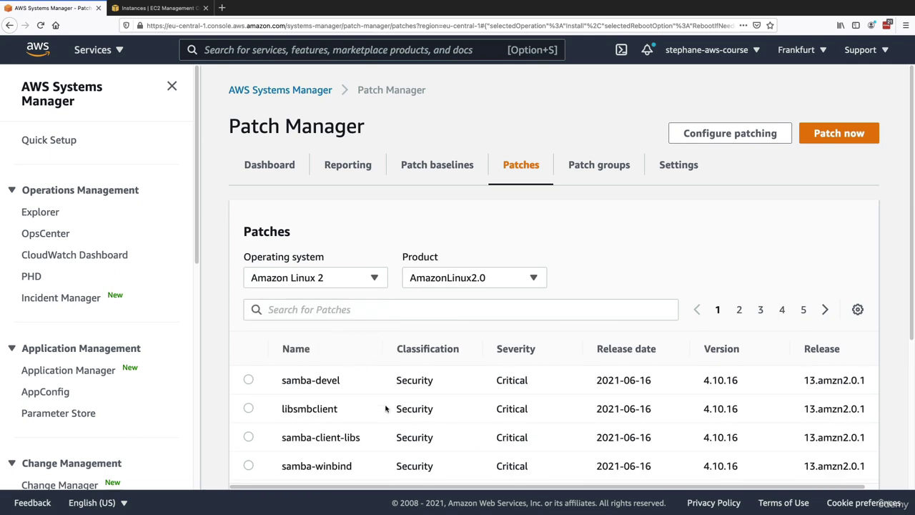
scroll(386, 408, down, 1)
drag(407, 377, 510, 368)
click(493, 368)
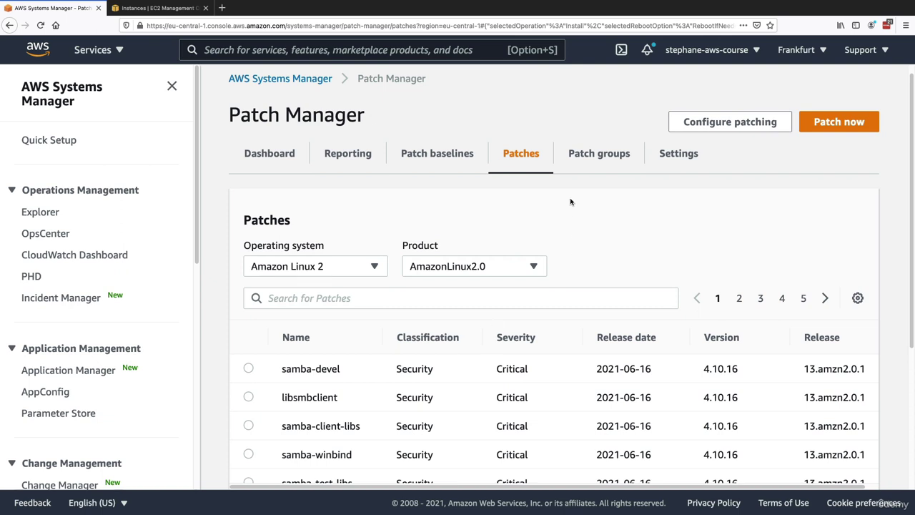
Review patch groups, the patching summary report and the compliance dashboard showing three never-reported instances.
click(587, 154)
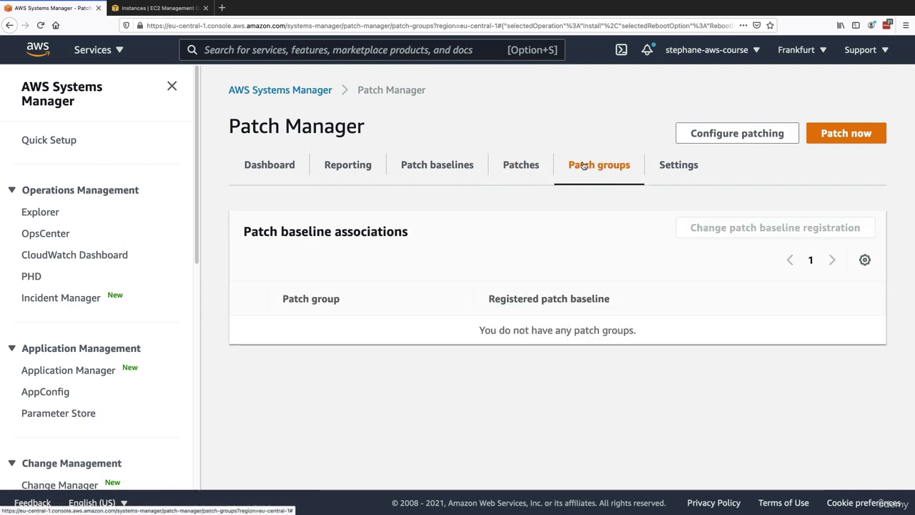
drag(291, 237, 366, 231)
click(364, 226)
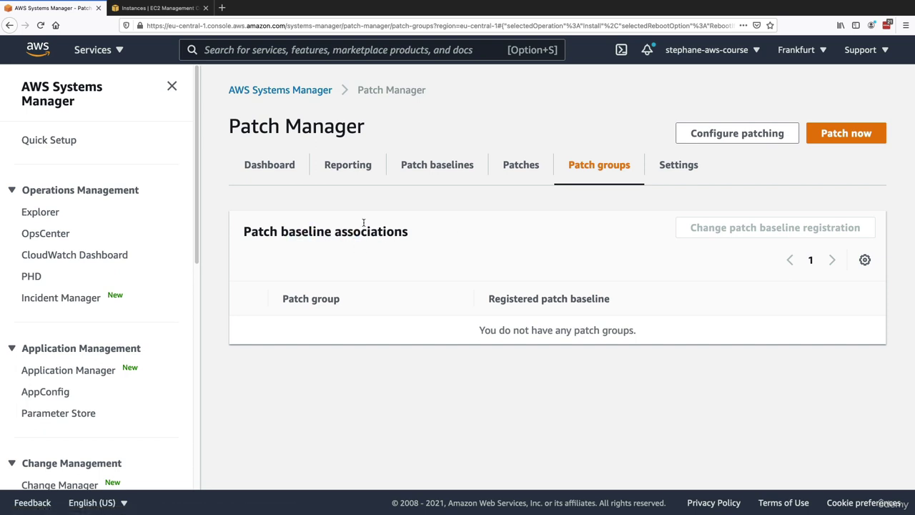
click(348, 167)
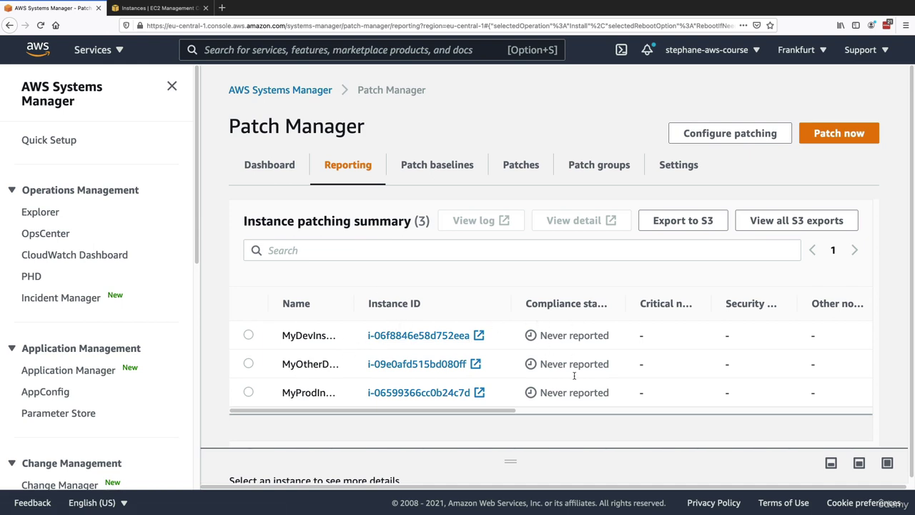
click(288, 166)
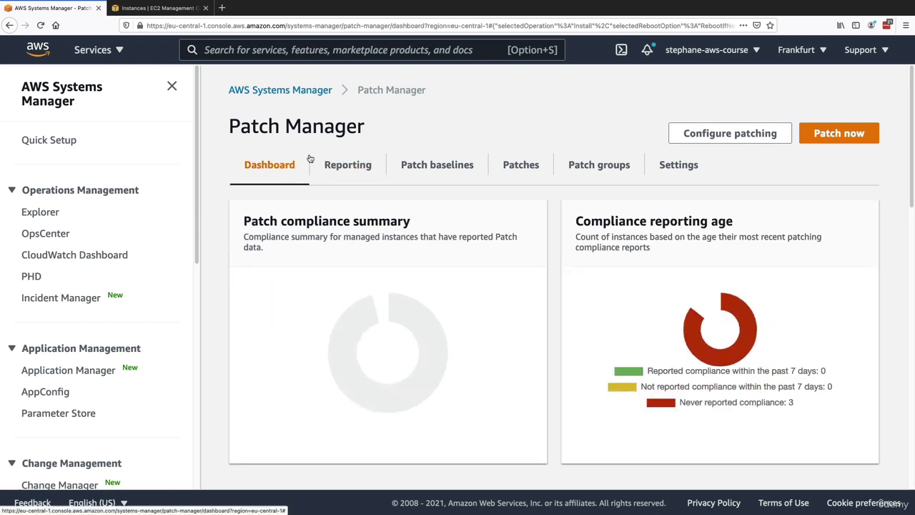
scroll(121, 322, down, 5)
click(114, 322)
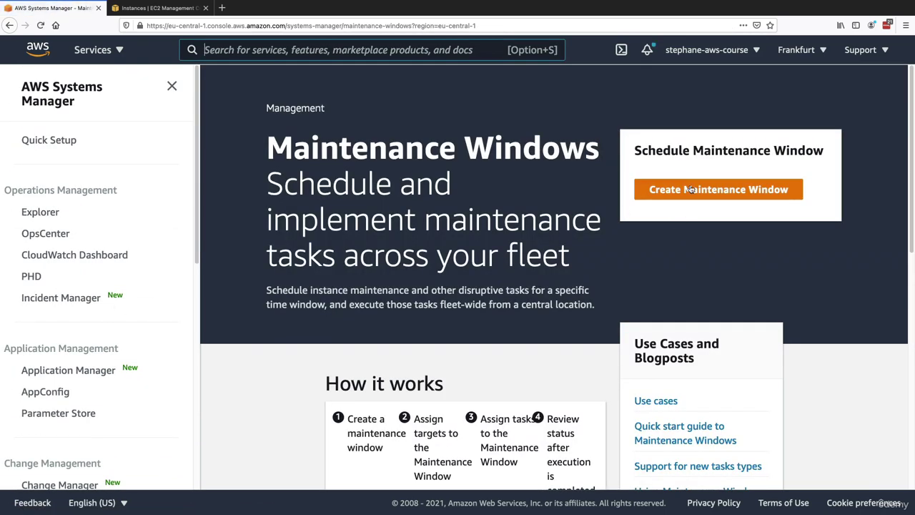
Start a new maintenance window named DemoMaintenanceWindow.
click(706, 189)
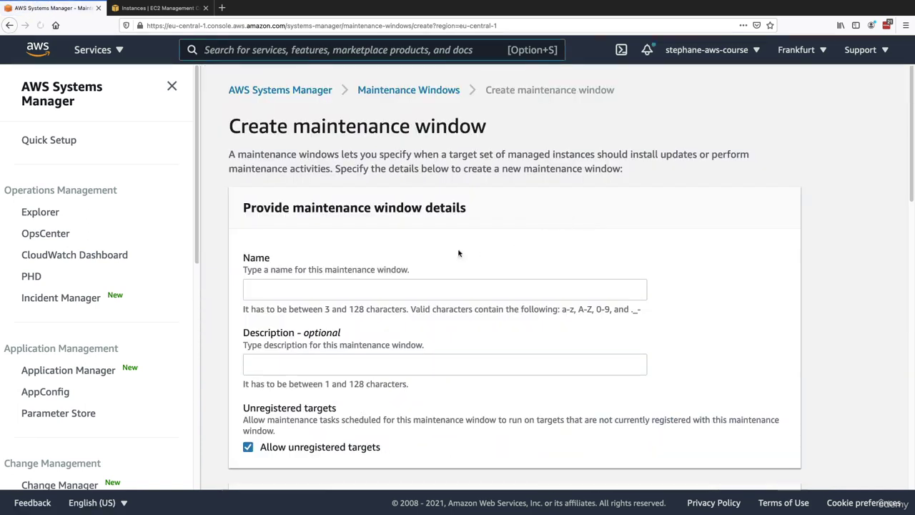
click(384, 285)
text(DemoM)
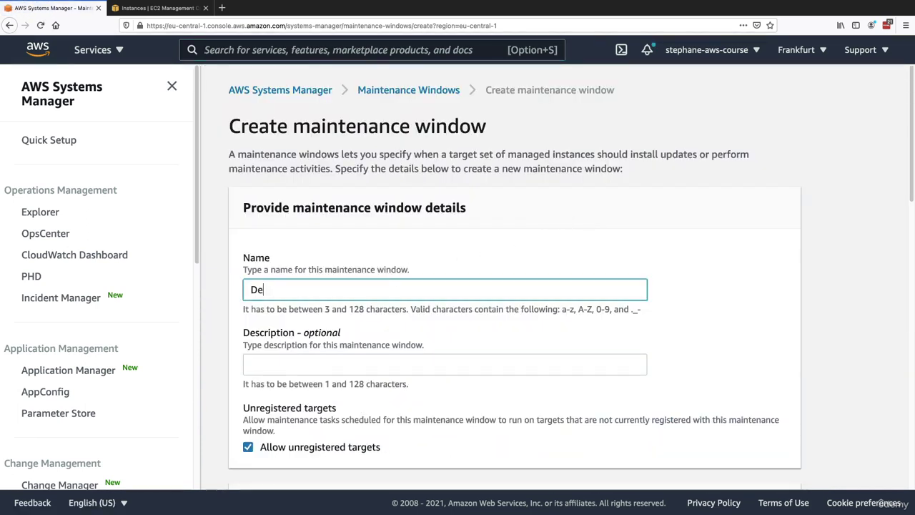
key(BackSpace)
key(BackSpace)
key(BackSpace)
key(BackSpace)
text(momoMaintenanceWindow)
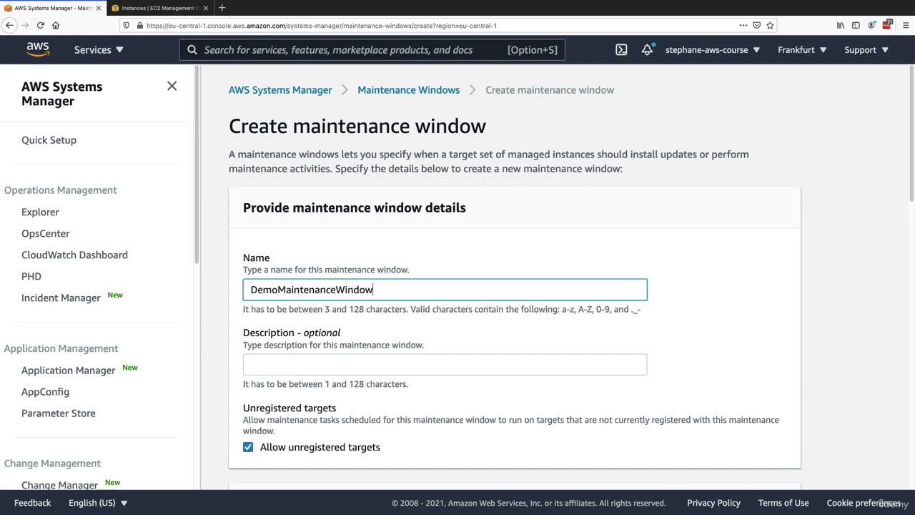
Schedule the window daily at 03:00 with a 2-hour duration.
scroll(413, 323, down, 2)
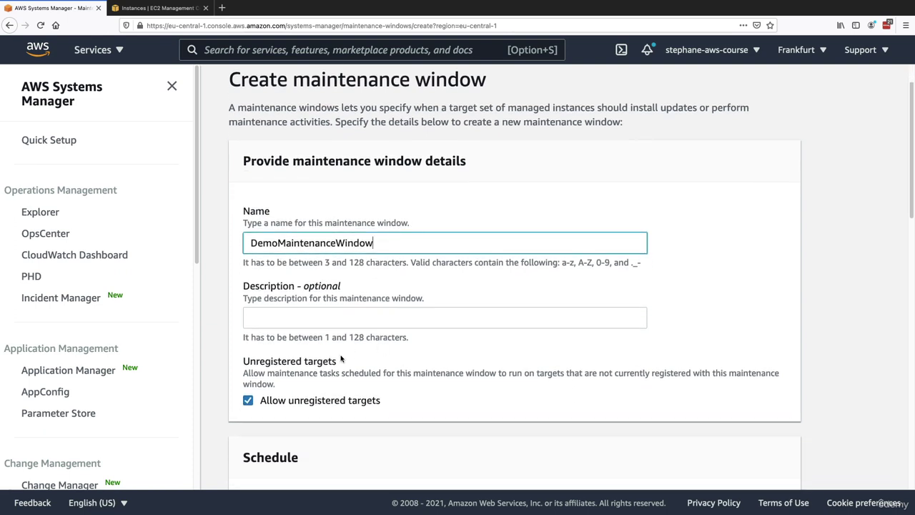
scroll(343, 357, down, 1)
scroll(342, 361, down, 6)
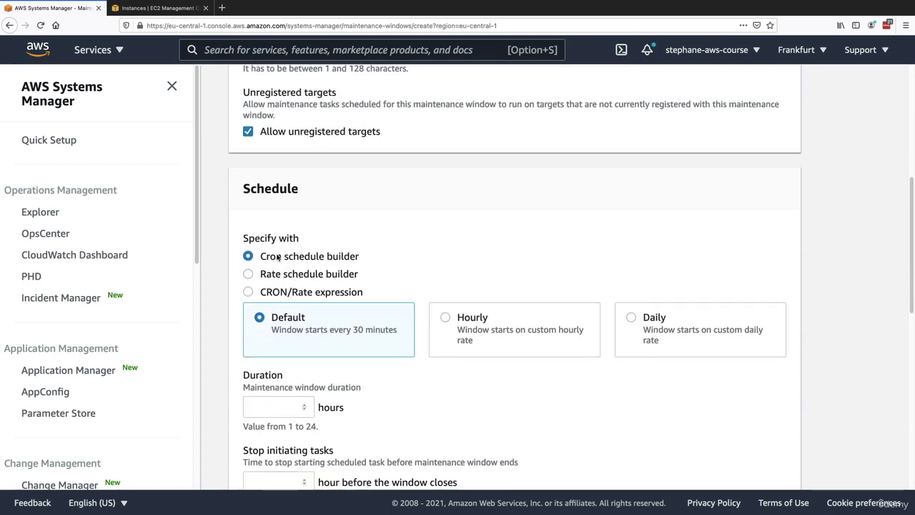
scroll(296, 266, down, 1)
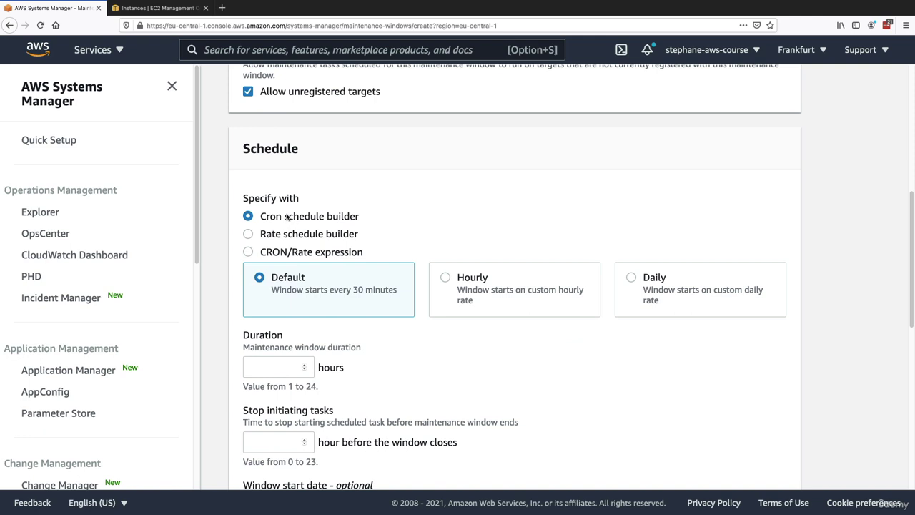
click(688, 278)
click(404, 339)
click(464, 336)
text(03:)
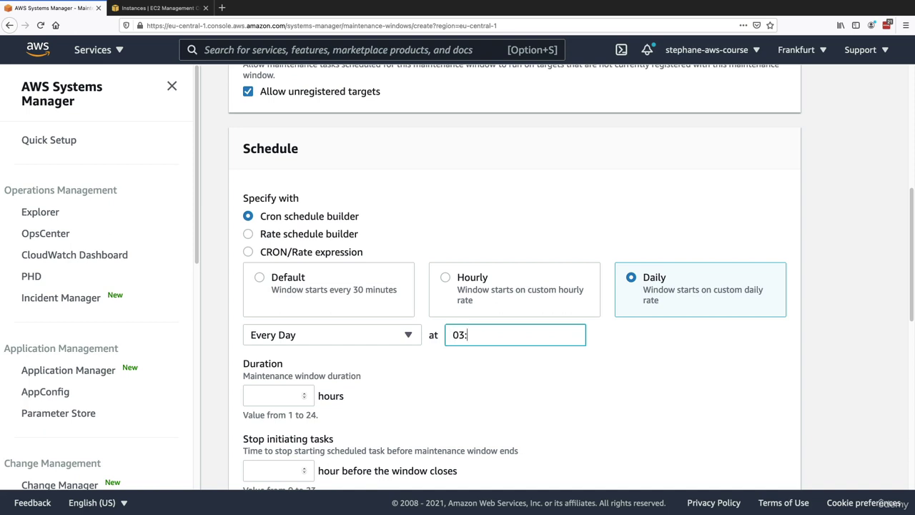
text(00)
click(266, 396)
text(2)
Set a 0-hour task cutoff, create the window, and open its details.
scroll(350, 379, down, 2)
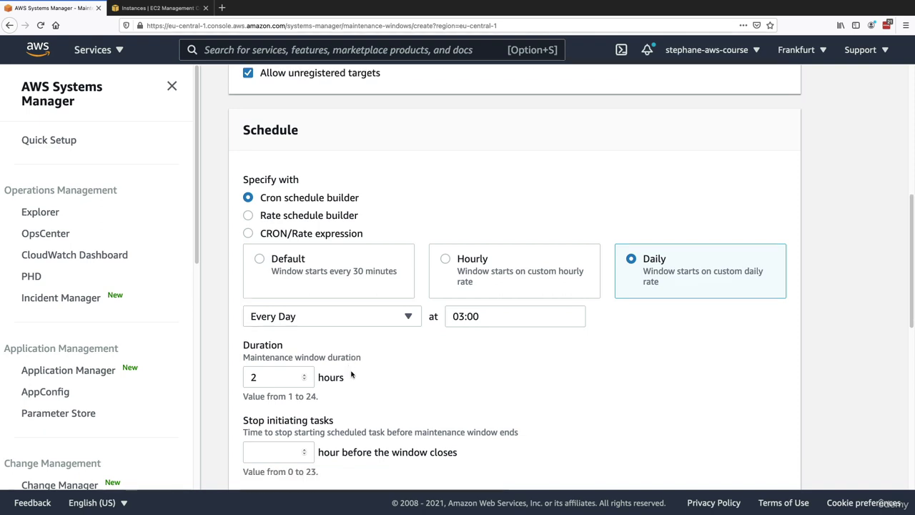
scroll(351, 374, down, 2)
click(275, 327)
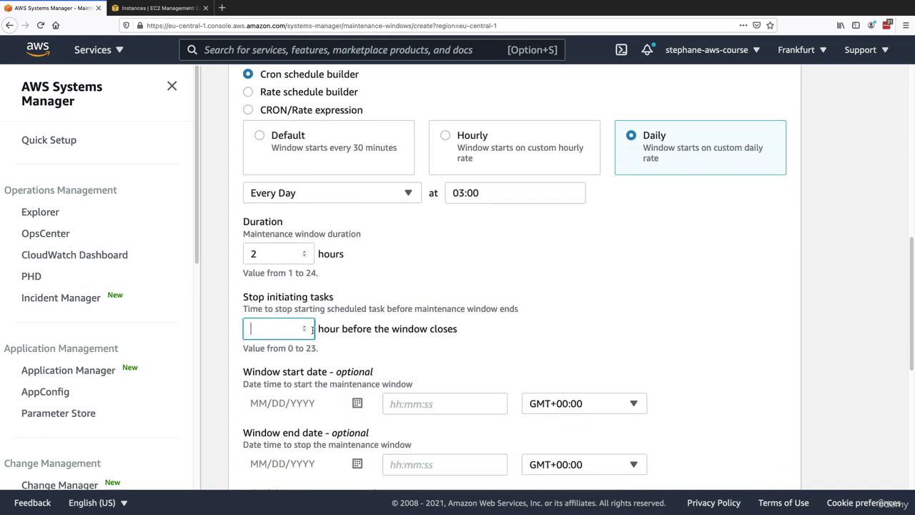
text(0)
click(350, 304)
scroll(369, 305, down, 4)
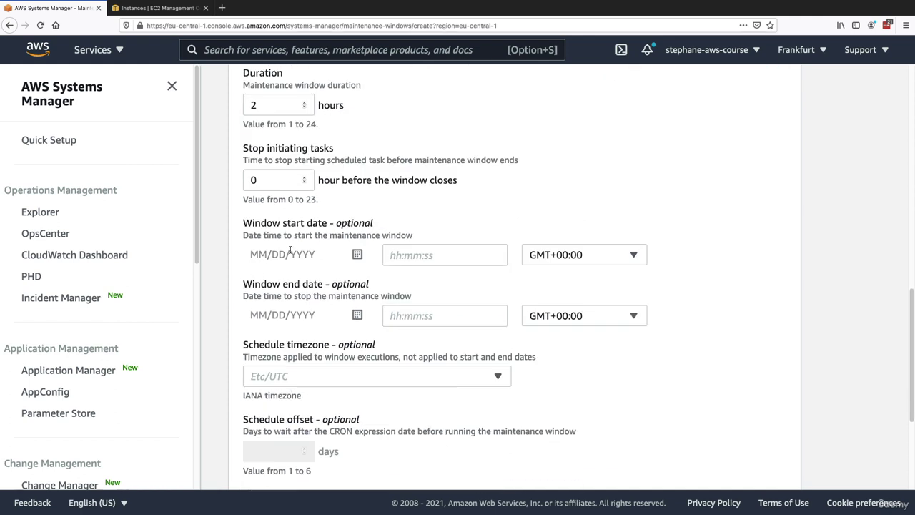
drag(329, 235, 414, 236)
drag(284, 284, 323, 284)
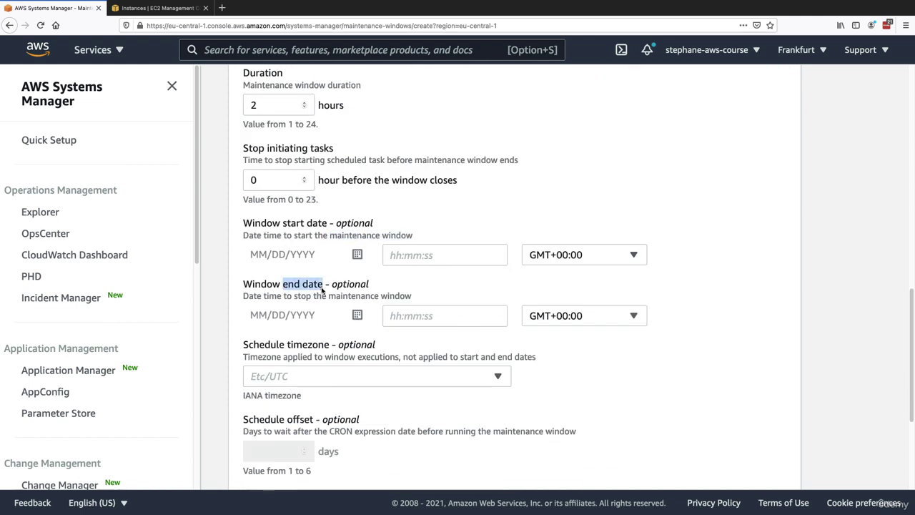
scroll(315, 311, down, 1)
scroll(312, 324, down, 4)
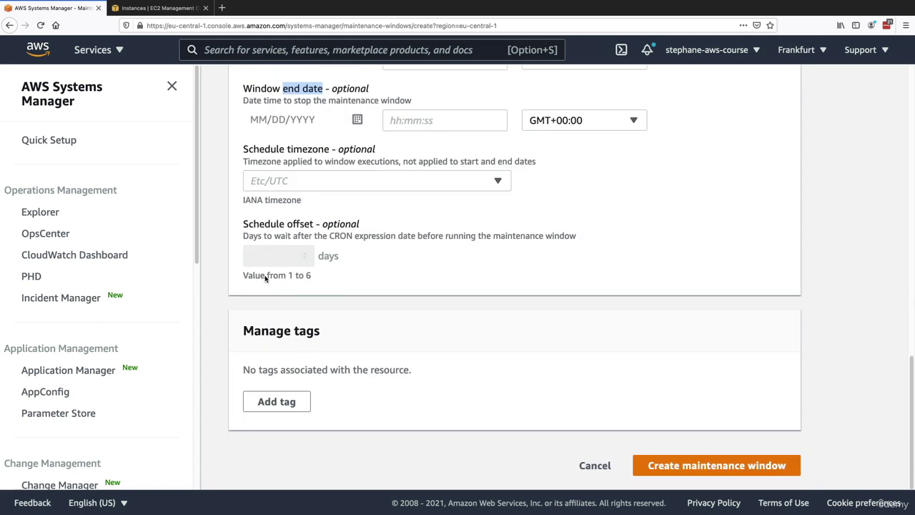
click(667, 462)
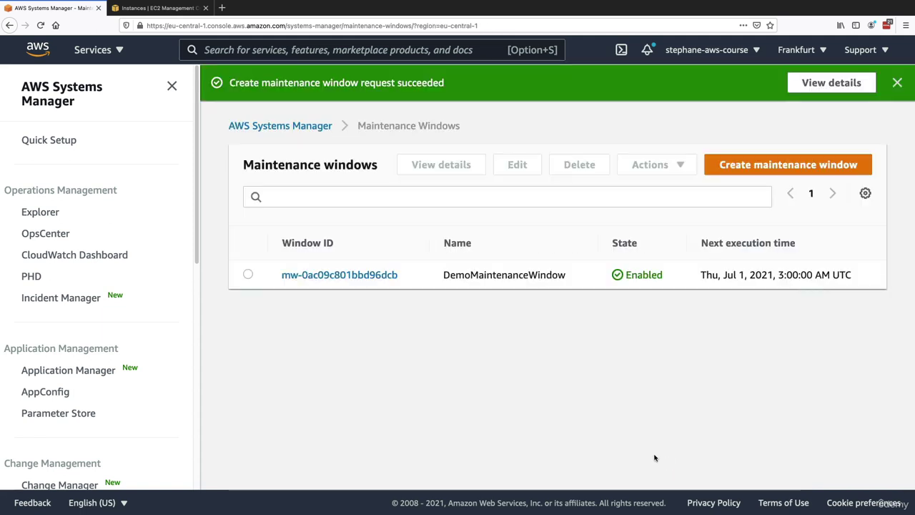
click(321, 276)
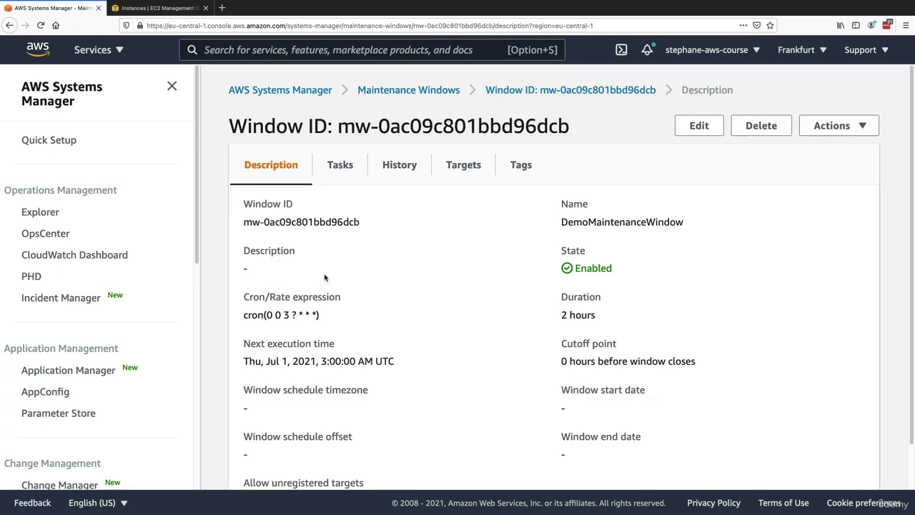
Begin registering a Run command task on DemoMaintenanceWindow from its Tasks tab.
click(342, 177)
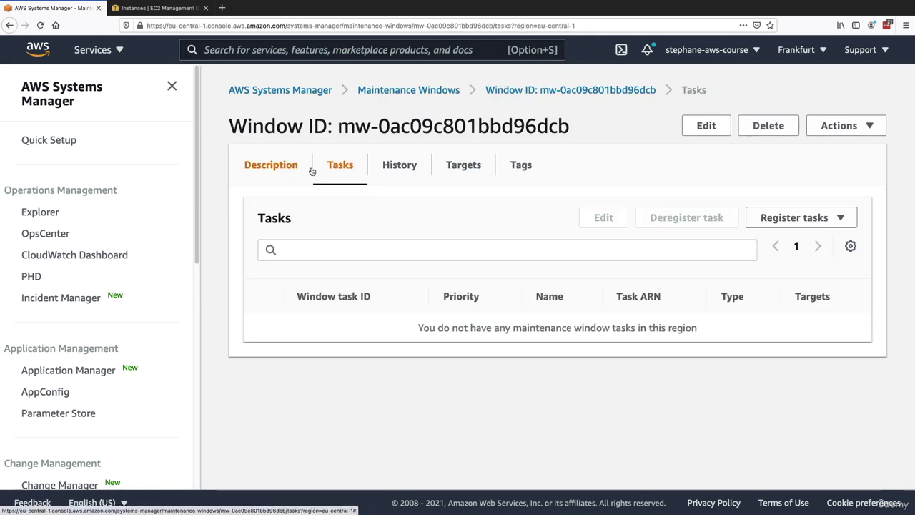
click(793, 216)
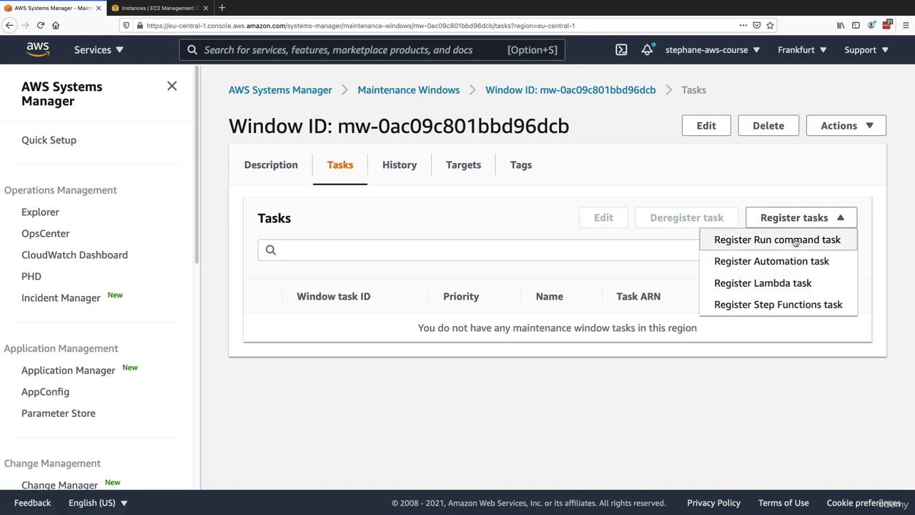
click(796, 245)
click(403, 321)
scroll(389, 279, down, 5)
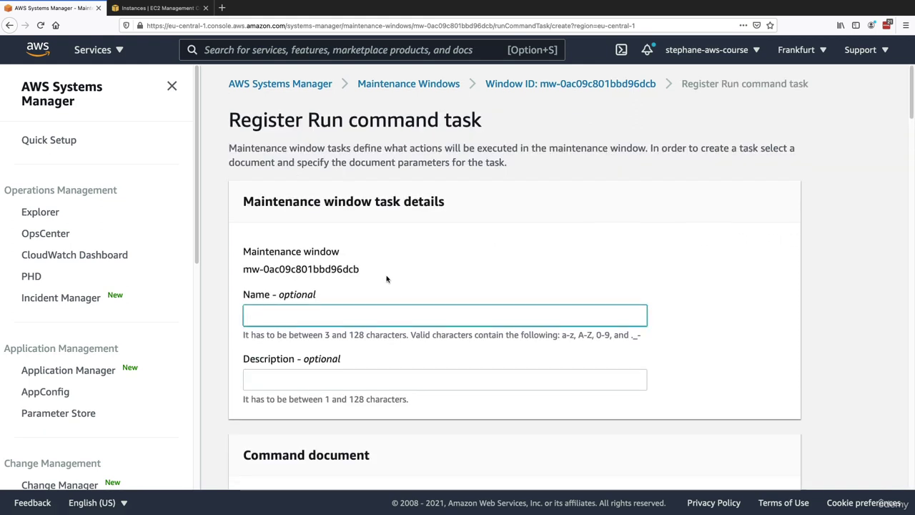
Filter command documents by prefix AWS-RunPatch and choose AWS-RunPatchBaseline.
click(369, 268)
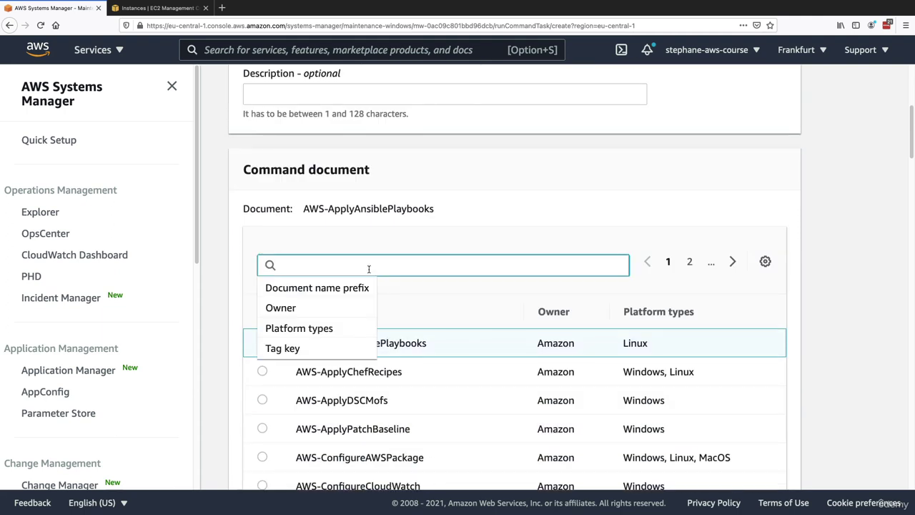
text(Pa)
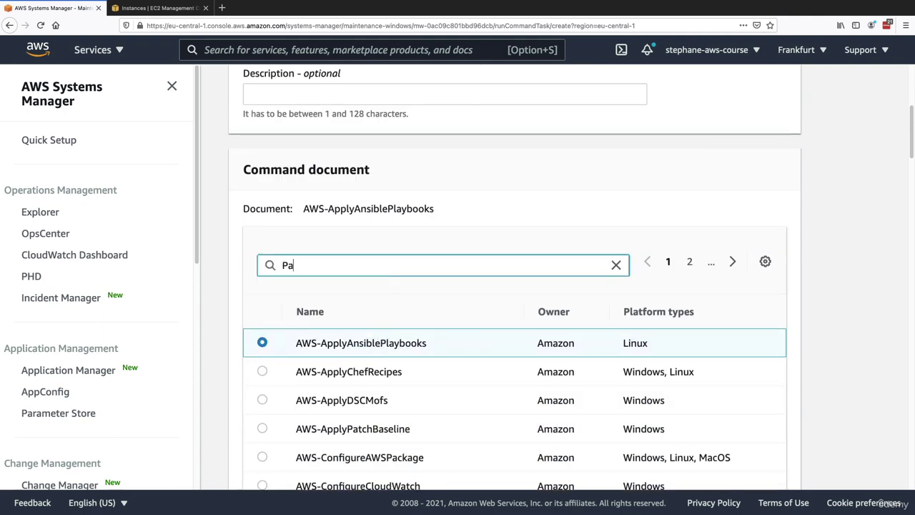
key(BackSpace)
text(AWS-RunPath)
key(BackSpace)
text(ch)
key(Return)
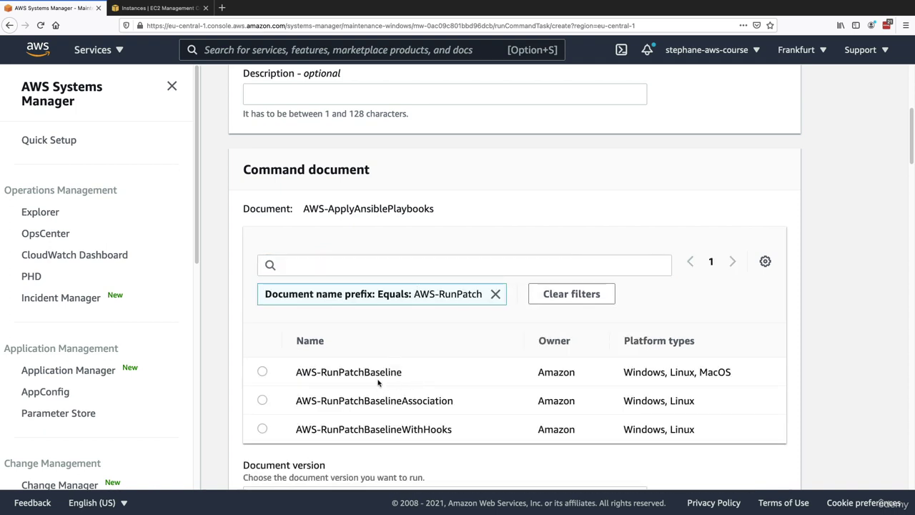
click(262, 372)
Target unregistered instances directly and select all three instances.
scroll(412, 330, down, 5)
scroll(412, 329, down, 7)
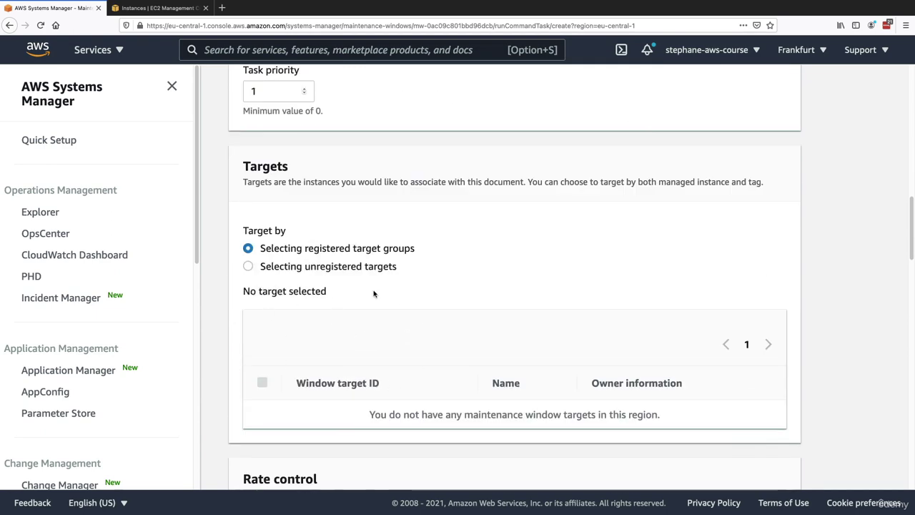
drag(303, 250, 354, 252)
click(365, 262)
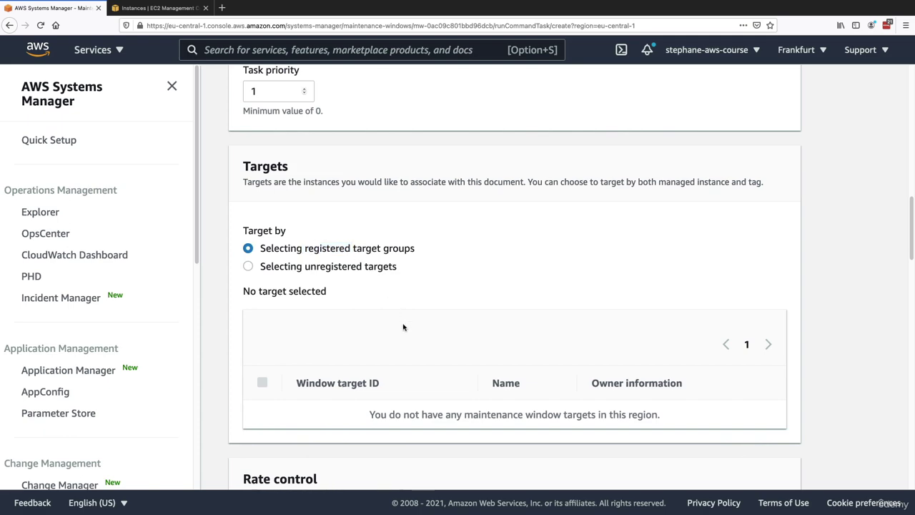
click(358, 267)
scroll(271, 346, down, 1)
click(265, 348)
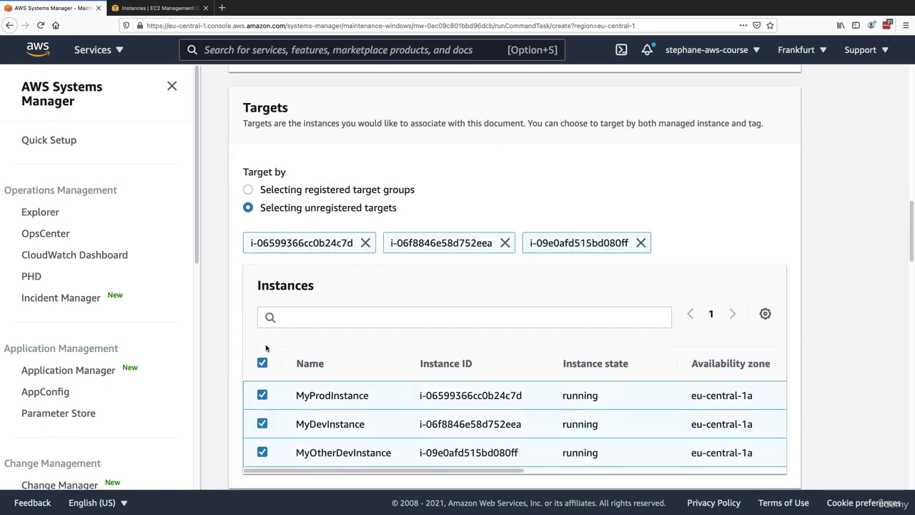
scroll(613, 374, down, 5)
scroll(619, 382, down, 10)
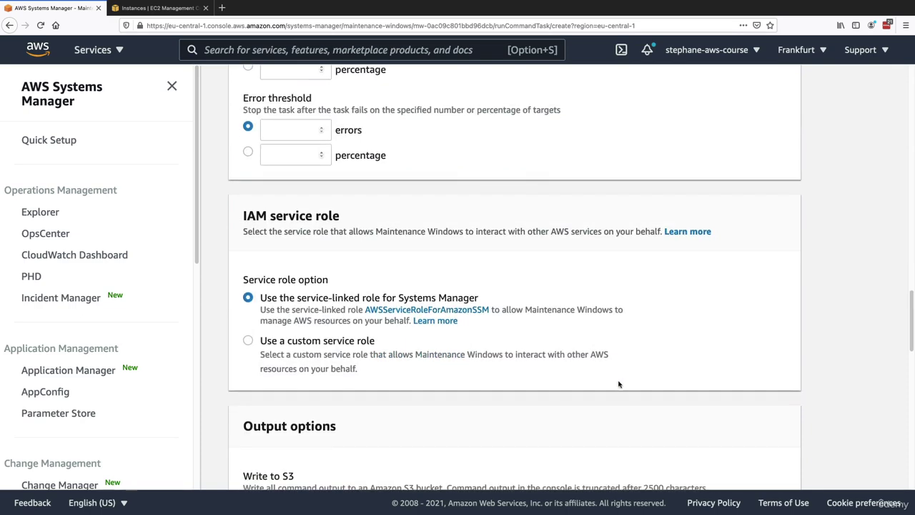
scroll(442, 361, up, 2)
scroll(442, 361, up, 8)
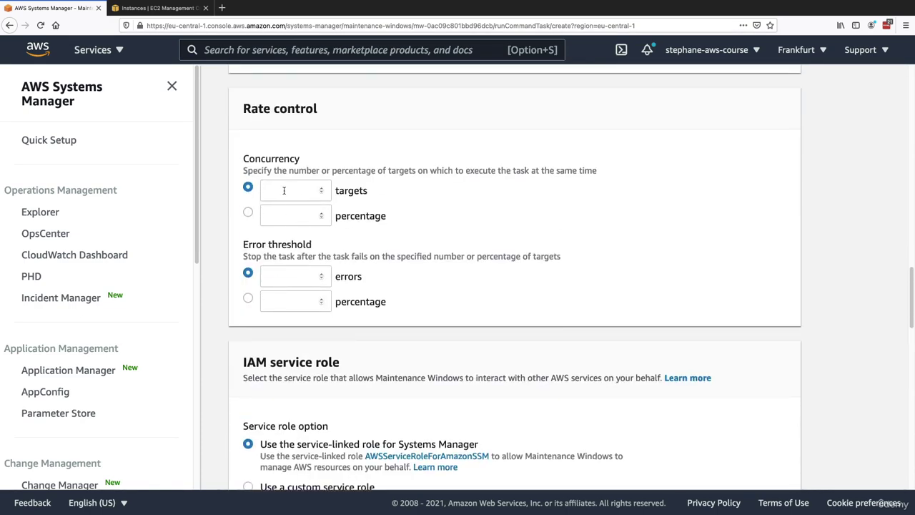
scroll(289, 251, down, 15)
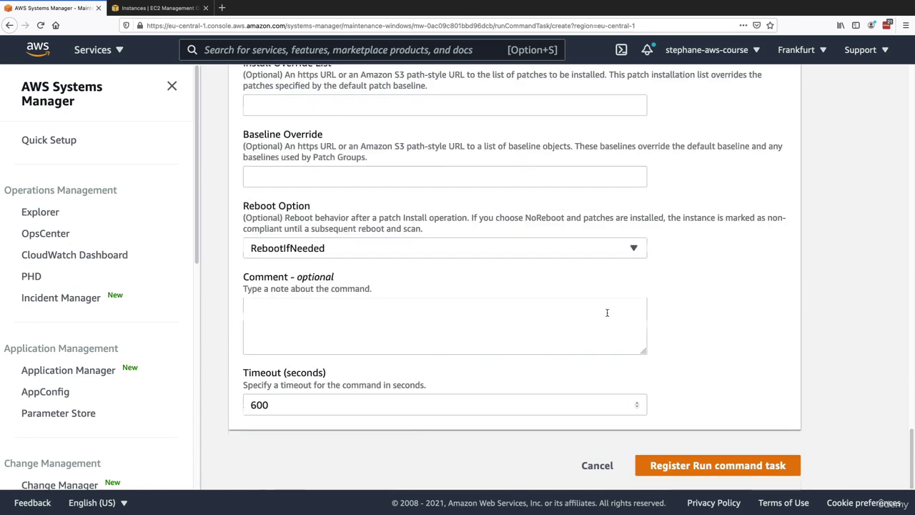
Set concurrency to 1 target and error threshold to 0, then register the task.
click(675, 464)
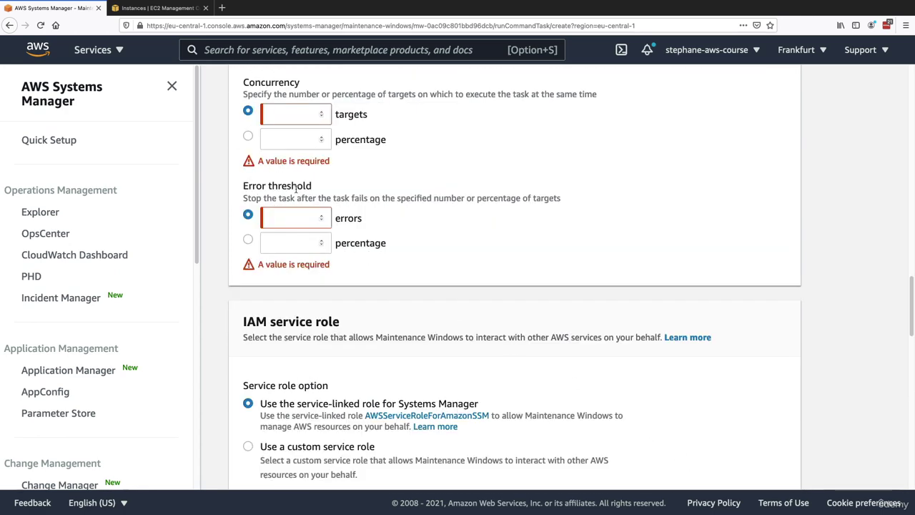
click(285, 115)
text(1)
click(299, 218)
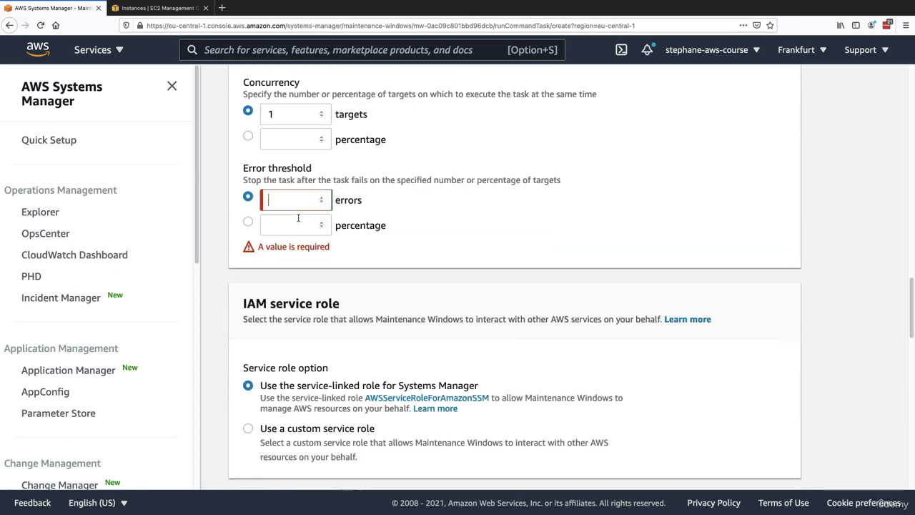
text(0)
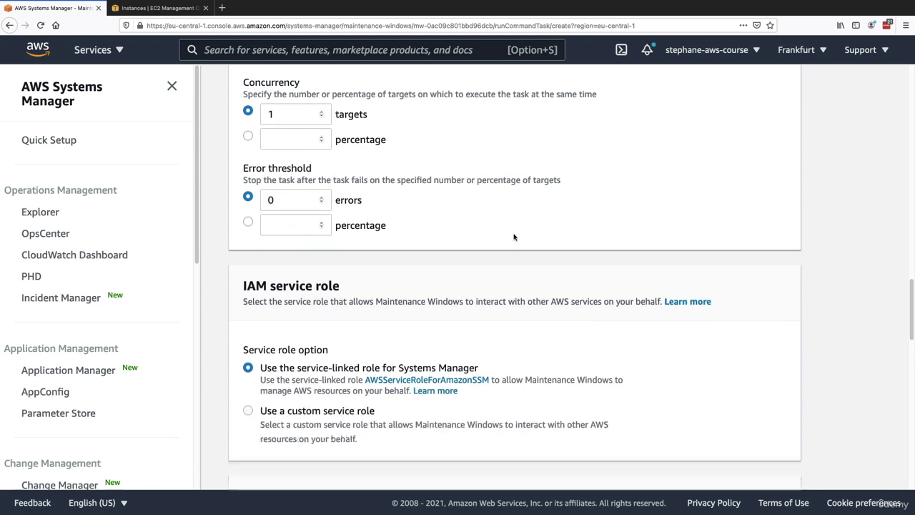
scroll(513, 237, down, 15)
click(726, 466)
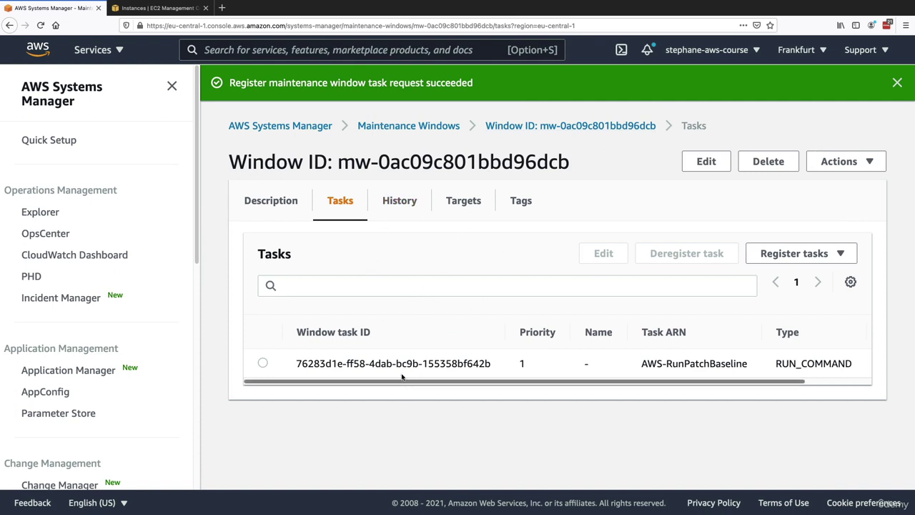
Review the registered AWS-RunPatchBaseline task and the window's description.
drag(413, 363, 719, 360)
double_click(719, 361)
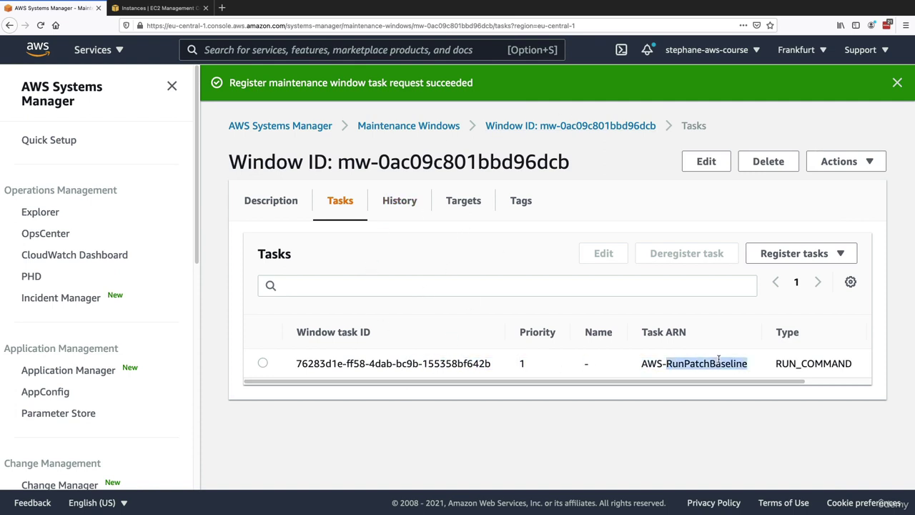
click(733, 352)
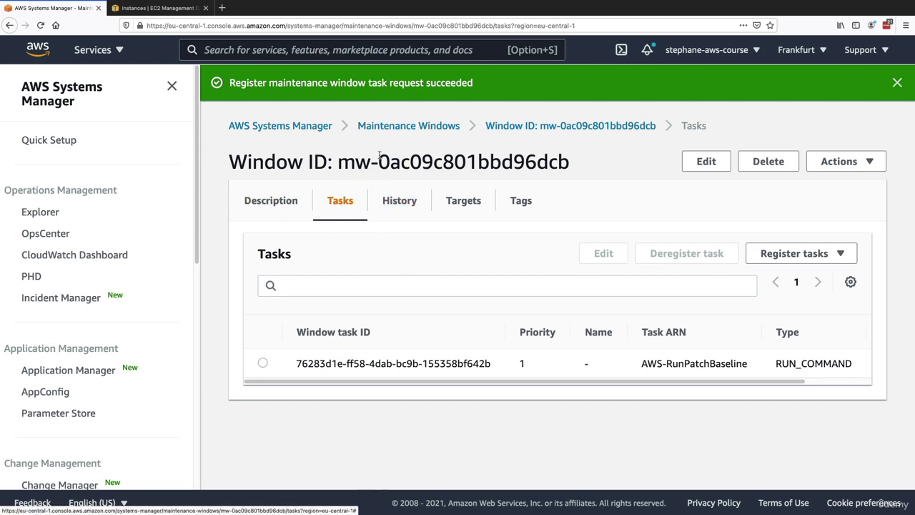
click(293, 203)
Delete DemoMaintenanceWindow from the maintenance windows list and confirm.
click(381, 92)
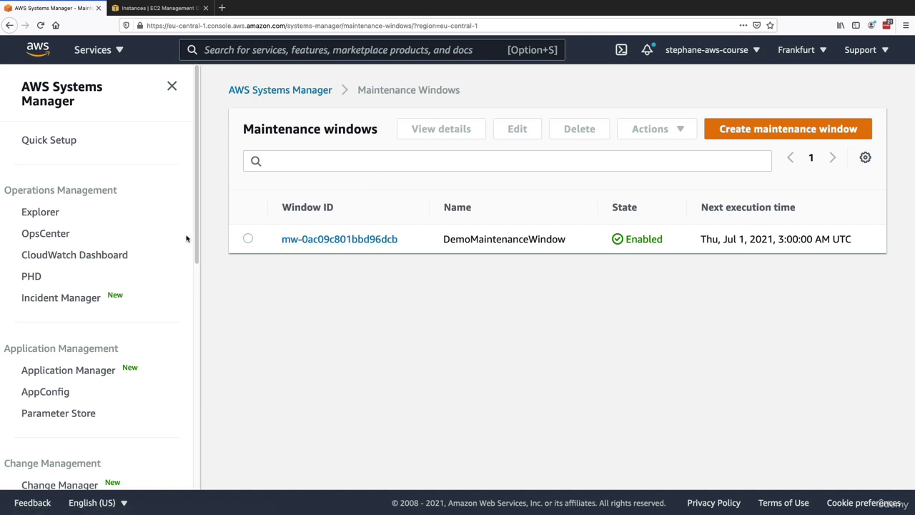
drag(196, 239, 201, 344)
click(248, 239)
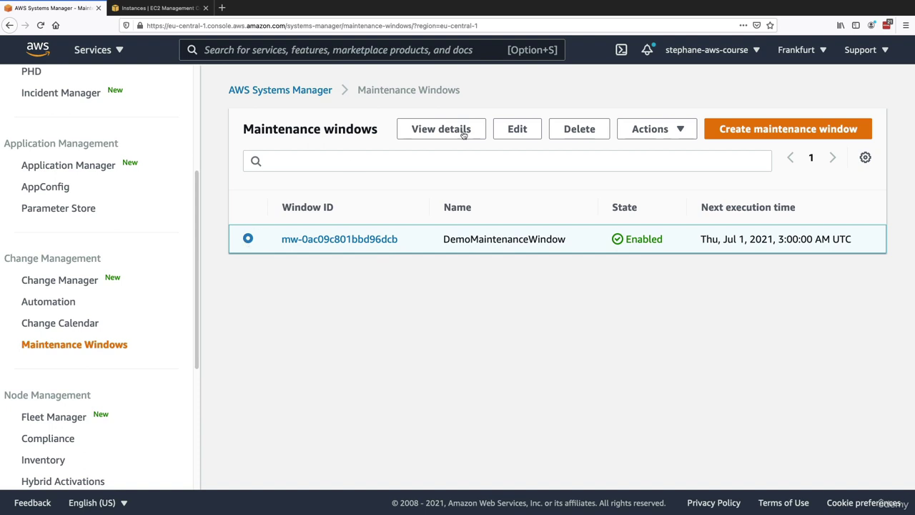
click(572, 130)
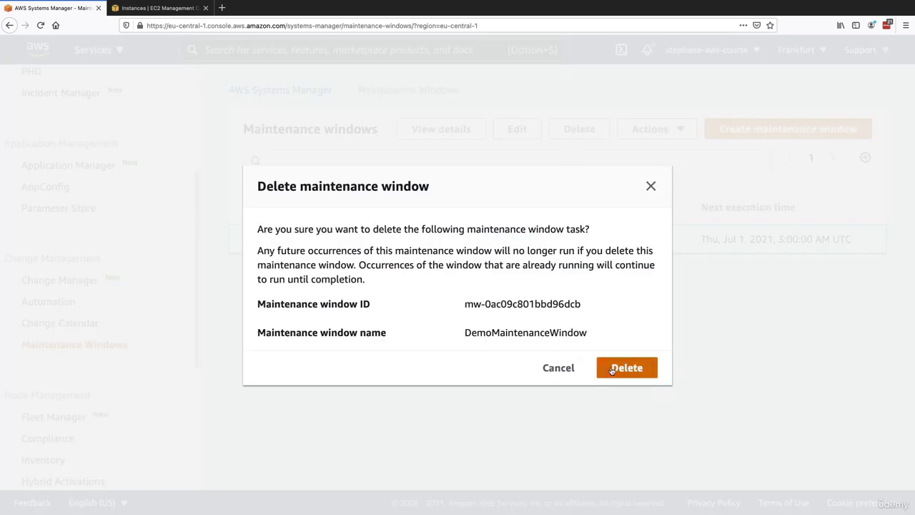
click(606, 367)
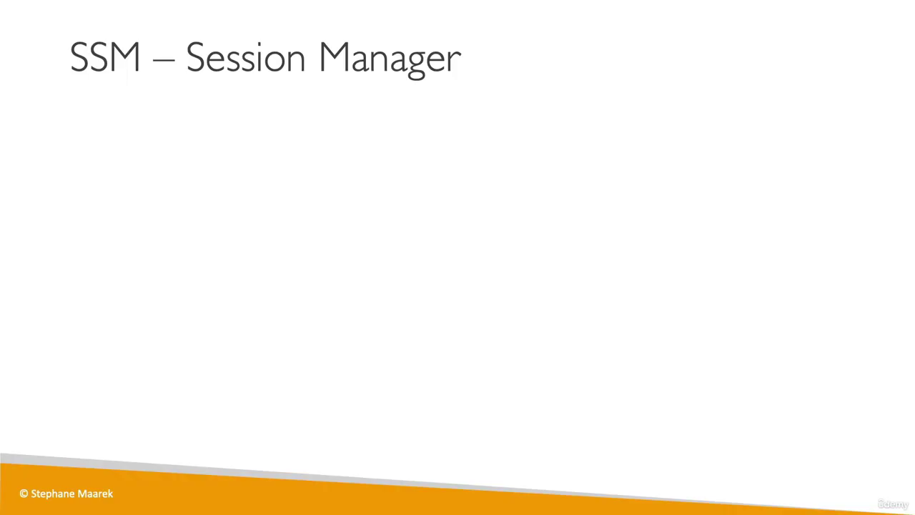
Reveal both Session Manager bullets: secure shell access and Console, CLI or SDK access.
key(Right)
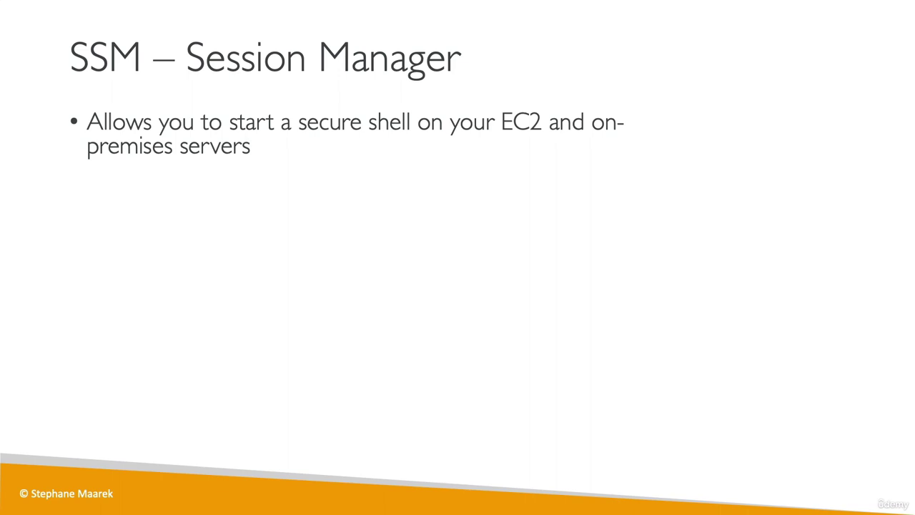
key(Right)
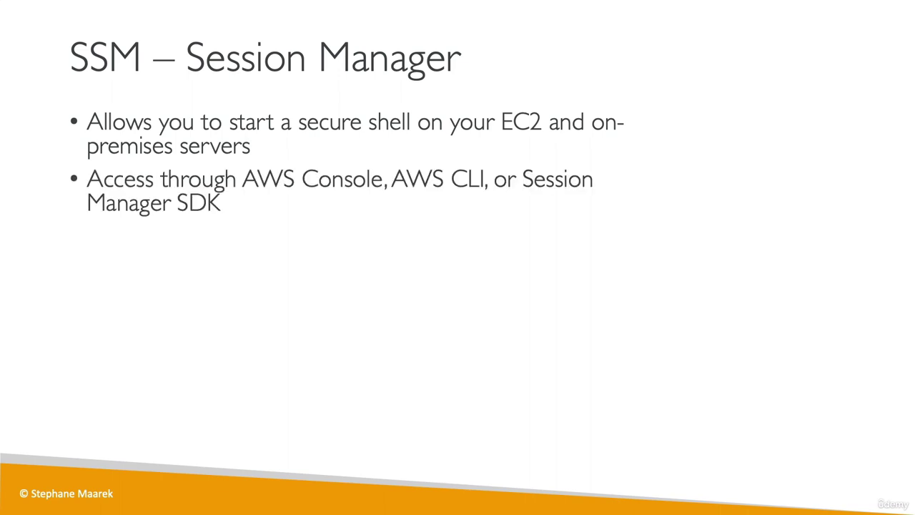
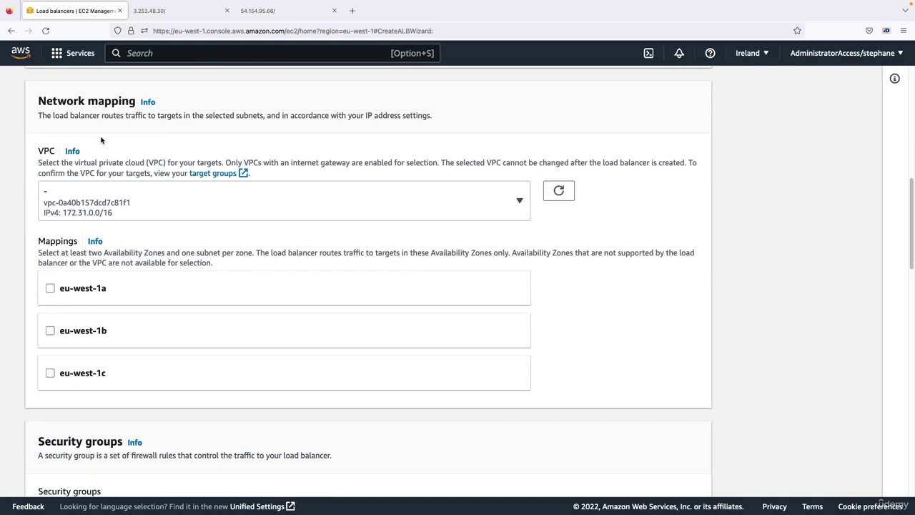
Map the load balancer to availability zones eu-west-1a, eu-west-1b and eu-west-1c.
click(50, 287)
scroll(56, 341, down, 3)
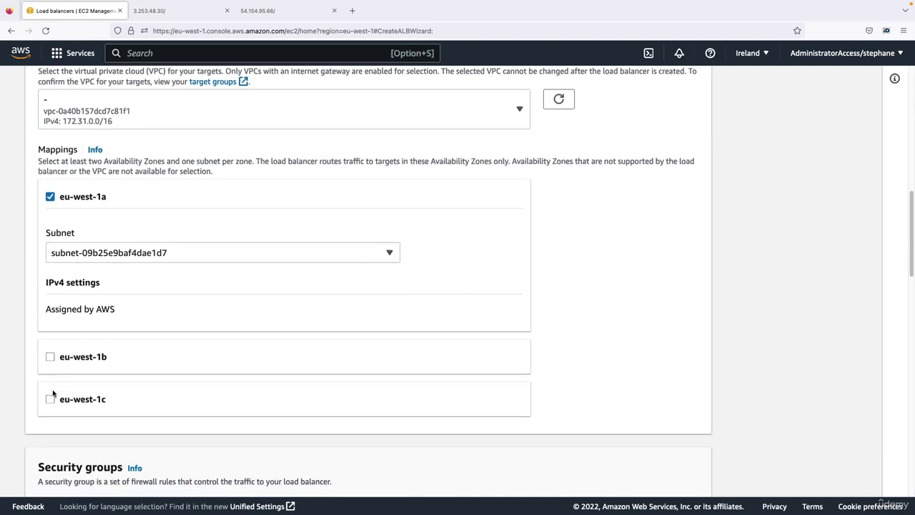
click(50, 356)
scroll(52, 360, down, 5)
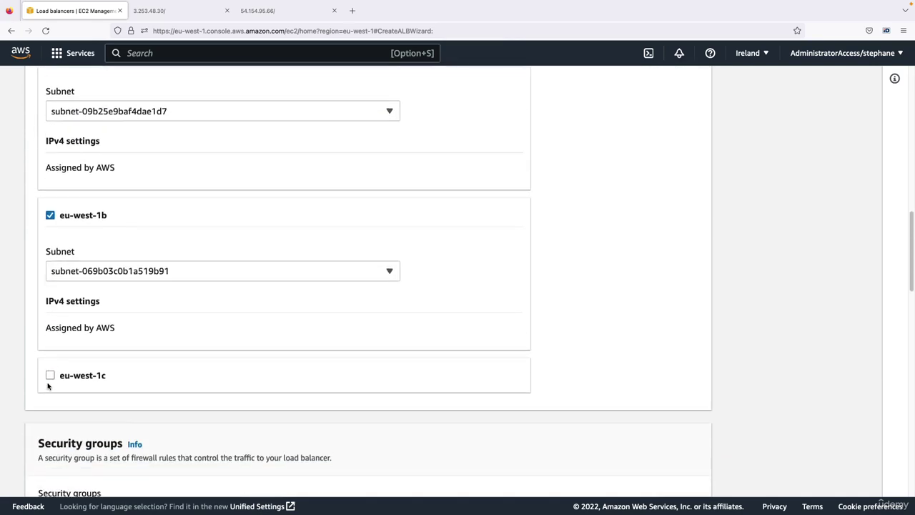
click(50, 375)
Start creating a new security group in a separate tab.
scroll(51, 378, down, 10)
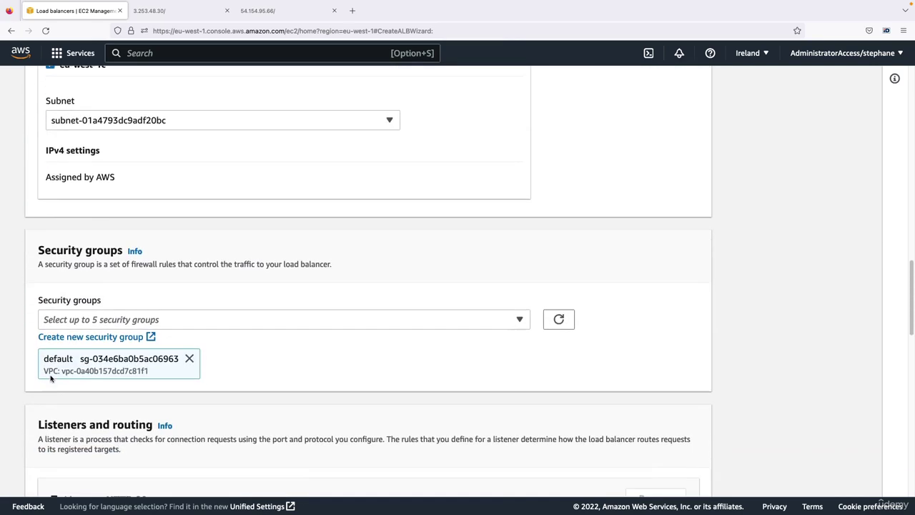
scroll(51, 378, down, 3)
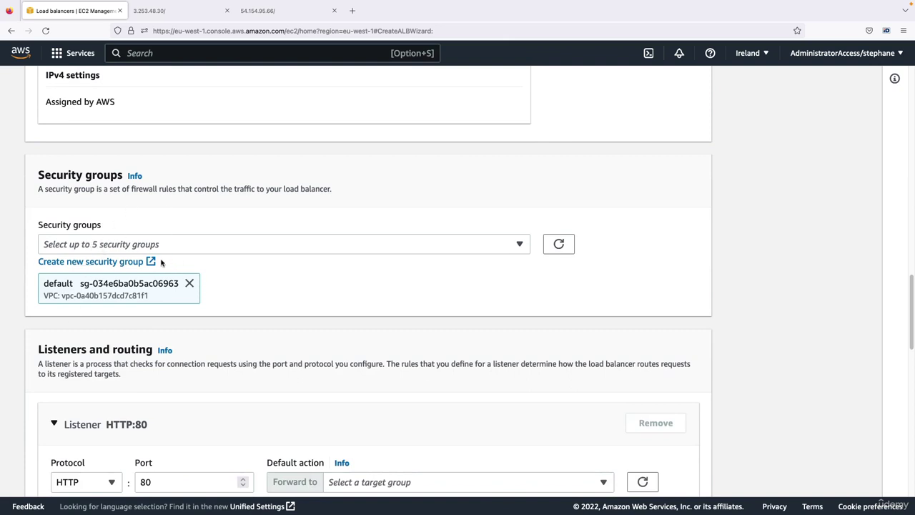
click(124, 261)
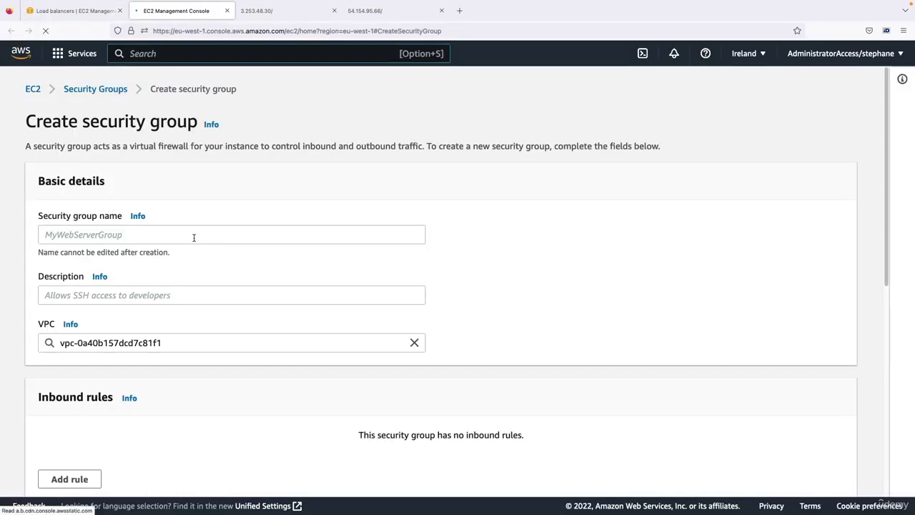
Name the security group demo-sg-load-balancer with description 'Allow HTTP into ALB'.
click(194, 238)
text(demo-sg-load-balancer)
click(213, 295)
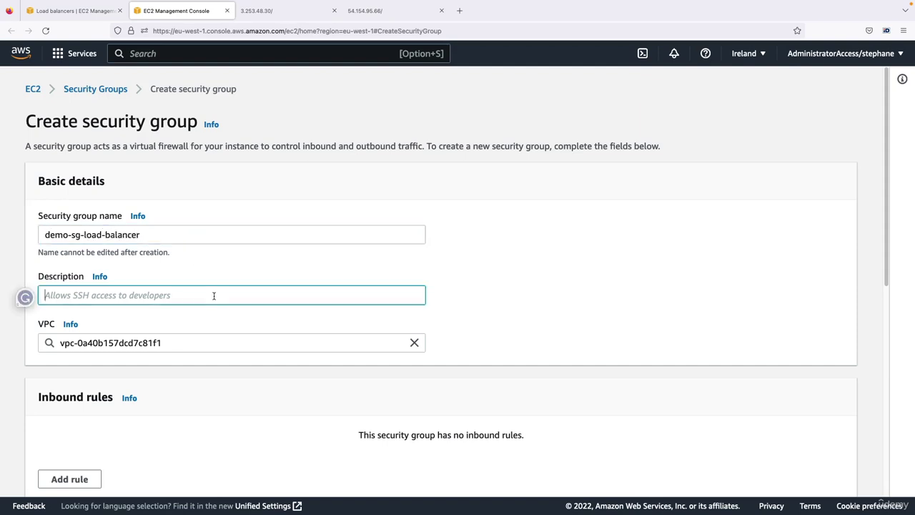
text(Allow HTTP into Load B)
key(BackSpace)
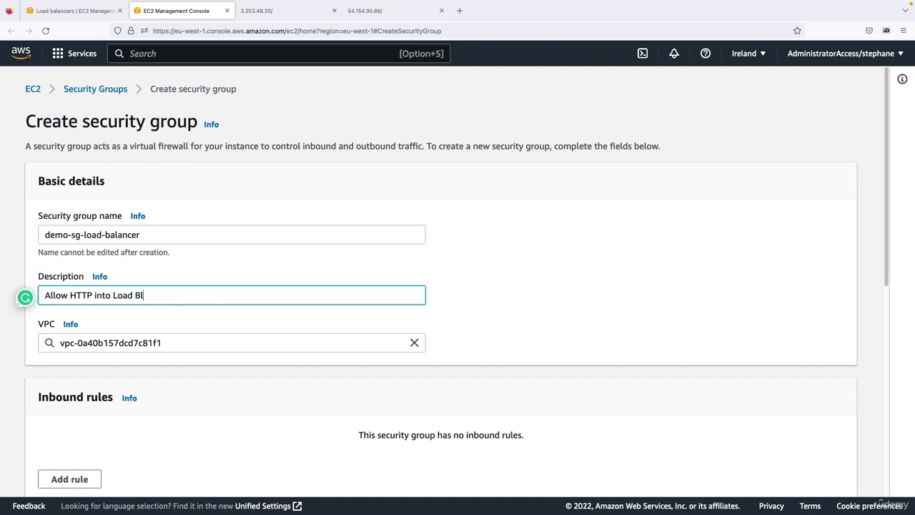
key(alt+shift+Left)
key(alt+shift+Left)
text(ALB)
Add an inbound HTTP rule from 0.0.0.0/0 and create the security group.
scroll(185, 356, down, 5)
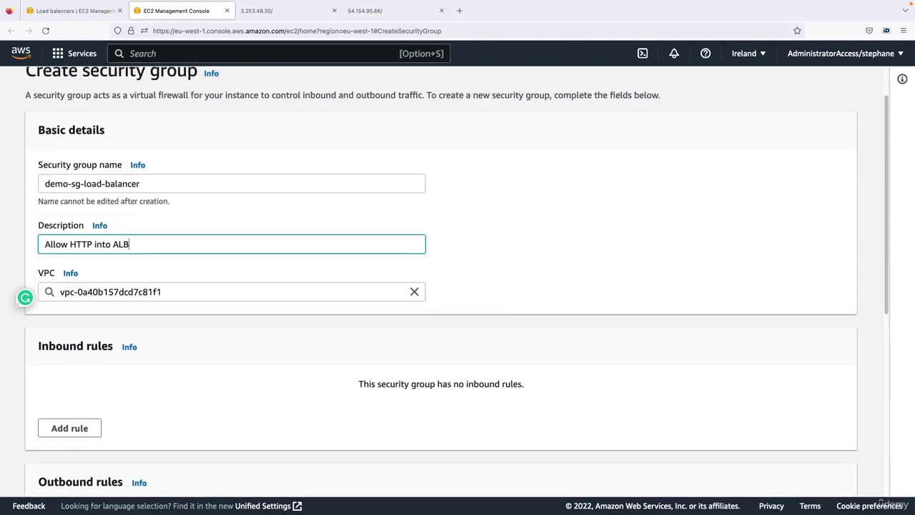
click(100, 342)
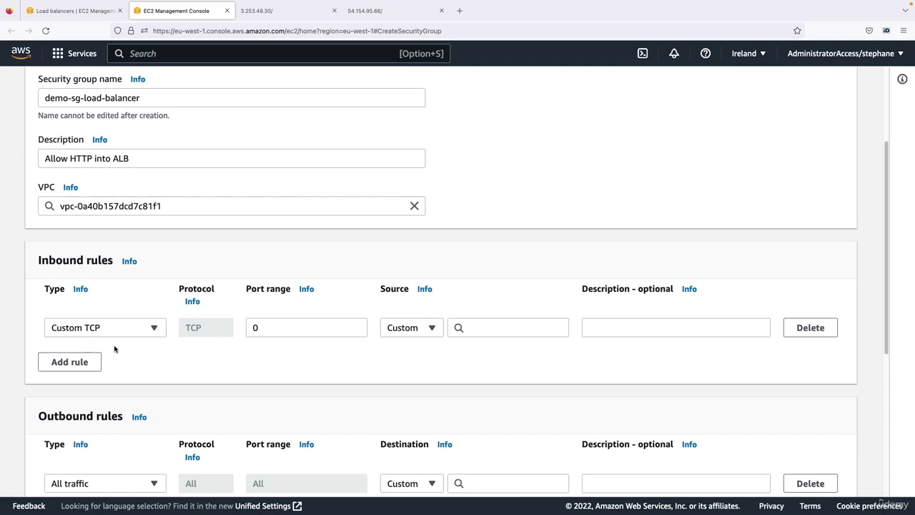
click(120, 327)
scroll(91, 273, down, 2)
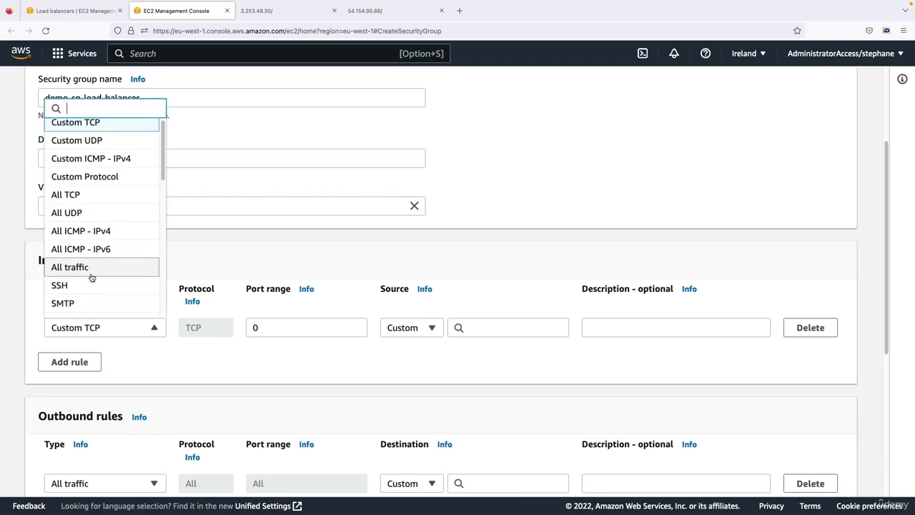
scroll(91, 278, down, 3)
click(82, 230)
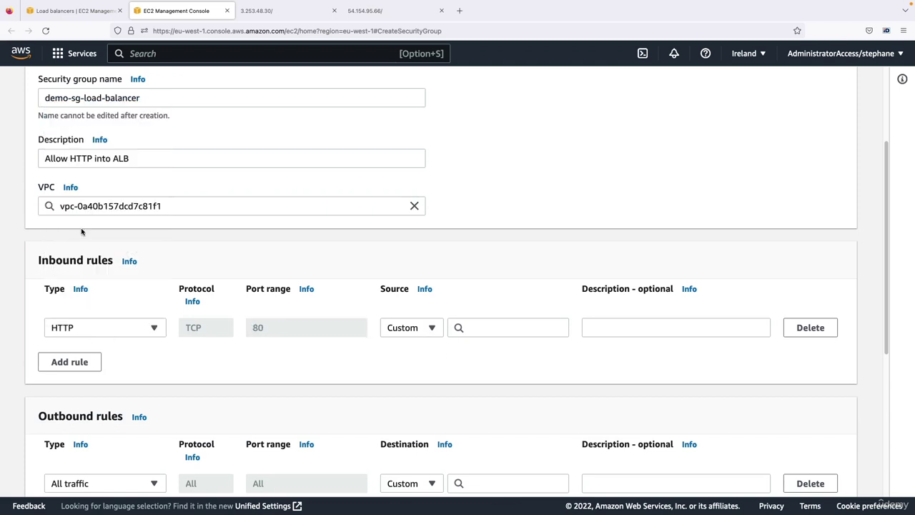
click(461, 327)
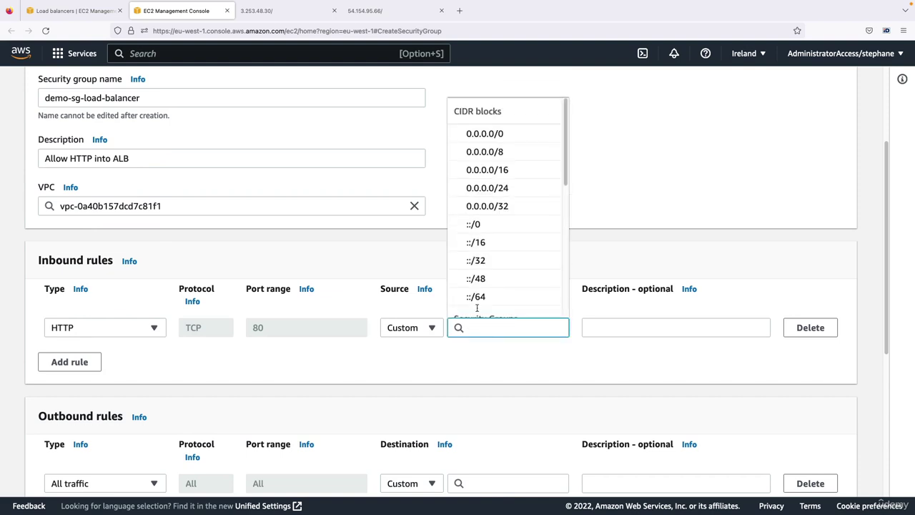
click(476, 137)
scroll(512, 294, down, 3)
scroll(506, 202, down, 3)
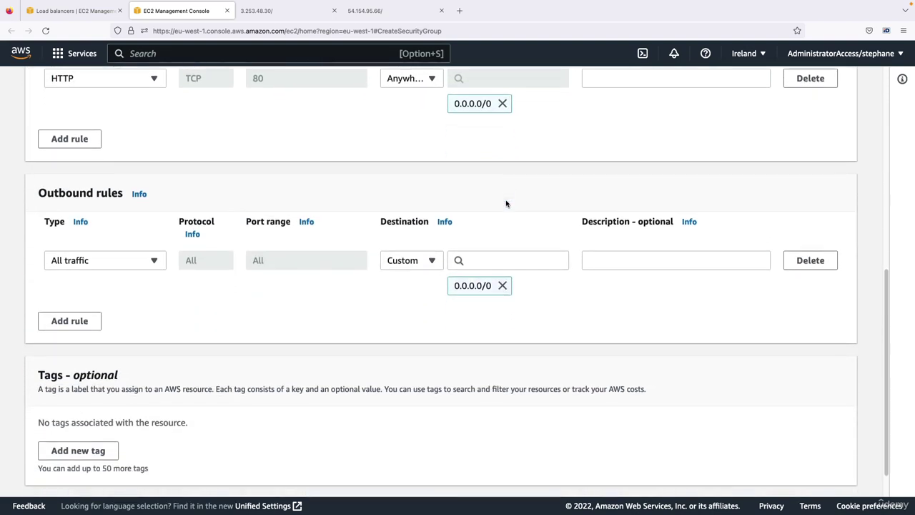
scroll(407, 327, down, 2)
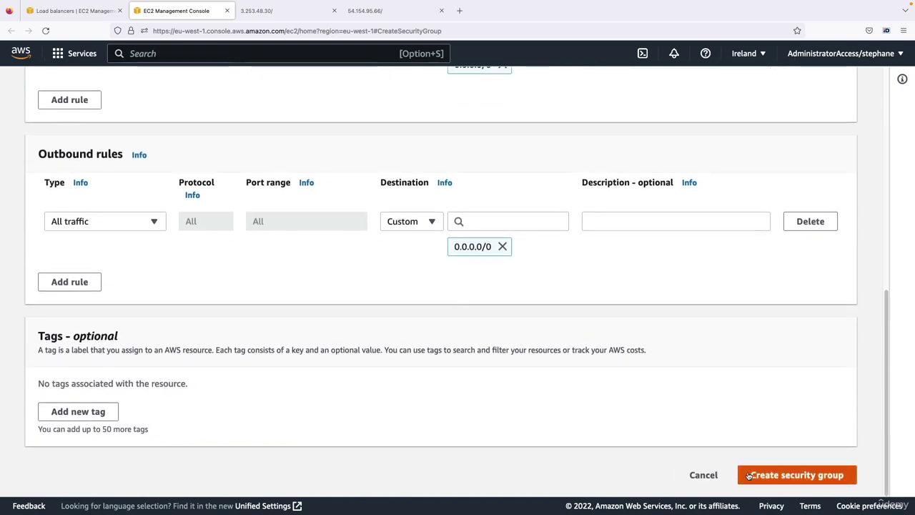
click(750, 475)
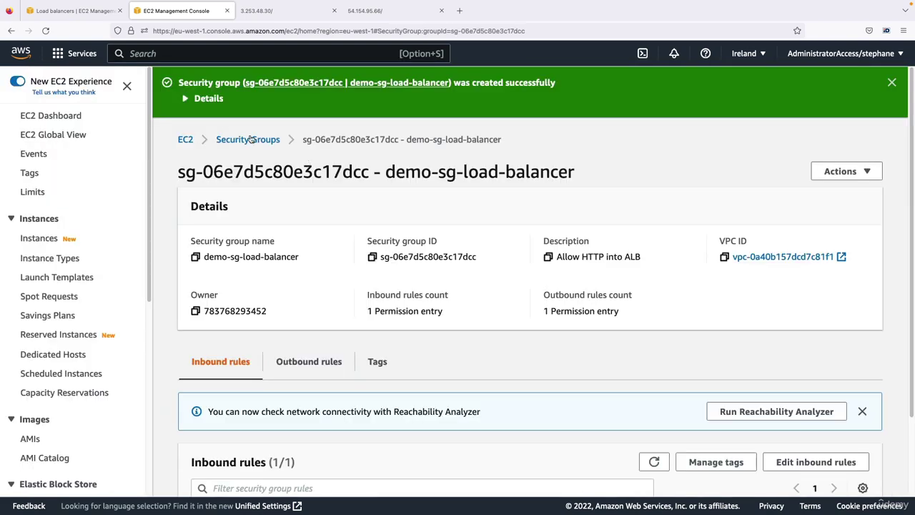
In the wizard, attach demo-sg-load-balancer and remove the default security group.
click(79, 10)
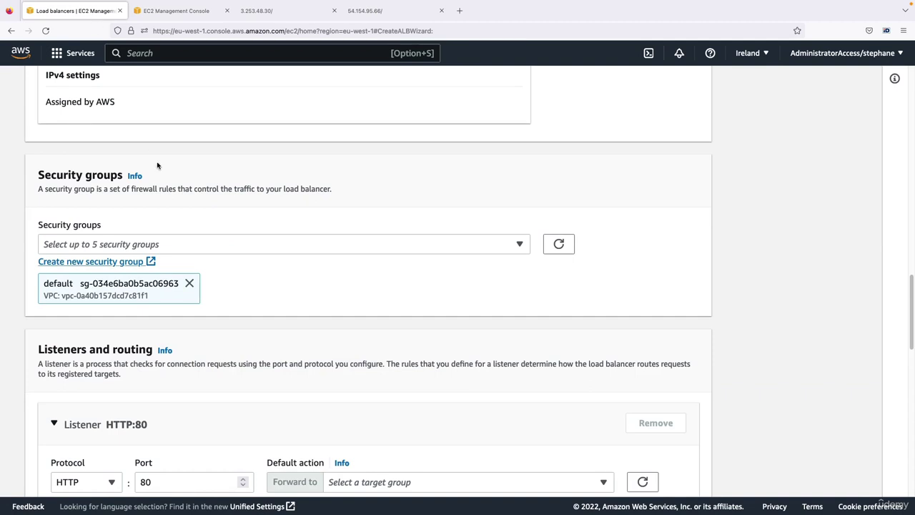
click(558, 244)
click(491, 244)
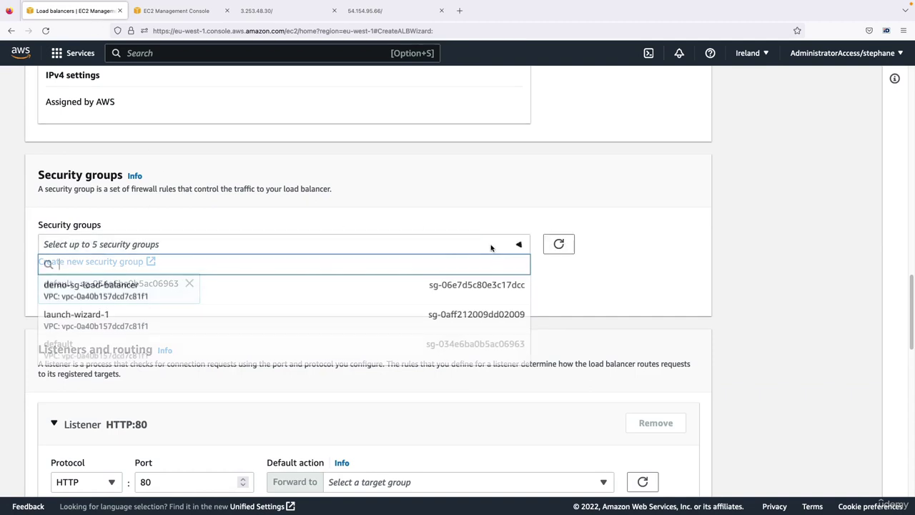
click(97, 290)
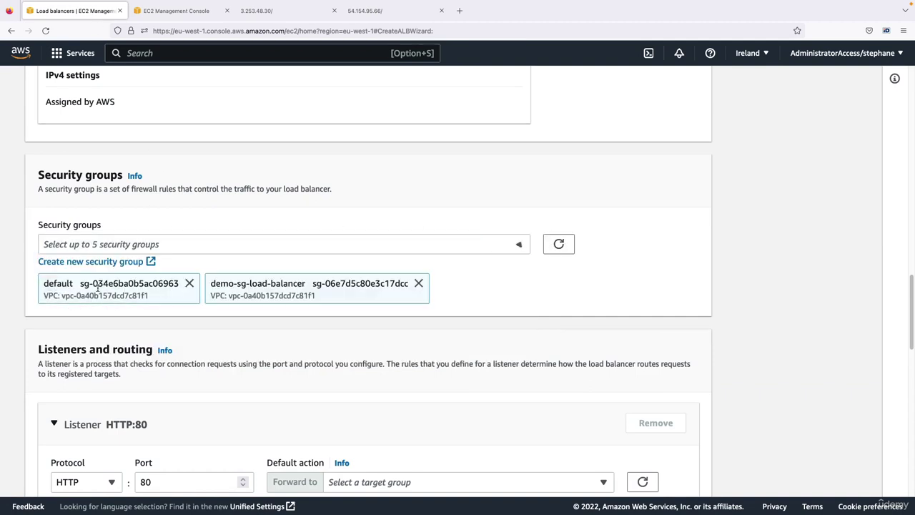
click(189, 283)
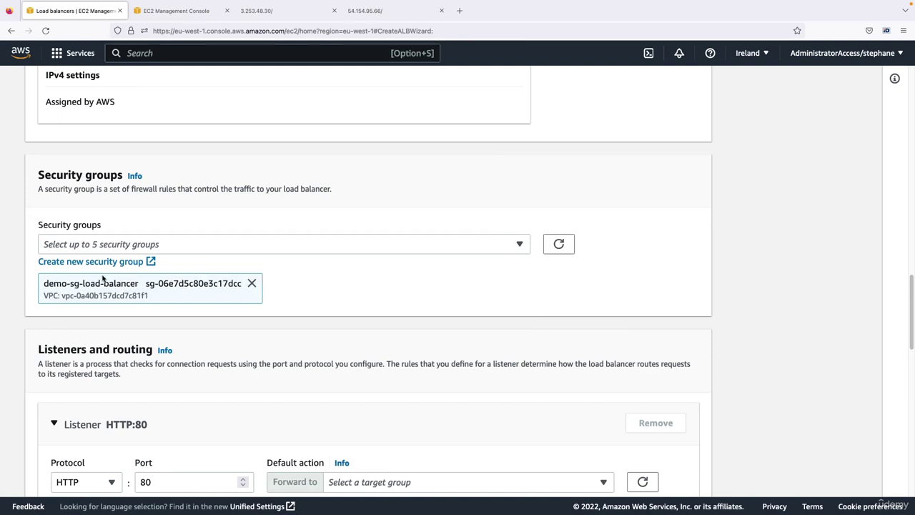
scroll(212, 279, down, 5)
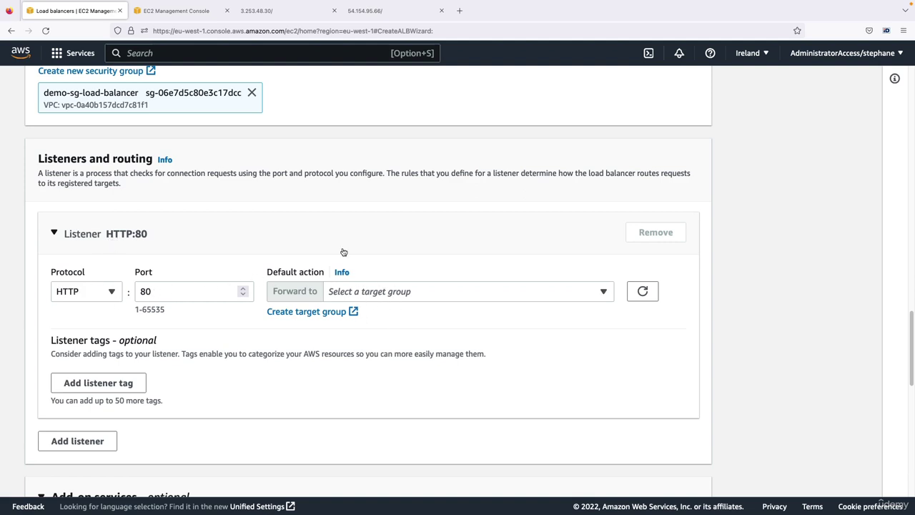
Glance at the new security group and the Instances page before returning to the wizard.
click(183, 13)
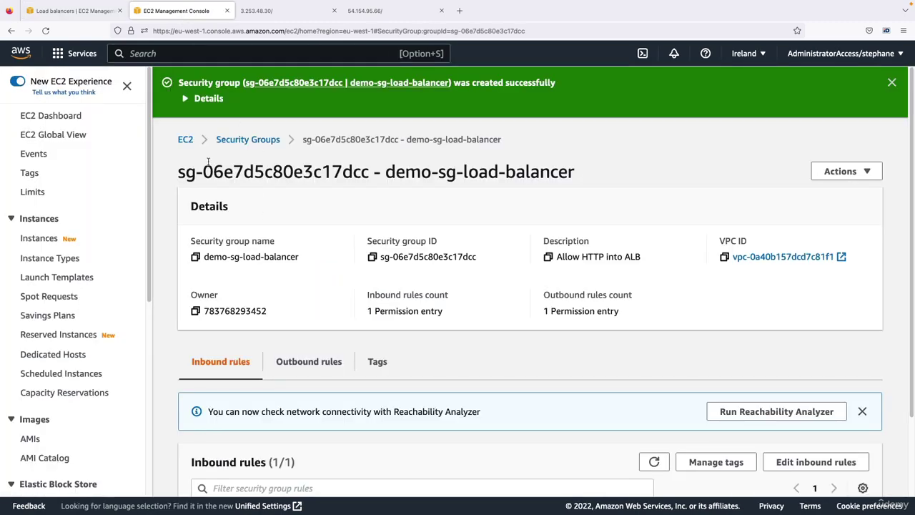
click(39, 238)
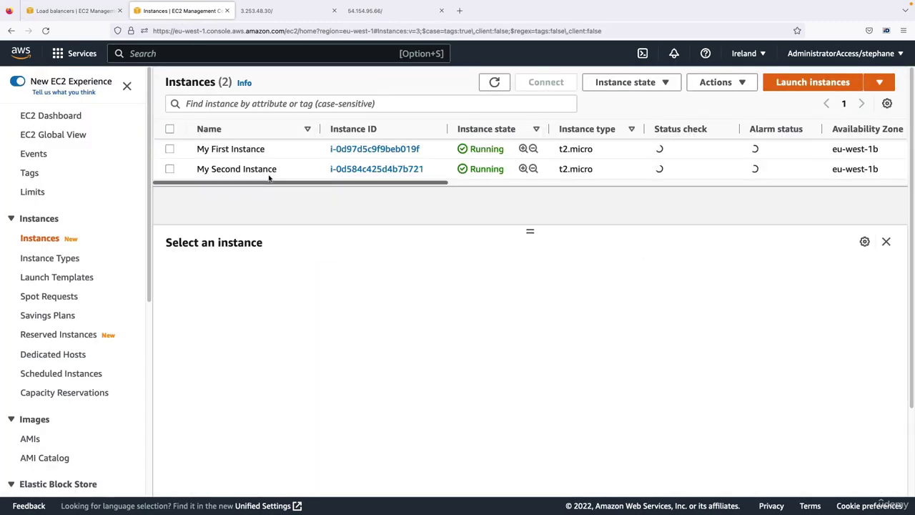
click(95, 20)
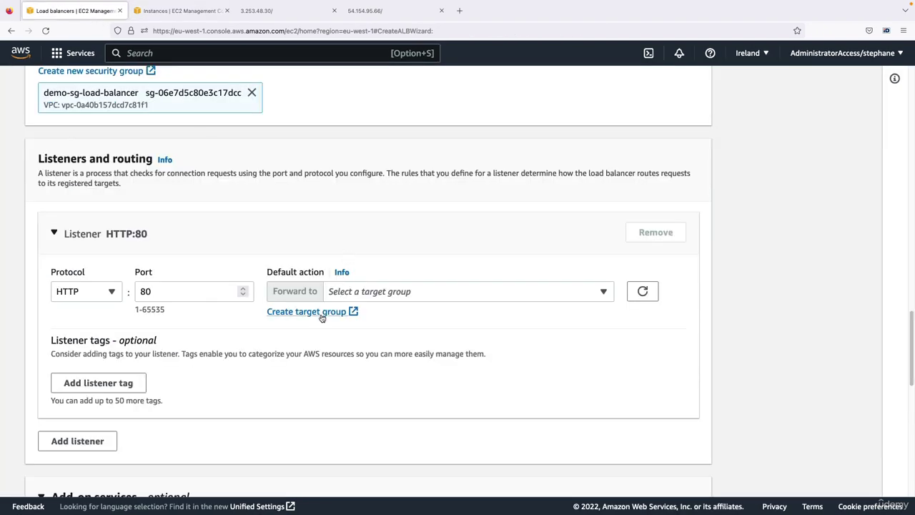
Begin a new target group using the Instances target type.
click(321, 315)
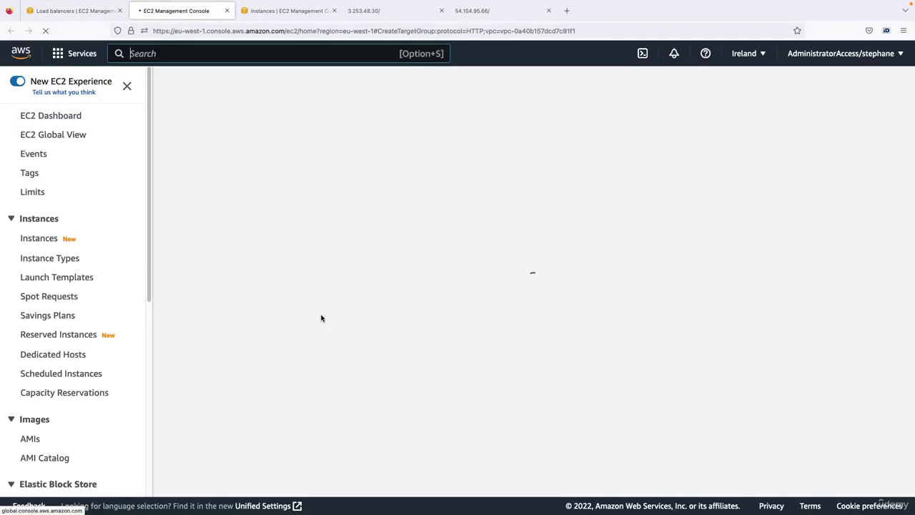
scroll(317, 228, down, 3)
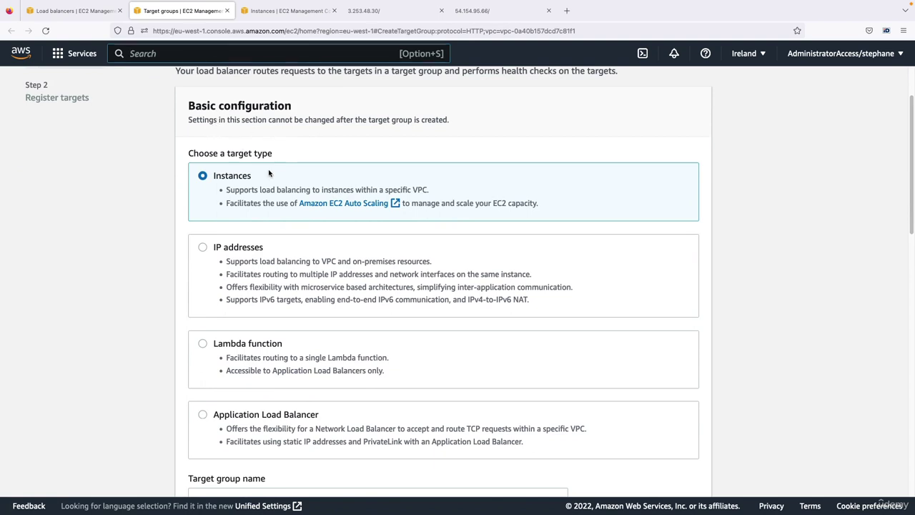
double_click(216, 177)
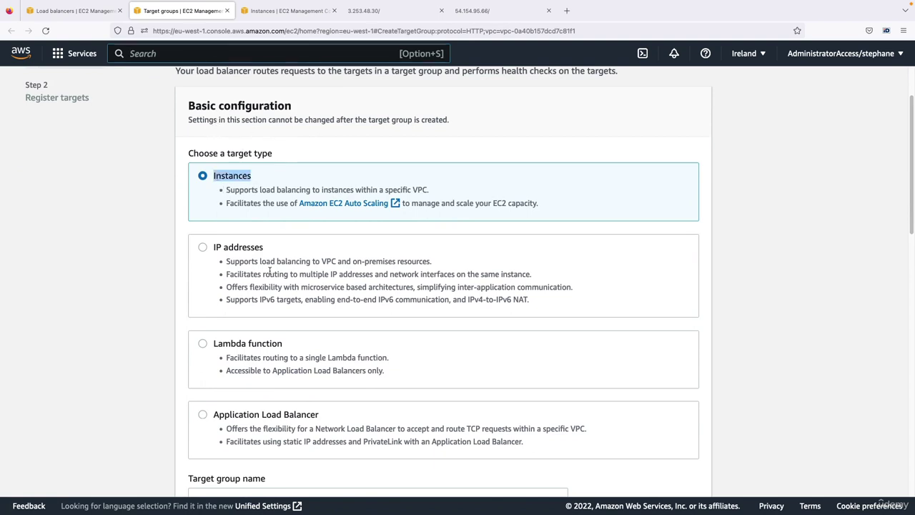
click(262, 189)
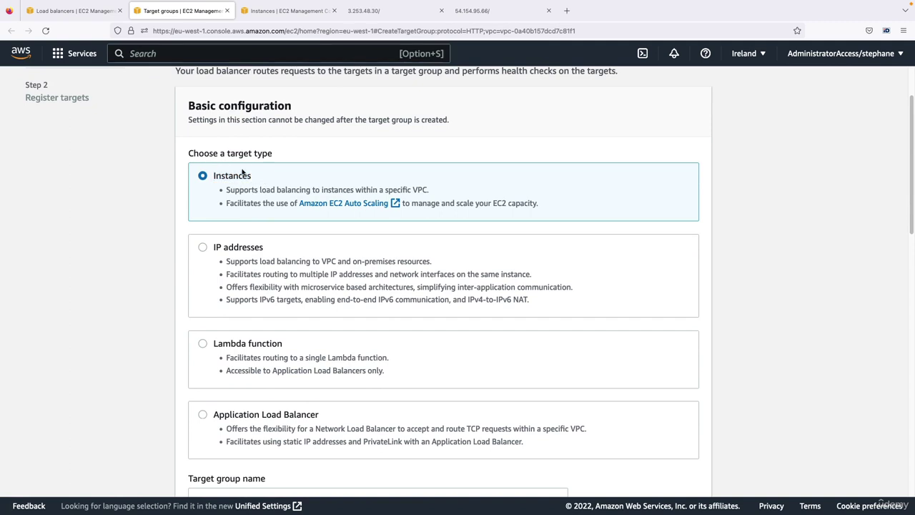
scroll(236, 188, down, 5)
Name the target group demo-tg-alb and keep protocol HTTP on port 80.
click(237, 294)
text(demo0-)
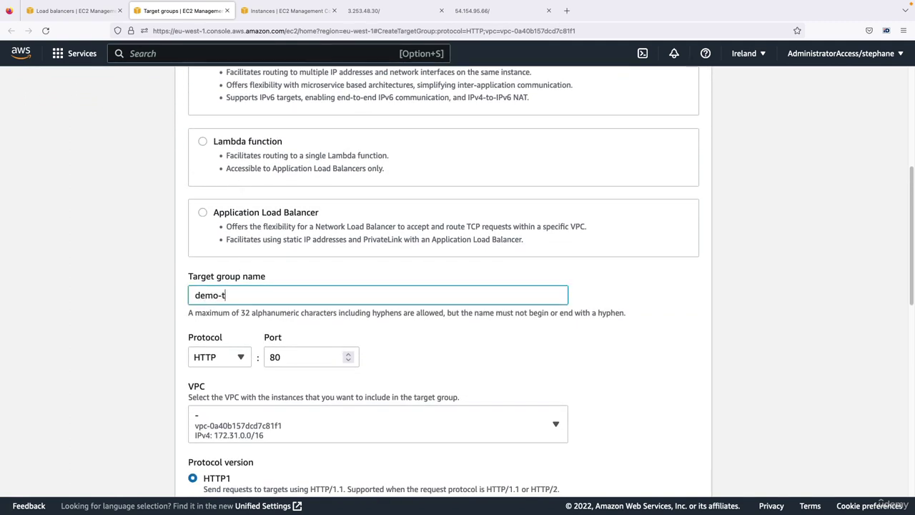
scroll(229, 264, down, 3)
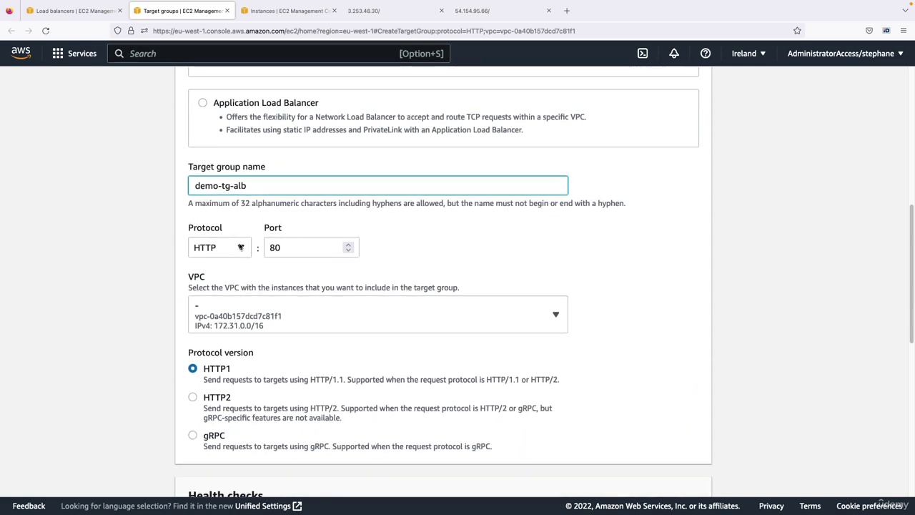
click(217, 249)
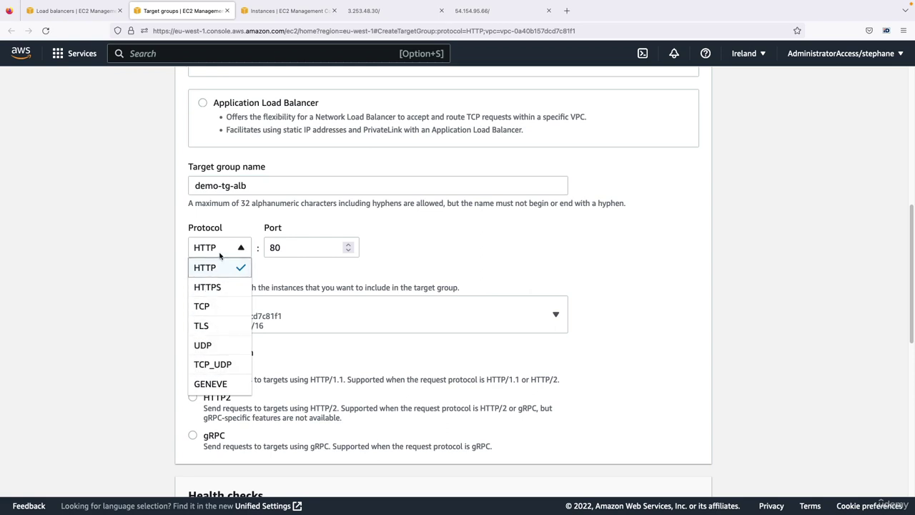
click(220, 255)
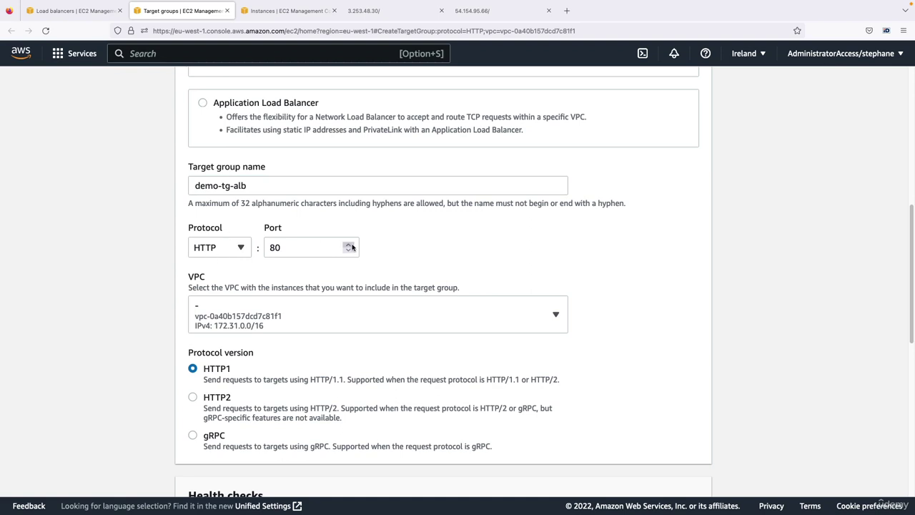
scroll(296, 255, down, 3)
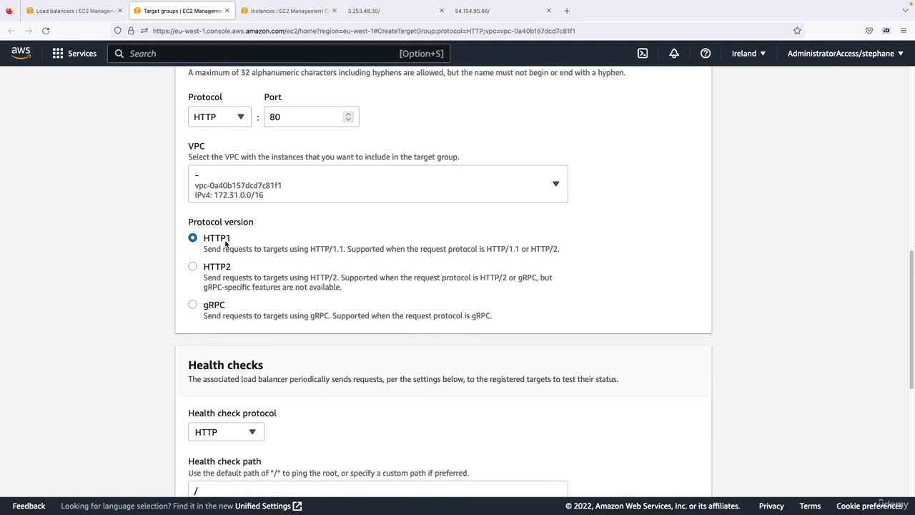
scroll(226, 243, down, 4)
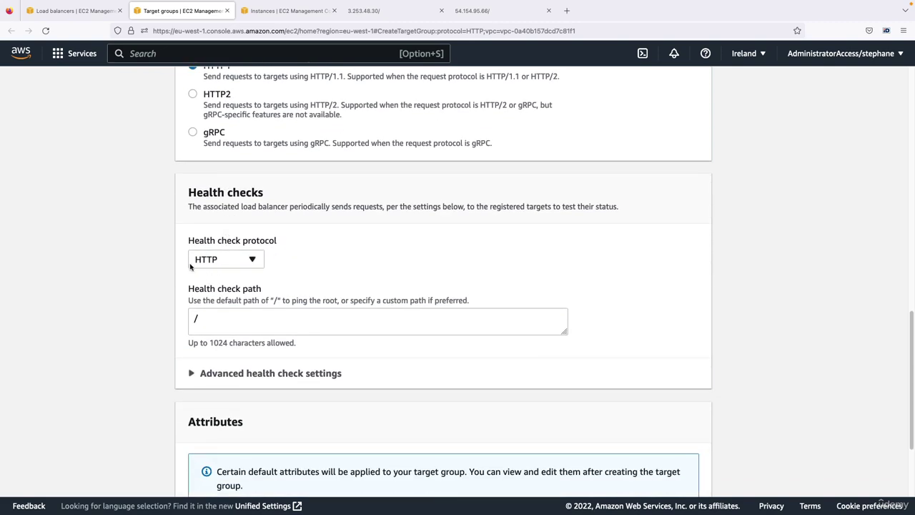
scroll(214, 286, down, 3)
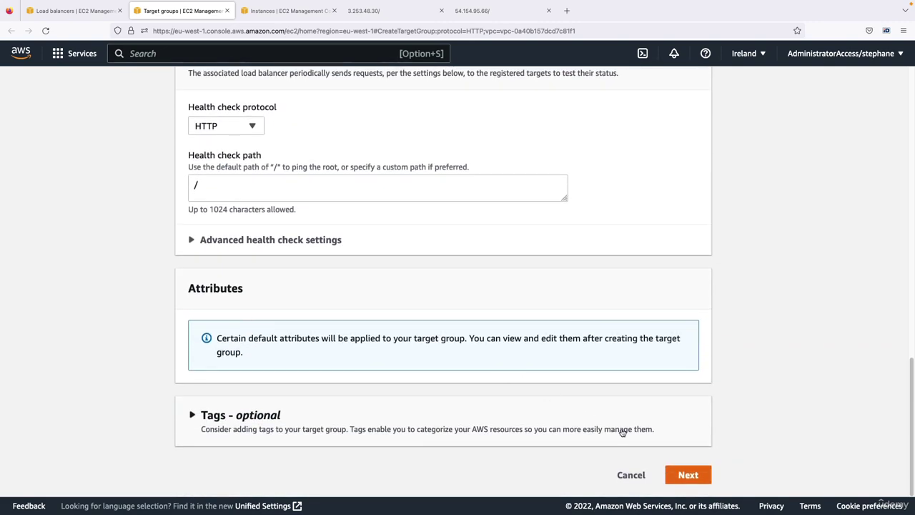
click(684, 473)
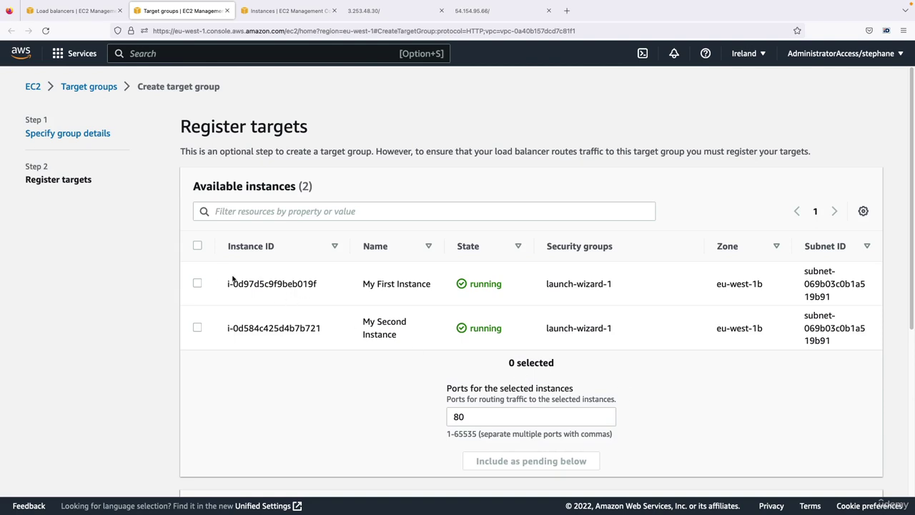
Register both instances as pending targets and create demo-tg-alb.
click(197, 246)
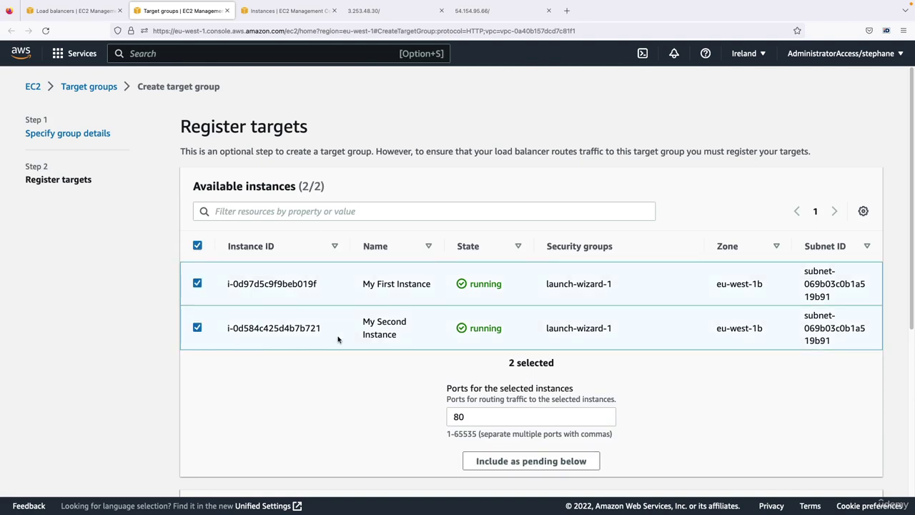
scroll(339, 339, down, 4)
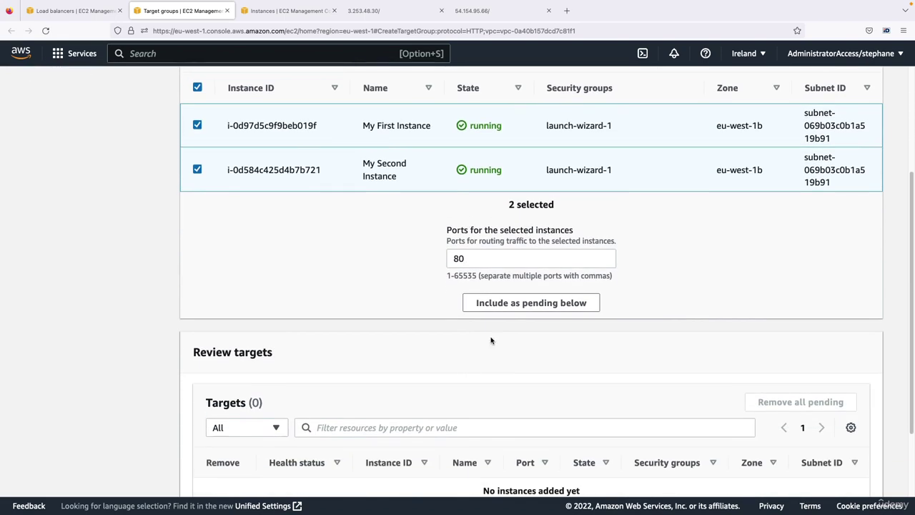
click(513, 308)
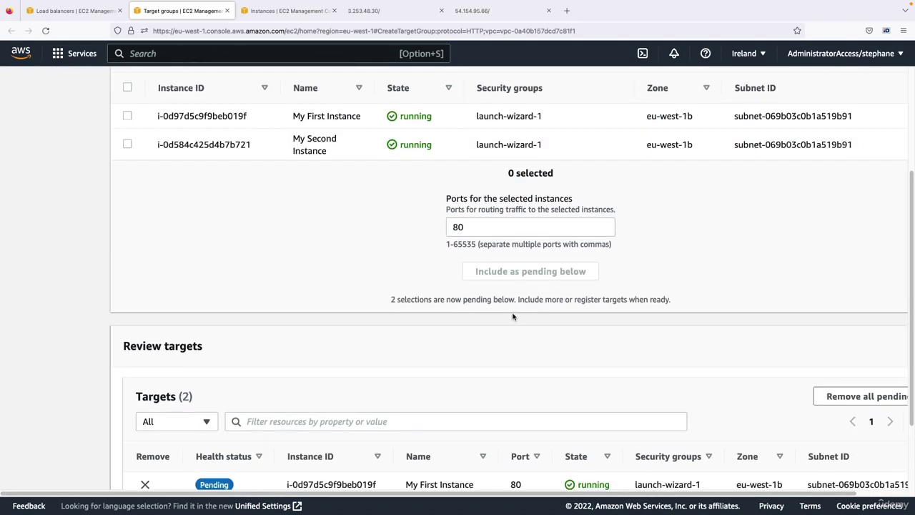
scroll(500, 341, down, 3)
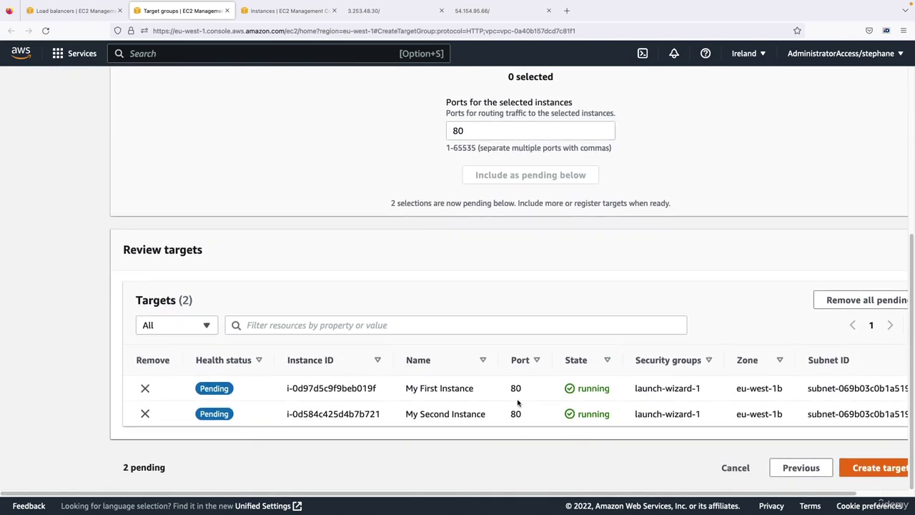
click(861, 466)
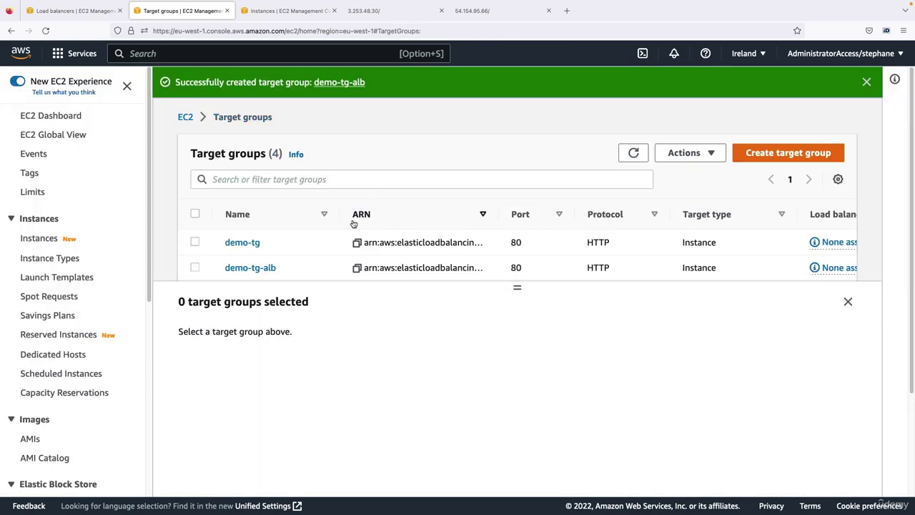
key(ctrl+shift+Tab)
Forward the HTTP:80 listener to the refreshed demo-tg-alb and create DemoALB.
click(344, 291)
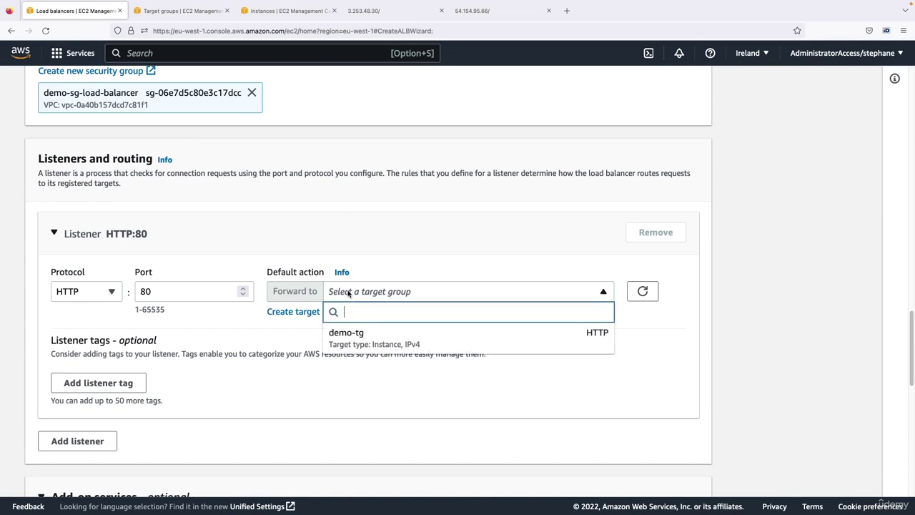
click(642, 291)
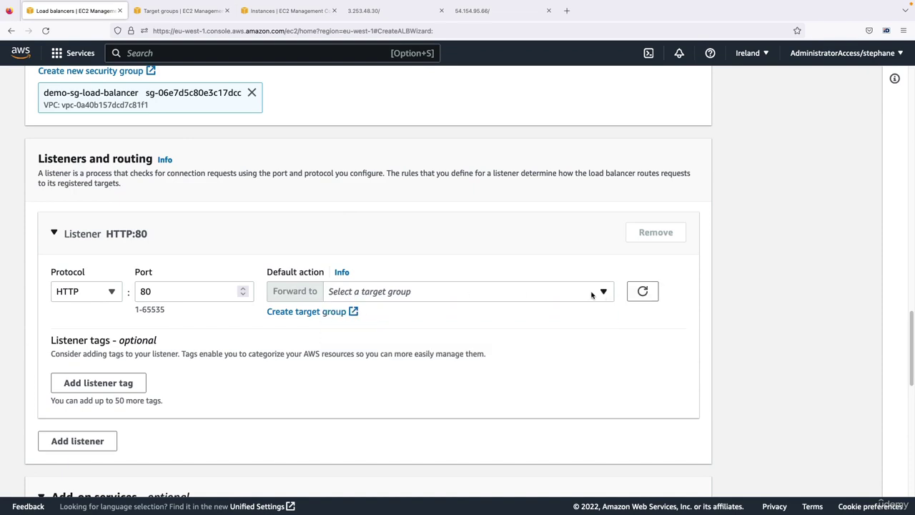
click(596, 291)
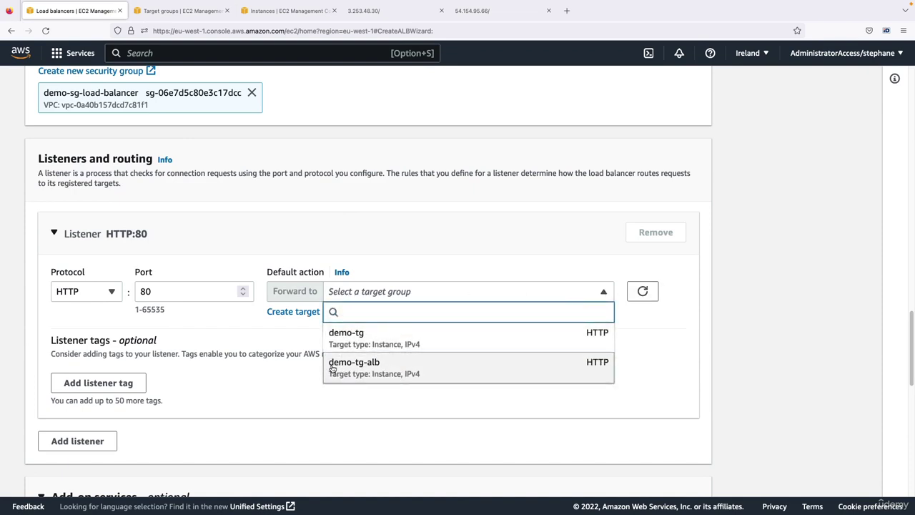
click(371, 366)
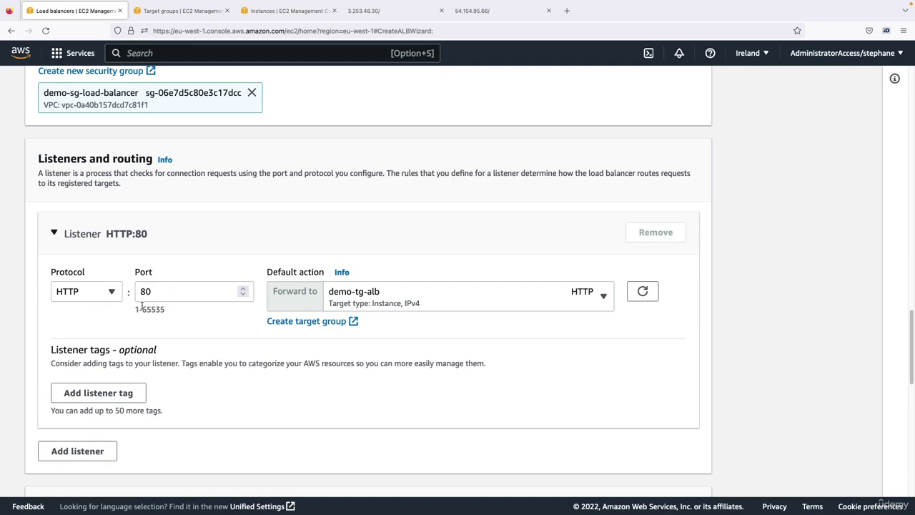
scroll(175, 309, down, 5)
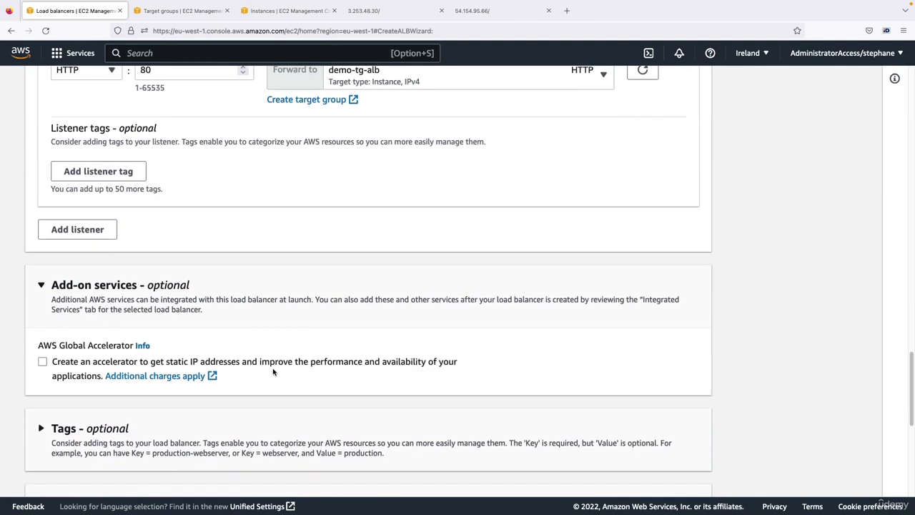
scroll(273, 371, down, 5)
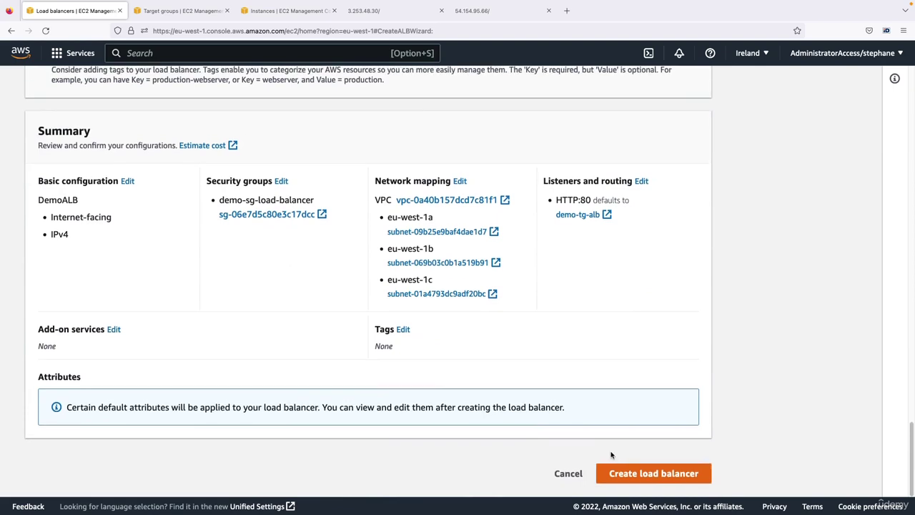
click(631, 472)
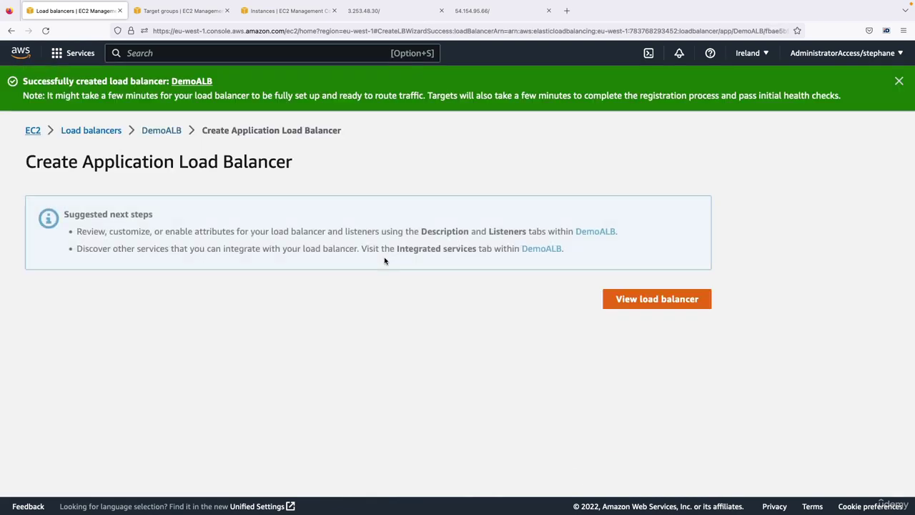
Copy DemoALB's DNS name and load it in a new tab, showing Hello World.
click(618, 299)
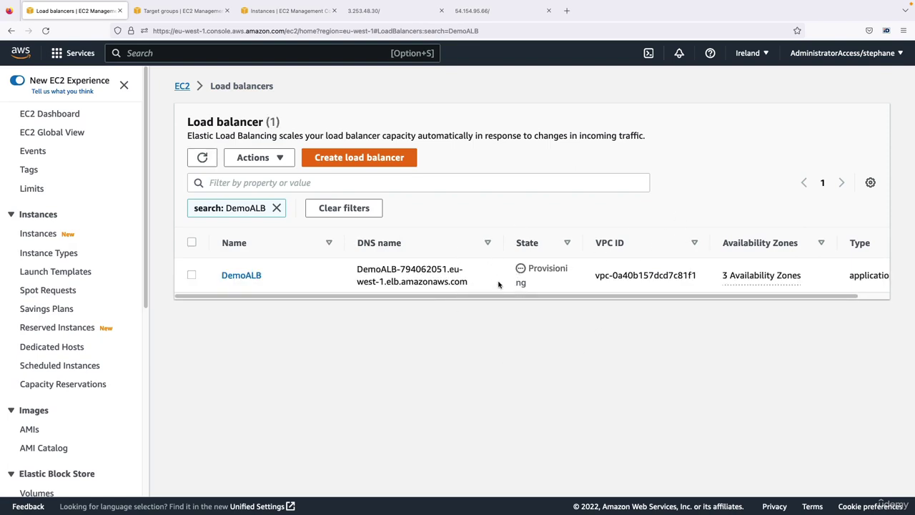
click(529, 282)
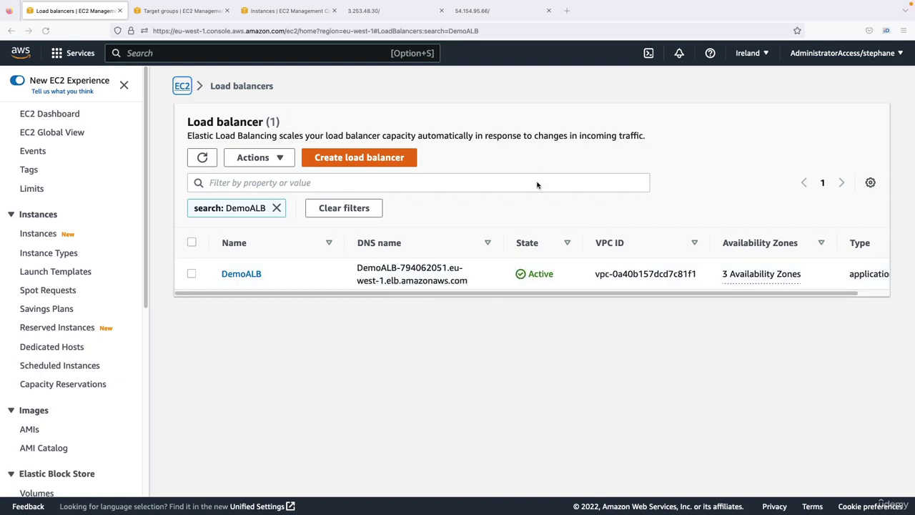
click(528, 272)
drag(357, 267, 470, 282)
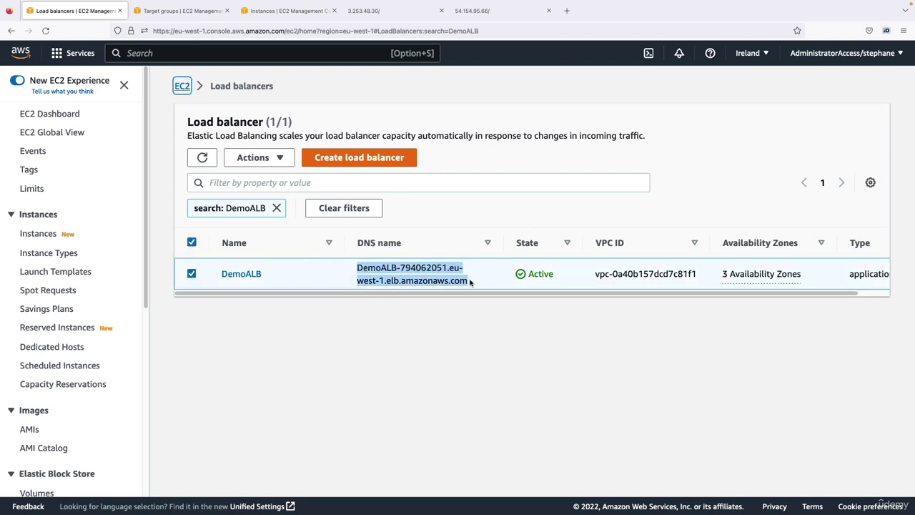
key(ctrl+c)
key(ctrl+t)
key(ctrl+v)
key(Return)
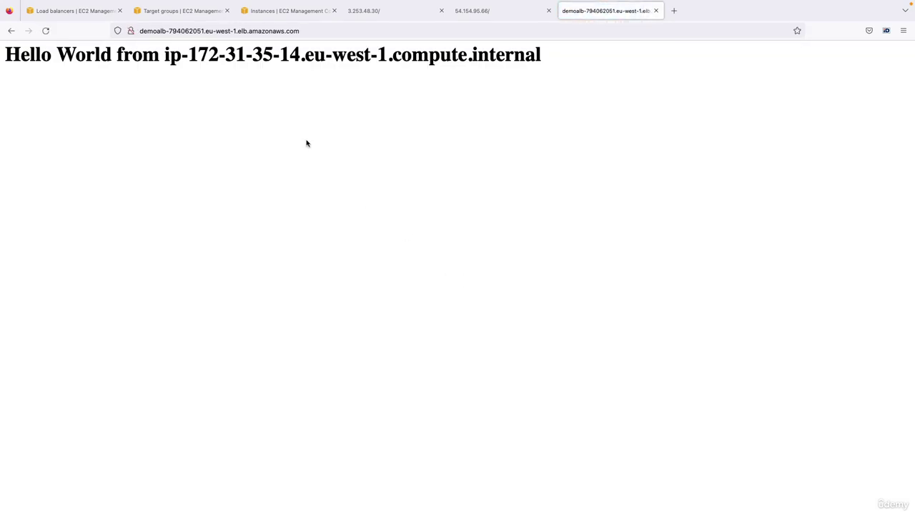
drag(120, 52, 191, 52)
click(192, 52)
click(46, 30)
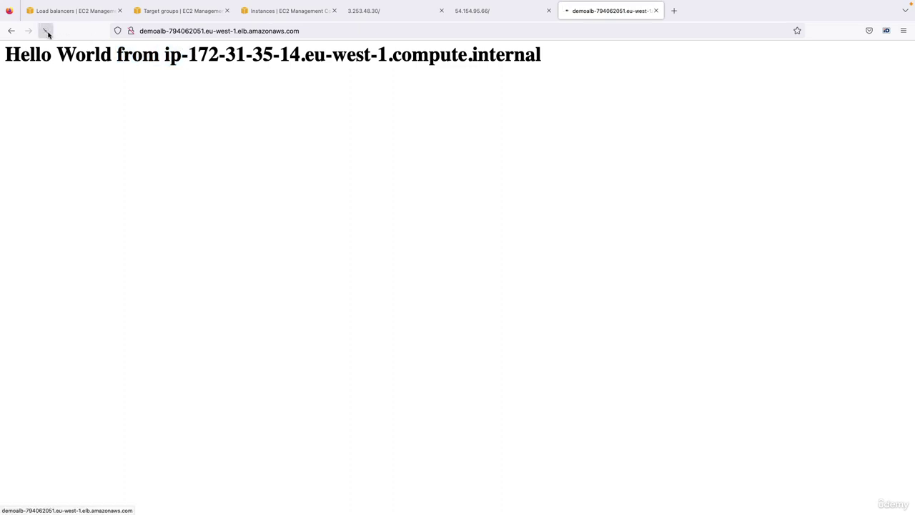
click(46, 31)
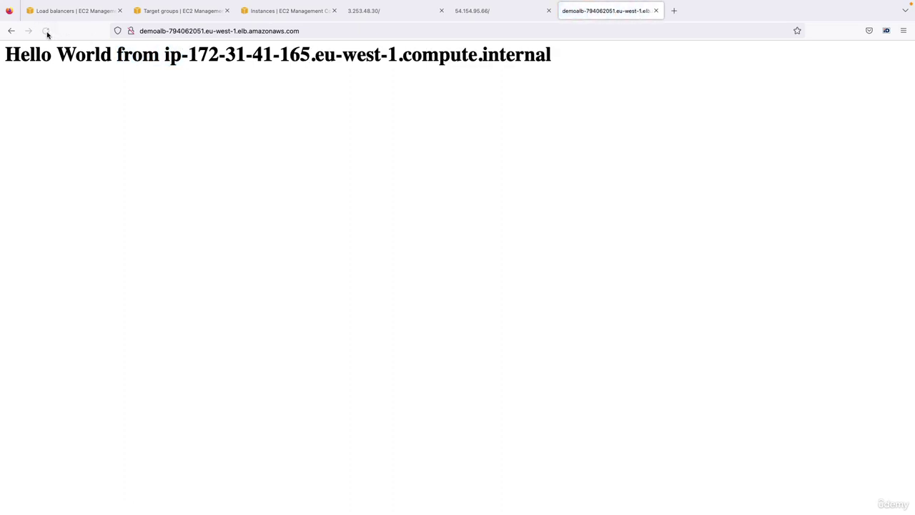
click(46, 31)
click(45, 30)
click(46, 31)
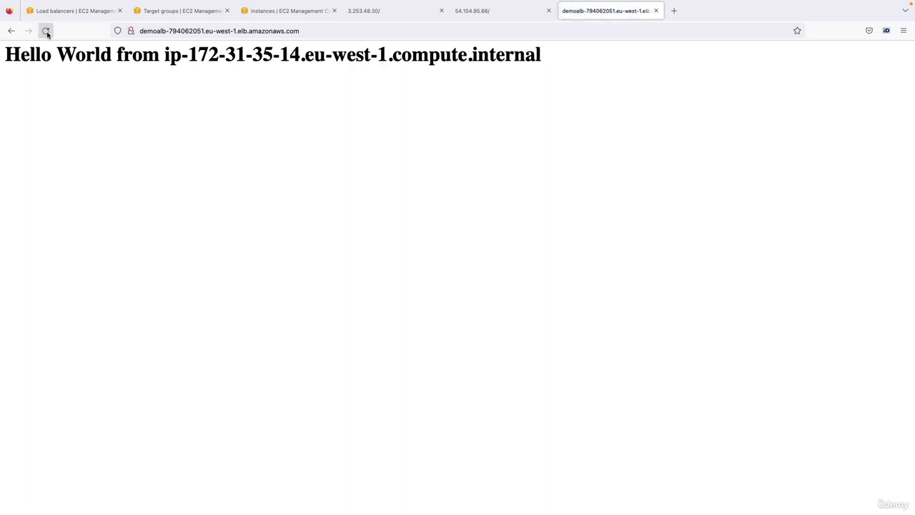
click(46, 31)
key(super+r)
key(super+r)
key(super+r)
key(super+r)
Confirm in demo-tg-alb's Targets tab that both registered targets are healthy.
click(187, 15)
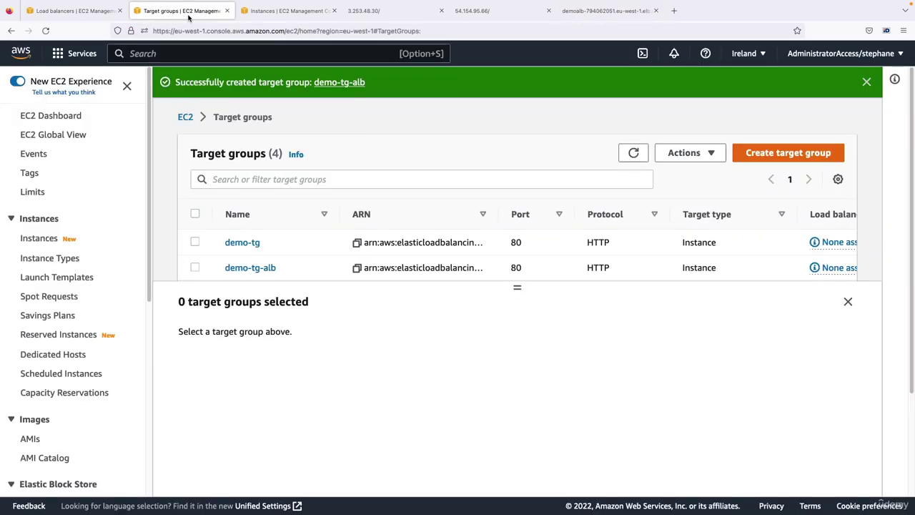
click(314, 264)
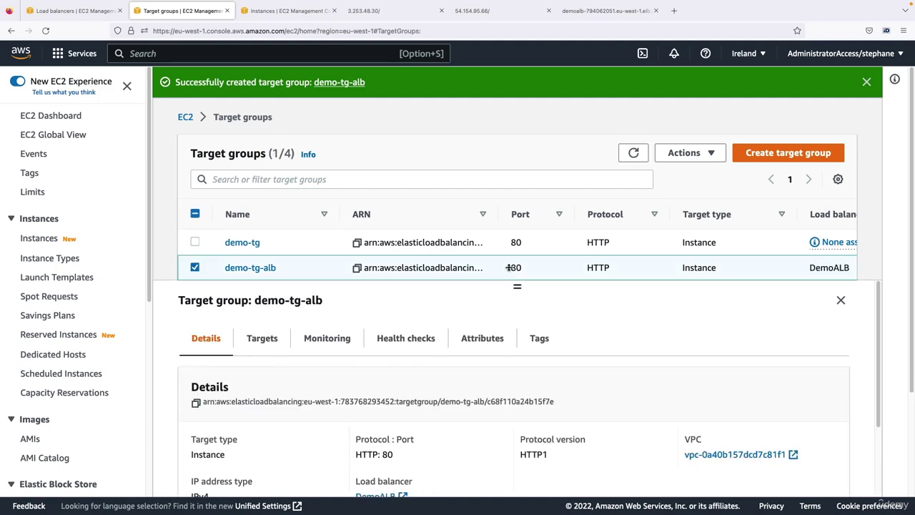
drag(507, 288, 491, 176)
click(262, 283)
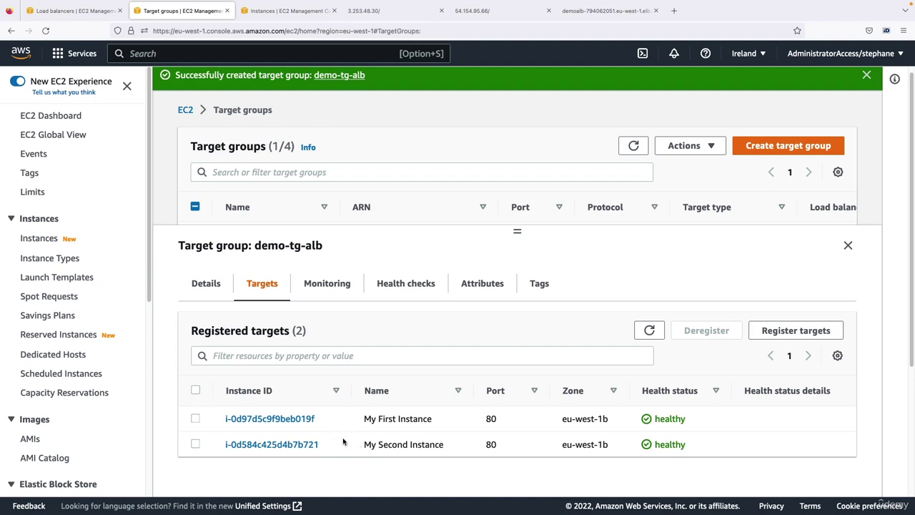
click(287, 12)
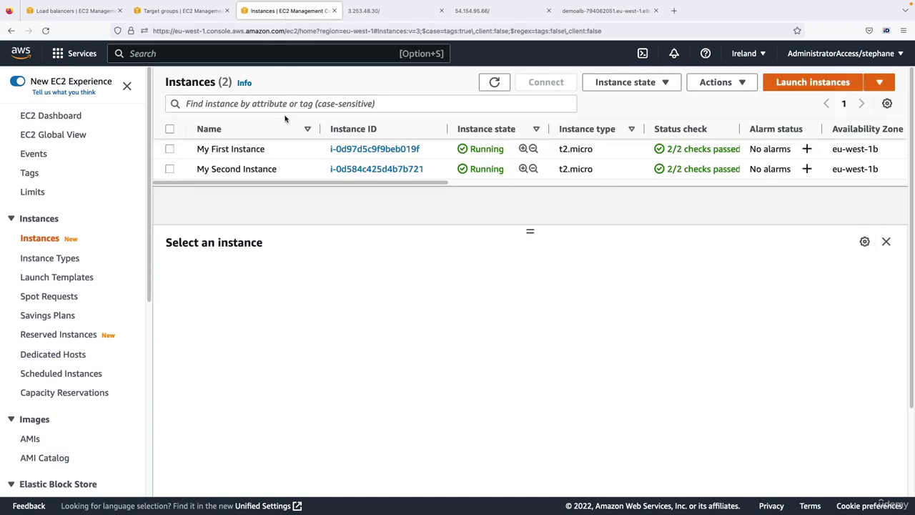
Stop My First Instance and refresh the instance list.
click(294, 150)
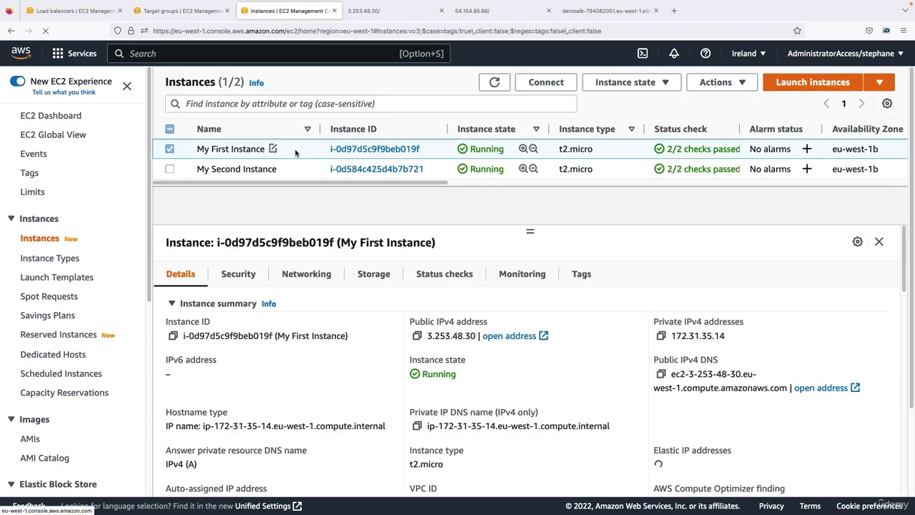
click(605, 85)
click(607, 103)
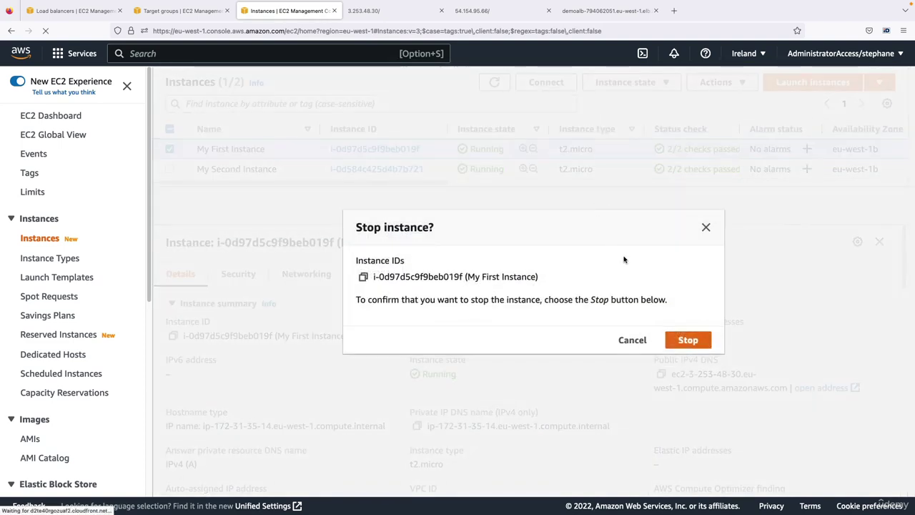
click(688, 339)
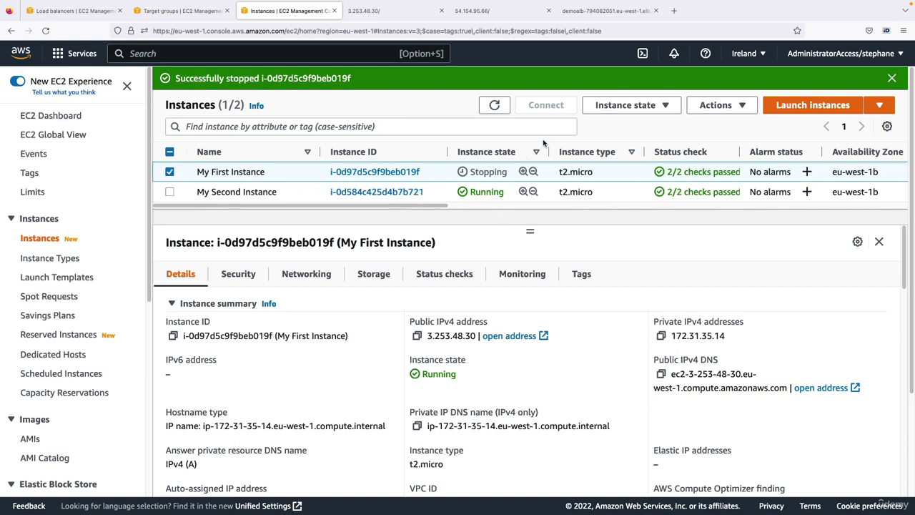
click(494, 106)
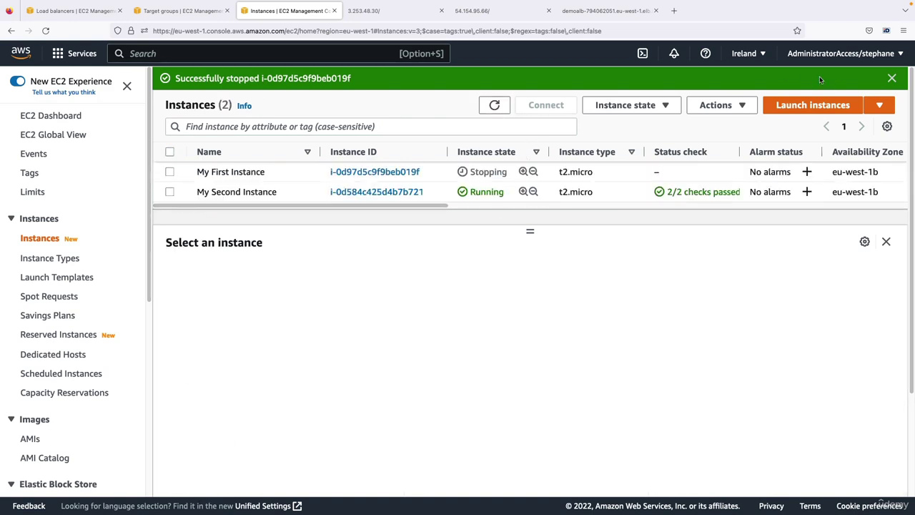
click(891, 77)
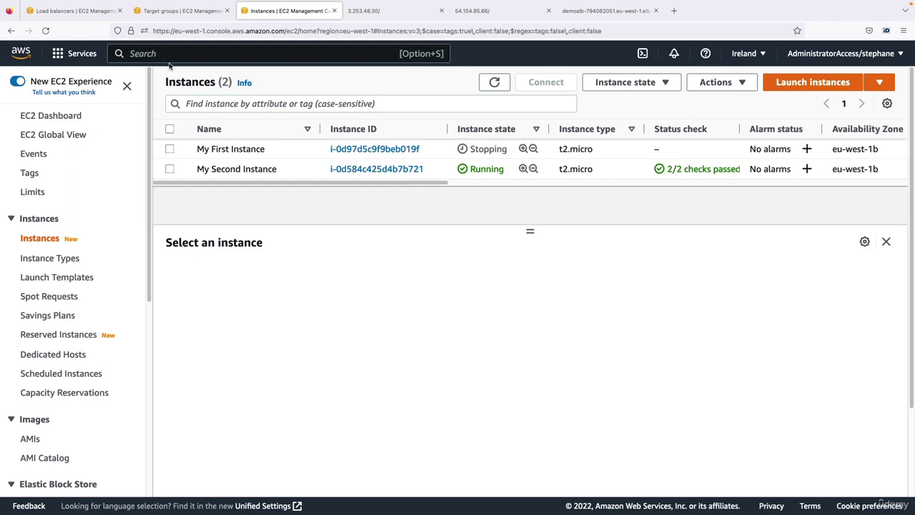
Refresh demo-tg-alb's registered targets to check their health.
click(171, 13)
click(643, 331)
click(642, 331)
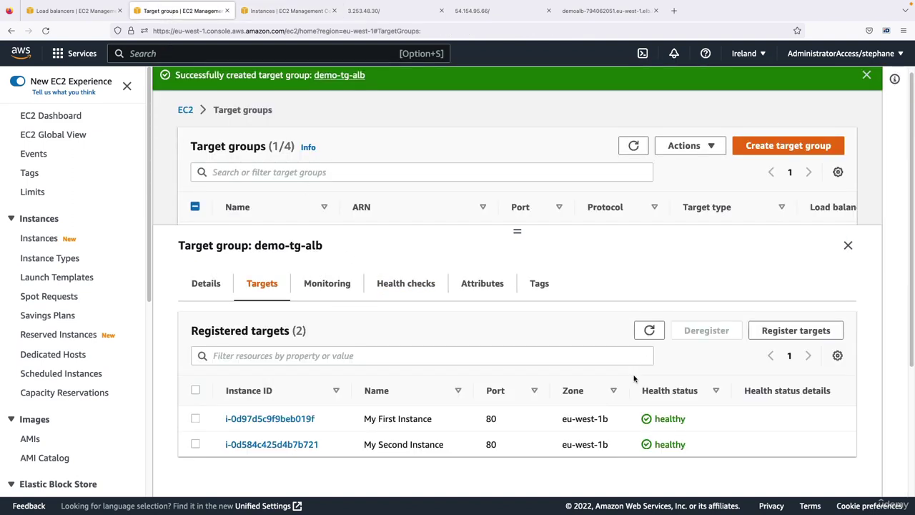
Refresh target health, then reload the Hello World page to see which host answers.
click(650, 331)
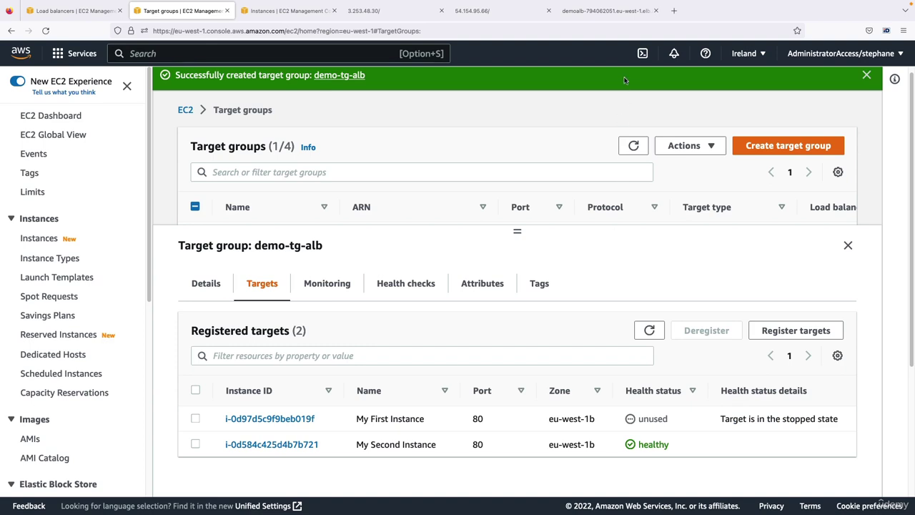
click(587, 15)
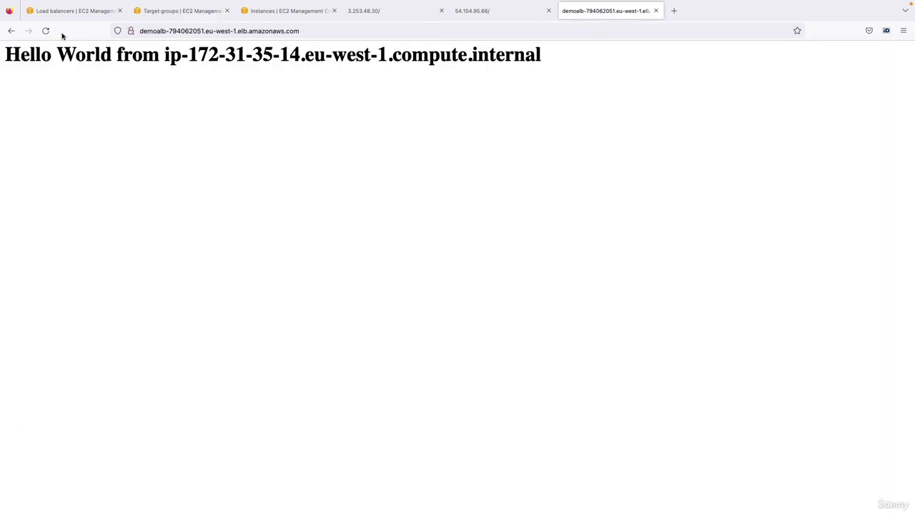
click(45, 31)
click(46, 31)
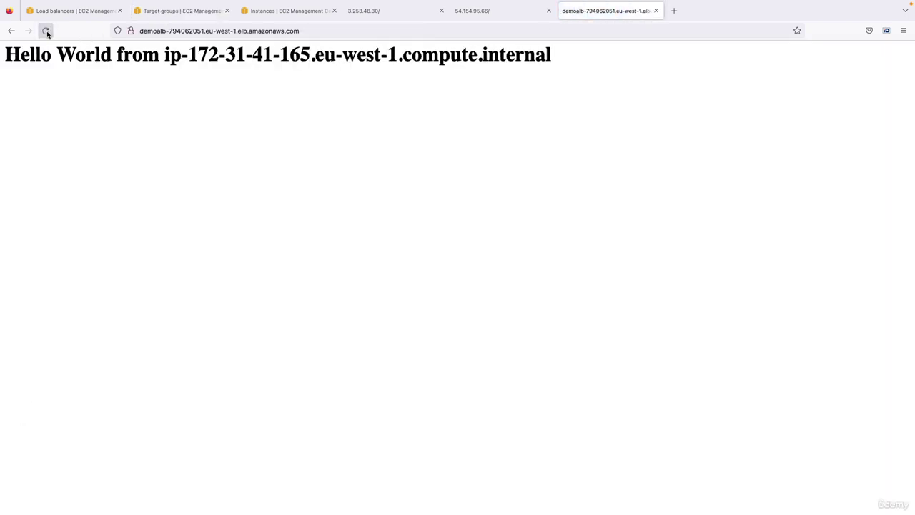
click(47, 32)
click(45, 31)
drag(165, 55, 340, 60)
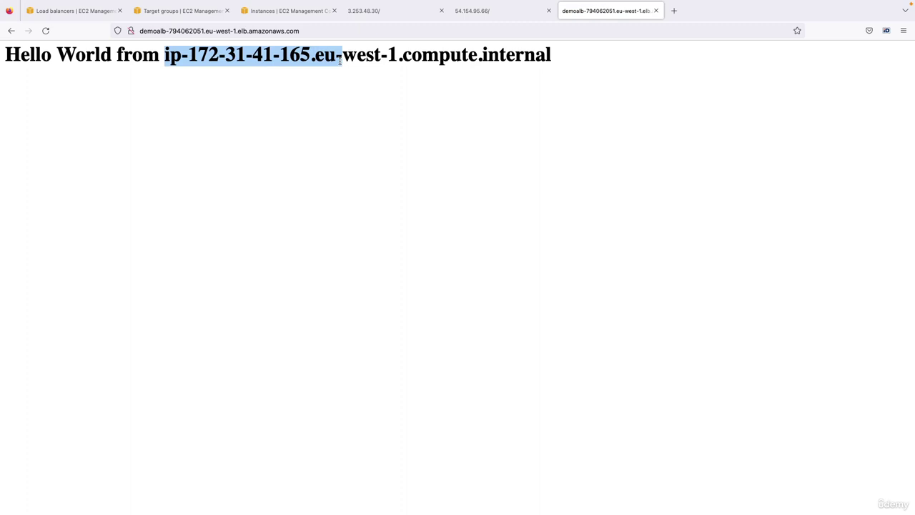
click(340, 61)
Start My First Instance again from the instances list.
click(286, 10)
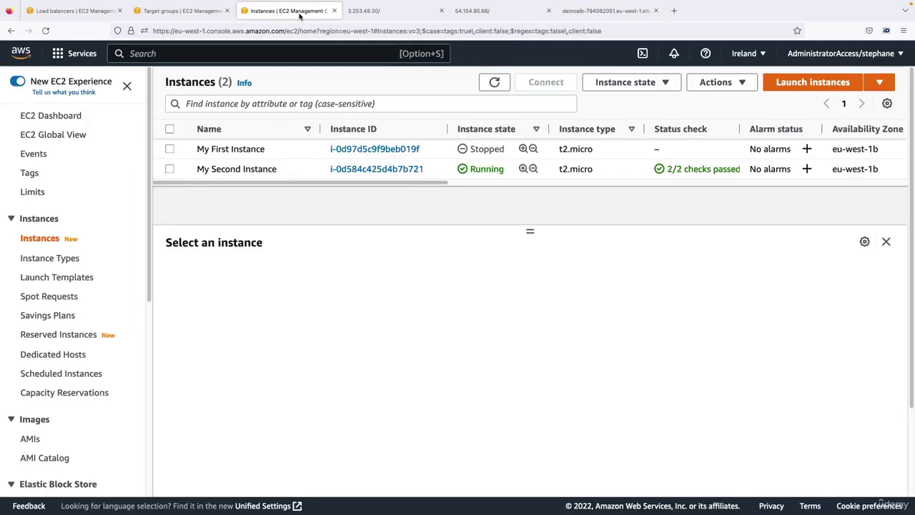
click(495, 82)
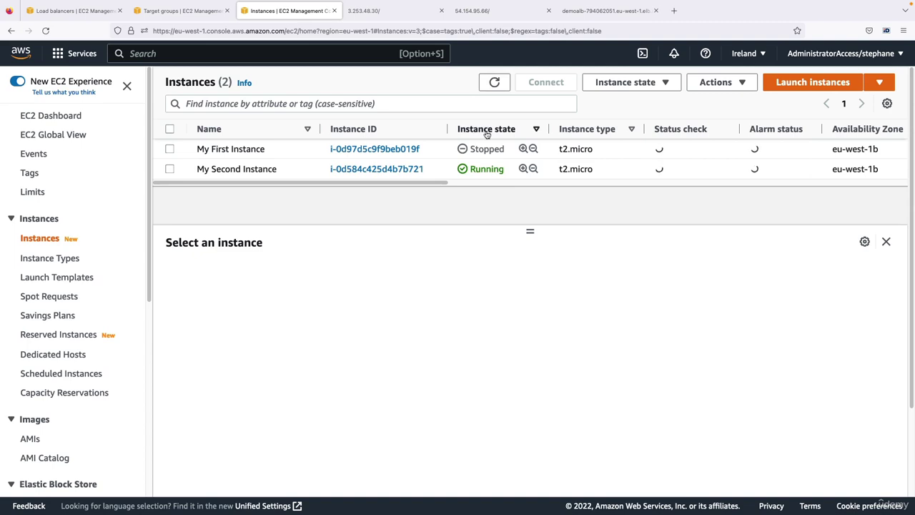
click(478, 148)
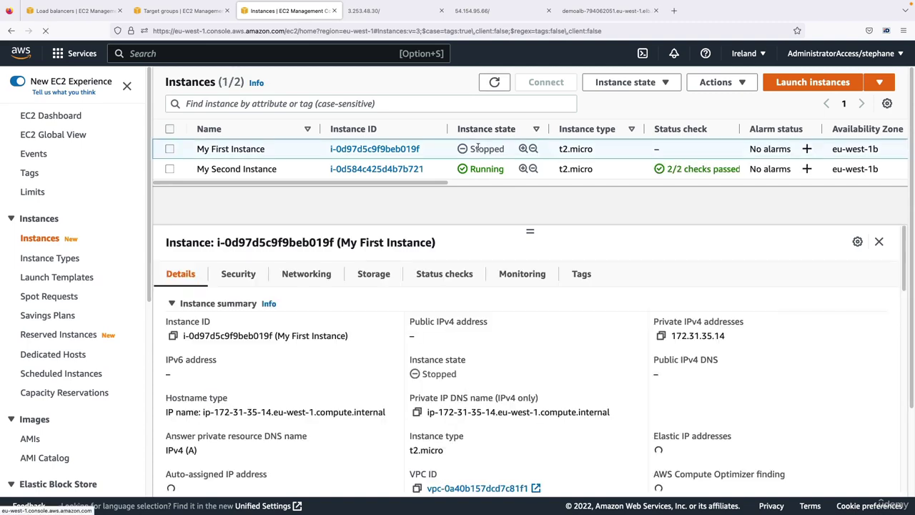
click(649, 83)
click(614, 122)
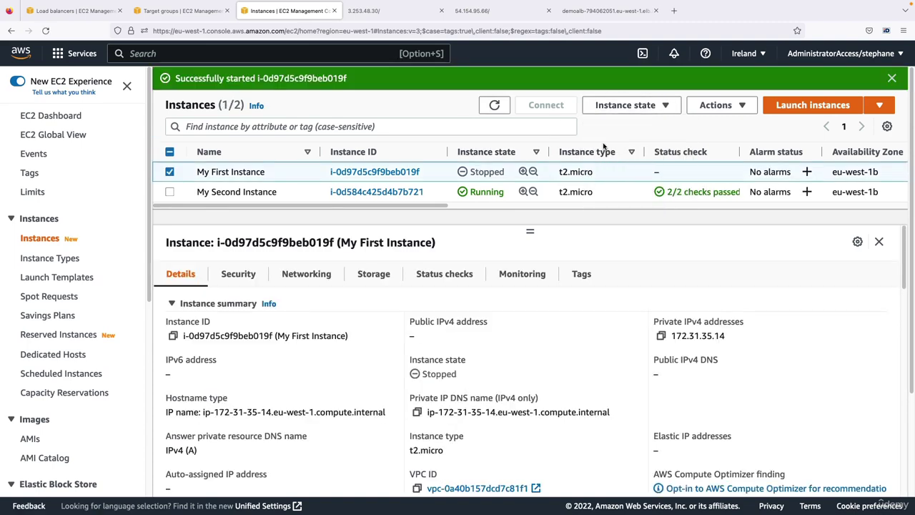
click(891, 79)
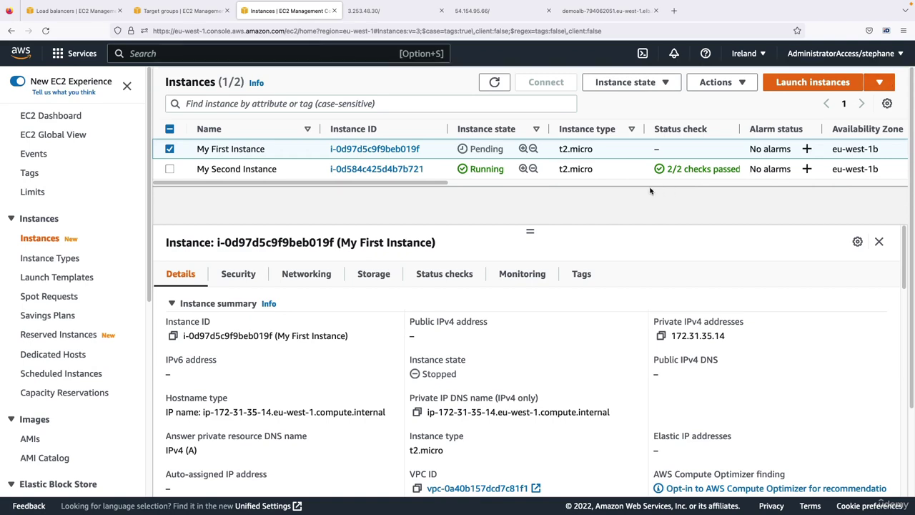
Refresh demo-tg-alb targets until healthy and reload DemoALB's page to watch hosts alternate.
click(212, 11)
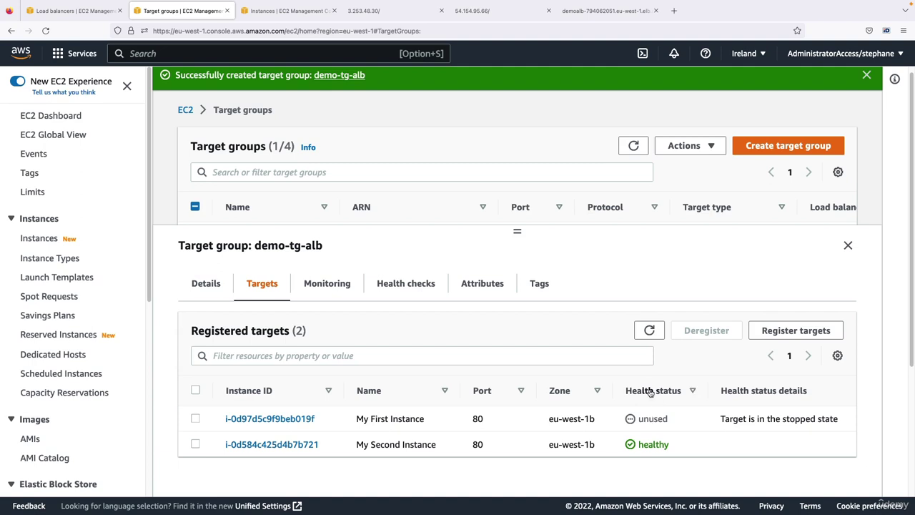
click(650, 330)
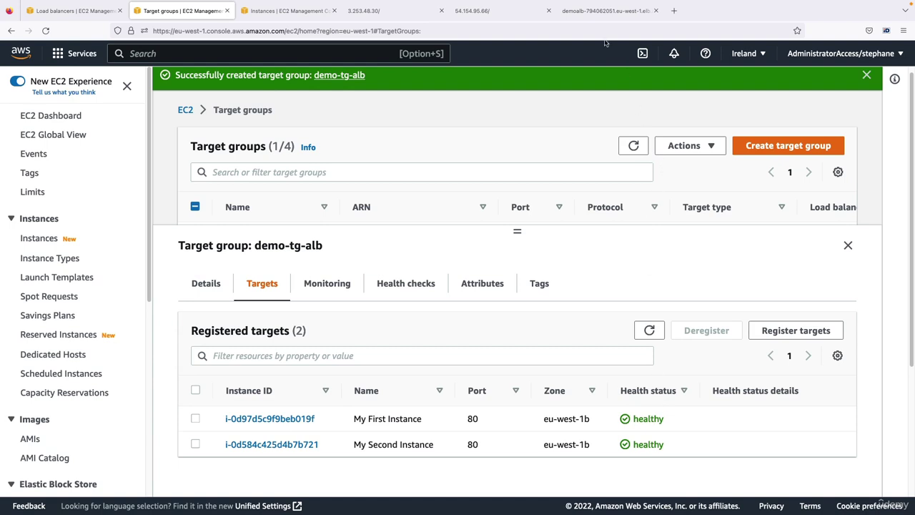
click(593, 13)
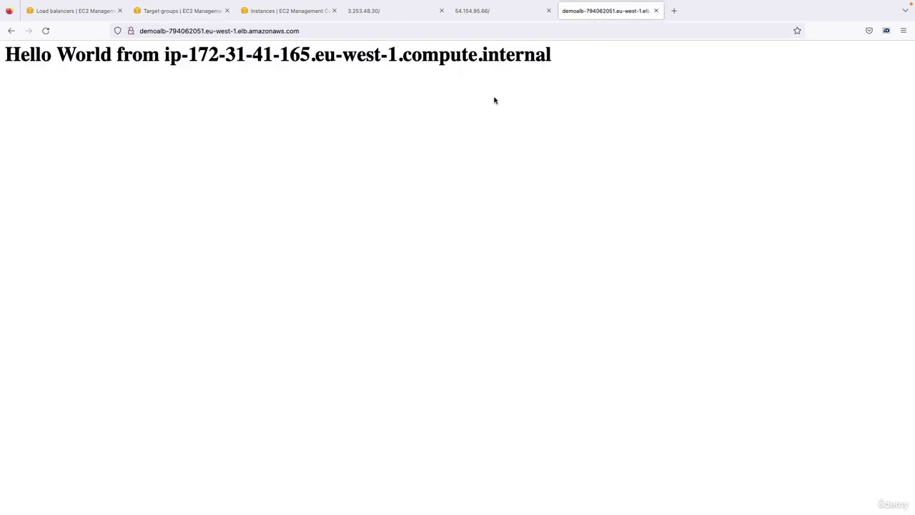
key(super+r)
key(super+r)
key(super+r)
key(super+r)
key(super+r)
key(super+r)
Review DemoALB's HTTP:80 listener and its security group demo-sg-load-balancer.
click(106, 14)
click(403, 334)
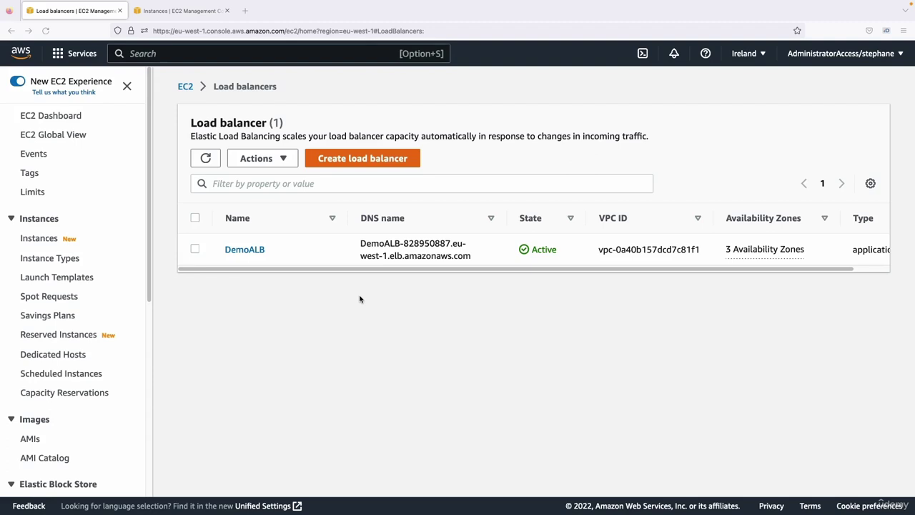
click(256, 250)
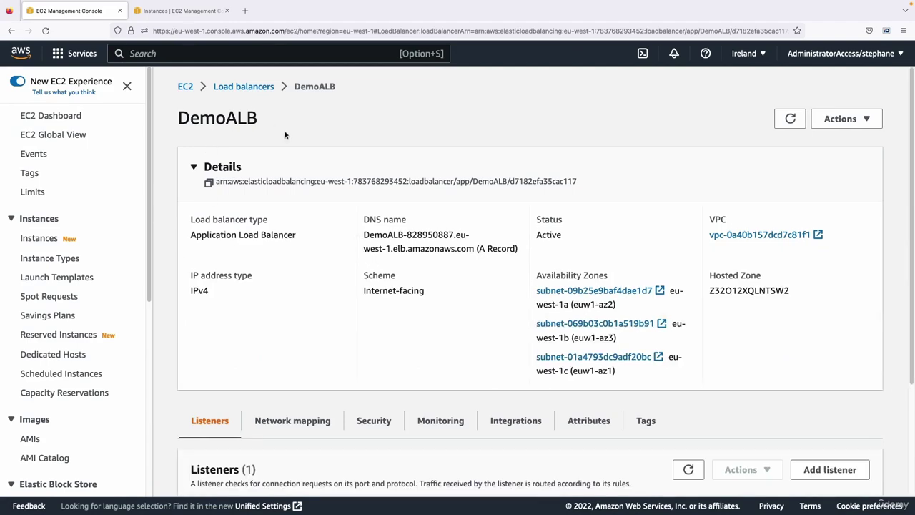
scroll(324, 246, down, 5)
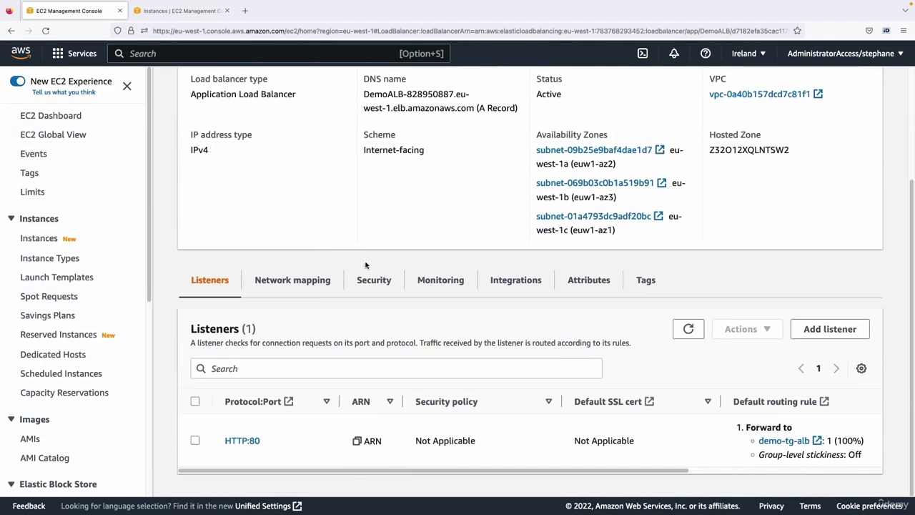
click(374, 280)
scroll(369, 286, down, 2)
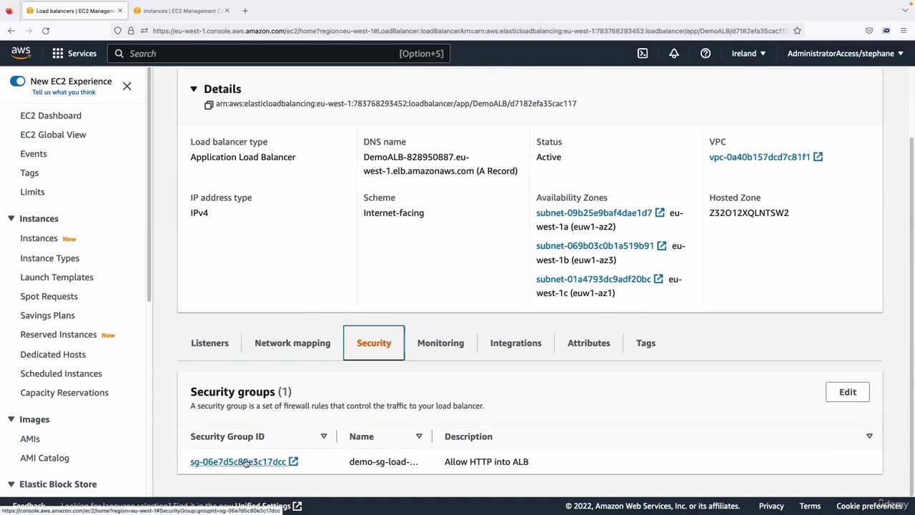
key(ctrl+Tab)
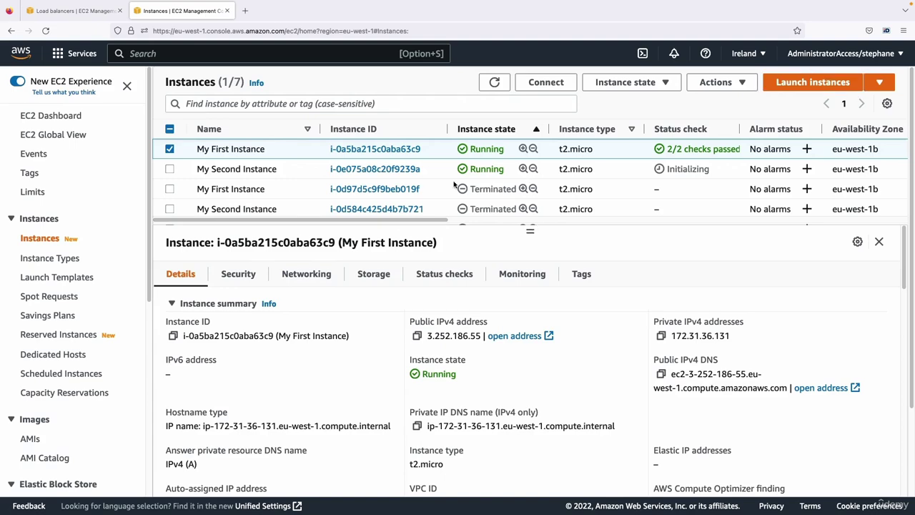
Load the instance's public IP 3.252.186.55 in a new tab to check the Hello World page.
click(417, 335)
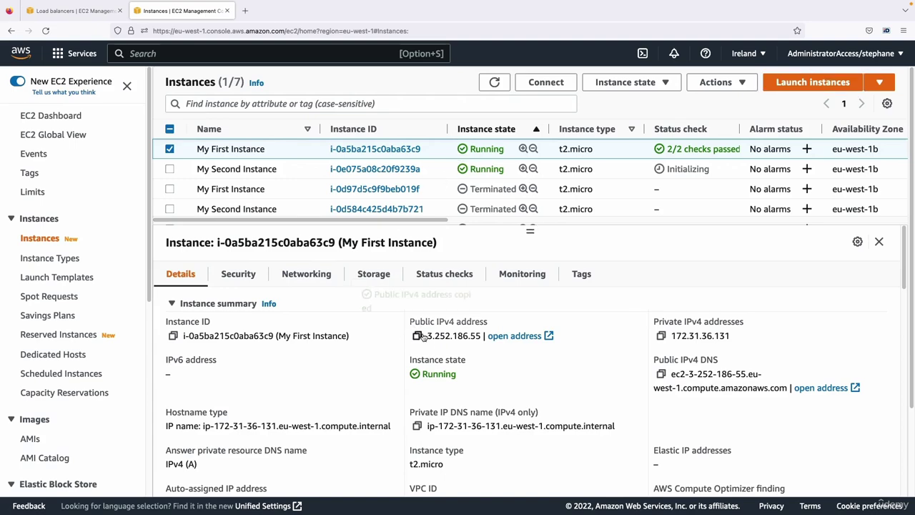
key(ctrl+t)
key(ctrl+v)
key(Return)
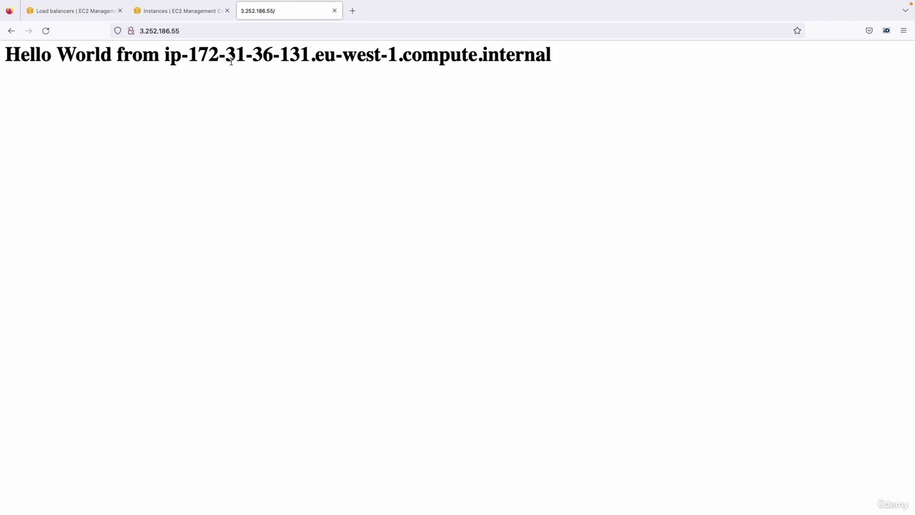
Load the DemoALB DNS name in another new tab; it shows Hello World from ip-172-31-42-72.
key(super+1)
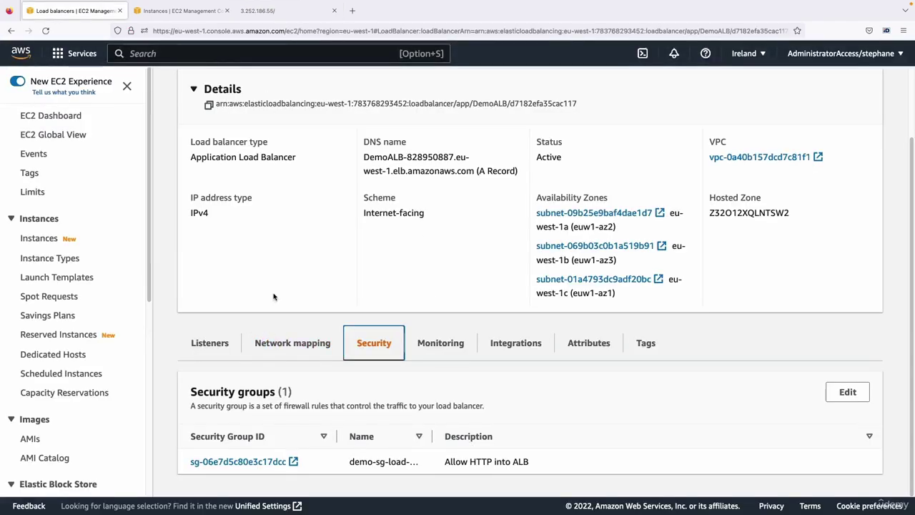
drag(474, 171, 365, 154)
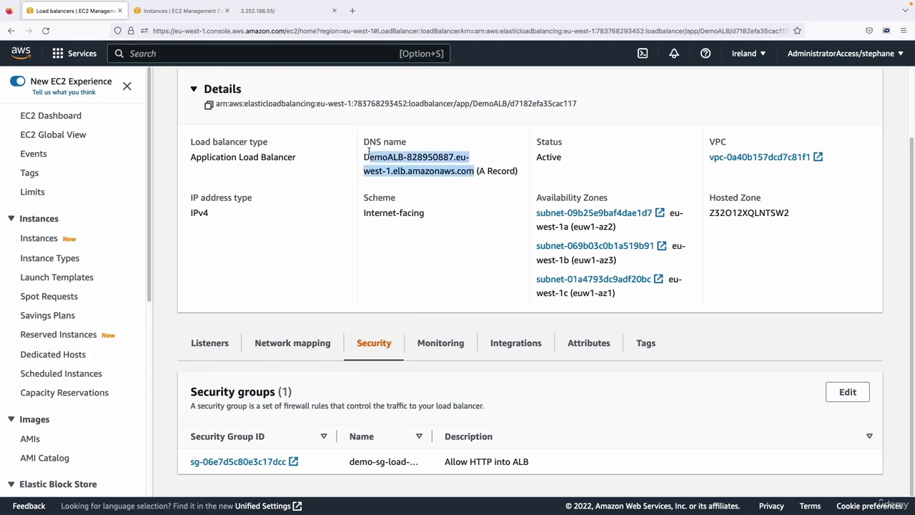
key(ctrl+c)
key(ctrl+t)
key(ctrl+v)
key(Return)
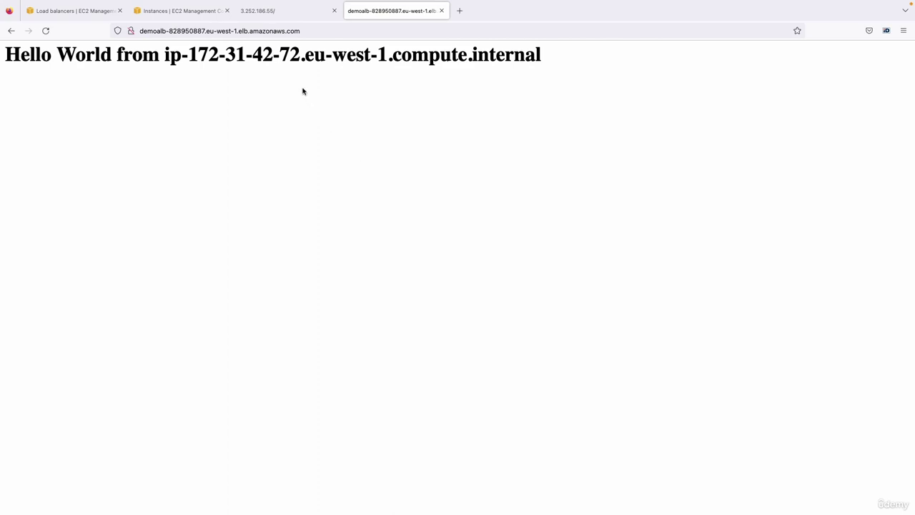
click(172, 14)
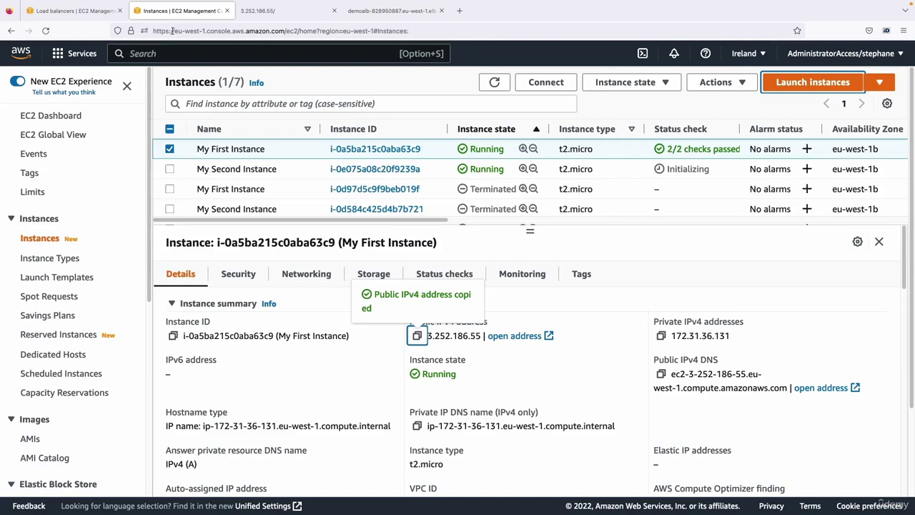
Select launch-wizard-1 under Security Groups and start editing its inbound rules (HTTP 80 from 0.0.0.0/0).
scroll(83, 362, down, 3)
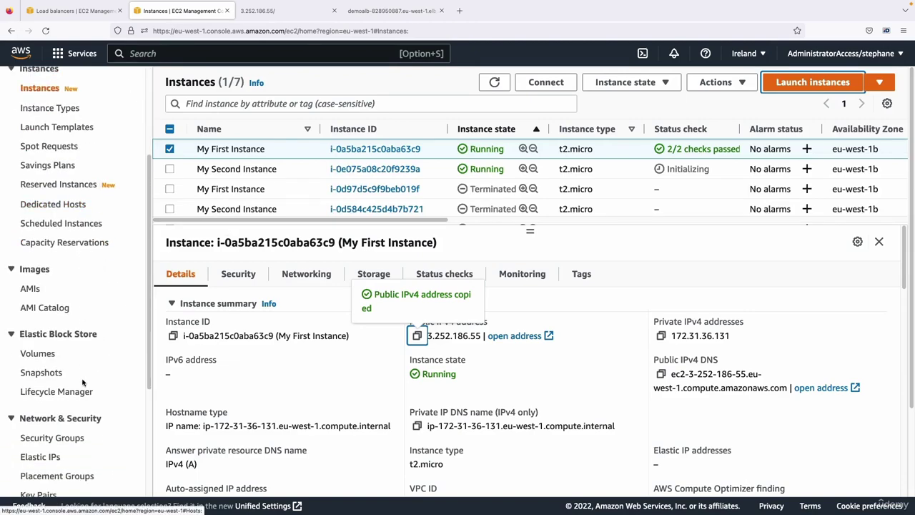
middle_click(68, 421)
click(283, 11)
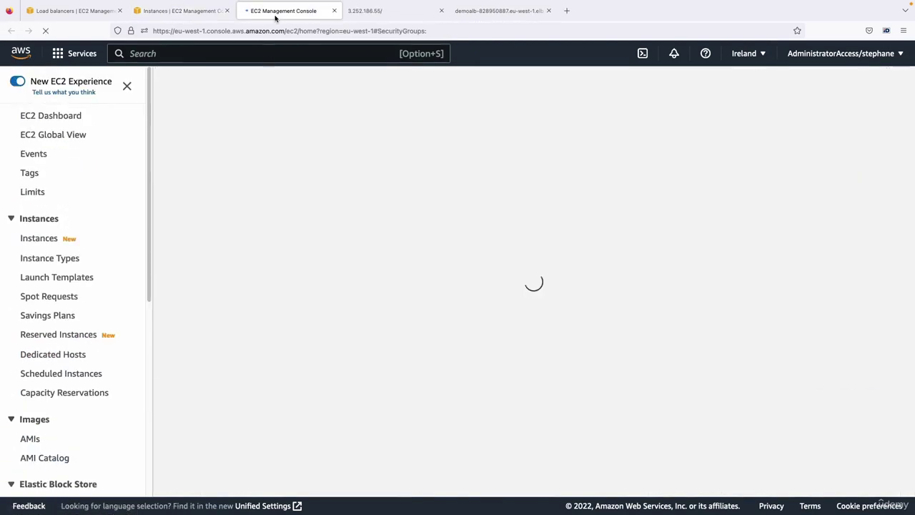
click(466, 188)
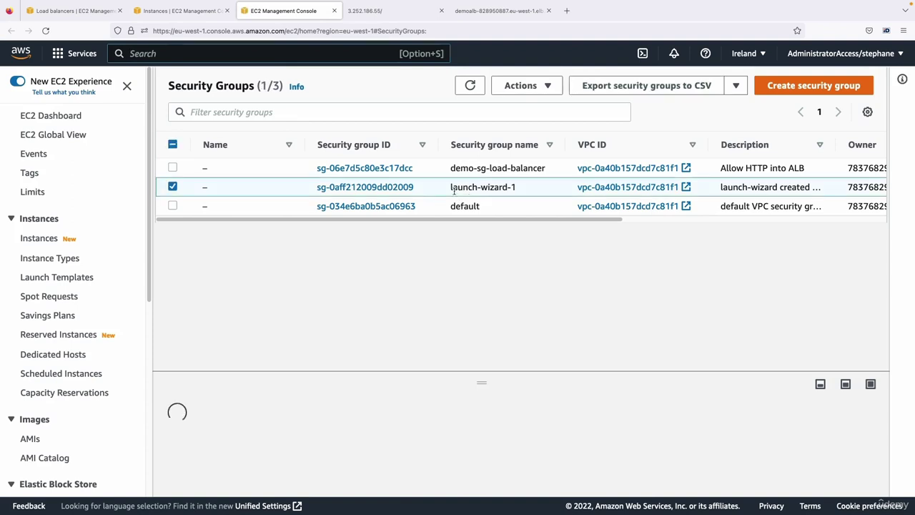
drag(482, 383, 482, 229)
click(275, 281)
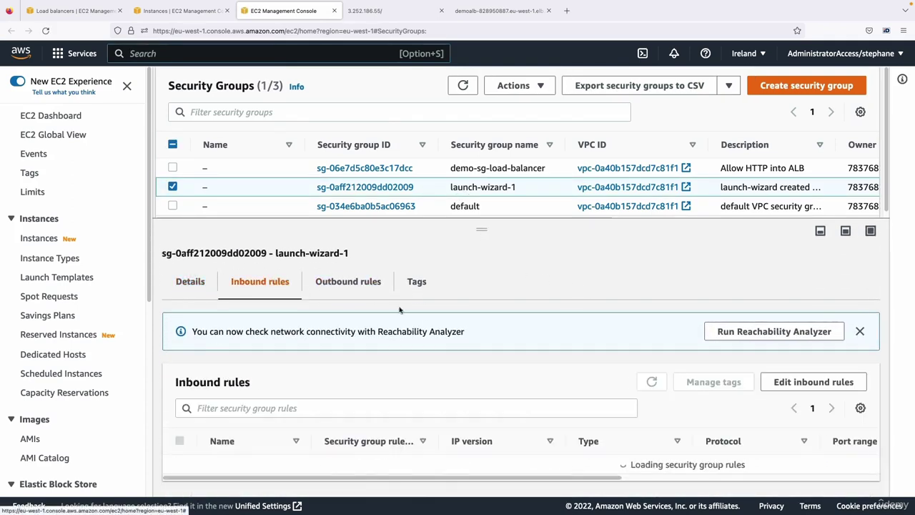
scroll(648, 346, down, 1)
click(786, 346)
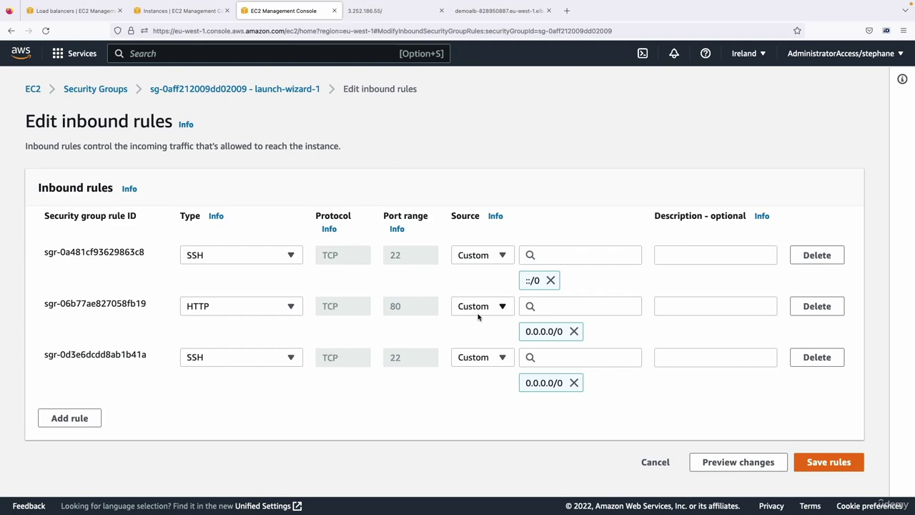
Delete the HTTP rule open to 0.0.0.0/0 and add a new HTTP inbound rule.
click(817, 306)
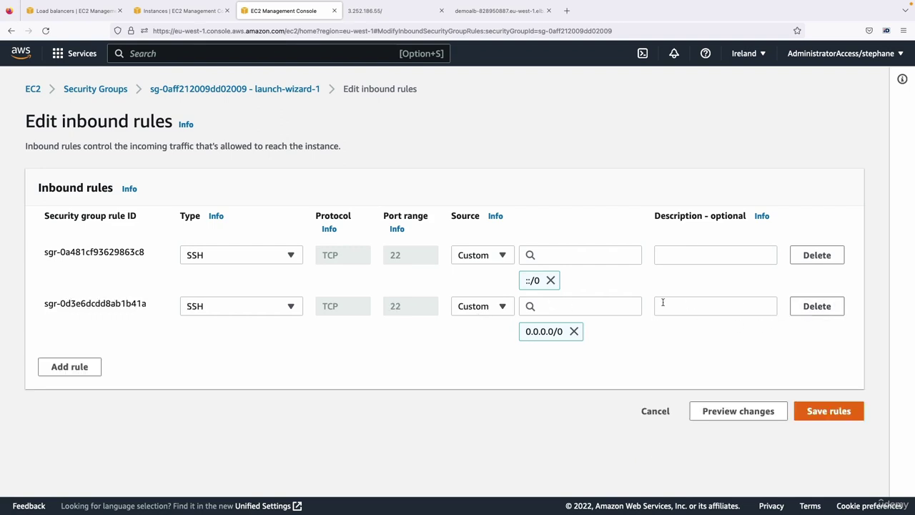
click(65, 367)
click(226, 358)
text(htt)
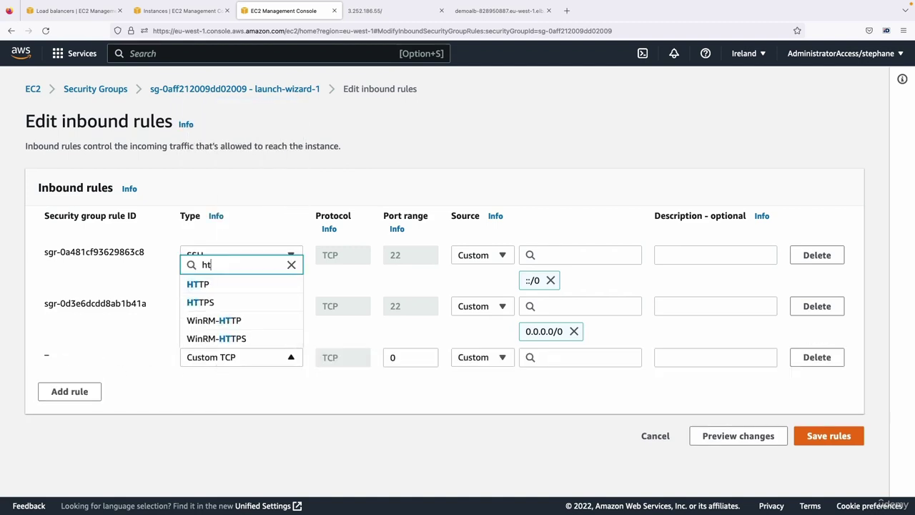
click(224, 285)
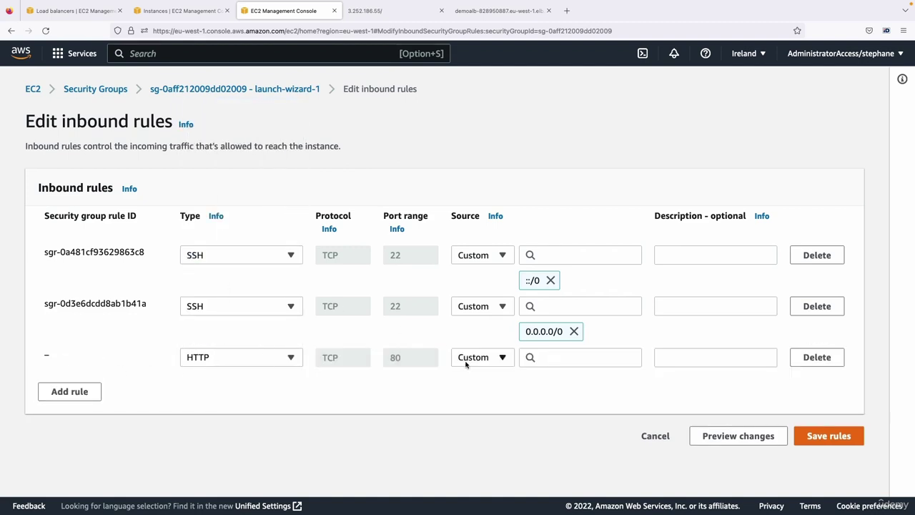
Set the HTTP rule's source to demo-sg-load-balancer and save the inbound rules.
click(558, 359)
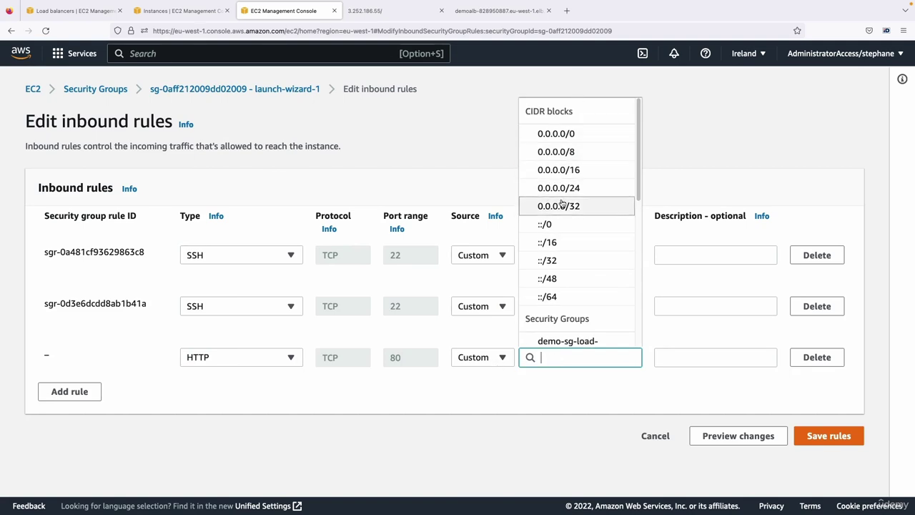
scroll(562, 204, down, 3)
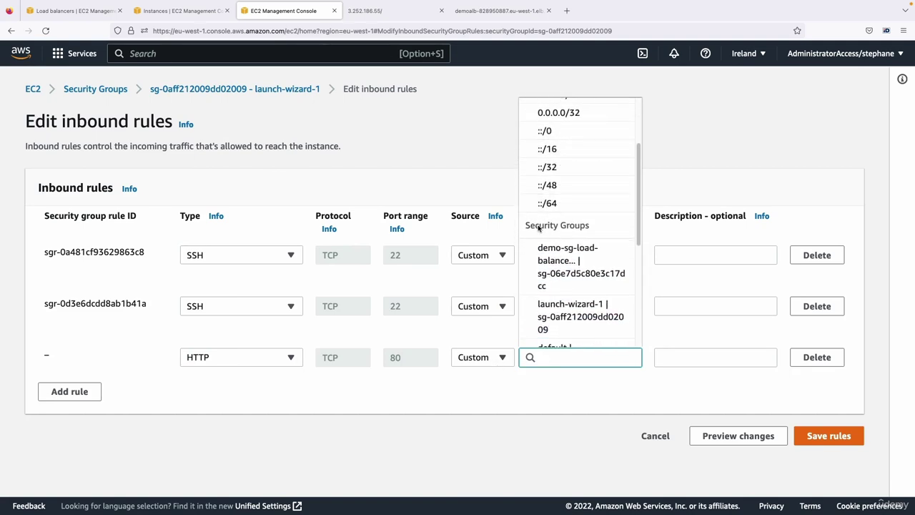
scroll(565, 215, down, 2)
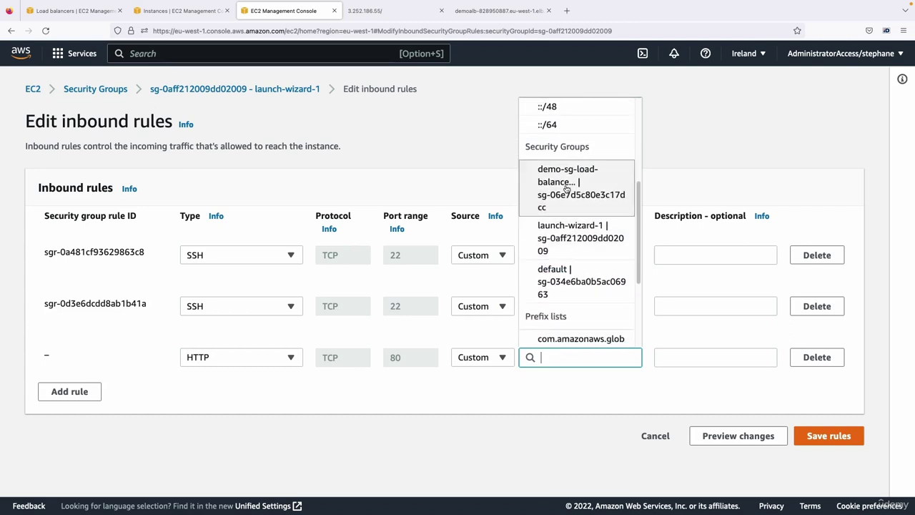
click(566, 187)
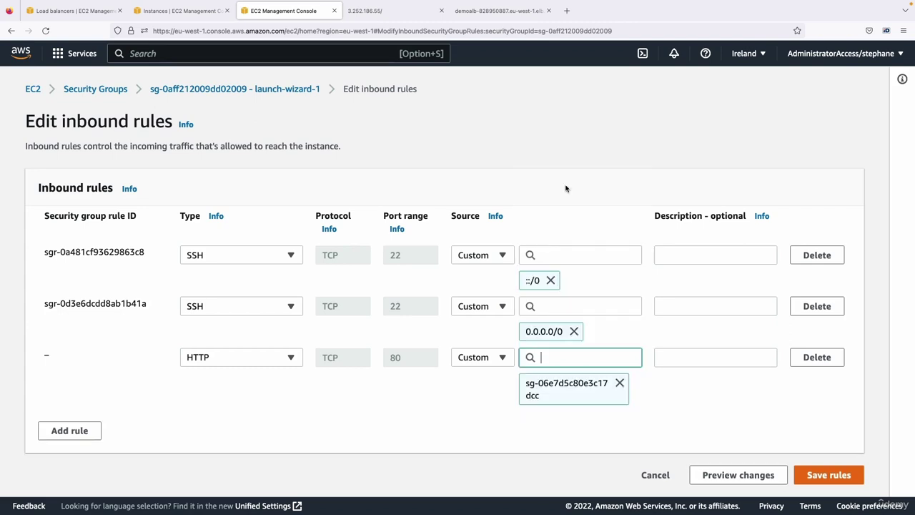
click(619, 383)
click(596, 362)
scroll(579, 281, down, 2)
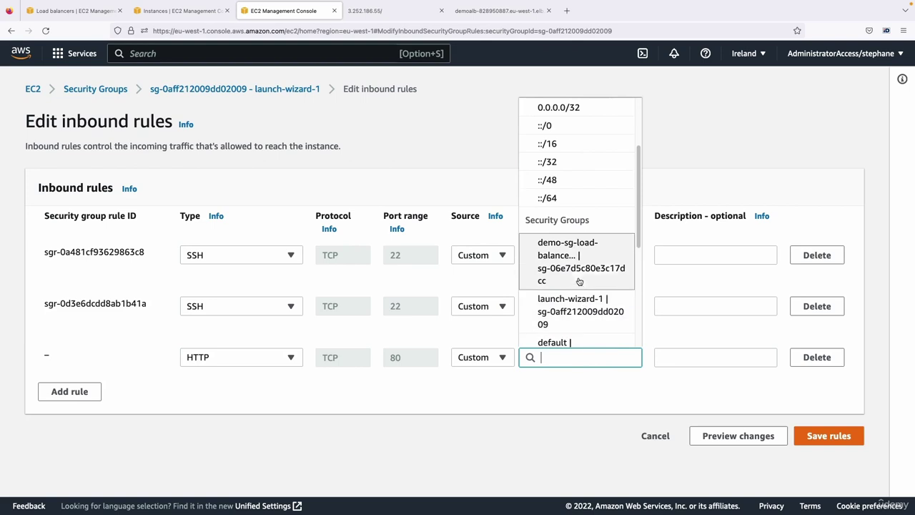
text(load)
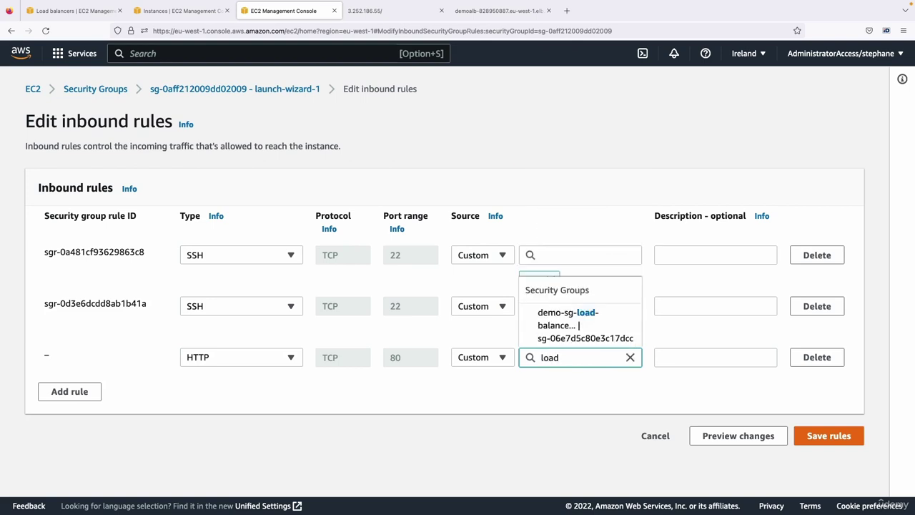
click(567, 330)
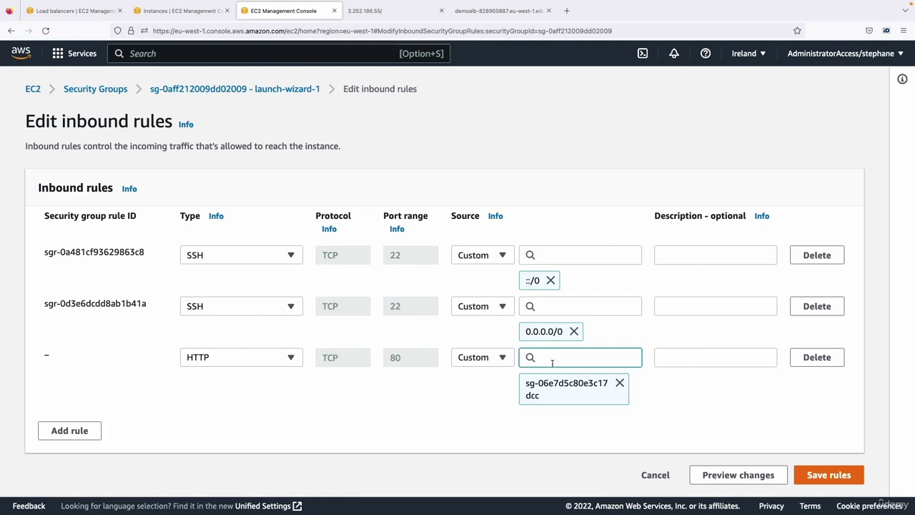
click(811, 474)
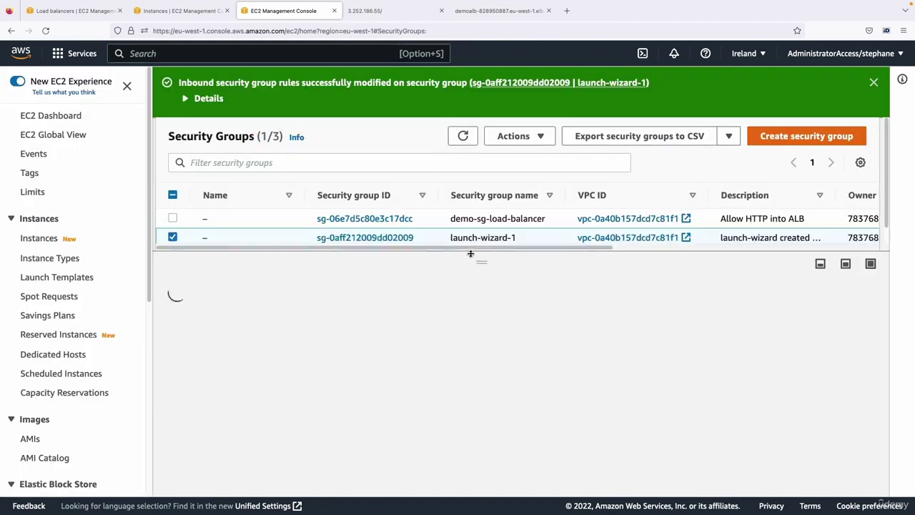
Reload the instance's direct IP page and the load balancer page several times to retest access.
click(390, 20)
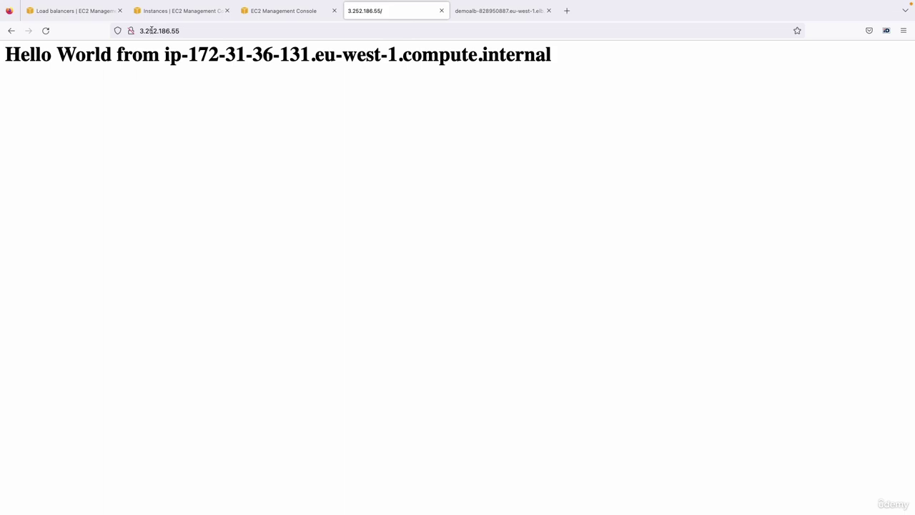
click(151, 30)
click(46, 31)
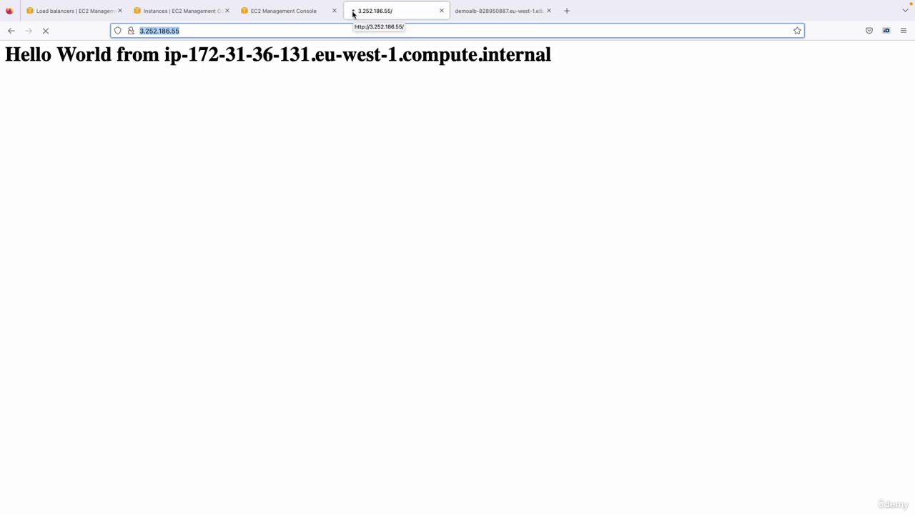
click(494, 17)
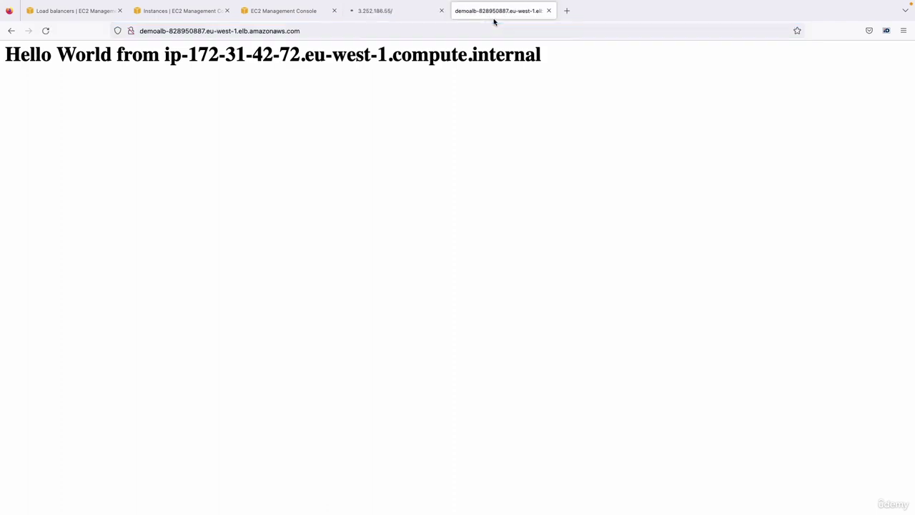
click(46, 31)
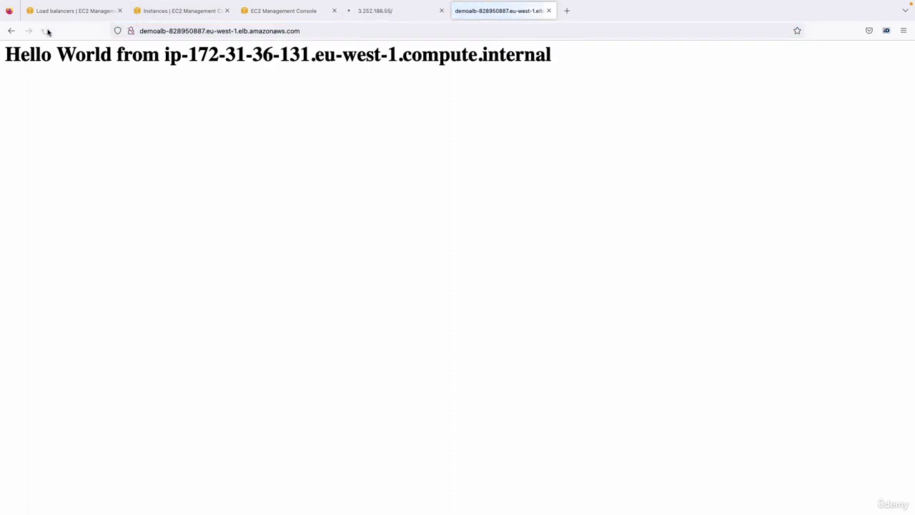
click(47, 31)
click(47, 31)
click(47, 31)
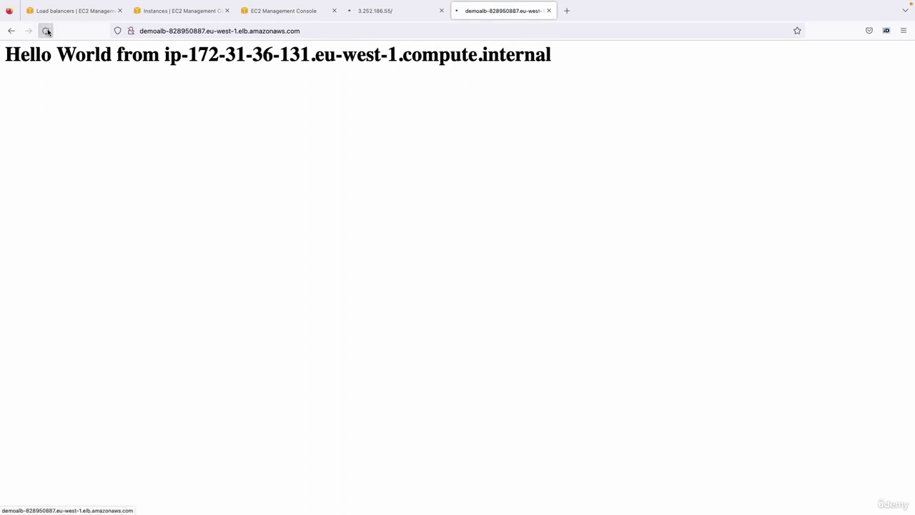
Check the HTTP rule's source group in launch-wizard-1's inbound rules, cancel, and open DemoALB's details.
click(283, 20)
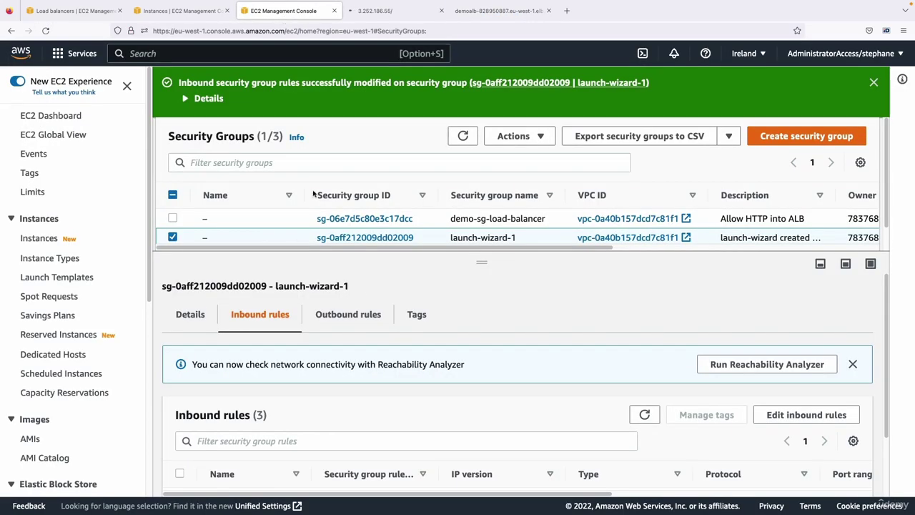
scroll(433, 457, down, 2)
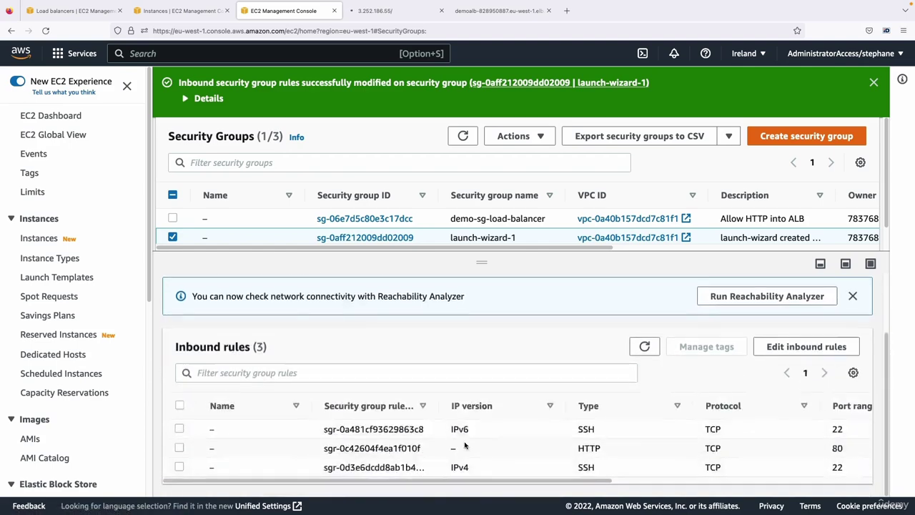
click(787, 346)
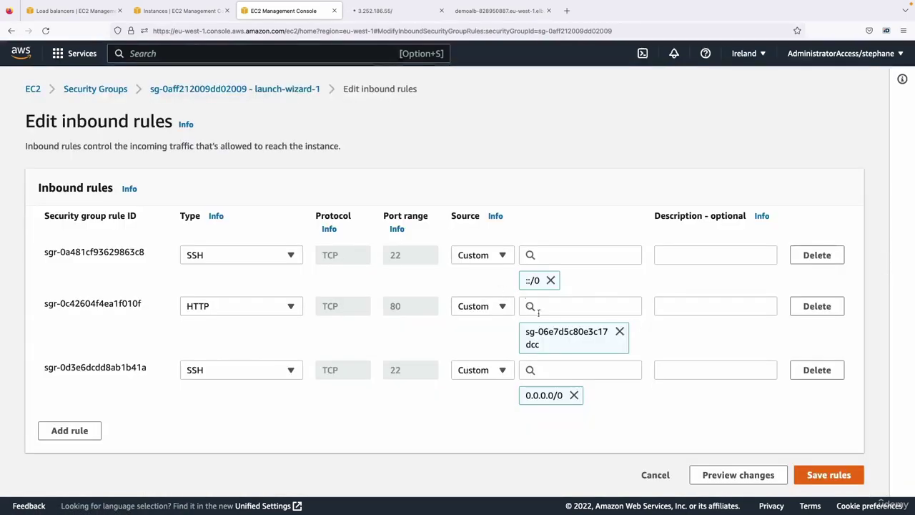
drag(526, 332, 537, 343)
click(541, 344)
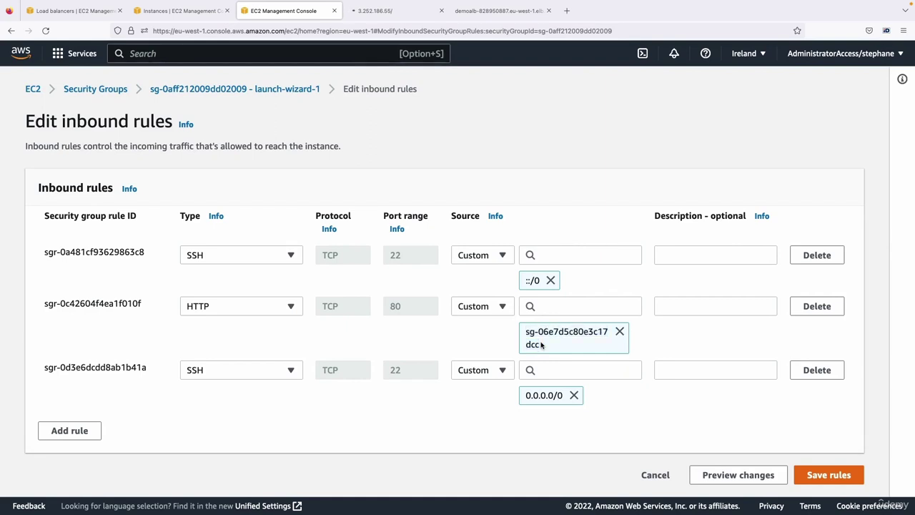
click(652, 476)
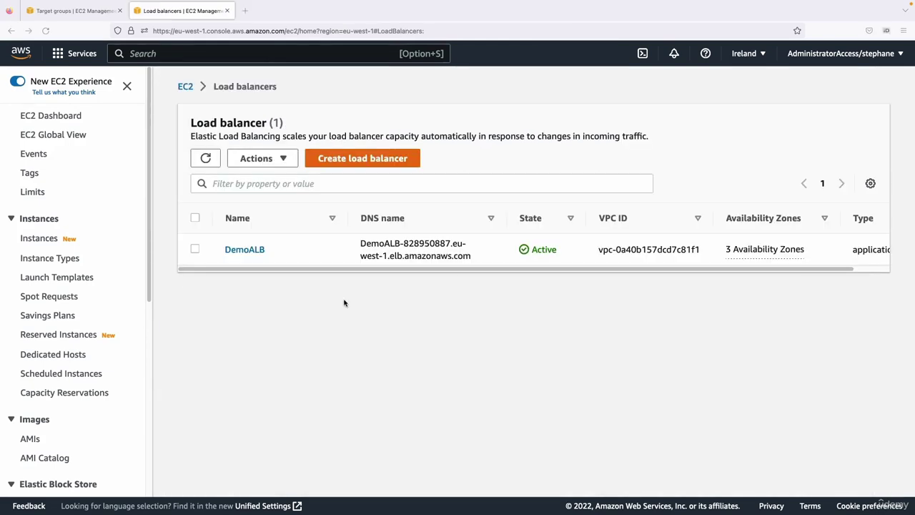
click(242, 252)
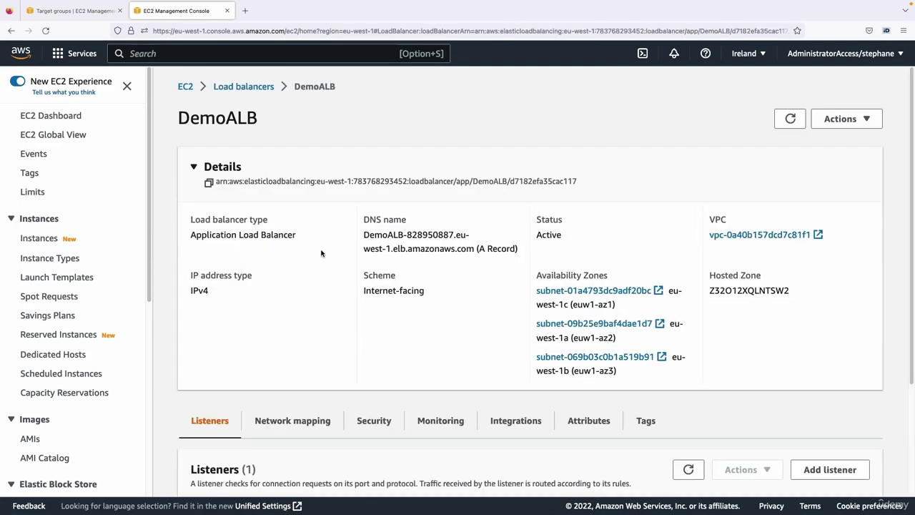
Open DemoALB's HTTP:80 listener rules and insert a new rule above the default Forward action.
scroll(322, 253, down, 1)
scroll(322, 253, down, 3)
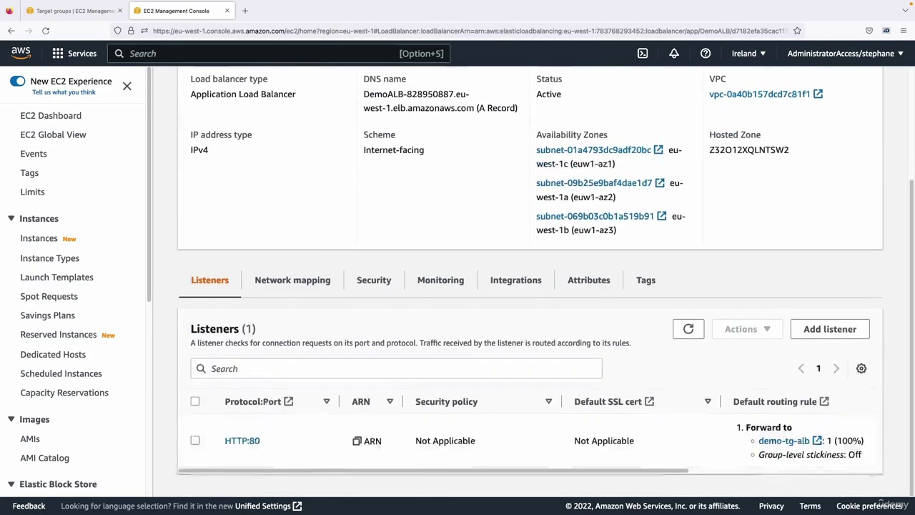
click(243, 440)
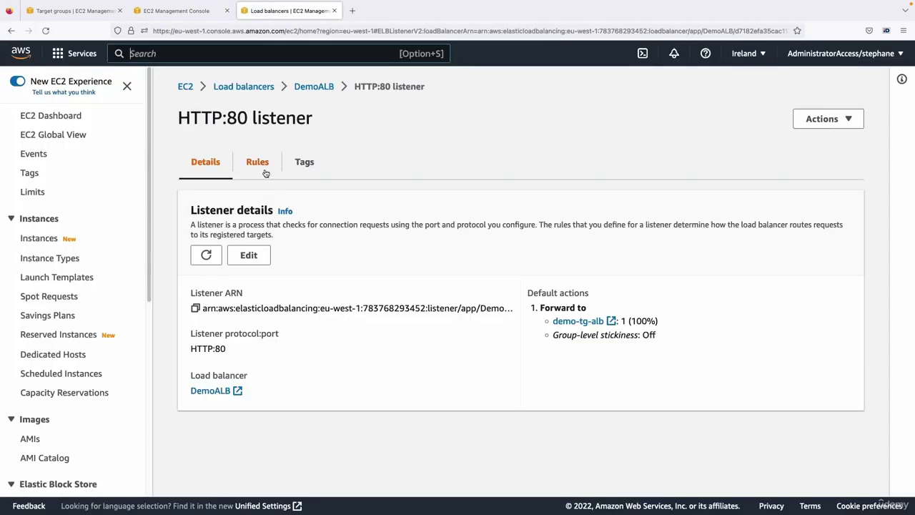
click(263, 170)
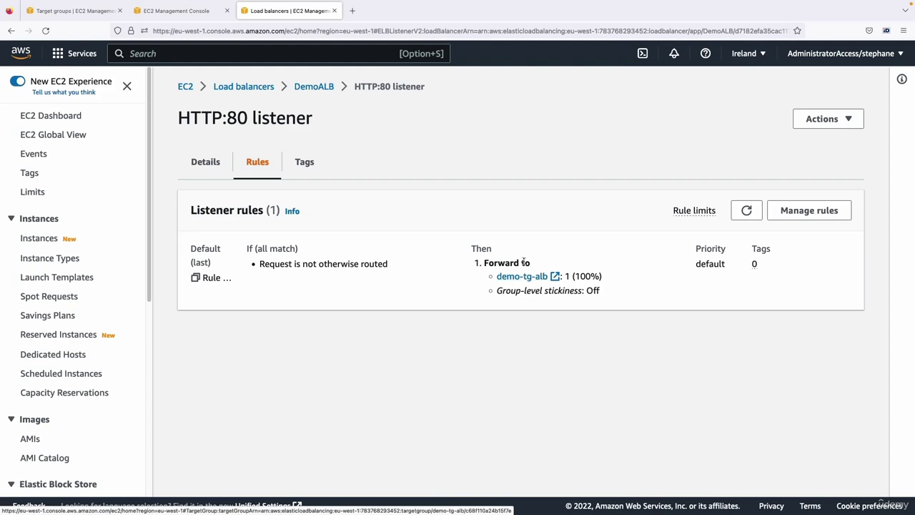
double_click(520, 263)
click(529, 261)
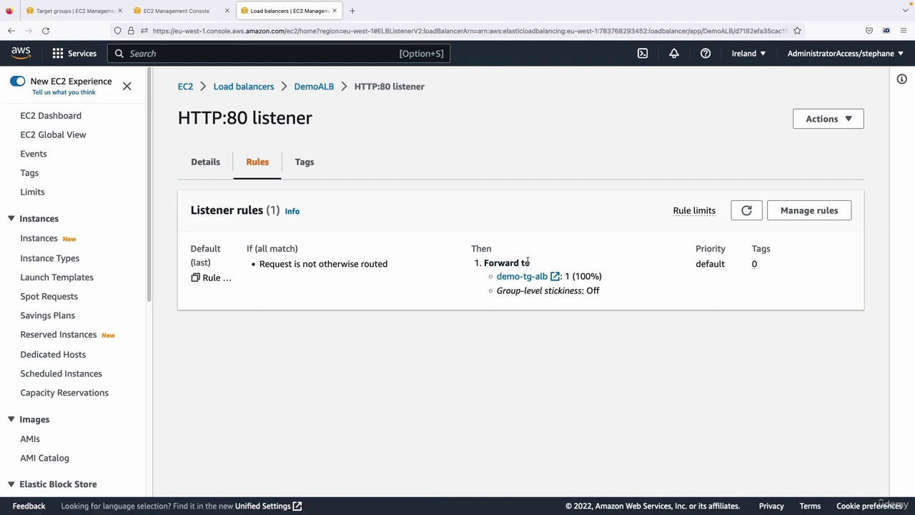
click(794, 209)
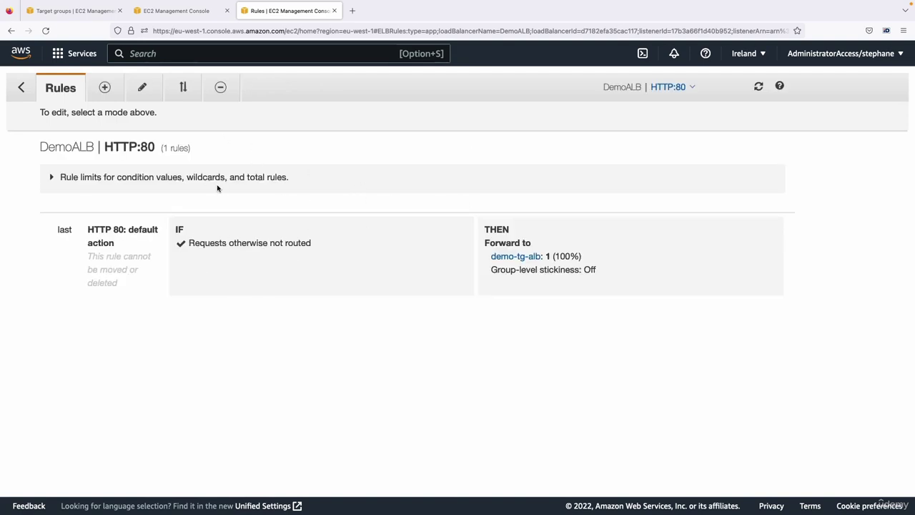
click(105, 87)
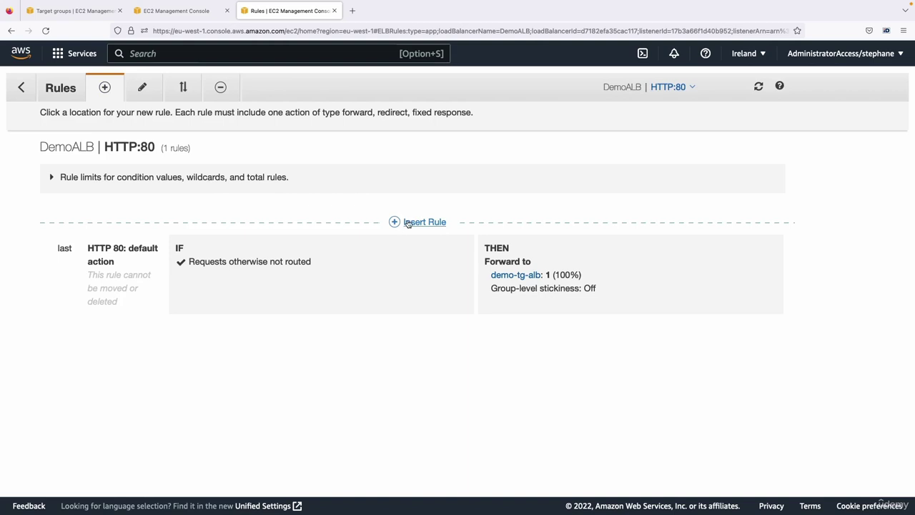
click(410, 223)
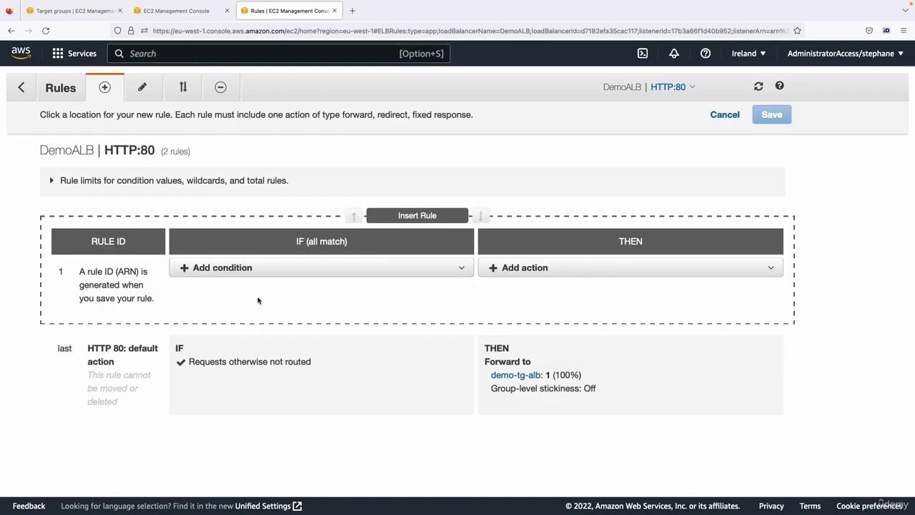
Give the new rule a path condition of /error.
click(274, 274)
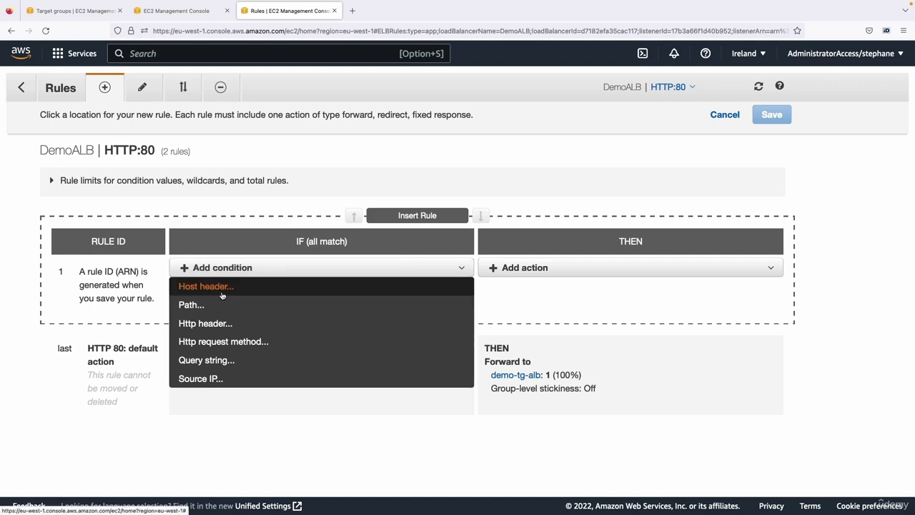
click(529, 269)
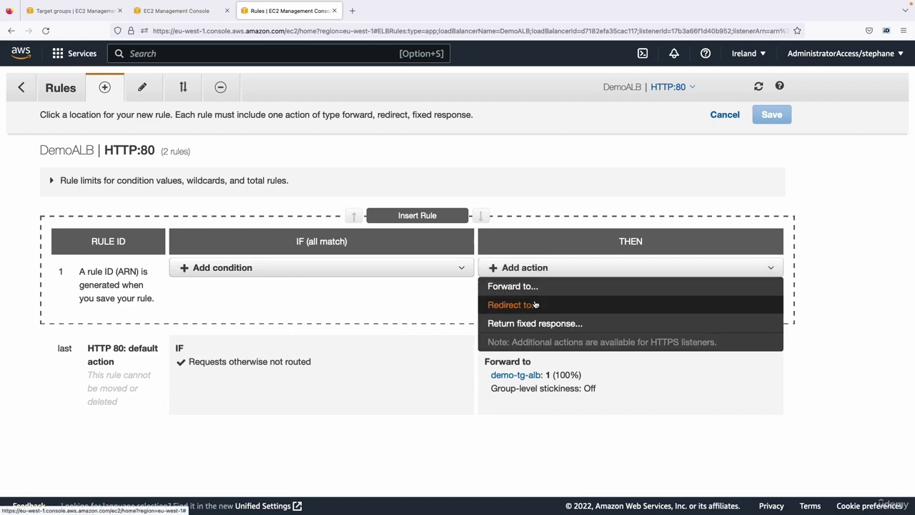
click(386, 271)
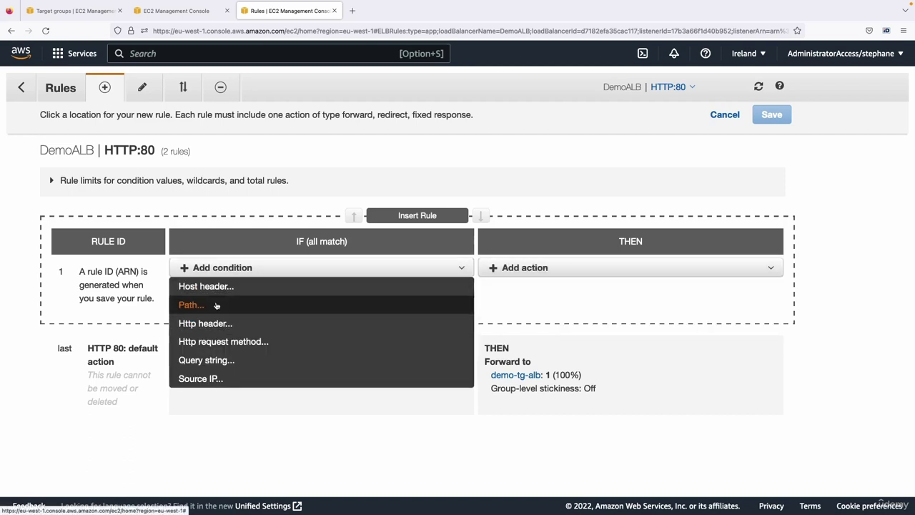
click(535, 267)
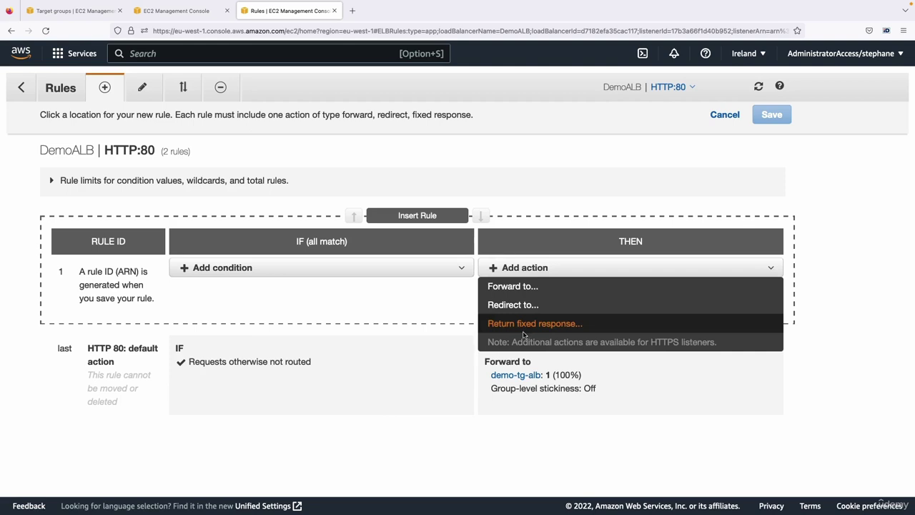
click(370, 271)
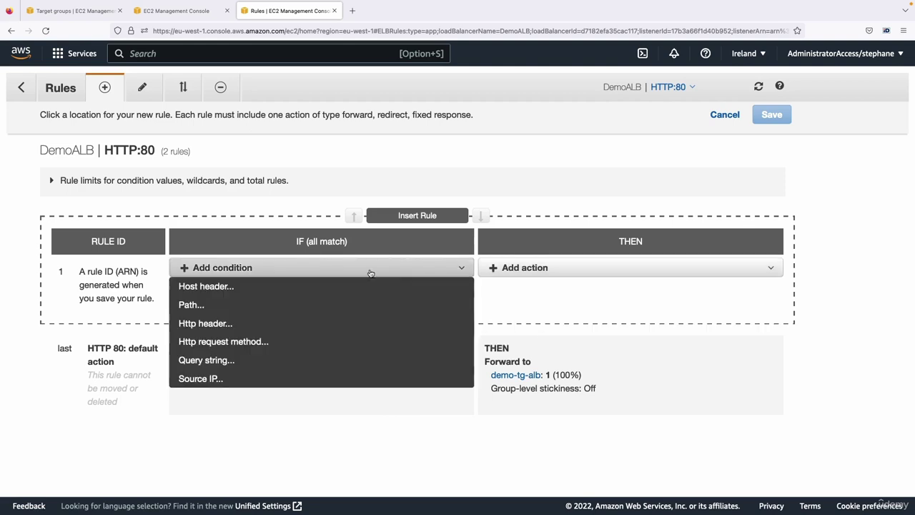
click(272, 305)
click(252, 300)
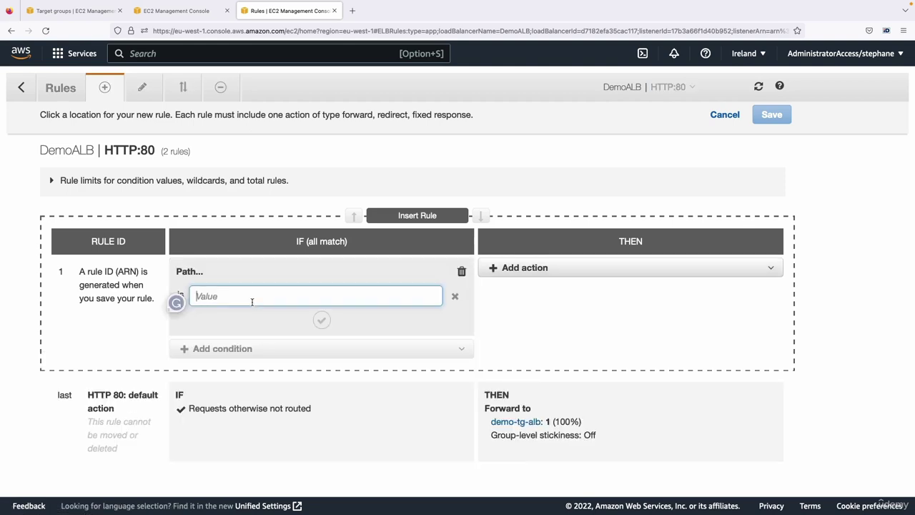
text(/error)
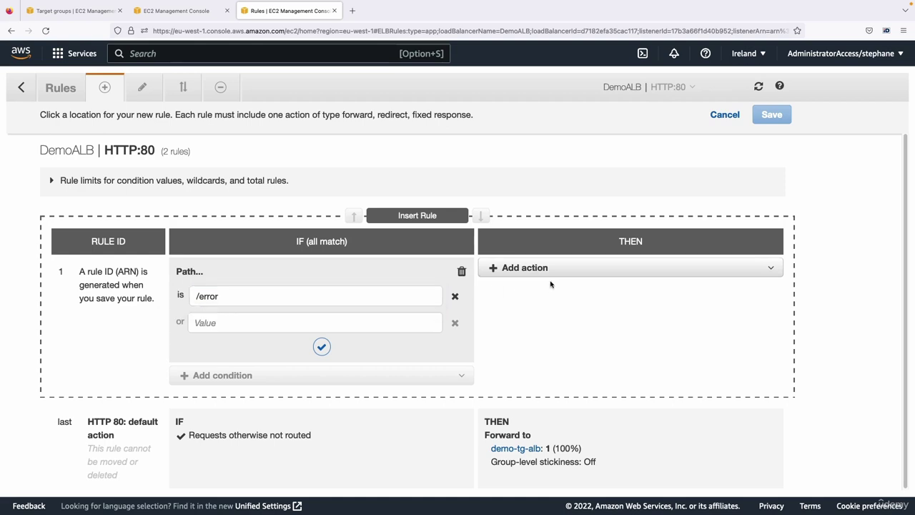
Make the rule return fixed response 404 with body "Not found, custom error!" and save it.
click(549, 273)
click(529, 323)
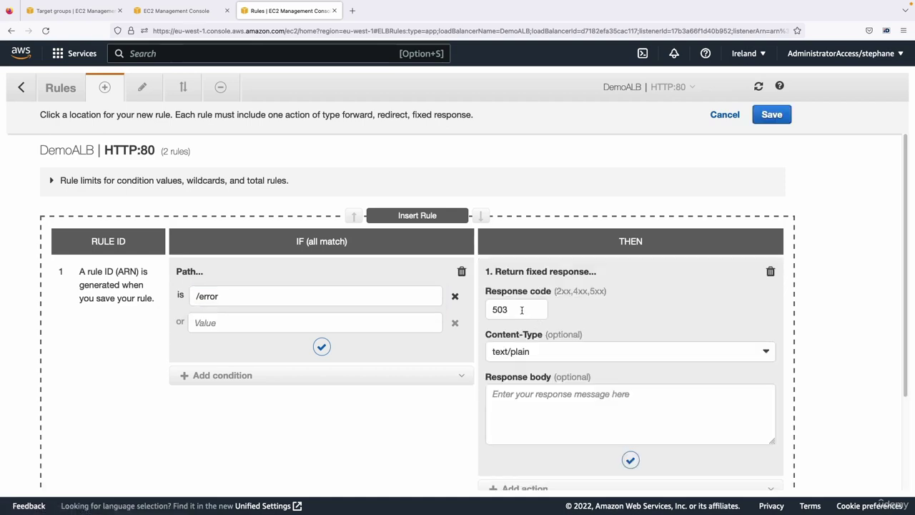
double_click(522, 310)
text(404)
click(544, 429)
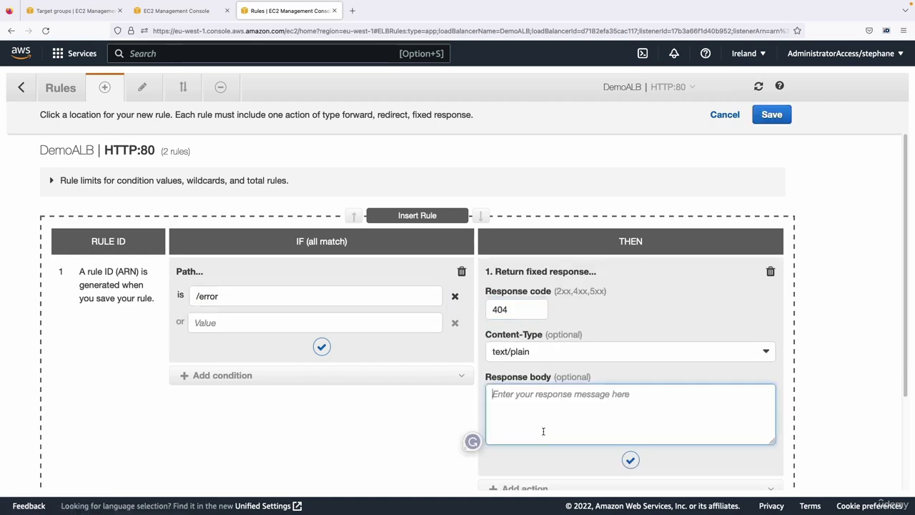
text(Not found, )
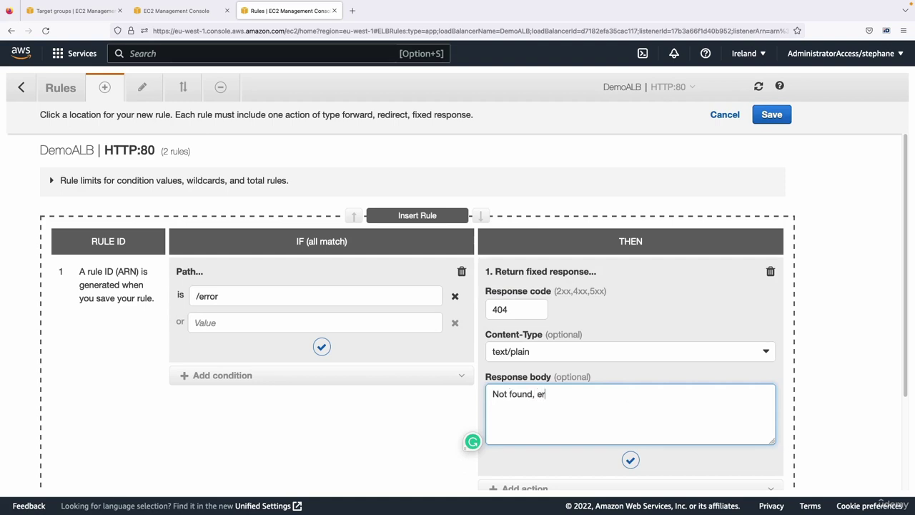
text(custom)
key(End)
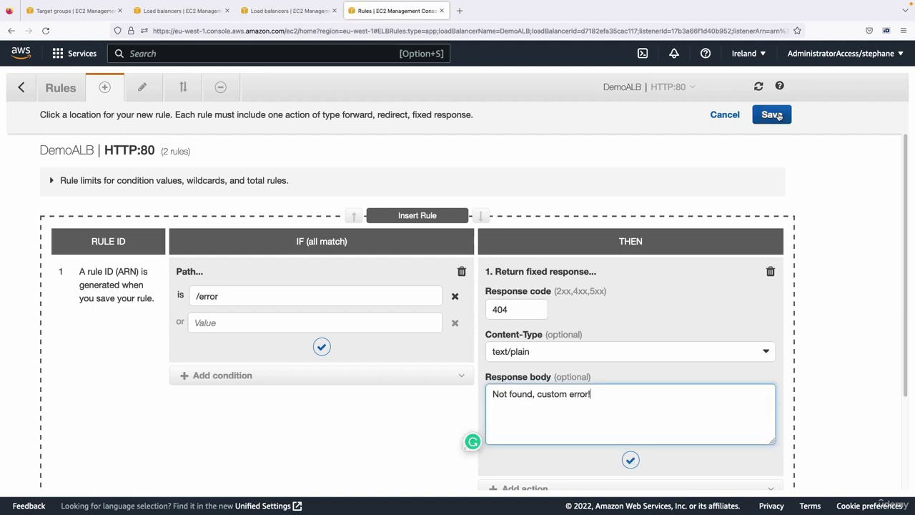
click(772, 115)
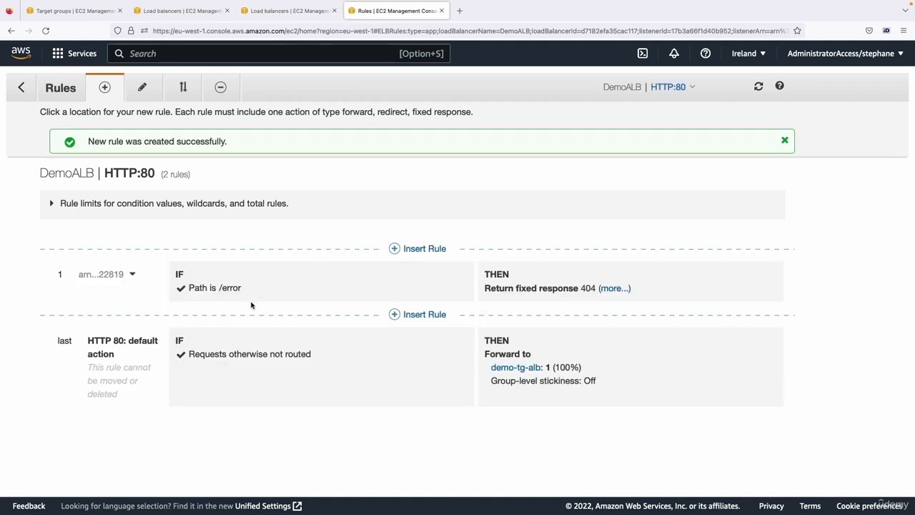
drag(217, 288, 244, 289)
click(425, 249)
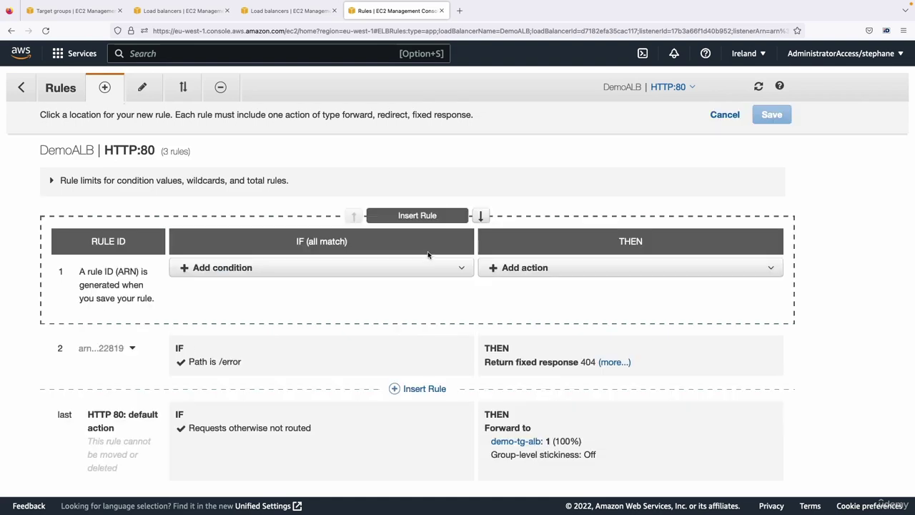
click(352, 274)
click(191, 304)
click(314, 296)
text(/o)
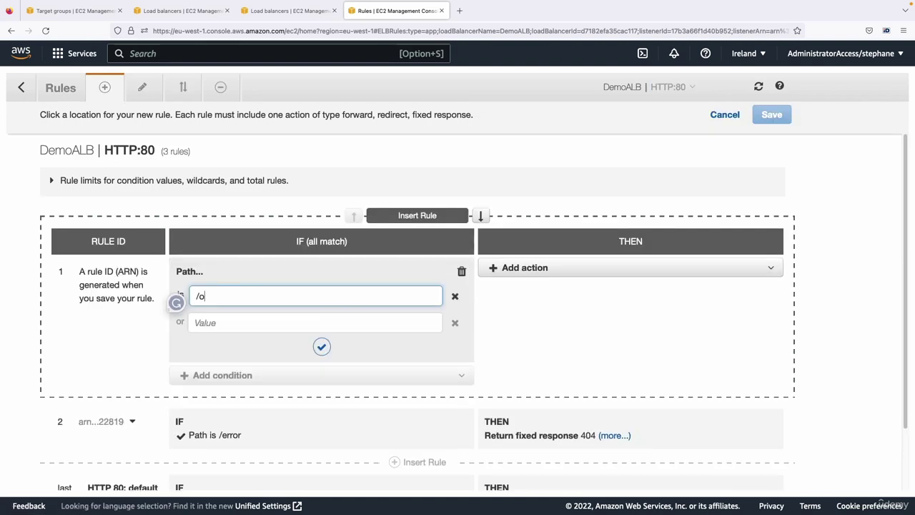
text(ther-service)
click(540, 274)
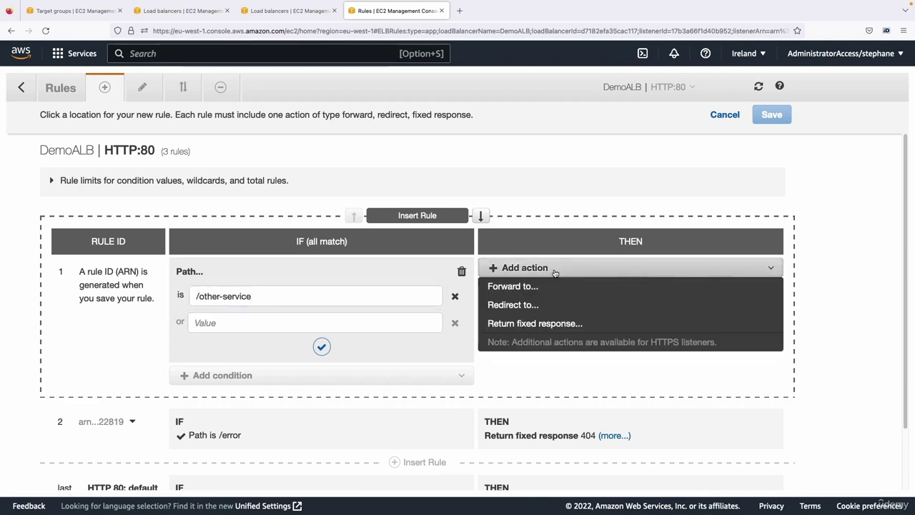
click(537, 288)
click(542, 314)
click(540, 308)
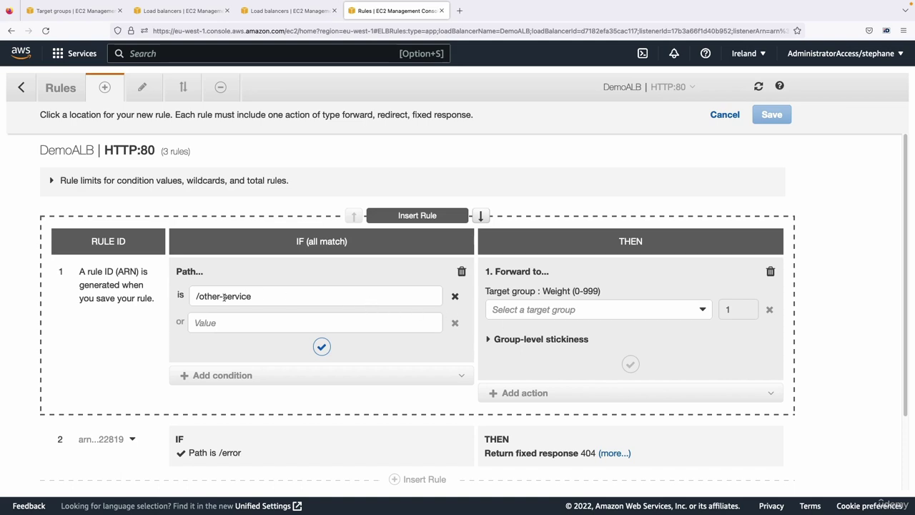
triple_click(224, 297)
click(292, 297)
click(519, 310)
click(532, 307)
click(771, 271)
click(636, 275)
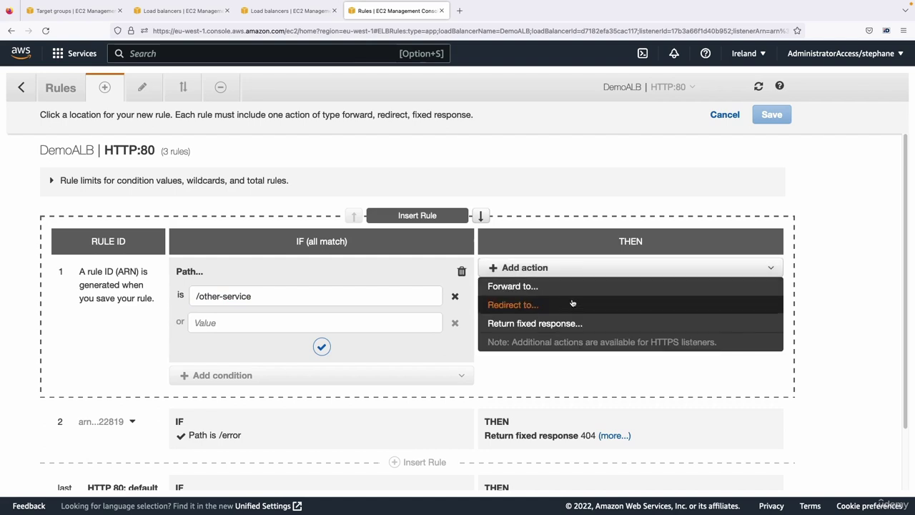
click(570, 306)
click(533, 299)
click(533, 299)
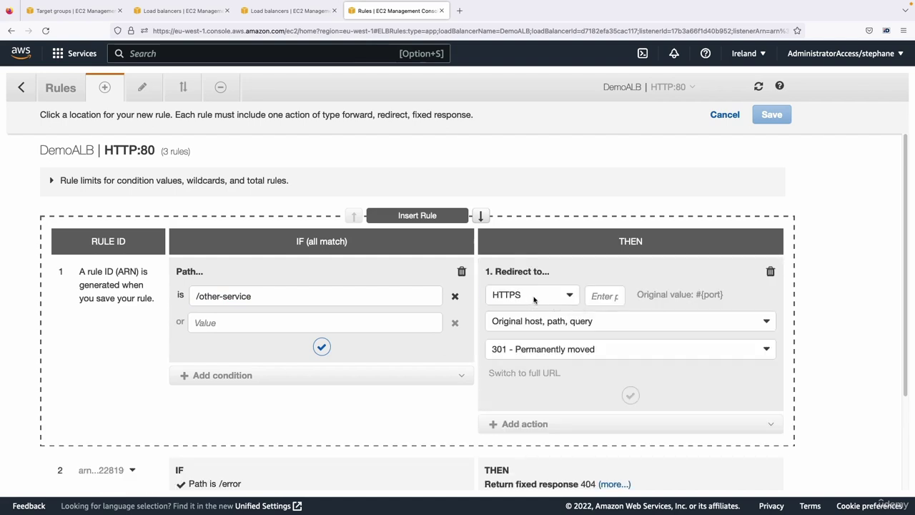
click(537, 321)
click(545, 323)
click(533, 359)
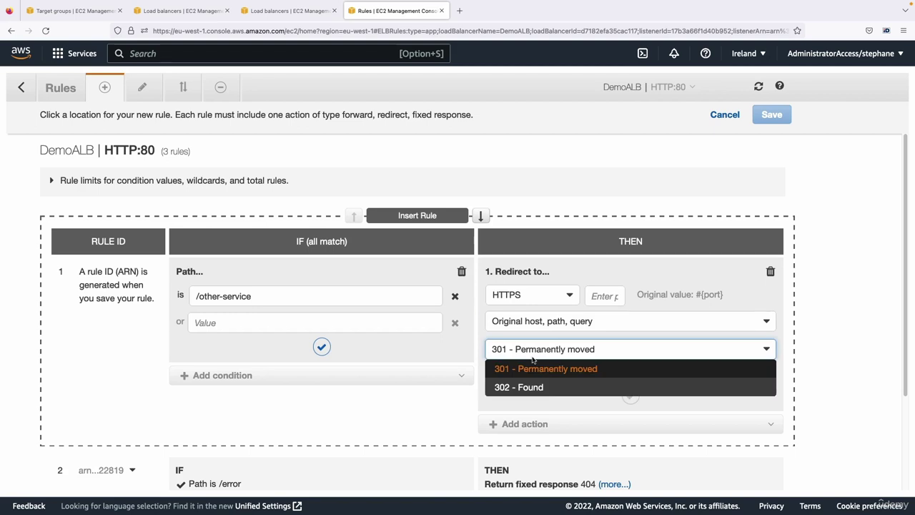
click(532, 359)
click(770, 272)
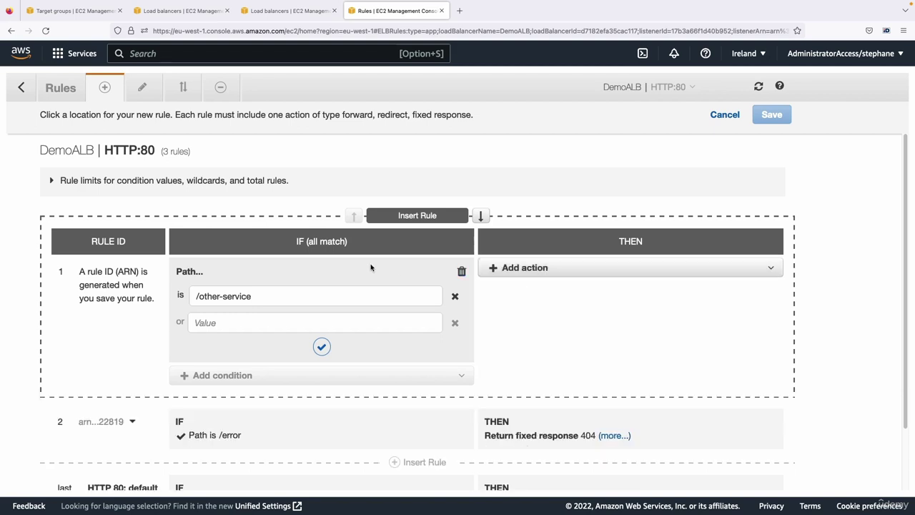
click(719, 118)
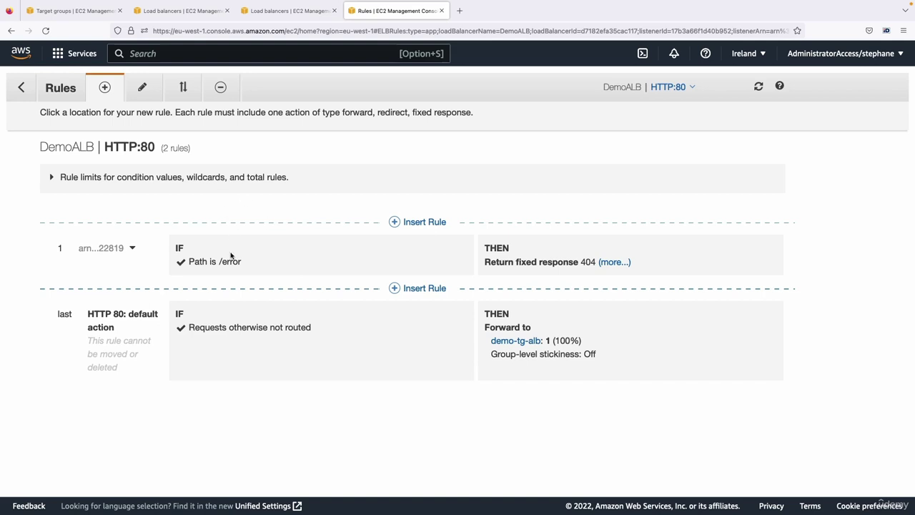
Return to DemoALB's details and load its DNS name in a new tab, reloading once.
drag(220, 261, 242, 266)
click(21, 87)
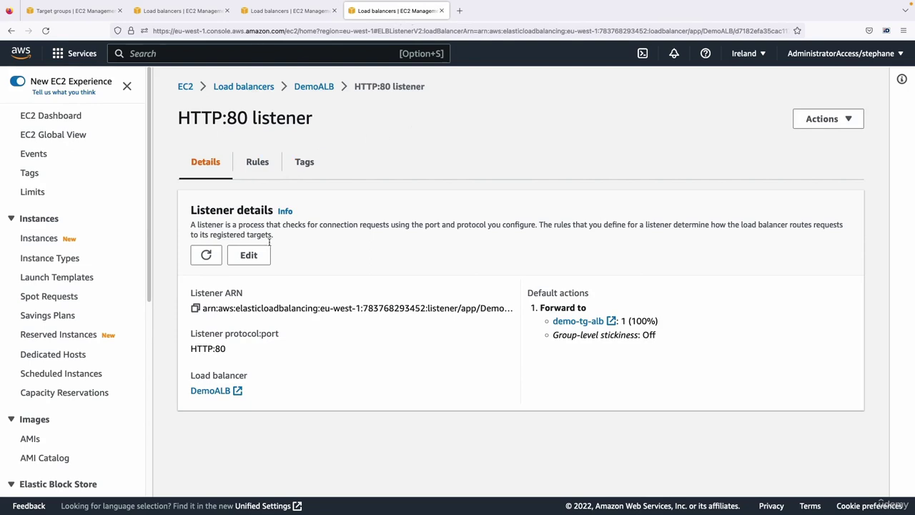
click(314, 88)
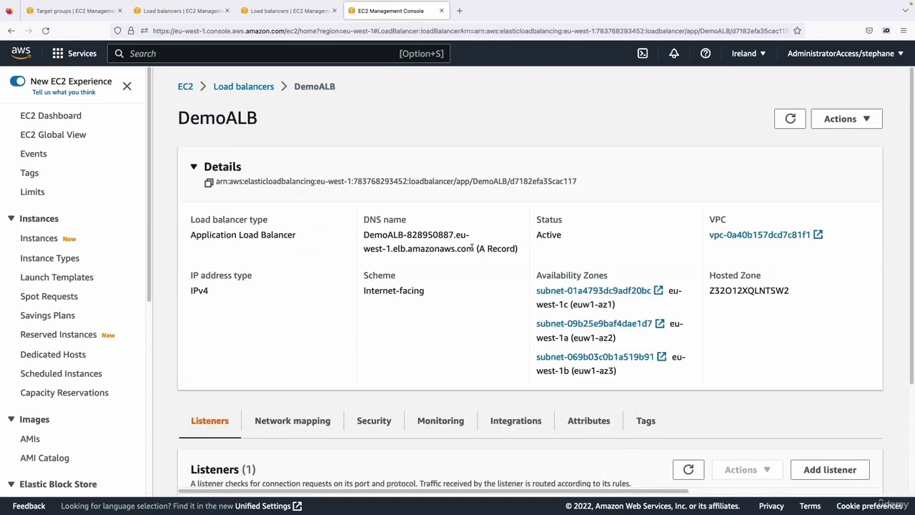
drag(473, 248, 366, 235)
key(super+c)
key(super+t)
key(super+v)
key(Return)
key(super+r)
key(super+r)
key(super+r)
key(super+r)
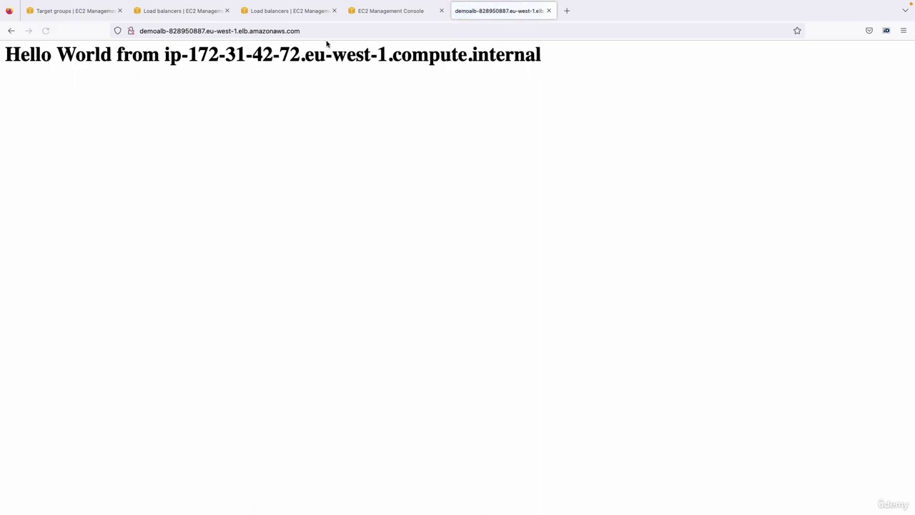
Load the DNS name's /error path, showing "Not found, custom error!", then return to the console tab.
click(330, 32)
key(End)
text(error)
key(Return)
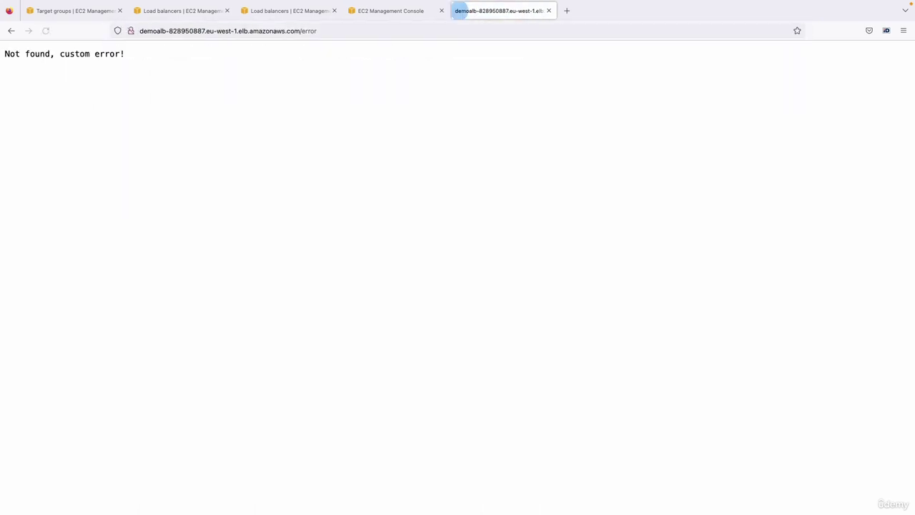
drag(16, 54, 71, 58)
triple_click(93, 61)
click(116, 62)
click(171, 12)
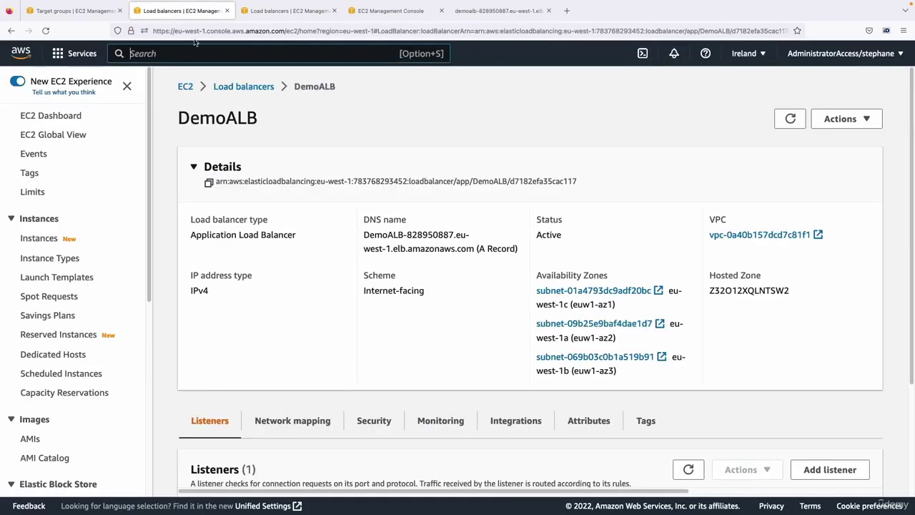
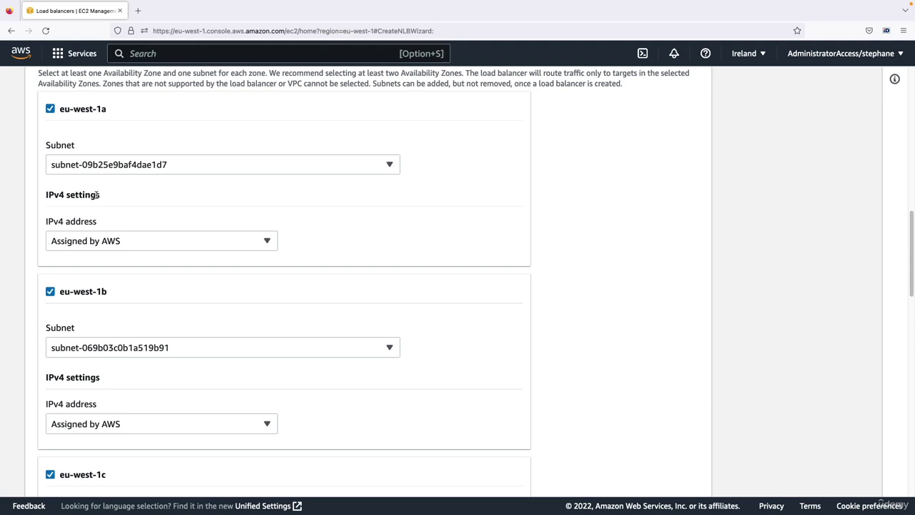
click(65, 243)
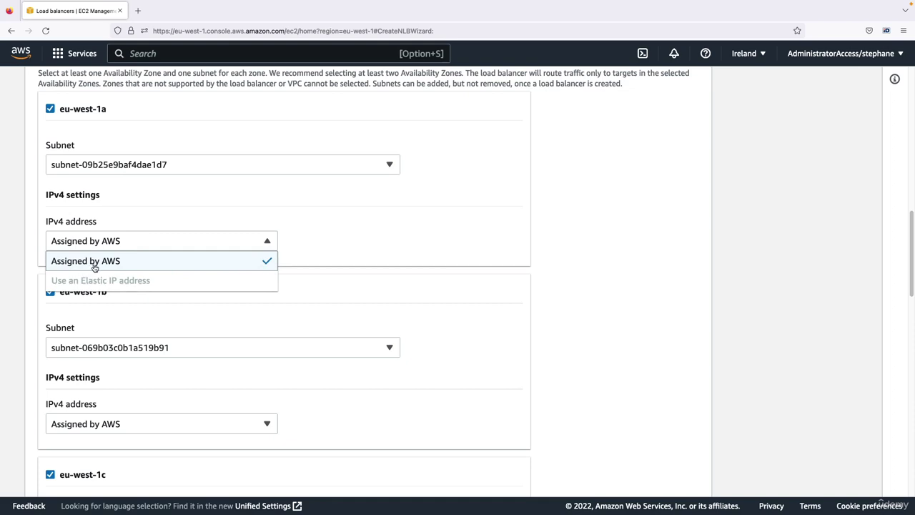
click(118, 225)
scroll(132, 206, up, 5)
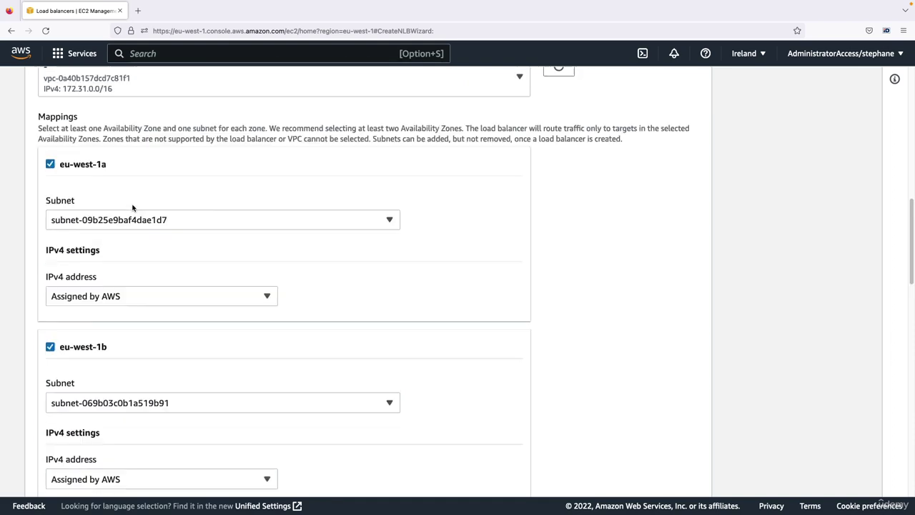
scroll(131, 205, up, 4)
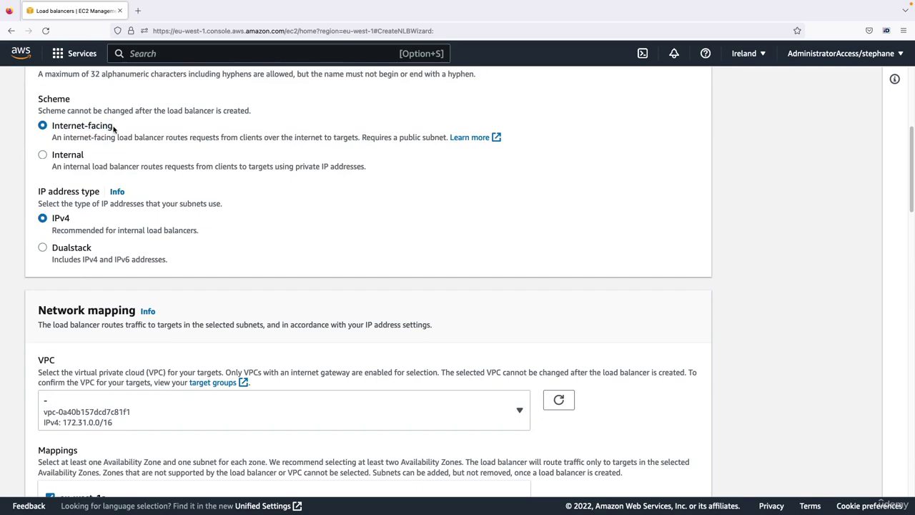
scroll(113, 128, down, 10)
click(84, 301)
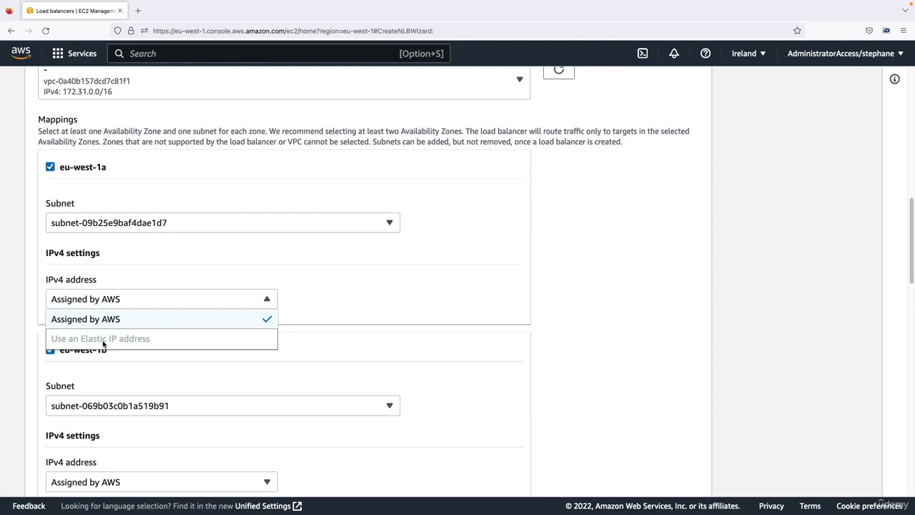
click(117, 269)
scroll(119, 256, down, 5)
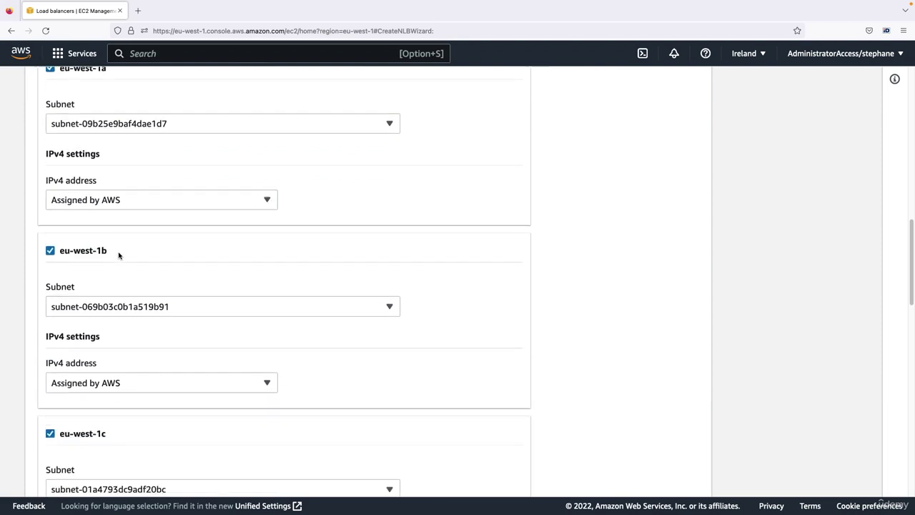
scroll(121, 283, down, 5)
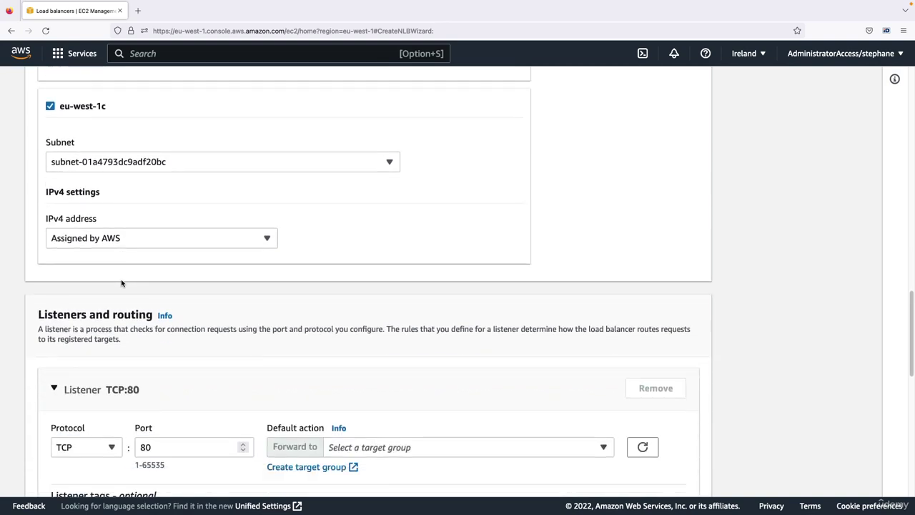
scroll(163, 251, down, 1)
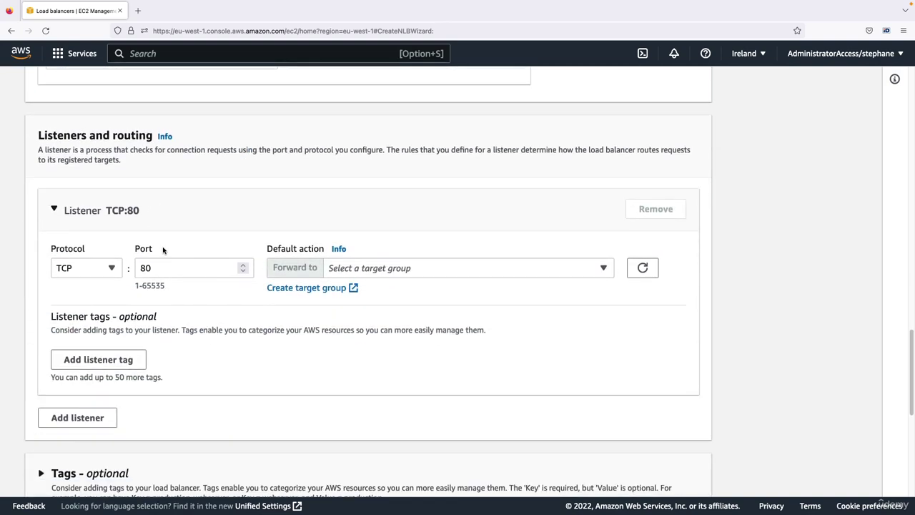
Start a new target group named demo-tg-nlb, keeping TCP as its protocol.
click(350, 269)
click(349, 269)
click(323, 288)
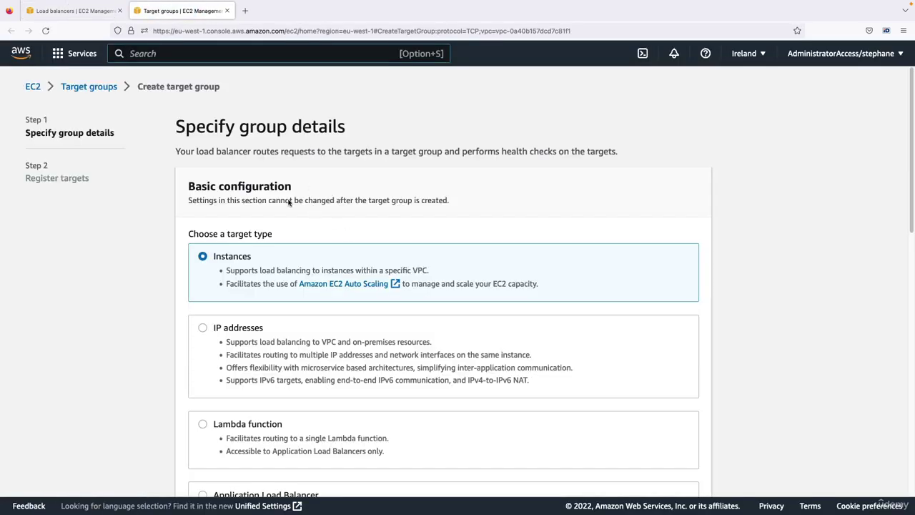
scroll(217, 266, down, 10)
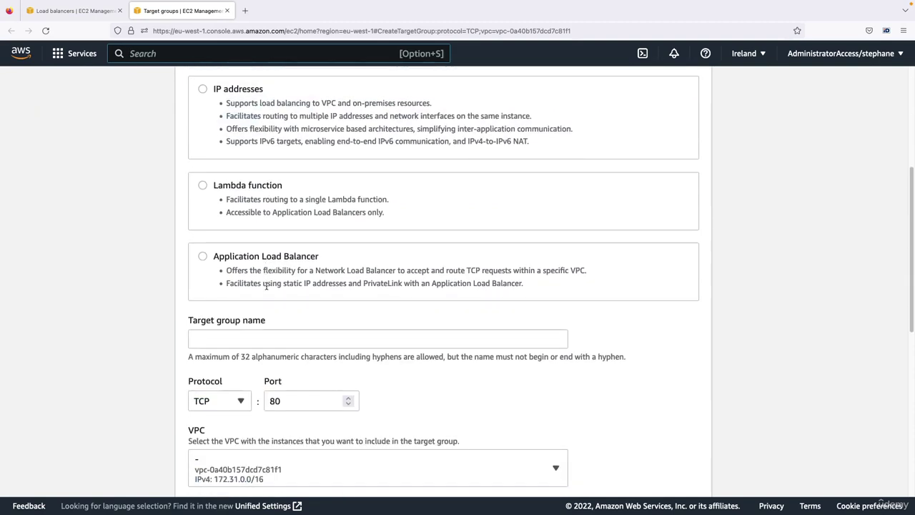
click(253, 247)
text(demo-tg-nlb)
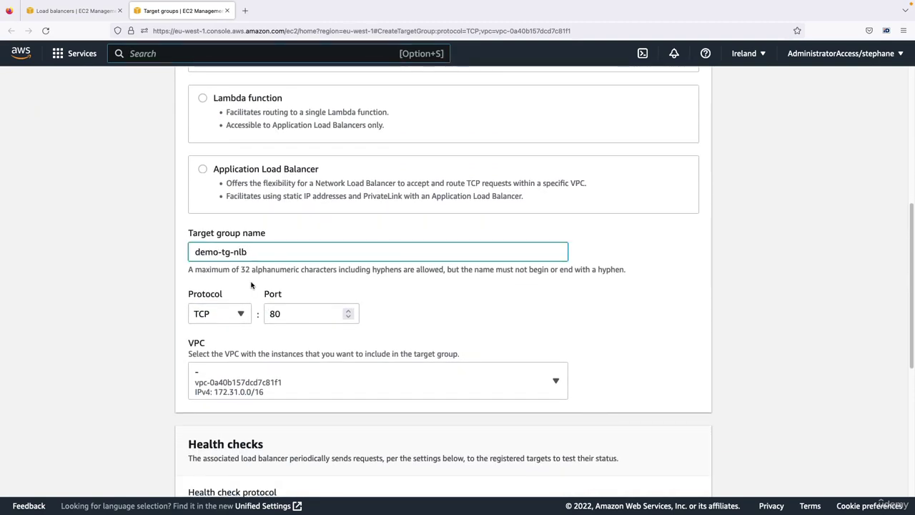
scroll(216, 358, down, 3)
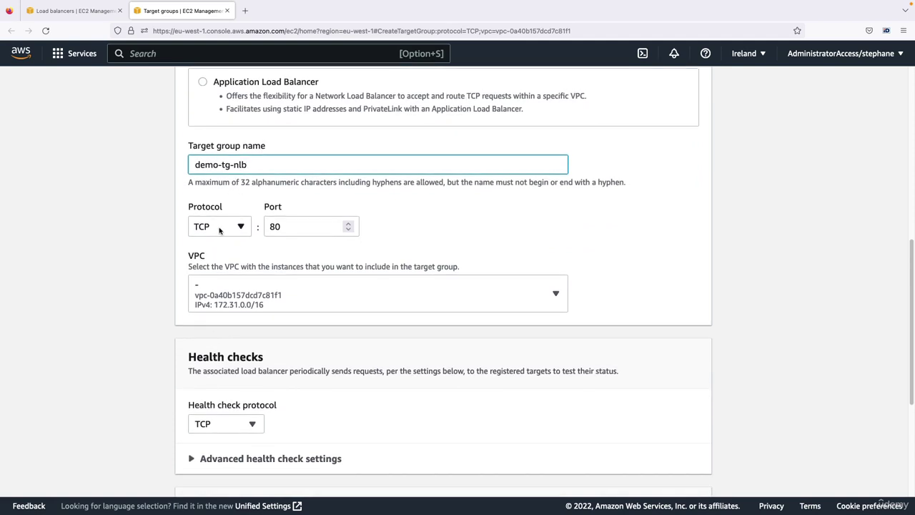
click(220, 229)
click(235, 228)
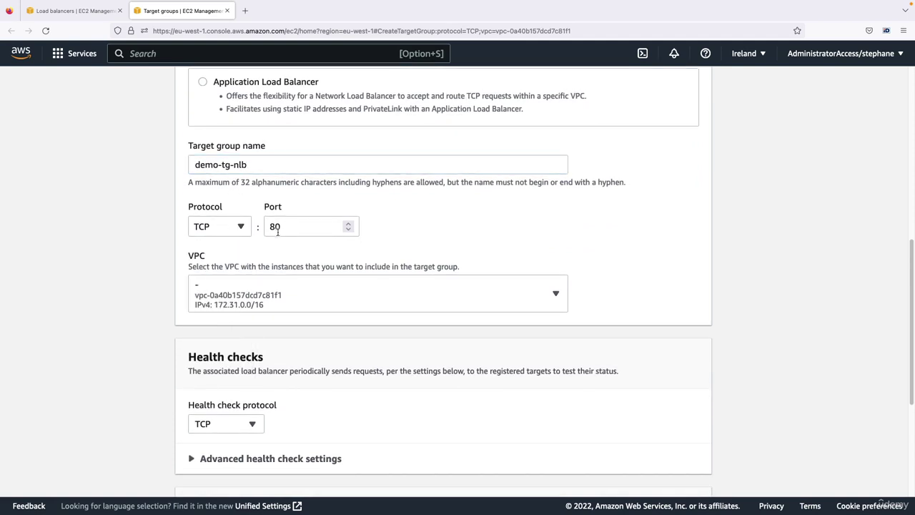
click(219, 226)
click(199, 285)
Set the health check protocol to HTTP with path /.
scroll(187, 263, down, 7)
click(214, 252)
click(240, 227)
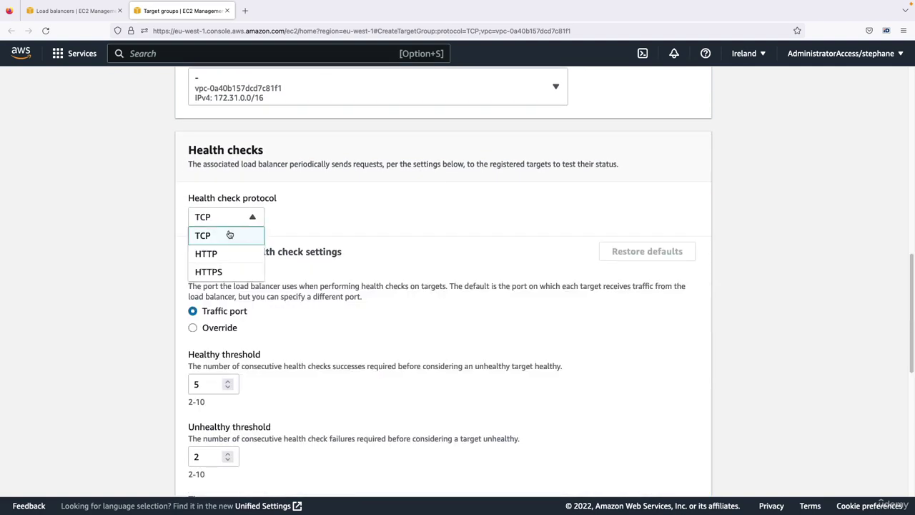
click(213, 272)
click(231, 213)
click(218, 251)
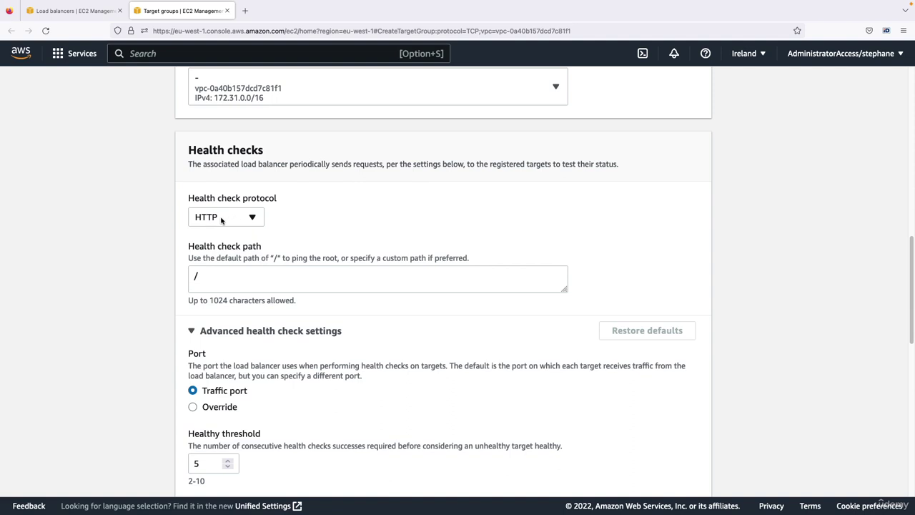
click(217, 274)
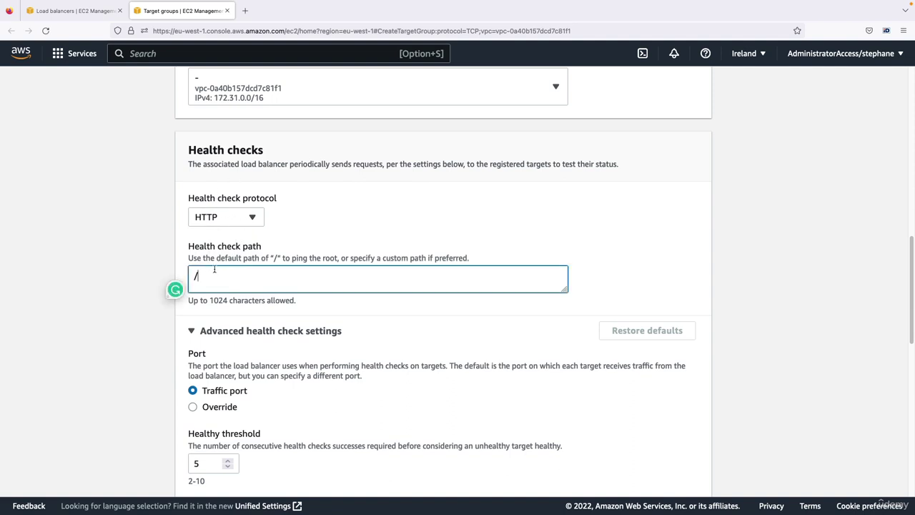
click(226, 255)
Set the health check healthy threshold to 2, timeout to 2 and interval to 5 seconds.
scroll(218, 357, down, 5)
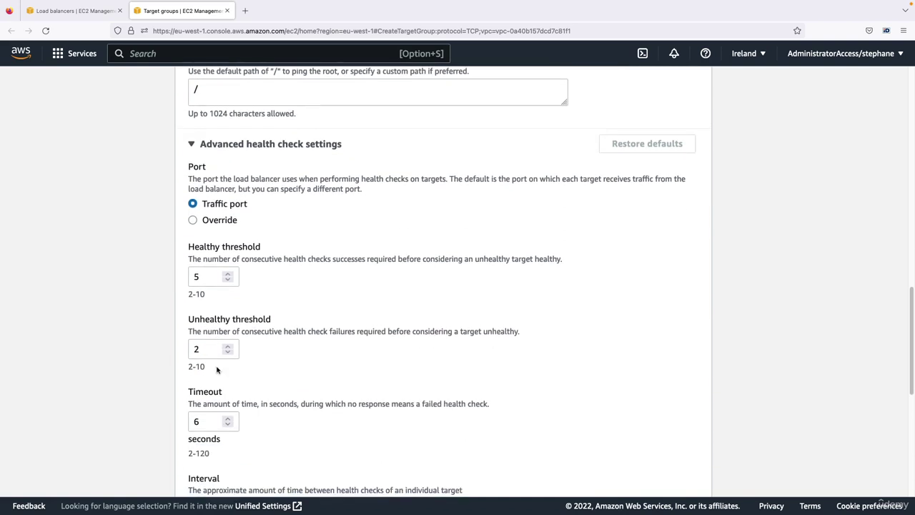
click(228, 280)
click(228, 281)
click(228, 281)
scroll(233, 351, down, 3)
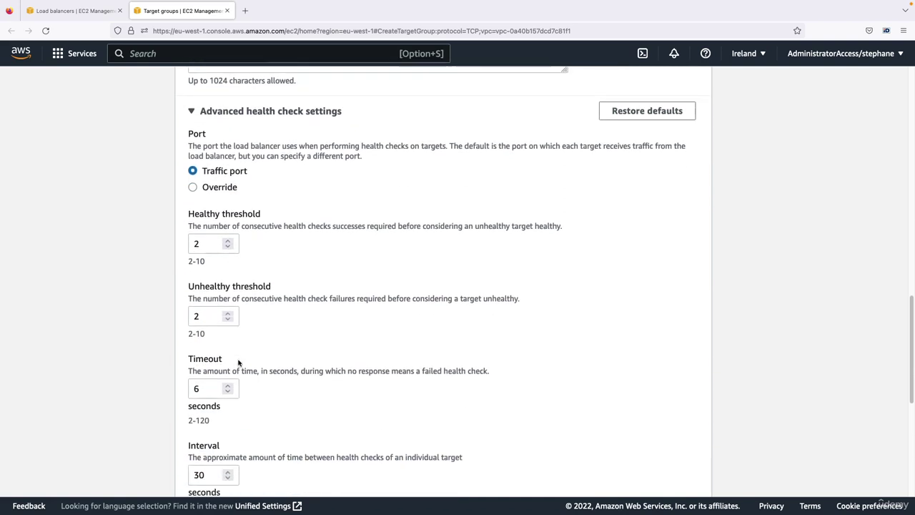
click(228, 335)
click(228, 335)
click(228, 335)
scroll(228, 386, down, 2)
double_click(205, 352)
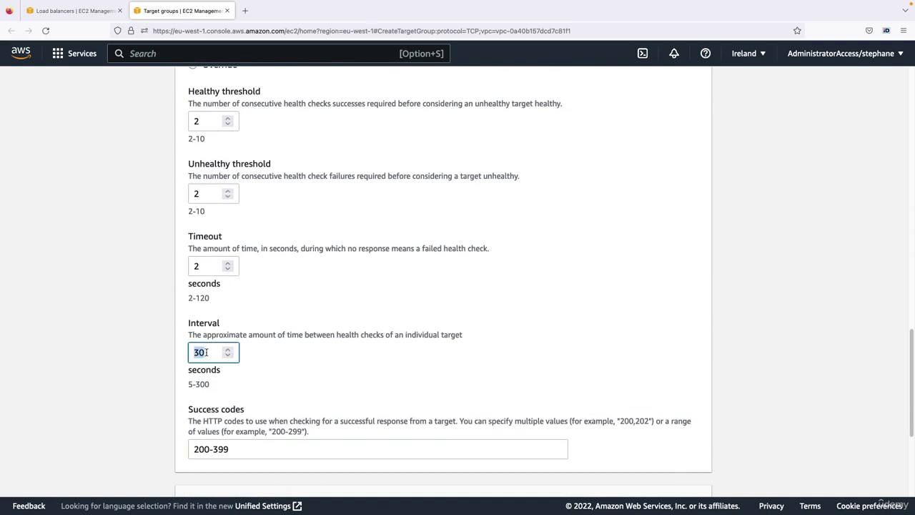
text(5)
scroll(443, 286, down, 5)
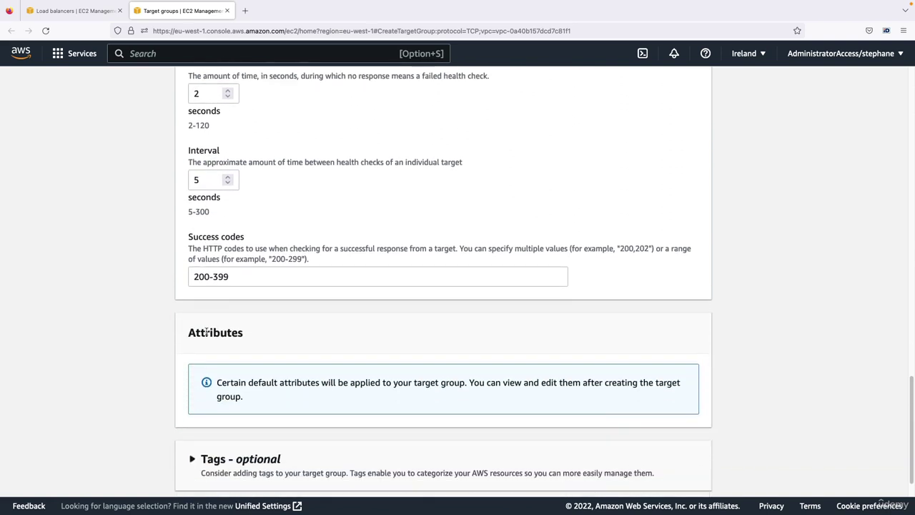
Register both running instances as targets and create demo-tg-nlb.
click(685, 472)
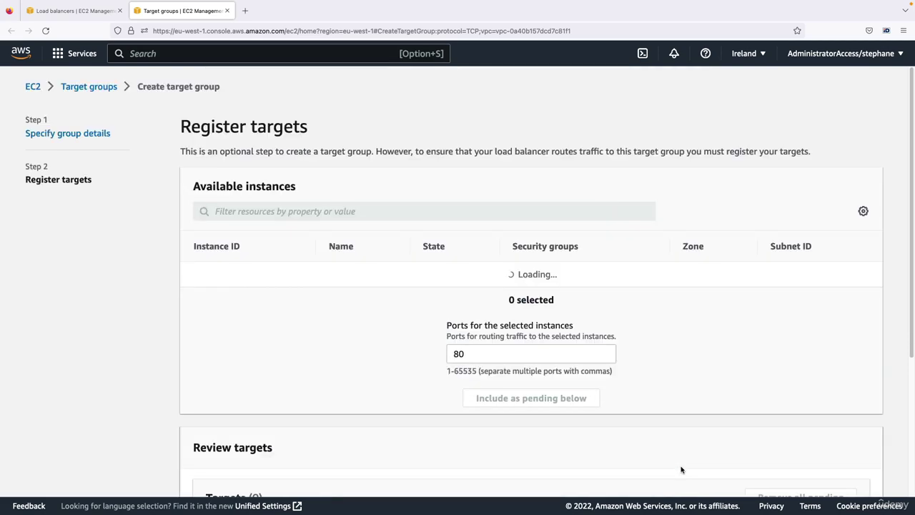
click(198, 246)
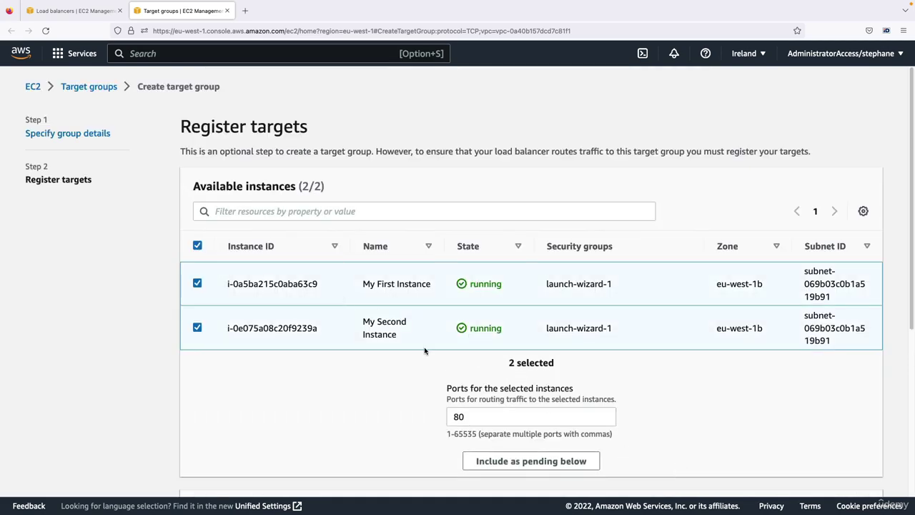
scroll(427, 353, down, 1)
click(488, 398)
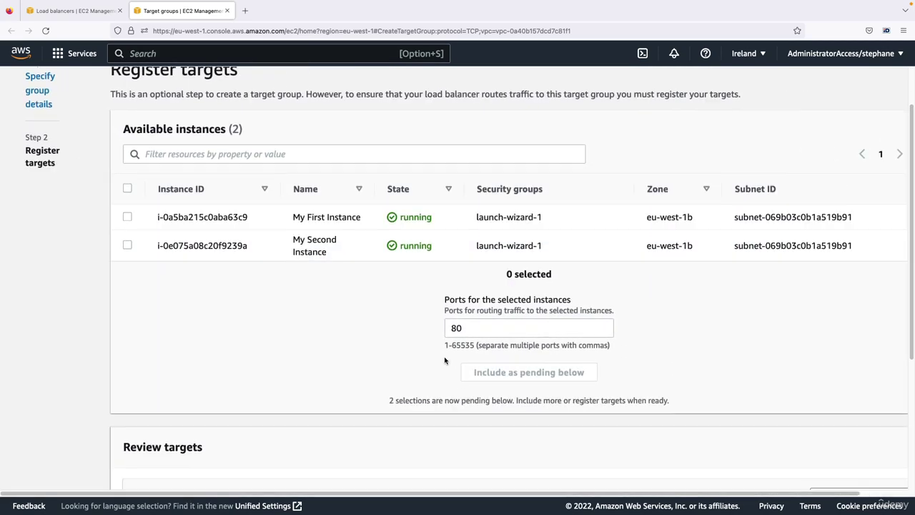
scroll(444, 361, down, 3)
scroll(444, 360, down, 3)
click(844, 467)
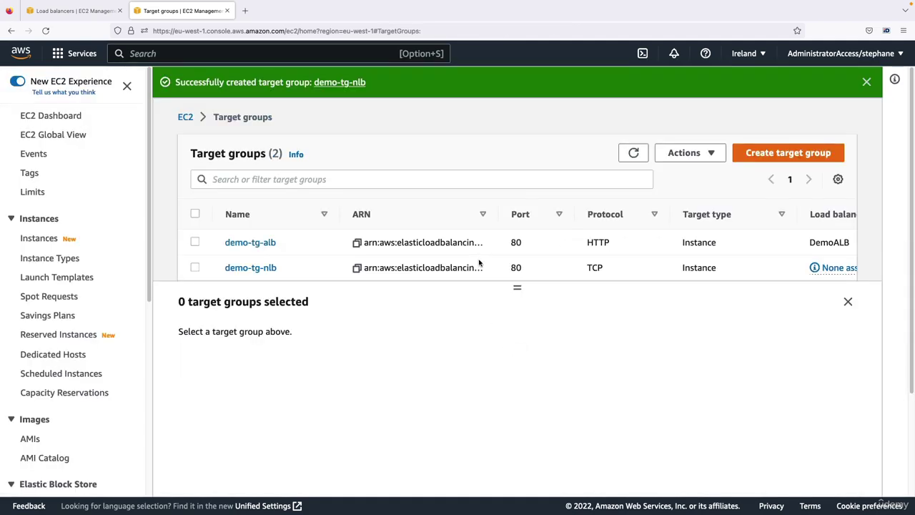
Forward DemoNLB's TCP:80 listener to demo-tg-nlb and create the load balancer.
key(ctrl+shift+Tab)
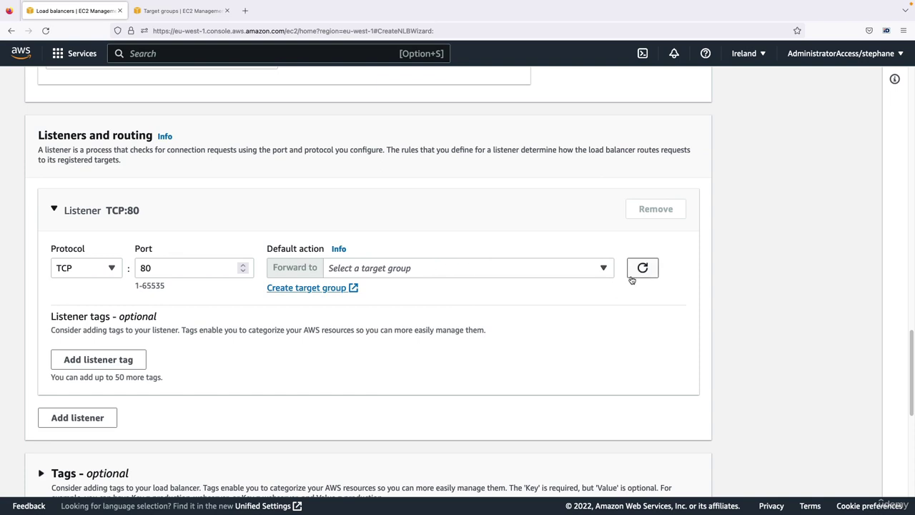
click(643, 268)
click(564, 271)
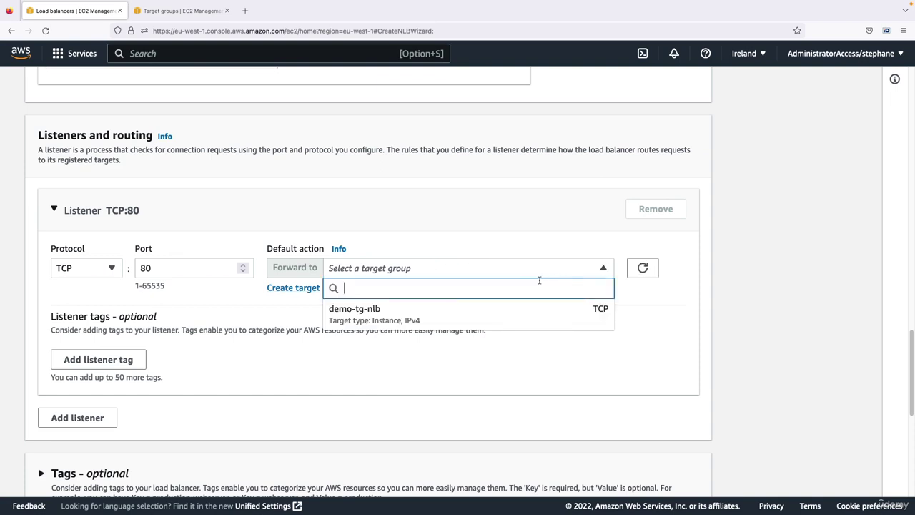
click(349, 316)
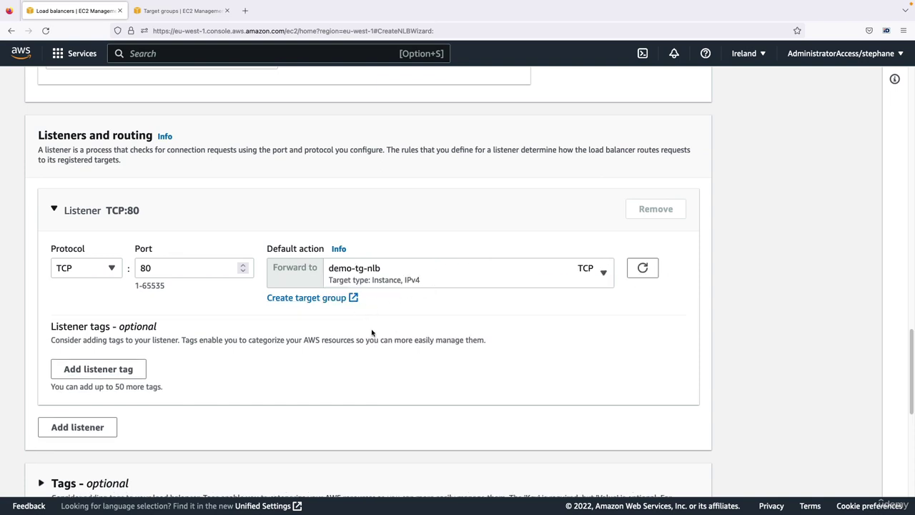
scroll(380, 336, down, 5)
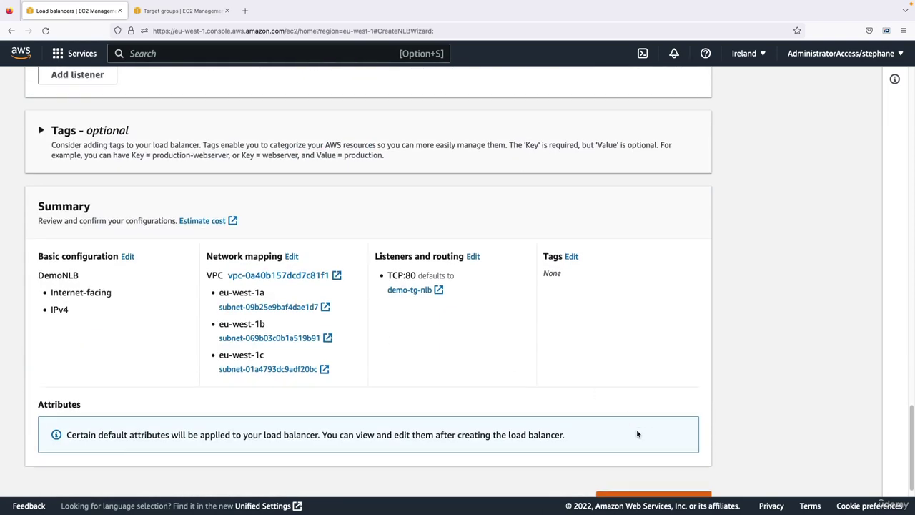
scroll(578, 396, down, 1)
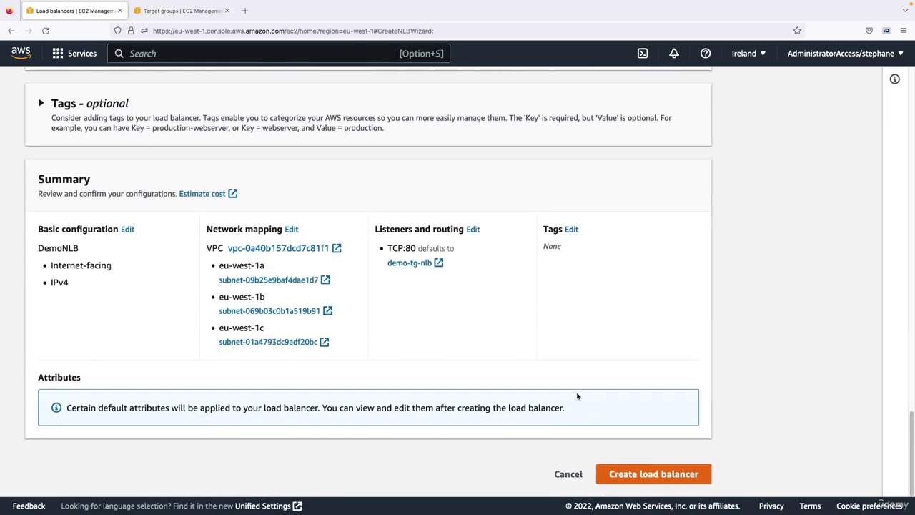
click(640, 479)
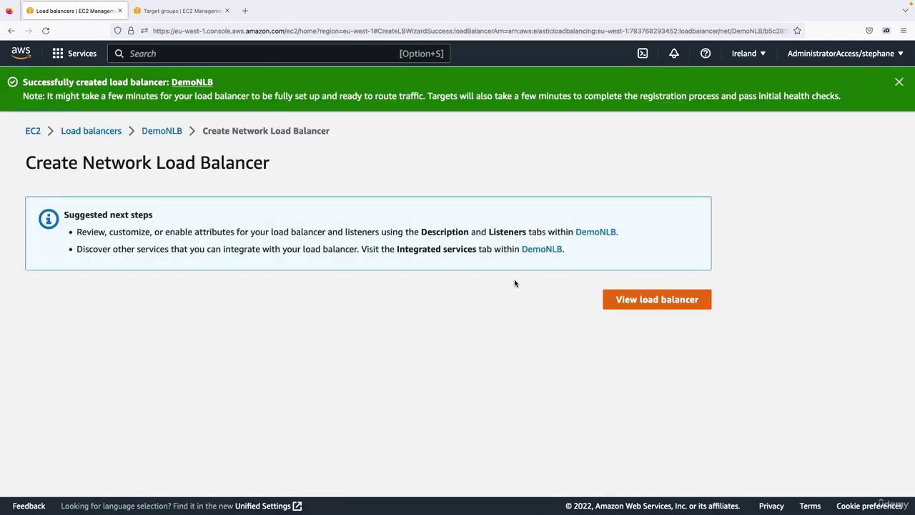
Copy DemoNLB's DNS name and load it in a new browser tab.
click(657, 299)
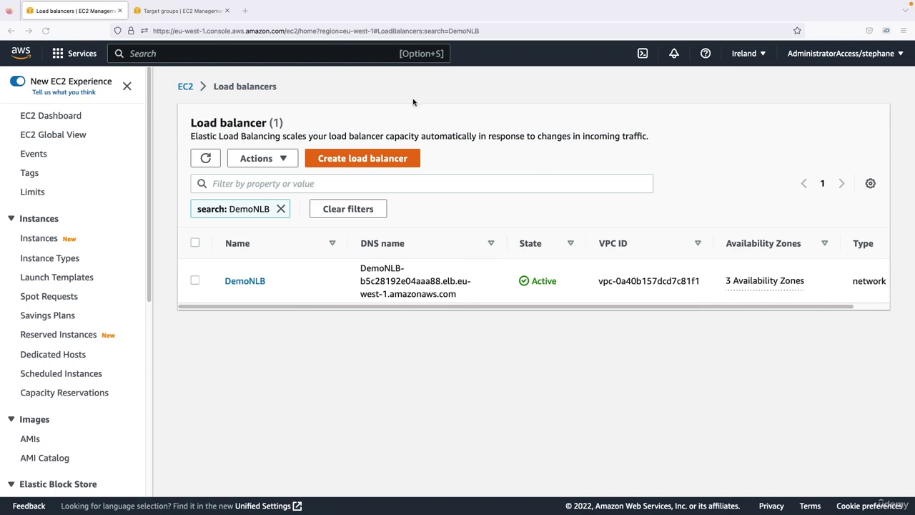
click(256, 282)
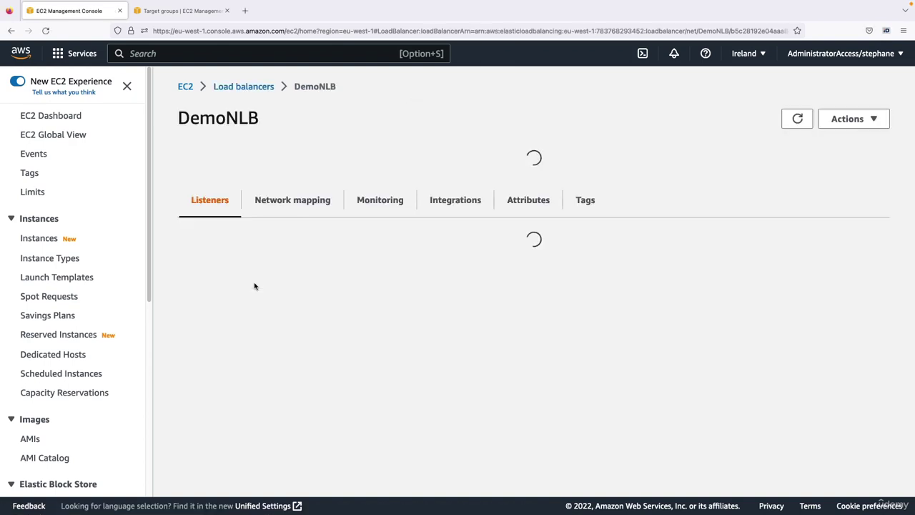
drag(366, 237, 460, 249)
key(super+c)
key(super+t)
key(super+v)
key(Return)
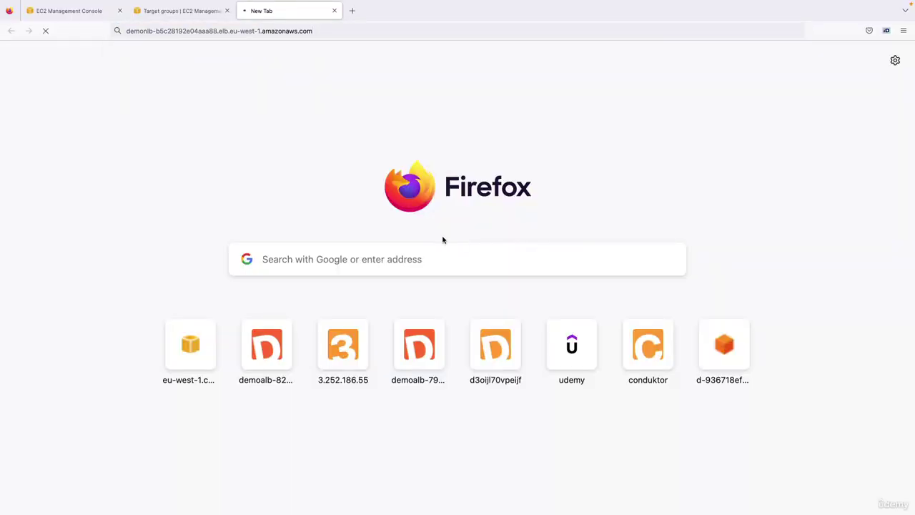
Review the registered targets on demo-tg-nlb's details page.
key(ctrl+shift+Tab)
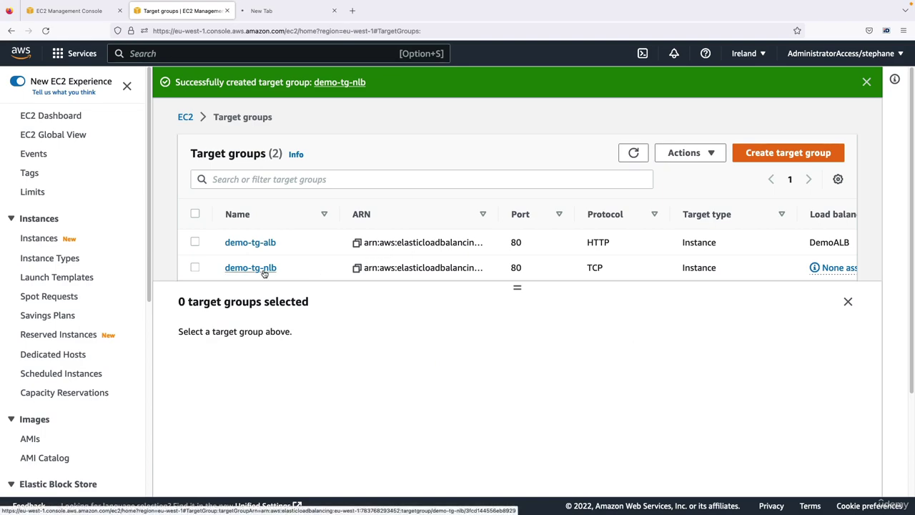
click(262, 271)
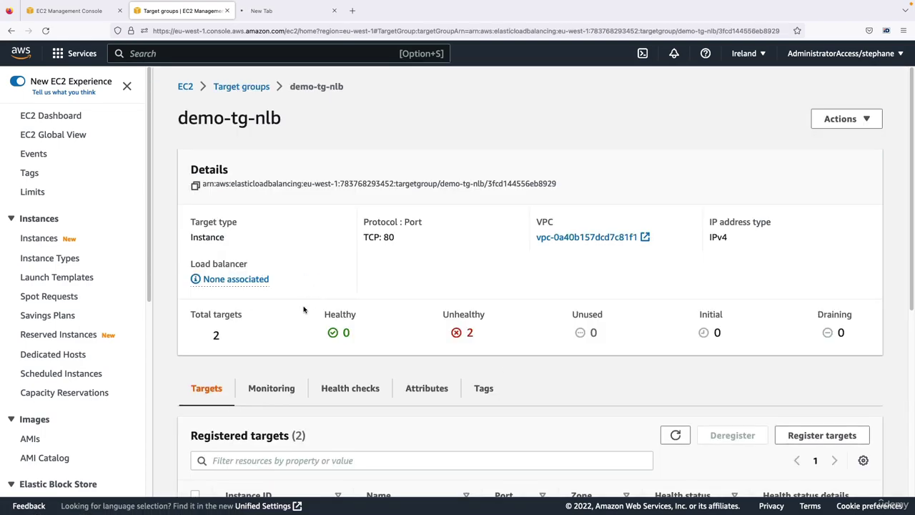
scroll(319, 344, down, 3)
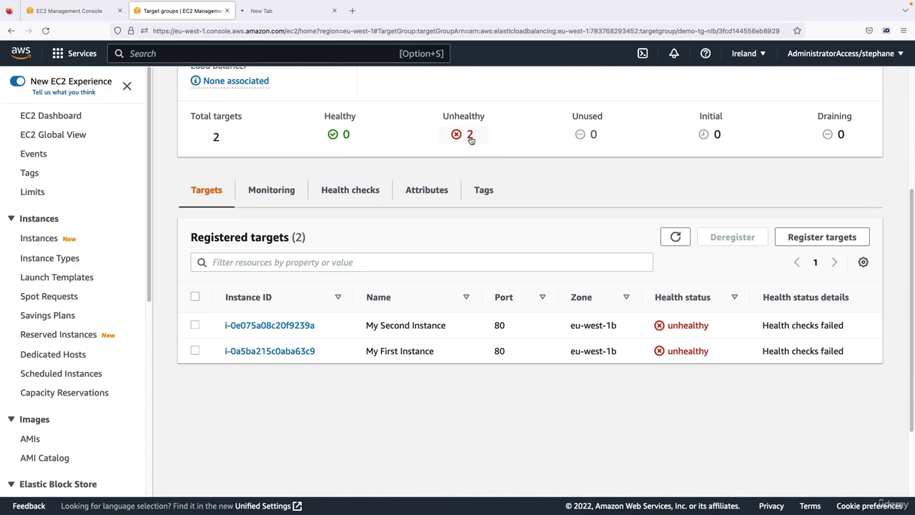
scroll(489, 236, up, 1)
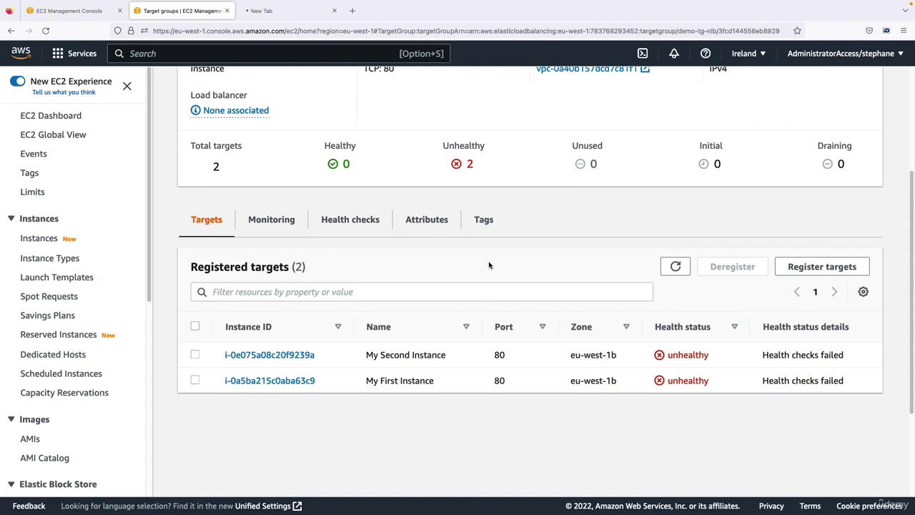
Return to DemoNLB's details and open Security Groups in a new tab.
key(ctrl+shift+Tab)
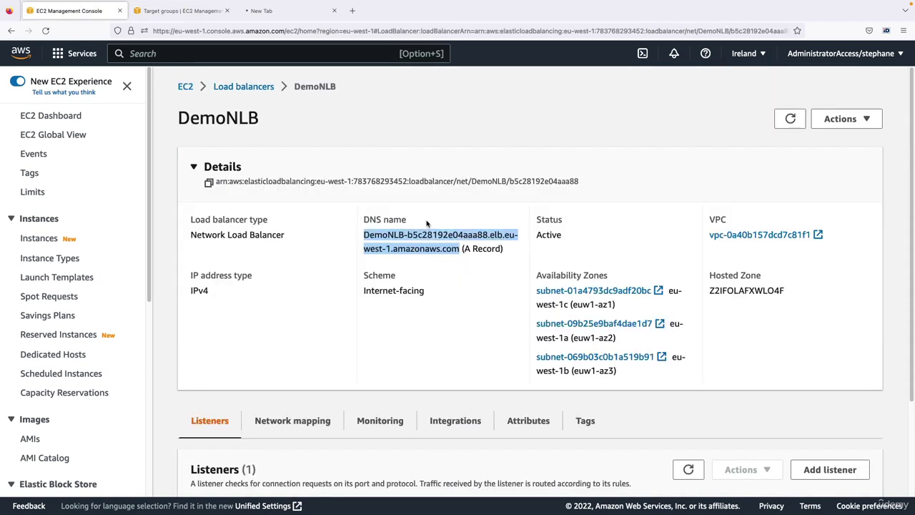
click(400, 284)
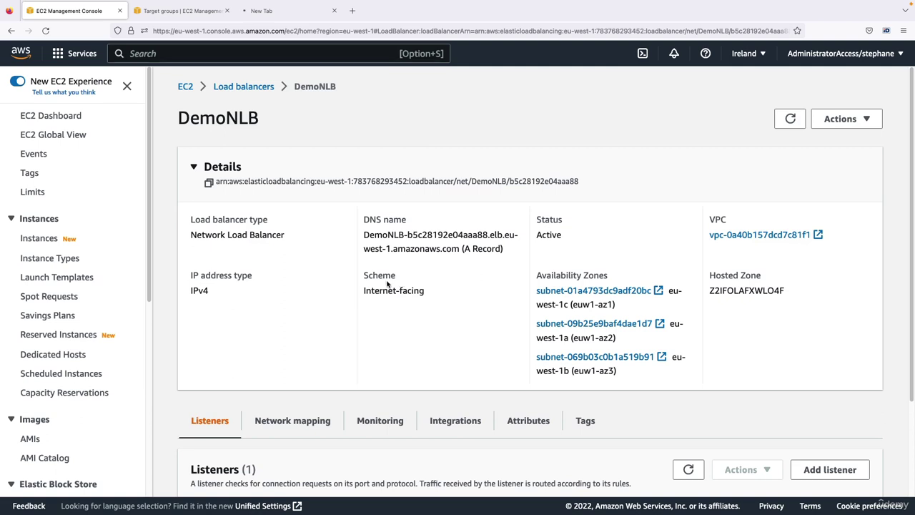
scroll(79, 343, down, 5)
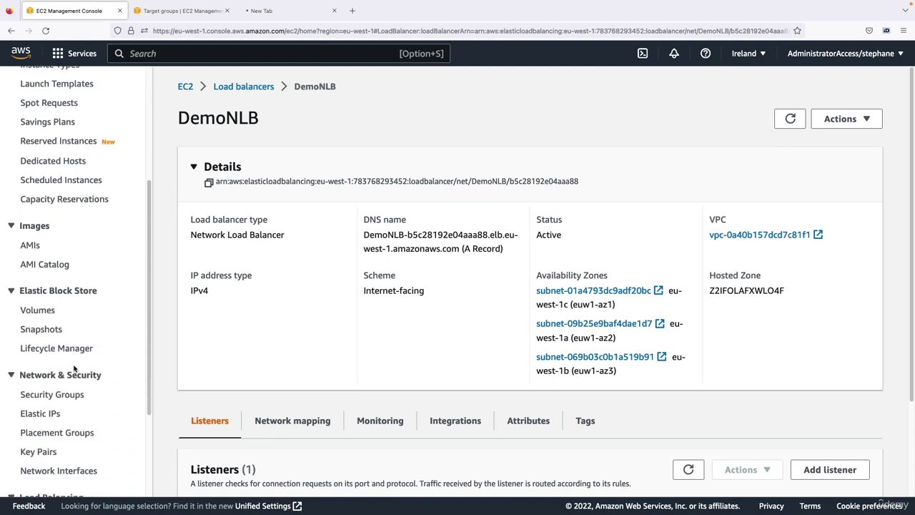
super+click(73, 376)
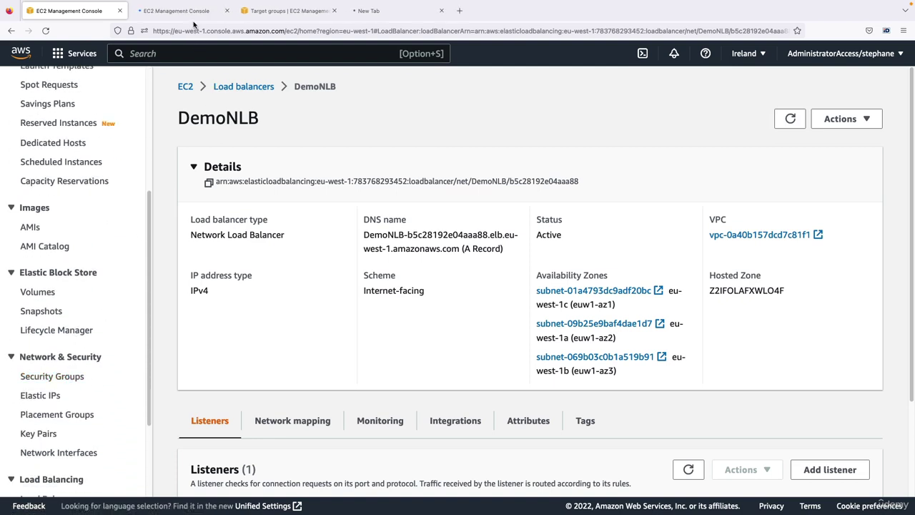
click(187, 11)
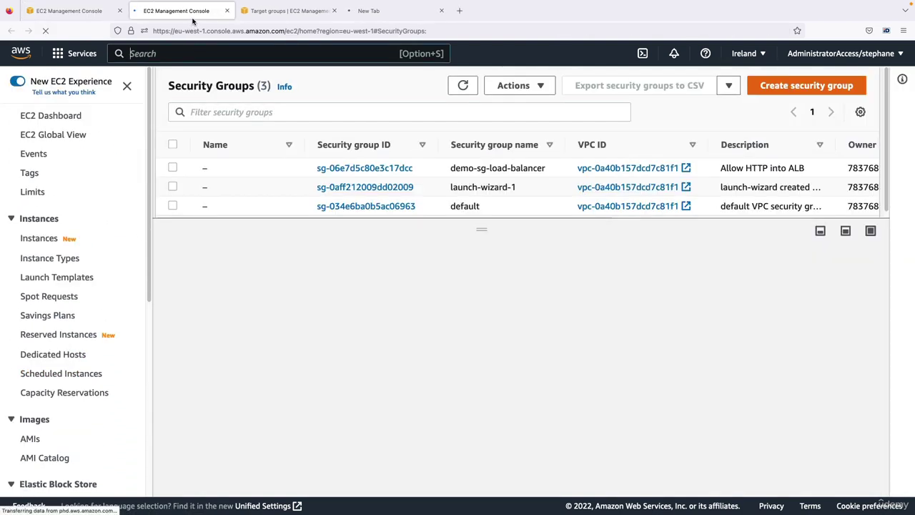
Add an inbound HTTP rule from 0.0.0.0/0 to launch-wizard-1 and save the rules.
click(478, 184)
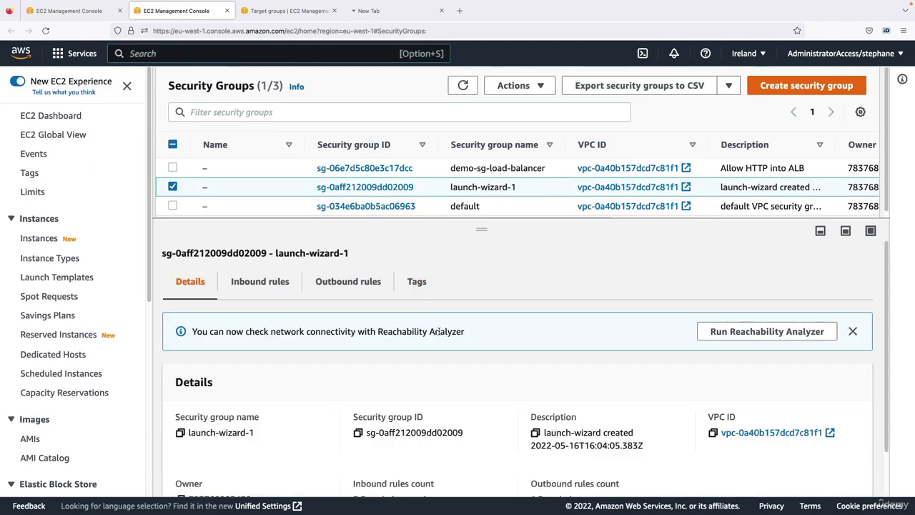
click(259, 281)
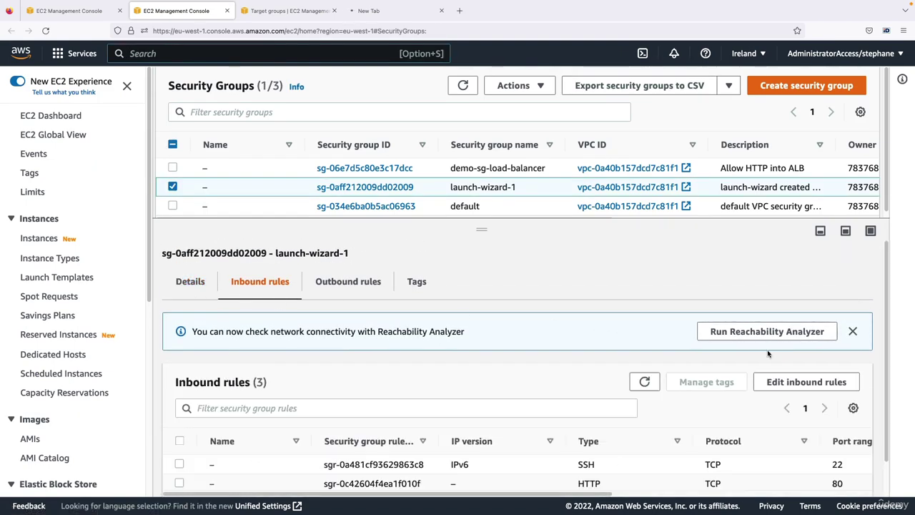
click(783, 382)
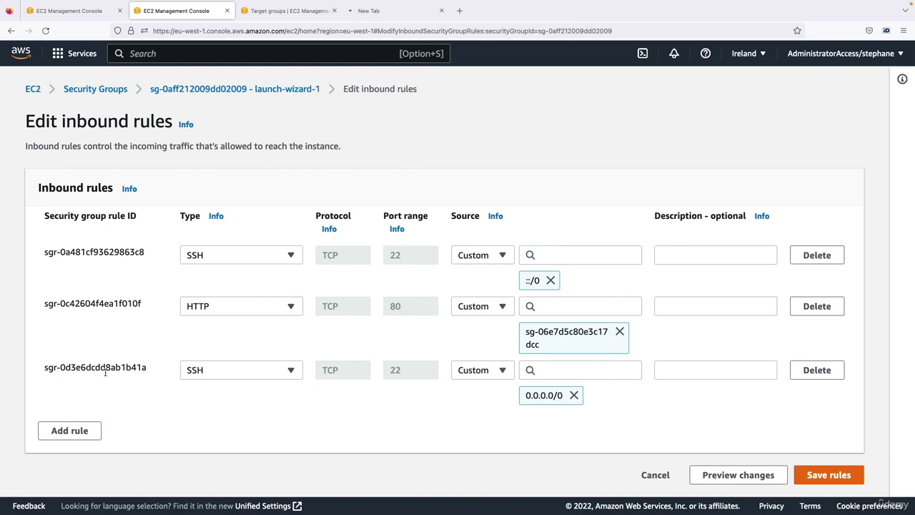
click(72, 430)
click(231, 421)
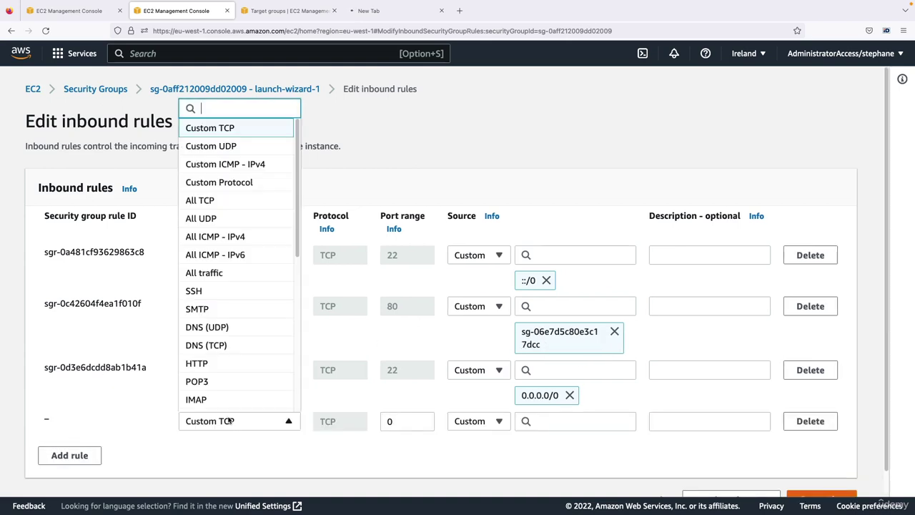
click(207, 361)
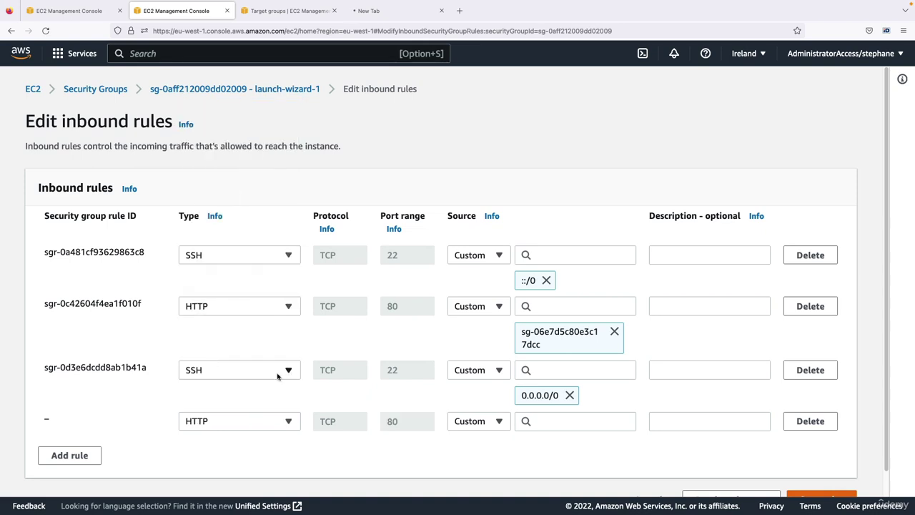
scroll(283, 377, down, 1)
click(545, 398)
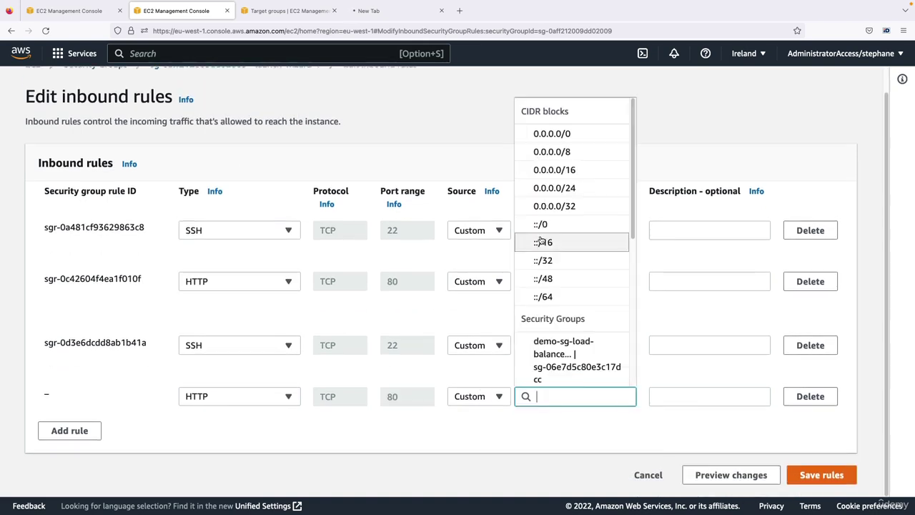
click(556, 137)
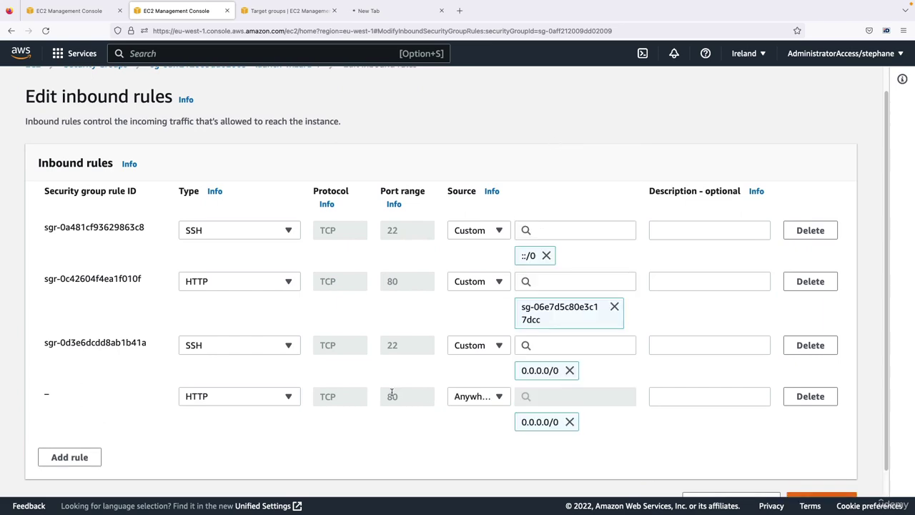
scroll(729, 436, down, 1)
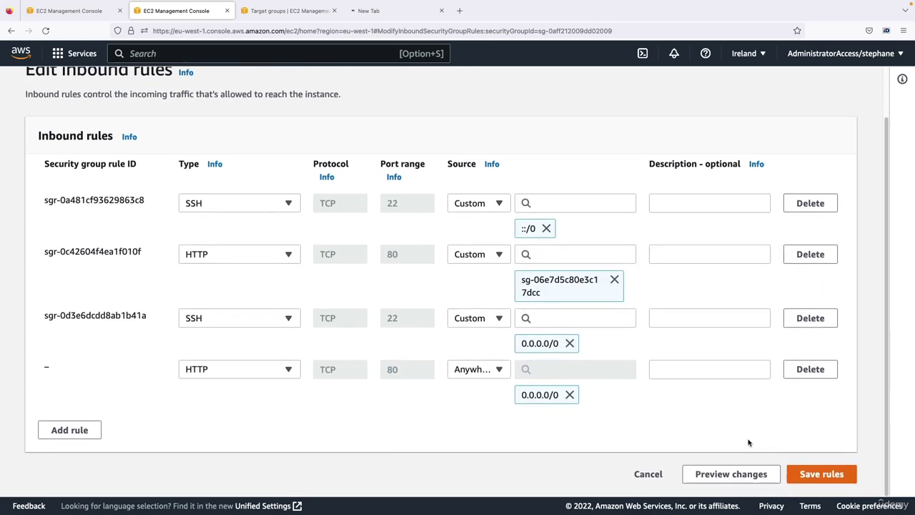
click(796, 474)
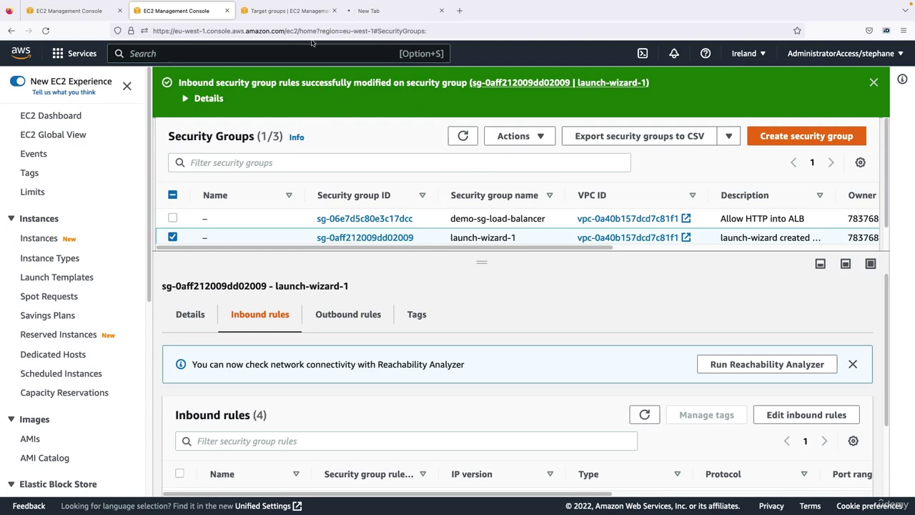
Refresh demo-tg-nlb's registered targets repeatedly until both instances report healthy.
click(302, 12)
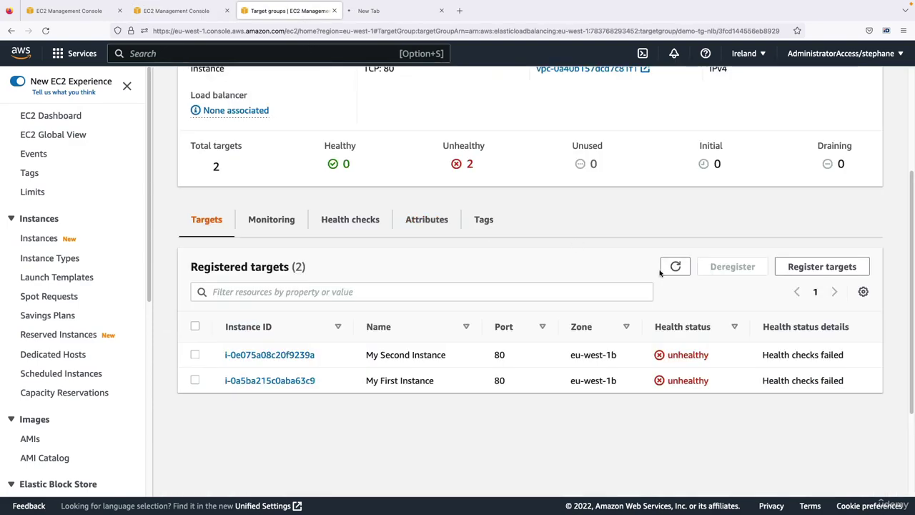
click(672, 270)
click(674, 322)
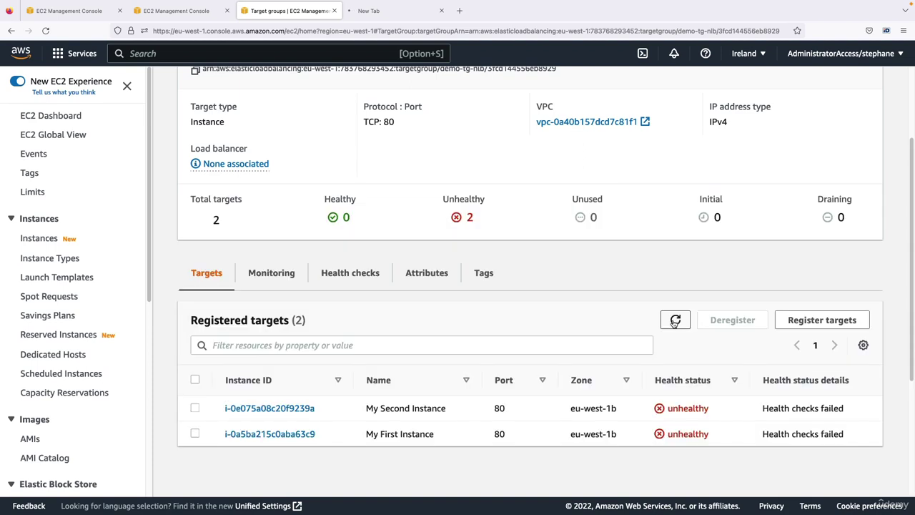
click(675, 321)
click(675, 321)
click(675, 321)
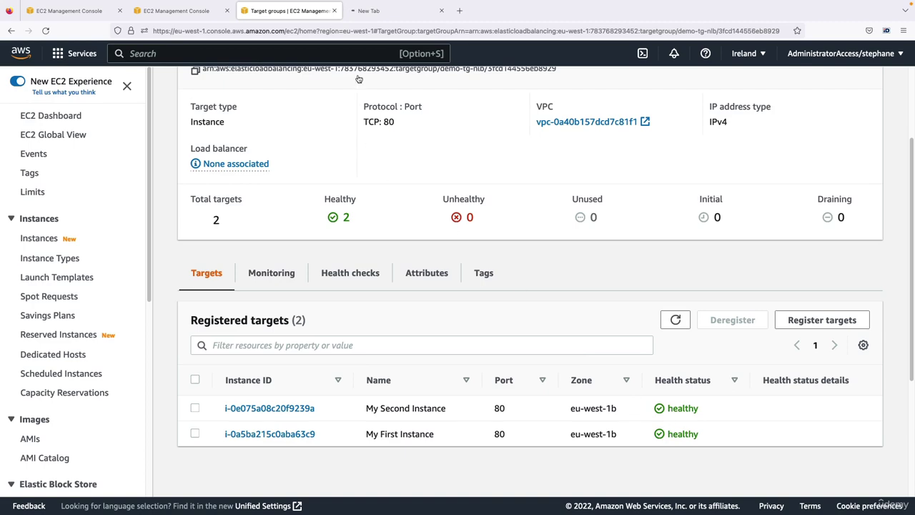
scroll(354, 79, up, 3)
click(380, 15)
click(374, 27)
key(Return)
key(super+r)
key(super+r)
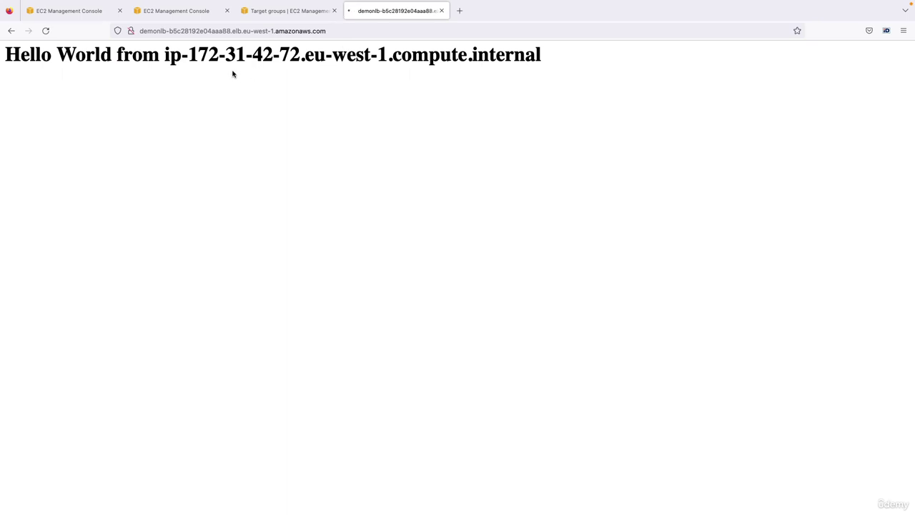
key(super+r)
key(super+r)
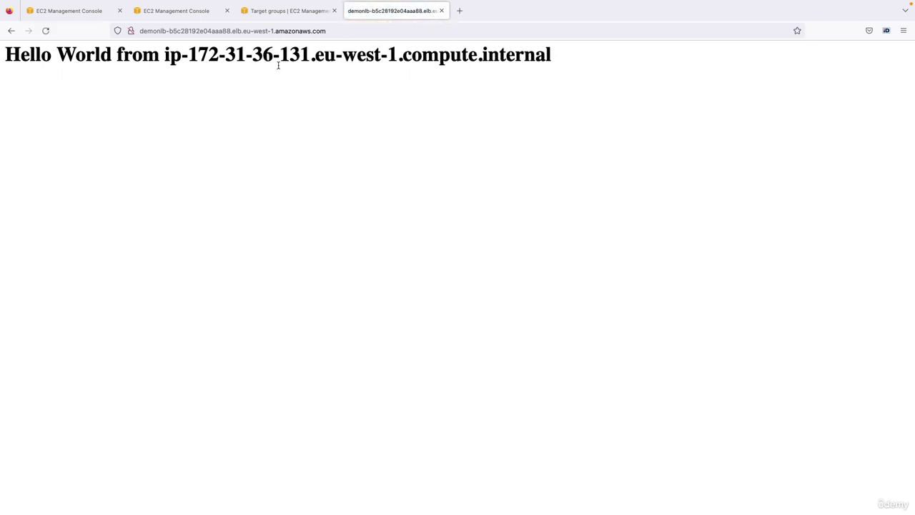
key(super+t)
text(DemoNLB-b5c28192e04aaa88.elb.eu-west-1.amazonaws.com)
key(Return)
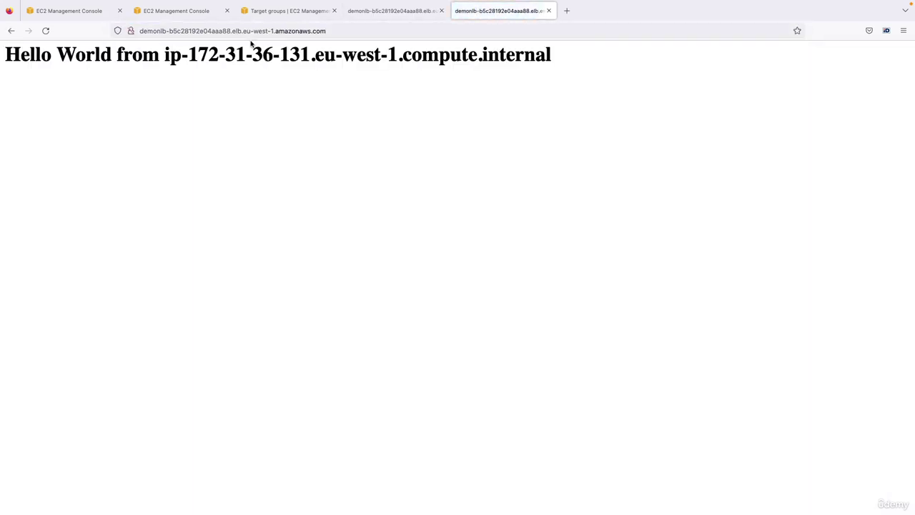
click(45, 32)
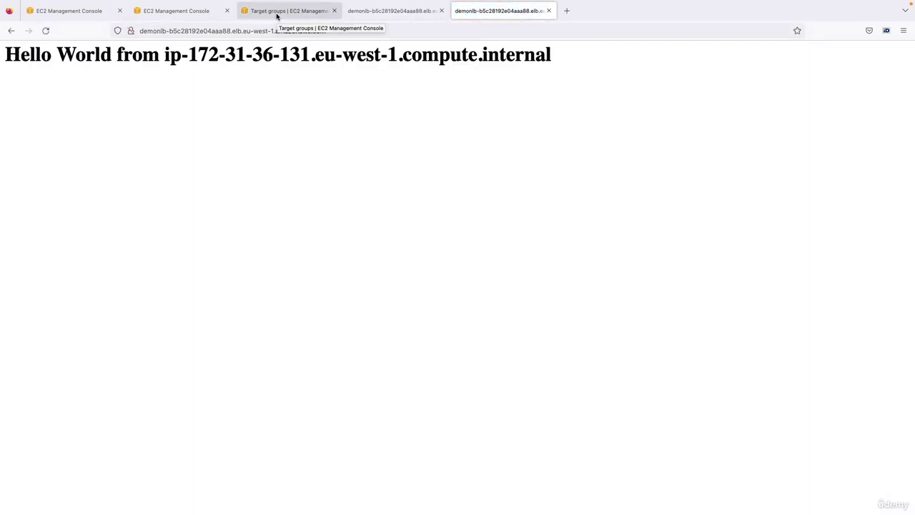
click(45, 30)
Close both Hello World tabs and return to the DemoNLB page.
click(289, 11)
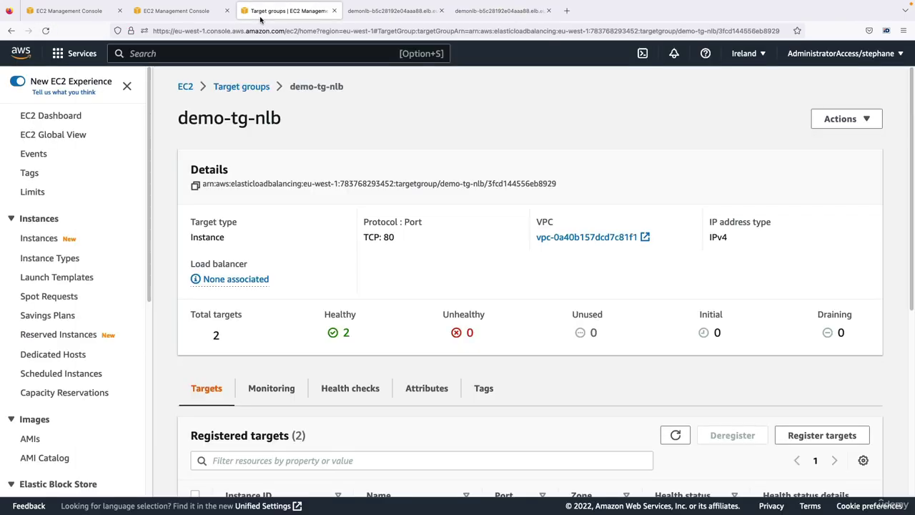
scroll(311, 211, down, 1)
scroll(311, 211, up, 1)
click(441, 11)
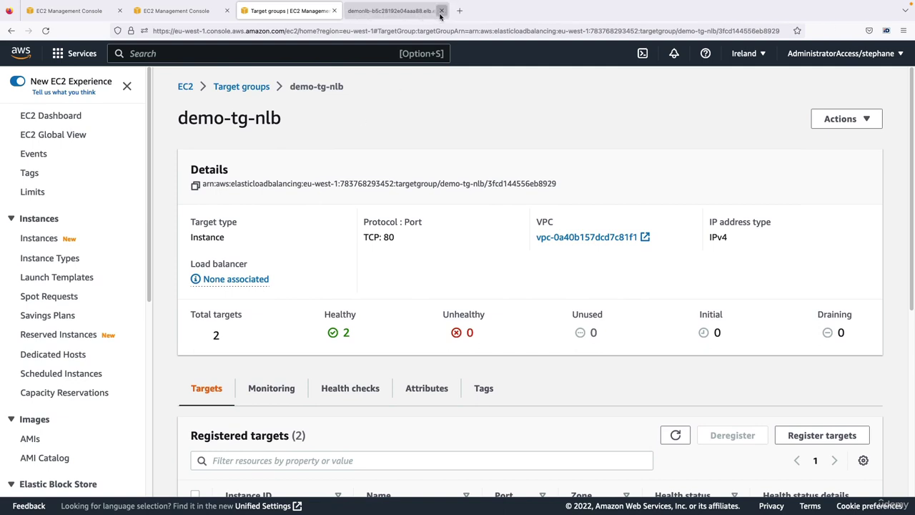
click(441, 11)
key(ctrl+Tab)
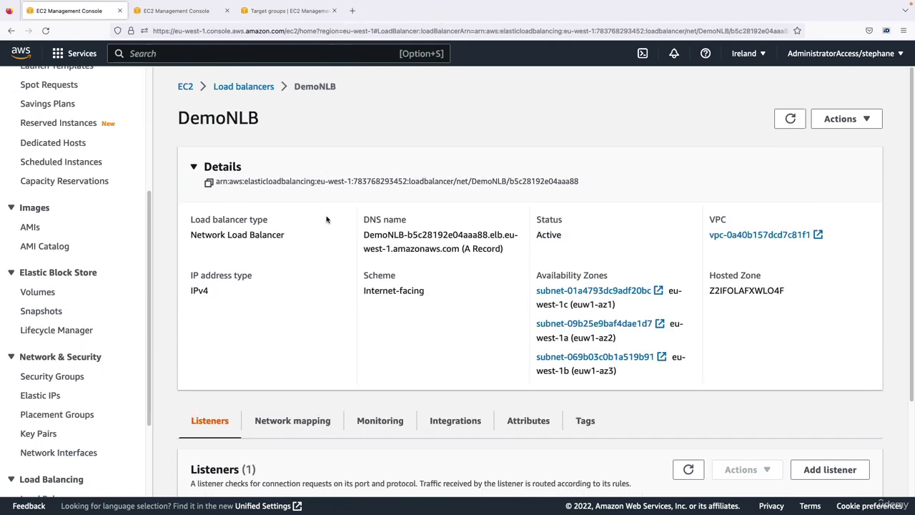
Delete the DemoNLB load balancer, typing 'confirm' to approve.
click(844, 119)
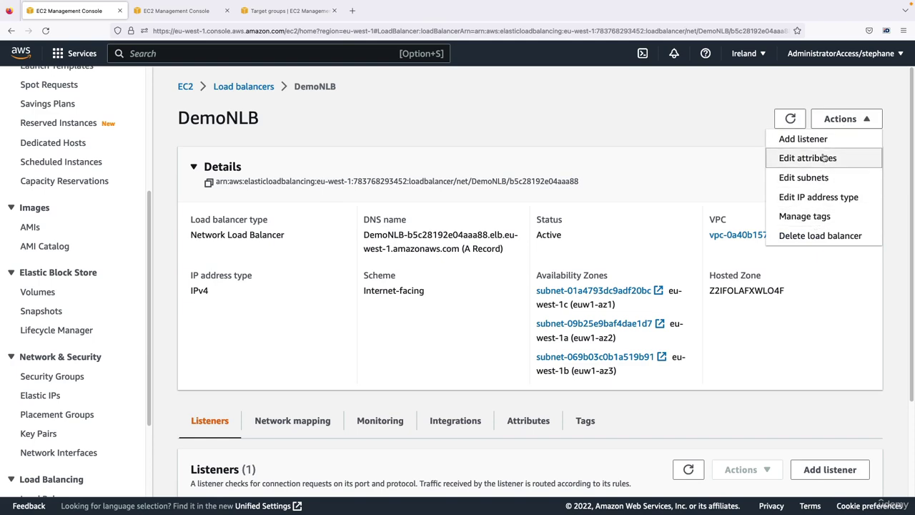
click(808, 235)
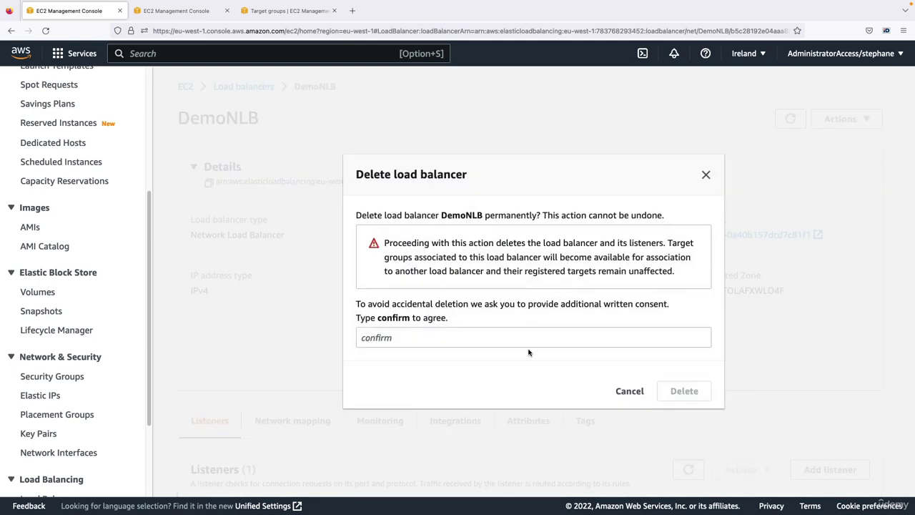
click(512, 342)
text(confirm)
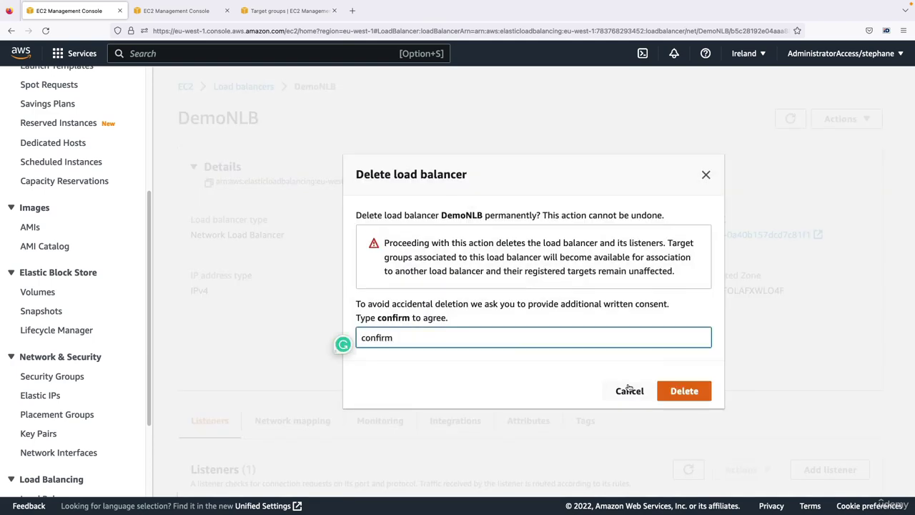
click(672, 391)
Delete the demo-tg-nlb target group.
key(ctrl+shift+Tab)
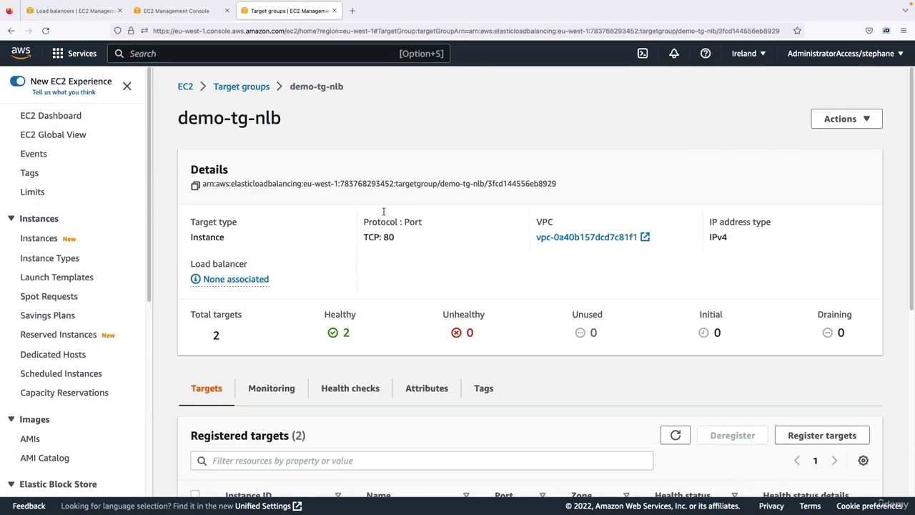
click(815, 123)
click(774, 140)
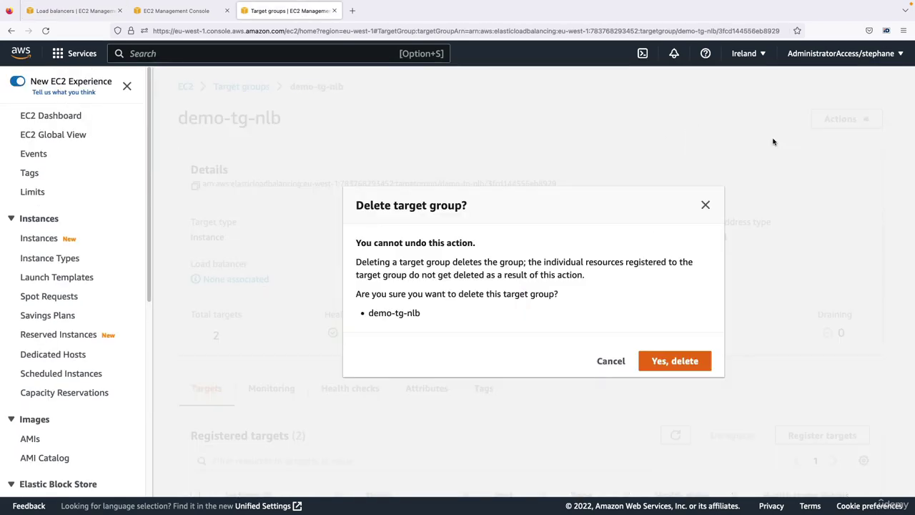
click(675, 360)
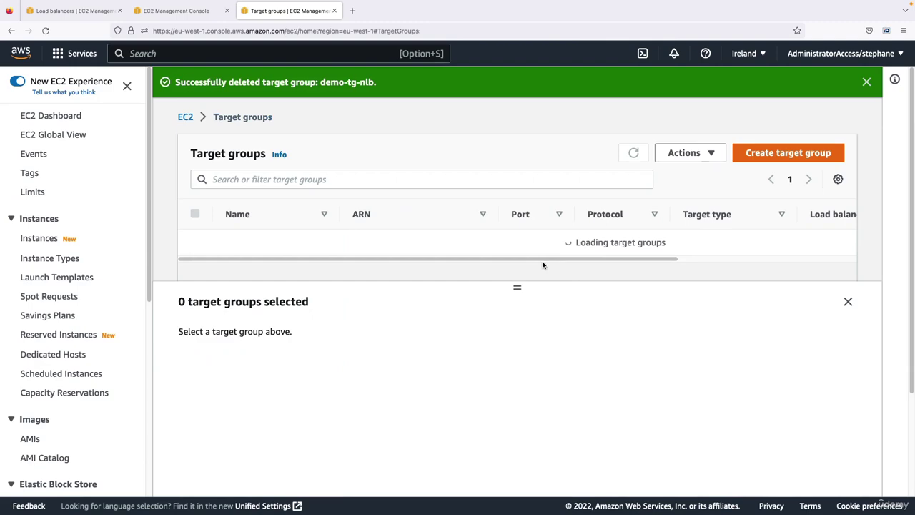
key(ctrl+shift+Tab)
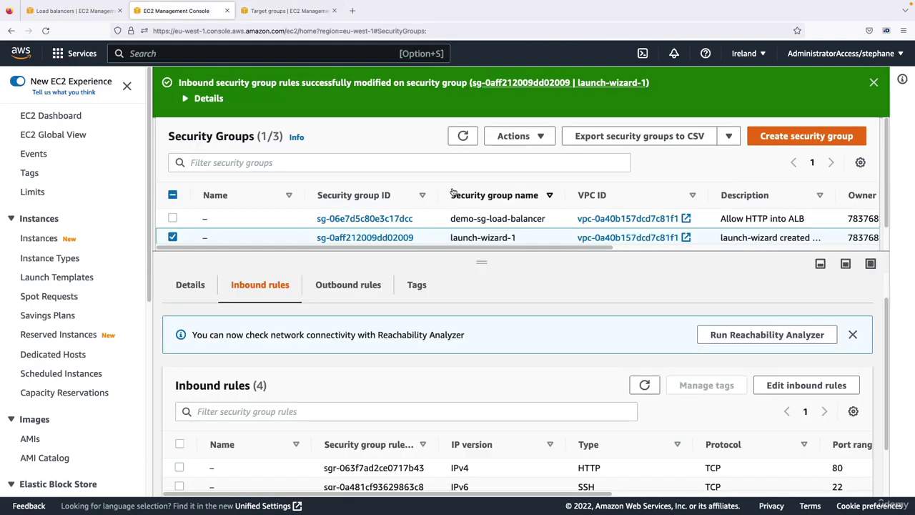
Delete launch-wizard-1's HTTP 0.0.0.0/0 inbound rule and save, leaving three rules.
click(772, 385)
scroll(282, 306, down, 2)
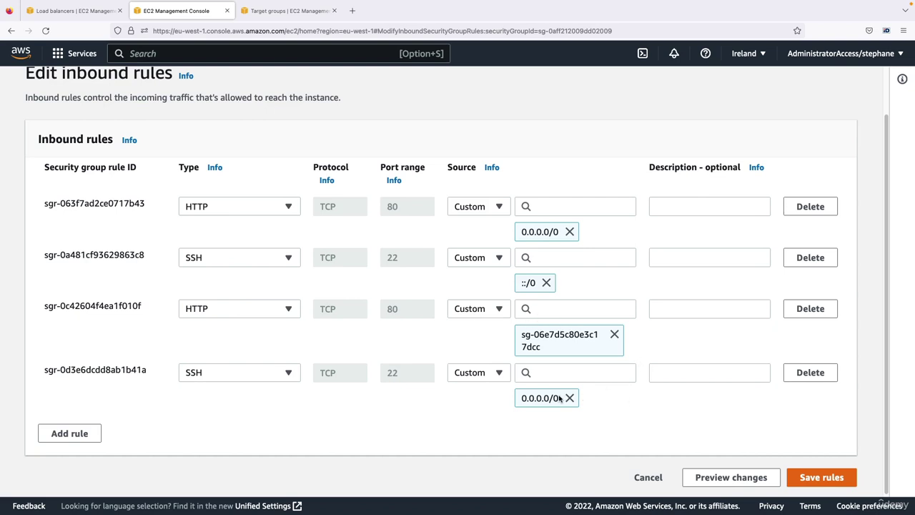
click(794, 207)
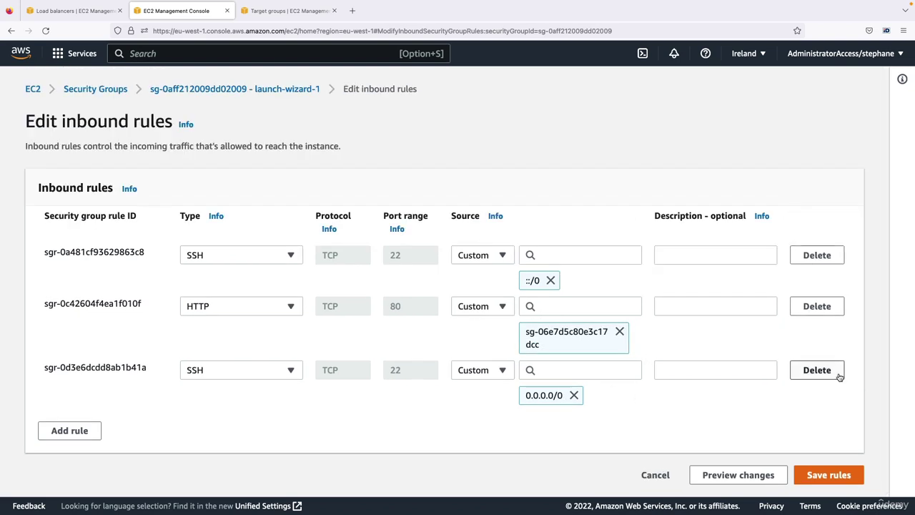
click(822, 477)
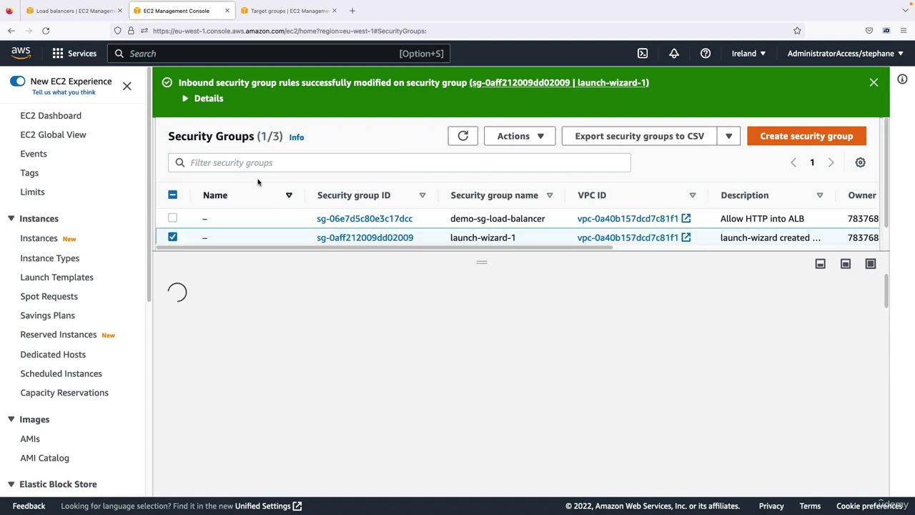
key(ctrl+shift+Tab)
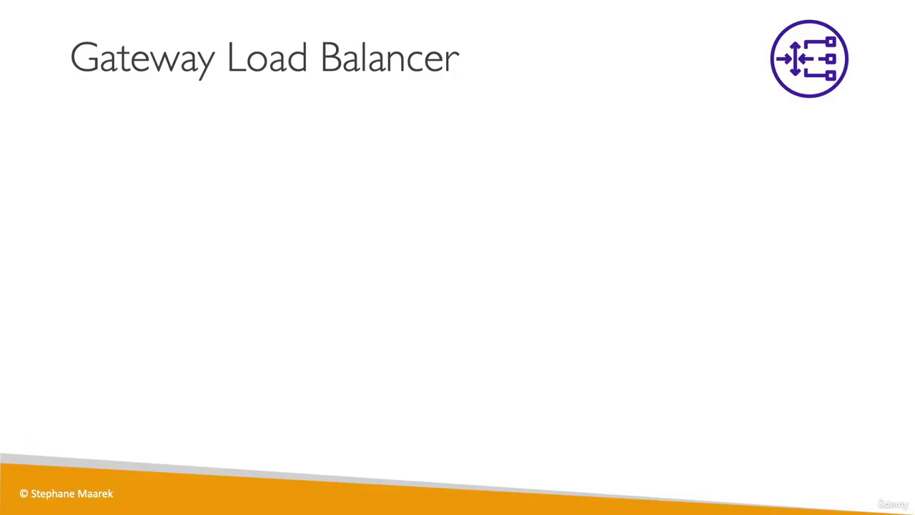
Reveal the Gateway Load Balancer slide's bullets on third-party virtual appliances and example uses.
key(Right)
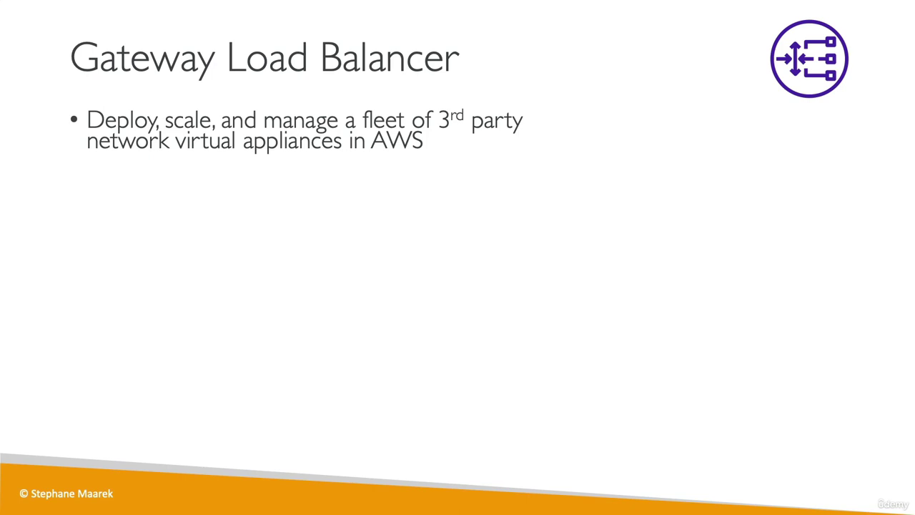
key(Right)
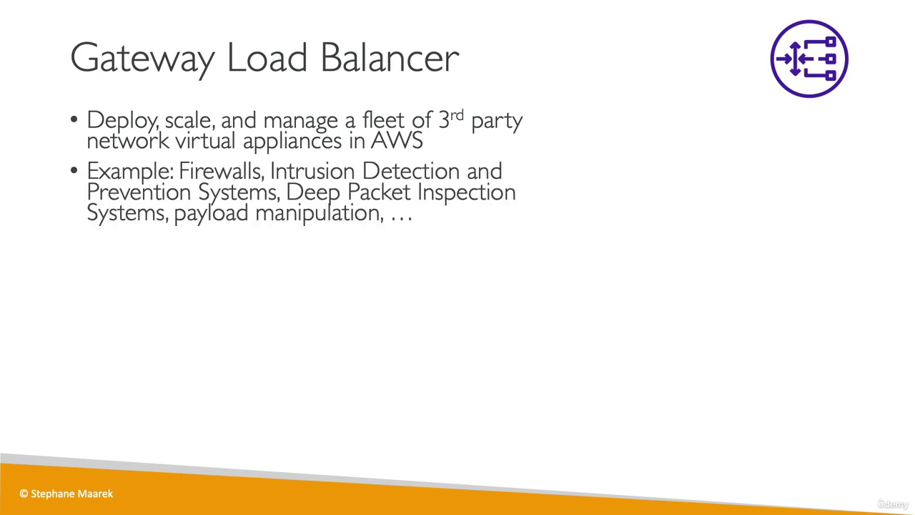
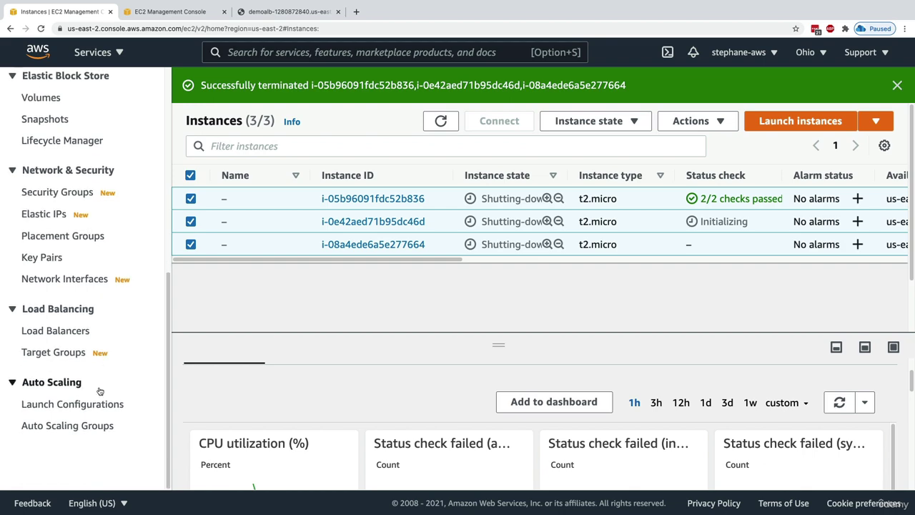
Go to the Auto Scaling Groups page from the EC2 sidebar.
click(82, 424)
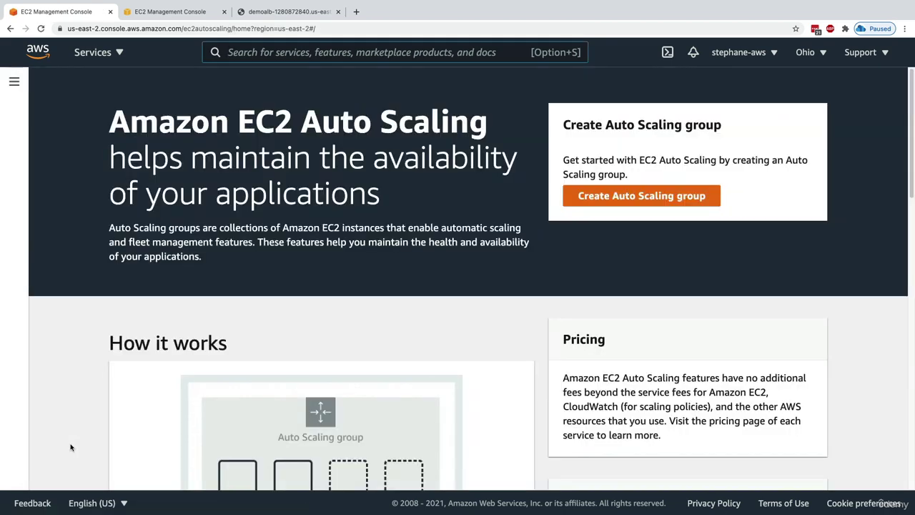
Begin an Auto Scaling group named DemoASG and open Create a launch template in a new tab.
click(576, 196)
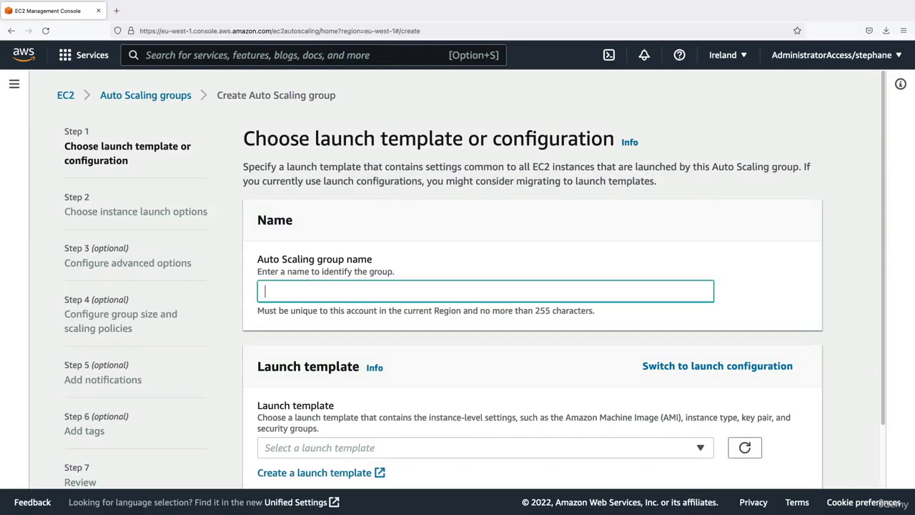
text(DemoASG)
click(552, 261)
scroll(552, 261, down, 2)
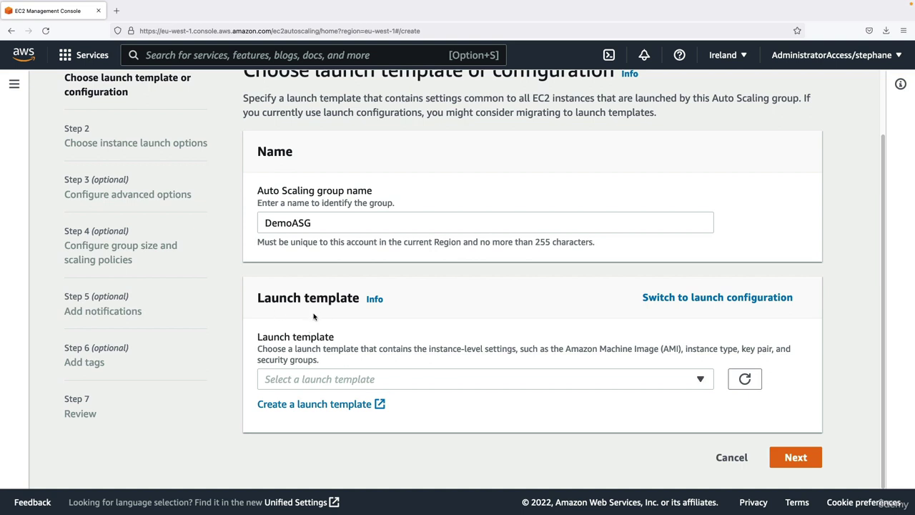
click(326, 404)
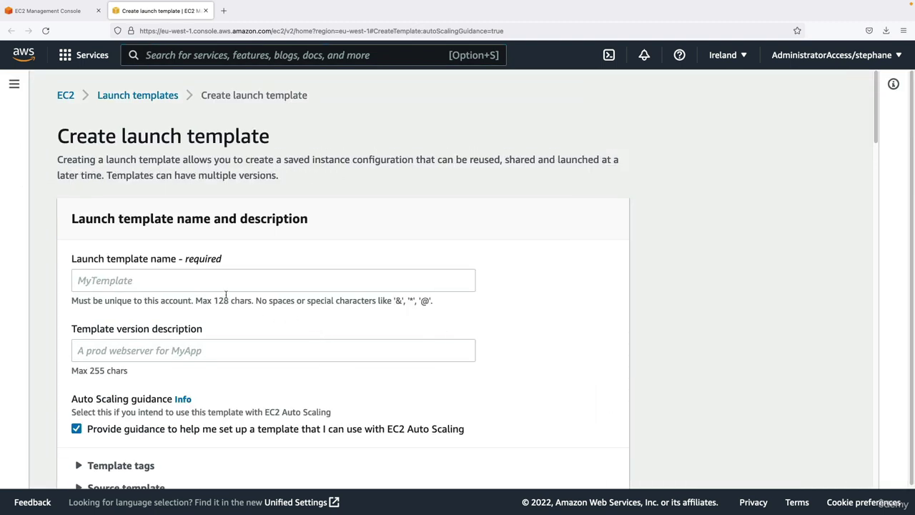
Name the launch template MyDemoTemplate with the description 'Template'.
click(220, 288)
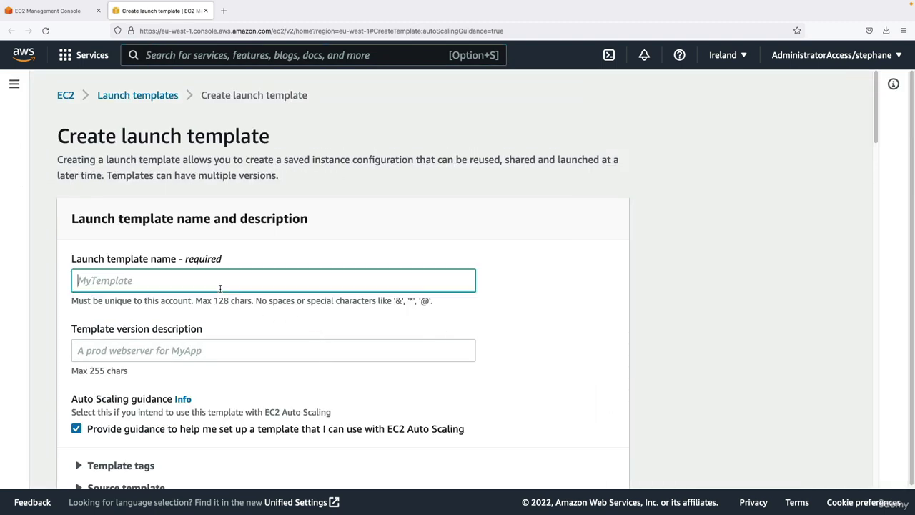
text(MyDemoTem)
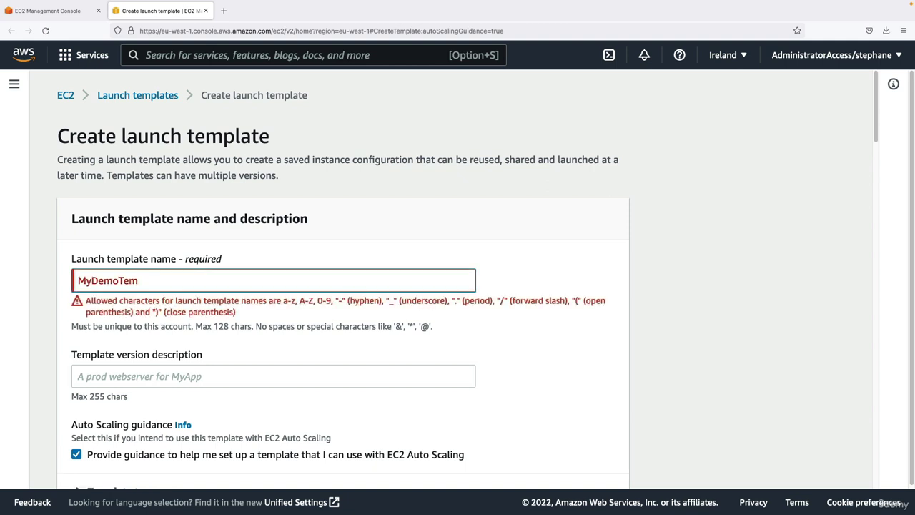
text([laplat)
key(BackSpace)
key(BackSpace)
key(BackSpace)
text(late)
key(Tab)
scroll(250, 318, down, 1)
text(Template)
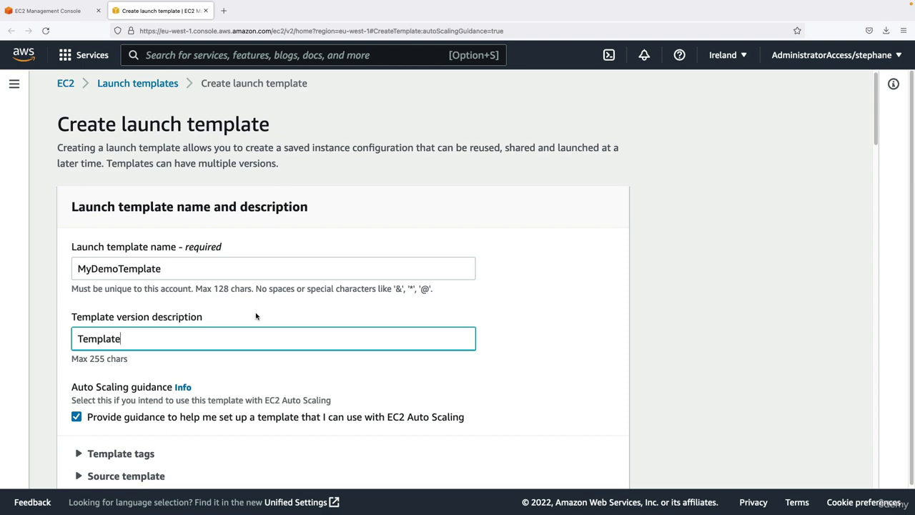
Choose the Quick Start Amazon Linux 2 AMI (Kernel 5.10, 64-bit x86) as the template's image.
scroll(256, 316, down, 4)
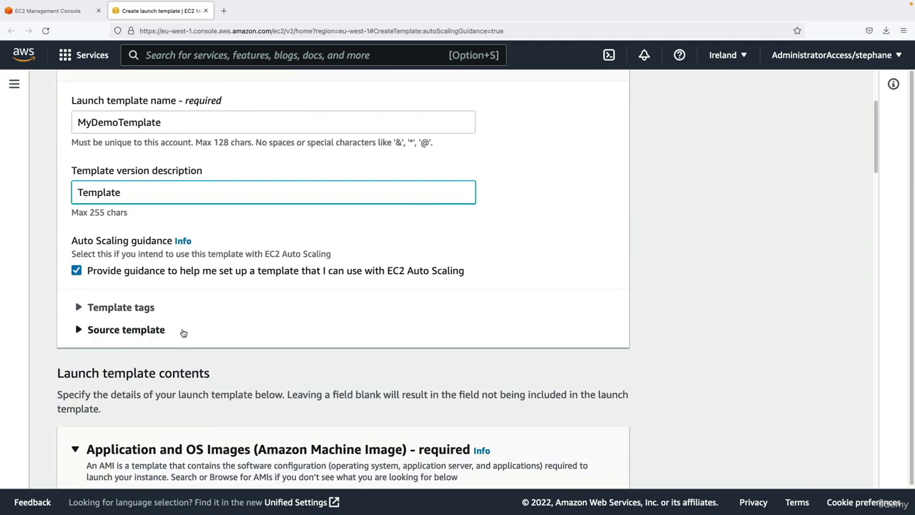
scroll(203, 256, down, 6)
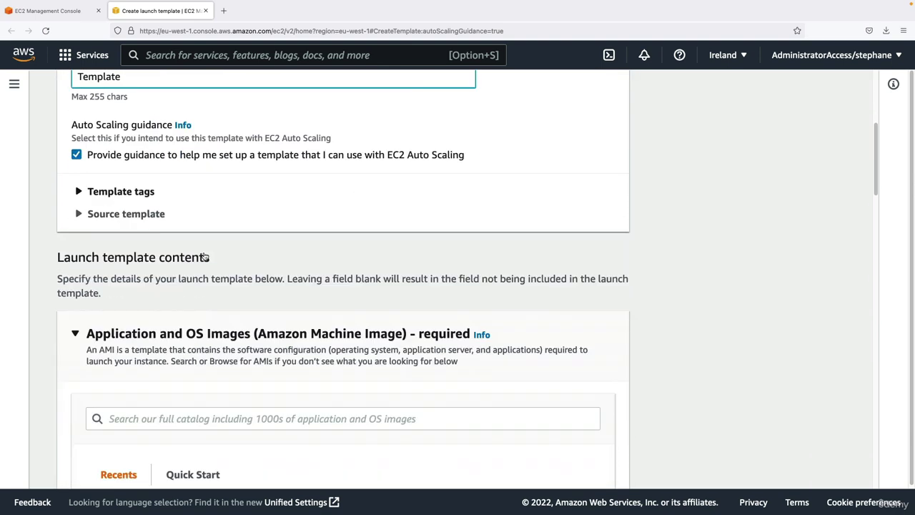
scroll(200, 261, down, 1)
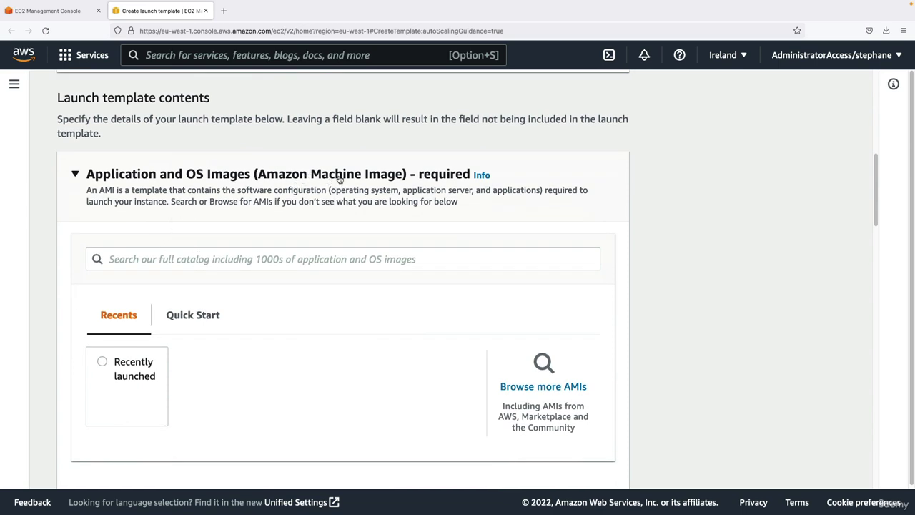
click(193, 315)
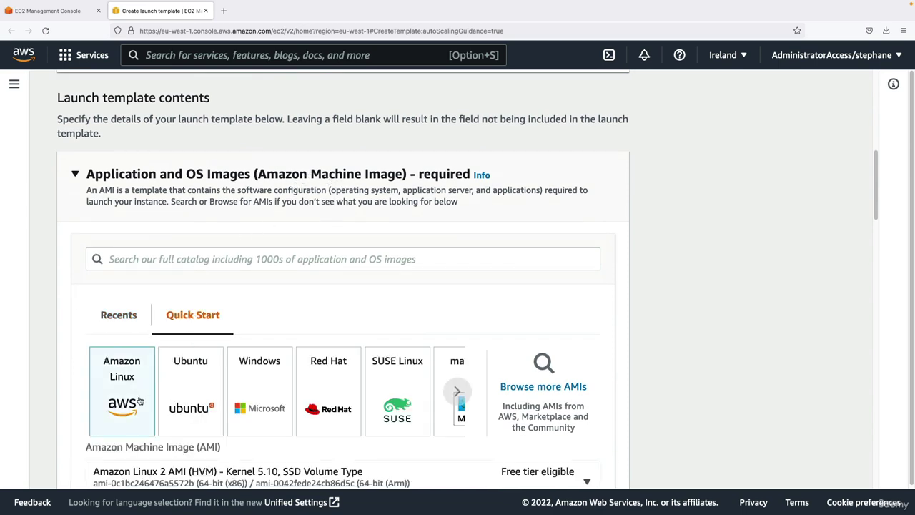
click(140, 401)
scroll(142, 386, down, 6)
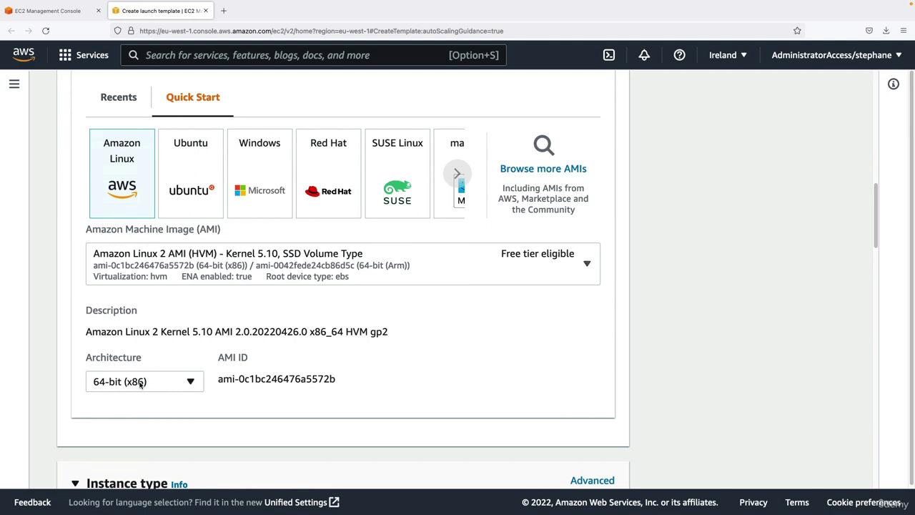
scroll(152, 386, down, 4)
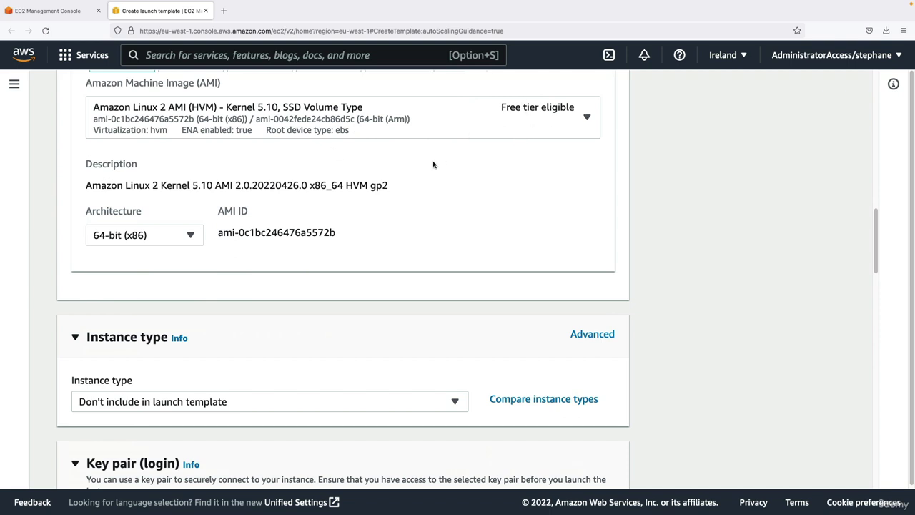
scroll(415, 187, down, 2)
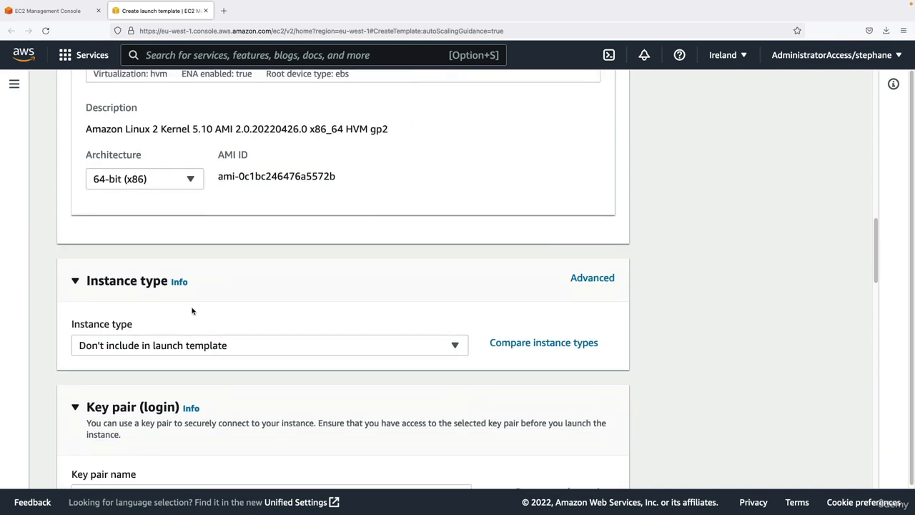
click(183, 343)
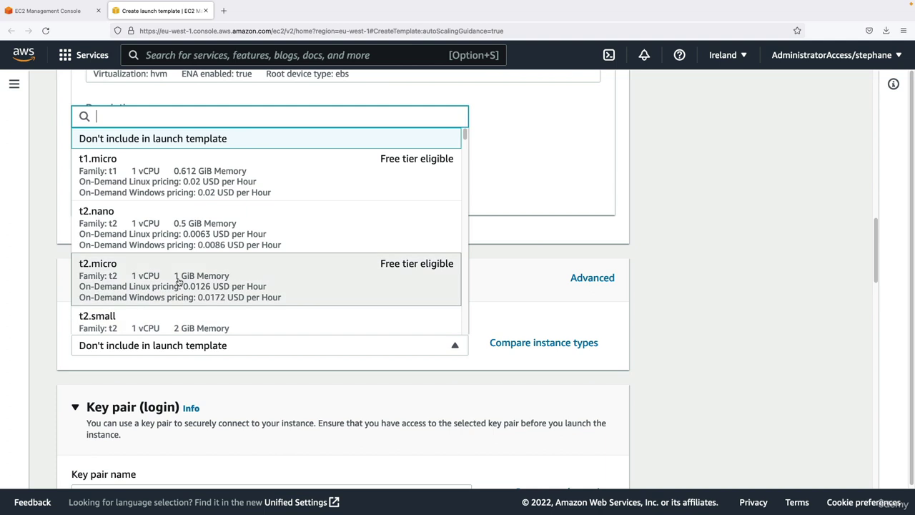
Set instance type t2.micro and key pair EC2 Tutorial in the launch template.
click(235, 272)
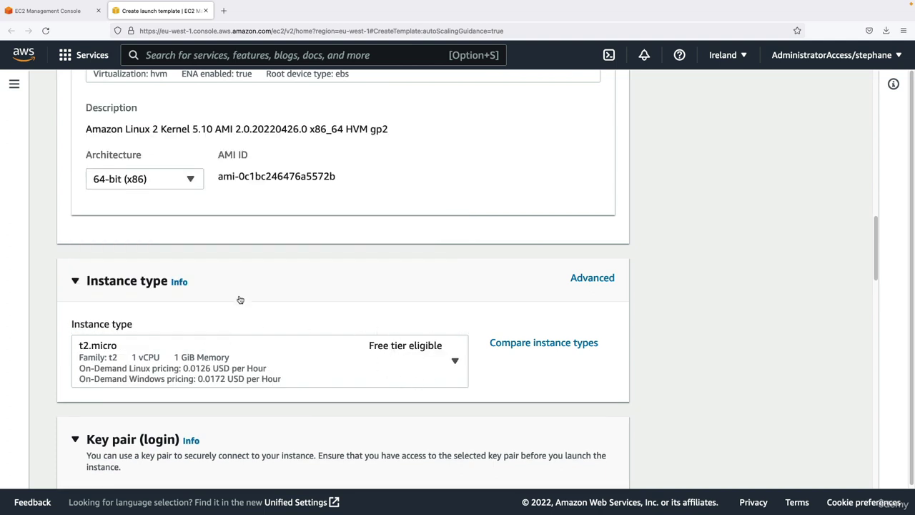
scroll(58, 325, down, 5)
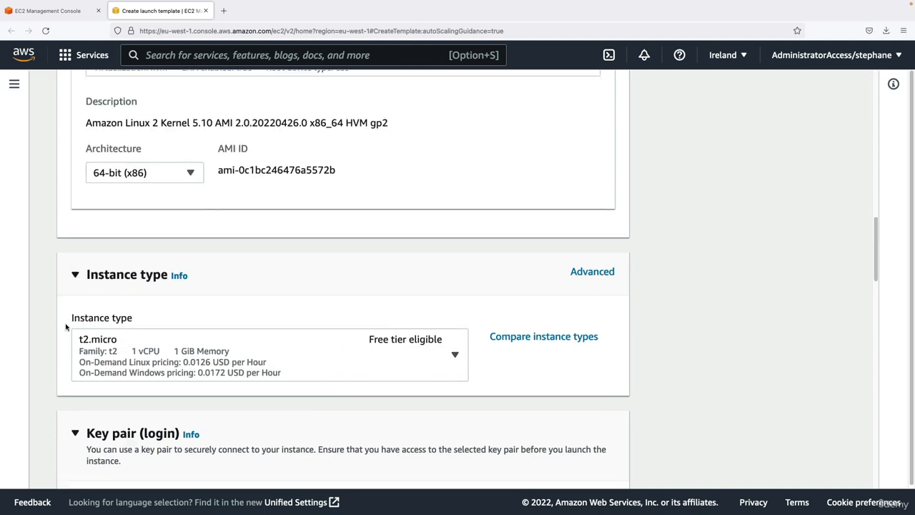
click(113, 326)
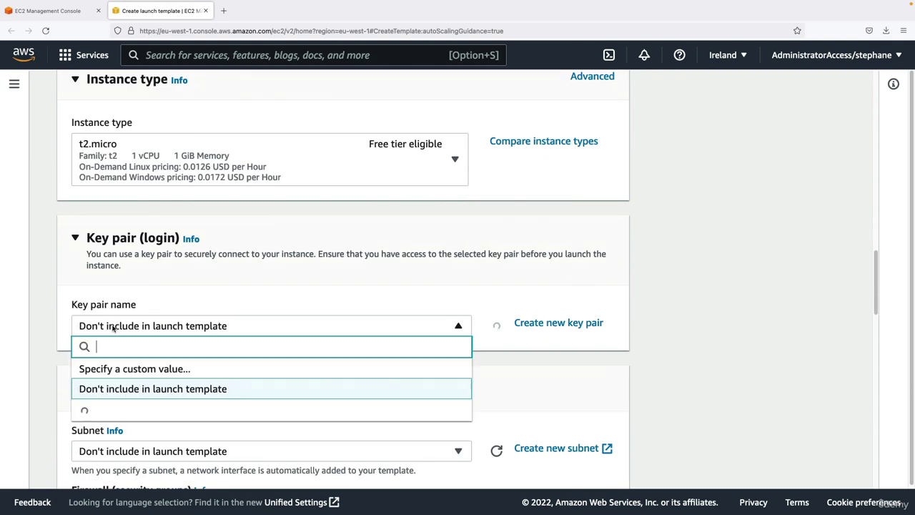
click(133, 411)
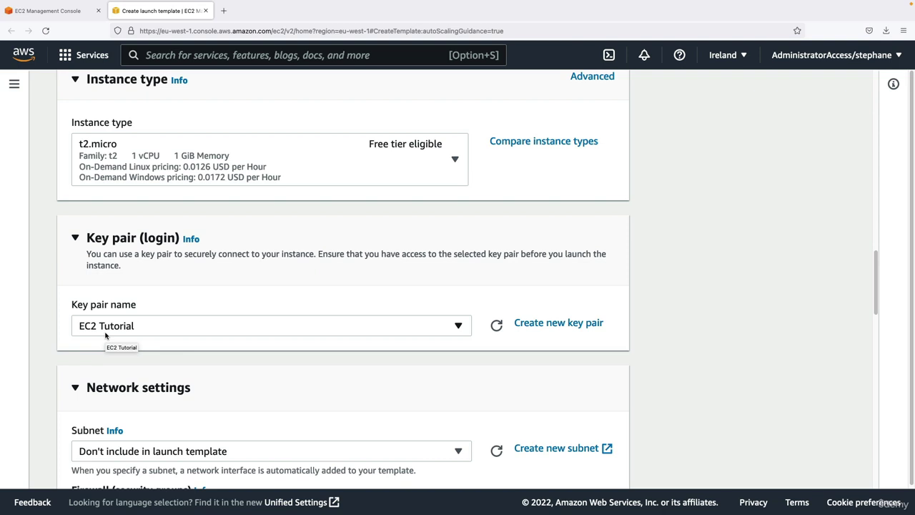
Attach the launch-wizard-1 security group to the launch template.
scroll(79, 326, down, 3)
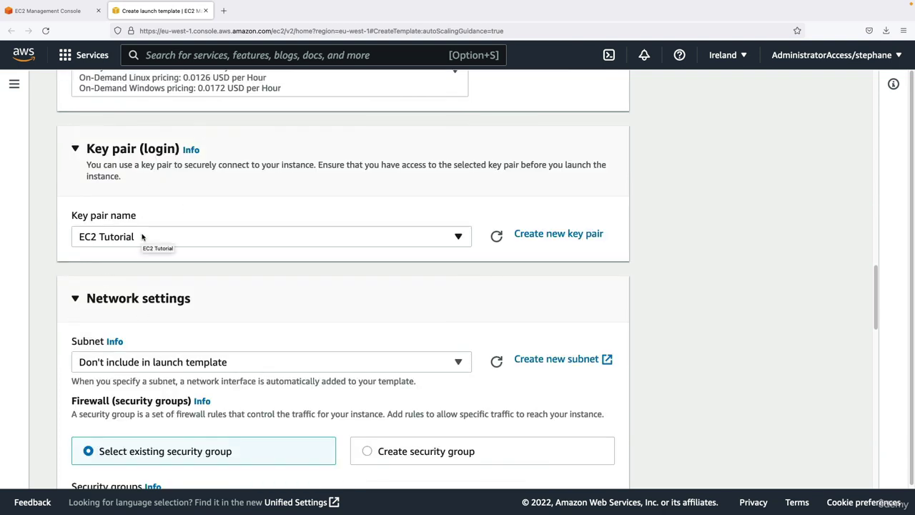
scroll(257, 372, down, 1)
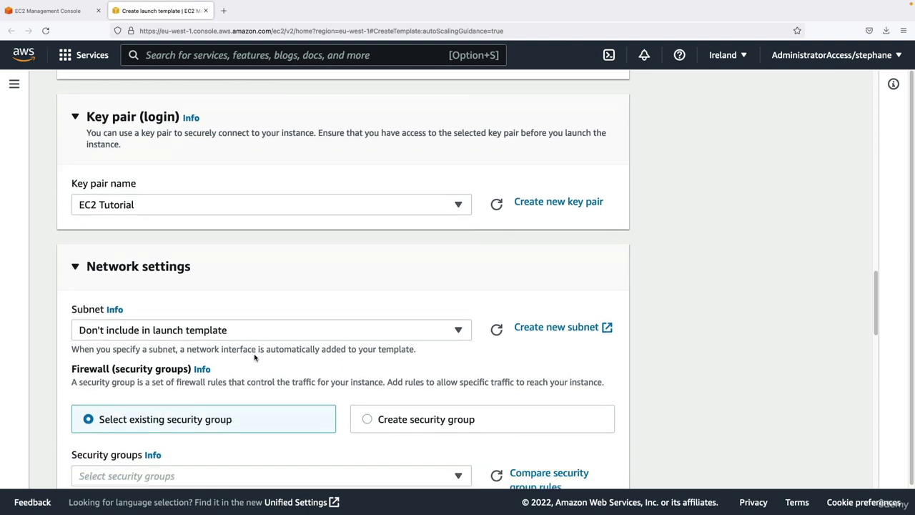
scroll(250, 354, down, 1)
scroll(249, 339, down, 1)
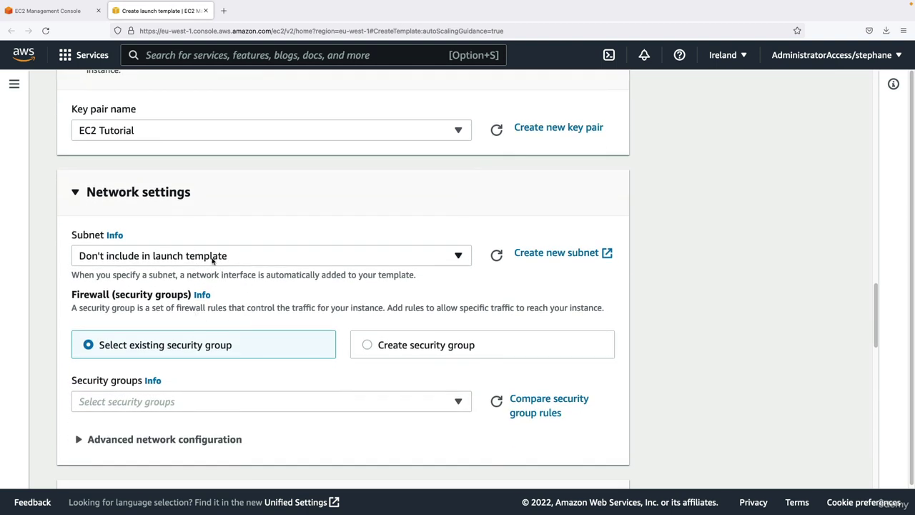
scroll(206, 258, down, 1)
drag(96, 278, 187, 278)
click(191, 307)
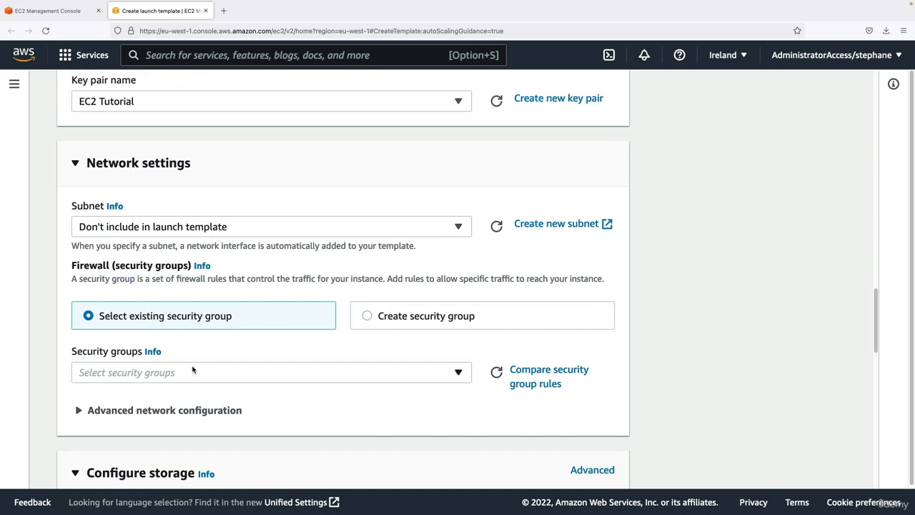
click(193, 370)
click(192, 279)
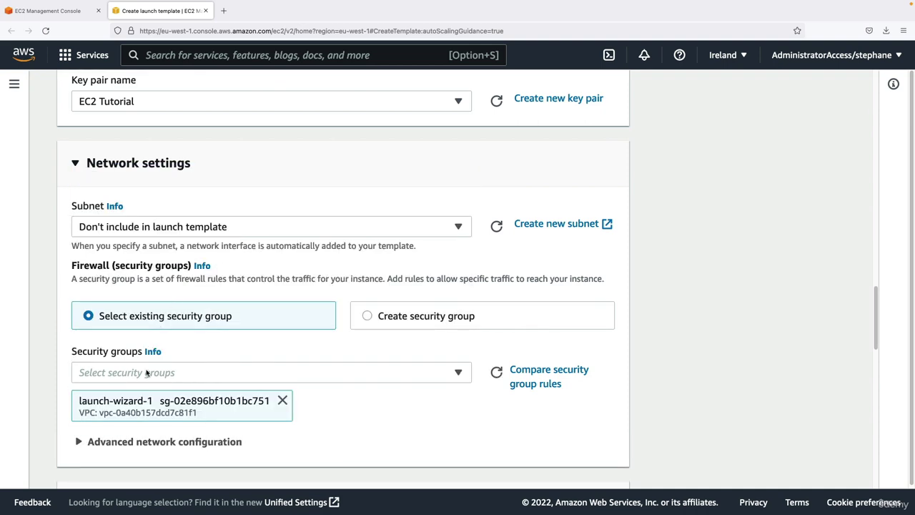
Keep the 8 GiB root volume, expand Advanced details and focus the User data box.
scroll(91, 383, down, 5)
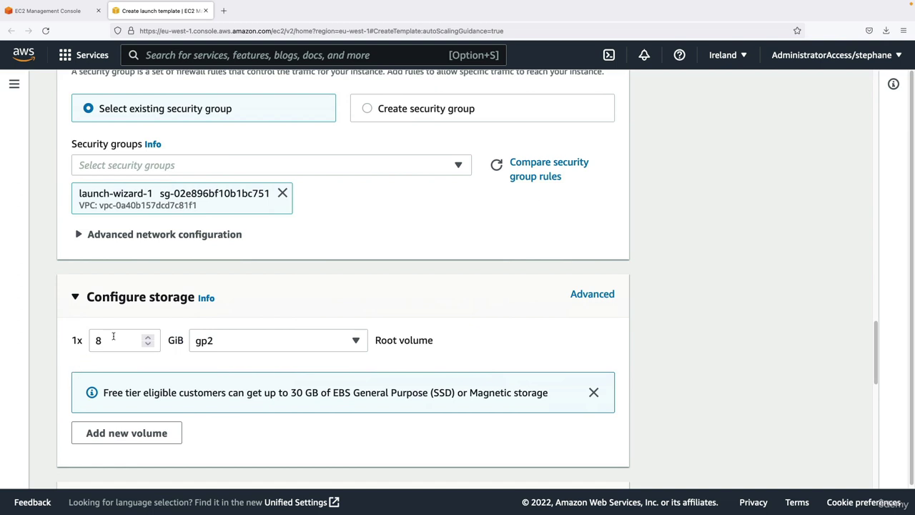
click(116, 342)
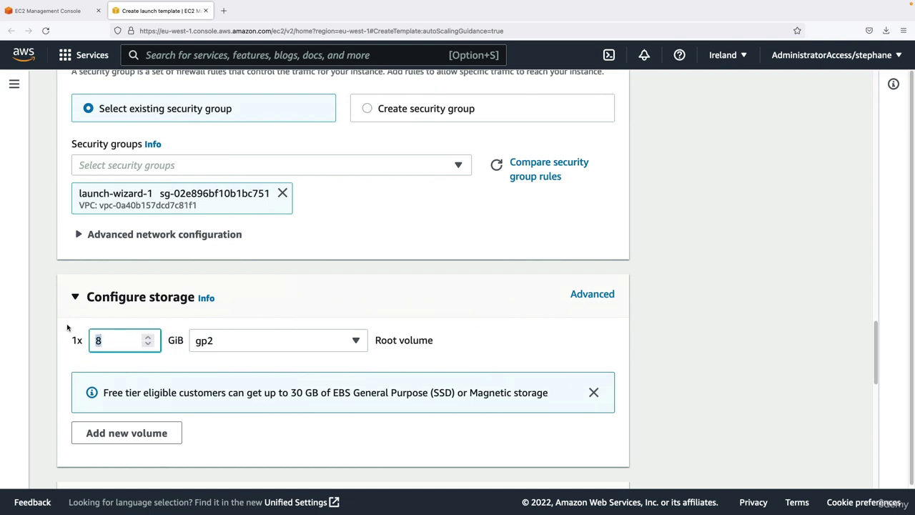
click(68, 328)
scroll(72, 329, down, 4)
scroll(75, 331, down, 4)
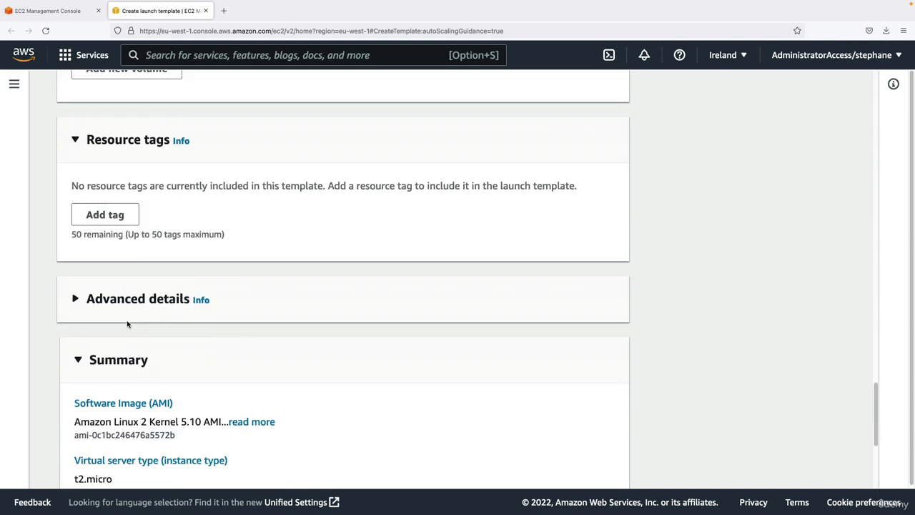
click(133, 316)
scroll(136, 316, down, 10)
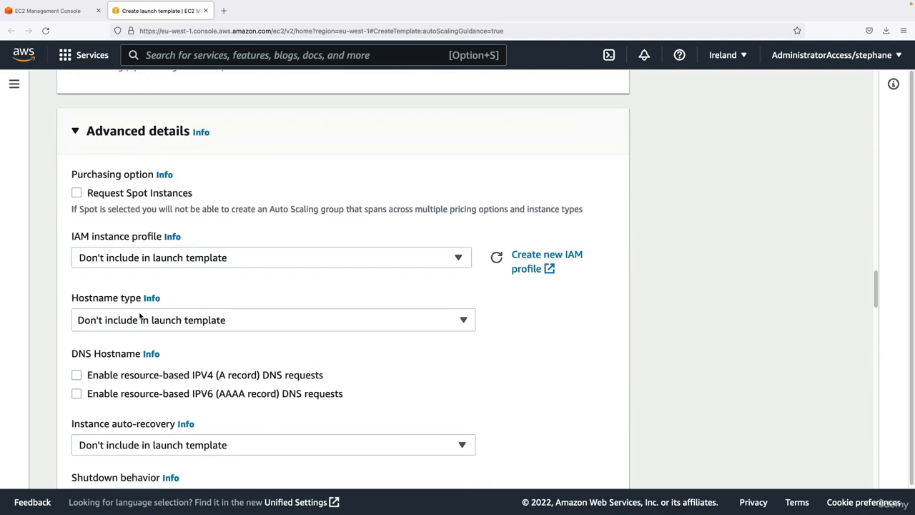
scroll(140, 316, down, 15)
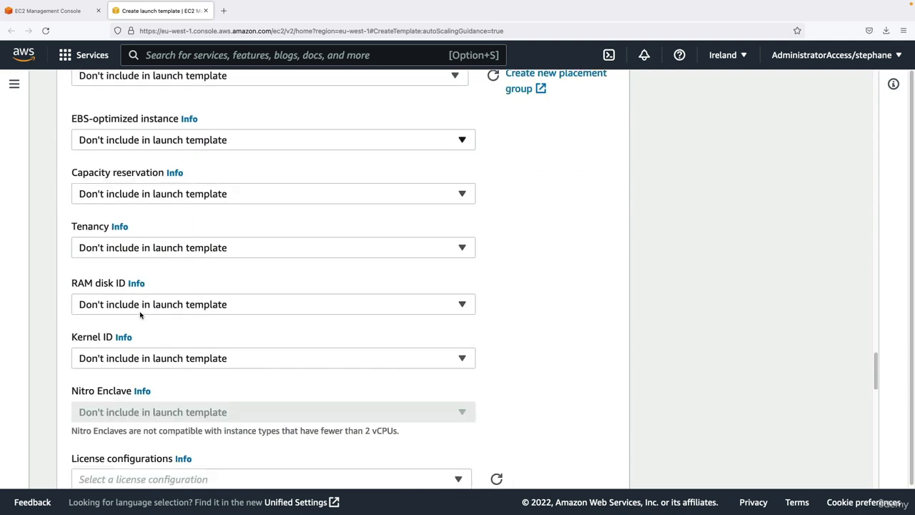
scroll(140, 315, down, 4)
click(142, 305)
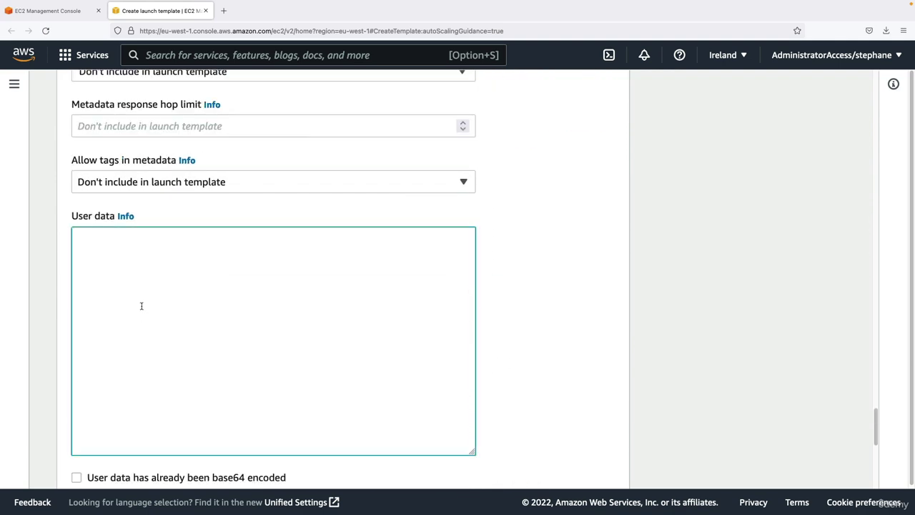
Copy the whole ec2-user-data.sh script from VS Code into the template's User data field.
key(super+Tab)
key(super+a)
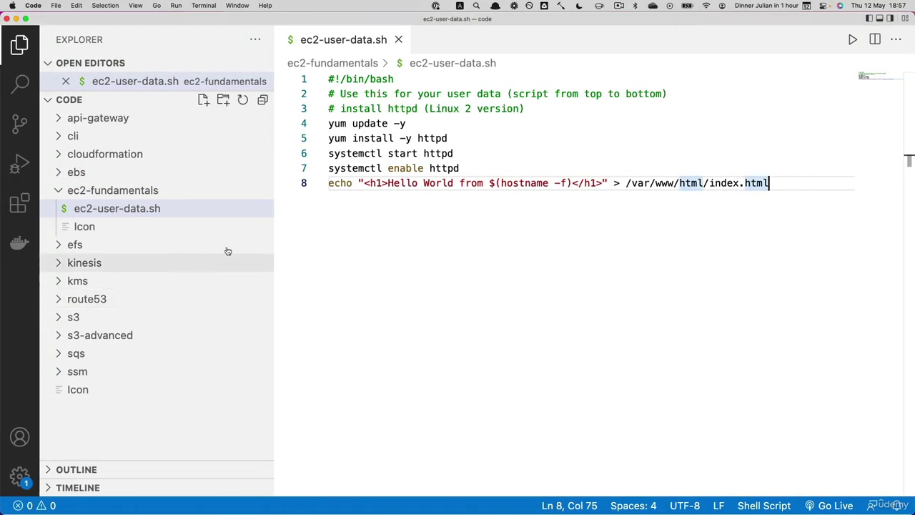
key(super+c)
key(super+Tab)
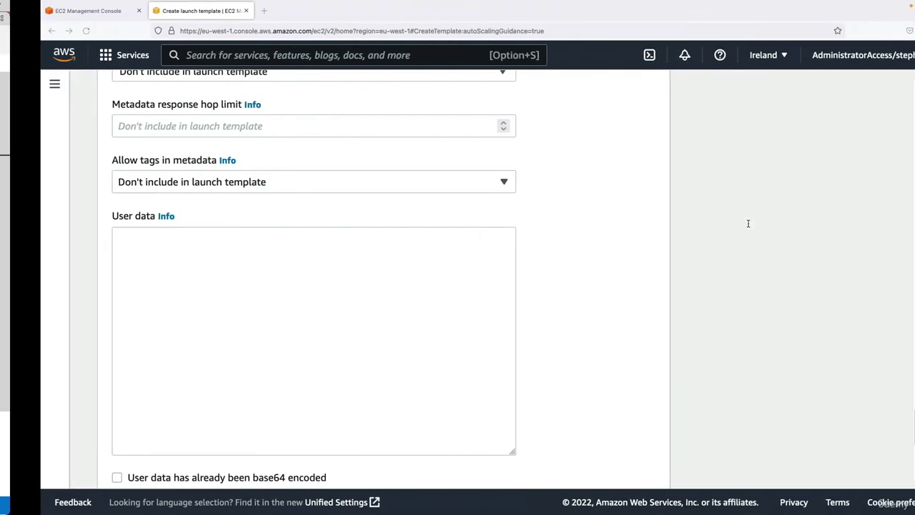
key(super+v)
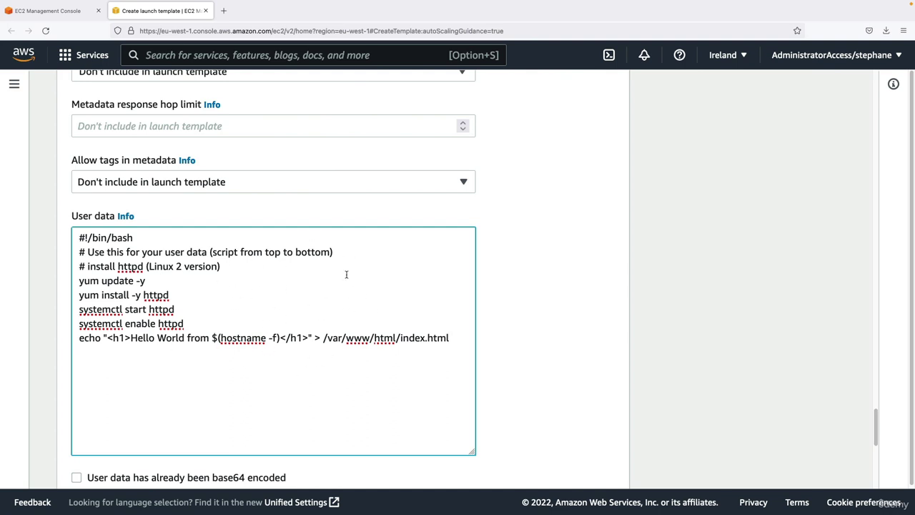
scroll(306, 325, down, 7)
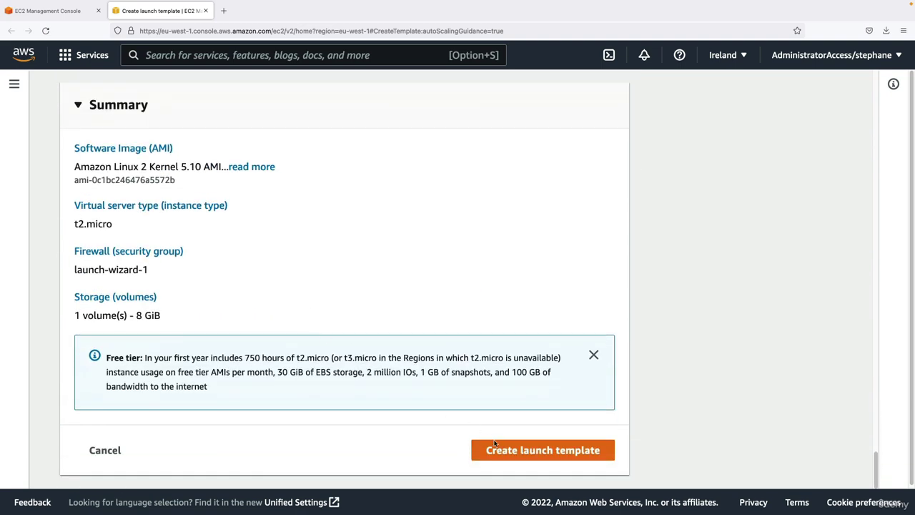
Create MyDemoTemplate, then select it (version 1) in the DemoASG wizard and proceed.
click(504, 453)
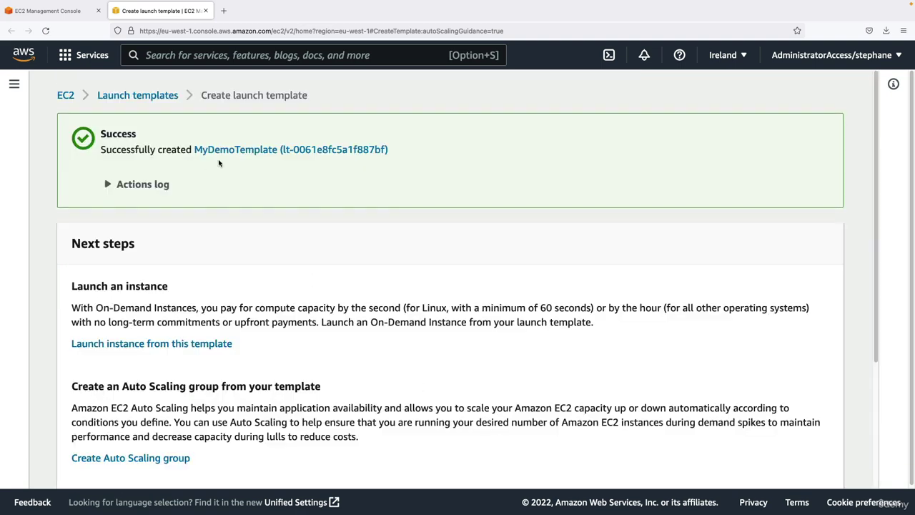
click(51, 11)
click(742, 380)
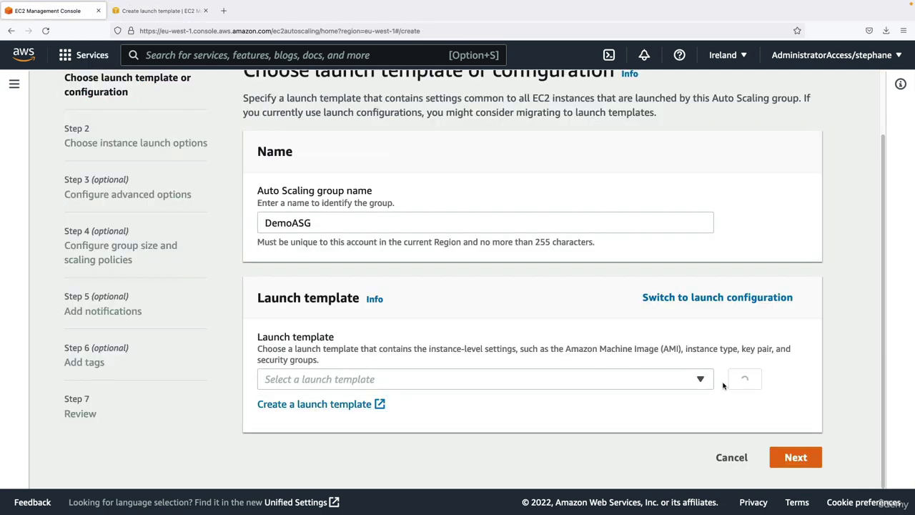
click(704, 380)
click(655, 346)
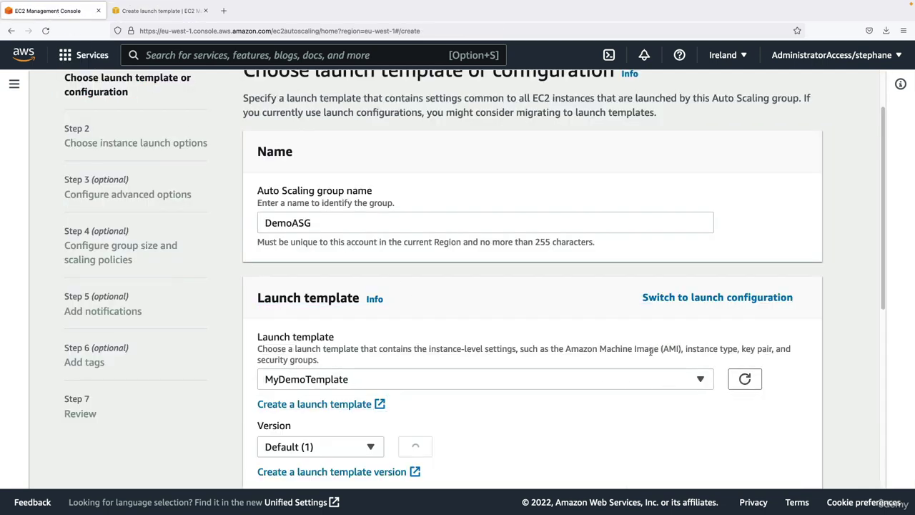
scroll(315, 404, down, 5)
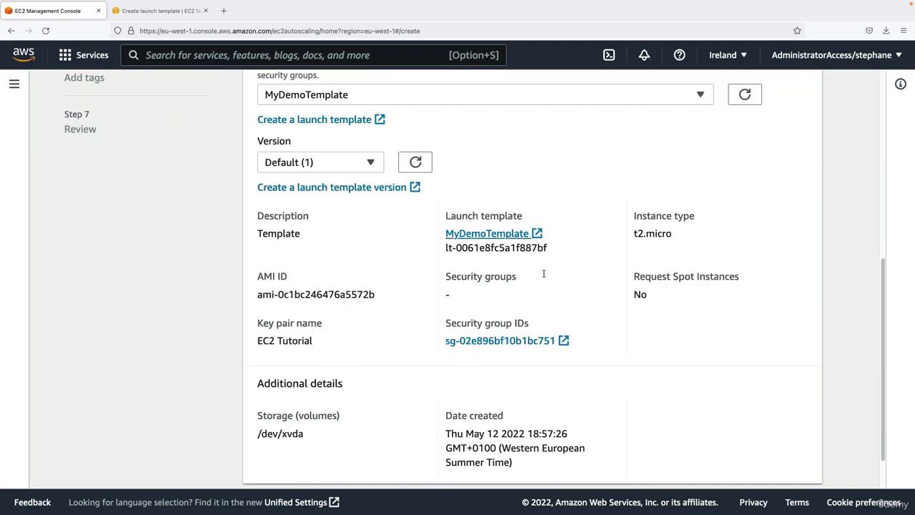
scroll(419, 285, down, 1)
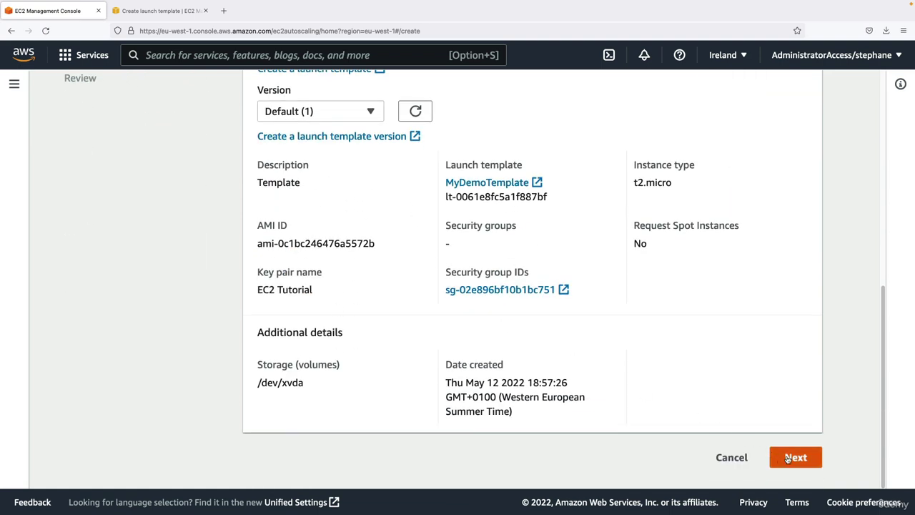
click(794, 457)
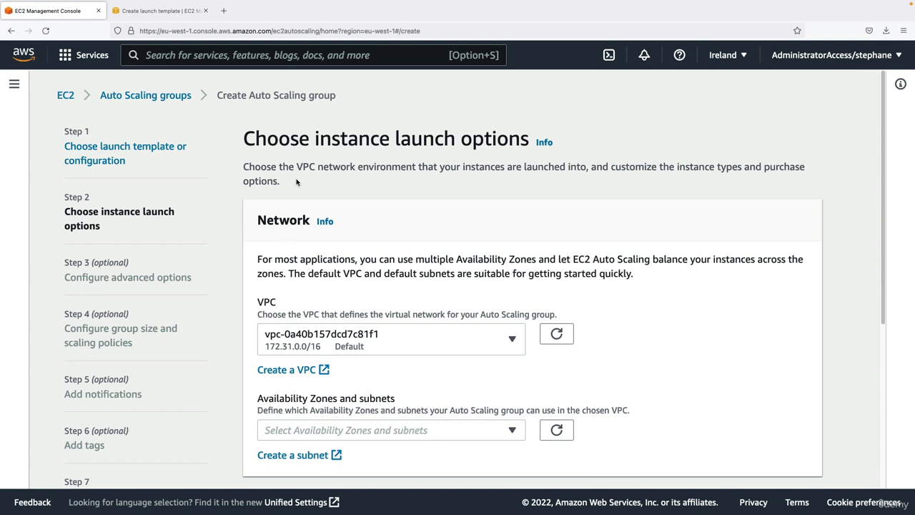
Add the eu-west-1a, eu-west-1b and eu-west-1c subnets to DemoASG.
drag(306, 141, 456, 142)
click(371, 272)
scroll(371, 272, down, 1)
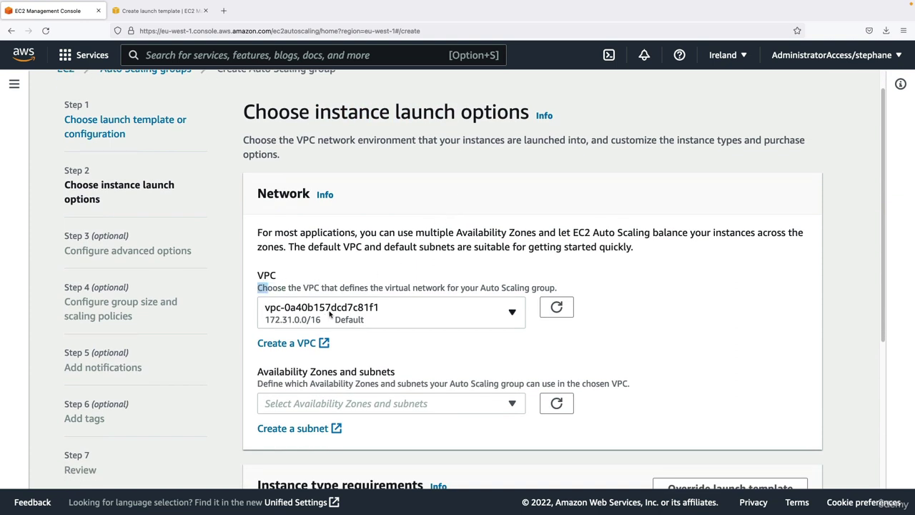
scroll(331, 318, down, 3)
click(332, 326)
click(331, 348)
click(331, 379)
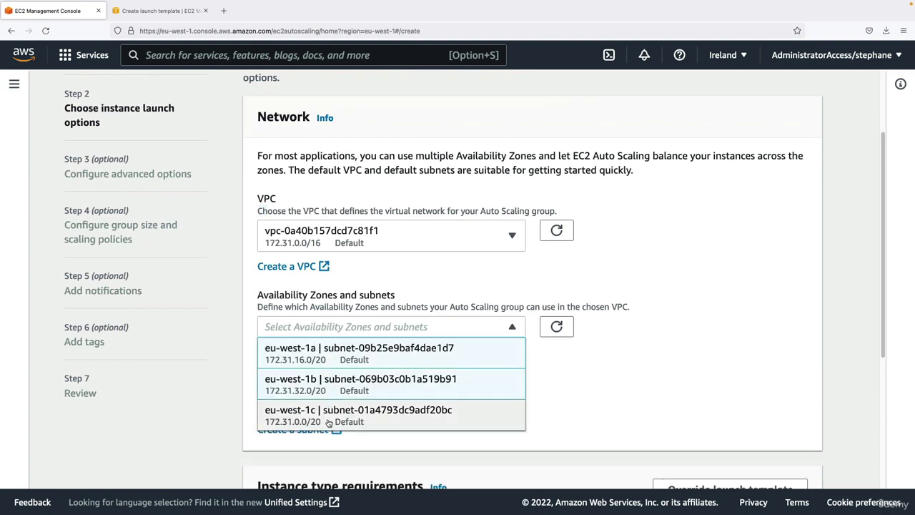
click(362, 406)
click(619, 369)
Try overriding the launch template's instance type with manually added types.
scroll(614, 370, down, 1)
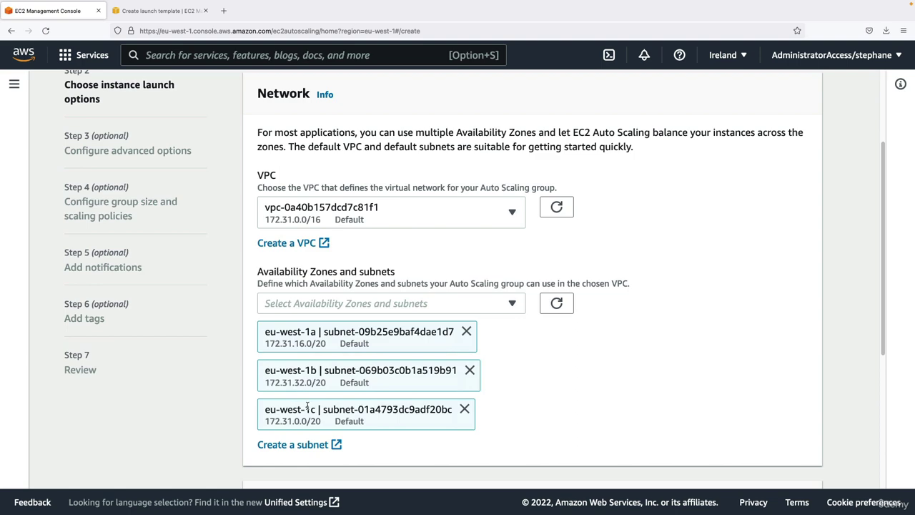
scroll(307, 407, down, 5)
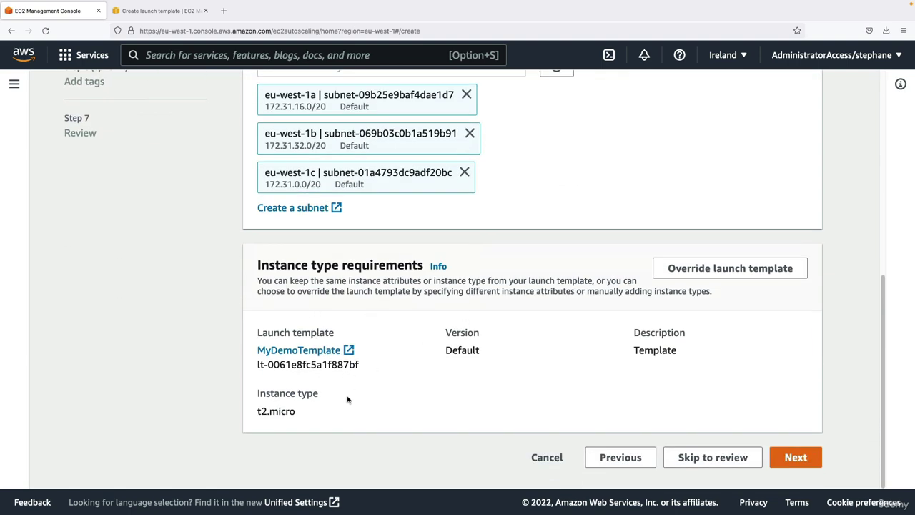
drag(299, 412, 254, 415)
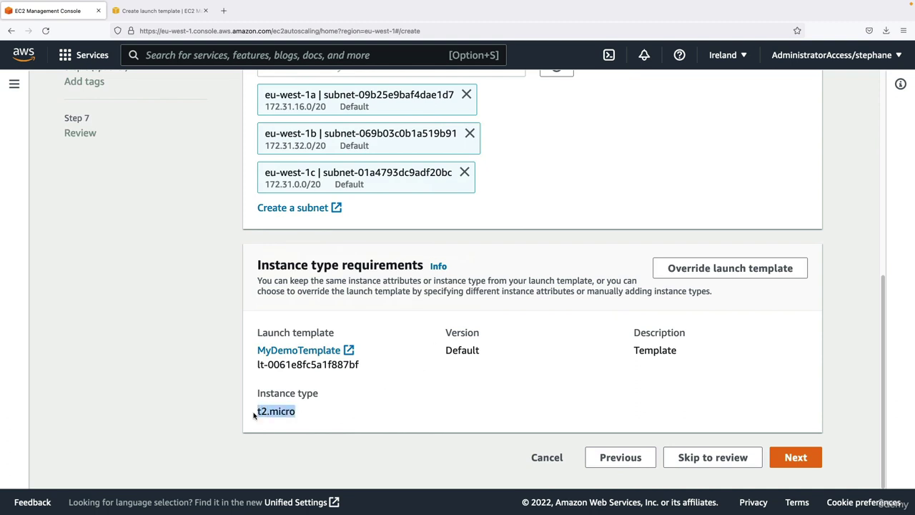
click(640, 284)
click(665, 275)
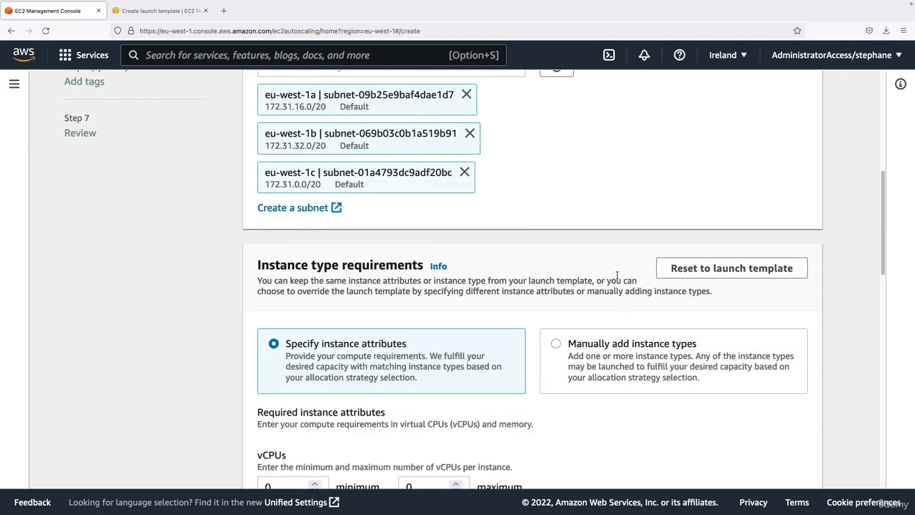
scroll(555, 311, down, 1)
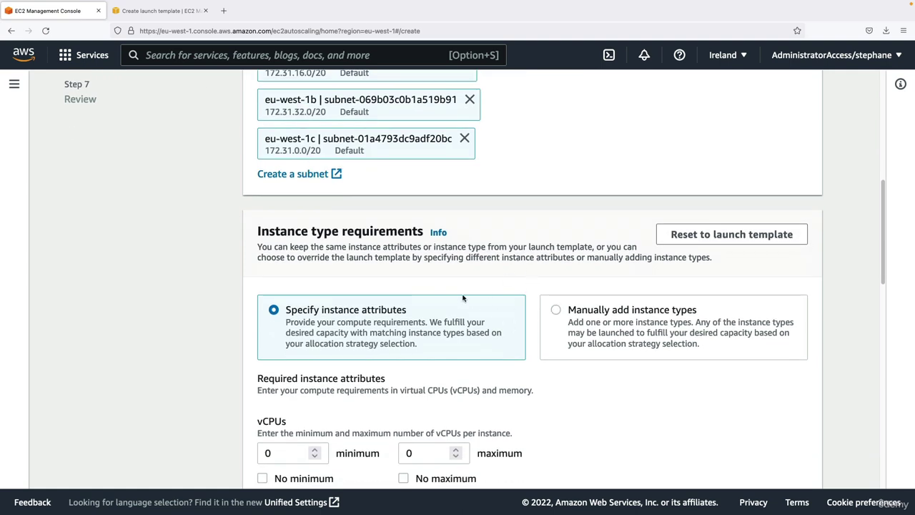
scroll(462, 302, down, 1)
click(584, 319)
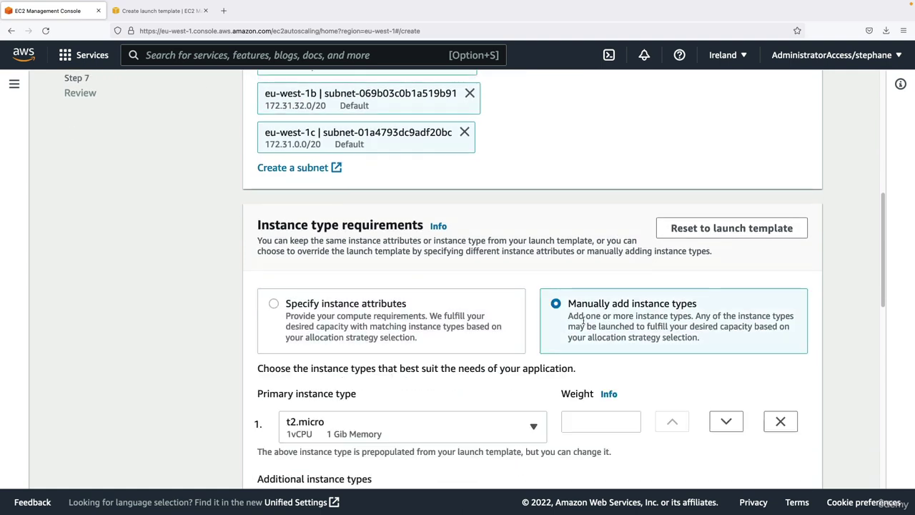
scroll(572, 365, down, 3)
click(480, 213)
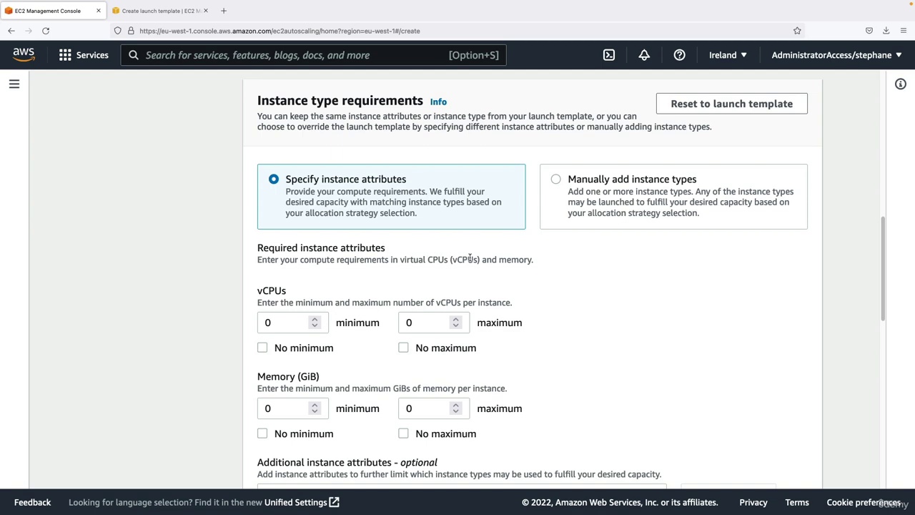
Revert to the launch template's t2.micro settings and continue to advanced options.
scroll(437, 262, down, 2)
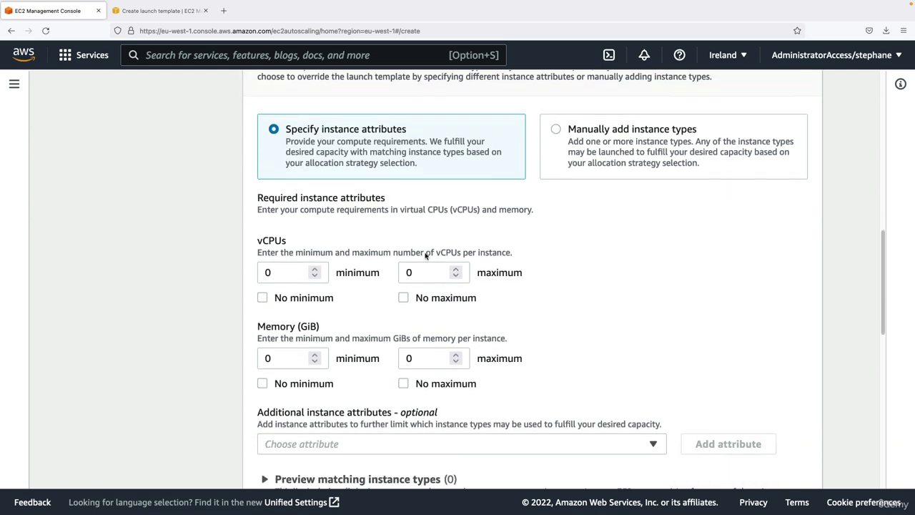
scroll(501, 315, up, 3)
click(690, 141)
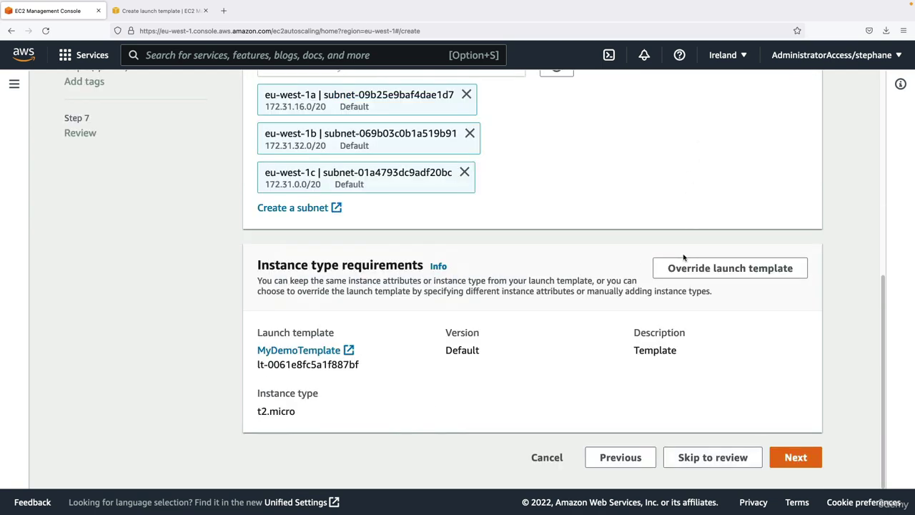
drag(269, 264, 398, 266)
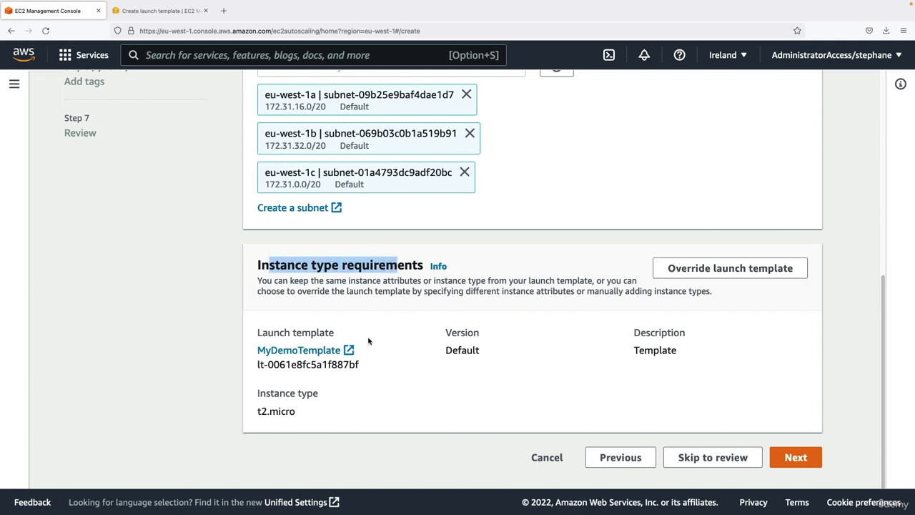
click(459, 369)
drag(259, 415, 317, 413)
click(550, 370)
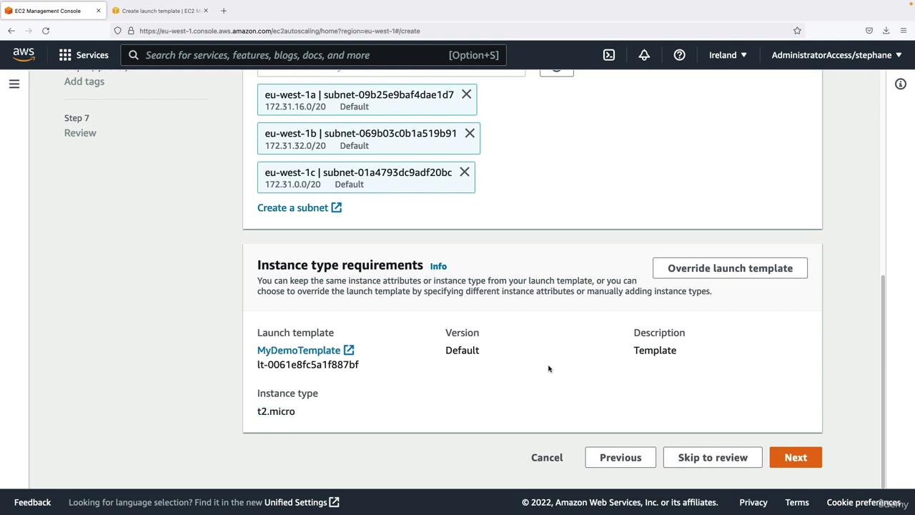
click(804, 459)
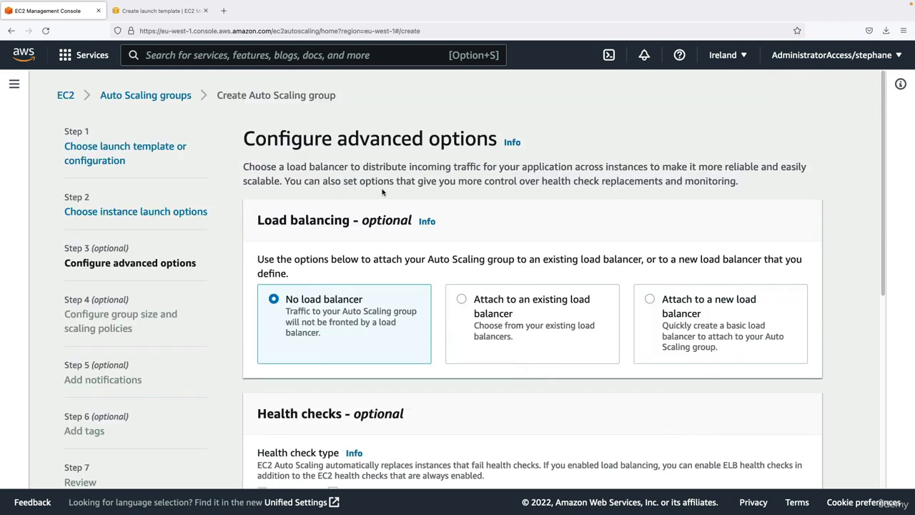
Attach DemoASG to the existing load balancer via my-first-target-group (DemoALB).
drag(299, 223, 393, 223)
click(388, 223)
click(477, 293)
scroll(480, 289, down, 3)
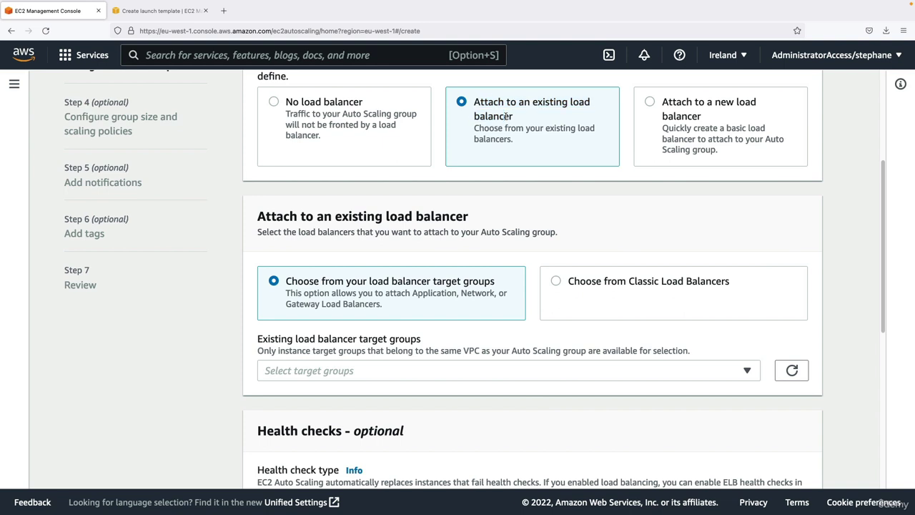
click(385, 366)
click(336, 418)
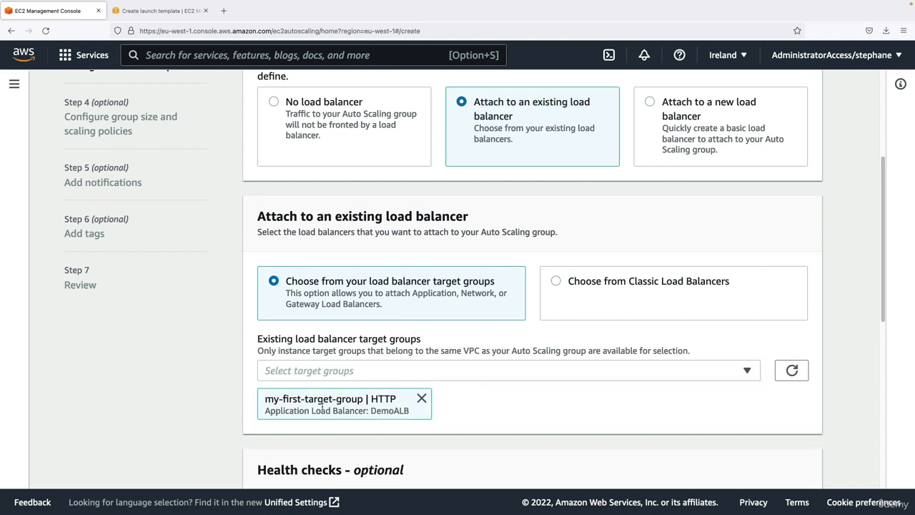
drag(278, 399, 409, 410)
click(239, 413)
Turn on ELB health checks and continue to group size settings.
scroll(242, 405, down, 1)
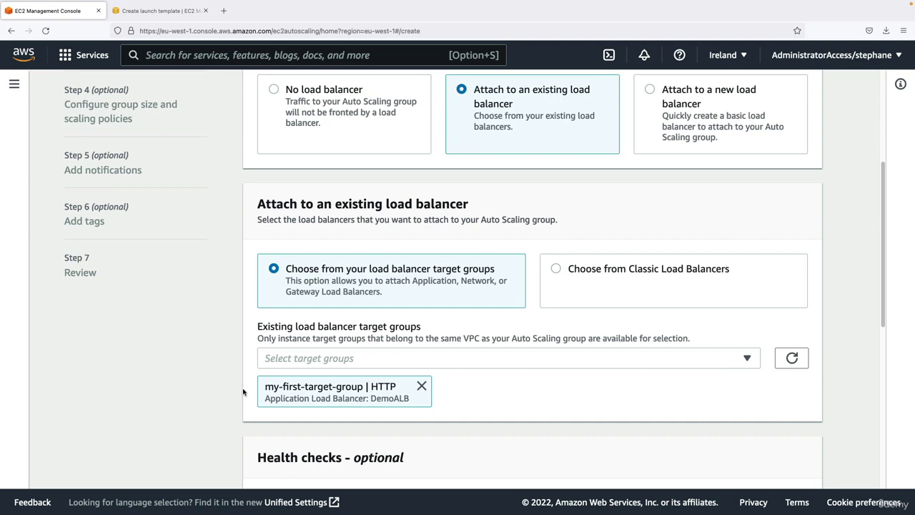
scroll(243, 391, down, 5)
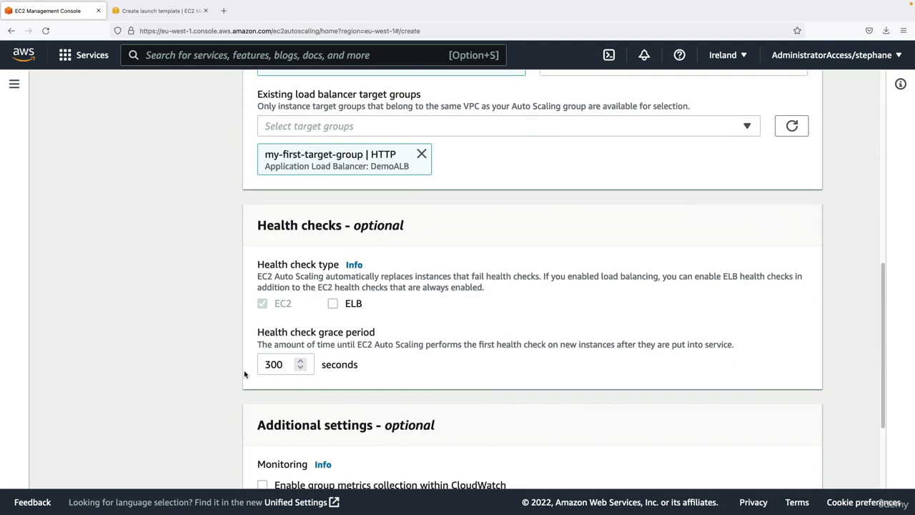
drag(279, 226, 330, 225)
click(329, 225)
scroll(287, 264, down, 1)
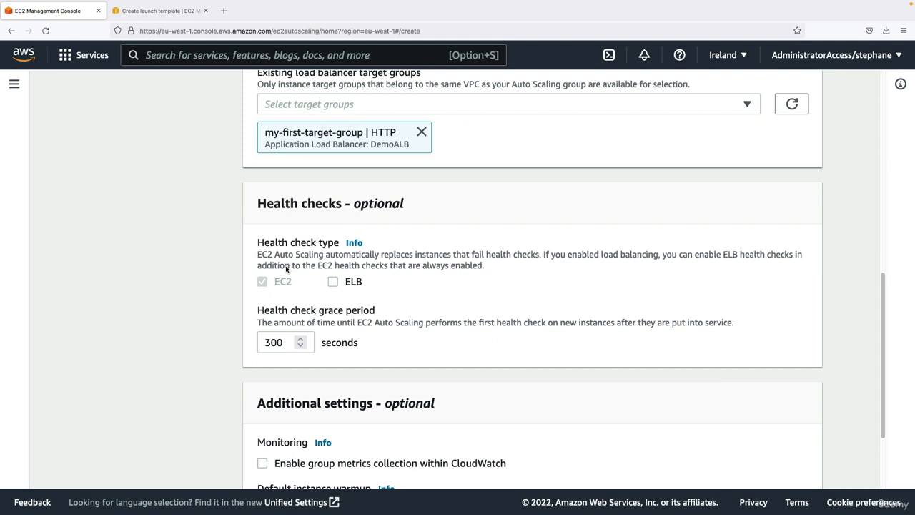
click(334, 282)
scroll(335, 264, down, 3)
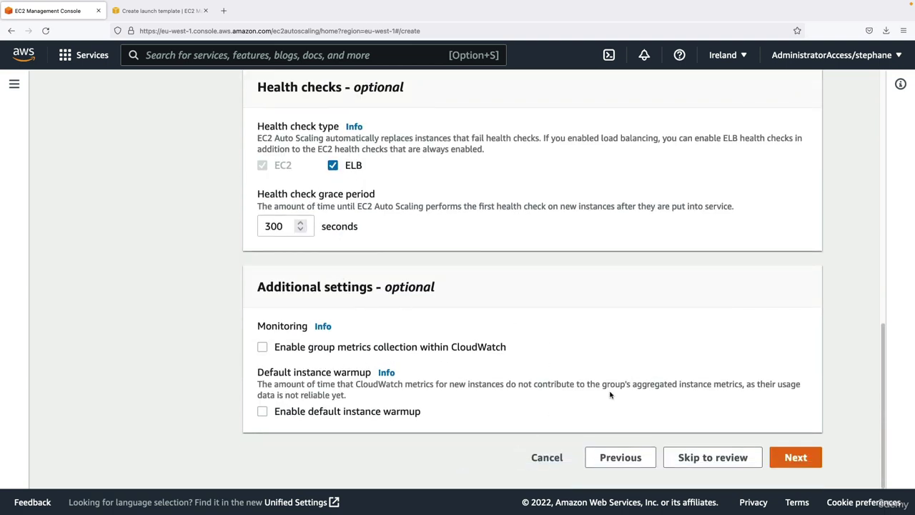
click(799, 462)
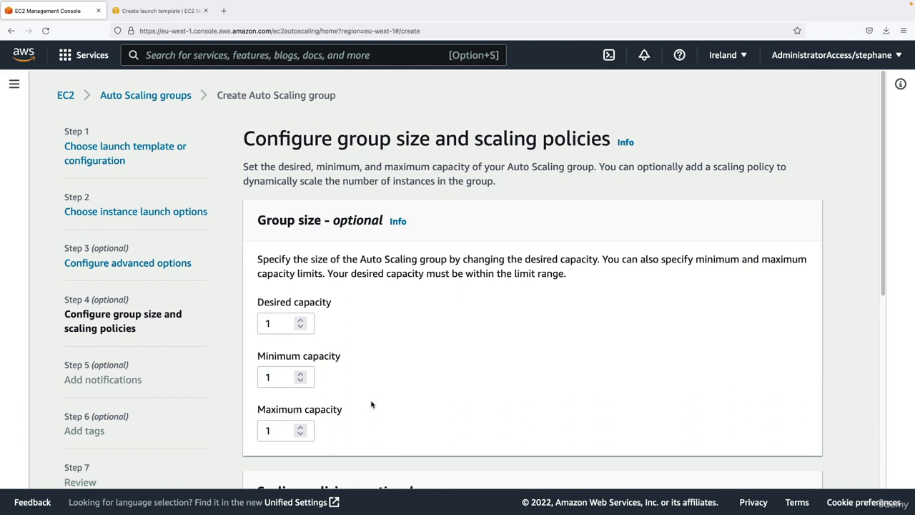
Keep desired, minimum and maximum capacity at 1 with scaling policy None.
click(280, 425)
text(0)
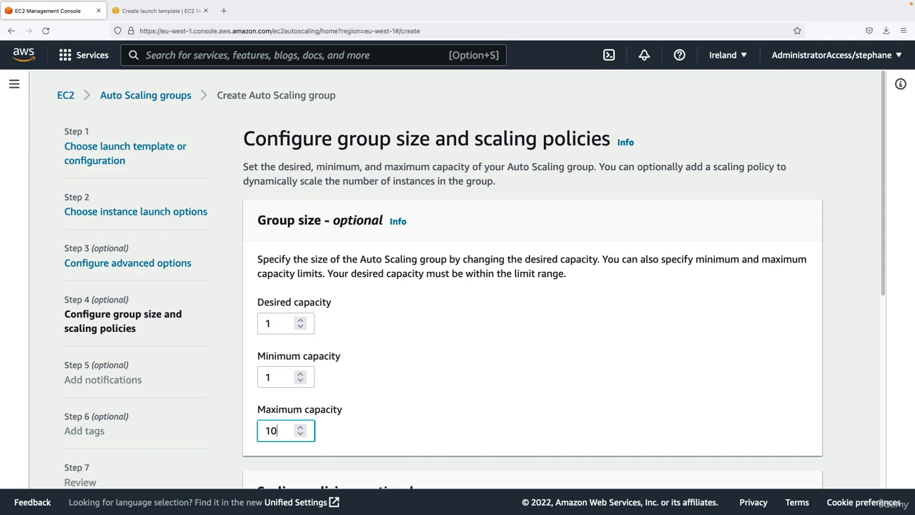
click(319, 254)
scroll(333, 257, down, 3)
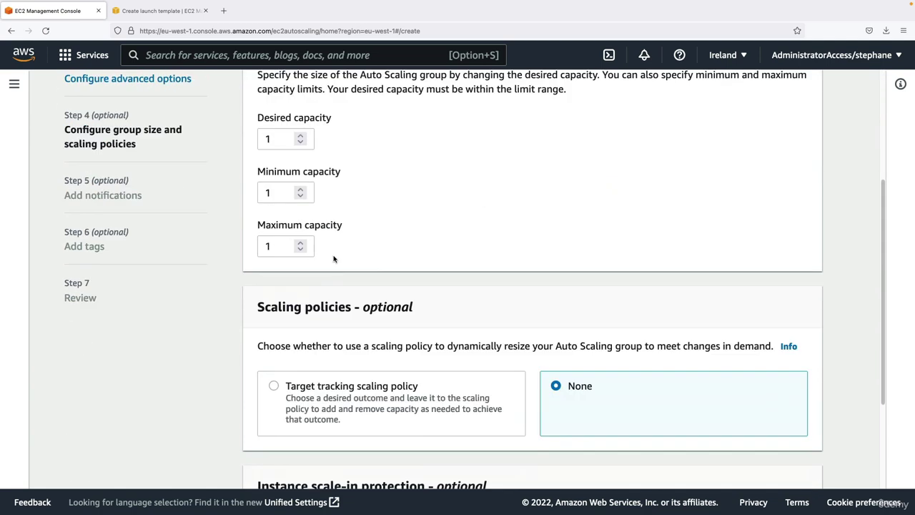
scroll(386, 262, down, 1)
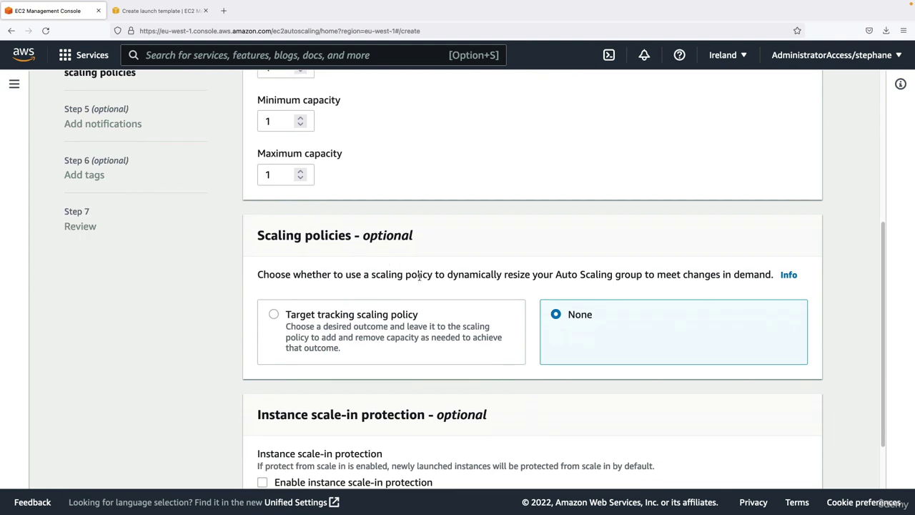
scroll(467, 271, down, 1)
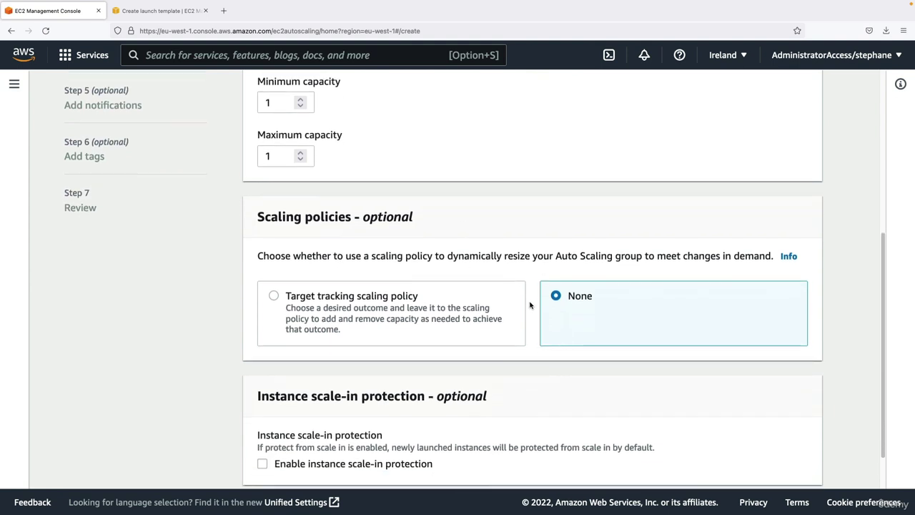
scroll(535, 296, down, 2)
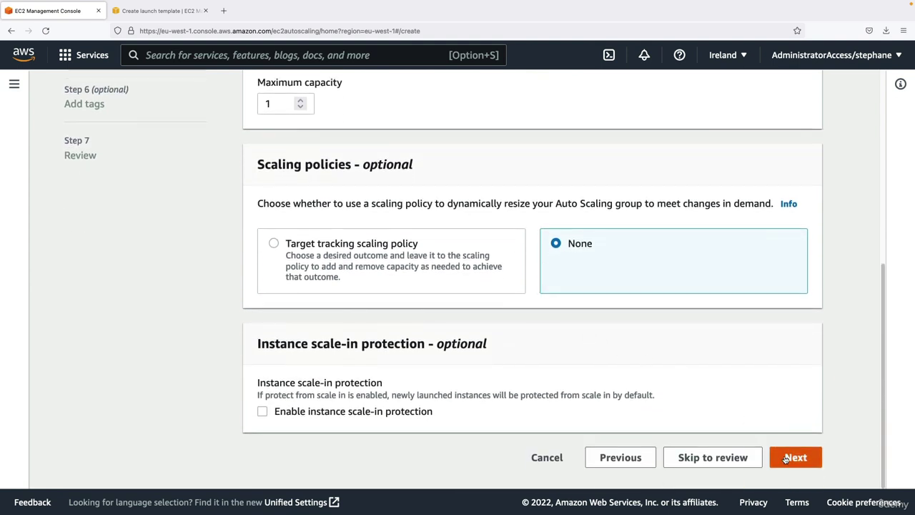
click(791, 457)
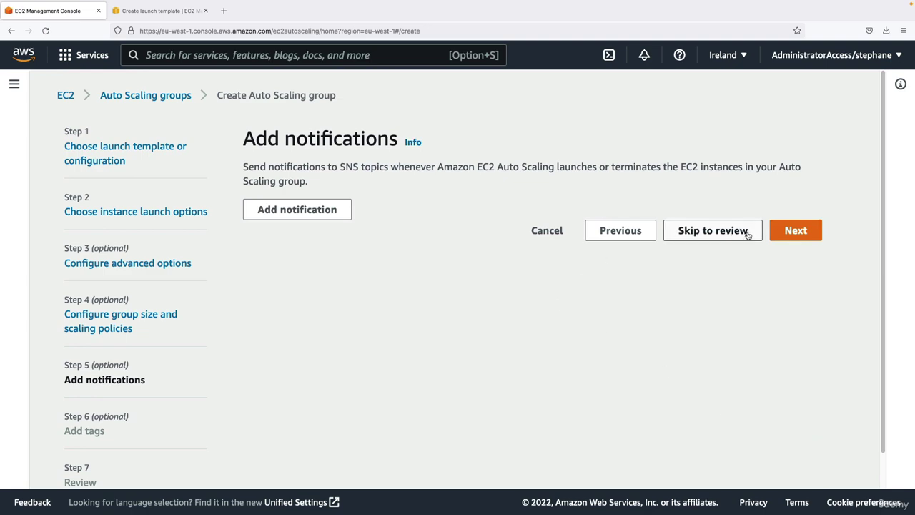
Skip notifications and tags, review, and create the DemoASG group.
click(791, 231)
click(794, 413)
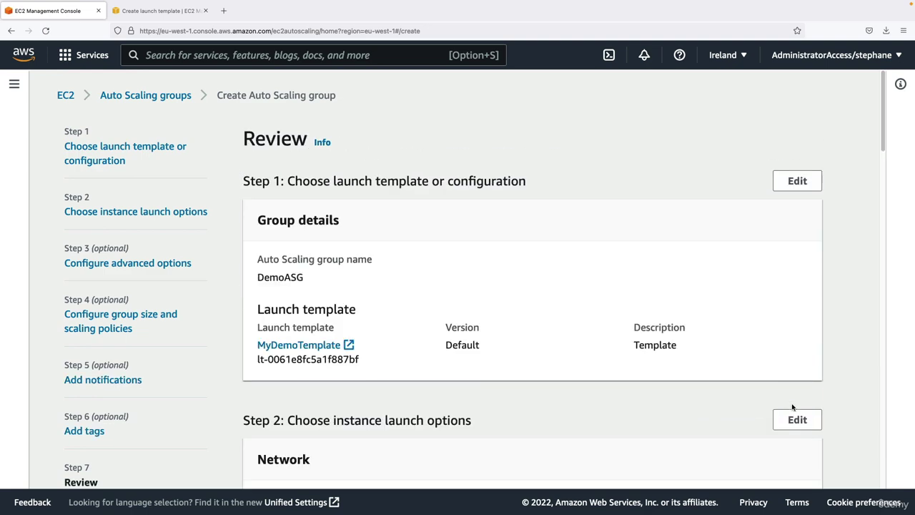
scroll(776, 394, down, 20)
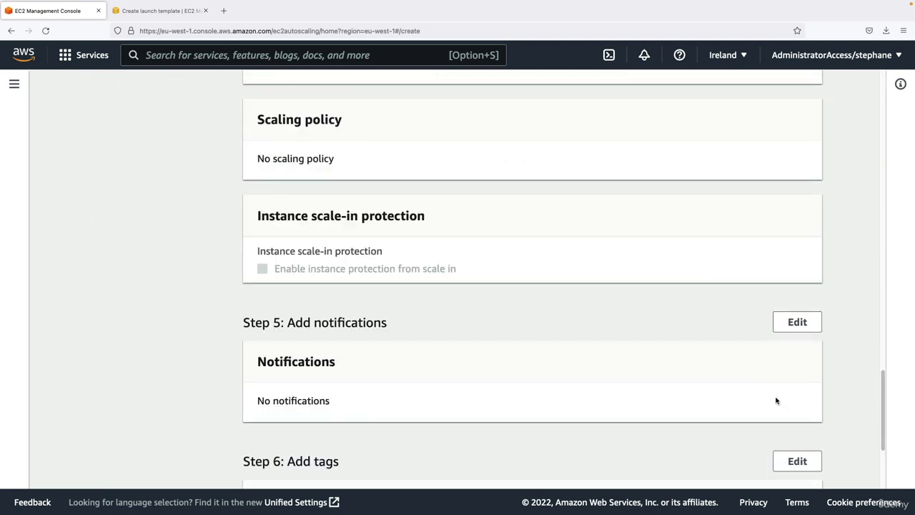
click(794, 449)
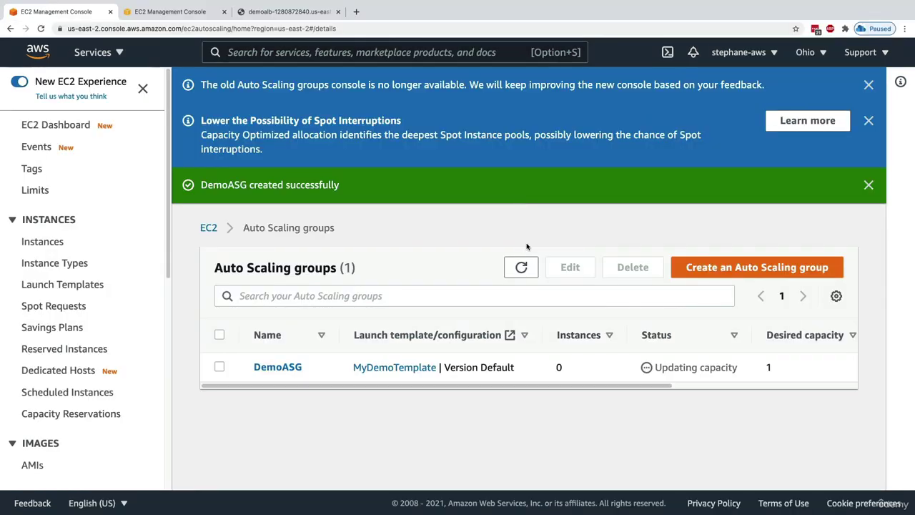
Dismiss the old-console and Spot Interruptions notices, then review DemoASG's desired, minimum and maximum capacities.
click(868, 85)
click(868, 85)
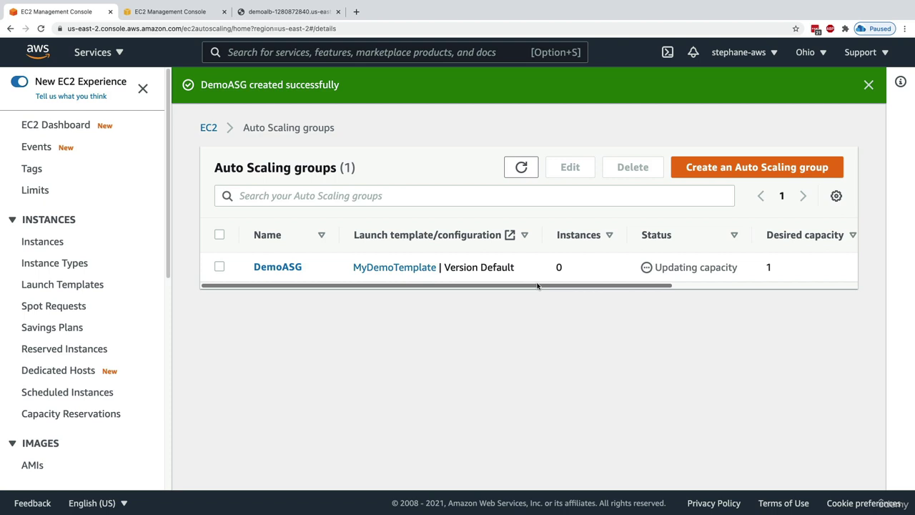
click(294, 267)
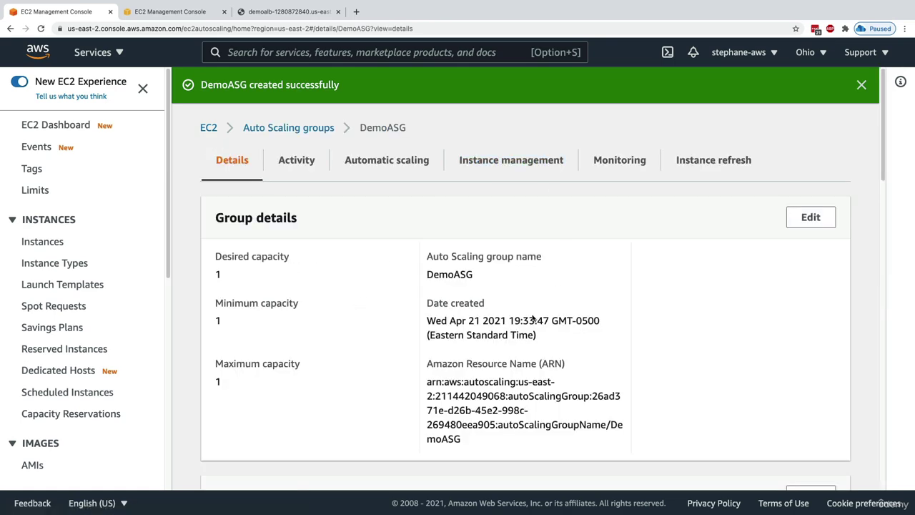
drag(211, 261, 253, 394)
click(254, 394)
Scroll through DemoASG's remaining details and launch template, then show its Activity tab.
scroll(269, 382, down, 5)
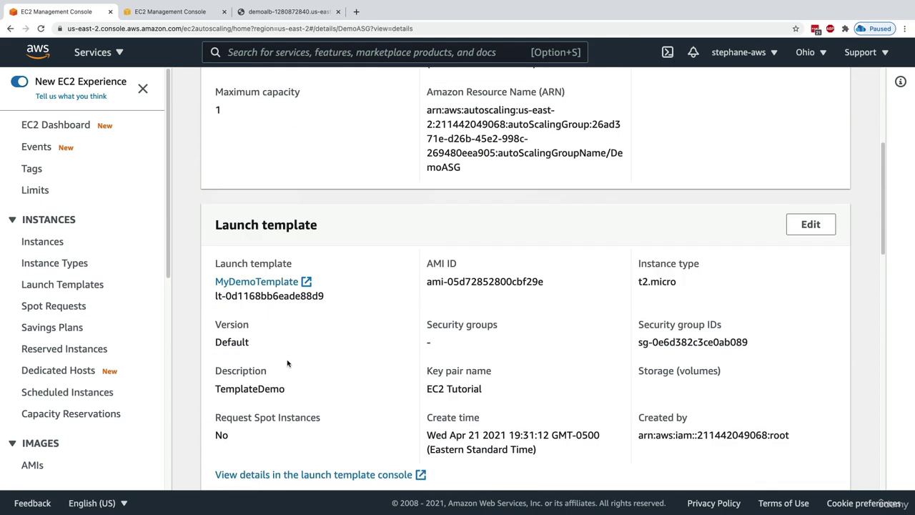
scroll(362, 313, down, 5)
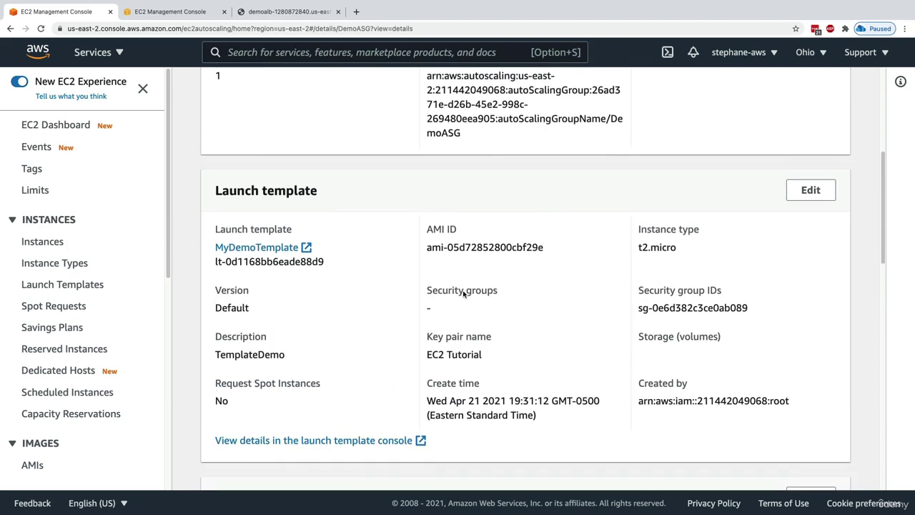
scroll(397, 293, up, 10)
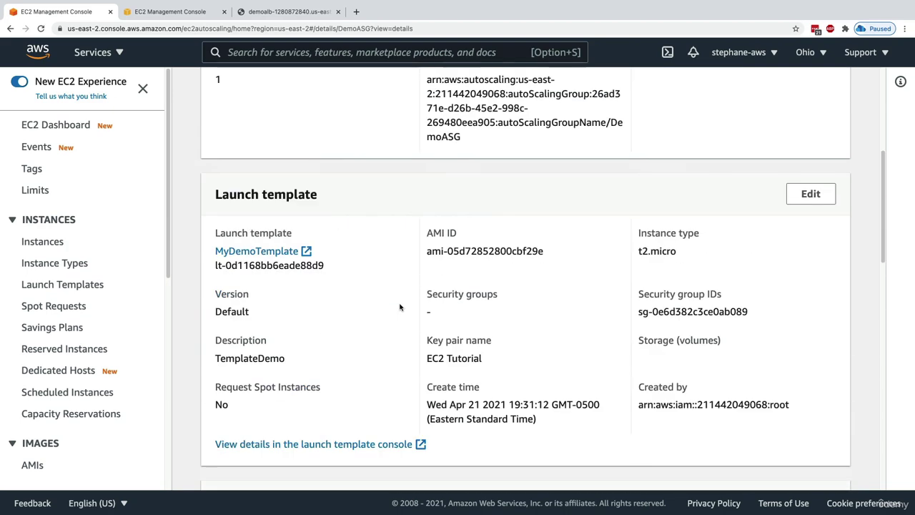
click(304, 164)
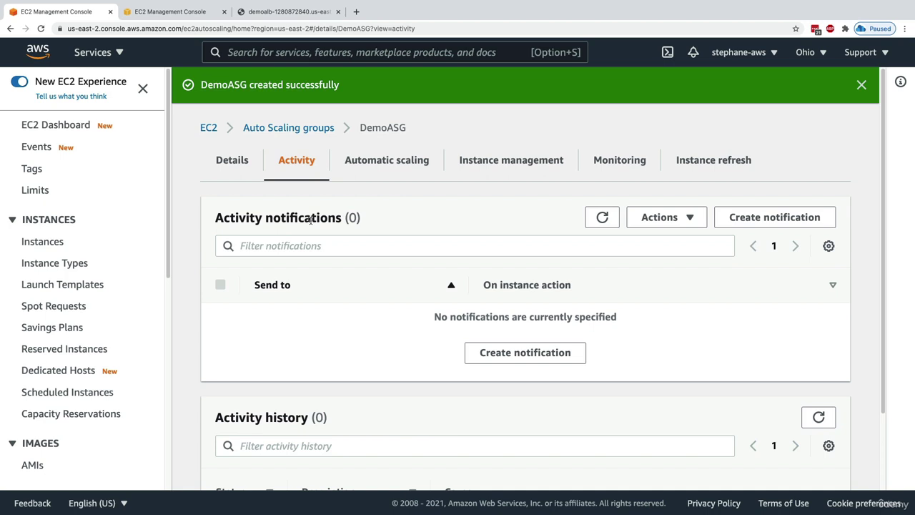
Refresh DemoASG's activity and confirm the launch entry raising capacity from 0 to 1.
click(604, 218)
click(604, 218)
scroll(587, 307, down, 2)
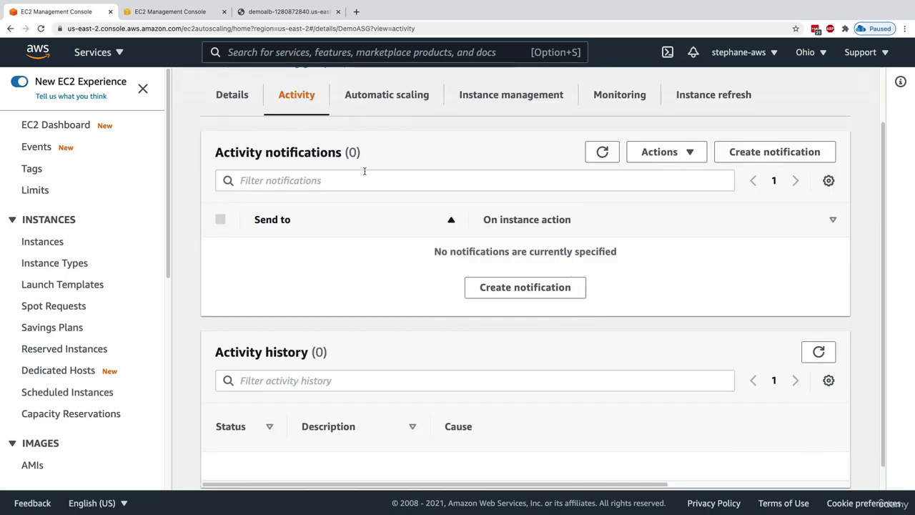
scroll(844, 286, down, 1)
click(819, 326)
scroll(664, 394, down, 1)
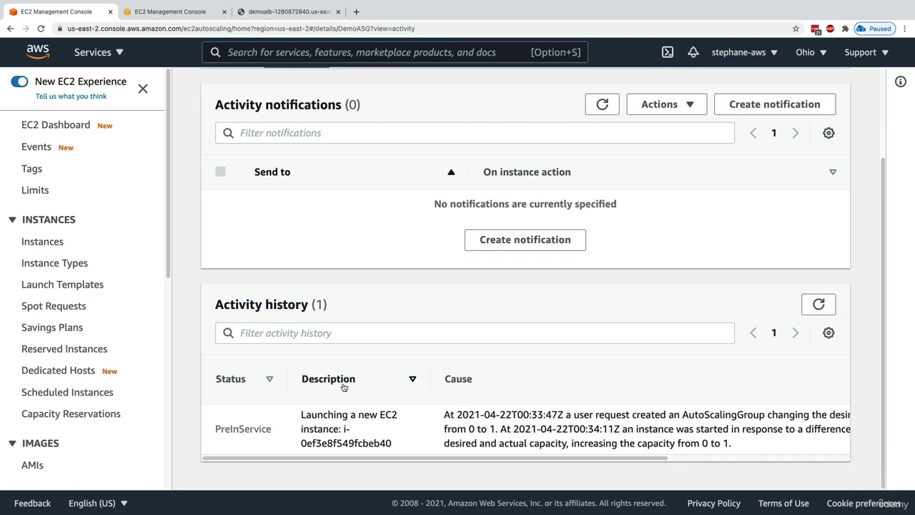
drag(299, 416, 343, 429)
click(377, 429)
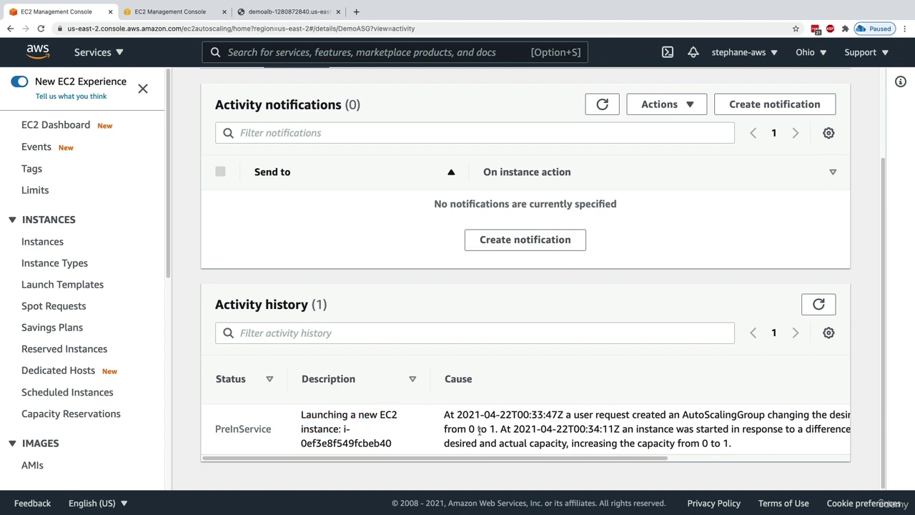
drag(487, 428, 496, 429)
click(505, 443)
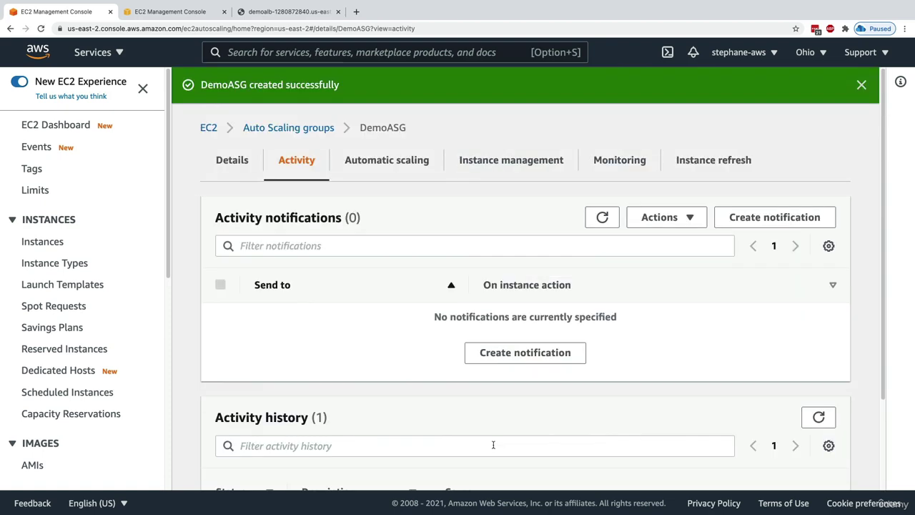
Show DemoASG's Instance management list with the one InService instance.
scroll(398, 181, down, 3)
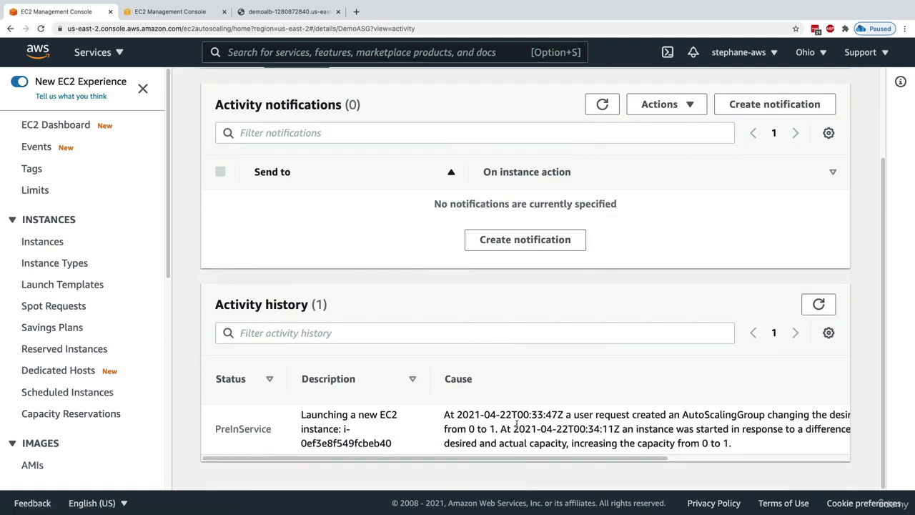
scroll(454, 426, up, 3)
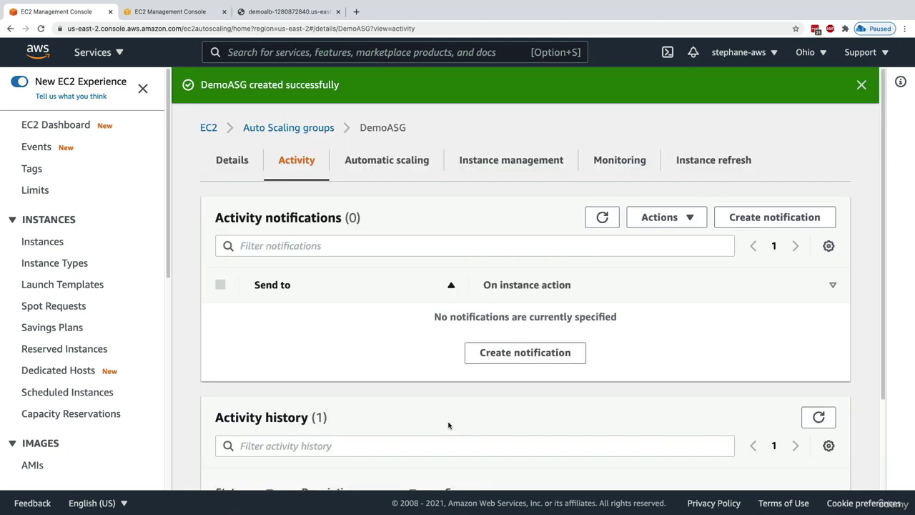
click(487, 155)
scroll(492, 288, down, 1)
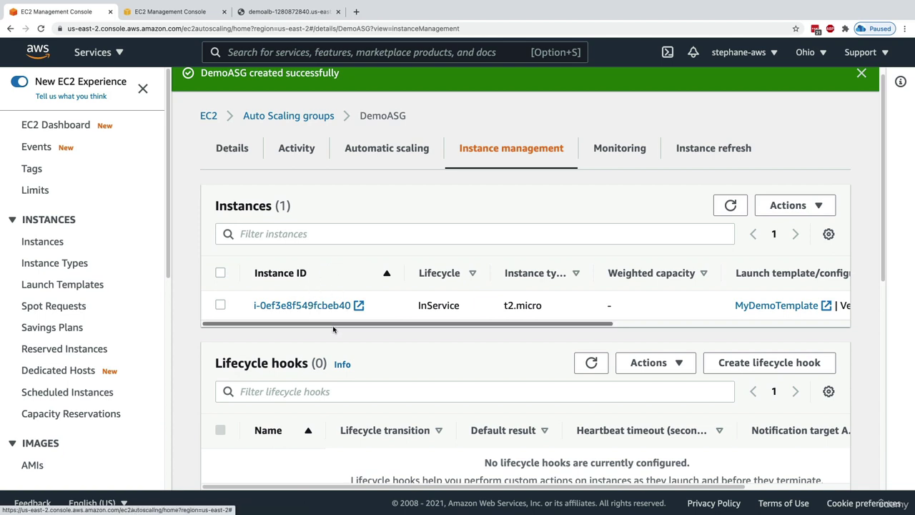
Inspect DemoASG's running instance details in a separate EC2 instances tab, then return.
super+click(58, 242)
click(171, 12)
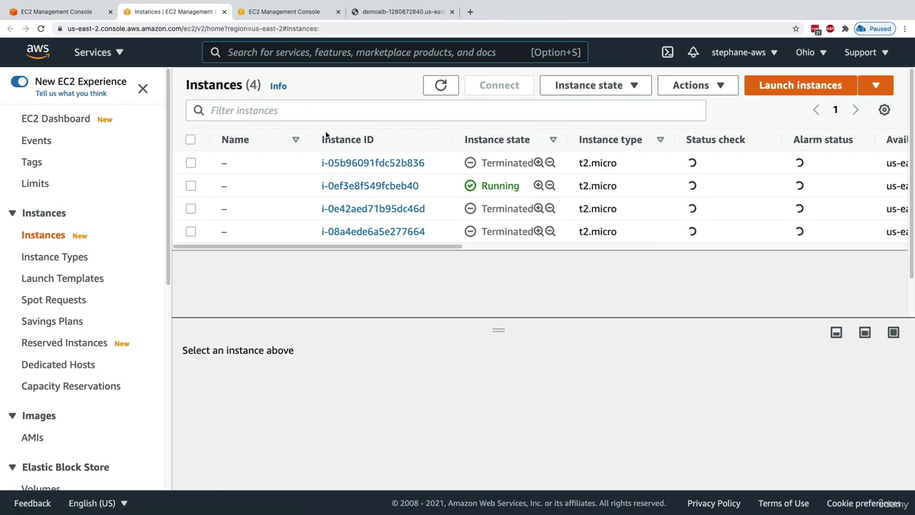
click(237, 185)
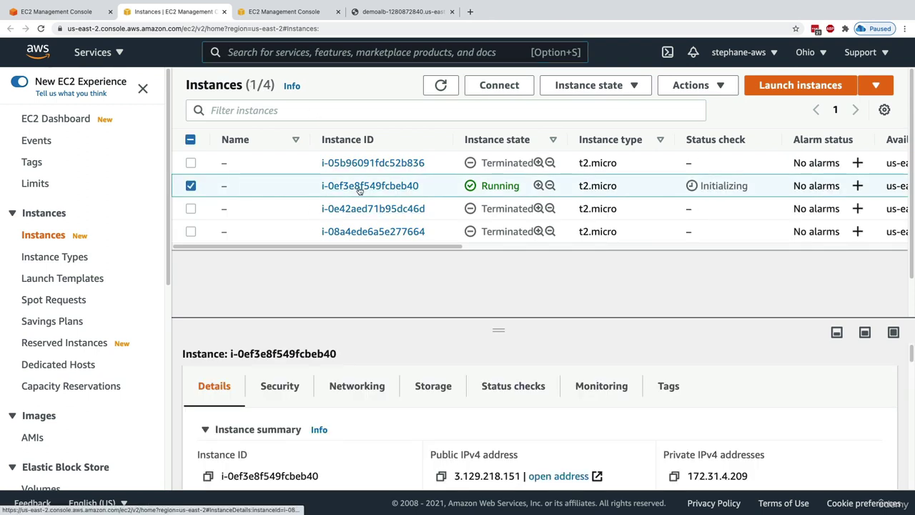
drag(383, 319, 374, 256)
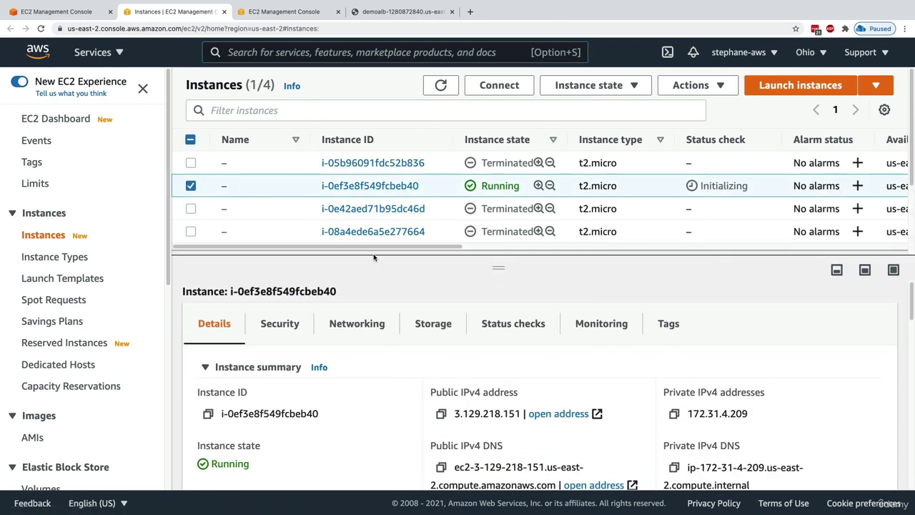
click(61, 12)
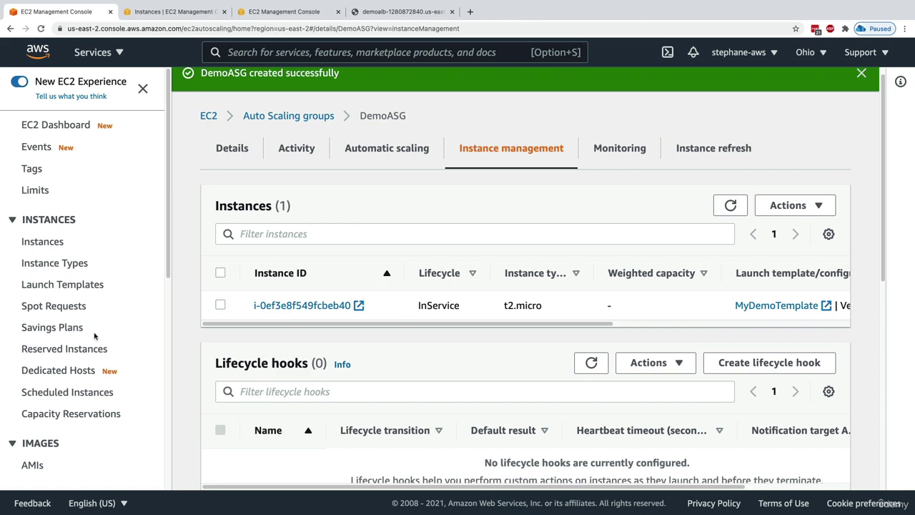
Open the Load Balancing Target Groups page in a new browser tab.
scroll(92, 338, down, 5)
scroll(86, 343, down, 2)
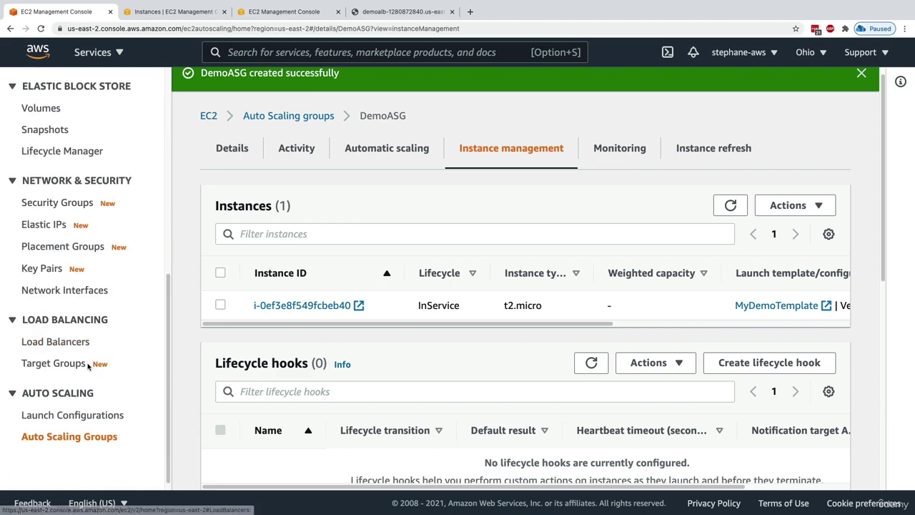
super+click(80, 365)
Open my-first-target-group's details and review its single registered target.
click(279, 12)
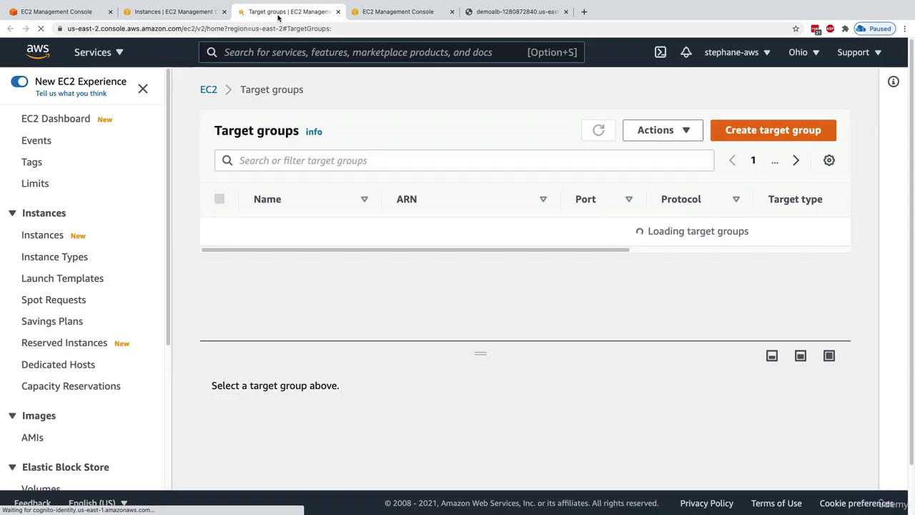
click(373, 237)
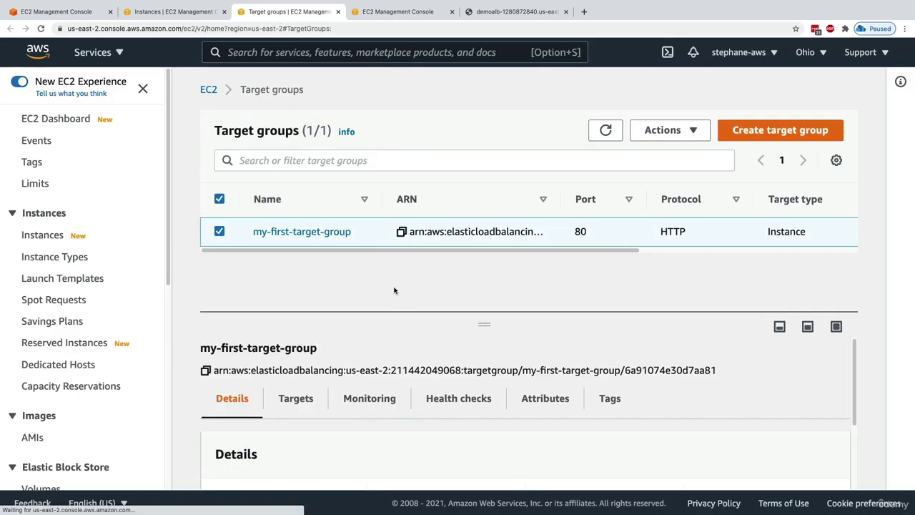
click(296, 399)
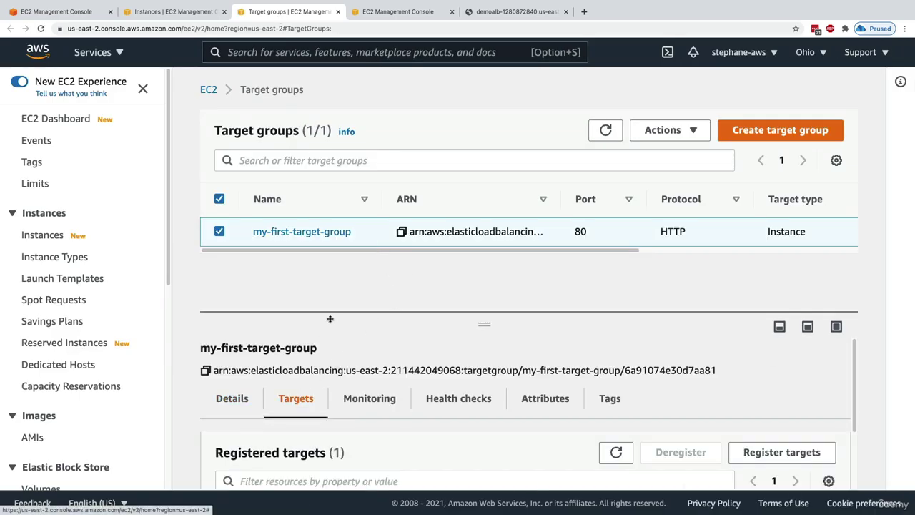
scroll(328, 329, down, 1)
scroll(389, 358, down, 2)
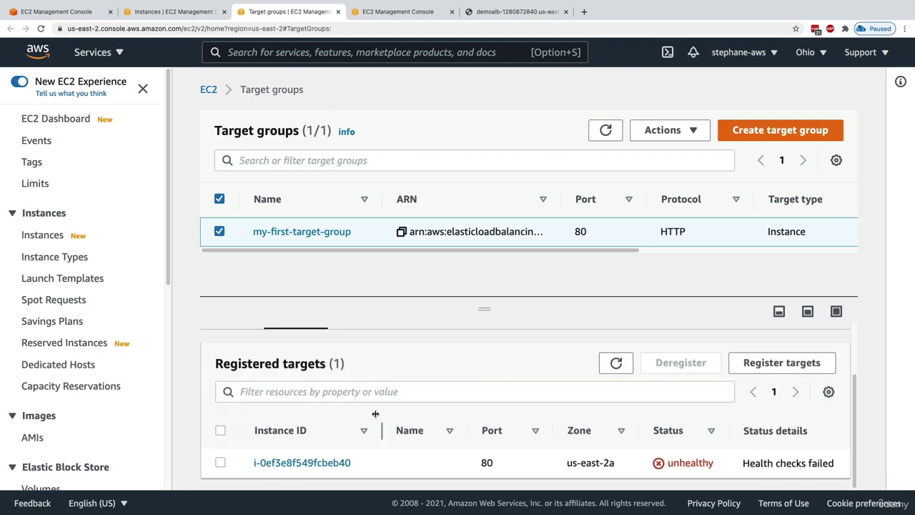
click(284, 231)
scroll(333, 252, down, 3)
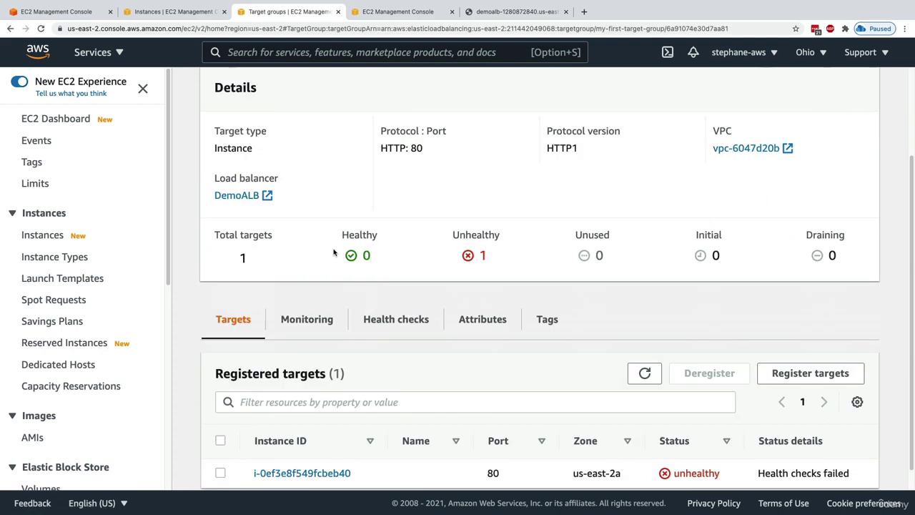
scroll(334, 251, down, 1)
drag(226, 354, 356, 349)
click(330, 345)
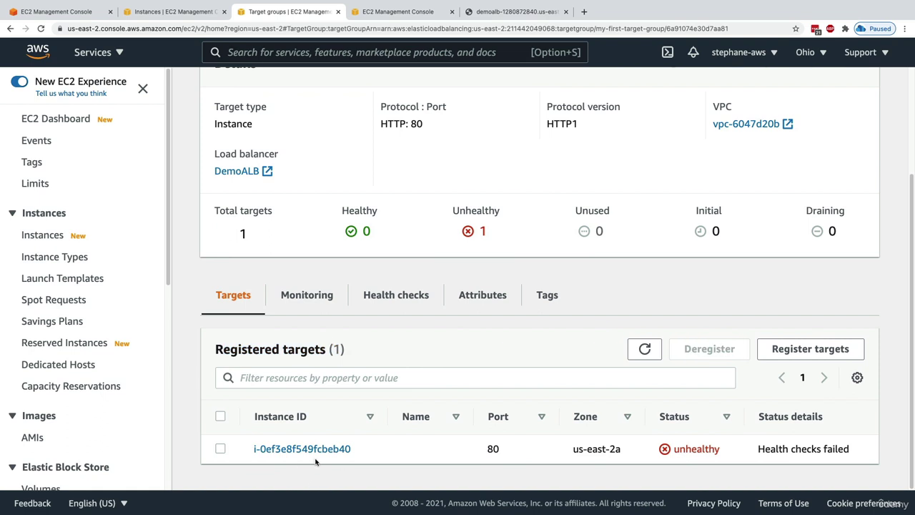
Refresh the target's health until it changes from unhealthy to healthy, then bring up the DemoALB page.
double_click(687, 450)
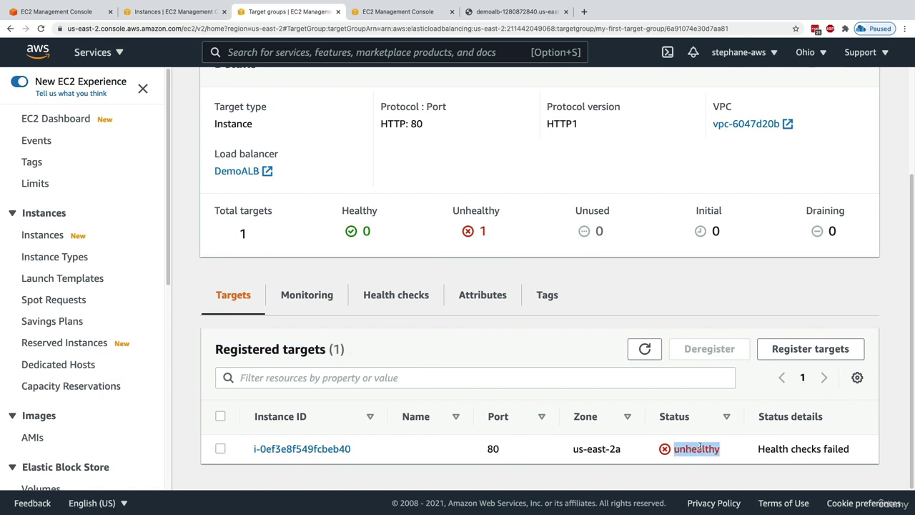
click(713, 448)
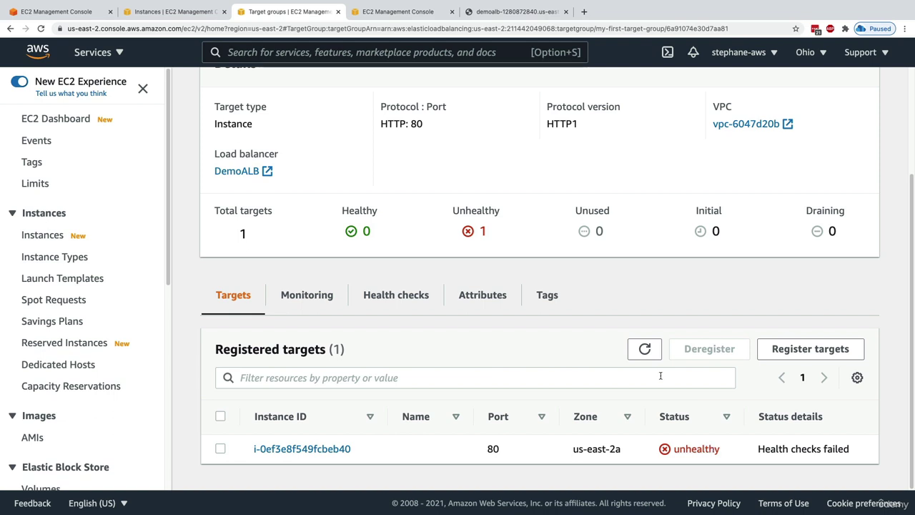
click(651, 353)
scroll(658, 378, down, 3)
scroll(658, 378, down, 1)
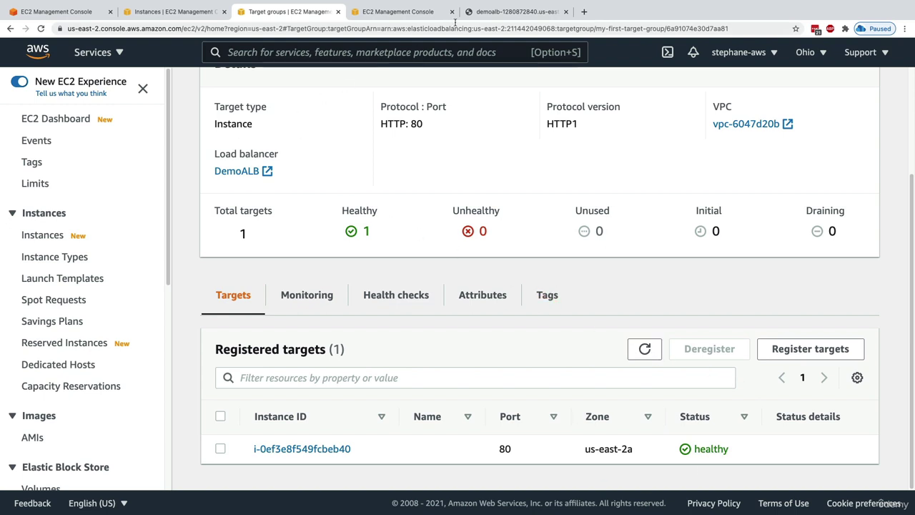
click(492, 16)
Reload the DemoALB Hello World page, served from ip-172-31-4-209, while checking the console tabs.
click(41, 29)
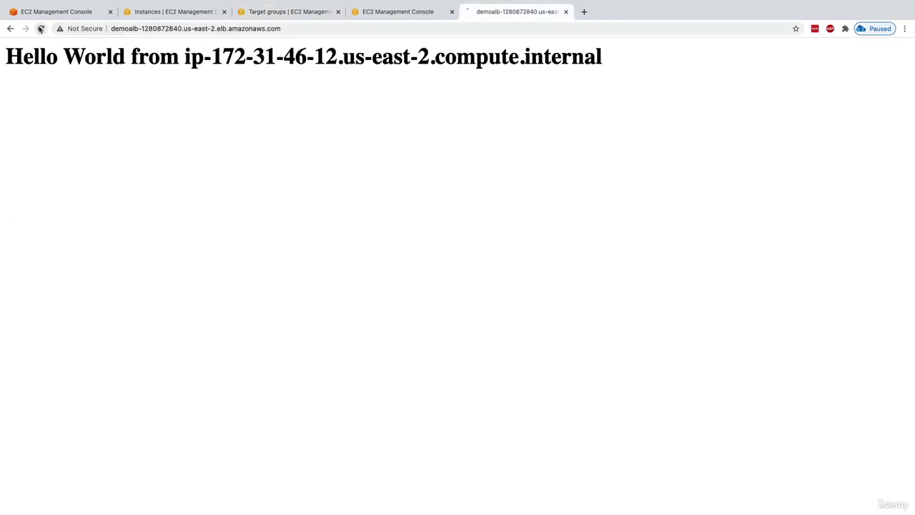
triple_click(134, 61)
click(169, 77)
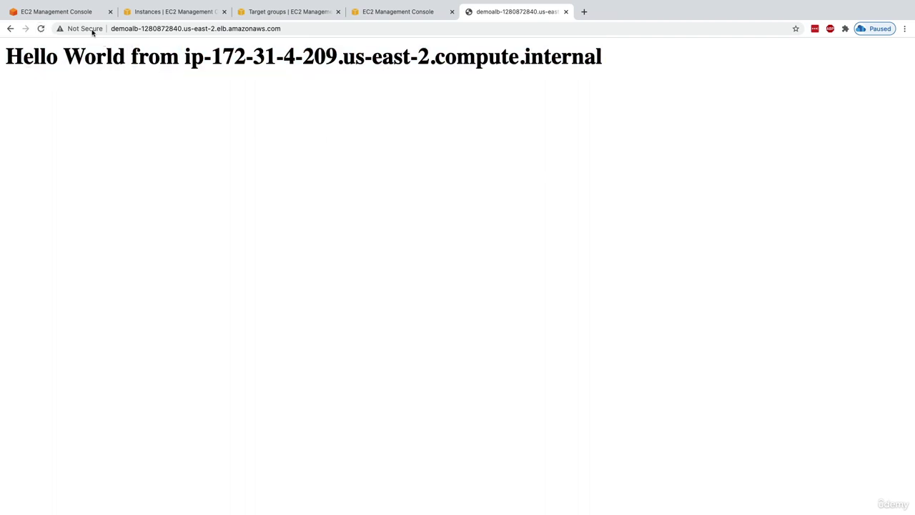
click(78, 16)
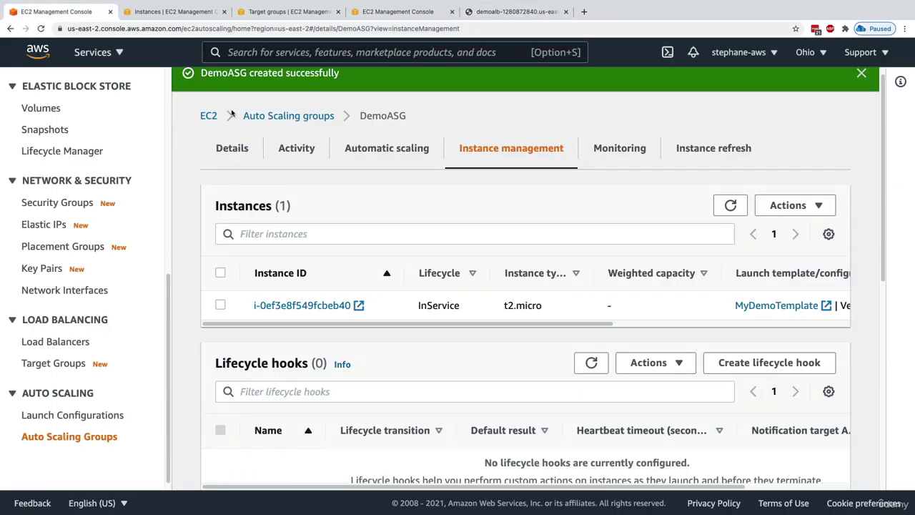
click(175, 11)
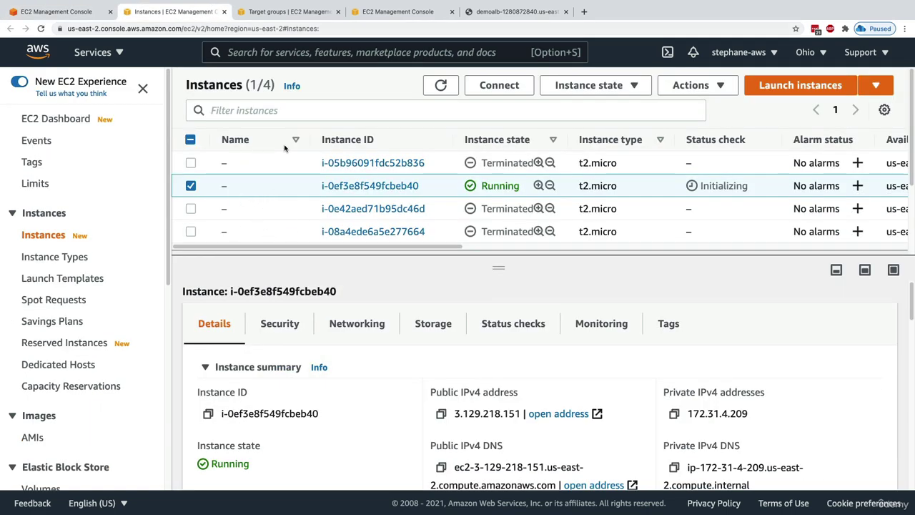
click(282, 12)
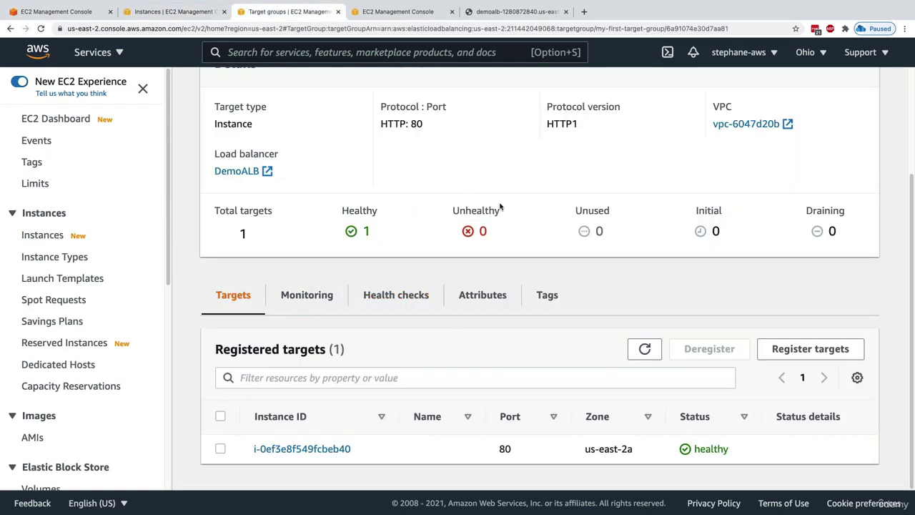
click(490, 20)
triple_click(310, 59)
click(331, 89)
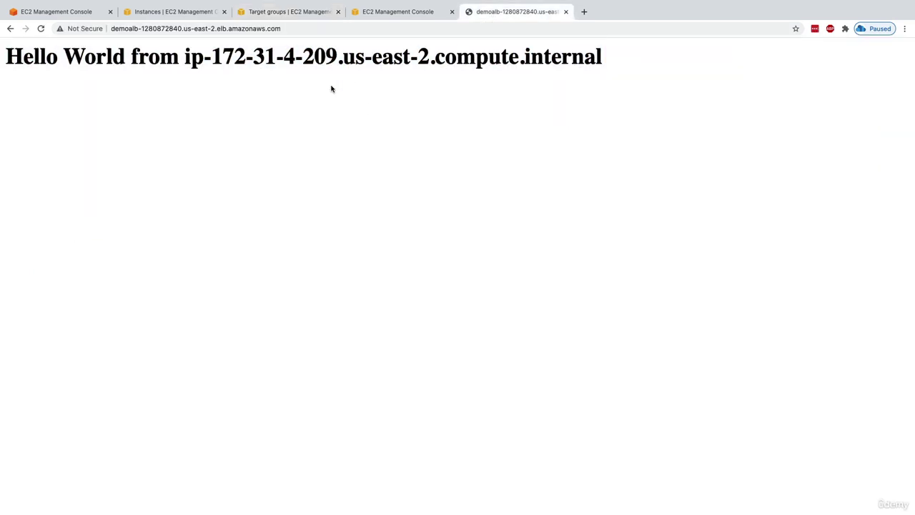
Review DemoASG's launch activity history, then return to its instance list and group details.
click(269, 14)
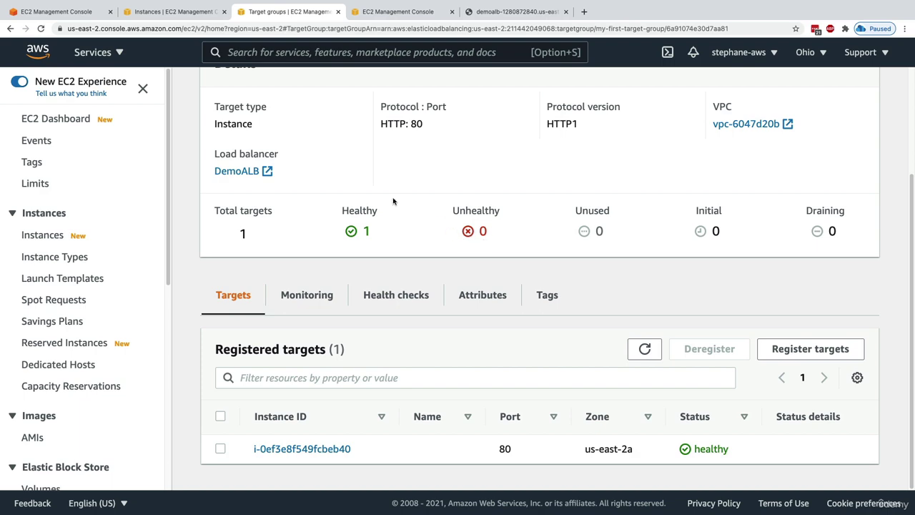
click(175, 12)
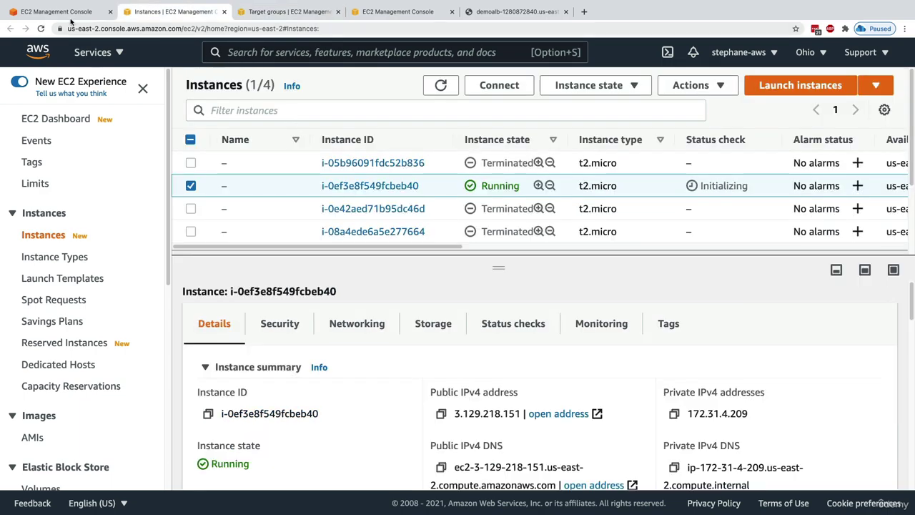
click(70, 19)
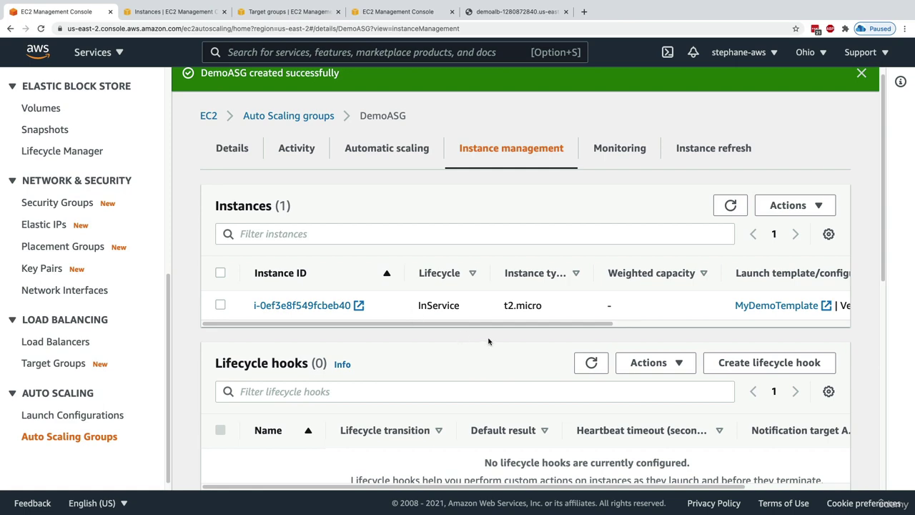
scroll(375, 326, down, 1)
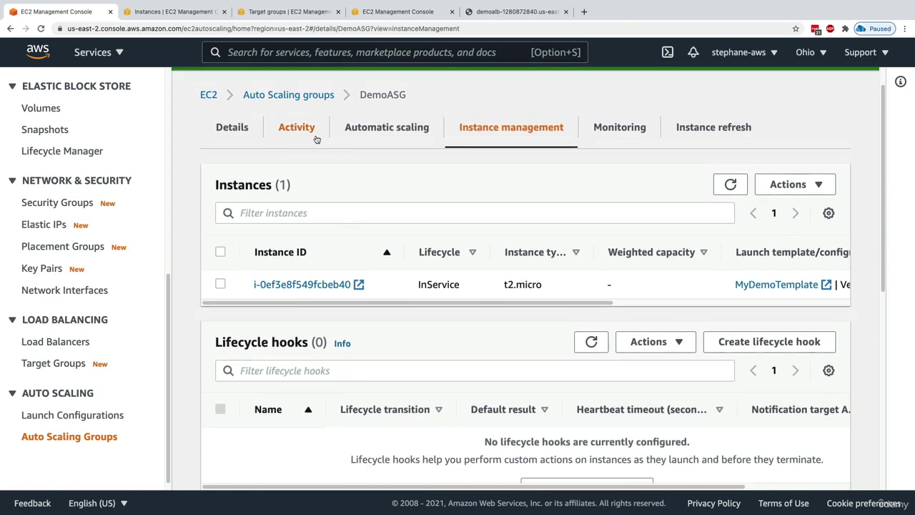
scroll(326, 237, down, 3)
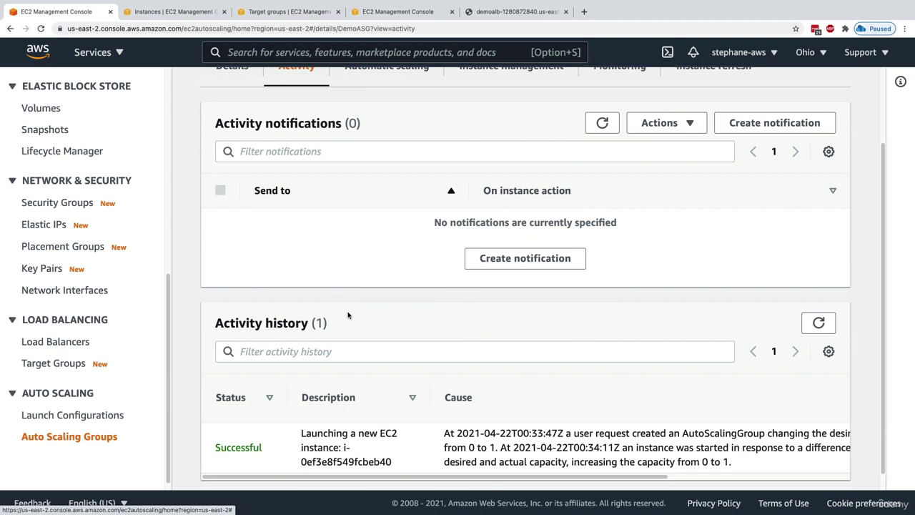
drag(216, 304, 336, 304)
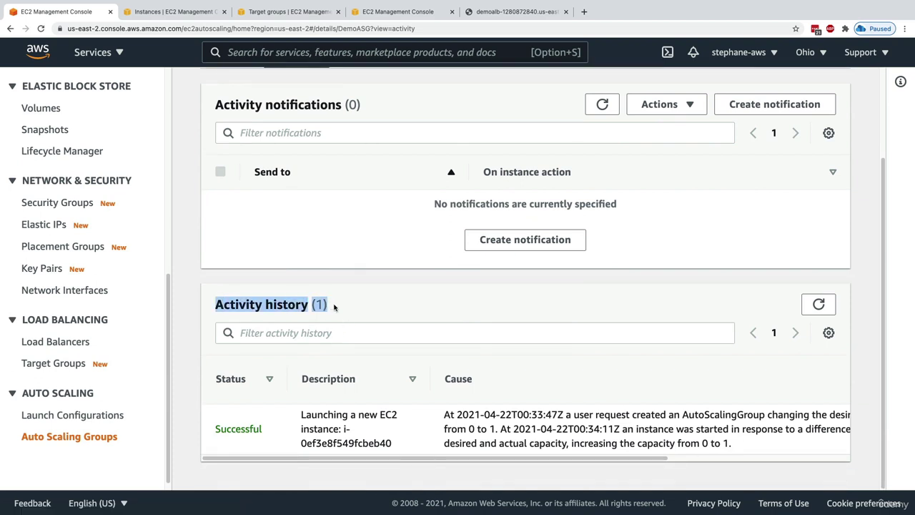
click(332, 313)
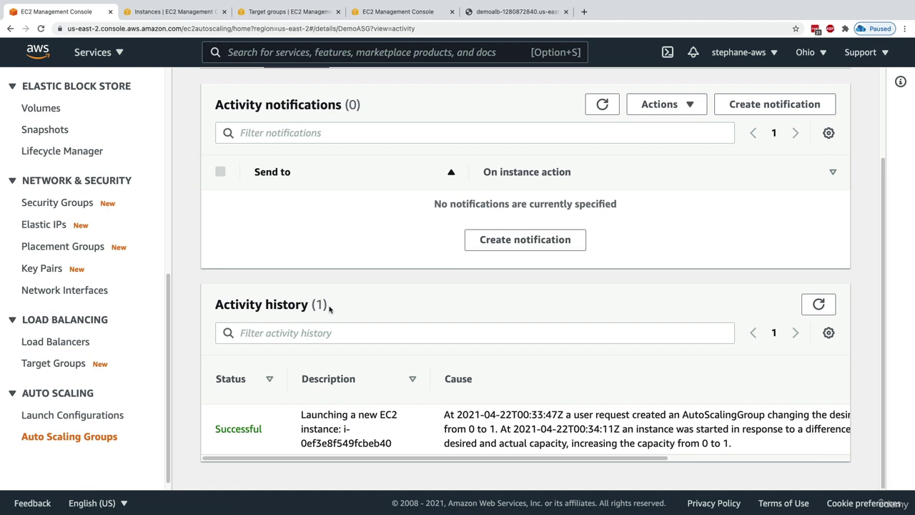
triple_click(330, 308)
click(341, 344)
scroll(297, 378, up, 3)
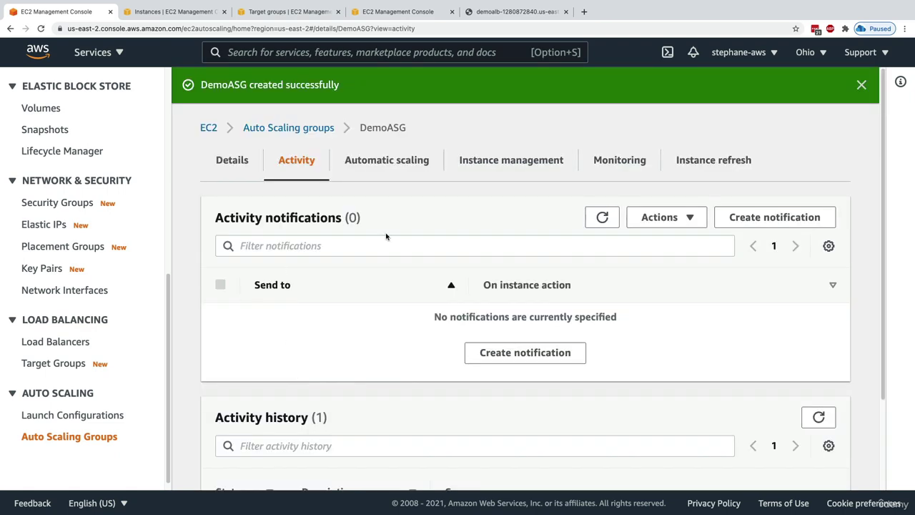
scroll(408, 238, down, 3)
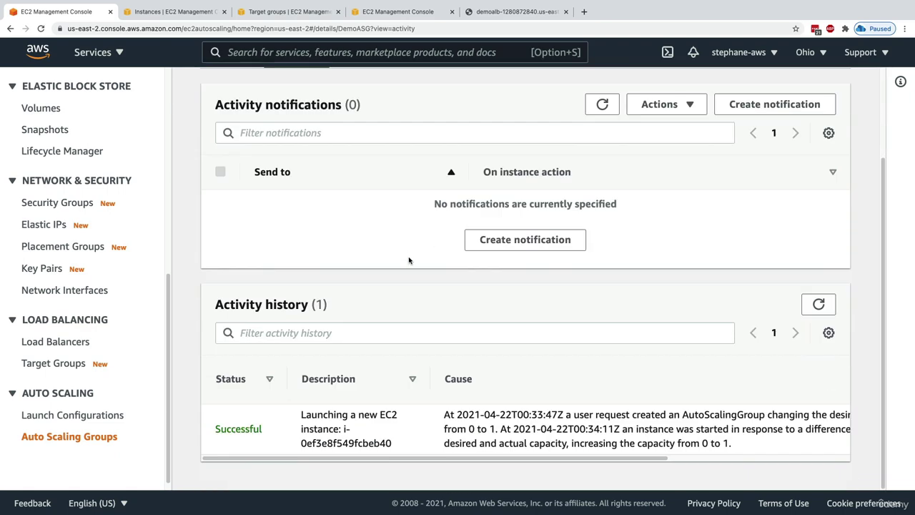
scroll(389, 311, up, 3)
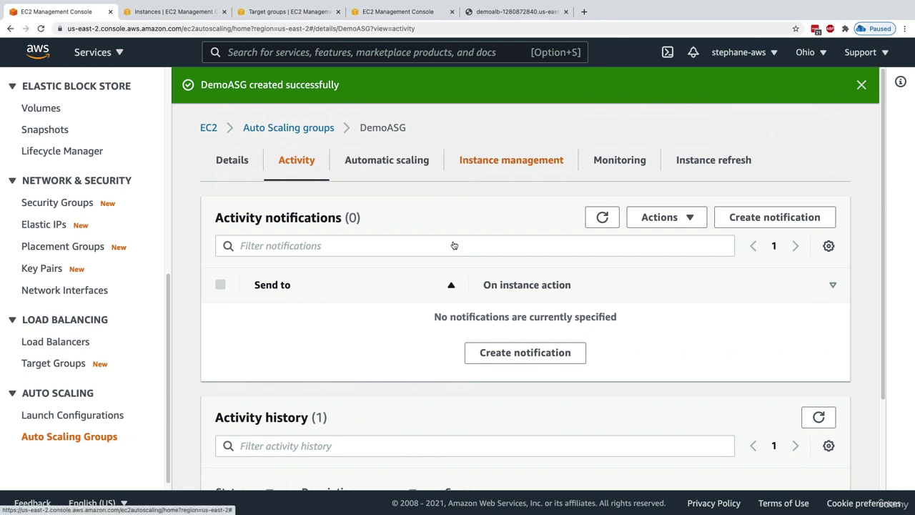
click(512, 160)
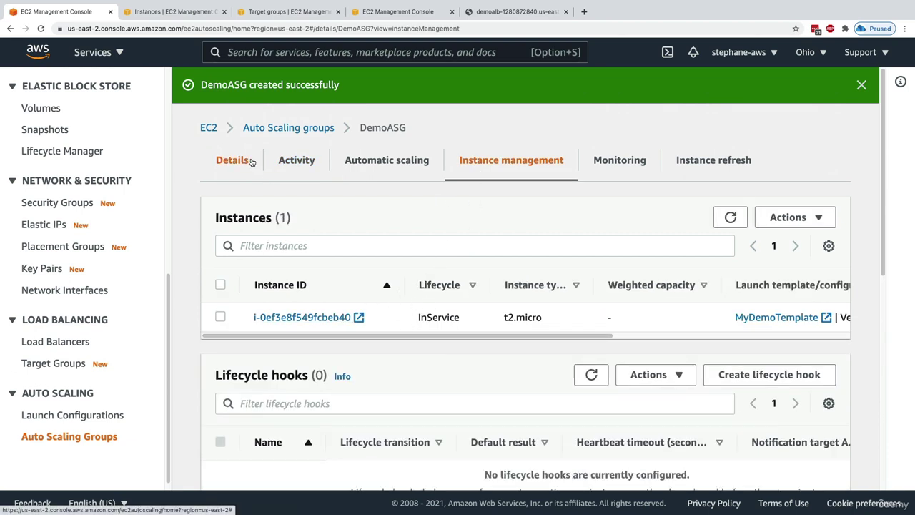
click(256, 169)
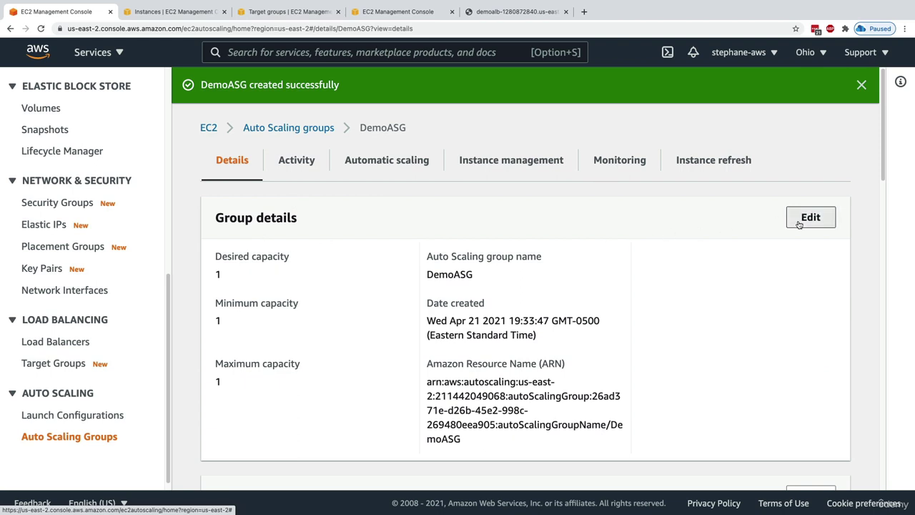
Set DemoASG's desired and maximum capacity to 2 and apply the update.
click(811, 217)
click(288, 263)
key(BackSpace)
text(2)
click(281, 369)
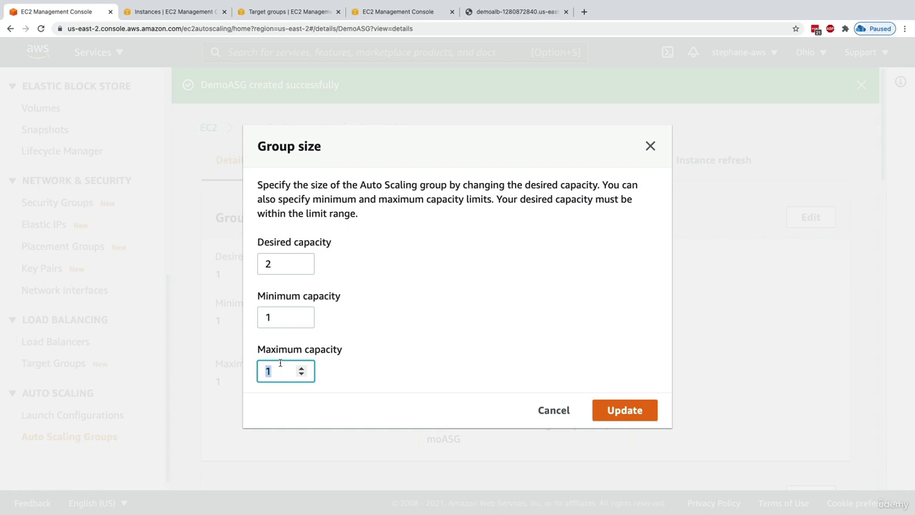
key(BackSpace)
text(2)
triple_click(284, 350)
click(294, 350)
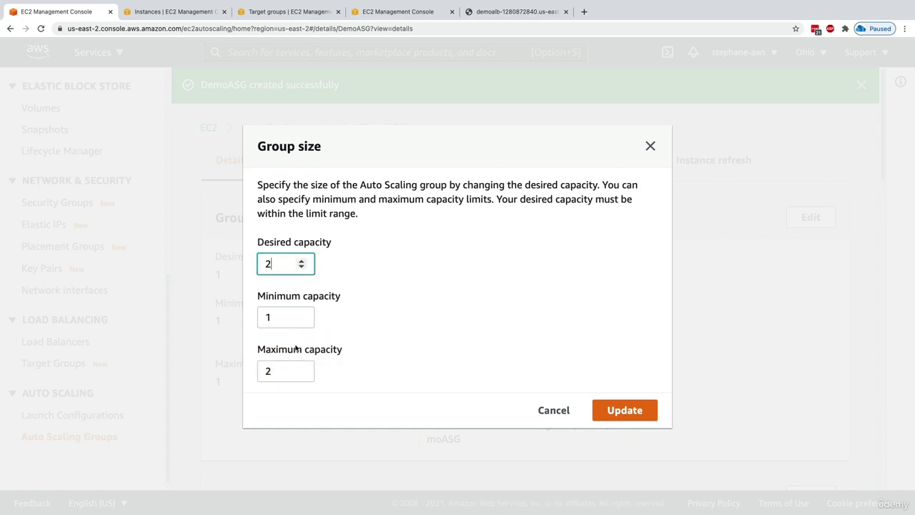
click(618, 409)
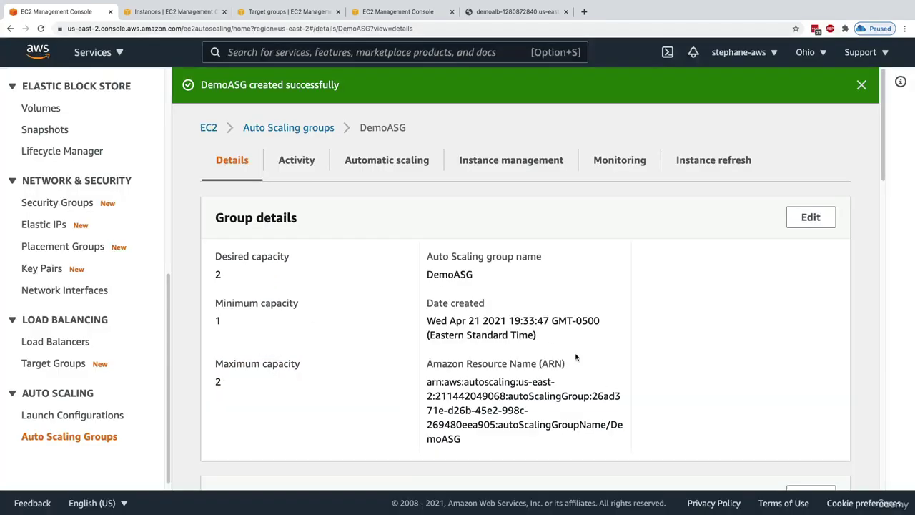
Confirm the activity history shows a new instance launch changing capacity from 1 to 2.
click(293, 162)
scroll(437, 248, down, 2)
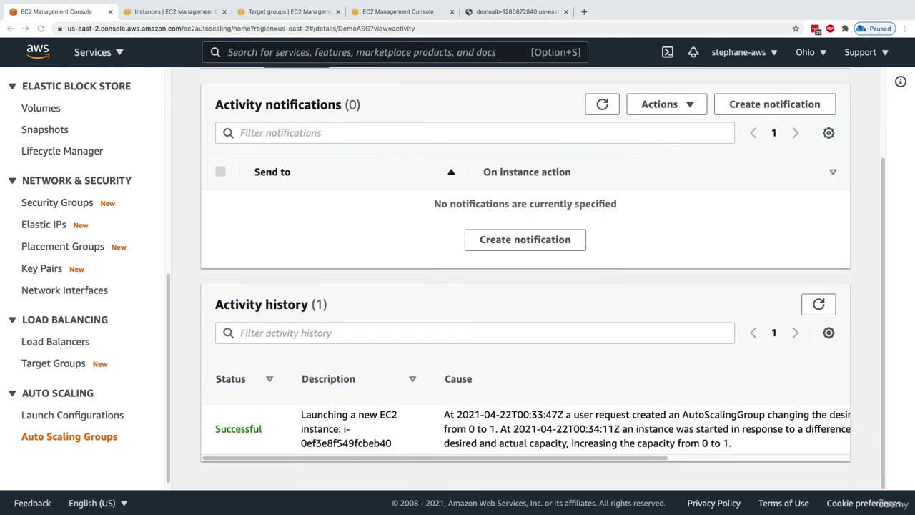
click(821, 306)
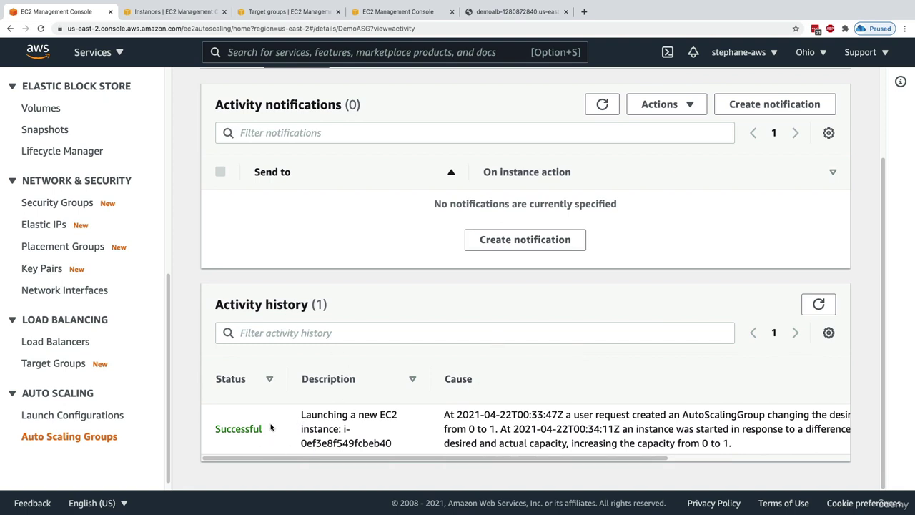
click(819, 305)
click(820, 325)
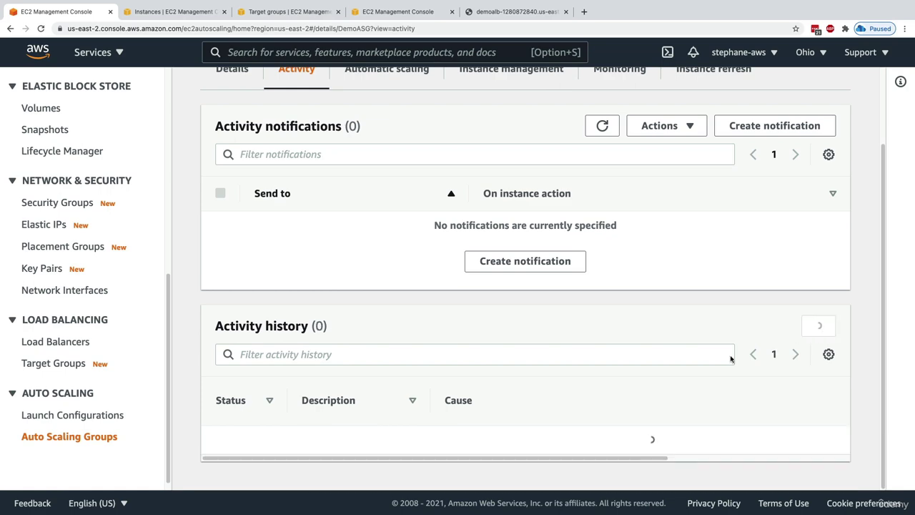
scroll(456, 384, down, 2)
drag(300, 365, 404, 395)
click(414, 394)
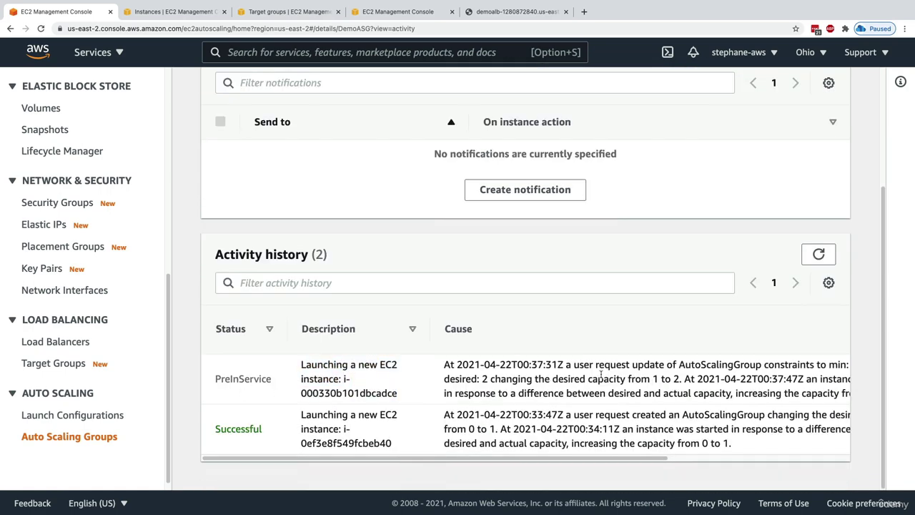
drag(554, 377, 681, 379)
click(670, 399)
Check the second instance is Pending, then refresh my-first-target-group's details.
scroll(670, 399, up, 3)
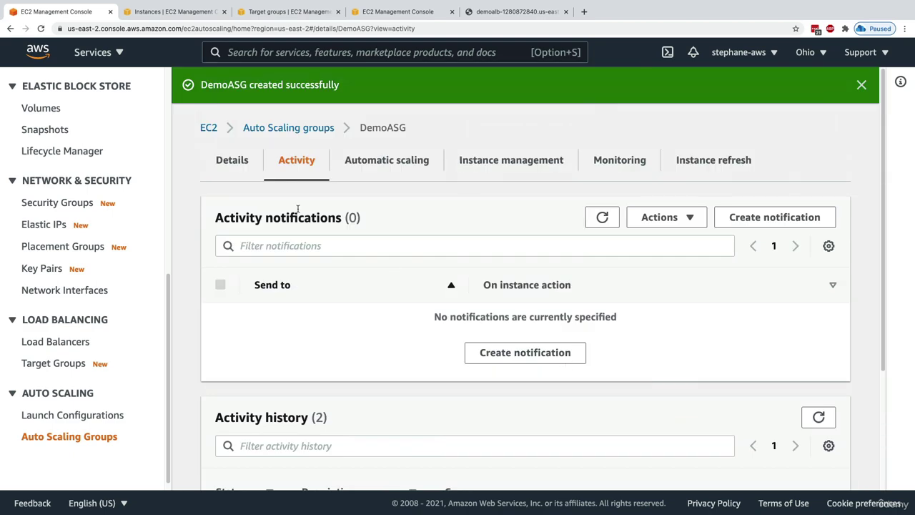
click(374, 161)
click(479, 162)
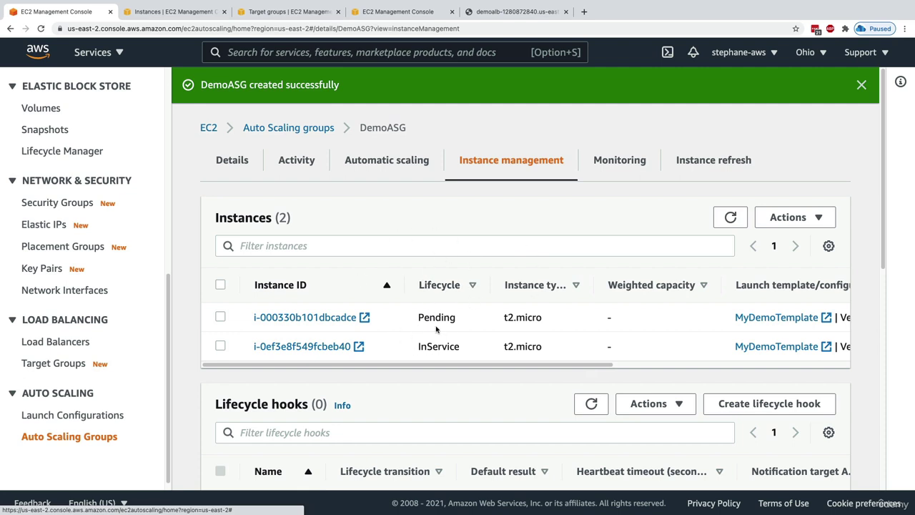
drag(417, 320, 464, 319)
click(465, 322)
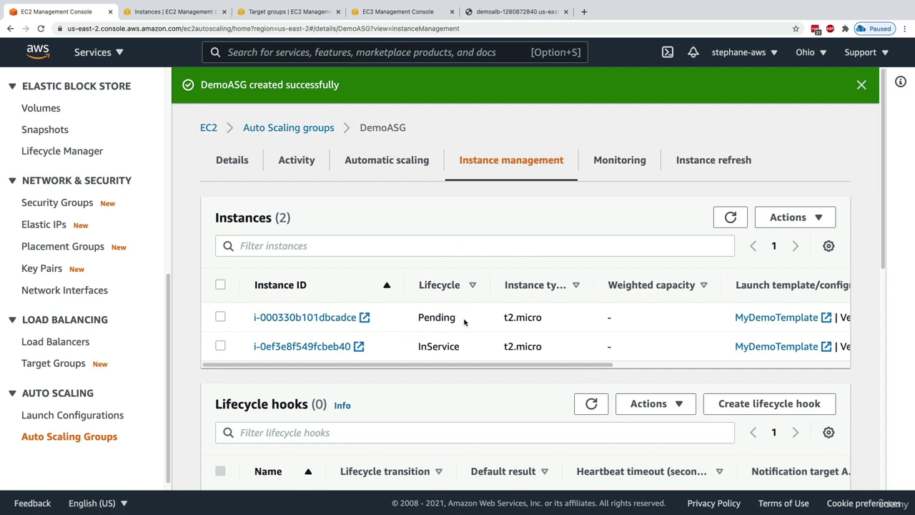
click(293, 12)
click(645, 348)
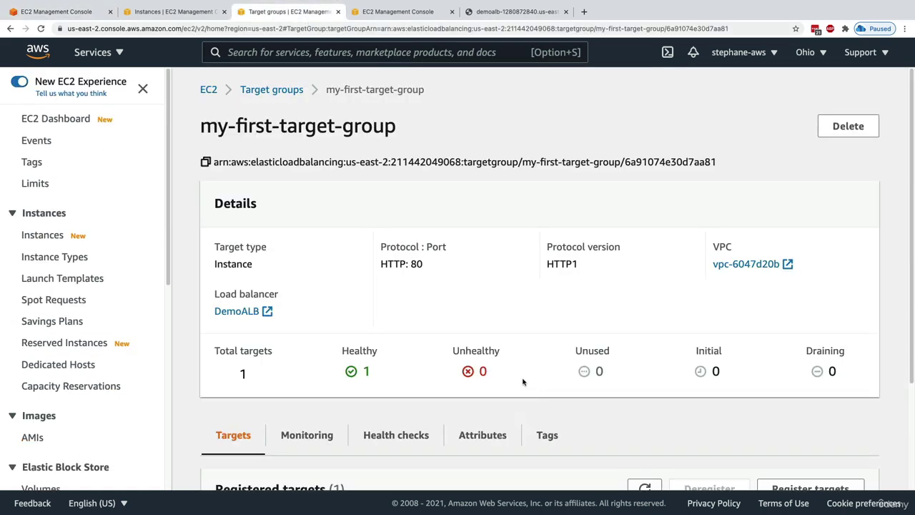
Check both registered targets are healthy and reload DemoALB to see the hosts alternate.
scroll(523, 378, down, 5)
scroll(429, 354, down, 3)
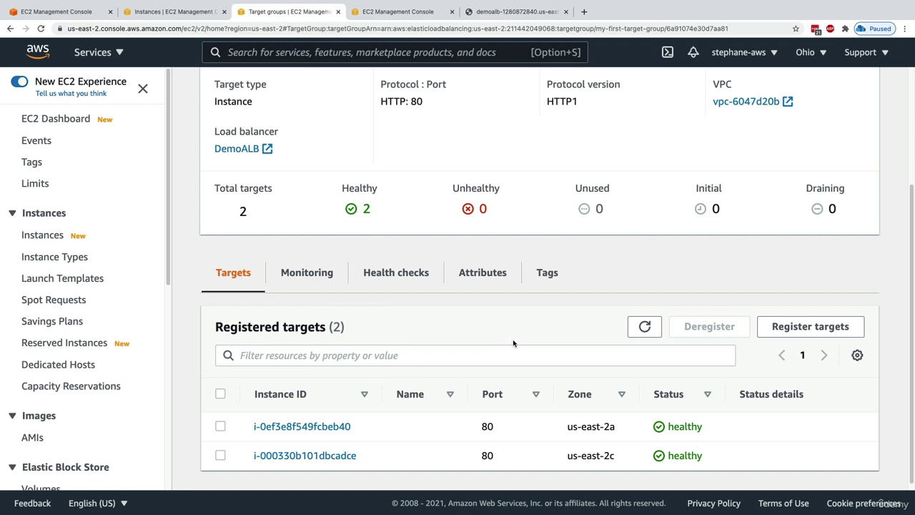
click(525, 13)
key(super+r)
key(super+r)
key(super+r)
key(super+r)
key(super+r)
key(super+r)
key(super+r)
key(super+r)
triple_click(317, 61)
click(343, 61)
Review DemoASG's activity history and return to its group details.
key(super+1)
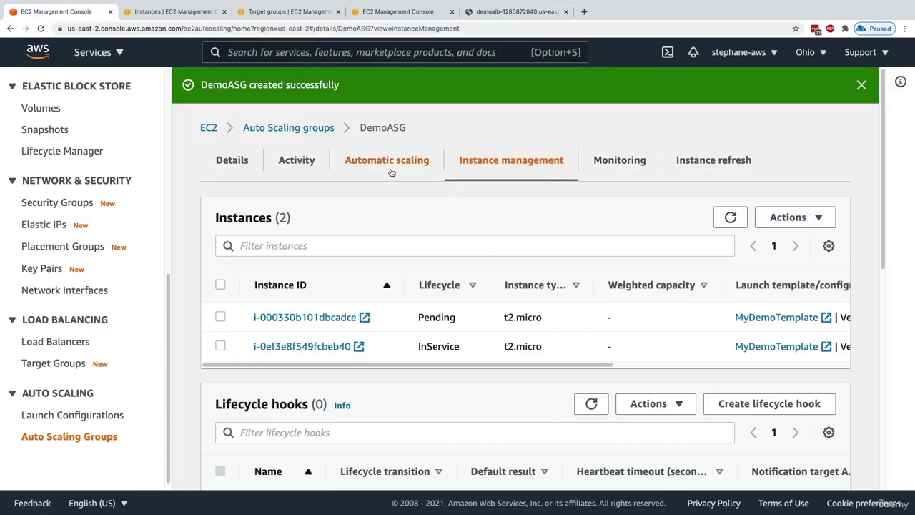
click(306, 164)
scroll(401, 385, down, 2)
scroll(402, 385, down, 2)
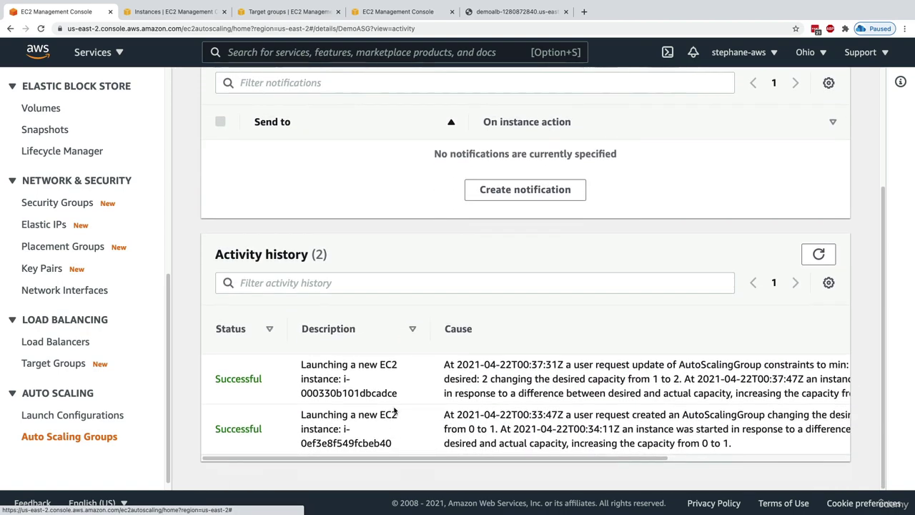
scroll(447, 366, up, 4)
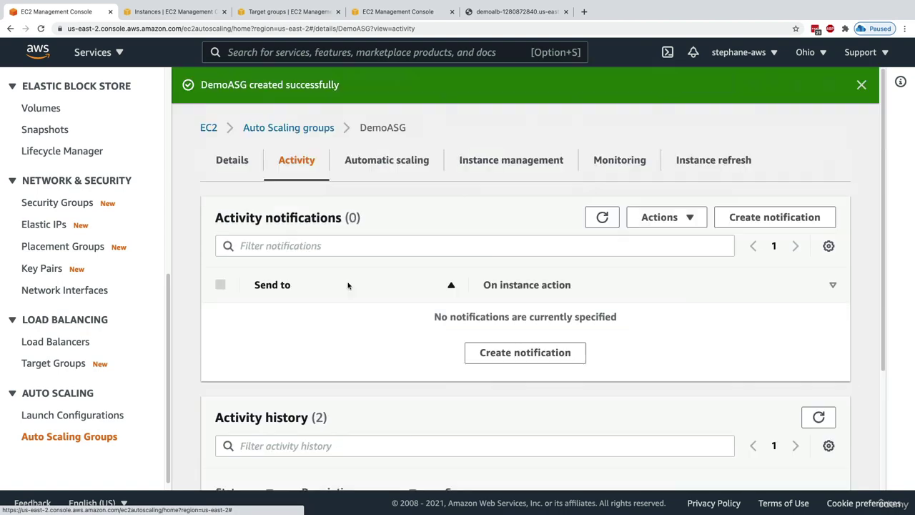
click(227, 161)
Change DemoASG's desired capacity to 1 and apply the update.
click(810, 218)
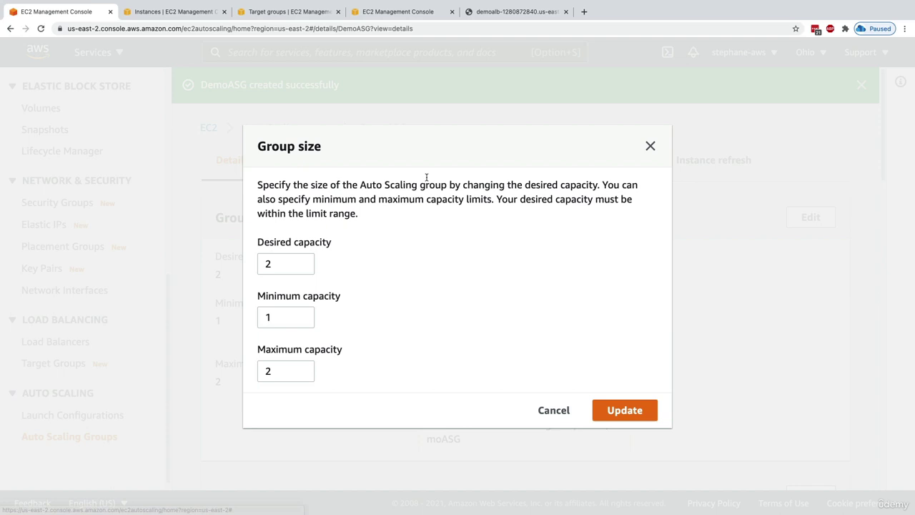
click(289, 262)
key(BackSpace)
text(1)
click(278, 357)
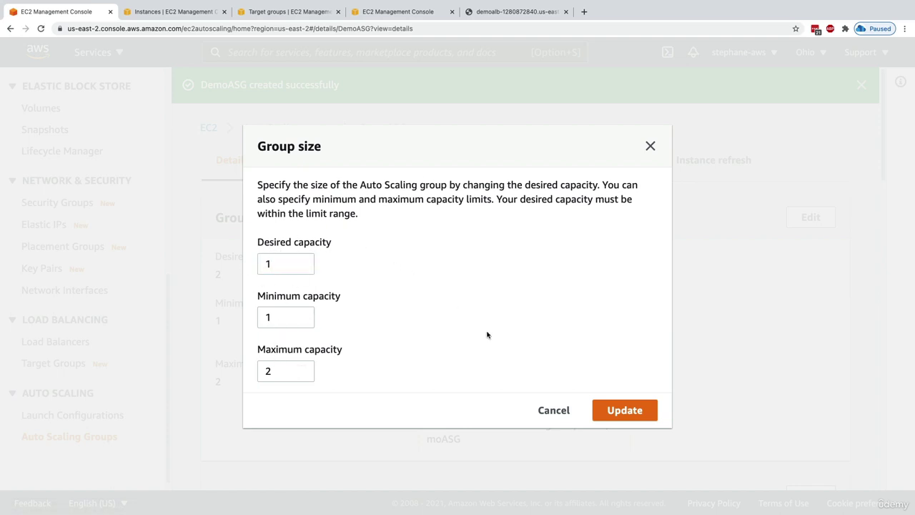
click(622, 411)
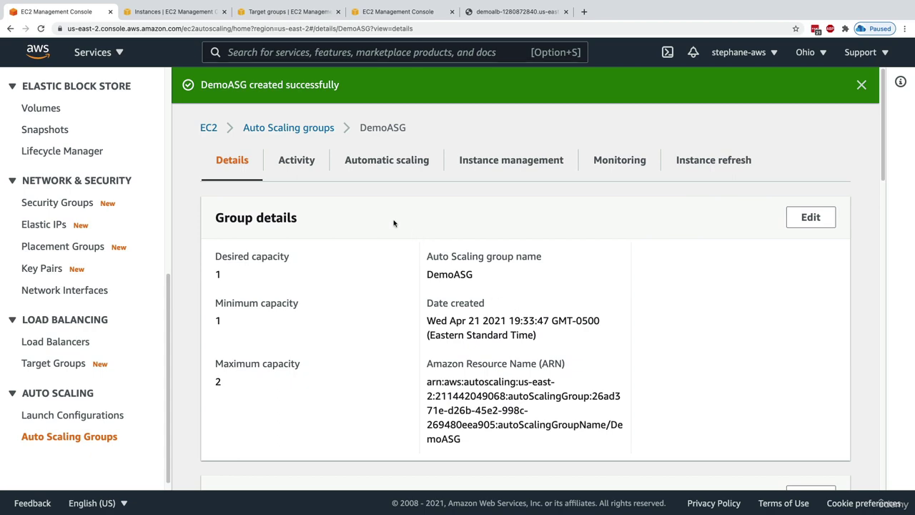
Verify the activity history's termination entry and which of the two instances is terminating.
click(303, 164)
scroll(318, 204, down, 2)
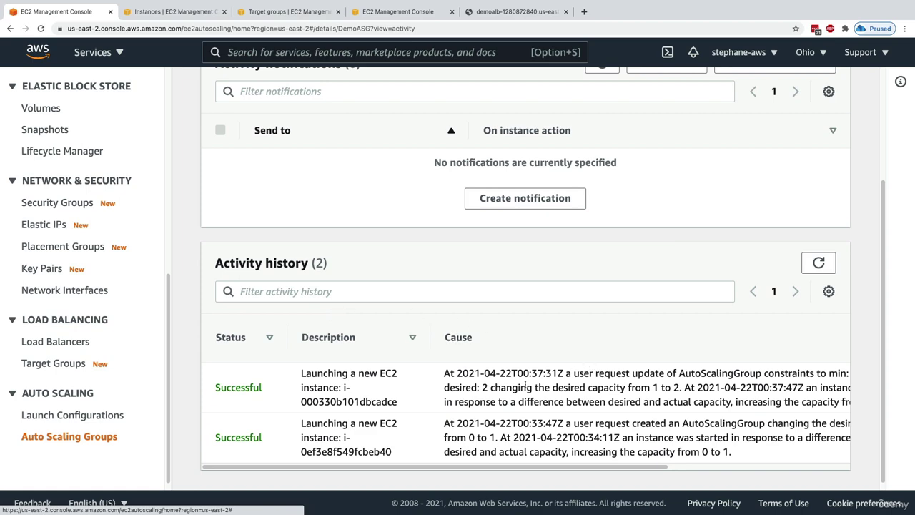
scroll(512, 391, up, 4)
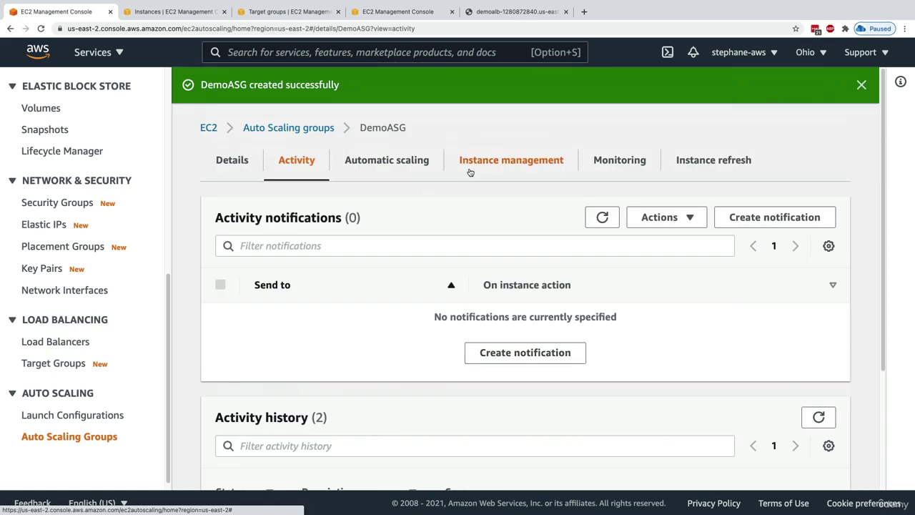
click(470, 169)
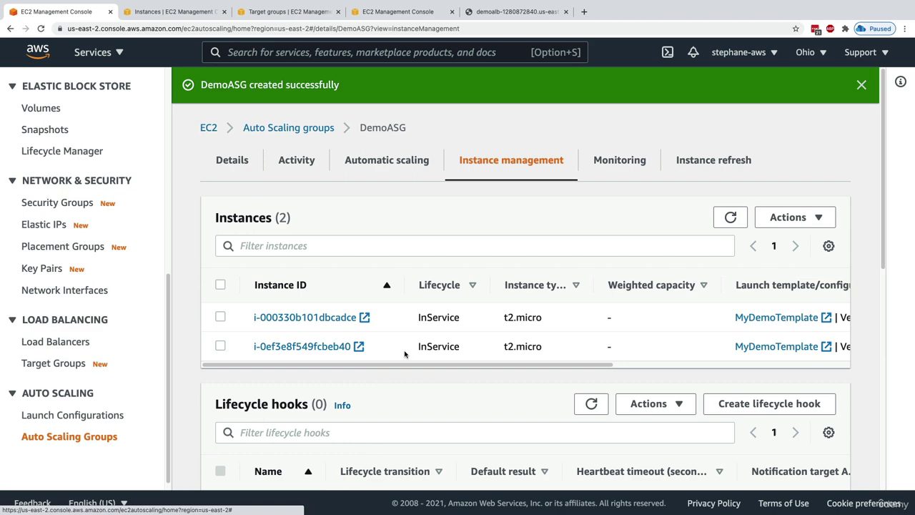
click(296, 160)
scroll(397, 233, down, 5)
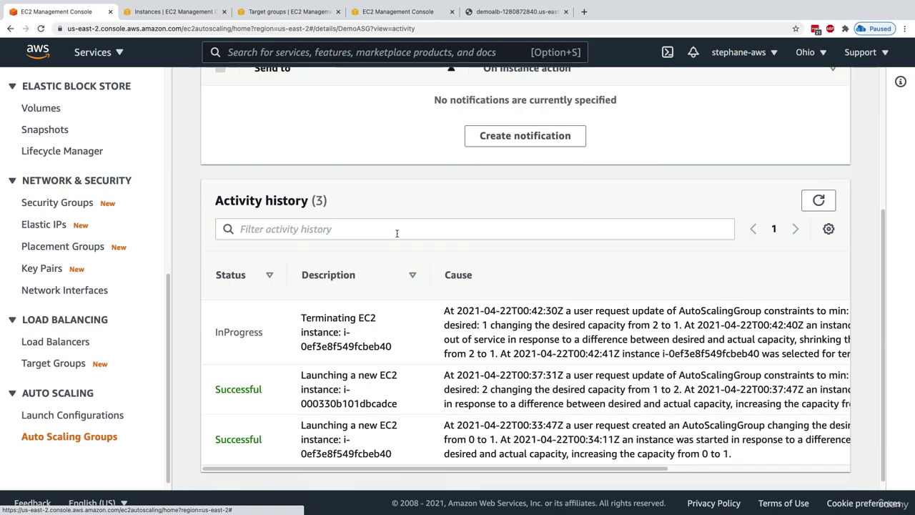
drag(300, 324, 422, 348)
double_click(540, 339)
click(542, 337)
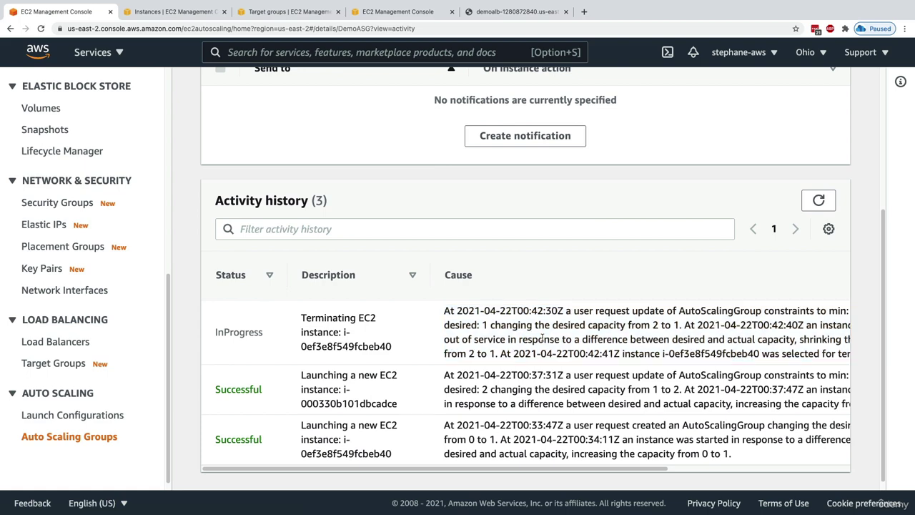
scroll(527, 364, up, 5)
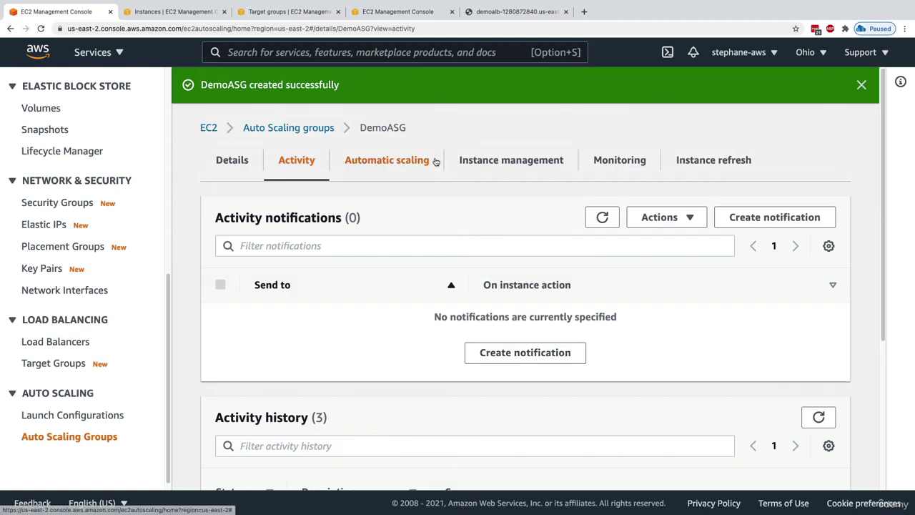
click(468, 163)
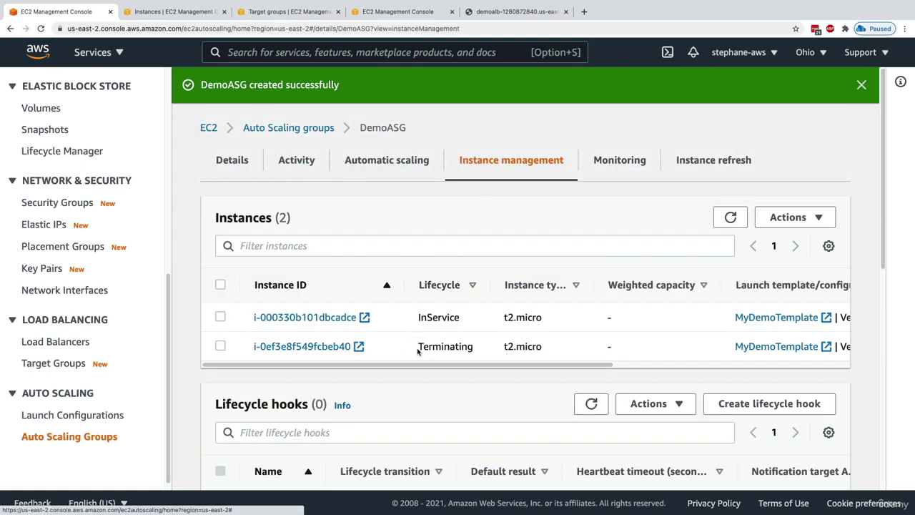
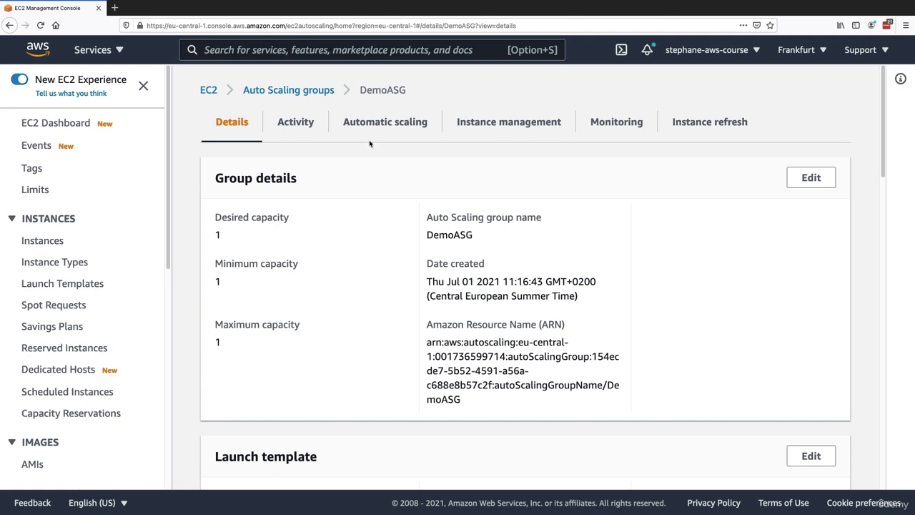
Review DemoASG's dynamic and predictive scaling policies on the Automatic scaling tab.
click(371, 123)
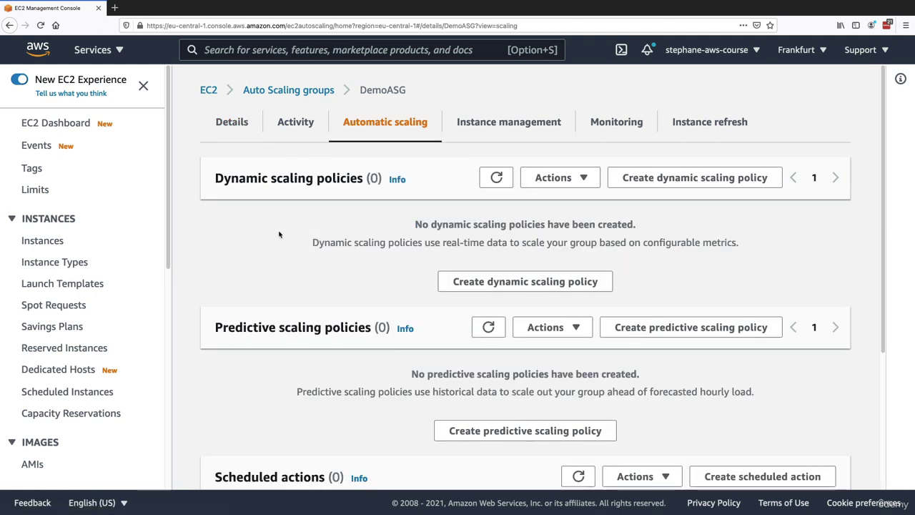
drag(210, 186, 379, 180)
drag(228, 327, 369, 326)
scroll(369, 327, down, 1)
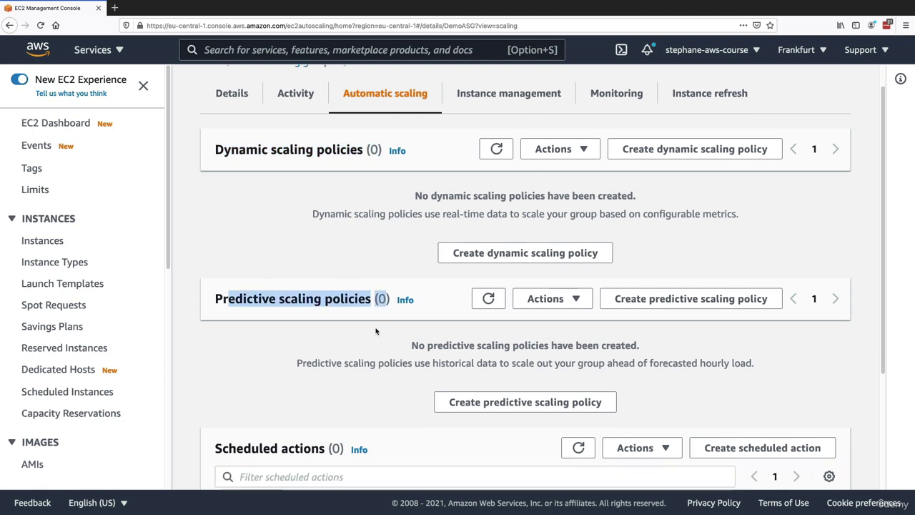
drag(223, 448, 341, 448)
scroll(340, 447, down, 5)
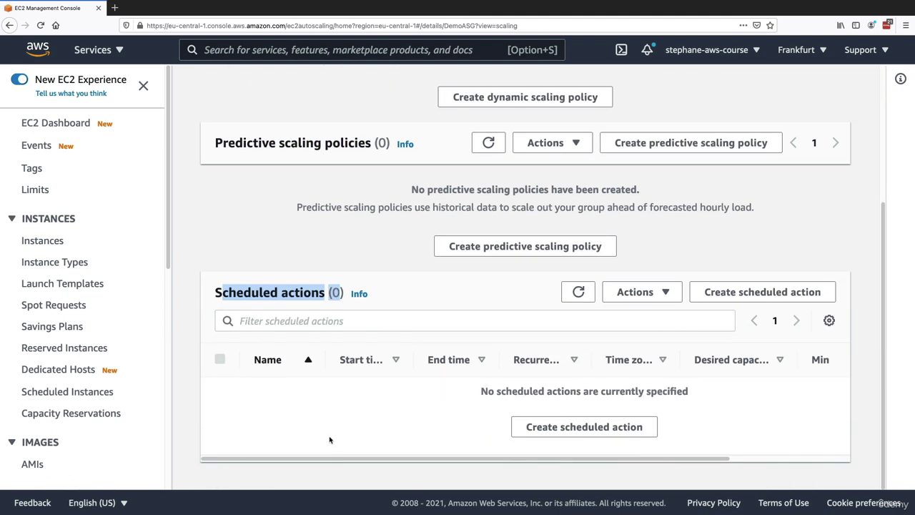
Find the Scheduled actions section and start a new scheduled action, focusing its Name field.
click(286, 292)
drag(256, 290, 302, 291)
click(302, 291)
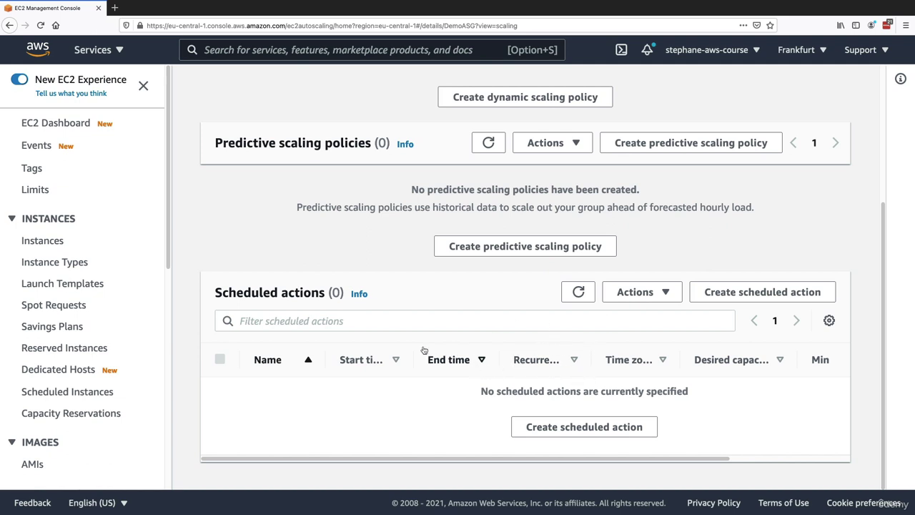
click(754, 292)
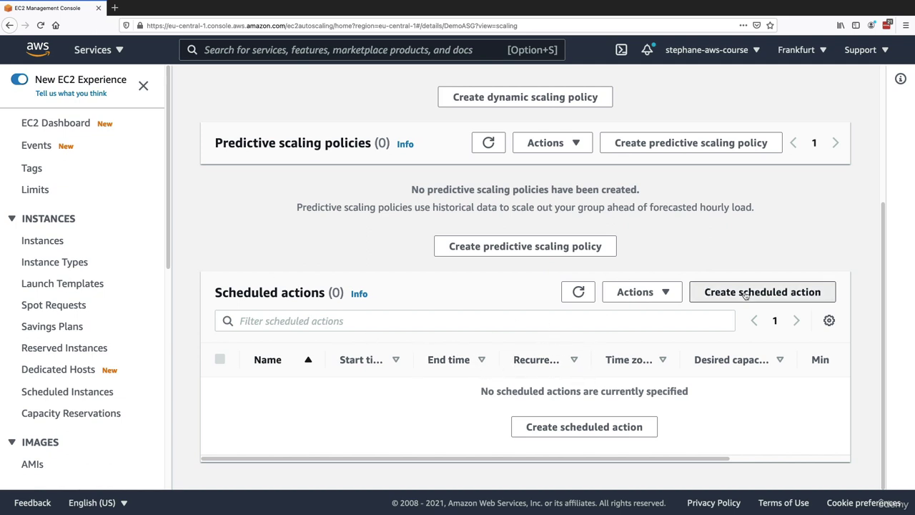
click(333, 139)
Leave desired, min, max and recurrence (Once) untouched and cancel the scheduled action form.
click(314, 259)
click(372, 261)
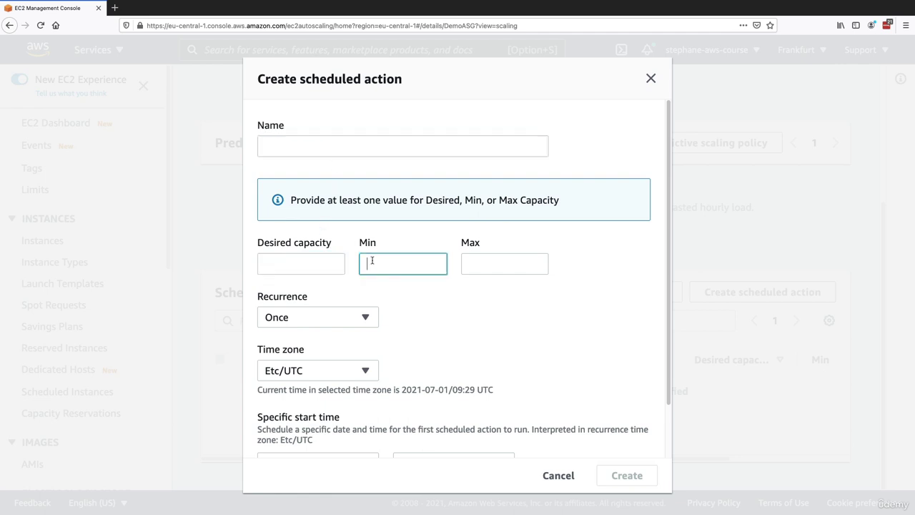
click(479, 252)
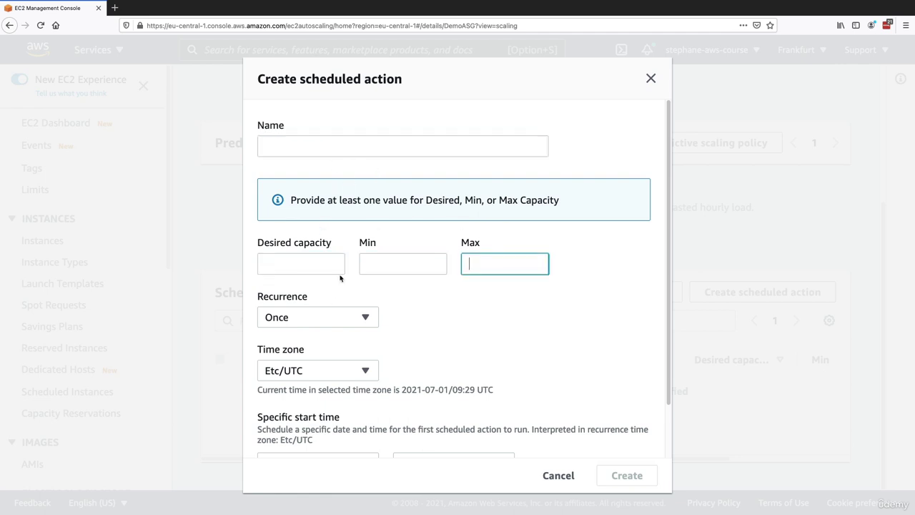
click(324, 317)
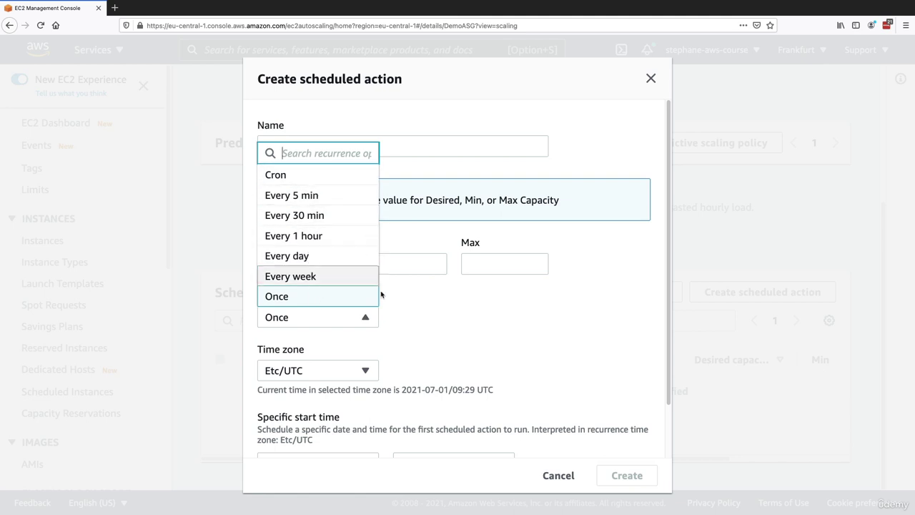
click(404, 317)
scroll(402, 322, down, 2)
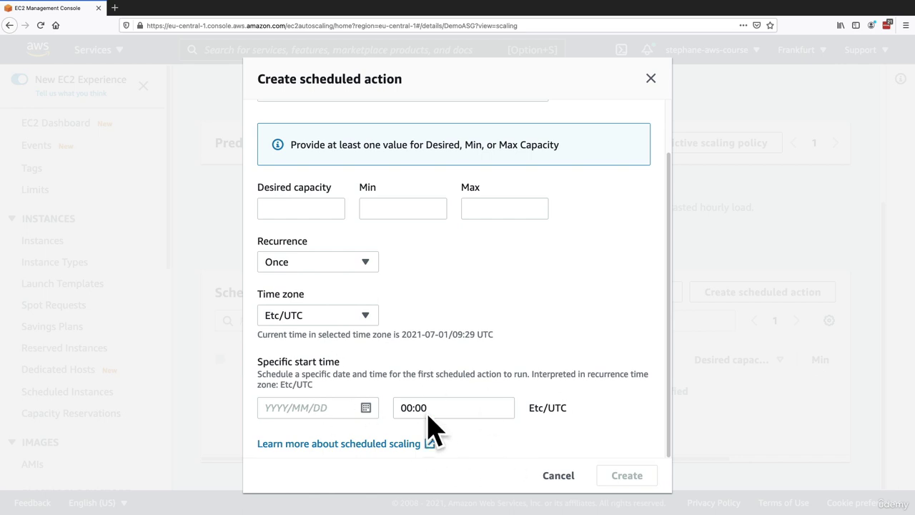
scroll(468, 351, up, 2)
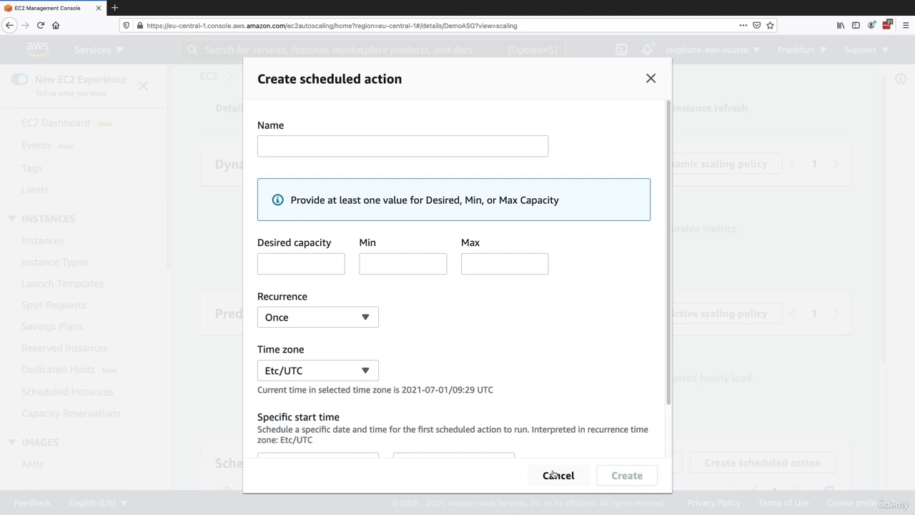
click(556, 475)
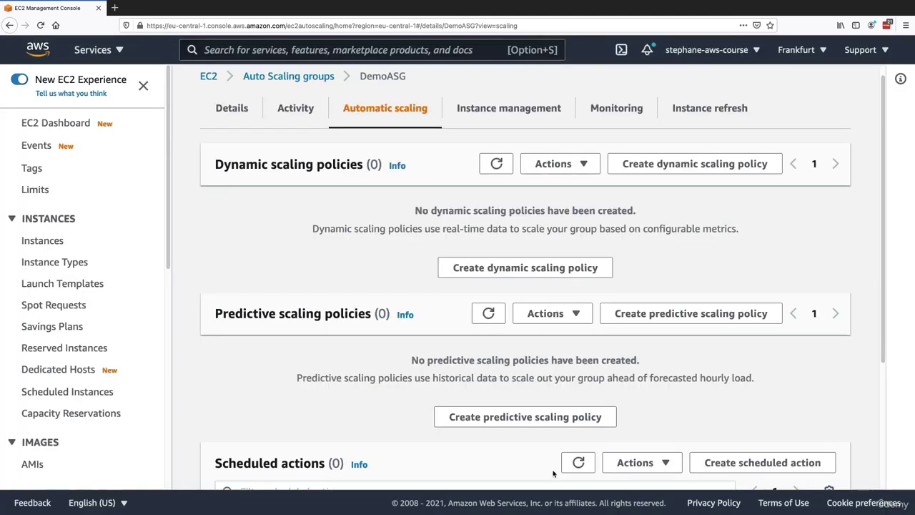
triple_click(337, 309)
click(365, 310)
click(645, 312)
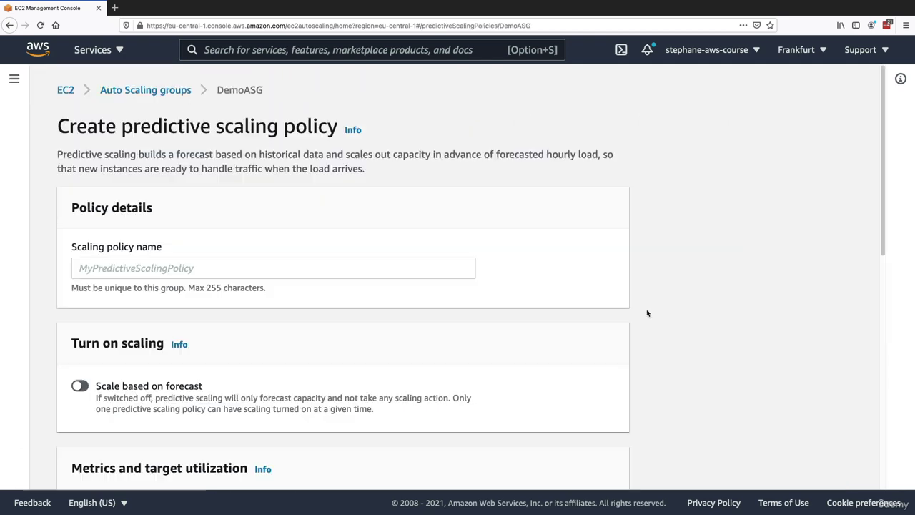
scroll(364, 321, down, 4)
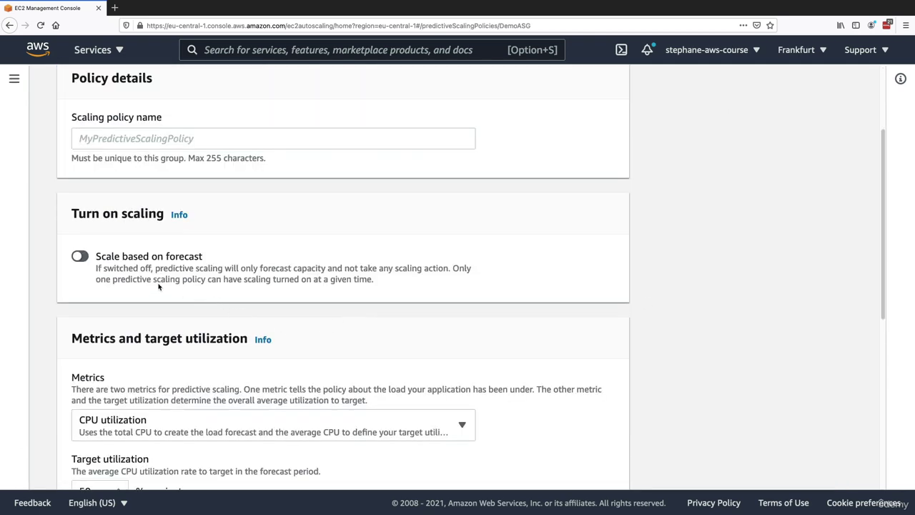
click(86, 257)
scroll(195, 303, up, 1)
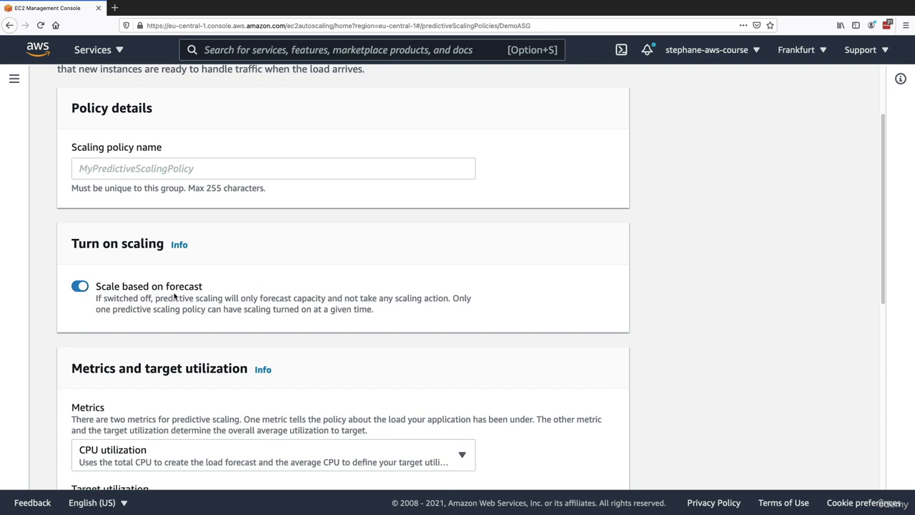
scroll(174, 296, down, 3)
click(126, 351)
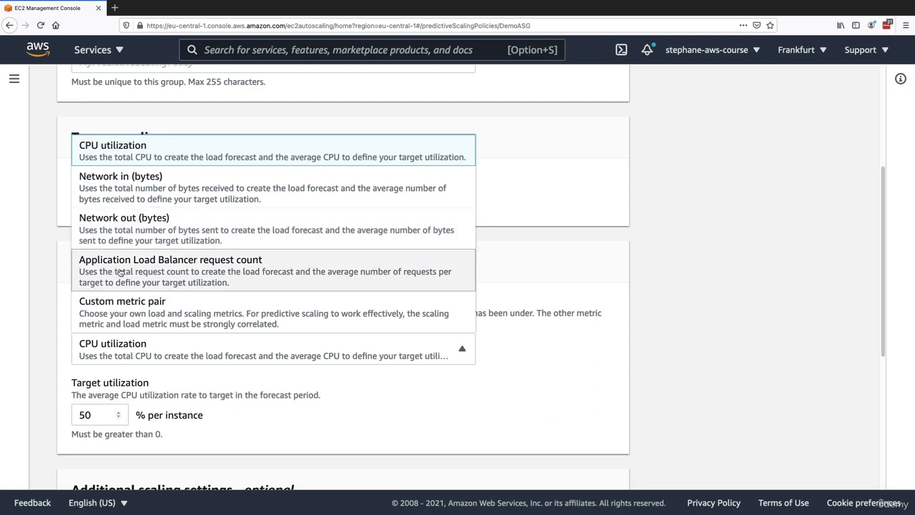
click(183, 360)
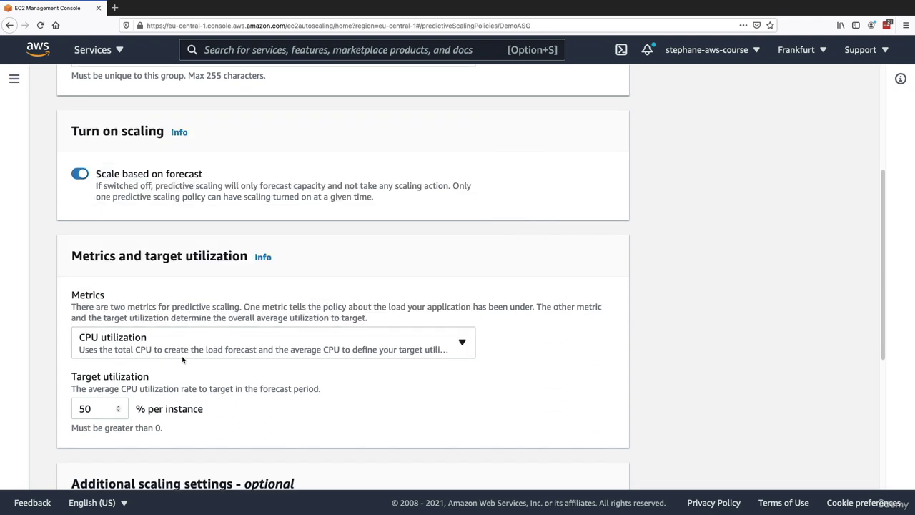
scroll(182, 360, down, 1)
triple_click(181, 364)
click(184, 364)
scroll(190, 365, down, 2)
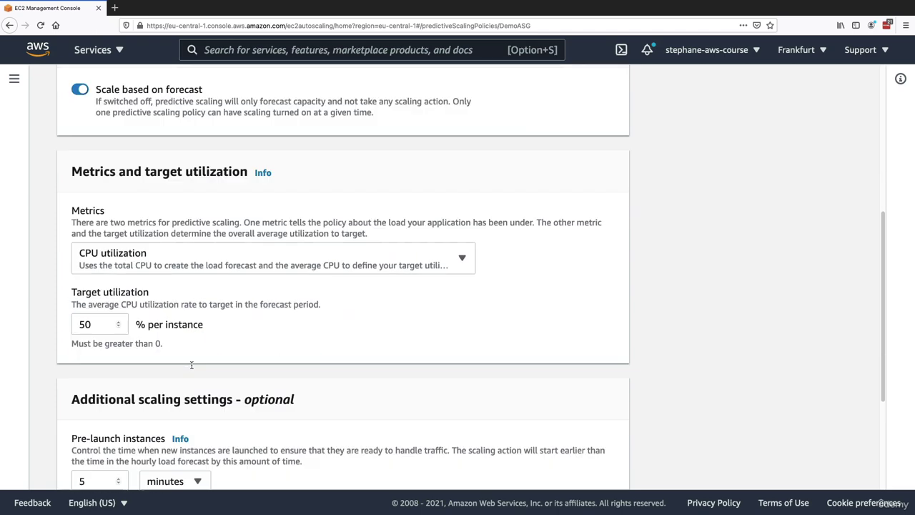
click(97, 328)
double_click(97, 328)
click(117, 304)
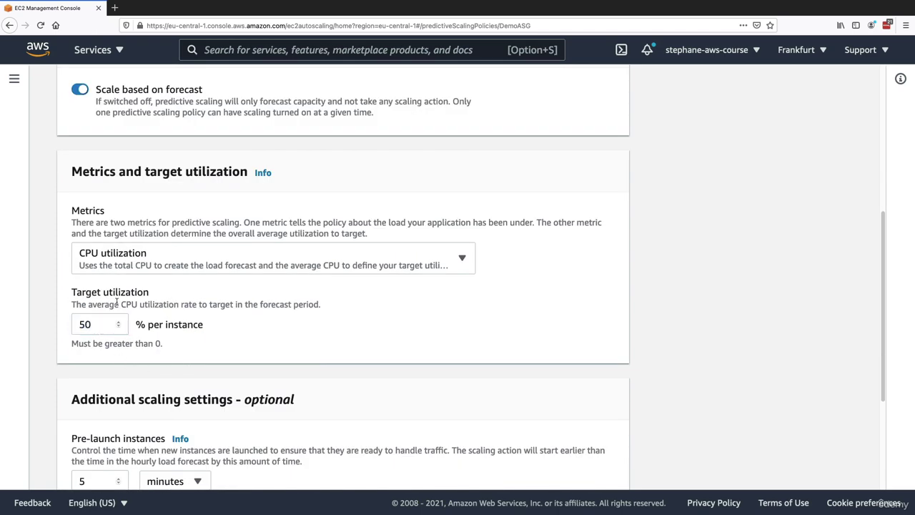
scroll(118, 344, down, 5)
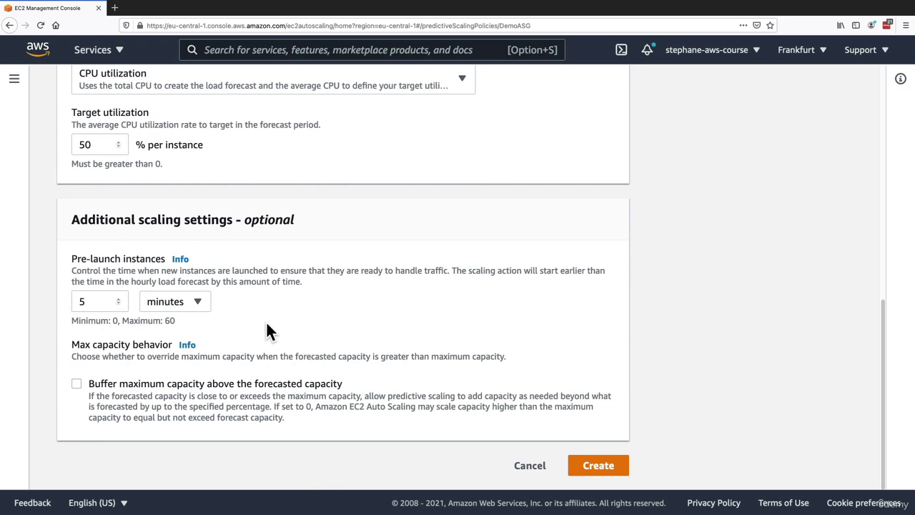
scroll(218, 336, up, 5)
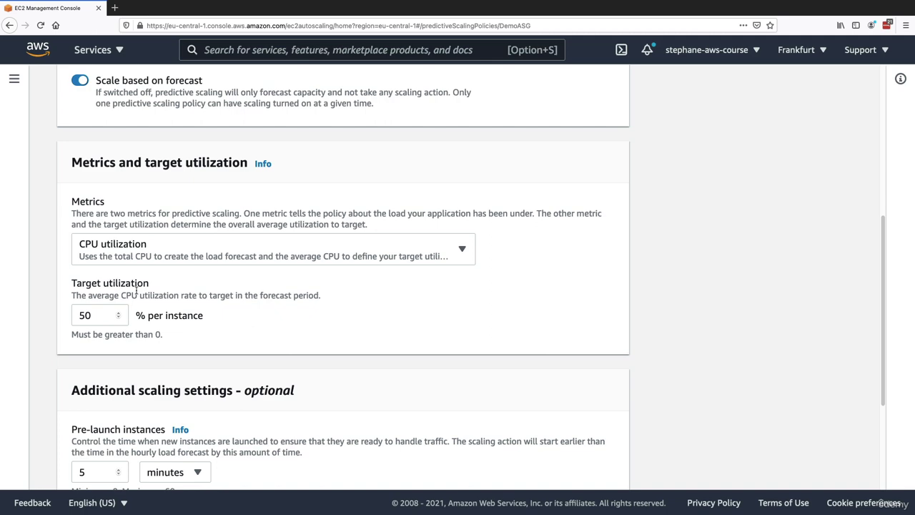
scroll(369, 325, down, 5)
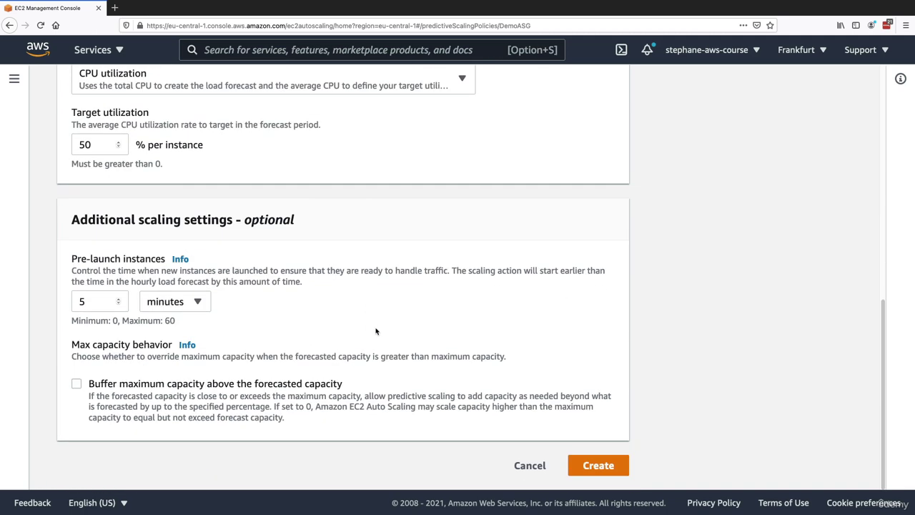
scroll(376, 331, up, 10)
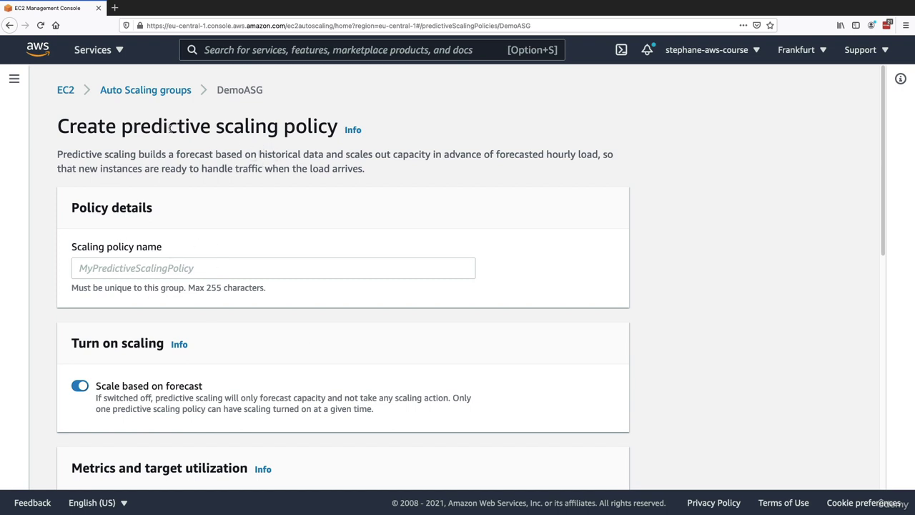
drag(130, 126, 269, 128)
click(272, 128)
drag(115, 125, 287, 126)
click(287, 123)
scroll(307, 306, down, 5)
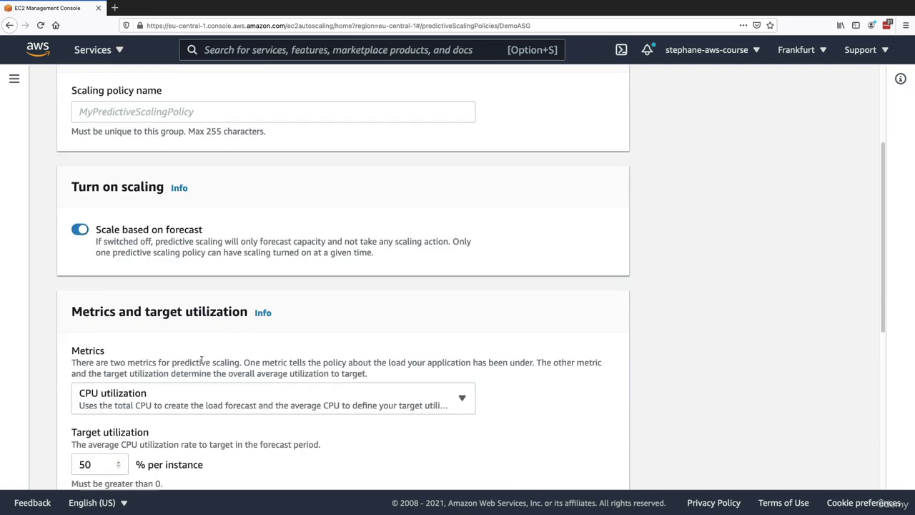
scroll(166, 404, down, 1)
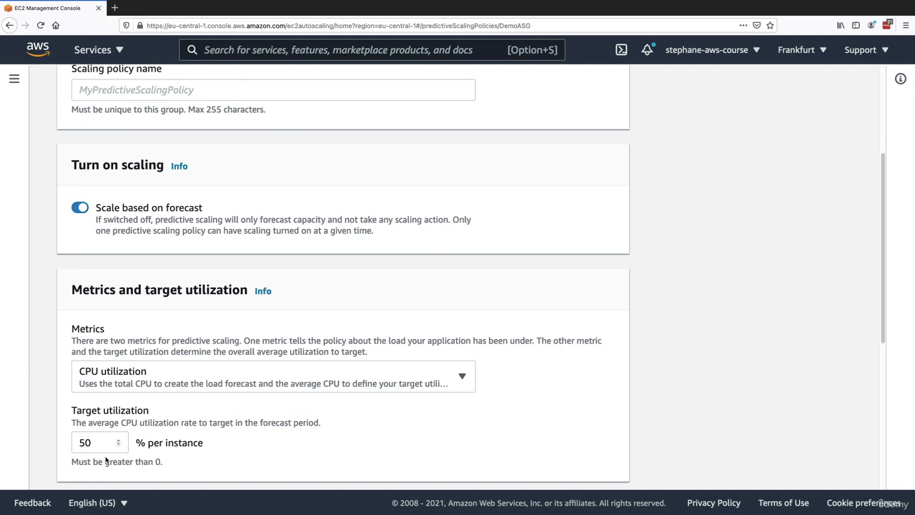
scroll(325, 328, down, 8)
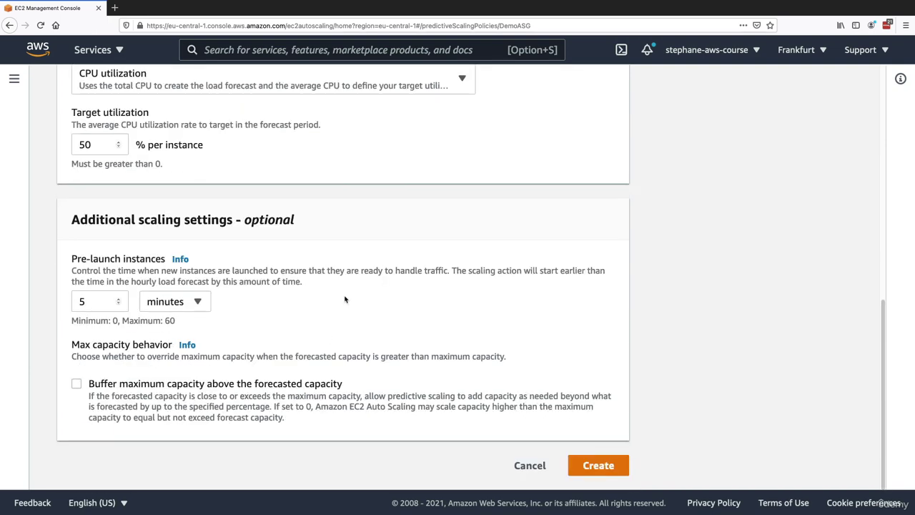
click(530, 465)
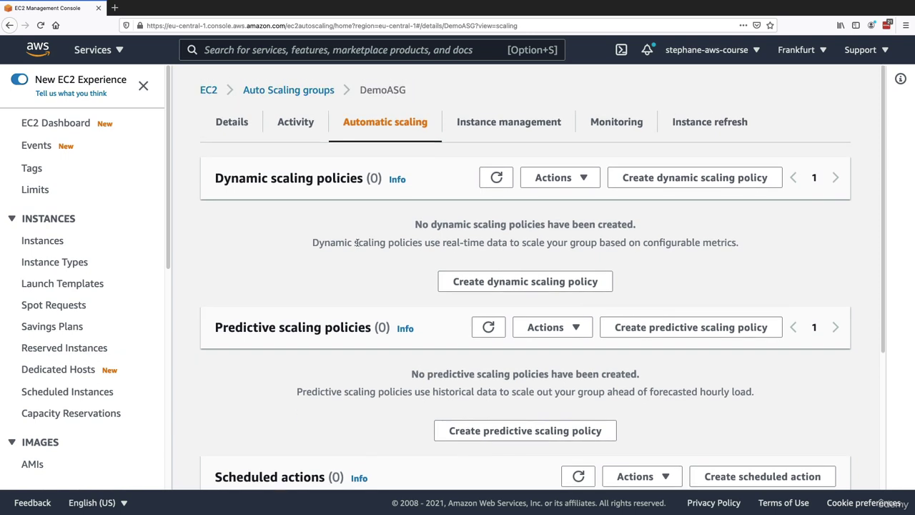
Start a dynamic scaling policy for DemoASG with Simple scaling as the policy type.
drag(231, 181, 359, 179)
click(358, 178)
click(649, 177)
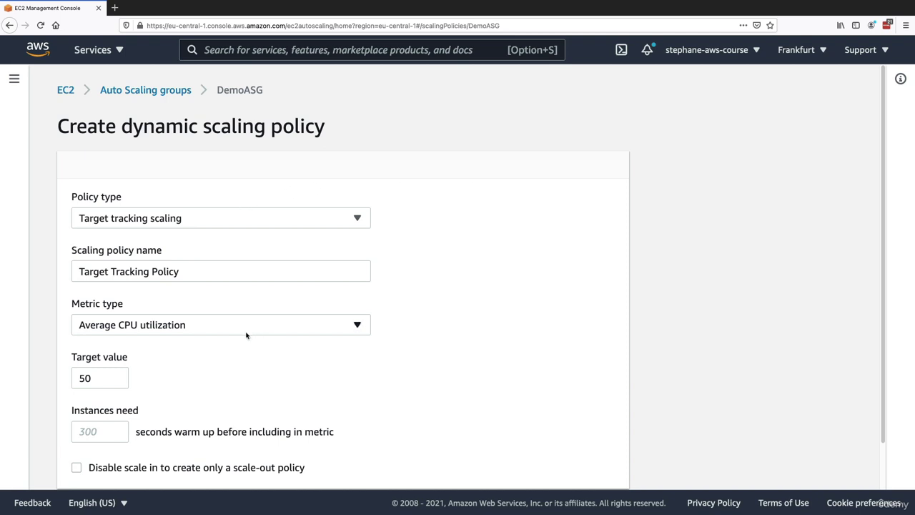
click(166, 224)
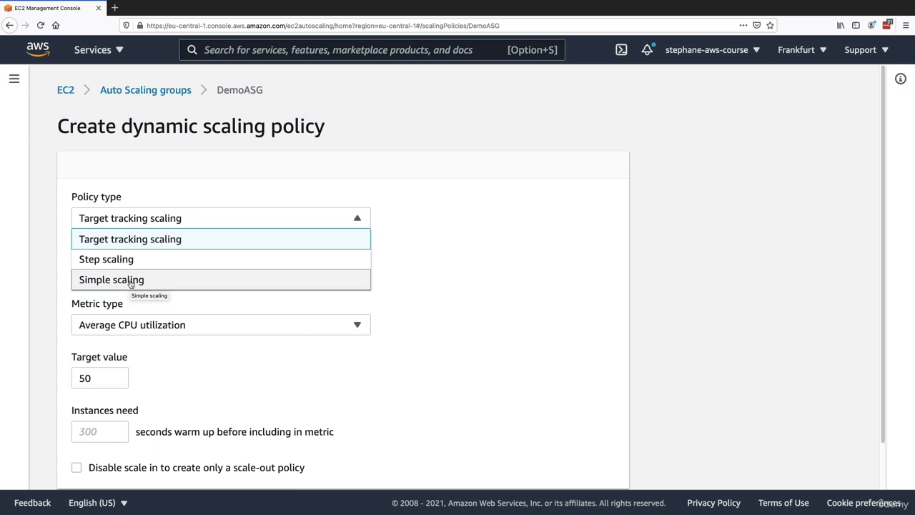
click(131, 284)
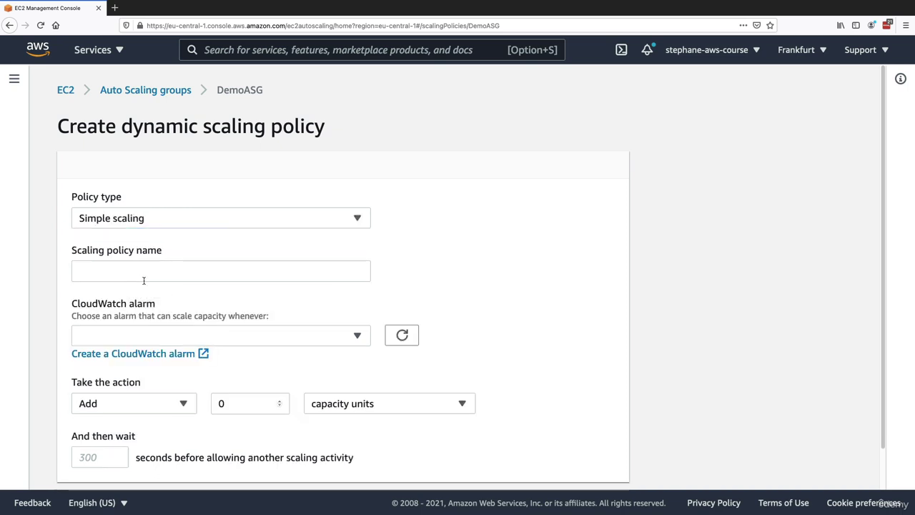
scroll(143, 279, down, 1)
scroll(152, 315, down, 1)
Set the simple scaling action amount to 10 Percent of group.
click(127, 226)
drag(98, 264, 146, 266)
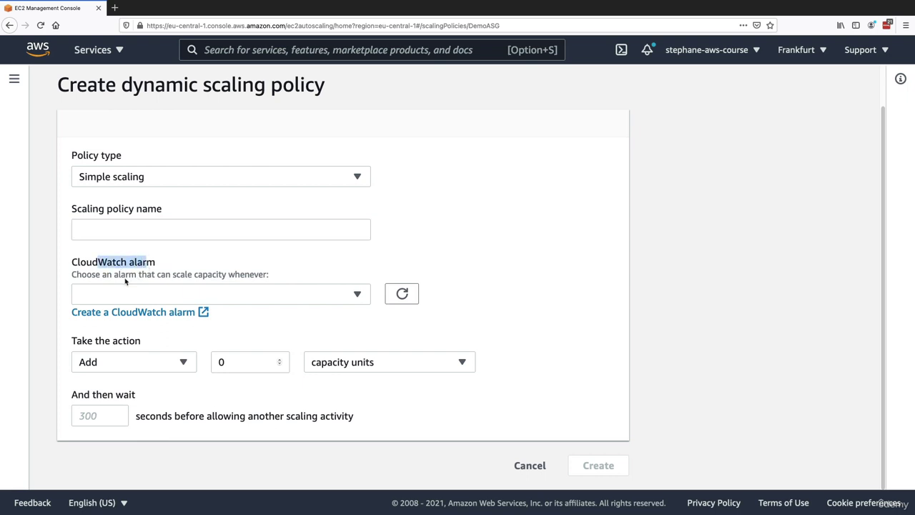
click(93, 282)
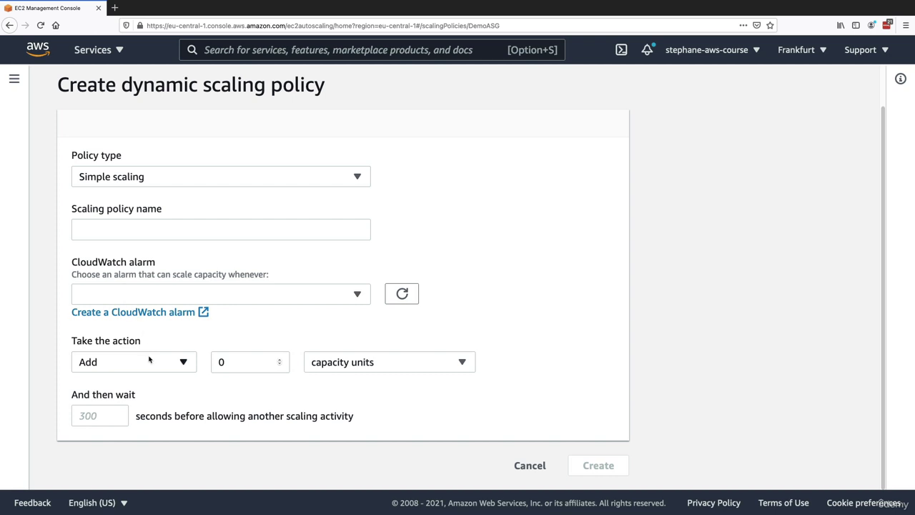
double_click(223, 365)
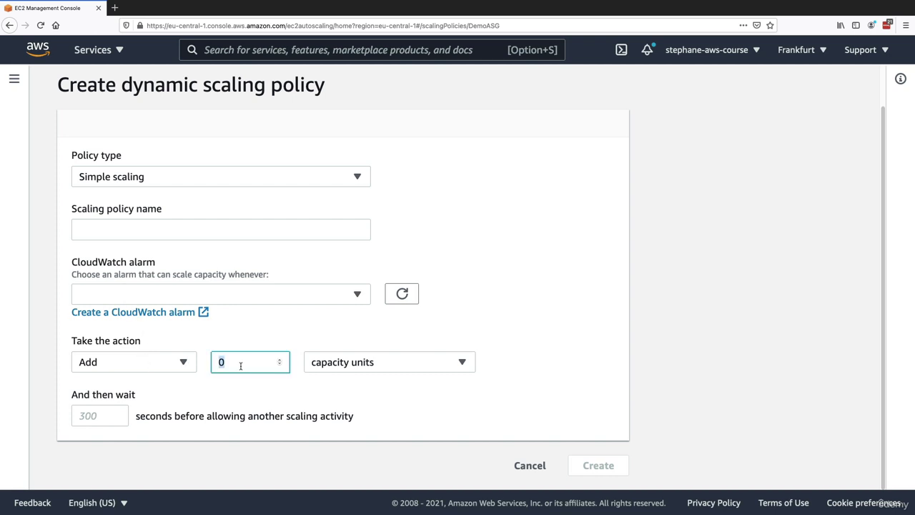
text(2)
click(343, 362)
click(270, 360)
text(10)
click(321, 361)
click(342, 403)
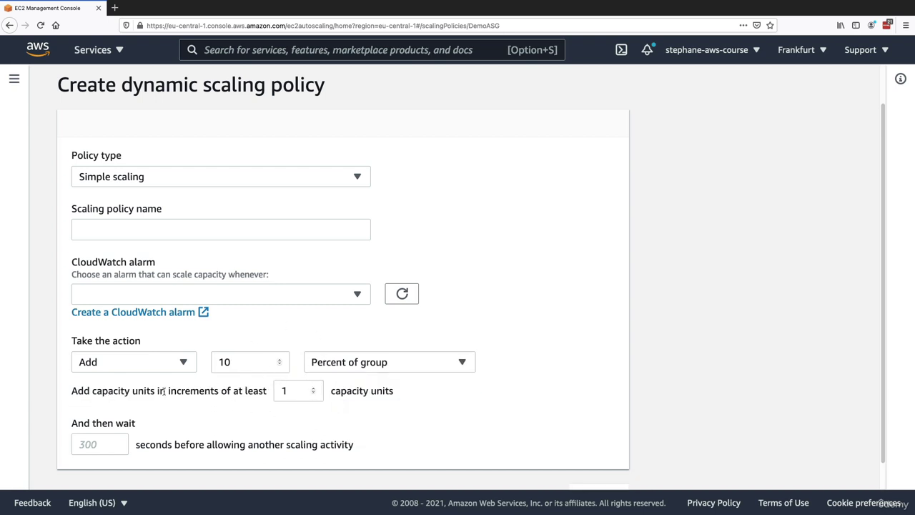
Set the minimum increment value to 2.
drag(124, 392, 213, 392)
click(218, 392)
click(292, 390)
double_click(292, 390)
text(2)
click(250, 402)
Try the Set to and Remove actions, then switch the policy type to Step scaling.
click(119, 362)
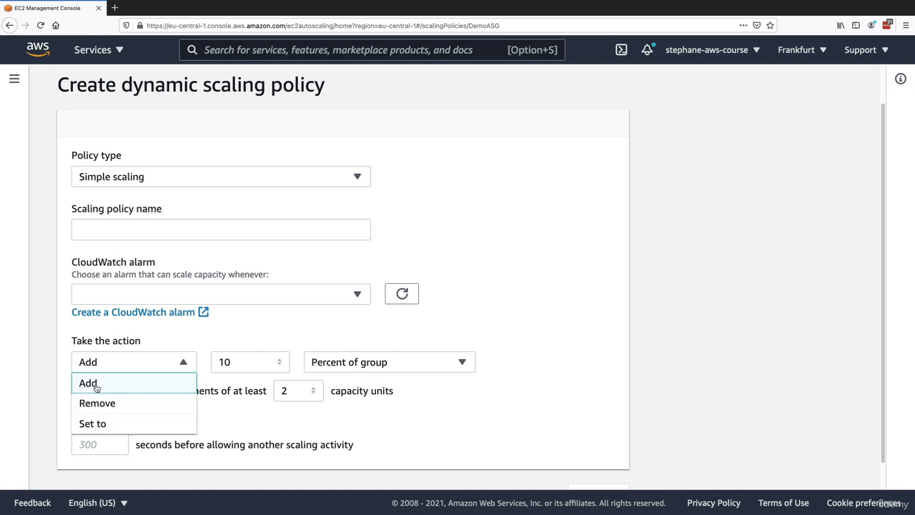
click(106, 423)
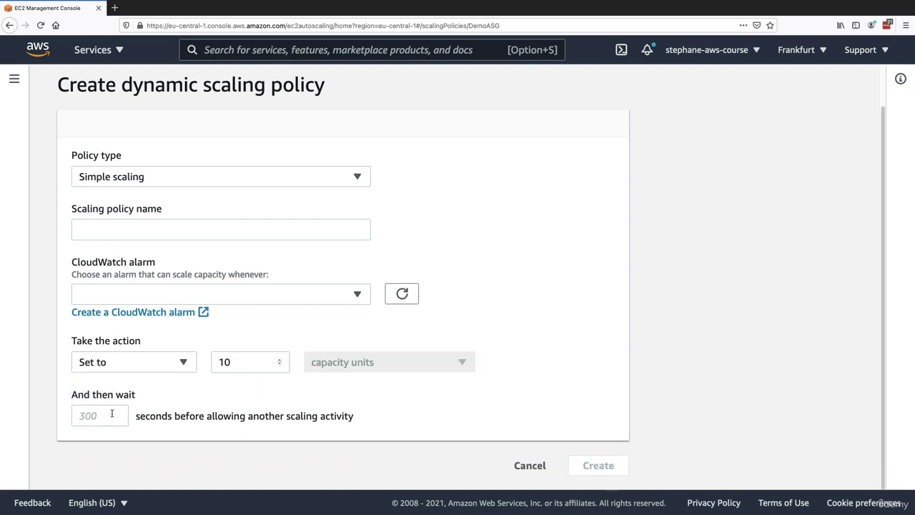
click(103, 361)
click(107, 404)
click(115, 364)
click(112, 422)
click(141, 182)
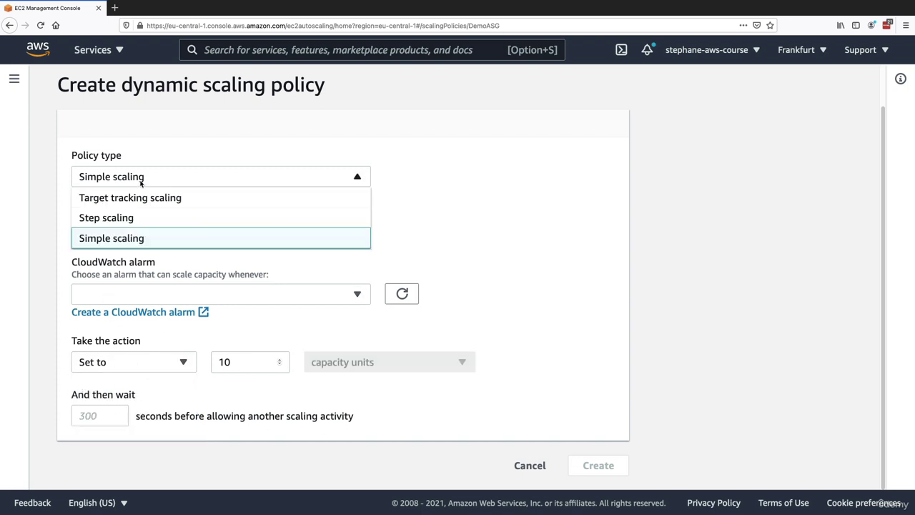
click(147, 217)
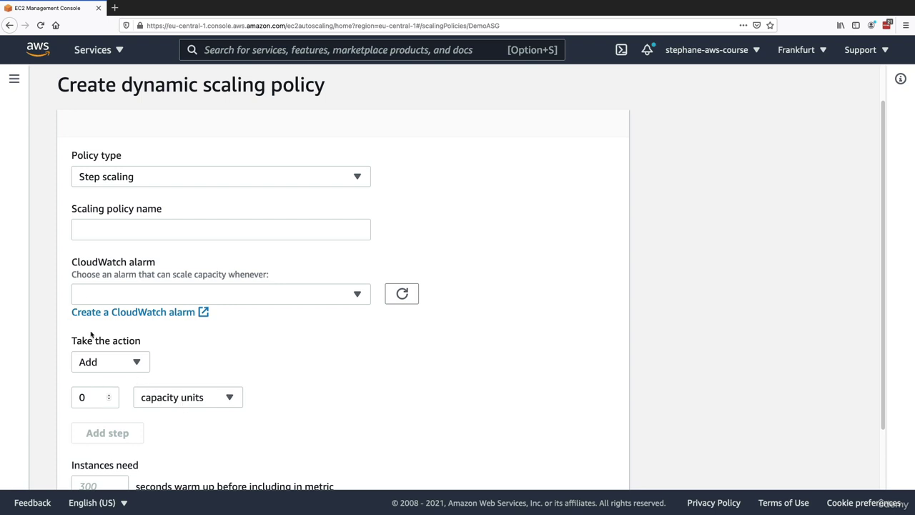
Create a Target tracking policy on Average CPU utilization with target value 40.
click(96, 173)
click(108, 199)
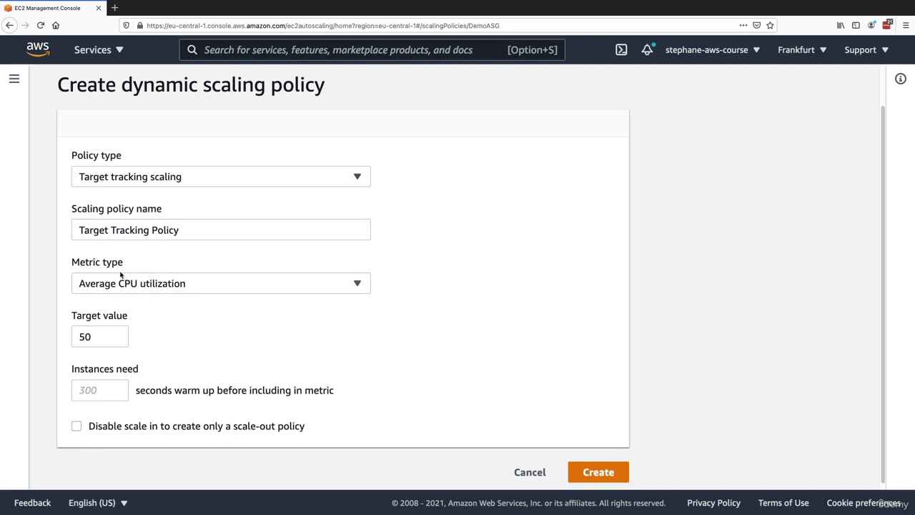
triple_click(113, 234)
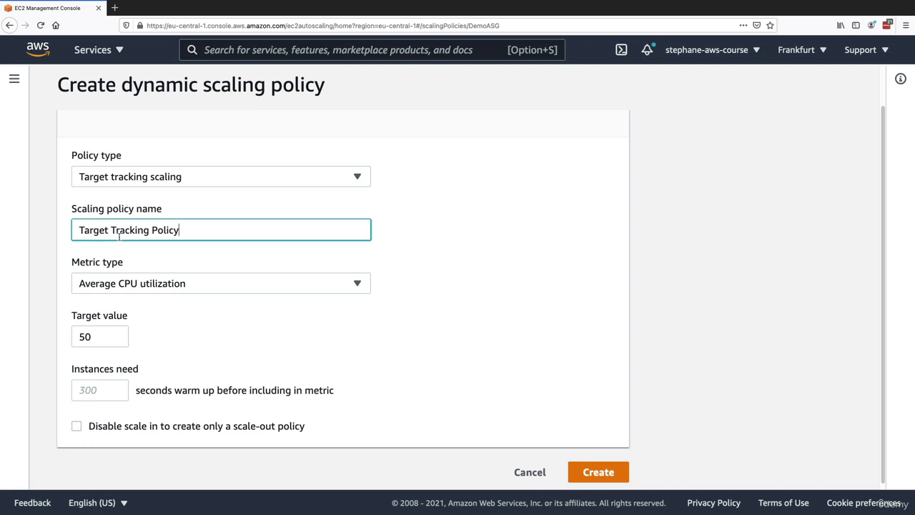
click(134, 282)
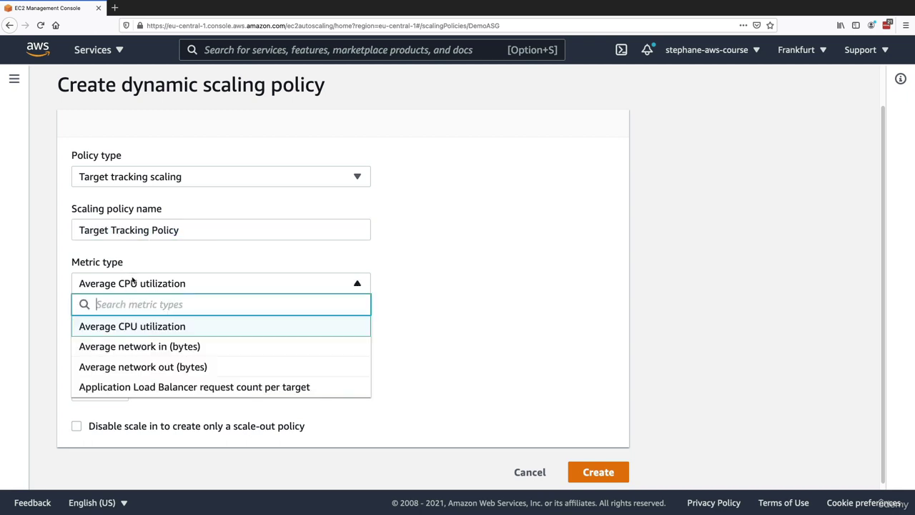
click(139, 326)
double_click(106, 336)
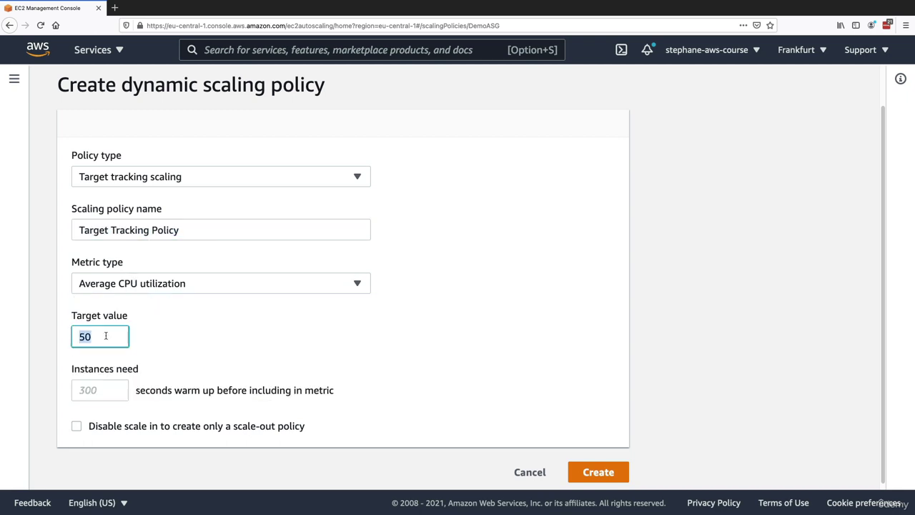
text(40)
click(177, 367)
scroll(189, 367, down, 1)
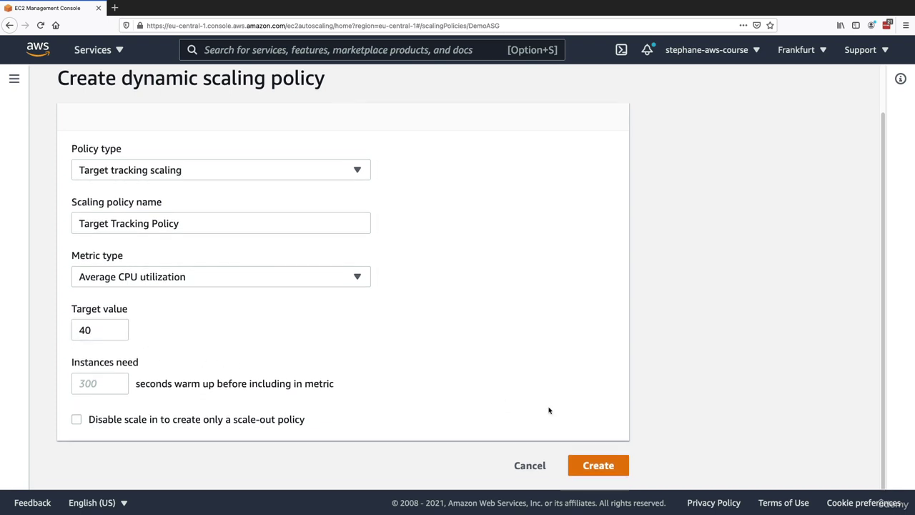
click(598, 466)
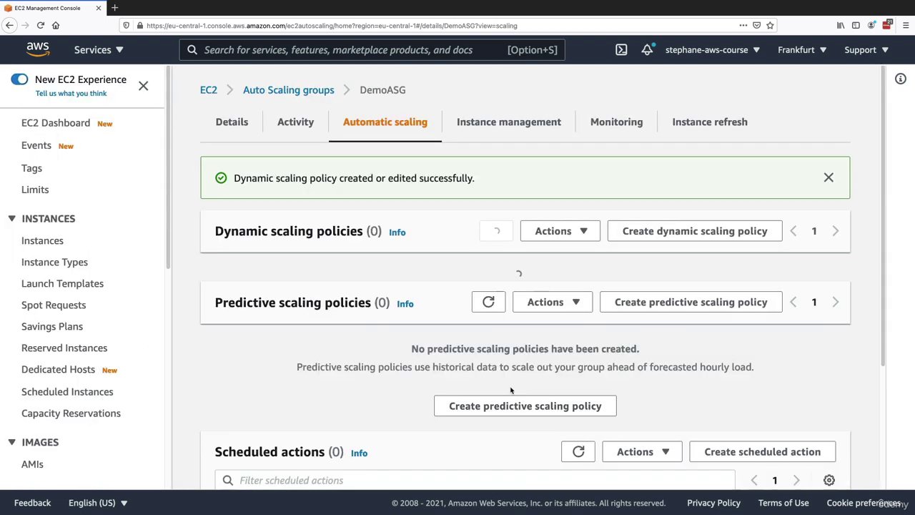
Check the new policy's CPU target of 40, then go to DemoASG's Details tab.
scroll(398, 355, down, 2)
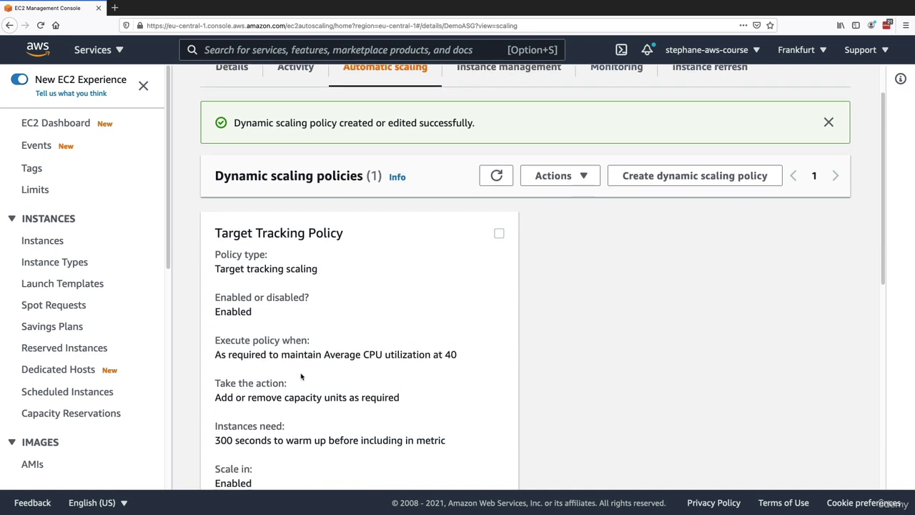
scroll(299, 386, up, 2)
scroll(337, 401, down, 1)
drag(325, 382, 457, 382)
click(458, 382)
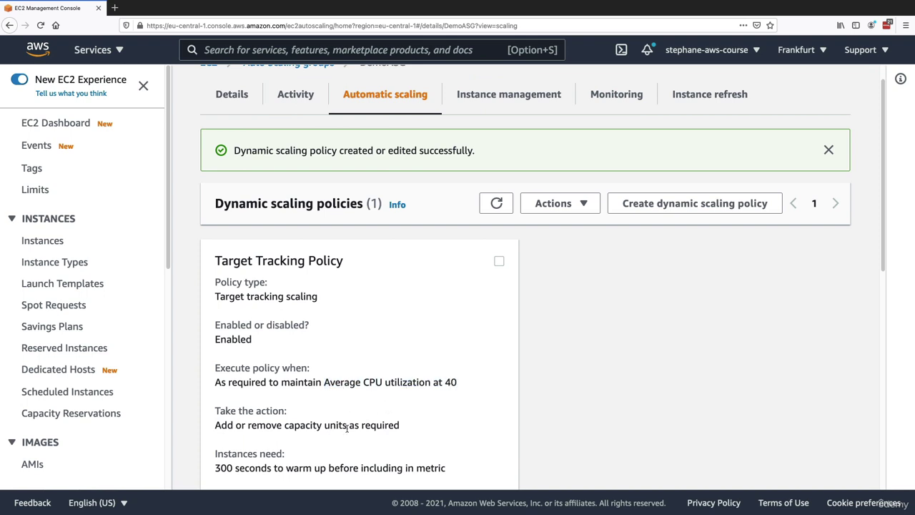
click(245, 111)
Edit DemoASG's group size, setting Maximum capacity to 3, and update it.
click(794, 180)
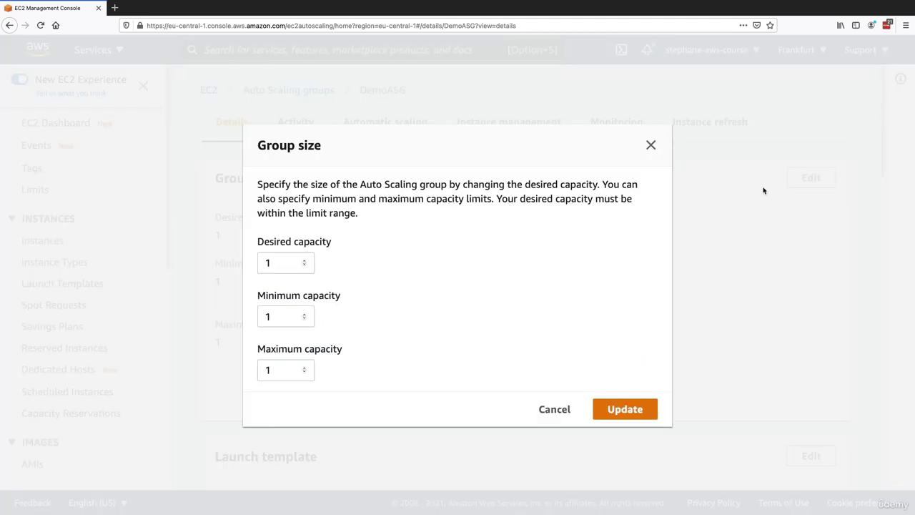
double_click(289, 264)
key(Tab)
double_click(281, 263)
click(277, 369)
text(3)
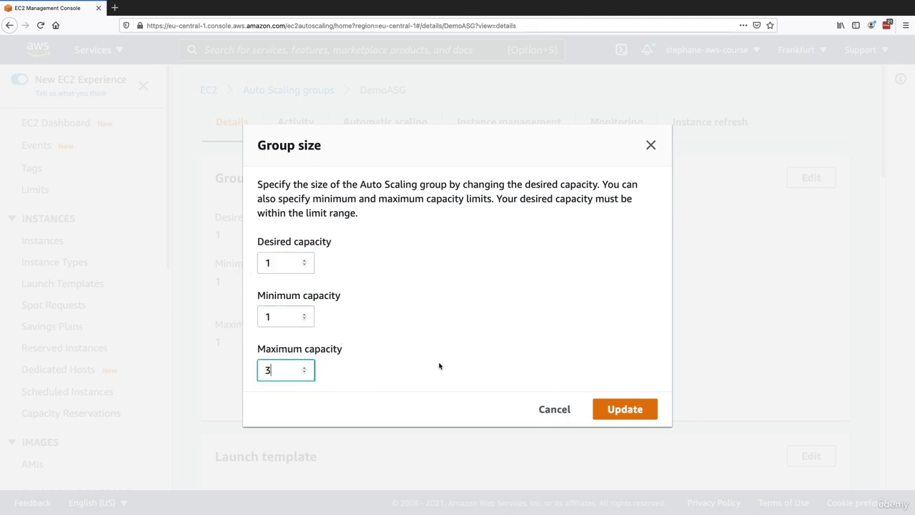
click(628, 409)
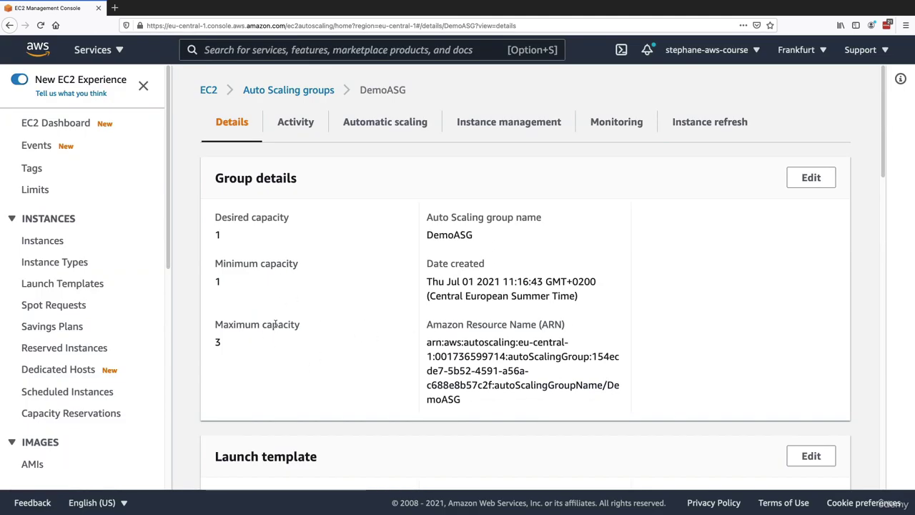
Verify maximum capacity is 3 while minimum and desired capacity remain 1.
drag(222, 324, 291, 324)
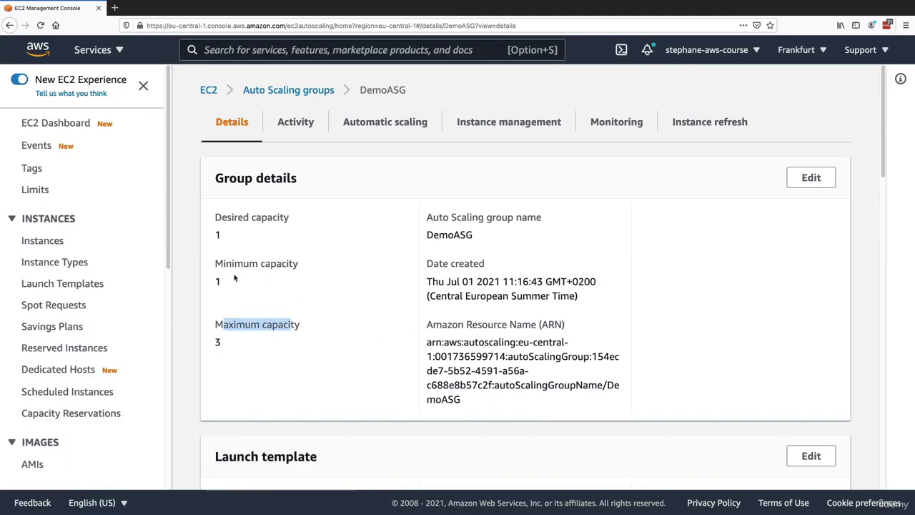
drag(234, 261, 275, 263)
click(263, 251)
drag(241, 232, 214, 229)
click(215, 215)
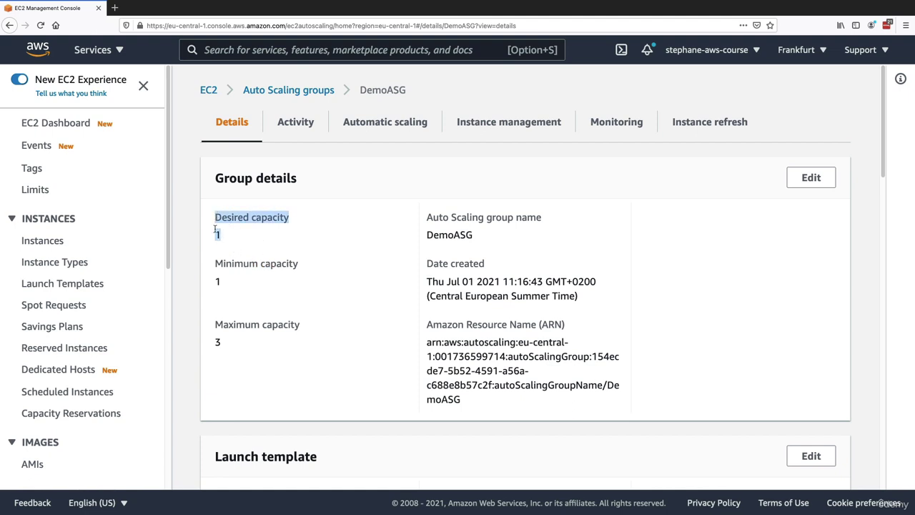
click(250, 241)
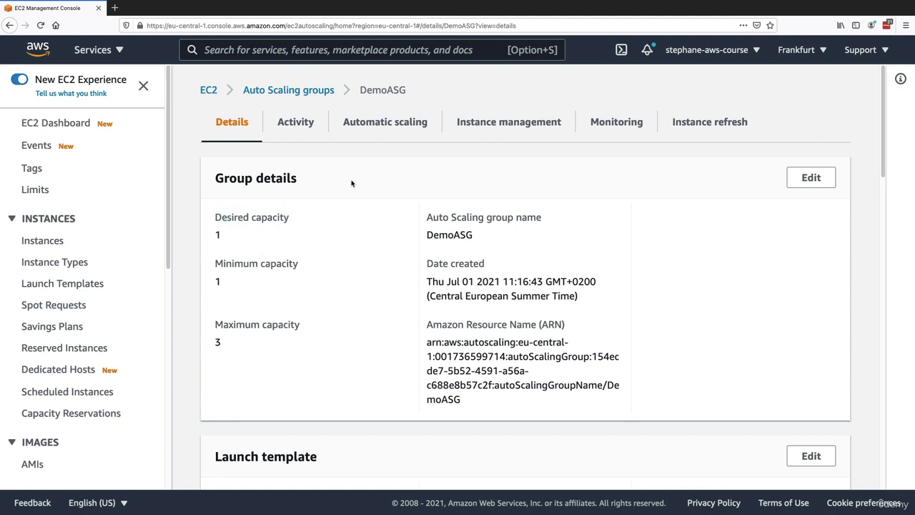
Browse DemoASG's Monitoring tab.
click(623, 123)
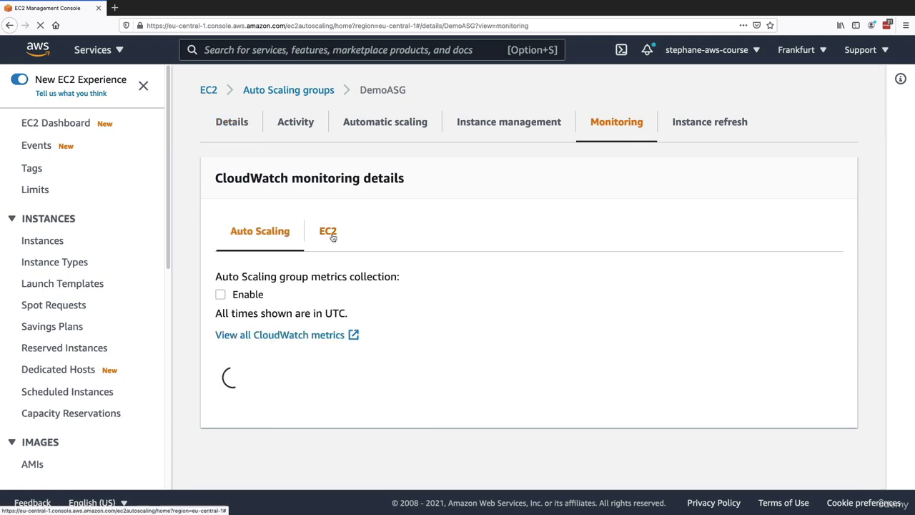
scroll(310, 248, down, 5)
scroll(336, 214, up, 1)
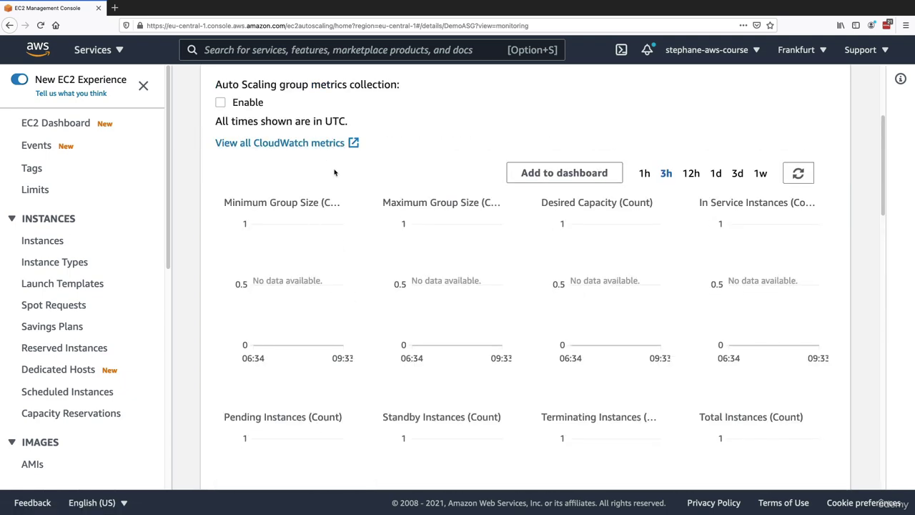
scroll(300, 136, up, 1)
scroll(376, 206, down, 3)
scroll(375, 207, down, 12)
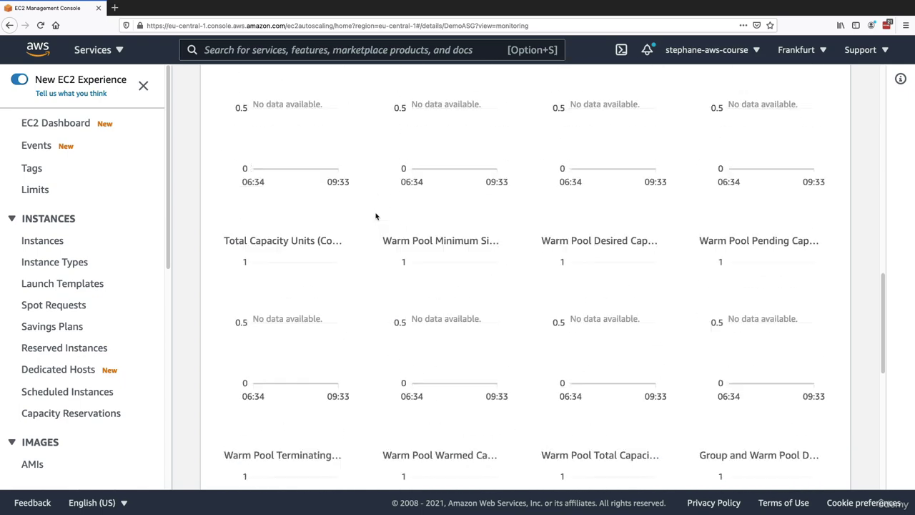
scroll(375, 236, down, 10)
scroll(370, 276, up, 20)
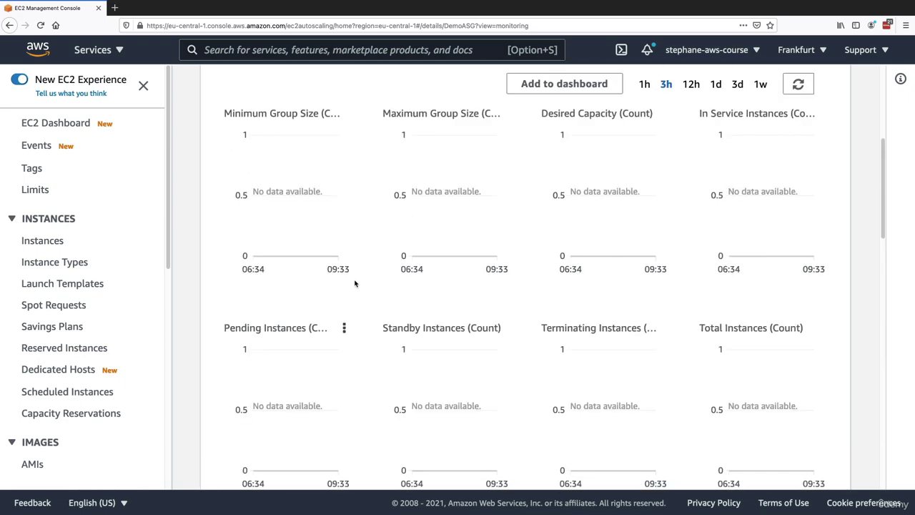
scroll(355, 284, up, 5)
Show the EC2 instance metrics, with CPU utilization peaking near 0.333 percent.
click(328, 215)
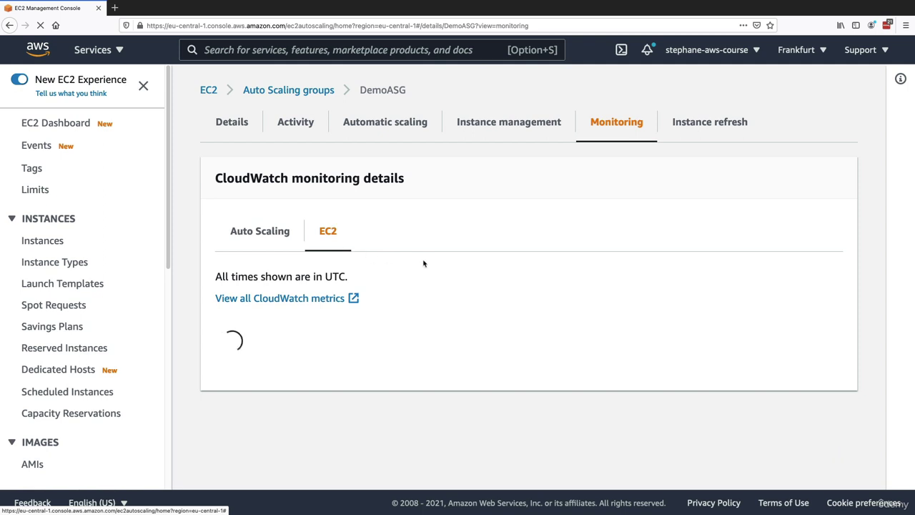
scroll(429, 265, down, 2)
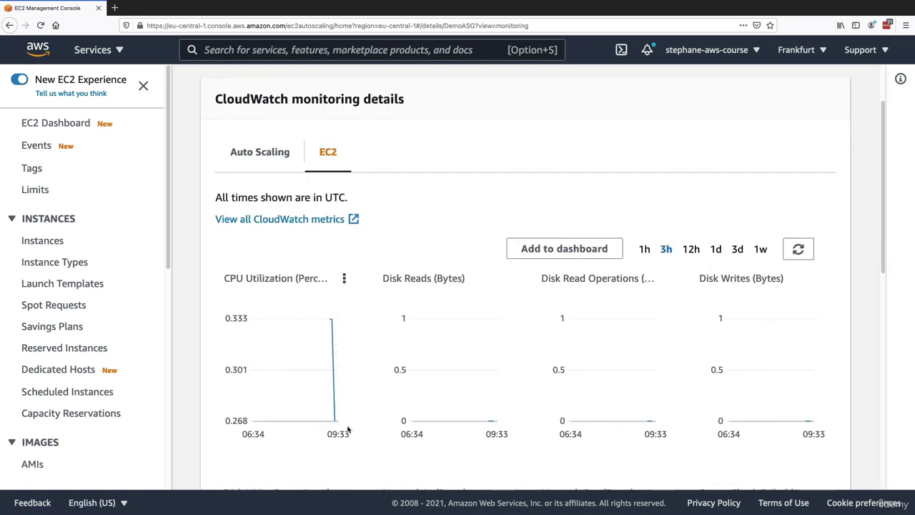
mouse_move(335, 421)
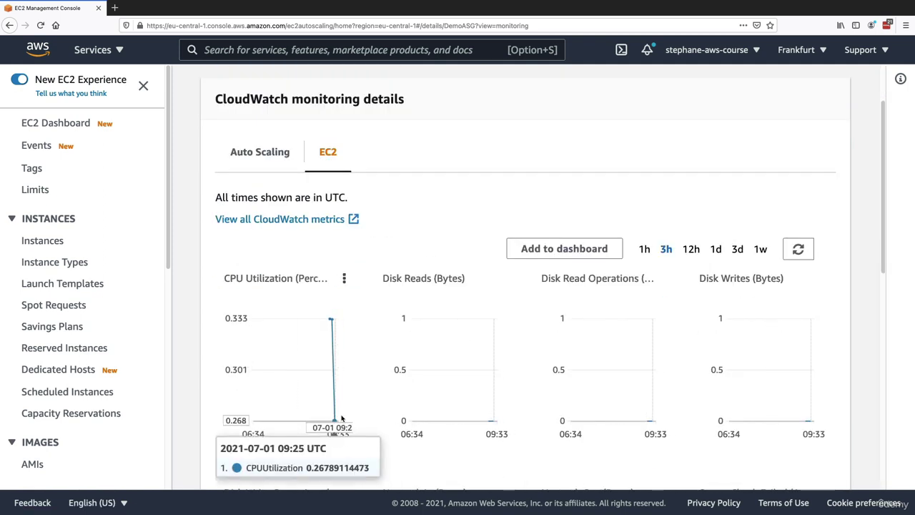
scroll(329, 419, up, 2)
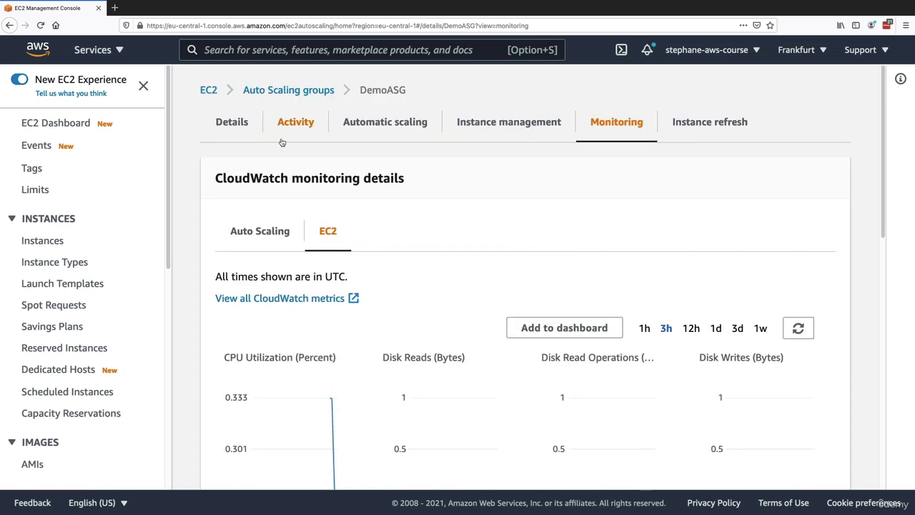
Connect to instance i-0ee471418a3053191 via EC2 Instance Connect as ec2-user.
click(500, 124)
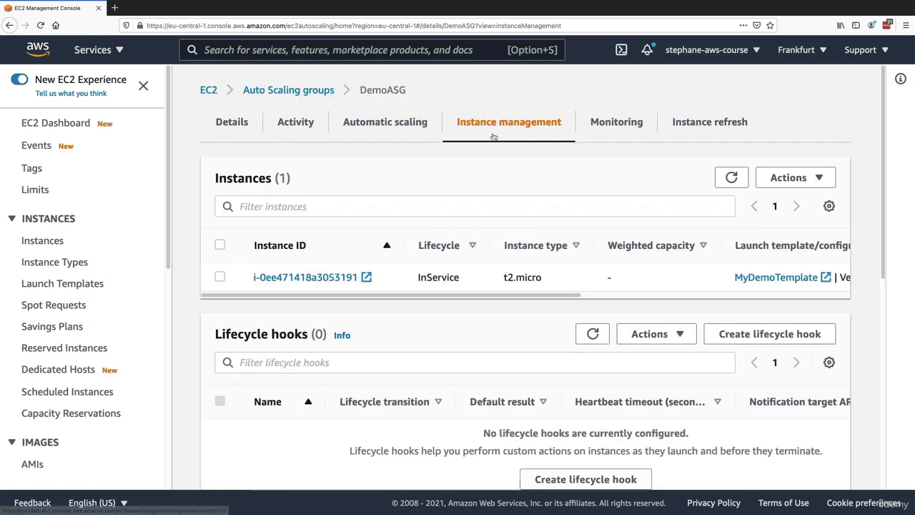
click(286, 276)
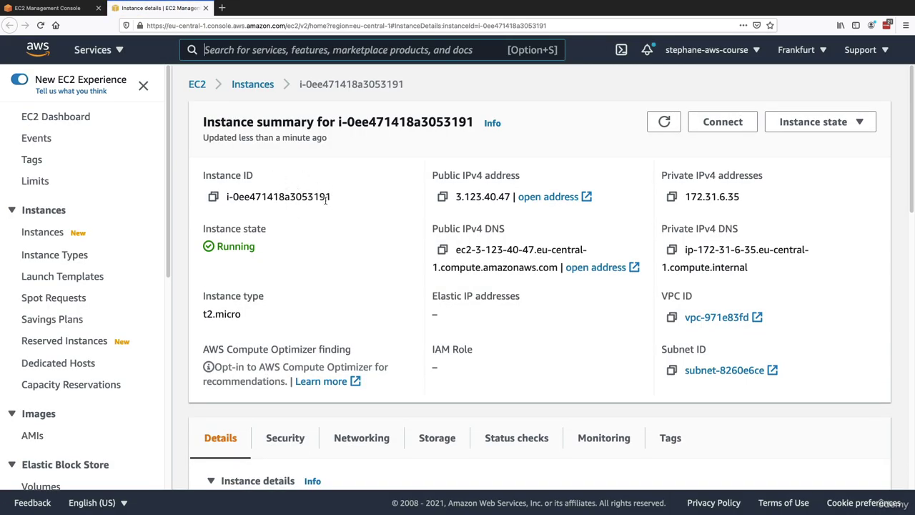
click(709, 125)
scroll(277, 390, down, 2)
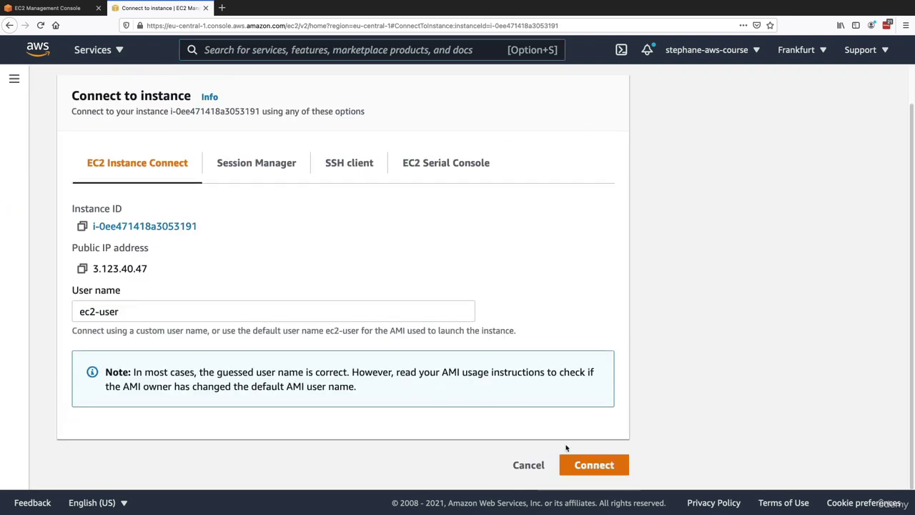
click(590, 465)
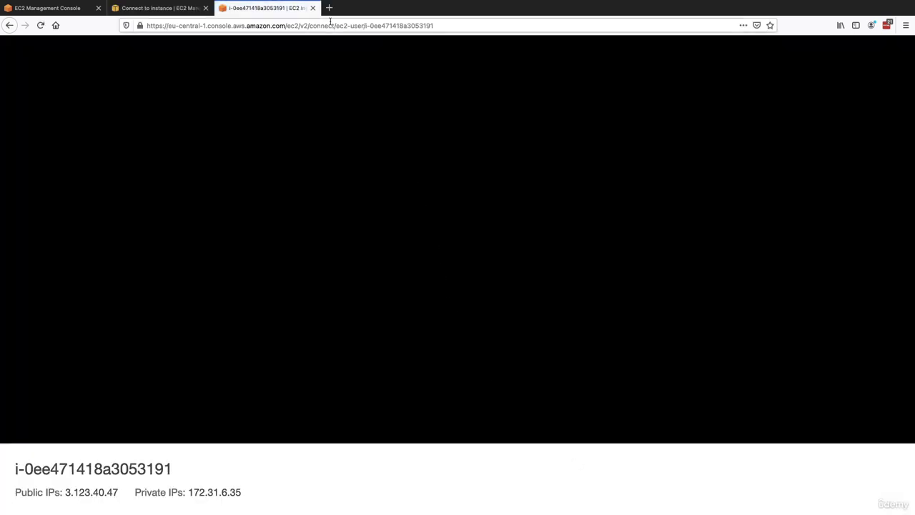
Search the web for 'install stress amazon linux 2' and open the GitHub gist.
click(330, 8)
text(install strees)
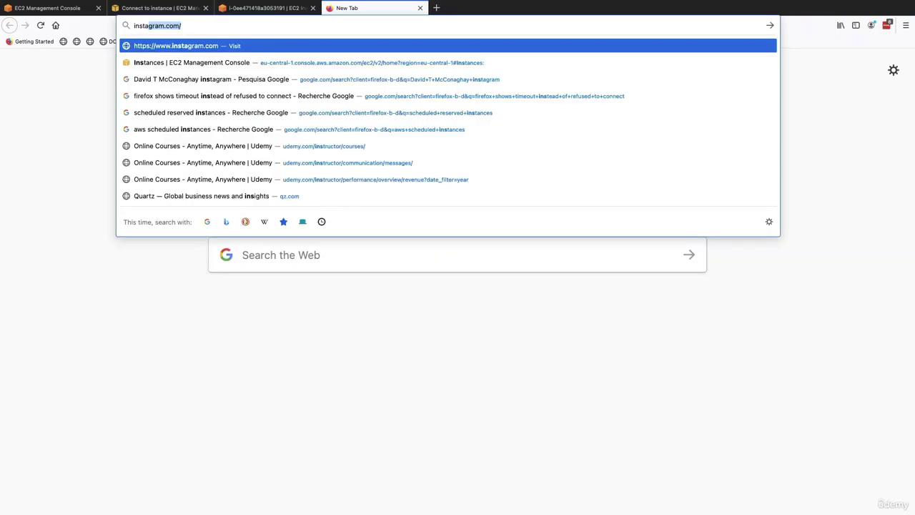
key(BackSpace)
key(BackSpace)
text(s)
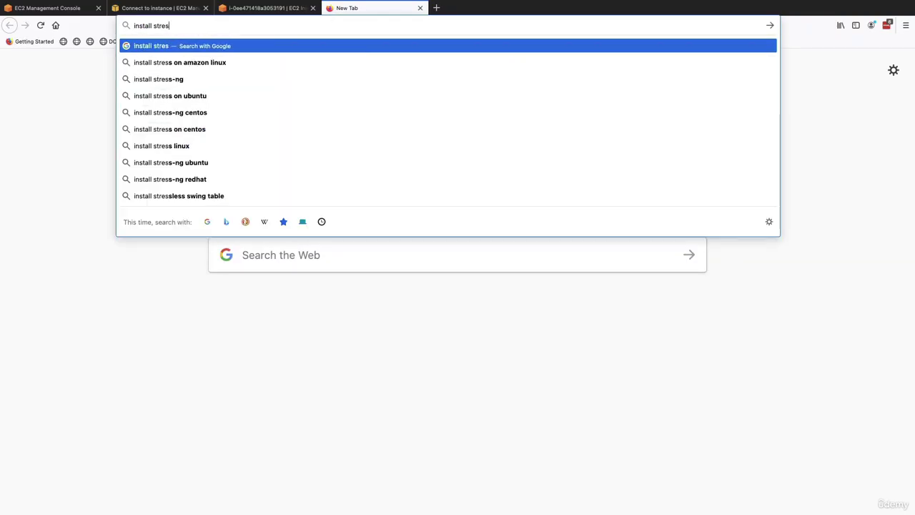
text(s amazon linux)
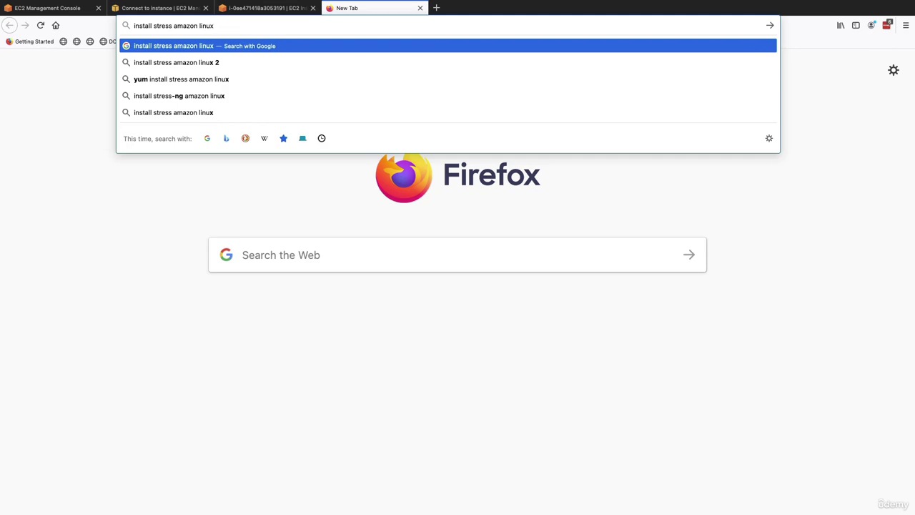
key(Down)
key(Return)
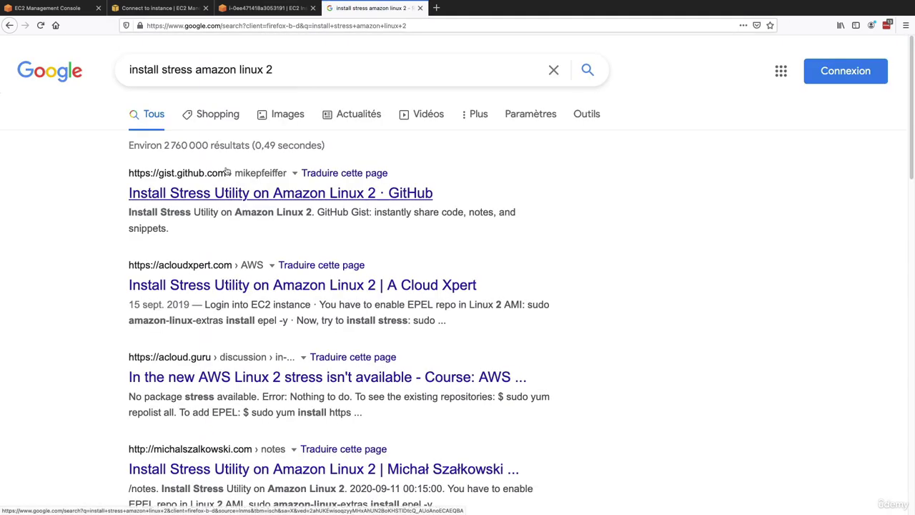
click(160, 187)
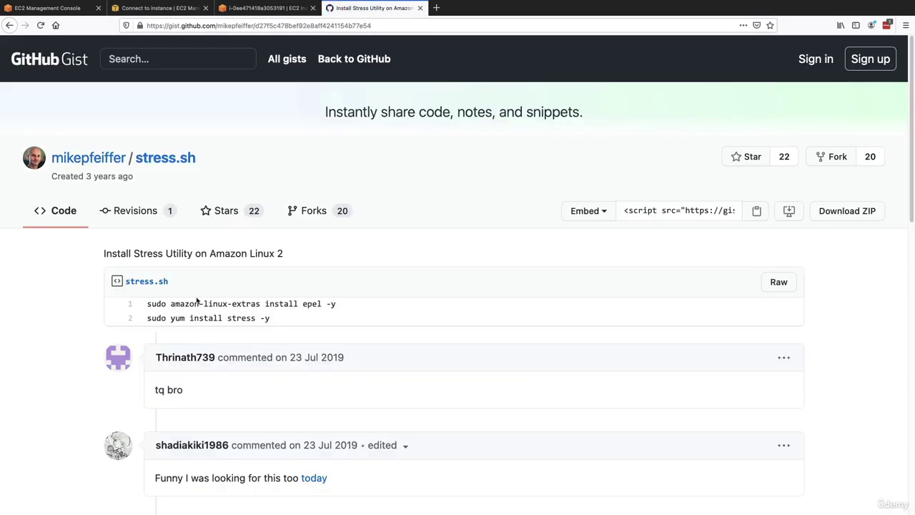
Run the gist's first command, sudo amazon-linux-extras install epel -y, in the instance terminal.
triple_click(160, 308)
key(super+c)
click(252, 8)
key(super+v)
key(Return)
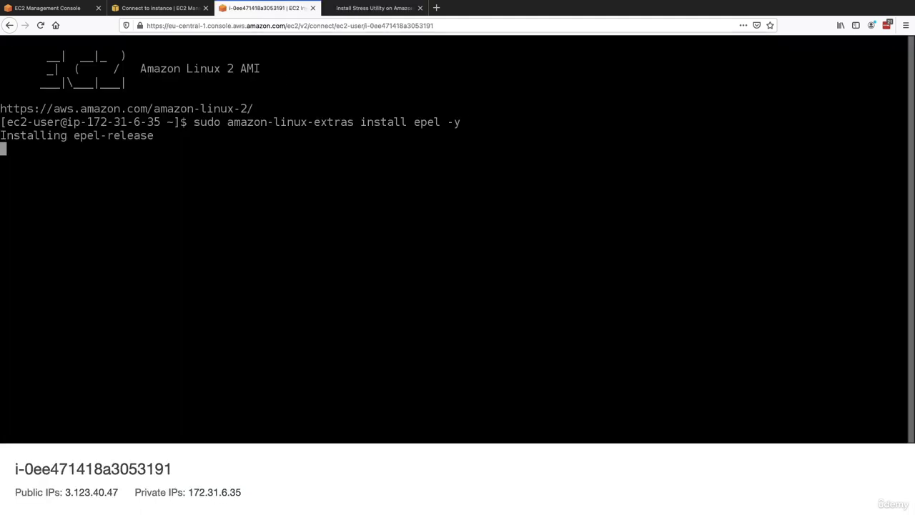
Install stress with 'sudo yum install stress -y' and clear the terminal.
click(372, 8)
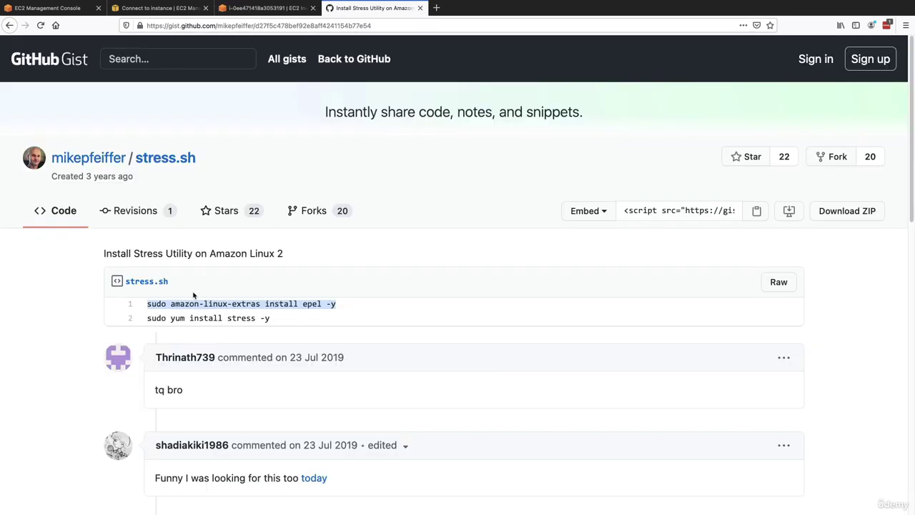
triple_click(187, 316)
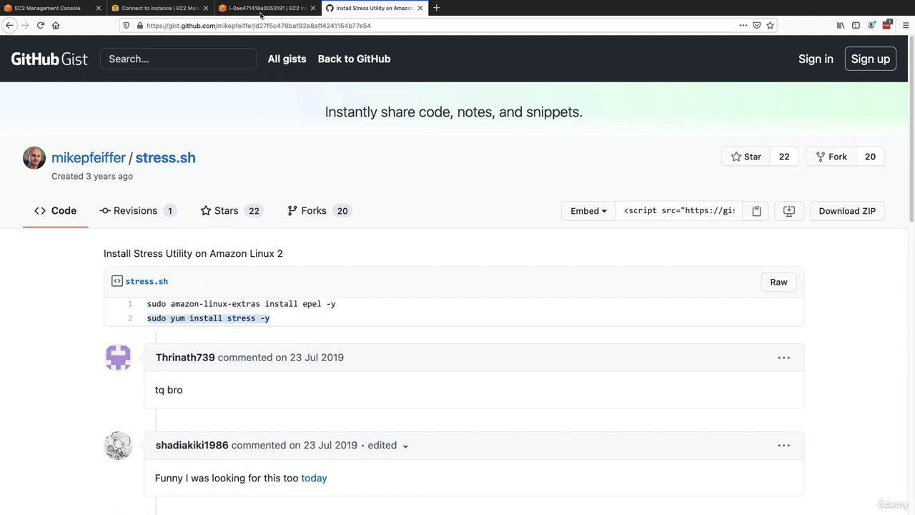
click(266, 8)
key(super+v)
key(Return)
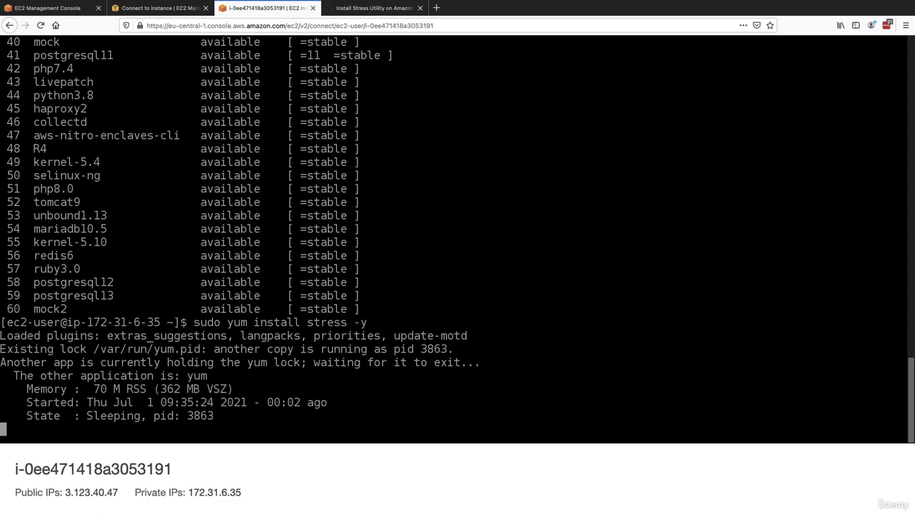
text(clear)
key(Return)
Start 'stress -c 4' to hog 4 CPUs, then return to the DemoASG console.
text(stres )
text( -c 4)
key(Return)
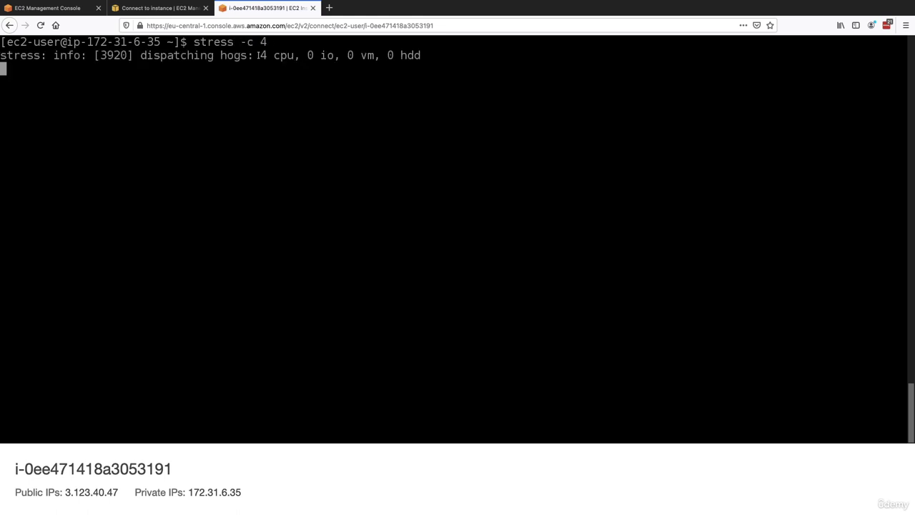
drag(270, 56, 295, 57)
click(160, 10)
click(50, 9)
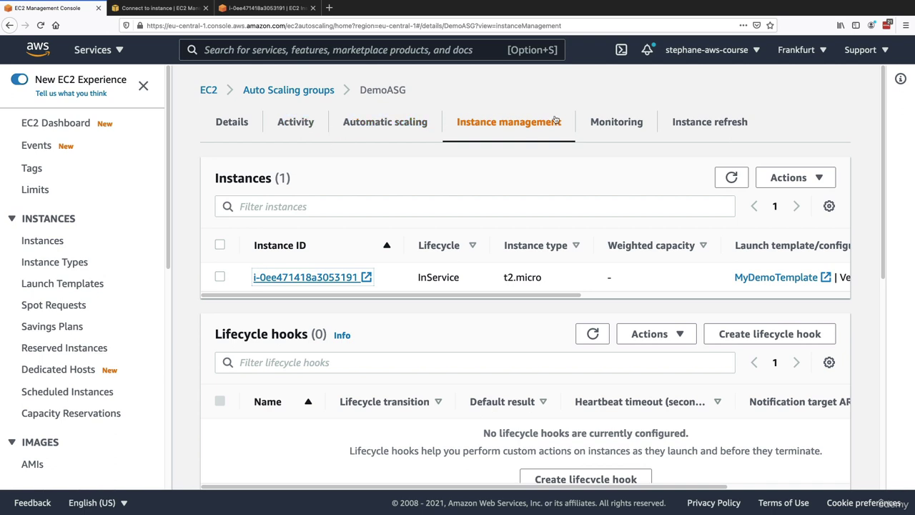
View DemoASG's EC2 CPU graphs on the Monitoring tab.
click(613, 123)
click(336, 236)
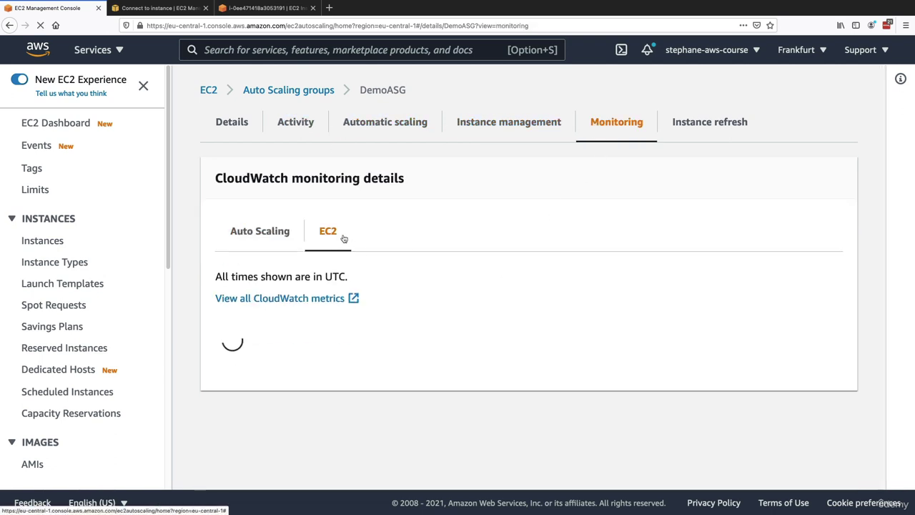
scroll(359, 242, down, 4)
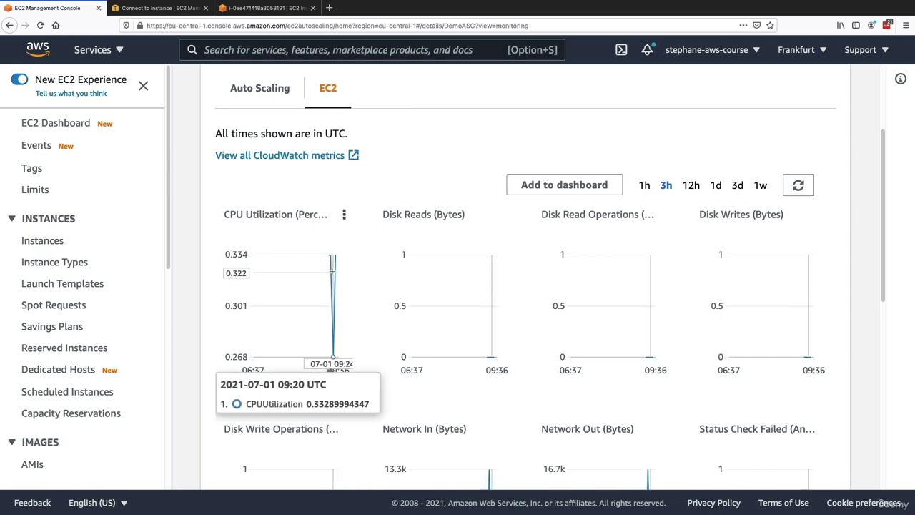
scroll(346, 262, up, 3)
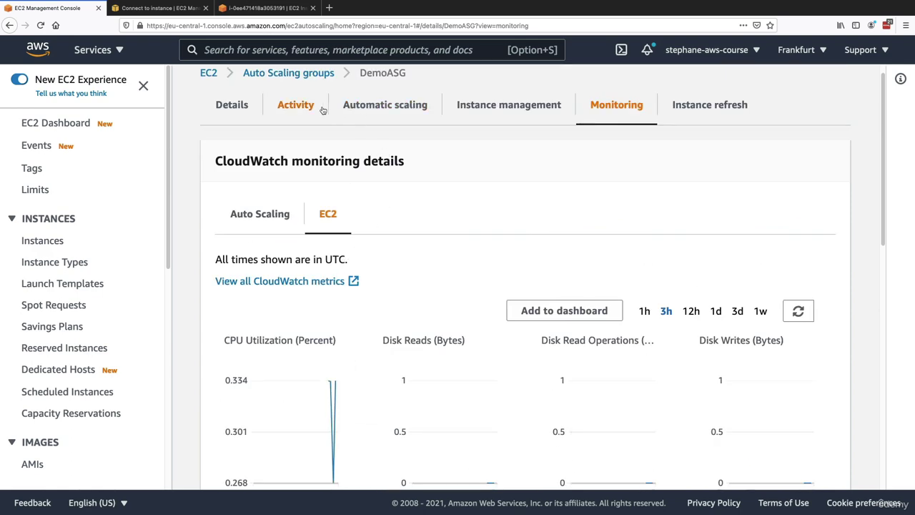
Check the activity history and current instances, then return to the EC2 metric graphs.
click(296, 105)
scroll(334, 262, down, 4)
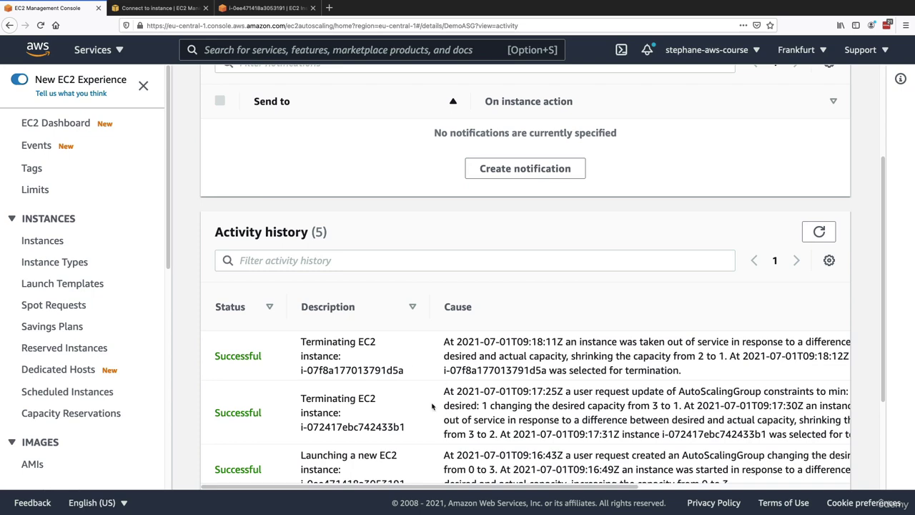
scroll(387, 365, up, 4)
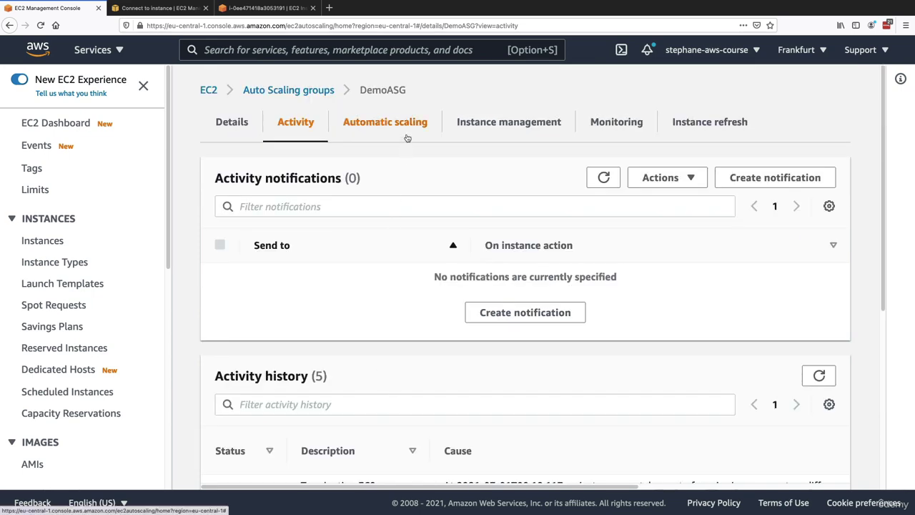
click(478, 132)
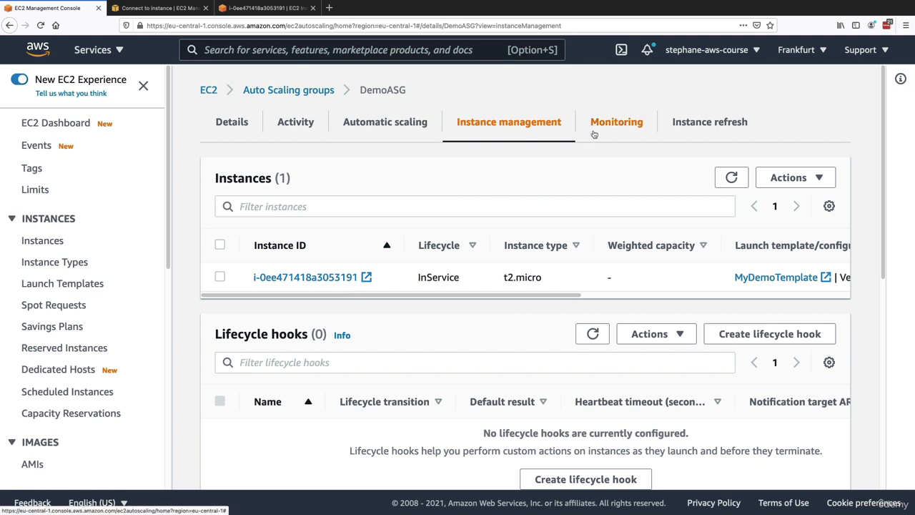
click(604, 125)
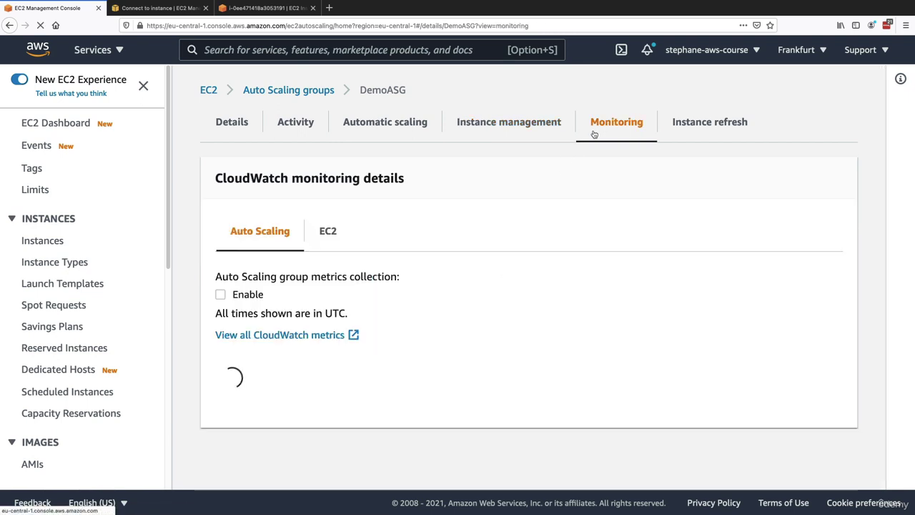
click(323, 232)
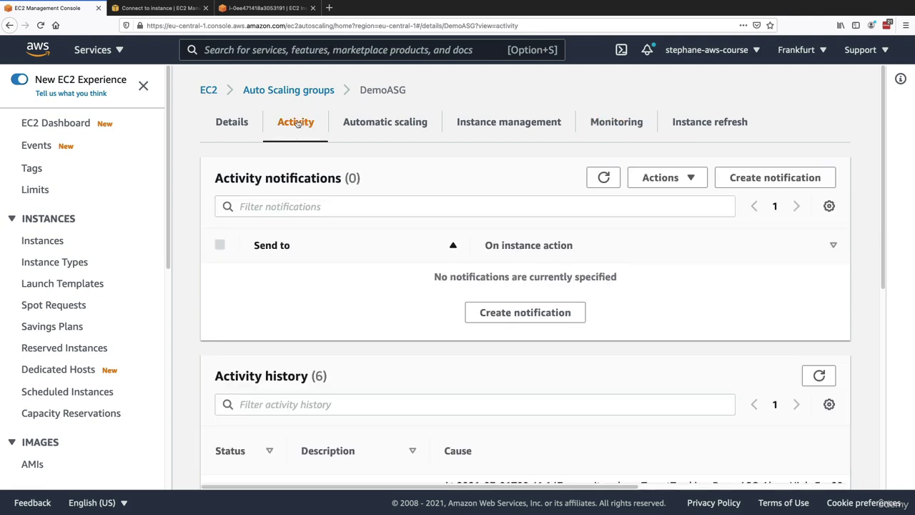
Review the alarm-triggered scale-out from 1 to 2 in the activity history and the group's new instance.
scroll(297, 125, down, 5)
drag(246, 190, 413, 253)
drag(574, 300, 821, 342)
click(667, 342)
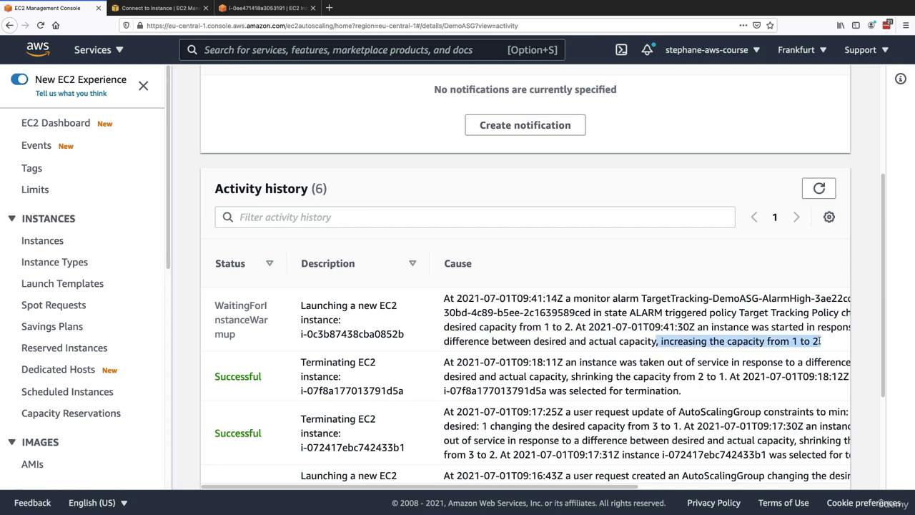
click(821, 341)
scroll(700, 337, up, 5)
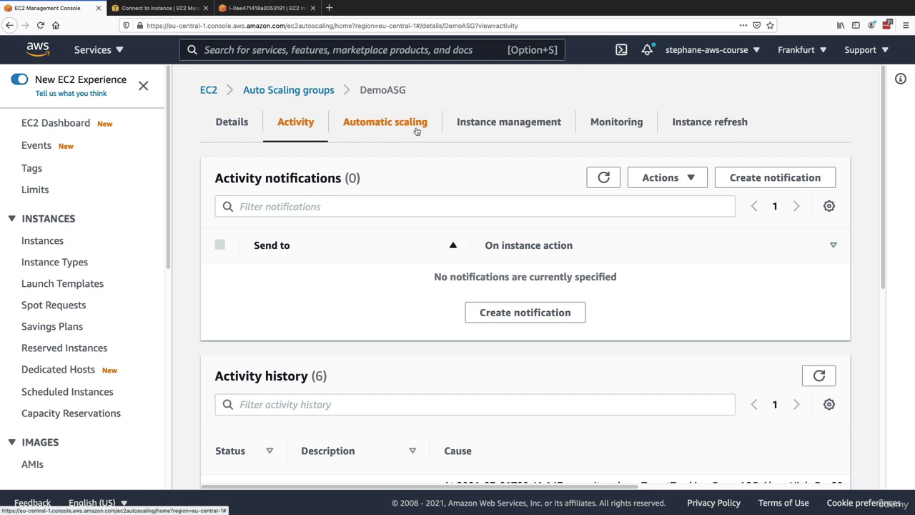
click(511, 137)
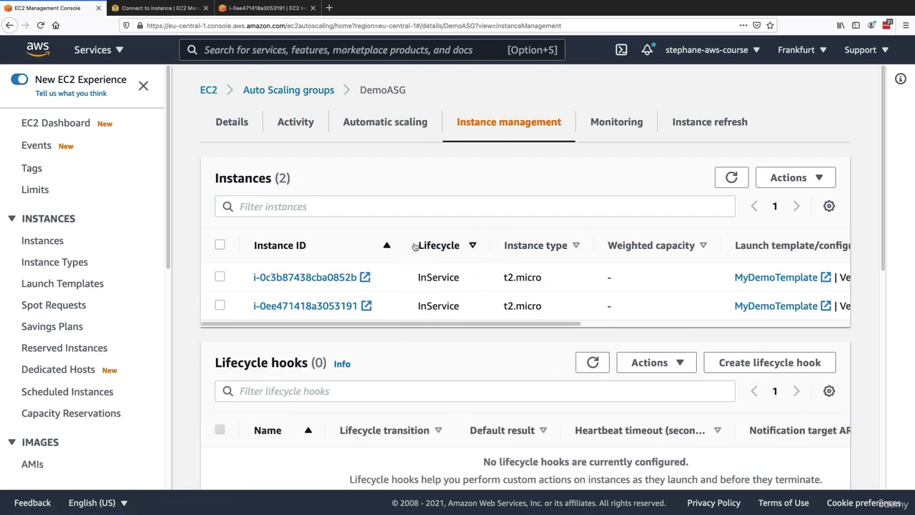
Check the group's EC2 CPU utilization metrics on the Monitoring tab.
click(611, 123)
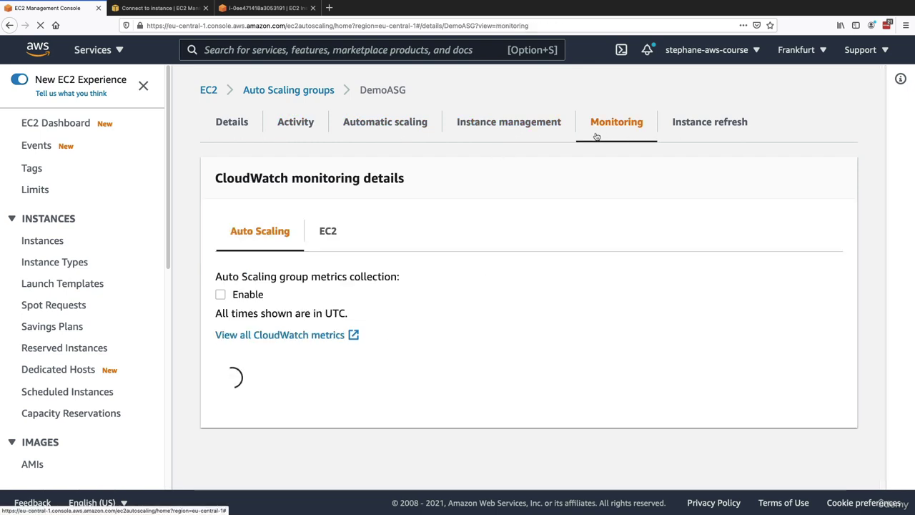
click(329, 239)
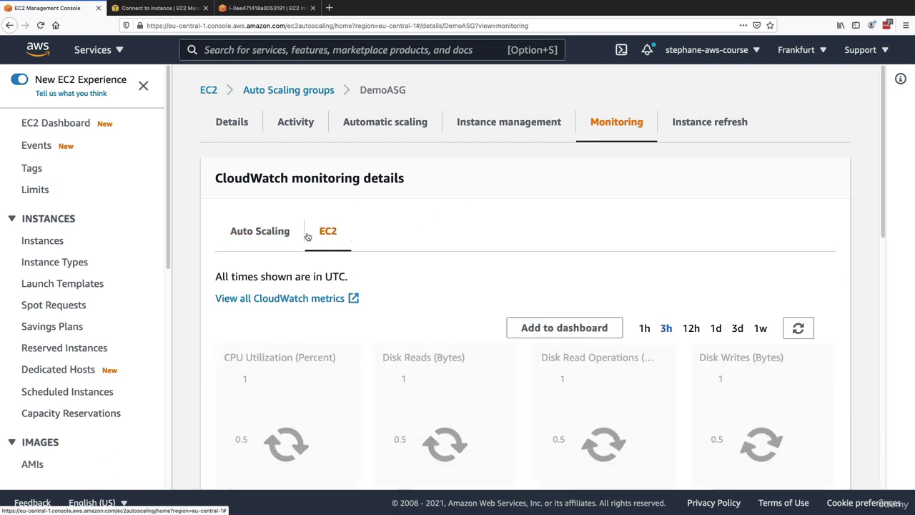
scroll(322, 286, down, 3)
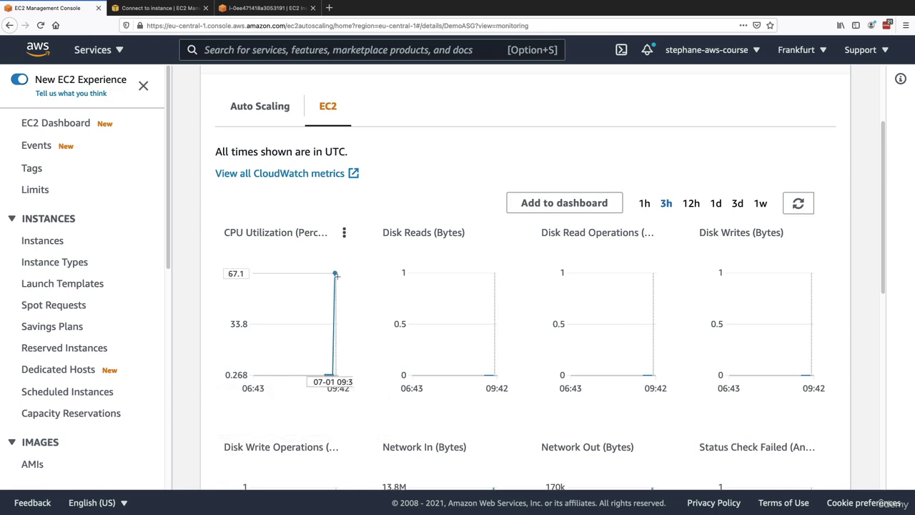
scroll(341, 286, up, 3)
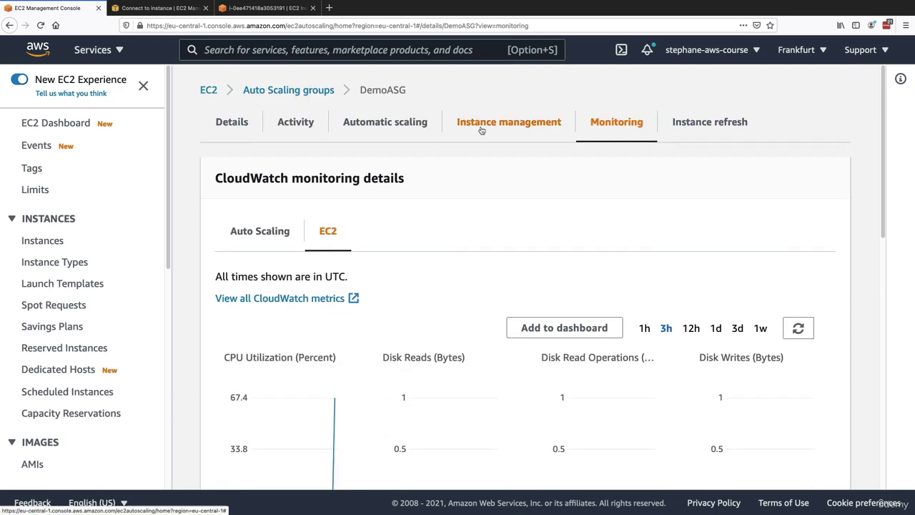
Select the Target Tracking Policy (average CPU 40) and preview its Actions menu without choosing anything.
click(418, 128)
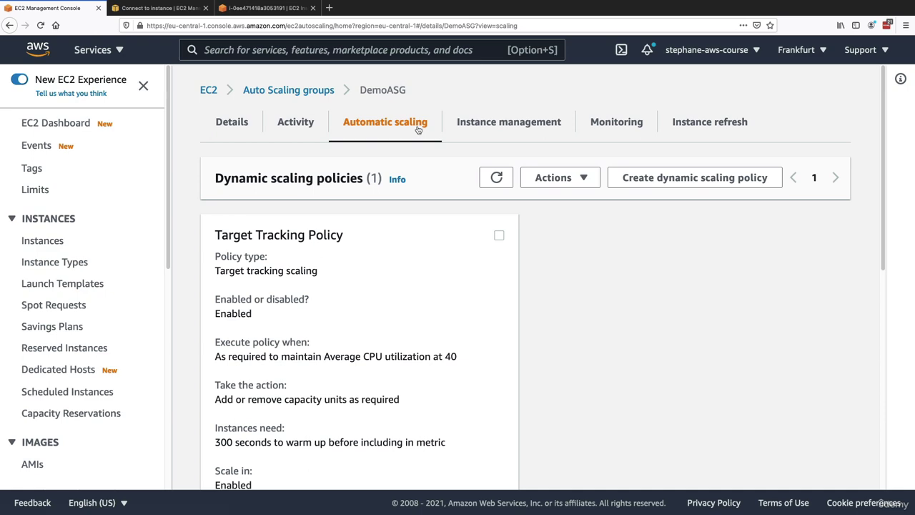
scroll(387, 245, down, 3)
scroll(381, 286, up, 2)
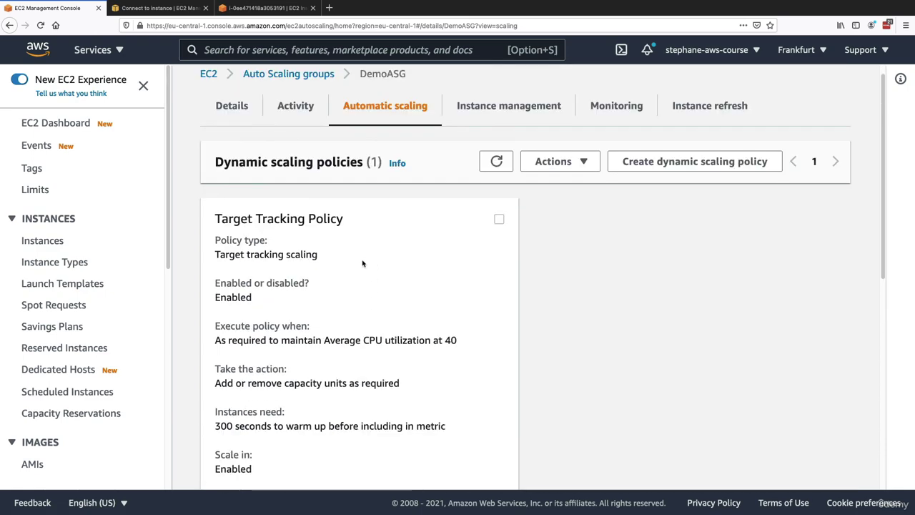
click(499, 220)
scroll(355, 264, down, 2)
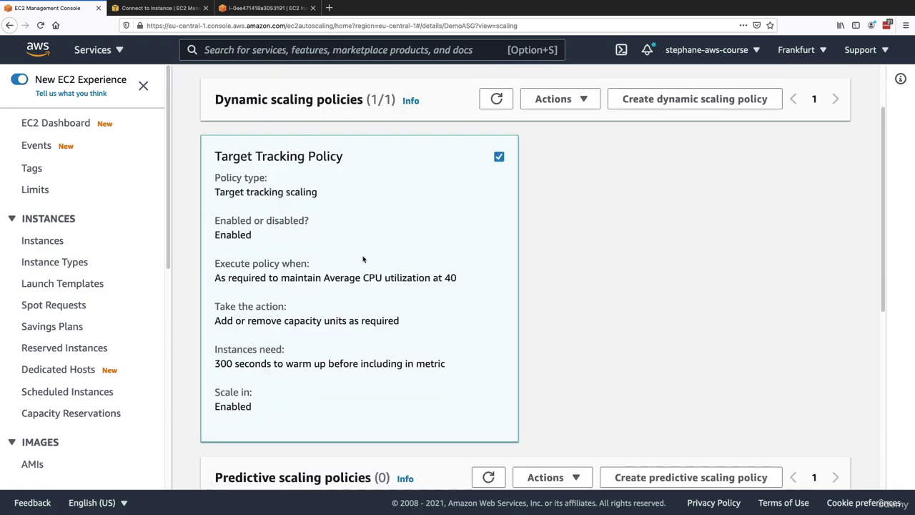
click(547, 103)
click(549, 103)
scroll(390, 308, up, 2)
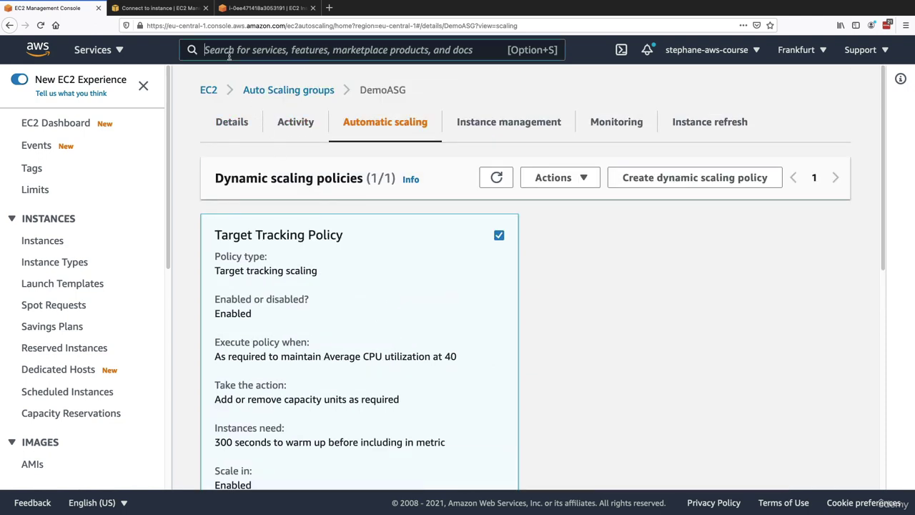
Search 'cloudwat' and open CloudWatch Alarms in a new browser tab.
text(cloudwat)
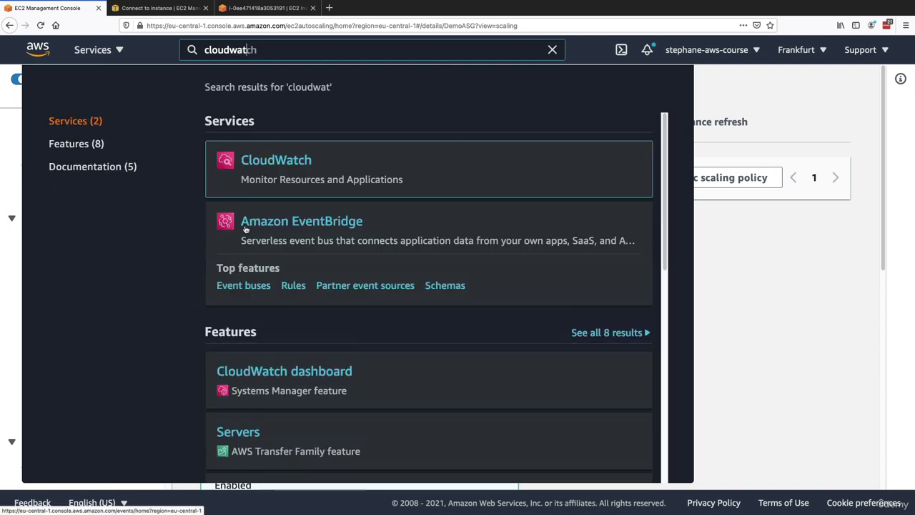
middle_click(272, 159)
click(161, 8)
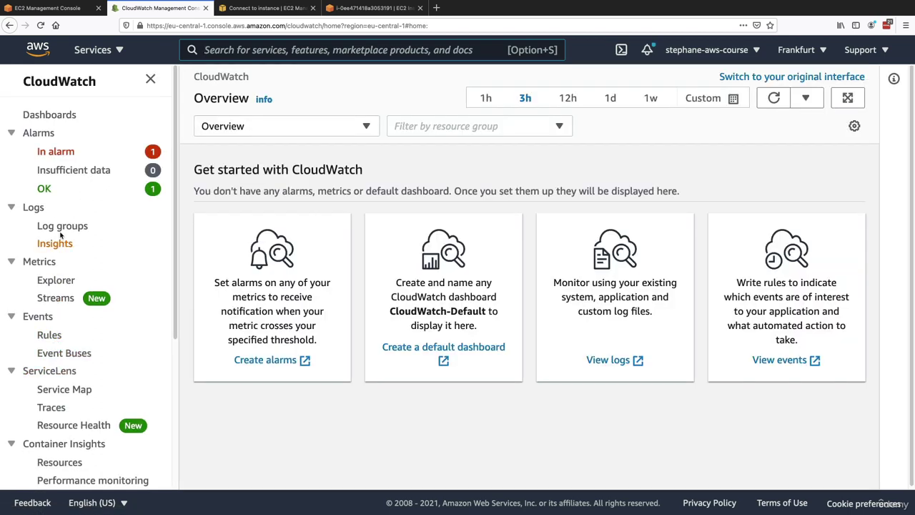
click(49, 136)
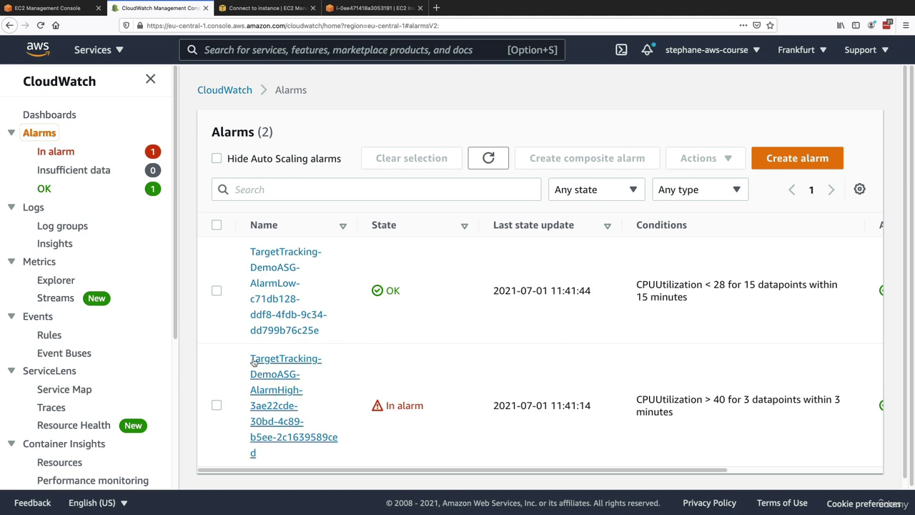
Compare the TargetTracking alarms: AlarmHigh at CPUUtilization > 40 in alarm, AlarmLow at < 28 over 15 minutes.
drag(247, 358, 303, 400)
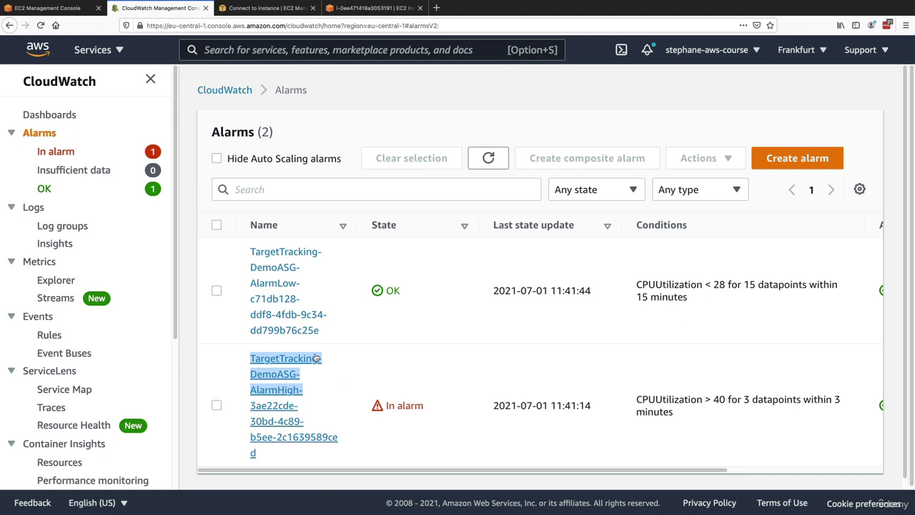
drag(250, 251, 304, 283)
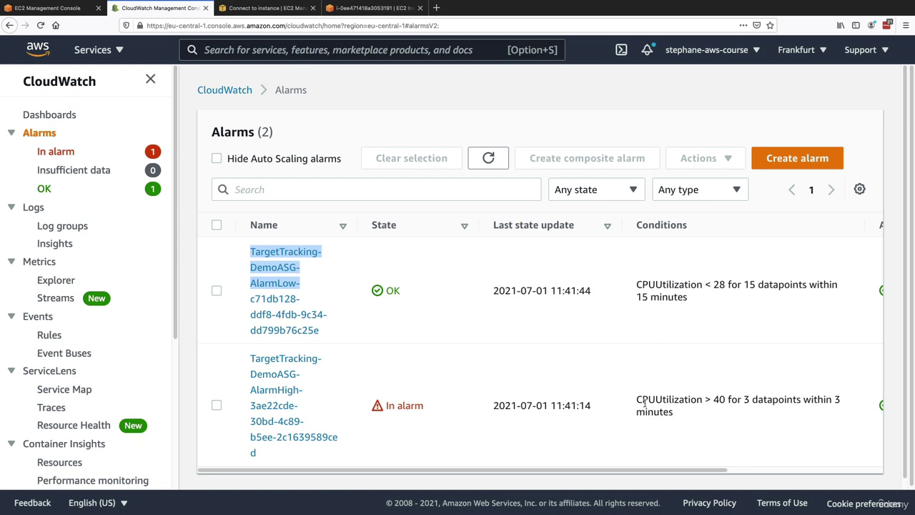
drag(638, 401, 718, 402)
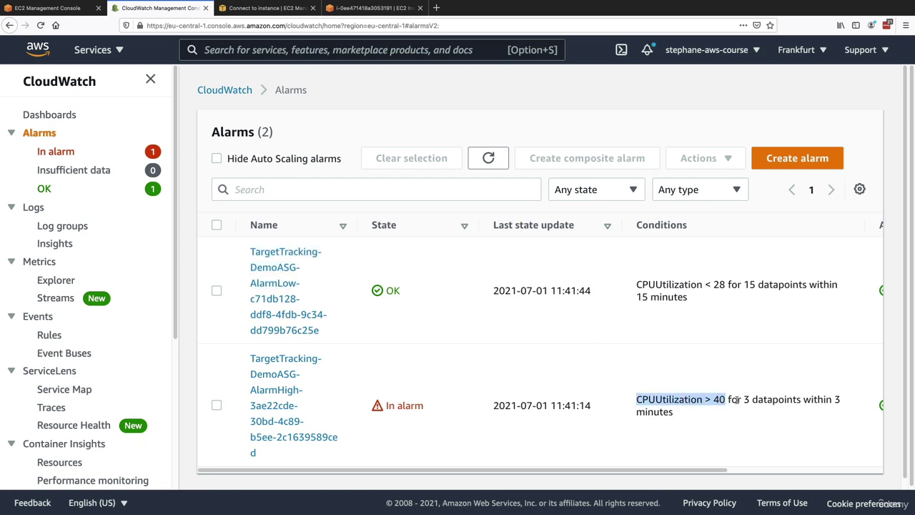
drag(746, 400, 811, 410)
click(565, 387)
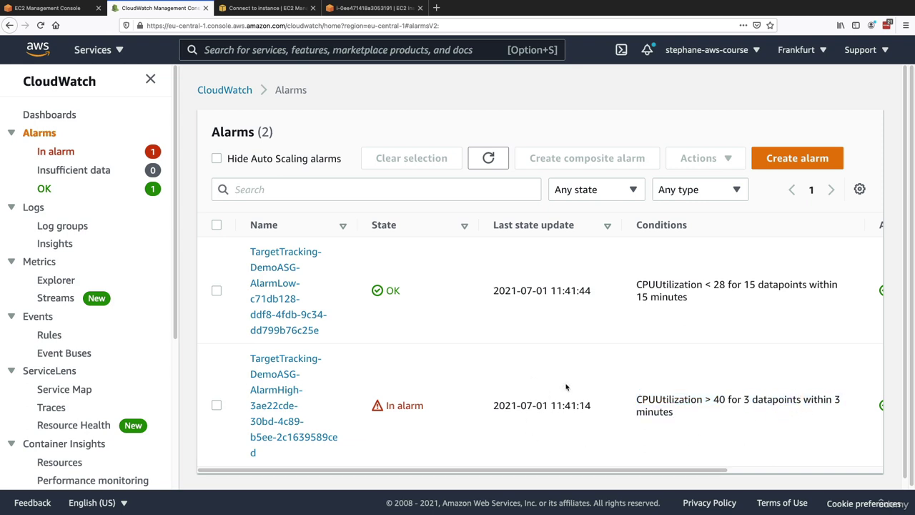
drag(637, 284, 772, 296)
click(722, 286)
drag(379, 405, 439, 412)
click(440, 413)
Open the AlarmHigh alarm's details, showing CPU utilization at about 67.37 percent.
click(269, 386)
scroll(474, 306, down, 1)
mouse_move(787, 377)
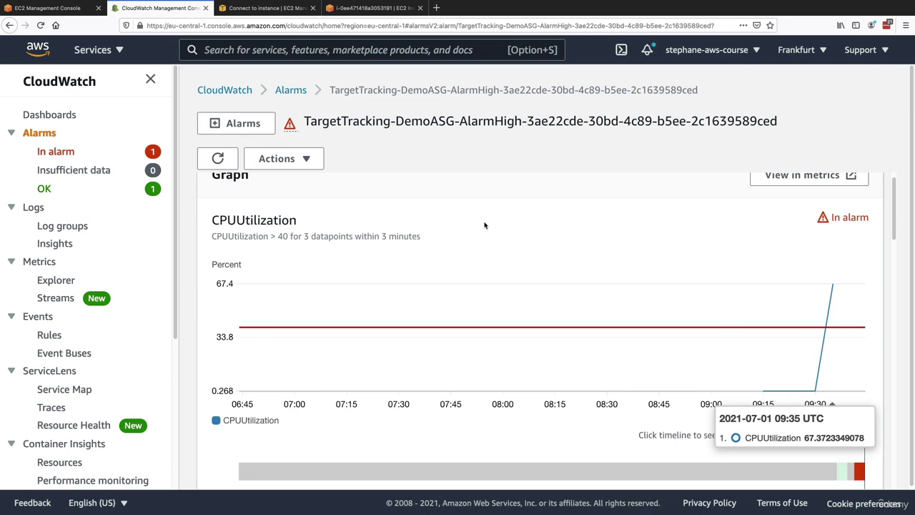
scroll(417, 208, up, 1)
Back in EC2, check DemoASG's activity and instances and close the instance's terminal session tab.
click(78, 9)
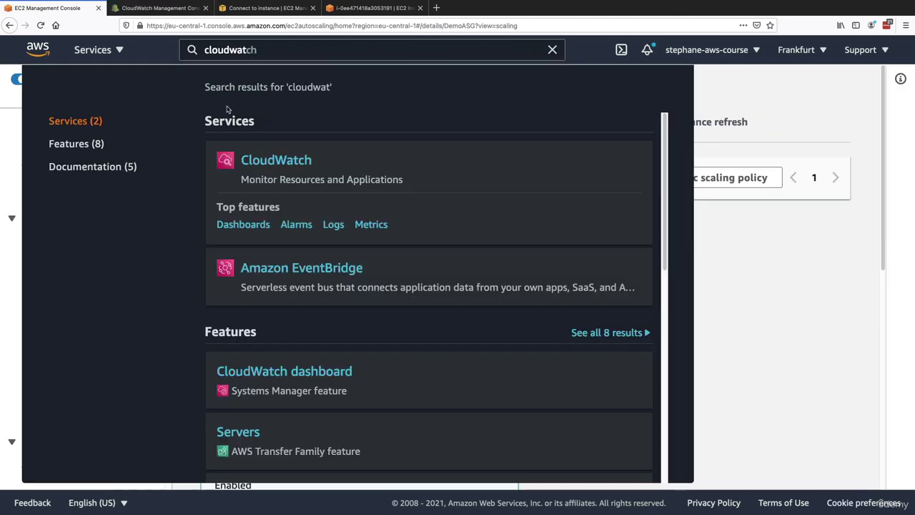
click(122, 57)
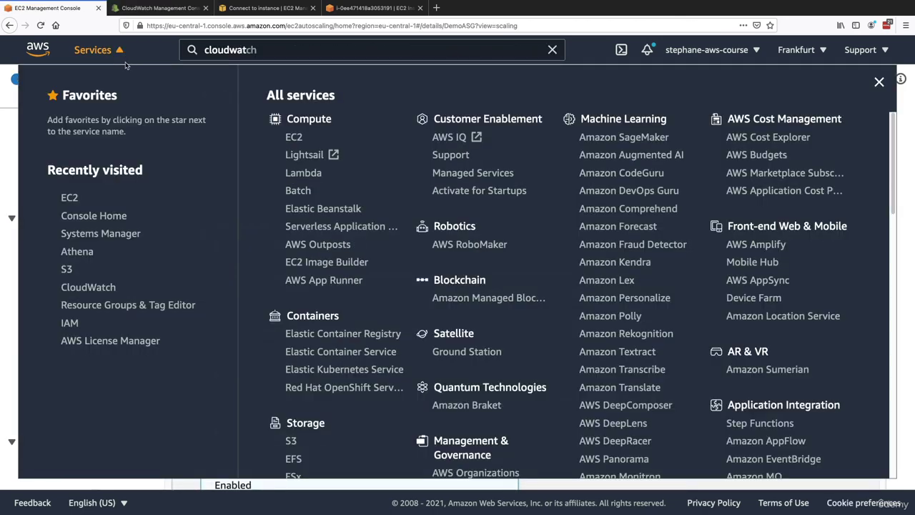
click(122, 51)
click(318, 124)
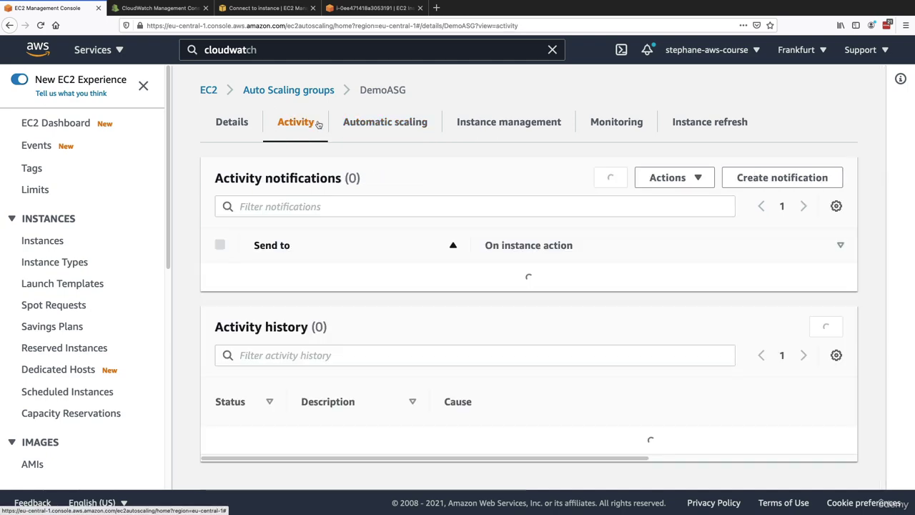
click(465, 126)
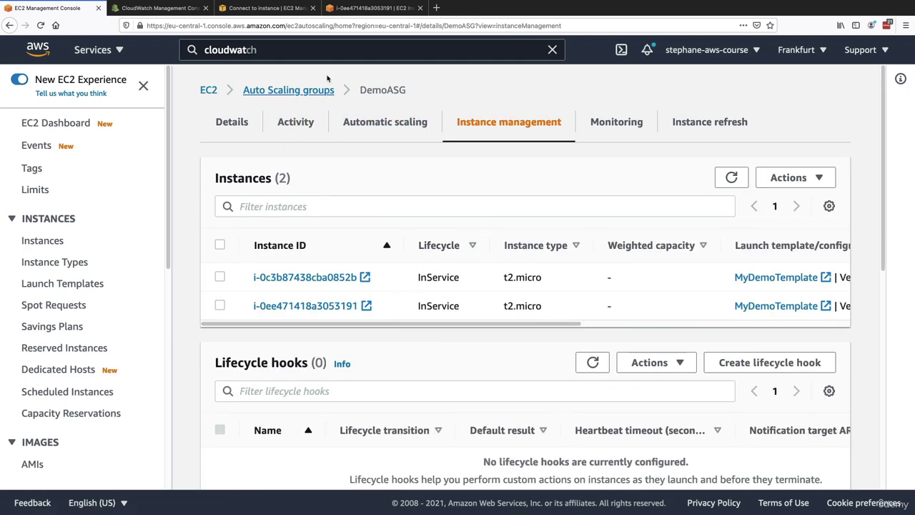
click(368, 7)
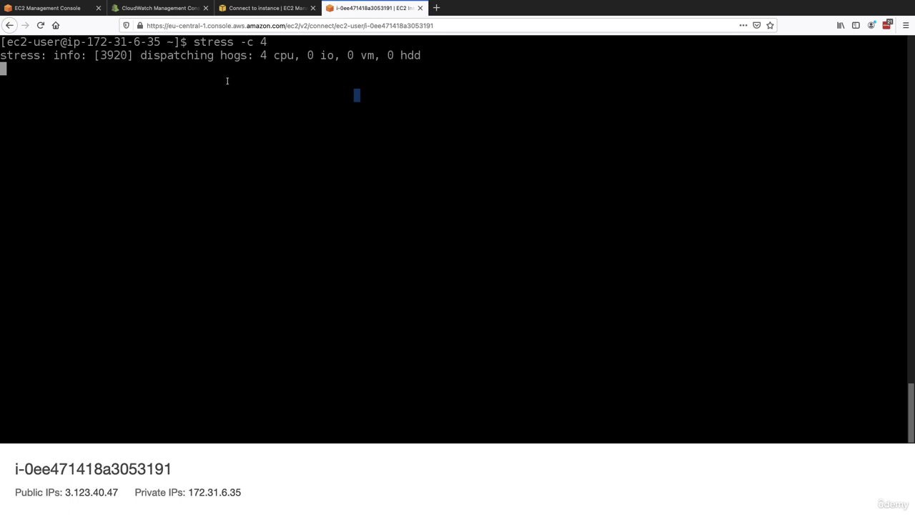
click(421, 8)
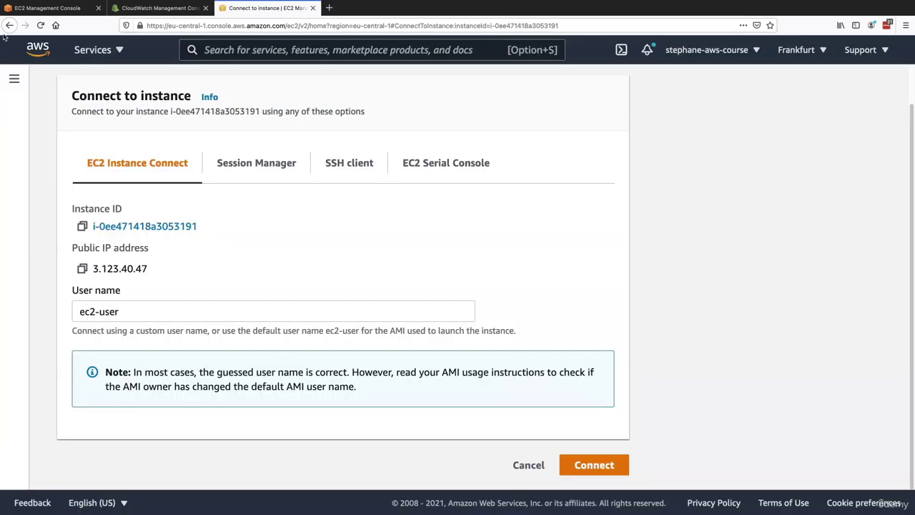
click(38, 10)
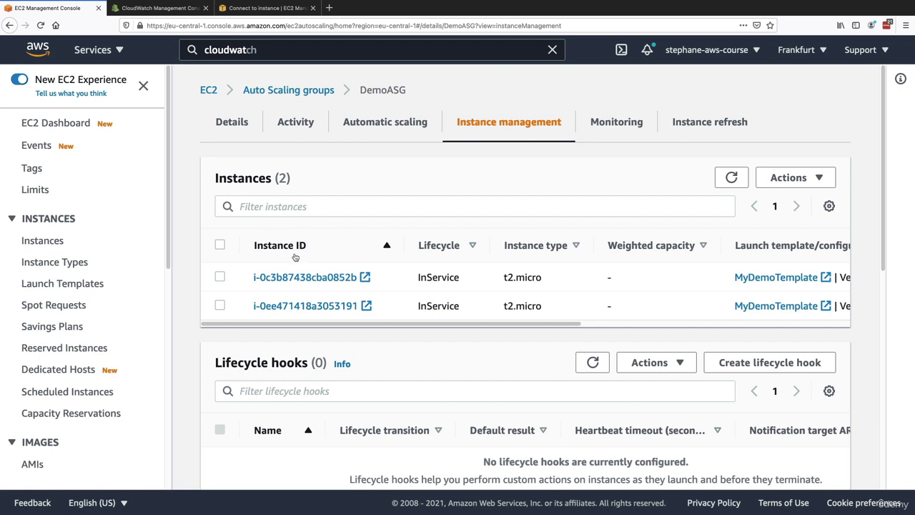
Reboot instance i-0ee471418a3053191 from the EC2 Instances list.
click(41, 240)
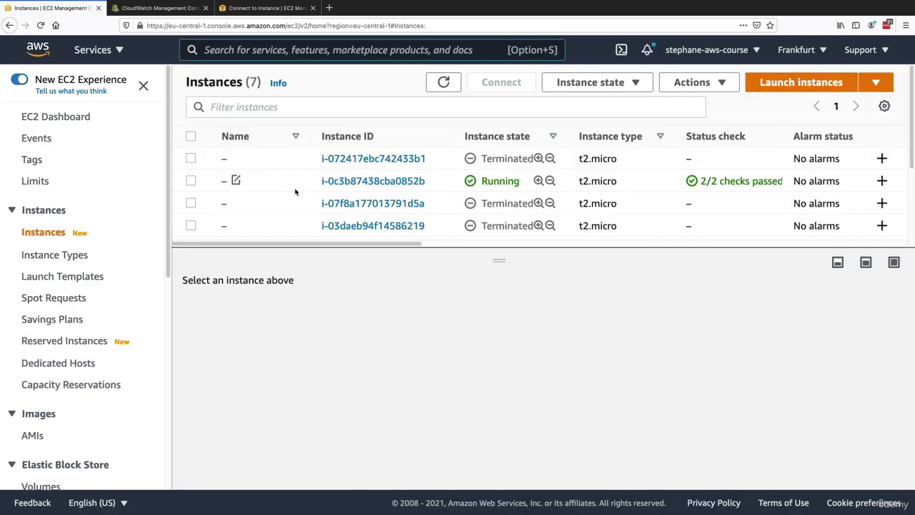
scroll(306, 200, down, 5)
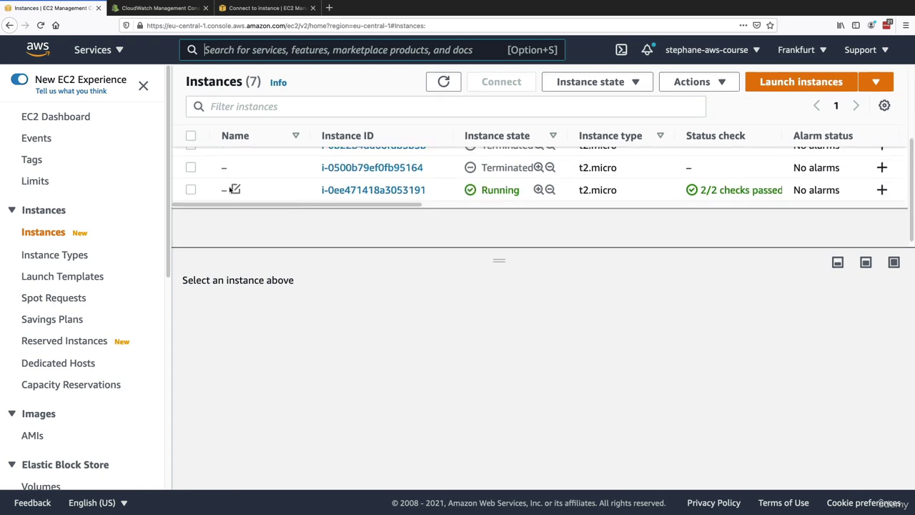
click(205, 190)
scroll(306, 197, up, 3)
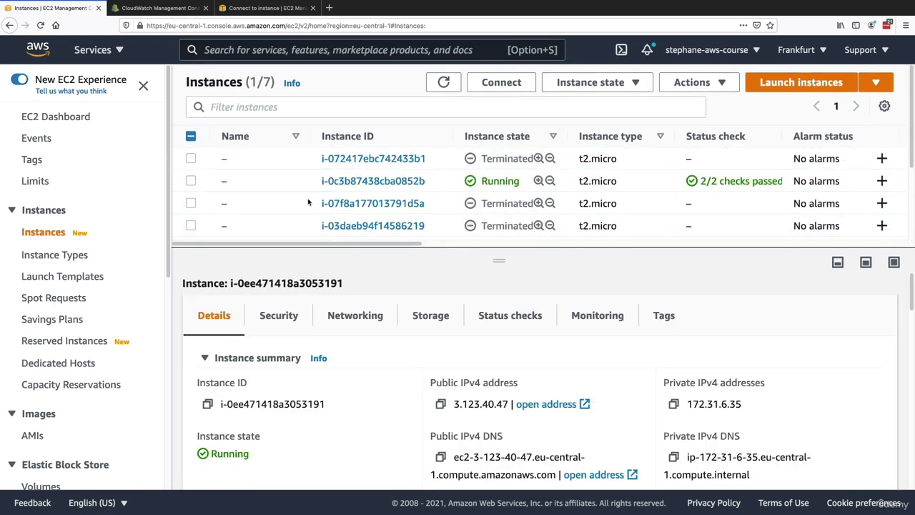
scroll(319, 205, down, 2)
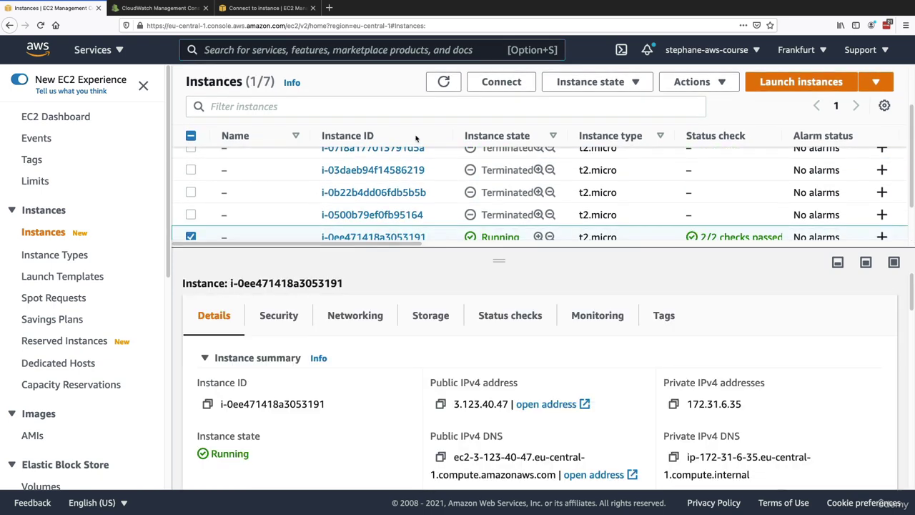
click(576, 87)
click(592, 145)
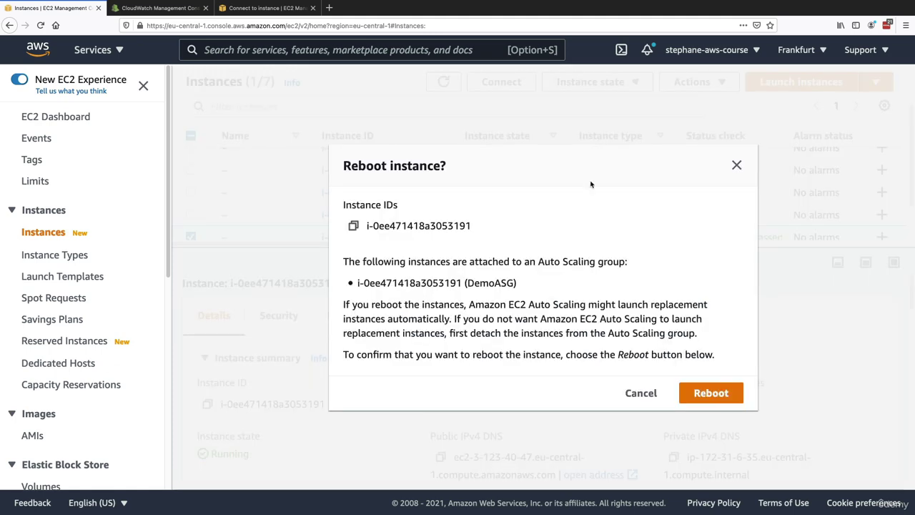
click(727, 399)
scroll(204, 218, up, 2)
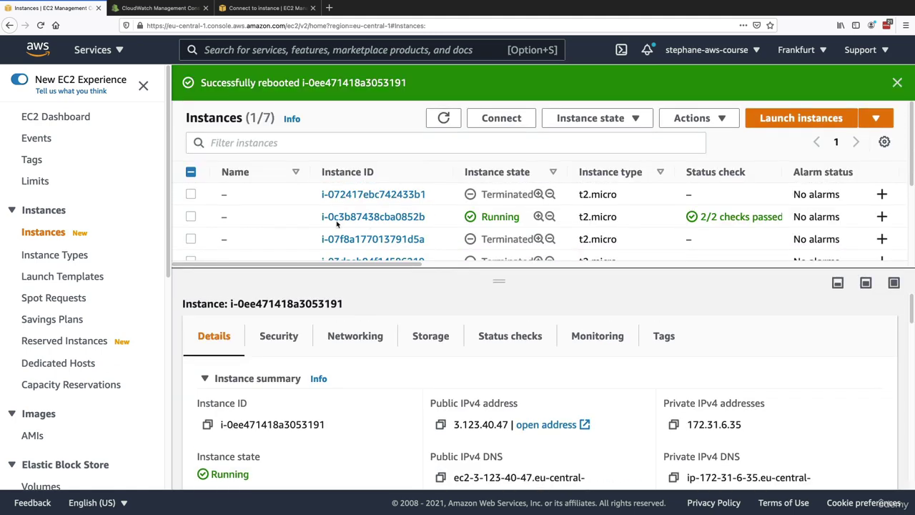
Also select i-0c3b87438cba0852b and reboot both instances.
click(191, 216)
click(591, 118)
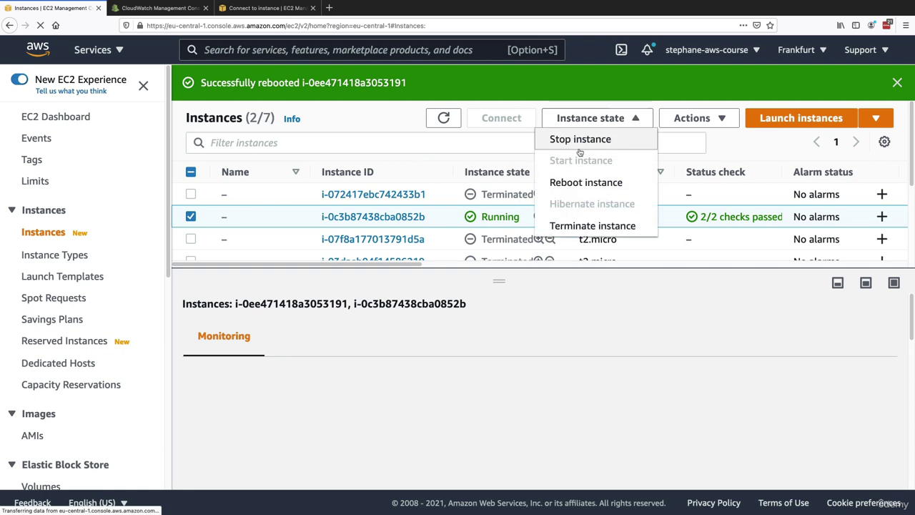
click(590, 182)
click(708, 356)
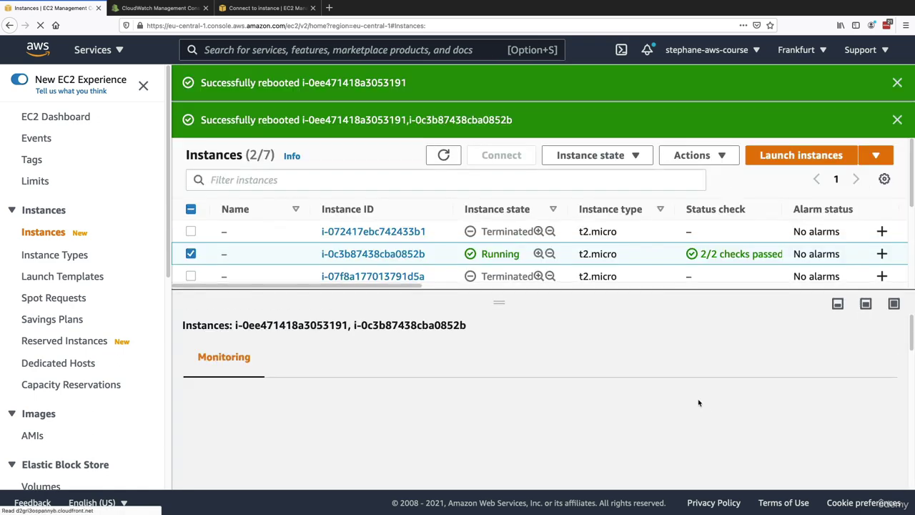
scroll(455, 250, down, 3)
scroll(443, 246, up, 3)
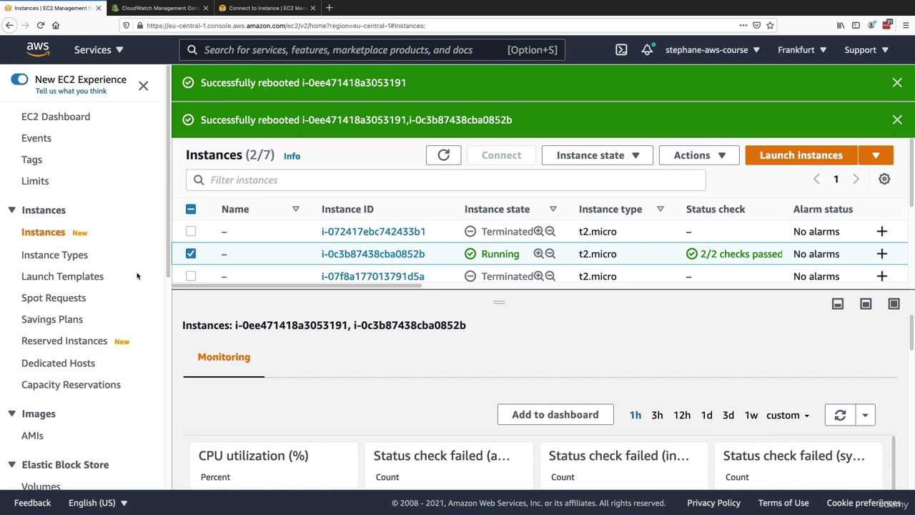
scroll(124, 289, down, 1)
scroll(124, 289, down, 8)
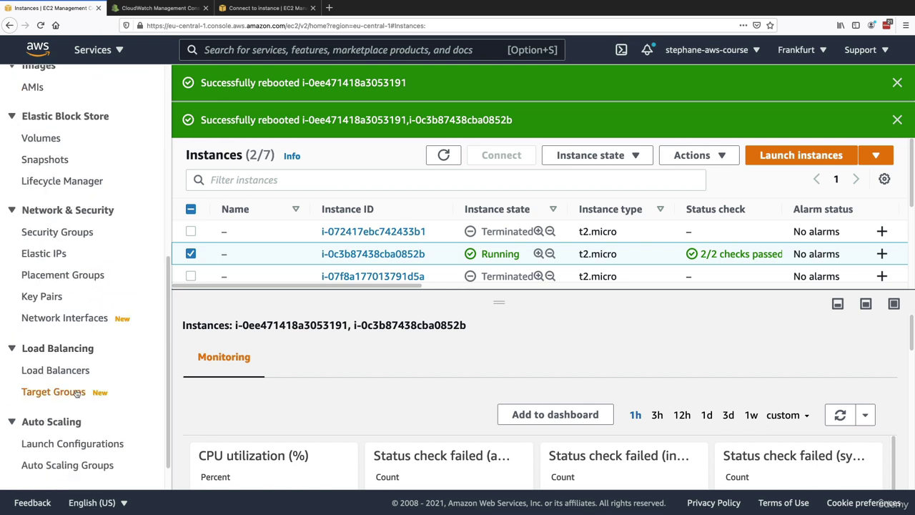
Open DemoASG, find the scale-out from 2 to 3 in its activity history, and view its instances.
click(91, 465)
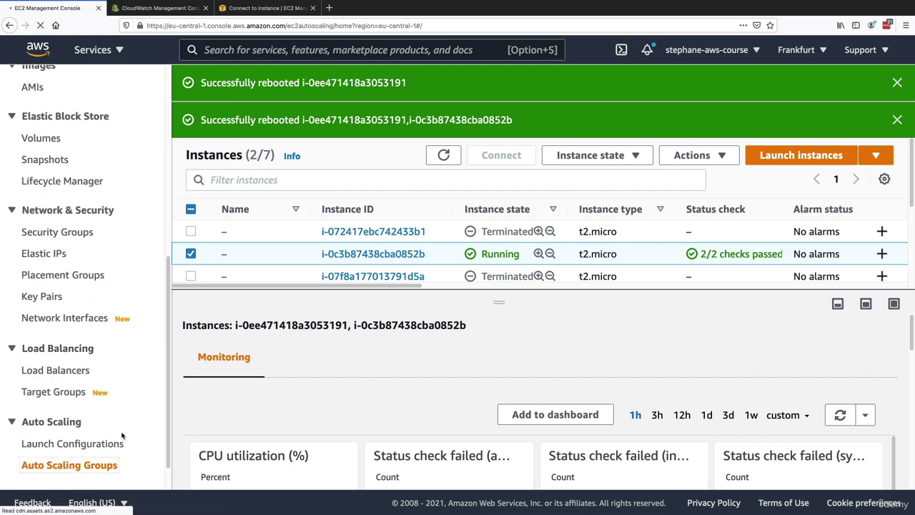
click(297, 284)
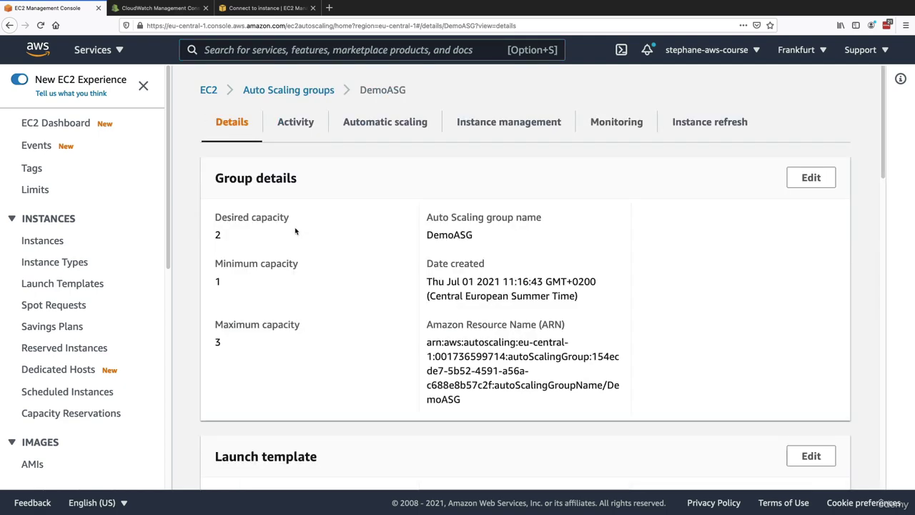
click(312, 127)
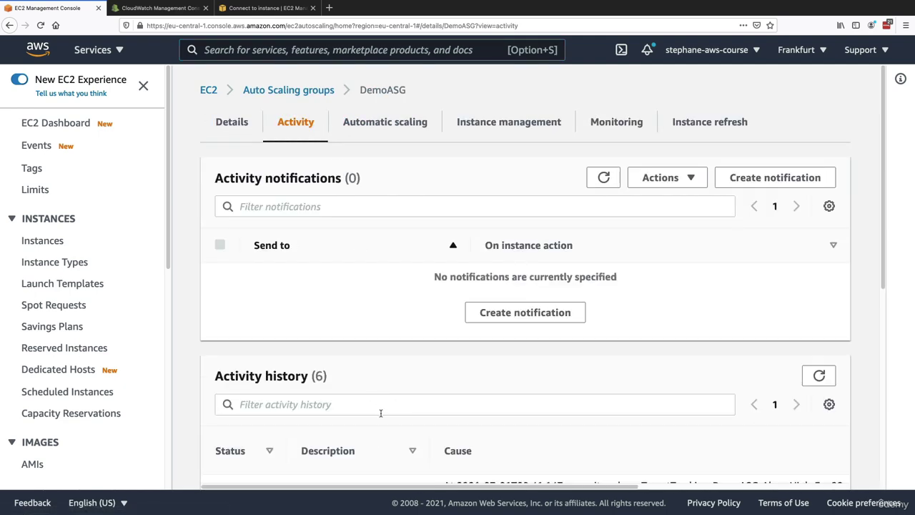
scroll(380, 407, down, 5)
scroll(346, 379, up, 5)
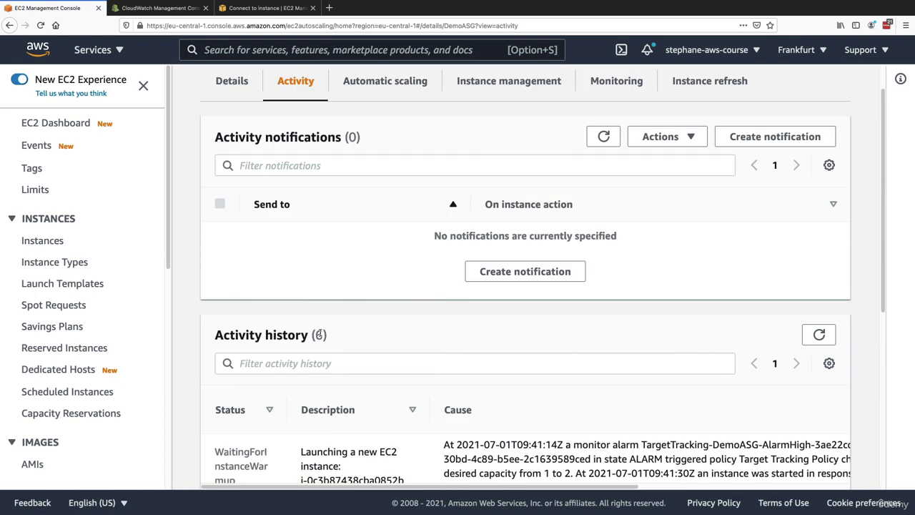
scroll(322, 334, up, 1)
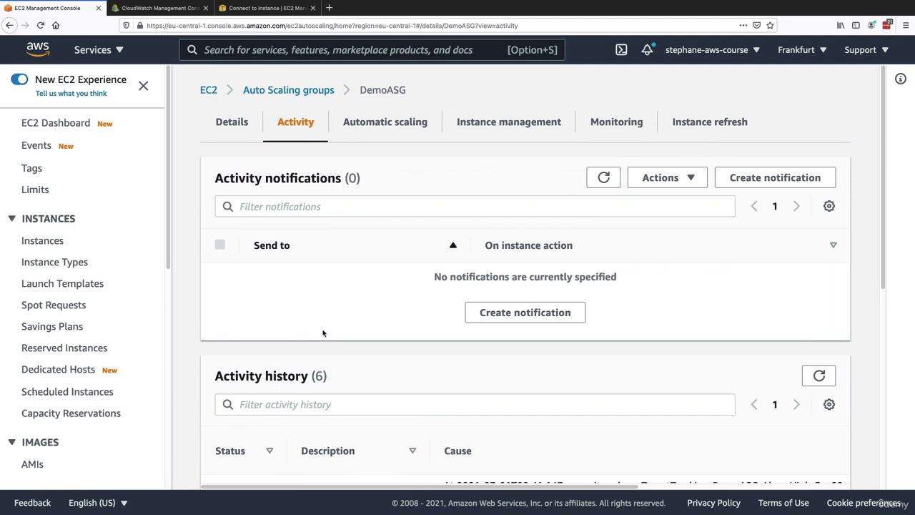
scroll(323, 333, down, 4)
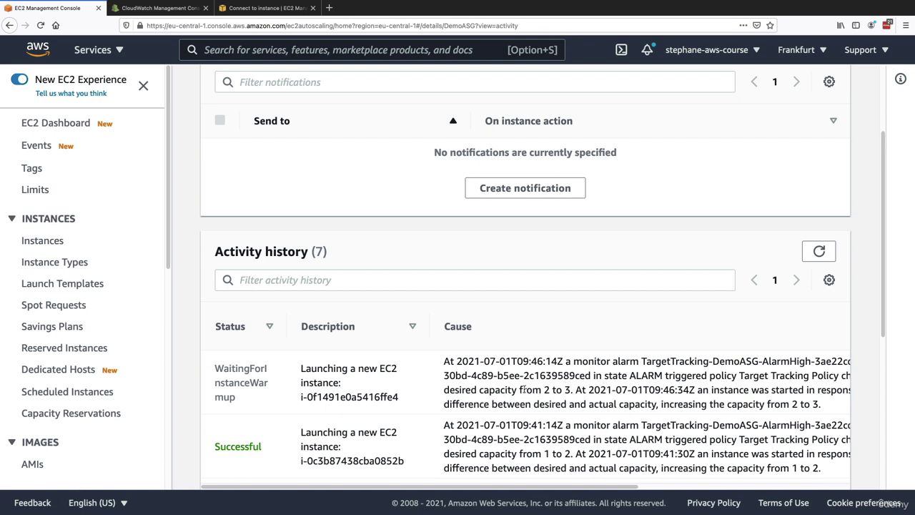
drag(439, 398, 581, 390)
click(581, 390)
scroll(468, 192, up, 3)
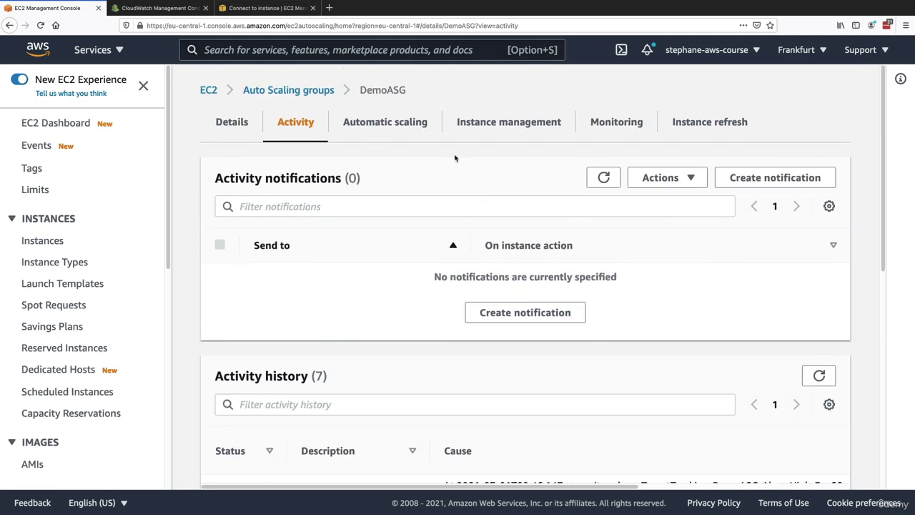
click(500, 123)
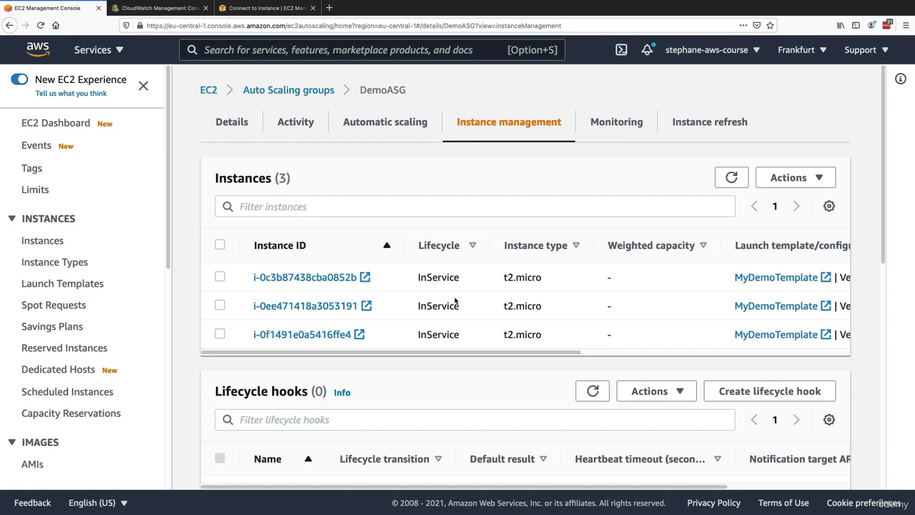
Review the alarm-triggered scale-in from 3 to 2 terminating an instance, then check the remaining instances.
click(295, 123)
scroll(350, 313, down, 5)
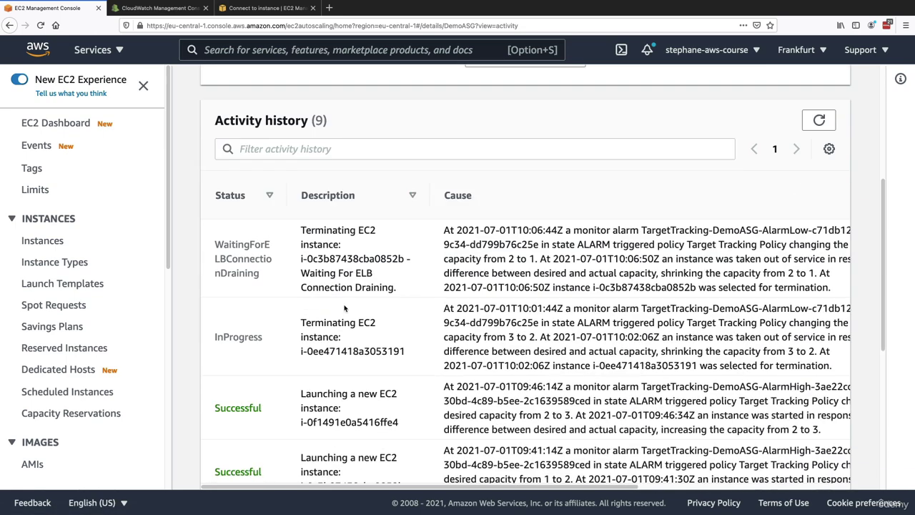
drag(229, 116, 312, 122)
click(315, 122)
drag(312, 321, 382, 350)
click(638, 344)
drag(557, 329, 691, 324)
click(691, 323)
drag(478, 338, 533, 337)
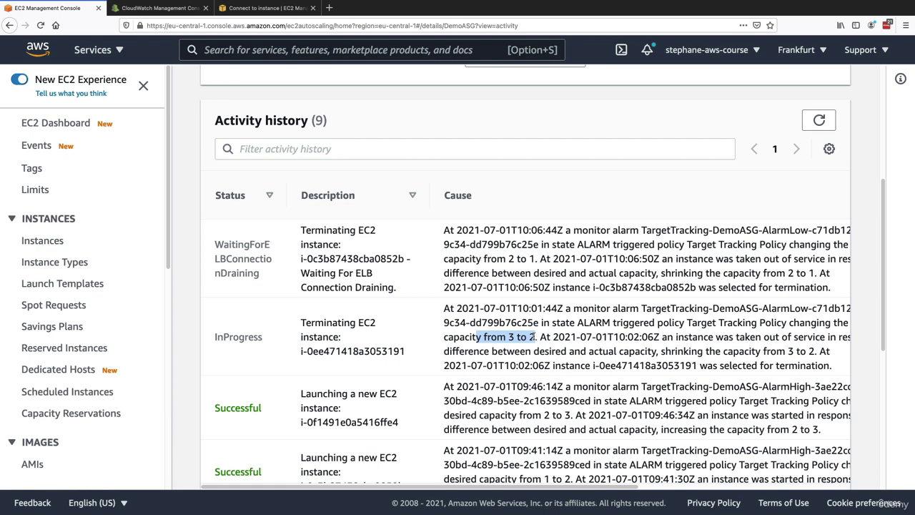
drag(487, 258, 544, 259)
scroll(515, 214, up, 5)
click(461, 124)
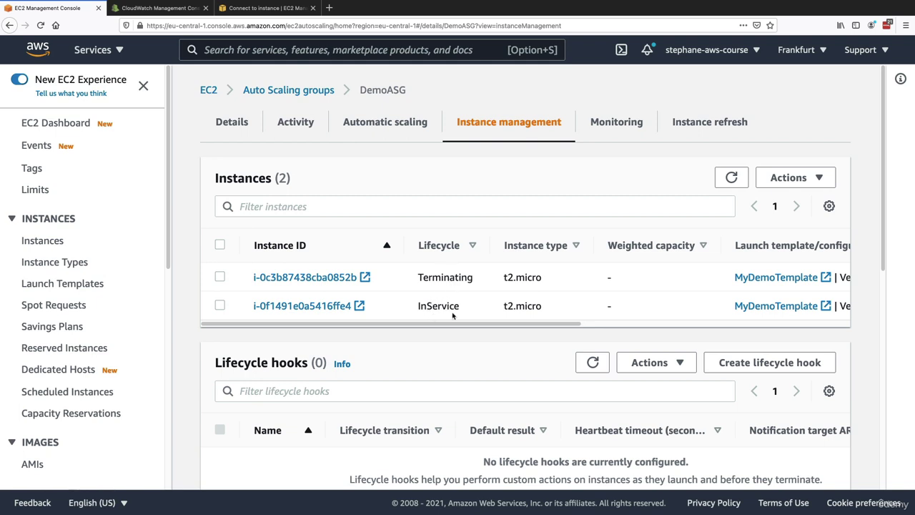
Inspect the AlarmLow alarm's CPUUtilization < 28 graph in CloudWatch, then return to DemoASG's scaling policies.
click(415, 121)
key(ctrl+Tab)
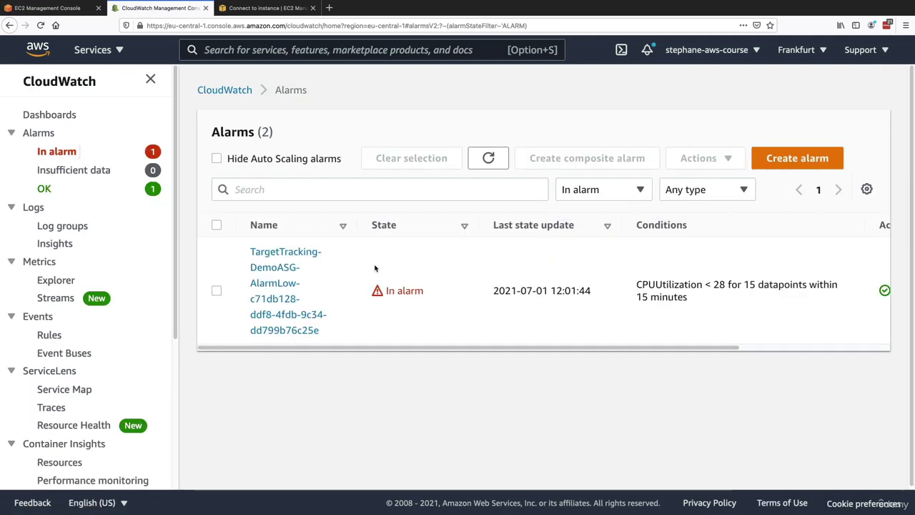
click(272, 280)
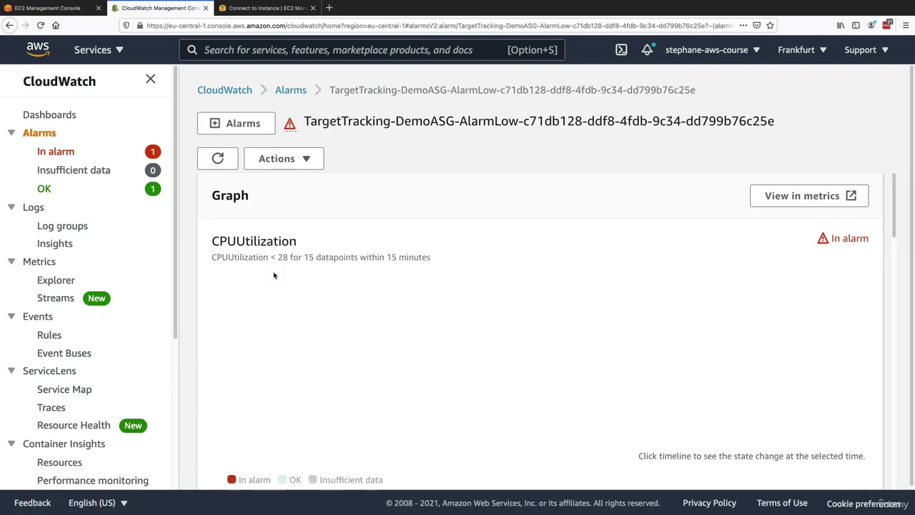
scroll(360, 272, down, 1)
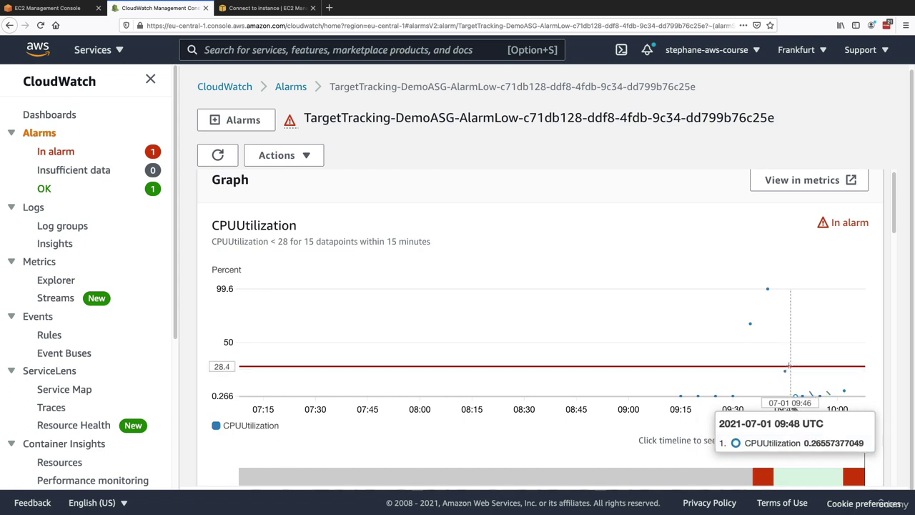
scroll(800, 392, down, 2)
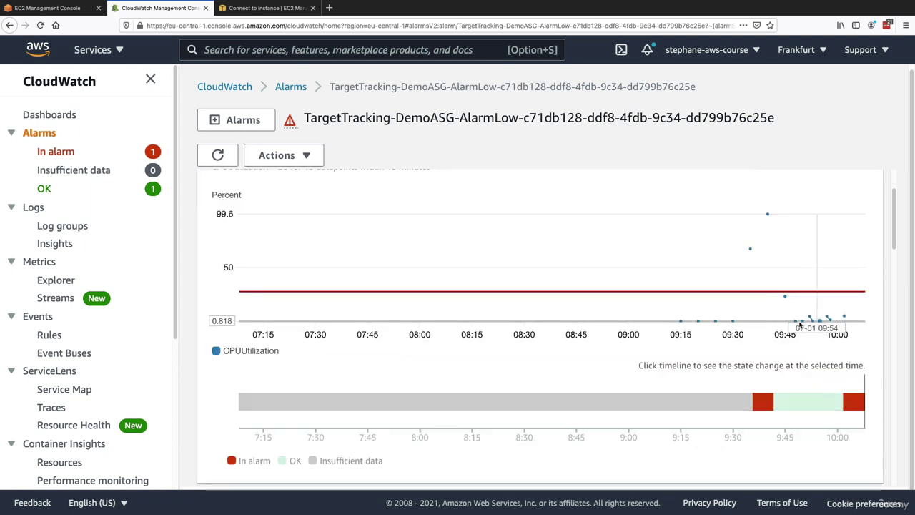
scroll(773, 350, up, 3)
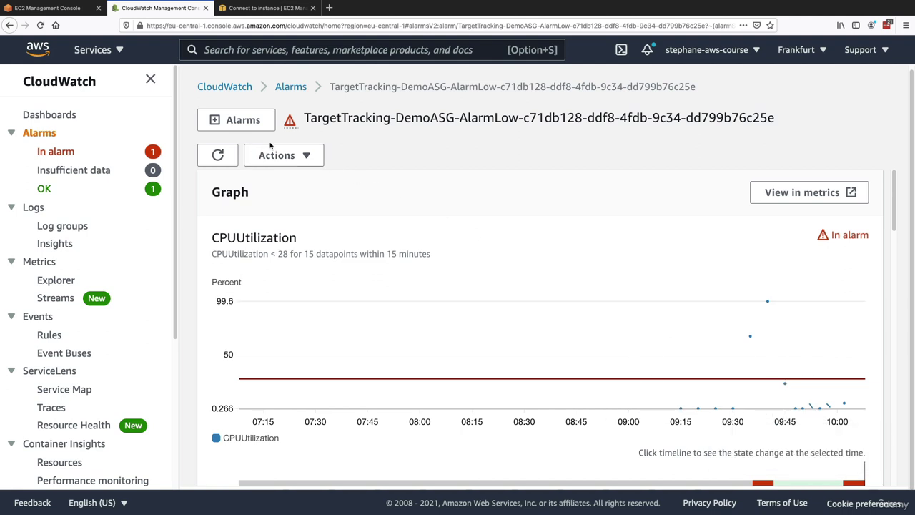
key(ctrl+shift+Tab)
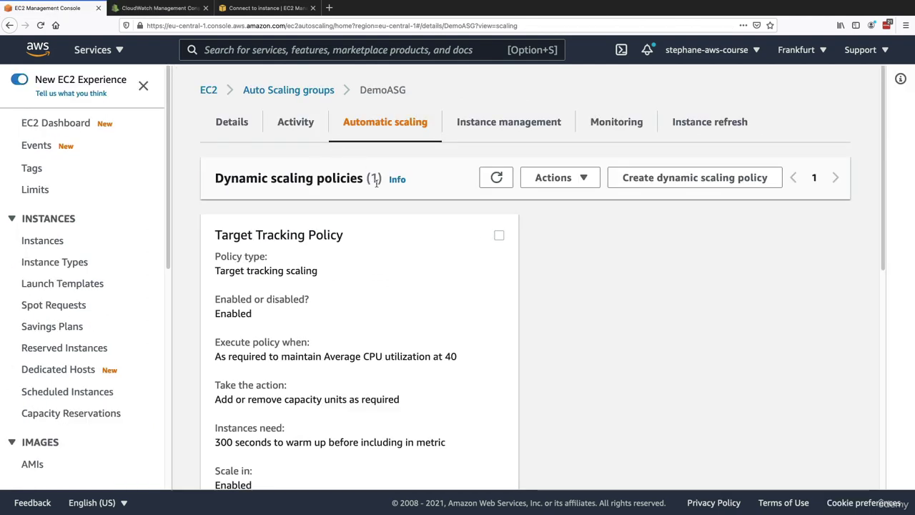
Select DemoASG's Target Tracking Policy, choose Actions > Delete, and confirm the deletion.
triple_click(292, 240)
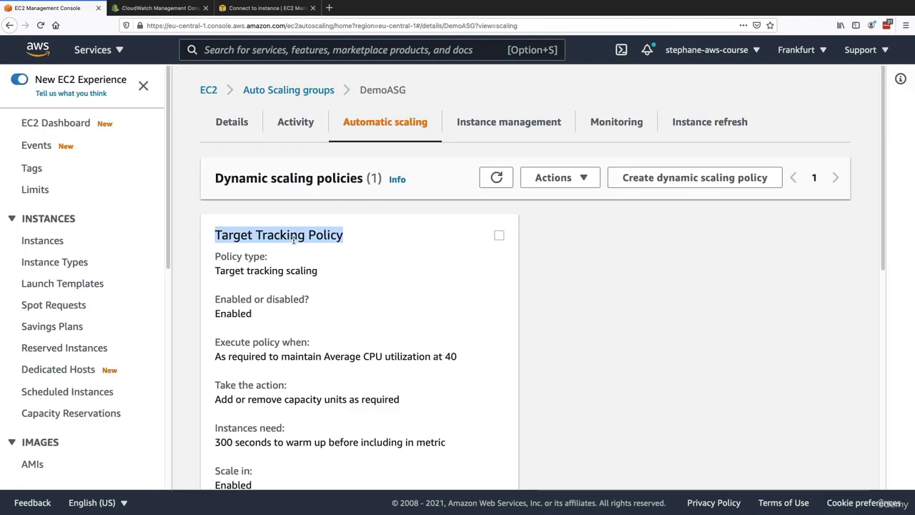
click(499, 235)
click(550, 178)
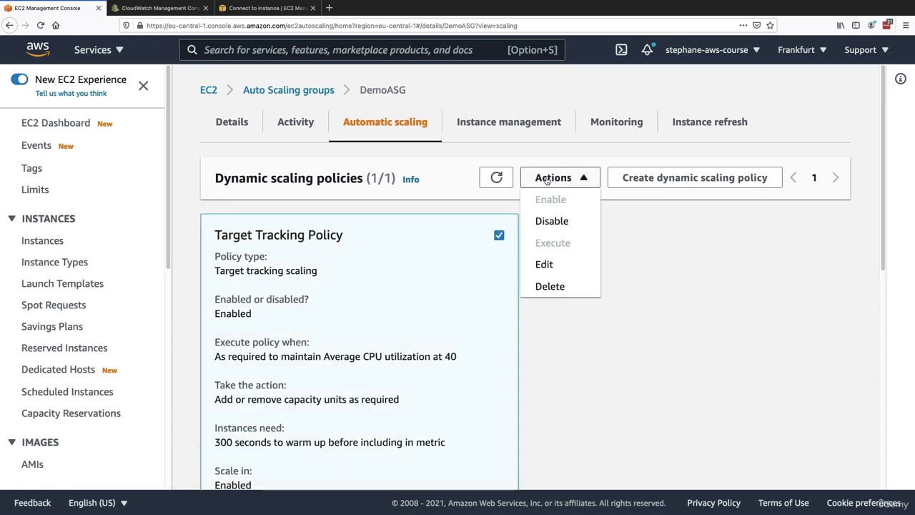
click(561, 286)
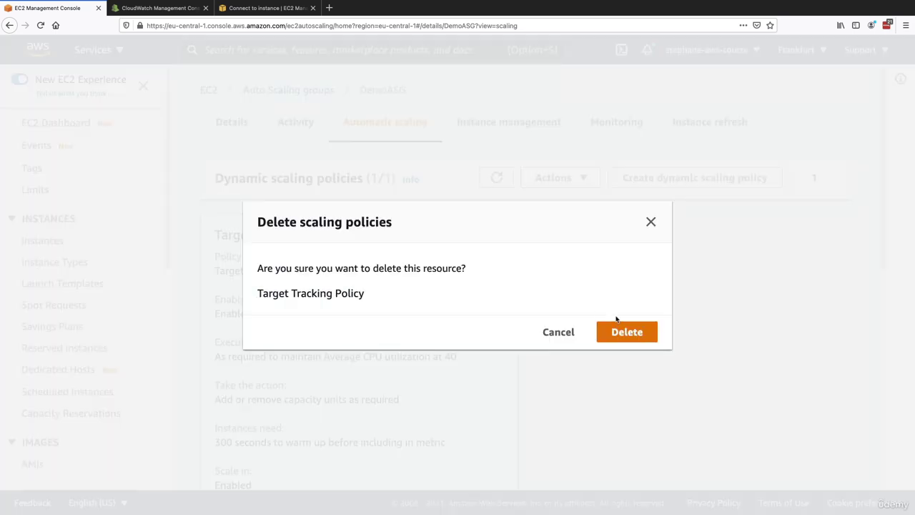
click(622, 330)
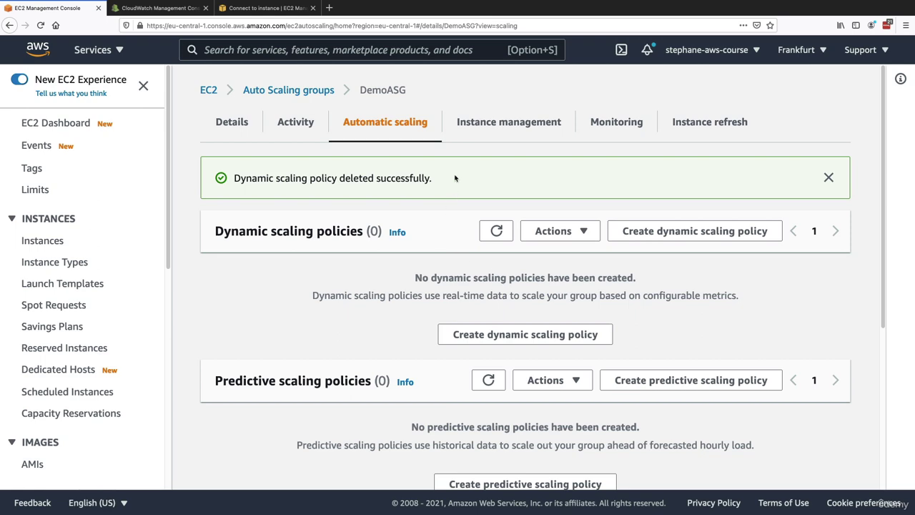
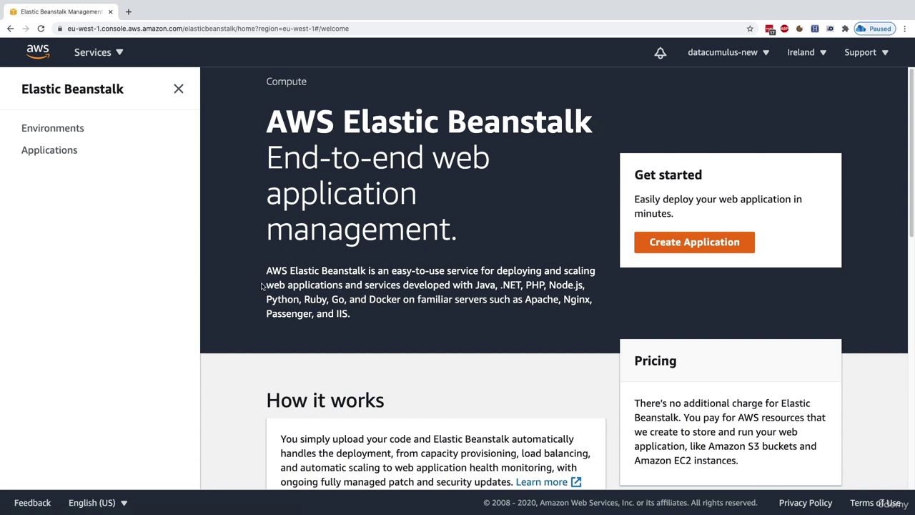
Start a new web application named DemoBeanstalk.
click(730, 248)
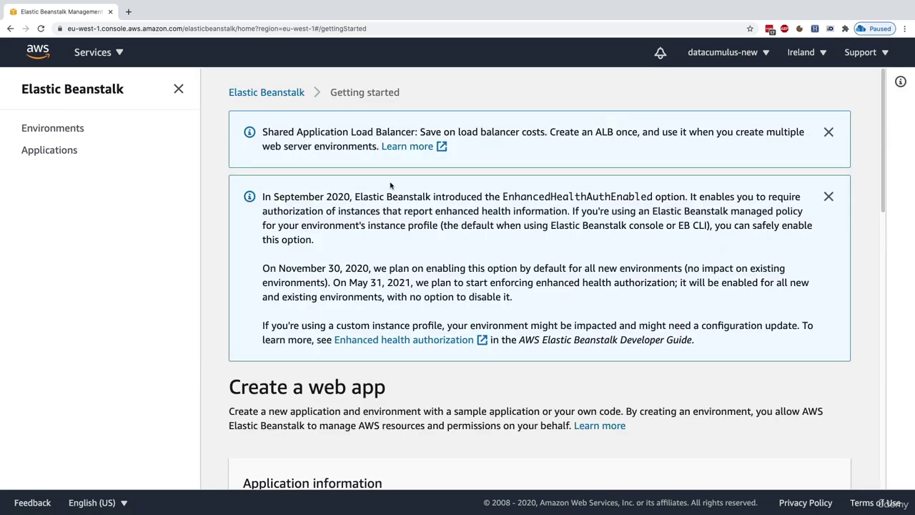
scroll(390, 186, down, 5)
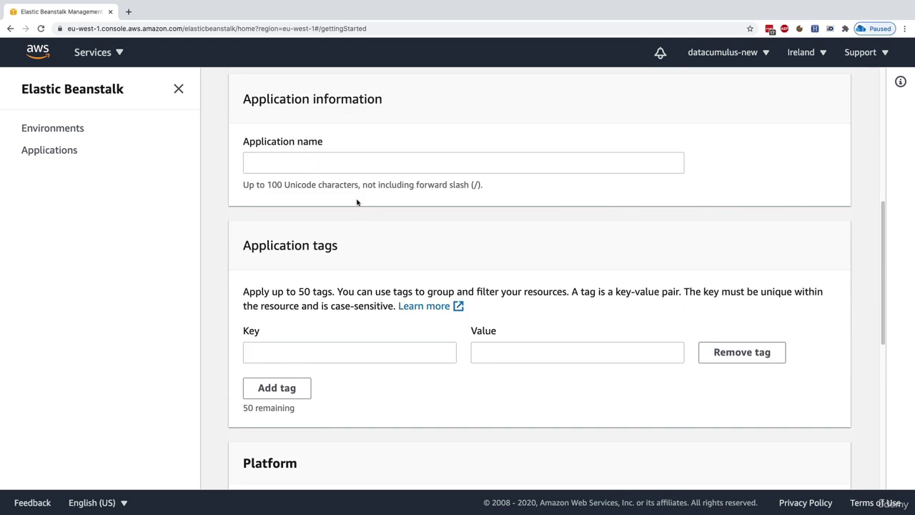
click(360, 243)
text(D)
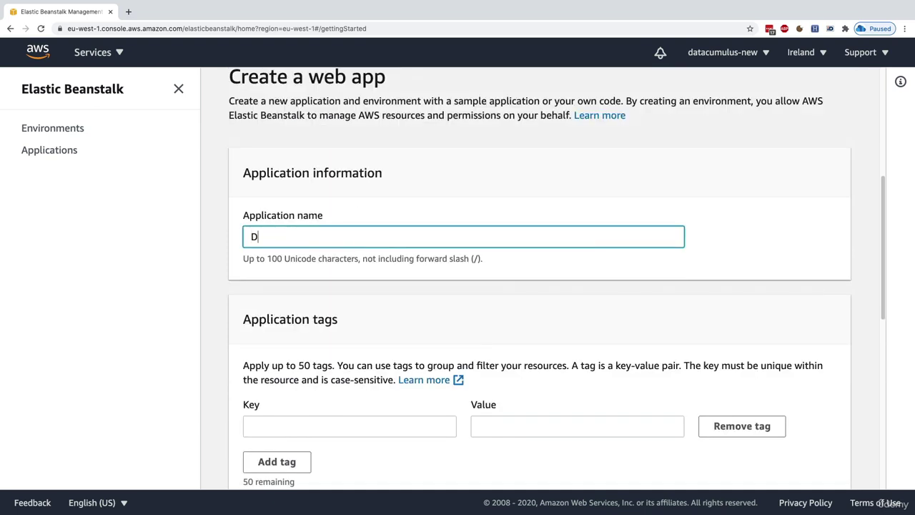
text(emoBeanstalk)
scroll(292, 299, down, 3)
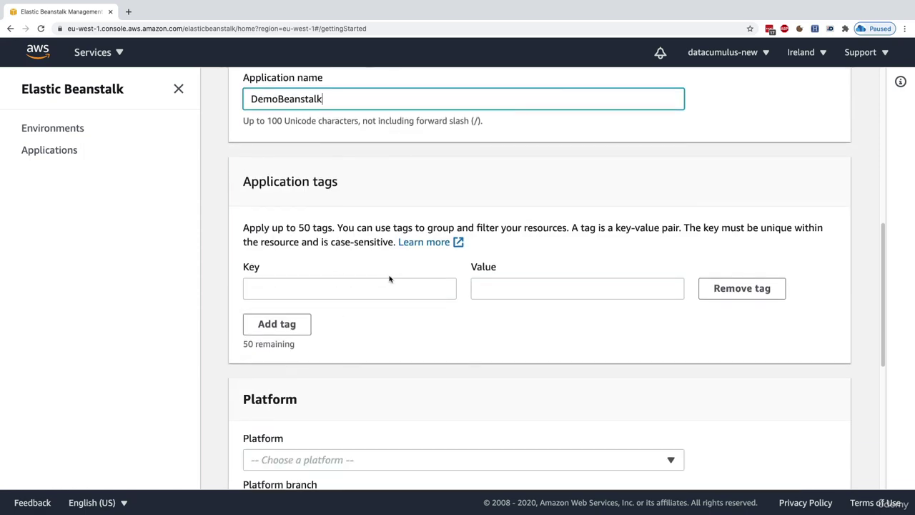
scroll(390, 279, down, 5)
Choose Node.js as the platform, keeping the Sample application code.
click(392, 252)
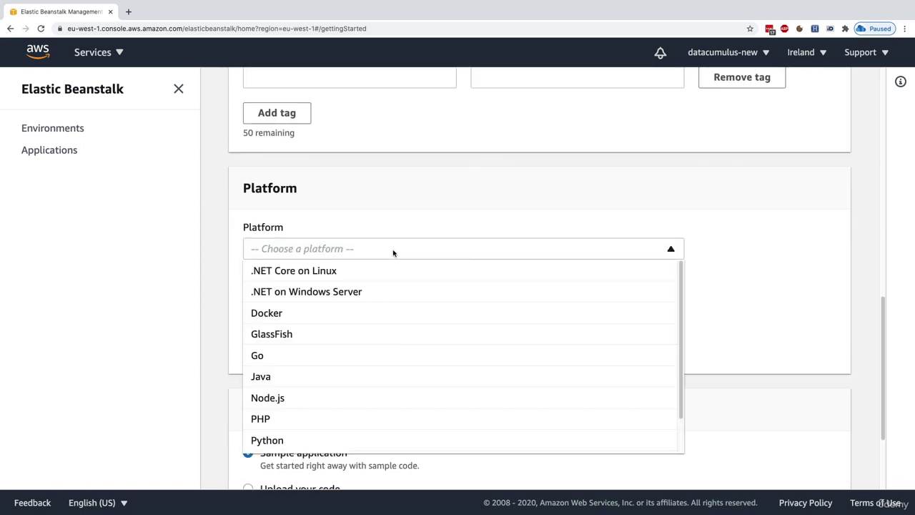
scroll(397, 248, down, 1)
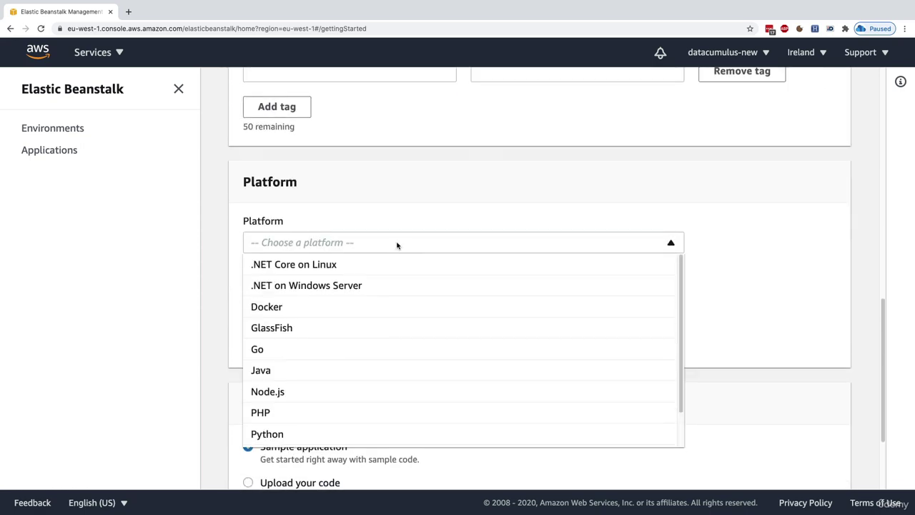
scroll(424, 401, down, 2)
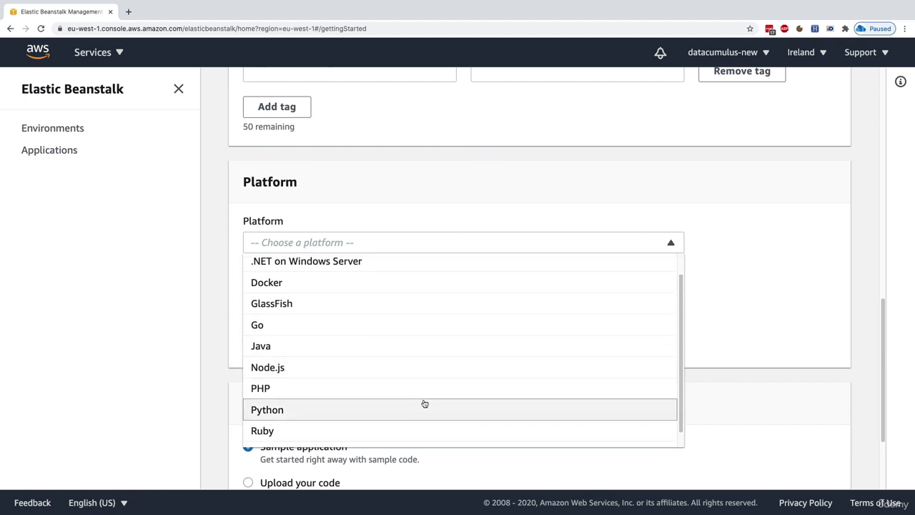
scroll(371, 367, up, 2)
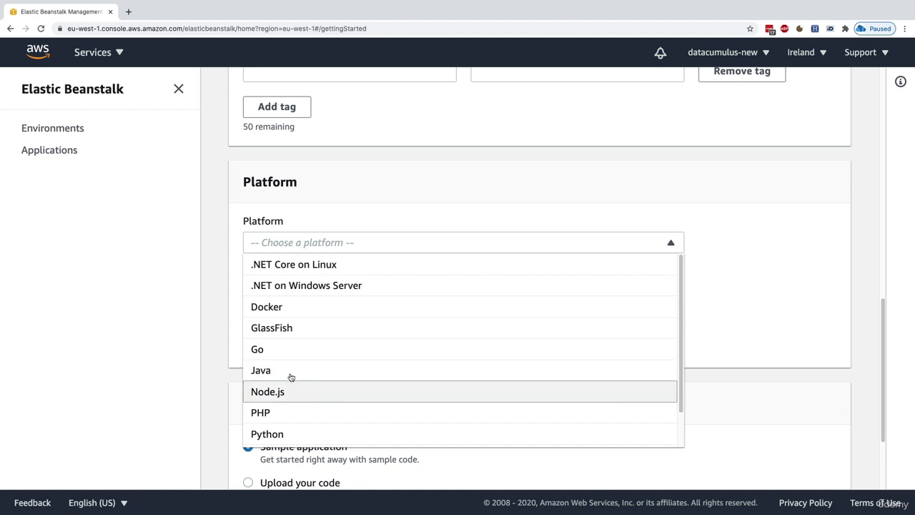
click(283, 394)
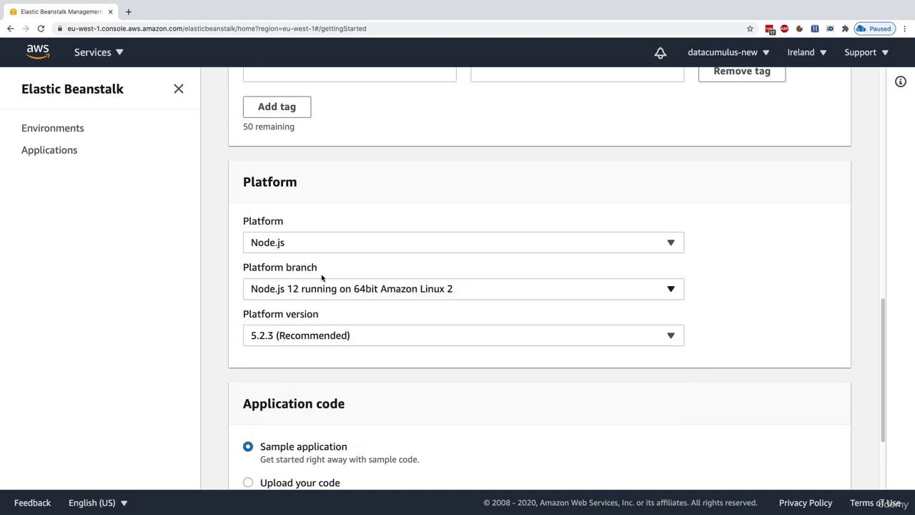
scroll(221, 309, down, 3)
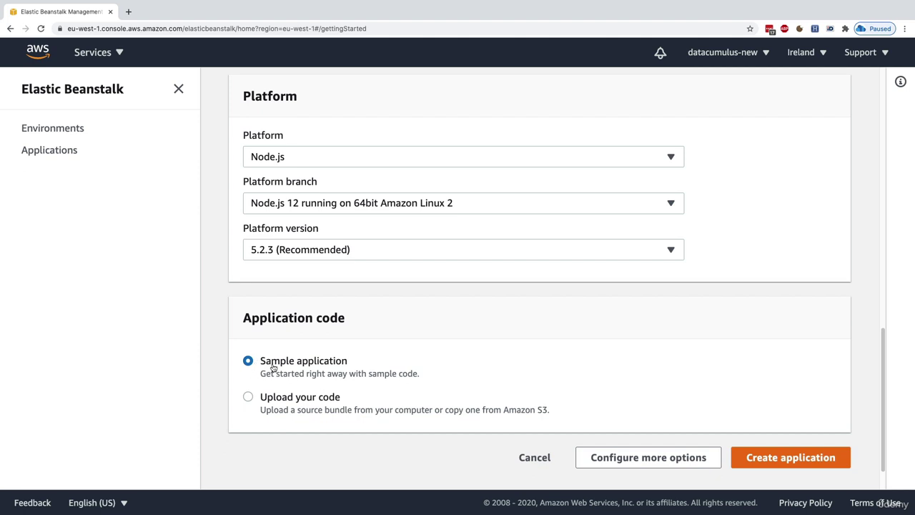
Open the full configuration options and point out the Single instance (Free Tier eligible) preset.
click(648, 458)
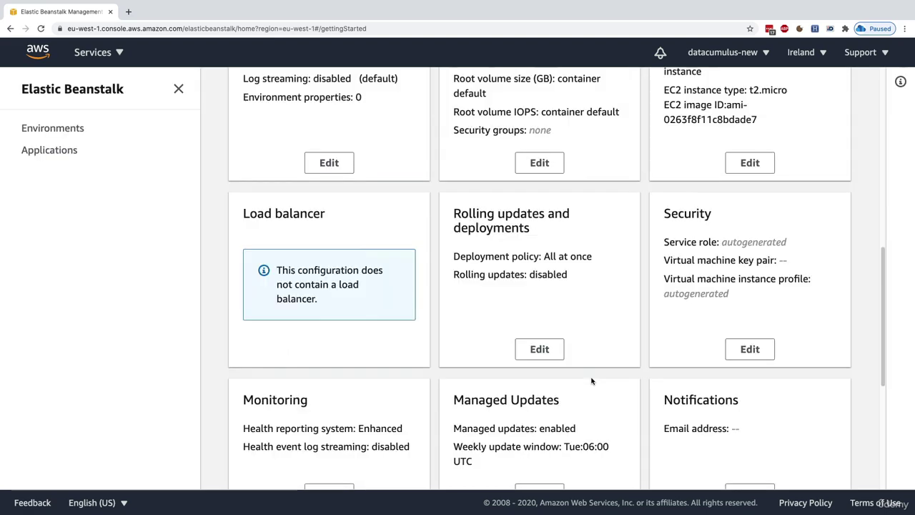
scroll(592, 374, up, 3)
scroll(591, 373, up, 5)
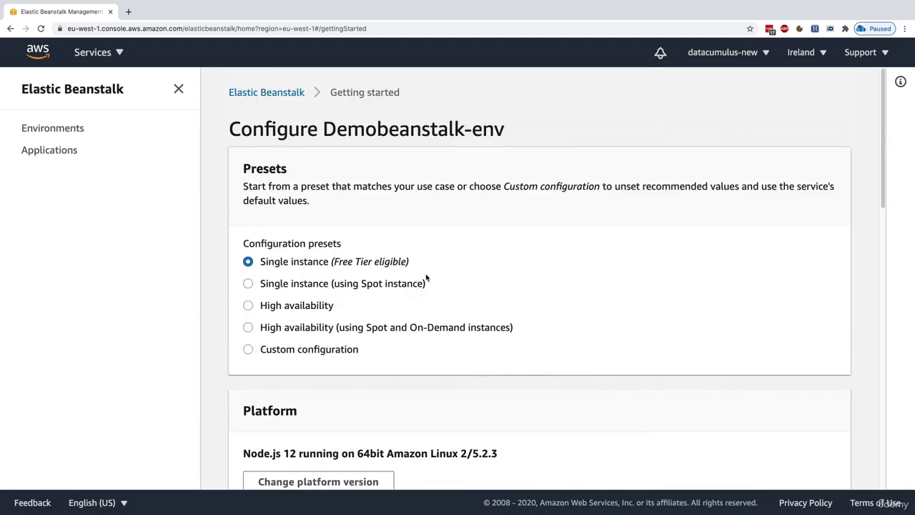
drag(288, 186, 313, 202)
click(313, 202)
drag(269, 262, 409, 267)
click(411, 269)
Compare the High availability and Spot and On-Demand presets with the single-instance ones.
click(289, 308)
click(269, 331)
drag(368, 330, 458, 330)
triple_click(465, 331)
click(482, 329)
click(307, 266)
click(306, 288)
click(307, 306)
click(308, 331)
Switch the preset back to Single instance (Free Tier eligible).
scroll(231, 361, down, 2)
scroll(231, 361, down, 8)
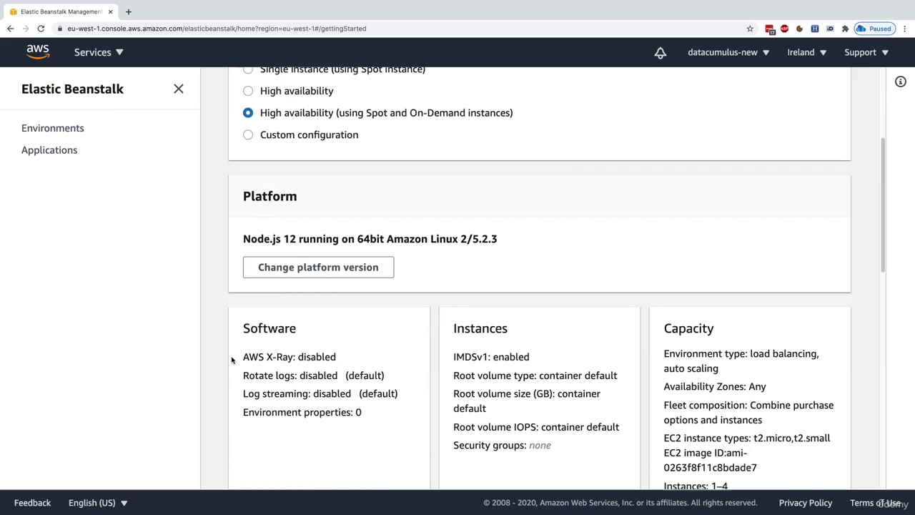
scroll(556, 301, down, 4)
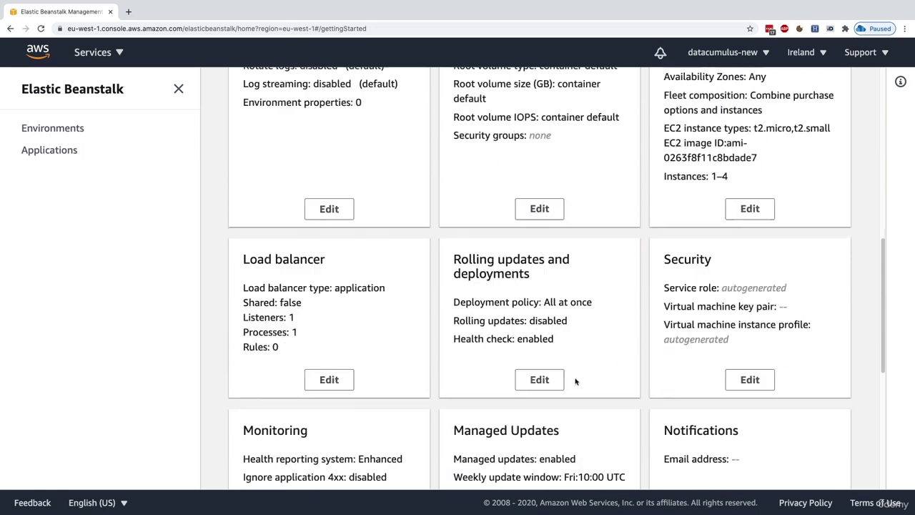
scroll(554, 367, up, 12)
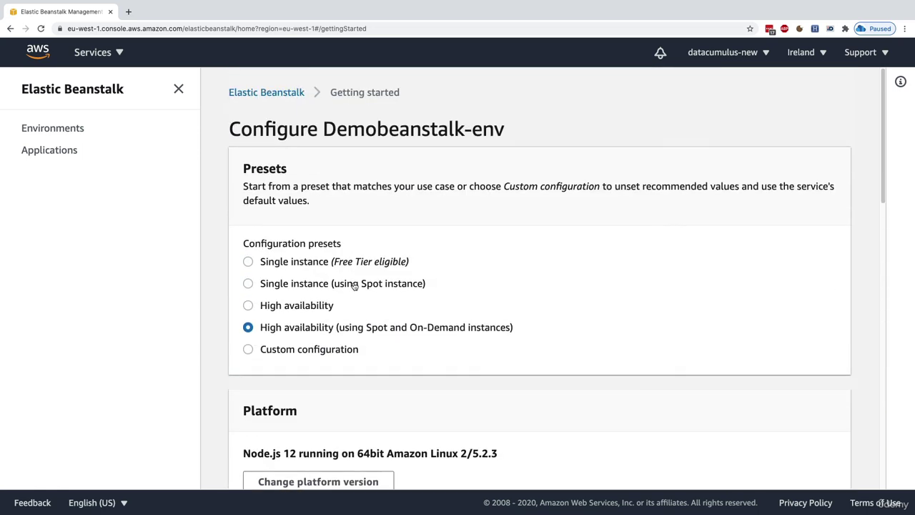
click(358, 269)
drag(335, 263, 392, 263)
Review the Node.js software, instance volume and On-Demand capacity settings.
scroll(383, 290, down, 3)
scroll(383, 289, down, 3)
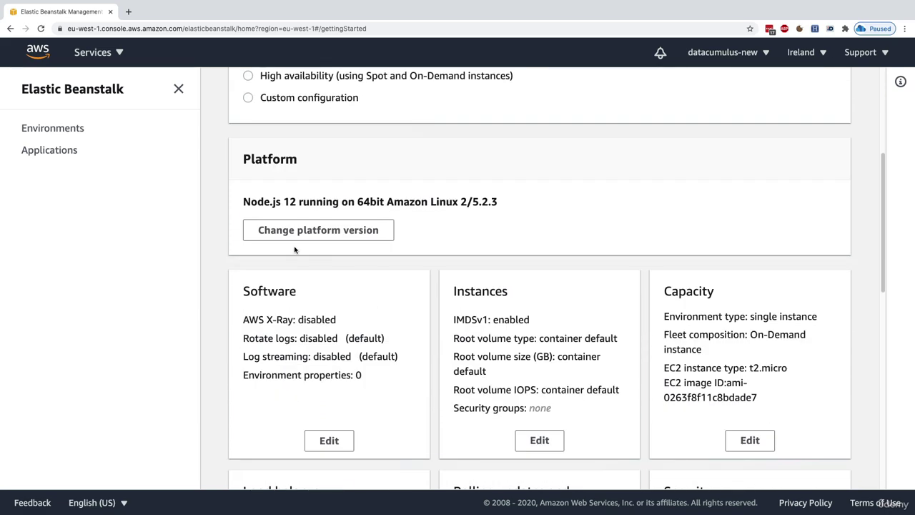
drag(259, 202, 305, 239)
click(306, 203)
scroll(315, 222, down, 3)
click(305, 239)
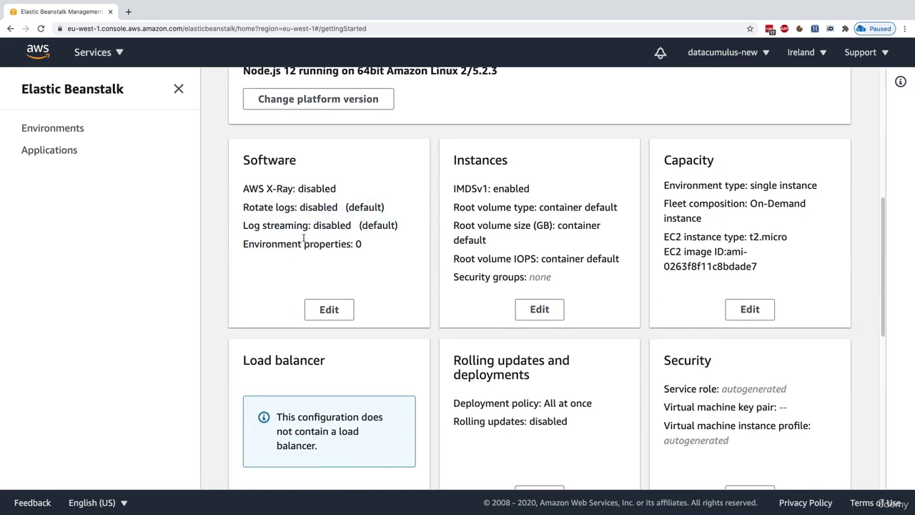
drag(485, 188, 501, 263)
click(586, 228)
drag(673, 159, 716, 164)
drag(749, 204, 798, 241)
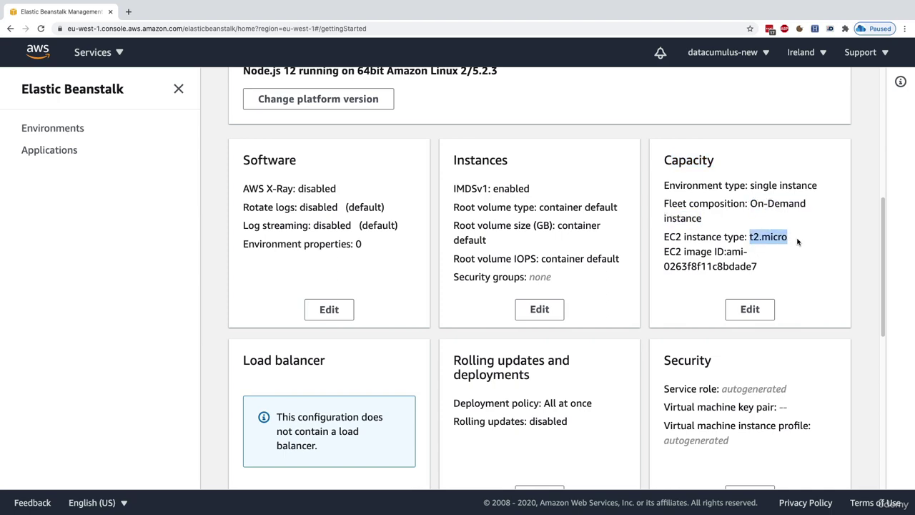
Note the no-load-balancer notice and scroll down to the Create app button.
scroll(288, 425, up, 4)
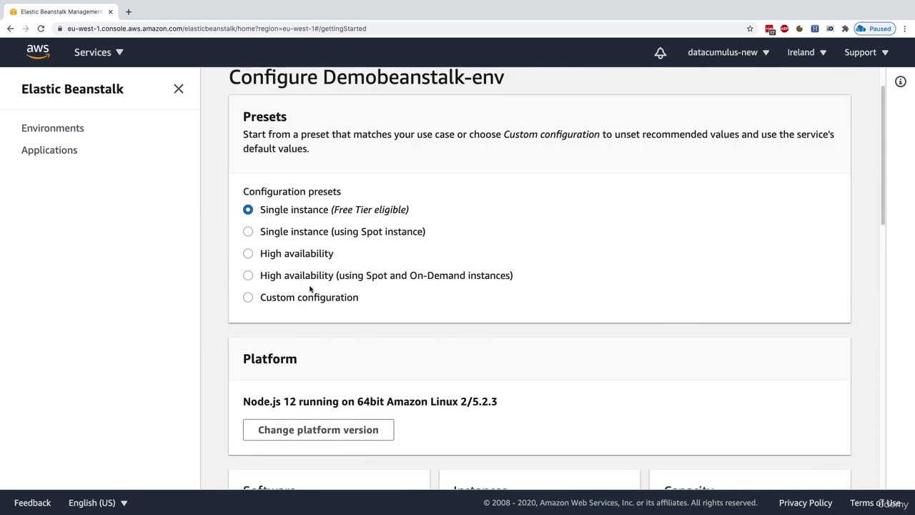
scroll(307, 228, down, 4)
scroll(323, 343, down, 1)
triple_click(295, 408)
click(329, 411)
scroll(340, 386, down, 1)
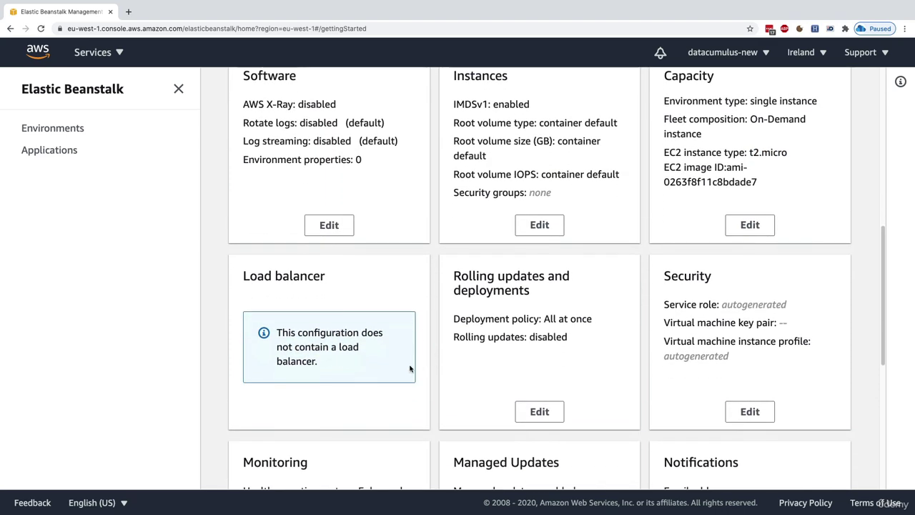
scroll(476, 346, down, 2)
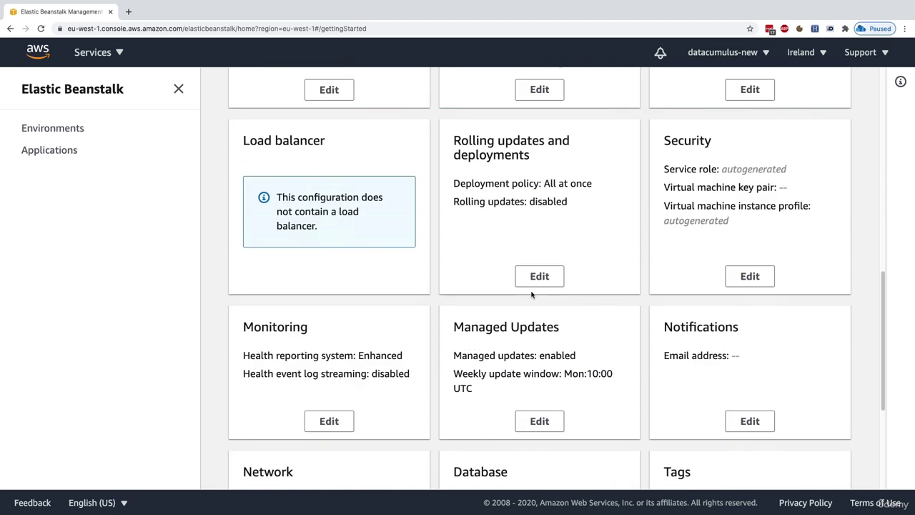
scroll(500, 300, down, 1)
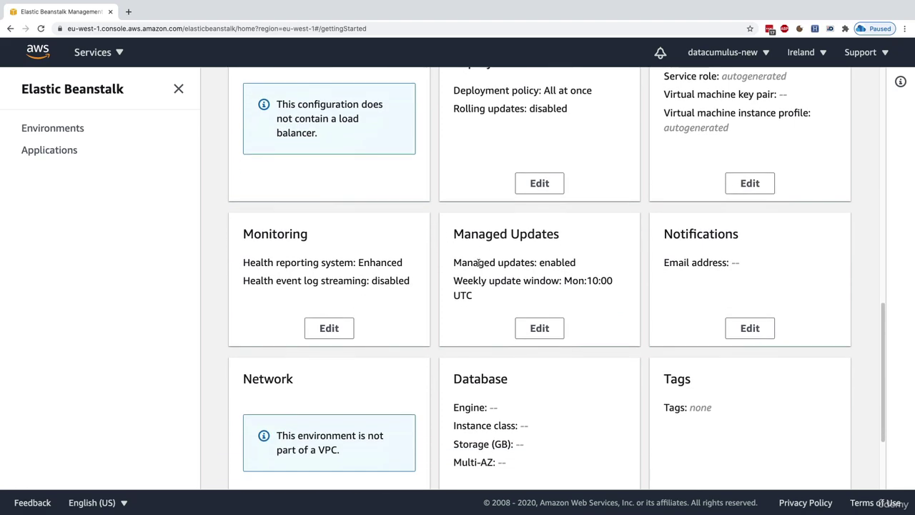
scroll(479, 264, up, 10)
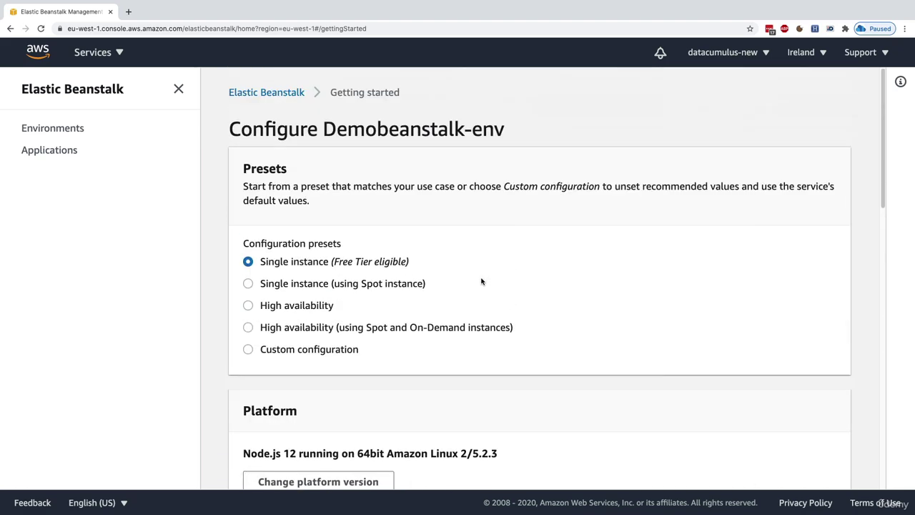
drag(261, 263, 317, 261)
click(472, 284)
scroll(561, 298, down, 10)
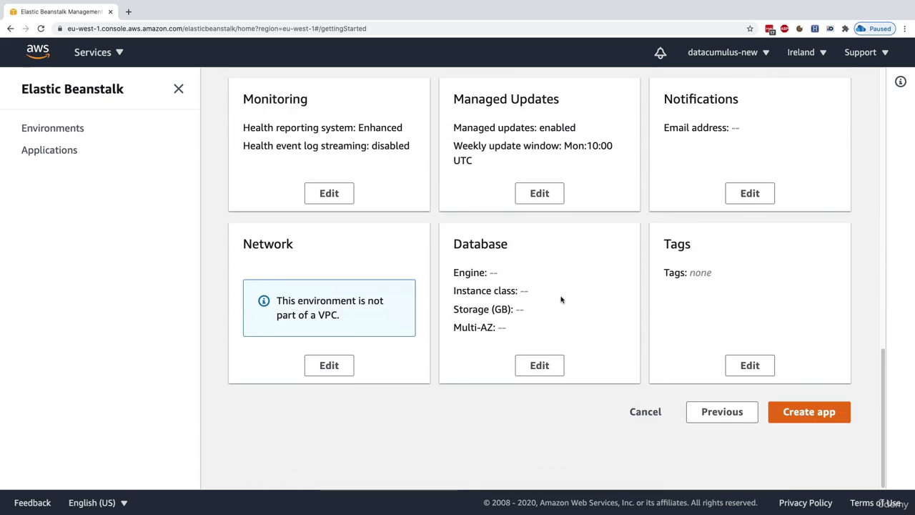
Create the app, wait for 'Successfully launched environment', then show DemoBeanstalk's environments.
click(816, 422)
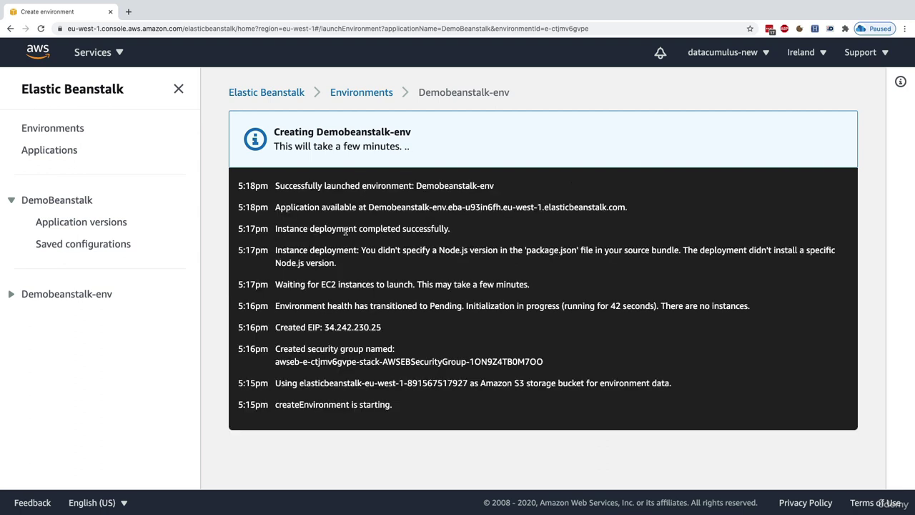
drag(262, 180, 493, 186)
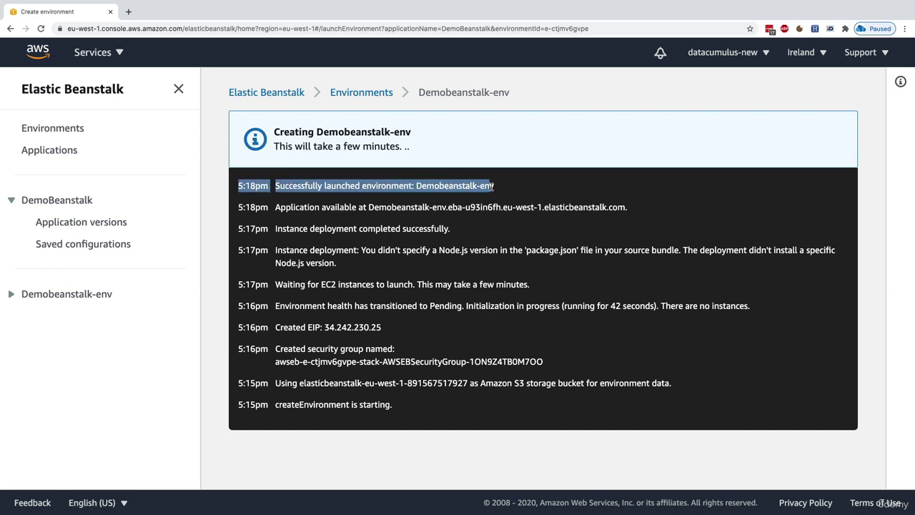
click(492, 186)
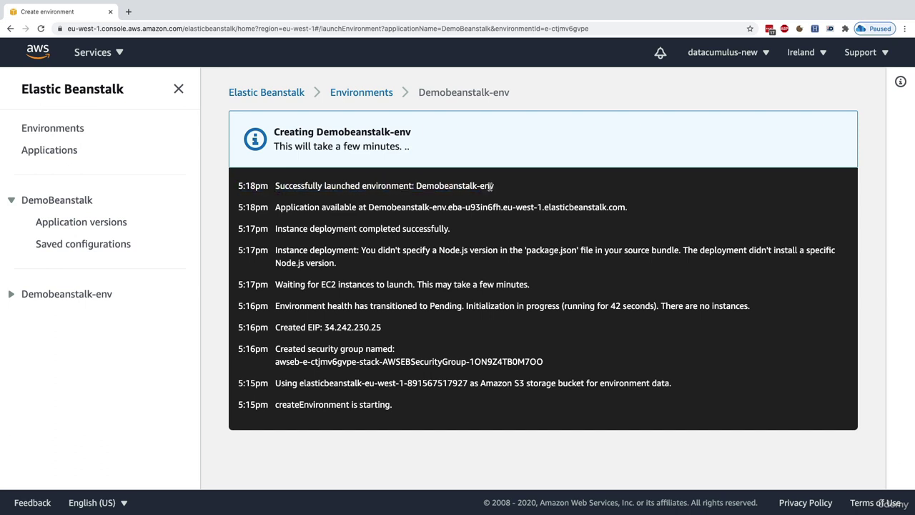
click(81, 201)
Open the Demobeanstalk-env dashboard, confirm health Ok, and open its URL in a new tab.
click(250, 315)
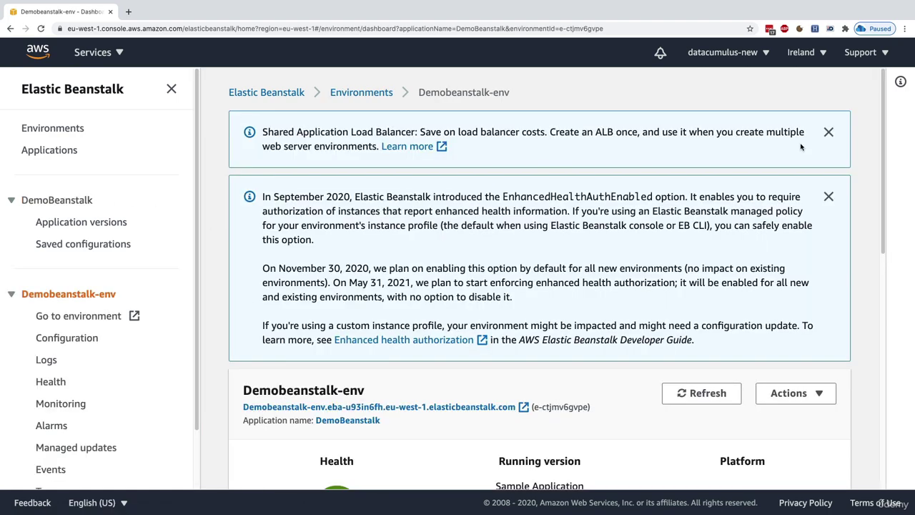
click(829, 131)
click(828, 132)
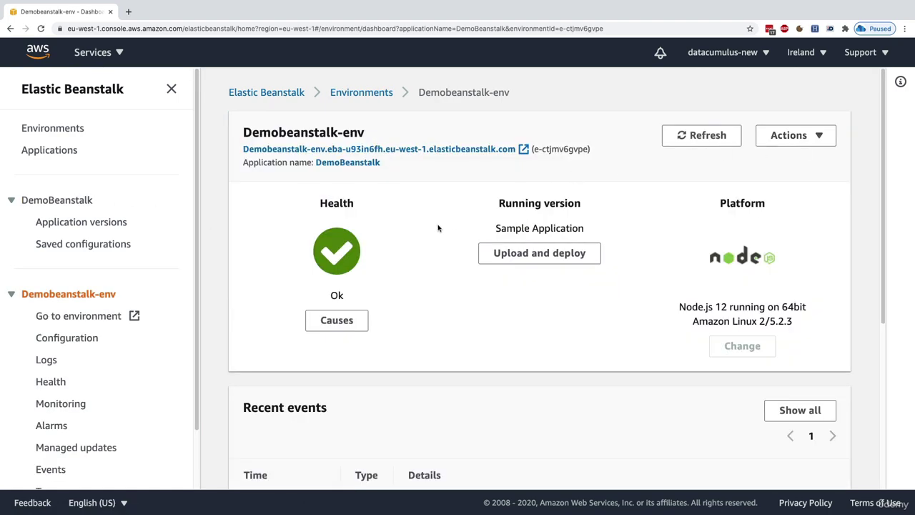
drag(331, 293, 358, 299)
click(383, 259)
click(418, 150)
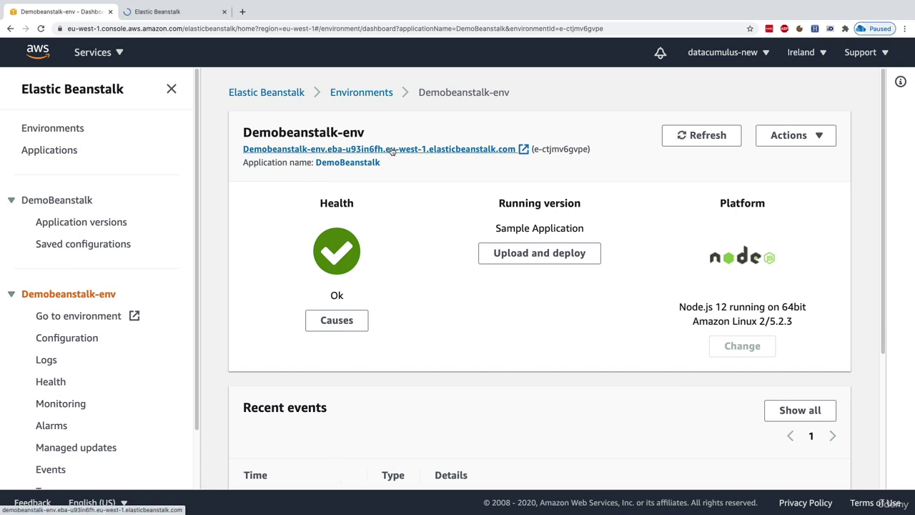
click(159, 13)
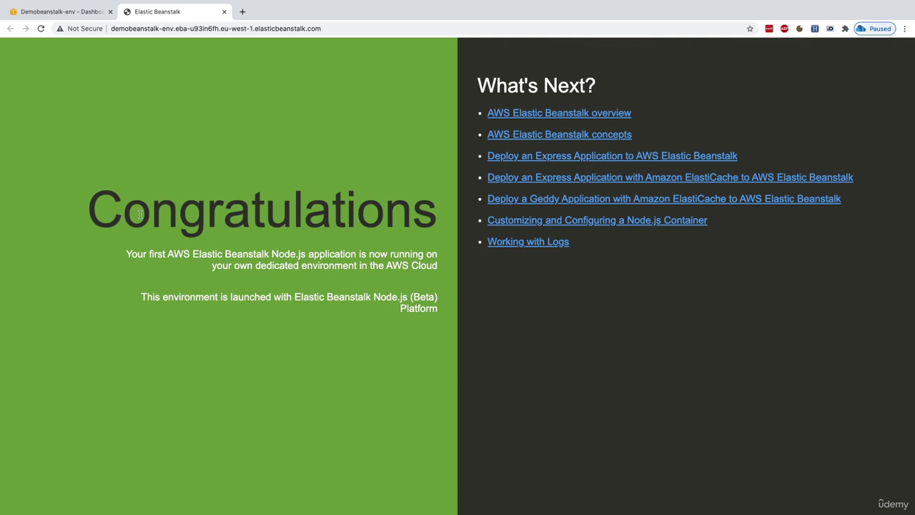
Confirm the Congratulations page appears, then go back to the dashboard's Recent events.
drag(197, 248, 394, 256)
triple_click(393, 257)
click(161, 106)
click(74, 12)
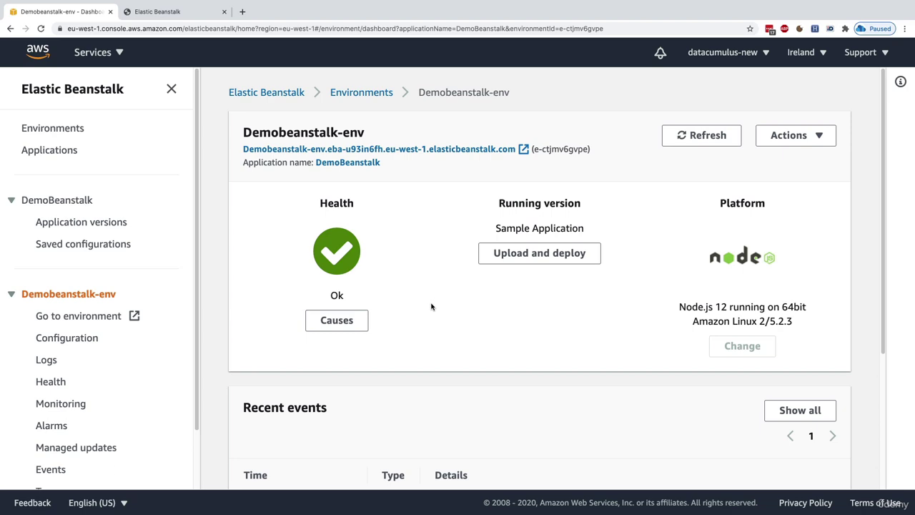
scroll(424, 312, down, 3)
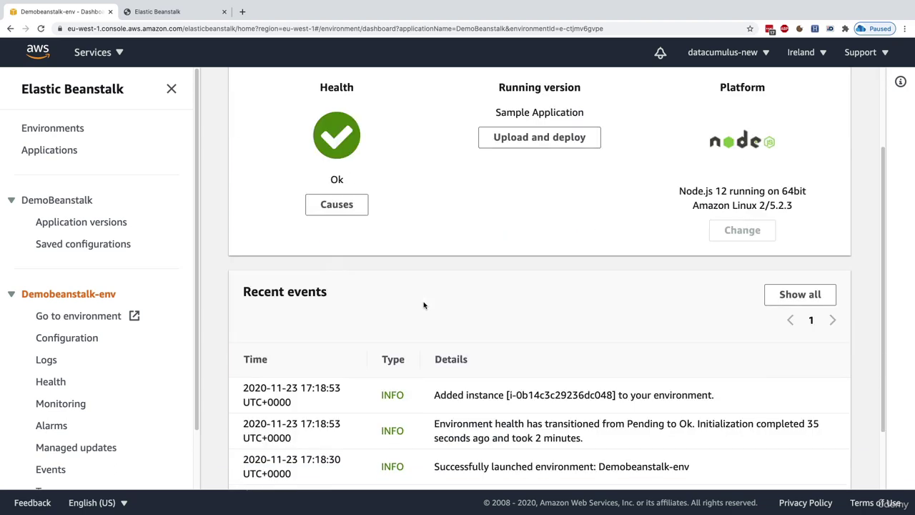
Open the EC2 console in a new tab by searching 'ec2' in Services.
scroll(424, 312, up, 3)
click(107, 50)
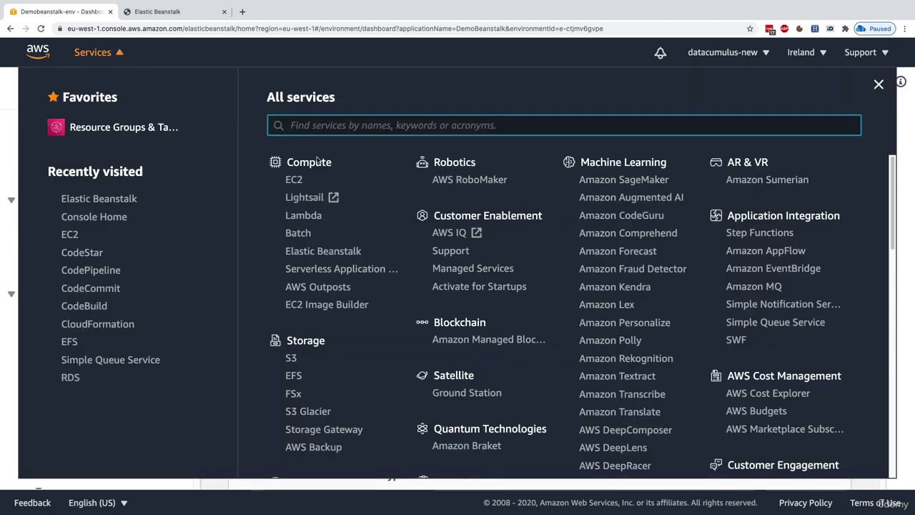
text(ec2)
key(super+Return)
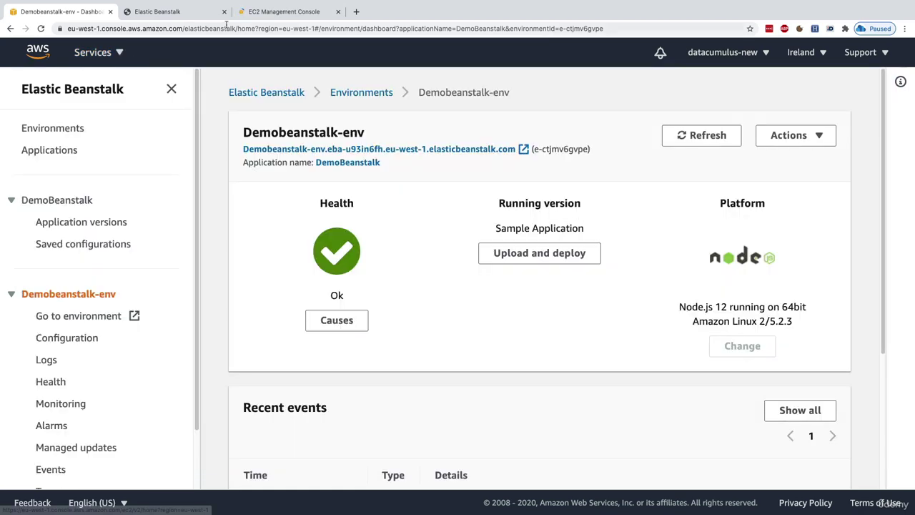
drag(252, 12, 155, 56)
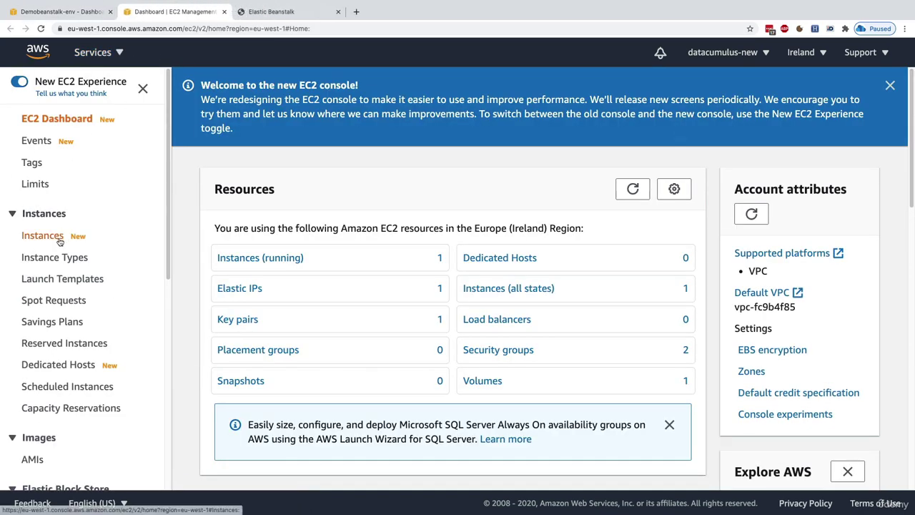
Select the Demobeanstalk-env instance and review its CloudFormation stack and AWSEBAutoScalingGroup tags.
click(61, 239)
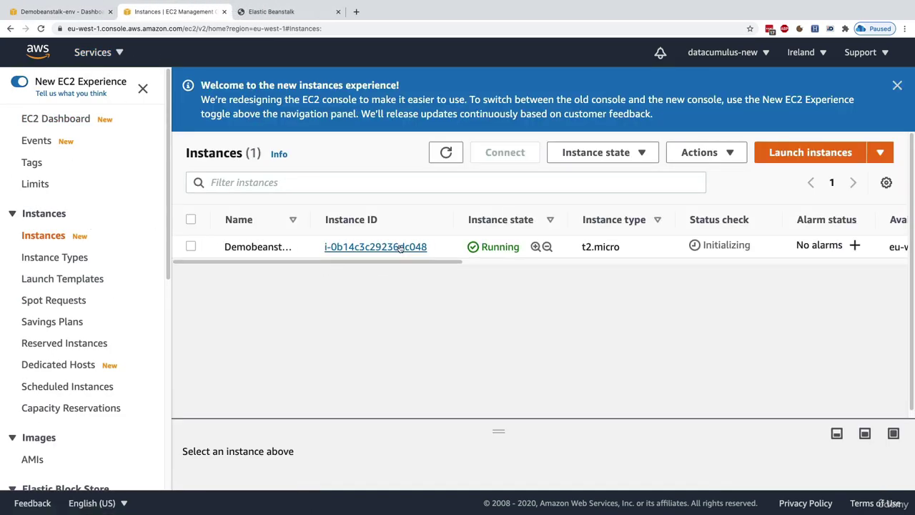
click(461, 246)
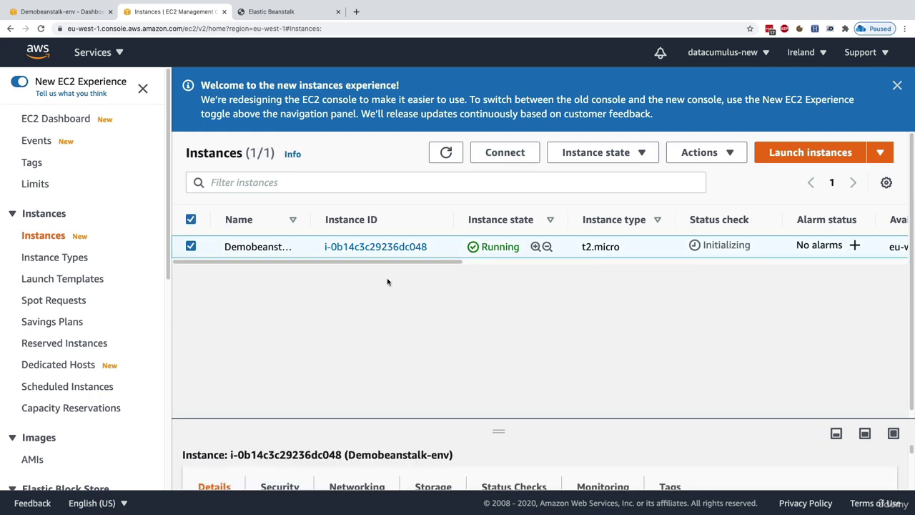
drag(462, 433, 465, 264)
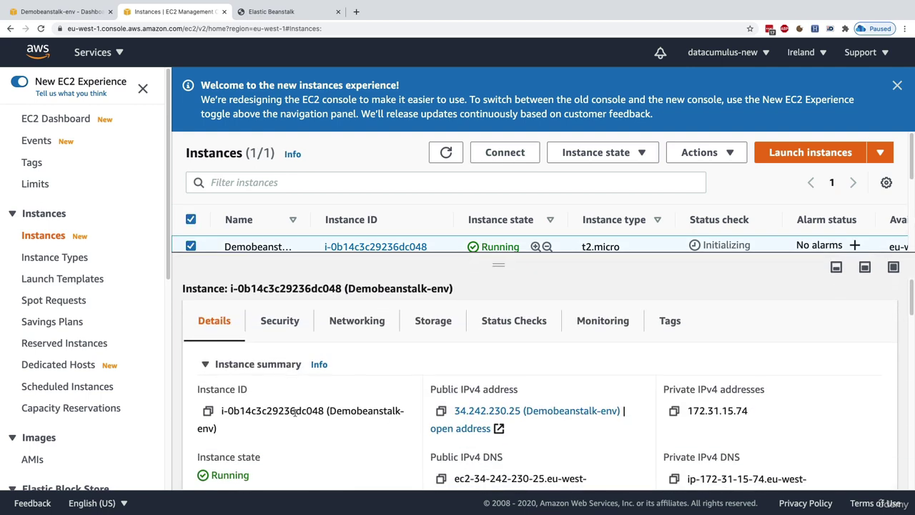
click(670, 321)
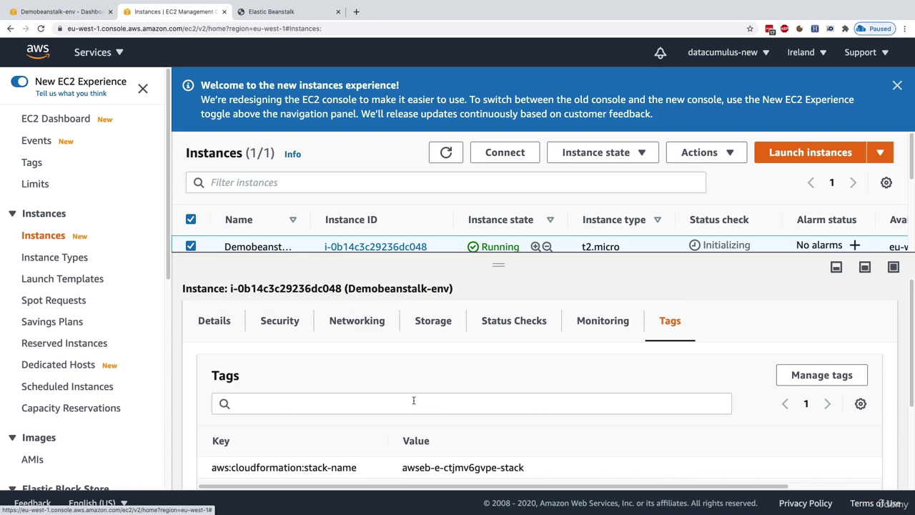
scroll(382, 422, down, 2)
double_click(252, 336)
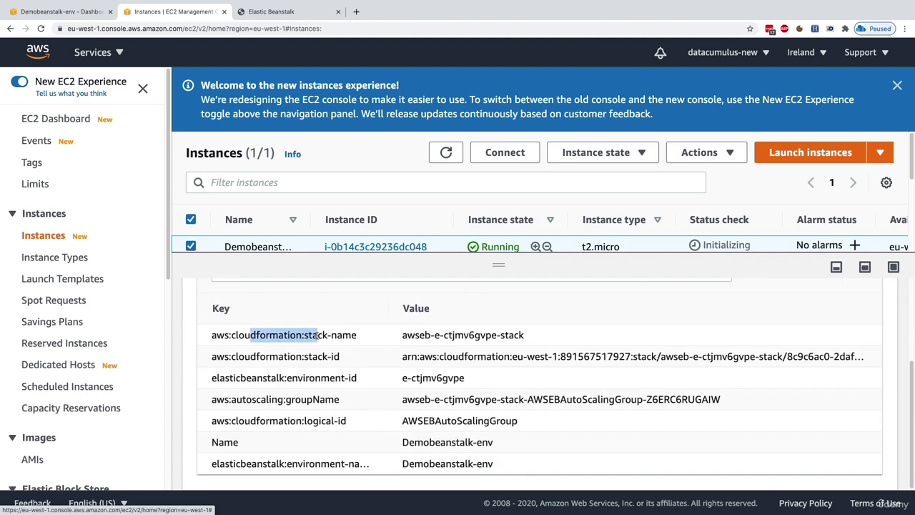
drag(358, 377, 287, 377)
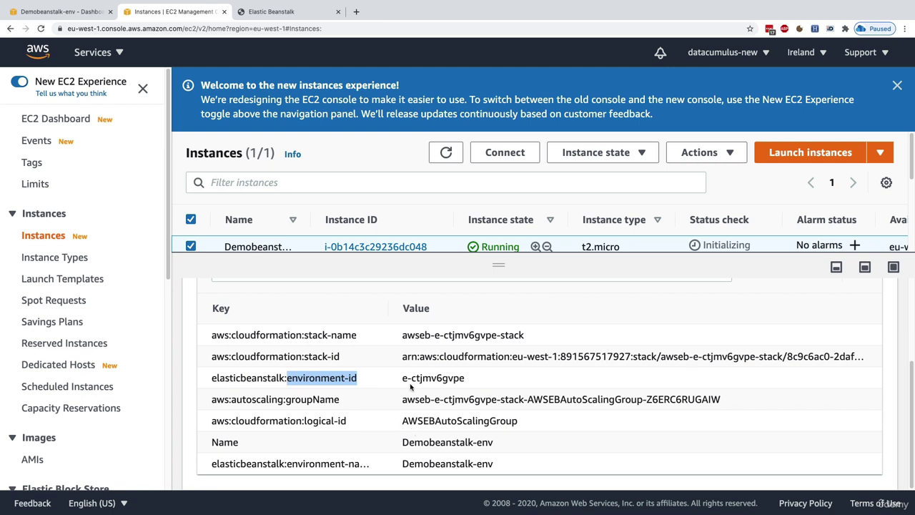
double_click(438, 421)
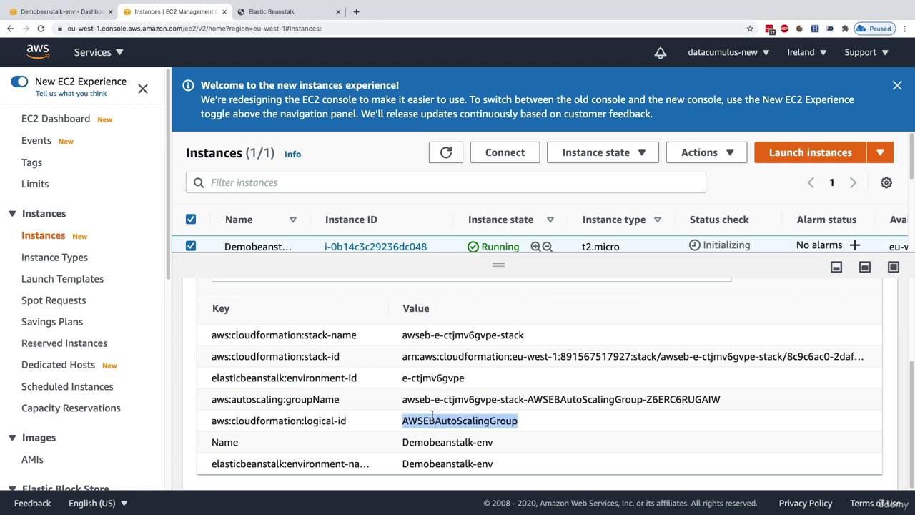
drag(449, 269, 363, 294)
click(898, 85)
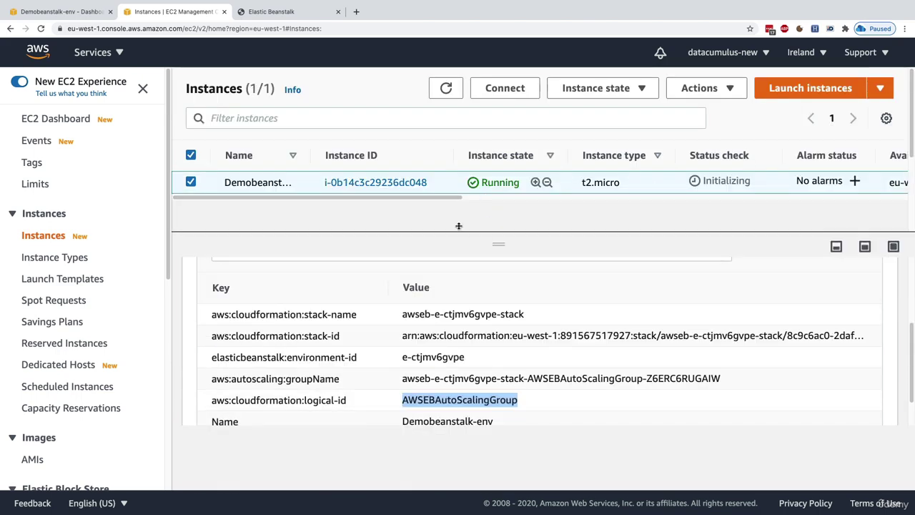
scroll(106, 321, down, 6)
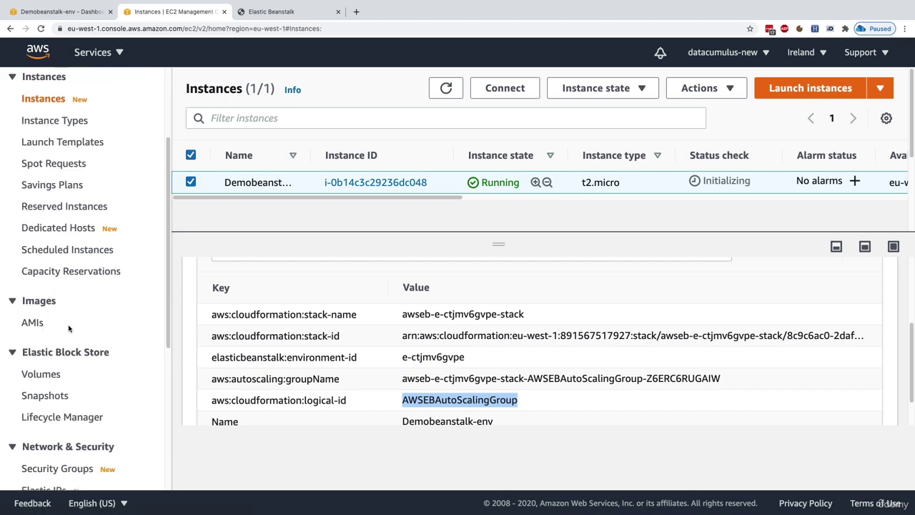
Open the environment's Auto Scaling group and review its desired capacity of 1 and min/max settings.
click(92, 436)
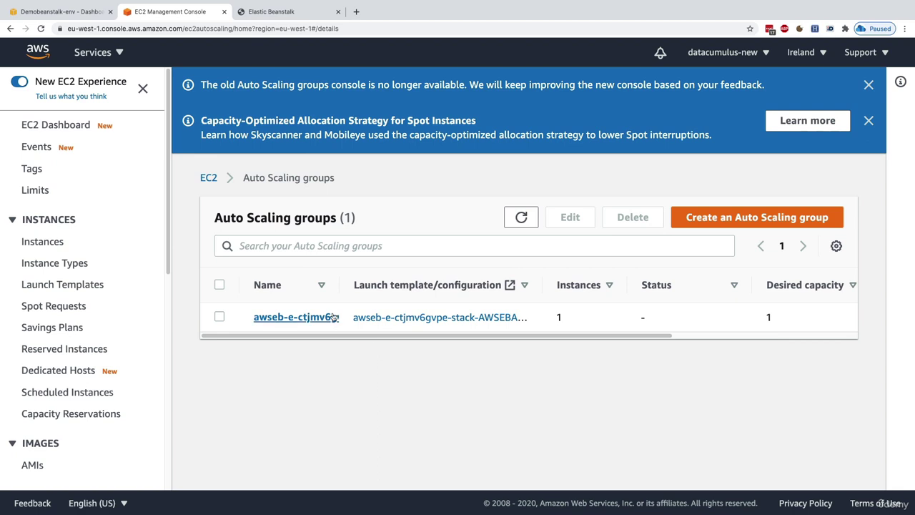
drag(340, 285, 458, 285)
click(383, 320)
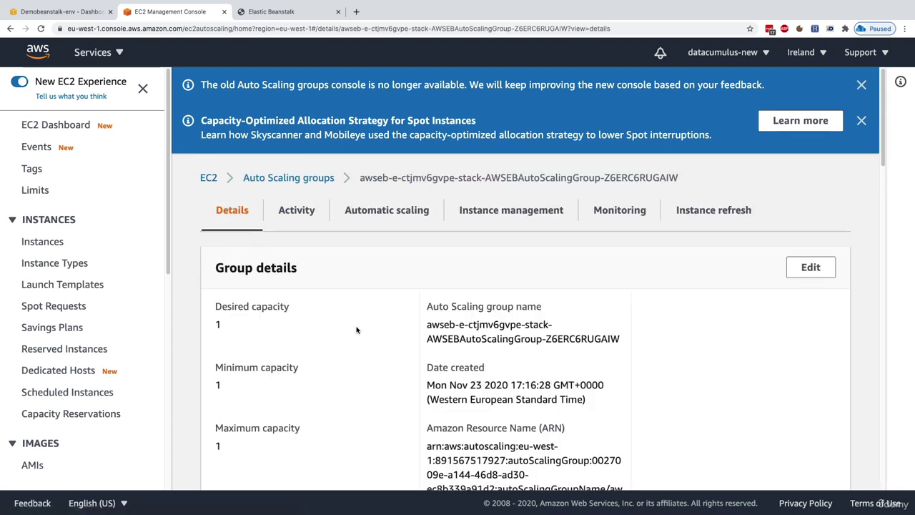
scroll(343, 264, down, 2)
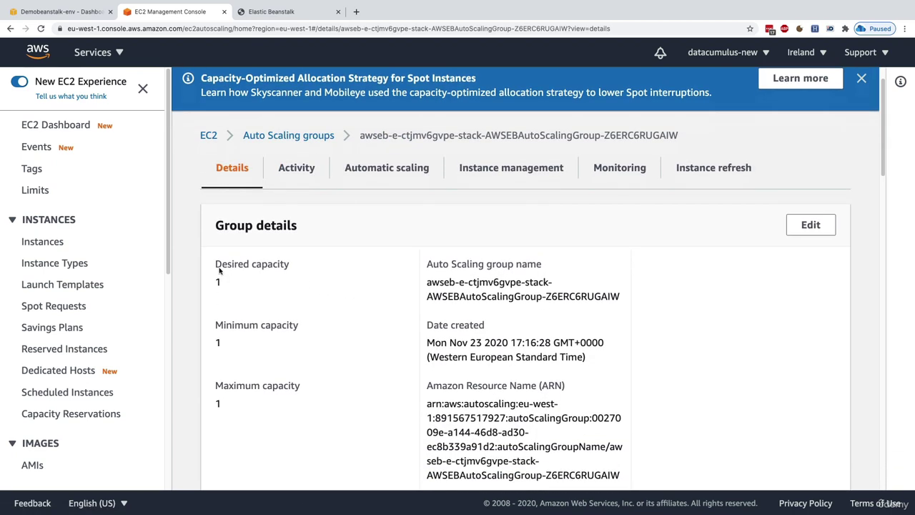
drag(217, 265, 299, 266)
drag(239, 288, 215, 284)
drag(232, 325, 261, 326)
drag(230, 386, 279, 386)
click(235, 403)
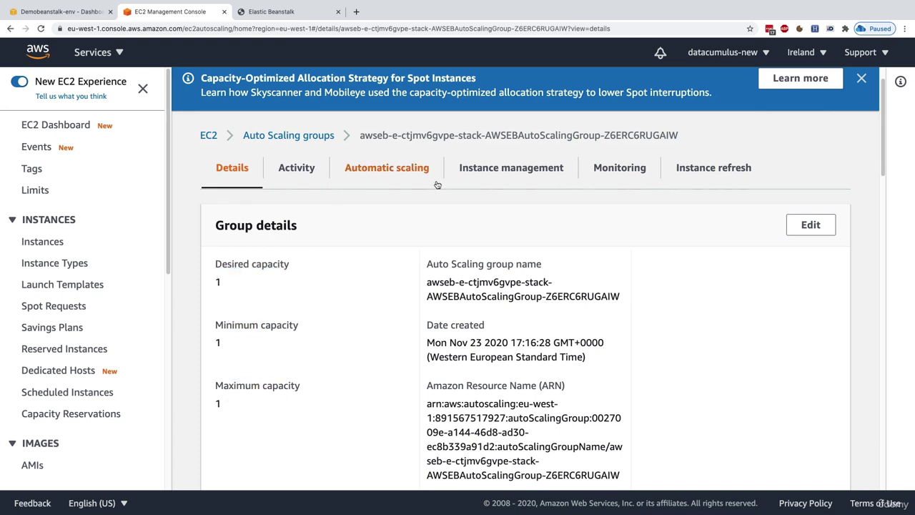
View the Instance management list showing the single InService t2.micro instance.
click(478, 176)
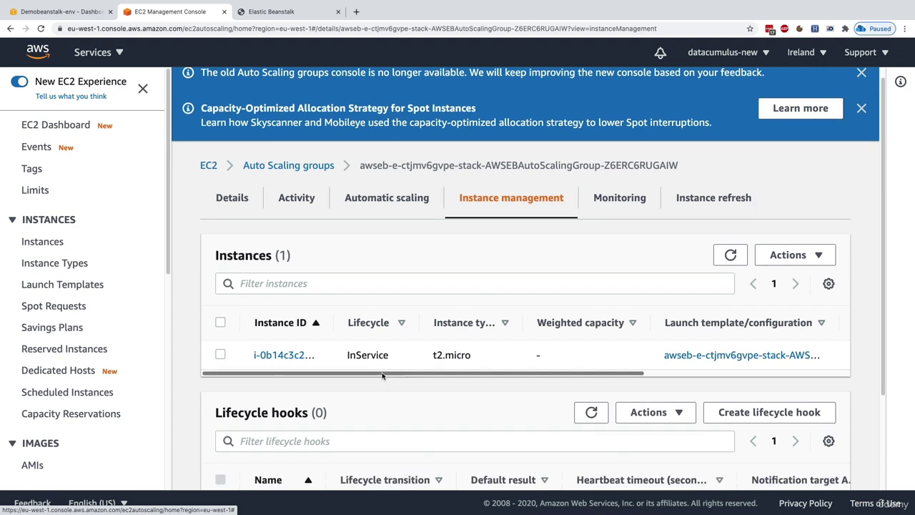
scroll(421, 338, right, 3)
scroll(421, 338, left, 3)
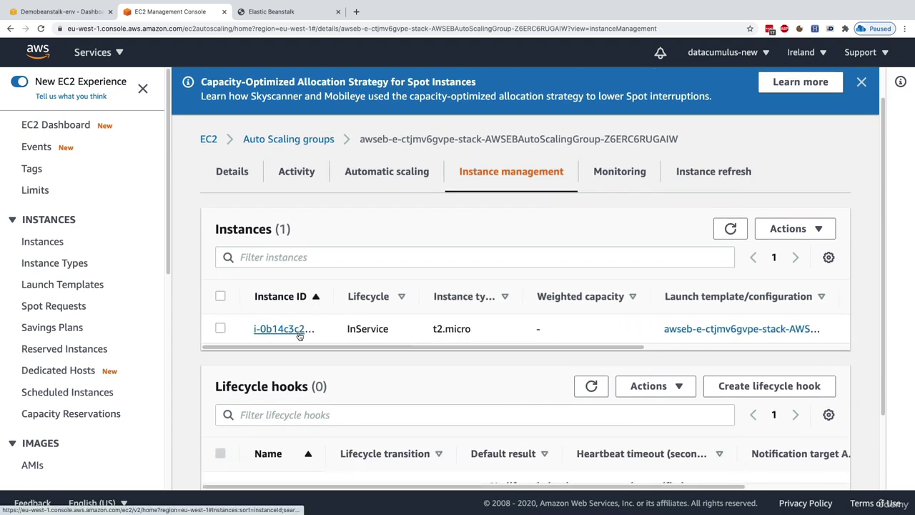
scroll(68, 345, down, 3)
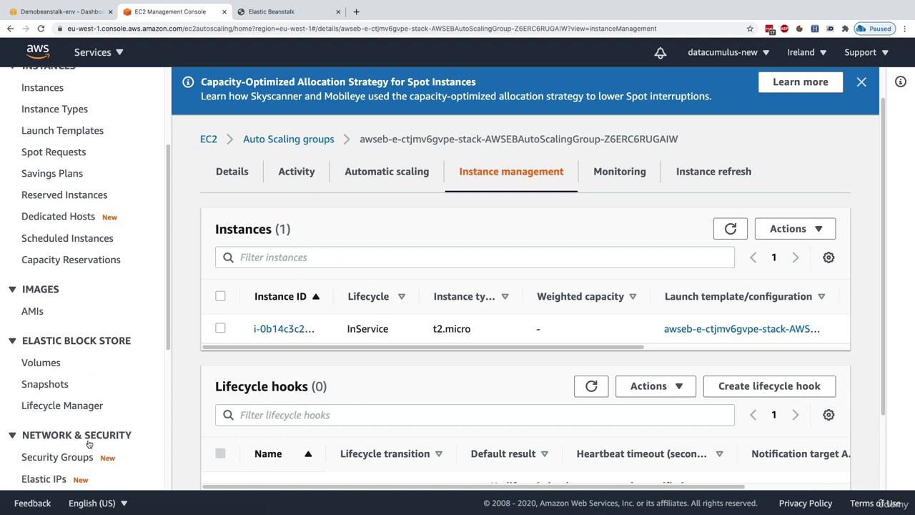
Inspect the environment's Elastic IP address.
click(45, 479)
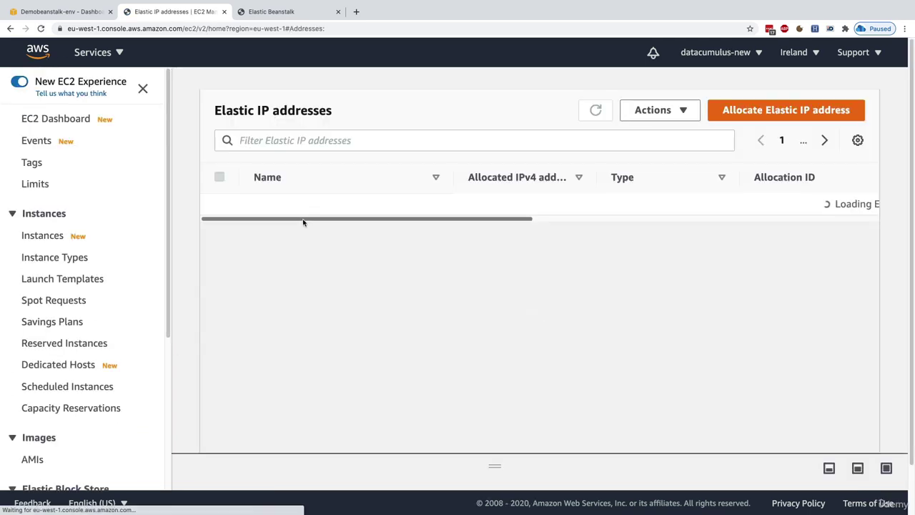
click(348, 210)
drag(386, 208, 281, 205)
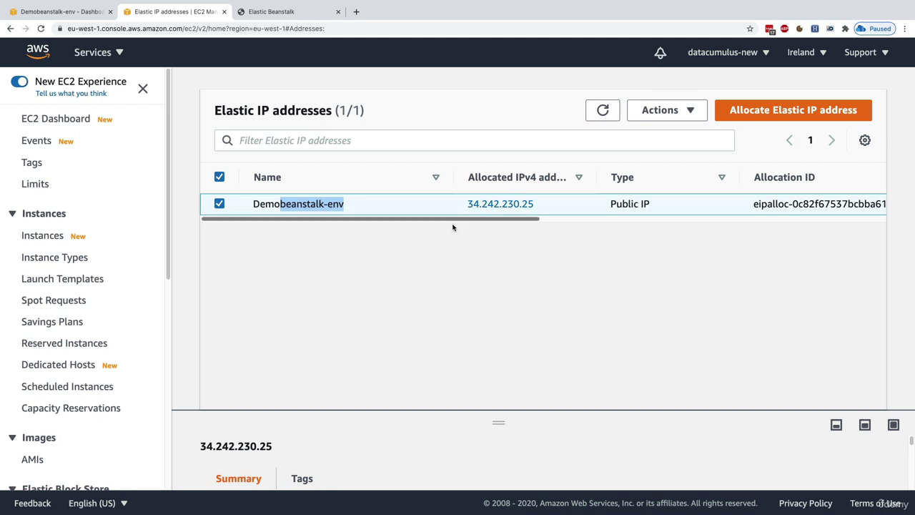
click(436, 240)
scroll(98, 340, down, 3)
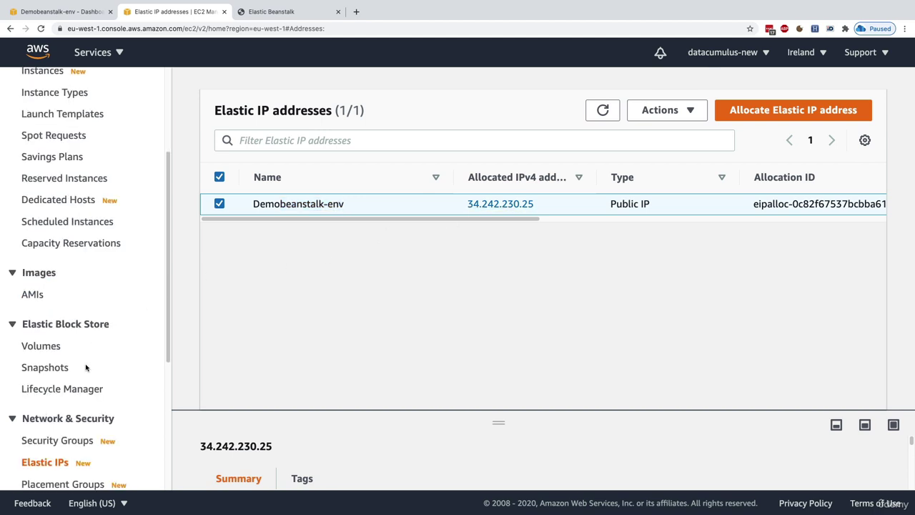
scroll(87, 366, down, 2)
Select the Demobeanstalk-env security group and check its HTTP port 80 inbound rule.
click(84, 309)
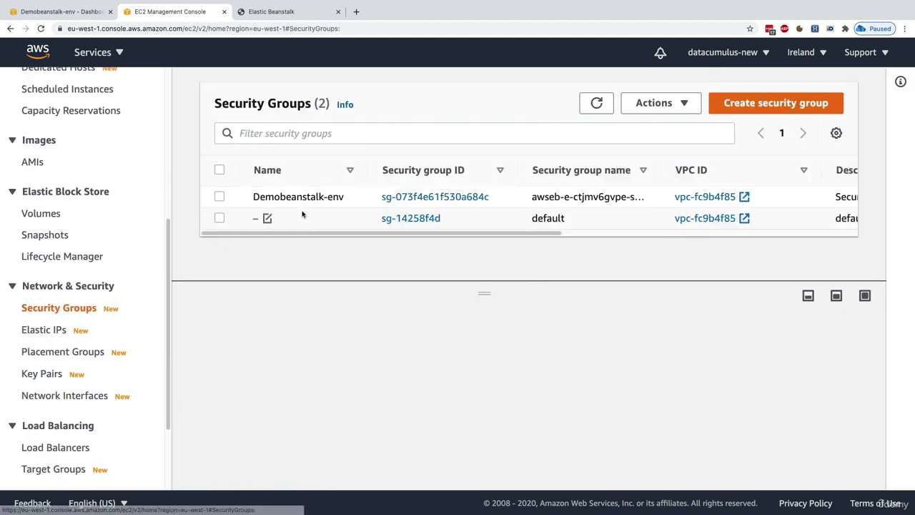
click(301, 195)
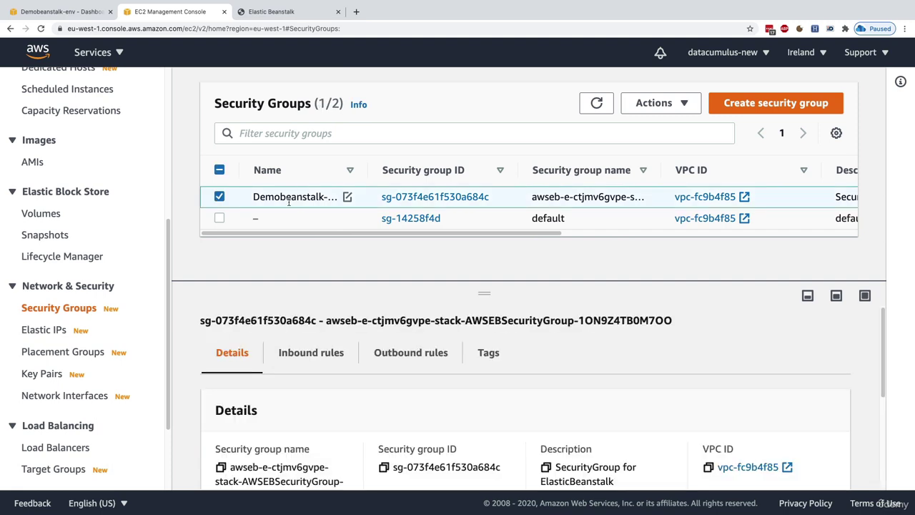
drag(317, 284, 324, 214)
click(311, 287)
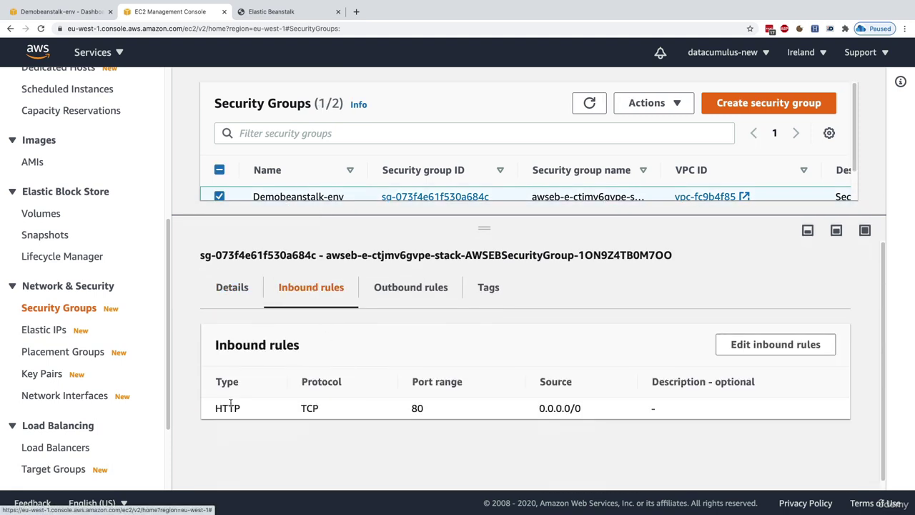
drag(226, 409, 441, 412)
click(450, 411)
View the running sample app, find no load balancers, and return to the Beanstalk dashboard.
mouse_move(257, 7)
click(270, 32)
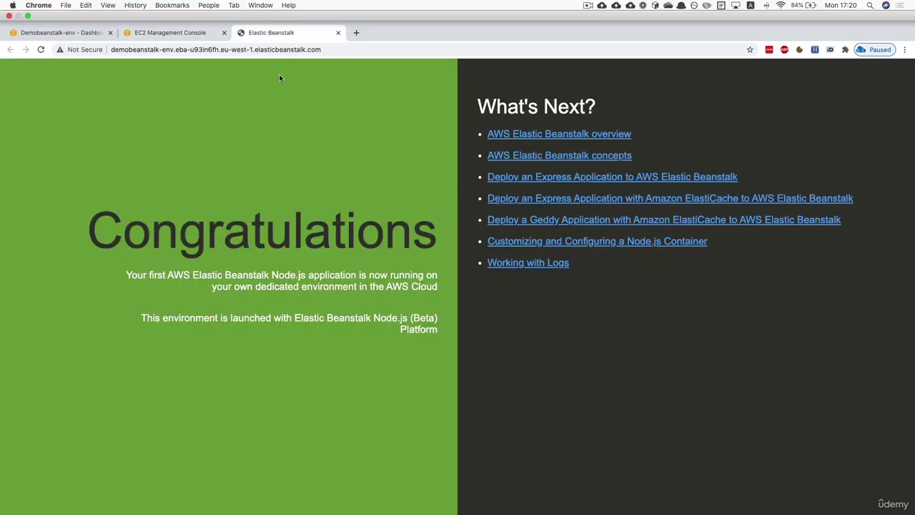
click(162, 12)
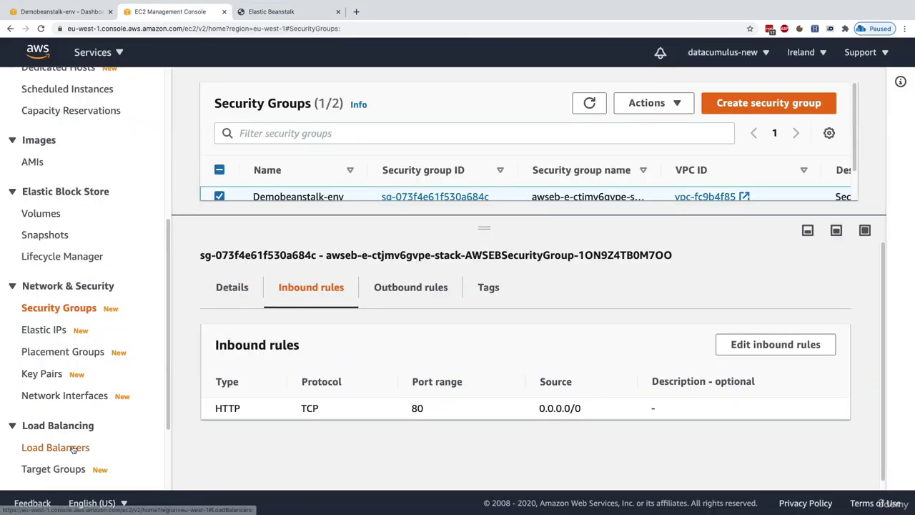
click(72, 449)
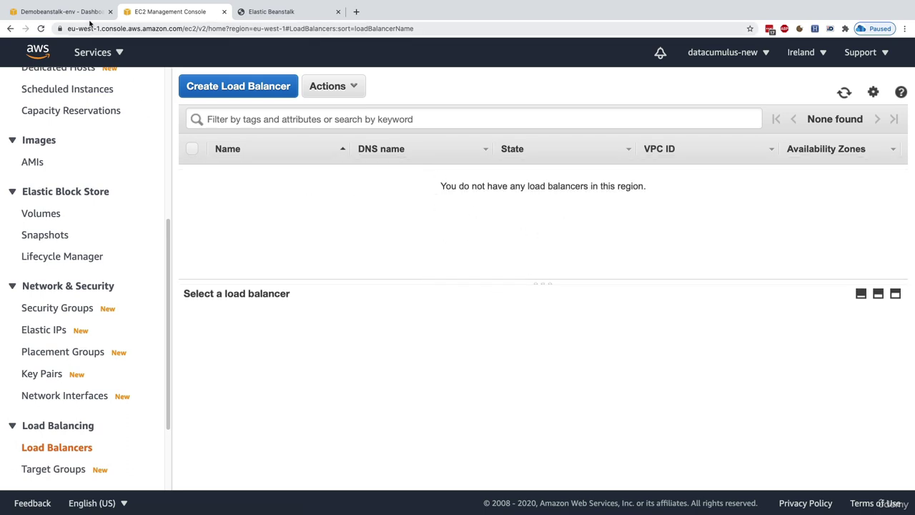
click(48, 13)
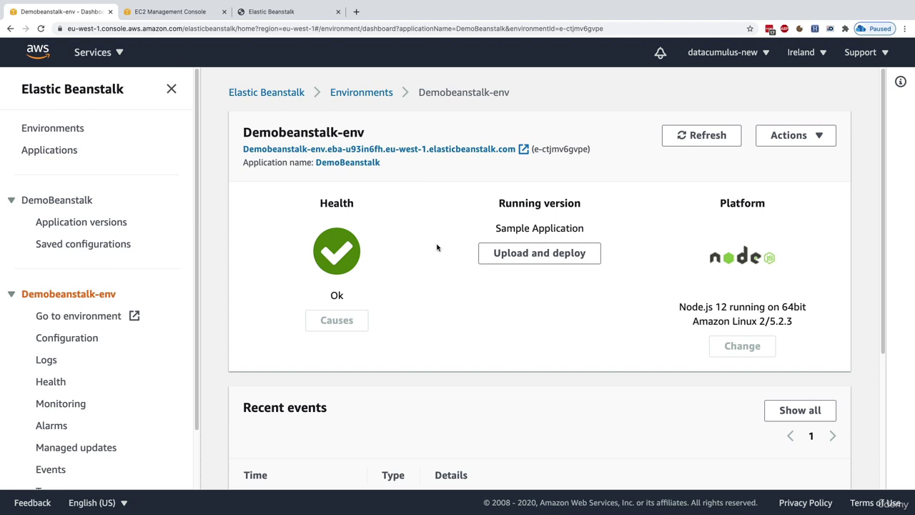
Terminate Demobeanstalk-env, pasting its name into the Confirm Environment Termination field.
click(809, 137)
click(797, 341)
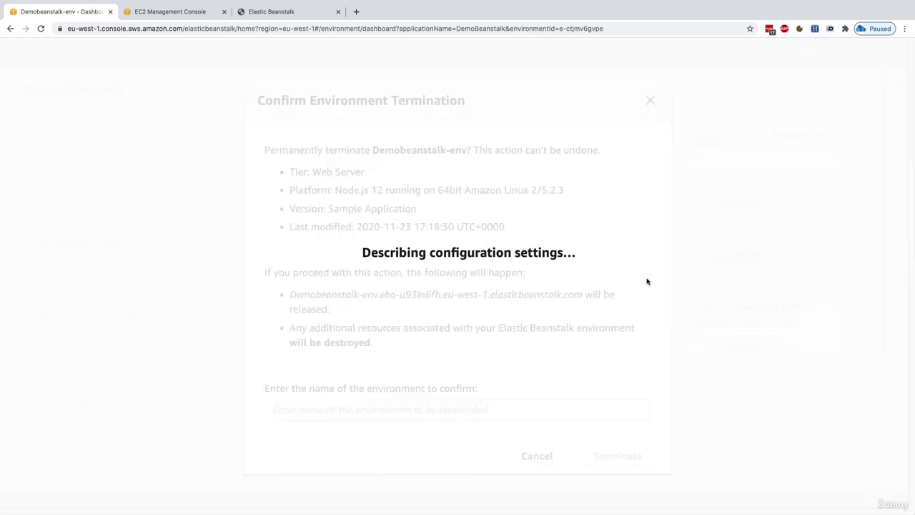
click(449, 410)
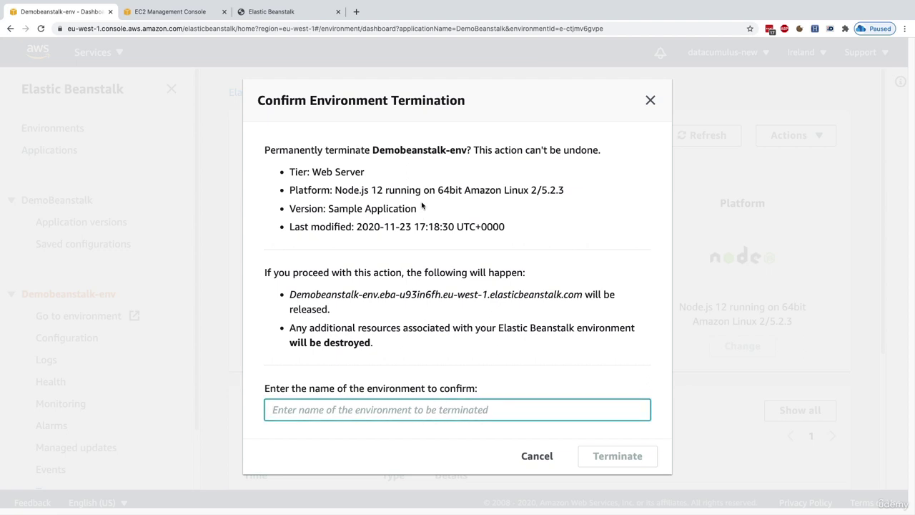
drag(371, 149, 472, 152)
key(super+c)
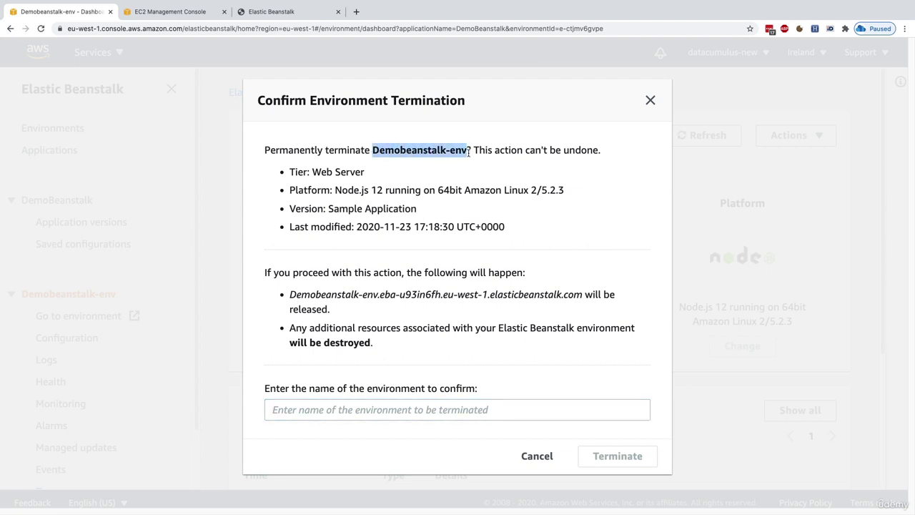
click(419, 408)
key(super+v)
click(601, 454)
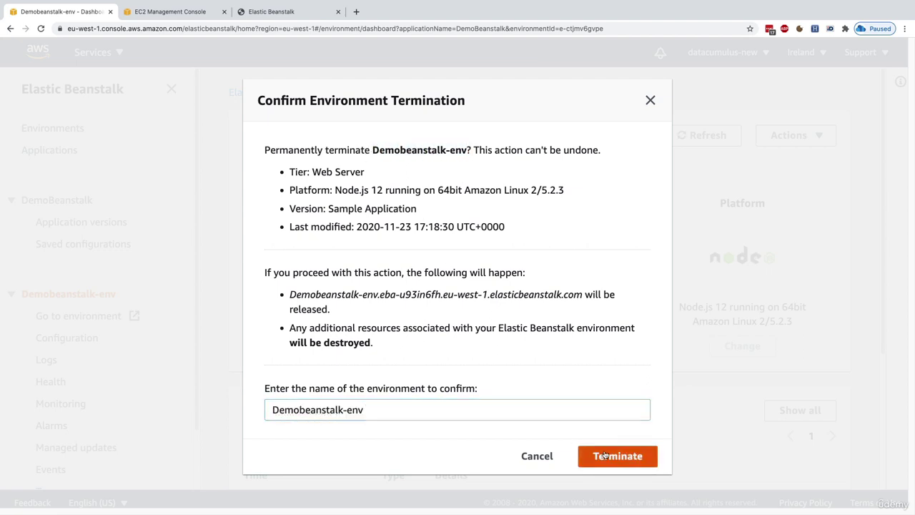
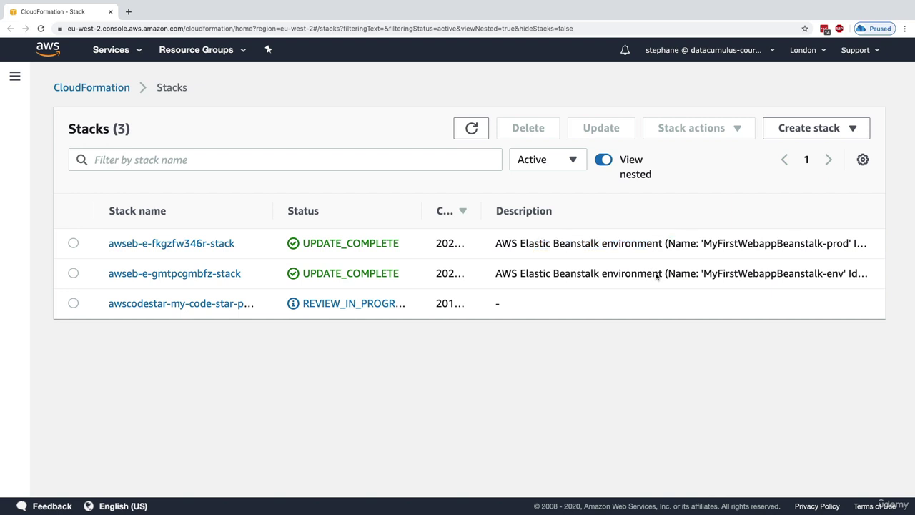
Open awseb-e-fkgzfw346r-stack, review its 16 resources such as LaunchConfiguration, and show its JSON template.
click(829, 277)
click(234, 244)
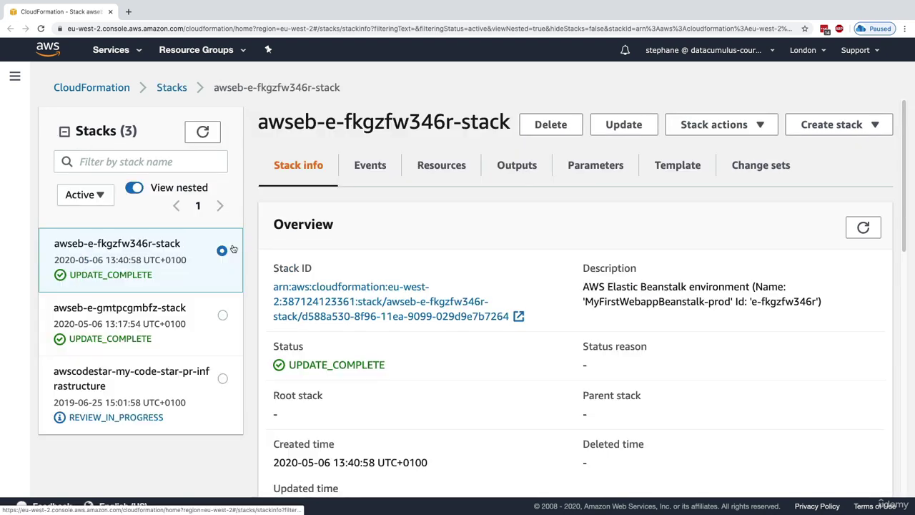
click(448, 165)
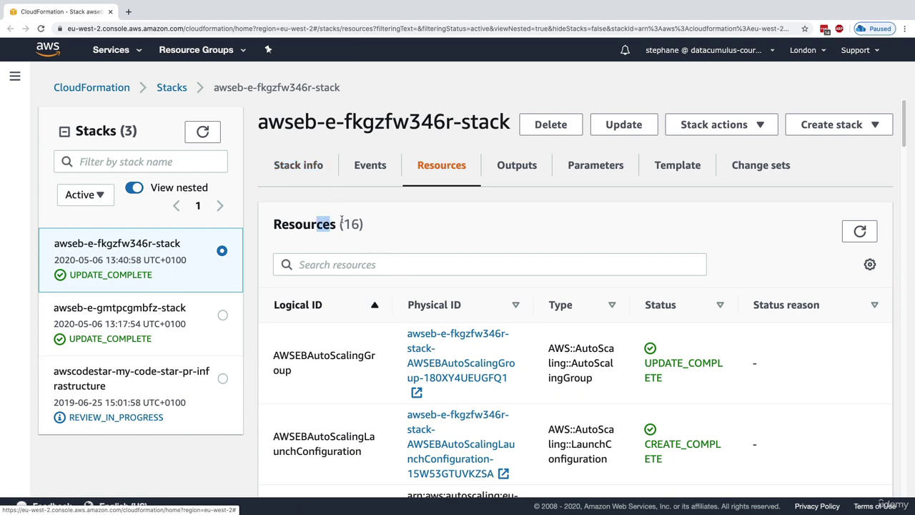
drag(318, 223, 363, 224)
click(433, 230)
drag(567, 346, 599, 458)
scroll(599, 457, down, 3)
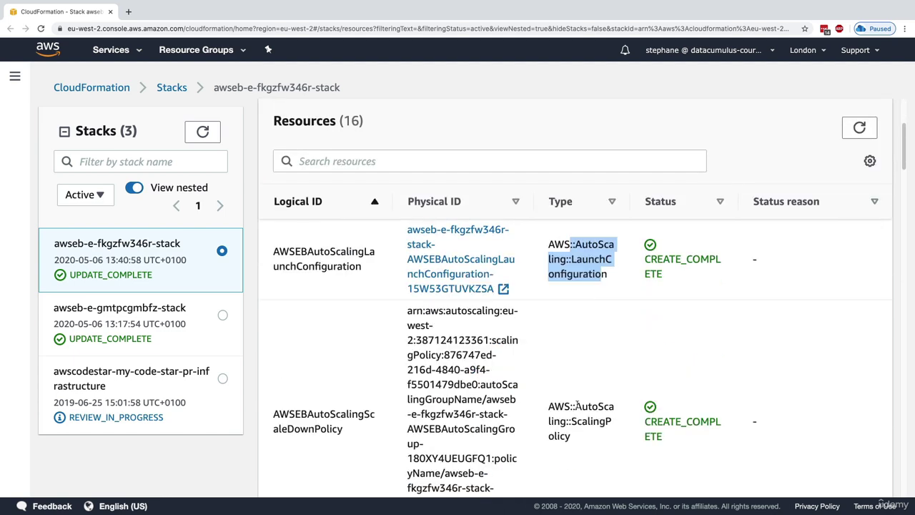
scroll(576, 389, up, 5)
click(588, 368)
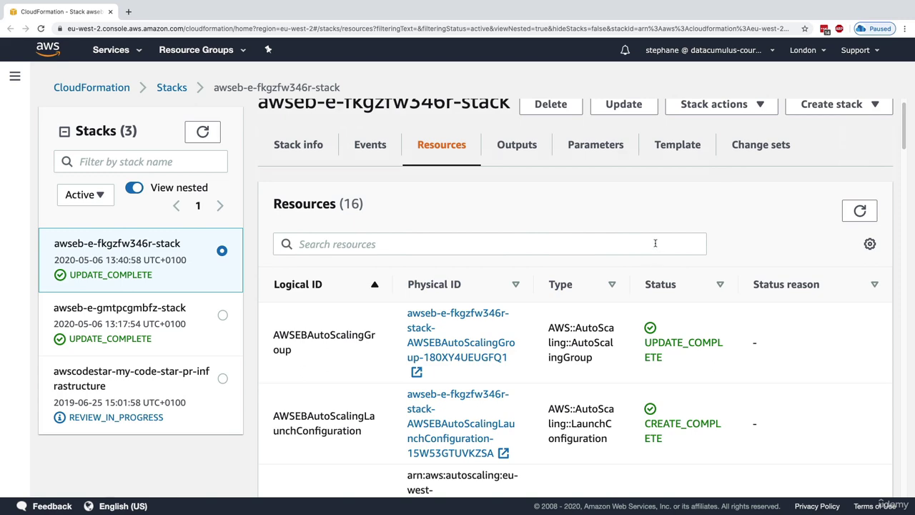
scroll(655, 243, up, 1)
click(676, 166)
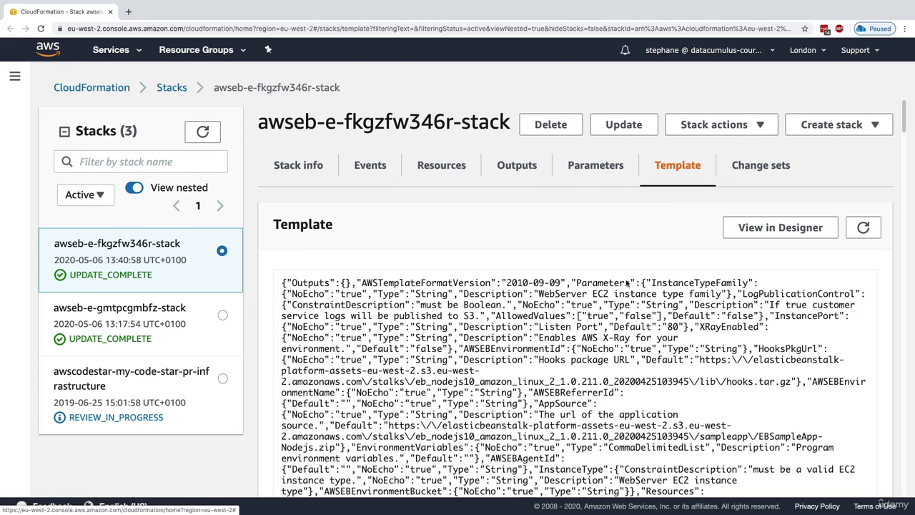
Skim the stack's JSON template, then load it as a diagram in CloudFormation Designer.
drag(377, 291, 438, 432)
click(436, 442)
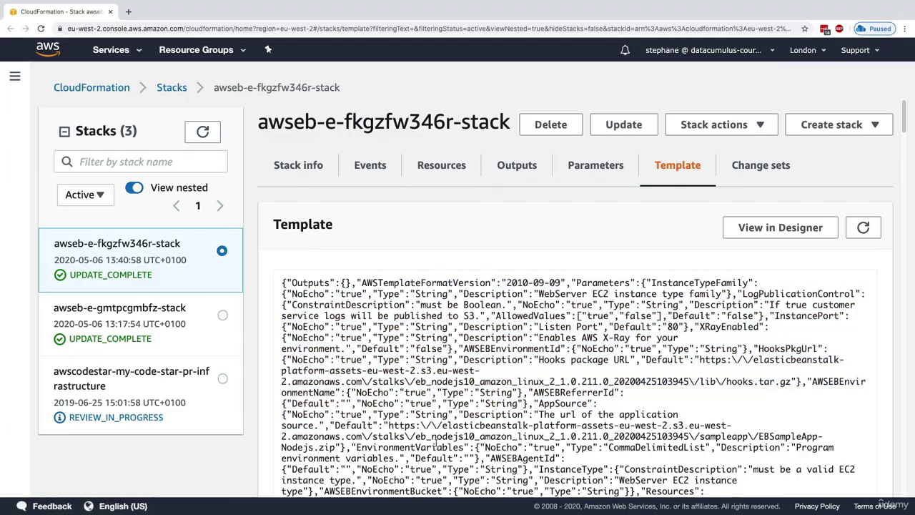
scroll(461, 409, down, 3)
scroll(461, 409, down, 5)
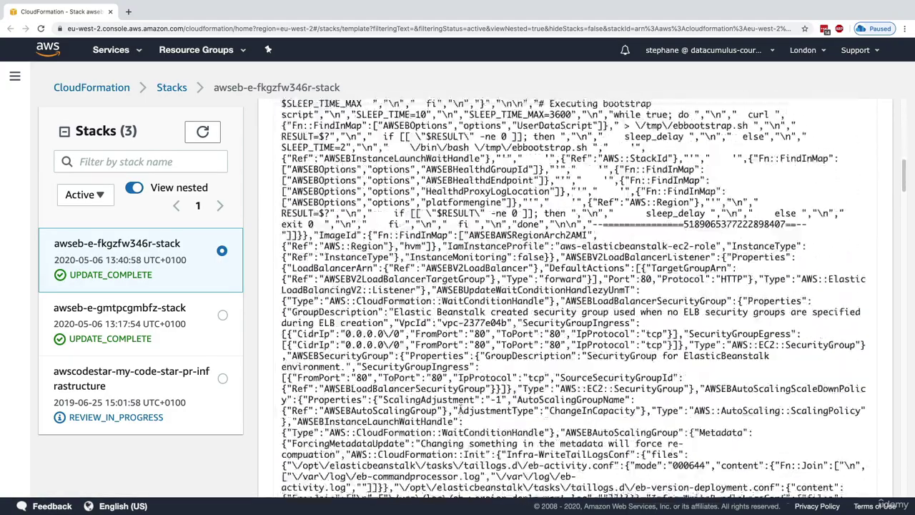
scroll(489, 383, up, 10)
click(755, 236)
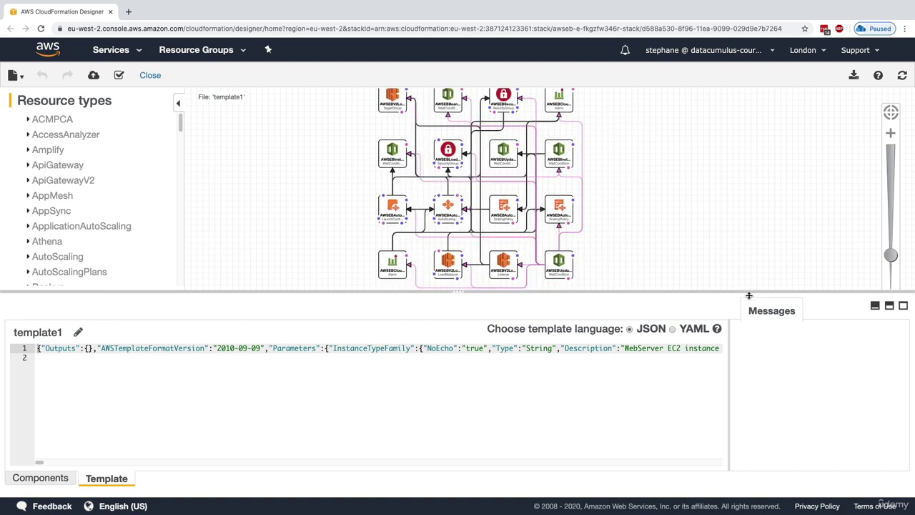
Enlarge the diagram and inspect the scaling policy, AutoScalingGroup, LaunchConfiguration, alarm and load balancer resources.
drag(748, 292, 760, 341)
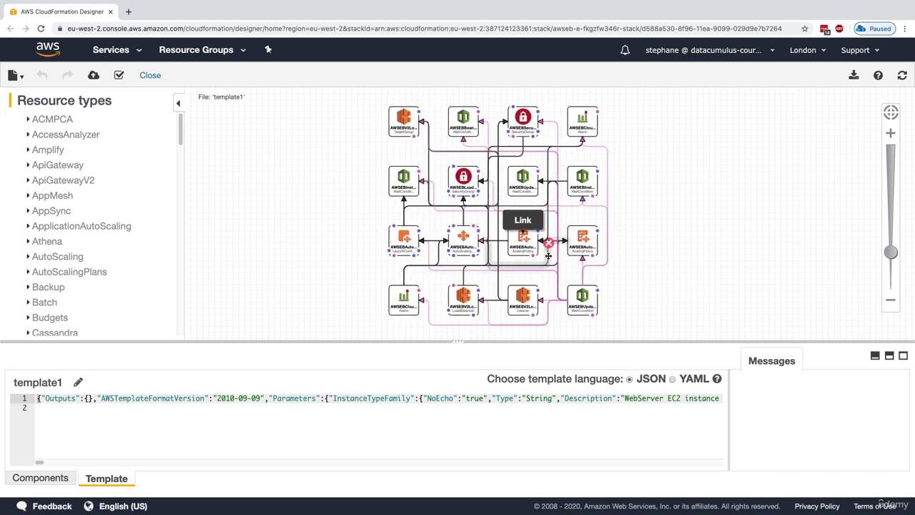
click(530, 246)
click(463, 241)
click(404, 239)
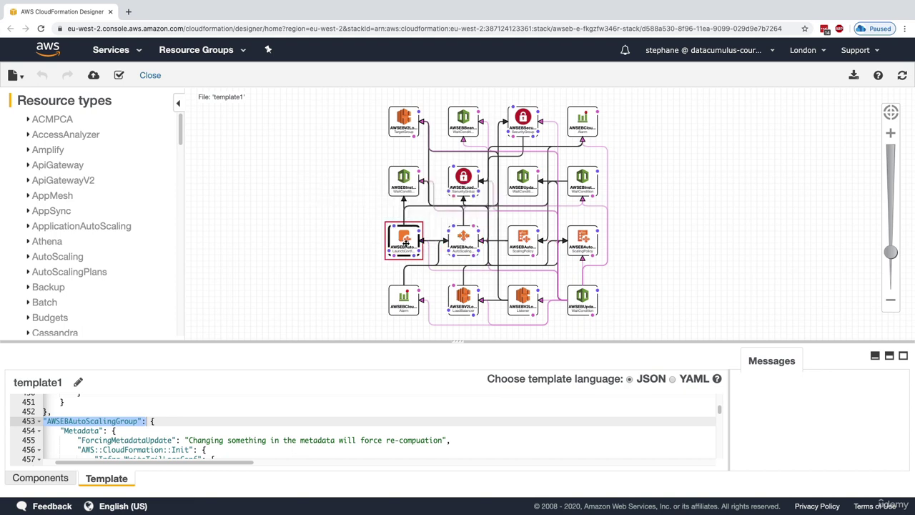
click(404, 299)
click(457, 299)
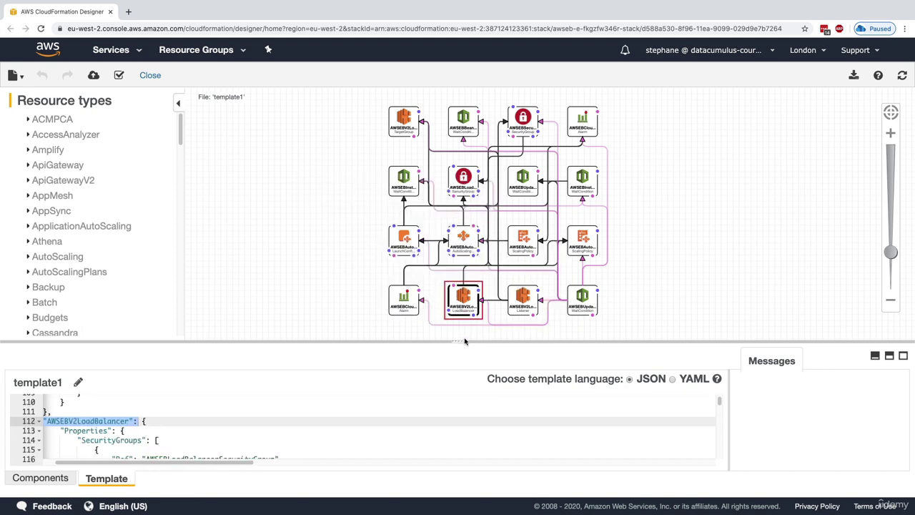
Enlarge the template editor and convert the template to YAML.
drag(462, 340, 461, 288)
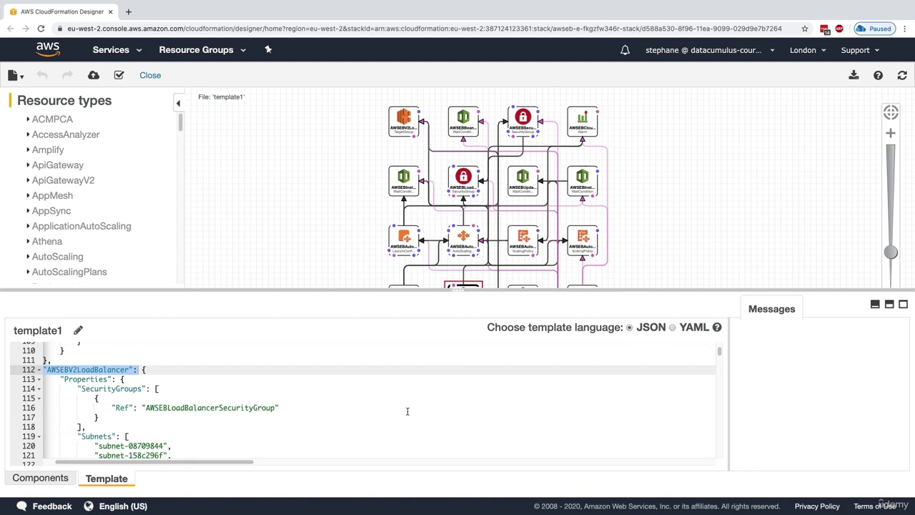
drag(443, 290, 442, 193)
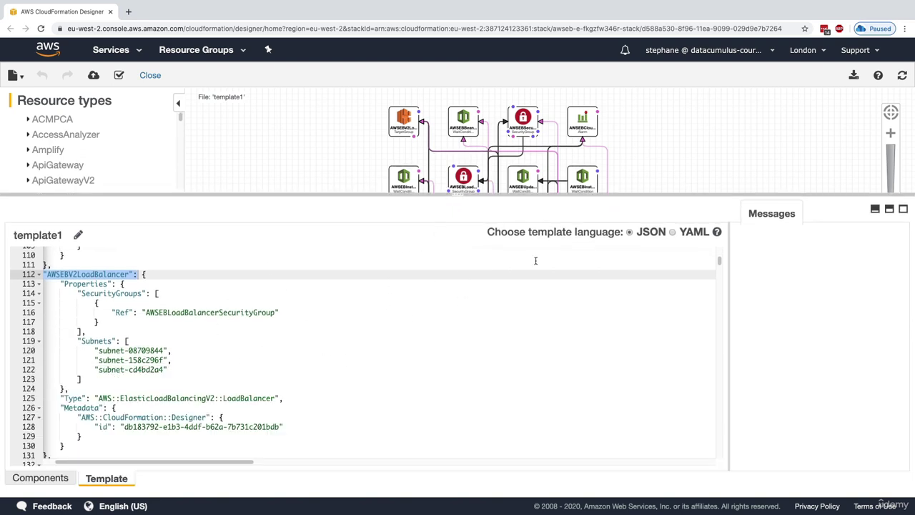
click(674, 234)
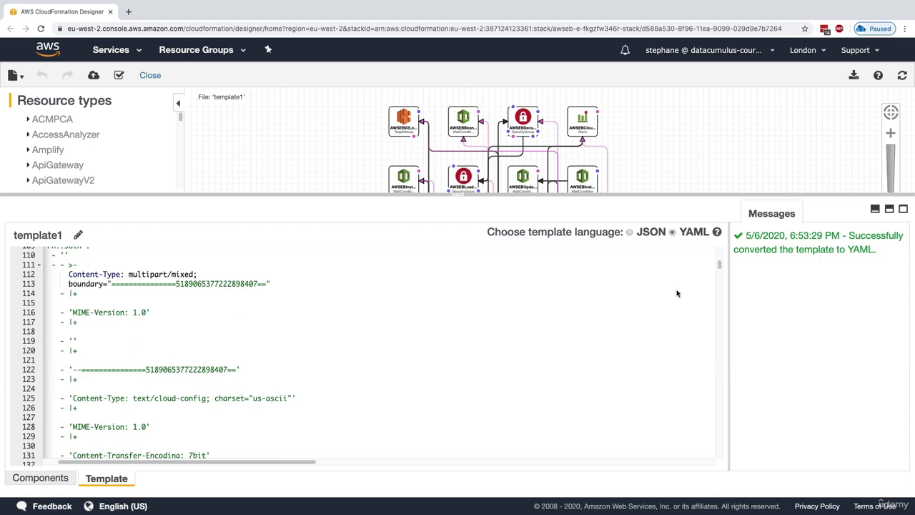
scroll(148, 321, down, 20)
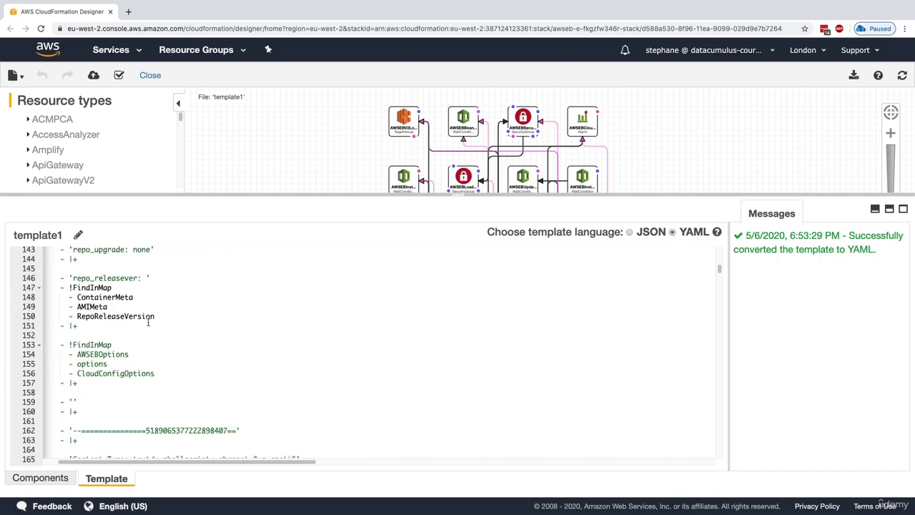
Select the LoadBalancerSecurityGroup block, then close Designer and leave the page.
click(464, 177)
click(98, 344)
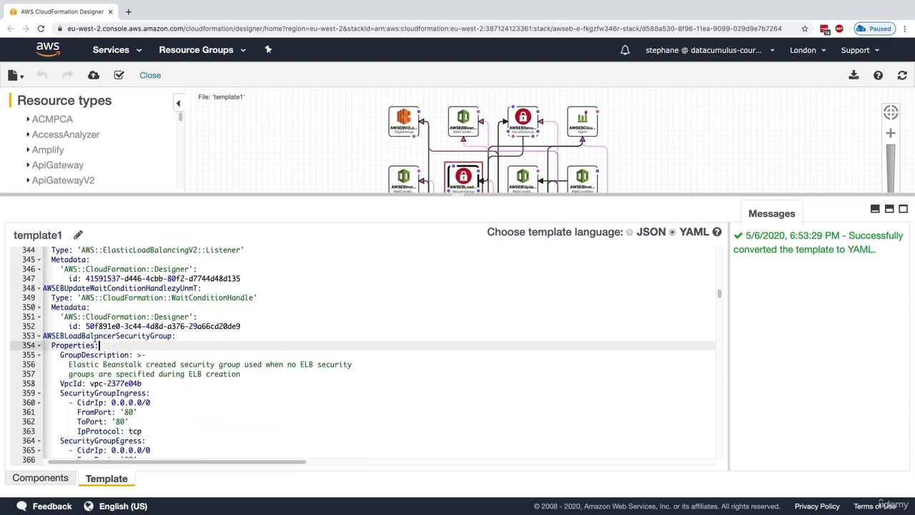
drag(46, 332, 241, 447)
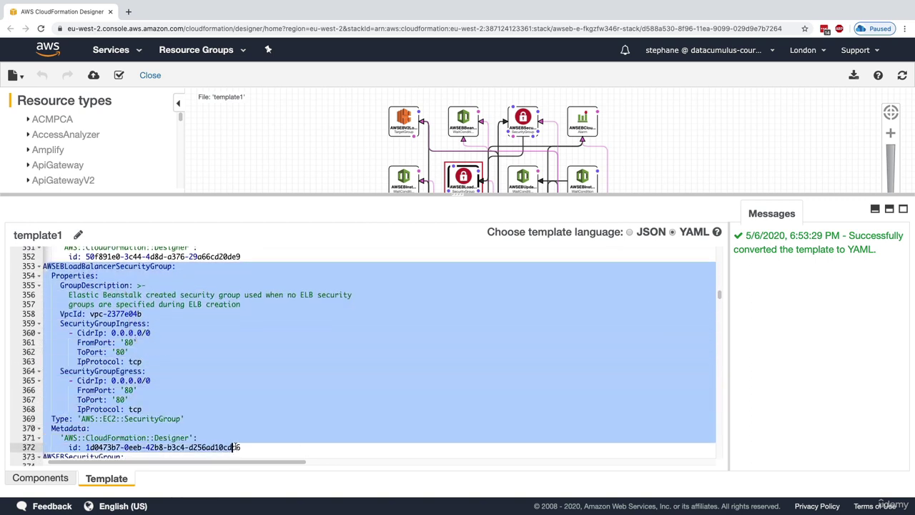
click(241, 447)
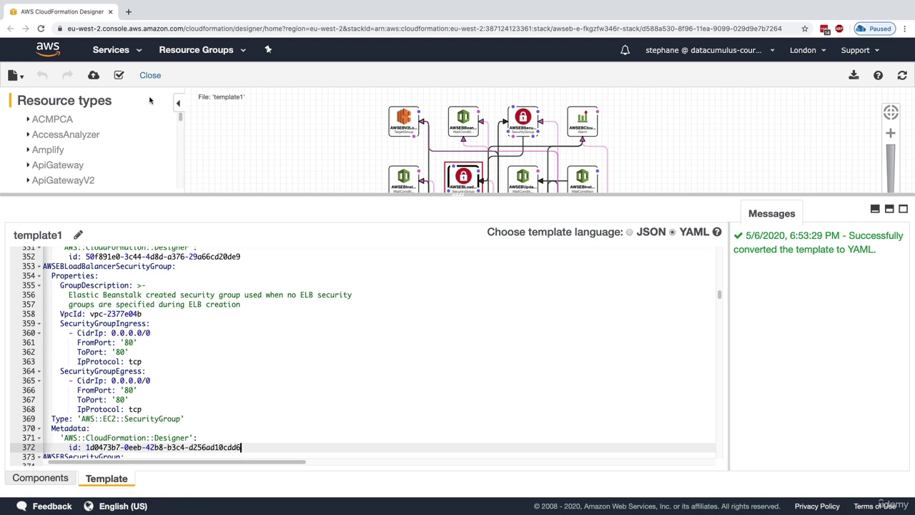
click(148, 75)
click(521, 172)
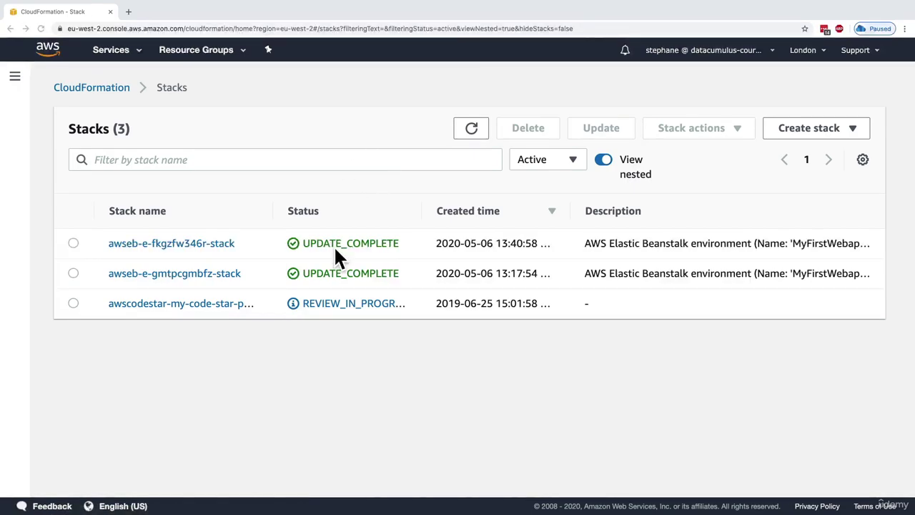
Switch the region to US East (N. Virginia) and confirm its Stacks list is empty.
click(804, 50)
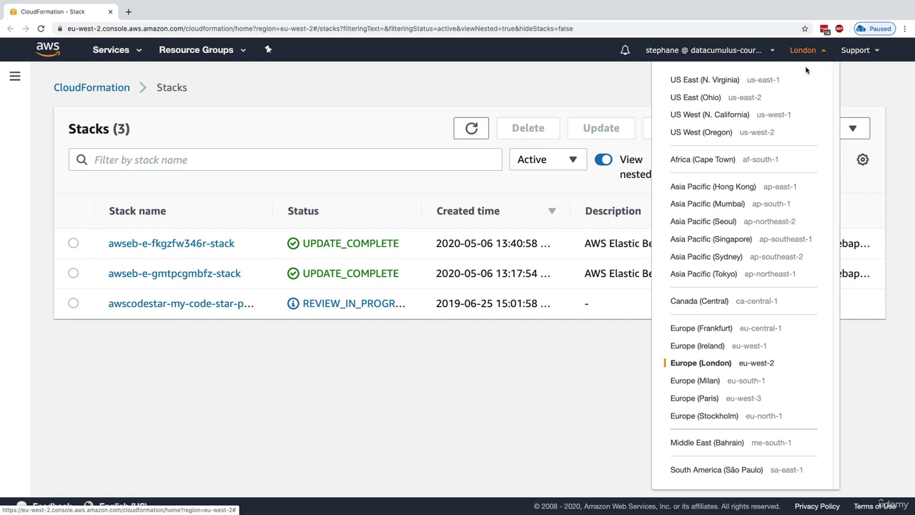
click(736, 83)
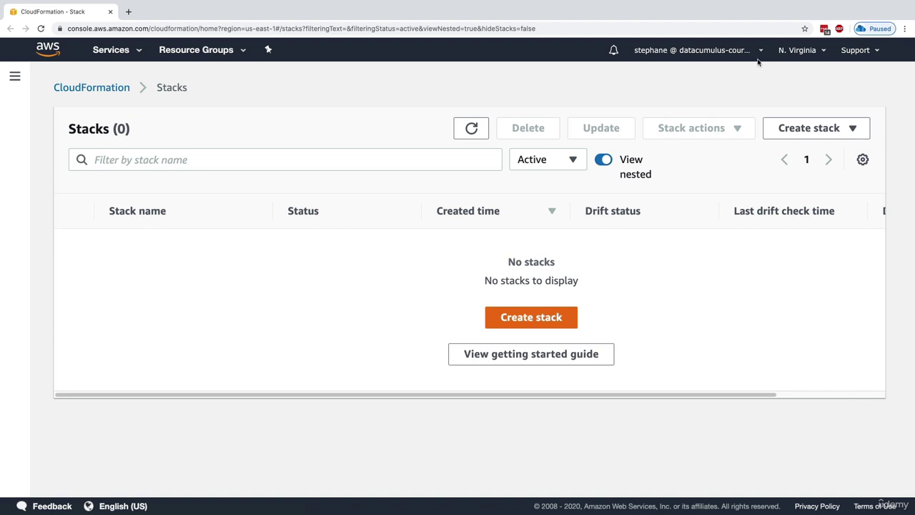
click(797, 52)
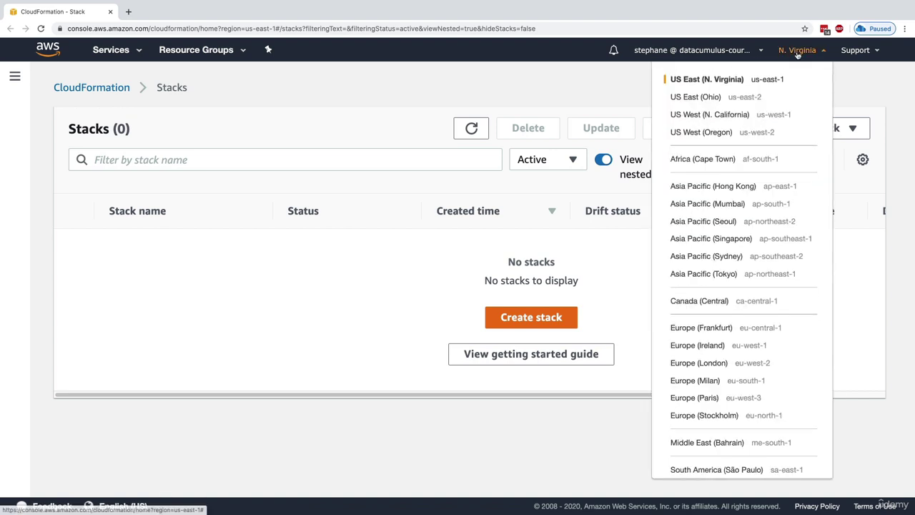
click(592, 265)
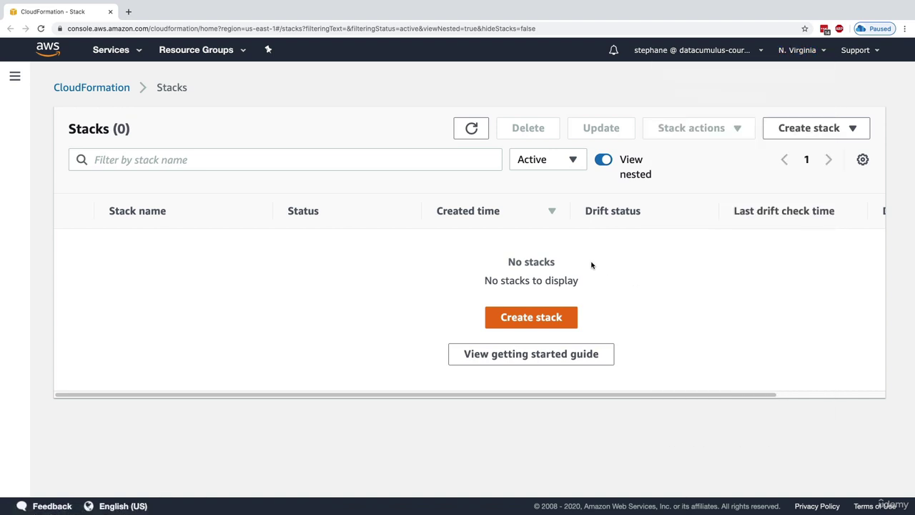
click(815, 57)
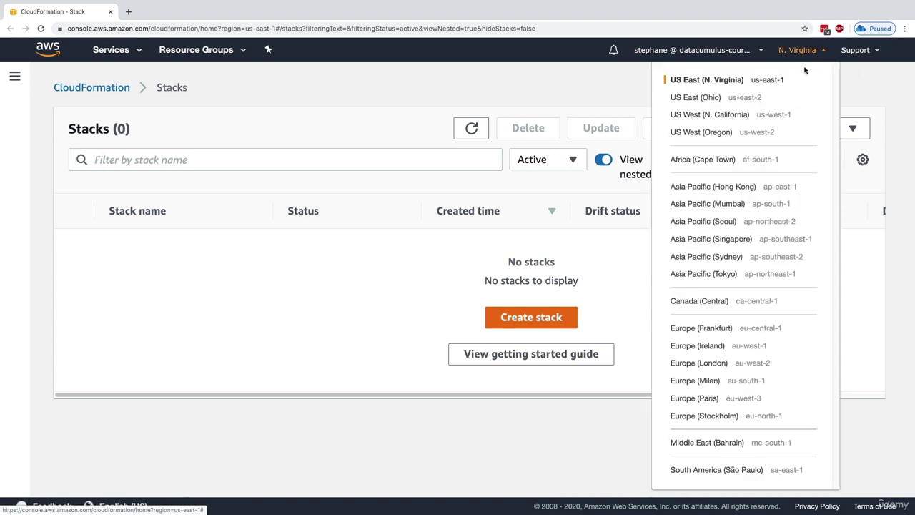
click(577, 246)
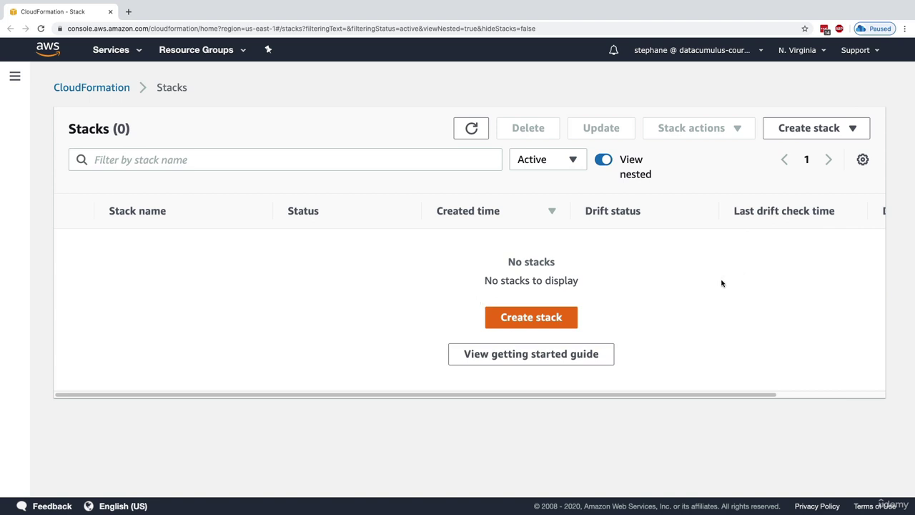
click(792, 130)
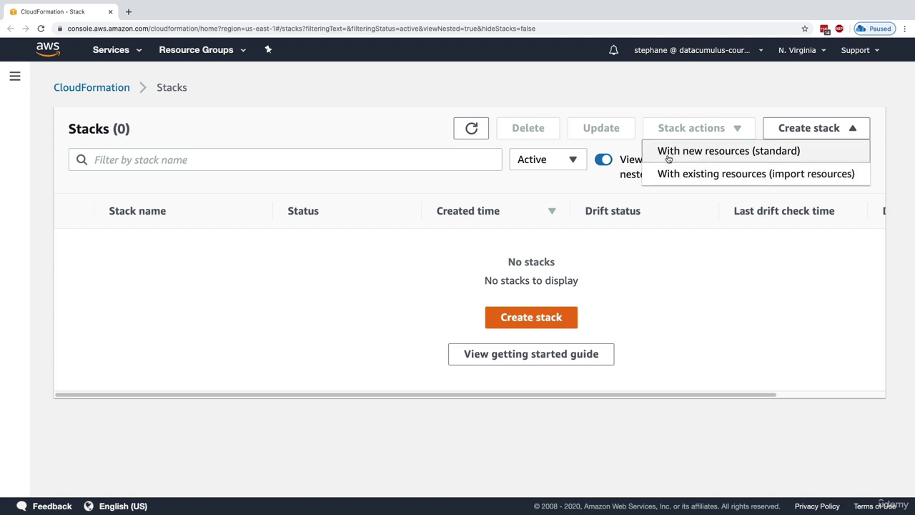
Compare the template source options, keeping Template is ready with Upload a template file.
click(812, 127)
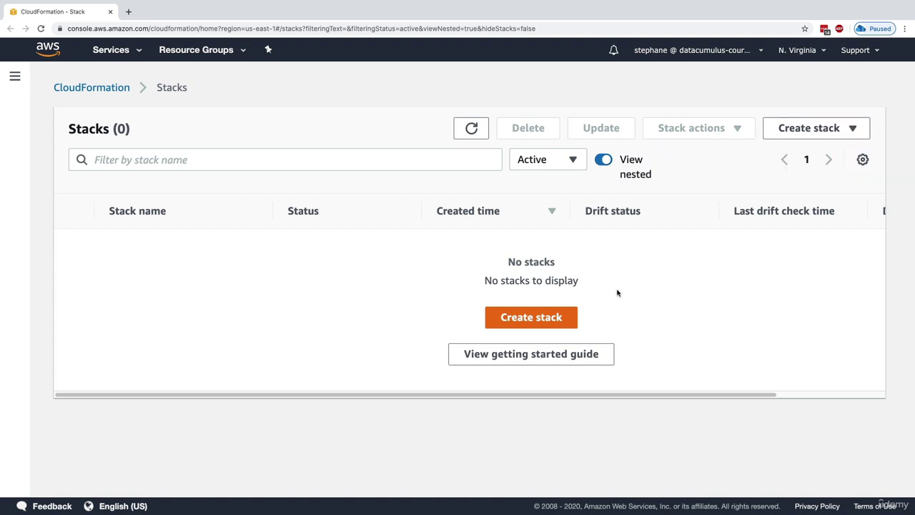
click(563, 315)
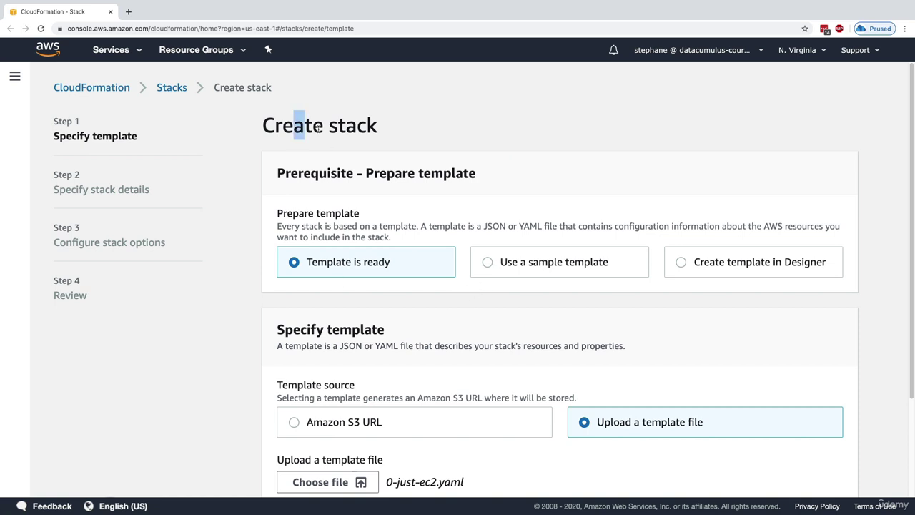
scroll(340, 172, down, 3)
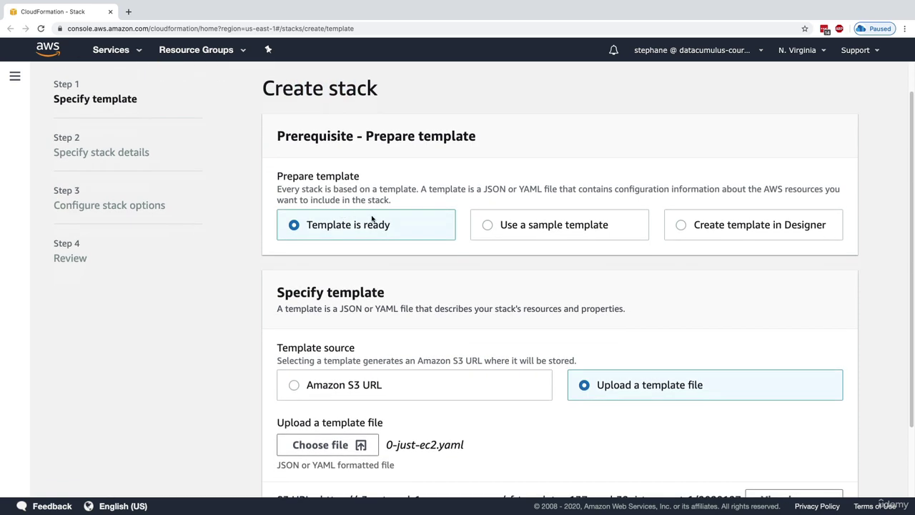
click(566, 233)
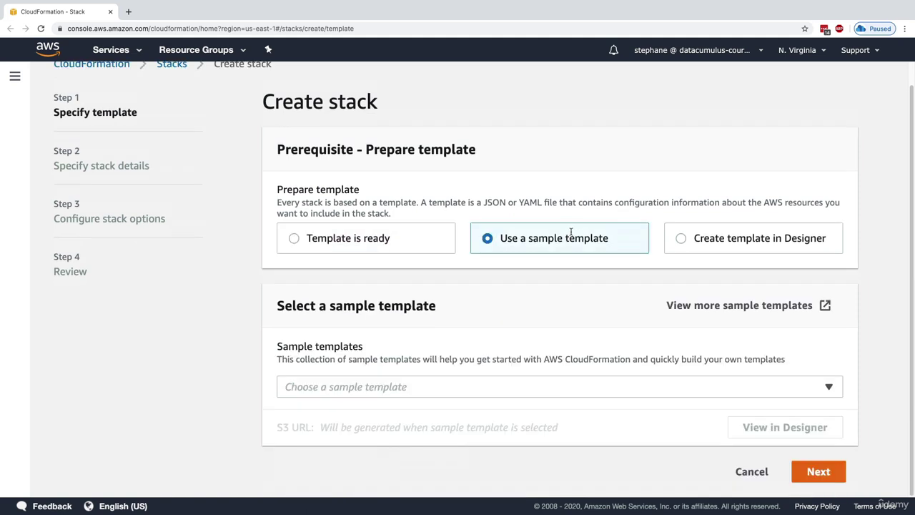
click(696, 248)
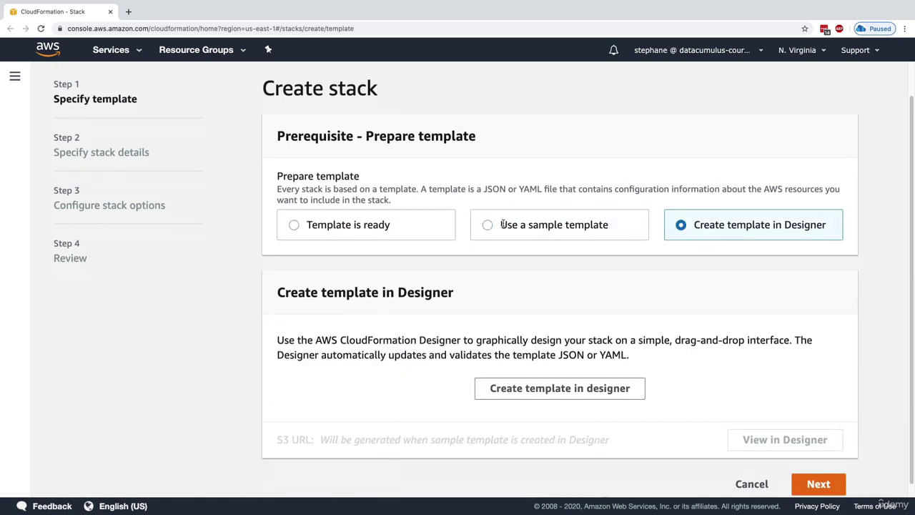
click(384, 223)
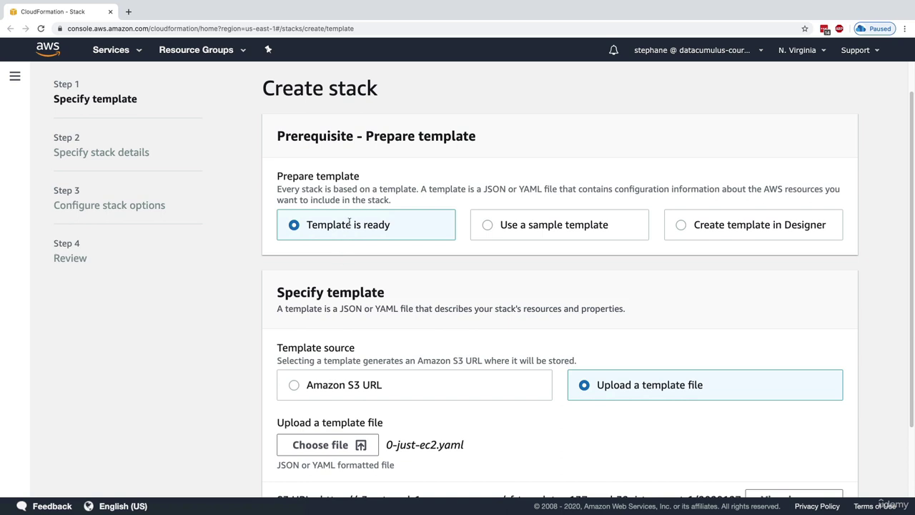
drag(334, 225, 390, 226)
scroll(391, 256, down, 3)
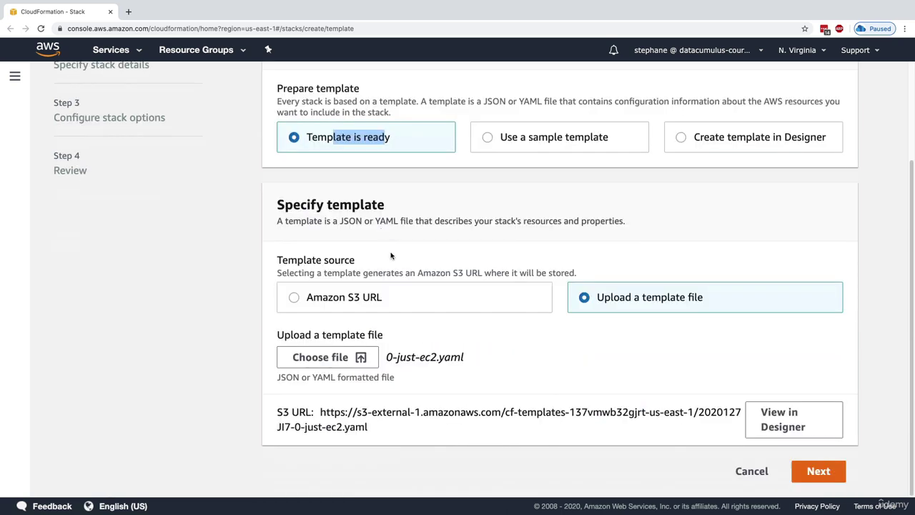
click(392, 238)
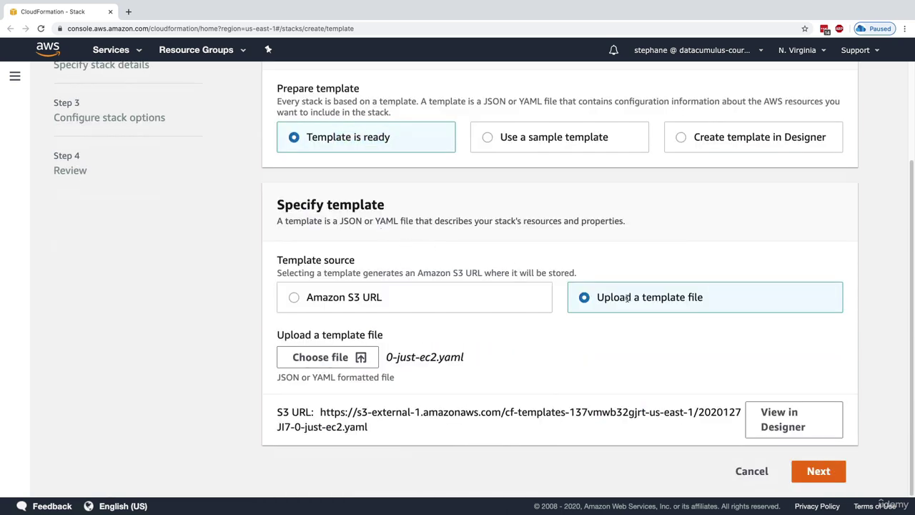
drag(610, 298, 695, 297)
click(320, 297)
drag(328, 314, 403, 317)
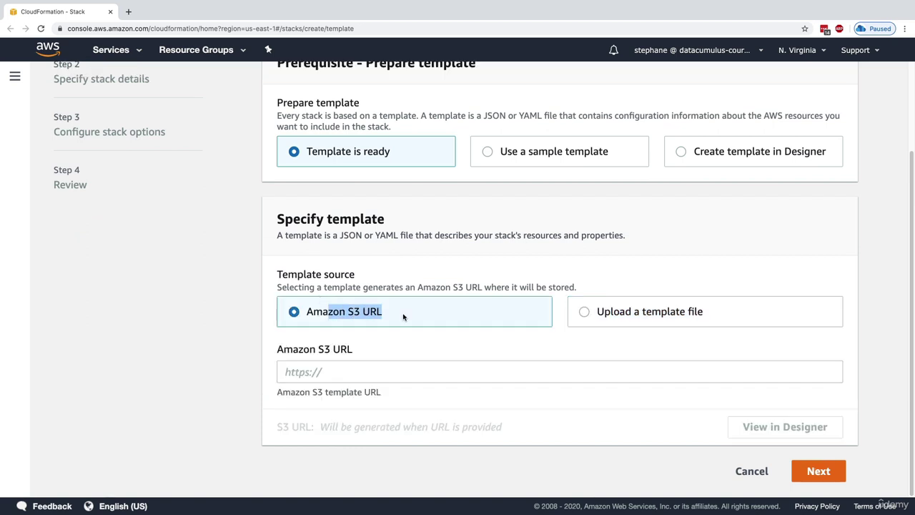
click(621, 312)
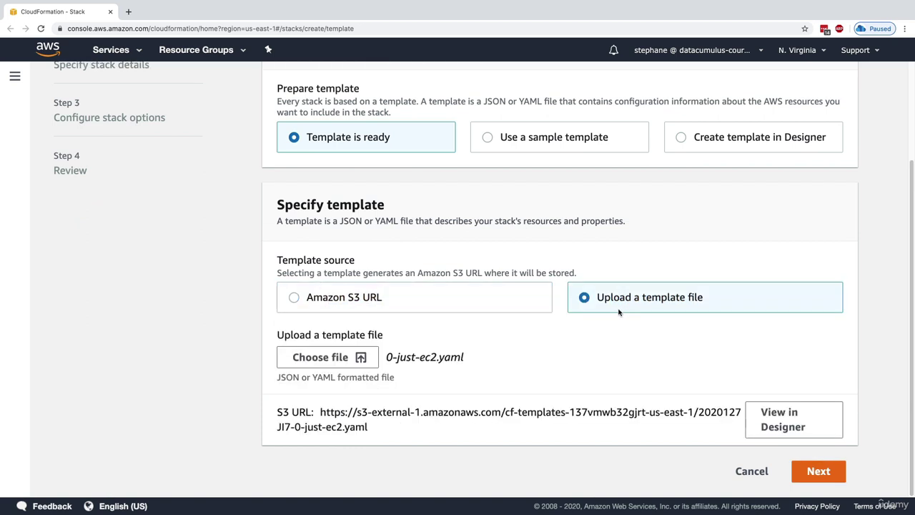
Upload 0-just-ec2.yaml as the template and begin naming the stack first-stack.
click(303, 356)
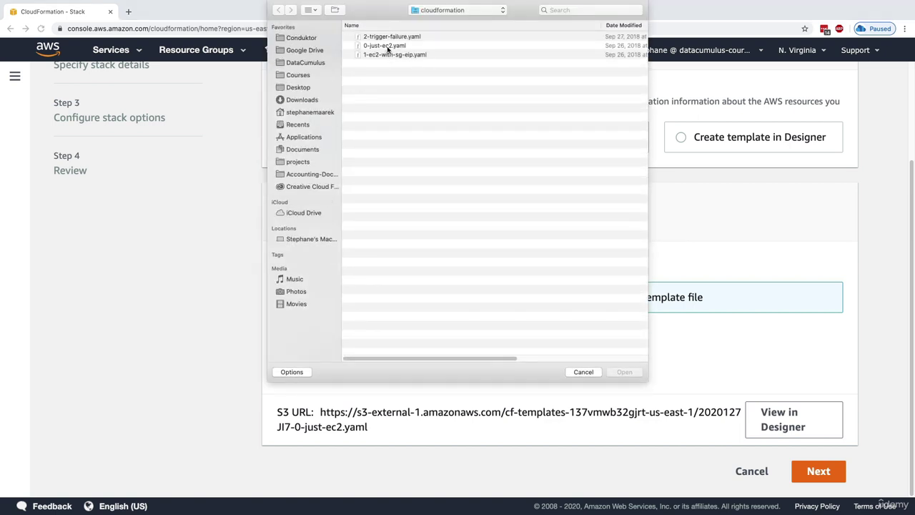
click(389, 46)
double_click(386, 47)
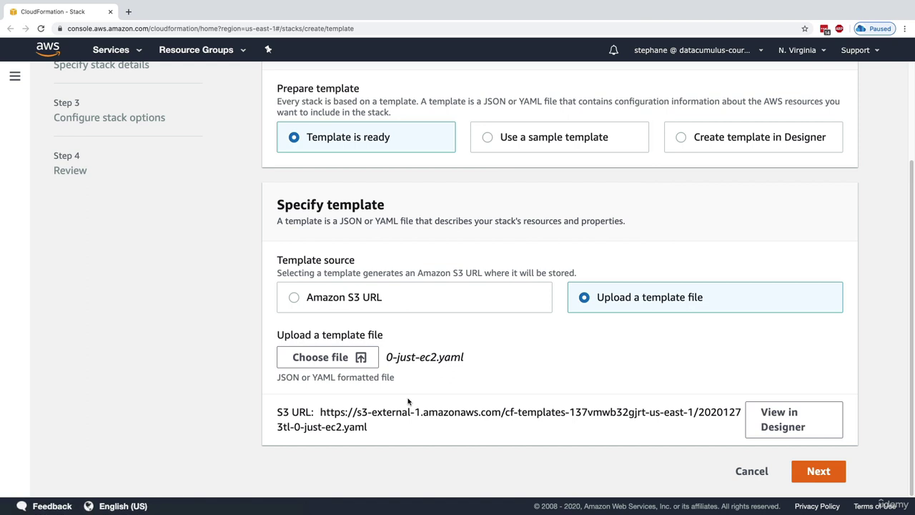
click(817, 472)
click(397, 228)
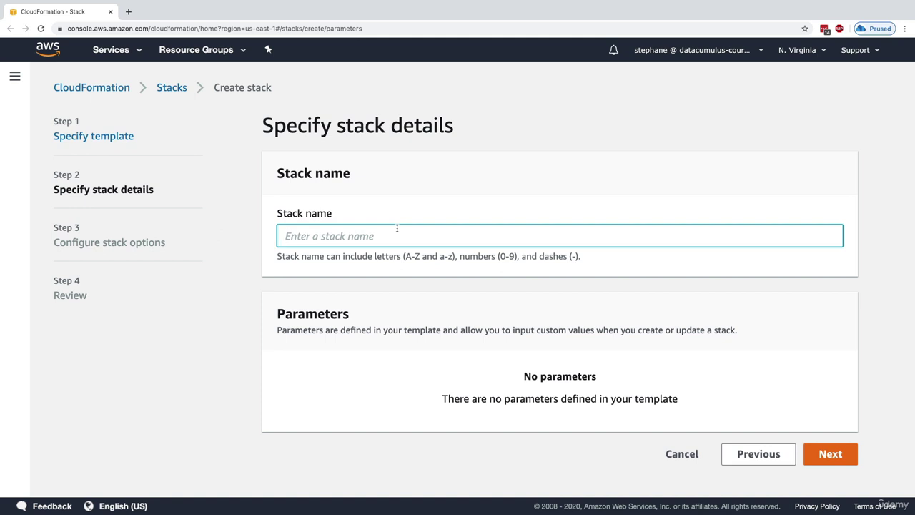
text(firs=st)
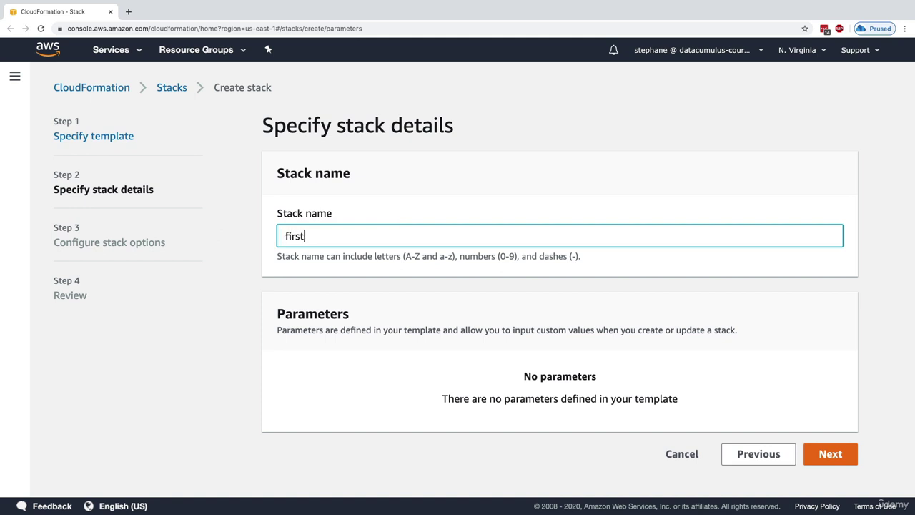
key(BackSpace)
key(BackSpace)
text(-stac)
Leave first-stack's stack options at their defaults and proceed to review.
click(820, 451)
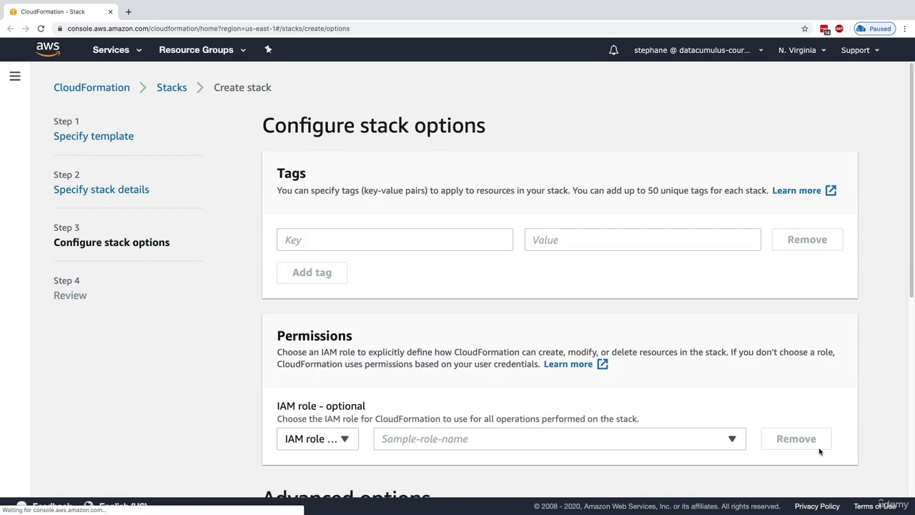
scroll(448, 363, down, 3)
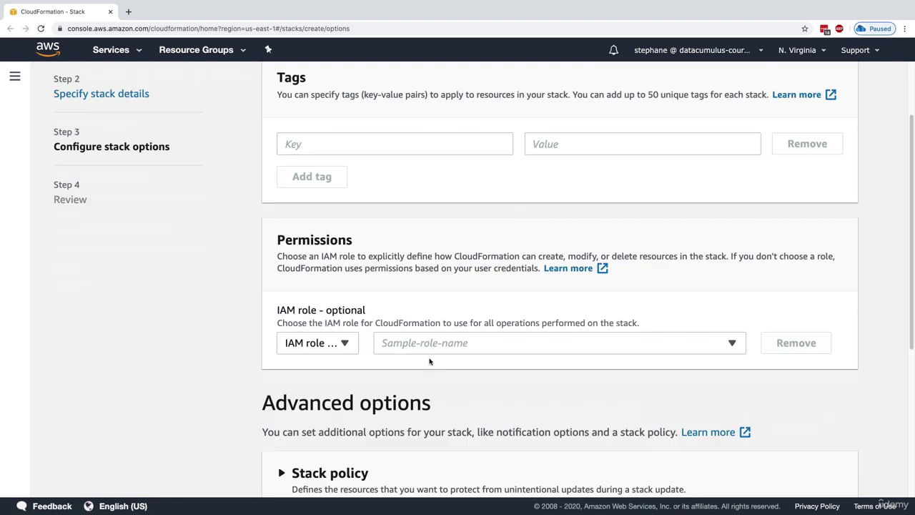
scroll(373, 286, down, 3)
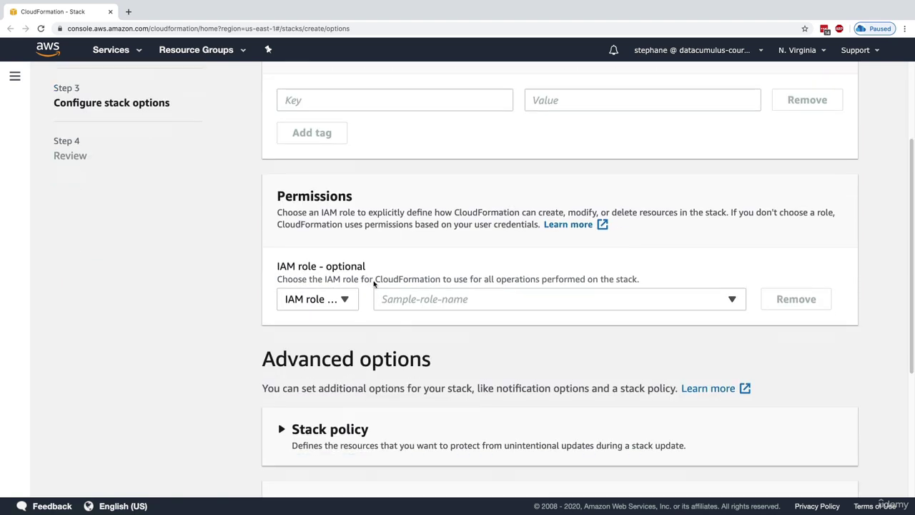
scroll(369, 310, down, 5)
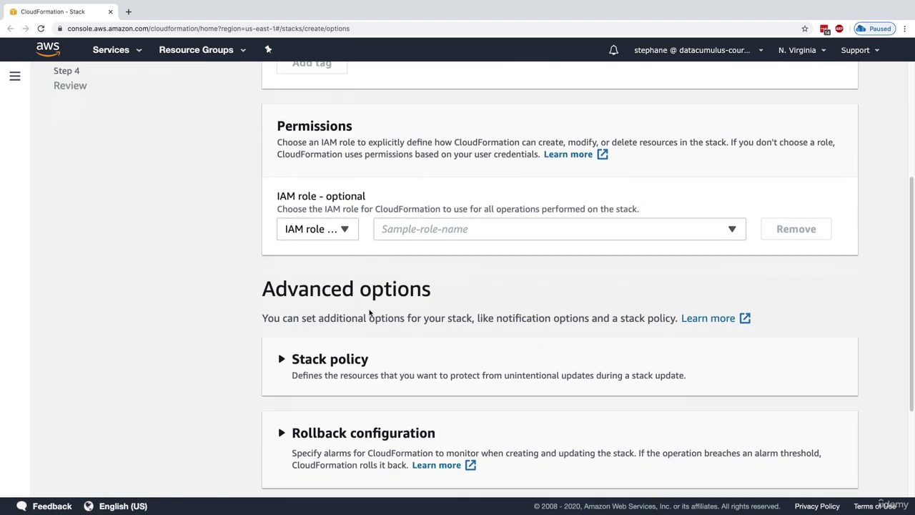
scroll(368, 357, down, 2)
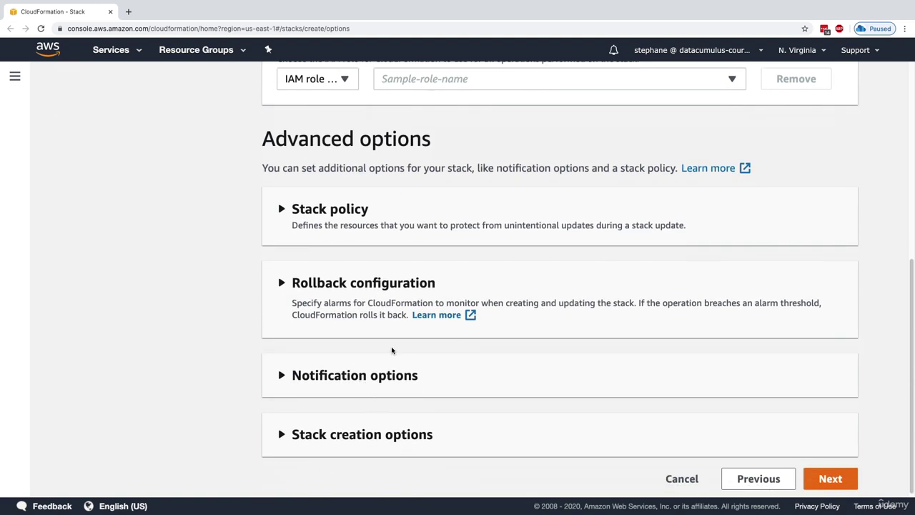
scroll(415, 361, down, 1)
click(813, 473)
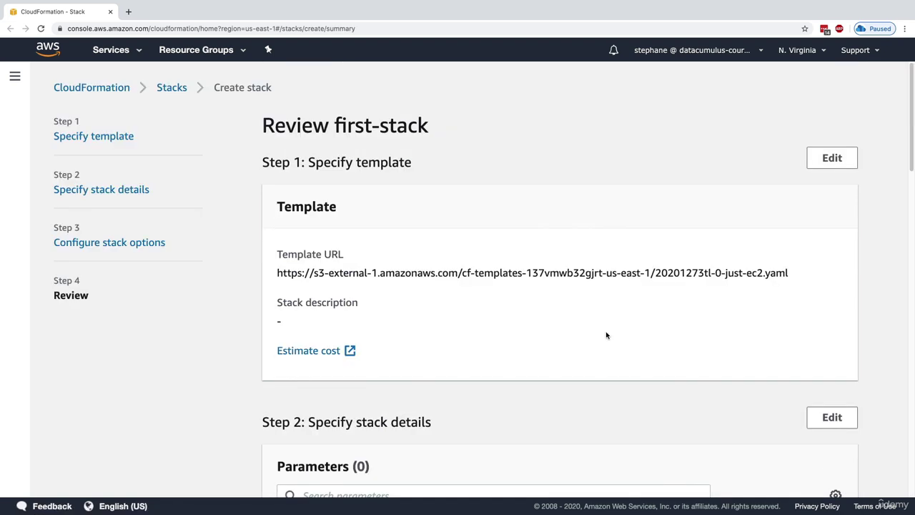
Review first-stack's full configuration and create the stack.
scroll(408, 198, down, 1)
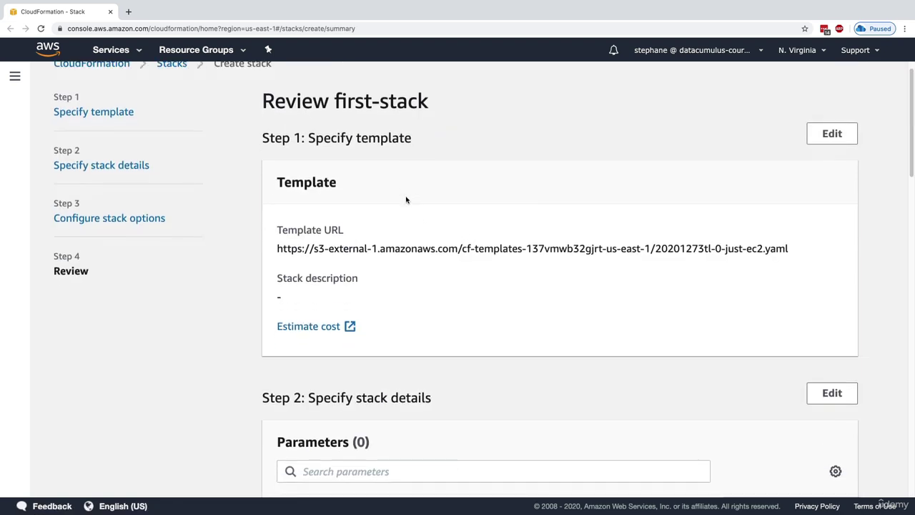
drag(283, 249, 484, 252)
click(484, 252)
drag(315, 249, 411, 250)
click(410, 250)
scroll(416, 255, down, 5)
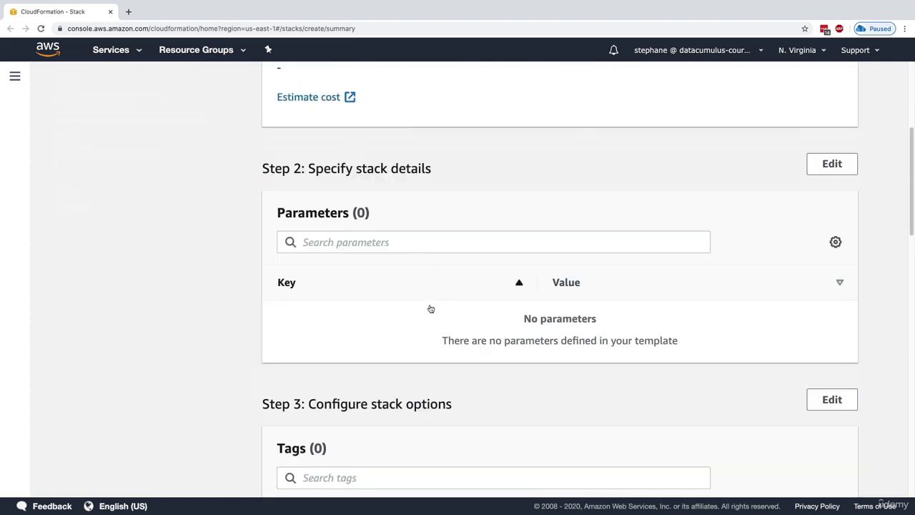
scroll(444, 299, down, 10)
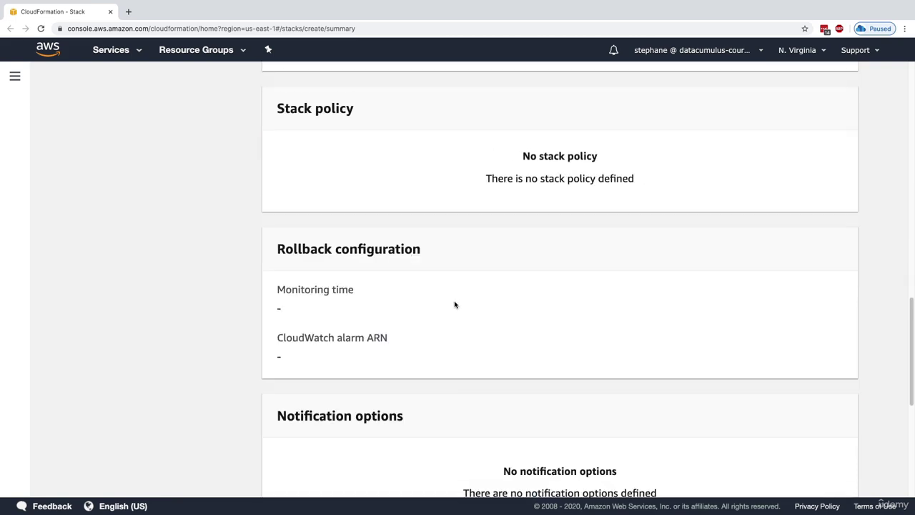
scroll(446, 301, down, 5)
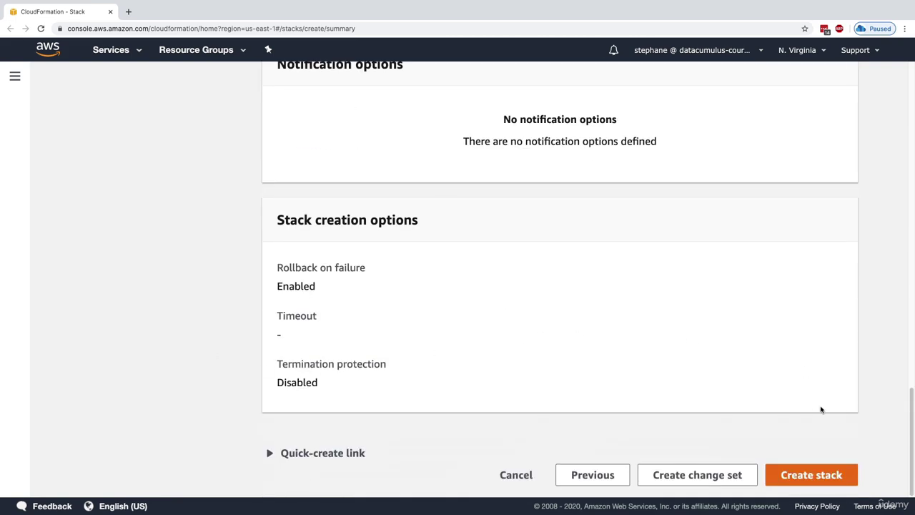
click(808, 466)
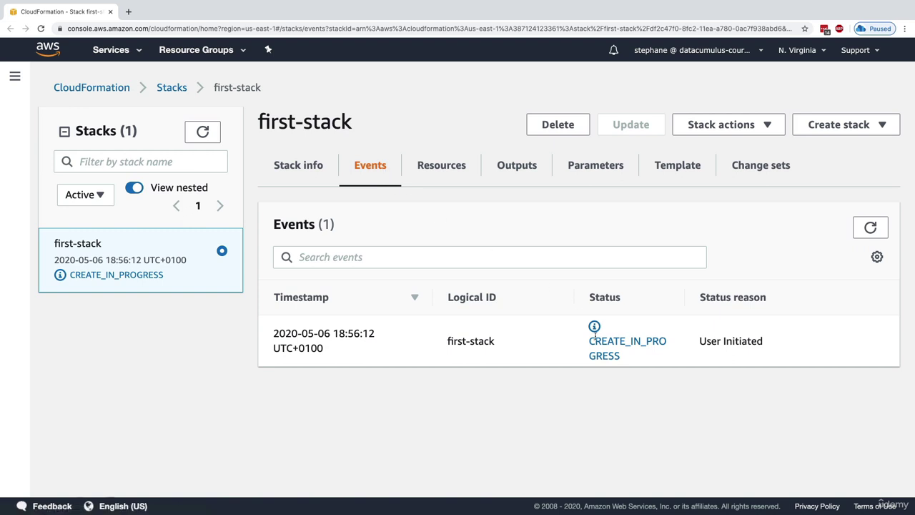
Refresh first-stack's events and check MyInstance is at CREATE_IN_PROGRESS.
drag(591, 341, 623, 362)
click(625, 361)
click(870, 227)
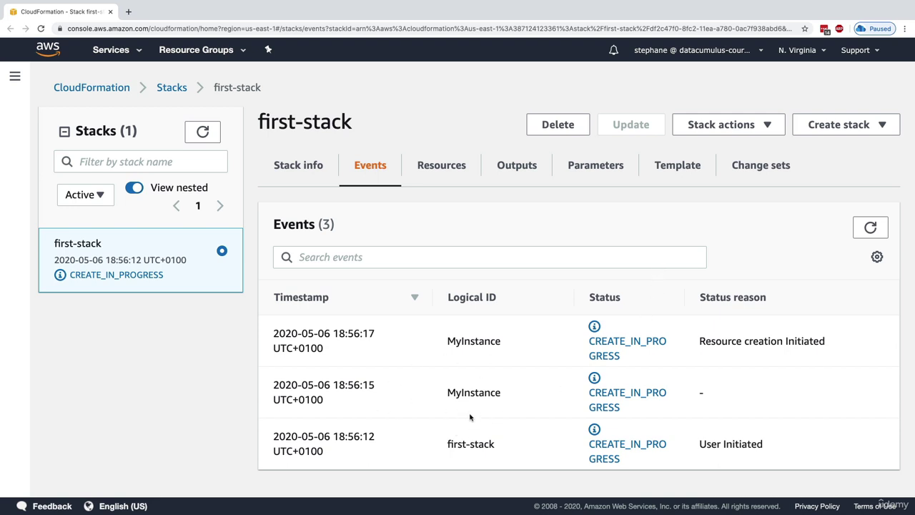
drag(455, 392, 504, 392)
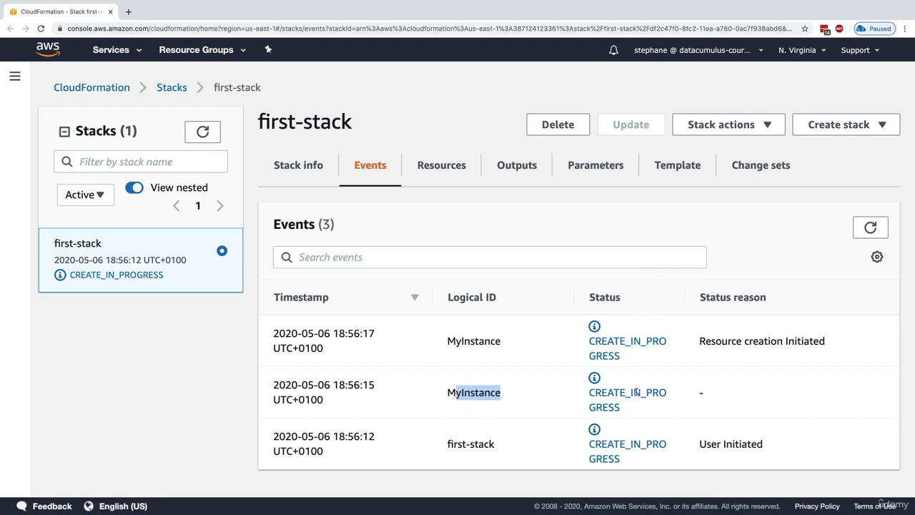
drag(591, 393, 635, 413)
drag(439, 342, 500, 341)
click(500, 341)
drag(700, 341, 822, 341)
click(777, 340)
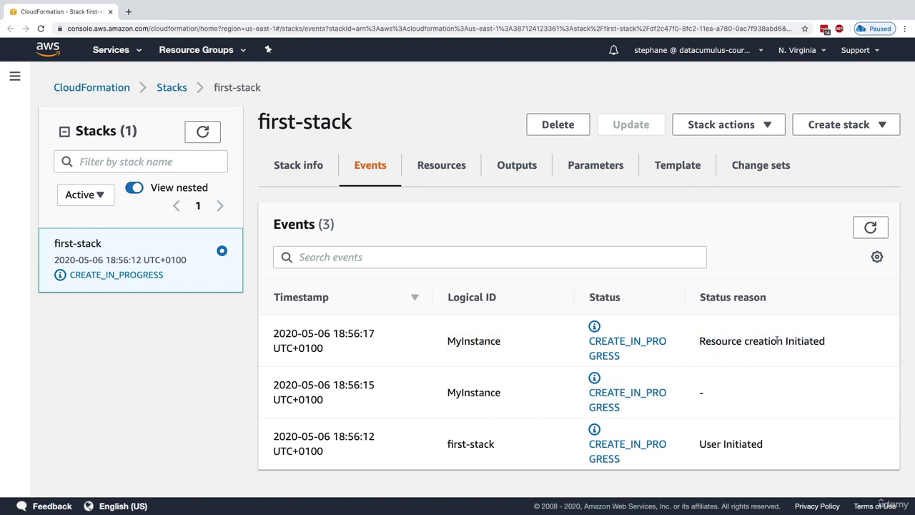
double_click(475, 345)
click(493, 344)
Search the services for ec2 and open the EC2 console in a new tab.
click(133, 56)
text(ec2)
key(super+Return)
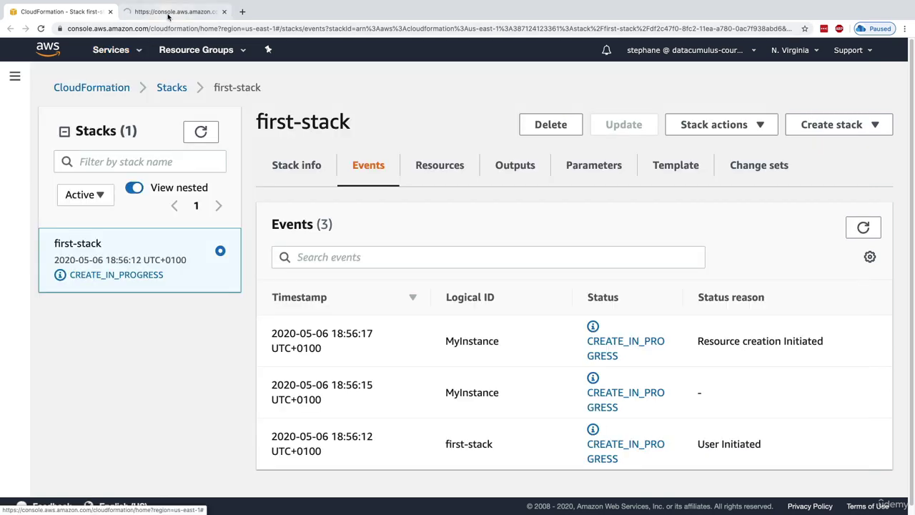
In the EC2 console, list the instances and show the new instance's tags.
click(170, 20)
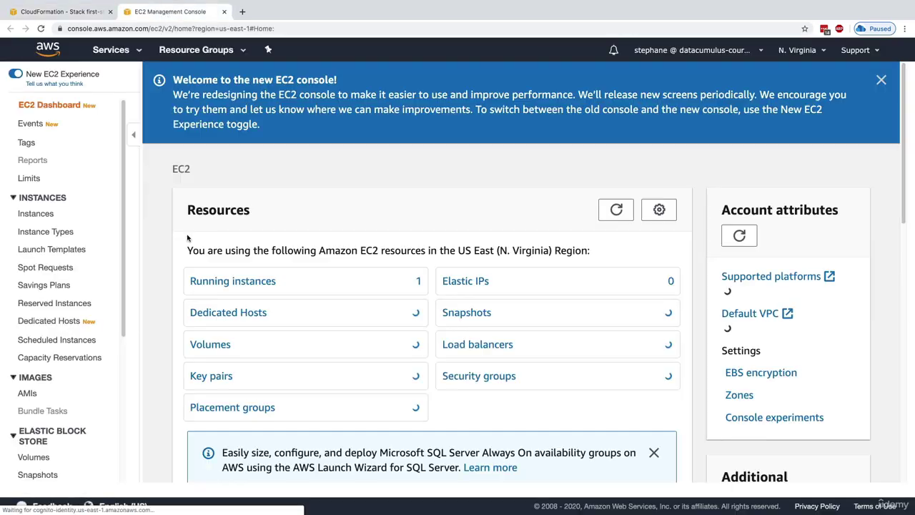
click(80, 212)
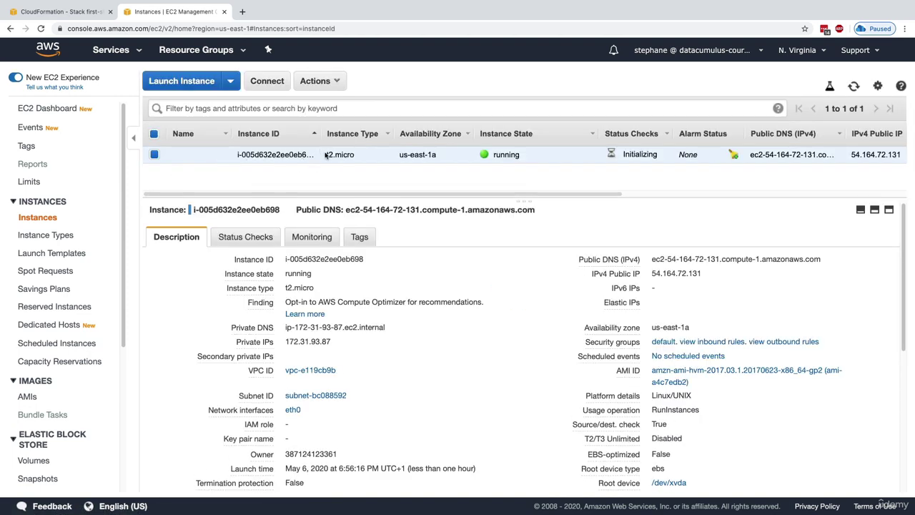
click(360, 237)
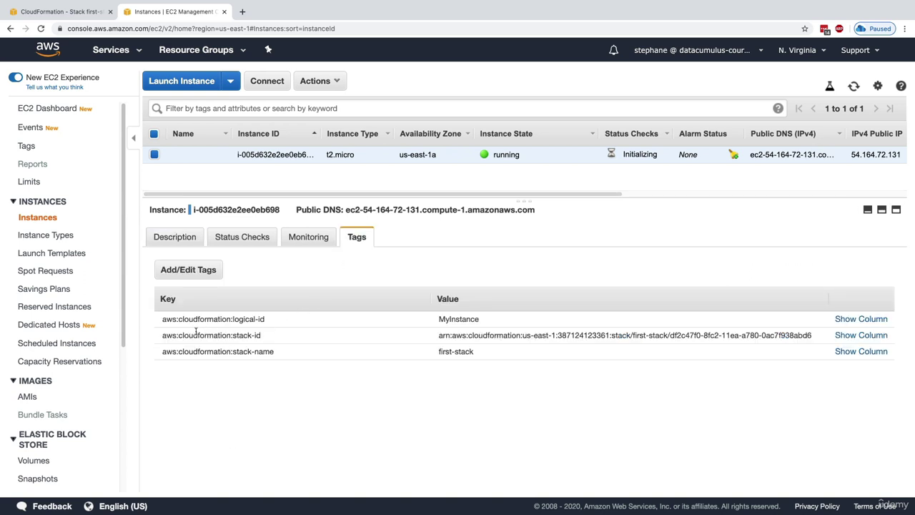
Examine the aws:cloudformation logical-id, stack-id and stack-name tags, then return to CloudFormation.
double_click(198, 321)
click(237, 321)
drag(277, 319, 236, 319)
click(449, 325)
drag(236, 351, 290, 351)
drag(435, 352, 481, 354)
drag(226, 335, 268, 335)
click(443, 334)
mouse_move(444, 333)
mouse_down()
mouse_move(658, 347)
mouse_move(443, 333)
mouse_up()
click(61, 11)
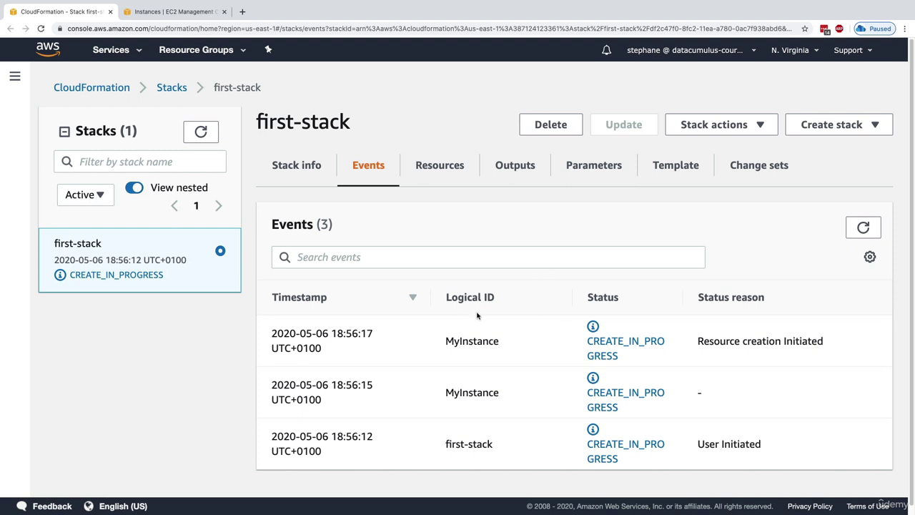
Refresh first-stack's events and confirm MyInstance reached CREATE_COMPLETE.
click(863, 228)
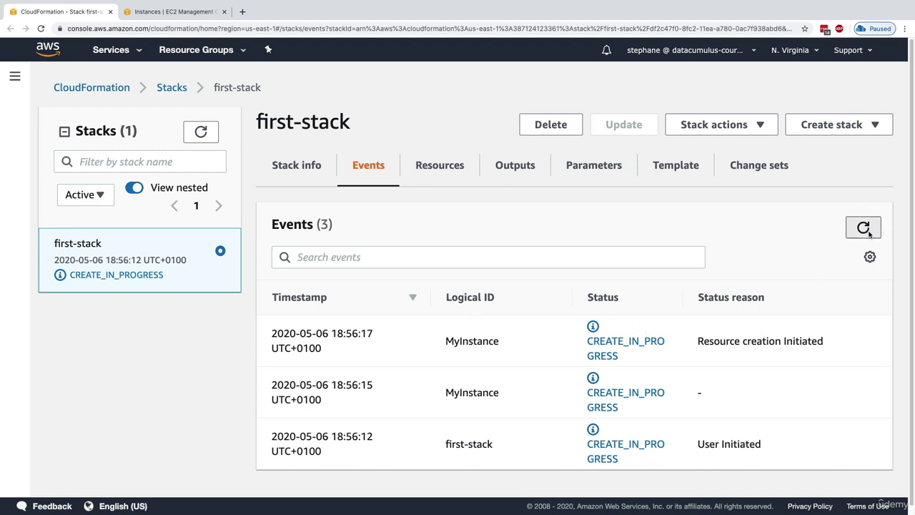
scroll(858, 286, down, 2)
drag(589, 301, 608, 317)
click(601, 321)
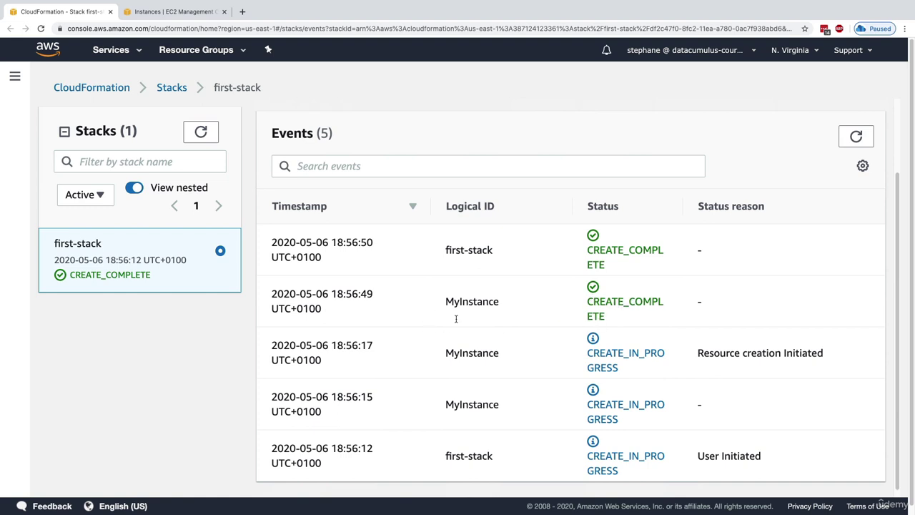
scroll(455, 319, up, 2)
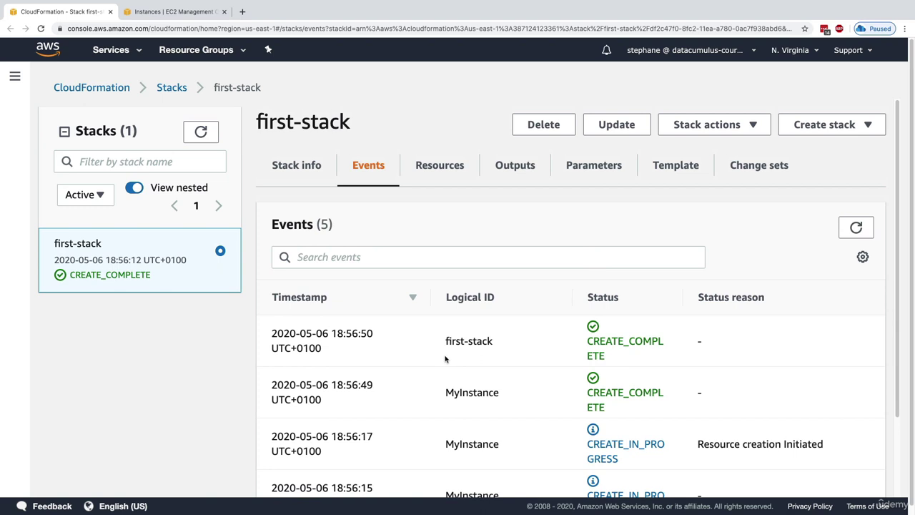
Open the MyInstance physical ID from the Resources tab in a new EC2 tab.
click(426, 166)
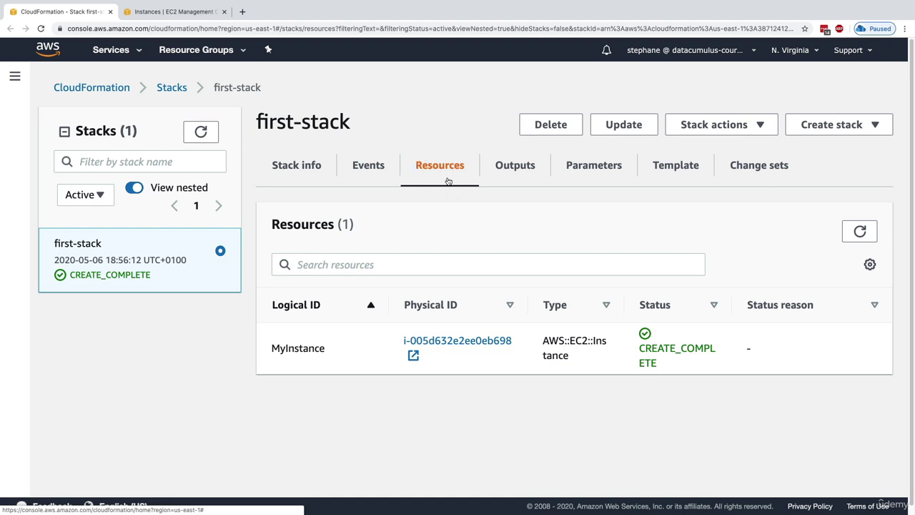
click(441, 341)
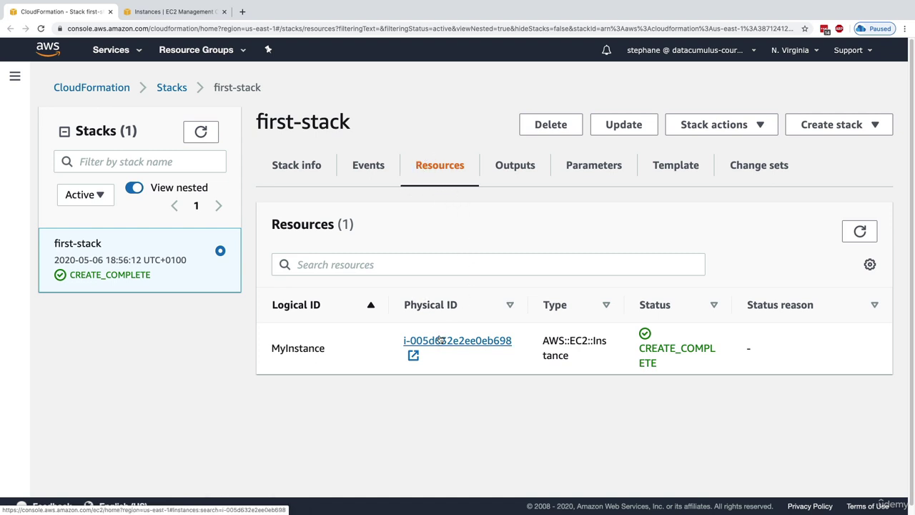
click(307, 12)
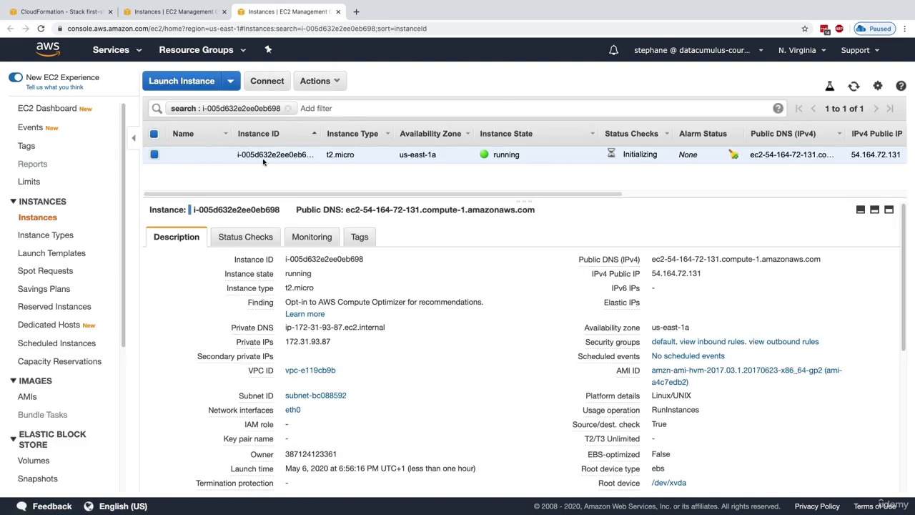
click(95, 15)
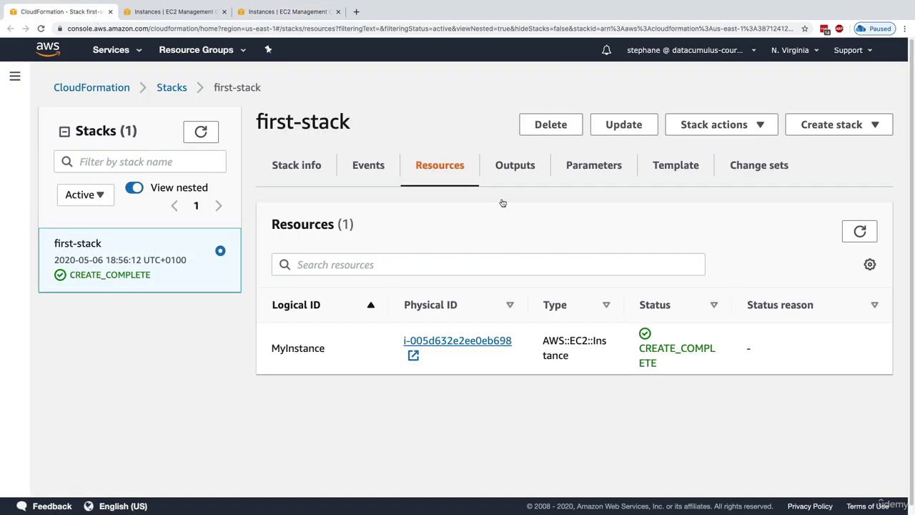
Check first-stack's empty Outputs and Parameters and its YAML template, then open it in Designer.
click(512, 172)
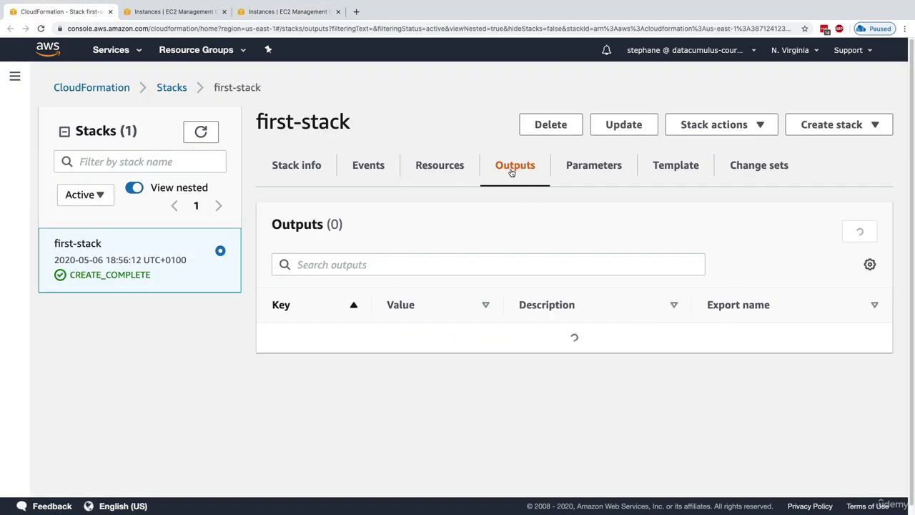
click(591, 171)
click(658, 180)
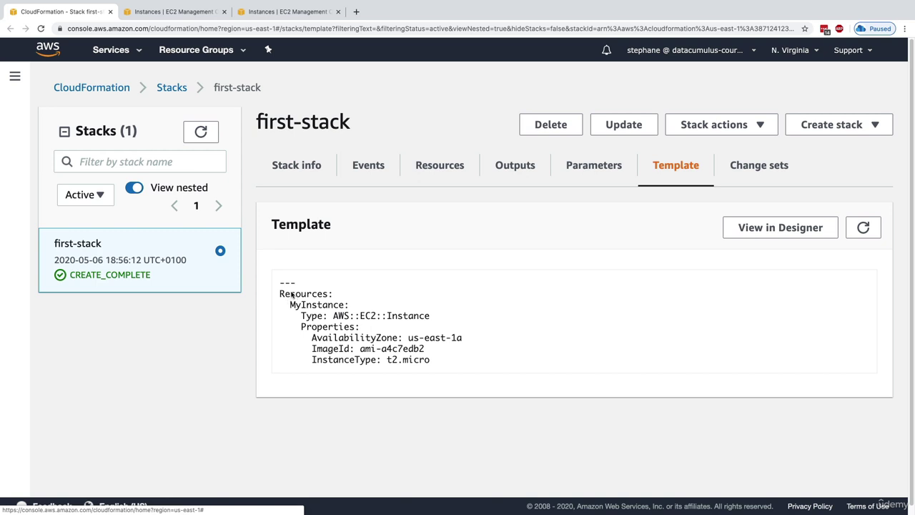
drag(280, 283, 465, 361)
click(464, 362)
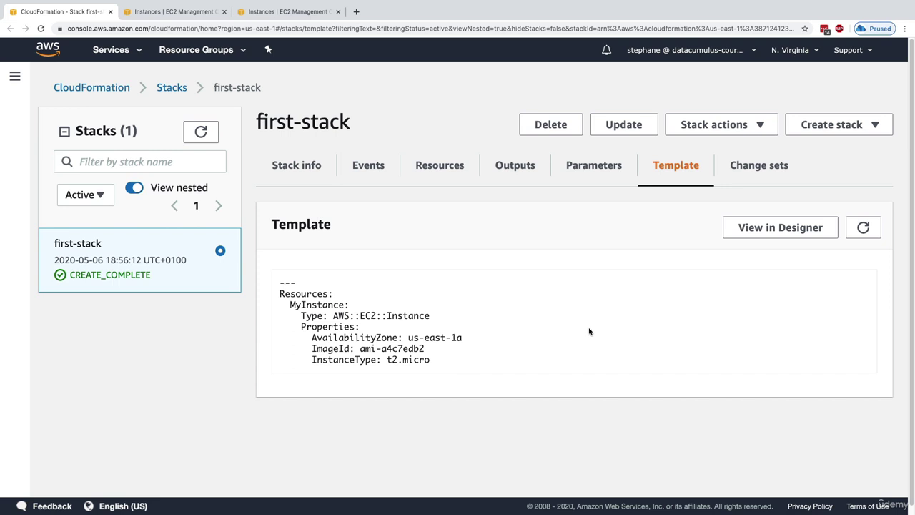
click(730, 232)
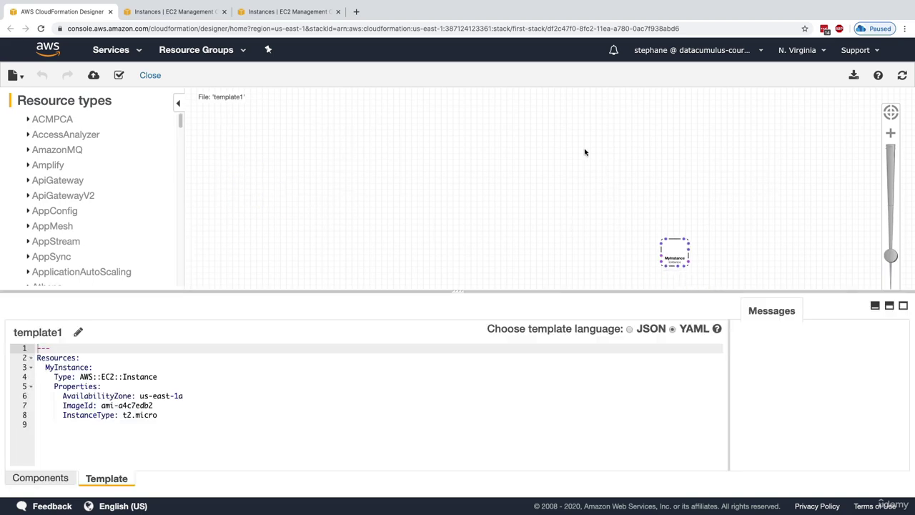
Look over the MyInstance diagram and template lines 1–8, then close Designer without saving.
scroll(641, 213, up, 5)
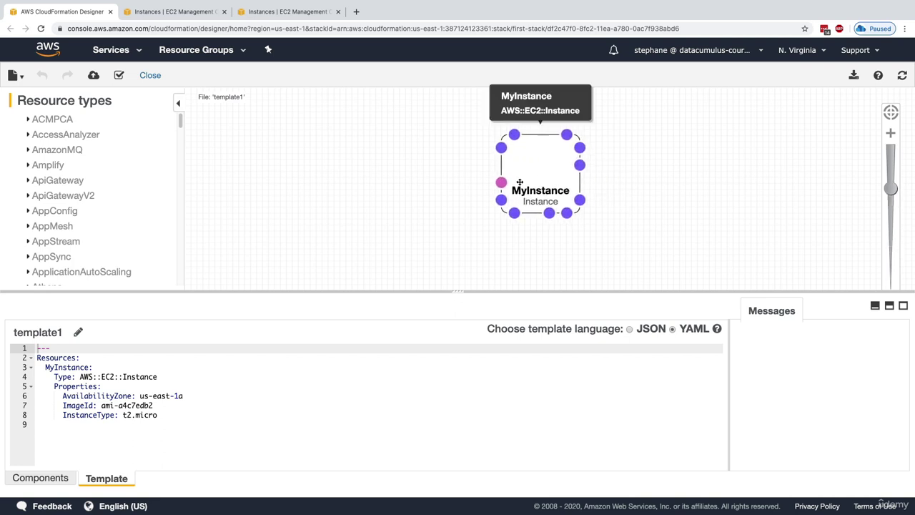
drag(211, 415, 18, 344)
click(167, 395)
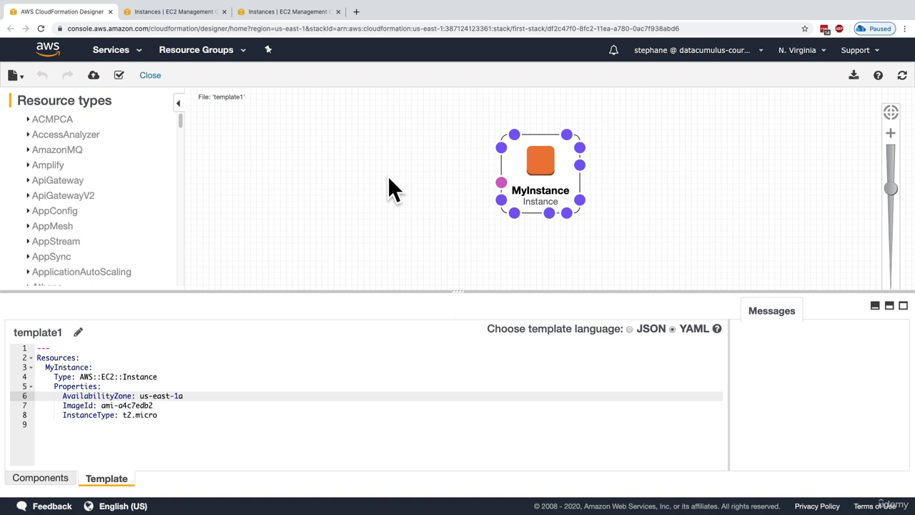
click(150, 76)
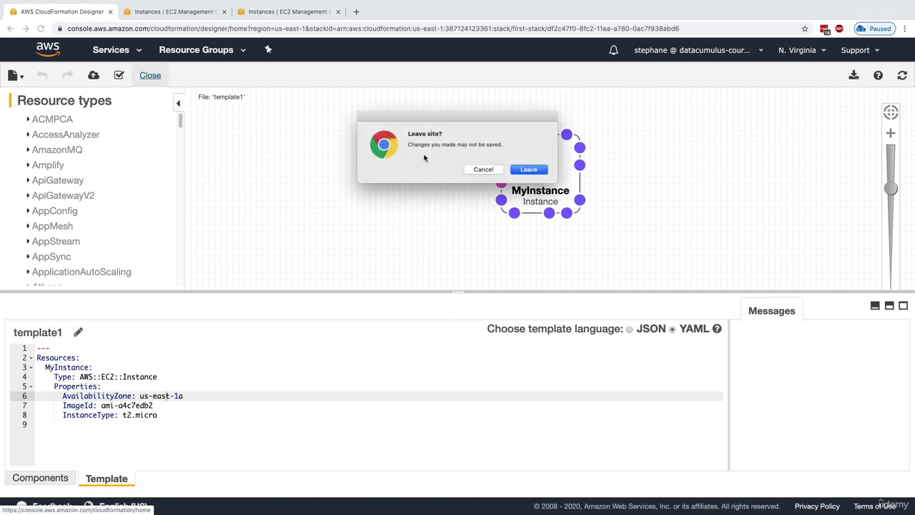
click(527, 170)
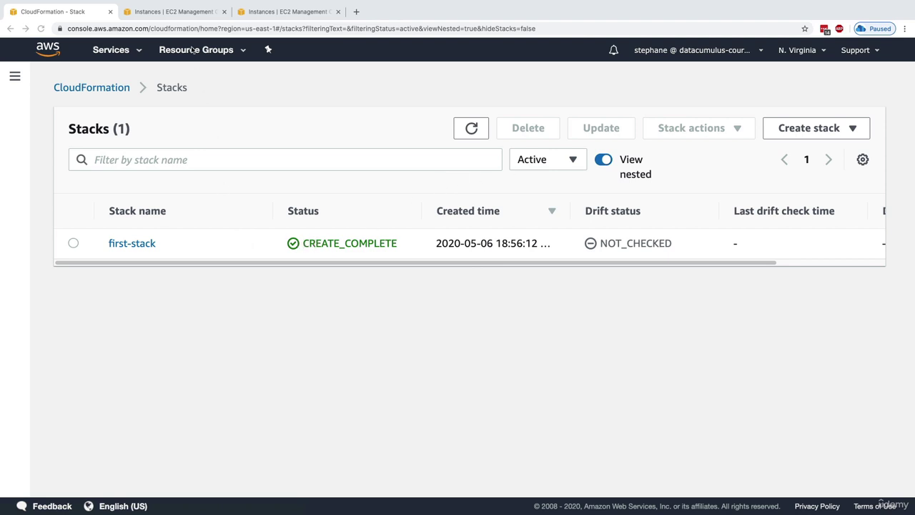
Check the stack-created t2.micro instance's CloudFormation tags in EC2, then return to the stacks list.
click(180, 11)
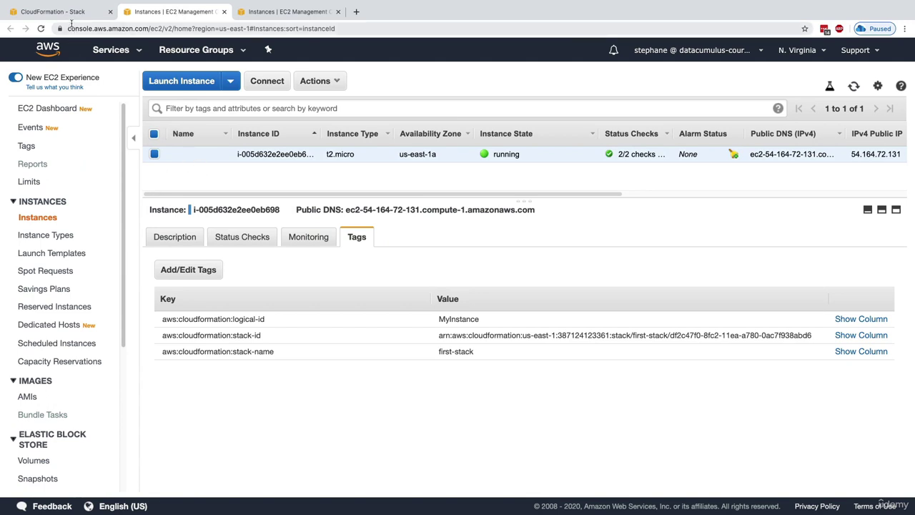
click(53, 12)
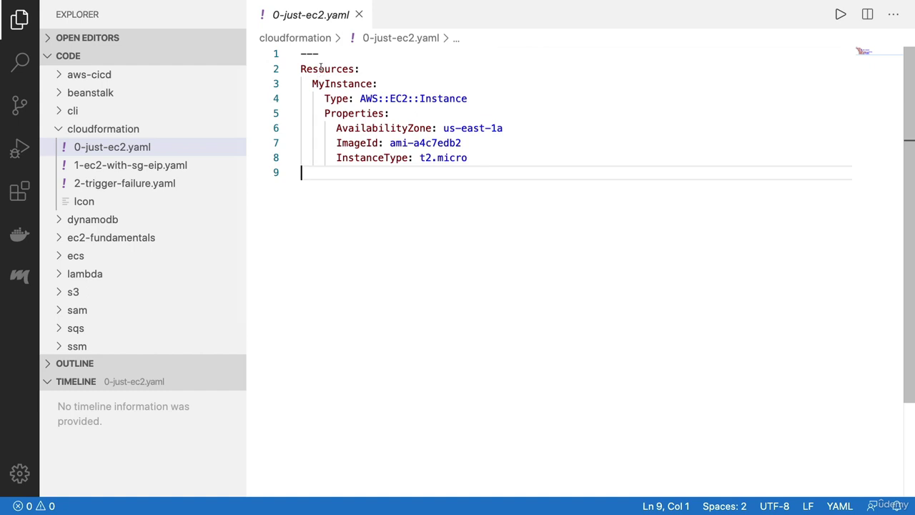
Review the instance's AvailabilityZone, ImageId and t2.micro InstanceType in the current template.
drag(312, 69, 454, 99)
drag(349, 113, 425, 128)
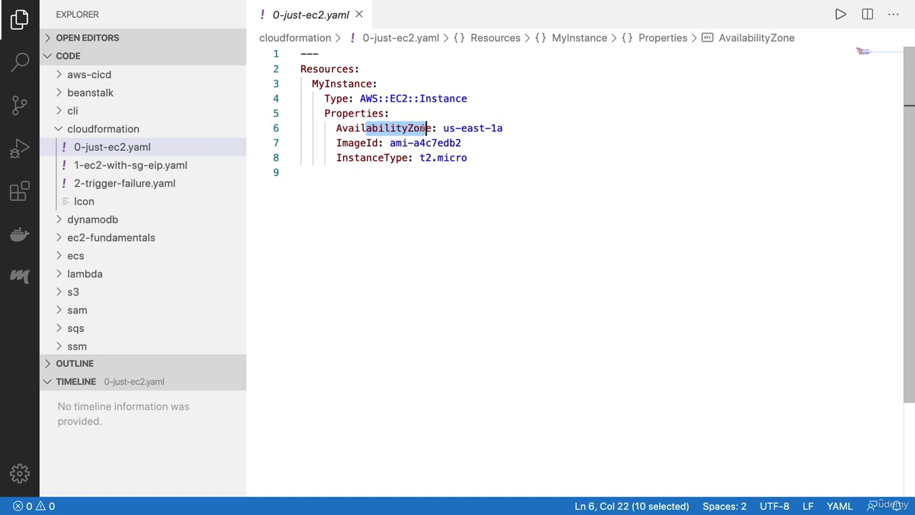
drag(354, 143, 464, 143)
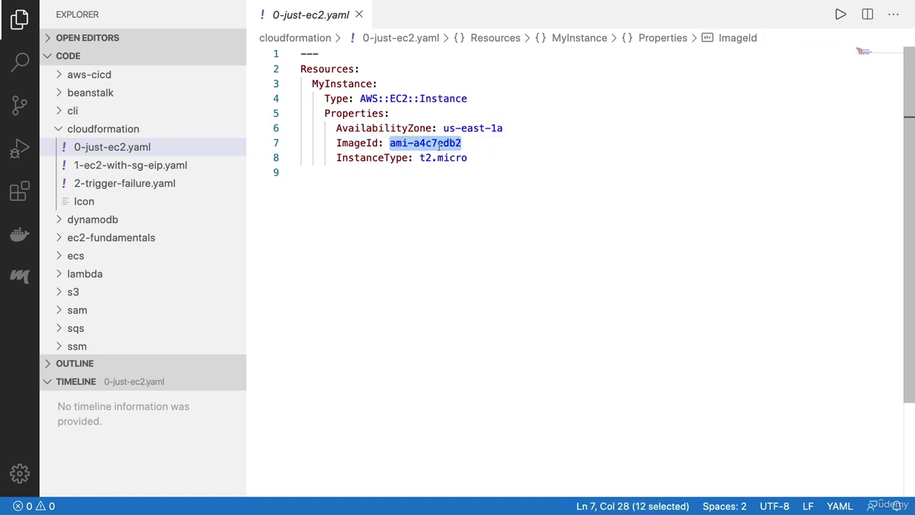
drag(378, 128, 426, 128)
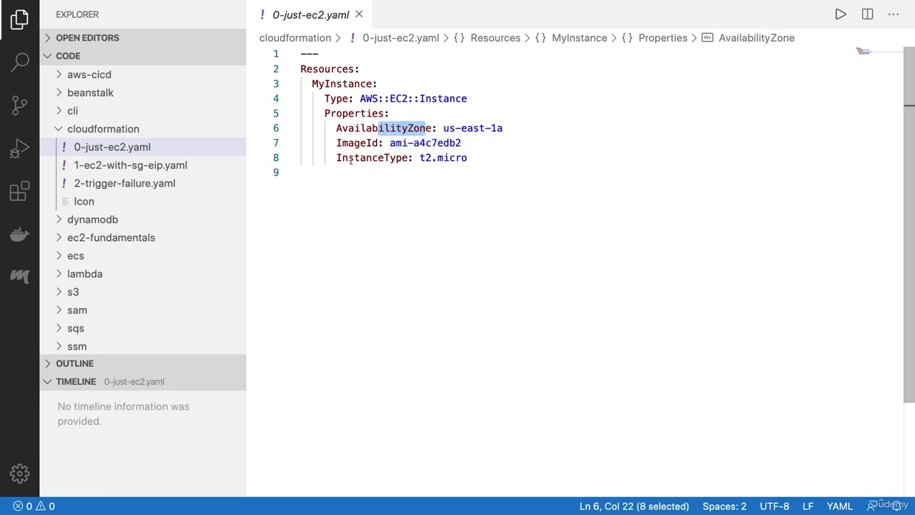
drag(337, 159, 390, 159)
click(446, 159)
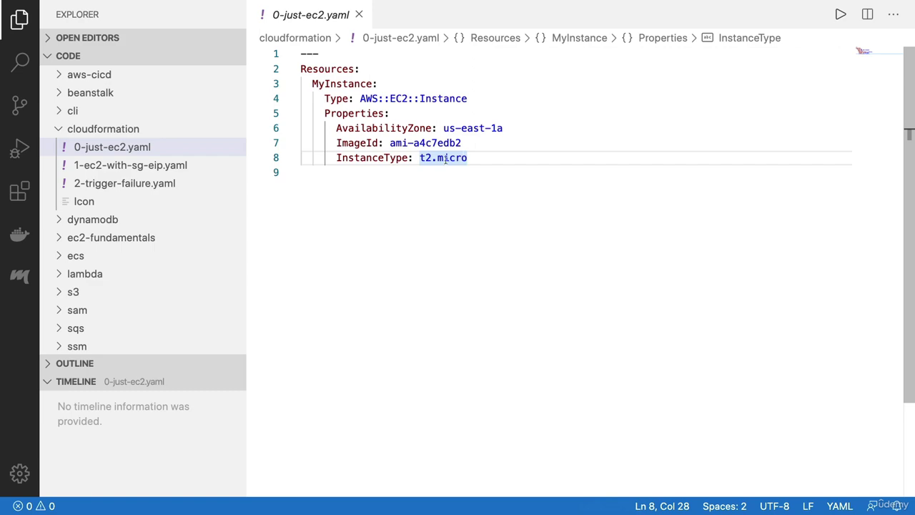
Open 1-ec2-with-sg-eip.yaml and review its Parameters section.
double_click(226, 165)
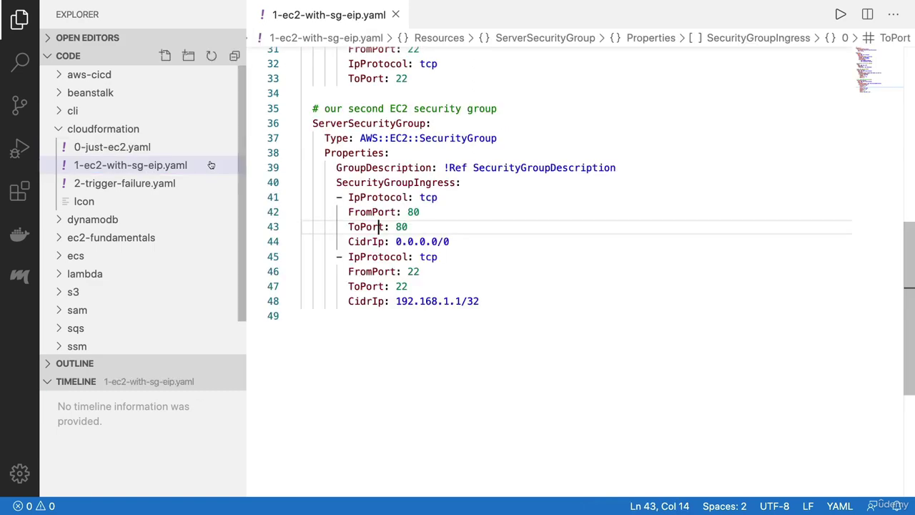
scroll(375, 265, up, 10)
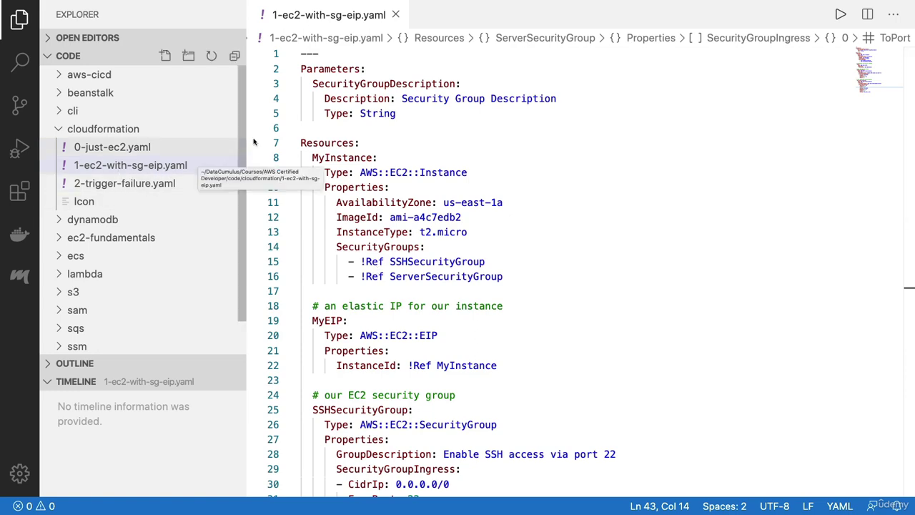
scroll(369, 233, down, 15)
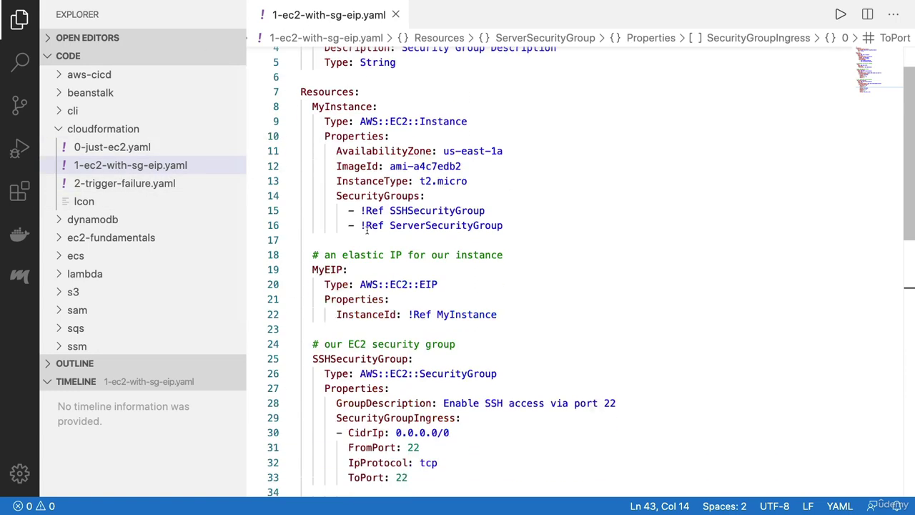
scroll(374, 267, up, 15)
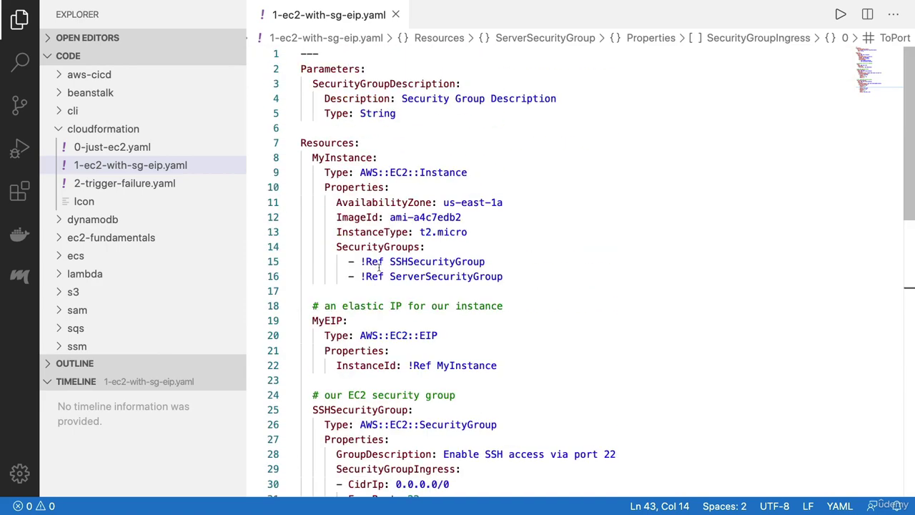
drag(330, 69, 348, 98)
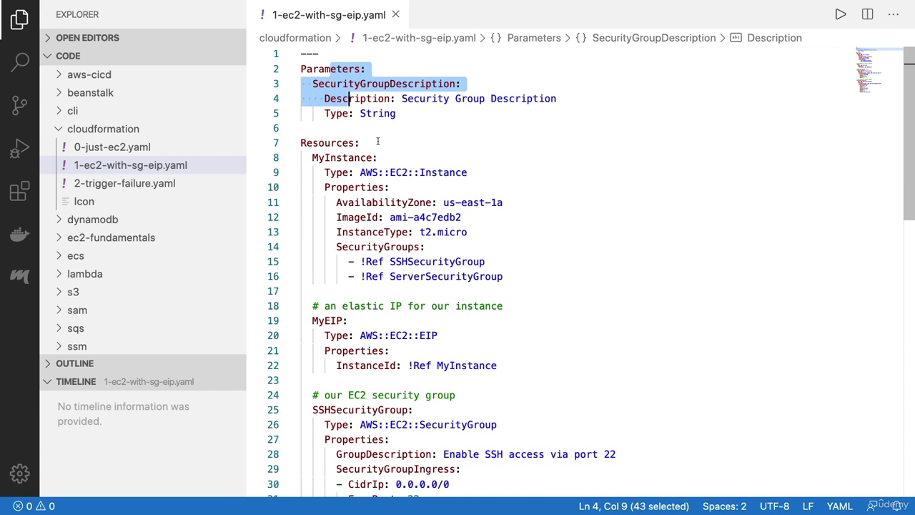
click(361, 160)
Review the MyInstance, SSHSecurityGroup and ServerSecurityGroup definitions.
shift+click(406, 262)
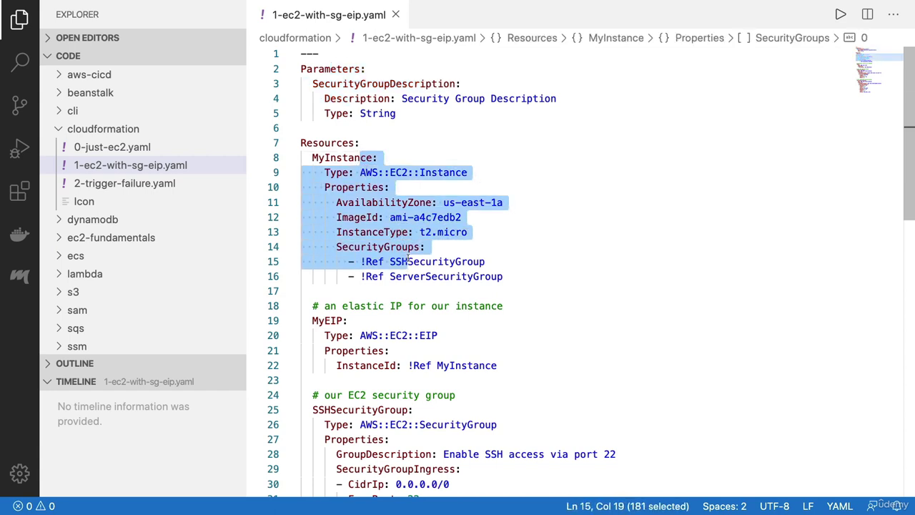
scroll(404, 267, down, 1)
drag(349, 279, 398, 435)
scroll(378, 326, down, 1)
scroll(397, 436, down, 5)
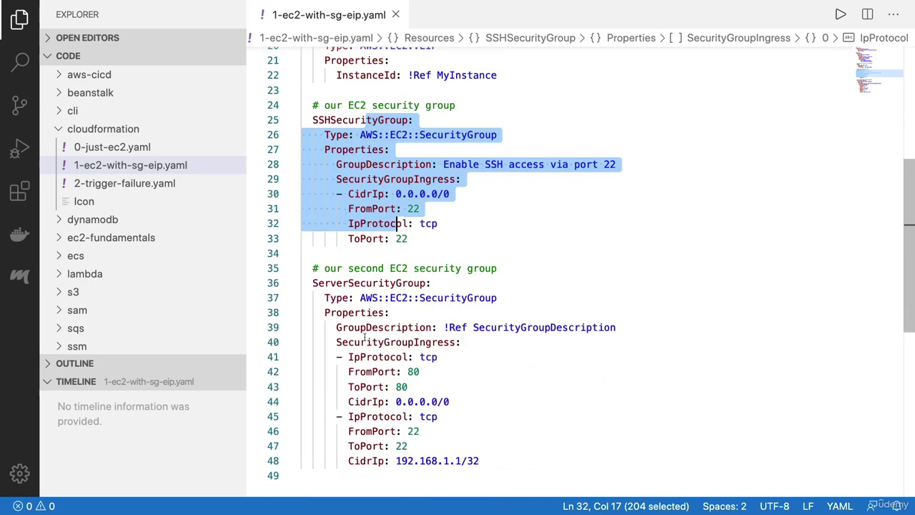
drag(361, 284, 415, 461)
click(418, 461)
scroll(398, 386, up, 7)
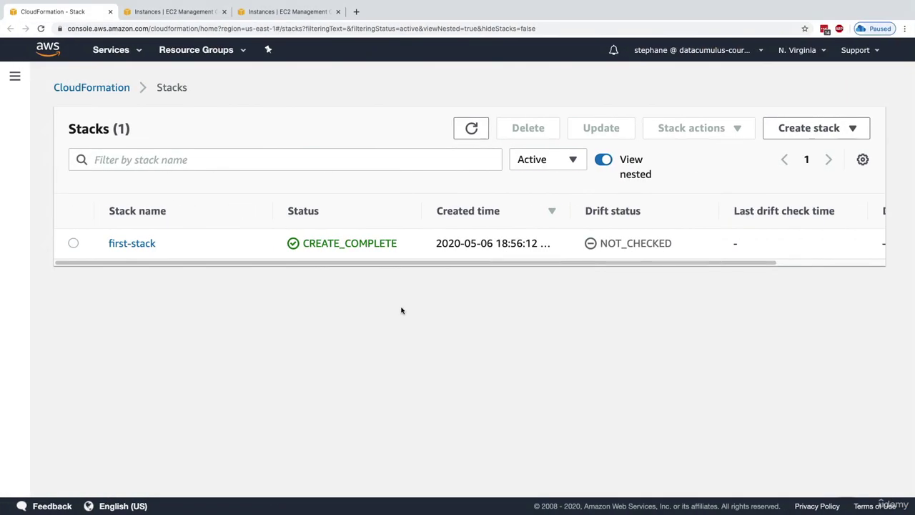
Start updating first-stack, replacing its template with the uploaded 1-ec2-with-sg-eip.yaml.
click(73, 243)
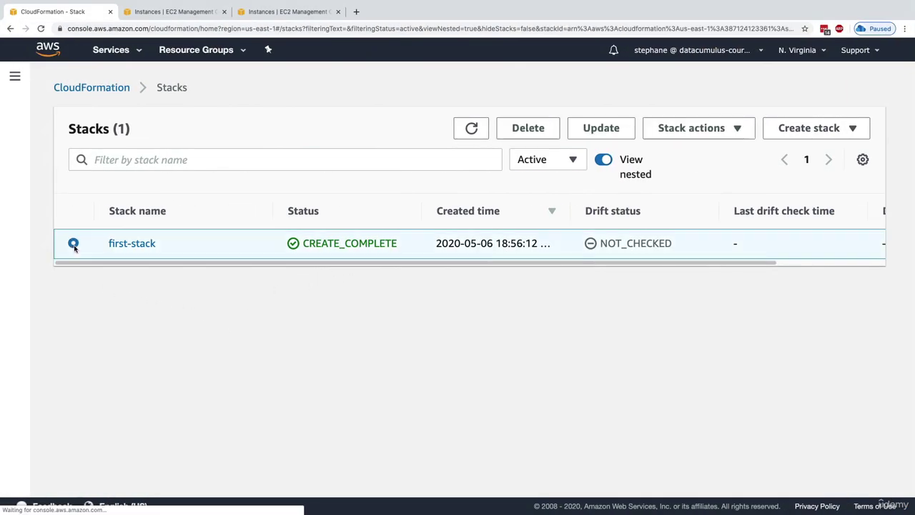
click(588, 130)
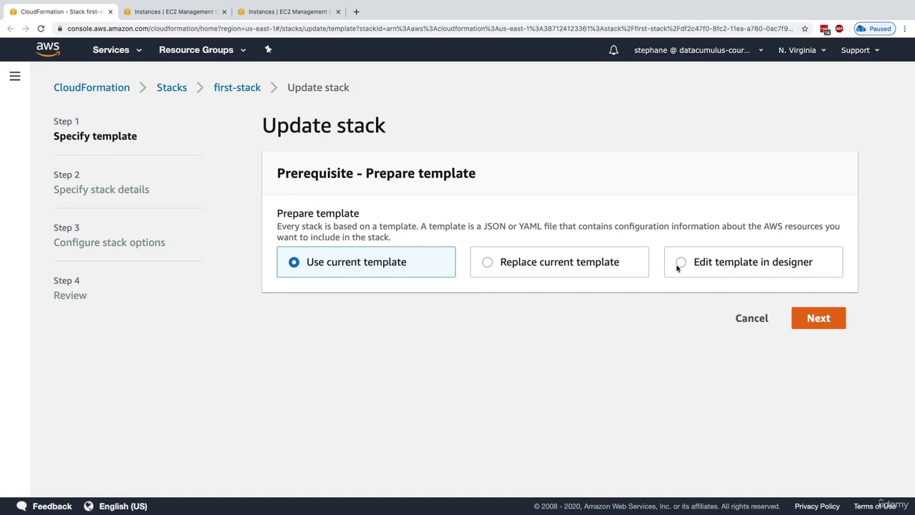
click(610, 263)
scroll(460, 382, down, 3)
click(630, 314)
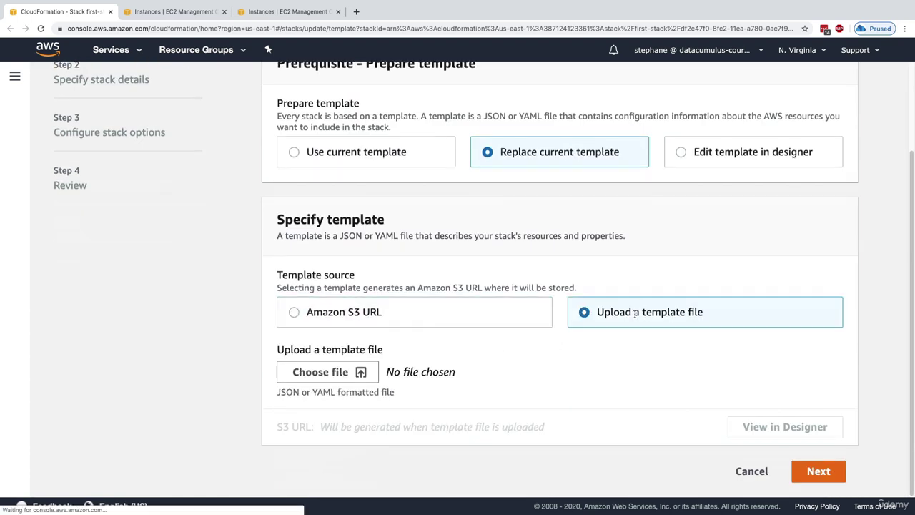
click(372, 365)
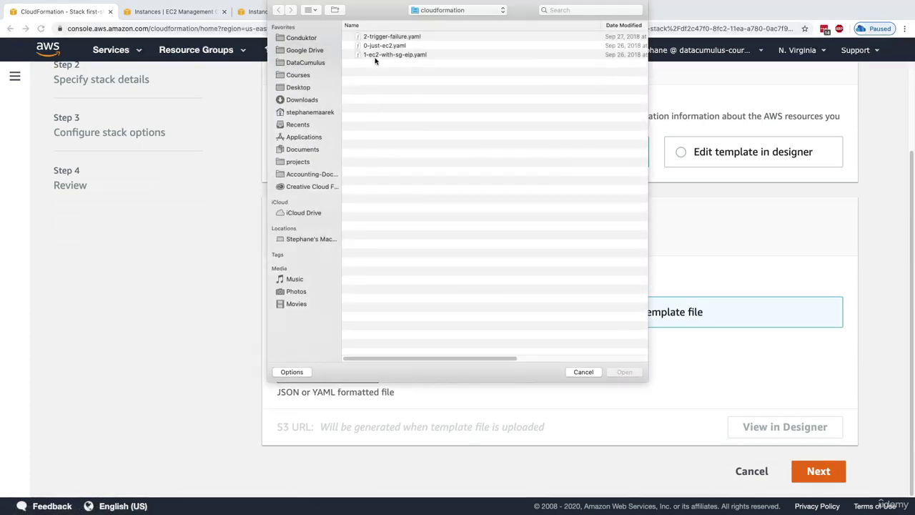
double_click(379, 55)
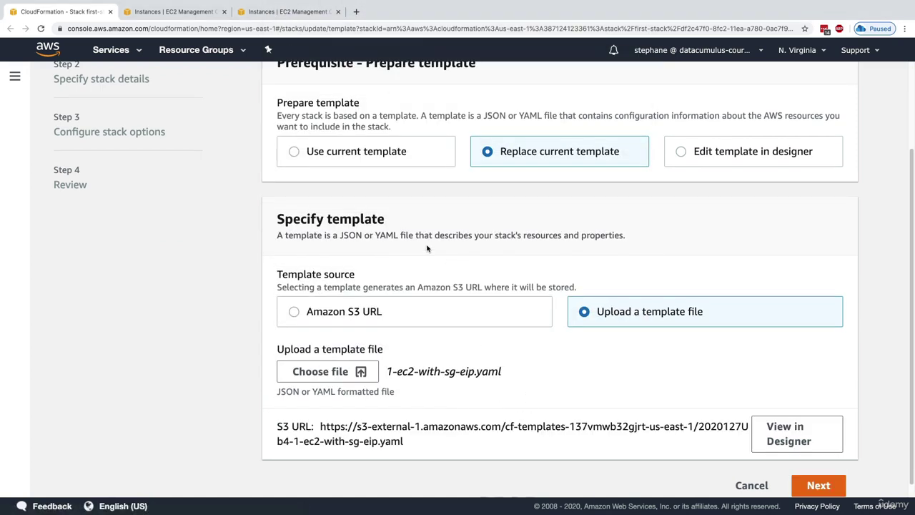
scroll(400, 428, down, 1)
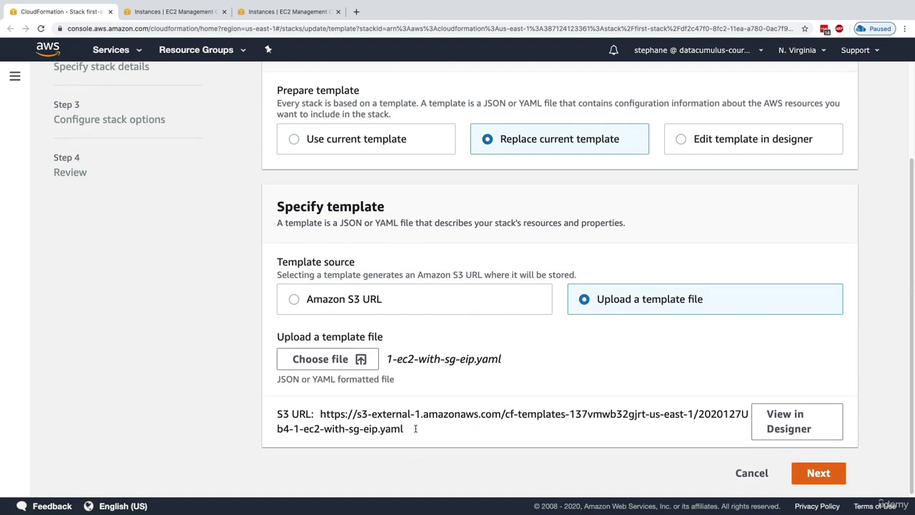
click(839, 482)
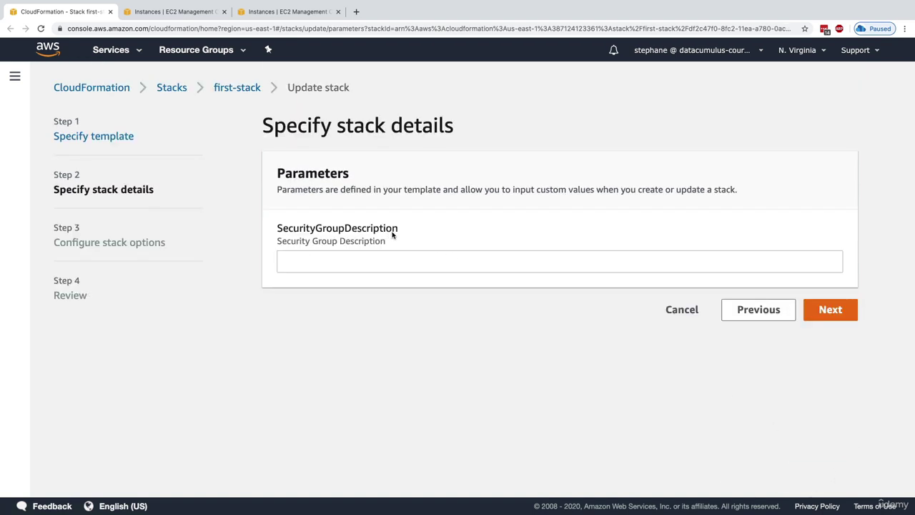
Set SecurityGroupDescription to 'This is a cool security group' and continue.
click(381, 264)
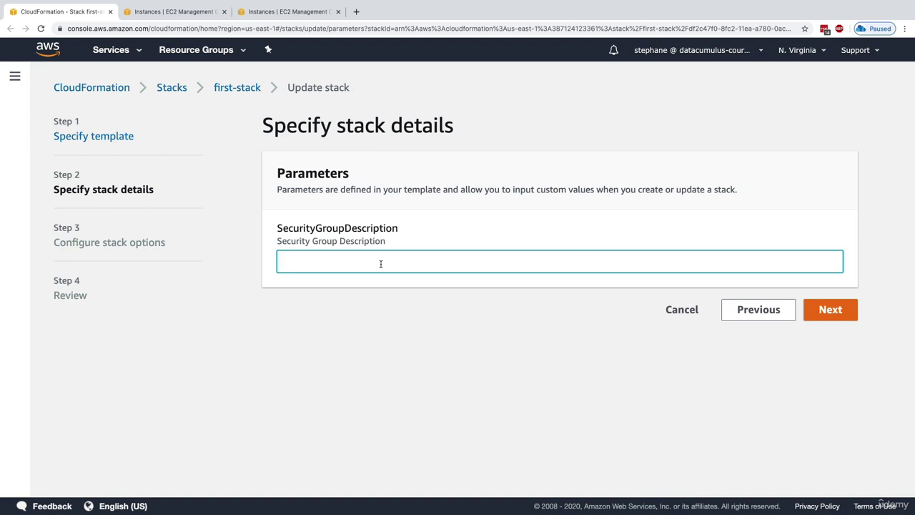
text(This is a cool security group)
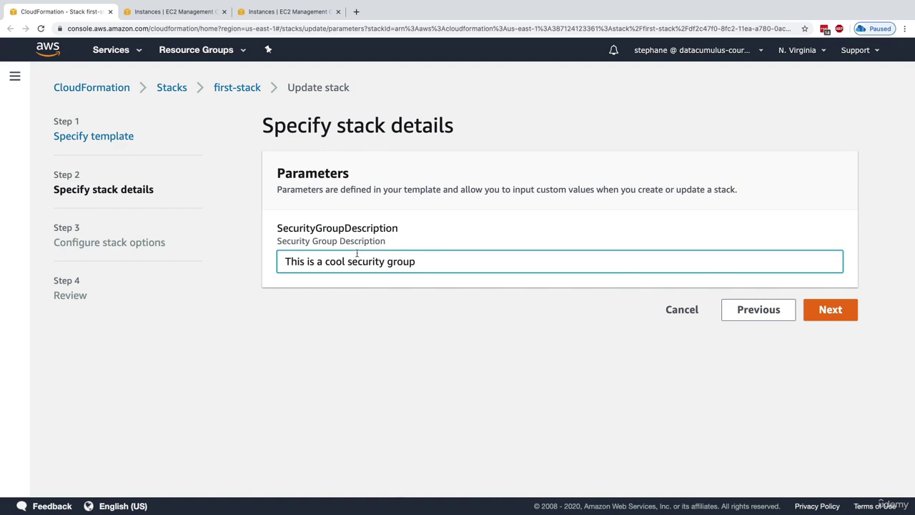
click(844, 309)
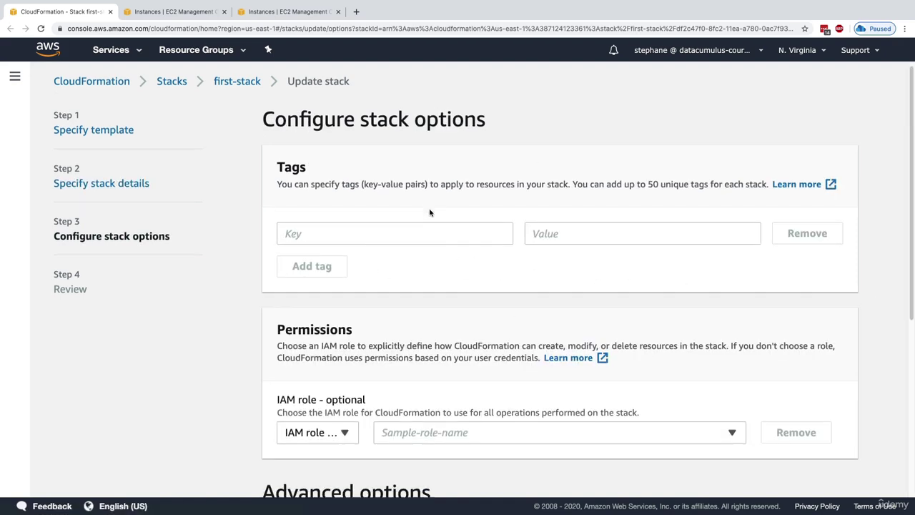
Skip the stack options and review the update's change set preview of four changes.
scroll(448, 344, down, 5)
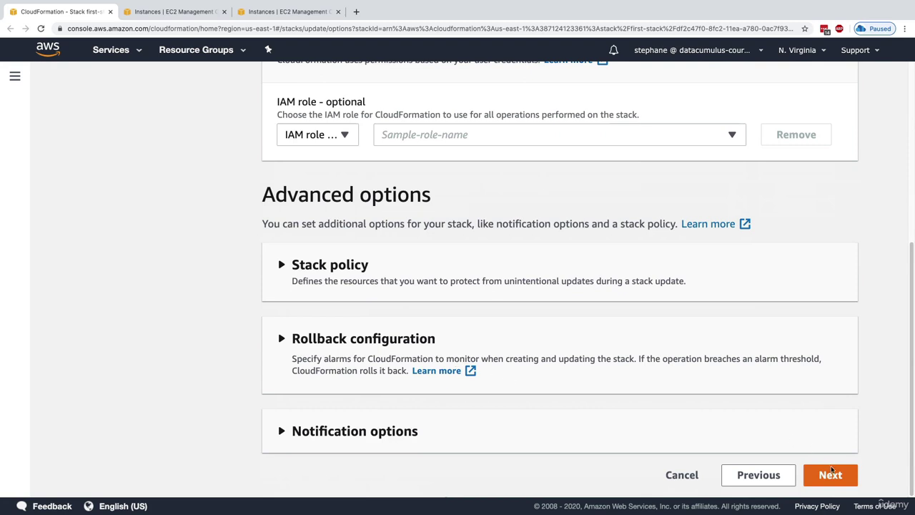
click(832, 472)
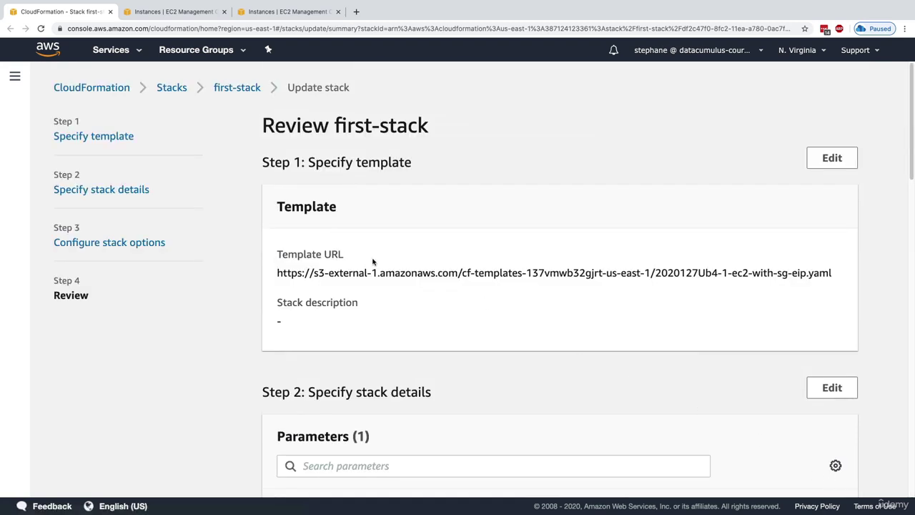
scroll(380, 269, down, 4)
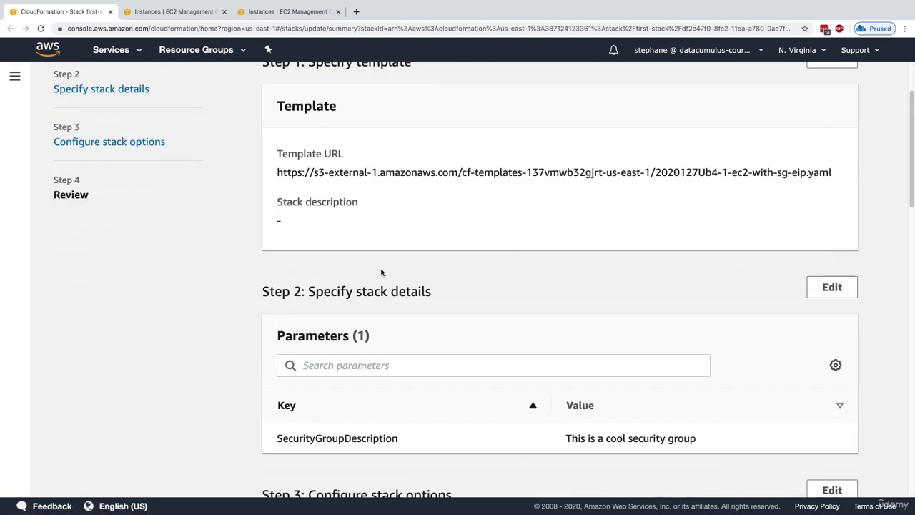
scroll(490, 368, down, 11)
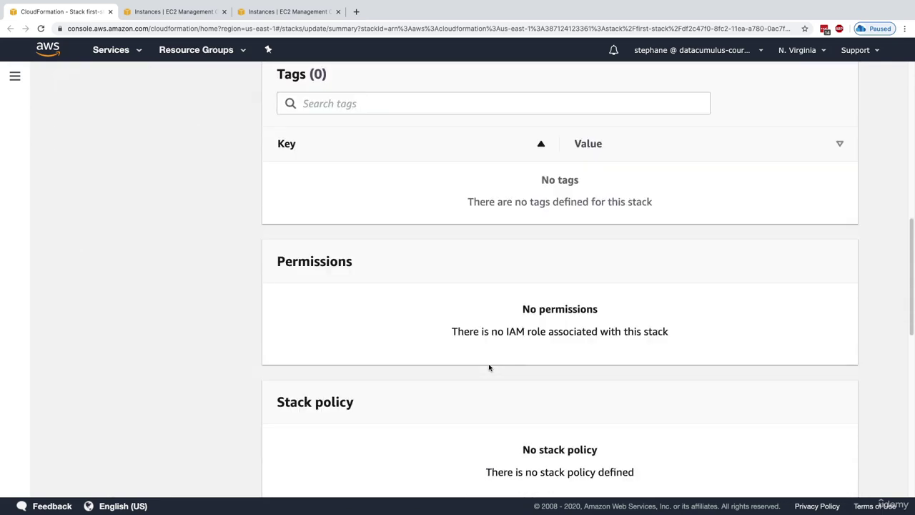
scroll(486, 367, down, 2)
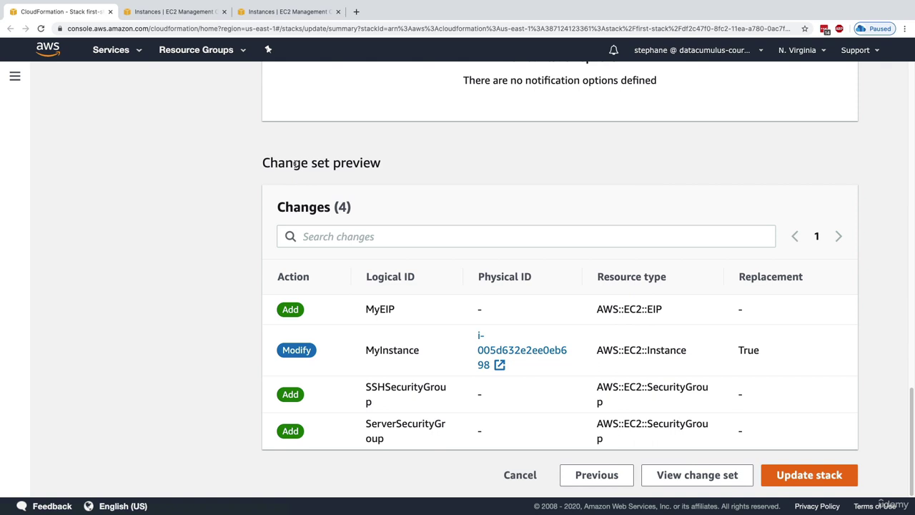
drag(295, 165, 349, 163)
click(351, 164)
key(ctrl+Right)
click(200, 147)
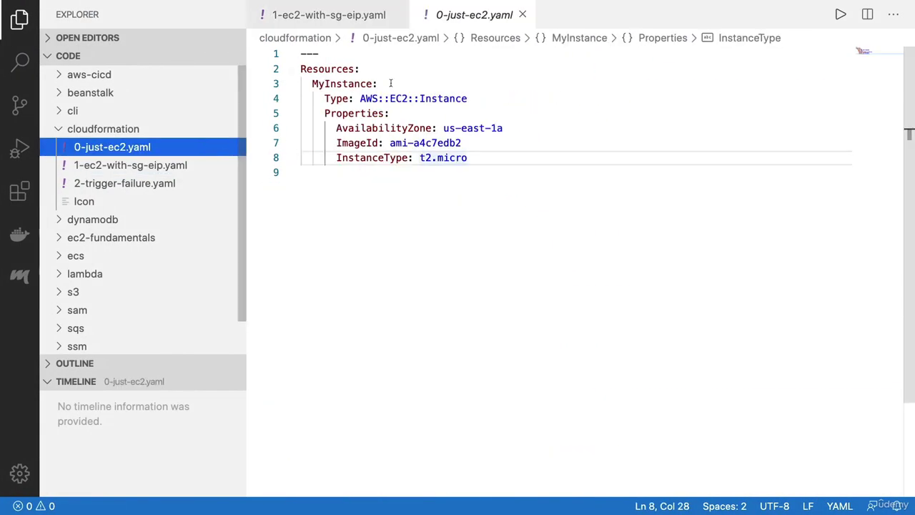
click(350, 14)
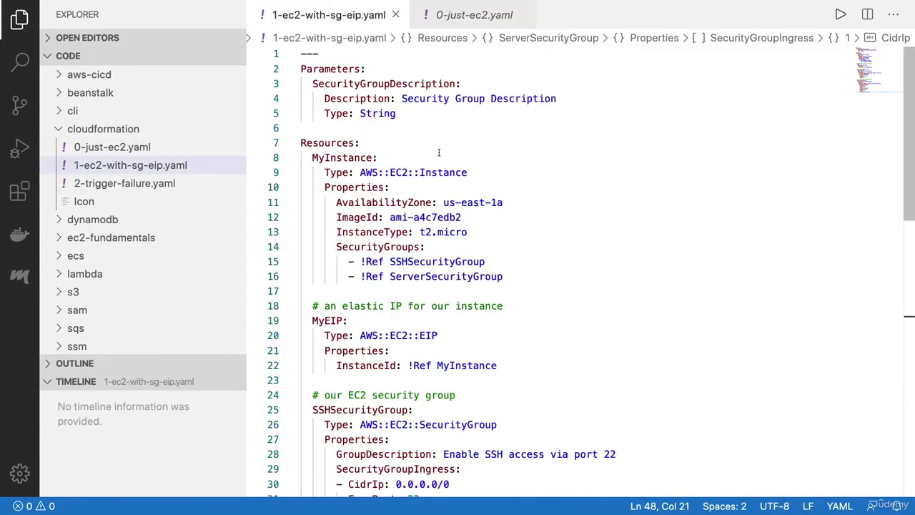
key(ctrl+Left)
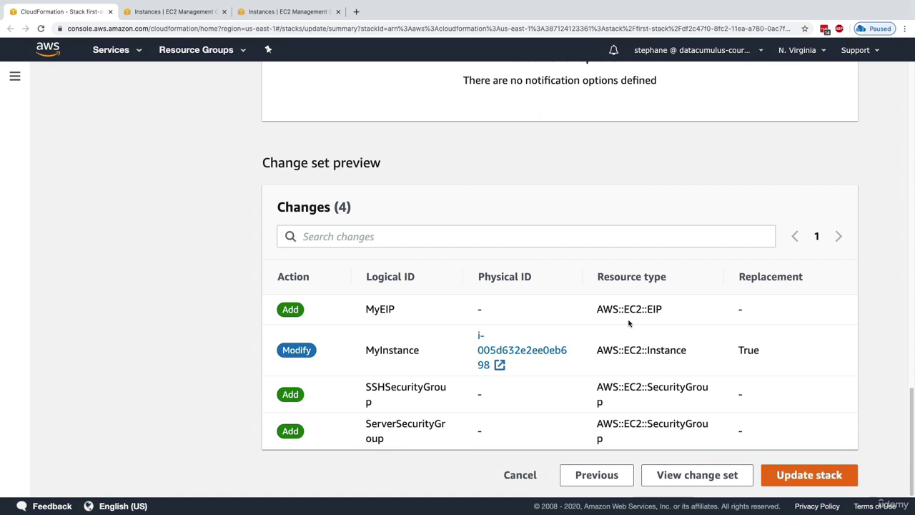
Inspect the change set: MyEIP added, MyInstance modified with Replacement True.
drag(620, 309, 681, 316)
drag(269, 312, 399, 313)
drag(296, 348, 346, 344)
double_click(392, 349)
double_click(628, 350)
click(669, 338)
double_click(748, 351)
click(751, 348)
double_click(749, 348)
click(750, 353)
Check the resource types of MyEIP, both security groups and MyInstance, then submit the update.
drag(635, 309, 665, 315)
drag(639, 383, 670, 386)
drag(624, 423, 668, 427)
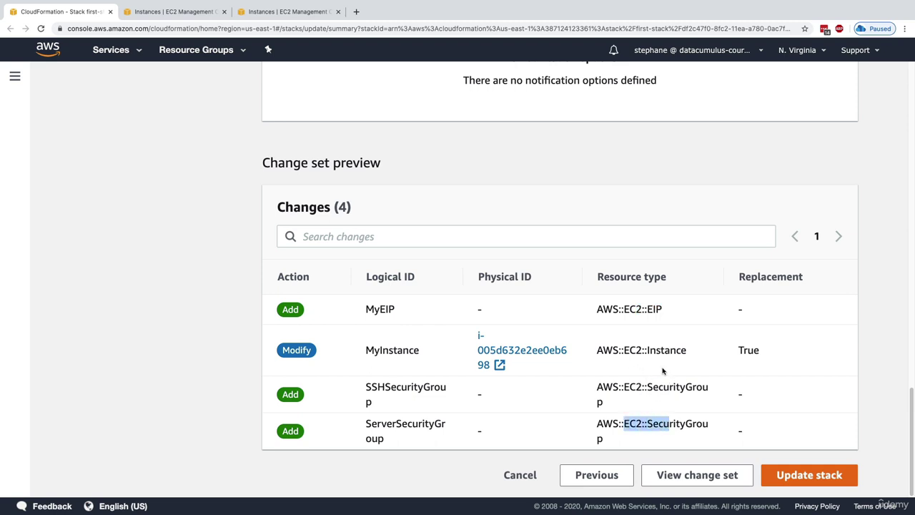
drag(635, 349, 670, 353)
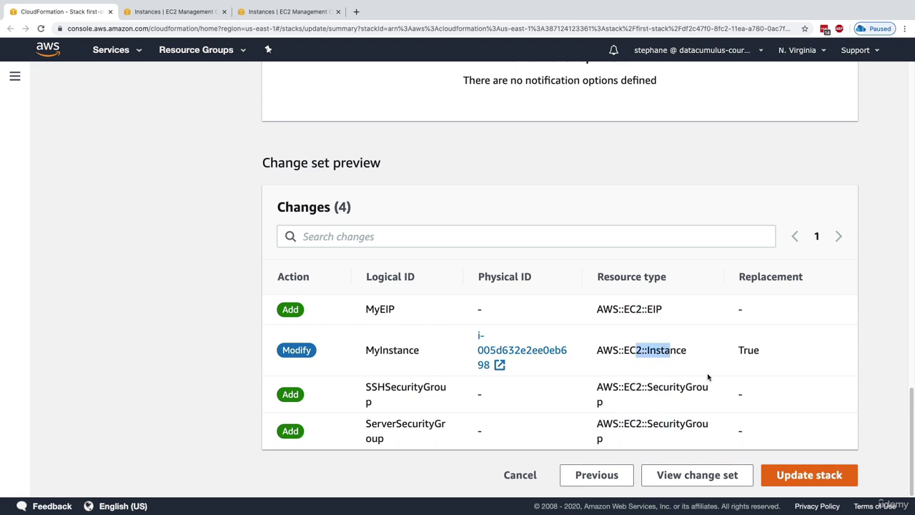
click(741, 352)
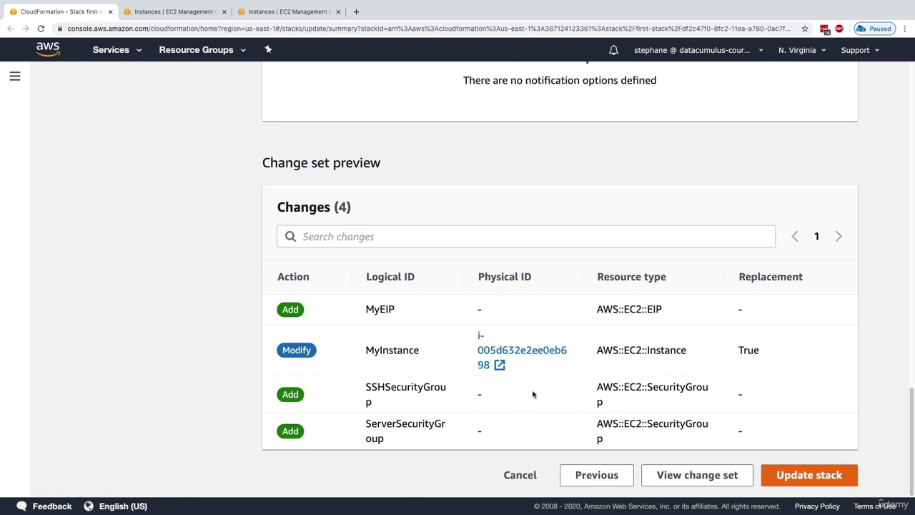
click(803, 477)
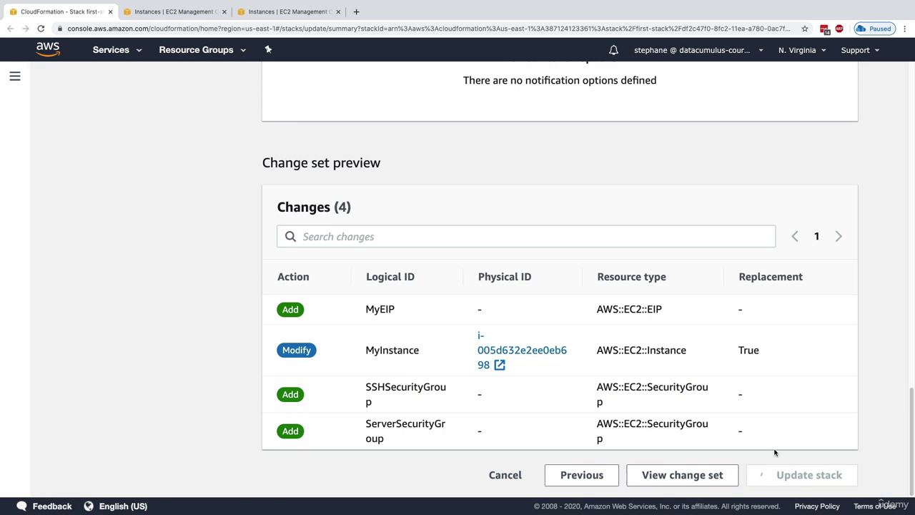
Resize the Events columns to read the UPDATE_IN_PROGRESS status and refresh the events.
scroll(511, 348, down, 3)
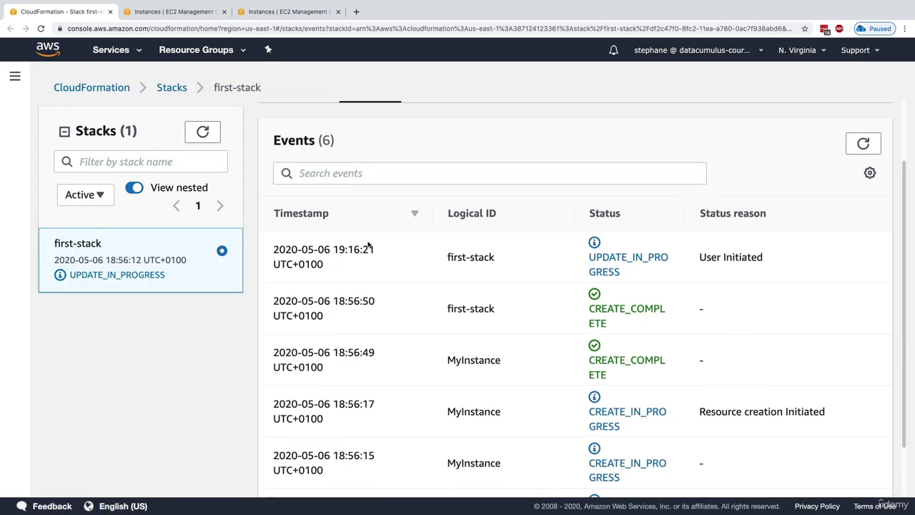
scroll(369, 248, up, 1)
drag(589, 280, 621, 299)
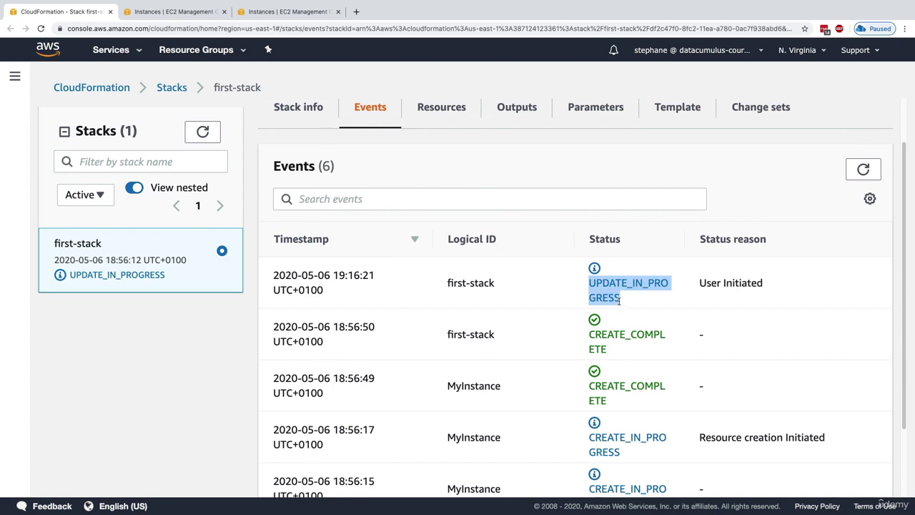
click(604, 283)
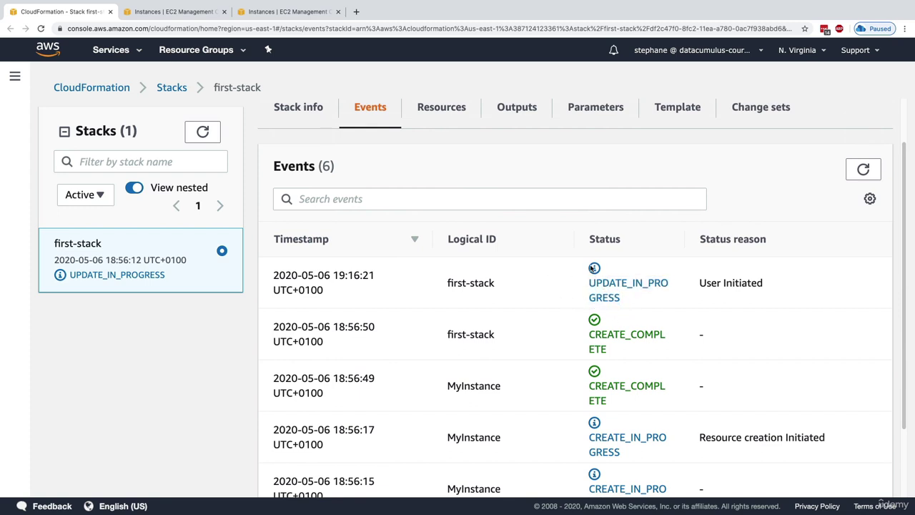
drag(576, 239, 540, 240)
drag(648, 240, 694, 240)
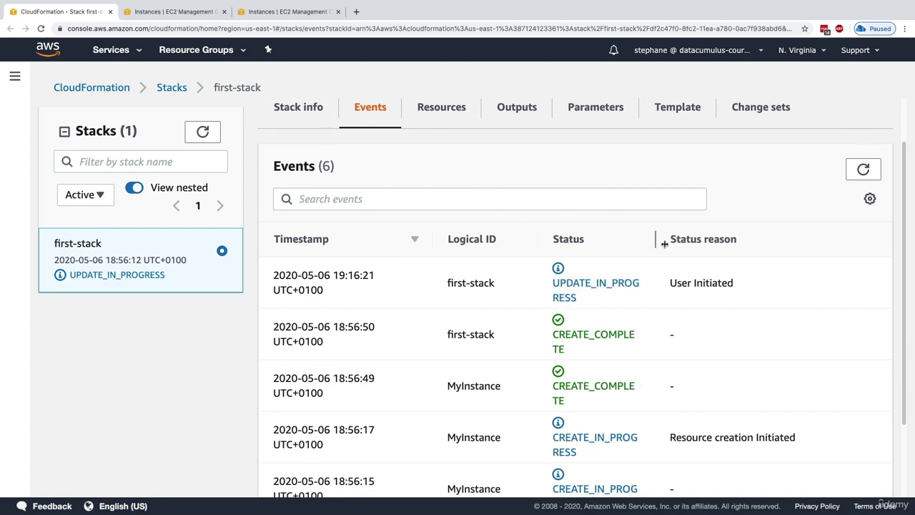
click(864, 170)
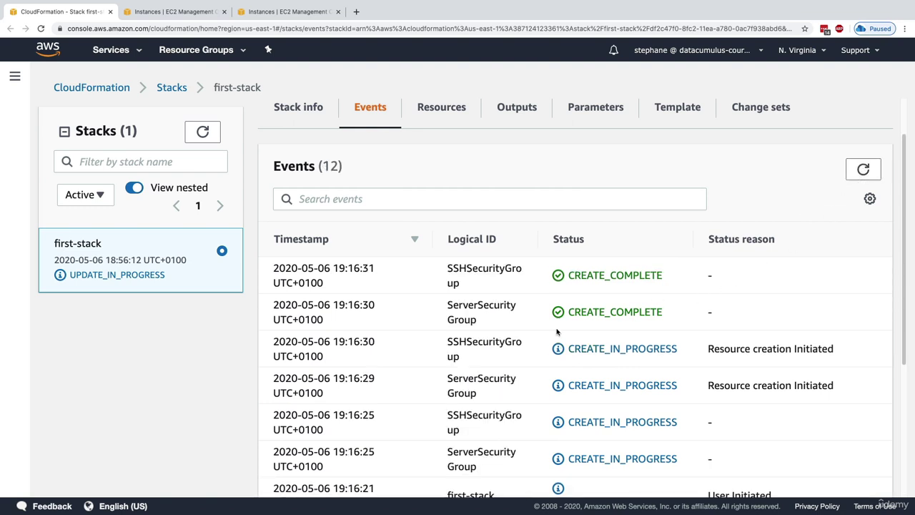
Confirm both security groups were created and read why MyInstance must be replaced.
drag(450, 347, 477, 394)
click(477, 393)
click(863, 168)
drag(466, 276, 495, 323)
click(501, 325)
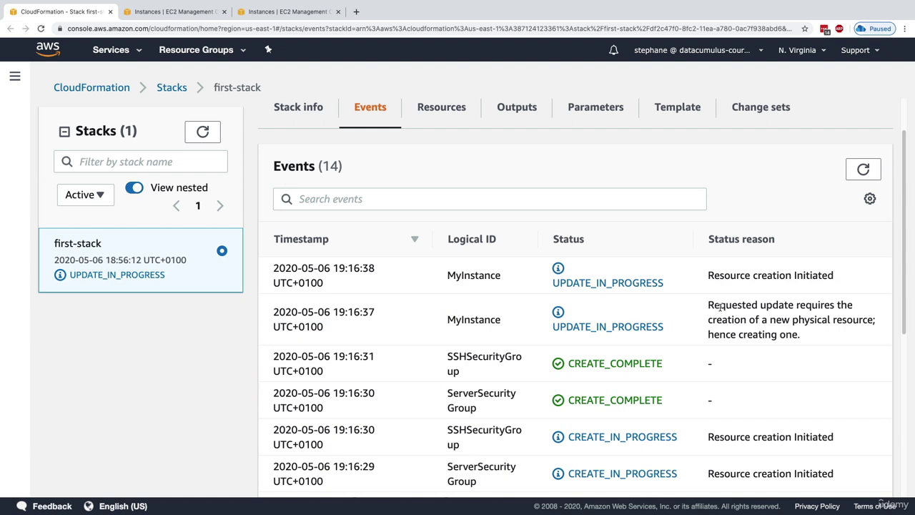
drag(722, 306, 743, 321)
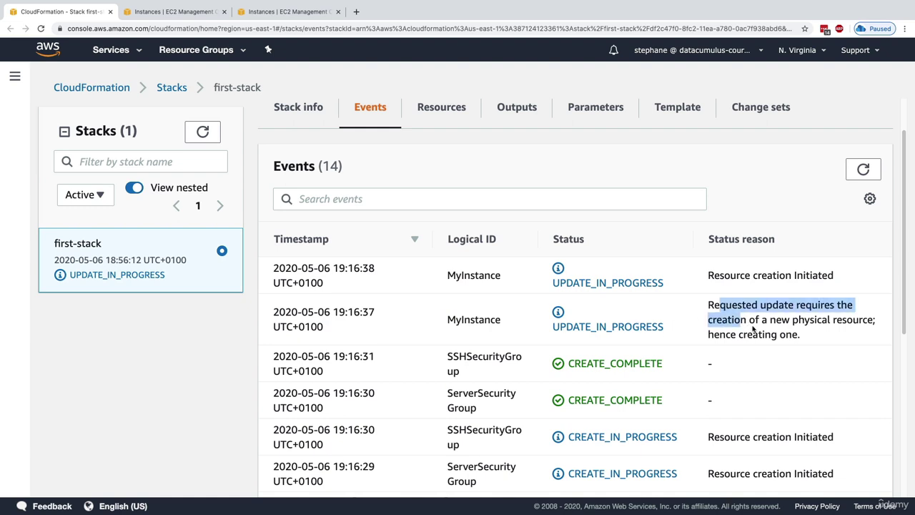
click(749, 326)
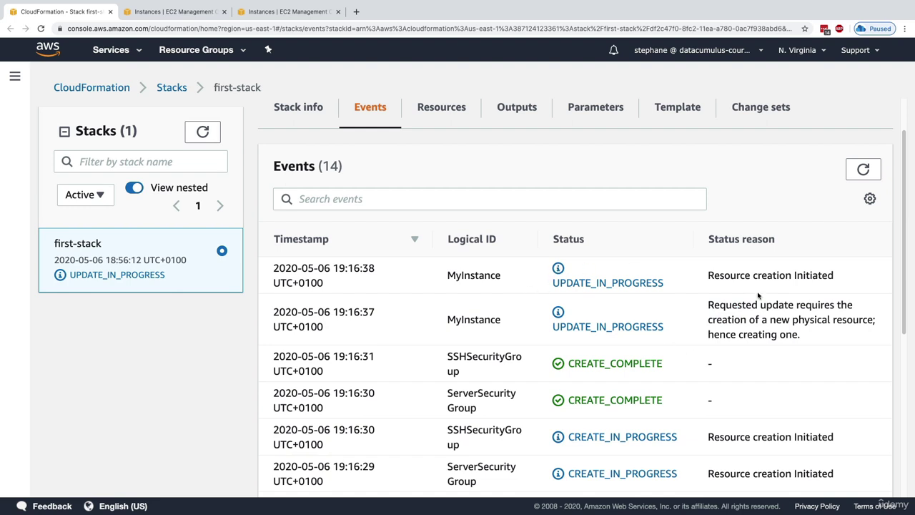
click(189, 13)
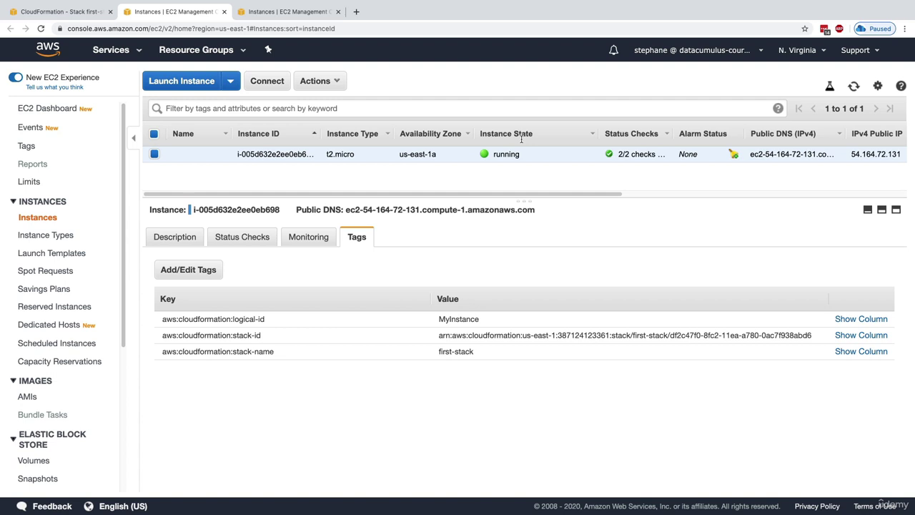
Refresh EC2 to view the new pending first-stack instance, then return to the stack events.
click(854, 86)
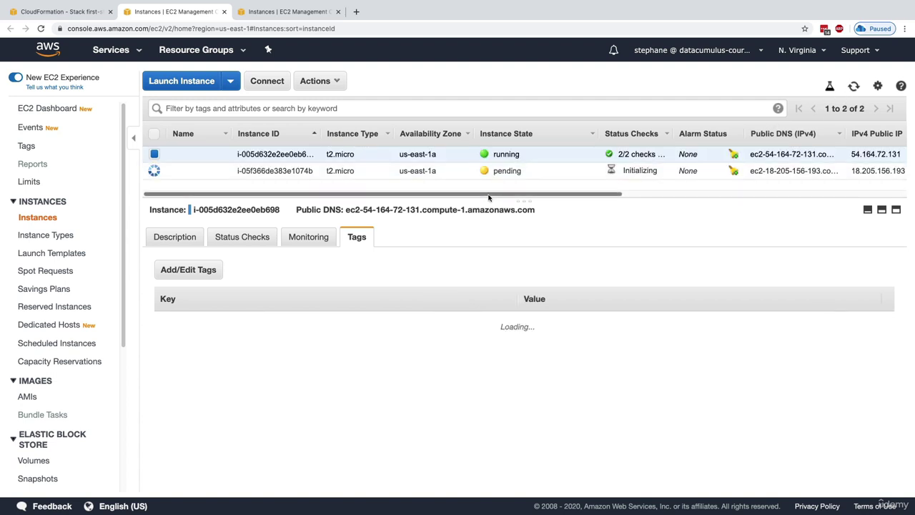
click(446, 170)
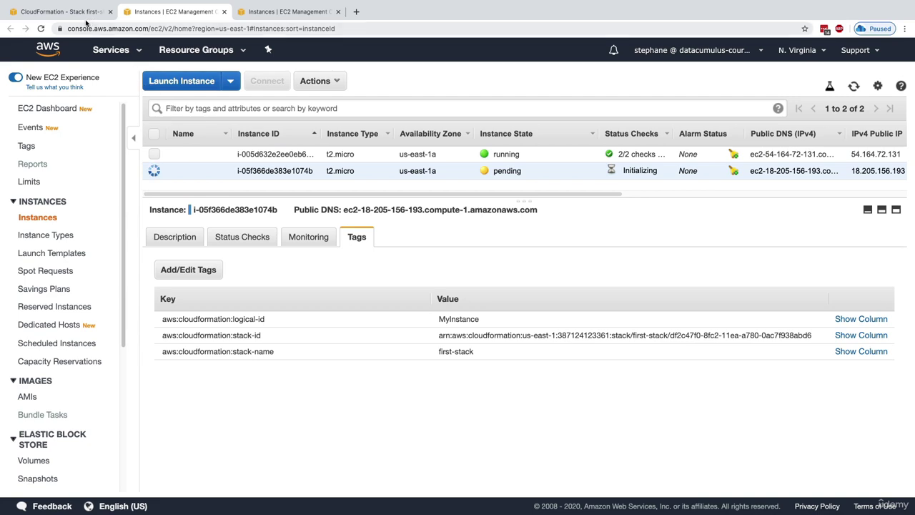
click(61, 11)
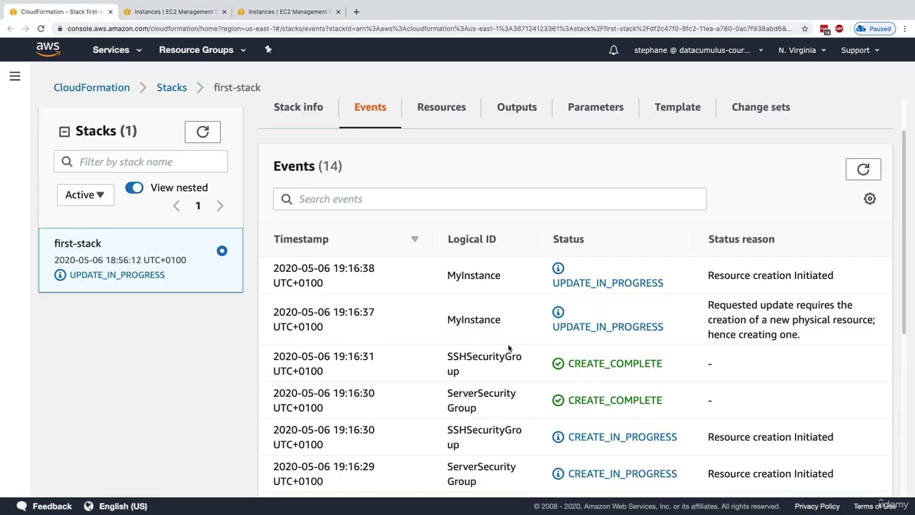
scroll(504, 357, down, 1)
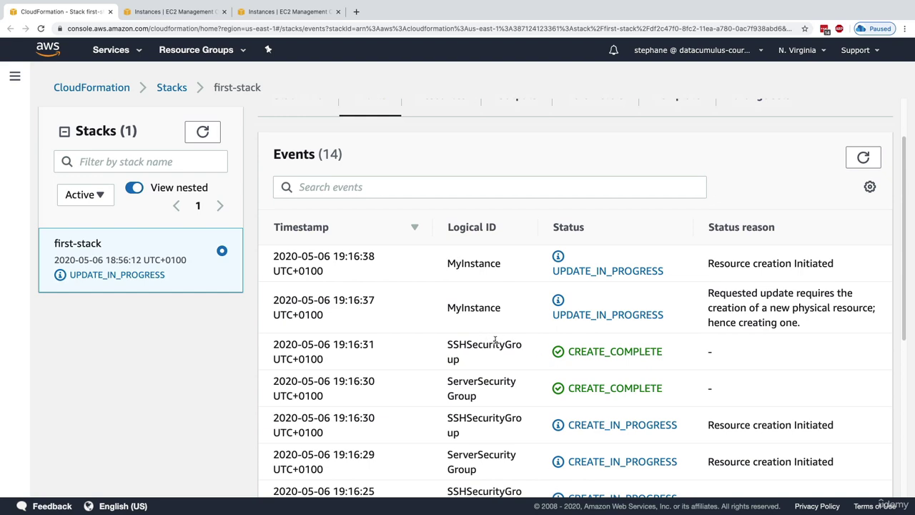
key(ctrl+Right)
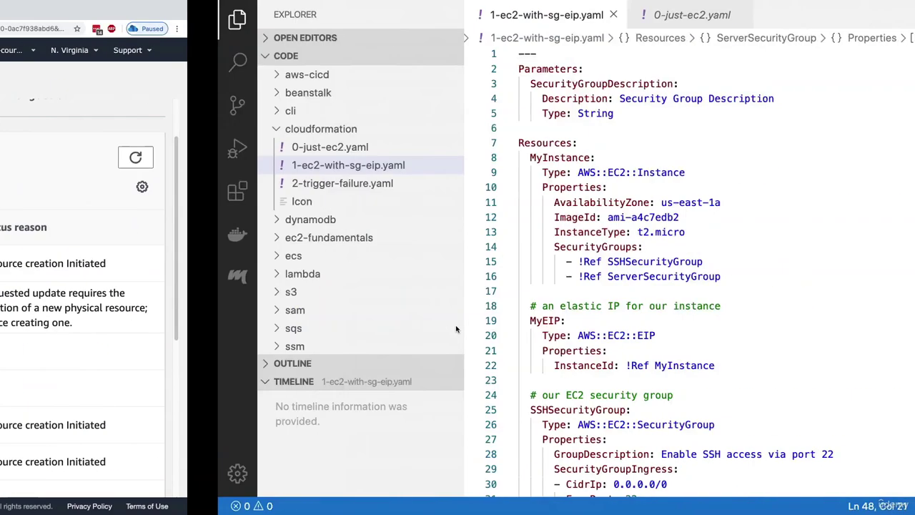
click(465, 320)
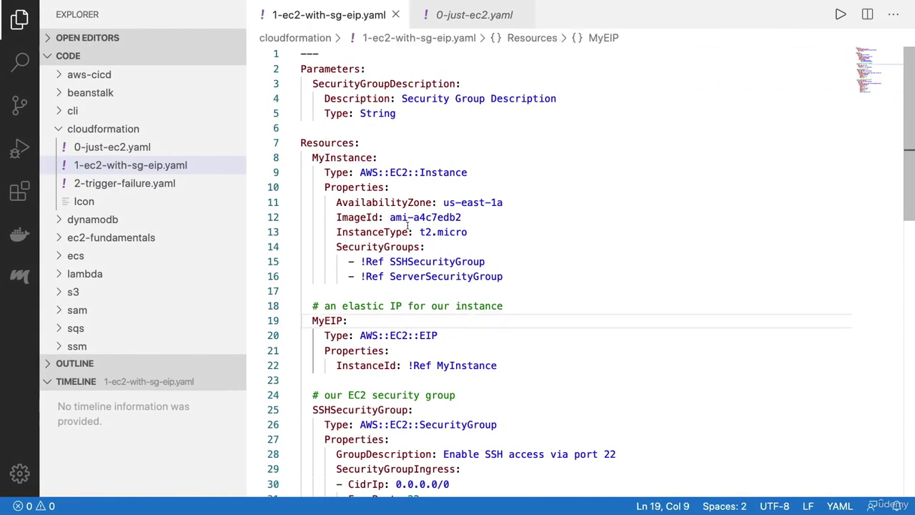
drag(360, 133, 408, 279)
click(408, 281)
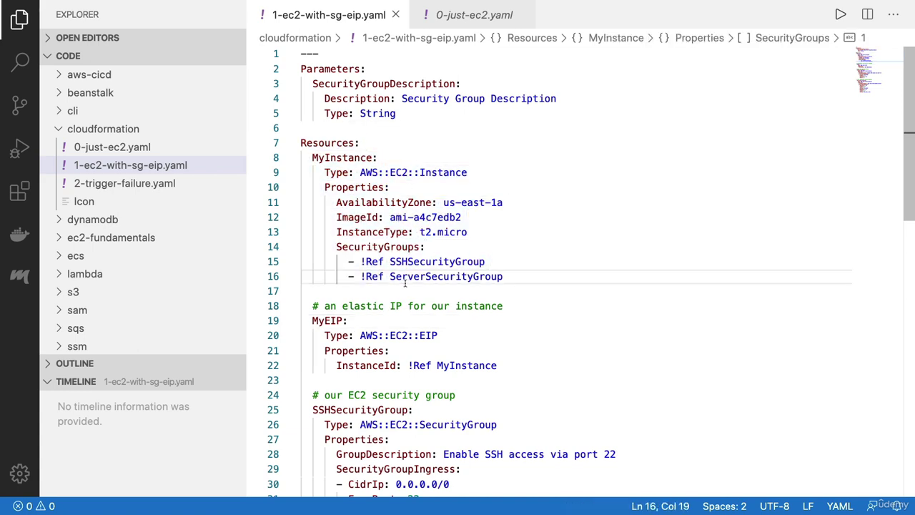
scroll(456, 284, down, 5)
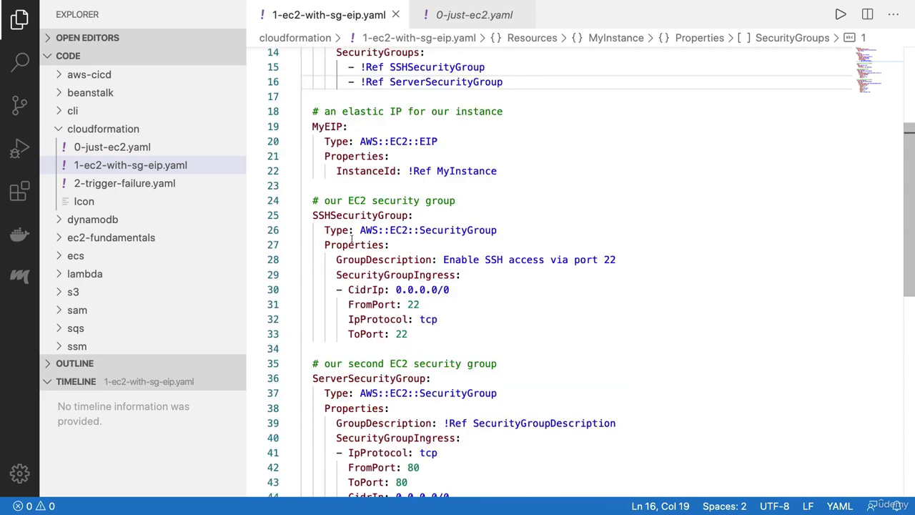
drag(352, 201, 456, 437)
click(457, 439)
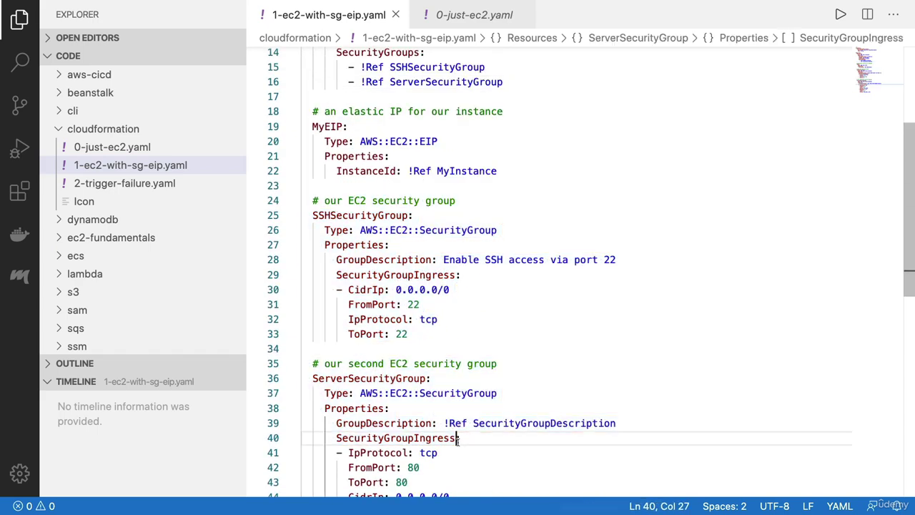
scroll(460, 444, up, 5)
drag(513, 254, 311, 136)
drag(345, 271, 520, 341)
click(515, 341)
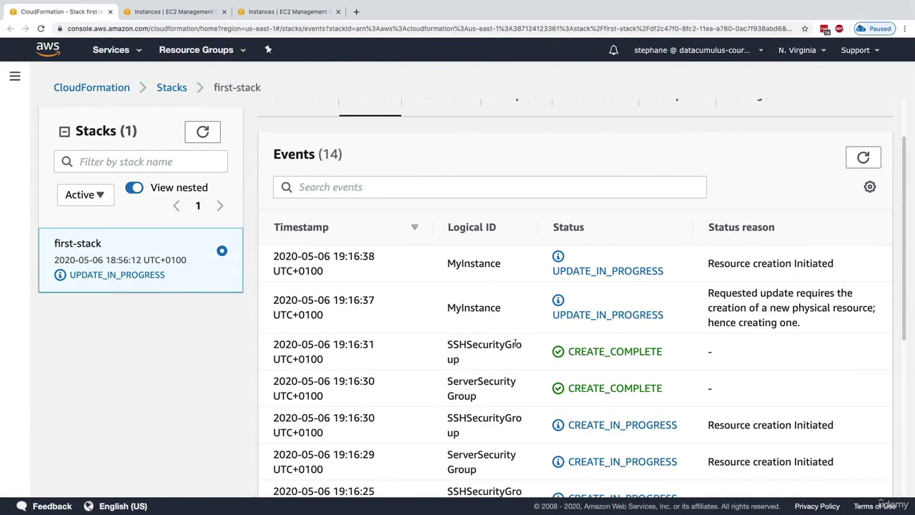
scroll(516, 345, up, 1)
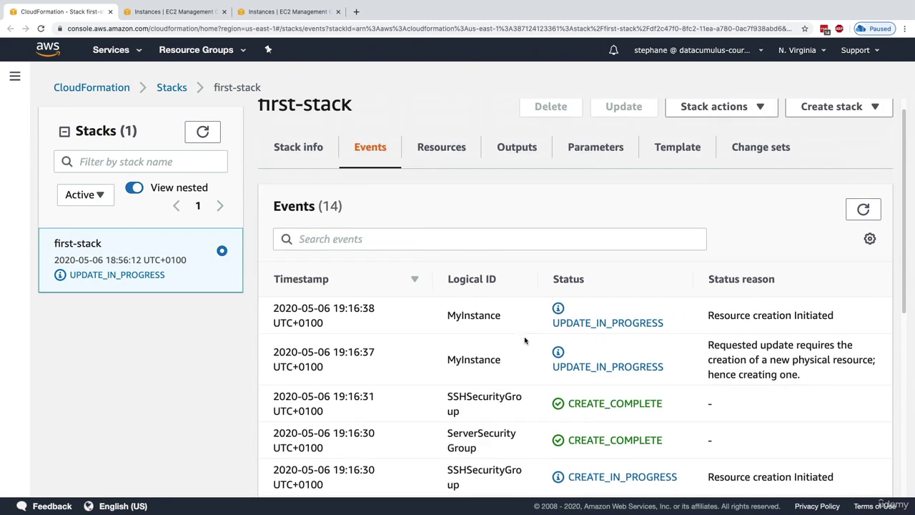
Refresh events to confirm MyInstance UPDATE_COMPLETE and MyEIP being created, then go to EC2.
click(854, 213)
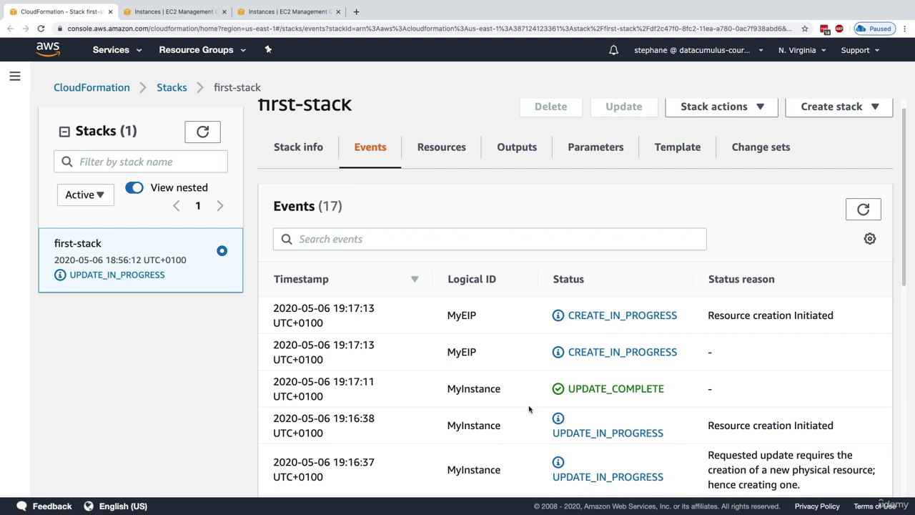
drag(446, 391, 506, 395)
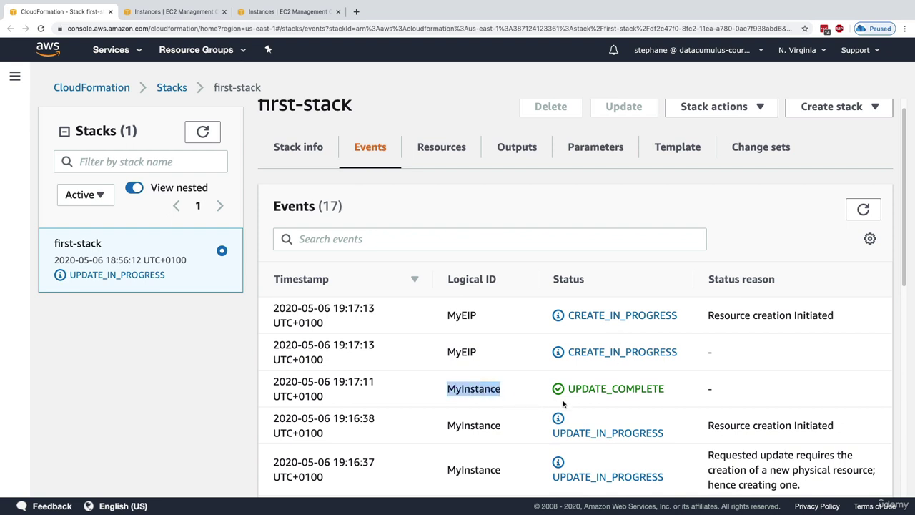
drag(455, 353, 485, 358)
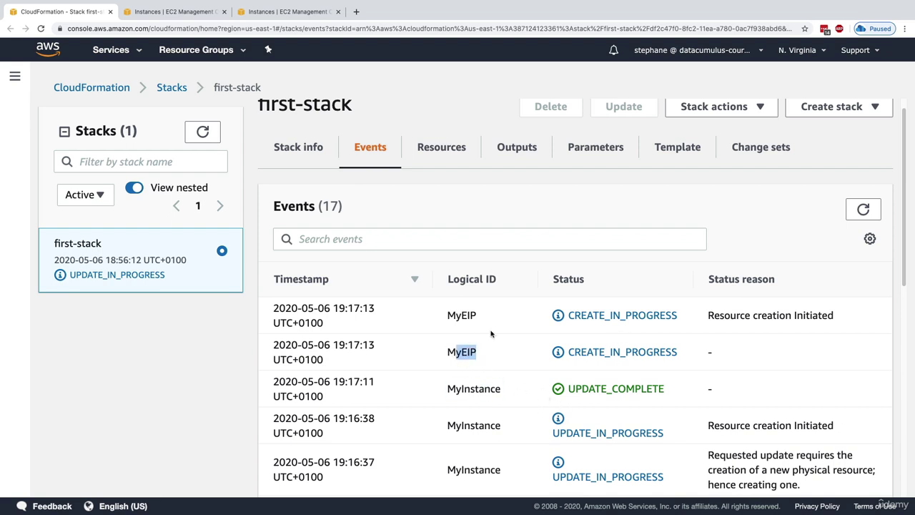
click(605, 355)
click(856, 216)
click(177, 12)
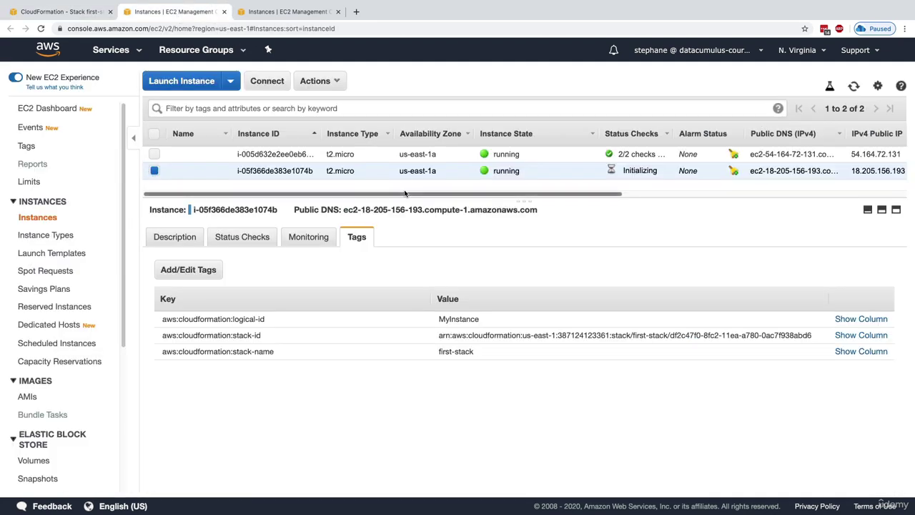
Check the original instance, then confirm MyEIP CREATE_COMPLETE and MyInstance DELETE_IN_PROGRESS in events.
click(410, 155)
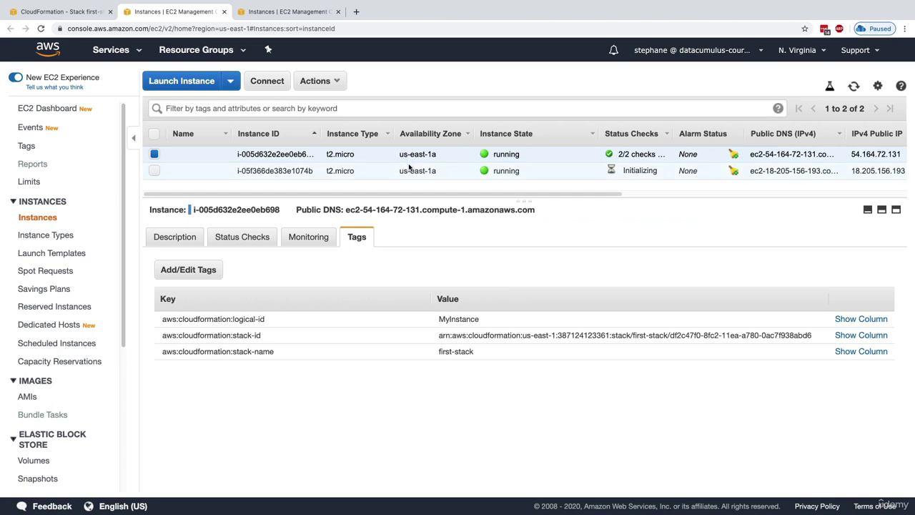
click(63, 12)
click(861, 210)
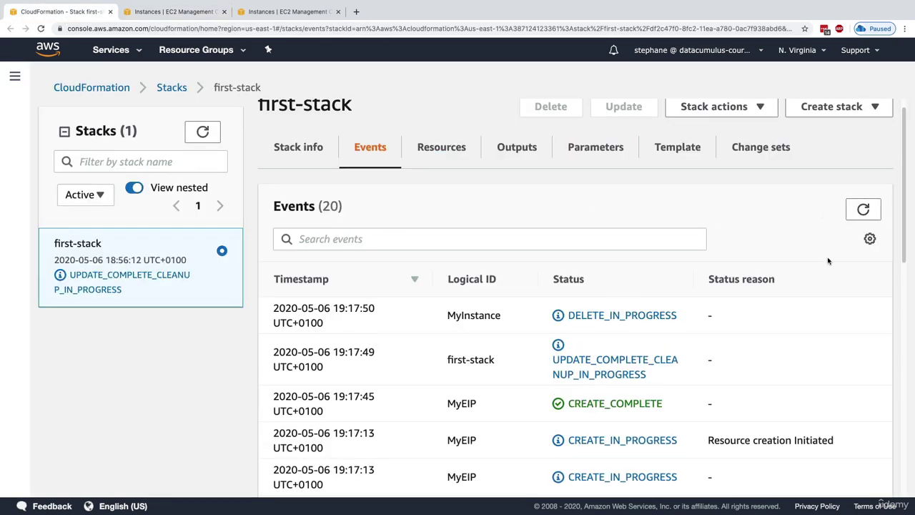
scroll(583, 322, down, 1)
drag(448, 391, 476, 391)
drag(567, 391, 618, 391)
drag(455, 348, 494, 348)
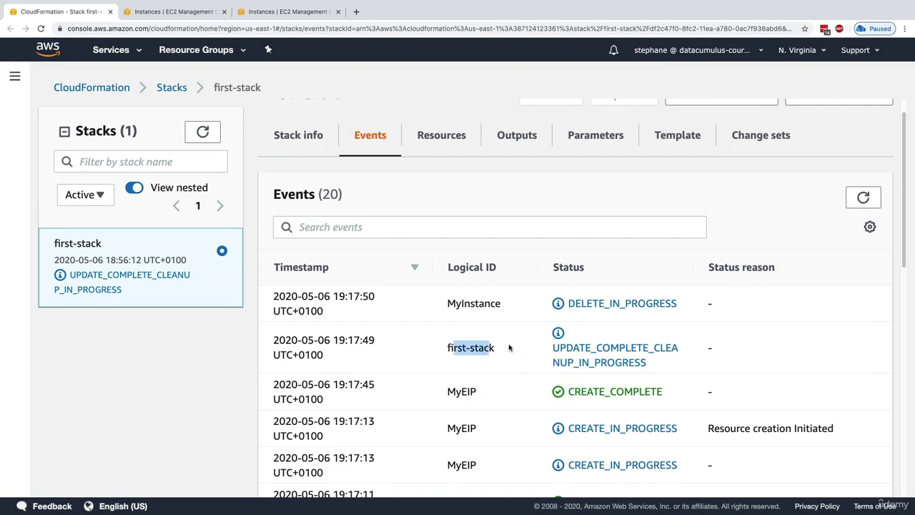
drag(557, 348, 663, 370)
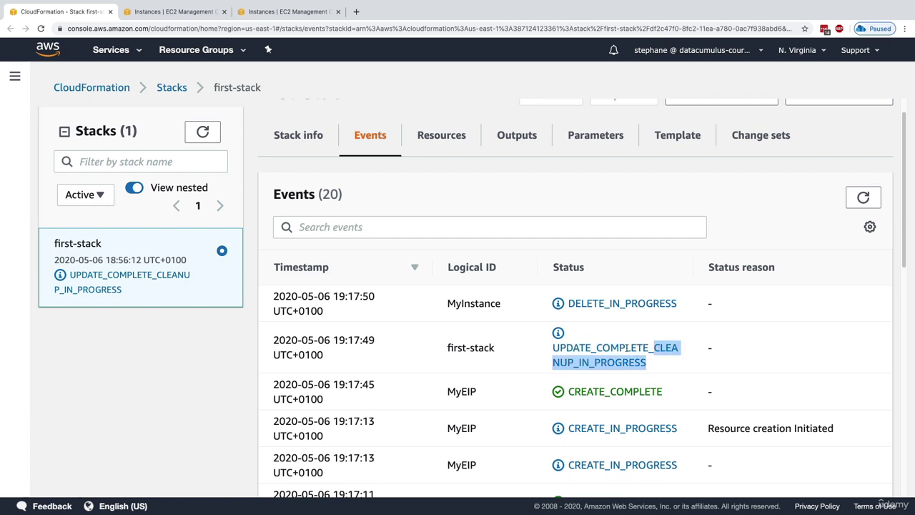
drag(568, 304, 673, 306)
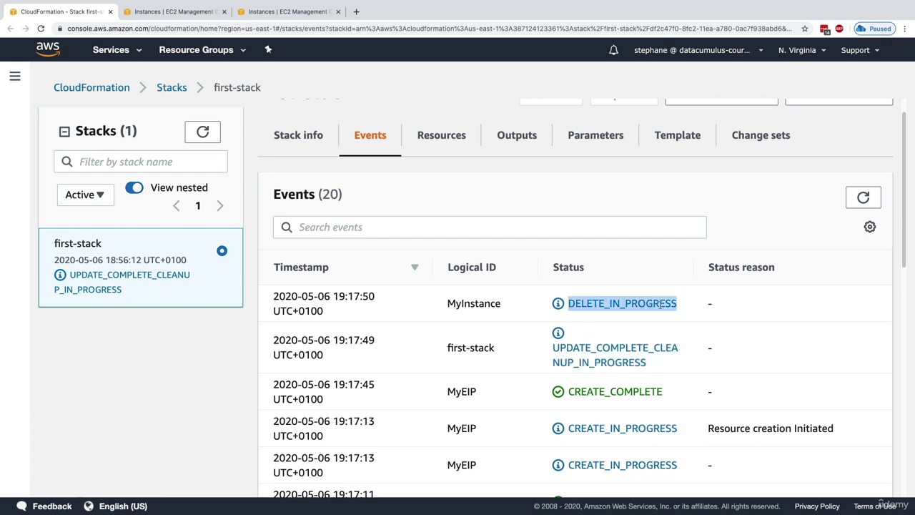
Refresh EC2 to see the old instance shutting down, then view first-stack's Resources tab.
click(183, 11)
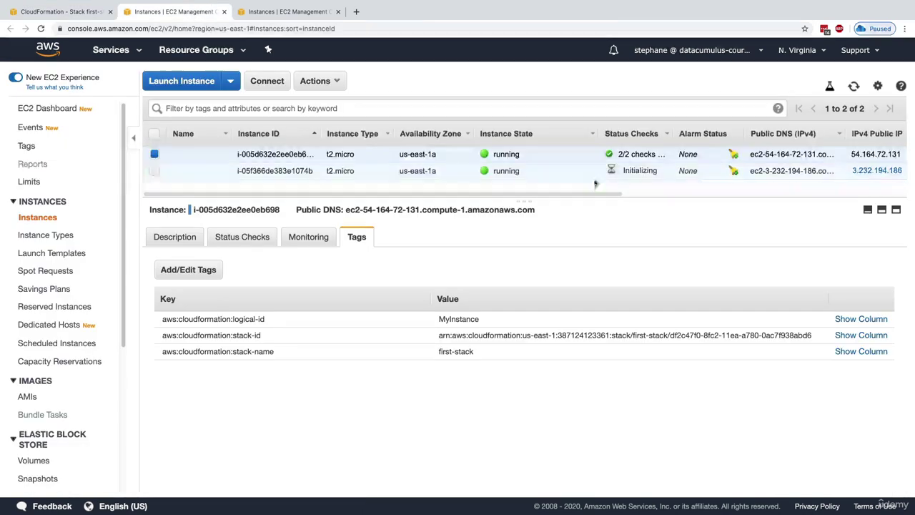
click(853, 86)
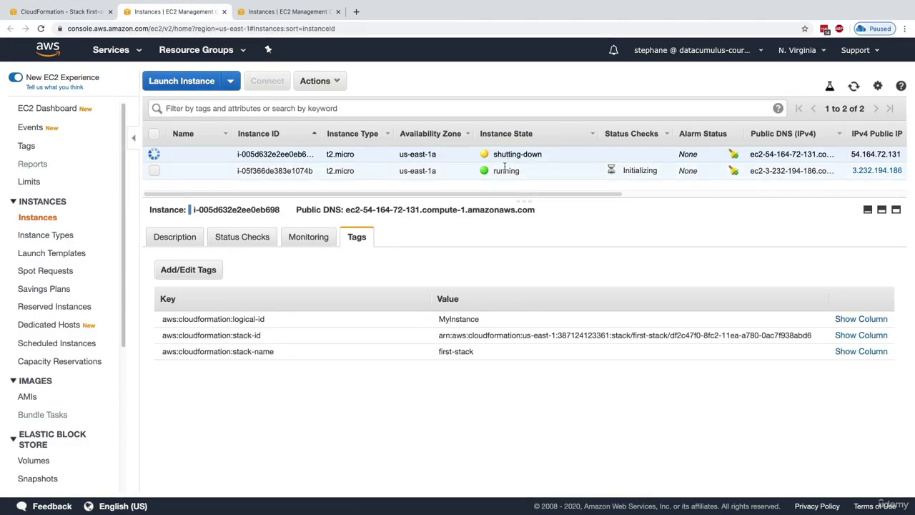
click(77, 15)
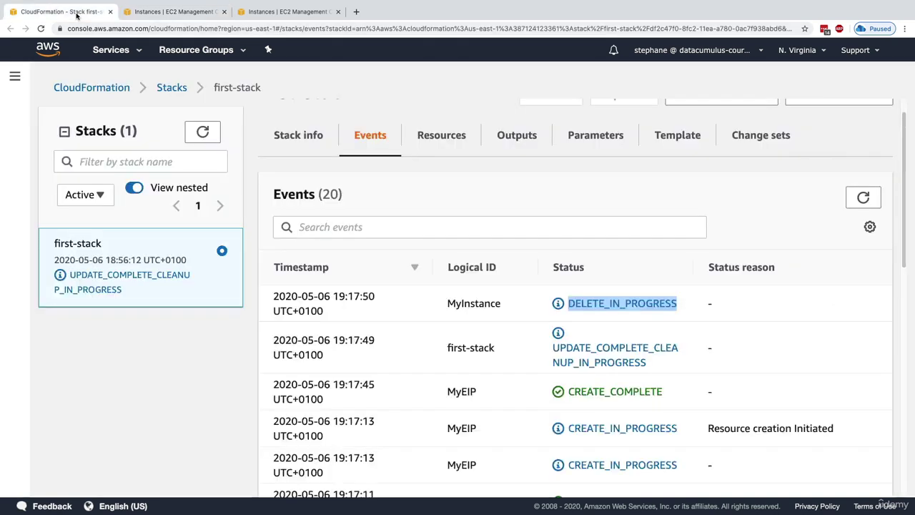
click(405, 309)
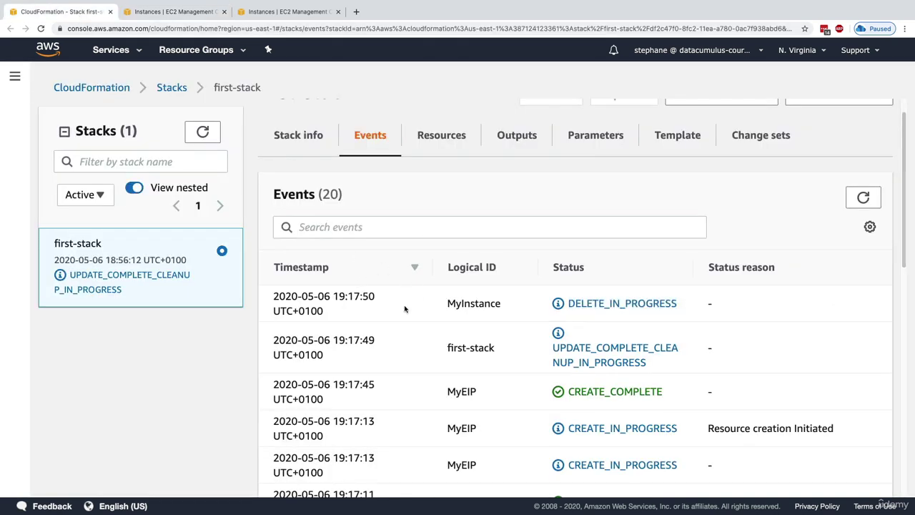
scroll(405, 309, up, 1)
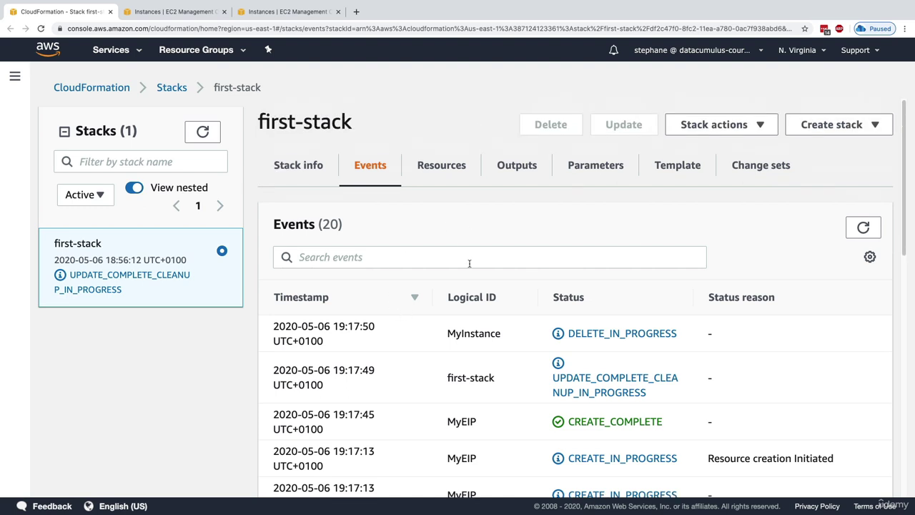
click(457, 175)
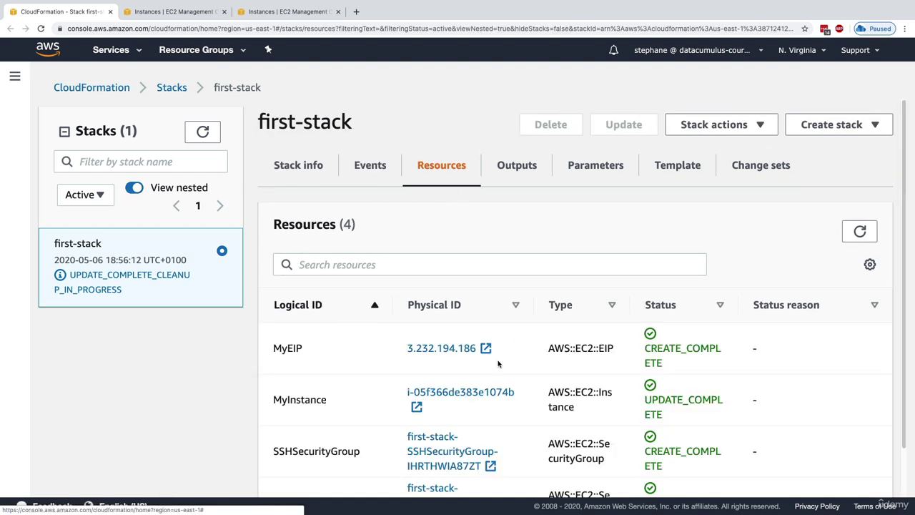
Open MyInstance i-05f366de383e1074b from the Resources tab in its own EC2 tab.
scroll(499, 364, down, 2)
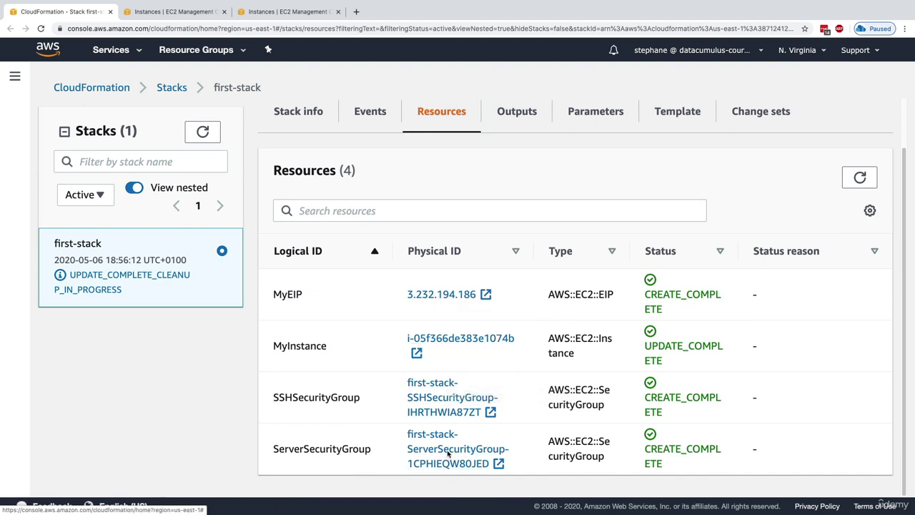
click(440, 342)
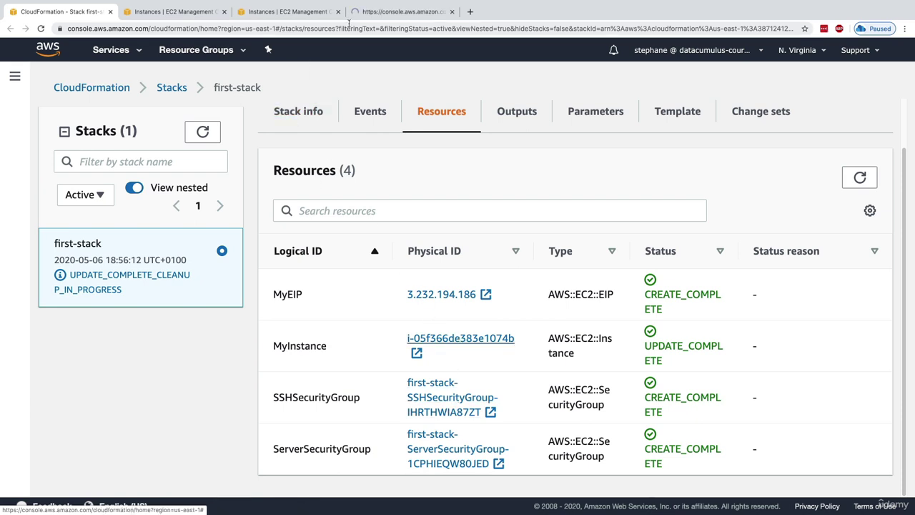
click(371, 13)
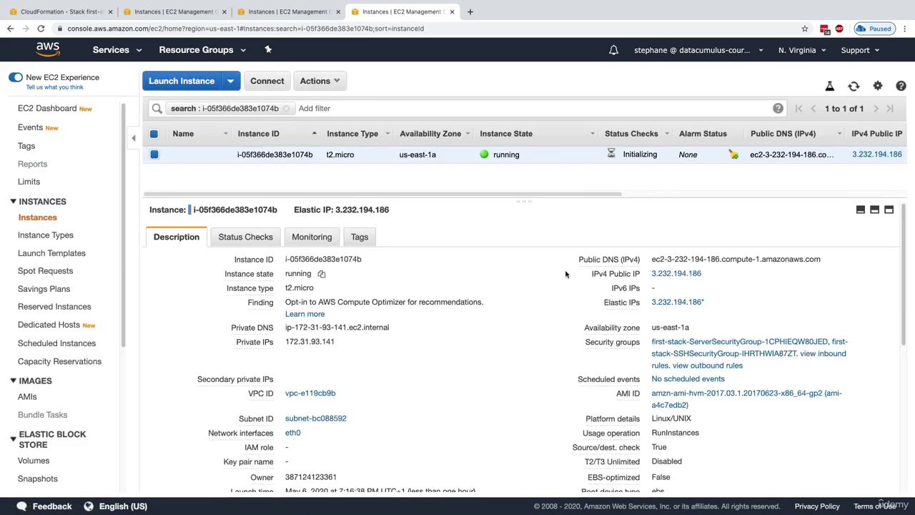
Open Elastic IP 3.232.194.186 from the instance's details on the Elastic IP addresses page.
click(666, 303)
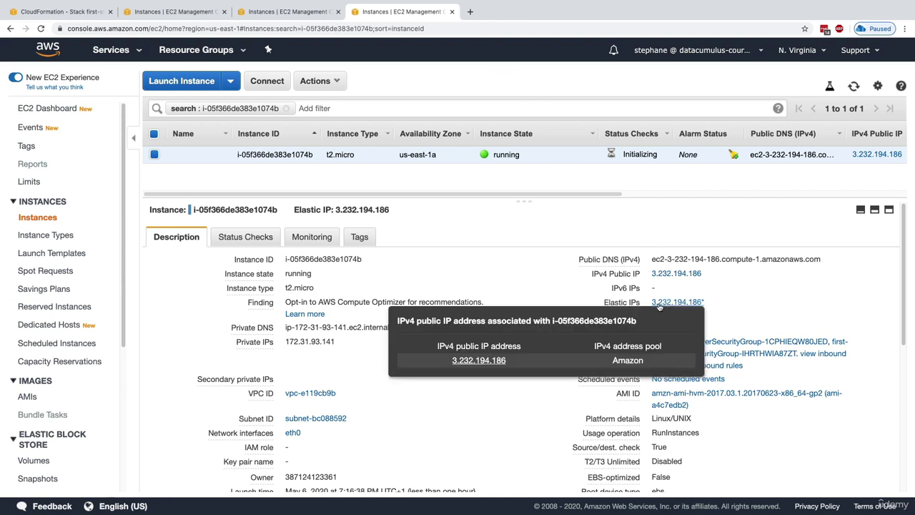
super+click(479, 360)
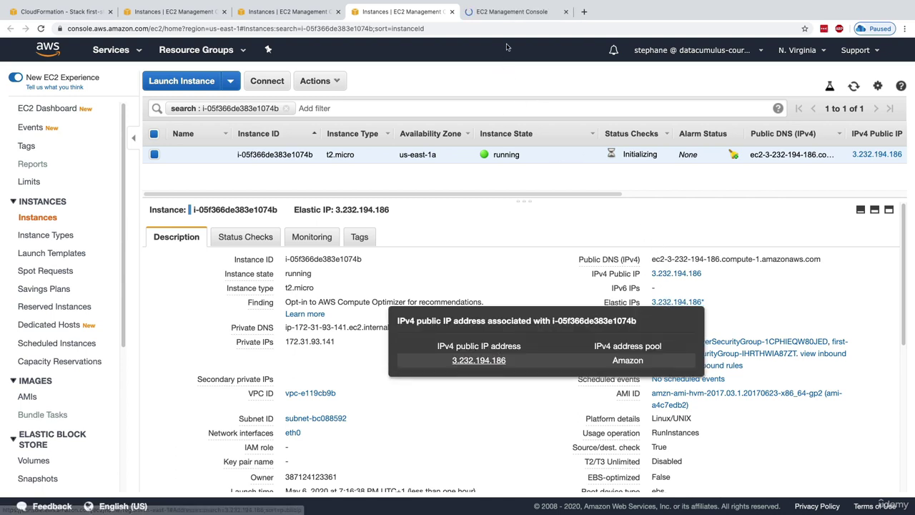
click(510, 13)
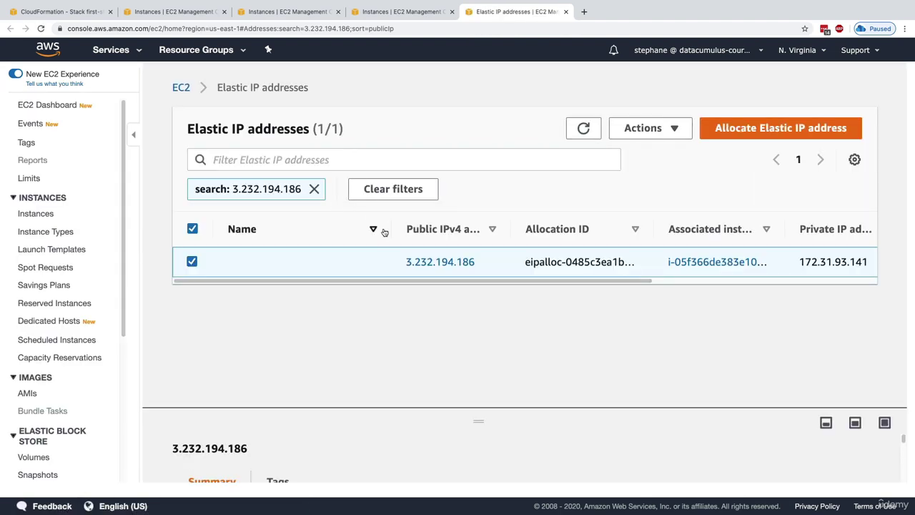
drag(372, 411, 379, 181)
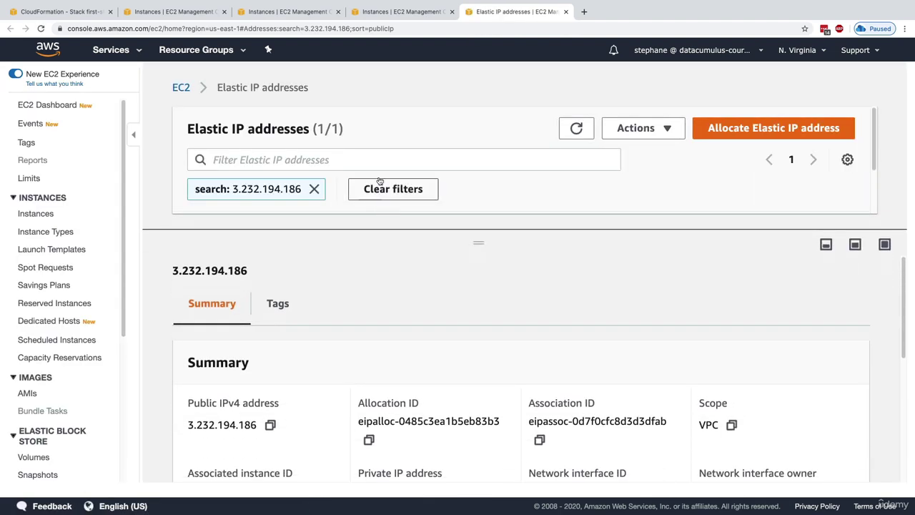
Check the Elastic IP's tags showing MyEIP from first-stack's stack-id.
click(291, 305)
scroll(310, 338, down, 3)
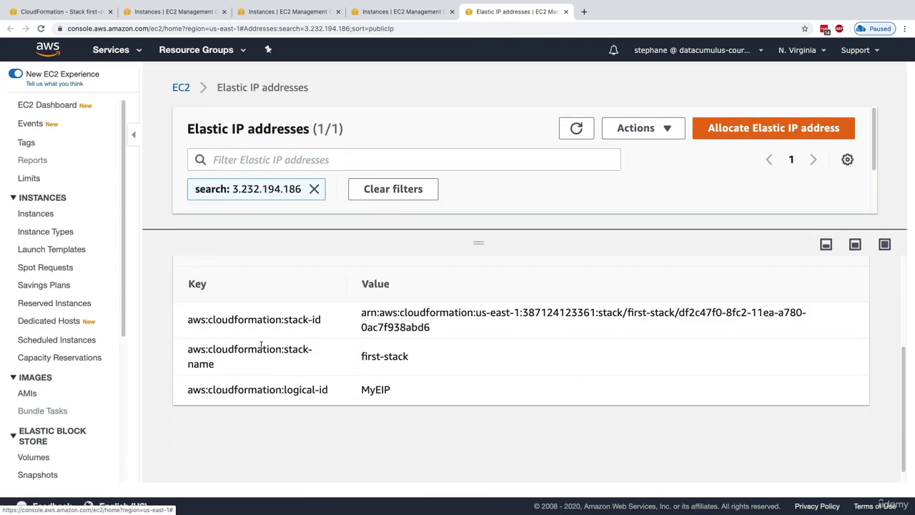
drag(202, 320, 303, 321)
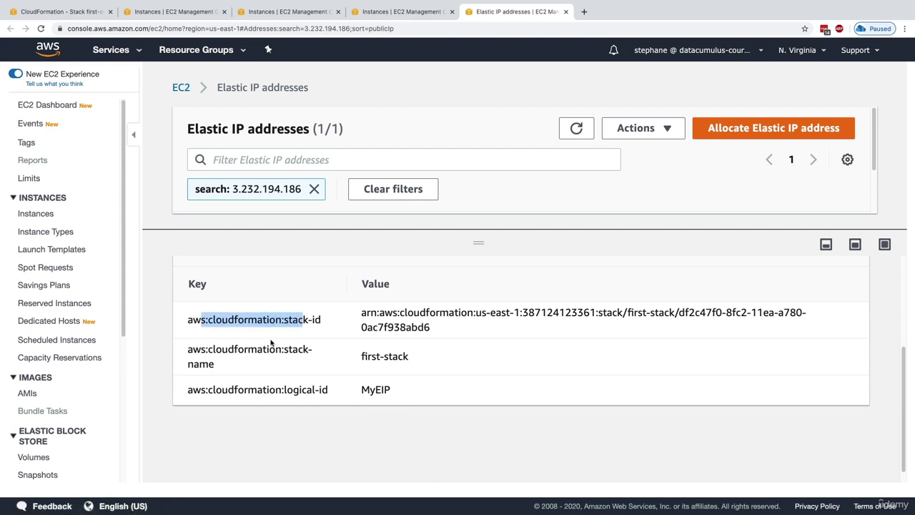
drag(208, 349, 231, 364)
click(236, 374)
scroll(236, 374, up, 1)
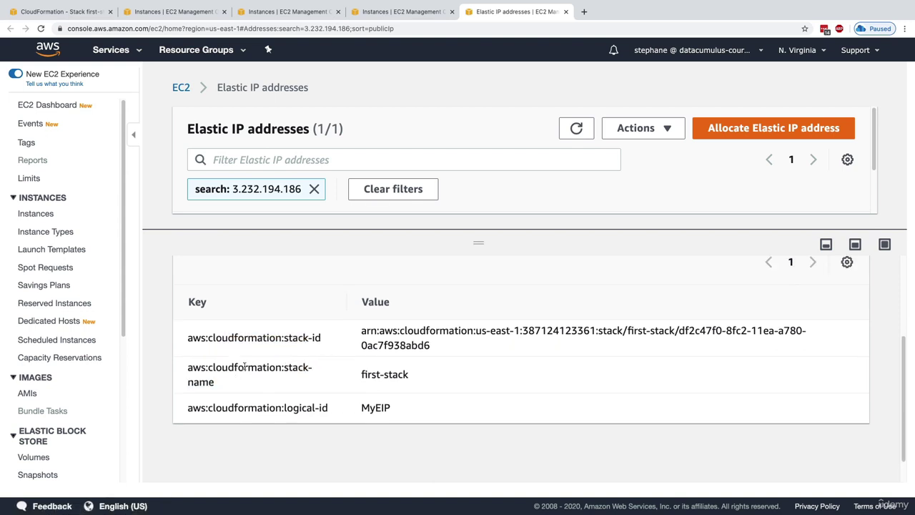
scroll(270, 384, up, 1)
scroll(303, 385, up, 5)
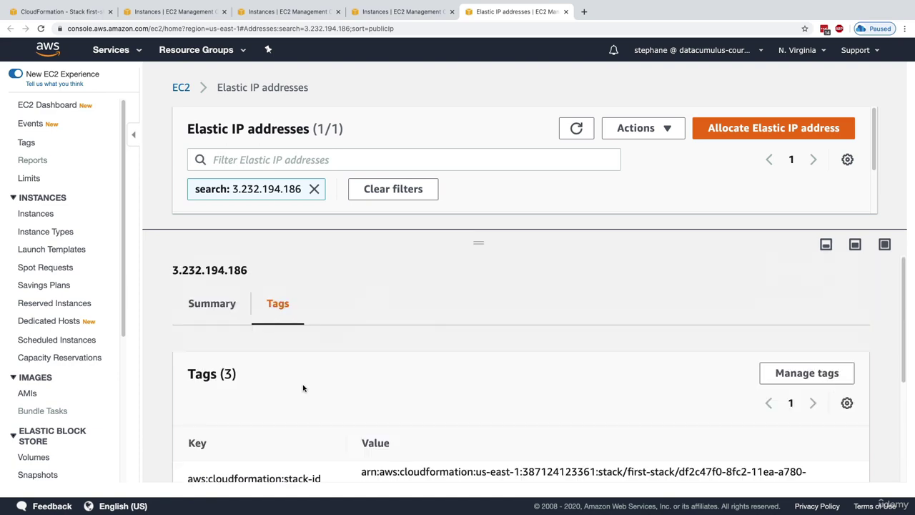
Go back to the instance and open its ServerSecurityGroup.
click(404, 12)
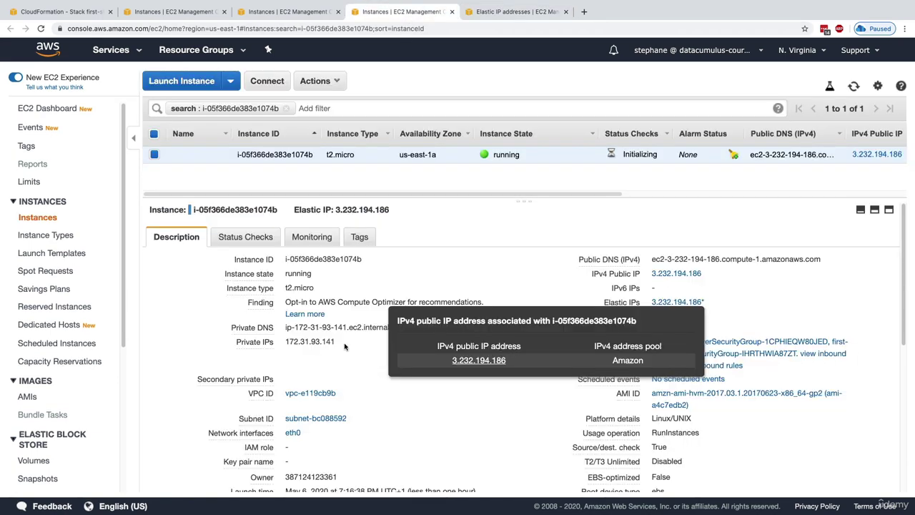
scroll(484, 372, down, 3)
scroll(484, 372, down, 2)
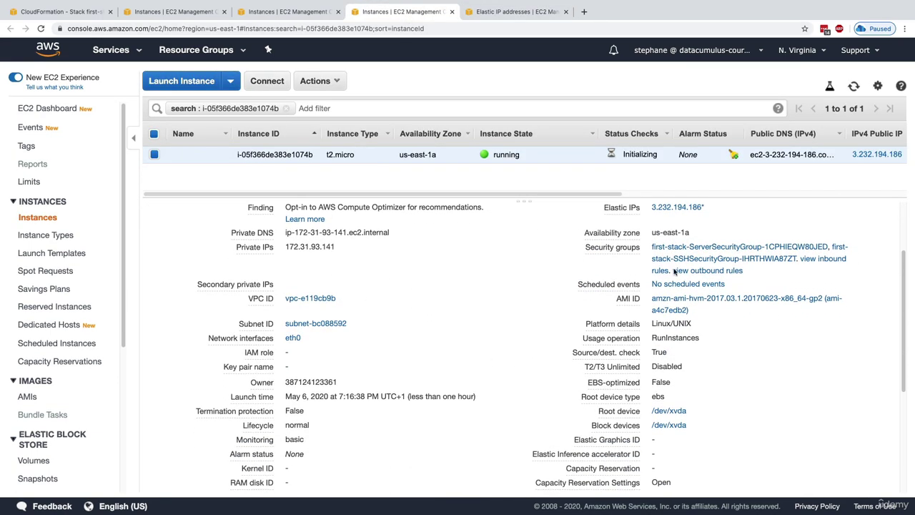
click(715, 249)
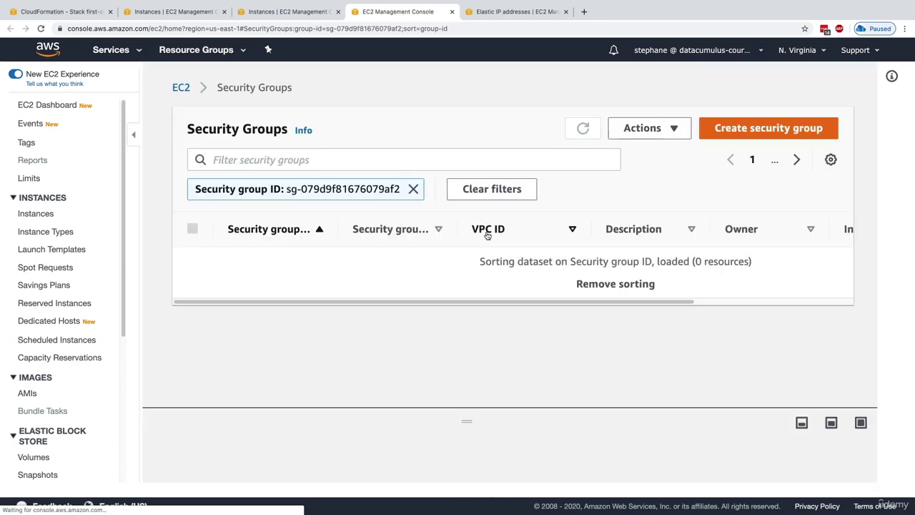
List all security groups matching 'stack', widening the group ID and name columns.
click(414, 187)
click(364, 163)
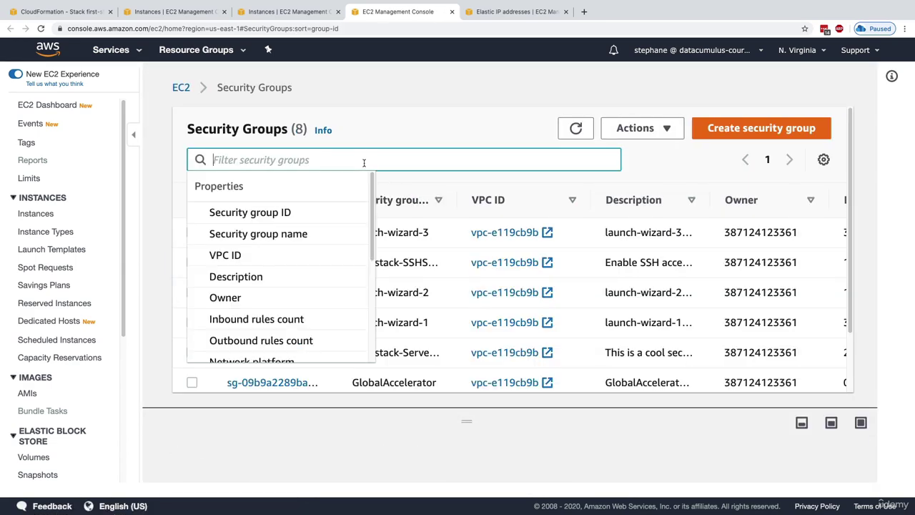
text(stack)
key(Return)
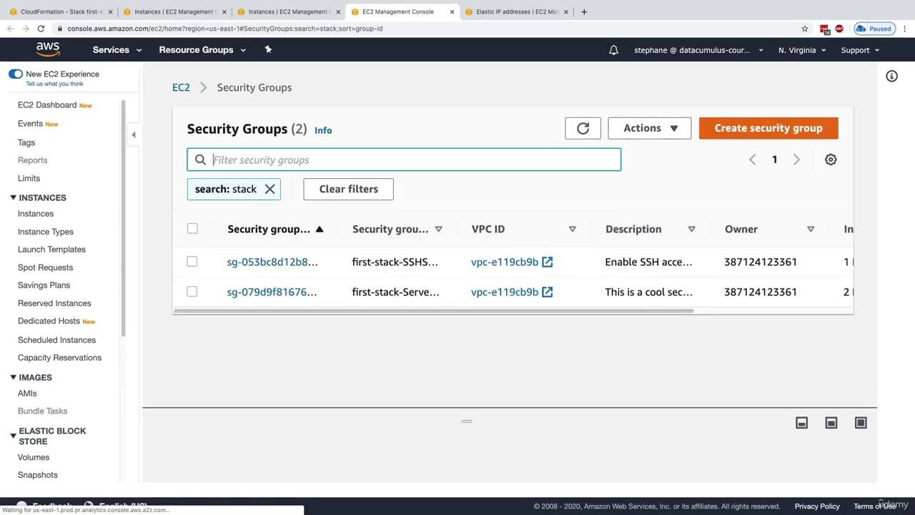
drag(338, 229, 366, 230)
drag(478, 235, 639, 229)
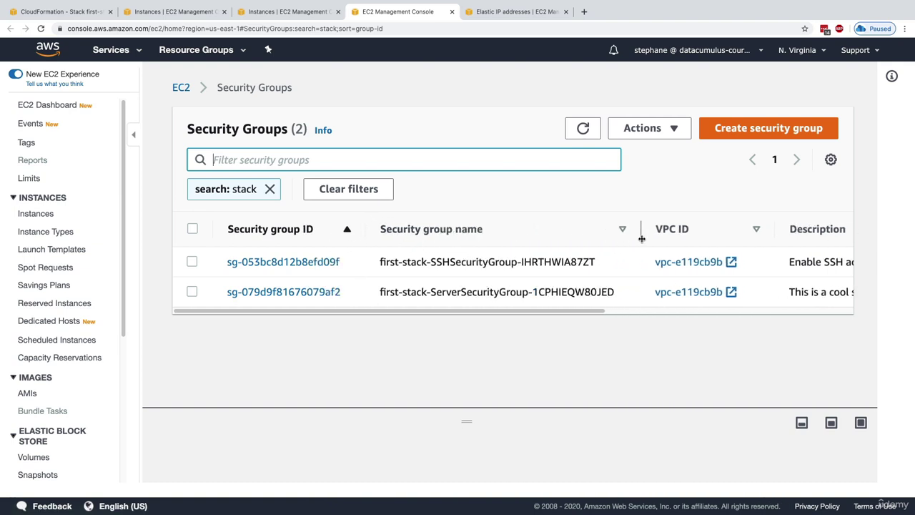
Inspect the inbound rules of the SSH group and the ServerSecurityGroup.
click(471, 271)
drag(439, 404, 441, 219)
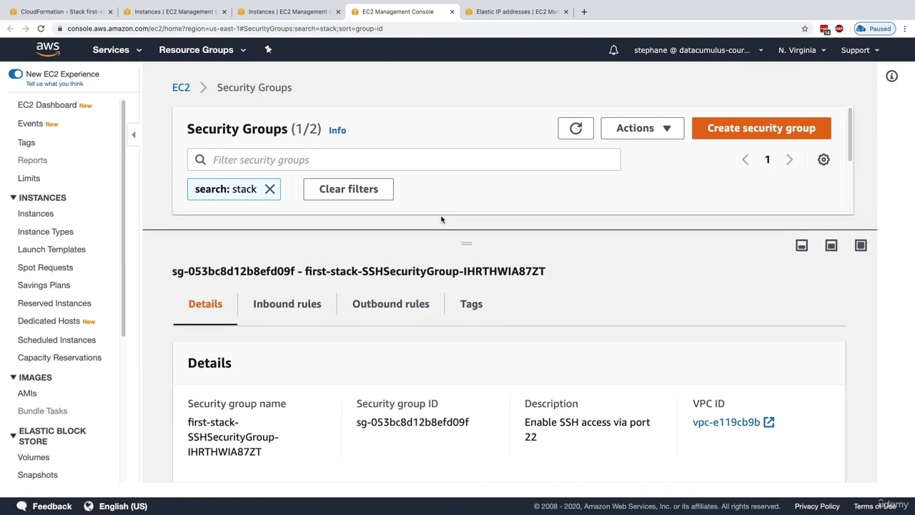
click(283, 303)
drag(433, 231, 439, 150)
click(443, 286)
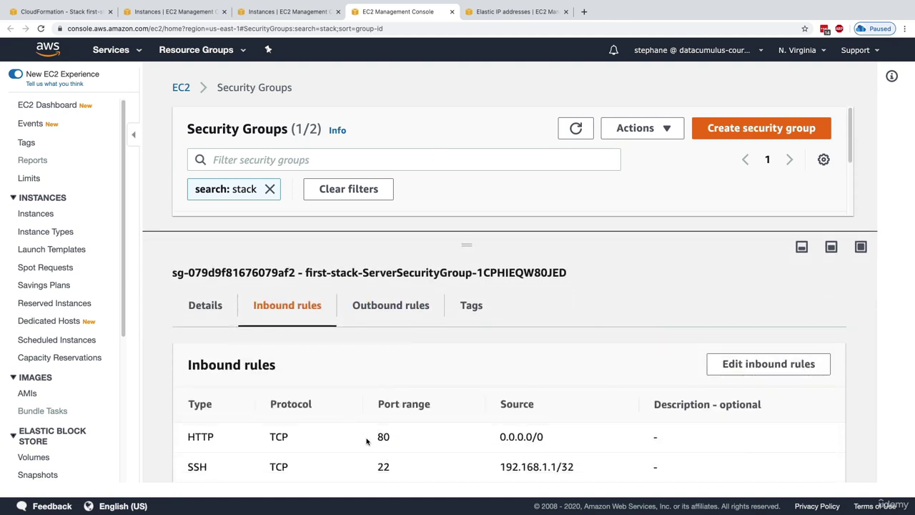
Match the ServerSecurityGroup description against the stack's SecurityGroupDescription parameter.
click(222, 309)
mouse_move(537, 420)
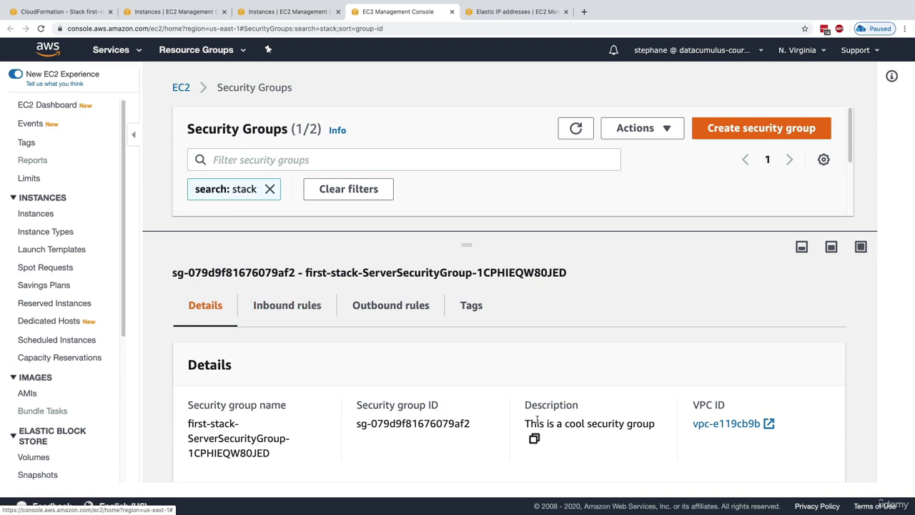
drag(655, 425, 526, 427)
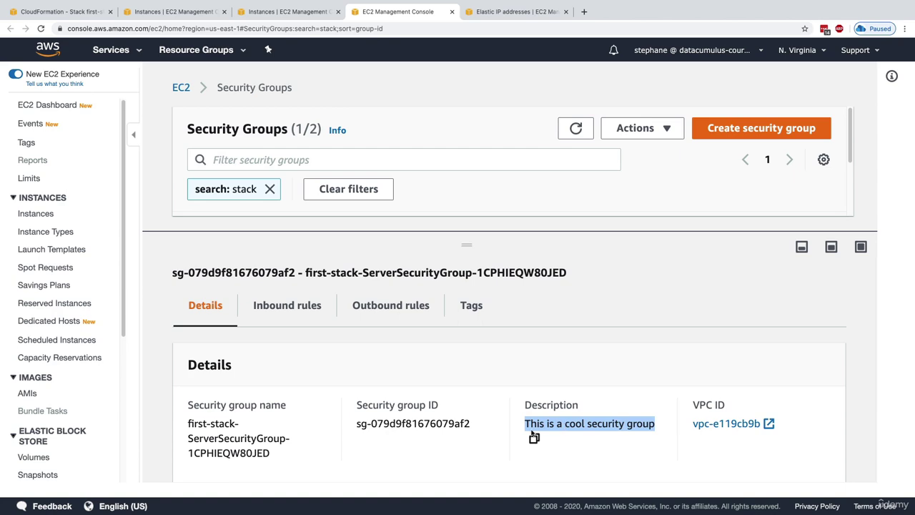
click(63, 11)
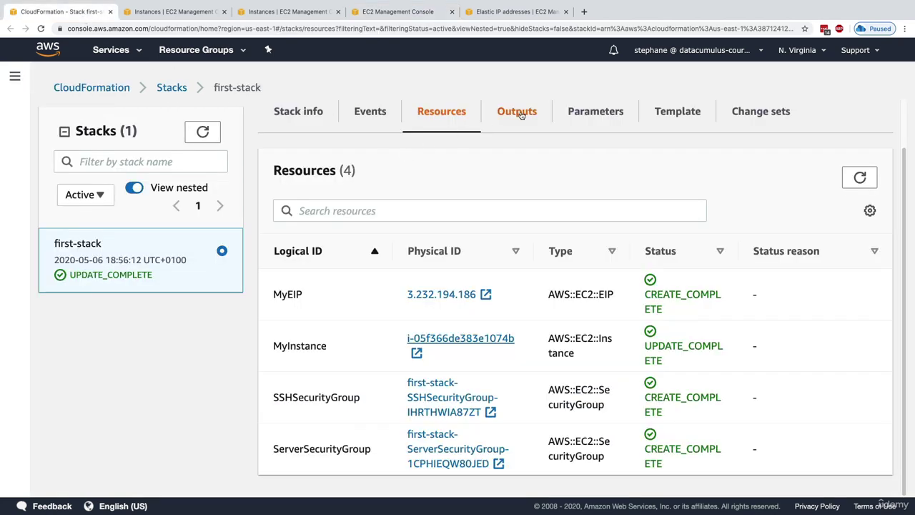
click(594, 113)
drag(489, 340, 619, 340)
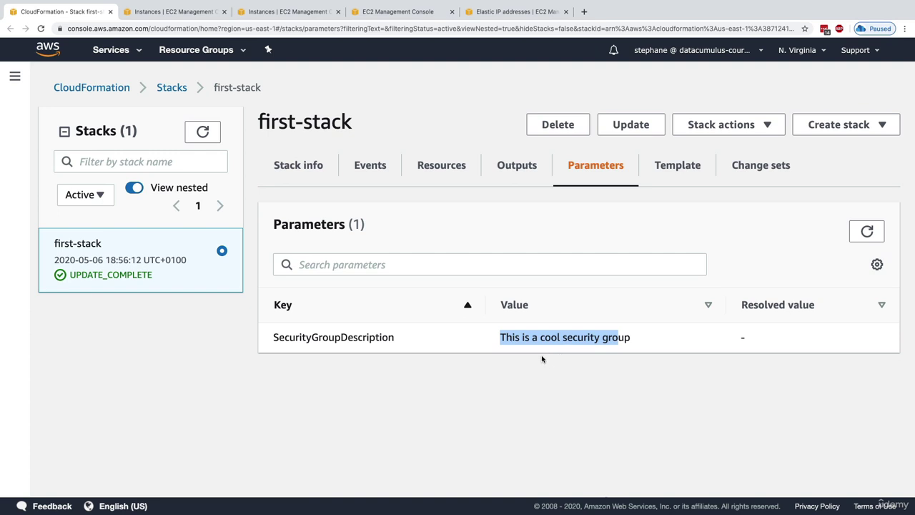
click(447, 12)
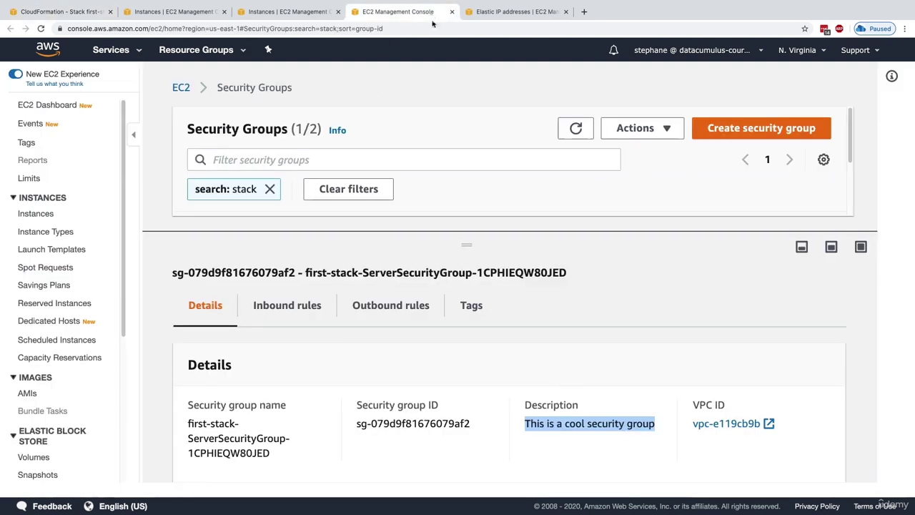
click(574, 419)
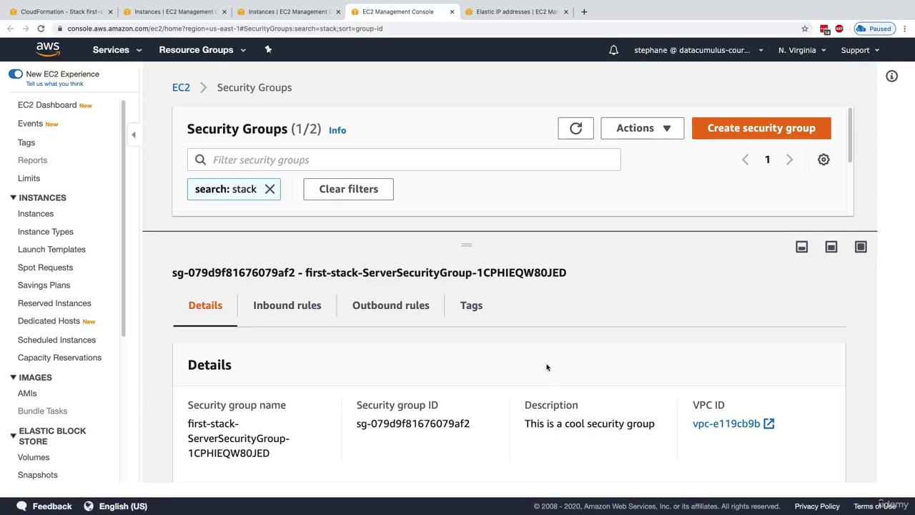
Show first-stack's event history, ending in UPDATE_COMPLETE.
drag(466, 244, 470, 337)
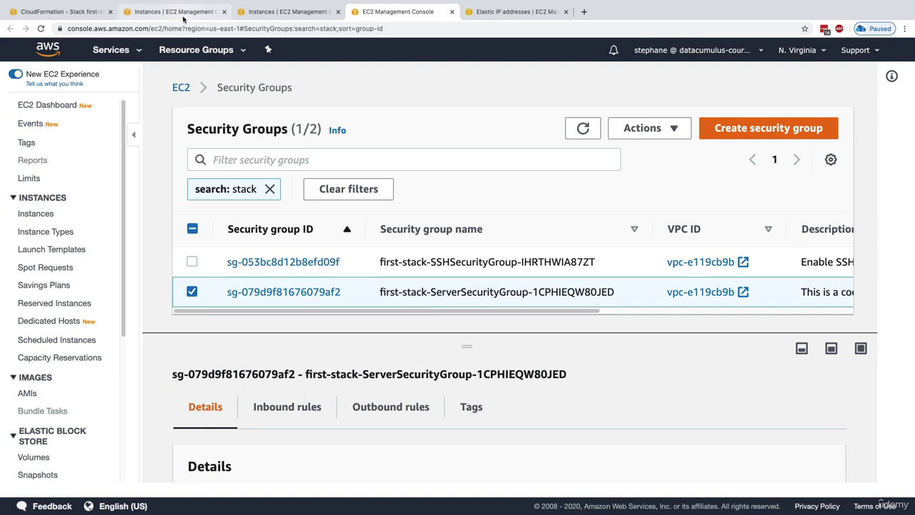
click(86, 11)
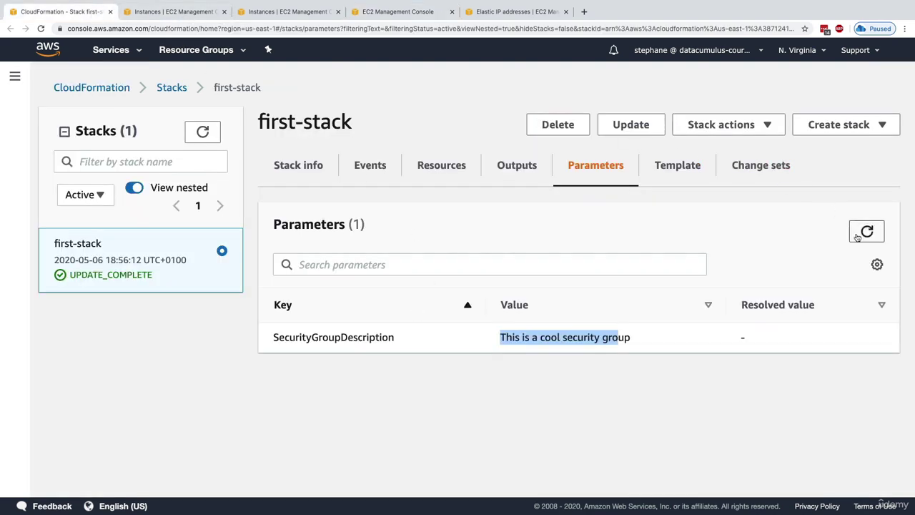
click(378, 172)
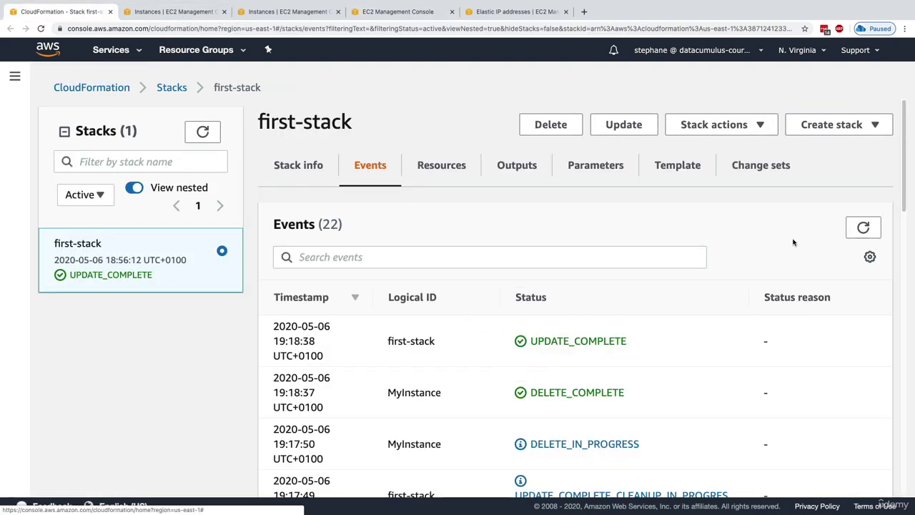
Check the stack overview, then review the running EC2 instance's tags and actions without terminating.
click(289, 165)
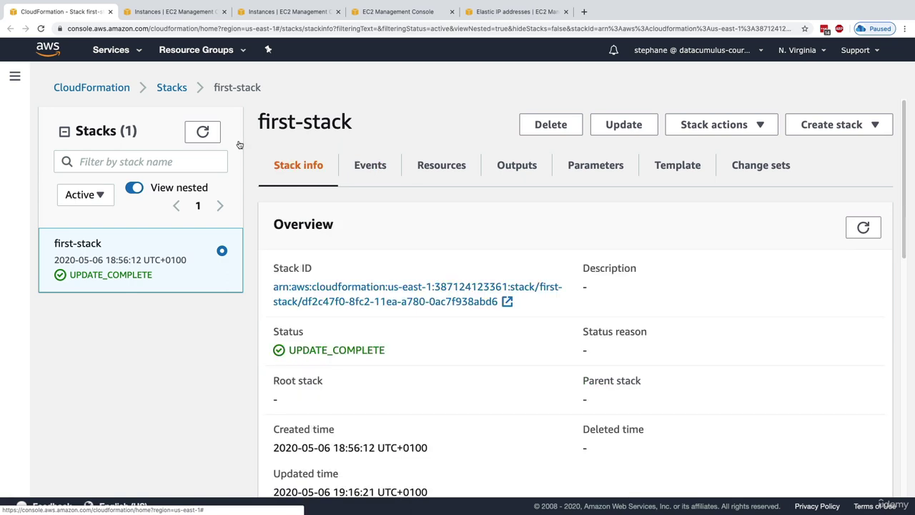
click(175, 89)
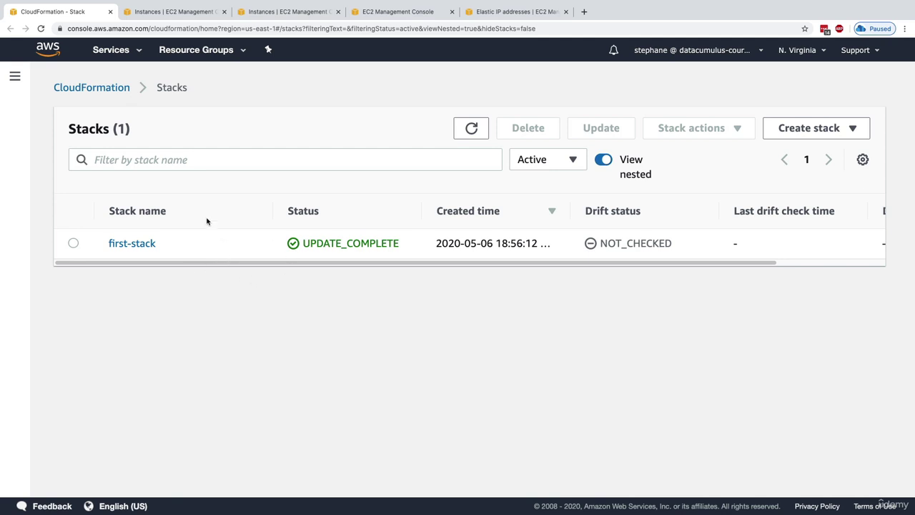
click(180, 11)
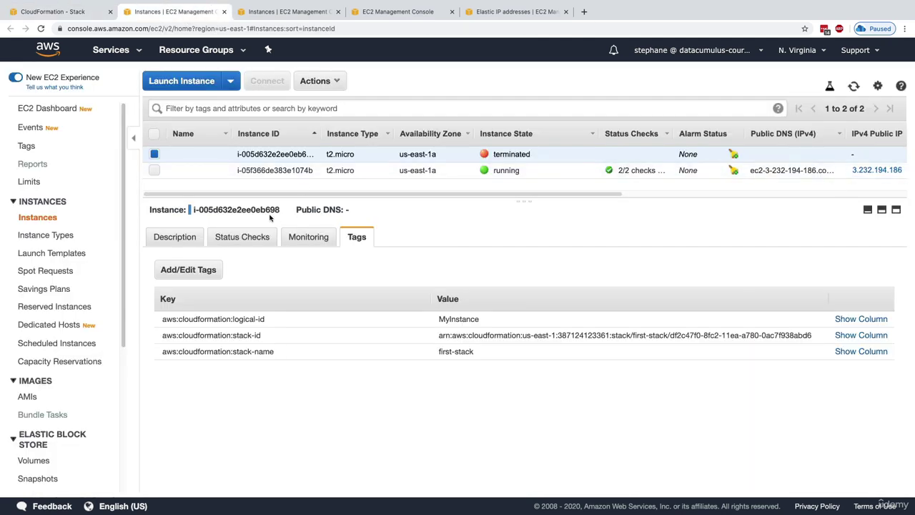
click(301, 170)
right_click(300, 171)
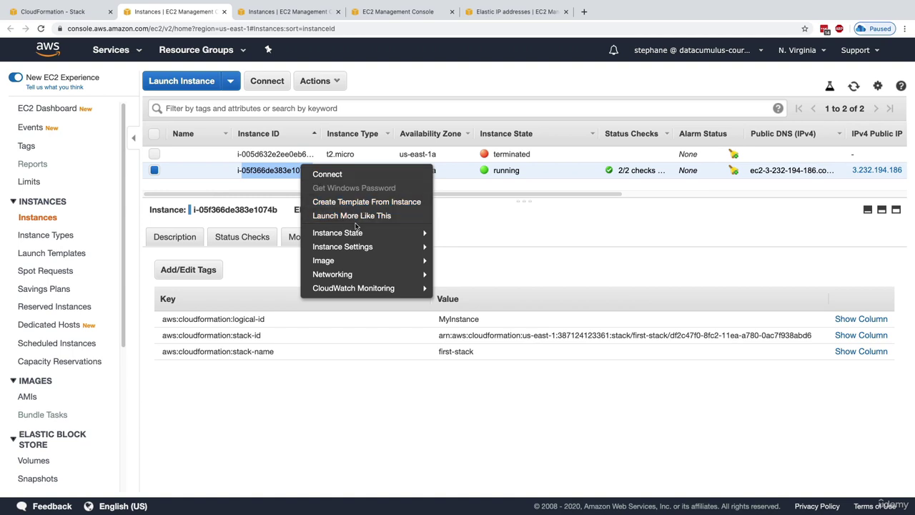
mouse_move(357, 232)
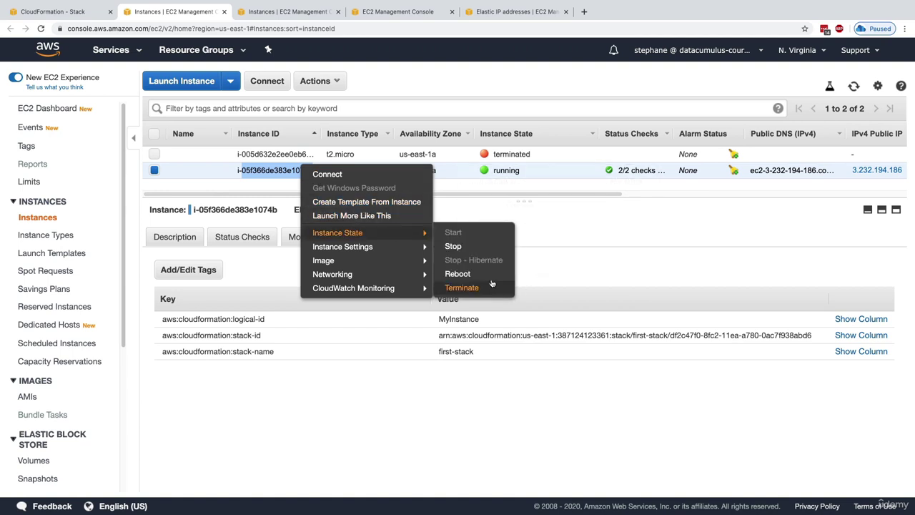
click(576, 263)
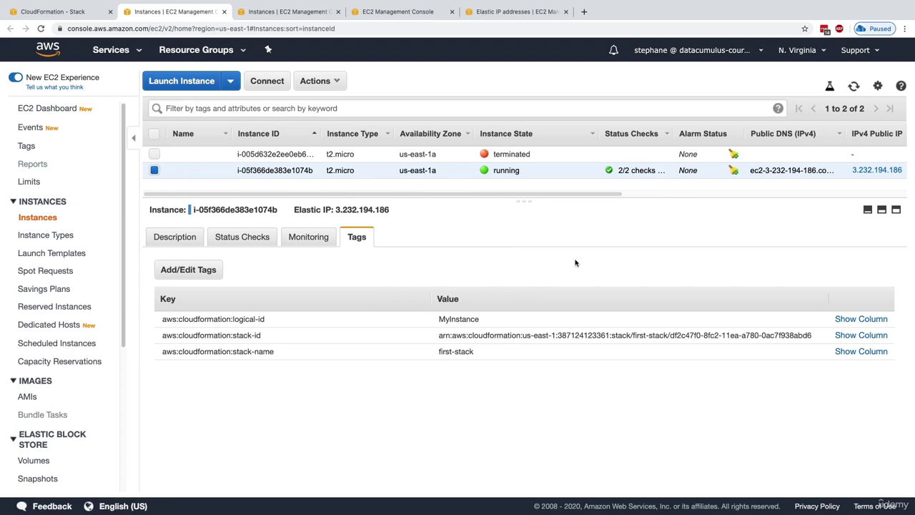
Review the earlier instance, both security groups and the elastic IP, then select first-stack.
click(310, 13)
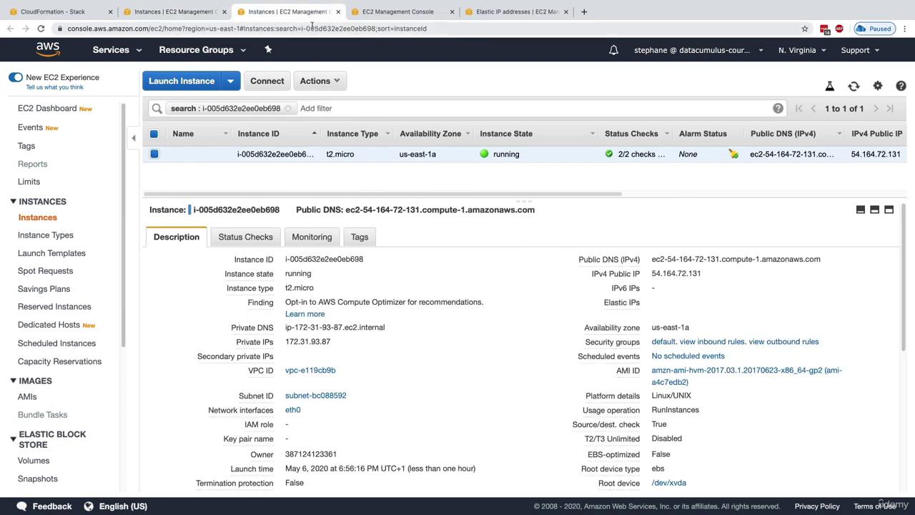
click(371, 13)
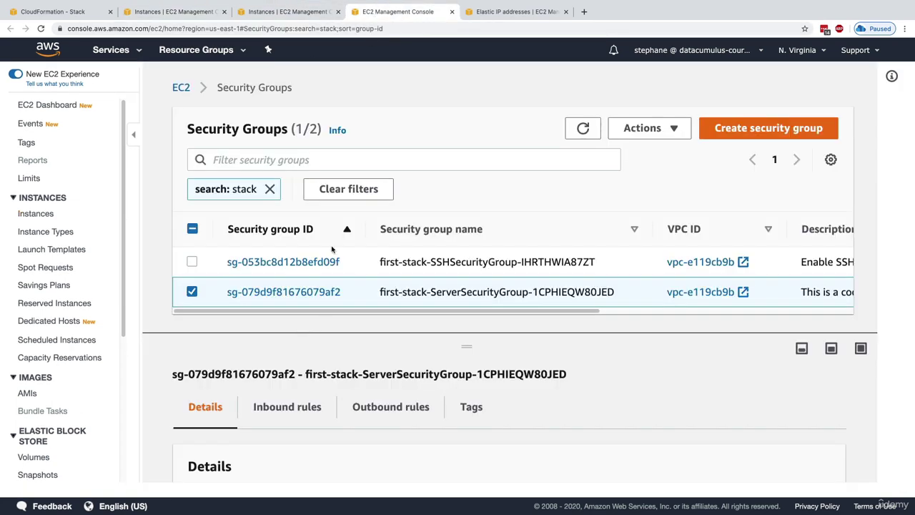
key(ctrl+Tab)
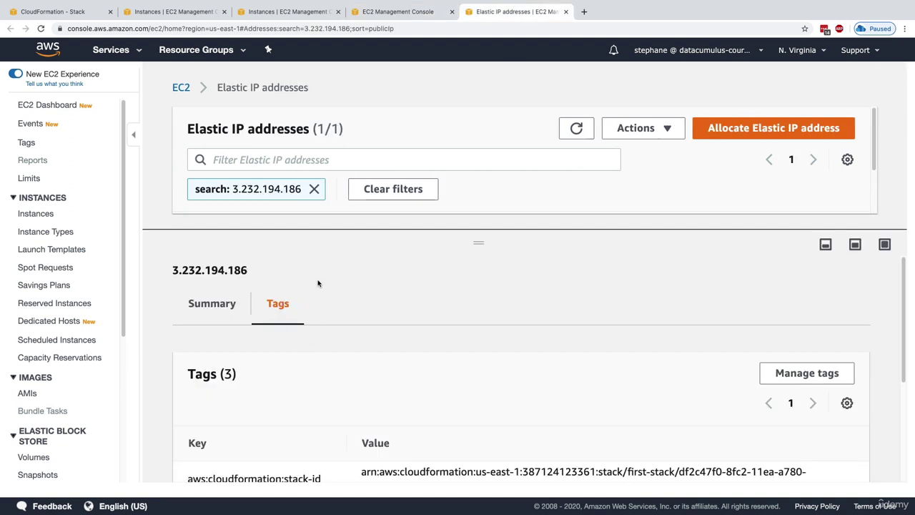
drag(209, 134, 270, 131)
click(273, 131)
click(64, 11)
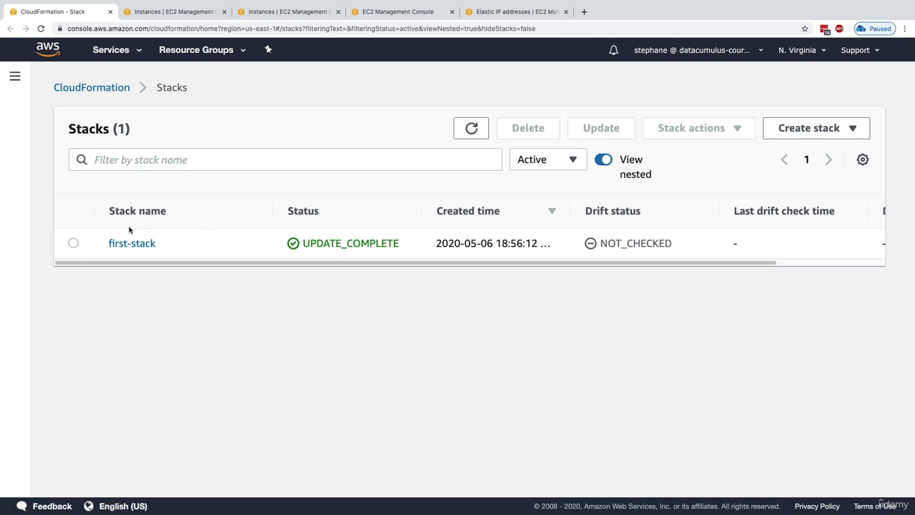
click(73, 244)
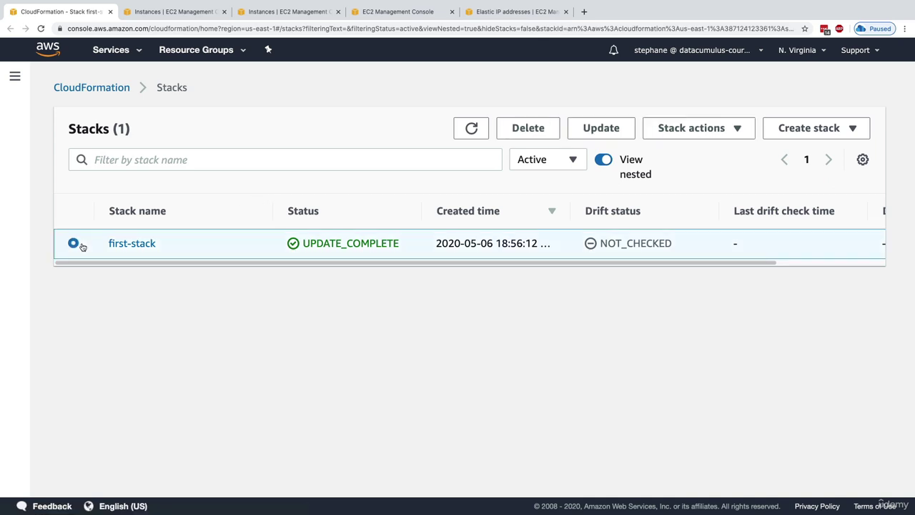
Delete first-stack with its resources and open its event history.
click(511, 132)
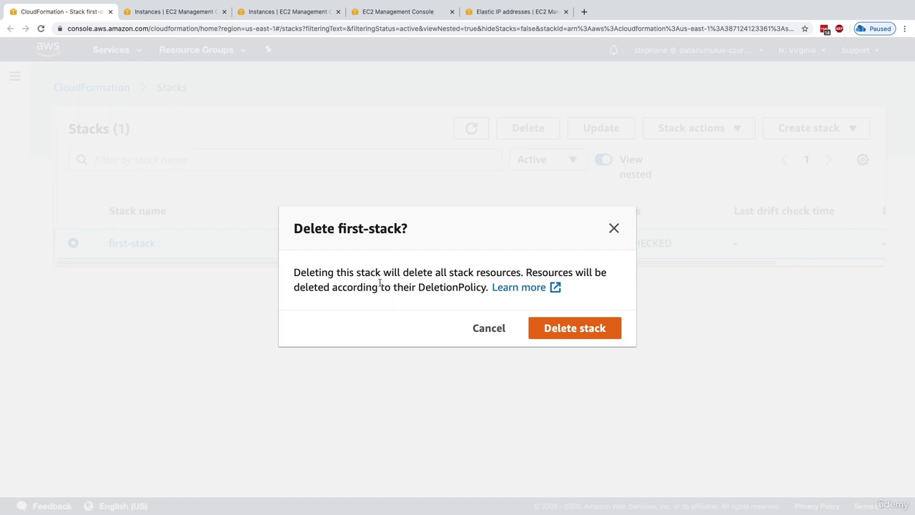
click(562, 334)
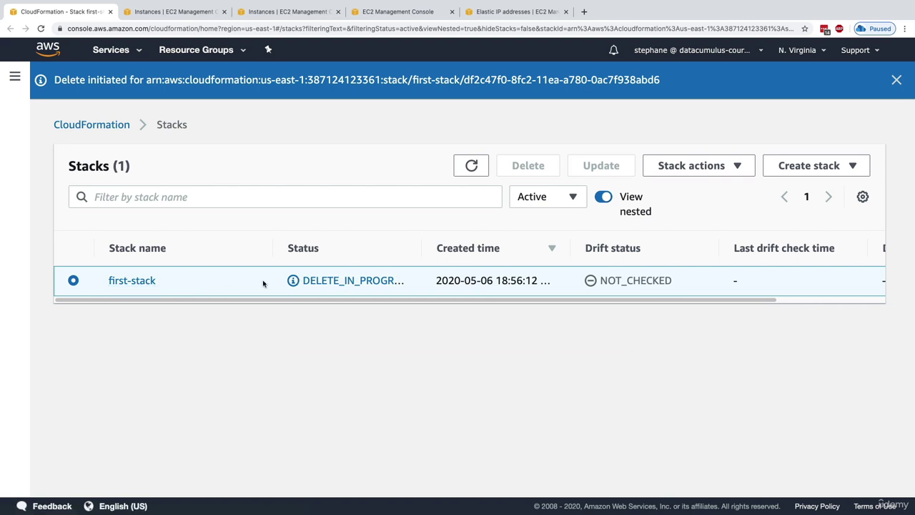
click(151, 286)
click(364, 202)
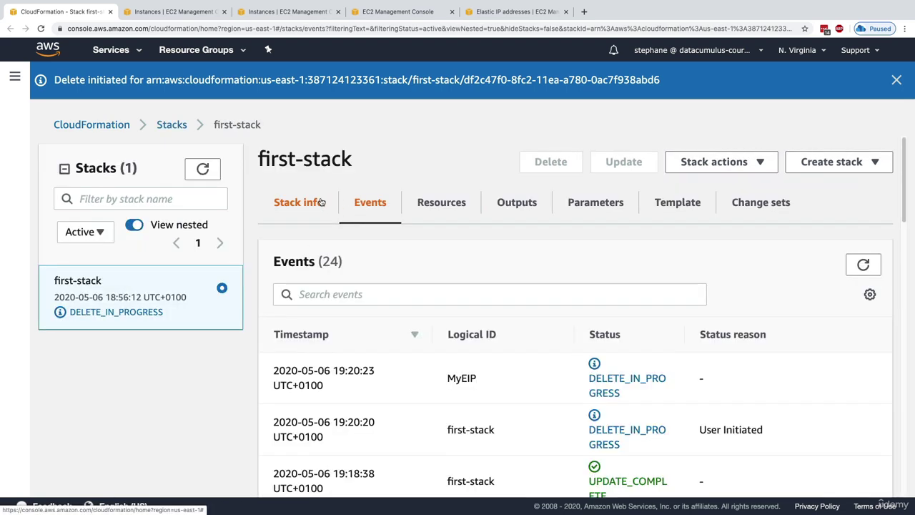
Refresh the events to follow MyEIP and MyInstance being deleted.
scroll(429, 247, down, 1)
scroll(437, 256, down, 1)
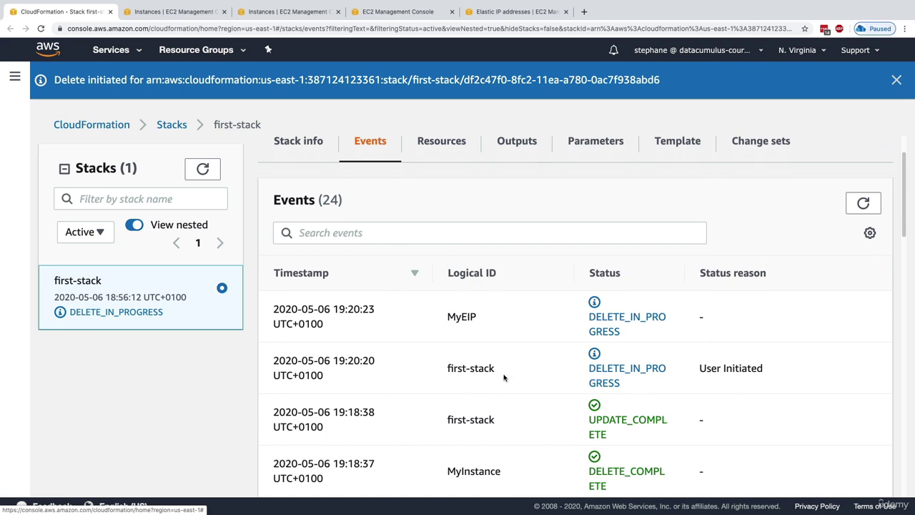
scroll(504, 377, down, 1)
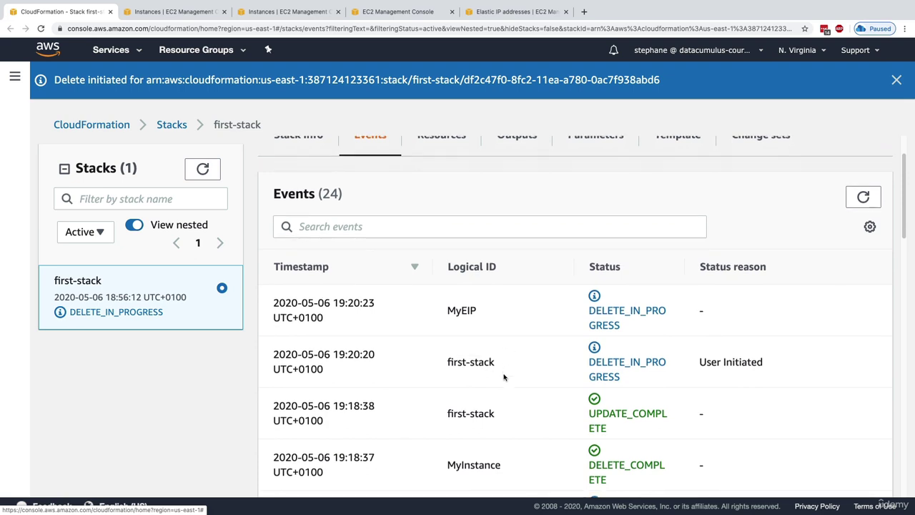
drag(453, 310, 486, 312)
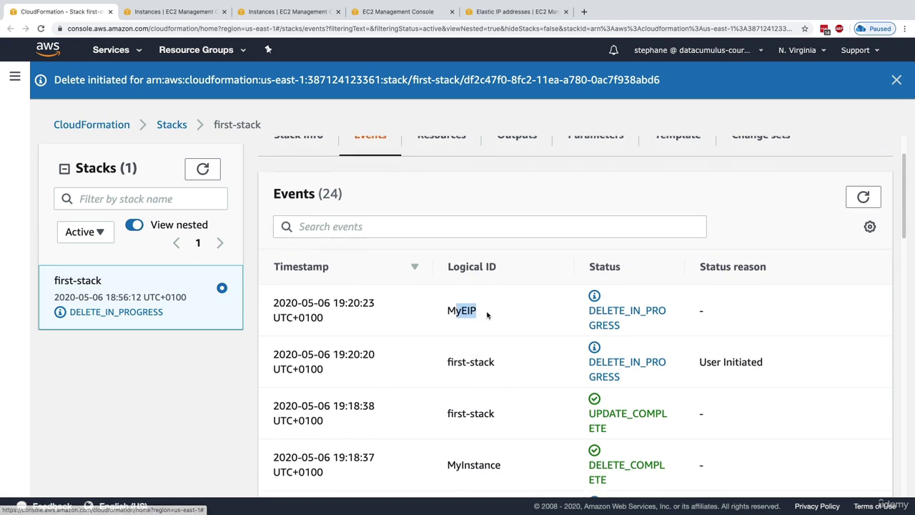
click(486, 313)
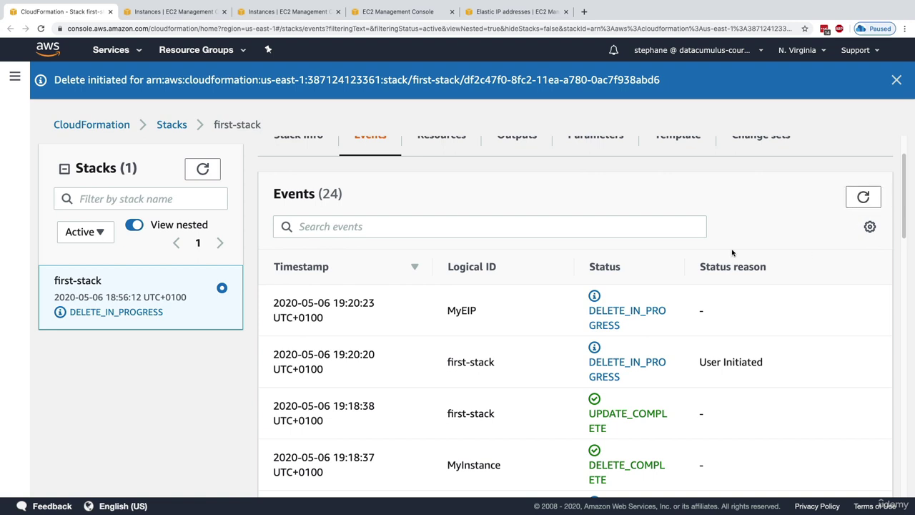
scroll(682, 268, down, 3)
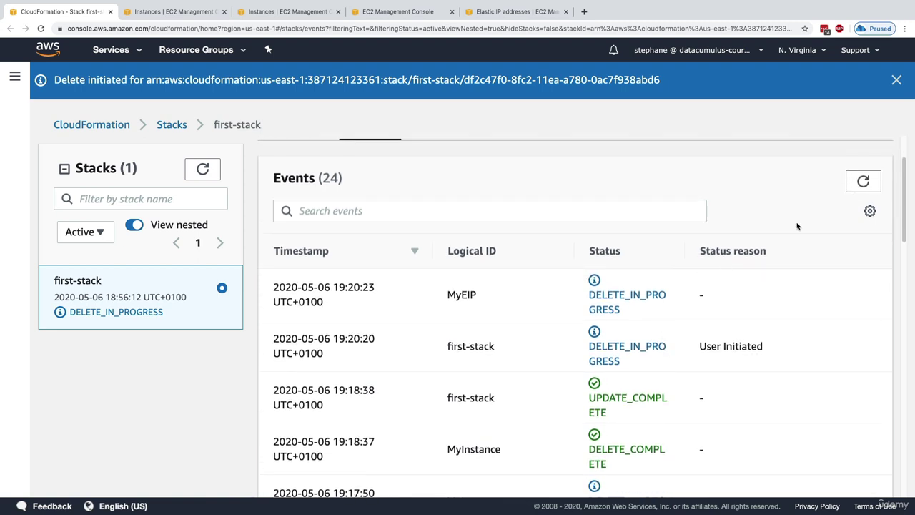
click(863, 169)
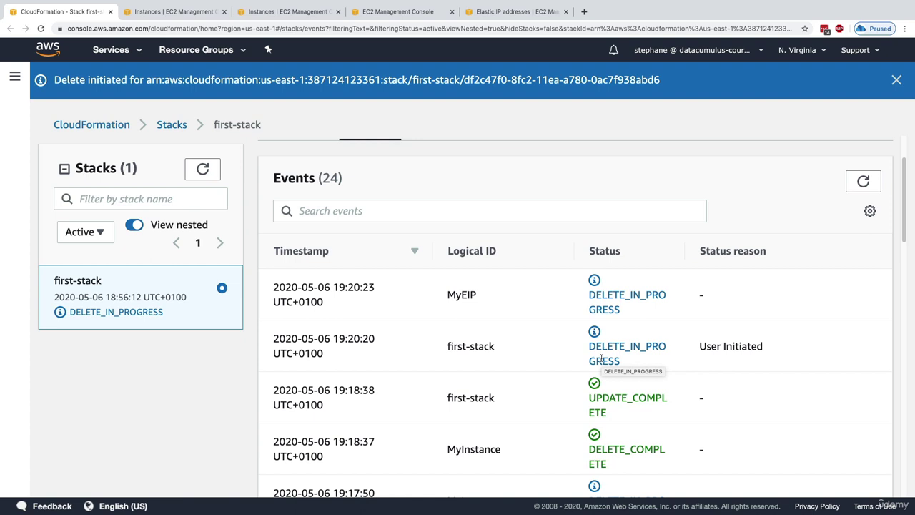
scroll(568, 312, up, 2)
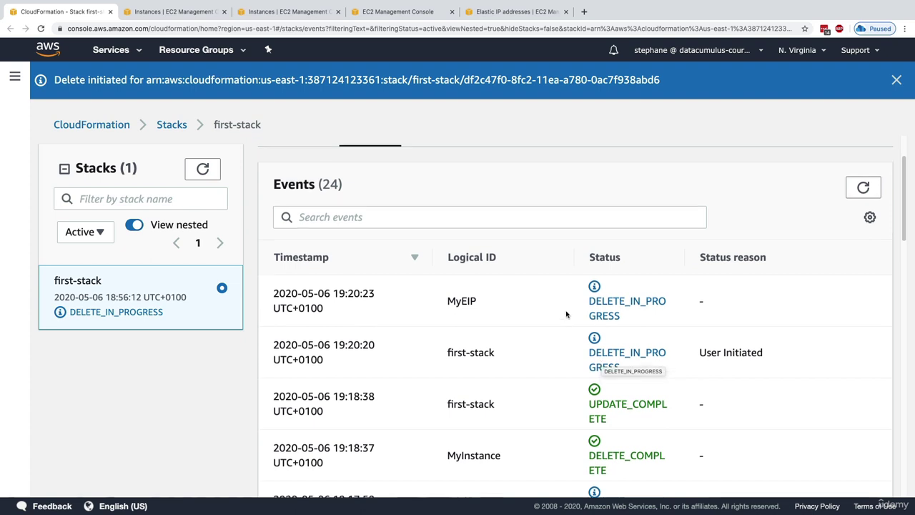
click(872, 233)
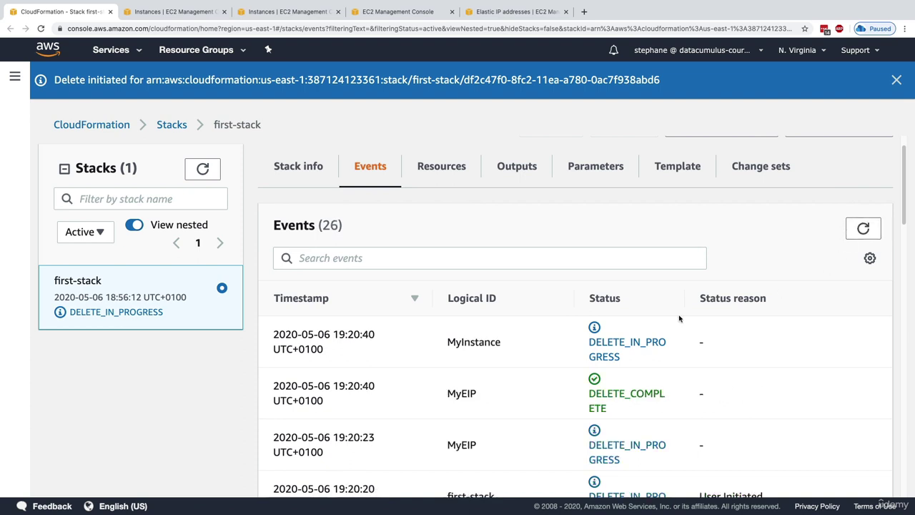
scroll(650, 320, down, 2)
scroll(651, 320, down, 1)
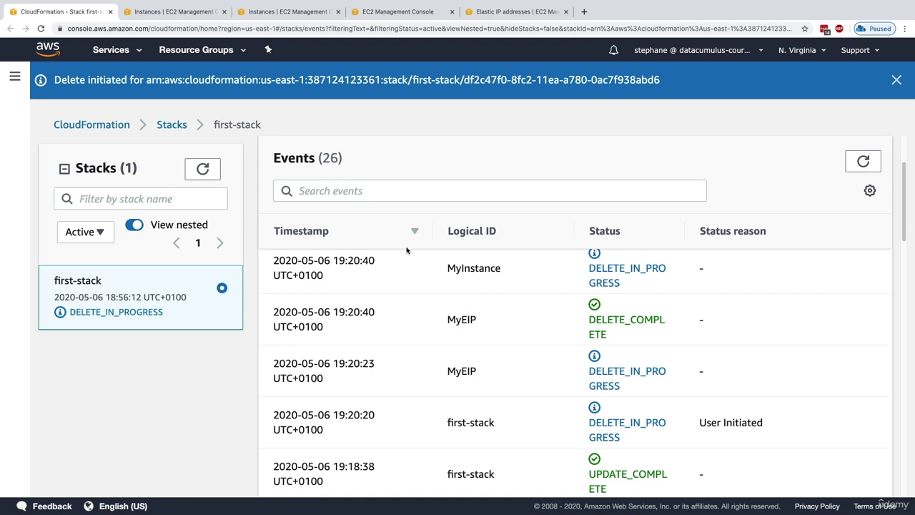
Reopen first-stack for its latest deletion events, then return to the stacks list.
click(171, 126)
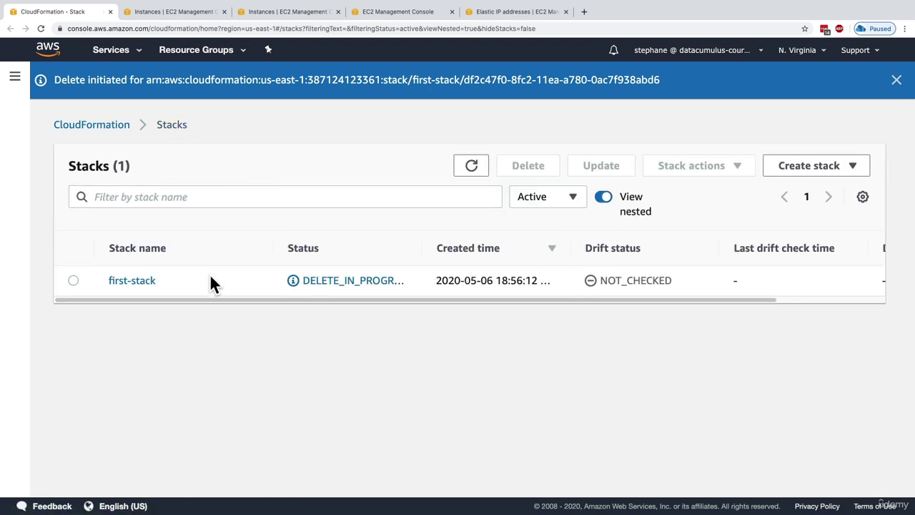
click(136, 281)
click(384, 212)
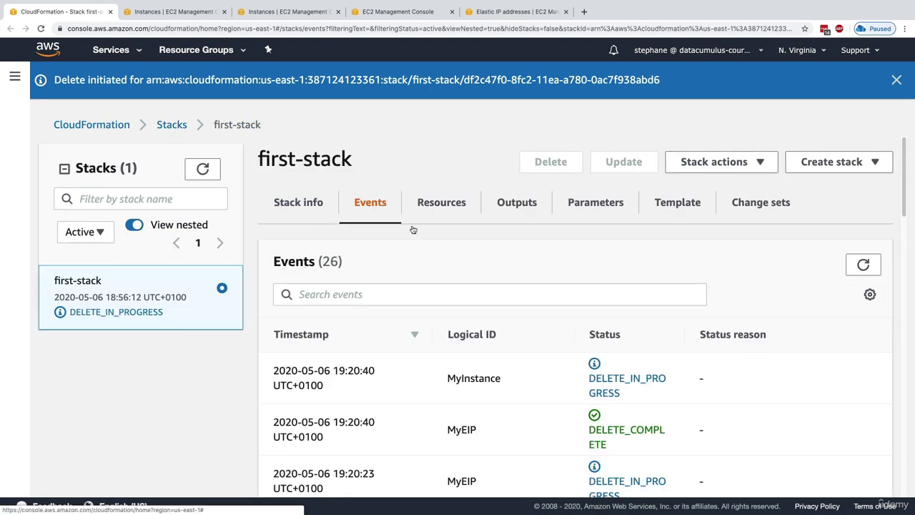
scroll(492, 326, down, 1)
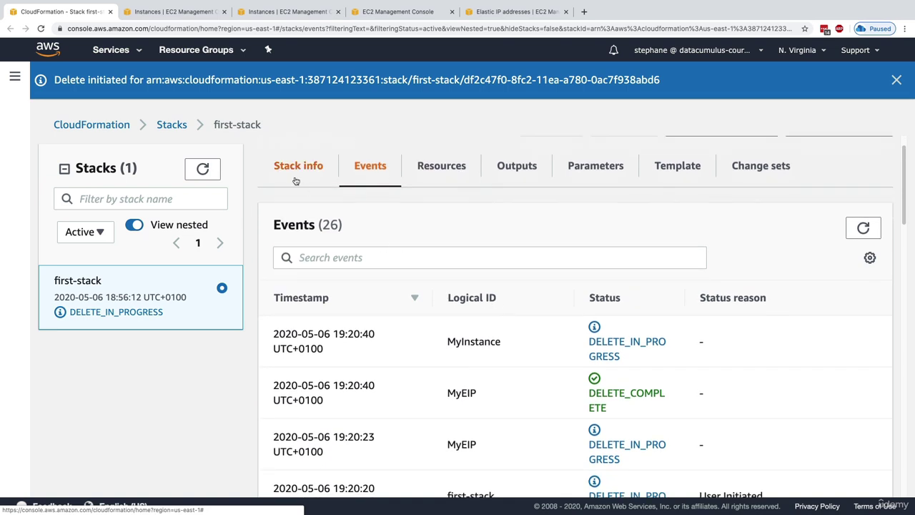
click(172, 125)
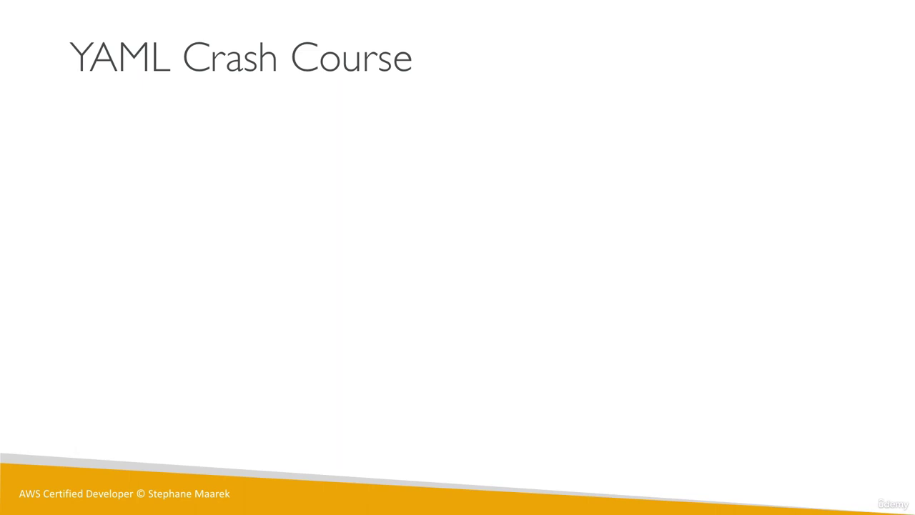
key(Right)
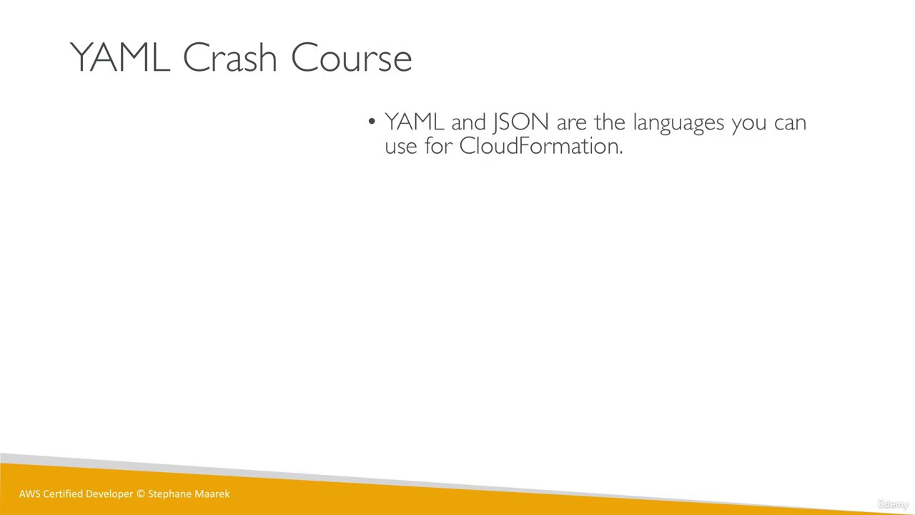
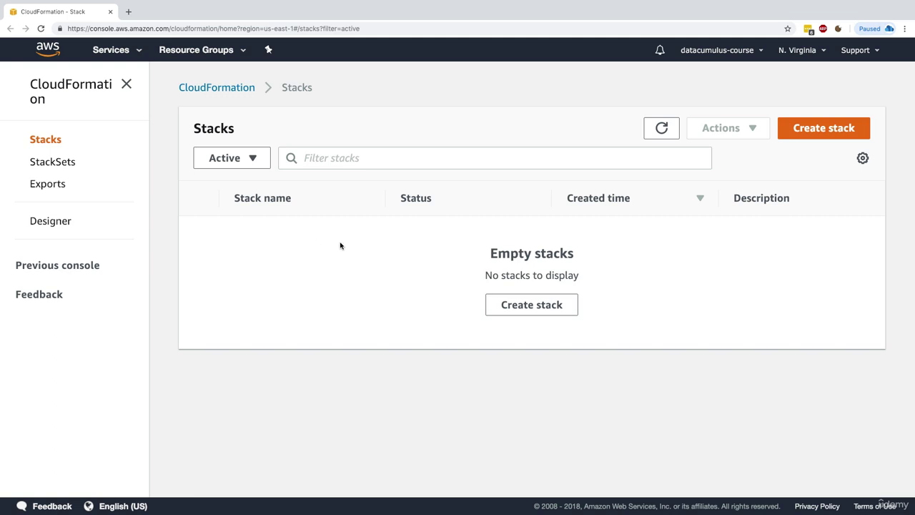
Start a new stack set to upload a template file, then switch to VS Code.
click(791, 136)
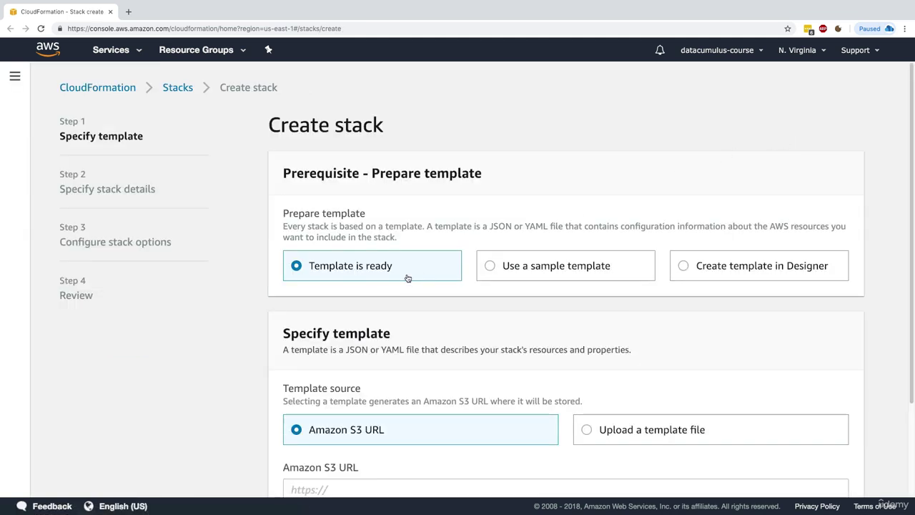
scroll(386, 272, down, 3)
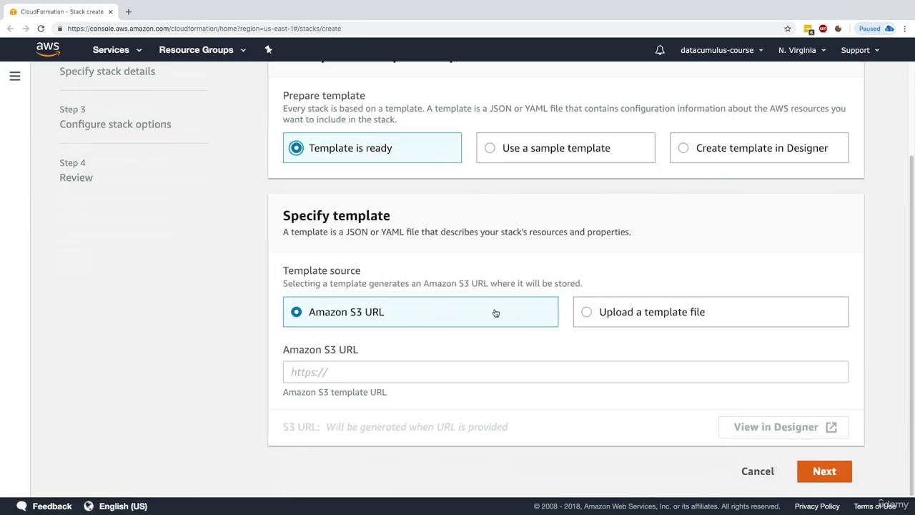
click(779, 322)
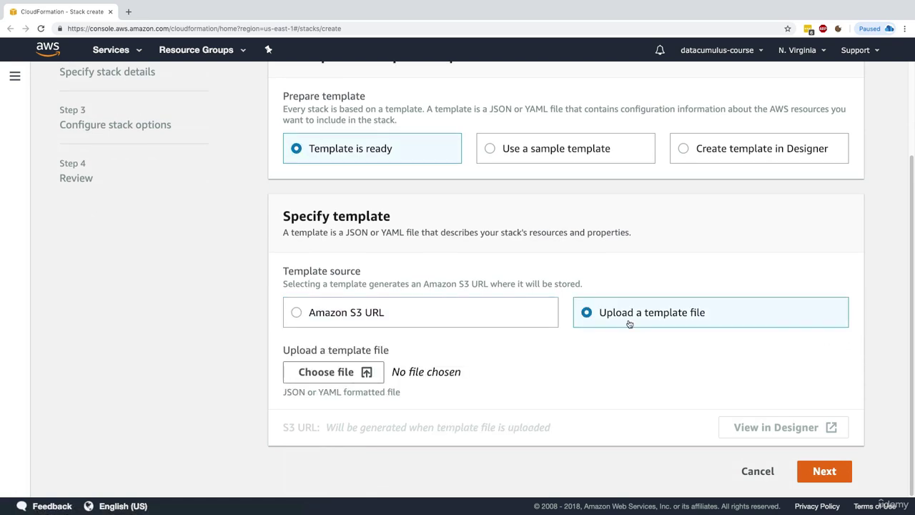
key(super+Tab)
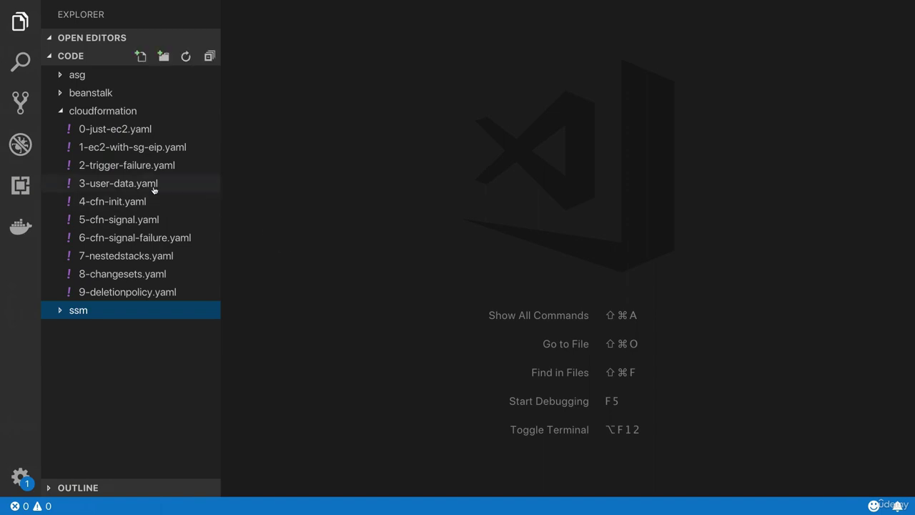
Open 3-user-data.yaml and highlight the SSHKey parameter of type KeyPair.
click(142, 184)
click(379, 187)
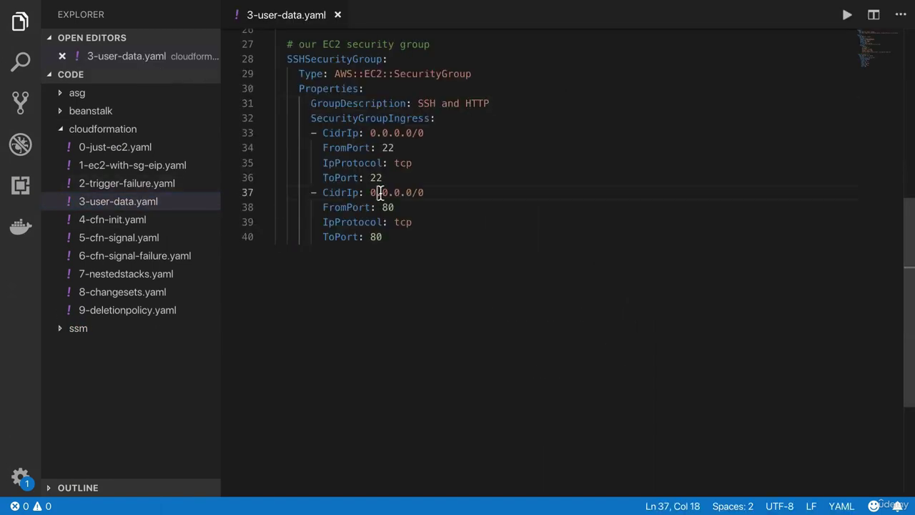
scroll(380, 193, up, 8)
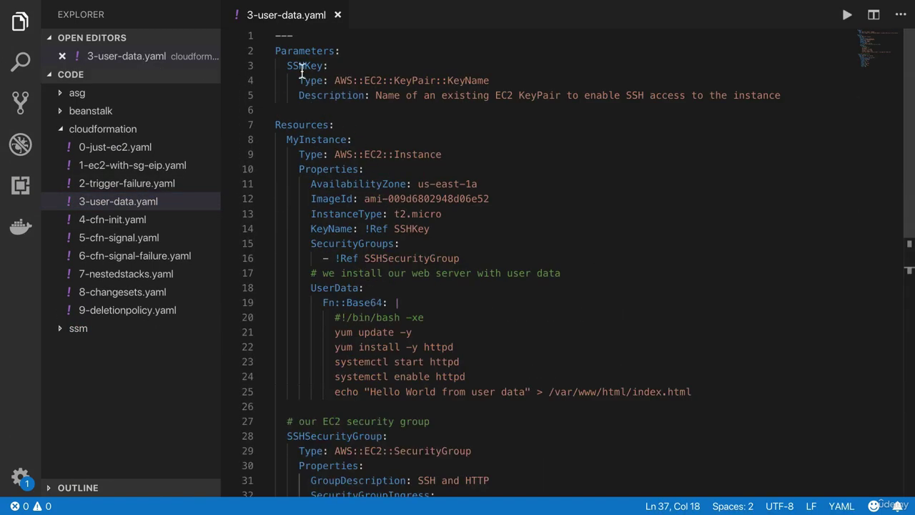
drag(281, 51, 320, 66)
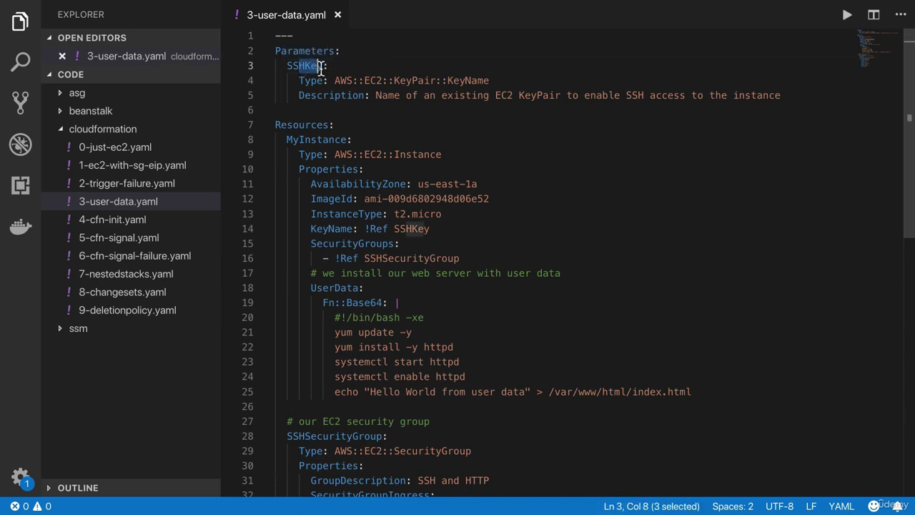
double_click(405, 80)
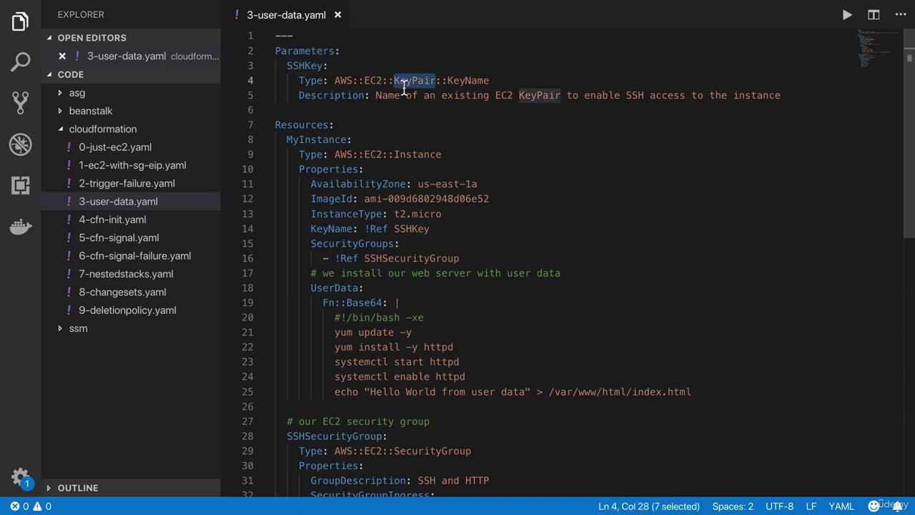
Highlight MyInstance's us-east-1 availability zone, AMI image id and SSHKey key name reference.
click(335, 140)
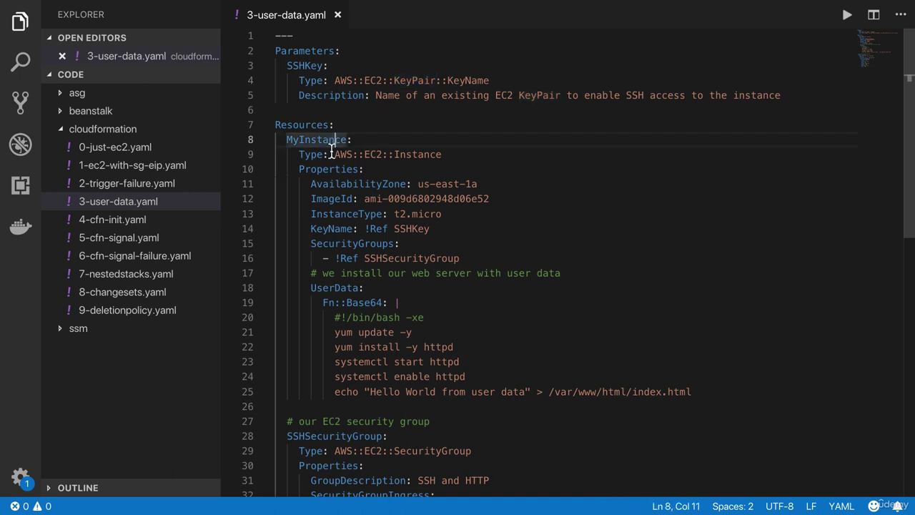
drag(418, 184, 474, 185)
double_click(411, 199)
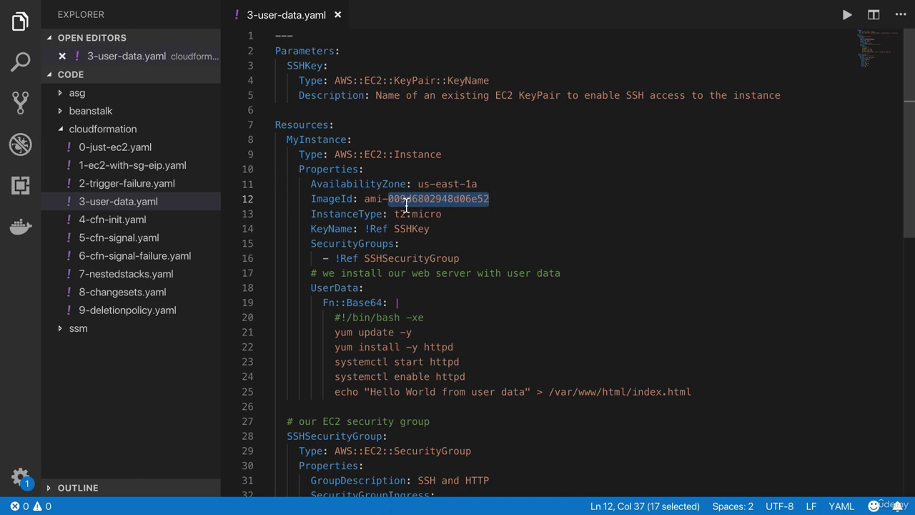
drag(360, 228, 431, 229)
click(430, 229)
click(425, 229)
double_click(425, 229)
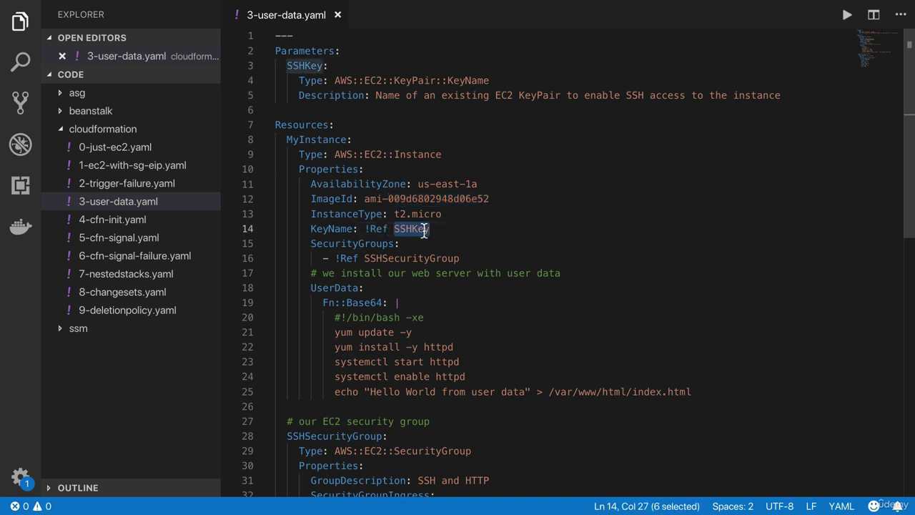
click(425, 229)
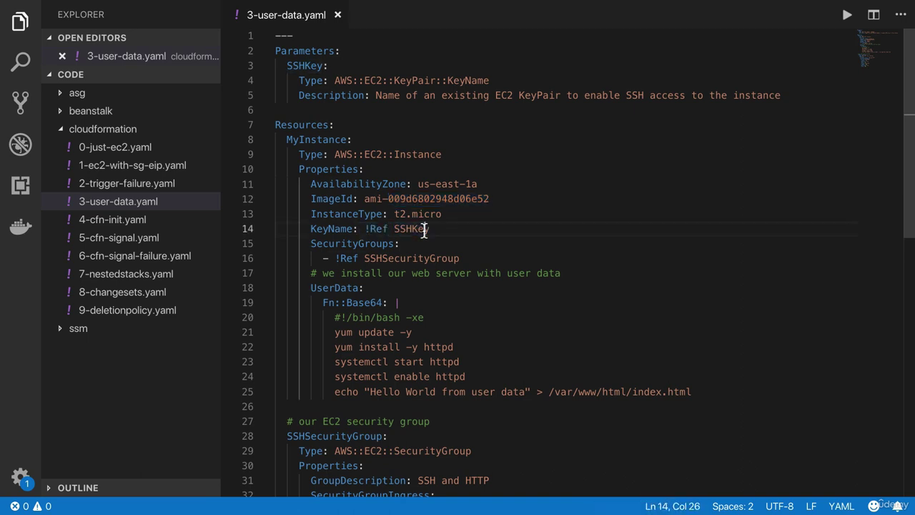
Highlight the SSHSecurityGroup reference, its ports 22 and 80, and the UserData property.
double_click(382, 262)
scroll(404, 263, down, 5)
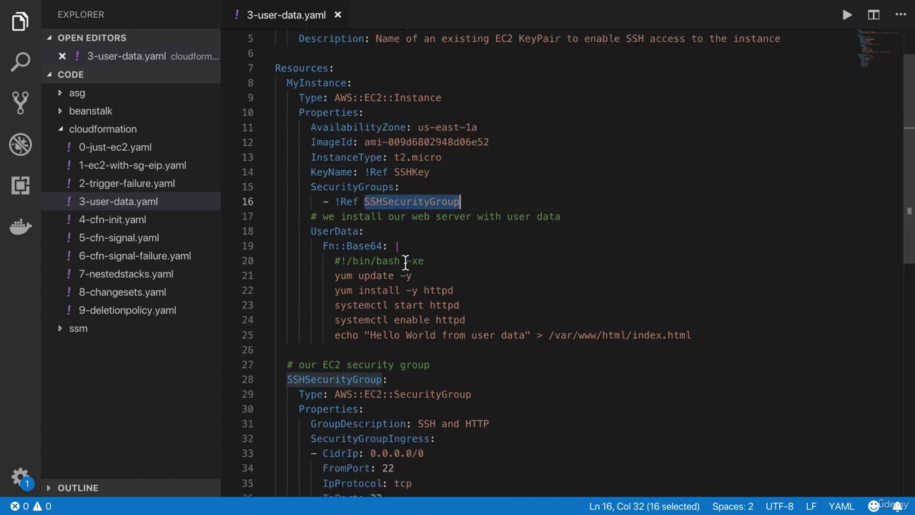
click(388, 369)
double_click(389, 370)
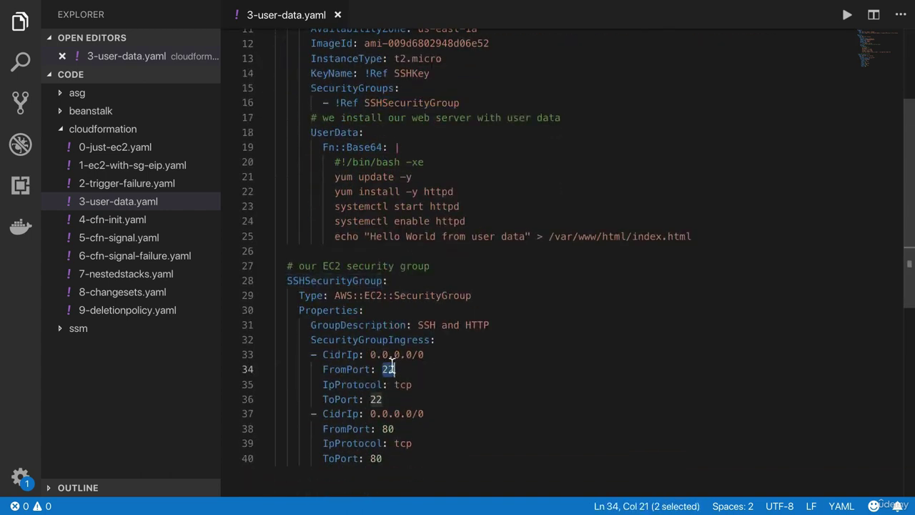
click(390, 429)
double_click(390, 429)
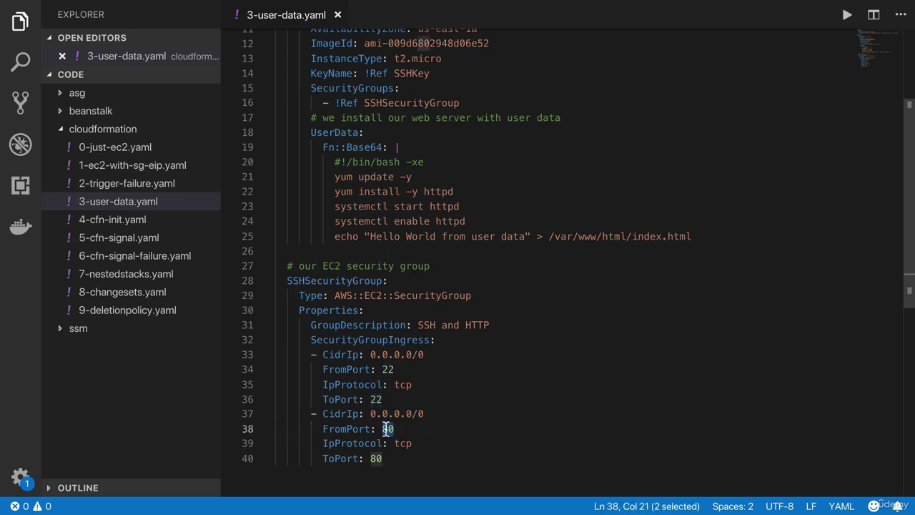
scroll(325, 256, up, 2)
drag(311, 199, 364, 199)
click(364, 200)
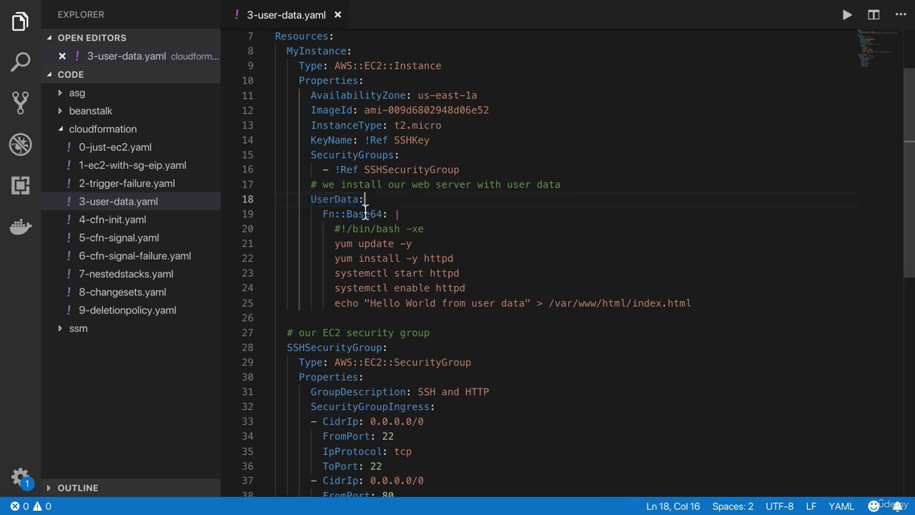
Highlight the Fn::Base64 function and the bash script lines beneath it.
double_click(326, 213)
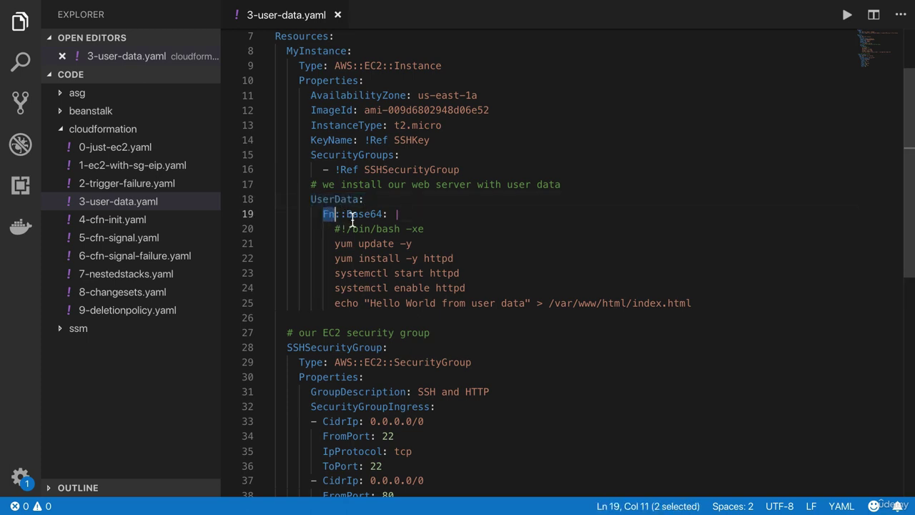
double_click(365, 214)
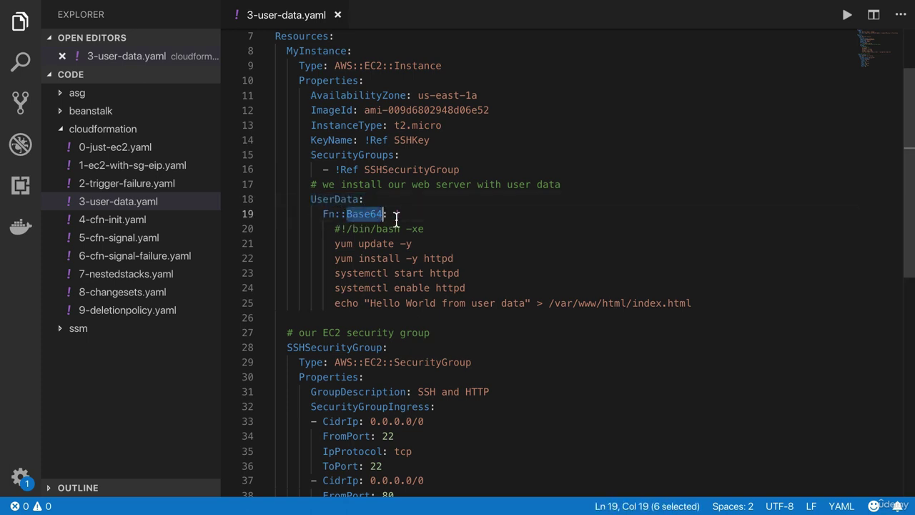
drag(335, 229, 455, 303)
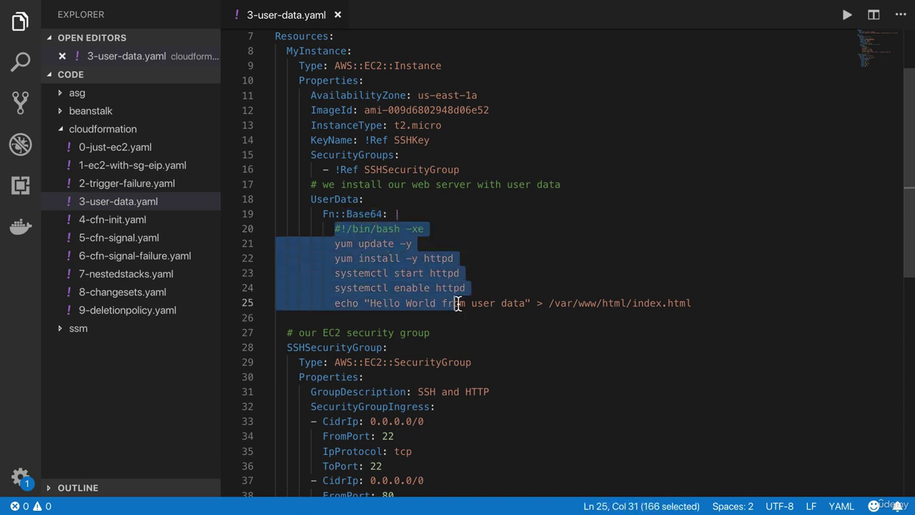
click(403, 218)
drag(399, 219, 397, 221)
click(405, 218)
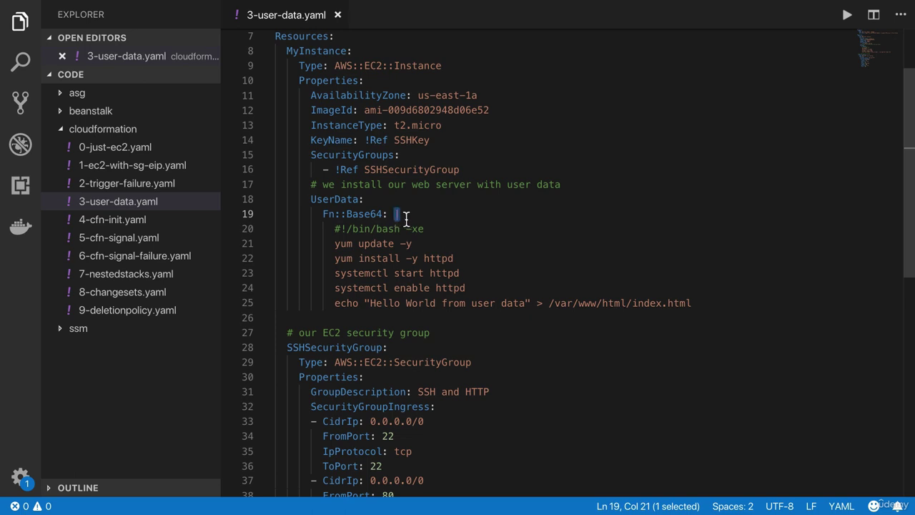
drag(336, 230, 395, 303)
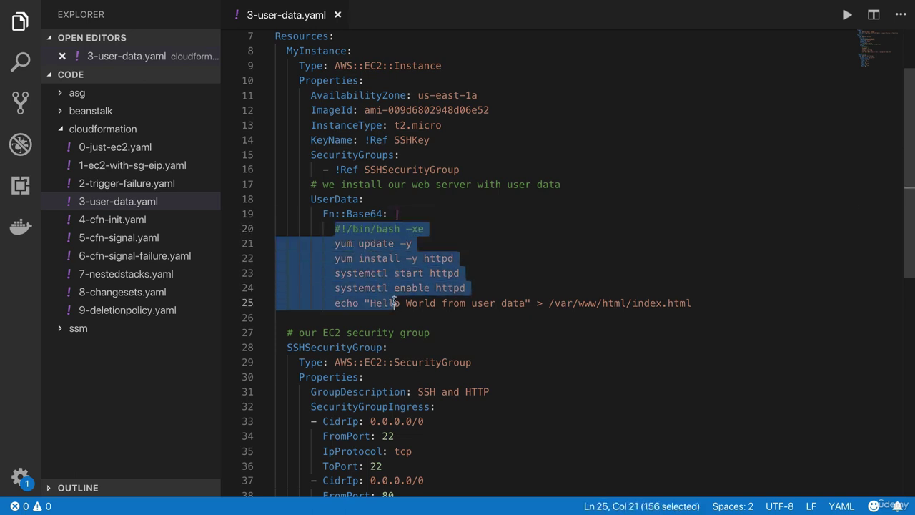
click(398, 303)
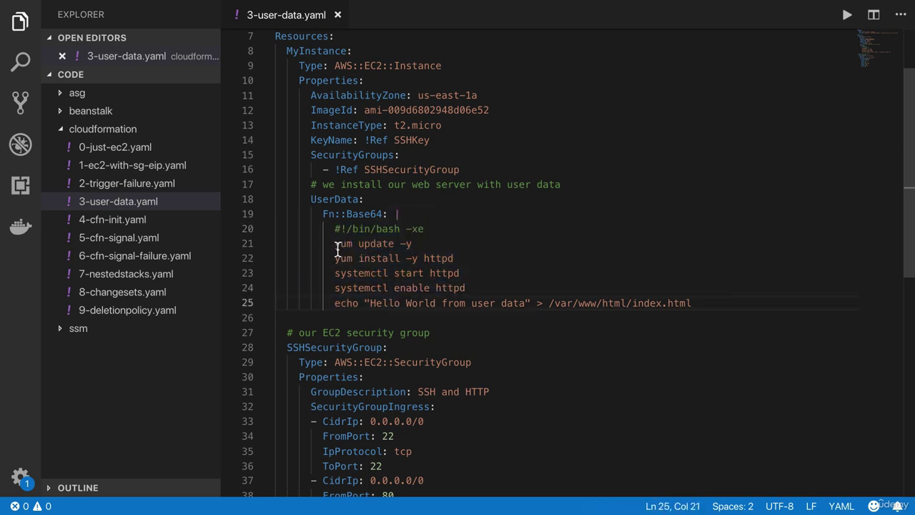
Add '|' after Fn::Base64 on line 19 so the script becomes a literal block.
click(408, 220)
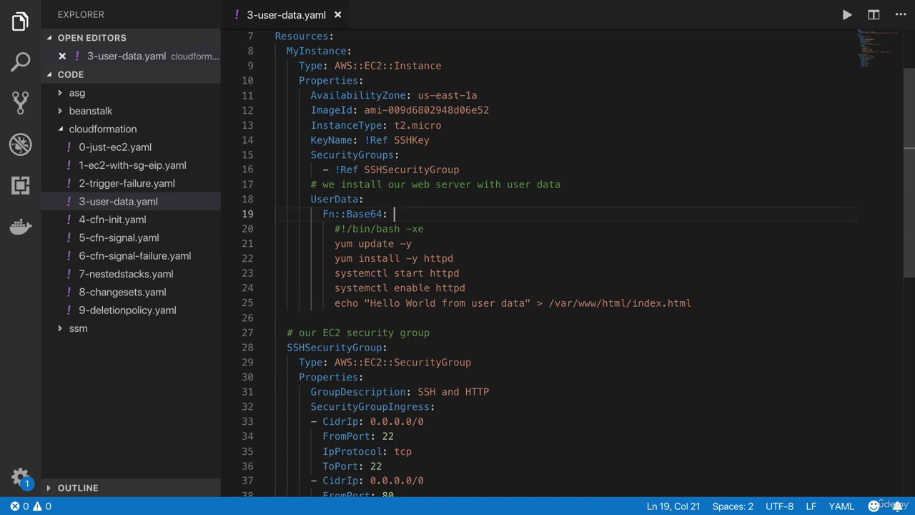
text(|)
drag(334, 229, 389, 304)
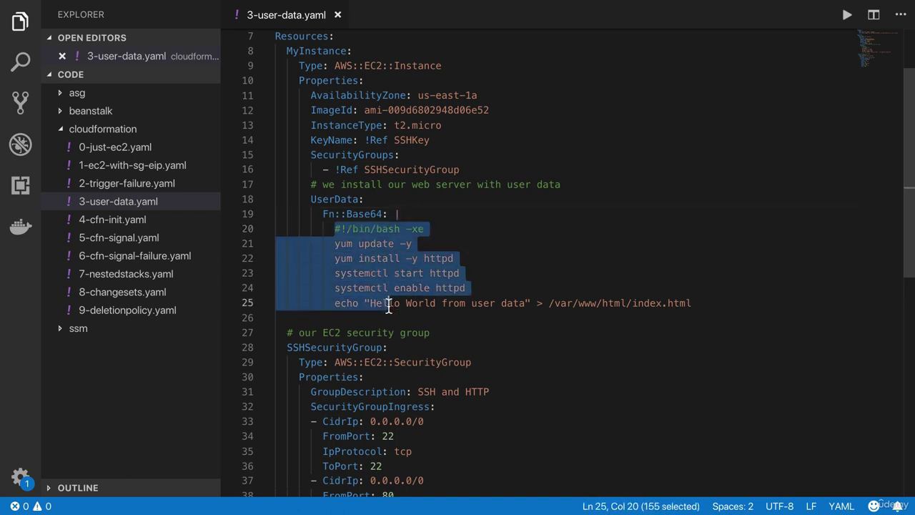
click(388, 303)
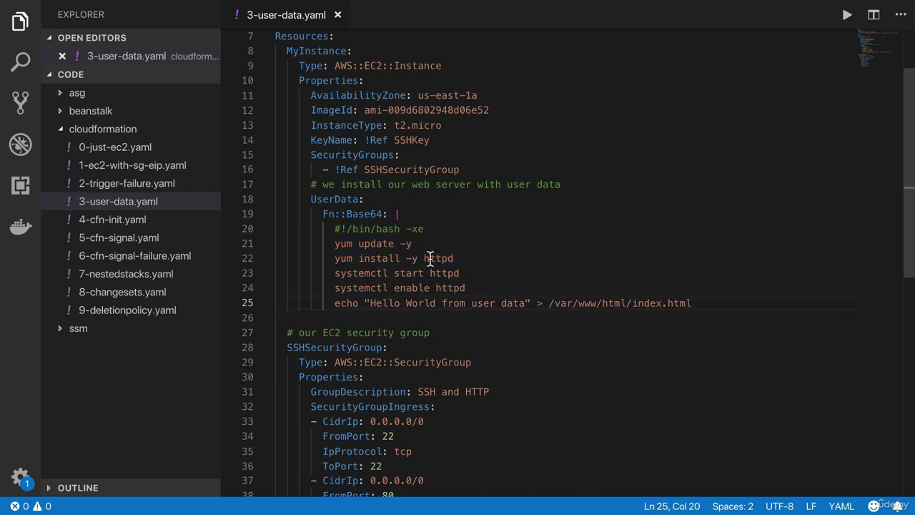
Highlight the httpd start/enable commands and the Hello World echo into index.html.
double_click(434, 260)
drag(430, 273, 436, 288)
click(390, 303)
drag(377, 304, 478, 303)
drag(633, 306, 692, 303)
click(693, 303)
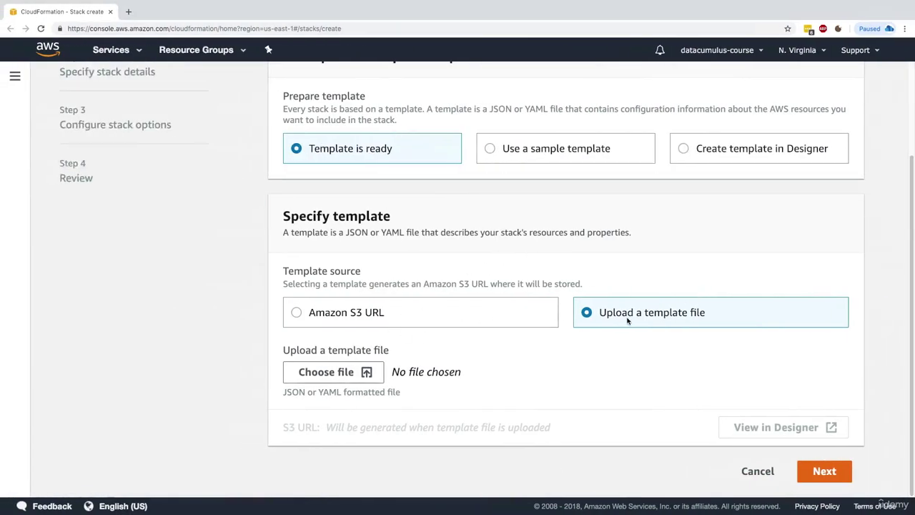
Upload 3-user-data.yaml as the template, name the stack user-data-example, and open the SSHKey list.
click(334, 372)
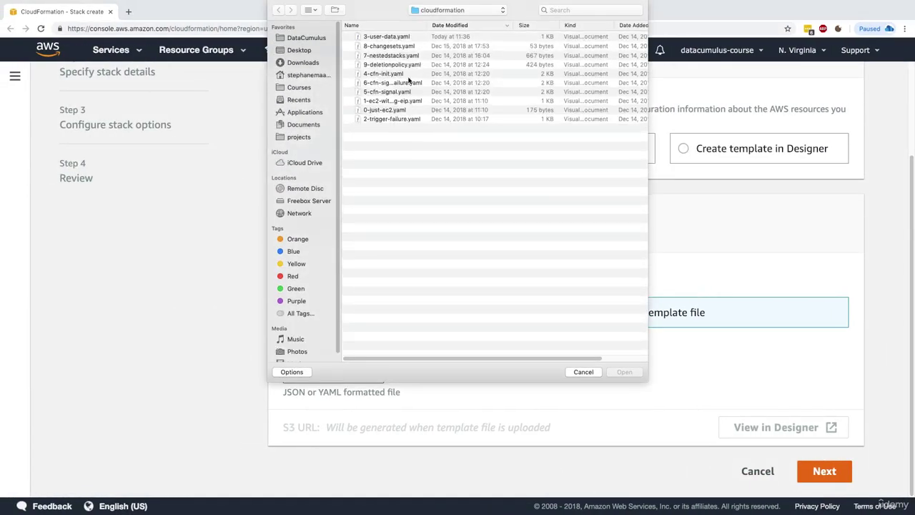
double_click(392, 34)
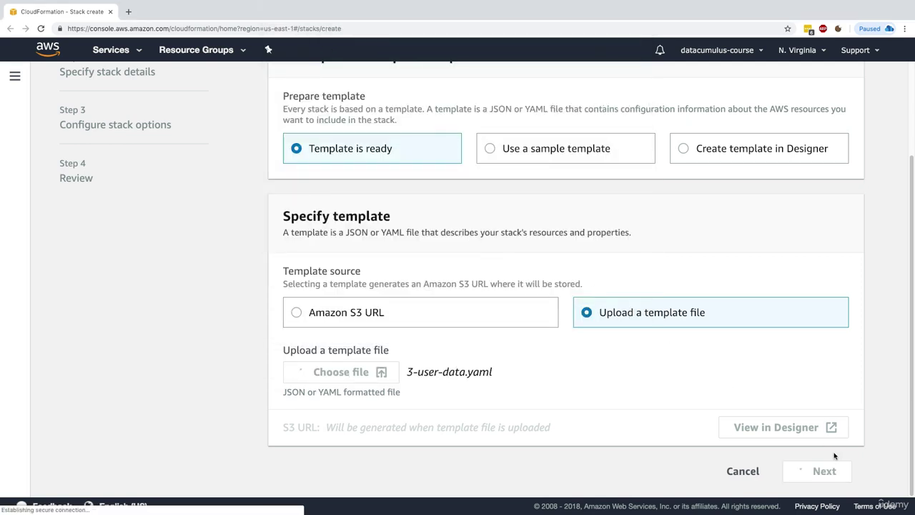
click(831, 474)
click(407, 235)
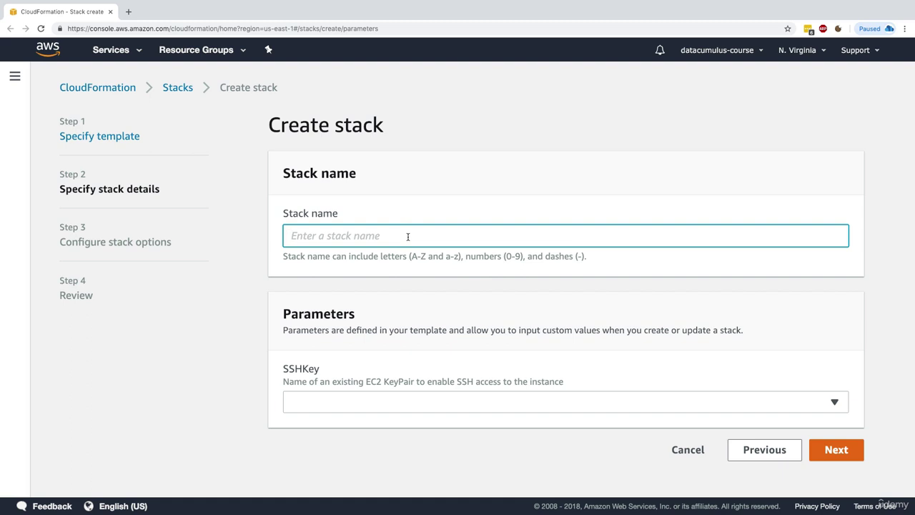
text(user-data-example)
click(370, 397)
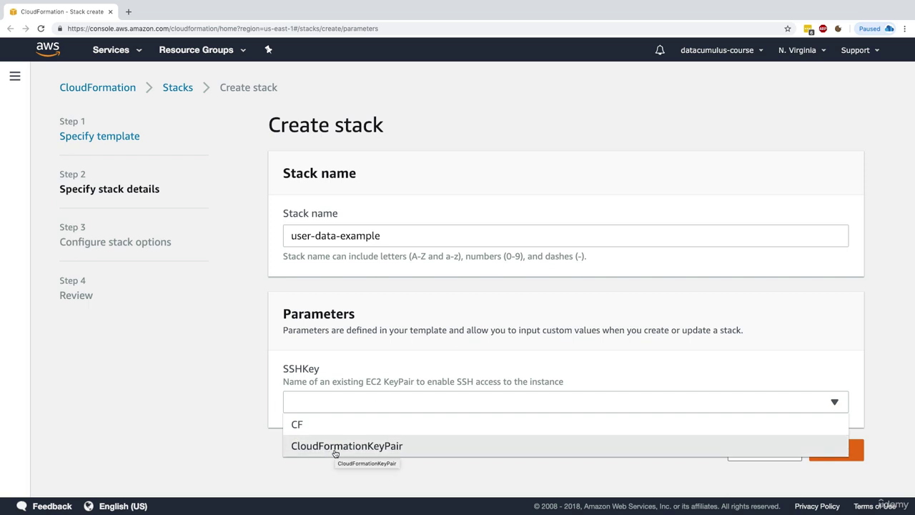
Open EC2 in a new tab, view its Key Pairs, and bring up the Create Key Pair dialog.
click(114, 49)
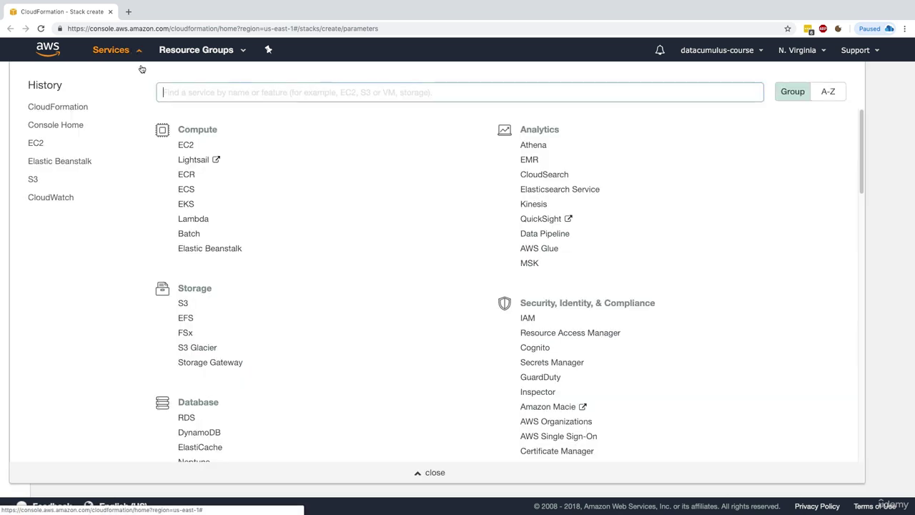
super+click(40, 143)
click(153, 16)
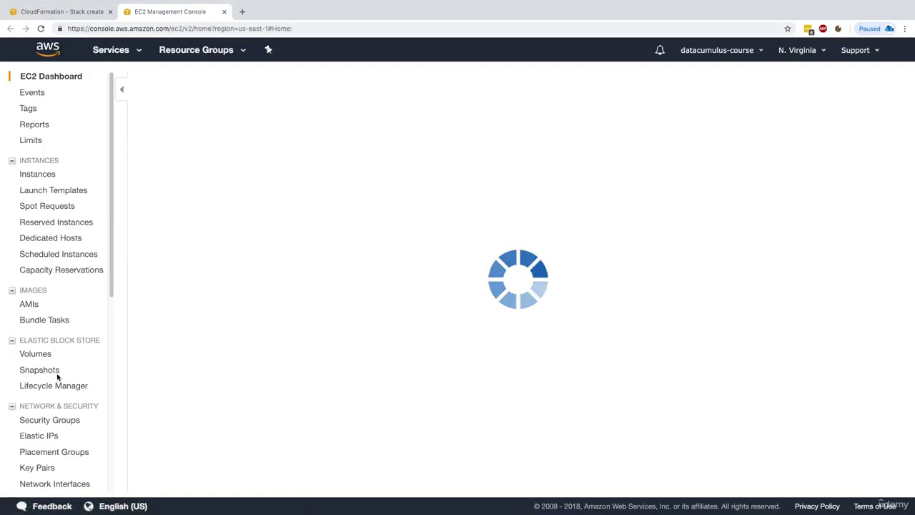
scroll(63, 392, down, 3)
click(52, 304)
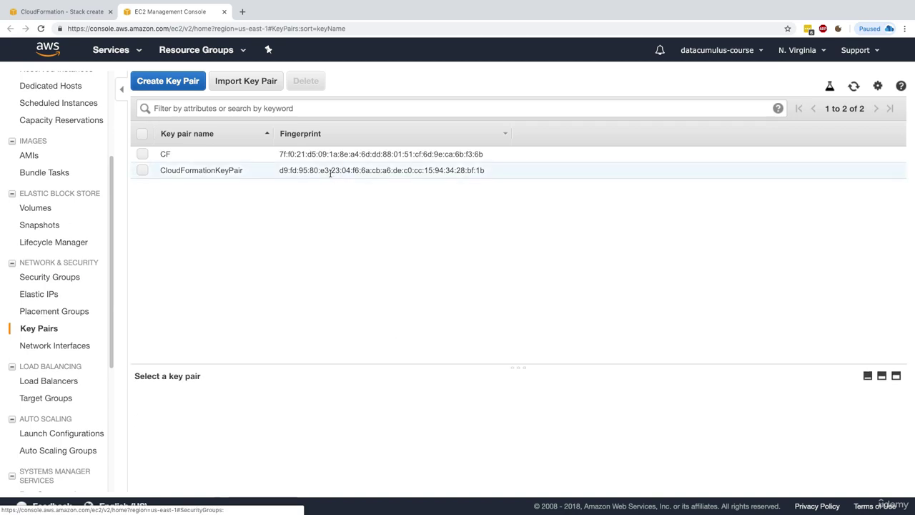
click(186, 84)
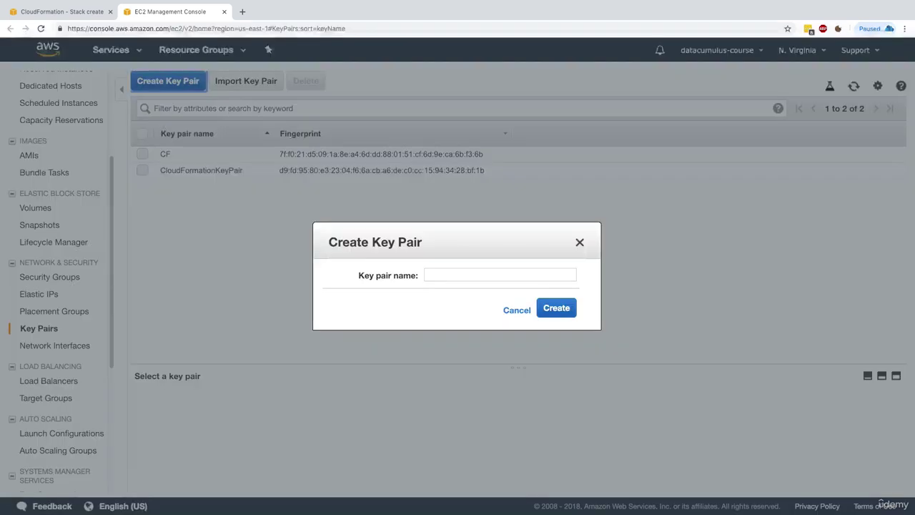
Cancel the key pair dialog and set SSHKey to CloudFormationKeyPair in the stack wizard.
click(509, 309)
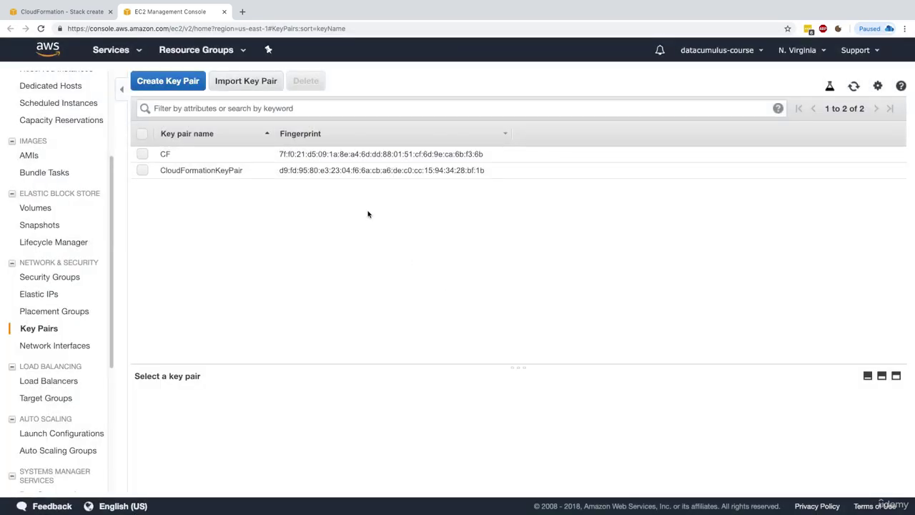
click(82, 12)
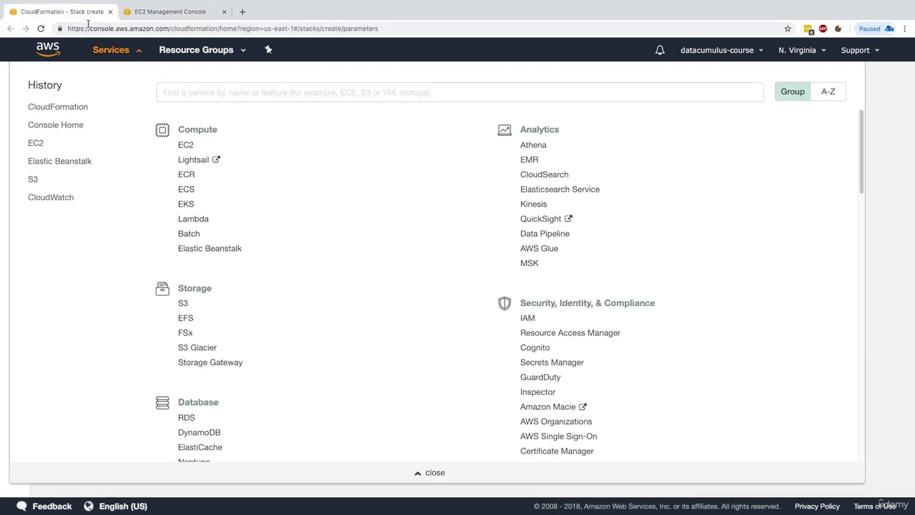
click(113, 61)
click(377, 398)
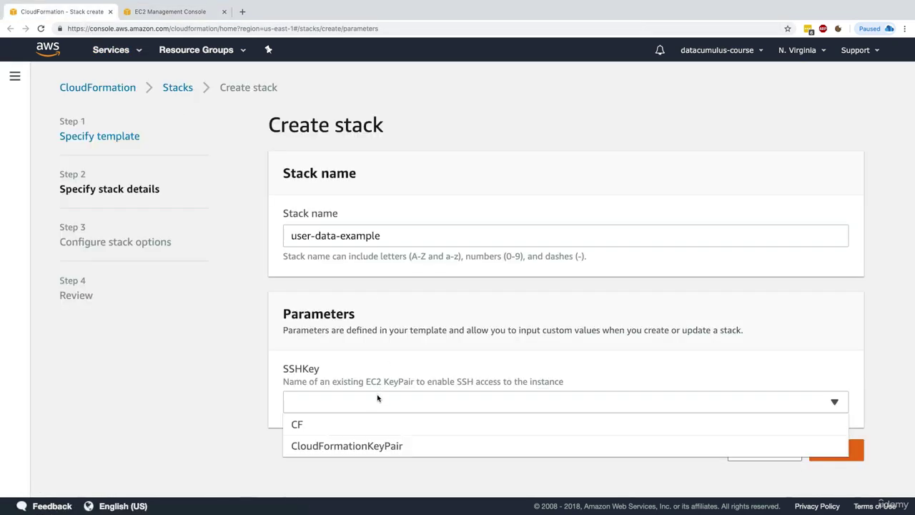
click(360, 444)
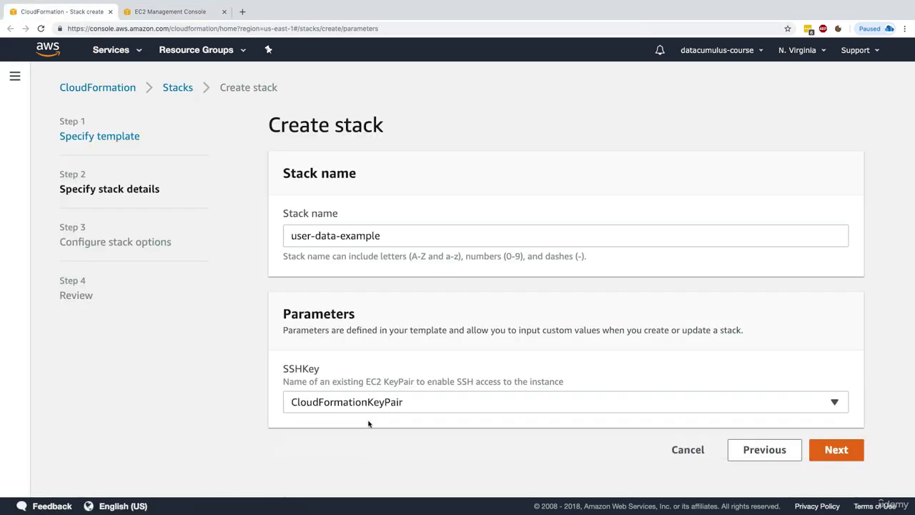
Advance through the stack options to the review page.
click(823, 451)
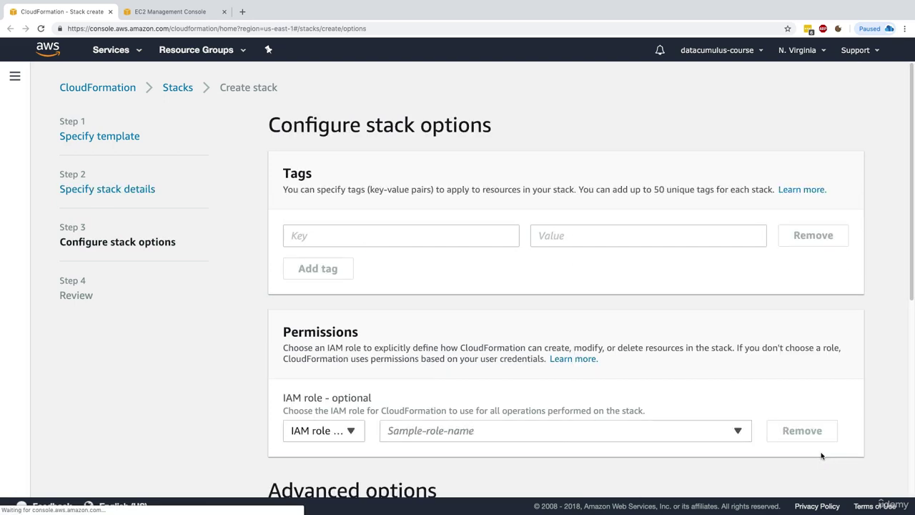
scroll(644, 365, down, 5)
scroll(641, 366, down, 2)
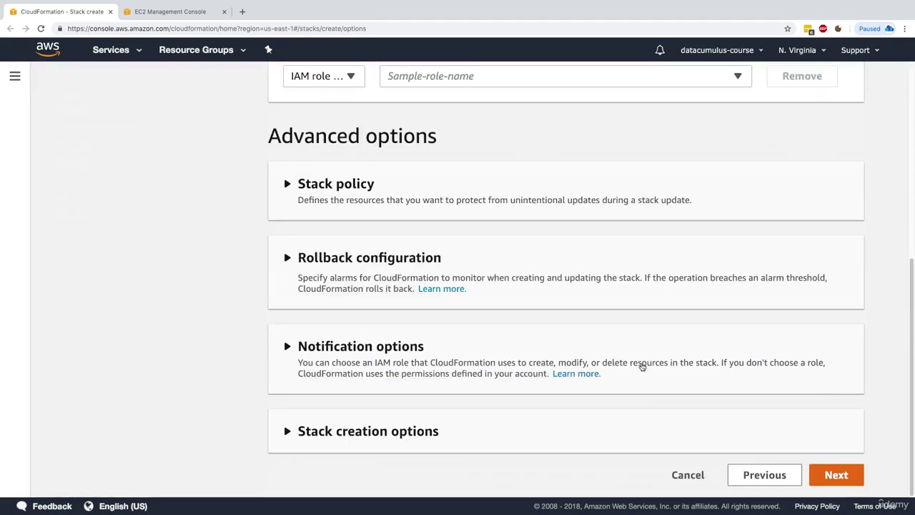
click(837, 472)
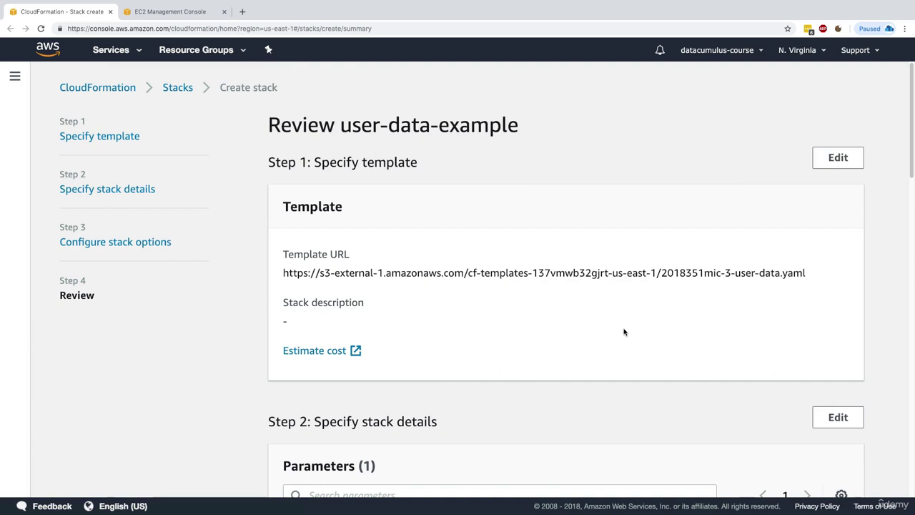
Review the template URL and CloudFormationKeyPair parameter, then create the user-data-example stack.
drag(320, 270, 408, 272)
click(416, 276)
scroll(560, 327, down, 3)
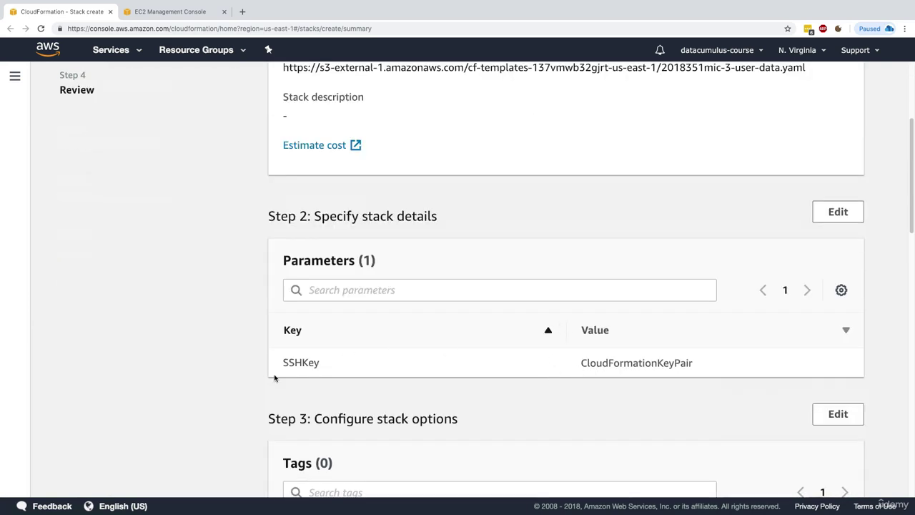
double_click(582, 369)
click(617, 364)
scroll(680, 374, down, 9)
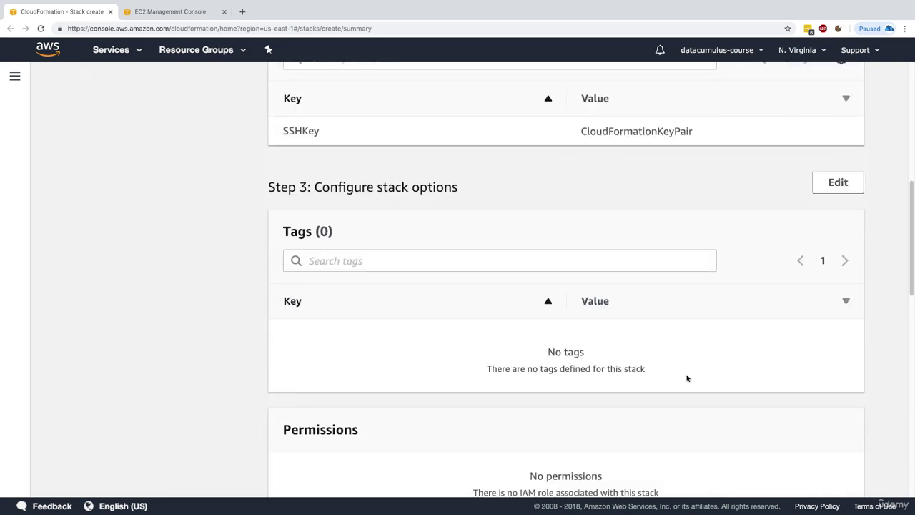
scroll(757, 394, down, 5)
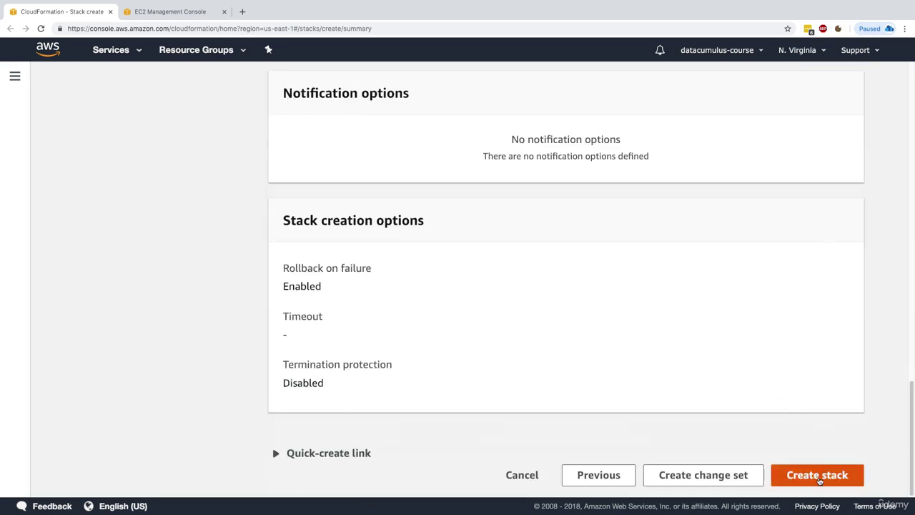
click(817, 475)
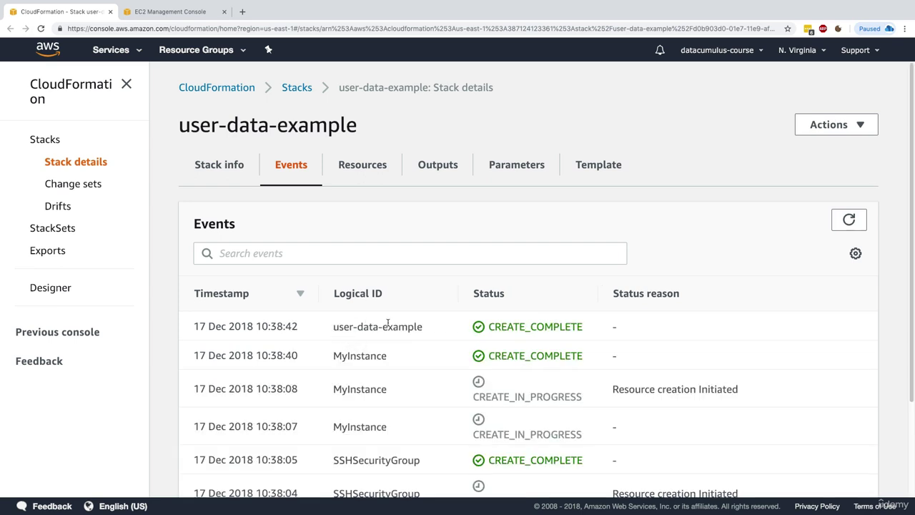
Refresh the stack's Resources list and open its EC2 instance.
click(361, 172)
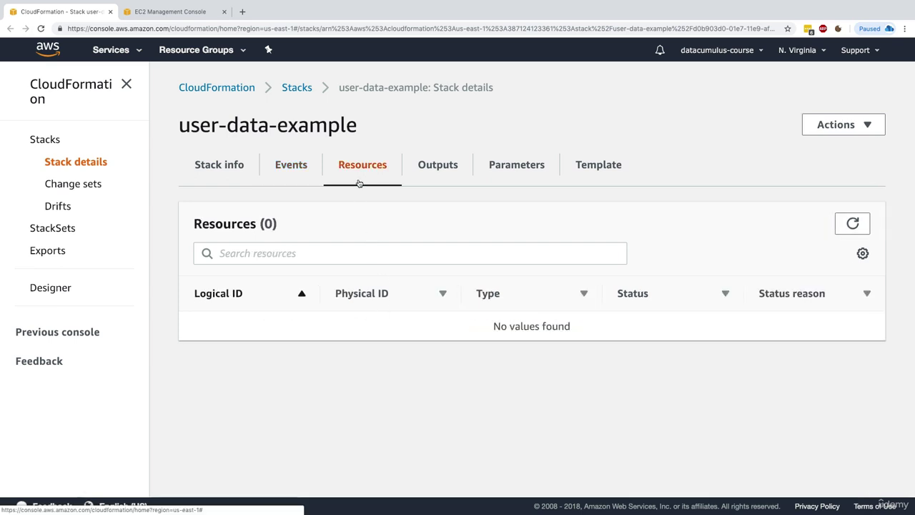
click(867, 225)
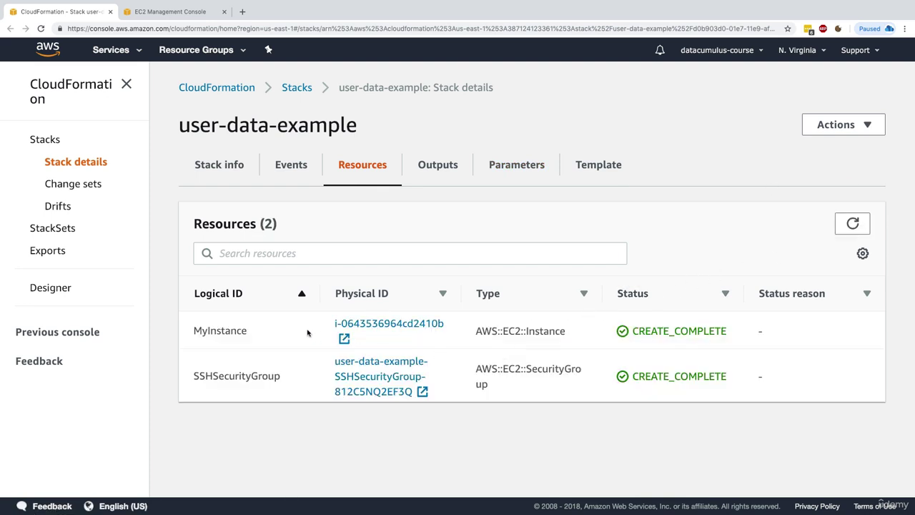
click(377, 327)
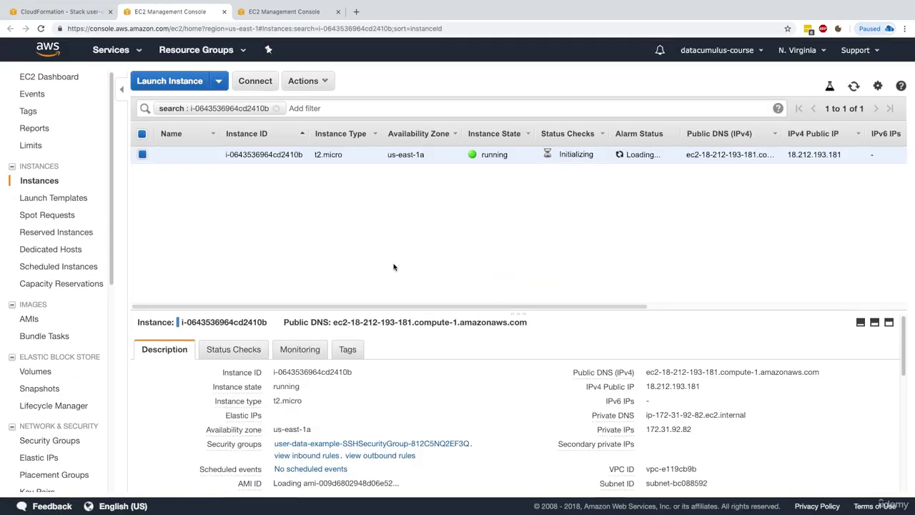
drag(672, 314, 659, 233)
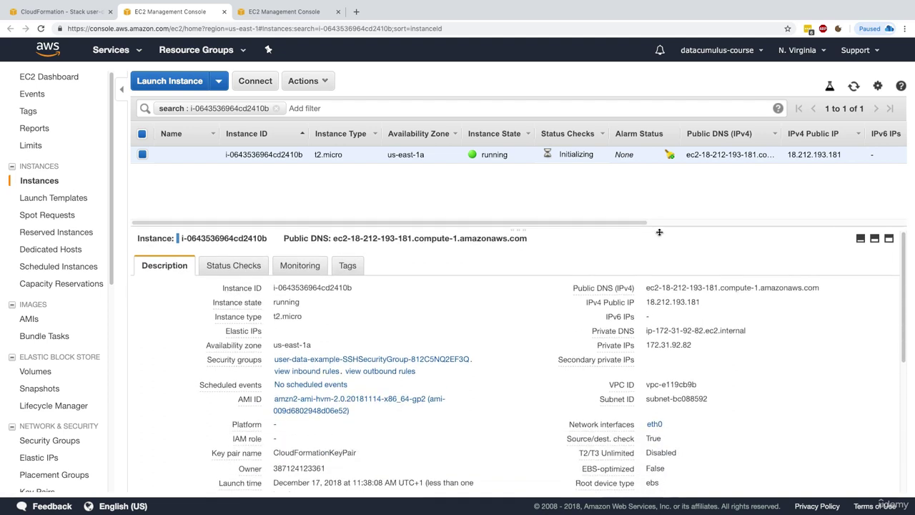
Load public IP 18.212.193.181 in a new tab, showing 'Hello World from user data'.
double_click(661, 302)
key(ctrl+c)
key(ctrl+t)
key(ctrl+v)
key(Return)
drag(27, 52, 127, 50)
click(128, 50)
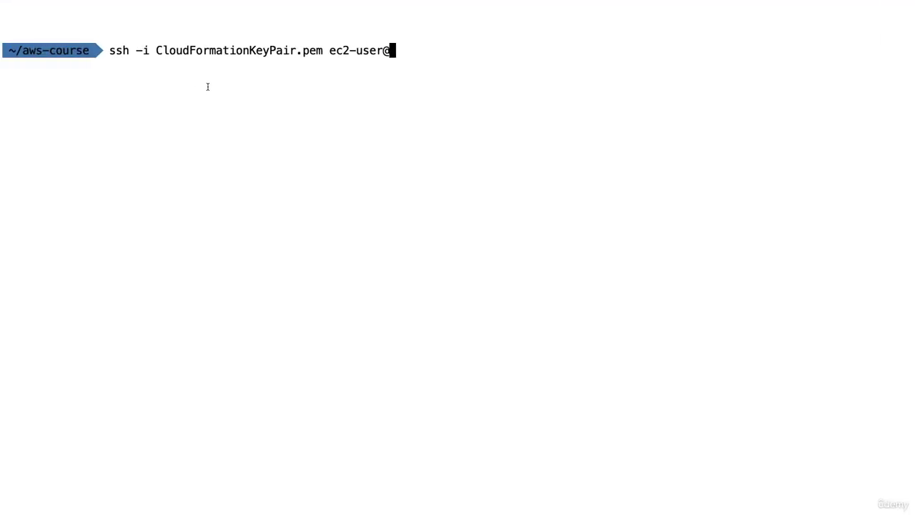
SSH into the instance as ec2-user and print /var/log/cloud-init-output.log.
key(ctrl+v)
key(Return)
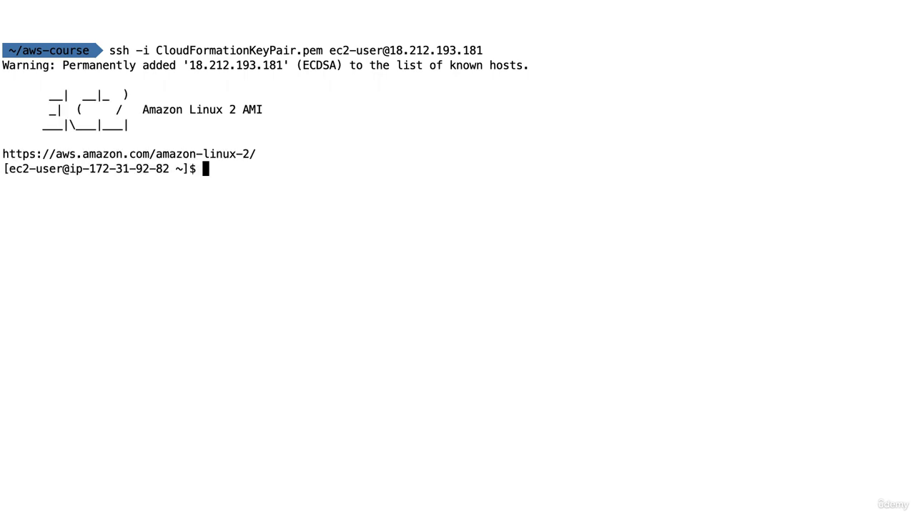
text(cat /var/)
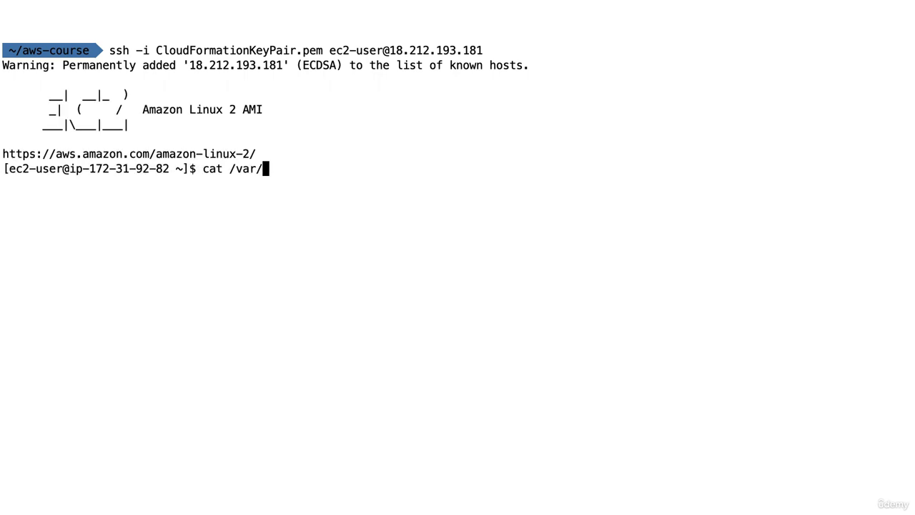
text(log/)
text(clo)
key(Tab)
text(-)
key(Tab)
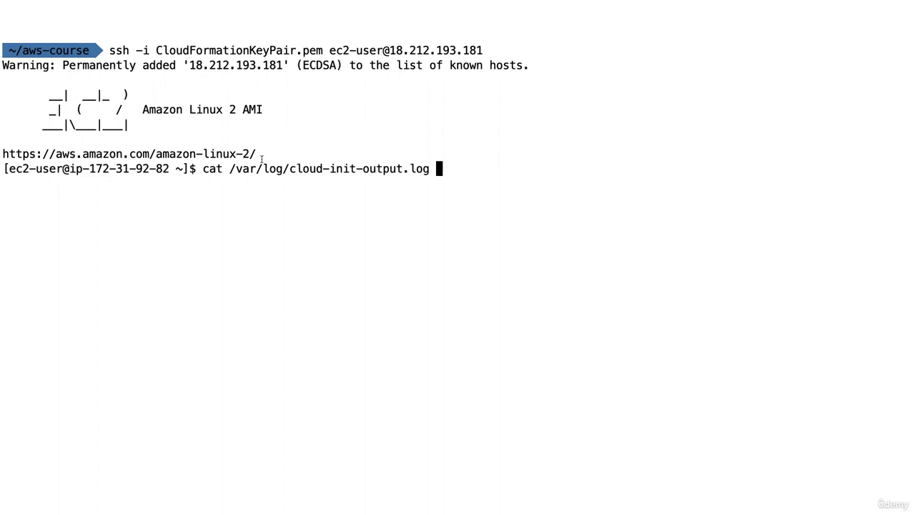
key(Return)
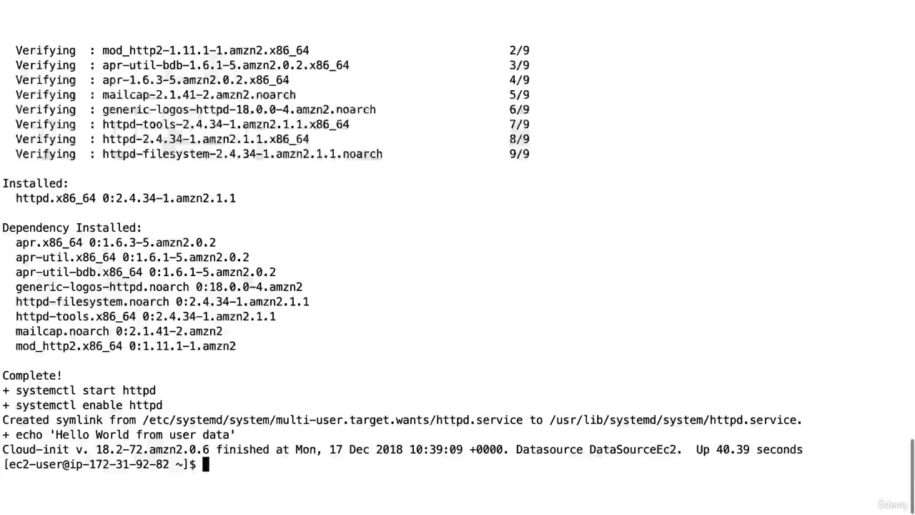
Scroll through the log, highlighting the httpd enable step, Hello World echo line and finish timestamp.
scroll(203, 306, up, 15)
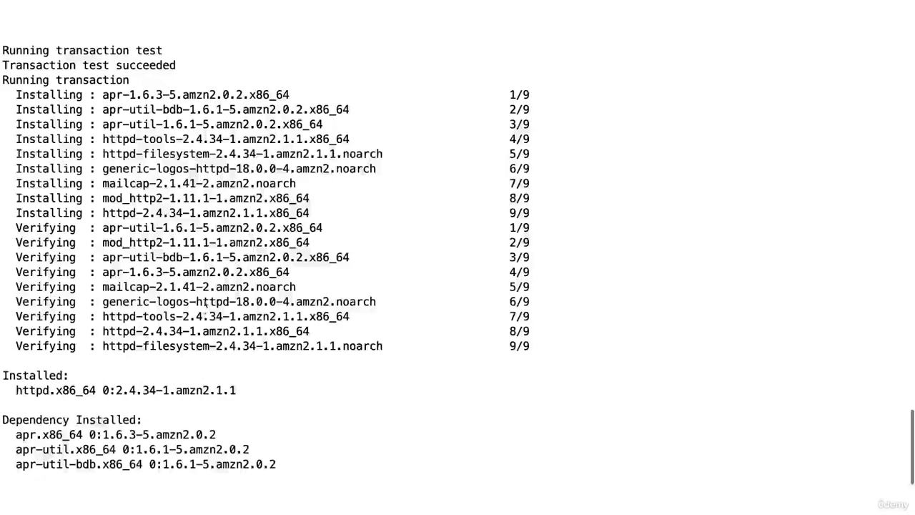
scroll(192, 287, up, 7)
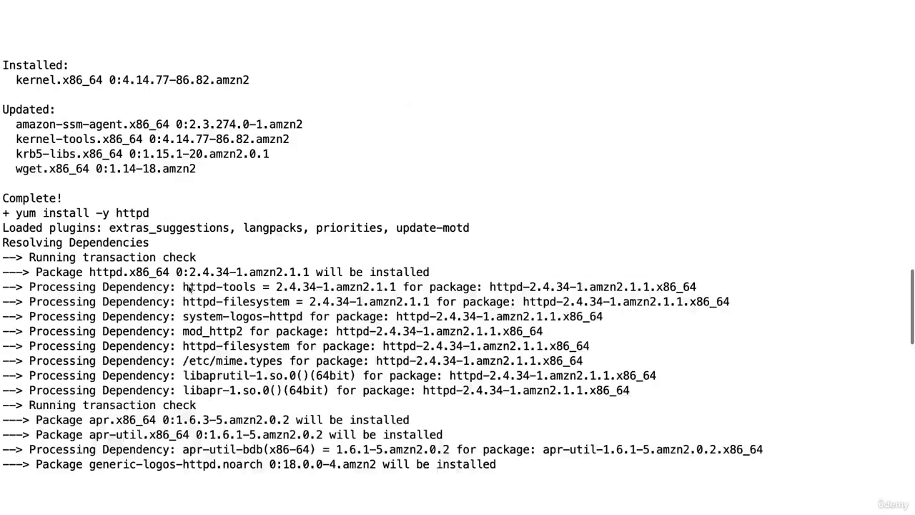
drag(16, 301, 149, 302)
scroll(141, 325, down, 2)
scroll(142, 319, down, 17)
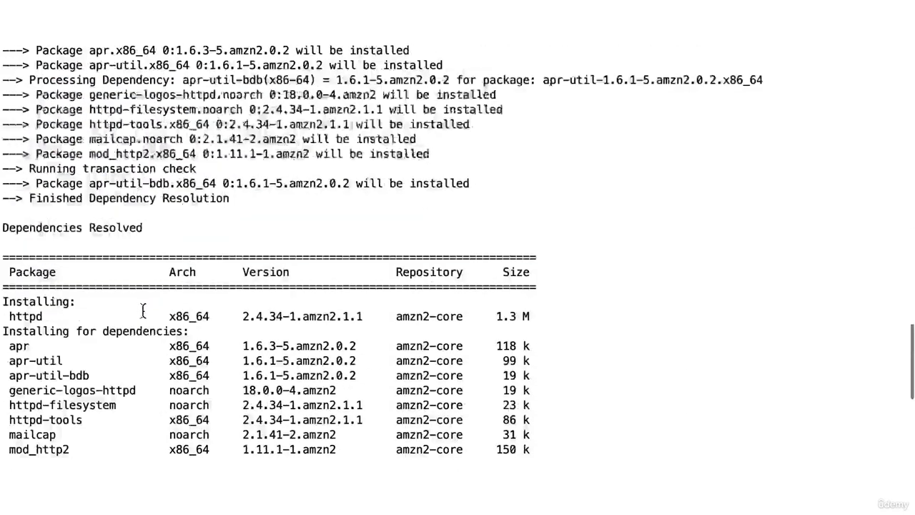
scroll(141, 306, down, 9)
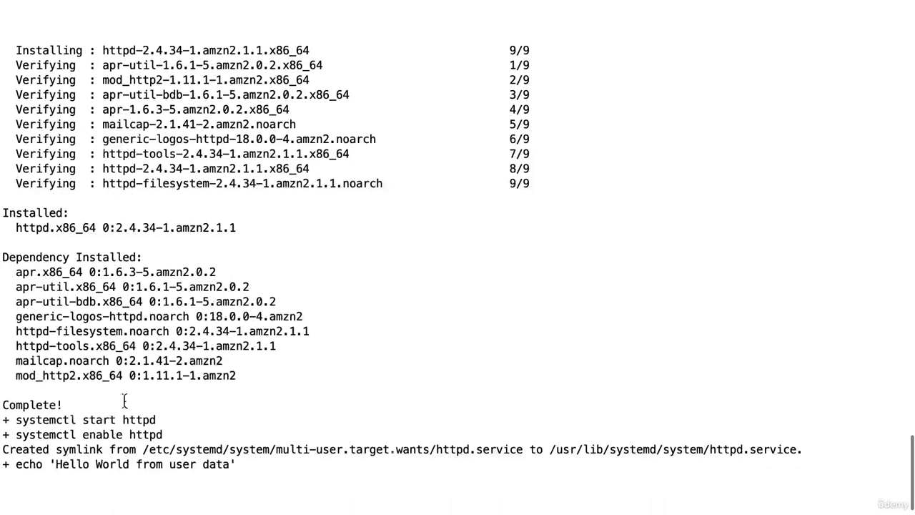
drag(20, 421, 141, 434)
click(146, 434)
click(143, 434)
scroll(143, 434, down, 2)
drag(58, 435, 222, 435)
click(221, 434)
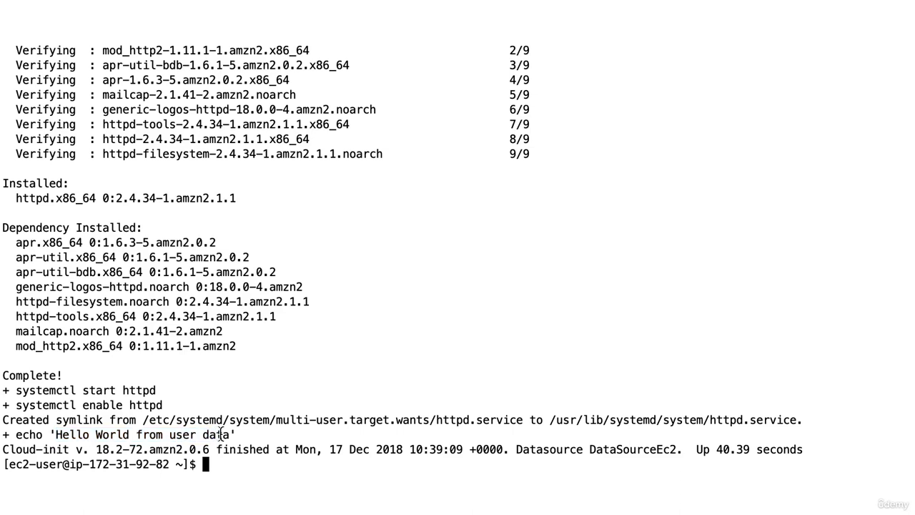
double_click(61, 447)
click(264, 456)
drag(349, 450, 479, 450)
click(534, 450)
Clear the terminal, re-enter cat /var/log/cloud-init-output.log, and return to the browser.
key(ctrl+l)
text(cat /var/log/cloud-init-output.log)
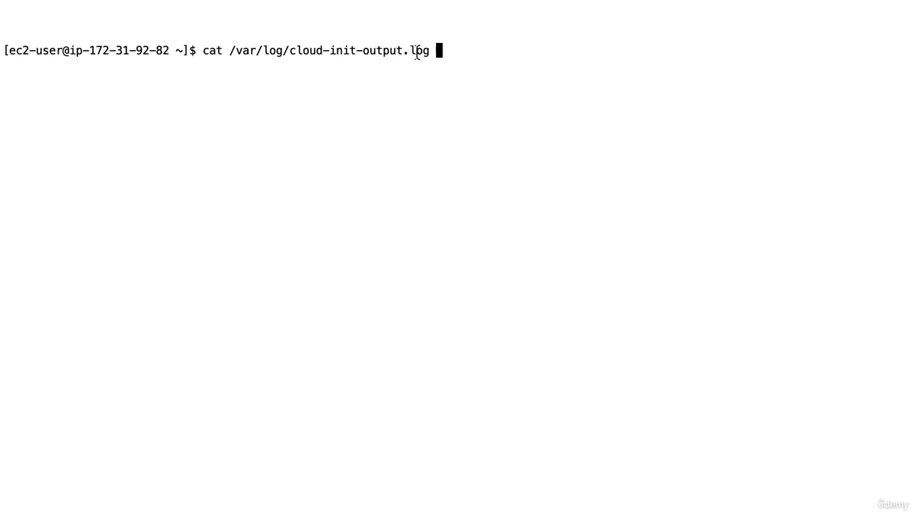
key(ctrl+Right)
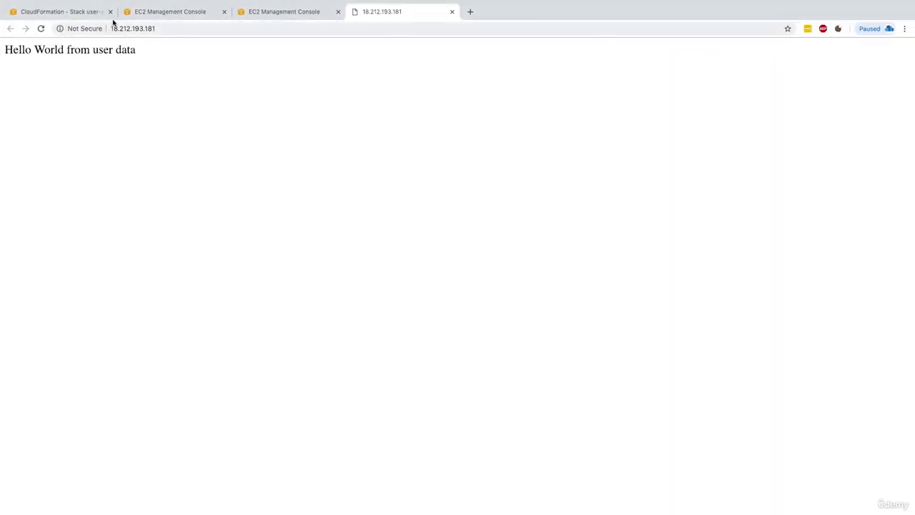
Check the instance is CREATE_COMPLETE, then delete user-data-example from the Stacks list.
click(61, 12)
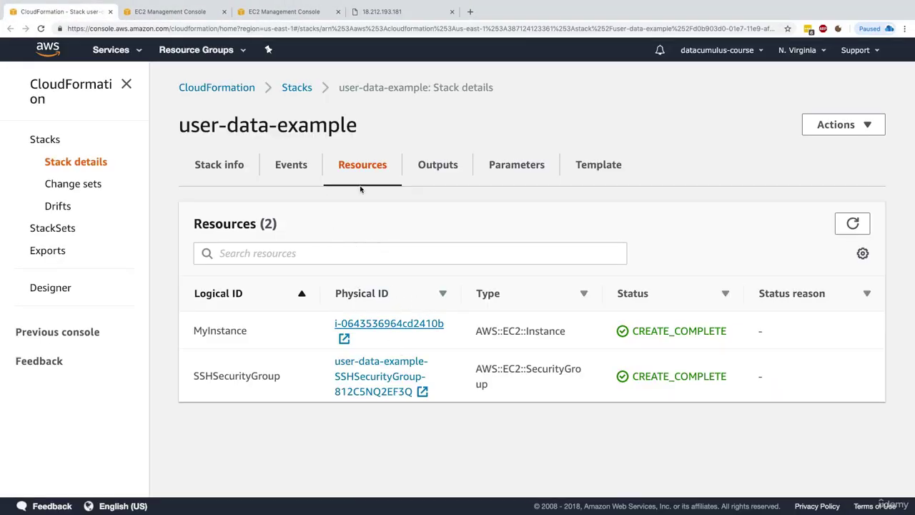
double_click(667, 331)
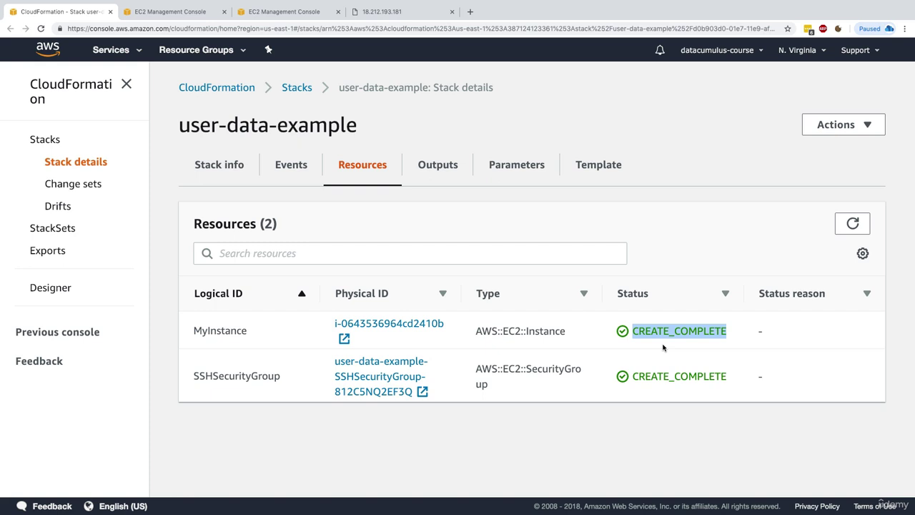
click(297, 88)
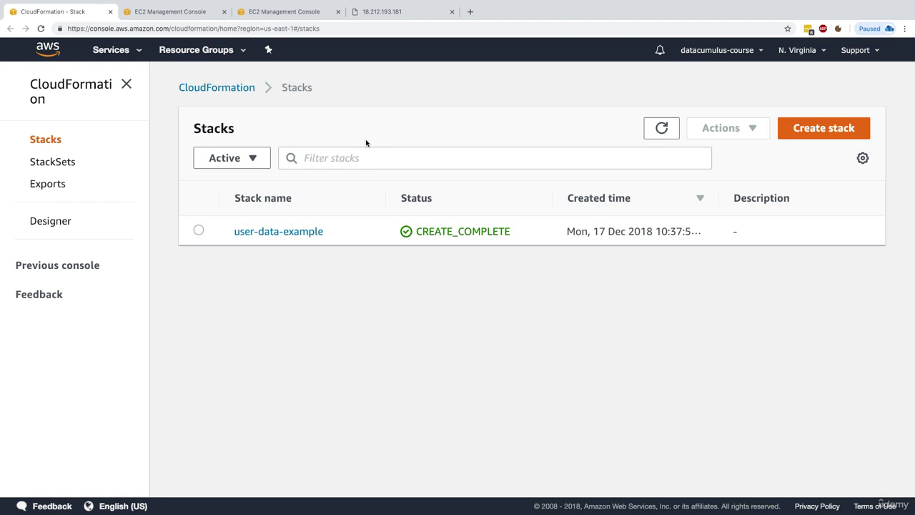
click(198, 230)
click(720, 132)
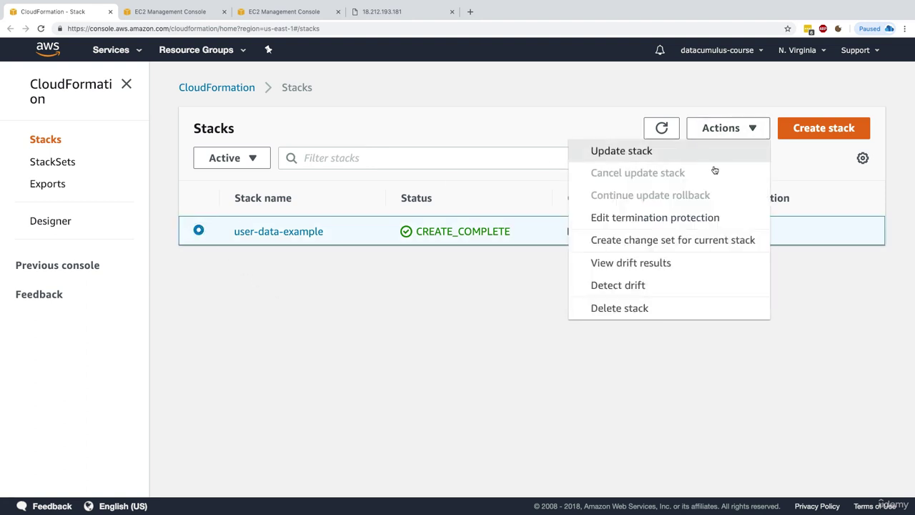
click(648, 308)
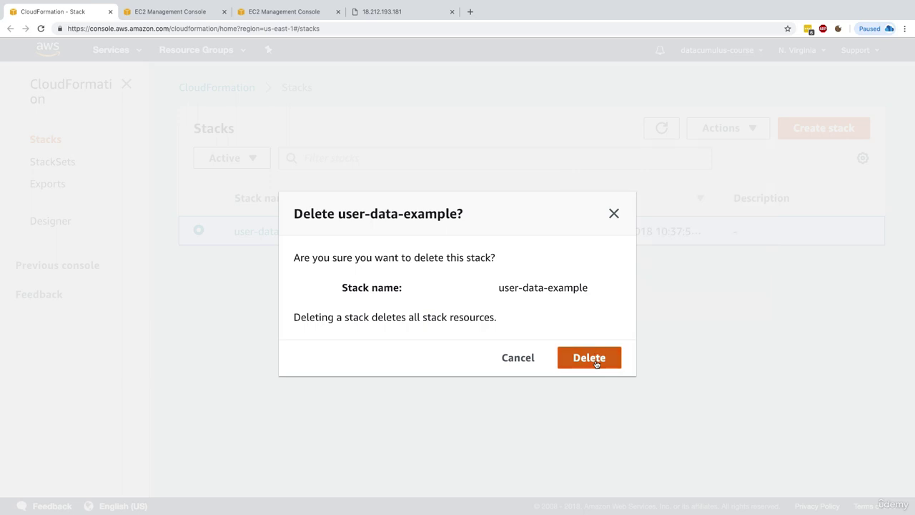
click(589, 357)
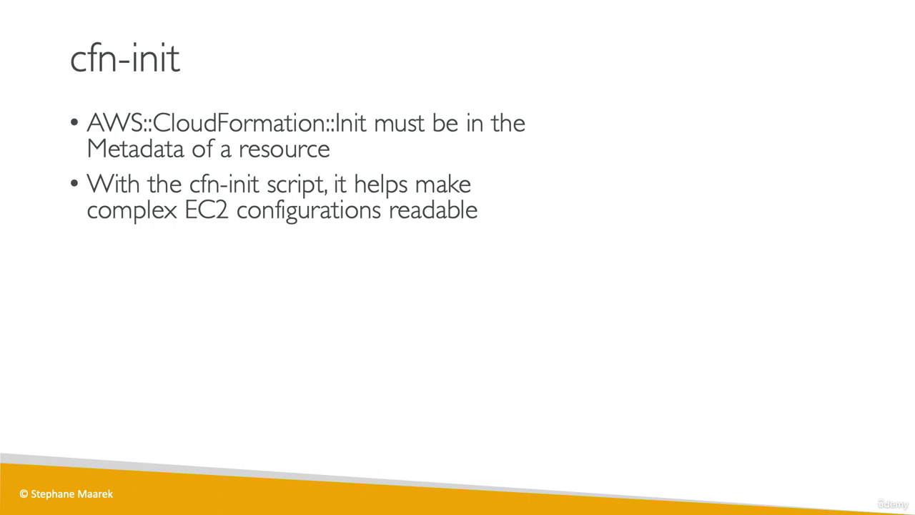
Reveal the third cfn-init bullet: the EC2 instance queries CloudFormation for init data.
key(Right)
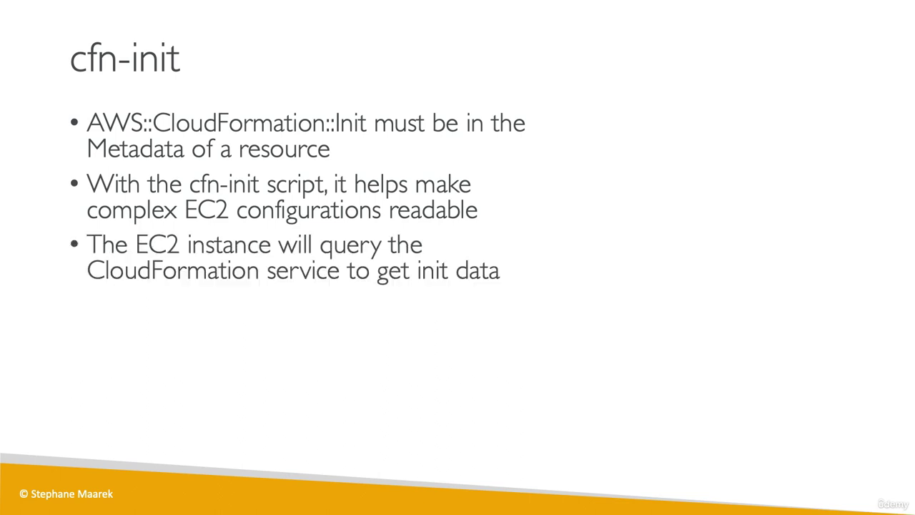
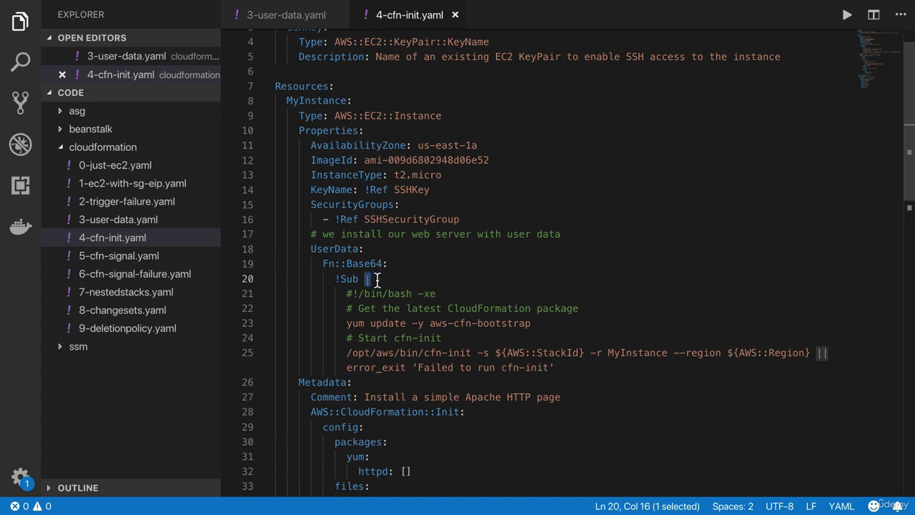
click(424, 298)
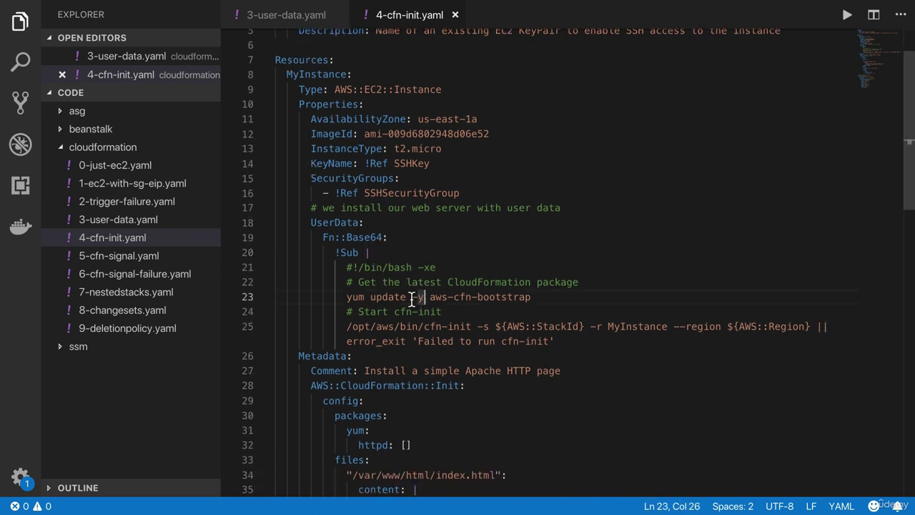
drag(354, 297, 430, 297)
click(427, 297)
click(535, 296)
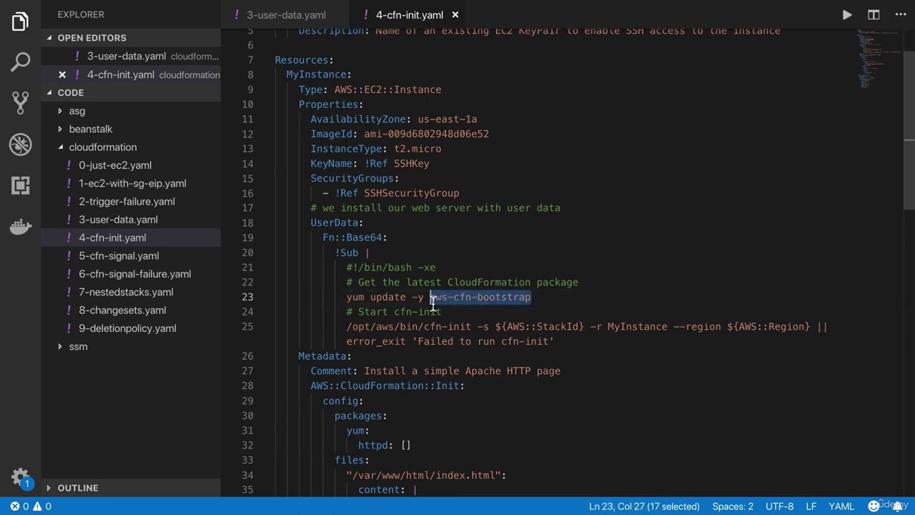
click(429, 297)
drag(431, 297, 531, 300)
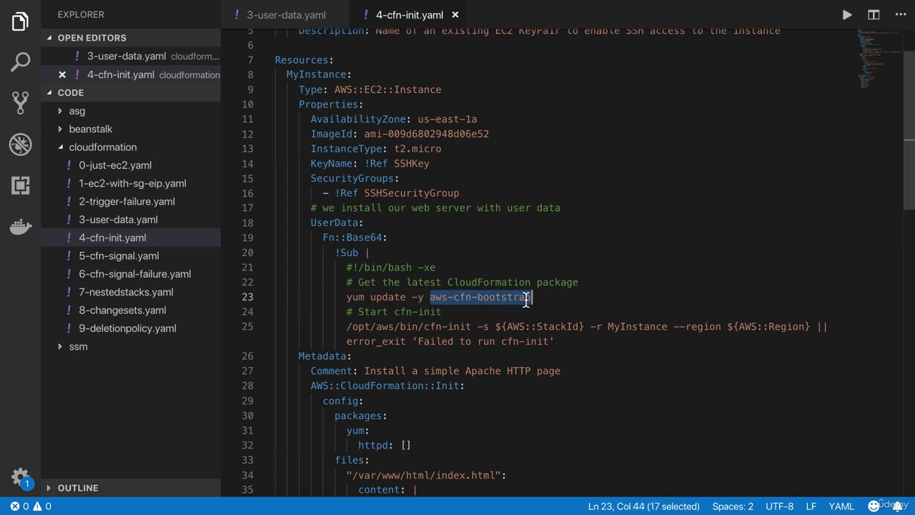
drag(388, 312, 444, 312)
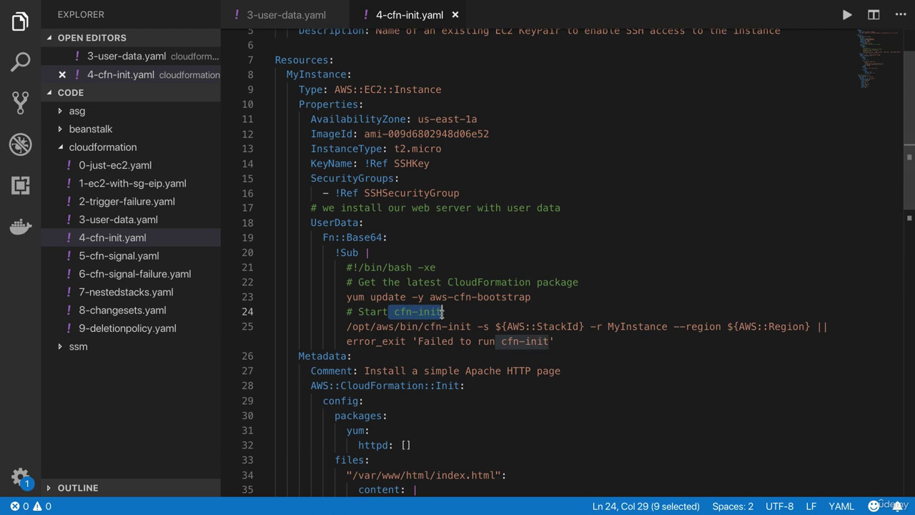
drag(349, 327, 587, 327)
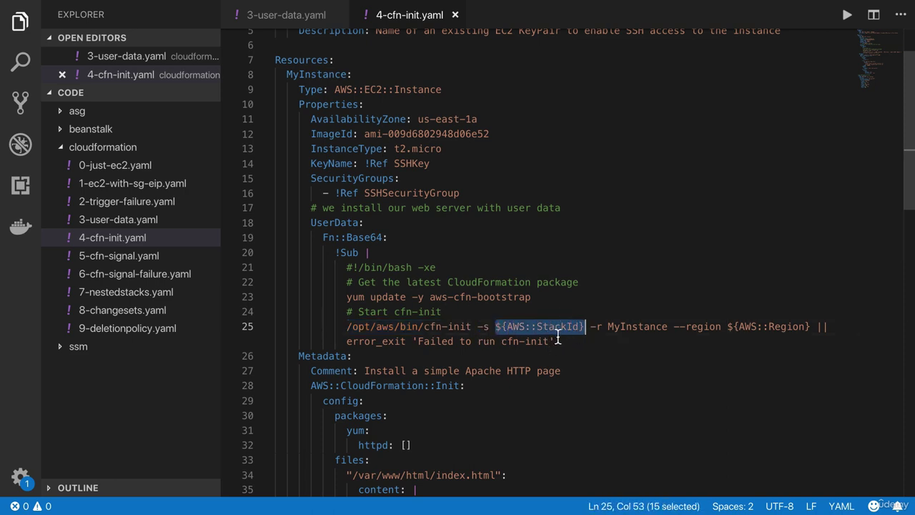
drag(592, 329, 603, 329)
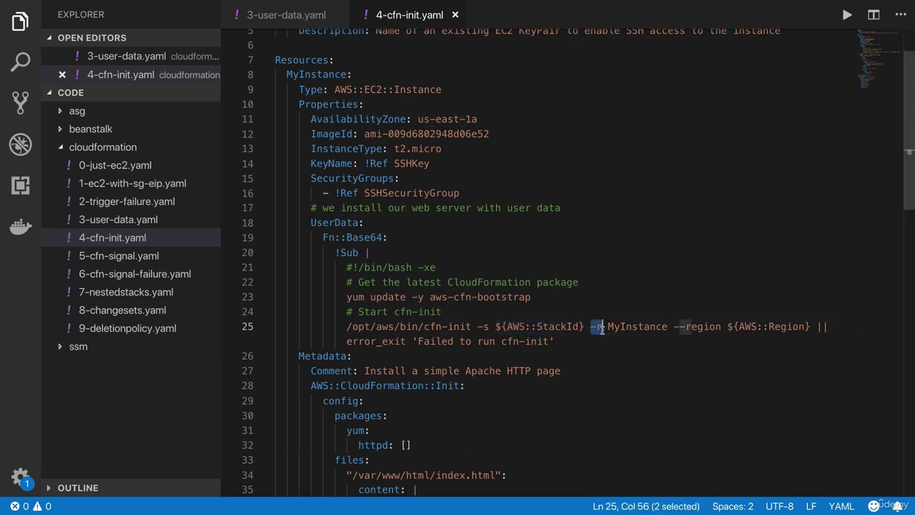
double_click(622, 327)
double_click(288, 75)
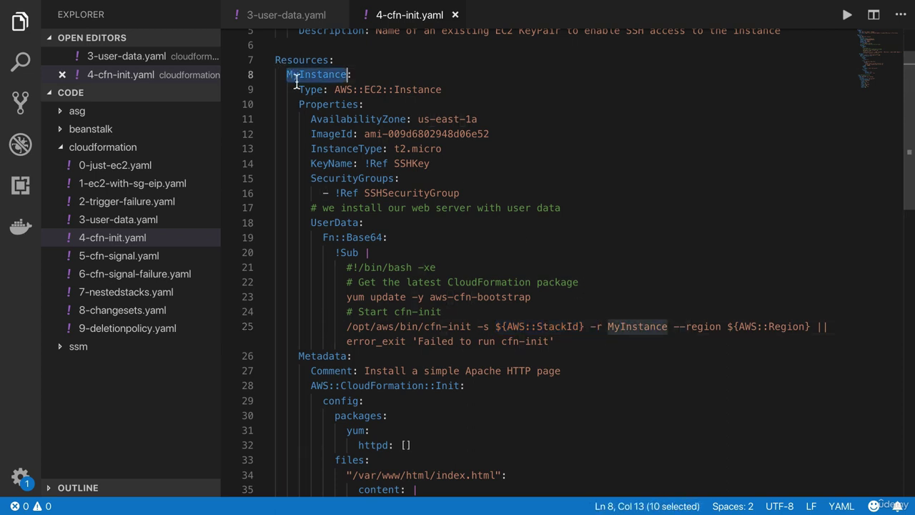
drag(293, 356, 367, 357)
double_click(330, 358)
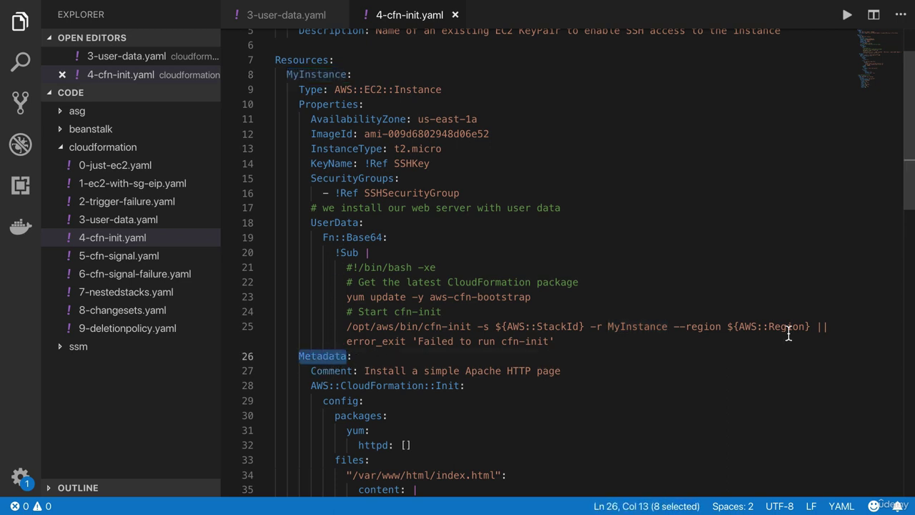
click(674, 327)
drag(674, 326, 811, 327)
click(810, 327)
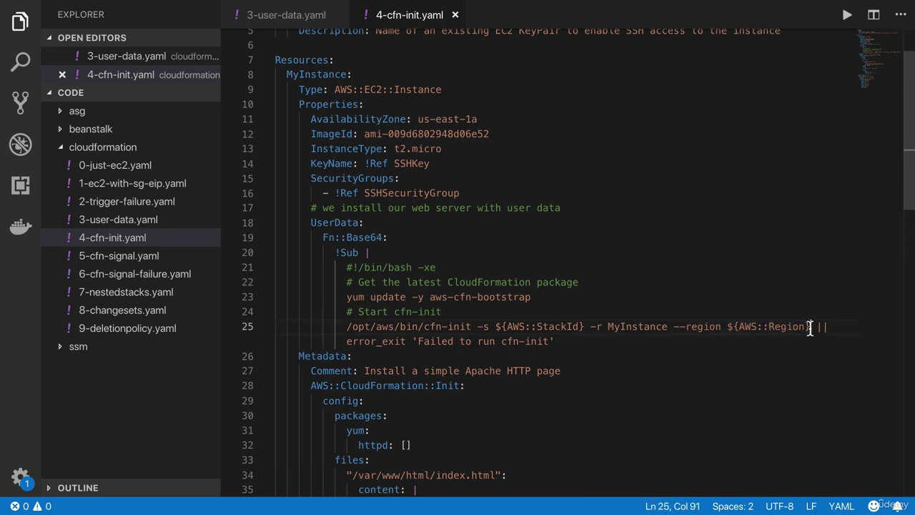
double_click(370, 341)
drag(430, 341, 525, 341)
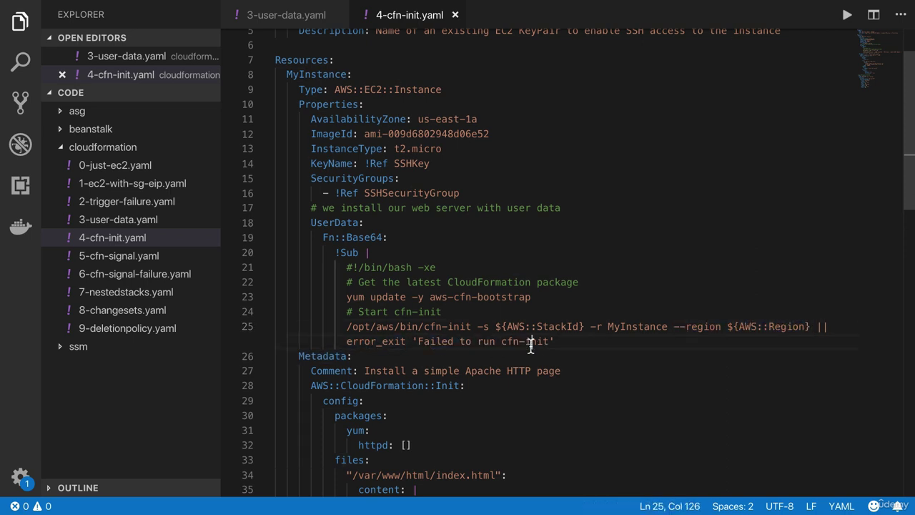
click(532, 341)
scroll(529, 343, down, 5)
In 4-cfn-init.yaml, highlight the Apache HTTP page comment and the AWS::CloudFormation::Init key.
scroll(429, 236, down, 3)
scroll(361, 213, up, 7)
scroll(364, 266, down, 2)
scroll(364, 266, down, 3)
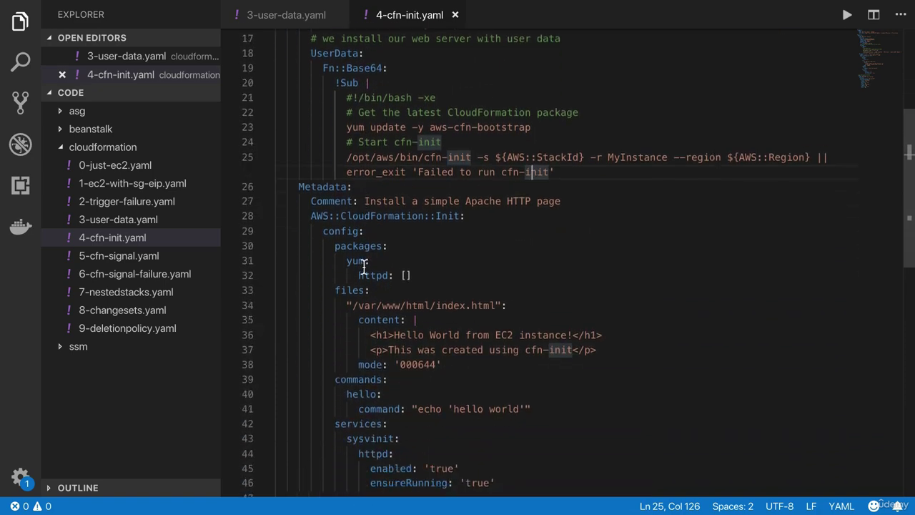
drag(365, 189, 570, 188)
click(570, 188)
drag(307, 203, 467, 204)
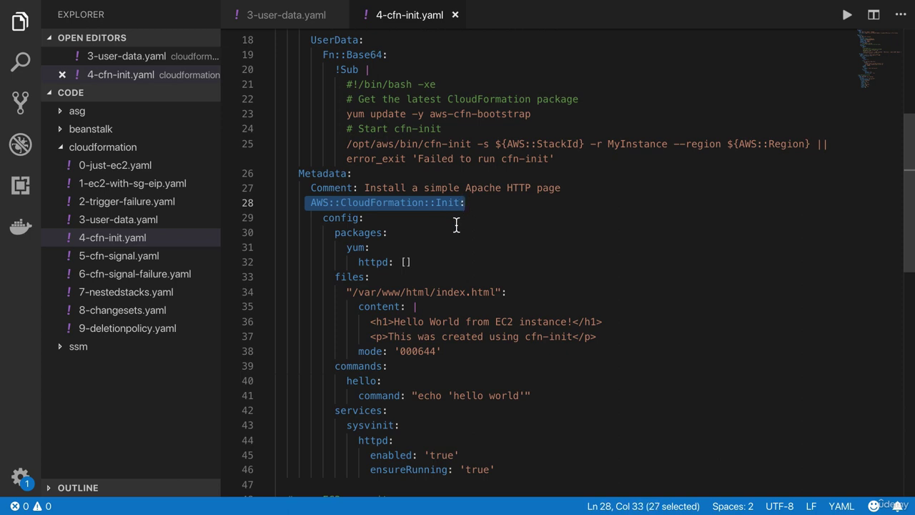
Highlight the config, packages, yum and httpd entries of the cfn-init metadata.
scroll(457, 226, down, 1)
drag(323, 179, 365, 182)
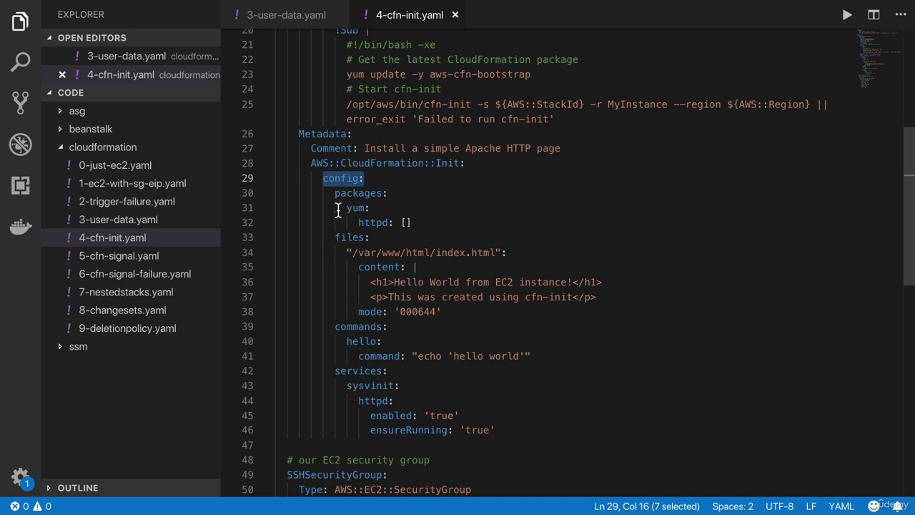
drag(335, 193, 409, 195)
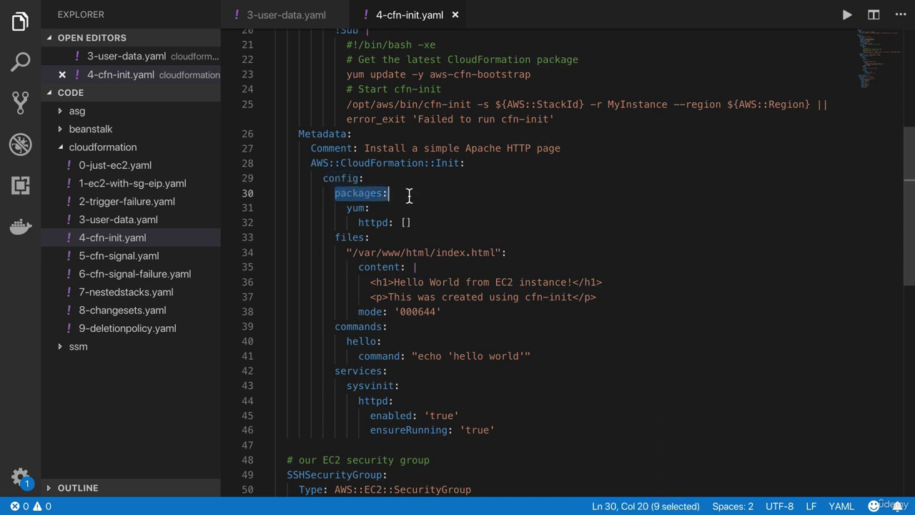
drag(347, 208, 371, 209)
double_click(373, 223)
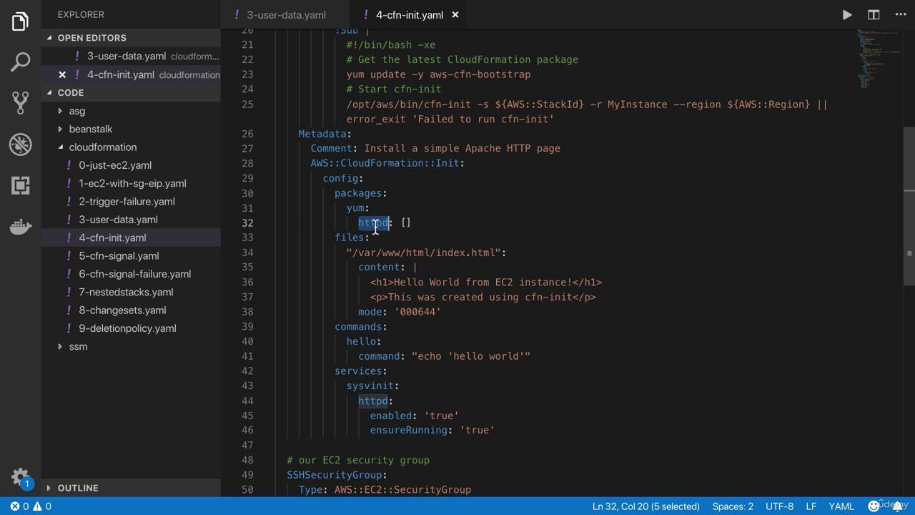
click(372, 224)
drag(359, 224, 392, 226)
In 3-user-data.yaml, highlight the install -y httpd command for comparison.
click(161, 219)
drag(360, 258, 457, 258)
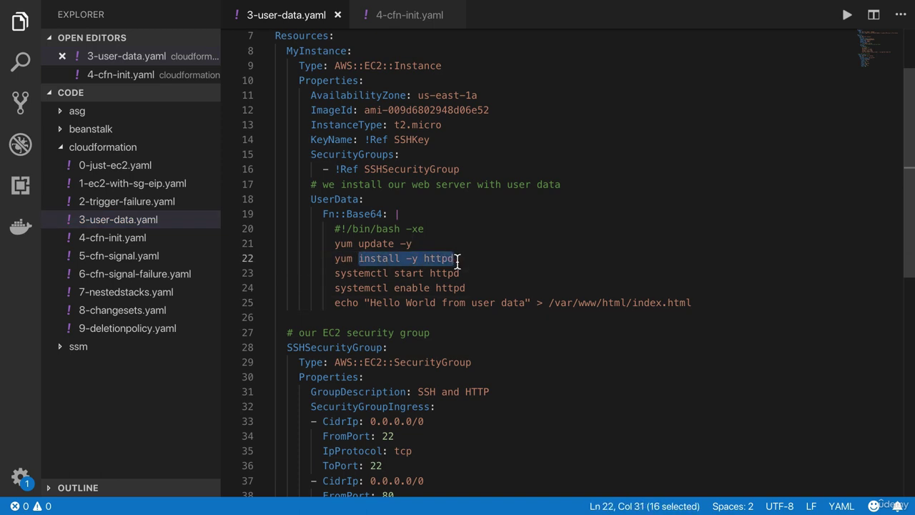
click(458, 259)
Back in 4-cfn-init.yaml, review the files section: the /var/www index.html path and its Hello World HTML content.
click(179, 237)
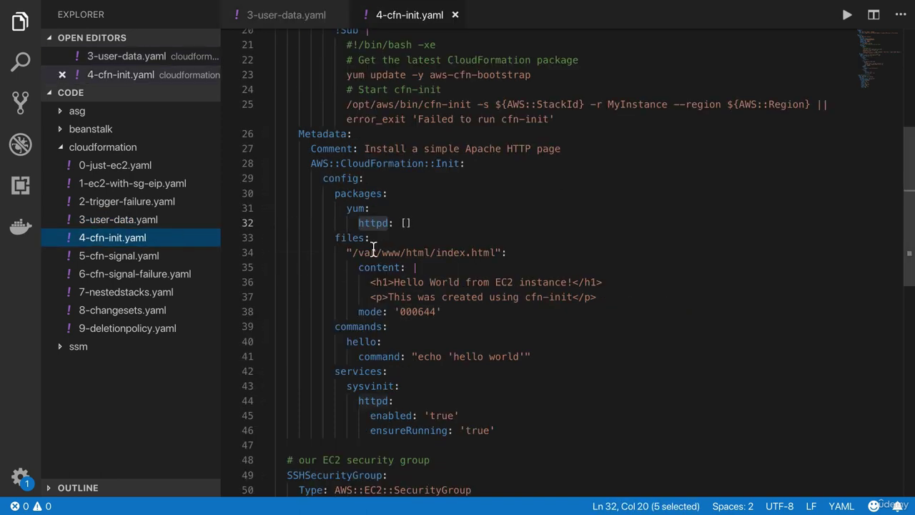
double_click(344, 243)
drag(348, 256, 394, 254)
click(401, 256)
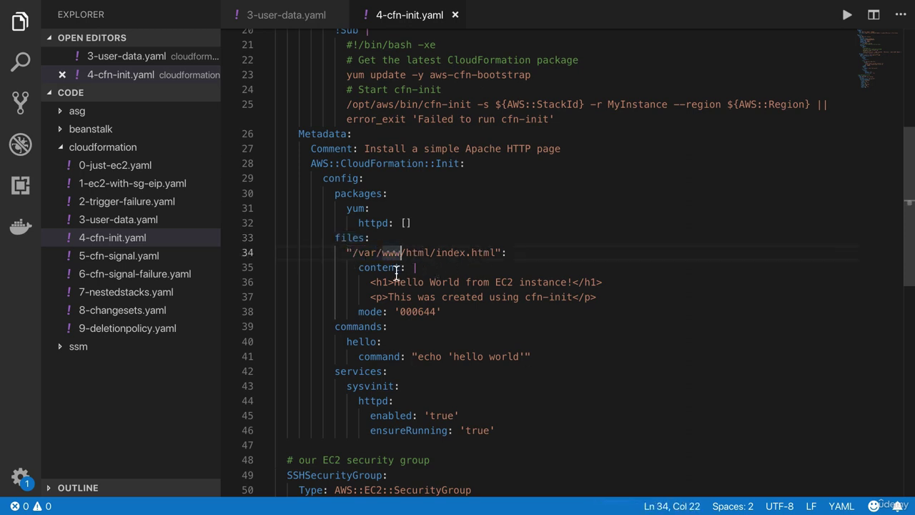
double_click(367, 269)
key(End)
drag(373, 286, 596, 300)
click(593, 304)
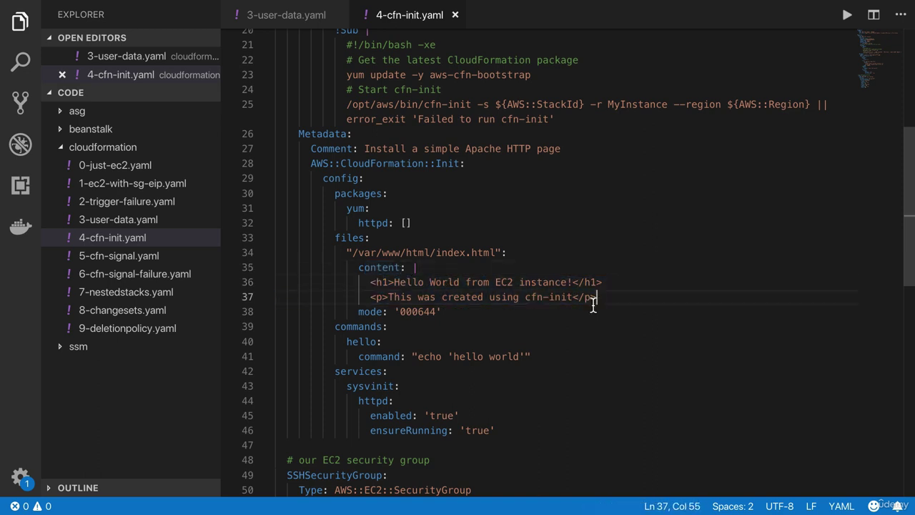
click(387, 282)
click(388, 297)
click(382, 297)
double_click(412, 268)
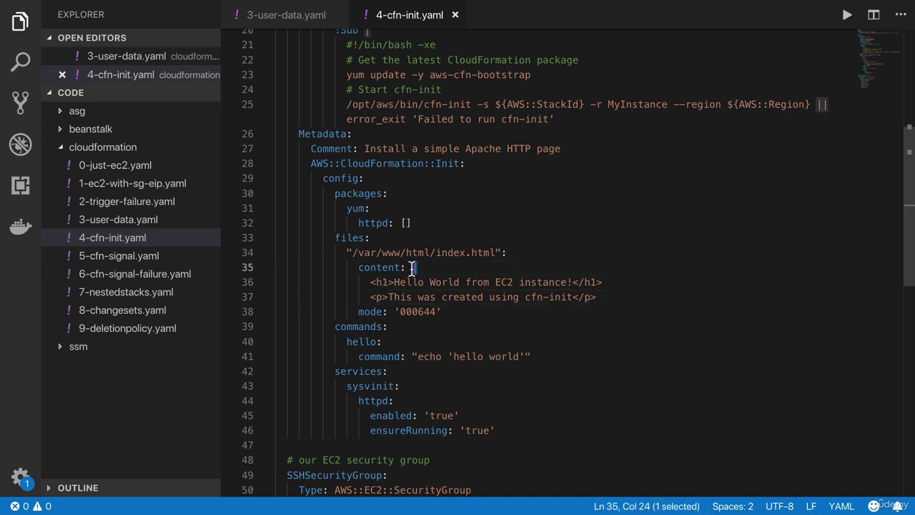
Compare 3-user-data.yaml's echo Hello World line with the cfn-init HTML content and file mode.
click(118, 220)
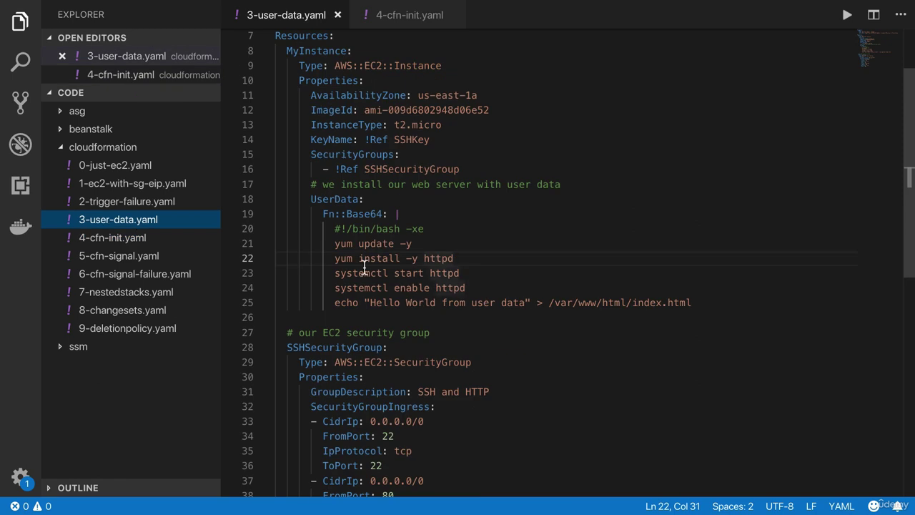
drag(336, 306, 533, 304)
click(533, 303)
click(172, 239)
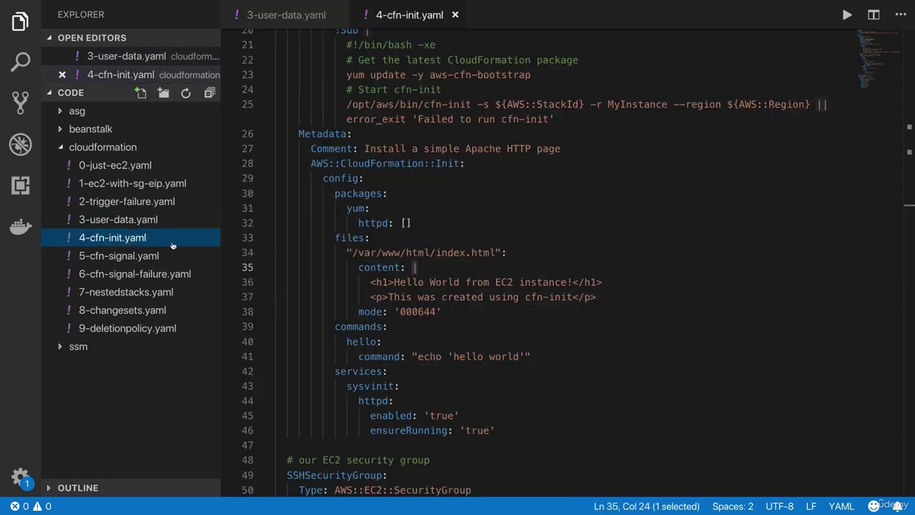
drag(374, 284, 429, 297)
click(429, 297)
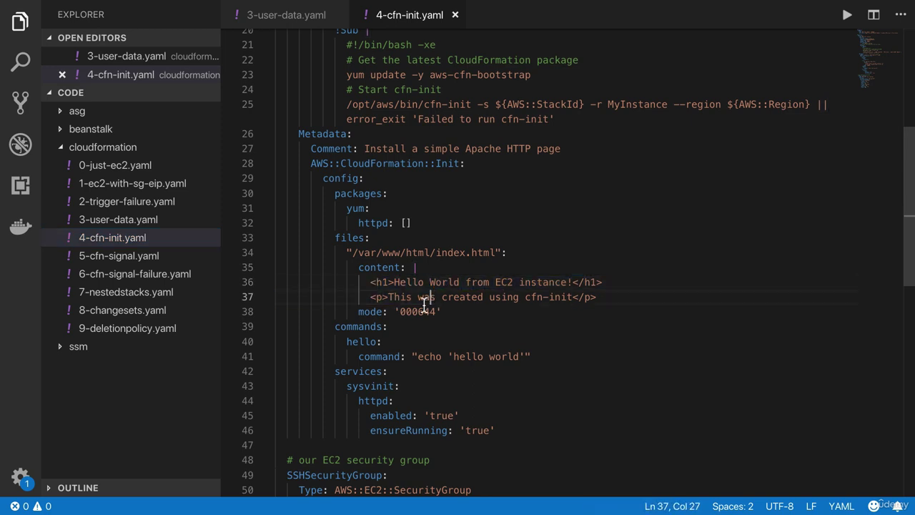
triple_click(364, 315)
click(412, 311)
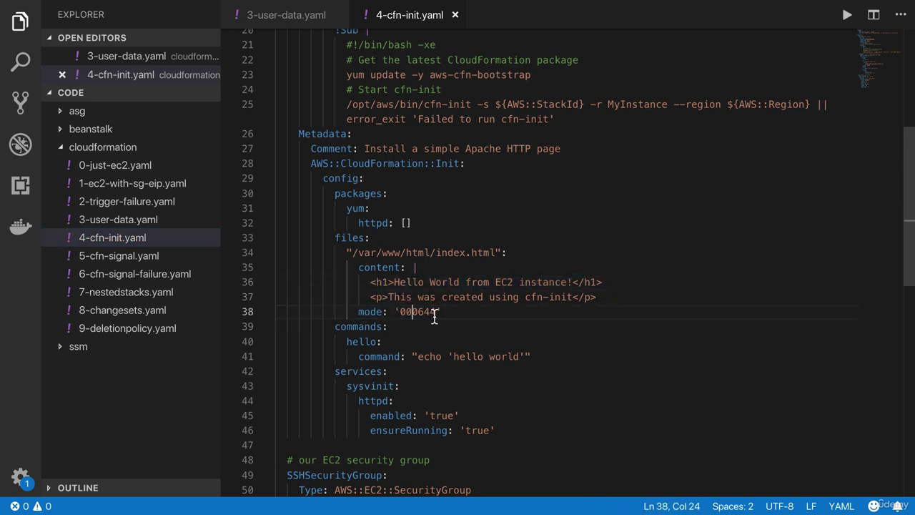
Review the hello command echoing 'hello world' and the httpd service's enabled and ensureRunning settings.
double_click(357, 326)
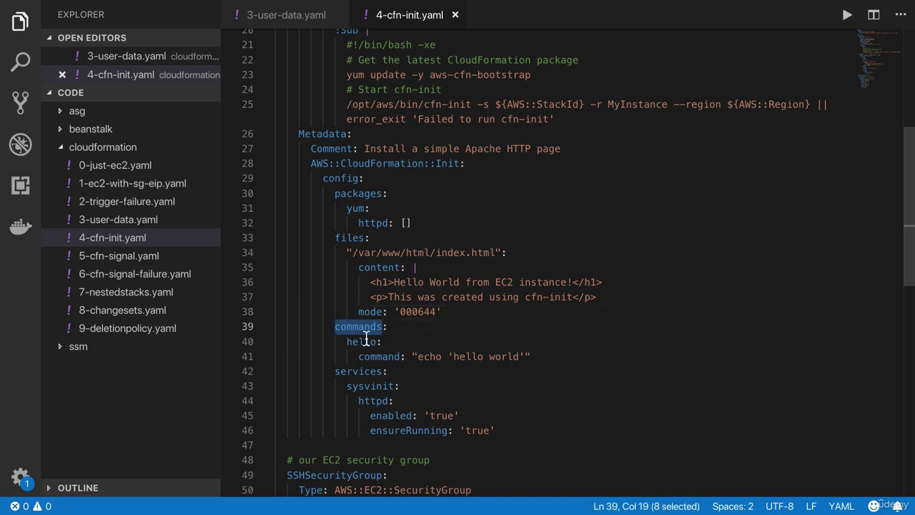
double_click(364, 341)
drag(419, 356, 522, 355)
click(523, 356)
click(377, 371)
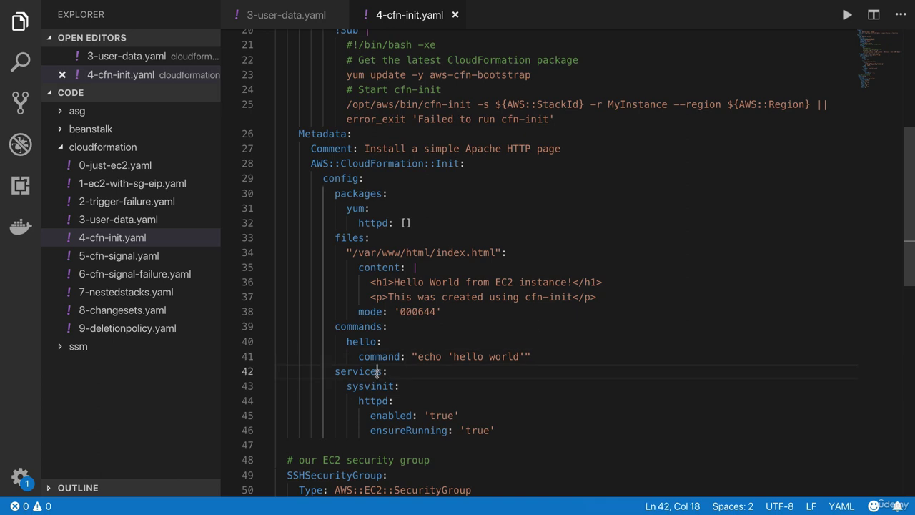
double_click(377, 371)
scroll(384, 377, down, 1)
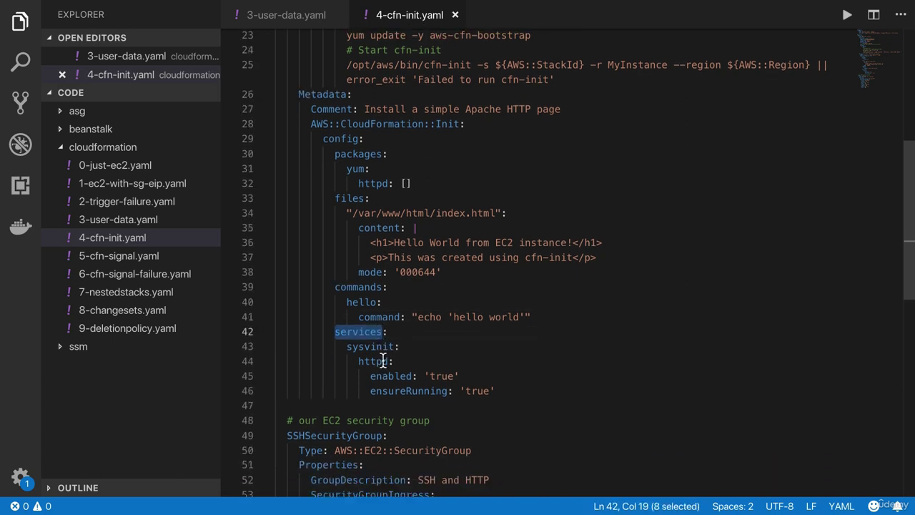
double_click(374, 361)
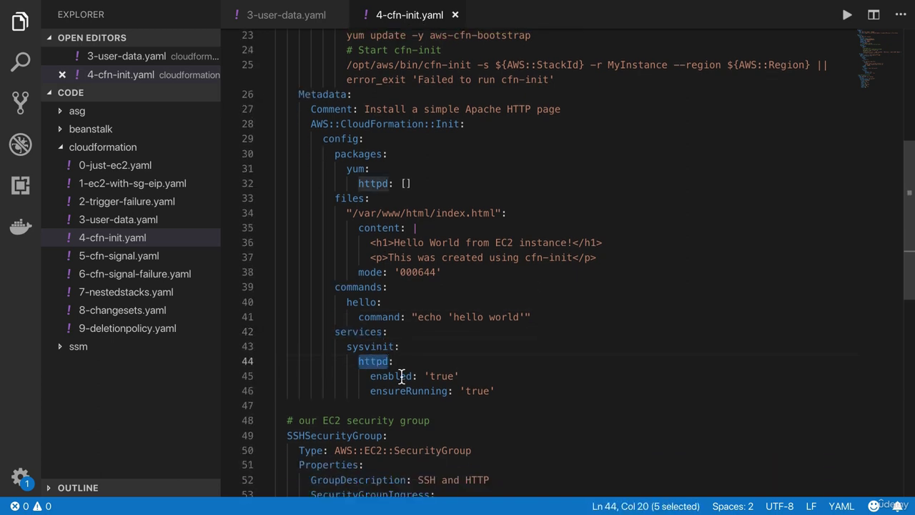
double_click(401, 377)
double_click(413, 391)
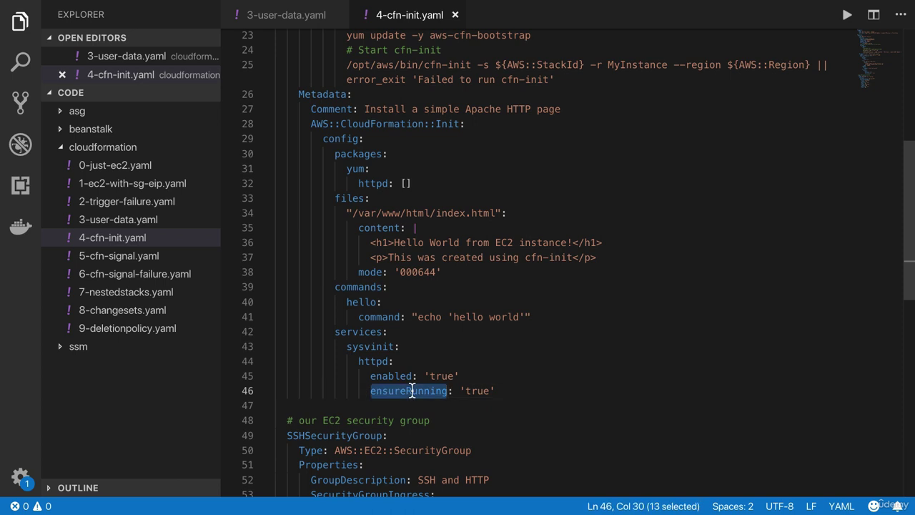
drag(371, 125, 449, 131)
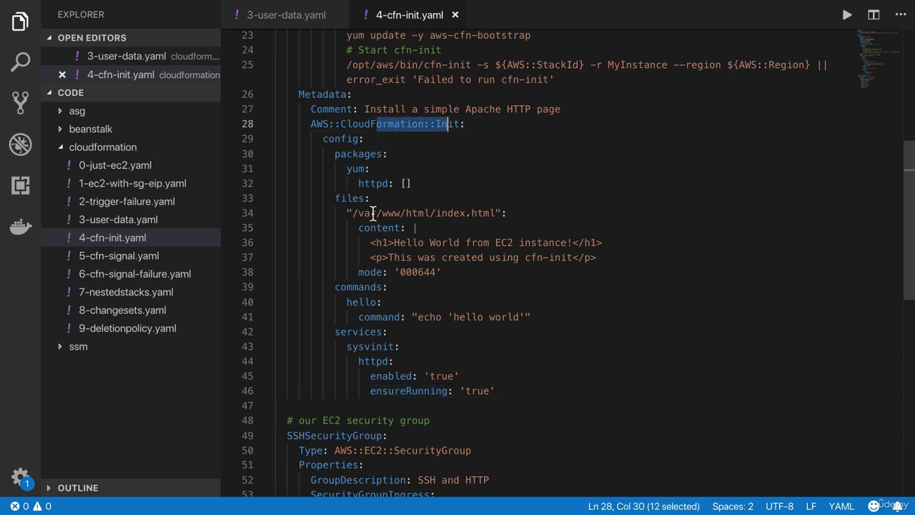
Recheck 3-user-data.yaml against the httpd package and user data script, then switch to CloudFormation Stacks.
click(152, 219)
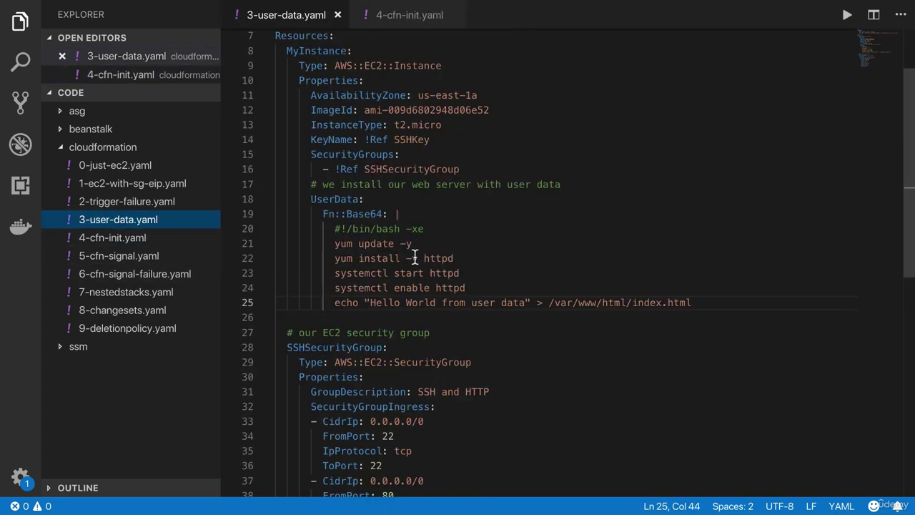
click(113, 237)
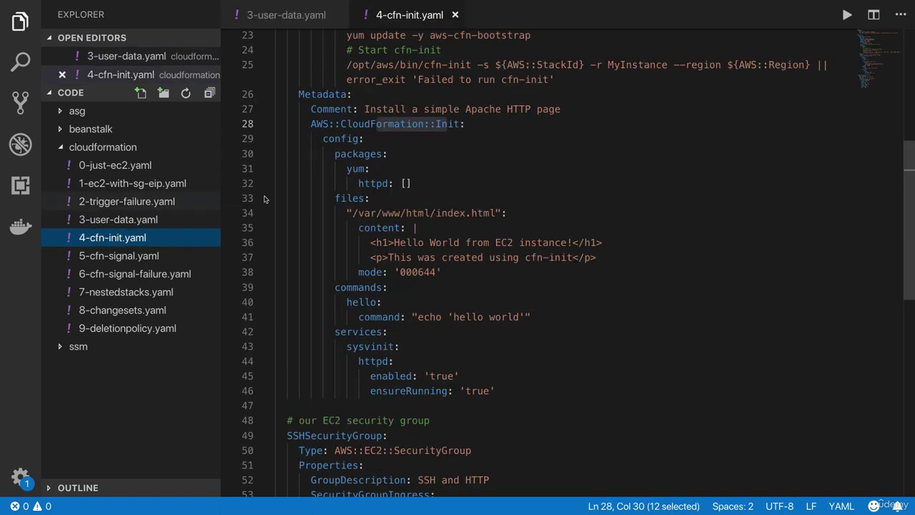
click(377, 183)
scroll(390, 246, down, 3)
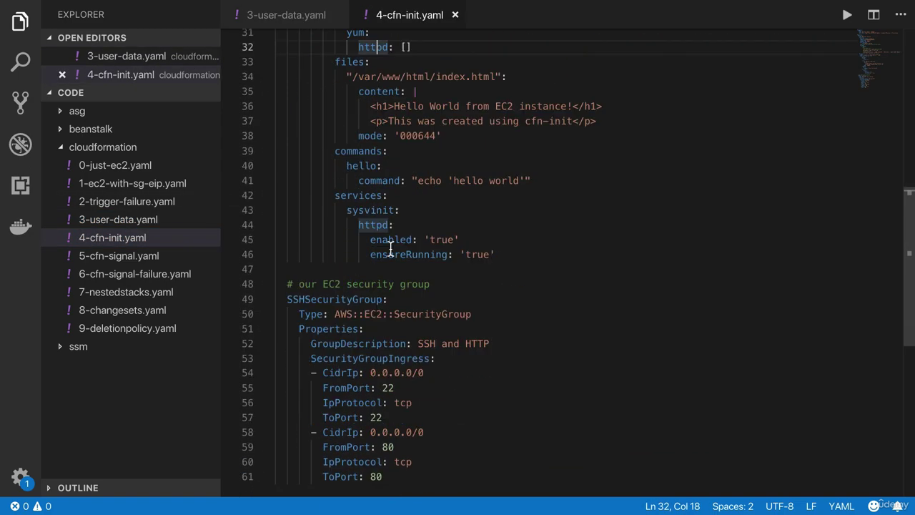
scroll(391, 329, down, 8)
scroll(392, 332, up, 17)
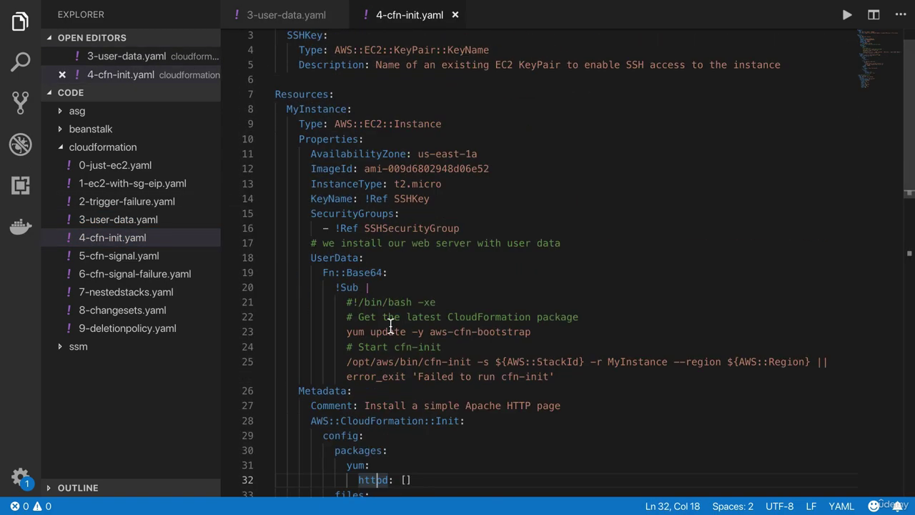
click(390, 302)
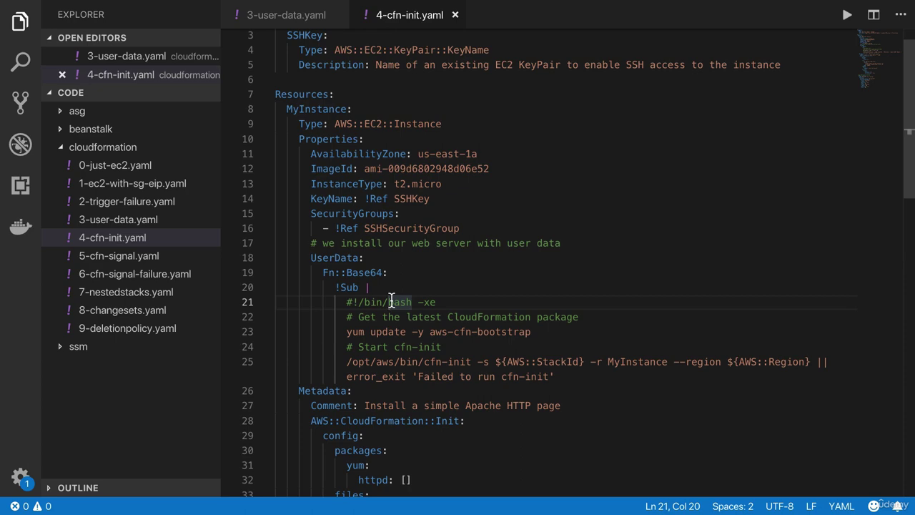
key(ctrl+Right)
key(ctrl+Left)
key(ctrl+Left)
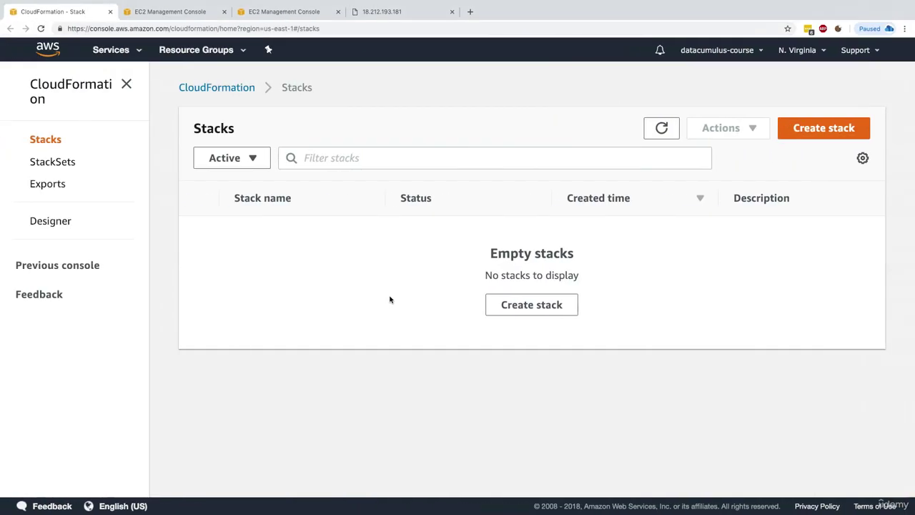
Start a new stack by uploading 4-cfn-init.yaml as the template file.
click(795, 128)
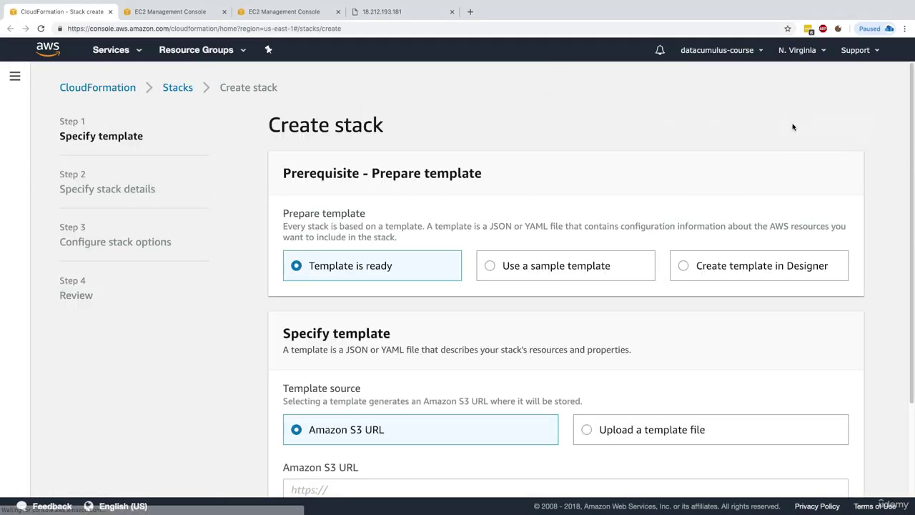
scroll(501, 332, down, 3)
click(587, 313)
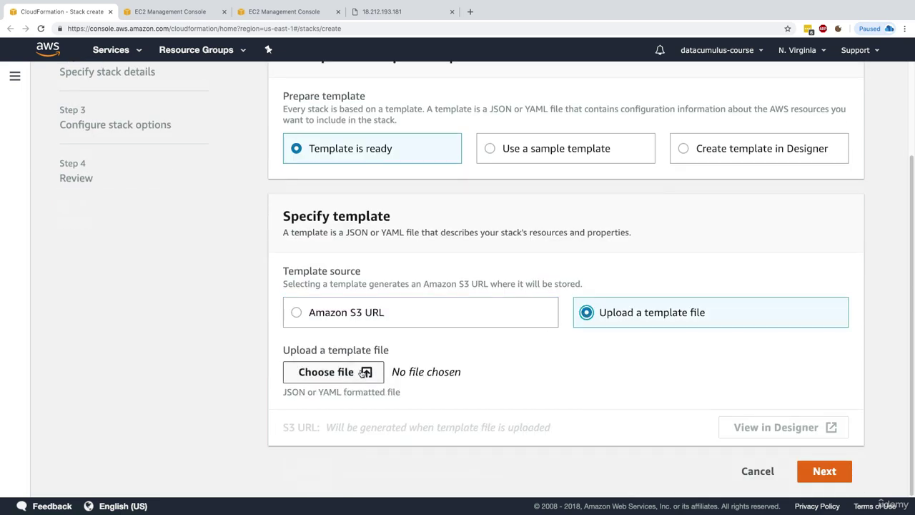
click(329, 372)
double_click(390, 74)
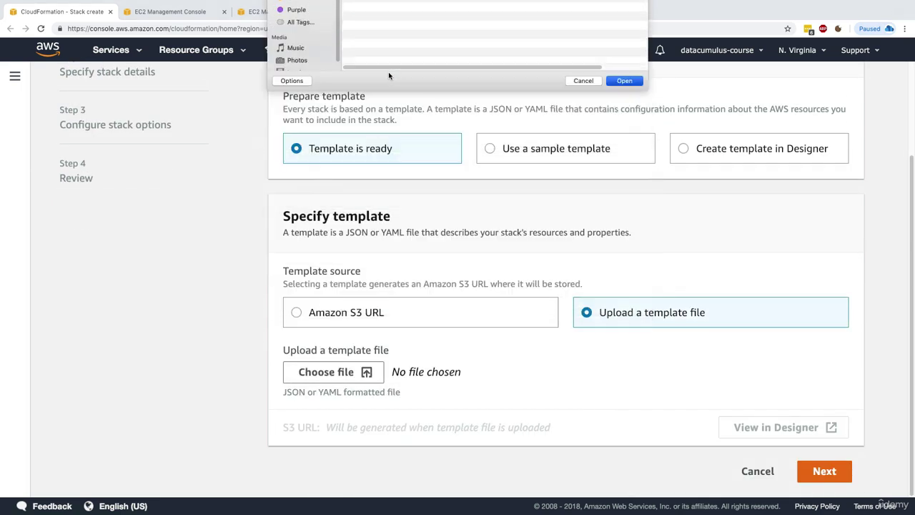
click(825, 479)
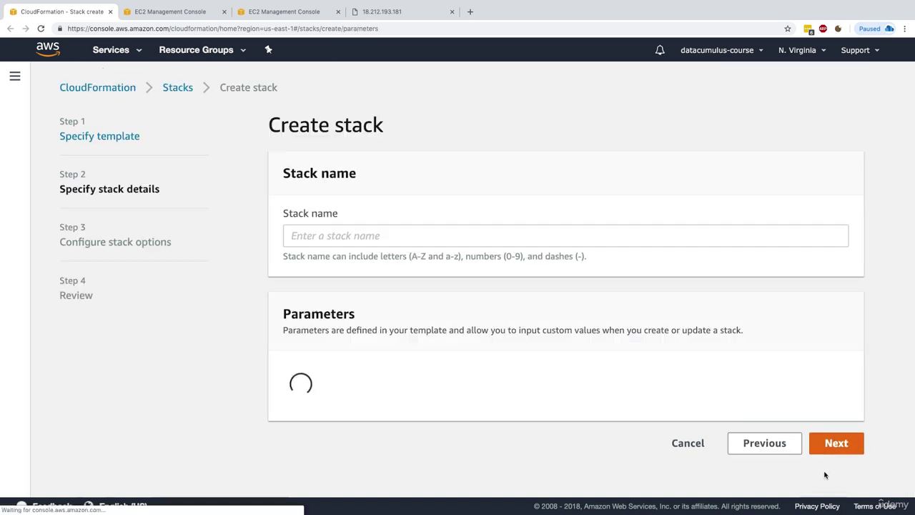
Name the stack cfn-init-example with SSH key CloudFormationKeyPair, keep default options, and create it.
click(486, 233)
text(fn-init-example)
click(372, 399)
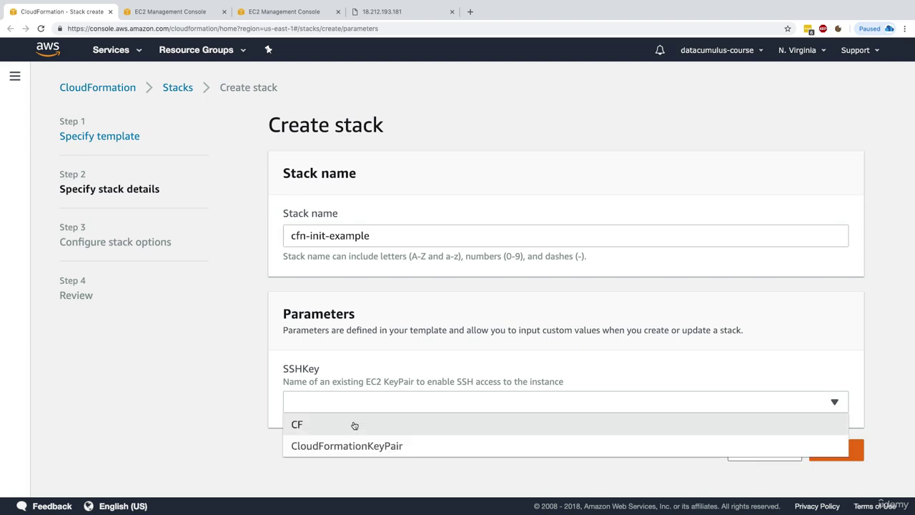
click(524, 442)
click(831, 451)
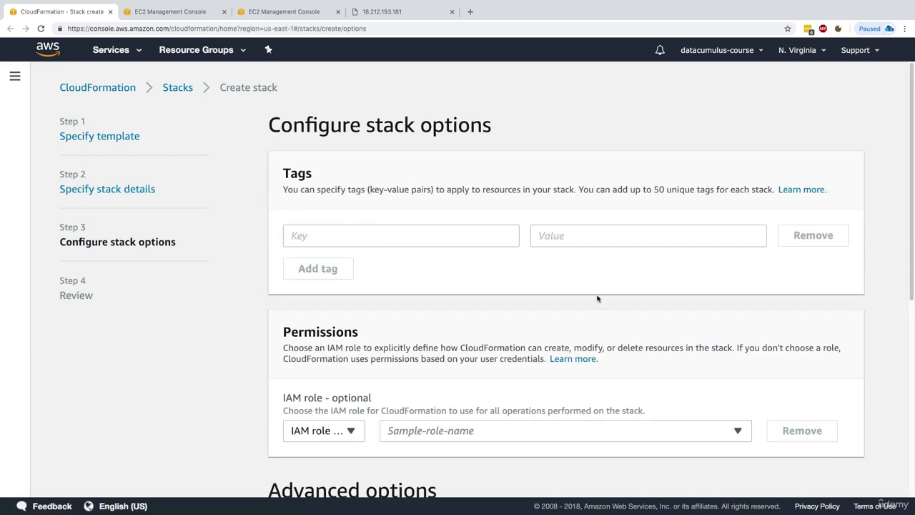
scroll(690, 351, down, 5)
click(820, 465)
scroll(819, 466, down, 15)
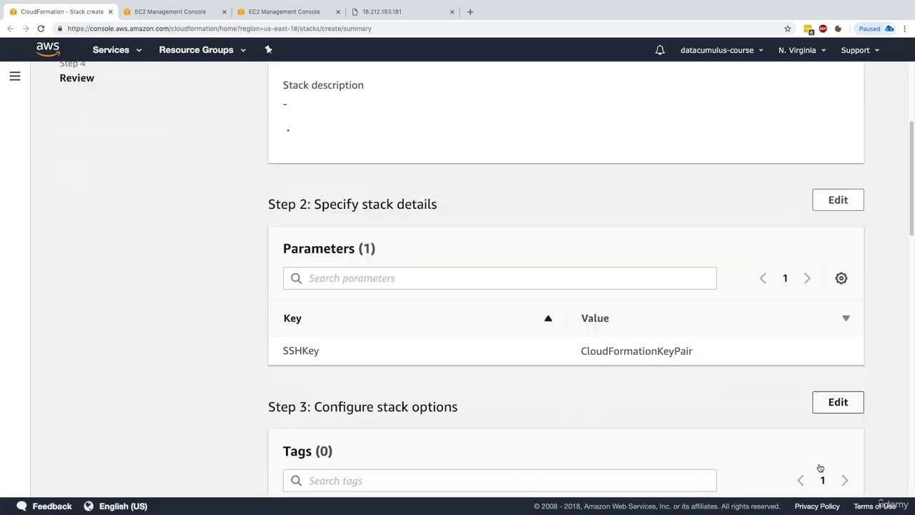
click(820, 466)
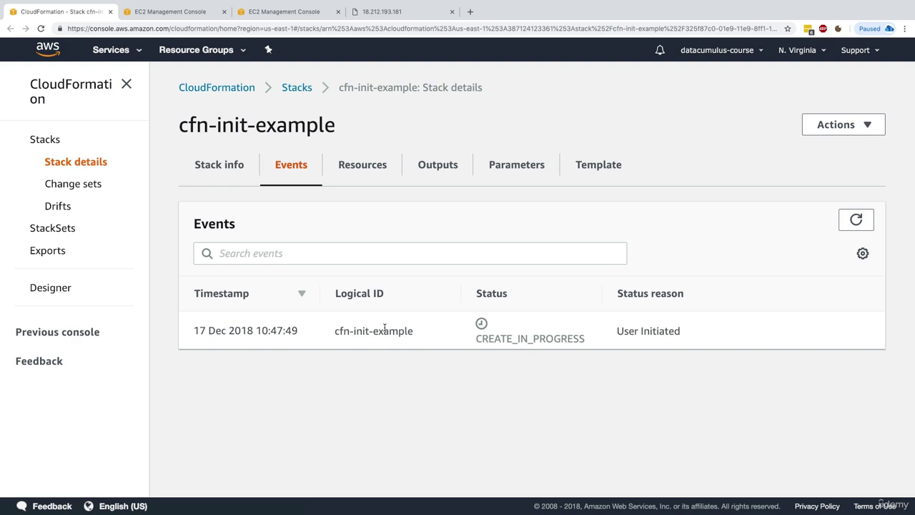
Refresh the stack events, then refresh the EC2 instances list.
click(844, 226)
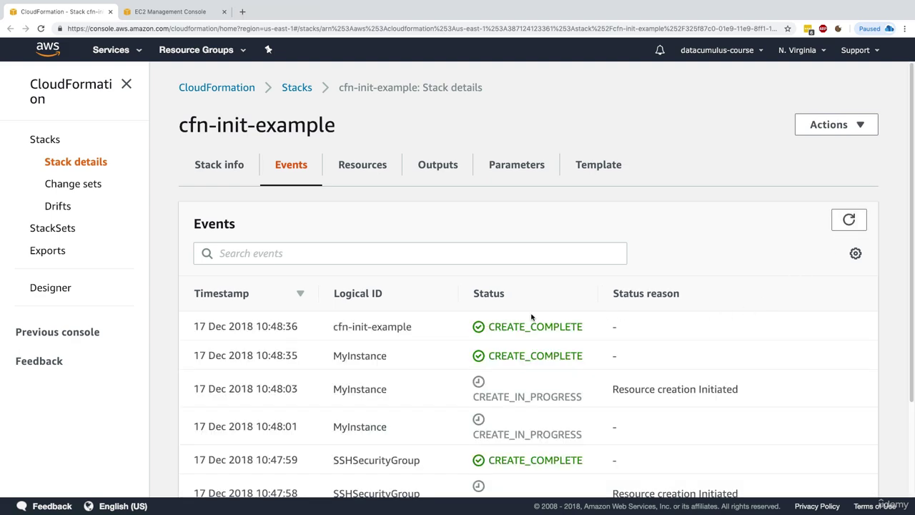
click(197, 19)
click(854, 87)
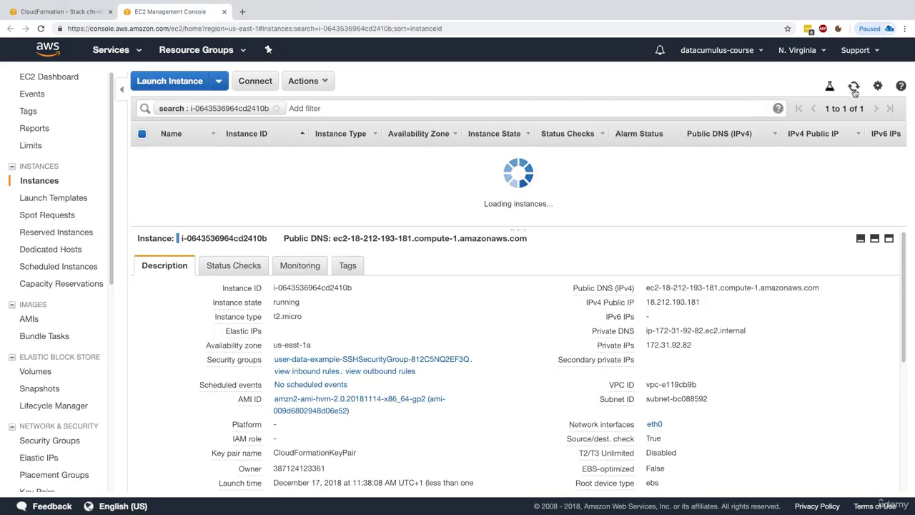
Clear the instance ID filter, select the running instance, and copy its public IP.
click(275, 111)
click(321, 196)
click(377, 172)
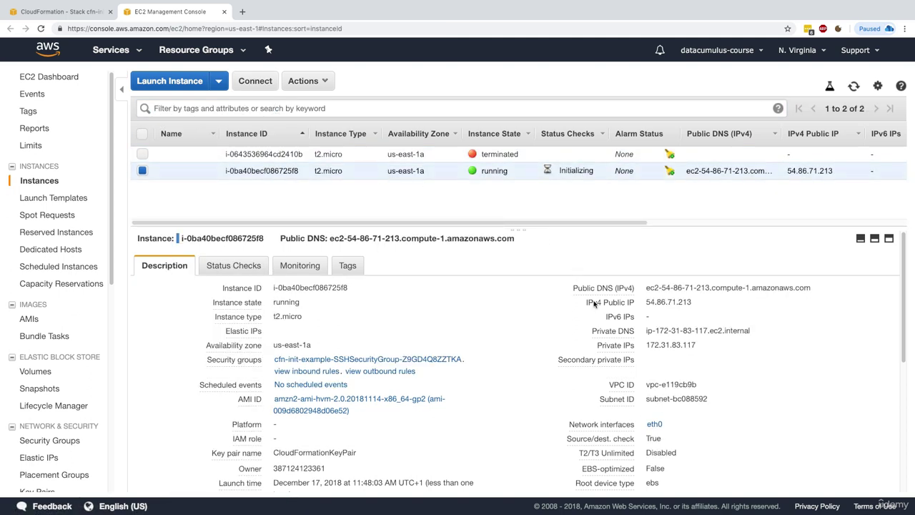
click(701, 302)
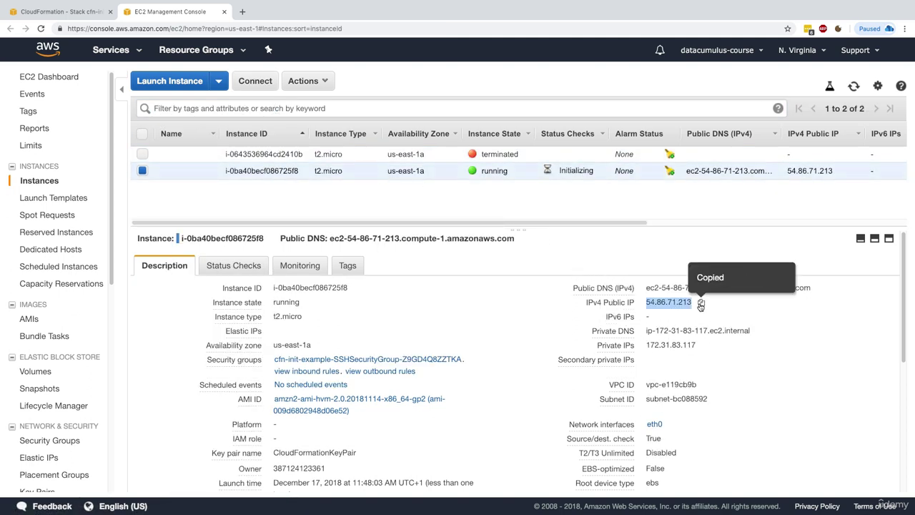
Load 54.86.71.213 in a new browser tab and check the cfn-init Hello World page.
key(ctrl+t)
key(ctrl+v)
key(Return)
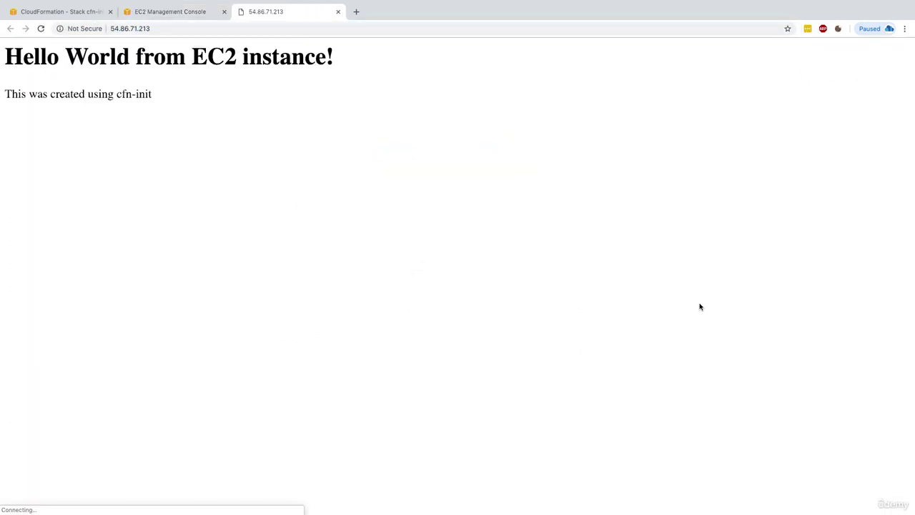
drag(91, 58, 261, 57)
click(251, 53)
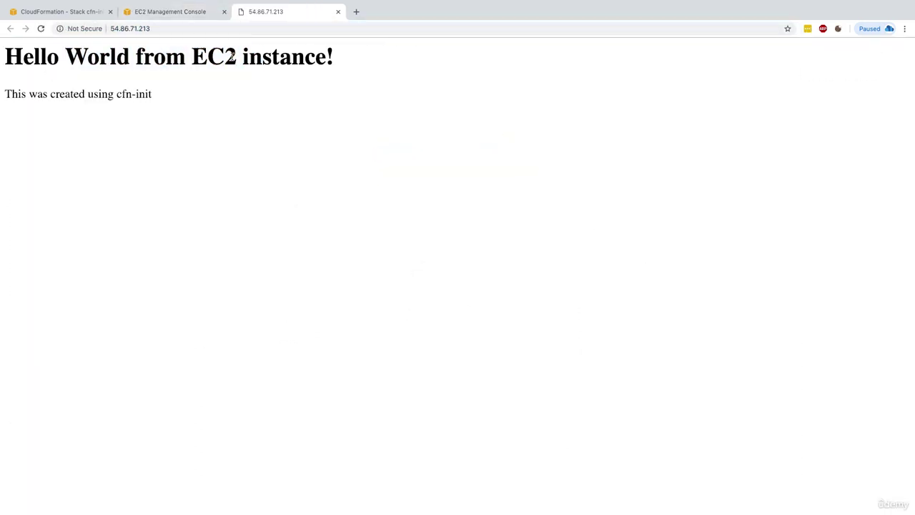
drag(42, 94, 147, 94)
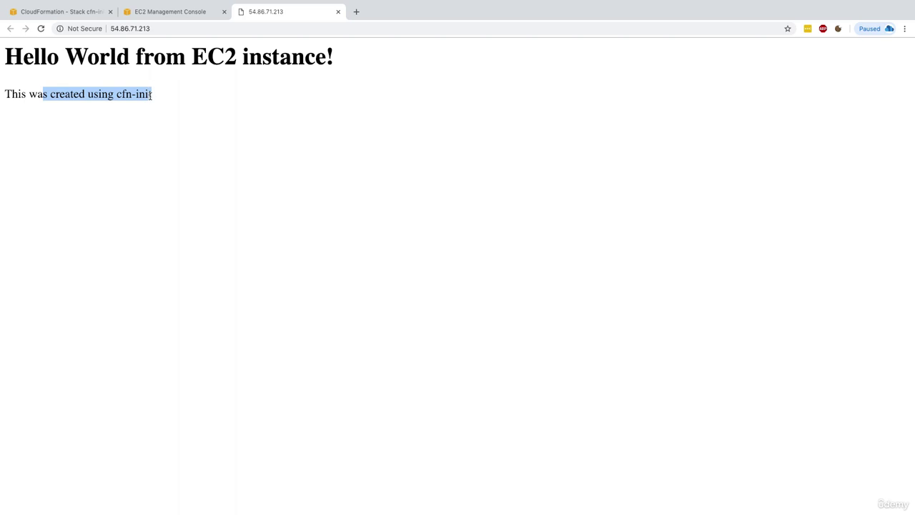
click(152, 95)
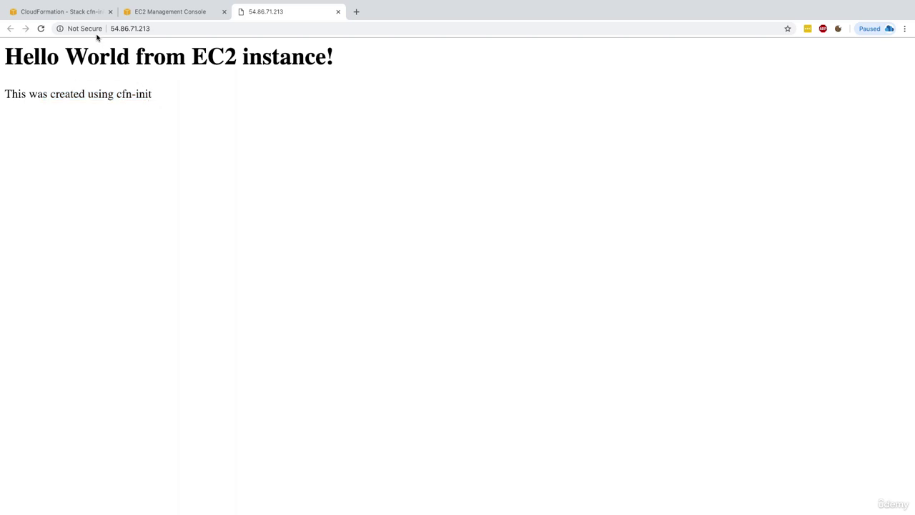
click(126, 28)
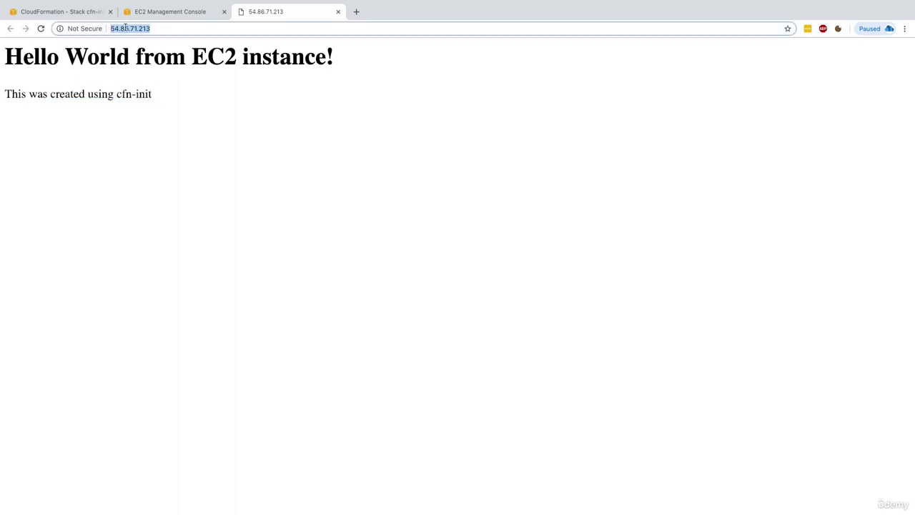
key(ctrl+Right)
key(ctrl+Right)
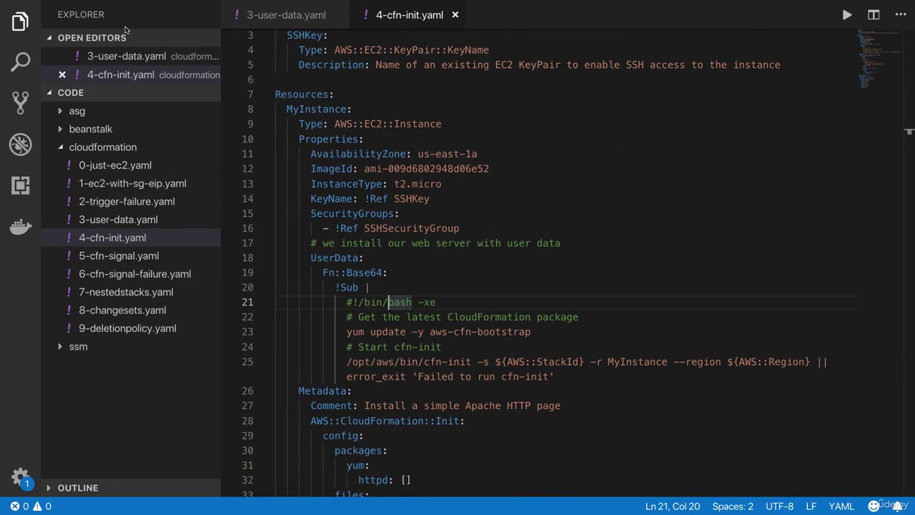
key(Up)
key(BackSpace)
key(BackSpace)
key(BackSpace)
key(BackSpace)
key(BackSpace)
key(BackSpace)
key(BackSpace)
key(BackSpace)
key(BackSpace)
key(BackSpace)
key(BackSpace)
key(BackSpace)
key(BackSpace)
key(BackSpace)
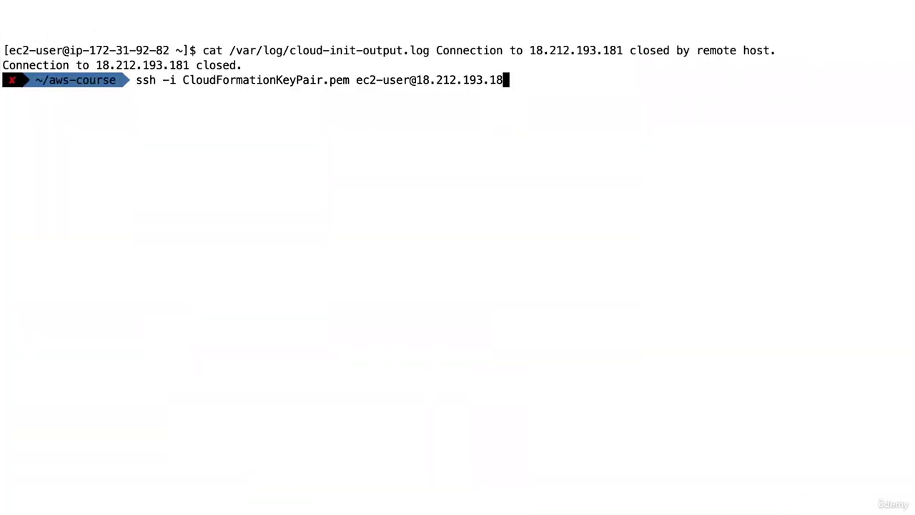
key(super+v)
key(Return)
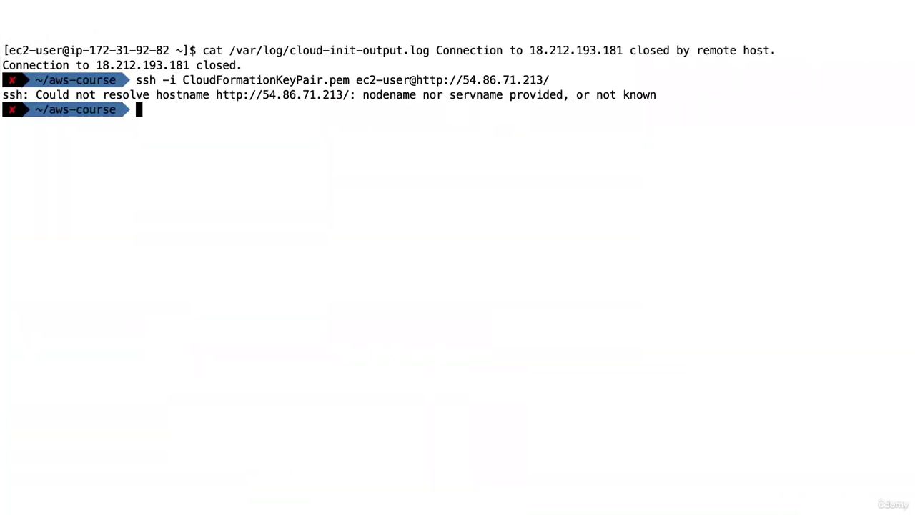
key(Up)
key(BackSpace)
key(Left)
key(Left)
key(Left)
key(Left)
key(Left)
key(Left)
key(Left)
key(Left)
key(Left)
key(Left)
key(Left)
key(Left)
key(BackSpace)
key(BackSpace)
key(BackSpace)
key(BackSpace)
key(BackSpace)
key(BackSpace)
key(BackSpace)
key(Return)
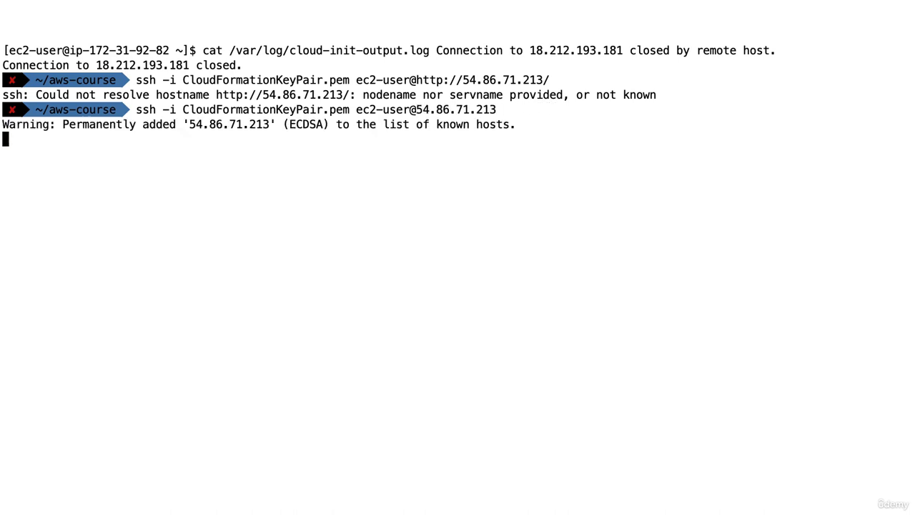
Clear the screen and print /var/log/cloud-init-output.log, noting the cfn-init command.
key(ctrl+l)
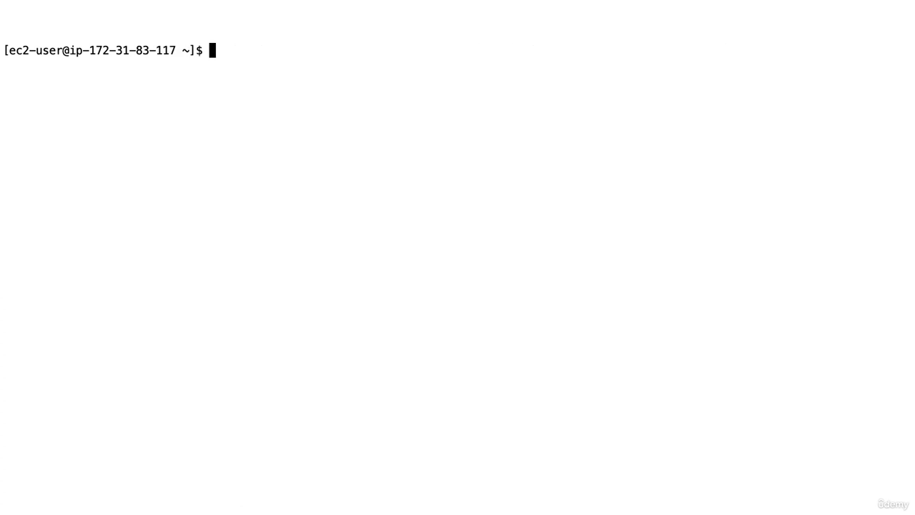
text(cat /var/log/c)
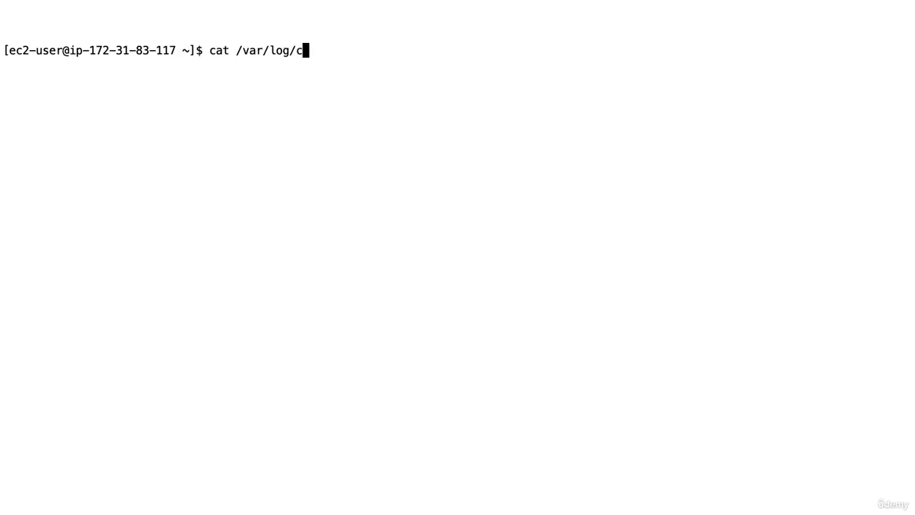
key(Tab)
text(-)
key(Tab)
key(Return)
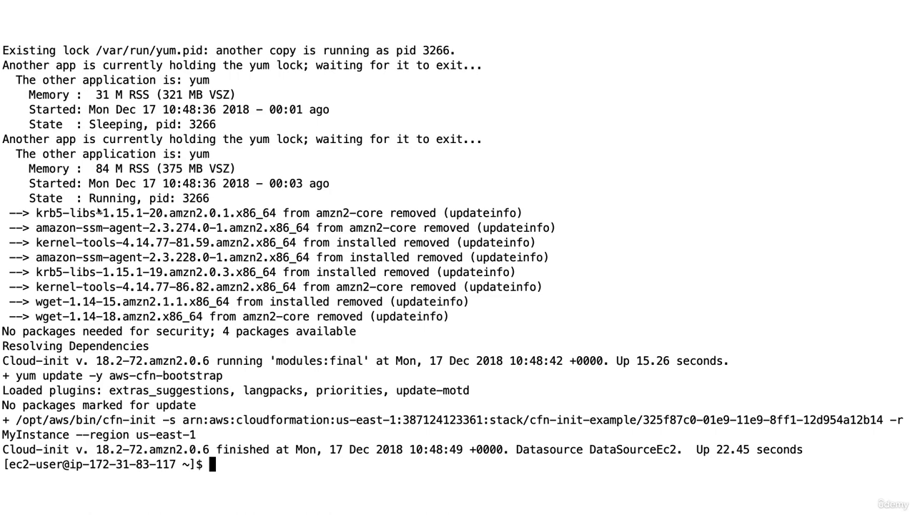
drag(18, 420, 194, 429)
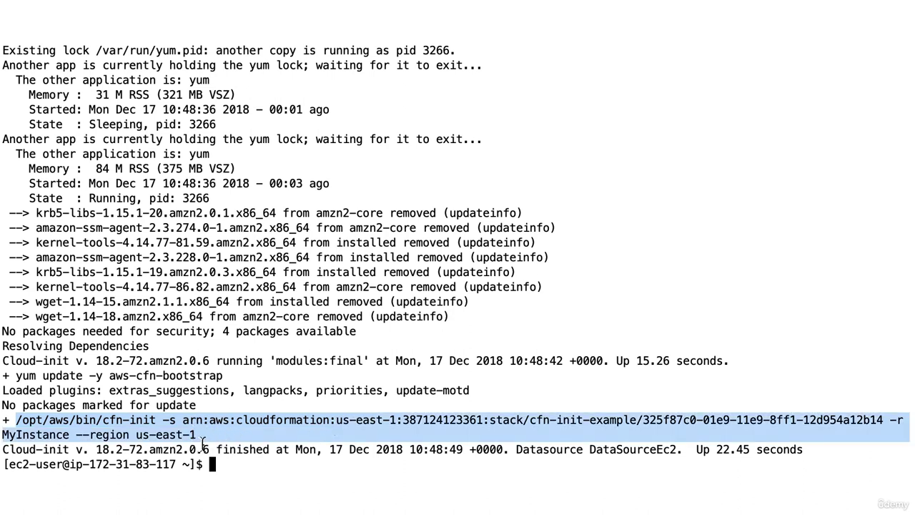
Print /var/log/cfn-init.log and point out httpd installed, hello succeeded, httpd enabled and started.
key(ctrl+l)
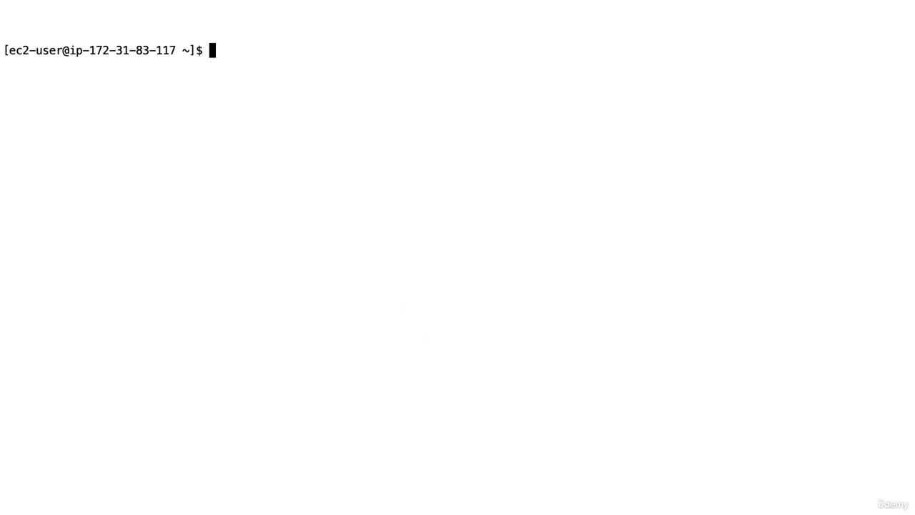
text(cat /var/log/)
key(BackSpace)
key(BackSpace)
key(BackSpace)
text(/log/cfn-init)
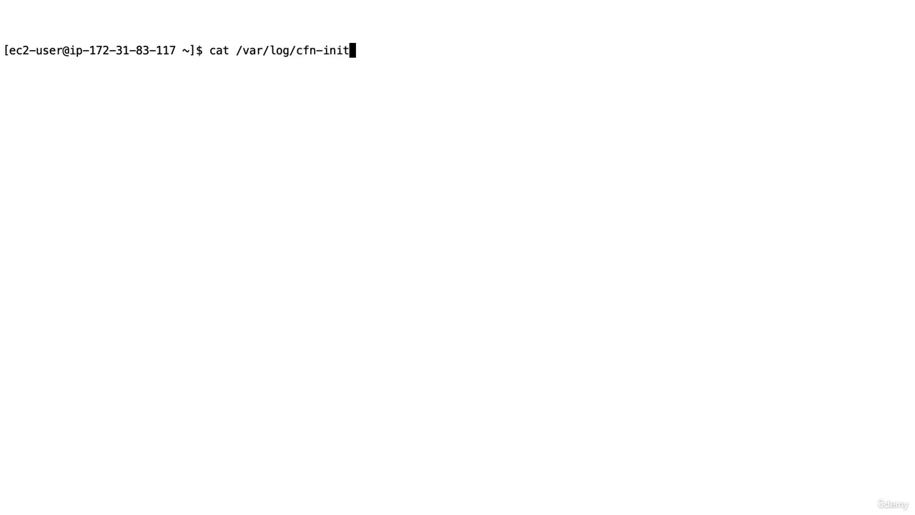
text(.)
key(Tab)
key(Return)
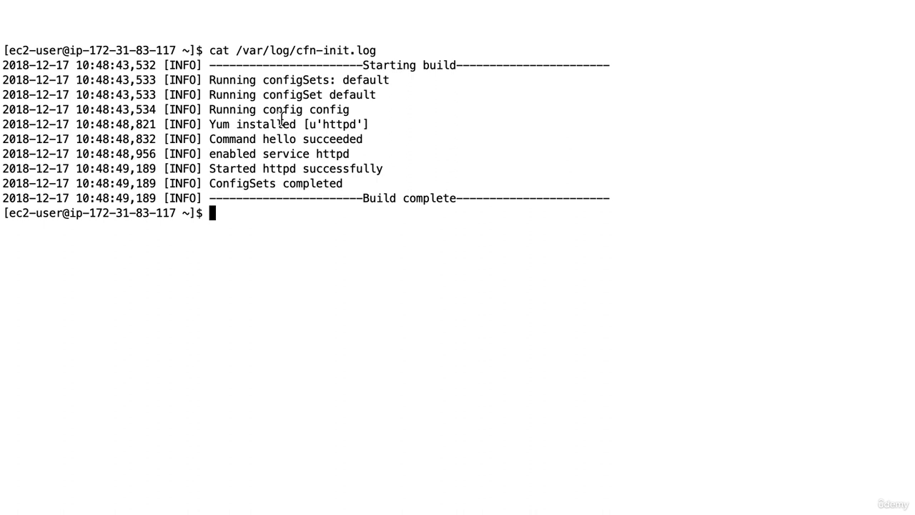
drag(238, 124, 353, 123)
drag(241, 139, 319, 140)
drag(250, 154, 336, 154)
drag(243, 168, 307, 171)
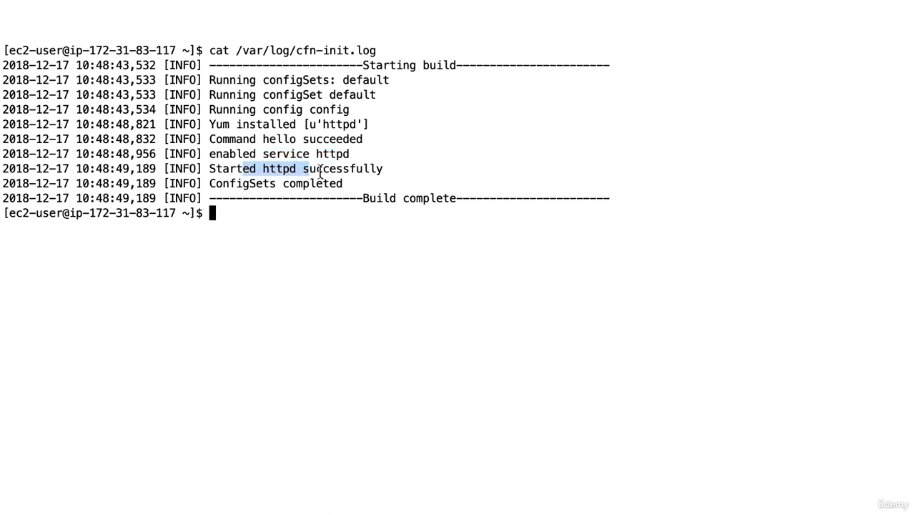
click(321, 171)
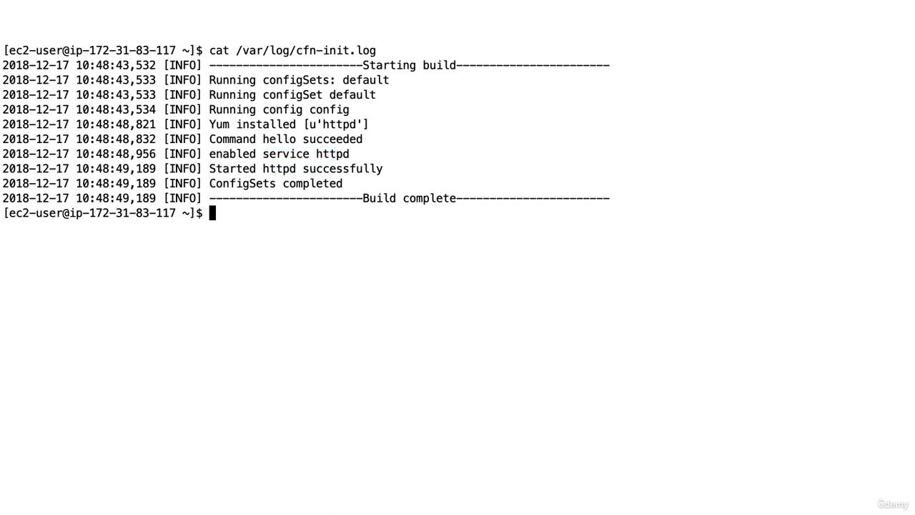
Cancel the half-typed command and list /var/log/, noting cfn-init-cmd.log.
text(cat /var/log/cfn-init.l)
key(ctrl+c)
text(ls /var/log/)
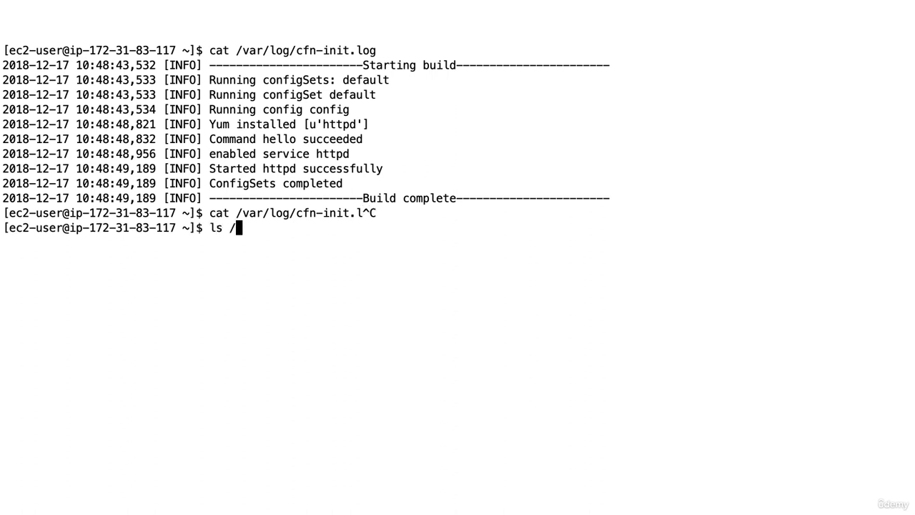
key(Return)
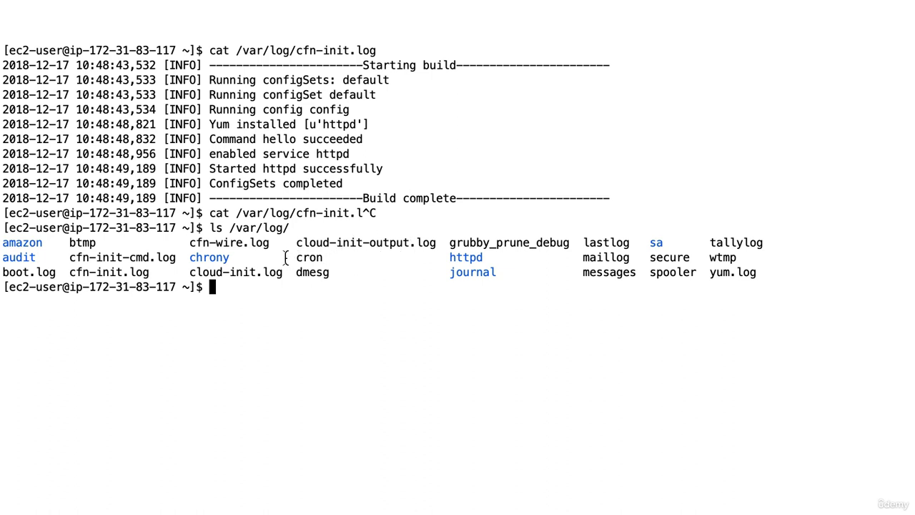
double_click(95, 261)
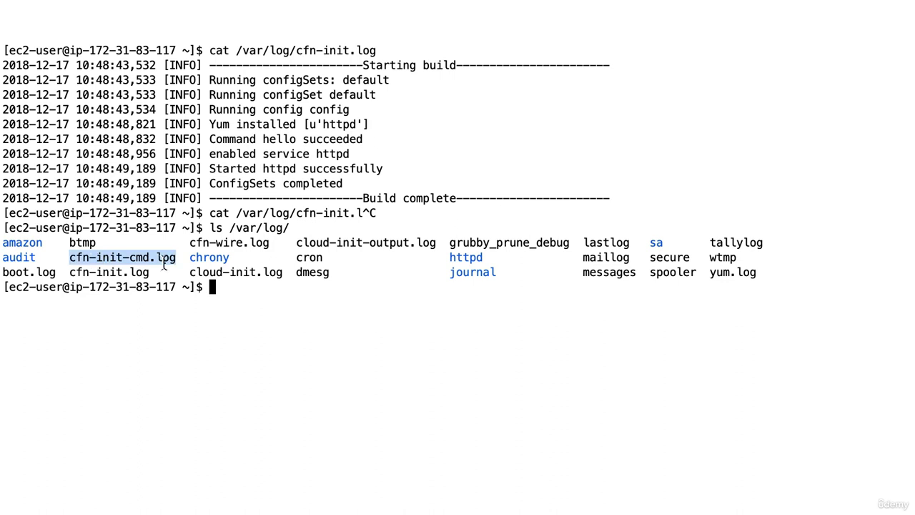
Print /var/log/cfn-init-cmd.log and point out the httpd install and Command hello printing hello world.
text(cat /var/log/cfn-init)
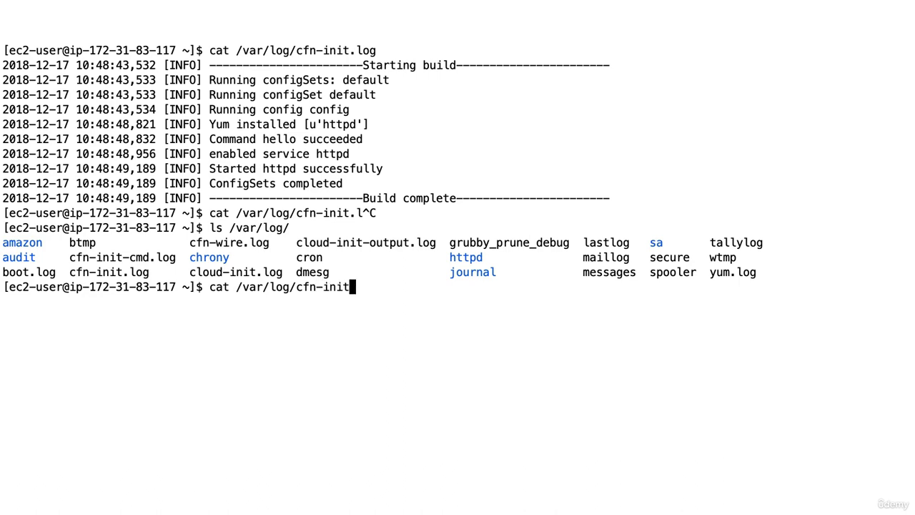
text(-)
key(Tab)
key(Return)
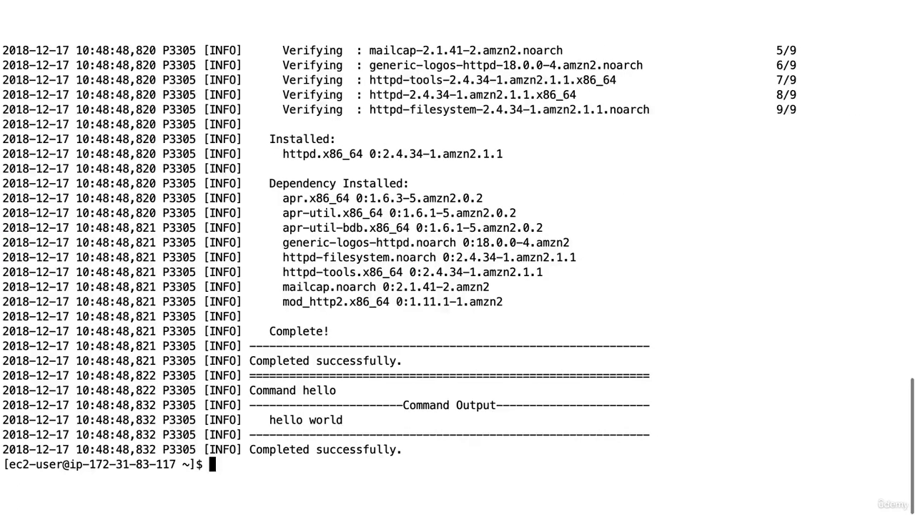
scroll(295, 386, up, 5)
scroll(296, 387, up, 15)
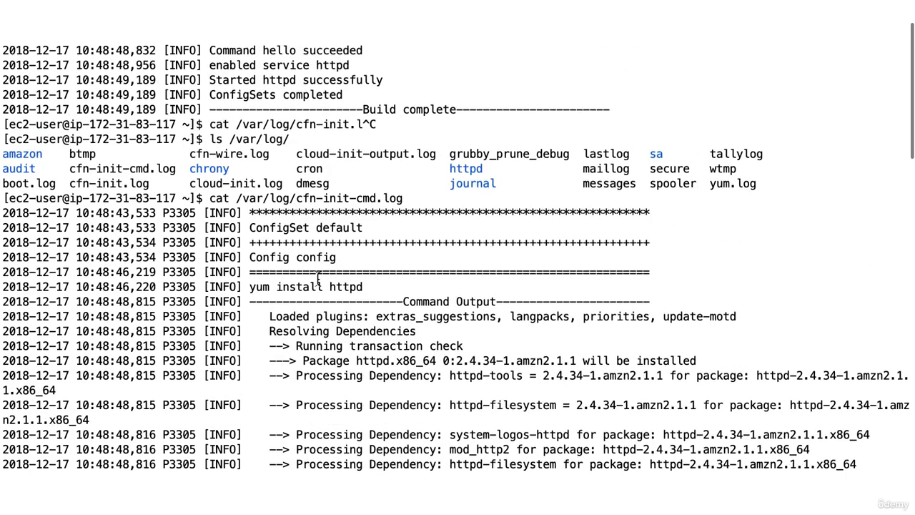
drag(252, 288, 365, 290)
scroll(368, 320, down, 5)
scroll(369, 319, down, 20)
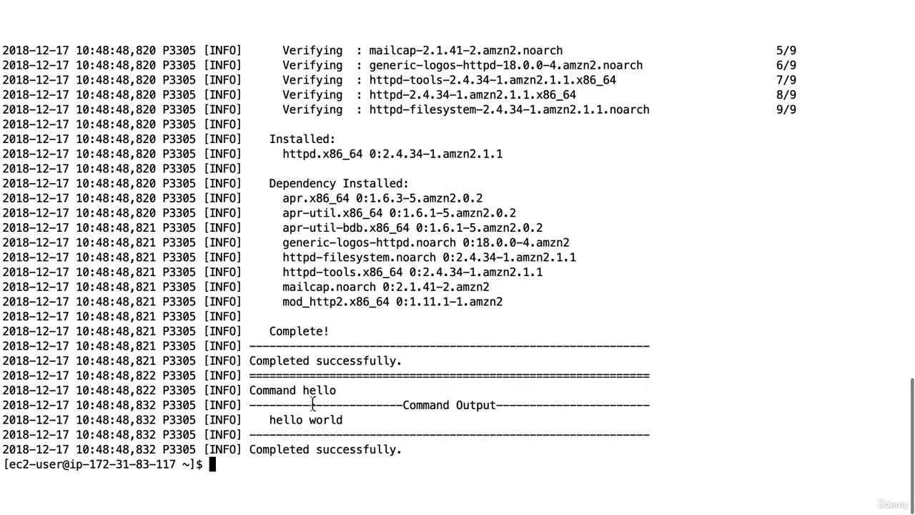
drag(263, 390, 350, 391)
drag(271, 422, 349, 422)
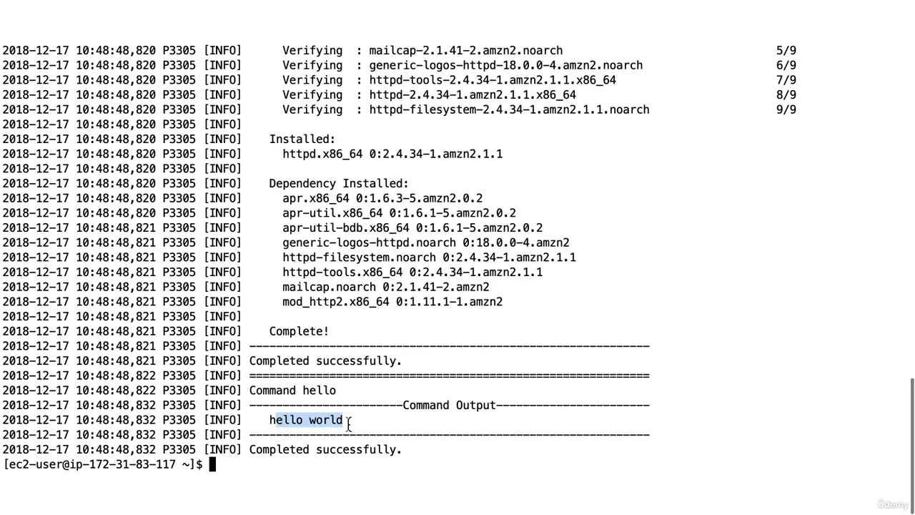
click(349, 423)
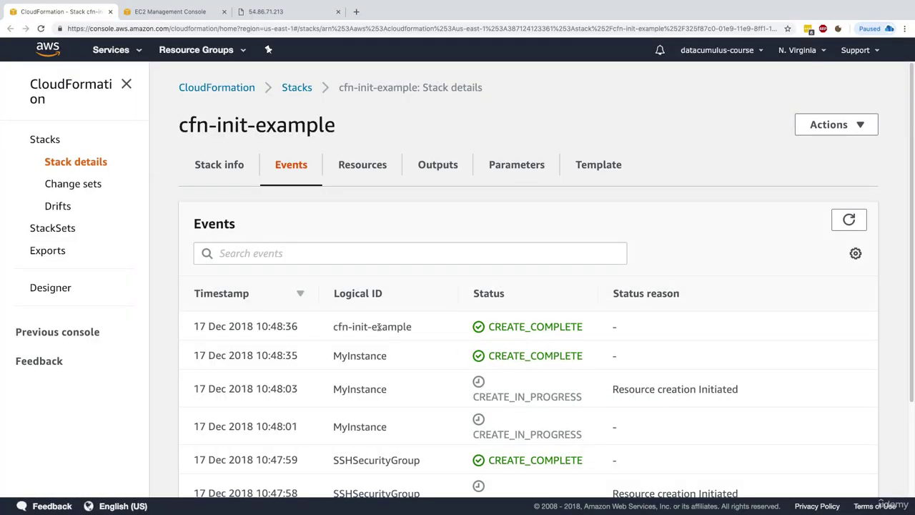
Confirm cfn-init-example is CREATE_COMPLETE and glance at the 54.86.71.213 Hello World tab.
click(286, 92)
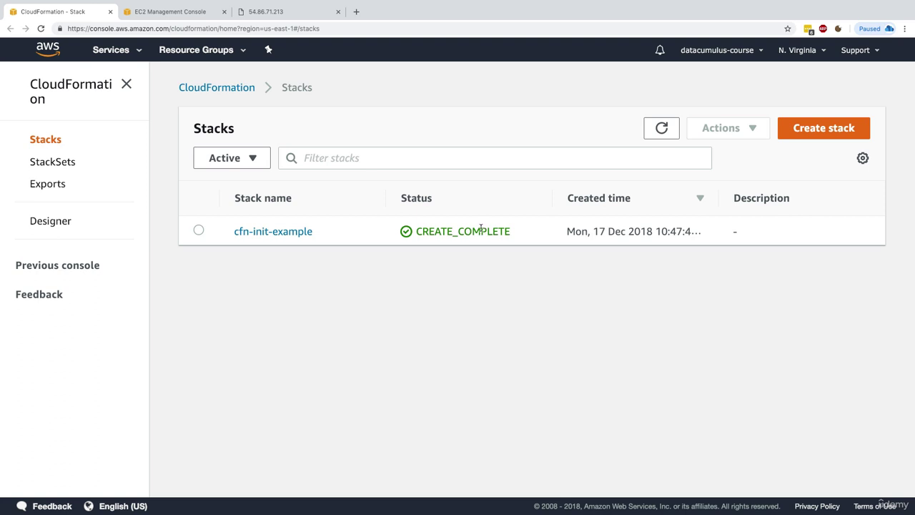
double_click(481, 229)
click(296, 15)
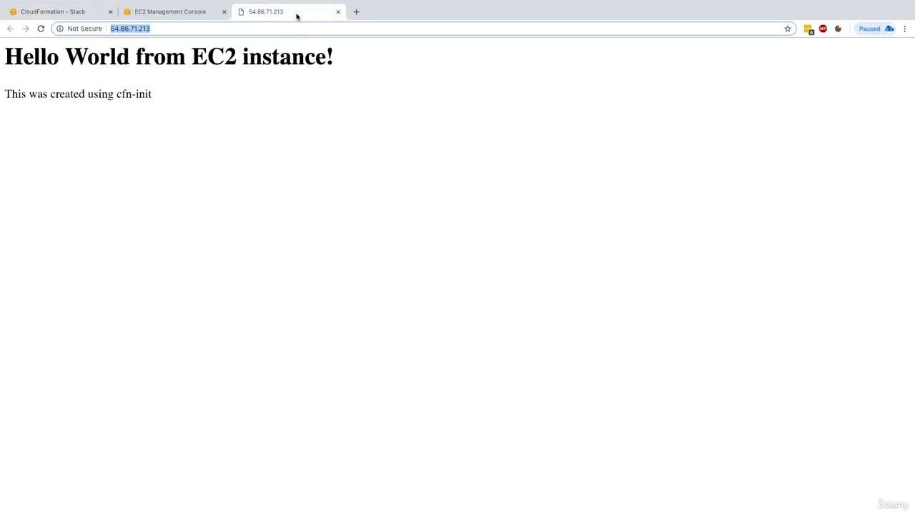
click(163, 108)
click(78, 13)
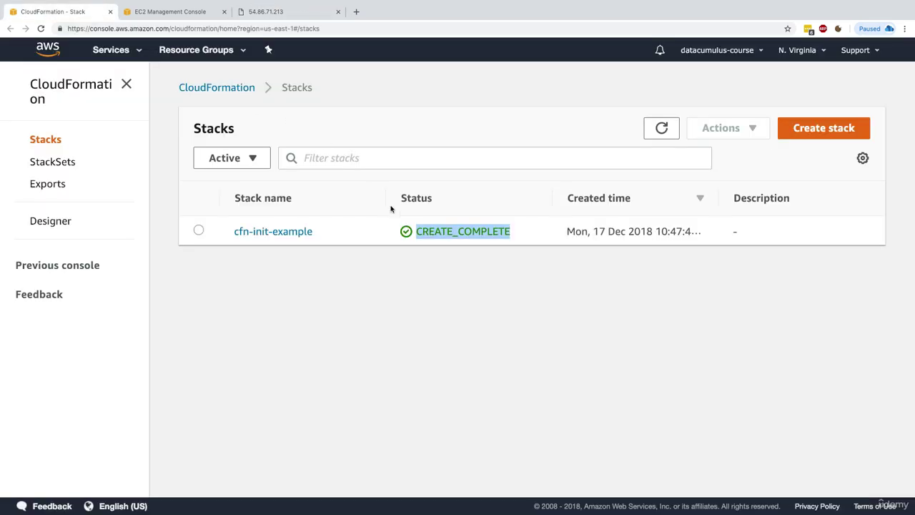
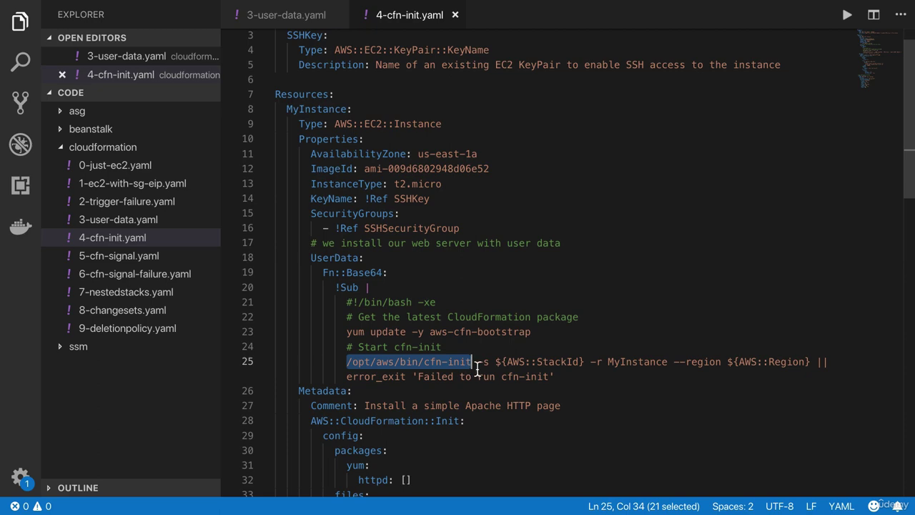
Open 5-cfn-signal.yaml and highlight the MyInstance resource definition.
click(151, 257)
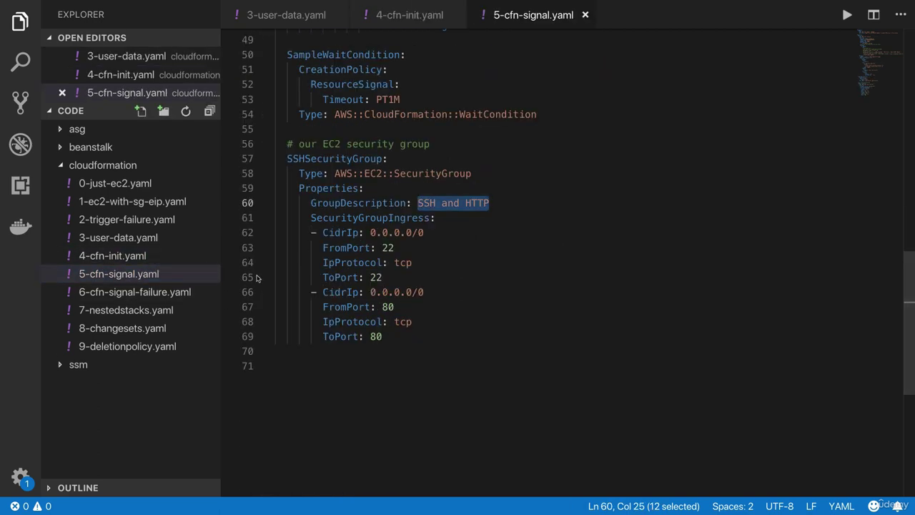
scroll(360, 265, up, 15)
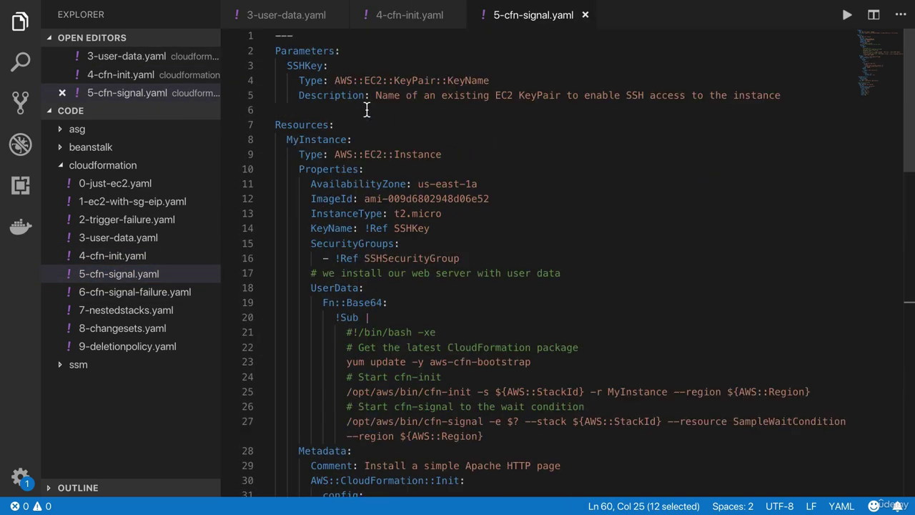
drag(287, 66, 317, 95)
drag(323, 139, 348, 250)
scroll(361, 261, down, 1)
scroll(352, 268, down, 1)
Highlight the cfn-signal command's -e $? exit code, --stack option and SampleWaitCondition target, comparing it with cfn-init.
drag(401, 326, 472, 329)
drag(424, 357, 485, 363)
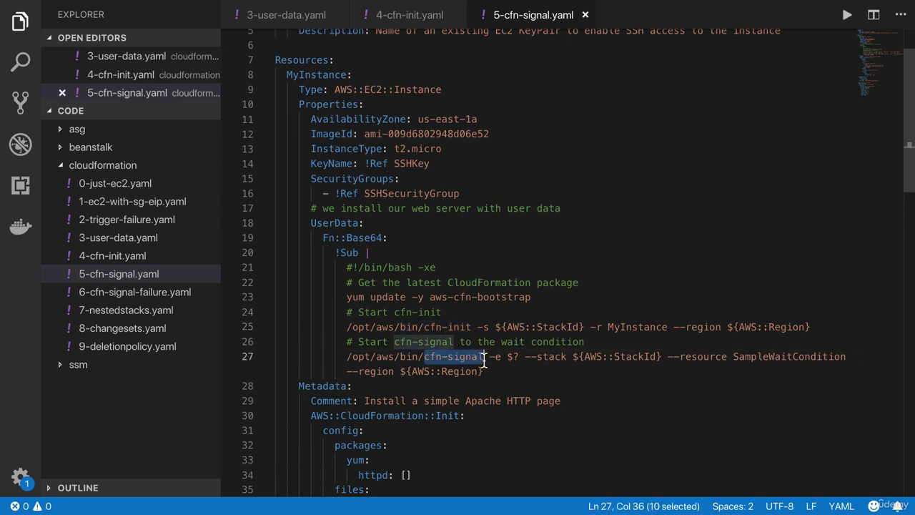
drag(491, 360, 513, 357)
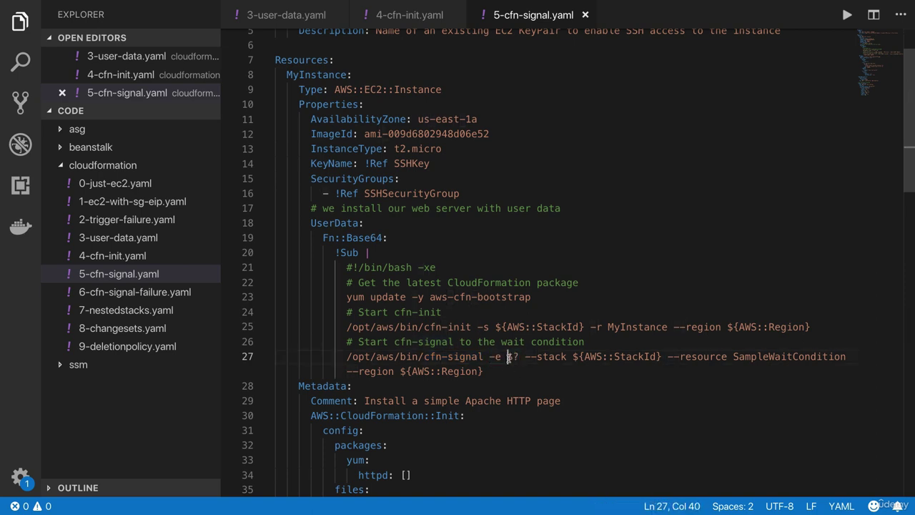
key(Right)
drag(441, 327, 547, 328)
drag(453, 356, 522, 357)
drag(446, 326, 495, 327)
drag(460, 357, 520, 358)
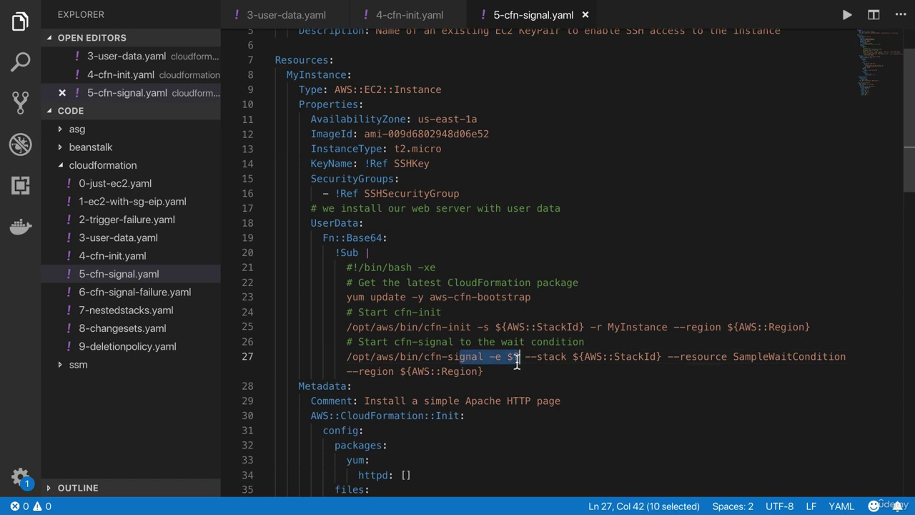
click(518, 357)
double_click(547, 356)
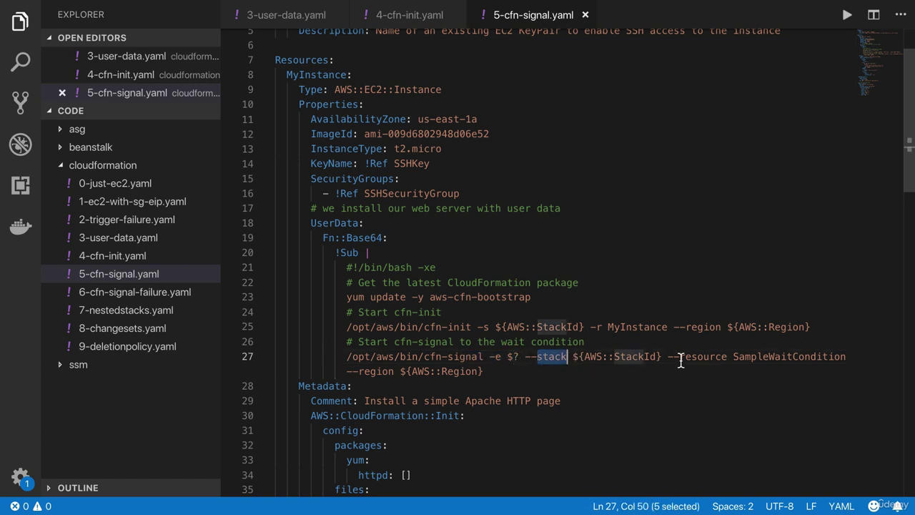
double_click(764, 357)
Match the SampleWaitCondition resource on line 50 to its reference in the cfn-signal command.
scroll(765, 351, down, 7)
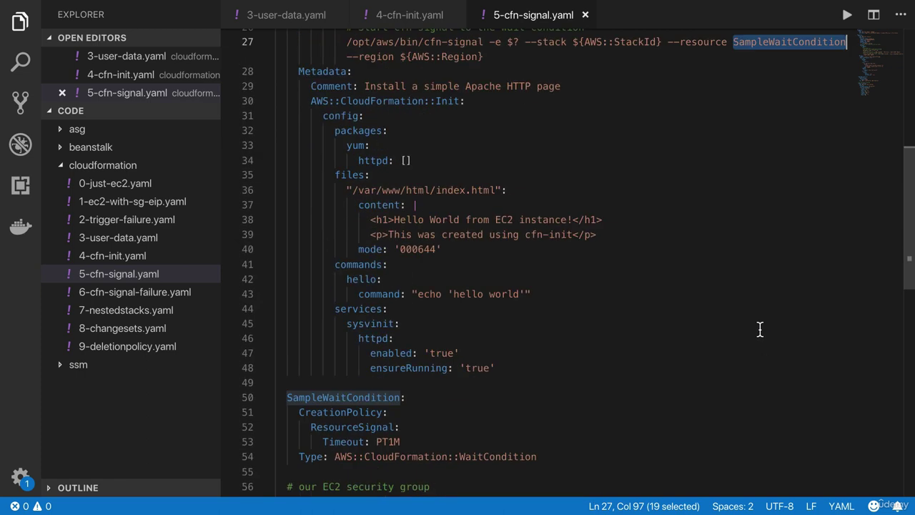
scroll(763, 261, up, 1)
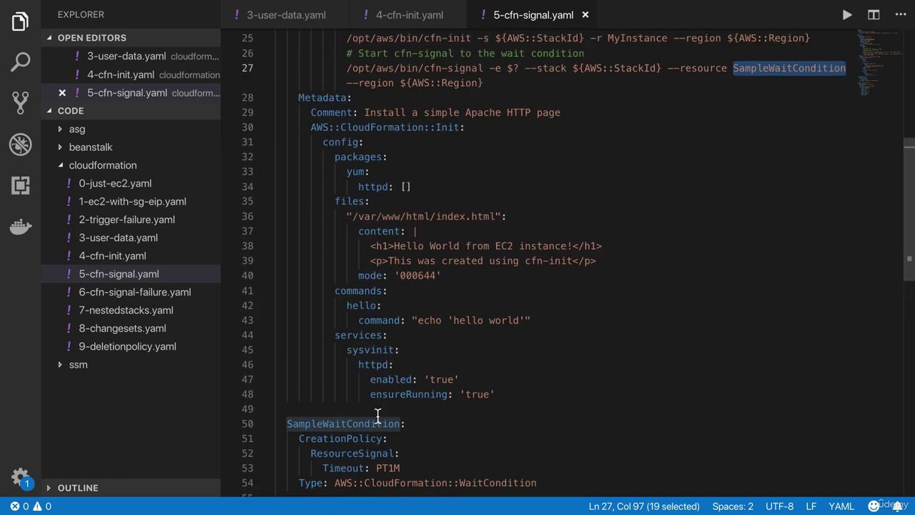
double_click(354, 427)
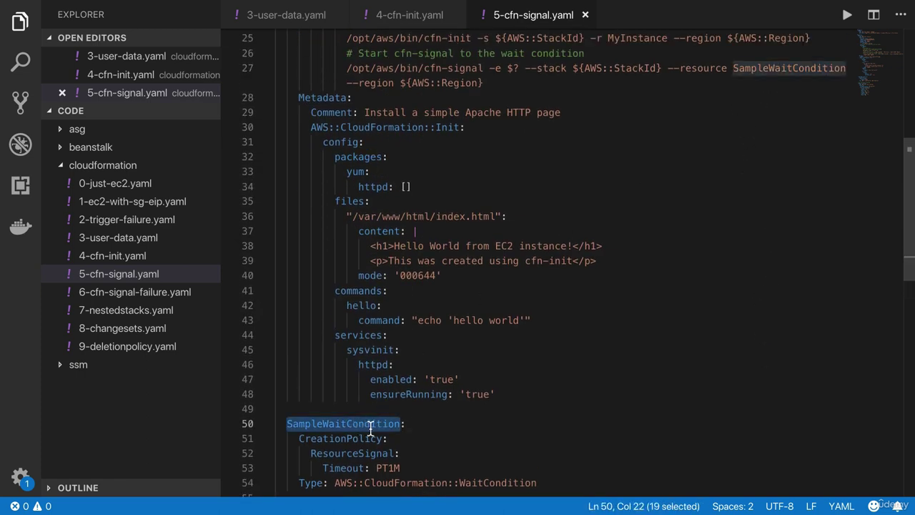
scroll(371, 422, up, 3)
drag(347, 167, 483, 167)
scroll(480, 169, up, 1)
drag(425, 150, 477, 151)
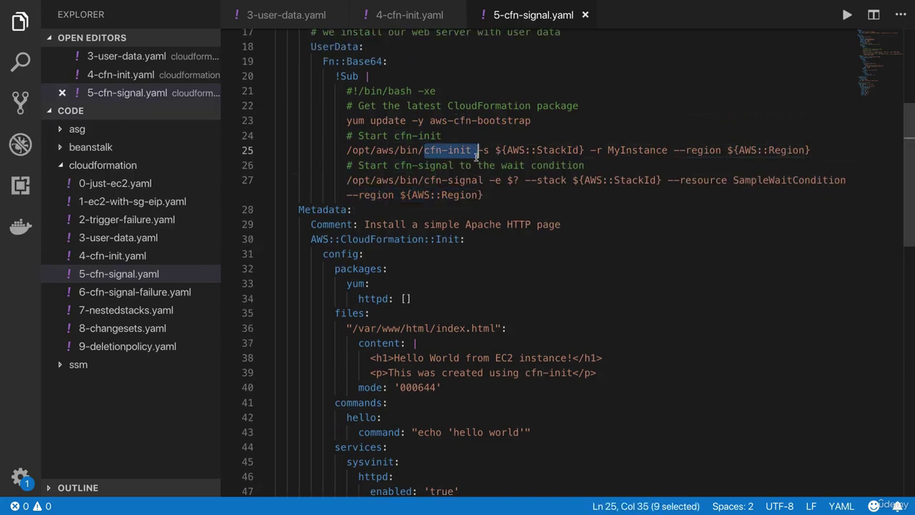
double_click(751, 180)
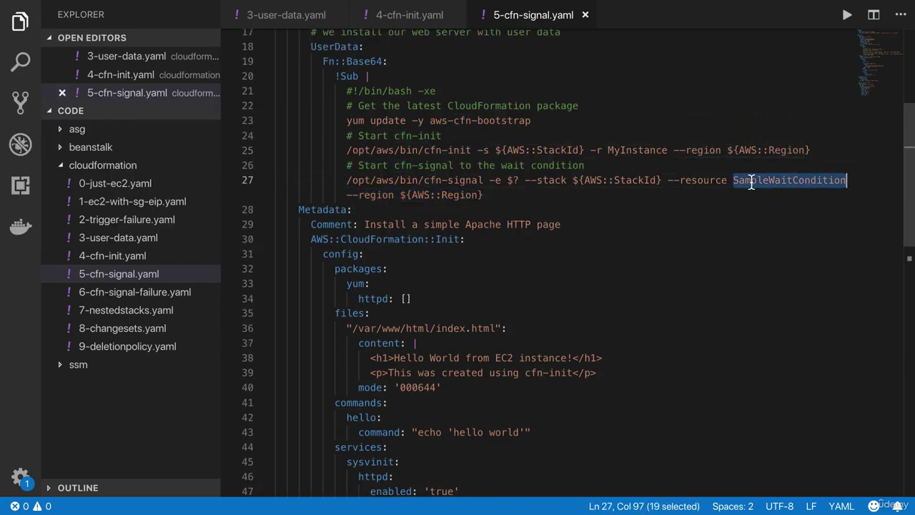
drag(434, 150, 464, 150)
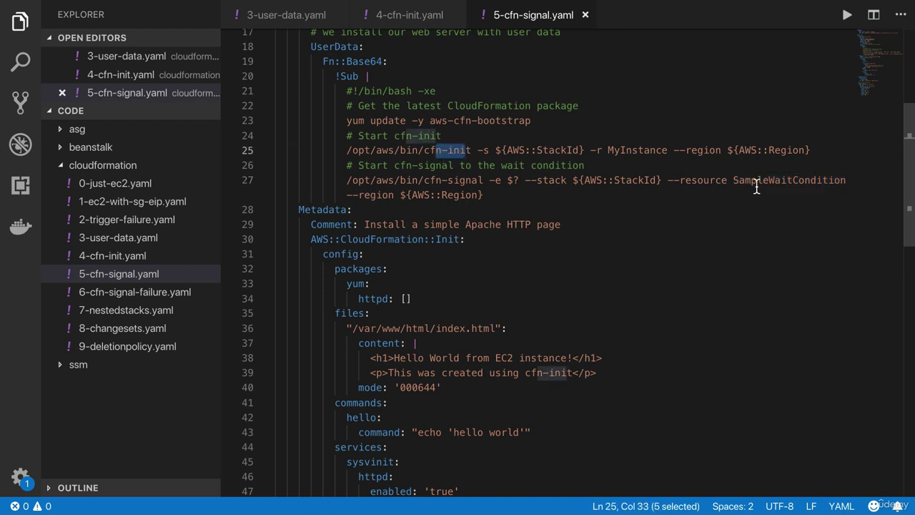
double_click(762, 182)
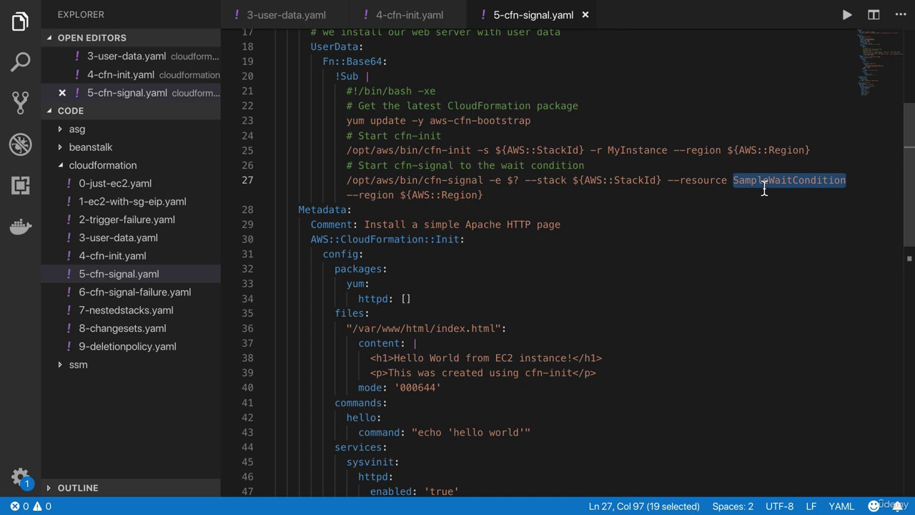
Highlight the Metadata comment and the metadata block.
drag(334, 224, 375, 226)
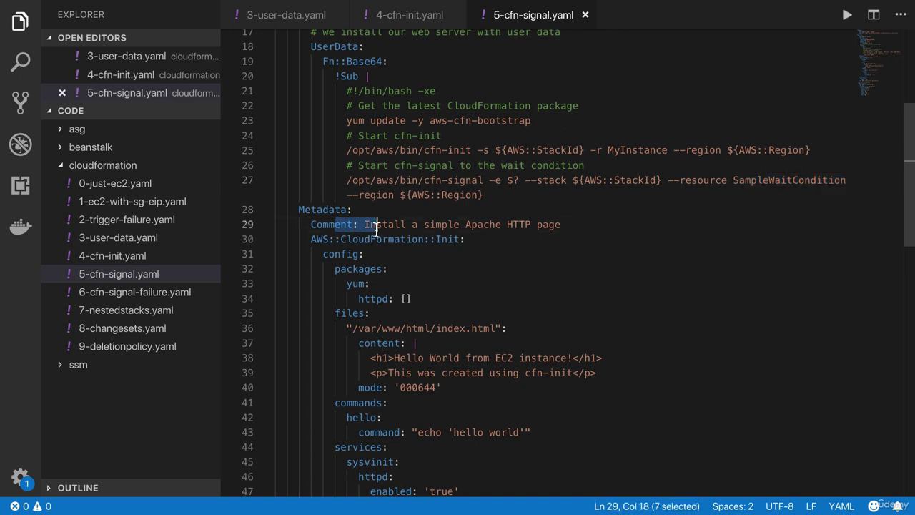
scroll(373, 261, down, 2)
drag(371, 188, 390, 306)
click(389, 306)
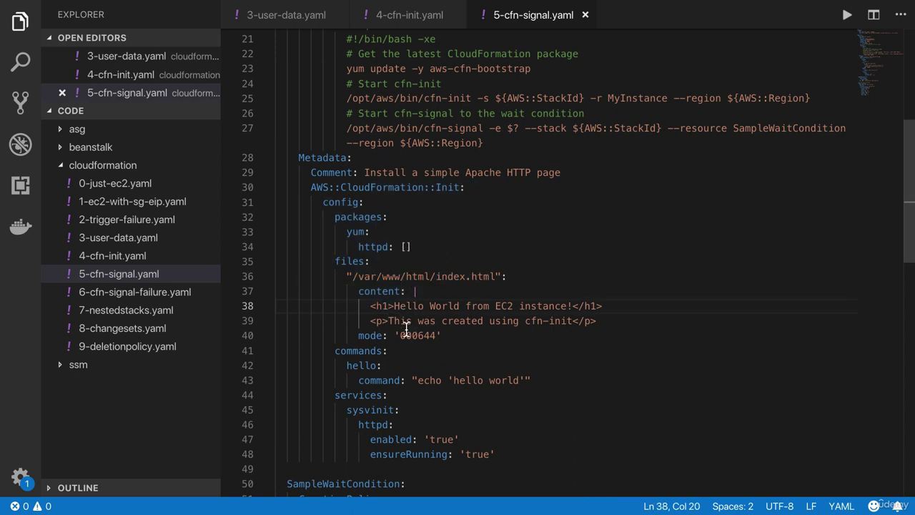
Highlight SampleWaitCondition's CloudFormation WaitCondition type and its CreationPolicy ResourceSignal keys.
scroll(405, 329, down, 3)
double_click(315, 350)
click(384, 350)
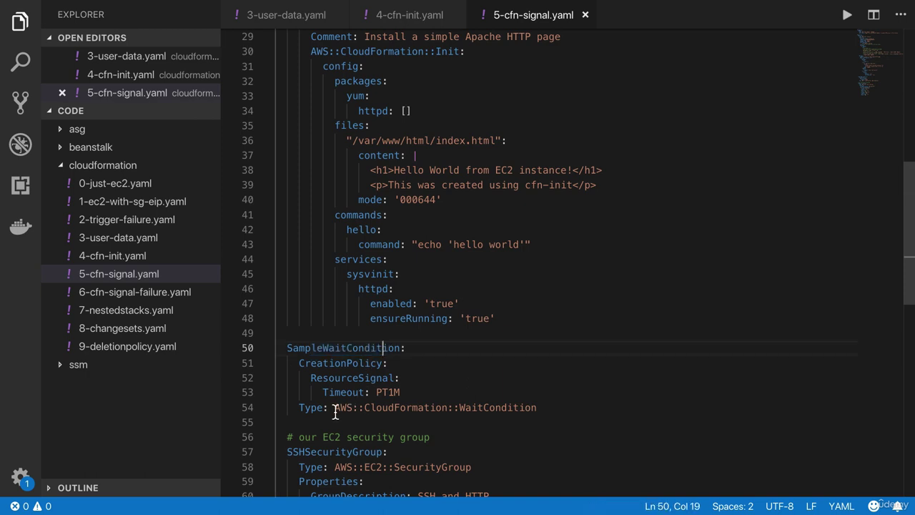
double_click(307, 408)
double_click(440, 407)
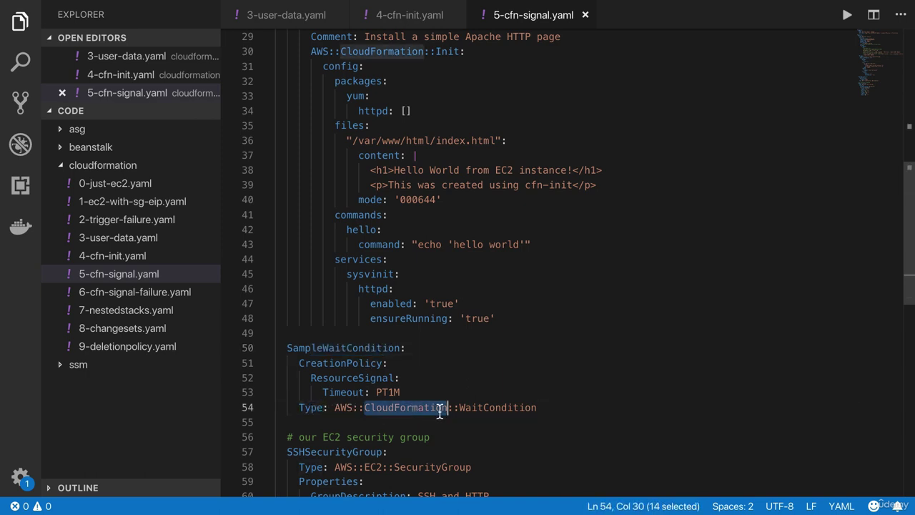
double_click(500, 407)
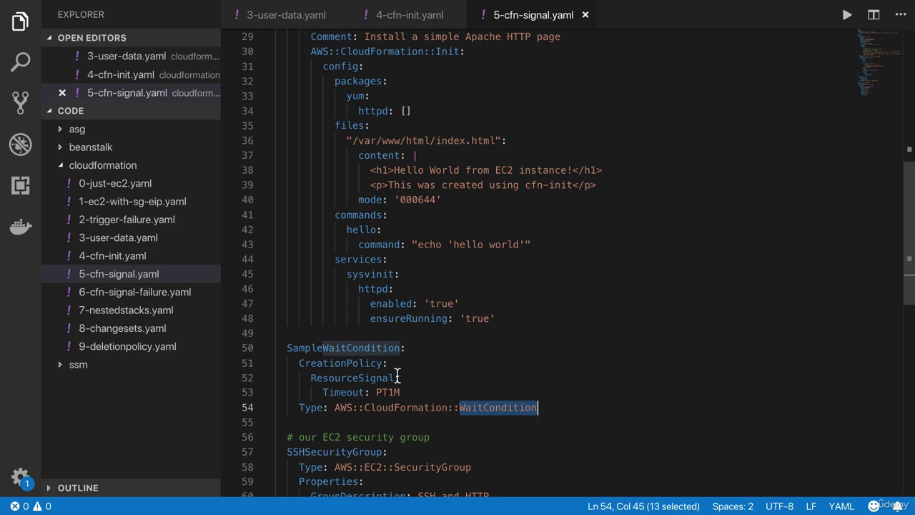
double_click(353, 363)
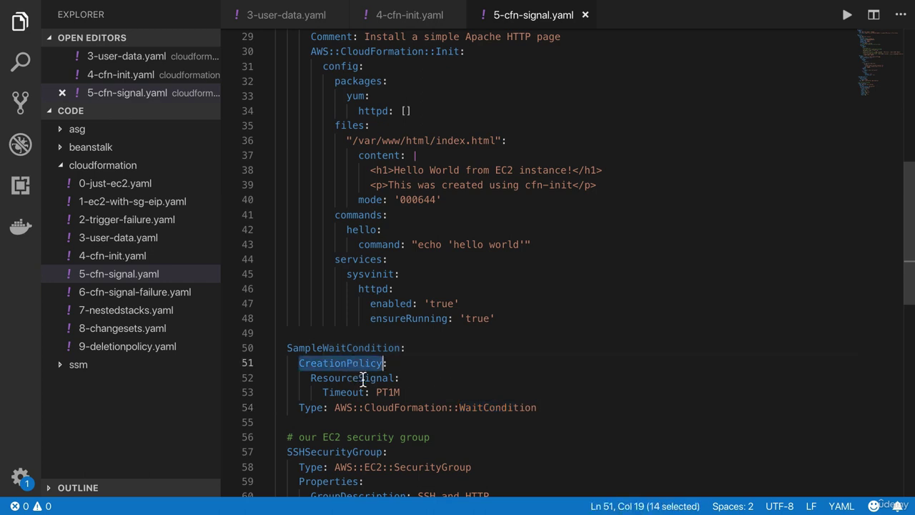
double_click(322, 378)
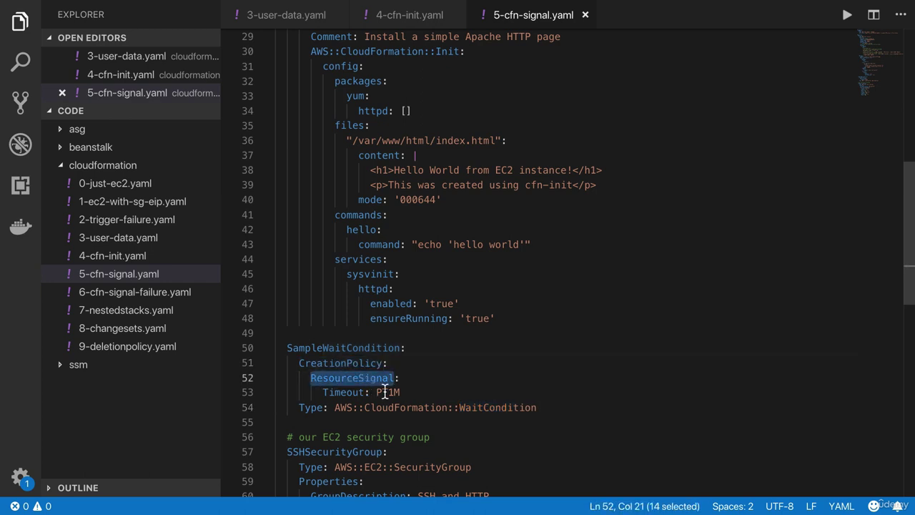
Change the SampleWaitCondition ResourceSignal timeout from PT1M to PT2M.
click(394, 392)
key(BackSpace)
text(2)
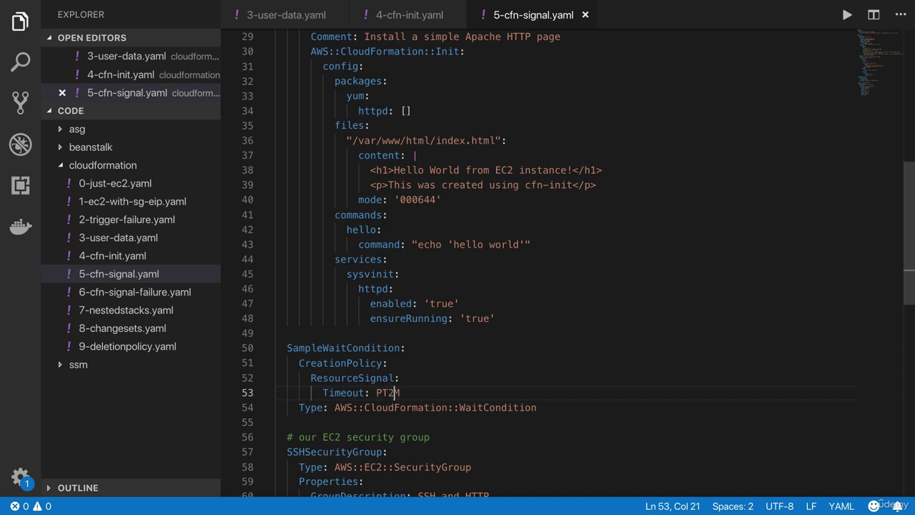
click(383, 397)
double_click(386, 397)
click(386, 398)
double_click(388, 395)
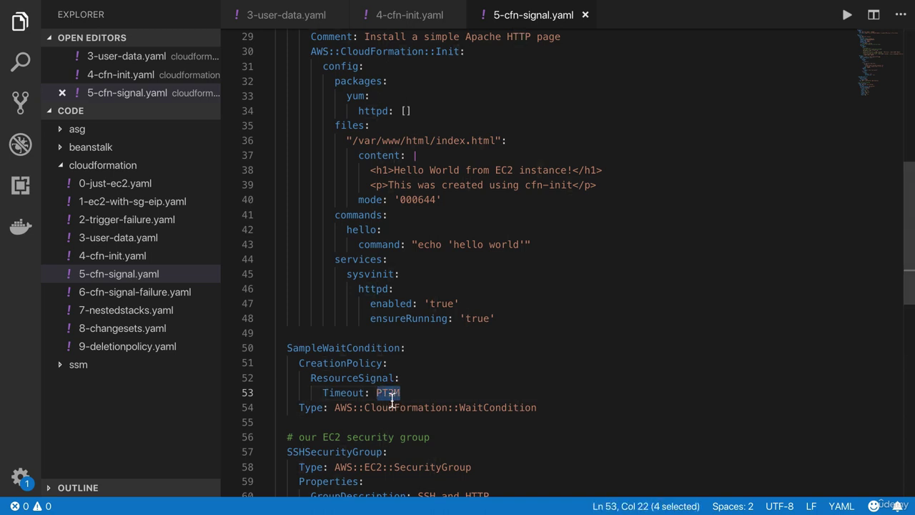
double_click(364, 379)
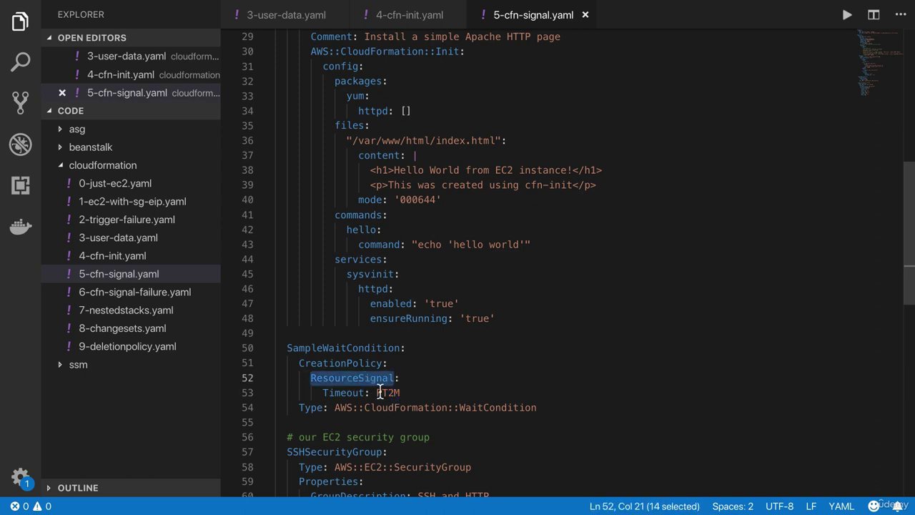
double_click(386, 393)
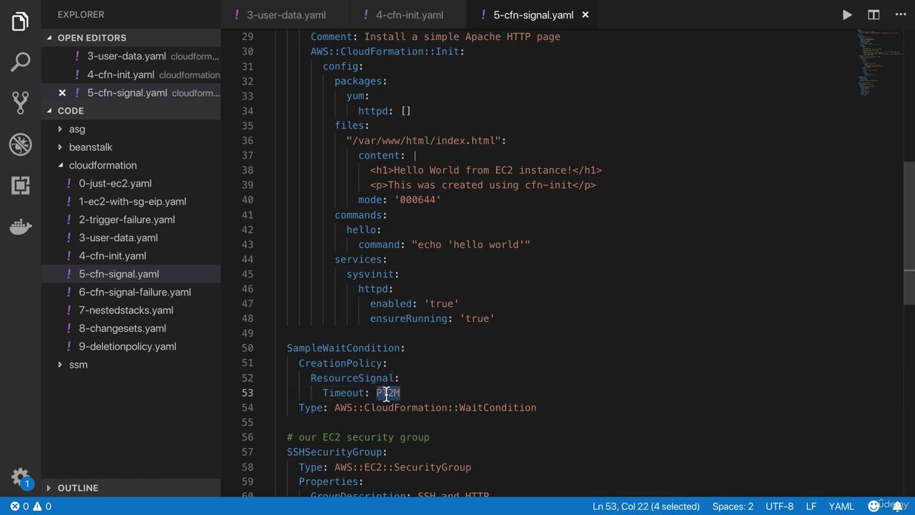
Add a 'Count: 2' line under the timeout.
click(405, 393)
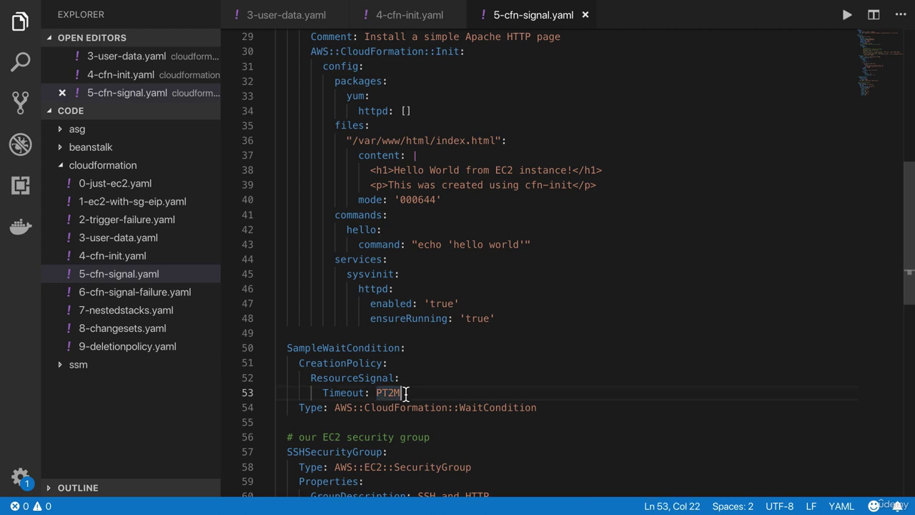
key(Return)
text(Count: 2)
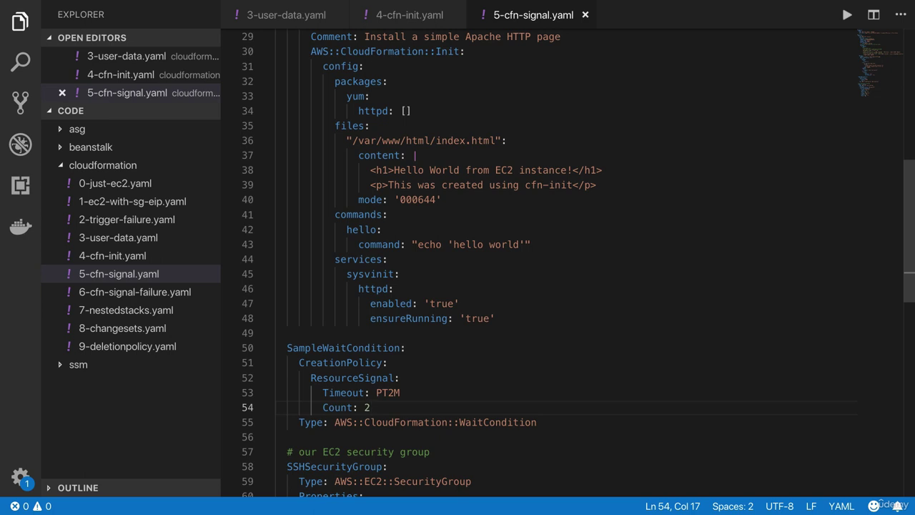
key(shift+Home)
key(Left)
key(Home)
key(shift+Down)
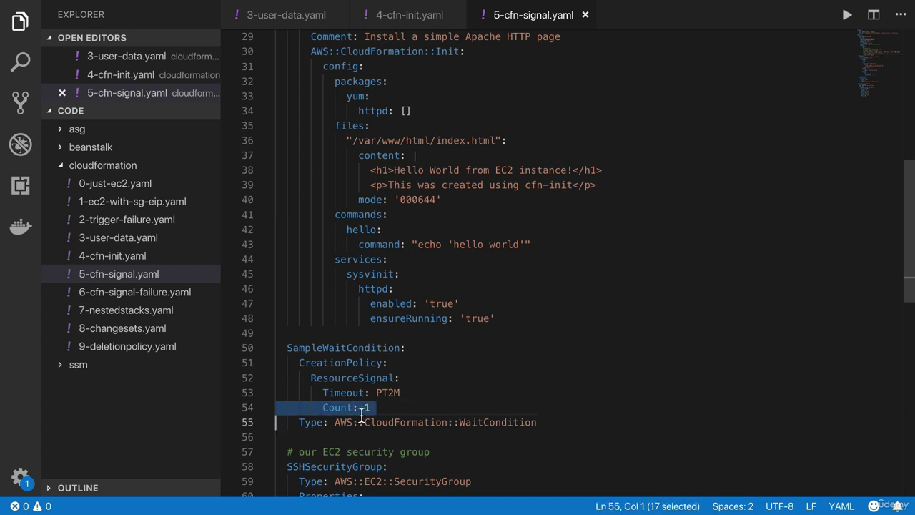
Highlight the SampleWaitCondition name, its Count setting and the PT2M timeout.
double_click(362, 349)
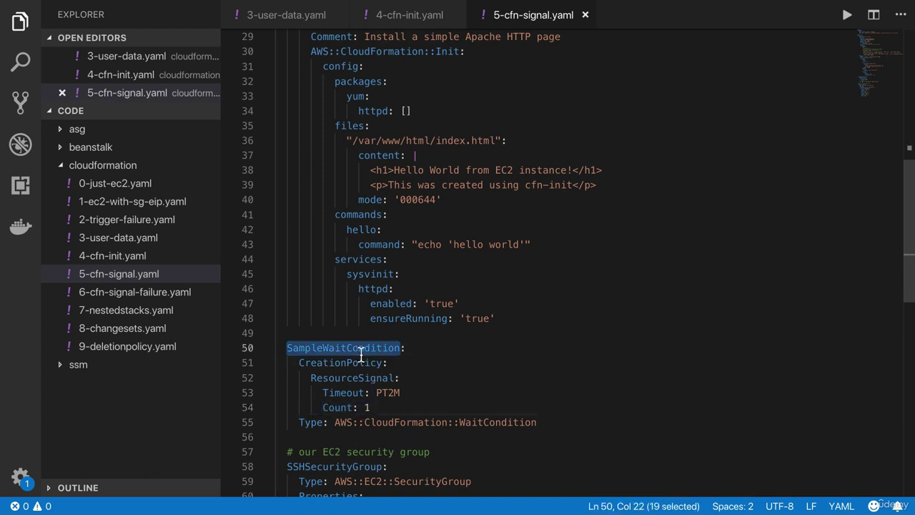
double_click(351, 408)
drag(374, 407, 329, 409)
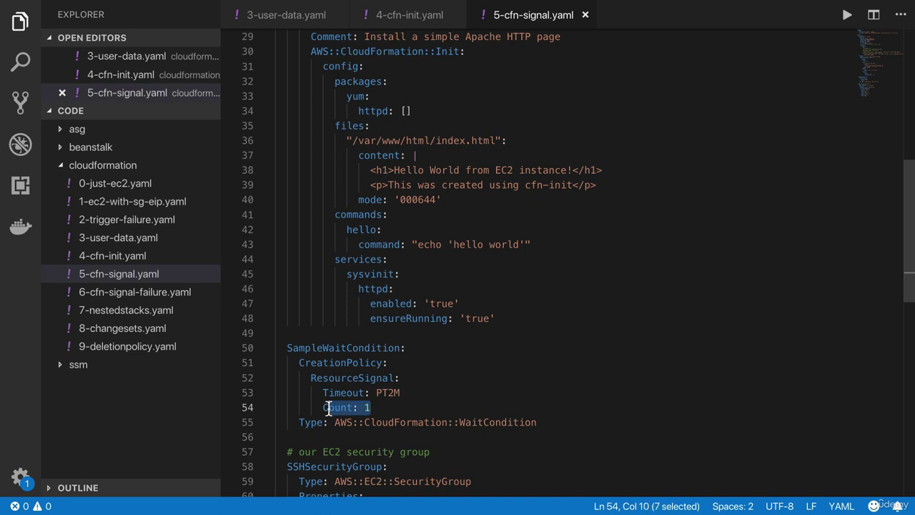
double_click(326, 408)
drag(388, 395, 401, 398)
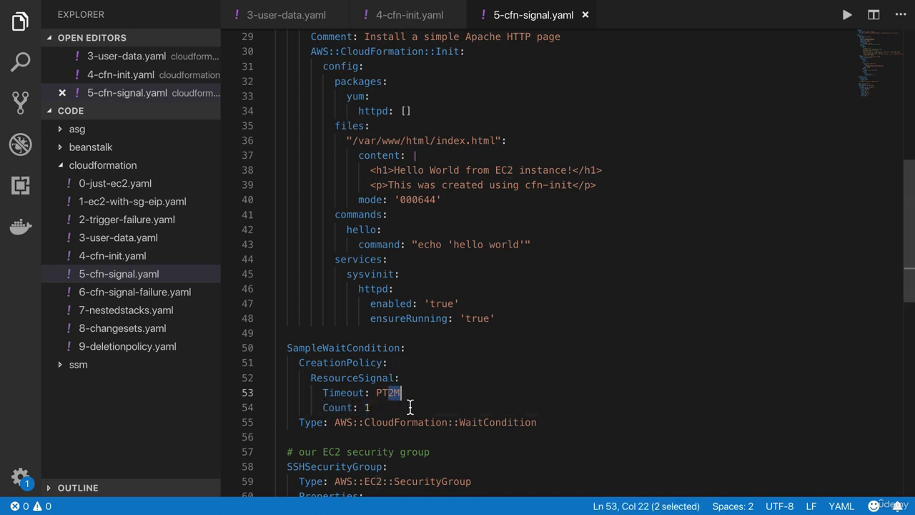
click(404, 398)
double_click(316, 347)
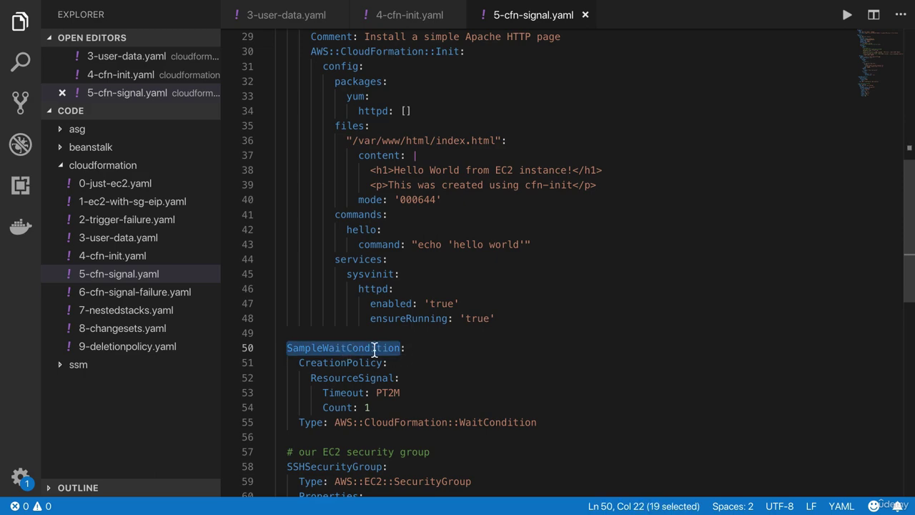
Review the security group, wait condition and cfn-signal command line, then go to the CloudFormation console.
scroll(365, 357, up, 1)
scroll(365, 358, up, 5)
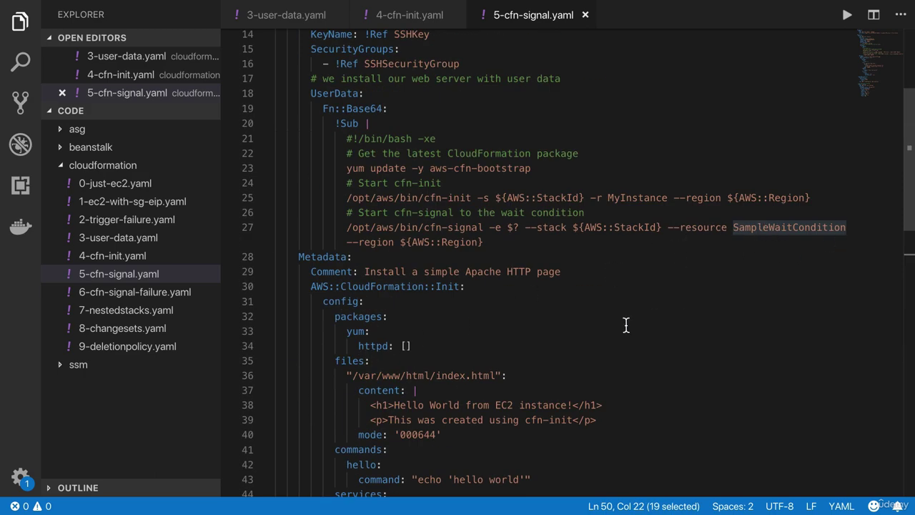
scroll(632, 324, down, 15)
scroll(603, 321, up, 8)
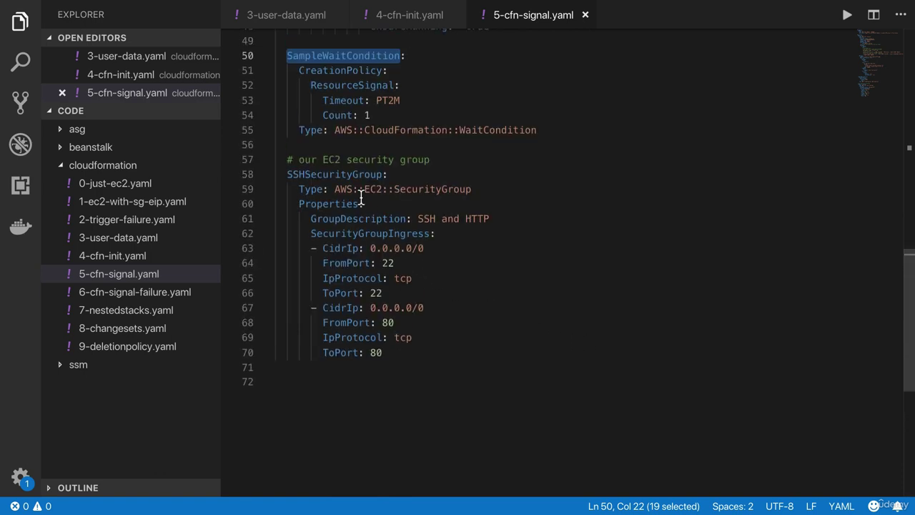
drag(339, 147, 405, 358)
click(405, 357)
scroll(404, 357, up, 3)
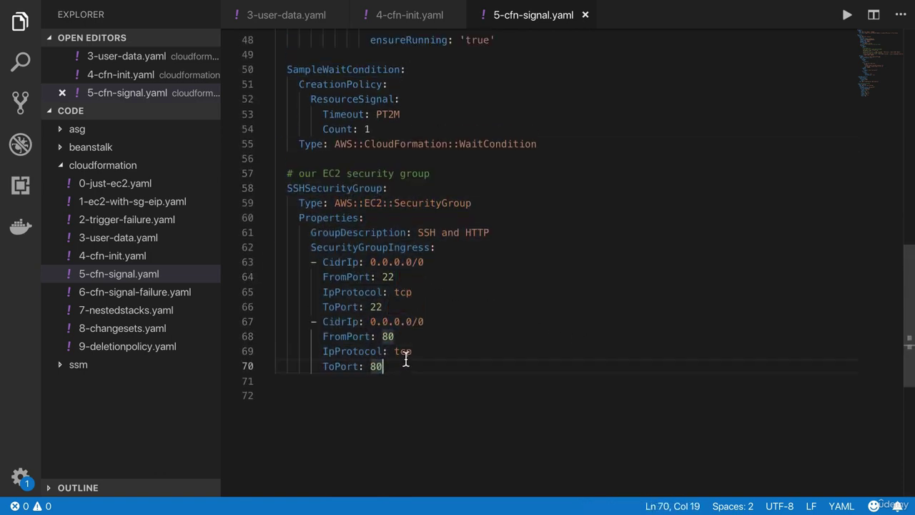
scroll(380, 219, up, 1)
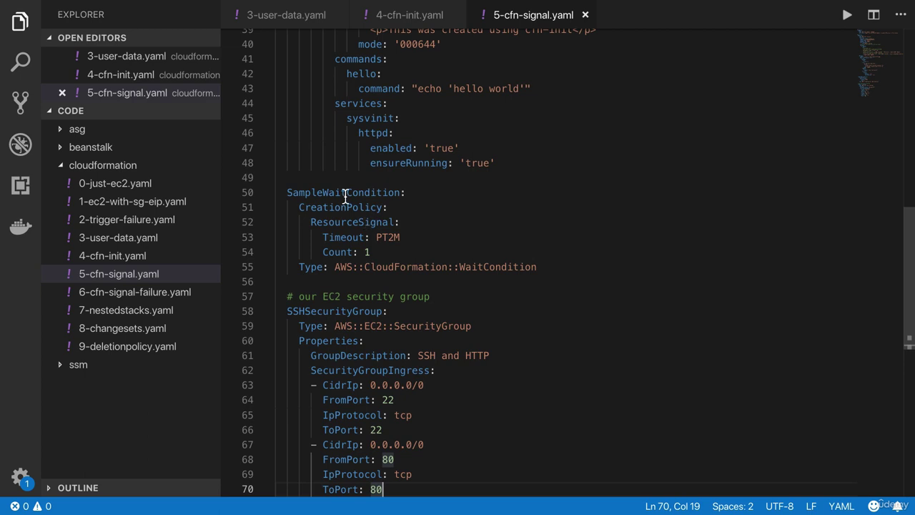
drag(339, 184, 540, 267)
click(362, 281)
scroll(362, 278, up, 8)
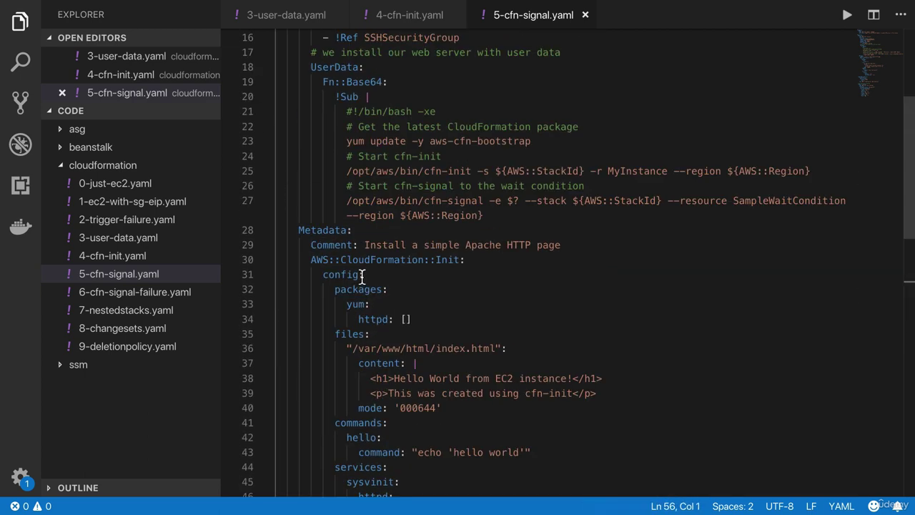
triple_click(379, 215)
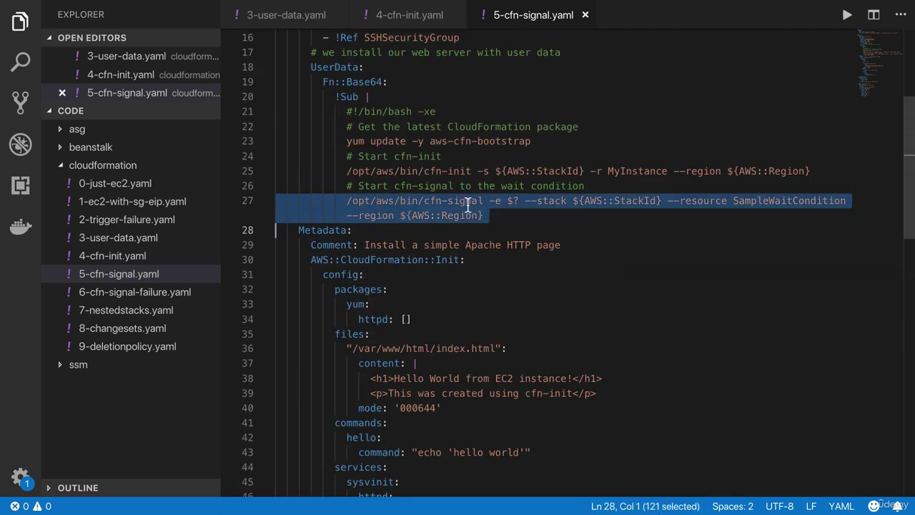
click(329, 69)
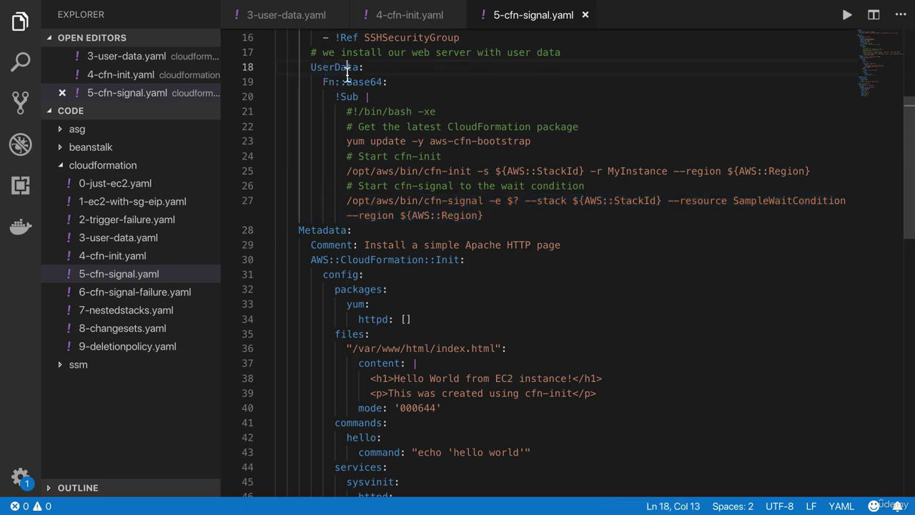
key(ctrl+Right)
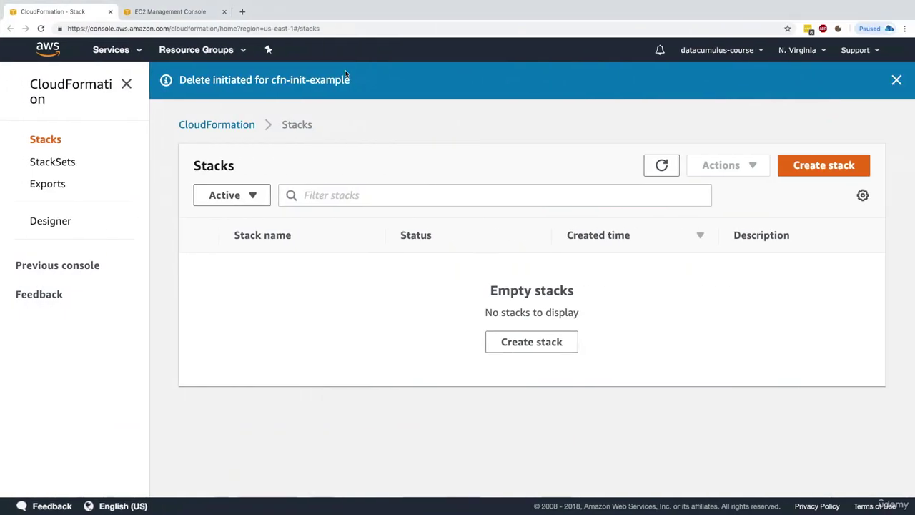
Start a new stack from the uploaded template file 5-cfn-signal.yaml.
click(789, 163)
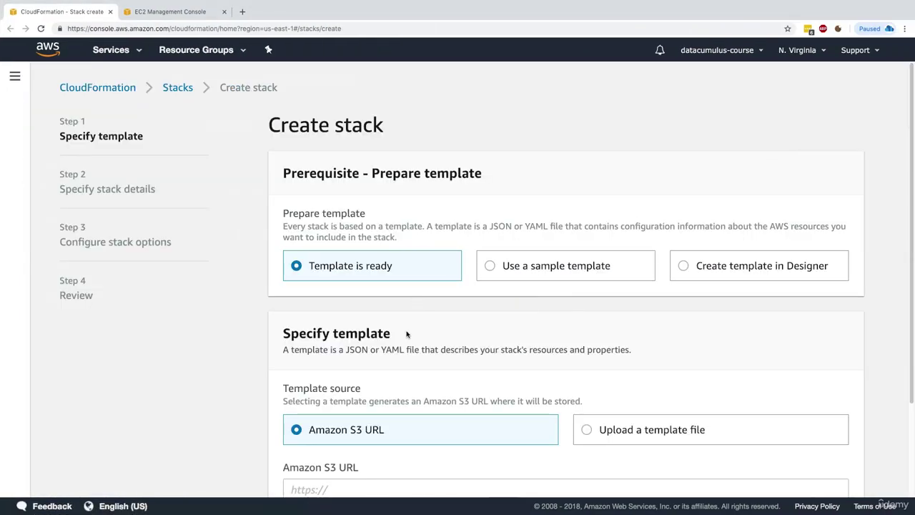
scroll(405, 333, down, 2)
click(588, 384)
scroll(541, 384, down, 1)
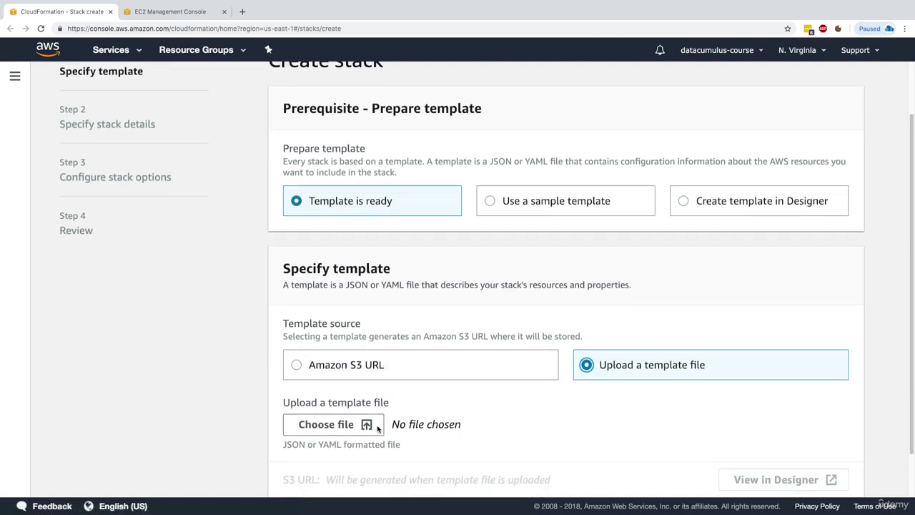
click(368, 425)
double_click(390, 36)
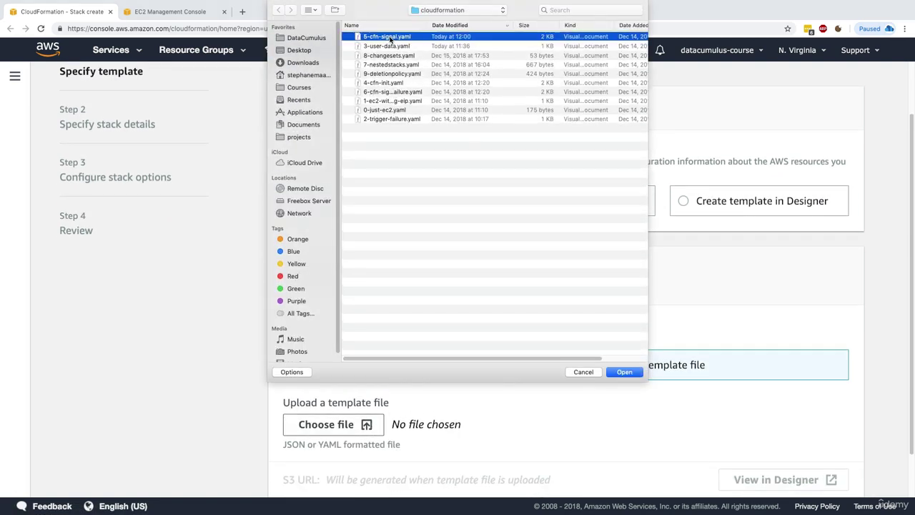
scroll(699, 373, down, 1)
scroll(700, 373, down, 2)
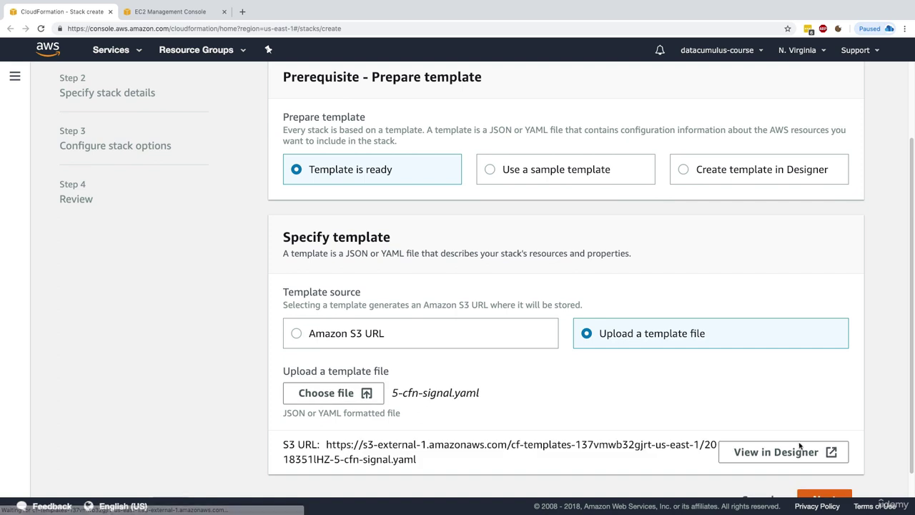
click(825, 487)
Name the stack cfn-signal-example and choose CloudFormationKeyPair as the SSH key.
click(571, 238)
text(cfn-sign)
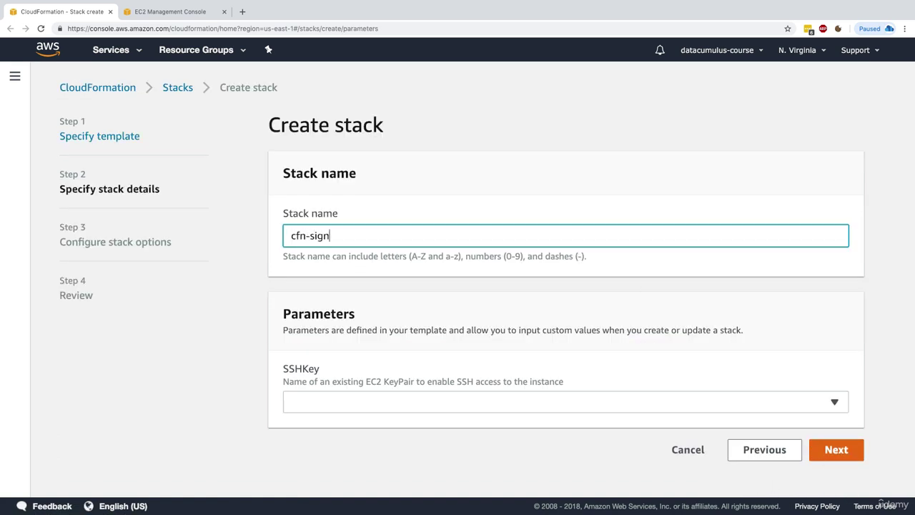
text(la-example)
click(360, 235)
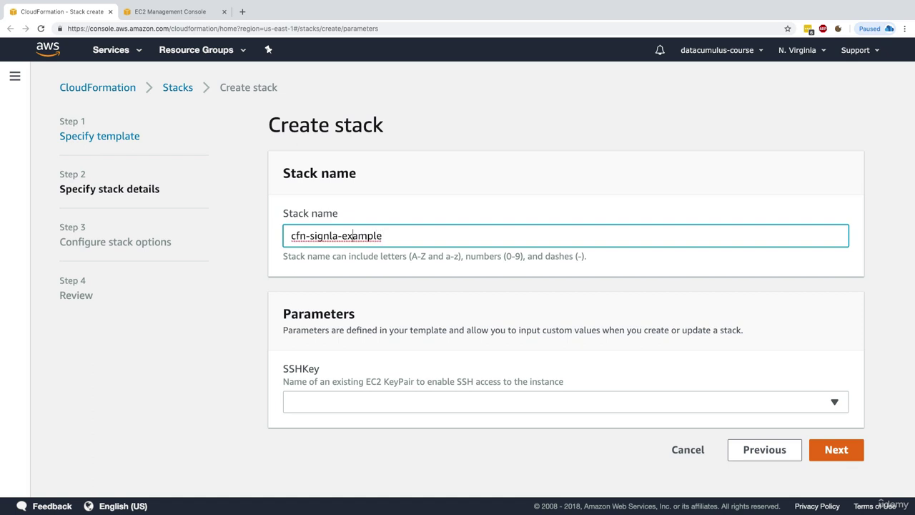
key(BackSpace)
key(End)
text(l)
key(BackSpace)
click(336, 235)
text(l)
key(End)
click(422, 402)
click(450, 424)
Keep the default stack options and submit the stack for creation.
click(829, 449)
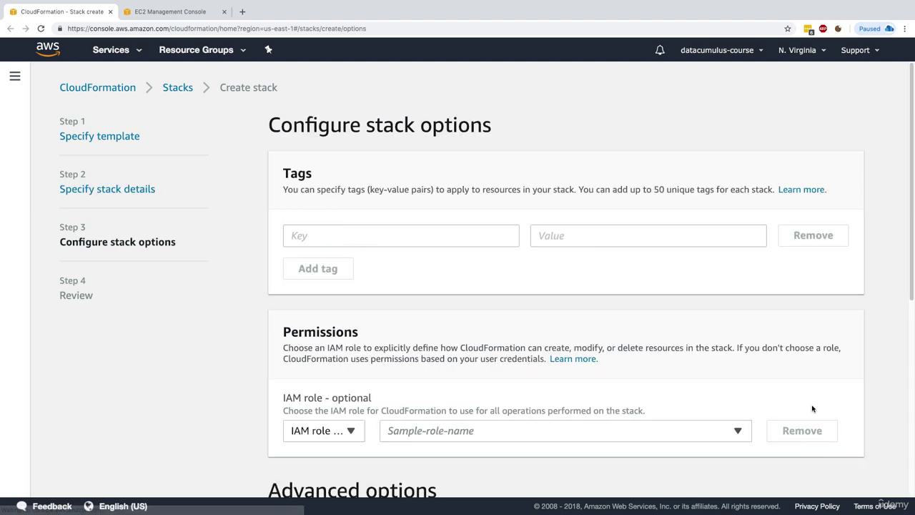
scroll(818, 421, down, 5)
click(834, 474)
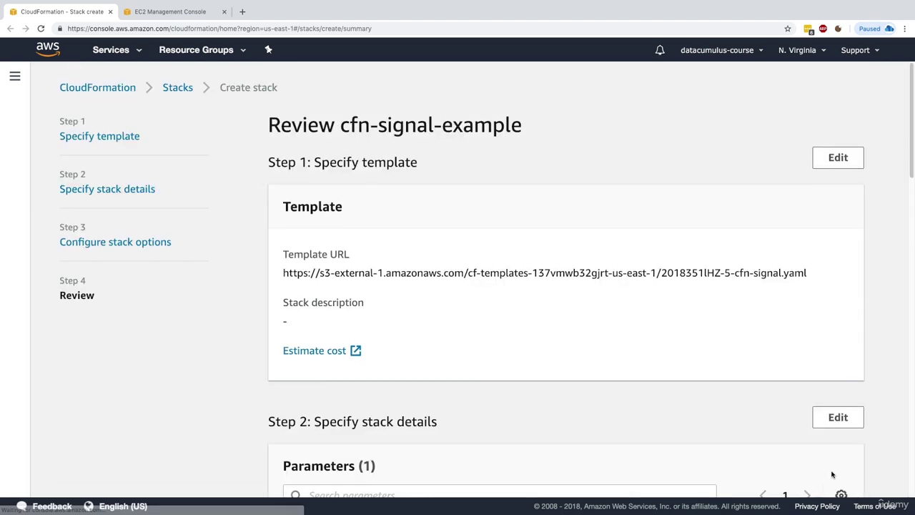
scroll(831, 476, down, 15)
click(830, 472)
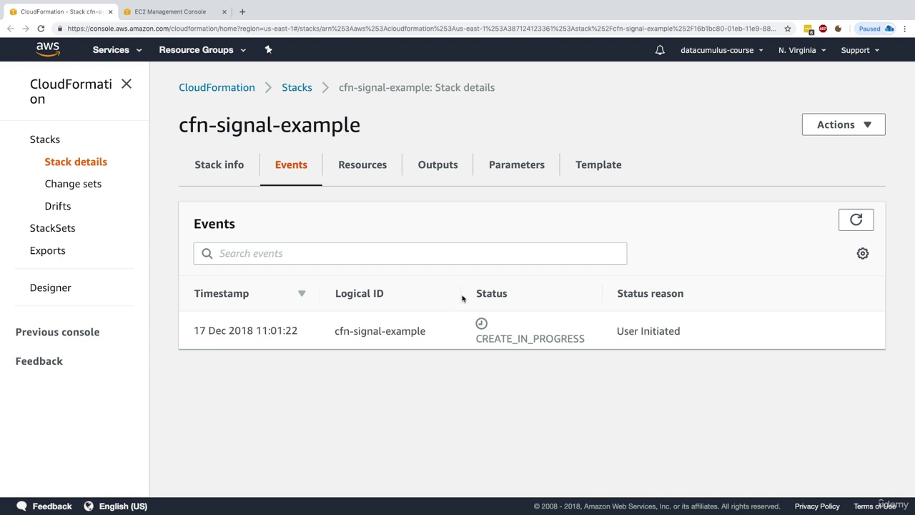
Refresh the stack events and note SSHSecurityGroup, SampleWaitCondition and MyInstance in progress.
click(851, 220)
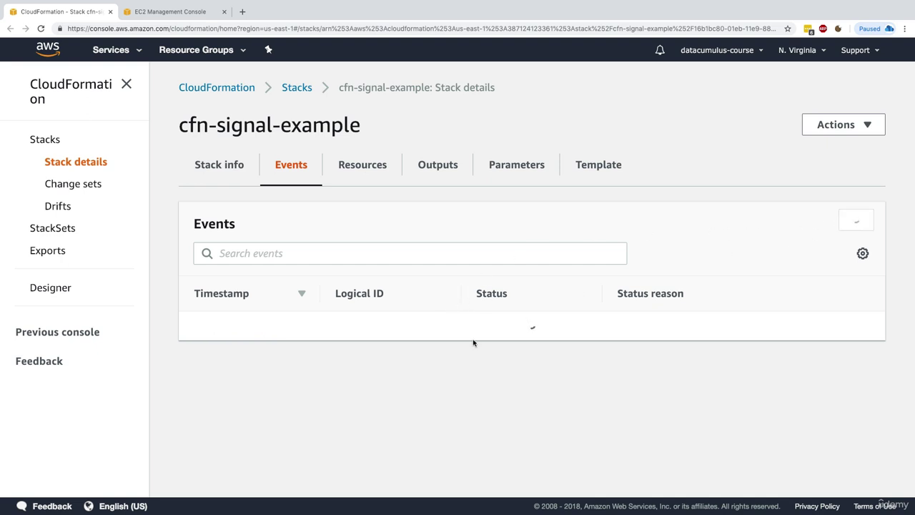
double_click(375, 332)
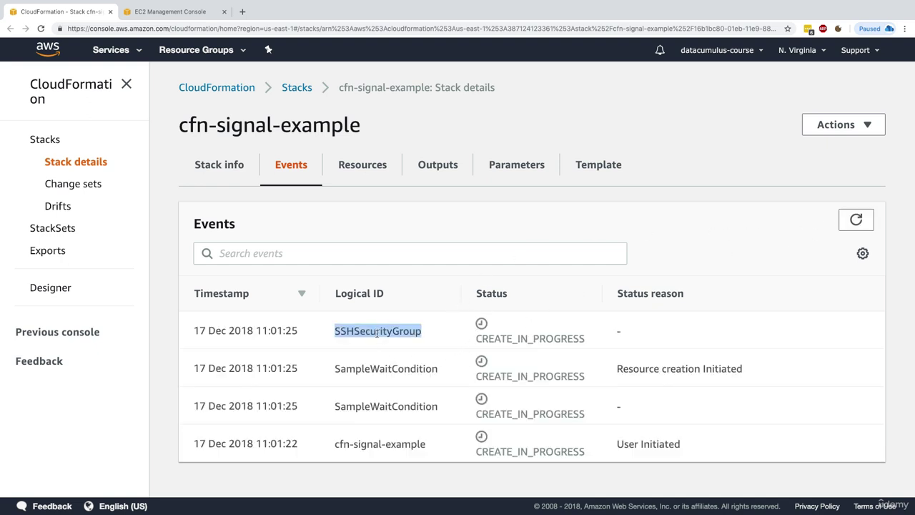
double_click(497, 338)
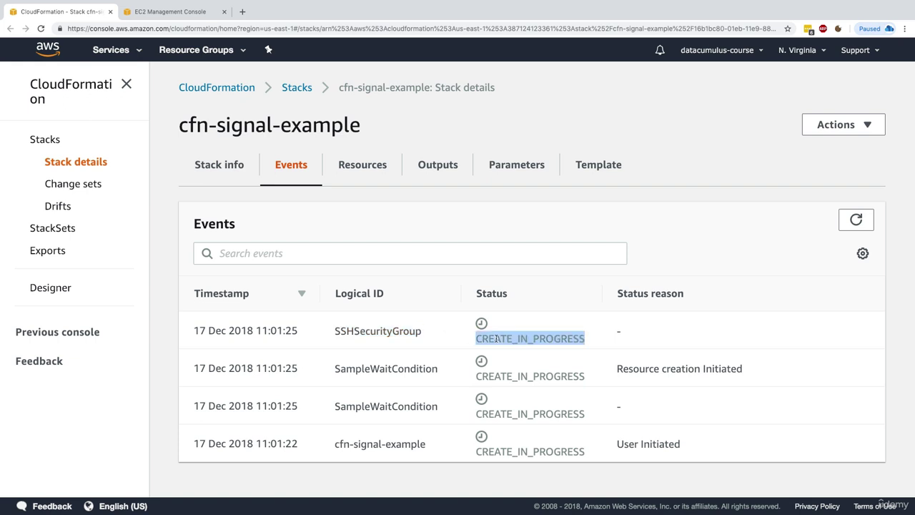
double_click(372, 368)
click(573, 377)
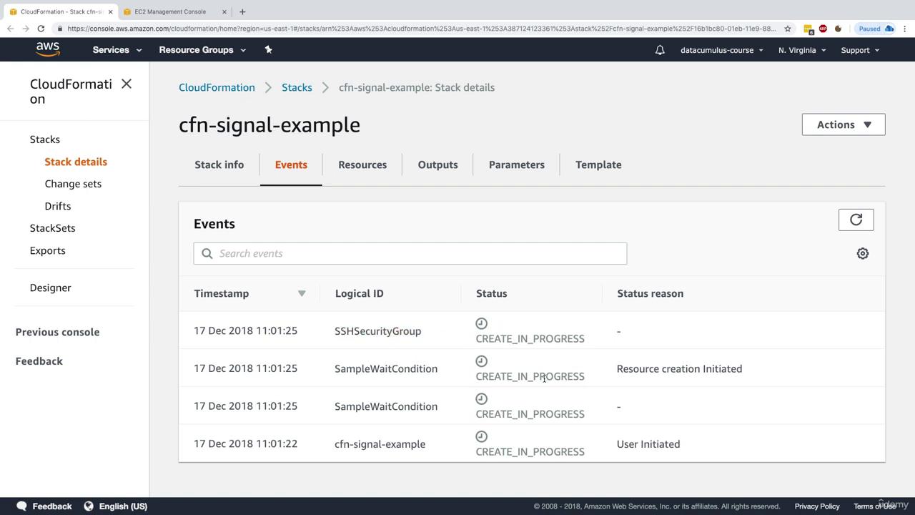
click(856, 220)
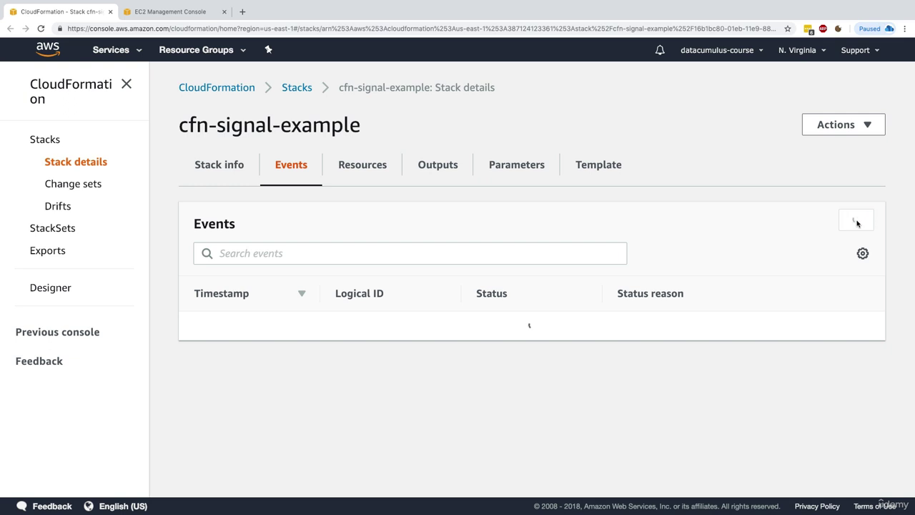
scroll(429, 300, down, 3)
double_click(359, 223)
double_click(539, 232)
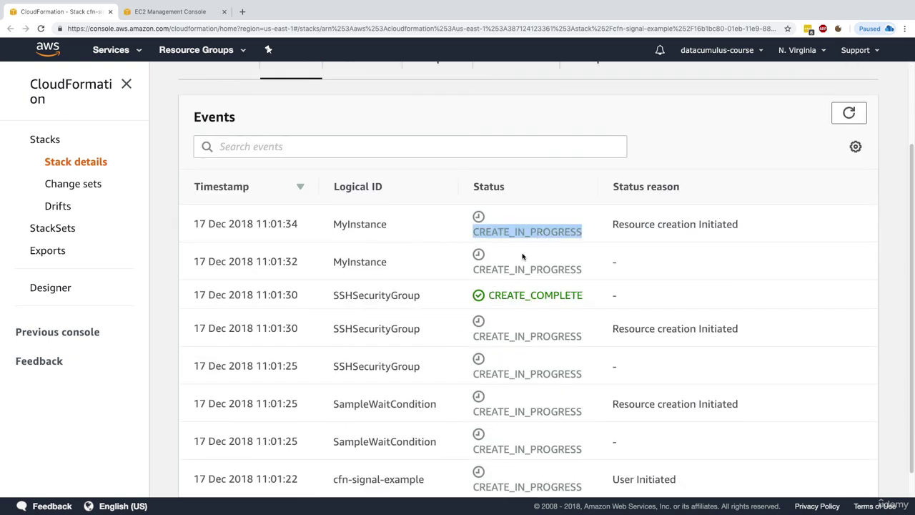
Check the new pending EC2 instance, then note SampleWaitCondition still in progress.
click(171, 11)
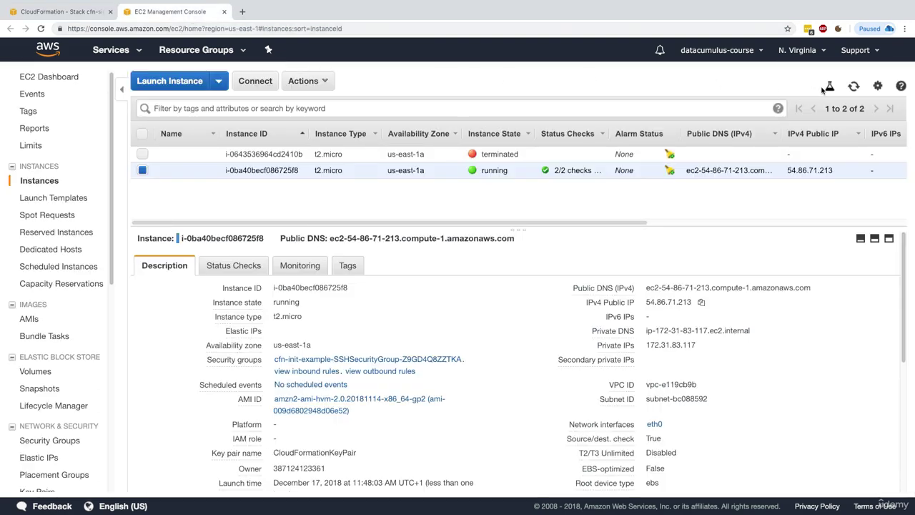
click(853, 86)
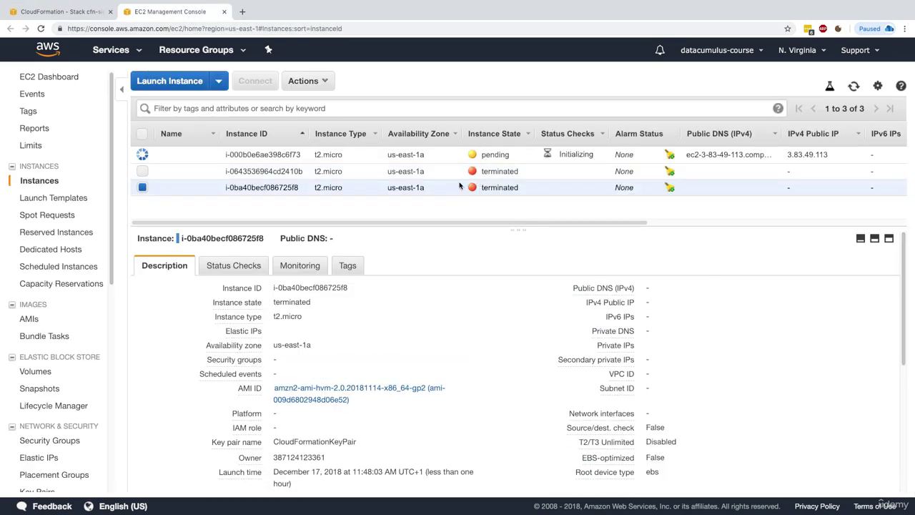
click(477, 156)
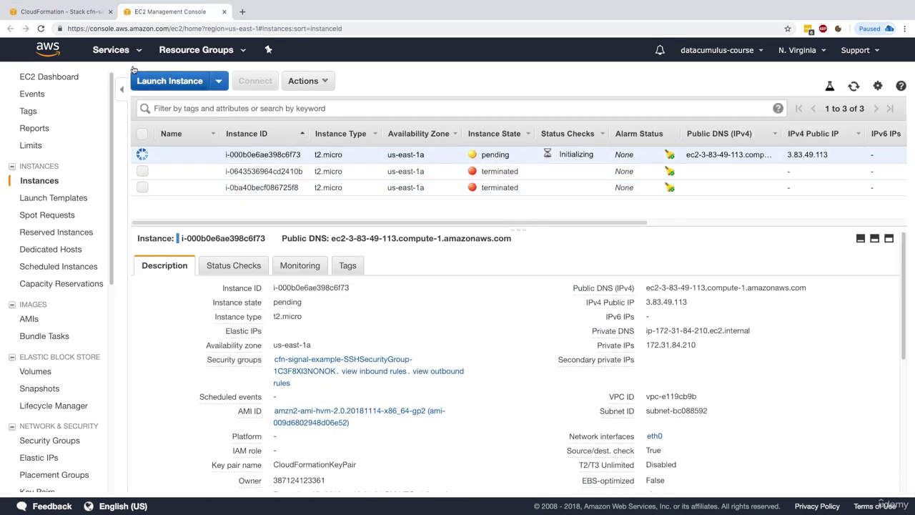
click(71, 12)
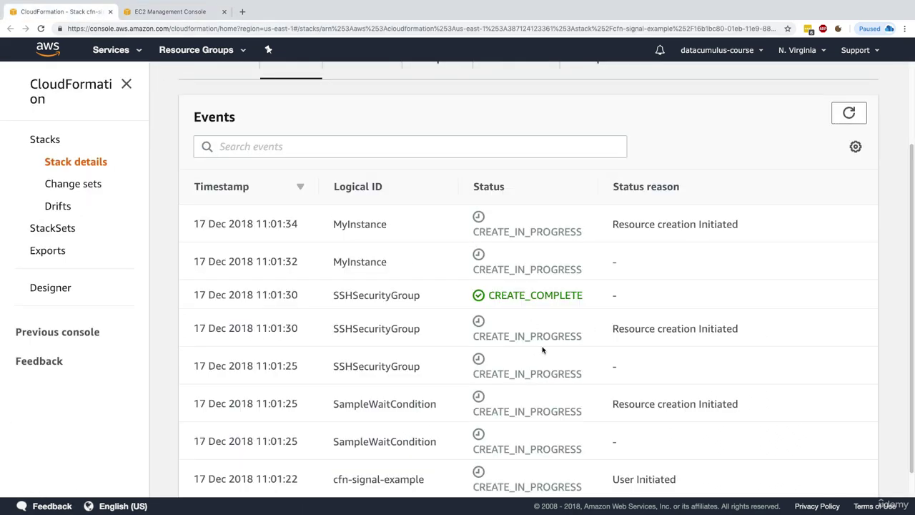
click(543, 350)
scroll(507, 370, down, 1)
double_click(503, 393)
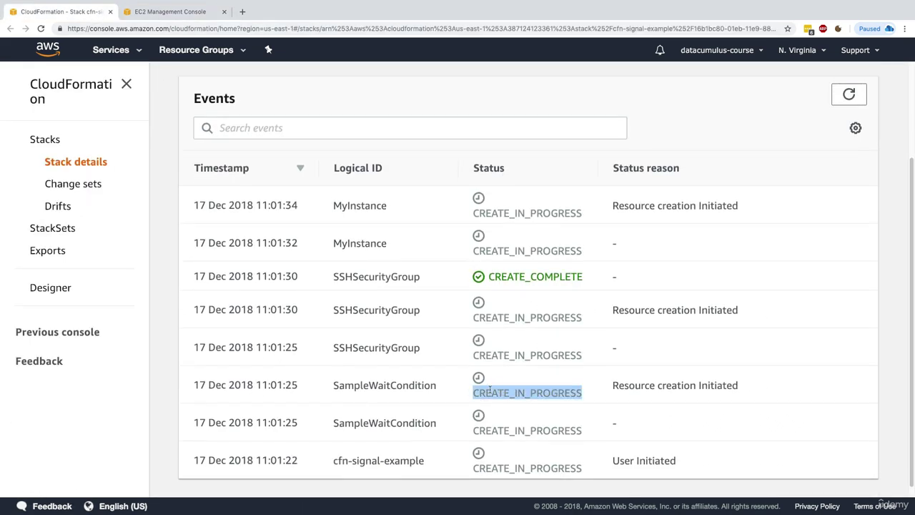
click(504, 392)
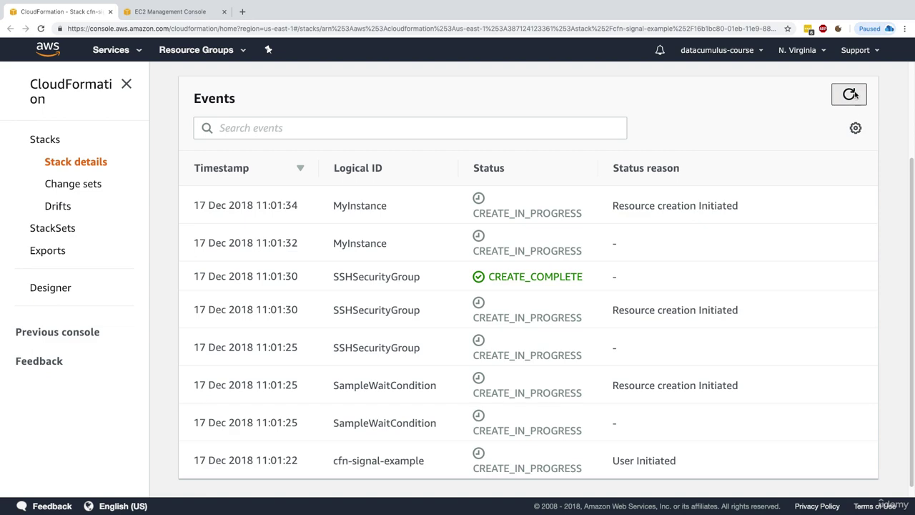
Keep reloading the stack events until MyInstance reaches CREATE_COMPLETE.
click(848, 95)
scroll(608, 302, down, 4)
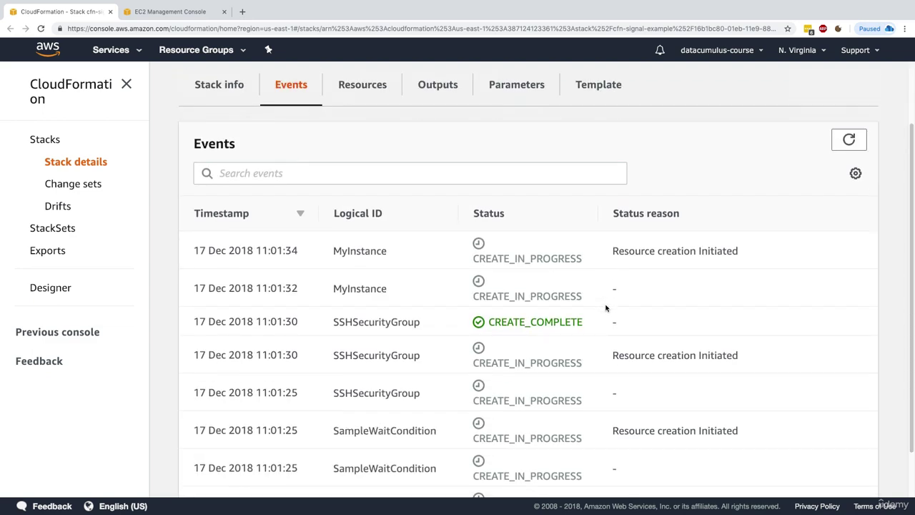
scroll(570, 309, down, 1)
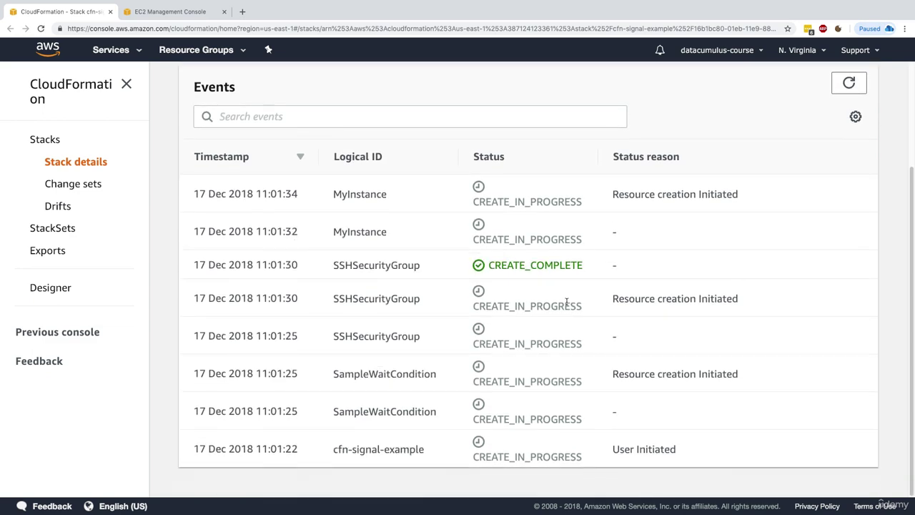
key(ctrl+Tab)
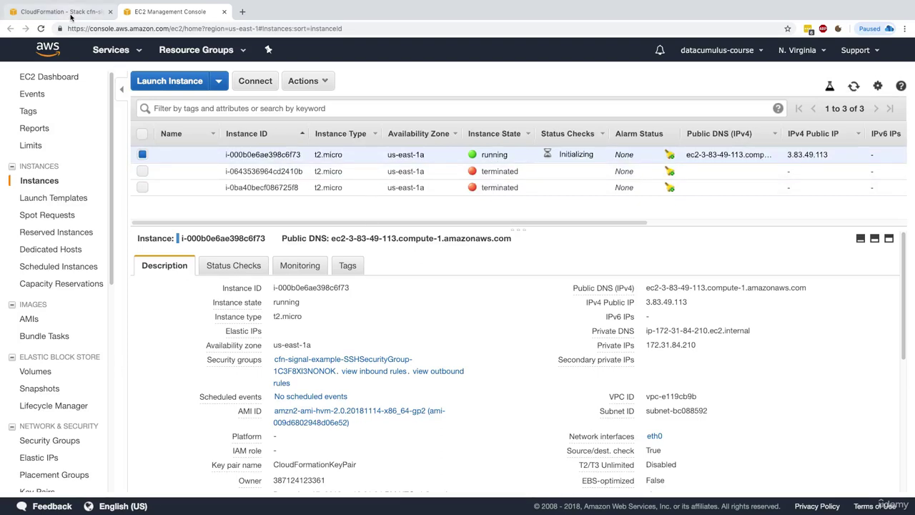
click(61, 11)
click(841, 216)
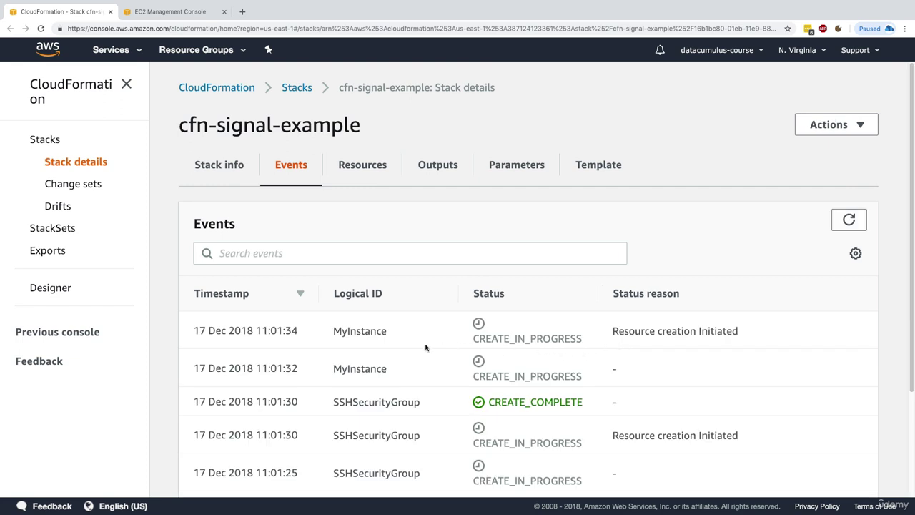
double_click(359, 332)
double_click(519, 337)
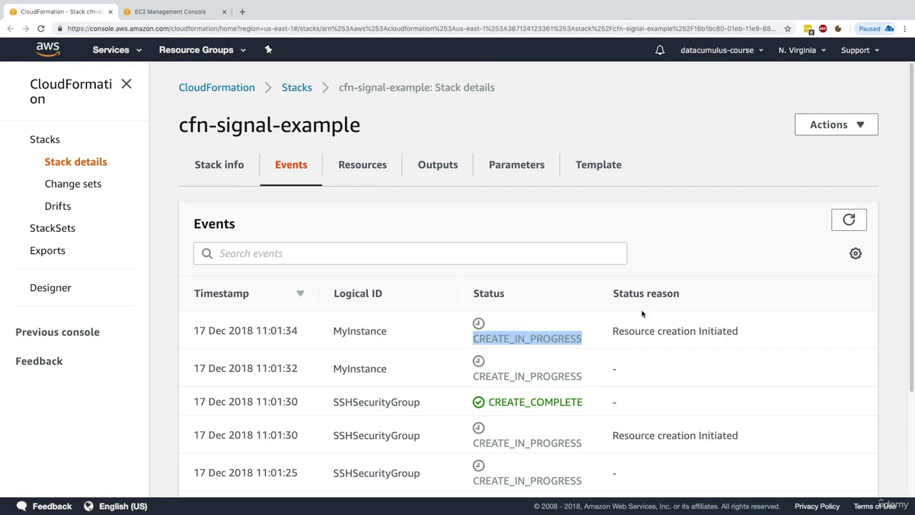
click(848, 222)
click(844, 226)
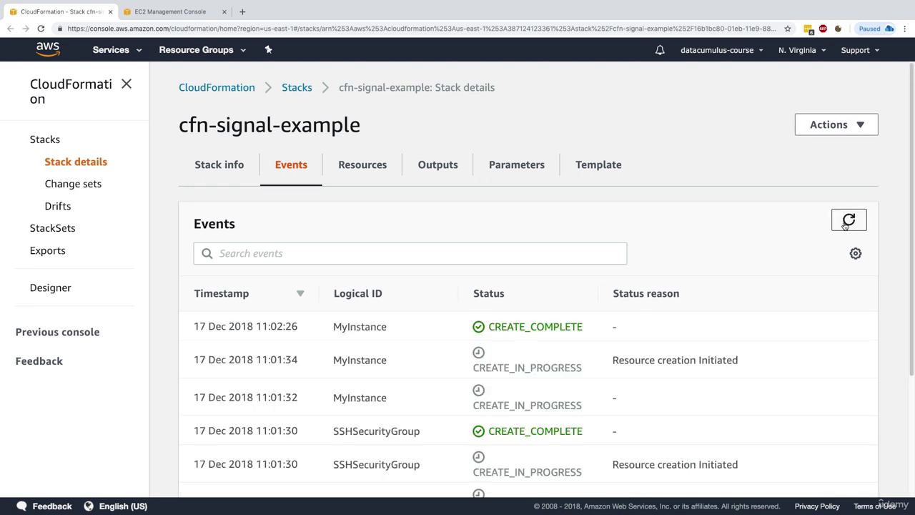
Check MyInstance's CREATE_COMPLETE status and SampleWaitCondition's in-progress status in the events.
double_click(539, 326)
double_click(529, 326)
scroll(541, 329, down, 3)
scroll(539, 342, down, 1)
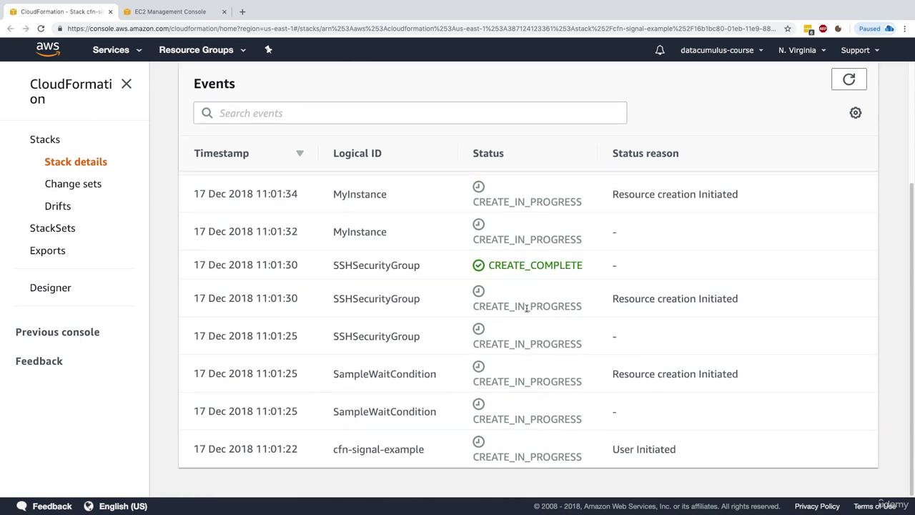
double_click(380, 373)
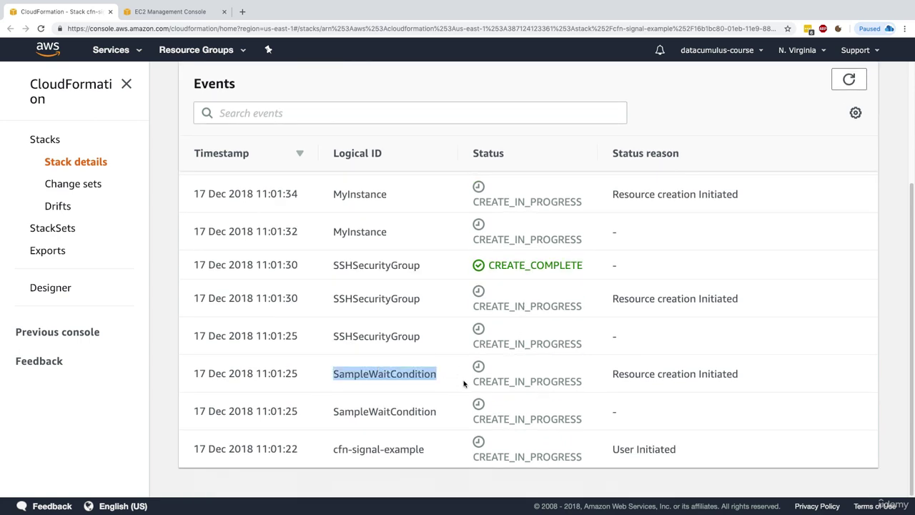
double_click(474, 381)
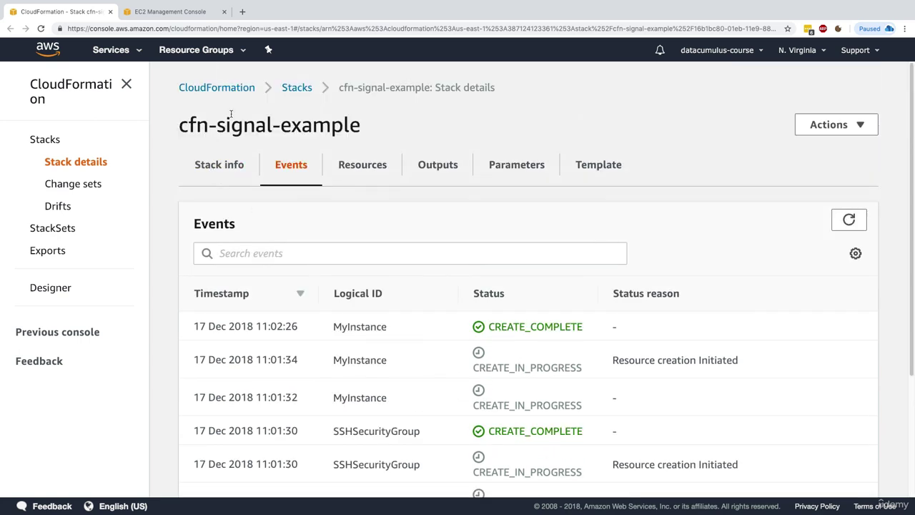
Return to the stack list and open cfn-signal-example's event history to check the wait condition.
click(293, 89)
double_click(444, 232)
click(327, 233)
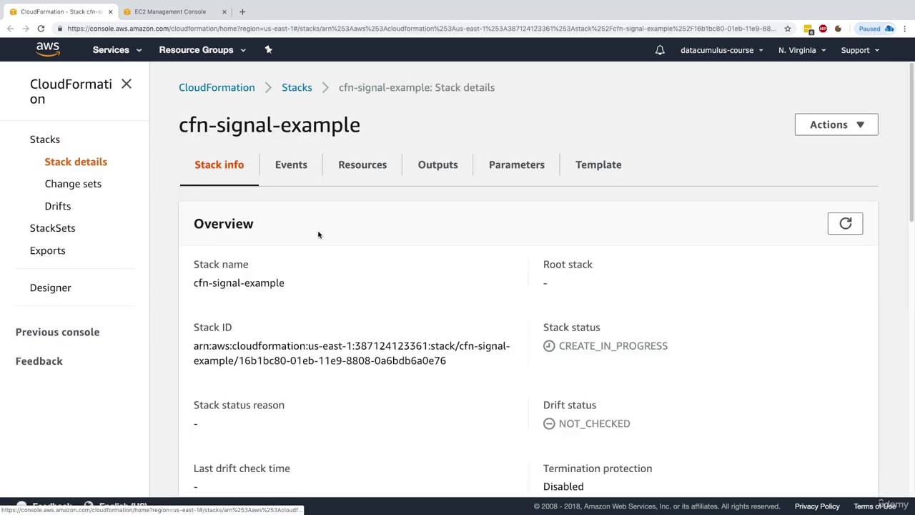
click(307, 172)
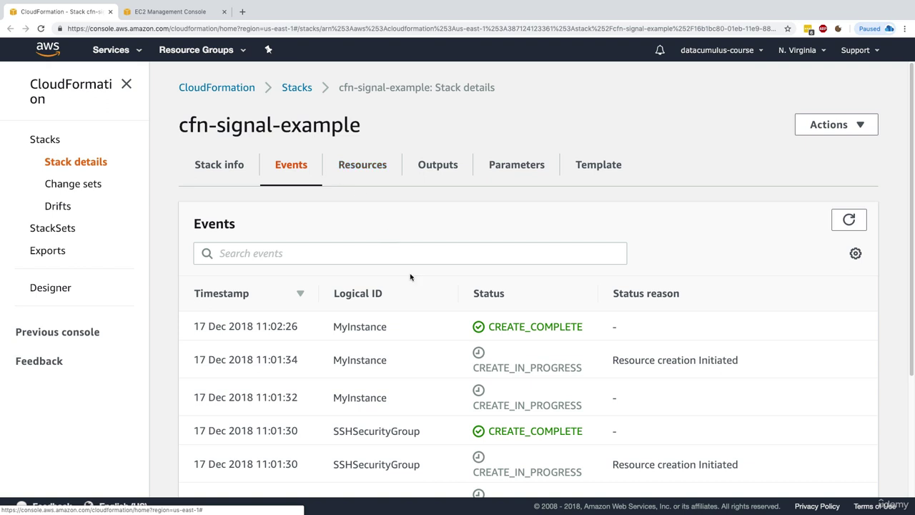
scroll(458, 354, down, 2)
scroll(453, 363, down, 2)
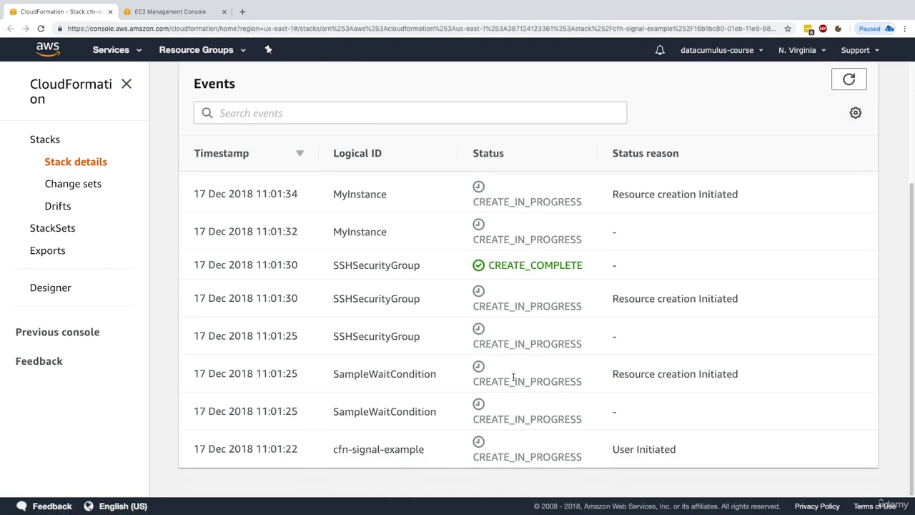
double_click(499, 379)
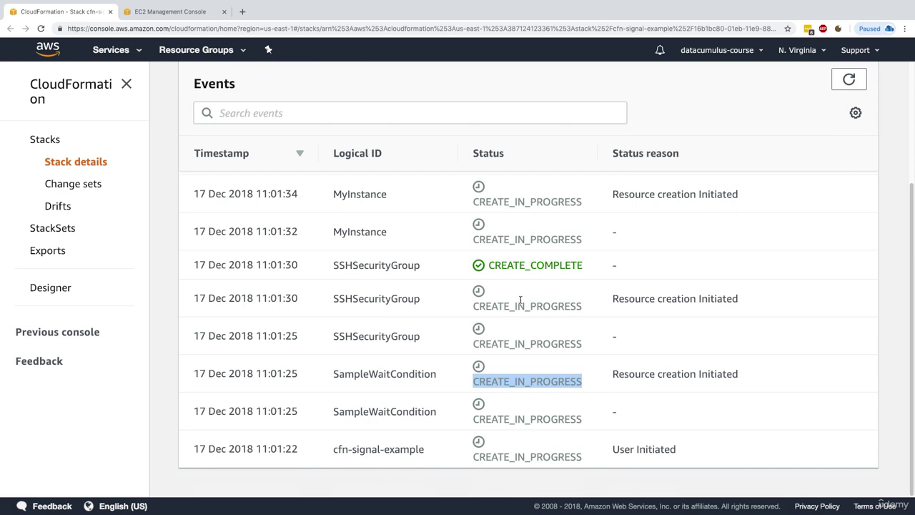
Refresh the events to confirm SampleWaitCondition's 11:02:47 SUCCESS signal and the stack's CREATE_COMPLETE, then view EC2 instances.
scroll(570, 259, up, 2)
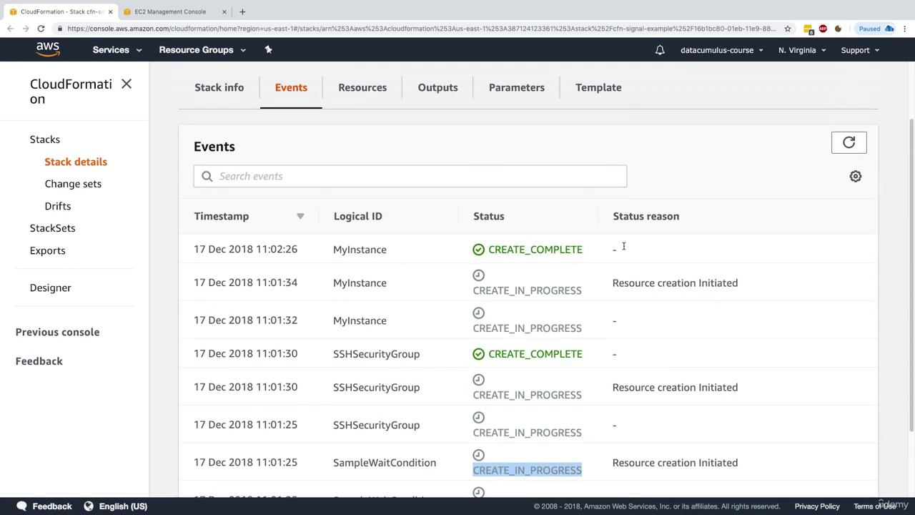
click(849, 143)
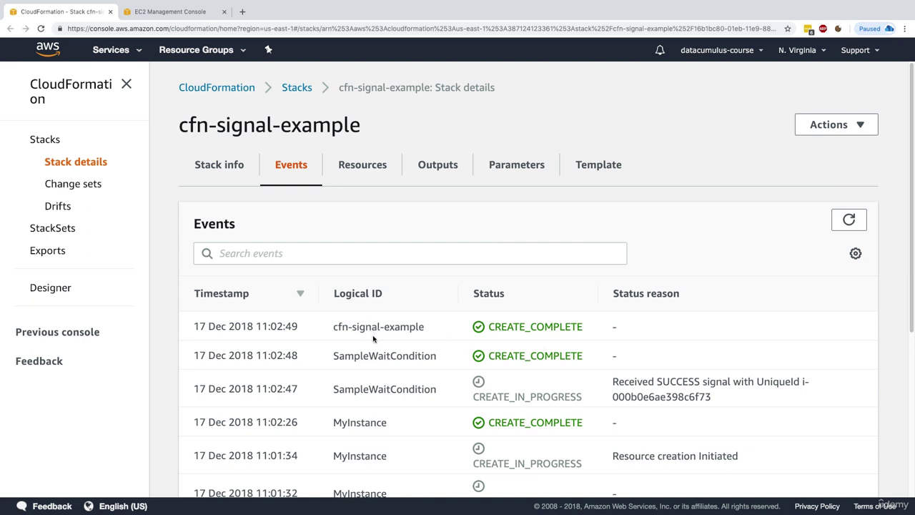
double_click(339, 352)
drag(615, 381, 698, 381)
drag(757, 381, 762, 399)
click(738, 391)
drag(286, 388, 299, 390)
triple_click(695, 382)
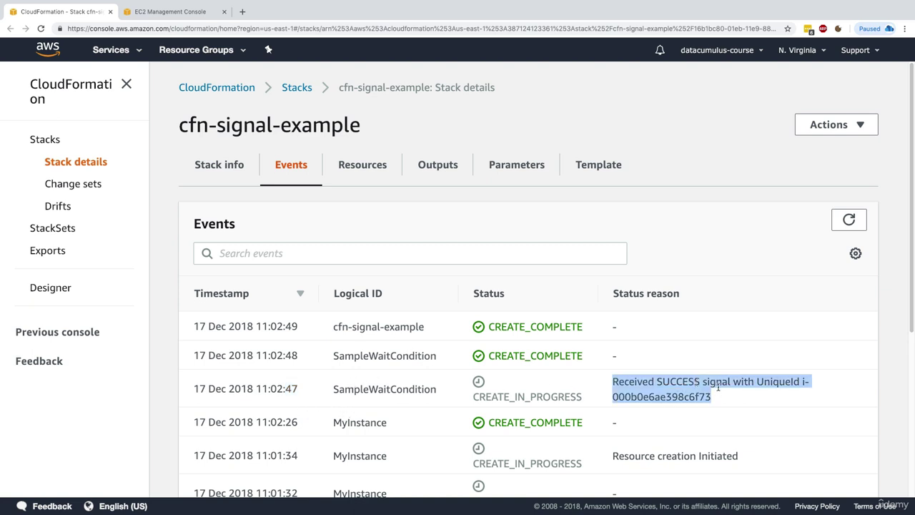
double_click(522, 324)
scroll(516, 355, down, 1)
double_click(385, 378)
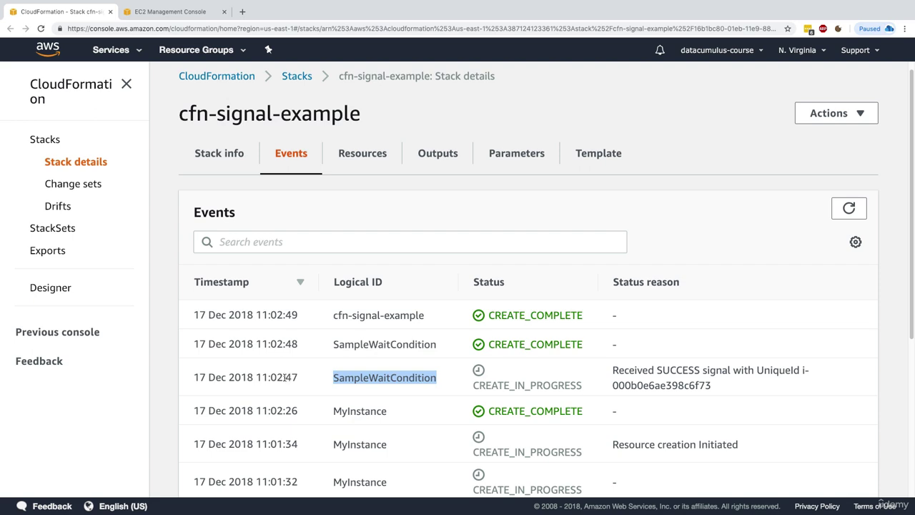
click(170, 12)
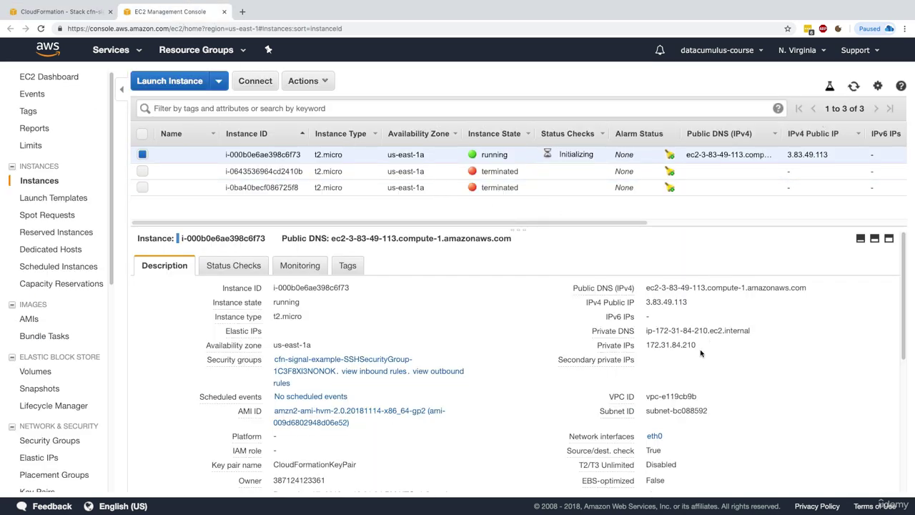
Load the instance's public IP 3.83.49.113 in a new tab to see the Hello World page.
click(697, 303)
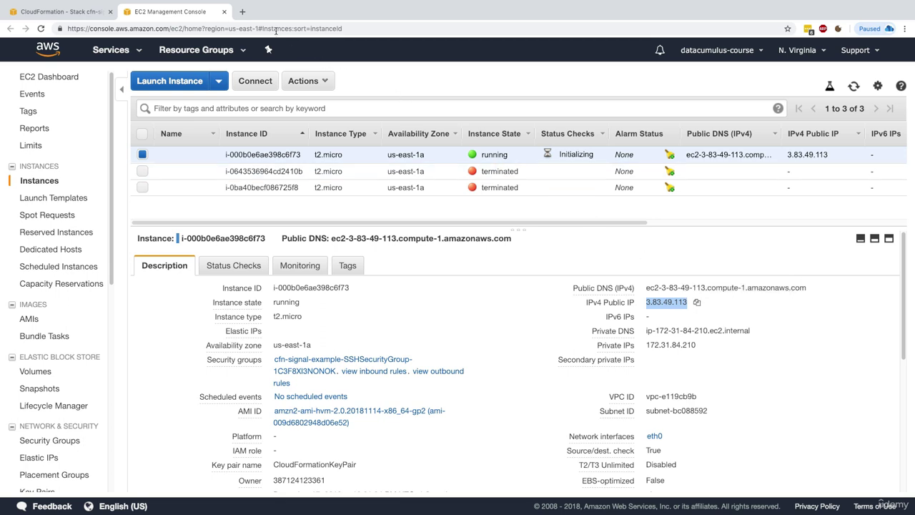
click(242, 11)
key(super+v)
key(Return)
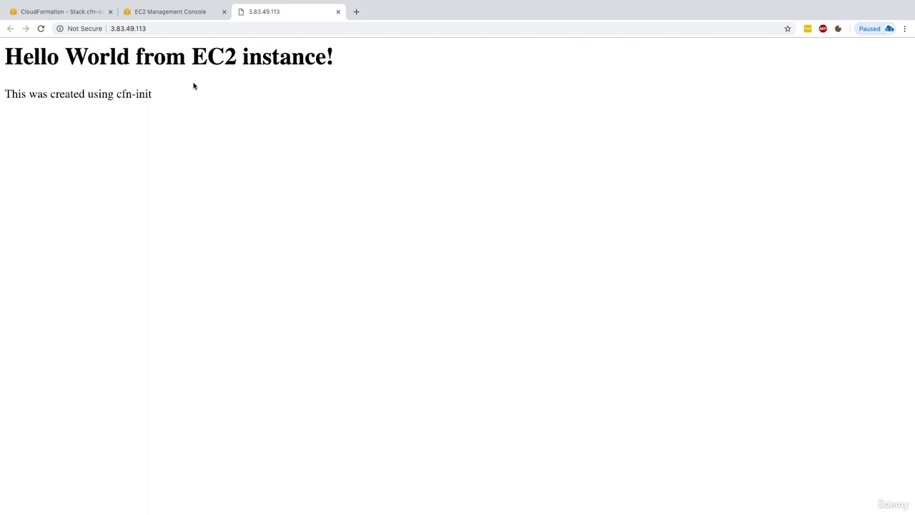
click(61, 12)
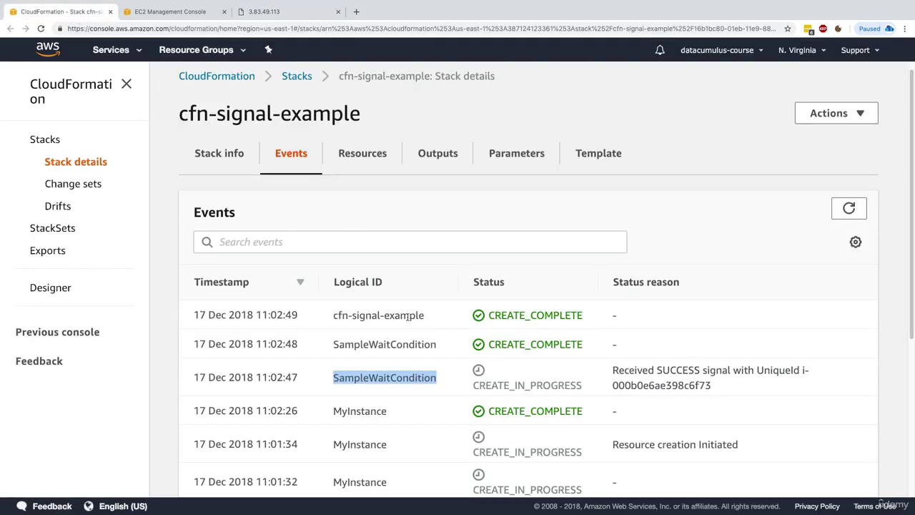
Delete the cfn-signal-example stack from the Stacks list via Actions > Delete stack.
click(413, 344)
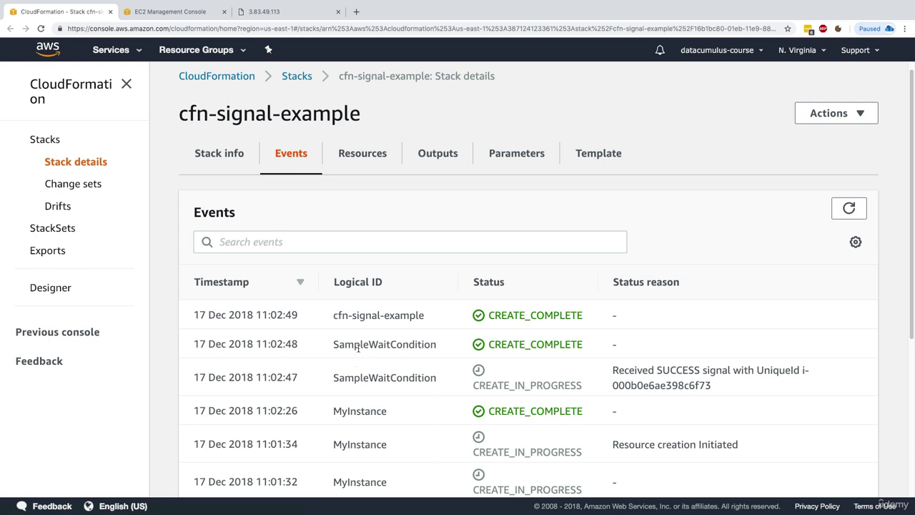
click(285, 77)
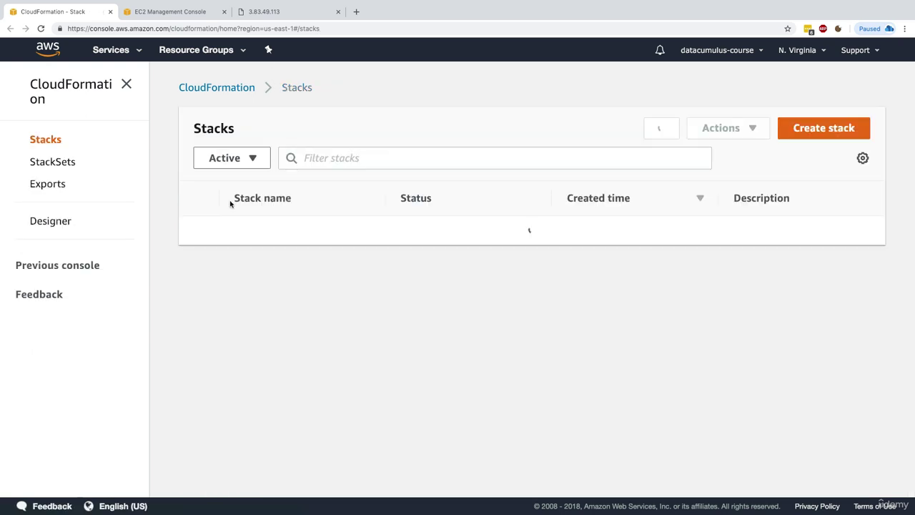
click(199, 232)
click(758, 134)
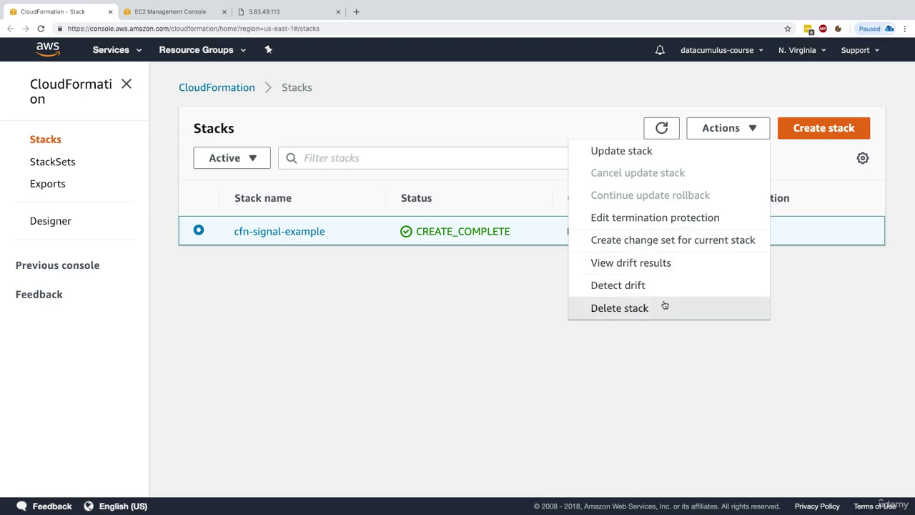
click(665, 308)
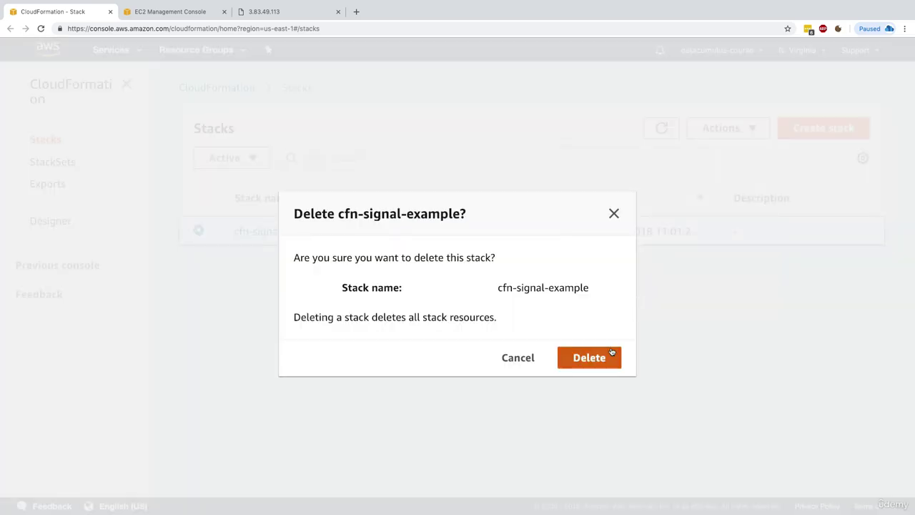
click(613, 352)
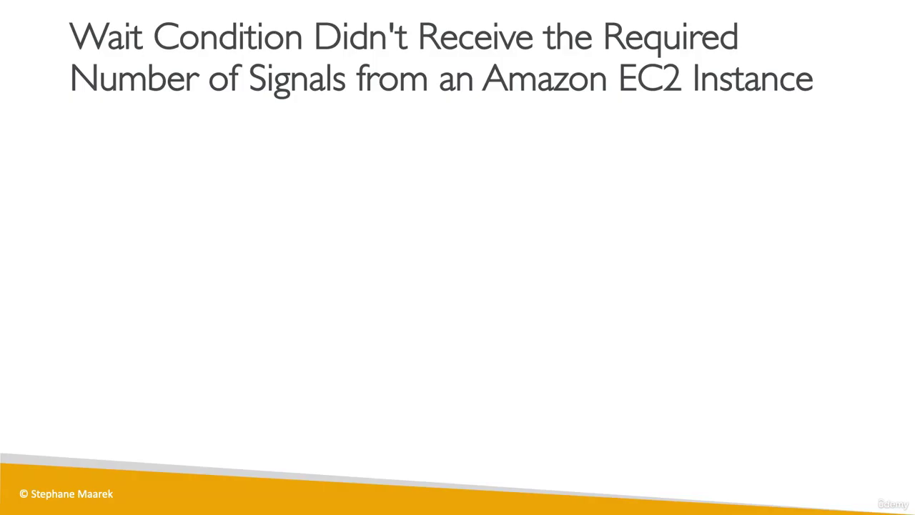
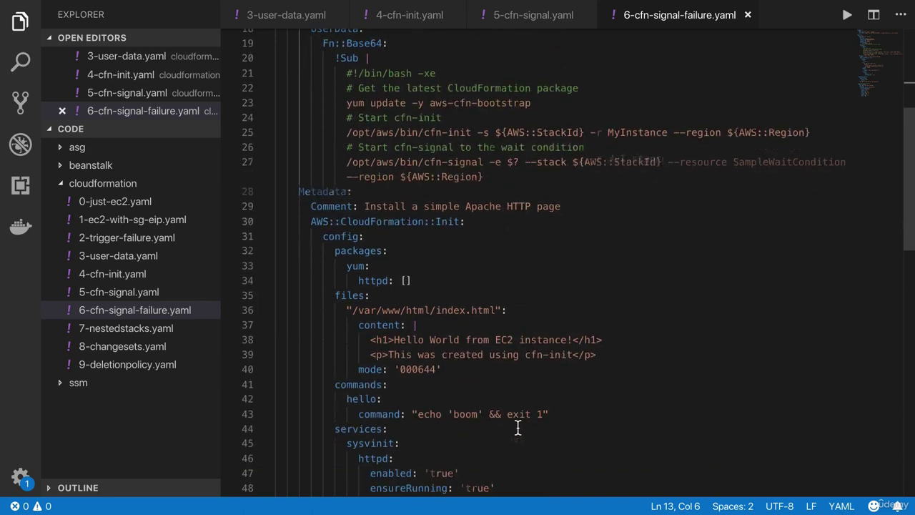
In 6-cfn-signal-failure.yaml, highlight the hello command and its failing 'exit 1' code on line 43.
click(353, 384)
double_click(353, 384)
double_click(364, 398)
scroll(434, 404, down, 1)
click(424, 388)
drag(423, 388, 540, 388)
click(471, 388)
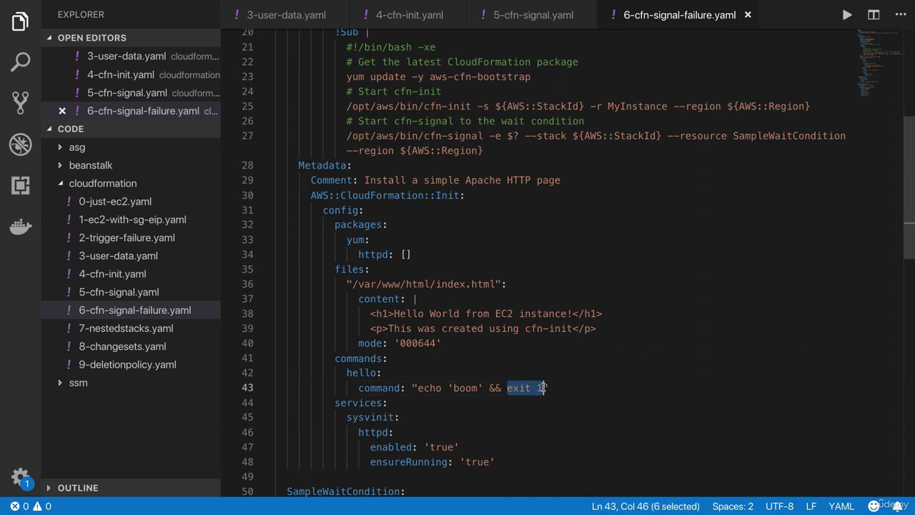
scroll(540, 388, down, 1)
click(537, 376)
double_click(542, 363)
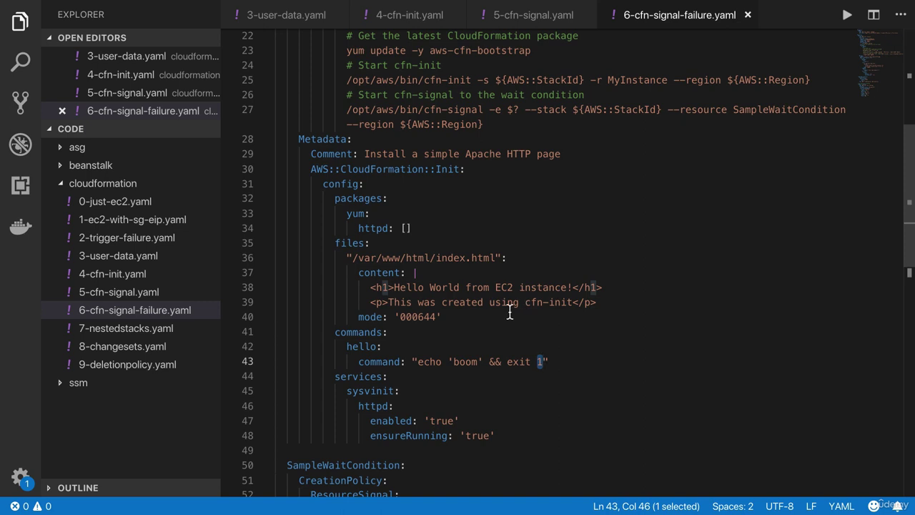
Note the cfn-signal call on line 27, then move to the CloudFormation Stacks page in Chrome.
drag(412, 109, 497, 110)
click(495, 111)
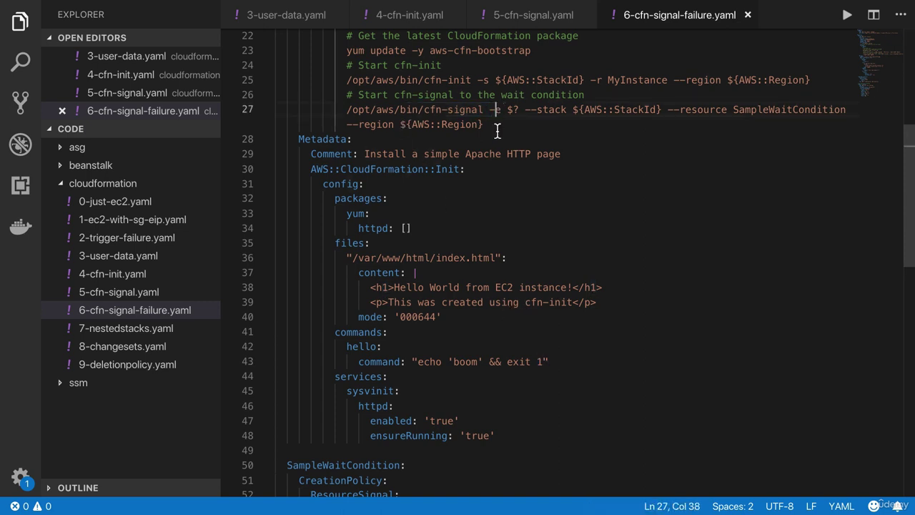
click(470, 244)
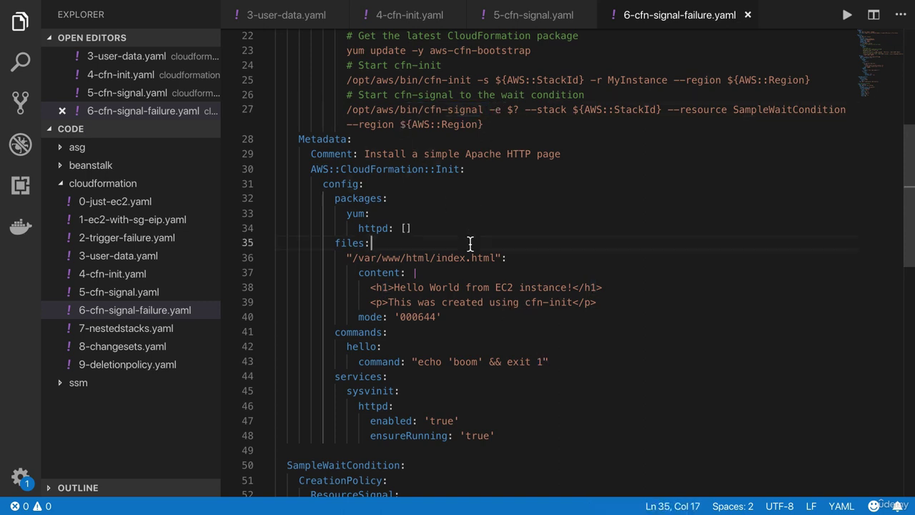
key(ctrl+Left)
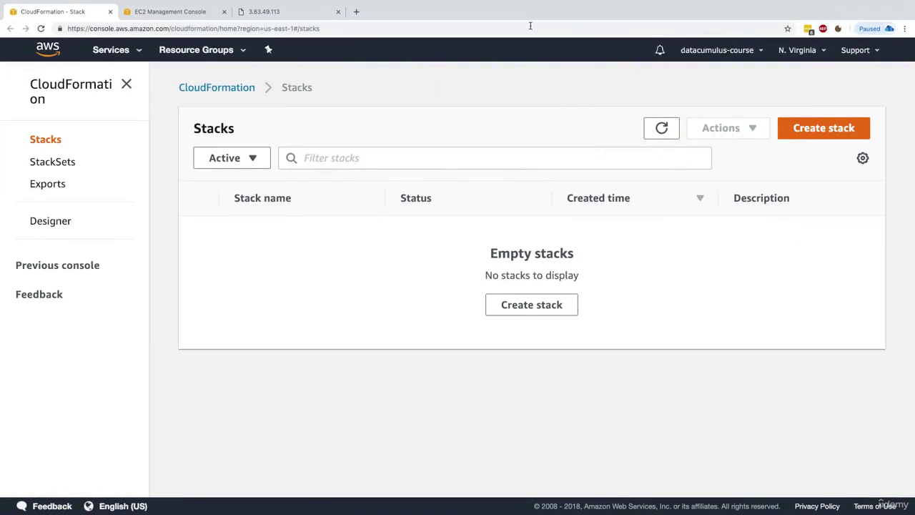
Start a new stack by uploading 6-cfn-signal-failure.yaml as the template file.
click(811, 125)
scroll(565, 279, down, 3)
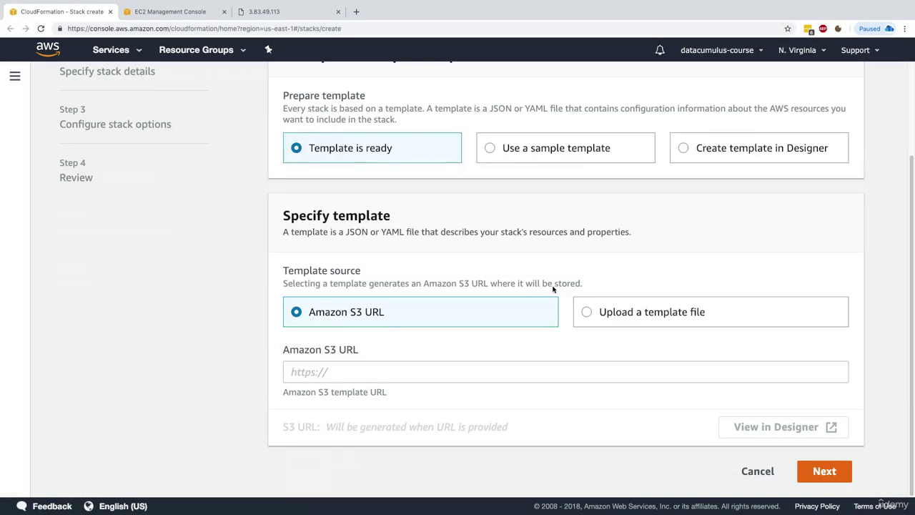
click(585, 309)
click(365, 372)
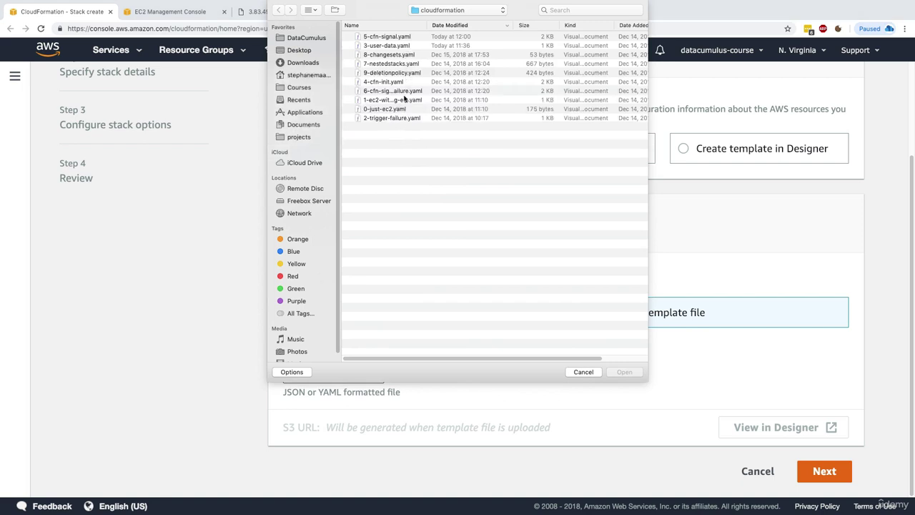
double_click(405, 91)
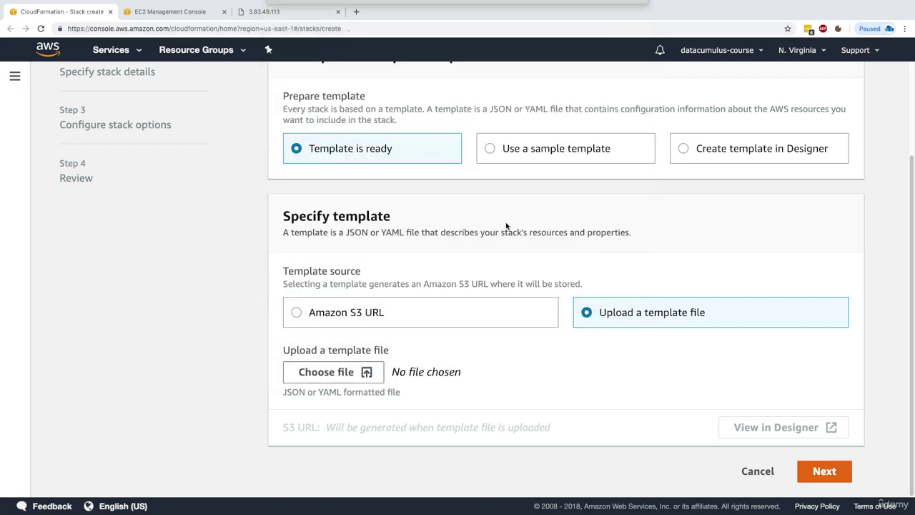
click(819, 474)
Name the stack cfn-signal-failure-ex and set the SSHKey parameter to CloudFormationKeyPair.
click(459, 235)
text(cfn-signal-failure-ex)
key(Tab)
click(448, 408)
click(445, 427)
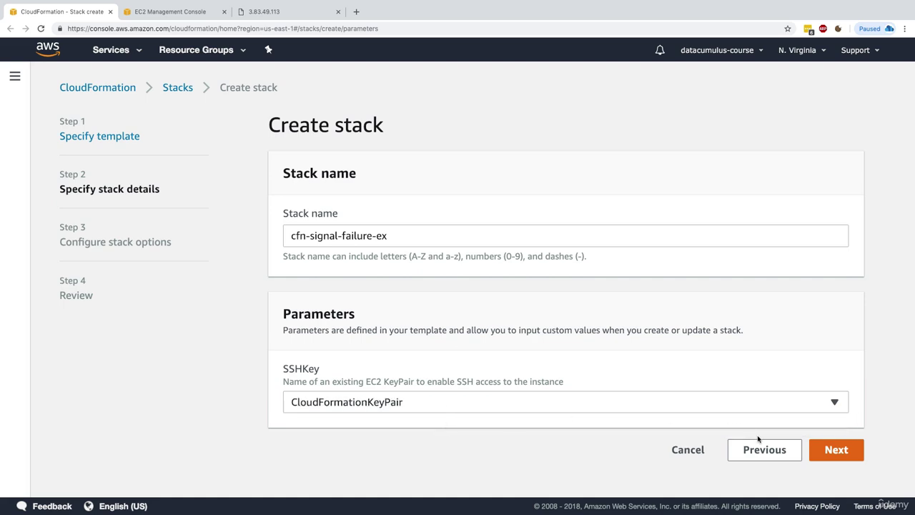
Accept the default stack options and review settings, then create the stack.
click(831, 446)
scroll(814, 451, down, 5)
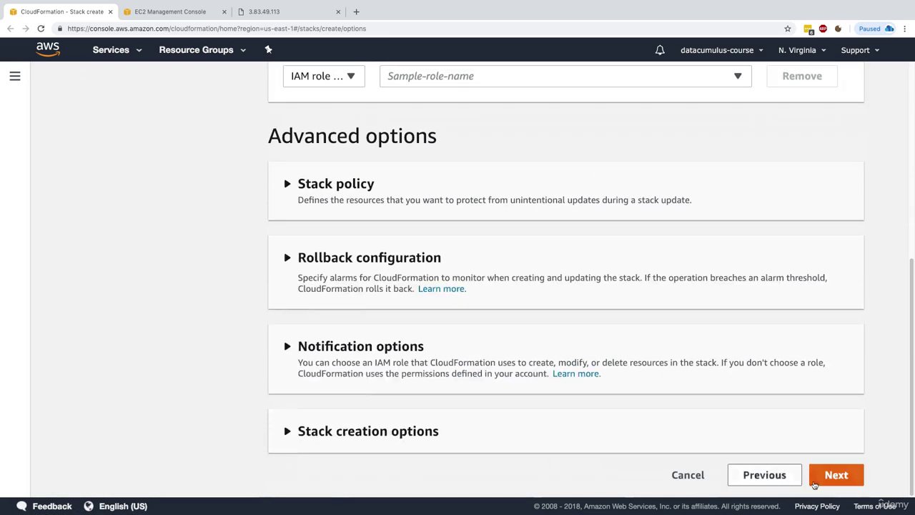
click(822, 473)
scroll(812, 468, down, 4)
scroll(814, 469, down, 10)
click(821, 473)
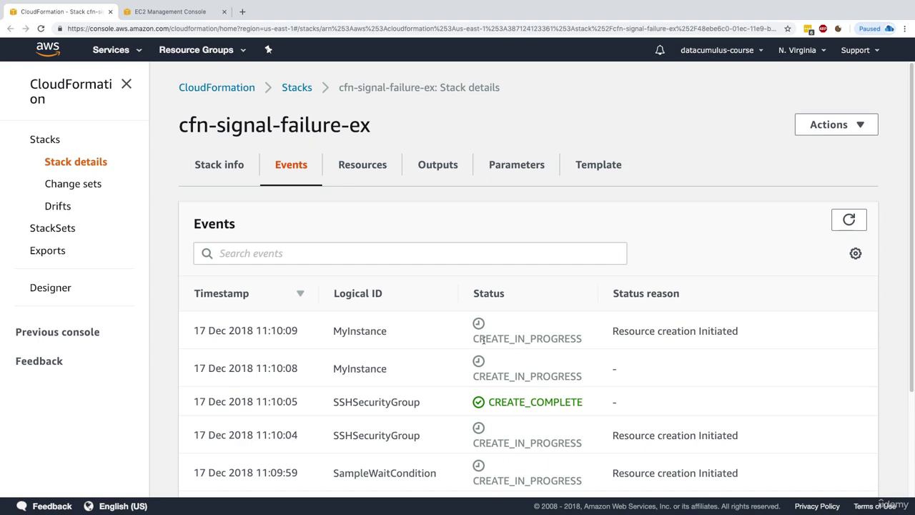
Check the new running instance in the refreshed EC2 instances list.
double_click(483, 339)
click(483, 339)
click(164, 12)
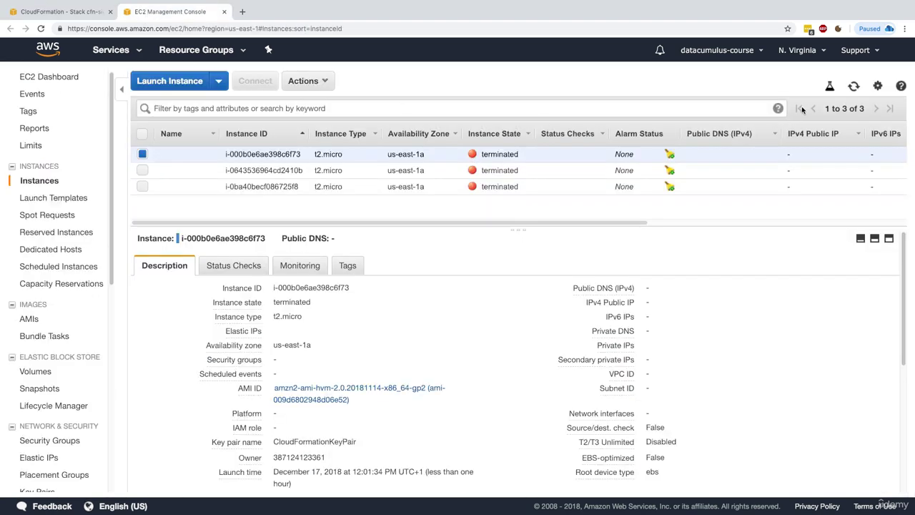
click(854, 86)
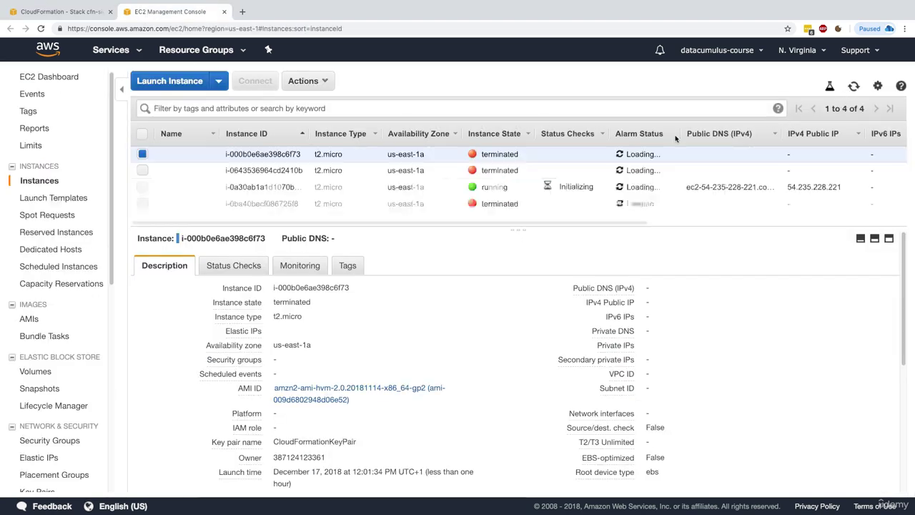
click(379, 190)
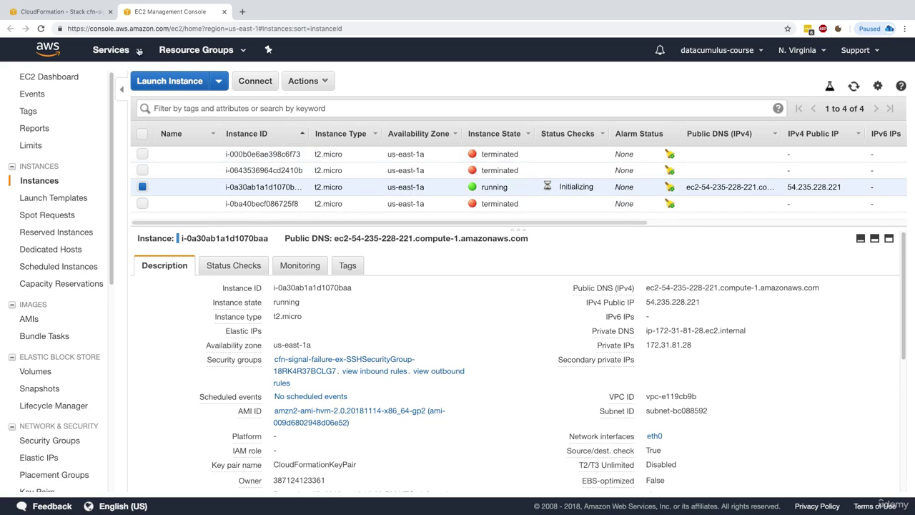
Refresh the stack events and note SampleWaitCondition still in CREATE_IN_PROGRESS.
click(57, 11)
click(849, 222)
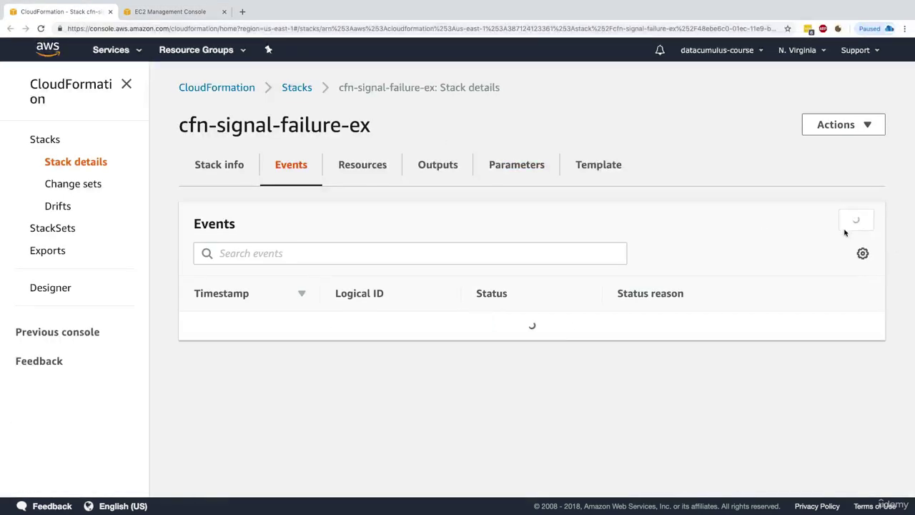
scroll(627, 334, down, 1)
scroll(627, 334, down, 4)
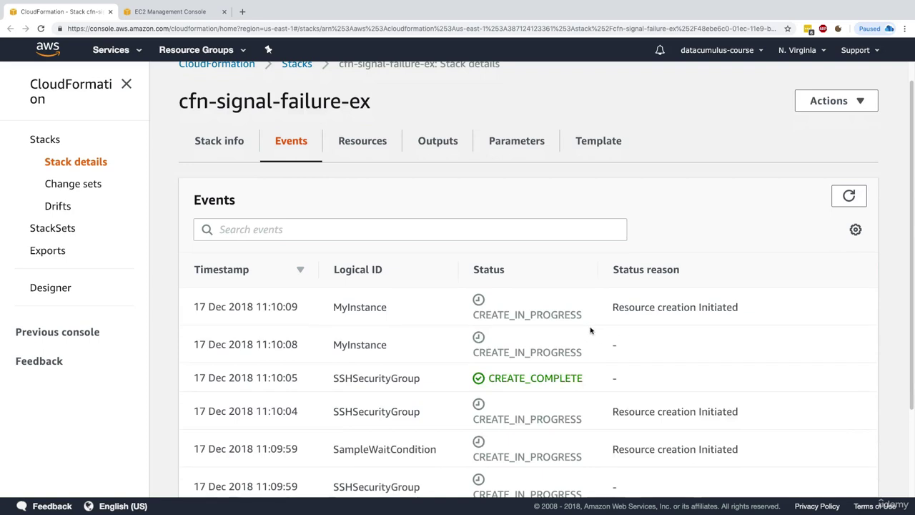
drag(334, 336, 433, 336)
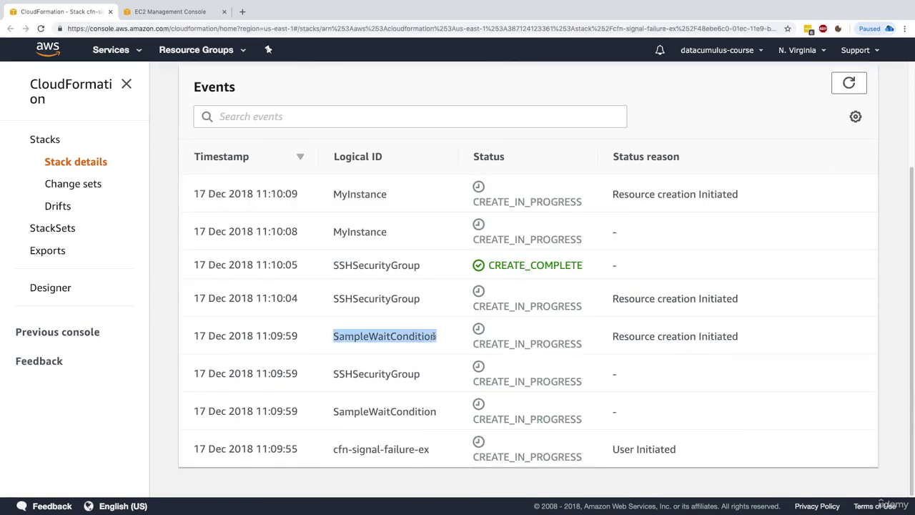
double_click(550, 345)
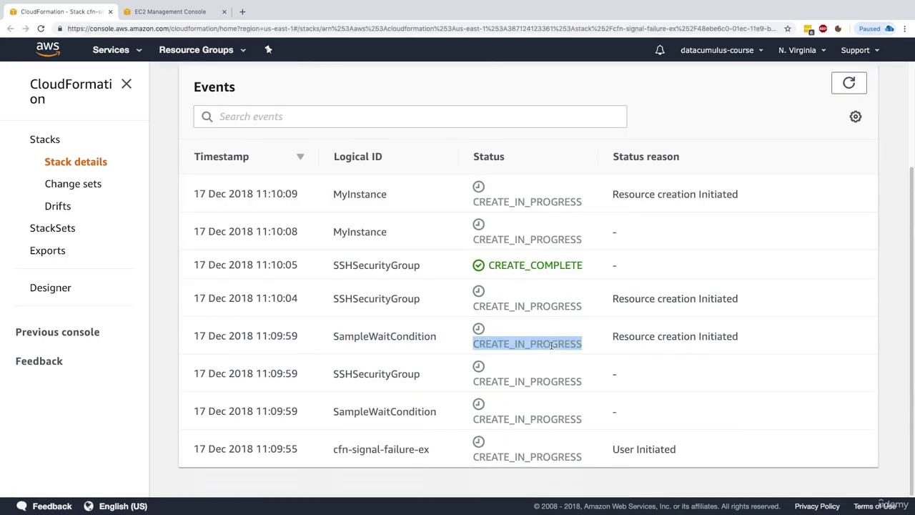
double_click(408, 336)
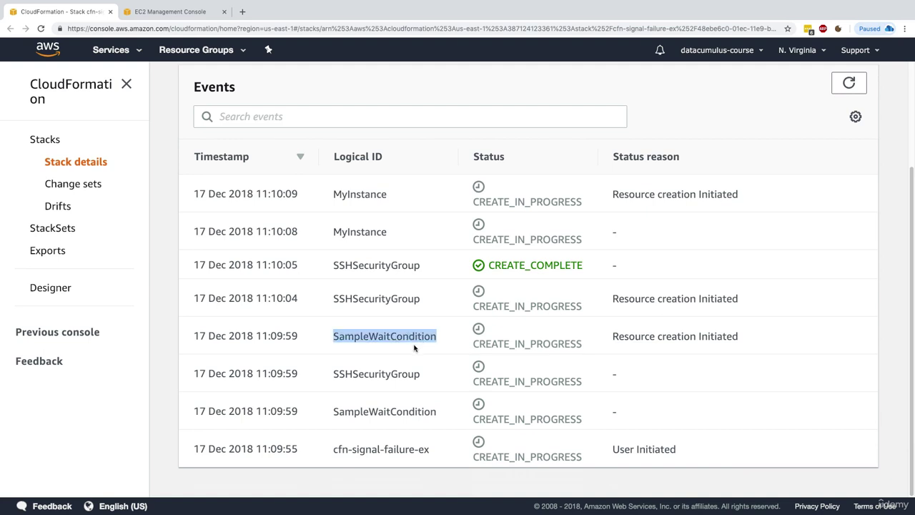
click(414, 347)
Refresh the events again, noting MyInstance reached CREATE_COMPLETE.
click(844, 83)
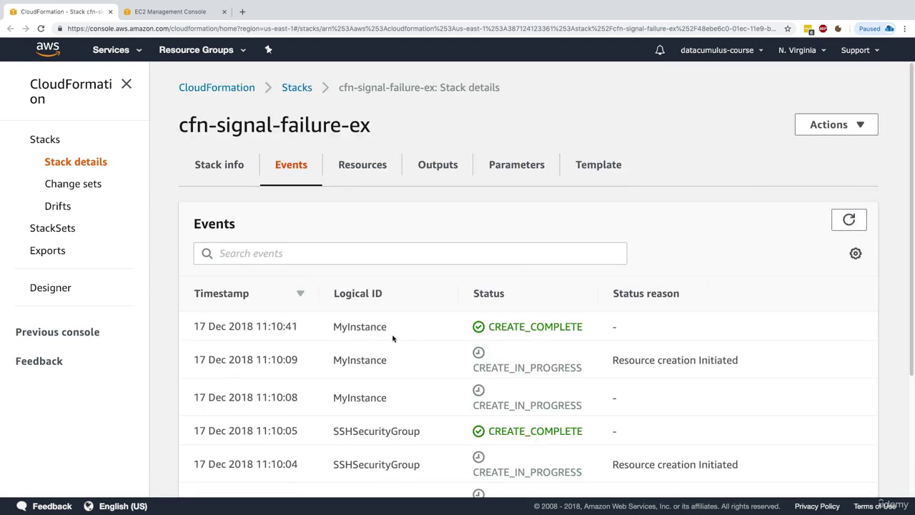
drag(359, 328, 525, 329)
double_click(509, 326)
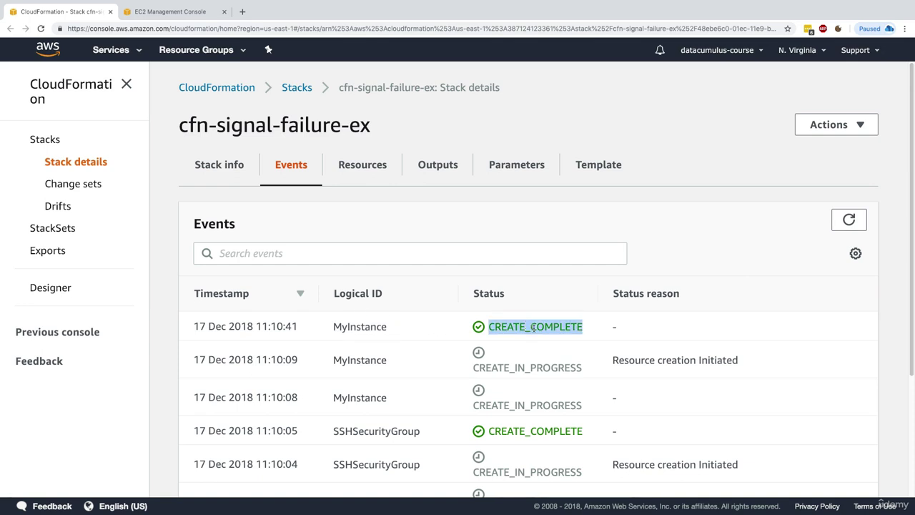
scroll(548, 322, down, 3)
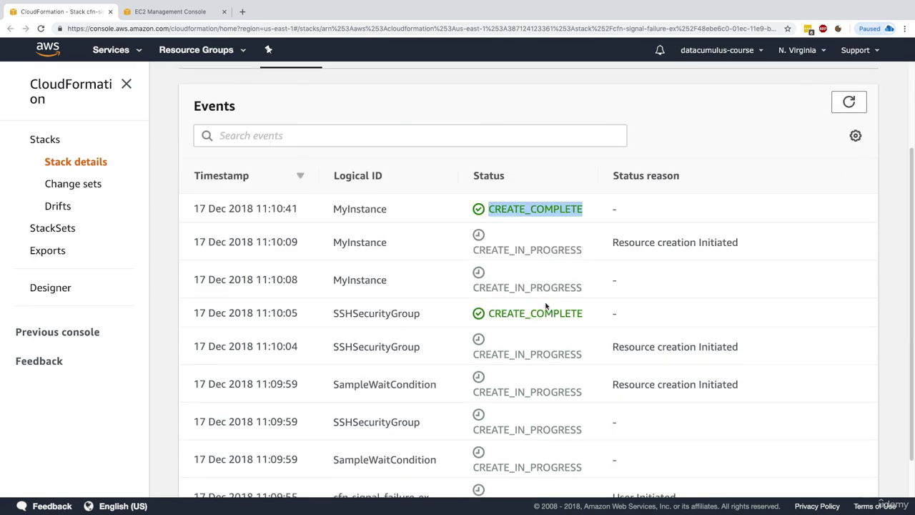
click(849, 101)
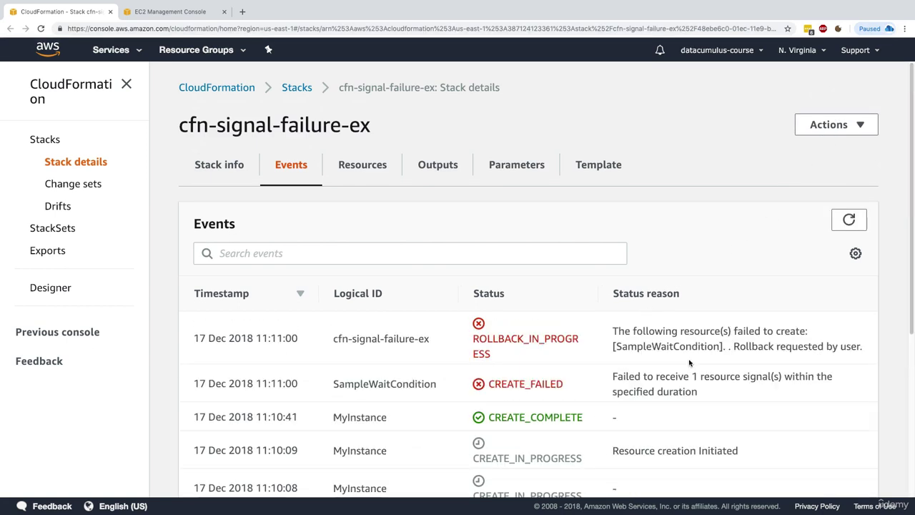
drag(630, 379, 702, 376)
triple_click(721, 381)
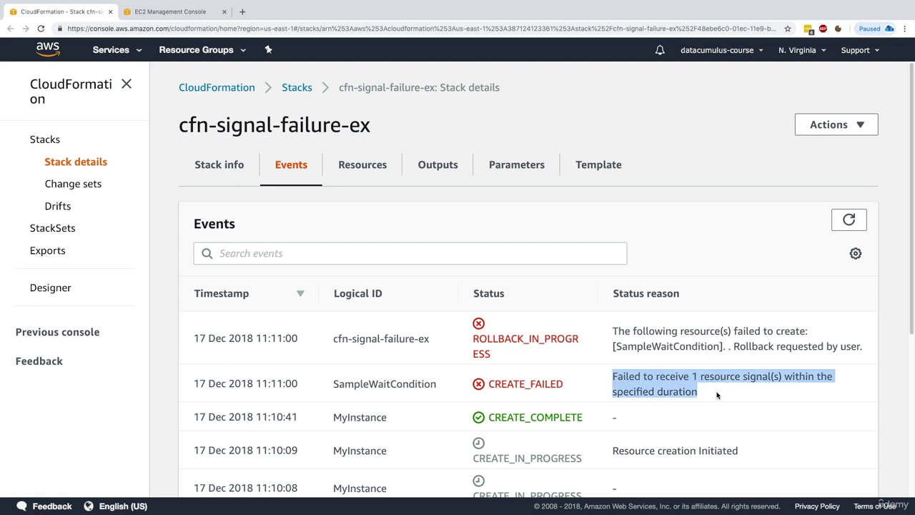
click(671, 386)
triple_click(672, 387)
click(678, 390)
scroll(679, 390, down, 3)
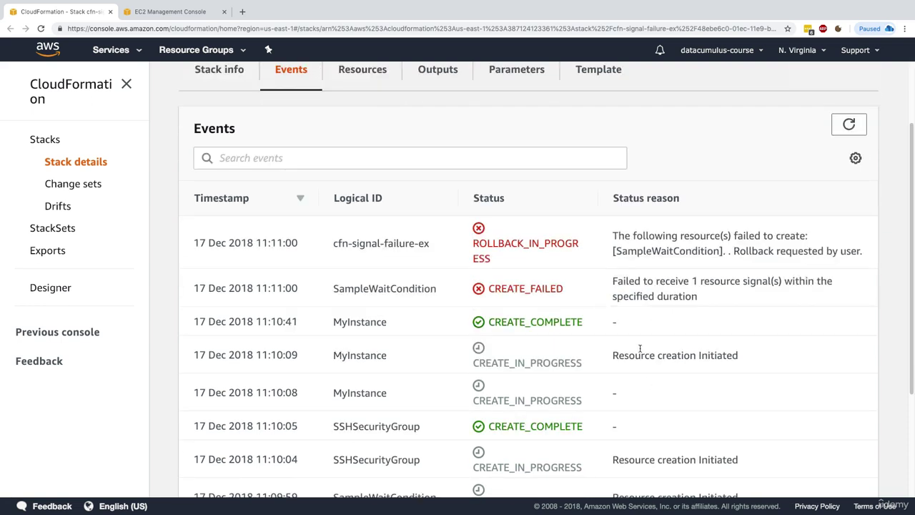
drag(629, 281, 691, 298)
click(691, 298)
double_click(501, 289)
double_click(364, 289)
click(379, 291)
triple_click(385, 247)
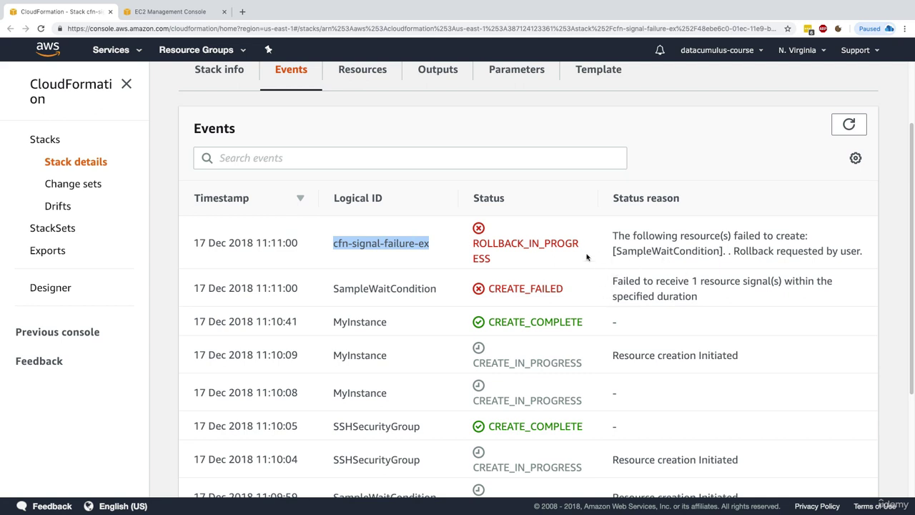
click(547, 243)
double_click(547, 243)
click(849, 124)
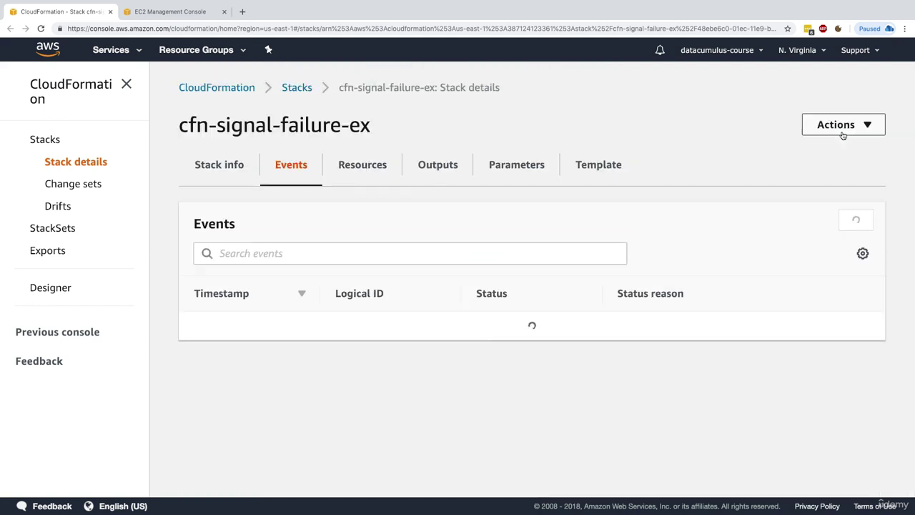
In the stack events, note MyInstance in DELETE_IN_PROGRESS and the SampleWaitCondition entry.
scroll(544, 339, down, 1)
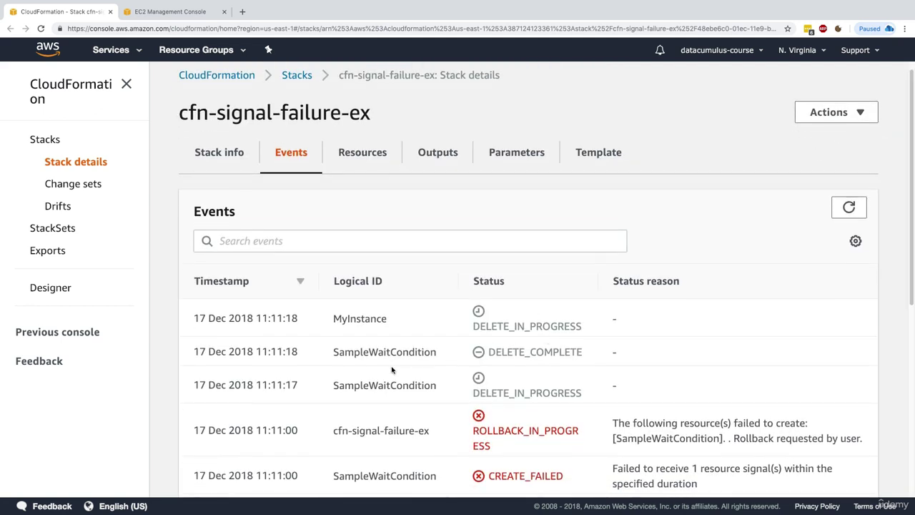
double_click(379, 319)
double_click(509, 326)
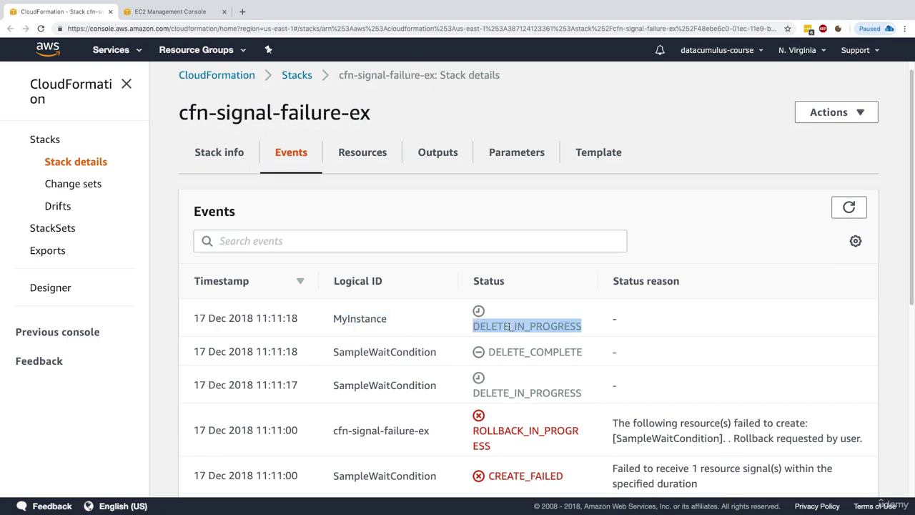
scroll(512, 332, down, 2)
double_click(392, 289)
click(408, 301)
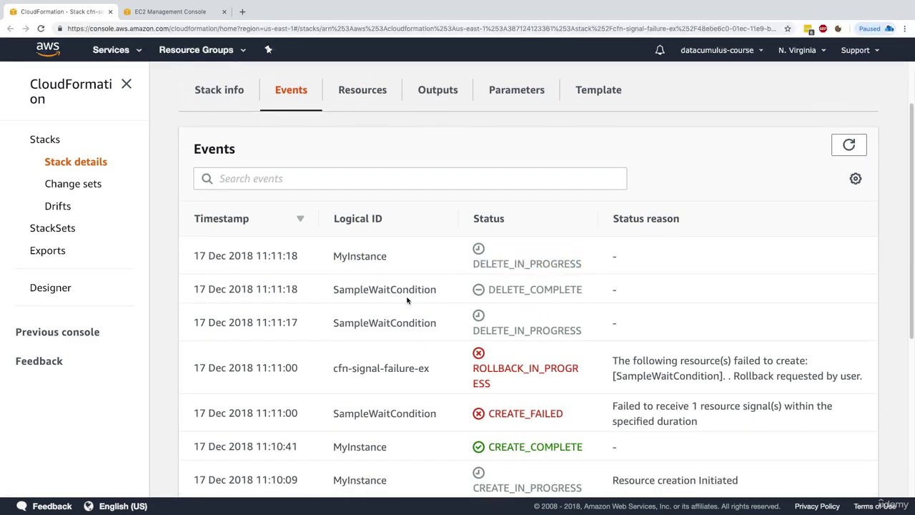
Widen the EC2 instance state column, then note SampleWaitCondition's CREATE_FAILED status in the events.
click(166, 15)
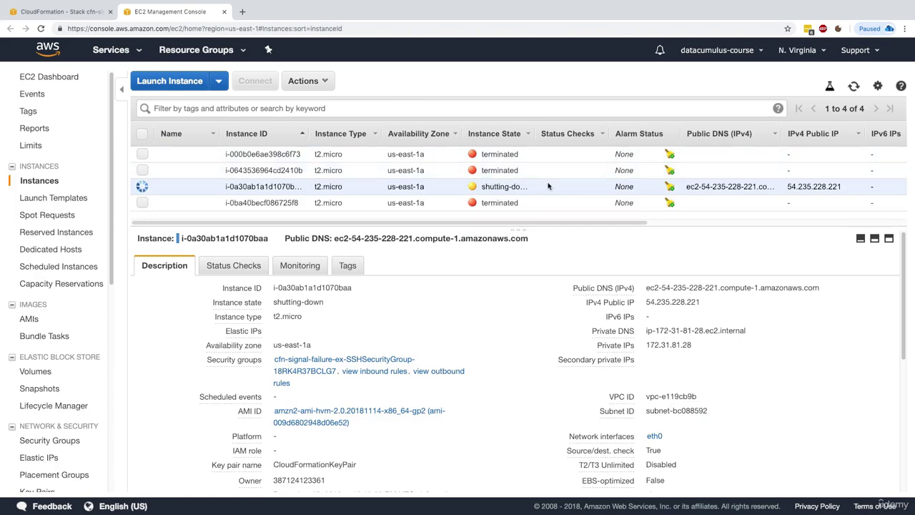
drag(533, 133, 585, 133)
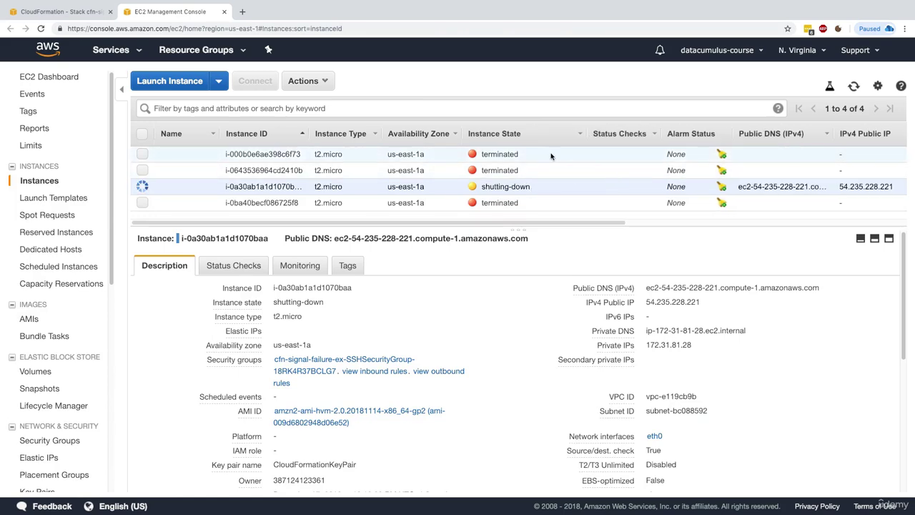
click(79, 12)
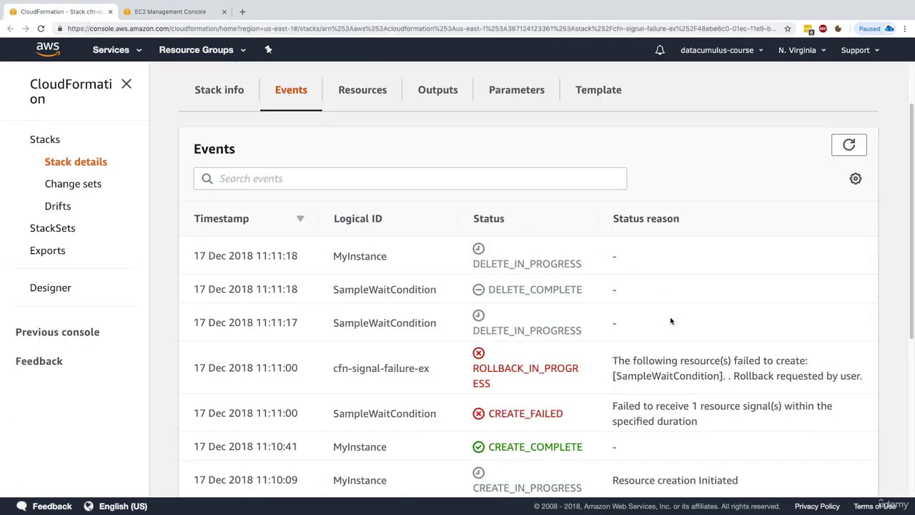
scroll(650, 321, down, 1)
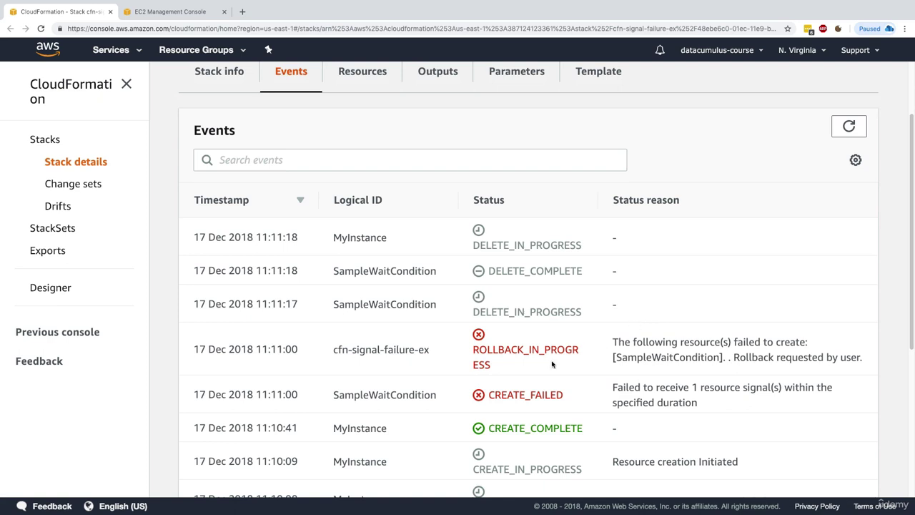
double_click(397, 394)
double_click(521, 394)
click(543, 386)
In EC2, point out the instance's shutting-down state and its instance ID.
click(187, 12)
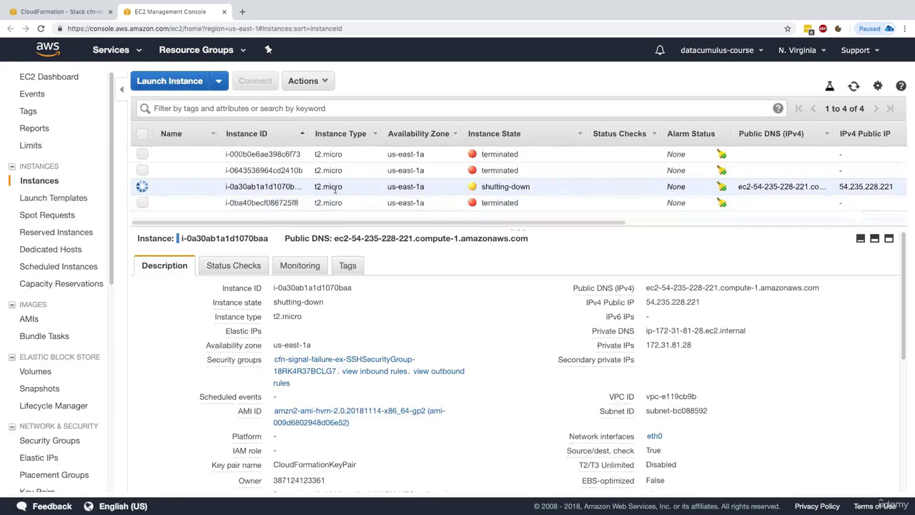
double_click(495, 186)
click(495, 187)
double_click(286, 186)
click(289, 186)
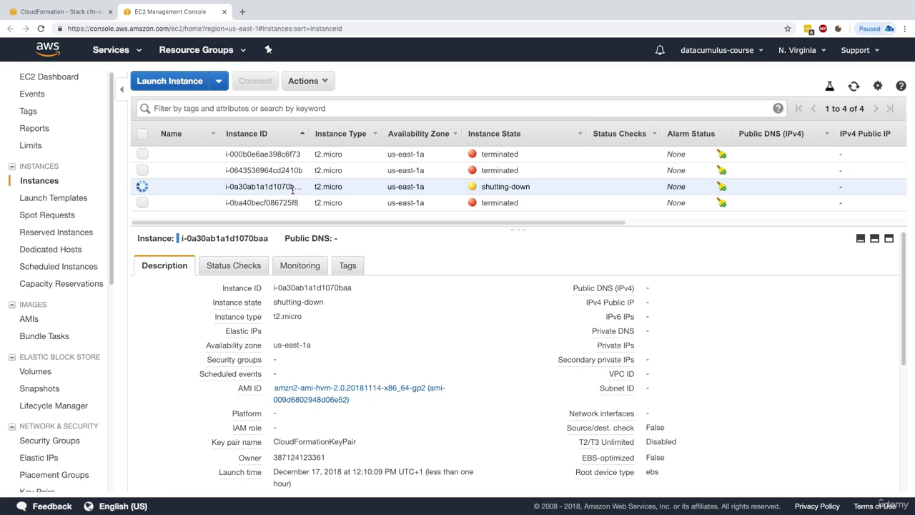
Read SampleWaitCondition's failure reason about missing resource signals in the stack events.
click(87, 13)
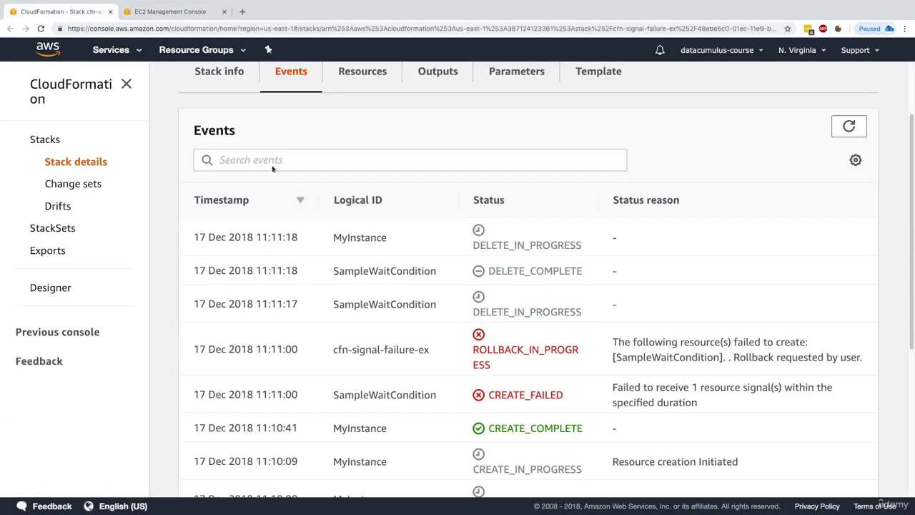
double_click(379, 393)
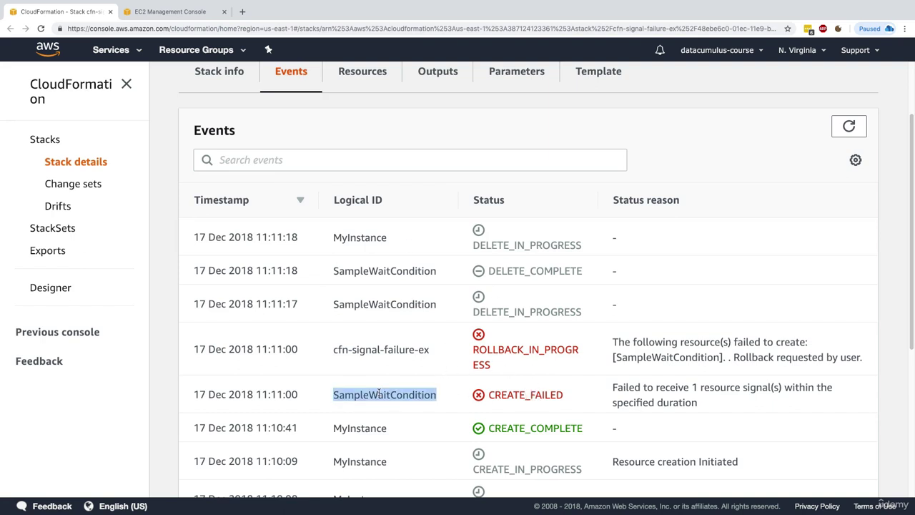
click(560, 379)
drag(634, 387, 703, 407)
click(697, 387)
click(703, 406)
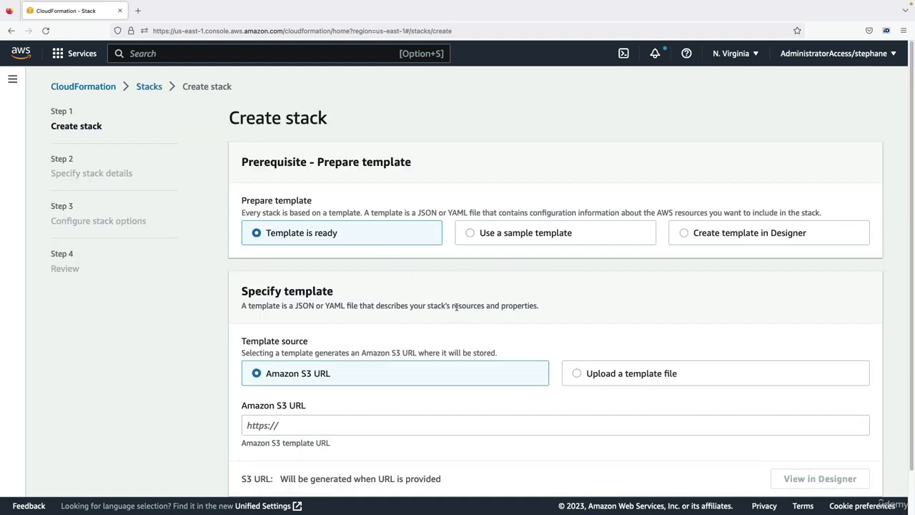
Upload 2-trigger-failure.yaml as the template and check its invalid ImageId ami-123456 in VS Code.
scroll(456, 308, down, 2)
click(589, 338)
click(301, 394)
click(392, 146)
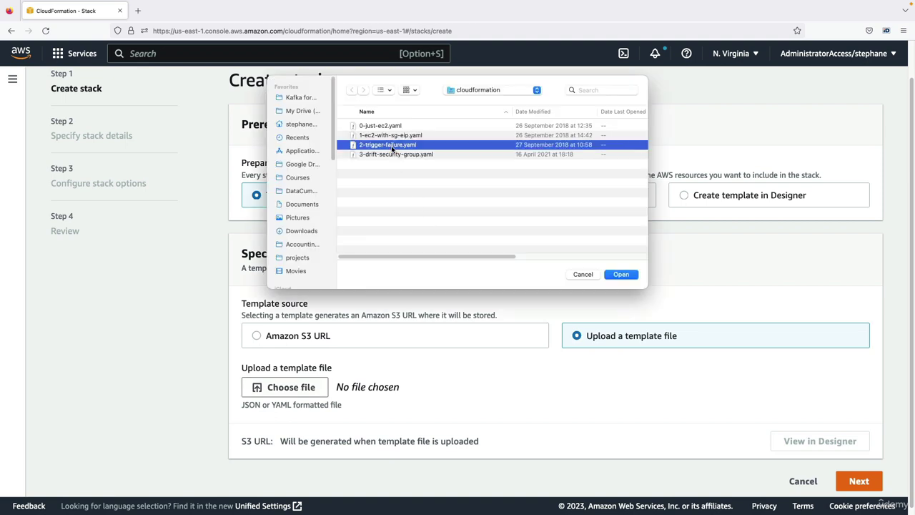
double_click(392, 146)
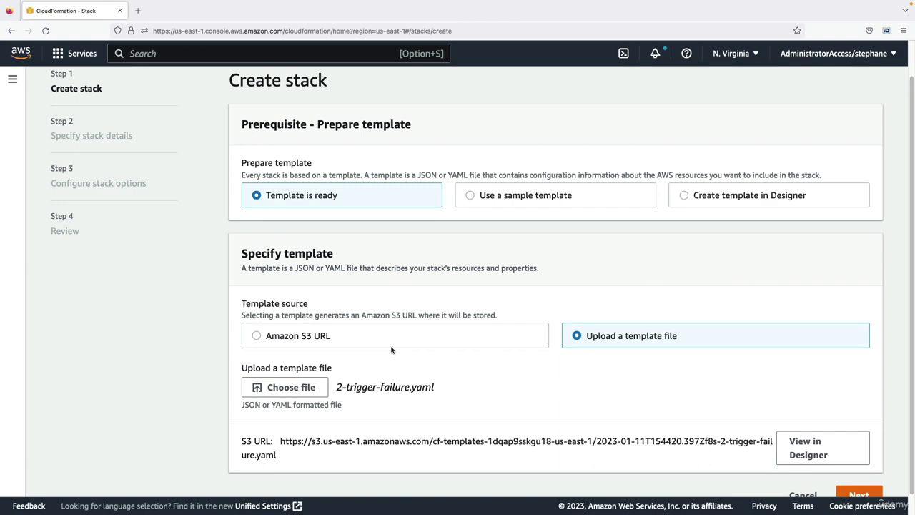
key(ctrl+Right)
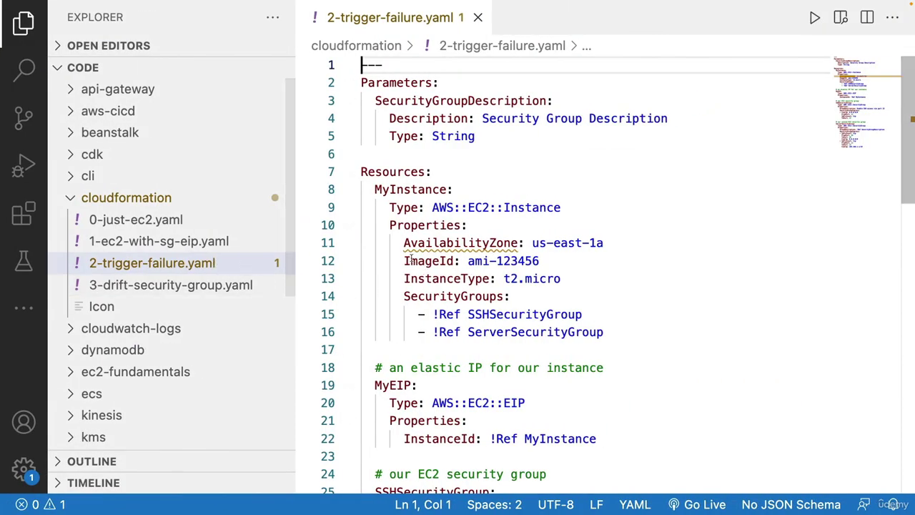
drag(404, 260, 468, 261)
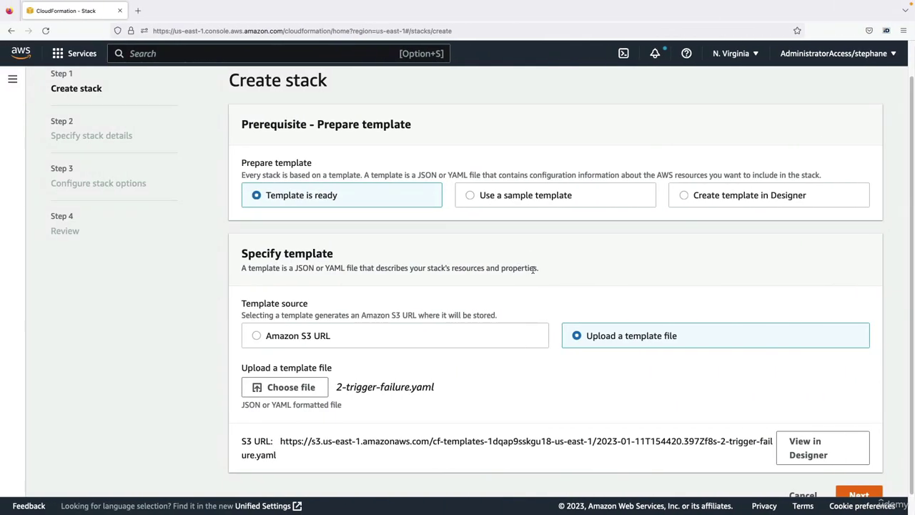
Name the stack TriggerCreationFailure and continue to the stack options.
click(858, 491)
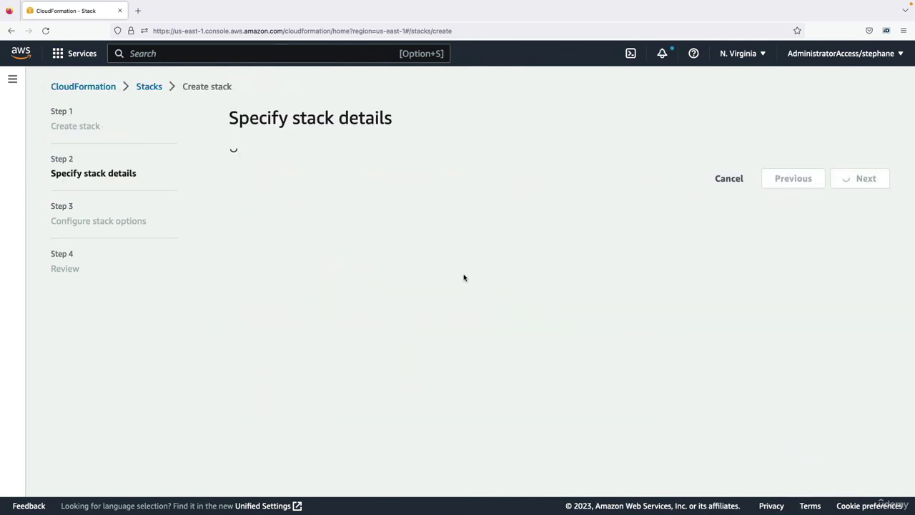
click(407, 226)
text(T)
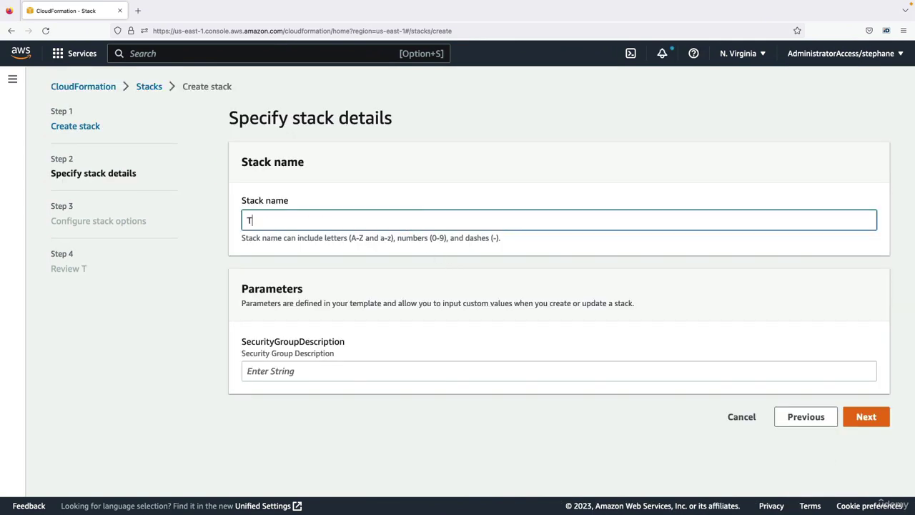
text(riggerCreationFailure)
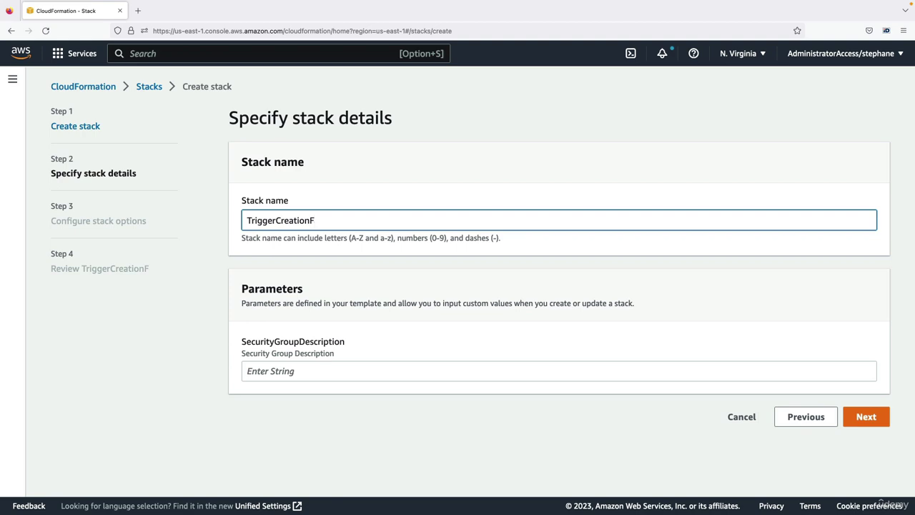
click(866, 417)
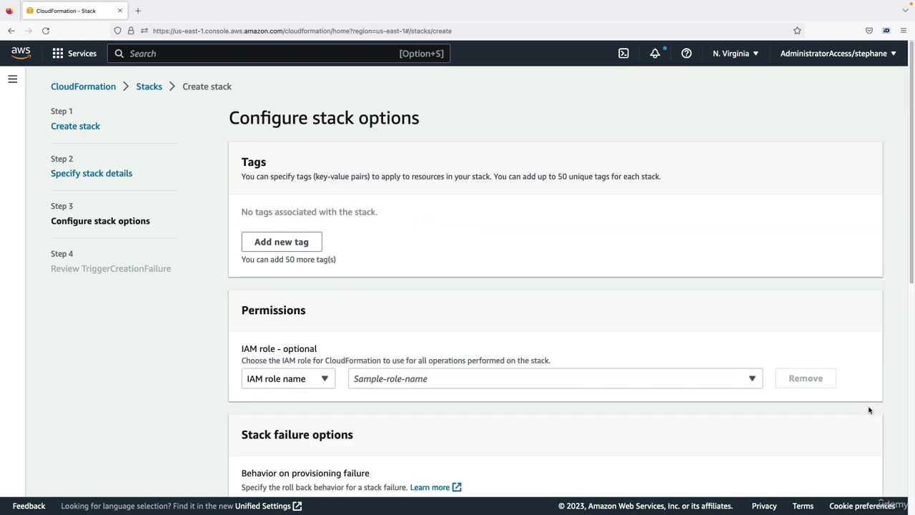
Review the stack failure options, including the default roll back all resources behaviour.
scroll(548, 241, down, 5)
drag(255, 271, 354, 271)
scroll(349, 268, down, 1)
click(324, 278)
scroll(324, 278, down, 4)
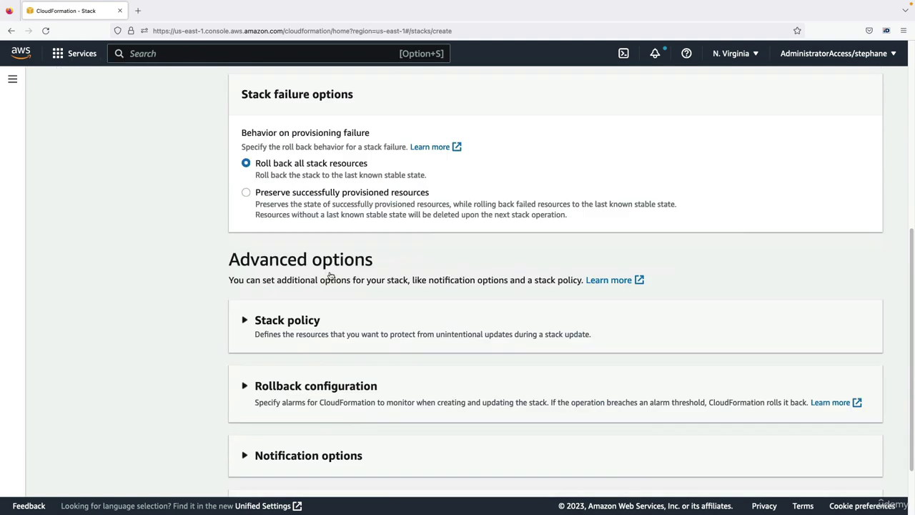
scroll(297, 236, up, 2)
drag(283, 218, 357, 214)
click(356, 213)
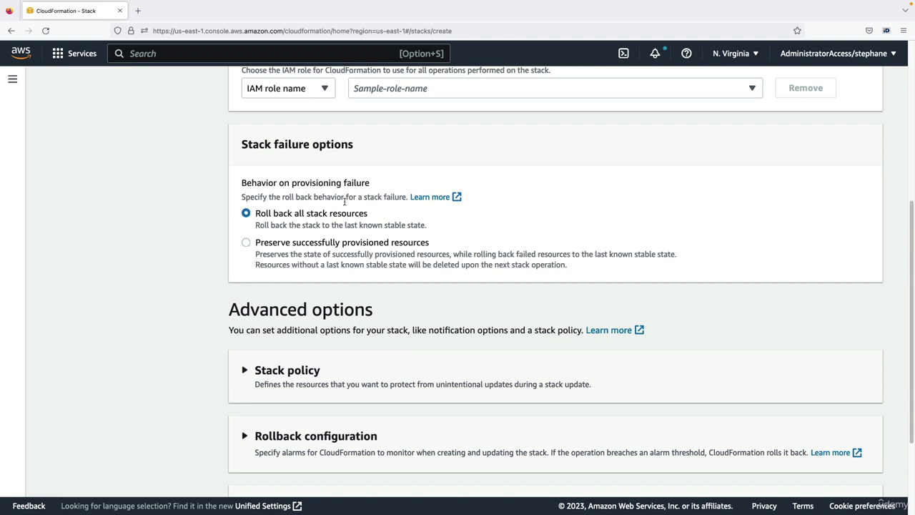
Choose 'Preserve successfully provisioned resources' for stack failure and proceed to the review step.
click(329, 244)
drag(332, 255, 439, 255)
drag(499, 255, 684, 256)
click(683, 257)
scroll(367, 260, down, 3)
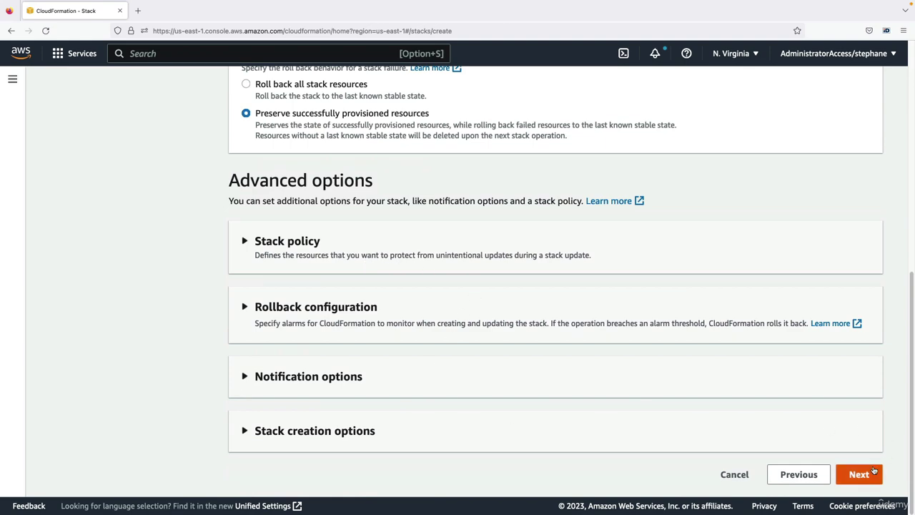
click(874, 471)
scroll(666, 341, down, 15)
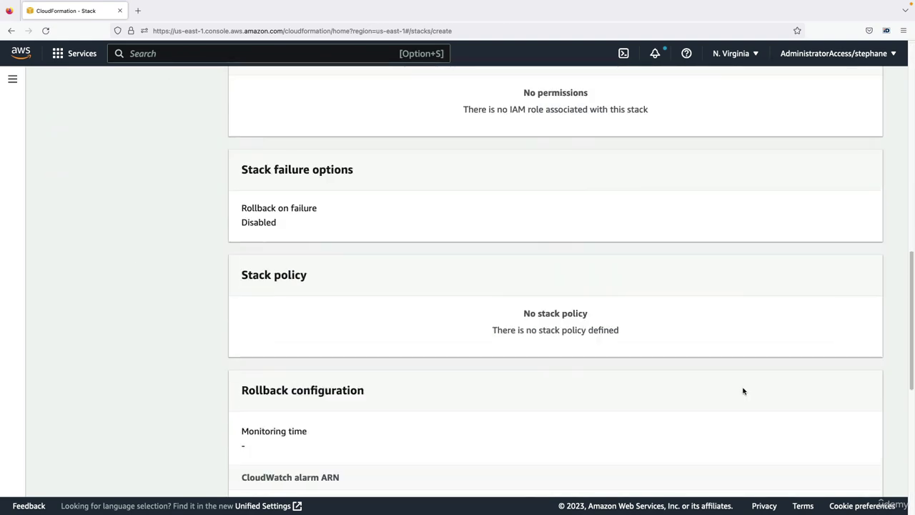
Create the TriggerCreationFailure stack and inspect SSHSecurityGroup and the CREATE_FAILED reason in its events.
click(855, 477)
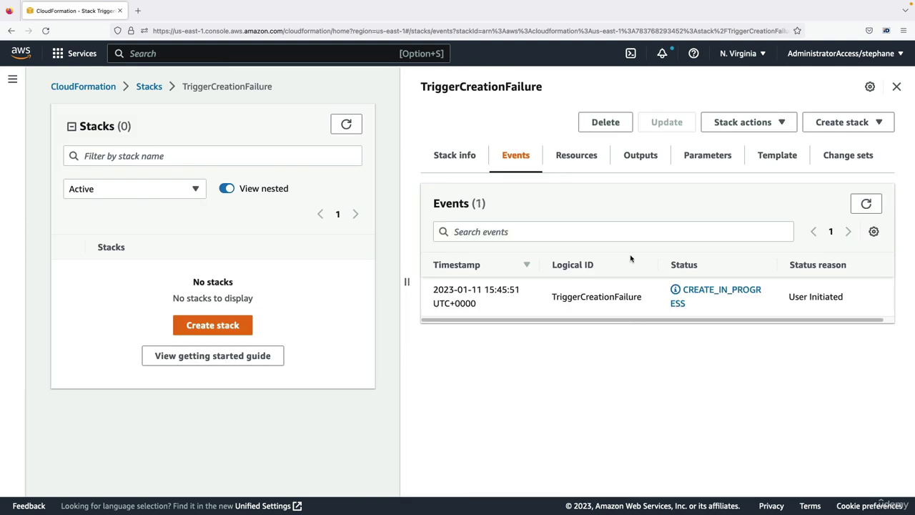
click(850, 207)
drag(407, 282, 247, 278)
double_click(427, 365)
click(470, 357)
triple_click(685, 309)
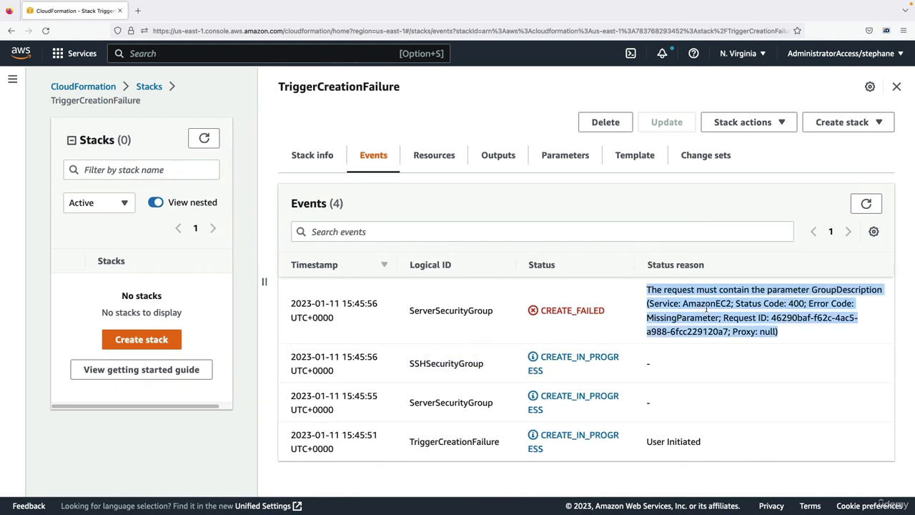
click(762, 315)
Refresh the events and read the missing GroupDescription parameter error.
click(866, 204)
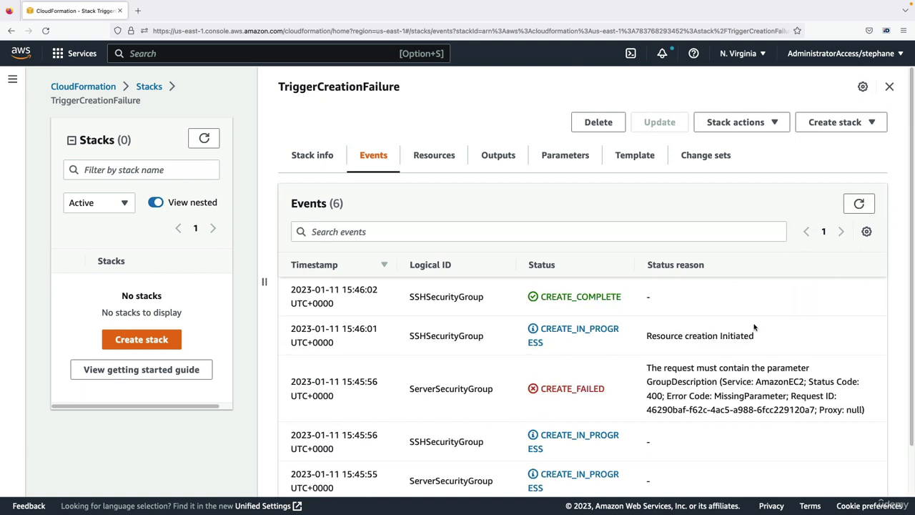
scroll(615, 331, down, 1)
triple_click(660, 344)
click(675, 330)
double_click(682, 330)
Compare the failed ServerSecurityGroup with the created SSHSecurityGroup, then view the stack's Resources.
click(861, 150)
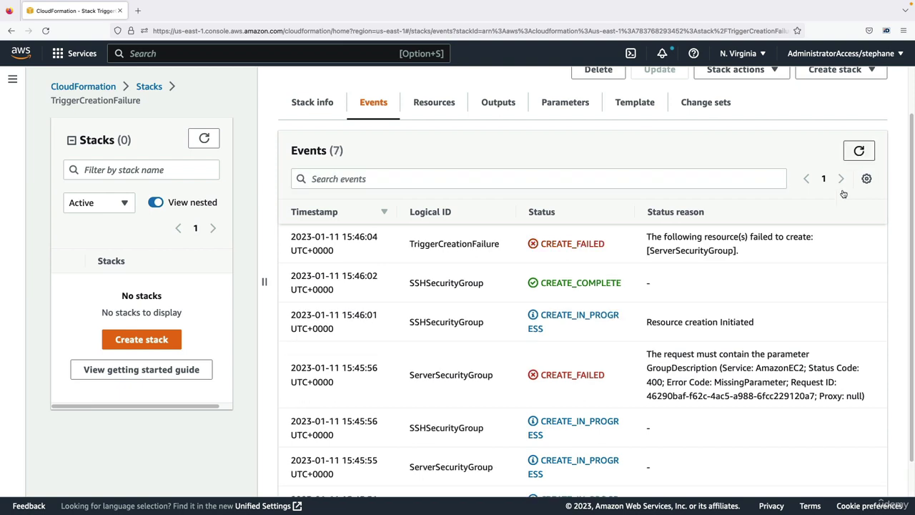
scroll(643, 345, down, 1)
click(859, 129)
scroll(649, 328, down, 1)
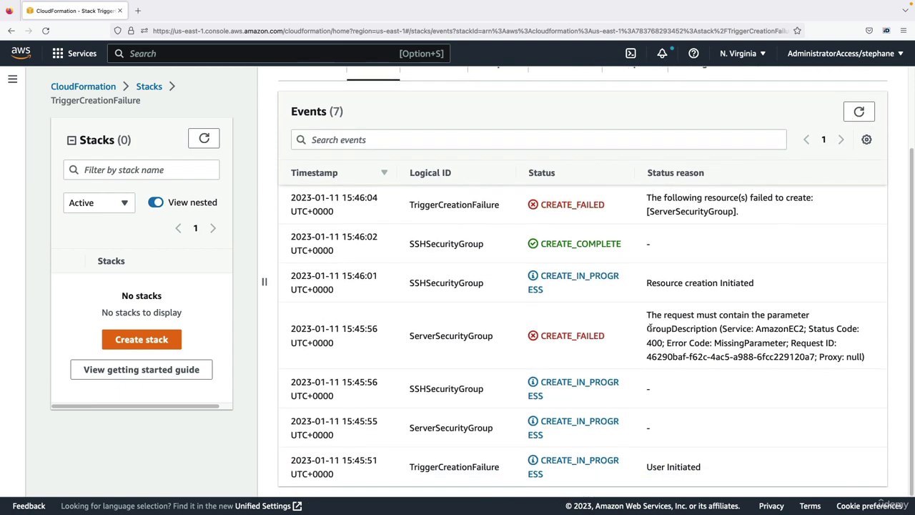
double_click(564, 245)
click(540, 317)
double_click(439, 335)
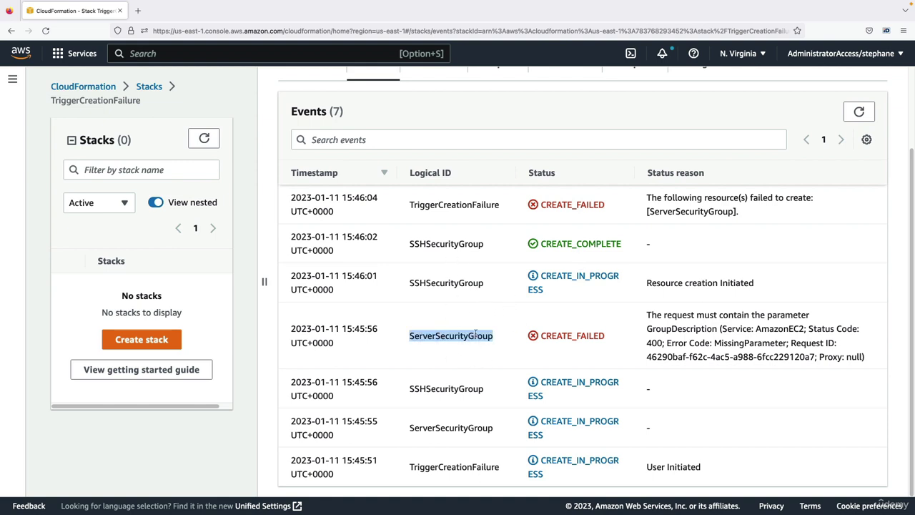
double_click(453, 245)
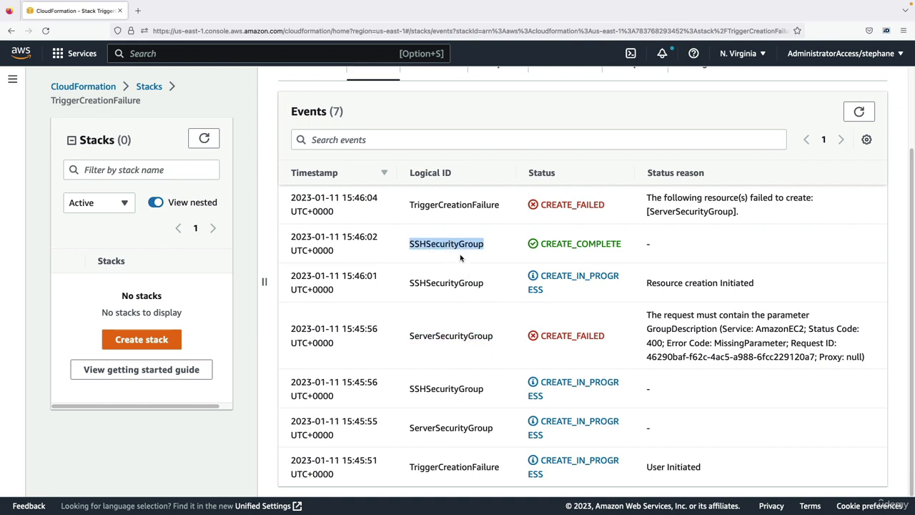
scroll(462, 258, up, 3)
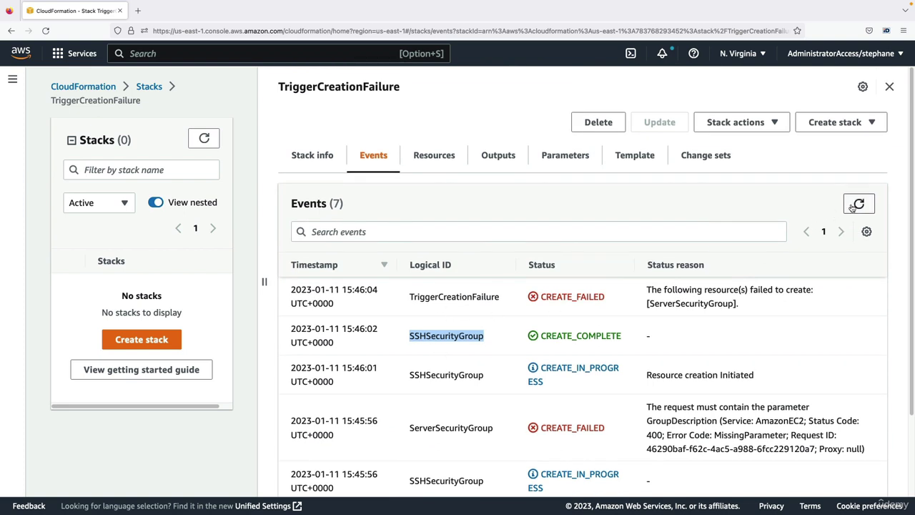
click(441, 157)
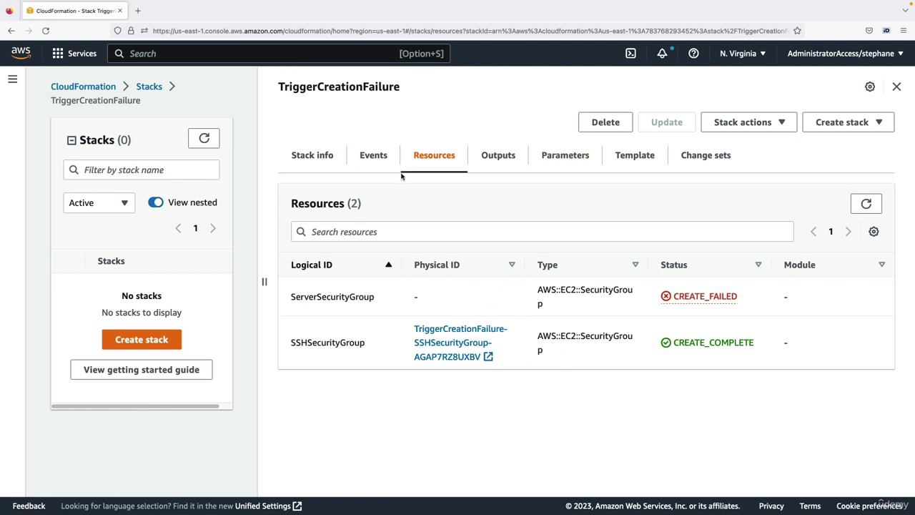
Refresh the stacks list and recheck TriggerCreationFailure's overview and resources.
click(326, 161)
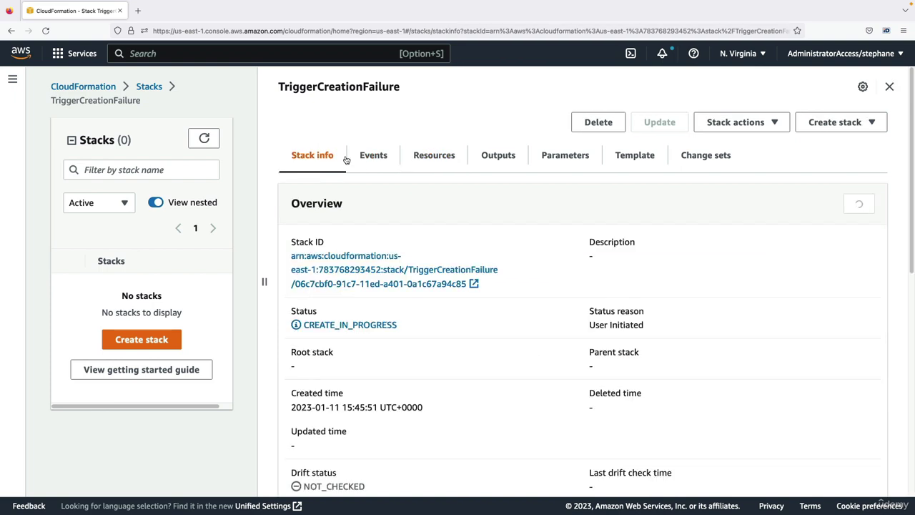
click(204, 139)
click(424, 156)
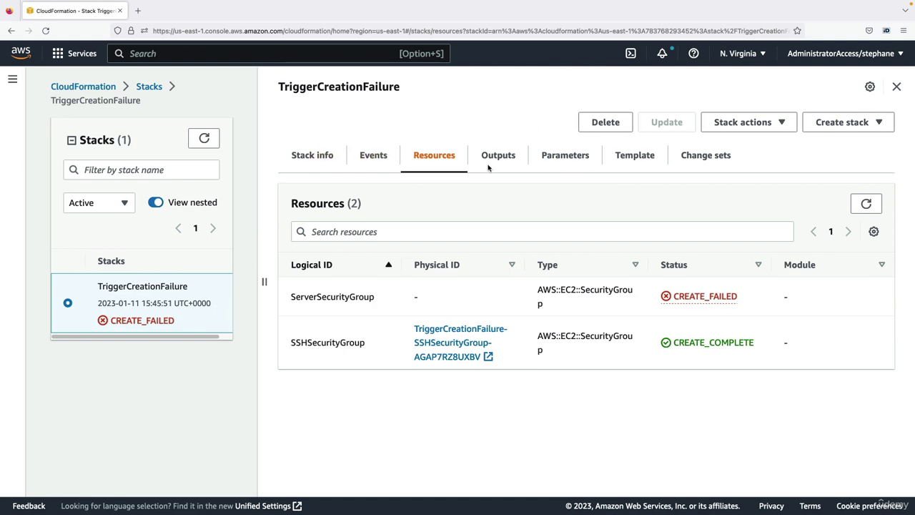
Delete the TriggerCreationFailure stack, confirming it and dismissing the delete-initiated banner.
click(606, 122)
click(594, 322)
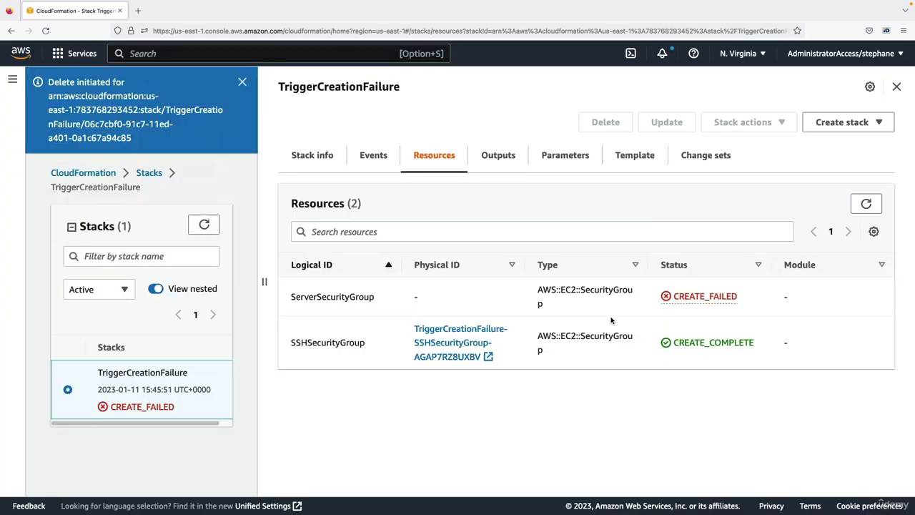
click(243, 82)
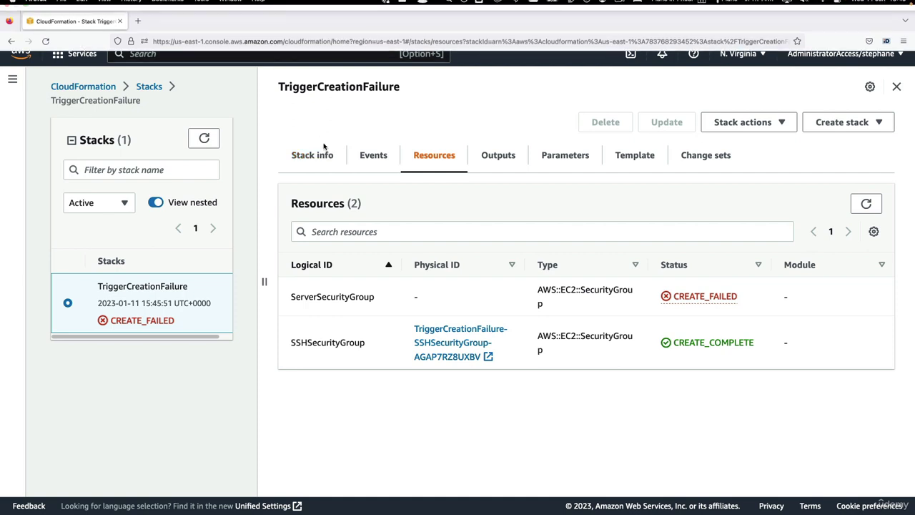
click(834, 124)
Start a new stack with new resources from the uploaded 0-just-ec2.yaml template.
click(812, 140)
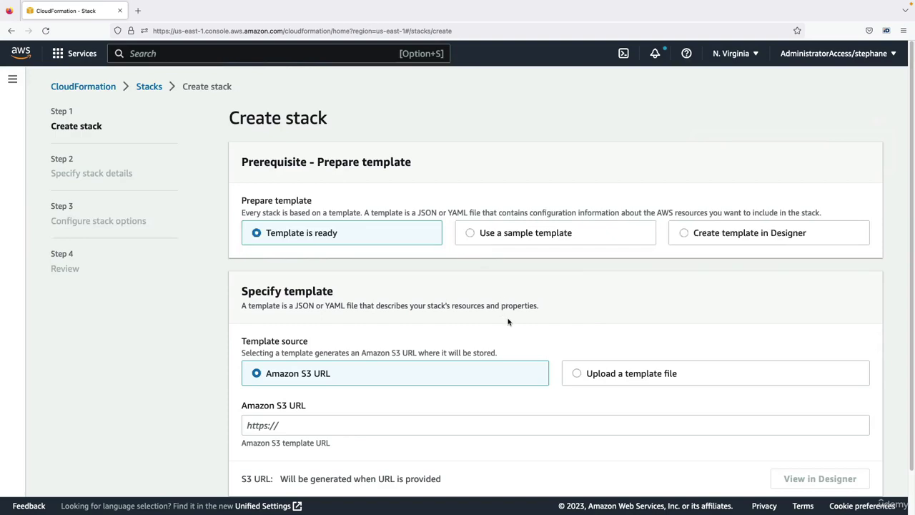
scroll(509, 322, down, 2)
click(603, 329)
click(349, 380)
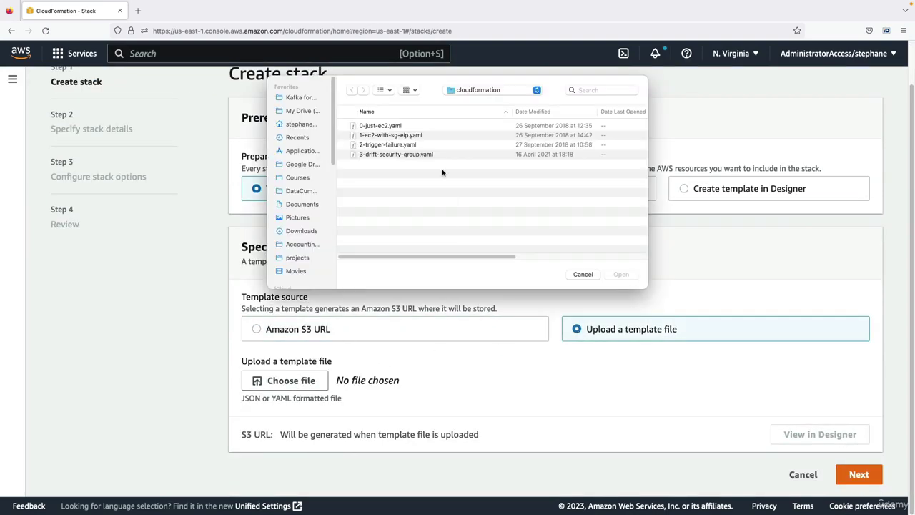
double_click(380, 125)
scroll(715, 358, down, 1)
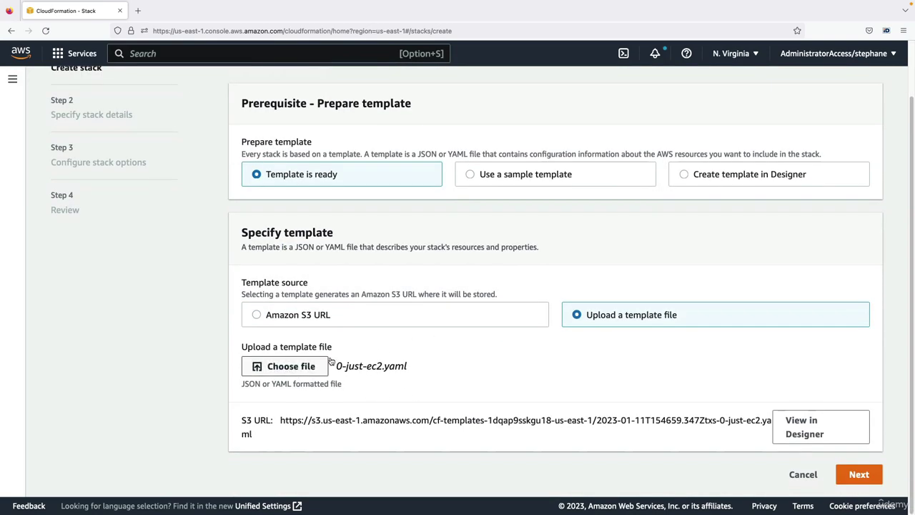
click(857, 474)
Name the stack FailureOnUpdate and submit it with default options.
click(426, 214)
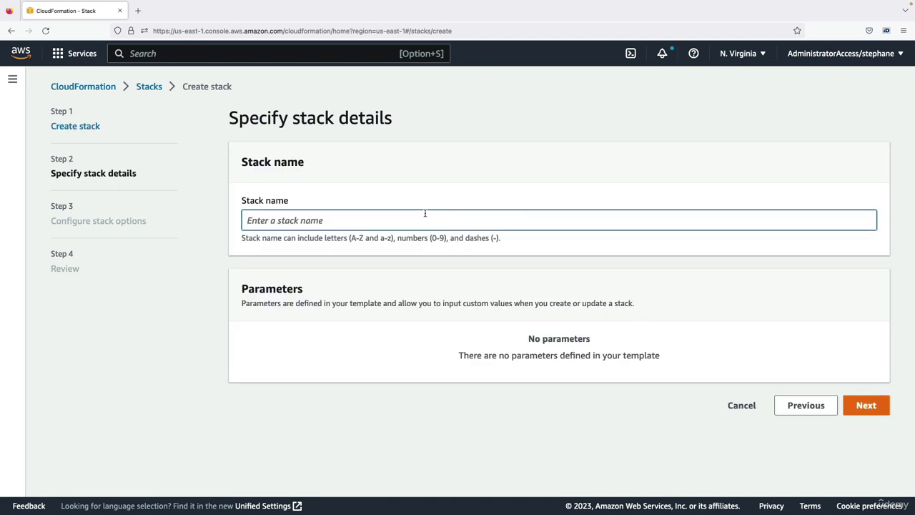
text(FailureO)
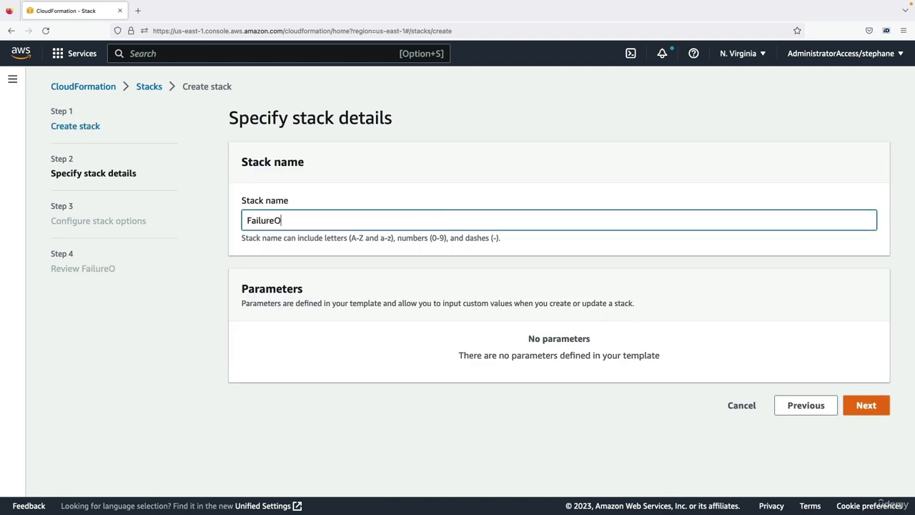
text(nUpdate)
click(865, 404)
scroll(476, 357, down, 5)
scroll(476, 357, down, 3)
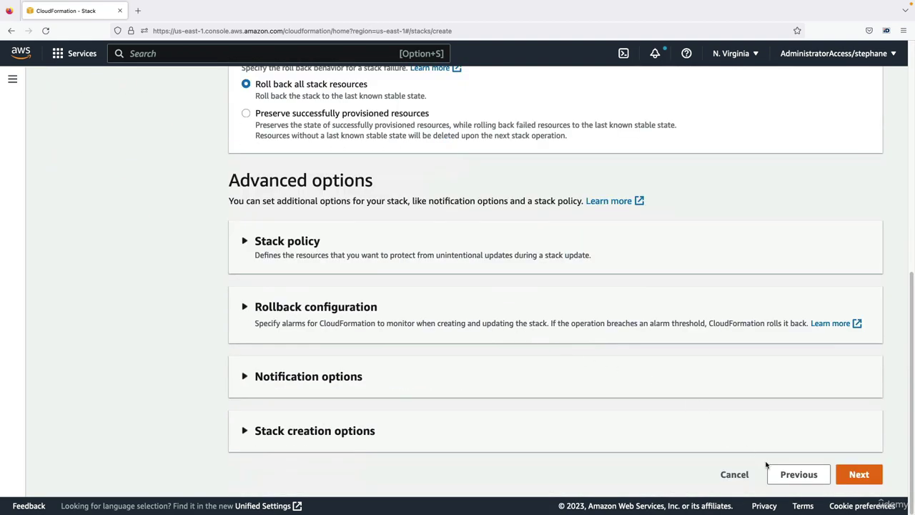
click(850, 475)
scroll(806, 418, down, 20)
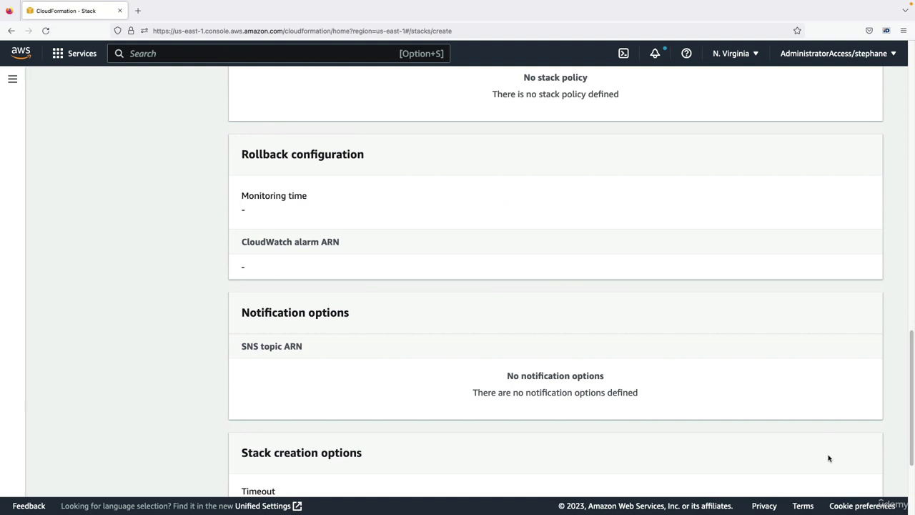
click(844, 473)
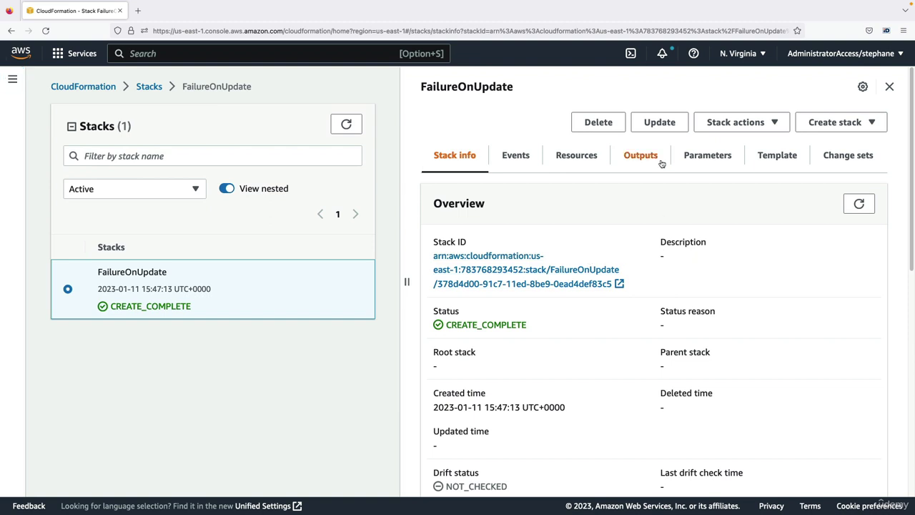
Replace FailureOnUpdate's current template with the uploaded 2-trigger-failure.yaml.
click(660, 122)
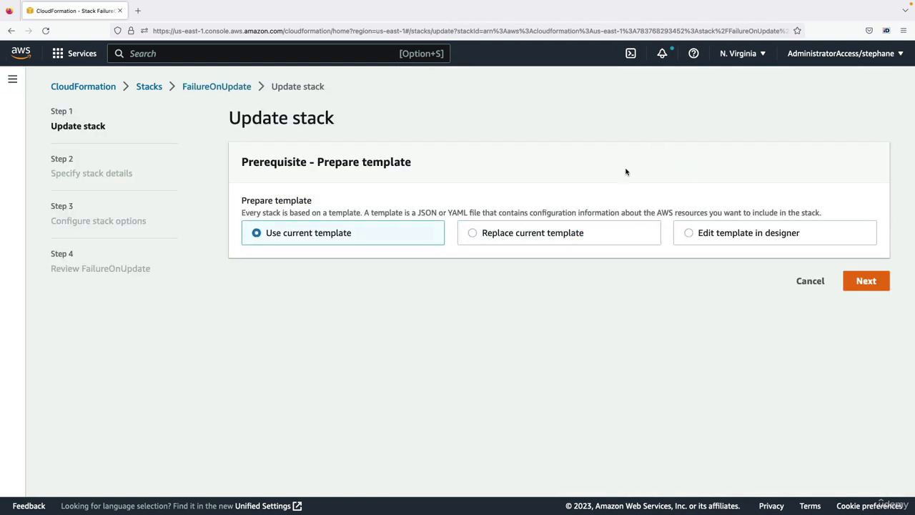
click(515, 232)
scroll(506, 308, down, 1)
click(590, 325)
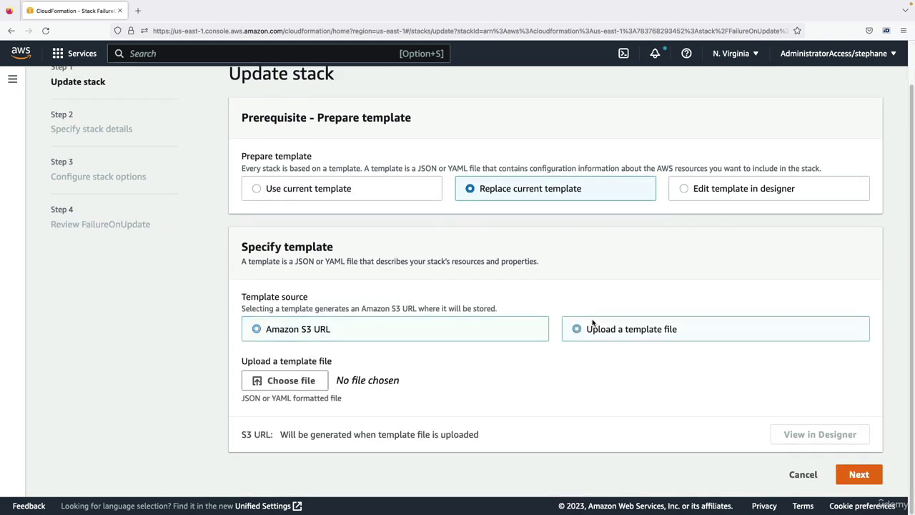
click(301, 380)
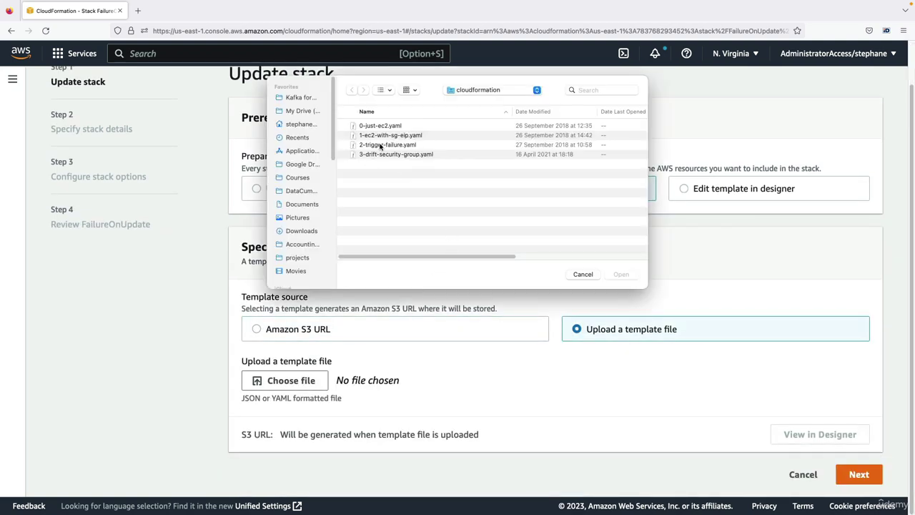
double_click(386, 144)
scroll(500, 286, down, 1)
click(859, 474)
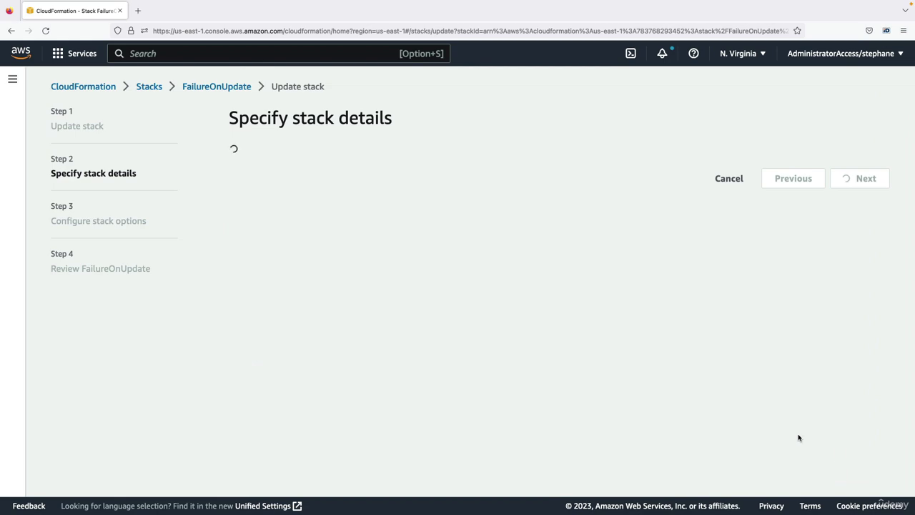
Set SecurityGroupDescription to 'hell' and keep Roll back all stack resources on failure.
click(316, 240)
text(hell)
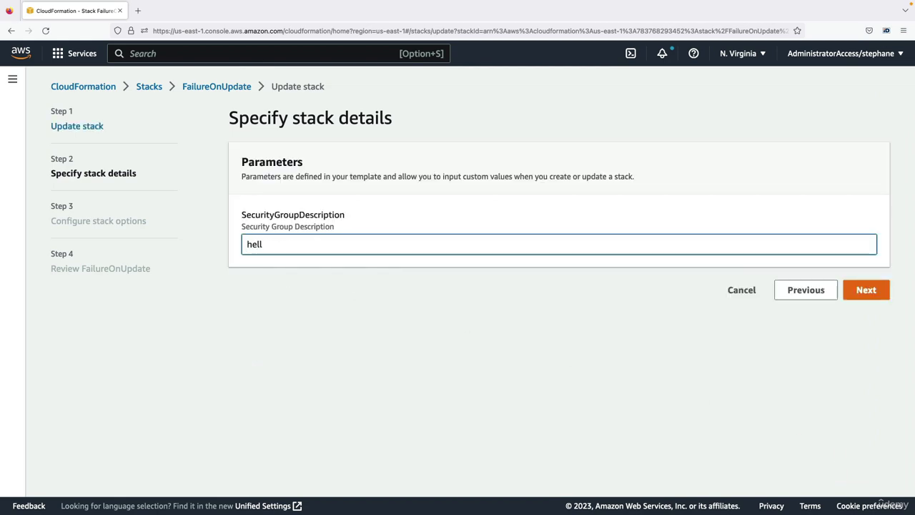
click(862, 290)
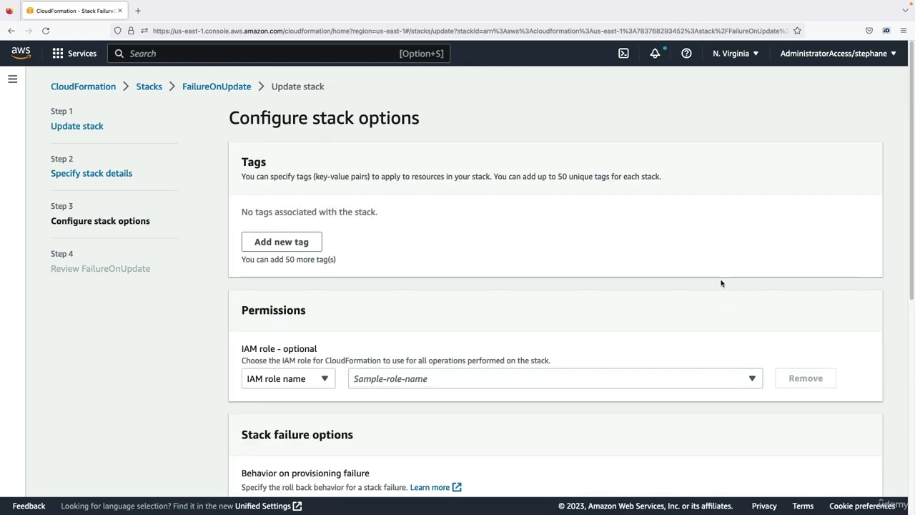
scroll(610, 300, down, 1)
scroll(610, 300, down, 3)
drag(275, 282, 335, 282)
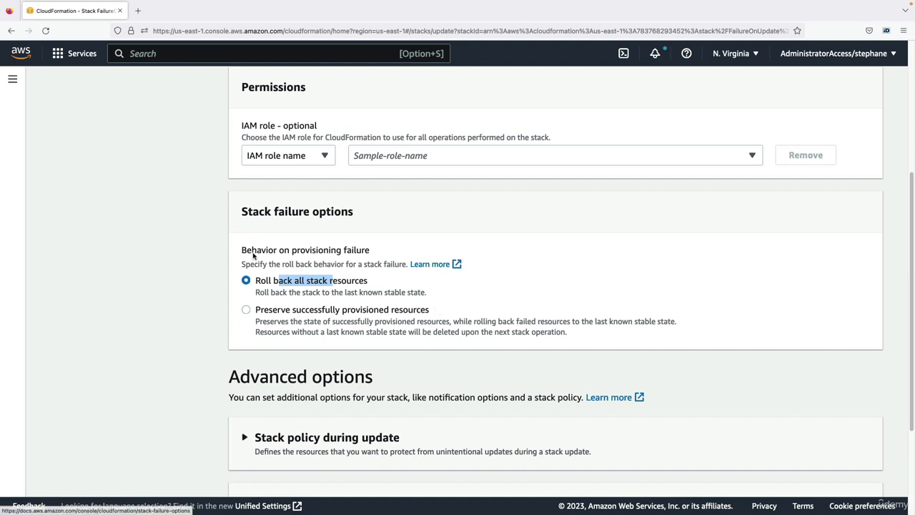
click(313, 273)
drag(270, 283, 334, 283)
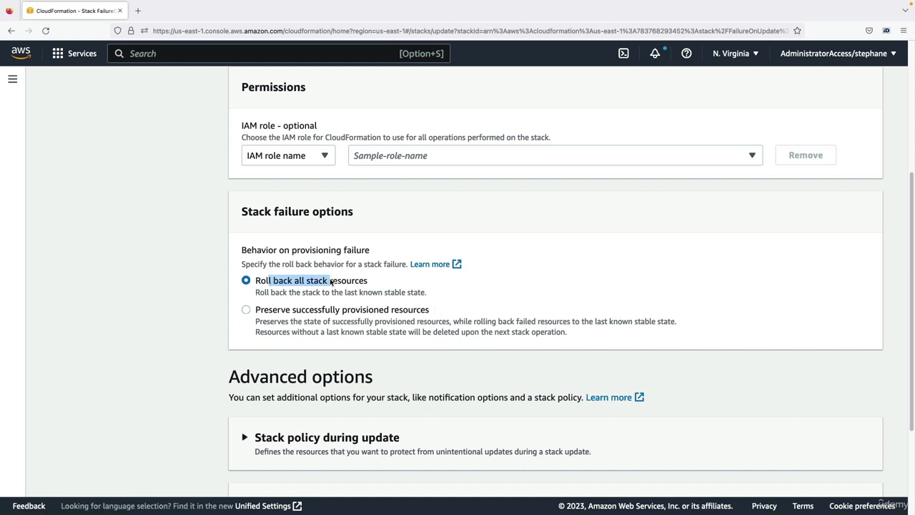
click(354, 304)
scroll(421, 289, down, 3)
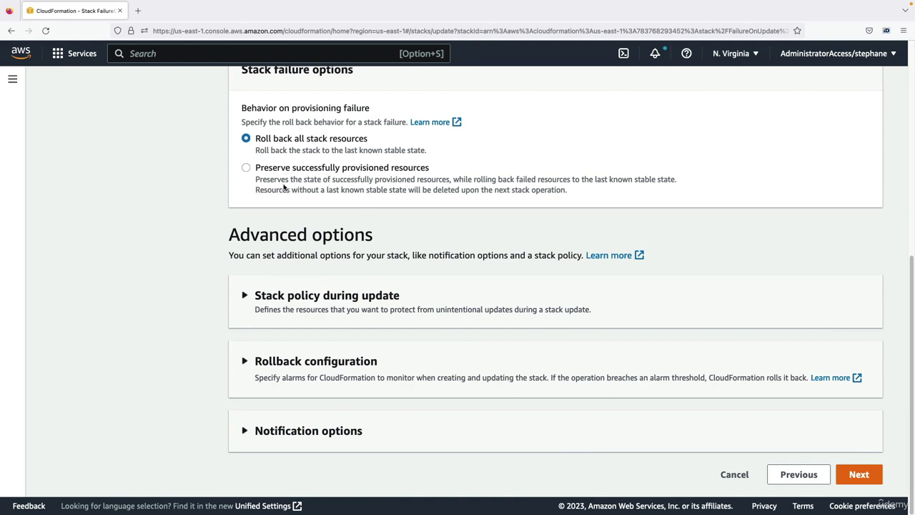
Review and submit the FailureOnUpdate stack update.
click(842, 475)
scroll(772, 392, down, 20)
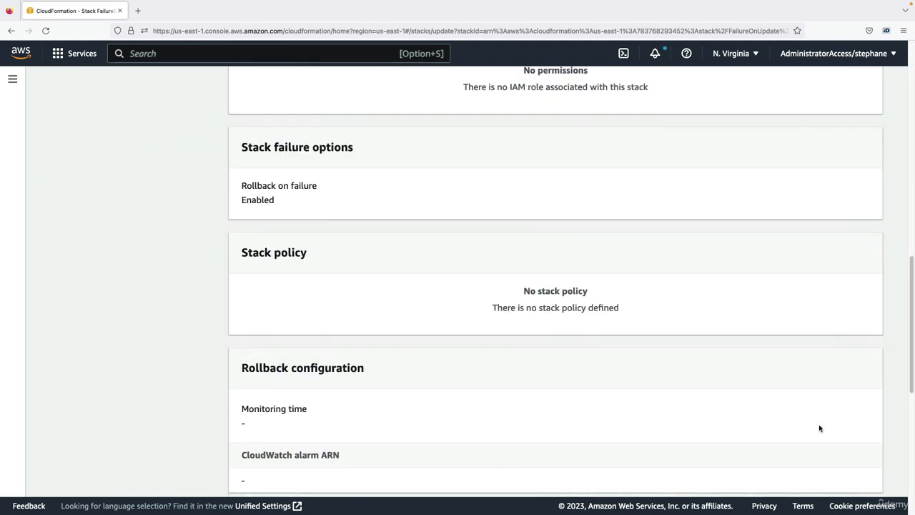
click(853, 475)
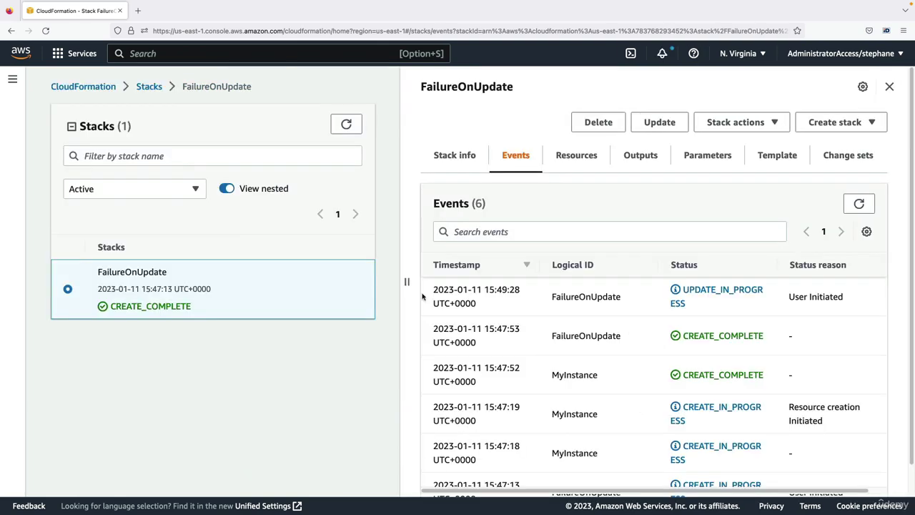
Widen the events table and refresh it until the update result appears.
drag(406, 282, 322, 282)
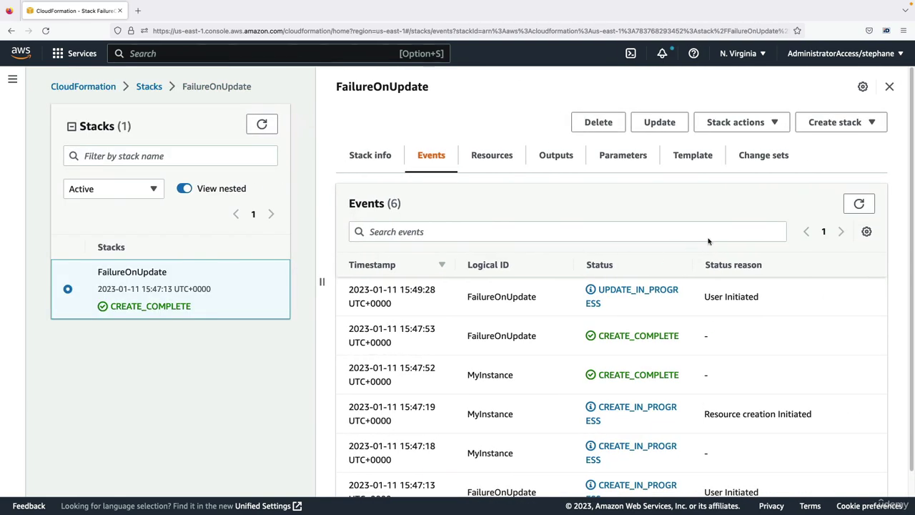
click(855, 208)
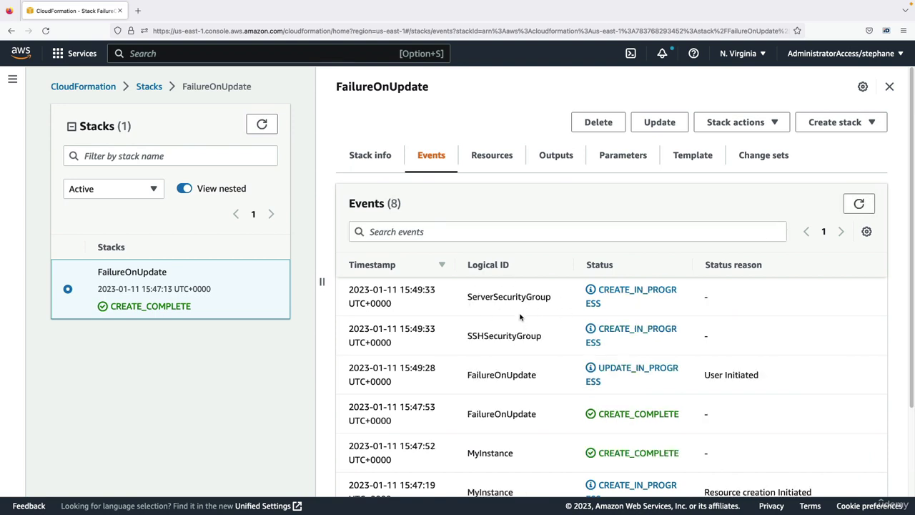
click(857, 205)
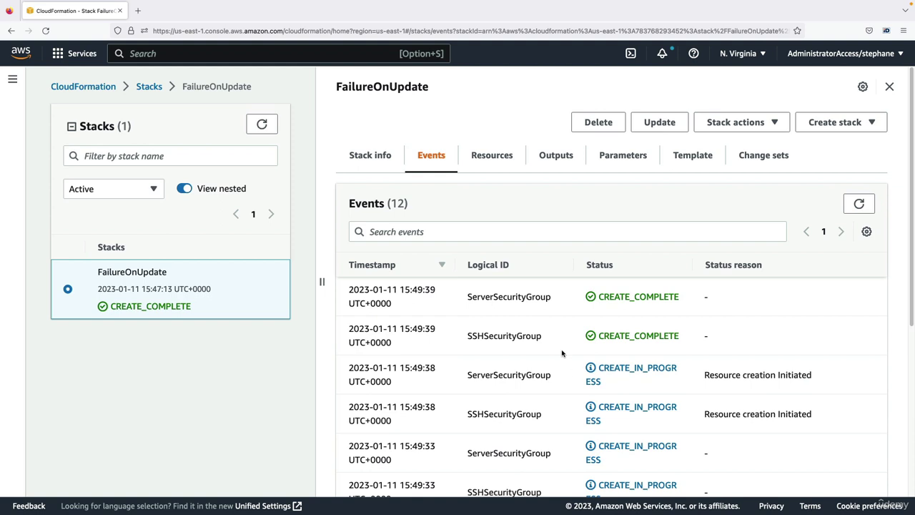
click(859, 204)
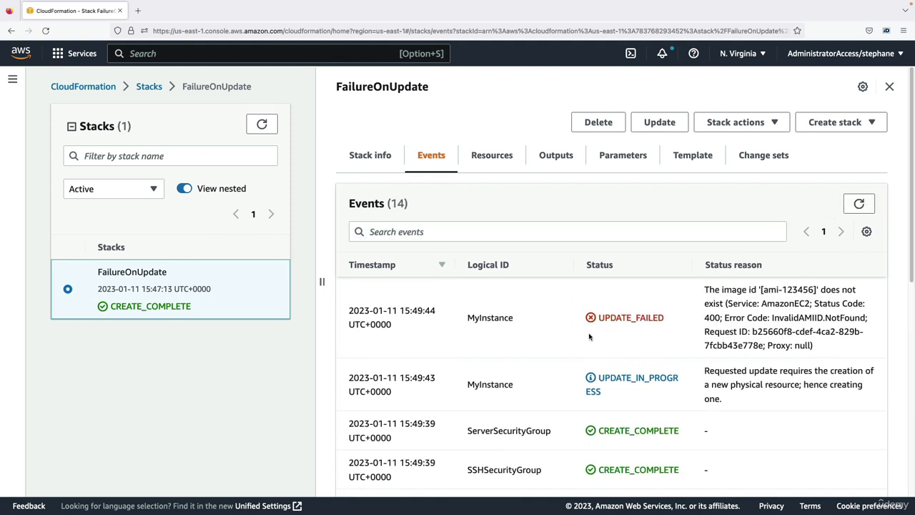
scroll(544, 349, down, 1)
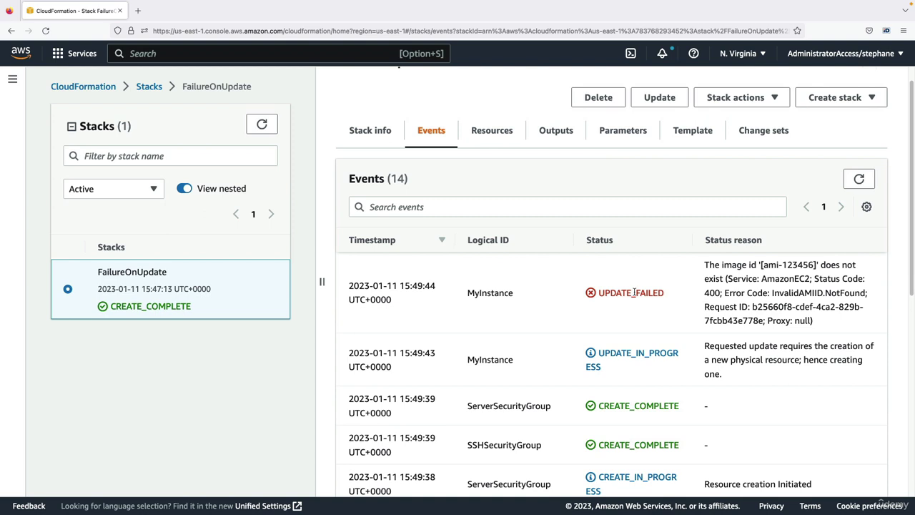
Inspect the InvalidAMIID failure reason for MyInstance's nonexistent image ami-123456.
double_click(792, 293)
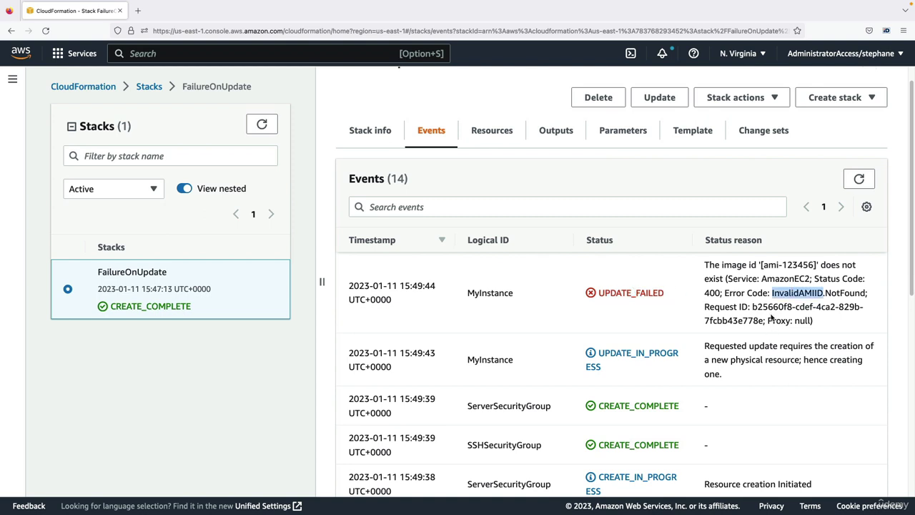
triple_click(769, 316)
click(767, 325)
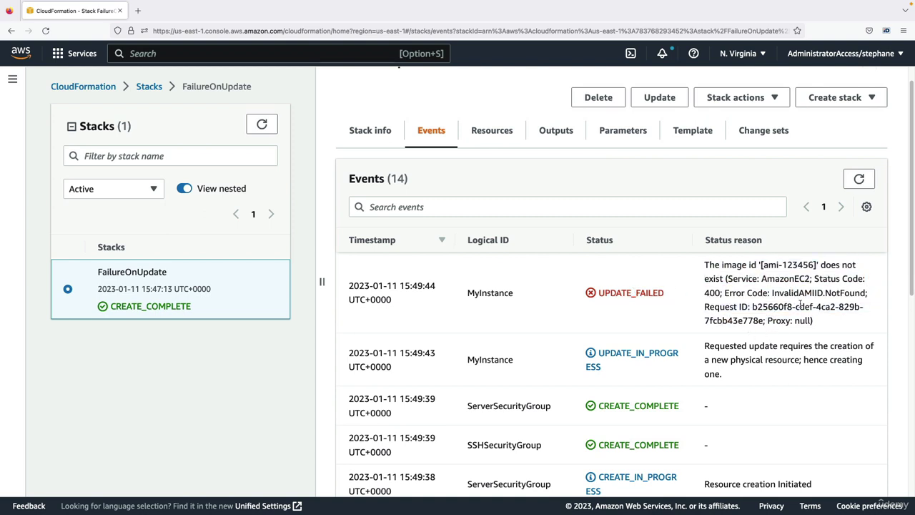
scroll(760, 337, down, 1)
Refresh and review the UPDATE_ROLLBACK_IN_PROGRESS status and the security group events.
click(859, 139)
scroll(587, 305, down, 1)
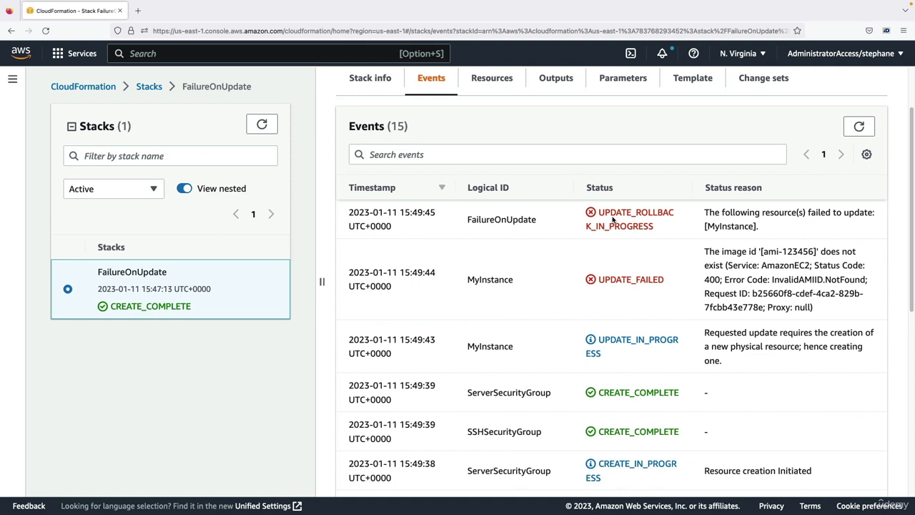
drag(593, 212, 655, 228)
click(660, 226)
scroll(658, 246, down, 1)
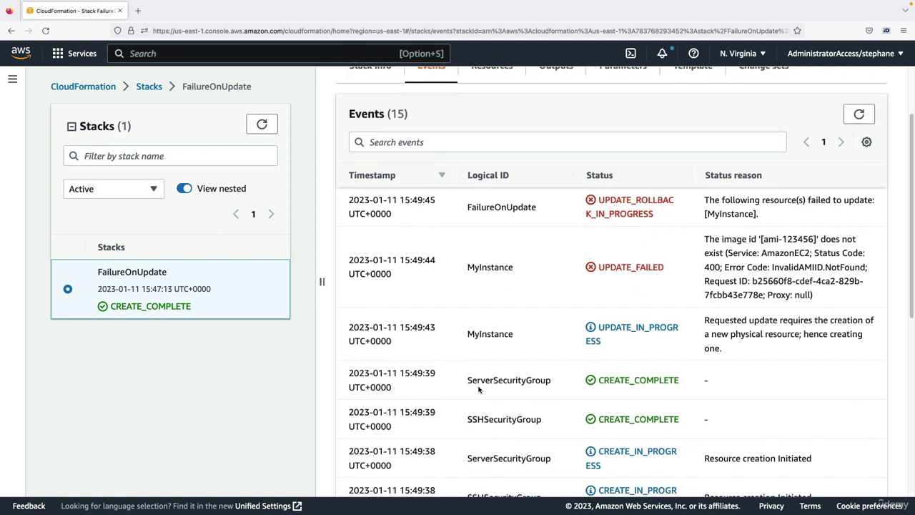
drag(462, 381, 679, 382)
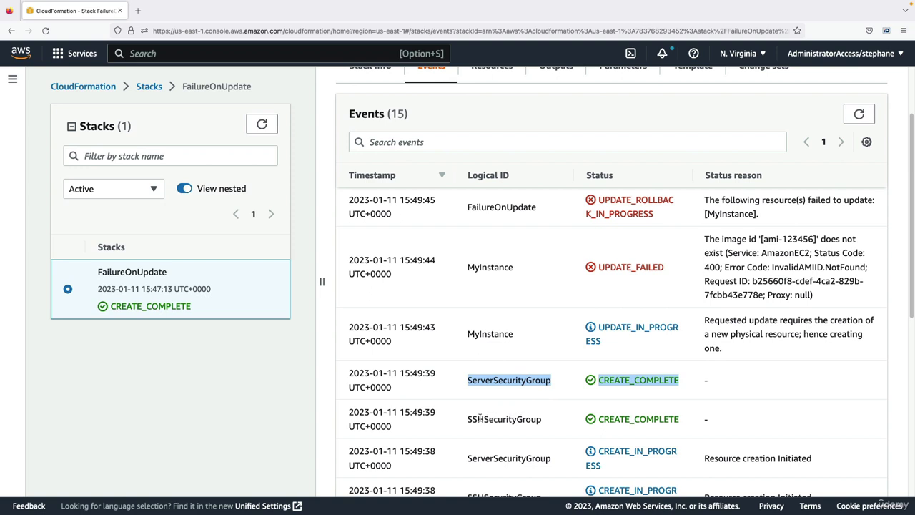
double_click(486, 380)
double_click(494, 416)
click(498, 417)
Confirm both security groups were deleted and the stack reached UPDATE_ROLLBACK_COMPLETE.
click(858, 116)
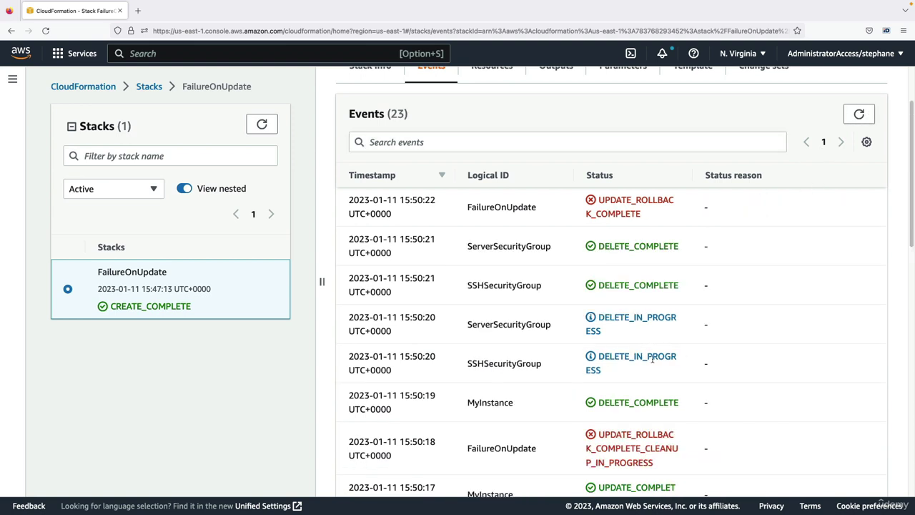
scroll(607, 367, down, 1)
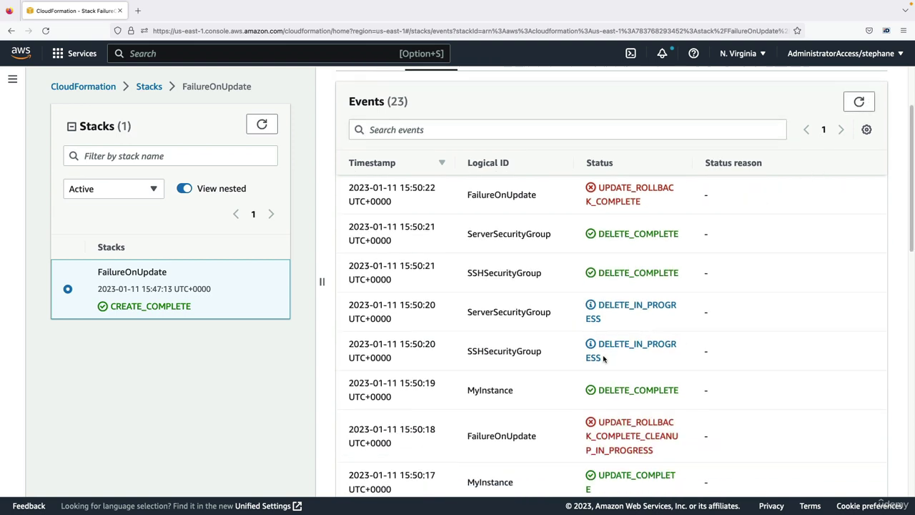
double_click(481, 354)
double_click(503, 319)
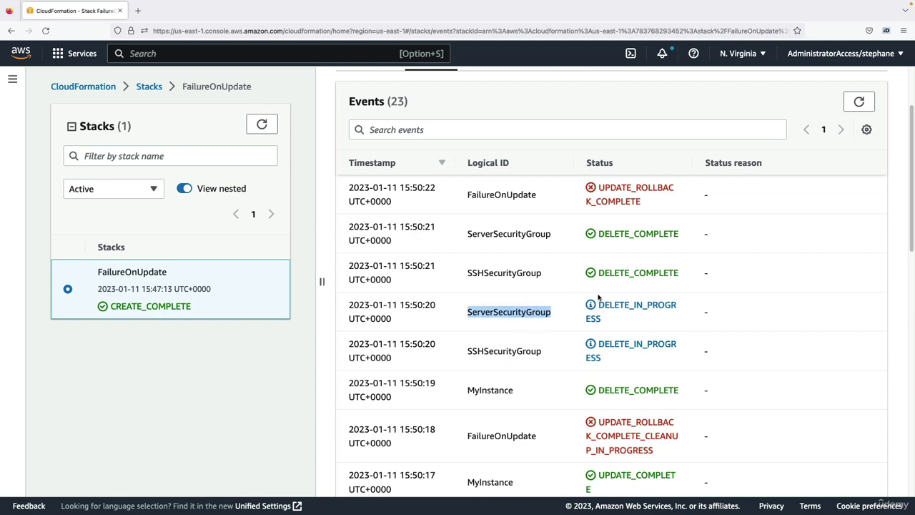
scroll(584, 281, up, 3)
click(658, 129)
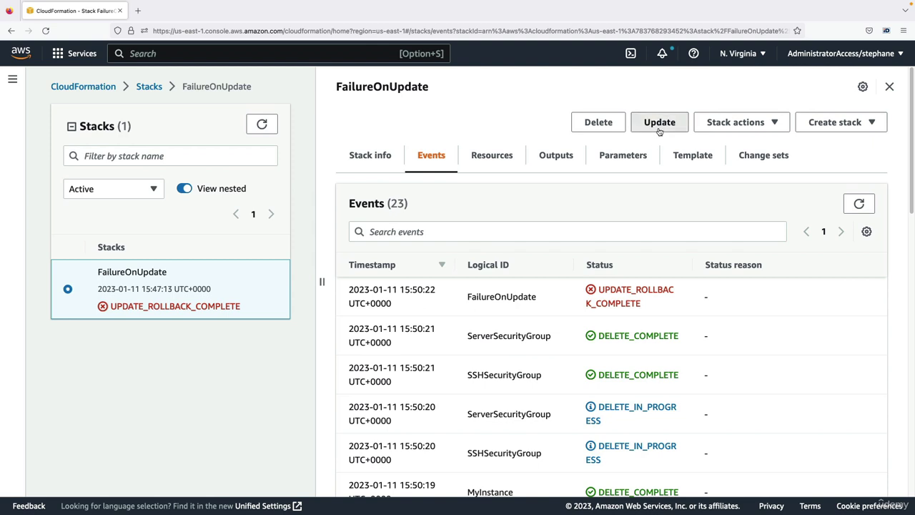
Replace the current template with the uploaded 2-trigger-failure.yaml.
click(495, 236)
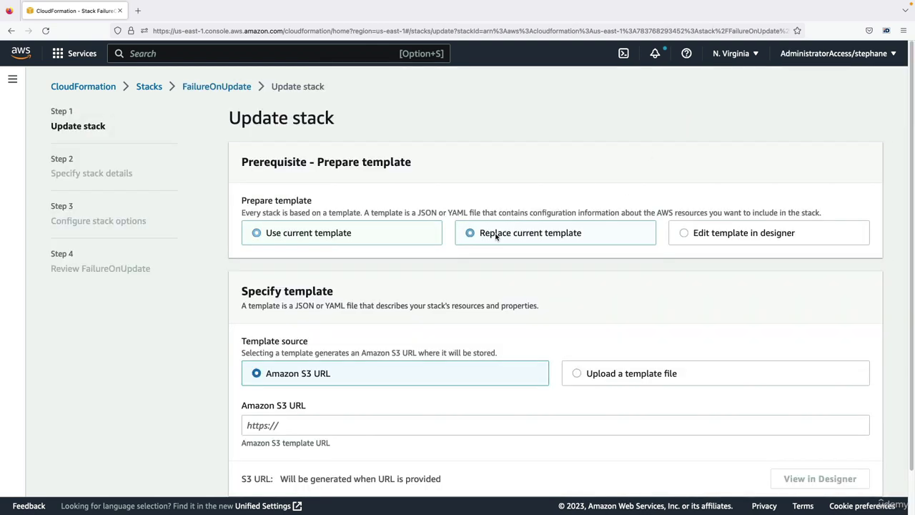
click(604, 370)
click(322, 427)
double_click(404, 149)
scroll(413, 166, down, 2)
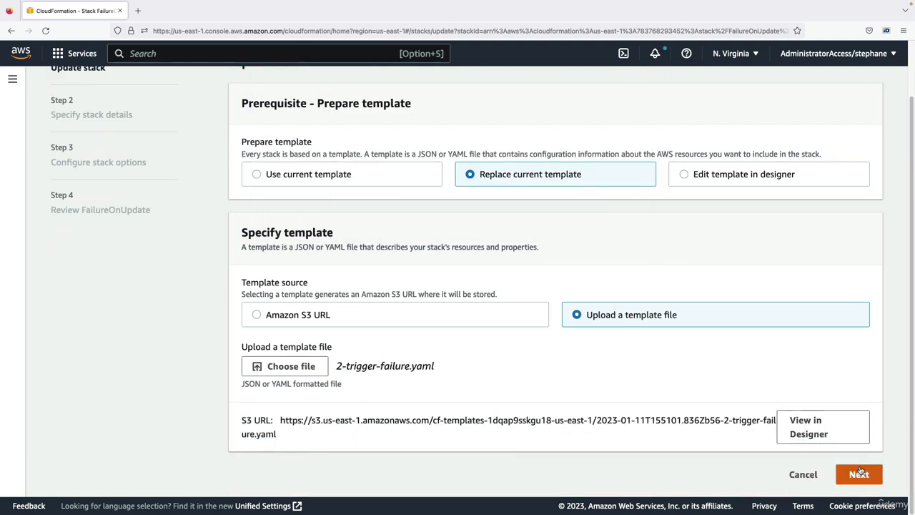
click(857, 474)
Enter 'roi' as SecurityGroupDescription, choose Preserve successfully provisioned resources, then cancel the update.
click(402, 246)
text(roiej)
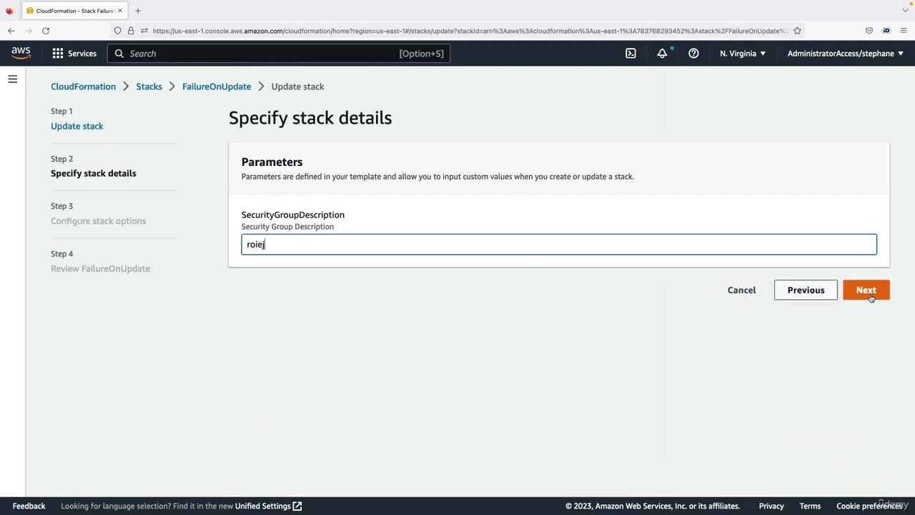
click(866, 290)
scroll(486, 315, down, 3)
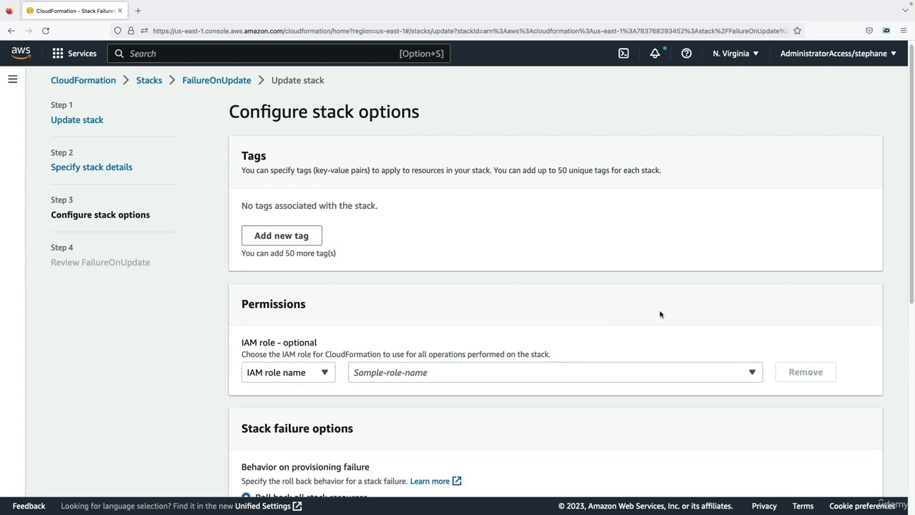
scroll(296, 343, down, 1)
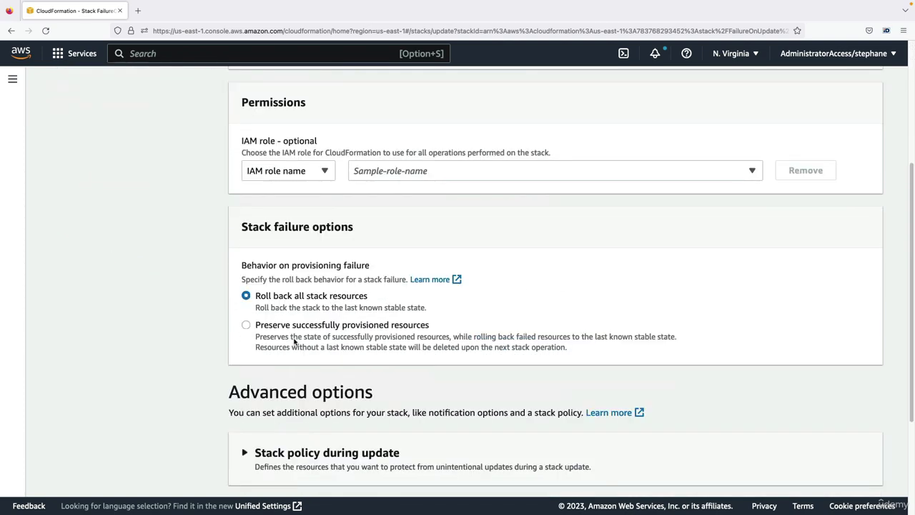
click(287, 328)
scroll(325, 340, down, 3)
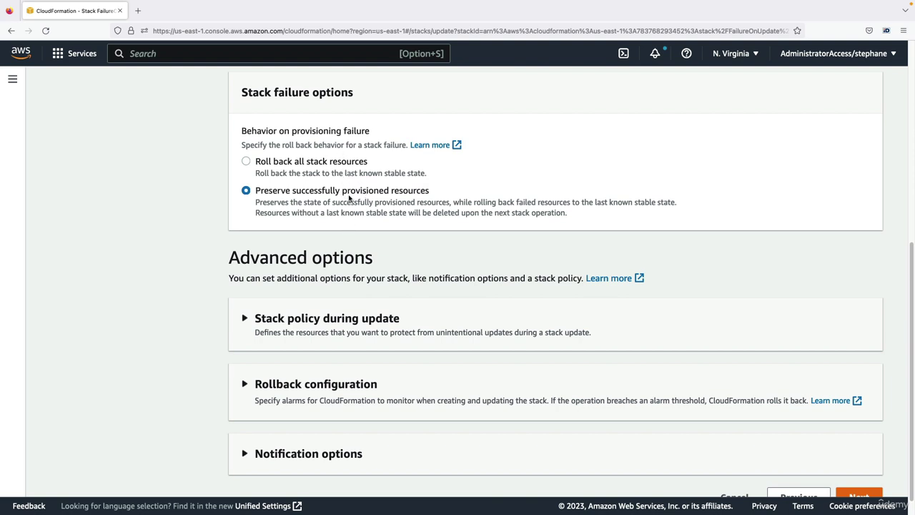
scroll(421, 216, down, 1)
click(740, 474)
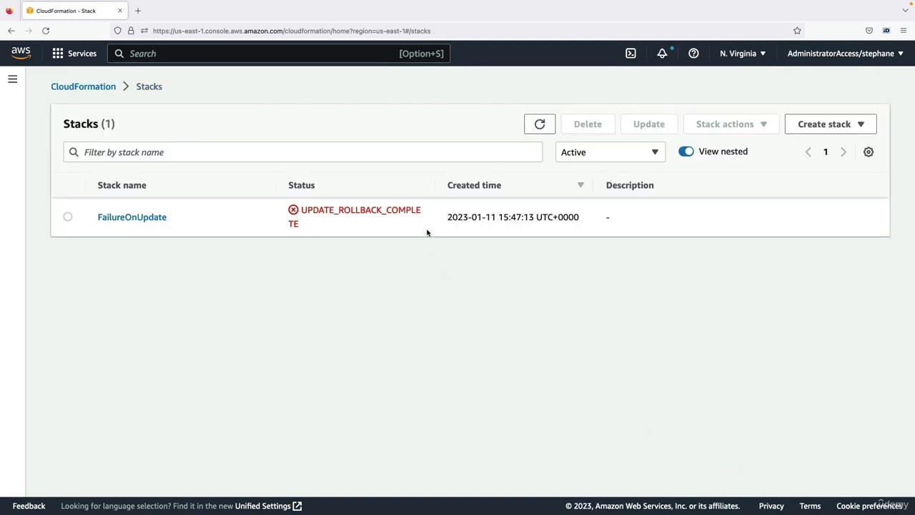
Select the FailureOnUpdate stack and confirm Delete stack.
click(77, 220)
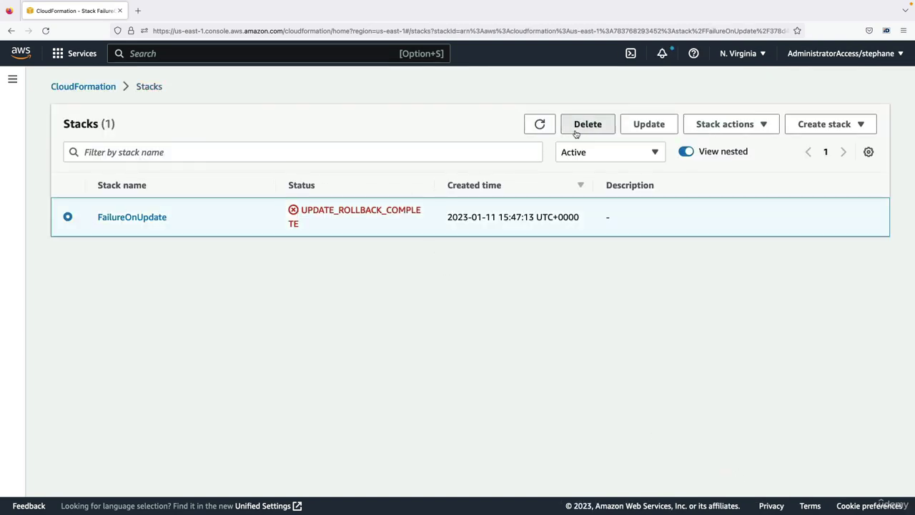
click(575, 130)
click(595, 323)
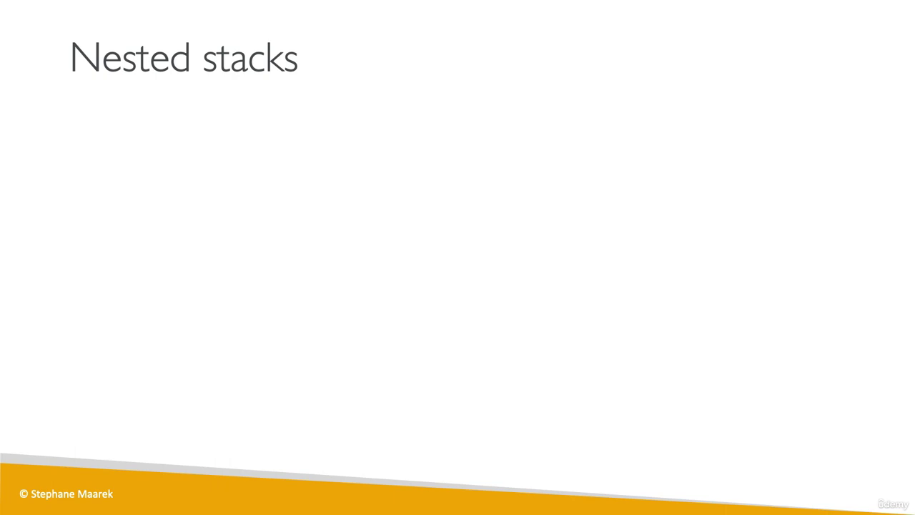
Reveal the bullets defining nested stacks and their isolation of repeated patterns.
key(Right)
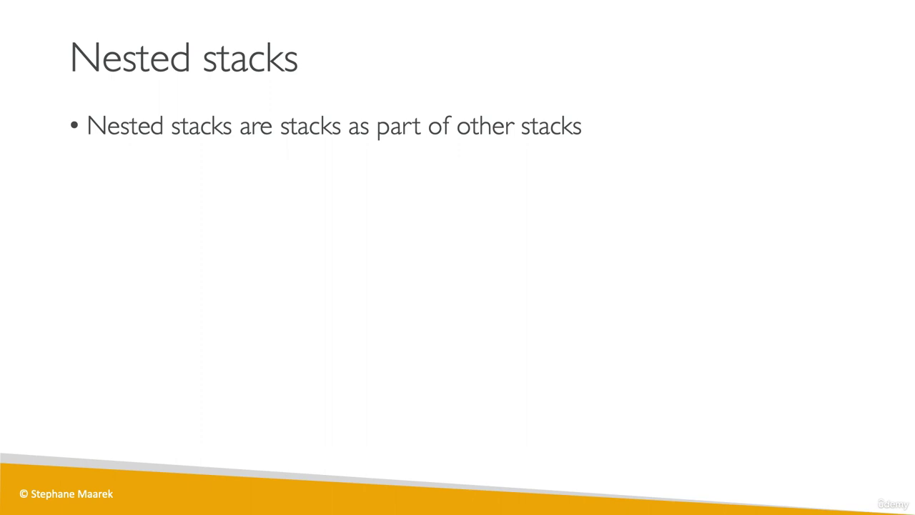
key(Right)
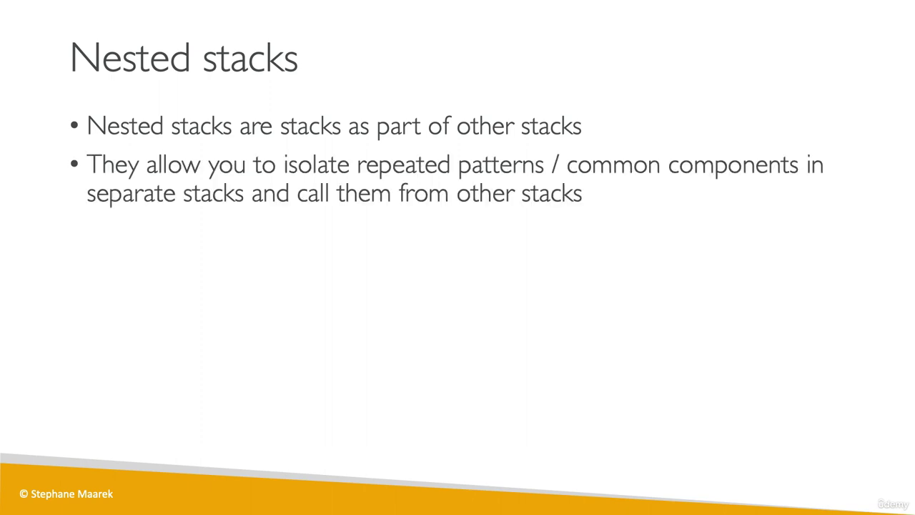
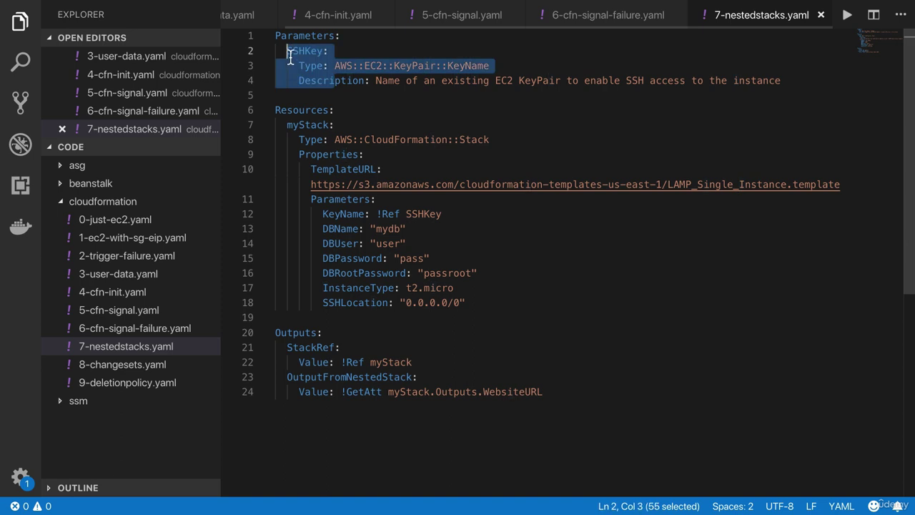
Point out the Resources section, the myStack resource, its stack type and its TemplateURL property.
click(290, 57)
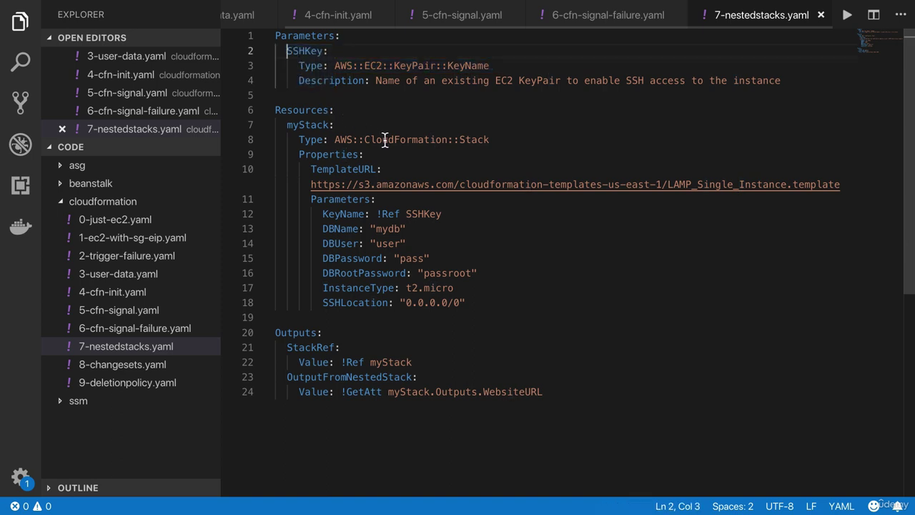
drag(342, 140, 483, 141)
double_click(307, 126)
double_click(303, 111)
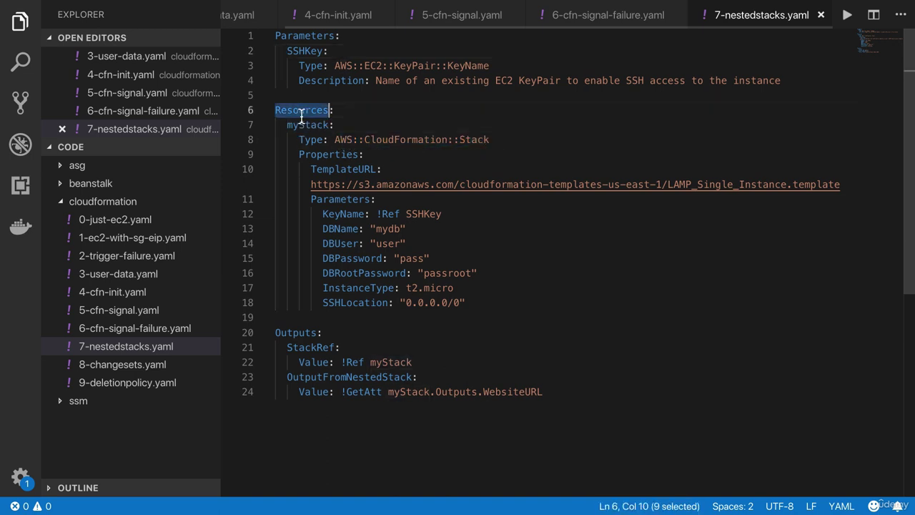
drag(299, 140, 495, 143)
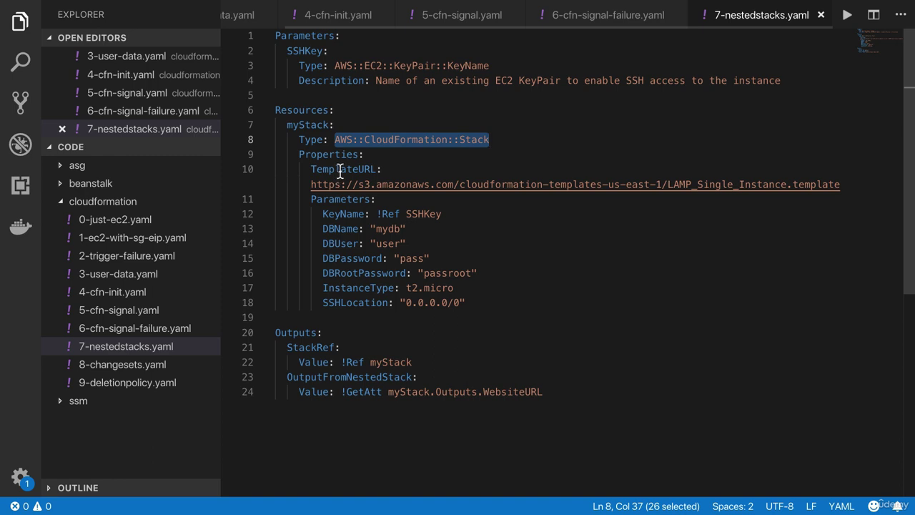
drag(310, 169, 378, 173)
drag(311, 184, 588, 188)
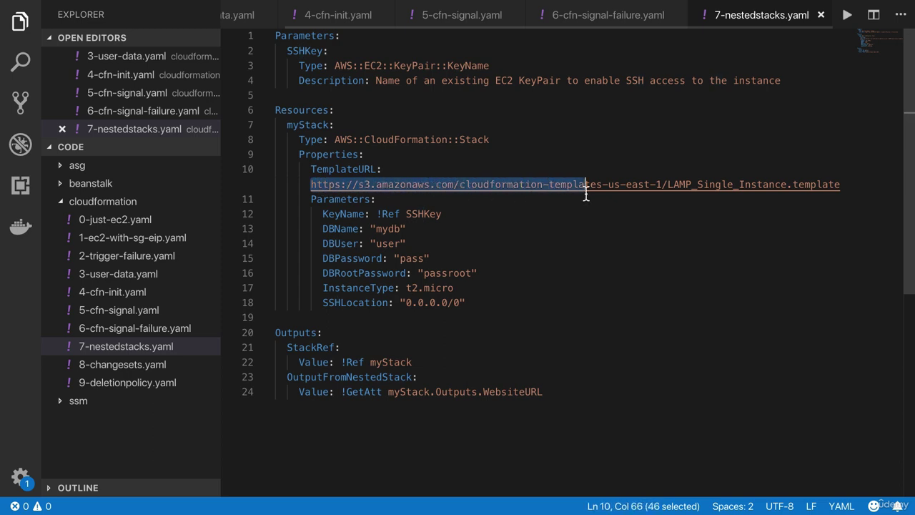
click(607, 204)
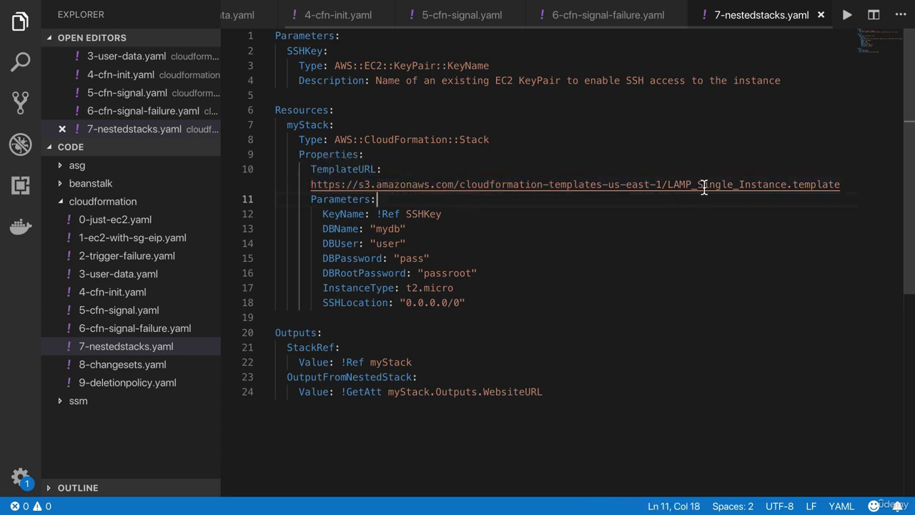
Copy the full TemplateURL from line 10 and load it in a new Chrome tab.
right_click(816, 191)
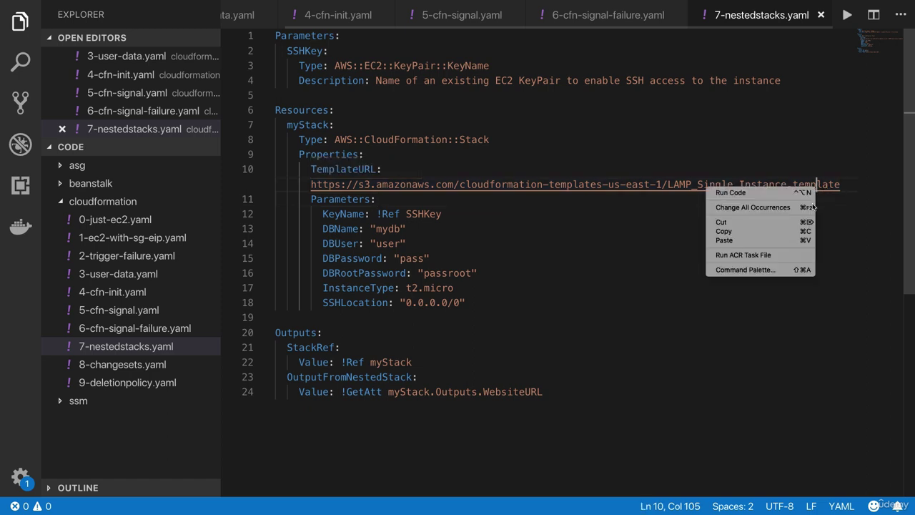
double_click(833, 185)
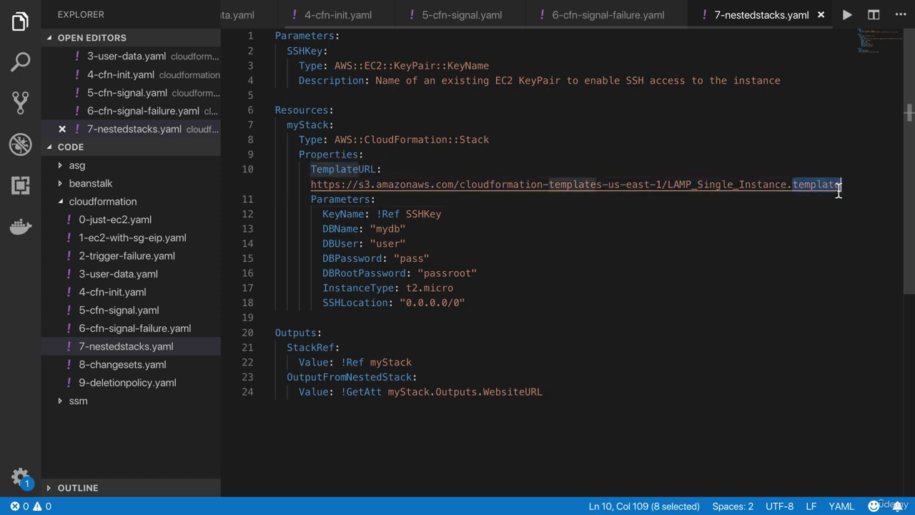
key(End)
key(shift+Home)
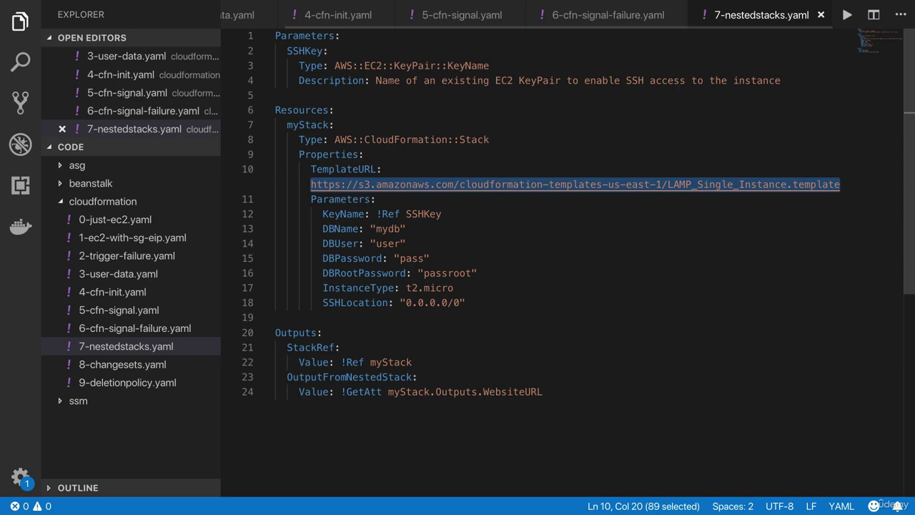
key(super+c)
key(super+Tab)
key(super+t)
key(super+v)
key(Return)
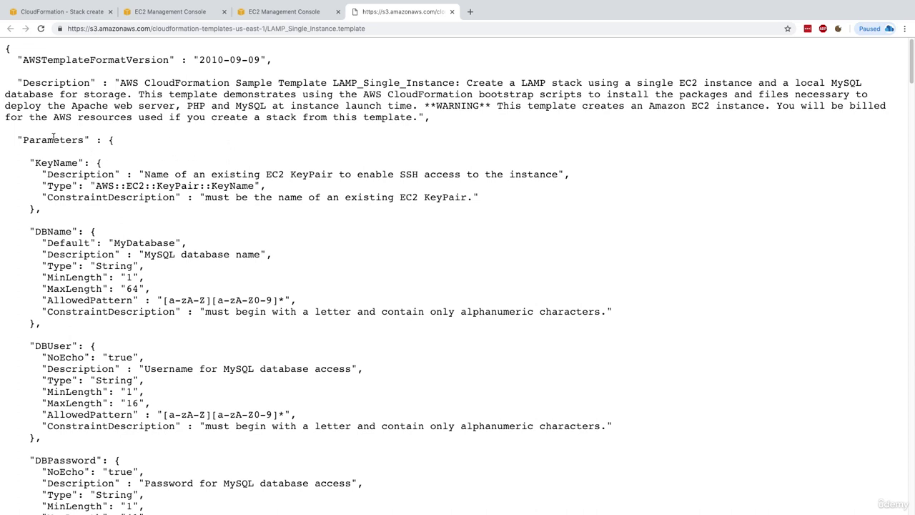
drag(20, 138, 84, 140)
double_click(61, 163)
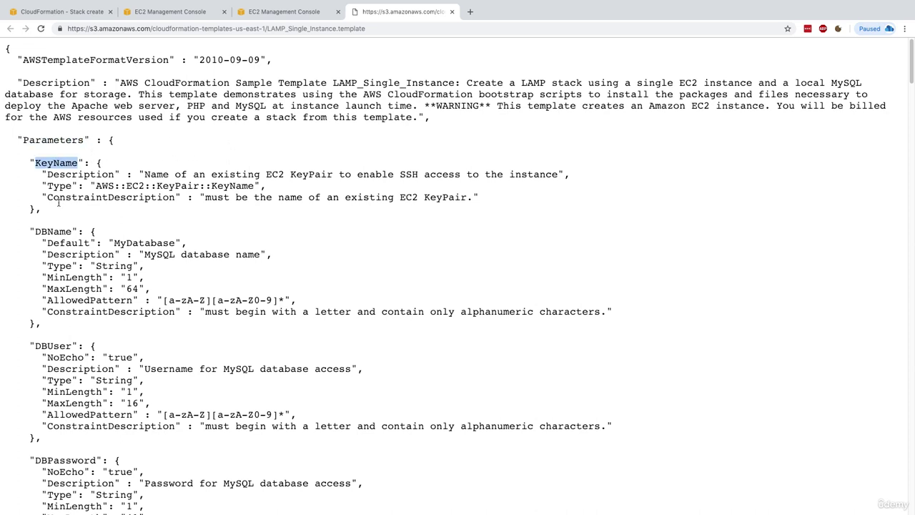
double_click(51, 232)
double_click(53, 346)
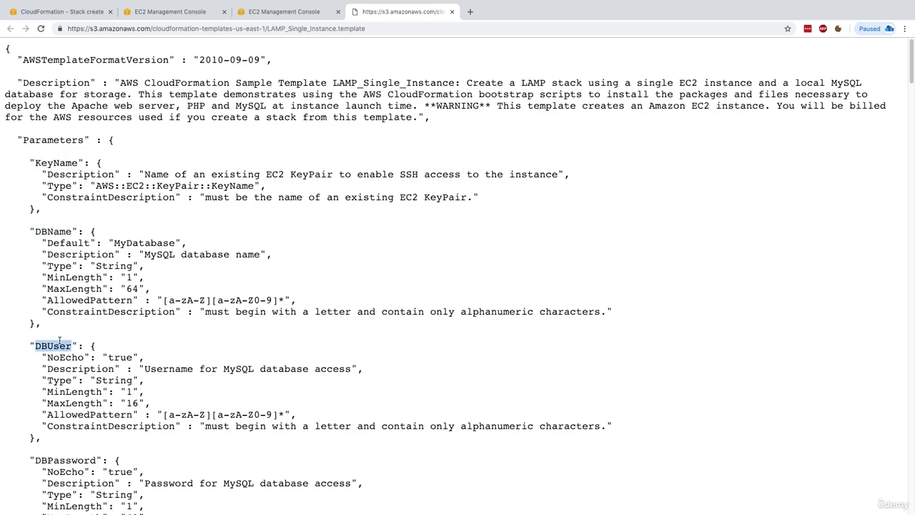
scroll(57, 340, down, 5)
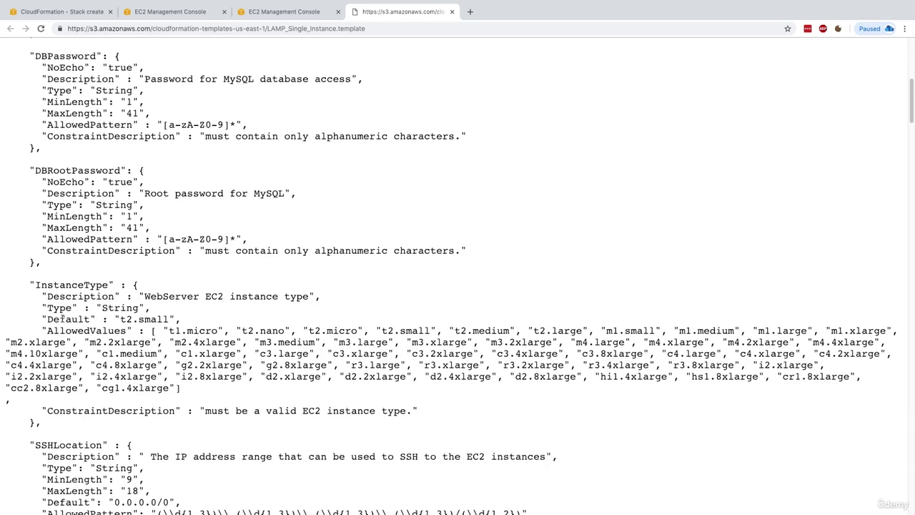
scroll(61, 329, down, 5)
drag(43, 128, 79, 324)
click(82, 323)
scroll(86, 323, down, 13)
scroll(89, 323, down, 8)
double_click(58, 214)
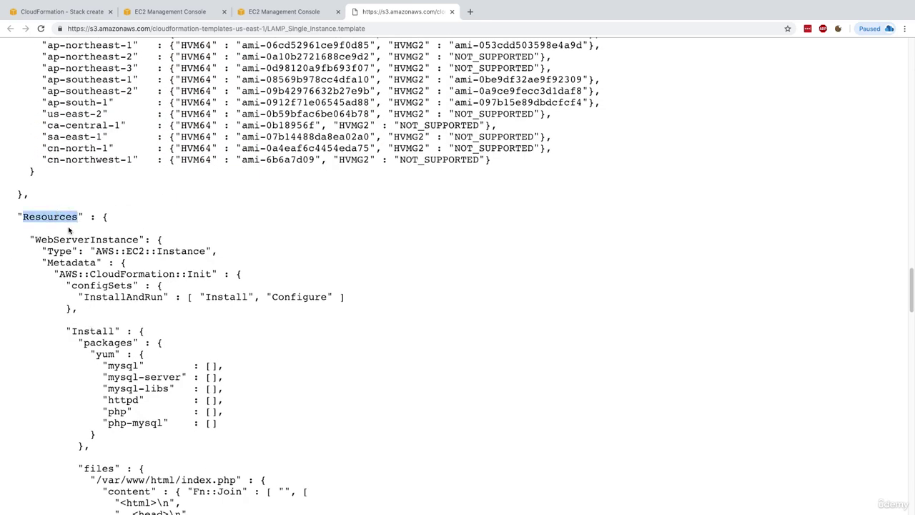
drag(47, 240, 188, 252)
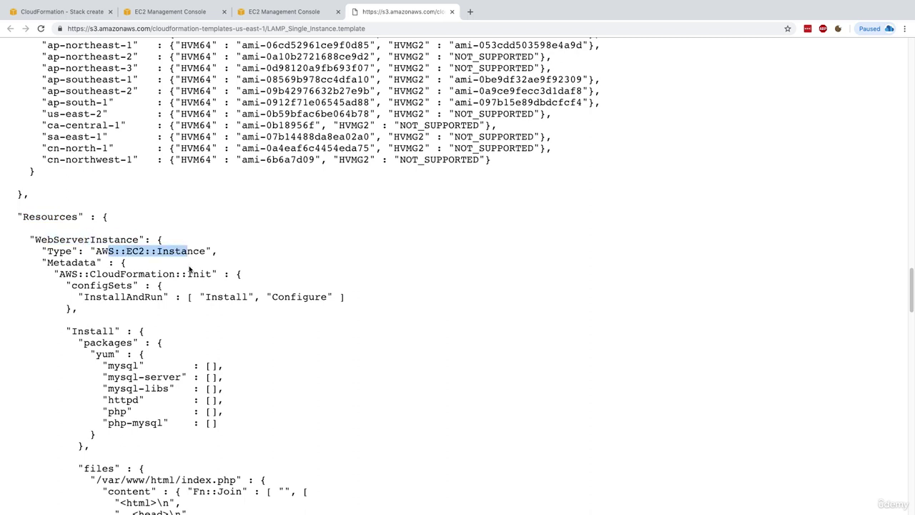
scroll(189, 269, down, 1)
double_click(209, 272)
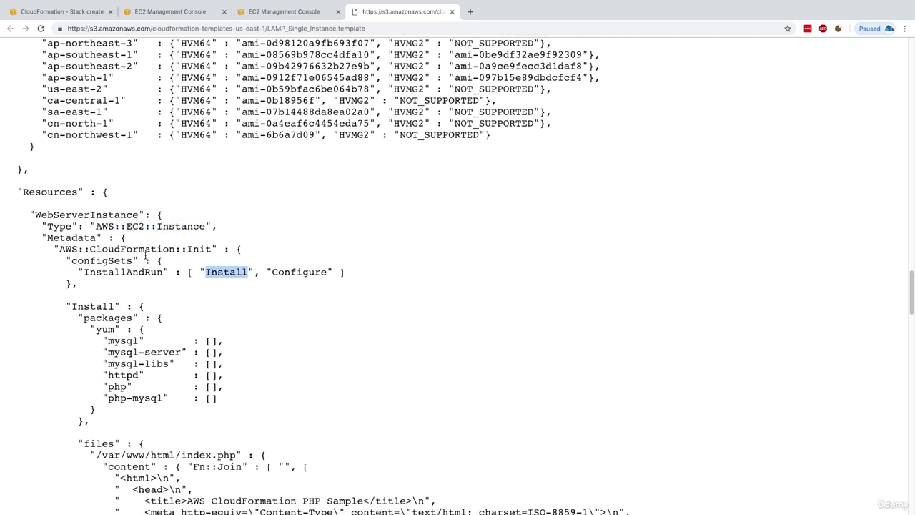
drag(91, 249, 208, 249)
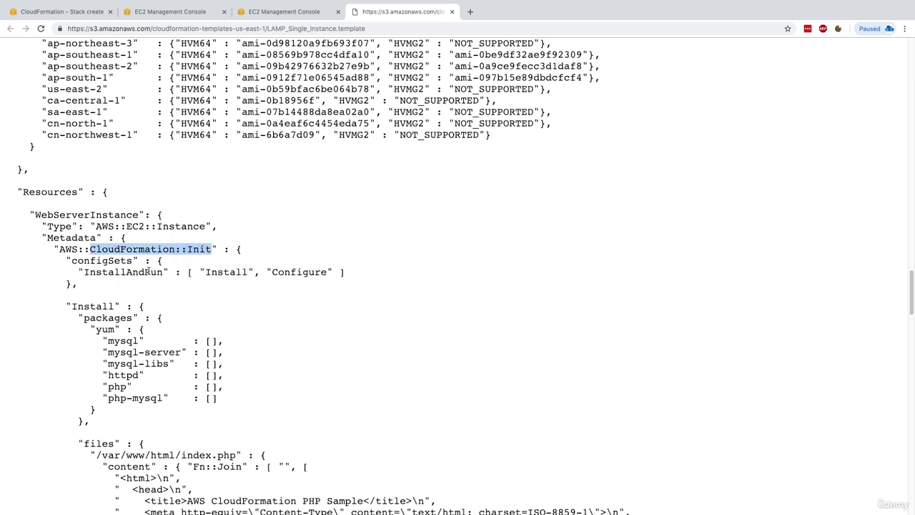
click(135, 318)
triple_click(111, 342)
double_click(118, 387)
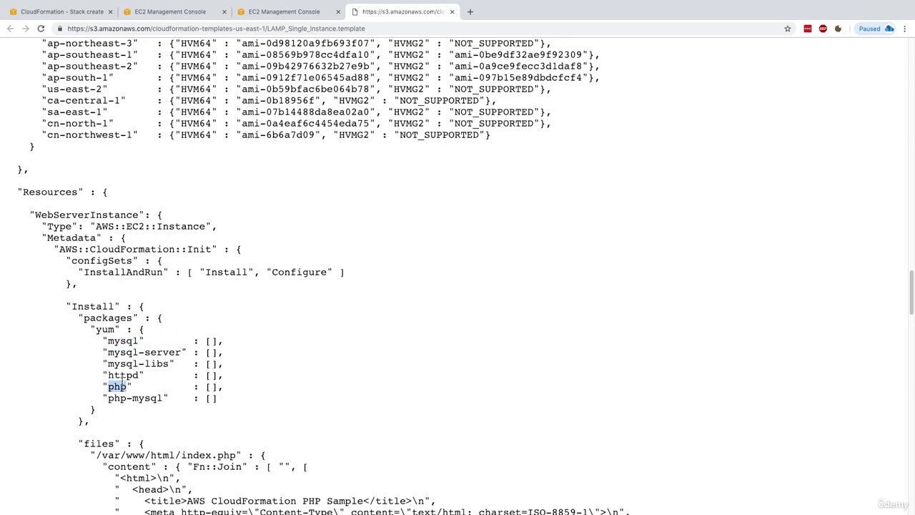
triple_click(120, 398)
click(130, 414)
scroll(130, 415, down, 5)
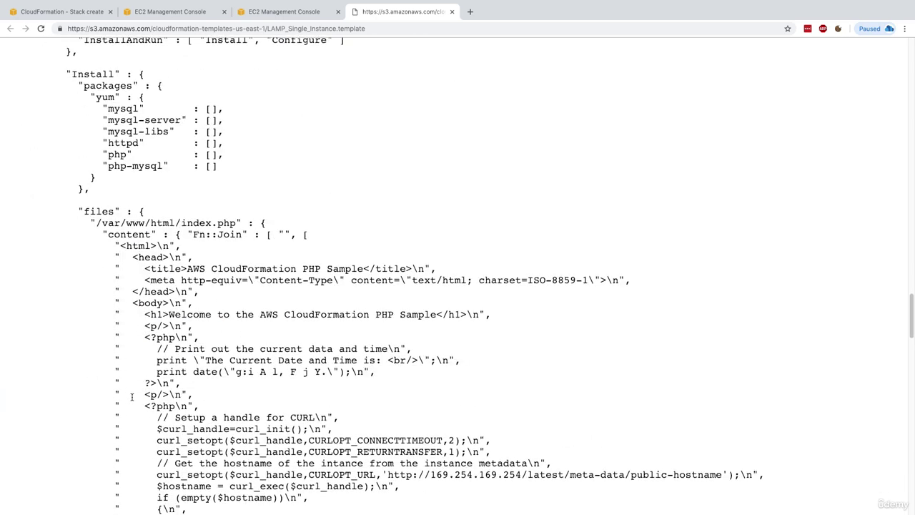
drag(96, 222, 202, 224)
click(189, 279)
drag(163, 257, 201, 401)
click(201, 402)
scroll(202, 393, down, 13)
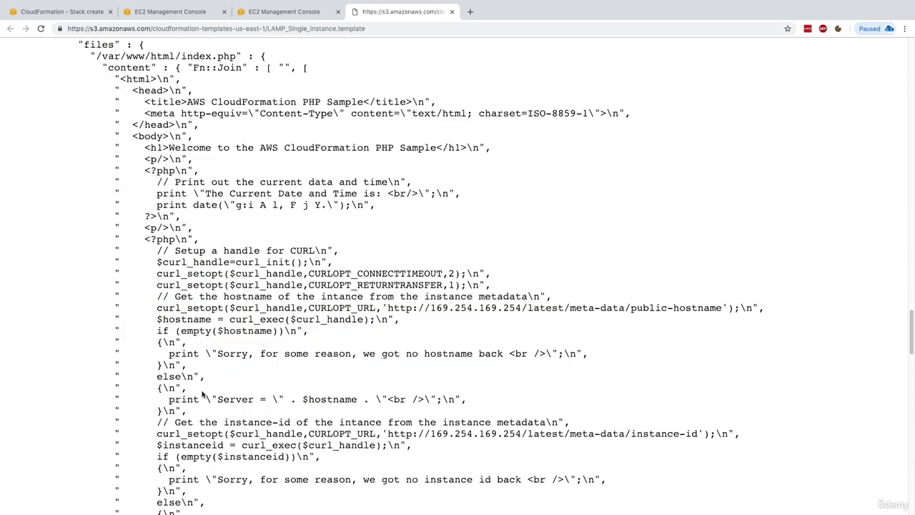
scroll(202, 386, down, 5)
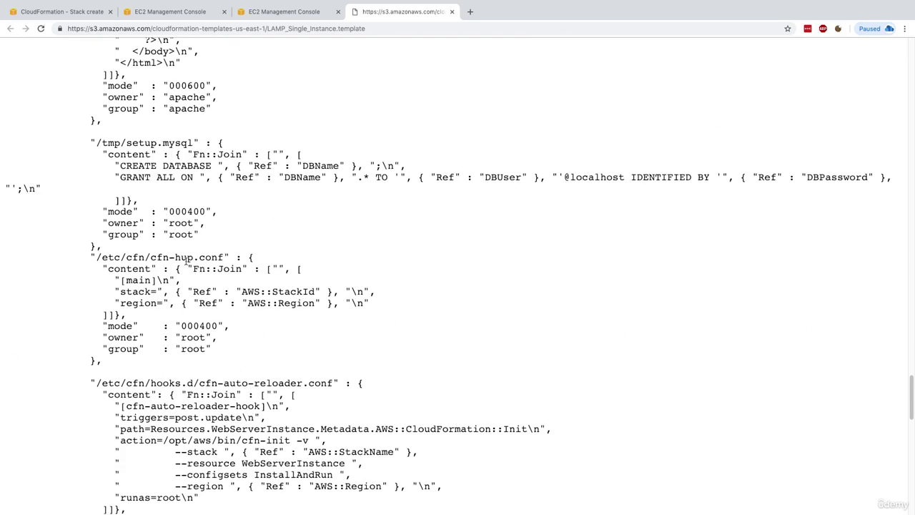
scroll(175, 307, down, 7)
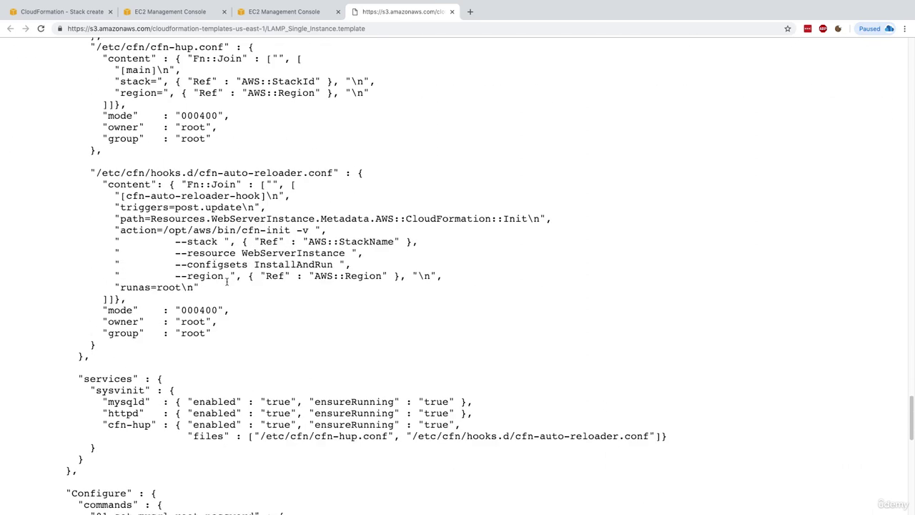
scroll(175, 308, down, 1)
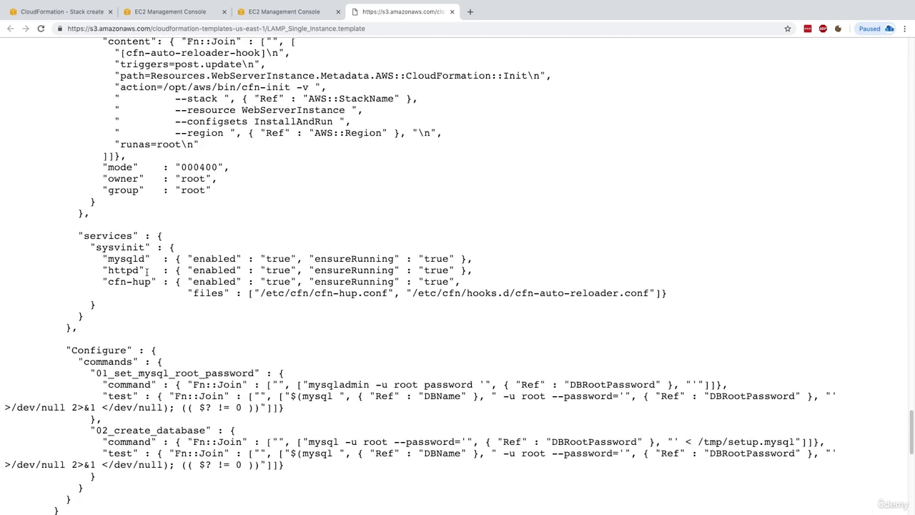
drag(112, 352, 833, 453)
click(143, 418)
scroll(143, 418, down, 4)
scroll(143, 418, down, 5)
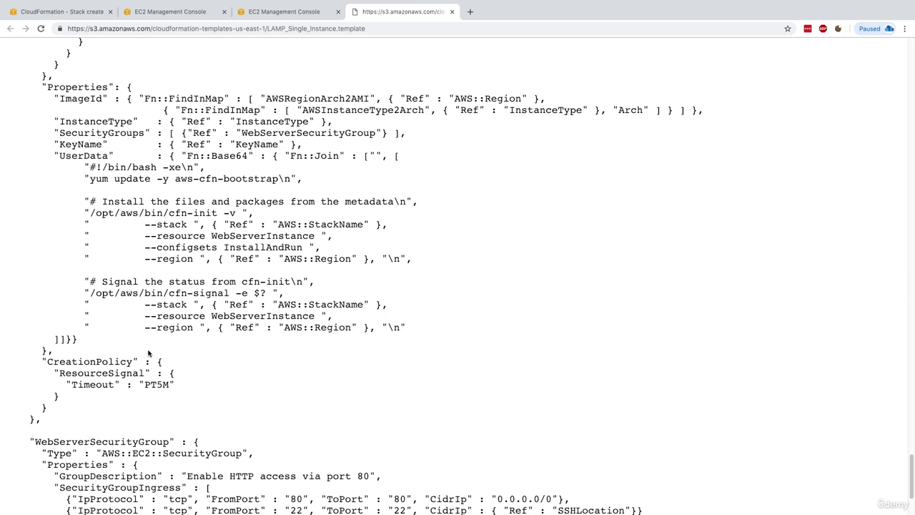
key(ctrl+Right)
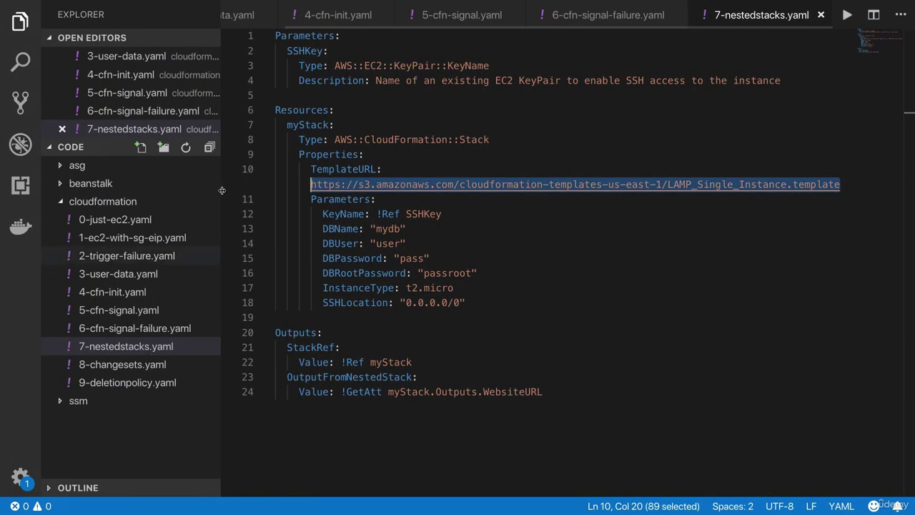
Walk through the nested stack's parameters: KeyName, DBName, DBUser, DBPassword, DBRootPassword, InstanceType, SSHLocation.
double_click(359, 169)
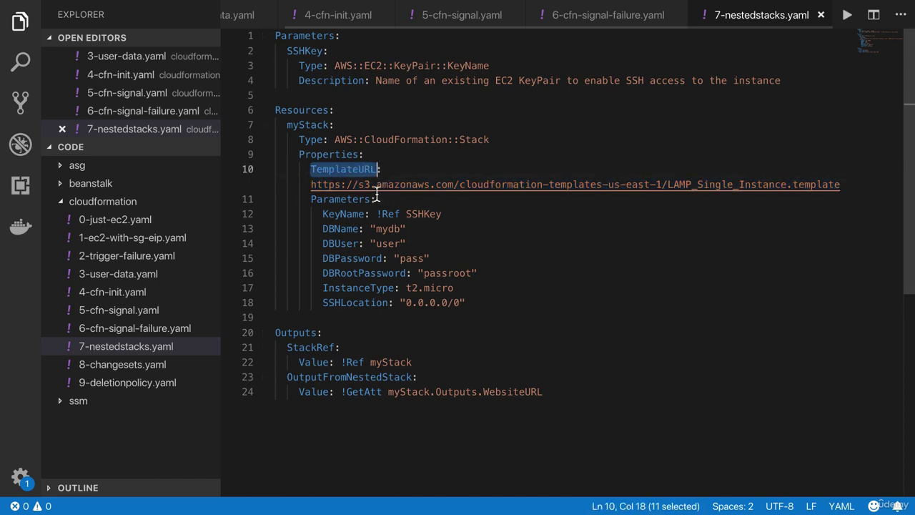
click(378, 185)
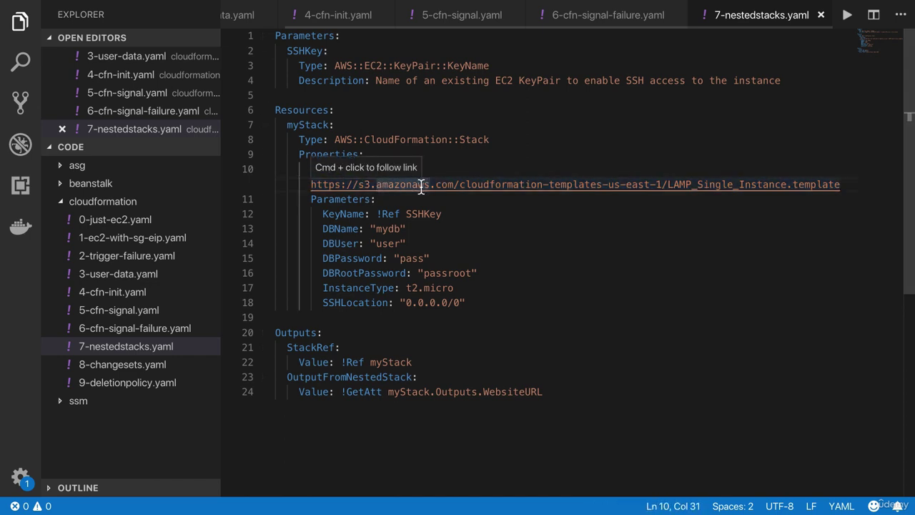
drag(315, 200, 370, 202)
double_click(352, 216)
double_click(350, 229)
double_click(351, 243)
double_click(354, 259)
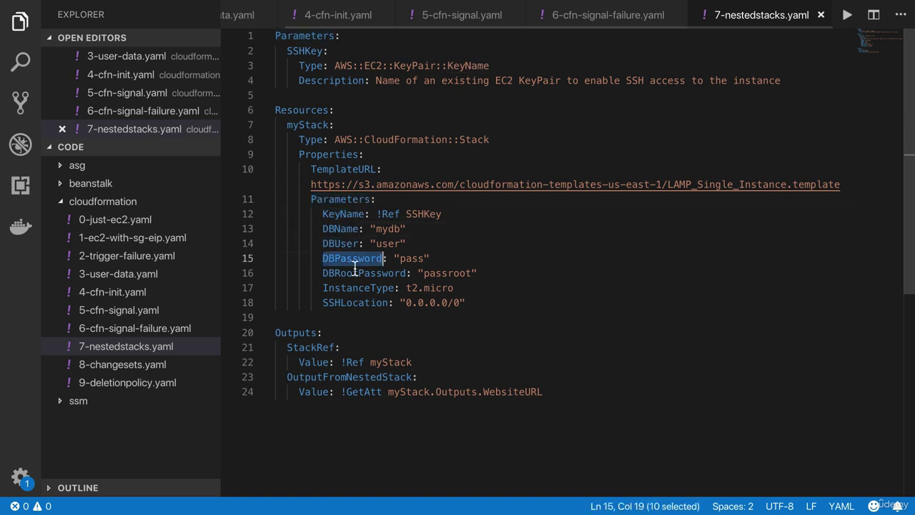
double_click(356, 273)
double_click(358, 288)
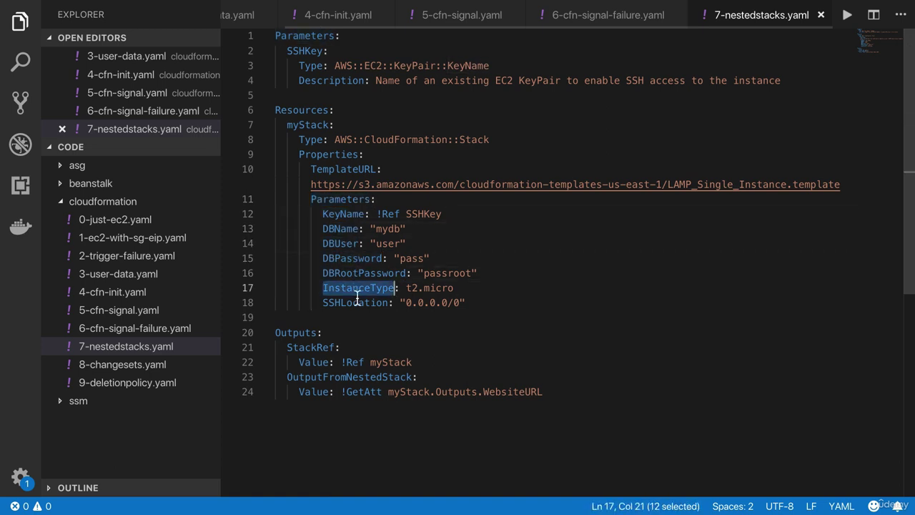
double_click(358, 303)
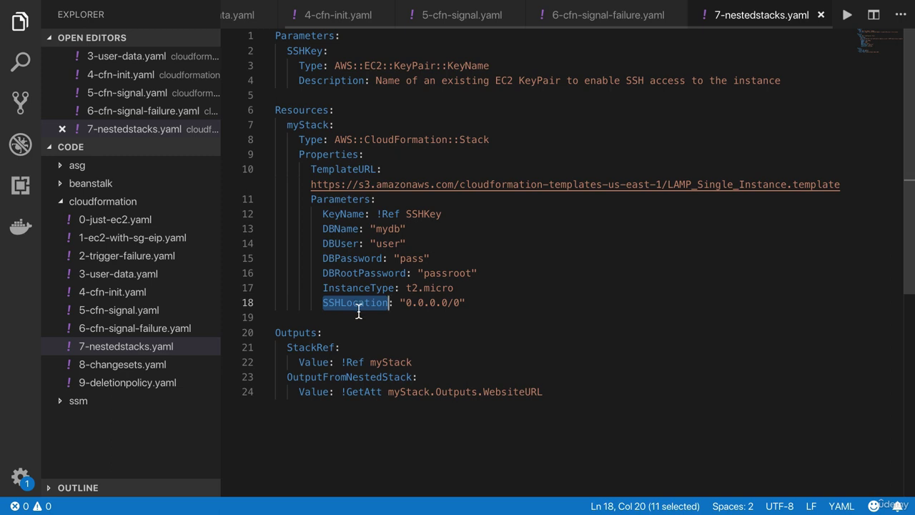
click(361, 316)
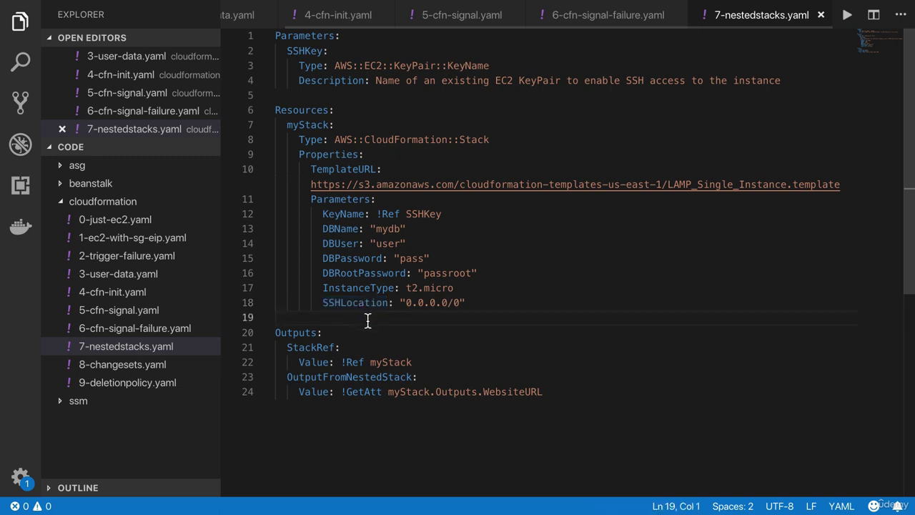
Explain the OutputFromNestedStack output's GetAtt myStack Outputs.WebsiteURL value, then return to Chrome.
double_click(312, 124)
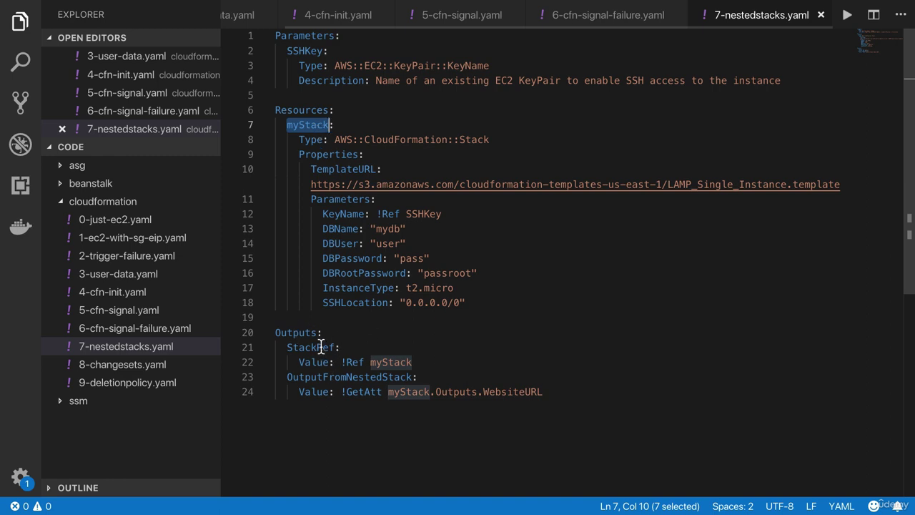
double_click(308, 377)
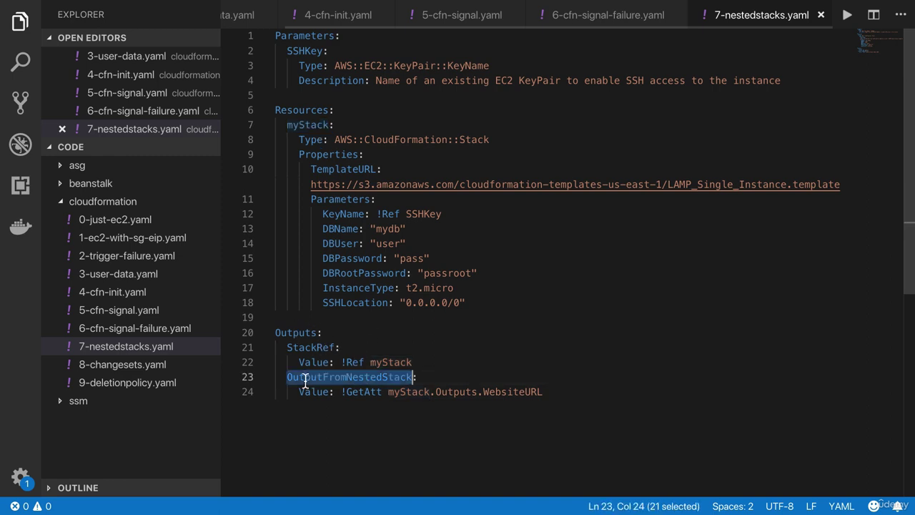
double_click(408, 393)
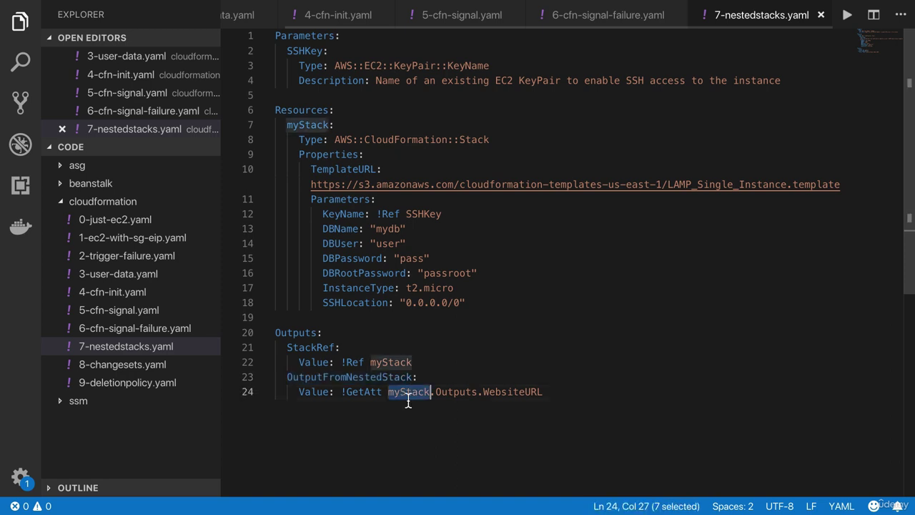
double_click(453, 393)
double_click(497, 392)
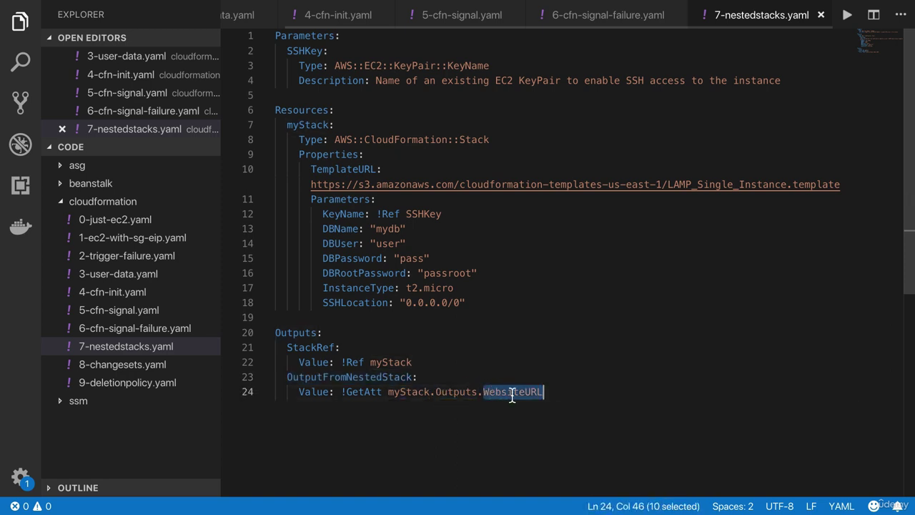
click(522, 395)
click(515, 371)
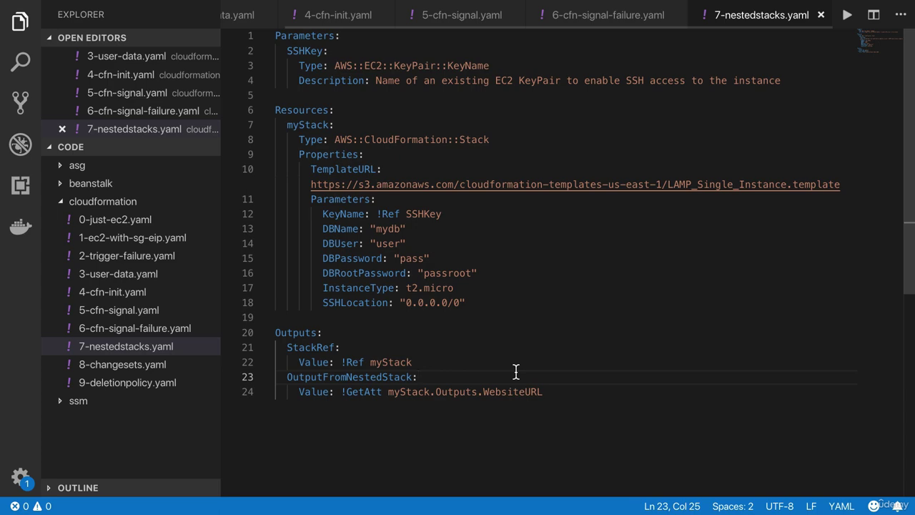
key(ctrl+Left)
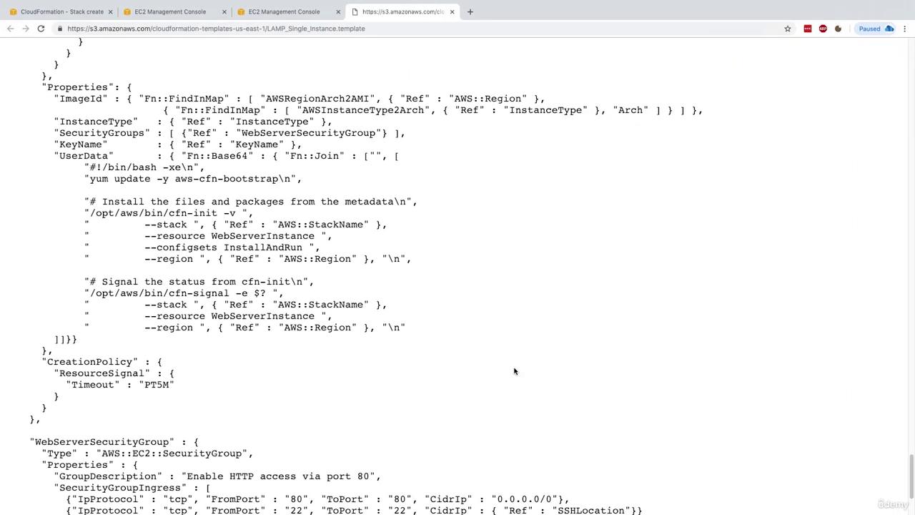
key(super+1)
Name the stack nested-stack-ex, choose CloudFormationKeyPair for SSHKey, and continue to stack options.
click(815, 477)
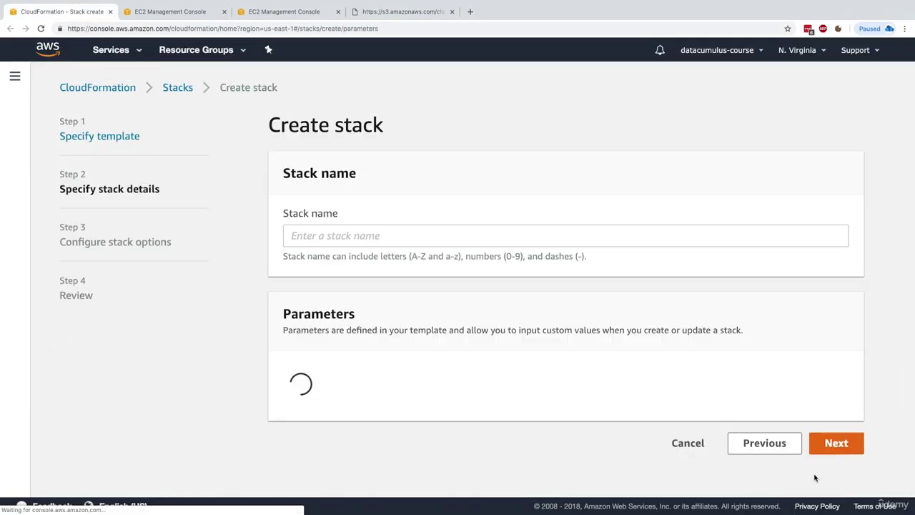
click(432, 235)
text(nested-stack-ex)
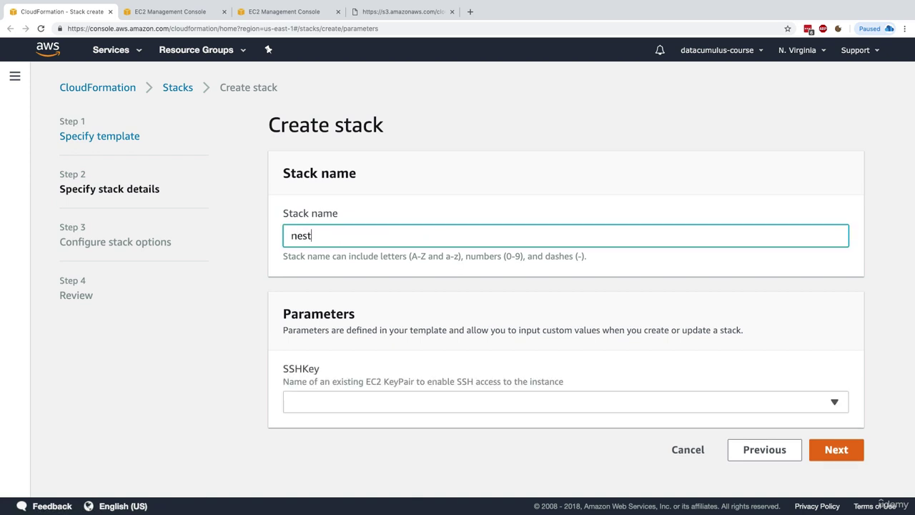
key(Tab)
click(390, 404)
click(472, 422)
click(837, 450)
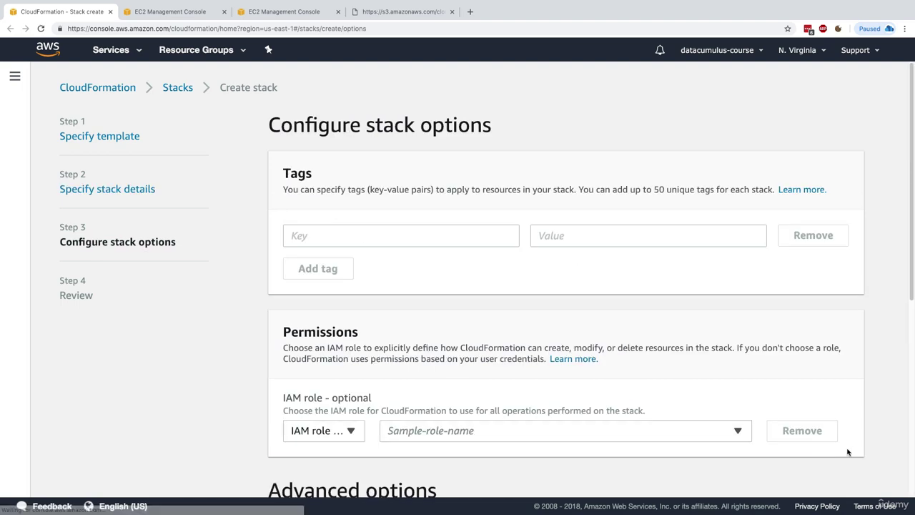
scroll(782, 403, down, 5)
Go to the review page and point out the required AWS::CloudFormation::Stack capability.
click(834, 472)
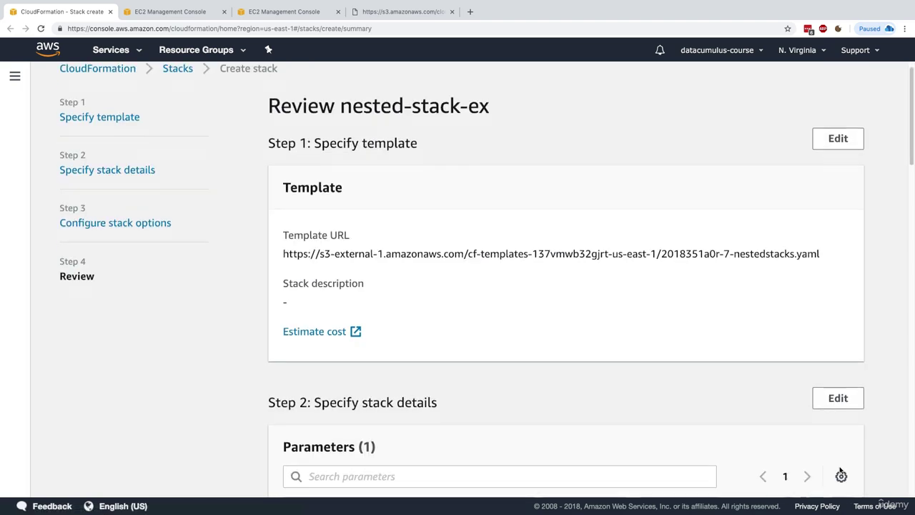
scroll(836, 471, down, 15)
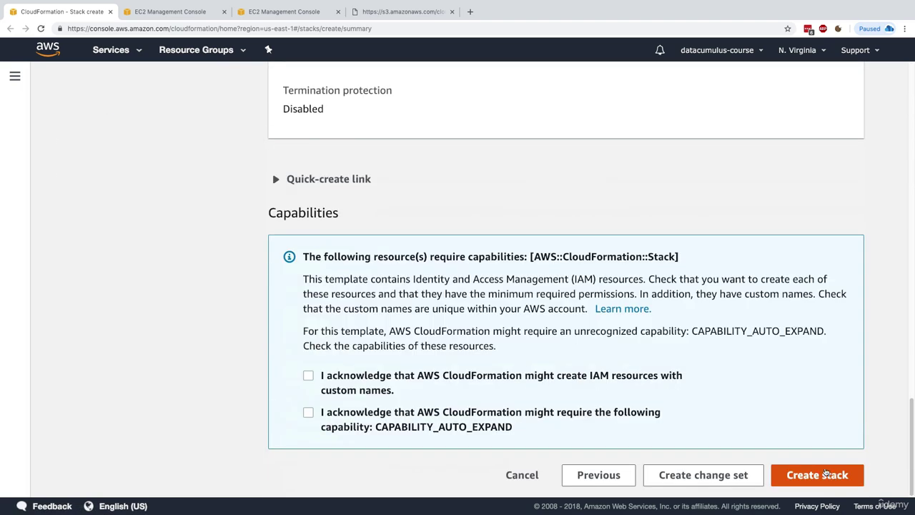
drag(237, 213, 354, 212)
click(354, 213)
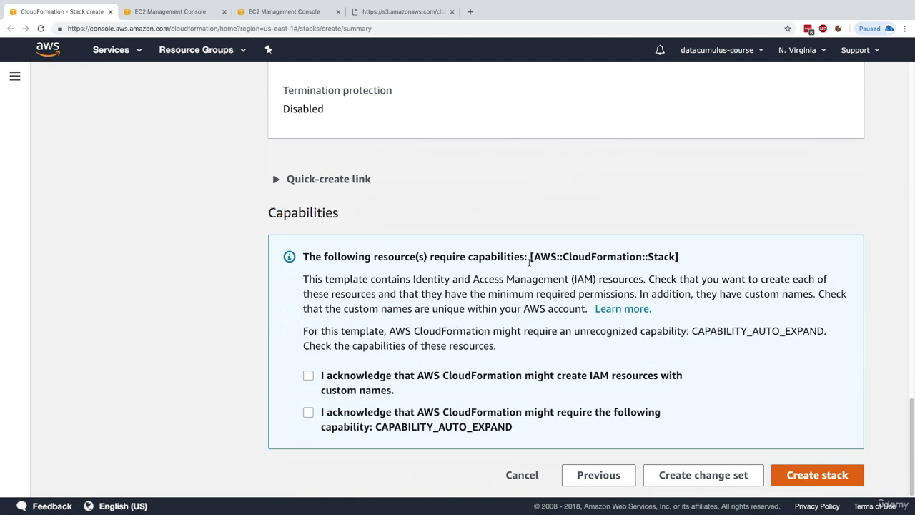
drag(535, 257, 648, 258)
click(626, 270)
Tick the IAM and CAPABILITY_AUTO_EXPAND acknowledgements and create the nested-stack-ex stack.
click(354, 379)
click(368, 415)
drag(379, 431, 499, 430)
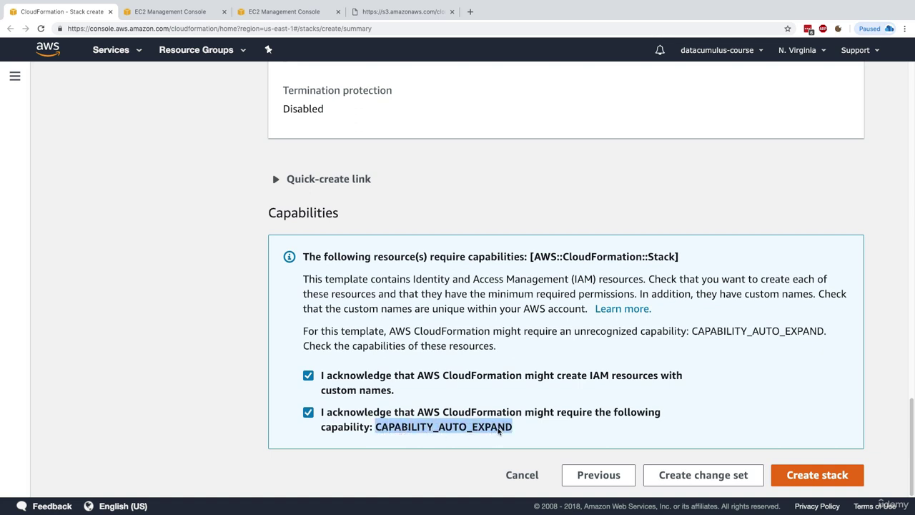
click(471, 456)
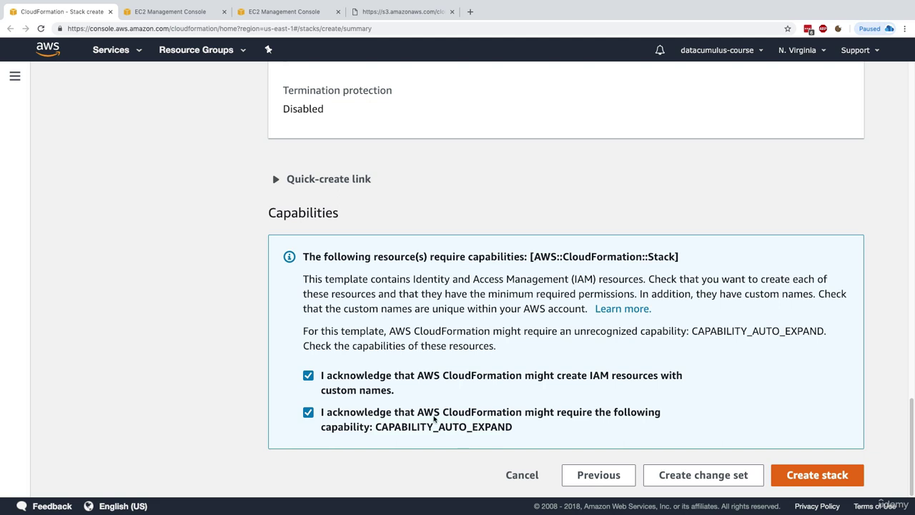
click(807, 474)
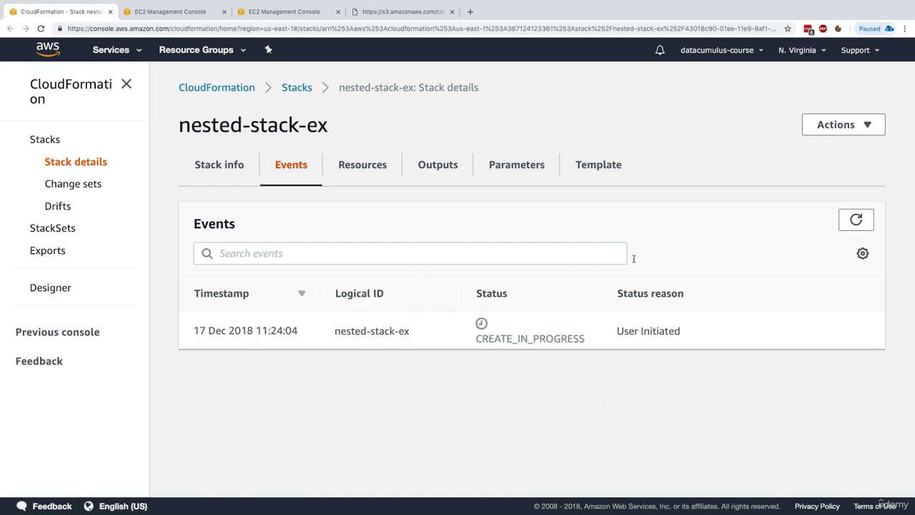
Refresh the events to show the CREATE_IN_PROGRESS entries, then go to the Stacks list.
click(851, 221)
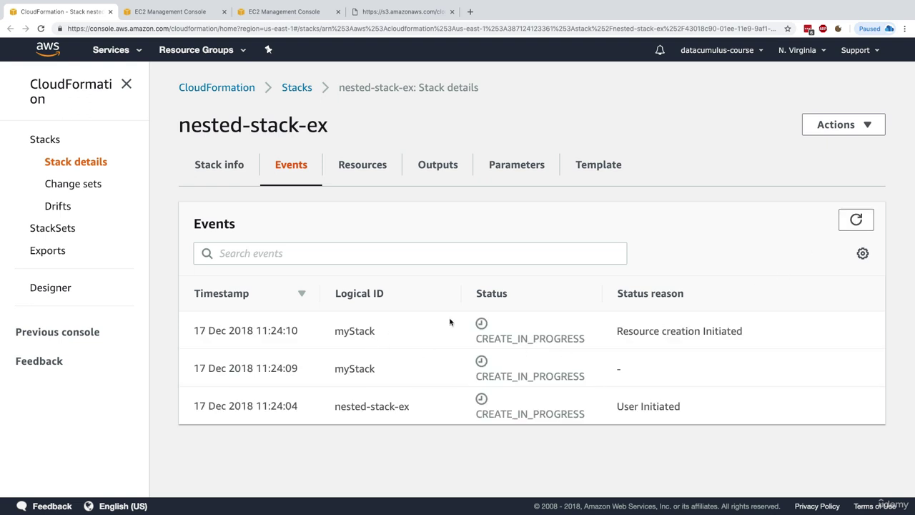
double_click(518, 337)
double_click(534, 373)
drag(585, 376, 546, 375)
click(298, 90)
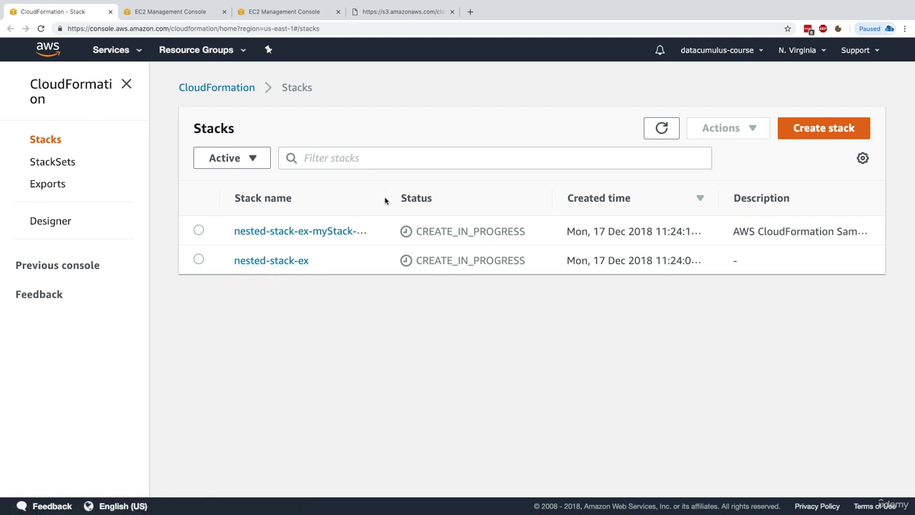
drag(258, 198, 293, 198)
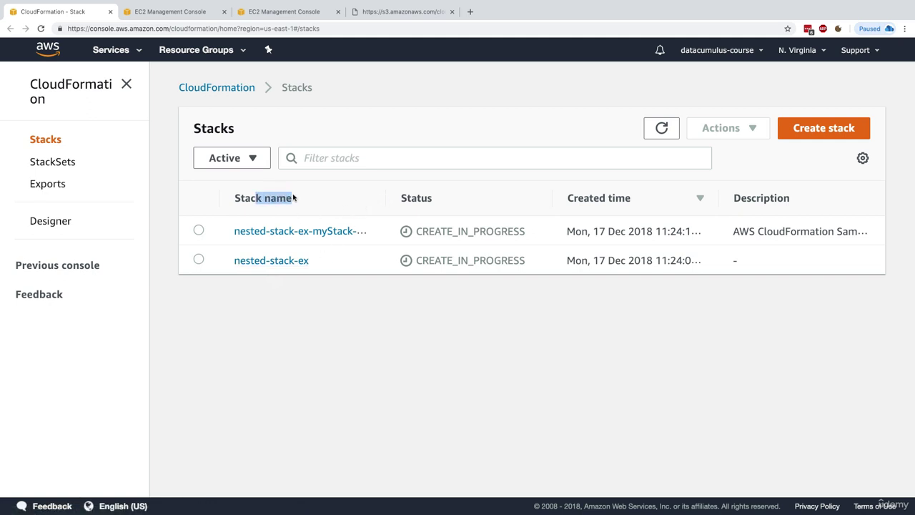
Open the nested-stack-ex-myStack child stack and point out its generated name and NESTED badge.
click(315, 236)
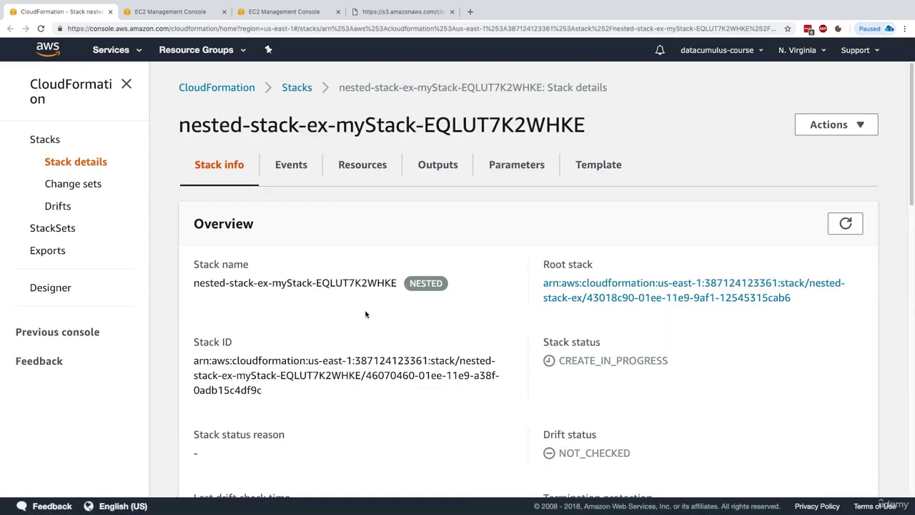
click(368, 14)
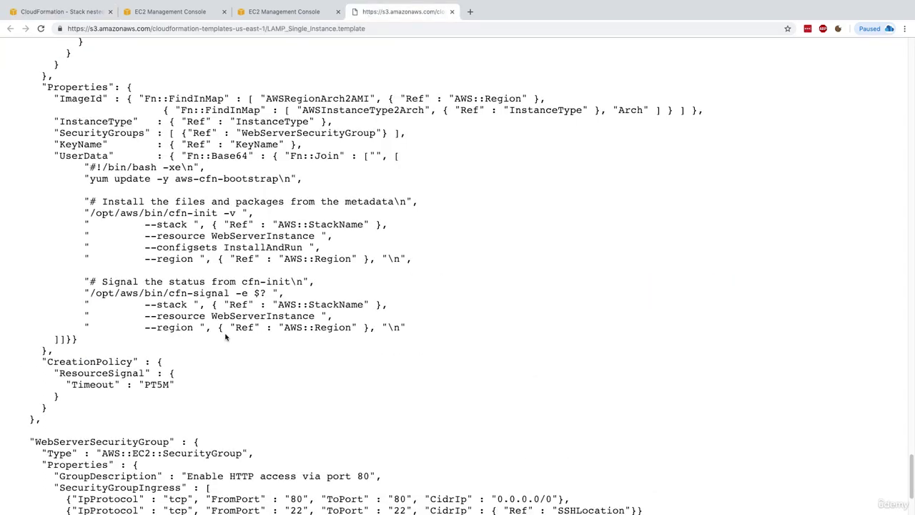
click(59, 12)
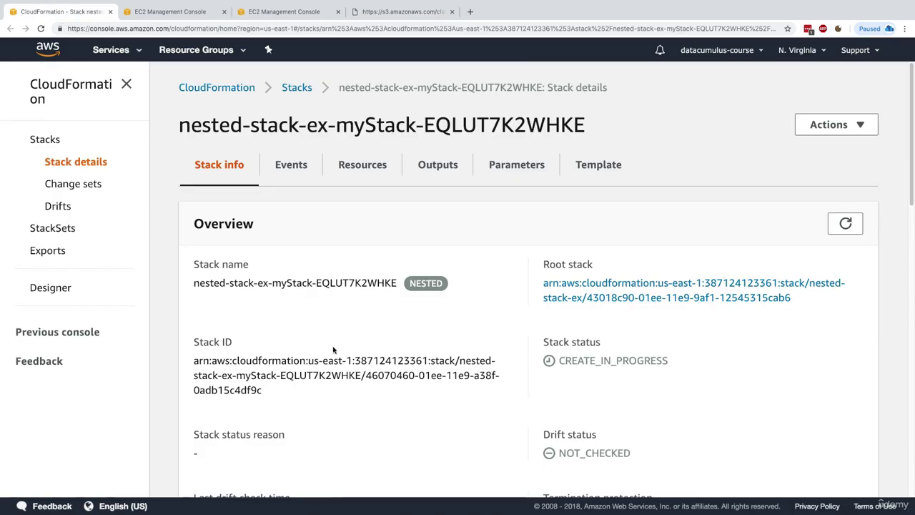
drag(266, 283, 398, 284)
double_click(420, 283)
click(439, 291)
scroll(422, 312, down, 3)
scroll(372, 271, up, 3)
Inspect the child's WebServerSecurityGroup and WebServerInstance events and its overview description.
click(299, 164)
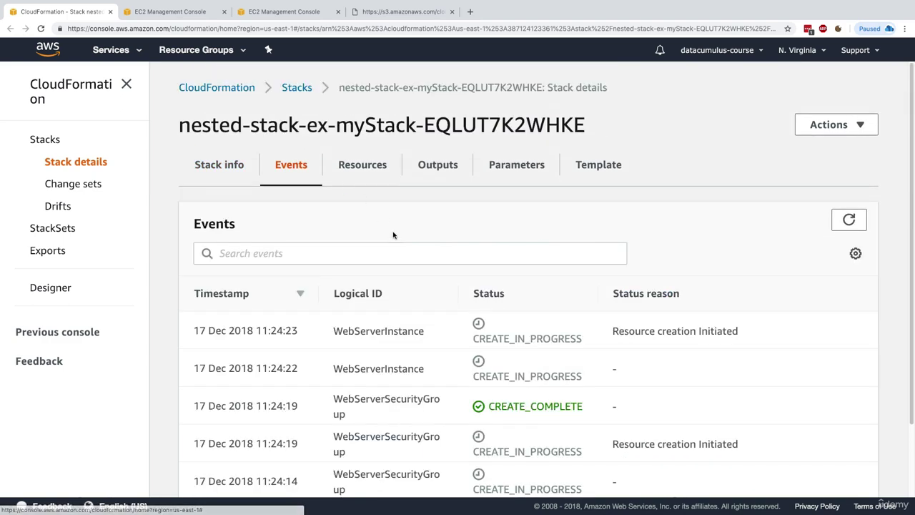
scroll(407, 275, down, 3)
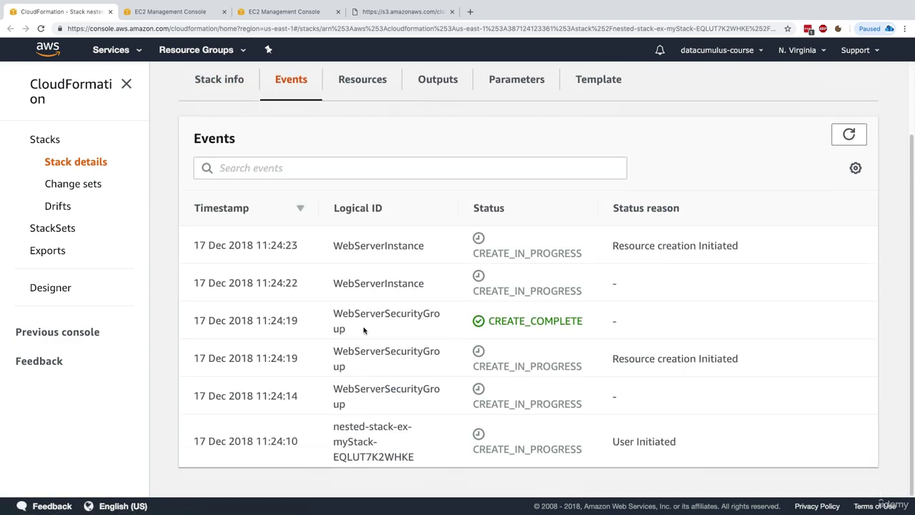
double_click(364, 321)
double_click(397, 280)
scroll(399, 280, up, 3)
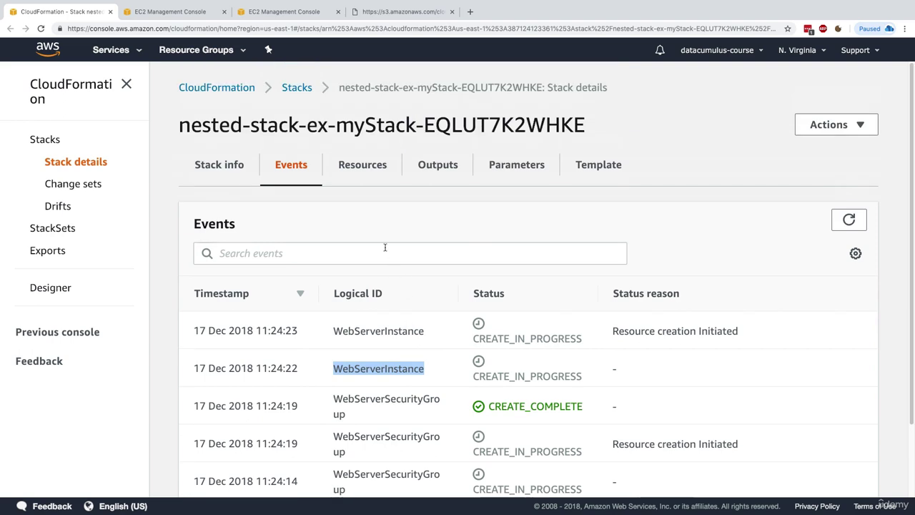
click(229, 167)
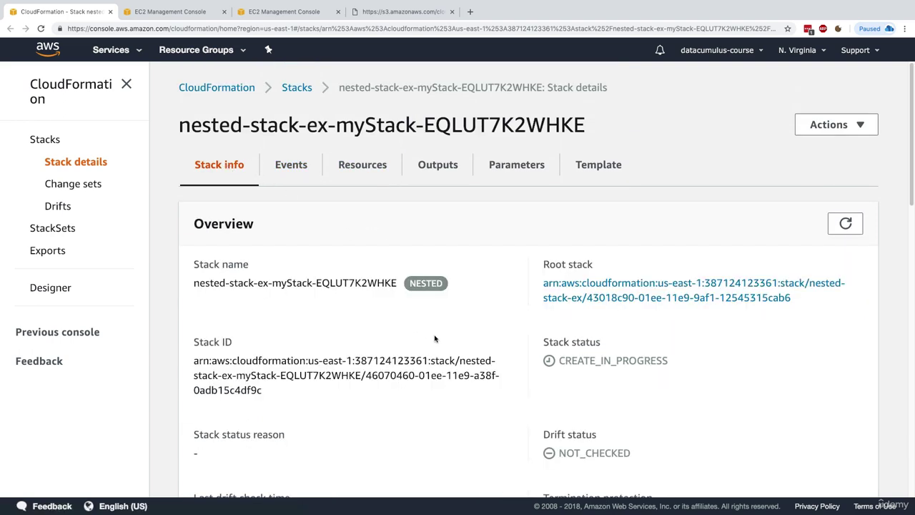
scroll(435, 338, down, 6)
scroll(450, 336, down, 2)
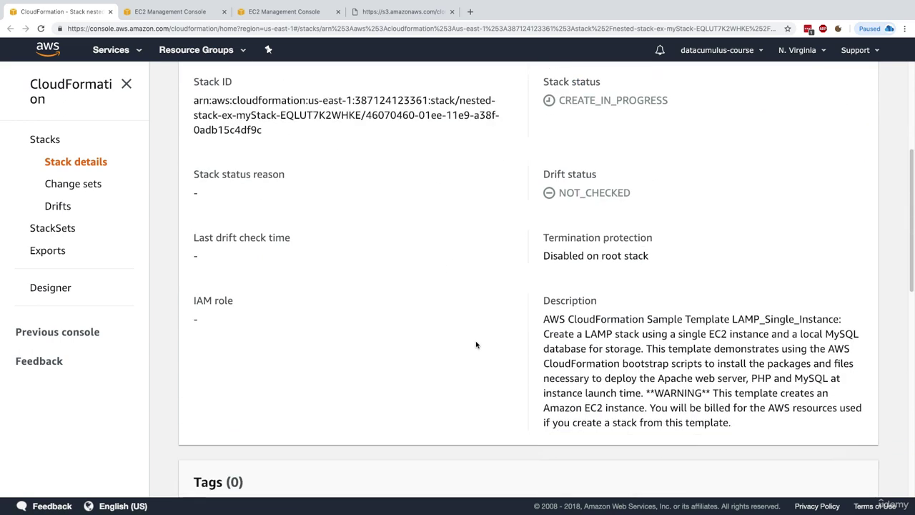
drag(545, 318, 585, 393)
click(527, 371)
scroll(526, 371, down, 4)
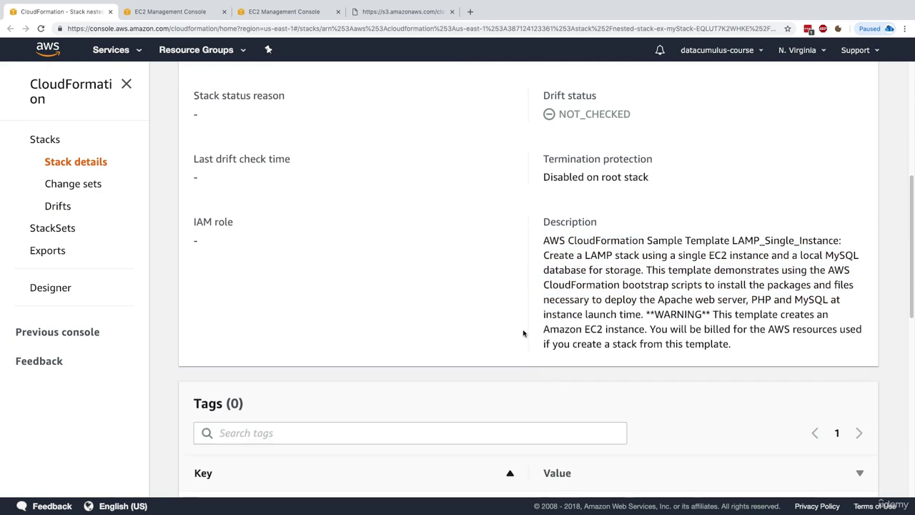
scroll(580, 343, up, 8)
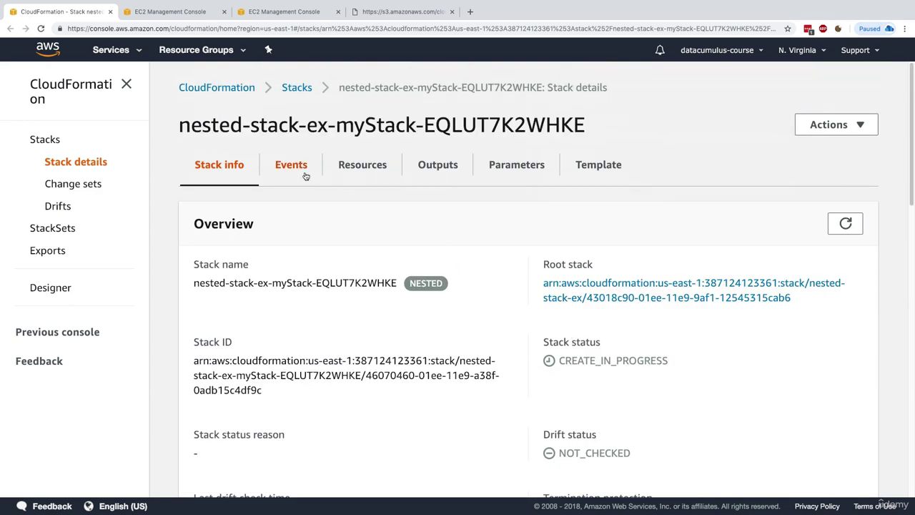
Refresh events to confirm CREATE_COMPLETE with a SUCCESS signal, then return to Stacks.
click(303, 173)
click(844, 222)
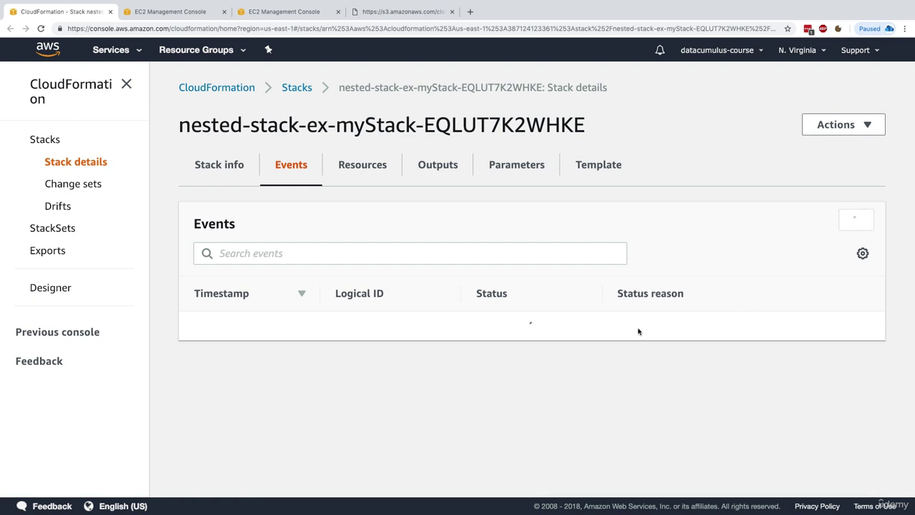
triple_click(384, 335)
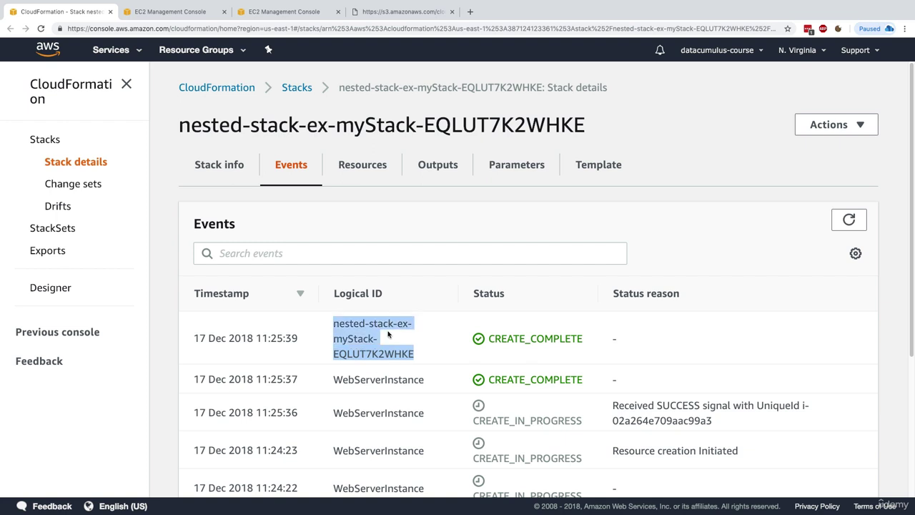
double_click(517, 339)
scroll(443, 287, down, 3)
click(357, 252)
drag(622, 236, 797, 233)
click(797, 233)
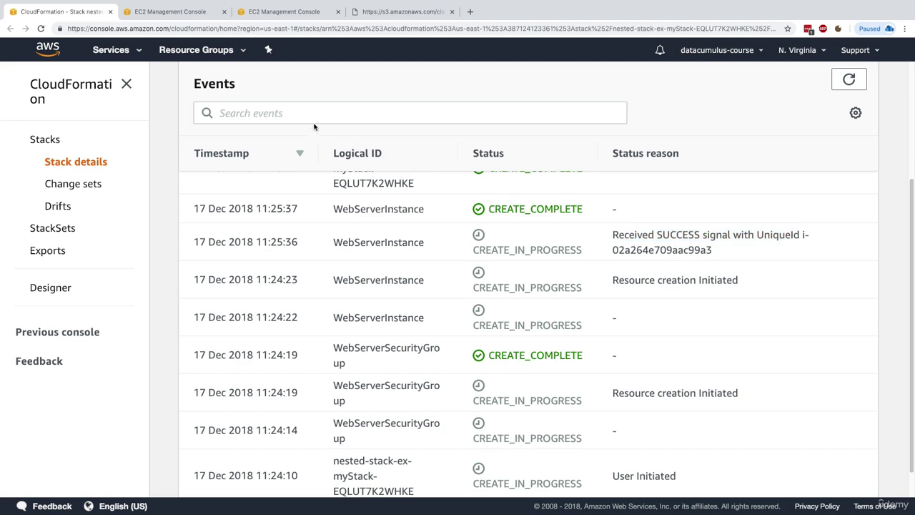
scroll(320, 182, up, 3)
click(295, 88)
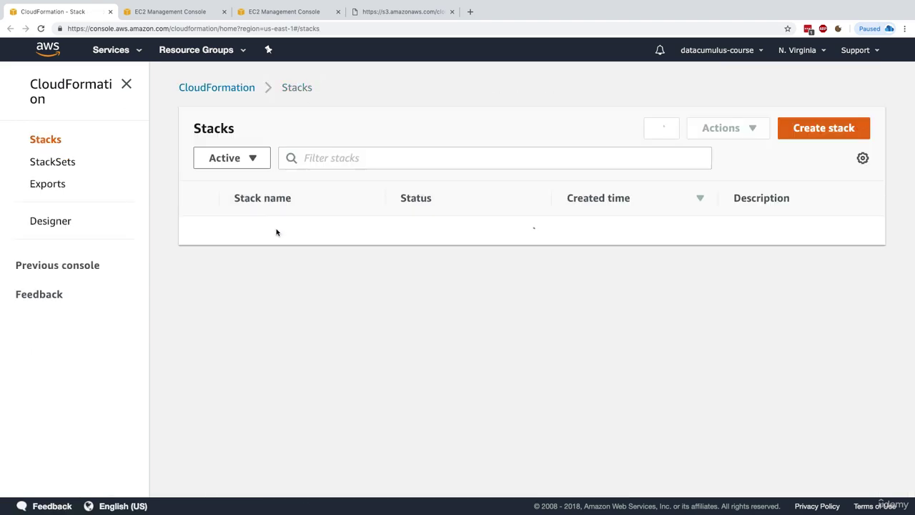
Open nested-stack-ex and review its Resources and Events, both showing CREATE_COMPLETE.
click(272, 262)
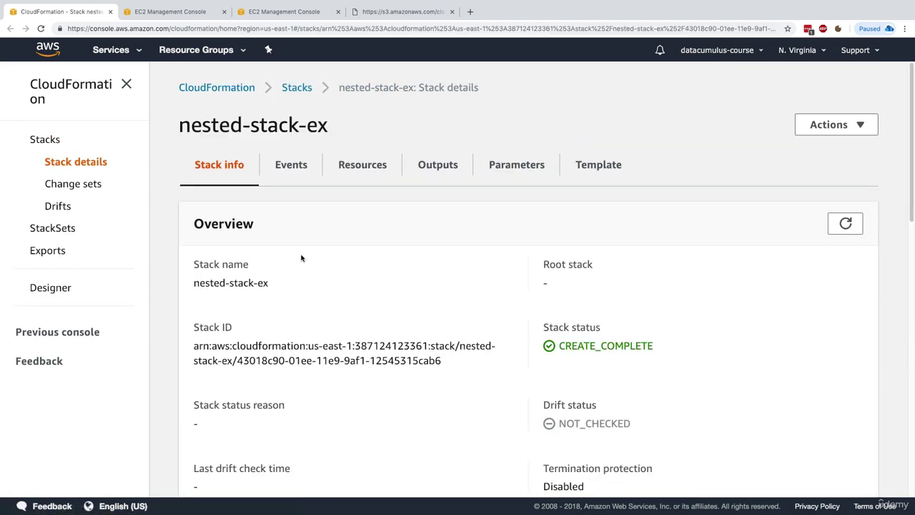
triple_click(255, 281)
click(297, 241)
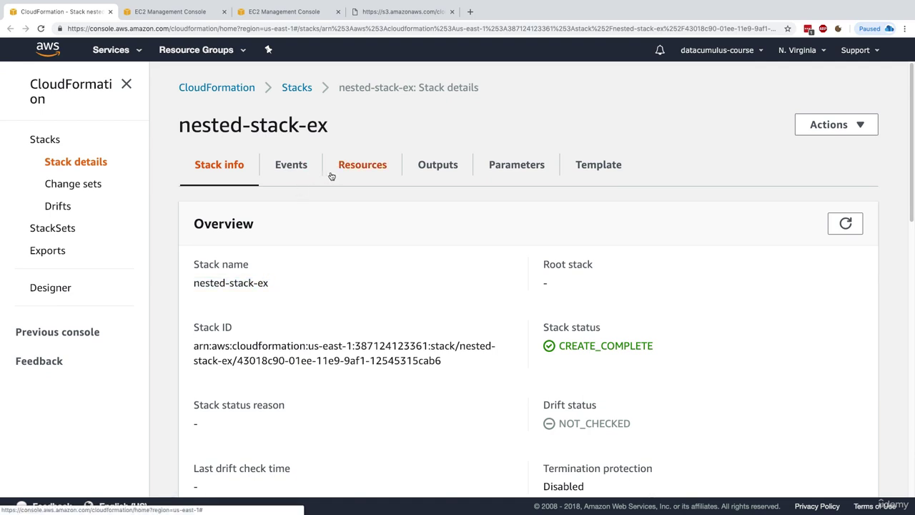
click(348, 174)
double_click(664, 377)
click(303, 169)
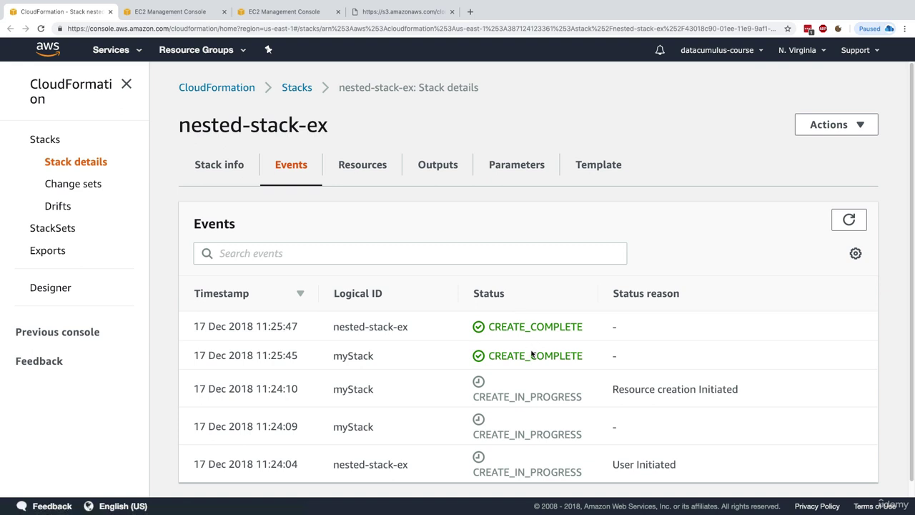
double_click(361, 354)
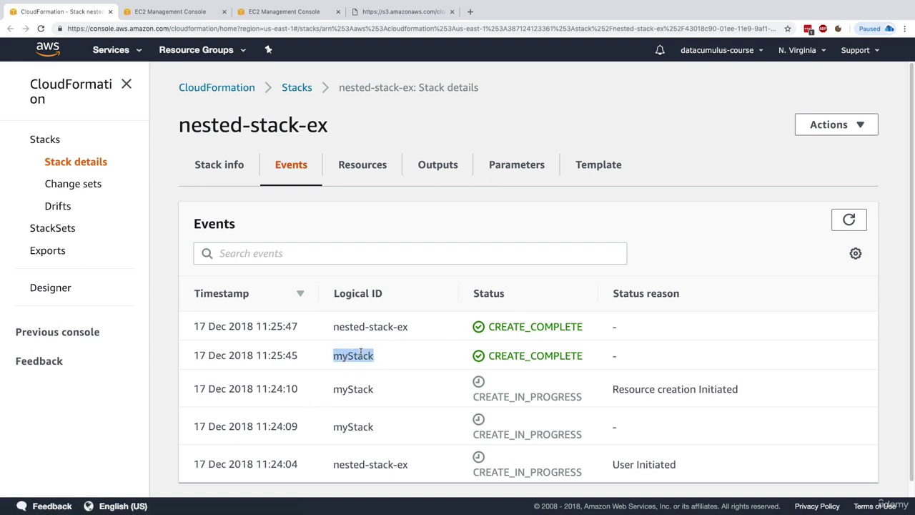
double_click(375, 331)
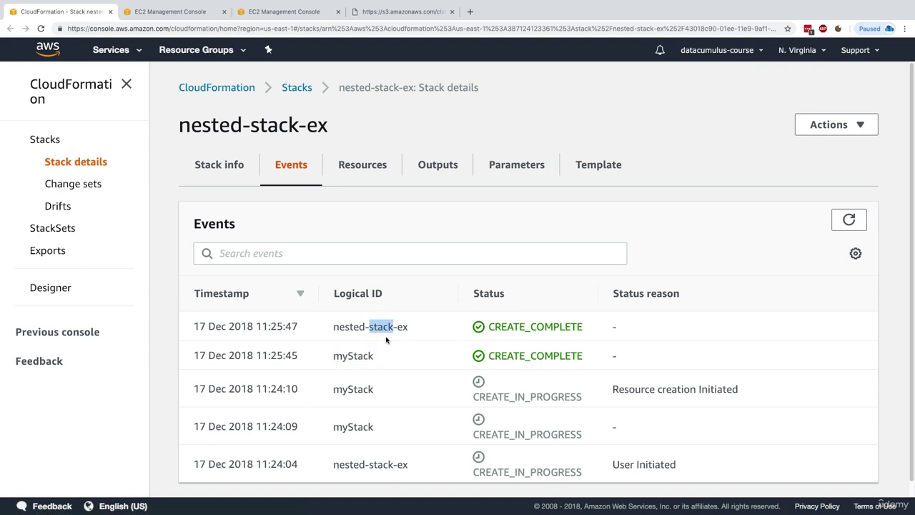
double_click(534, 326)
click(541, 340)
Copy the OutputFromNestedStack URL from the parent stack's Outputs into a new tab.
click(429, 167)
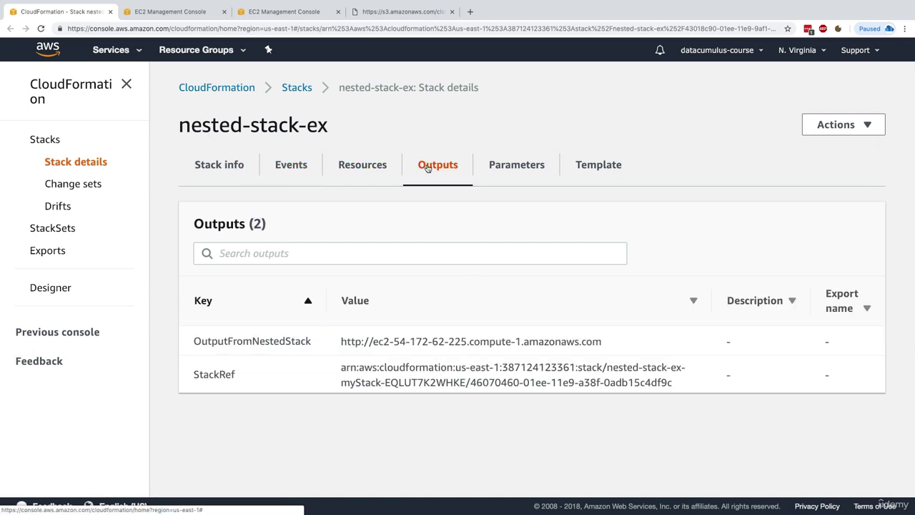
triple_click(355, 342)
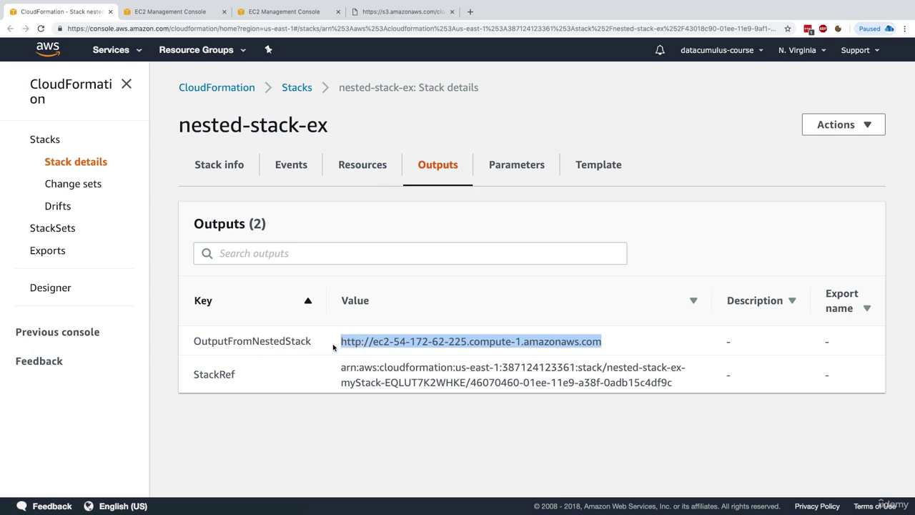
key(ctrl+c)
key(ctrl+t)
Load the output URL to view the AWS CloudFormation PHP Sample page, then return to Stacks.
key(ctrl+v)
key(Return)
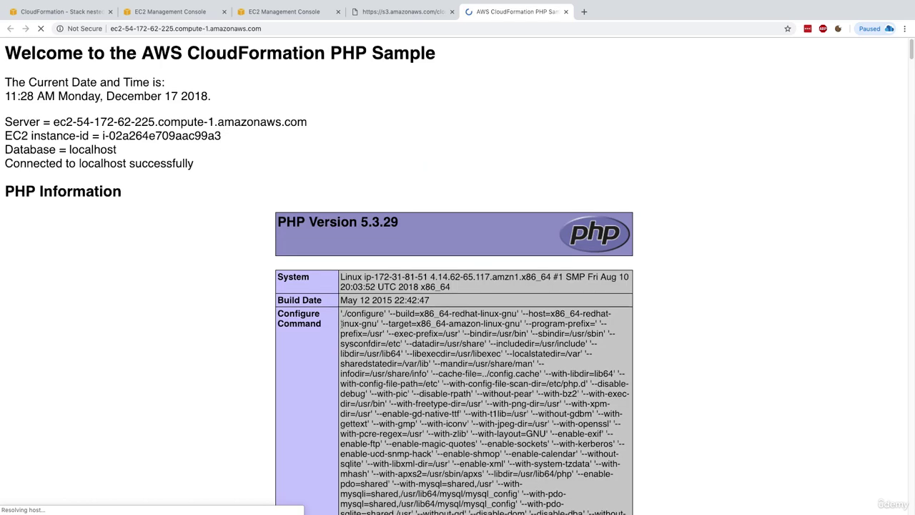
drag(137, 57, 385, 61)
click(385, 61)
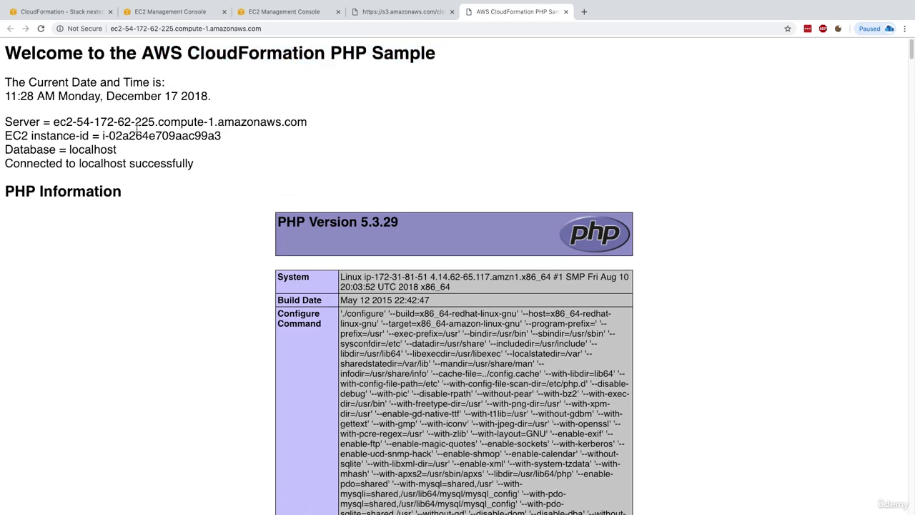
drag(48, 163, 177, 165)
click(177, 164)
scroll(258, 207, down, 15)
scroll(254, 217, up, 15)
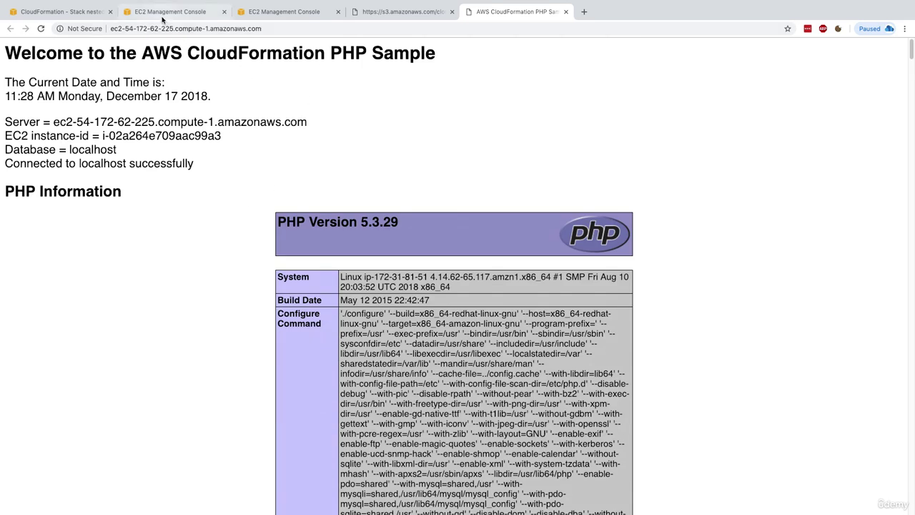
click(91, 13)
click(284, 90)
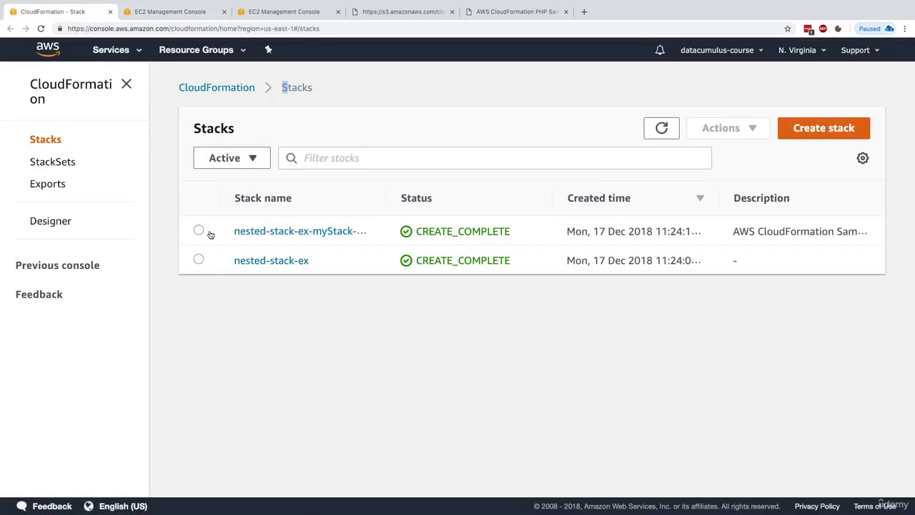
Select the parent stack nested-stack-ex instead of myStack and confirm Delete stack.
click(200, 231)
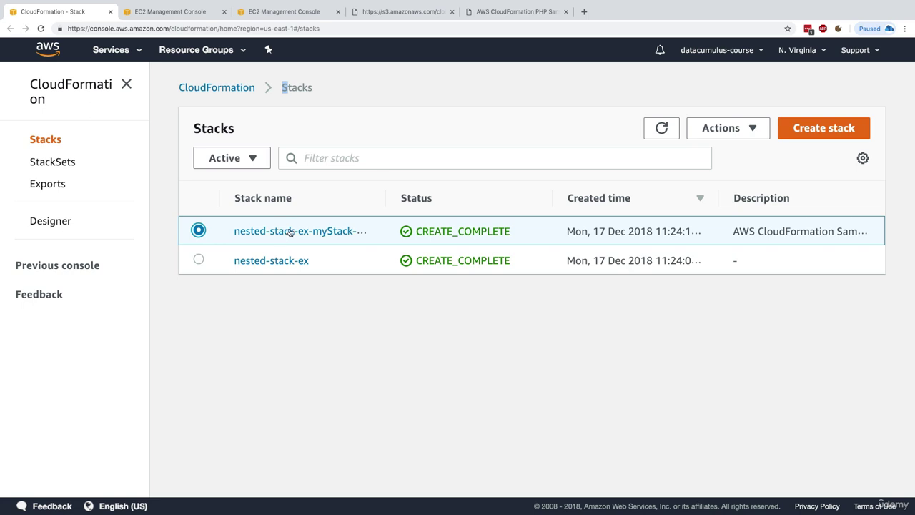
click(198, 261)
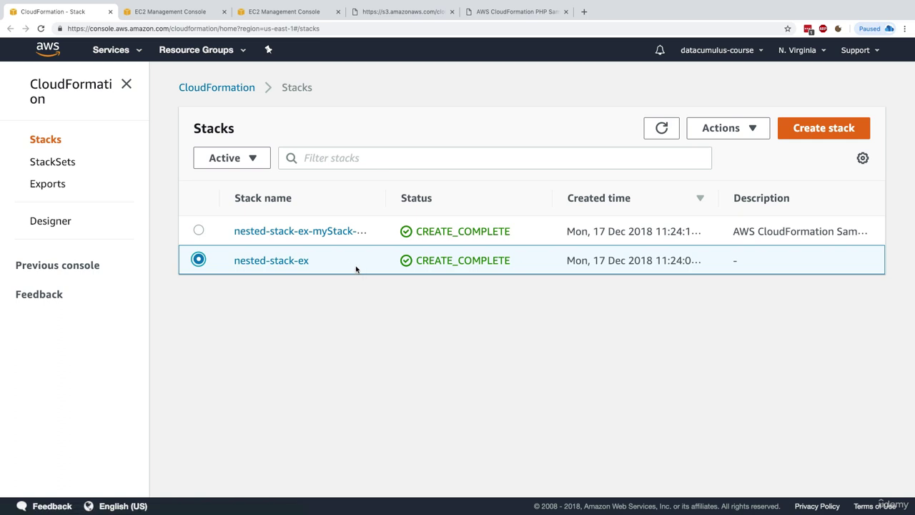
click(713, 129)
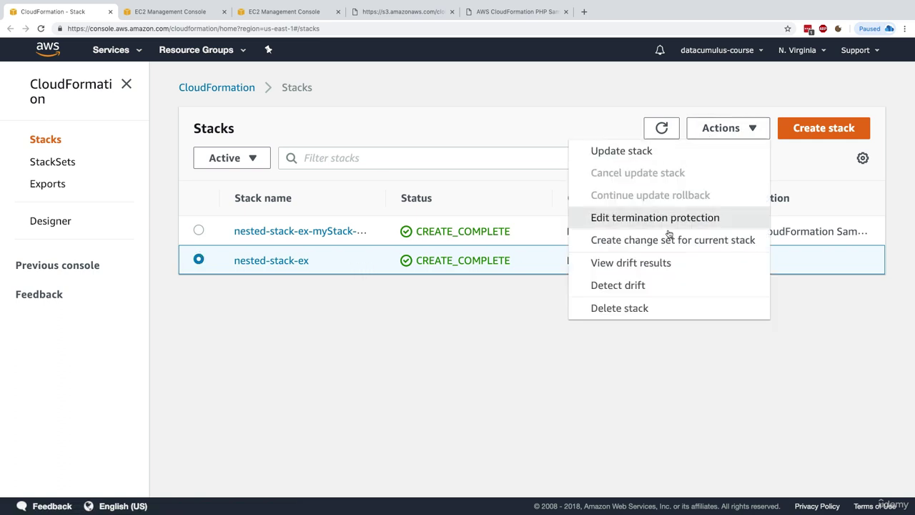
click(628, 319)
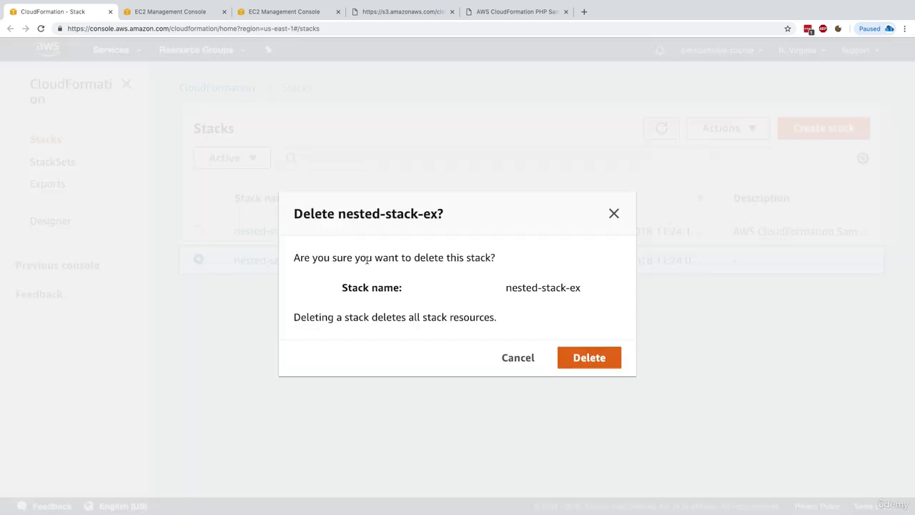
click(568, 348)
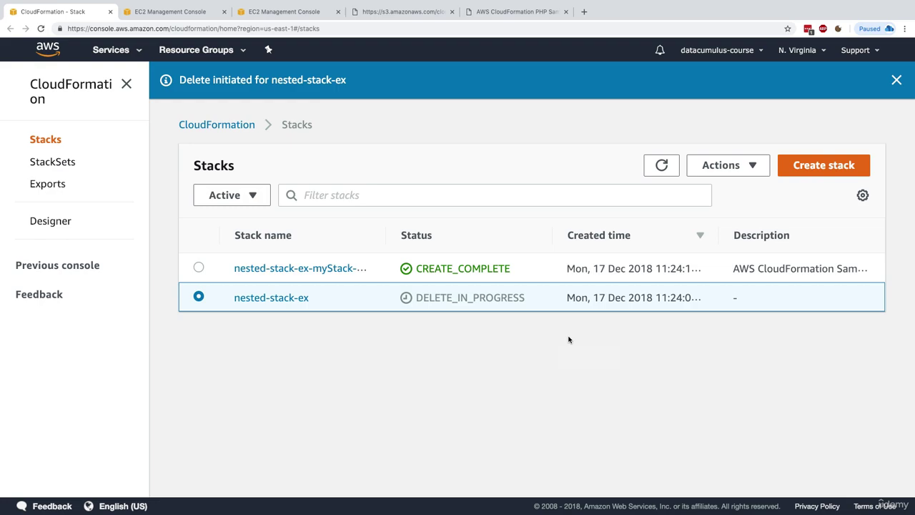
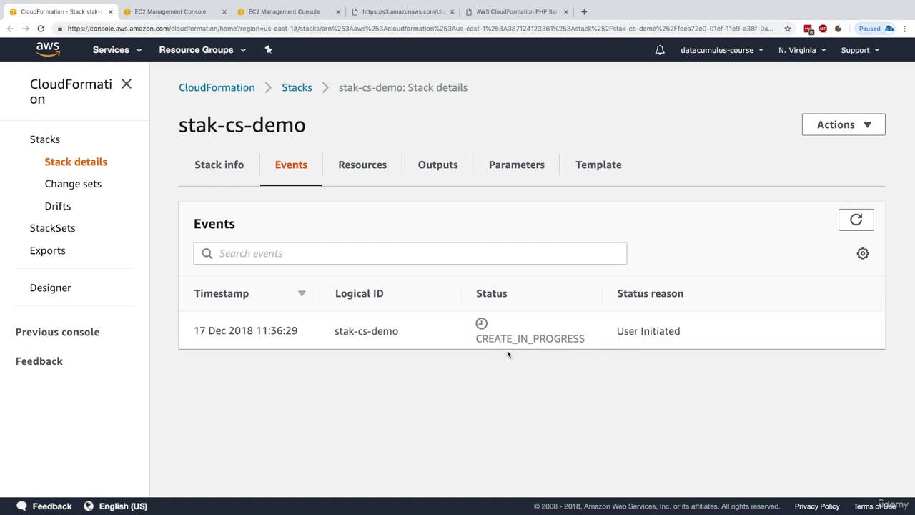
Refresh stak-cs-demo's events and look at its change sets list.
click(852, 226)
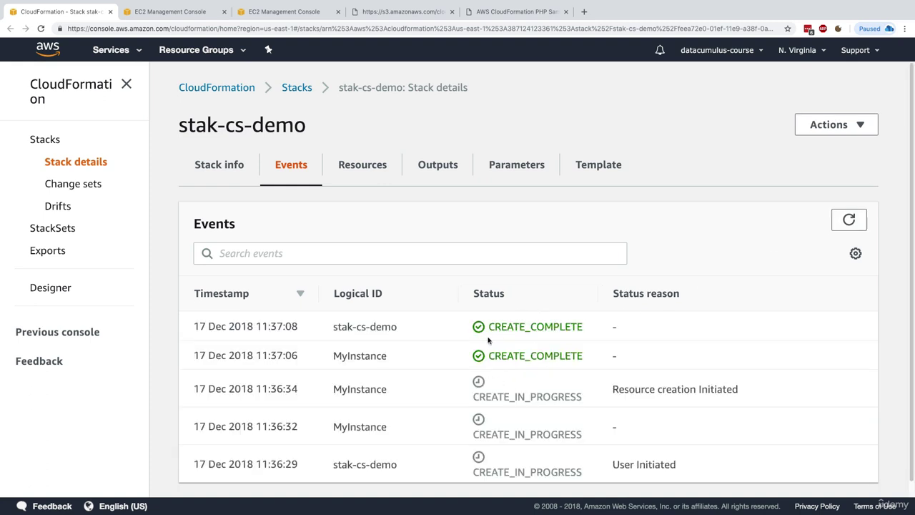
click(89, 185)
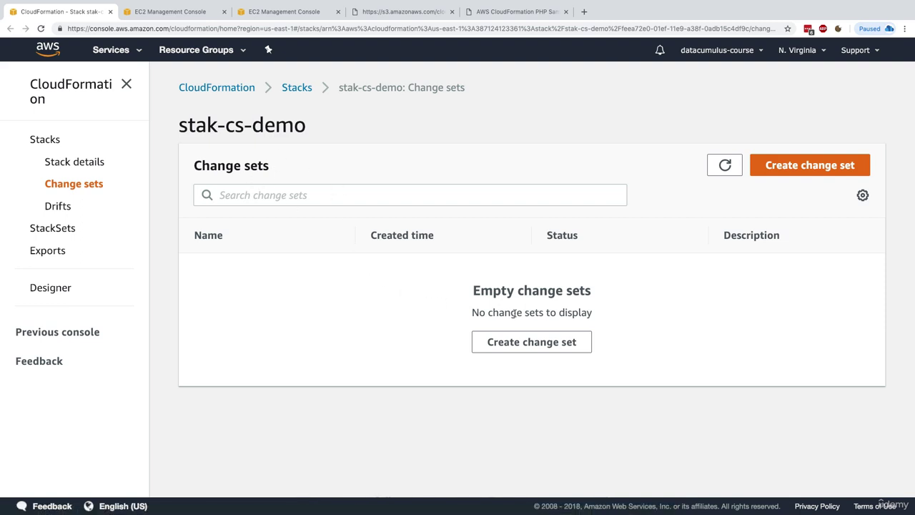
click(784, 165)
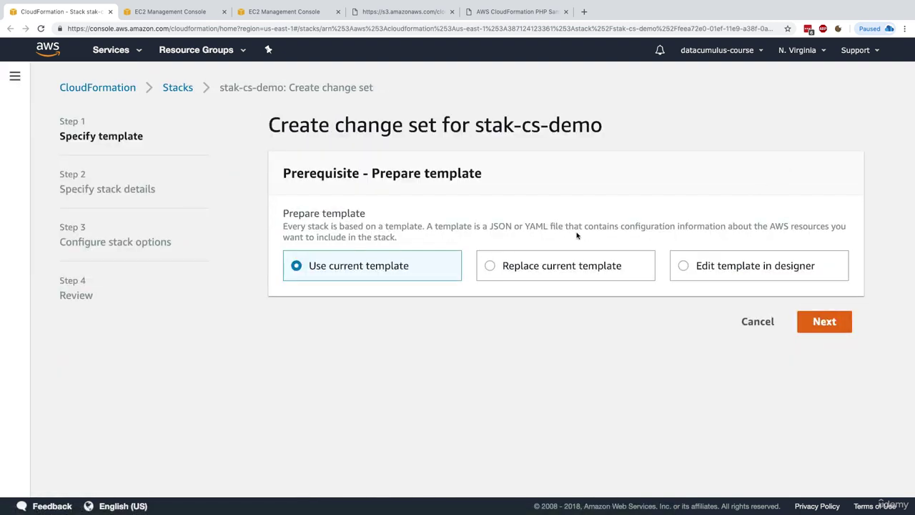
drag(427, 126, 592, 129)
click(468, 126)
click(594, 130)
Select stak-cs-demo in Stacks and create a change set for the current stack.
click(176, 90)
click(198, 230)
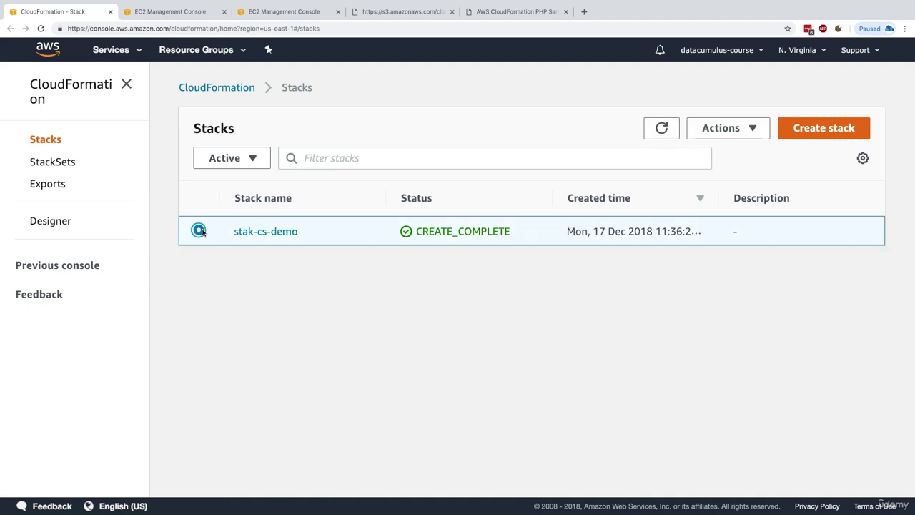
click(705, 133)
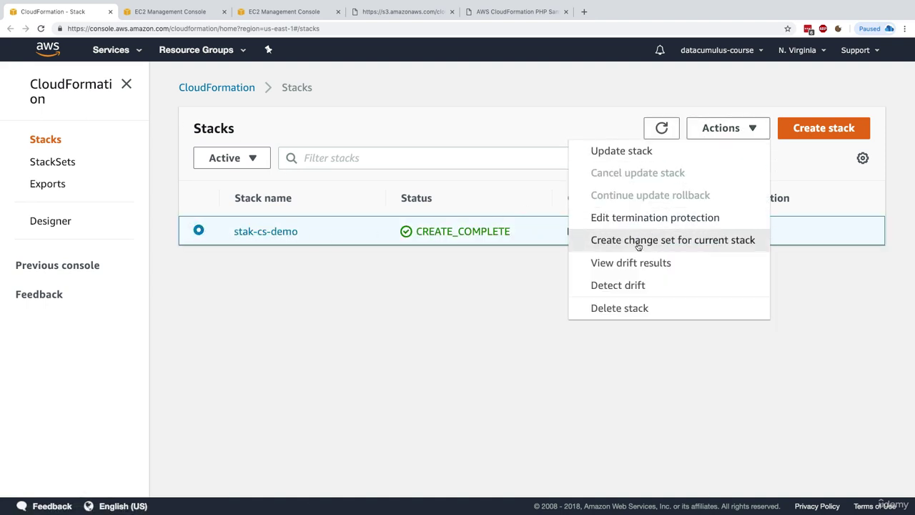
click(733, 243)
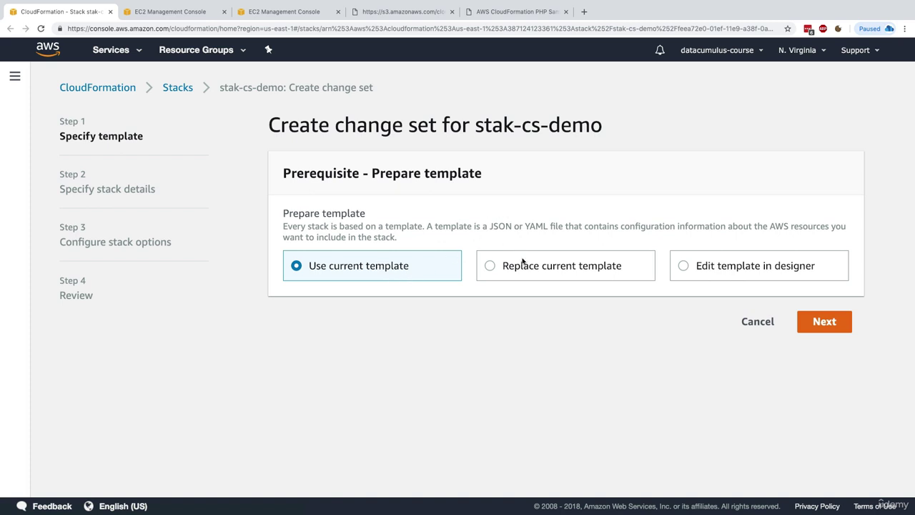
Replace the current template with the uploaded 1-ec2-with-sg-eip.yaml and continue to stack details.
click(627, 268)
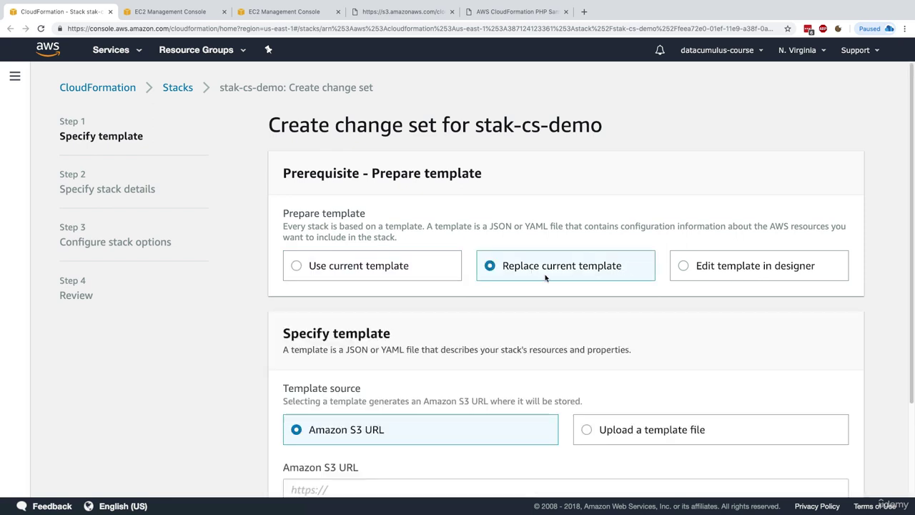
scroll(563, 299, down, 3)
click(613, 330)
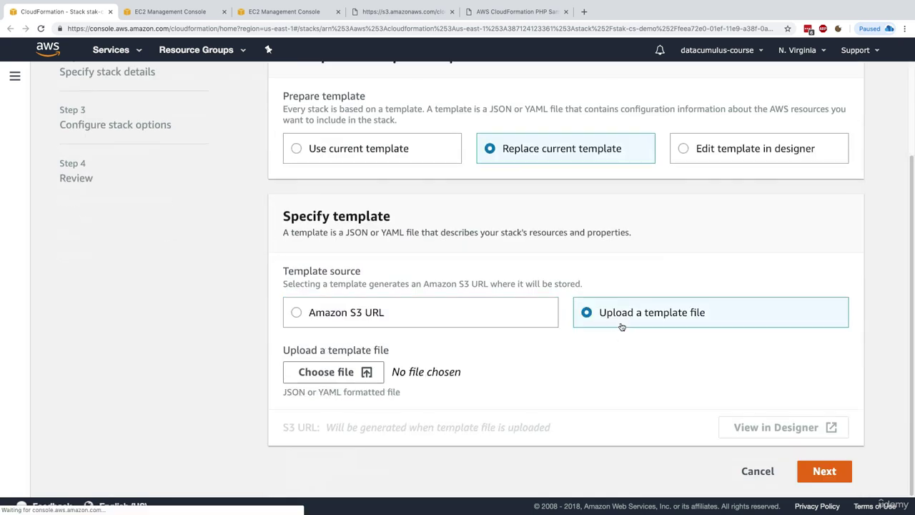
click(377, 364)
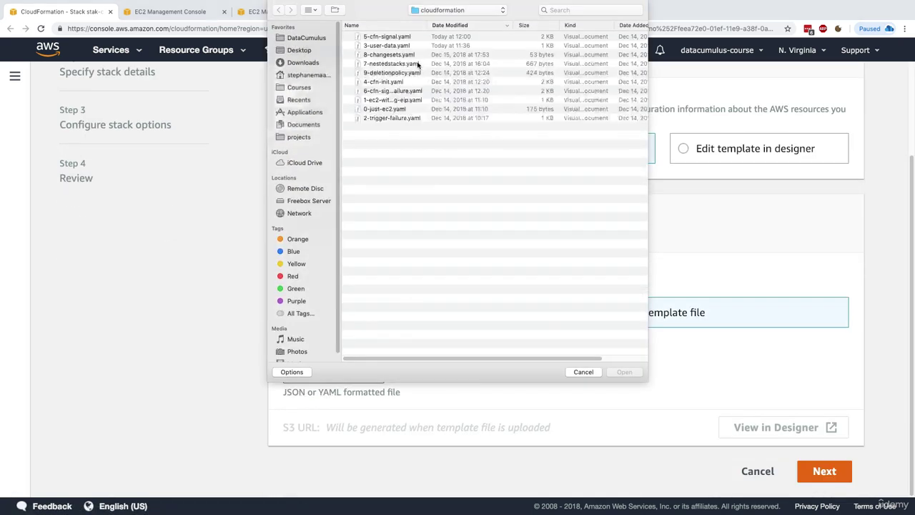
double_click(400, 100)
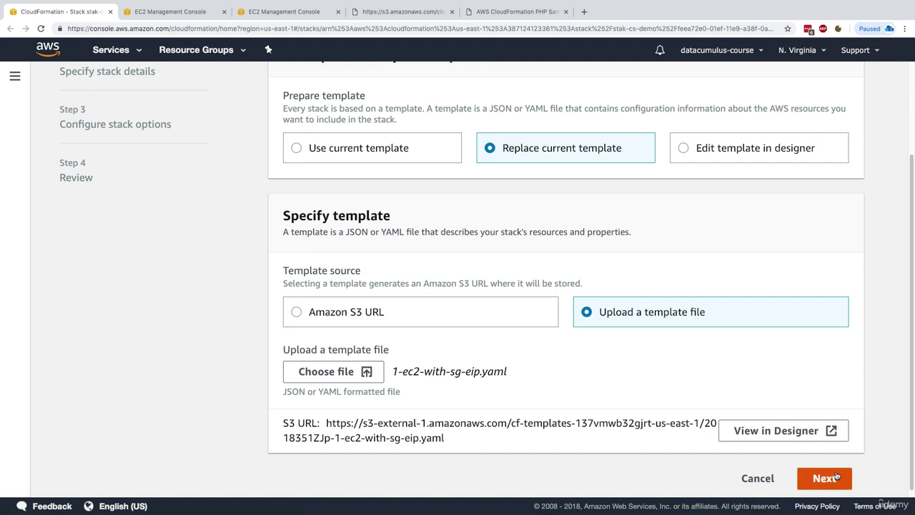
drag(404, 371, 505, 372)
click(500, 372)
click(846, 478)
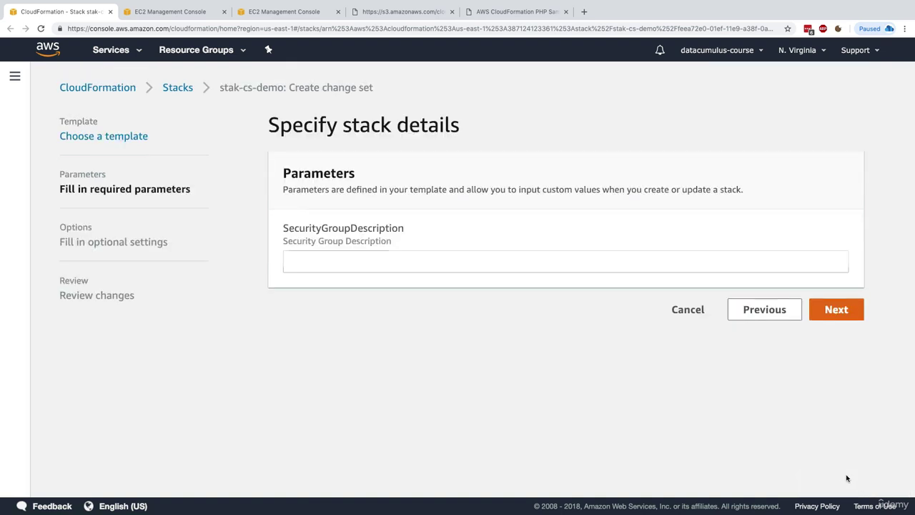
Set SecurityGroupDescription to foobar and advance through stack options to the review page.
click(418, 254)
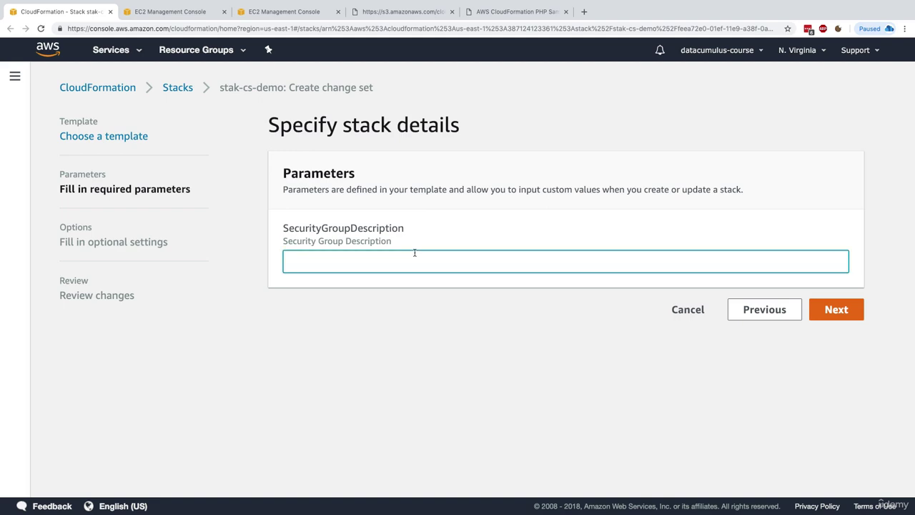
text(foobar)
click(821, 308)
scroll(684, 344, down, 5)
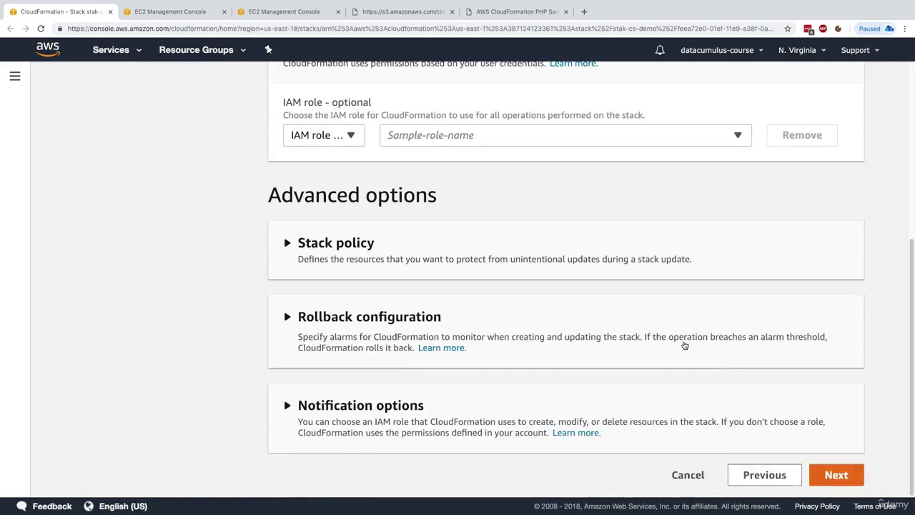
click(837, 474)
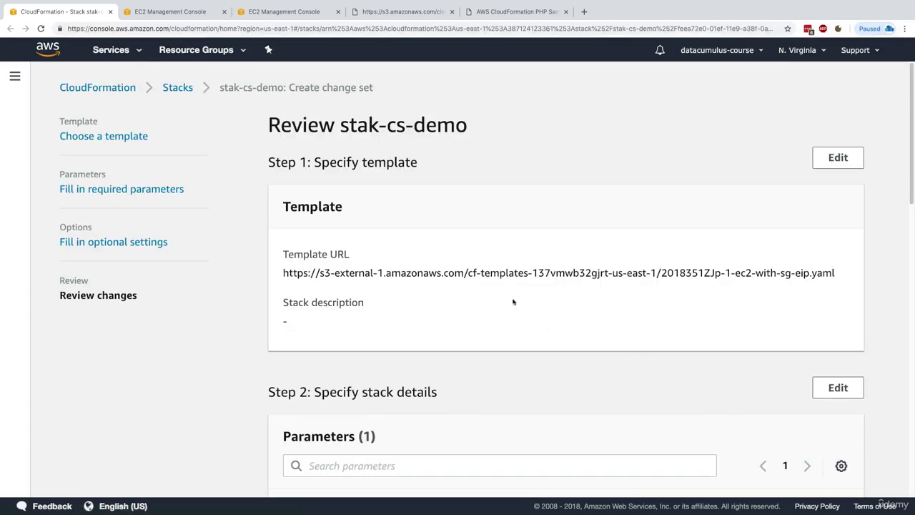
Review the settings and create the change set, confirming in the dialog.
scroll(449, 300, down, 3)
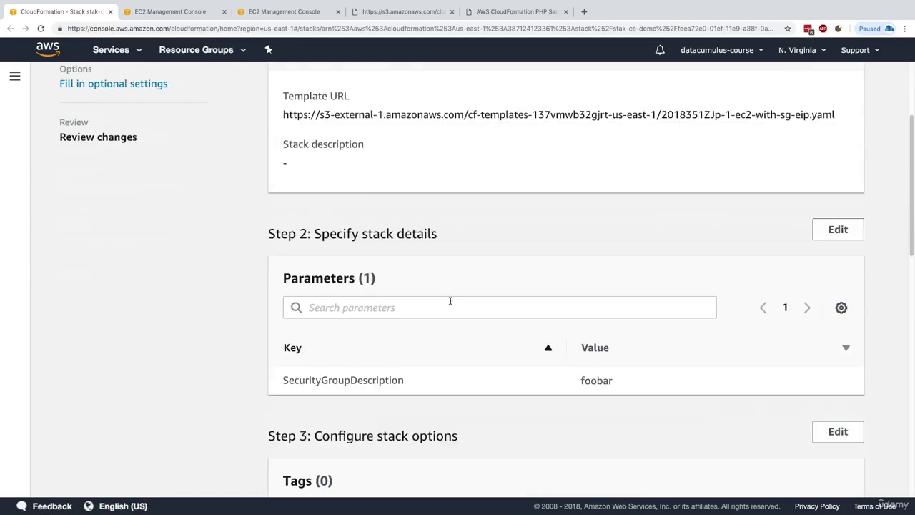
double_click(380, 379)
click(351, 379)
scroll(429, 364, down, 10)
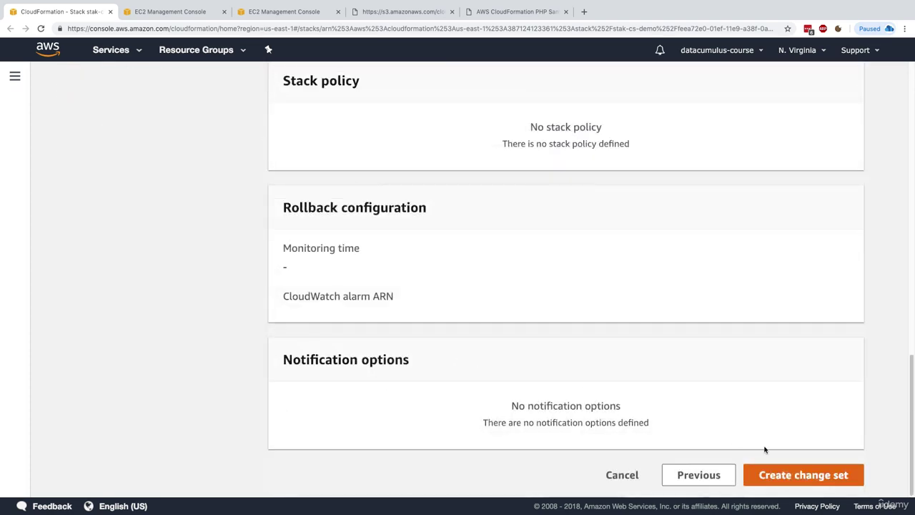
click(812, 483)
click(562, 371)
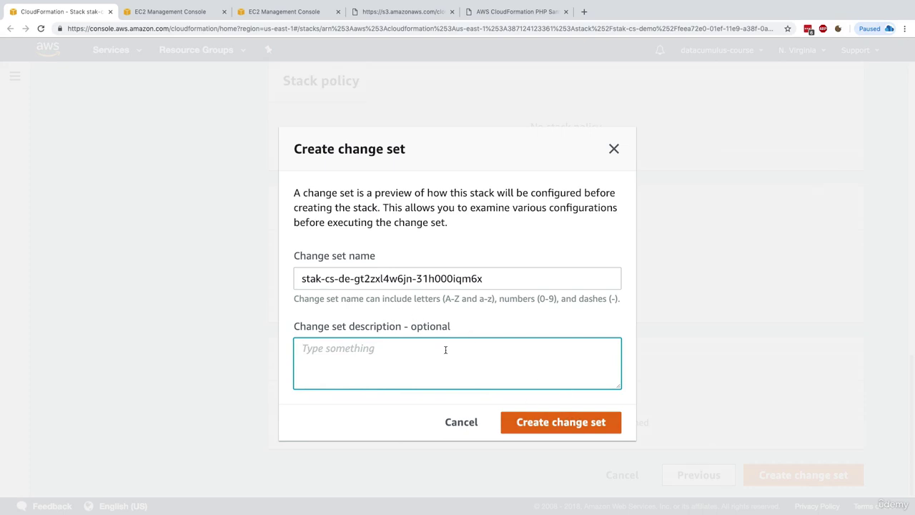
drag(402, 279, 450, 279)
click(540, 417)
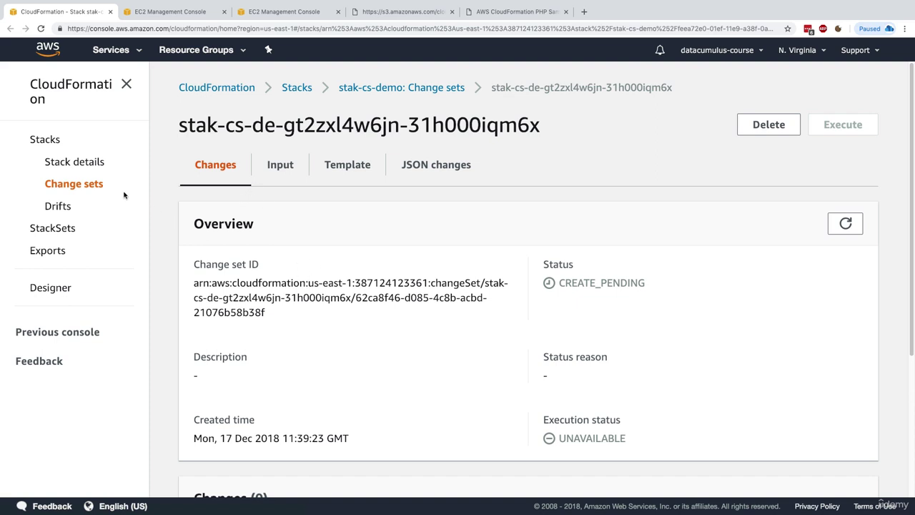
Open the new change set from Change sets and view its input parameters.
click(98, 188)
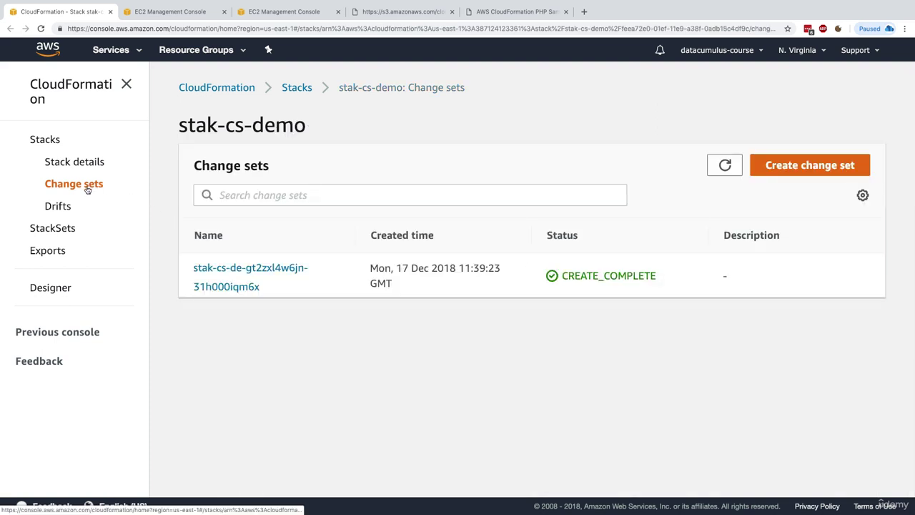
double_click(572, 275)
click(340, 266)
click(290, 268)
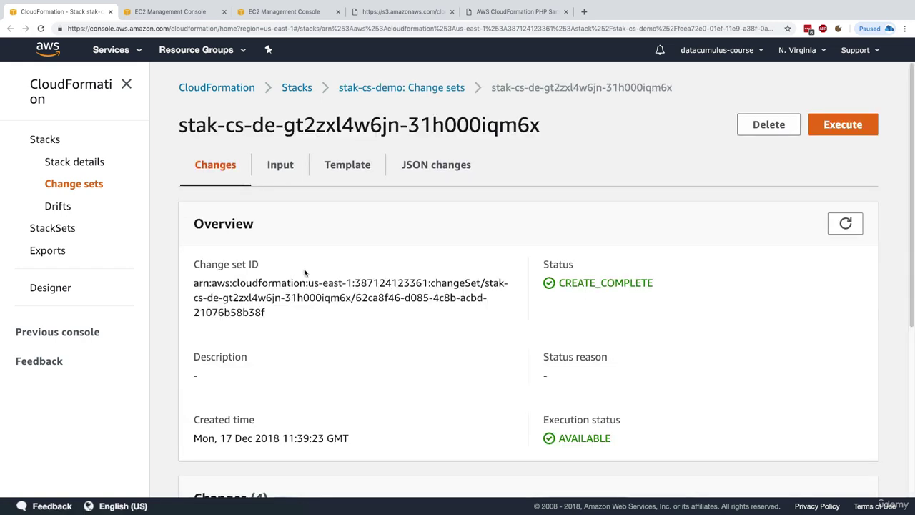
click(293, 177)
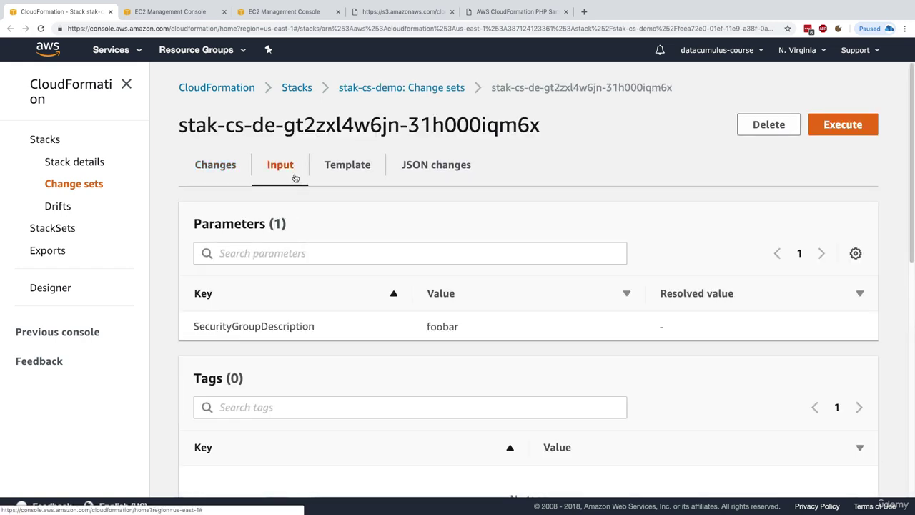
scroll(391, 289, down, 10)
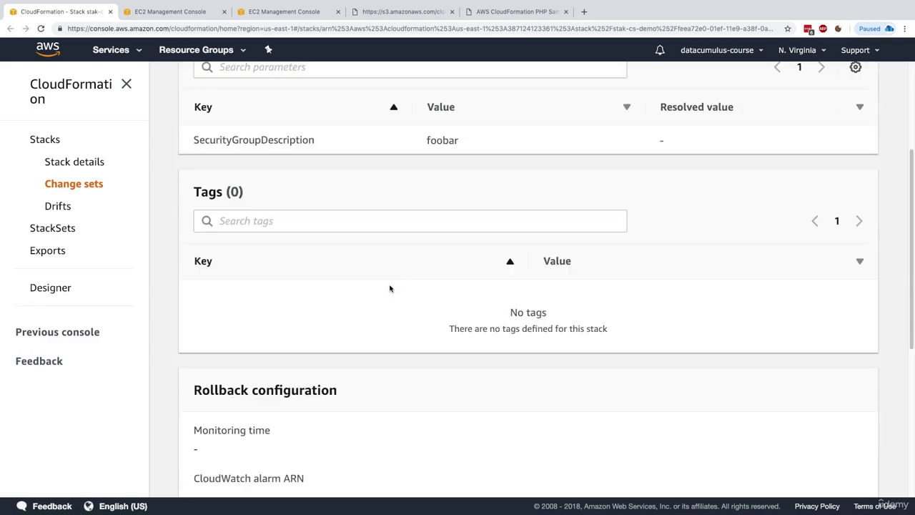
scroll(487, 366, up, 10)
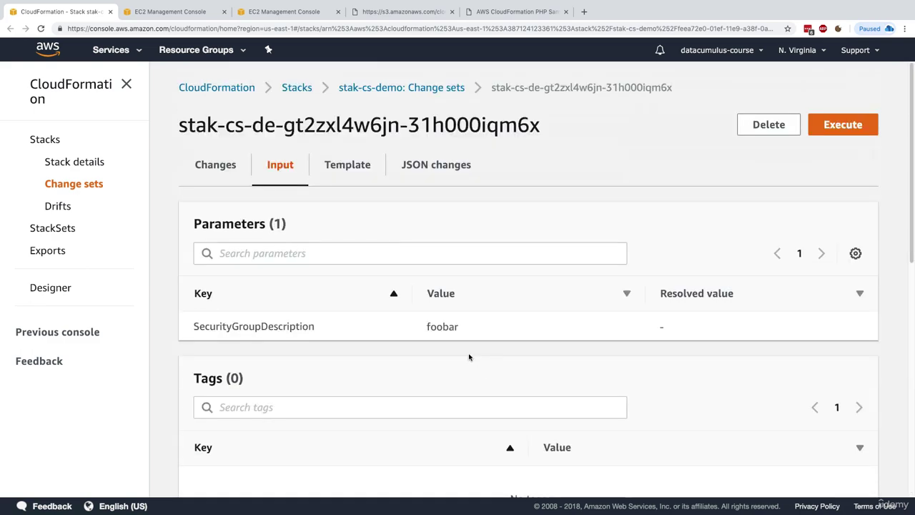
Inspect the change set's template and JSON changes, then return to the Changes overview.
click(347, 166)
scroll(383, 315, down, 2)
scroll(369, 281, up, 2)
click(418, 169)
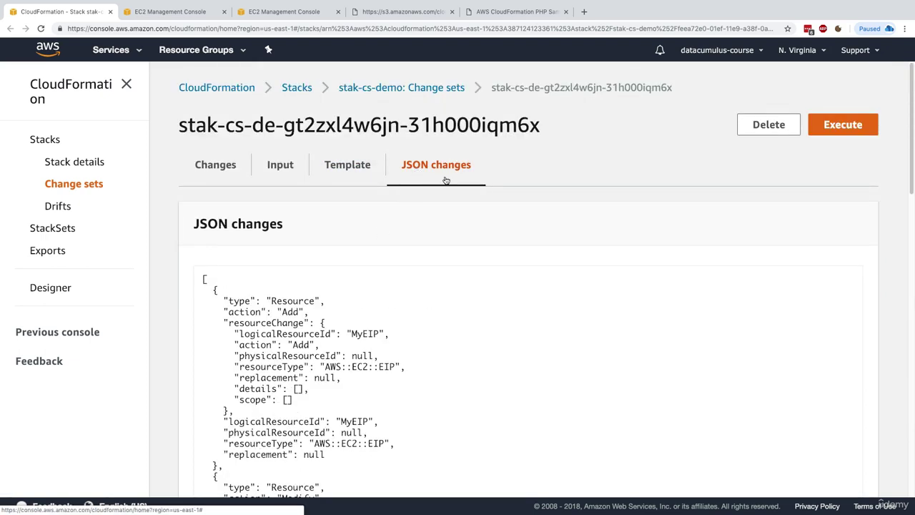
scroll(398, 361, down, 1)
scroll(341, 349, down, 5)
scroll(341, 348, down, 8)
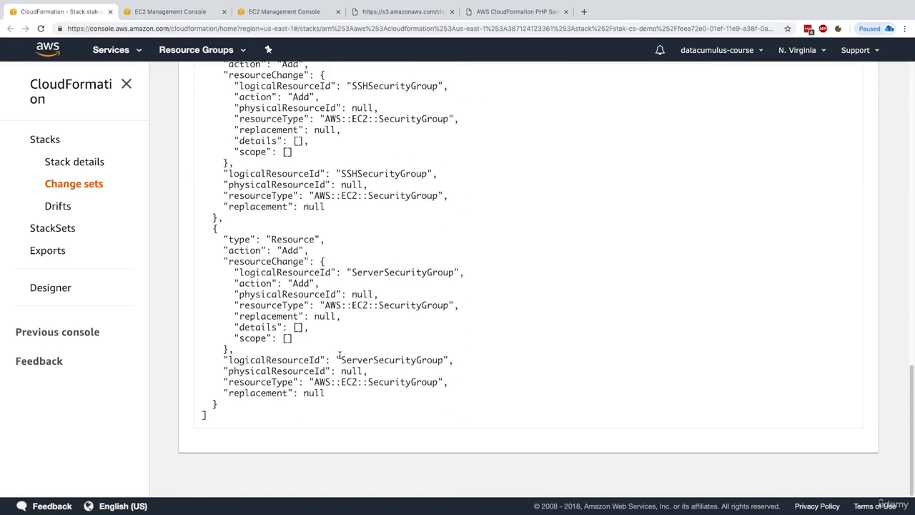
scroll(339, 354, up, 15)
click(230, 179)
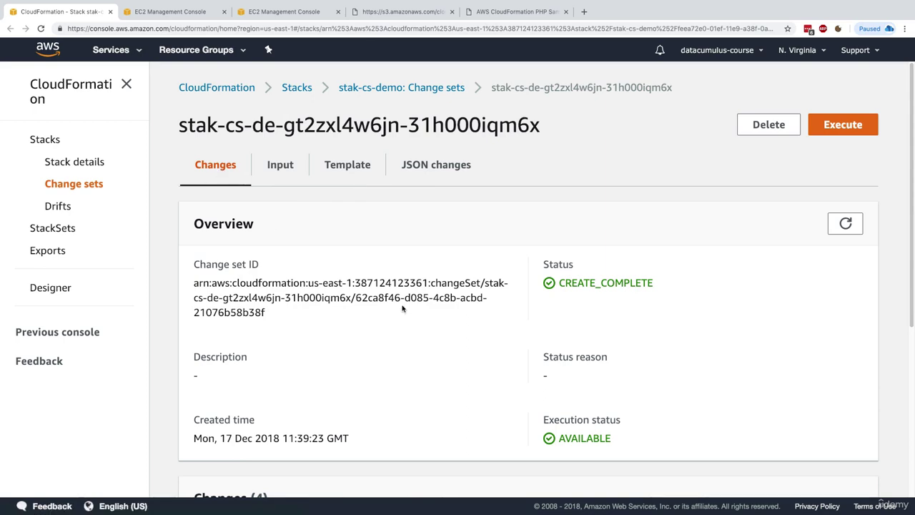
scroll(402, 308, down, 4)
scroll(403, 307, down, 2)
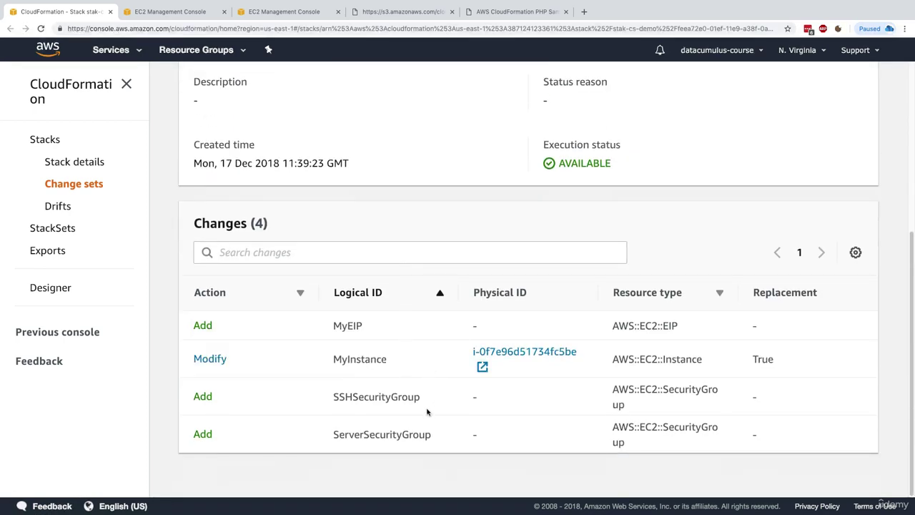
double_click(373, 441)
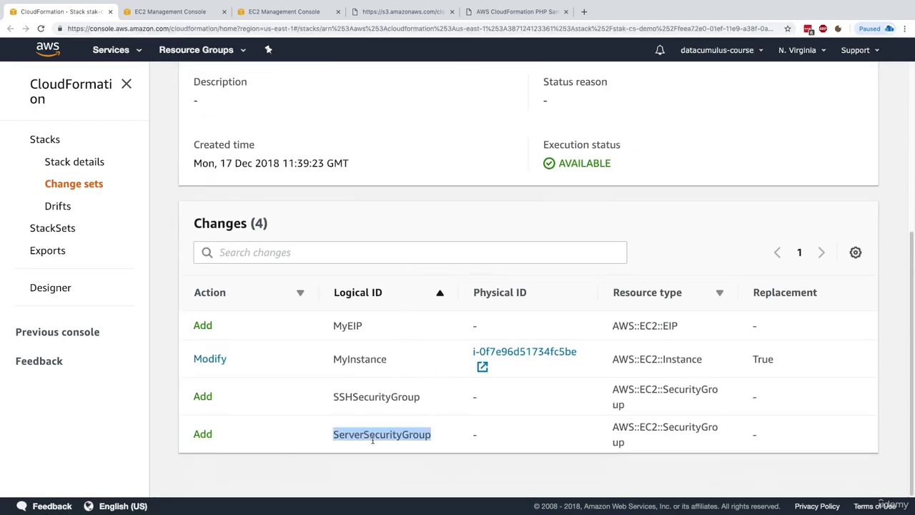
double_click(387, 401)
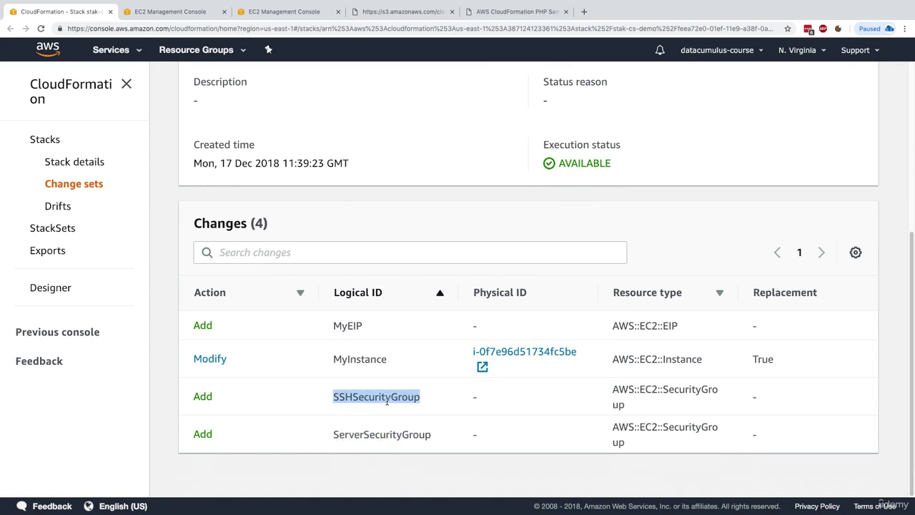
click(391, 400)
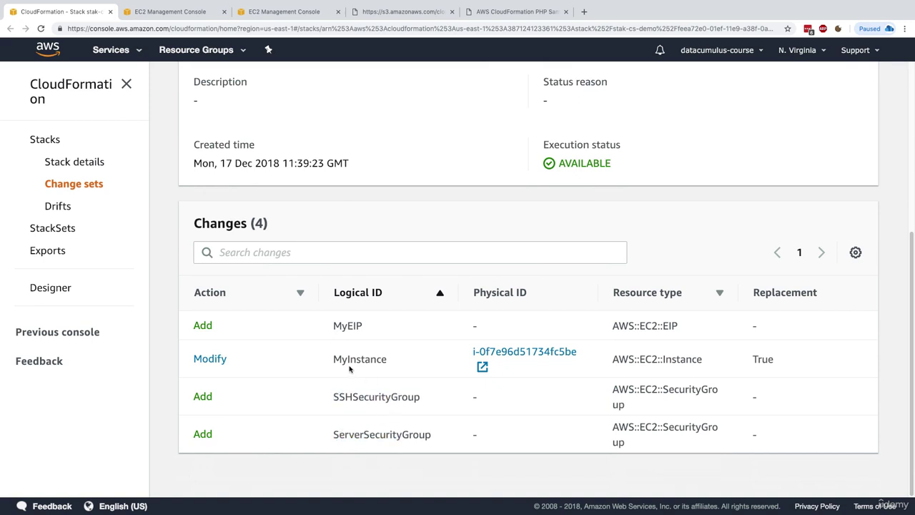
double_click(350, 359)
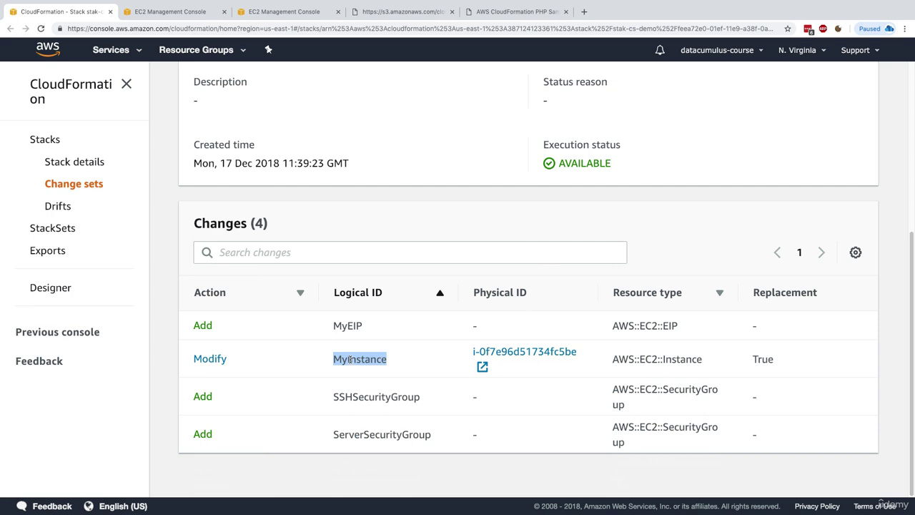
double_click(781, 362)
double_click(781, 294)
double_click(763, 357)
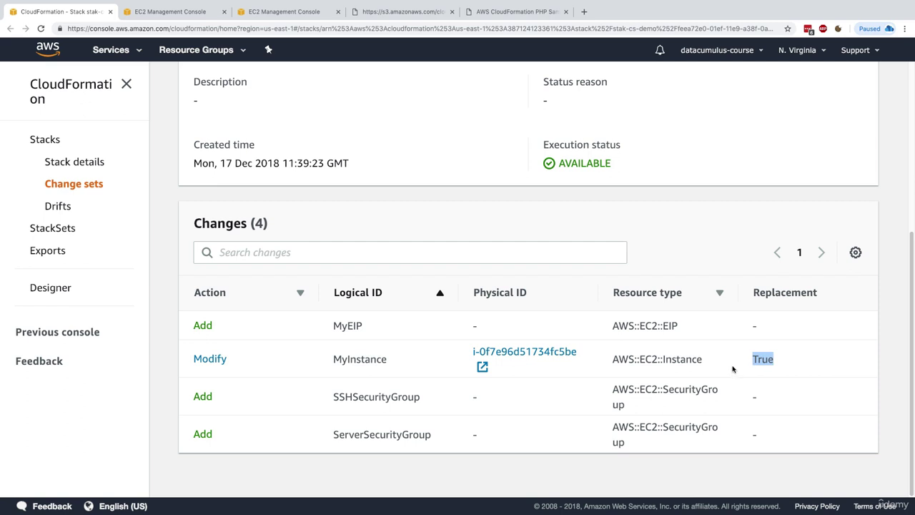
double_click(340, 326)
triple_click(654, 326)
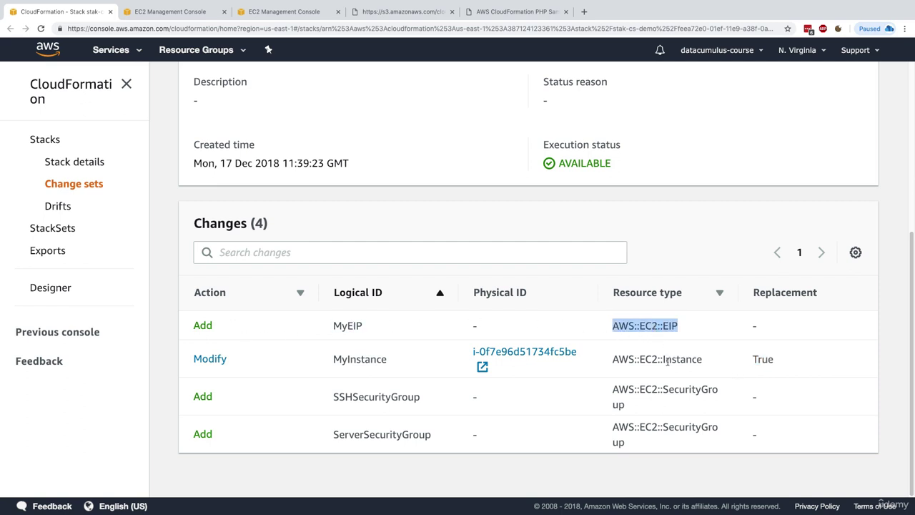
click(657, 362)
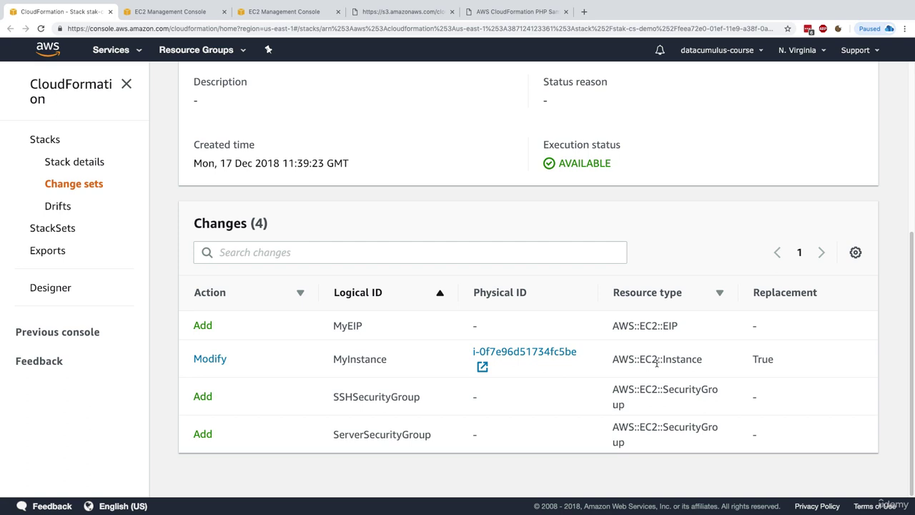
drag(647, 360, 700, 360)
triple_click(694, 360)
click(693, 360)
scroll(513, 374, up, 4)
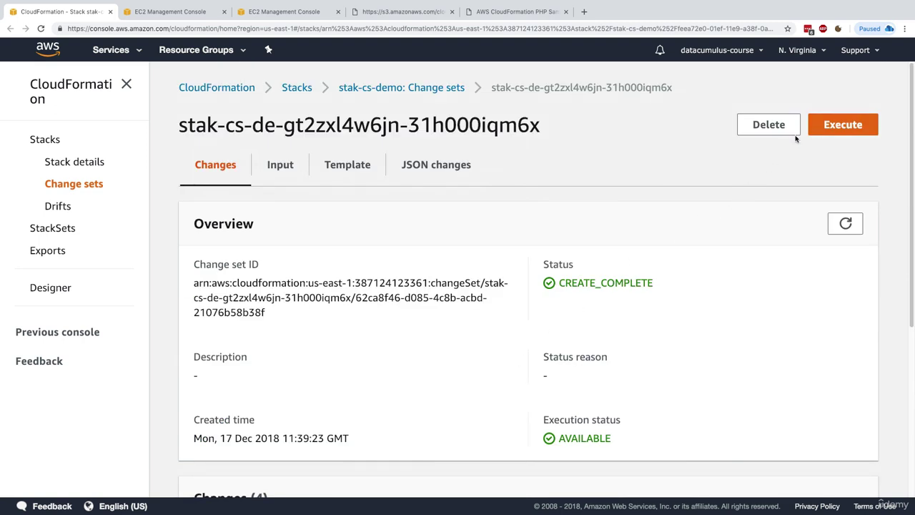
Execute the change set and check the UPDATE_IN_PROGRESS status in Events and Change sets.
click(822, 126)
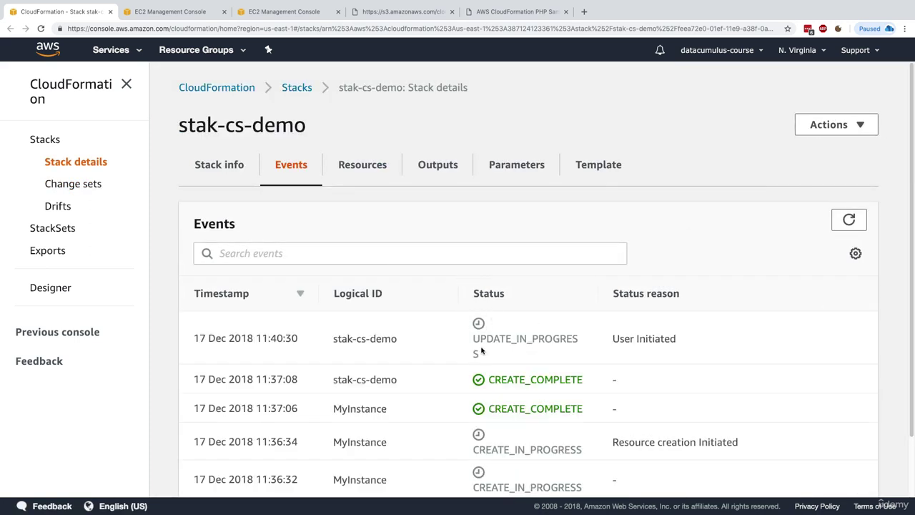
double_click(511, 336)
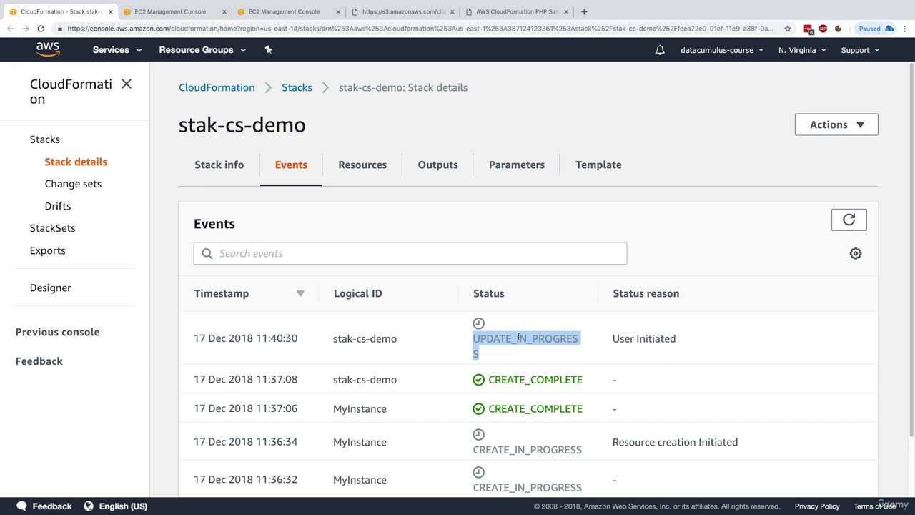
click(518, 340)
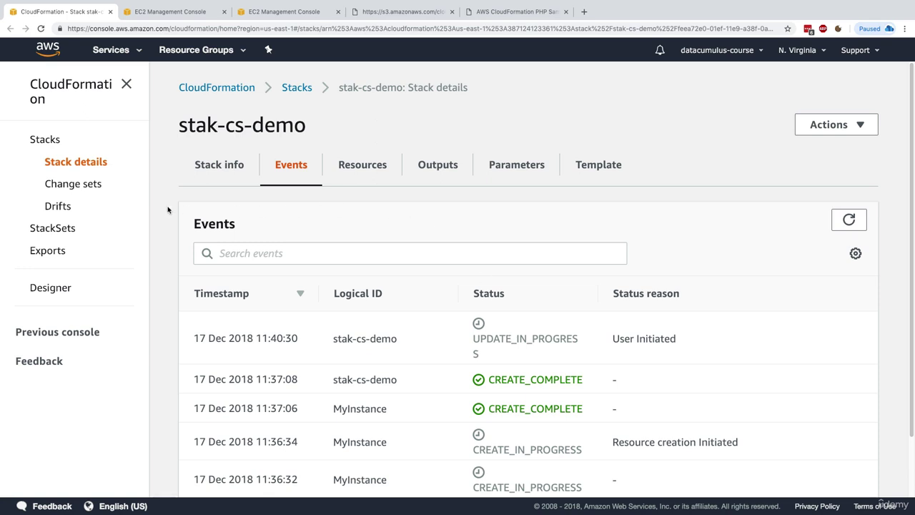
click(95, 186)
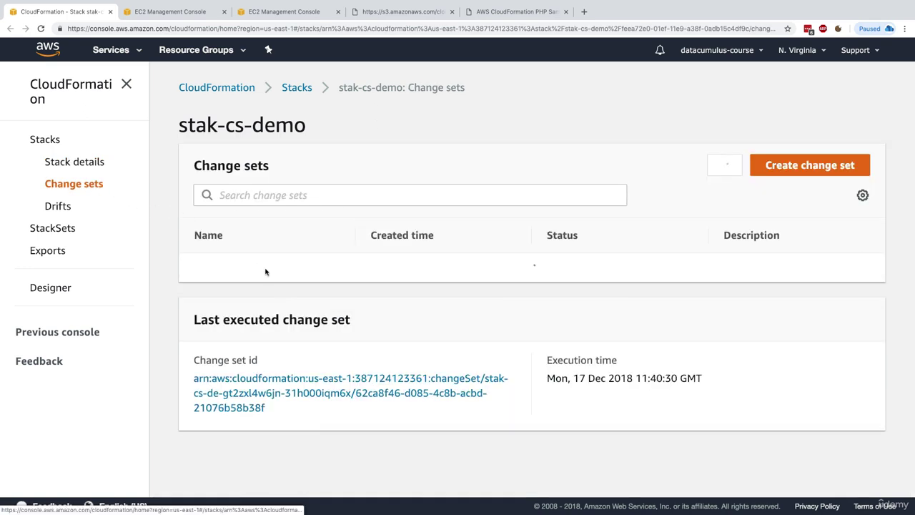
scroll(315, 365, down, 1)
scroll(322, 382, down, 1)
drag(224, 356, 350, 357)
click(392, 308)
scroll(392, 306, up, 2)
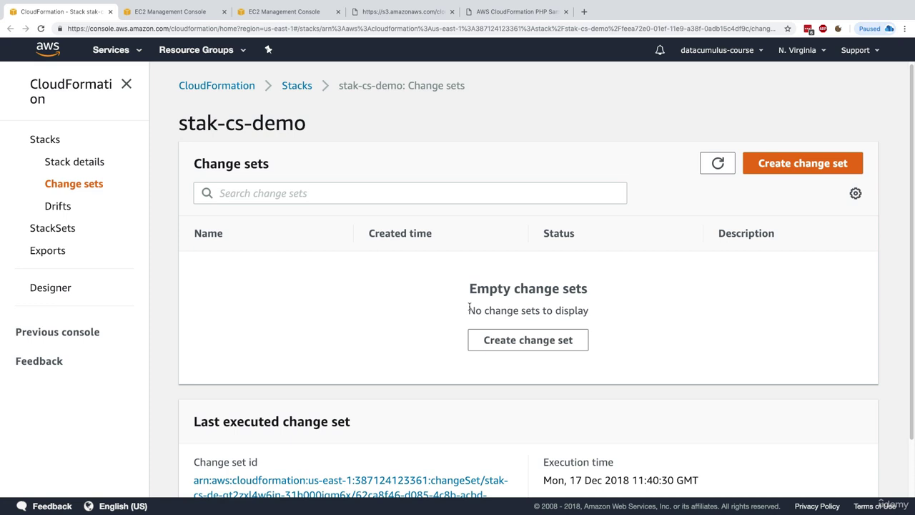
Back on stak-cs-demo's details, check the Resources, Outputs and Events tabs.
click(76, 161)
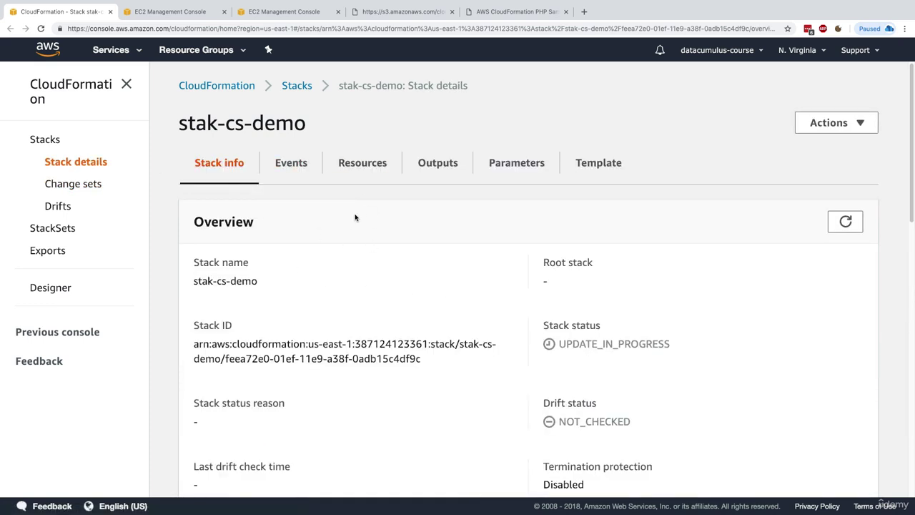
click(362, 182)
click(449, 171)
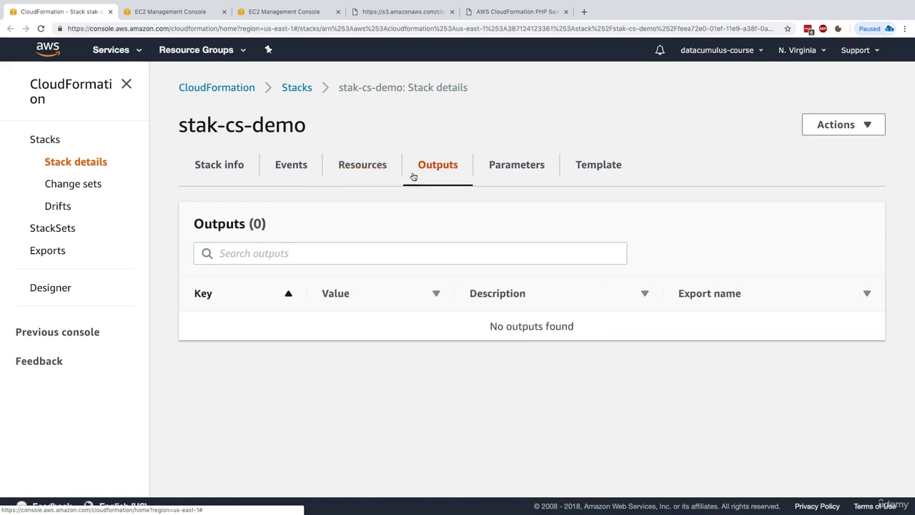
click(312, 172)
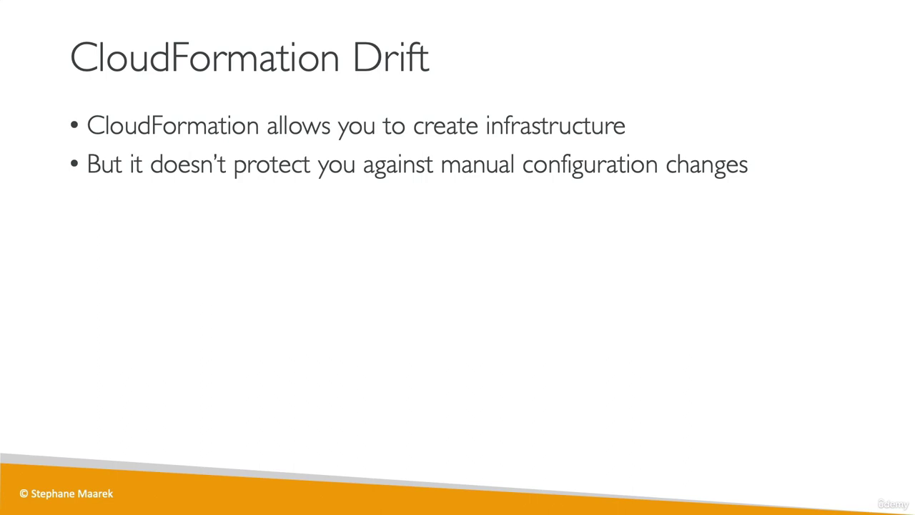
Reveal the drift-detection, drift-recommendation and unsupported-resources bullets on the CloudFormation Drift slide.
key(Right)
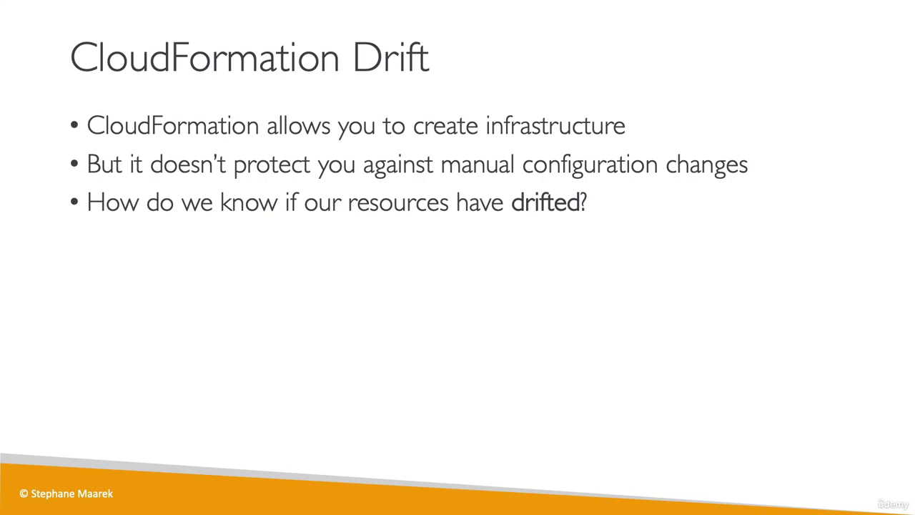
key(Right)
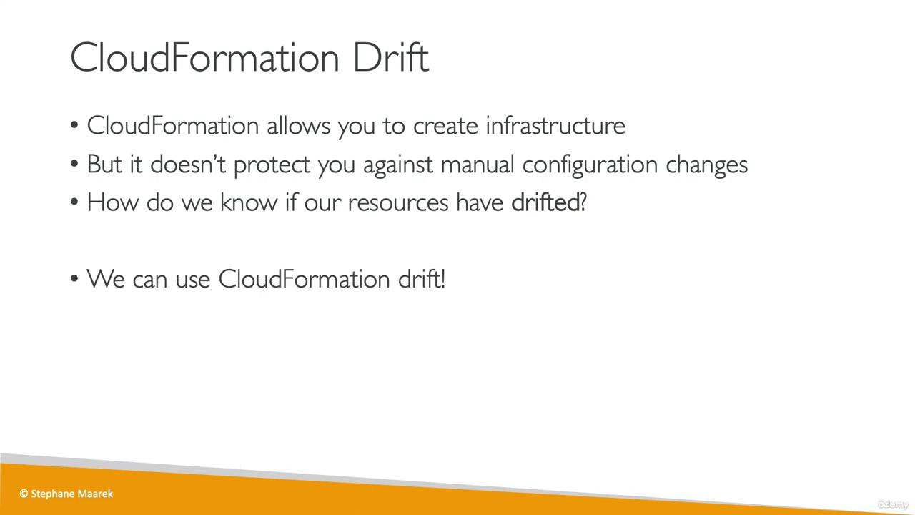
key(Right)
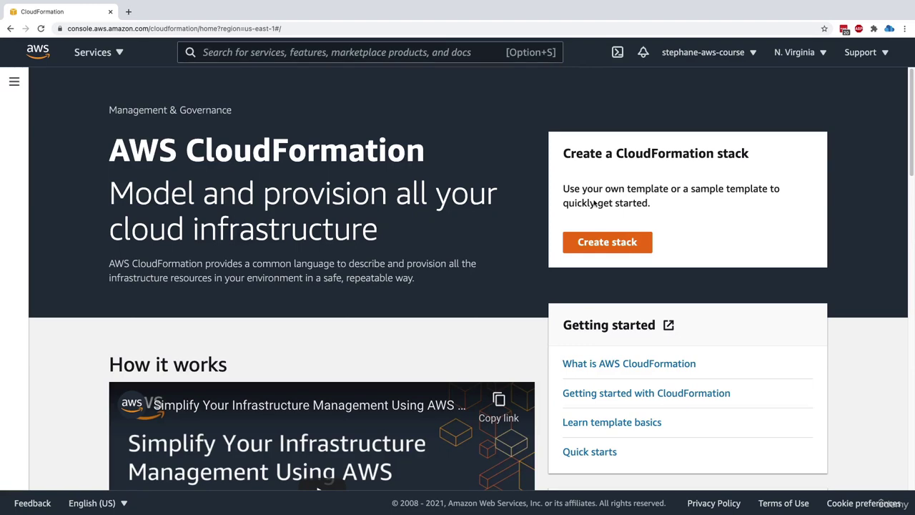
Start a new stack from uploaded 3-drift-security-group.yaml and view it in Designer.
click(632, 245)
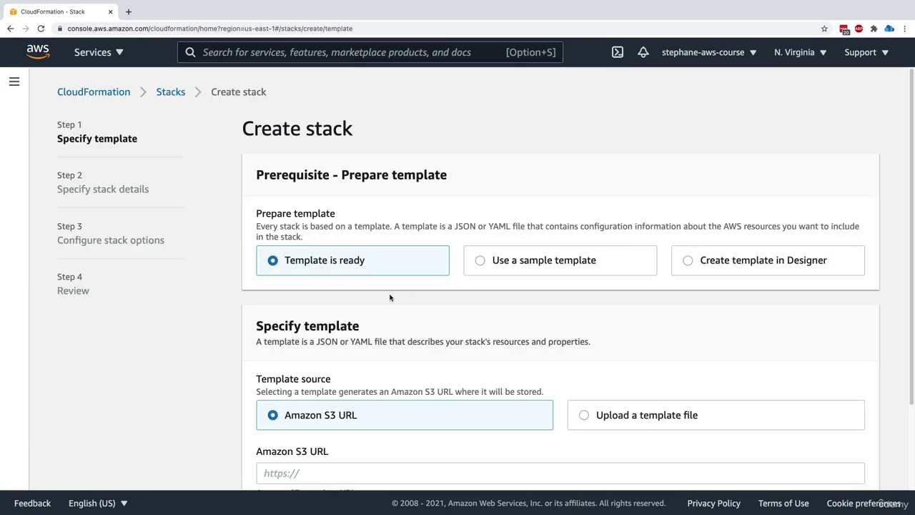
click(634, 417)
scroll(635, 417, down, 3)
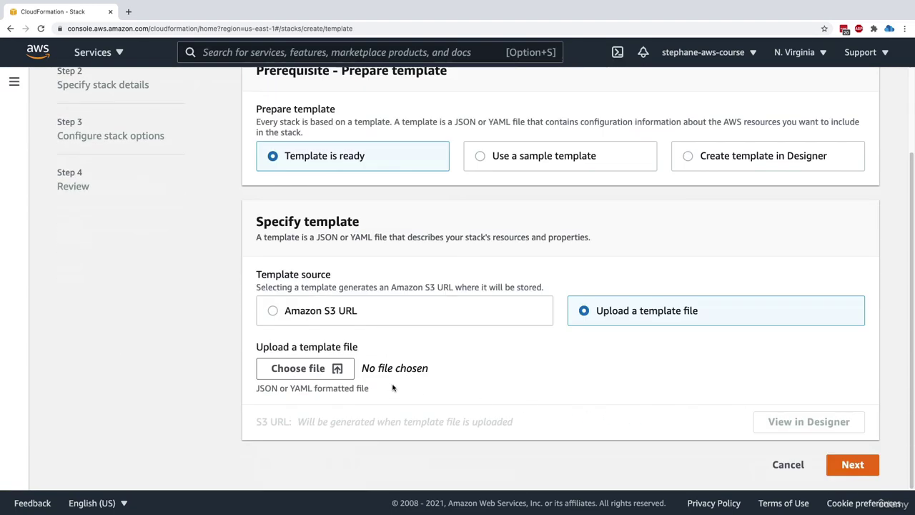
click(353, 373)
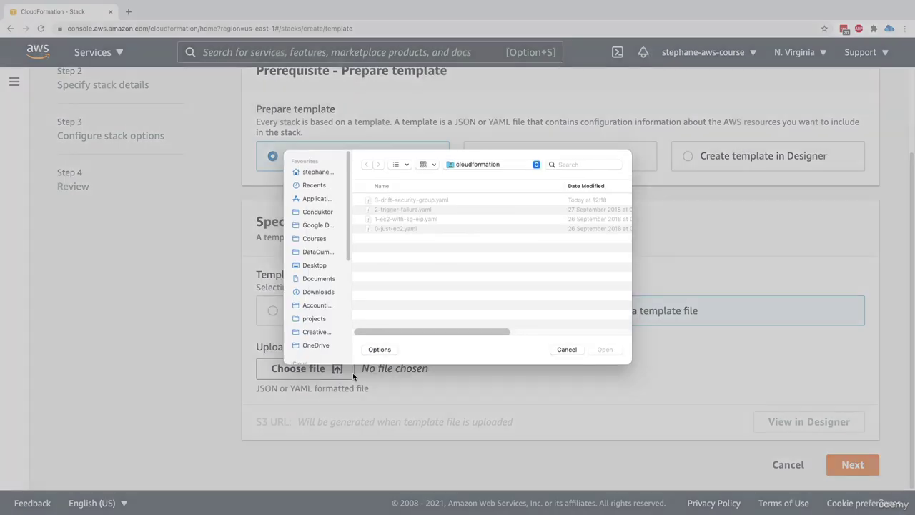
double_click(393, 201)
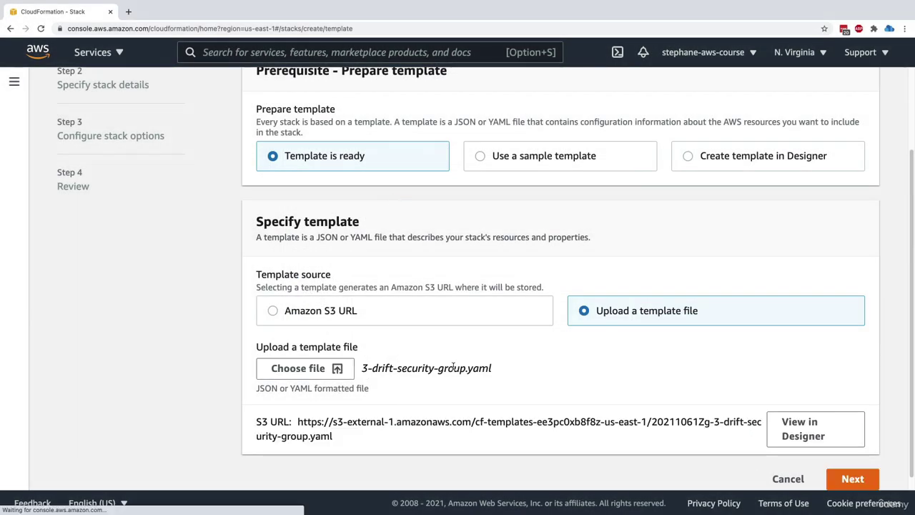
click(783, 422)
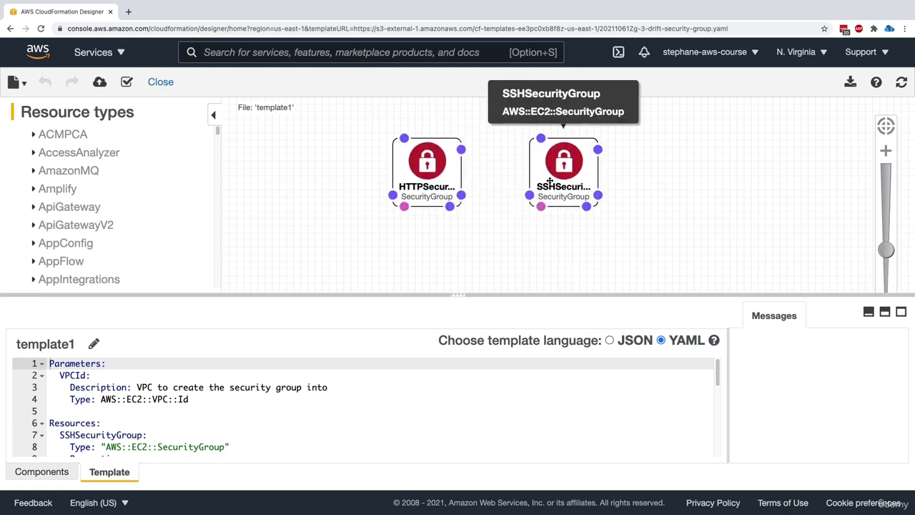
Enlarge the YAML editor and review the SSH and HTTP security groups and VPCId parameter.
drag(321, 294, 330, 161)
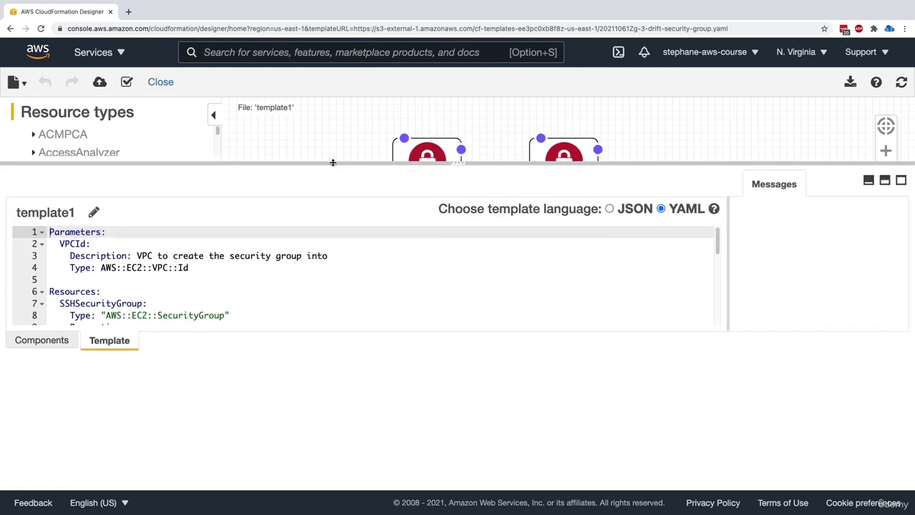
click(63, 304)
scroll(103, 356, down, 3)
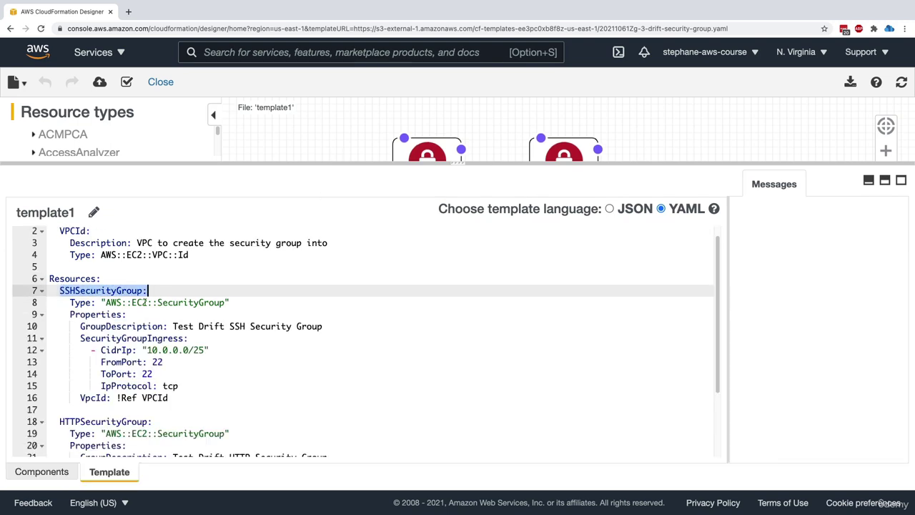
click(64, 325)
click(154, 326)
scroll(154, 326, up, 3)
double_click(78, 245)
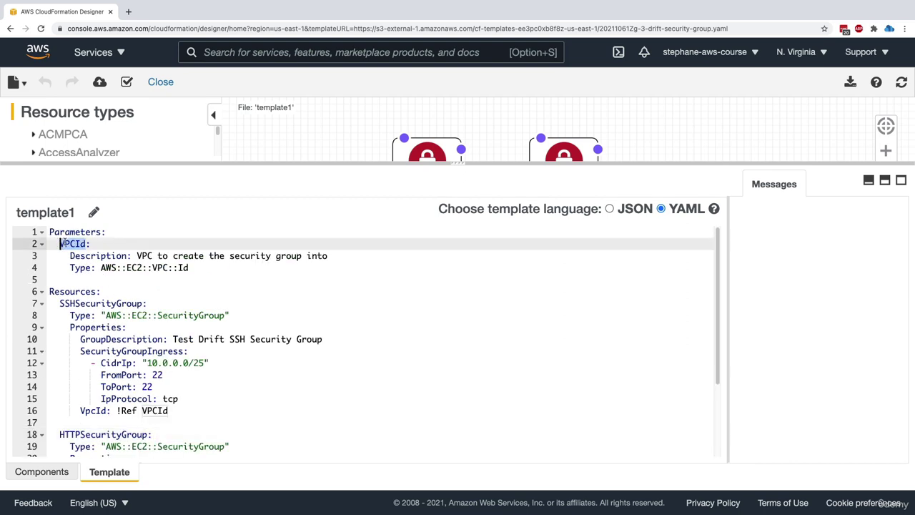
click(108, 257)
Highlight the SSHSecurityGroup definition and its SSH ingress rule, then send the template to Create stack.
drag(86, 303, 138, 411)
click(138, 410)
scroll(131, 355, down, 4)
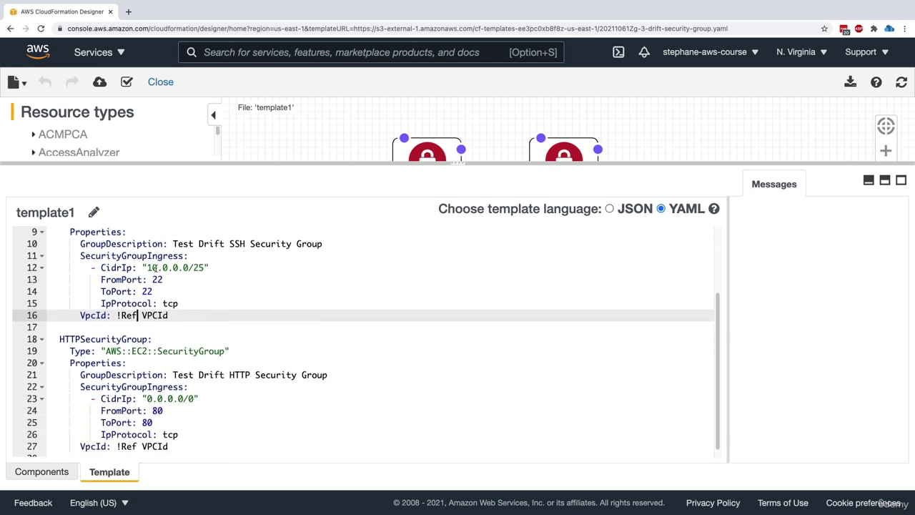
drag(112, 256, 136, 303)
click(136, 303)
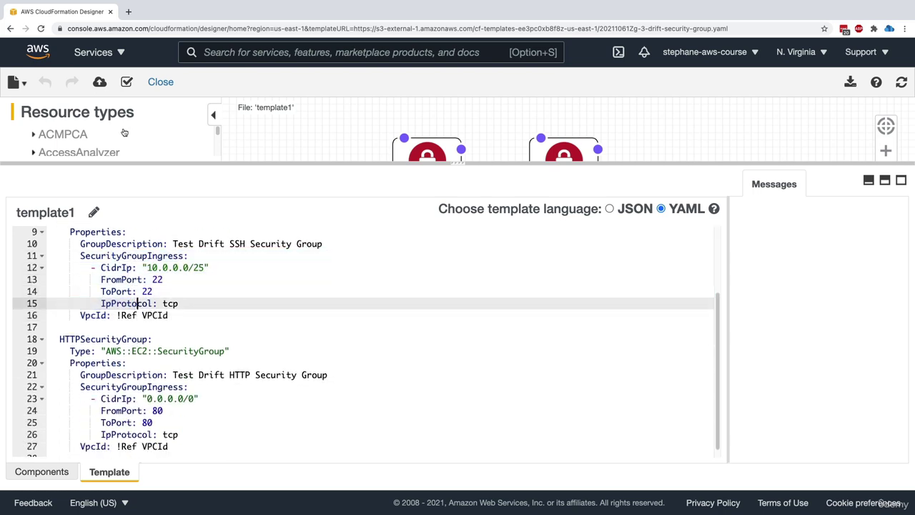
click(100, 85)
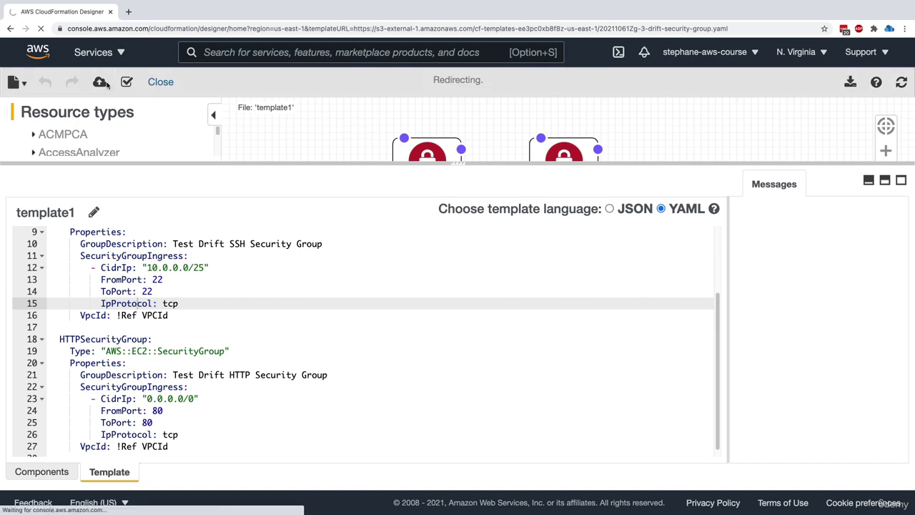
scroll(608, 354, down, 4)
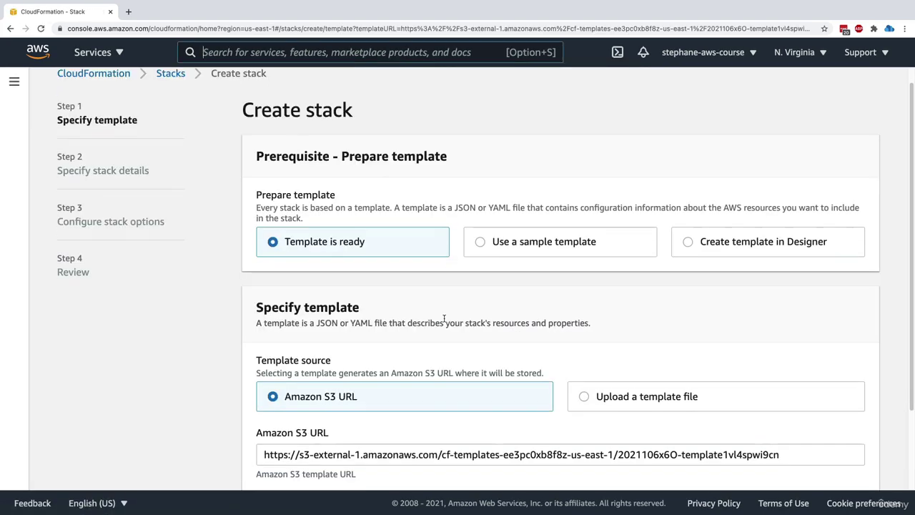
Name the stack DemoDriftSG and set VPCId to vpc-29379d54.
click(830, 462)
click(426, 236)
text(DemoDriftSG)
key(Tab)
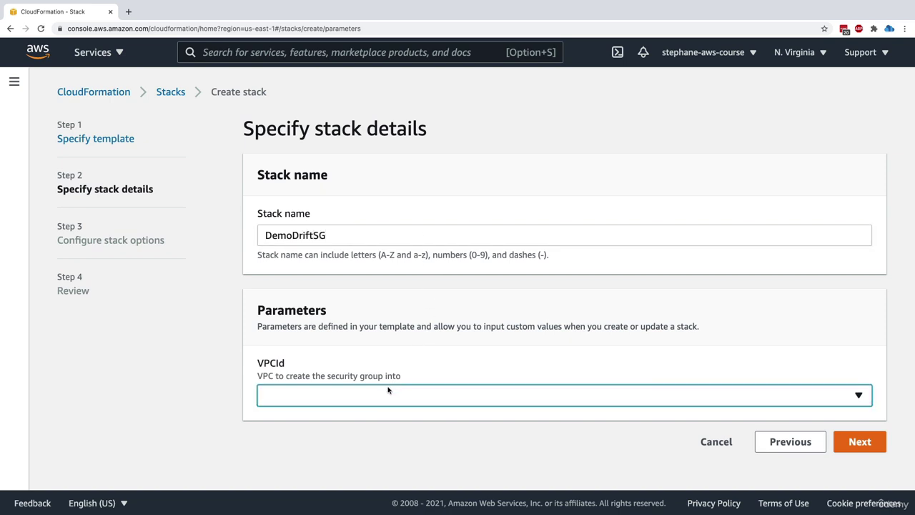
click(388, 391)
click(364, 439)
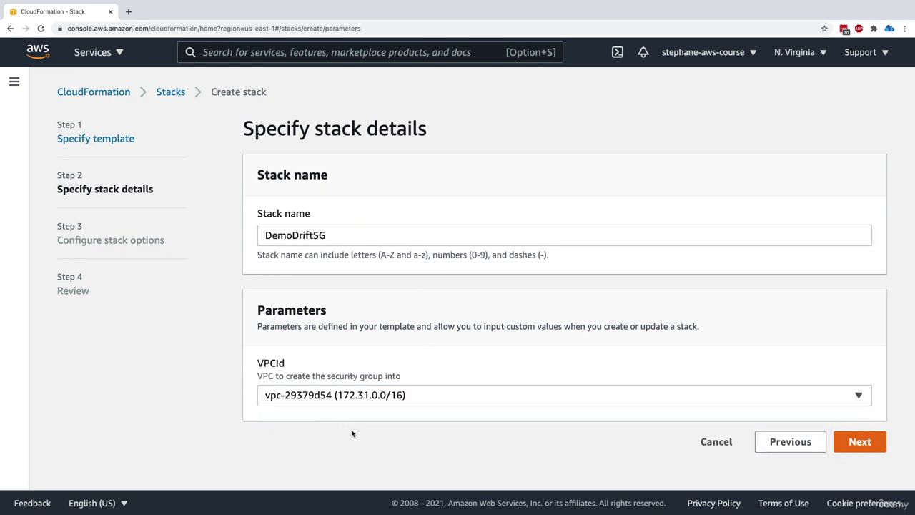
Proceed through stack options and review, then create the DemoDriftSG stack.
click(860, 444)
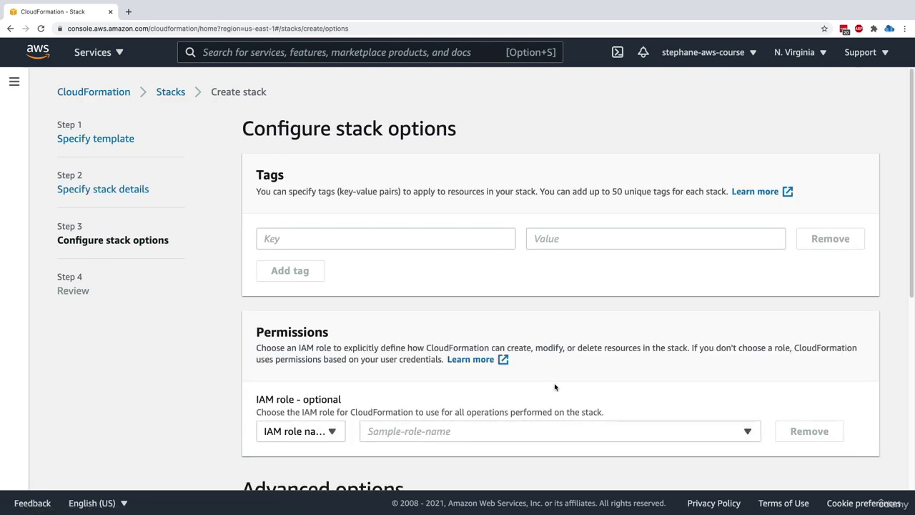
scroll(510, 365, down, 5)
click(855, 475)
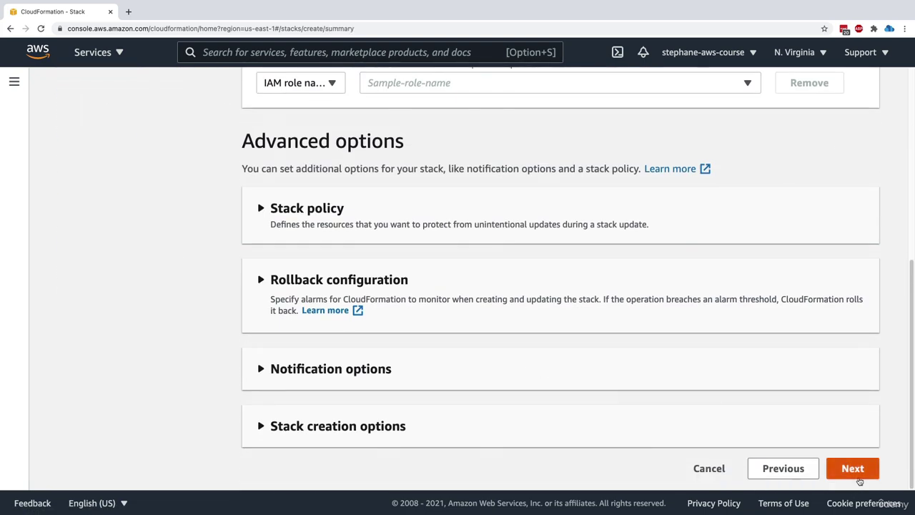
scroll(787, 386, down, 10)
scroll(829, 429, down, 5)
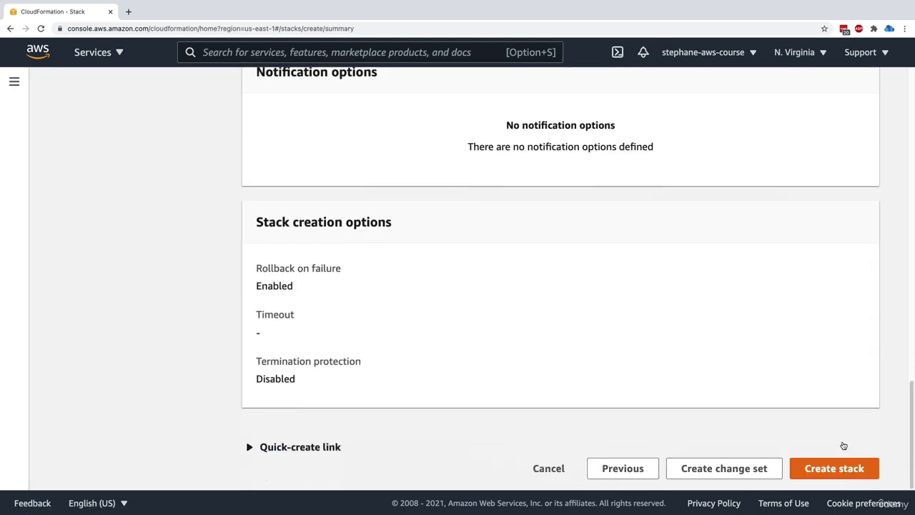
click(836, 468)
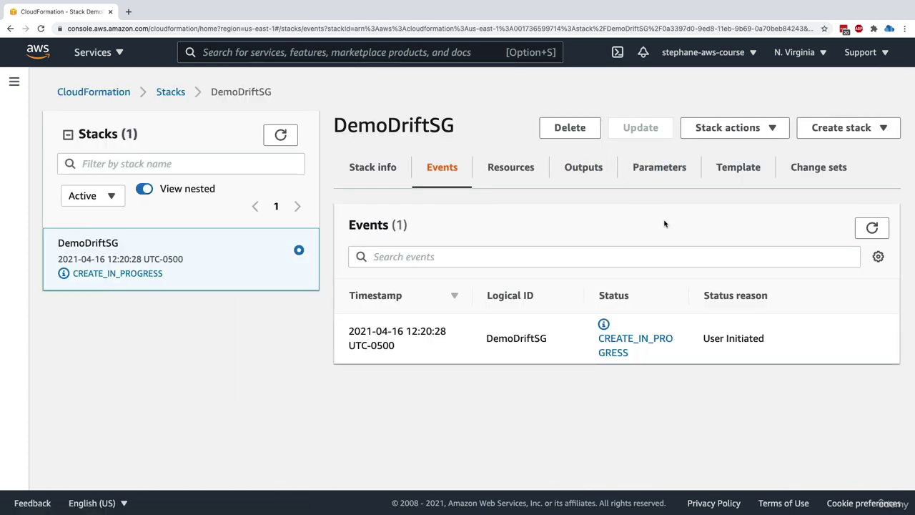
Refresh DemoDriftSG's events until it reaches CREATE_COMPLETE.
click(871, 230)
click(871, 233)
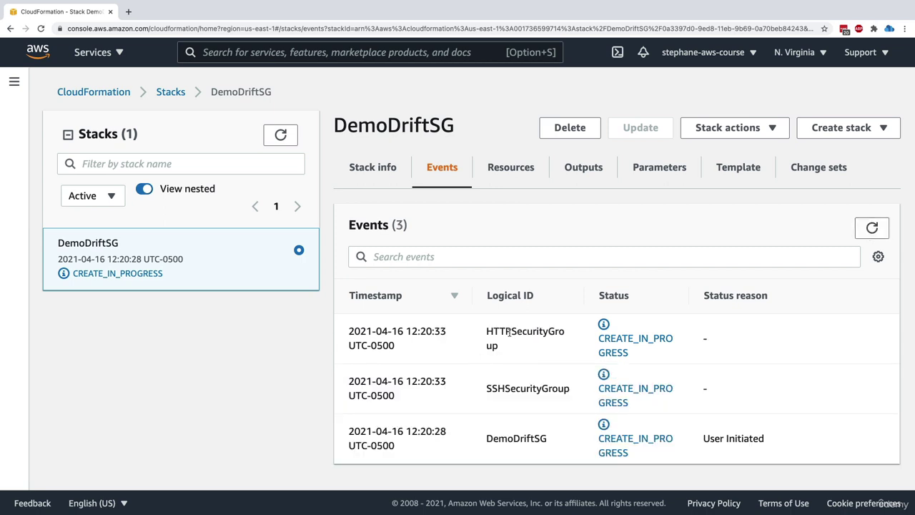
click(868, 228)
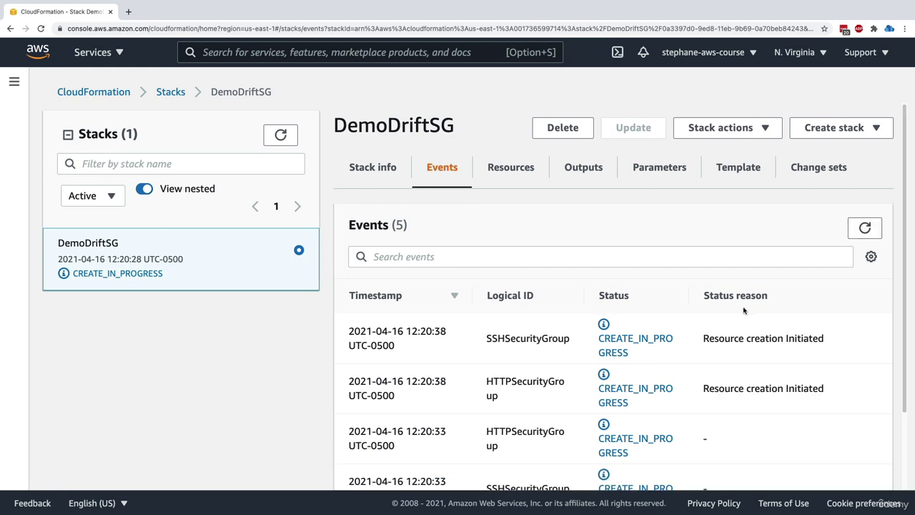
scroll(584, 227, down, 3)
click(863, 133)
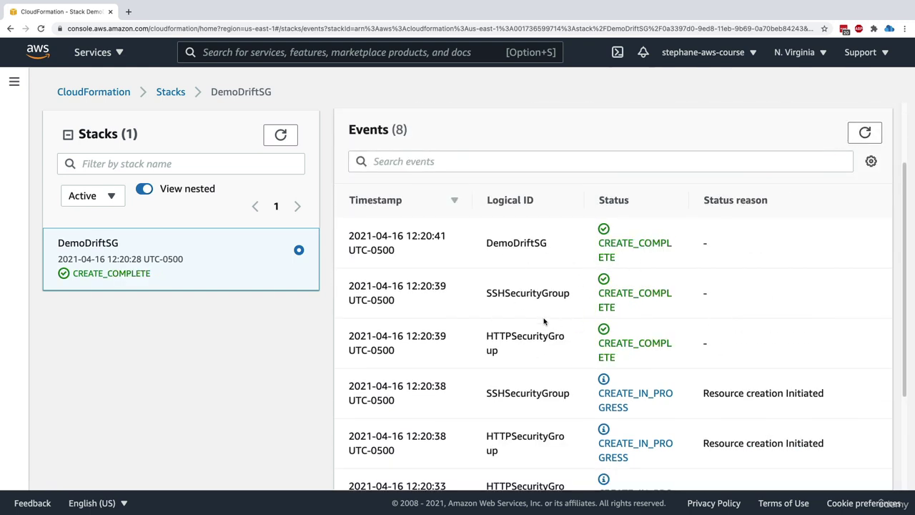
scroll(539, 316, up, 3)
From Resources, open the HTTP and SSH security groups in new tabs and view the HTTP one.
click(524, 170)
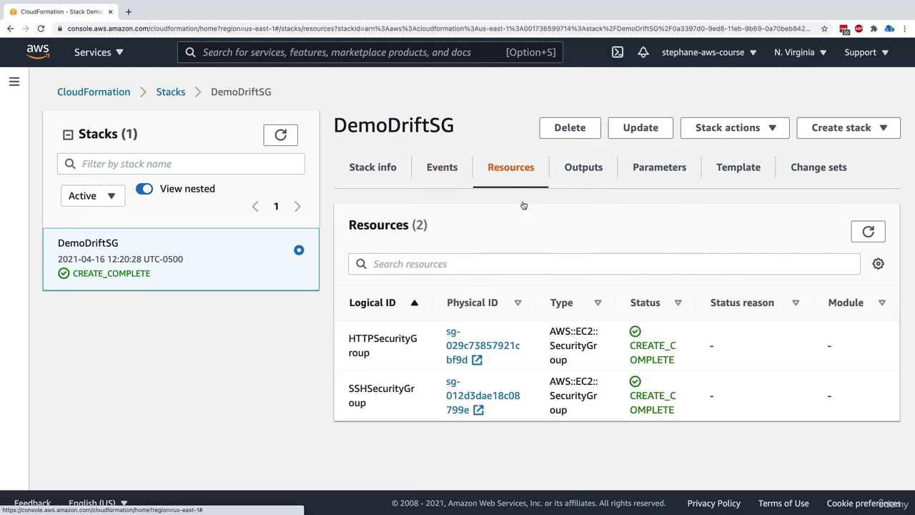
click(458, 343)
click(458, 396)
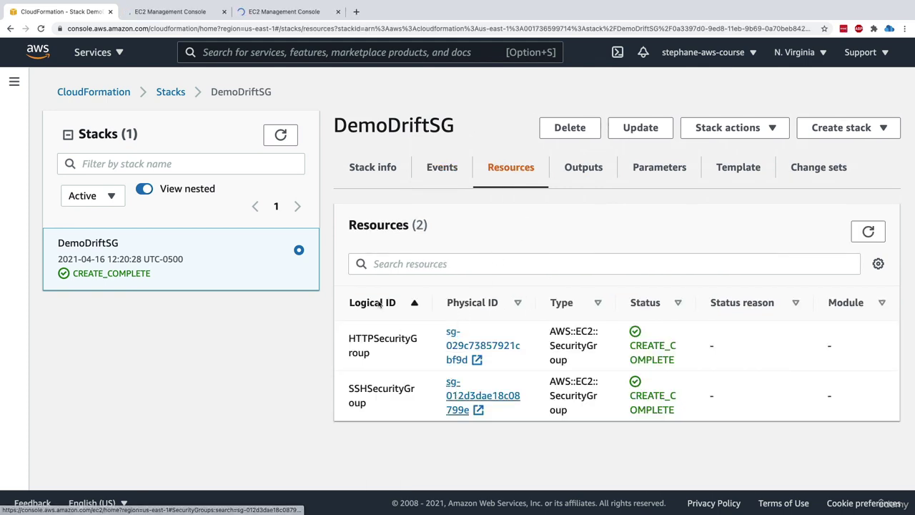
key(ctrl+Tab)
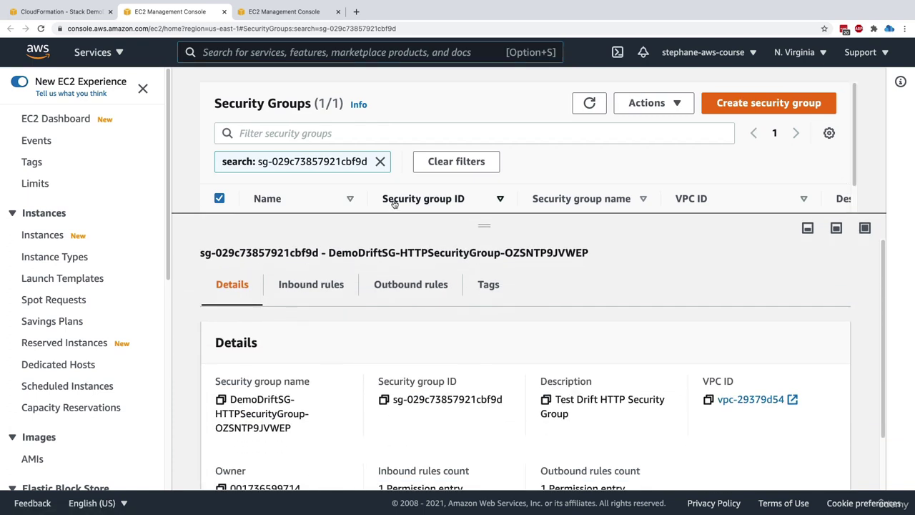
Change the HTTP group's HTTP rule source to 0.0.0.0/16 with description 'Foobar'.
click(336, 286)
click(792, 344)
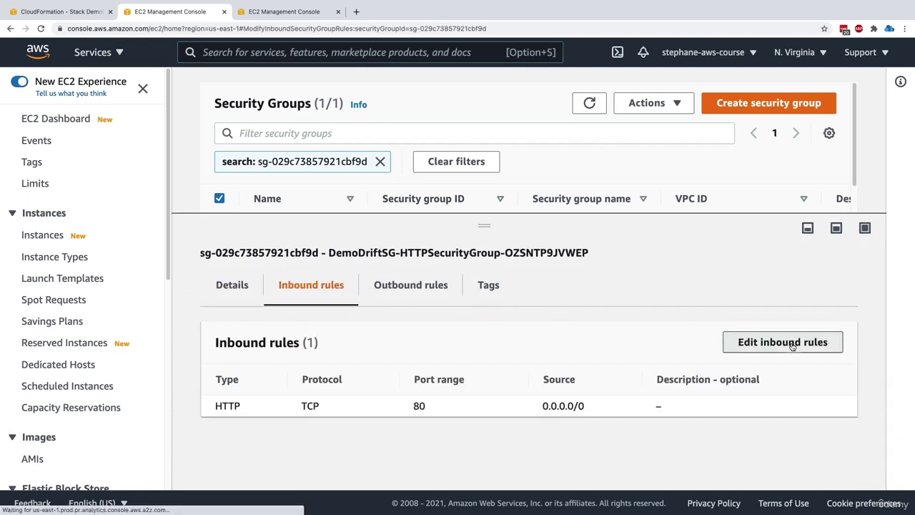
click(104, 345)
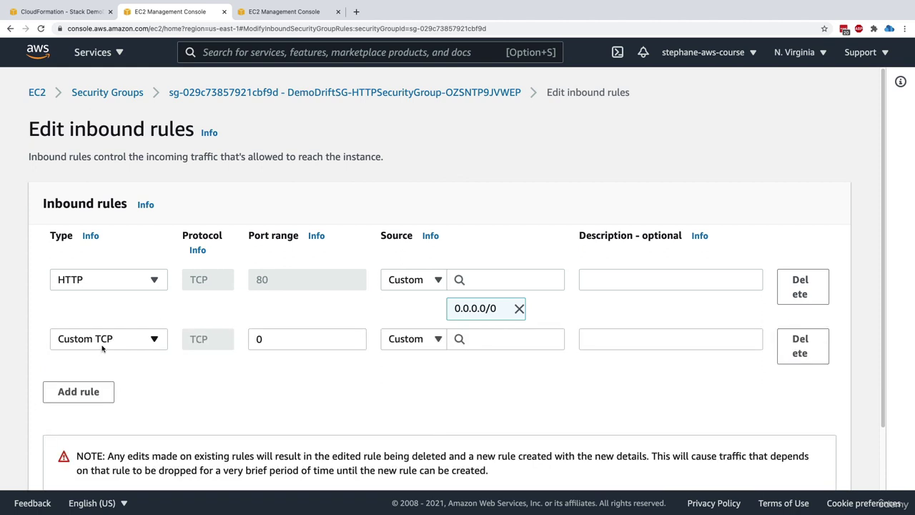
click(520, 308)
click(509, 286)
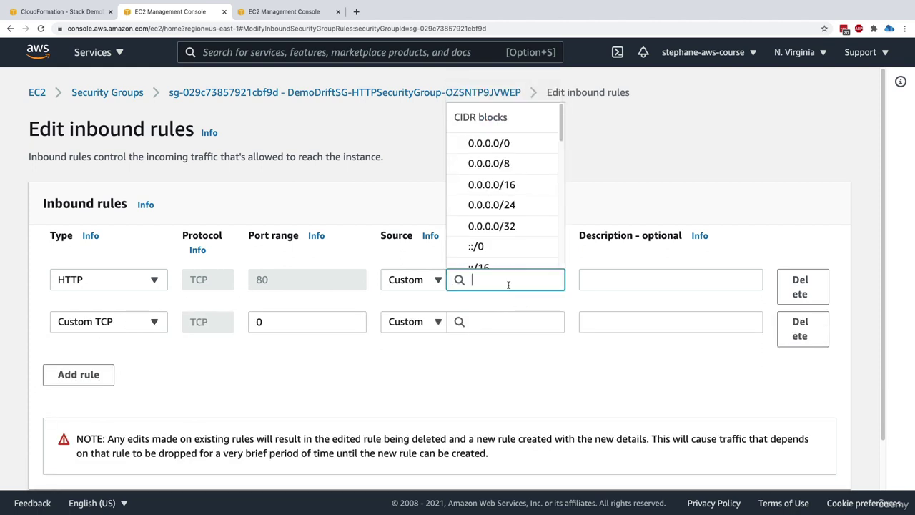
click(521, 184)
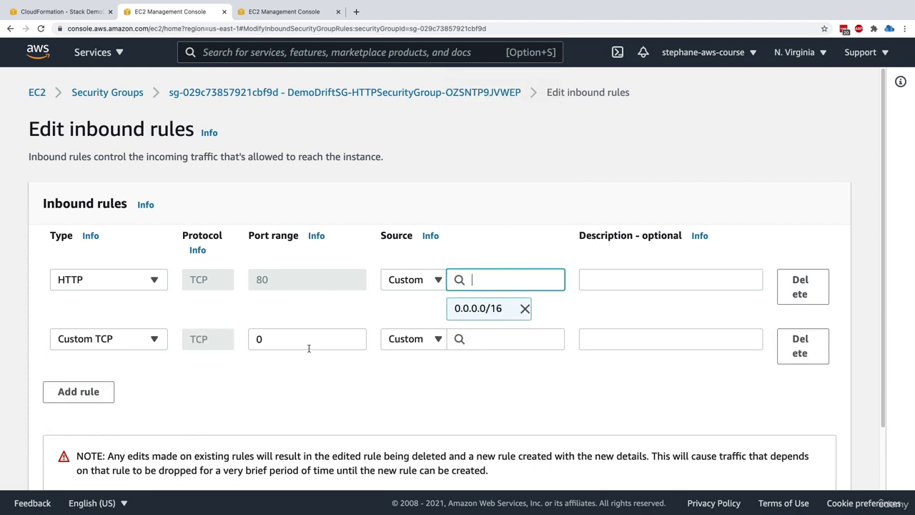
click(661, 285)
text(Foobar)
Add an HTTPS (port 443) inbound rule from 0.0.0.0/0 and save the HTTP group's rules.
double_click(269, 338)
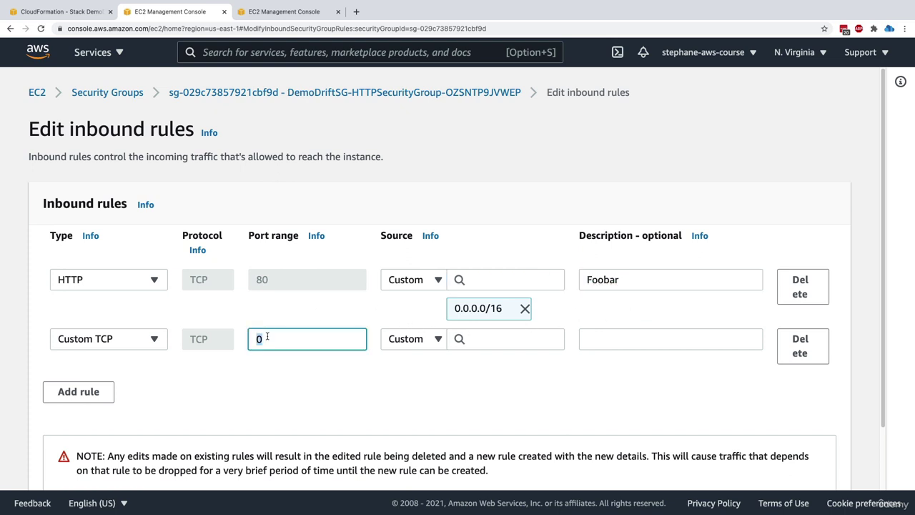
click(153, 339)
text(htt)
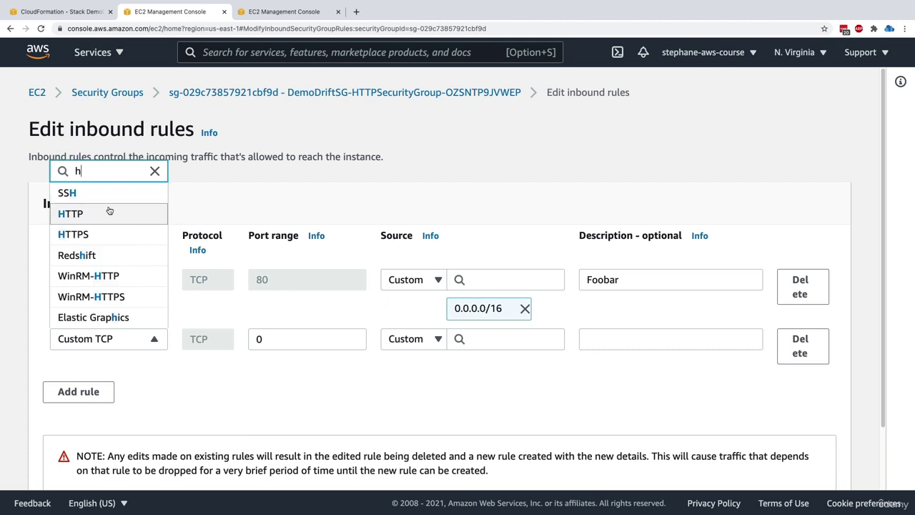
click(80, 275)
click(494, 337)
click(505, 146)
scroll(402, 374, down, 2)
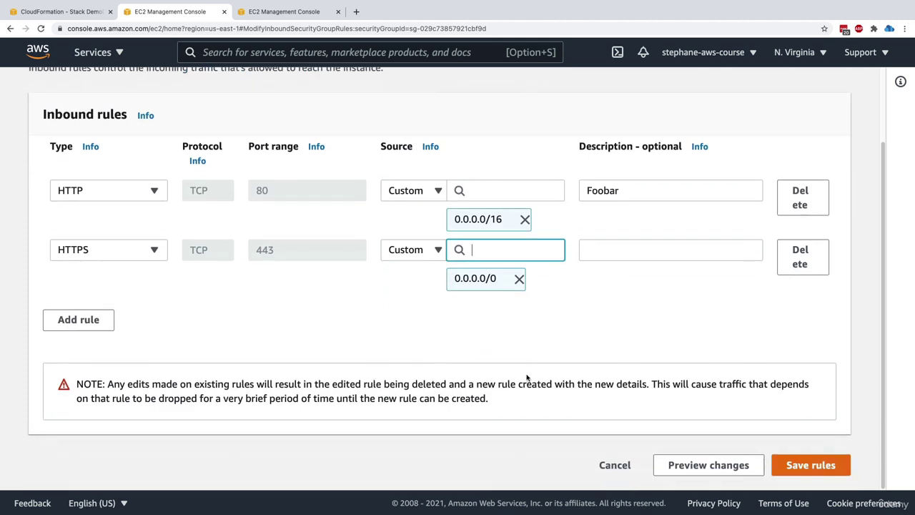
click(810, 465)
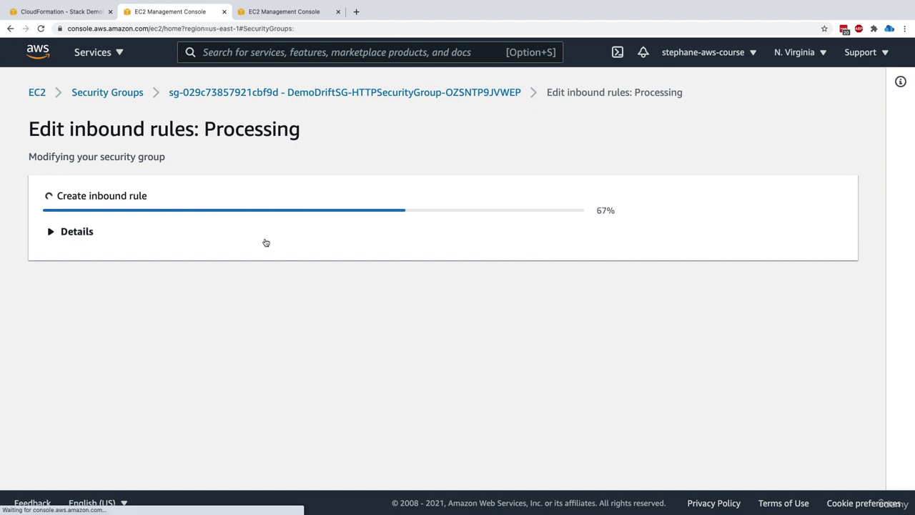
Delete the SSH group's inbound rule from 10.0.0.0/25 and save it with no inbound rules.
drag(302, 269, 315, 316)
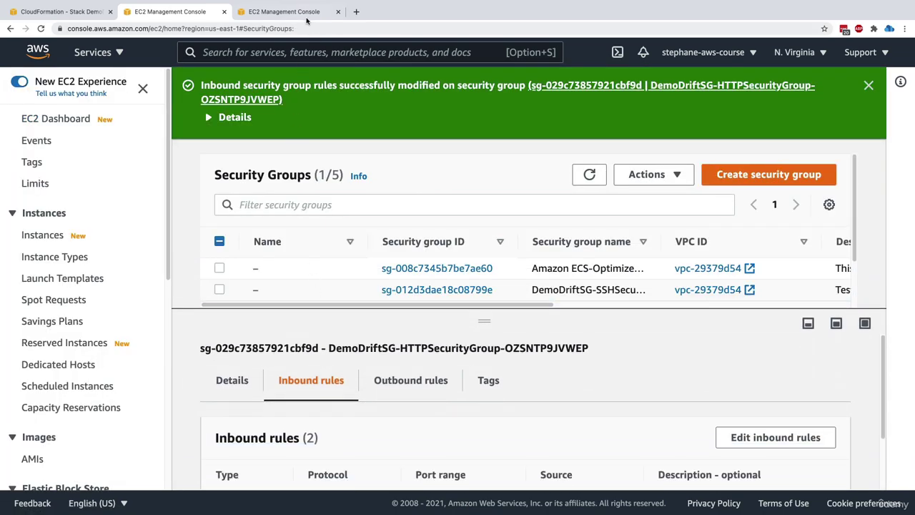
click(307, 20)
drag(416, 413, 411, 216)
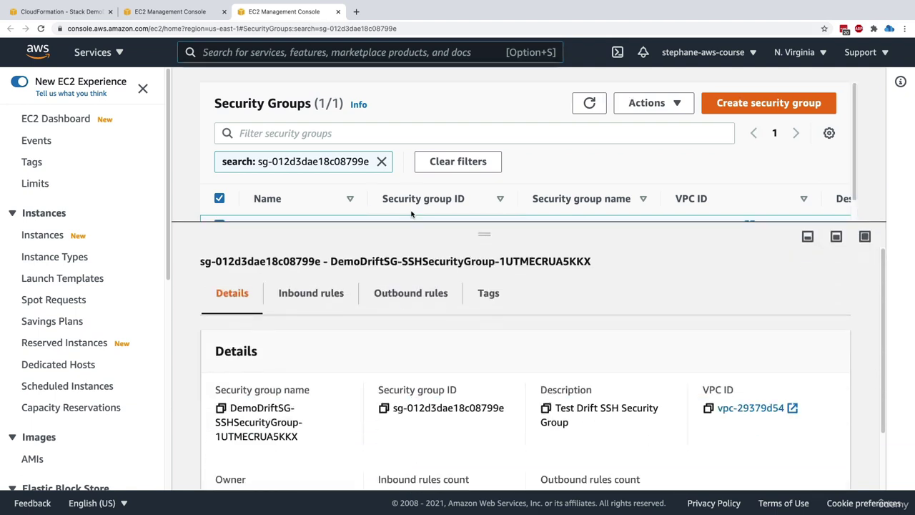
click(325, 297)
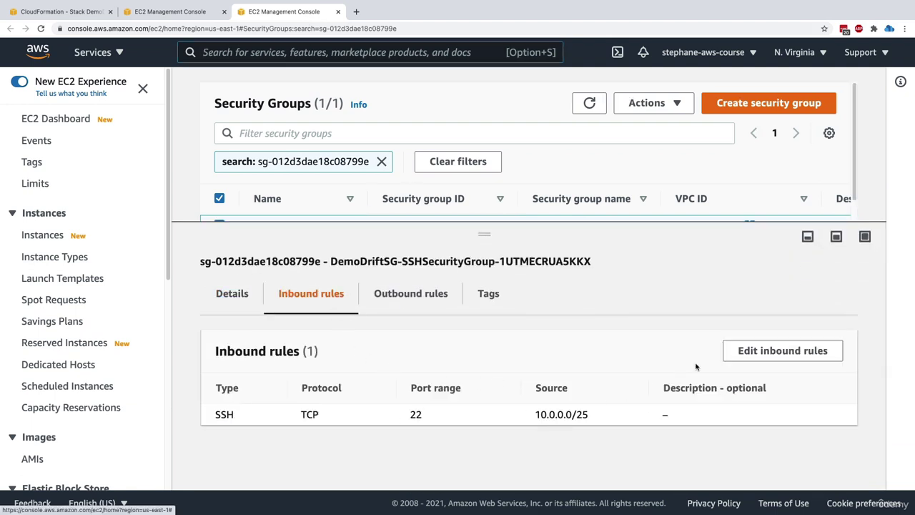
click(783, 350)
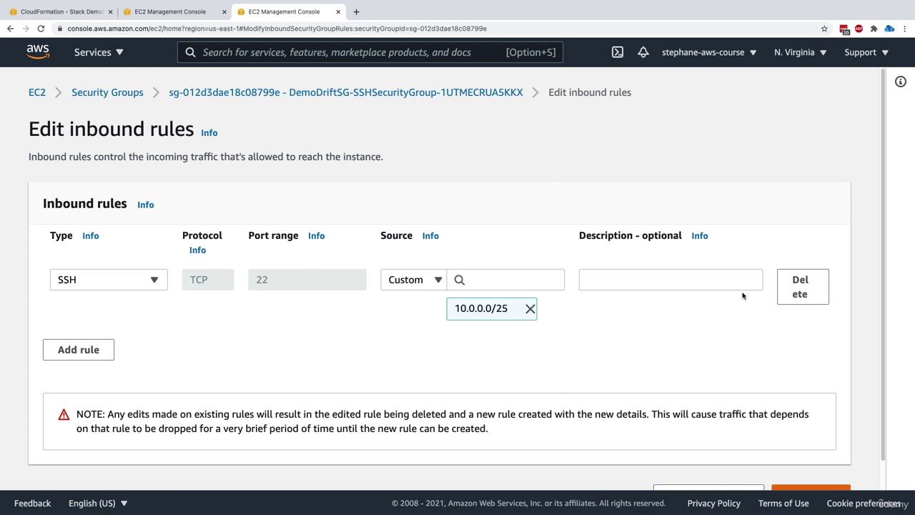
click(801, 289)
click(788, 450)
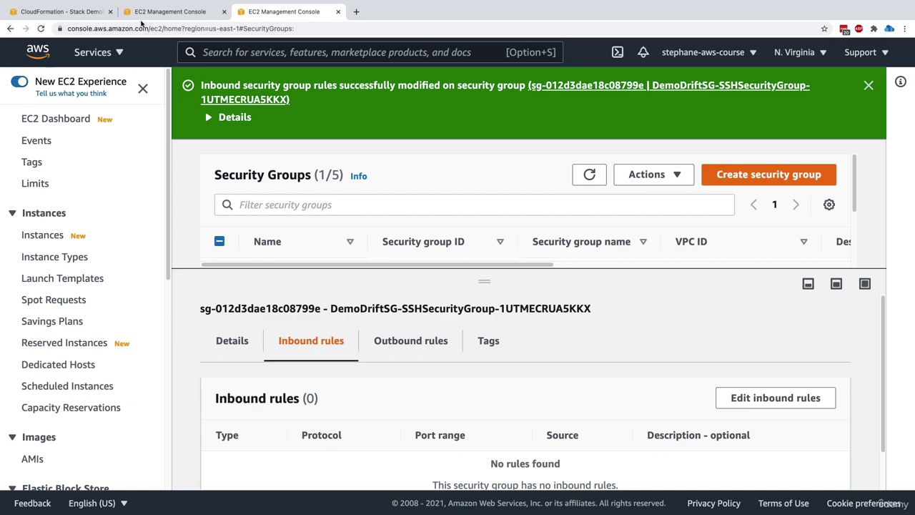
click(79, 13)
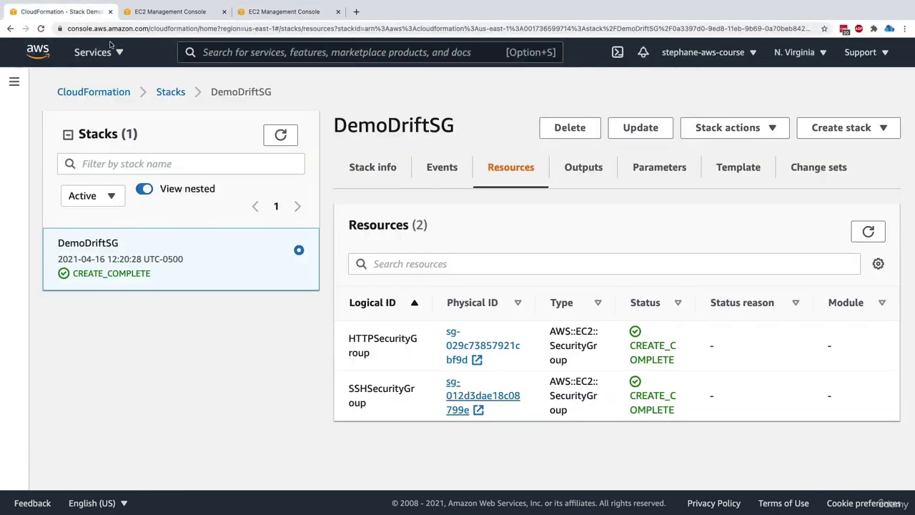
Check the DemoDriftSG stack's events and overview, then run drift detection on the stack.
click(437, 168)
click(369, 171)
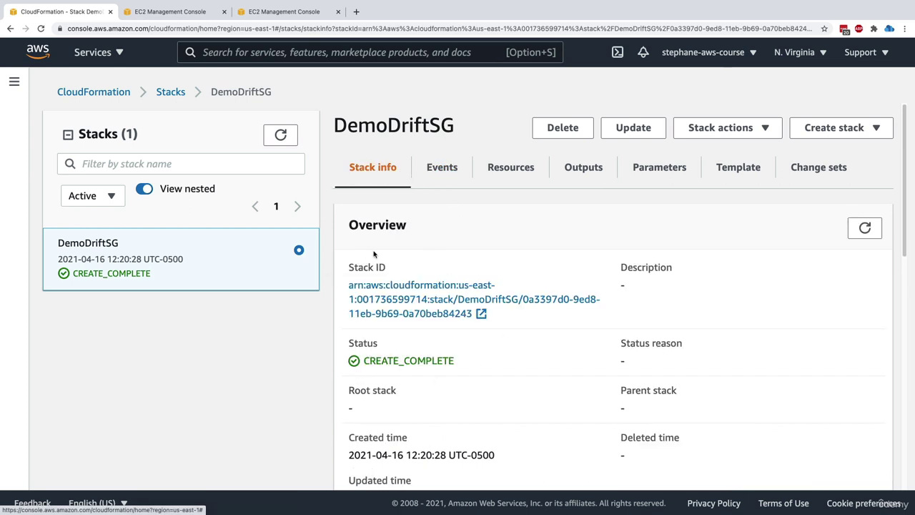
click(449, 173)
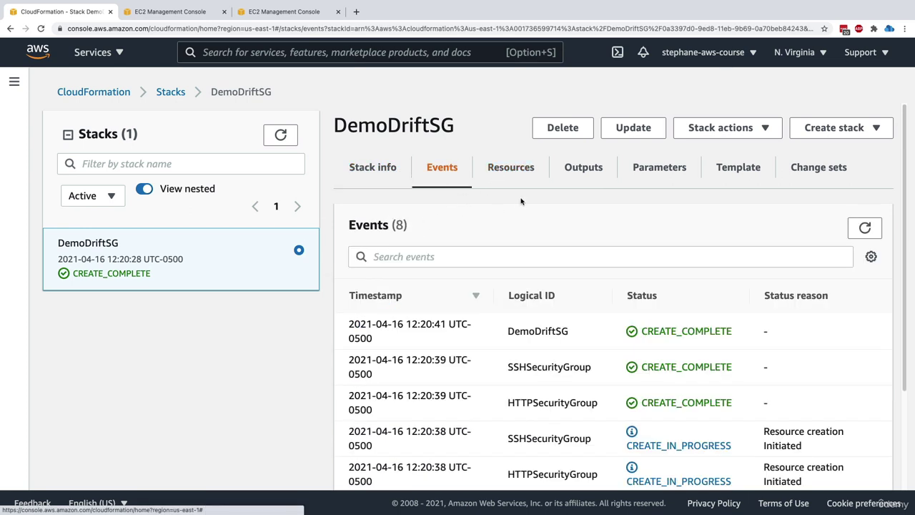
click(715, 132)
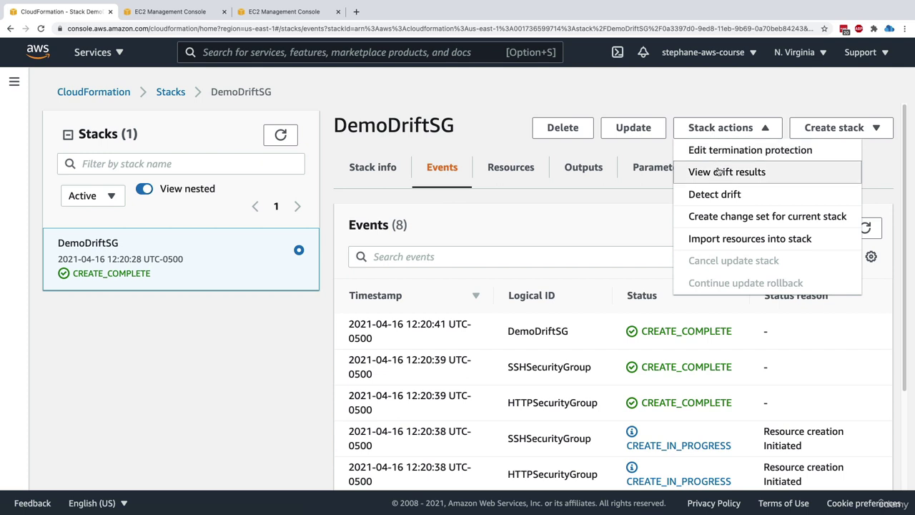
click(717, 196)
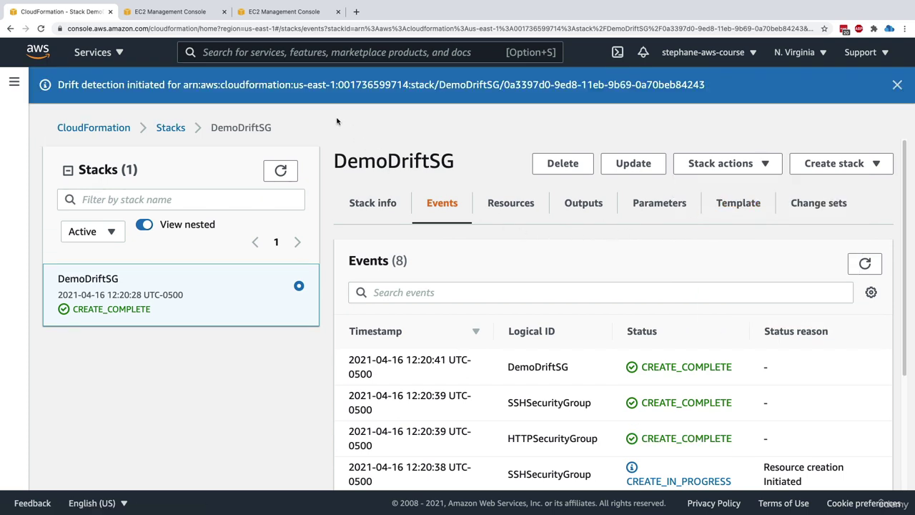
View the drift results showing DRIFTED and scroll to the Resource drift status table.
click(706, 160)
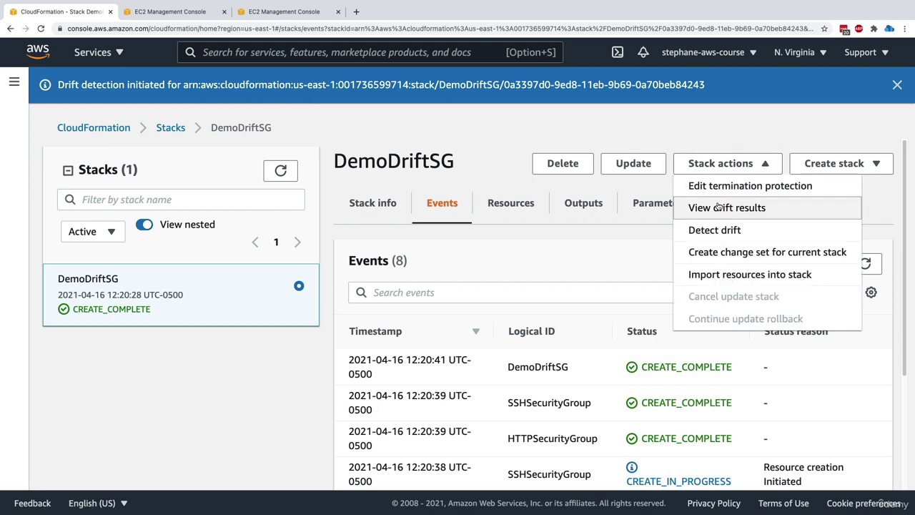
click(718, 208)
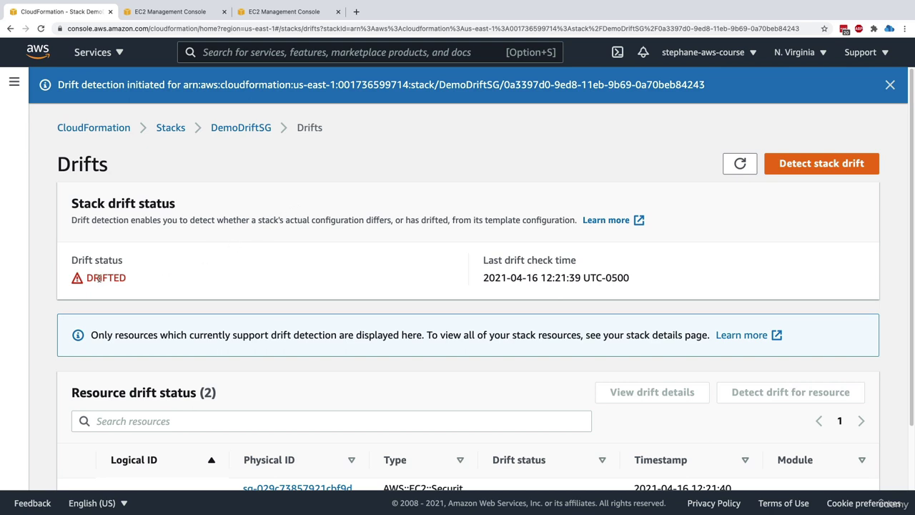
triple_click(96, 255)
double_click(107, 277)
click(152, 284)
scroll(152, 283, down, 2)
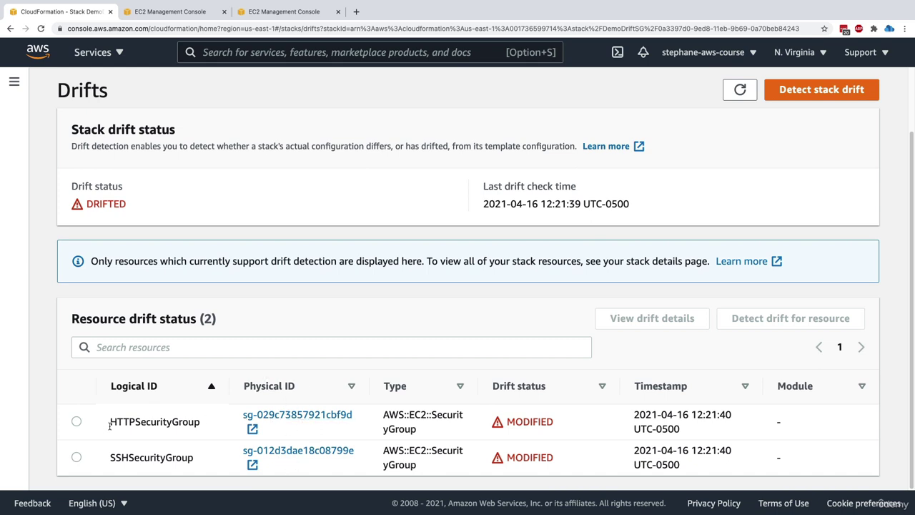
click(78, 426)
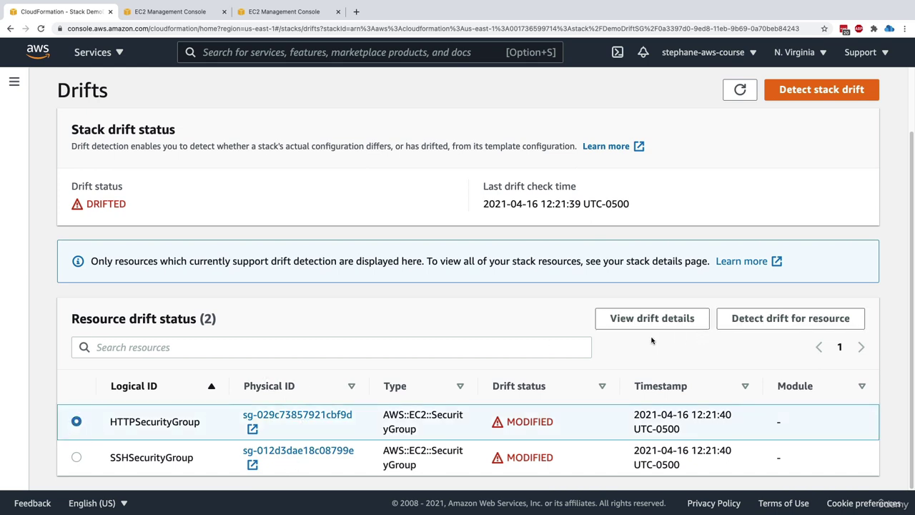
click(627, 321)
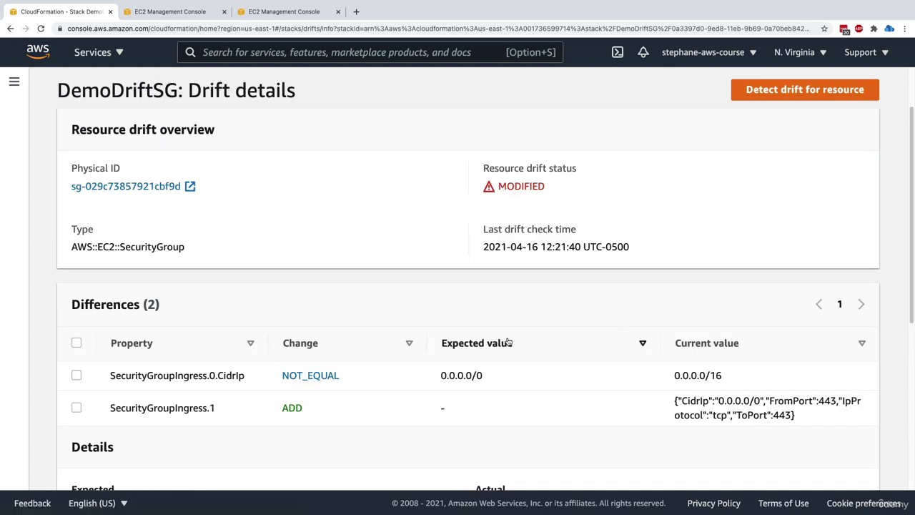
scroll(482, 350, down, 5)
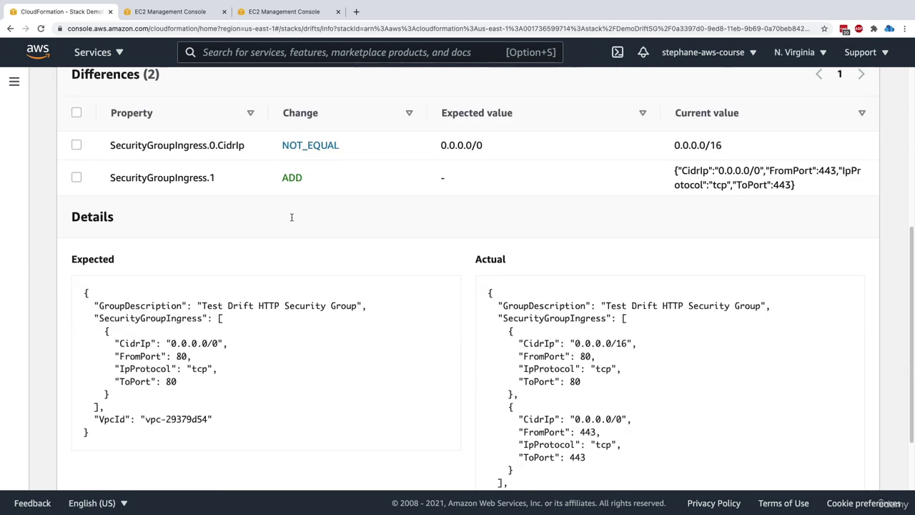
drag(217, 169, 248, 170)
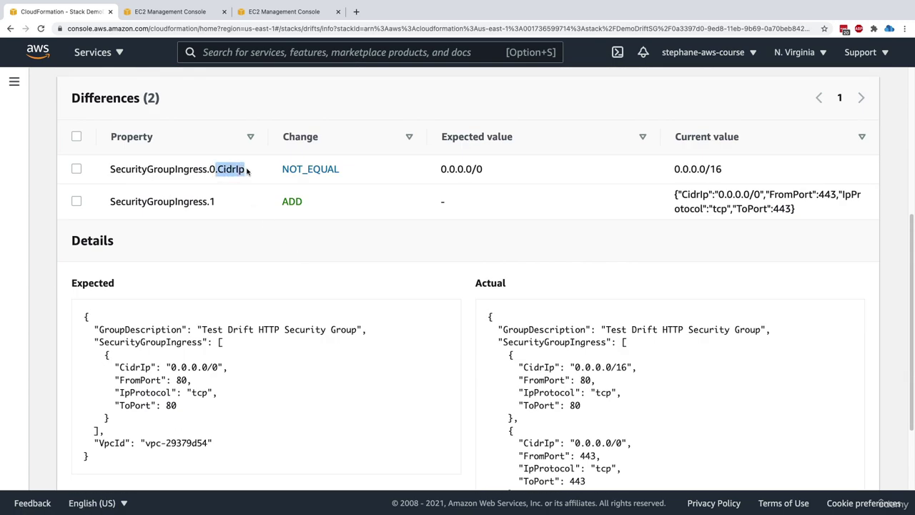
triple_click(214, 204)
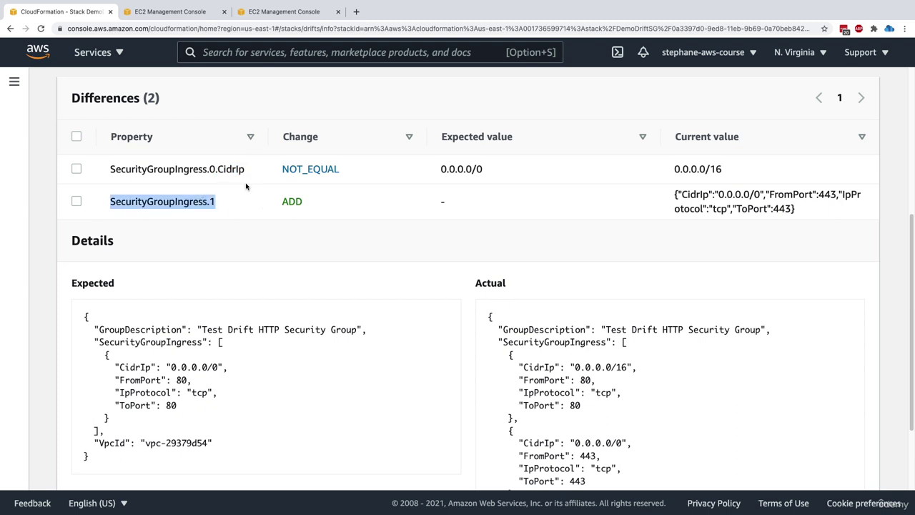
scroll(235, 226, down, 2)
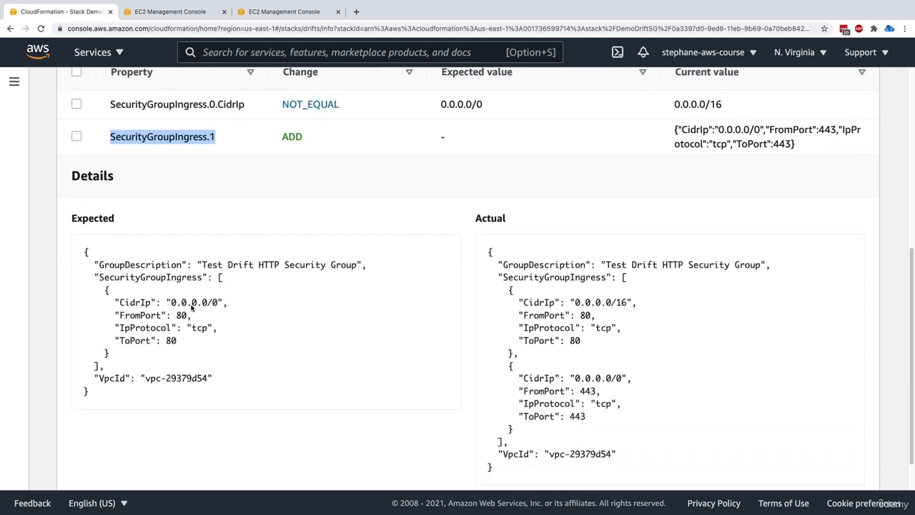
mouse_move(83, 254)
mouse_down()
mouse_move(129, 406)
mouse_move(74, 244)
mouse_up()
click(123, 285)
drag(491, 250, 576, 480)
click(577, 476)
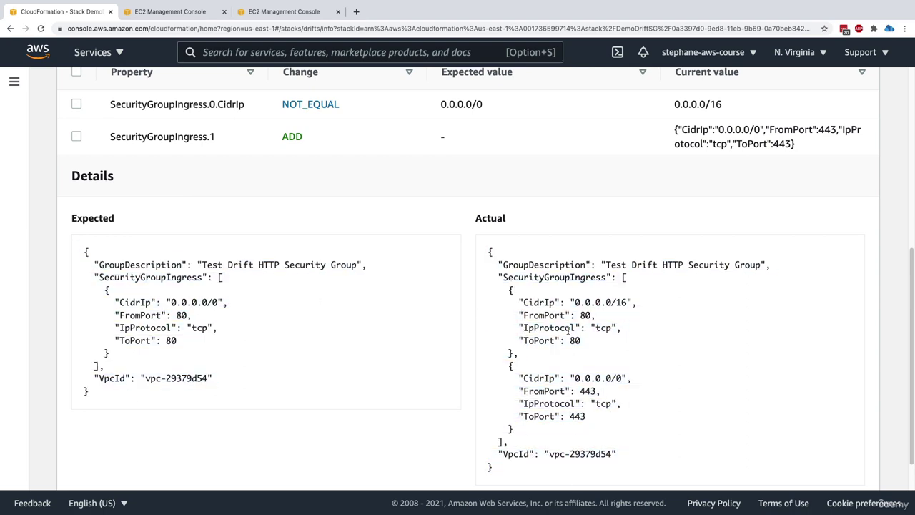
scroll(310, 215, up, 4)
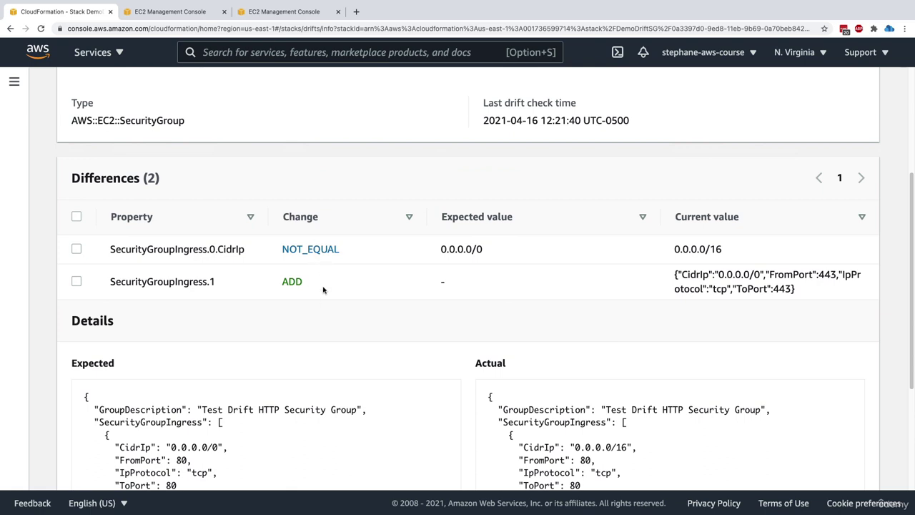
scroll(323, 289, down, 5)
drag(382, 359, 387, 196)
click(507, 217)
drag(489, 206, 560, 425)
click(562, 430)
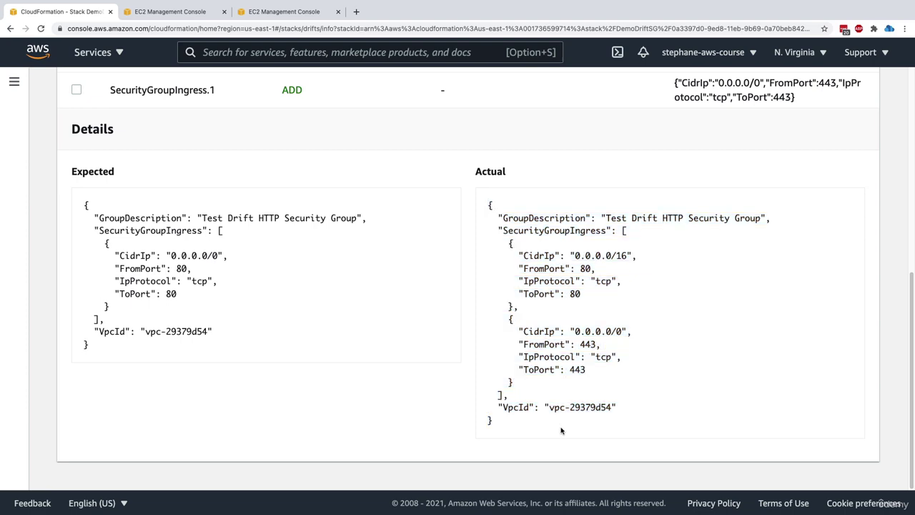
scroll(421, 279, up, 5)
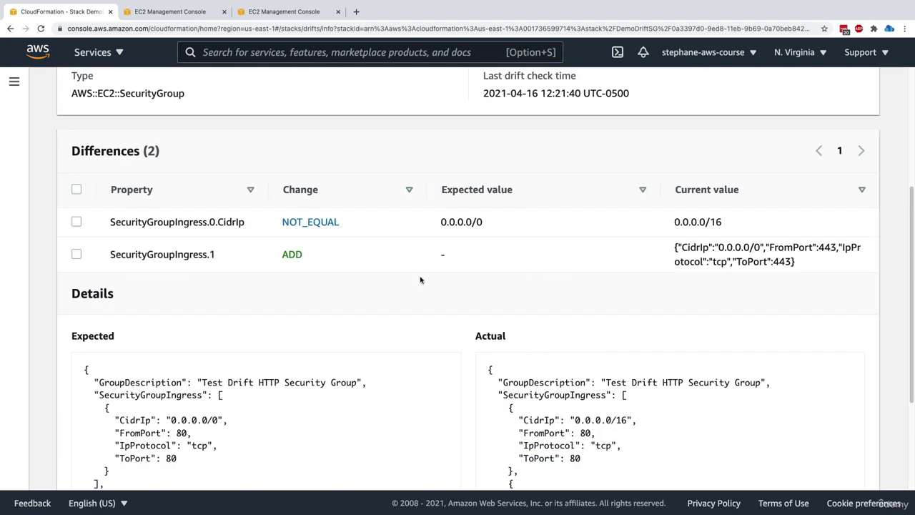
scroll(619, 374, down, 3)
scroll(619, 374, down, 3)
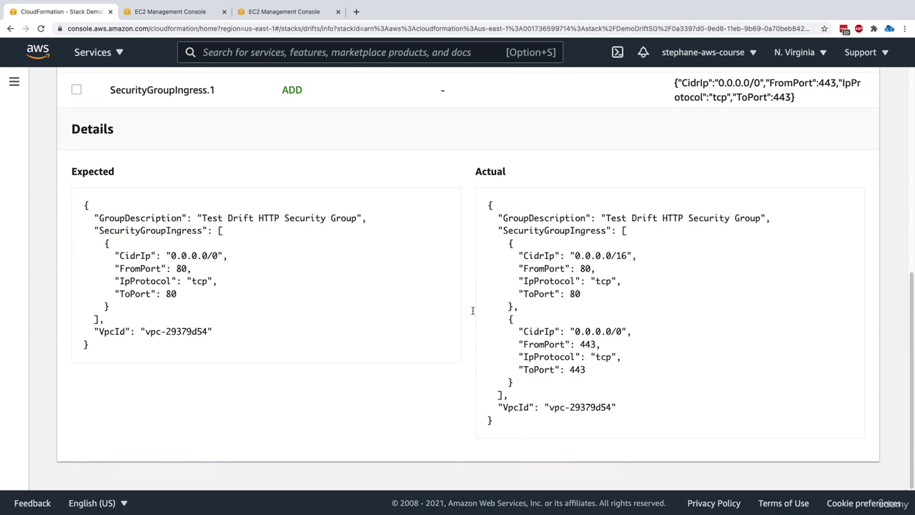
drag(86, 206, 133, 351)
click(133, 351)
scroll(133, 351, up, 6)
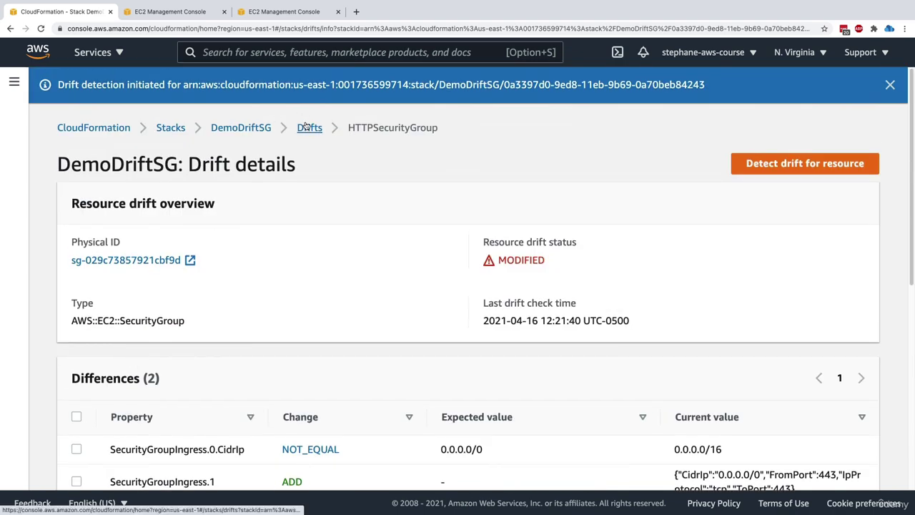
scroll(378, 215, down, 6)
drag(500, 269, 596, 269)
click(545, 291)
scroll(544, 292, up, 6)
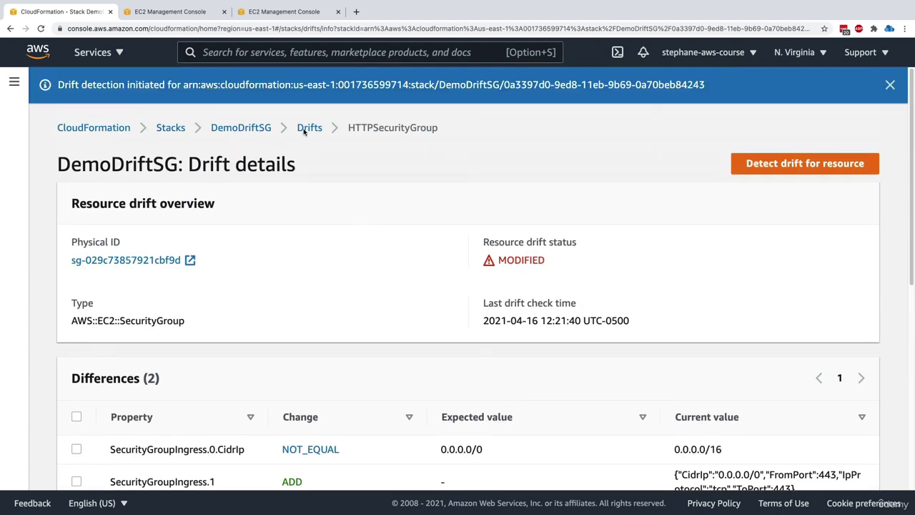
click(304, 130)
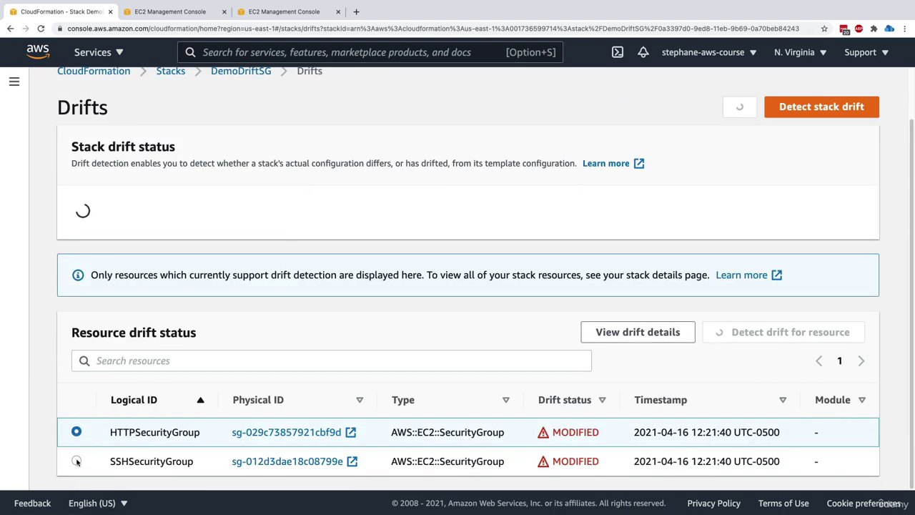
Review SSHSecurityGroup's drift details: the SecurityGroupIngress property shows a REMOVE difference.
click(77, 461)
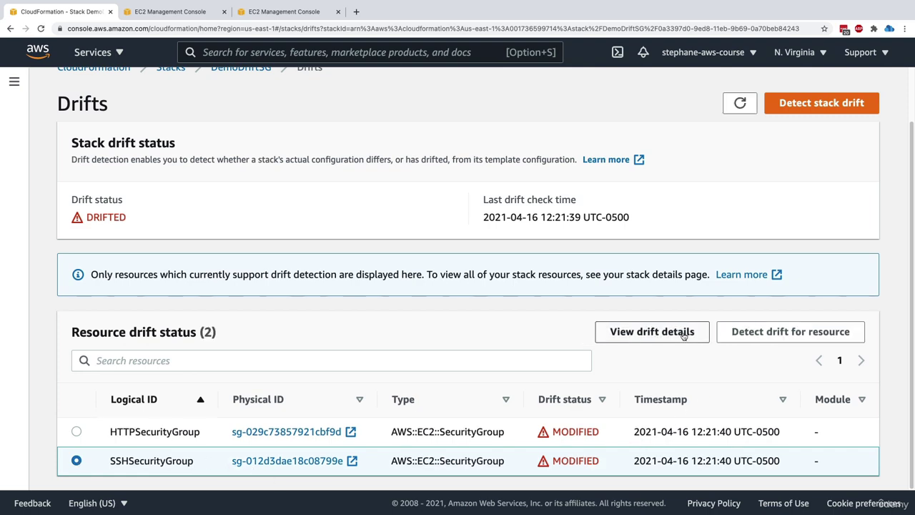
click(652, 332)
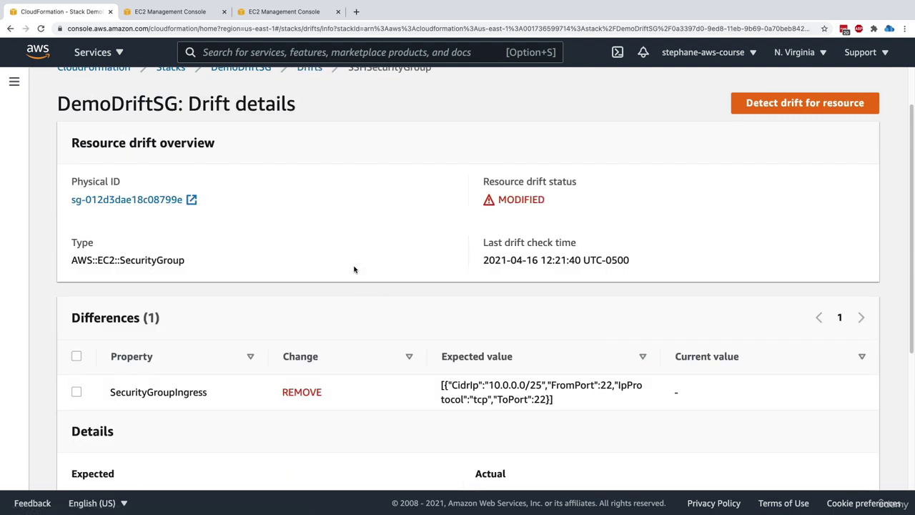
scroll(382, 301, down, 3)
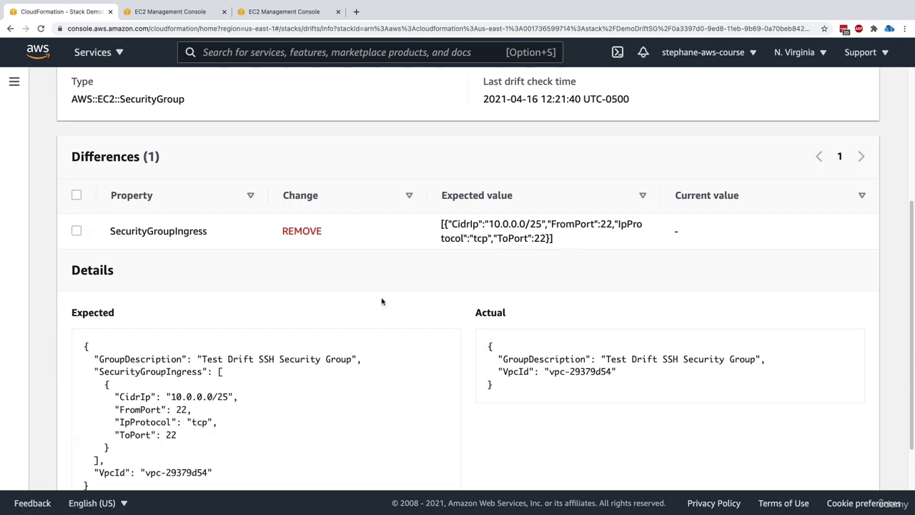
double_click(203, 227)
double_click(300, 229)
scroll(331, 255, down, 1)
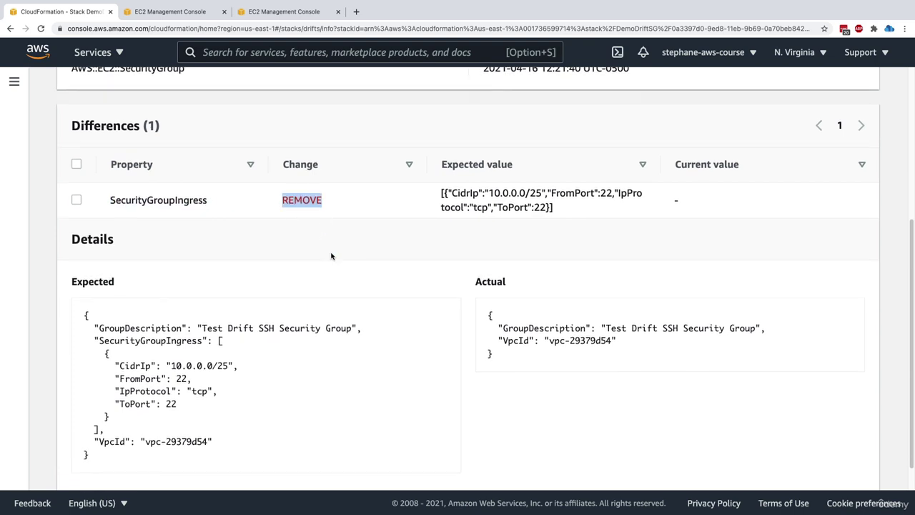
drag(85, 322, 154, 471)
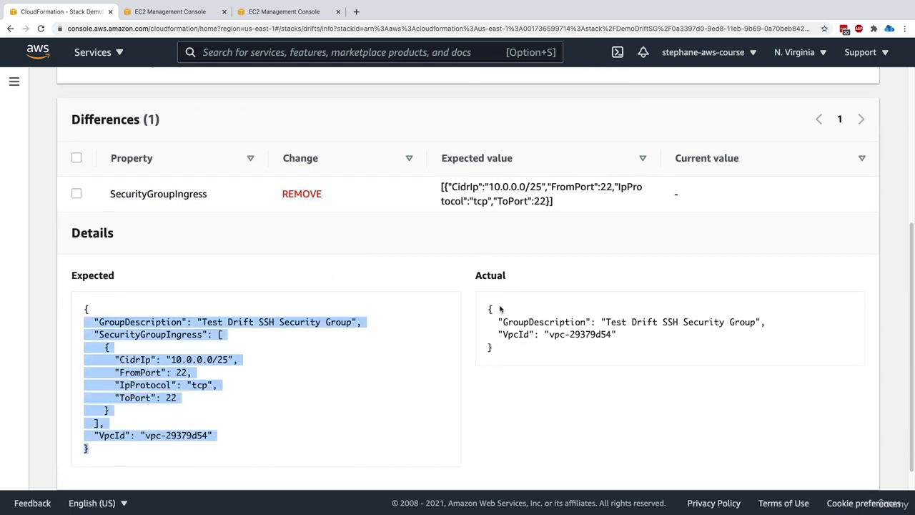
drag(500, 309, 516, 352)
click(516, 352)
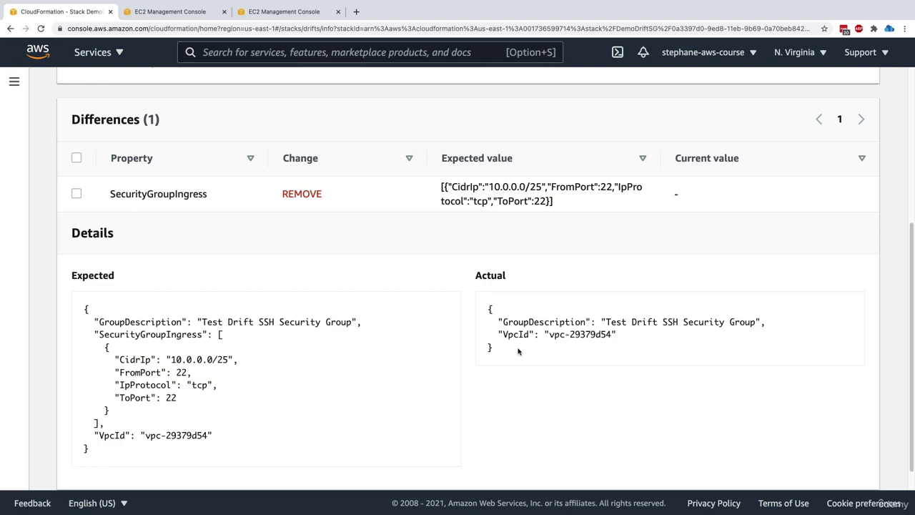
Return through the Drifts page to the DemoDriftSG stack info page.
scroll(598, 379, up, 5)
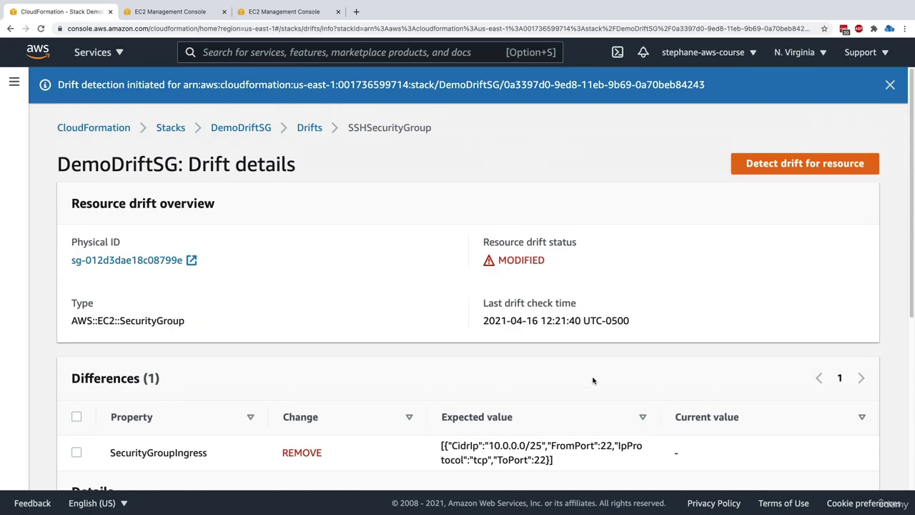
click(317, 129)
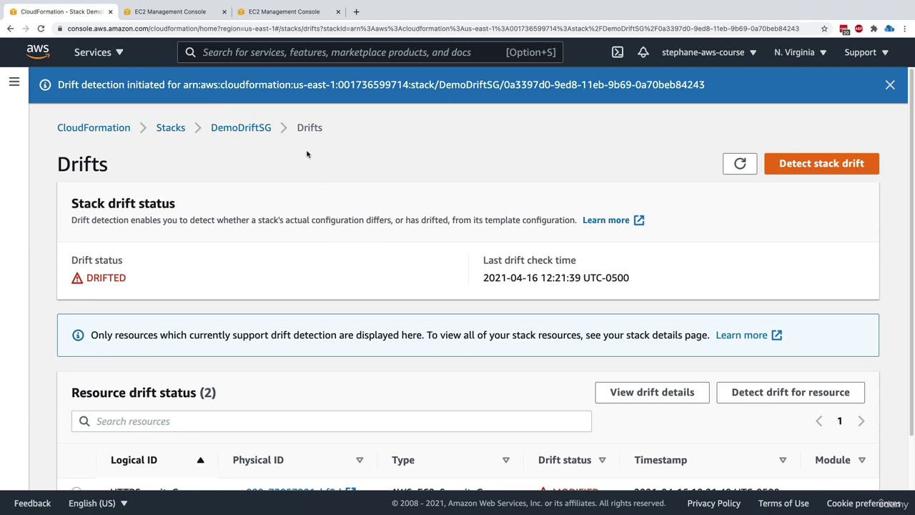
click(261, 131)
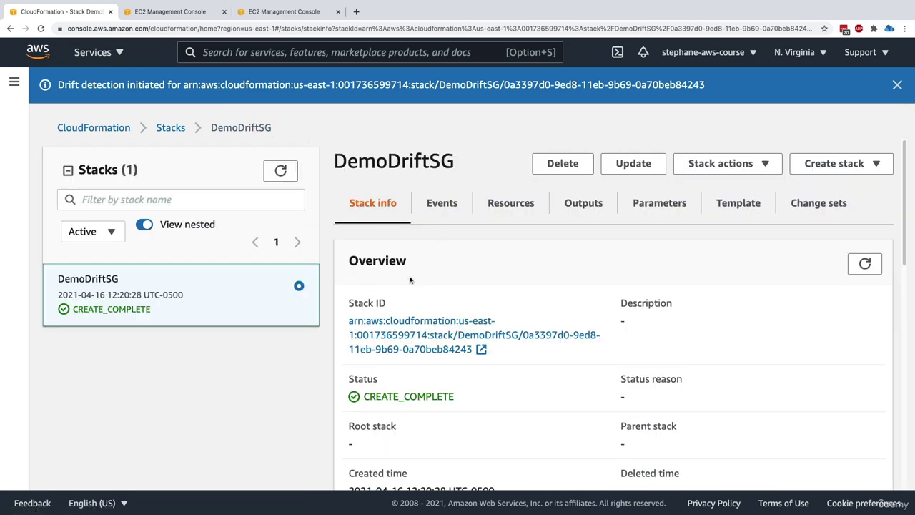
Delete the DemoDriftSG stack after briefly revisiting its Drifts view.
click(10, 84)
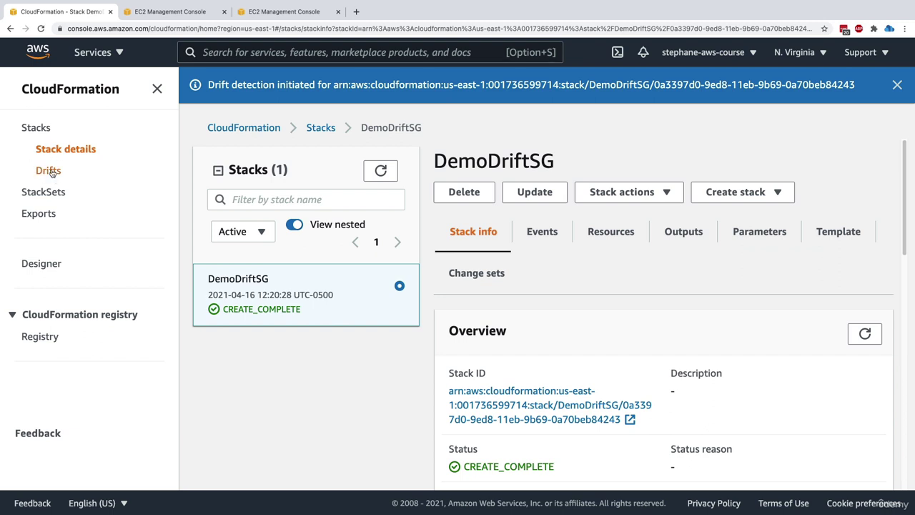
click(47, 171)
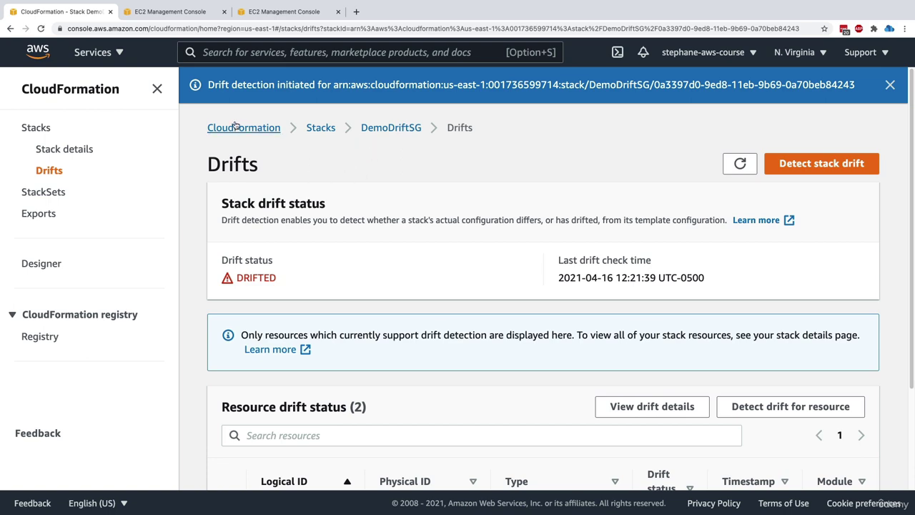
click(80, 149)
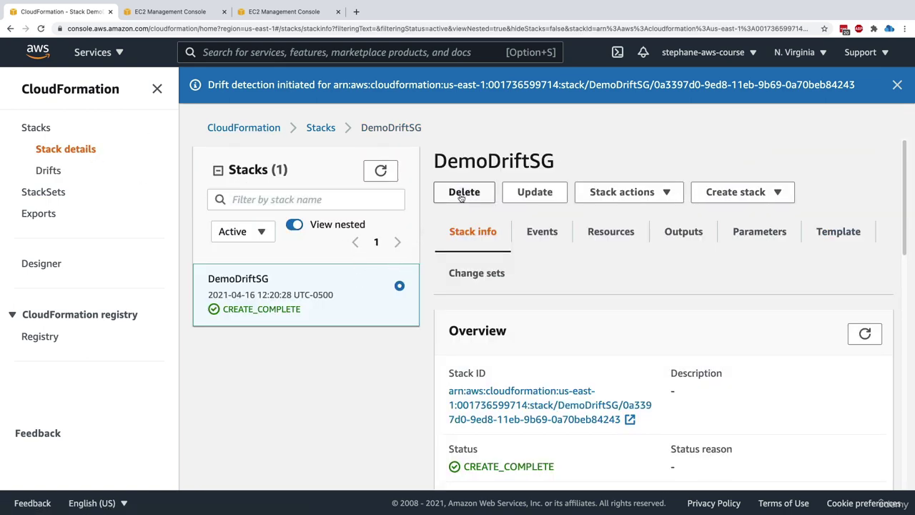
click(473, 193)
click(601, 325)
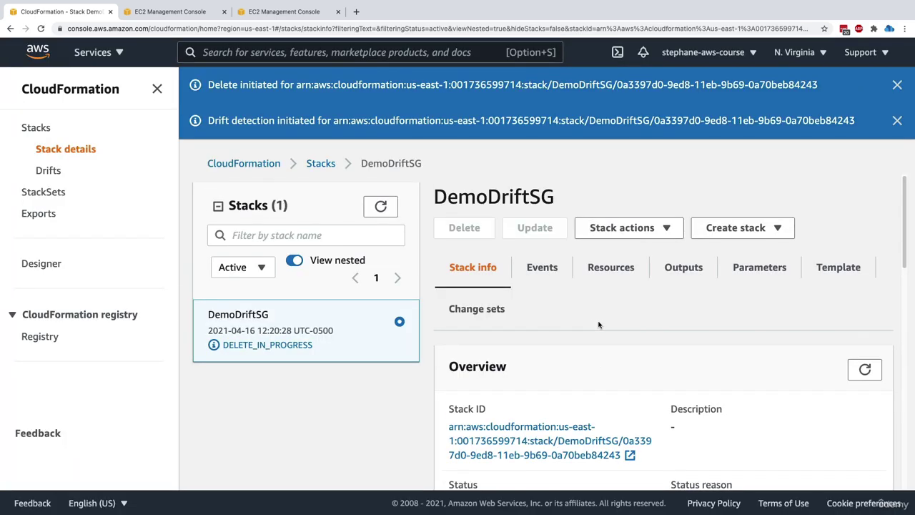
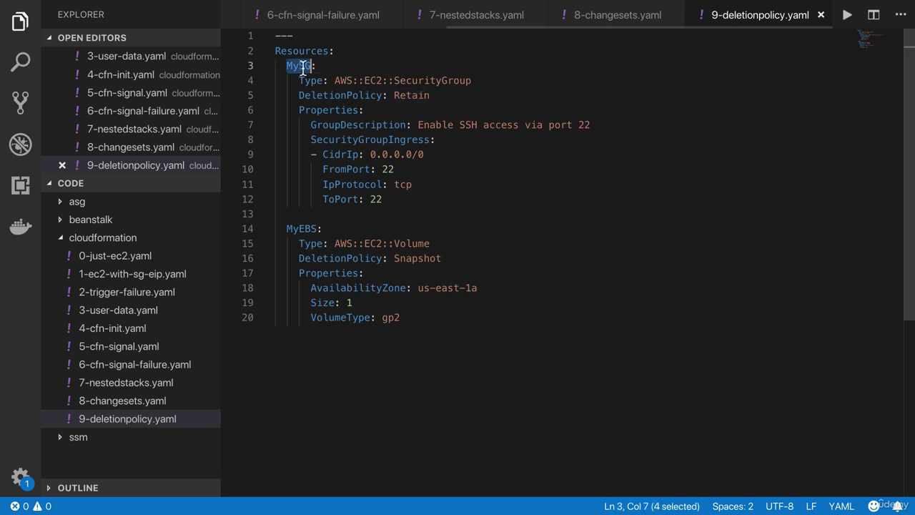
Review MyEBS: EC2::Volume, Snapshot deletion policy, us-east-1a, size 1, gp2 type.
double_click(305, 228)
drag(365, 243, 426, 244)
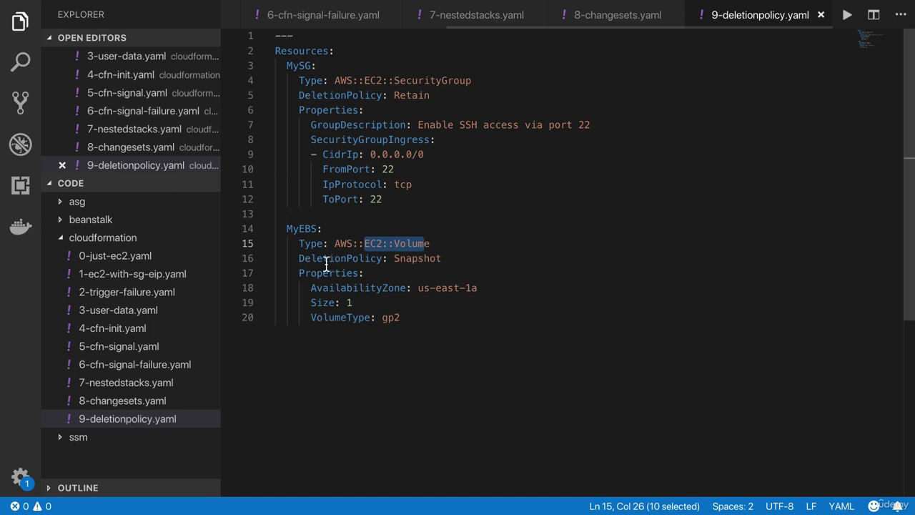
double_click(327, 259)
double_click(406, 261)
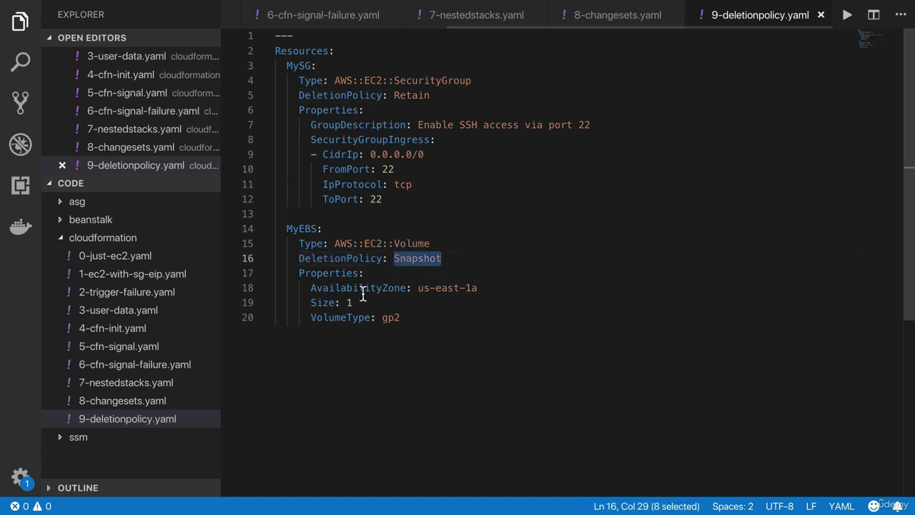
drag(418, 288, 478, 288)
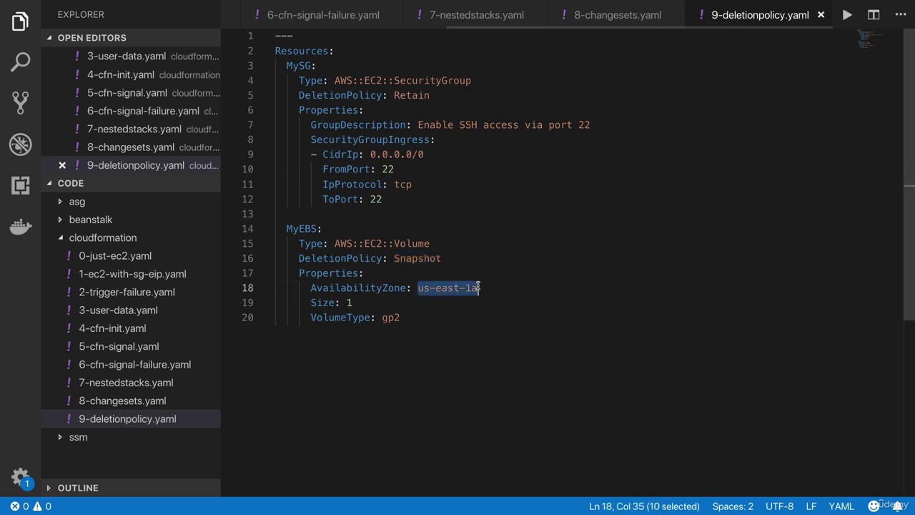
double_click(353, 303)
double_click(393, 318)
click(403, 319)
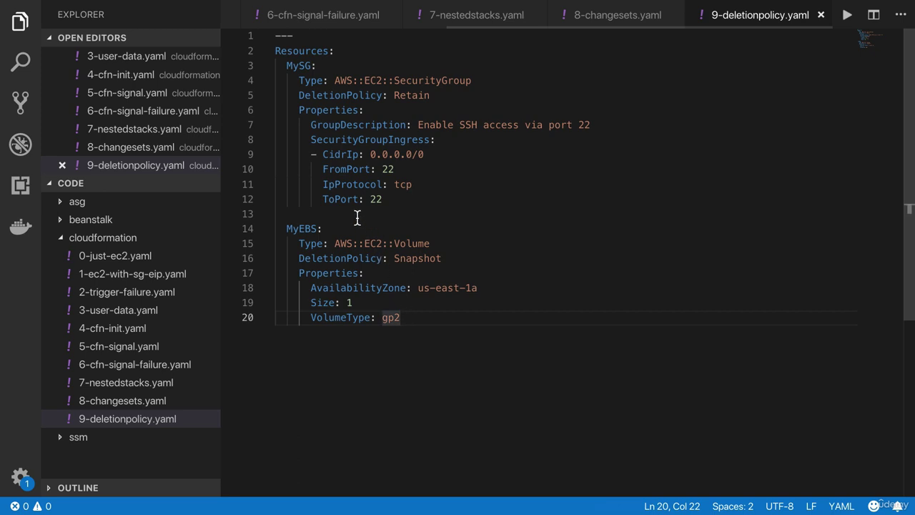
Recheck MySG and MyEBS's Snapshot policy, then start a new CloudFormation stack in the browser.
double_click(308, 66)
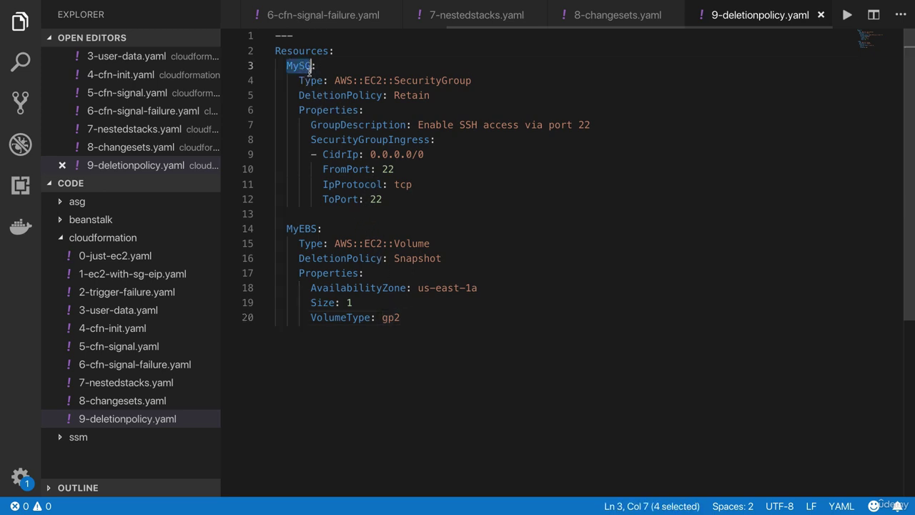
double_click(314, 229)
double_click(406, 261)
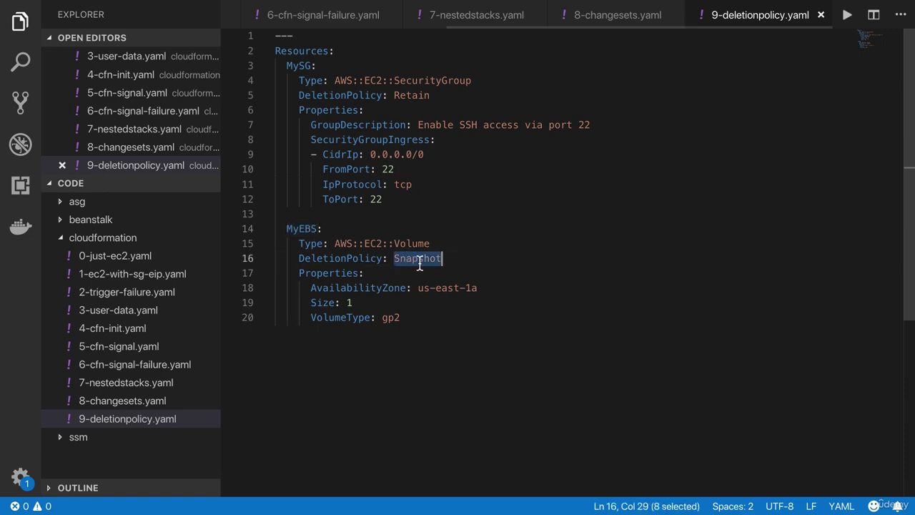
key(ctrl+Left)
click(795, 164)
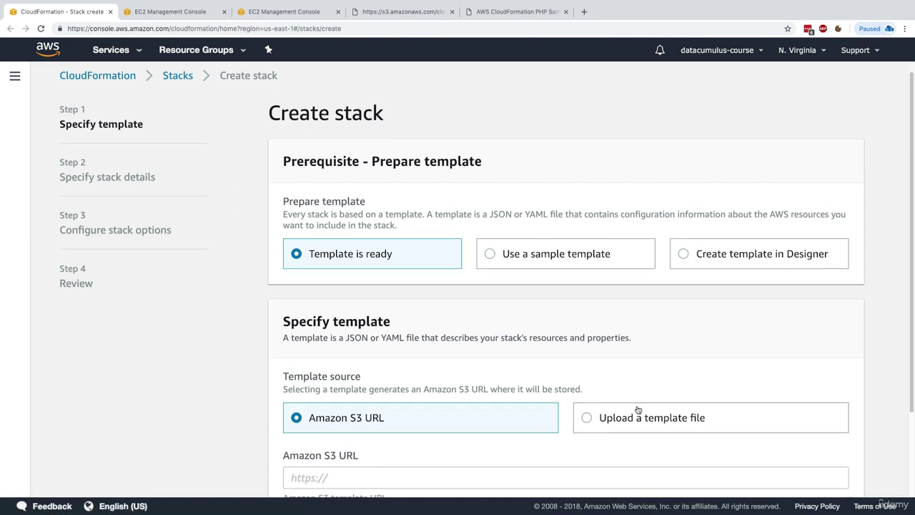
Upload the 9-deletionpolicy.yaml template file as the stack template.
click(637, 415)
scroll(632, 414, down, 3)
click(326, 372)
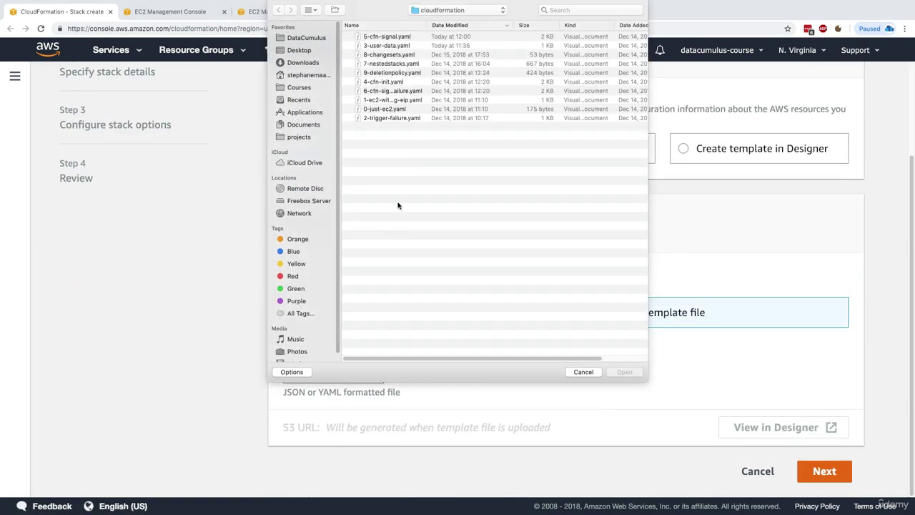
double_click(398, 73)
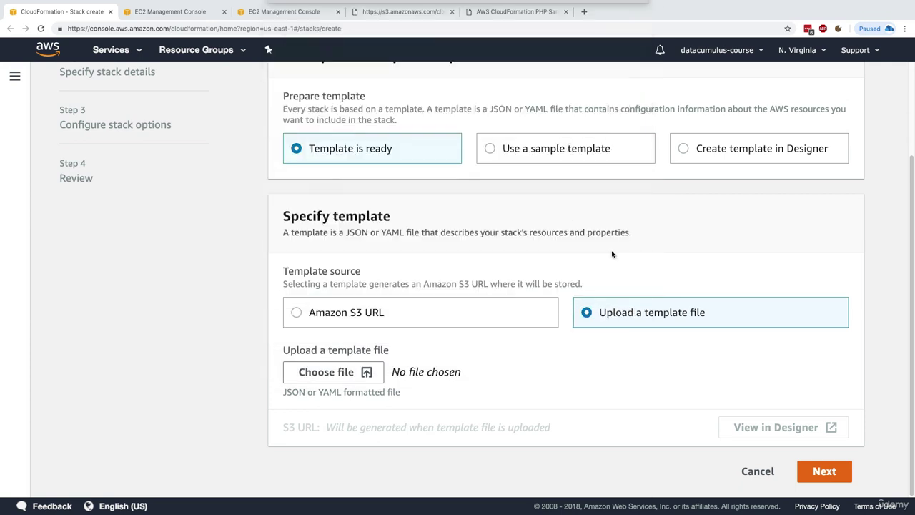
click(821, 478)
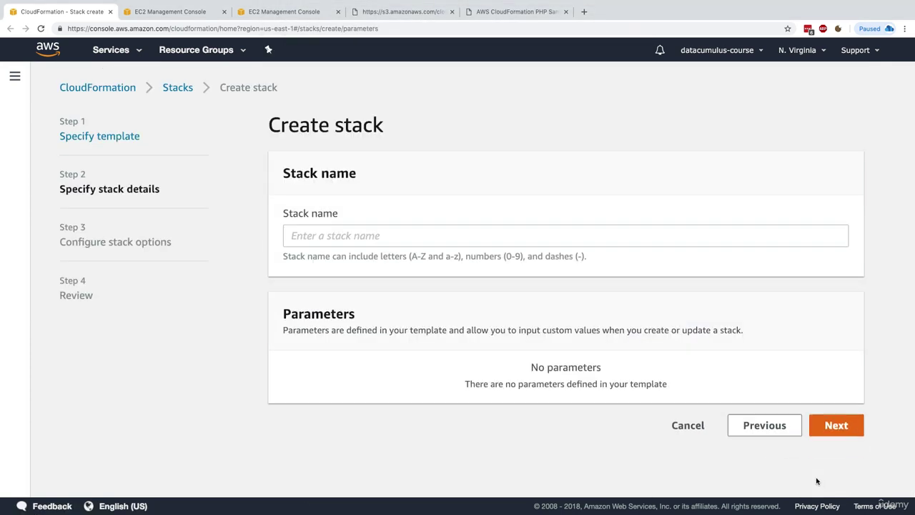
Name the stack 'deleteionpoilicy', keep default options and create it.
click(419, 237)
text(deleteionpoilicy)
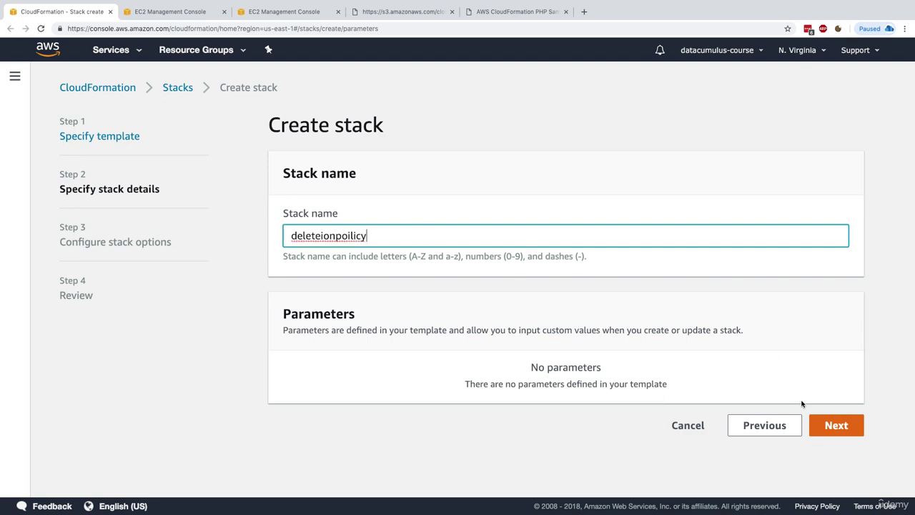
click(836, 425)
scroll(790, 376, down, 5)
scroll(788, 377, down, 2)
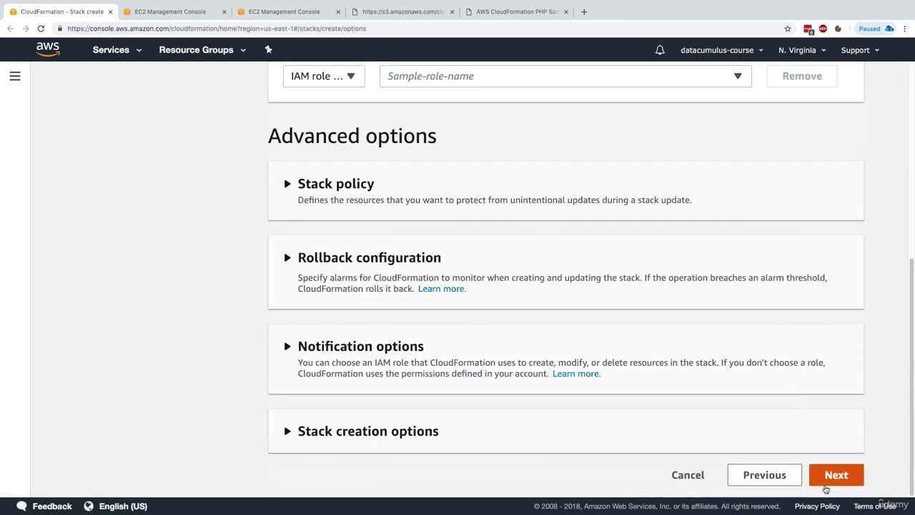
click(834, 474)
scroll(670, 370, down, 5)
scroll(669, 370, down, 10)
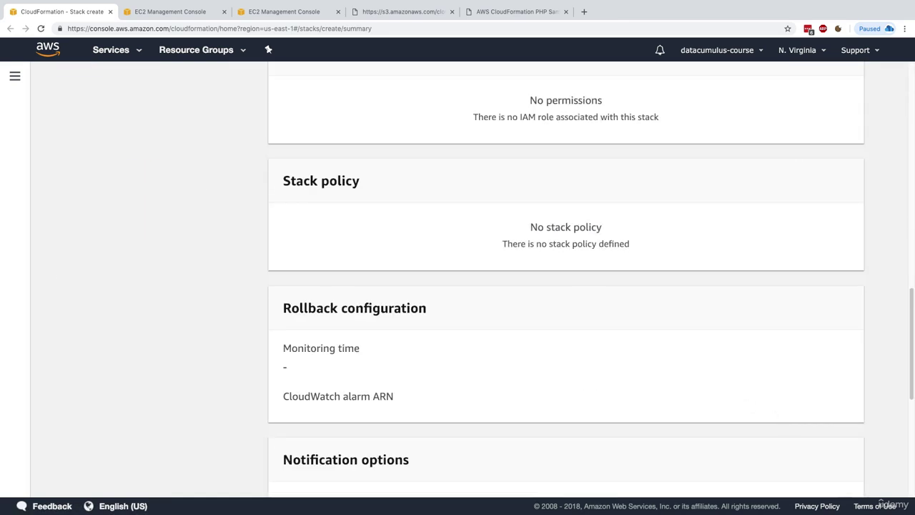
click(838, 473)
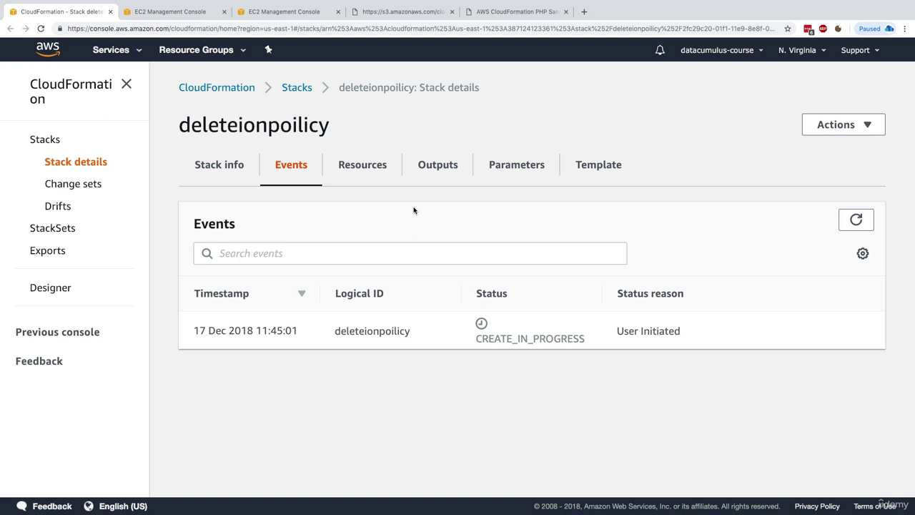
Refresh the events and confirm MySG and MyEBS reached CREATE_COMPLETE.
click(847, 218)
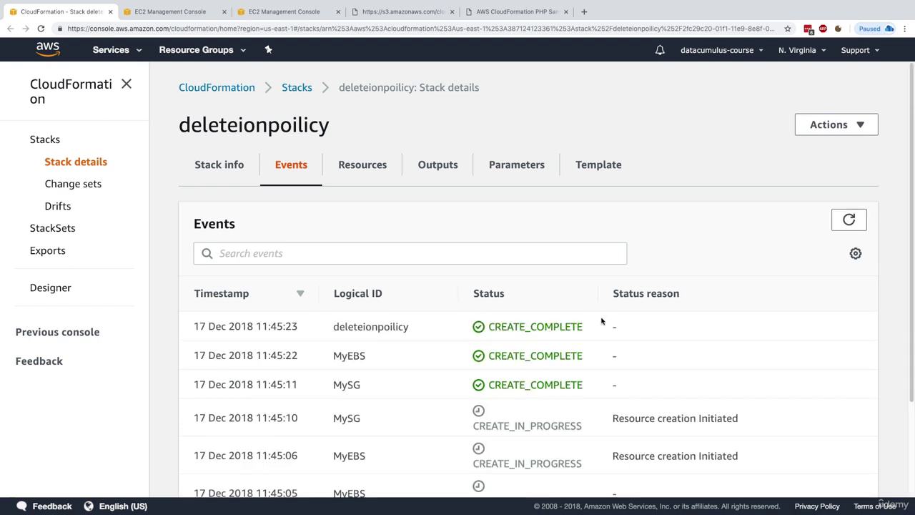
double_click(354, 386)
double_click(351, 358)
double_click(507, 354)
click(507, 354)
Open the MyEBS and MySG physical IDs from Resources in EC2, closing unneeded tabs.
click(352, 175)
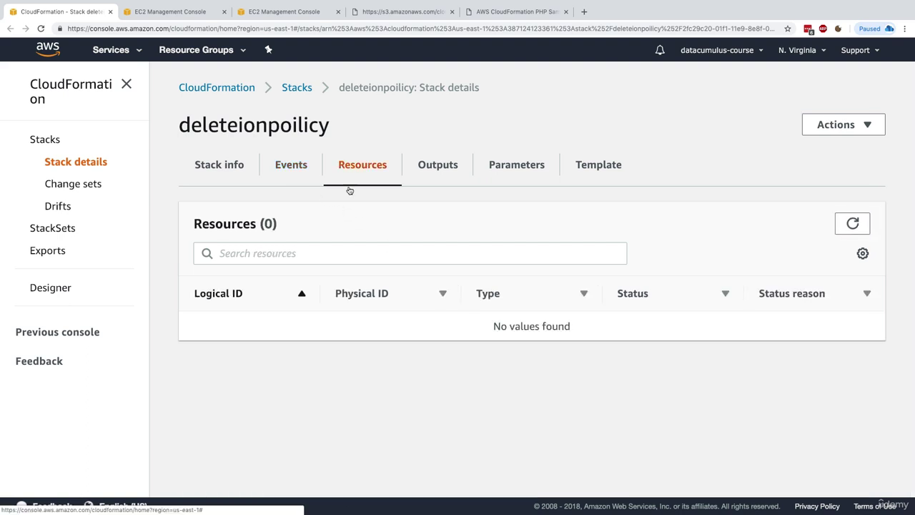
click(854, 220)
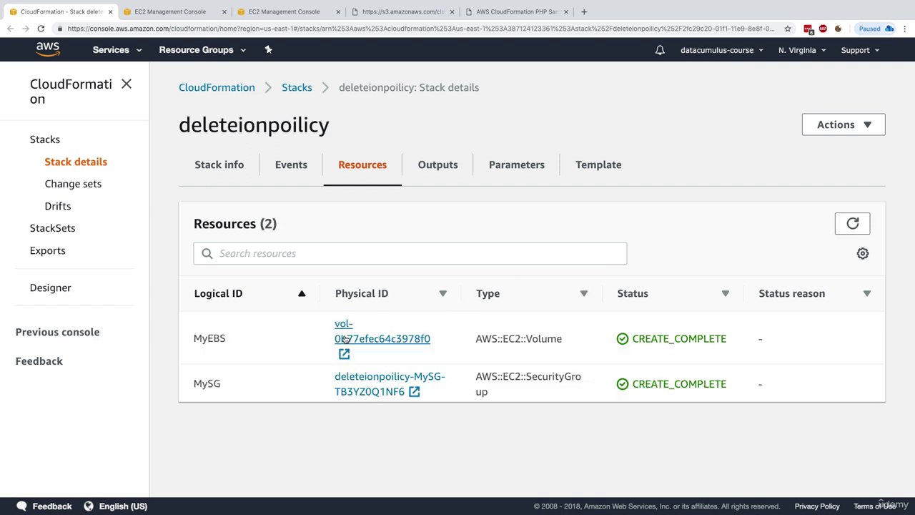
super+click(336, 339)
super+click(364, 381)
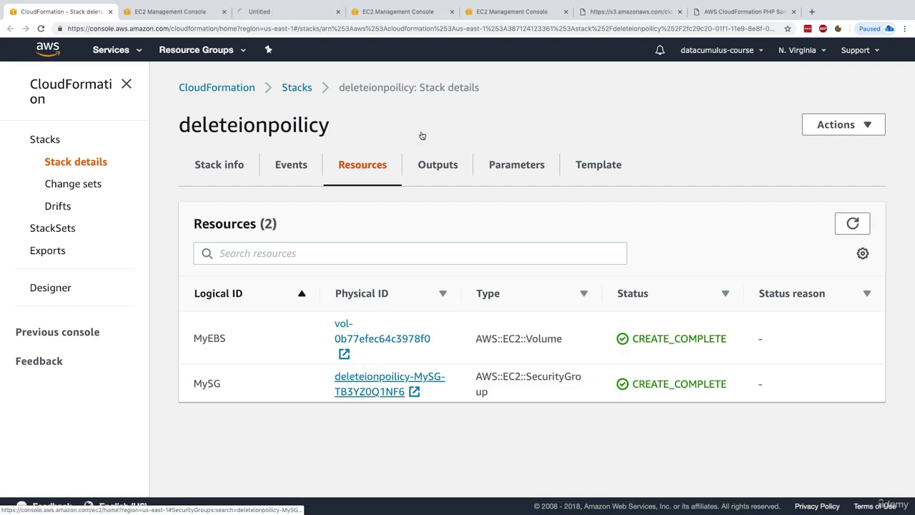
click(453, 12)
click(453, 12)
click(453, 12)
click(453, 13)
Inspect the EBS volume and MySG security group details, then return to the stacks list.
click(172, 11)
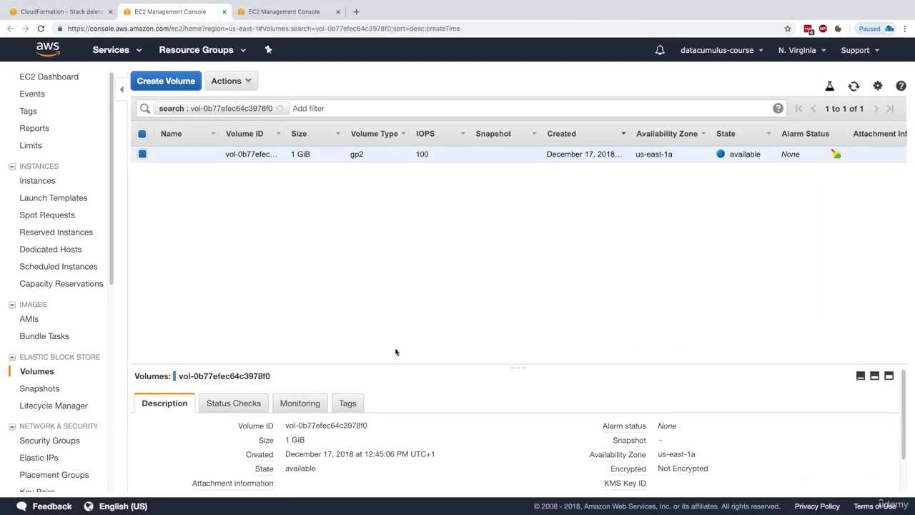
drag(408, 367, 372, 161)
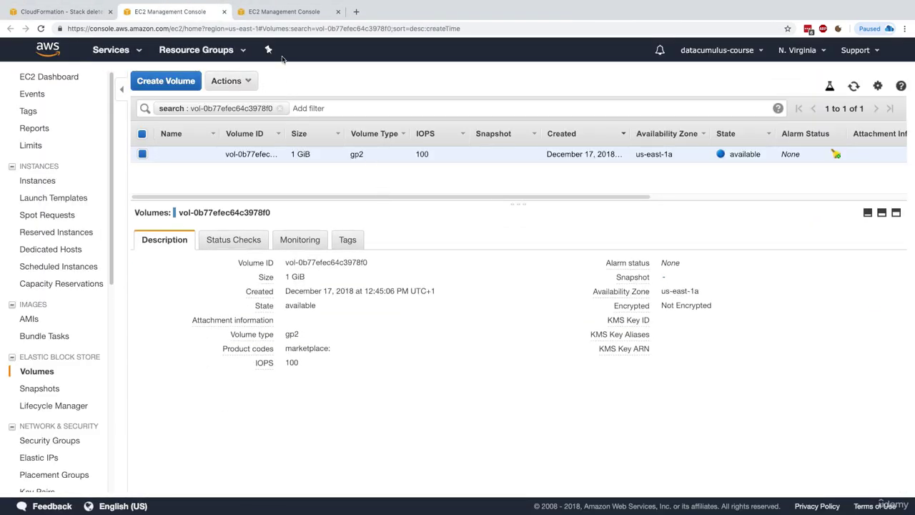
click(292, 11)
drag(353, 154, 414, 154)
double_click(411, 154)
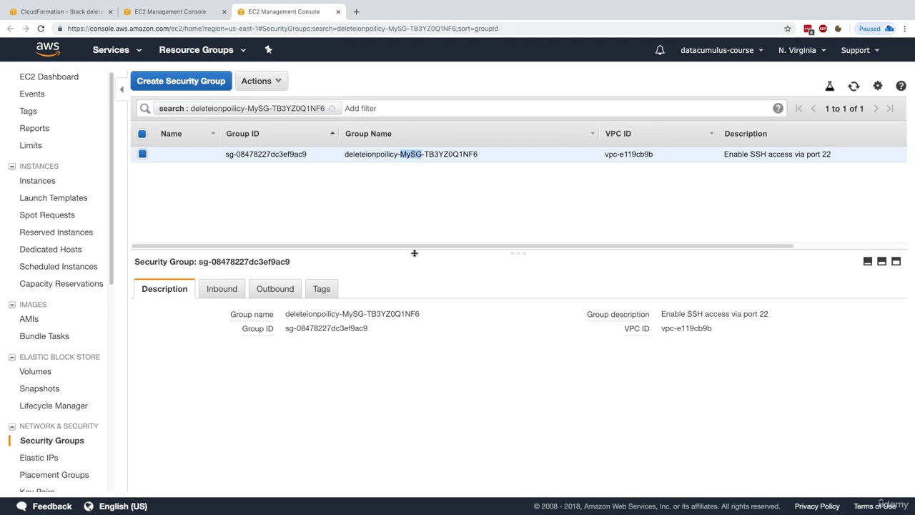
drag(414, 253, 417, 223)
click(83, 12)
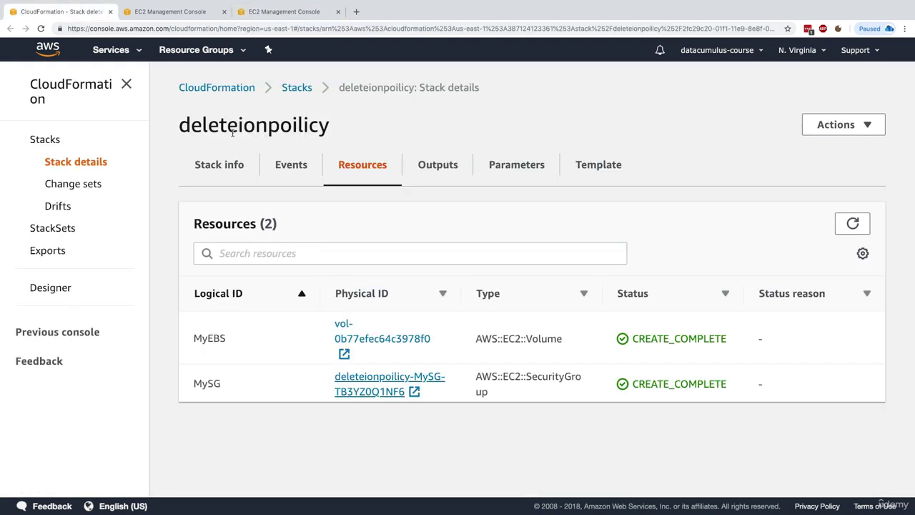
click(297, 87)
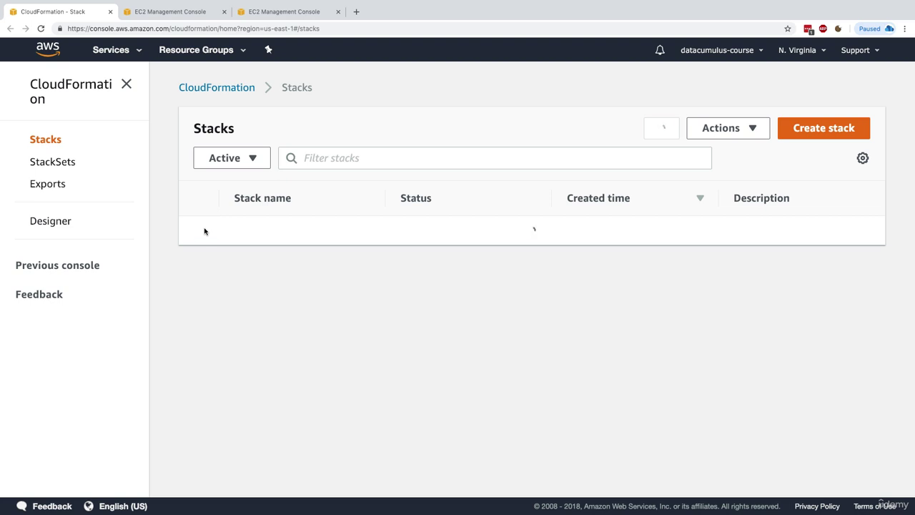
Delete the deleteionpoilicy stack via Actions > Delete stack and confirm.
click(199, 231)
click(724, 128)
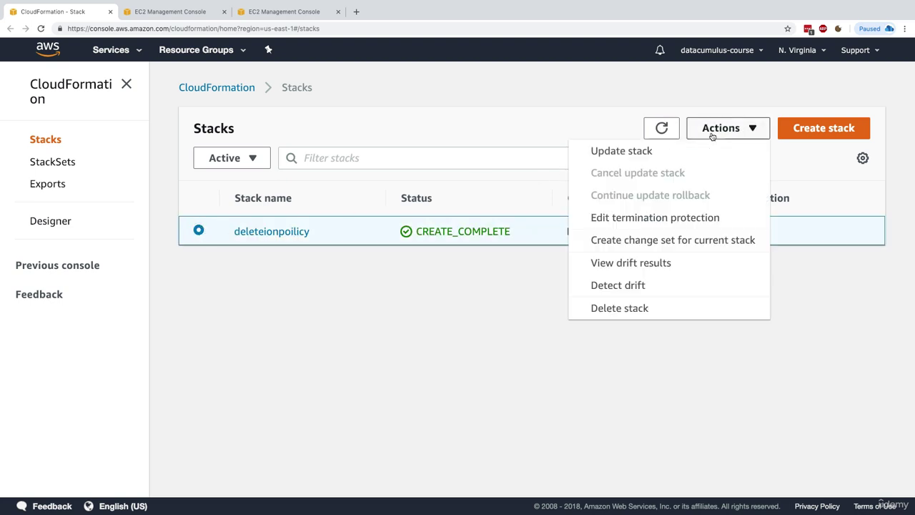
click(628, 308)
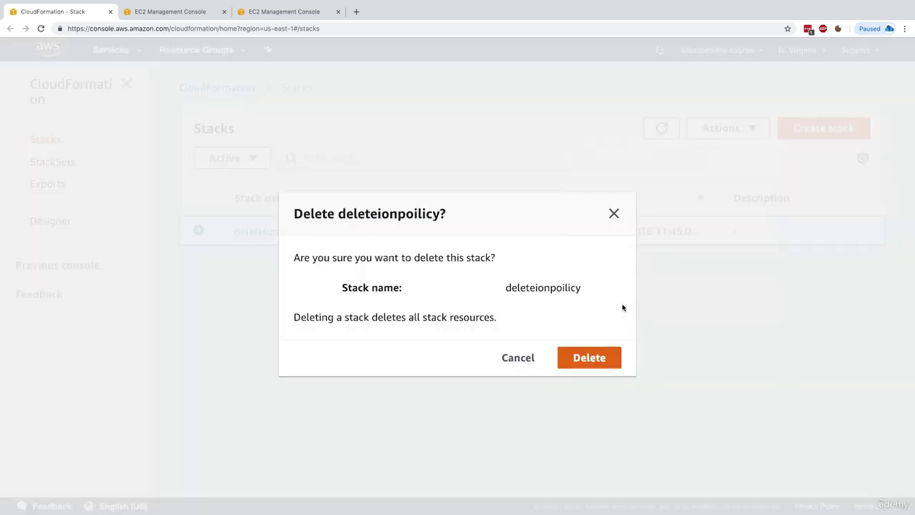
drag(362, 287, 576, 289)
click(578, 310)
click(589, 354)
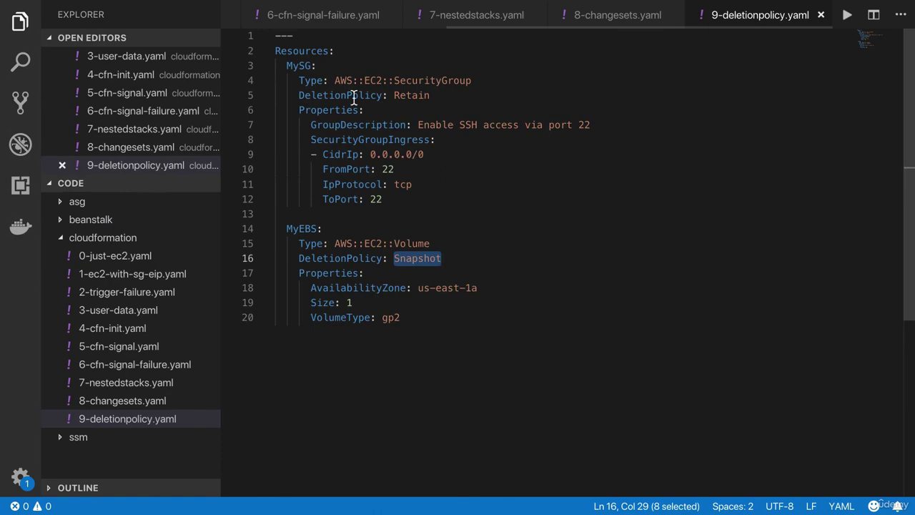
Review the template's Retain policy on MySG and Snapshot policy on MyEBS.
drag(318, 95, 371, 95)
double_click(404, 95)
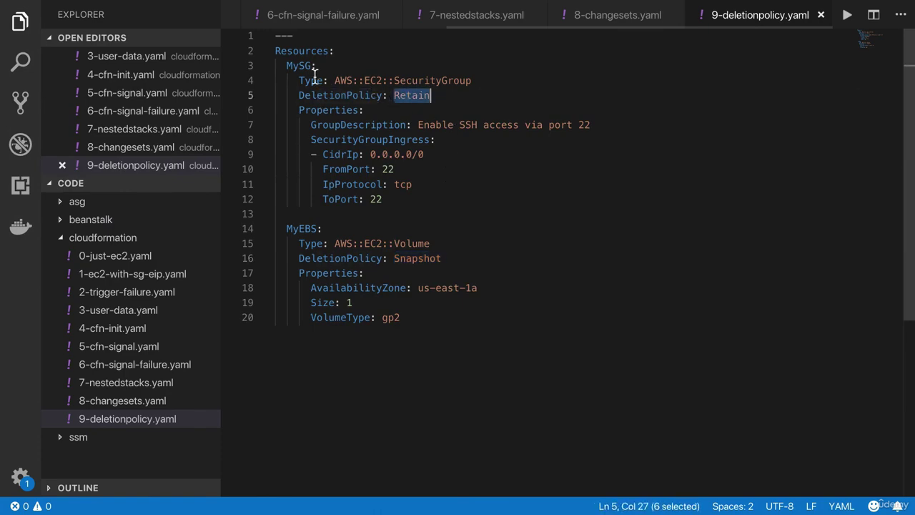
double_click(300, 65)
double_click(417, 258)
click(418, 248)
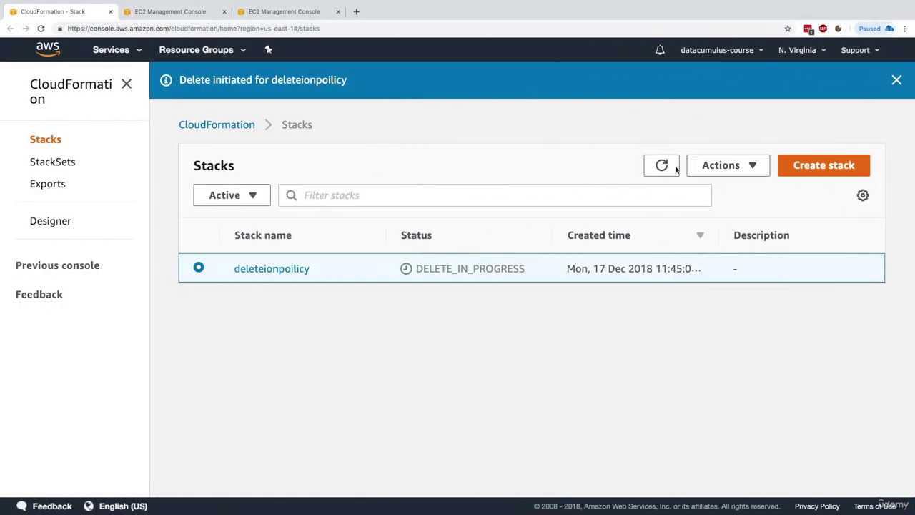
Refresh the stacks list and open the deleteionpoilicy stack's event history.
click(663, 166)
click(303, 268)
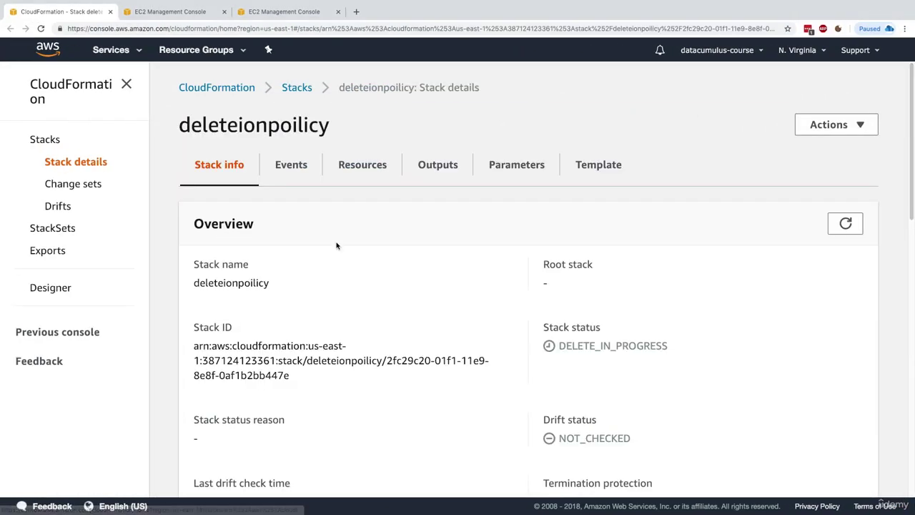
click(293, 170)
scroll(458, 350, down, 1)
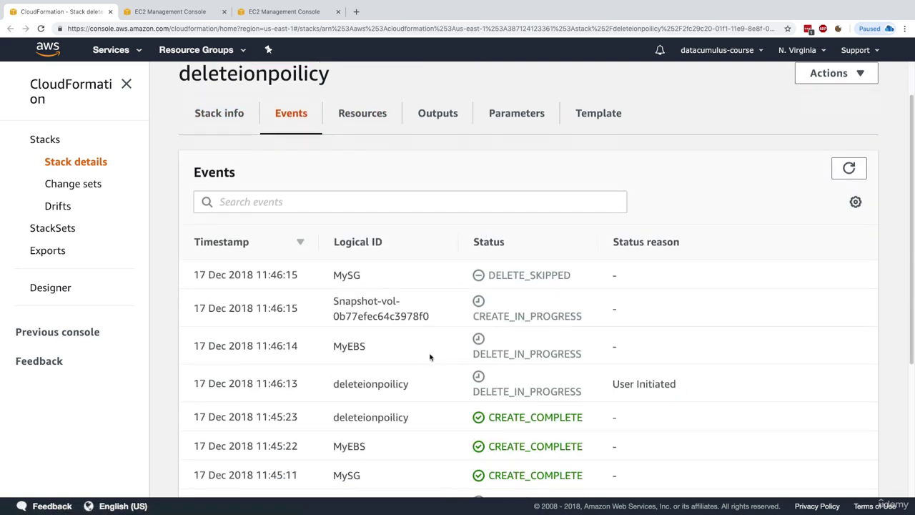
Check the events for the MyEBS snapshot entry and MySG's DELETE_SKIPPED status.
double_click(350, 346)
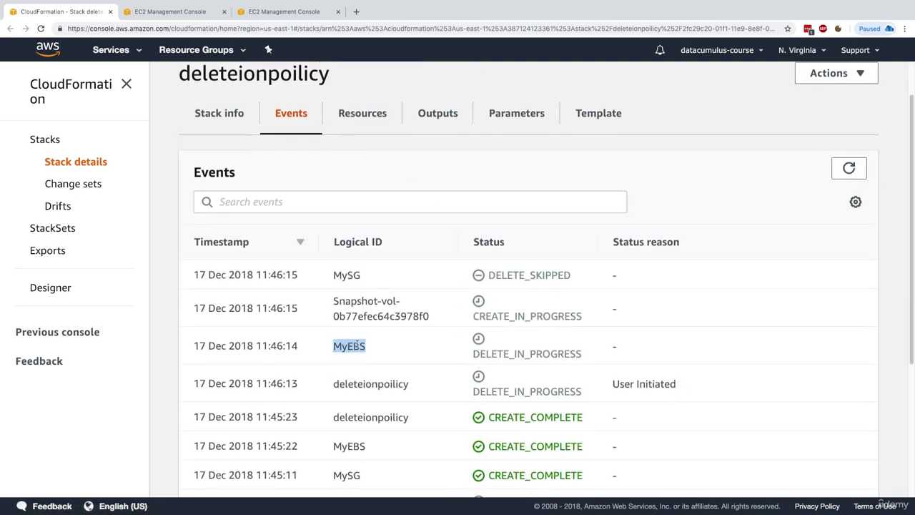
drag(336, 301, 400, 301)
click(400, 301)
drag(335, 301, 398, 301)
triple_click(395, 316)
click(395, 314)
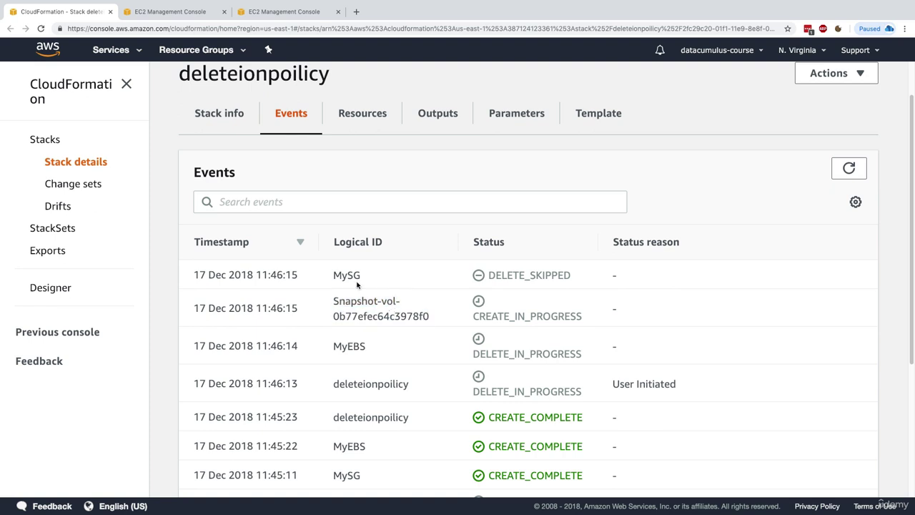
double_click(347, 275)
drag(492, 275, 572, 272)
click(573, 269)
click(842, 169)
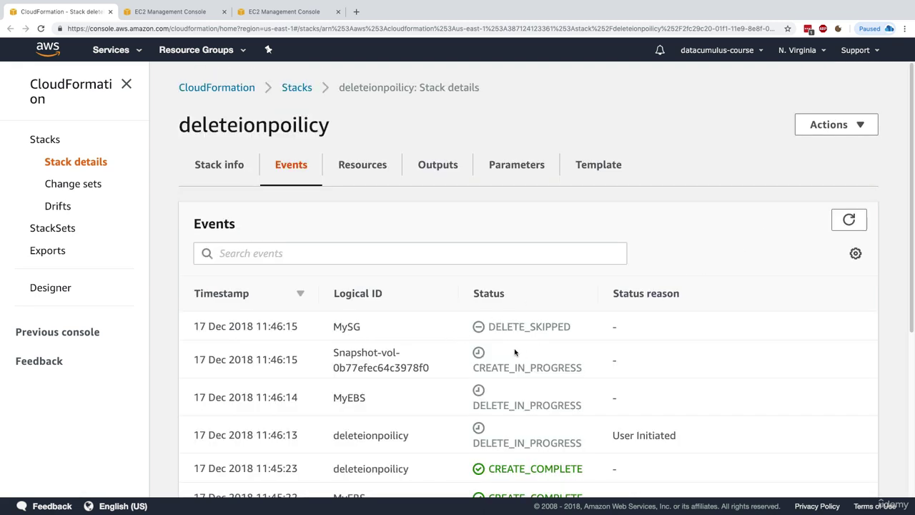
Check the EC2 Volumes and Snapshots lists for the new volume snapshot.
click(170, 12)
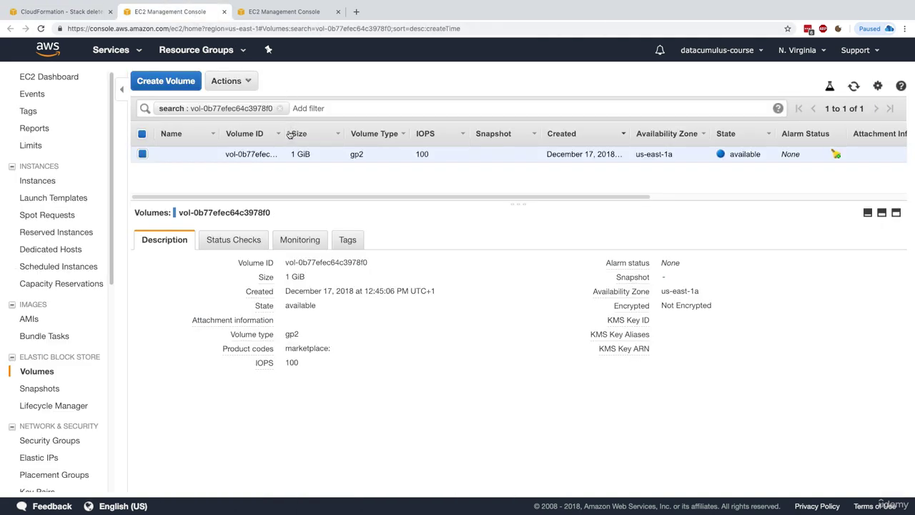
click(855, 87)
click(39, 388)
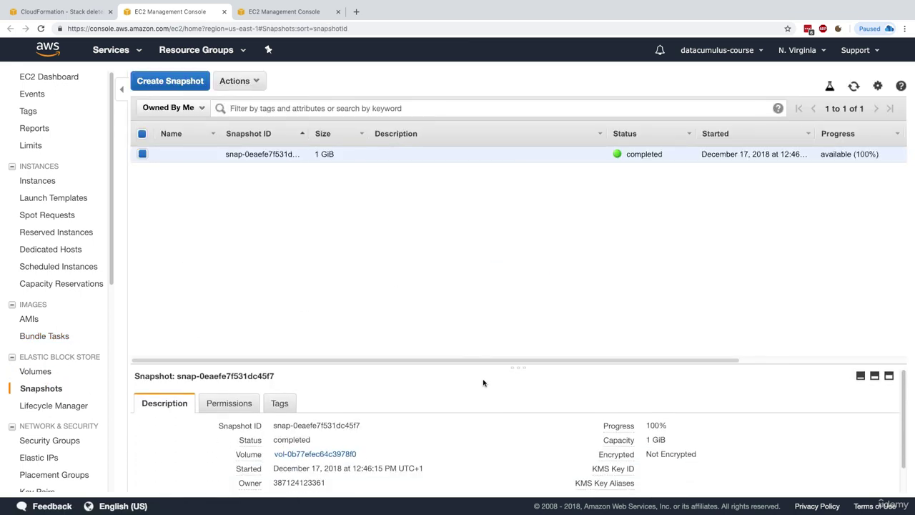
drag(490, 372, 453, 199)
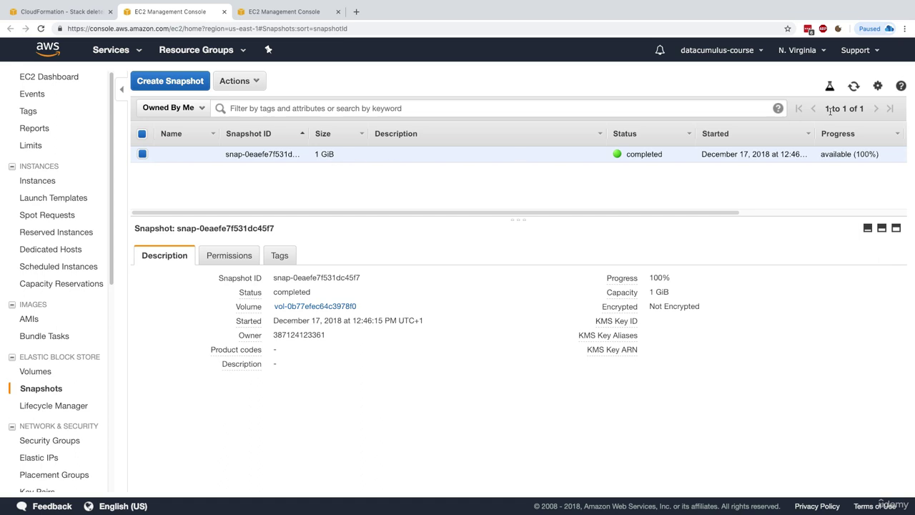
click(854, 86)
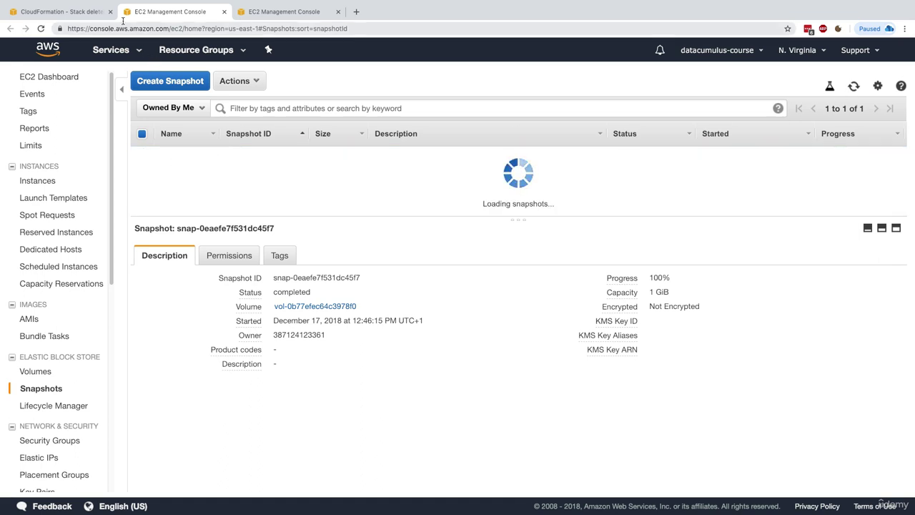
Confirm in events the snapshot is CREATE_COMPLETE and MyEBS is DELETE_IN_PROGRESS.
click(84, 14)
click(847, 226)
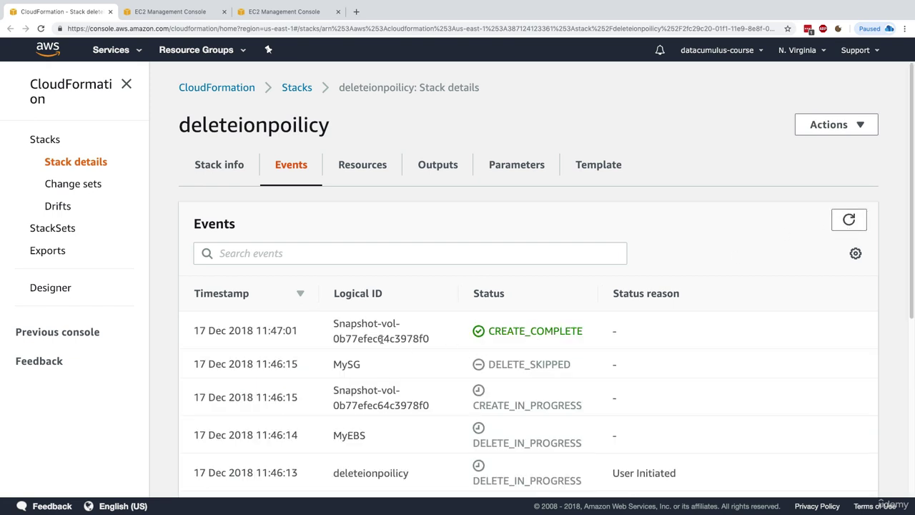
drag(334, 323, 405, 327)
click(520, 329)
scroll(390, 367, down, 1)
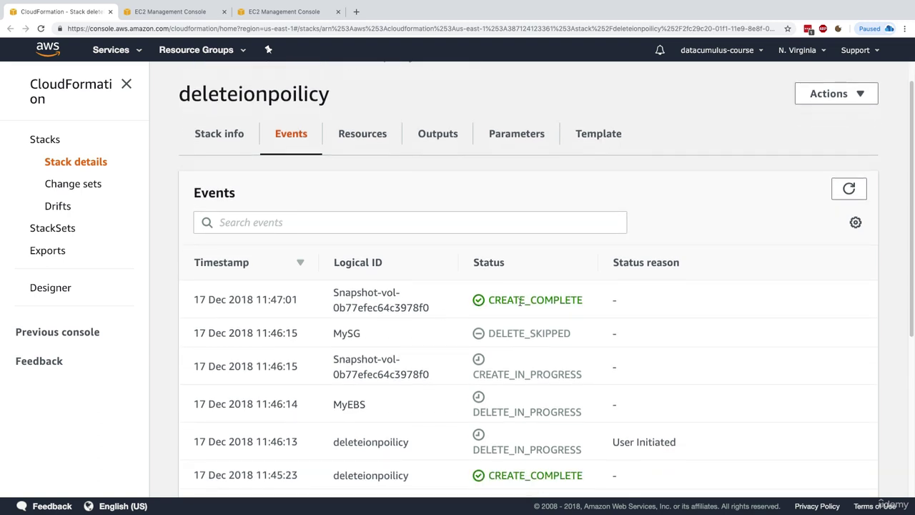
double_click(520, 301)
double_click(349, 405)
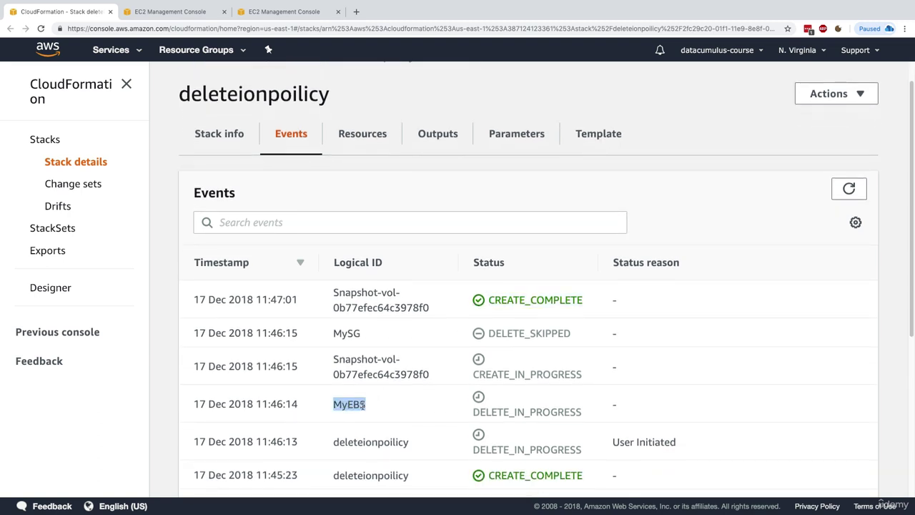
double_click(494, 412)
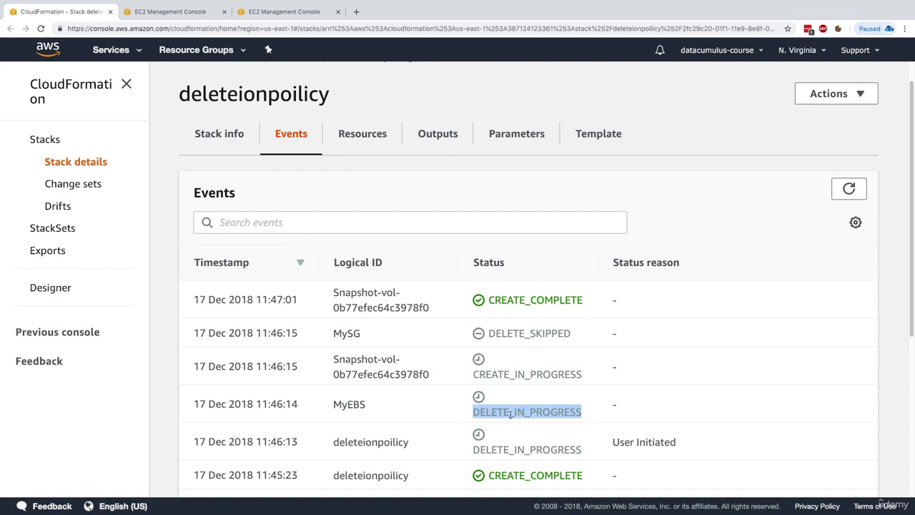
click(499, 405)
Verify the EC2 Volumes list now shows no volumes.
click(191, 15)
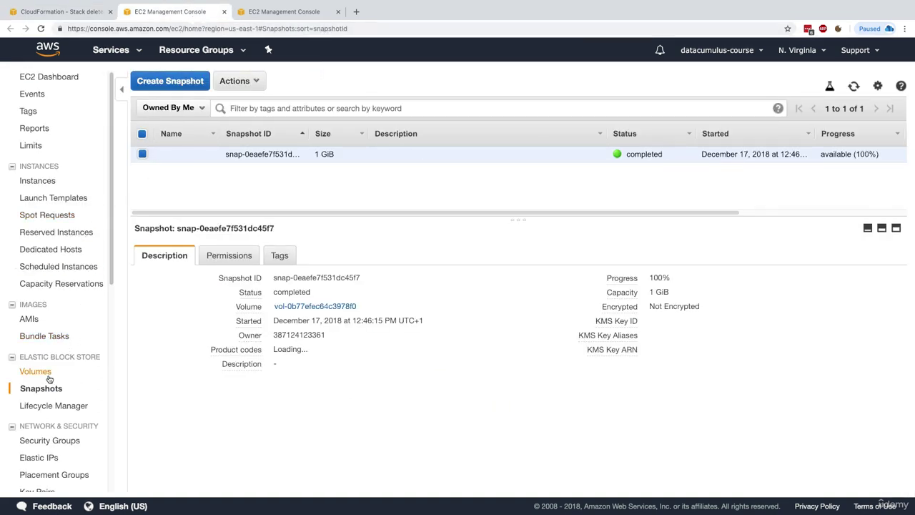
click(35, 371)
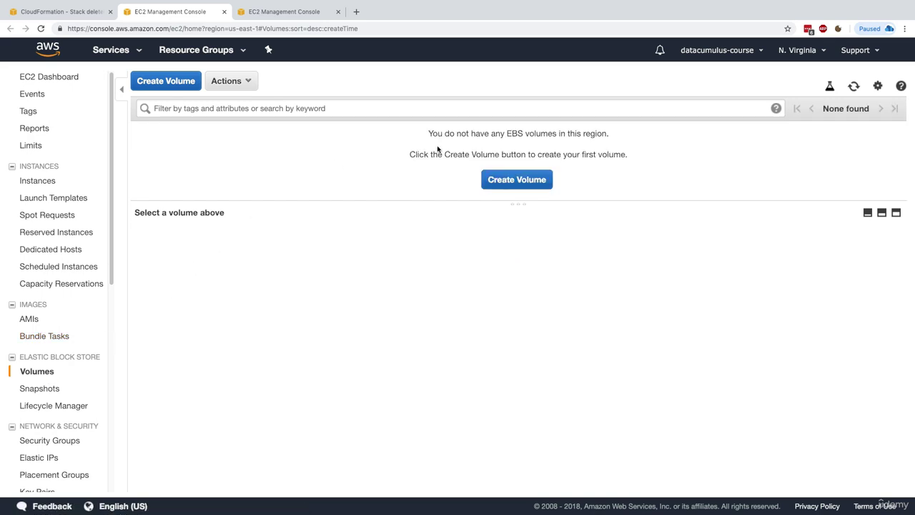
drag(437, 133, 613, 133)
click(613, 133)
Refresh events to see the stack's final deletion event, then return to the empty stacks list.
click(69, 11)
click(849, 188)
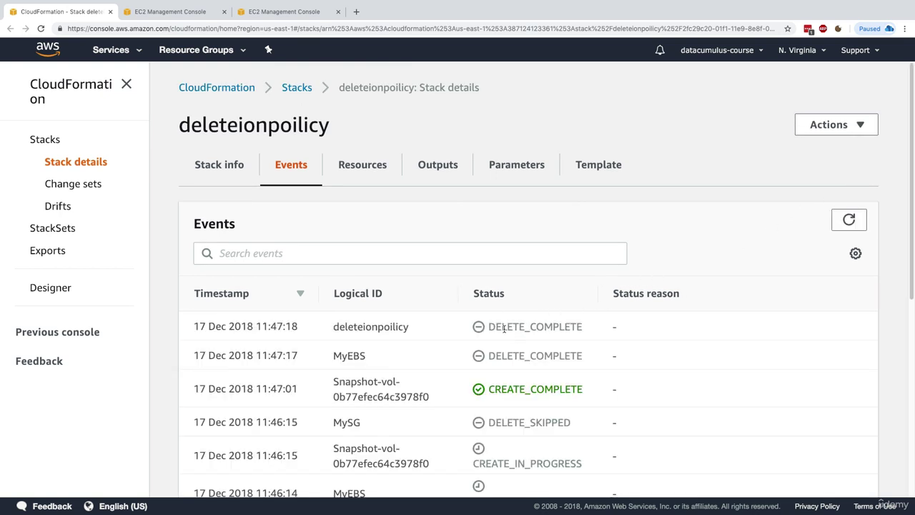
double_click(340, 328)
click(312, 93)
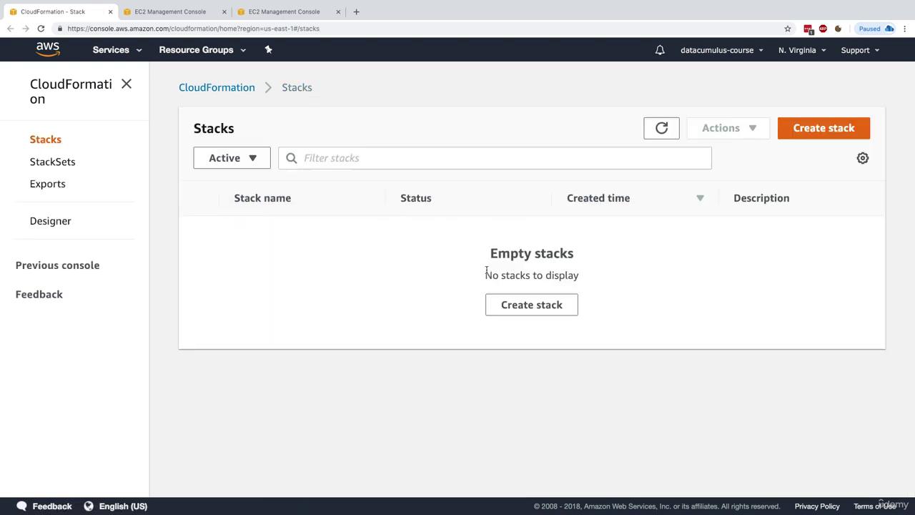
Delete the leftover EBS snapshot from the EC2 Snapshots list.
click(278, 12)
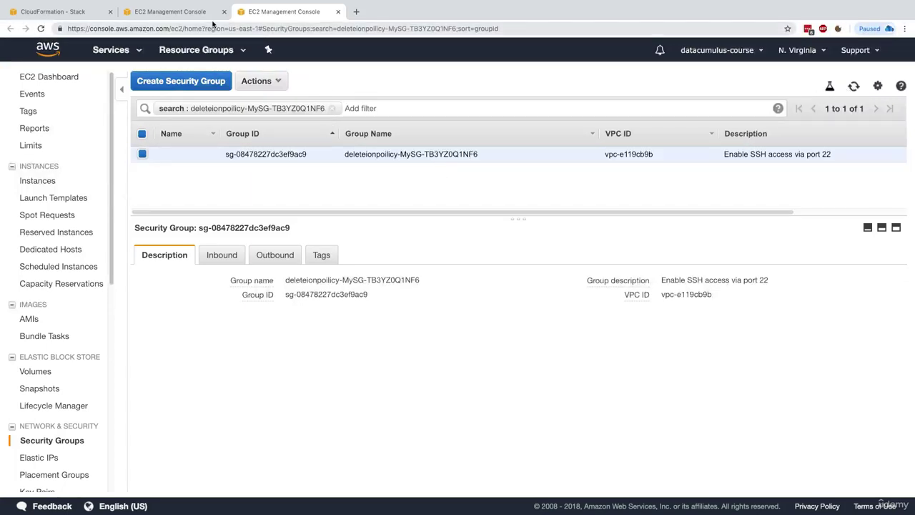
click(214, 13)
click(56, 392)
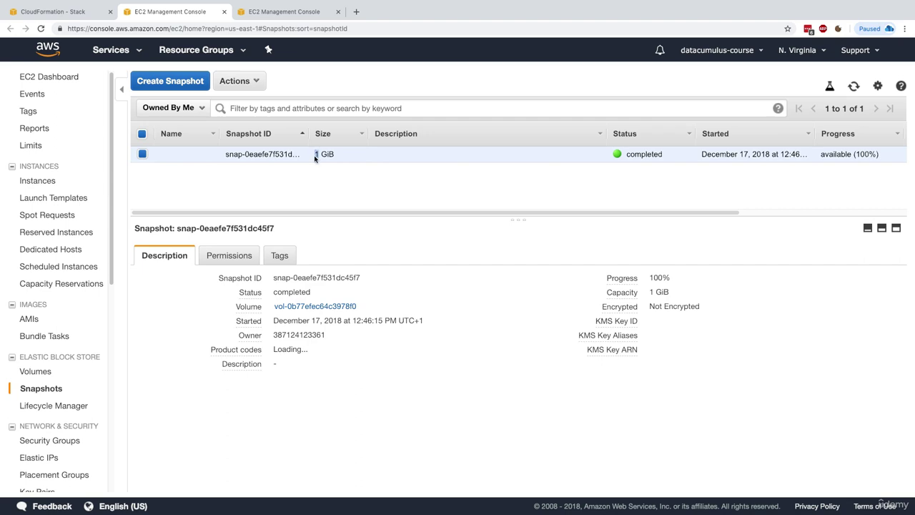
right_click(315, 156)
click(338, 161)
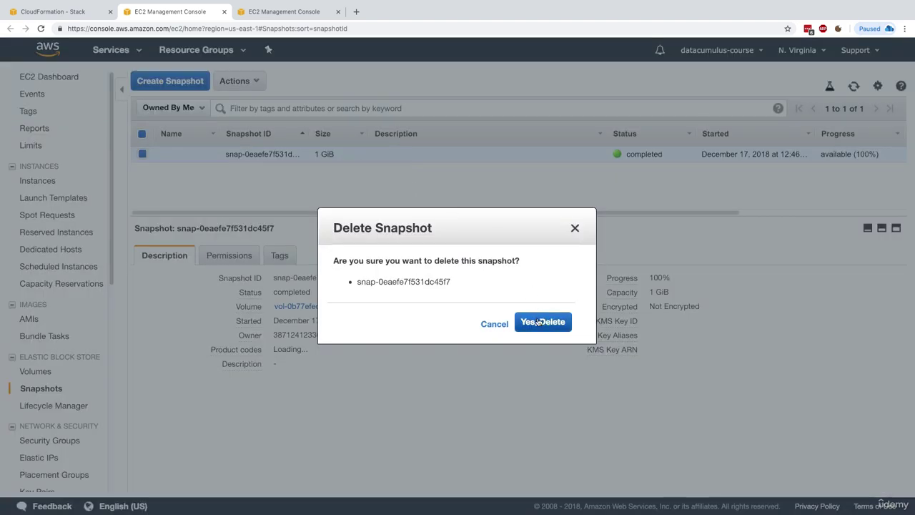
click(542, 322)
Delete the retained deleteionpoilicy-MySG security group.
click(290, 12)
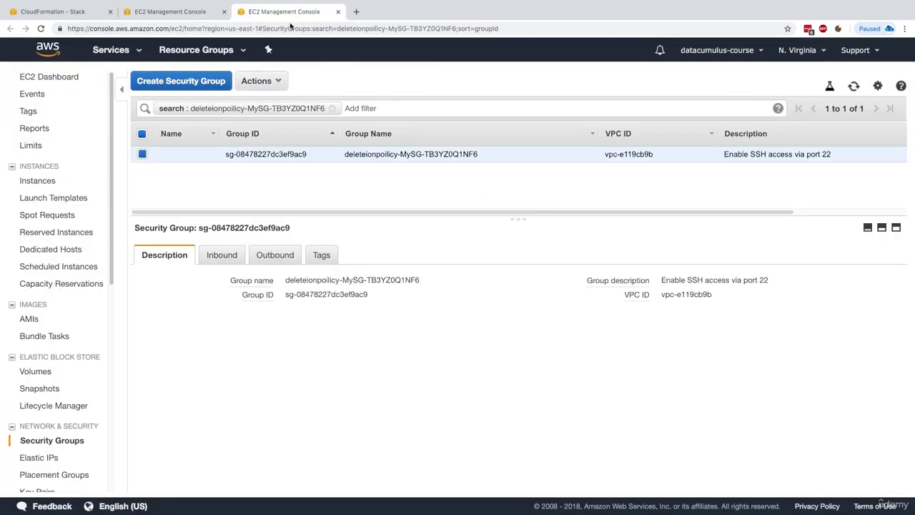
right_click(306, 154)
click(327, 157)
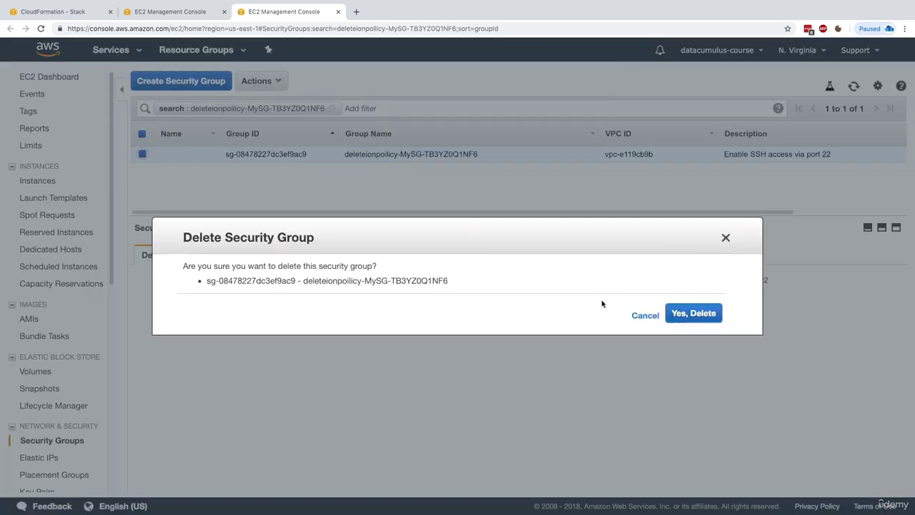
click(692, 312)
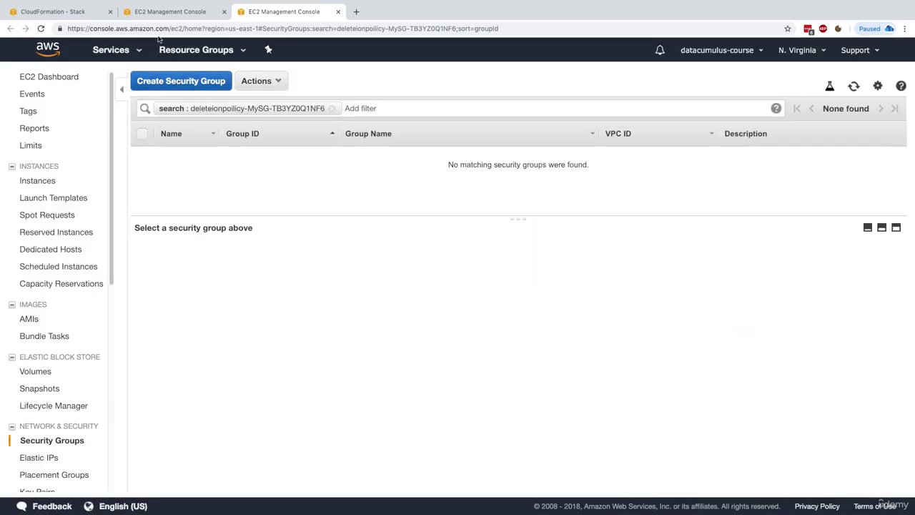
Revisit the template's Retain policy on MySG and Snapshot policy on MyEBS.
click(64, 11)
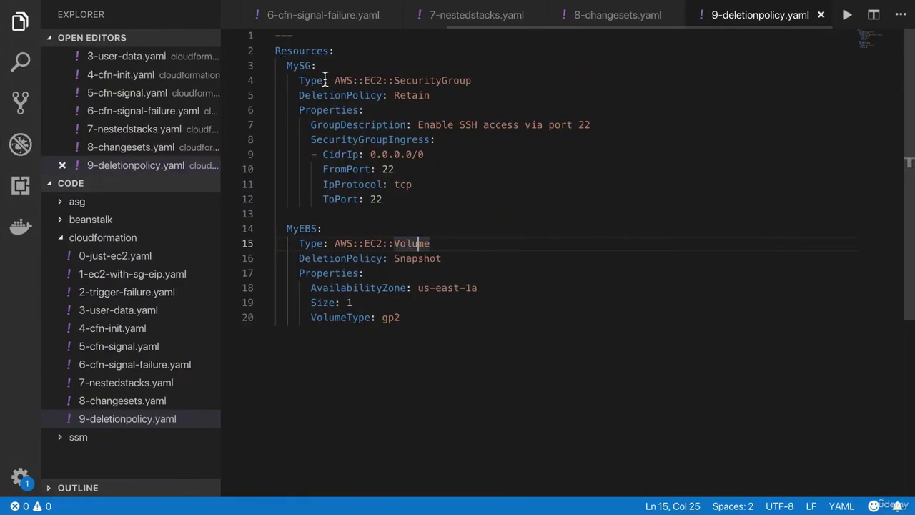
drag(322, 95, 418, 97)
drag(346, 258, 425, 260)
click(425, 263)
double_click(425, 260)
click(436, 261)
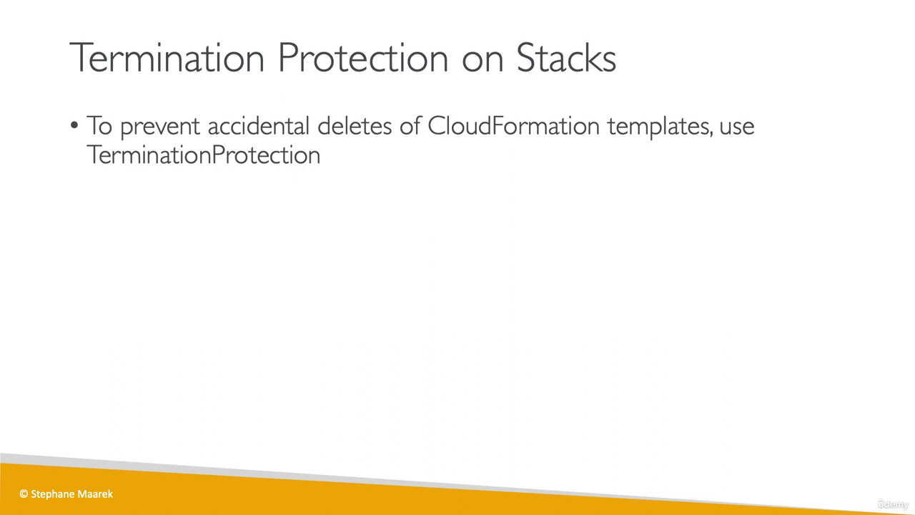
Show the 'Let's see this quickly!' bullet on the Termination Protection slide.
key(Right)
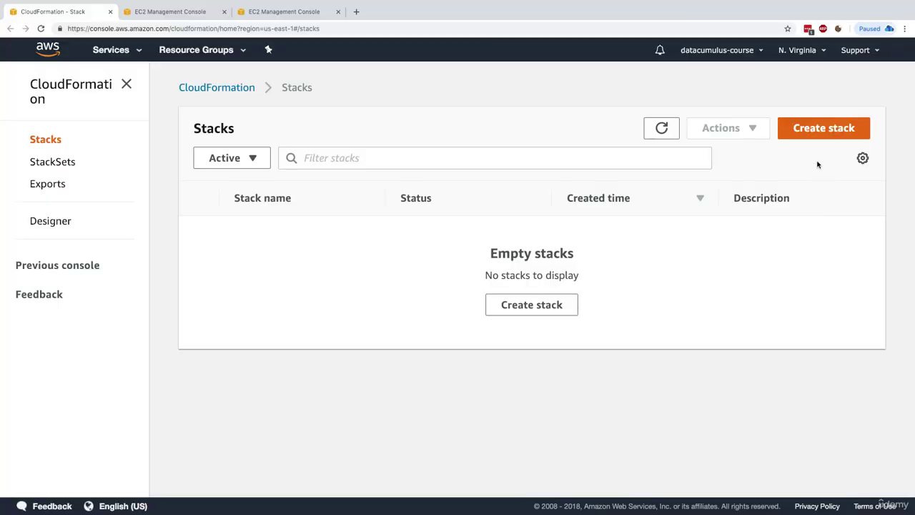
Start a new stack from the uploaded 0-just-ec2.yaml template.
click(822, 127)
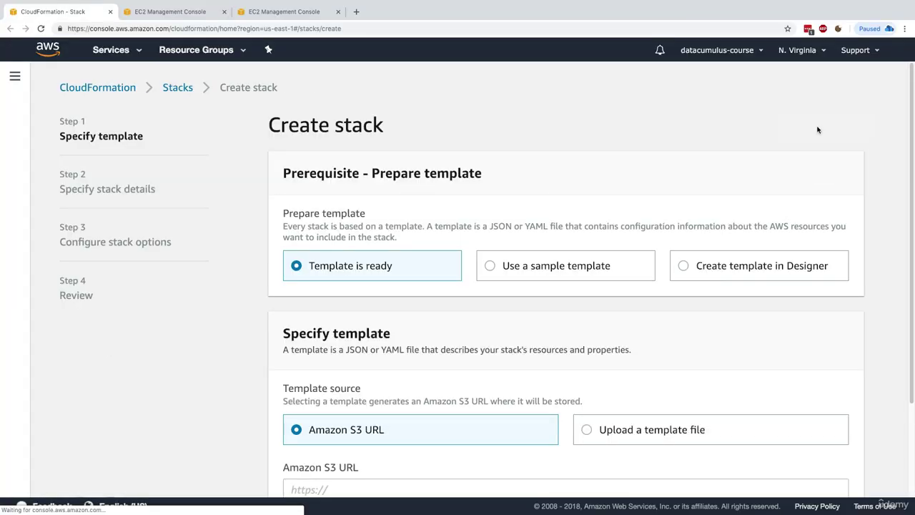
scroll(541, 351, down, 1)
click(623, 389)
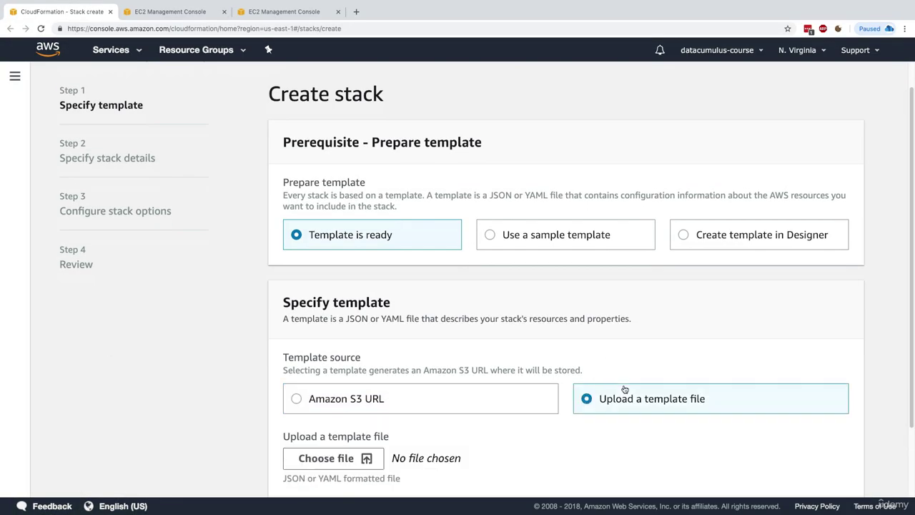
scroll(622, 388, down, 3)
click(330, 371)
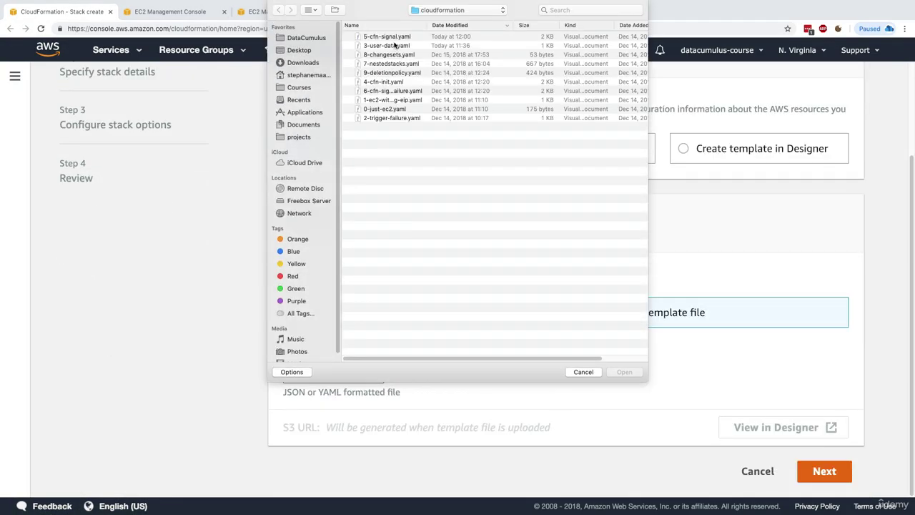
double_click(398, 109)
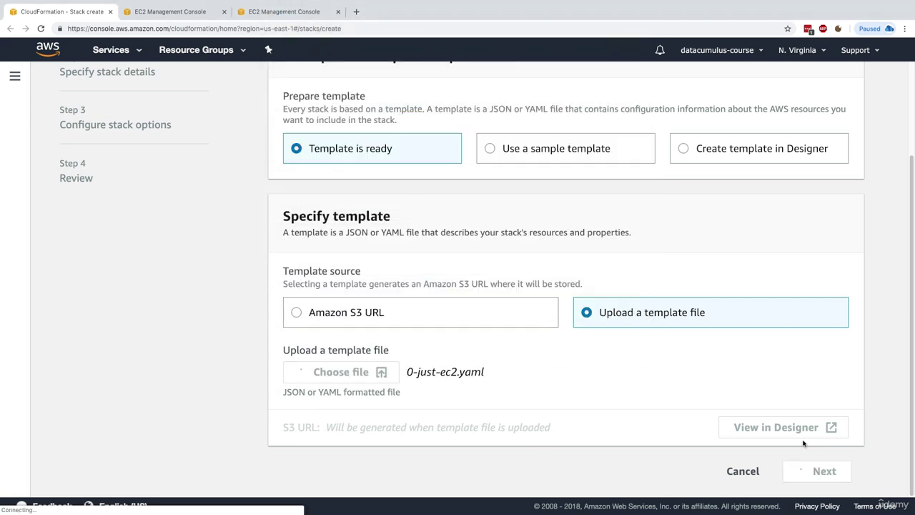
click(829, 475)
Name the stack 'test', keep default options, create it and check it in the stacks list.
click(837, 434)
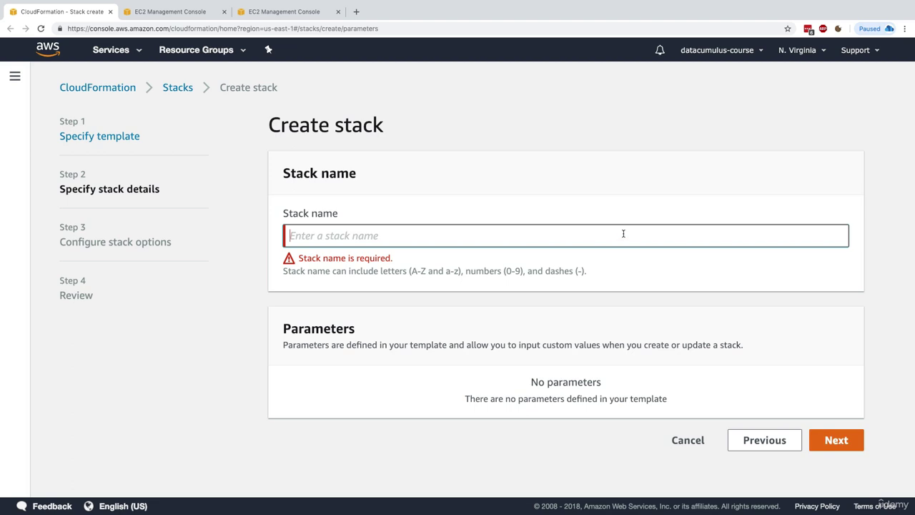
text(test)
click(840, 428)
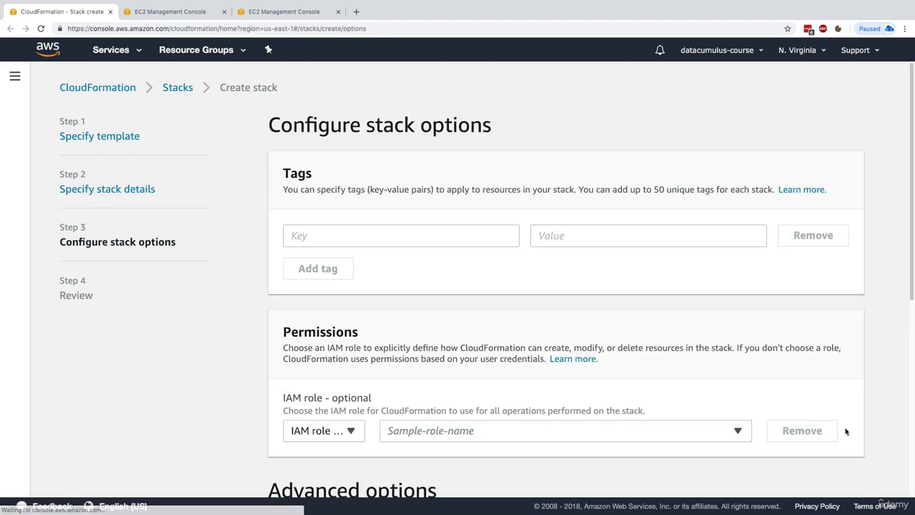
scroll(849, 433, down, 5)
click(830, 477)
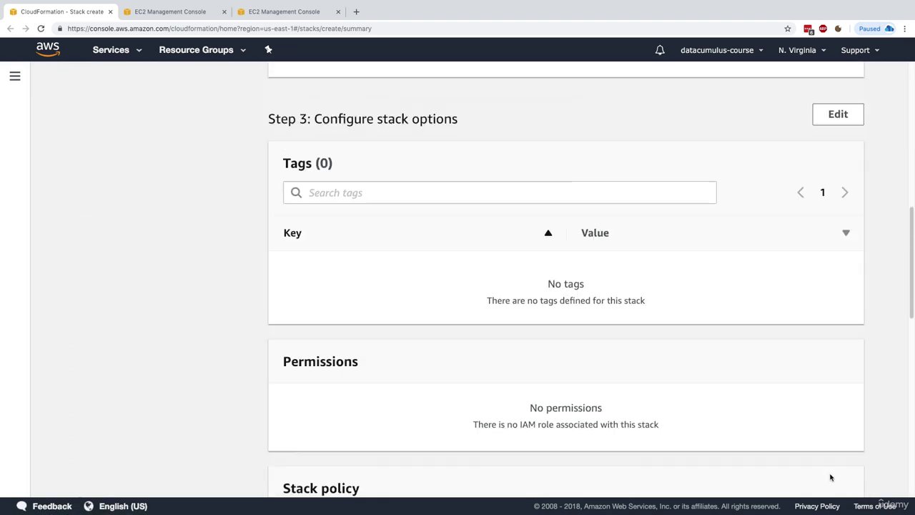
scroll(772, 476, down, 10)
click(832, 474)
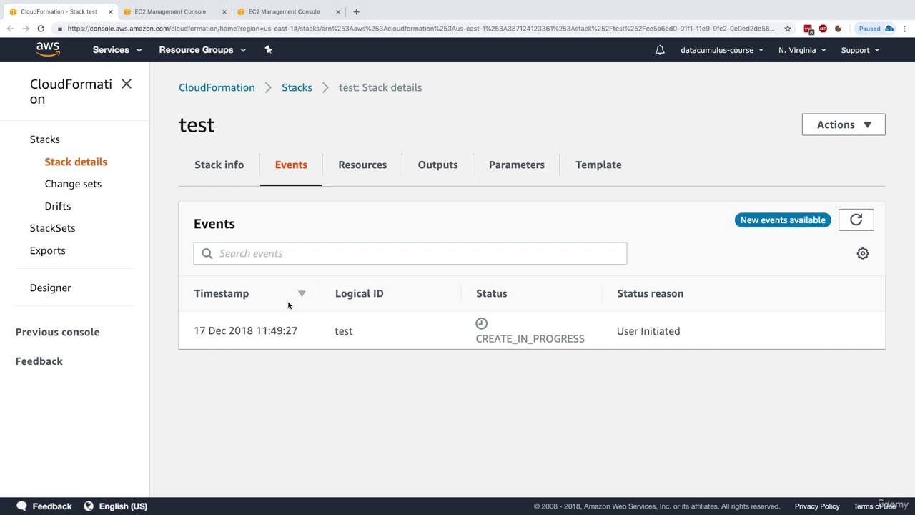
click(854, 219)
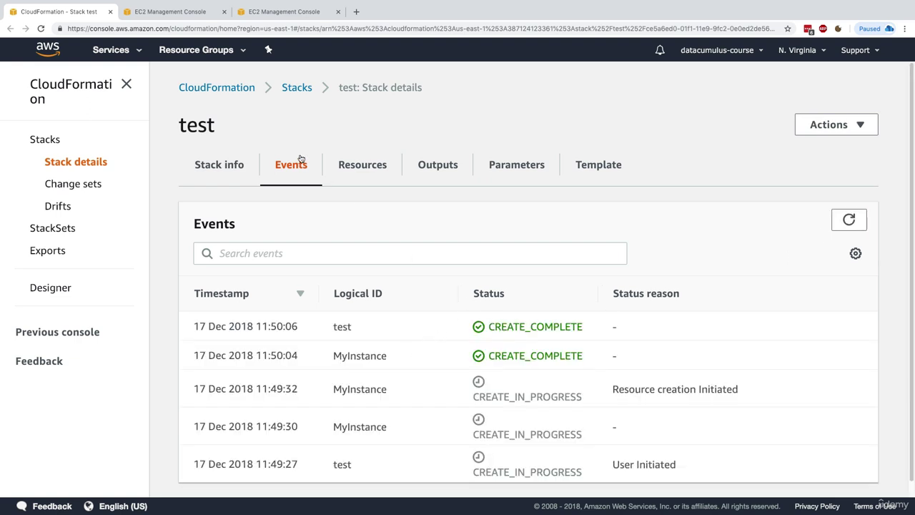
click(286, 87)
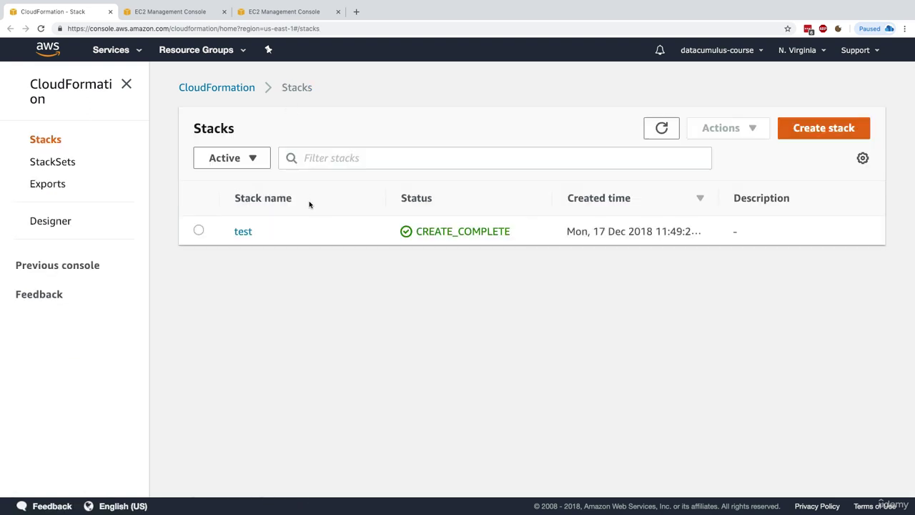
Enable termination protection on the test stack.
click(199, 231)
click(720, 128)
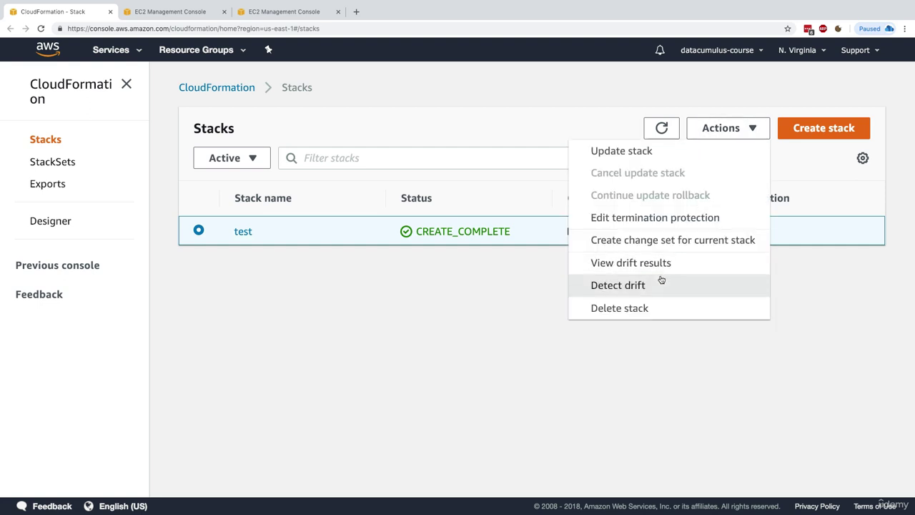
click(641, 221)
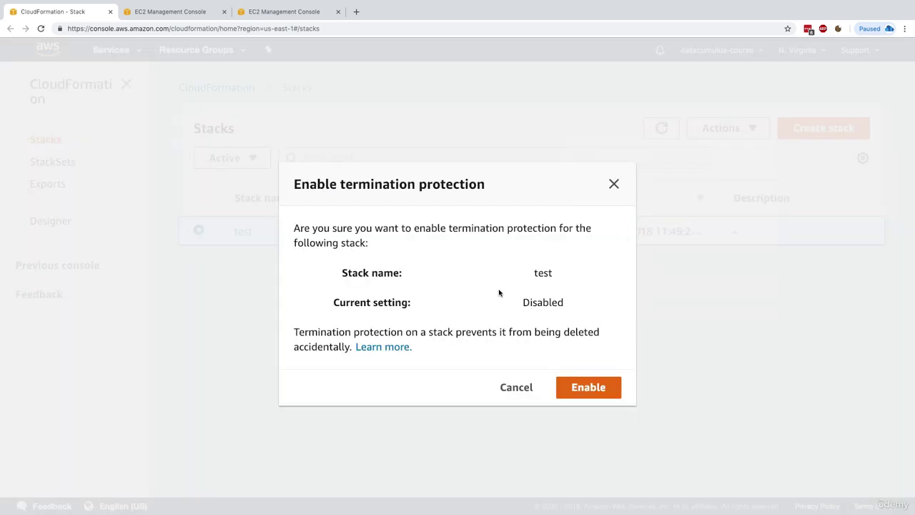
drag(526, 303, 580, 306)
click(580, 308)
click(614, 390)
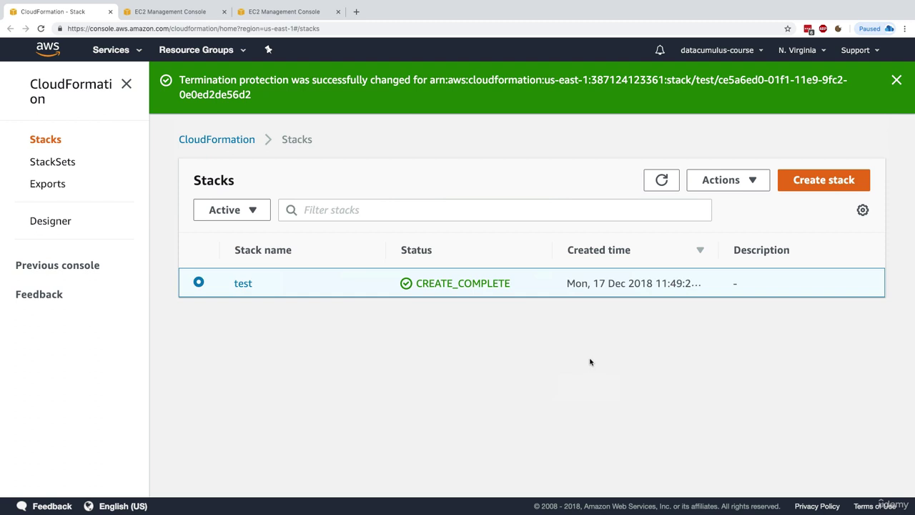
Try deleting the protected test stack and dismiss the deletion-blocked message.
click(729, 185)
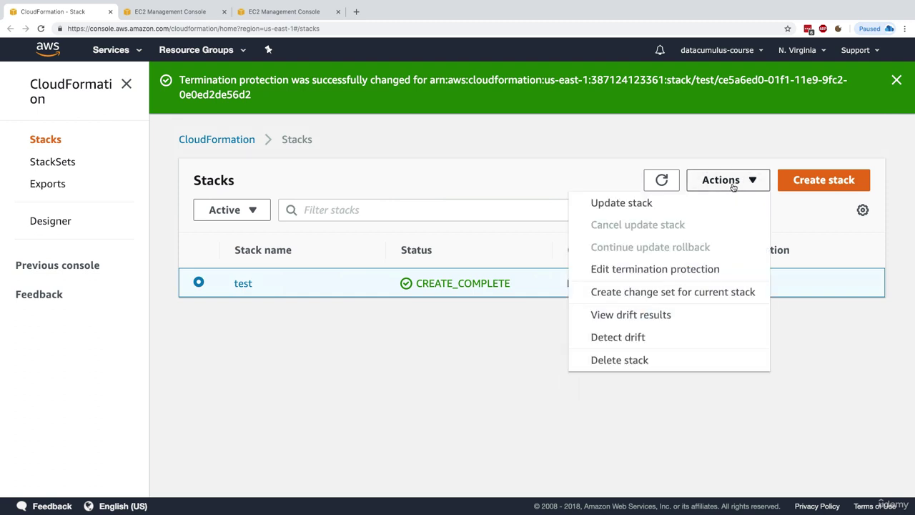
click(643, 359)
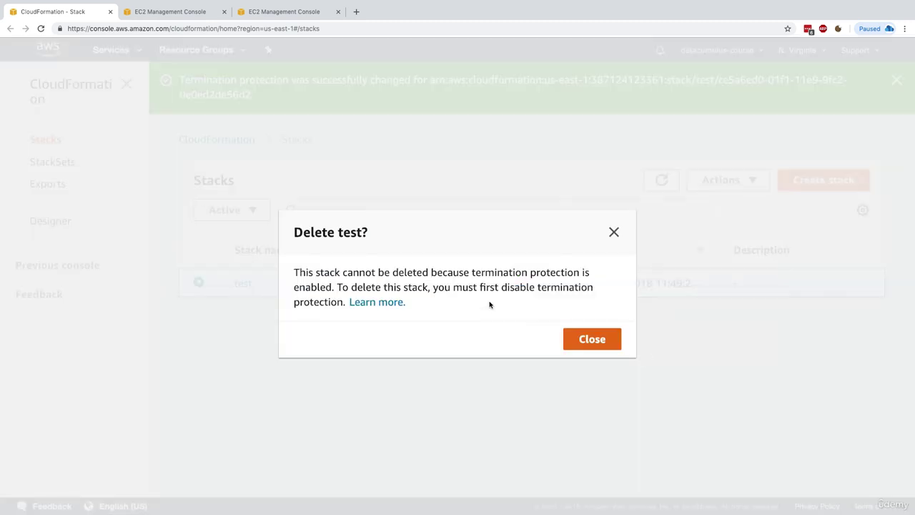
drag(324, 272, 335, 288)
click(559, 271)
click(574, 338)
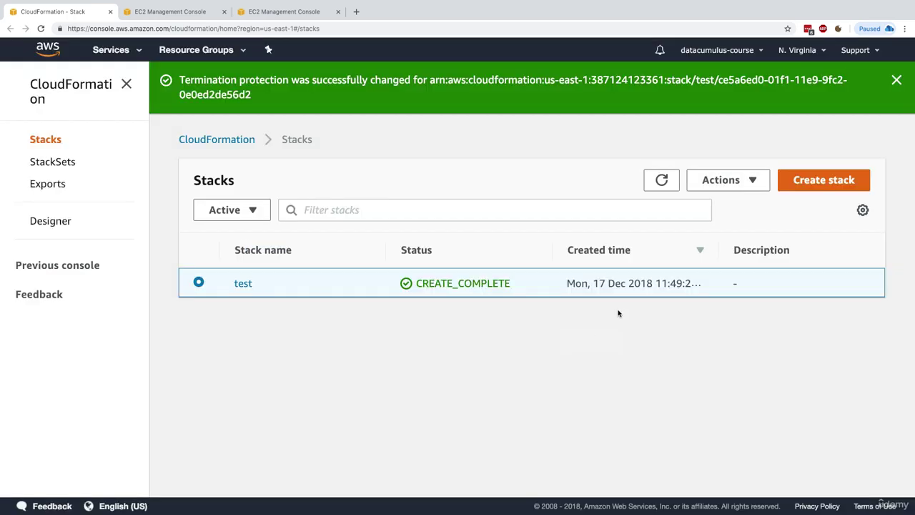
Disable termination protection on test, then delete the stack and confirm.
click(720, 180)
click(688, 270)
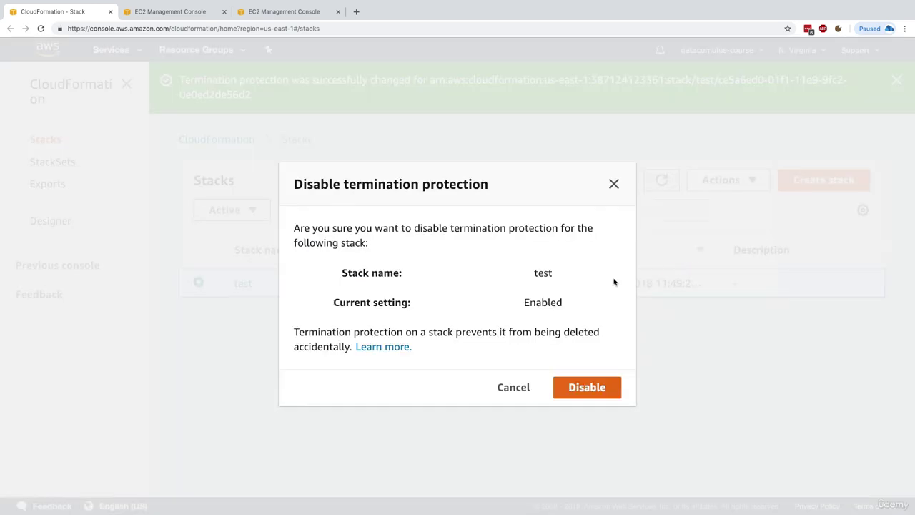
click(572, 387)
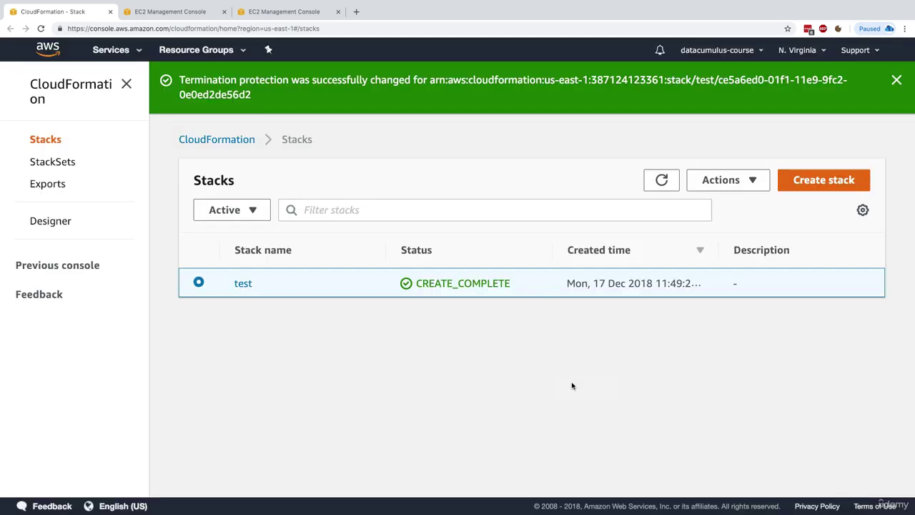
click(722, 180)
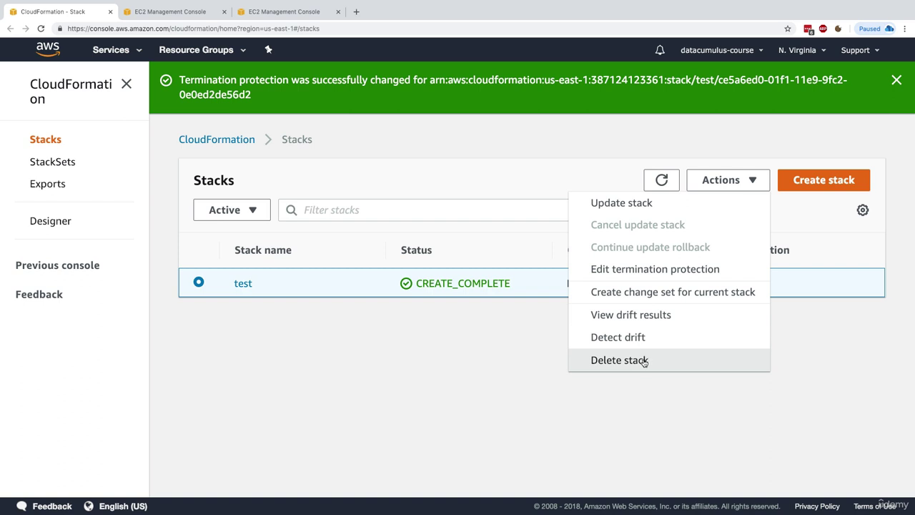
click(644, 361)
click(608, 359)
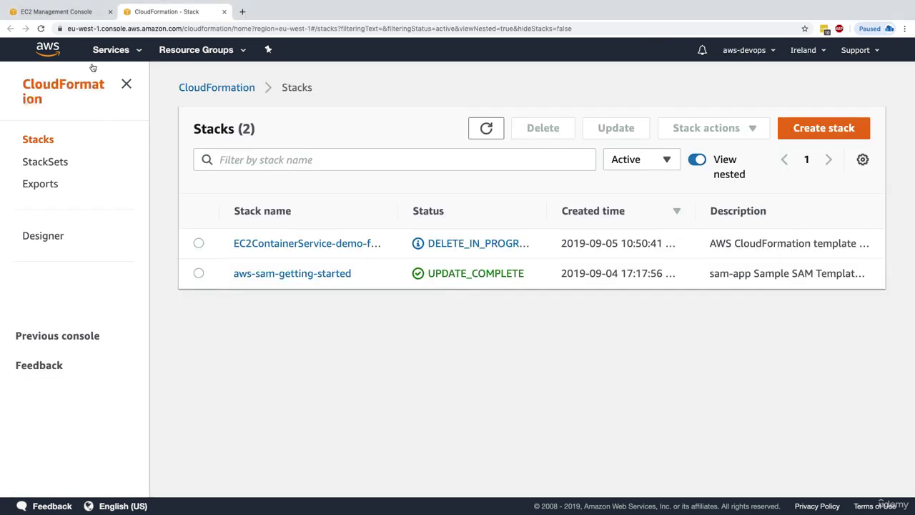
Start creating a new stack with the Upload a template file option.
click(77, 13)
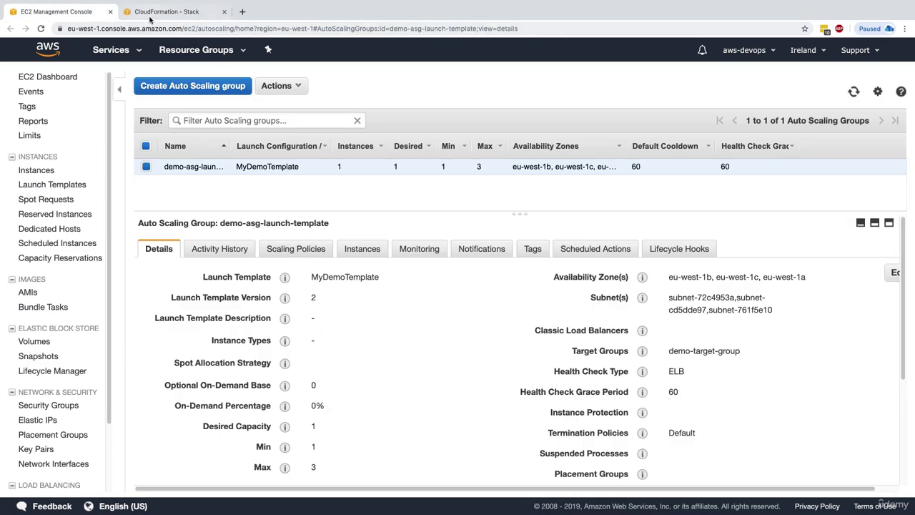
click(163, 12)
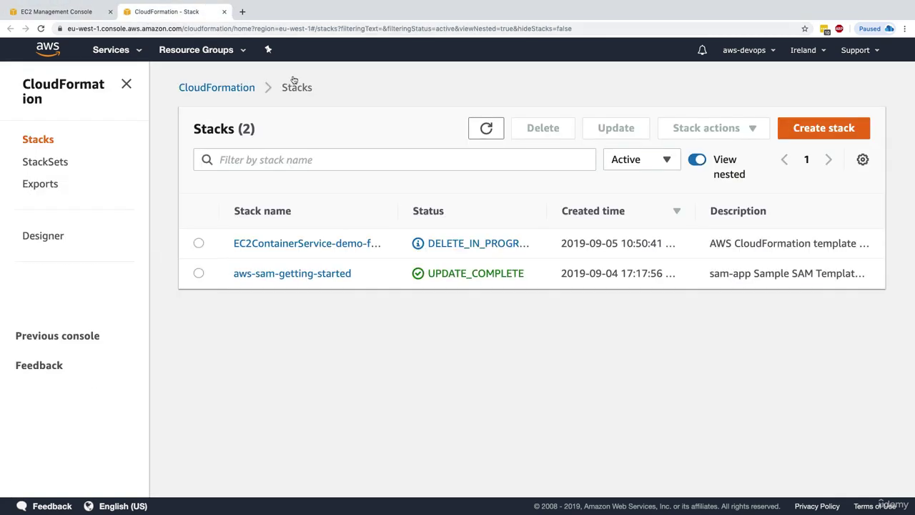
click(815, 128)
scroll(466, 352, down, 2)
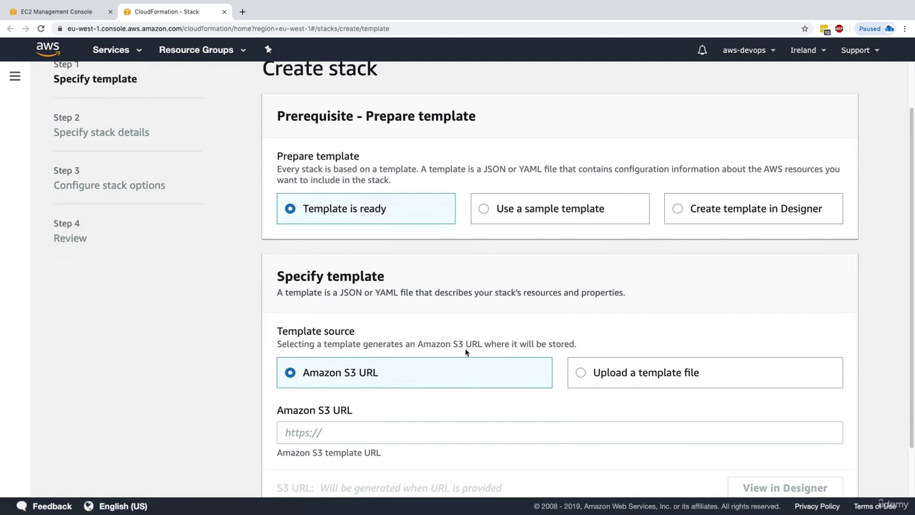
click(655, 379)
scroll(655, 386, down, 2)
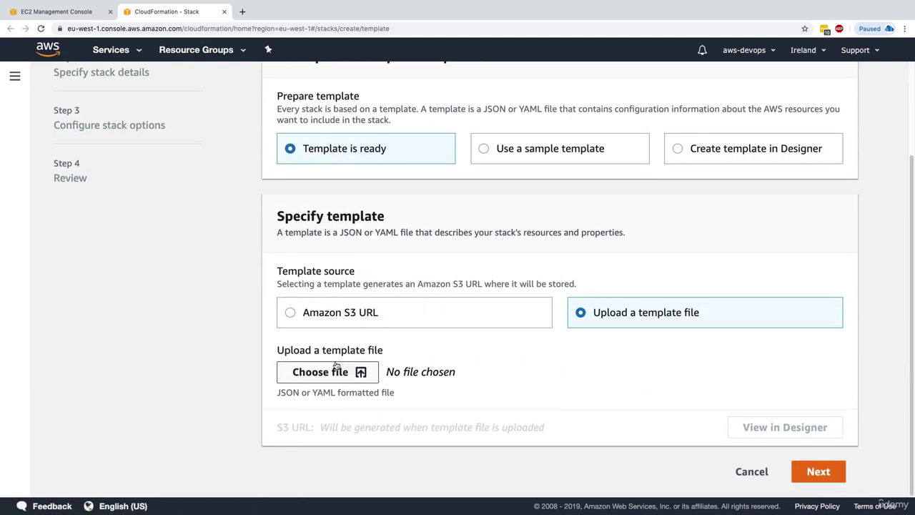
Choose cloudformation/0-asg-creation-policy.yml from the auto-scaling folder as the template.
click(357, 372)
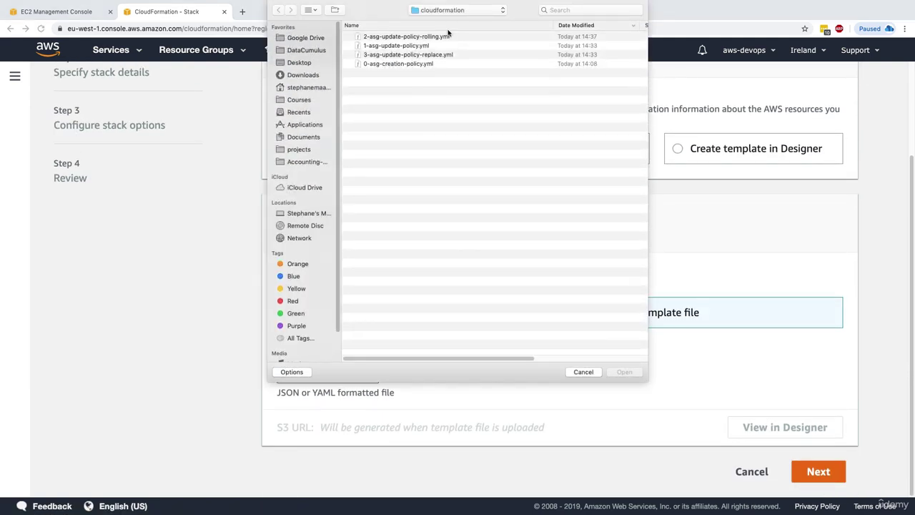
click(457, 11)
click(429, 20)
double_click(394, 39)
double_click(398, 64)
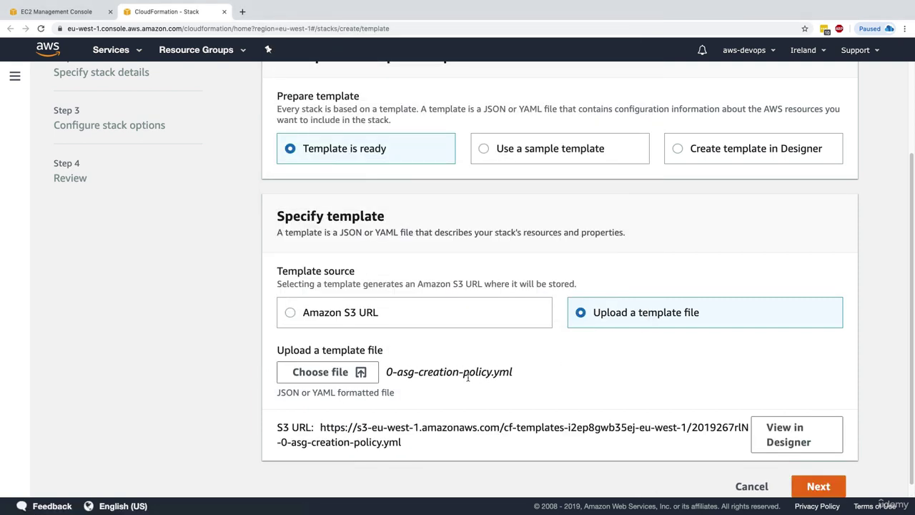
key(ctrl+Right)
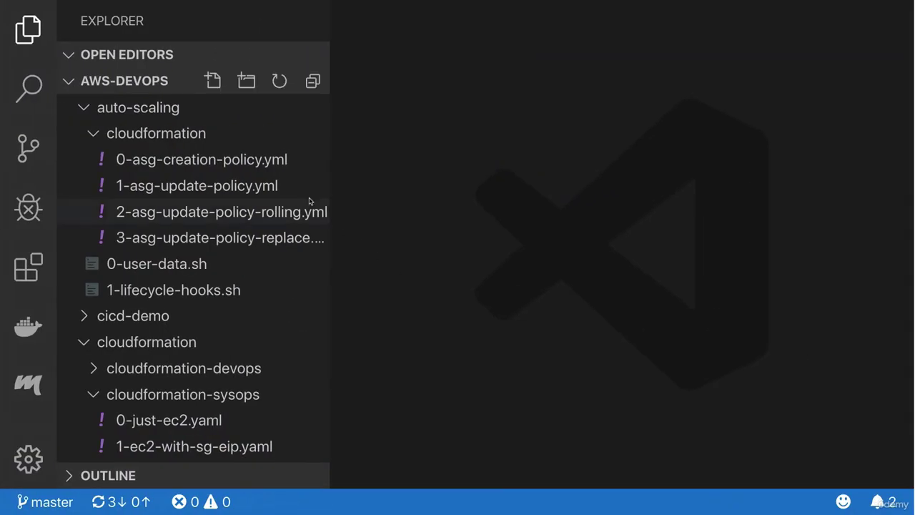
Open 0-asg-creation-policy.yml full-width and point out the LatestLinuxAmiId parameter and its type.
click(270, 160)
click(510, 238)
scroll(509, 238, up, 3)
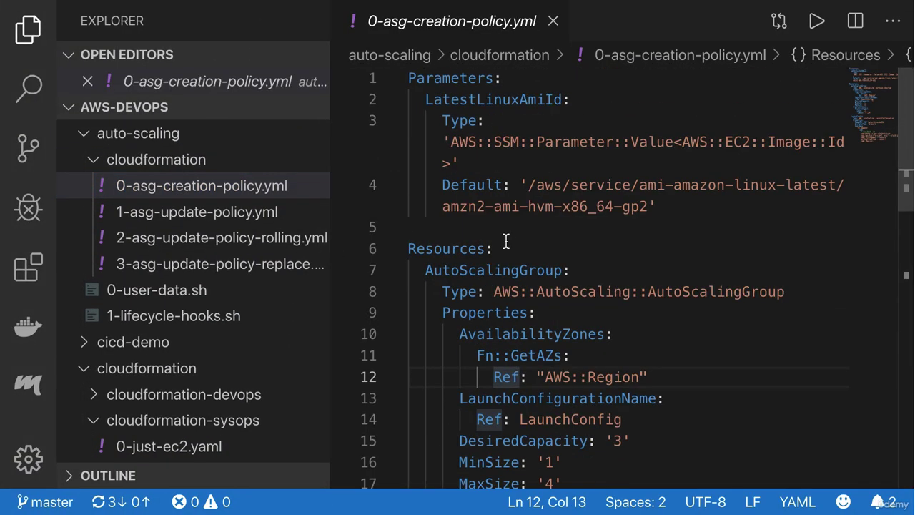
click(3, 33)
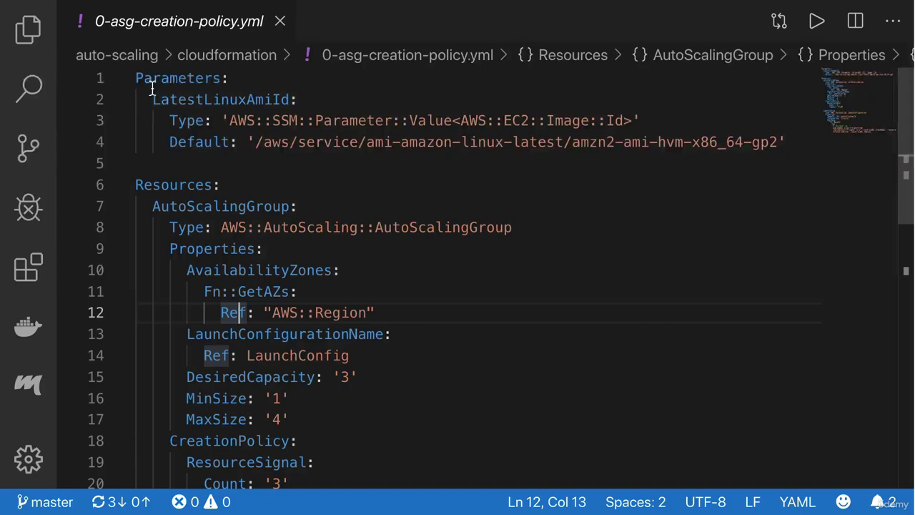
drag(247, 121, 359, 120)
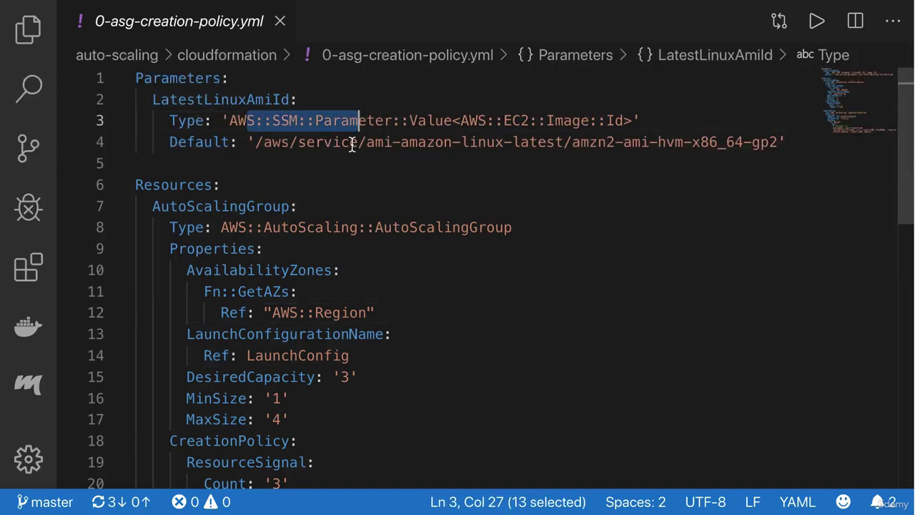
double_click(230, 100)
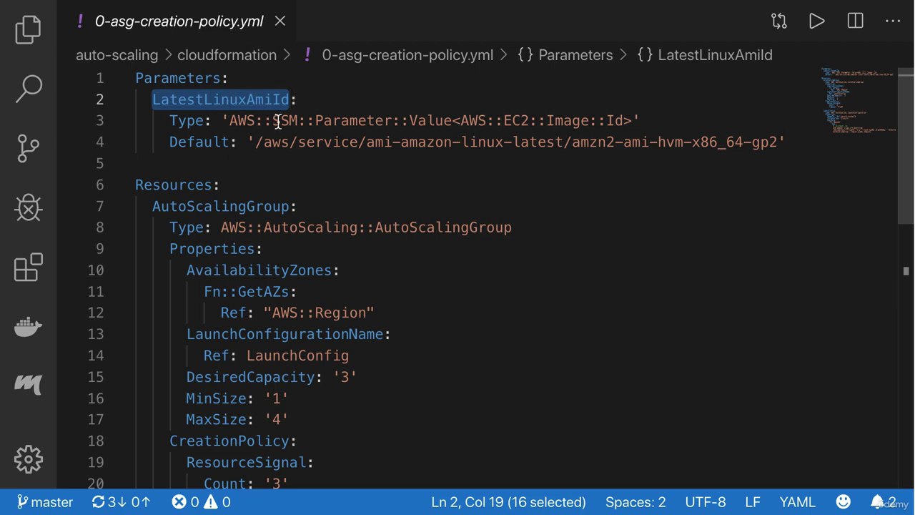
click(290, 123)
scroll(291, 139, down, 3)
scroll(258, 147, up, 2)
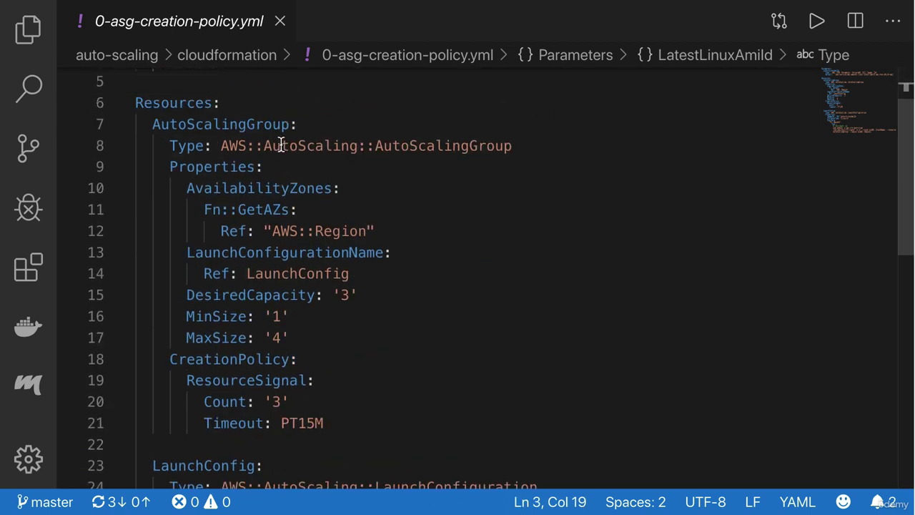
Walk through the AutoScalingGroup's AvailabilityZones, AWS::Region reference and LaunchConfig resource.
double_click(235, 146)
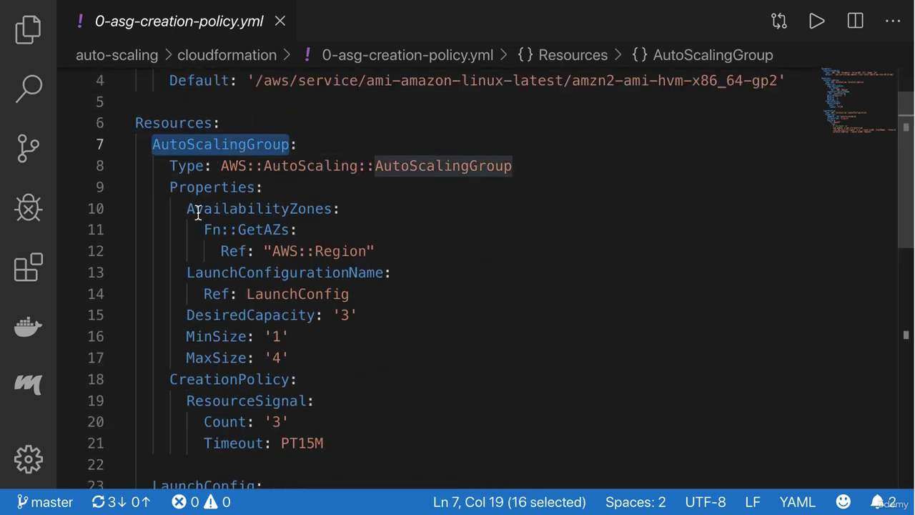
drag(196, 211, 257, 215)
drag(264, 251, 373, 254)
double_click(295, 294)
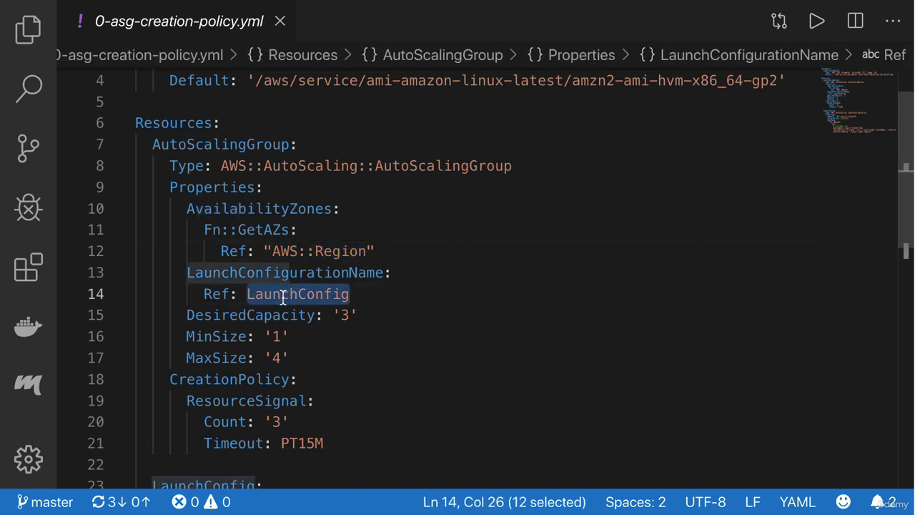
scroll(284, 301, down, 2)
double_click(211, 430)
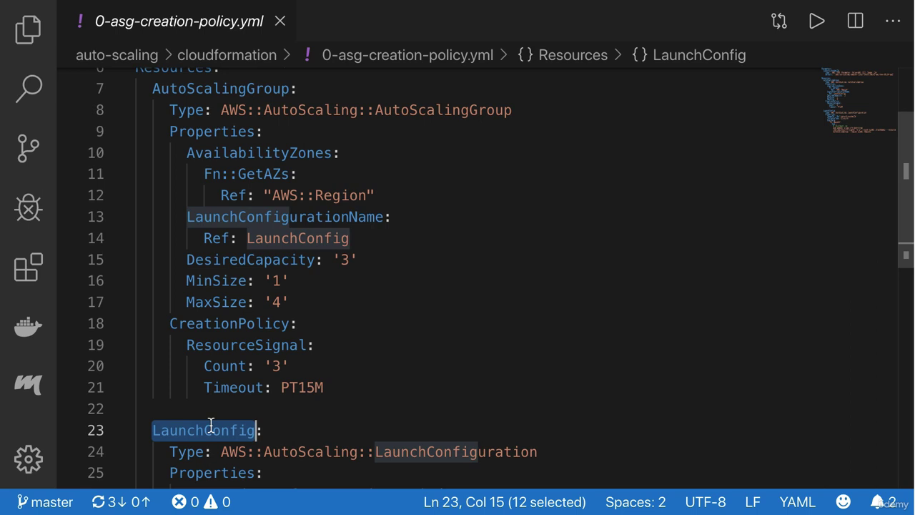
Highlight DesiredCapacity 3, MinSize 1 and MaxSize 4 in the group's Properties block.
drag(248, 260, 351, 261)
double_click(229, 280)
double_click(276, 280)
click(215, 303)
double_click(218, 304)
double_click(276, 303)
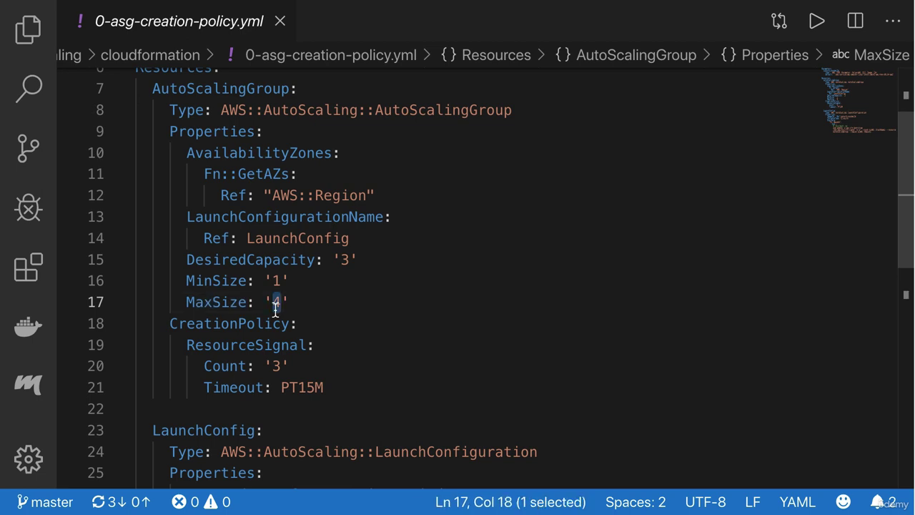
drag(289, 303, 184, 122)
click(184, 131)
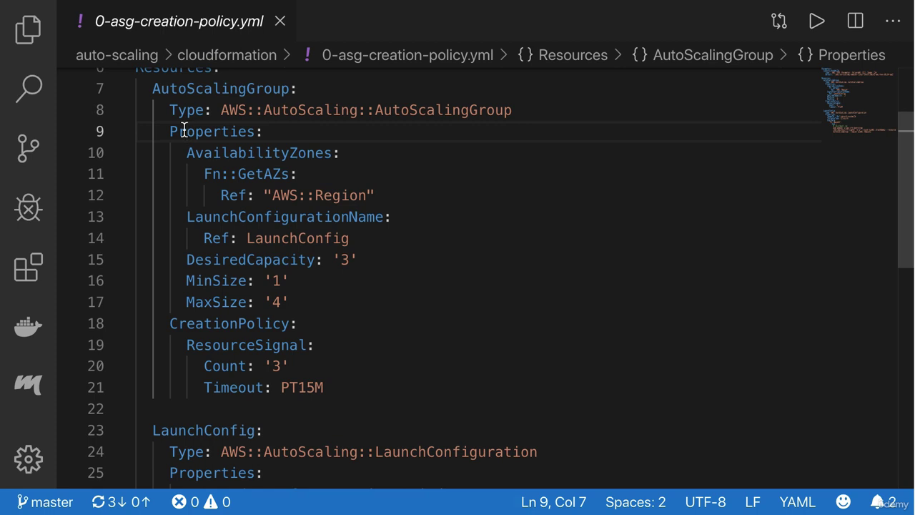
click(155, 95)
drag(156, 95, 334, 306)
click(334, 306)
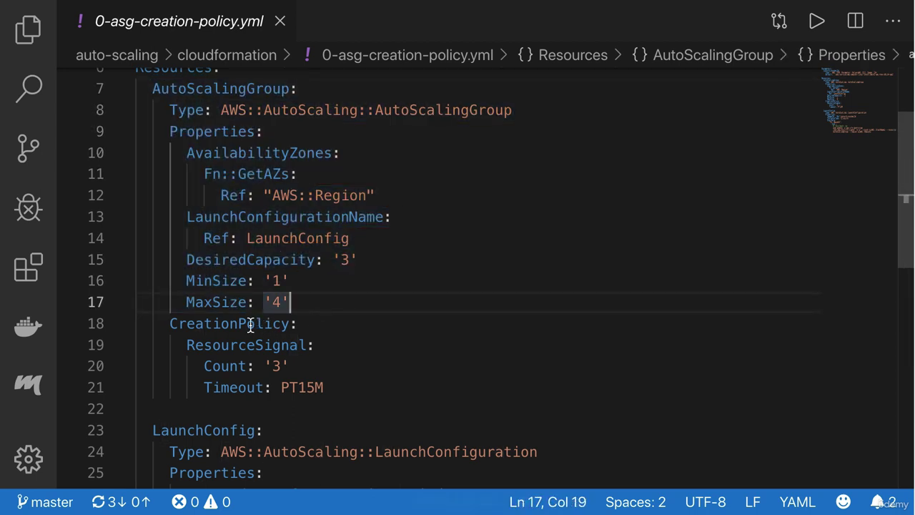
Point out the CreationPolicy ResourceSignal with Count 3 and Timeout PT15M.
double_click(214, 323)
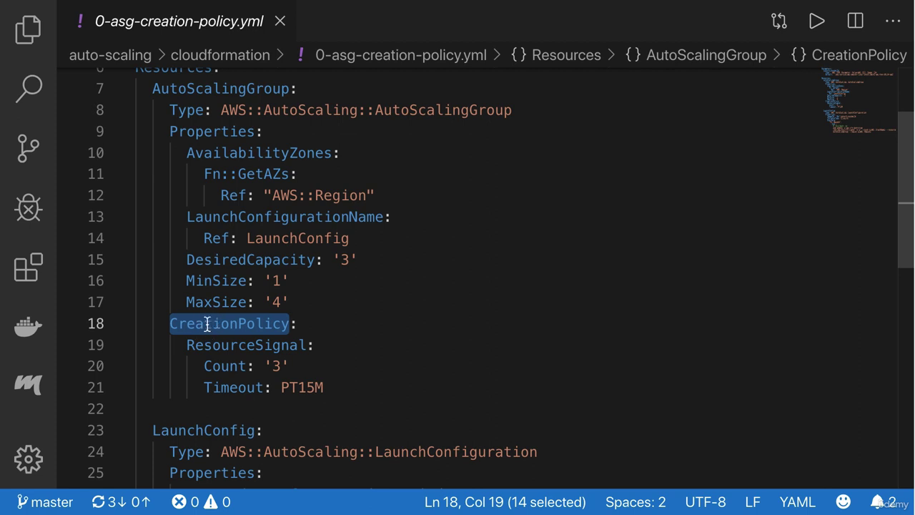
double_click(193, 88)
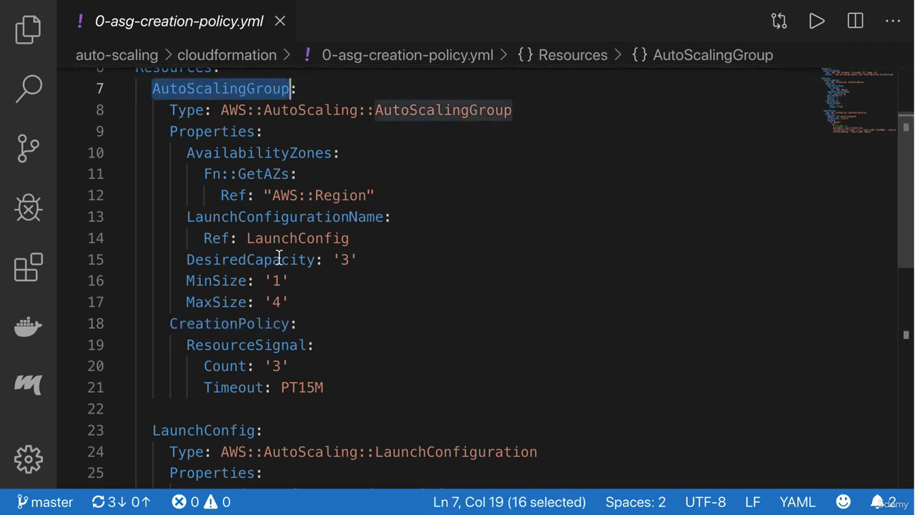
double_click(243, 346)
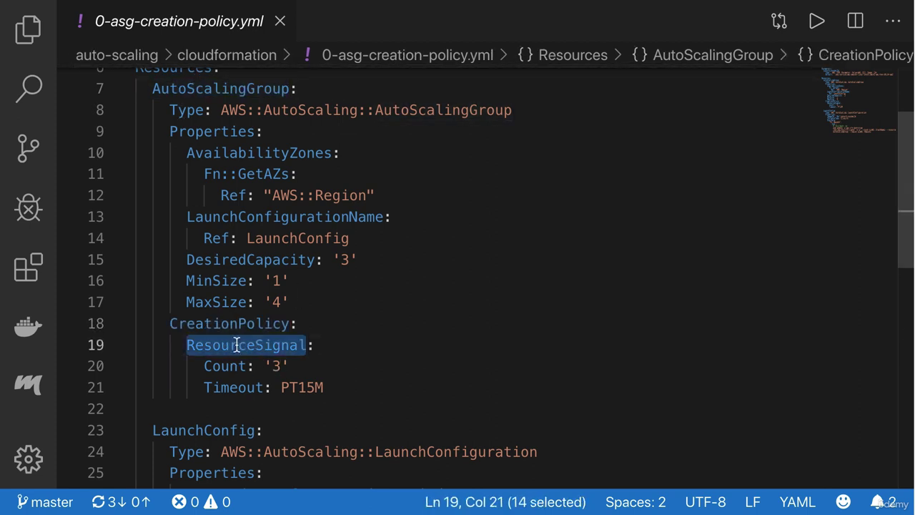
scroll(245, 344, down, 1)
double_click(224, 334)
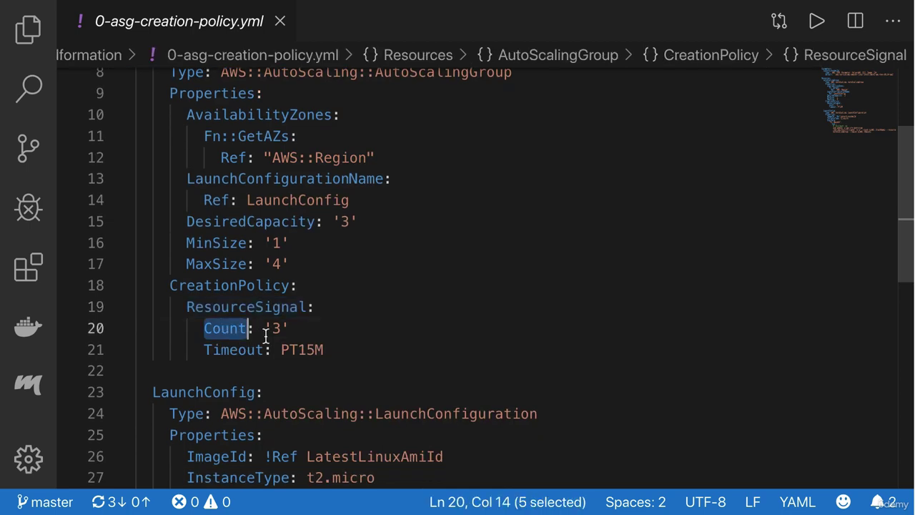
drag(287, 335, 263, 333)
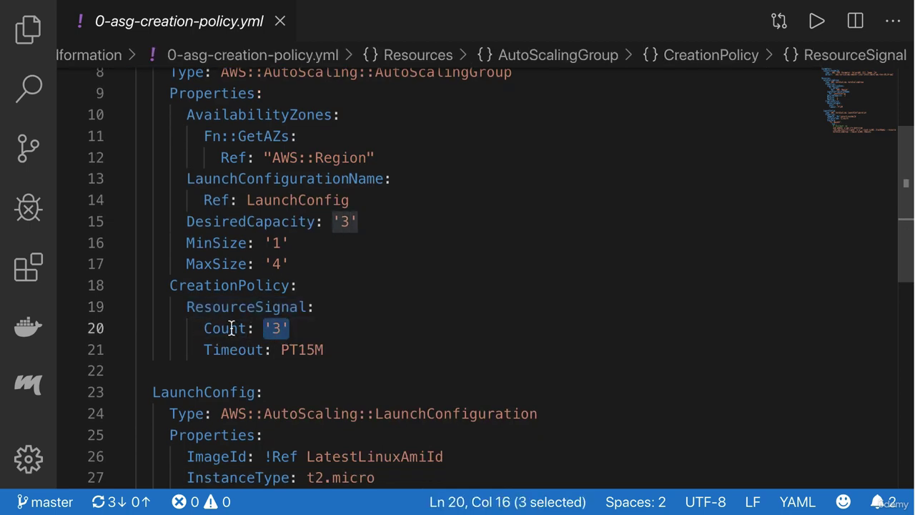
double_click(220, 221)
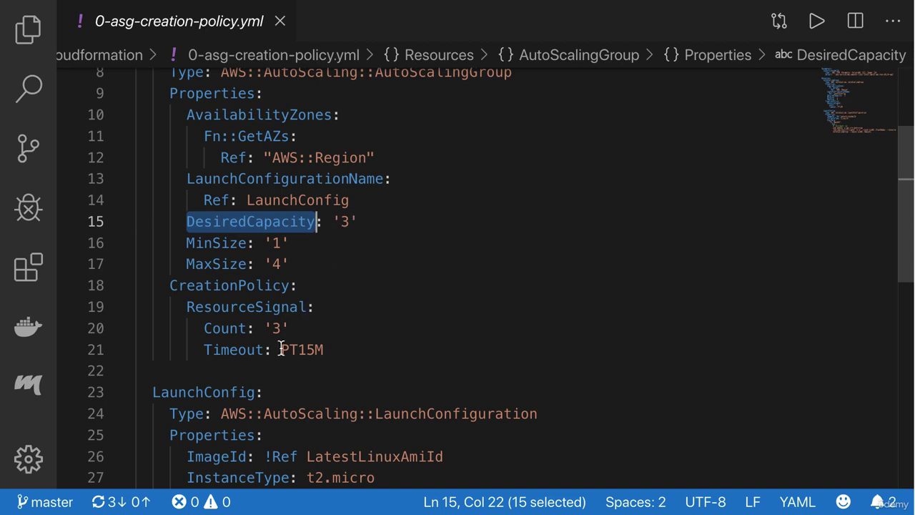
double_click(236, 350)
drag(324, 350, 265, 329)
click(265, 328)
double_click(293, 349)
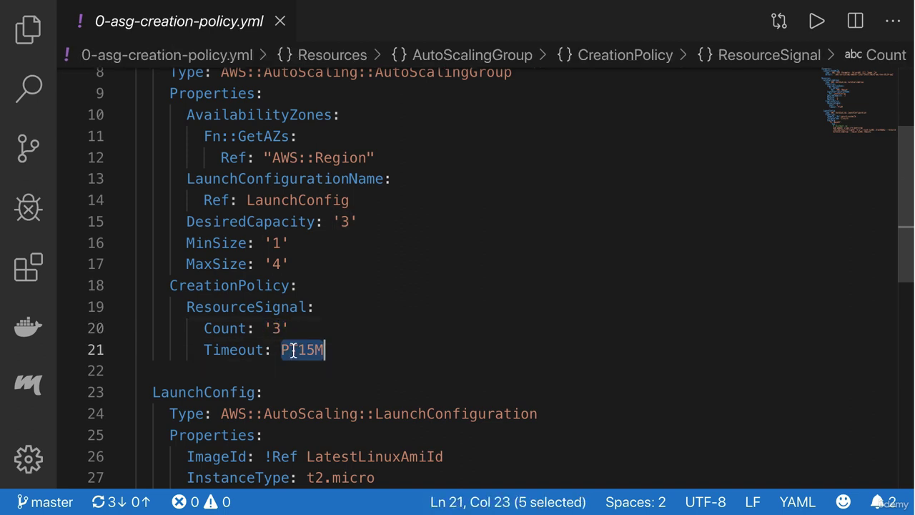
click(326, 351)
Revisit the DesiredCapacity line and the ResourceSignal block.
scroll(268, 275, up, 1)
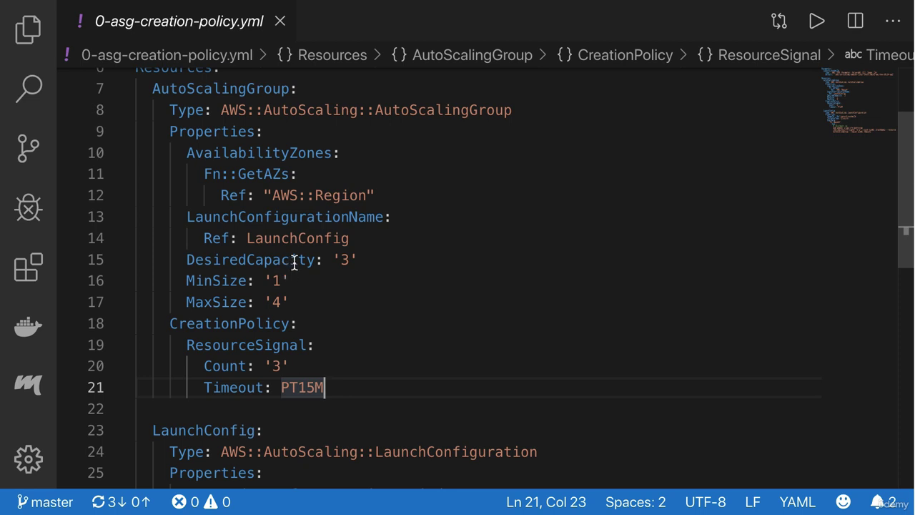
triple_click(285, 268)
click(300, 283)
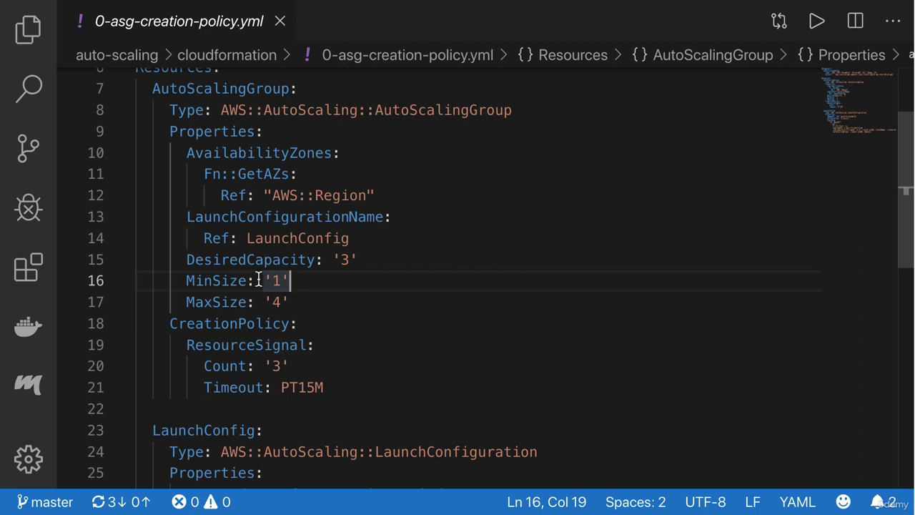
double_click(273, 348)
click(280, 348)
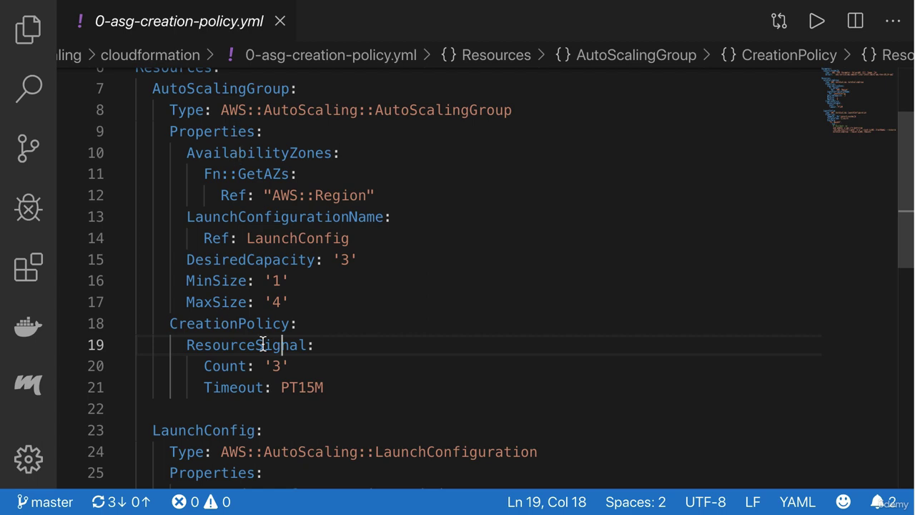
scroll(257, 349, down, 1)
double_click(253, 374)
scroll(254, 369, down, 2)
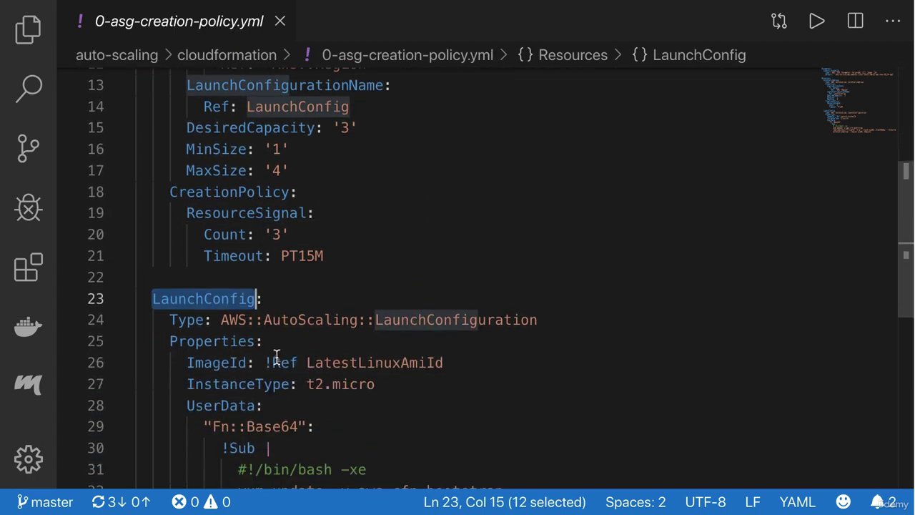
double_click(222, 362)
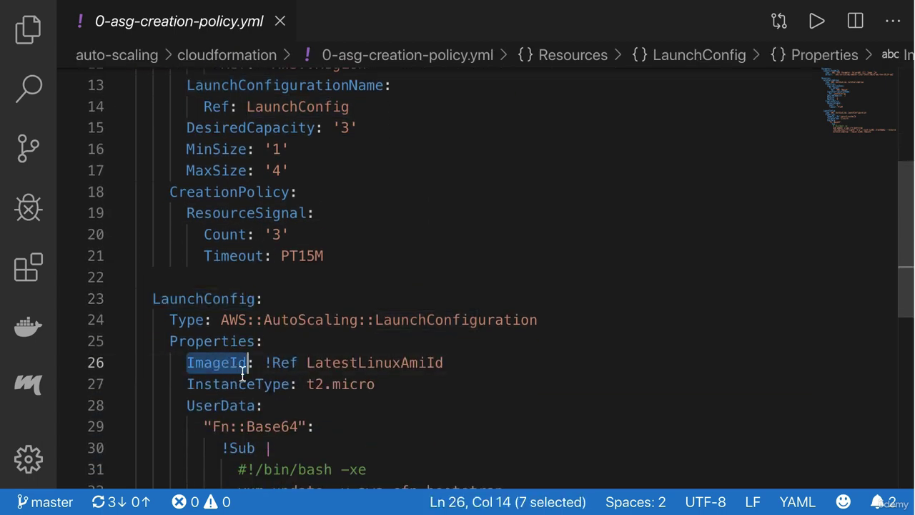
double_click(333, 366)
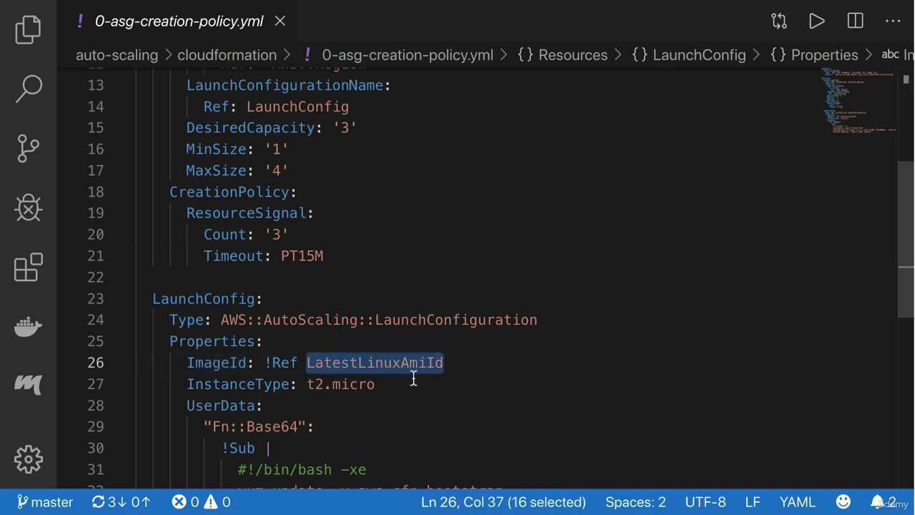
scroll(289, 262, up, 4)
scroll(286, 250, down, 10)
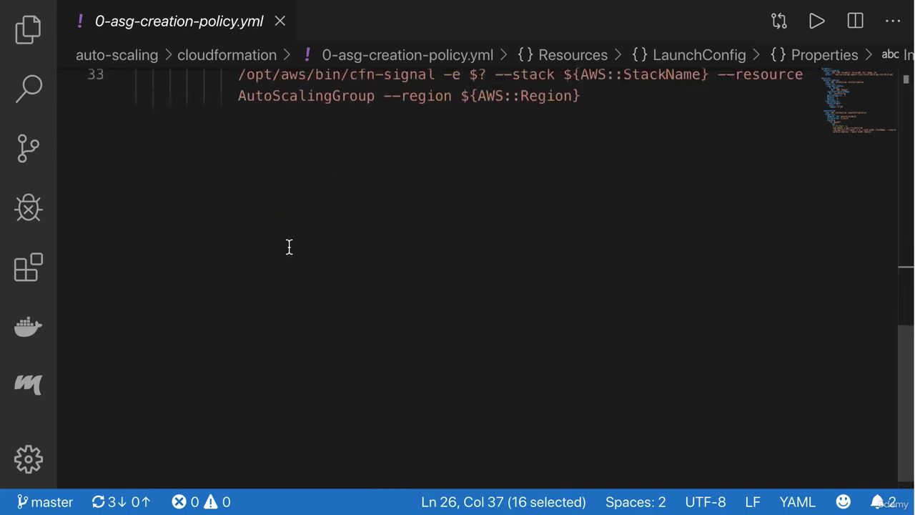
scroll(290, 254, up, 9)
scroll(290, 255, down, 3)
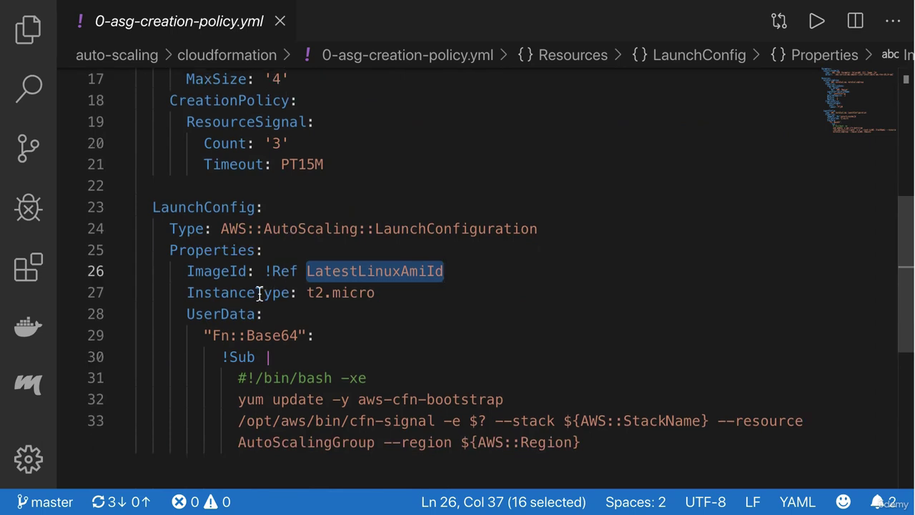
double_click(257, 292)
drag(306, 293, 376, 293)
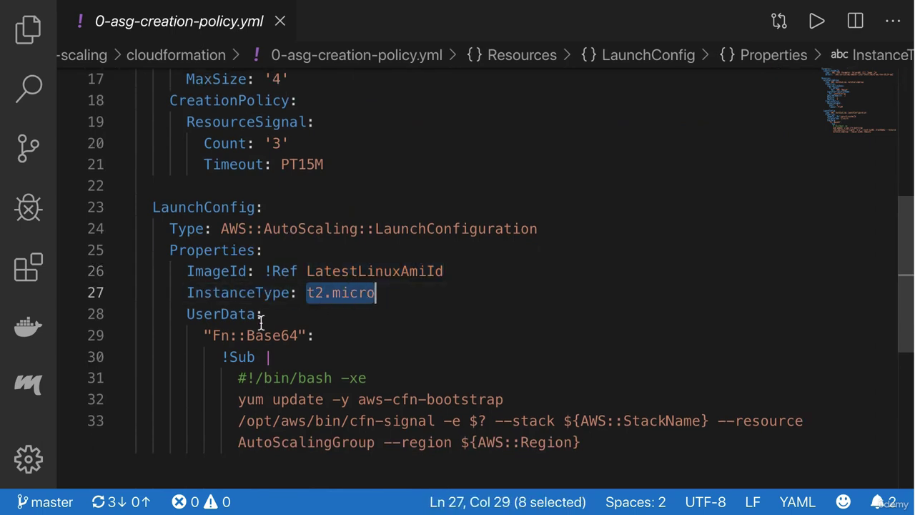
double_click(192, 314)
scroll(217, 319, down, 1)
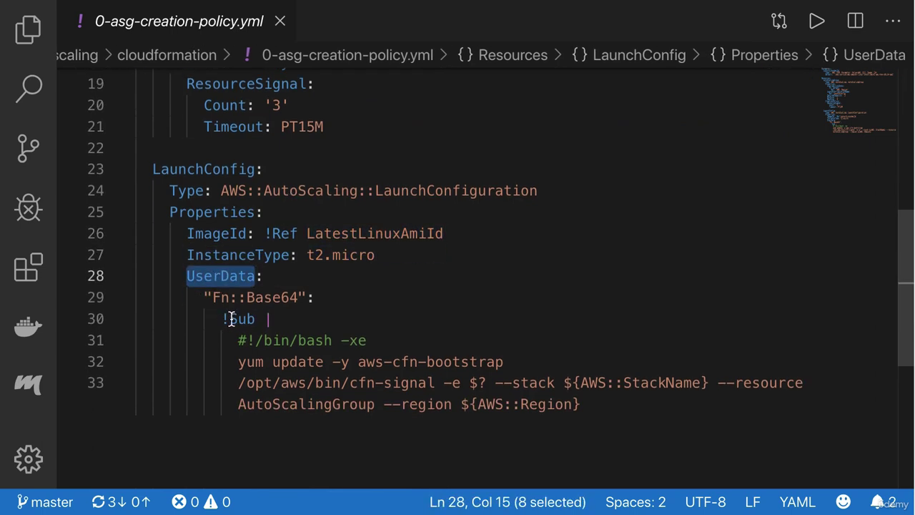
drag(233, 339, 560, 403)
click(573, 404)
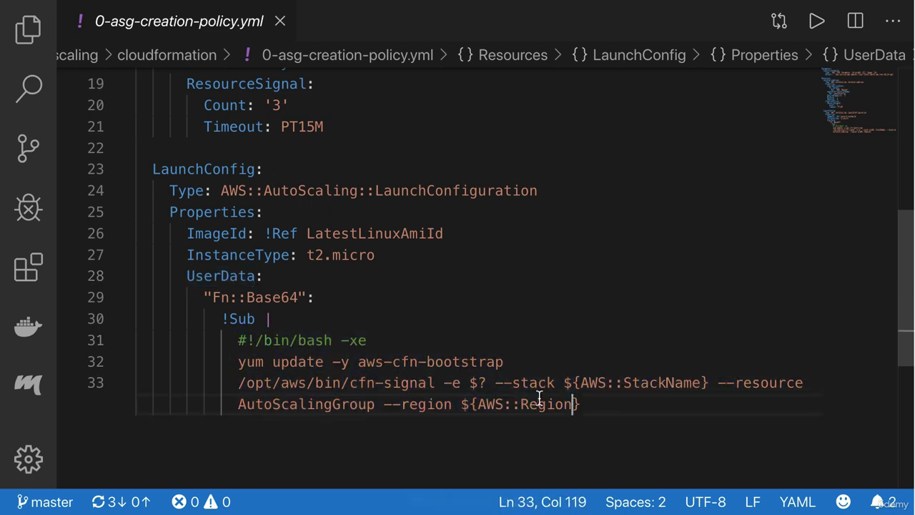
drag(360, 363, 370, 363)
click(512, 363)
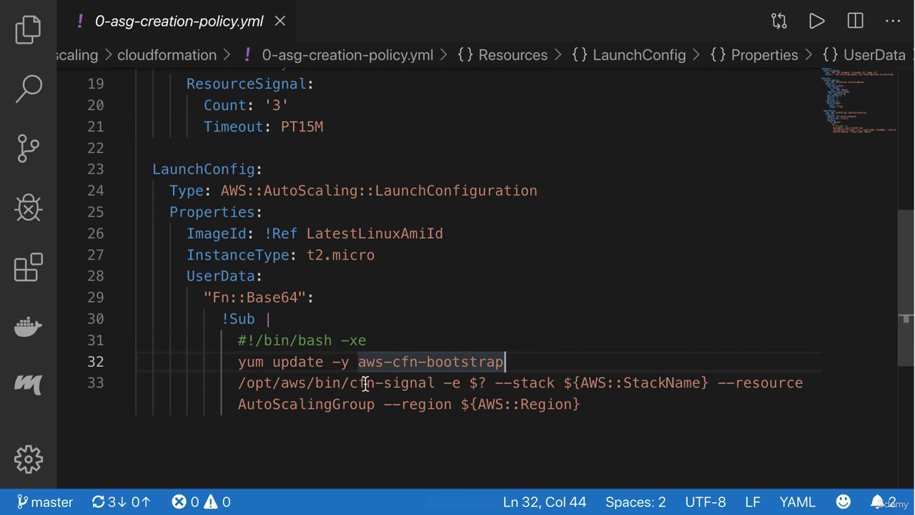
drag(350, 383, 425, 390)
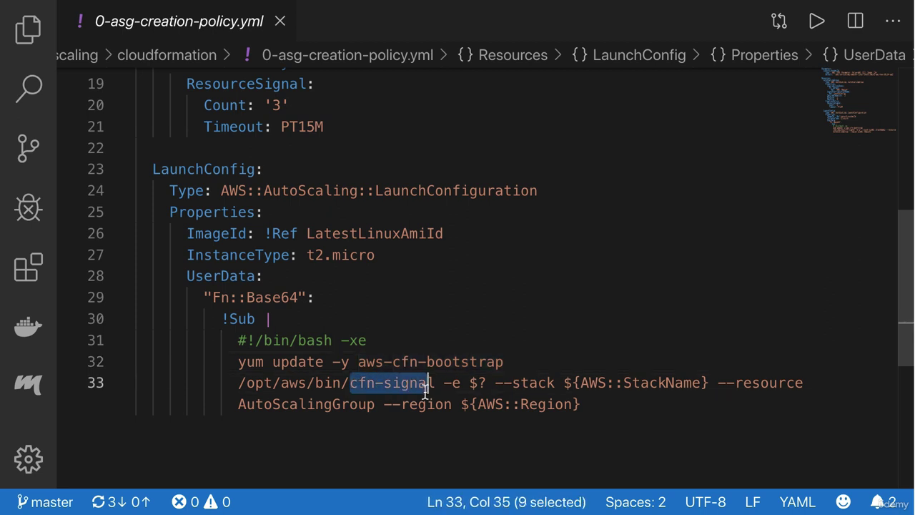
double_click(532, 386)
double_click(627, 388)
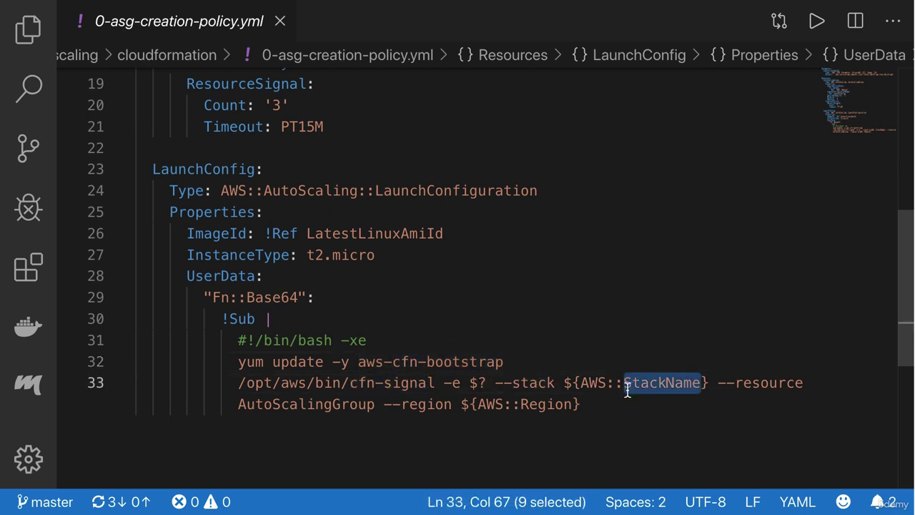
double_click(333, 404)
scroll(300, 358, up, 3)
scroll(293, 340, up, 3)
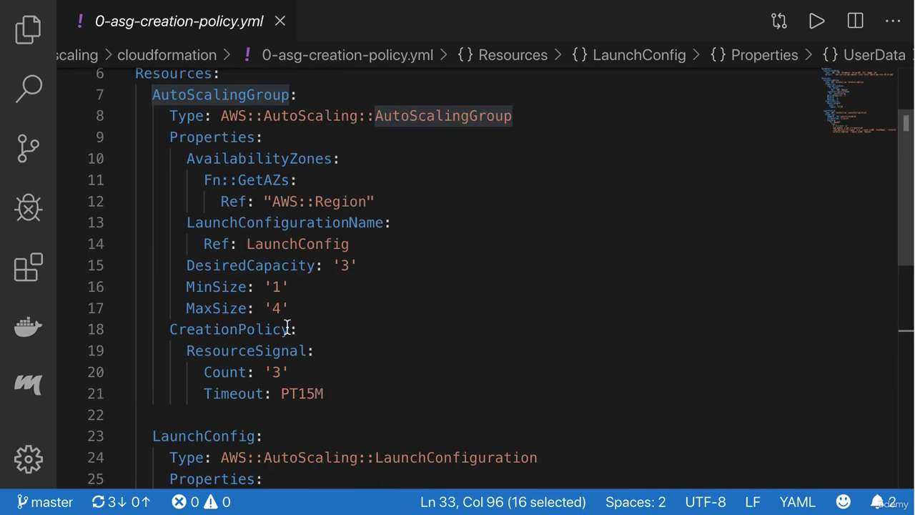
scroll(321, 257, down, 10)
scroll(408, 286, up, 1)
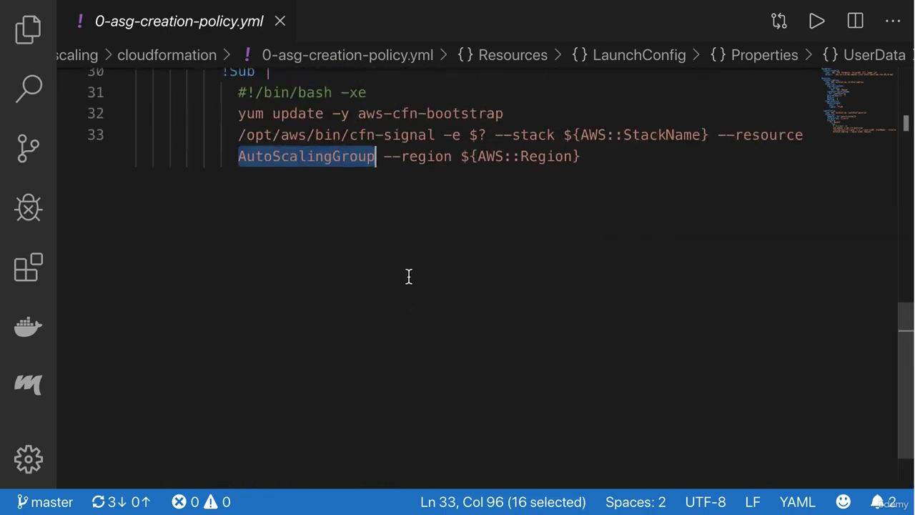
drag(388, 157, 460, 156)
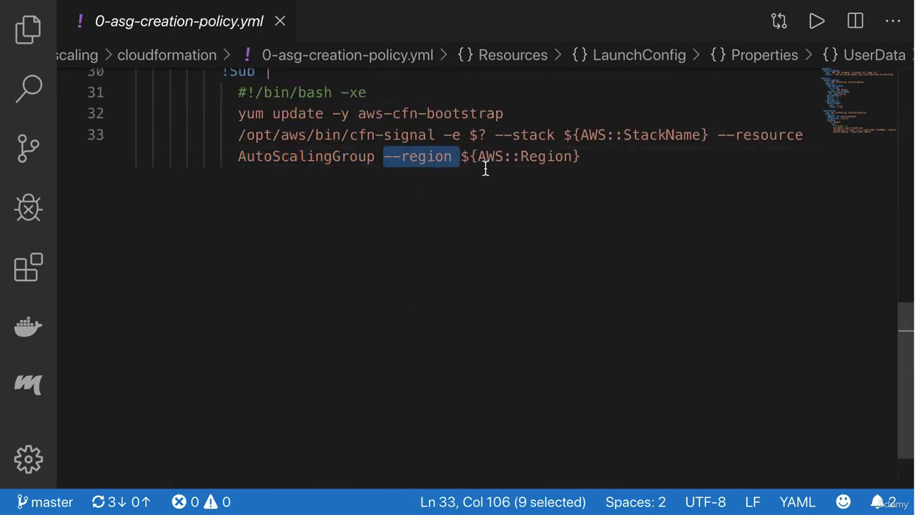
click(486, 157)
drag(387, 140, 436, 136)
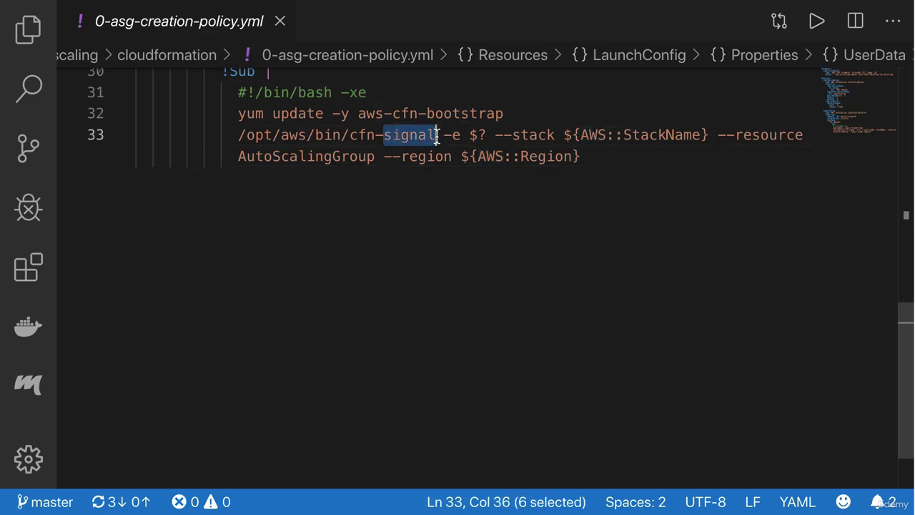
click(435, 137)
scroll(434, 158, up, 5)
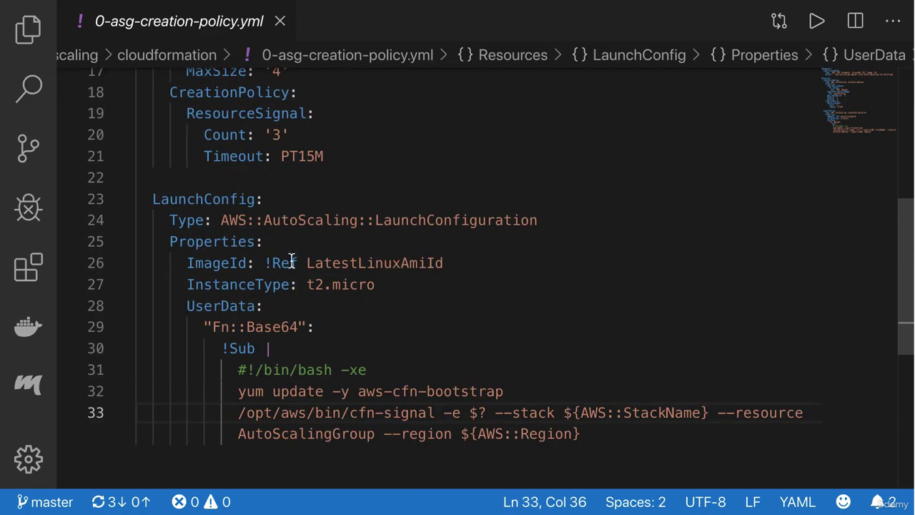
scroll(225, 231, up, 4)
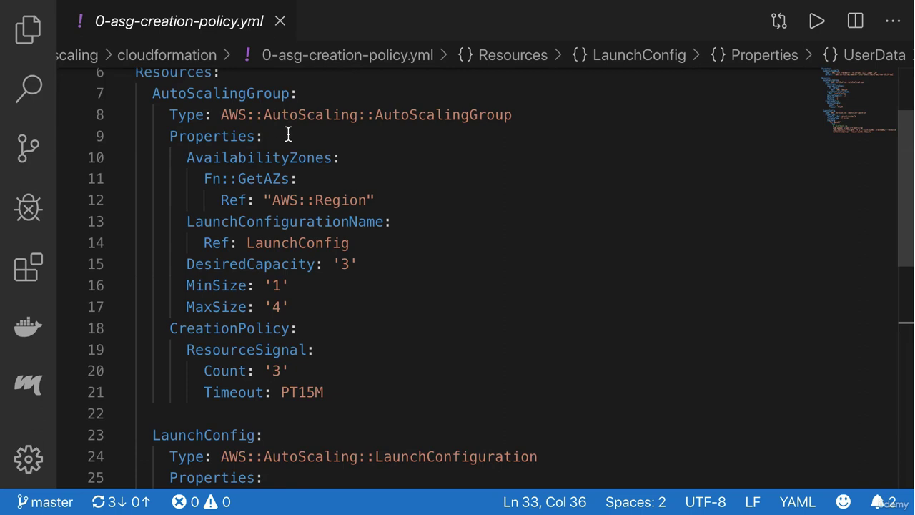
drag(273, 264, 360, 264)
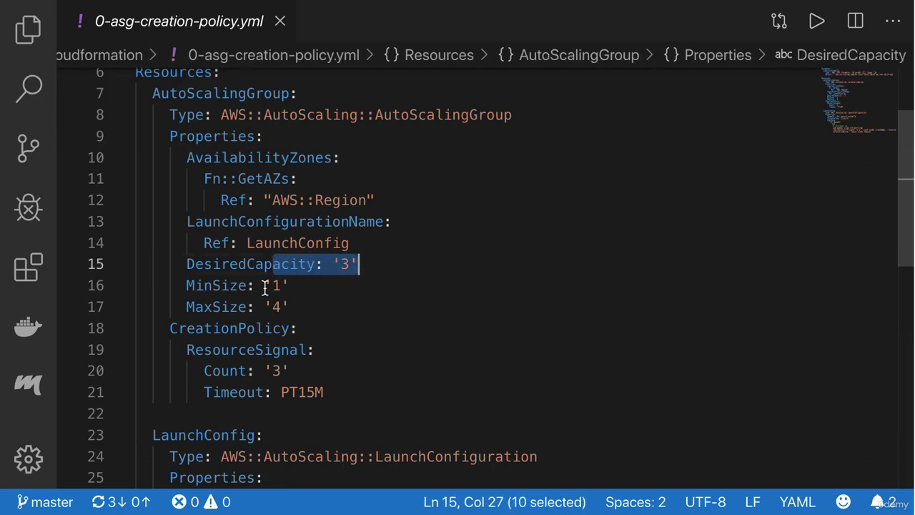
drag(195, 328, 265, 328)
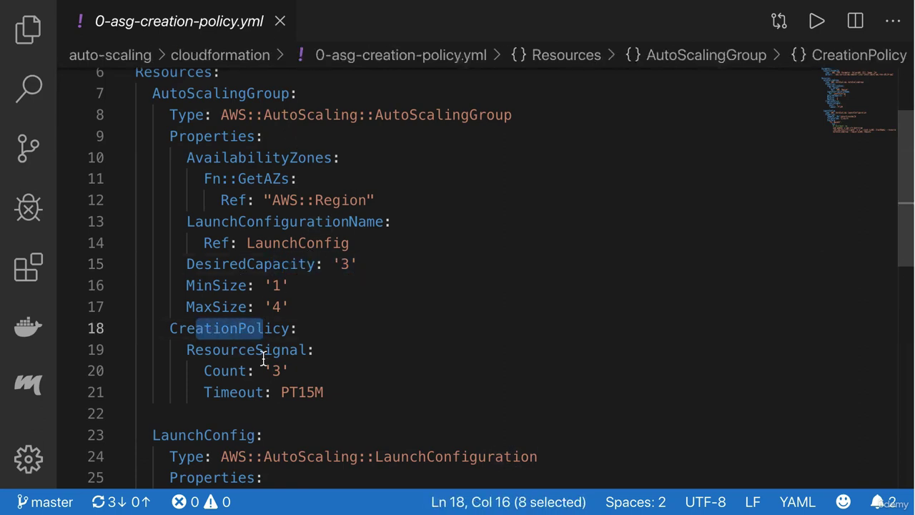
click(263, 358)
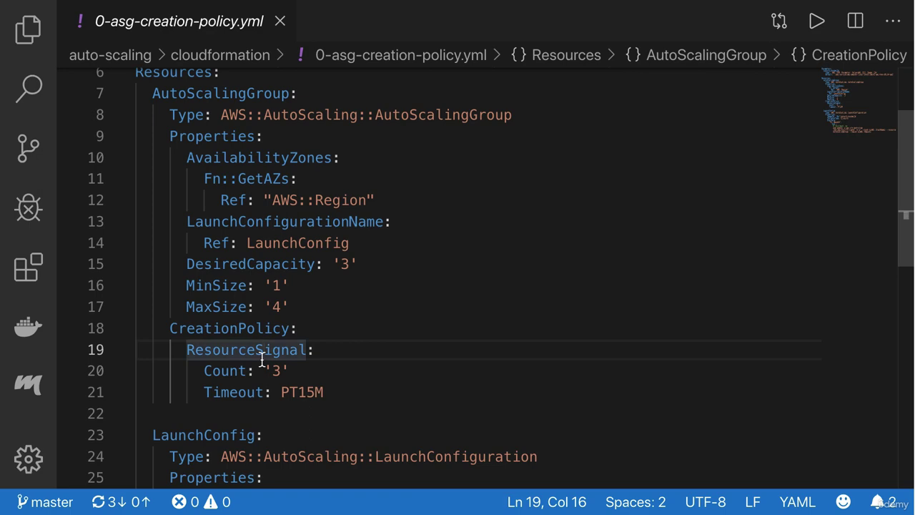
key(ctrl+Left)
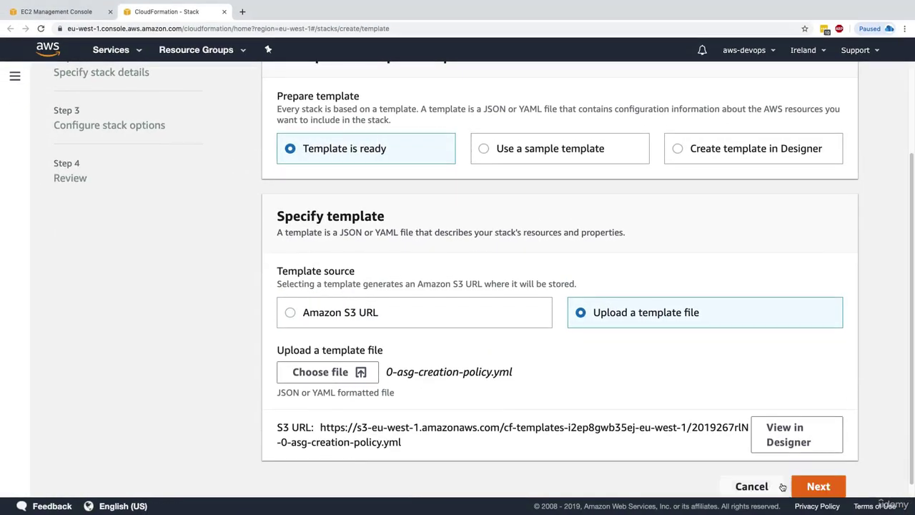
Name the stack DemoAsgCFN, keep the default options, and create it.
click(817, 486)
click(544, 237)
text(DemoA)
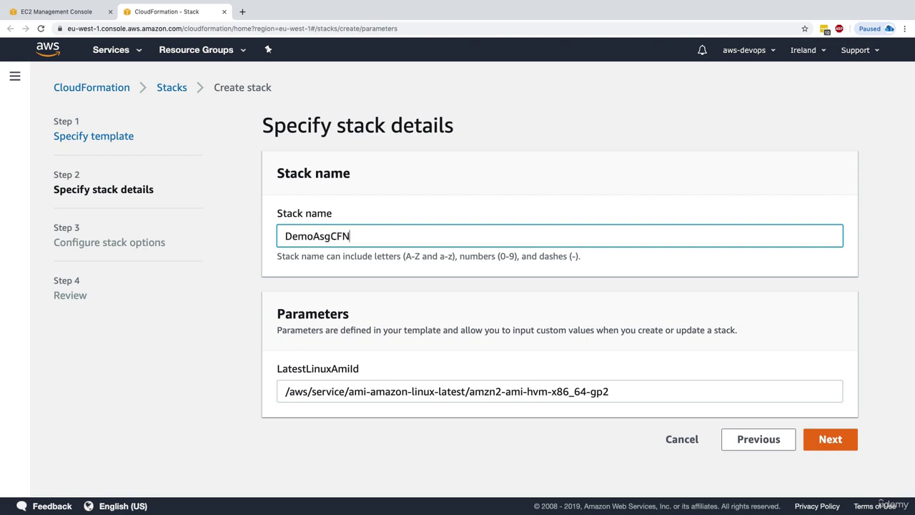
click(827, 439)
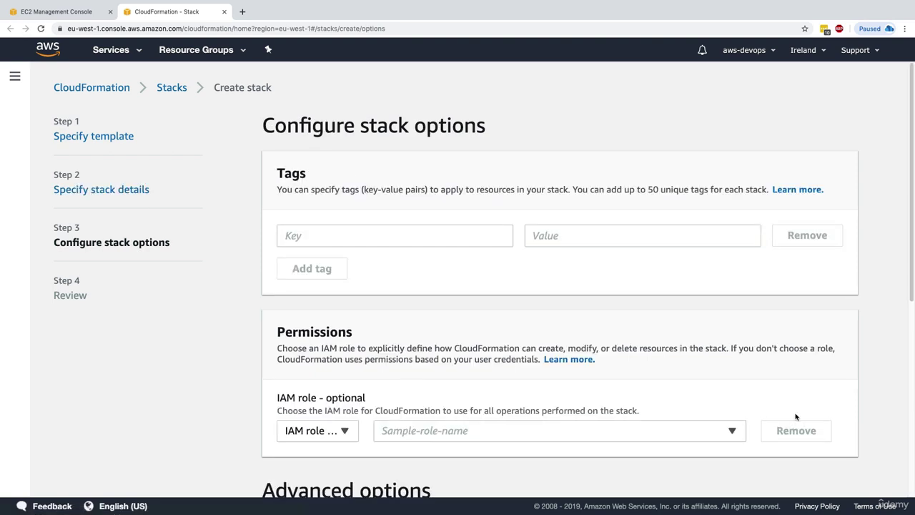
scroll(797, 424, down, 5)
click(826, 469)
scroll(796, 445, down, 15)
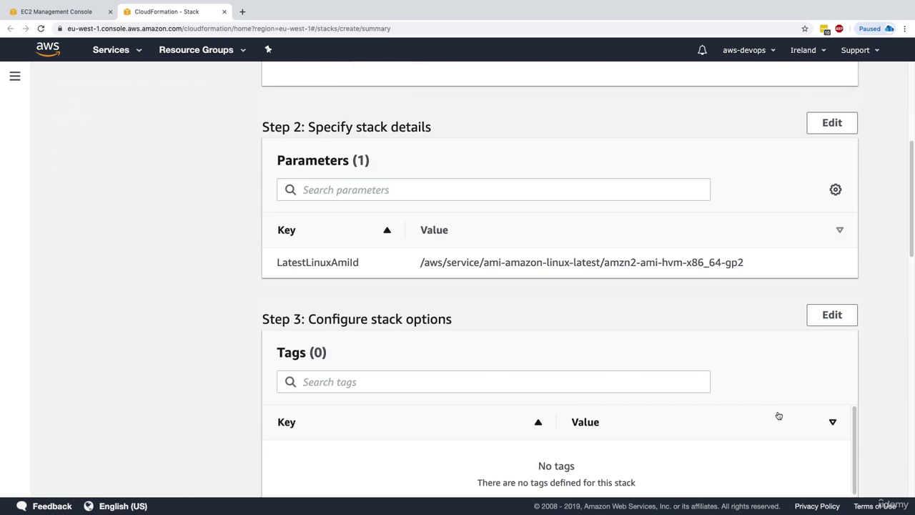
scroll(813, 460, down, 2)
click(817, 480)
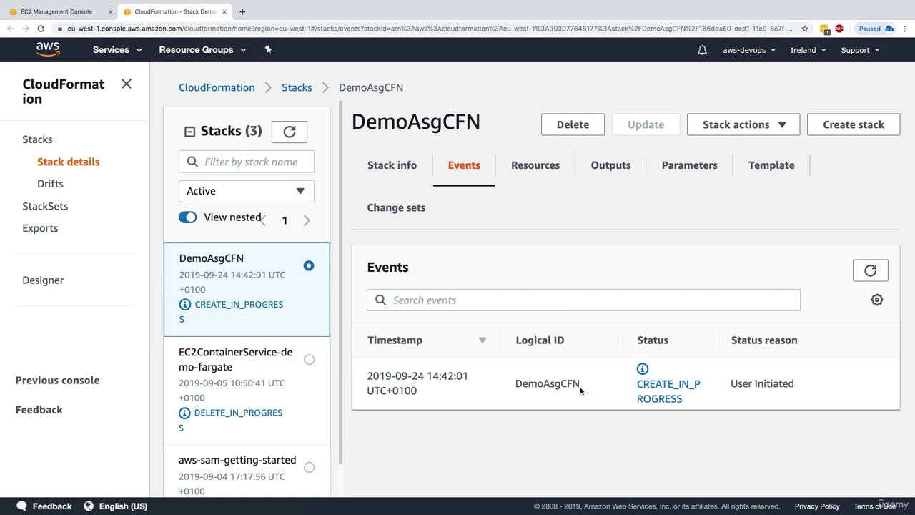
Check the AutoScalingGroup creation event, then view the EC2 Auto Scaling groups page.
scroll(673, 273, down, 1)
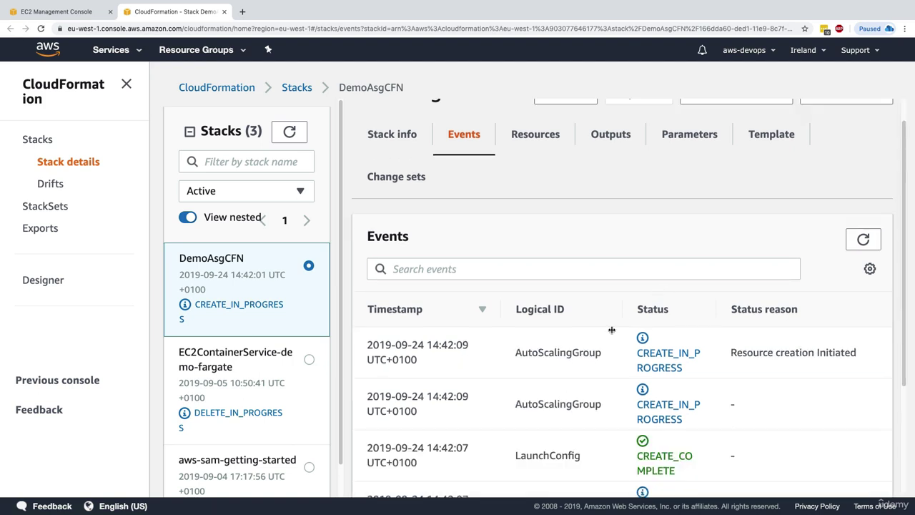
double_click(546, 354)
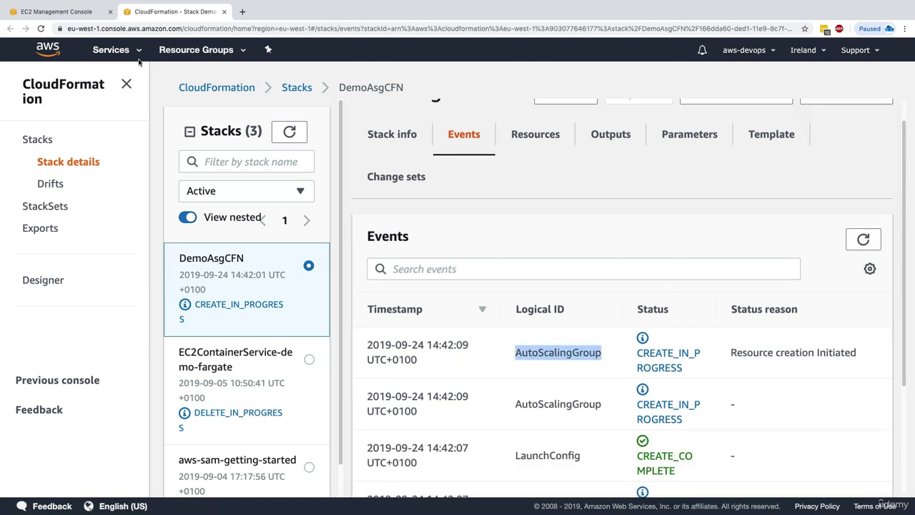
click(81, 17)
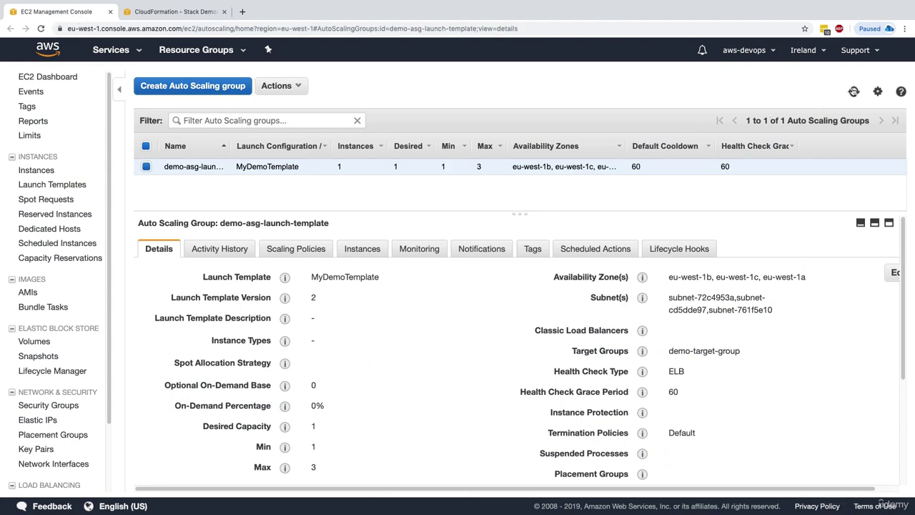
Open the DemoAsgCFN group's details and refresh the stack events.
click(340, 182)
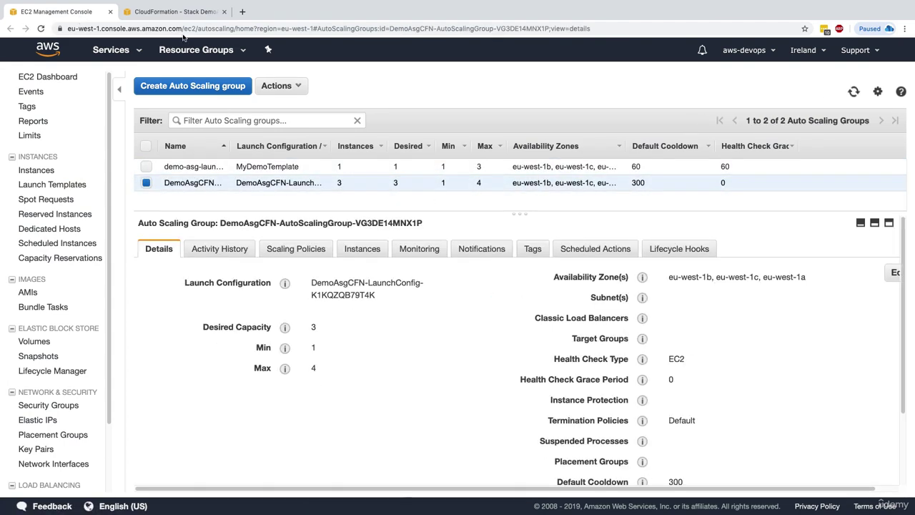
click(175, 12)
drag(602, 351, 579, 352)
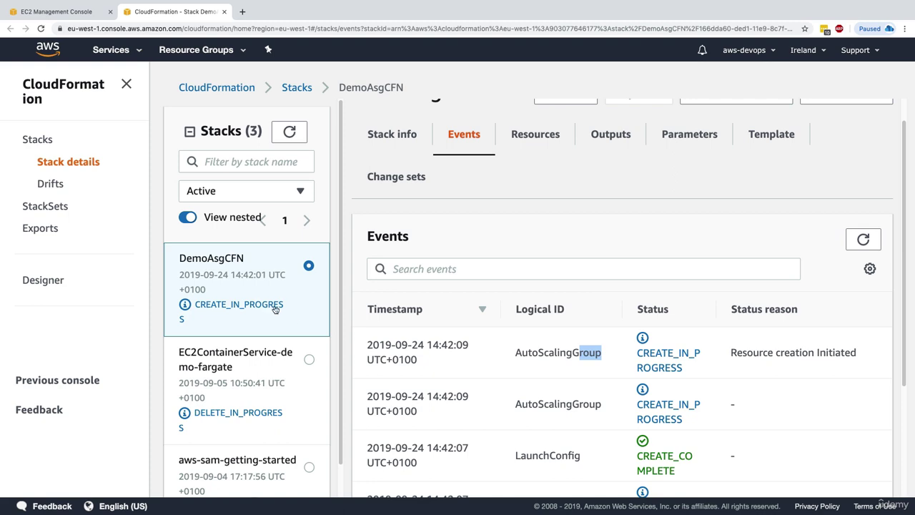
click(863, 239)
Check the group's three running instances, then refresh events to see CREATE_COMPLETE.
click(97, 13)
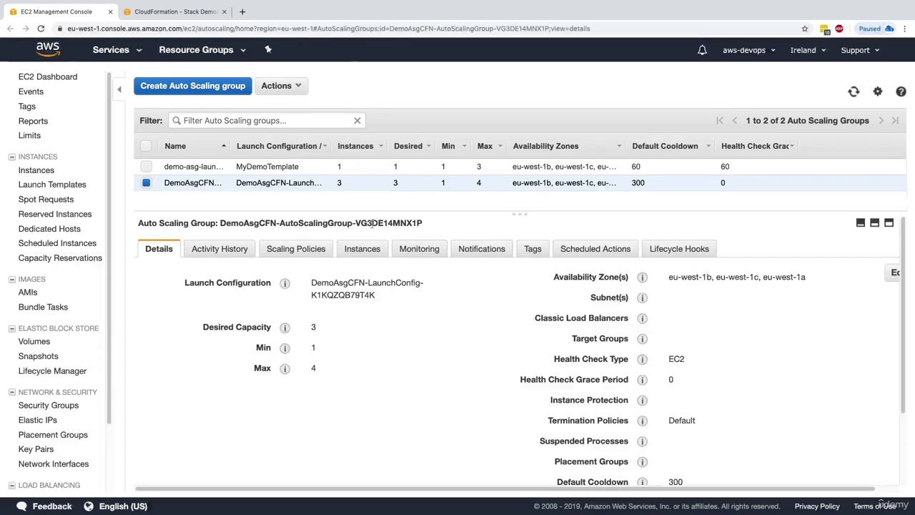
click(376, 248)
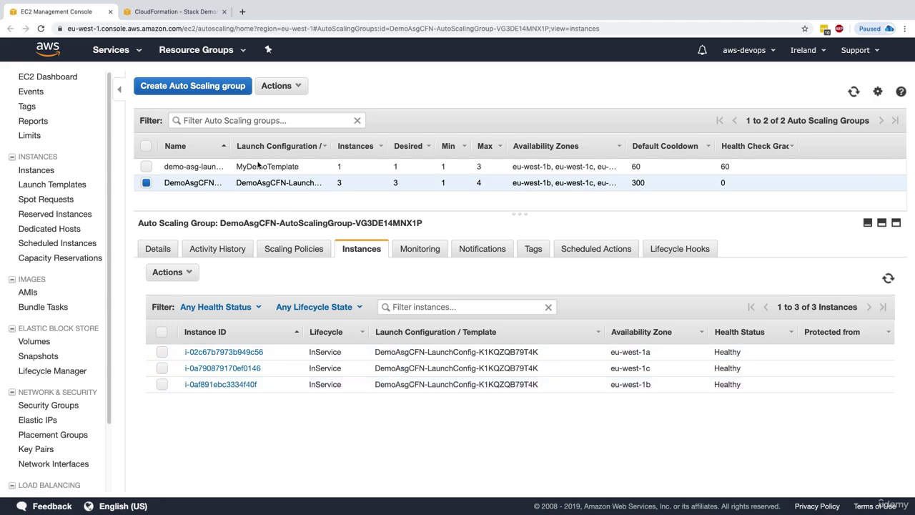
click(187, 11)
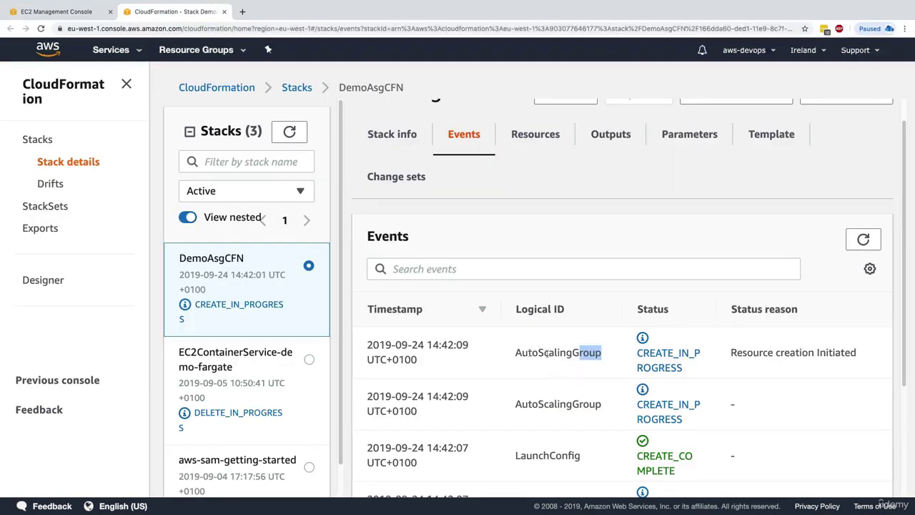
click(863, 239)
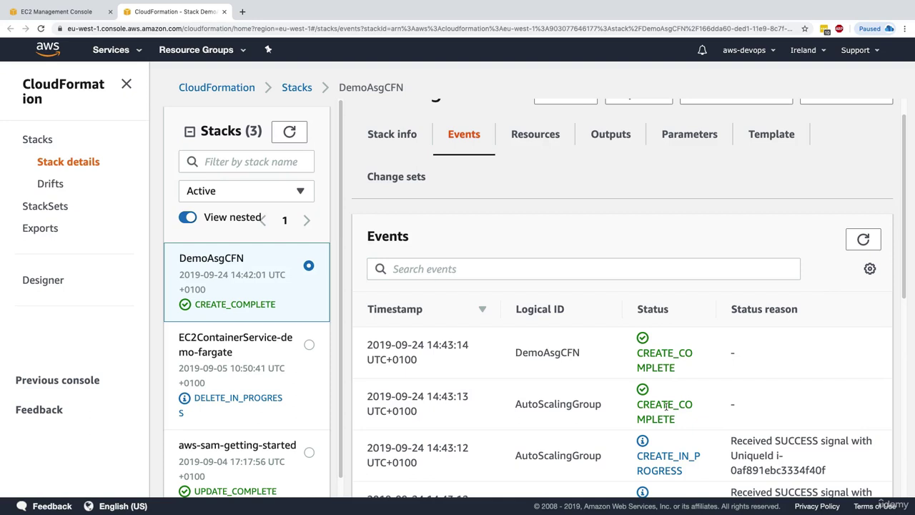
Point out the stack's CREATE_COMPLETE status in the Events list.
scroll(645, 408, down, 1)
scroll(645, 407, down, 3)
scroll(613, 351, up, 2)
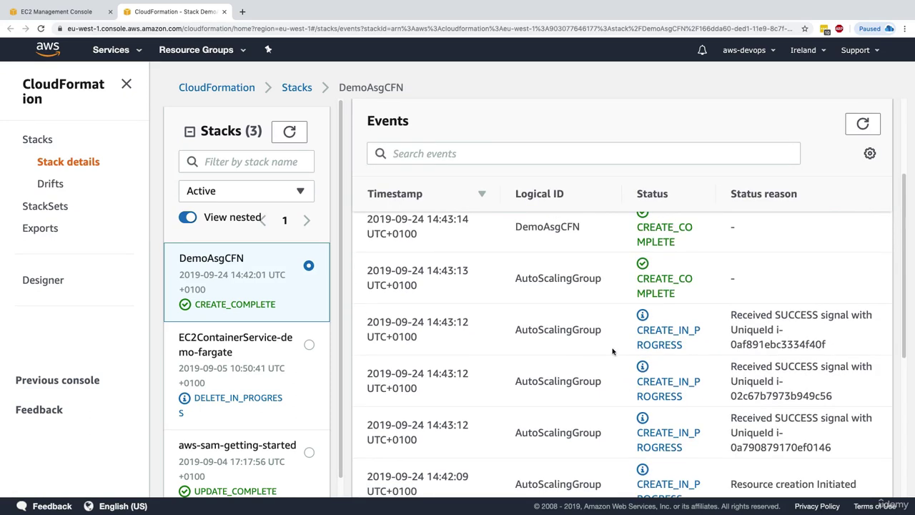
double_click(653, 244)
click(674, 258)
Highlight the three 'Received SUCCESS signal' messages and their instance IDs.
scroll(680, 344, down, 1)
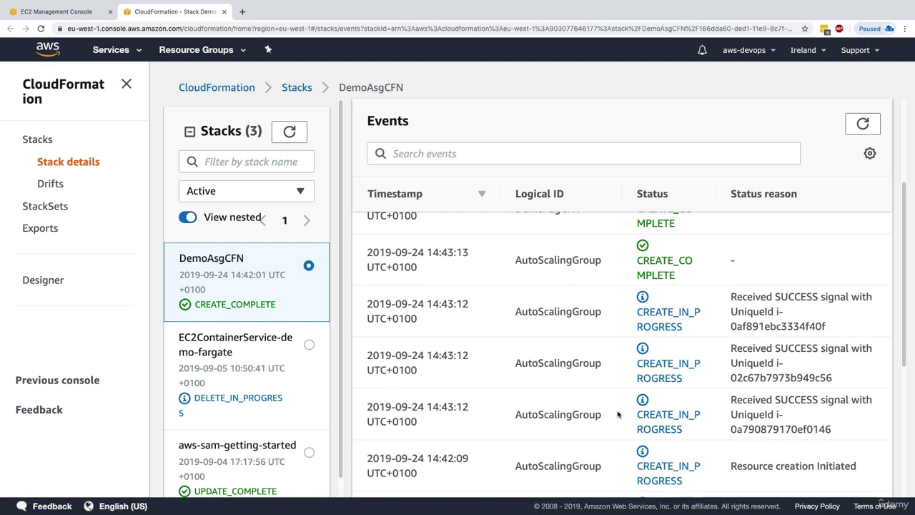
double_click(583, 414)
scroll(563, 378, up, 1)
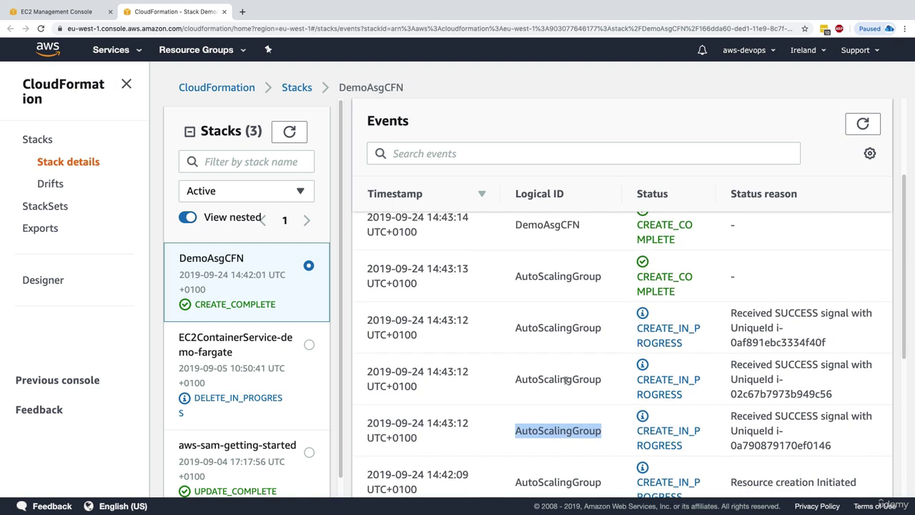
drag(733, 415, 774, 431)
click(838, 449)
click(775, 382)
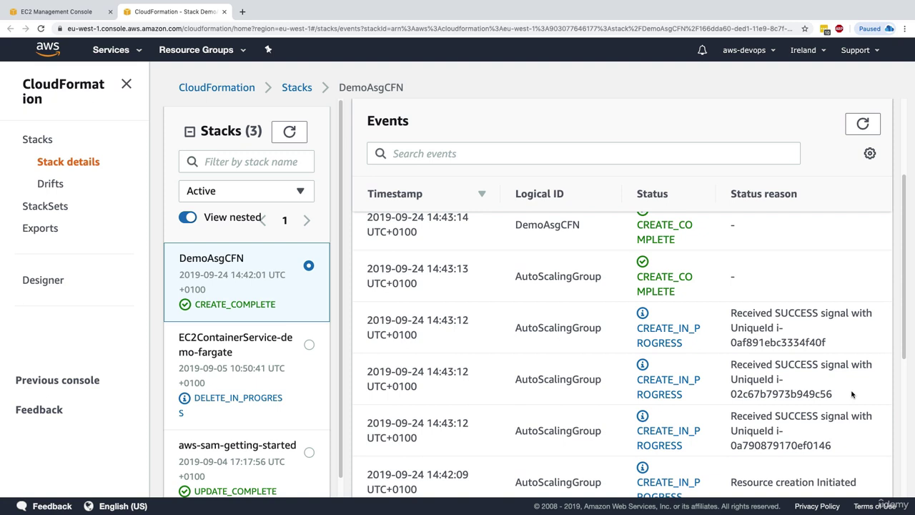
drag(845, 395, 779, 377)
triple_click(758, 315)
triple_click(764, 366)
triple_click(762, 428)
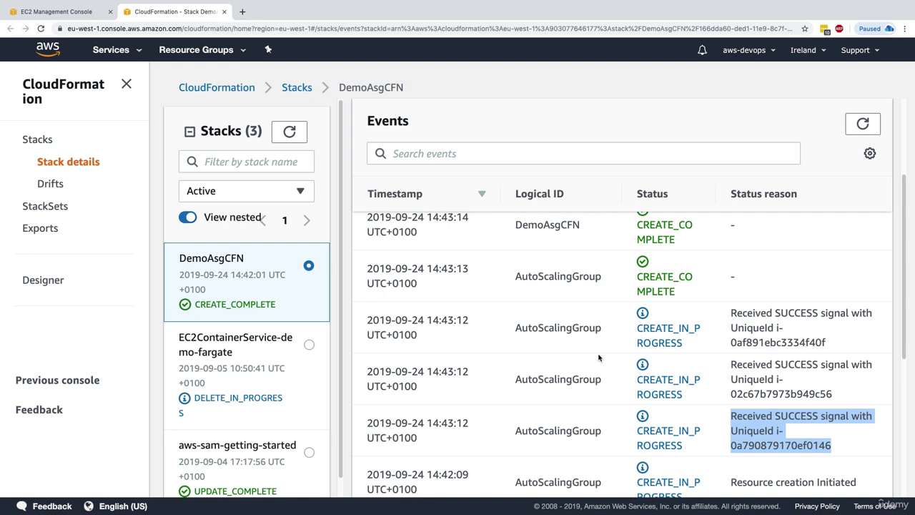
Mark the AutoScalingGroup's completion event.
scroll(599, 361, up, 1)
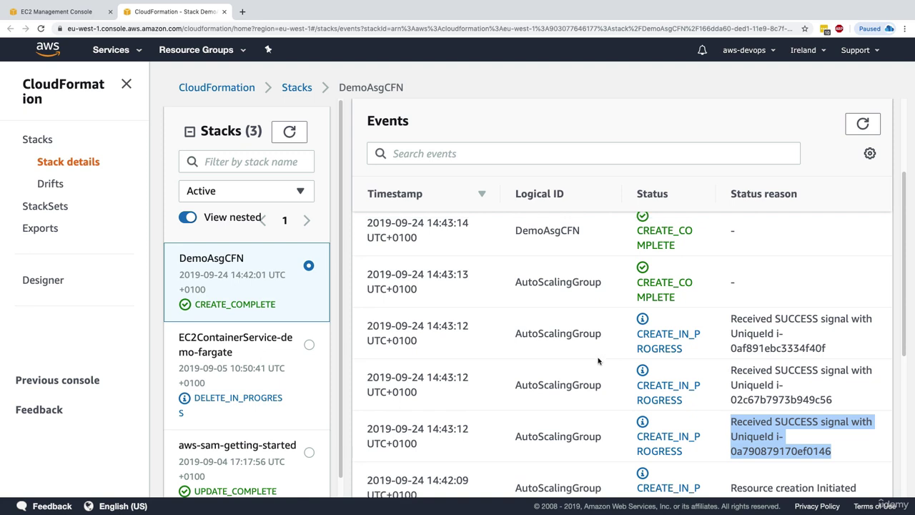
scroll(600, 361, up, 3)
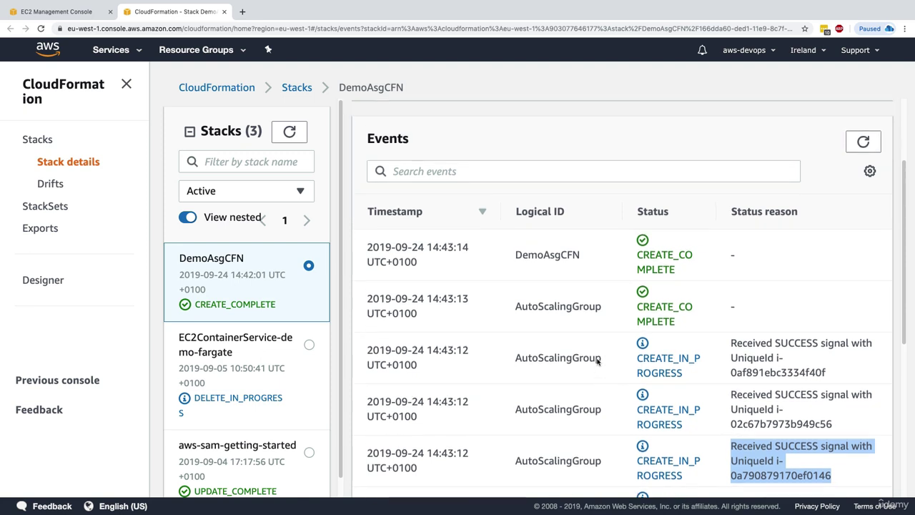
double_click(580, 306)
click(594, 320)
Highlight Count: '3' under CreationPolicy, then the stack's CREATE_COMPLETE status.
key(ctrl+Right)
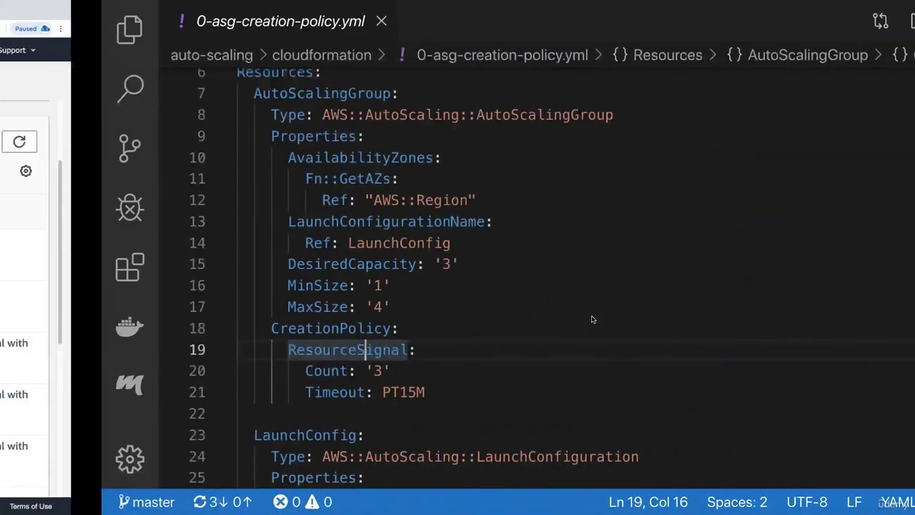
drag(333, 369, 204, 371)
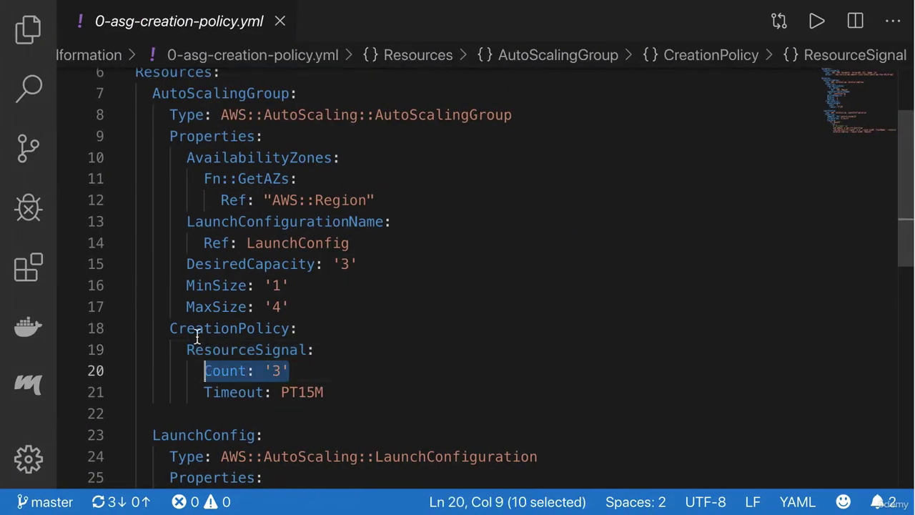
drag(176, 332, 247, 331)
click(300, 333)
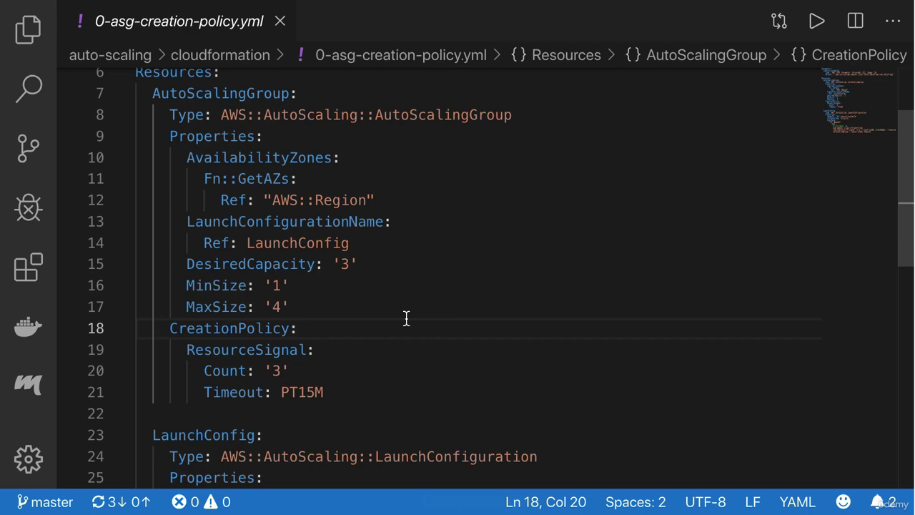
key(ctrl+Left)
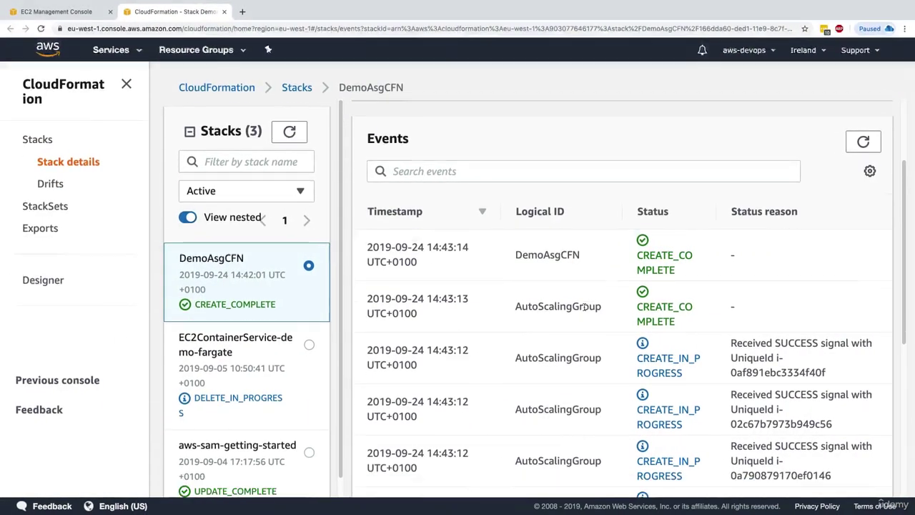
double_click(664, 261)
scroll(660, 315, up, 3)
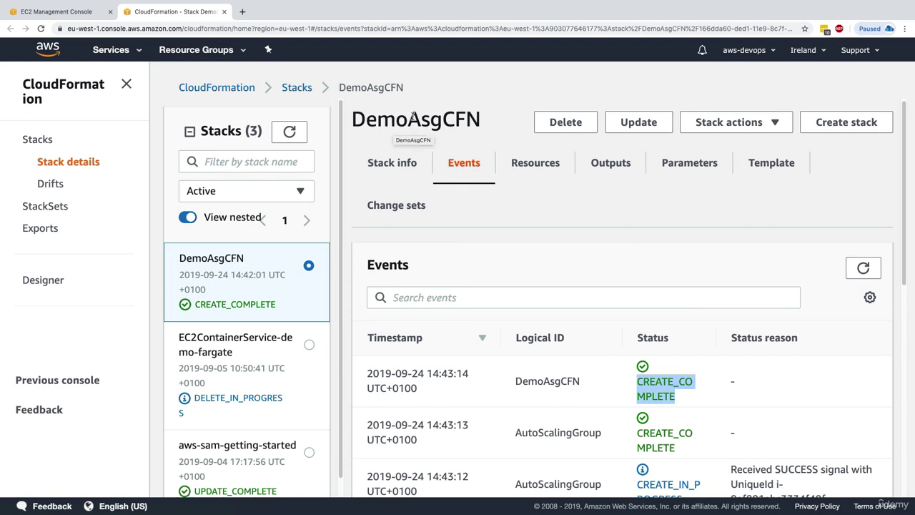
Highlight the AutoScalingGroup type and the CreationPolicy key in the template.
key(ctrl+Right)
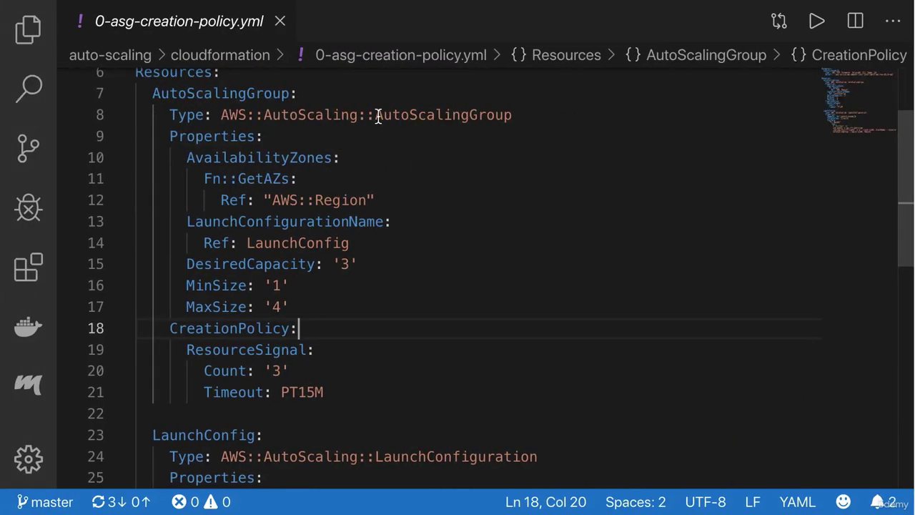
drag(359, 115, 410, 115)
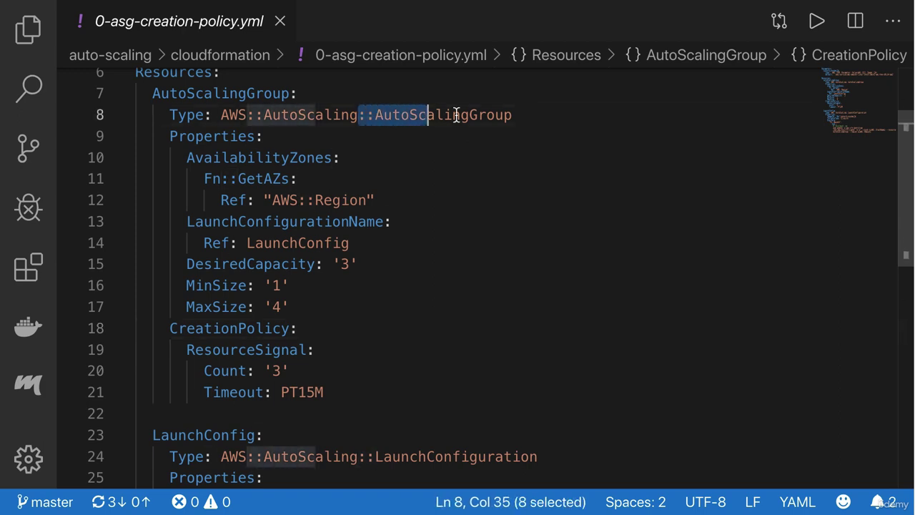
click(477, 114)
click(173, 333)
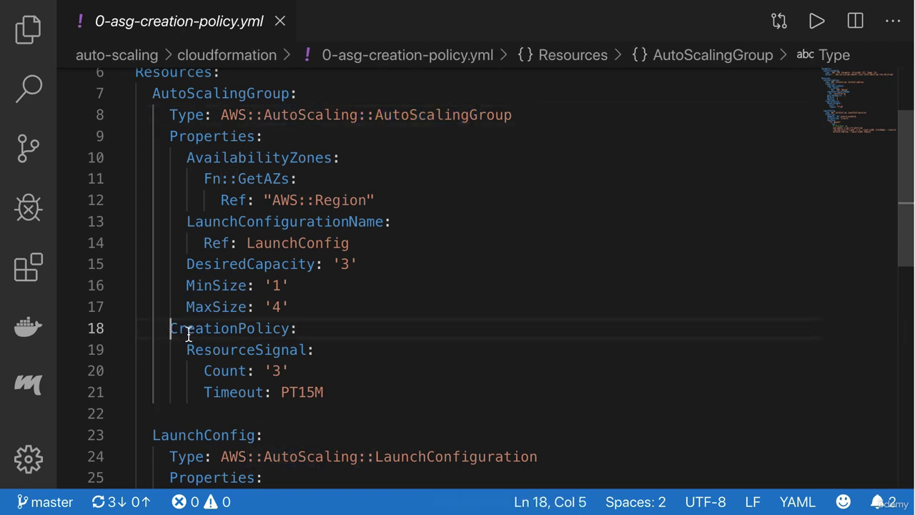
drag(181, 334, 311, 328)
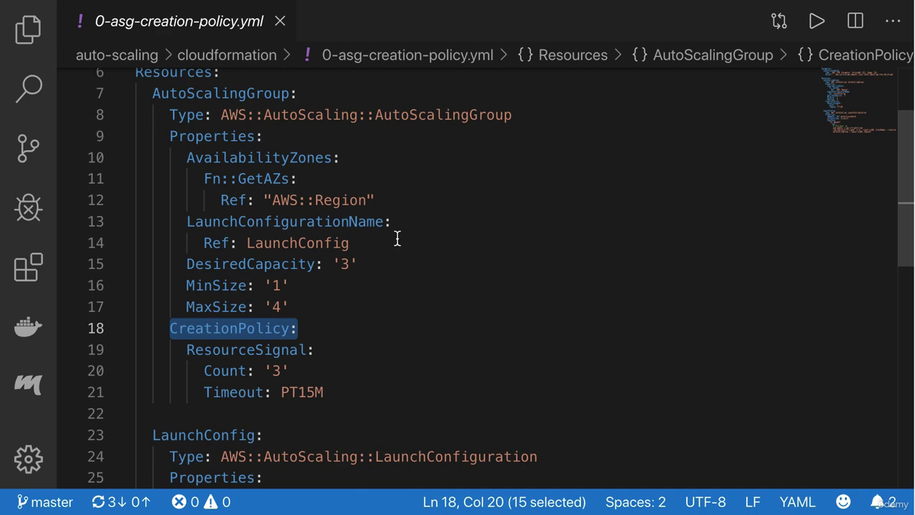
click(337, 353)
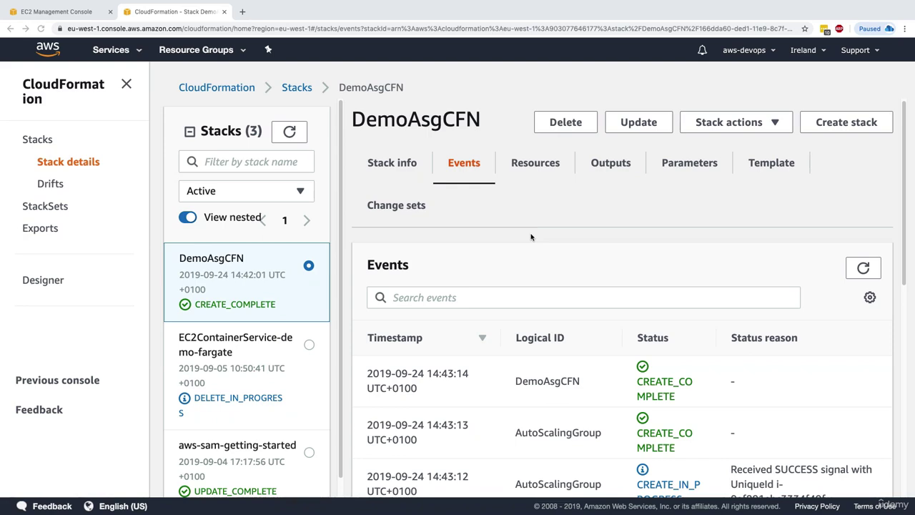
Select the DemoAsgCFN group's launch configuration name on its Details tab.
click(76, 18)
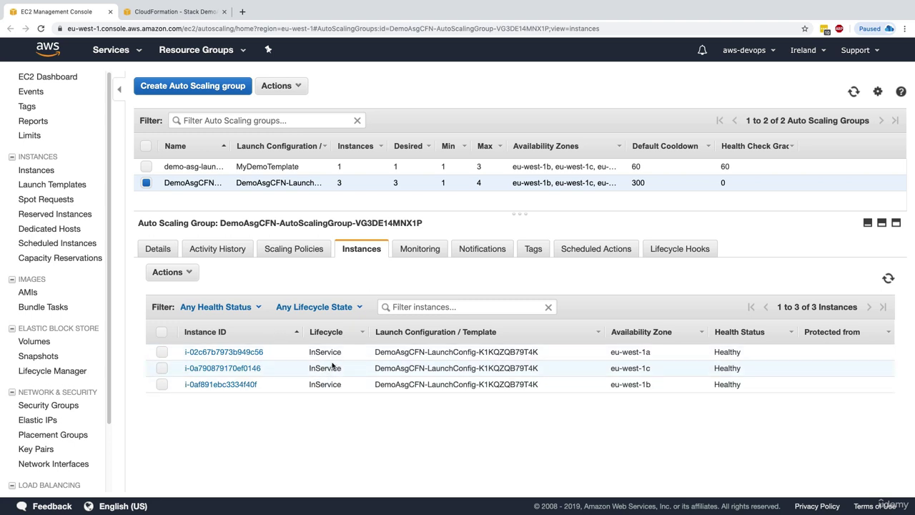
click(164, 252)
triple_click(357, 293)
click(357, 293)
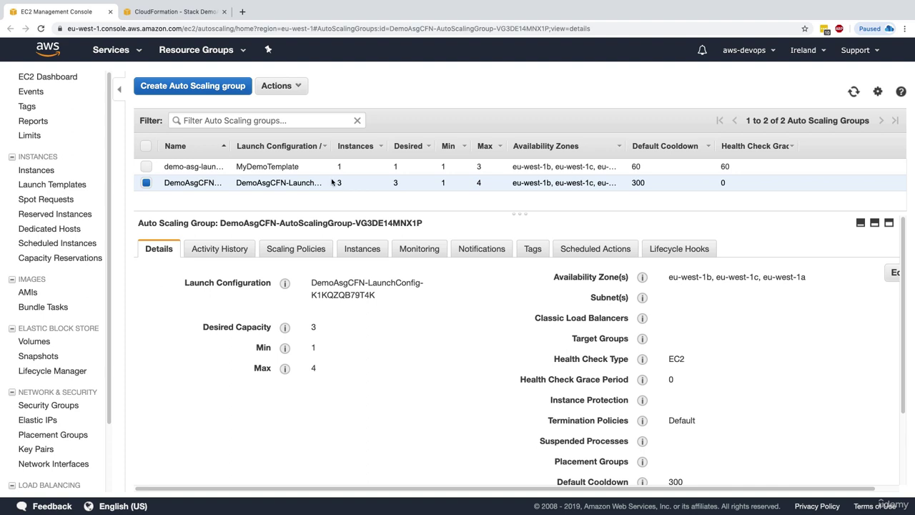
key(super+Tab)
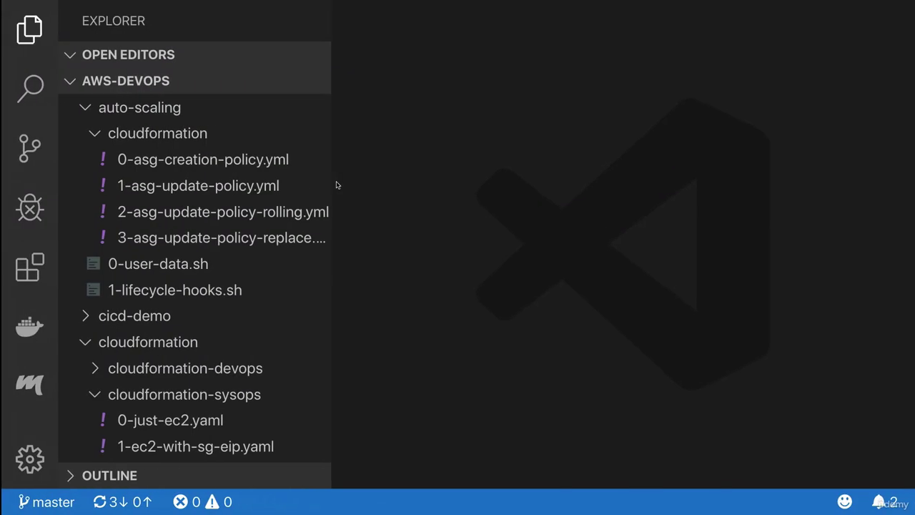
Open 1-asg-update-policy.yml and pick out the AutoScalingGroup and LaunchConfig resource names.
click(246, 185)
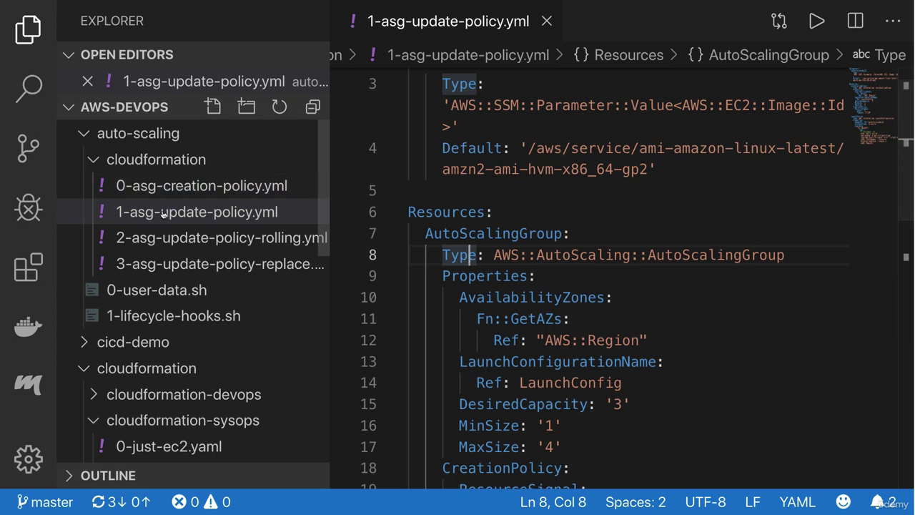
click(485, 195)
scroll(486, 211, up, 2)
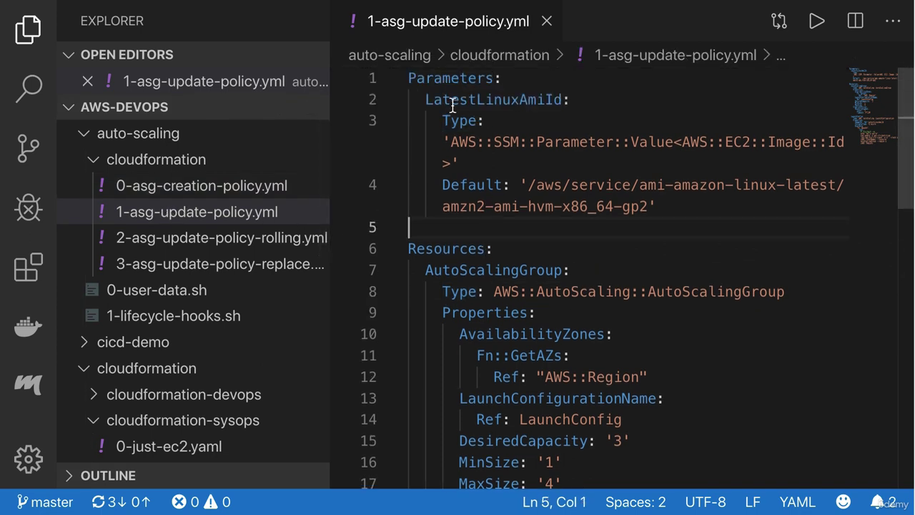
scroll(502, 222, down, 3)
scroll(500, 238, down, 2)
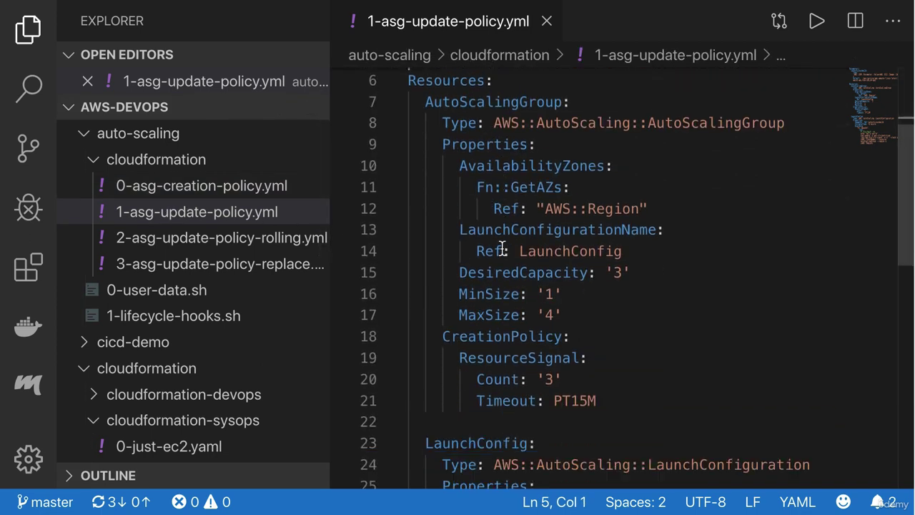
scroll(525, 298, up, 3)
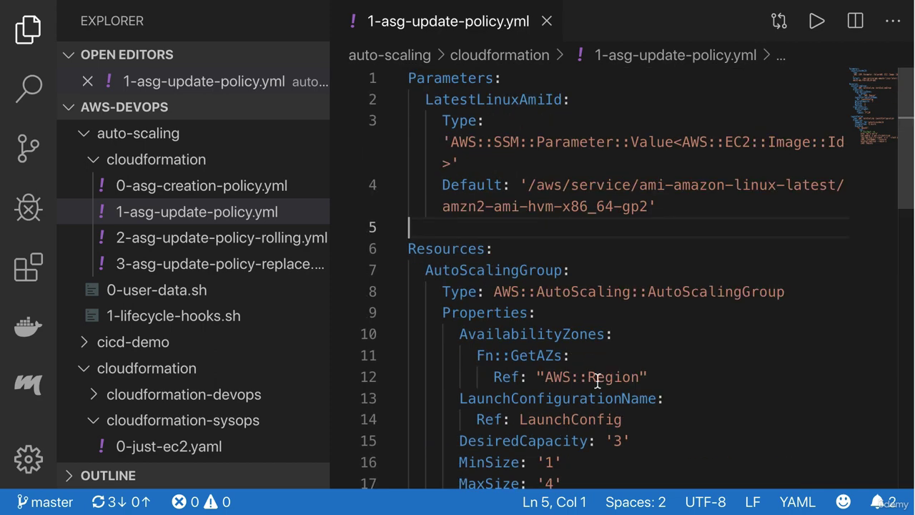
double_click(486, 270)
scroll(488, 275, down, 5)
double_click(487, 272)
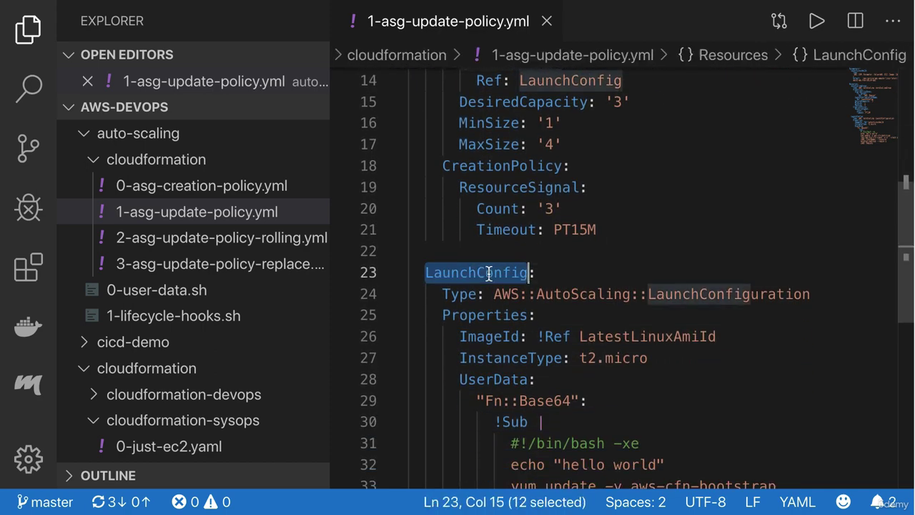
scroll(479, 236, down, 3)
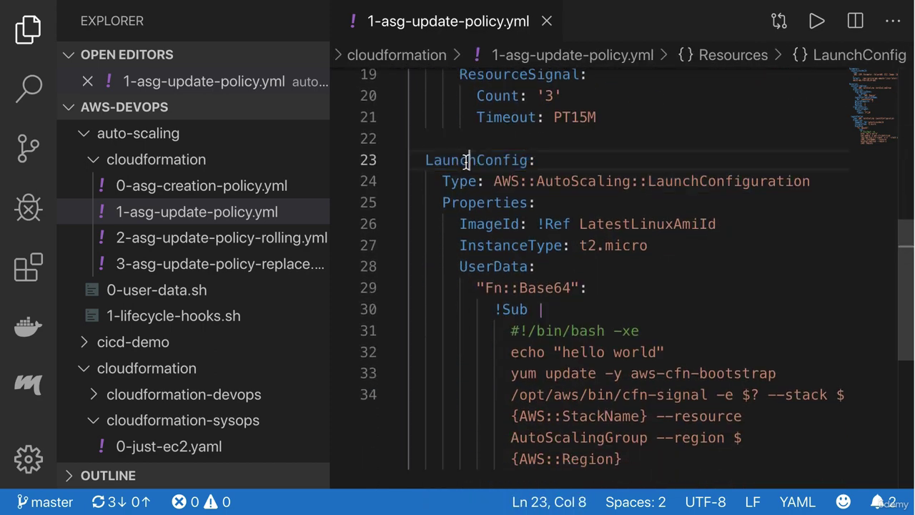
Highlight the LaunchConfig user data lines (echo hello world, yum update, cfn-signal), then return to CloudFormation.
drag(510, 352, 672, 353)
drag(510, 374, 749, 395)
drag(511, 392, 629, 452)
click(566, 350)
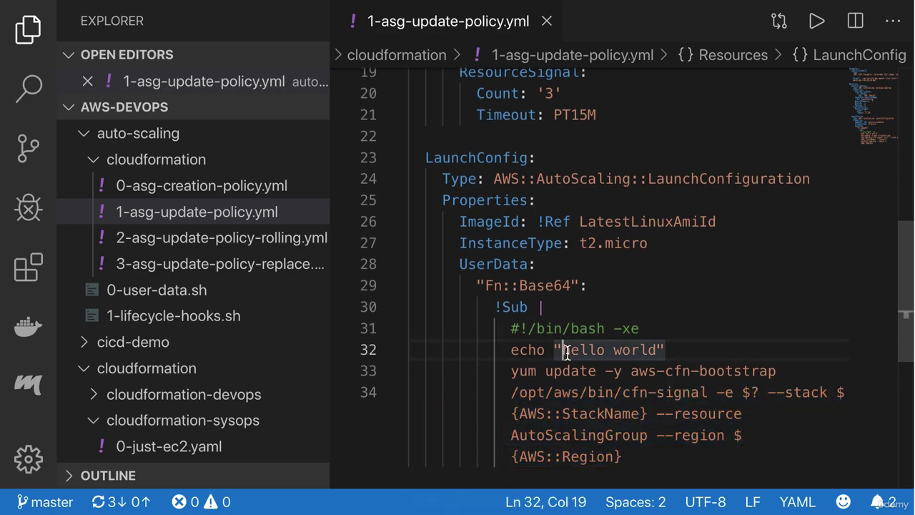
key(ctrl+Left)
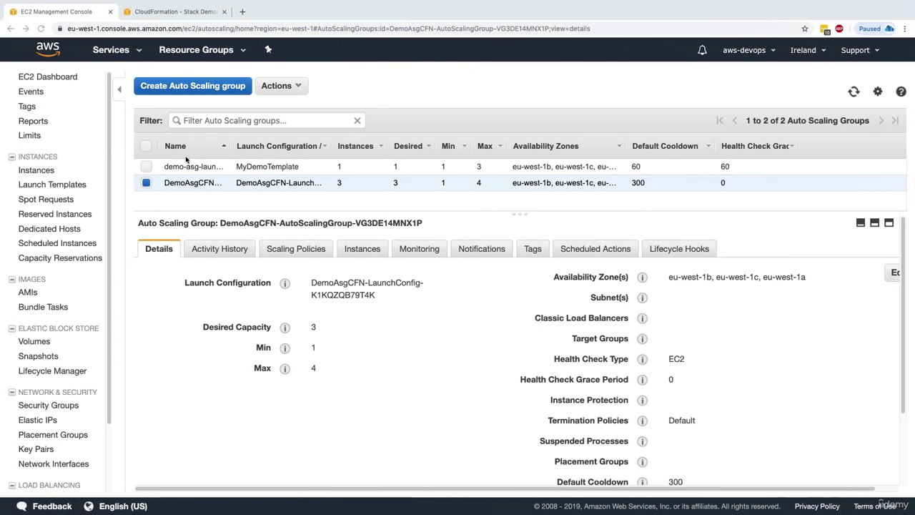
key(ctrl+Tab)
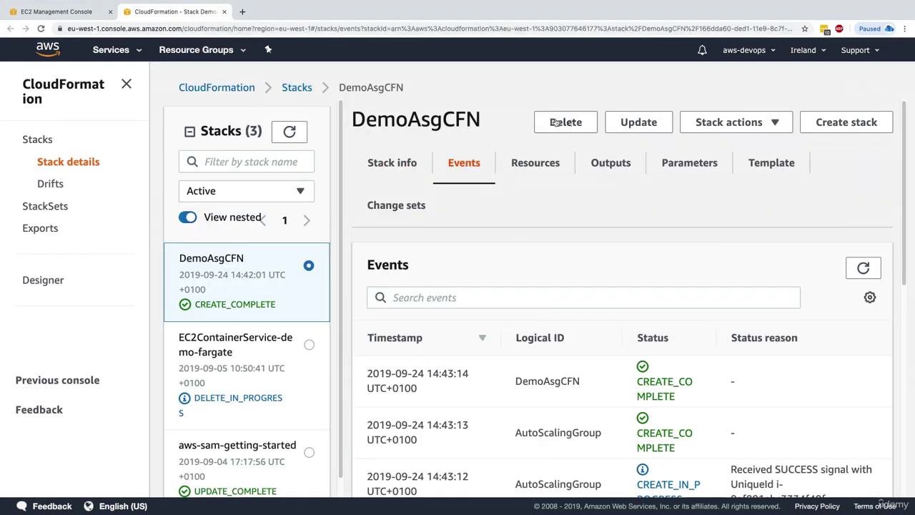
Replace the DemoAsgCFN stack's current template by uploading 1-asg-update-policy.yml.
click(645, 132)
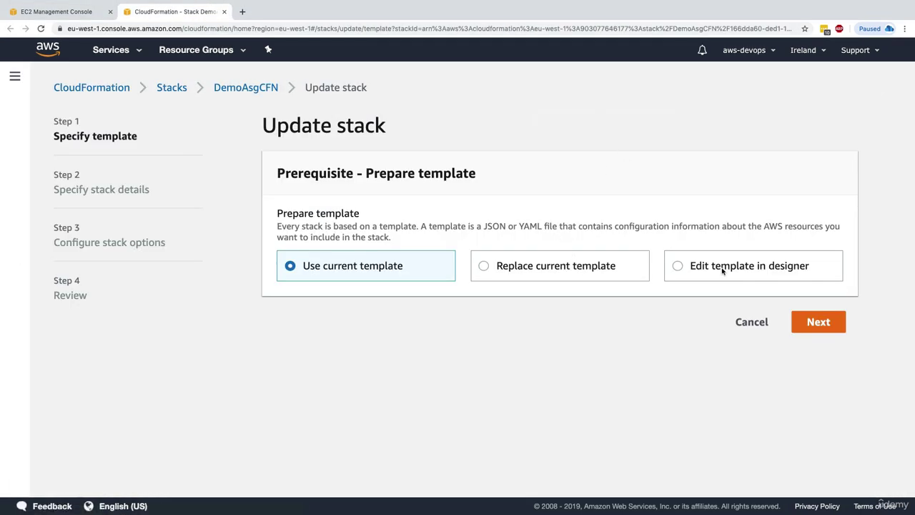
click(615, 274)
scroll(574, 394, down, 2)
click(608, 368)
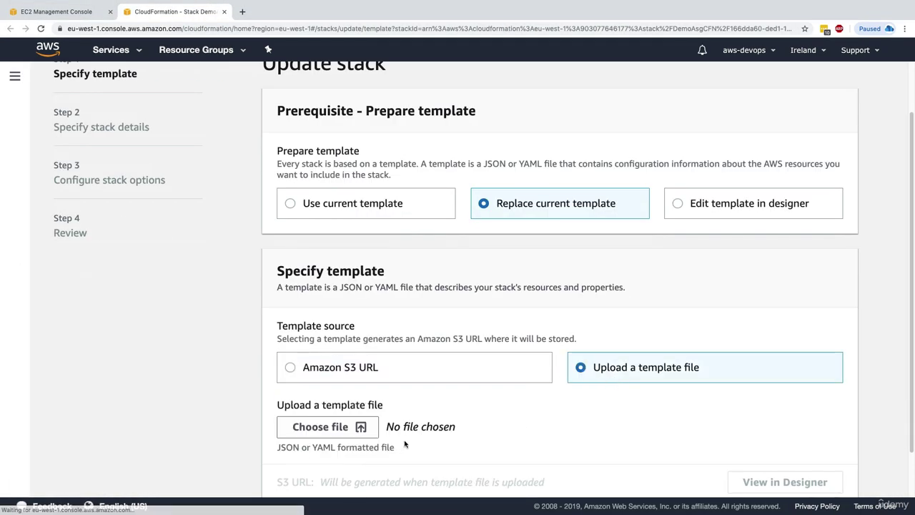
click(366, 426)
click(401, 46)
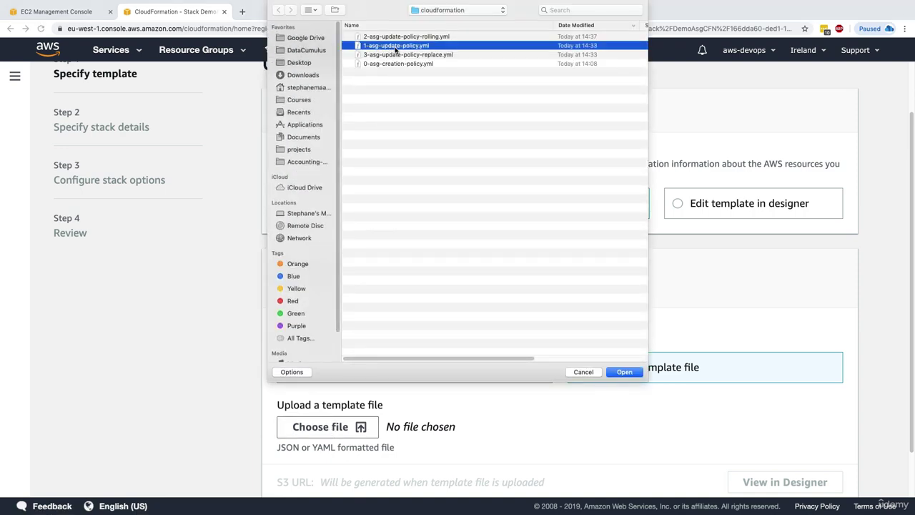
click(625, 371)
scroll(775, 382, down, 1)
Proceed through the stack details and stack options steps to the review page.
click(819, 472)
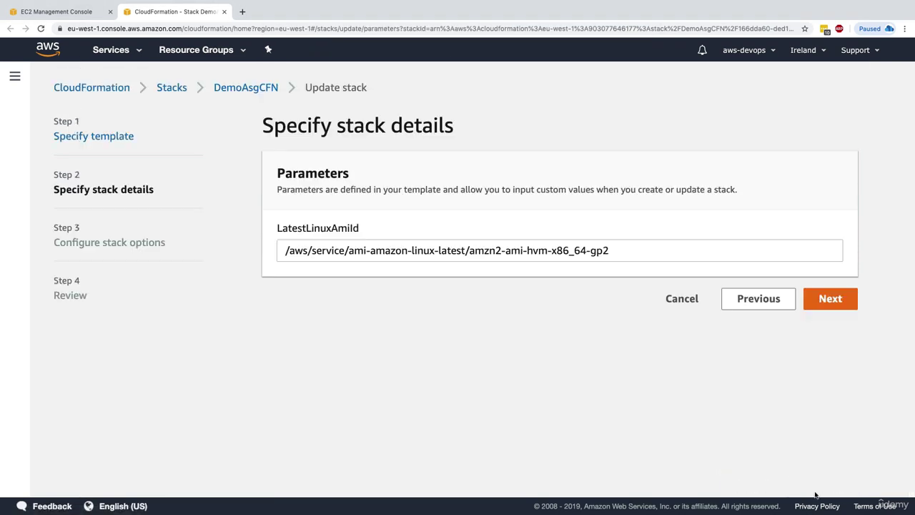
click(831, 299)
scroll(840, 347, down, 5)
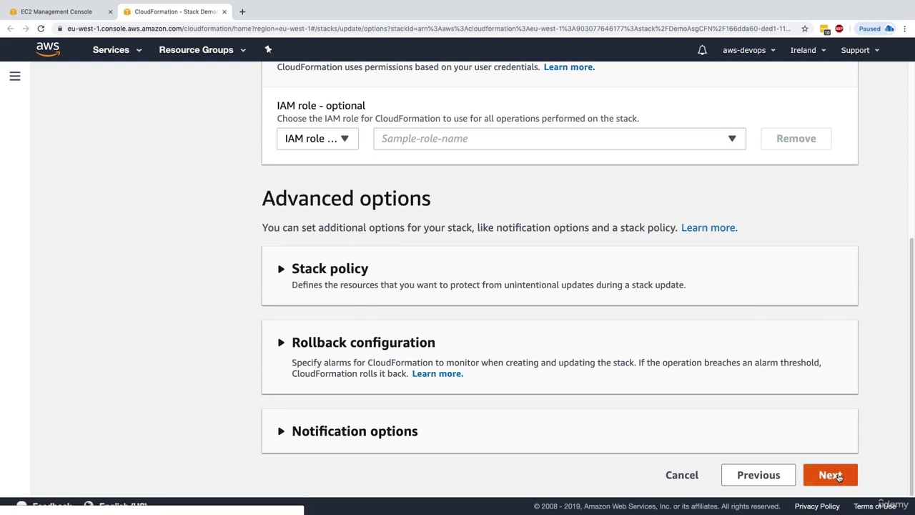
click(832, 475)
scroll(824, 447, down, 8)
scroll(821, 449, down, 6)
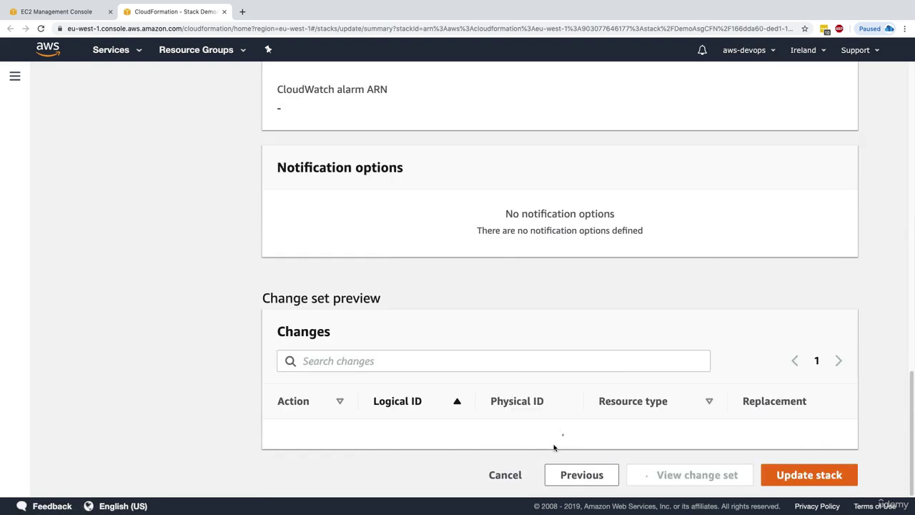
scroll(496, 435, down, 2)
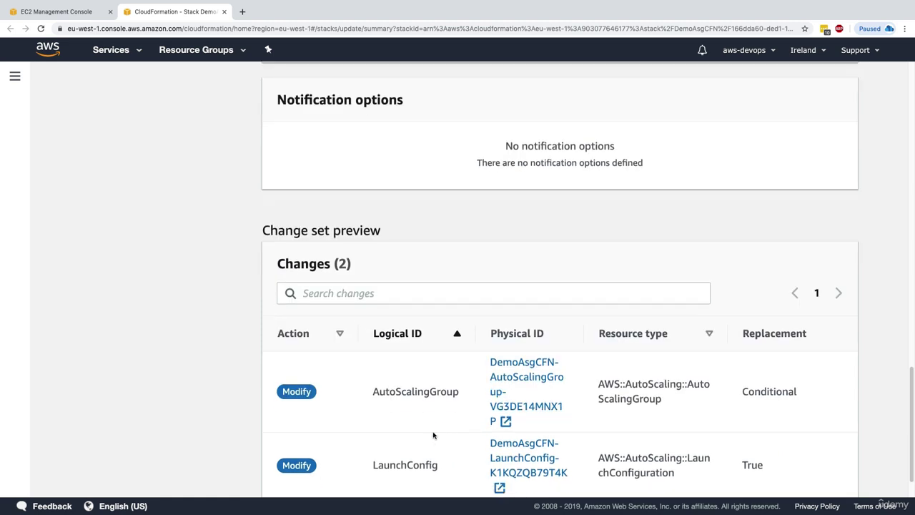
Review the AutoScalingGroup and LaunchConfig replacement changes and submit the update, now UPDATE_IN_PROGRESS.
double_click(419, 453)
double_click(408, 380)
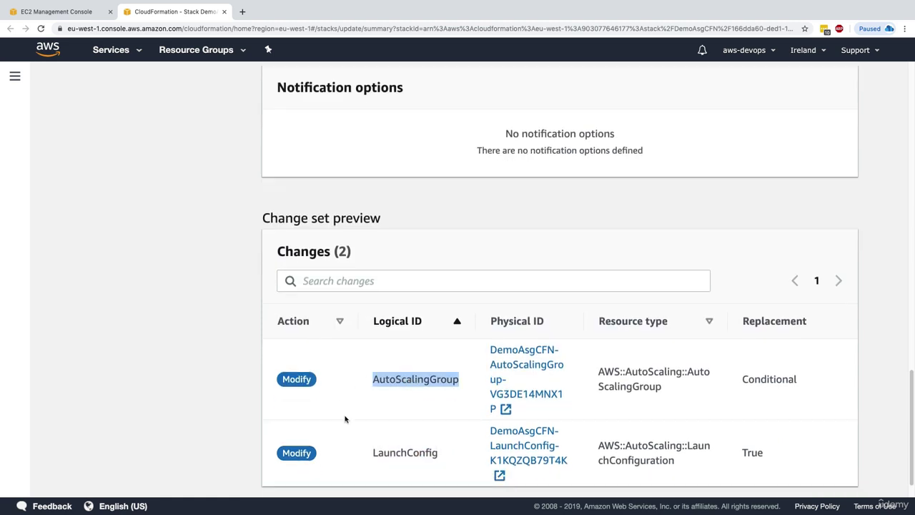
double_click(410, 452)
double_click(410, 452)
click(429, 438)
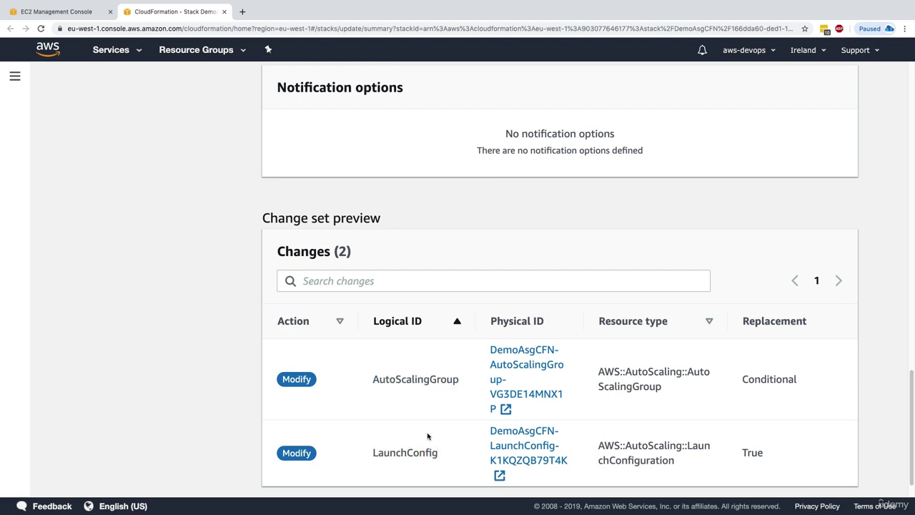
scroll(768, 437, down, 1)
click(795, 468)
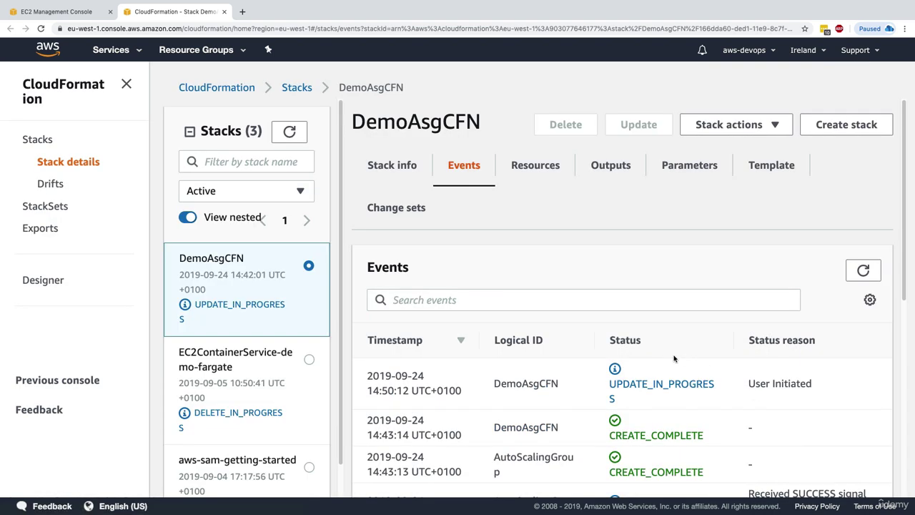
double_click(635, 380)
click(674, 382)
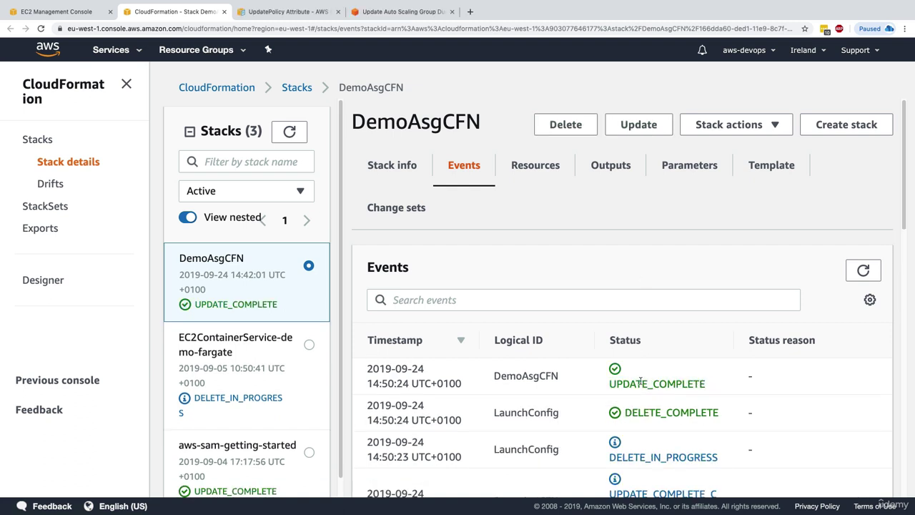
Refresh the Auto Scaling groups and compare DemoAsgCFN's new launch configuration with its three instances.
click(60, 12)
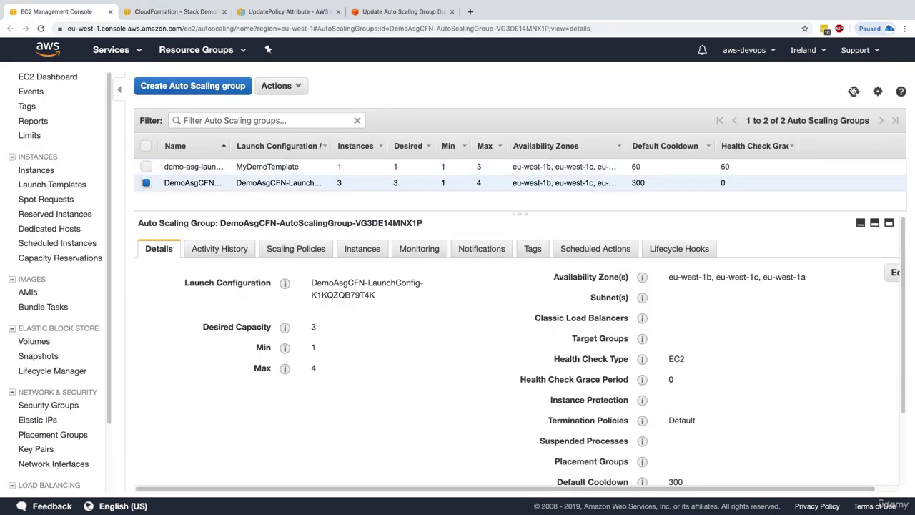
click(854, 91)
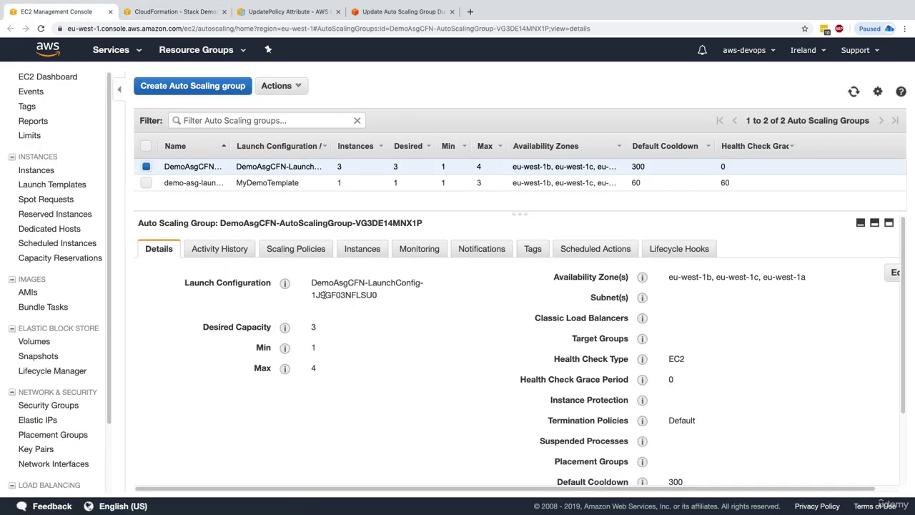
triple_click(322, 295)
click(301, 308)
click(360, 257)
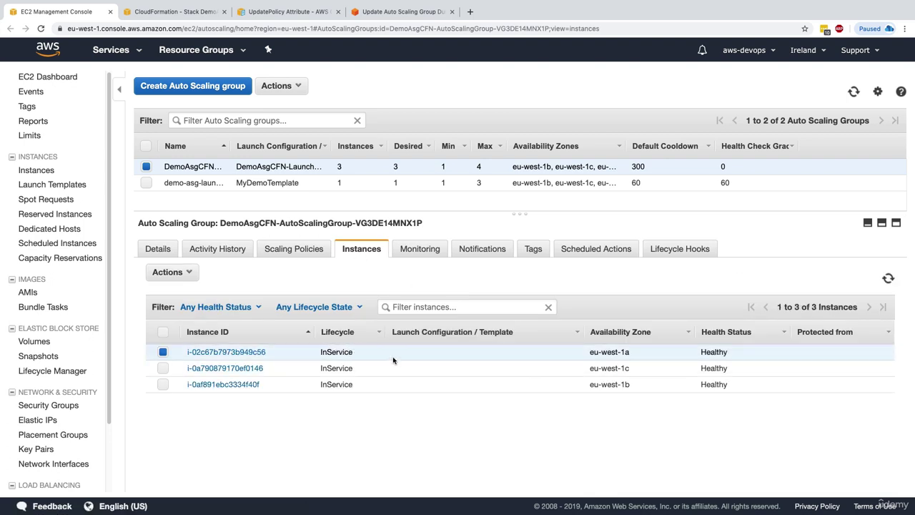
click(163, 250)
triple_click(334, 291)
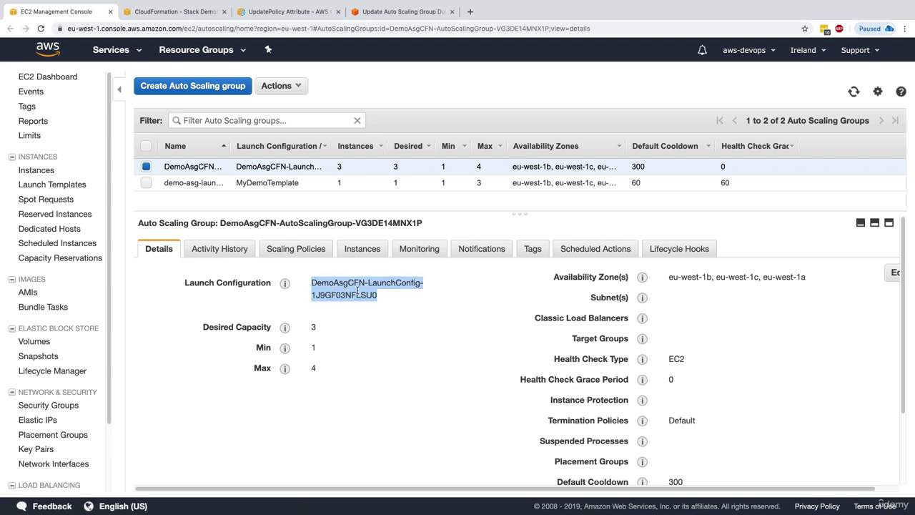
click(360, 251)
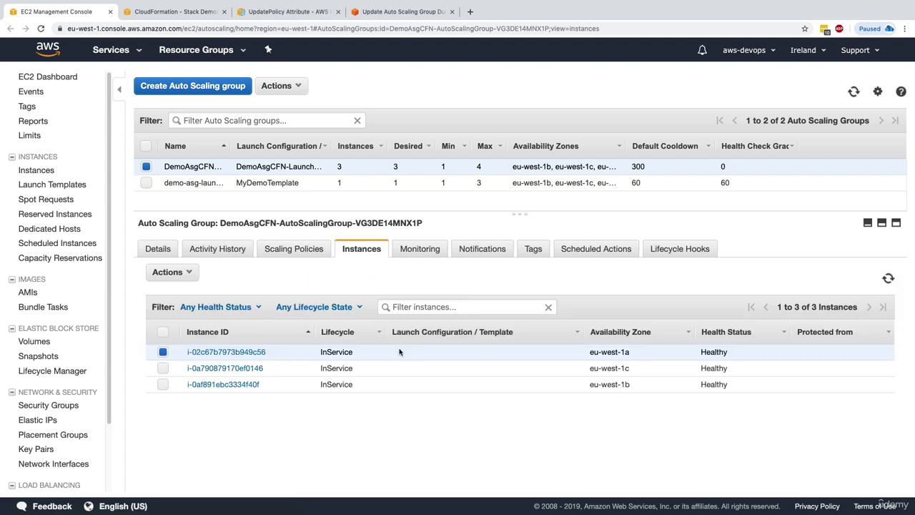
click(159, 248)
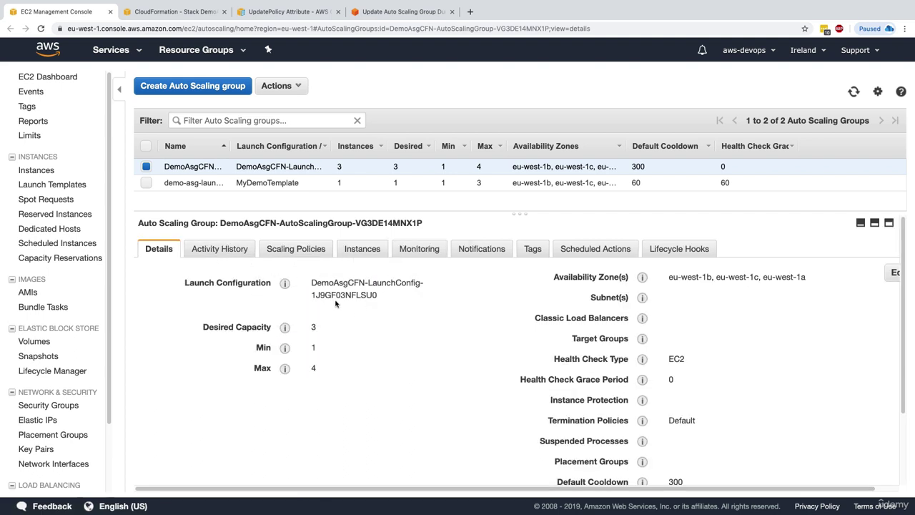
Confirm the launch configuration suffix 1J9GF03NFLSU0 across the group's Details and Instances tabs.
drag(312, 283, 374, 294)
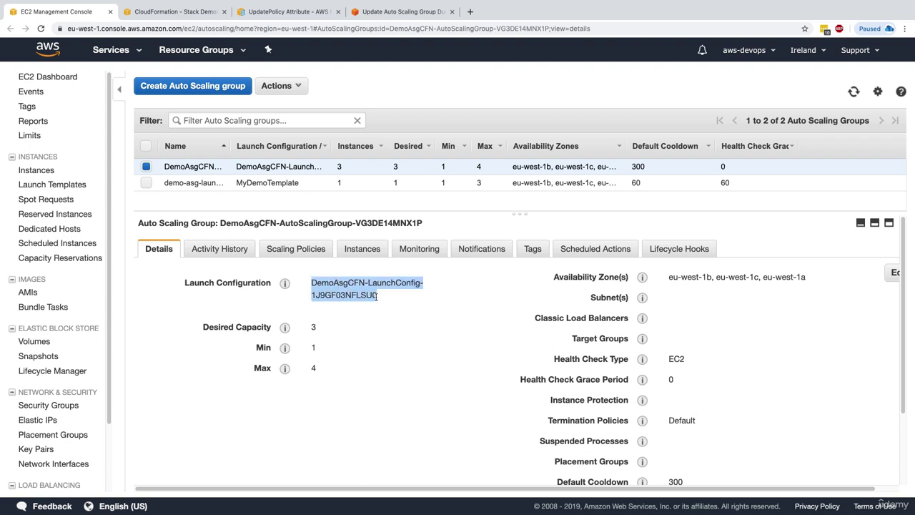
click(363, 252)
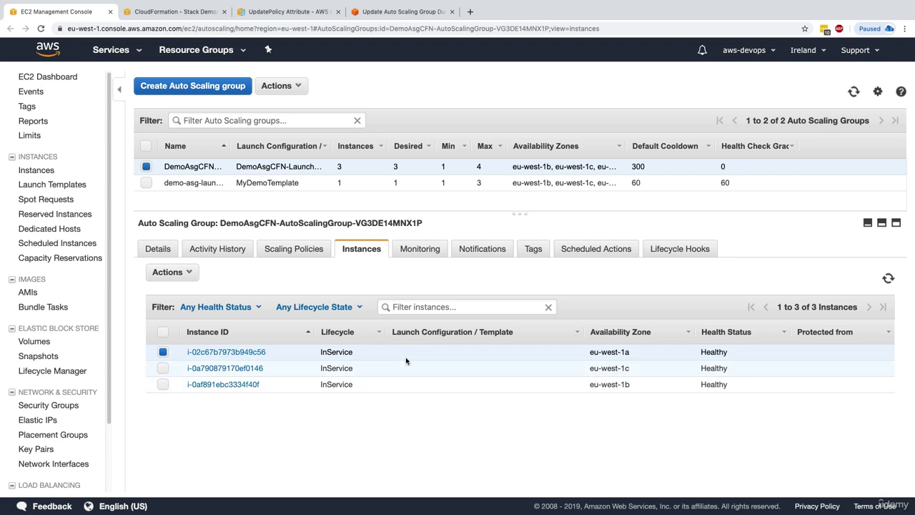
click(161, 253)
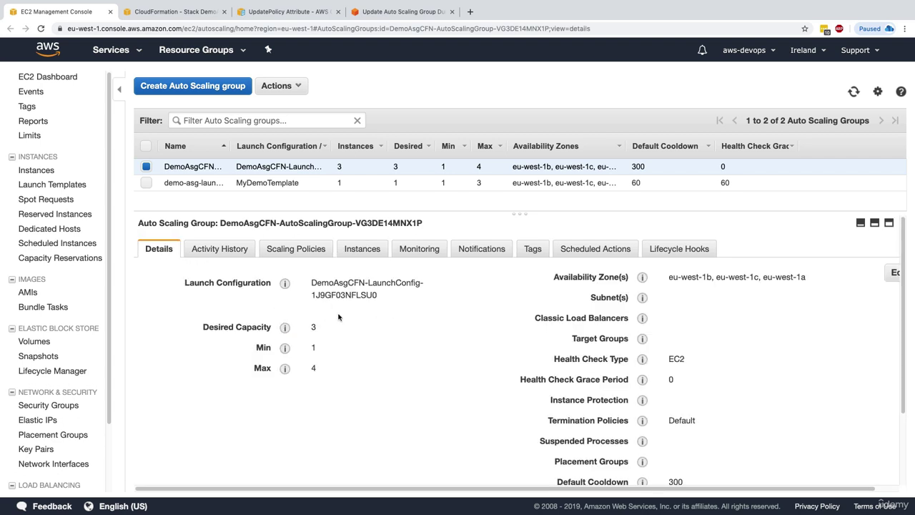
double_click(350, 293)
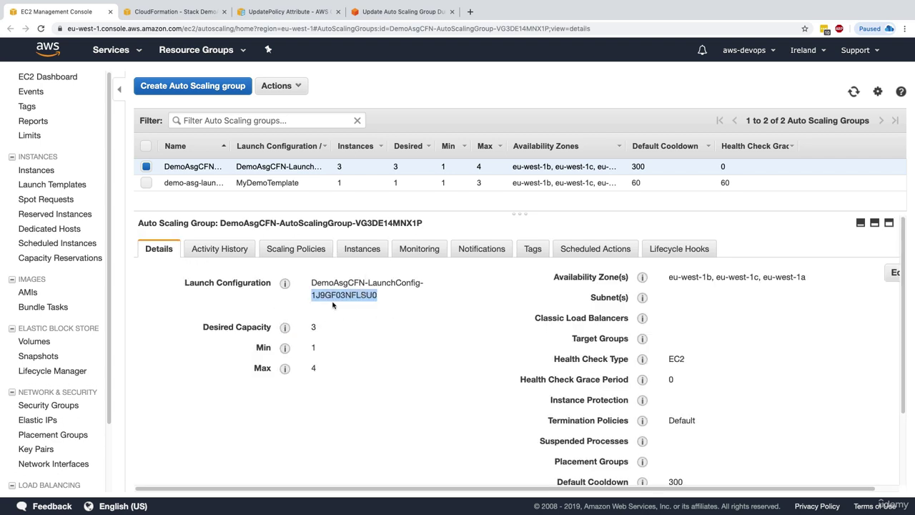
click(275, 166)
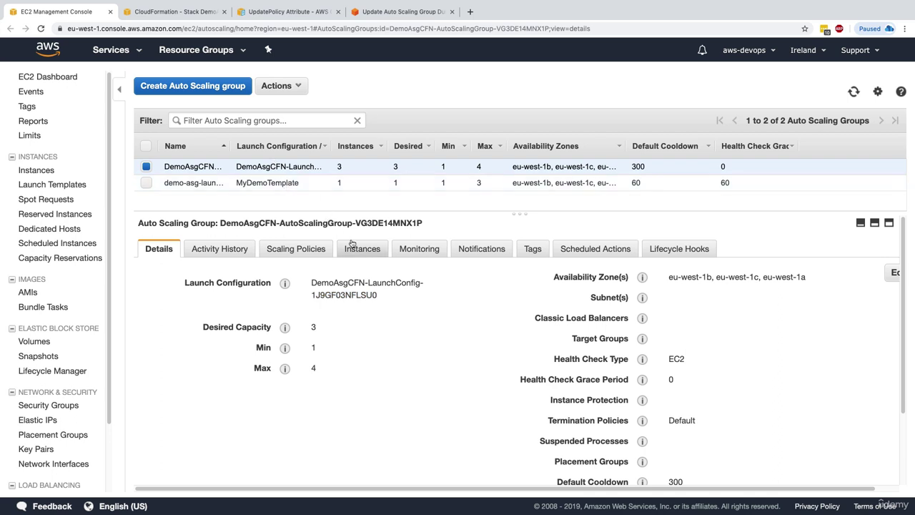
click(353, 246)
click(158, 250)
double_click(343, 295)
click(358, 294)
click(289, 12)
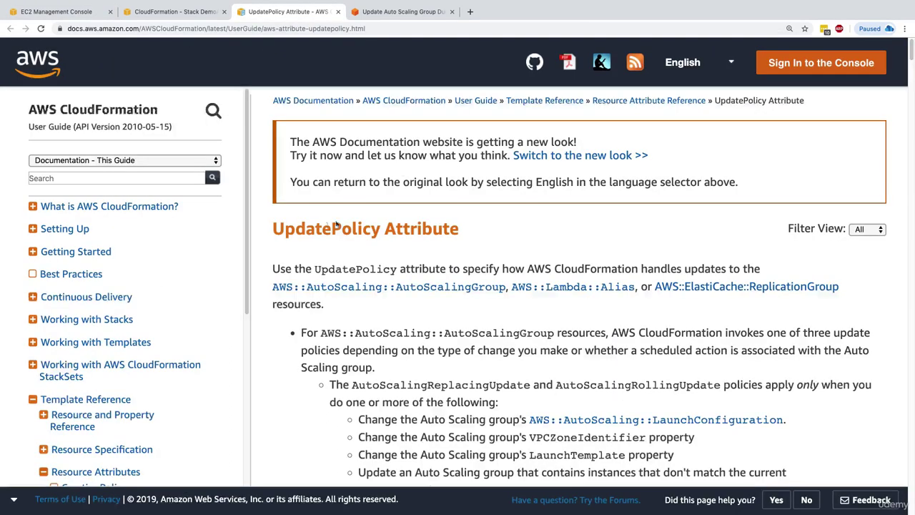
Highlight UpdatePolicy and AWS::AutoScaling::AutoScalingGroup in the page heading and description.
double_click(367, 232)
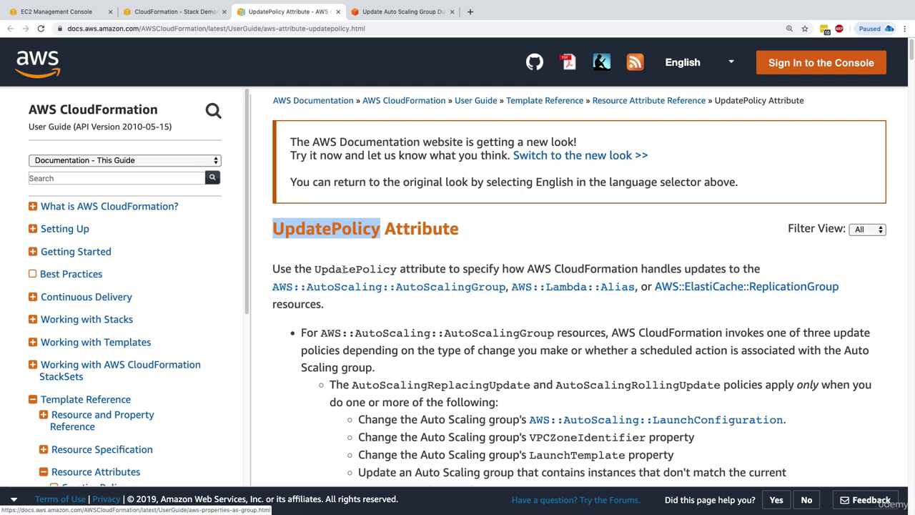
click(362, 267)
drag(270, 288, 507, 288)
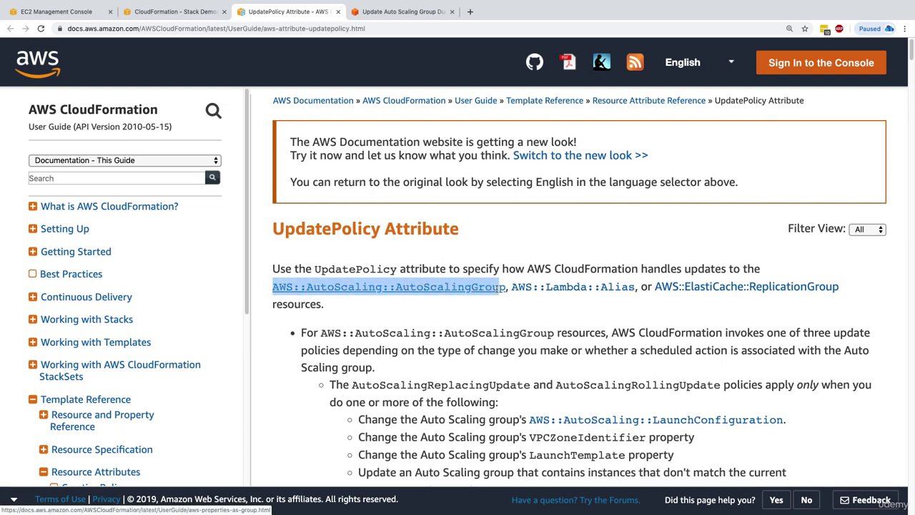
double_click(335, 234)
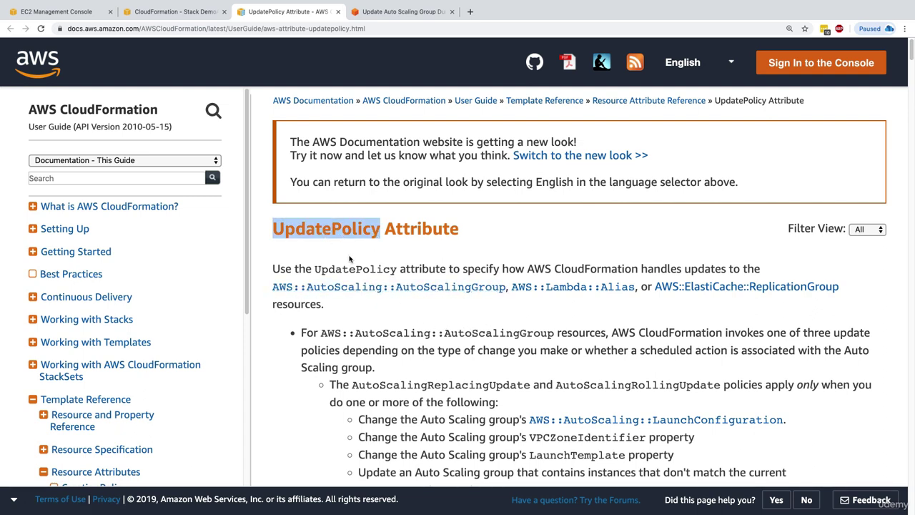
Mark the AutoScalingReplacingUpdate, AutoScalingRollingUpdate and AutoScalingScheduledAction policies, then return to VS Code.
scroll(383, 279, down, 3)
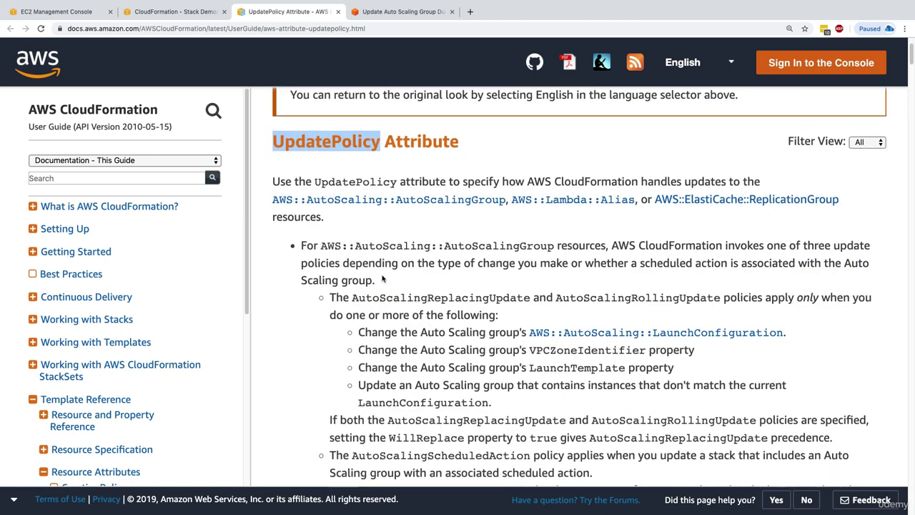
scroll(383, 279, down, 1)
double_click(399, 271)
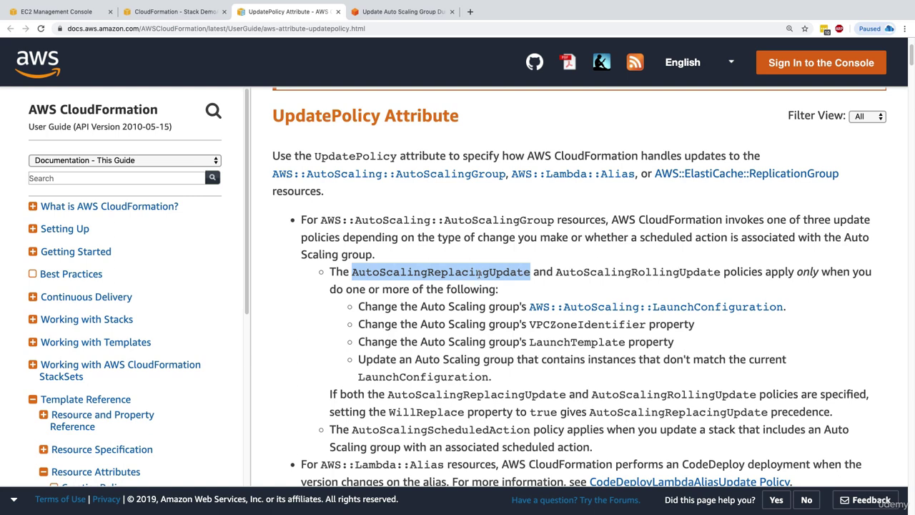
double_click(581, 270)
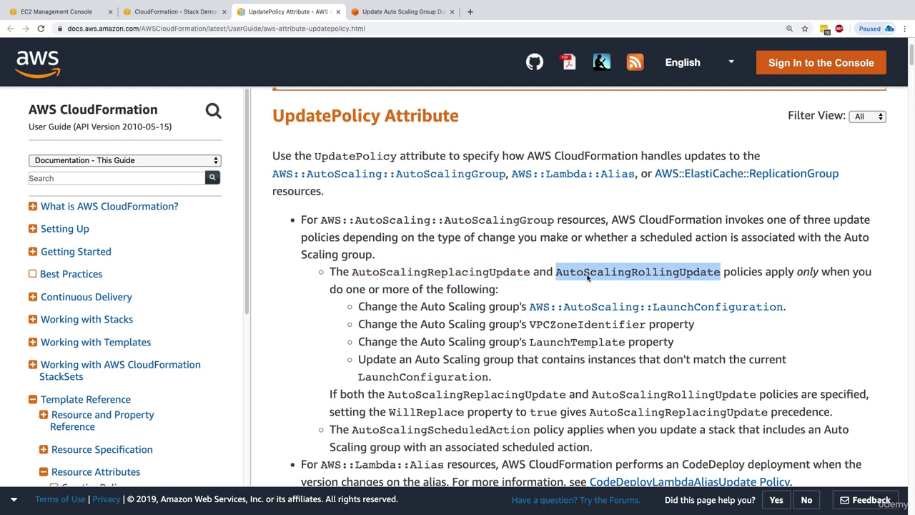
scroll(506, 384, down, 1)
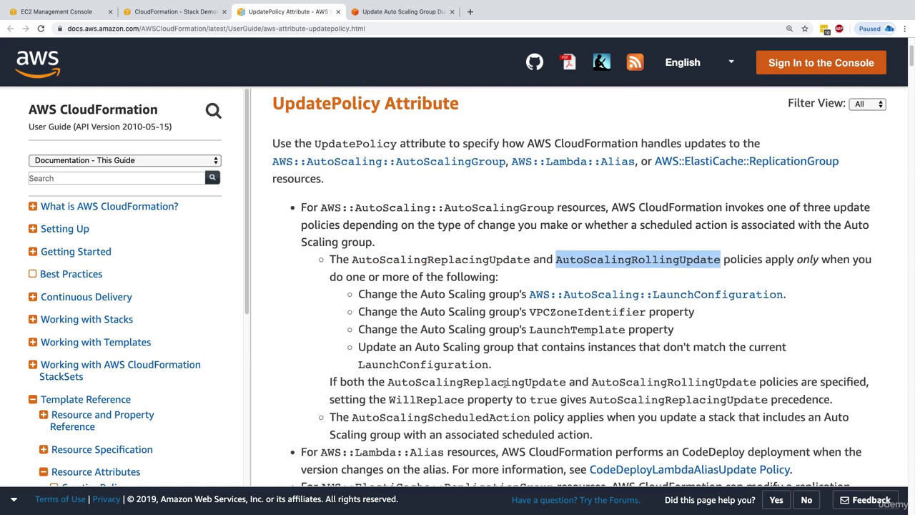
double_click(408, 418)
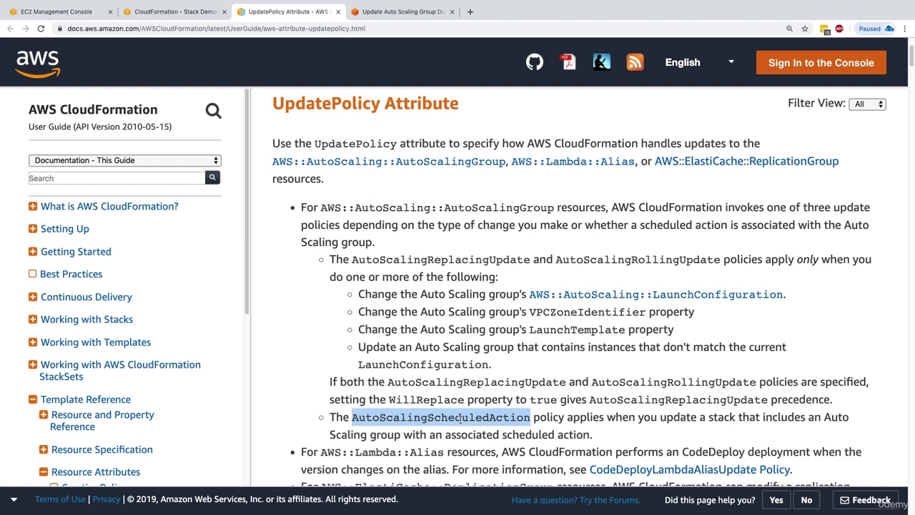
double_click(458, 260)
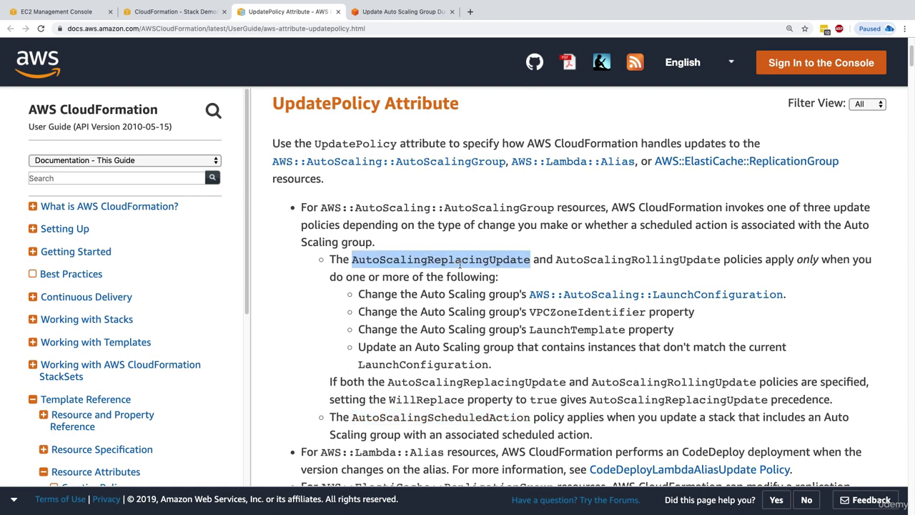
double_click(622, 261)
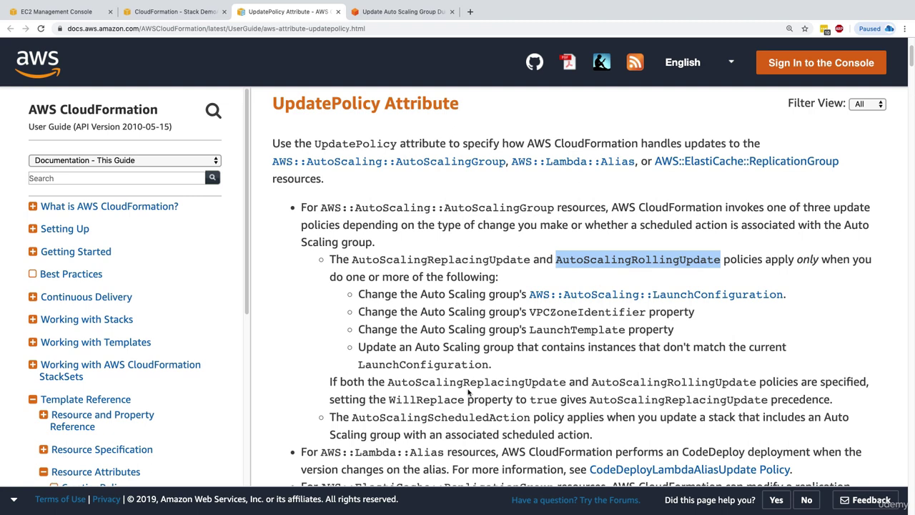
double_click(417, 419)
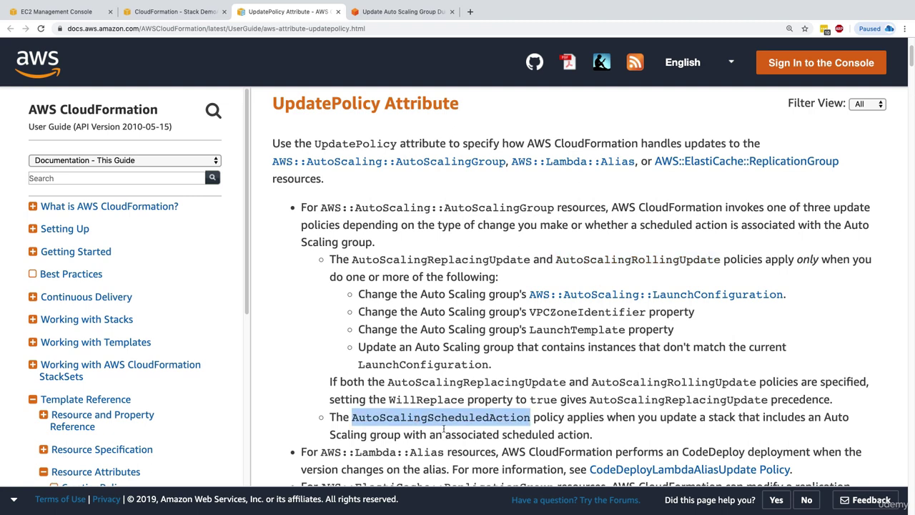
click(446, 399)
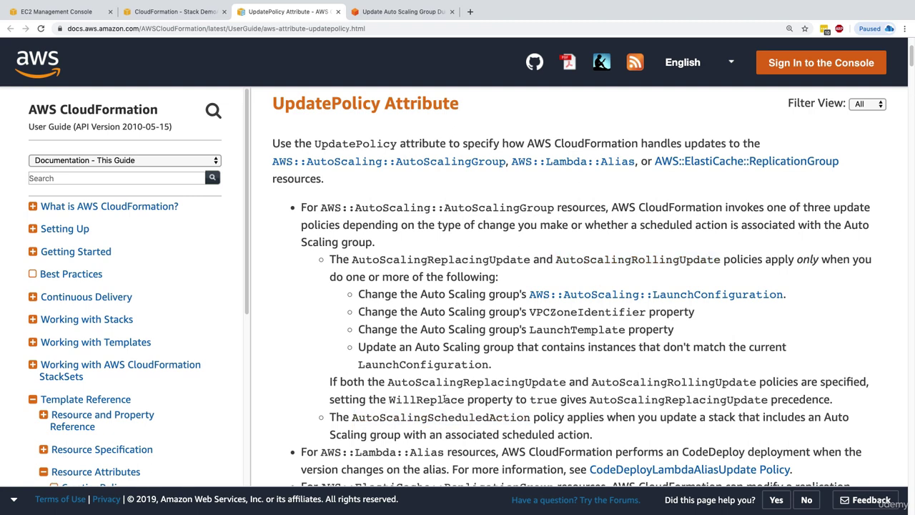
key(ctrl+Right)
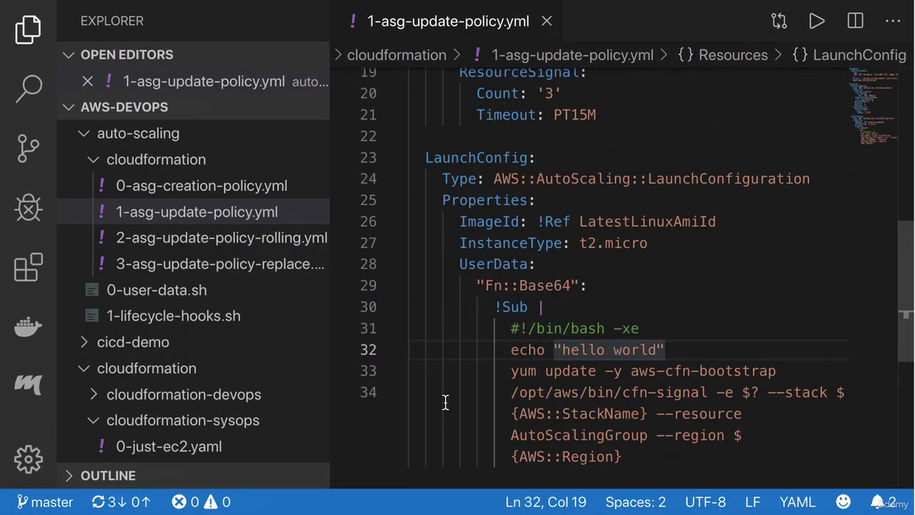
Open 2-asg-update-policy-rolling.yml with the sidebar hidden and look over Parameters and AutoScalingGroup.
click(245, 236)
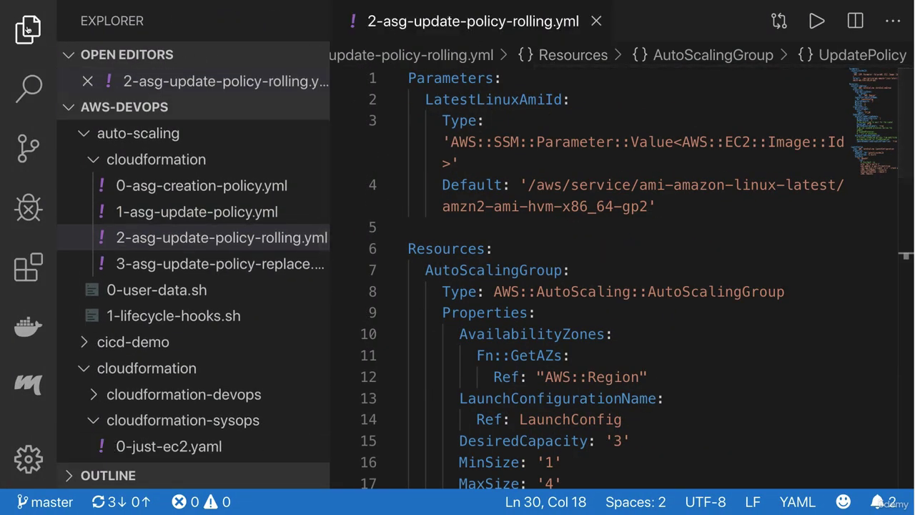
key(super+b)
drag(239, 159, 135, 78)
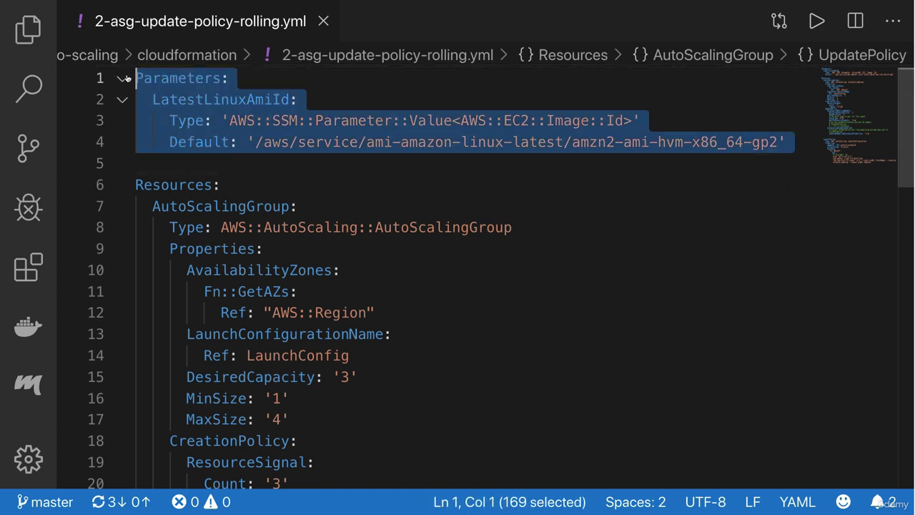
click(188, 186)
double_click(191, 205)
scroll(193, 207, down, 5)
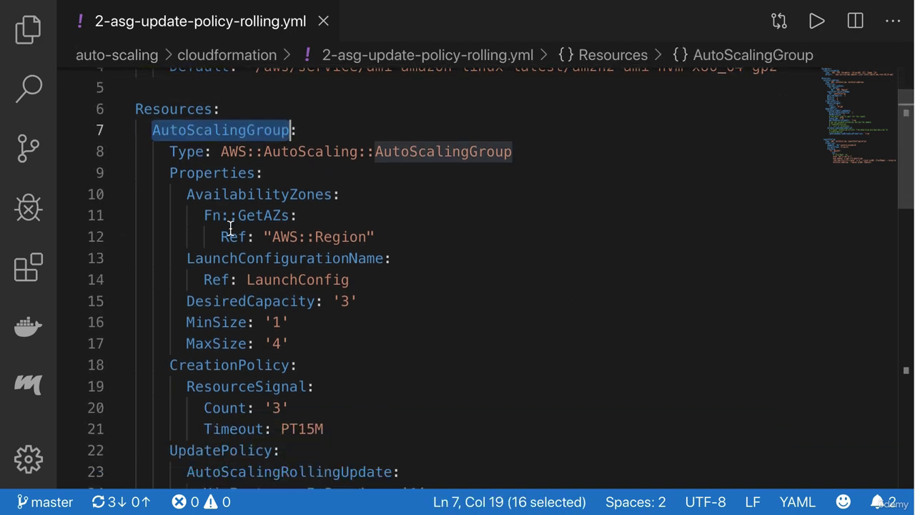
scroll(240, 266, down, 5)
Highlight the UpdatePolicy key and its AutoScalingRollingUpdate policy on lines 22-23.
drag(163, 278, 279, 278)
click(277, 278)
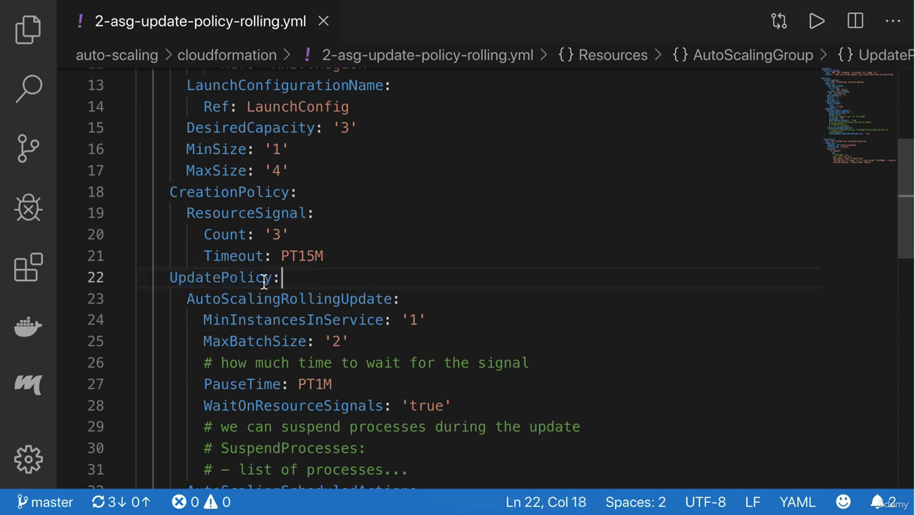
double_click(208, 281)
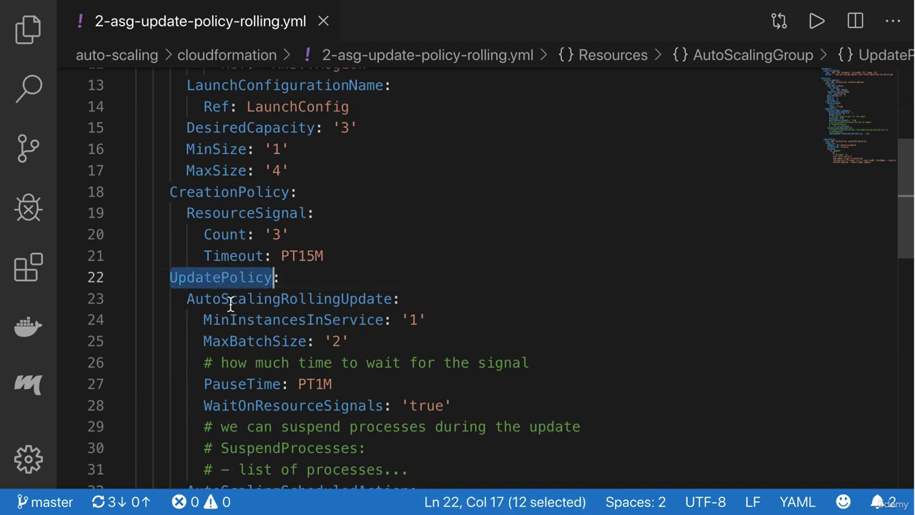
click(222, 301)
double_click(227, 300)
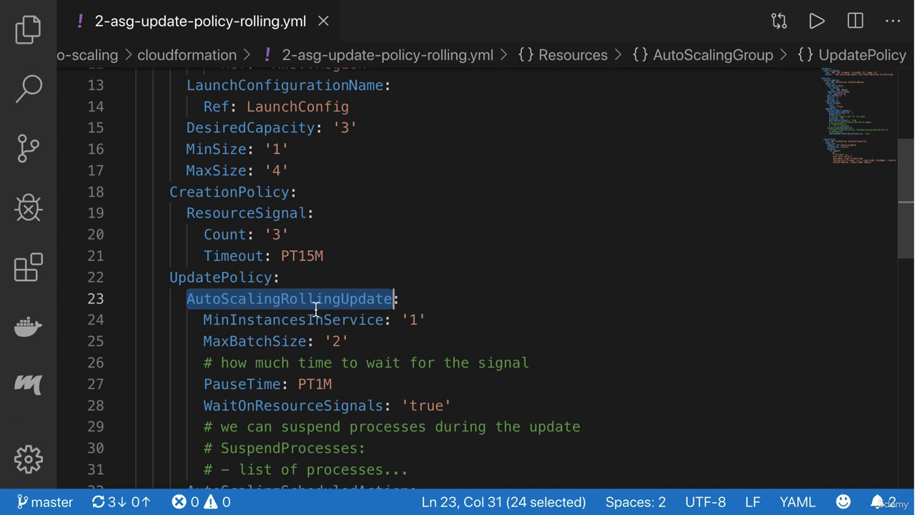
scroll(318, 306, down, 1)
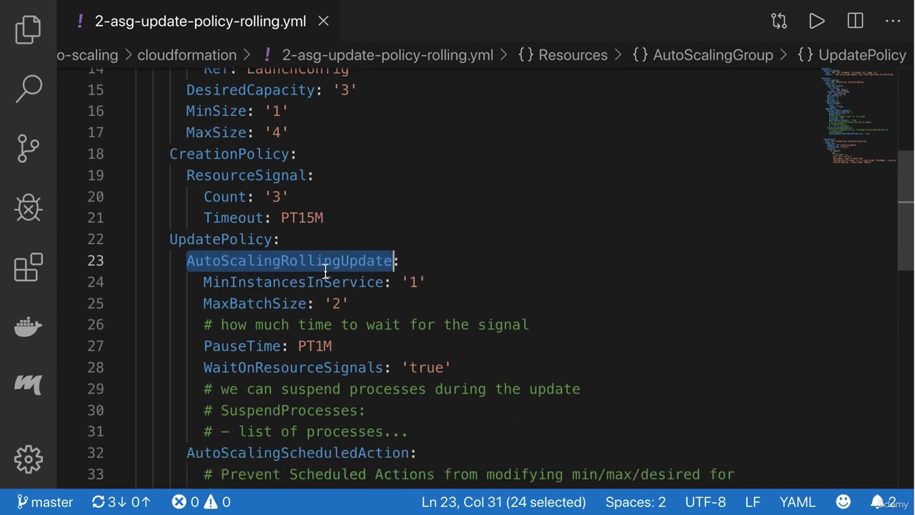
Compare MinInstancesInService '1' and MaxBatchSize '2' against the DesiredCapacity of '3'.
double_click(300, 281)
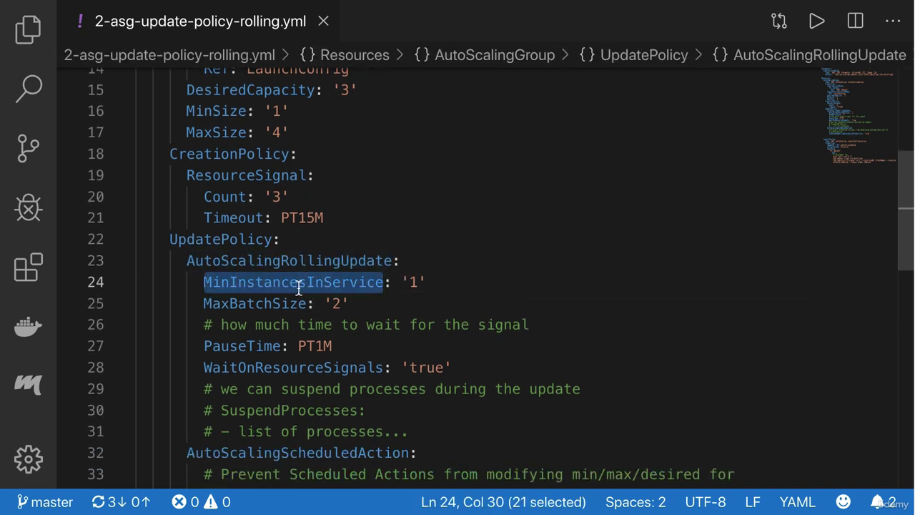
drag(406, 282, 427, 282)
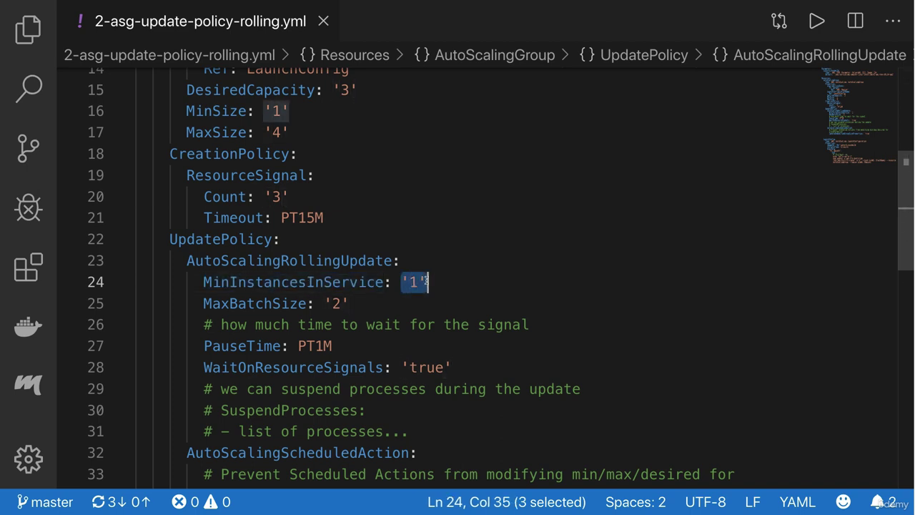
double_click(307, 304)
mouse_move(349, 304)
mouse_down()
mouse_move(327, 304)
mouse_move(341, 304)
mouse_up()
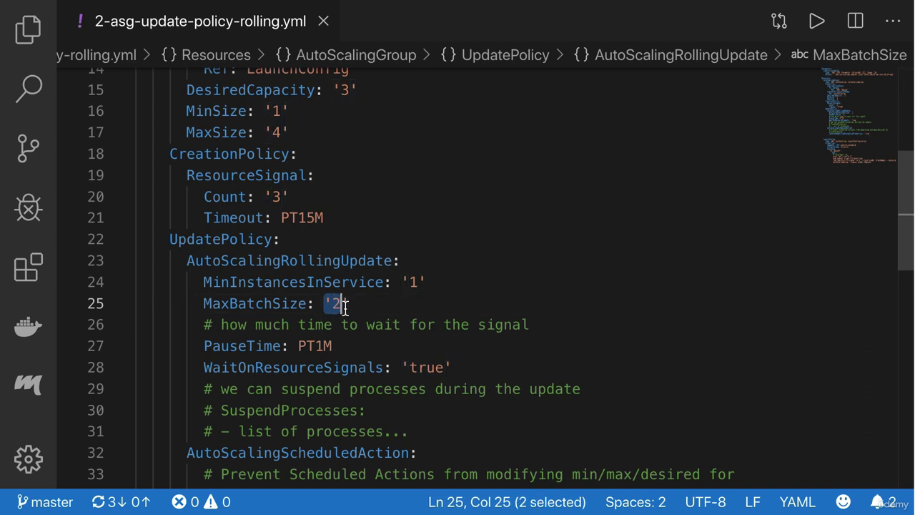
scroll(341, 304, up, 1)
drag(339, 136, 360, 143)
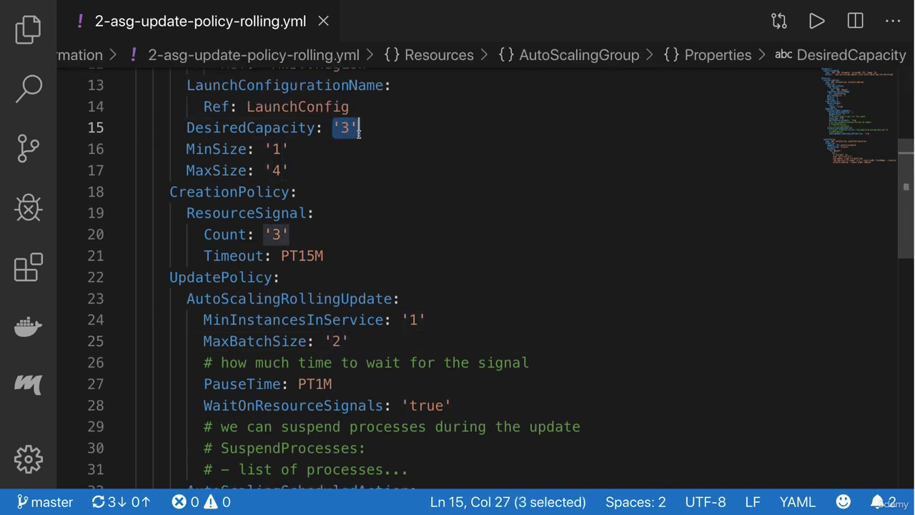
drag(359, 320, 392, 320)
click(392, 319)
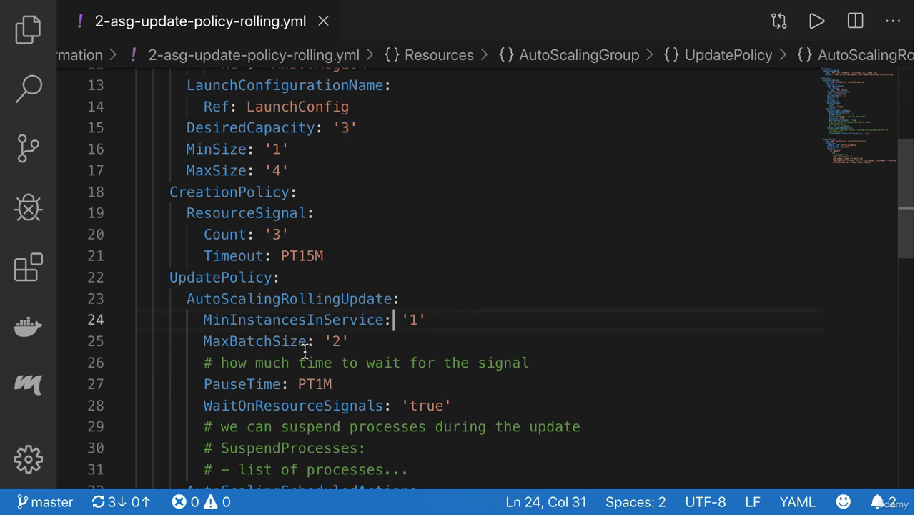
Review MaxBatchSize, PauseTime PT1M and WaitOnResourceSignals true in the rolling update.
double_click(305, 350)
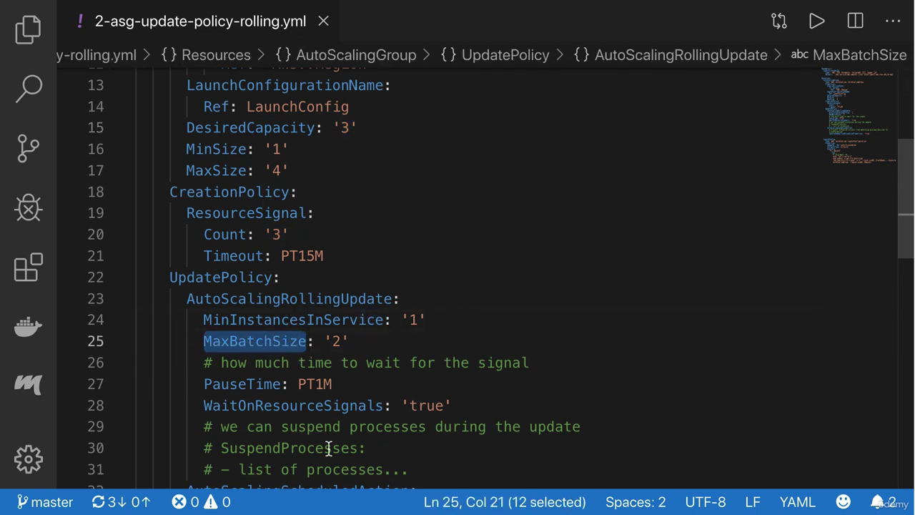
double_click(221, 384)
drag(298, 384, 334, 384)
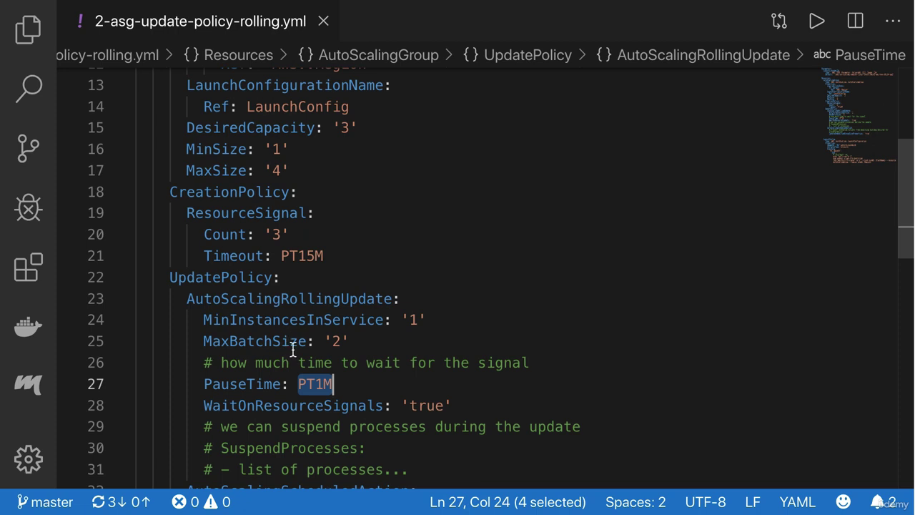
click(348, 390)
scroll(321, 401, down, 1)
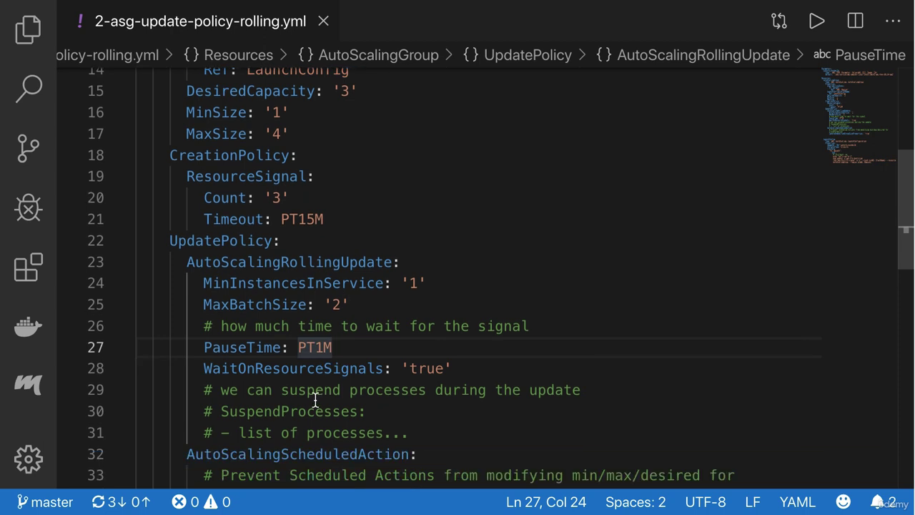
double_click(286, 369)
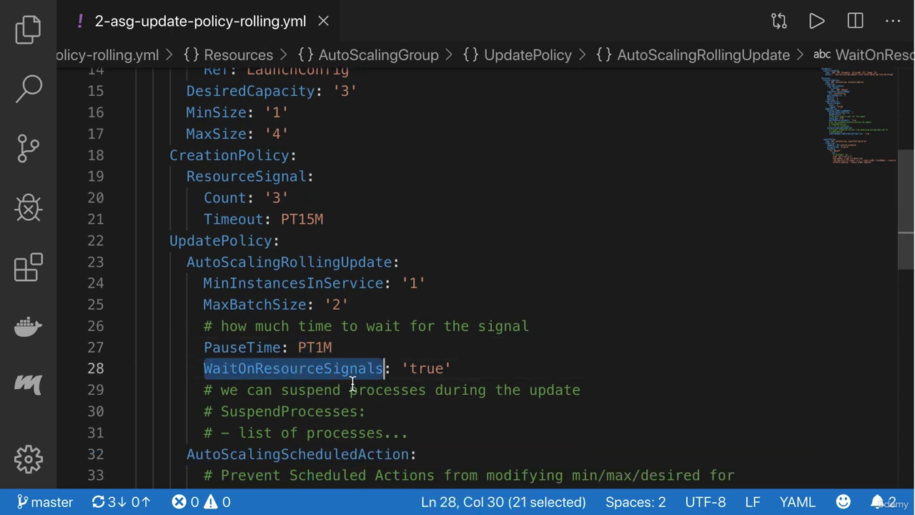
double_click(422, 369)
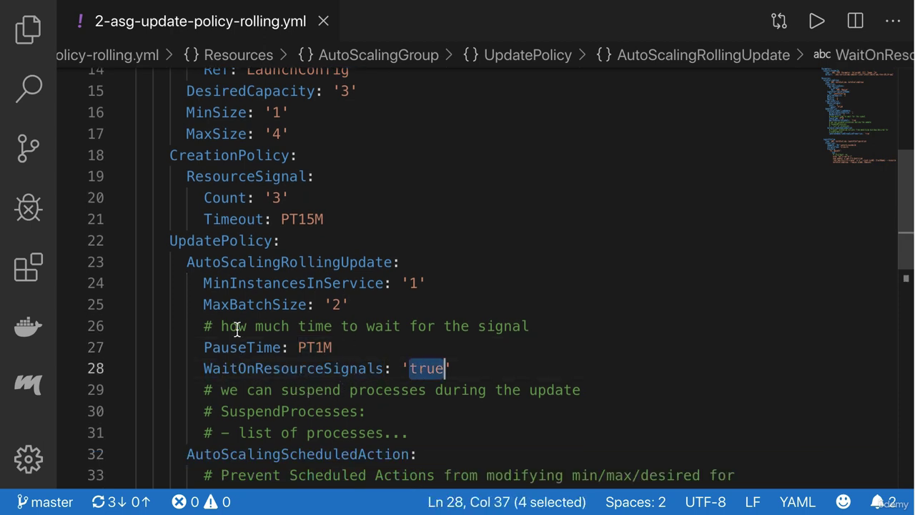
Examine the AutoScalingScheduledAction key on line 32 and its Prevent Scheduled Actions comment.
double_click(199, 240)
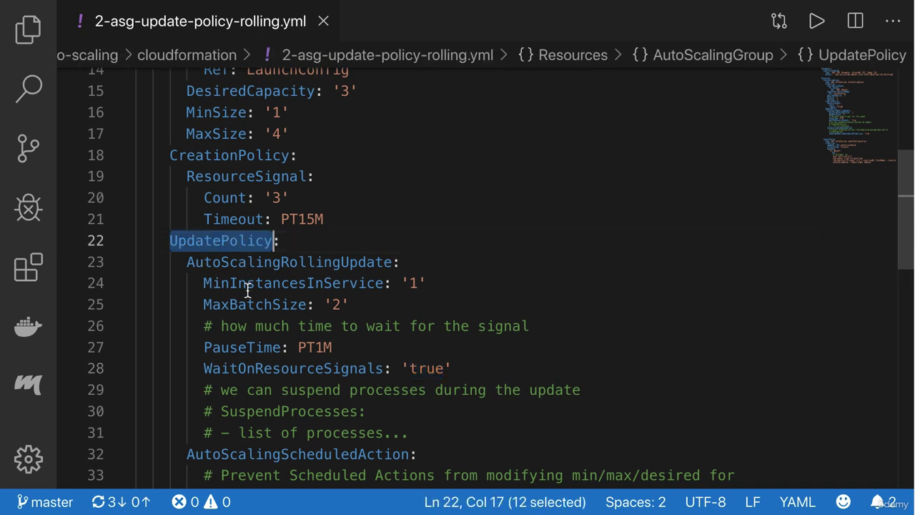
scroll(246, 292, down, 2)
click(212, 399)
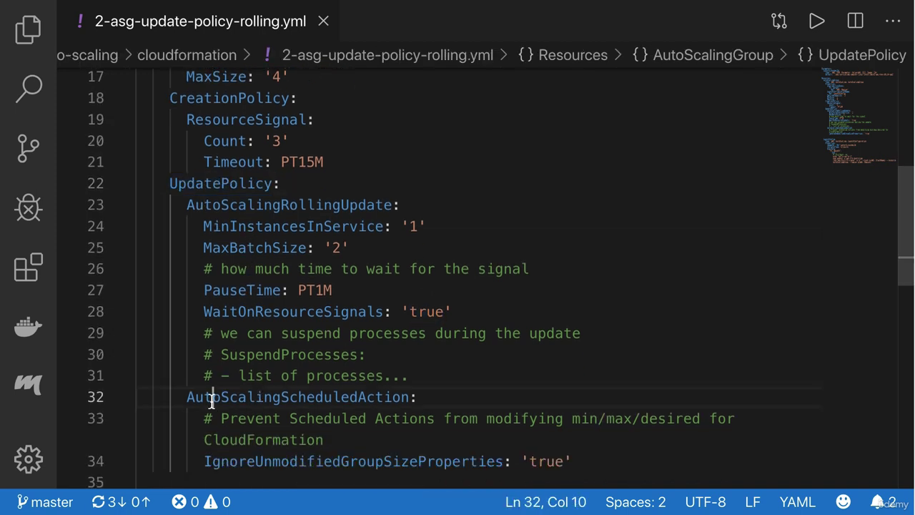
double_click(212, 399)
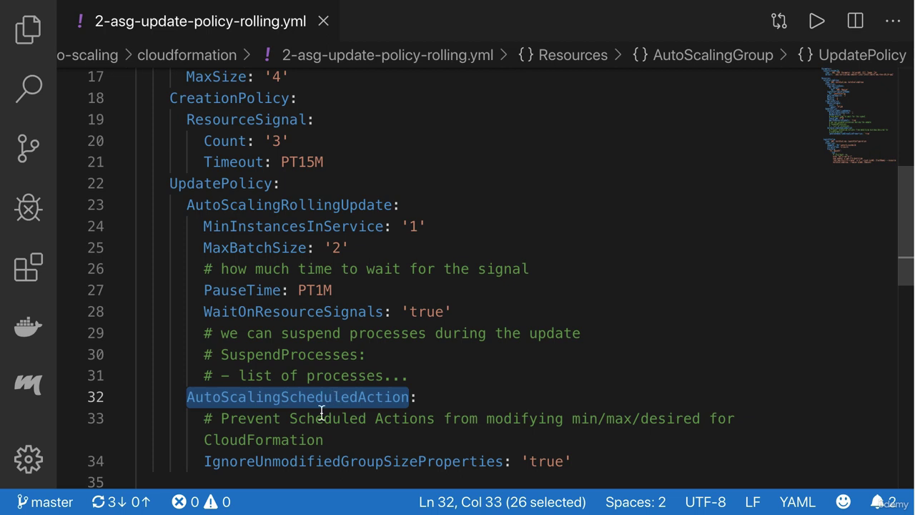
drag(230, 418, 427, 413)
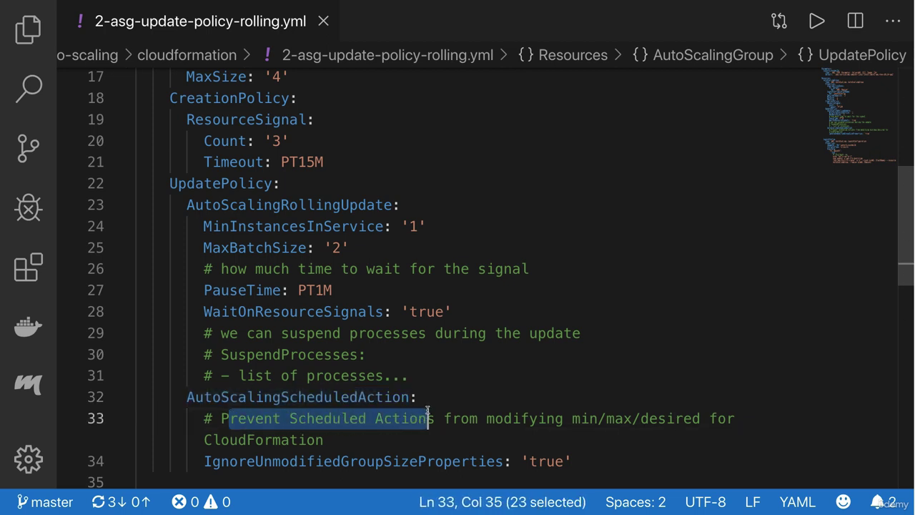
double_click(583, 418)
double_click(644, 418)
double_click(314, 439)
click(343, 442)
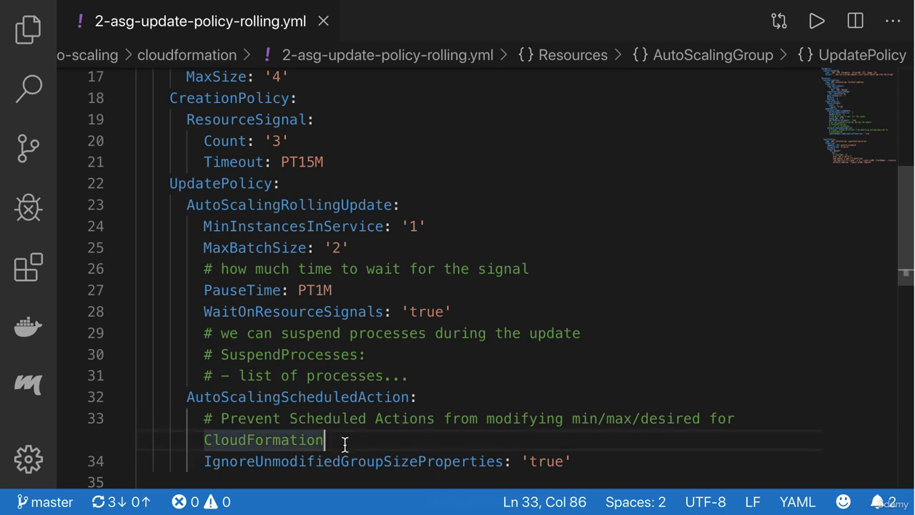
scroll(351, 427, down, 1)
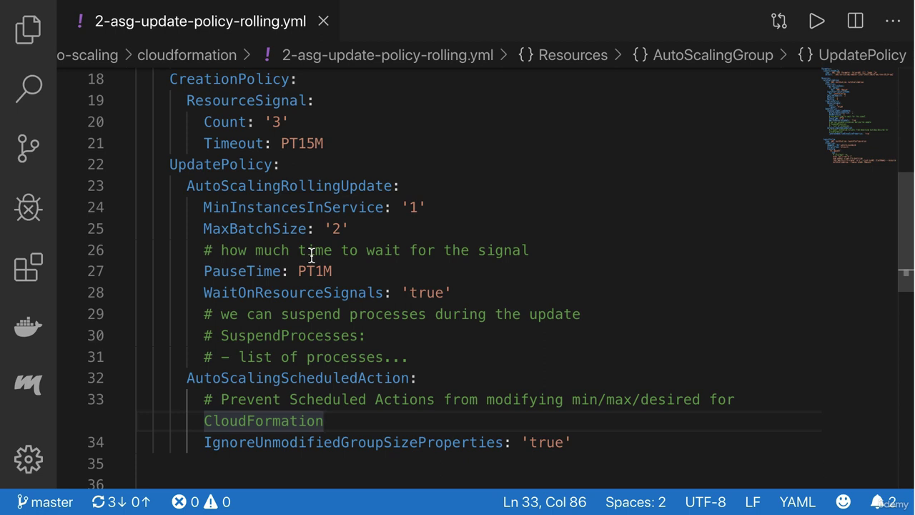
Highlight the template's AutoScalingScheduledAction and IgnoreUnmodifiedGroupSizeProperties: true settings.
double_click(334, 386)
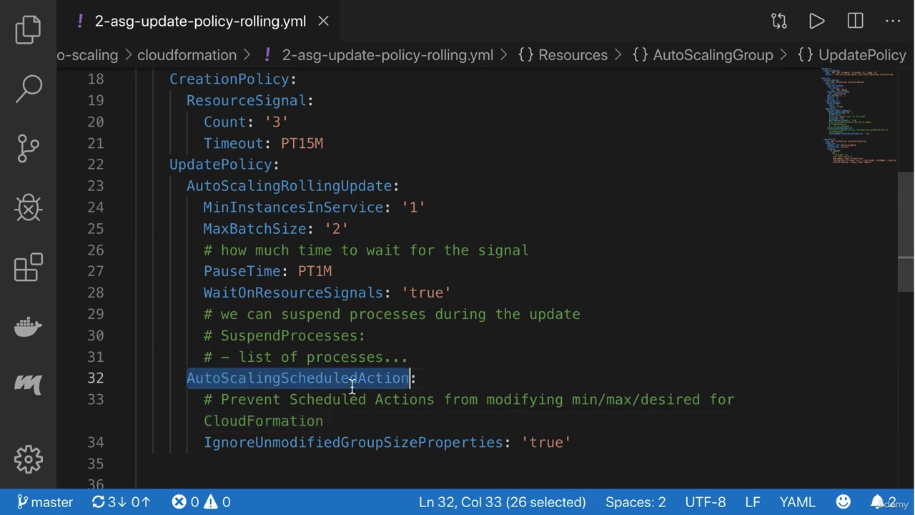
click(316, 385)
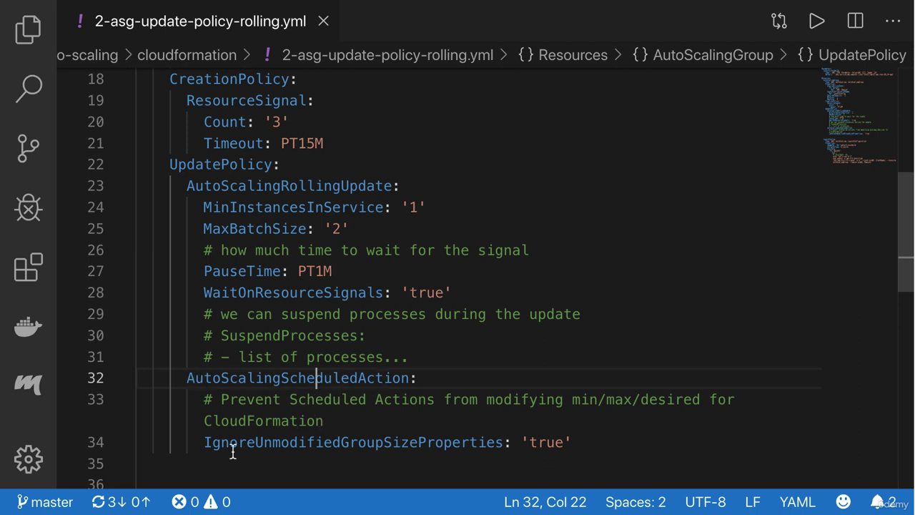
double_click(371, 444)
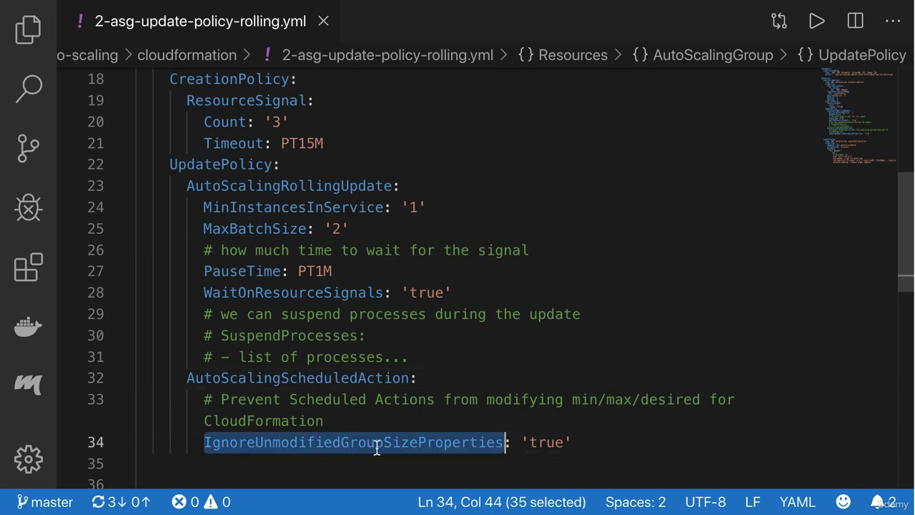
drag(513, 442, 521, 442)
double_click(539, 442)
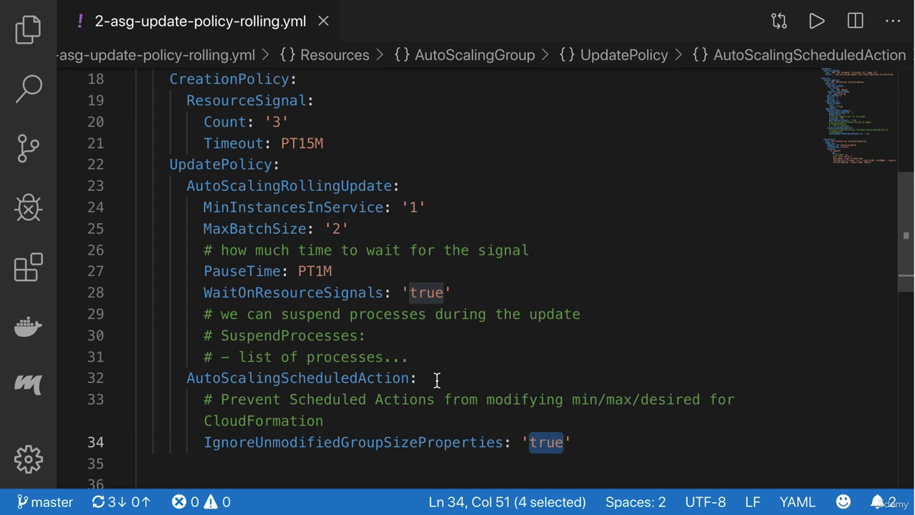
click(412, 357)
Highlight the AutoScalingRollingUpdate MinInstancesInService and MaxBatchSize settings and the 'hello world 2' LaunchConfig message.
drag(188, 186, 394, 186)
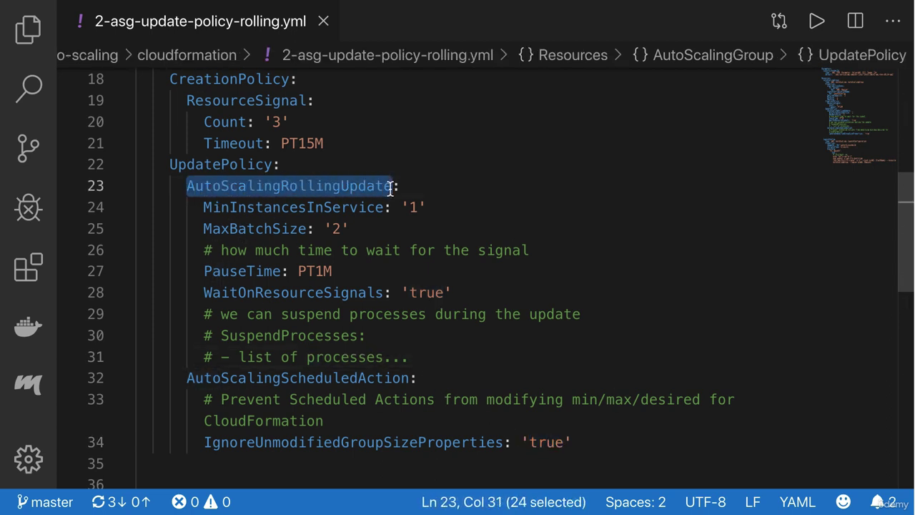
double_click(283, 208)
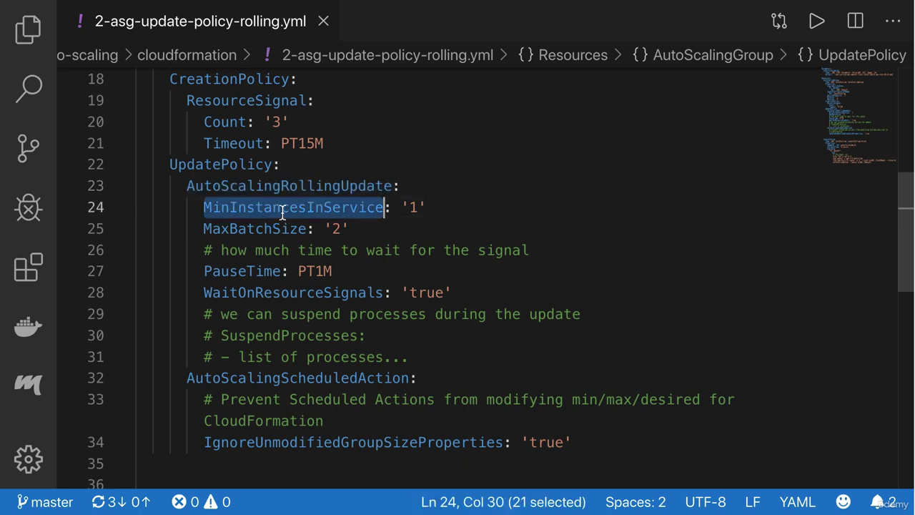
click(272, 224)
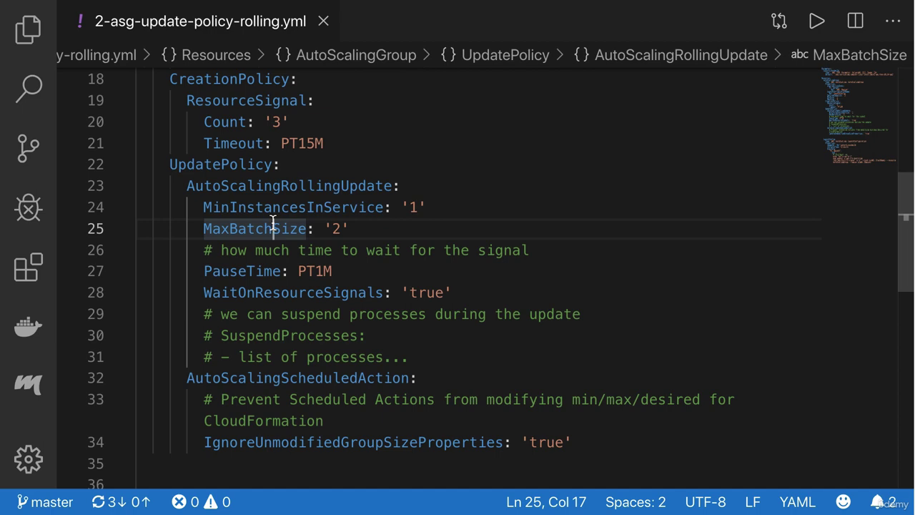
scroll(273, 223, down, 3)
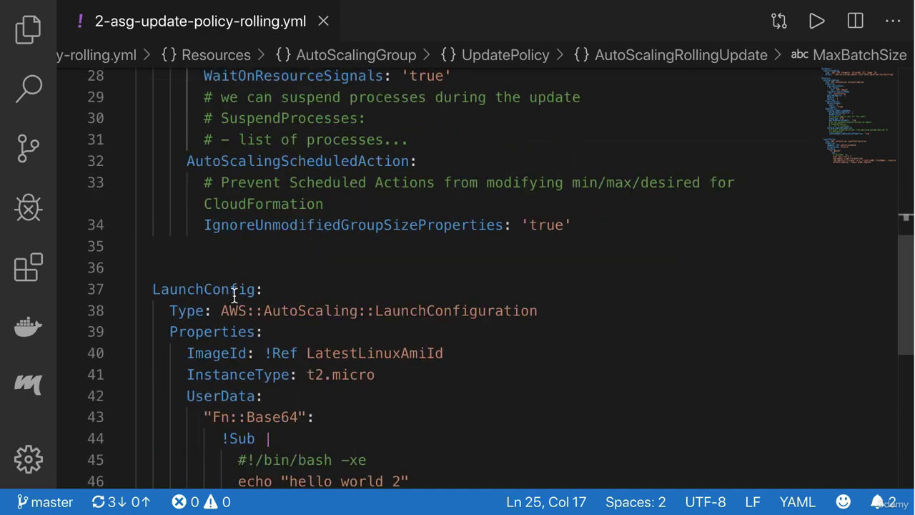
double_click(234, 290)
scroll(236, 306, down, 2)
drag(385, 387, 401, 387)
click(399, 323)
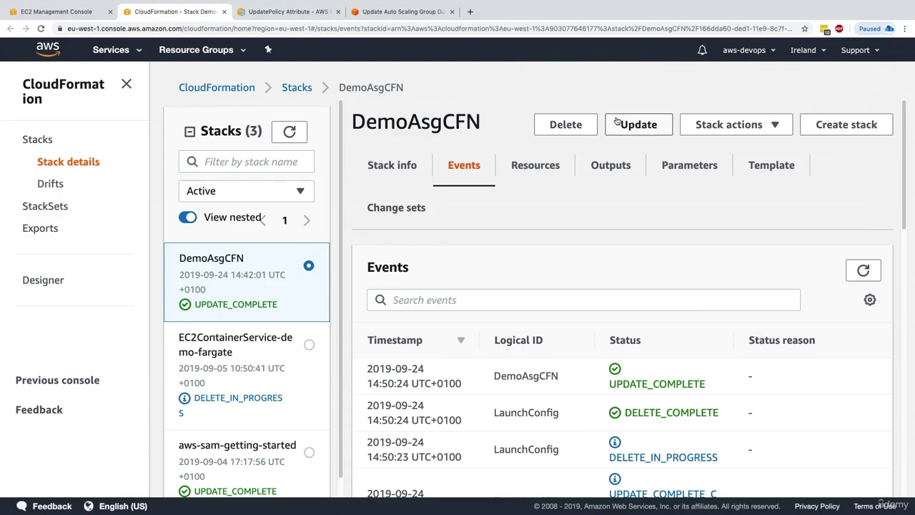
Replace DemoAsgCFN's current template by uploading 2-asg-update-policy-rolling.yml.
click(631, 127)
click(550, 258)
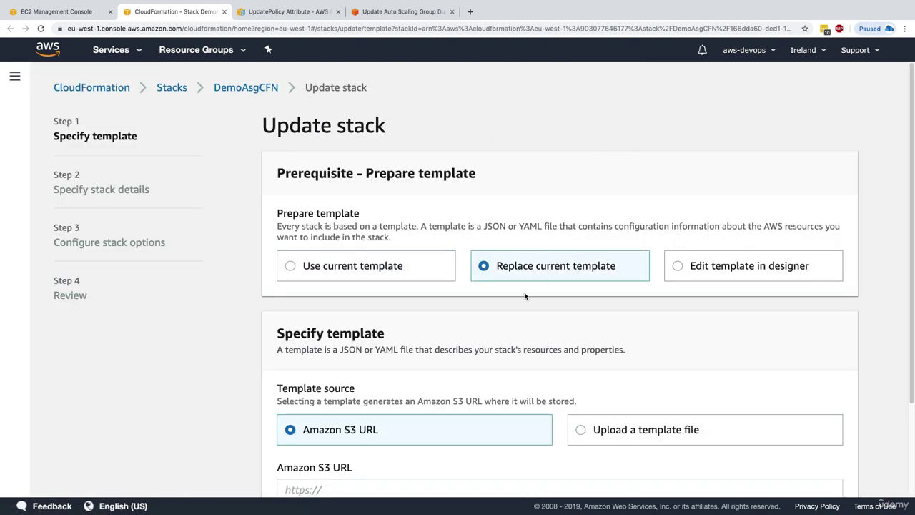
click(688, 430)
scroll(588, 423, down, 1)
click(357, 447)
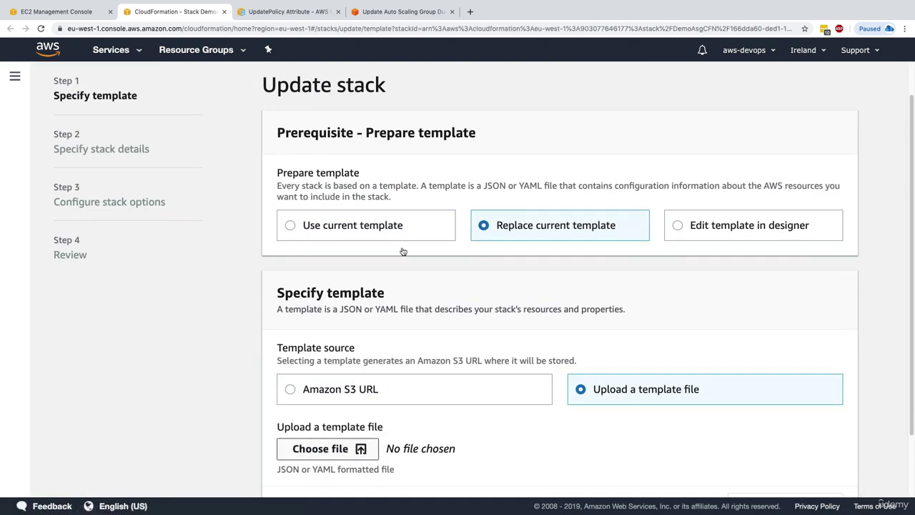
double_click(390, 38)
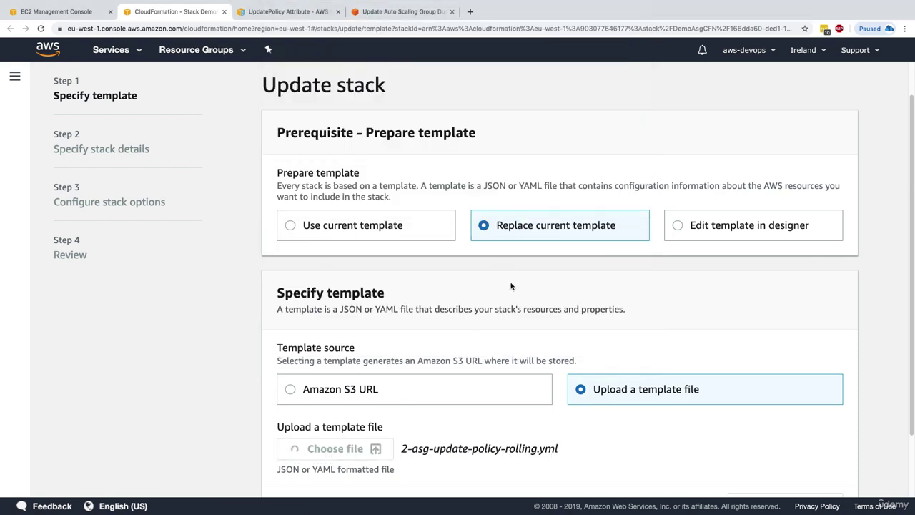
Continue through stack details and options unchanged, then submit the stack update.
scroll(521, 308, down, 2)
click(816, 481)
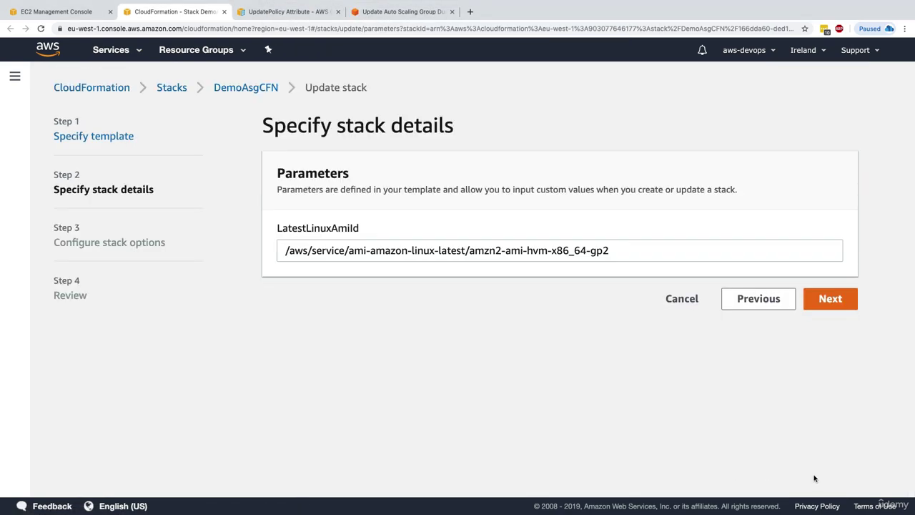
click(822, 294)
scroll(791, 348, down, 5)
click(829, 475)
scroll(780, 407, down, 15)
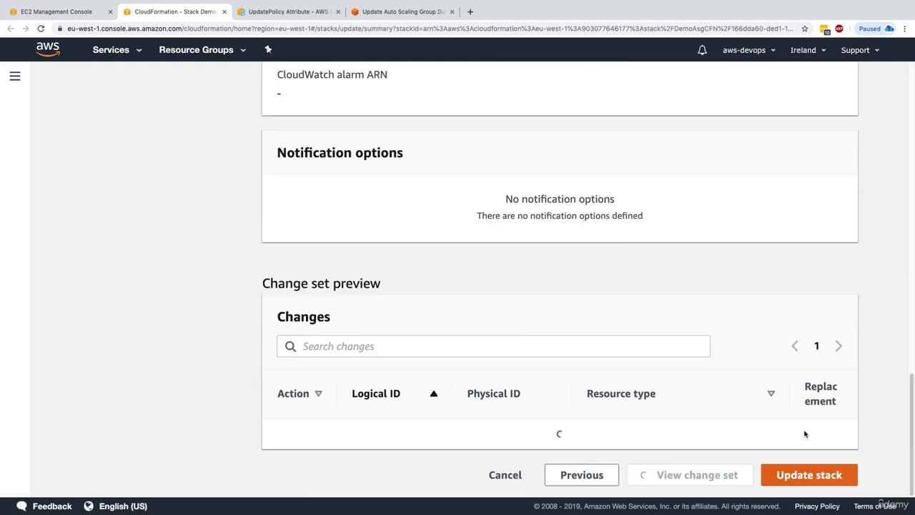
click(818, 475)
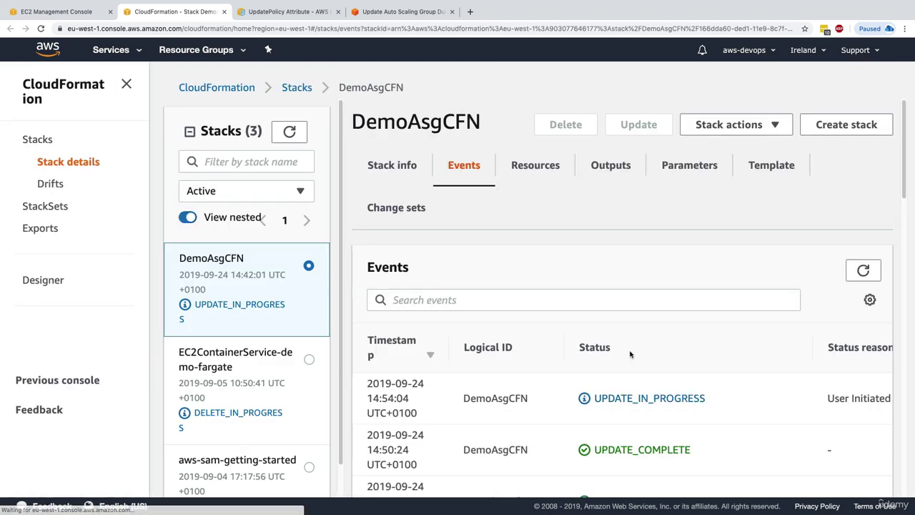
Check the Auto Scaling group's instances in EC2, then refresh DemoAsgCFN's stack events with the side navigation hidden.
scroll(551, 432, down, 1)
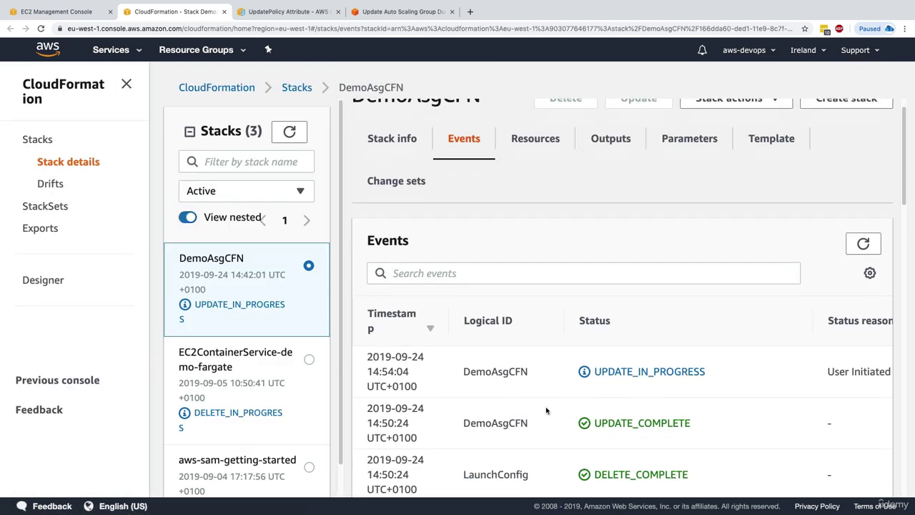
click(61, 11)
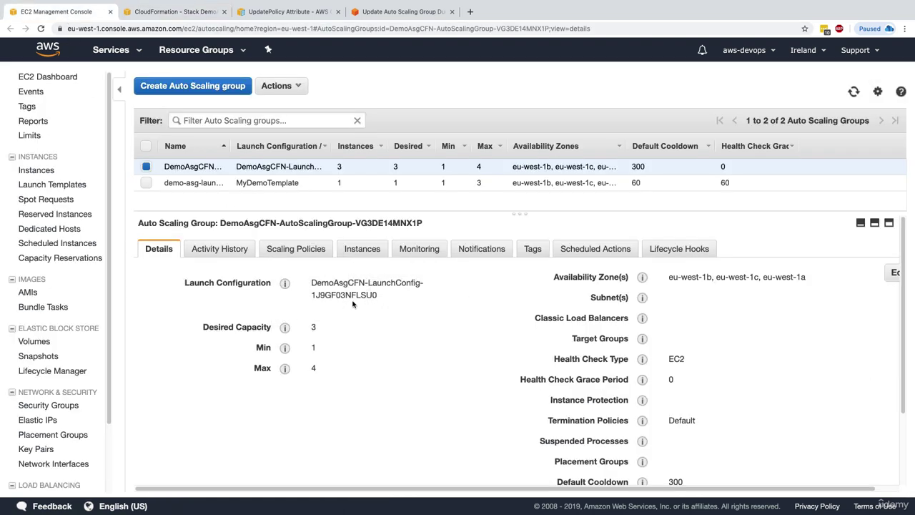
click(361, 249)
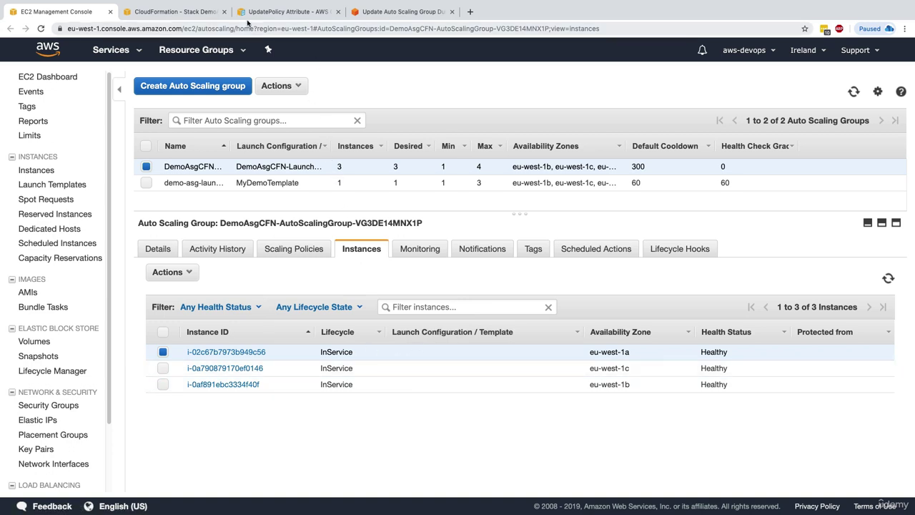
click(175, 11)
click(863, 244)
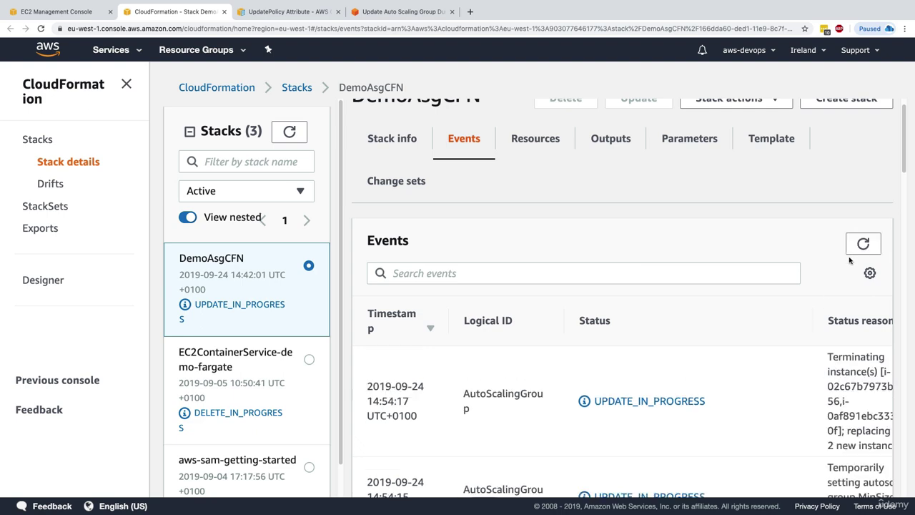
scroll(704, 386, down, 3)
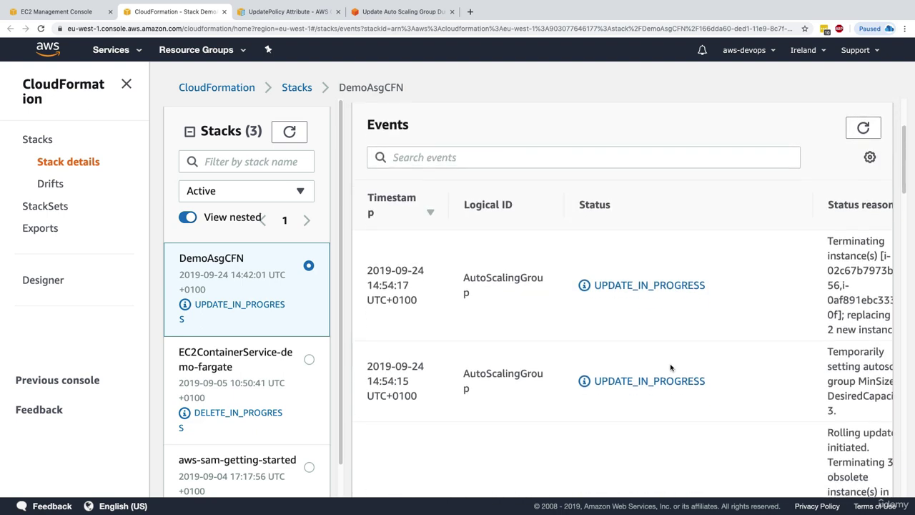
click(126, 84)
Highlight LaunchConfig's UPDATE_COMPLETE event and the AutoScalingGroup update event.
scroll(390, 339, down, 5)
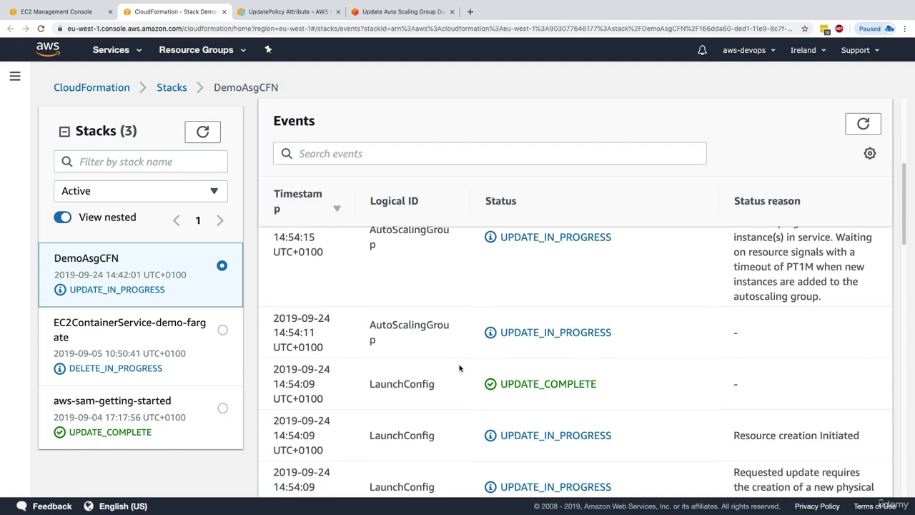
double_click(414, 365)
double_click(548, 372)
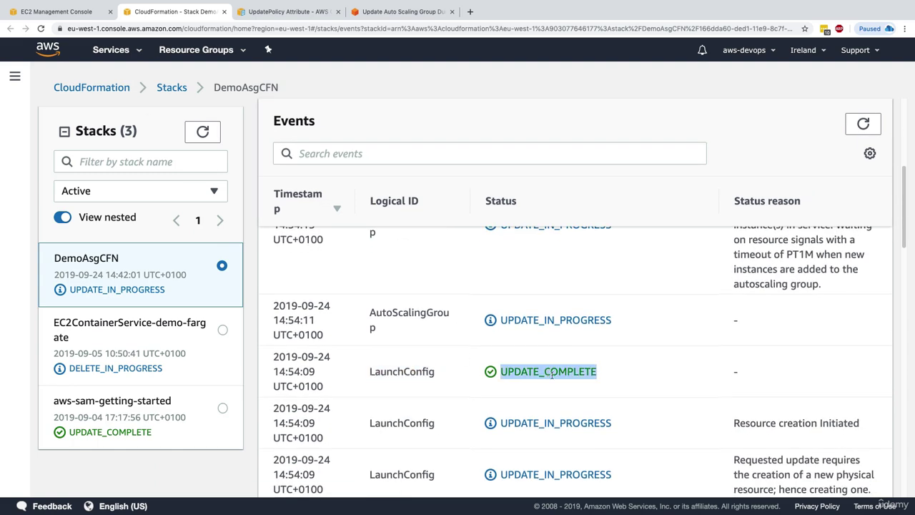
double_click(409, 254)
Highlight the rolling update reason: 3 obsolete instances, at least 1 in service, PT1M signal timeout.
scroll(813, 291, up, 1)
drag(740, 242, 841, 241)
drag(735, 256, 878, 274)
click(807, 271)
drag(739, 286, 846, 286)
drag(758, 299, 828, 357)
double_click(796, 329)
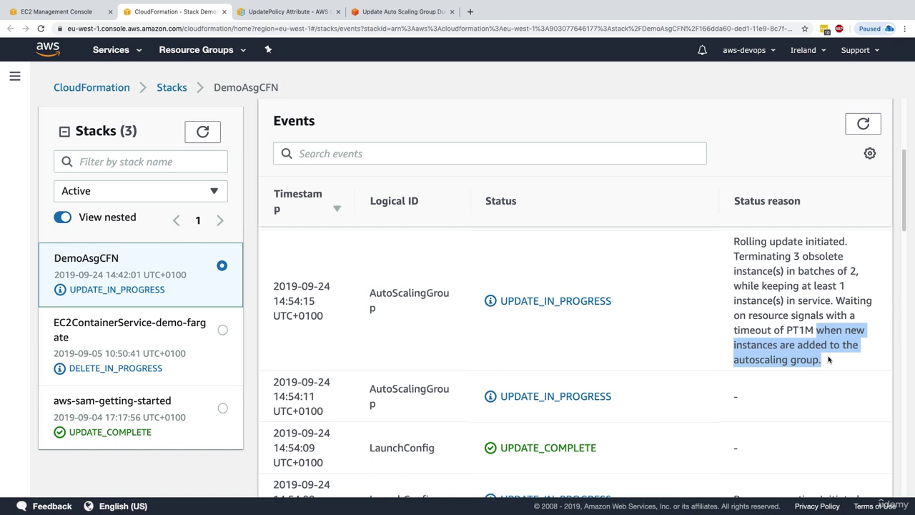
triple_click(815, 321)
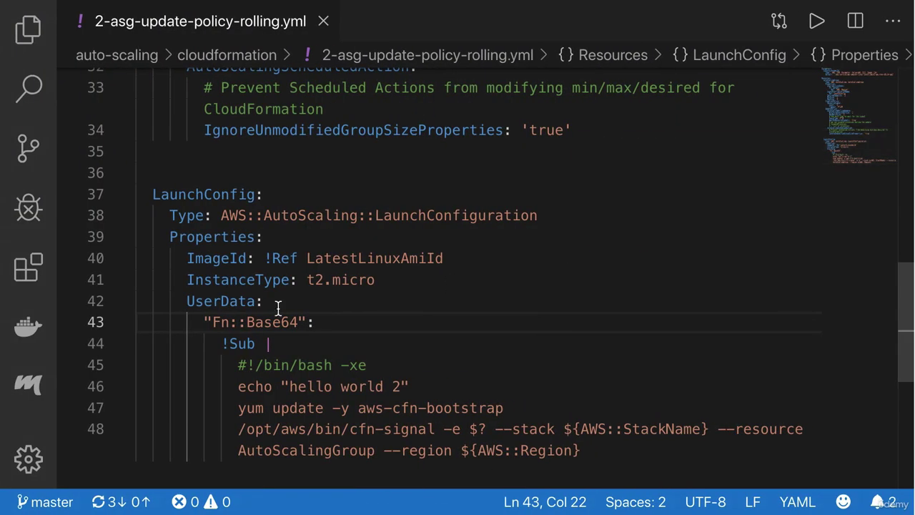
Highlight the AutoScalingRollingUpdate settings block.
scroll(286, 308, up, 9)
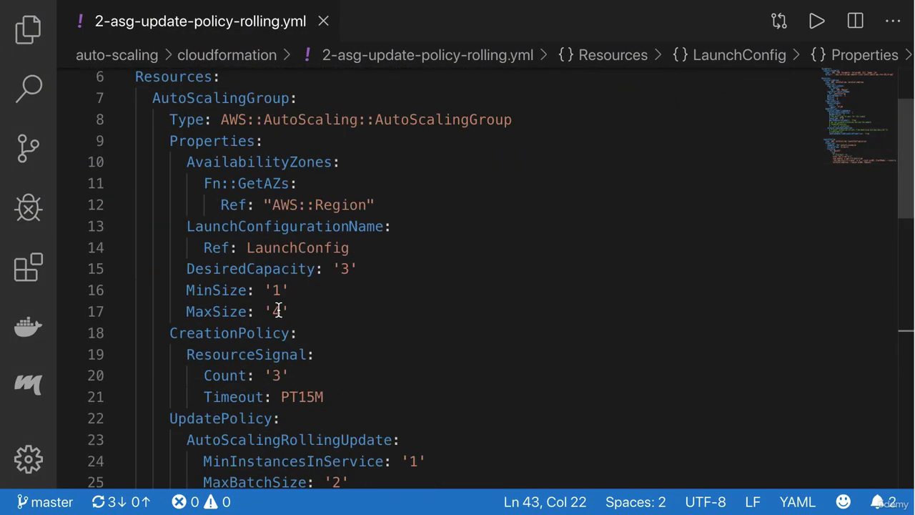
scroll(279, 308, down, 2)
scroll(279, 307, down, 3)
drag(188, 174, 476, 283)
click(462, 281)
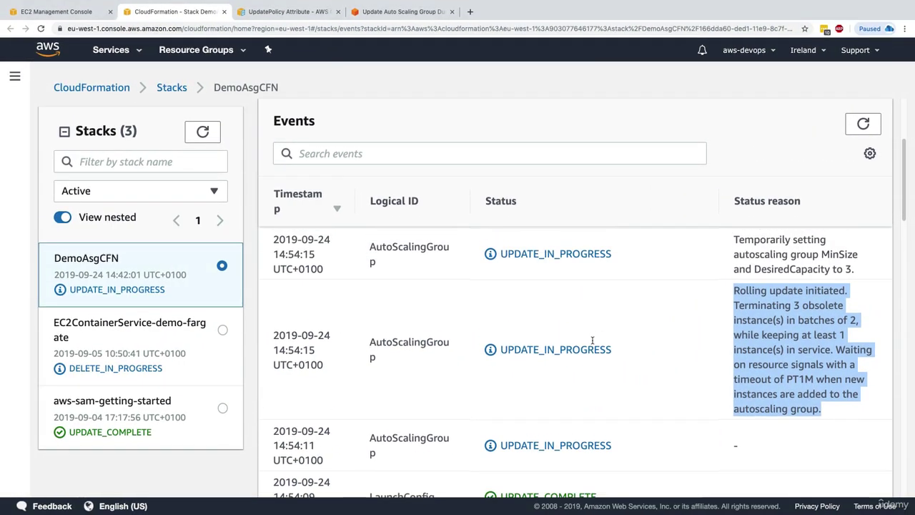
Highlight the event's temporary MinSize change and DesiredCapacity being set to 3.
scroll(593, 342, up, 1)
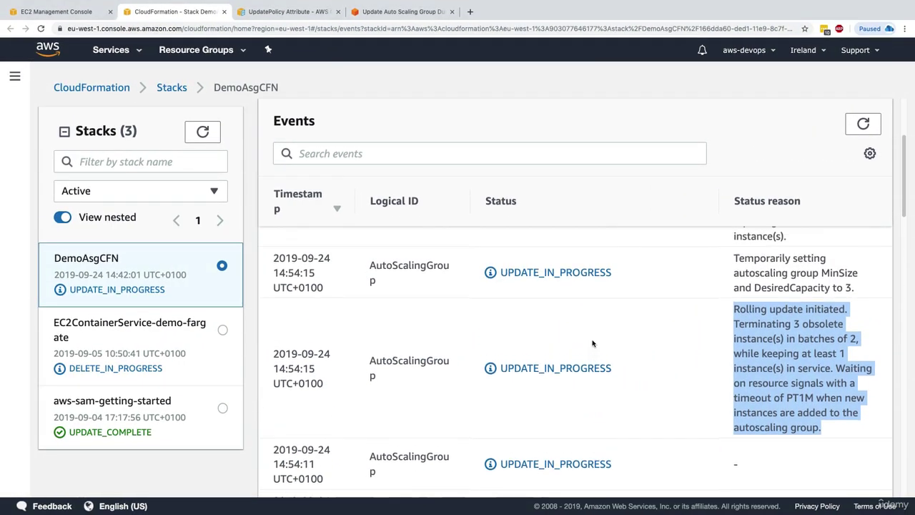
drag(738, 271, 839, 273)
drag(732, 291, 890, 289)
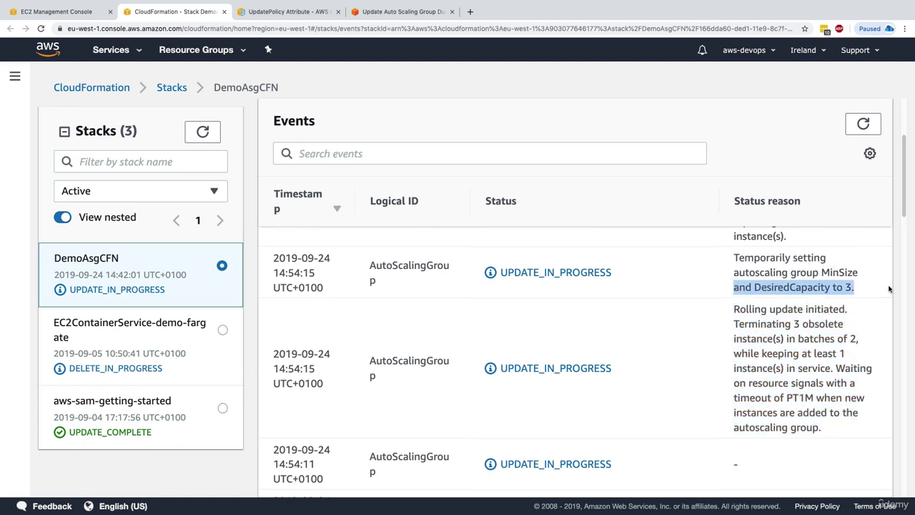
click(846, 295)
Reload the Auto Scaling group's instances in EC2 and glance at the UpdatePolicy documentation.
click(86, 15)
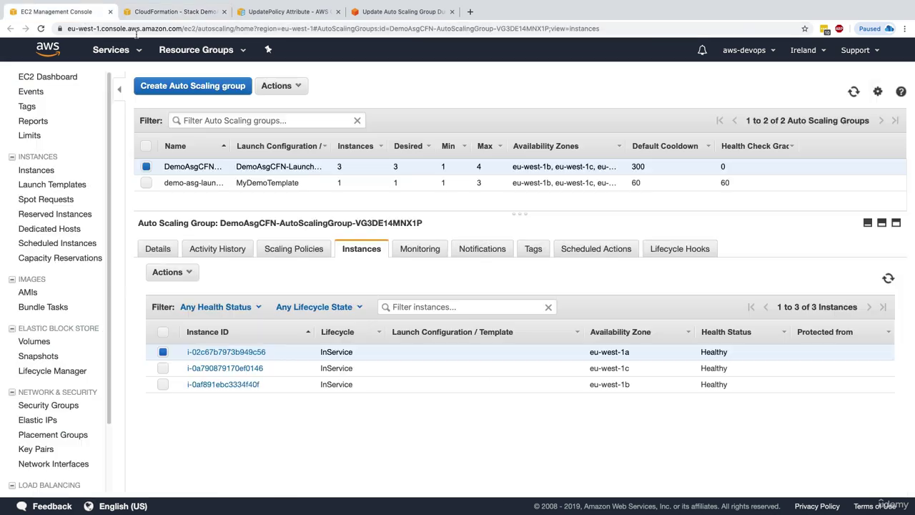
click(854, 93)
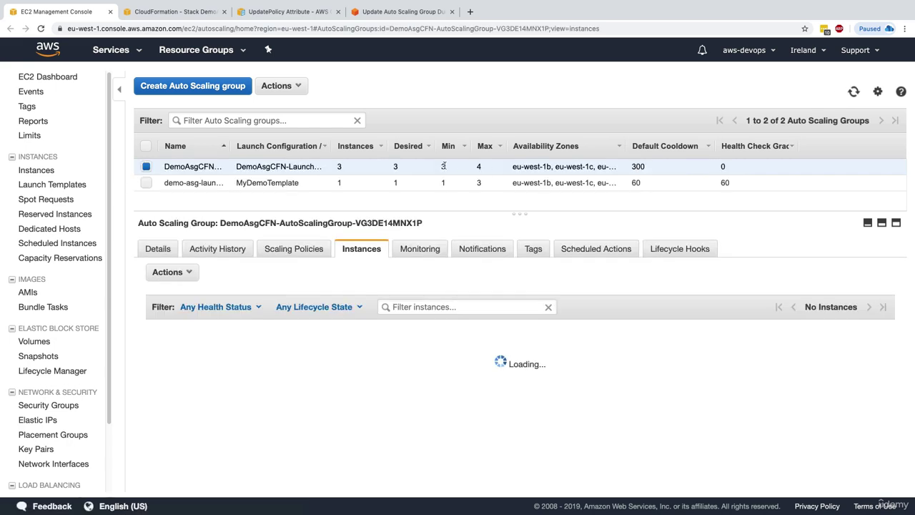
click(197, 14)
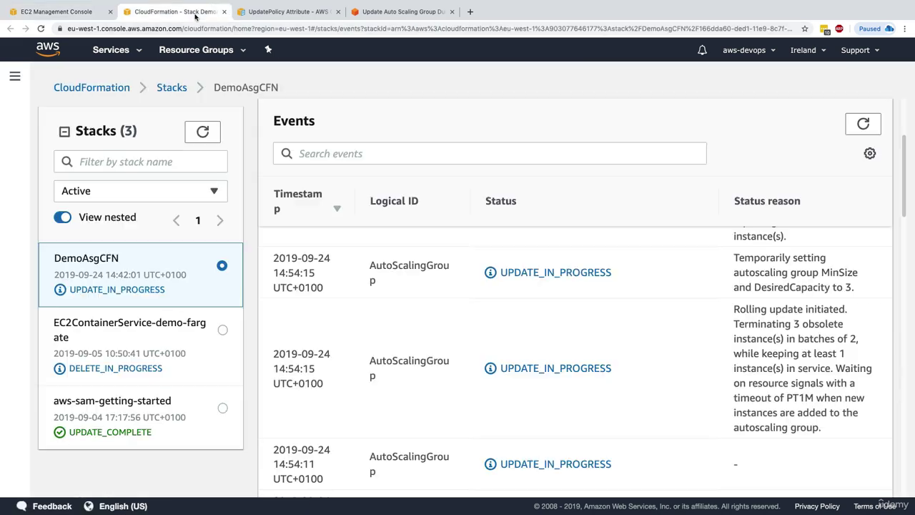
click(254, 15)
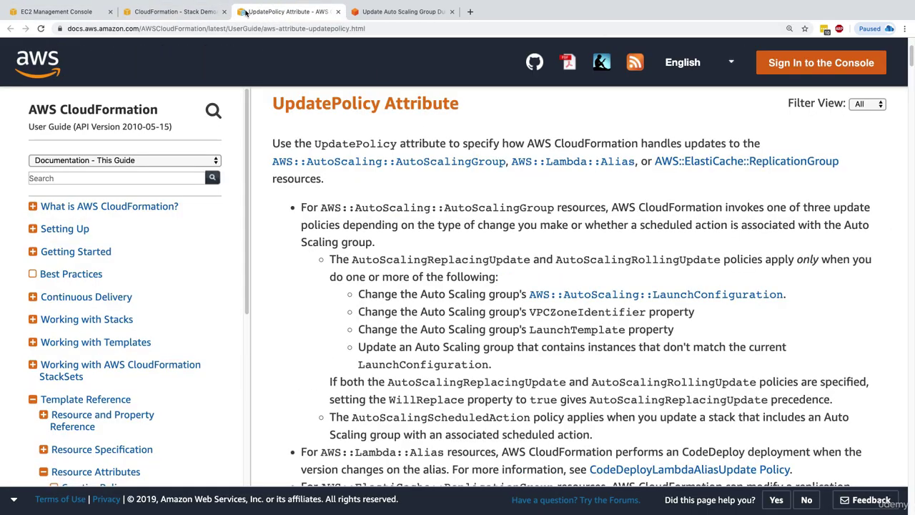
click(179, 12)
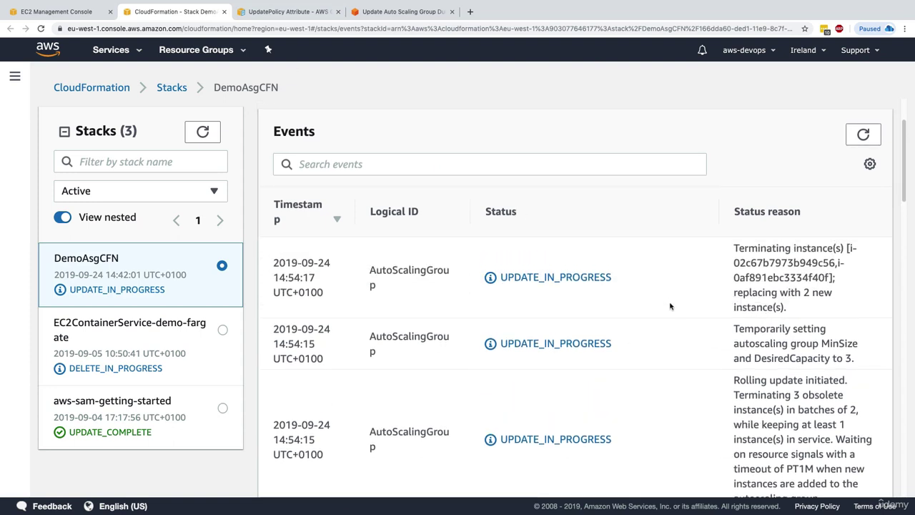
Highlight the newest events terminating old instances and replacing them with 2 new ones.
drag(739, 245, 851, 279)
drag(734, 293, 787, 308)
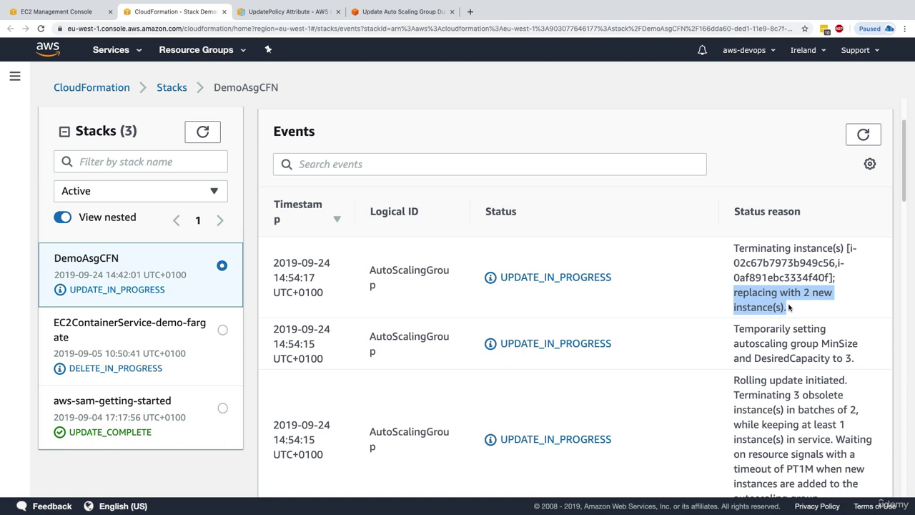
click(780, 303)
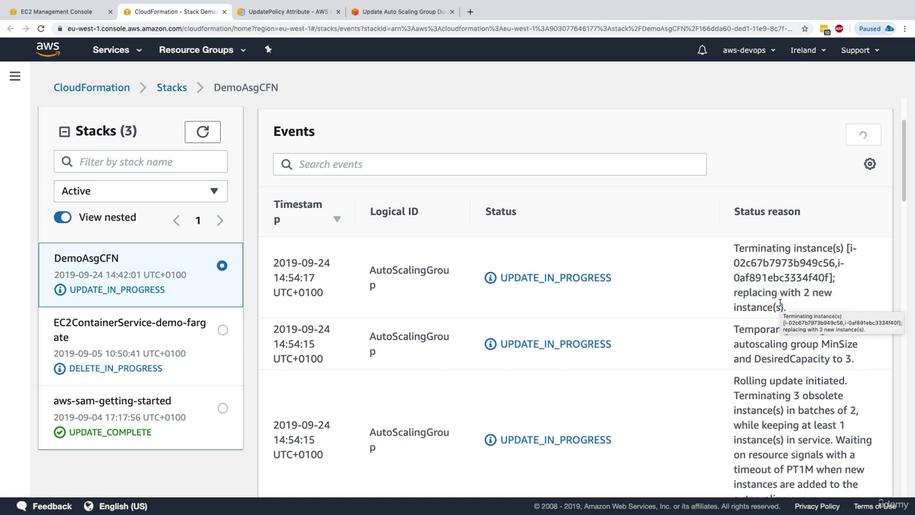
drag(737, 252, 858, 255)
Load newer stack events and highlight the terminated-instances event at Progress 67%.
double_click(775, 296)
click(776, 298)
click(863, 147)
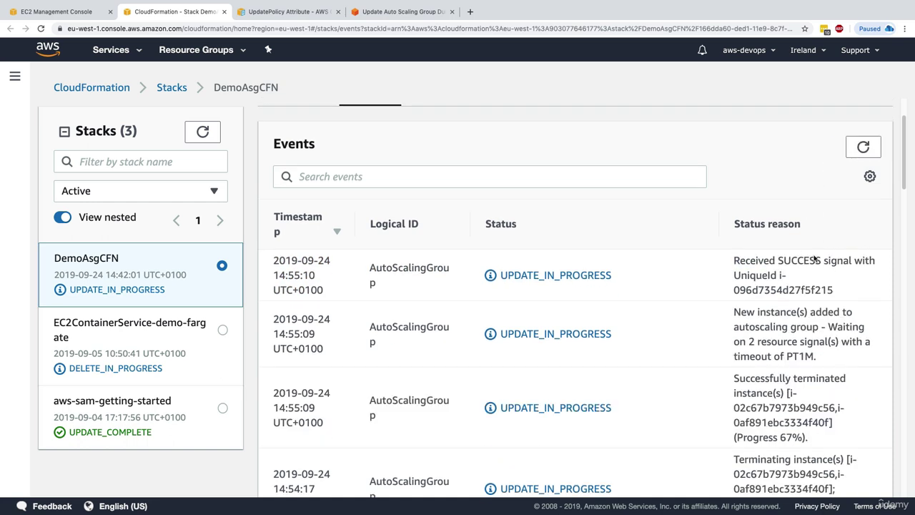
scroll(816, 320, down, 3)
scroll(816, 319, down, 2)
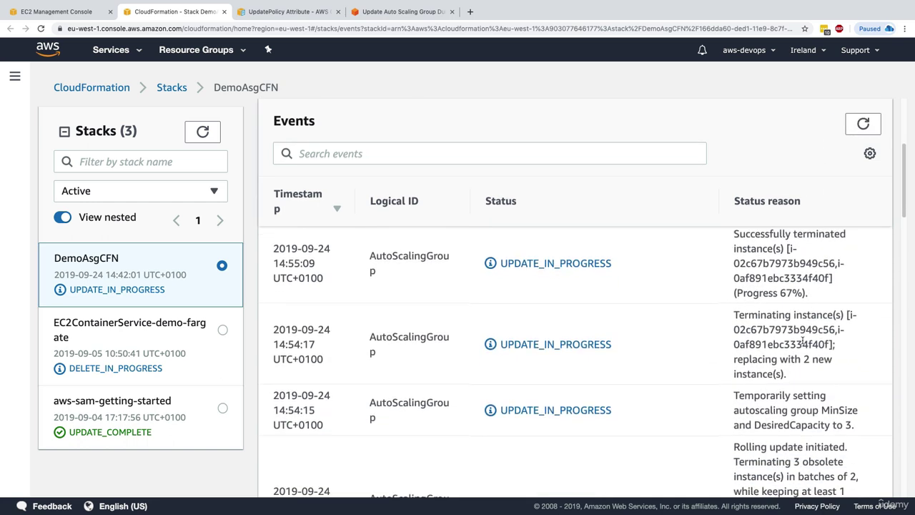
triple_click(781, 283)
scroll(781, 282, up, 1)
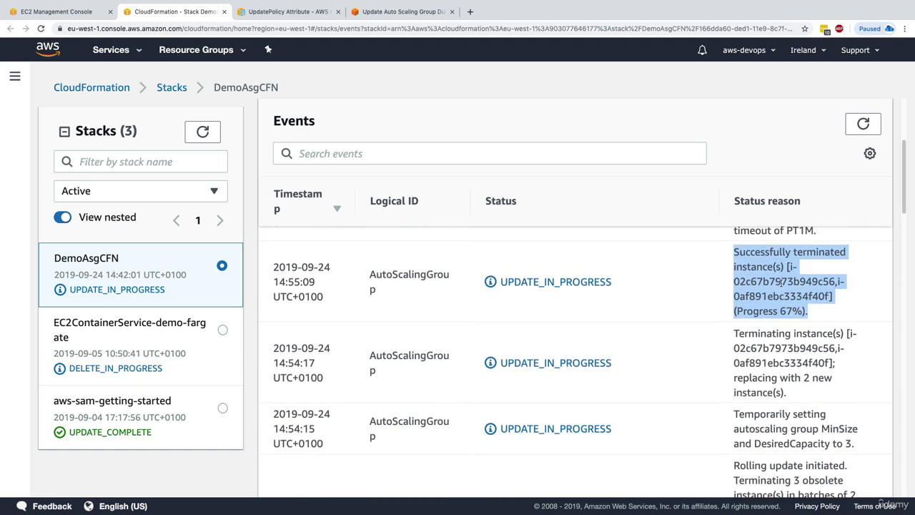
click(760, 263)
drag(767, 281, 804, 310)
Highlight the added instances, the 2 awaited signals with PT1M timeout, and both received SUCCESS signals.
scroll(798, 312, up, 4)
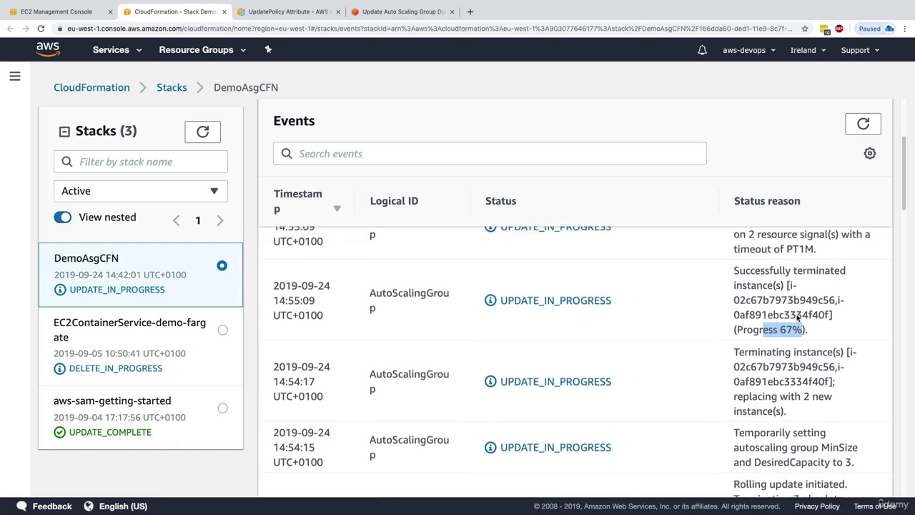
drag(742, 261, 815, 280)
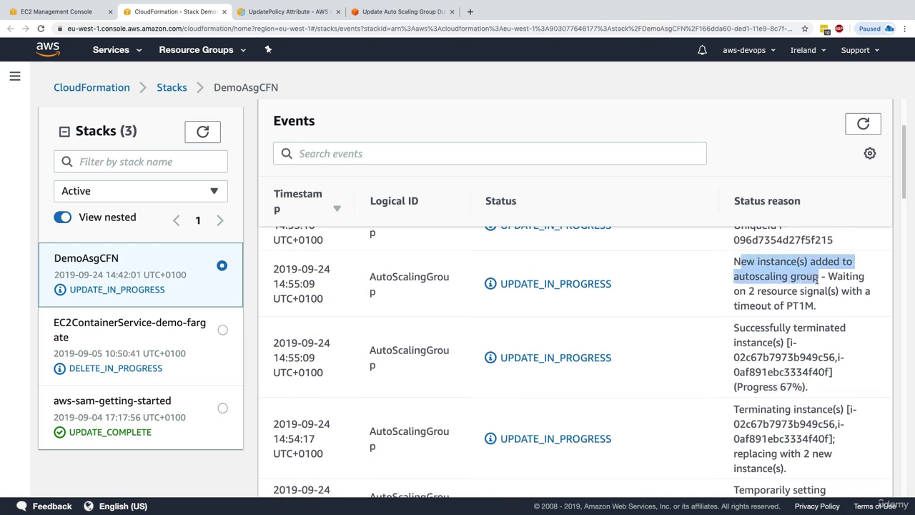
drag(749, 291, 843, 291)
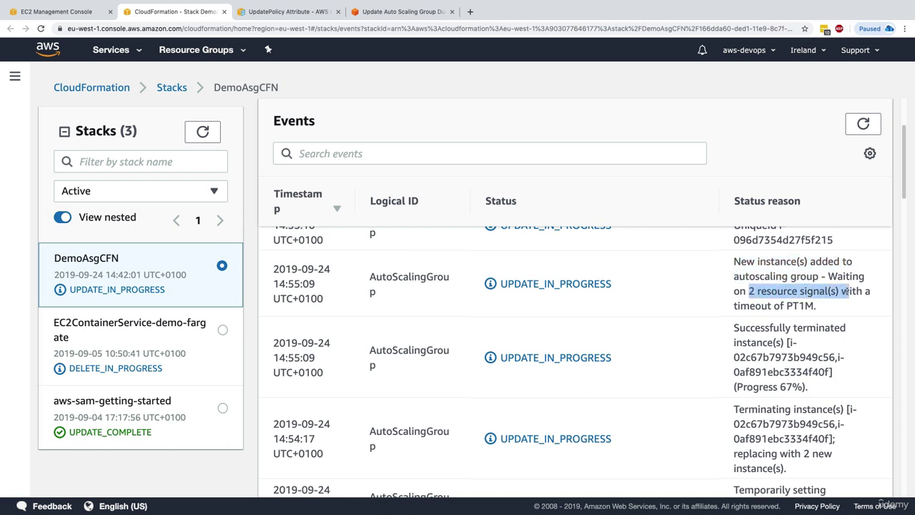
drag(750, 305, 811, 305)
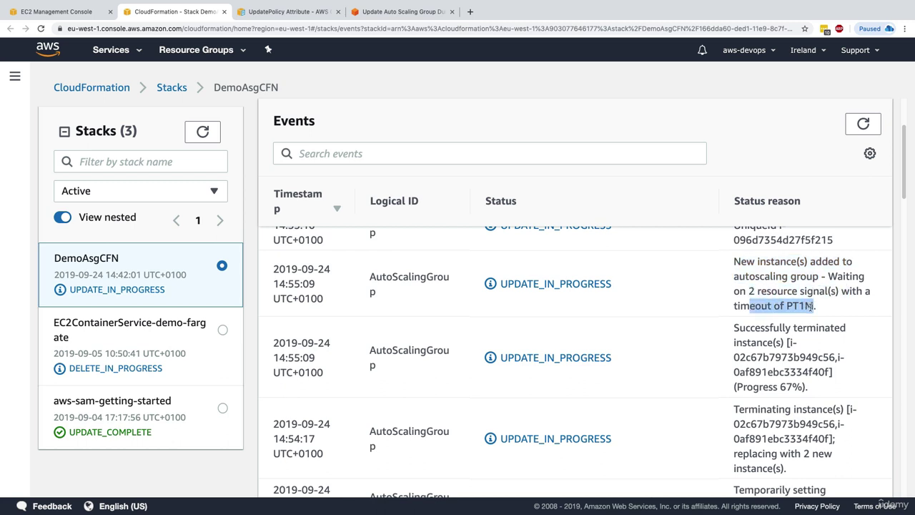
scroll(811, 305, up, 3)
triple_click(763, 323)
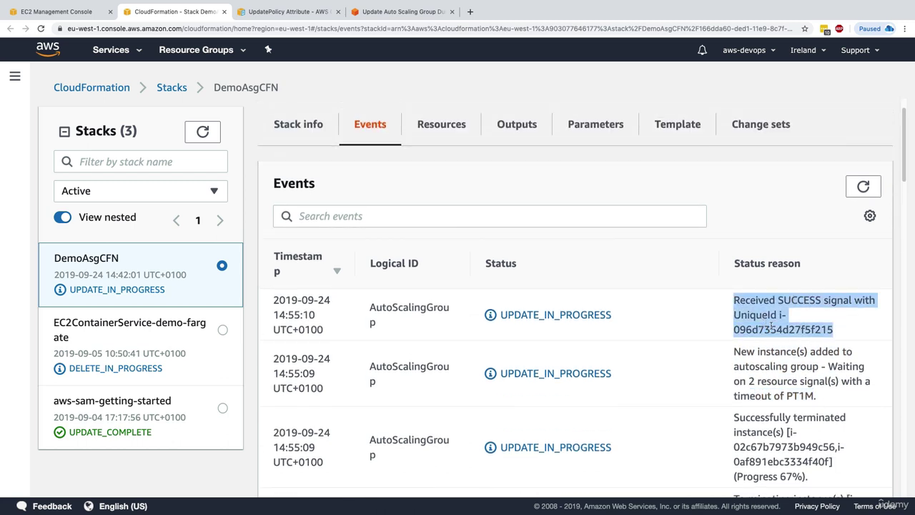
click(863, 186)
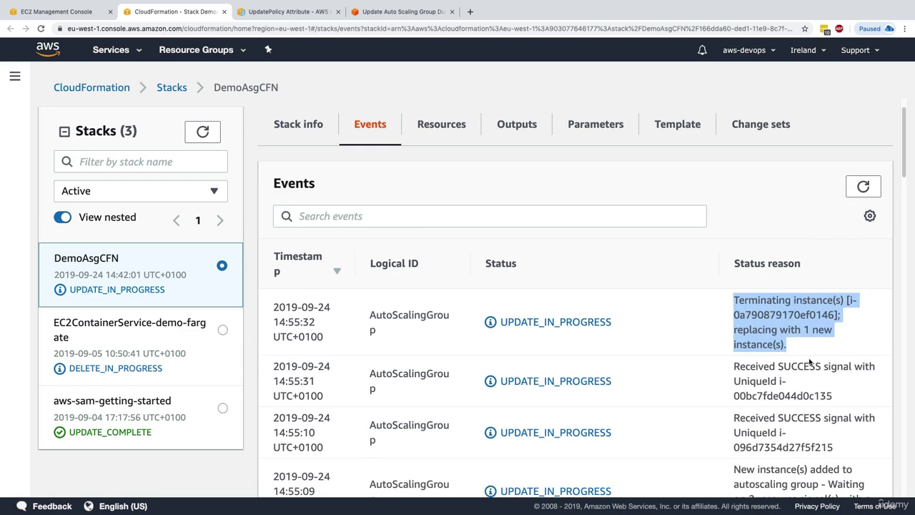
triple_click(783, 391)
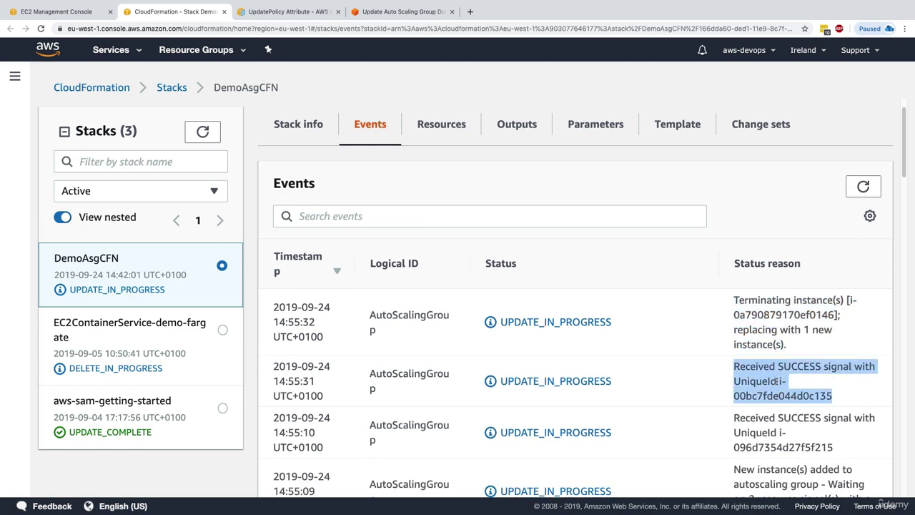
In EC2, mark the two new instances and the remaining old one, then reload the instance list.
click(81, 18)
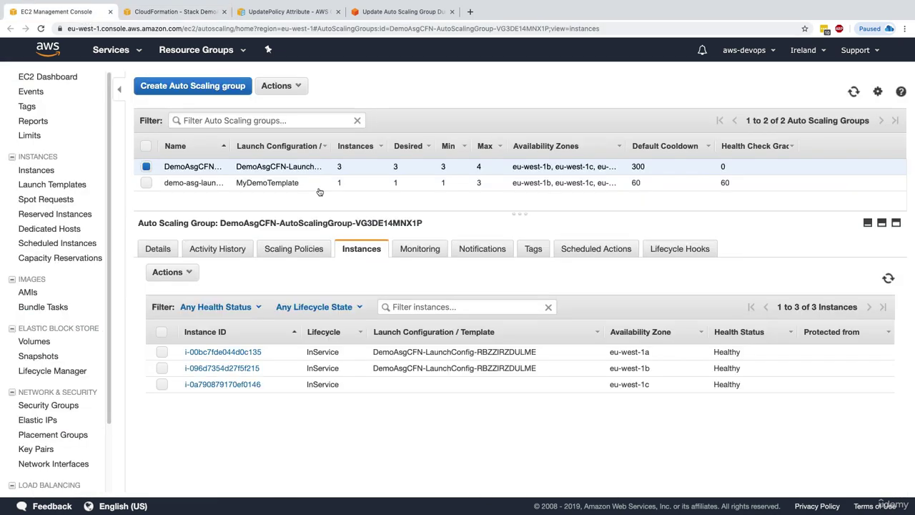
click(455, 352)
click(458, 368)
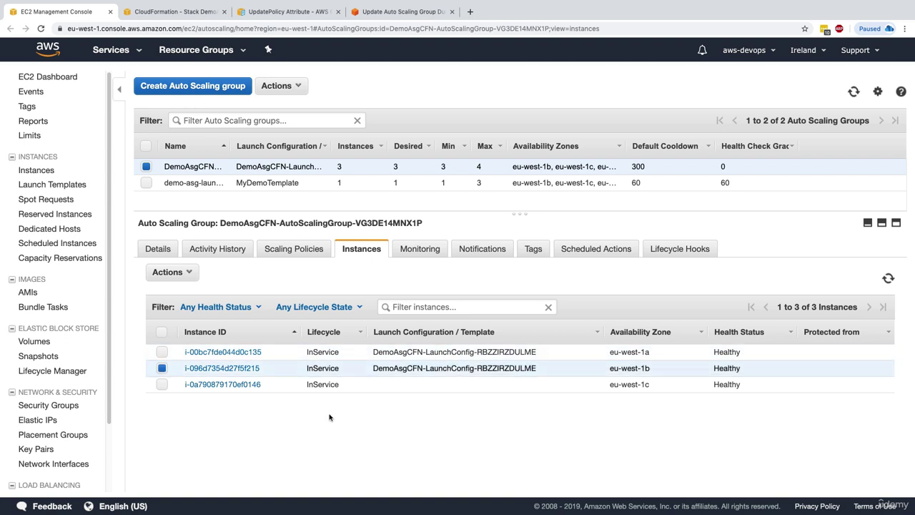
click(333, 386)
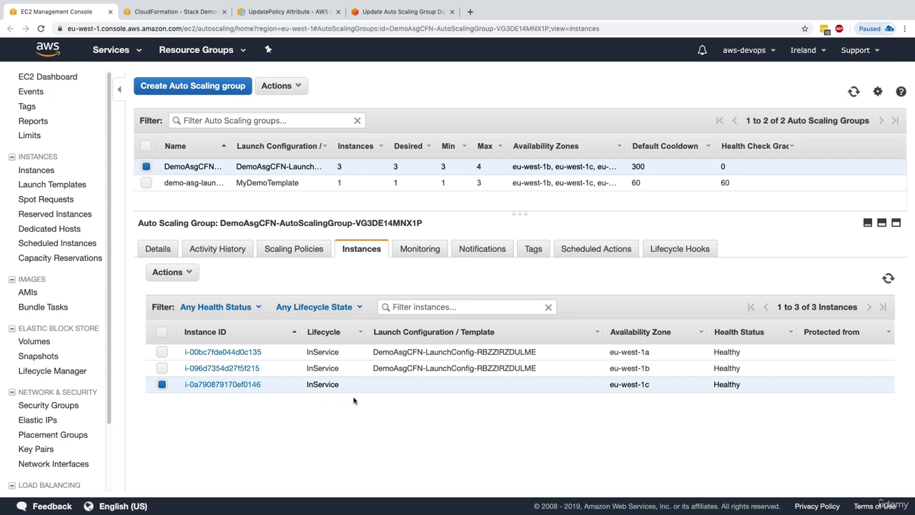
click(888, 279)
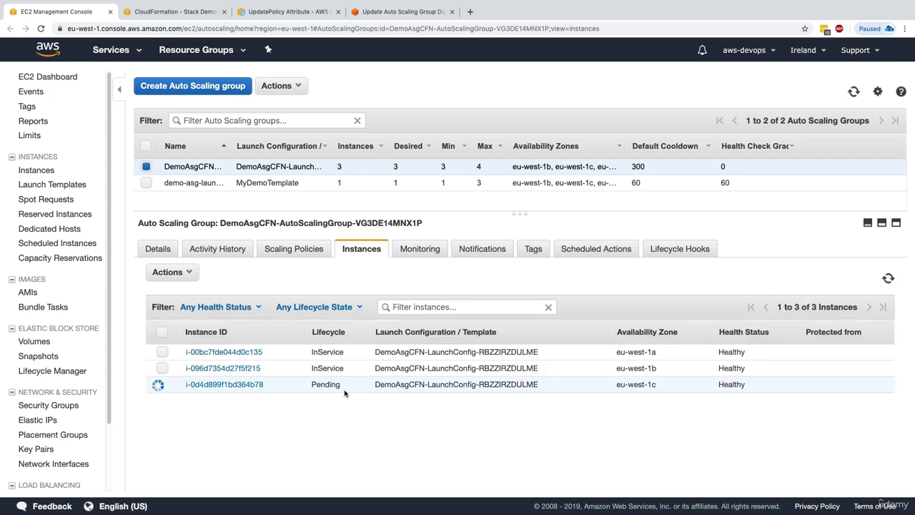
Highlight the last old instance's termination event and recheck the group's instances.
click(175, 11)
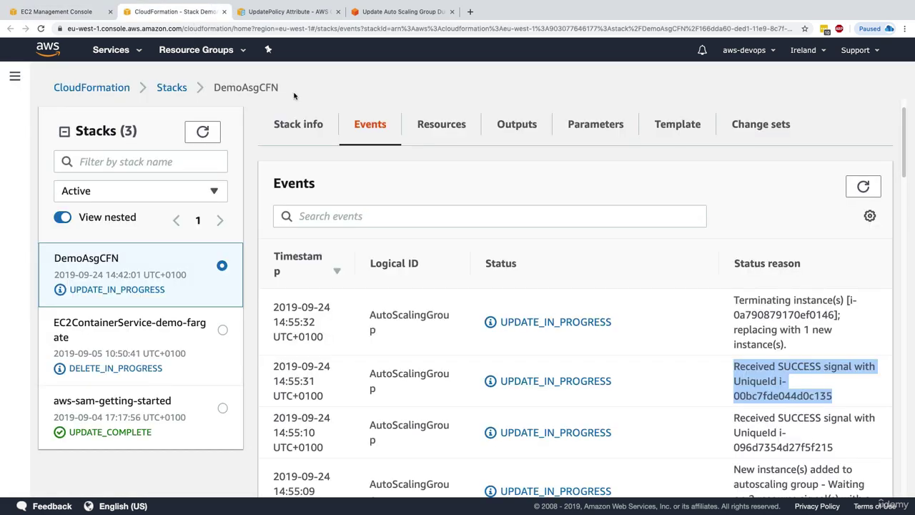
triple_click(833, 319)
scroll(794, 325, up, 1)
click(748, 341)
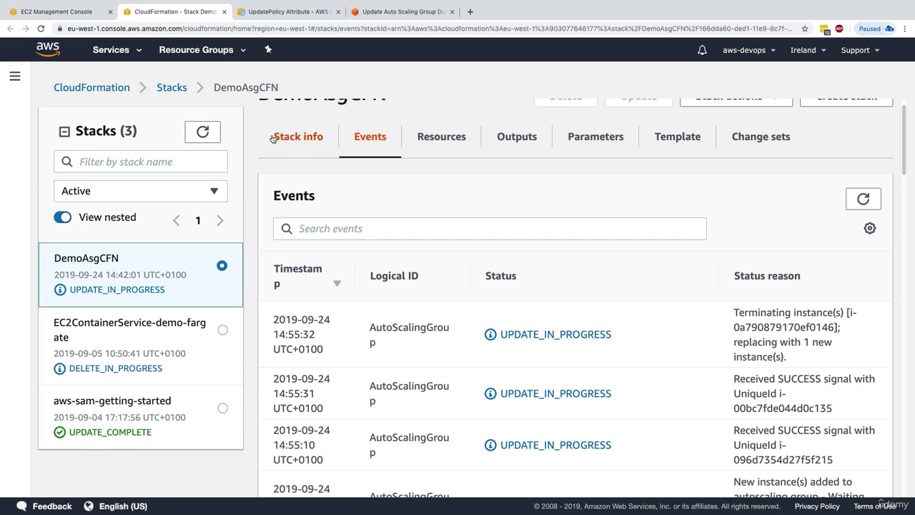
click(71, 11)
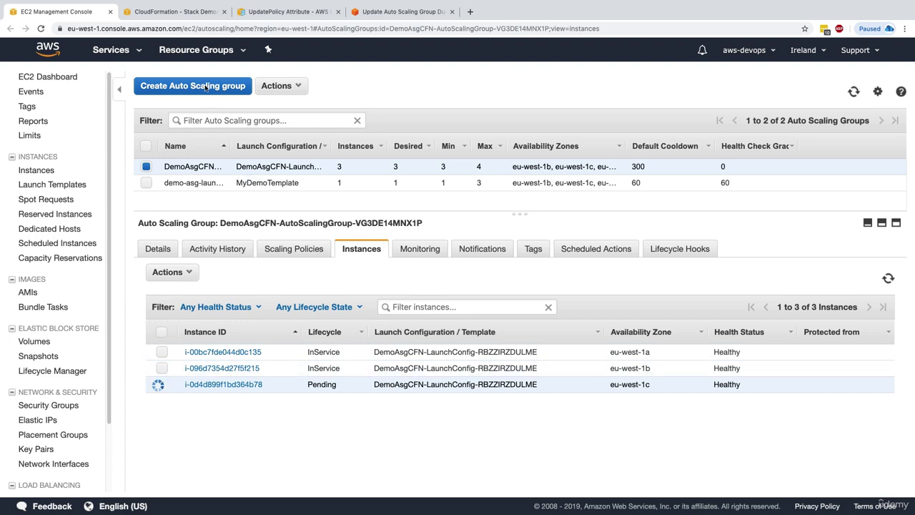
click(182, 12)
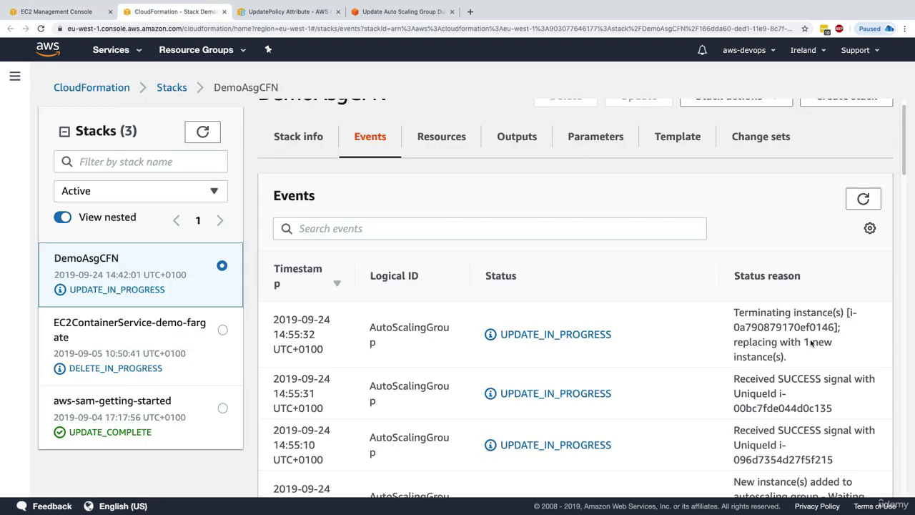
Highlight the 100% terminated-instance event, its PT1M wait, and the latest SUCCESS signal.
scroll(738, 407, down, 2)
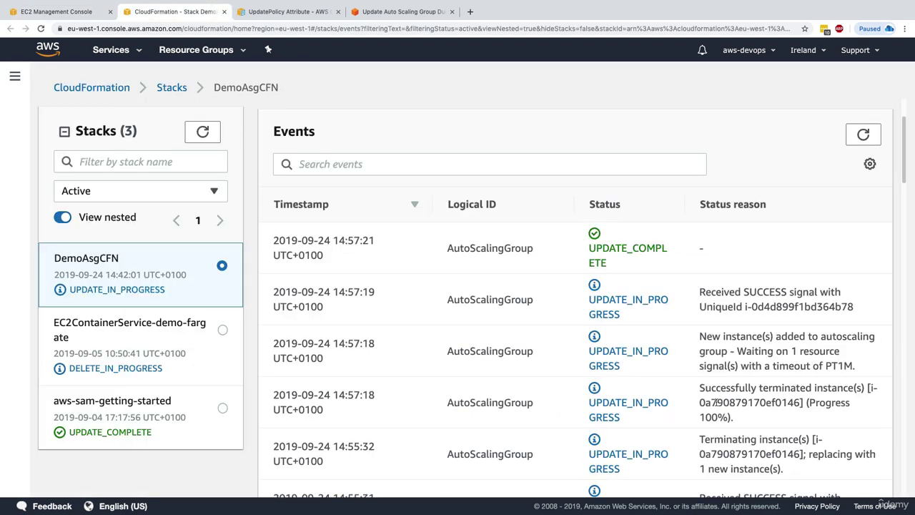
triple_click(702, 389)
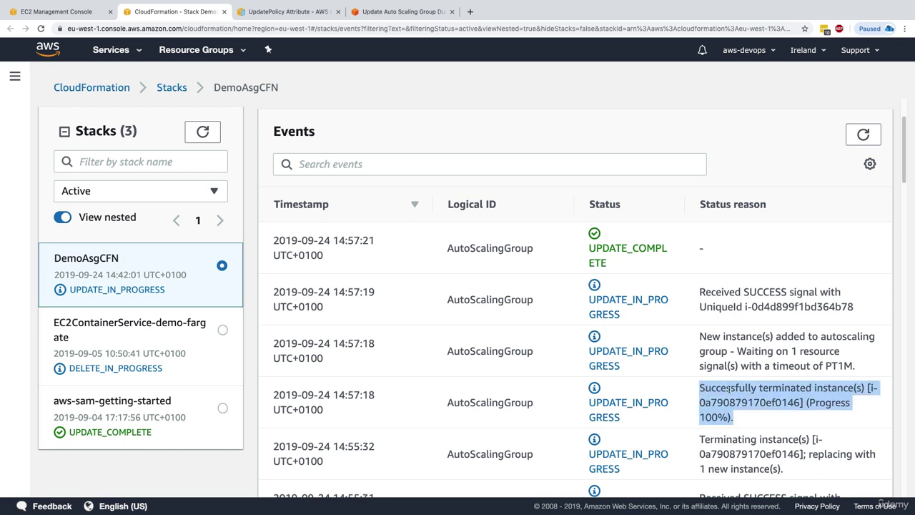
double_click(744, 352)
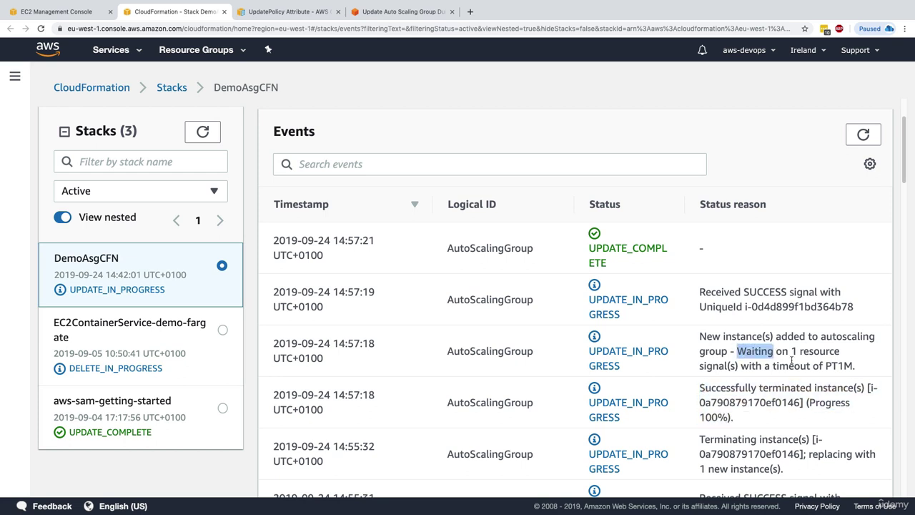
drag(766, 365, 852, 365)
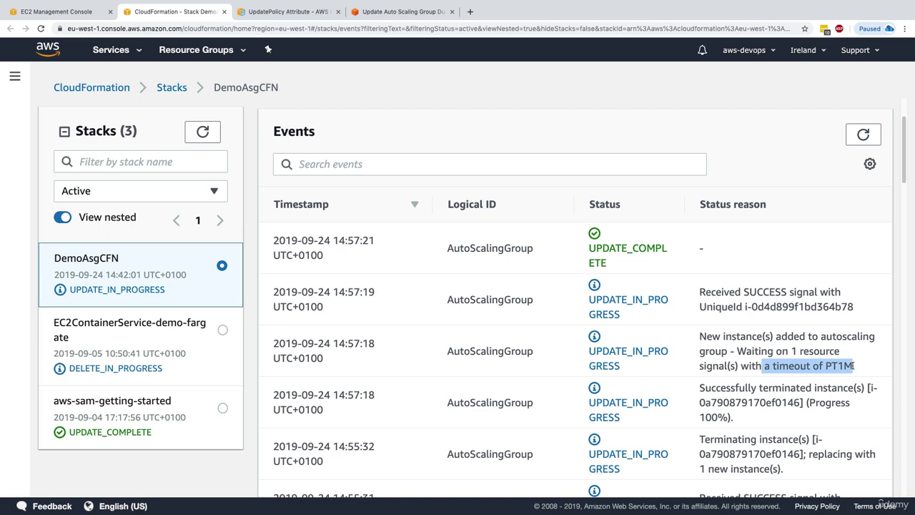
click(824, 351)
triple_click(748, 306)
click(746, 307)
Show the stack info, then the Auto Scaling group's details in EC2: desired 3, min 3, max 4.
click(300, 125)
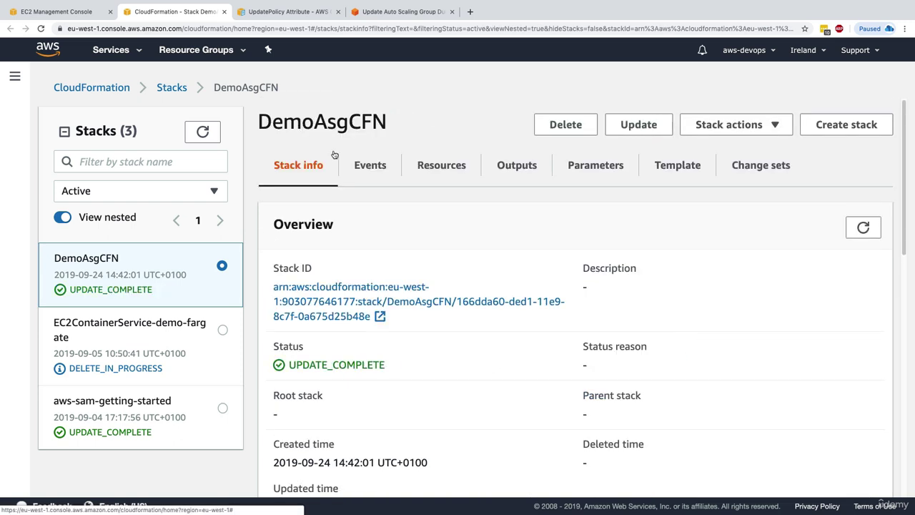
click(70, 13)
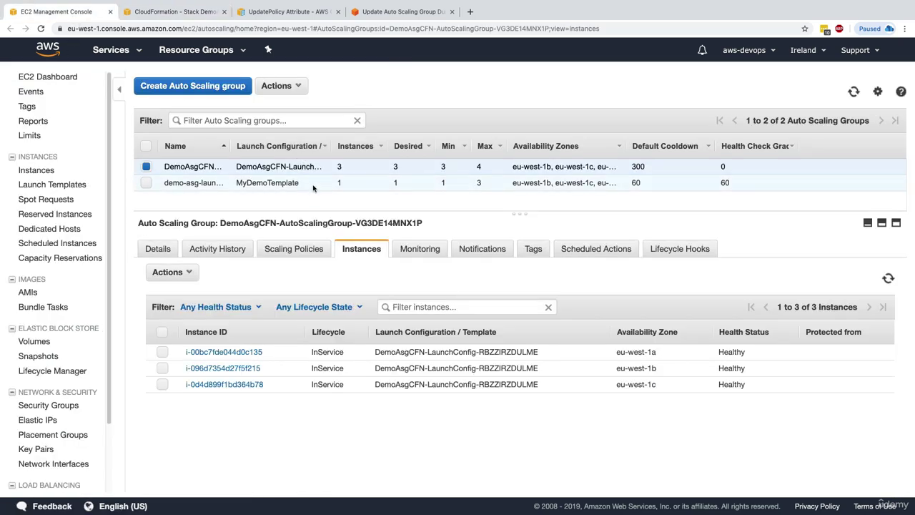
click(170, 247)
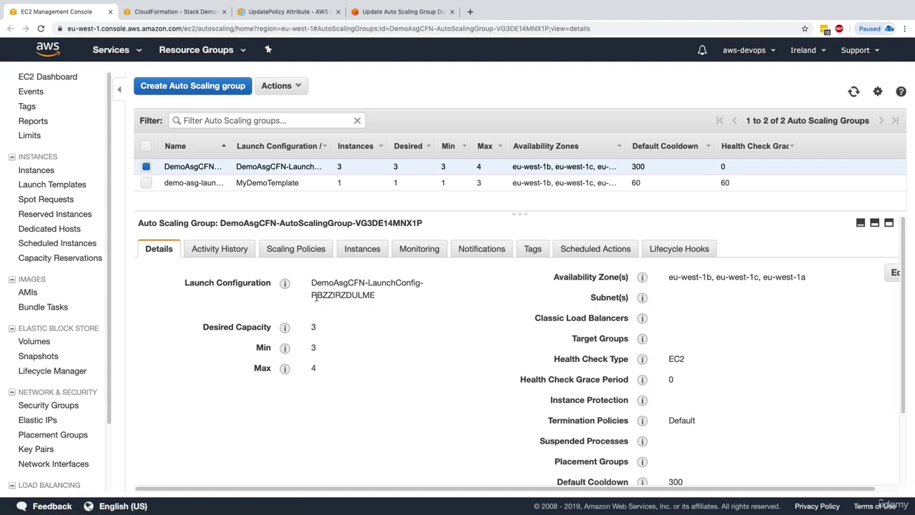
key(ctrl+Right)
Close 2-asg-update-policy-rolling.yml and open 3-asg-update-policy-replace.yml in a widened editor.
double_click(302, 175)
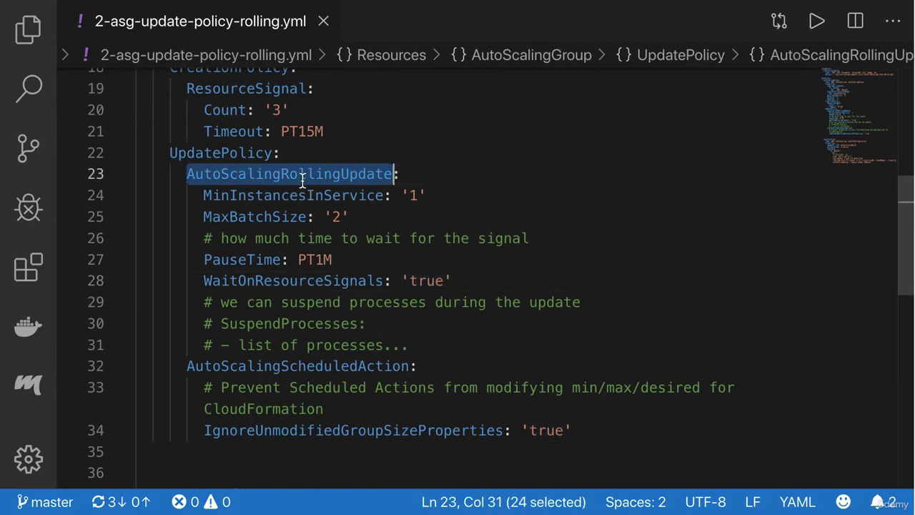
double_click(212, 156)
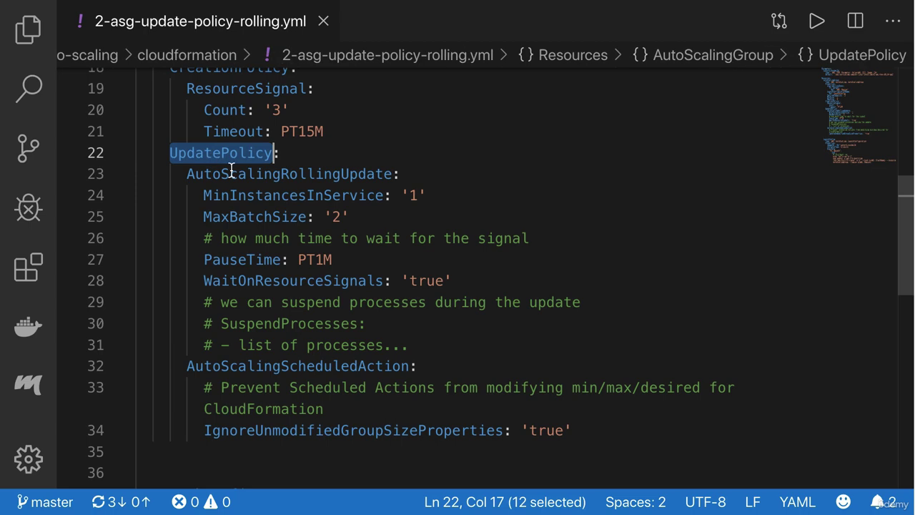
click(323, 22)
click(49, 30)
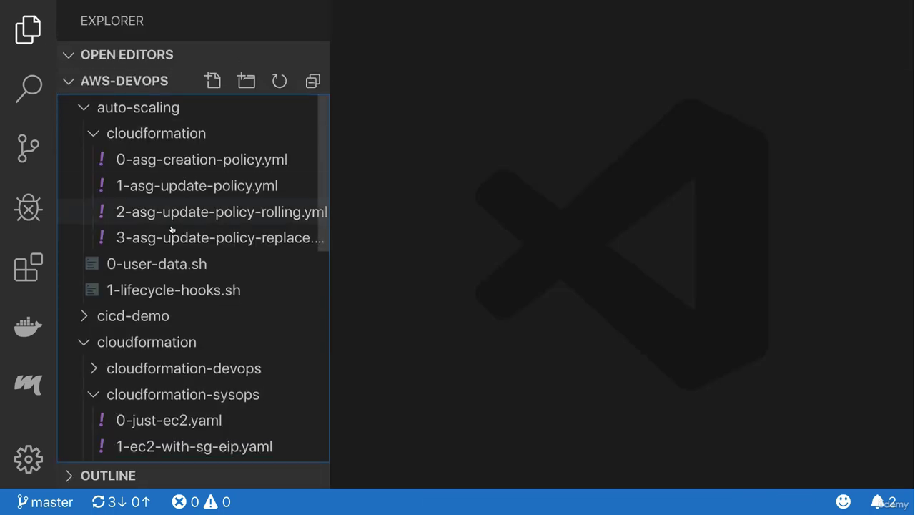
click(204, 236)
key(ctrl+b)
Highlight the AutoScalingReplacingUpdate policy and its WillReplace: true value.
scroll(332, 222, up, 4)
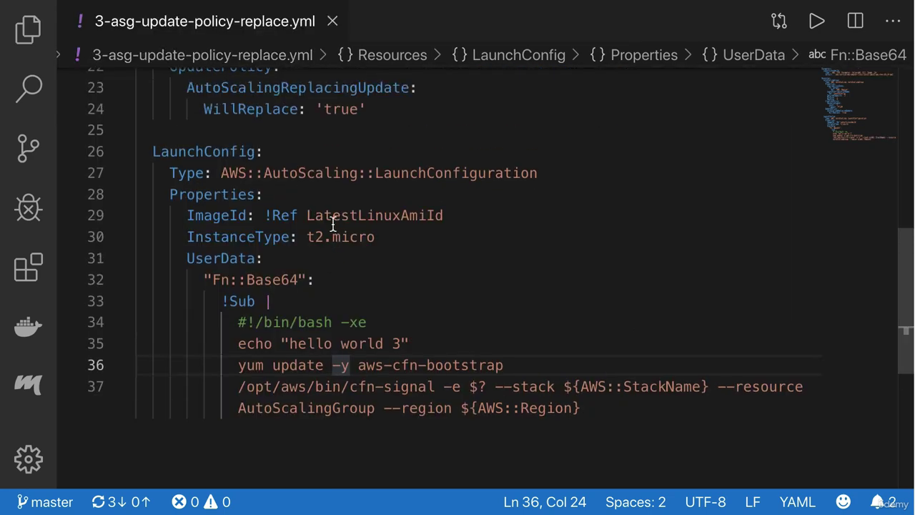
scroll(266, 225, up, 1)
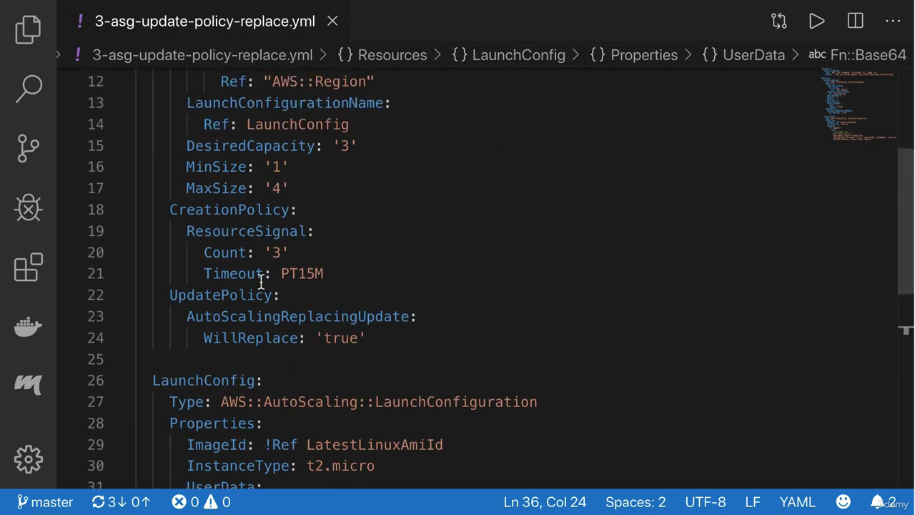
drag(285, 317, 359, 317)
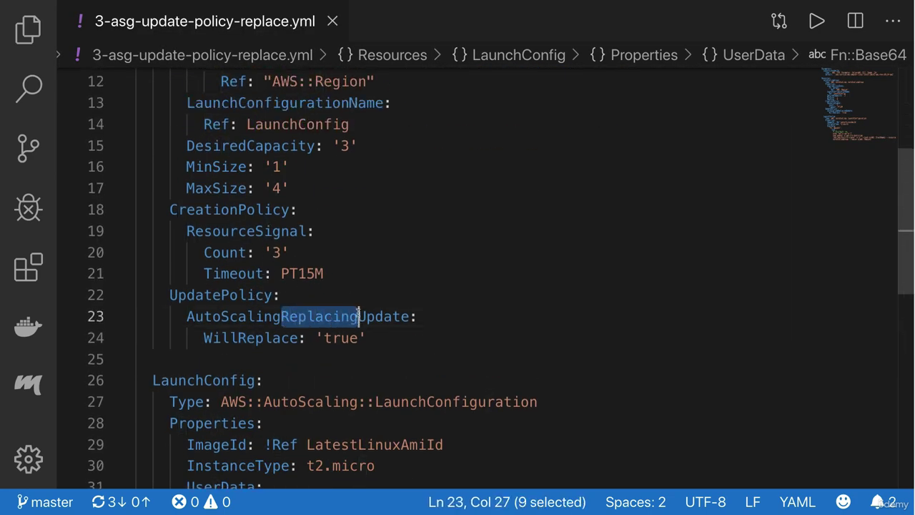
double_click(375, 320)
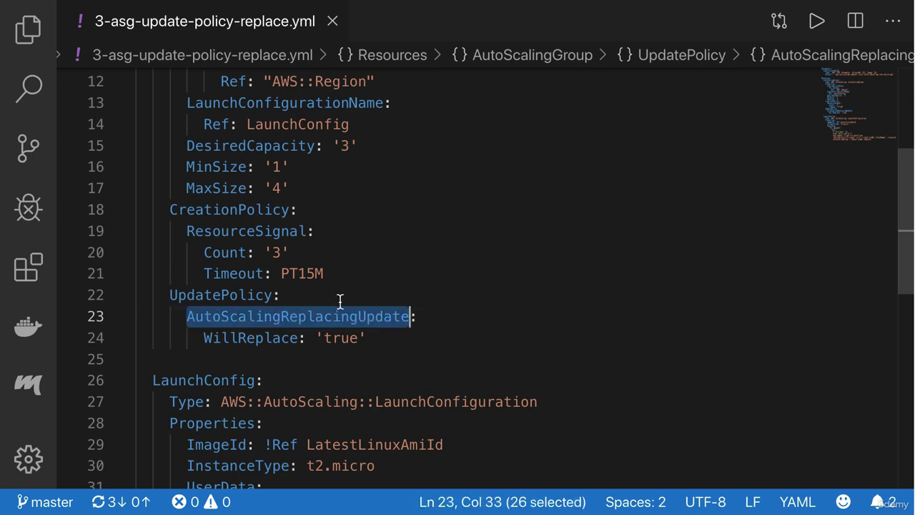
double_click(293, 338)
click(339, 340)
double_click(340, 339)
click(292, 318)
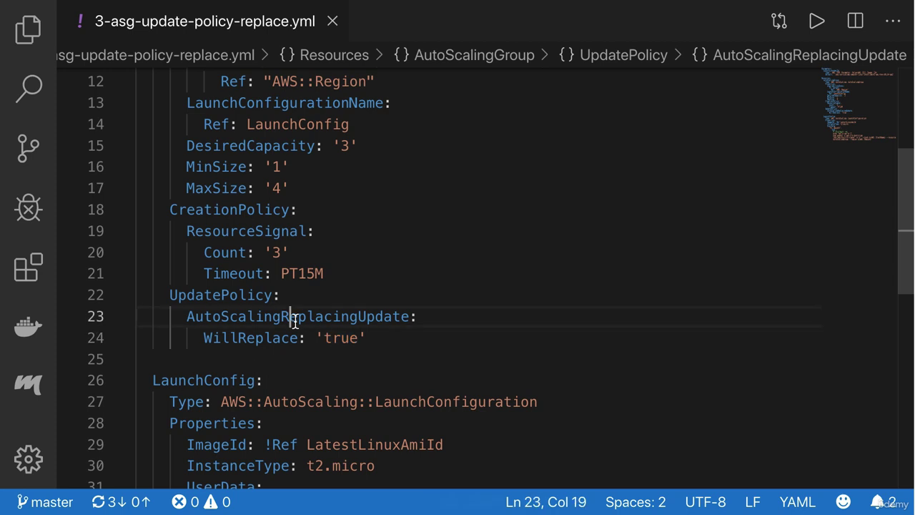
double_click(341, 322)
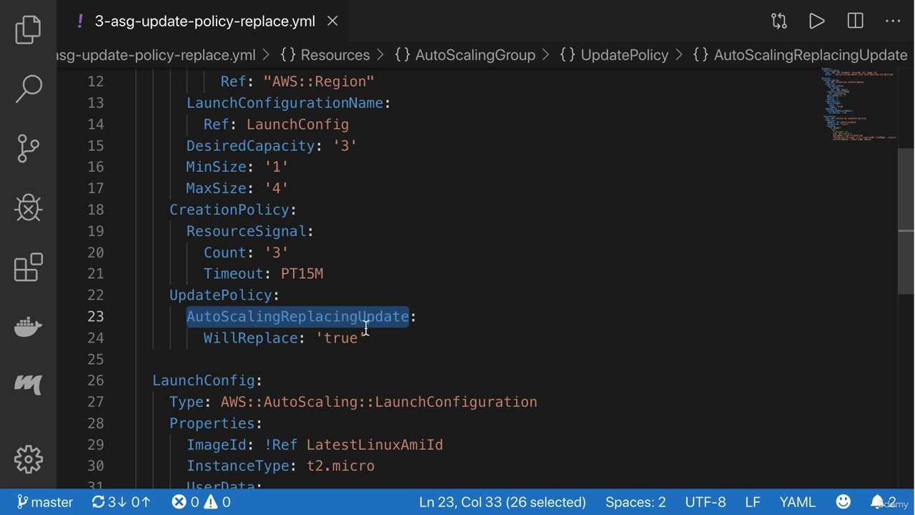
Highlight the CreationPolicy block with its ResourceSignal and Timeout.
drag(170, 210, 291, 257)
triple_click(204, 210)
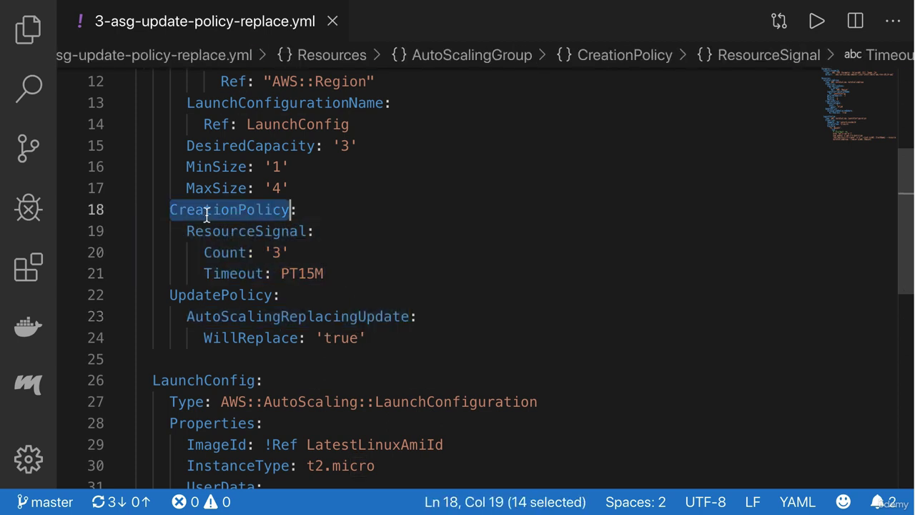
click(204, 212)
double_click(204, 211)
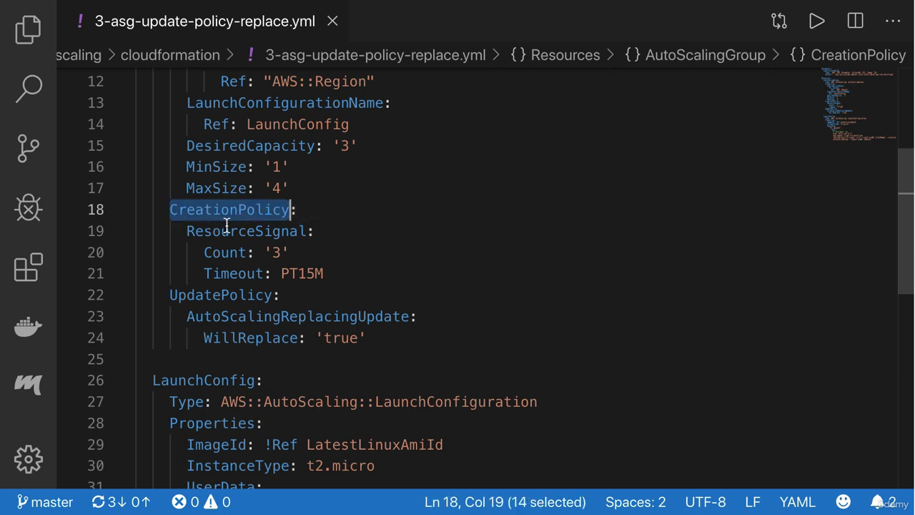
double_click(230, 238)
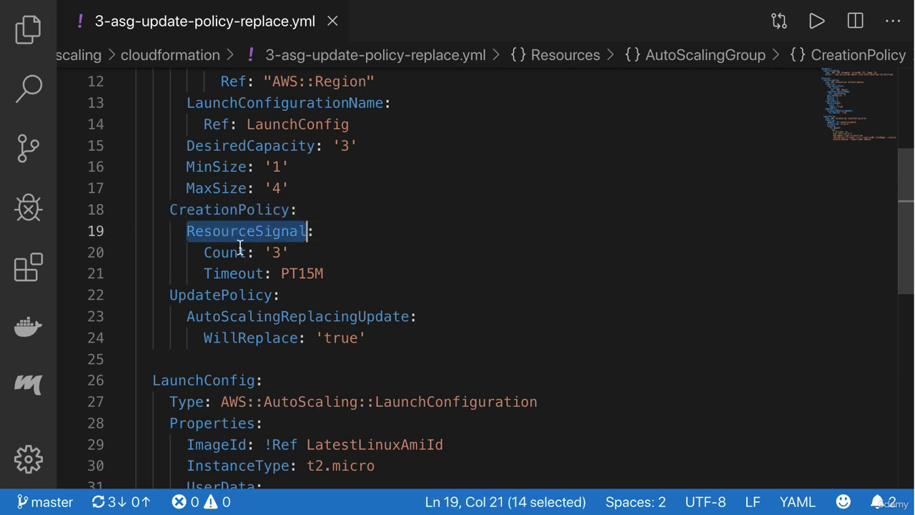
double_click(222, 208)
click(242, 229)
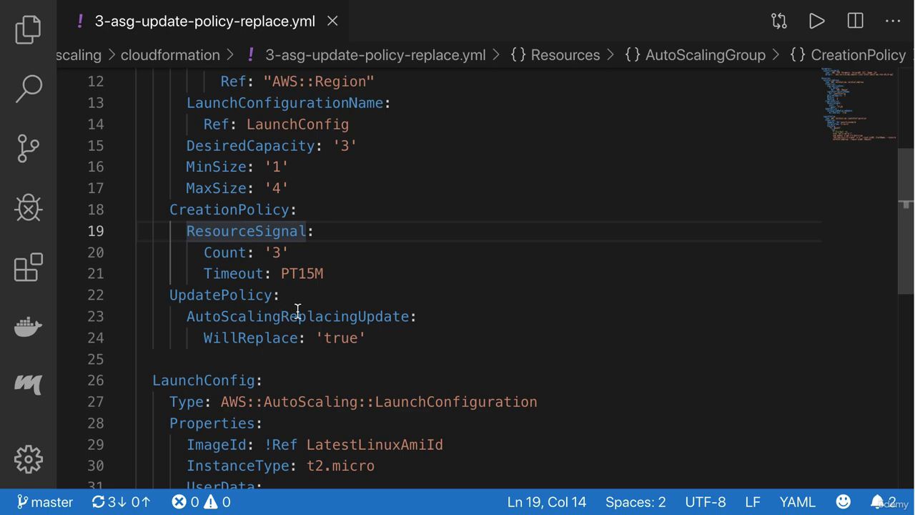
key(super+Tab)
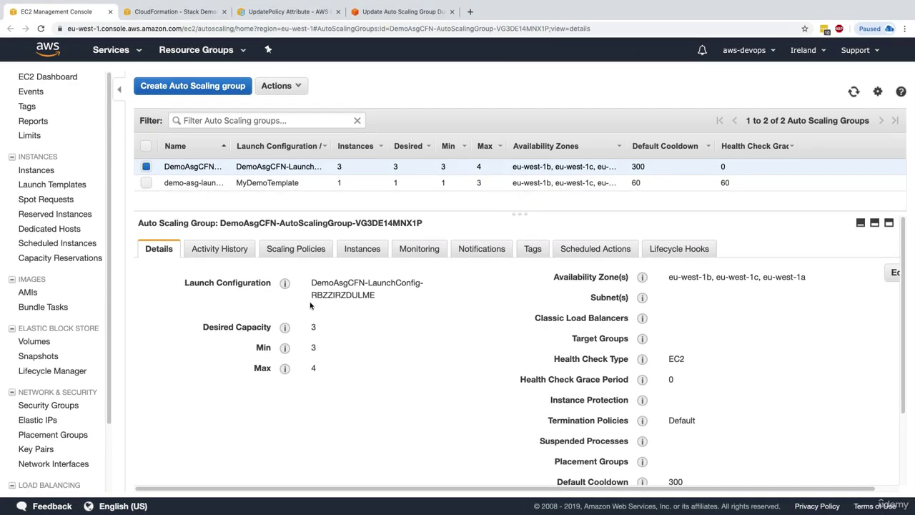
Replace DemoAsgCFN's template by uploading 3-asg-update-policy-replace.yml.
click(175, 12)
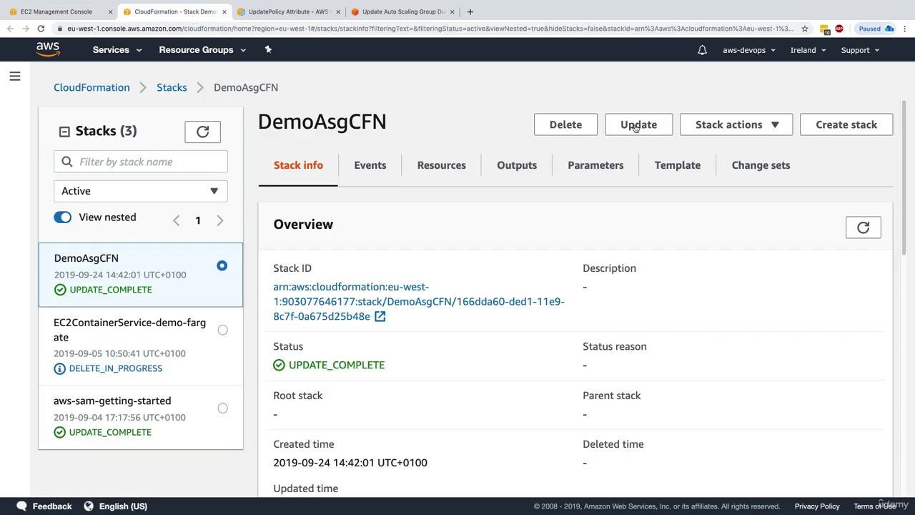
click(633, 123)
click(563, 270)
click(609, 418)
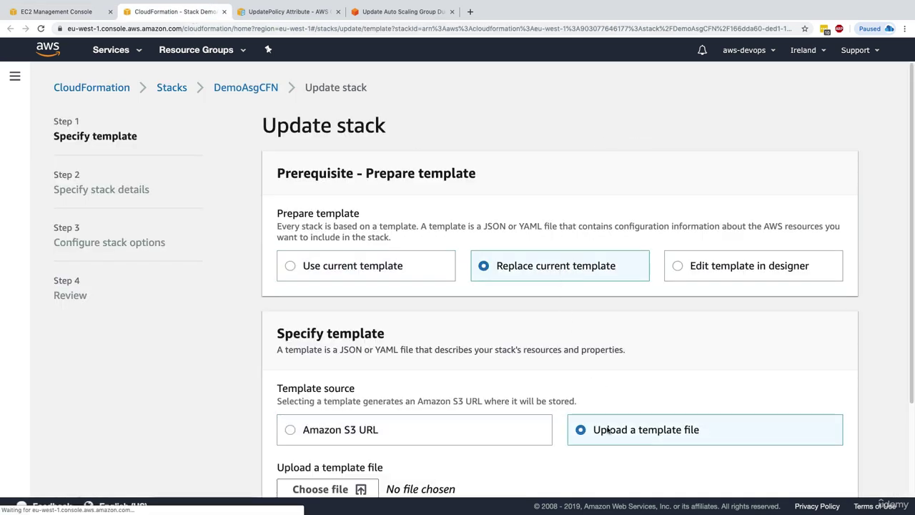
scroll(608, 429, down, 3)
click(357, 372)
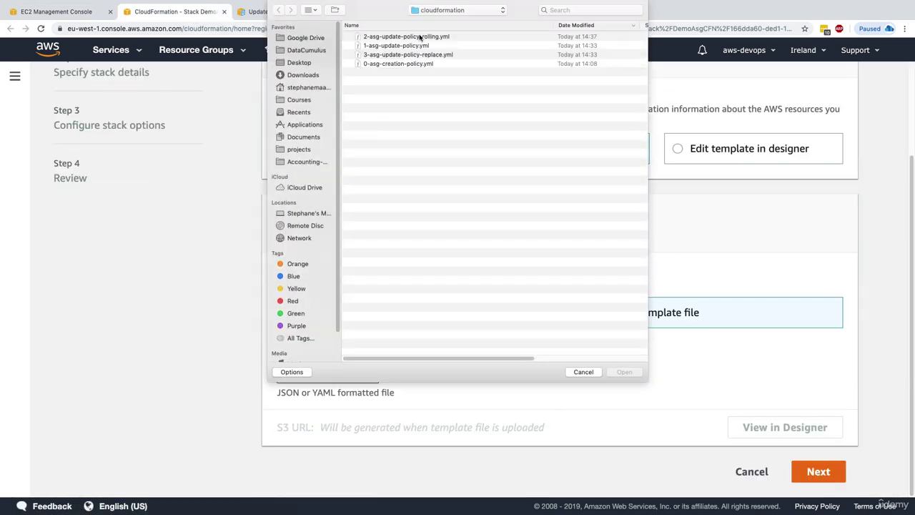
double_click(401, 55)
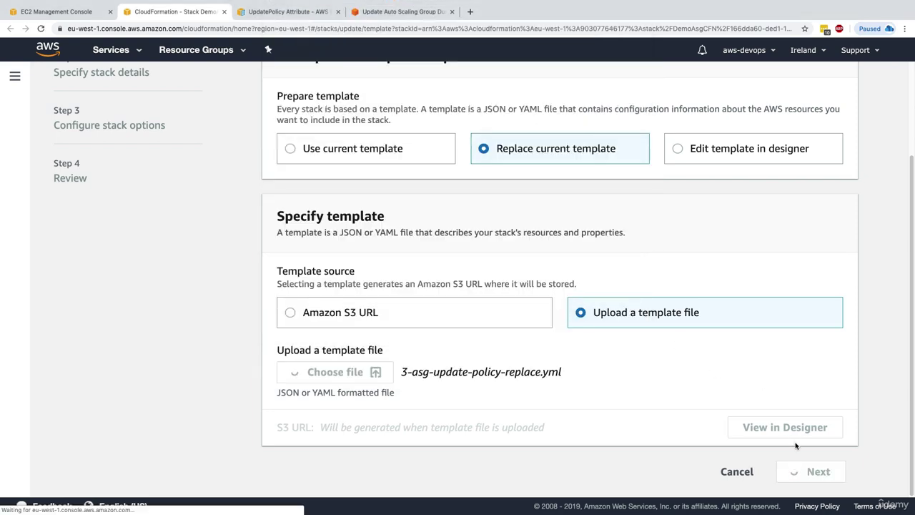
Keep the existing parameters and options, then submit the stack update.
click(810, 479)
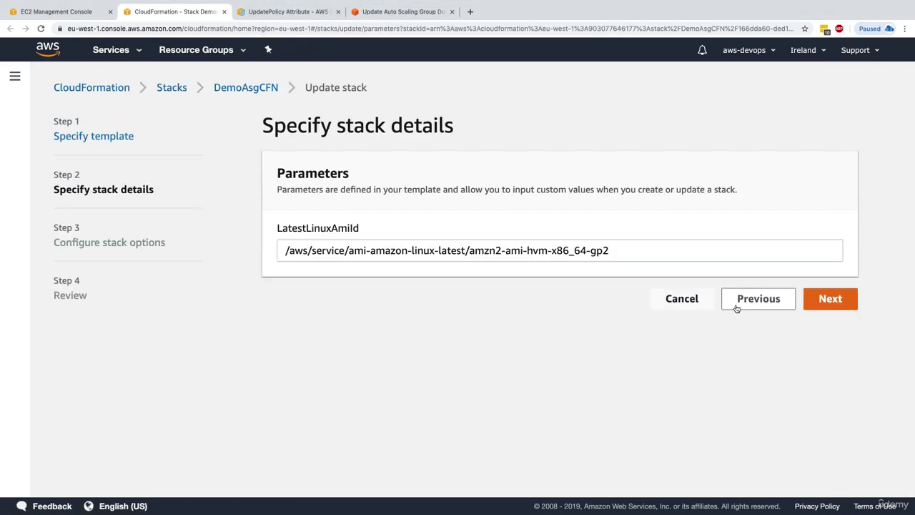
click(794, 306)
scroll(772, 358, down, 5)
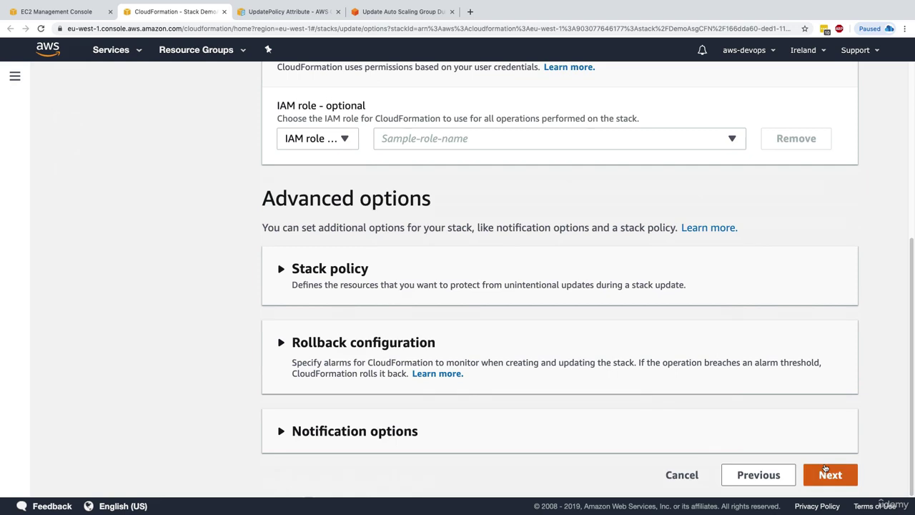
click(830, 474)
scroll(804, 437, down, 15)
scroll(804, 437, down, 5)
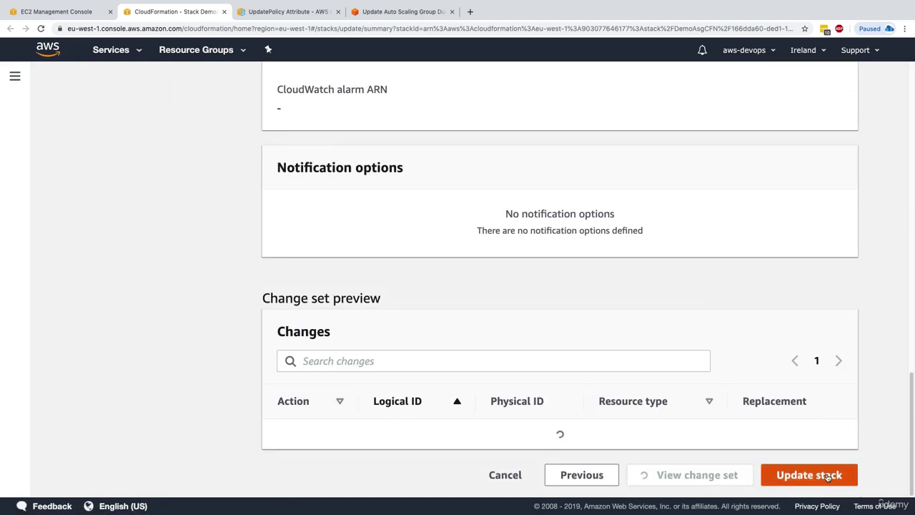
click(828, 477)
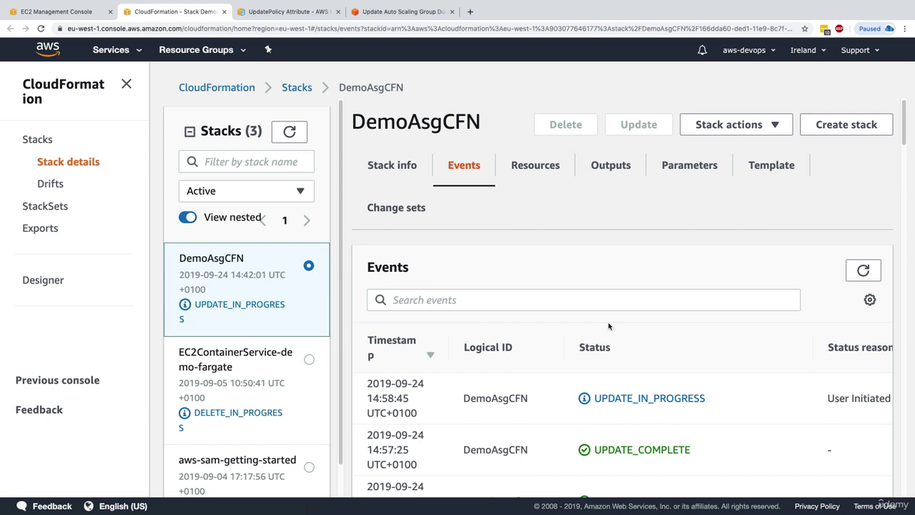
Read the stack event status reasons about creating the replacement Auto Scaling group.
scroll(608, 326, down, 2)
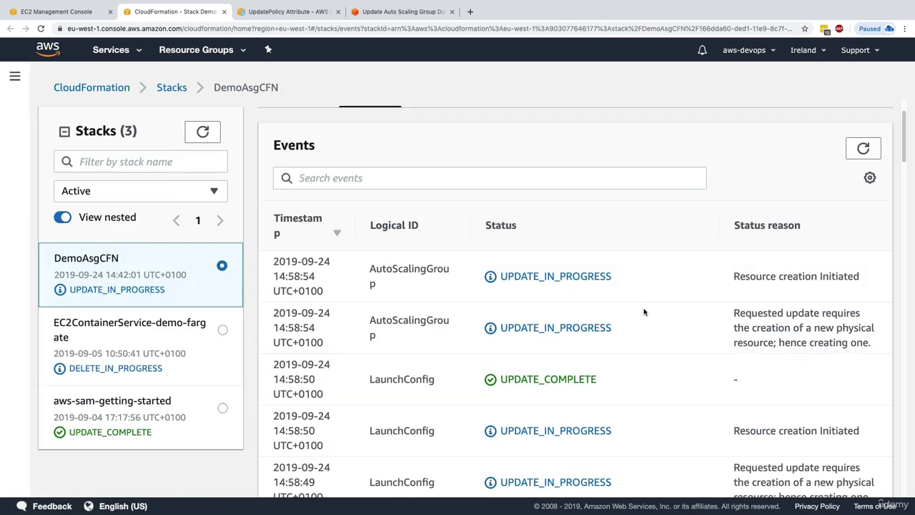
scroll(775, 305, up, 1)
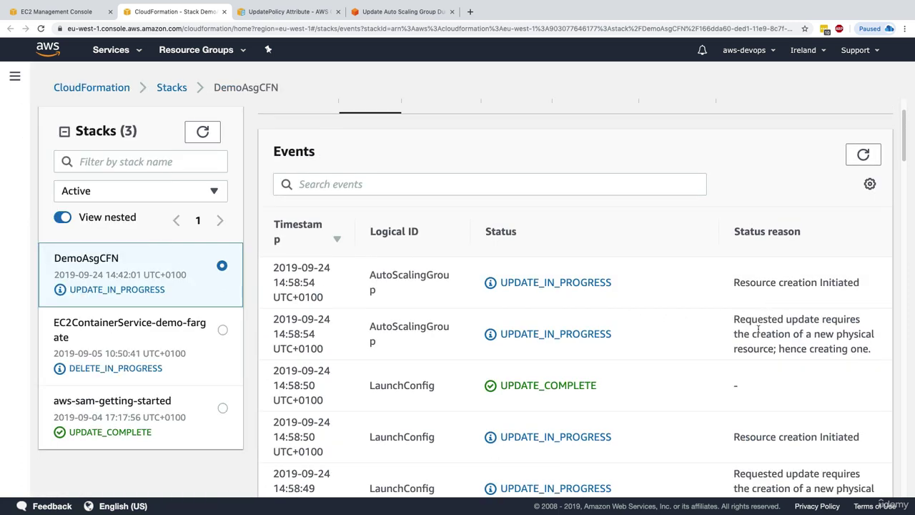
triple_click(760, 330)
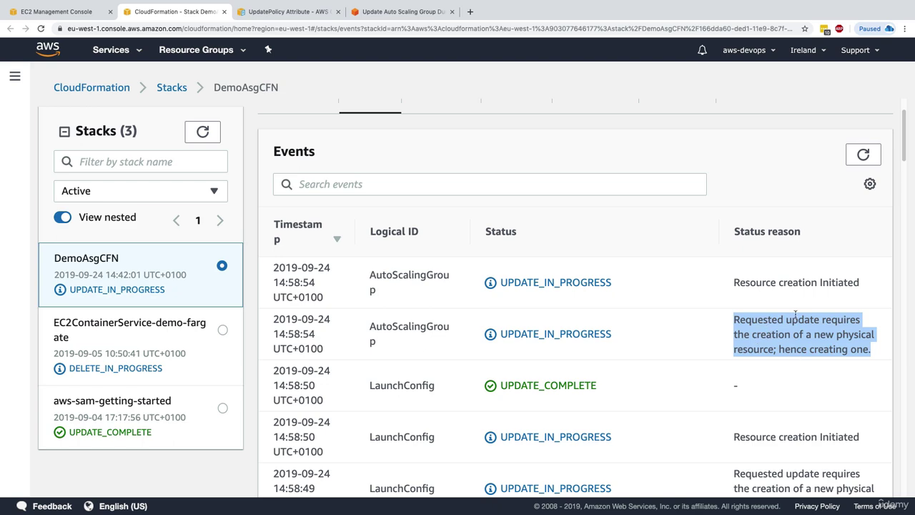
double_click(798, 283)
scroll(794, 301, up, 2)
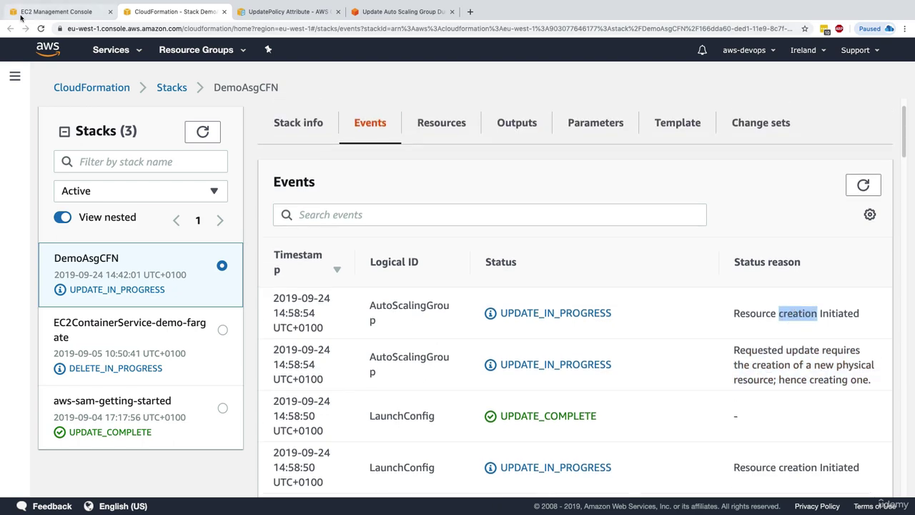
Refresh Auto Scaling groups and inspect the new NC71VL23OSB2 group's launch configuration.
click(22, 13)
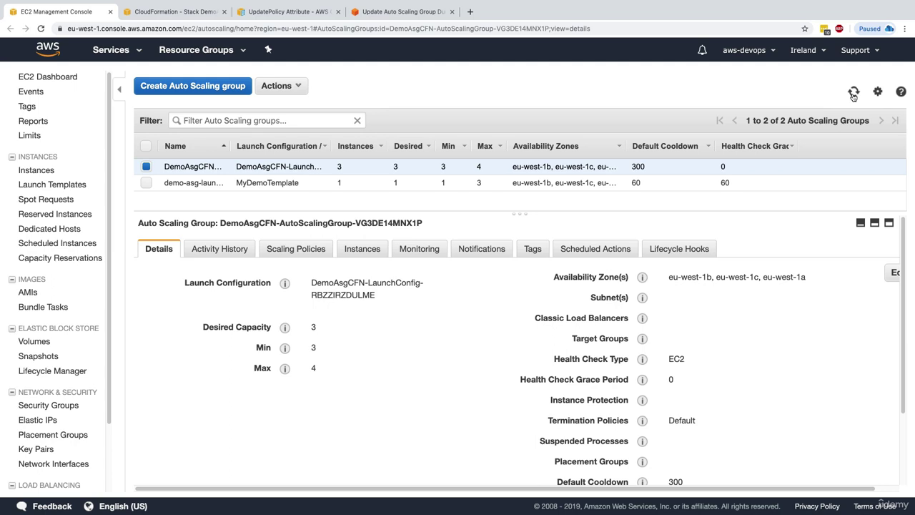
click(854, 93)
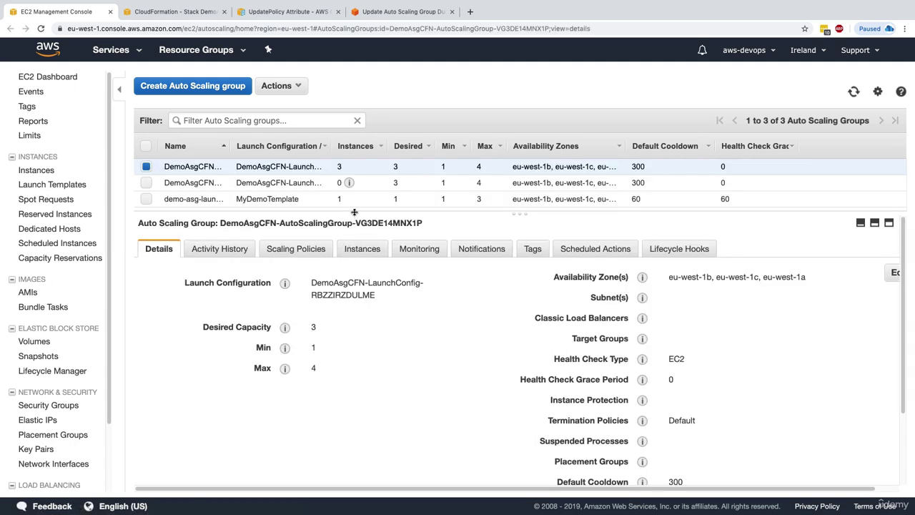
drag(353, 212, 354, 241)
click(266, 184)
drag(280, 148, 286, 145)
double_click(286, 141)
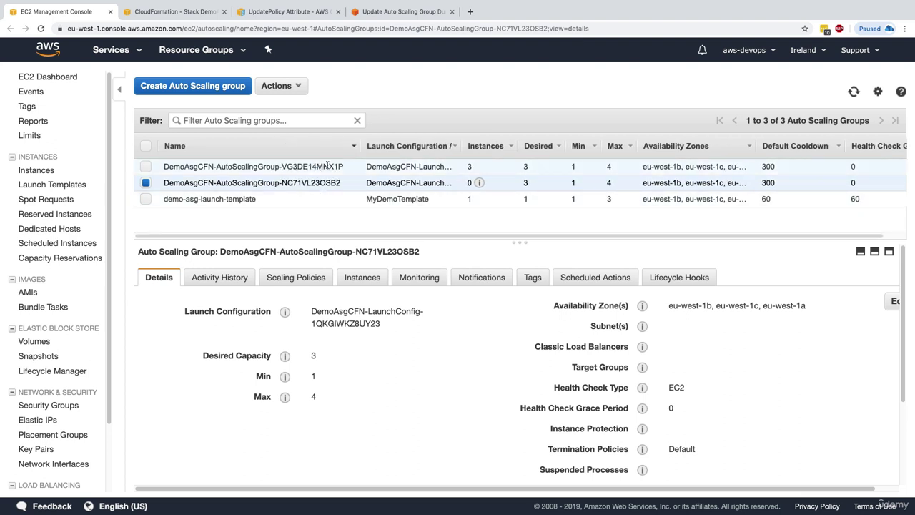
triple_click(404, 182)
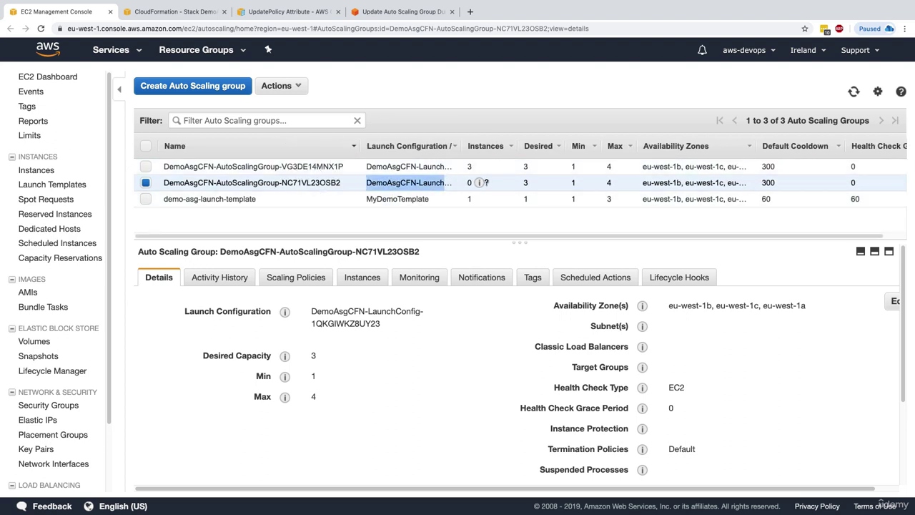
double_click(538, 185)
click(533, 185)
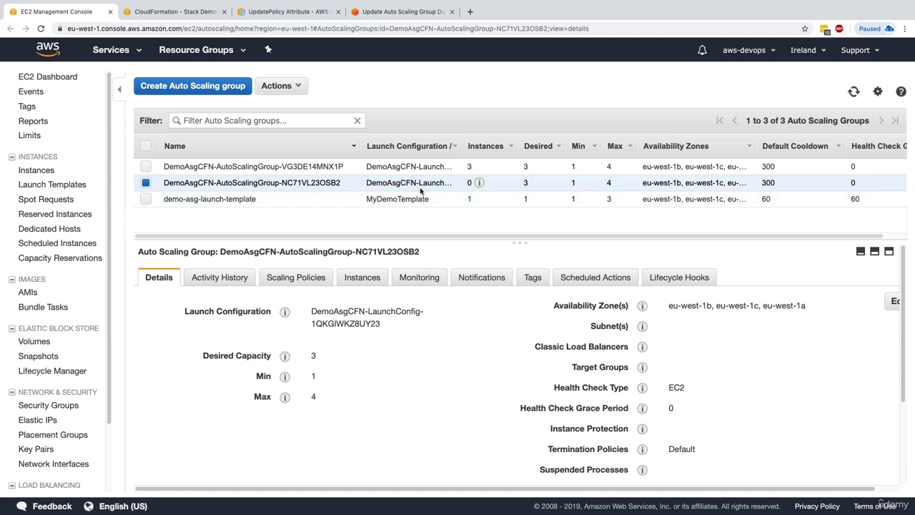
triple_click(363, 320)
Compare the old VG3DE14MNX1P group, view the new group's three instances, and reload stack events.
click(372, 167)
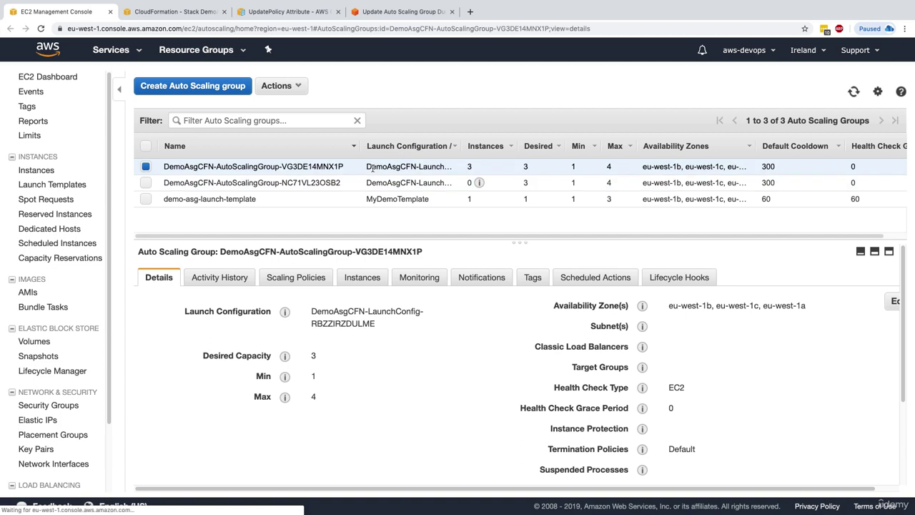
triple_click(358, 320)
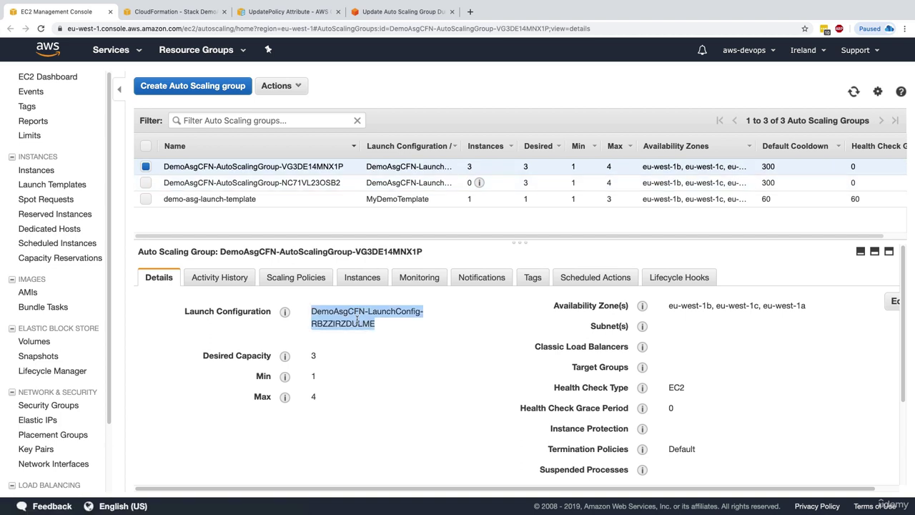
click(396, 183)
click(354, 278)
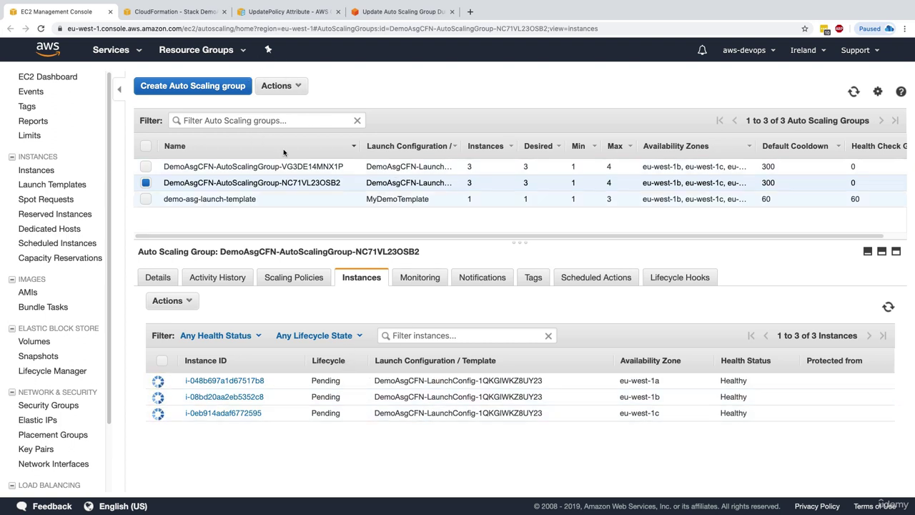
click(196, 16)
click(863, 184)
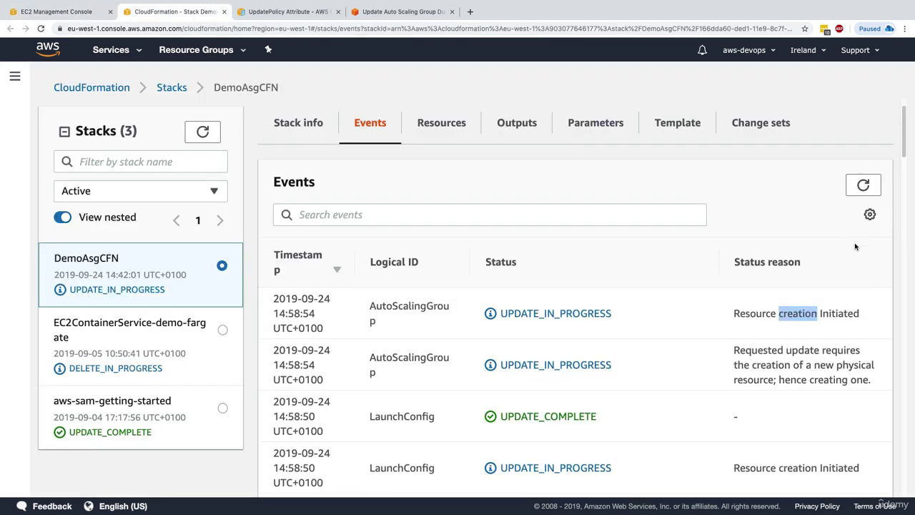
Review the stack events' creation reason and the SUCCESS signal status reasons.
click(800, 330)
double_click(795, 311)
click(743, 305)
scroll(791, 381, up, 1)
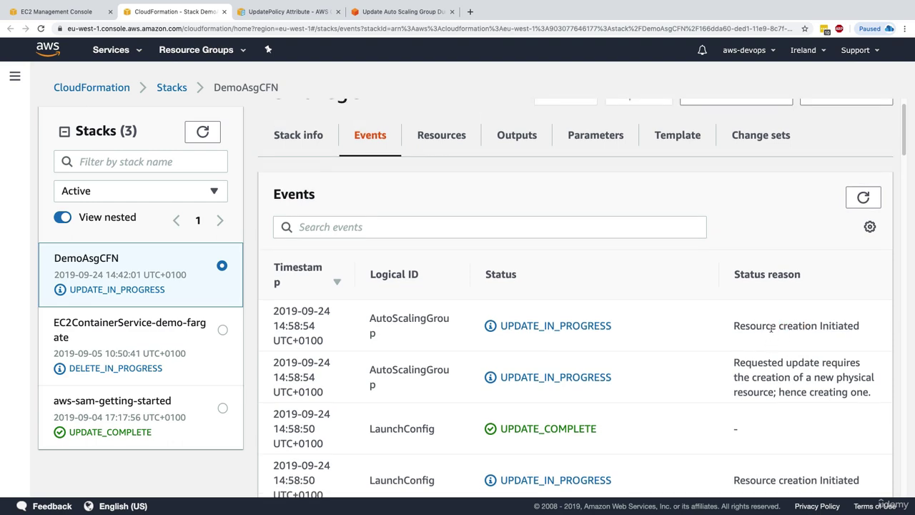
key(ctrl+shift+Tab)
key(ctrl+Tab)
scroll(721, 159, down, 2)
drag(743, 346, 828, 364)
drag(772, 304, 772, 294)
drag(764, 244, 769, 259)
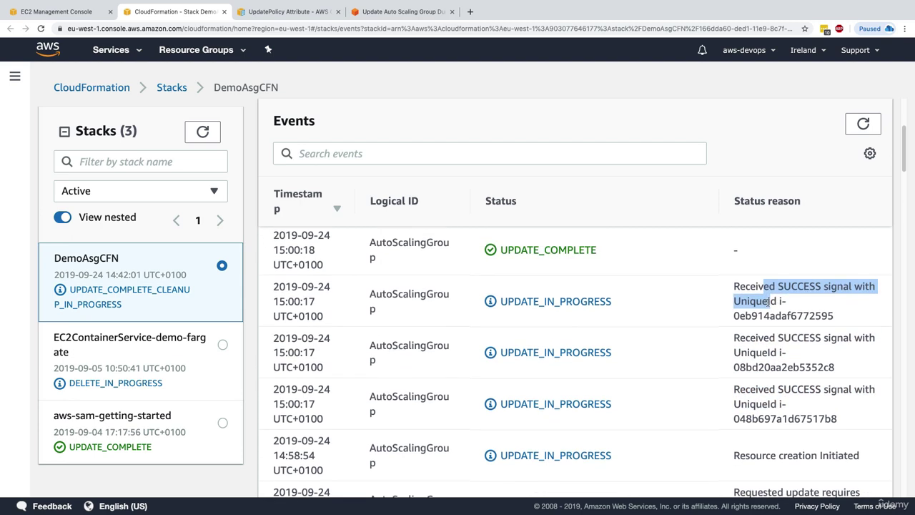
Follow events through UPDATE_COMPLETE_CLEANUP_IN_PROGRESS and DELETE_IN_PROGRESS, then reload them.
click(75, 11)
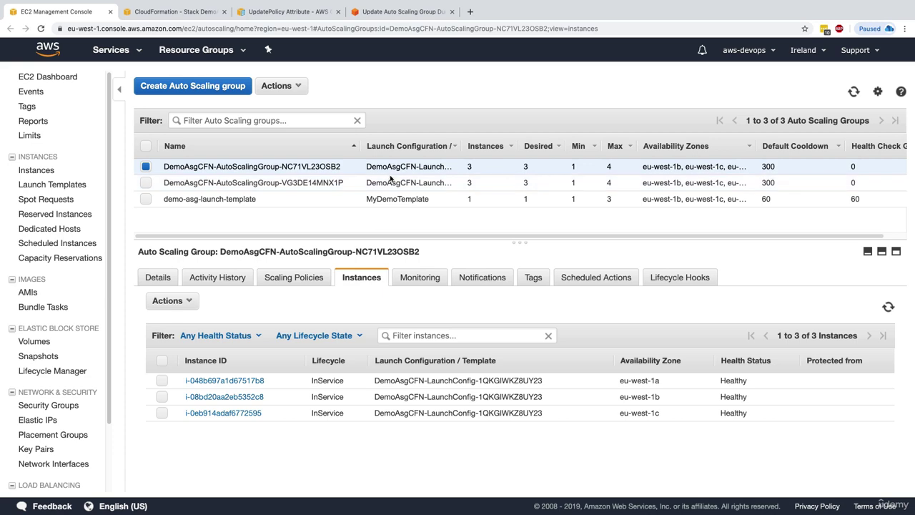
click(176, 15)
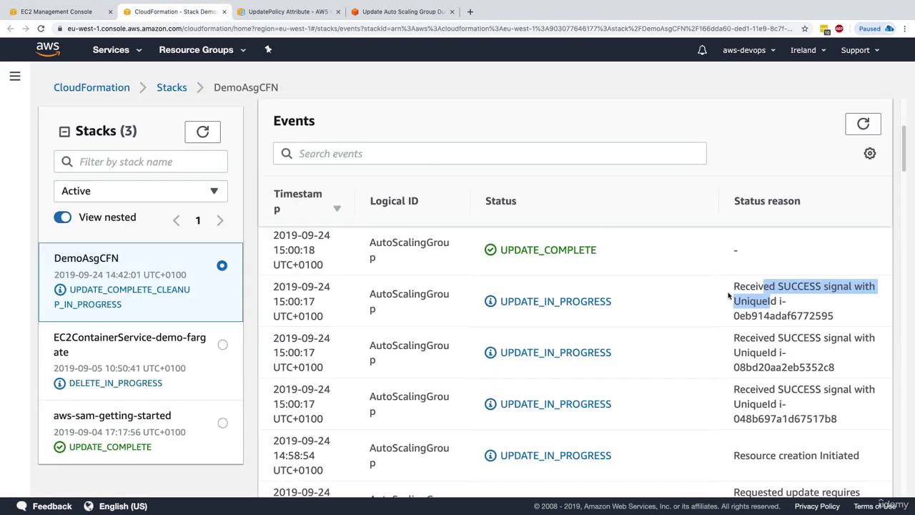
double_click(608, 325)
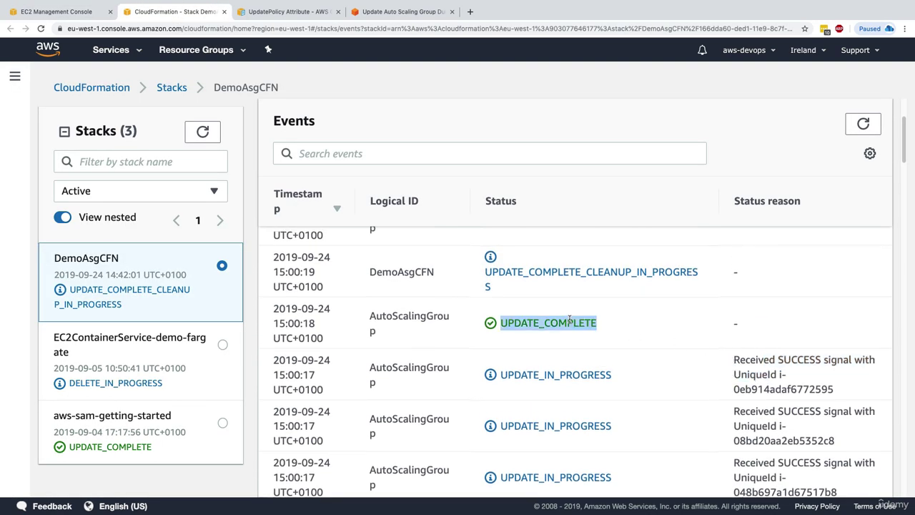
click(519, 326)
double_click(520, 327)
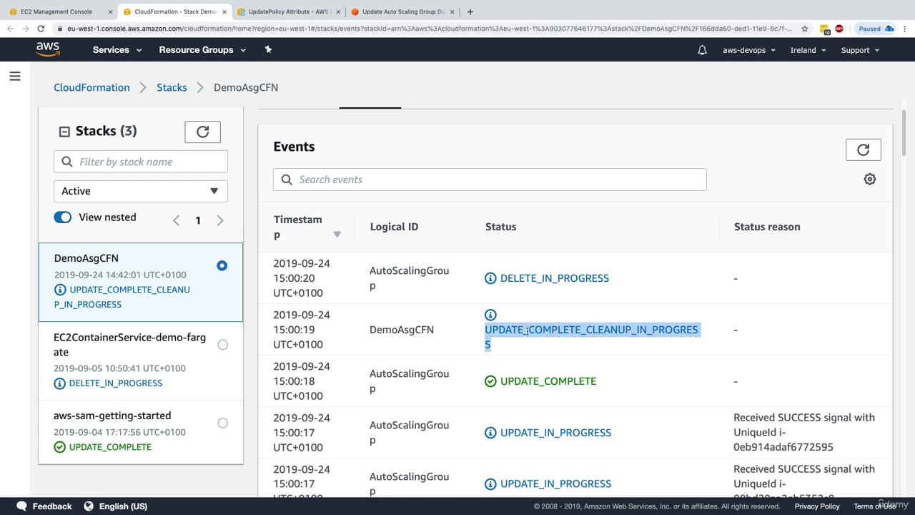
double_click(539, 279)
click(572, 281)
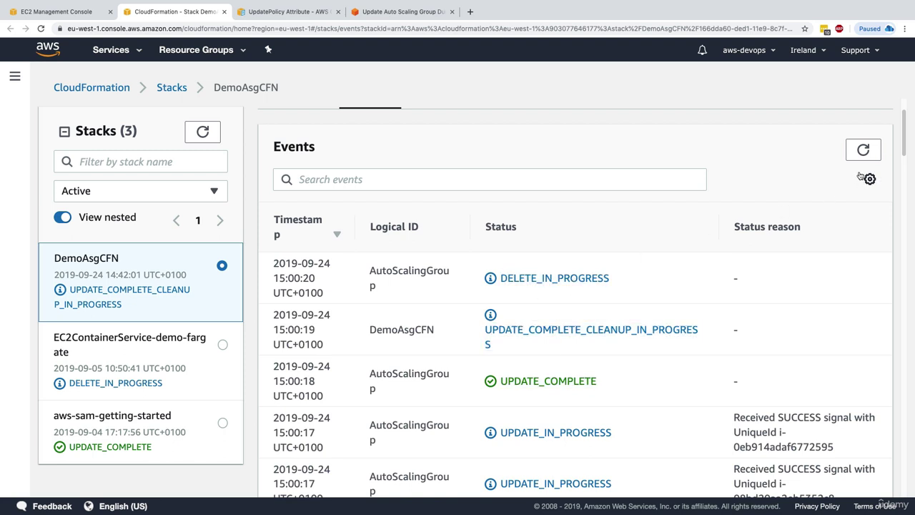
click(863, 149)
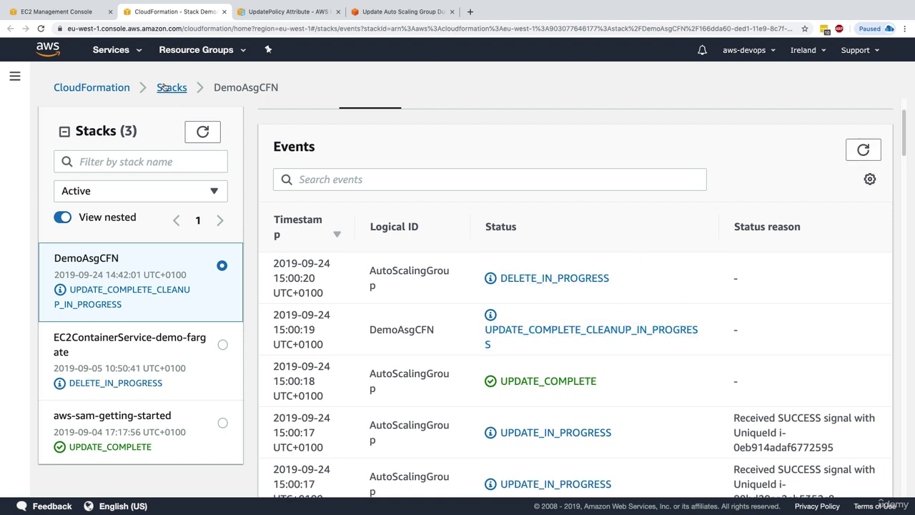
Refresh Auto Scaling groups to compare instances of old VG3DE14MNX1P and new NC71VL23OSB2.
click(64, 11)
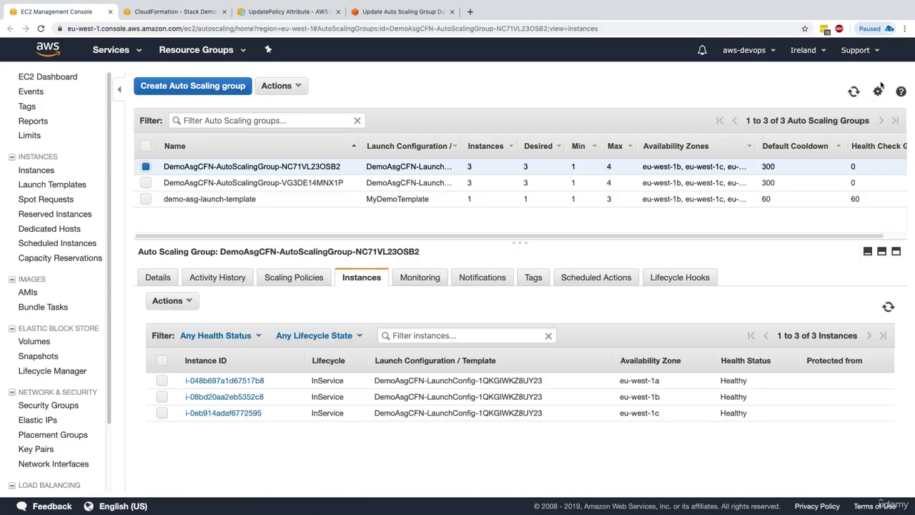
click(854, 92)
click(517, 183)
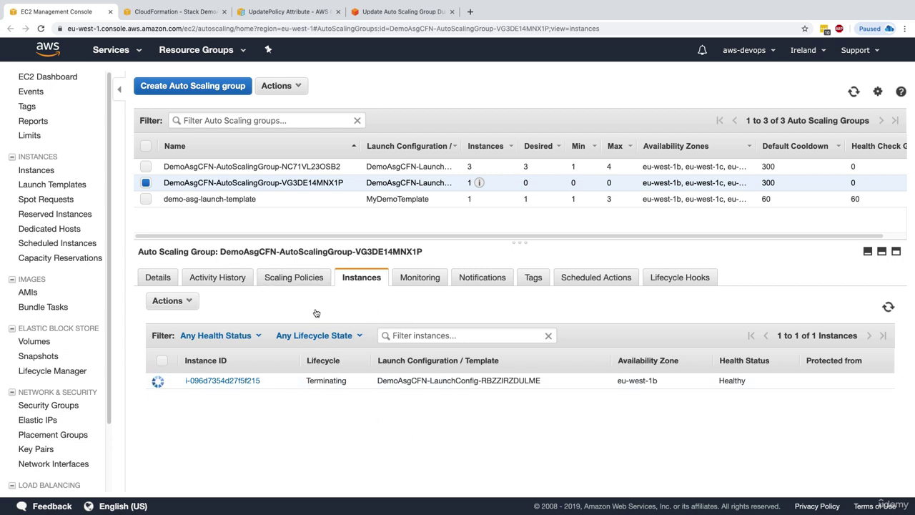
click(230, 165)
drag(230, 166, 336, 164)
click(337, 164)
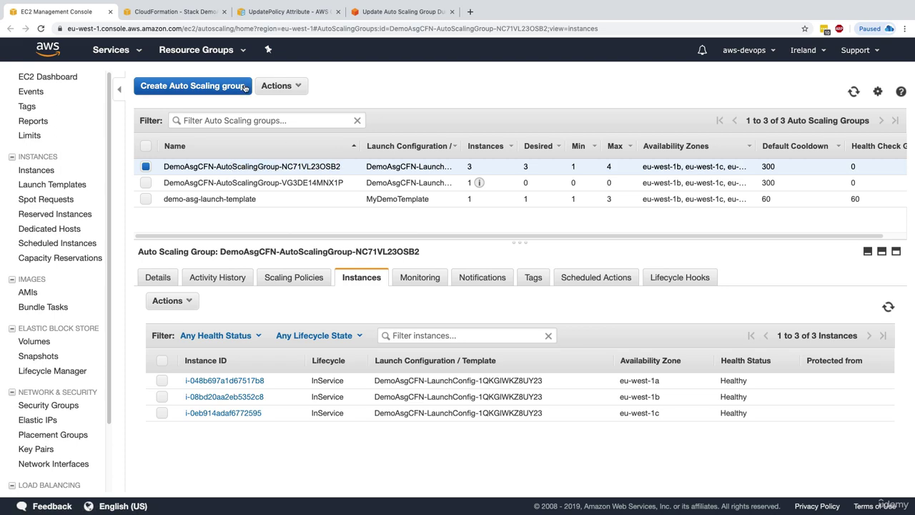
click(190, 13)
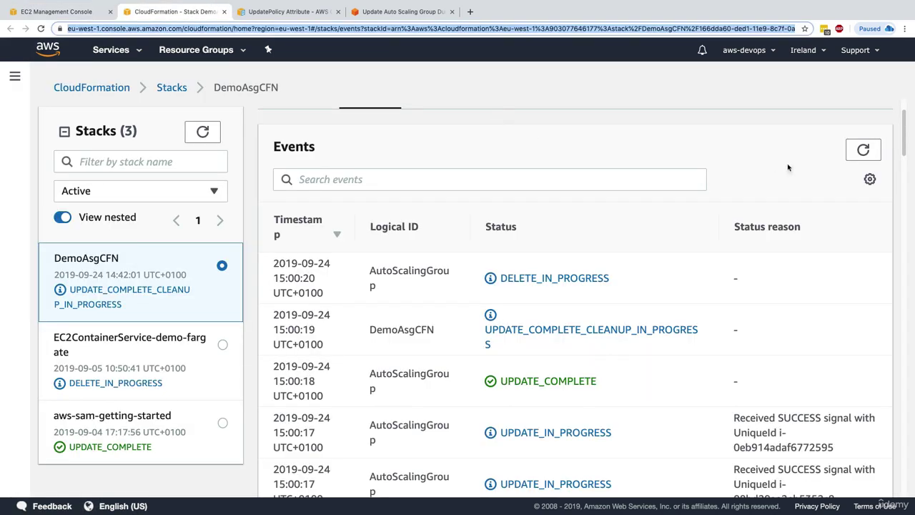
click(863, 149)
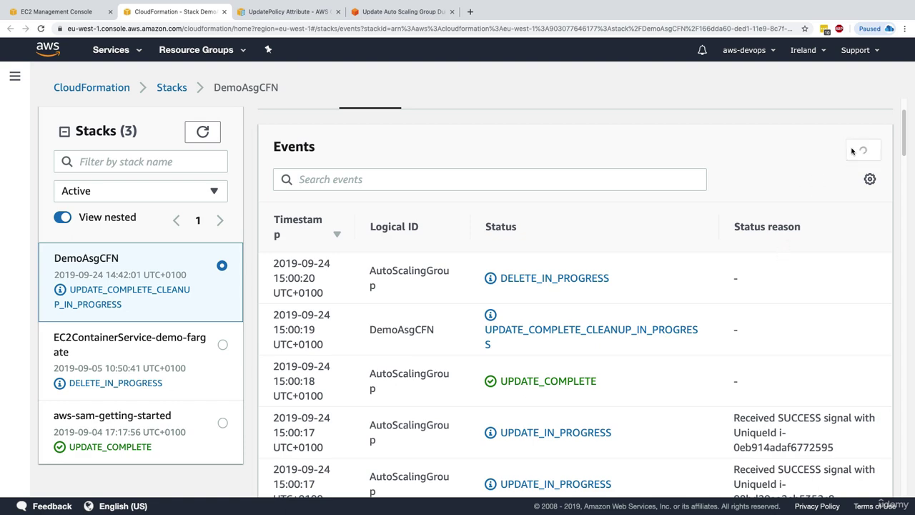
key(ctrl+shift+Tab)
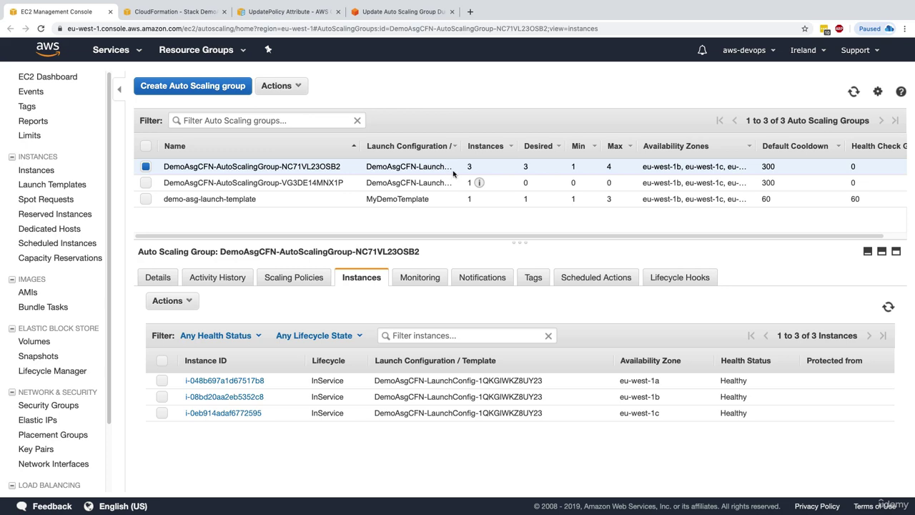
click(404, 12)
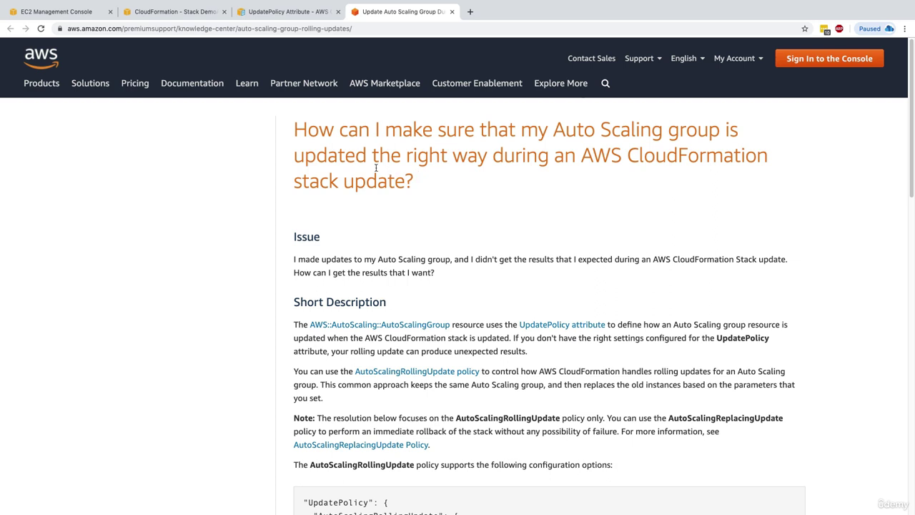
drag(301, 129, 602, 192)
click(602, 191)
scroll(533, 226, down, 3)
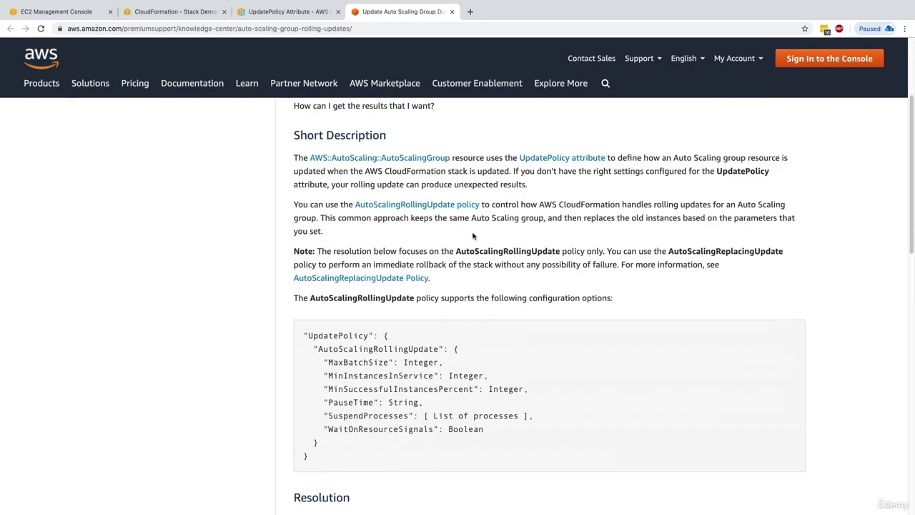
scroll(459, 229, down, 4)
double_click(372, 302)
click(391, 311)
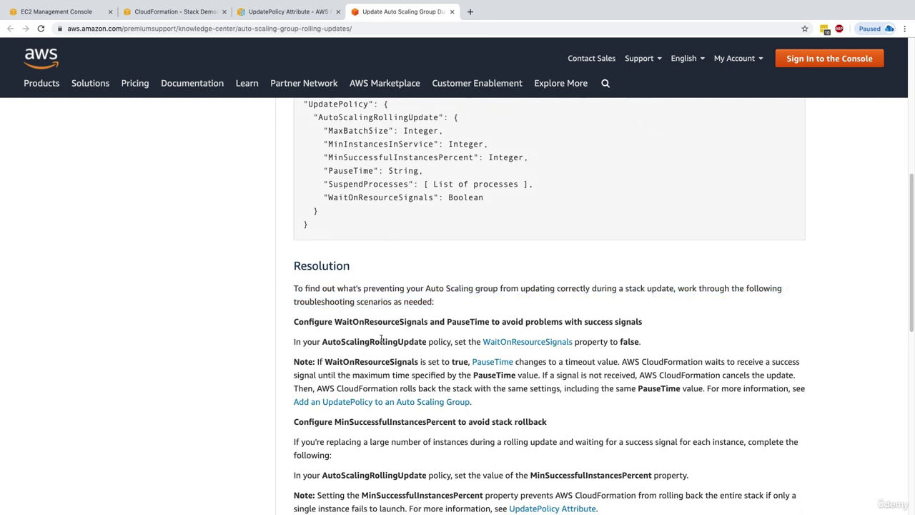
scroll(431, 350, up, 1)
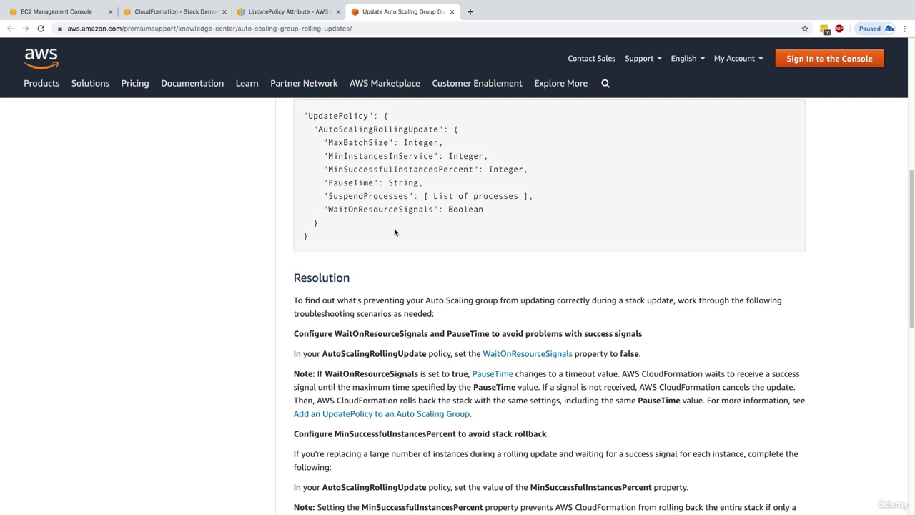
double_click(419, 314)
click(420, 315)
click(80, 13)
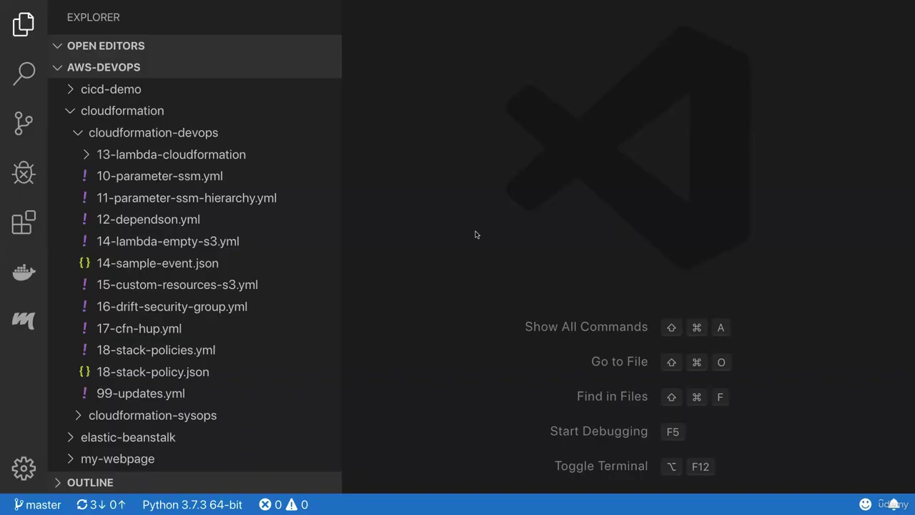
Open 12-dependson.yml in the editor and scroll to the top of the template.
click(282, 227)
key(Up)
click(282, 236)
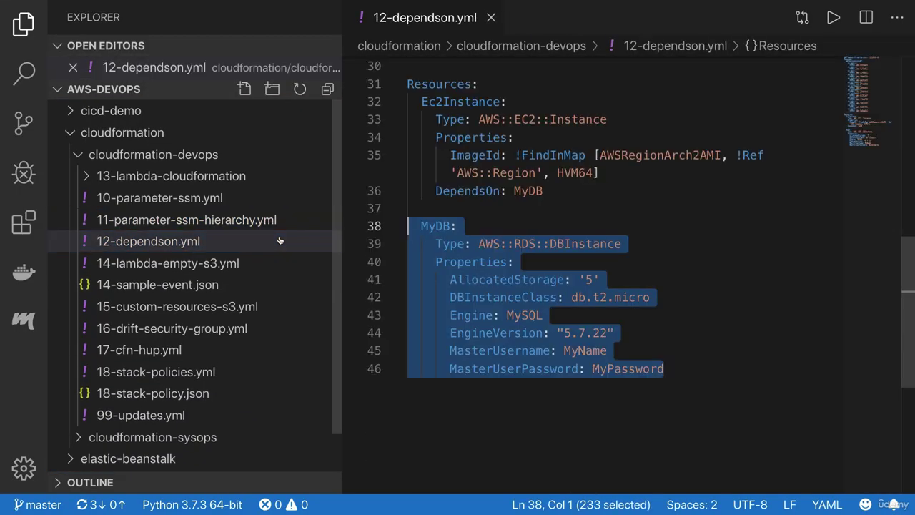
click(486, 169)
scroll(465, 139, up, 1)
scroll(465, 140, up, 10)
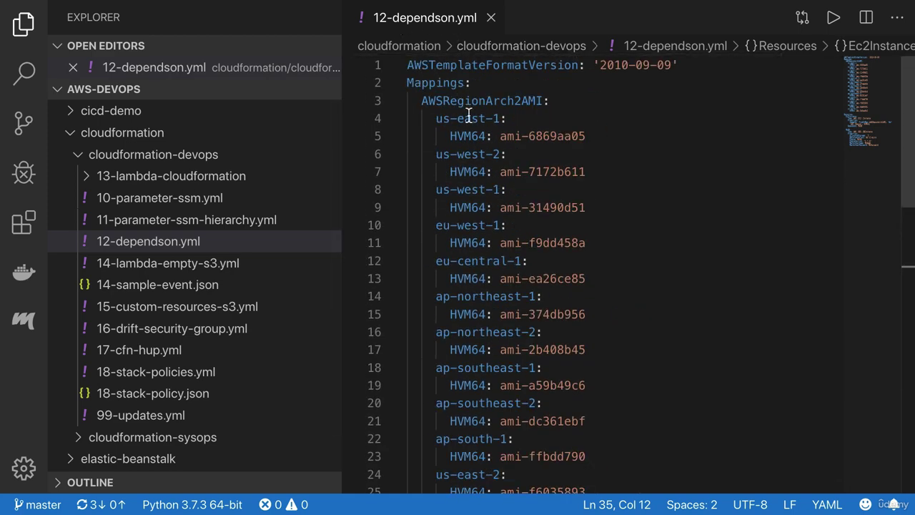
Walk through the Mappings section's us-east-1 entry and its AMI ami-6869aa05.
drag(411, 90, 472, 84)
click(474, 84)
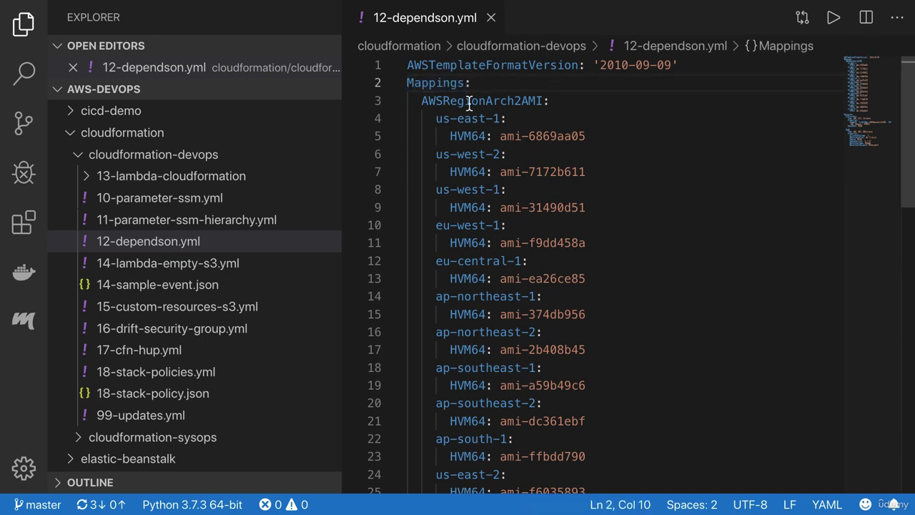
drag(434, 119, 565, 136)
click(572, 135)
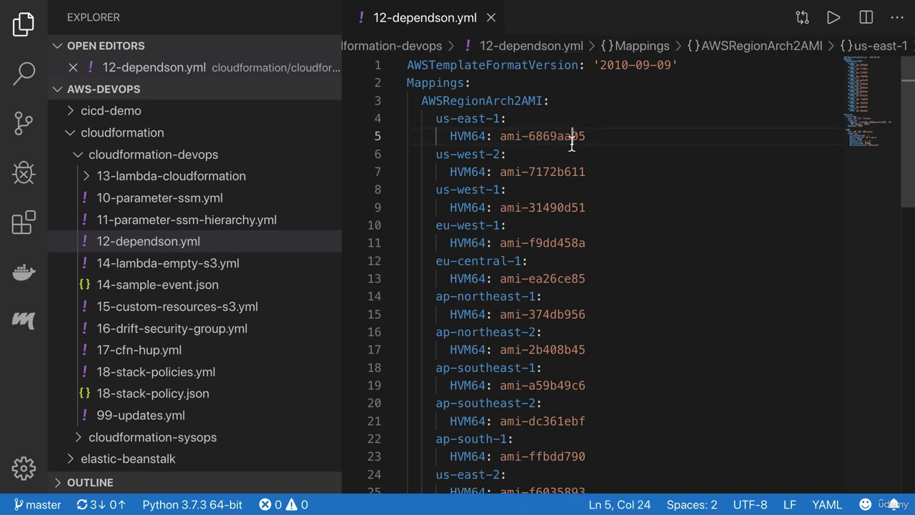
drag(437, 119, 588, 136)
drag(438, 190, 598, 209)
click(599, 209)
scroll(598, 214, down, 9)
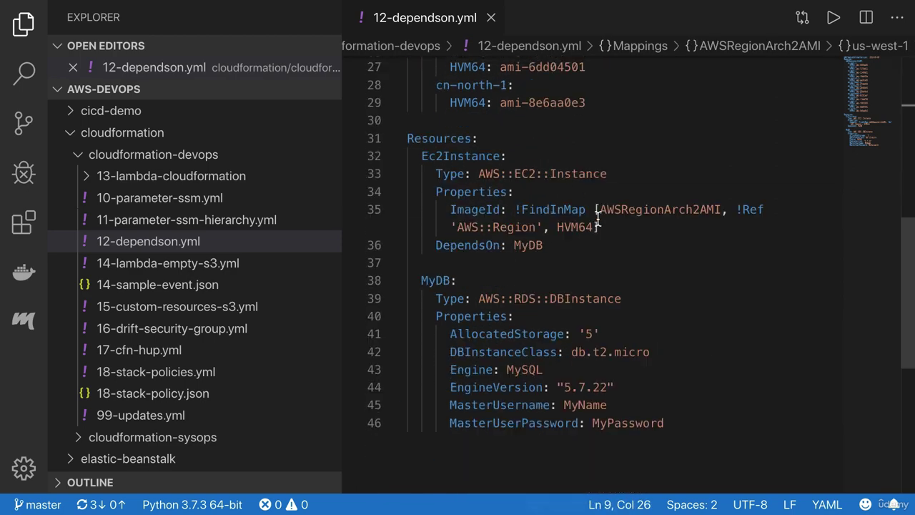
Point out Ec2Instance's ImageId property and the !FindInMap function it uses.
double_click(456, 155)
click(484, 173)
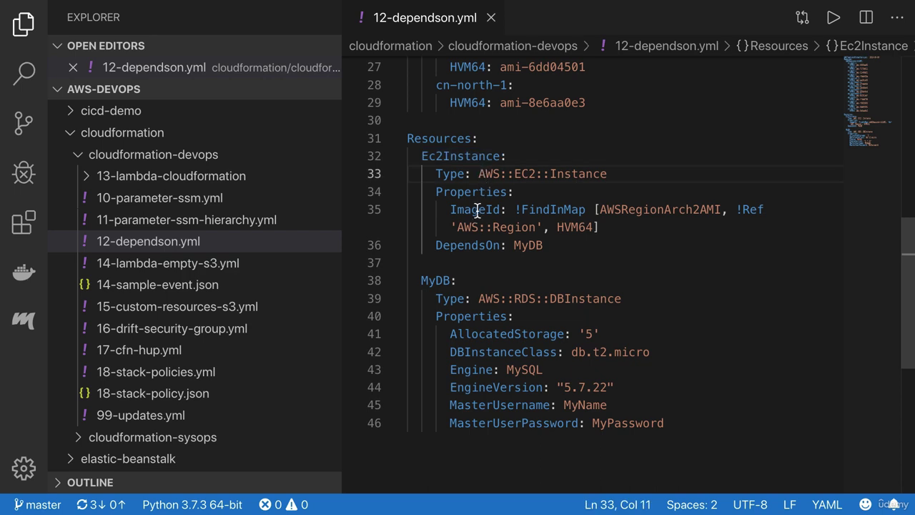
double_click(478, 208)
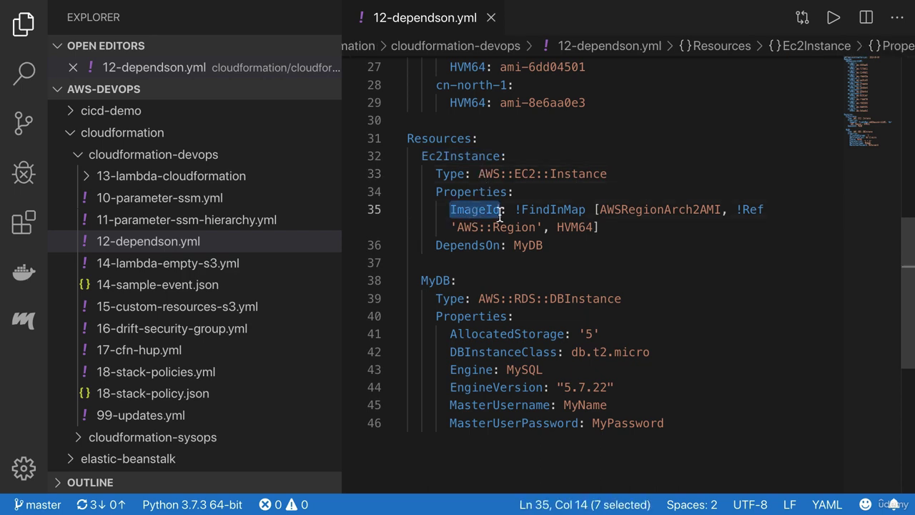
drag(515, 209, 586, 209)
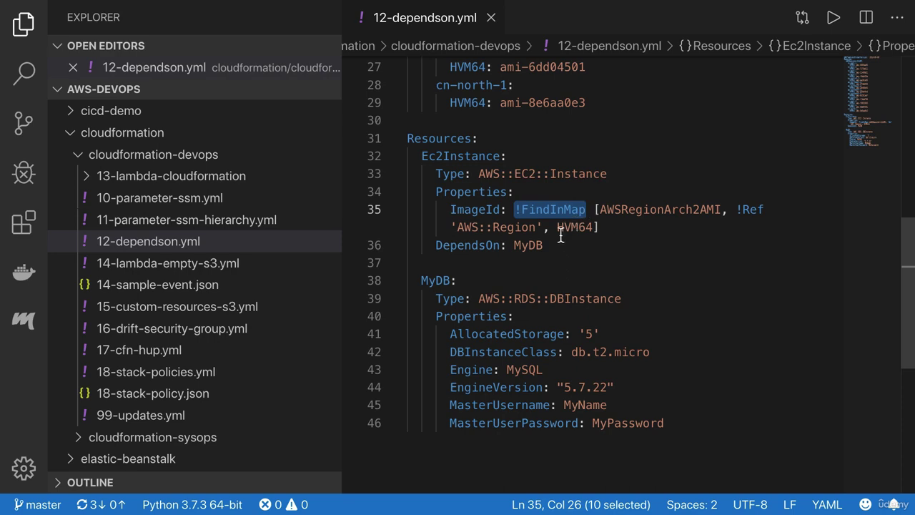
scroll(561, 235, up, 8)
drag(410, 84, 489, 84)
scroll(575, 215, down, 14)
scroll(593, 217, up, 6)
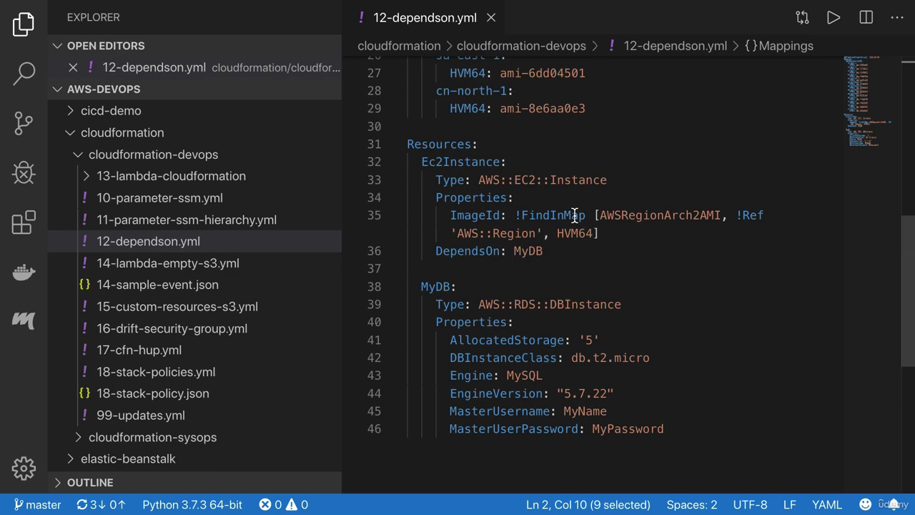
Explain the lookup arguments: AWSRegionArch2AMI map, !Ref AWS::Region, and the HVM64 key.
double_click(619, 217)
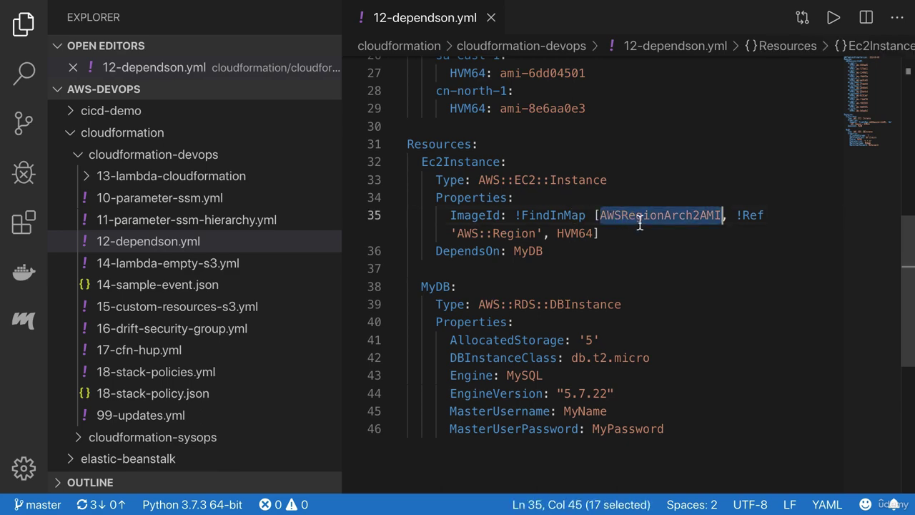
scroll(676, 223, up, 8)
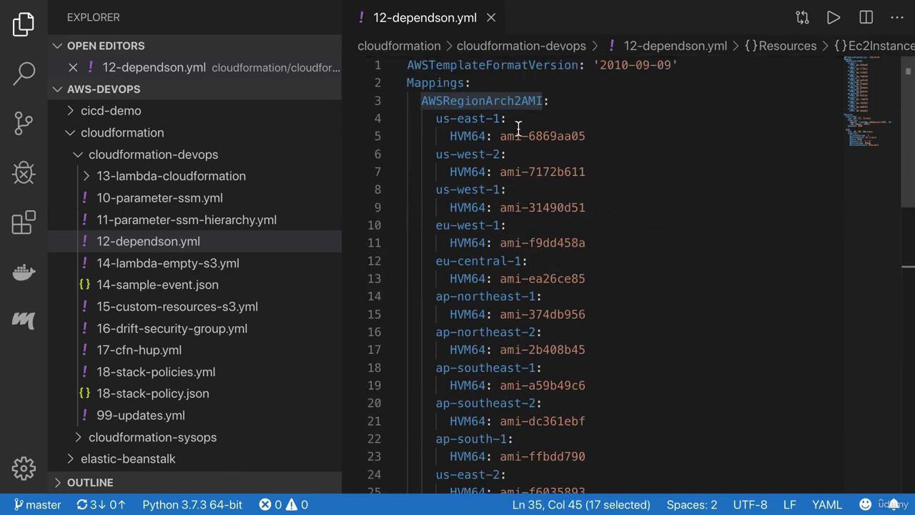
scroll(522, 143, down, 15)
scroll(629, 165, up, 5)
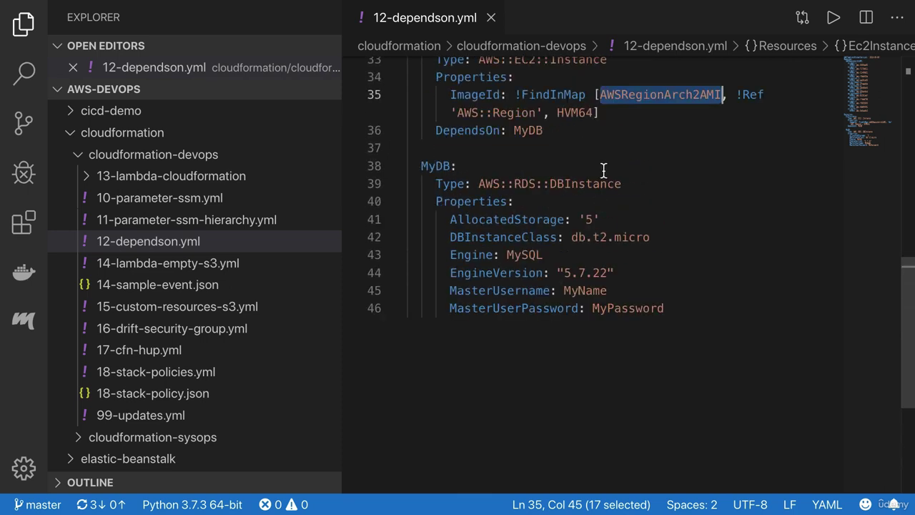
drag(736, 129, 757, 129)
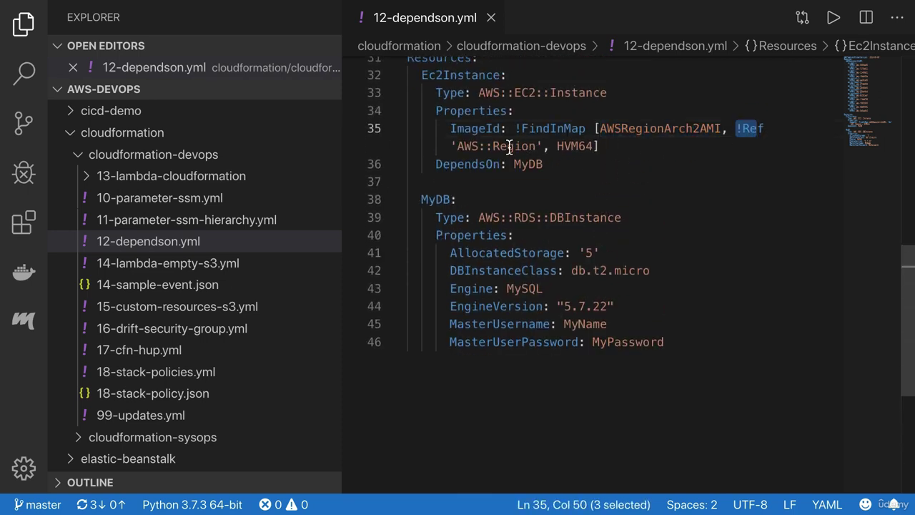
drag(457, 146, 538, 148)
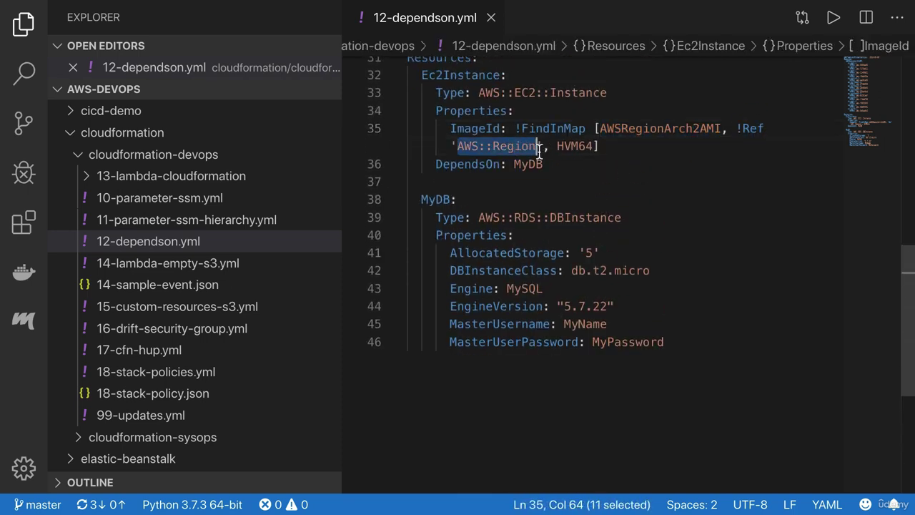
double_click(567, 148)
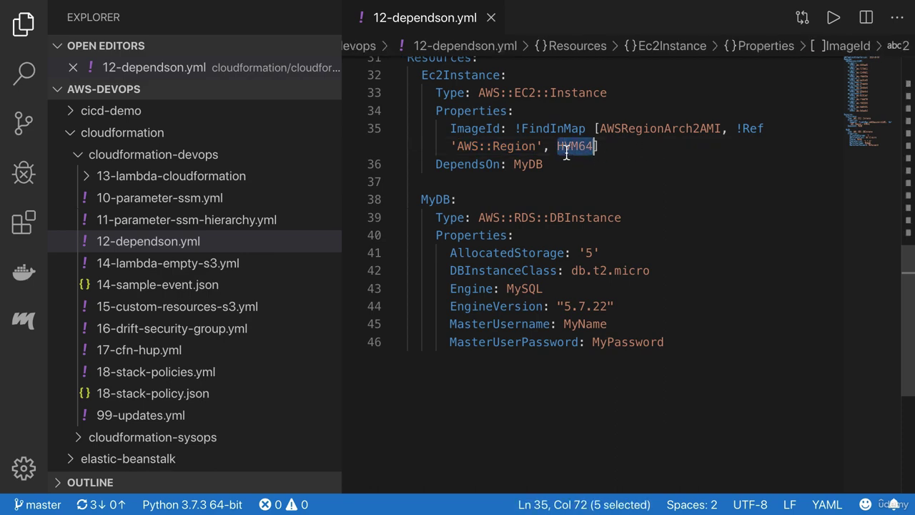
Trace the AWSRegionArch2AMI mapping to eu-west-1's HVM64 AMI ami-f9dd458a.
scroll(515, 160, up, 10)
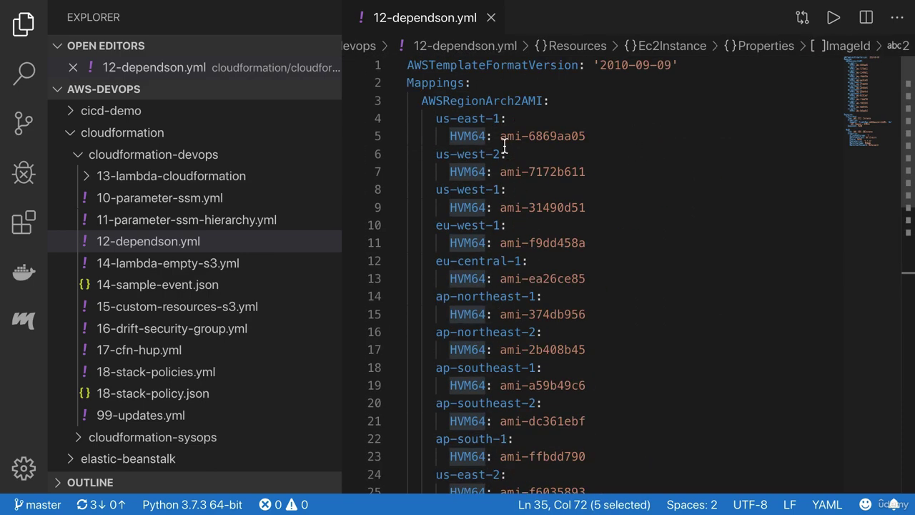
double_click(490, 105)
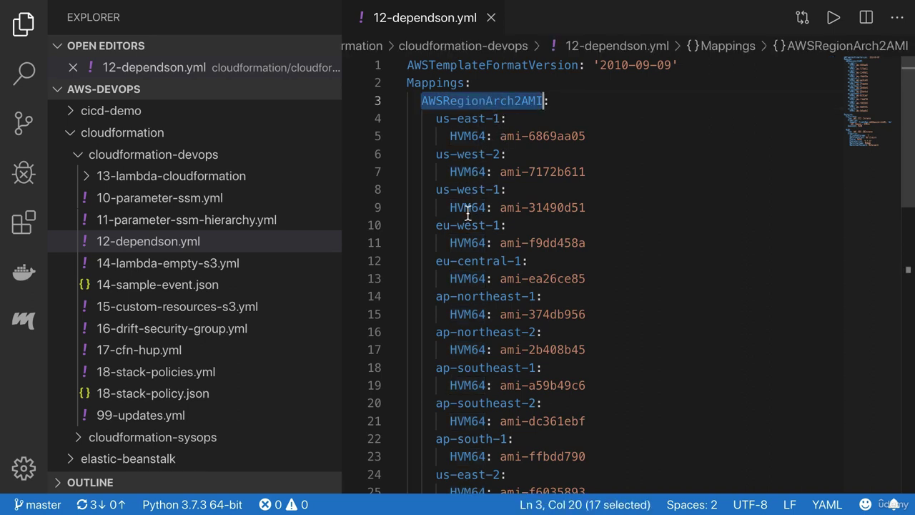
drag(441, 233, 504, 225)
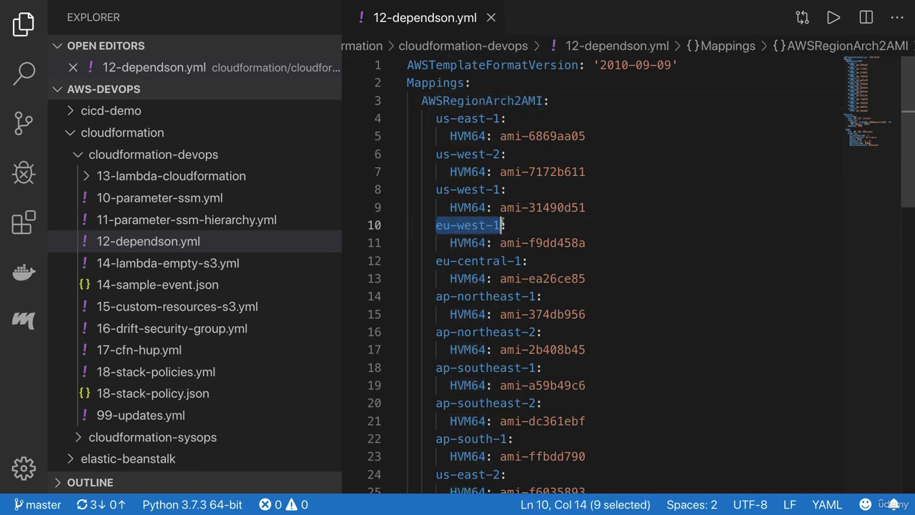
double_click(457, 244)
drag(500, 244, 592, 248)
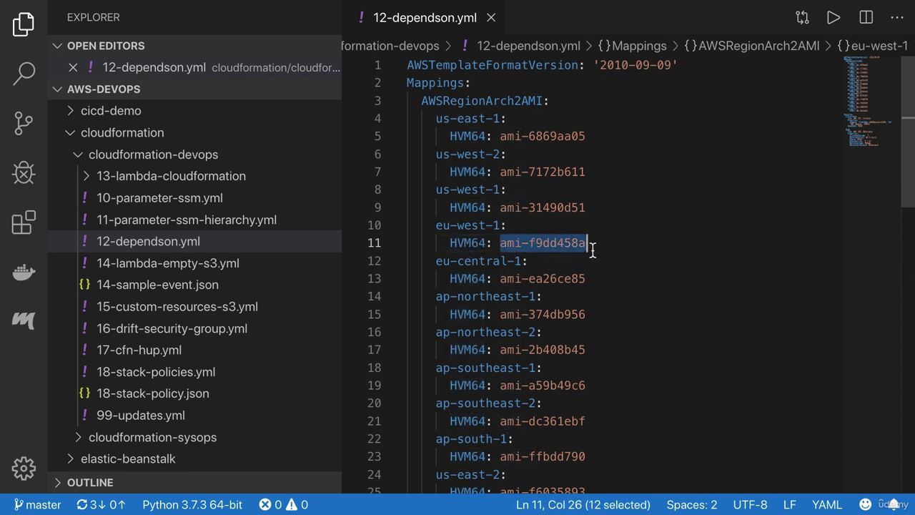
Point out the EC2 instance resource type and the full ImageId lookup expression.
scroll(548, 246, down, 5)
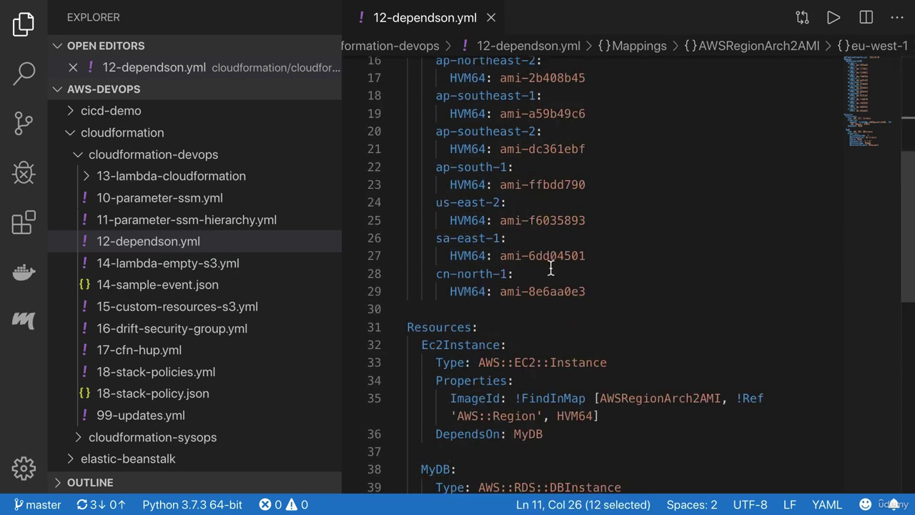
drag(516, 367, 586, 368)
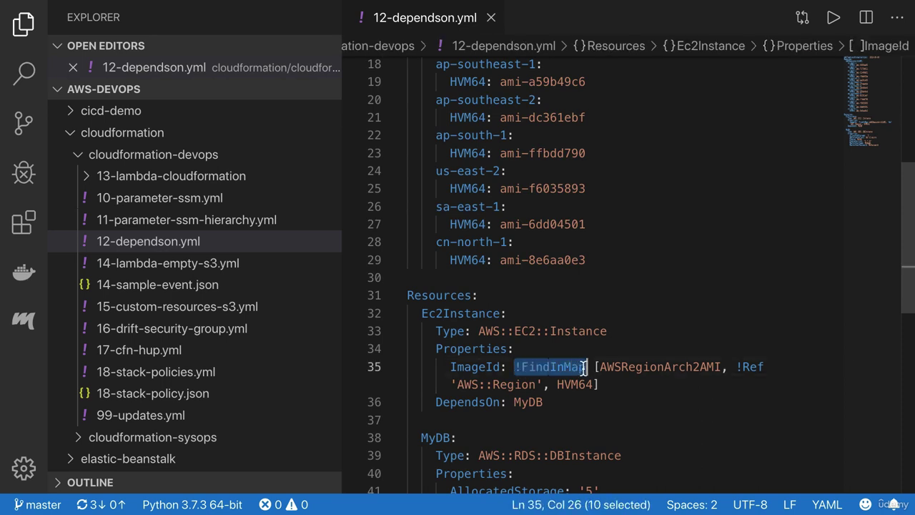
scroll(583, 365, down, 1)
click(510, 300)
drag(511, 300, 579, 300)
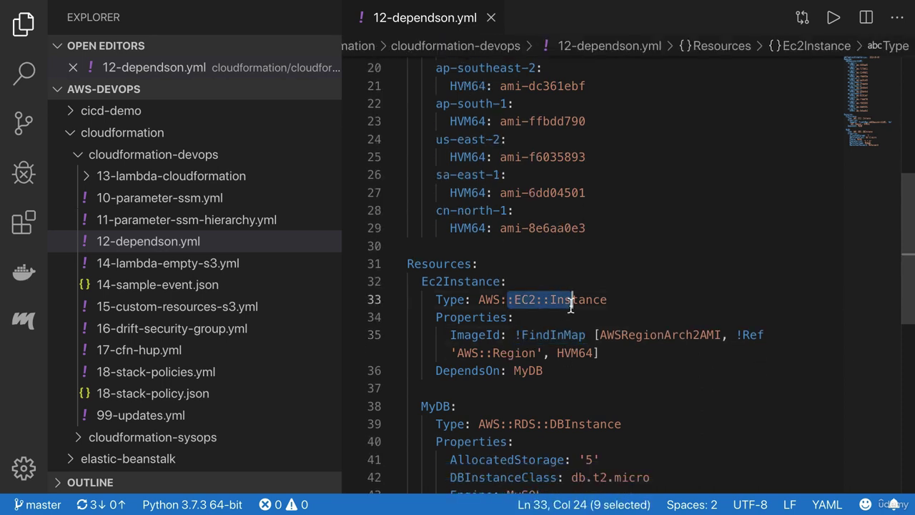
drag(450, 335, 603, 352)
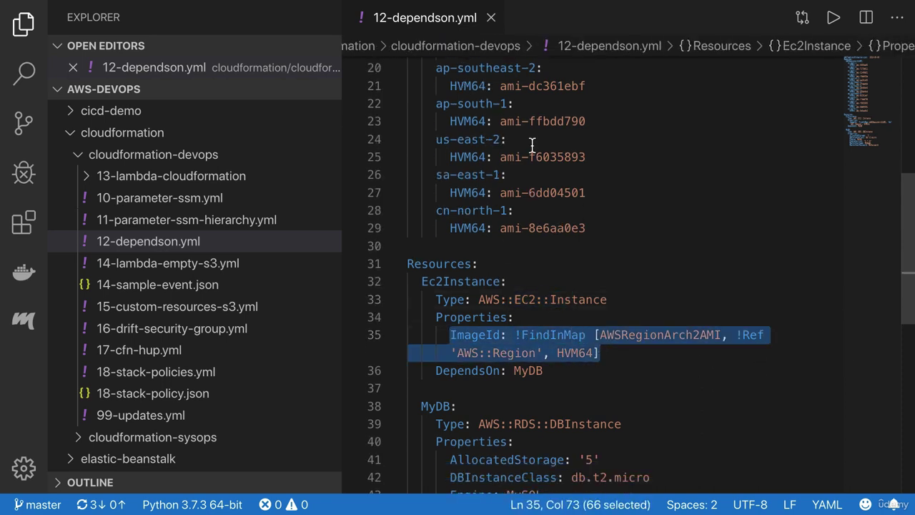
click(530, 193)
Scroll to the DependsOn line and point out the Ec2Instance and MyDB resources.
scroll(535, 192, down, 1)
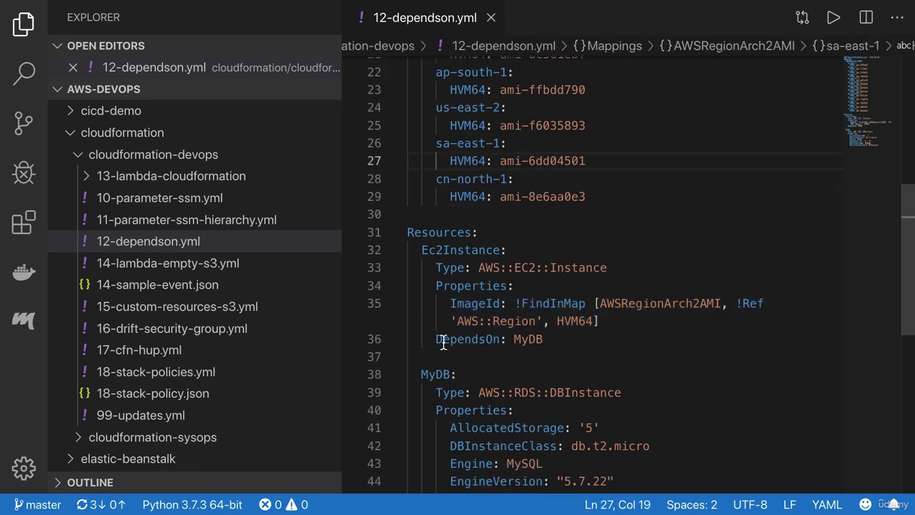
drag(436, 339, 543, 339)
scroll(546, 338, down, 1)
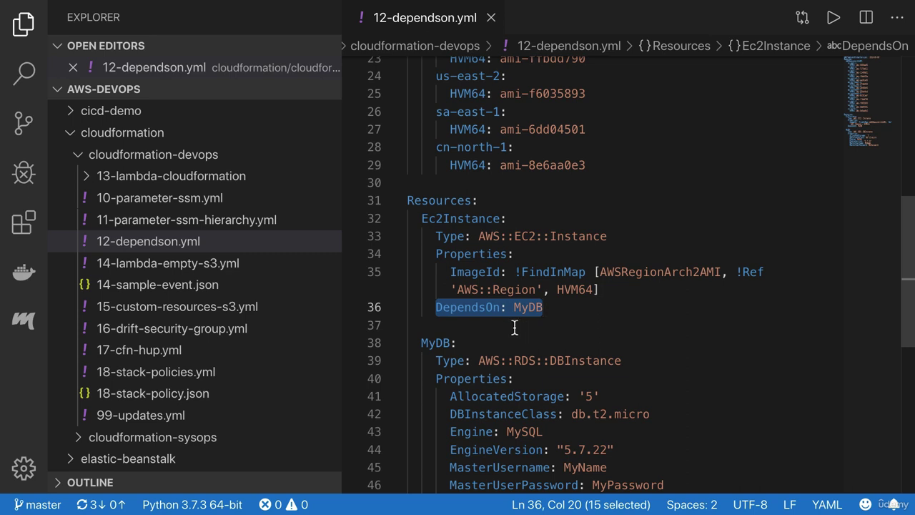
click(513, 326)
scroll(499, 325, down, 1)
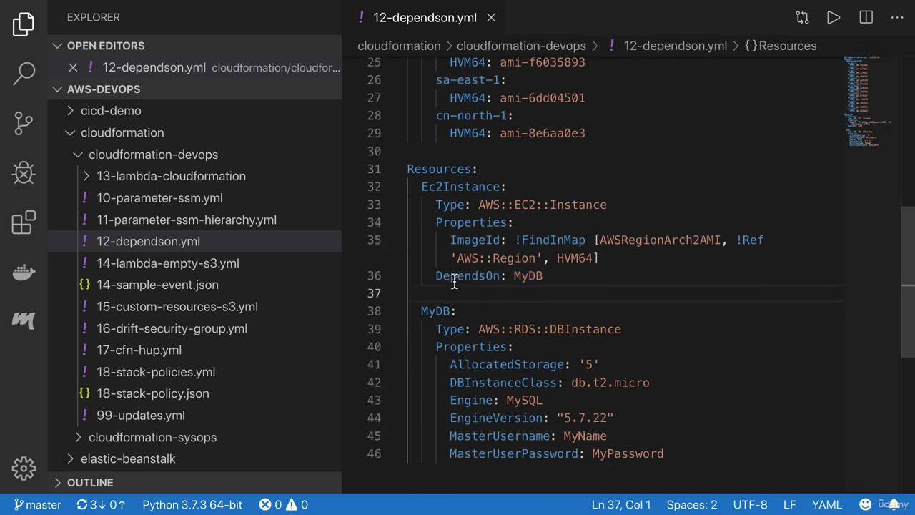
drag(422, 187, 503, 186)
click(502, 187)
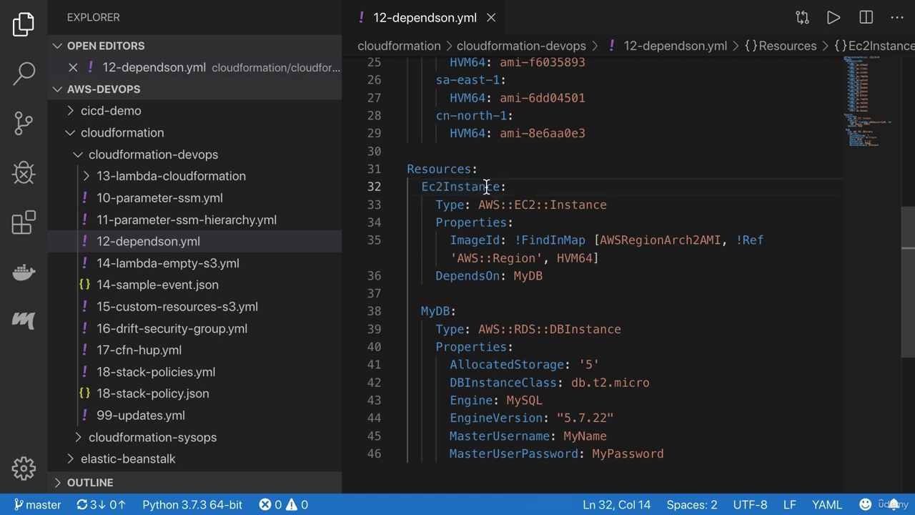
double_click(443, 311)
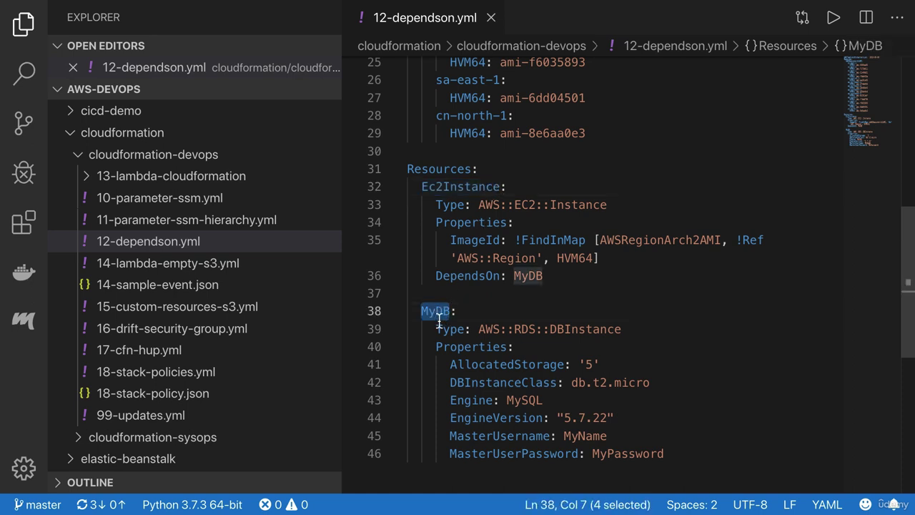
Comment out the DependsOn: MyDB line and compare Ec2Instance with MyDB.
drag(436, 276, 545, 277)
key(ctrl+slash)
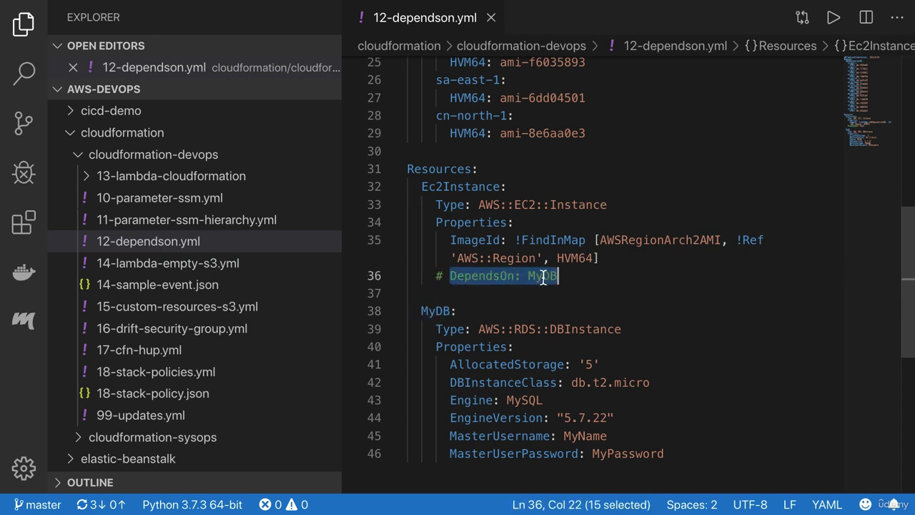
click(545, 277)
drag(449, 187, 501, 187)
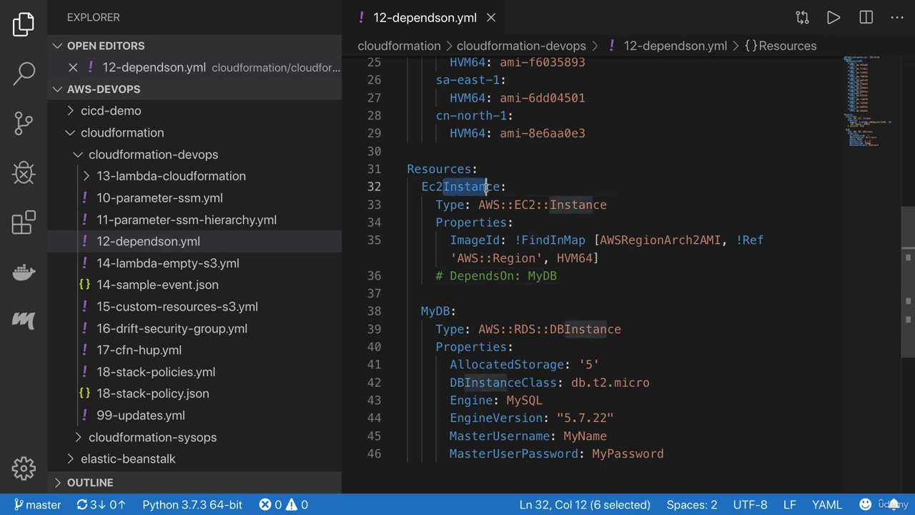
drag(429, 311, 452, 311)
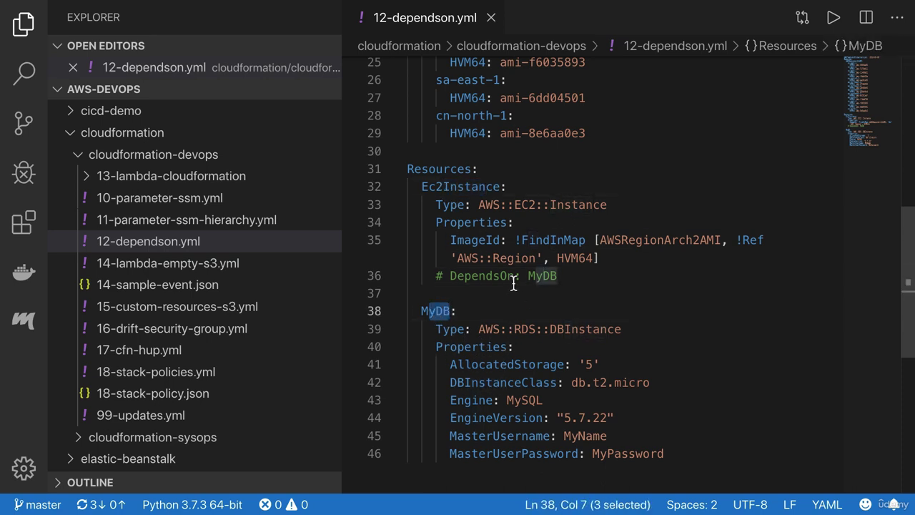
double_click(481, 190)
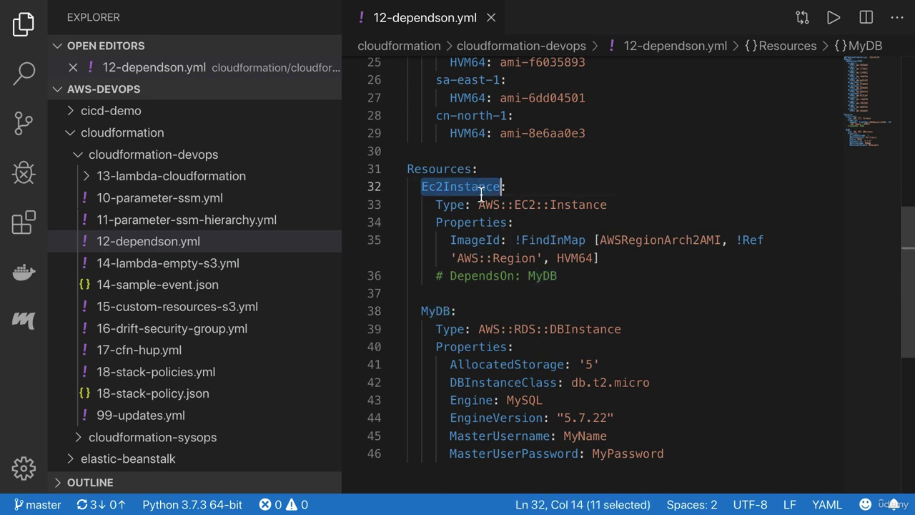
double_click(439, 312)
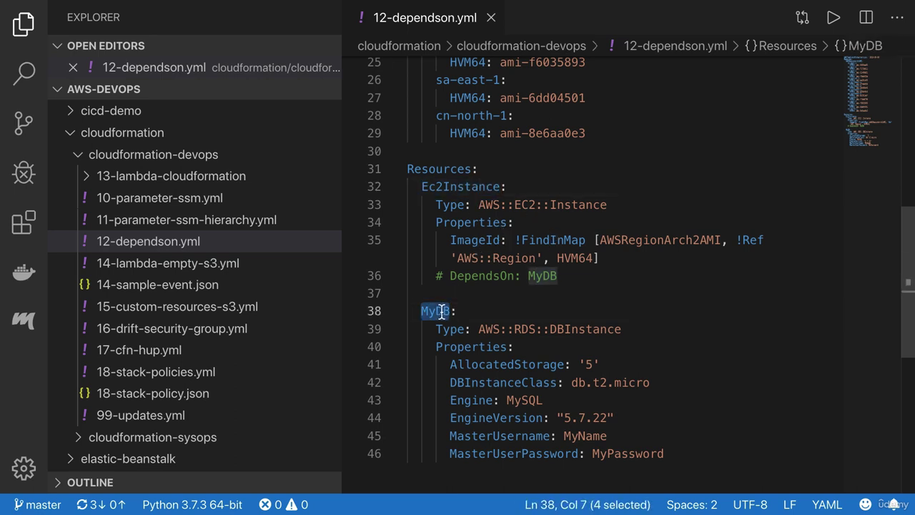
Restore DependsOn: MyDB so Ec2Instance depends on the MyDB resource.
click(465, 277)
key(ctrl+slash)
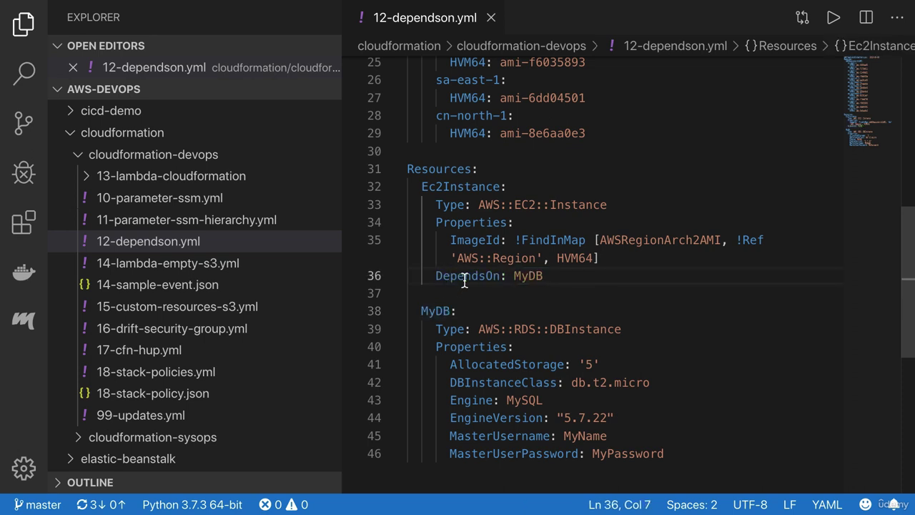
triple_click(472, 278)
click(487, 276)
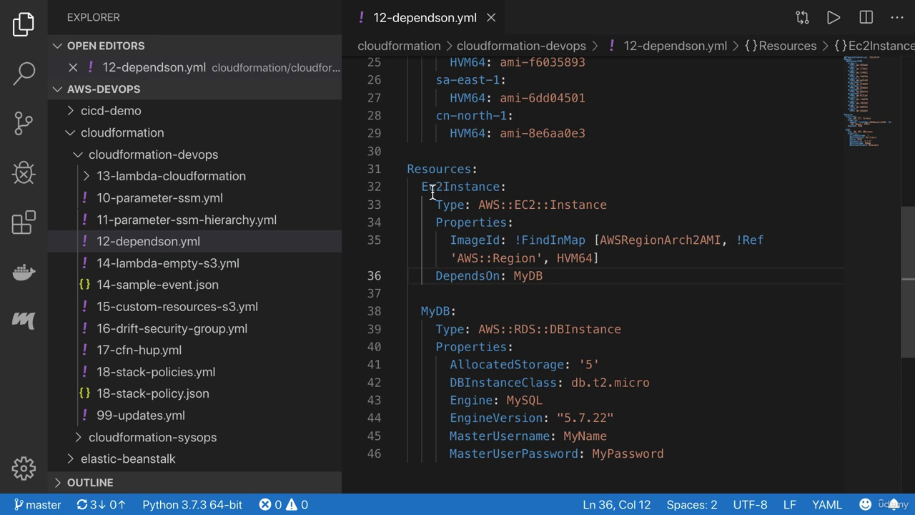
drag(422, 187, 516, 190)
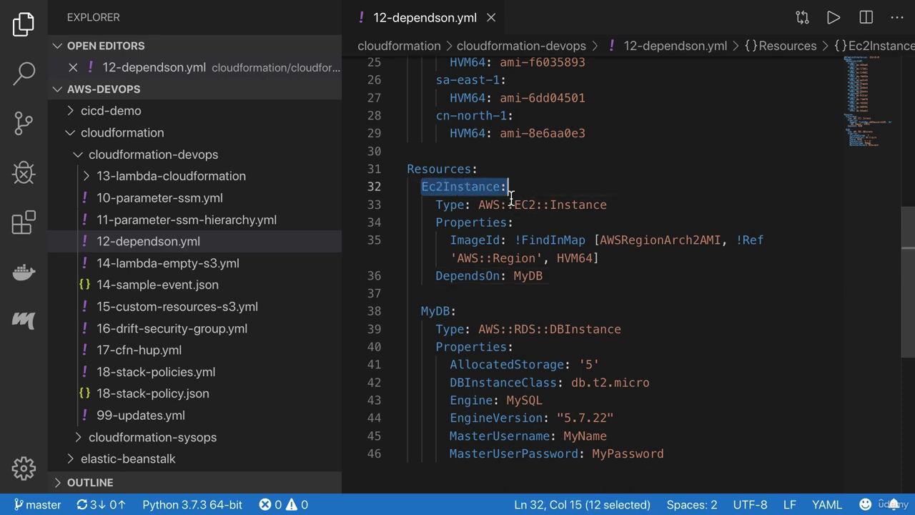
drag(422, 312, 464, 311)
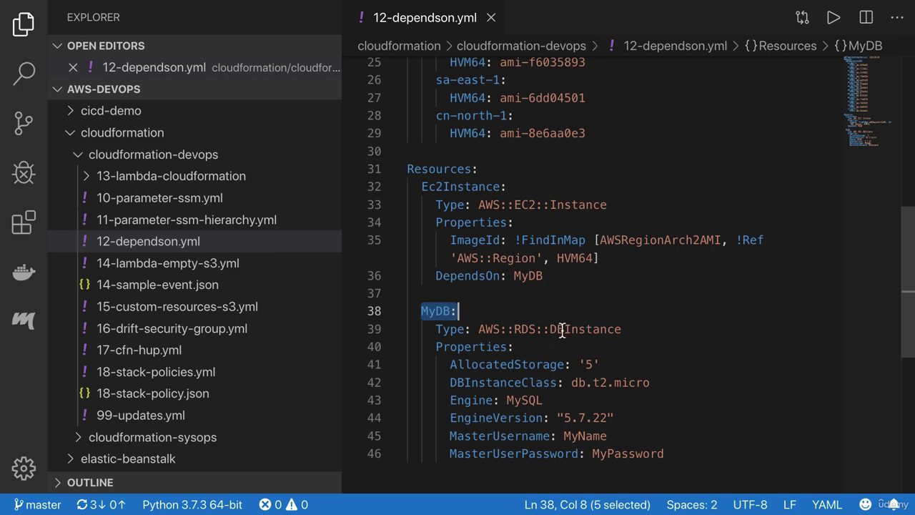
click(542, 301)
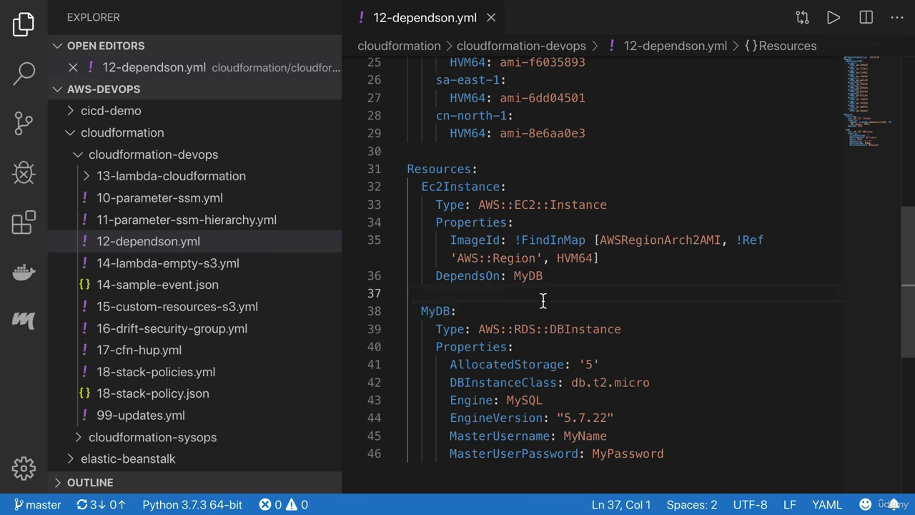
key(ctrl+Left)
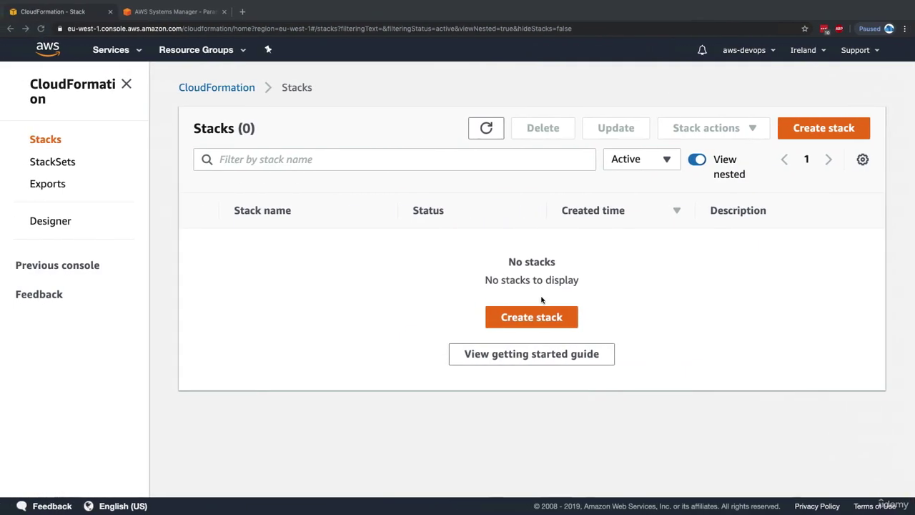
Upload 12-dependson.yml as the template for a new stack.
click(555, 317)
scroll(590, 384, down, 4)
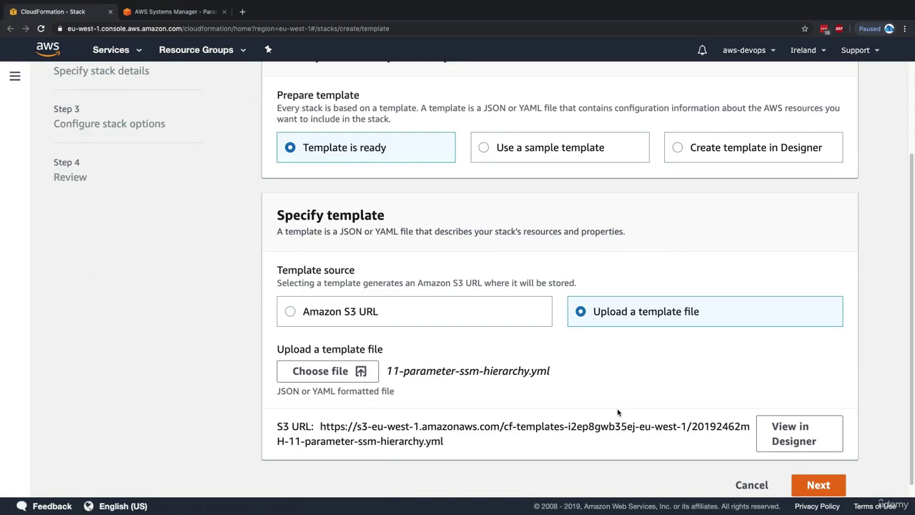
click(378, 378)
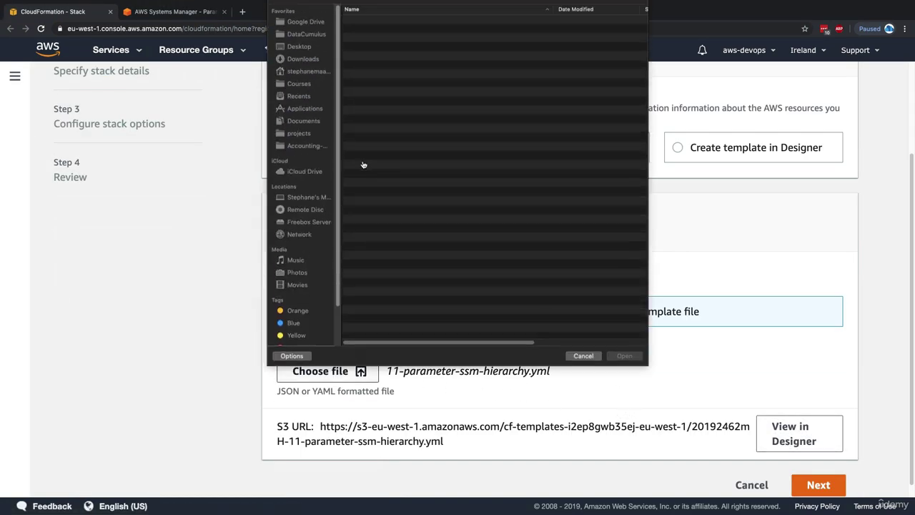
double_click(382, 56)
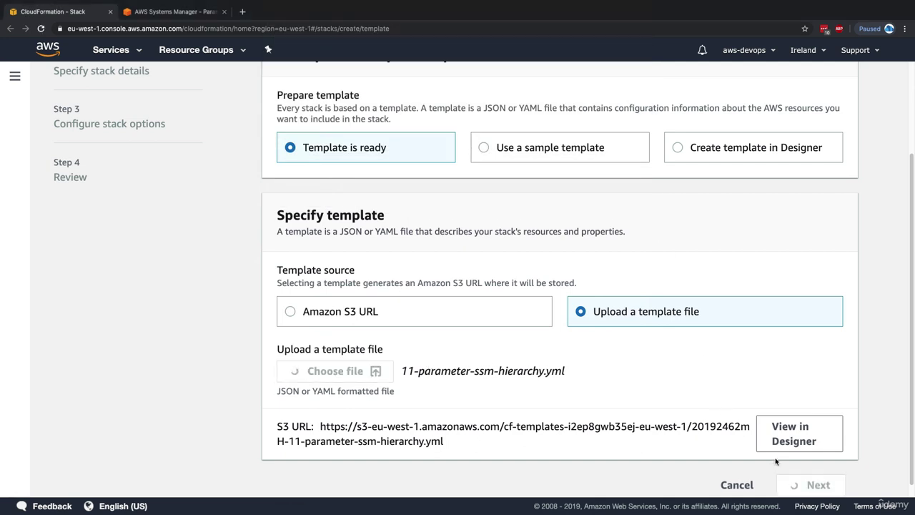
click(815, 486)
Name the stack DemoDependsOn, keep default options, and create it.
click(592, 241)
text(DemoDependsOn)
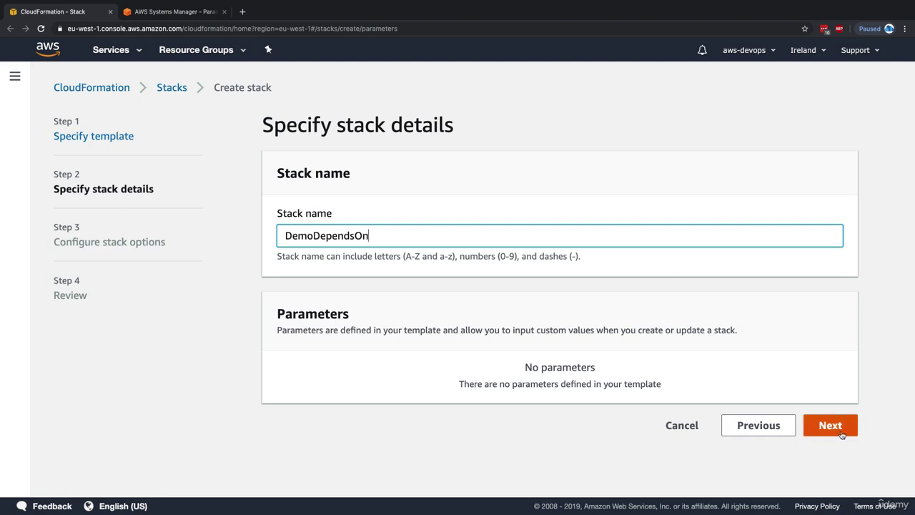
click(841, 432)
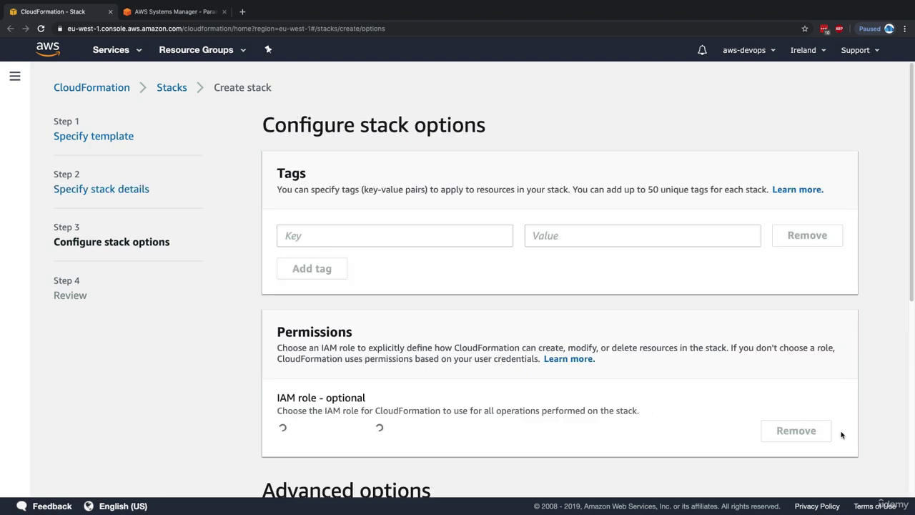
scroll(792, 401, down, 5)
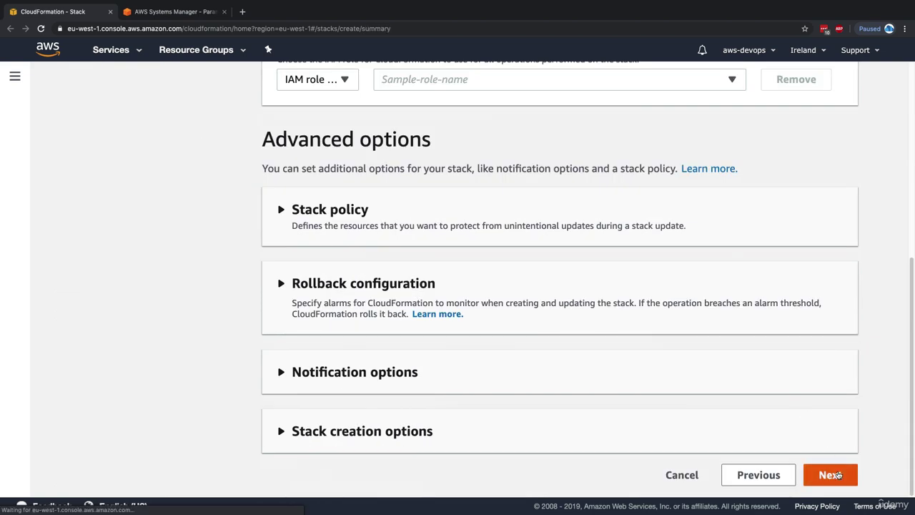
click(830, 474)
scroll(794, 423, down, 15)
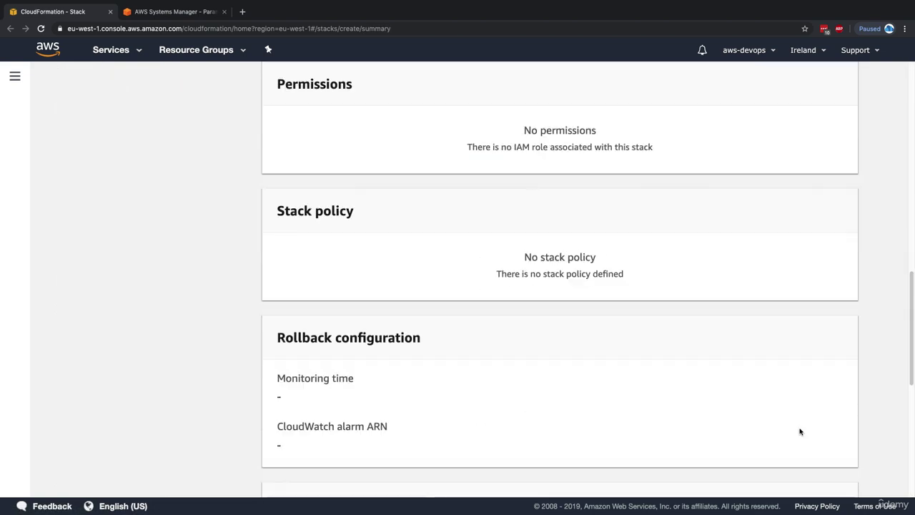
click(826, 476)
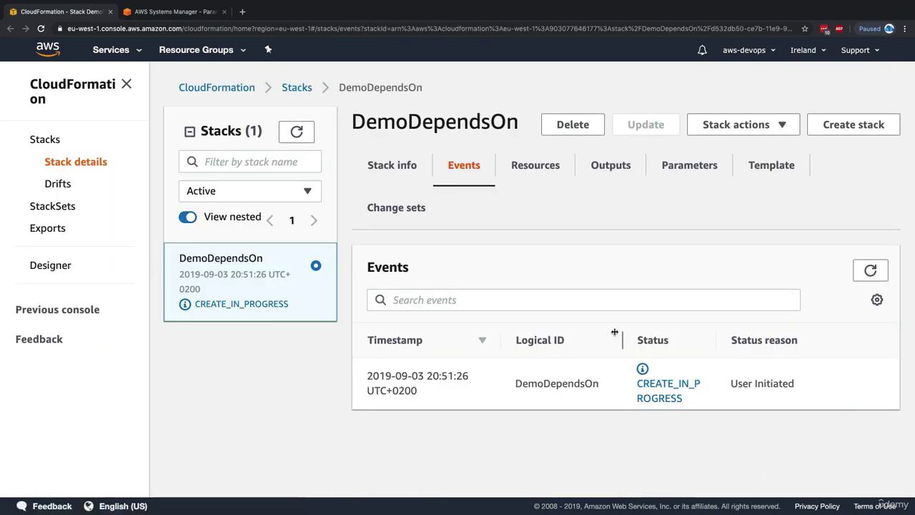
Refresh DemoDependsOn events until MyDB shows 'Resource creation Initiated'.
double_click(567, 385)
click(867, 279)
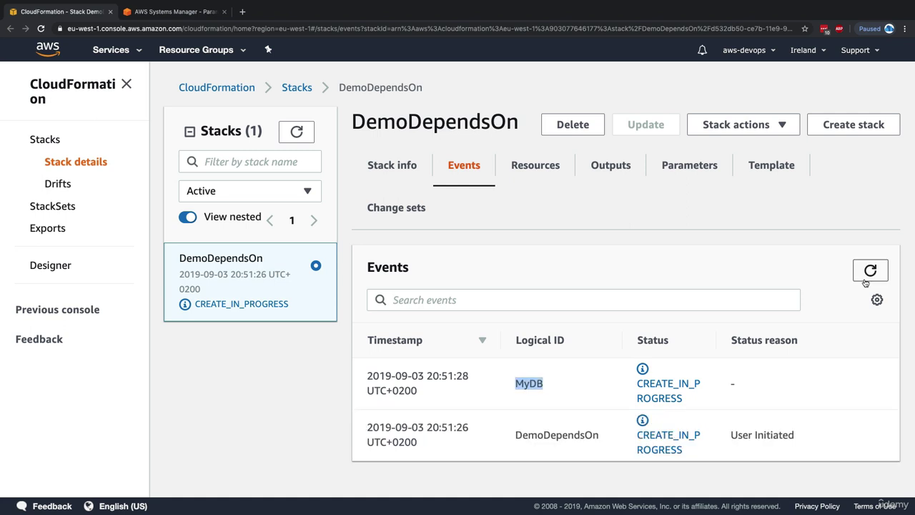
click(569, 386)
double_click(535, 382)
click(539, 393)
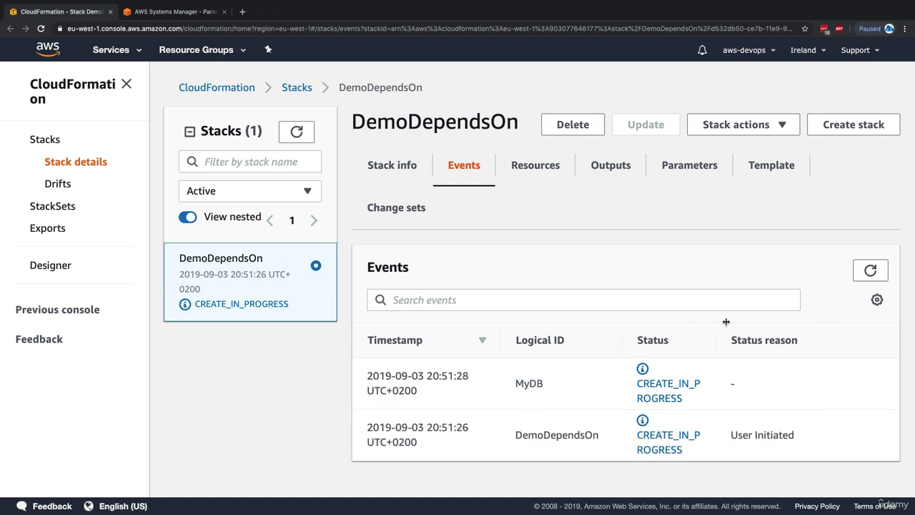
click(859, 278)
double_click(529, 383)
triple_click(751, 383)
scroll(756, 380, down, 1)
Compare Ec2Instance in the template, then refresh events confirming only MyDB is being created.
key(ctrl+Right)
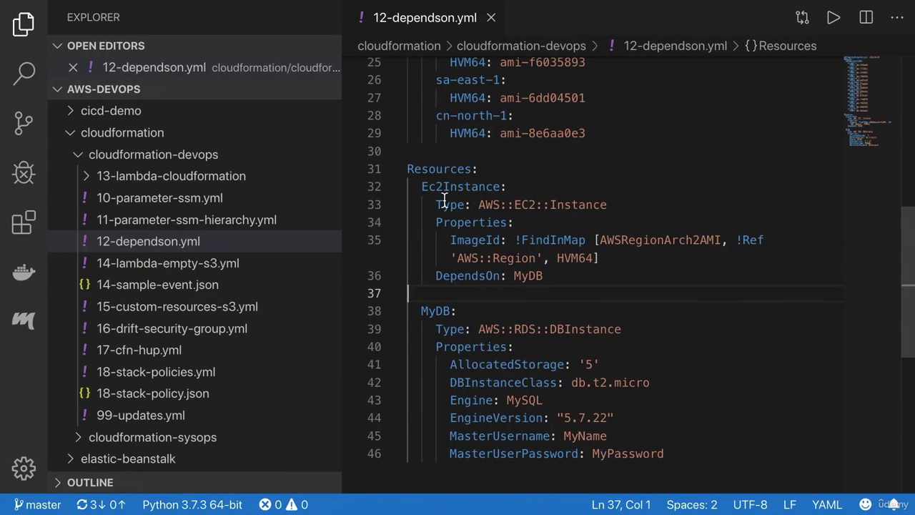
drag(429, 186, 493, 187)
click(503, 186)
key(ctrl+Left)
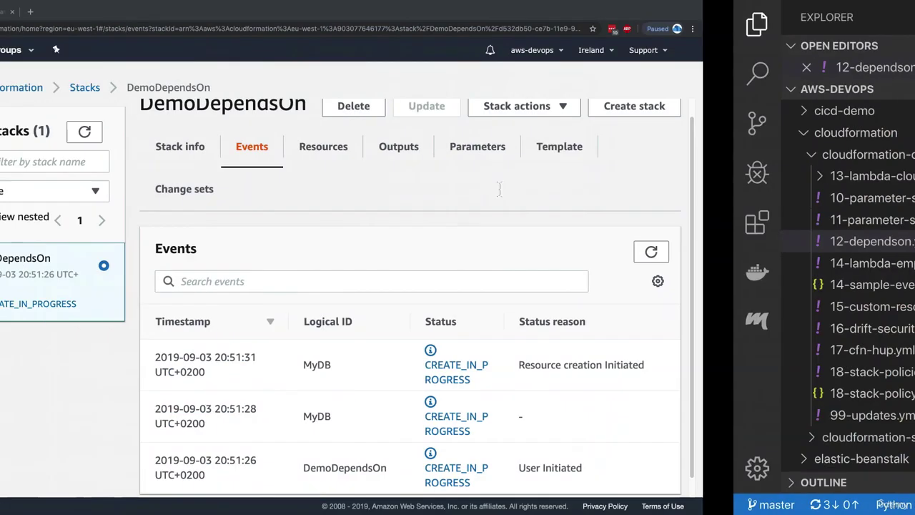
click(864, 241)
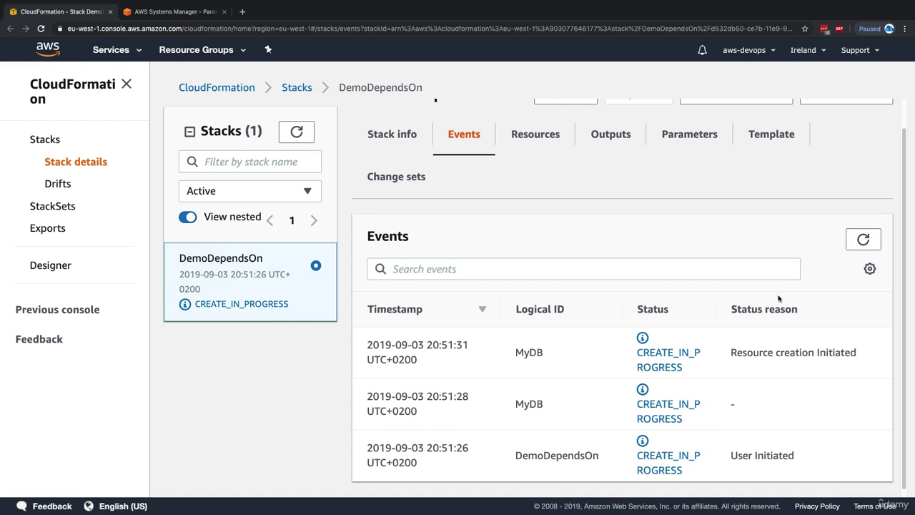
double_click(525, 352)
click(531, 367)
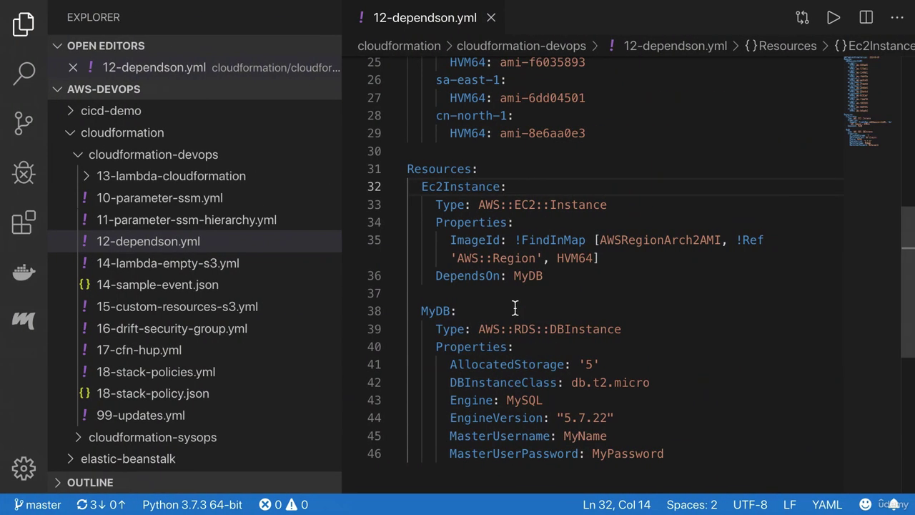
drag(464, 187, 481, 258)
click(480, 258)
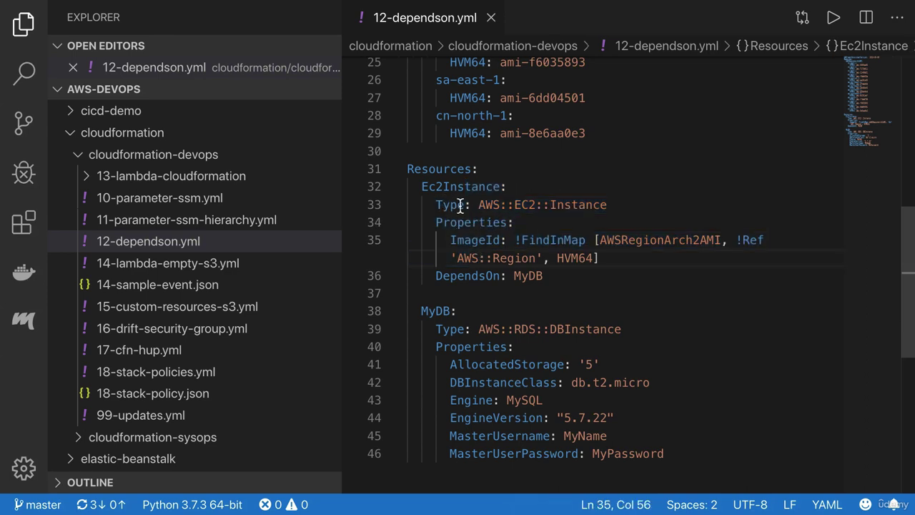
drag(422, 188, 564, 281)
drag(422, 312, 699, 453)
click(699, 453)
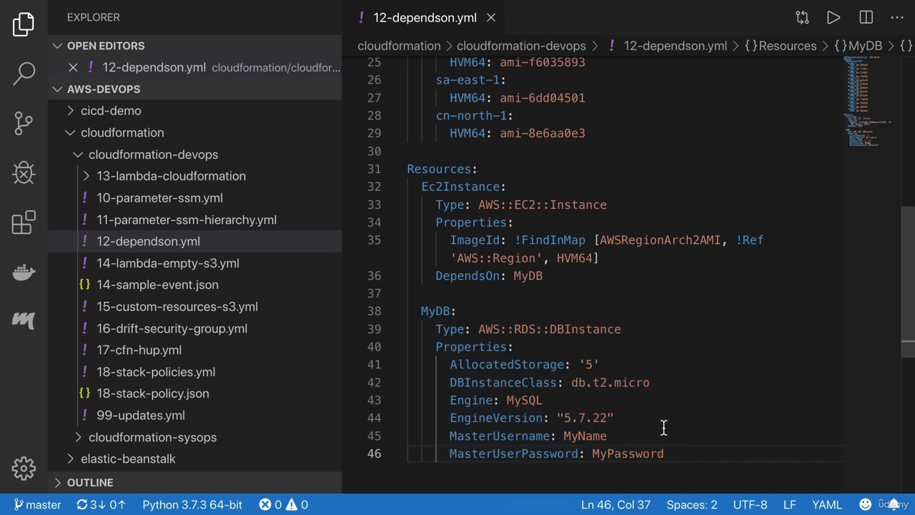
double_click(491, 276)
click(501, 276)
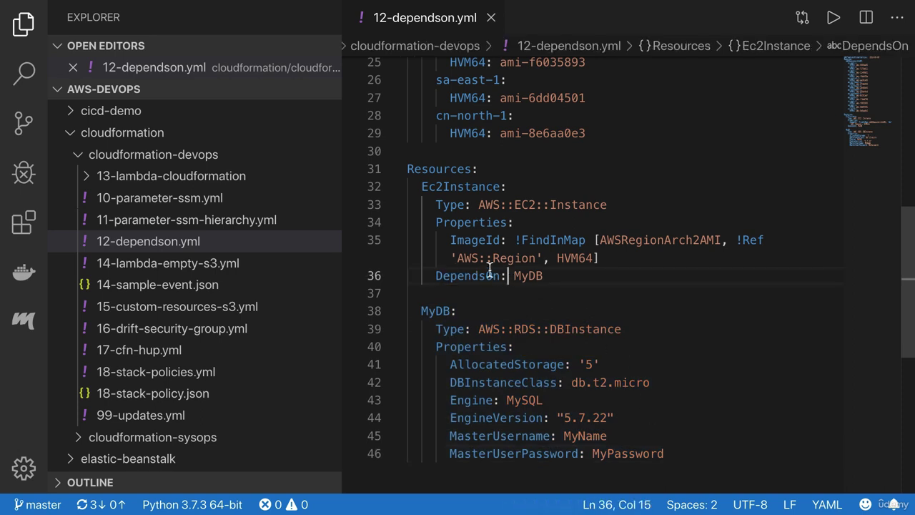
double_click(445, 188)
click(454, 323)
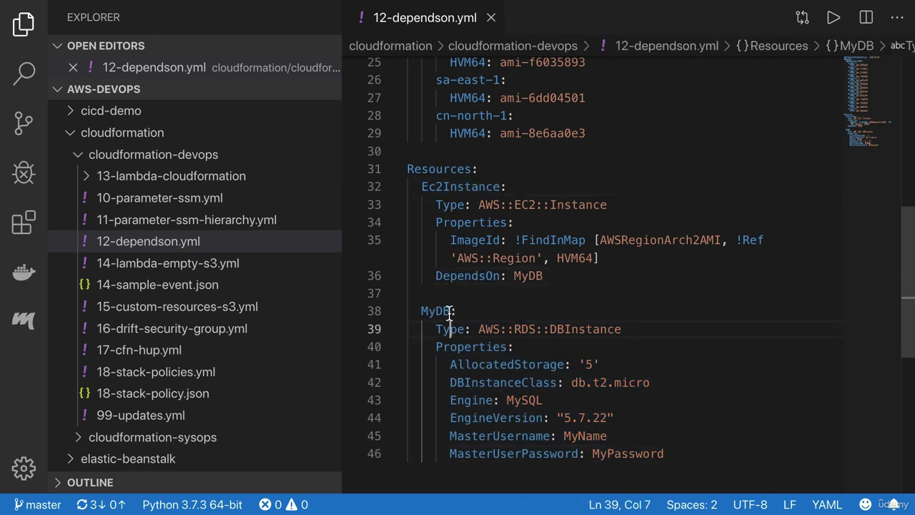
double_click(456, 189)
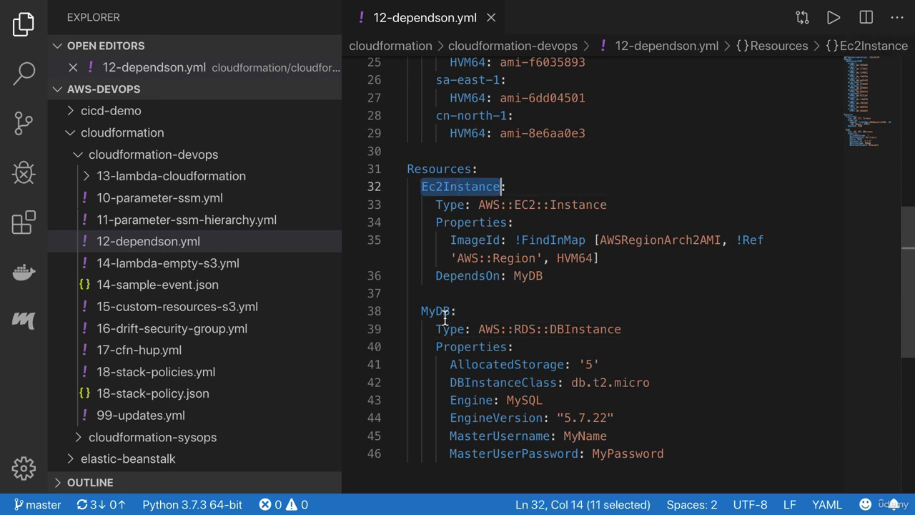
double_click(436, 312)
click(461, 312)
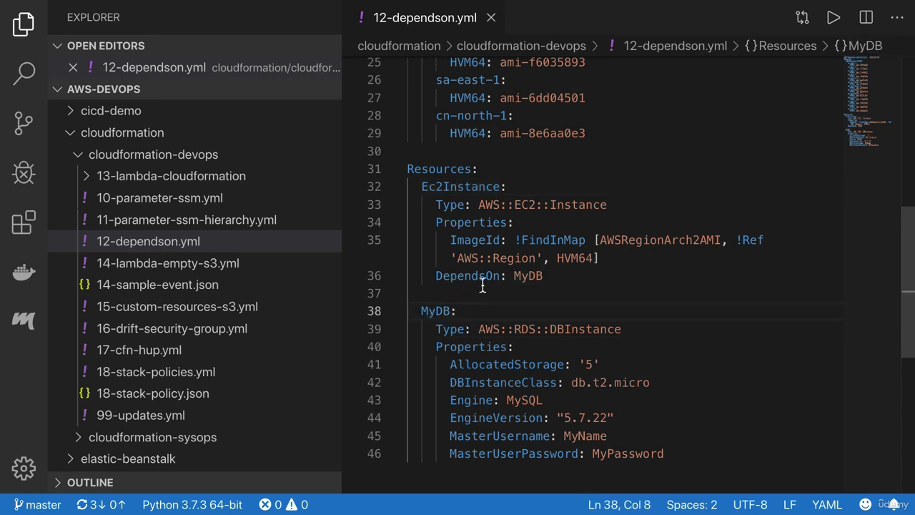
drag(437, 276, 553, 282)
click(553, 282)
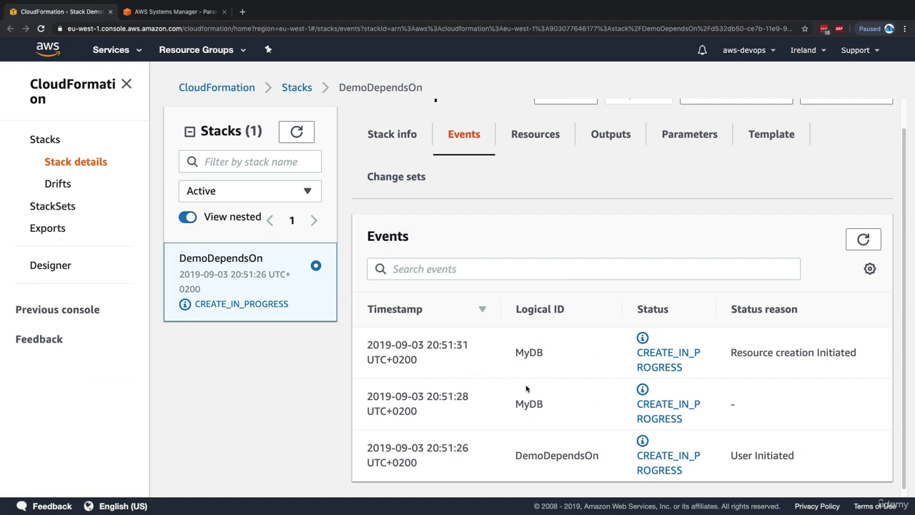
Delete the DemoDependsOn stack.
scroll(531, 389, up, 1)
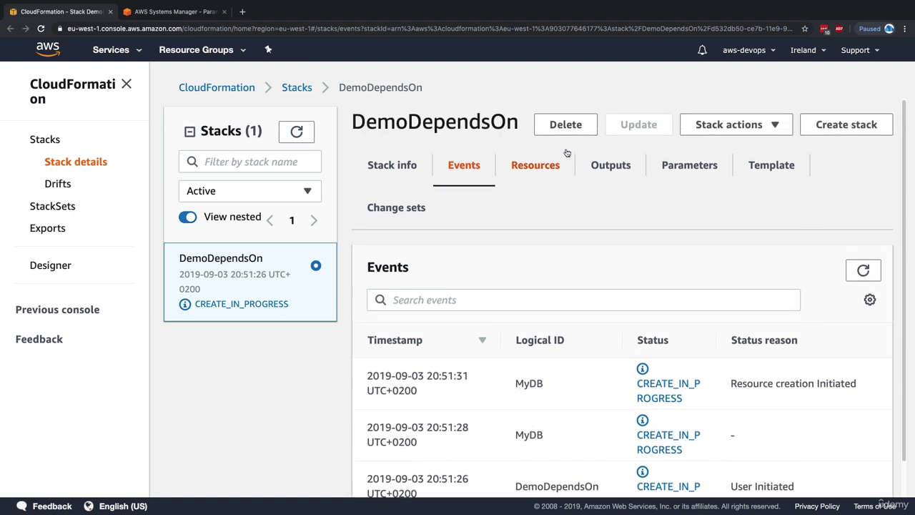
click(566, 125)
click(583, 335)
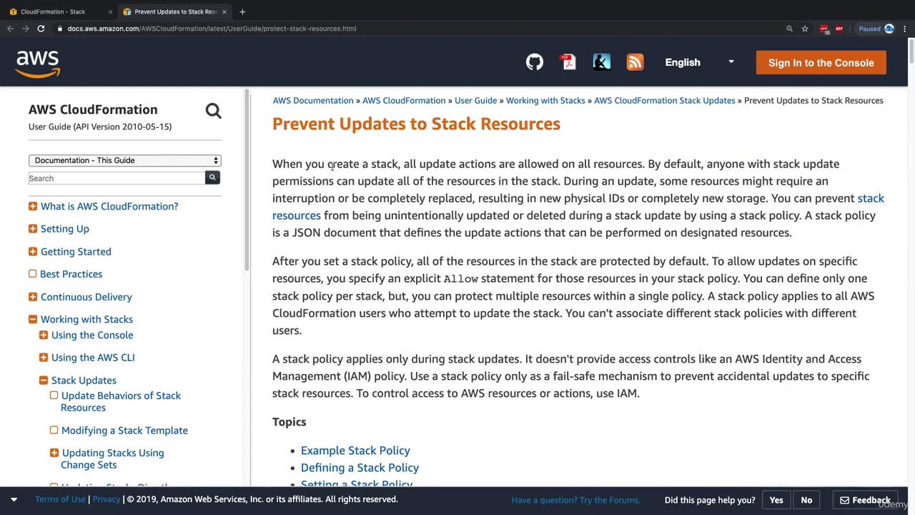
Point out the 'Prevent updates to stack resources' documentation page title before returning to the code editor.
drag(282, 124, 537, 124)
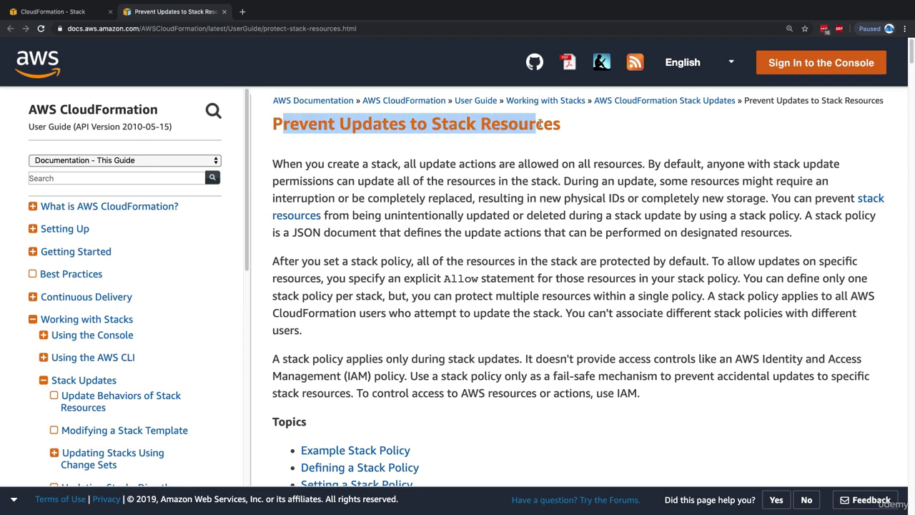
click(540, 124)
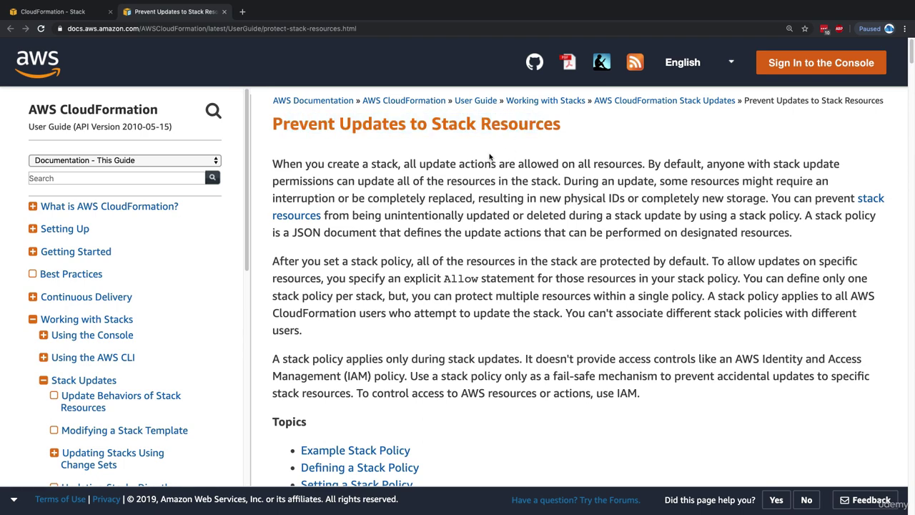
key(ctrl+Right)
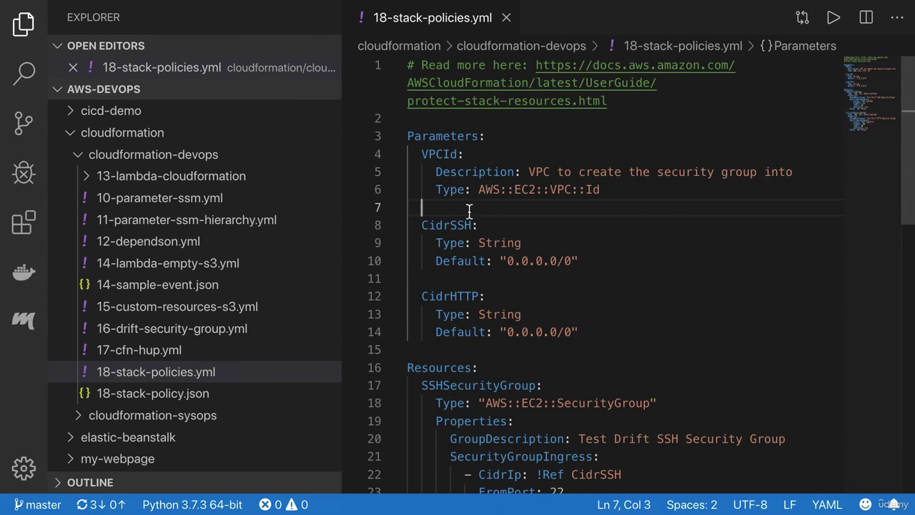
Open 18-stack-policies.yml and walk through its VPCId, CidrSSH and CidrHTTP parameters.
click(199, 372)
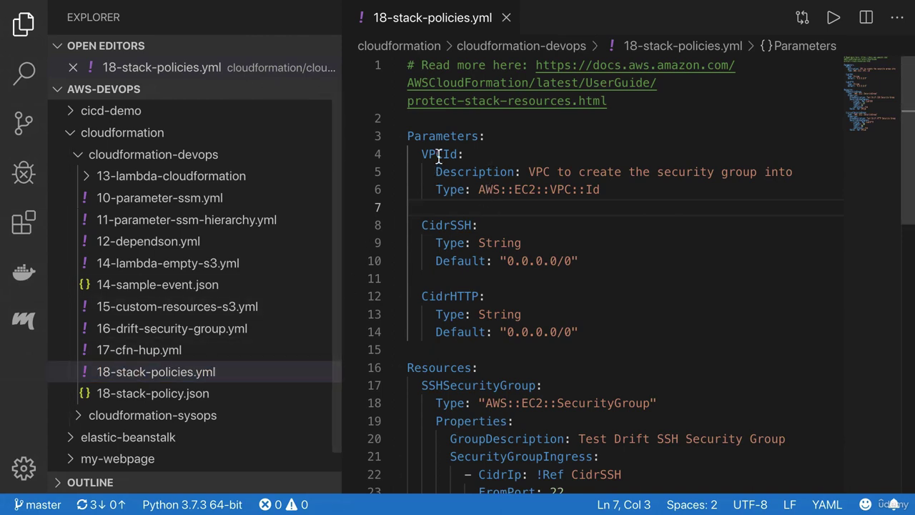
drag(422, 154, 595, 336)
click(595, 335)
drag(421, 153, 466, 154)
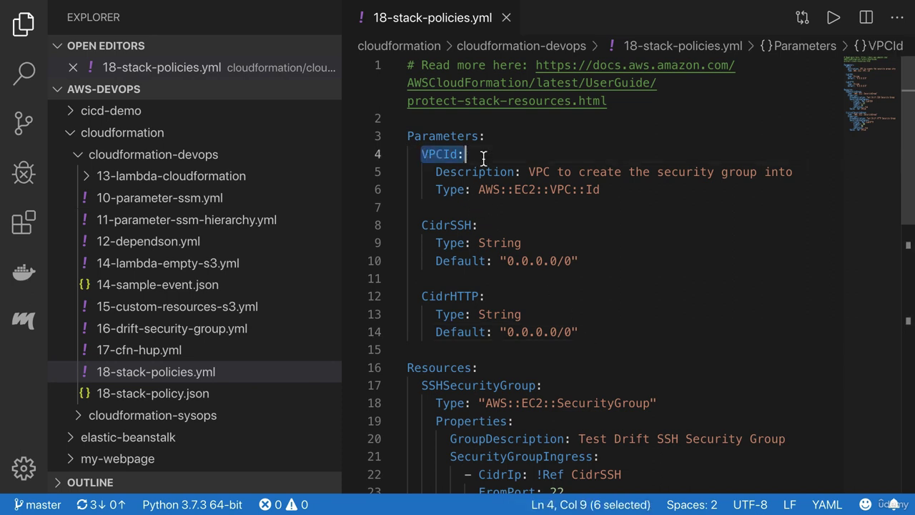
drag(422, 225, 478, 225)
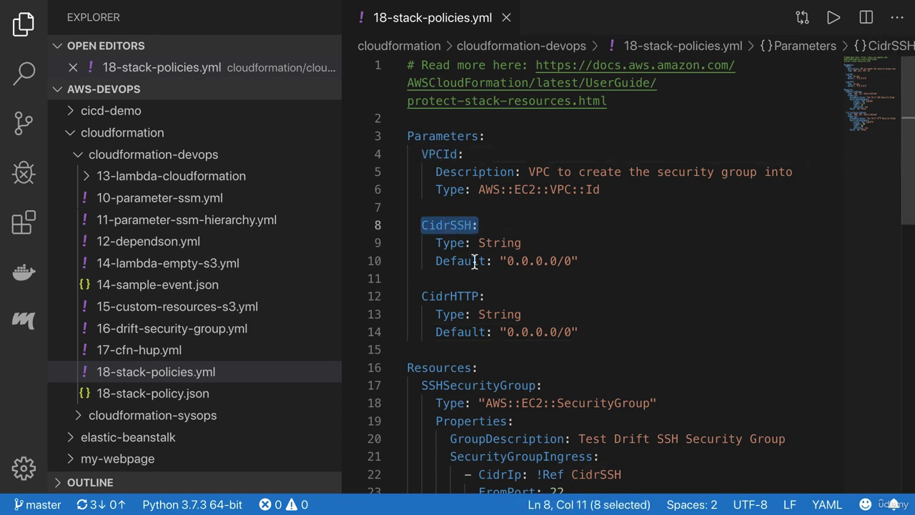
click(424, 296)
drag(422, 296, 492, 296)
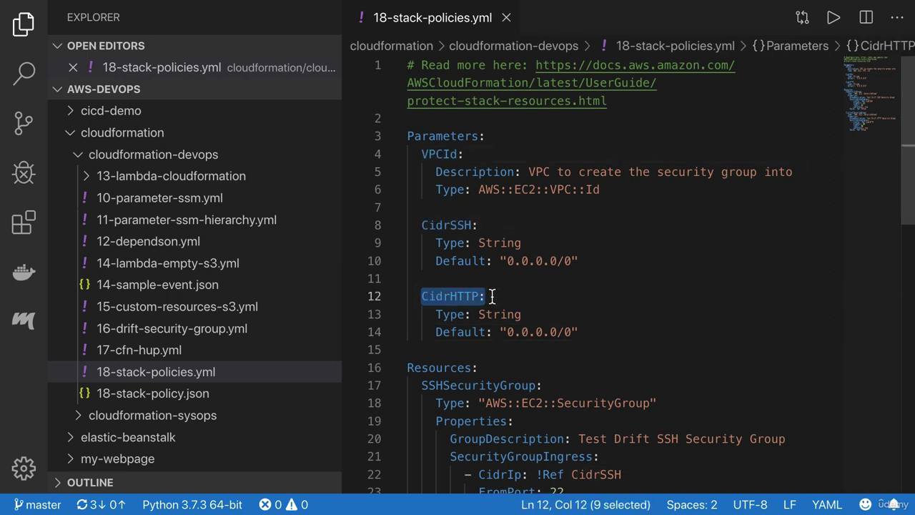
drag(579, 332, 422, 225)
click(580, 154)
Review the Resources section: SSHSecurityGroup on port 22 and CriticalSecurityGroup on port 80.
scroll(576, 198, down, 3)
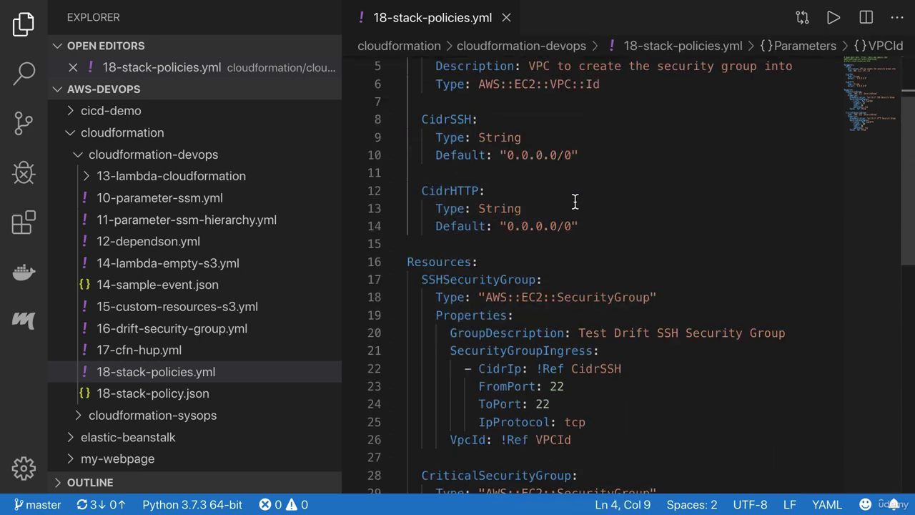
double_click(459, 246)
scroll(462, 247, down, 2)
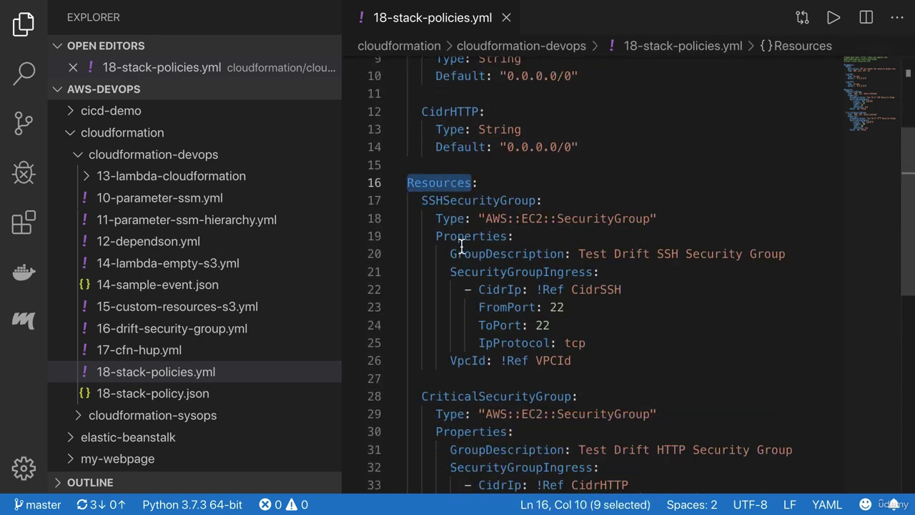
drag(422, 168, 542, 170)
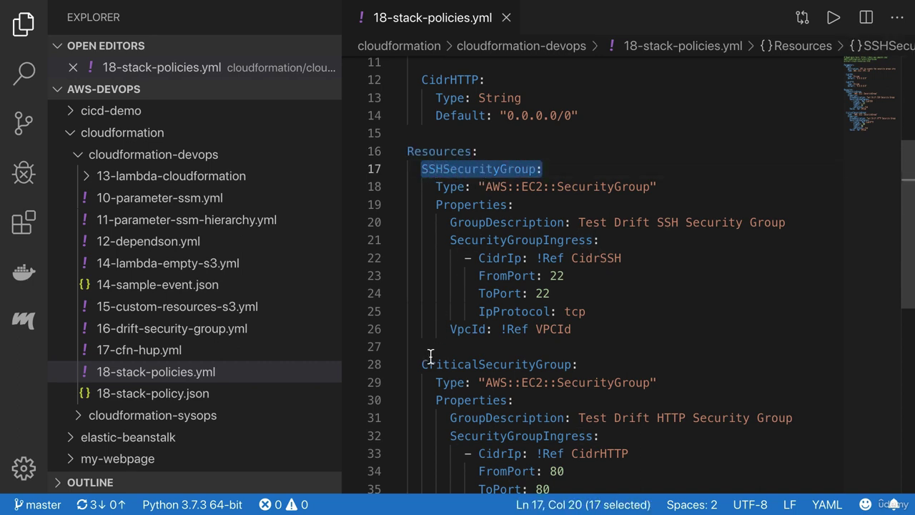
drag(424, 367, 566, 276)
click(565, 276)
double_click(558, 276)
scroll(575, 307, down, 3)
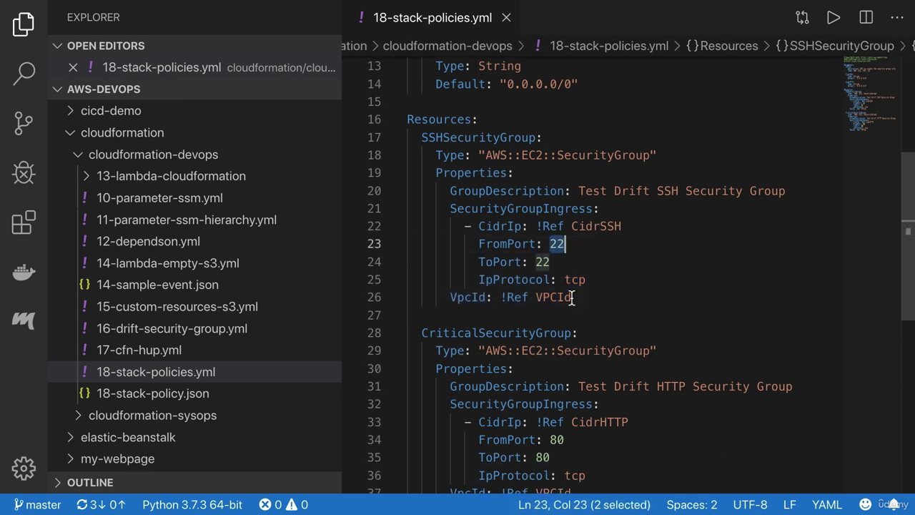
double_click(556, 342)
click(569, 360)
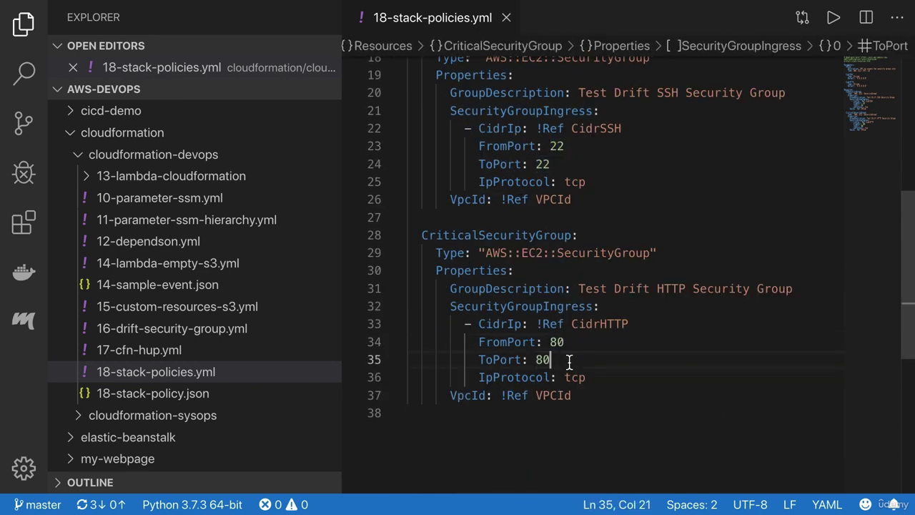
scroll(569, 363, up, 1)
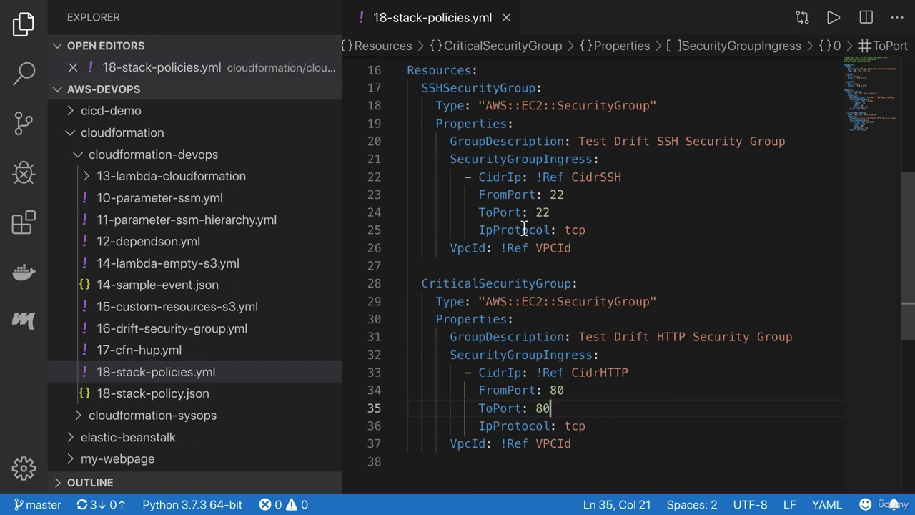
Highlight the SSHSecurityGroup resource block and the SSHSecurityGroup and CriticalSecurityGroup names.
drag(422, 88, 604, 249)
double_click(471, 92)
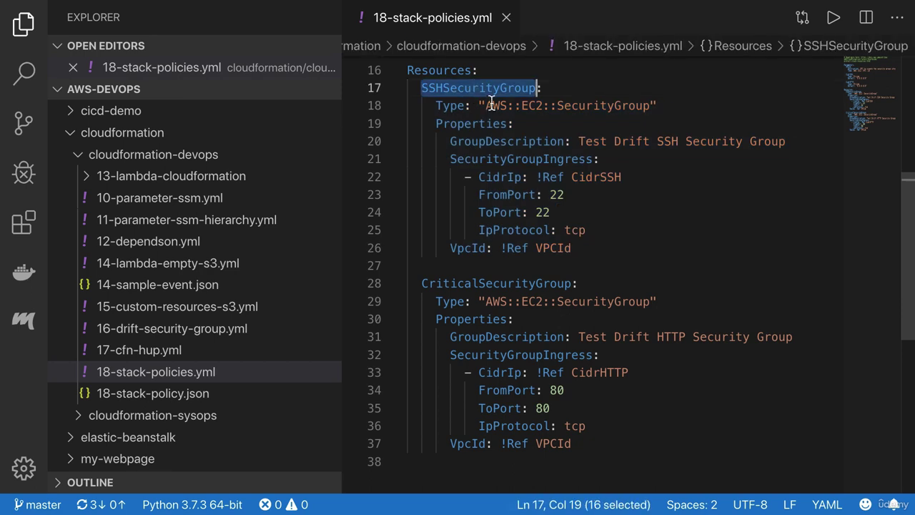
double_click(465, 284)
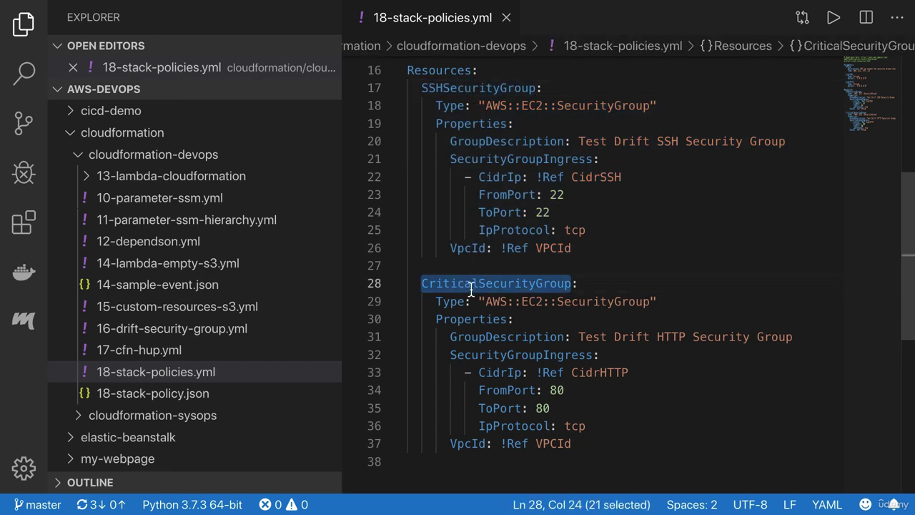
click(493, 284)
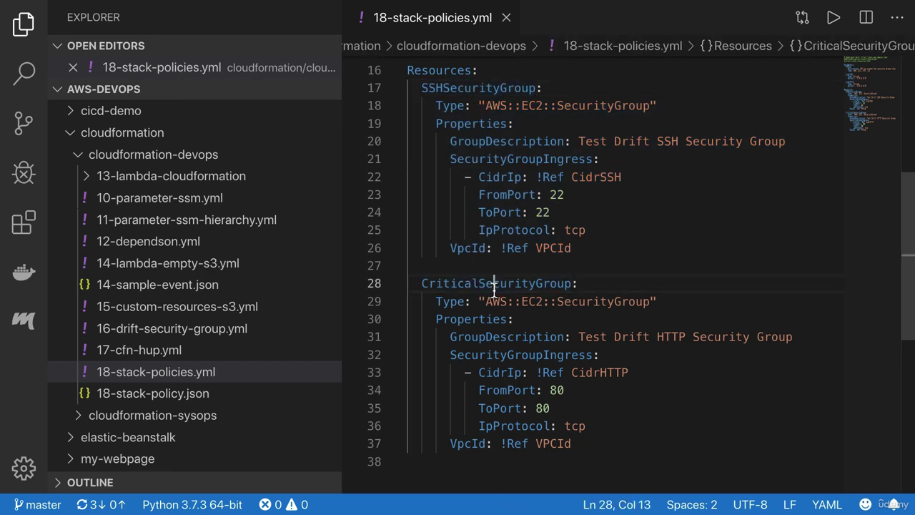
Open 18-stack-policy.json and review its Allow statement granting Update:* to Principal *.
click(286, 392)
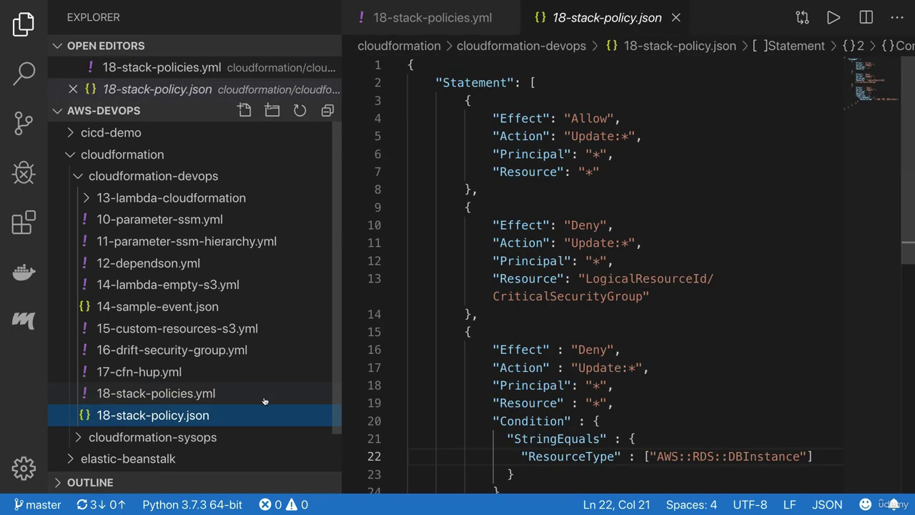
click(265, 399)
click(258, 415)
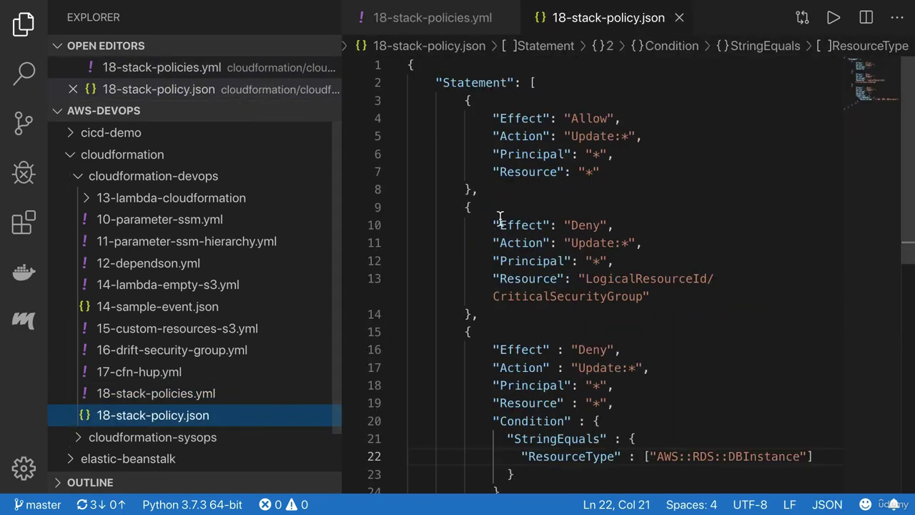
click(473, 208)
key(ctrl+b)
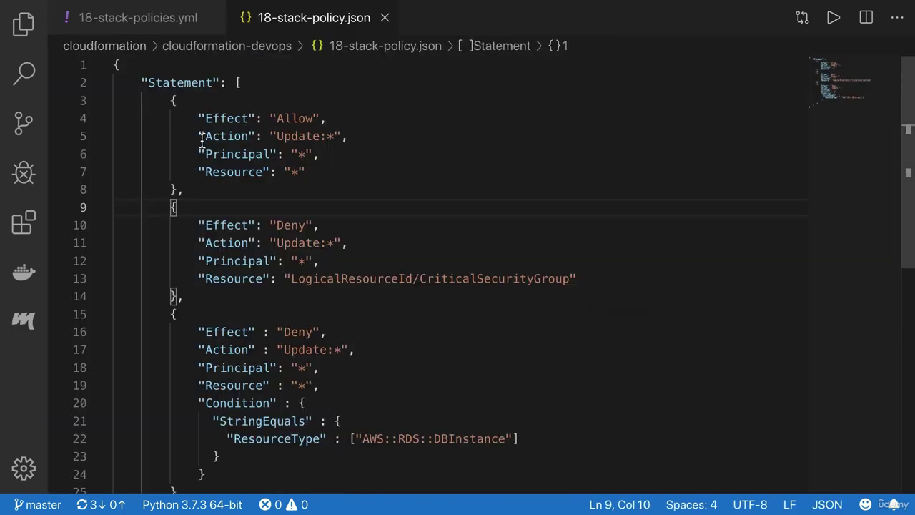
drag(147, 83, 230, 83)
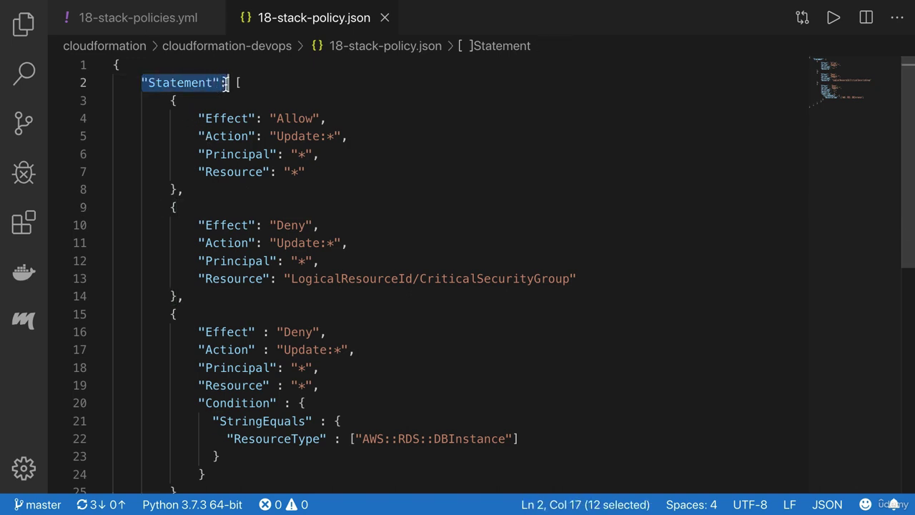
click(229, 83)
drag(220, 120, 343, 138)
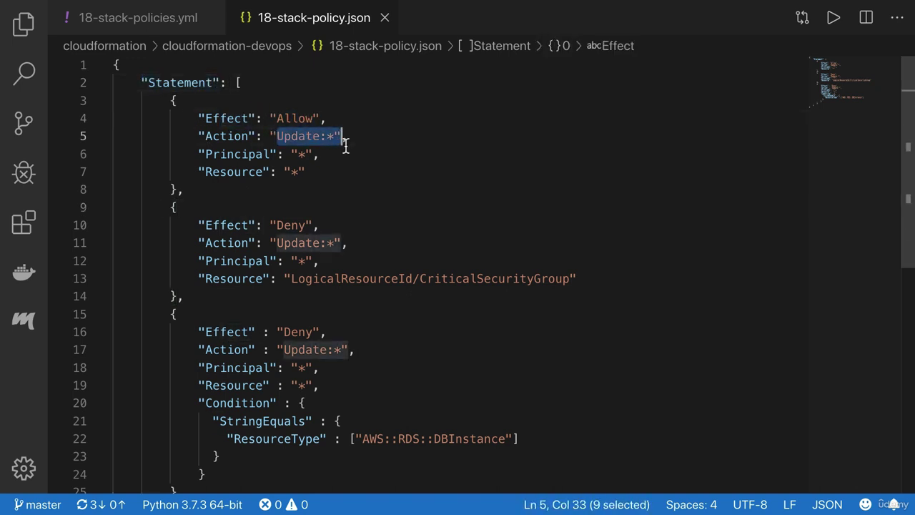
click(276, 118)
double_click(293, 136)
click(334, 136)
drag(349, 136, 319, 154)
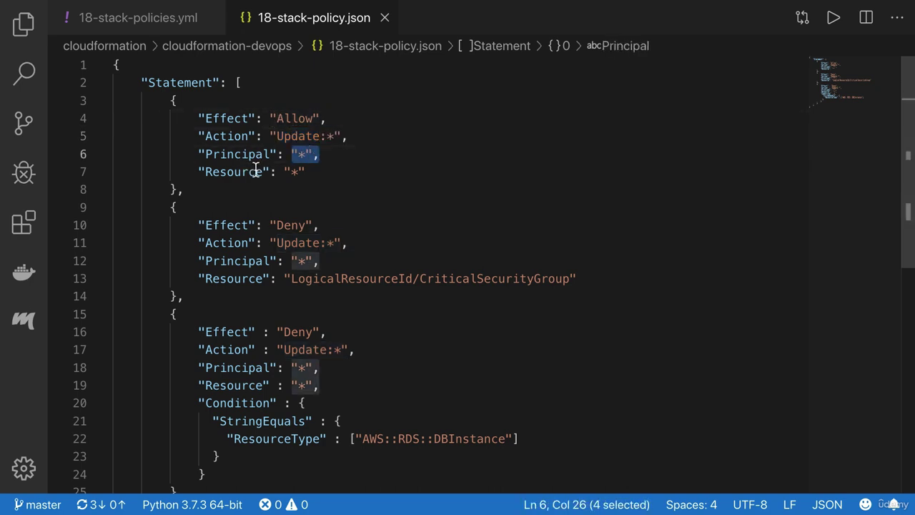
Review the Deny Update:* statement on CriticalSecurityGroup and match it to the template resource.
drag(270, 227, 333, 243)
click(277, 243)
double_click(357, 279)
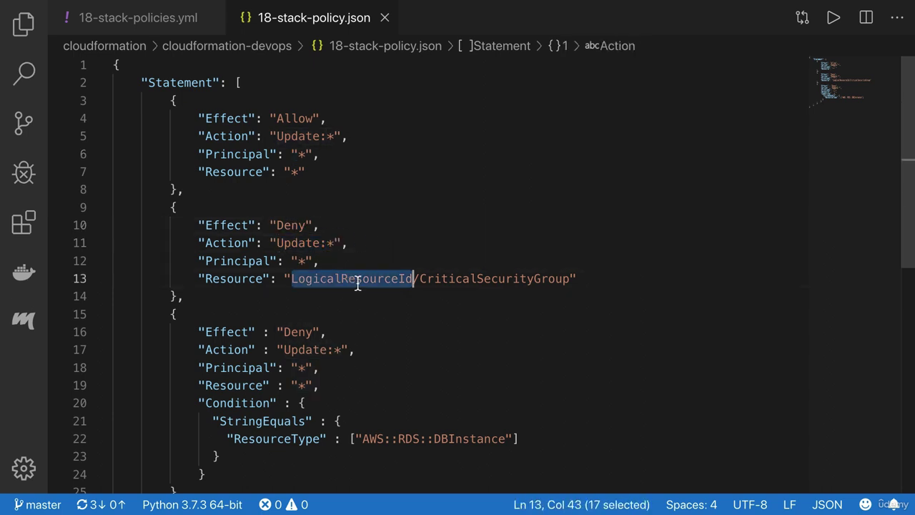
double_click(494, 278)
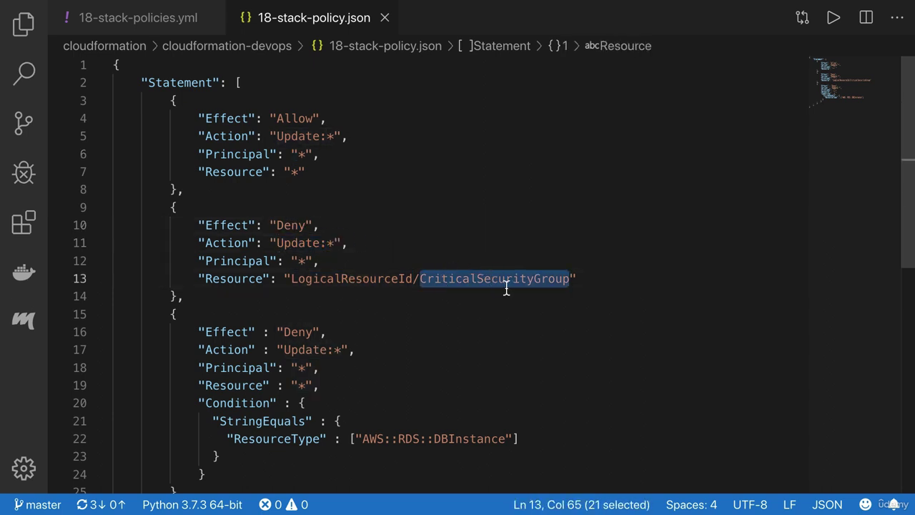
drag(172, 209, 202, 294)
click(203, 294)
click(147, 10)
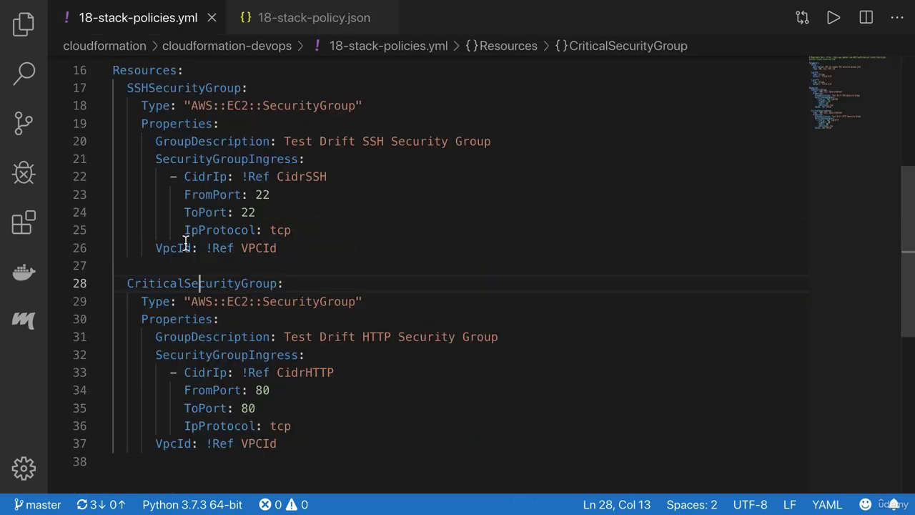
drag(128, 284, 286, 284)
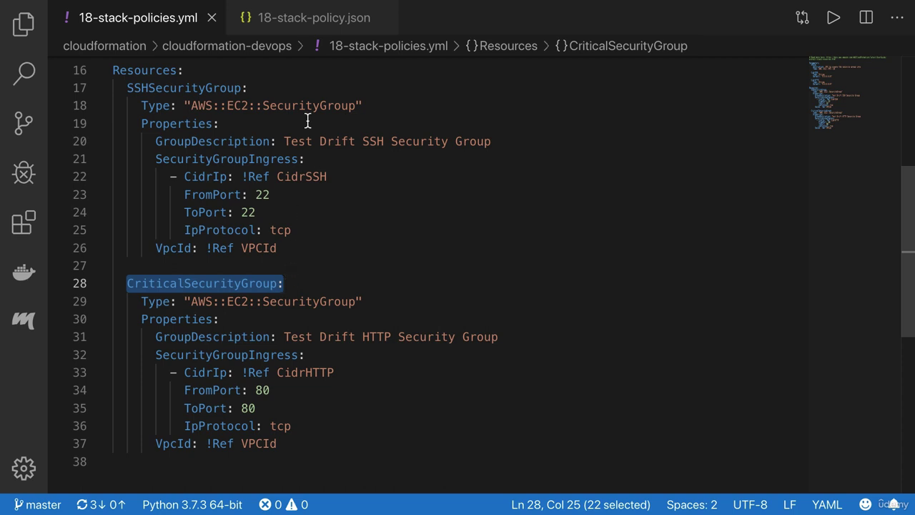
click(309, 17)
Examine the third statement's Condition denying updates to ResourceType AWS::RDS::DBInstance.
scroll(277, 262, down, 1)
scroll(278, 262, down, 1)
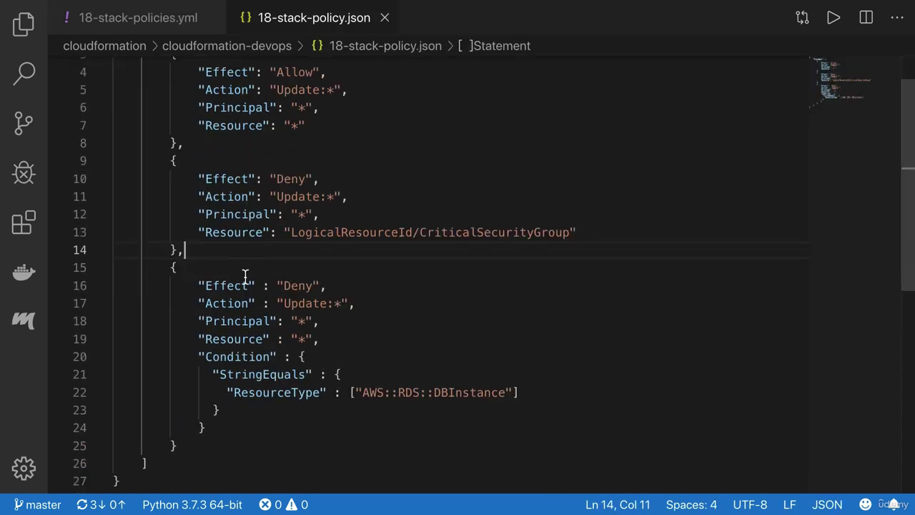
drag(170, 267, 188, 447)
click(188, 447)
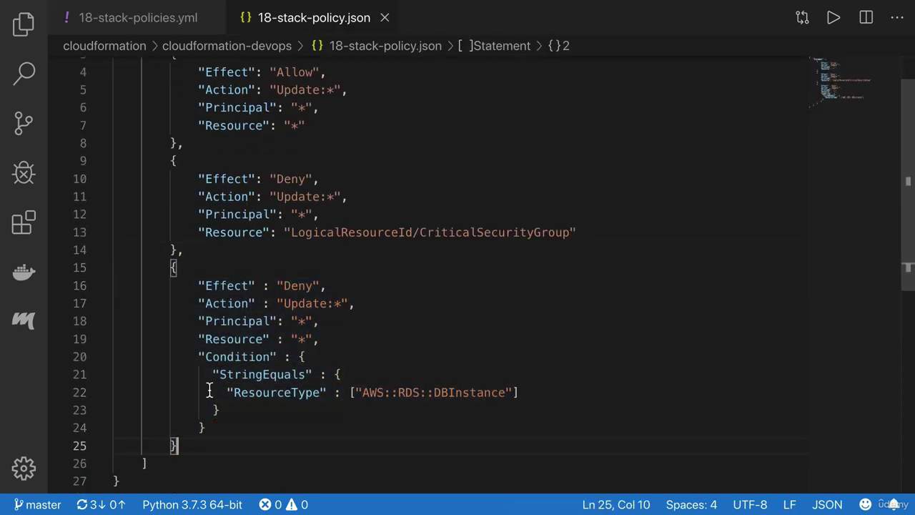
scroll(265, 317, down, 1)
drag(255, 238, 312, 256)
click(204, 312)
drag(204, 312, 287, 310)
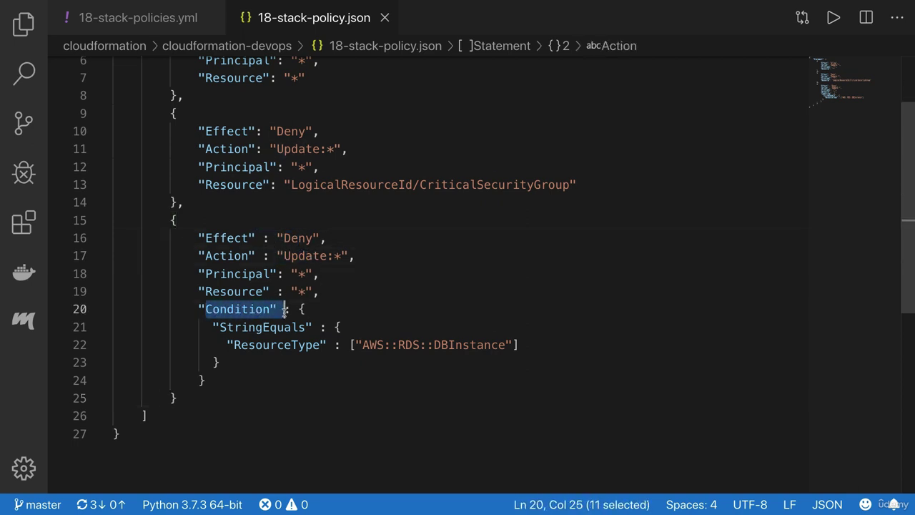
drag(234, 346, 317, 346)
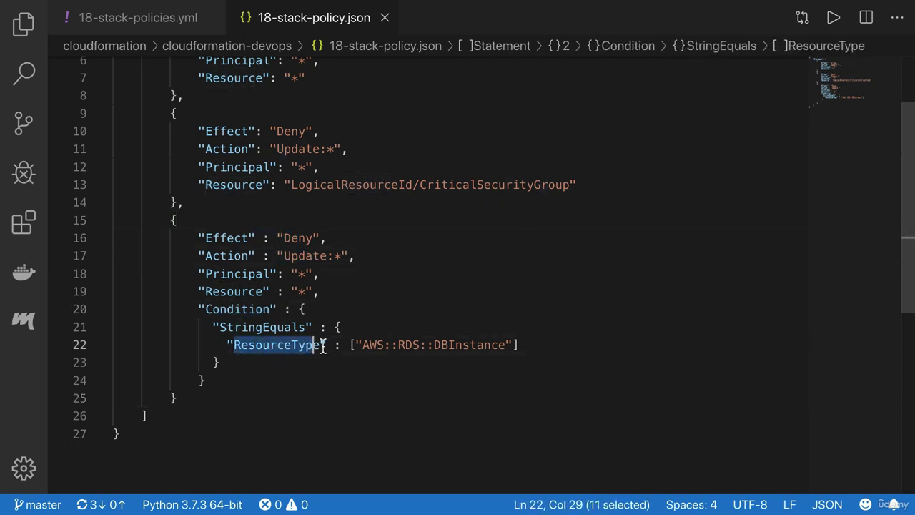
drag(434, 346, 508, 345)
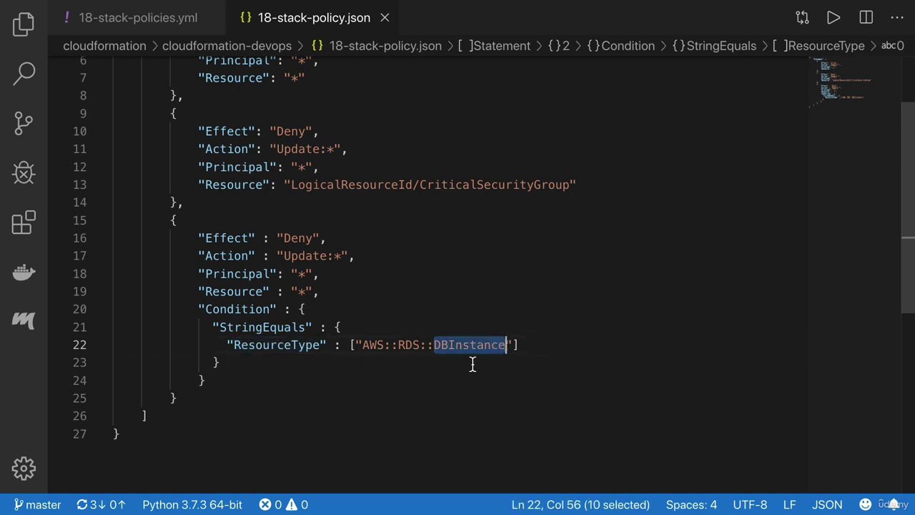
key(ctrl+Tab)
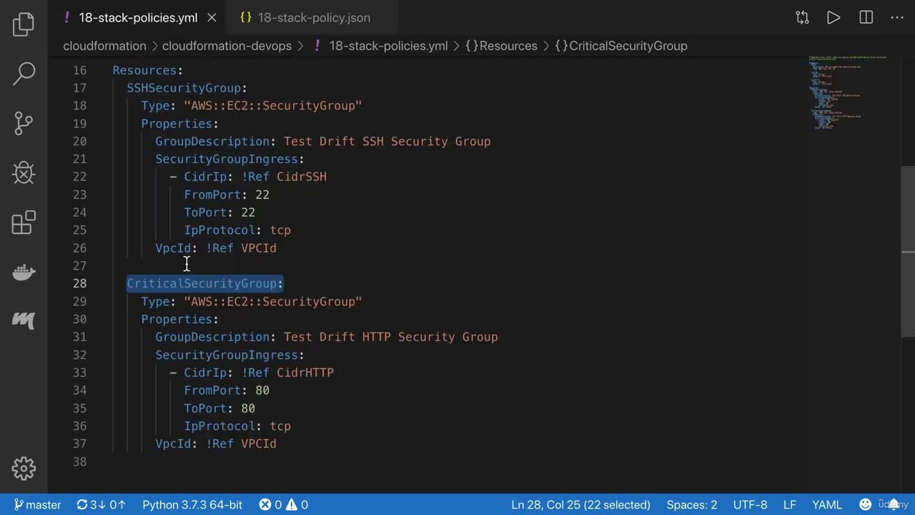
Compare with the template's AWS::EC2::SecurityGroup type and recheck the RDS deny statement.
click(187, 265)
drag(187, 301, 360, 301)
key(ctrl+Tab)
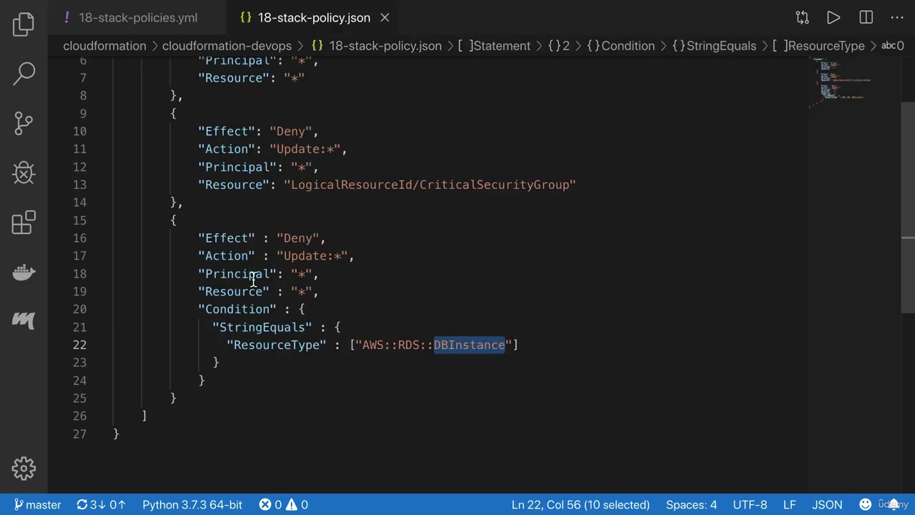
drag(241, 224, 262, 364)
click(259, 406)
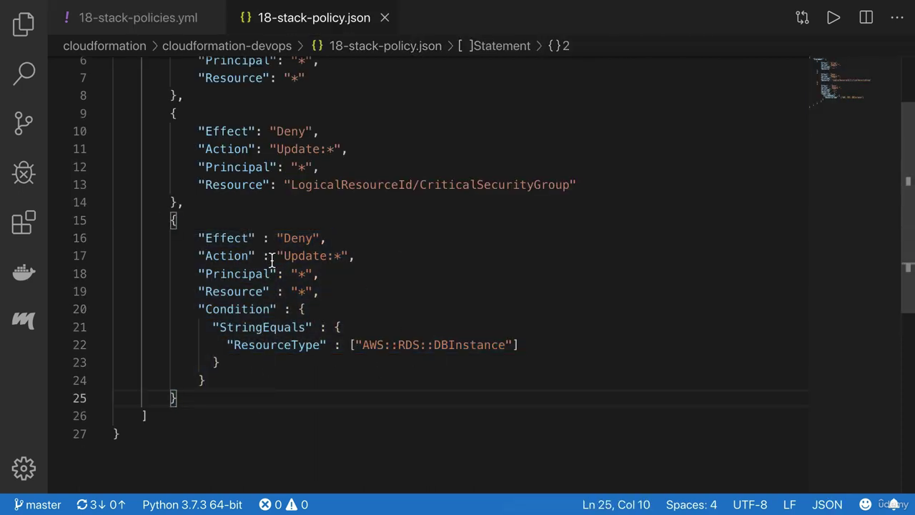
click(320, 240)
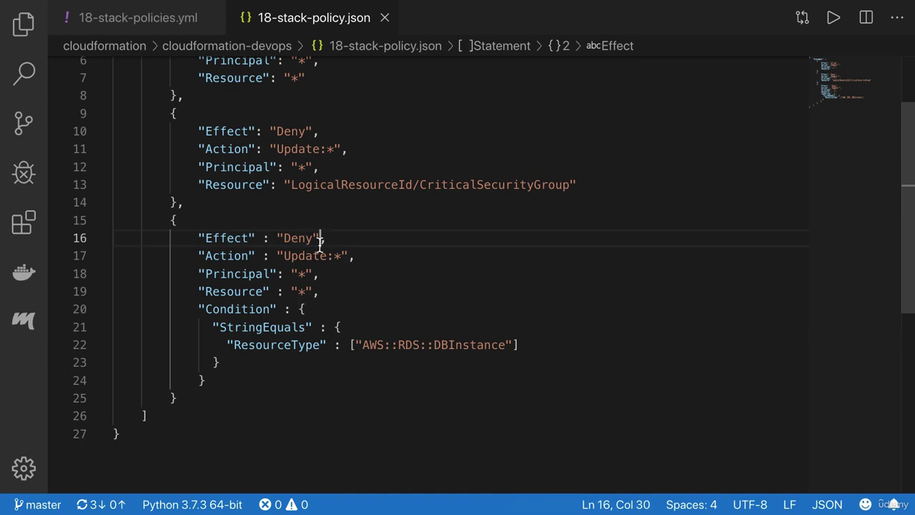
key(ctrl+Left)
Start a new stack using the uploaded 18-stack-policies.yml template.
key(ctrl+shift+Tab)
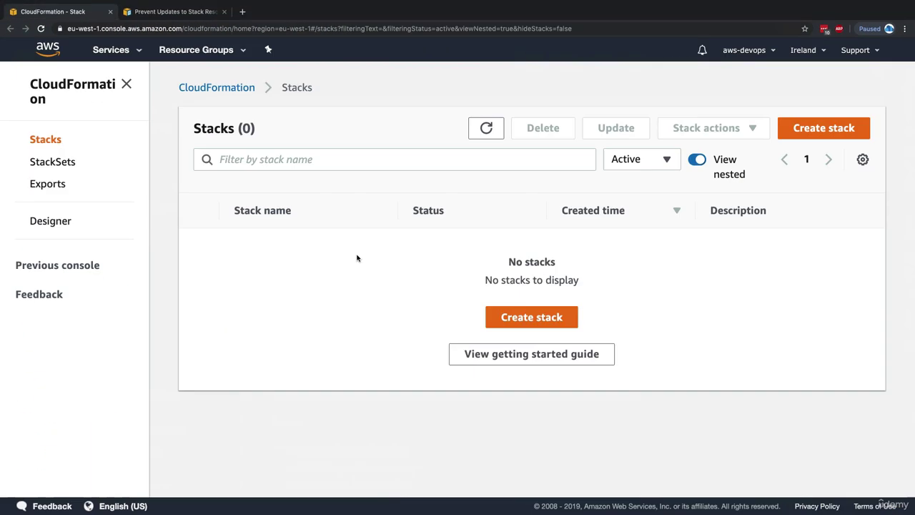
click(530, 314)
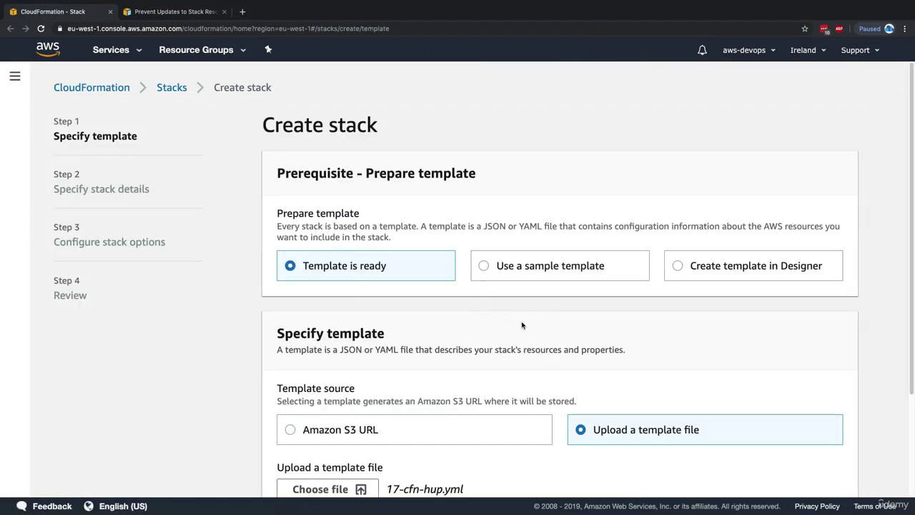
scroll(501, 358, down, 2)
scroll(473, 417, down, 1)
click(351, 404)
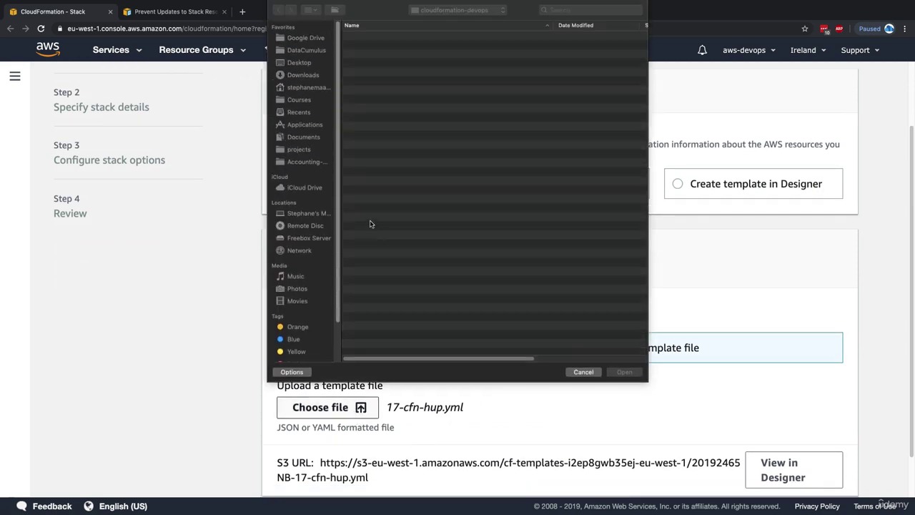
double_click(392, 118)
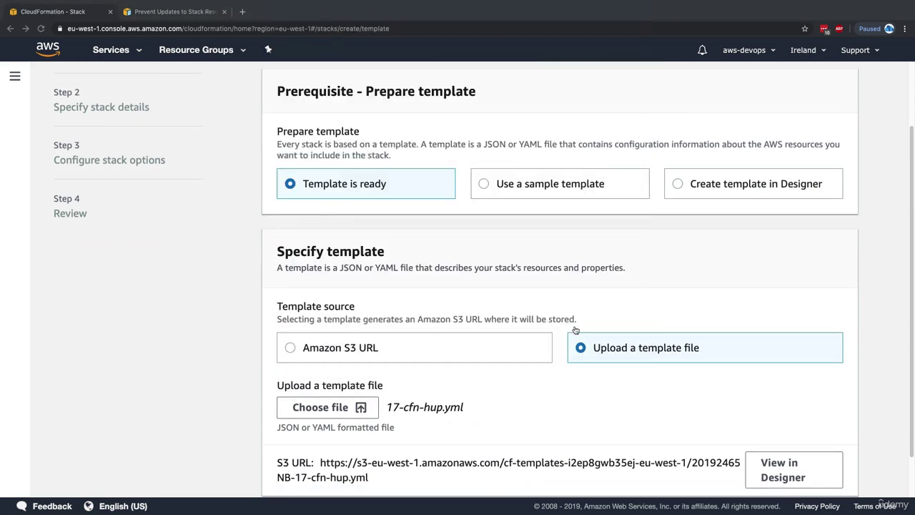
scroll(630, 353, down, 2)
click(818, 471)
Name the stack DemoStackPolicy, select the 172.31.0.0/16 VPC for VPCId, and continue.
click(437, 237)
text(DemoStackPolicy)
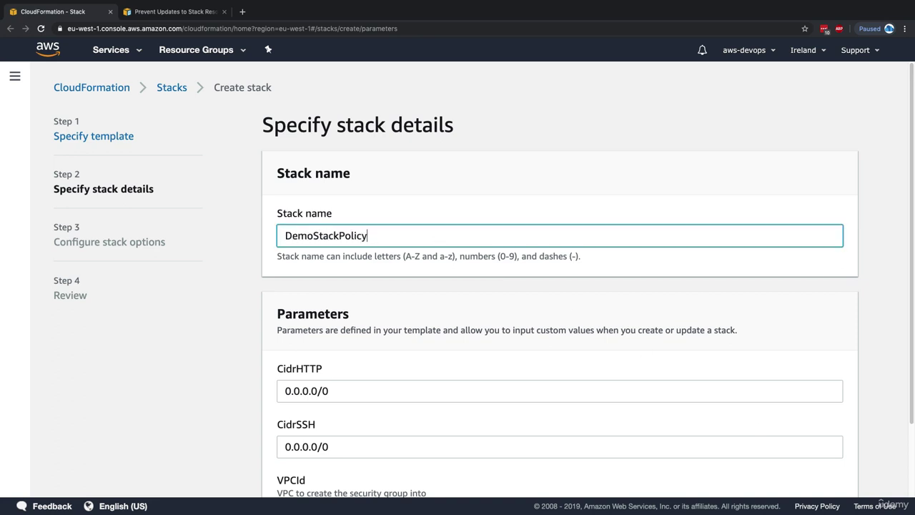
scroll(435, 249, down, 2)
click(344, 435)
click(343, 412)
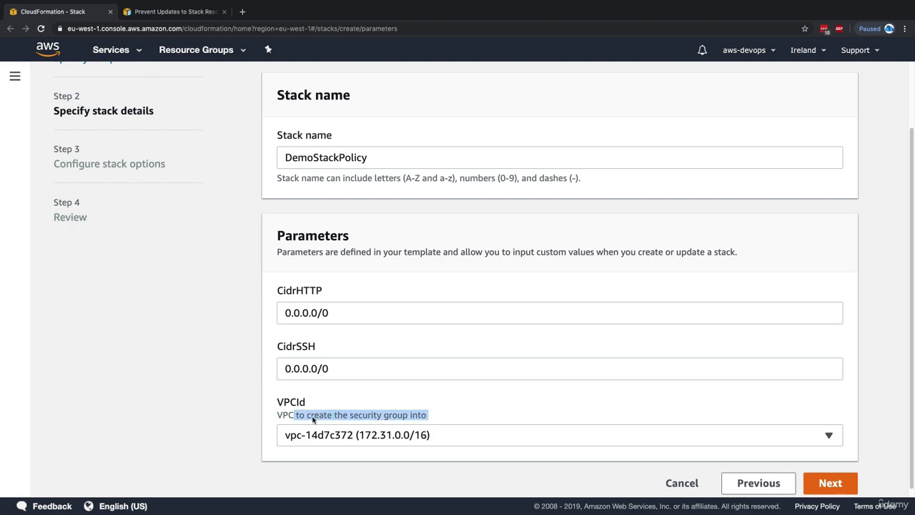
click(812, 481)
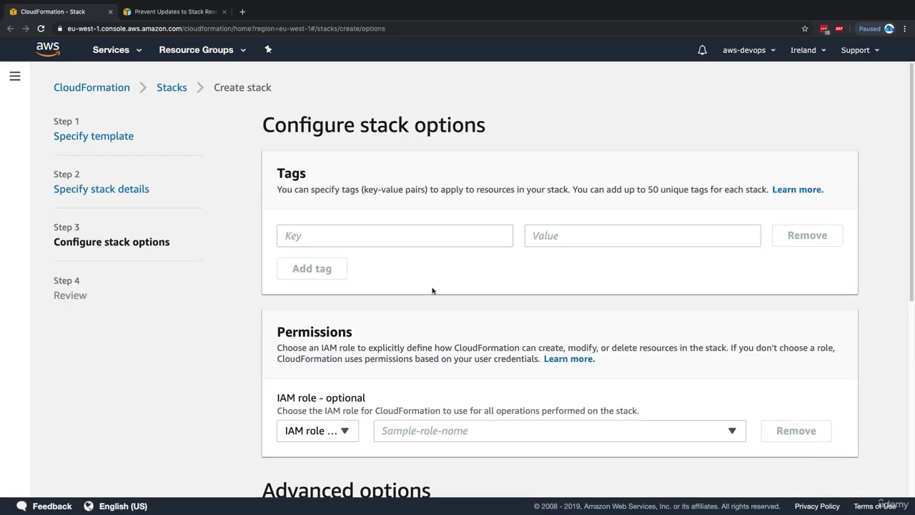
Upload 18-stack-policy.json as the stack policy in the stack options.
scroll(432, 291, down, 5)
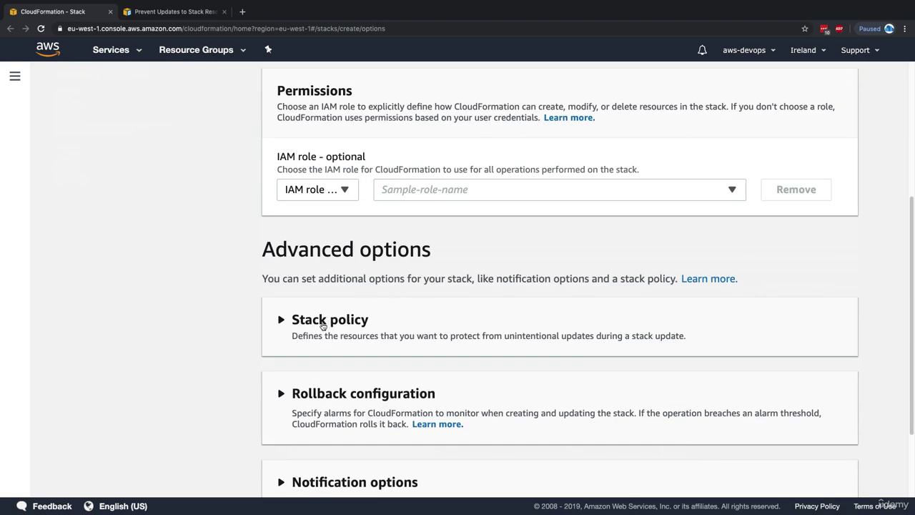
click(327, 323)
scroll(332, 318, down, 3)
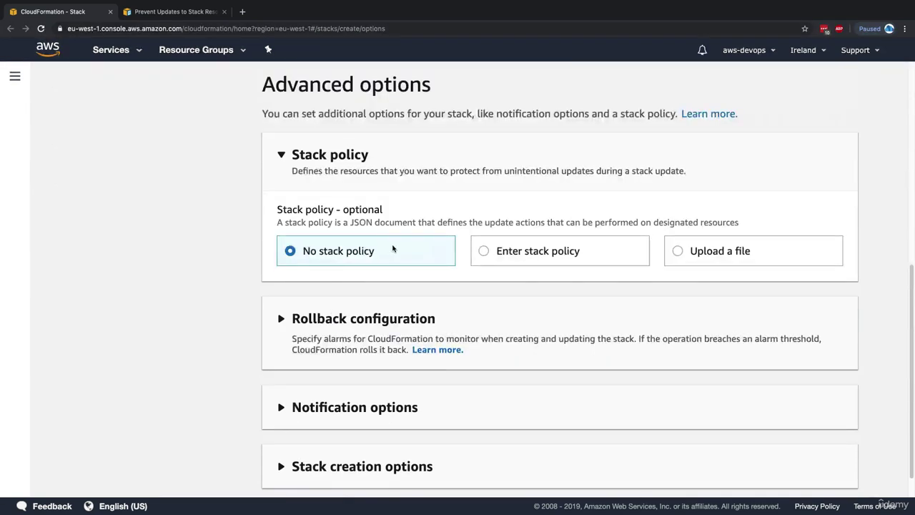
click(492, 249)
click(418, 311)
click(686, 257)
click(354, 309)
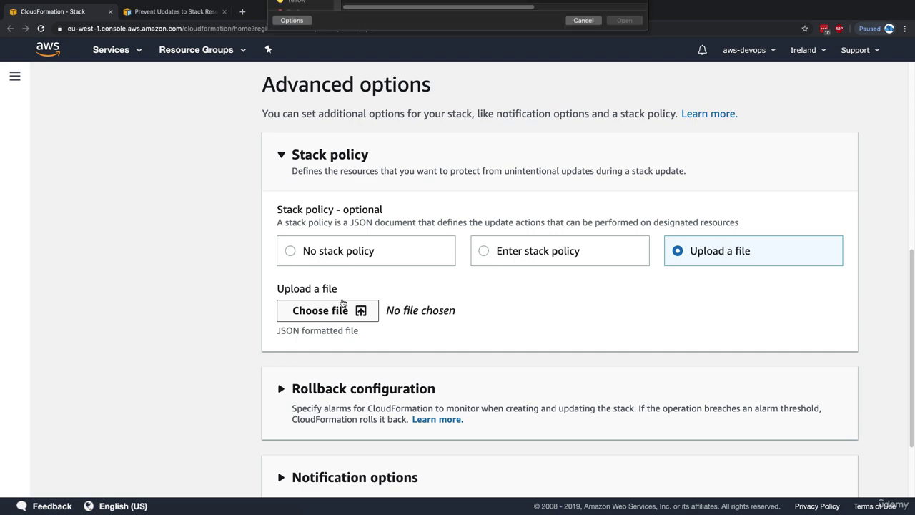
double_click(392, 127)
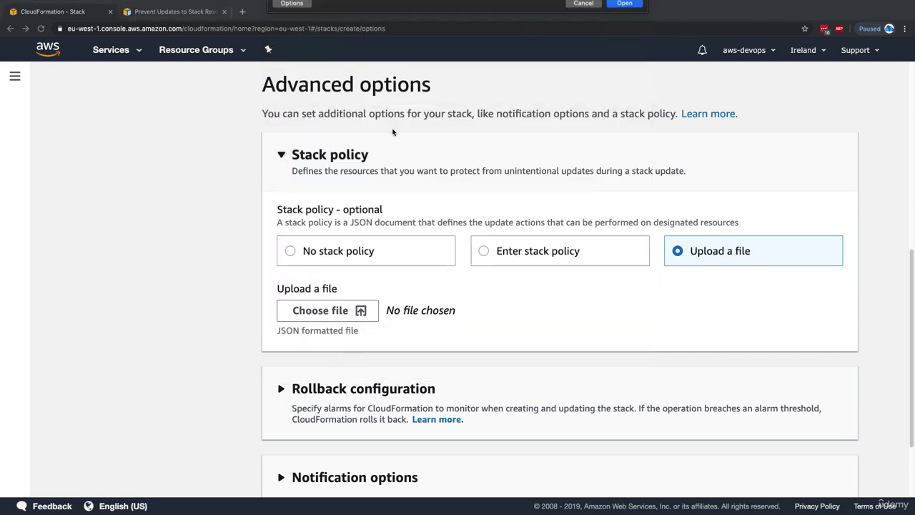
drag(453, 311, 499, 310)
click(514, 312)
scroll(606, 310, down, 3)
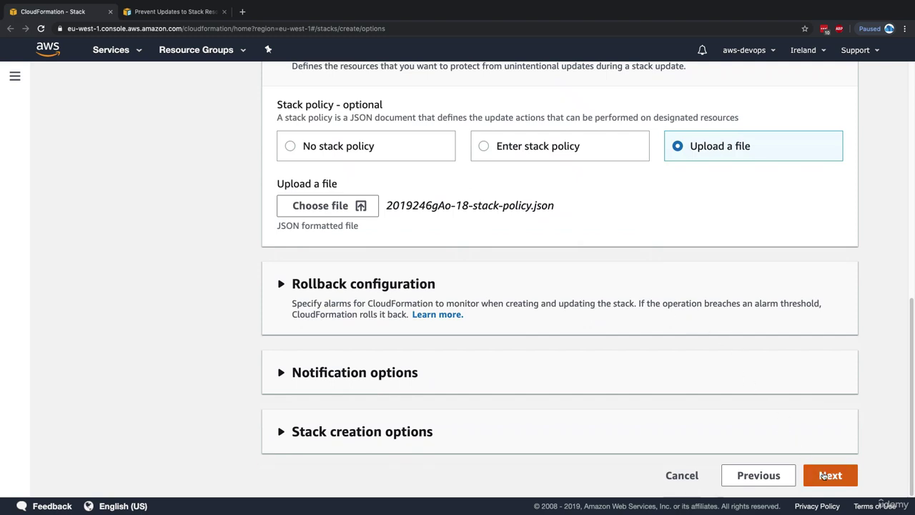
click(826, 475)
Verify the stack policy URL on the review page and create DemoStackPolicy.
scroll(689, 368, down, 5)
scroll(689, 369, down, 10)
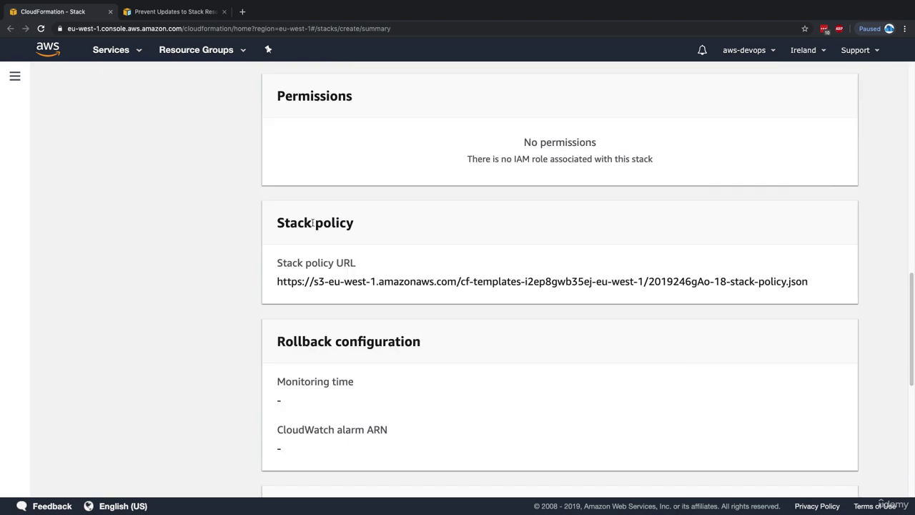
drag(277, 262, 351, 262)
drag(277, 281, 791, 280)
click(794, 281)
scroll(811, 353, down, 2)
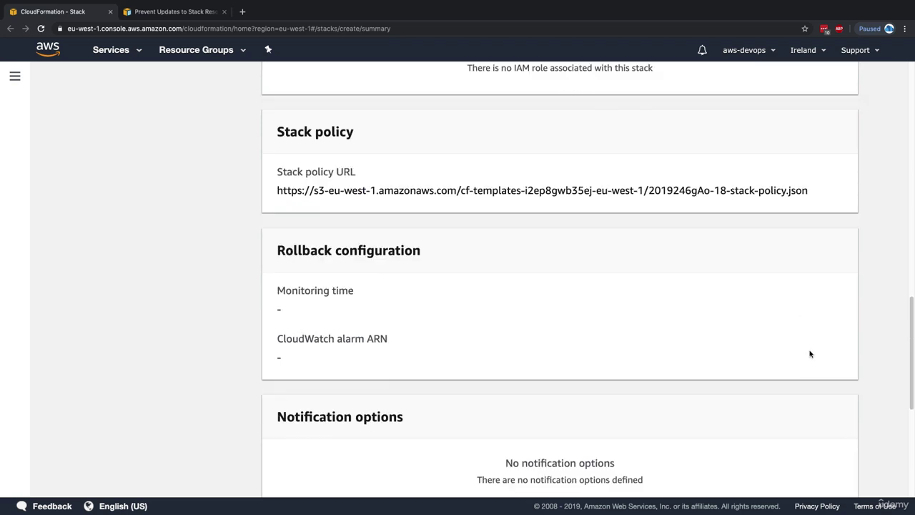
scroll(810, 353, down, 5)
click(821, 474)
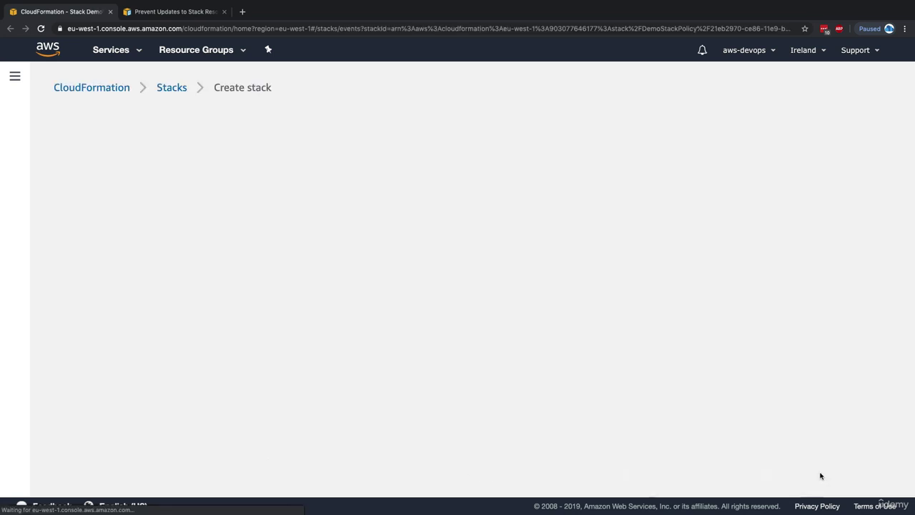
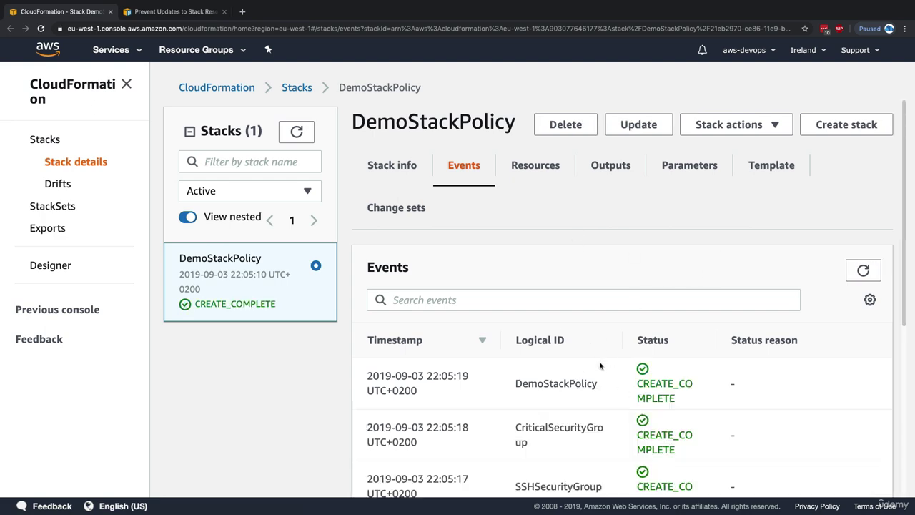
Open DemoStackPolicy's Stack info and expand the stack policy protecting CriticalSecurityGroup and RDS instances.
click(407, 176)
scroll(561, 363, down, 3)
scroll(560, 362, down, 2)
scroll(567, 367, up, 1)
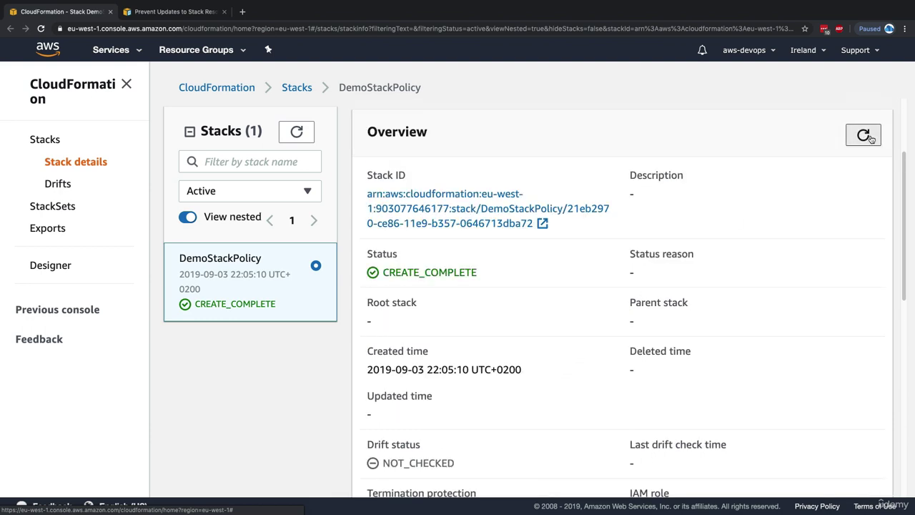
scroll(573, 275, down, 3)
scroll(573, 275, down, 5)
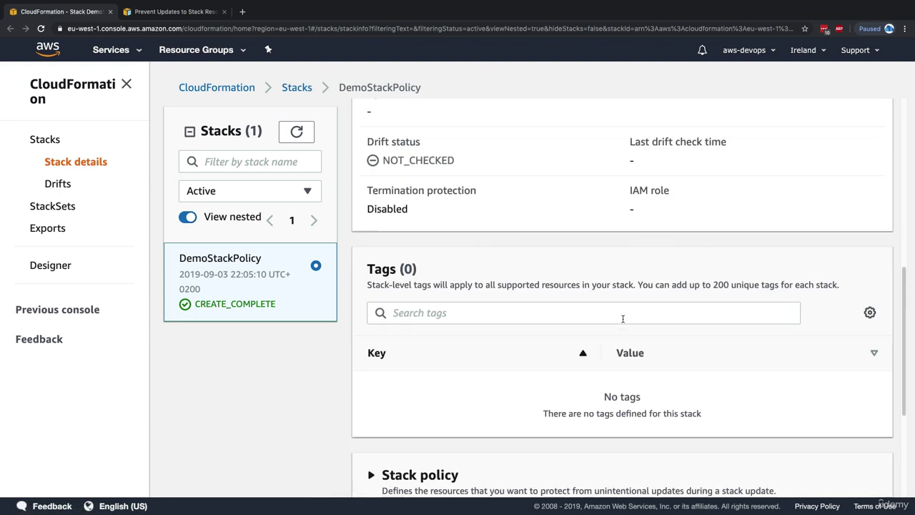
click(393, 354)
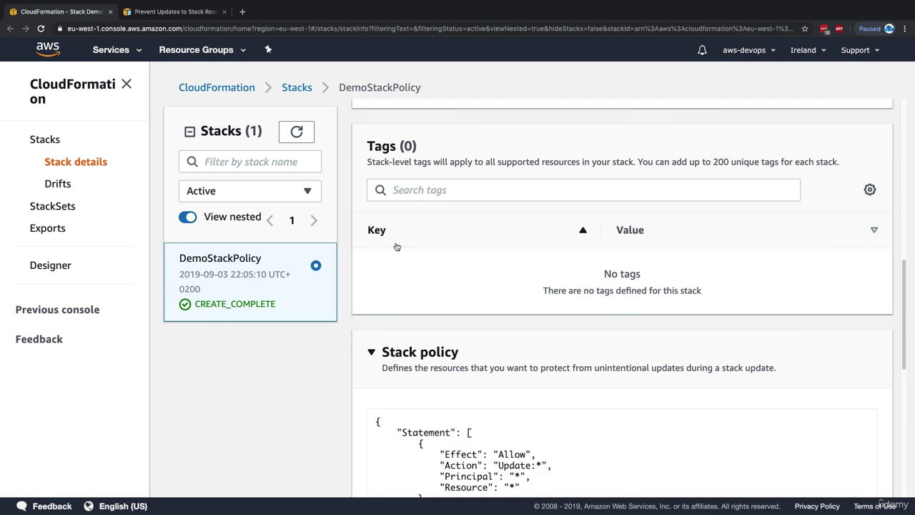
scroll(409, 297, down, 3)
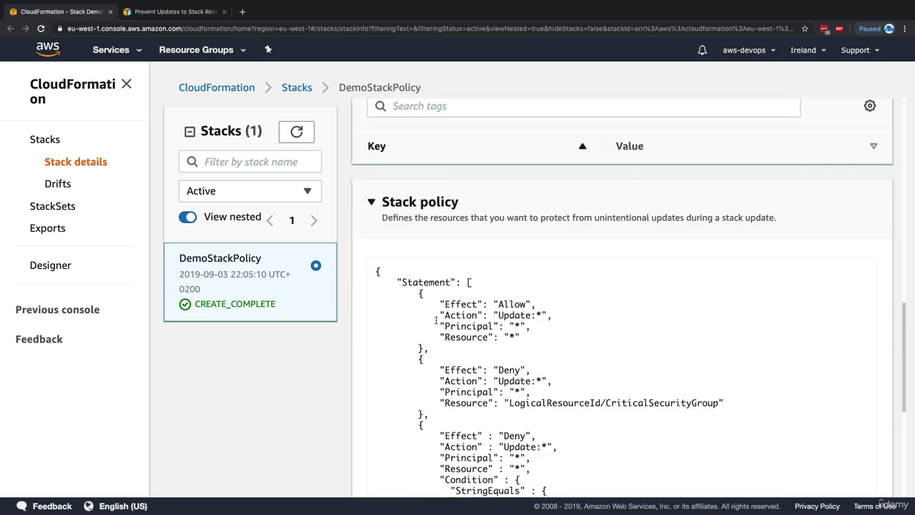
scroll(431, 315, down, 1)
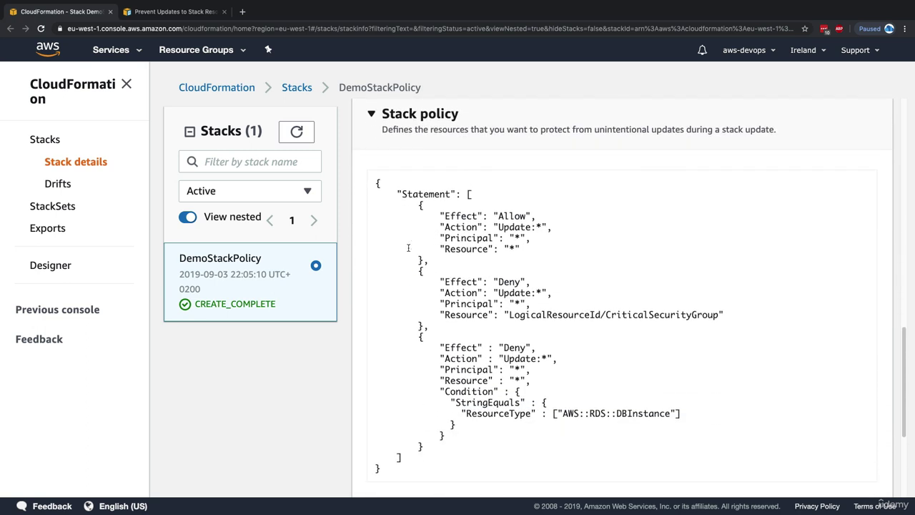
drag(377, 184, 405, 469)
click(418, 426)
scroll(499, 392, up, 10)
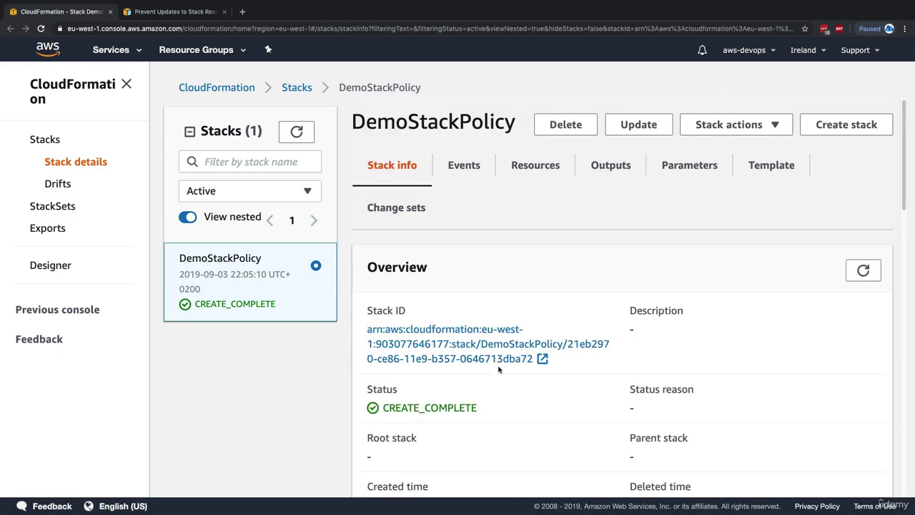
Start an update with the current template and set CidrSSH to 192.168.0.1/32.
click(647, 124)
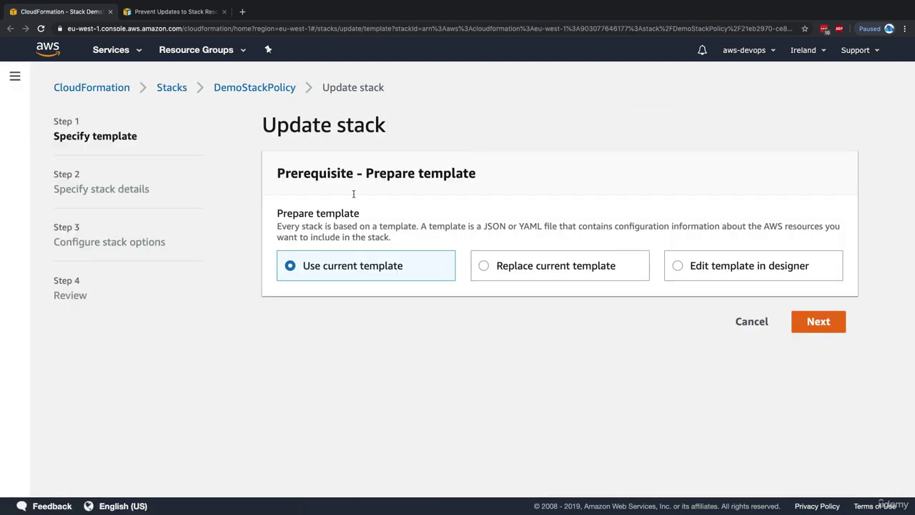
click(818, 322)
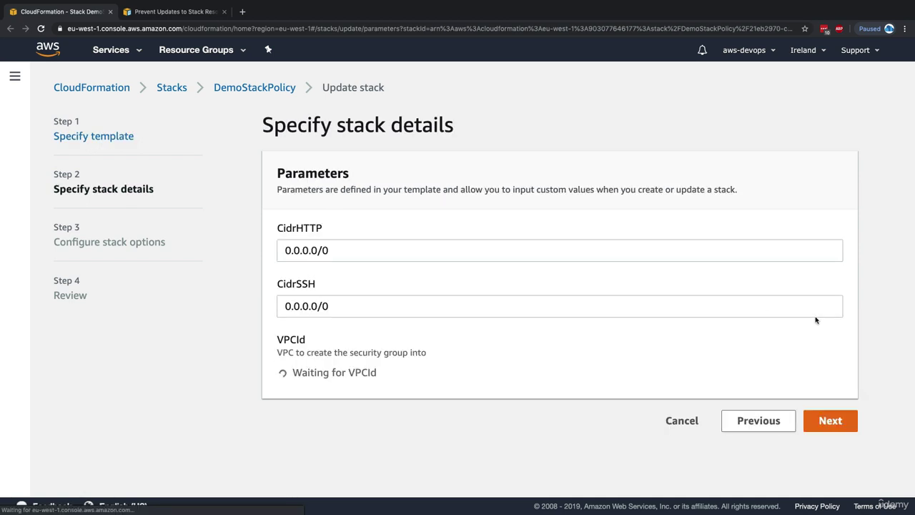
triple_click(308, 305)
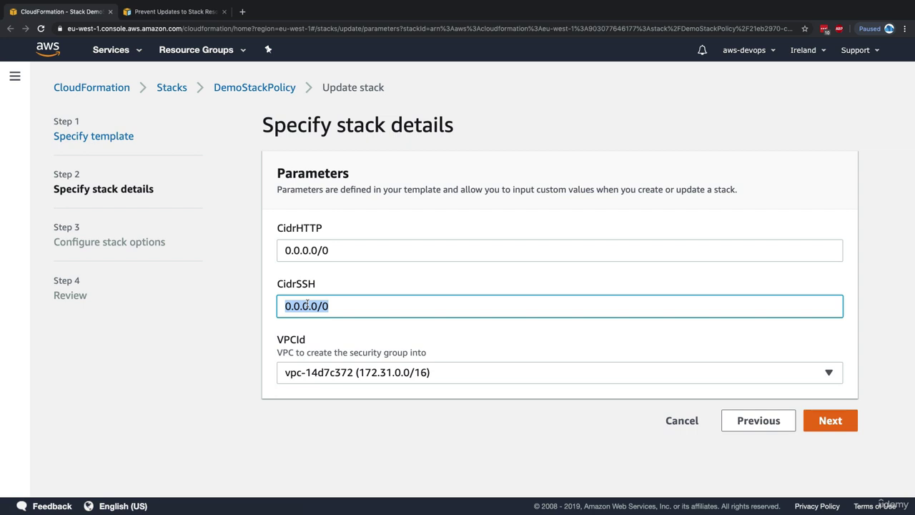
text(192.168.0.1/32)
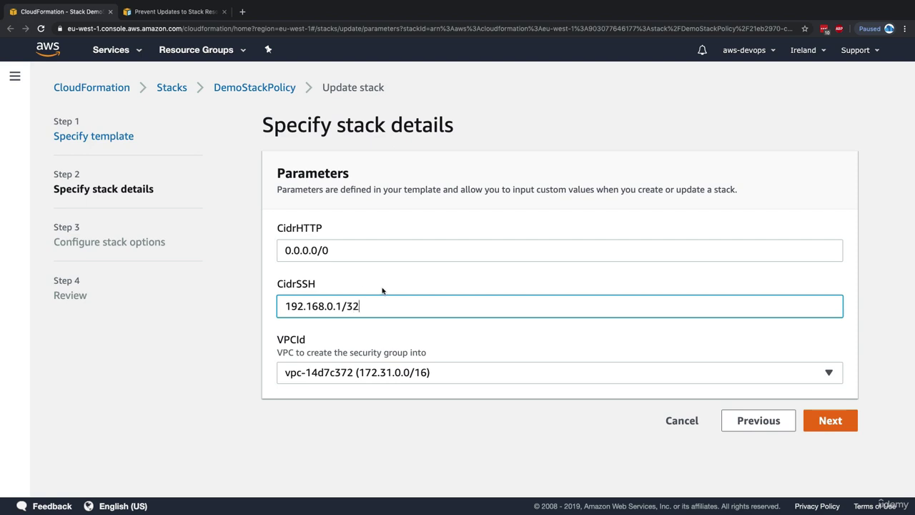
click(830, 421)
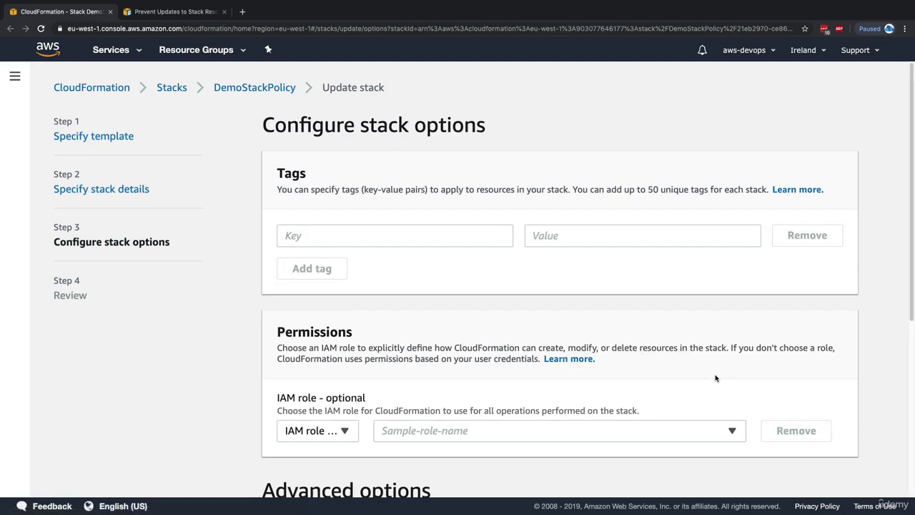
Check the stack policy settings on the stack options page and continue to review.
scroll(716, 378, down, 3)
click(609, 364)
scroll(607, 362, down, 2)
drag(580, 360, 572, 408)
click(568, 351)
scroll(568, 351, up, 2)
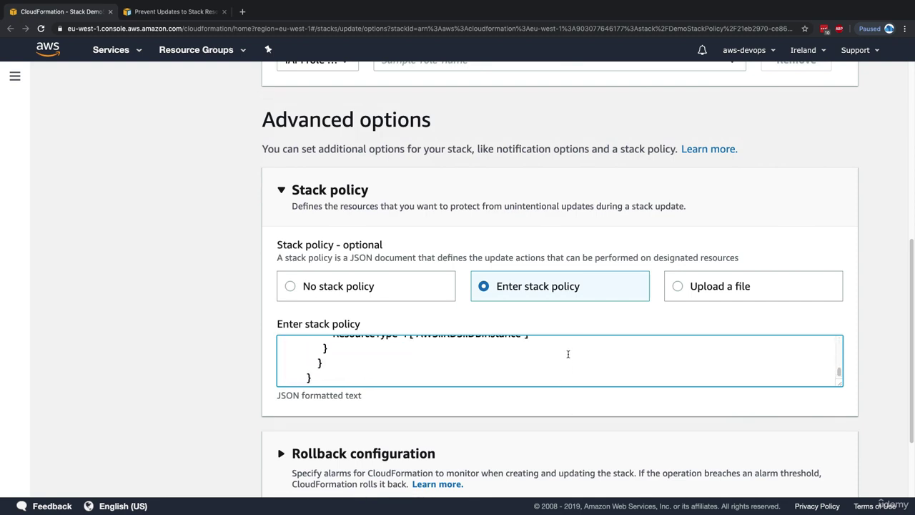
scroll(848, 351, down, 2)
click(832, 469)
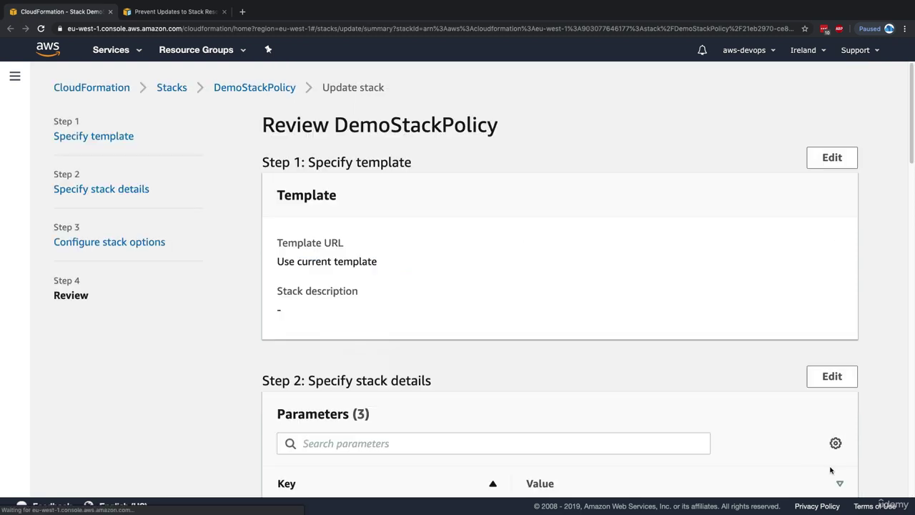
Review the stack policy JSON in the update summary and submit the stack update.
scroll(789, 406, down, 10)
scroll(790, 415, down, 1)
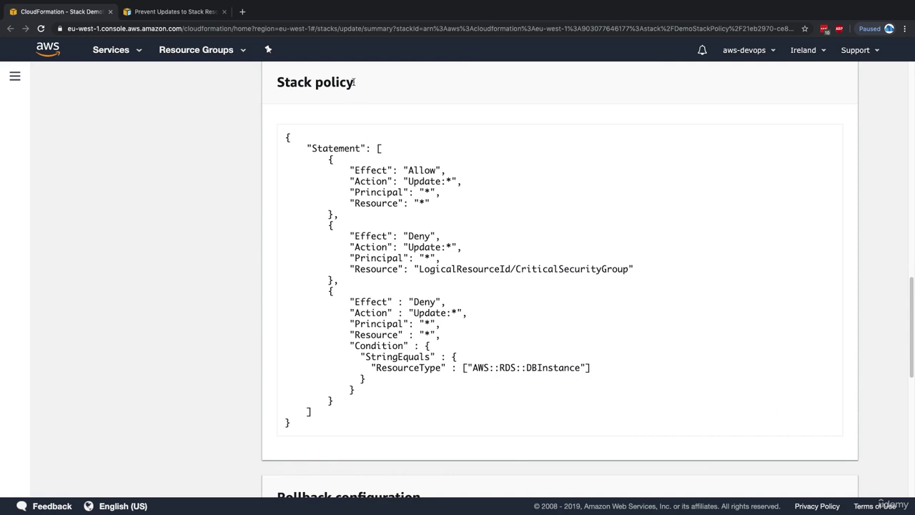
drag(315, 133, 378, 382)
click(376, 382)
scroll(721, 367, down, 10)
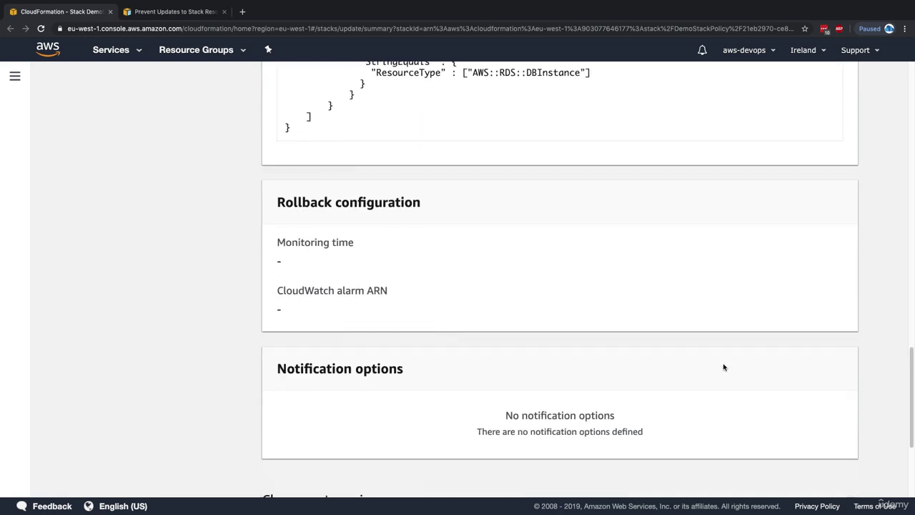
click(819, 475)
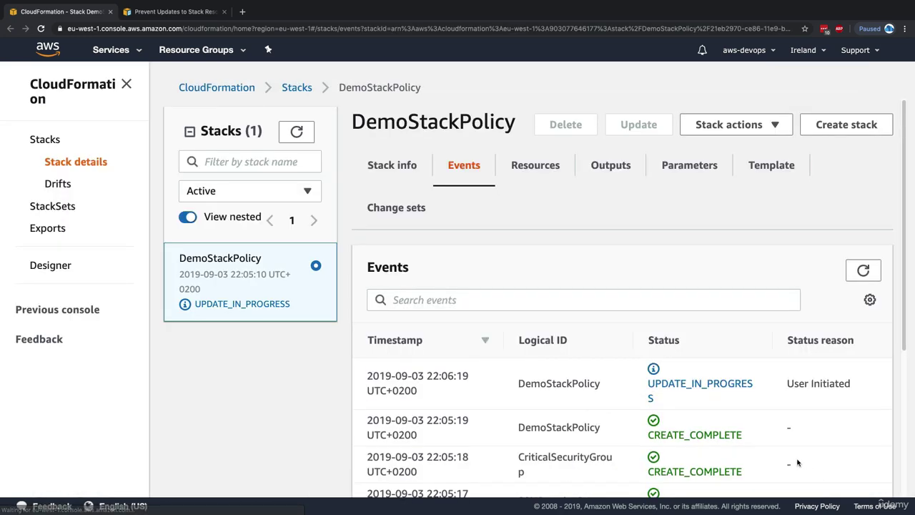
Refresh the events to see SSHSecurityGroup go to UPDATE_IN_PROGRESS.
double_click(651, 384)
click(697, 386)
click(863, 270)
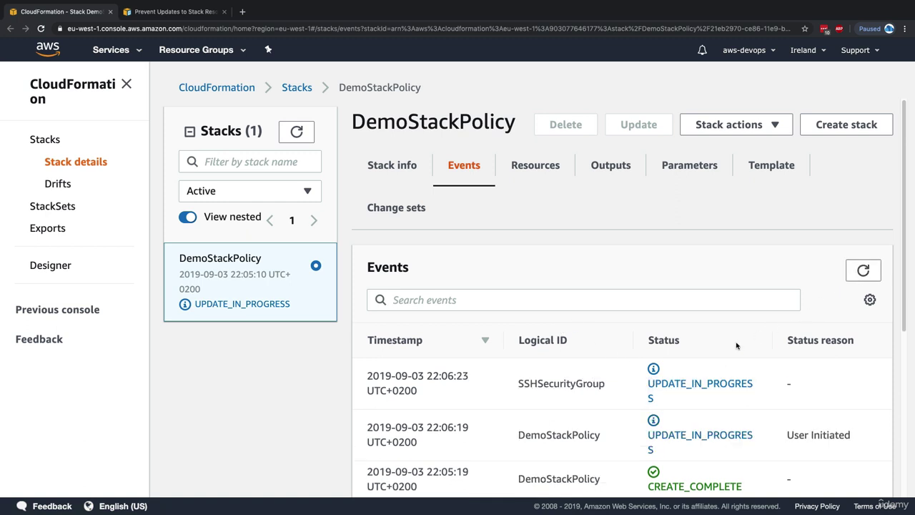
double_click(570, 384)
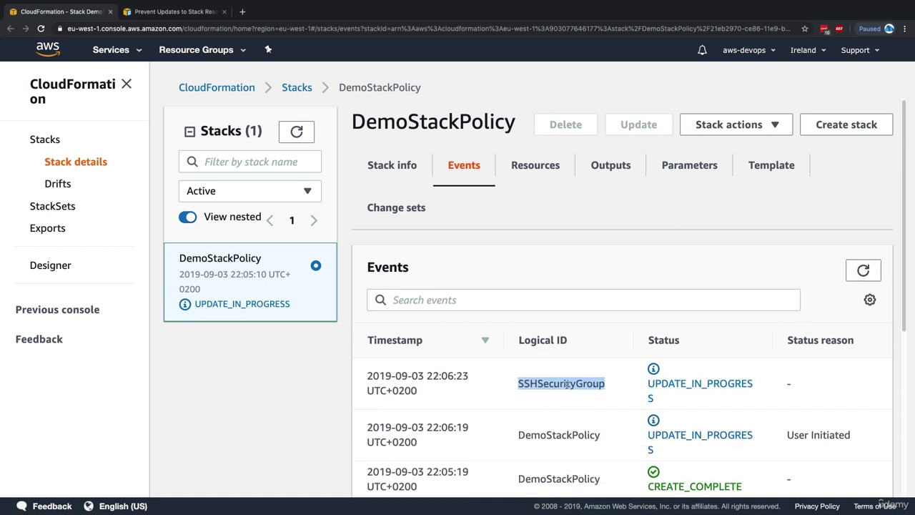
click(567, 384)
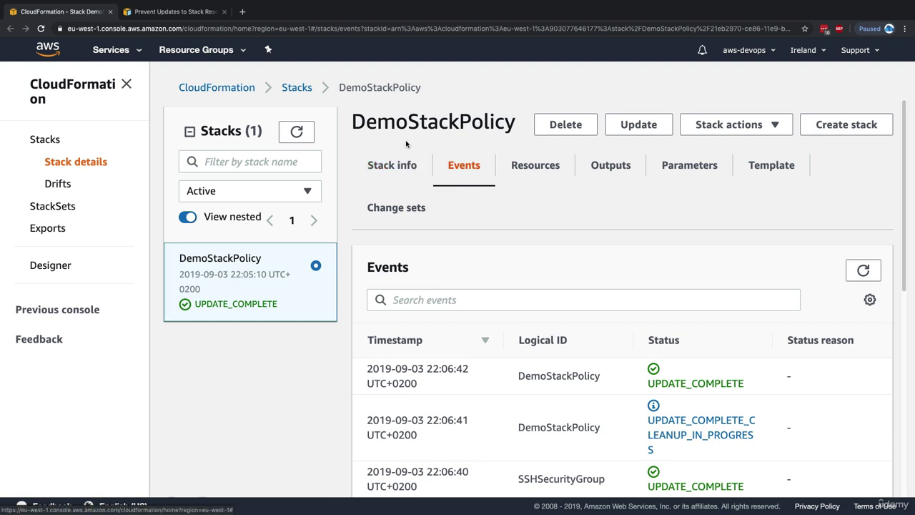
Start another update with the current template, copying 192.168.0.1/32 from CidrSSH into CidrHTTP.
click(644, 132)
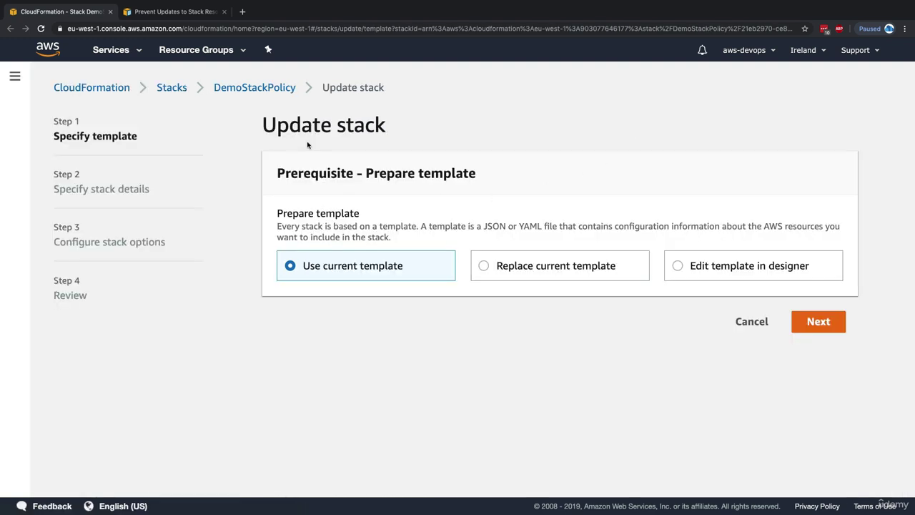
click(810, 321)
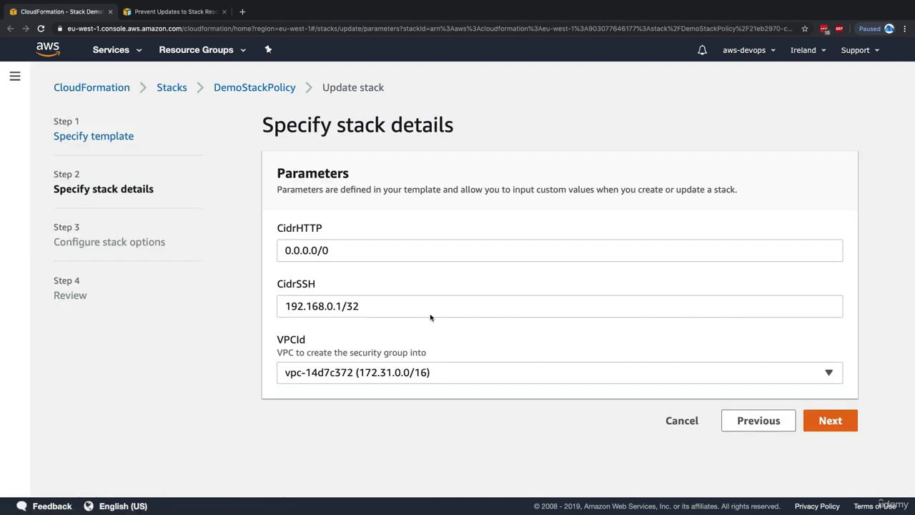
triple_click(335, 306)
key(ctrl+c)
click(310, 247)
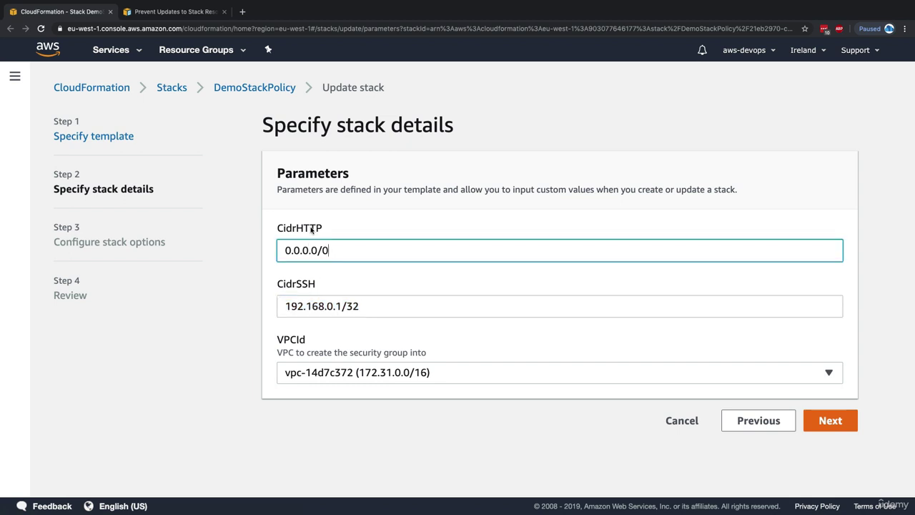
key(ctrl+a)
key(ctrl+v)
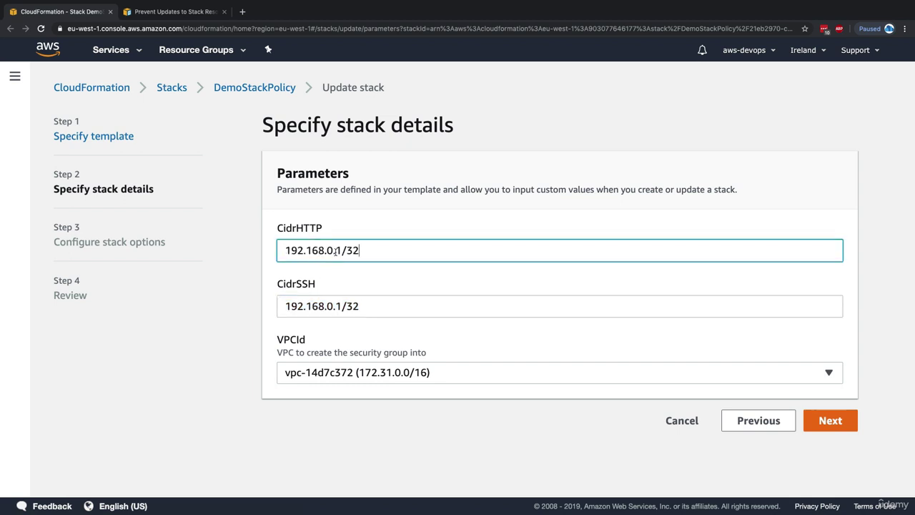
Pass through stack options and review, submit the update, and check its UPDATE_IN_PROGRESS status.
click(835, 417)
scroll(823, 392, down, 5)
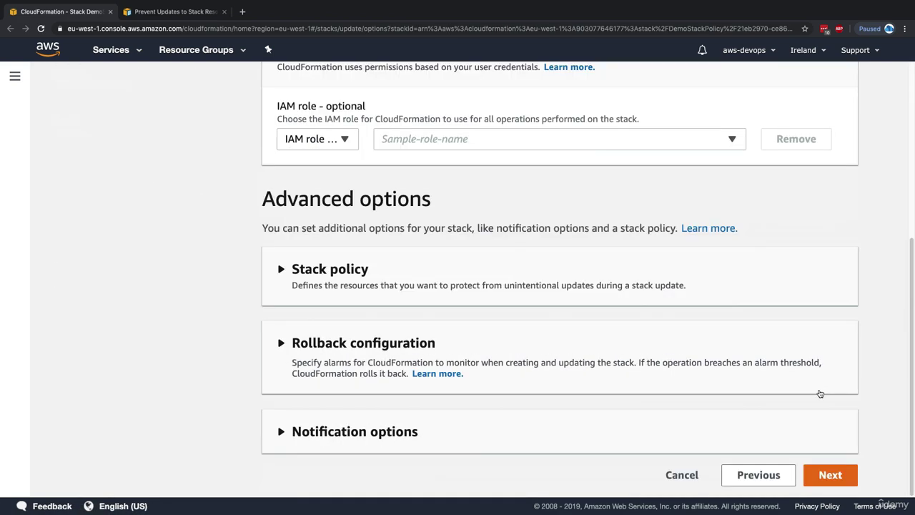
click(825, 466)
scroll(812, 442, down, 20)
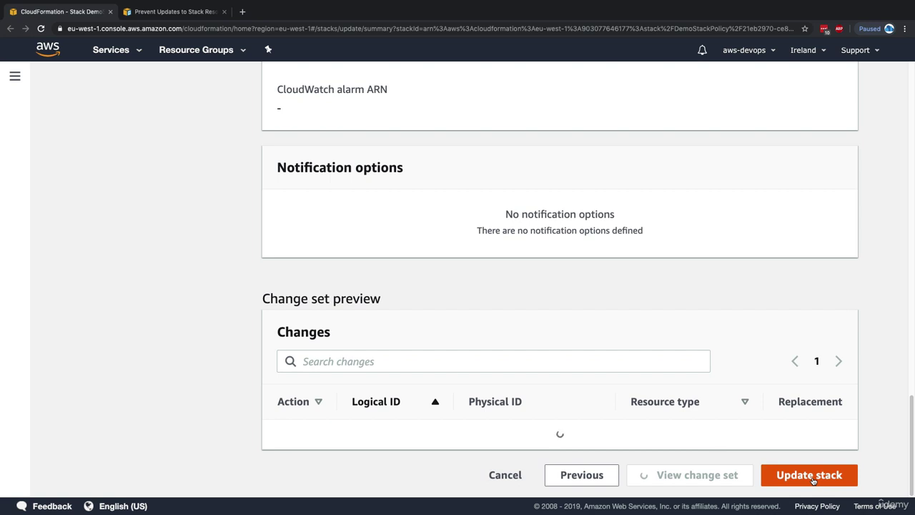
click(812, 479)
double_click(624, 397)
click(657, 391)
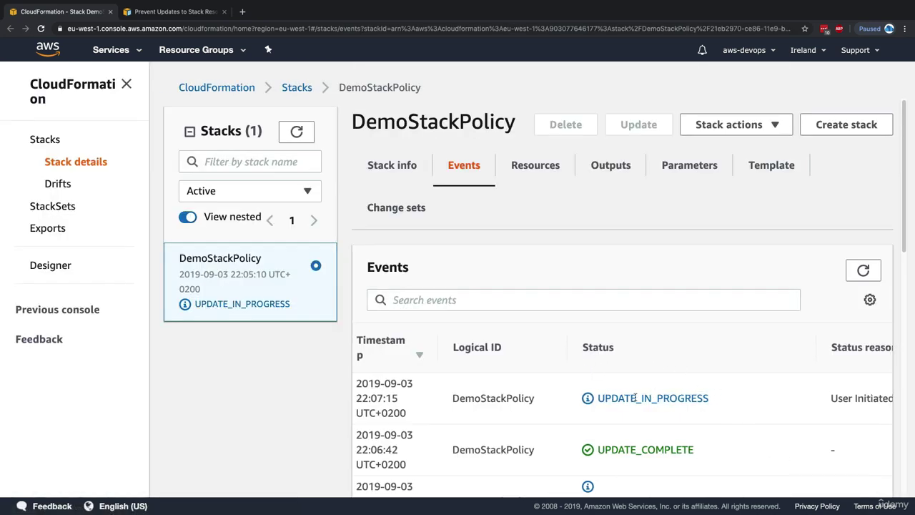
Refresh events and read the UPDATE_FAILED reason: Update:* on CriticalSecurityGroup denied by stack policy.
scroll(823, 322, down, 1)
click(874, 266)
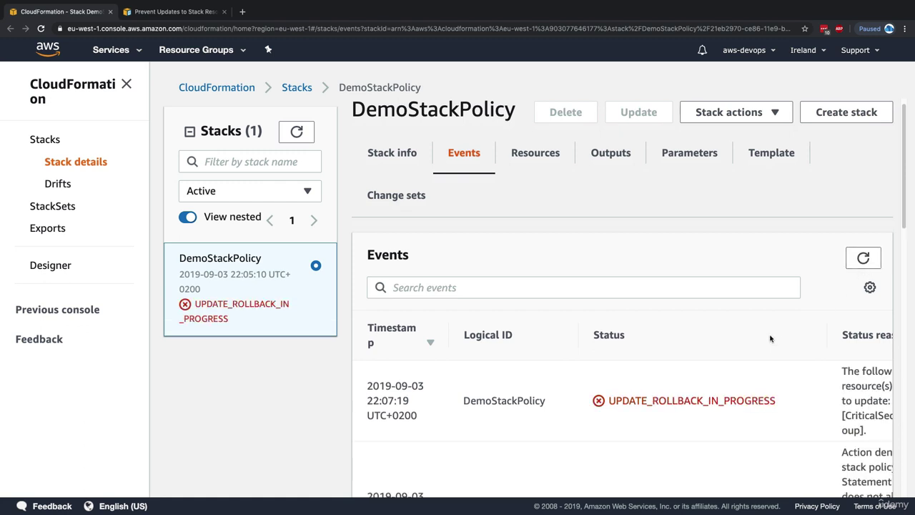
scroll(770, 341, down, 3)
double_click(625, 292)
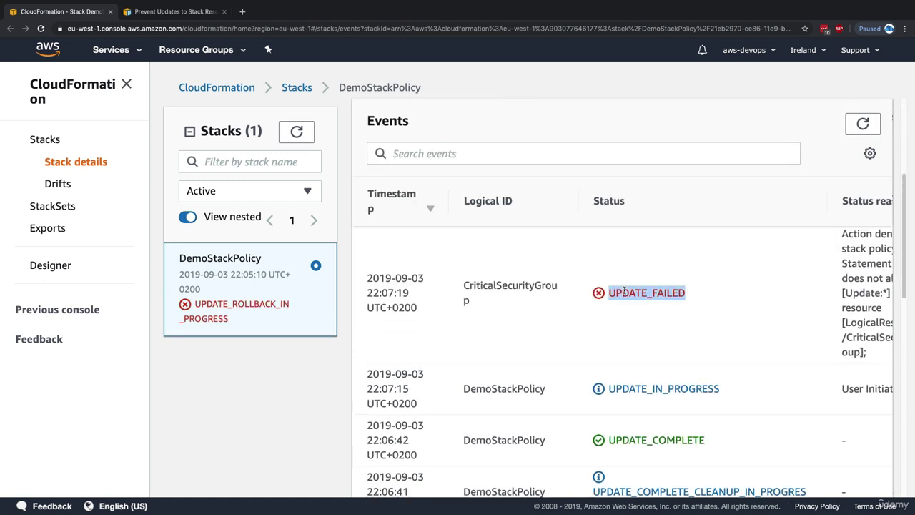
scroll(692, 302, right, 2)
scroll(693, 303, up, 1)
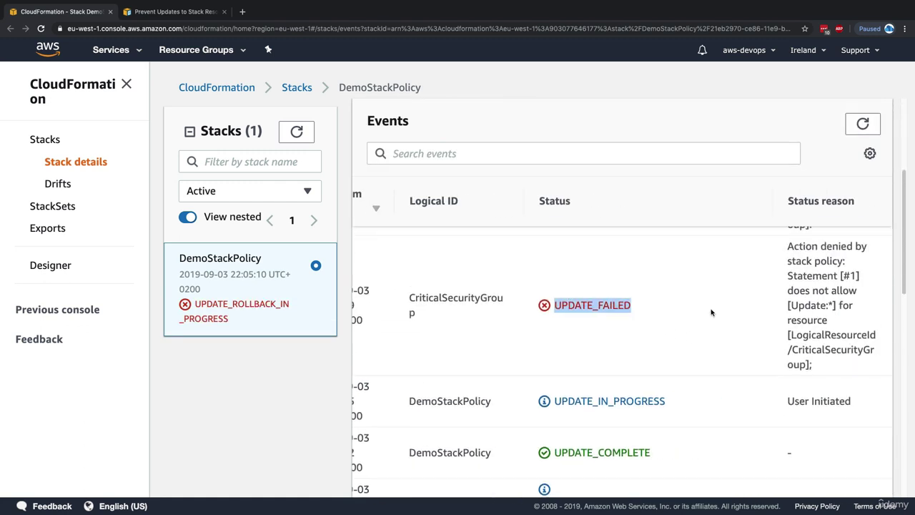
drag(787, 259, 855, 276)
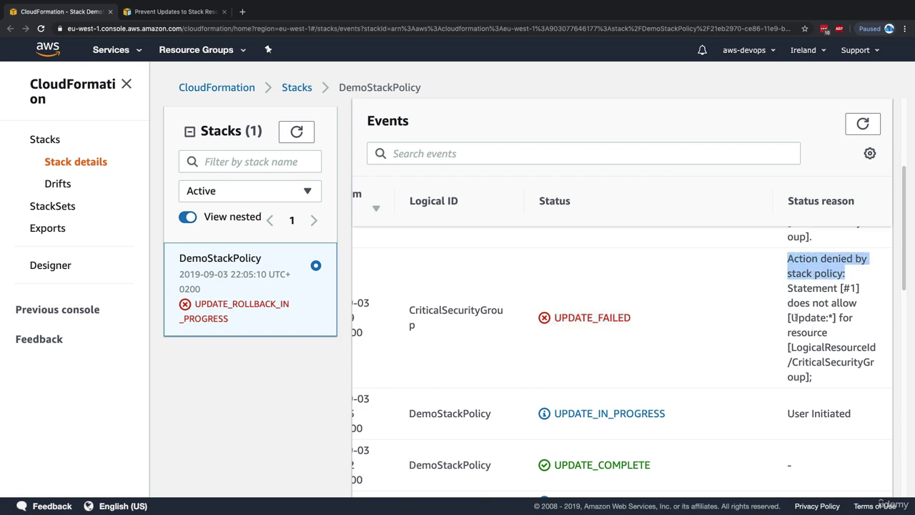
drag(790, 317, 830, 315)
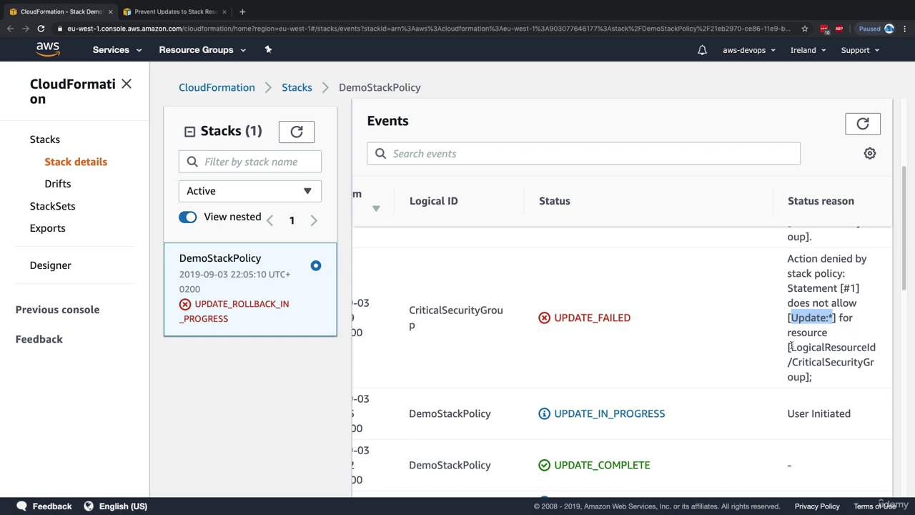
drag(790, 346, 808, 377)
Confirm CriticalSecurityGroup failed and the stack is rolling back.
scroll(821, 317, left, 2)
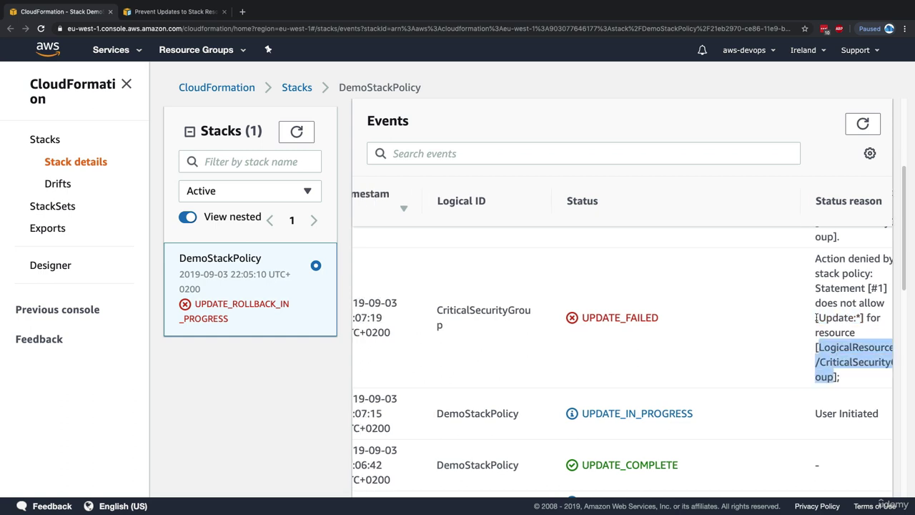
double_click(500, 308)
scroll(456, 308, left, 2)
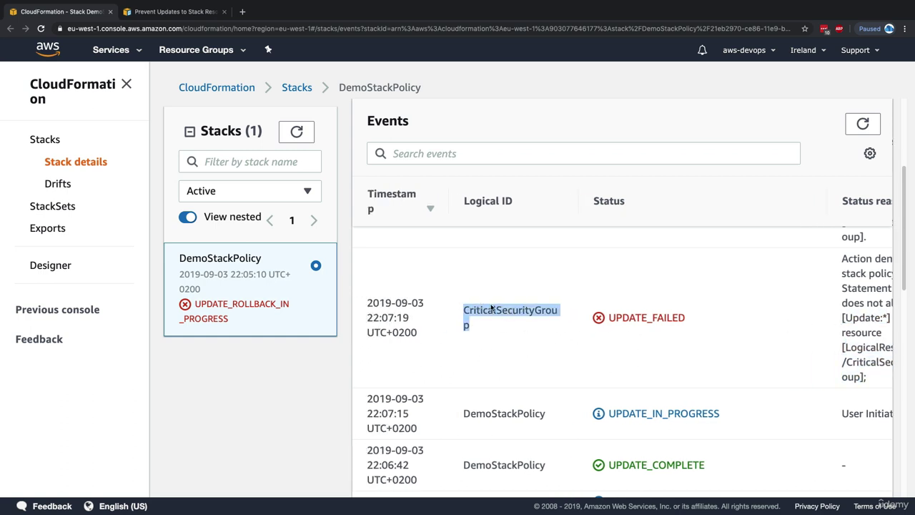
scroll(564, 352, up, 2)
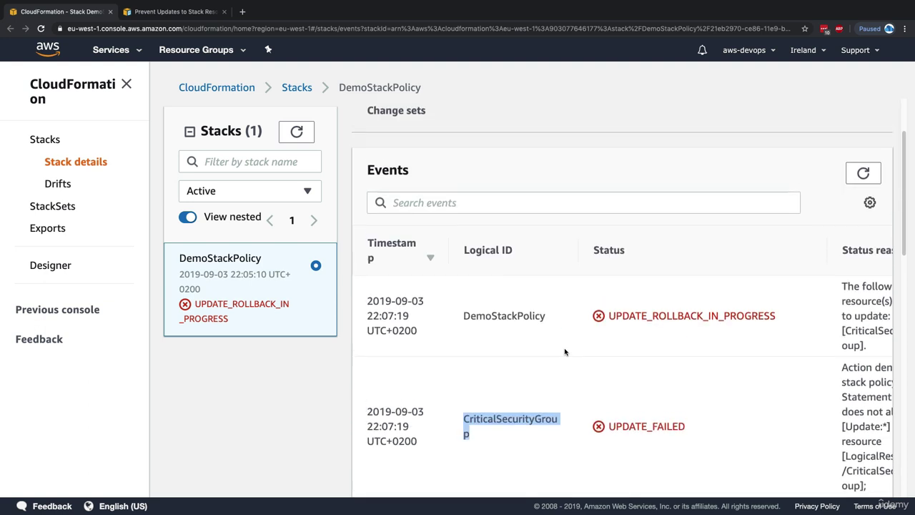
double_click(636, 316)
click(661, 315)
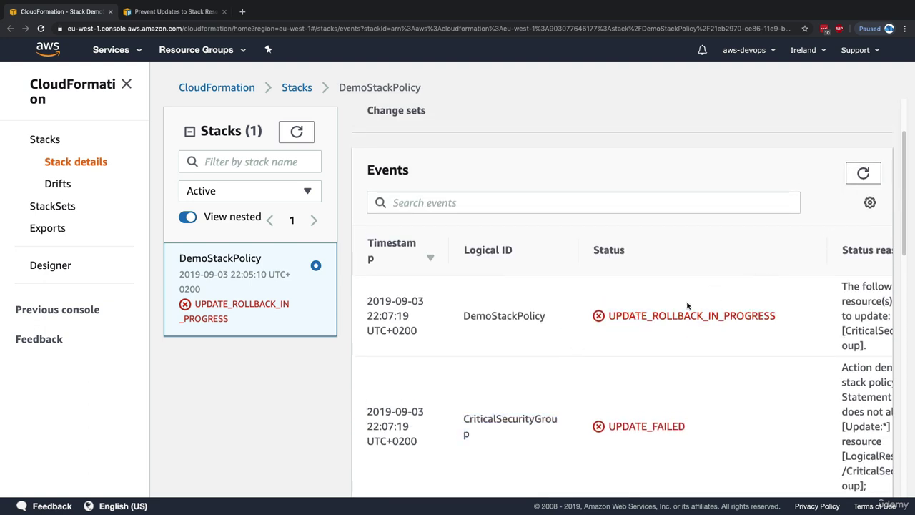
scroll(539, 344, up, 1)
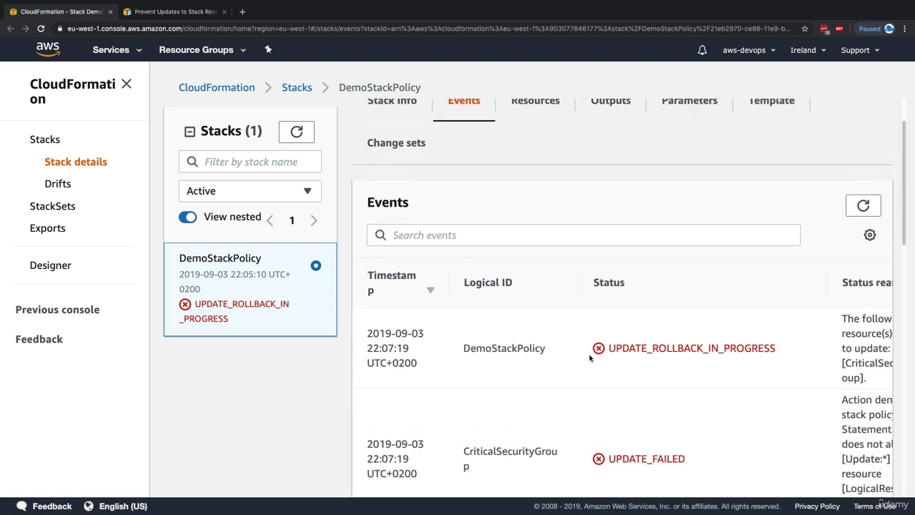
scroll(590, 358, up, 2)
Open Stack info and examine the Deny statement blocking updates to CriticalSecurityGroup.
click(401, 165)
scroll(500, 313, down, 10)
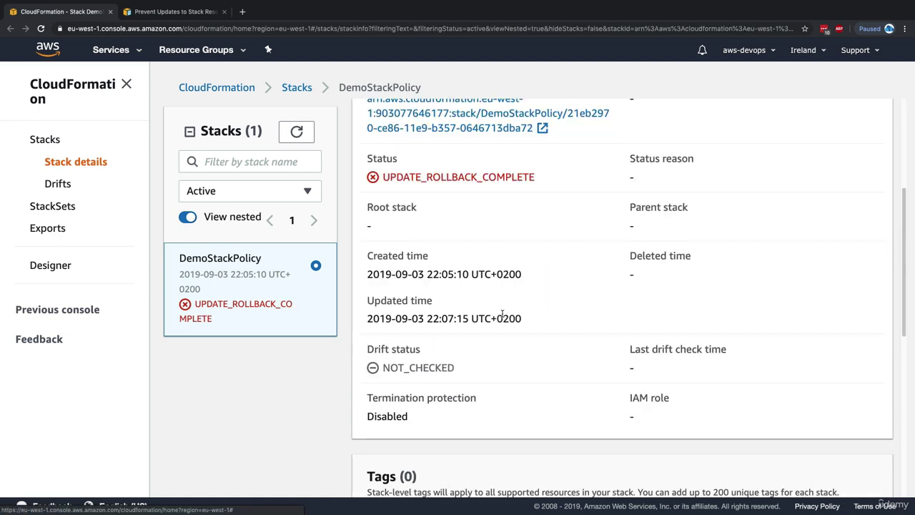
click(486, 282)
scroll(486, 300, down, 3)
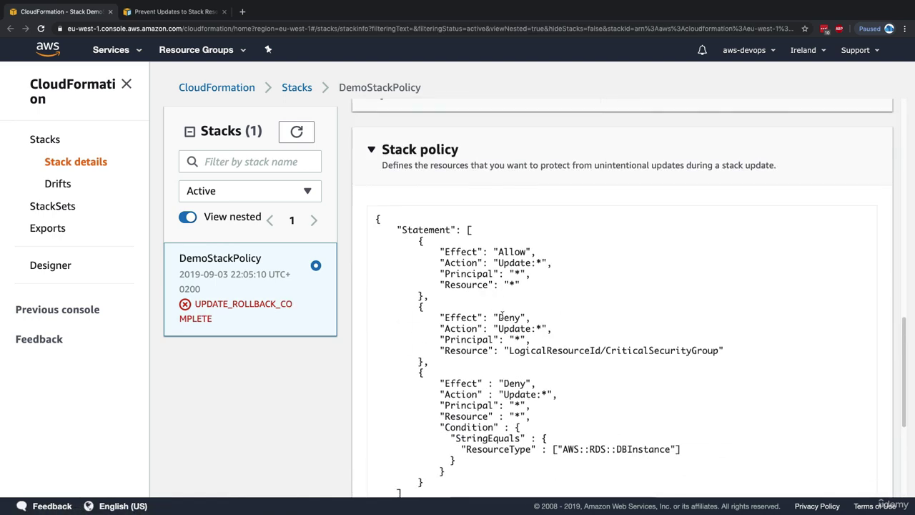
drag(424, 320, 616, 351)
double_click(640, 351)
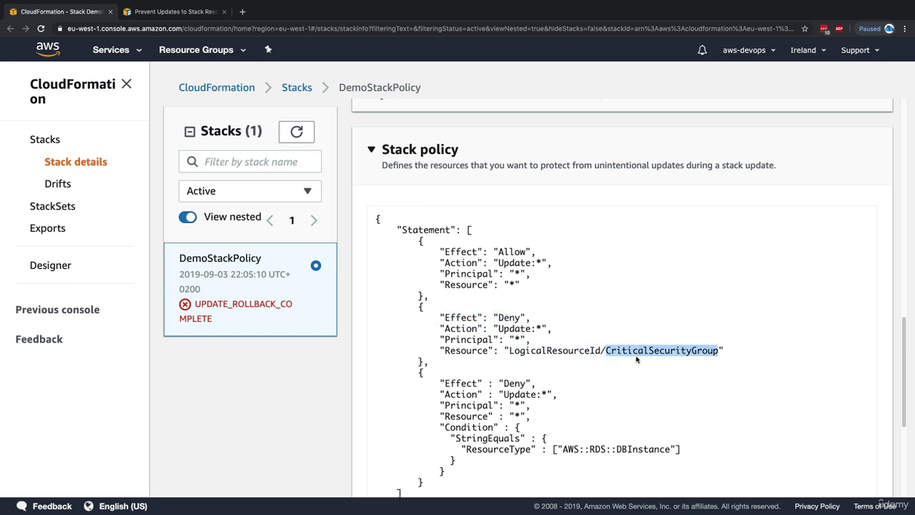
double_click(509, 317)
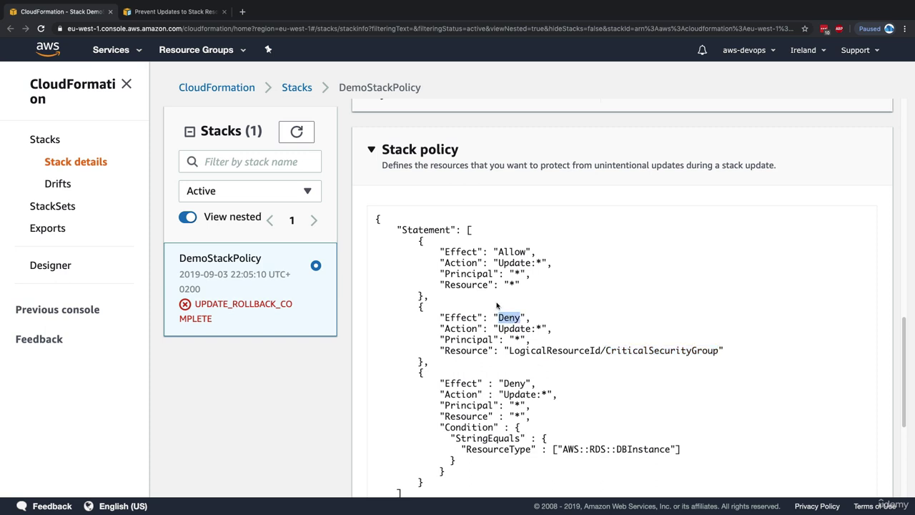
triple_click(518, 329)
click(517, 329)
Compare the policy's Deny effect with the Allow effect in the first statement.
double_click(518, 317)
double_click(512, 251)
triple_click(512, 252)
click(512, 251)
scroll(515, 289, up, 7)
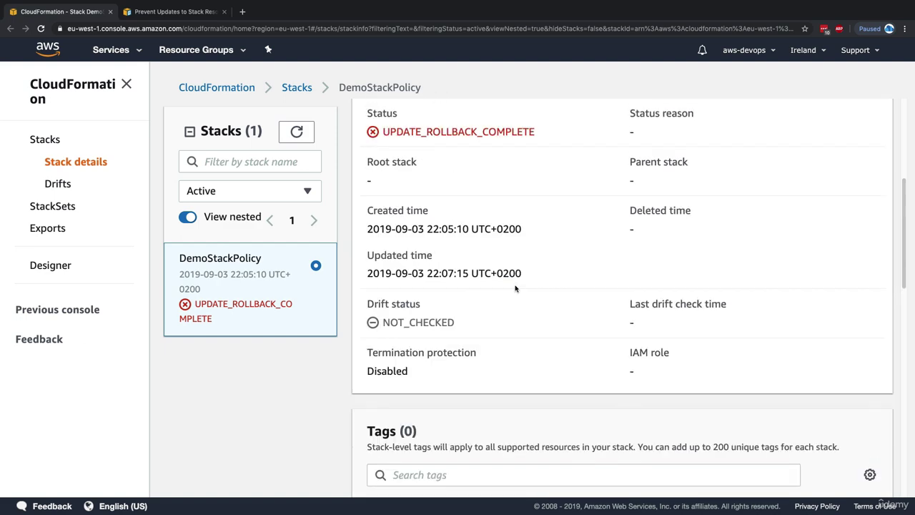
scroll(515, 288, up, 4)
Return to Events and start a new current-template update setting CidrHTTP to 192.168.0.1/32.
click(477, 170)
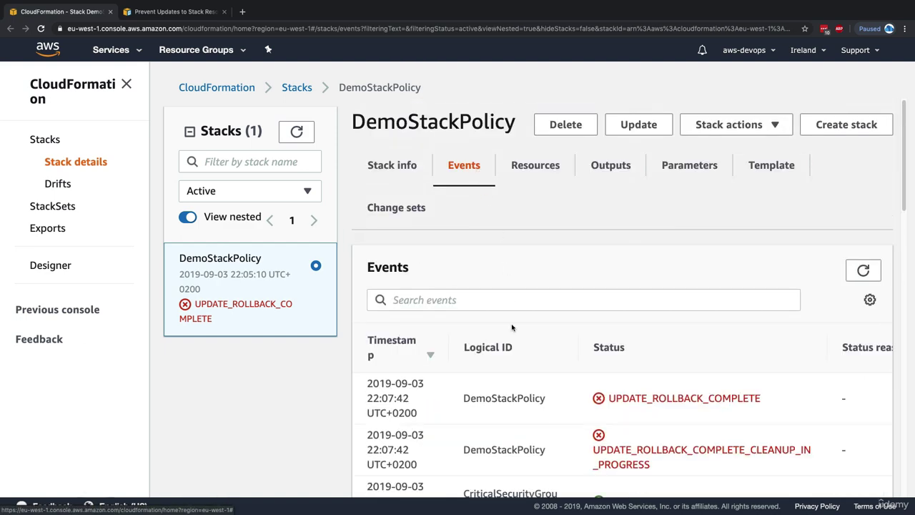
scroll(507, 369, down, 1)
scroll(544, 391, up, 1)
click(637, 100)
click(808, 320)
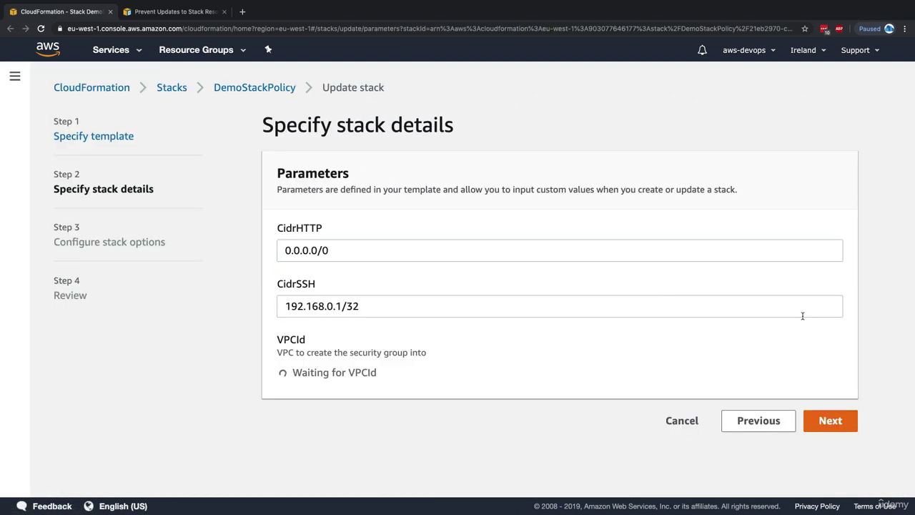
double_click(416, 251)
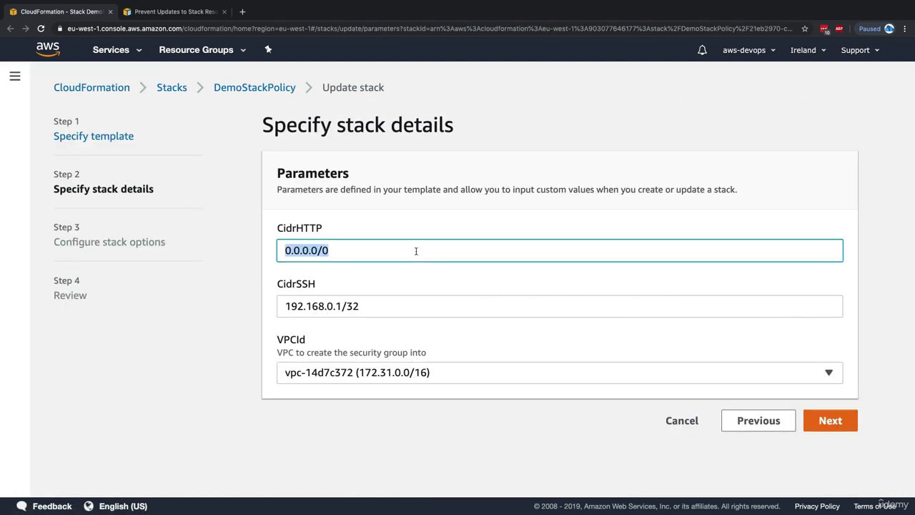
text(192.168.0.1/32)
On stack options, replace the stack policy text with the pasted overriding JSON.
click(822, 420)
scroll(548, 359, down, 3)
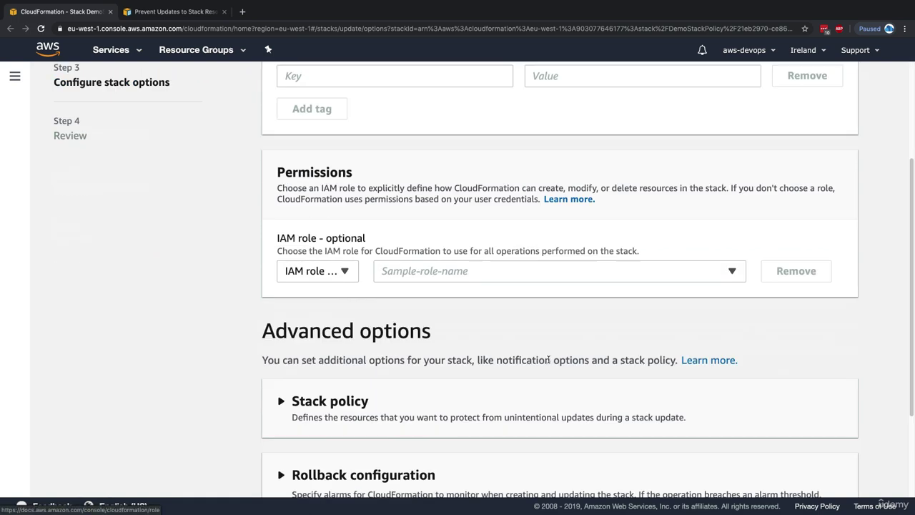
scroll(549, 360, down, 1)
click(441, 355)
scroll(441, 354, down, 2)
scroll(412, 395, down, 2)
scroll(401, 399, down, 1)
click(402, 397)
scroll(402, 397, down, 1)
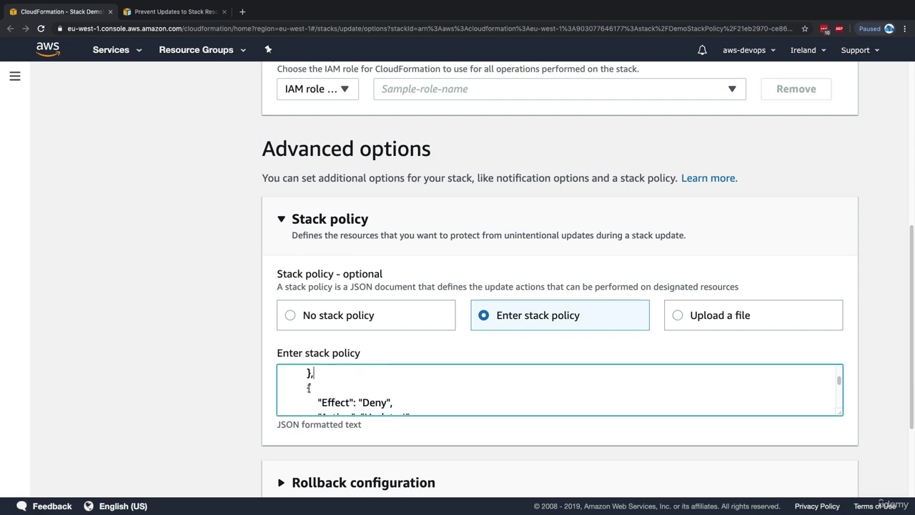
scroll(318, 393, down, 2)
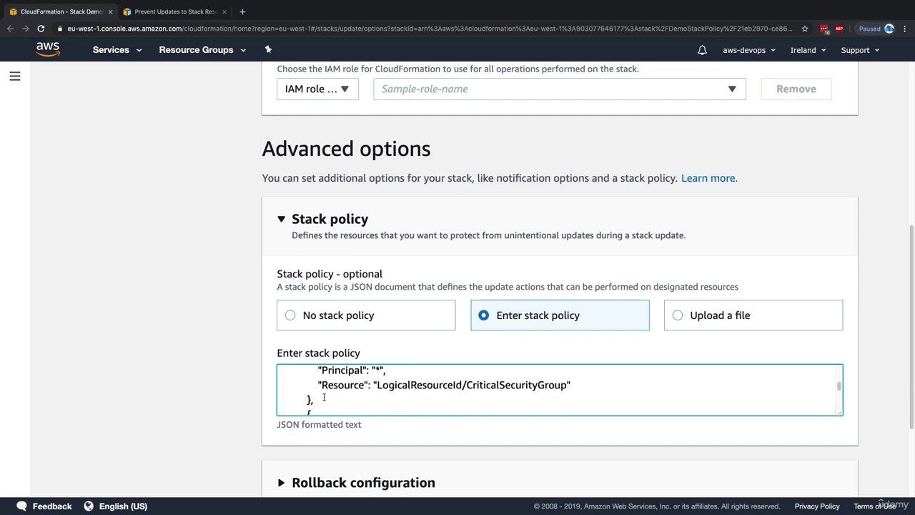
key(ctrl+a)
key(ctrl+v)
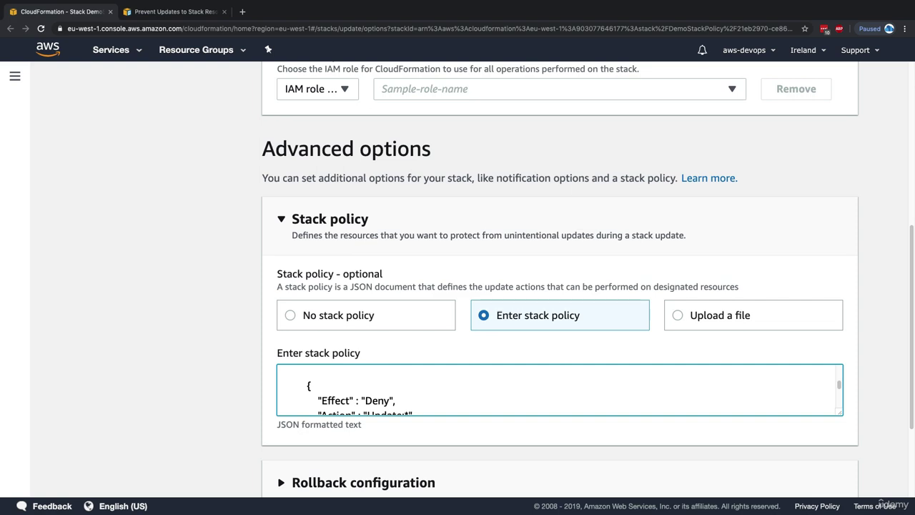
Continue through the review page and submit the stack update.
scroll(503, 408, down, 2)
click(834, 475)
scroll(836, 475, down, 15)
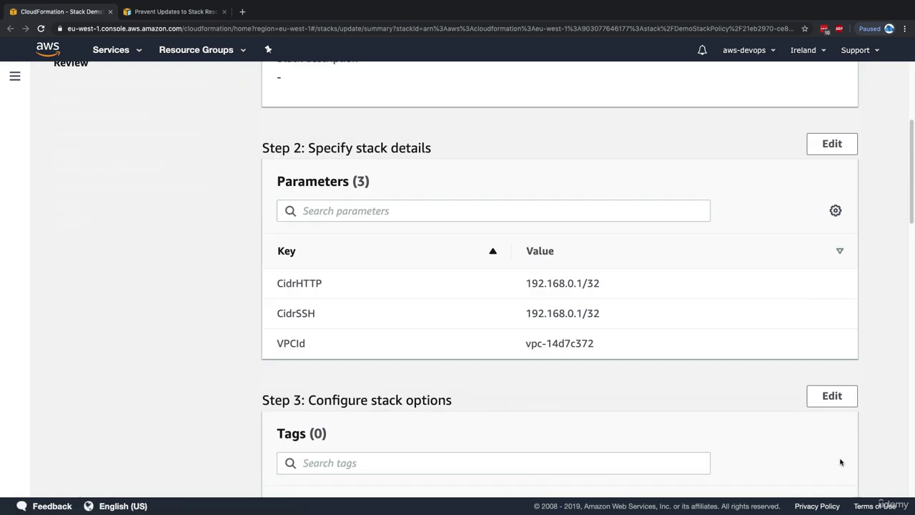
click(835, 475)
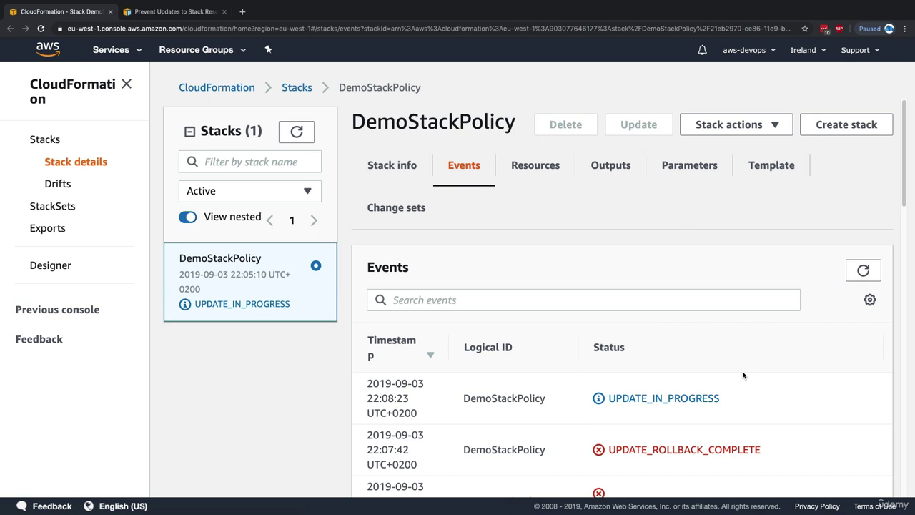
Refresh events, checking CriticalSecurityGroup, until the stack reaches UPDATE_COMPLETE.
click(862, 271)
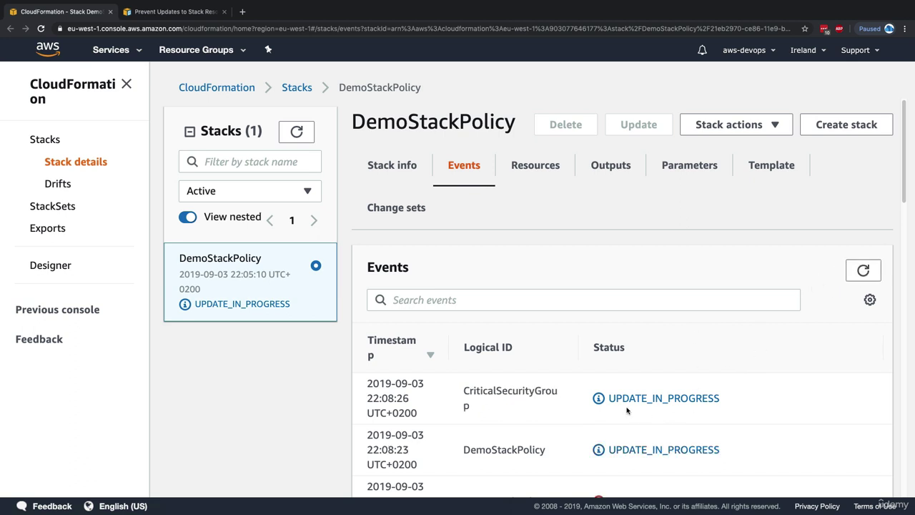
double_click(504, 394)
click(508, 397)
scroll(512, 402, down, 1)
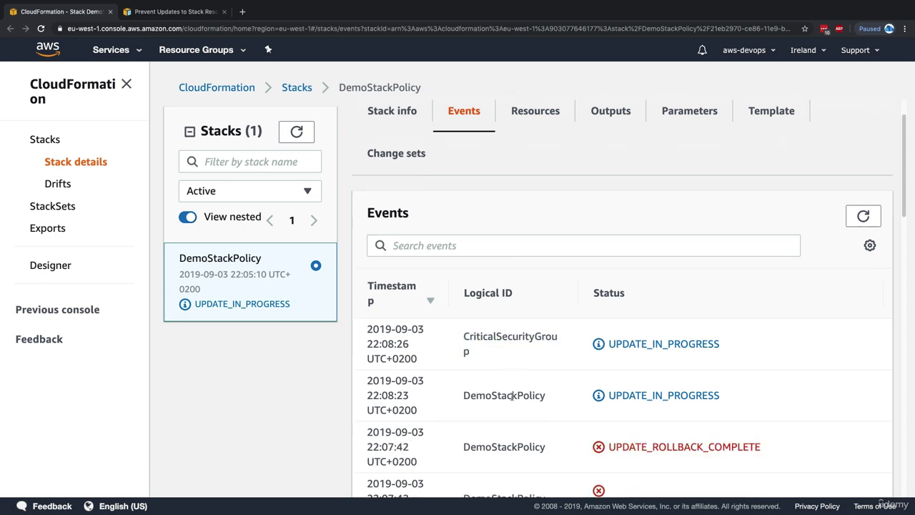
double_click(501, 339)
click(506, 355)
click(877, 225)
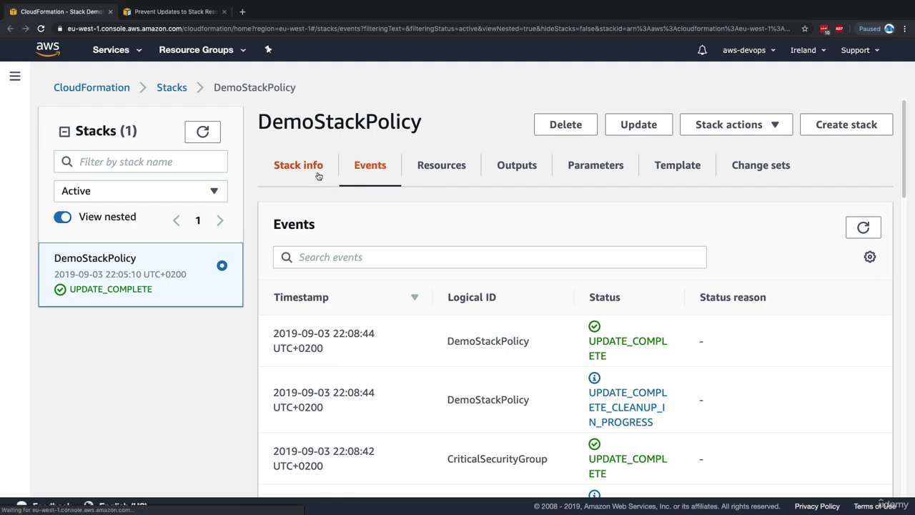
Open Stack info and expand the stack policy to review its statements.
click(346, 175)
scroll(477, 321, down, 5)
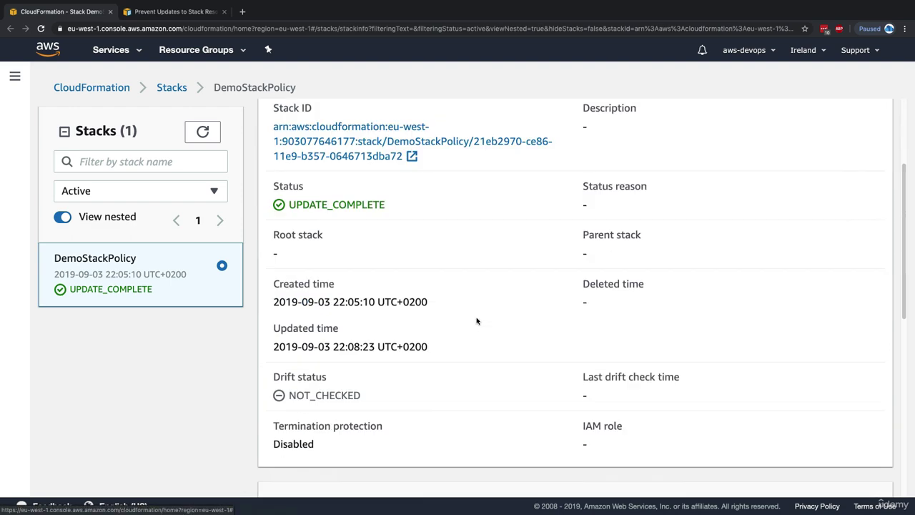
scroll(477, 321, down, 3)
click(429, 284)
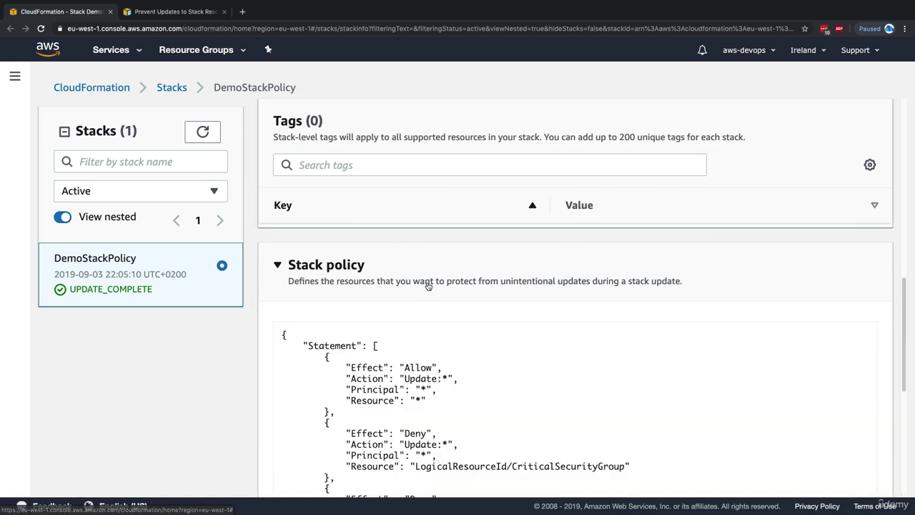
scroll(429, 287, down, 1)
scroll(429, 291, down, 1)
drag(297, 225, 324, 281)
click(333, 349)
scroll(333, 349, down, 1)
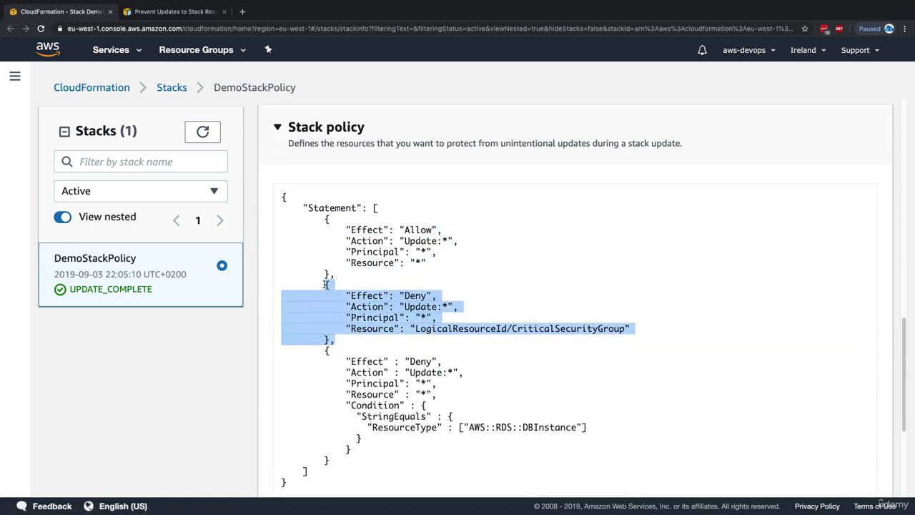
click(331, 290)
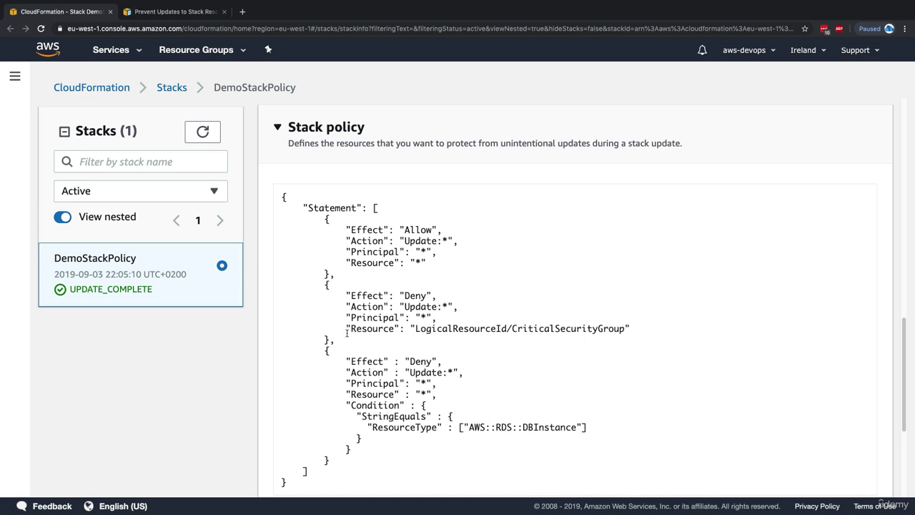
Re-examine the CriticalSecurityGroup Deny statement, then bring up the Prevent Updates to Stack Resources docs.
drag(341, 336, 326, 283)
click(325, 285)
scroll(349, 326, up, 15)
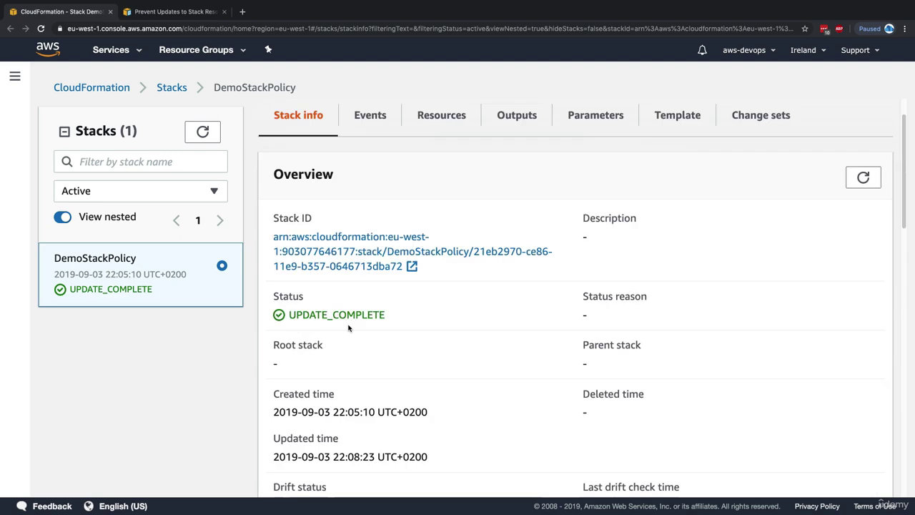
scroll(422, 315, down, 10)
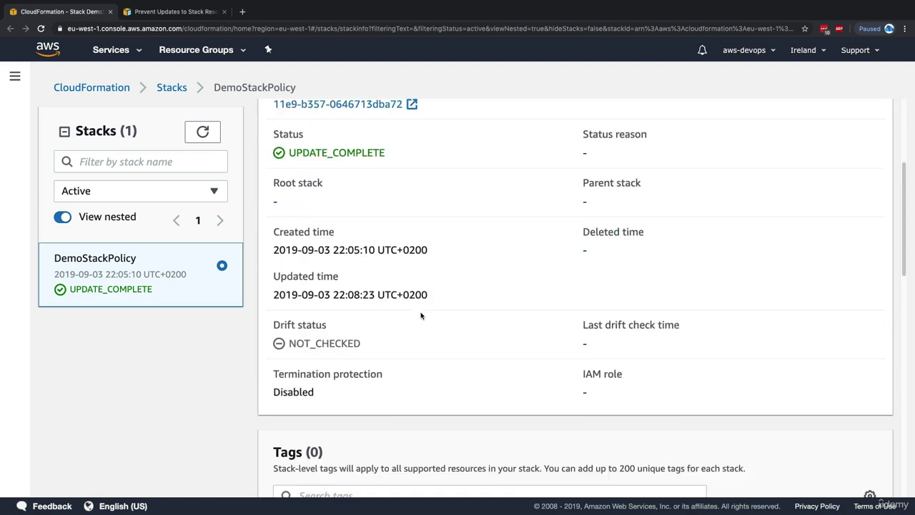
scroll(420, 329, down, 5)
scroll(395, 309, up, 1)
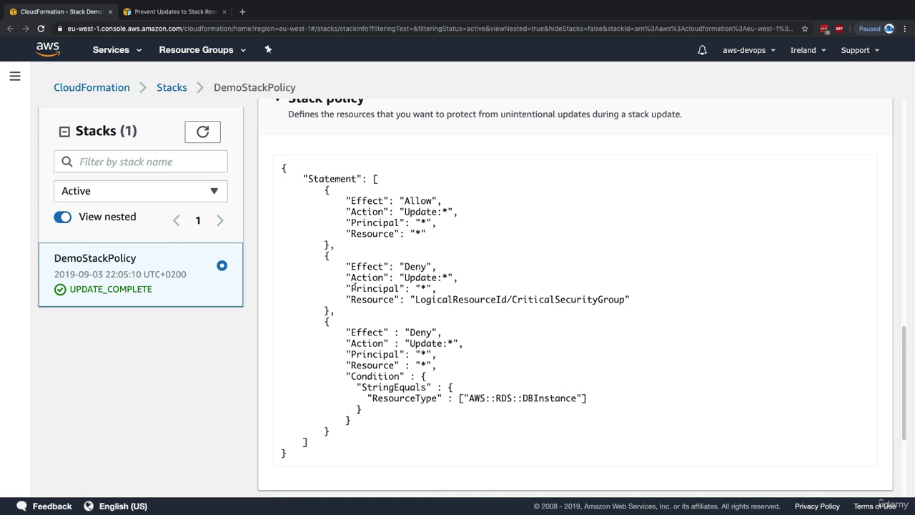
drag(323, 256, 336, 310)
click(343, 307)
drag(343, 307, 336, 258)
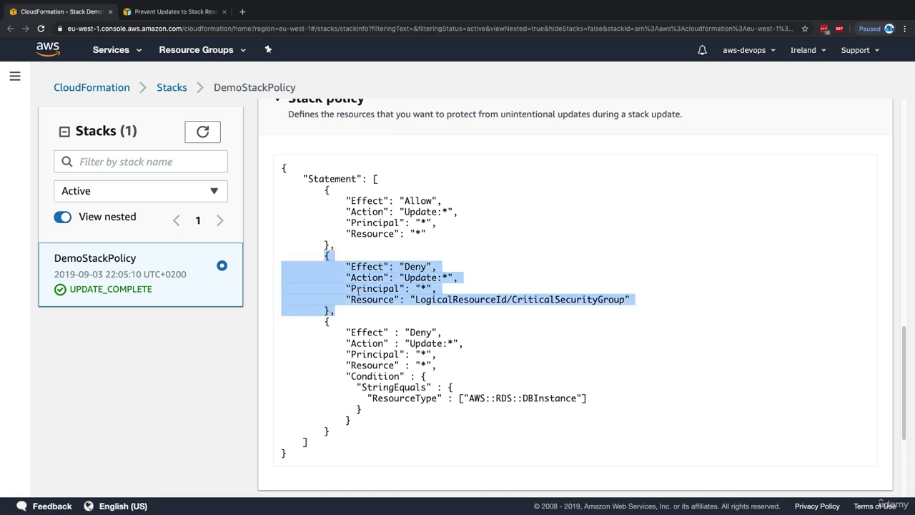
click(359, 290)
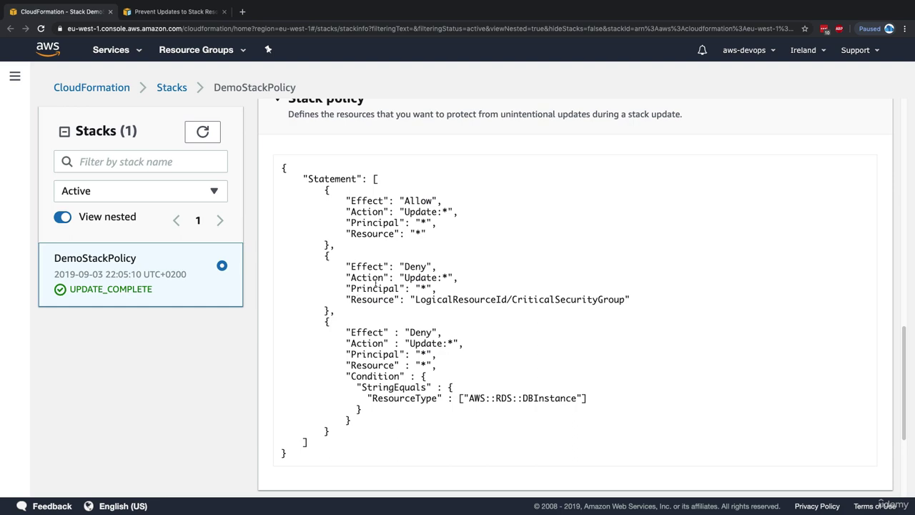
click(196, 12)
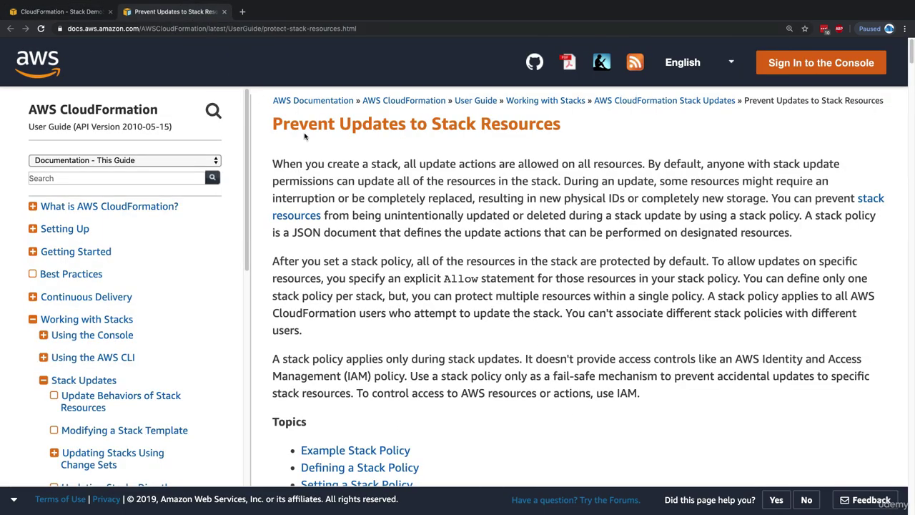
Skim the Prevent Updates to Stack Resources page, then switch back to the CloudFormation console.
drag(280, 120, 523, 125)
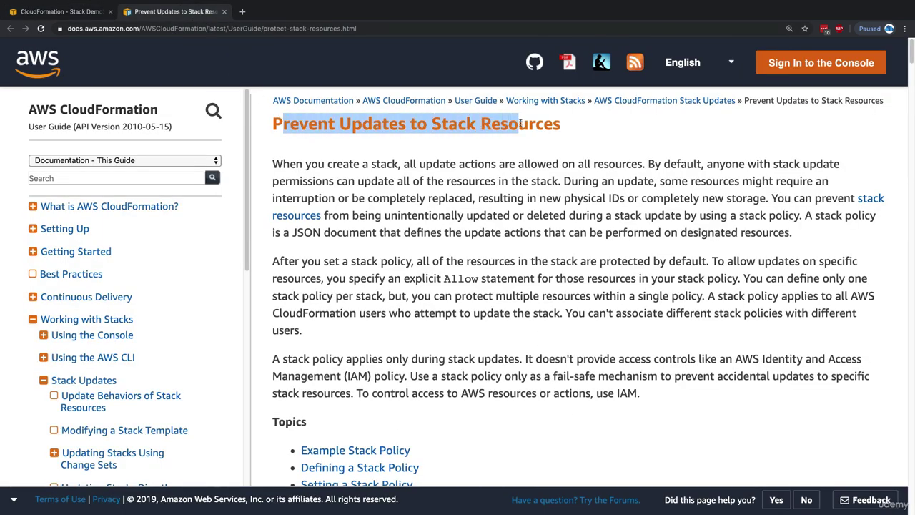
click(523, 125)
scroll(473, 295, down, 3)
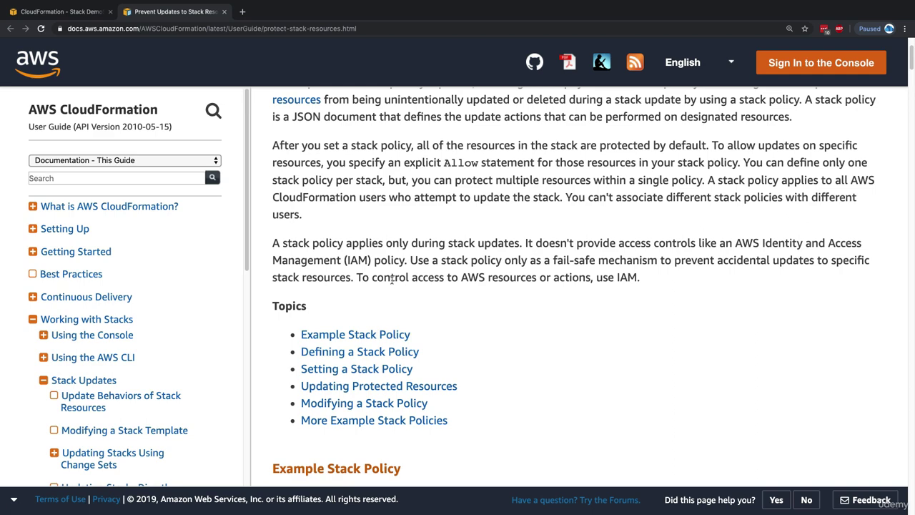
scroll(392, 280, up, 3)
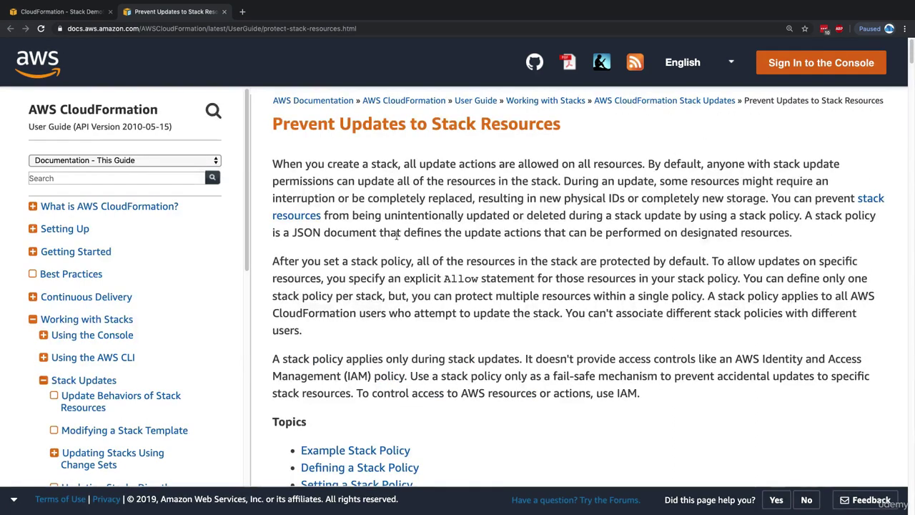
key(ctrl+shift+Tab)
scroll(404, 271, up, 3)
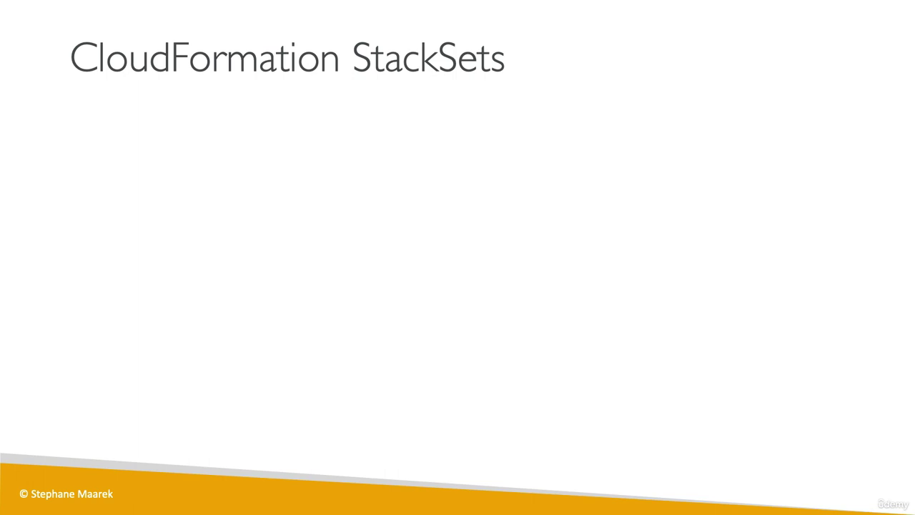
Reveal the StackSets bullets on multi-account, multi-region operations and the administrator account.
key(Right)
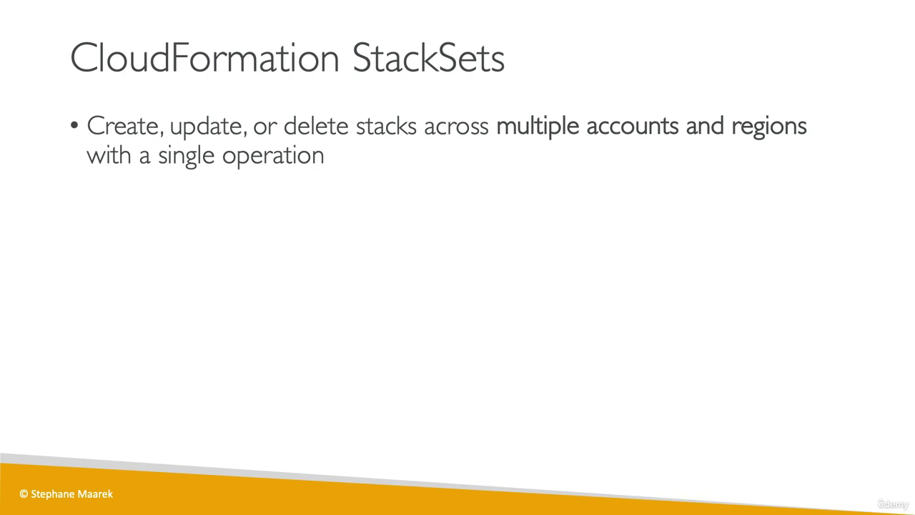
key(Right)
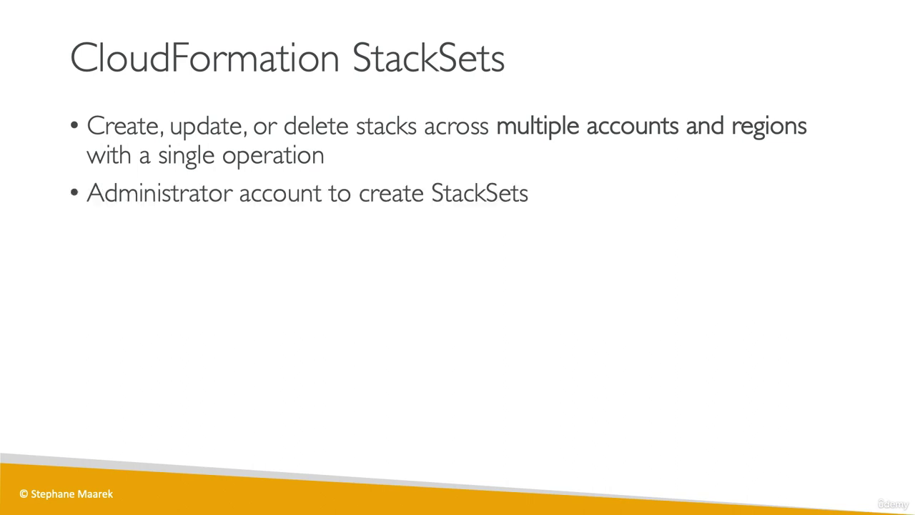
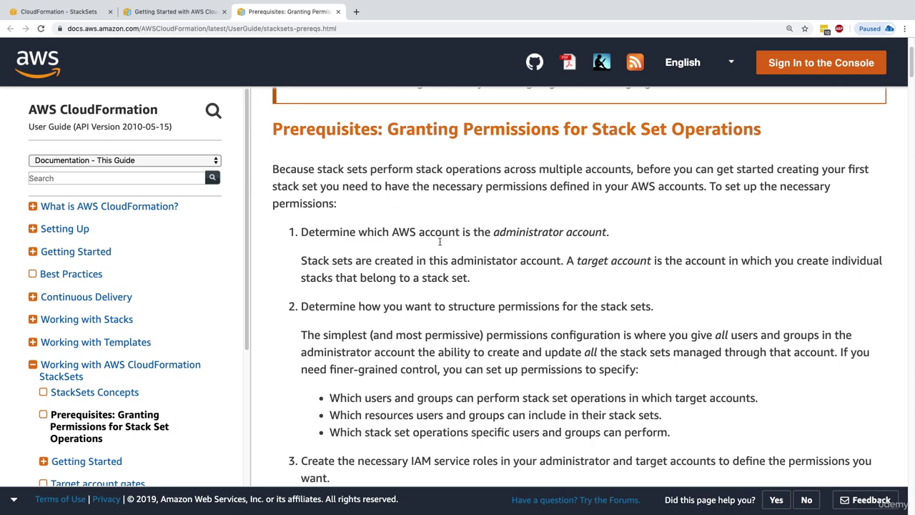
Copy the link address of the AWSCloudFormationStackSetAdministrationRole.yml template from step 1.
scroll(380, 170, up, 2)
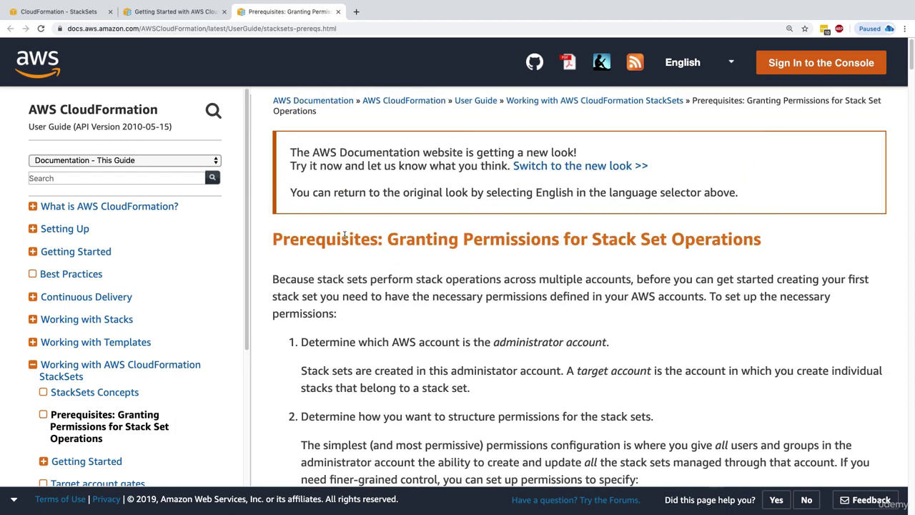
scroll(578, 252, down, 5)
scroll(578, 251, down, 3)
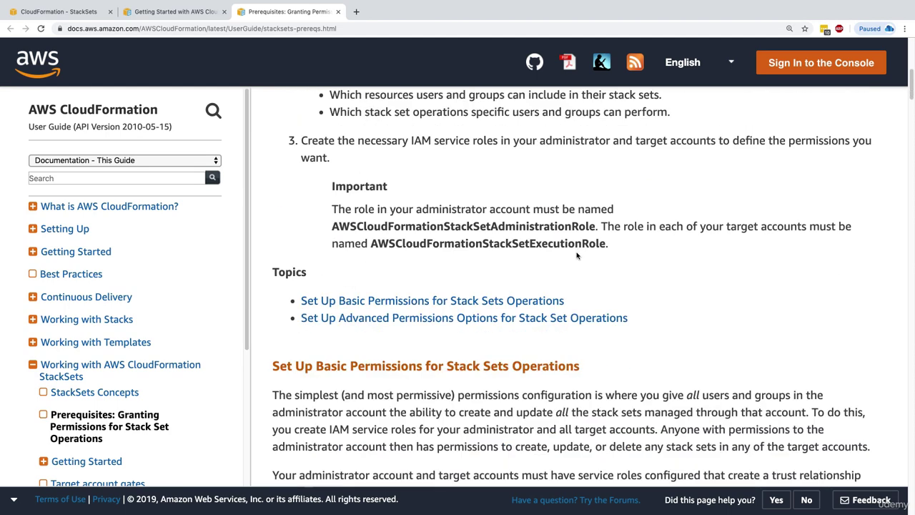
scroll(518, 227, down, 10)
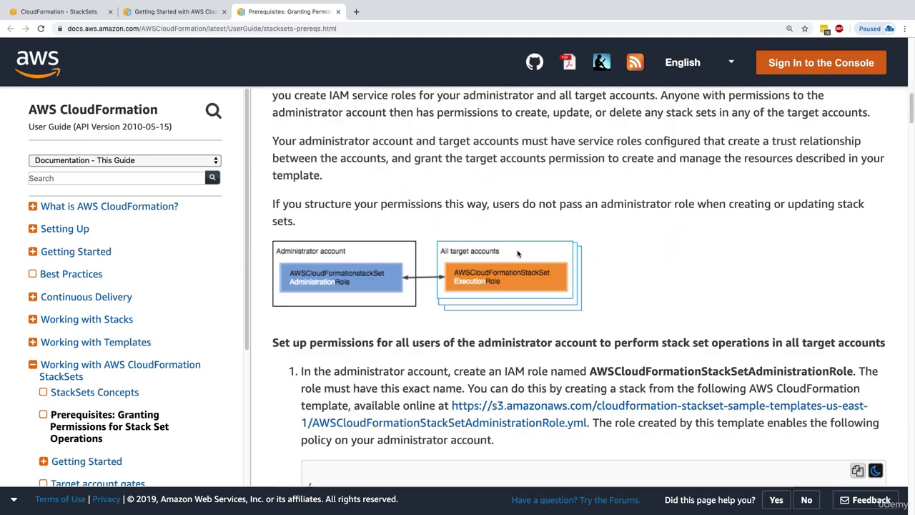
right_click(487, 229)
click(473, 229)
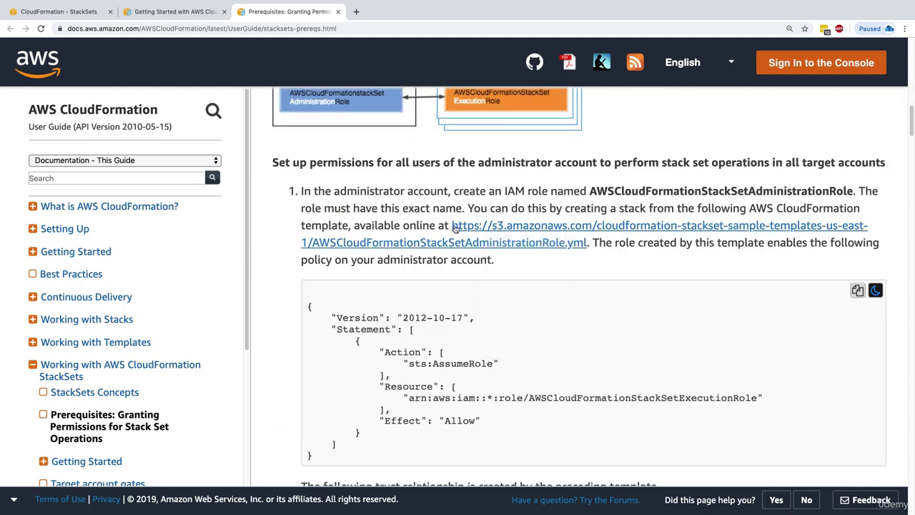
right_click(472, 229)
click(499, 281)
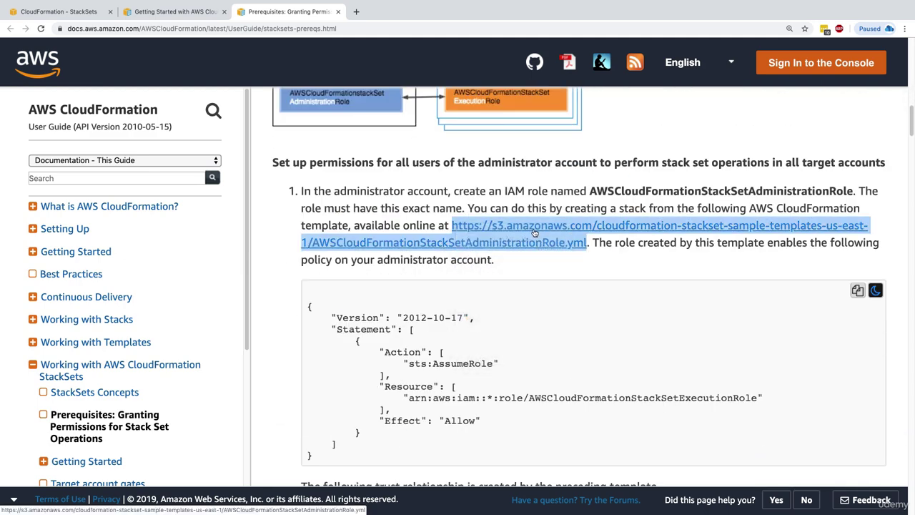
Highlight the role name AWSCloudFormationStackSetAdministrationRole in the documentation text.
drag(505, 190, 576, 190)
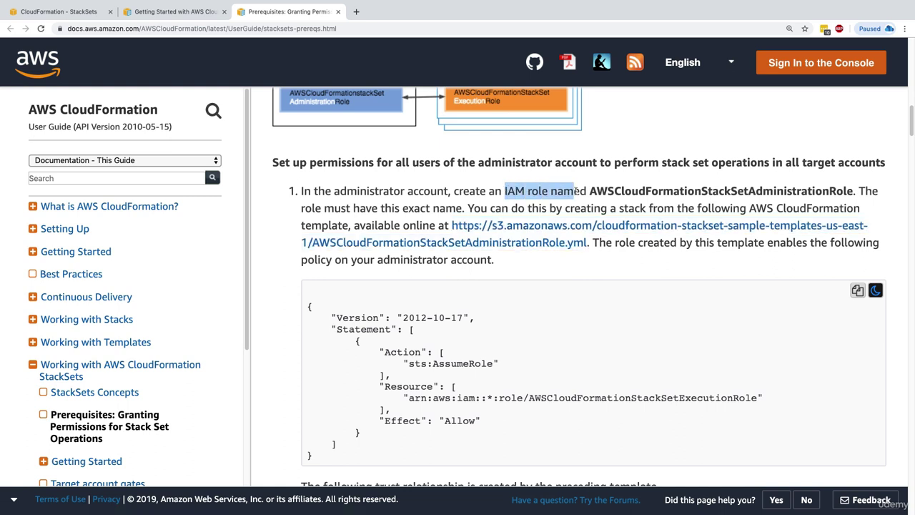
double_click(619, 191)
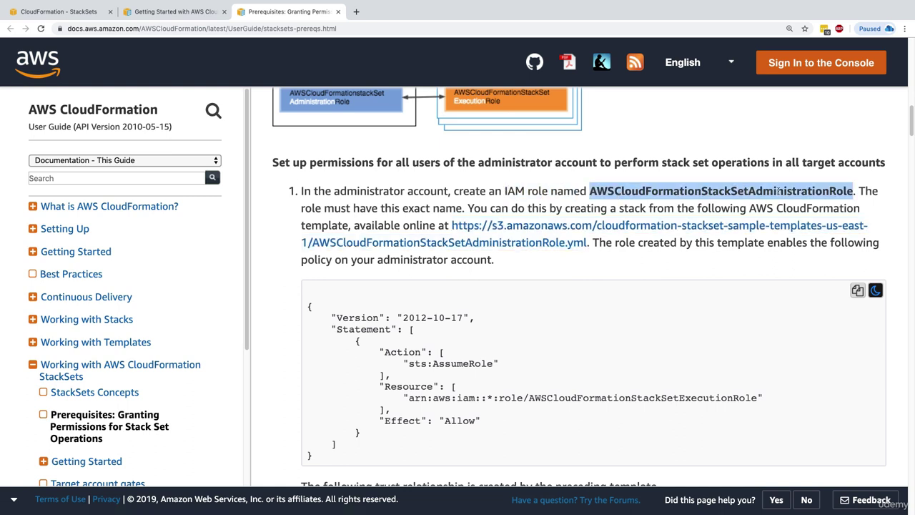
click(780, 190)
Start a new stack from the pasted administration role template S3 URL.
click(59, 12)
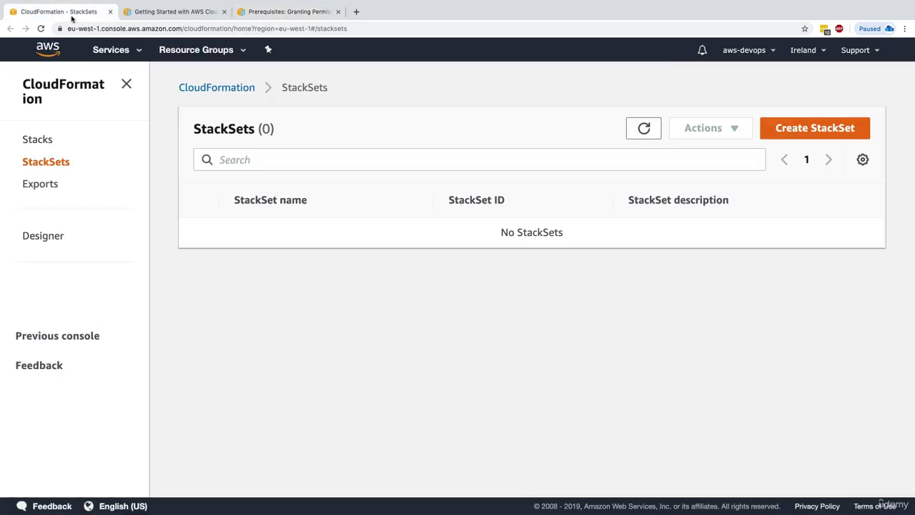
click(42, 143)
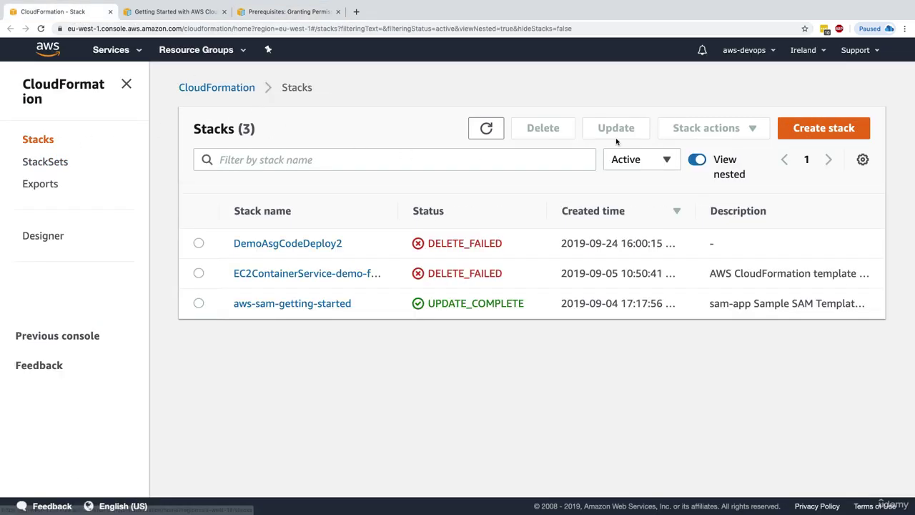
click(803, 128)
scroll(551, 266, down, 3)
click(448, 371)
key(ctrl+v)
click(819, 473)
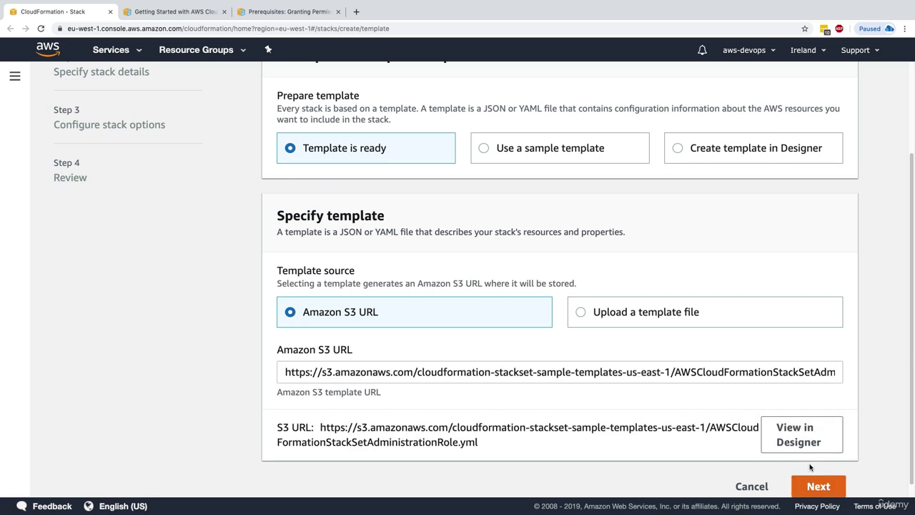
Name the stack AdministratorAccountCloudFormationStackSets.
click(373, 237)
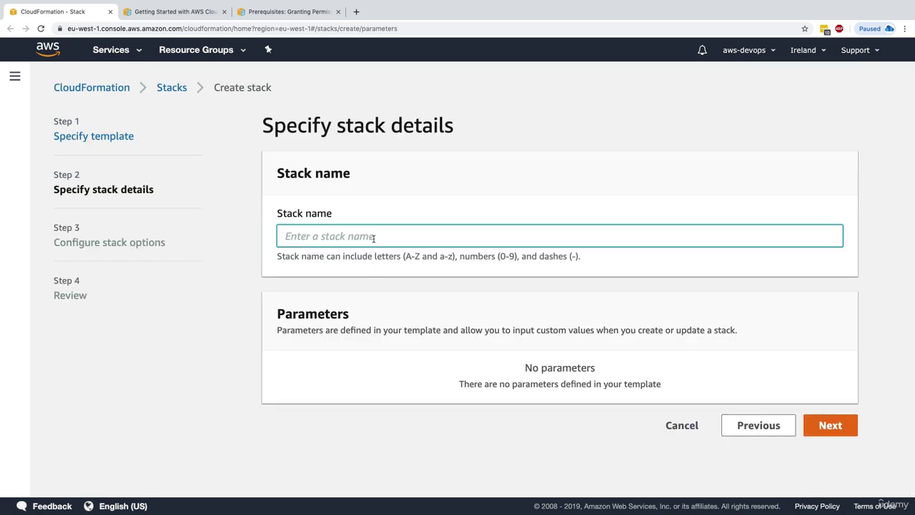
text(Administrator)
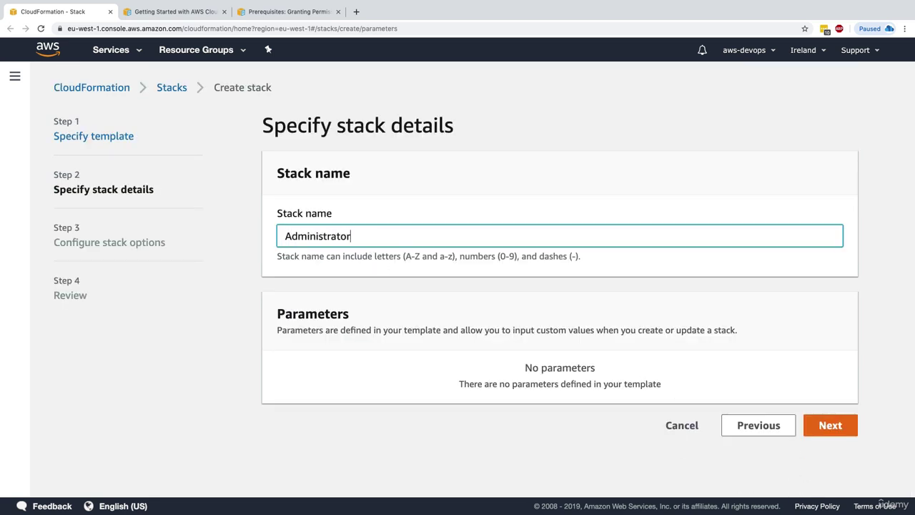
text(AccountCloudFOrmat)
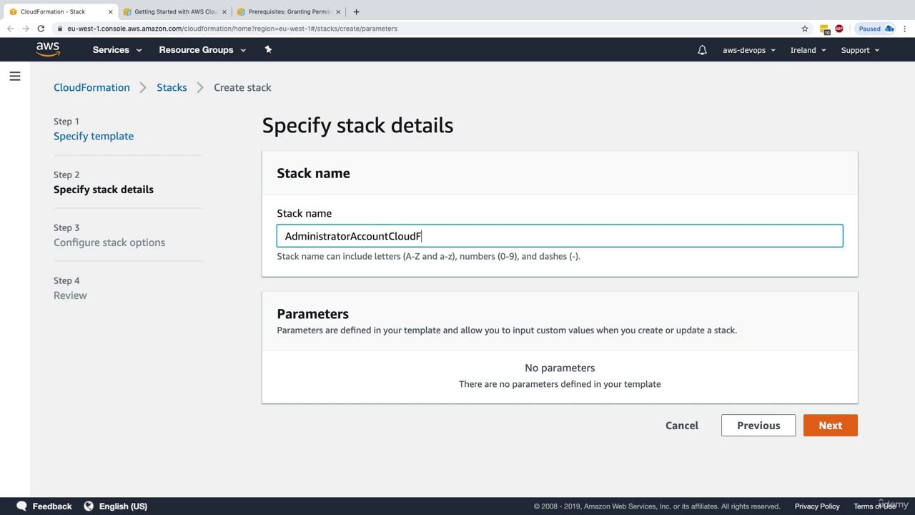
key(BackSpace)
text(om)
key(BackSpace)
text(rmationStackSets)
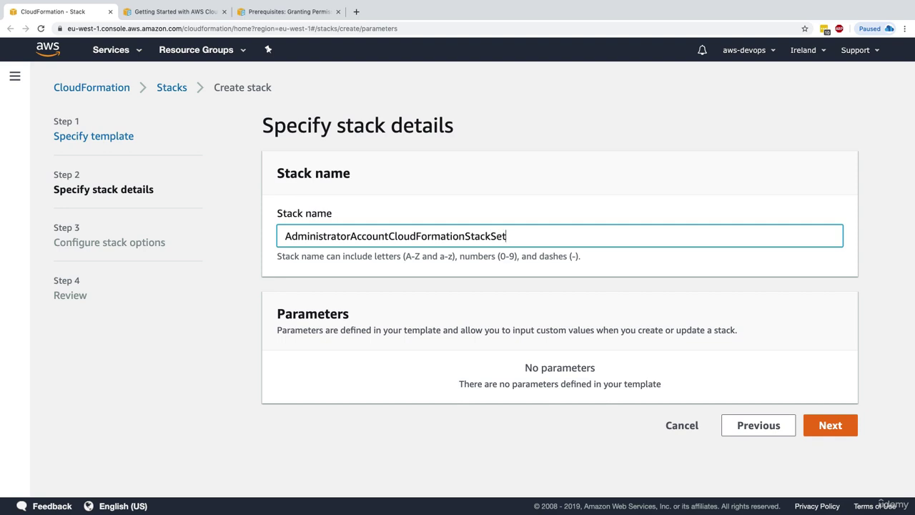
Keep default stack options, acknowledge IAM resources with custom names, and create the stack.
click(831, 425)
scroll(720, 355, down, 5)
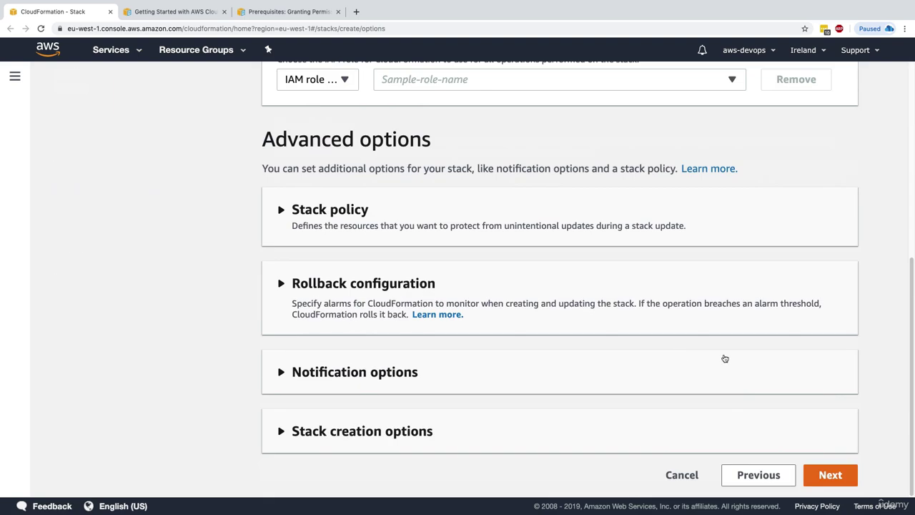
click(807, 480)
scroll(679, 380, down, 4)
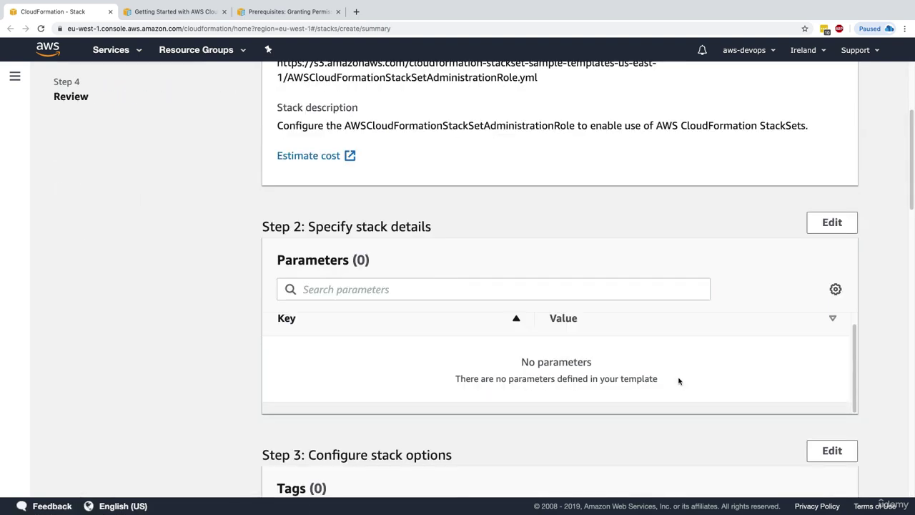
scroll(678, 383, down, 10)
scroll(677, 382, down, 10)
click(463, 417)
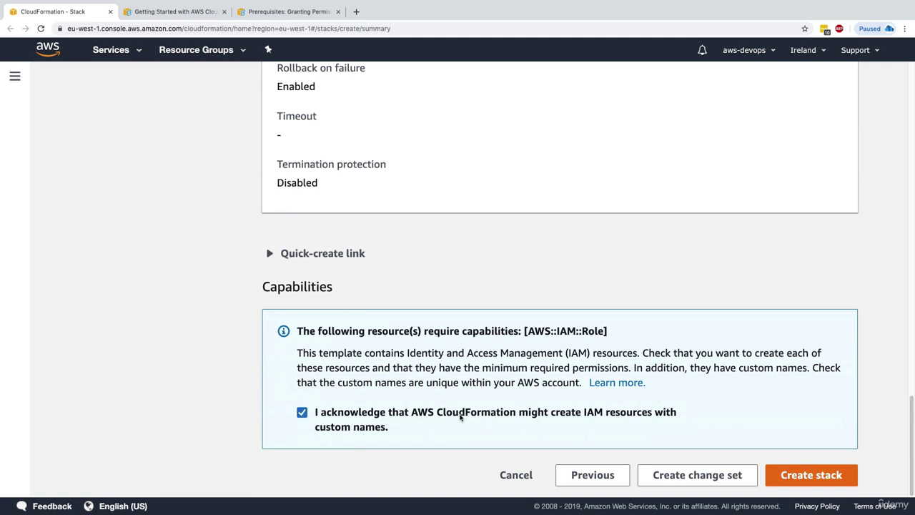
click(821, 477)
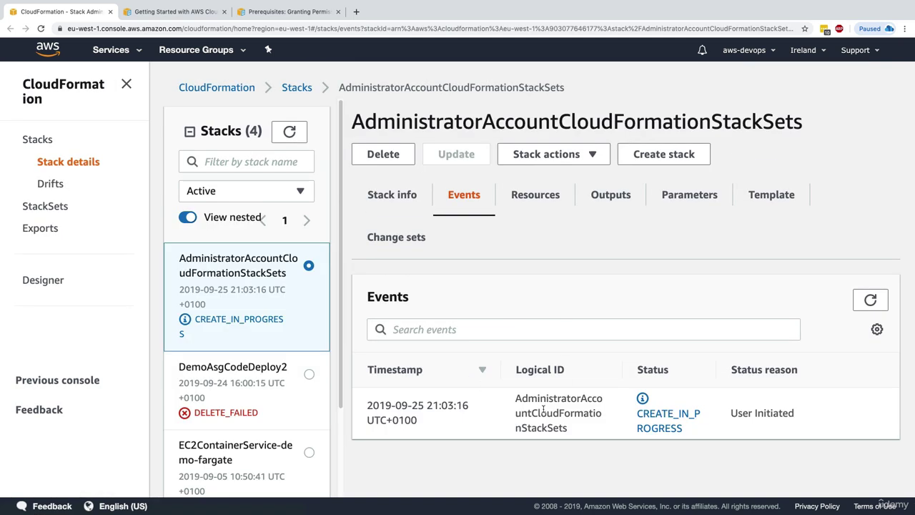
Check the new stack's progress in the console, then return to the prerequisites documentation.
click(300, 12)
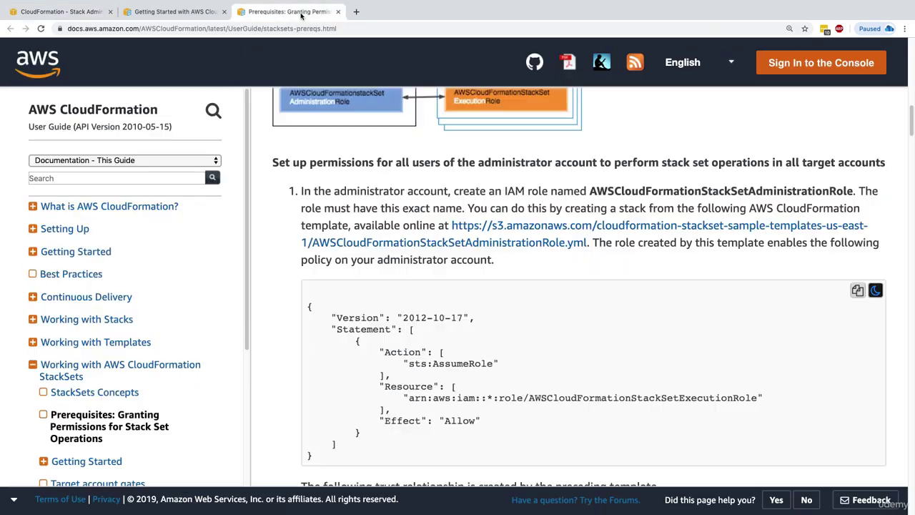
triple_click(364, 208)
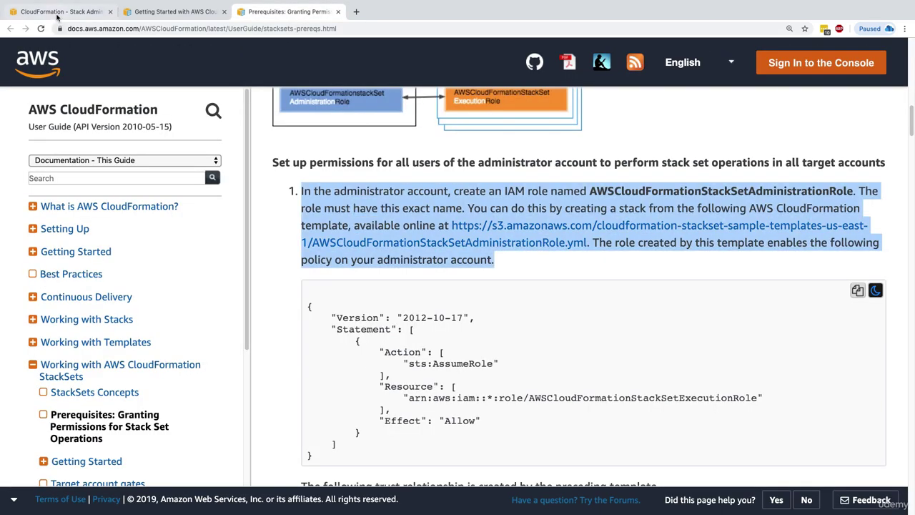
click(60, 12)
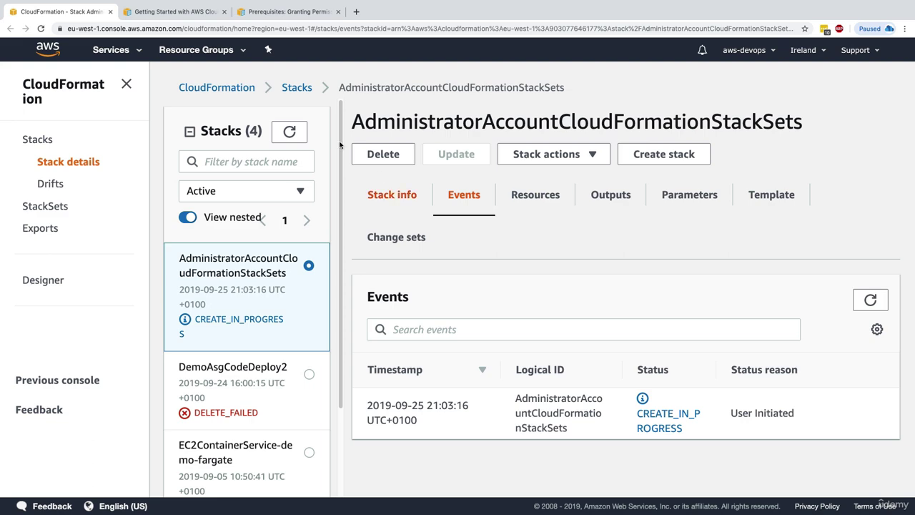
click(305, 15)
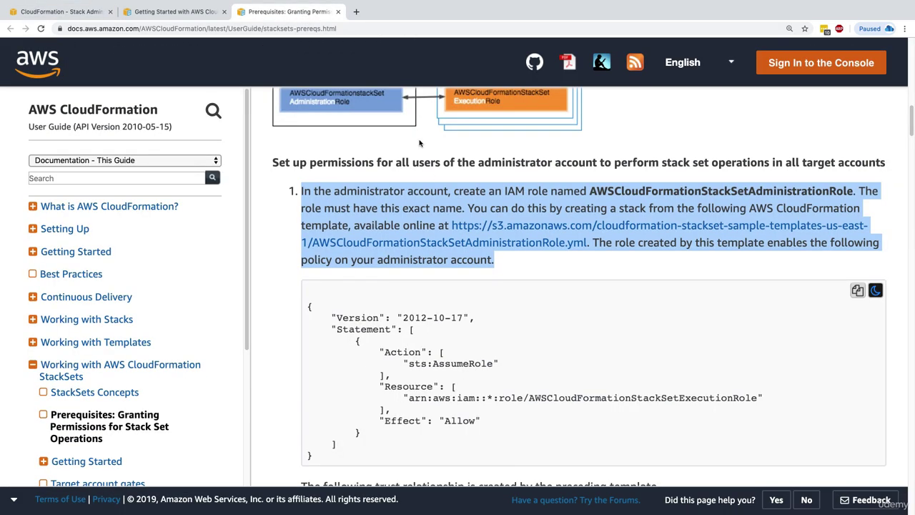
click(513, 266)
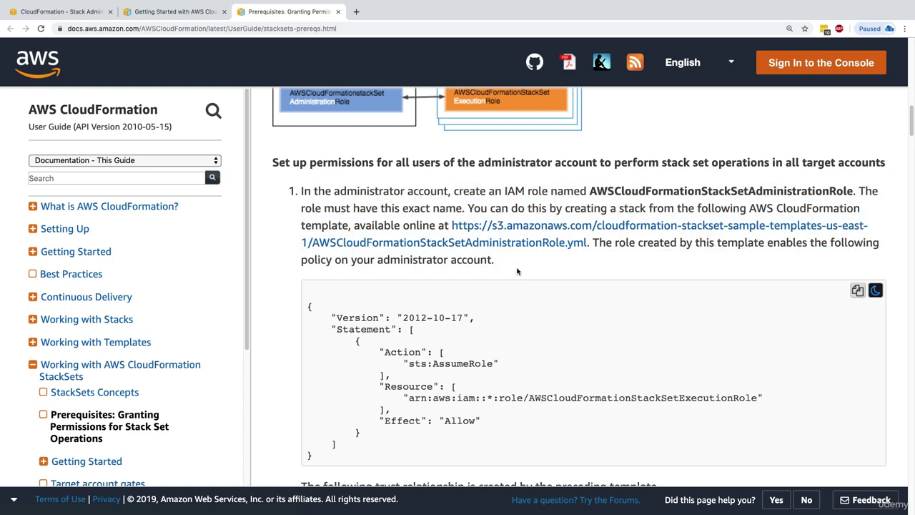
scroll(514, 269, down, 10)
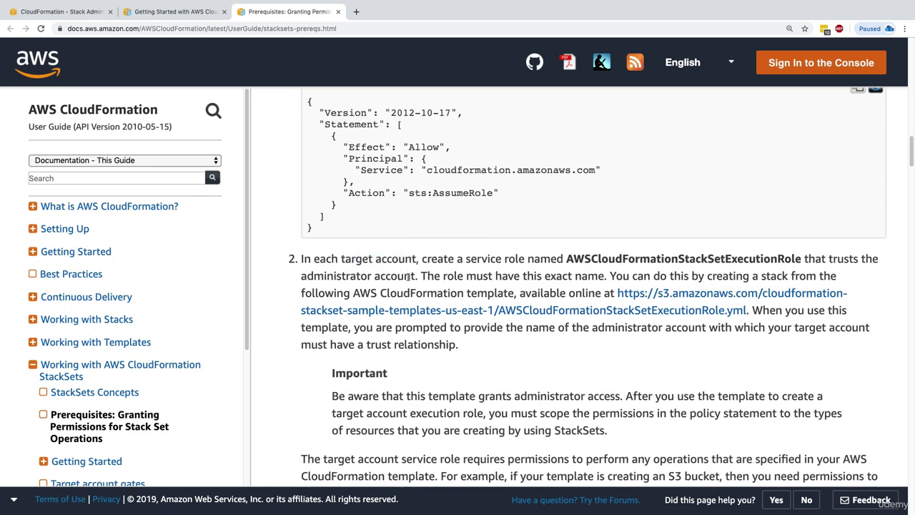
Copy the link address of the AWSCloudFormationStackSetExecutionRole.yml template from step 2.
right_click(643, 293)
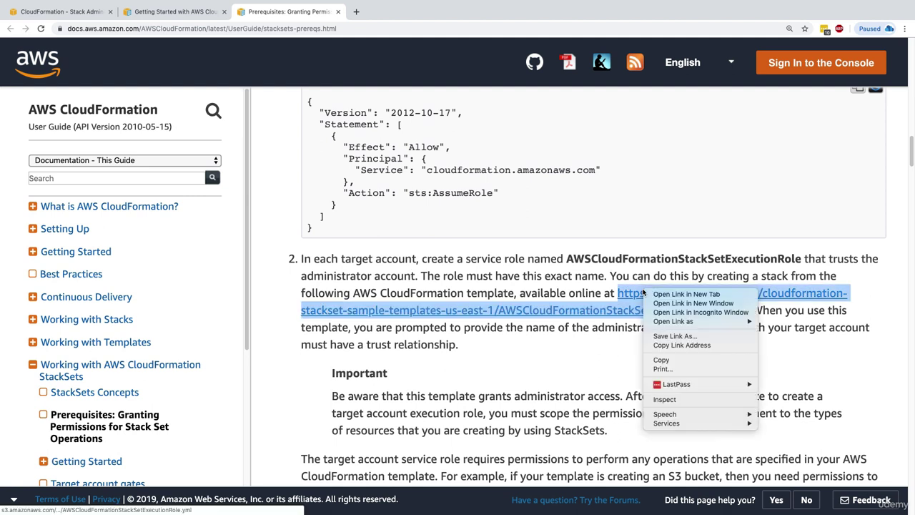
click(665, 348)
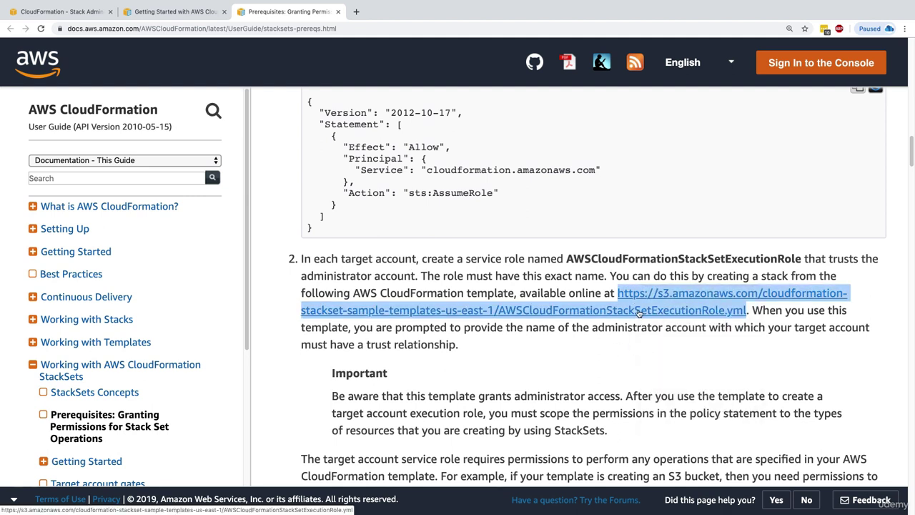
scroll(534, 330, down, 1)
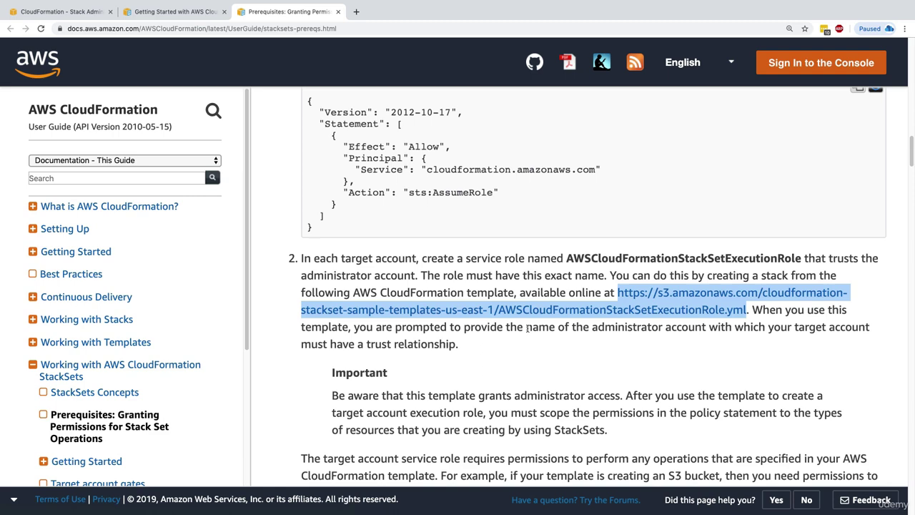
drag(523, 327, 707, 328)
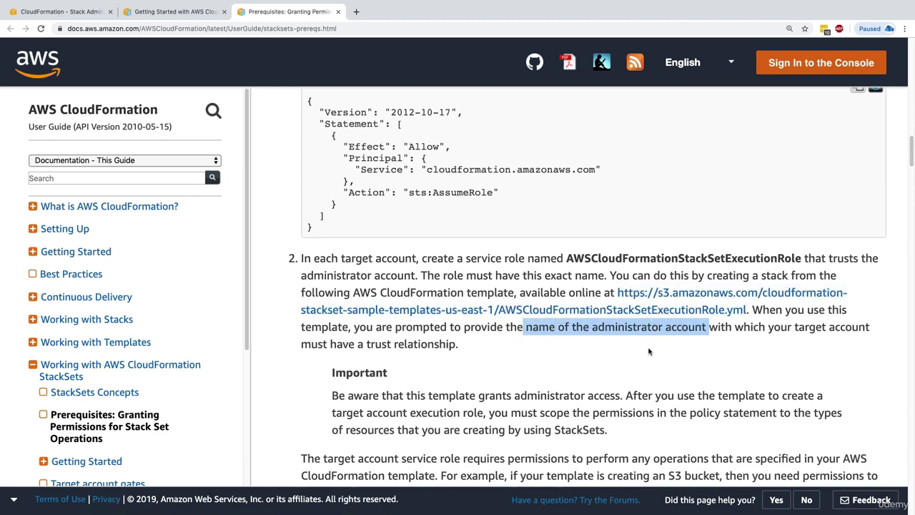
scroll(580, 358, down, 1)
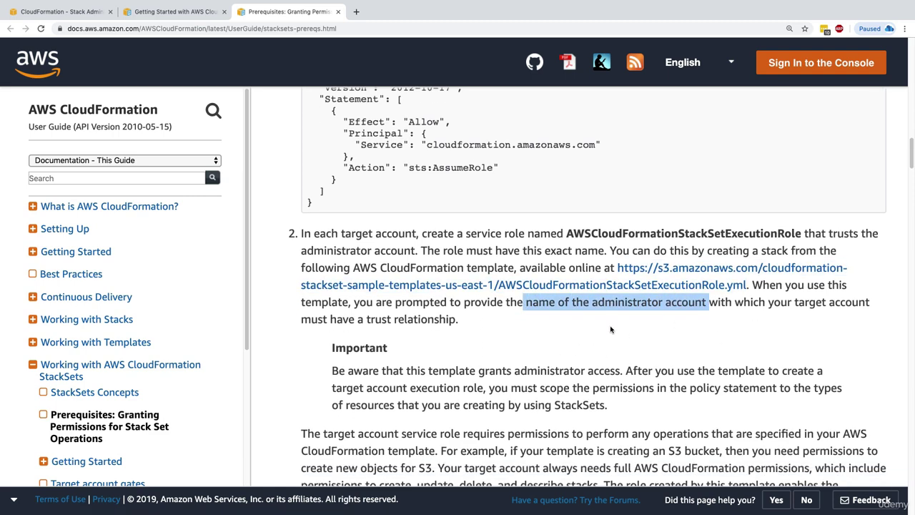
scroll(611, 330, down, 5)
click(540, 300)
scroll(540, 301, down, 8)
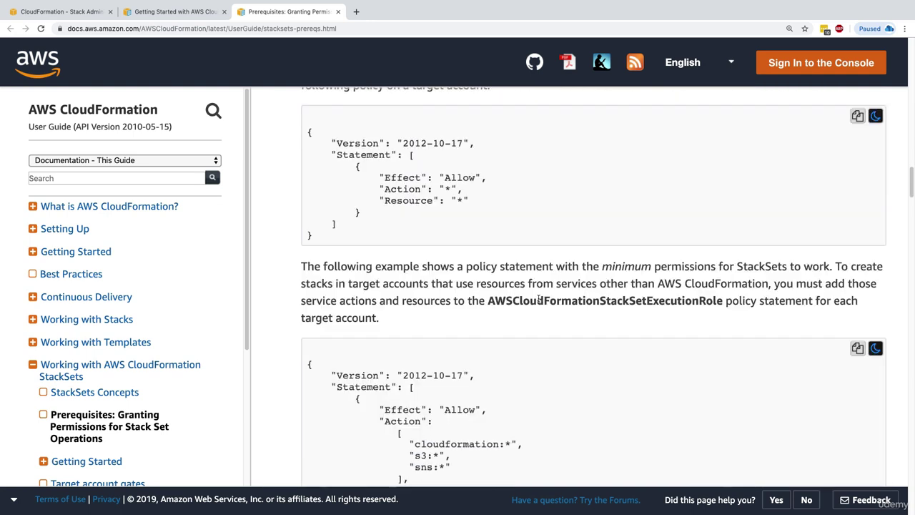
key(ctrl+shift+Tab)
key(ctrl+shift+Tab)
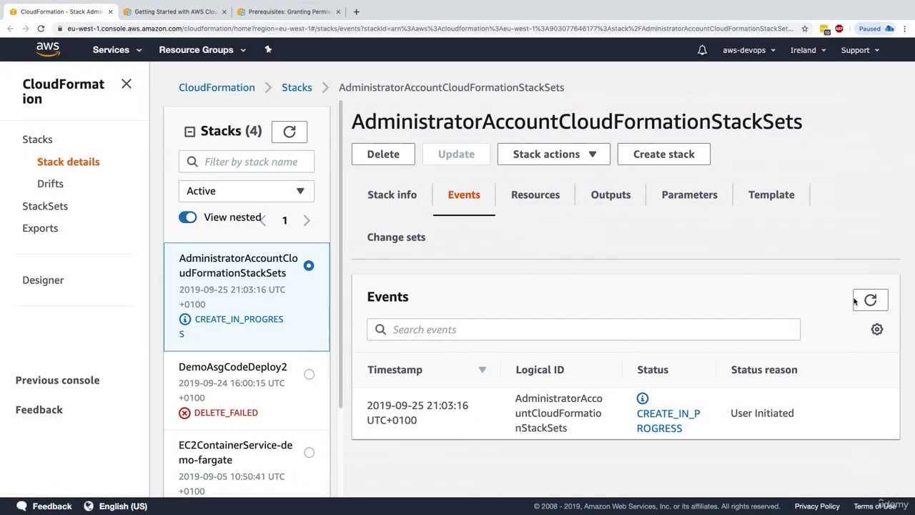
Confirm the administrator stack's AdministrationRole resource, open it in a new tab, and begin another stack.
click(861, 300)
scroll(633, 329, down, 2)
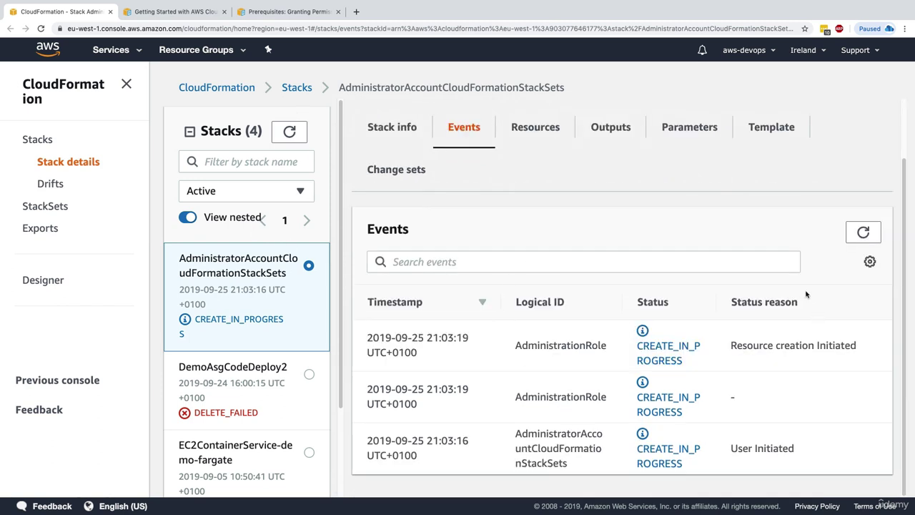
click(524, 129)
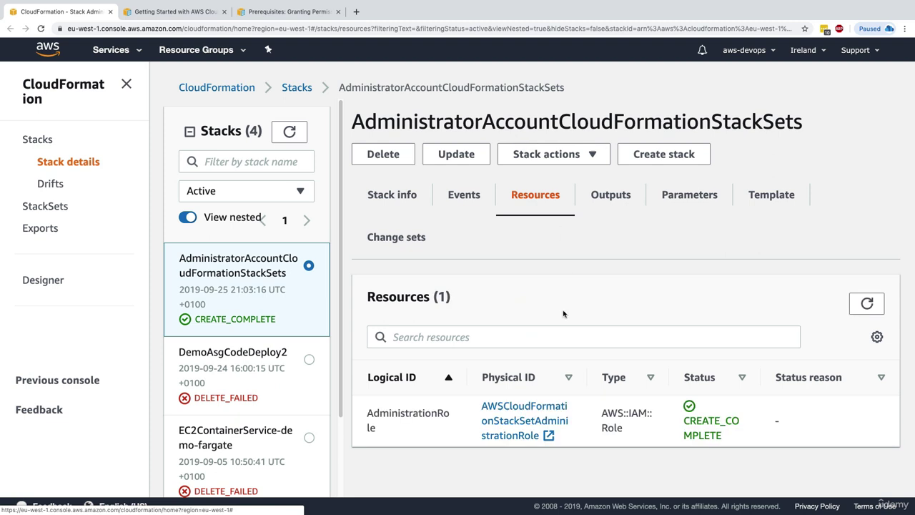
click(524, 428)
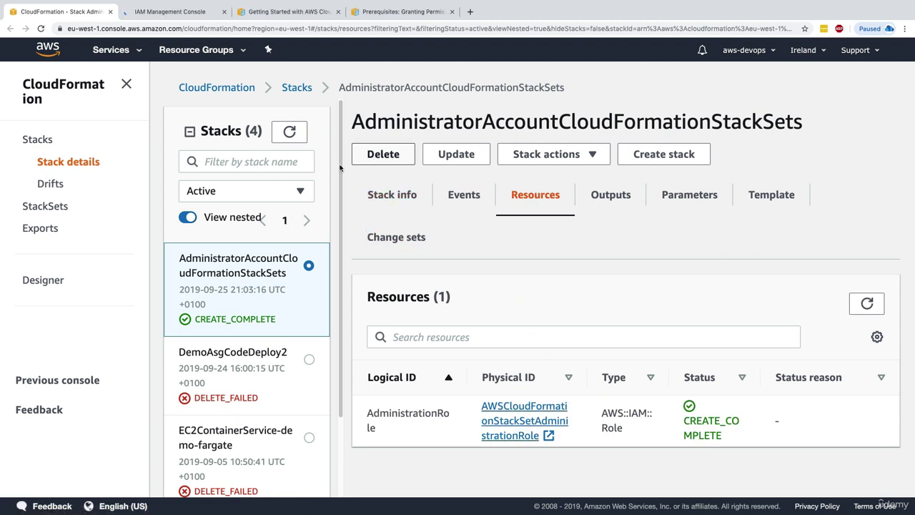
click(647, 148)
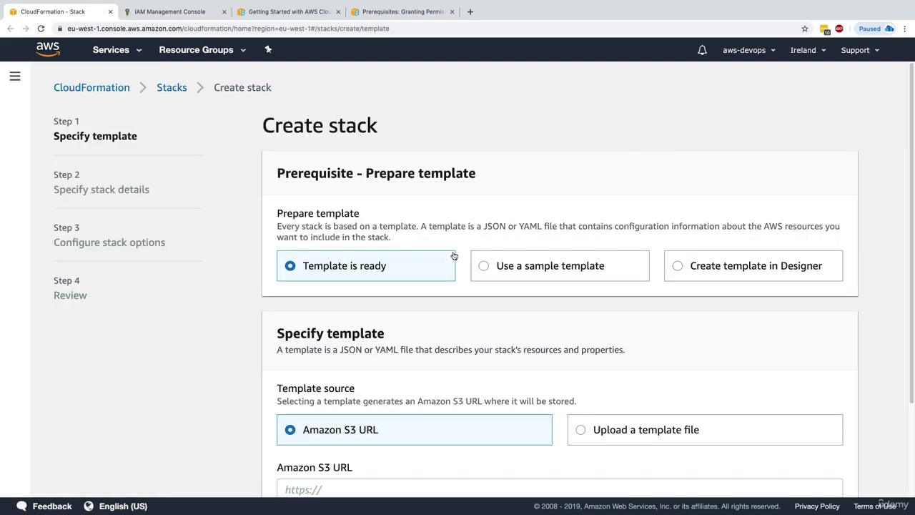
Load the execution-role template for the new stack from its pasted S3 URL.
scroll(453, 260, down, 3)
click(373, 372)
key(ctrl+v)
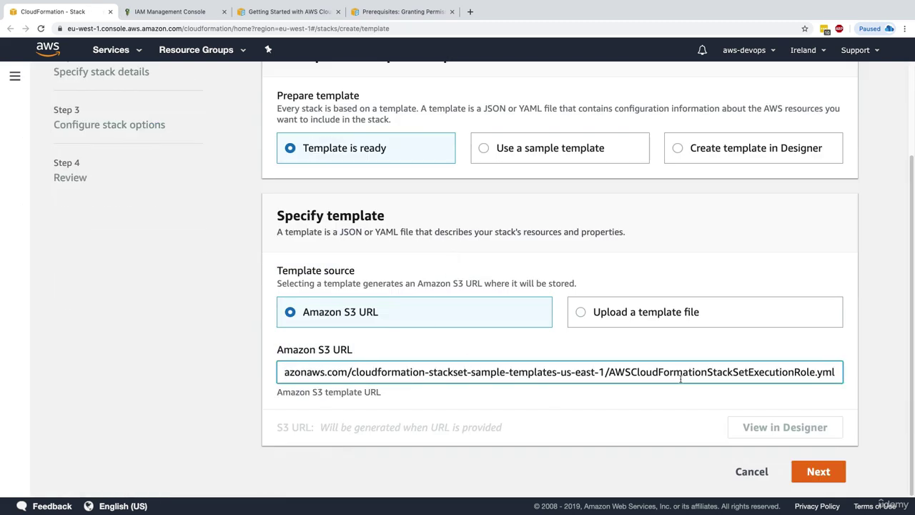
drag(708, 372, 813, 372)
click(810, 372)
click(835, 458)
click(826, 486)
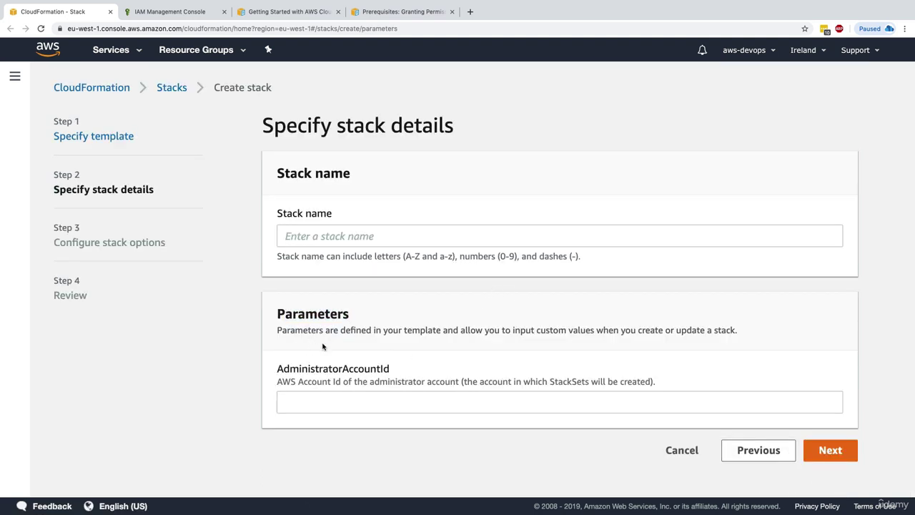
Copy the administration role's ARN from the IAM role page.
click(397, 401)
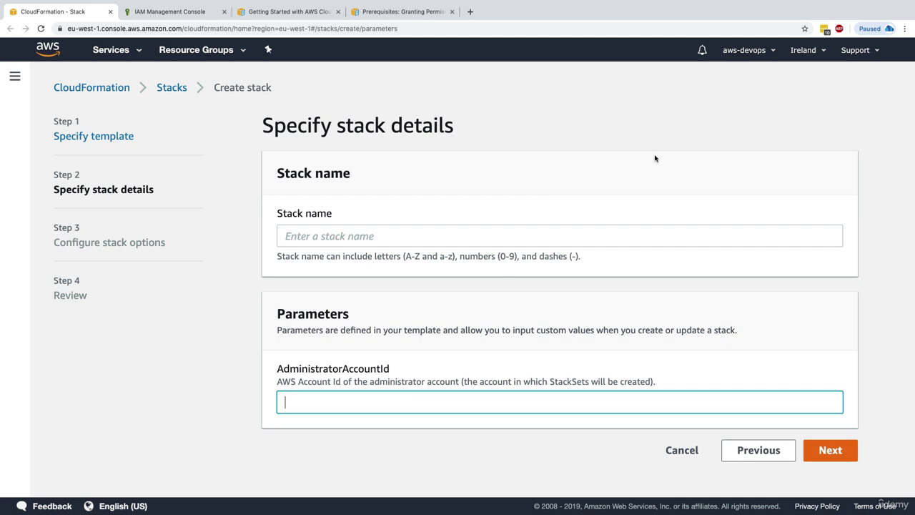
click(801, 56)
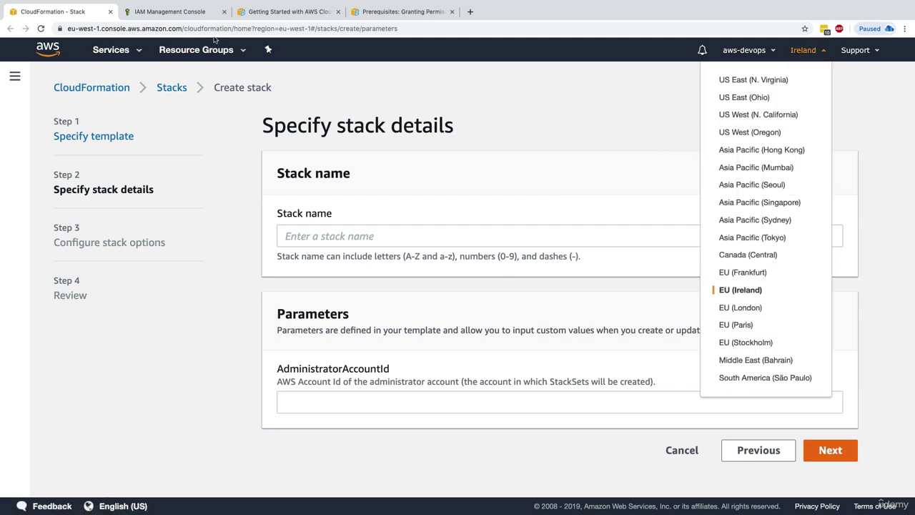
click(196, 20)
triple_click(453, 125)
click(453, 124)
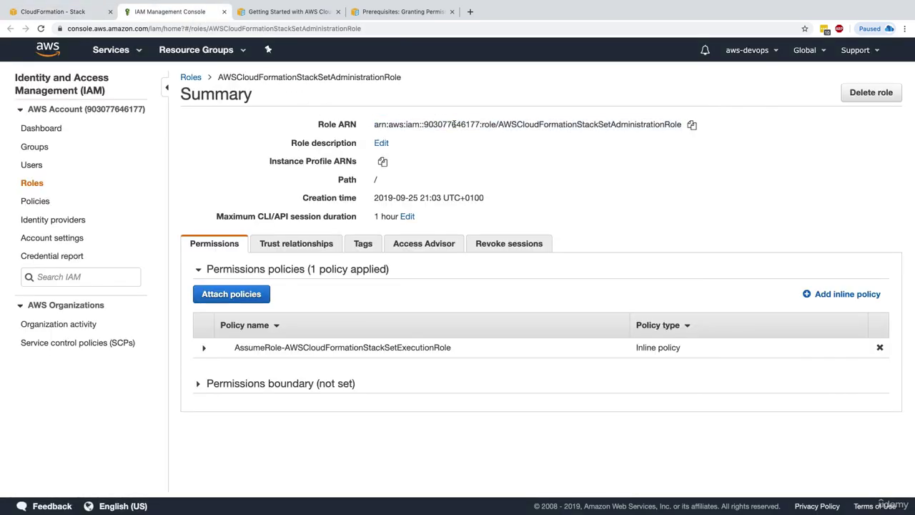
drag(426, 124, 470, 124)
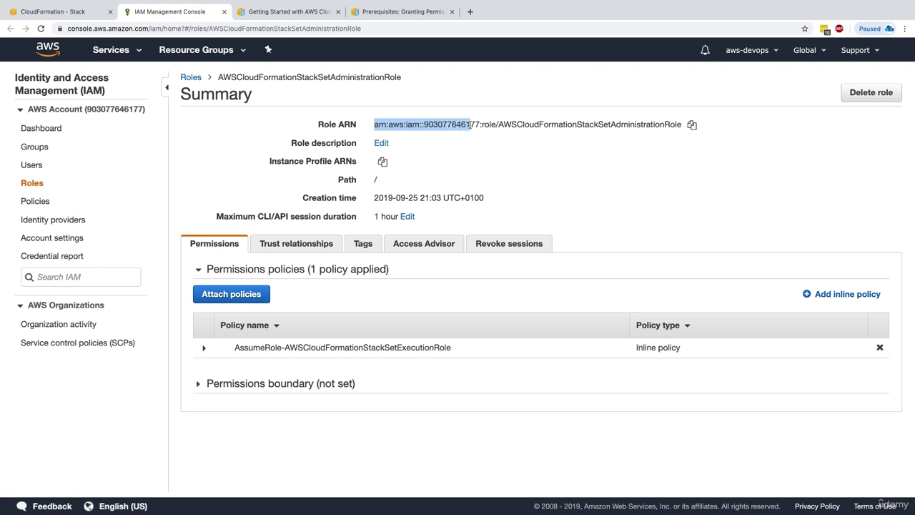
triple_click(470, 124)
key(ctrl+c)
Fill AdministratorAccountId with the account number trimmed from the pasted role ARN.
key(ctrl+1)
click(437, 406)
key(ctrl+v)
click(419, 403)
key(shift+End)
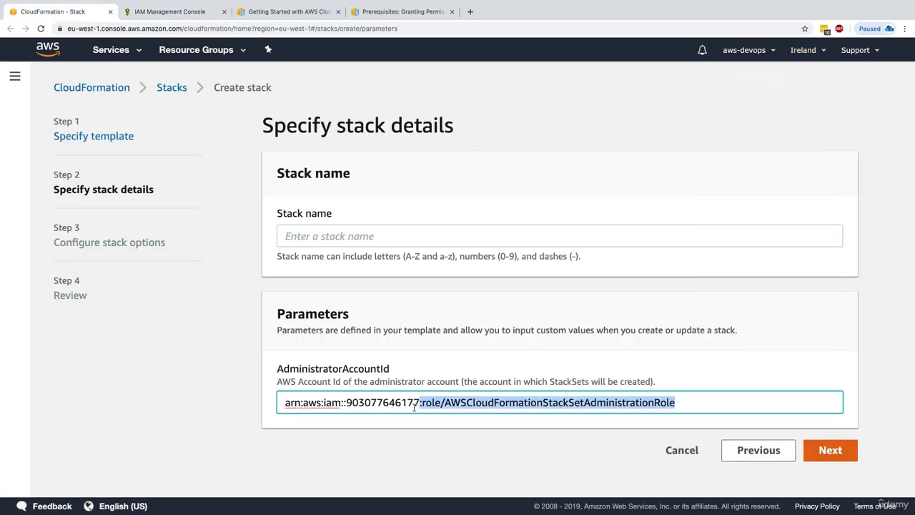
key(BackSpace)
drag(346, 403, 252, 408)
key(BackSpace)
click(479, 359)
drag(463, 381, 581, 381)
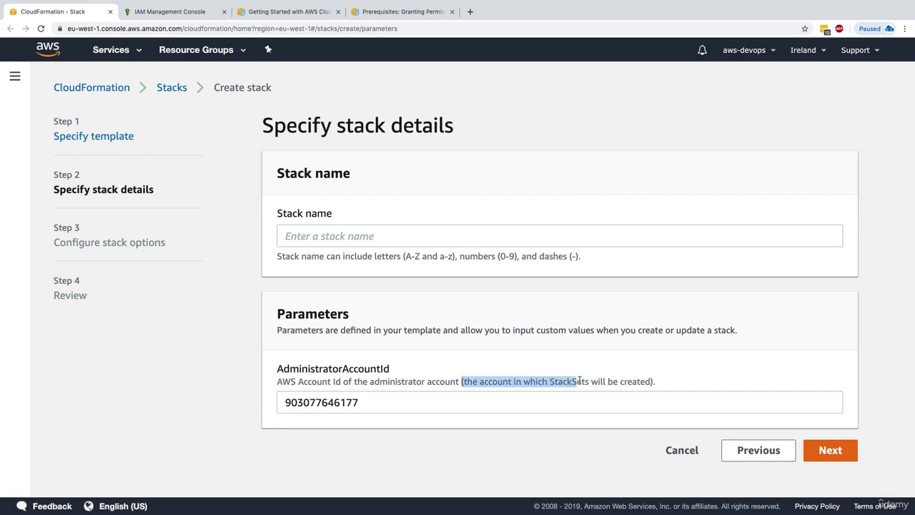
click(585, 379)
Name the stack TargetAccountIAMRoleStackSet.
click(448, 237)
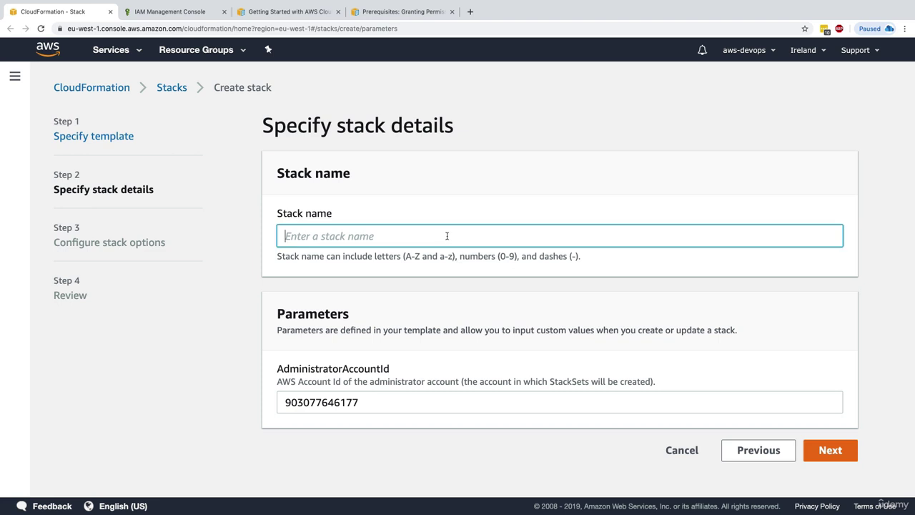
text(Tar)
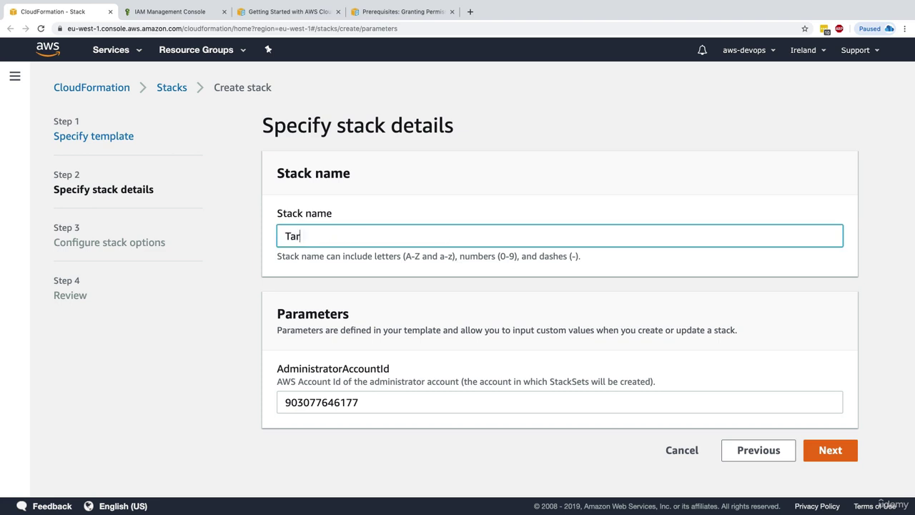
text(getAccuountIAMROle)
key(BackSpace)
key(BackSpace)
text(oleStackSet)
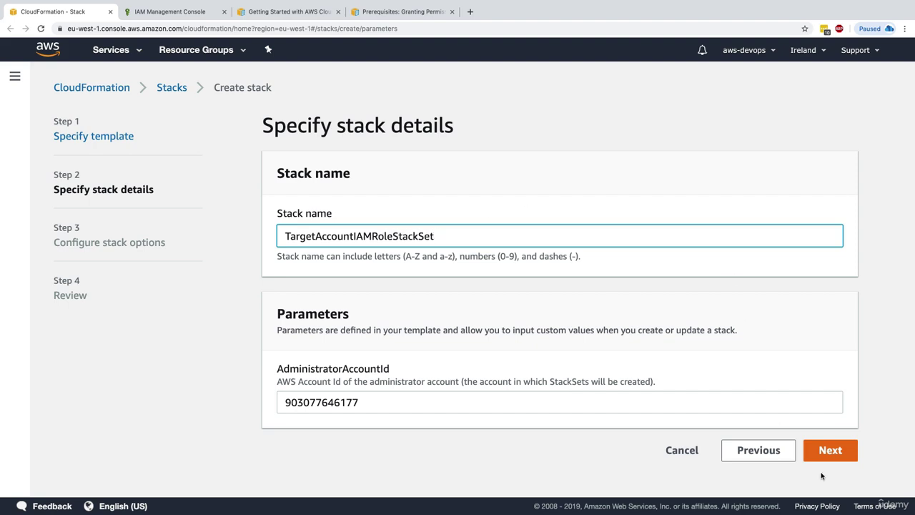
Acknowledge IAM resource creation, create the stack, and go to the StackSets list.
click(824, 450)
scroll(684, 409, down, 5)
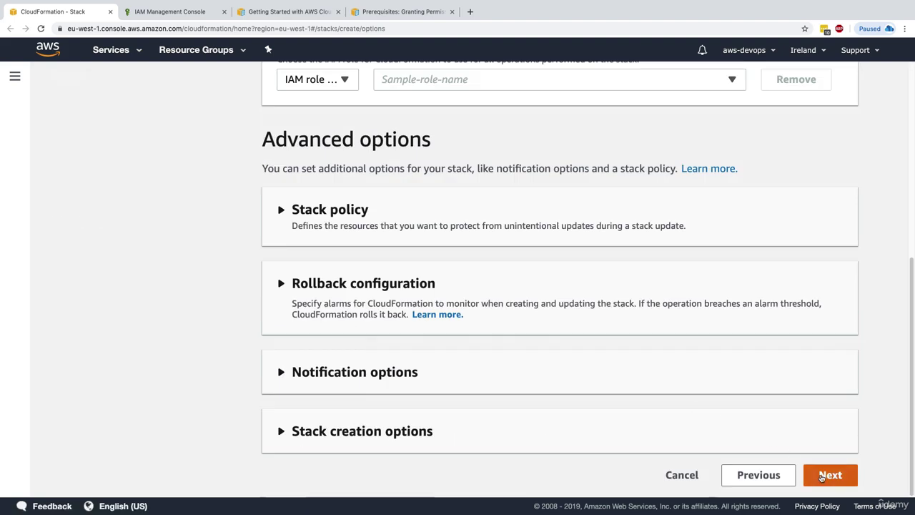
click(822, 477)
scroll(629, 384, down, 15)
click(481, 413)
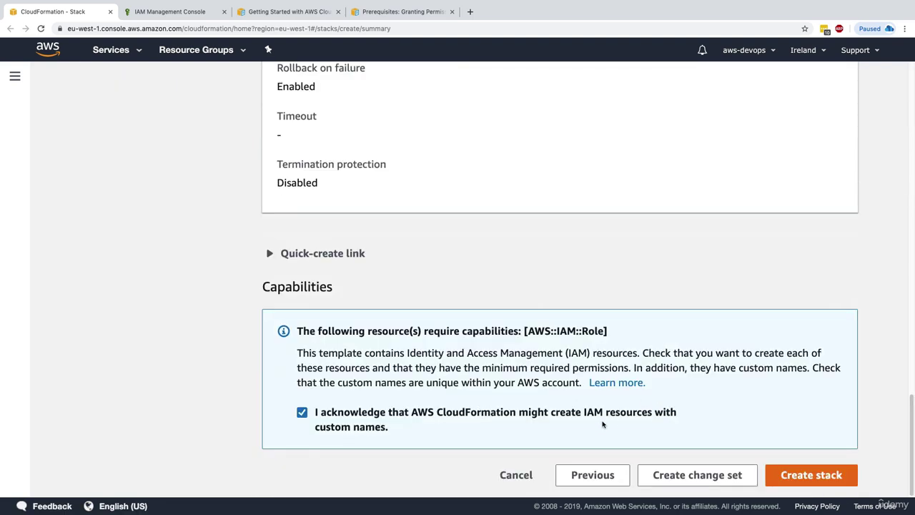
click(808, 473)
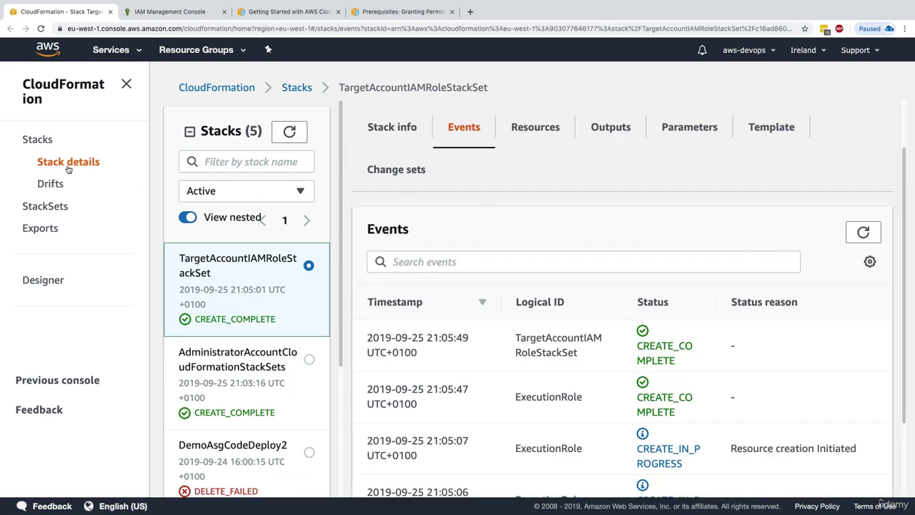
click(54, 206)
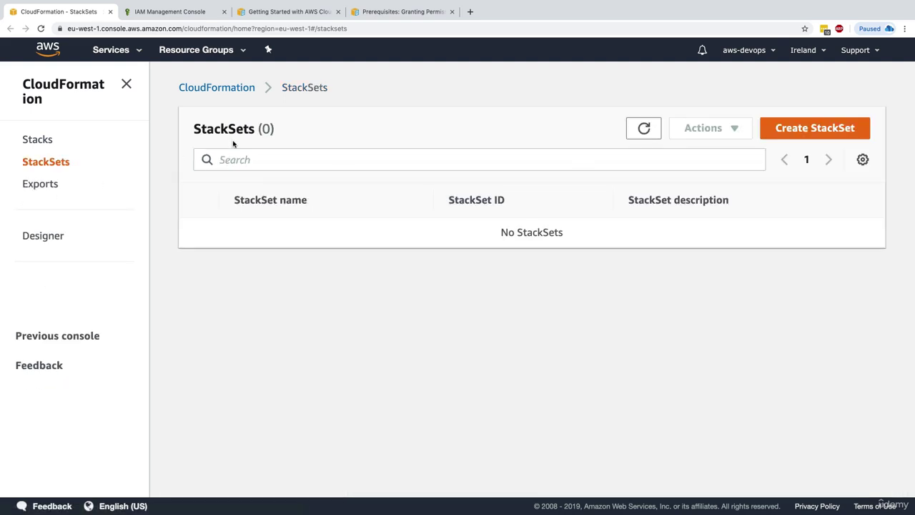
Begin a new StackSet and open the Config service in a separate tab.
click(766, 135)
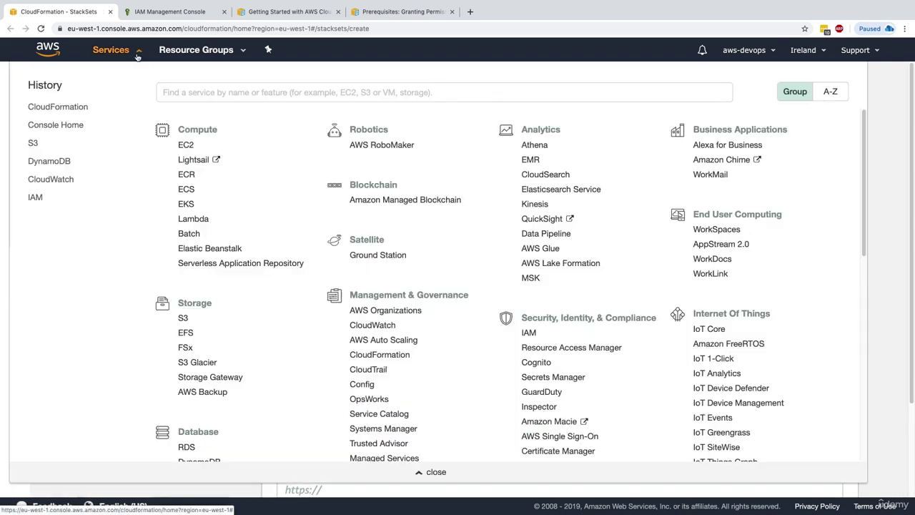
click(138, 58)
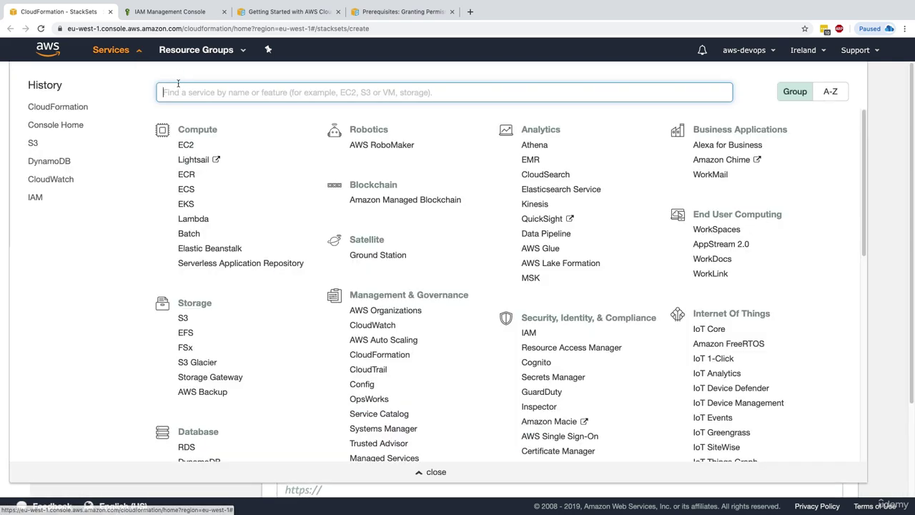
text(config)
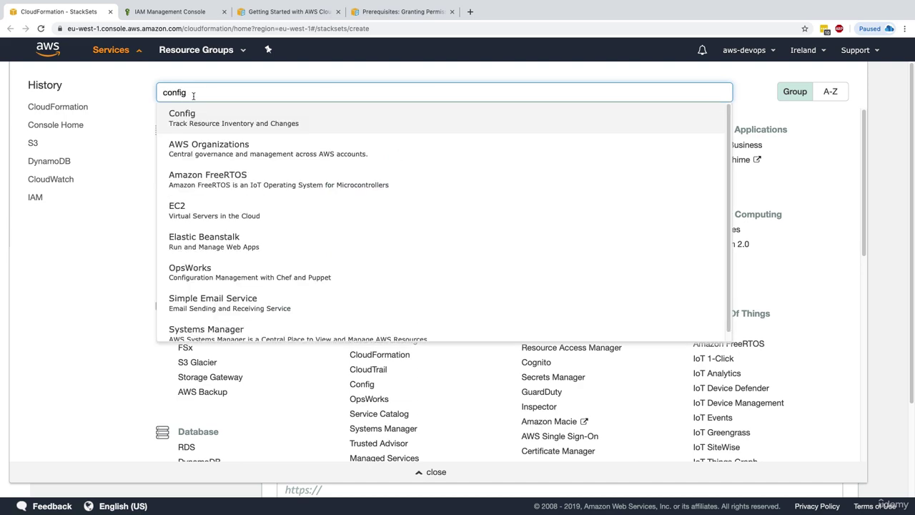
super+click(186, 116)
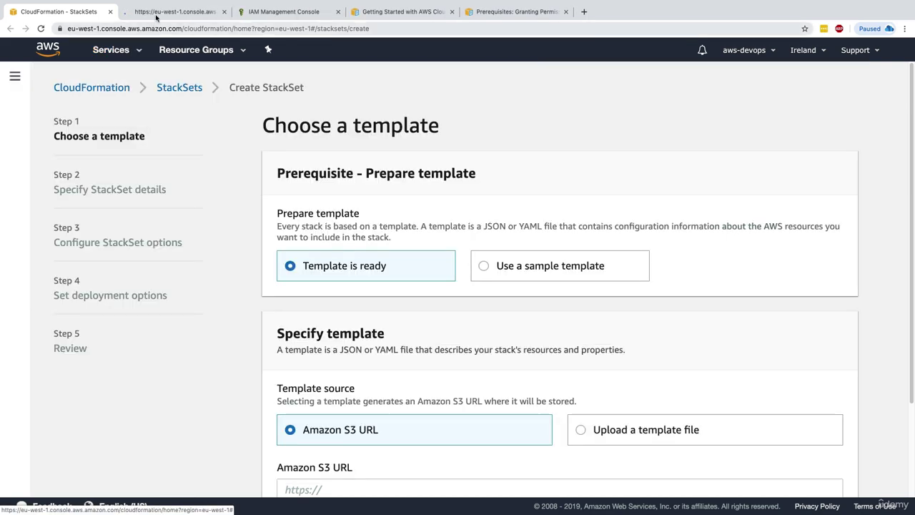
click(158, 13)
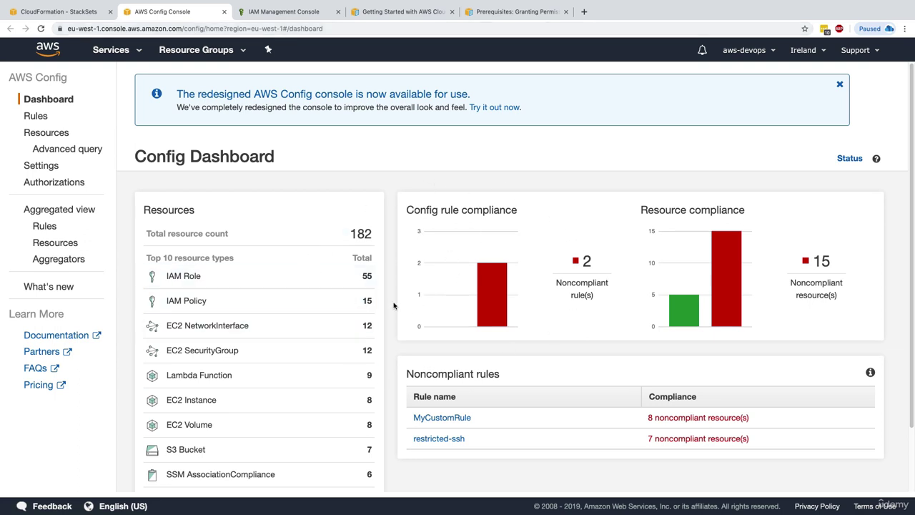
Switch the Config console to US East (N. Virginia), then US East (Ohio), before returning to the wizard.
click(798, 50)
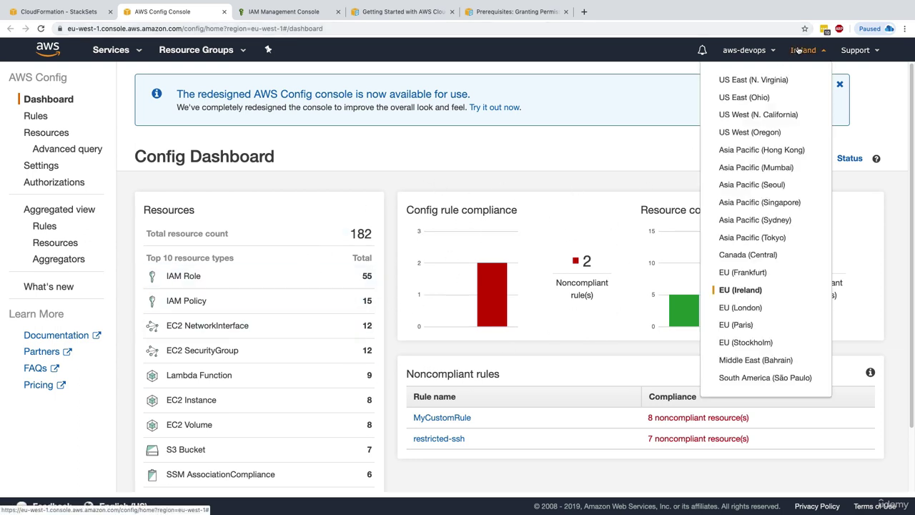
click(765, 82)
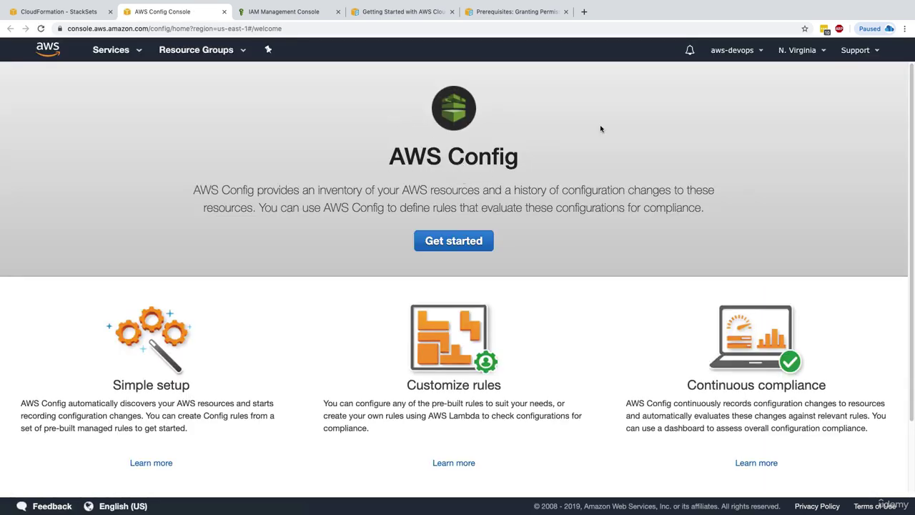
click(781, 57)
click(760, 99)
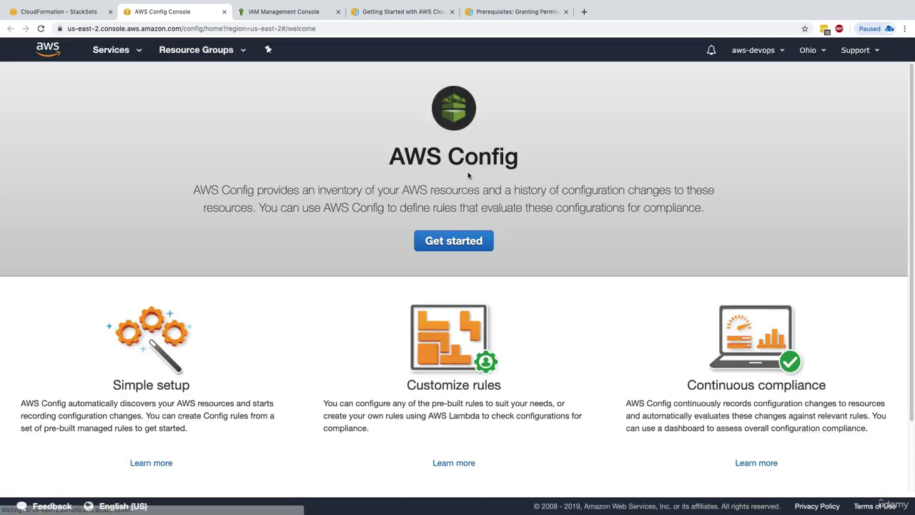
drag(469, 176, 538, 156)
click(538, 156)
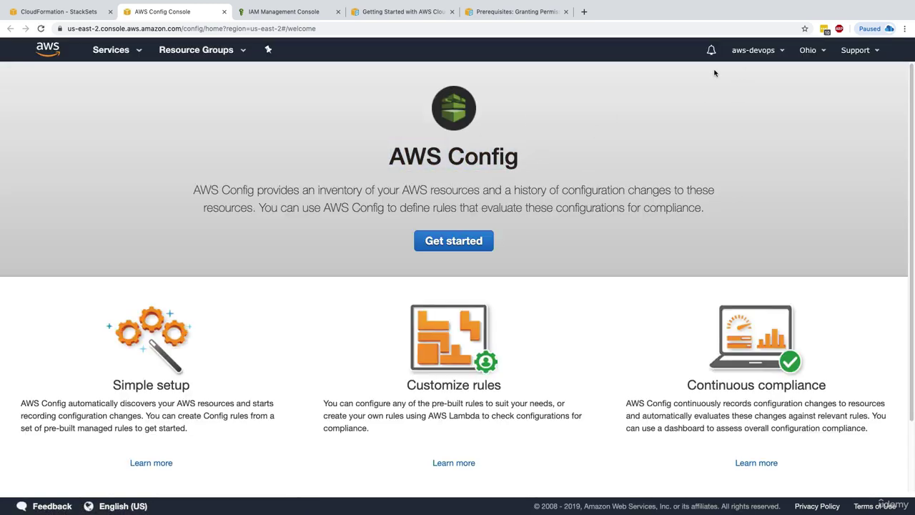
click(86, 12)
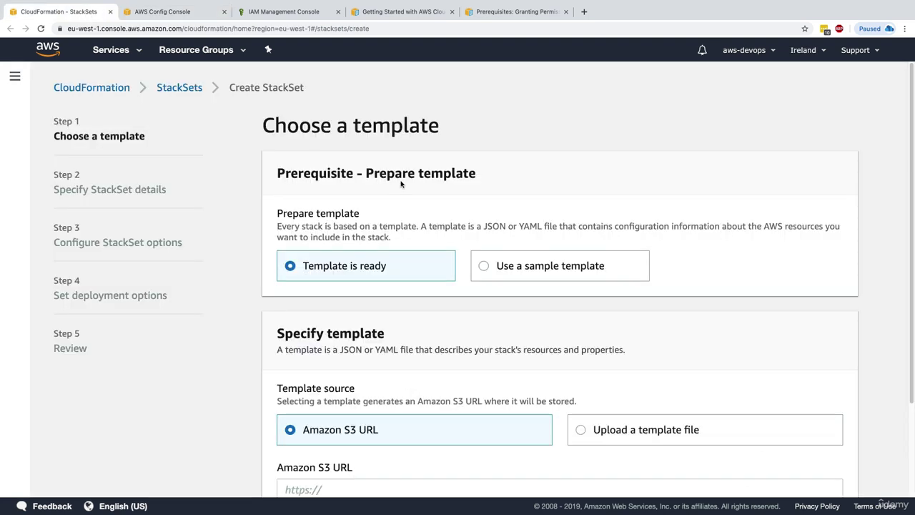
Choose the Enable AWS Config sample template for the StackSet.
click(517, 263)
scroll(410, 223, down, 1)
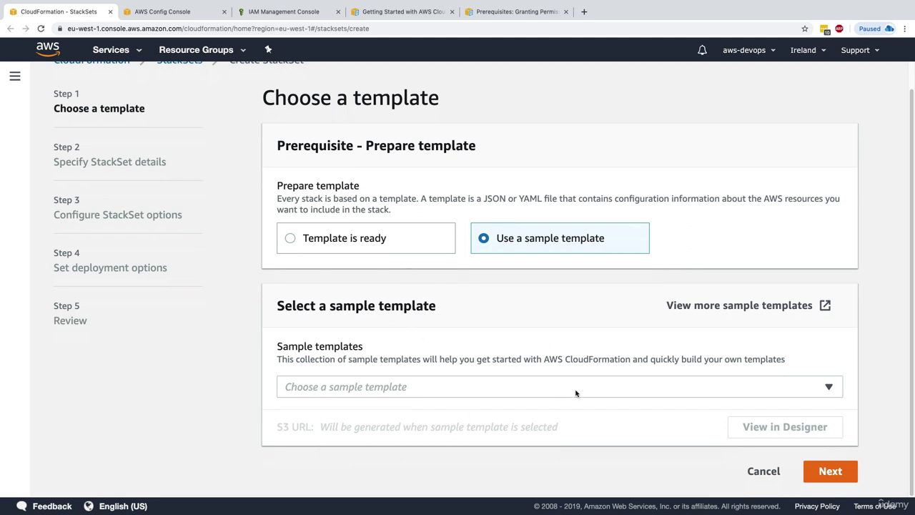
click(415, 393)
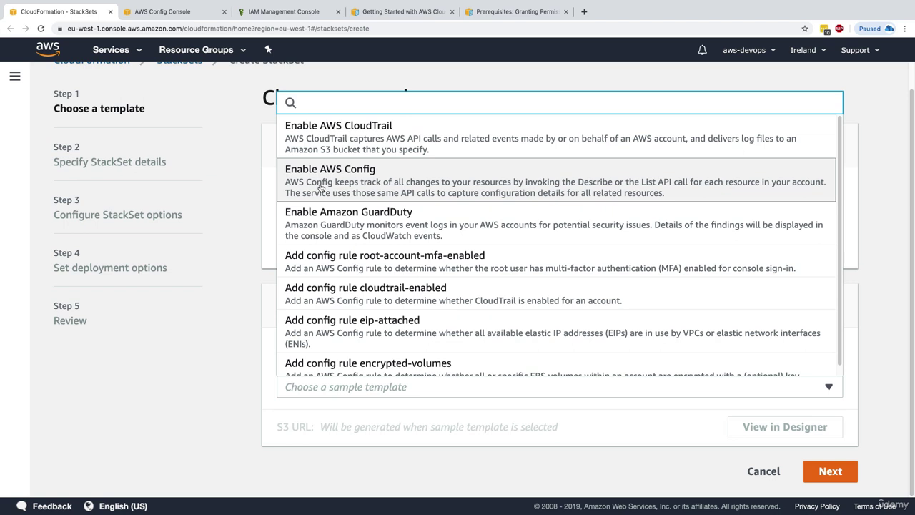
click(319, 187)
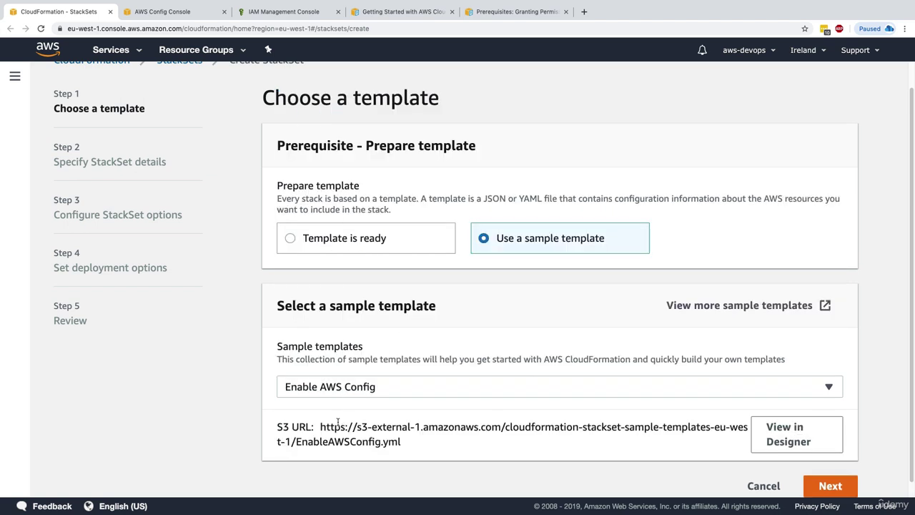
drag(323, 426, 322, 408)
click(413, 446)
scroll(414, 445, down, 1)
click(327, 405)
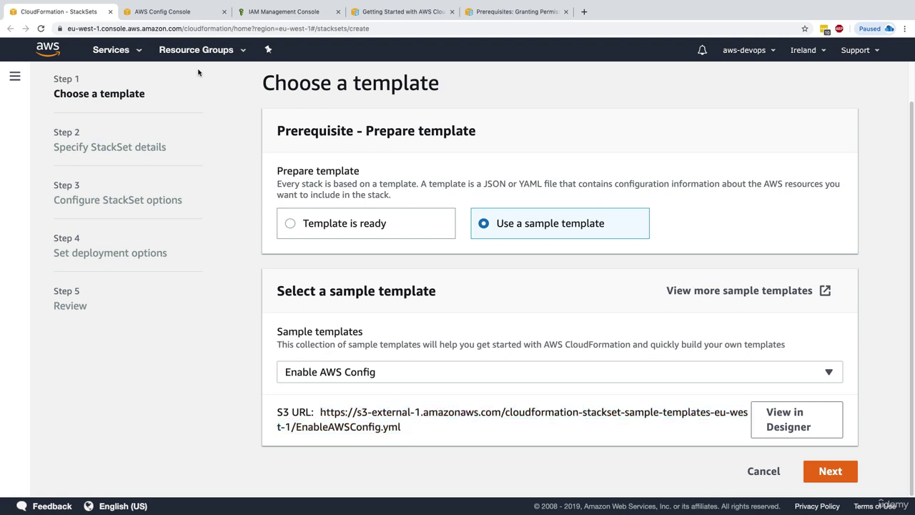
click(168, 11)
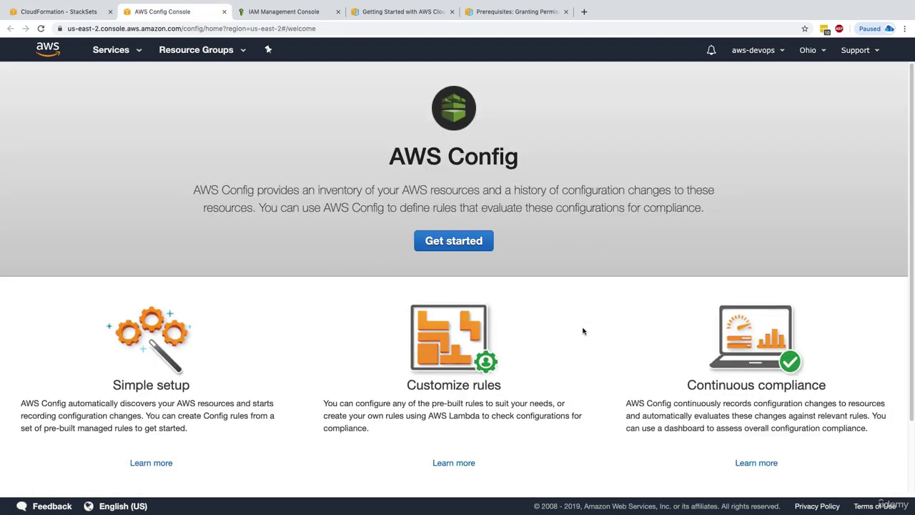
click(91, 12)
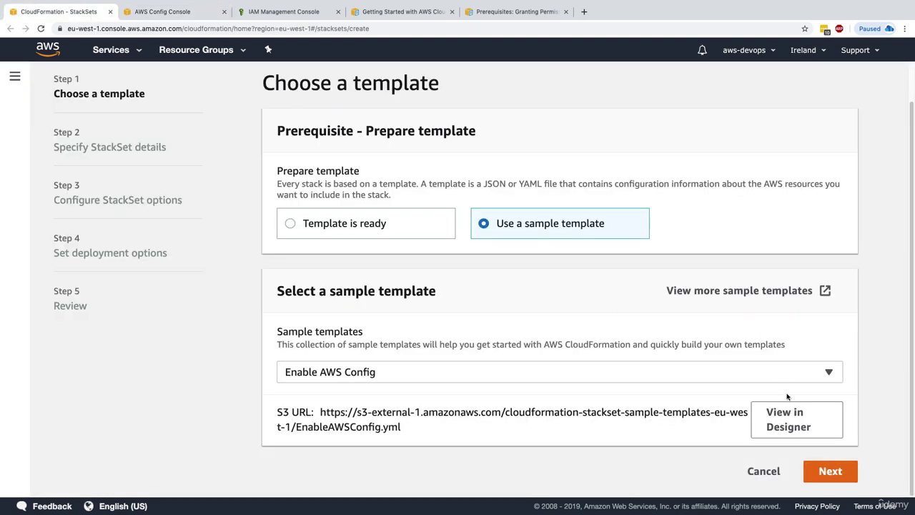
click(824, 472)
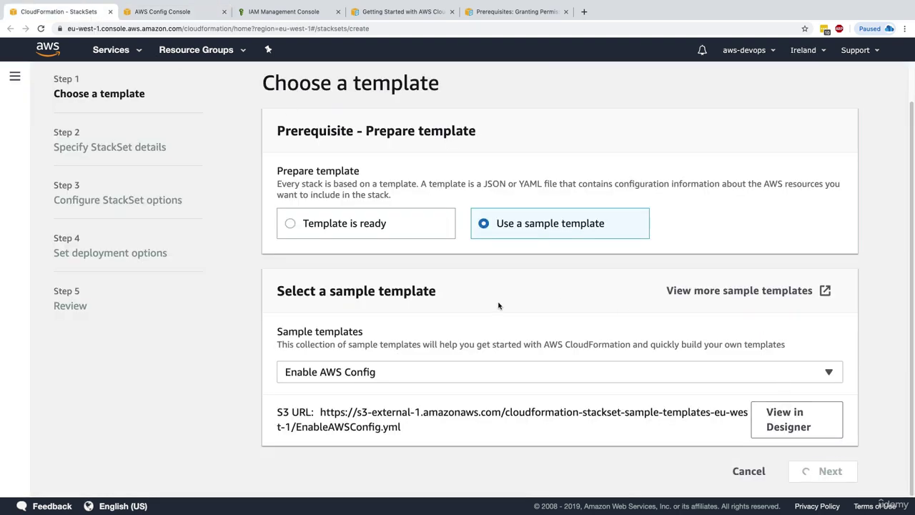
Name the StackSet EnableAWSConfig, keeping IncludeGlobalResourceTypes true and ResourceTypes <All>.
click(379, 218)
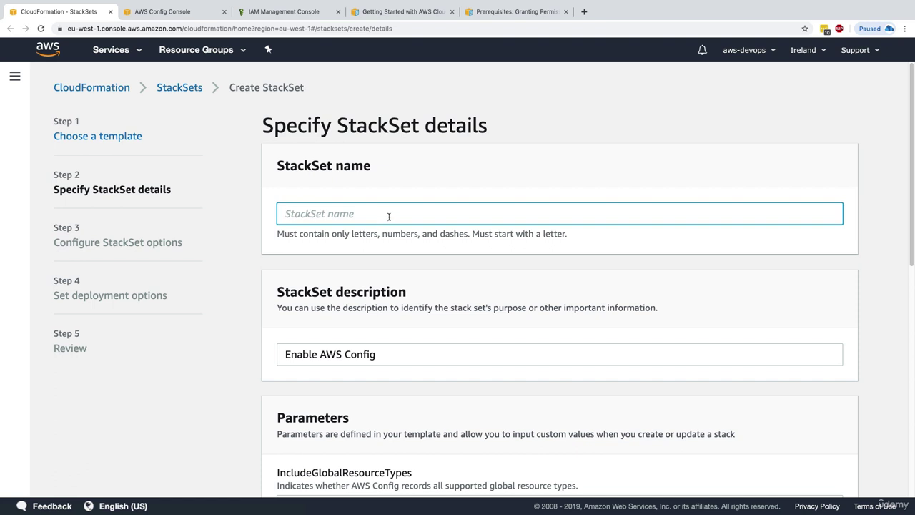
text(EnableAWSConfig)
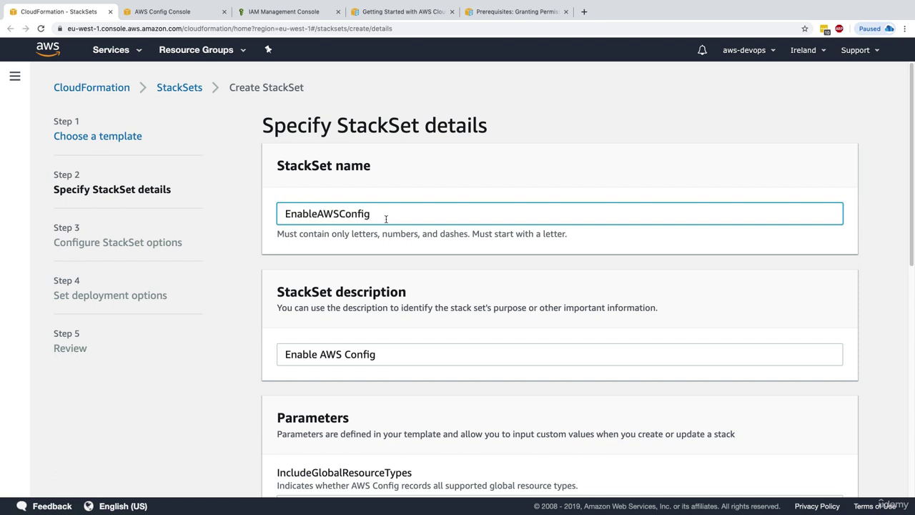
scroll(386, 218, down, 2)
drag(304, 209, 368, 210)
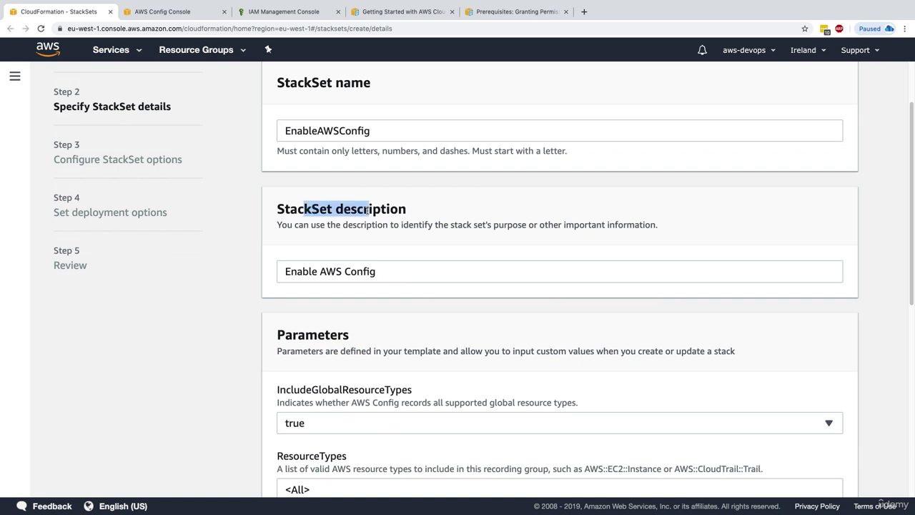
triple_click(357, 267)
scroll(385, 290, down, 3)
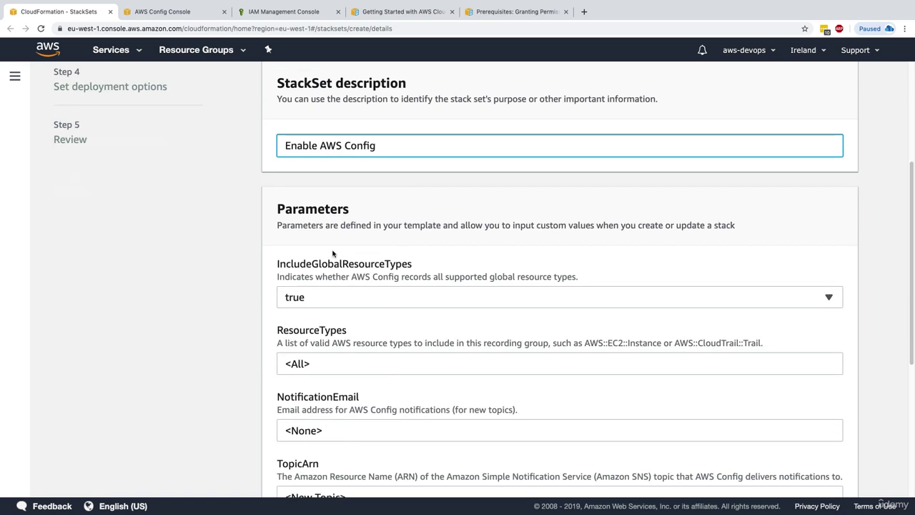
drag(299, 265, 331, 268)
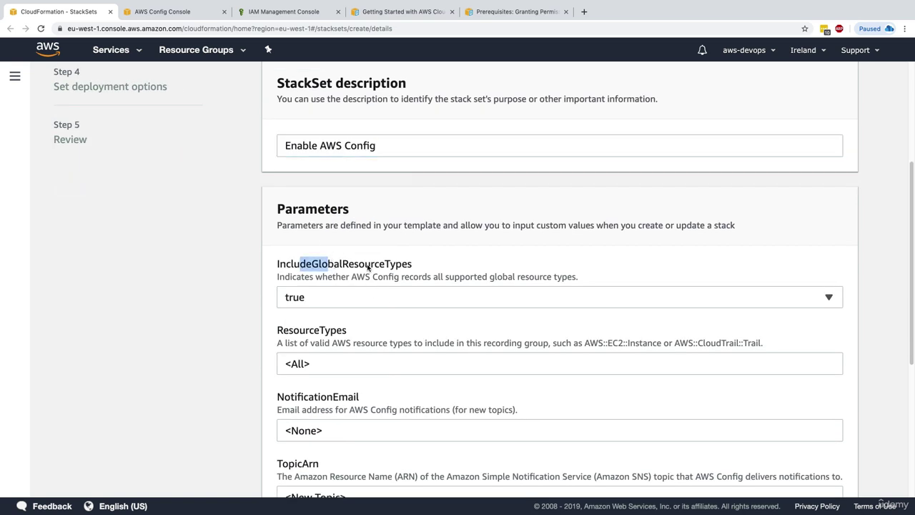
click(337, 296)
click(337, 296)
scroll(329, 283, down, 3)
click(326, 240)
triple_click(326, 240)
key(Tab)
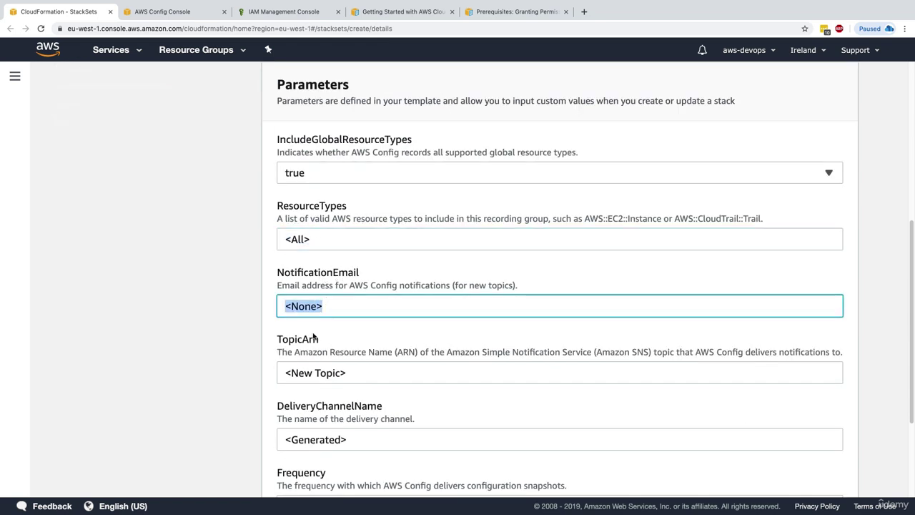
Leave TopicArn, DeliveryChannelName <Generated> and remaining parameters at their defaults and continue.
scroll(314, 338, down, 1)
drag(370, 328, 284, 332)
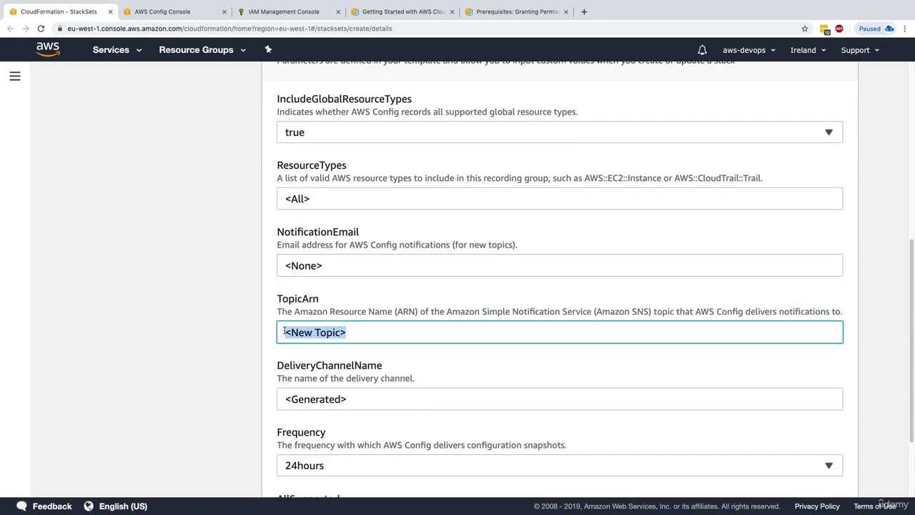
click(355, 392)
triple_click(324, 333)
click(343, 377)
click(343, 398)
triple_click(343, 398)
scroll(335, 371, down, 3)
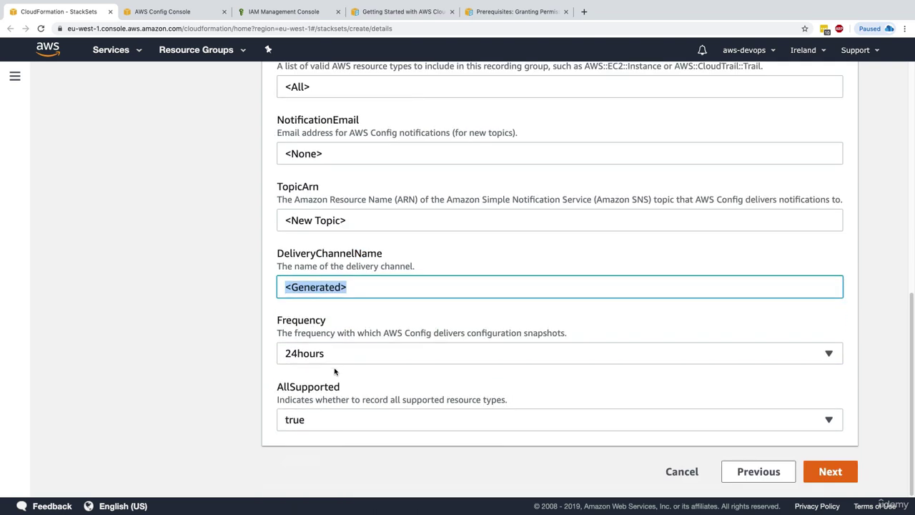
click(281, 332)
drag(288, 398, 415, 404)
double_click(414, 404)
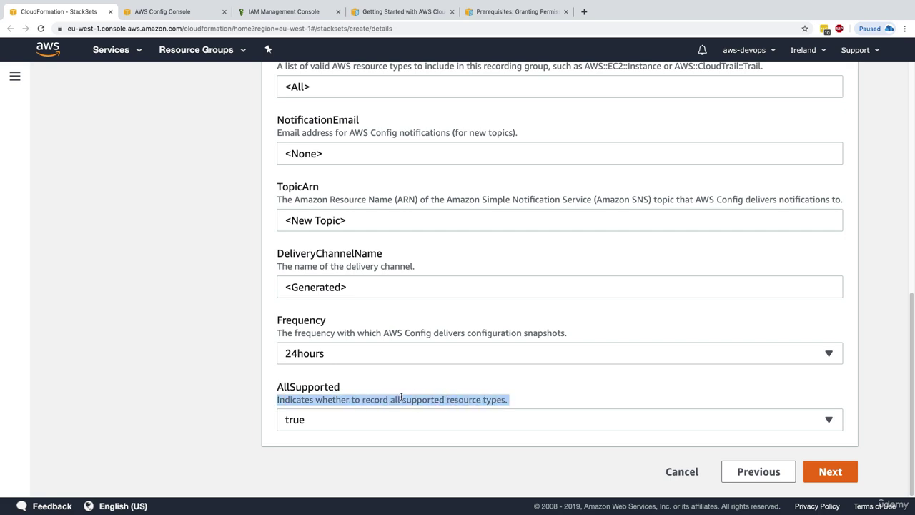
click(415, 404)
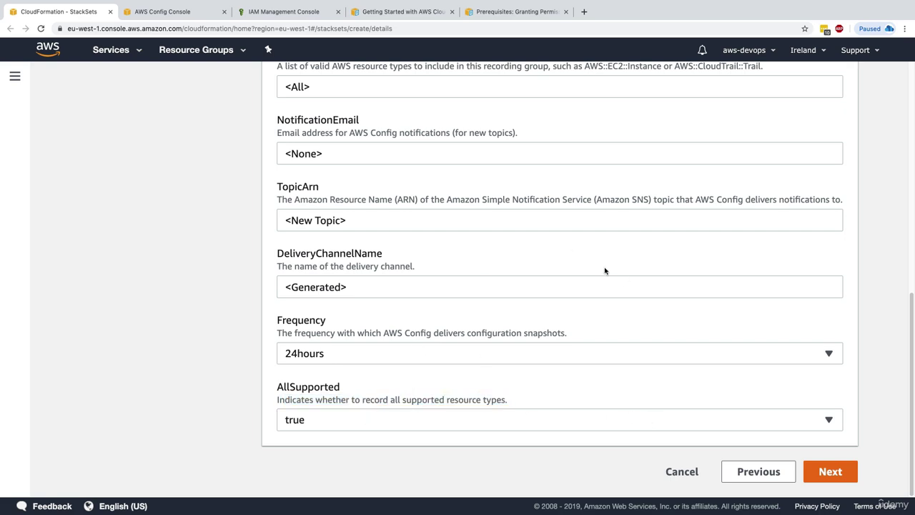
click(824, 468)
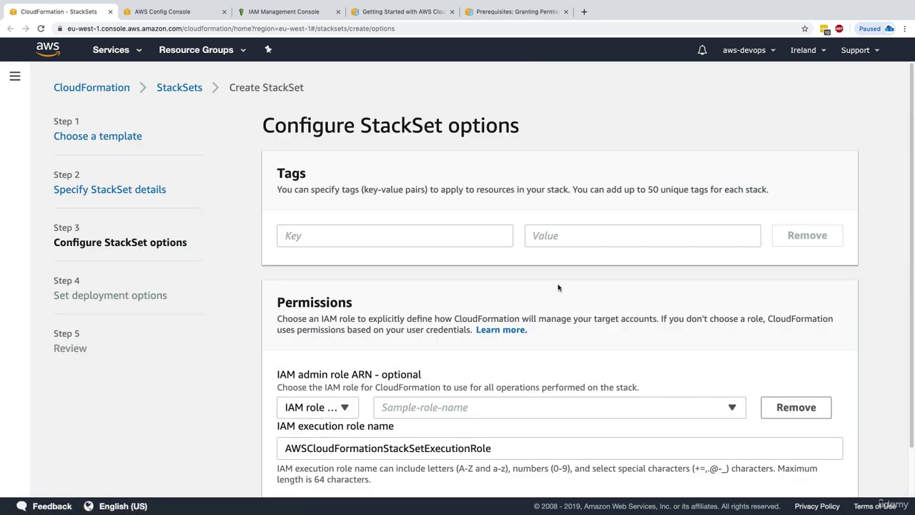
Copy the default IAM execution role name shown in the StackSet permissions.
scroll(498, 290, down, 2)
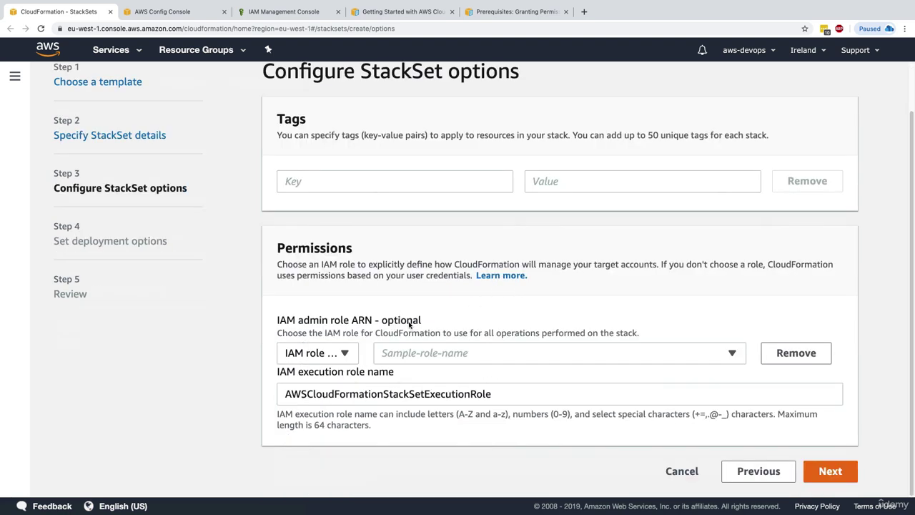
drag(284, 379, 395, 376)
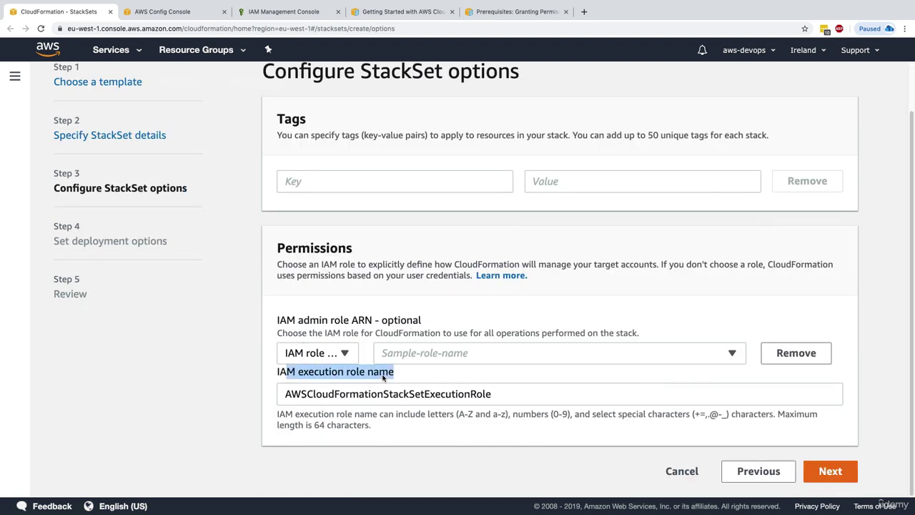
click(329, 387)
drag(293, 395, 449, 397)
double_click(448, 397)
key(ctrl+c)
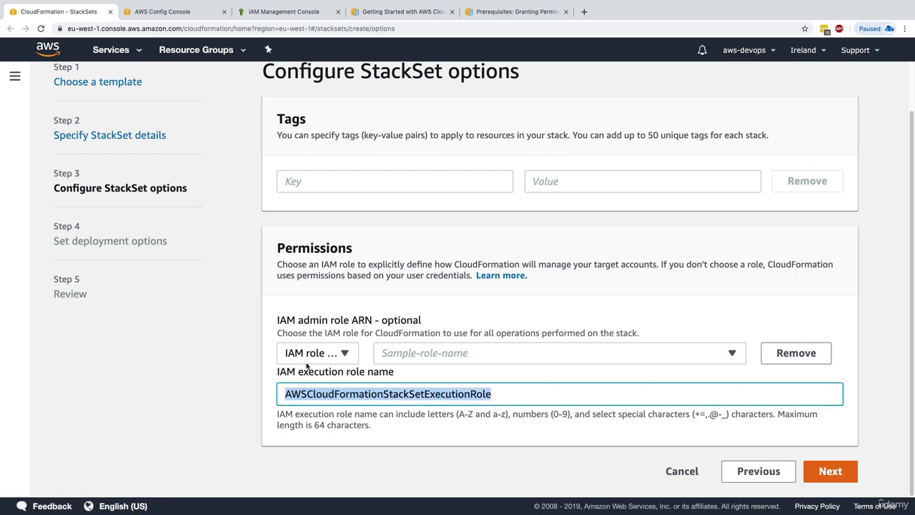
Search IAM Roles for the copied execution role and open its summary to confirm it exists.
click(297, 17)
click(191, 78)
click(276, 109)
key(ctrl+v)
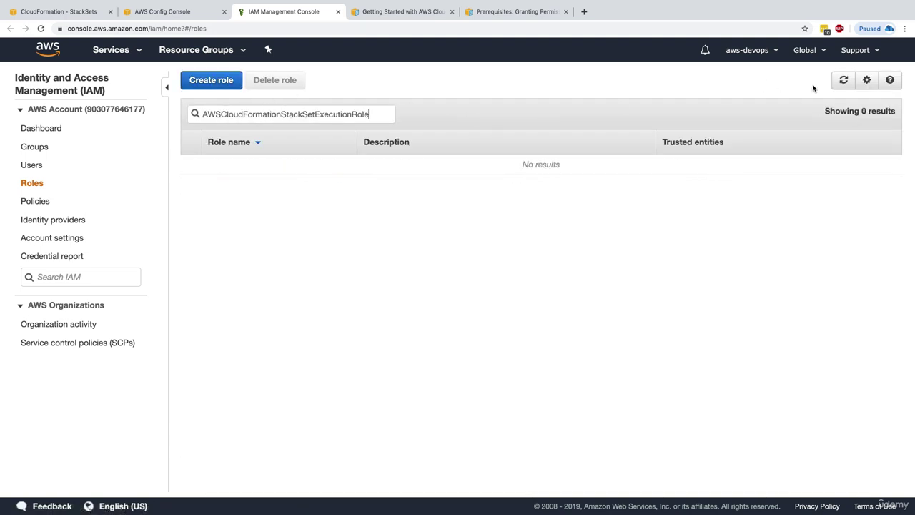
click(843, 80)
click(318, 165)
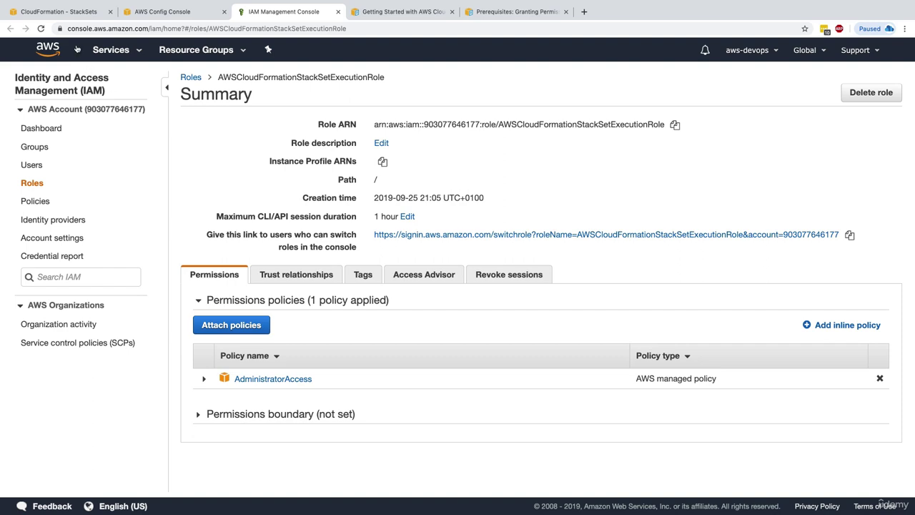
Back in the StackSet wizard, keep the default execution role and continue.
click(67, 13)
click(562, 435)
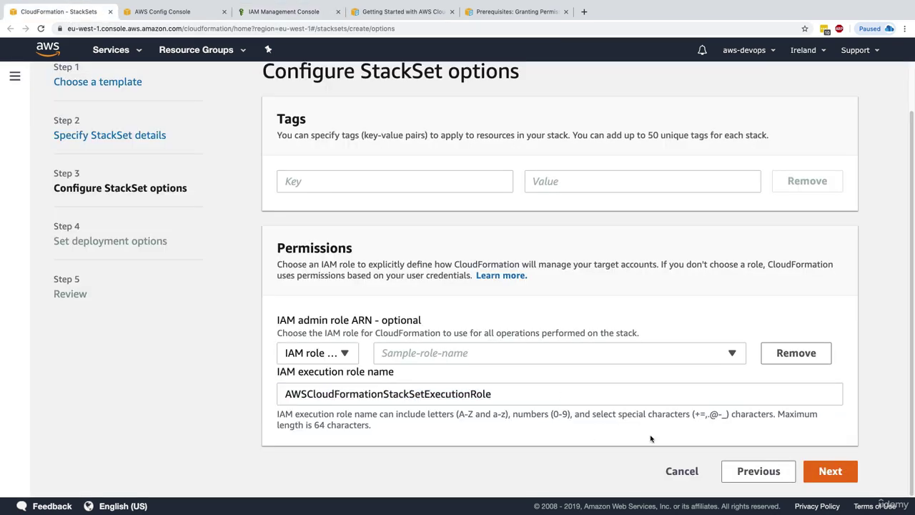
click(828, 471)
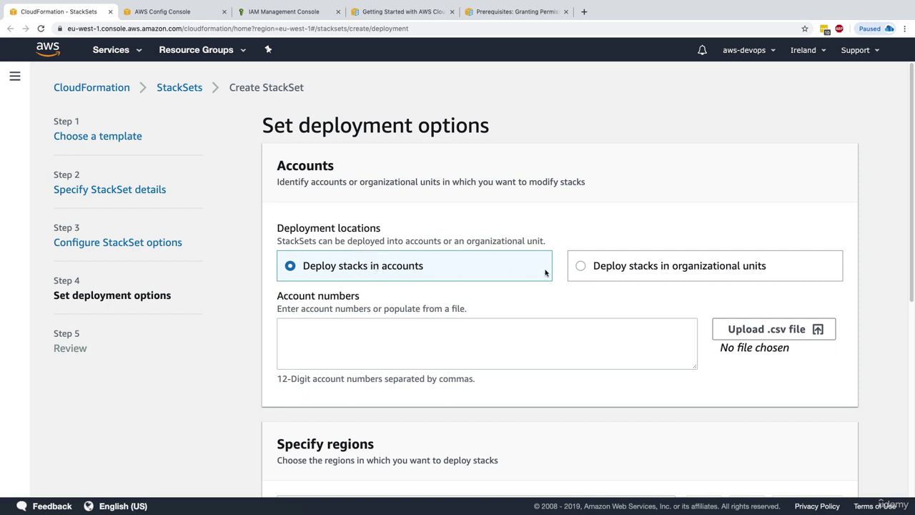
Deploy into specific accounts, entering the account number trimmed from the IAM role's ARN.
click(579, 264)
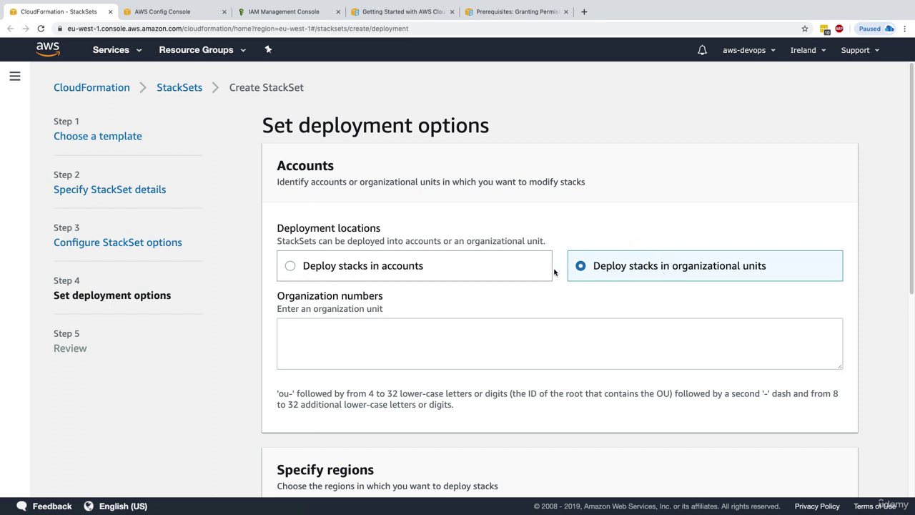
click(447, 273)
click(368, 339)
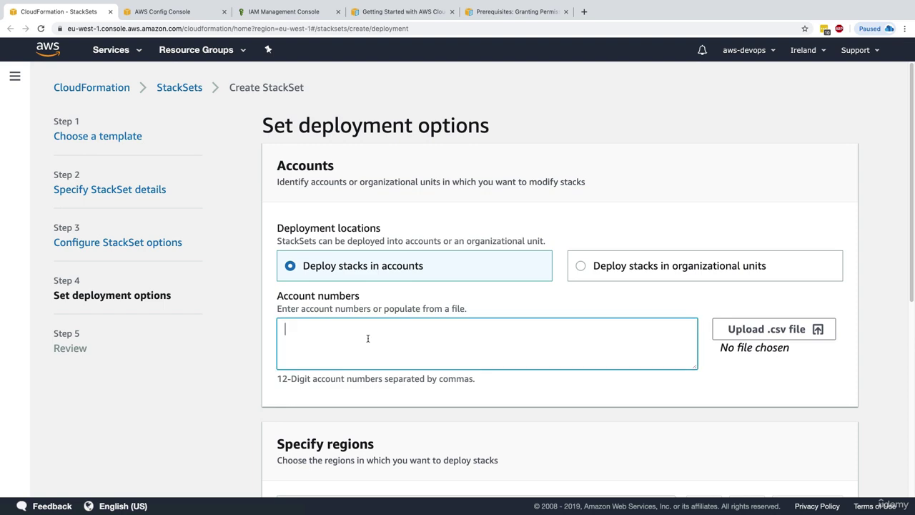
click(194, 19)
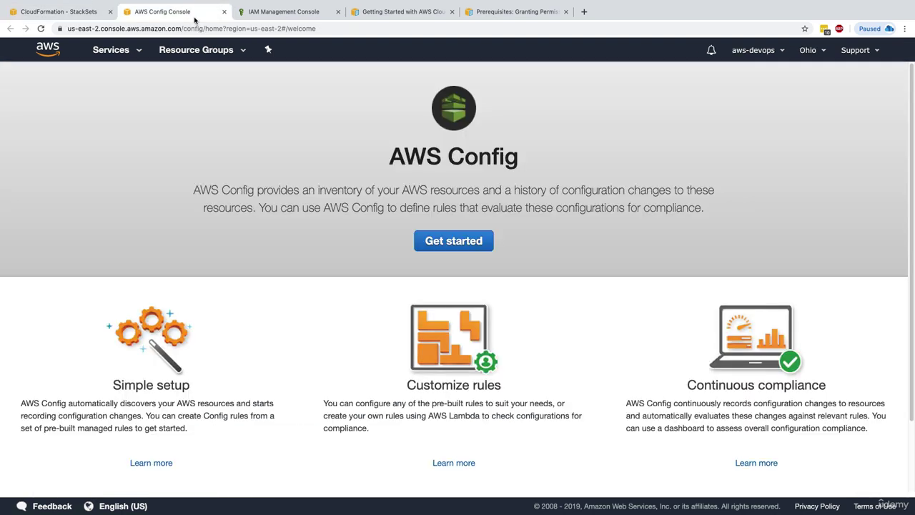
click(306, 16)
triple_click(421, 123)
key(super+c)
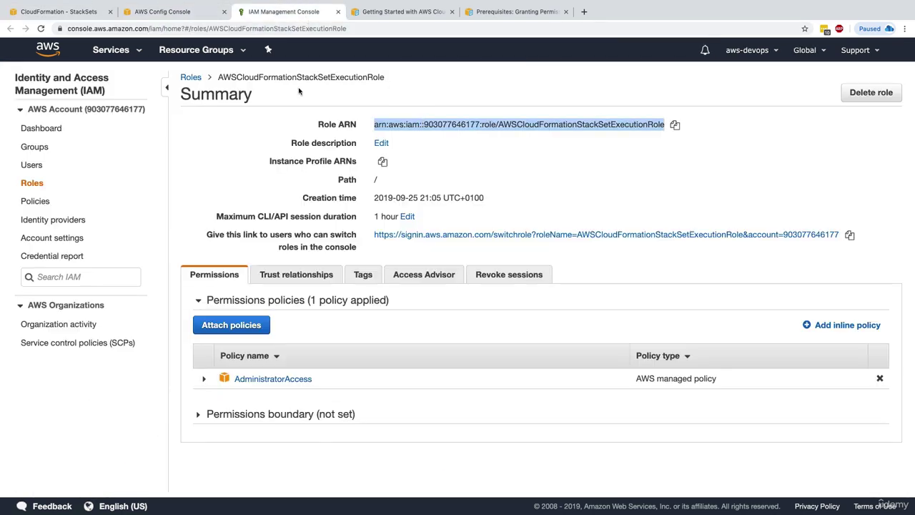
click(58, 11)
key(super+v)
shift+click(420, 329)
key(BackSpace)
drag(345, 329, 284, 329)
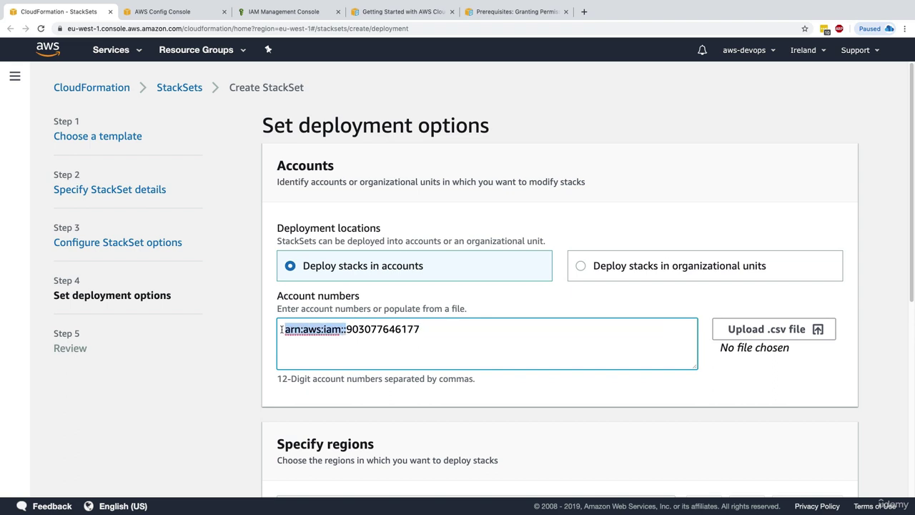
key(BackSpace)
Tidy the account numbers list, undoing a mistakenly pasted ARN.
scroll(477, 339, down, 1)
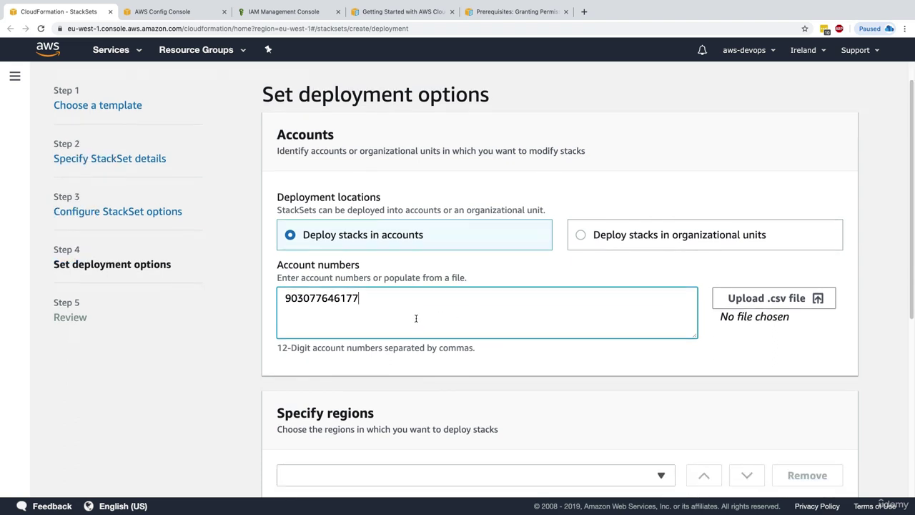
drag(321, 285, 467, 282)
click(419, 287)
click(413, 299)
text(,s)
key(super+v)
key(super+z)
double_click(356, 299)
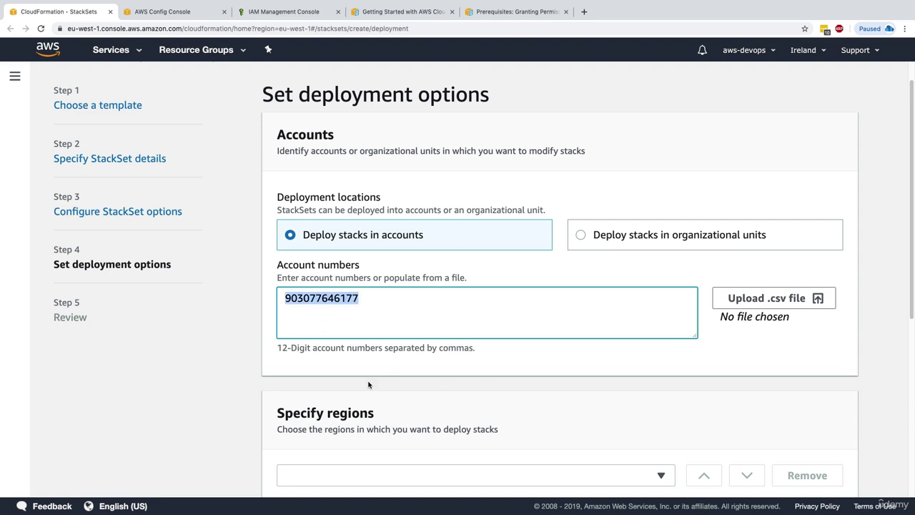
Add US East (N.Virginia) and EU (London) as the deployment regions.
scroll(324, 298, down, 5)
click(365, 245)
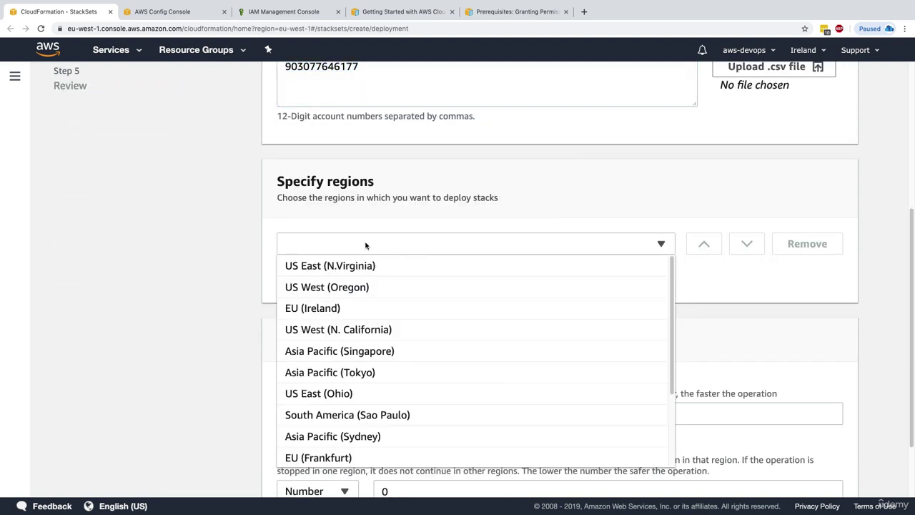
click(290, 266)
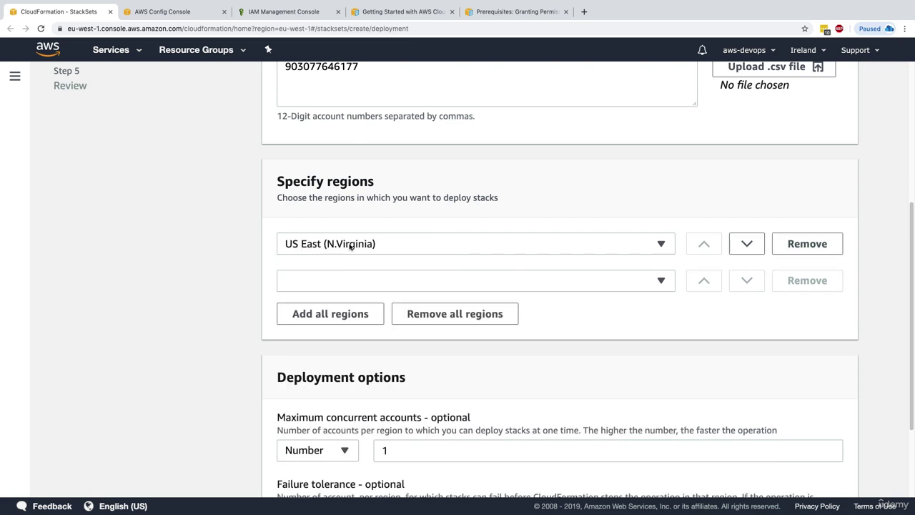
click(351, 279)
scroll(350, 207, up, 1)
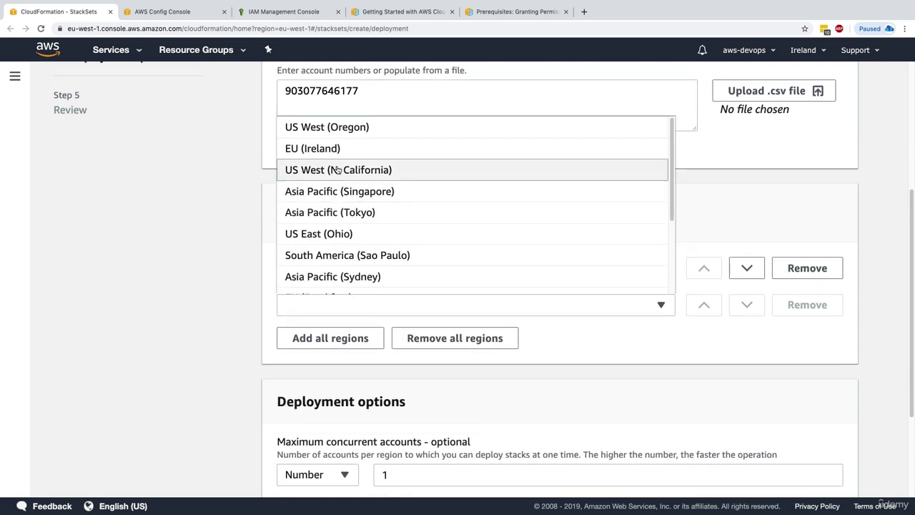
scroll(346, 231, down, 2)
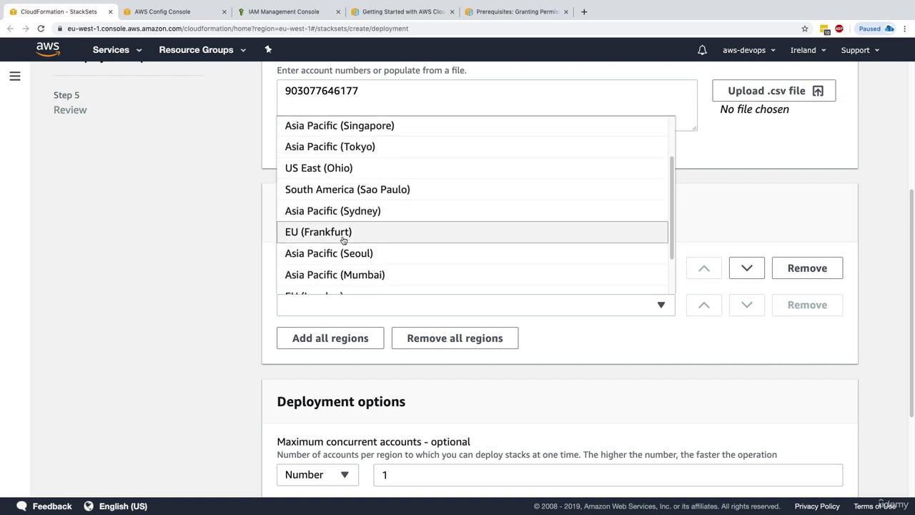
scroll(346, 243, down, 1)
click(301, 248)
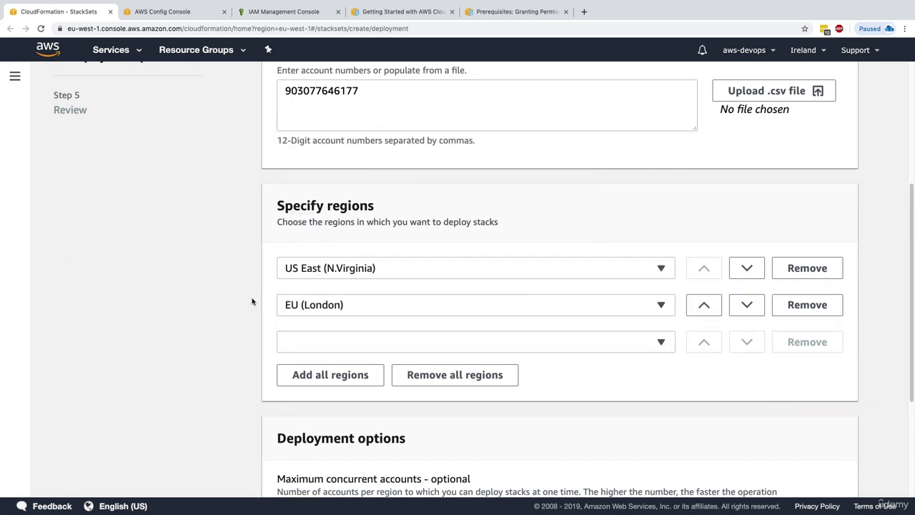
click(819, 50)
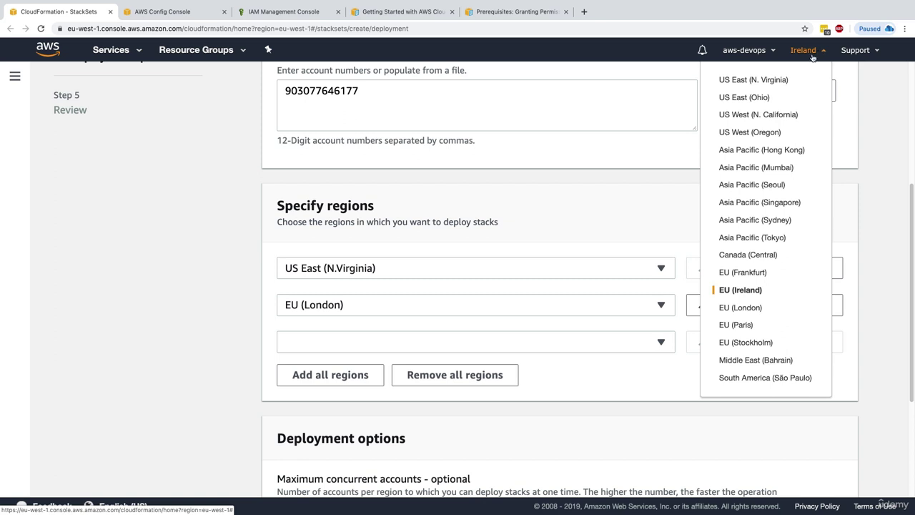
click(564, 169)
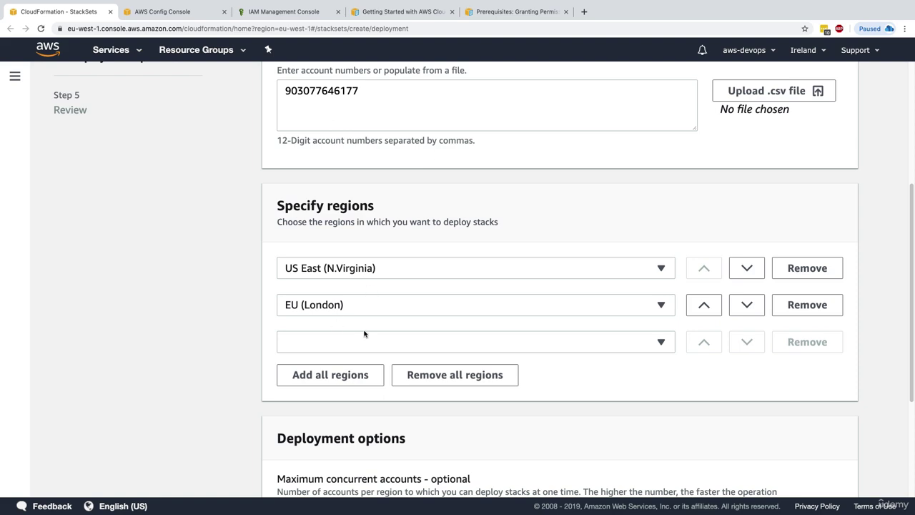
scroll(364, 334, down, 3)
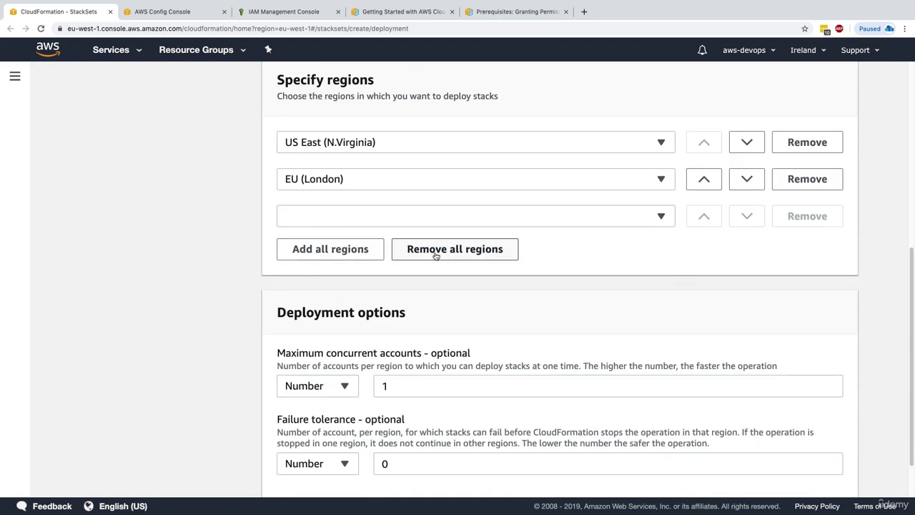
click(438, 216)
click(184, 248)
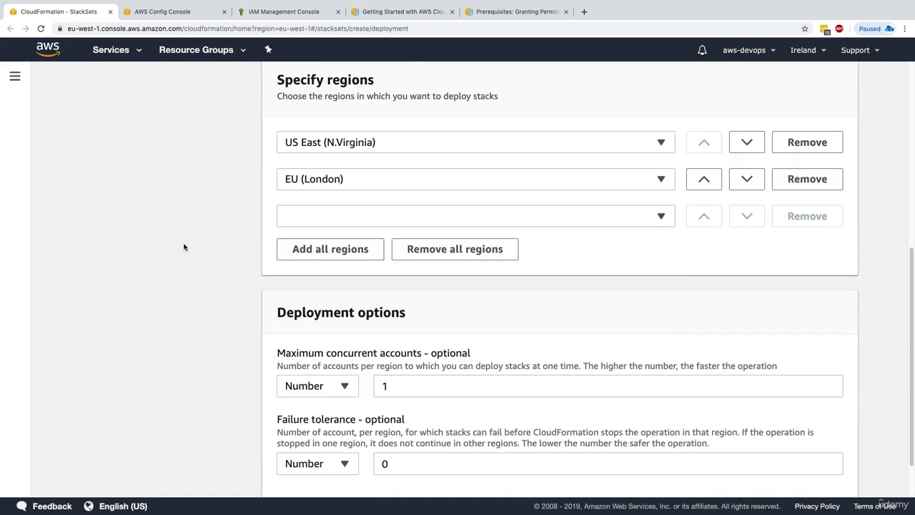
Keep maximum concurrent accounts at 1 and set failure tolerance to the number 0.
scroll(333, 289, down, 2)
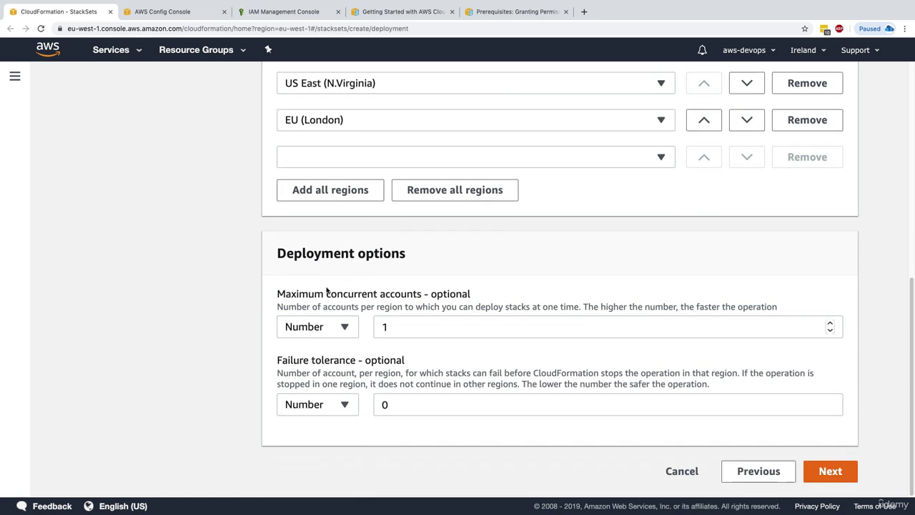
drag(296, 295, 415, 299)
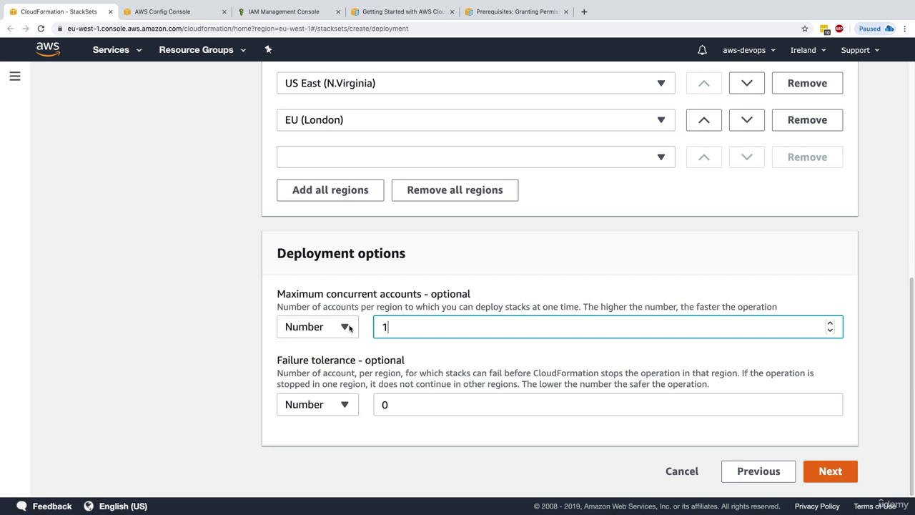
scroll(344, 326, up, 2)
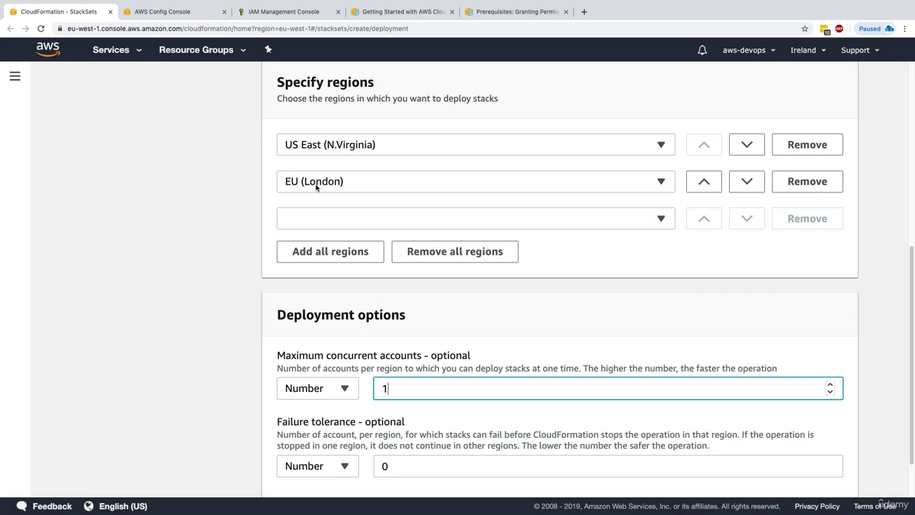
scroll(354, 231, down, 1)
key(Tab)
key(Tab)
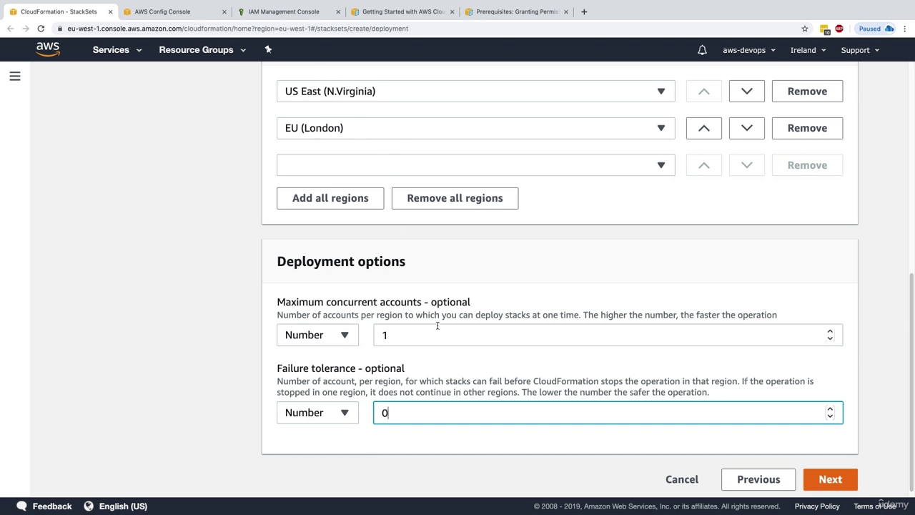
click(340, 412)
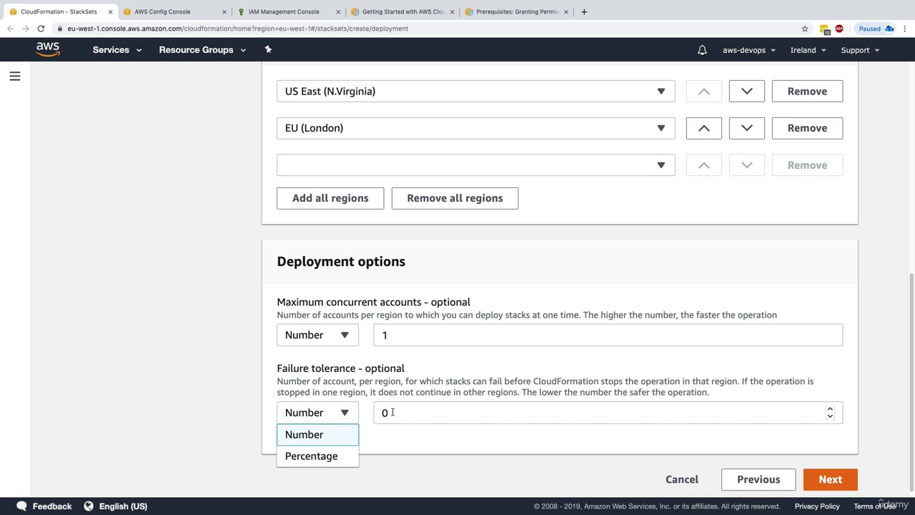
click(388, 412)
double_click(392, 412)
text(1)
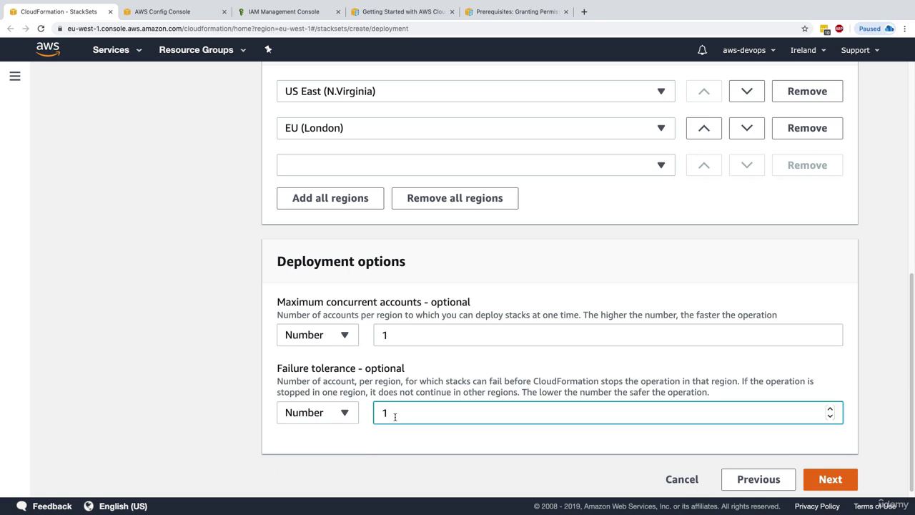
key(BackSpace)
text(0)
Go to the StackSet review and check the target account and regions us-east-1 and eu-west-2.
click(818, 484)
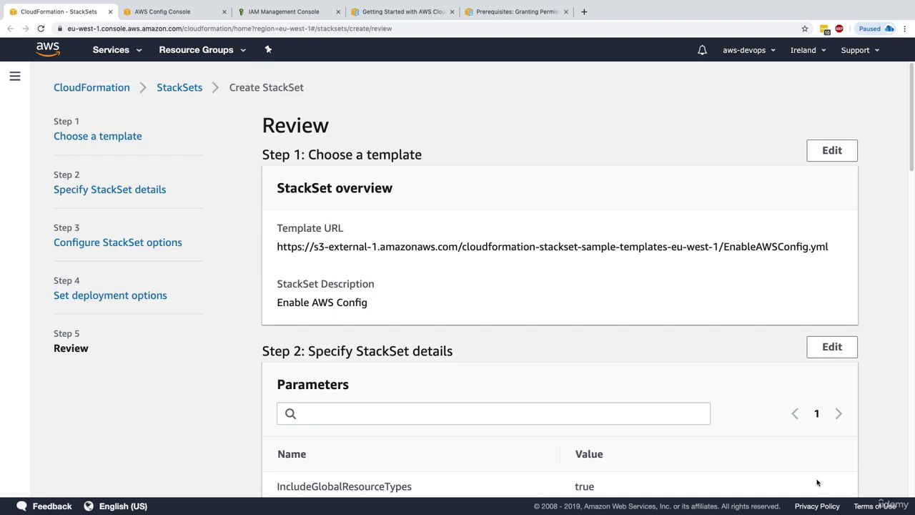
scroll(558, 331, down, 3)
scroll(377, 221, up, 3)
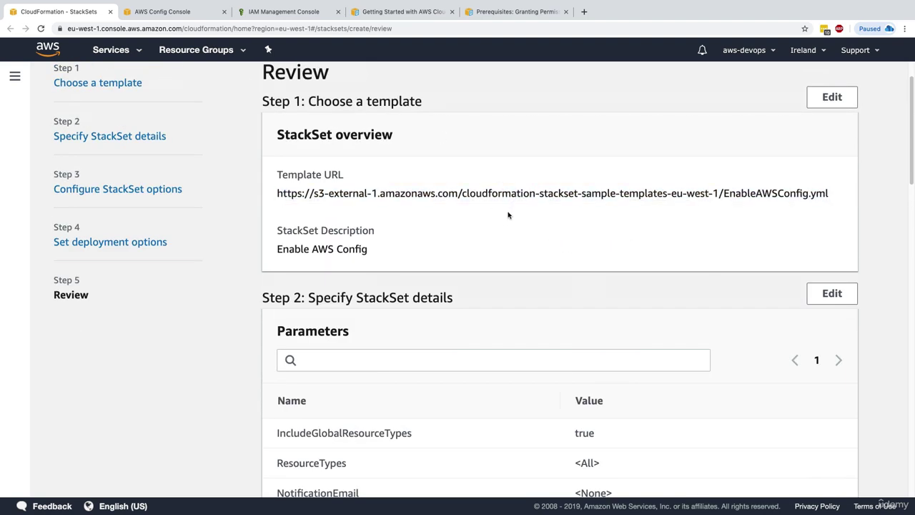
scroll(507, 218, down, 3)
scroll(519, 343, down, 10)
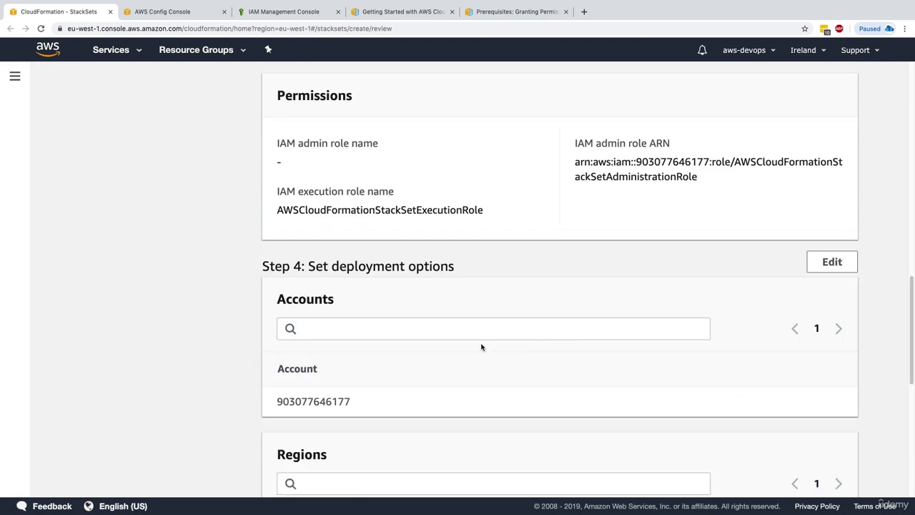
scroll(365, 310, down, 1)
drag(278, 379, 357, 423)
click(311, 277)
double_click(305, 227)
click(470, 209)
Acknowledge that CloudFormation might create IAM resources and submit the StackSet.
scroll(610, 268, down, 4)
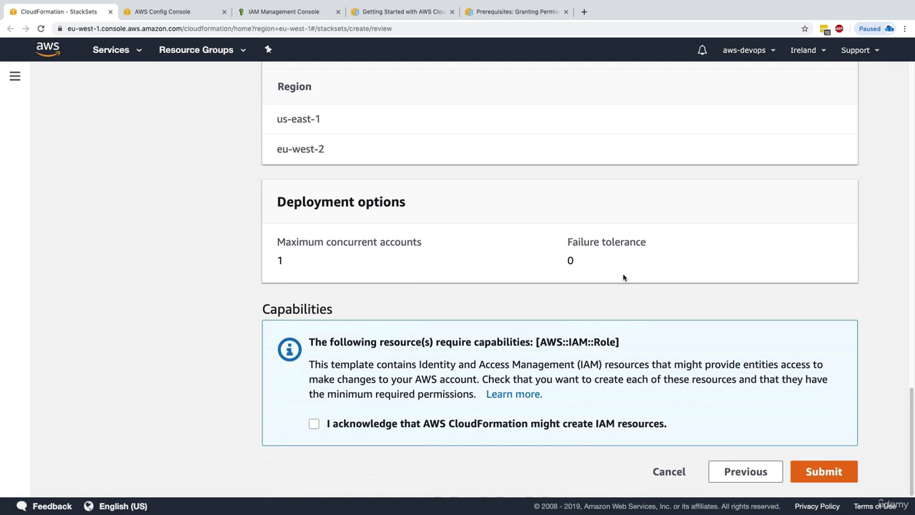
click(391, 424)
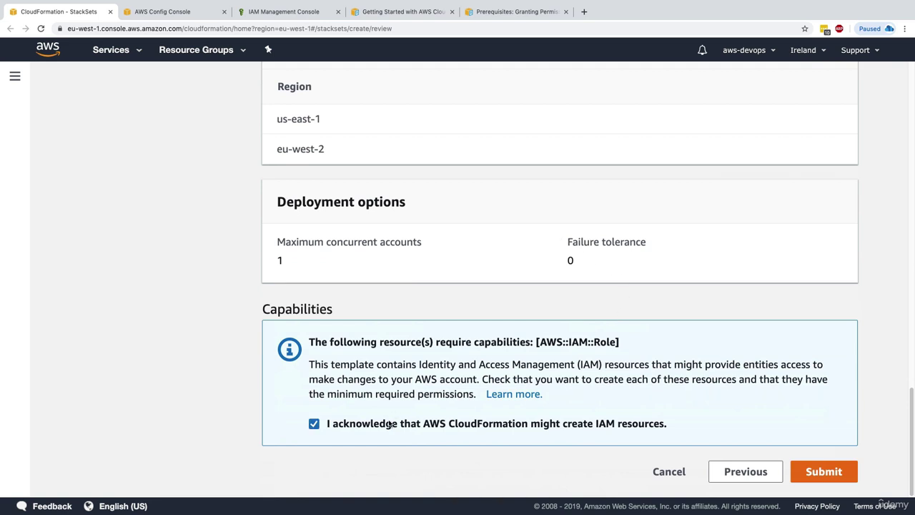
click(810, 469)
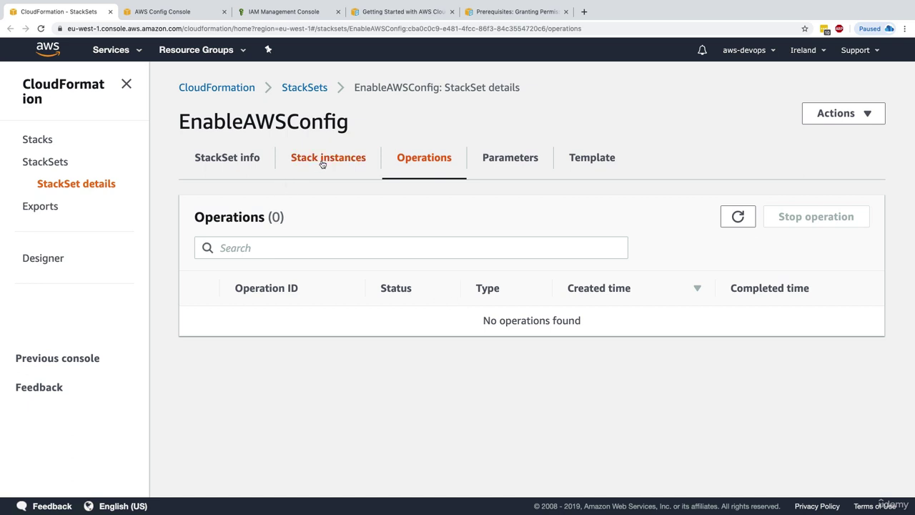
Refresh the CREATE operation and view stack instances, with eu-west-2 showing OUTDATED.
click(737, 216)
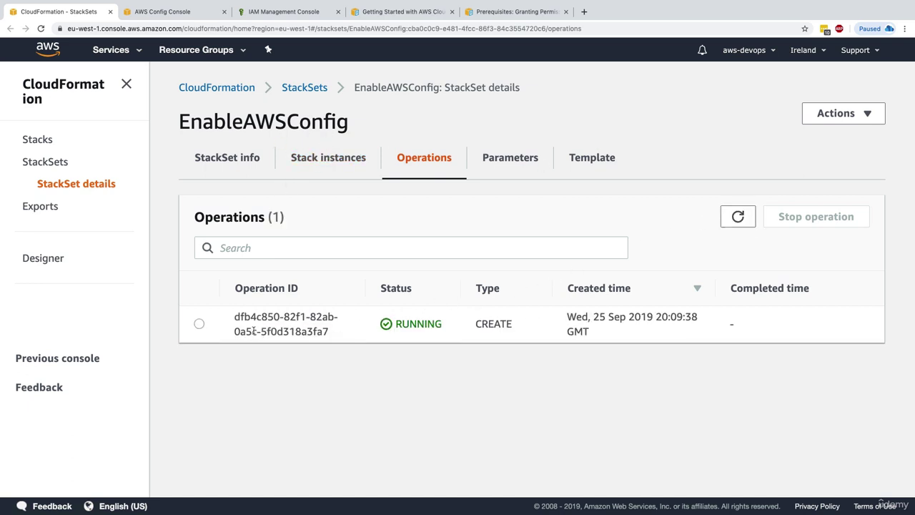
click(200, 324)
click(312, 172)
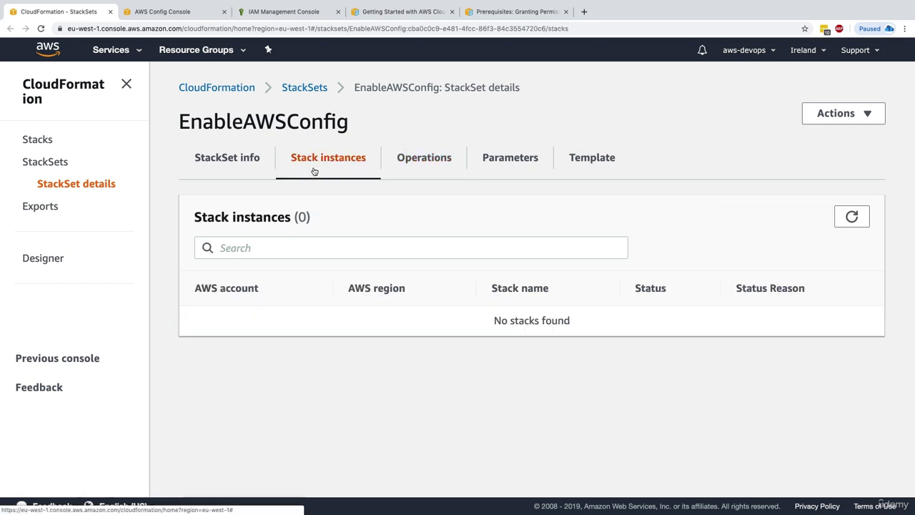
click(852, 217)
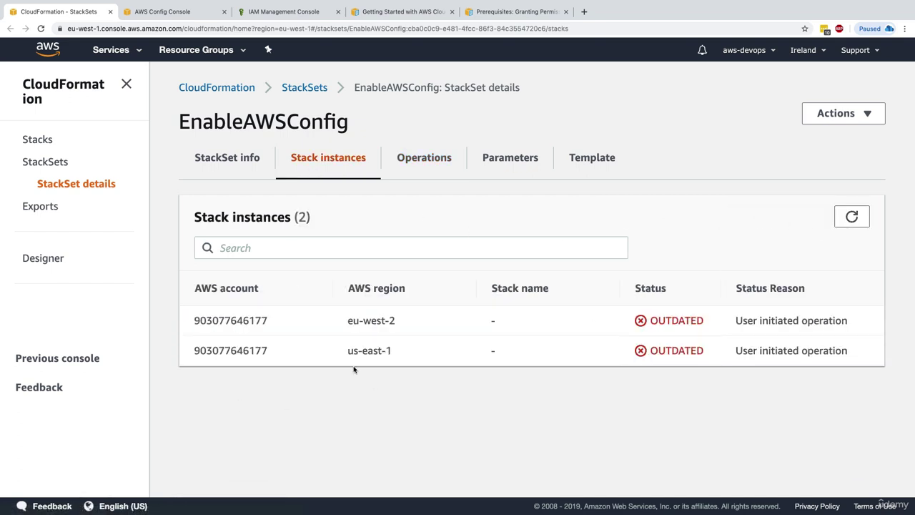
double_click(245, 320)
double_click(676, 321)
click(653, 316)
Recheck the StackSet's operations list and its overview information.
click(432, 171)
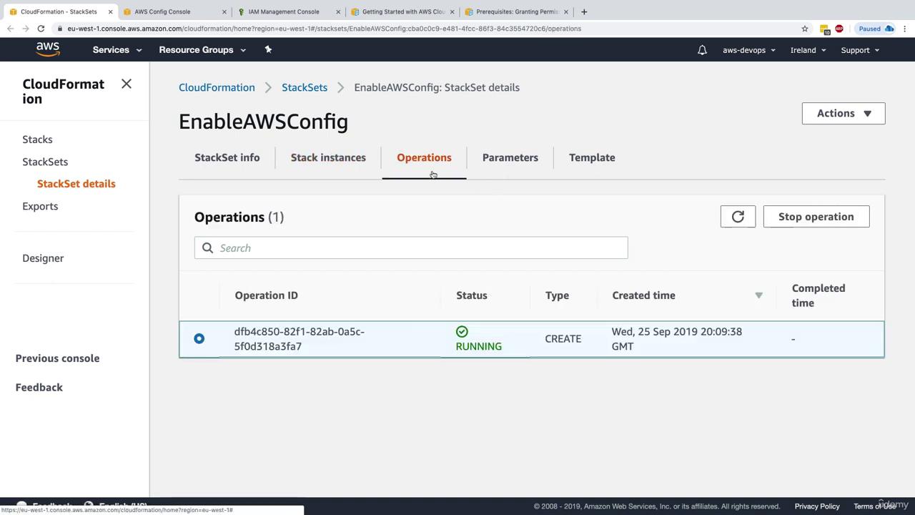
click(738, 216)
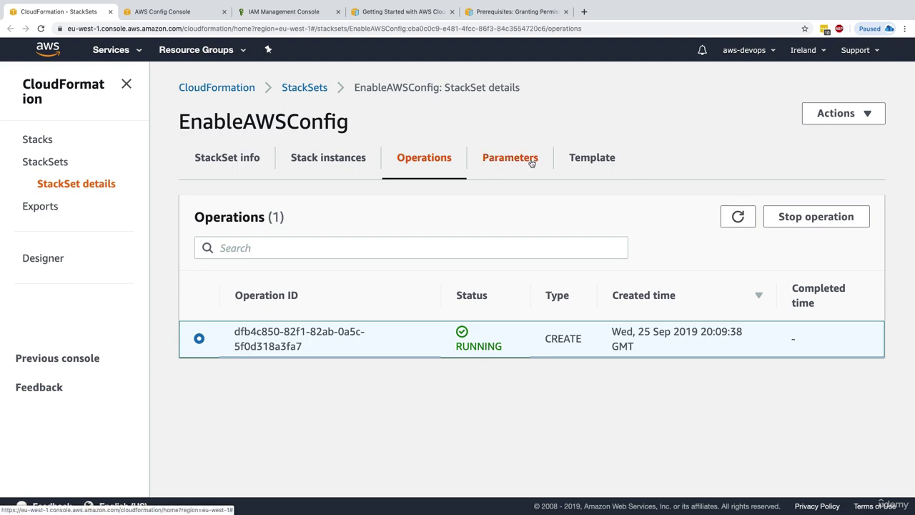
click(244, 159)
scroll(627, 262, down, 3)
scroll(705, 311, up, 3)
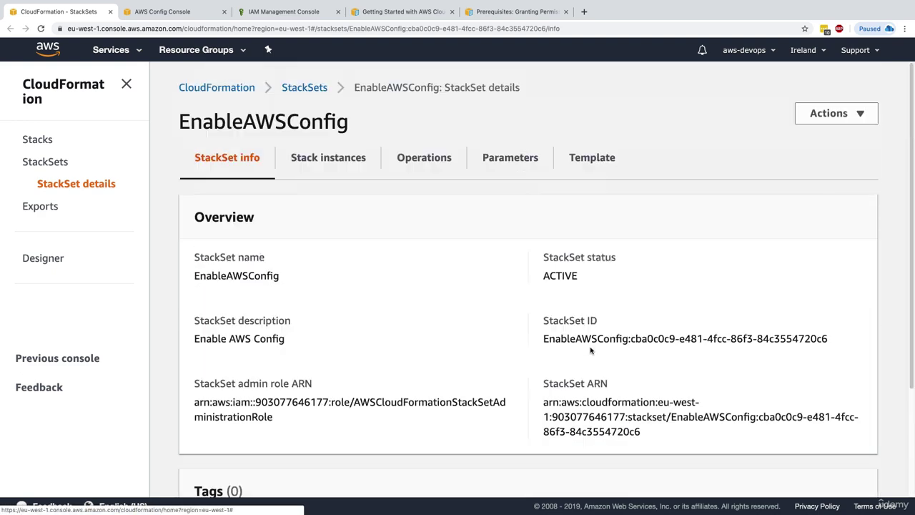
Refresh the stack instances to inspect their stack names and the us-east-1 stack ARN.
click(341, 161)
click(831, 222)
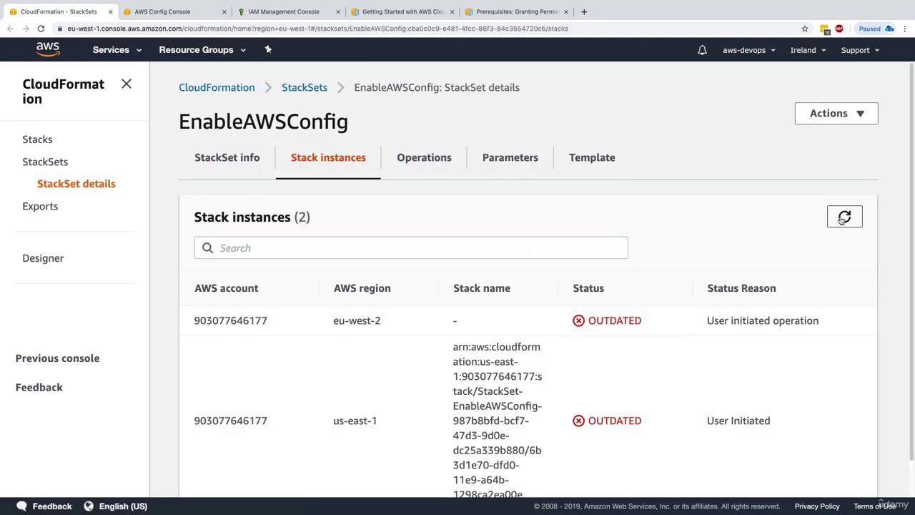
scroll(731, 299, down, 1)
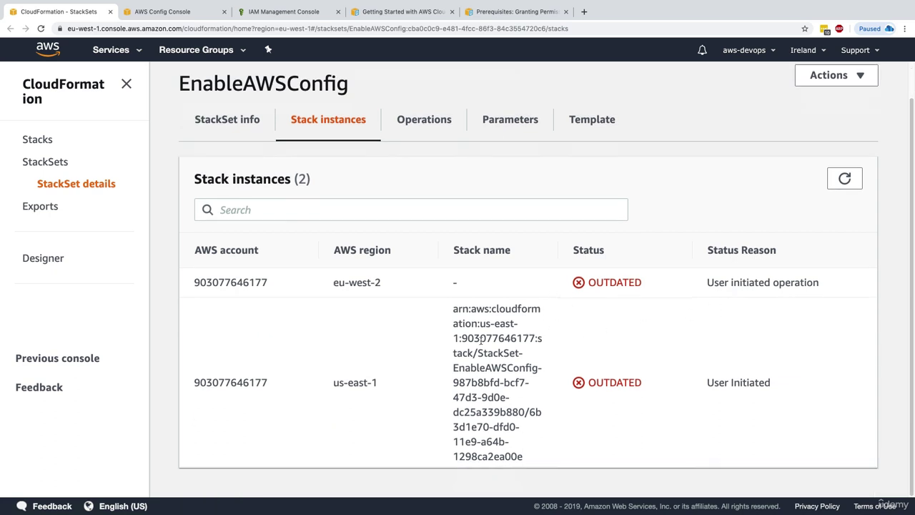
double_click(601, 282)
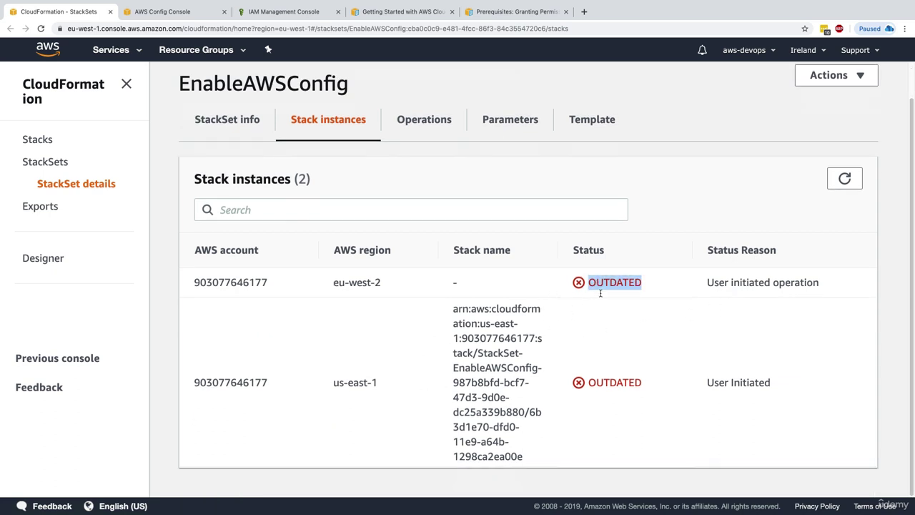
click(524, 323)
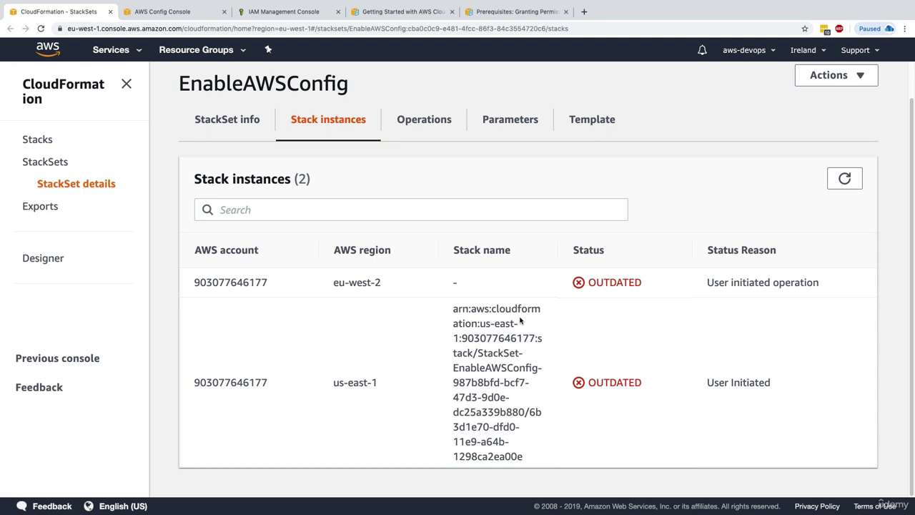
triple_click(419, 395)
click(553, 204)
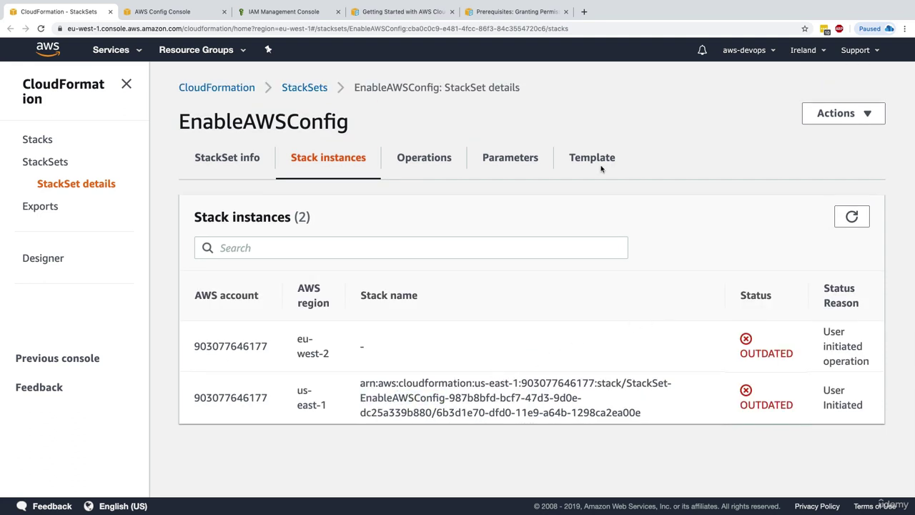
click(806, 50)
Open N. Virginia in a new tab and select the EnableAWSConfig StackSet stack, showing CREATE_COMPLETE.
super+click(754, 79)
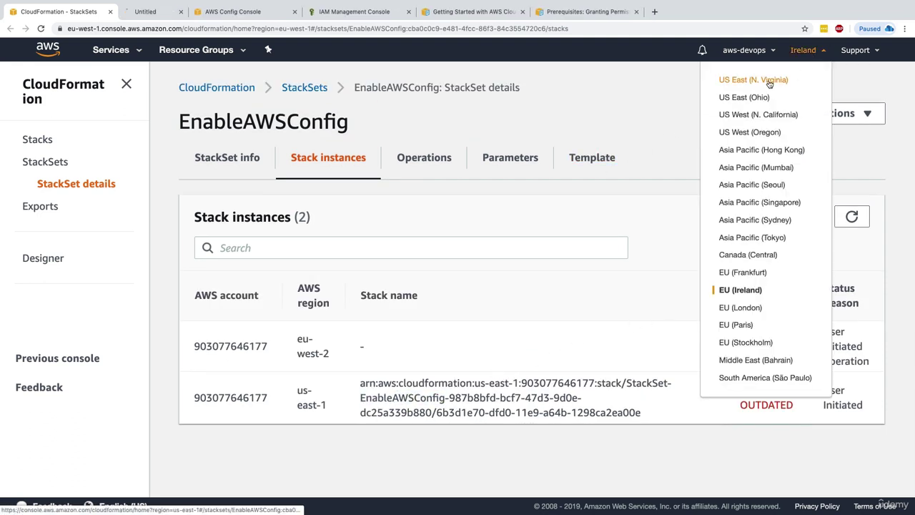
click(168, 12)
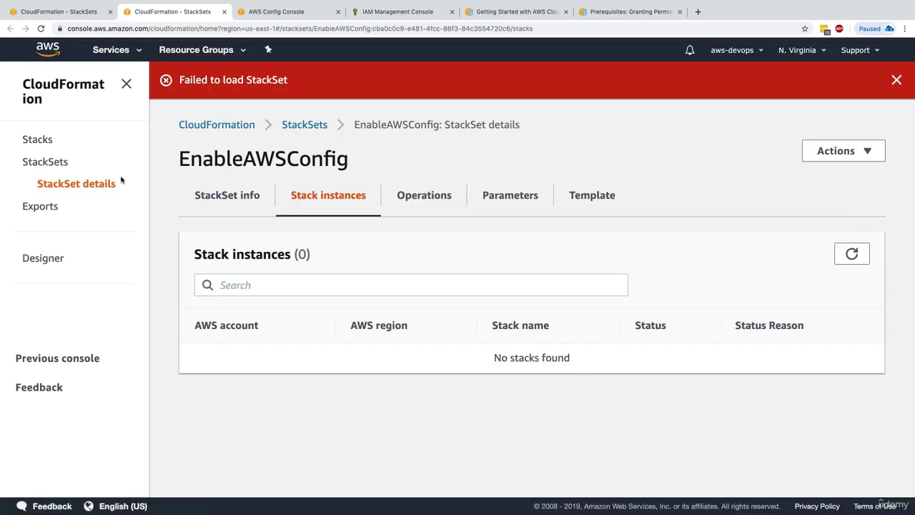
click(38, 140)
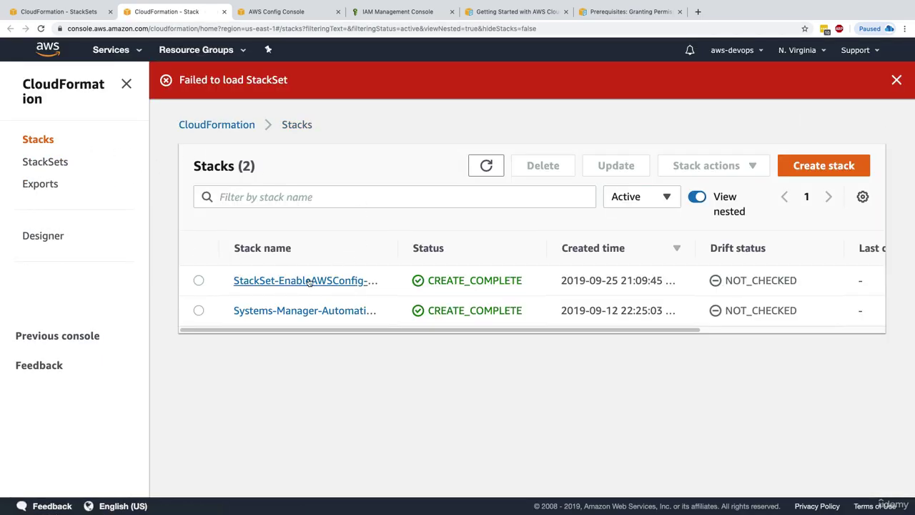
click(200, 281)
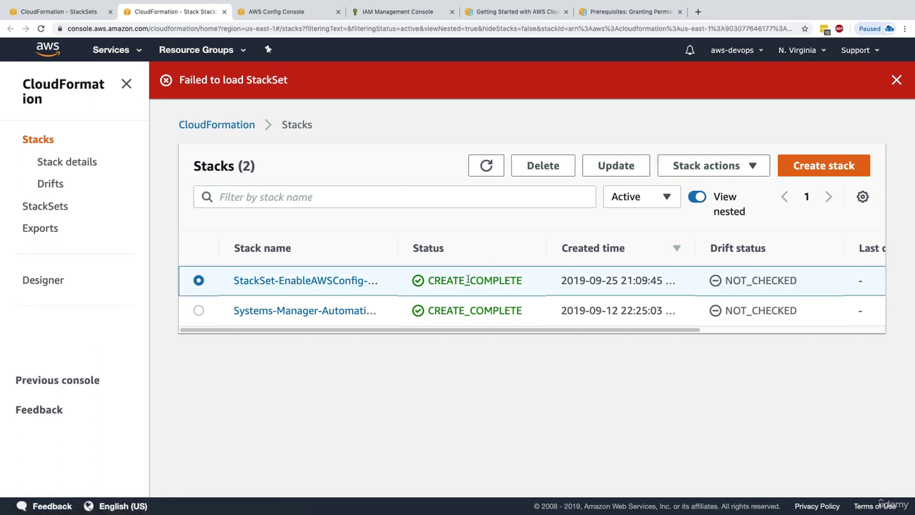
Dismiss the StackSet load error and go back to the AWS Config tab.
click(897, 80)
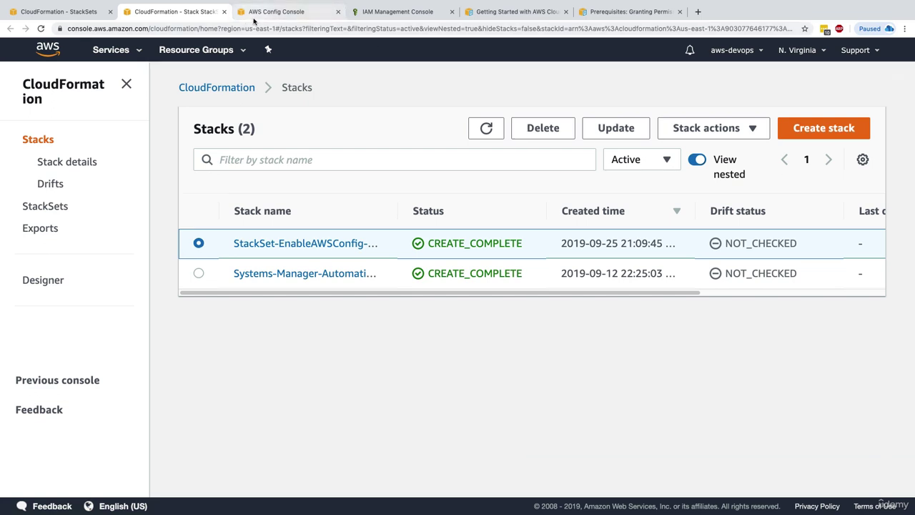
click(258, 13)
click(805, 52)
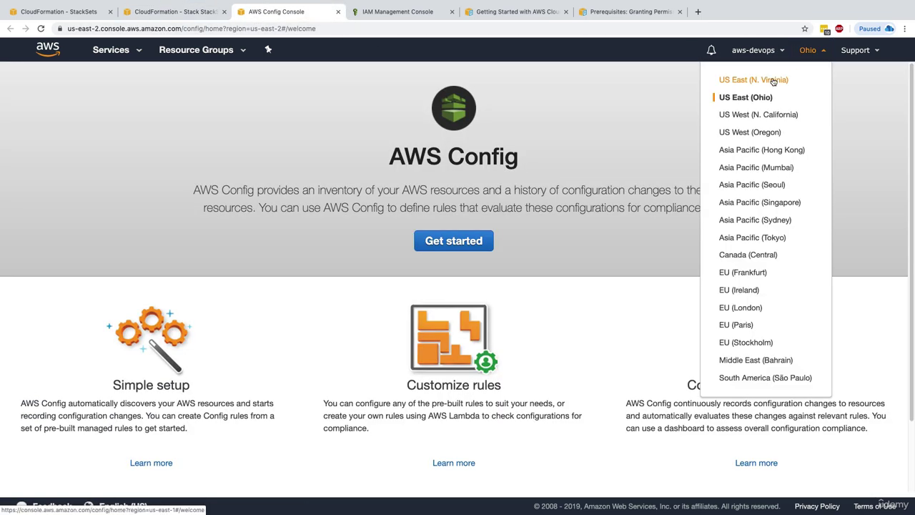
Switch AWS Config to N. Virginia and review its setup, cancelling without changes.
click(773, 82)
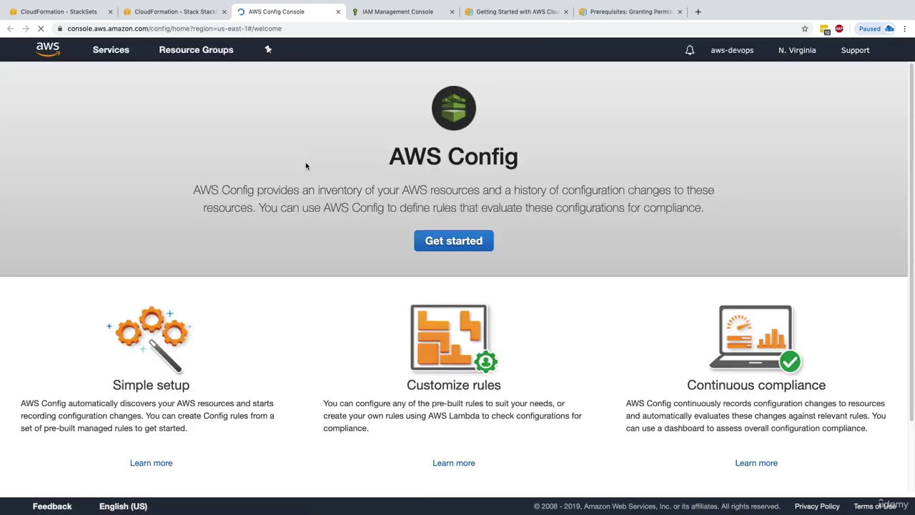
click(449, 243)
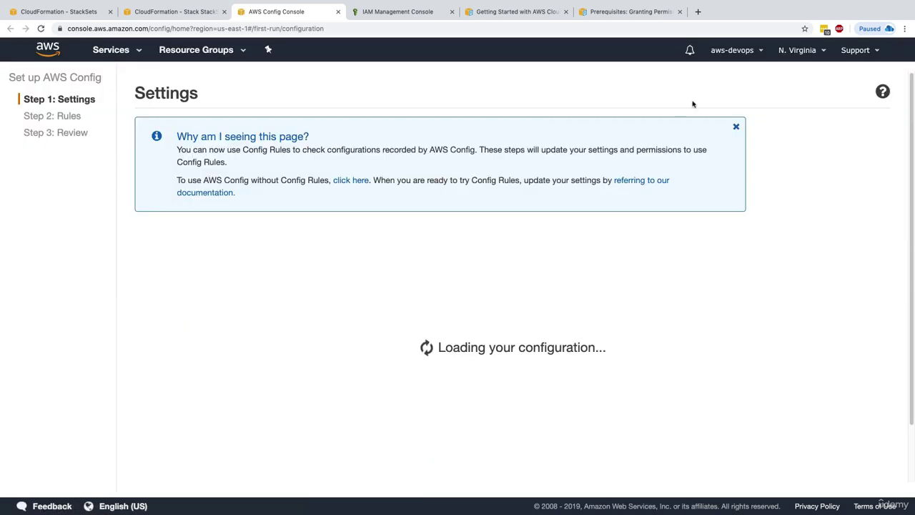
scroll(447, 267, down, 5)
scroll(572, 250, up, 5)
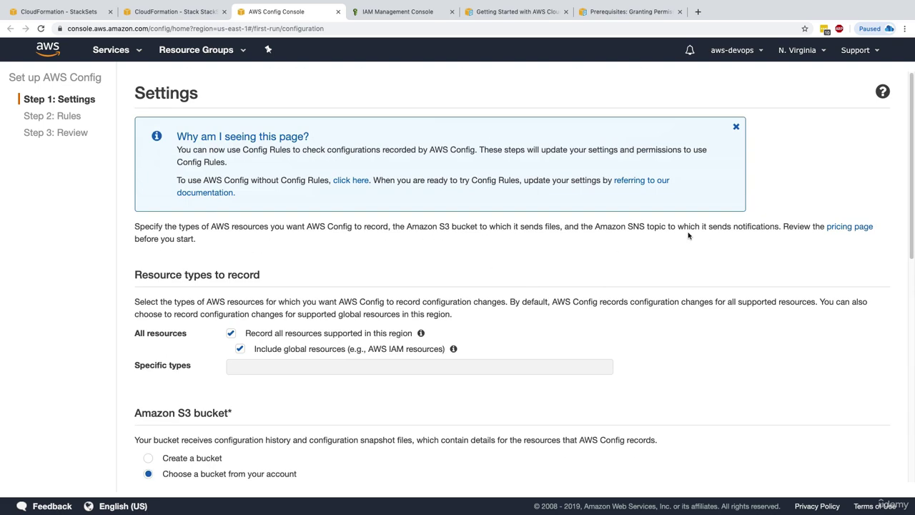
click(736, 128)
scroll(749, 173, down, 10)
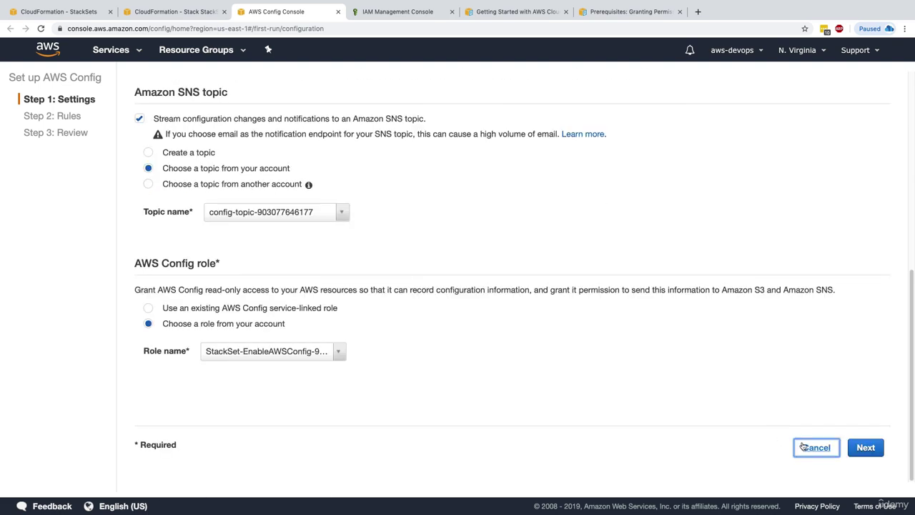
click(802, 444)
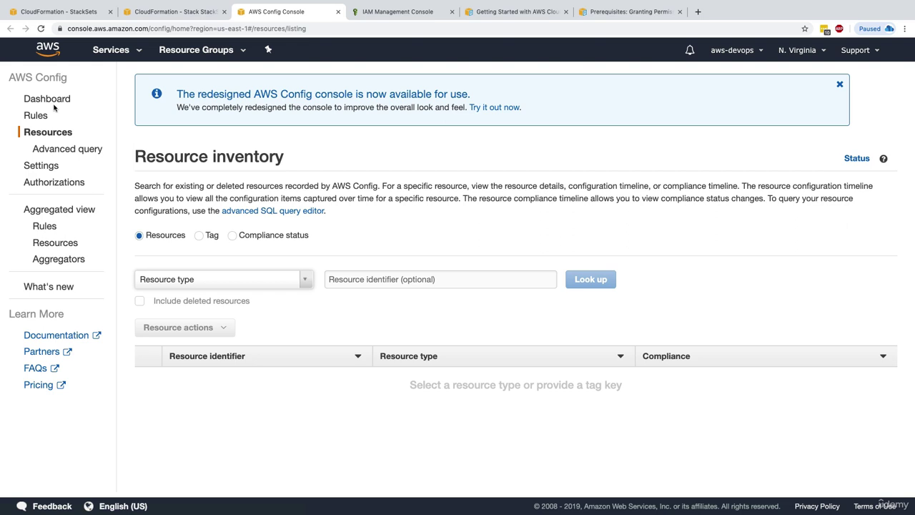
Check the N. Virginia AWS Config dashboard's resource discovery, then return to CloudFormation.
click(52, 102)
drag(205, 240, 322, 241)
click(301, 232)
click(187, 13)
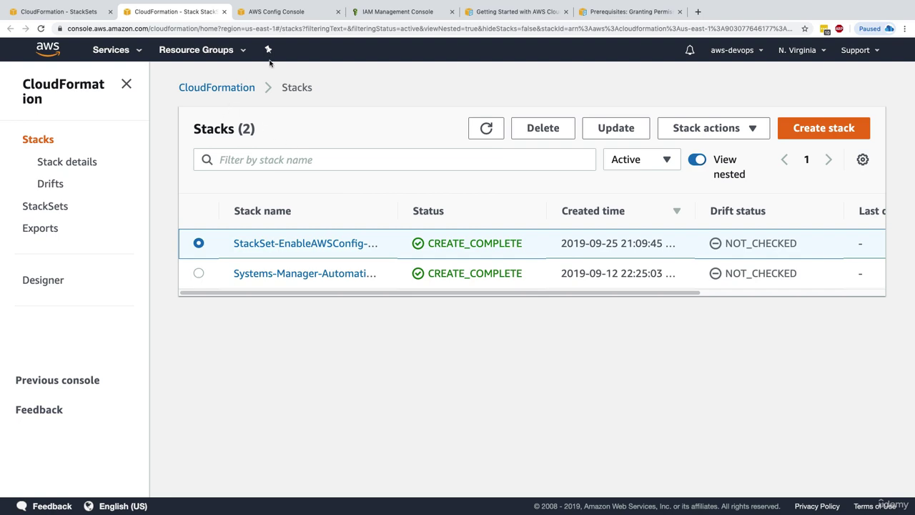
Refresh the EnableAWSConfig stack instances and inspect the eu-west-2 status and stack ARN.
click(61, 12)
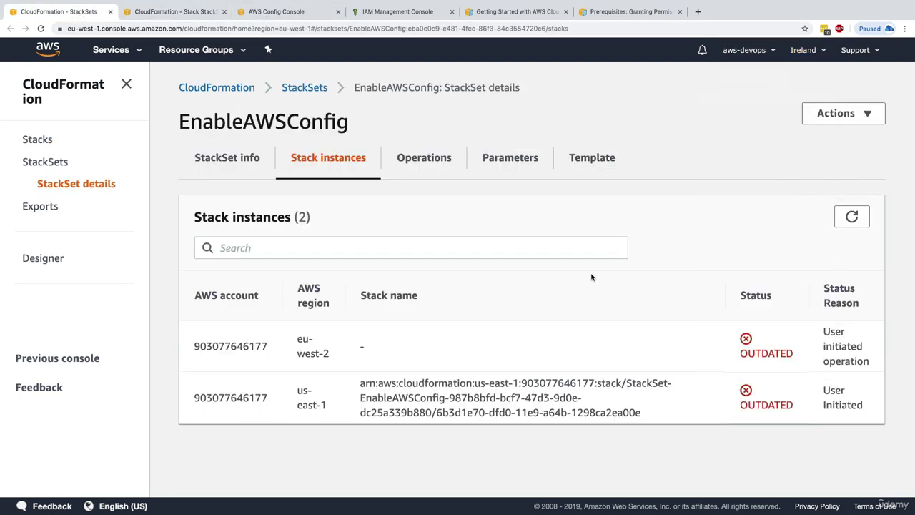
click(836, 223)
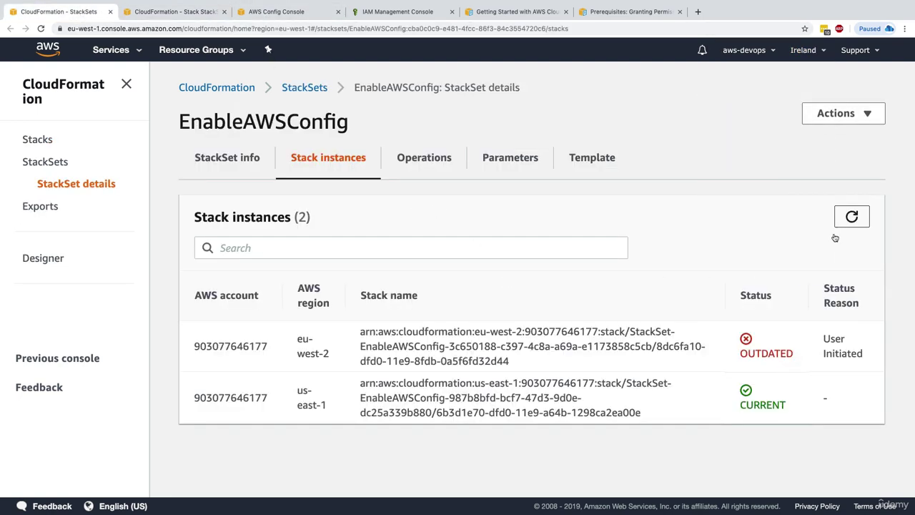
drag(741, 405, 764, 409)
right_click(765, 411)
click(512, 353)
triple_click(501, 347)
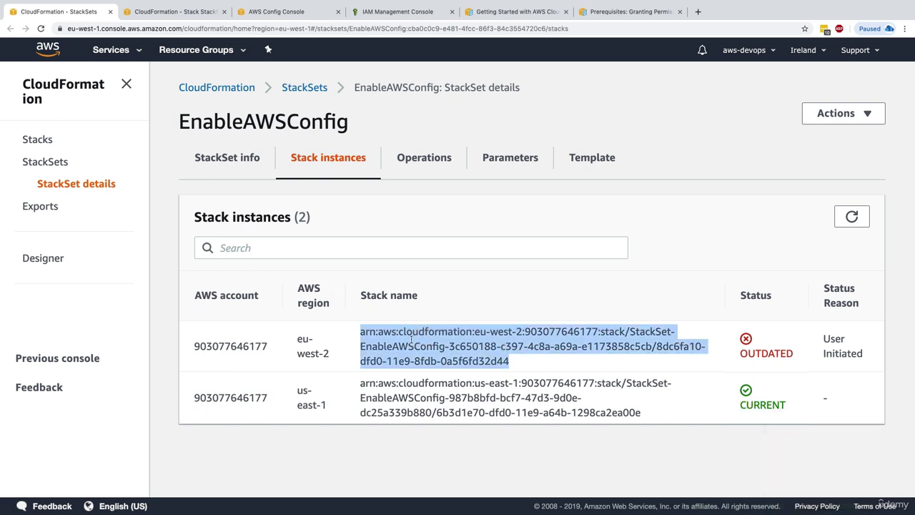
click(346, 296)
Check the StackSet info, then refresh stack instances again so both show CURRENT.
click(253, 158)
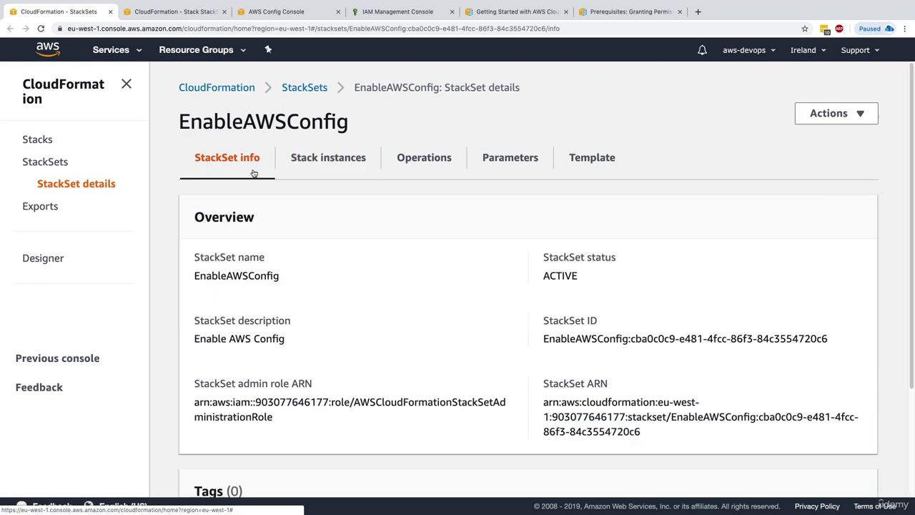
scroll(414, 346, down, 3)
scroll(415, 346, up, 3)
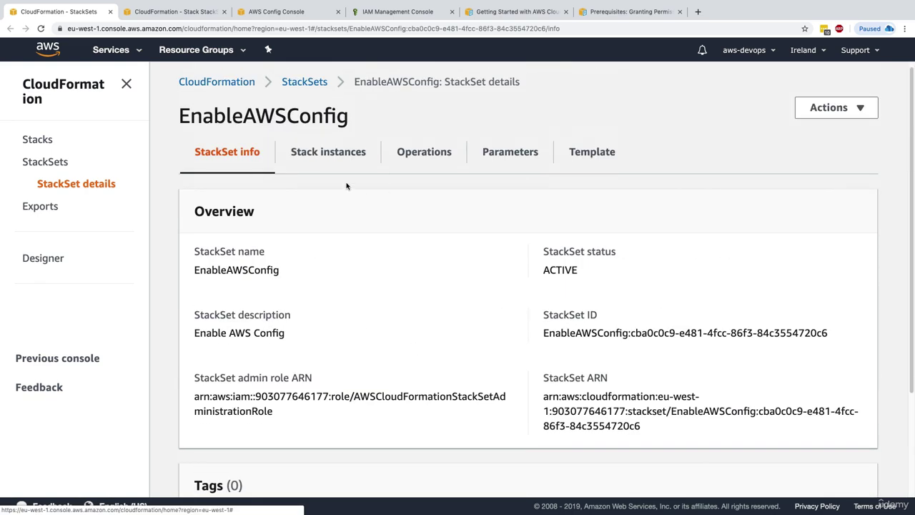
click(329, 157)
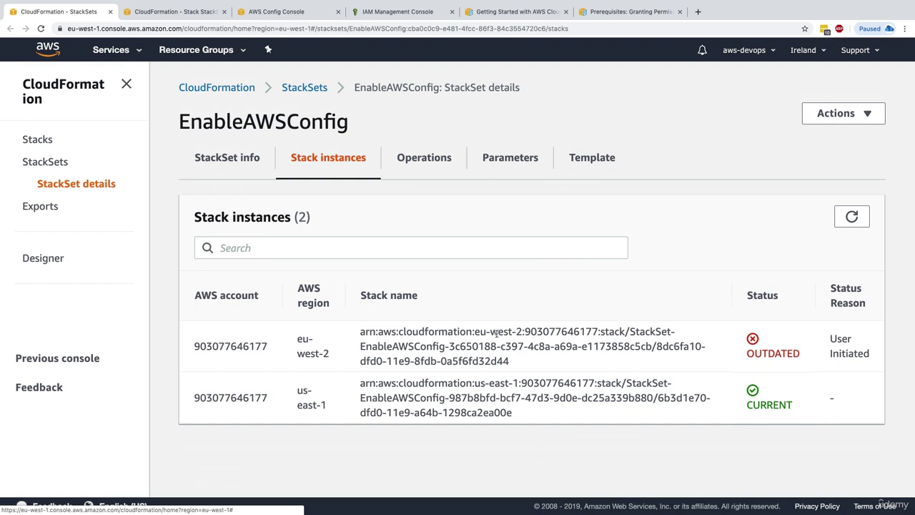
click(852, 217)
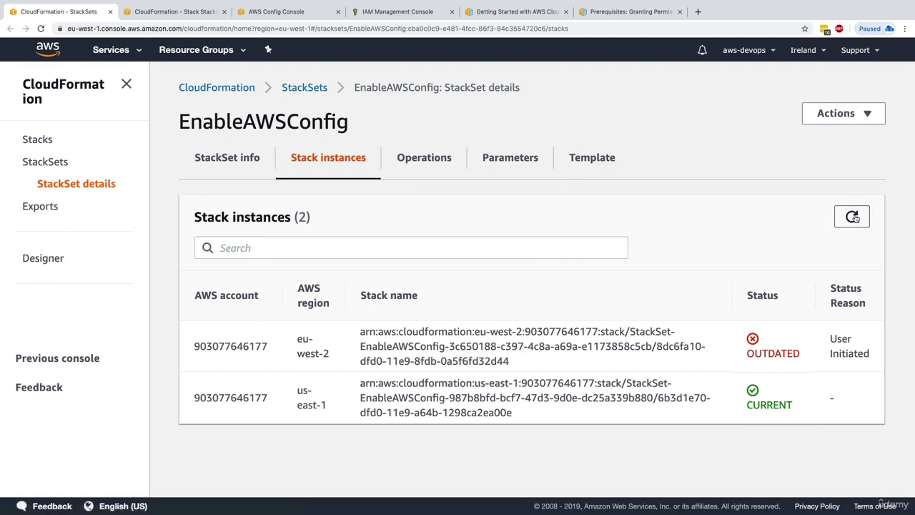
triple_click(483, 341)
click(505, 355)
drag(361, 346, 399, 346)
click(409, 346)
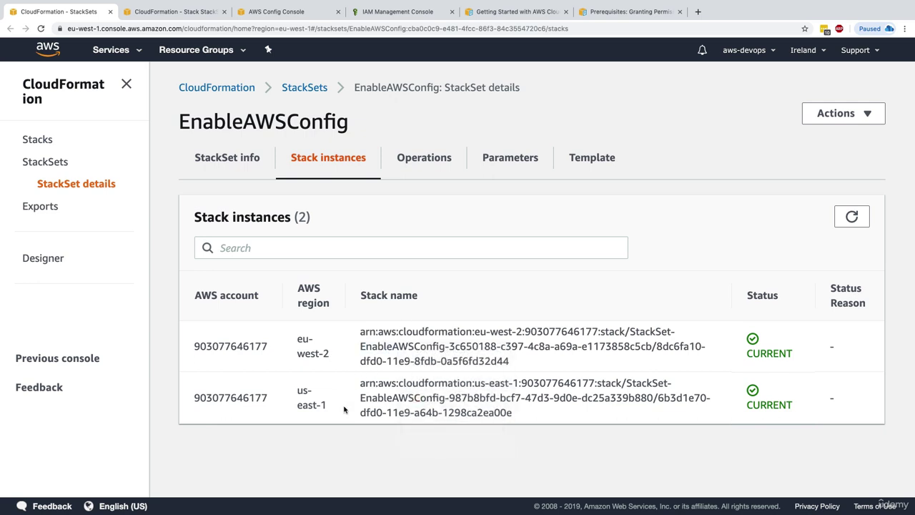
click(834, 114)
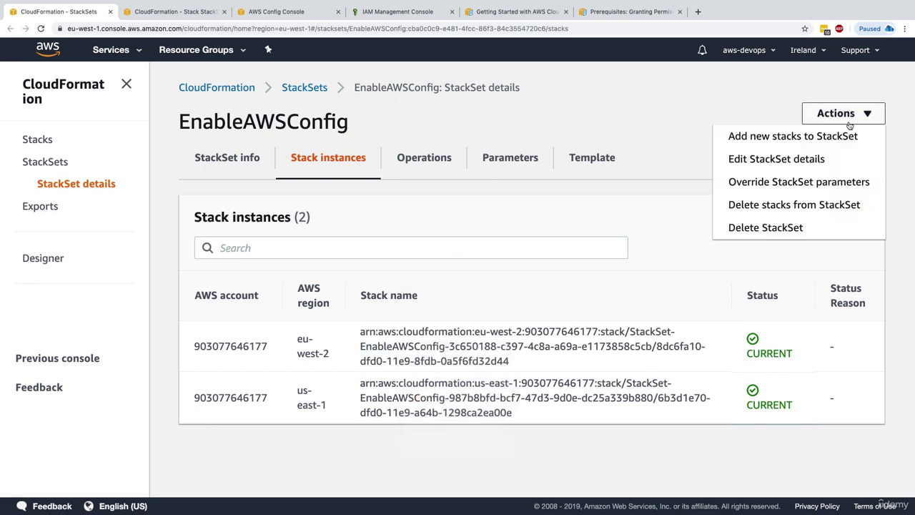
Start adding stacks to the StackSet and enter the target account number, trimmed from the pasted role ARN.
click(748, 135)
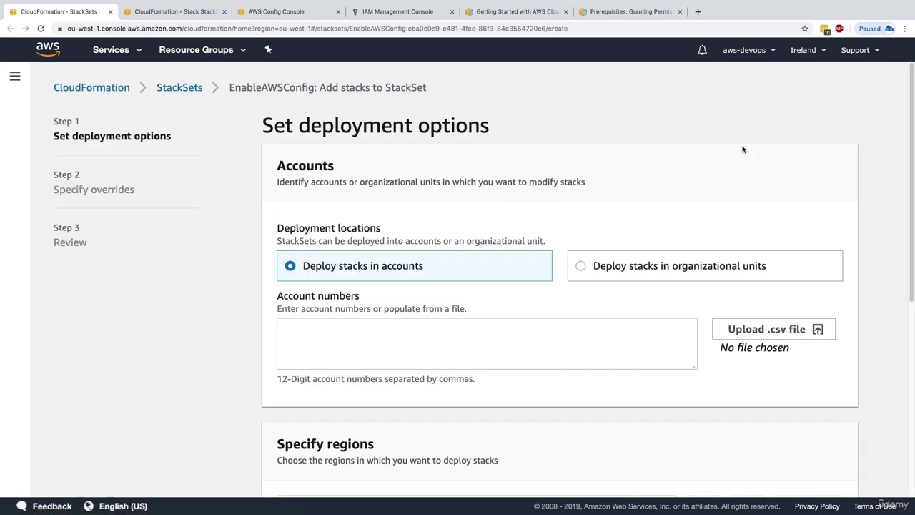
click(508, 321)
key(ctrl+v)
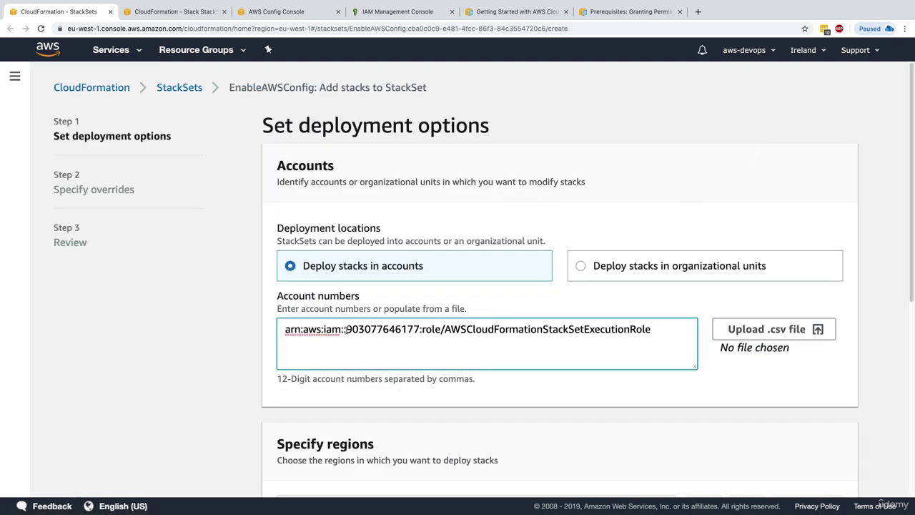
drag(349, 329, 285, 329)
key(BackSpace)
drag(359, 329, 593, 330)
key(BackSpace)
scroll(468, 314, down, 4)
Choose Asia Pacific (Singapore) as the region, submit the deployment, and view the stack instances.
click(453, 273)
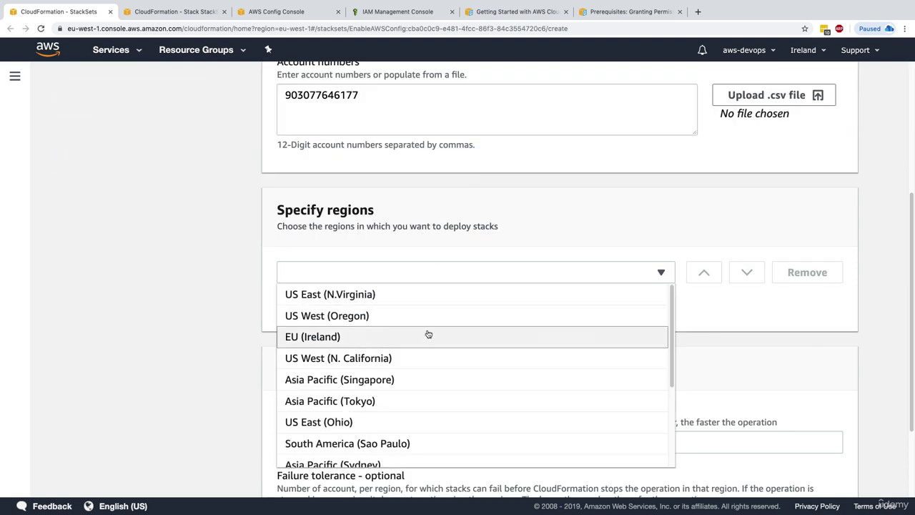
click(409, 379)
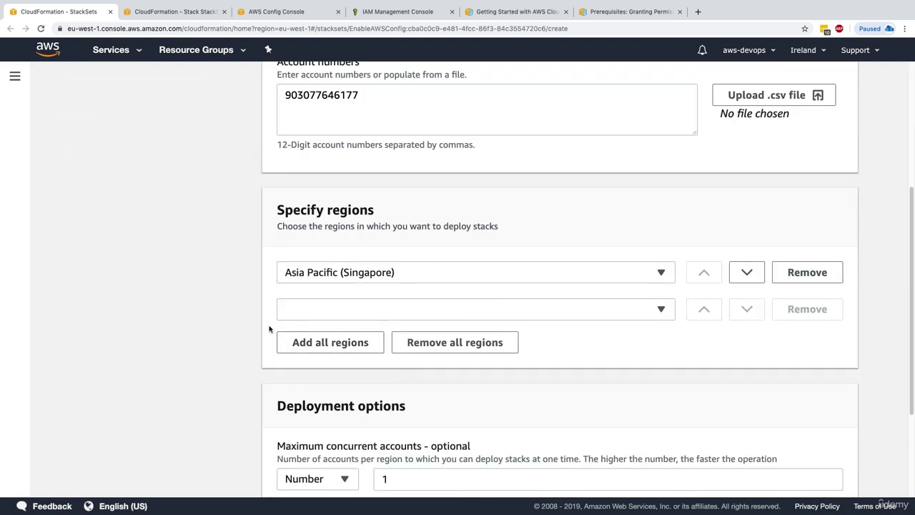
scroll(292, 331, down, 3)
click(830, 471)
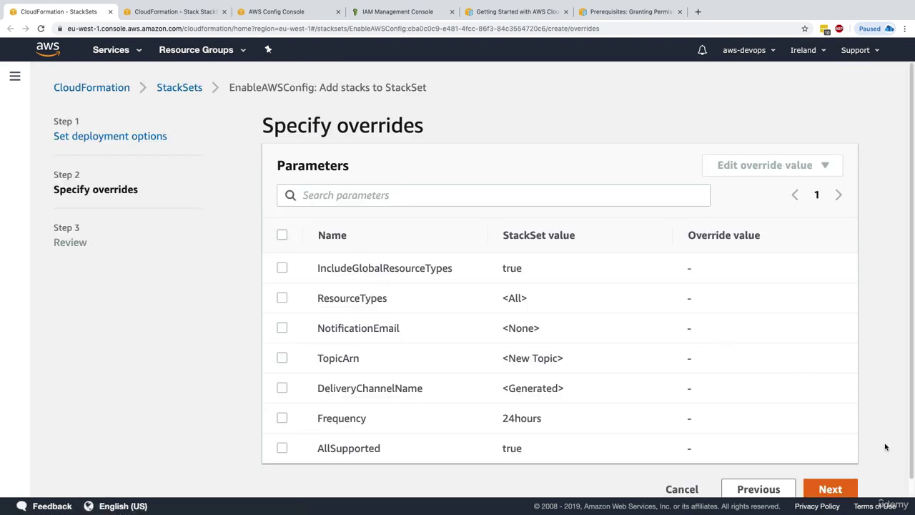
scroll(873, 434, down, 1)
click(828, 471)
scroll(649, 313, down, 7)
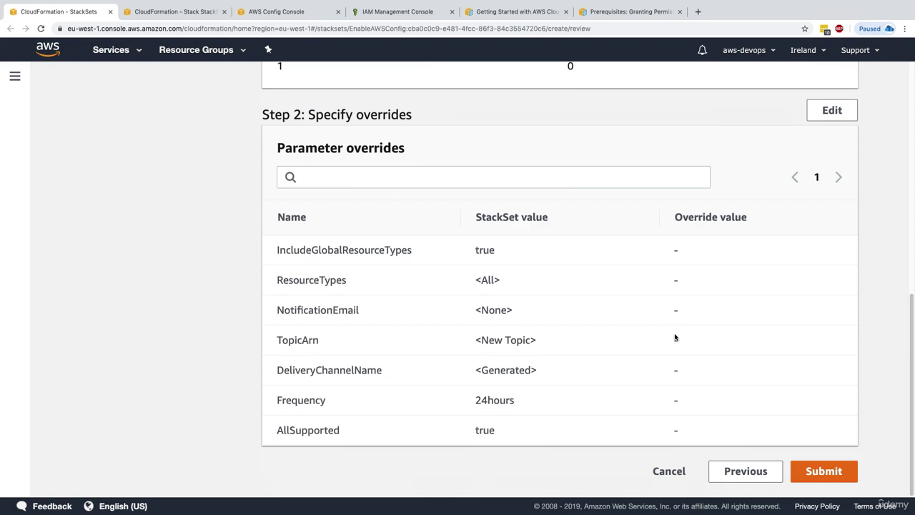
click(816, 471)
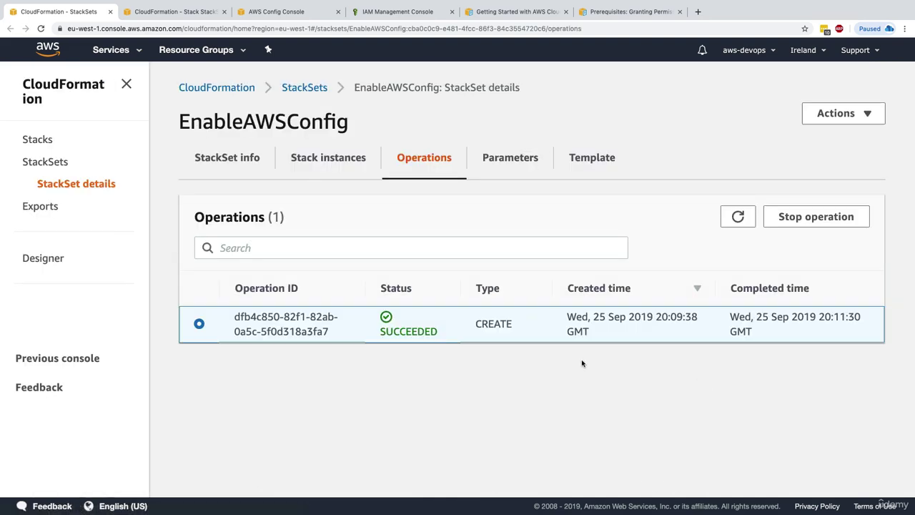
click(331, 159)
Refresh the stack instances list to check the new ap-southeast-1 instance.
click(847, 216)
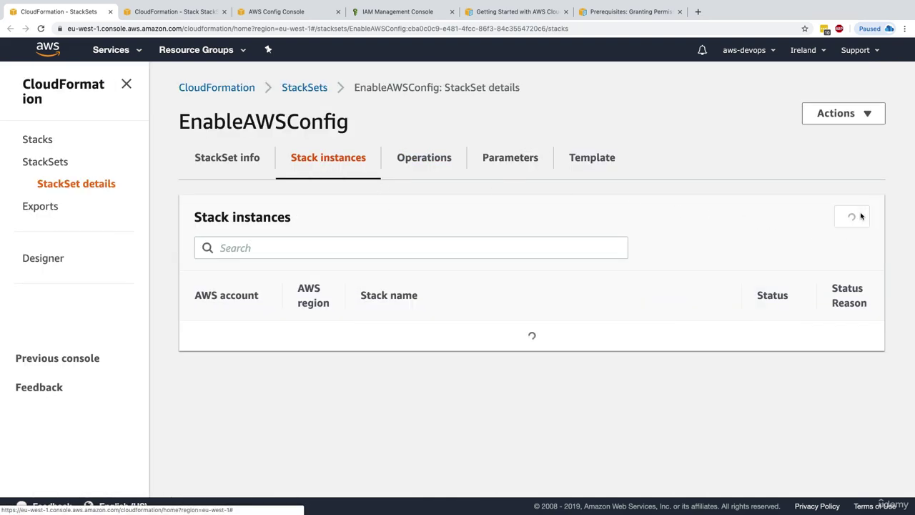
scroll(548, 347, down, 2)
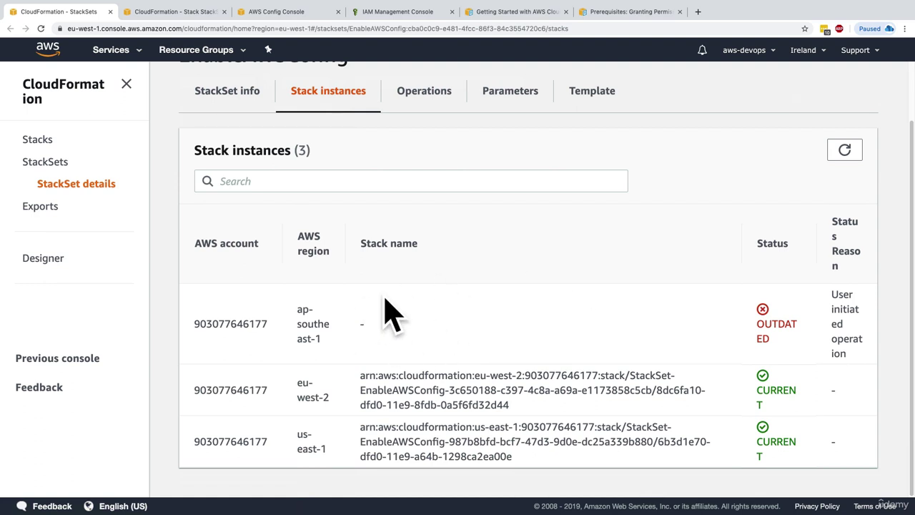
drag(294, 308, 321, 343)
click(321, 343)
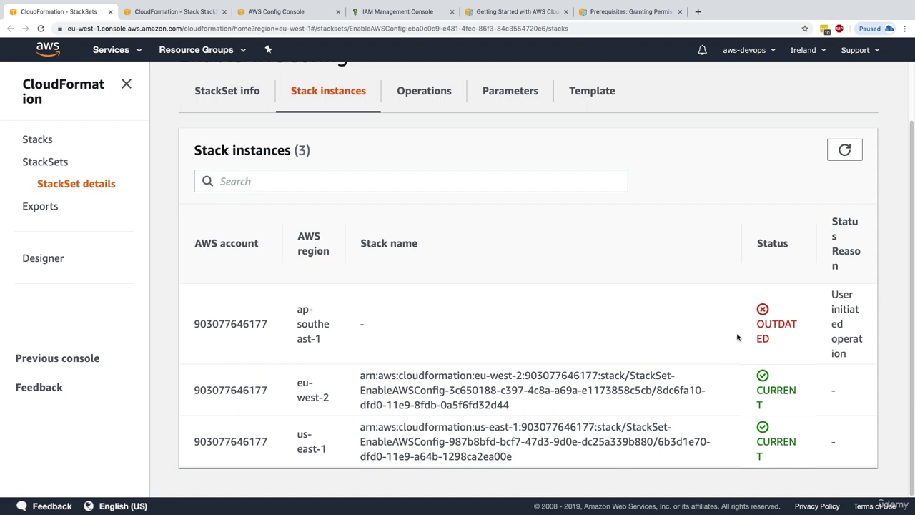
click(844, 149)
Begin deleting stacks from the StackSet, look over the available regions, then cancel.
click(822, 114)
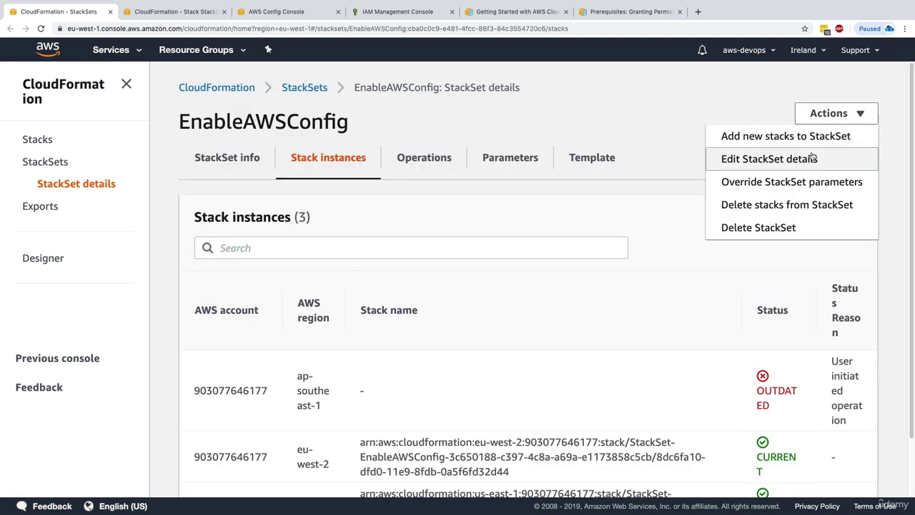
click(758, 206)
scroll(593, 299, down, 5)
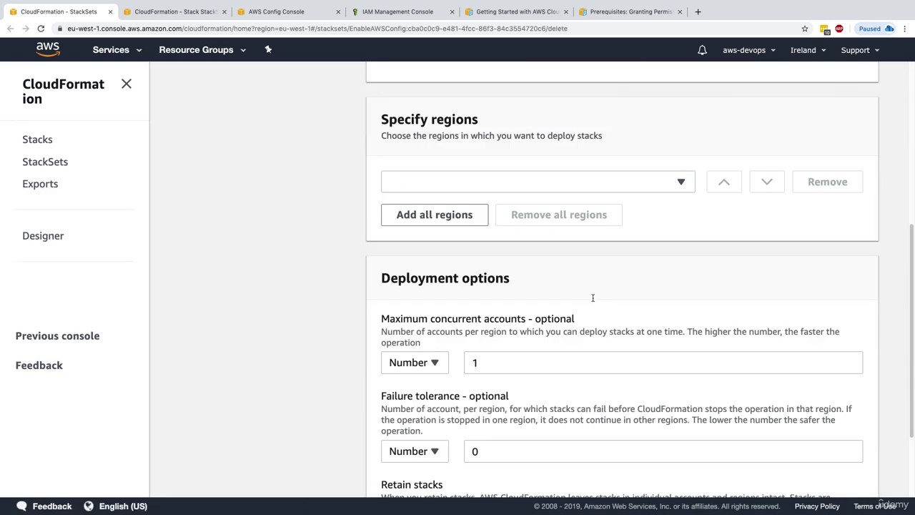
scroll(537, 204, up, 1)
click(515, 202)
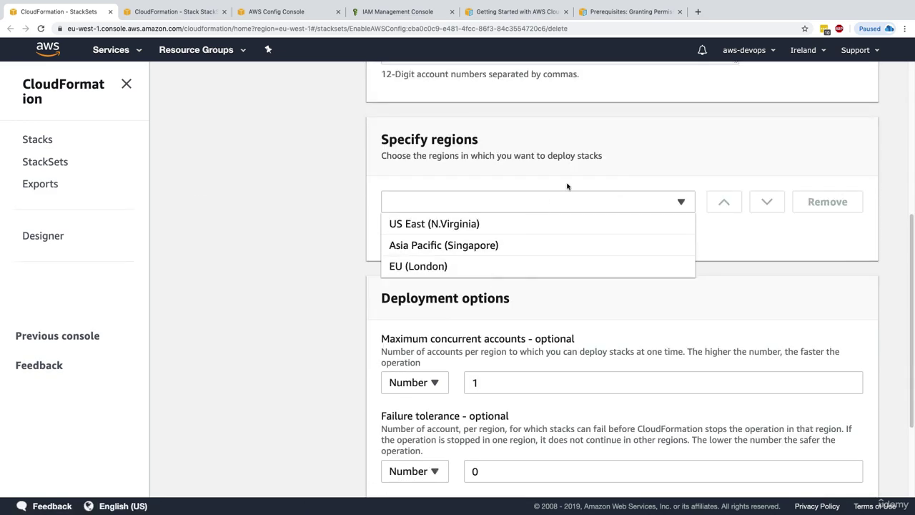
click(556, 193)
scroll(660, 230, down, 1)
scroll(660, 230, down, 3)
click(782, 471)
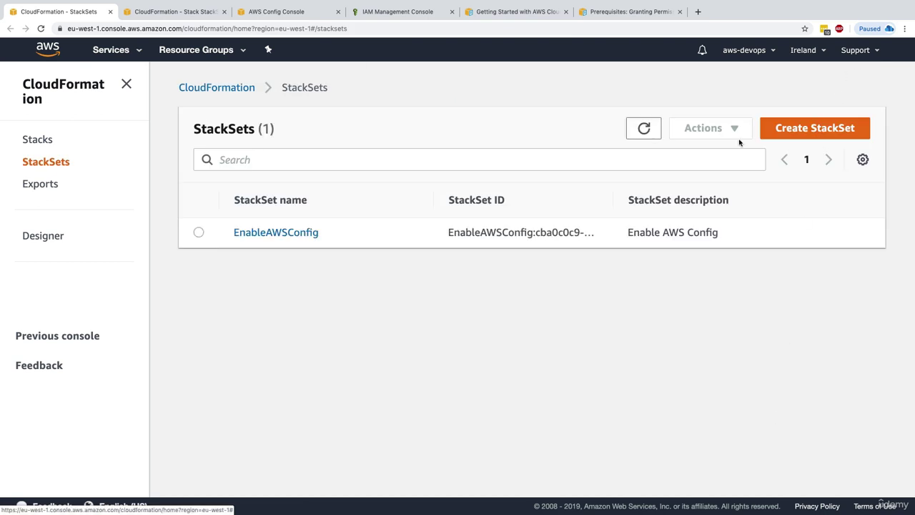
Reopen EnableAWSConfig, glance at its Actions menu, and return via the StackSets breadcrumb.
click(300, 232)
click(833, 113)
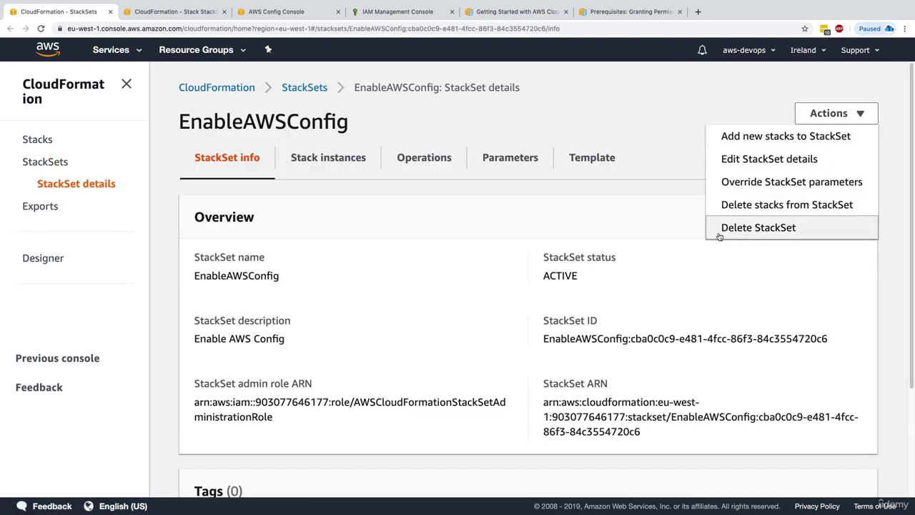
click(612, 273)
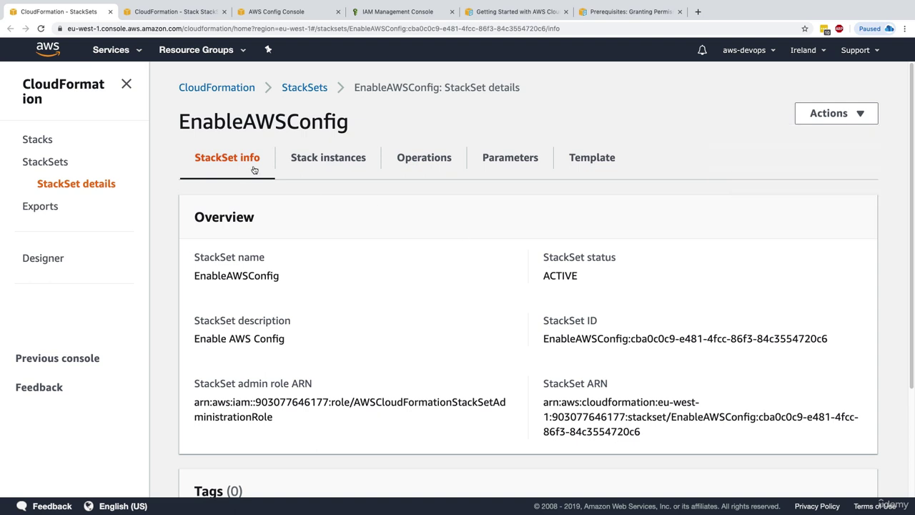
click(305, 87)
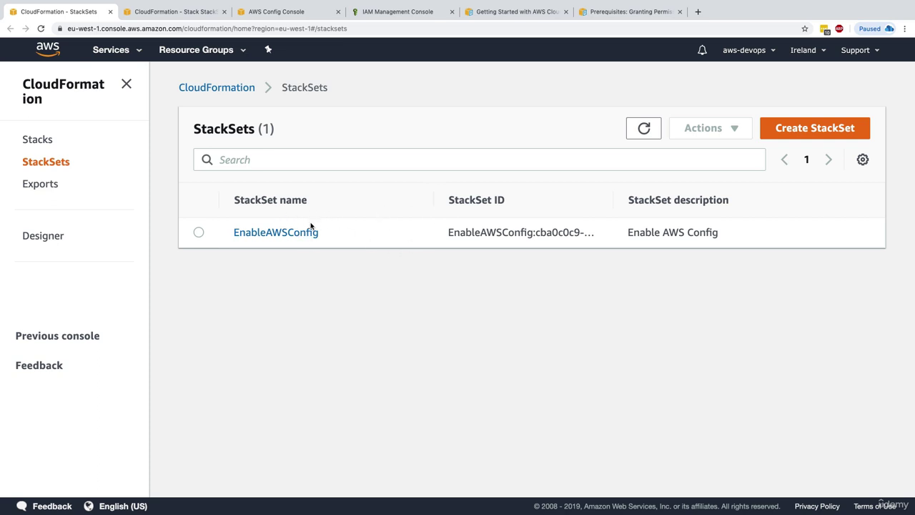
click(822, 131)
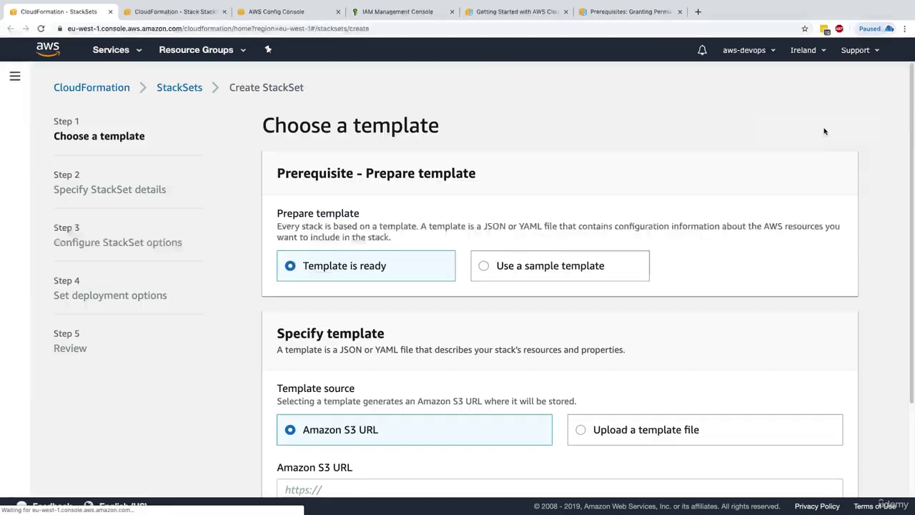
click(530, 261)
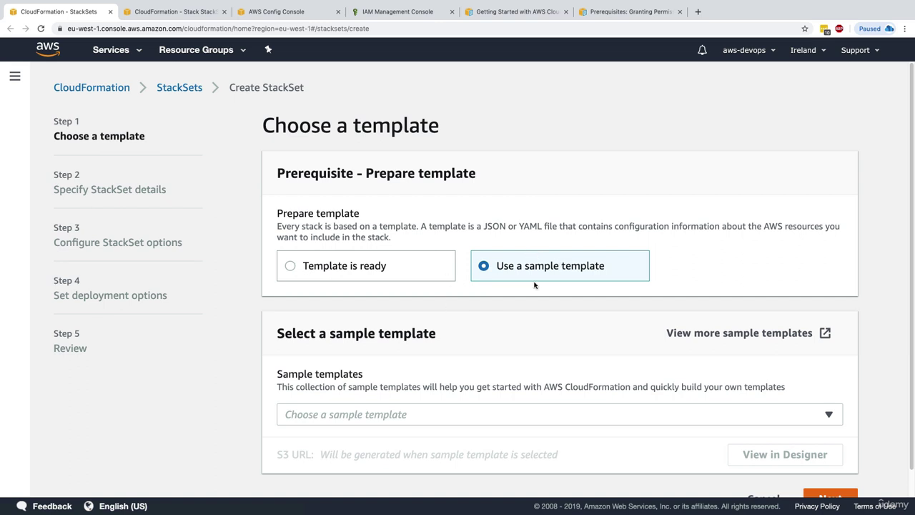
scroll(511, 329, down, 1)
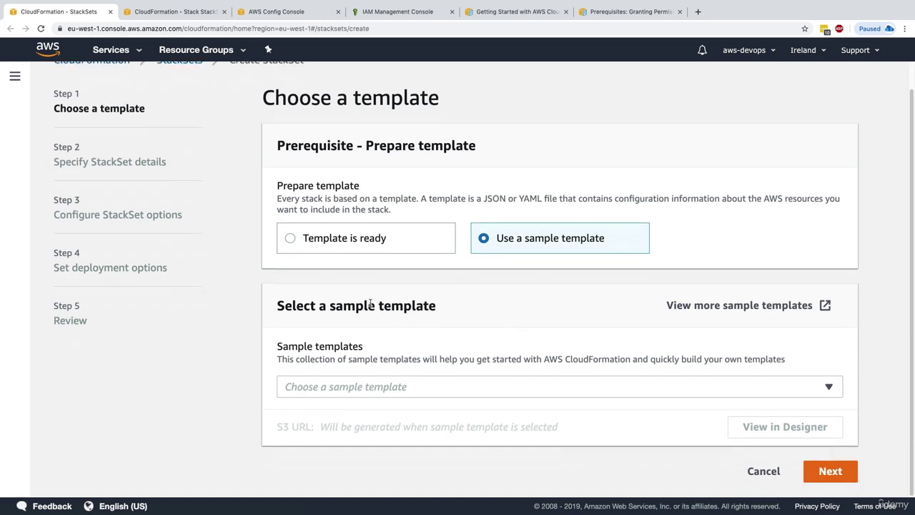
click(363, 387)
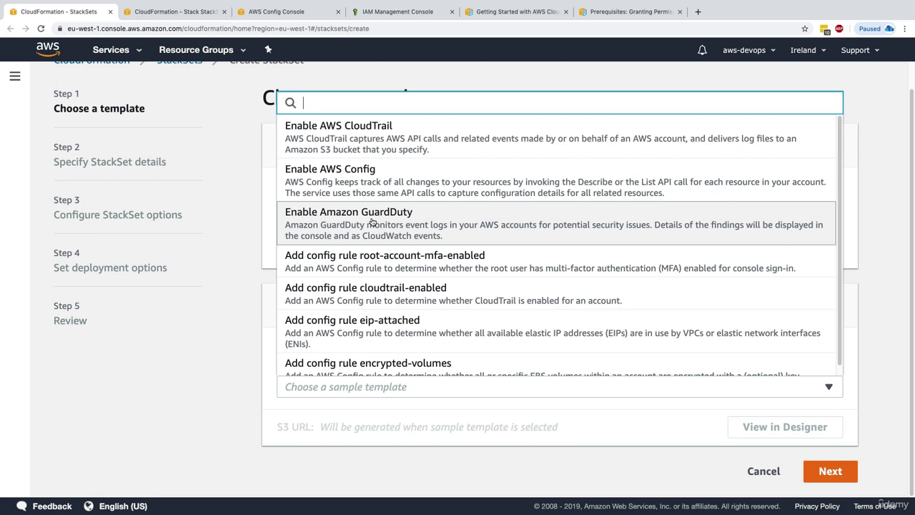
scroll(374, 290, down, 1)
scroll(374, 291, down, 1)
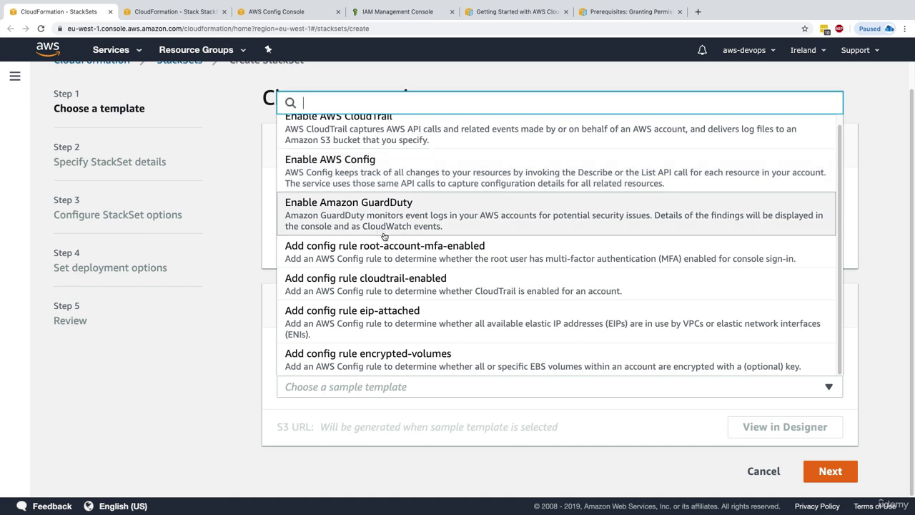
scroll(381, 233, up, 1)
key(Escape)
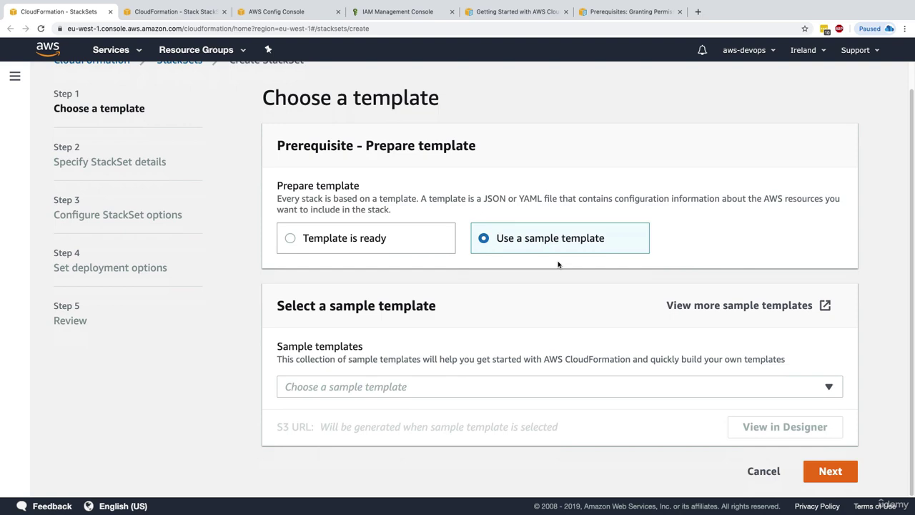
click(762, 470)
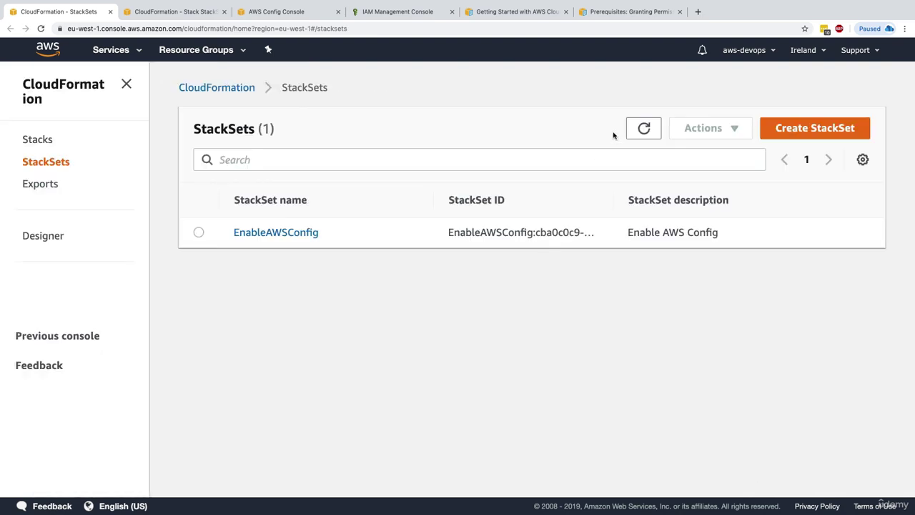
Review EnableAWSConfig's instances and latest CREATE operation, then attempt deleting the StackSet, which fails.
click(311, 234)
click(356, 170)
click(421, 166)
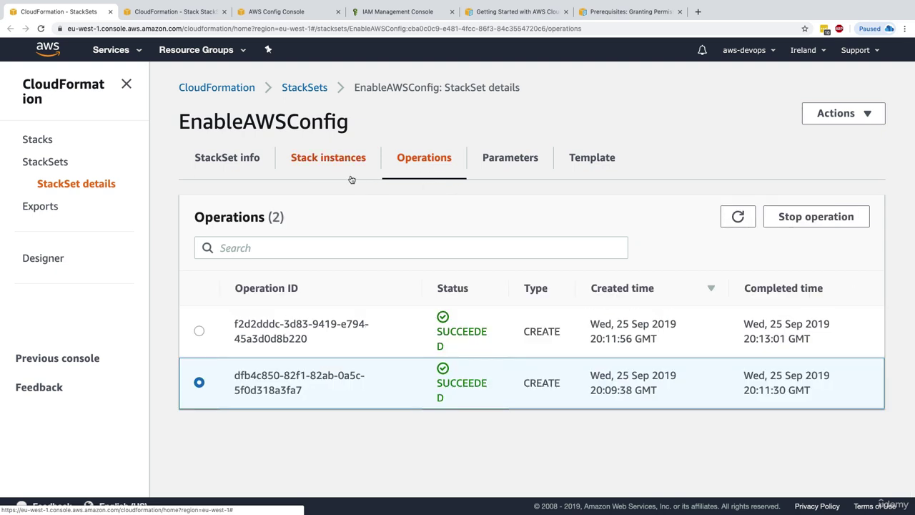
click(200, 330)
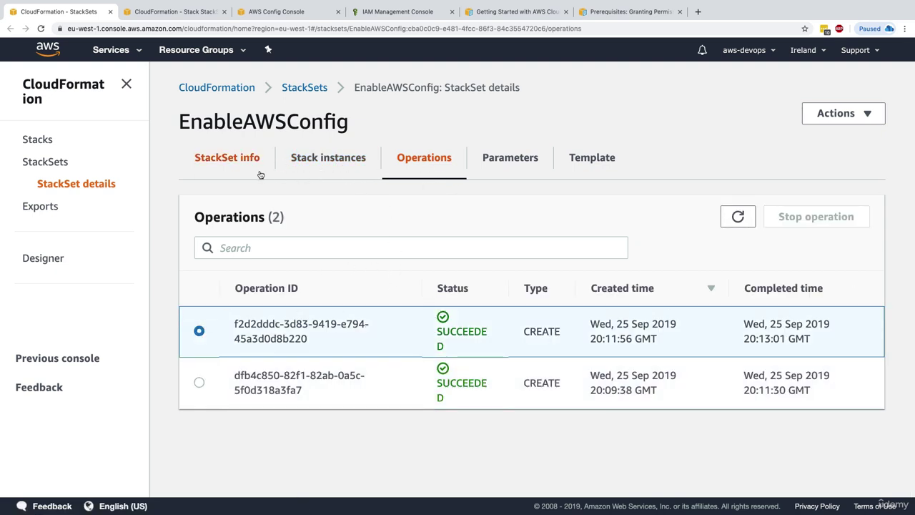
click(835, 113)
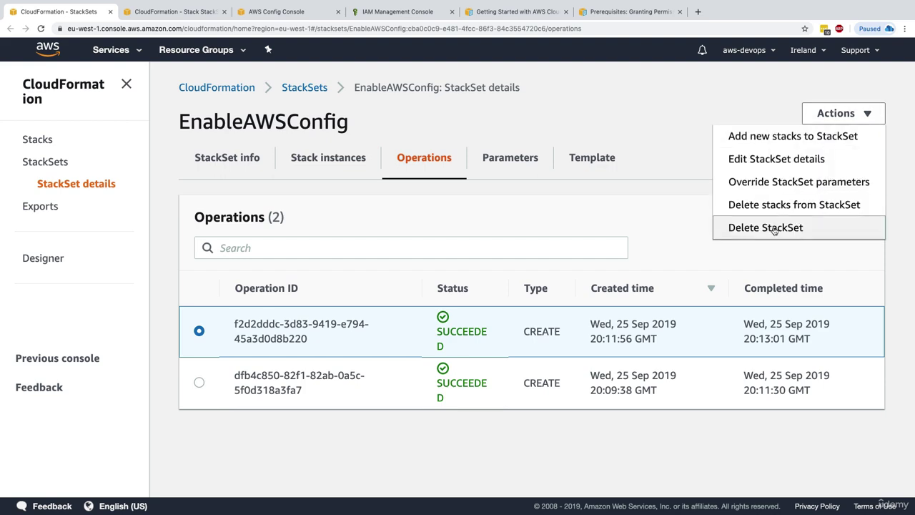
click(766, 227)
click(557, 319)
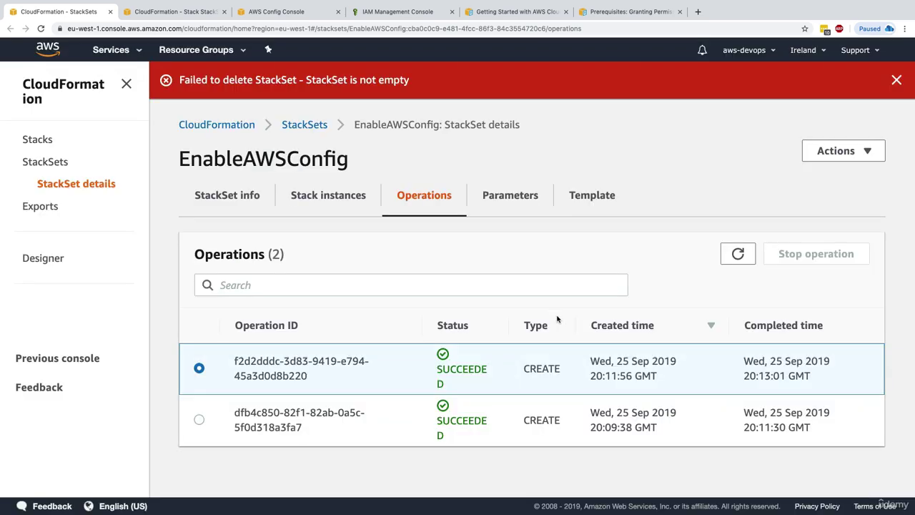
Start deleting stacks from the StackSet with all regions added and the account number entered.
click(837, 151)
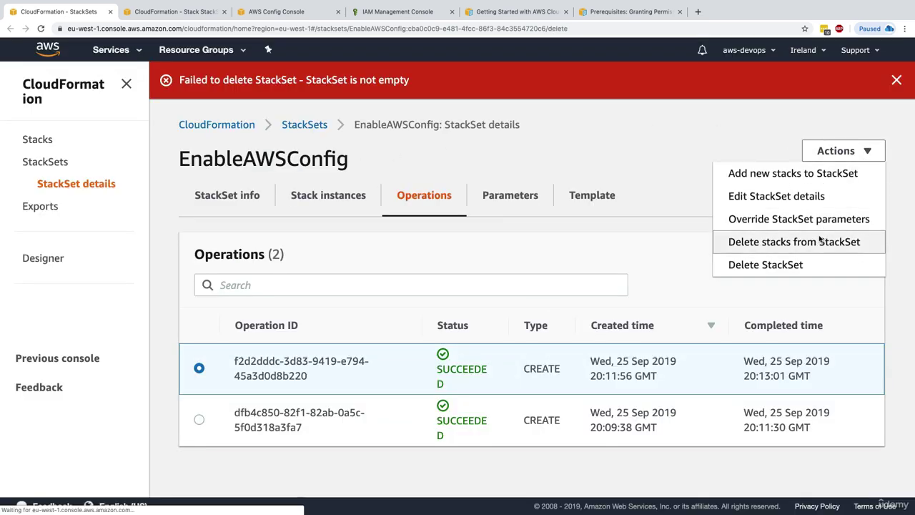
click(783, 241)
scroll(657, 309, down, 4)
click(465, 315)
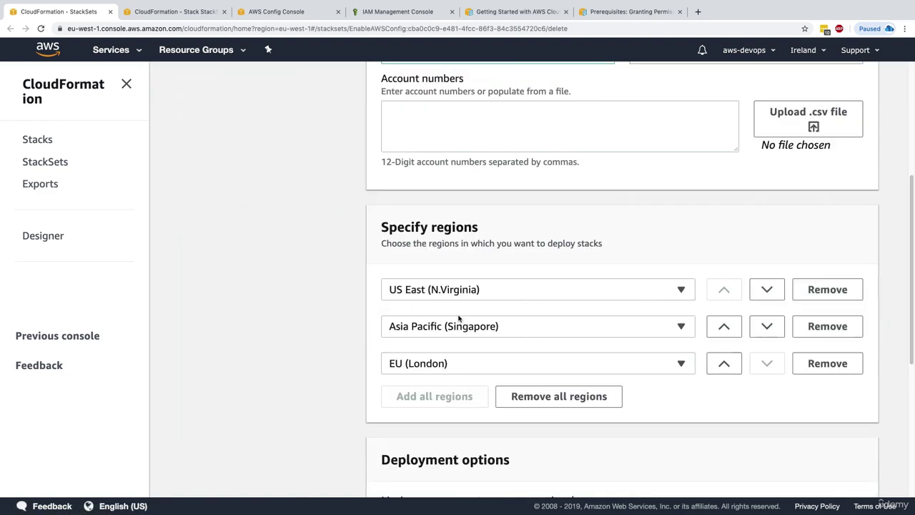
scroll(570, 284, up, 3)
click(521, 298)
key(ctrl+v)
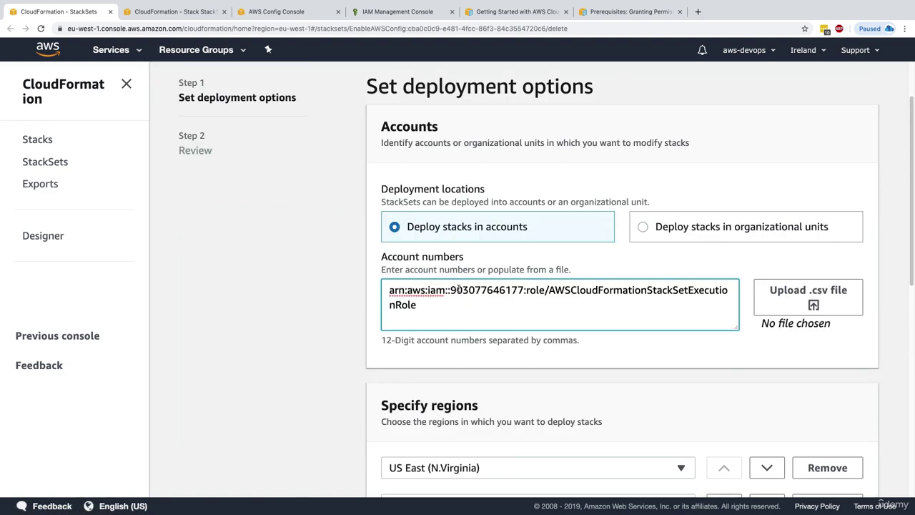
drag(452, 289, 389, 290)
key(BackSpace)
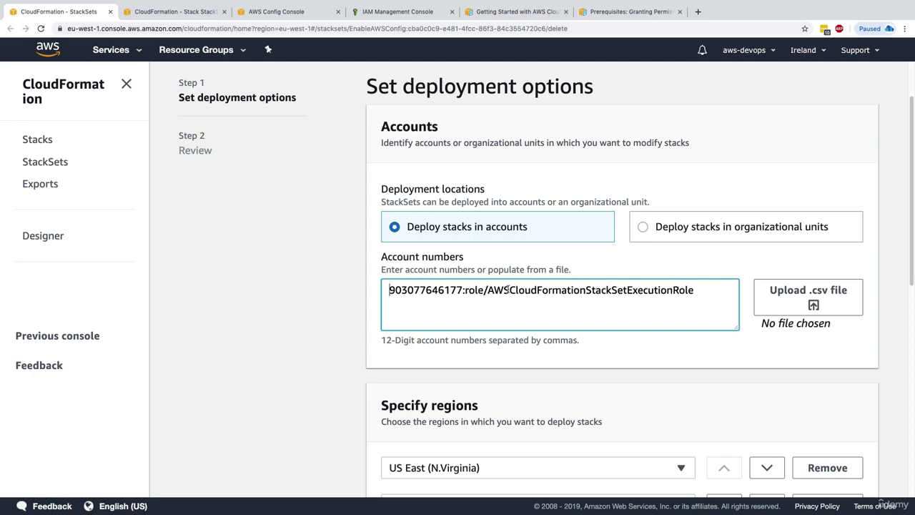
drag(695, 289, 463, 290)
key(BackSpace)
Set maximum concurrent accounts to 3 and submit the stack removal.
scroll(790, 409, down, 6)
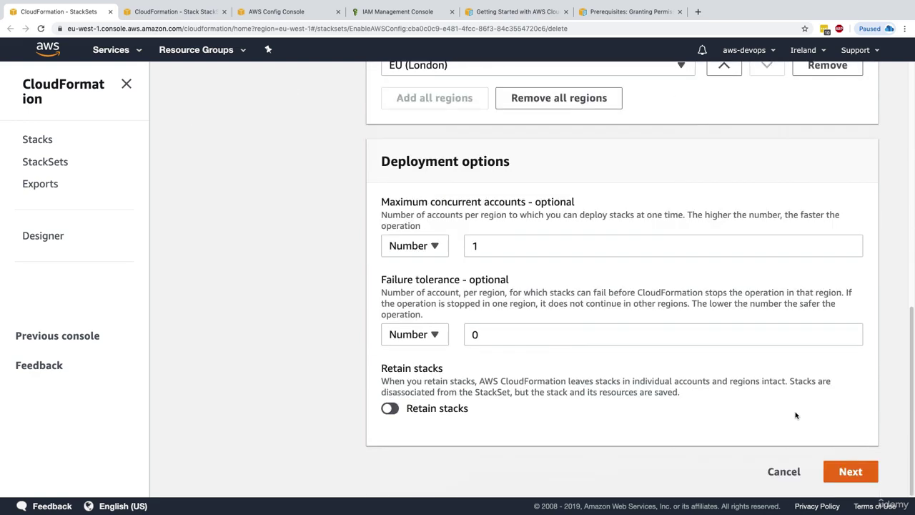
click(478, 245)
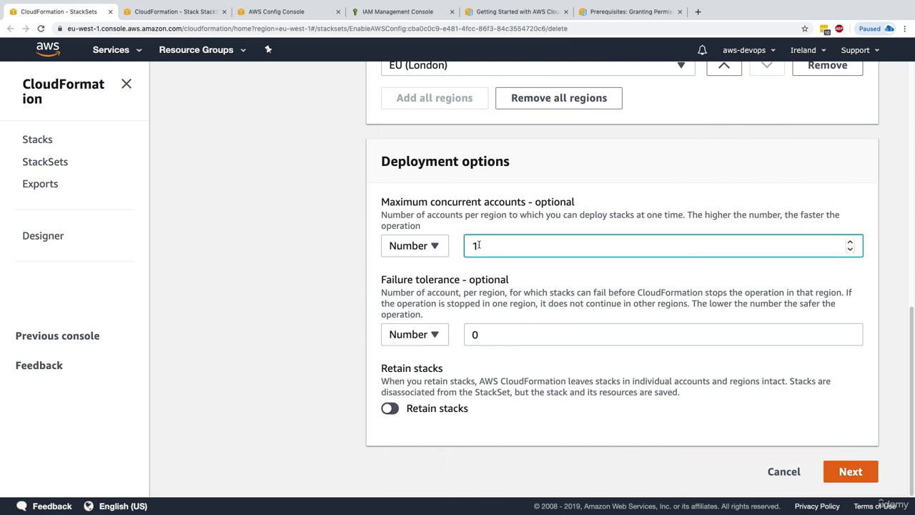
text(3)
click(848, 472)
scroll(829, 418, down, 5)
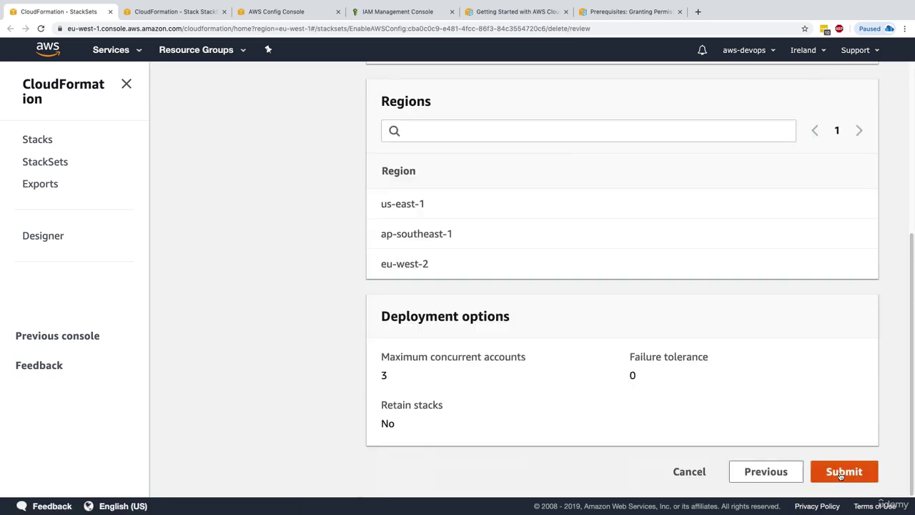
click(844, 476)
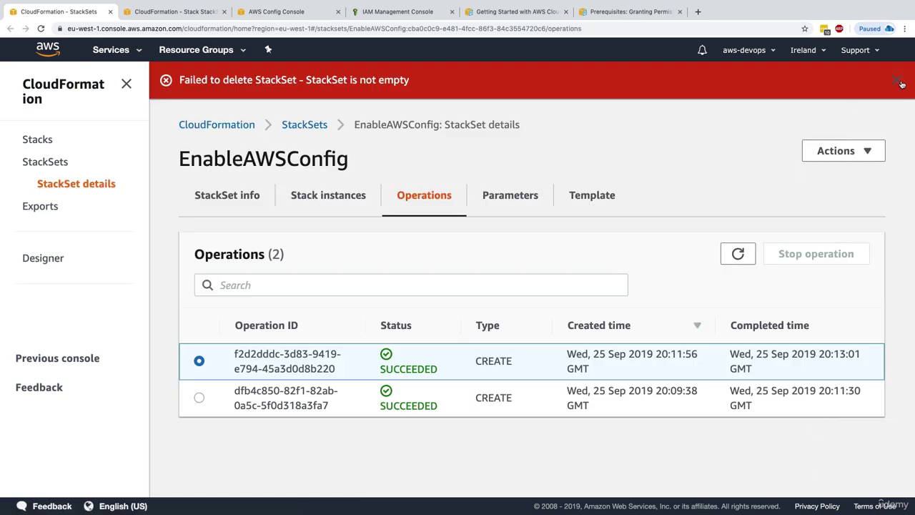
Dismiss the error, confirm the DELETE succeeded with zero instances left, and delete the EnableAWSConfig StackSet.
click(899, 83)
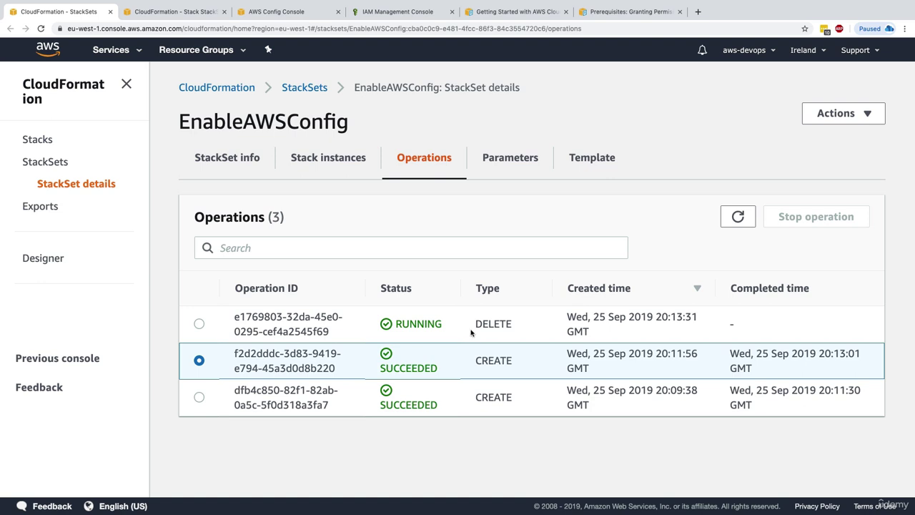
double_click(409, 331)
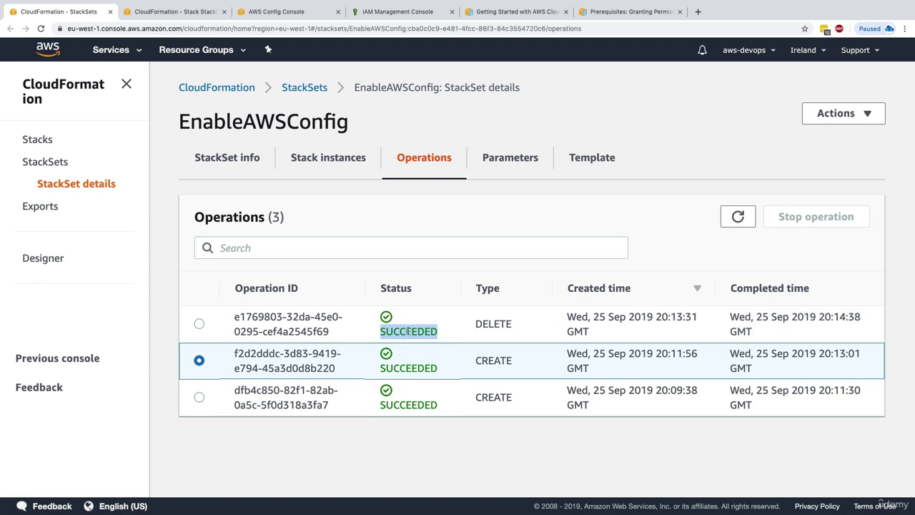
click(361, 172)
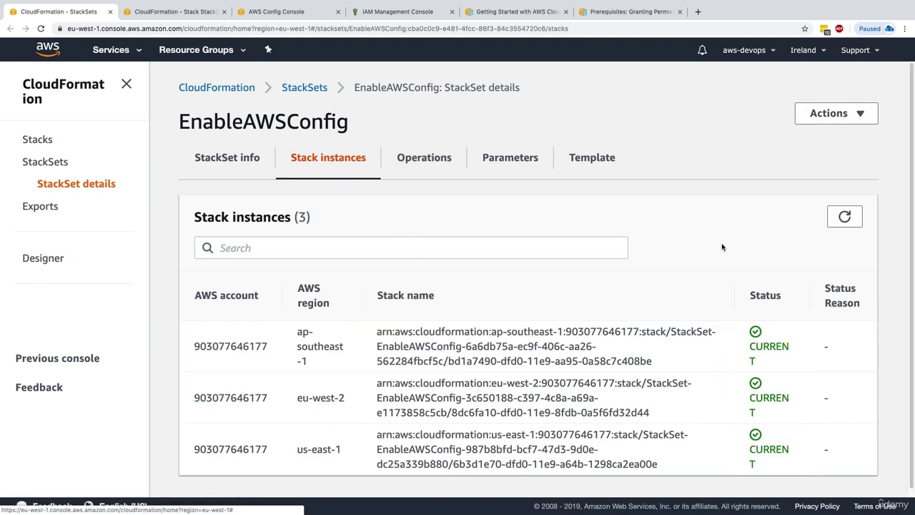
click(846, 217)
click(842, 113)
click(765, 227)
click(590, 316)
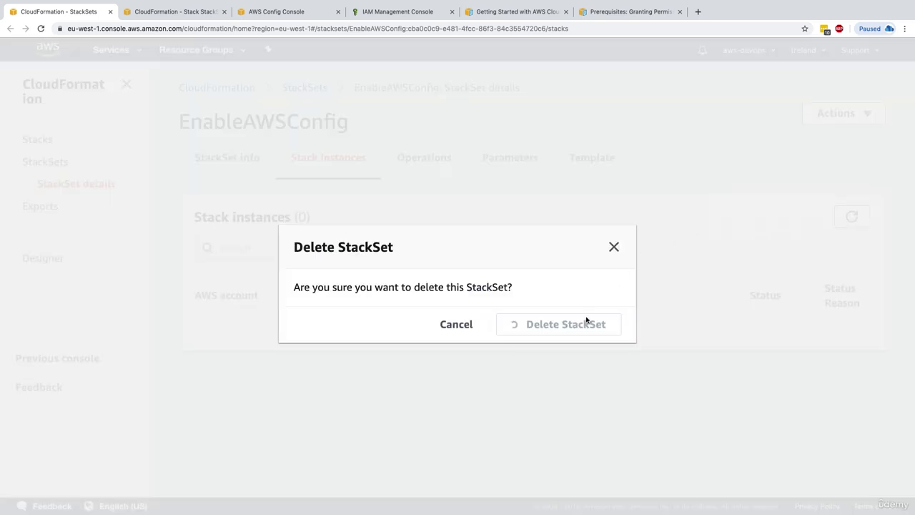
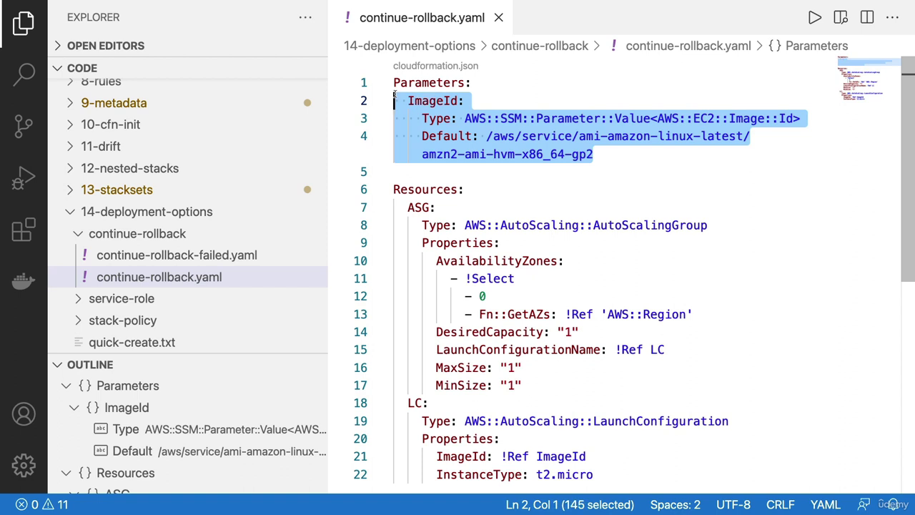
Go through the Auto Scaling group's name, type, and AvailabilityZones built from !Select and GetAZs of AWS::Region.
click(480, 163)
scroll(466, 192, down, 1)
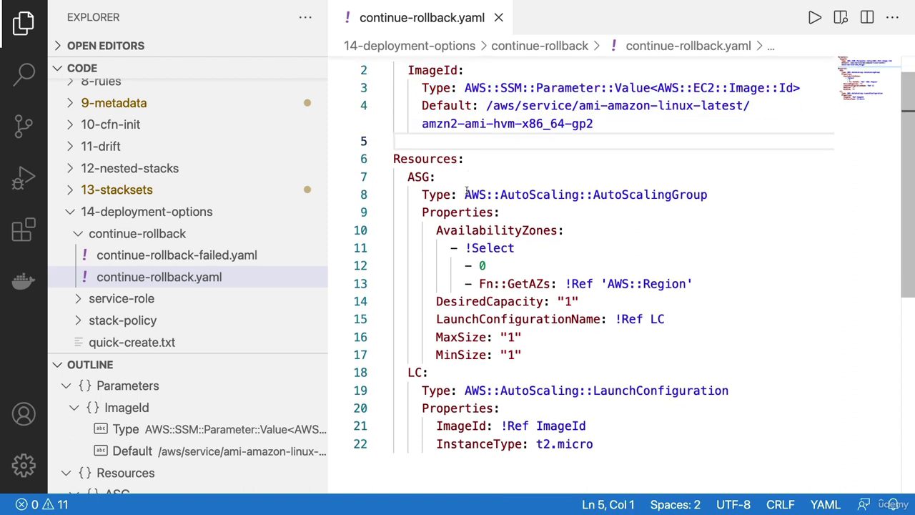
double_click(422, 176)
drag(595, 194, 710, 192)
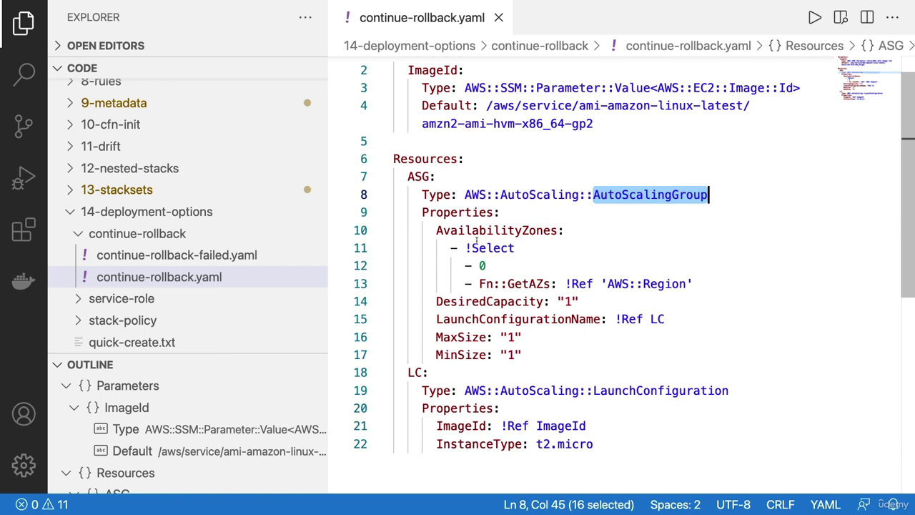
drag(438, 229, 573, 230)
click(575, 230)
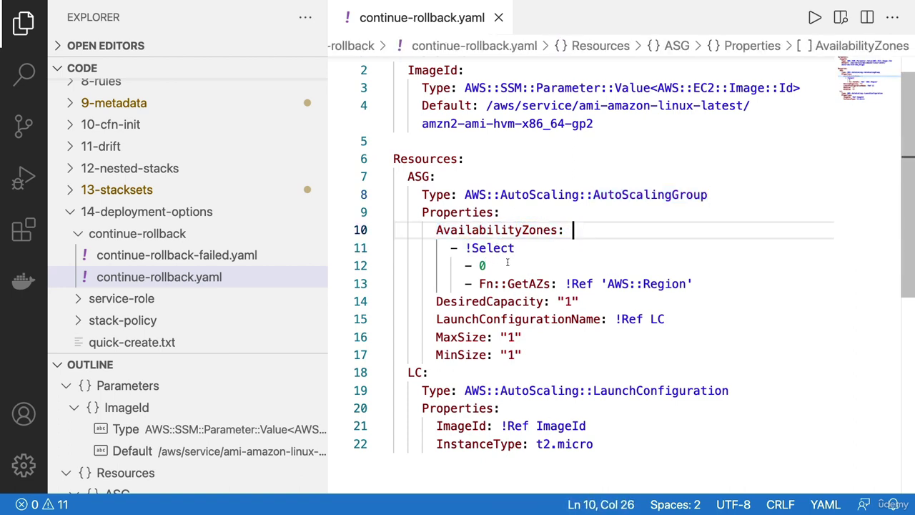
drag(467, 248, 515, 248)
double_click(509, 283)
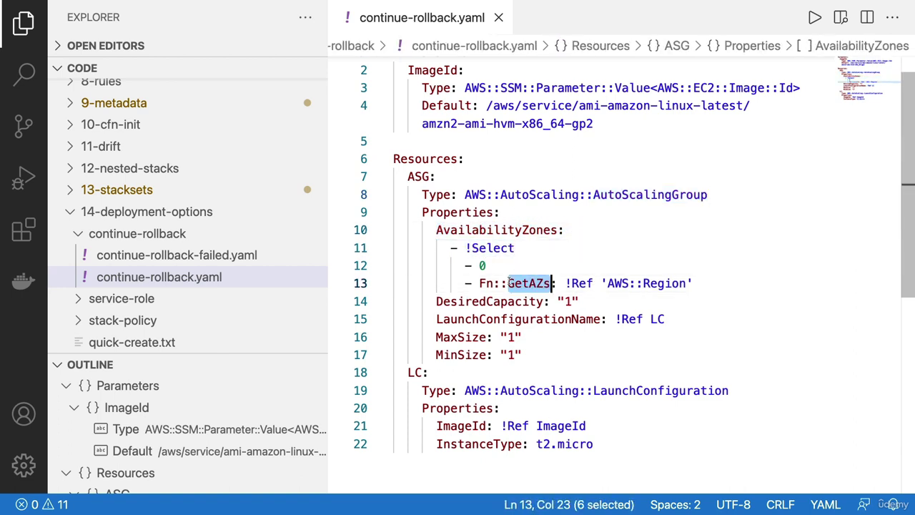
drag(604, 283, 694, 283)
click(702, 284)
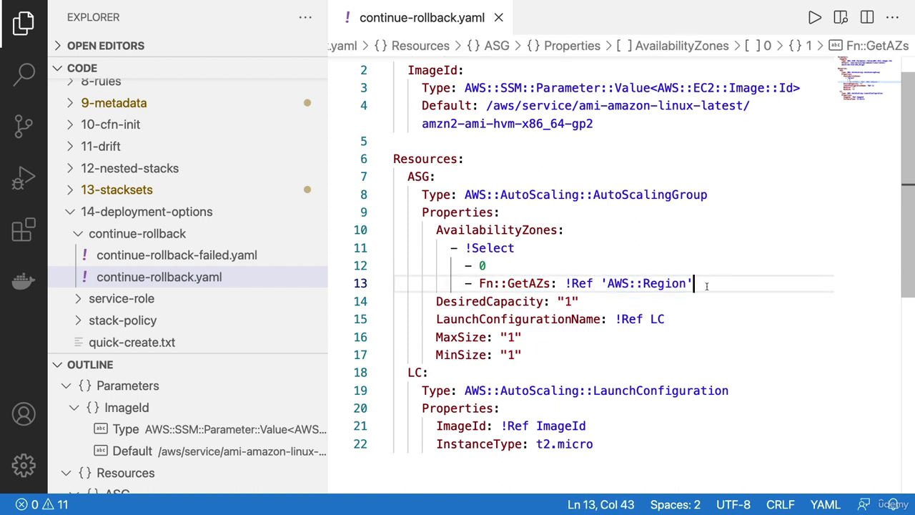
drag(552, 283, 479, 283)
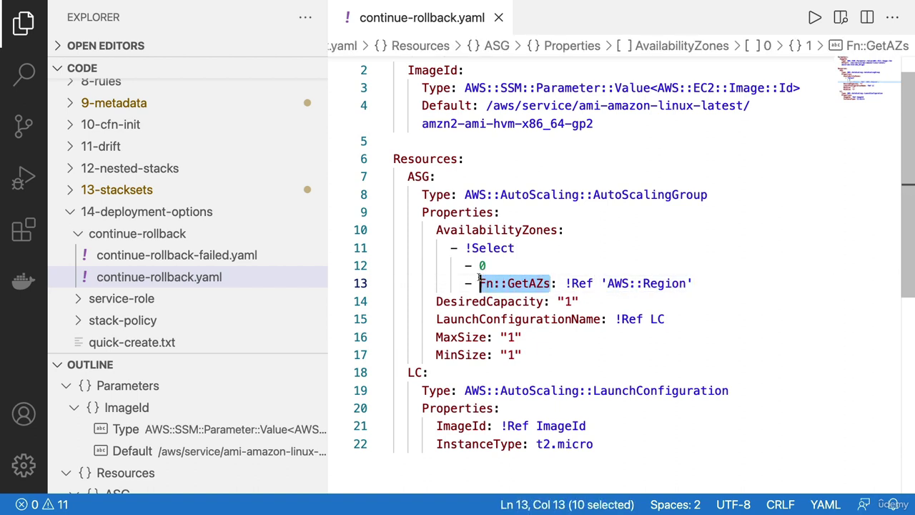
click(537, 283)
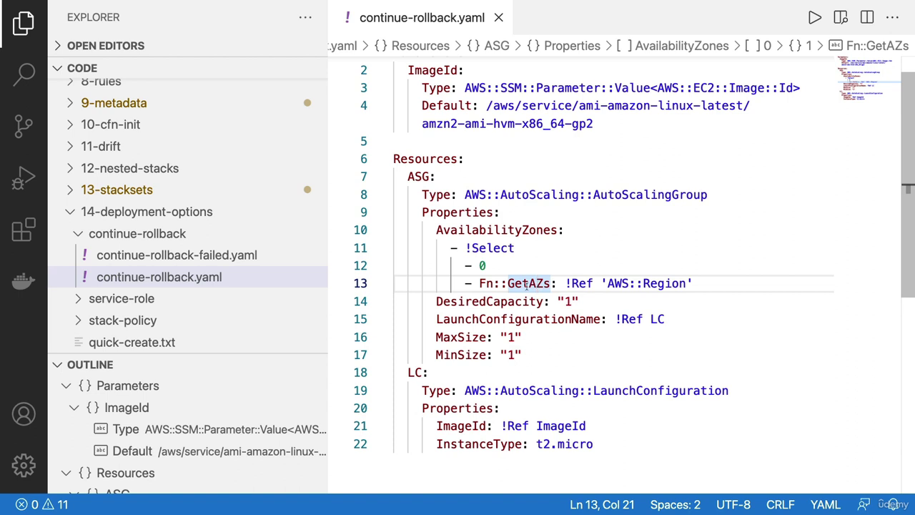
double_click(529, 284)
drag(603, 284, 610, 283)
click(697, 283)
double_click(491, 248)
drag(487, 266, 482, 265)
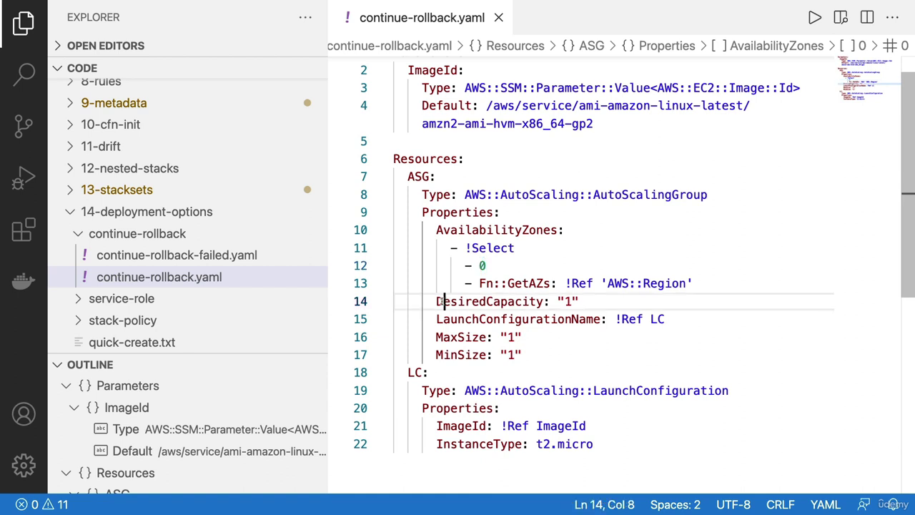
Highlight the group's DesiredCapacity, MaxSize, MinSize and its LaunchConfigurationName reference to LC.
drag(439, 301, 579, 302)
click(451, 337)
drag(452, 337, 524, 336)
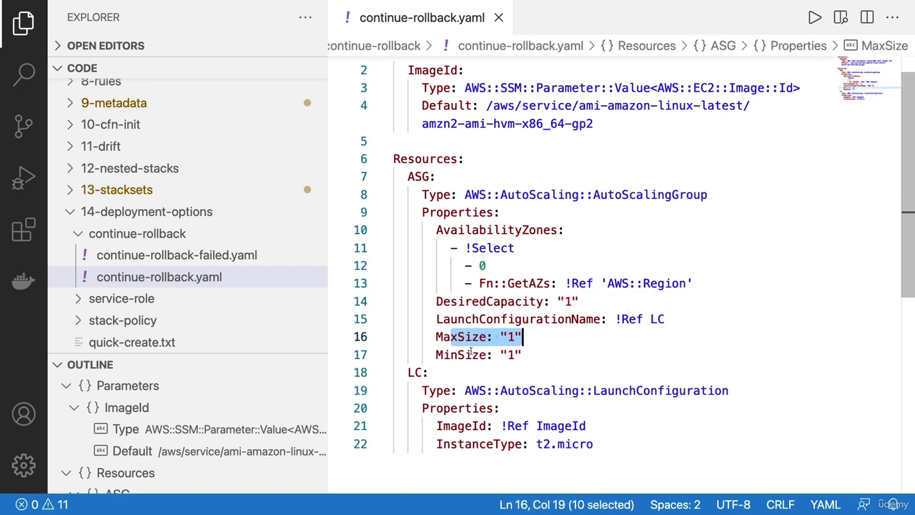
drag(459, 355, 523, 355)
drag(450, 319, 665, 319)
double_click(659, 319)
Review the launch configuration's ImageId and t2.micro InstanceType, then switch to the CloudFormation Stacks page.
click(665, 390)
double_click(663, 388)
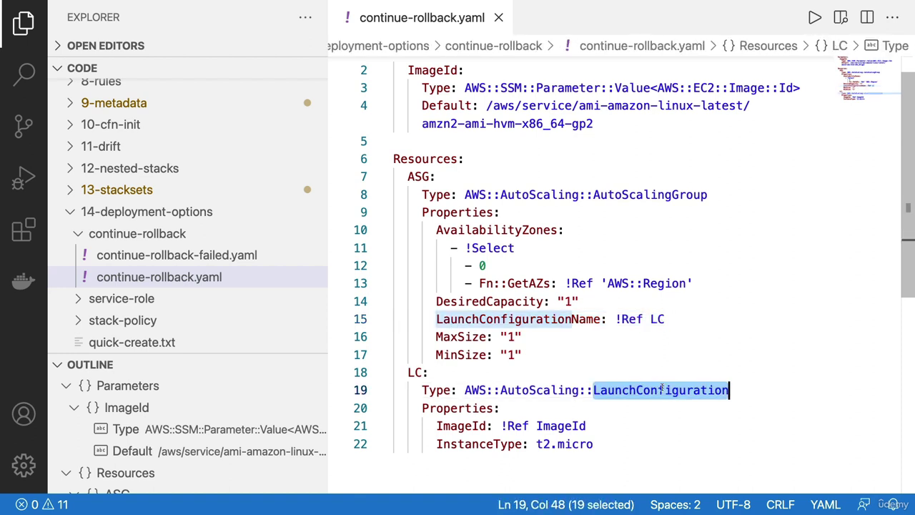
click(520, 368)
scroll(520, 366, down, 1)
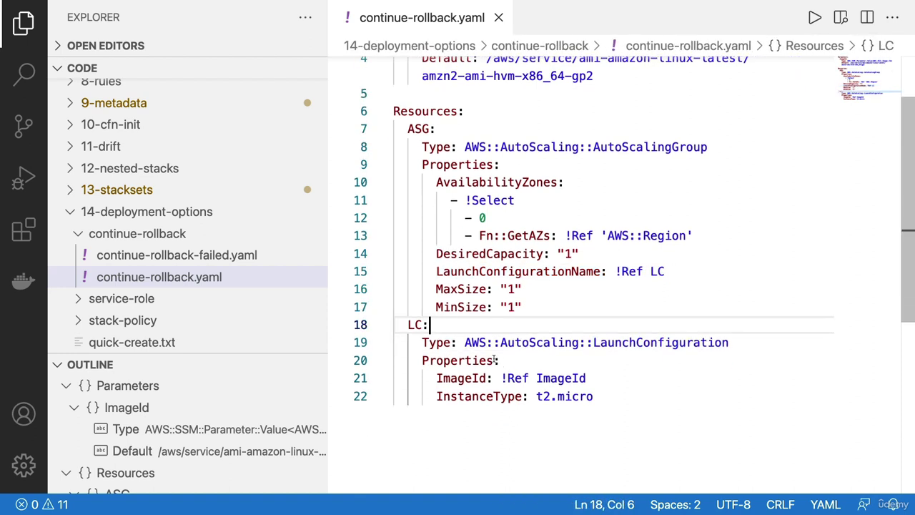
double_click(455, 379)
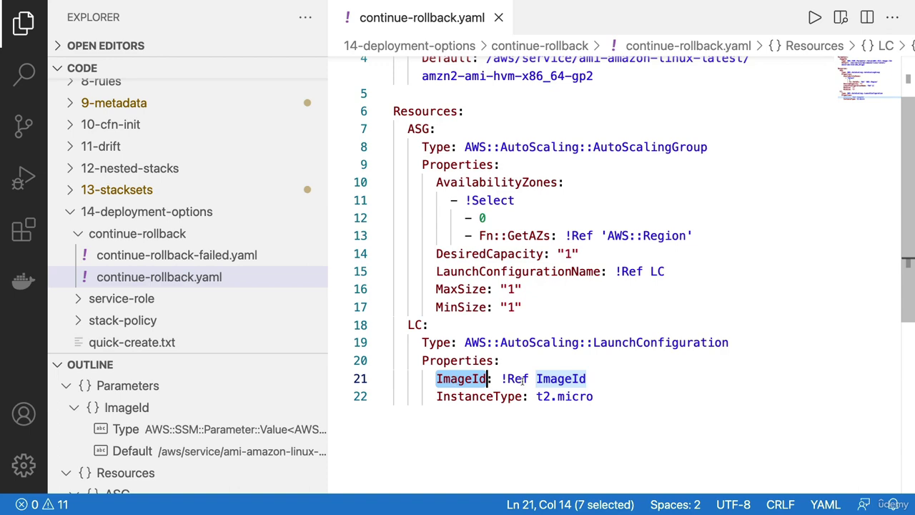
drag(589, 378, 502, 379)
scroll(484, 155, up, 2)
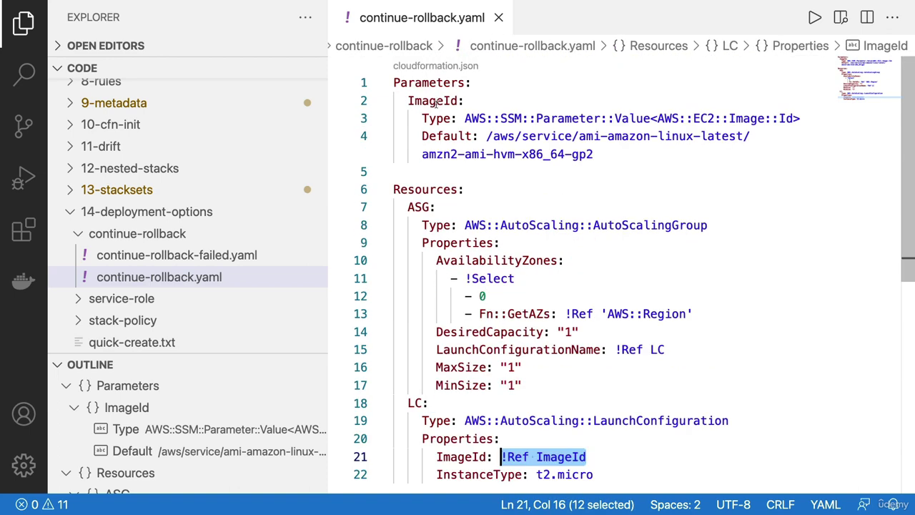
scroll(483, 154, down, 5)
double_click(468, 281)
drag(594, 281, 536, 281)
click(591, 264)
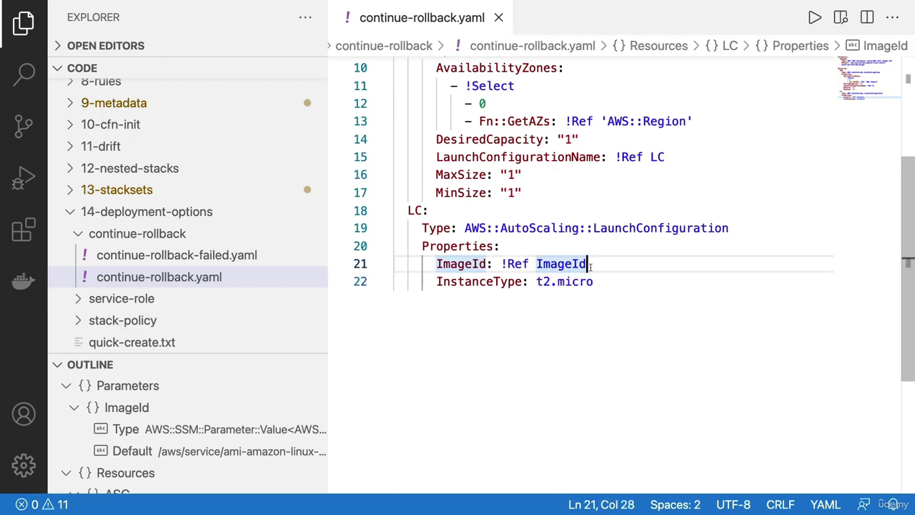
key(ctrl+Right)
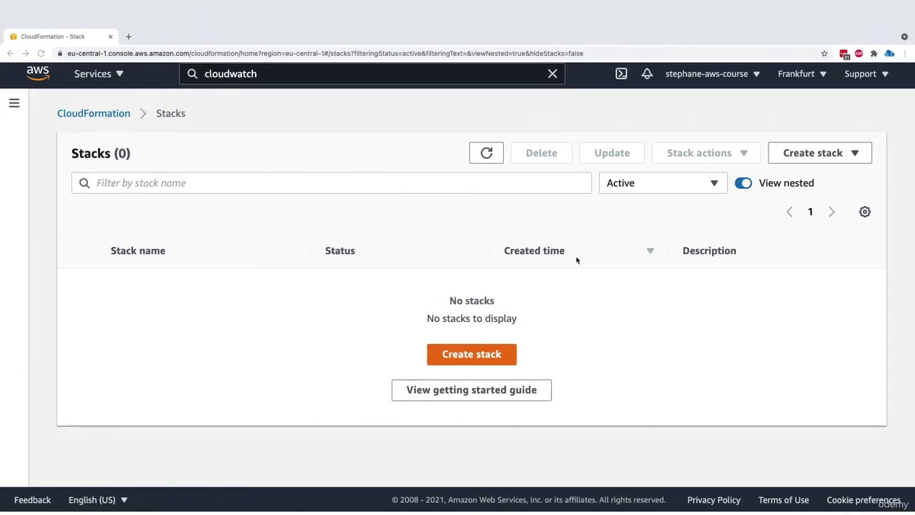
Start a new stack from the uploaded template file continue-rollback.yaml.
click(508, 328)
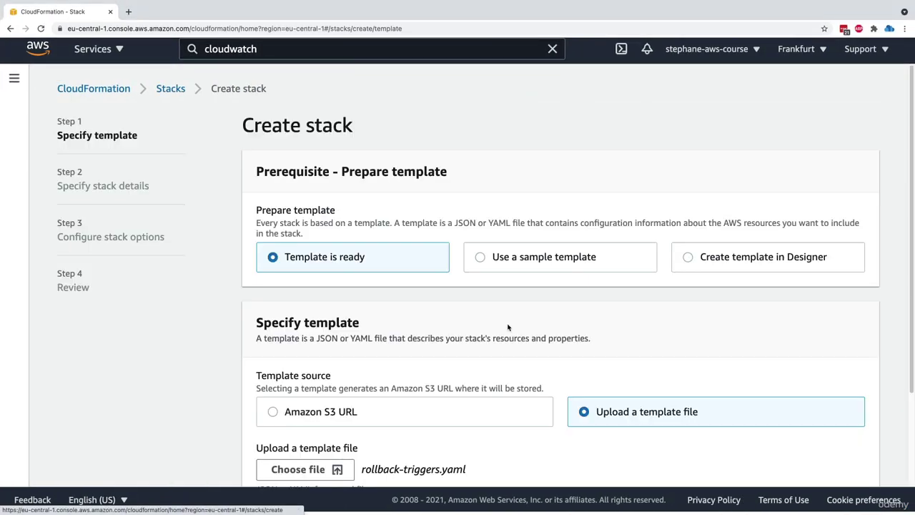
scroll(626, 380, down, 3)
click(303, 345)
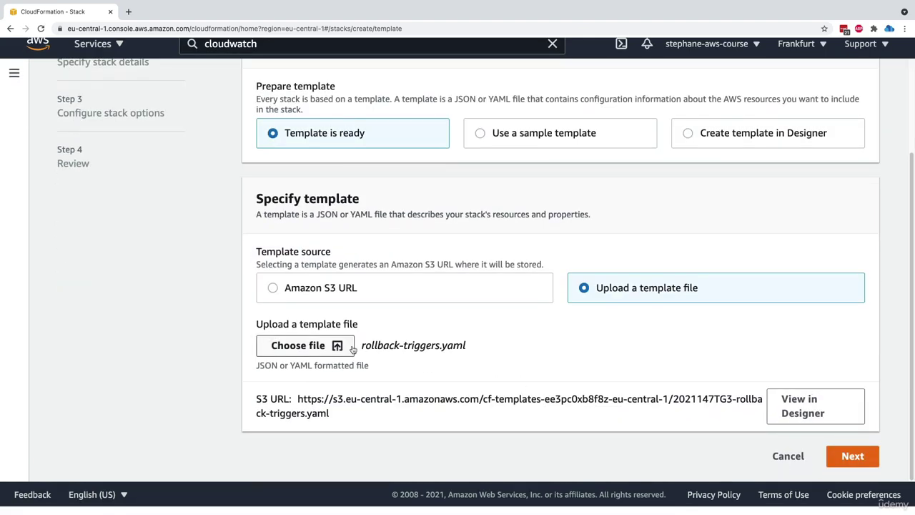
double_click(452, 201)
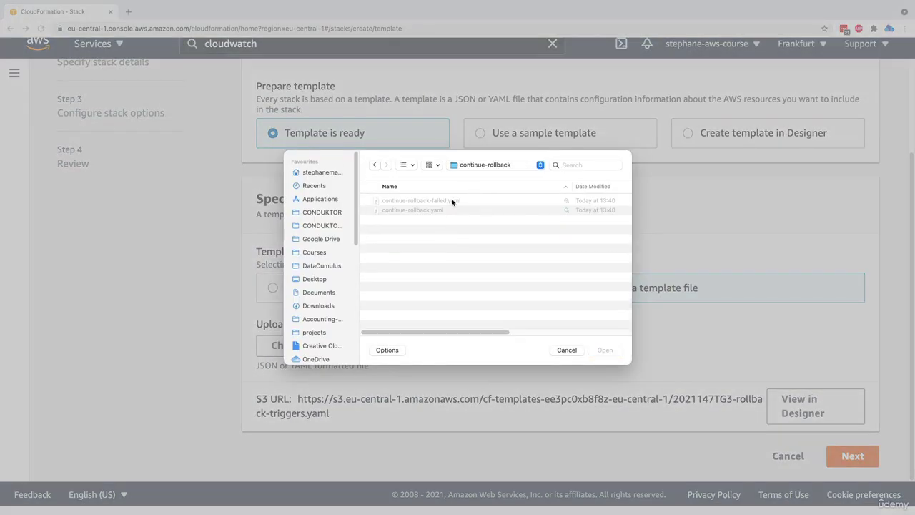
double_click(453, 209)
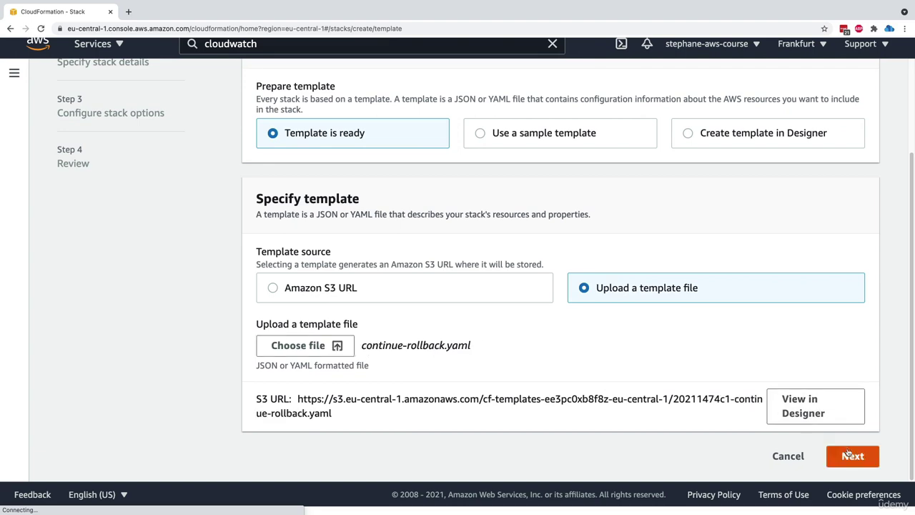
click(849, 456)
Name the stack DemoRollback and create it with the default options.
click(509, 227)
text(Demo)
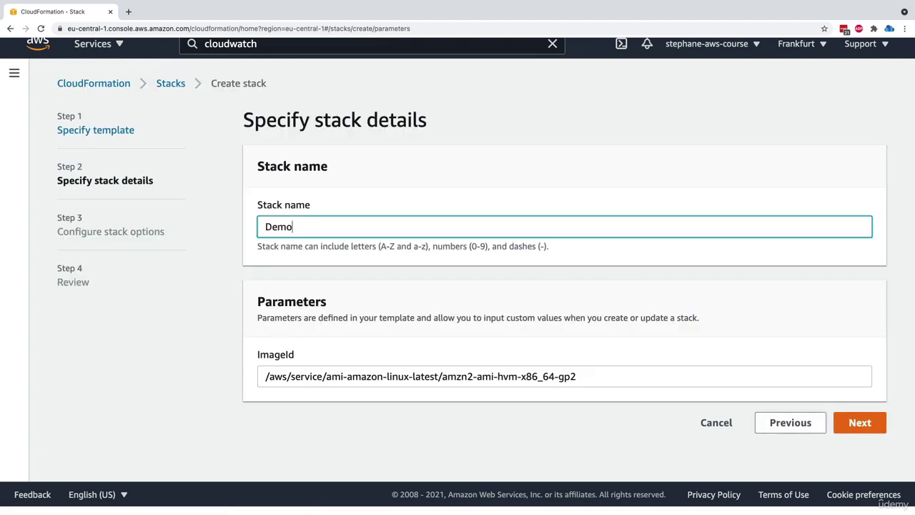
text(Rollback)
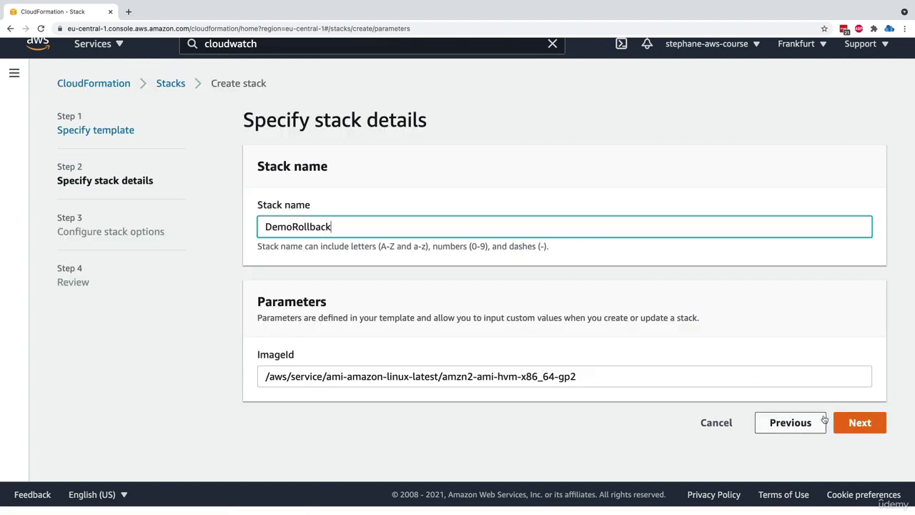
click(861, 423)
scroll(844, 425, down, 10)
click(853, 460)
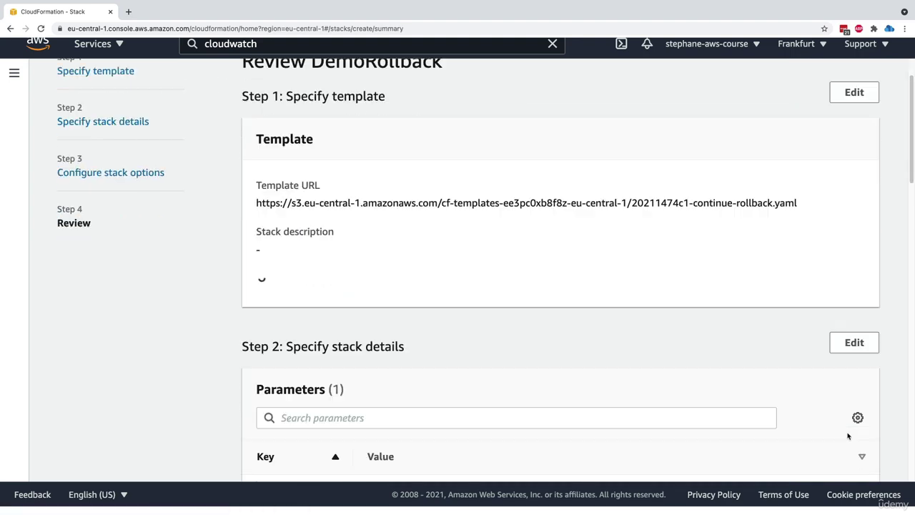
scroll(851, 443, down, 15)
click(843, 460)
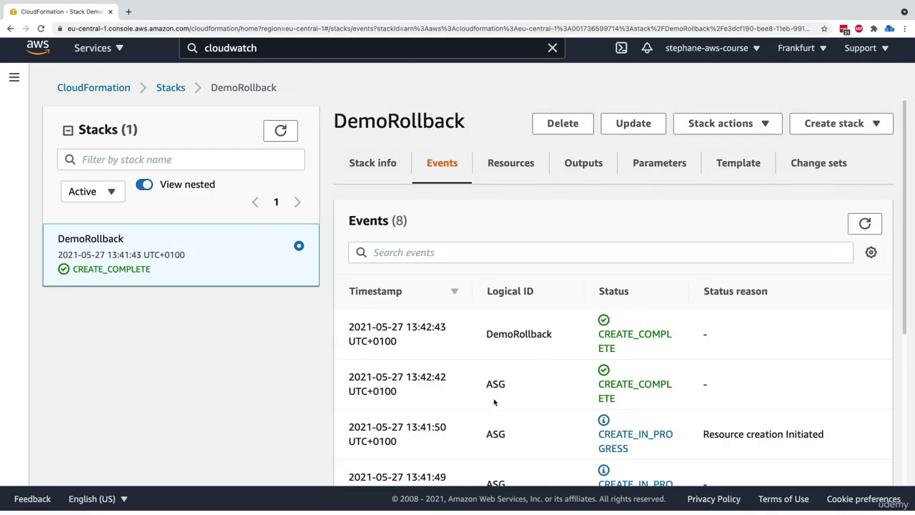
From the stack's resources, open its launch configuration and Auto Scaling group in EC2.
click(522, 173)
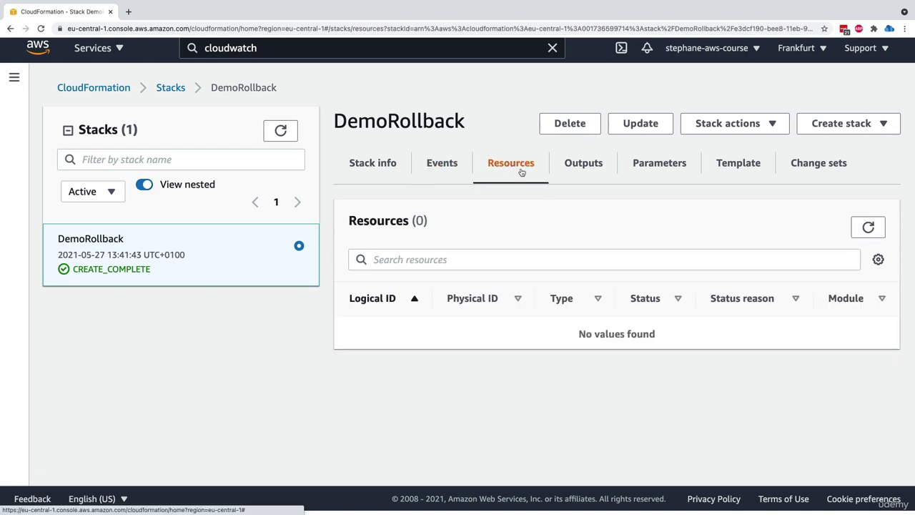
click(464, 401)
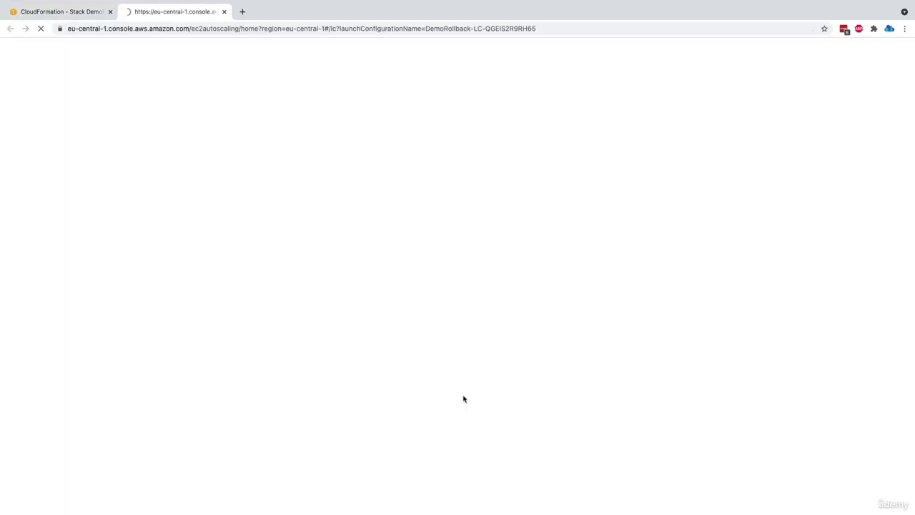
click(77, 13)
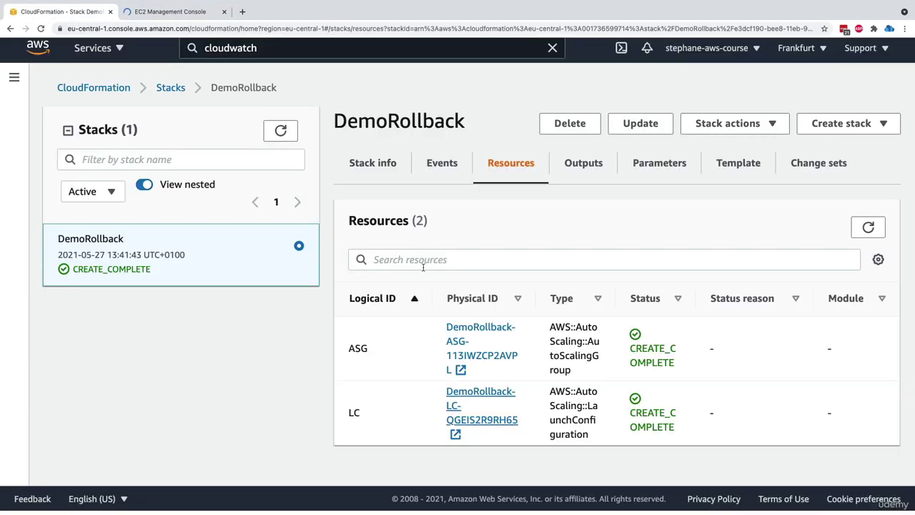
click(481, 341)
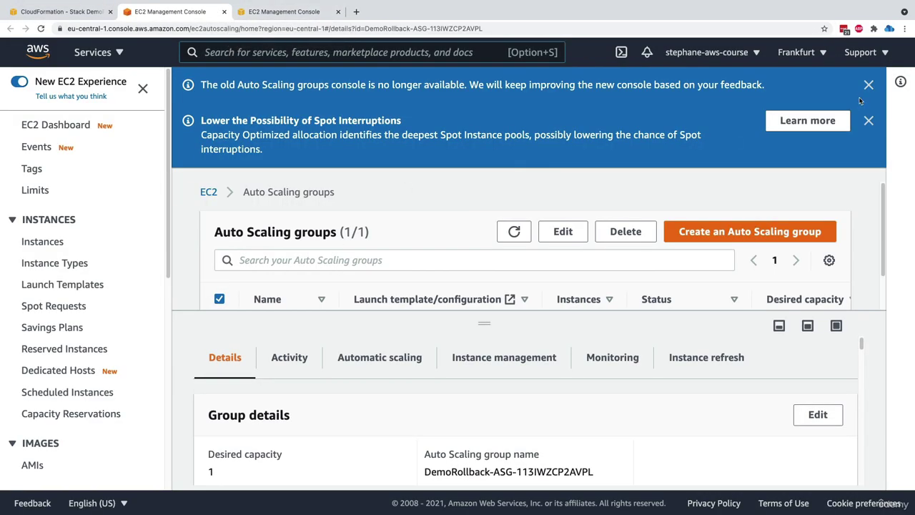
click(869, 85)
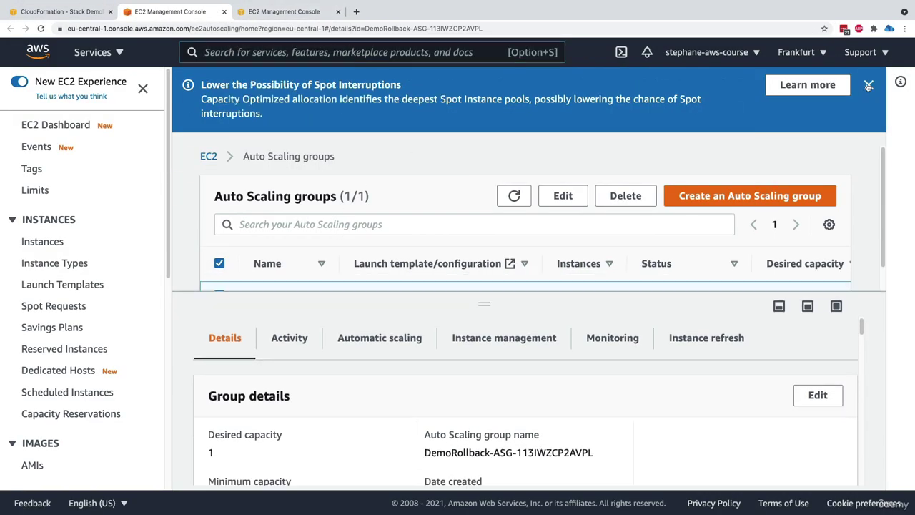
click(869, 84)
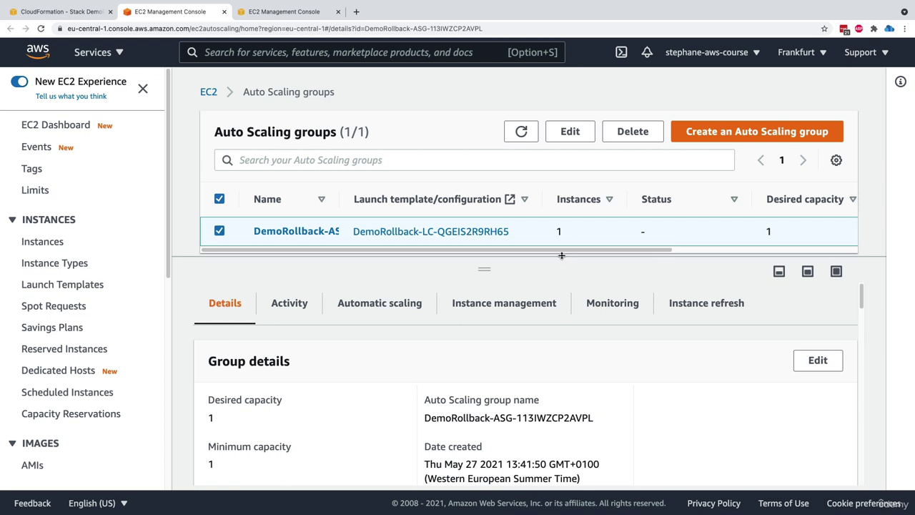
Check the group's running instance, then widen the Name column on the Launch configurations page.
drag(560, 257, 568, 284)
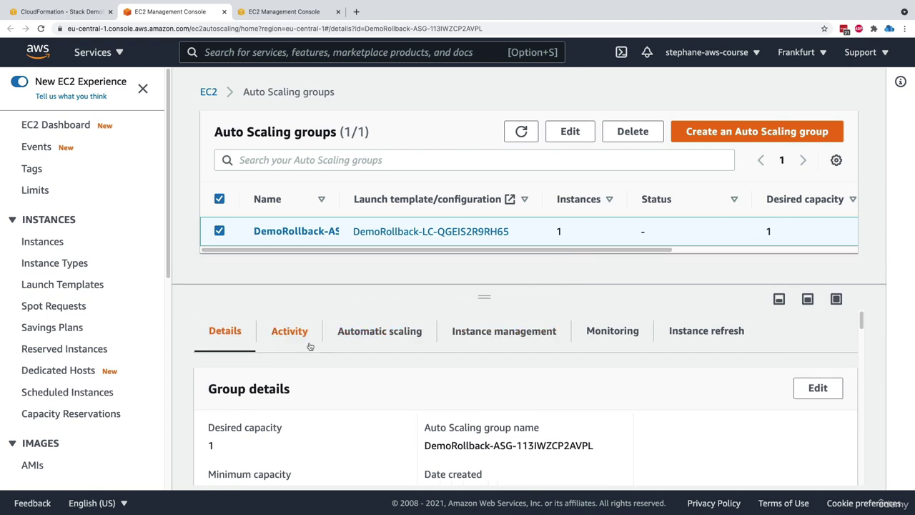
click(539, 344)
scroll(523, 394, down, 5)
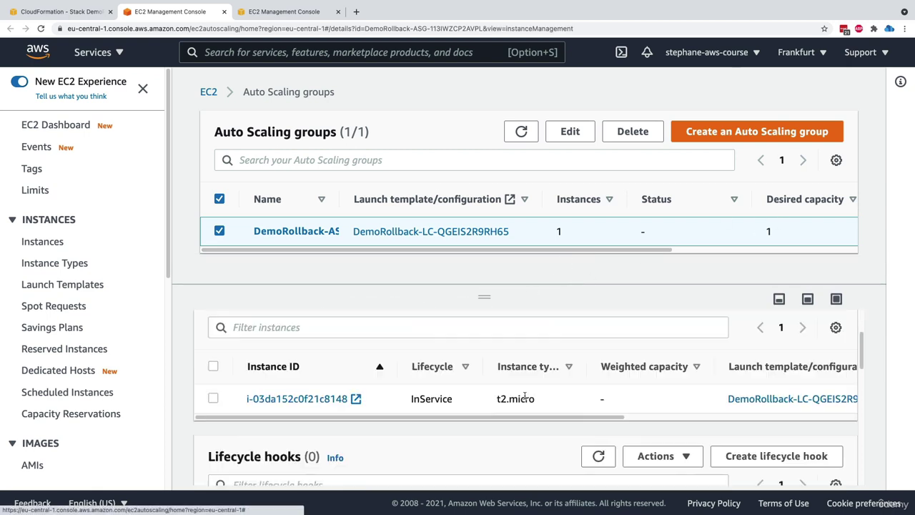
scroll(471, 365, up, 3)
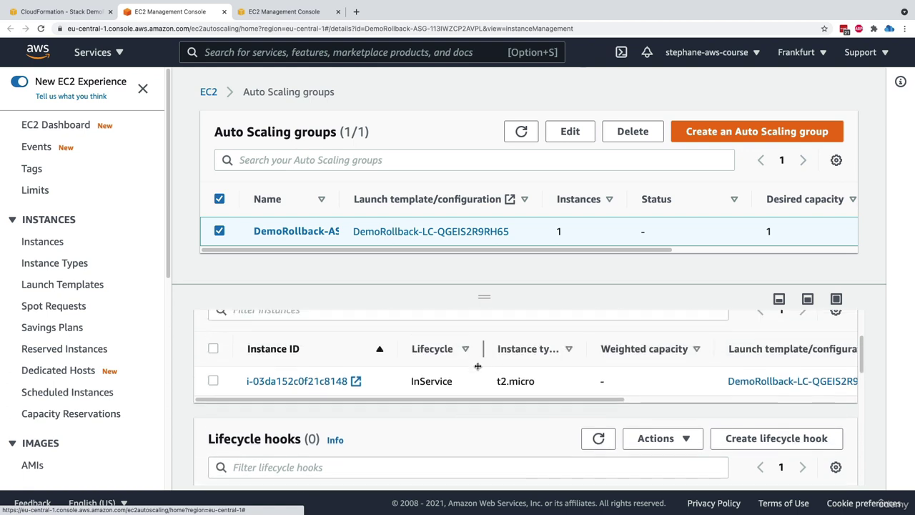
scroll(483, 394, up, 3)
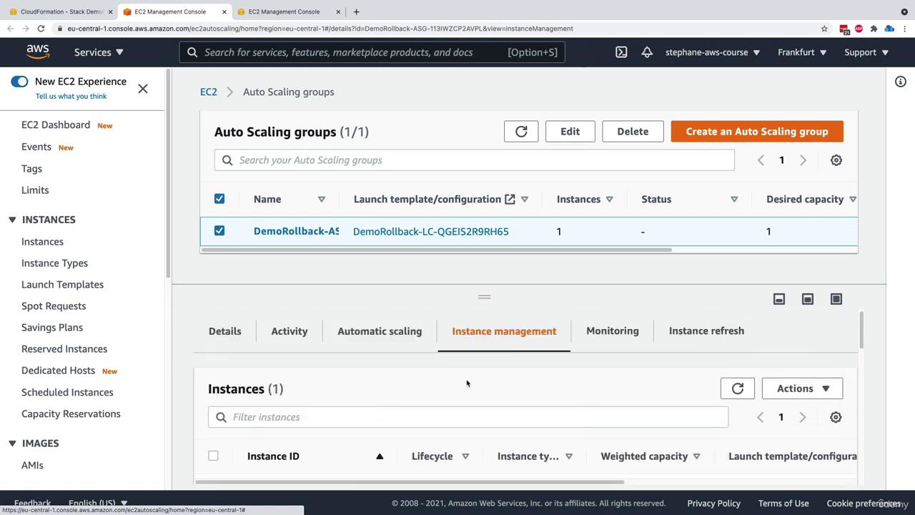
click(265, 13)
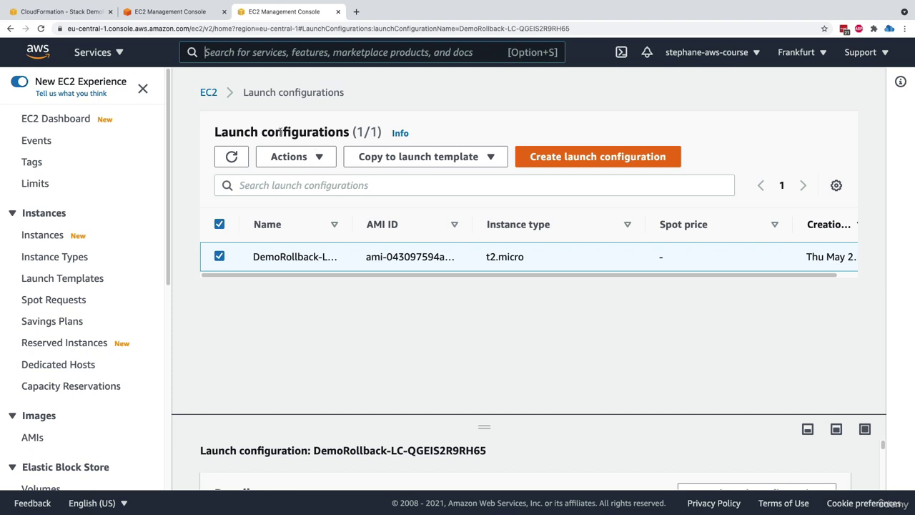
drag(352, 224, 431, 224)
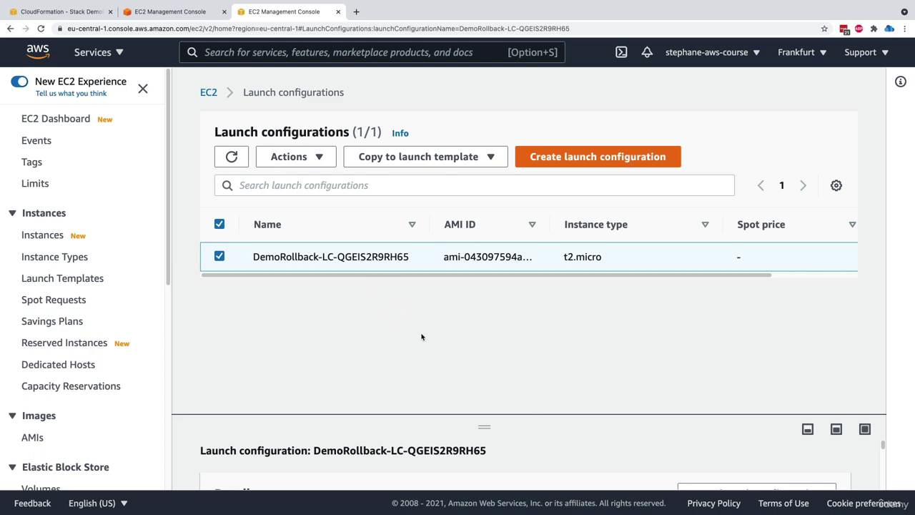
Open continue-rollback-failed.yaml and highlight its Parameters block and ASG resource.
key(ctrl+Left)
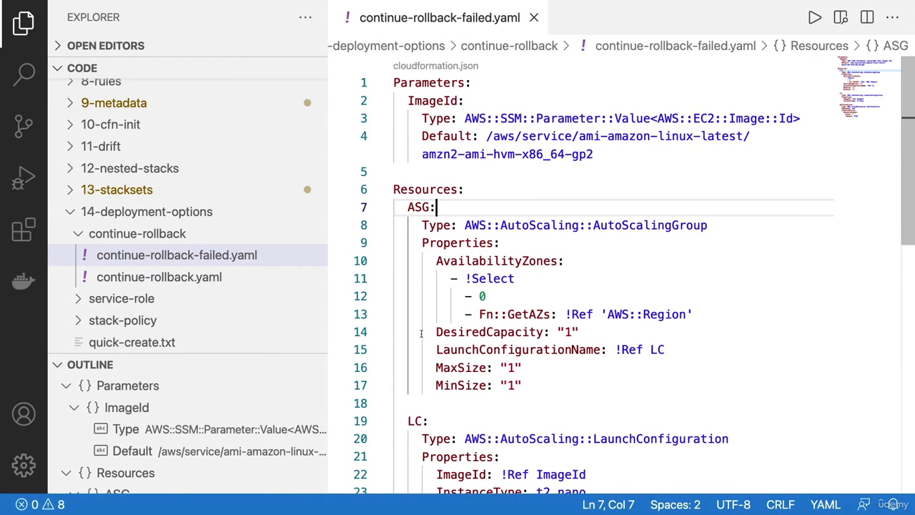
click(176, 254)
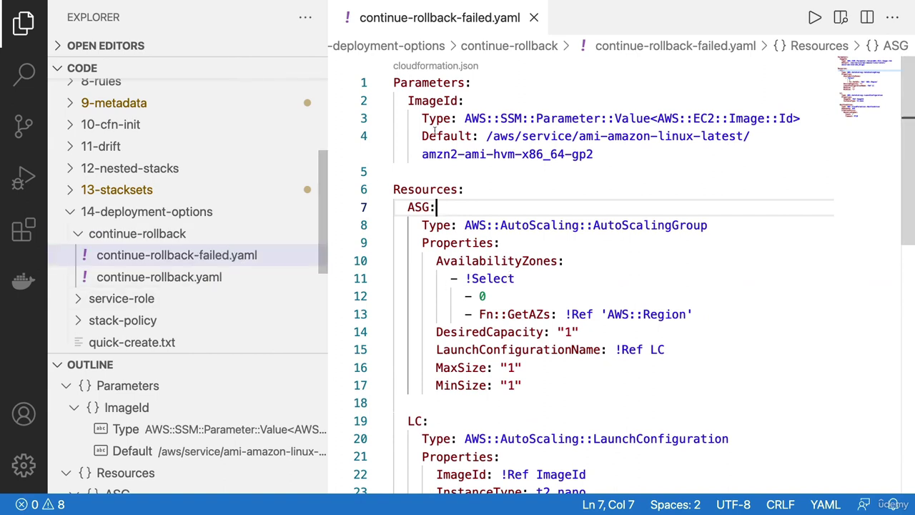
drag(593, 154, 393, 80)
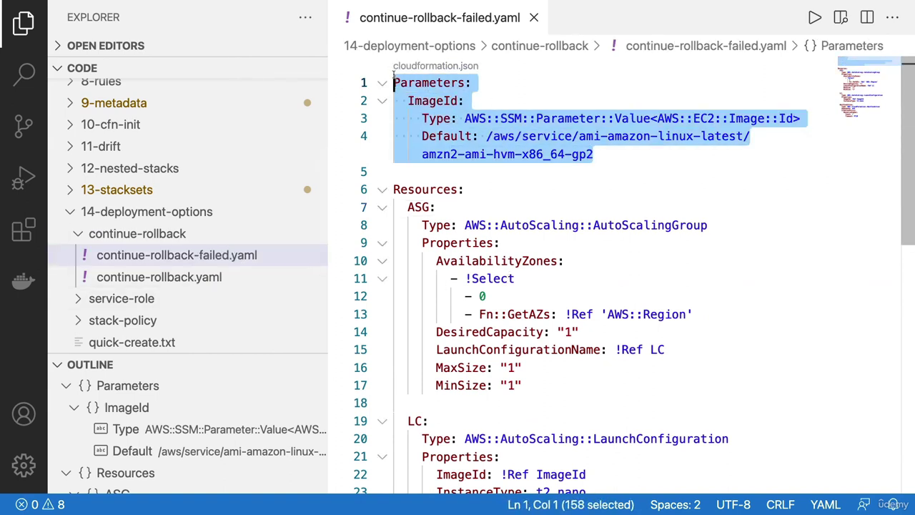
click(429, 208)
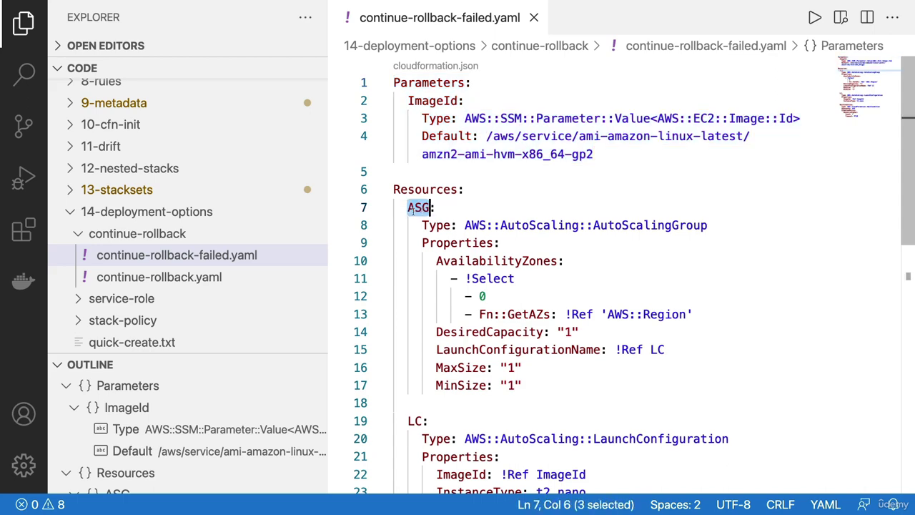
drag(536, 386, 394, 171)
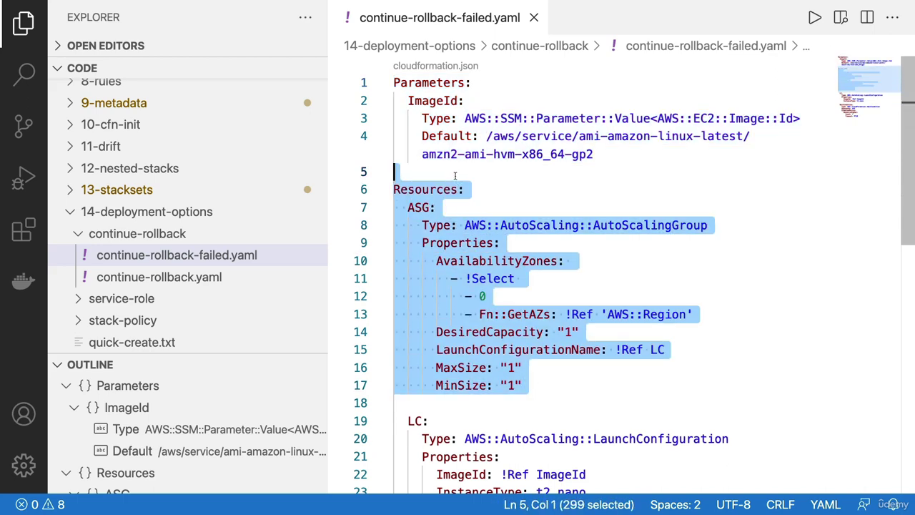
scroll(462, 182, down, 4)
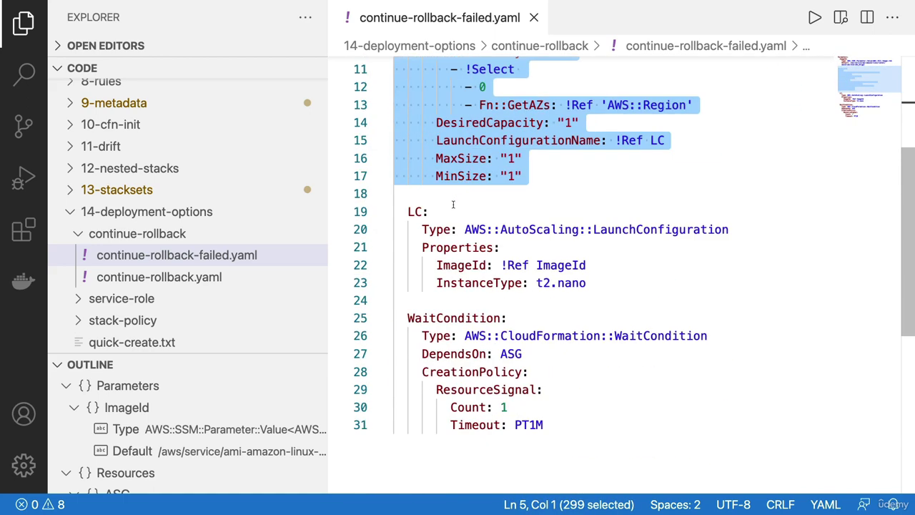
Point out the LC resource and its InstanceType t2.nano setting.
double_click(420, 211)
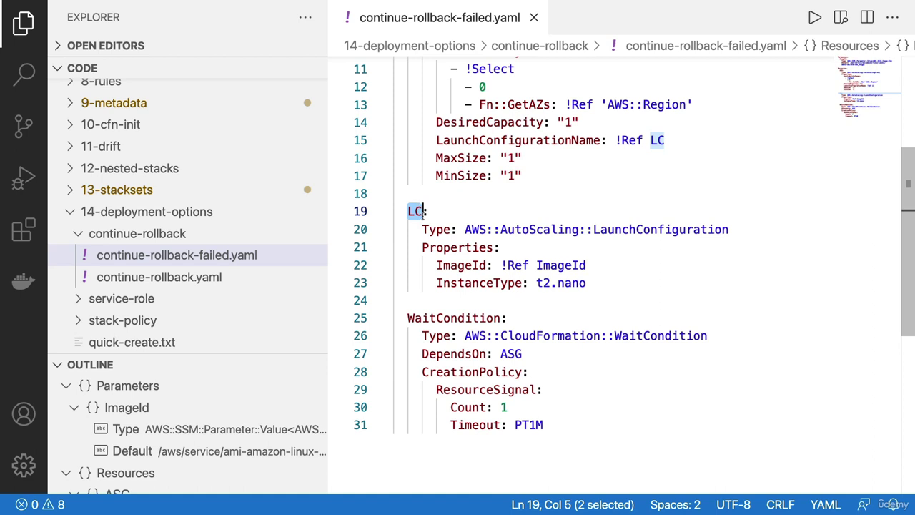
click(402, 211)
double_click(412, 211)
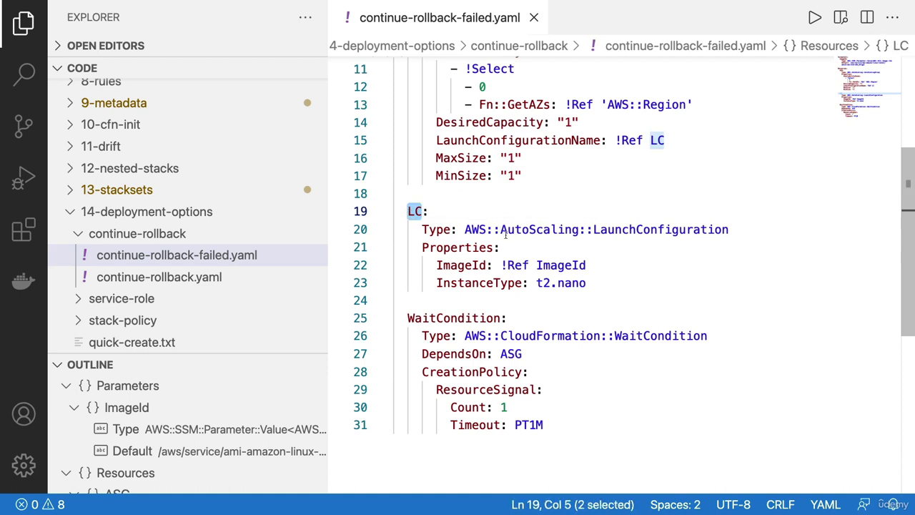
mouse_move(436, 283)
mouse_down()
mouse_move(587, 284)
mouse_move(437, 284)
mouse_up()
click(587, 283)
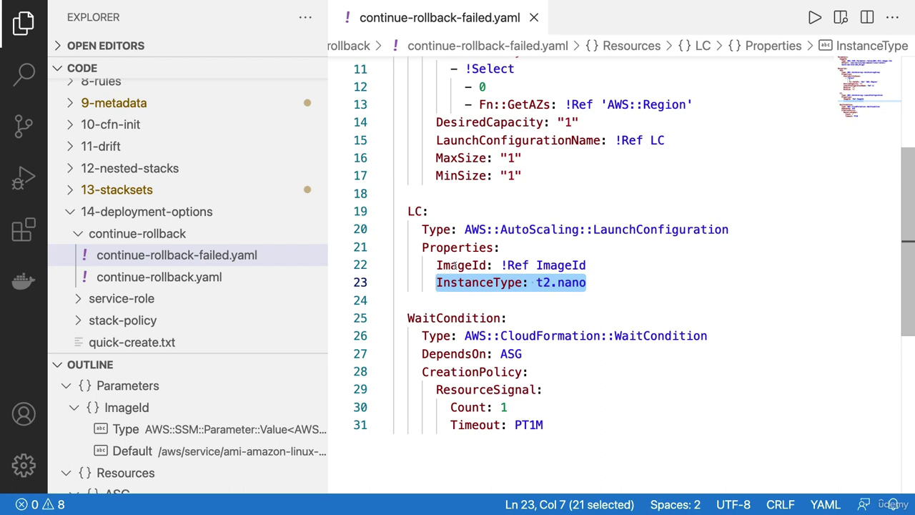
double_click(583, 283)
drag(604, 282, 402, 211)
click(433, 211)
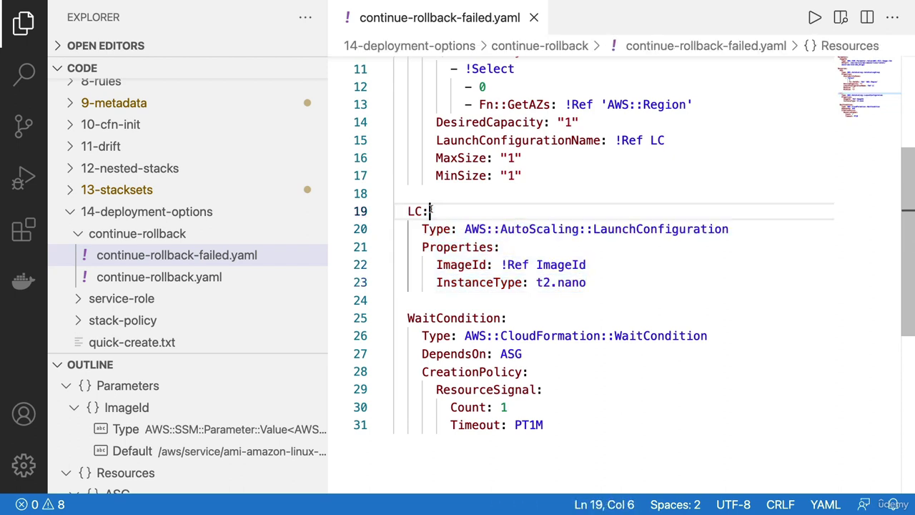
click(431, 293)
Go through the WaitCondition's type, DependsOn ASG, and ResourceSignal Count and Timeout PT1M.
drag(430, 294, 475, 320)
double_click(477, 318)
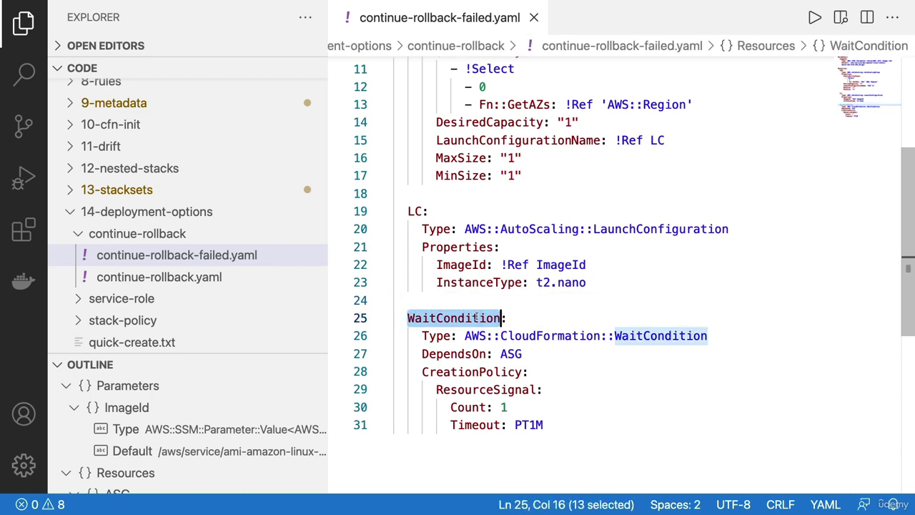
double_click(632, 336)
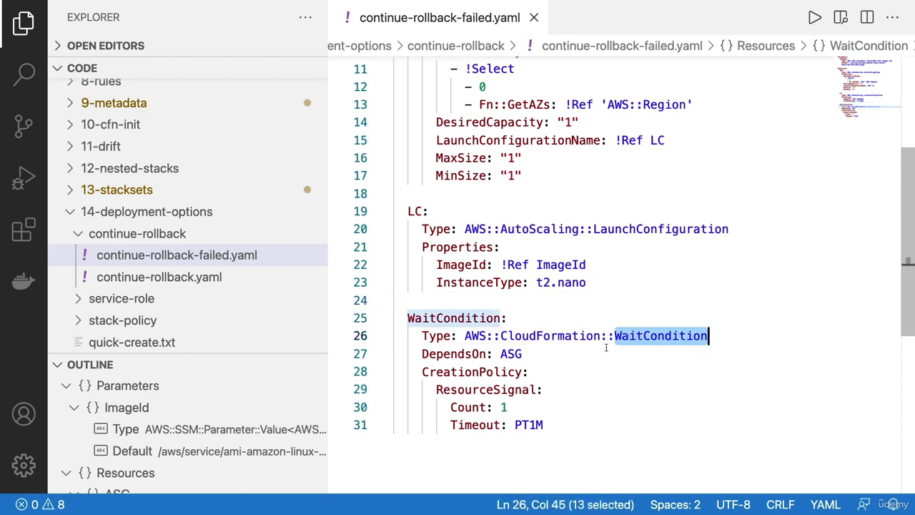
mouse_move(684, 335)
click(658, 351)
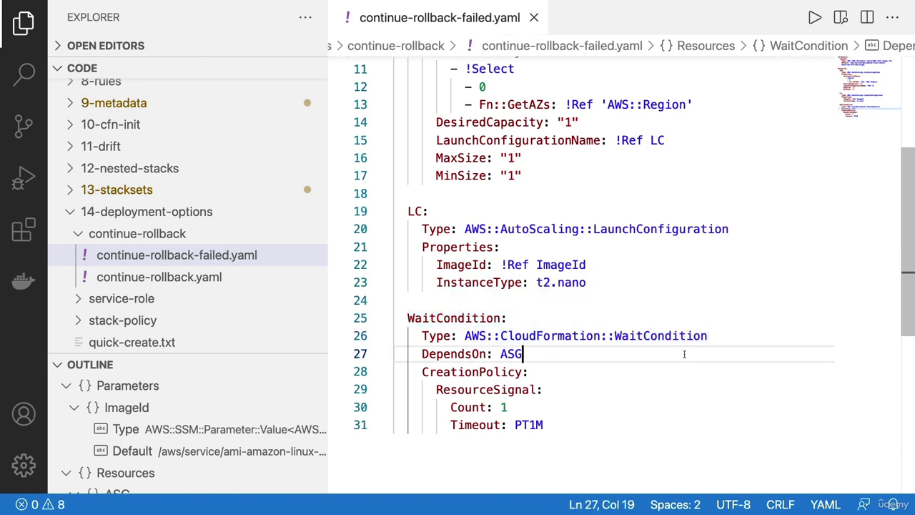
double_click(652, 336)
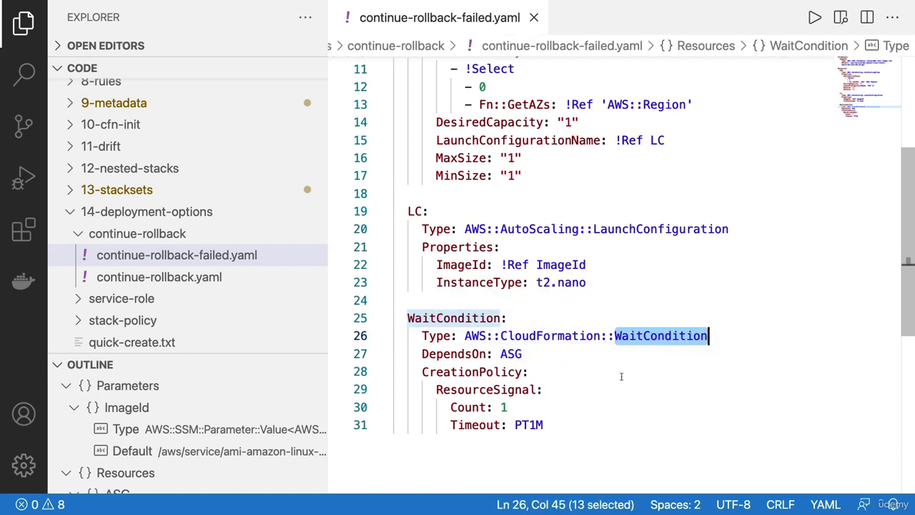
double_click(505, 389)
click(486, 424)
click(508, 407)
drag(507, 407, 451, 407)
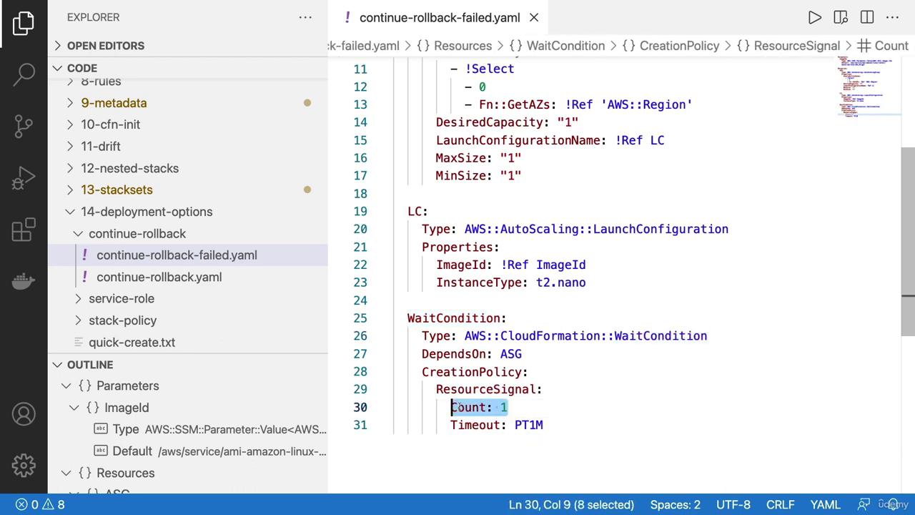
drag(548, 424, 452, 425)
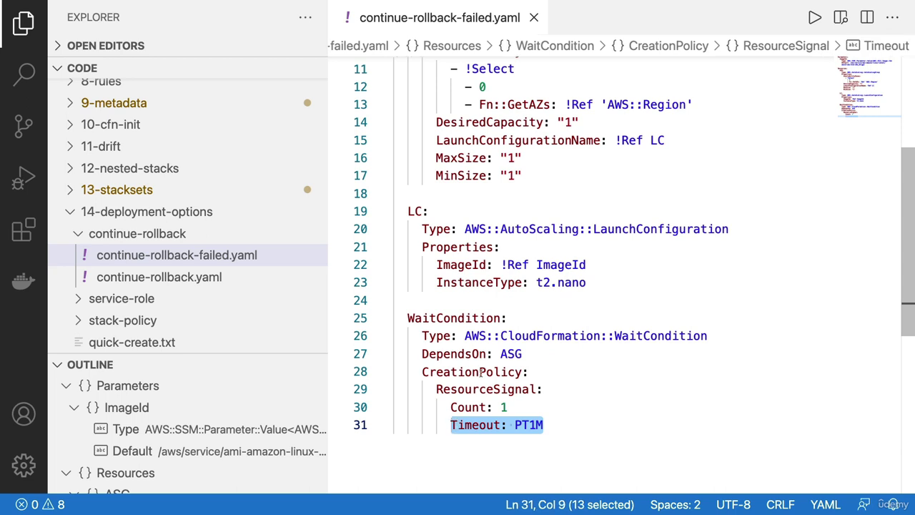
Highlight the whole WaitCondition block again, then return to the launch configurations page.
drag(379, 307, 592, 428)
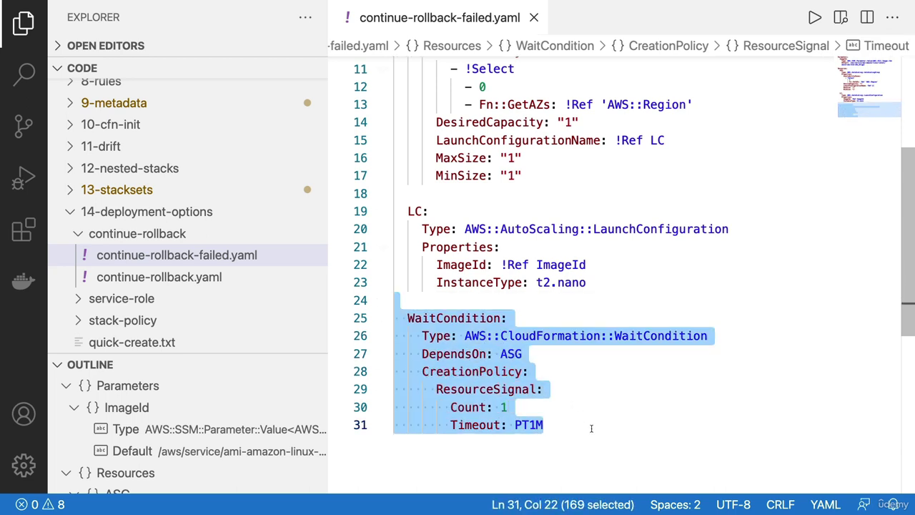
scroll(647, 168, up, 2)
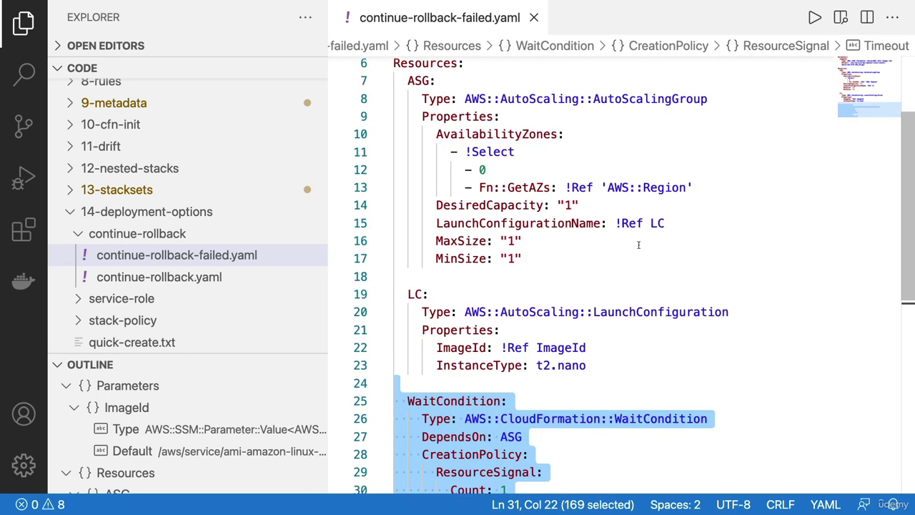
scroll(594, 405, down, 2)
click(592, 406)
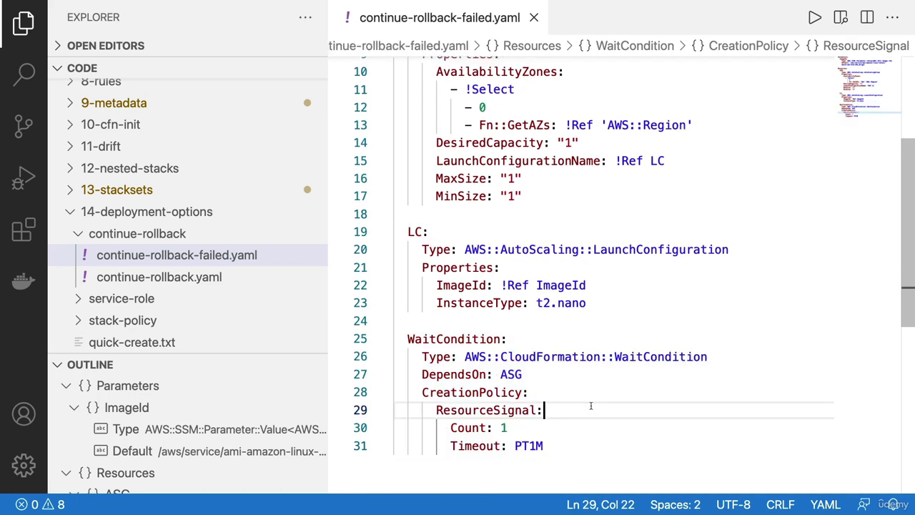
double_click(629, 357)
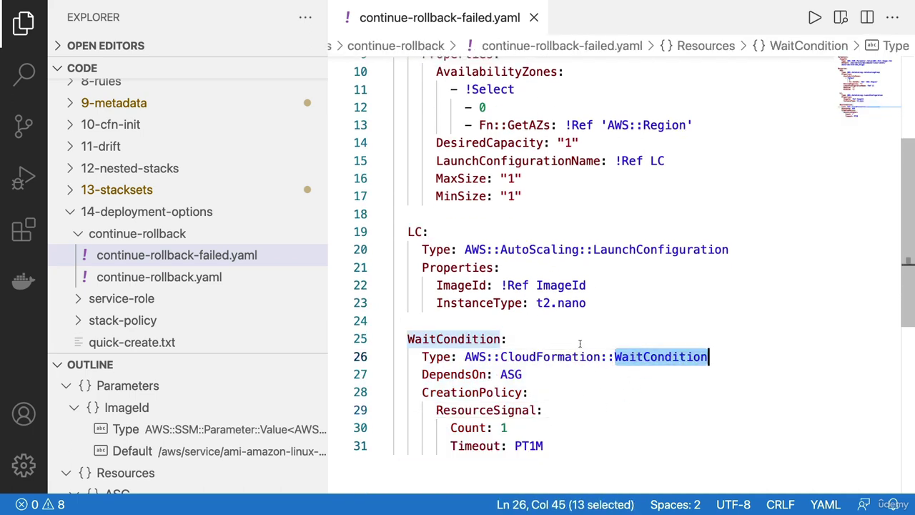
click(594, 375)
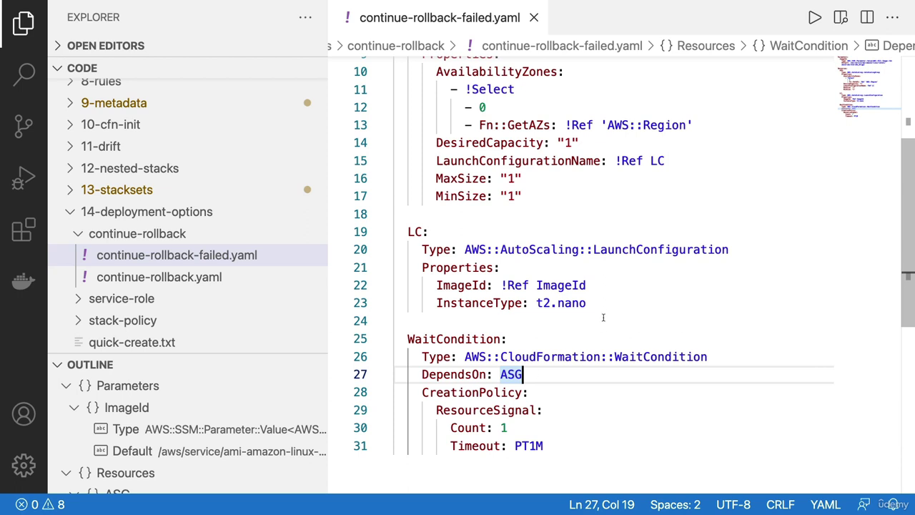
click(702, 313)
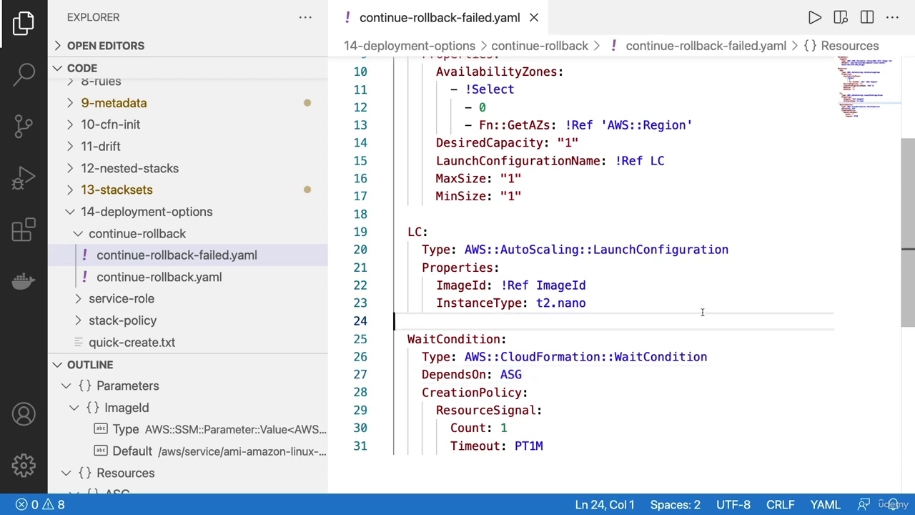
key(super+Tab)
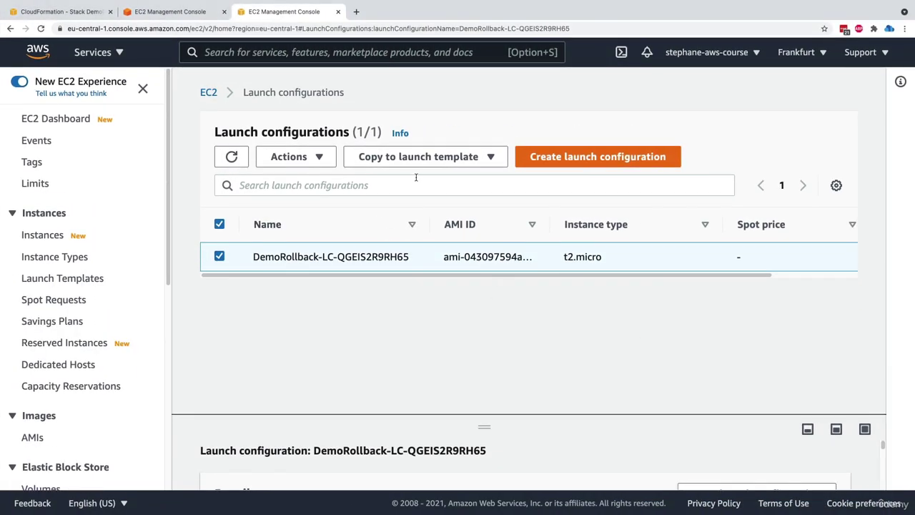
Start a new launch configuration named NewLaunchConfig.
click(557, 163)
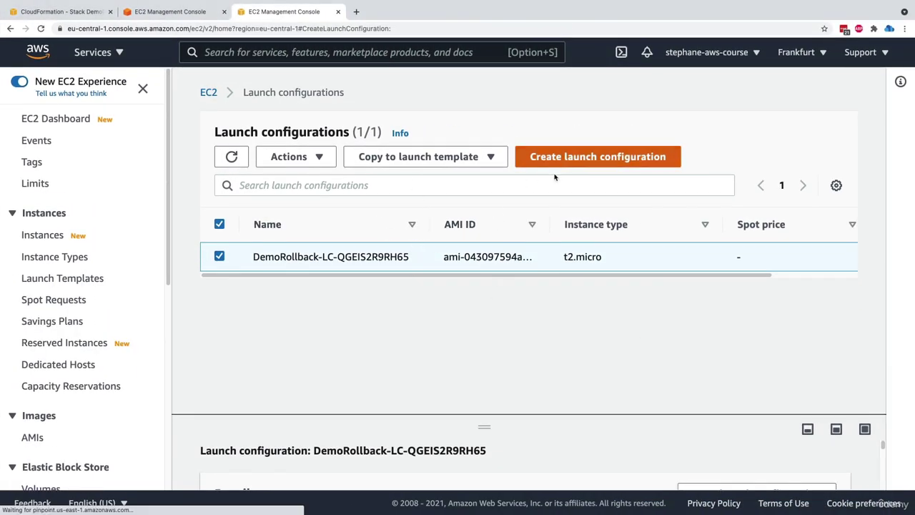
click(303, 286)
text(NewLaunchConfig)
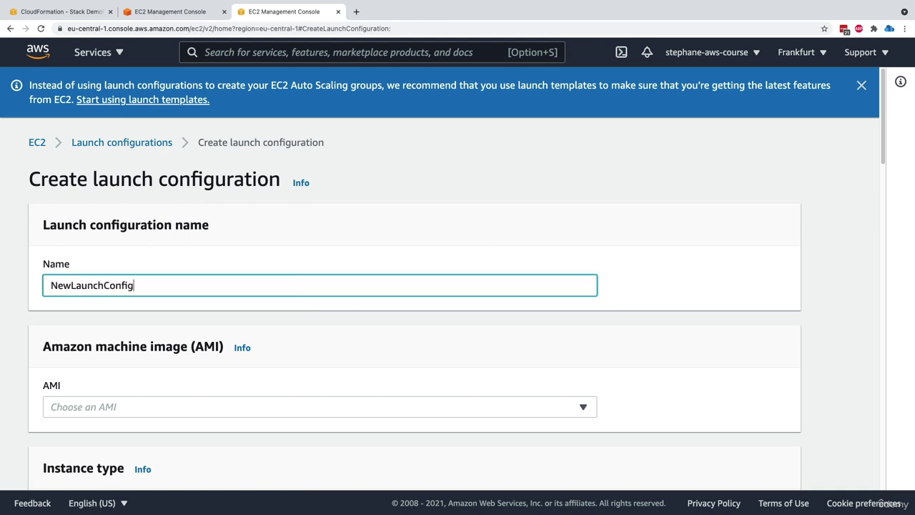
scroll(273, 332, down, 1)
scroll(273, 333, down, 1)
Search the AMI list for 'amazon', dismiss the empty result, and go back to Launch configurations.
click(241, 369)
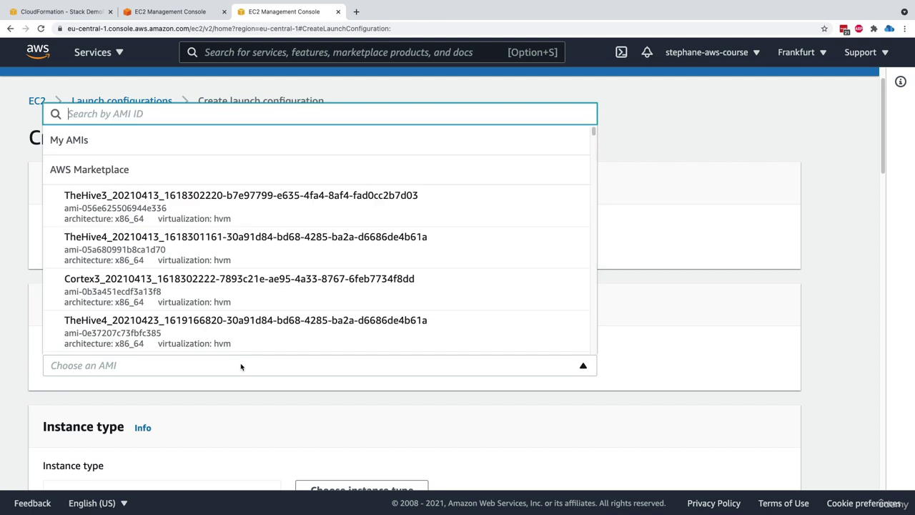
text(a)
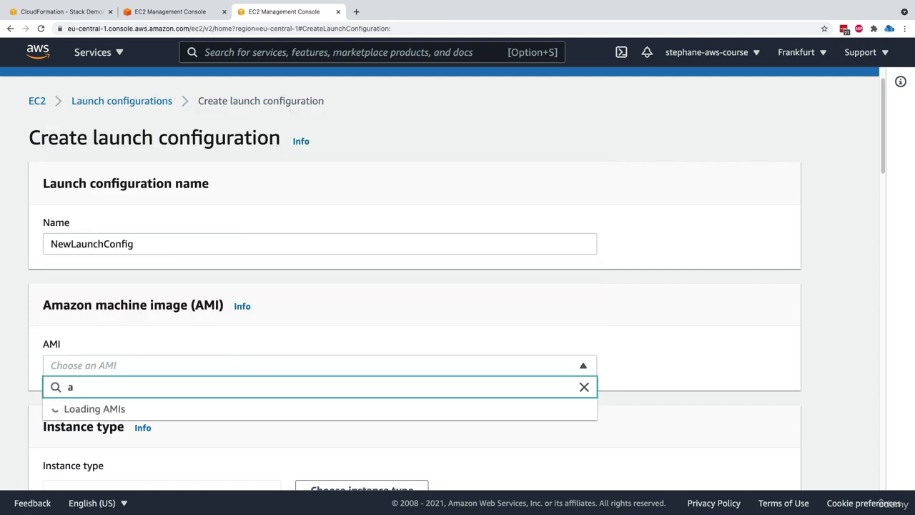
text(mazon linxu)
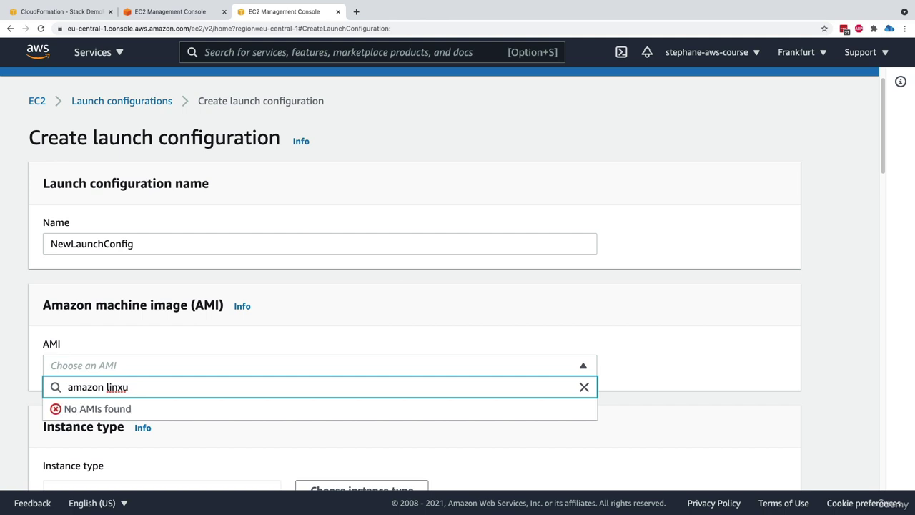
key(Escape)
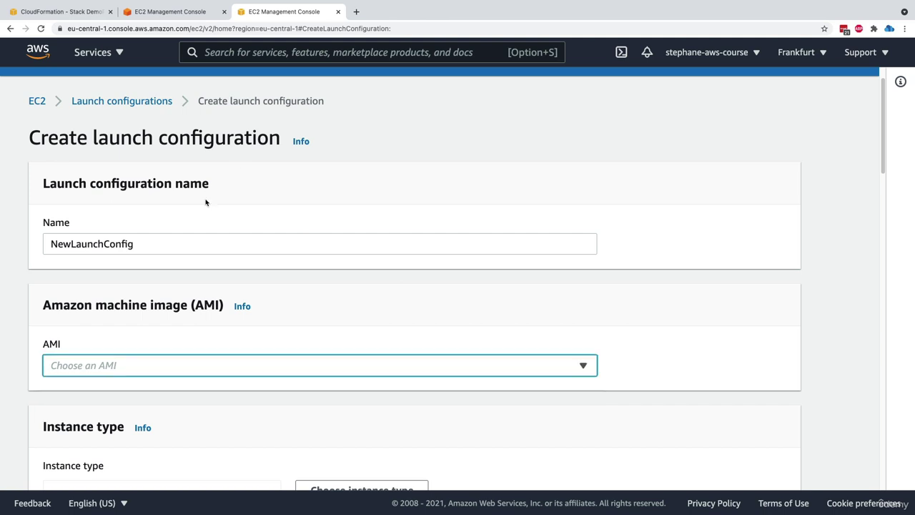
click(152, 101)
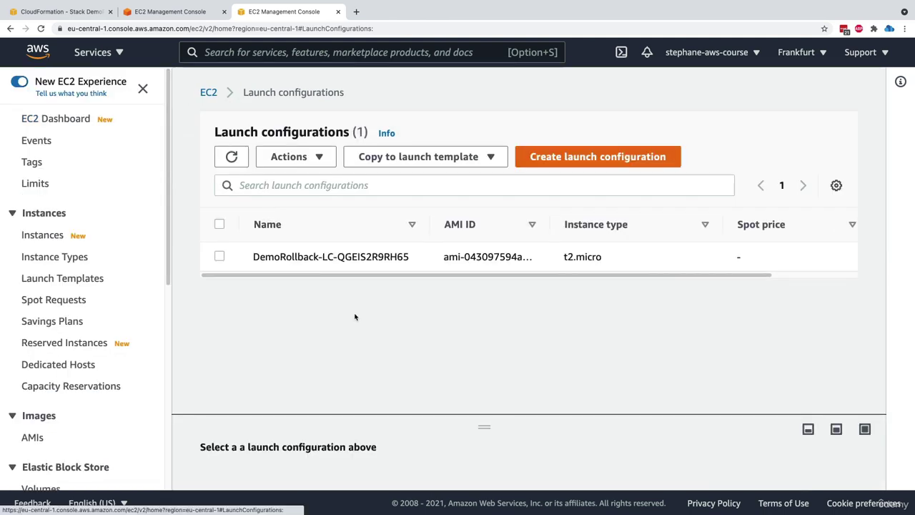
Copy the AMI ID from the existing DemoRollback launch configuration's details.
click(424, 266)
drag(436, 414, 422, 269)
triple_click(302, 405)
key(super+c)
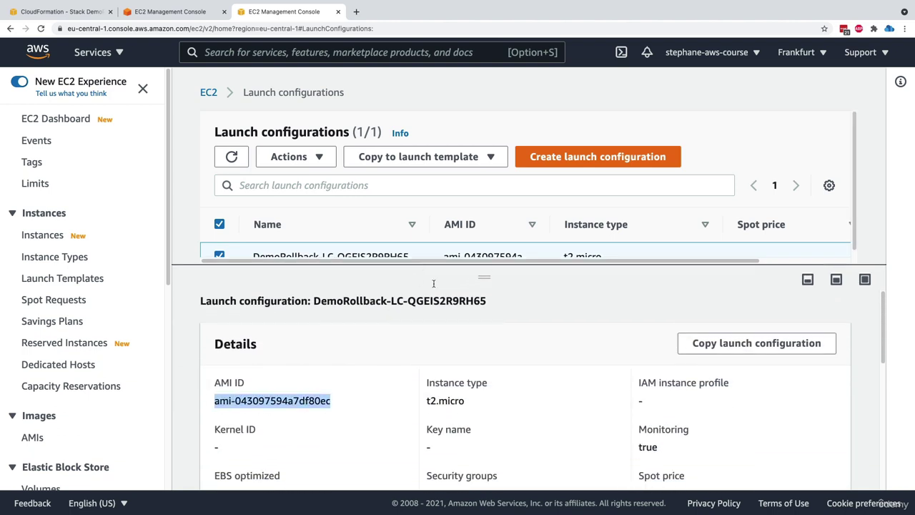
drag(502, 276, 501, 384)
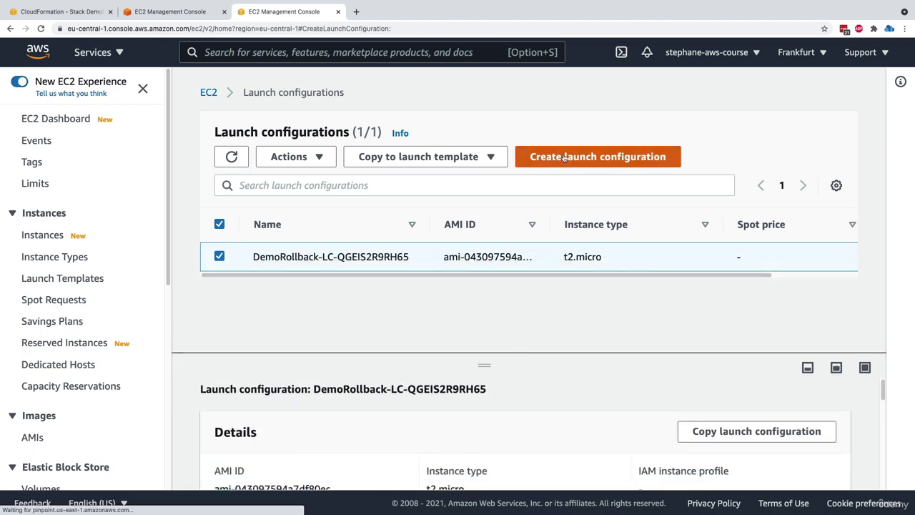
Start a new launch configuration NewLC using the pasted existing Amazon Linux AMI.
click(564, 157)
click(208, 282)
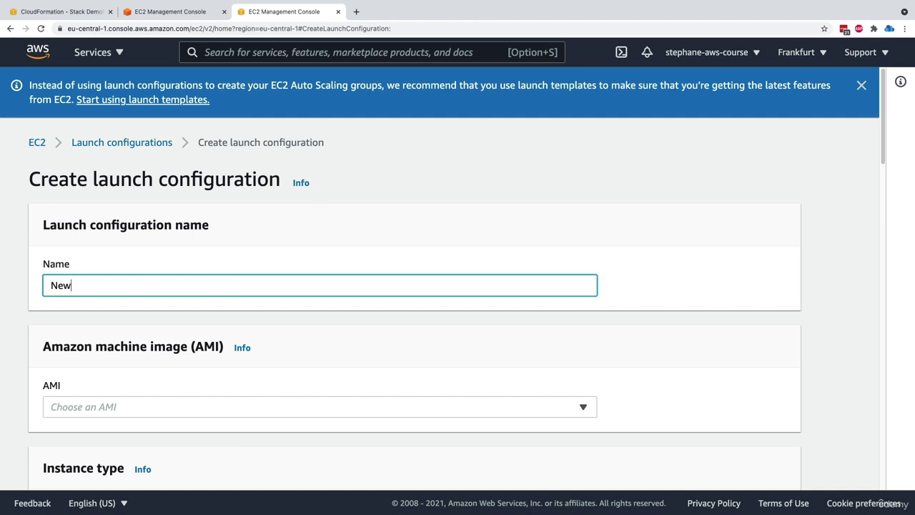
scroll(186, 394, down, 1)
click(186, 389)
key(super+v)
click(184, 363)
scroll(185, 364, down, 5)
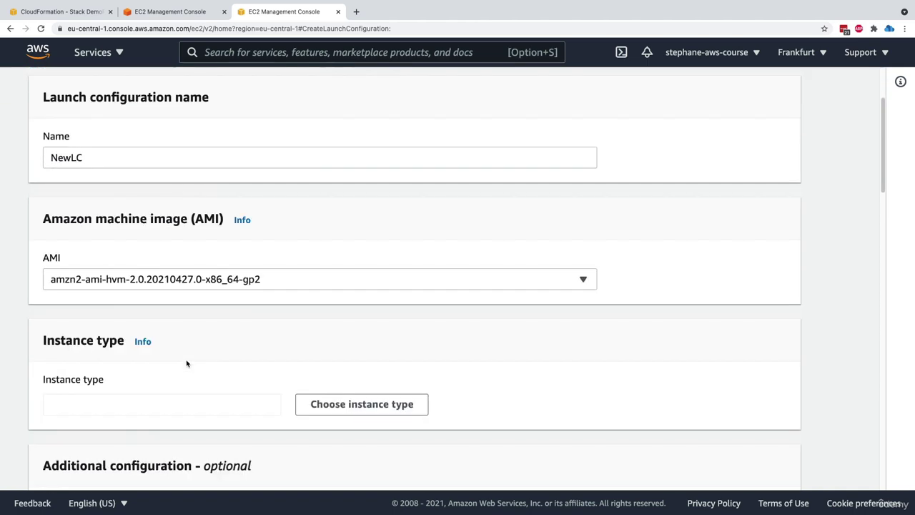
click(169, 366)
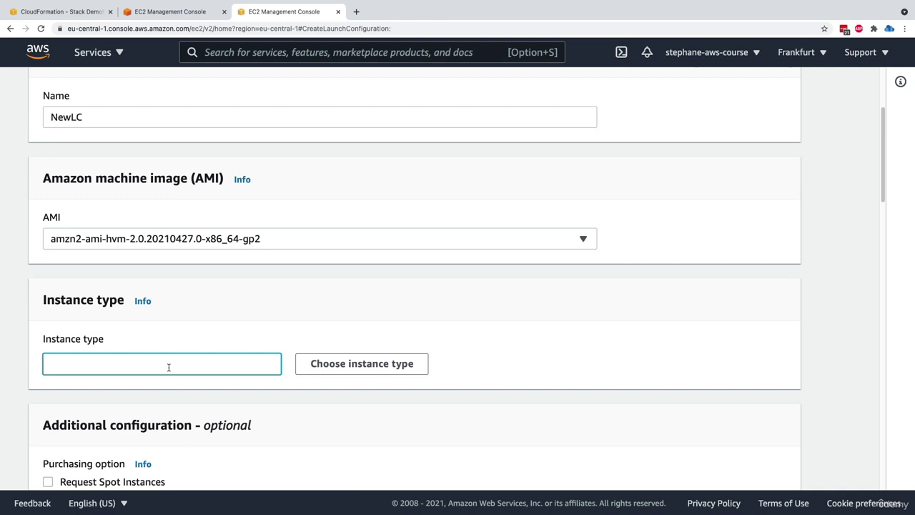
Choose t2.micro as the new configuration's instance type.
click(318, 364)
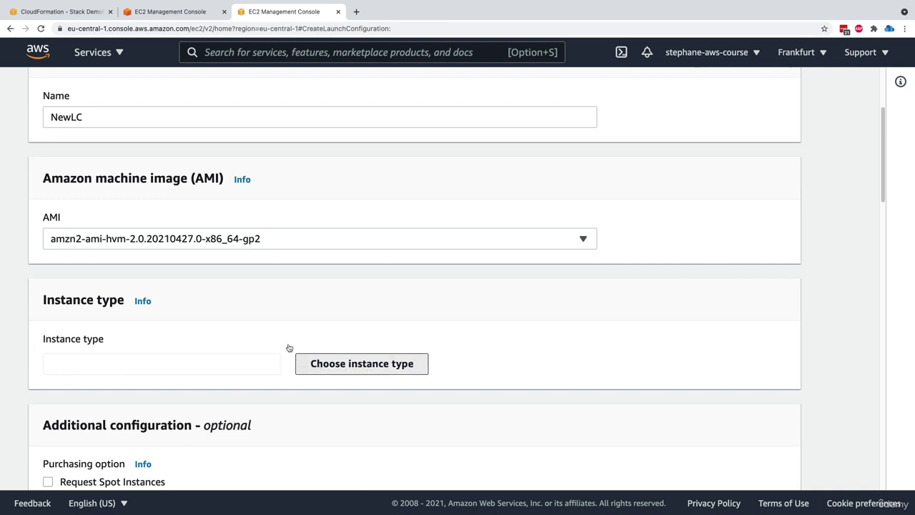
click(283, 162)
text(t2)
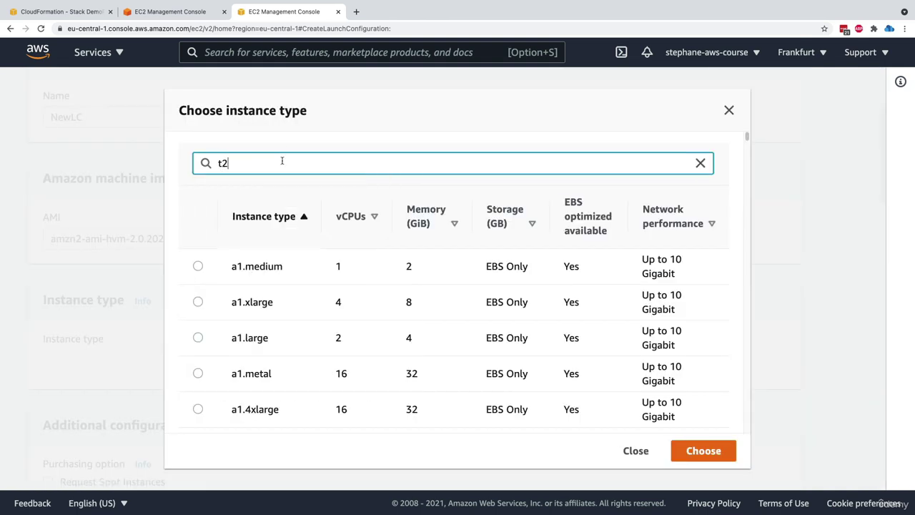
text(.micro)
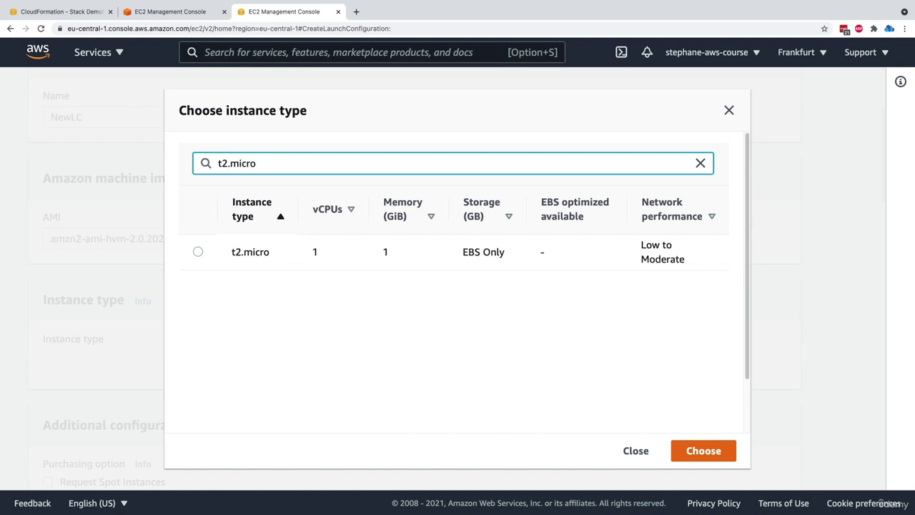
click(199, 251)
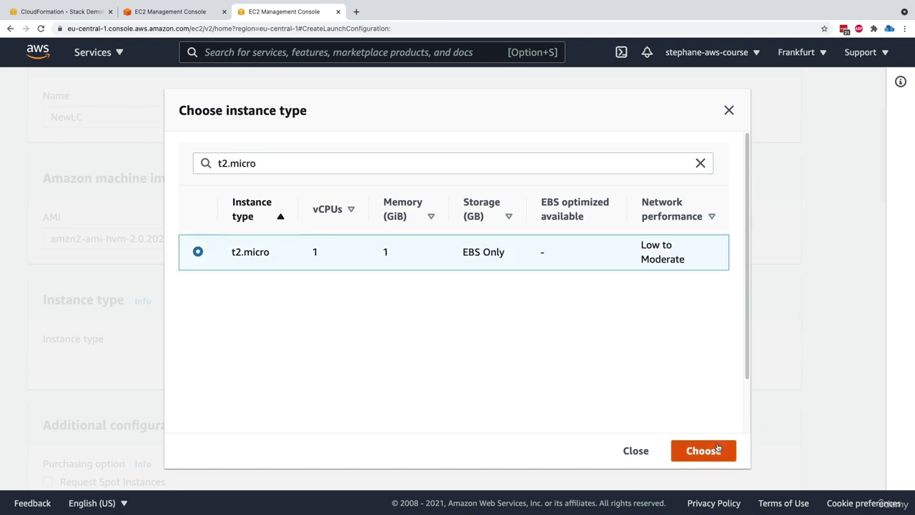
click(704, 451)
Select key pair DemoKeyPair, create NewLC, and move to the Auto Scaling groups tab.
scroll(318, 300, down, 10)
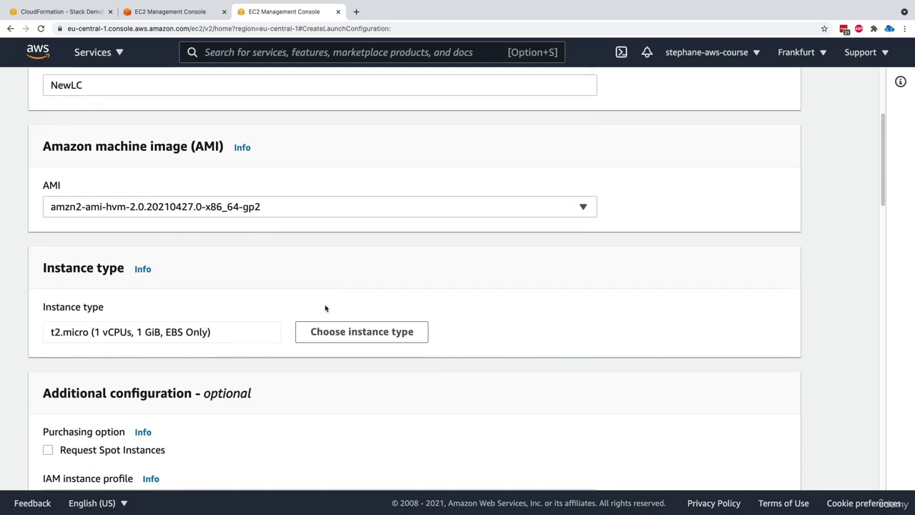
scroll(329, 370, down, 5)
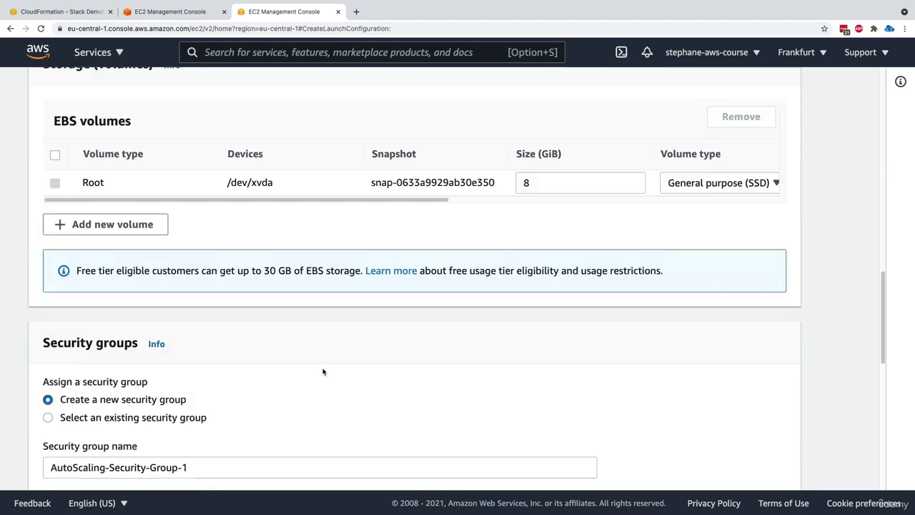
scroll(296, 280, down, 5)
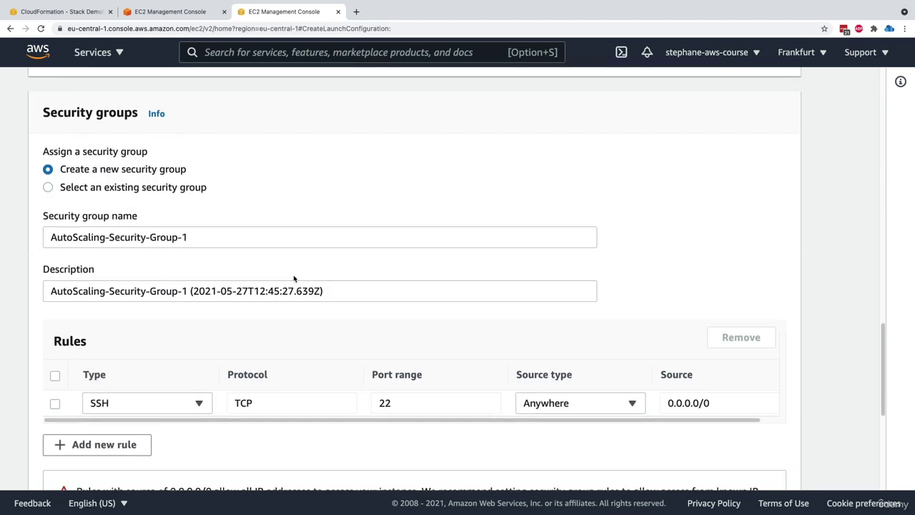
scroll(207, 277, down, 3)
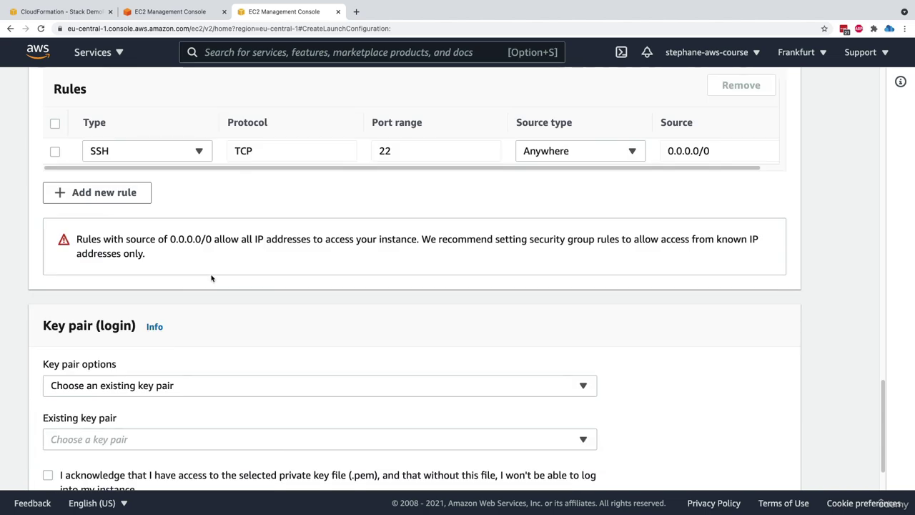
click(190, 390)
click(172, 404)
click(654, 463)
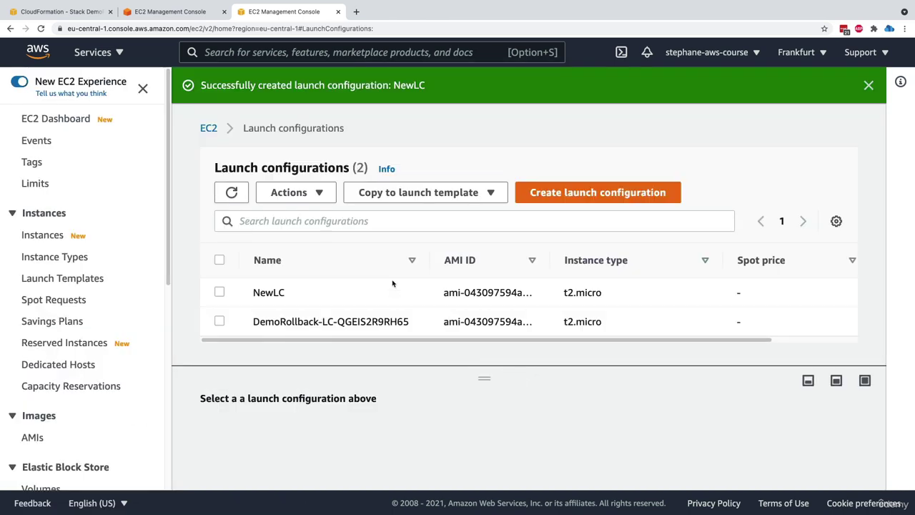
click(199, 29)
click(194, 20)
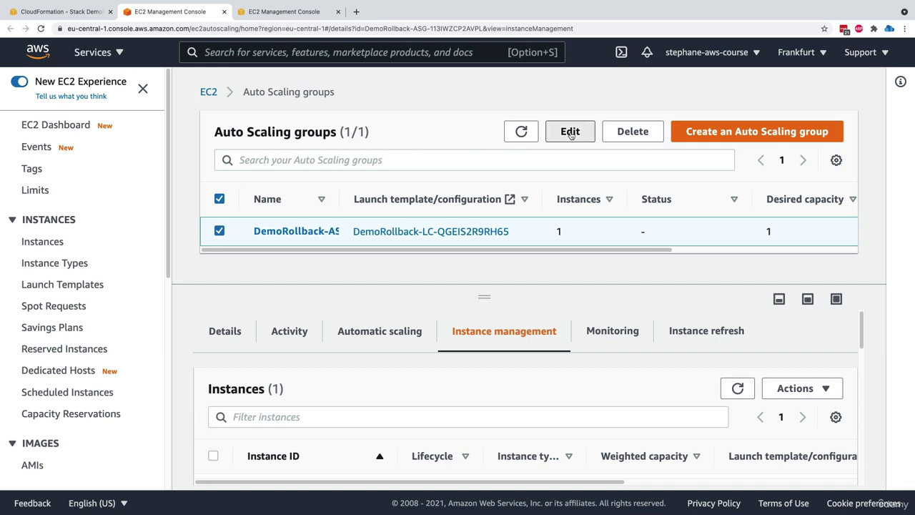
Edit the DemoRollback group to use launch configuration NewLC and save the update.
click(572, 132)
scroll(309, 317, down, 3)
scroll(308, 319, down, 5)
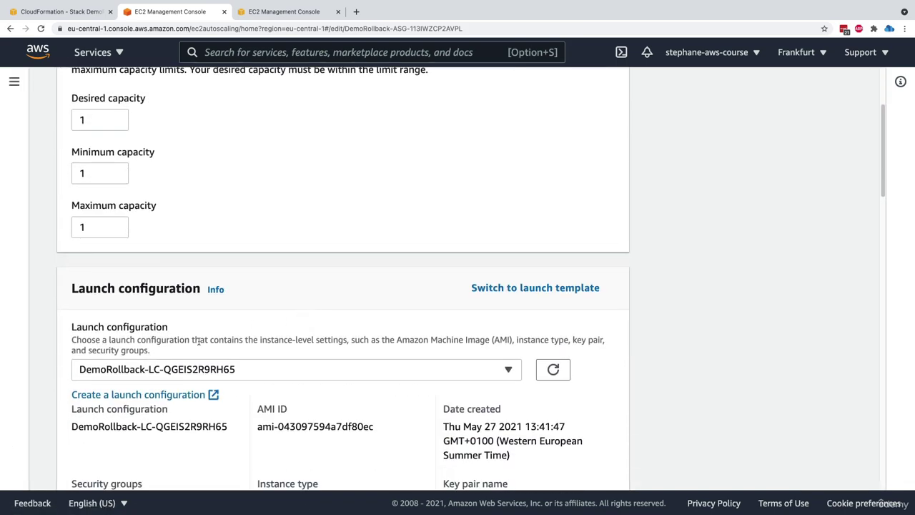
click(257, 259)
click(101, 322)
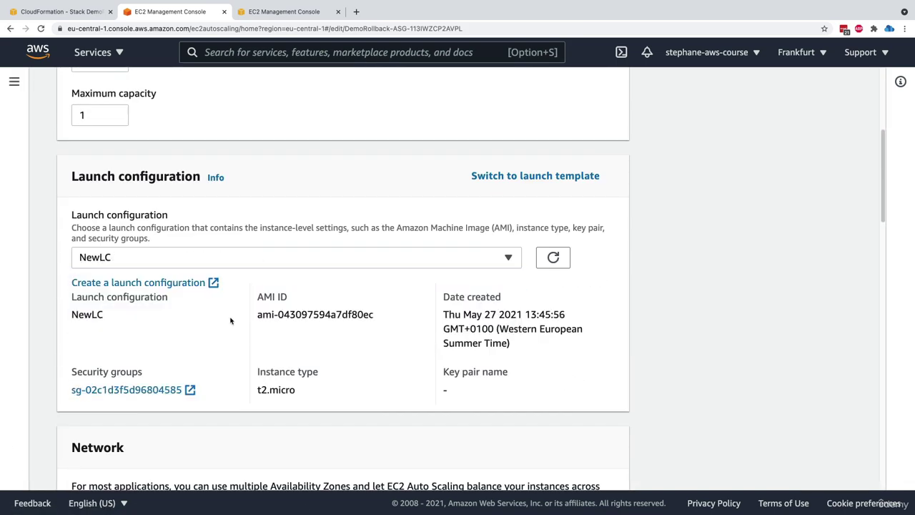
scroll(310, 308, down, 20)
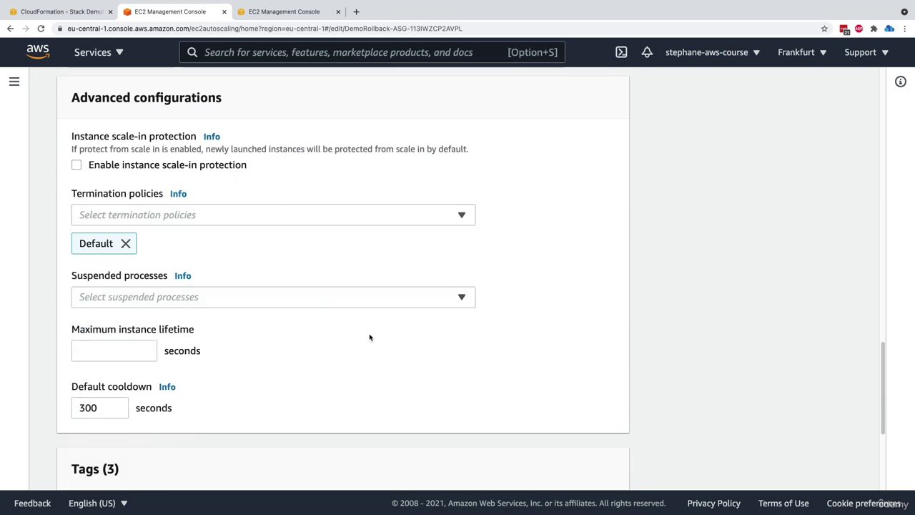
click(582, 463)
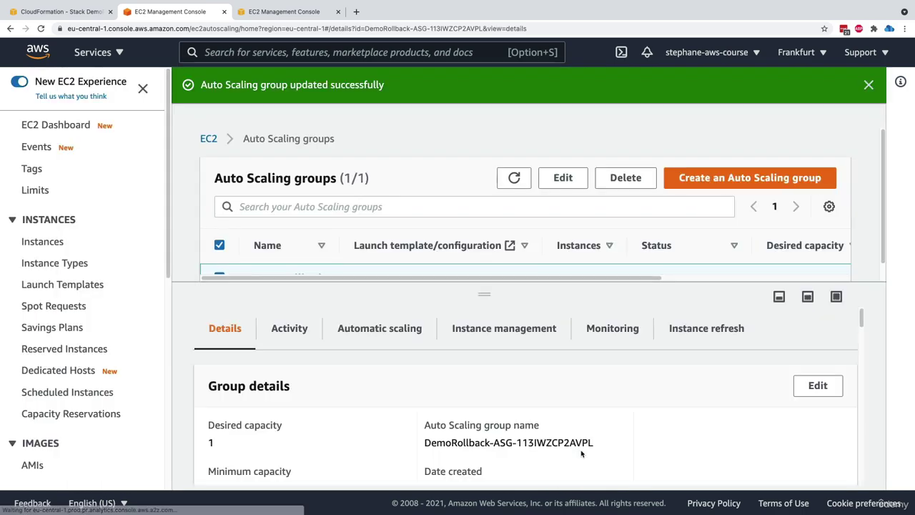
drag(465, 293, 480, 347)
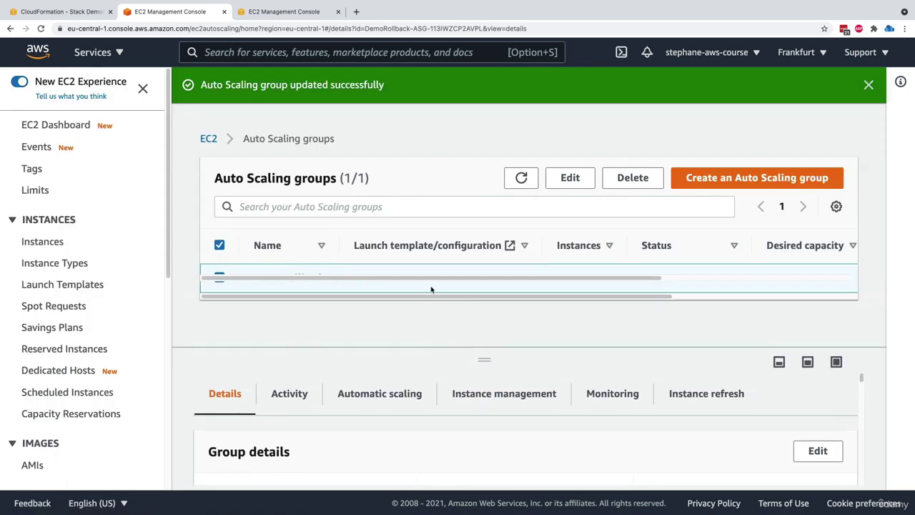
Delete the old DemoRollback-LC-QGEIS2R9RH65 launch configuration, leaving only NewLC listed.
click(279, 11)
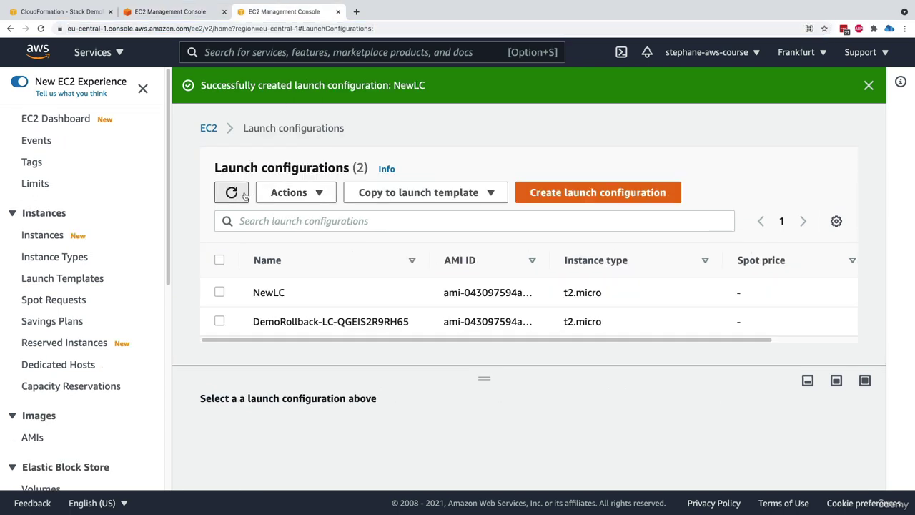
click(220, 321)
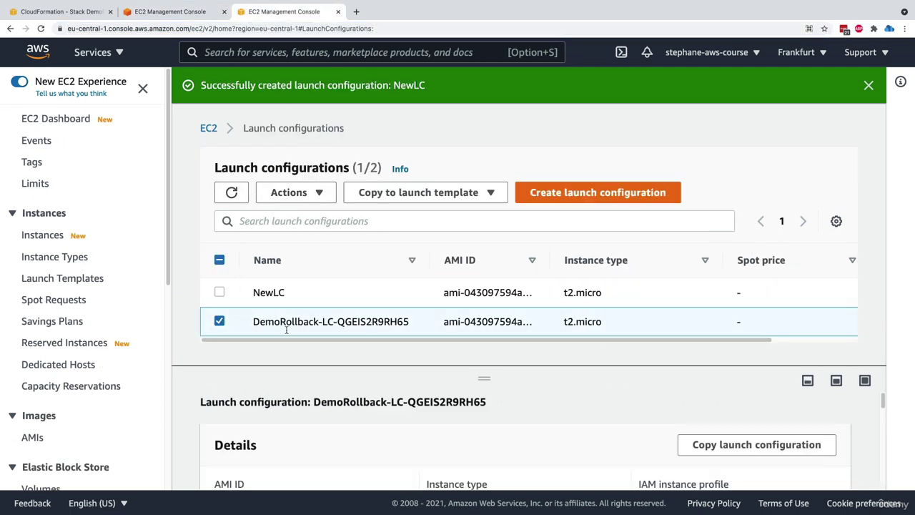
click(316, 193)
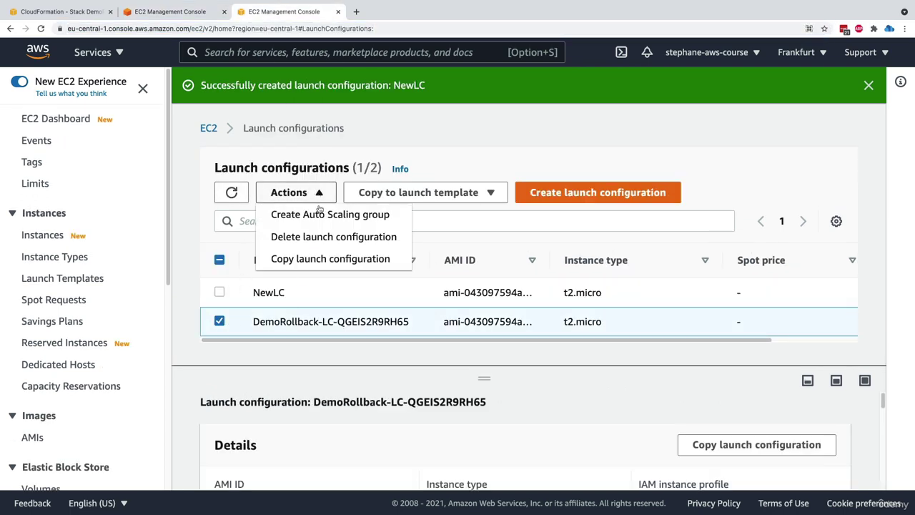
click(326, 240)
click(715, 327)
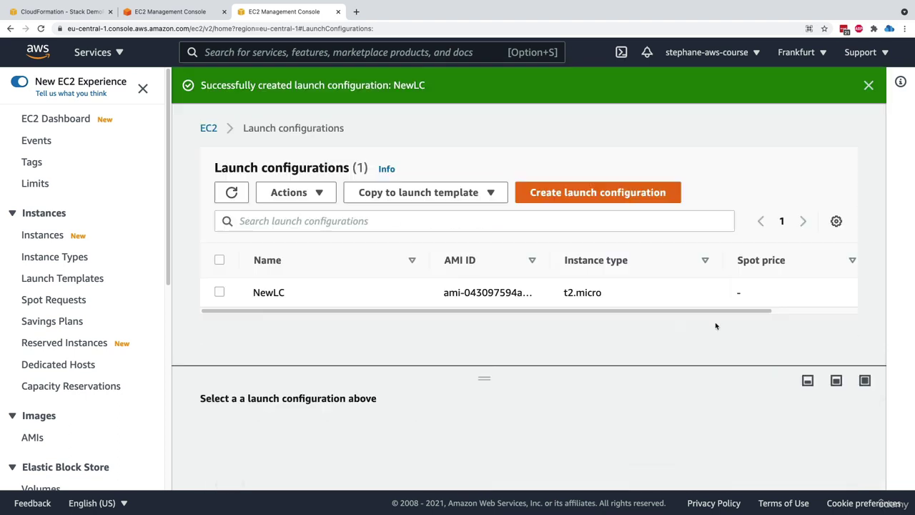
drag(501, 366, 499, 326)
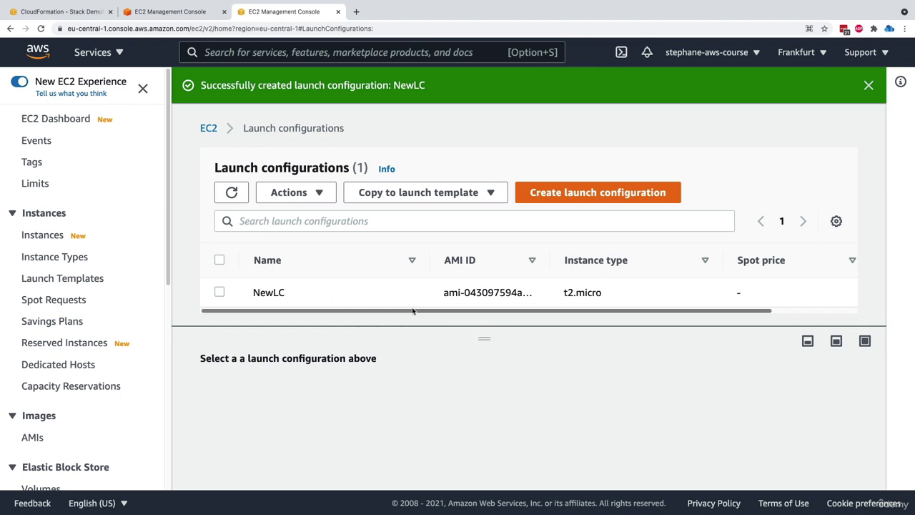
click(79, 15)
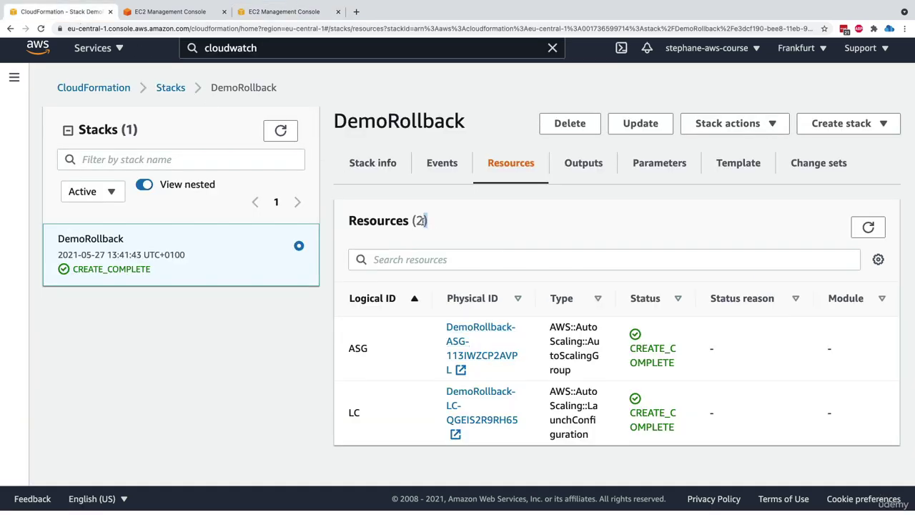
Start updating DemoRollback with continue-rollback-failed.yaml uploaded as the replacement template.
click(641, 123)
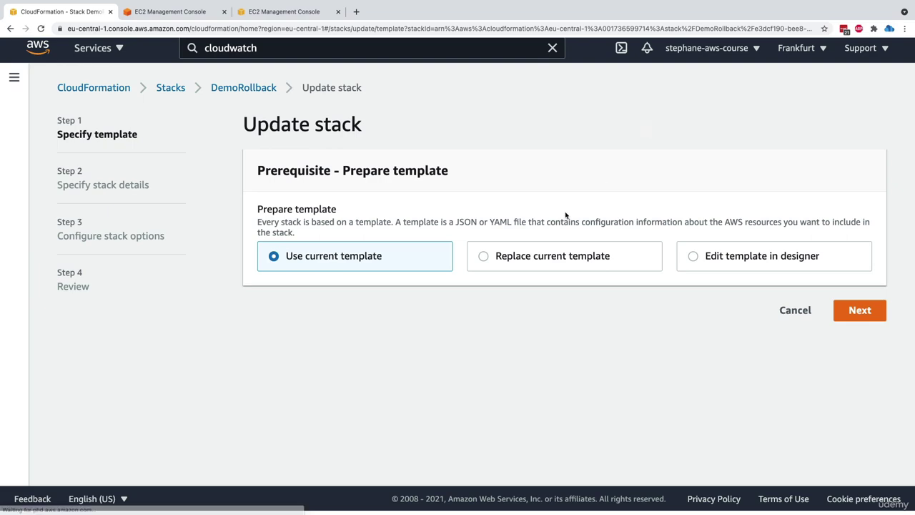
click(622, 257)
click(654, 407)
click(318, 468)
double_click(418, 198)
scroll(523, 332, down, 3)
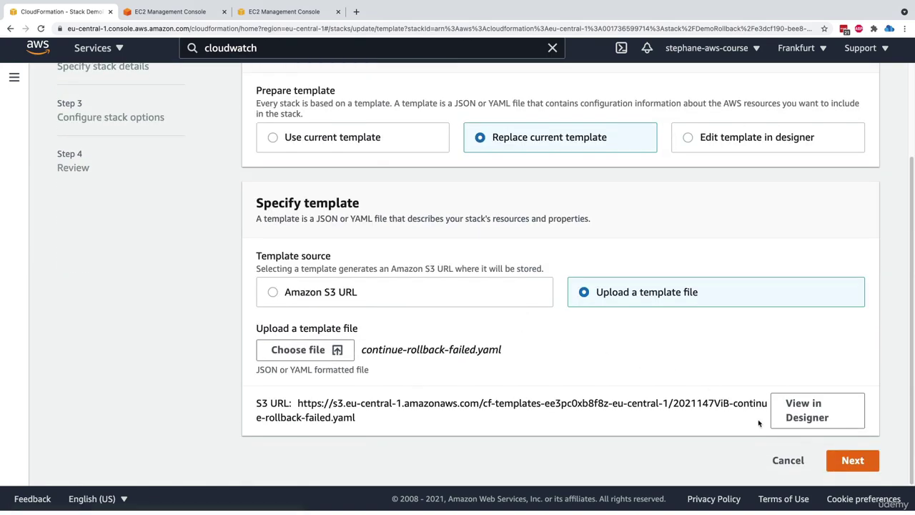
click(840, 458)
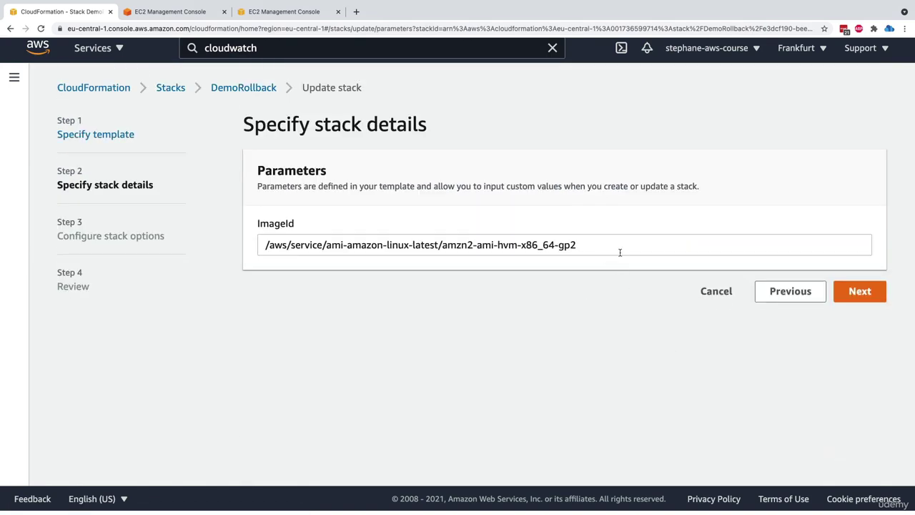
Advance through stack details and options to the review page, checking the EC2 launch configurations.
click(842, 290)
scroll(838, 331, down, 10)
click(853, 445)
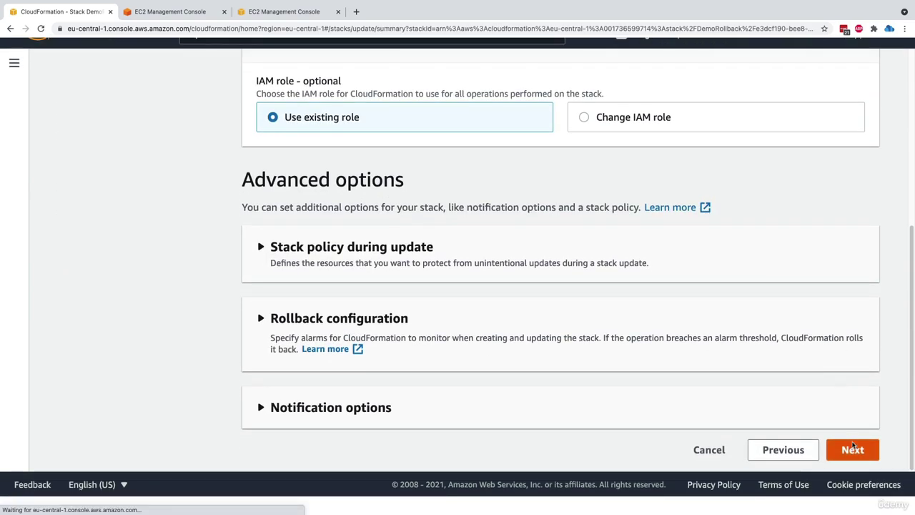
scroll(513, 362, down, 3)
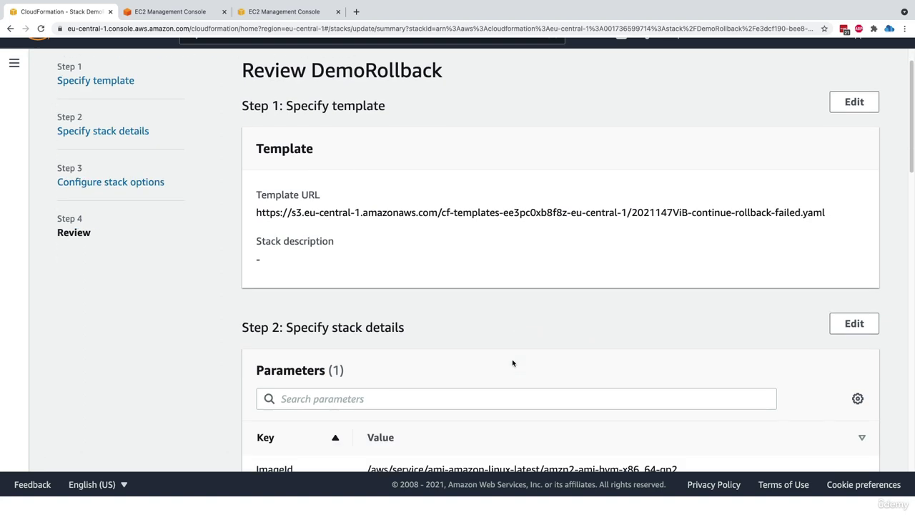
click(264, 18)
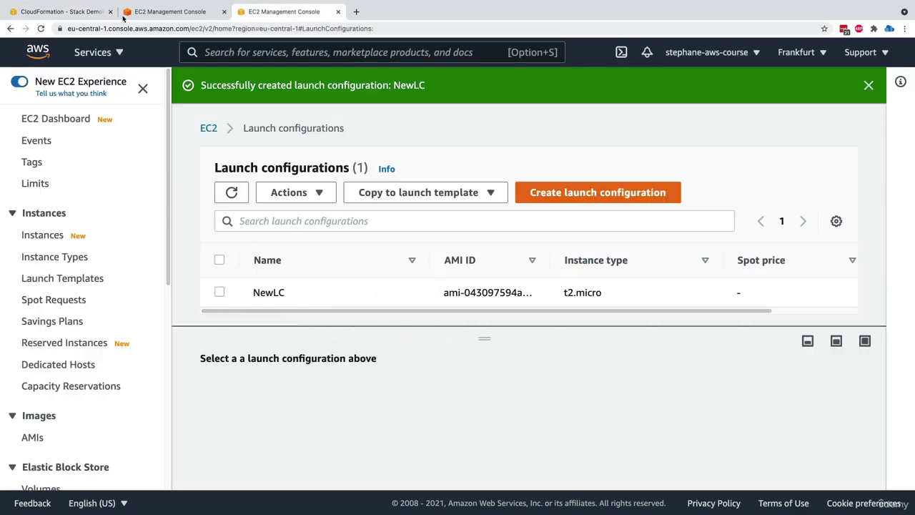
click(101, 20)
scroll(719, 405, down, 15)
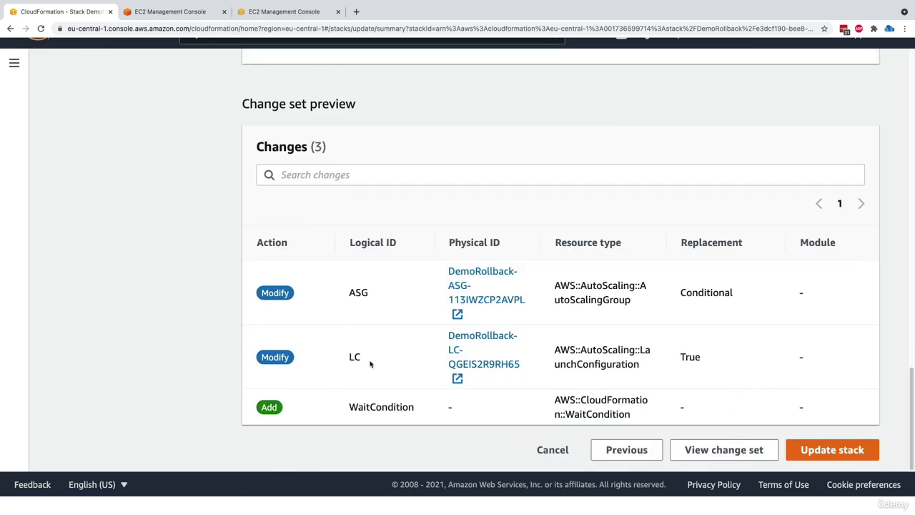
Review the change set (ASG modified, LC replaced, WaitCondition added) and submit the update.
double_click(691, 357)
double_click(353, 293)
double_click(603, 285)
click(618, 323)
double_click(381, 407)
click(576, 411)
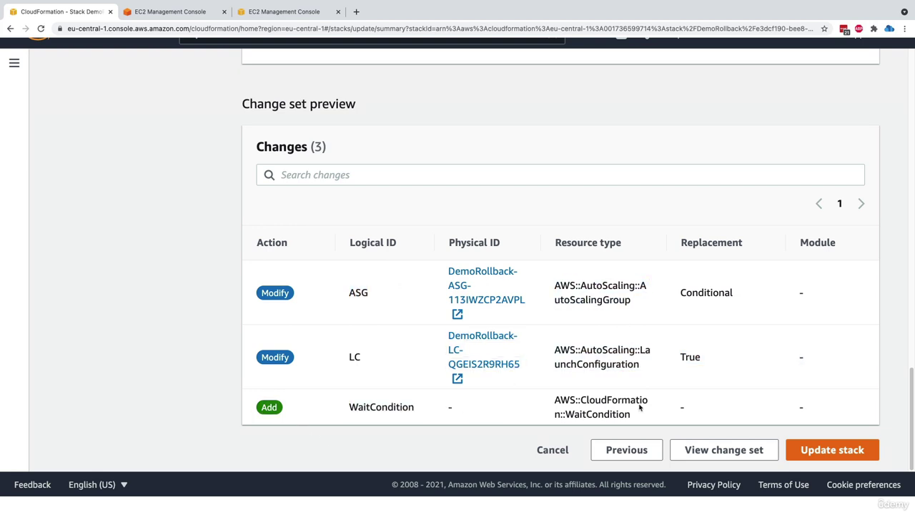
click(822, 457)
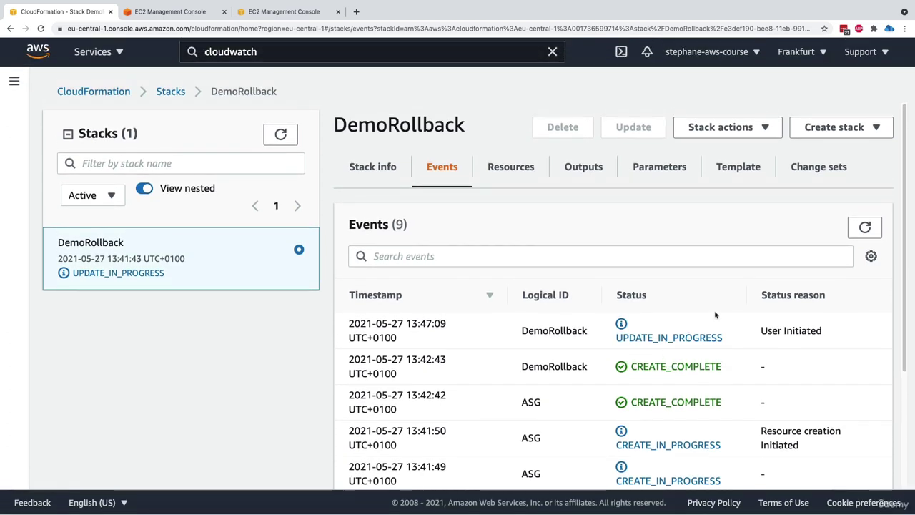
Confirm LC reached UPDATE_COMPLETE and inspect the new DemoRollback launch configuration in EC2.
click(865, 227)
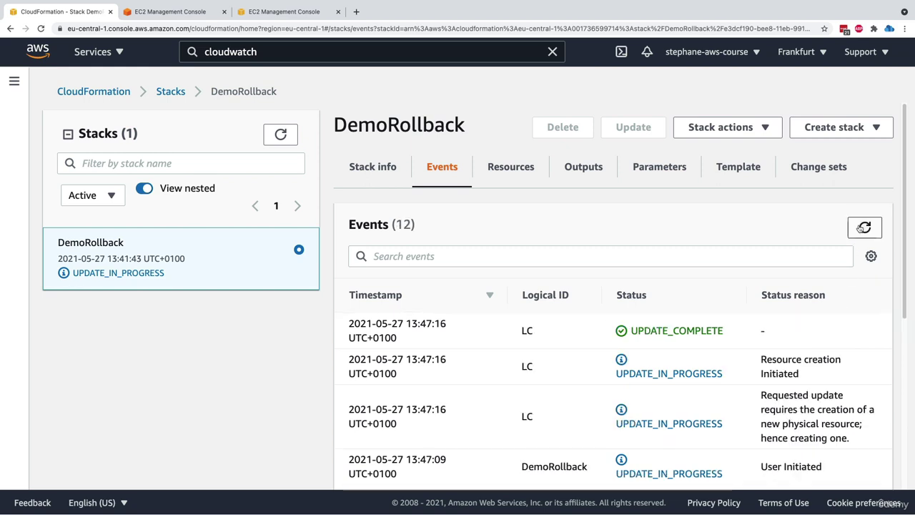
double_click(642, 330)
click(665, 334)
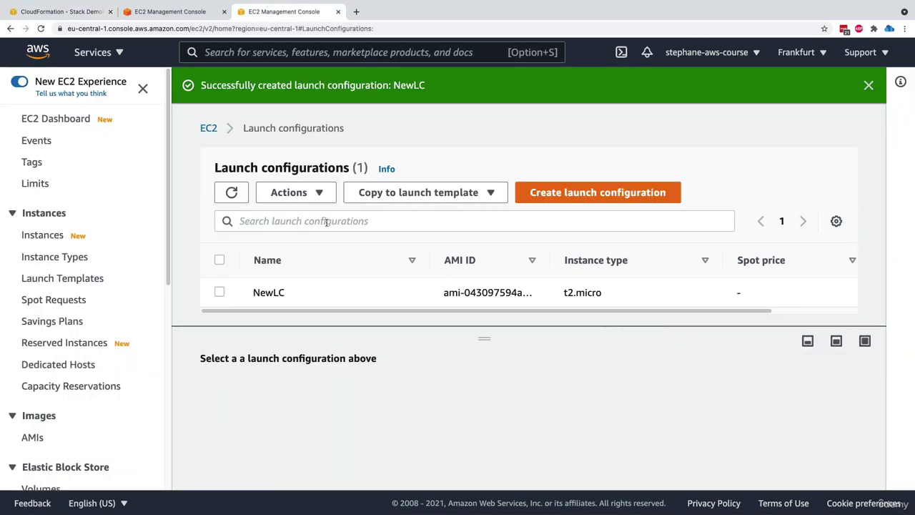
click(231, 192)
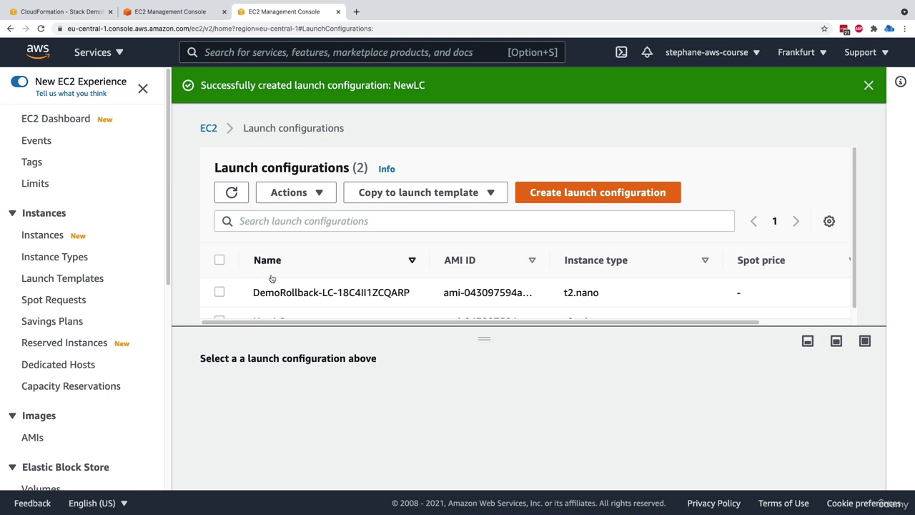
scroll(272, 276, down, 1)
click(297, 274)
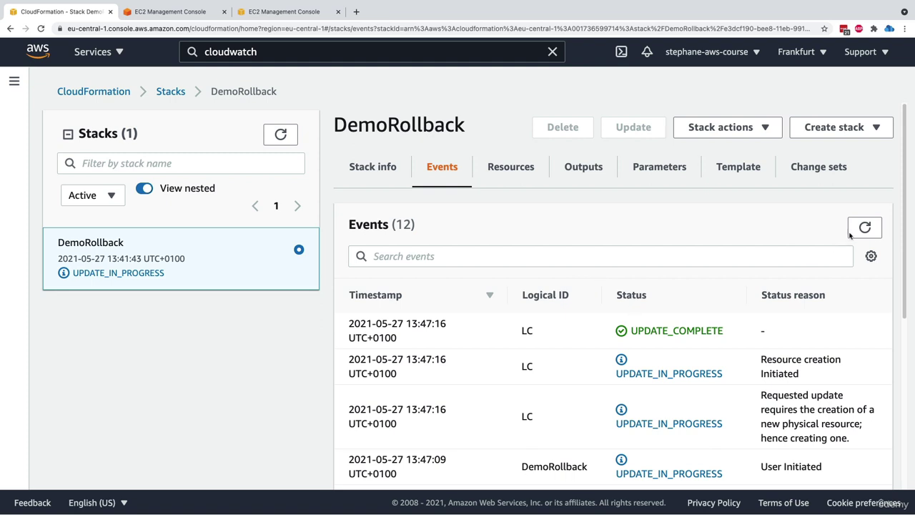
Refresh events to see ASG at UPDATE_COMPLETE and the WaitCondition being created.
click(851, 235)
scroll(529, 400, down, 1)
double_click(520, 390)
click(611, 390)
double_click(656, 390)
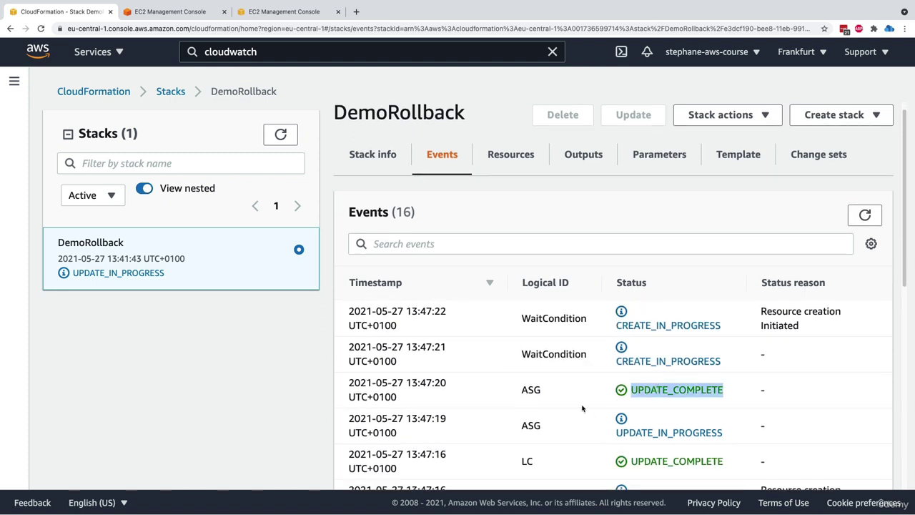
scroll(592, 429, down, 2)
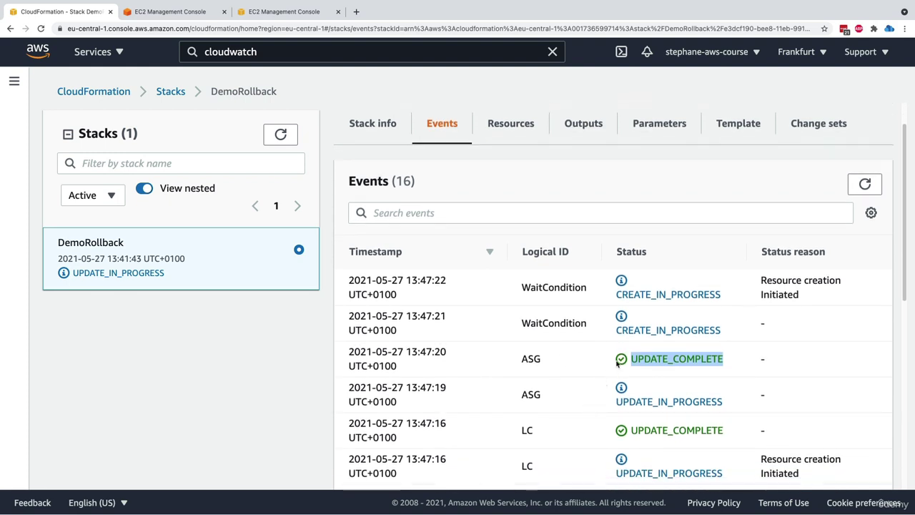
double_click(576, 287)
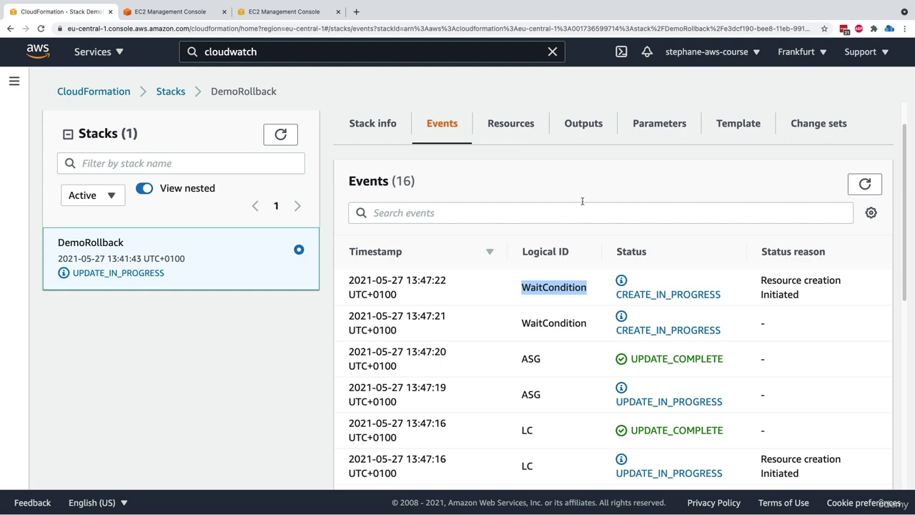
Inspect the template's WaitCondition: signal count 1 and PT1M timeout.
click(727, 123)
scroll(608, 344, down, 5)
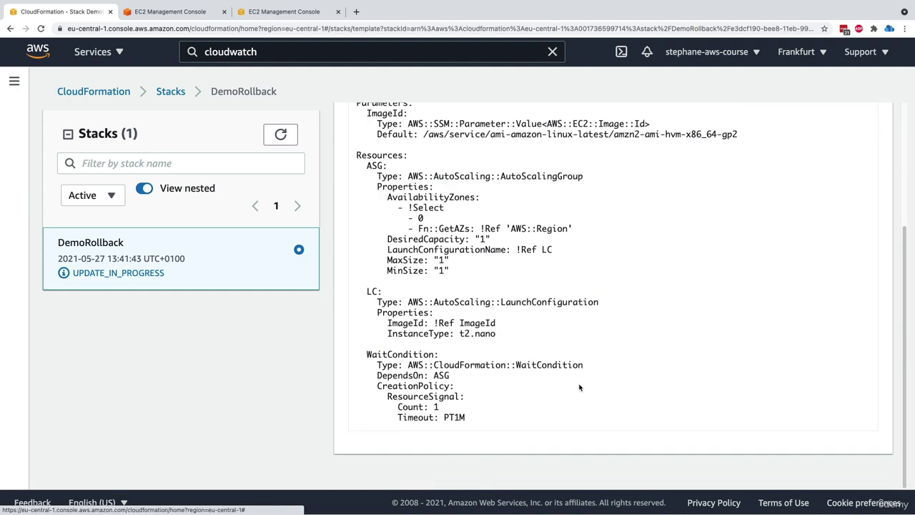
triple_click(512, 365)
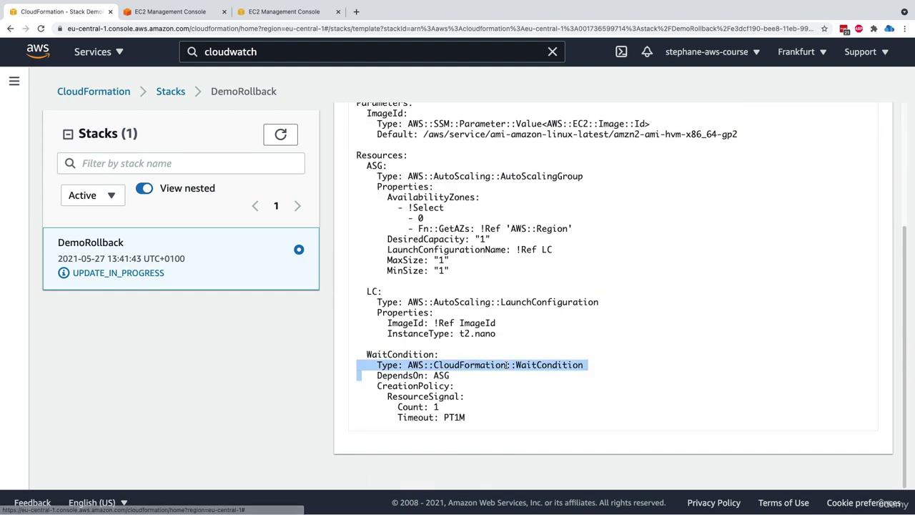
drag(446, 408, 401, 407)
click(461, 417)
double_click(457, 417)
click(482, 417)
scroll(475, 383, up, 3)
Refresh events and read the WaitCondition failure and DemoRollback rollback reasons.
click(442, 170)
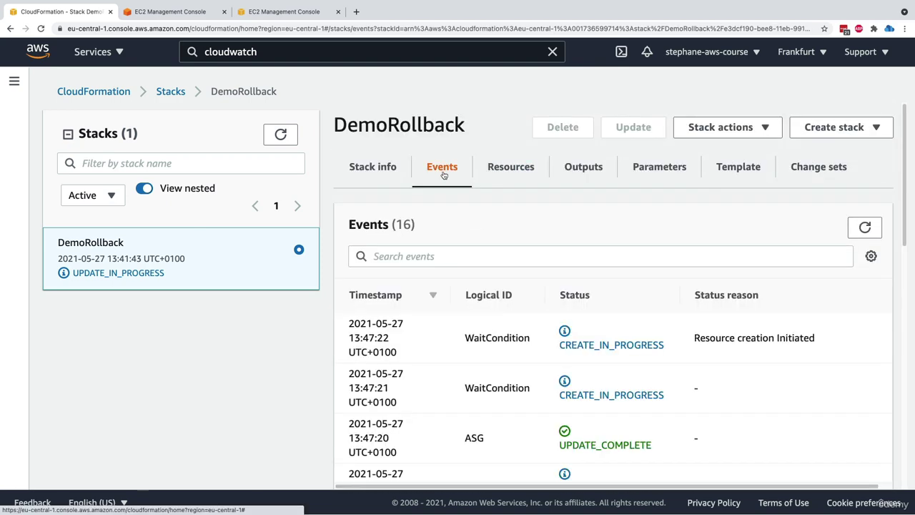
click(865, 226)
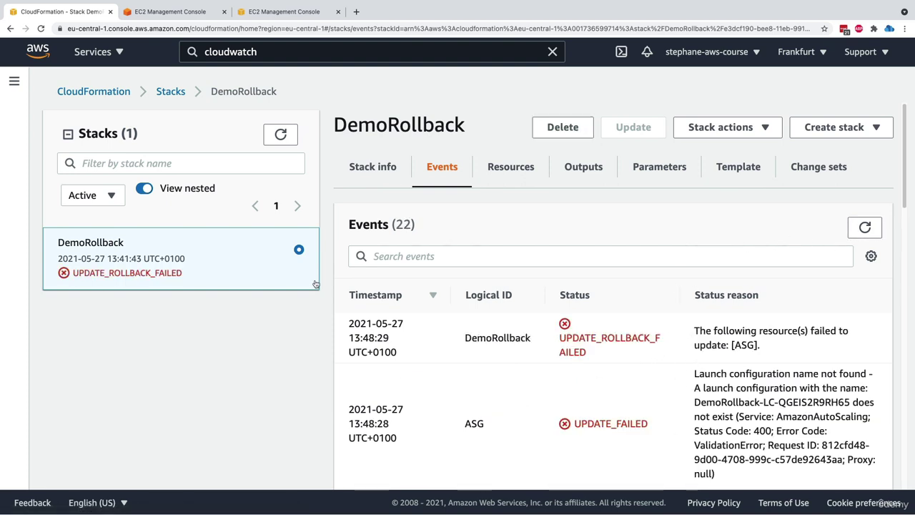
scroll(573, 358, down, 4)
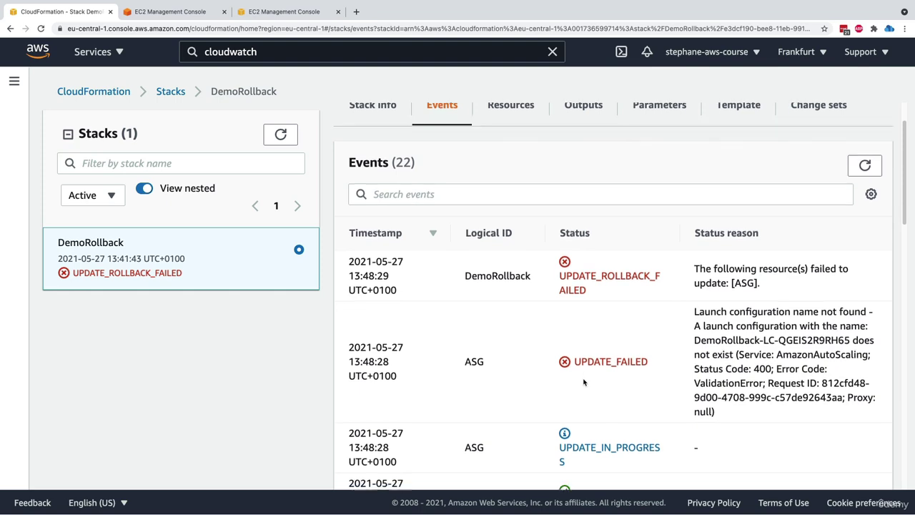
triple_click(737, 405)
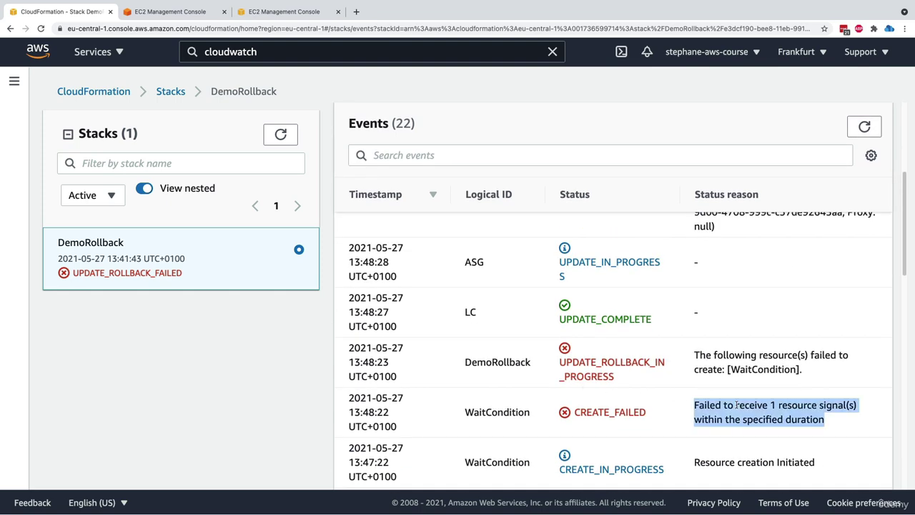
triple_click(684, 376)
scroll(684, 376, up, 1)
Trace the statuses: LC UPDATE_COMPLETE, ASG UPDATE_IN_PROGRESS, then ASG UPDATE_FAILED.
double_click(604, 330)
scroll(605, 330, up, 2)
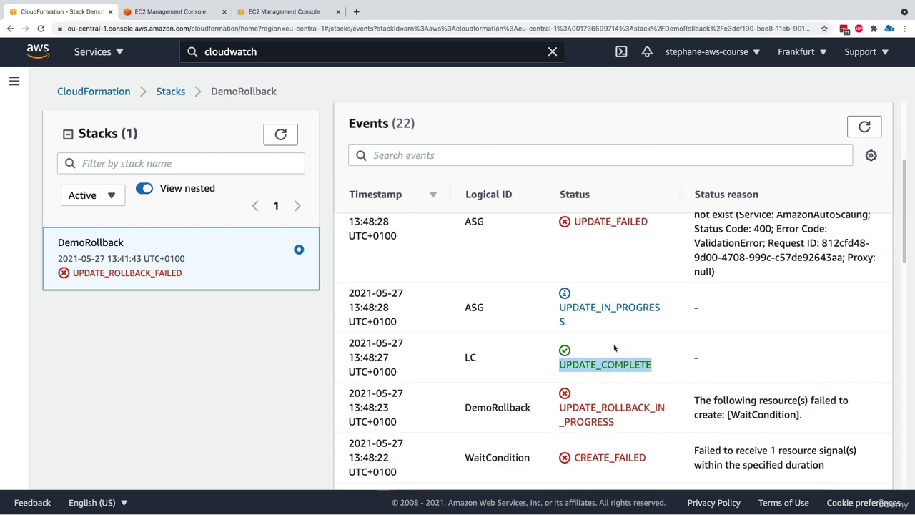
double_click(602, 348)
scroll(593, 356, up, 3)
scroll(572, 389, down, 1)
double_click(596, 364)
scroll(629, 368, down, 1)
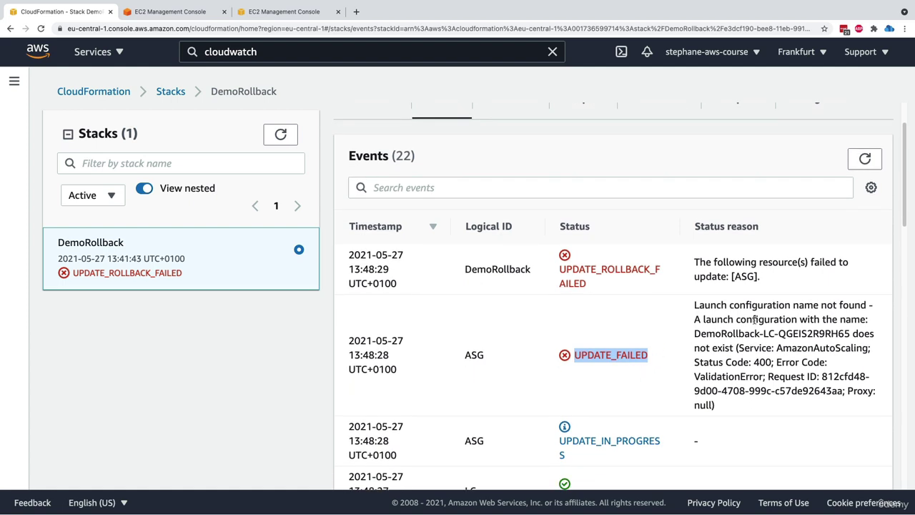
Confirm ASG failed because DemoRollback-LC-QGEIS2R9RH65 no longer exists, then open Stack actions.
drag(694, 333, 852, 334)
click(853, 336)
drag(724, 349, 851, 334)
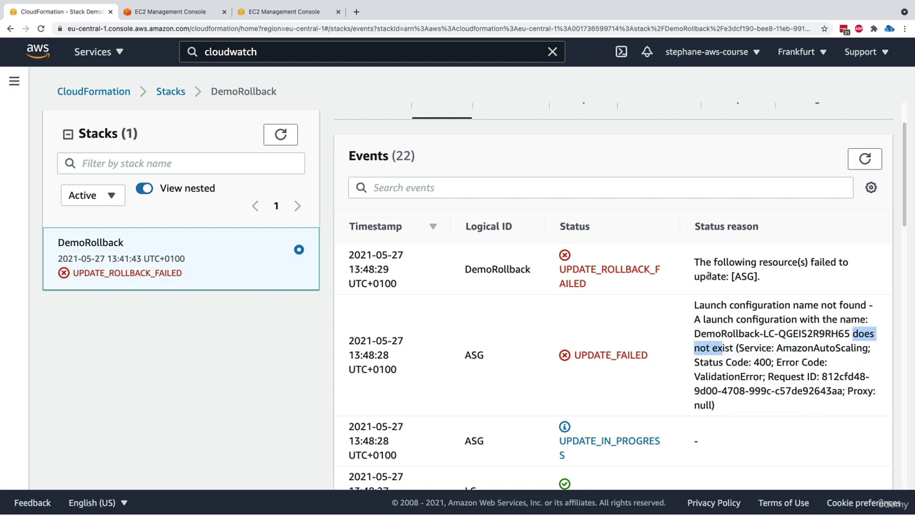
triple_click(746, 262)
click(745, 262)
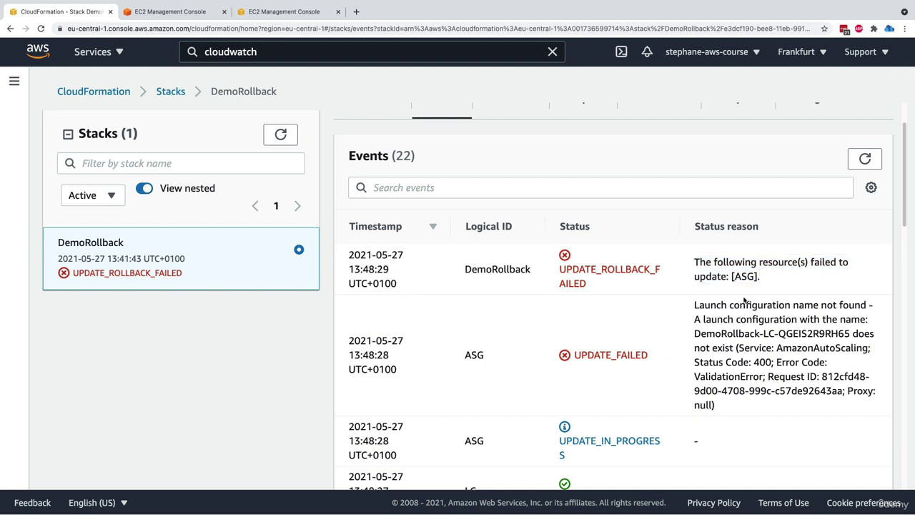
scroll(744, 300, up, 2)
triple_click(736, 345)
click(758, 342)
scroll(758, 341, up, 1)
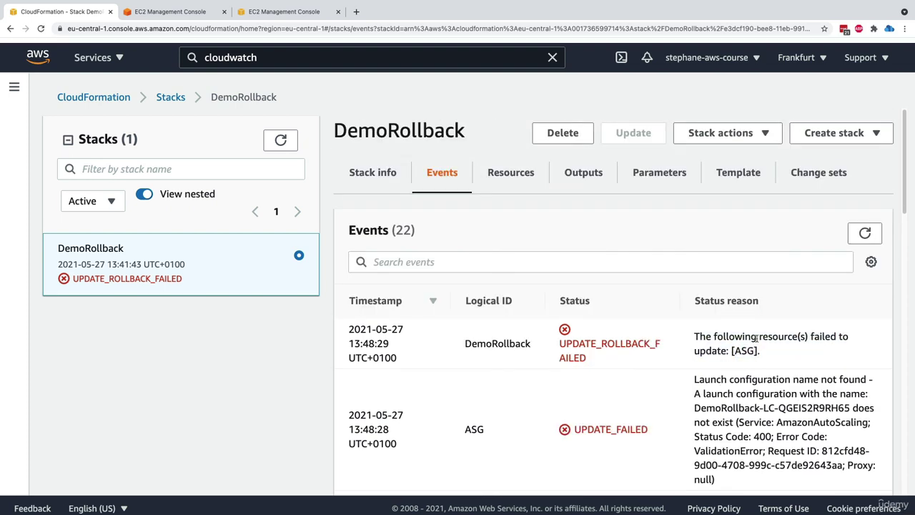
click(770, 127)
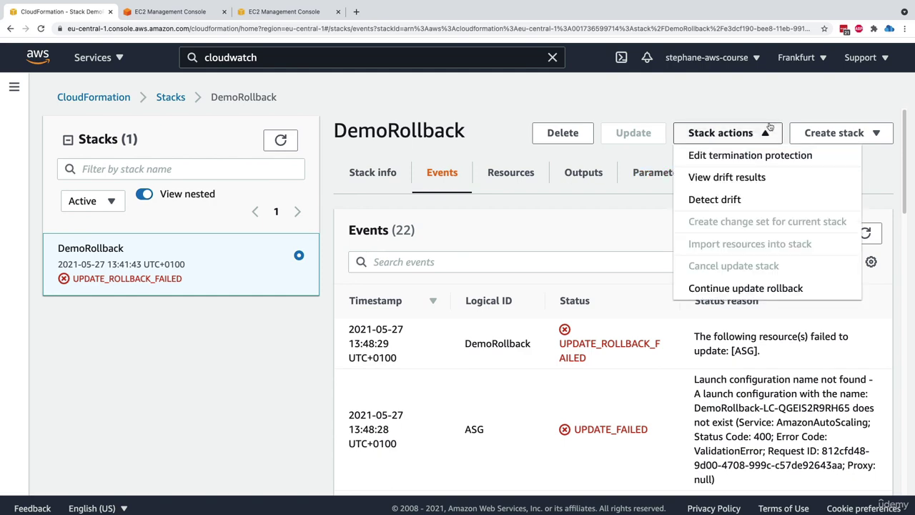
click(735, 288)
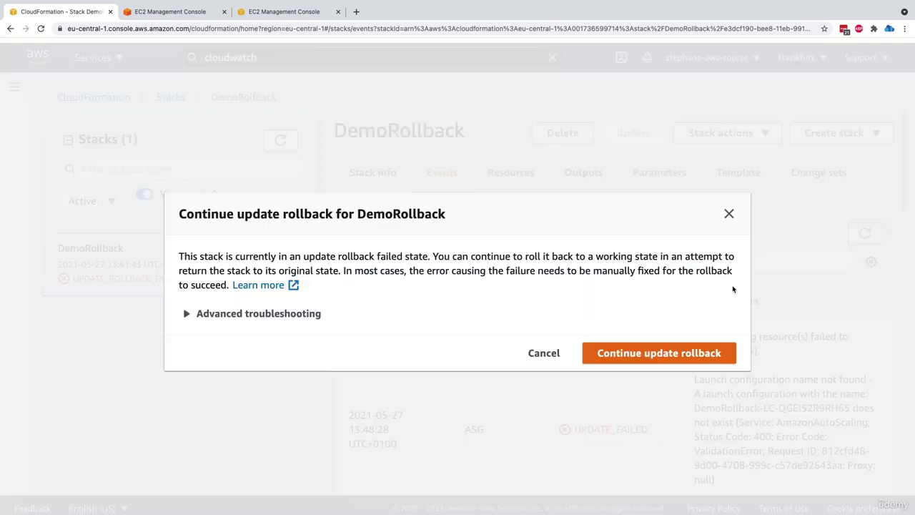
click(304, 314)
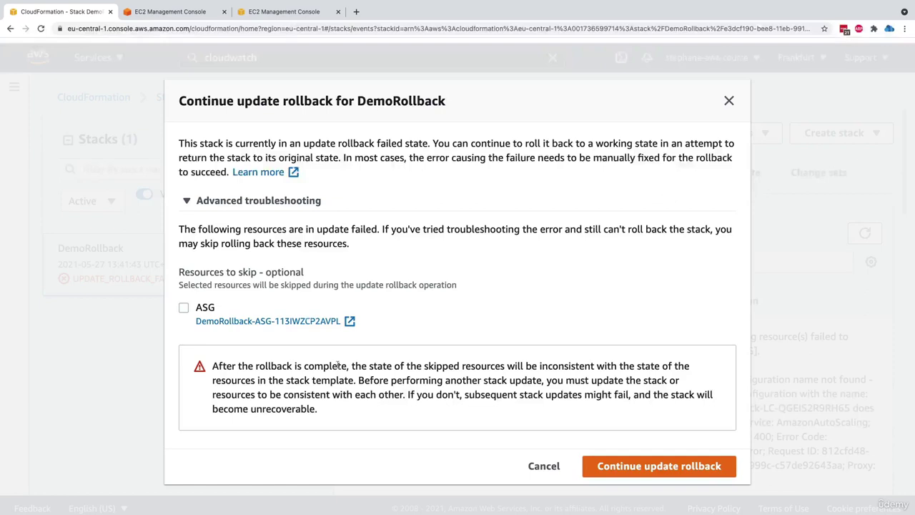
click(184, 307)
click(185, 307)
click(546, 467)
drag(652, 133, 632, 135)
scroll(730, 391, down, 1)
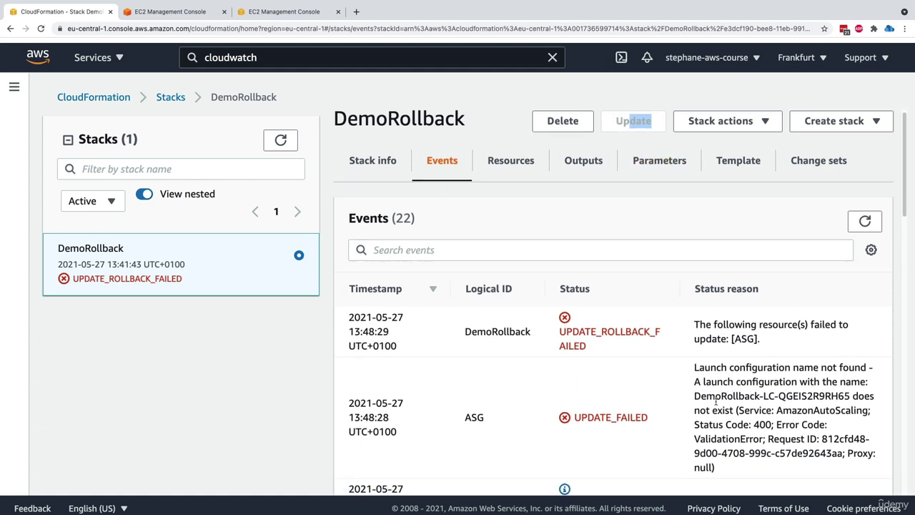
Start a new launch configuration named DemoRollback-LC-QGEIS2R9RH65.
drag(696, 398, 849, 392)
key(super+c)
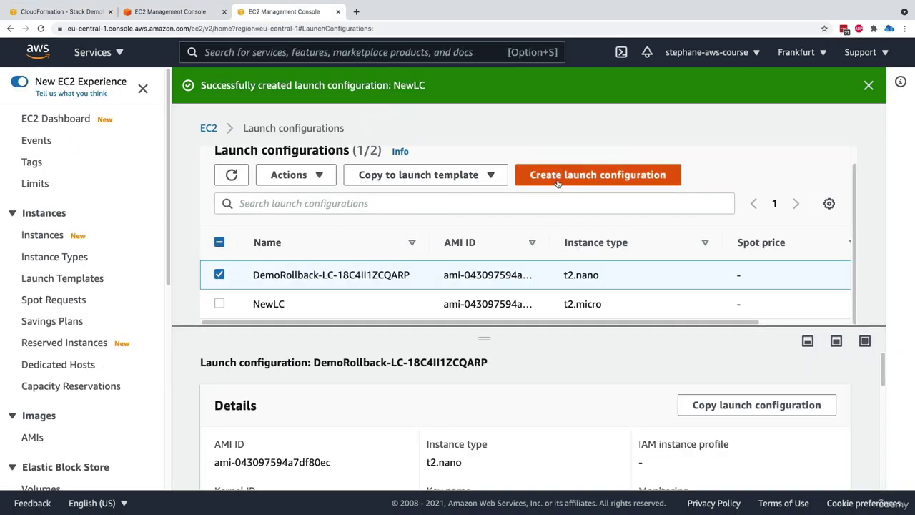
click(558, 175)
click(312, 282)
key(super+v)
scroll(311, 313, down, 2)
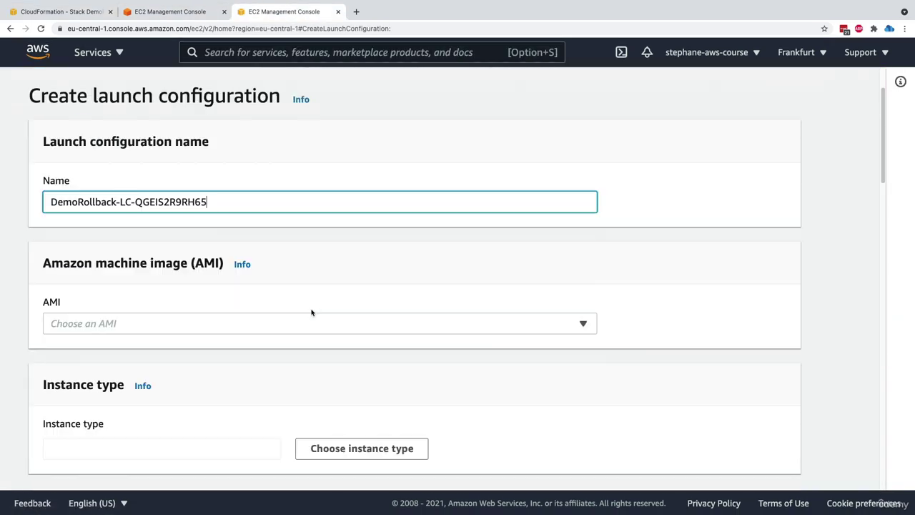
click(300, 323)
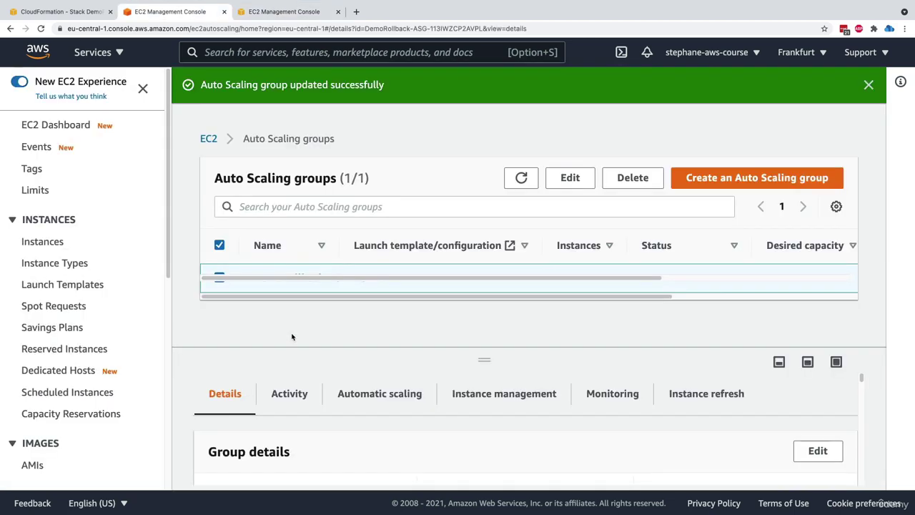
scroll(420, 411, down, 5)
scroll(419, 415, up, 4)
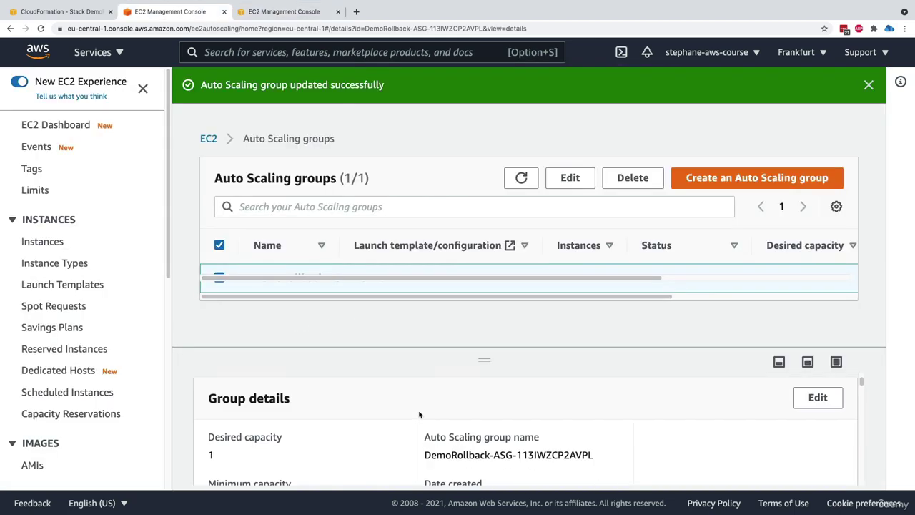
scroll(419, 415, down, 2)
scroll(86, 390, down, 6)
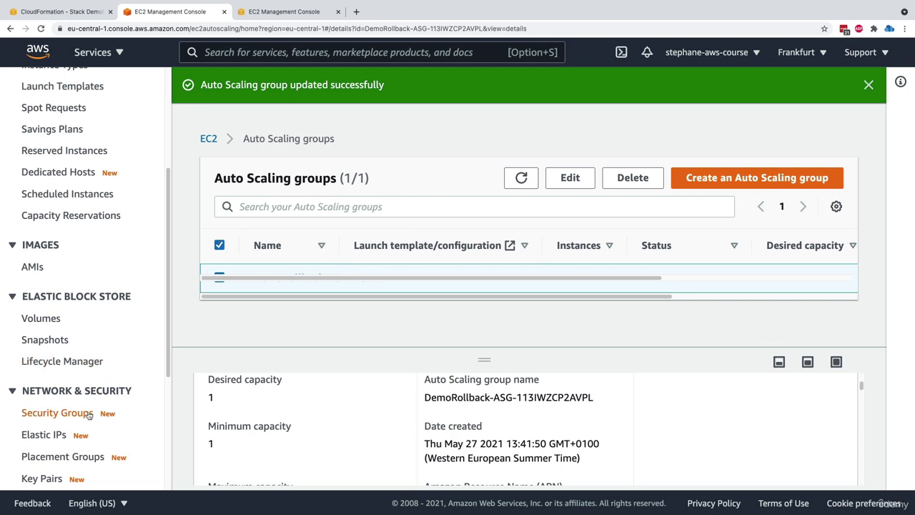
Copy the original configuration's AMI ID and select the matching amzn2 image.
click(73, 405)
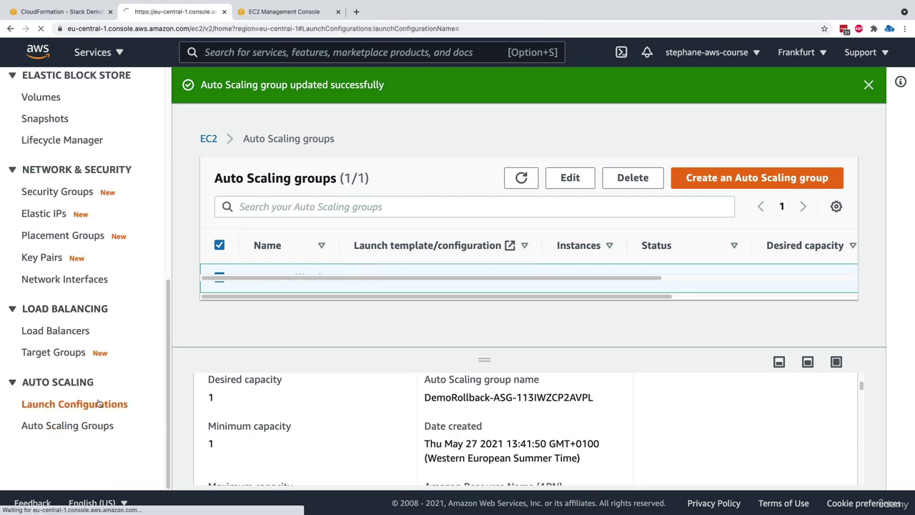
click(365, 254)
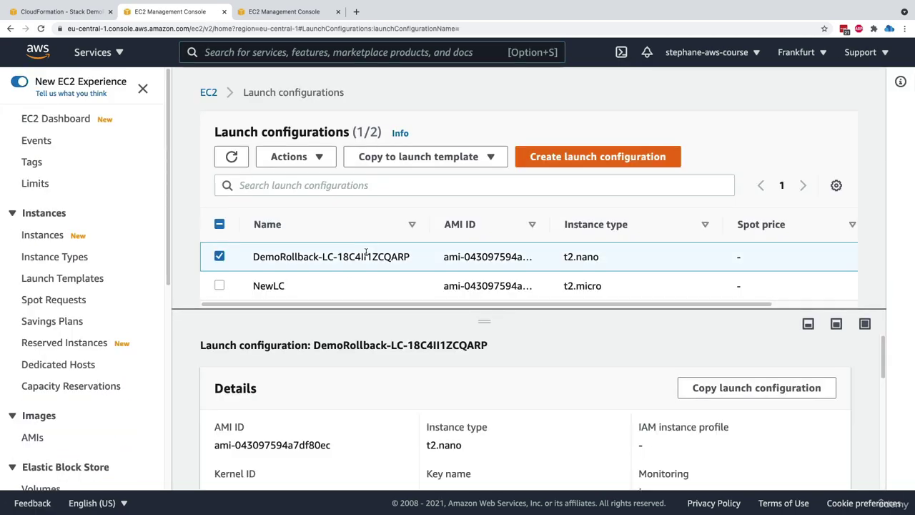
scroll(316, 394, down, 3)
scroll(306, 388, up, 1)
triple_click(302, 343)
key(ctrl+c)
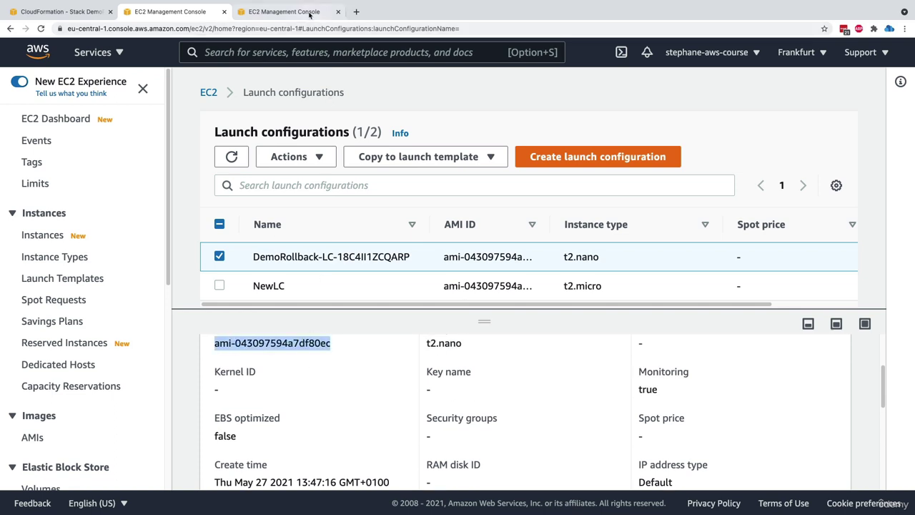
click(284, 12)
key(ctrl+v)
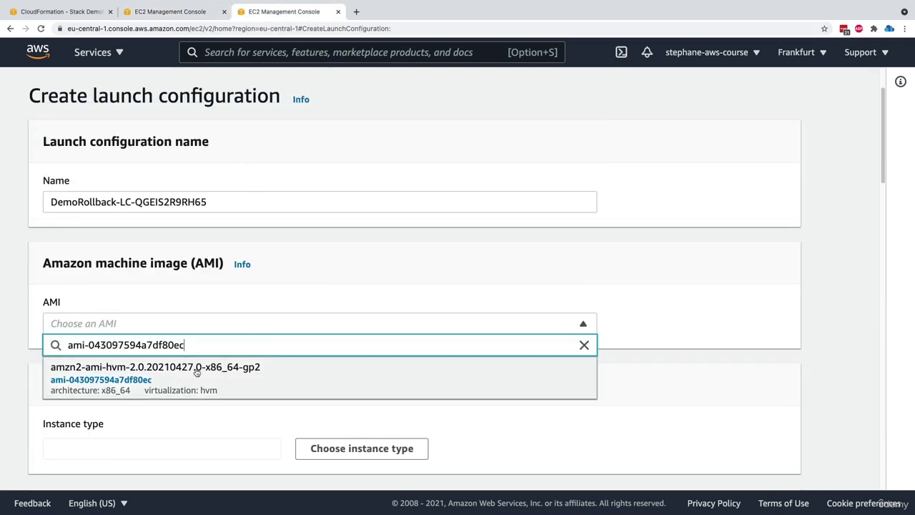
click(194, 371)
Set the instance type to t2.micro.
scroll(191, 372, down, 2)
click(173, 286)
click(333, 288)
click(370, 166)
text(t2)
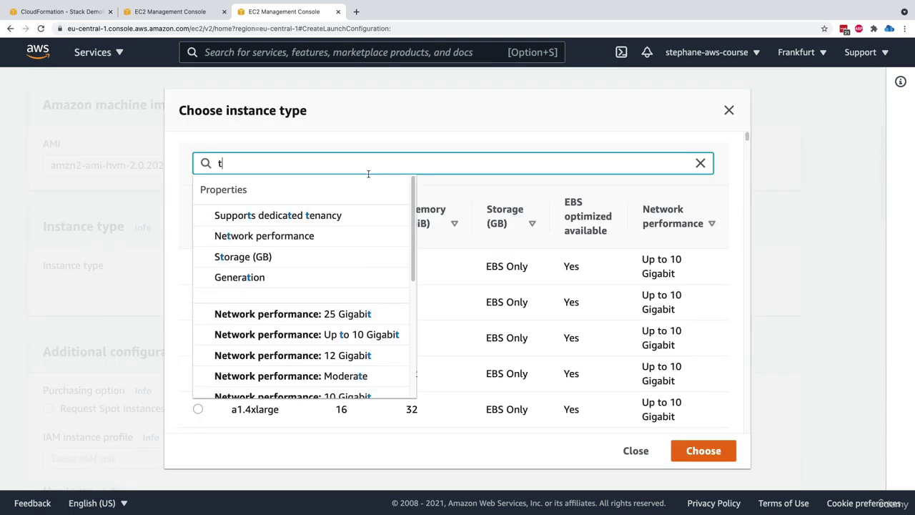
key(Return)
click(204, 282)
click(678, 451)
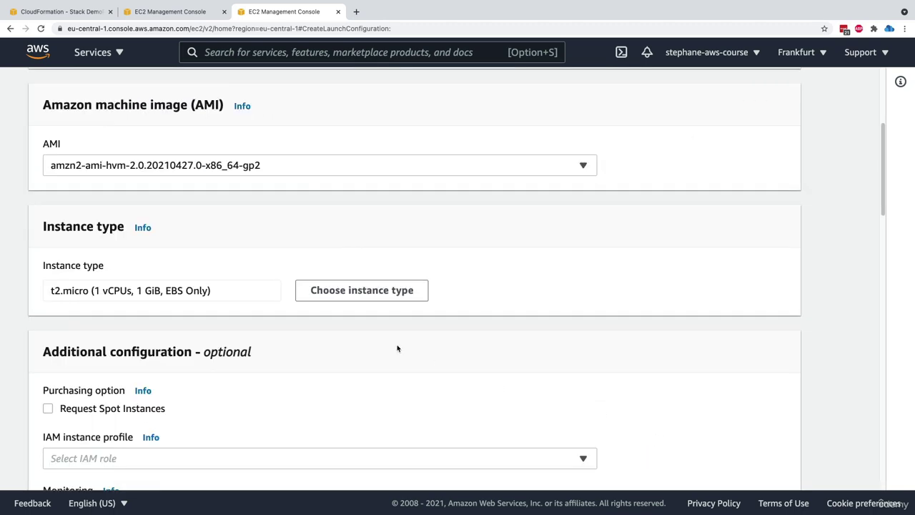
Choose DemoKeyPair, acknowledge the private key file, and create the launch configuration.
scroll(398, 348, down, 10)
scroll(376, 350, down, 6)
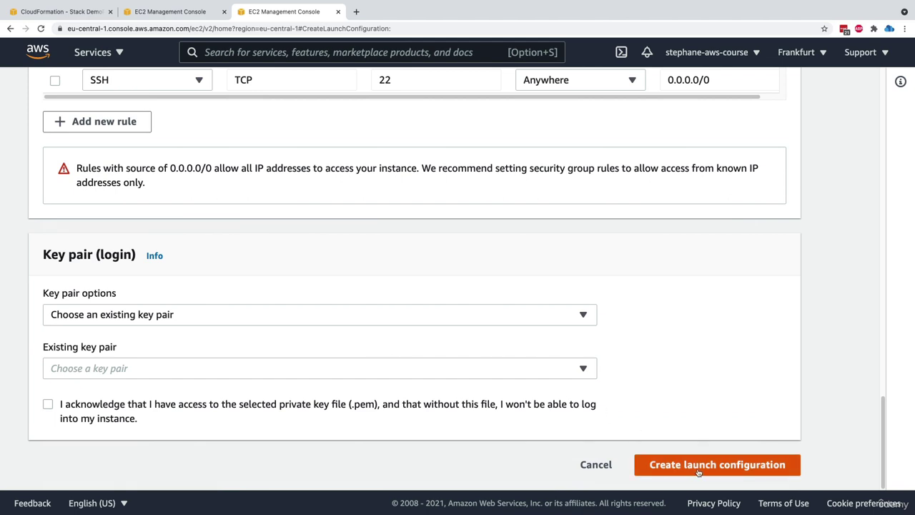
click(699, 471)
click(150, 368)
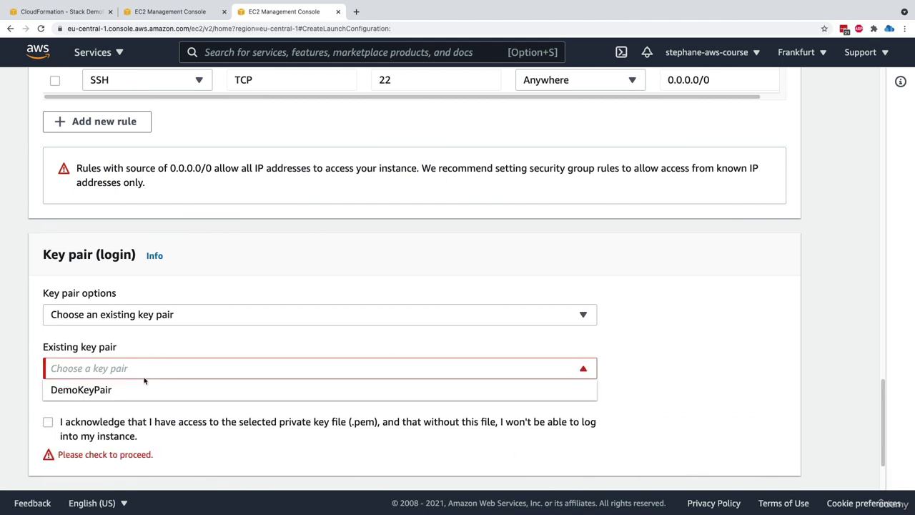
click(148, 385)
click(146, 416)
click(706, 464)
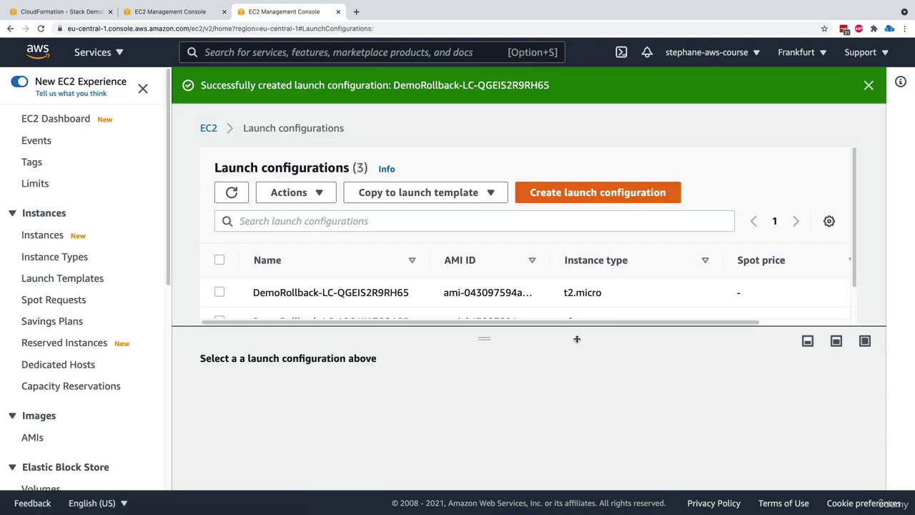
drag(584, 380, 583, 400)
triple_click(362, 292)
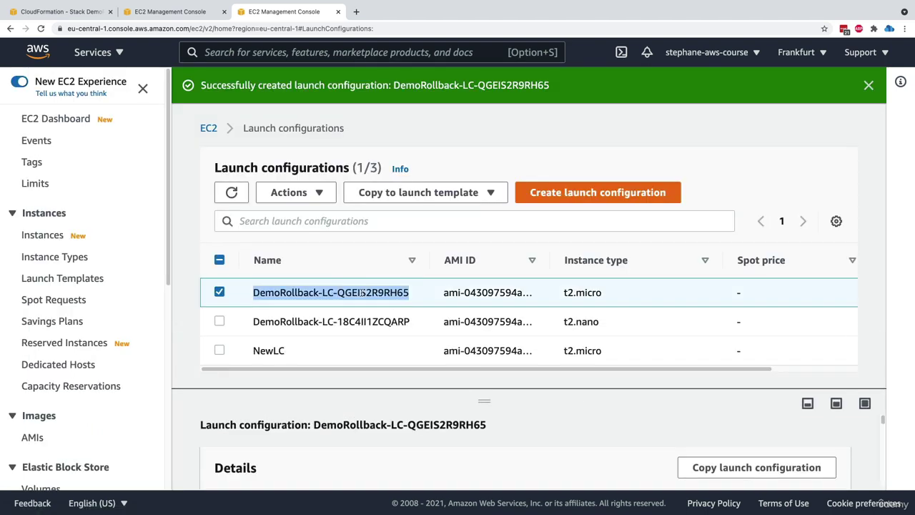
click(386, 312)
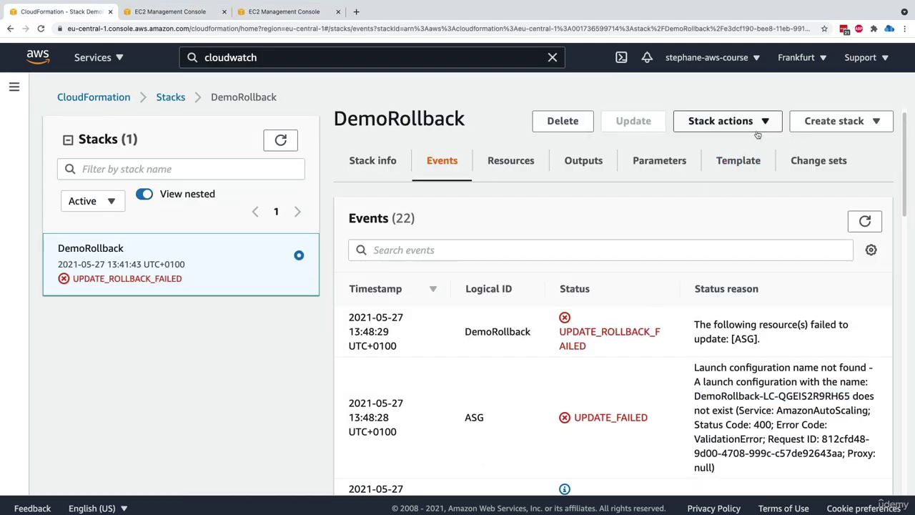
Continue the failed update rollback and refresh events until it finishes.
click(721, 121)
click(739, 275)
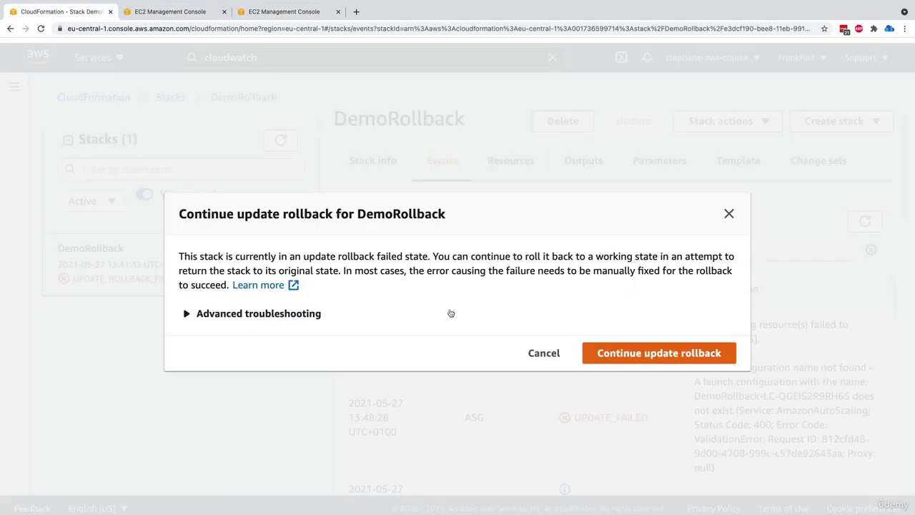
click(673, 353)
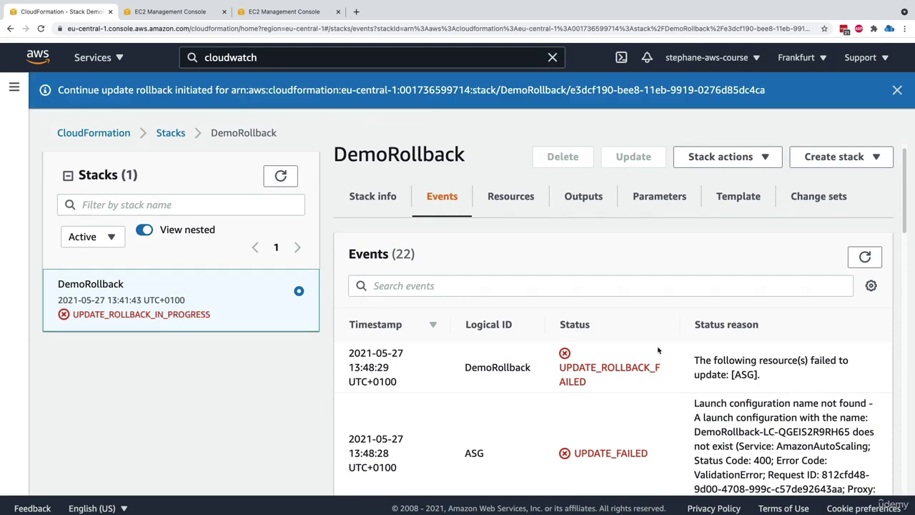
click(863, 258)
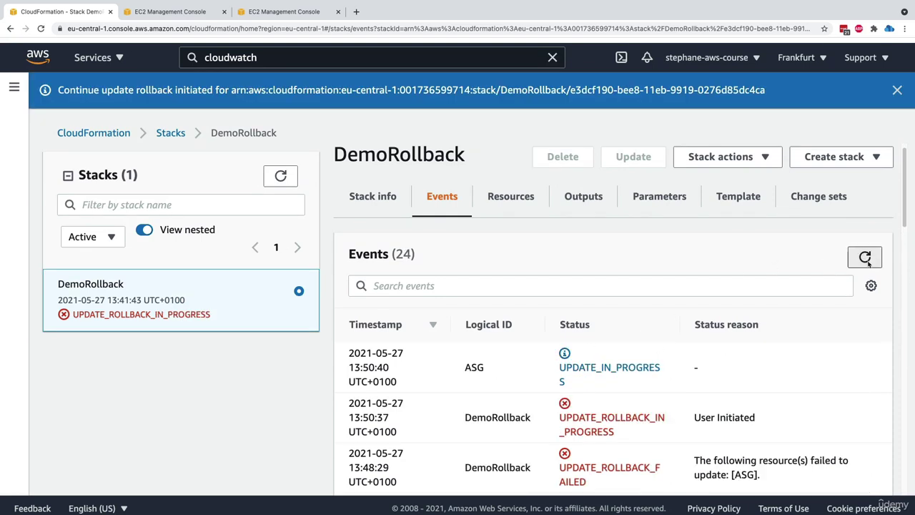
click(865, 258)
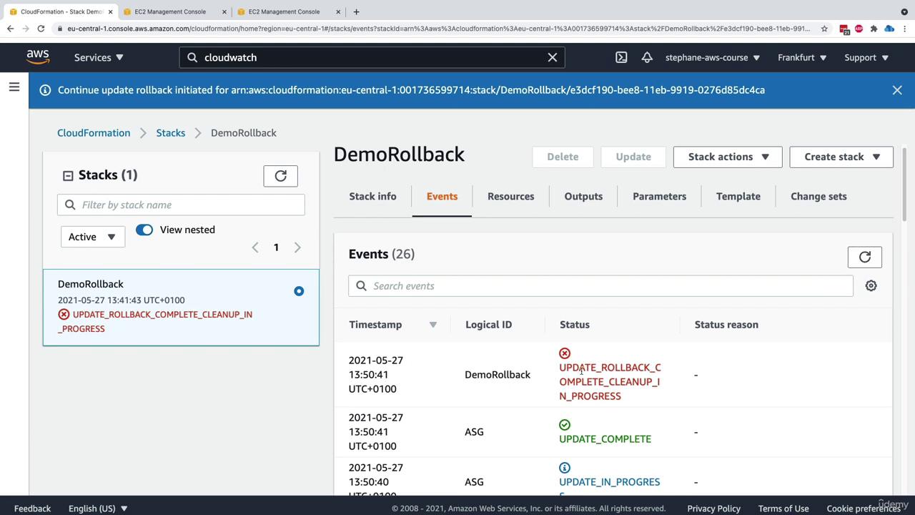
scroll(567, 395, down, 1)
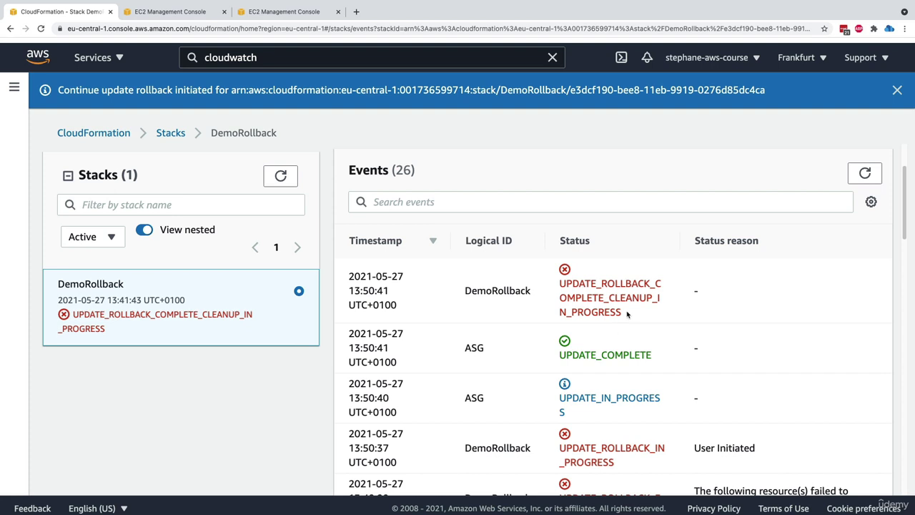
click(865, 173)
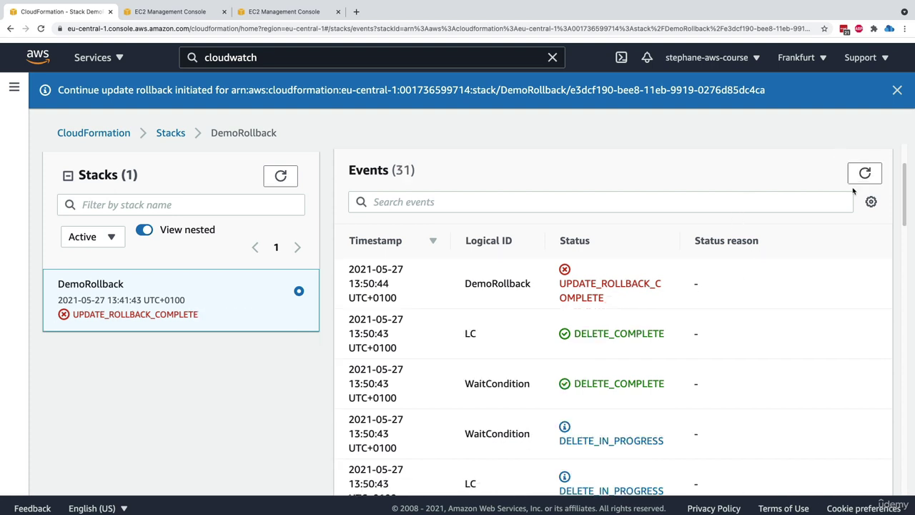
Verify LC shows DELETE_COMPLETE and the stack shows UPDATE_ROLLBACK_COMPLETE.
double_click(599, 333)
click(621, 333)
double_click(621, 333)
drag(665, 333, 636, 333)
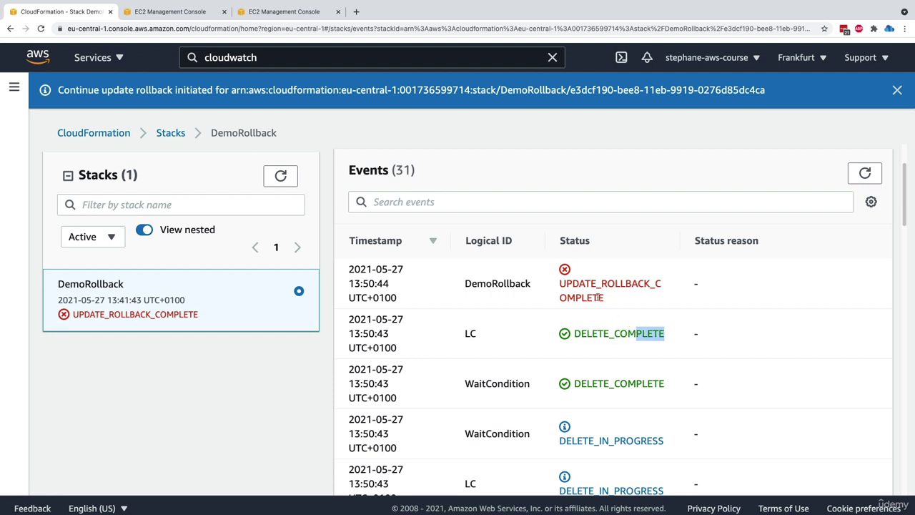
double_click(596, 296)
click(611, 284)
scroll(599, 323, up, 3)
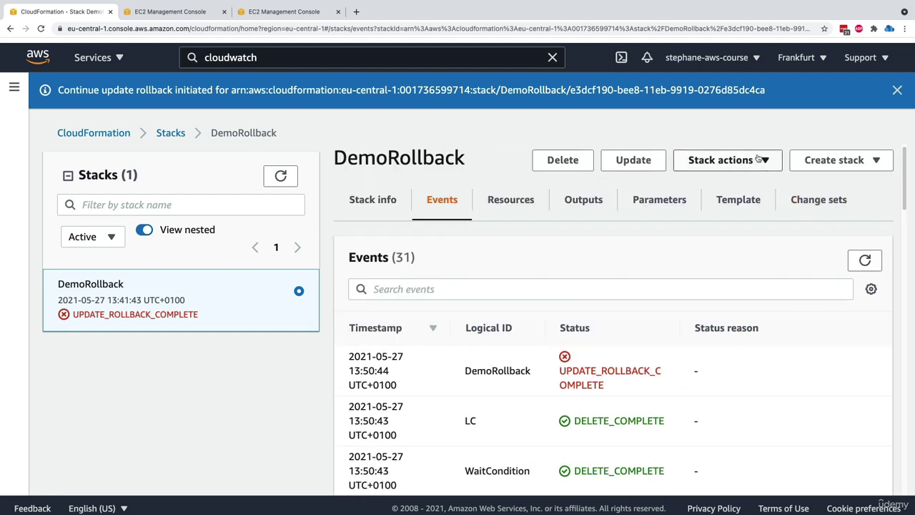
Start drift detection on the DemoRollback stack.
click(722, 160)
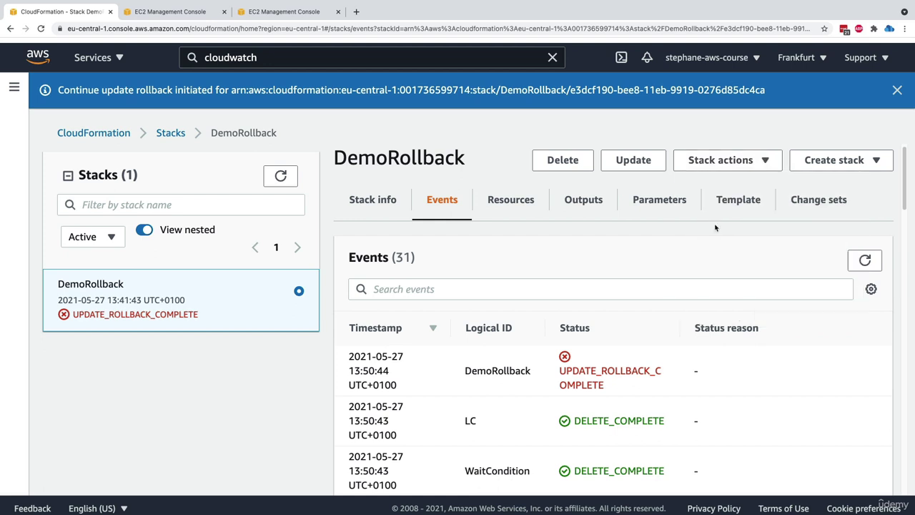
click(715, 226)
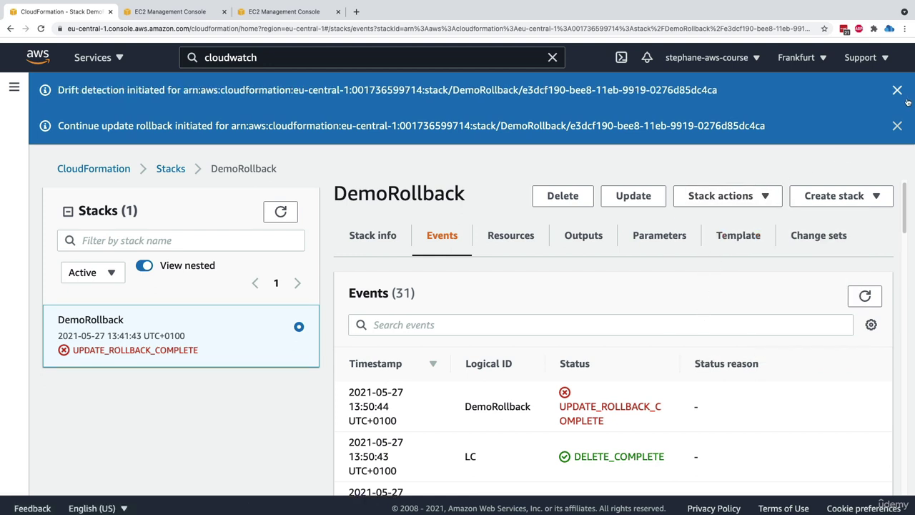
click(898, 93)
click(899, 98)
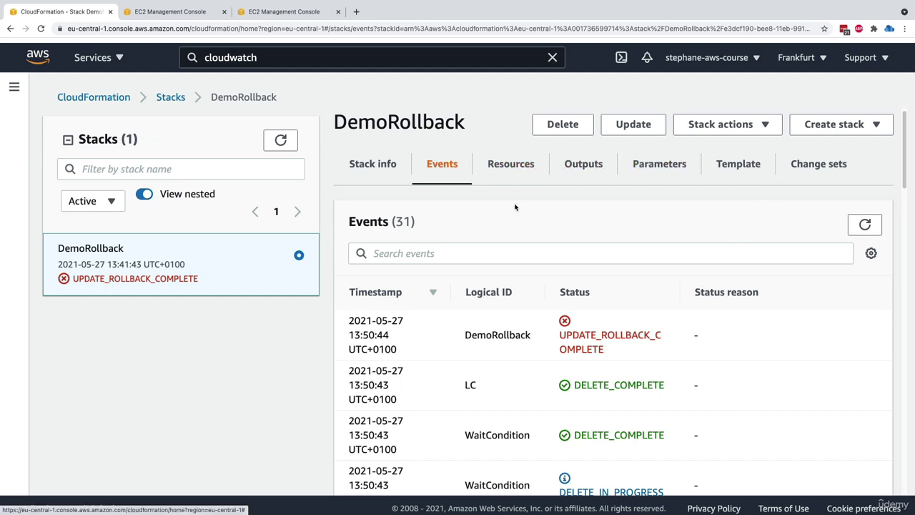
View the drift results, confirming ASG and LC are IN_SYNC.
click(721, 124)
click(717, 167)
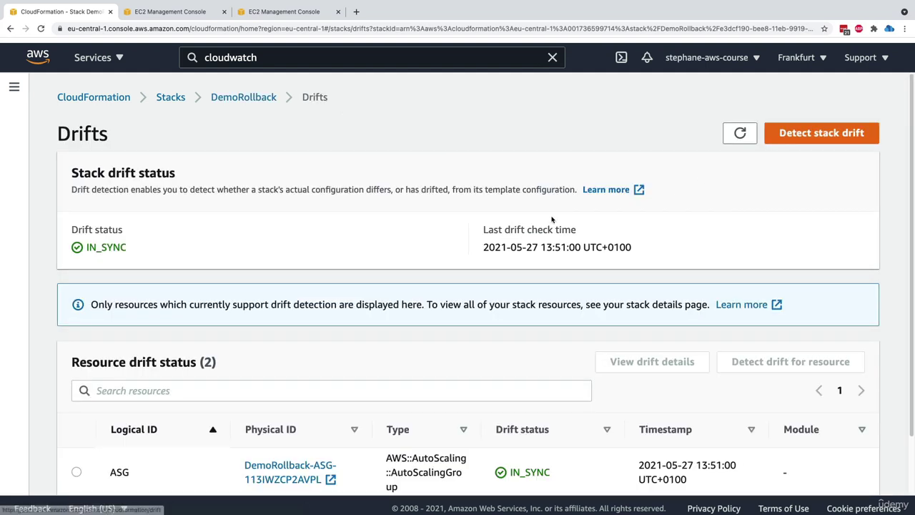
scroll(292, 276, down, 2)
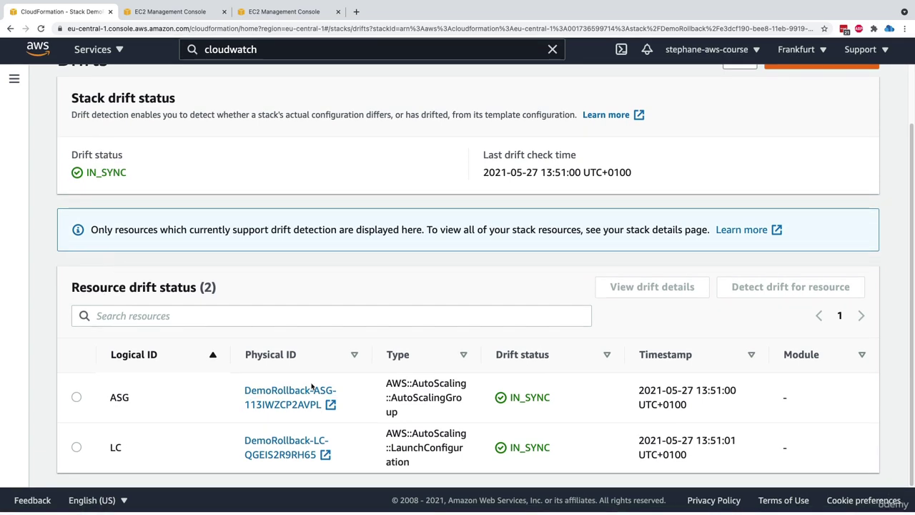
scroll(442, 414, up, 2)
click(740, 125)
scroll(558, 402, down, 2)
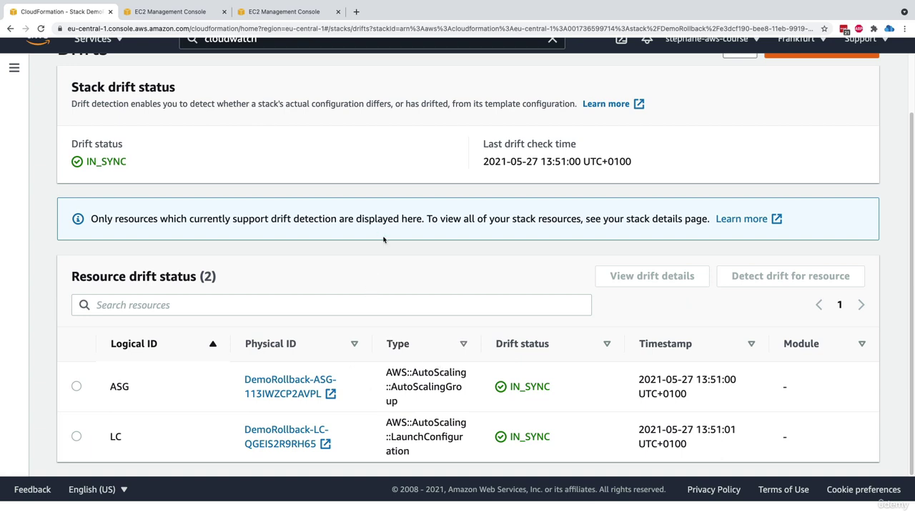
scroll(389, 298, up, 2)
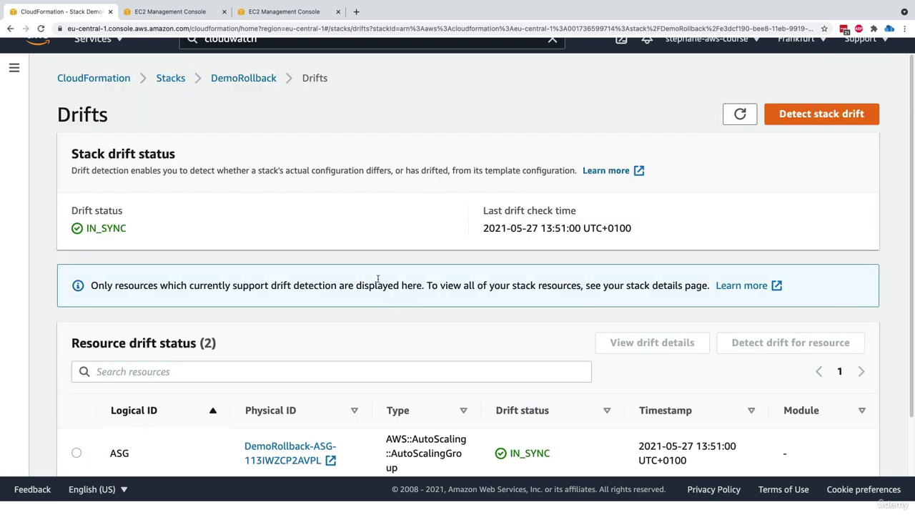
Delete the DemoRollback stack.
click(232, 78)
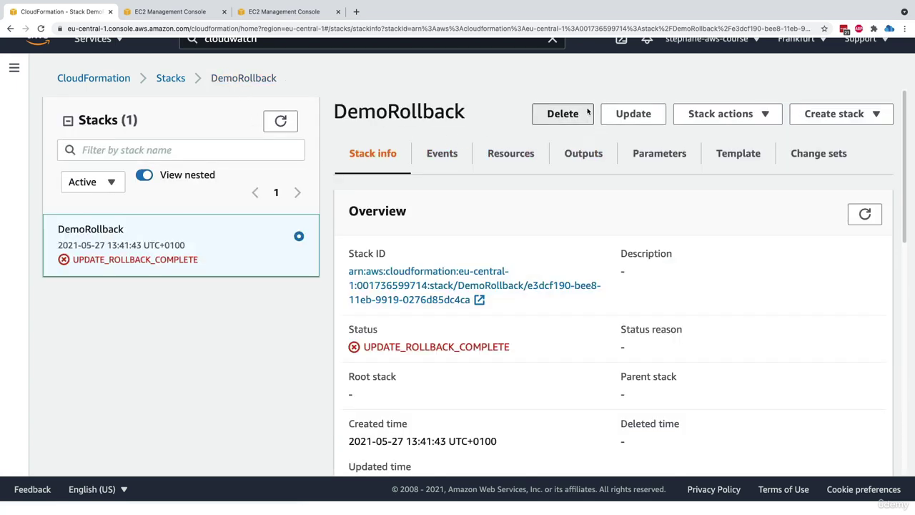
click(563, 114)
click(627, 311)
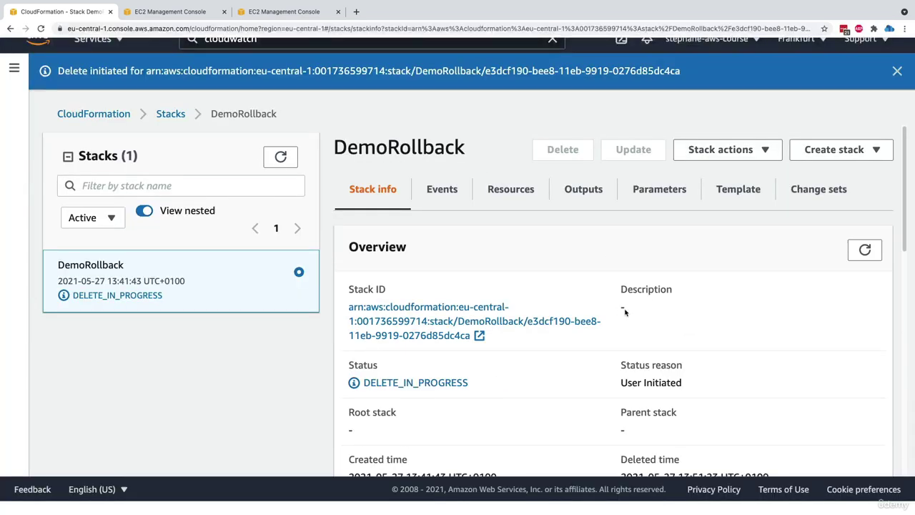